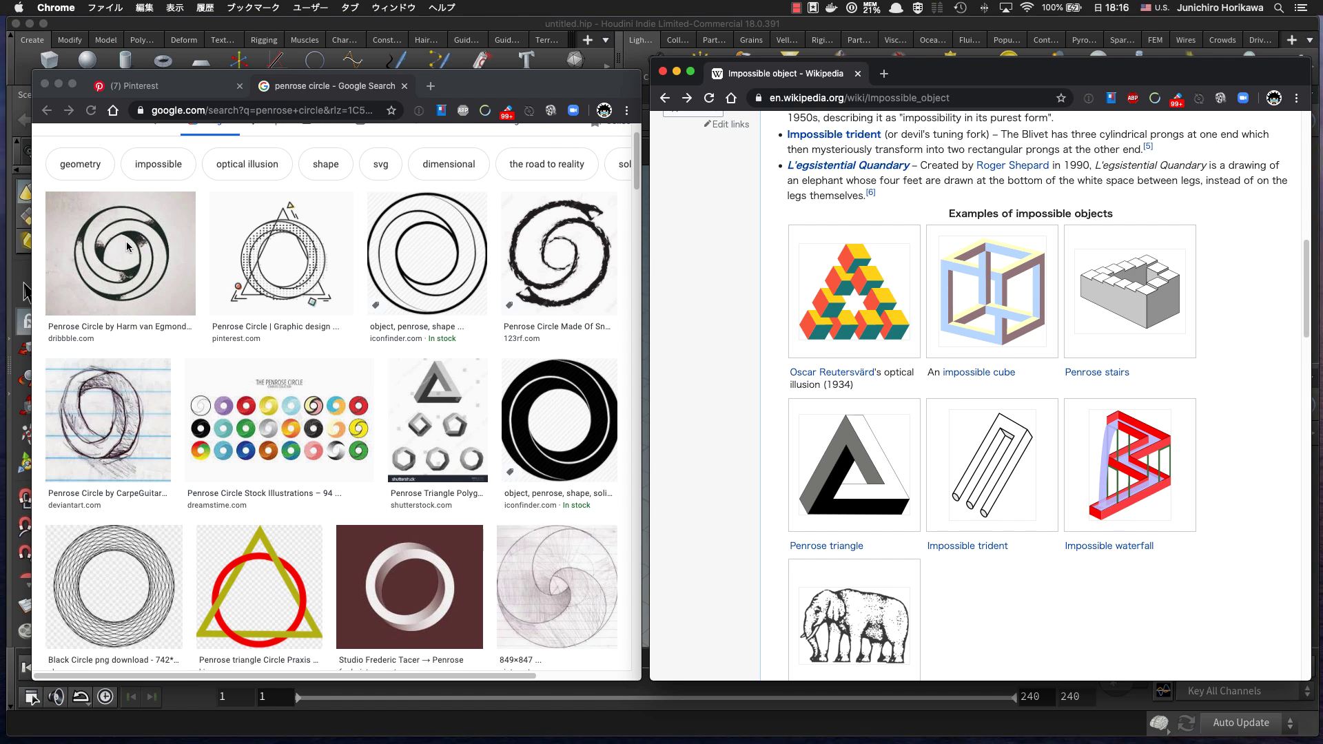
Step: Look through the Penrose circle image results and the impossible ring pin on Pinterest for reference shapes
scroll(126, 241, down, 5)
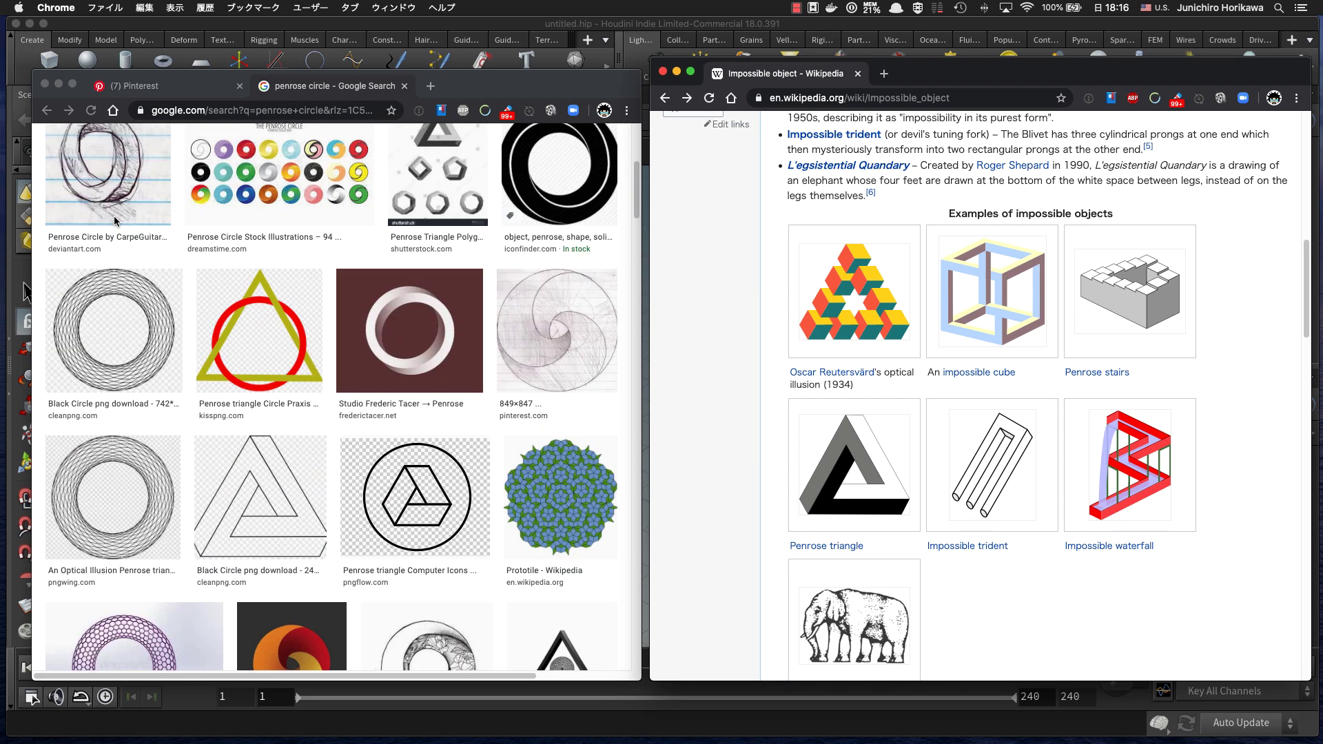
scroll(114, 221, up, 6)
scroll(115, 220, down, 4)
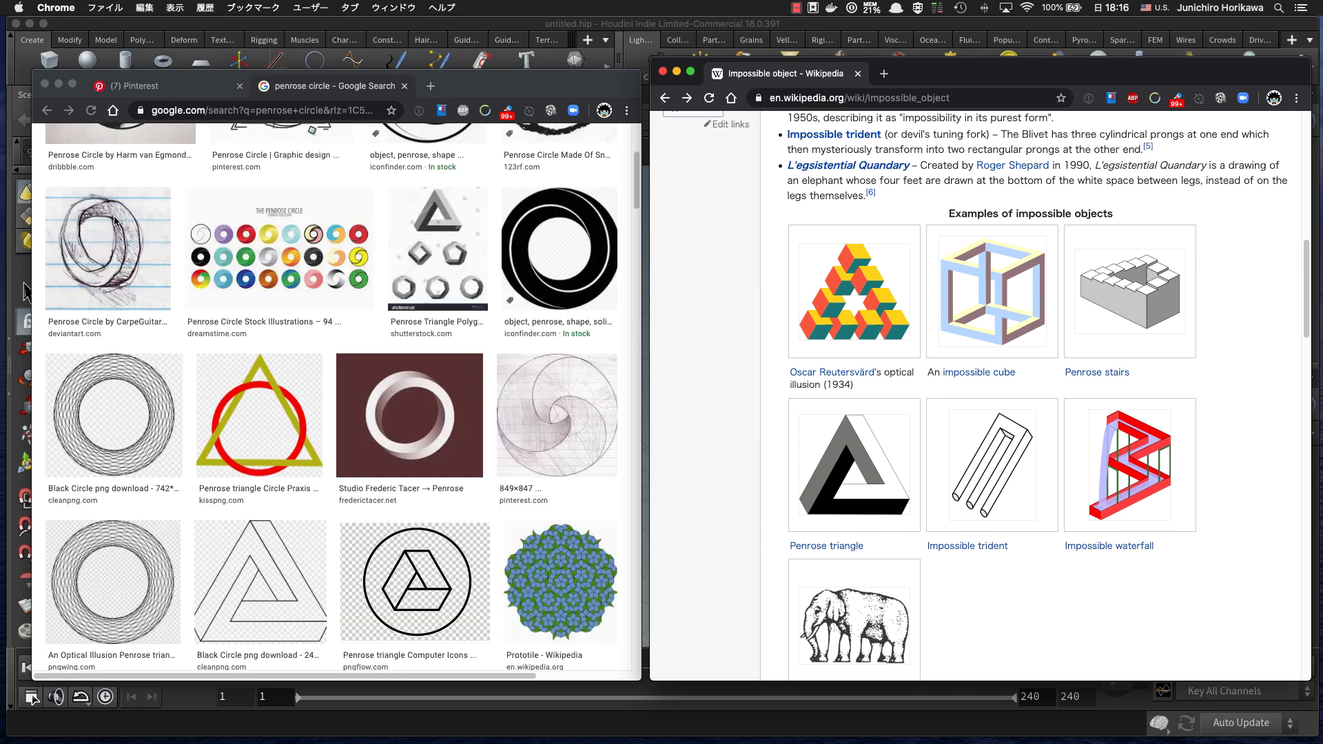
scroll(204, 231, down, 1)
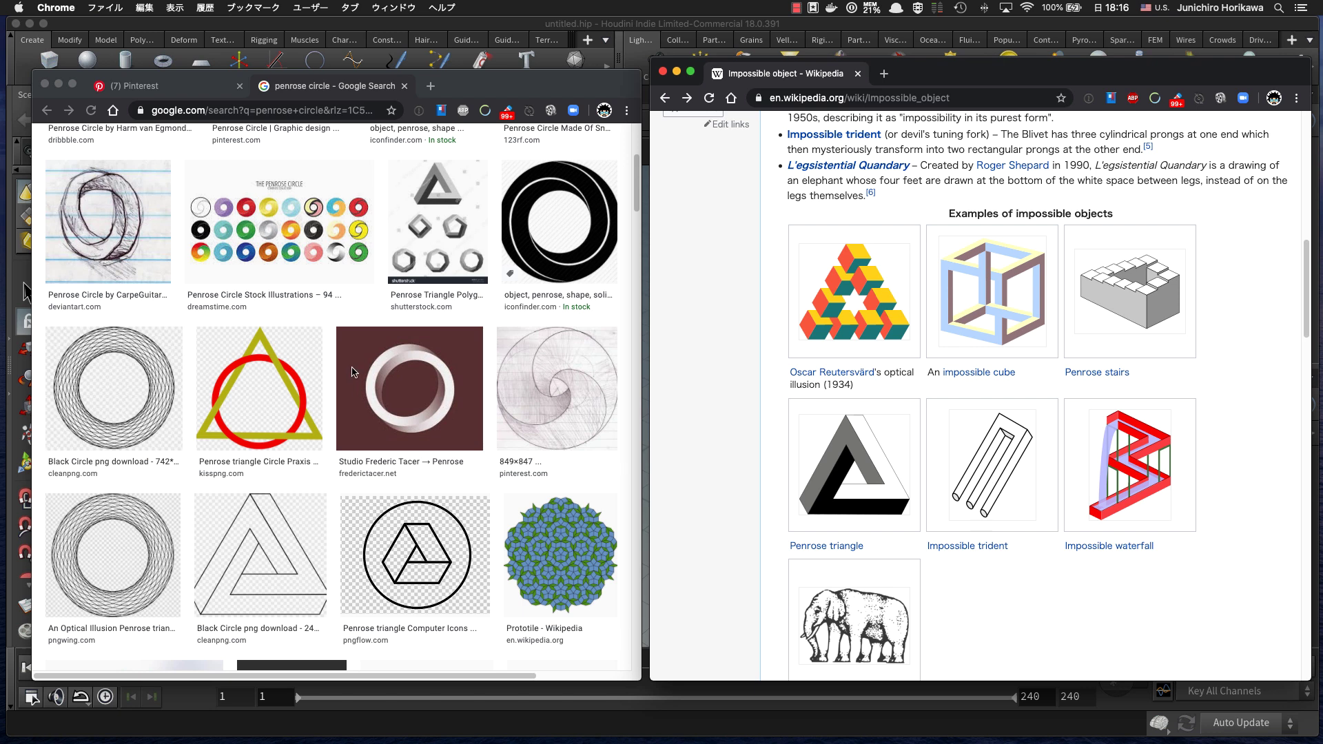
click(159, 88)
scroll(248, 419, down, 2)
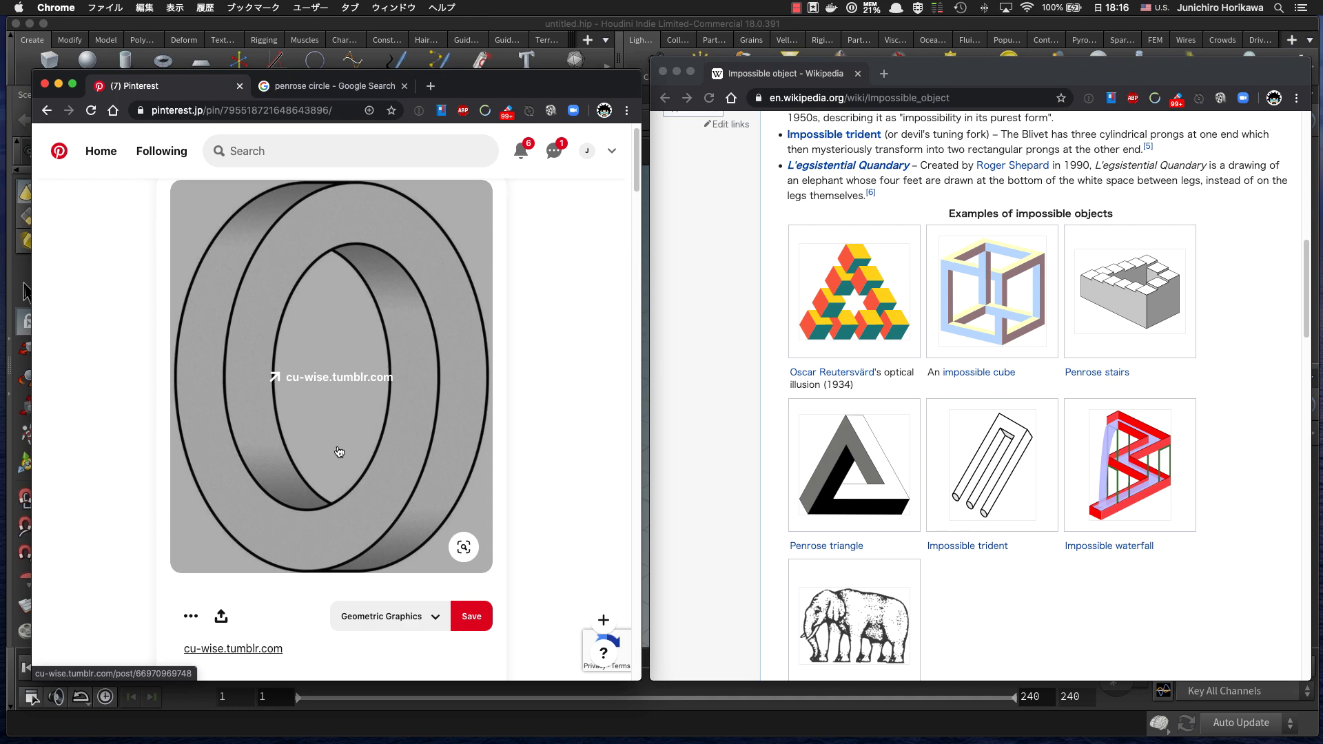
scroll(339, 451, down, 15)
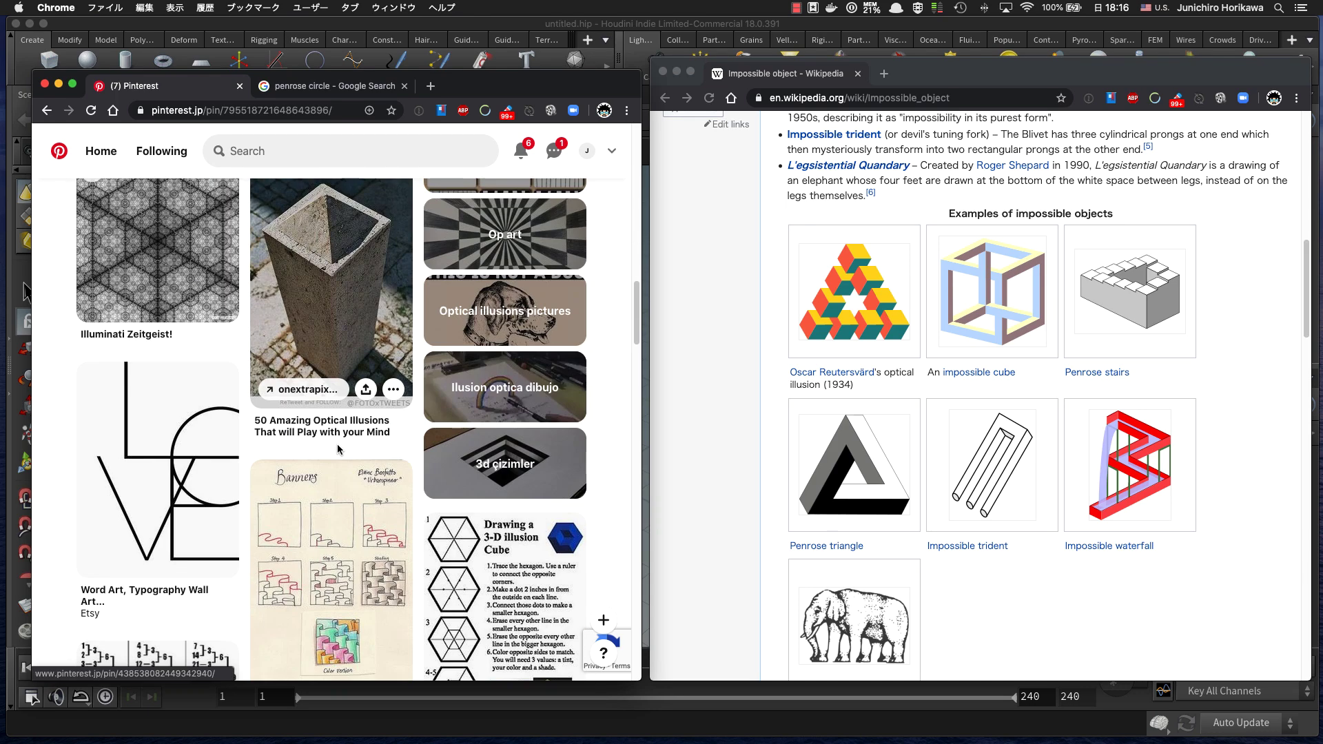
scroll(339, 450, up, 15)
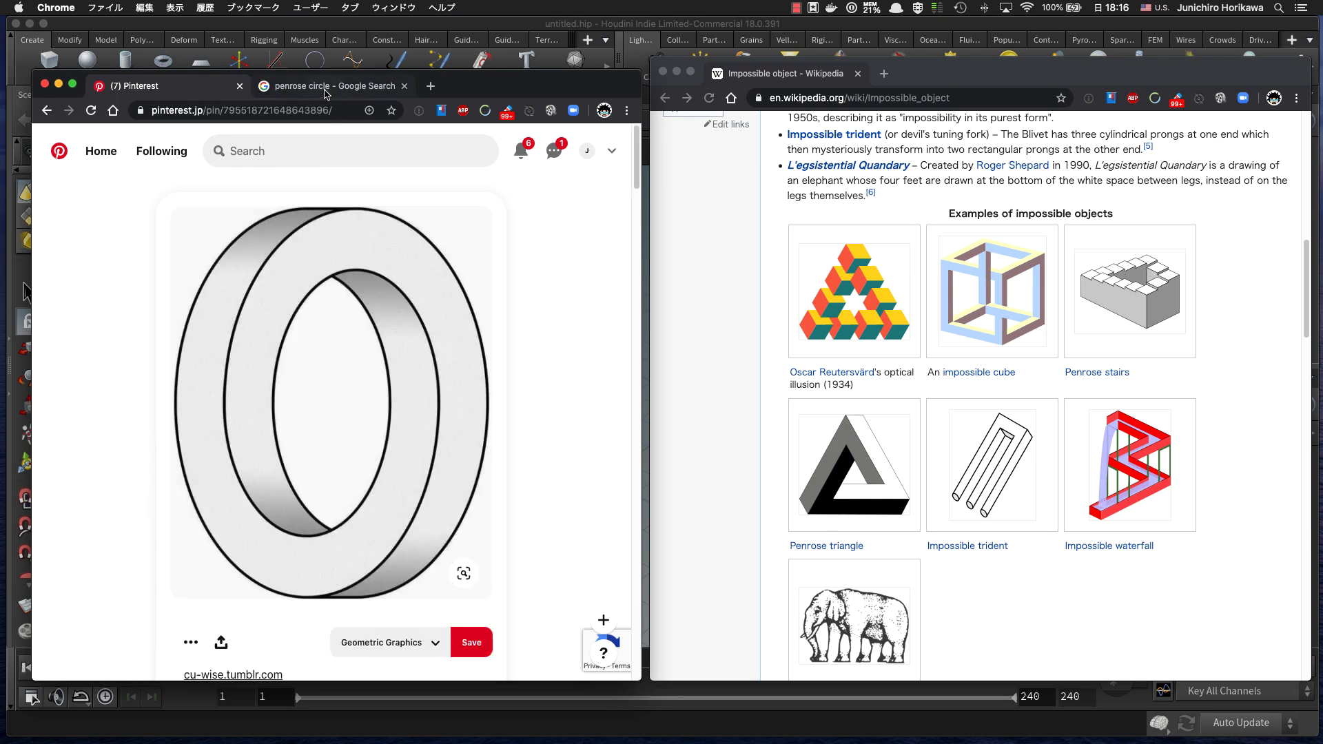
click(326, 88)
scroll(346, 206, up, 3)
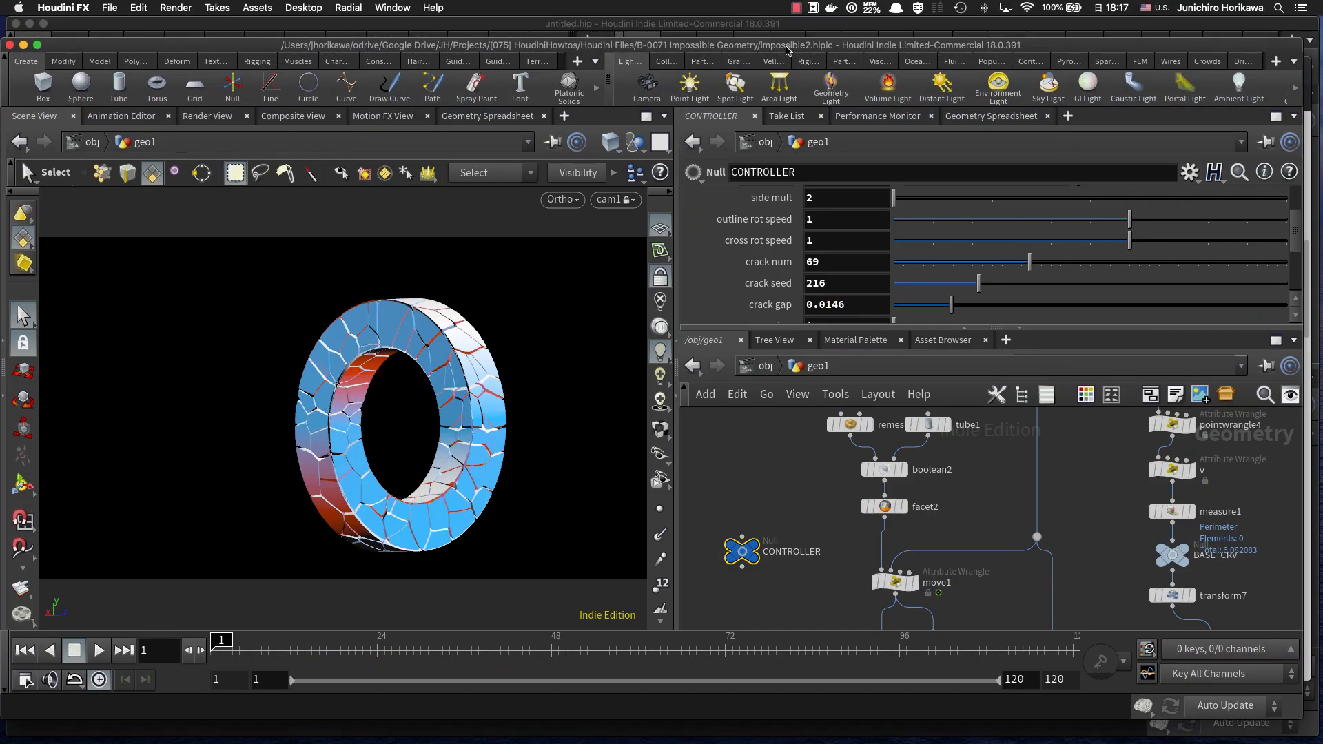
Step: Switch to Houdini, play the ring animation, and set outline rot speed to 0 and cross rot speed to 2 on CONTROLLER
click(109, 650)
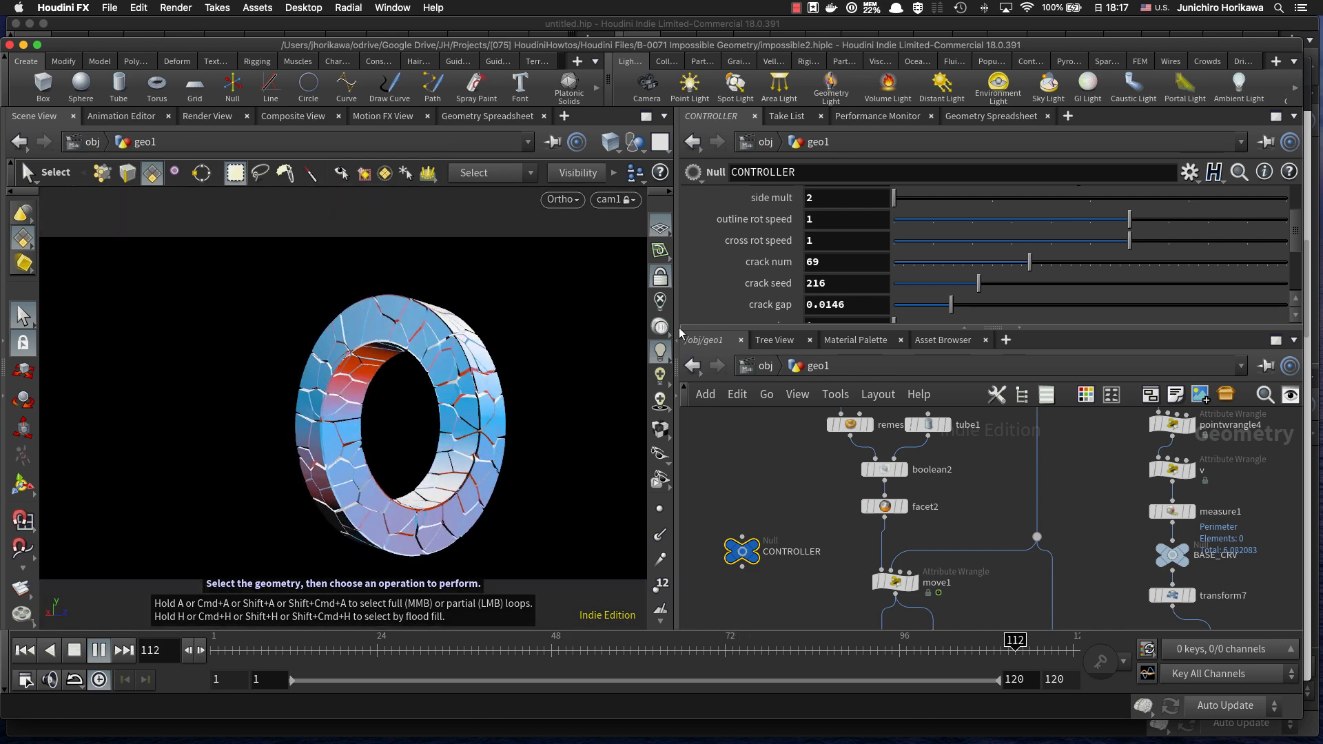
drag(1129, 240, 1169, 219)
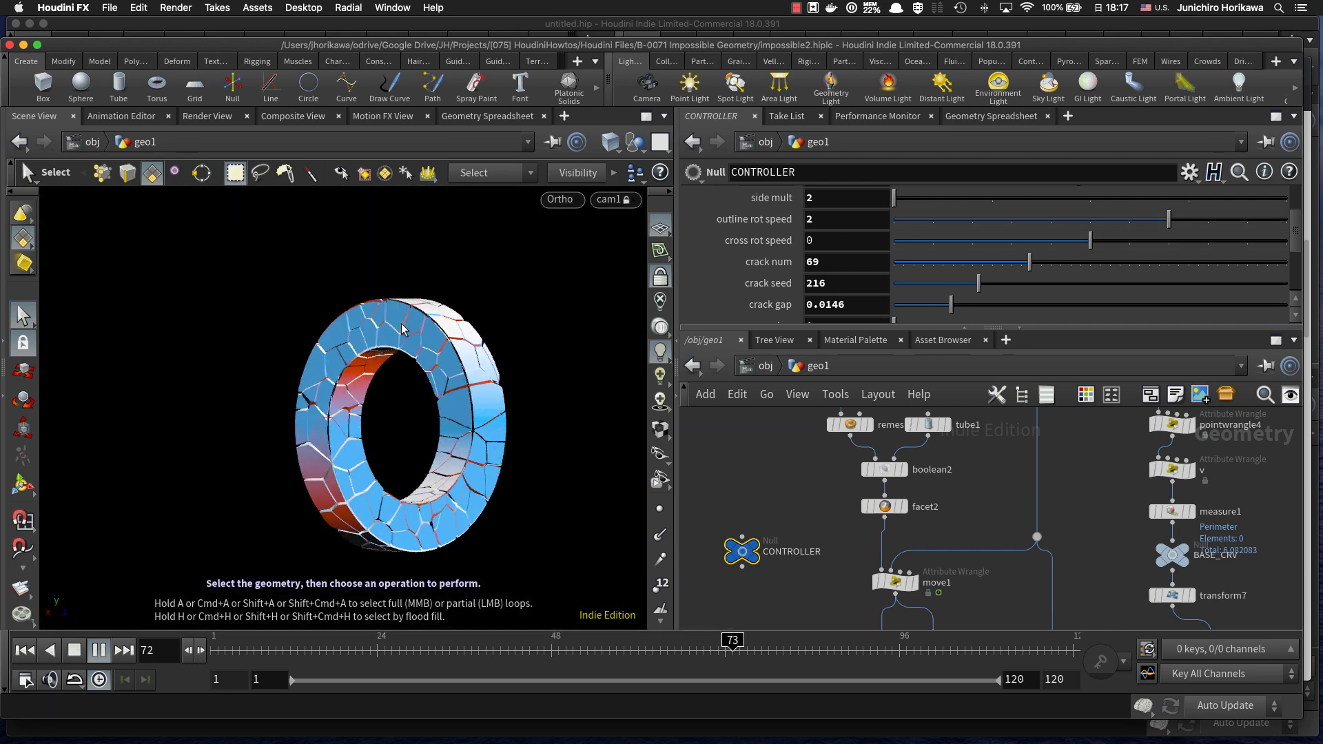
click(1091, 219)
click(1170, 240)
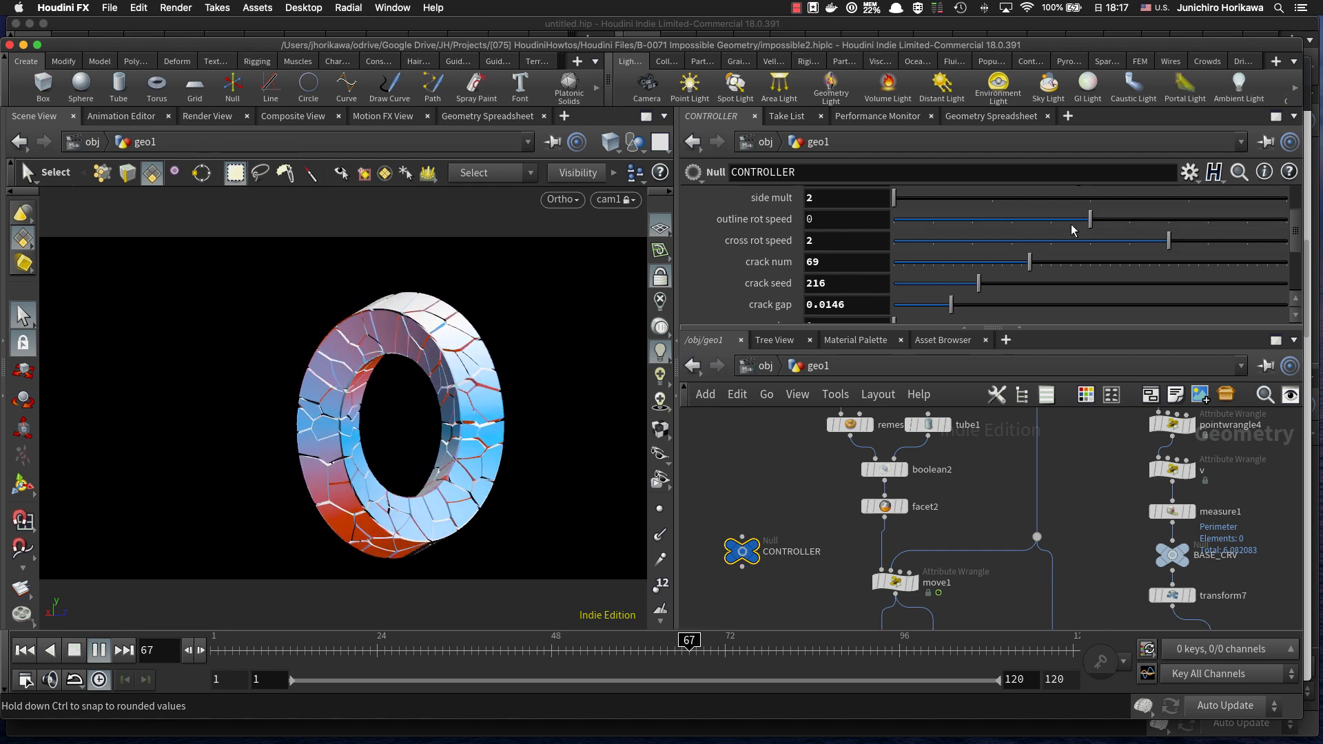
Step: Try several side mult values for the ring's cross-section during playback, including 4, and finish at 3
scroll(1087, 243, up, 1)
click(992, 221)
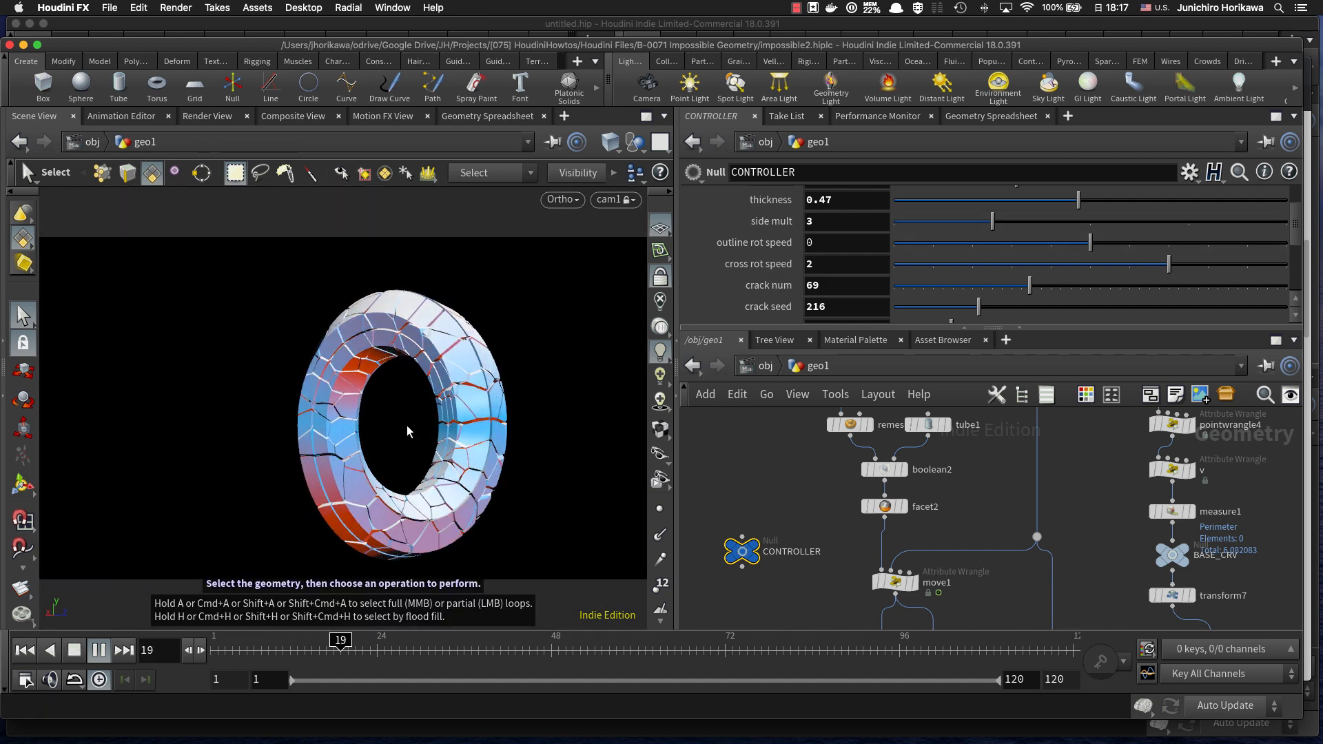
click(1090, 224)
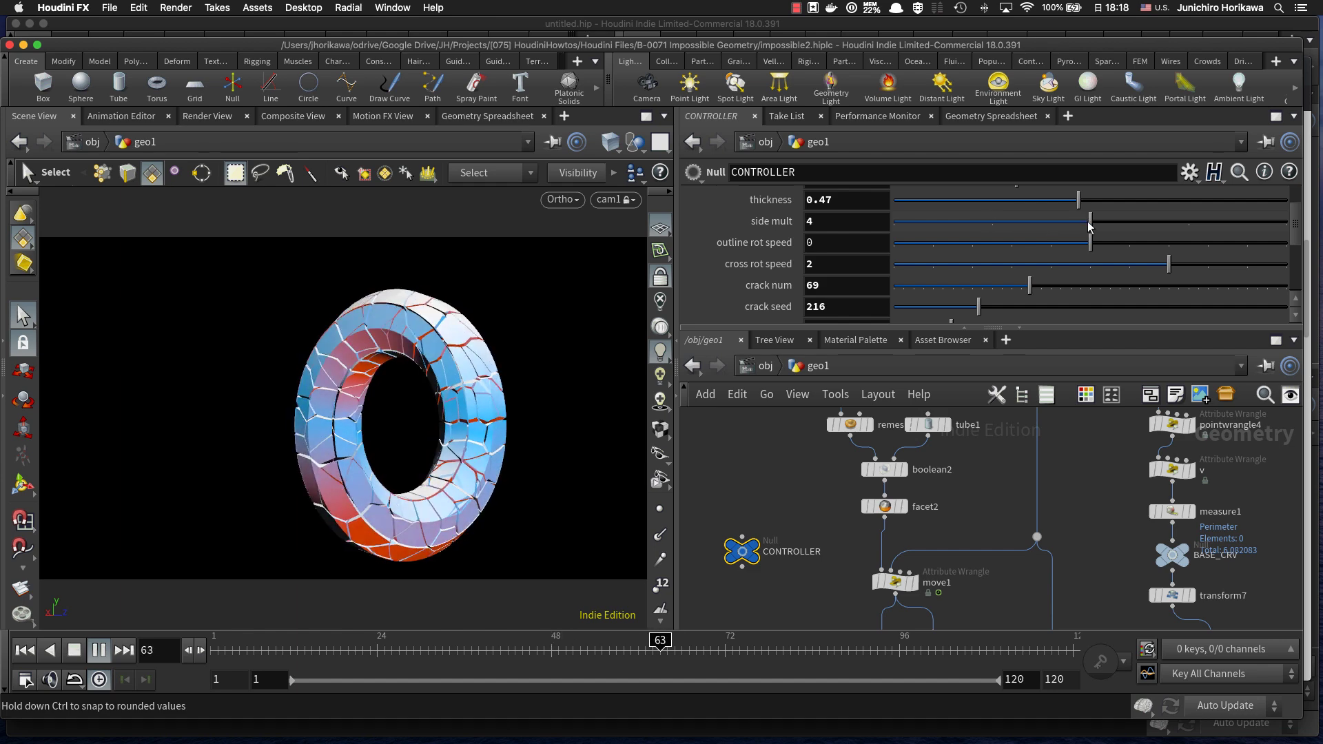
drag(1192, 222, 992, 222)
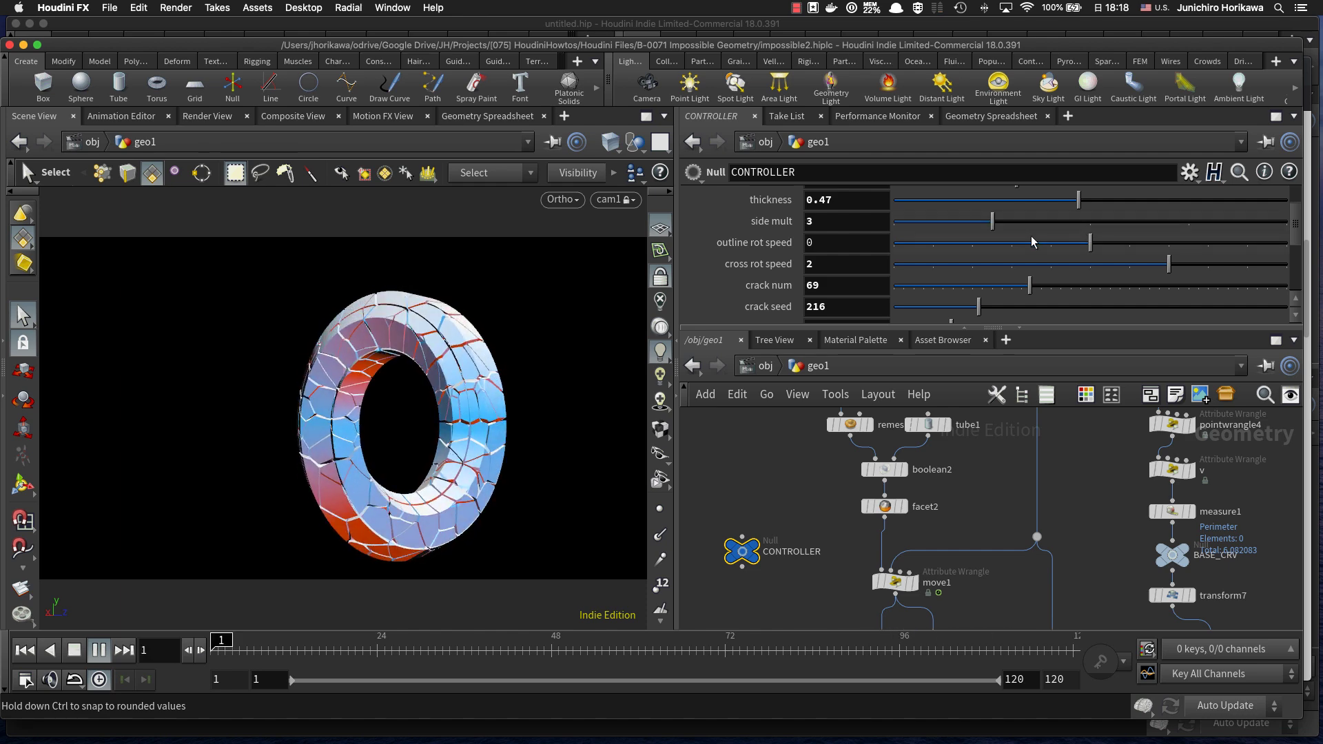
Step: Deform the ring into a wavy outline with wave num 6 and wave height about 0.316
scroll(1031, 240, down, 3)
scroll(989, 261, down, 4)
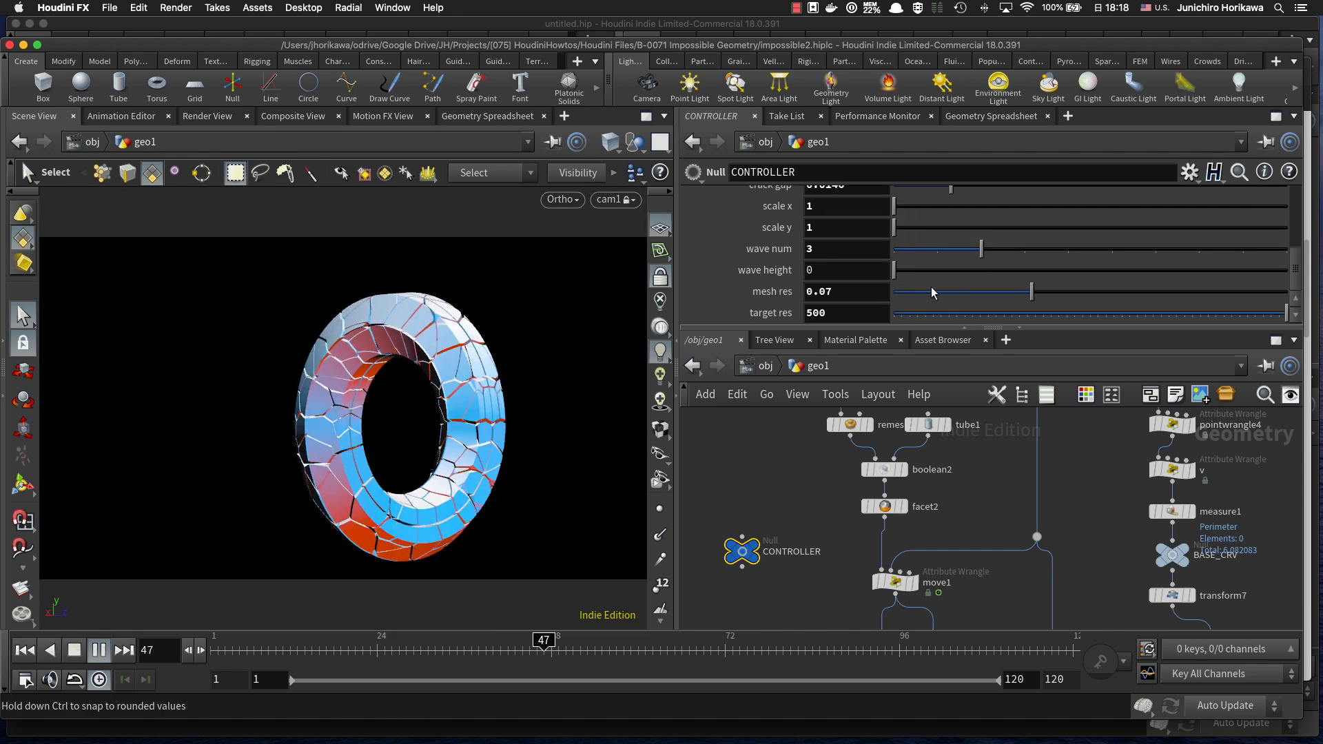
mouse_move(992, 274)
mouse_down()
mouse_move(1112, 249)
mouse_move(1044, 271)
mouse_move(1104, 271)
mouse_move(1019, 278)
mouse_up()
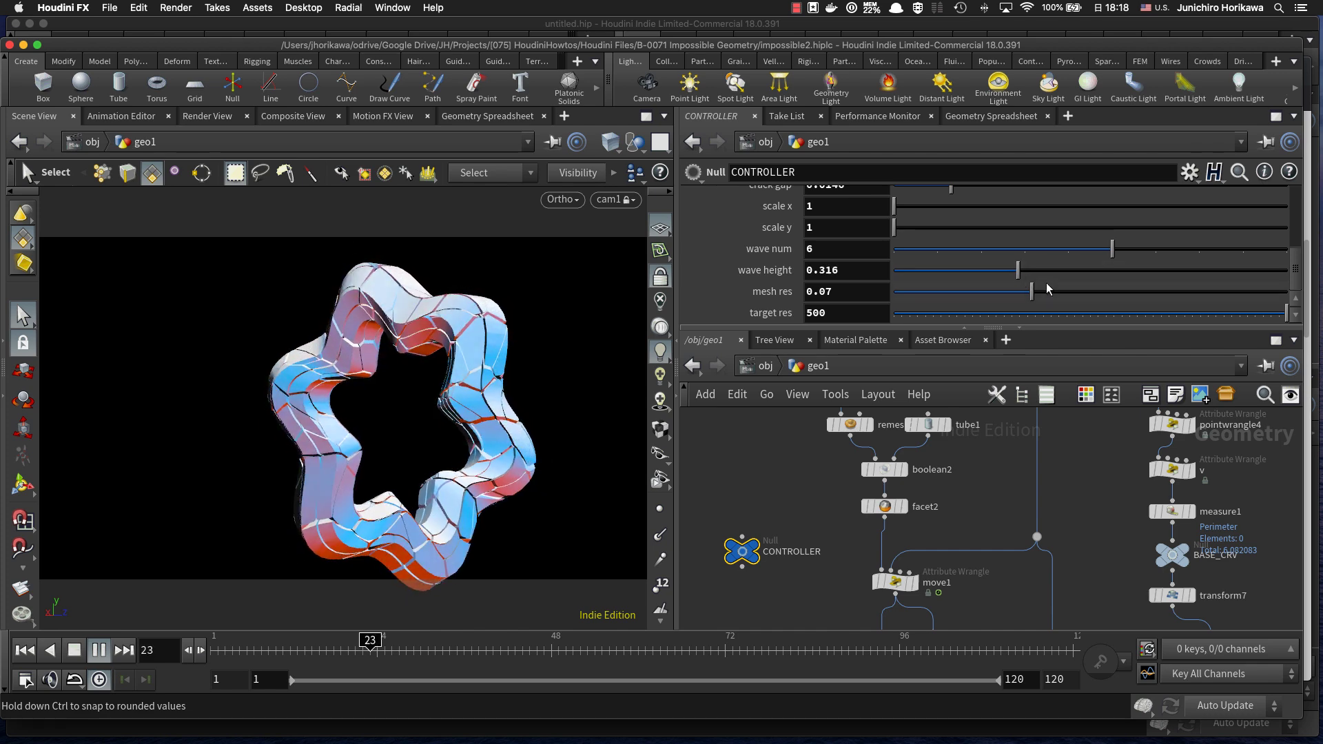
Step: Set scale y to about 1.028 and outline rot speed to 2 on CONTROLLER
scroll(1048, 281, up, 1)
scroll(1048, 275, up, 1)
mouse_move(916, 255)
mouse_down()
mouse_move(1044, 263)
mouse_move(900, 277)
mouse_move(895, 255)
mouse_up()
scroll(1001, 253, up, 2)
scroll(1000, 252, up, 2)
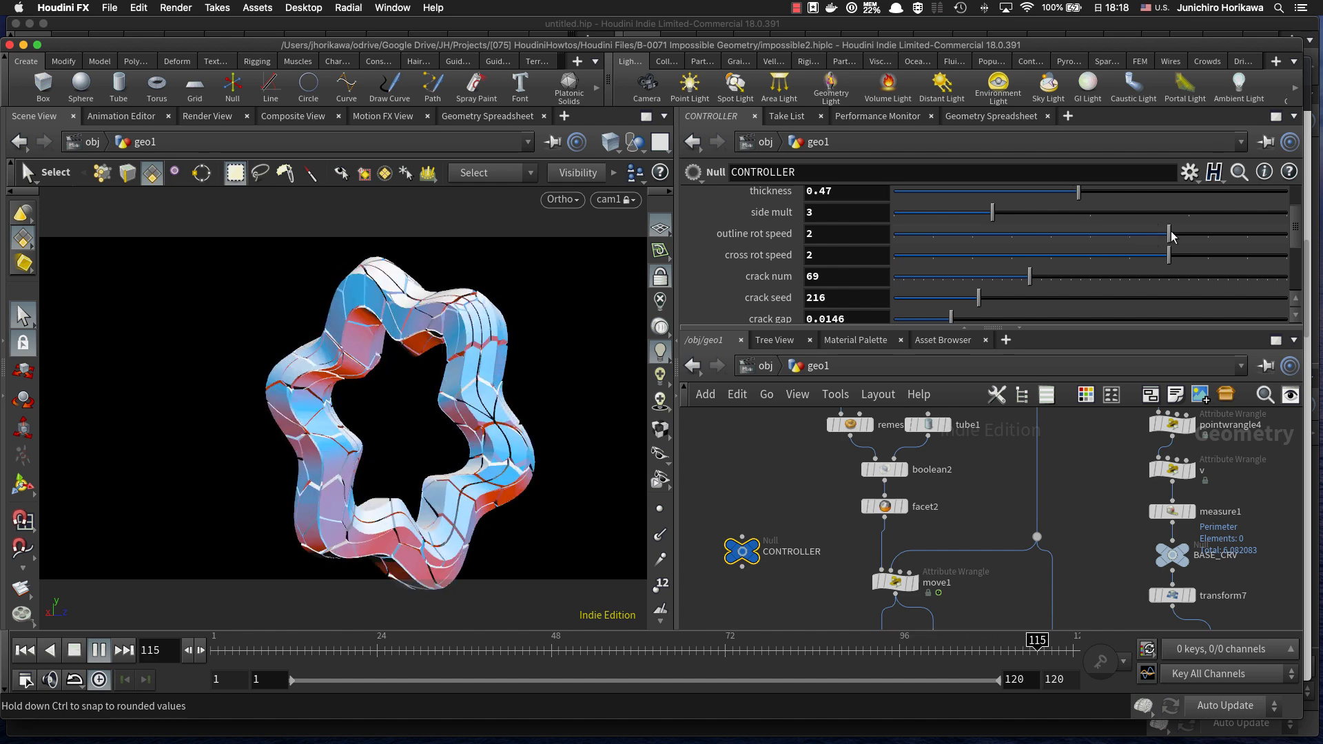
Step: Flatten the waves by setting the wave height to 0
scroll(1037, 272, down, 6)
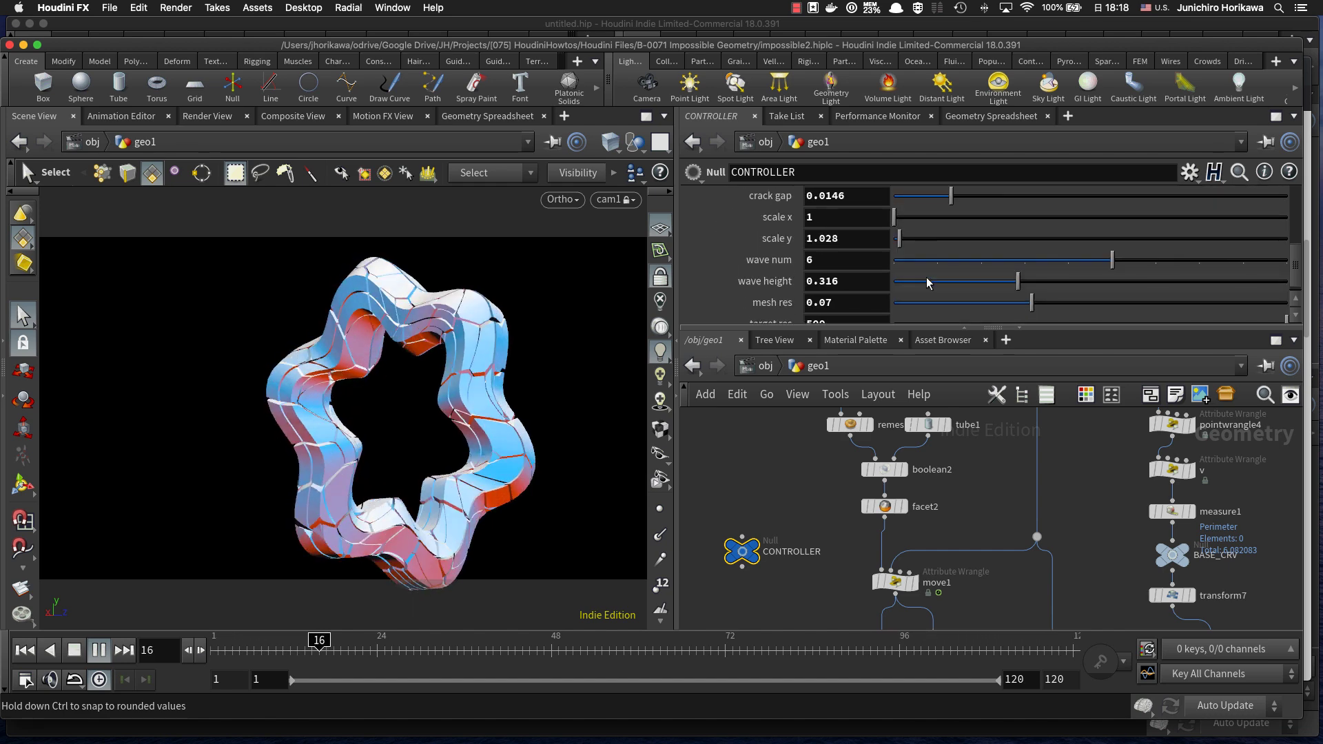
drag(1027, 295, 846, 298)
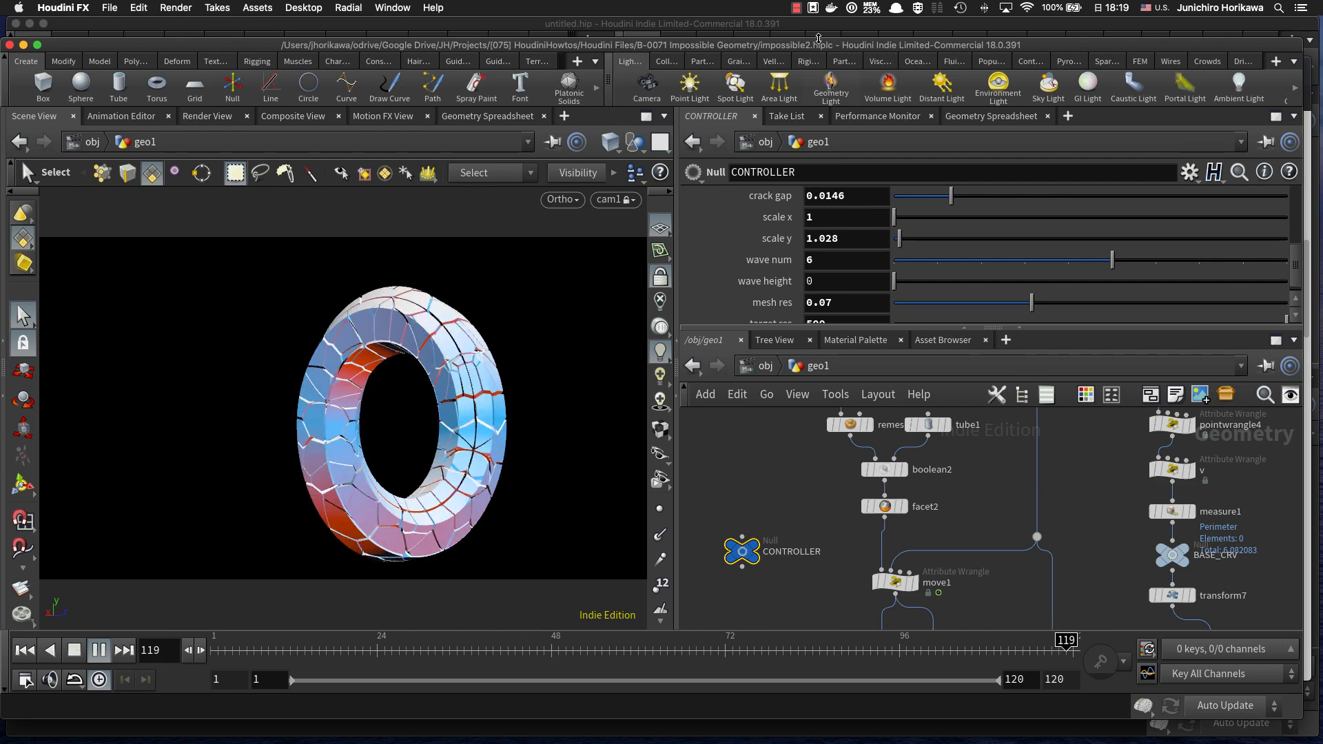
Step: Switch to Chrome and view the impossible ring pin on Pinterest
drag(815, 46, 816, 42)
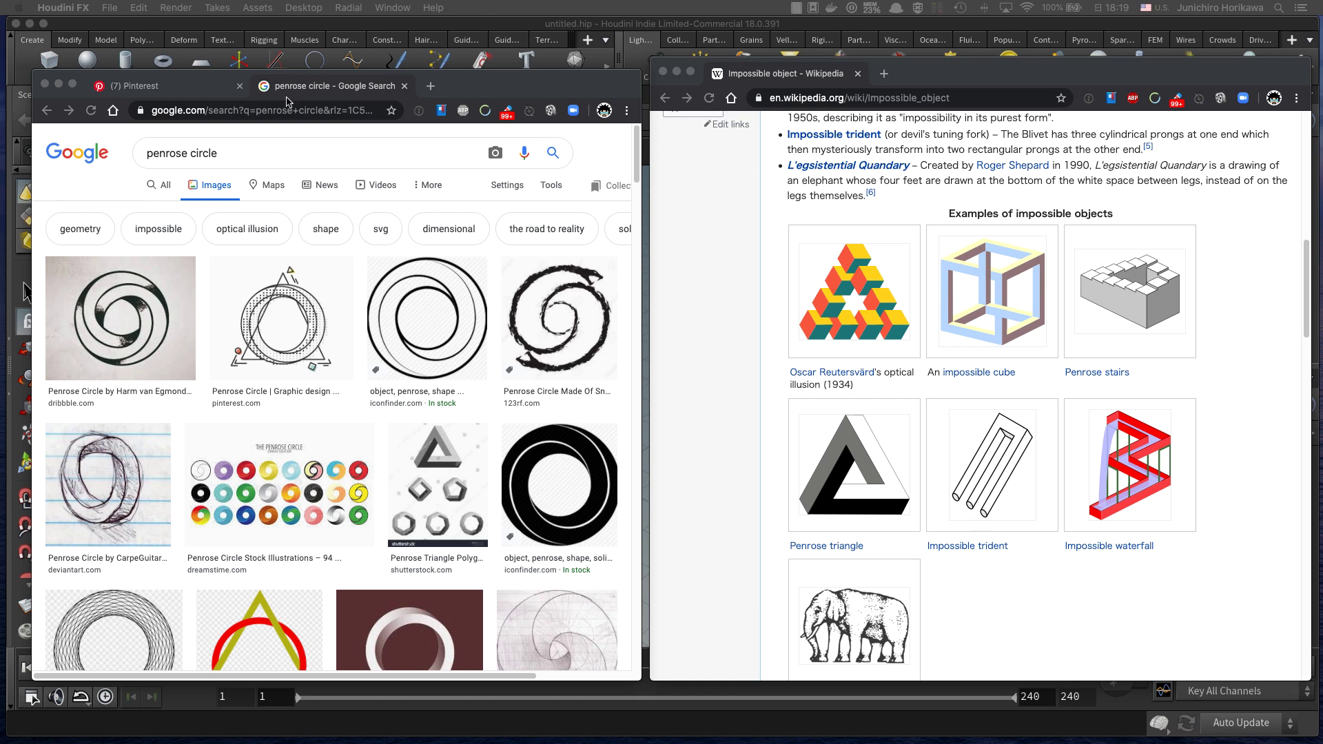
click(189, 88)
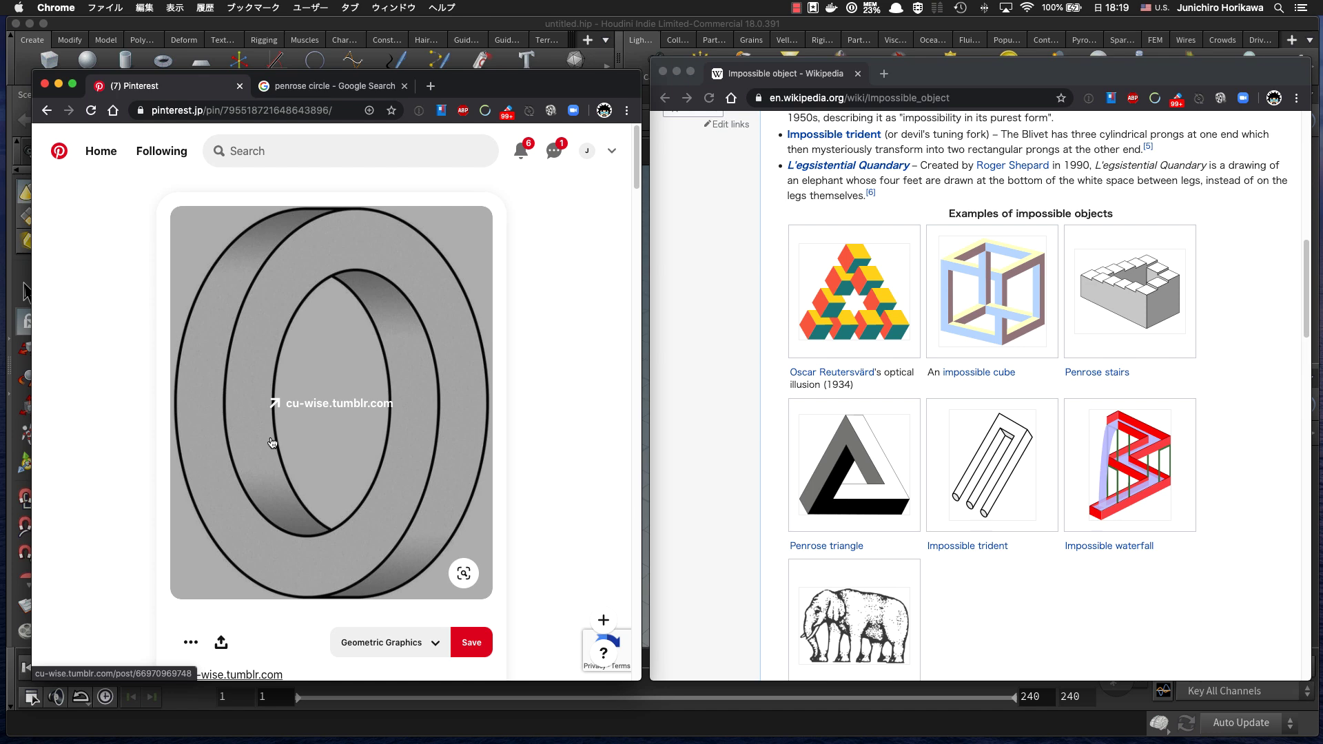
Step: Switch to the empty untitled.hip Houdini scene, then enlarge its network pane upward and widen the parameter and network panes
click(639, 29)
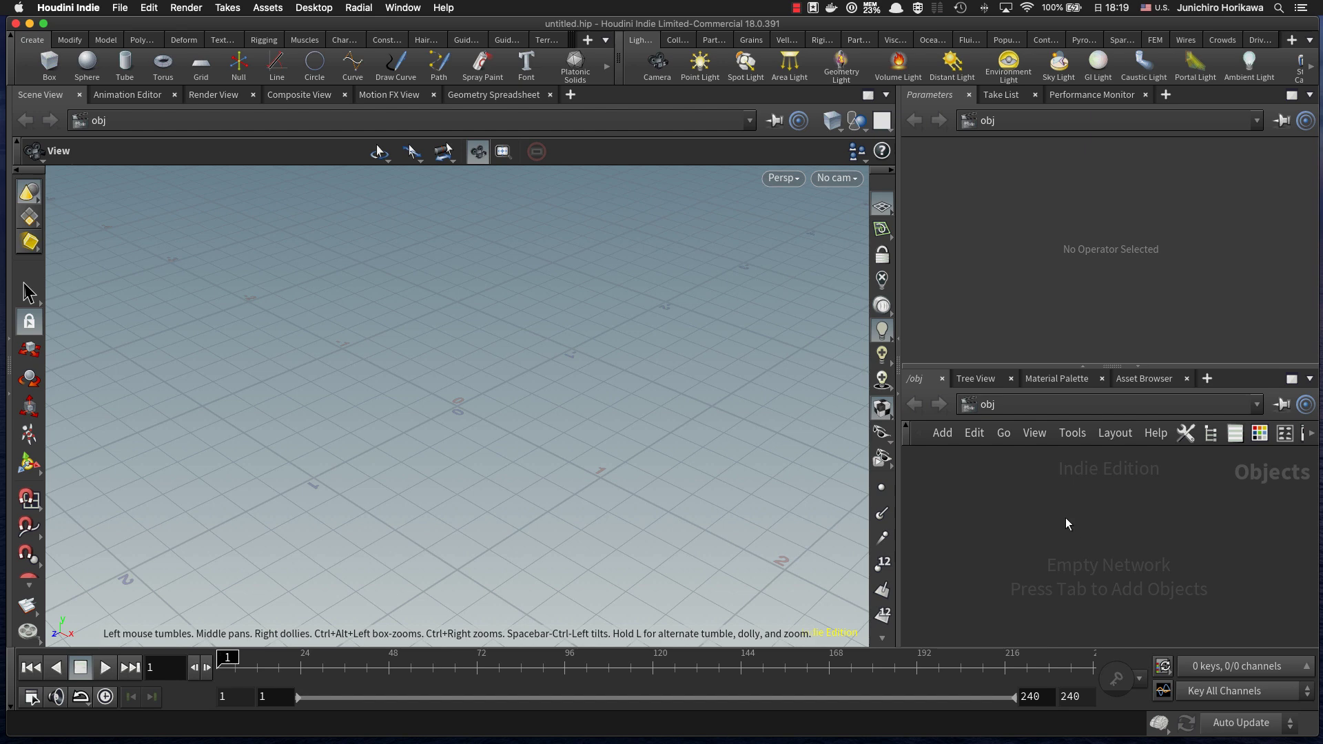
drag(985, 365, 985, 325)
drag(898, 432, 795, 433)
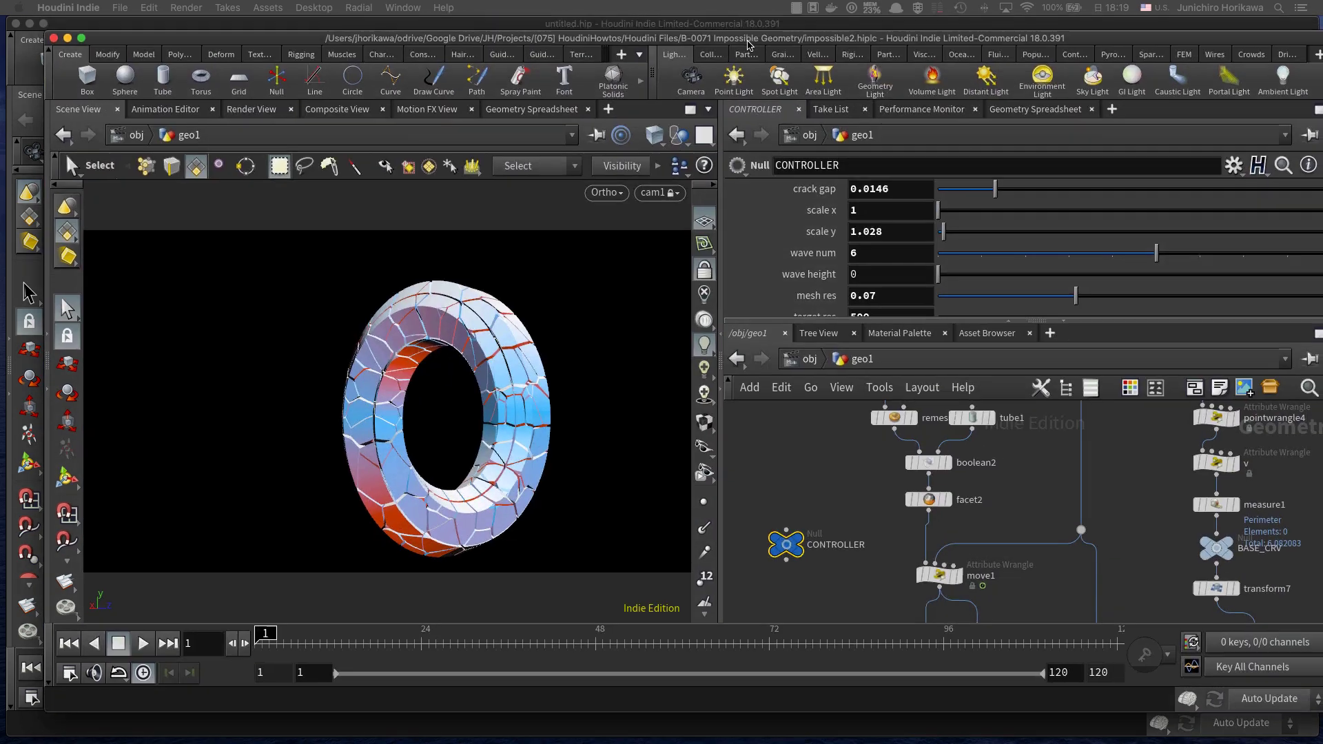
Step: In the impossible2.hiplc window, unlock the viewport from cam1 and change its projection to perspective
drag(751, 33, 751, 31)
drag(751, 35, 744, 38)
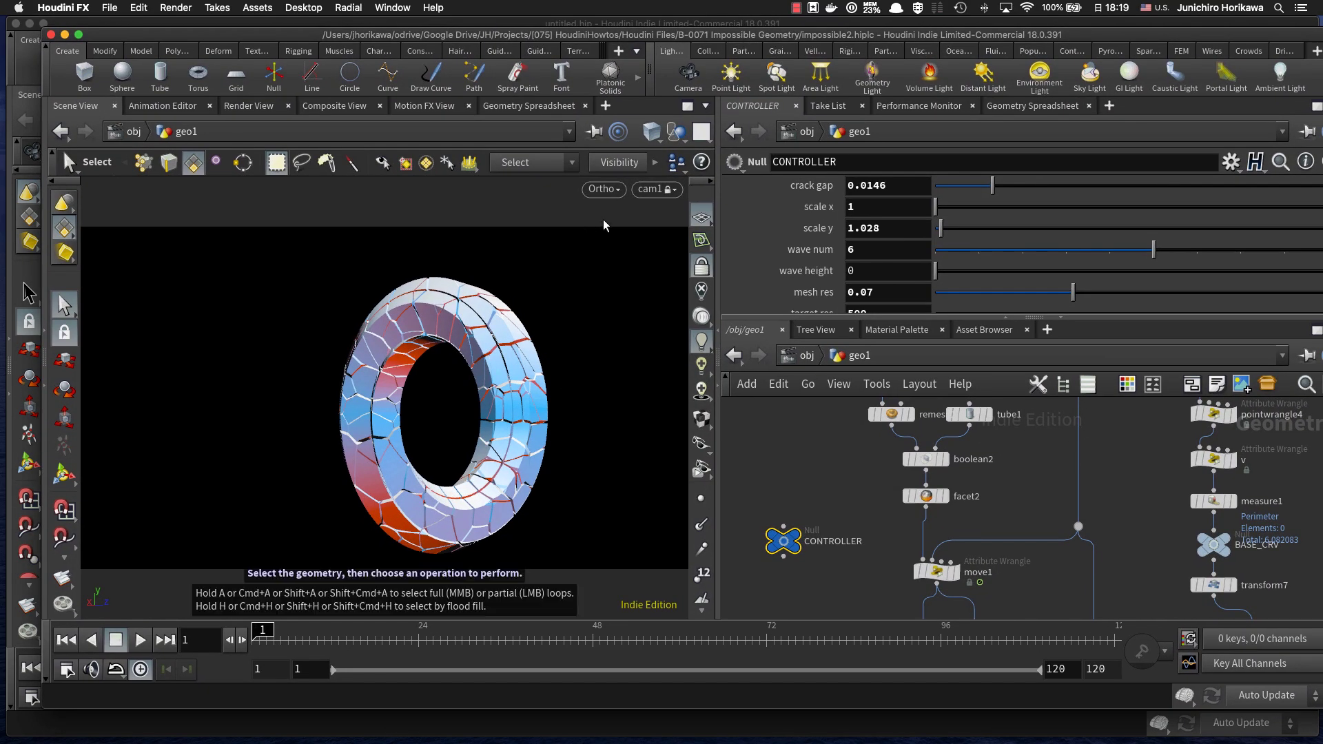
click(651, 190)
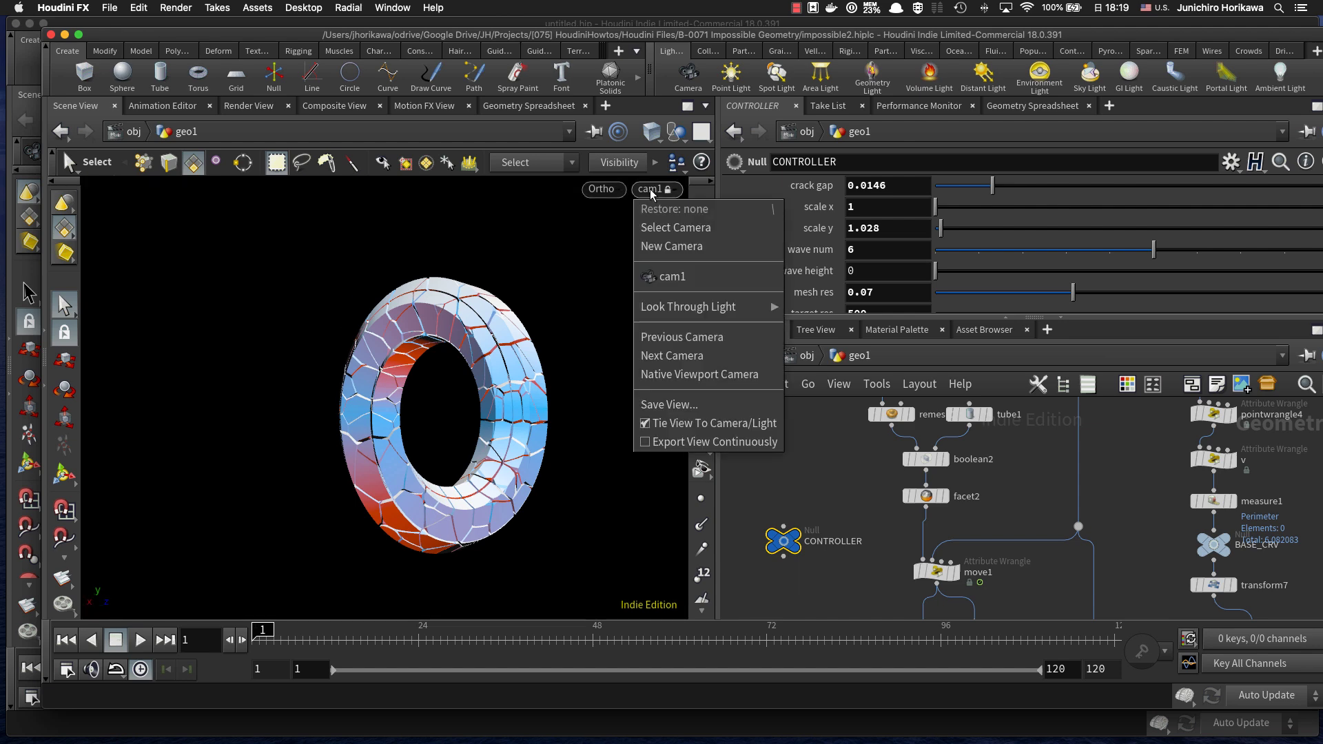
click(650, 193)
click(698, 271)
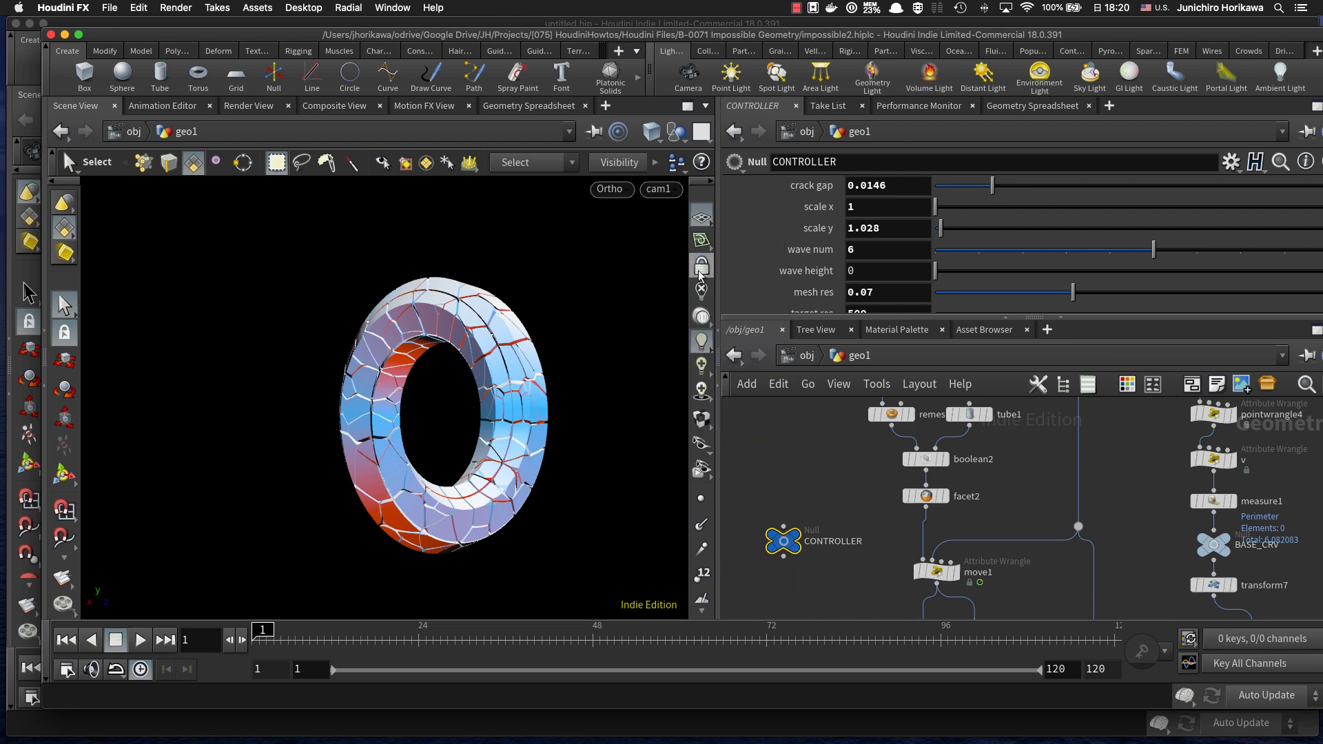
click(623, 192)
click(623, 463)
Step: Examine the ring from several angles in perspective to see its real open shape and how the ends line up
alt+drag(542, 412, 354, 388)
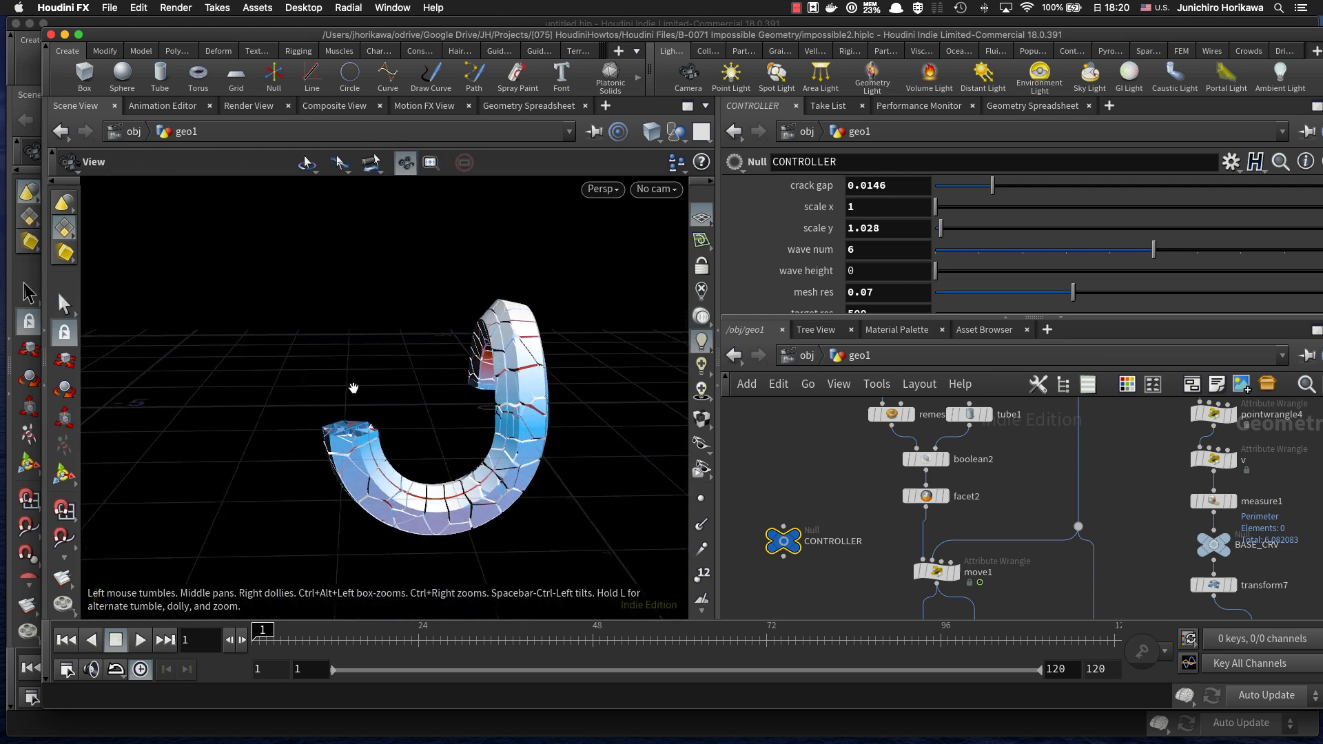
key(s)
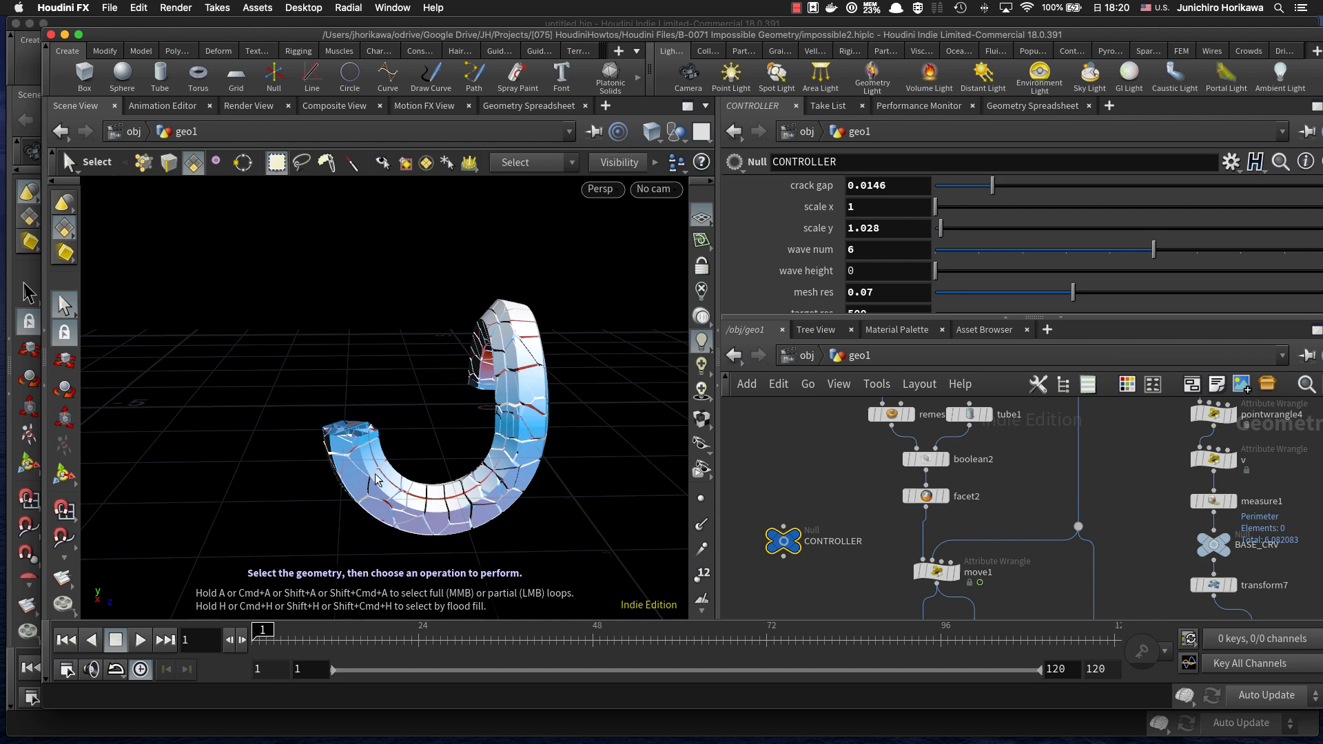
alt+drag(416, 447, 437, 390)
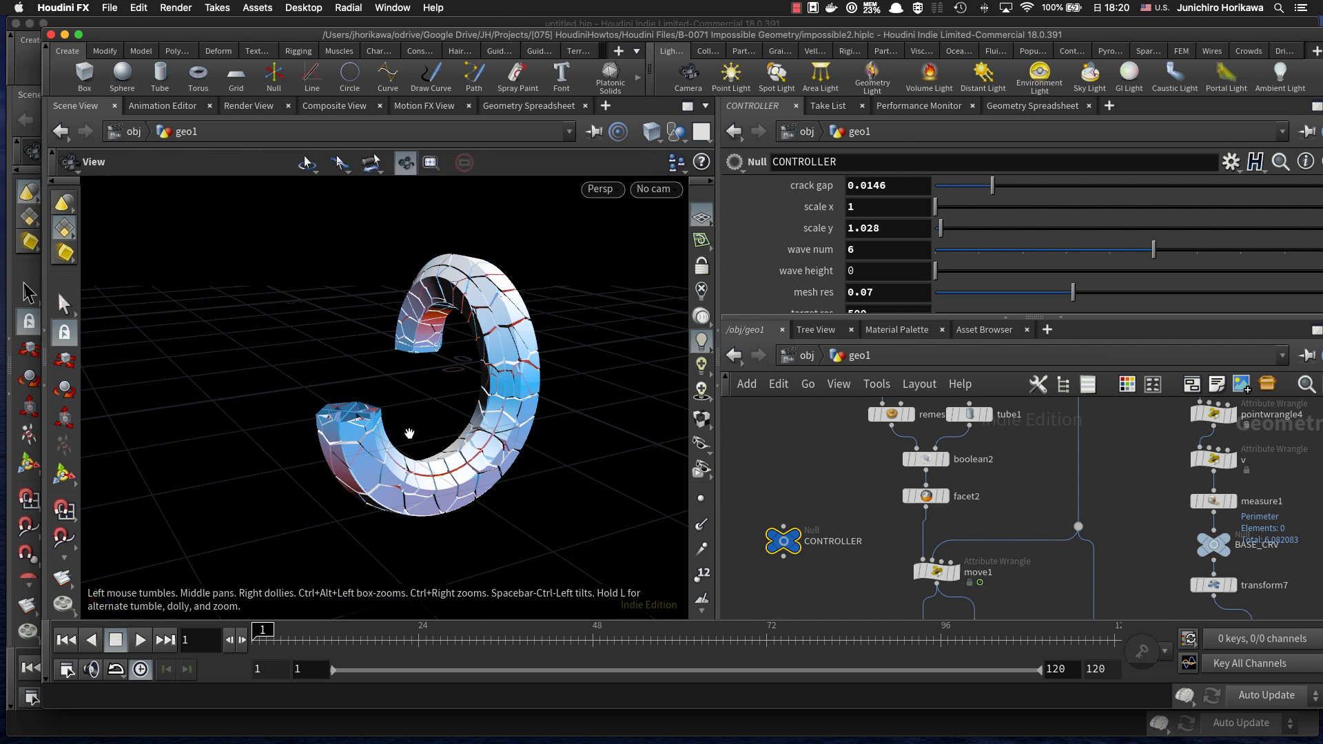
alt+drag(410, 437, 442, 410)
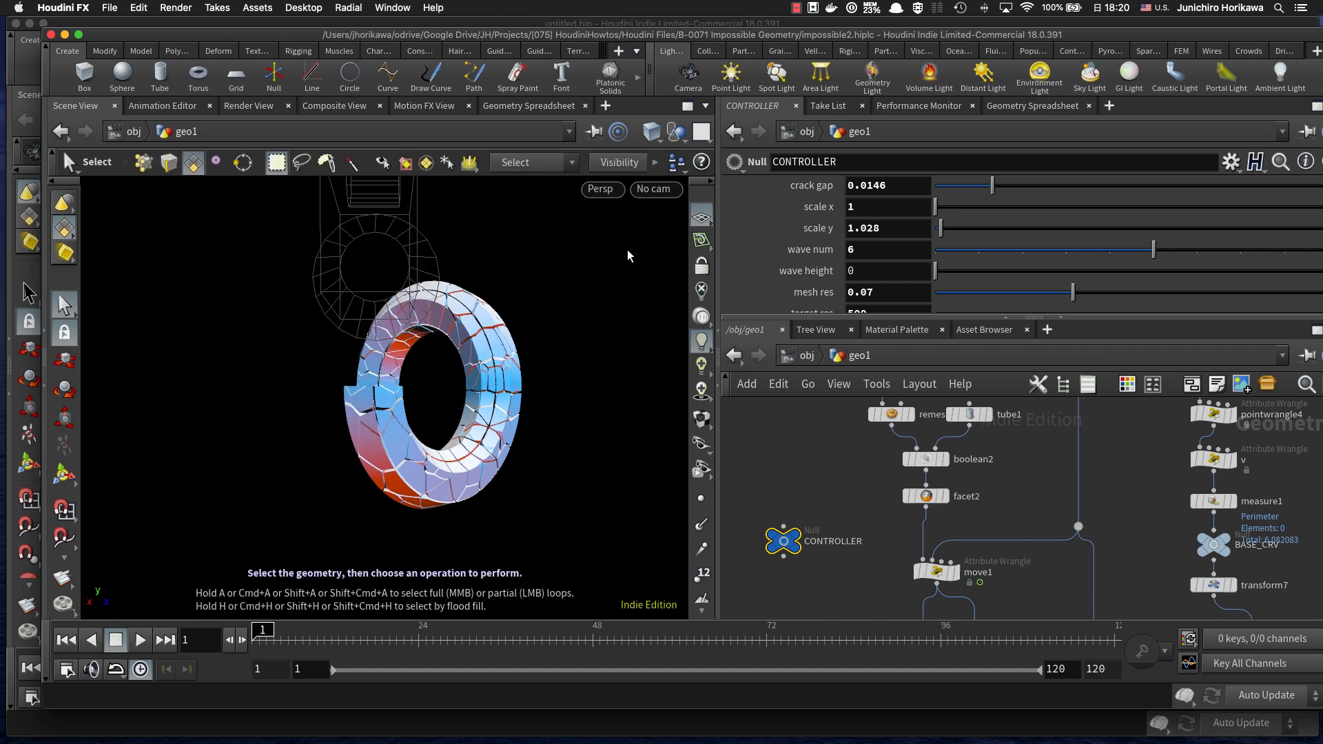
Step: Switch the viewport to orthographic projection and align the view so the ring's two ends appear joined
click(602, 189)
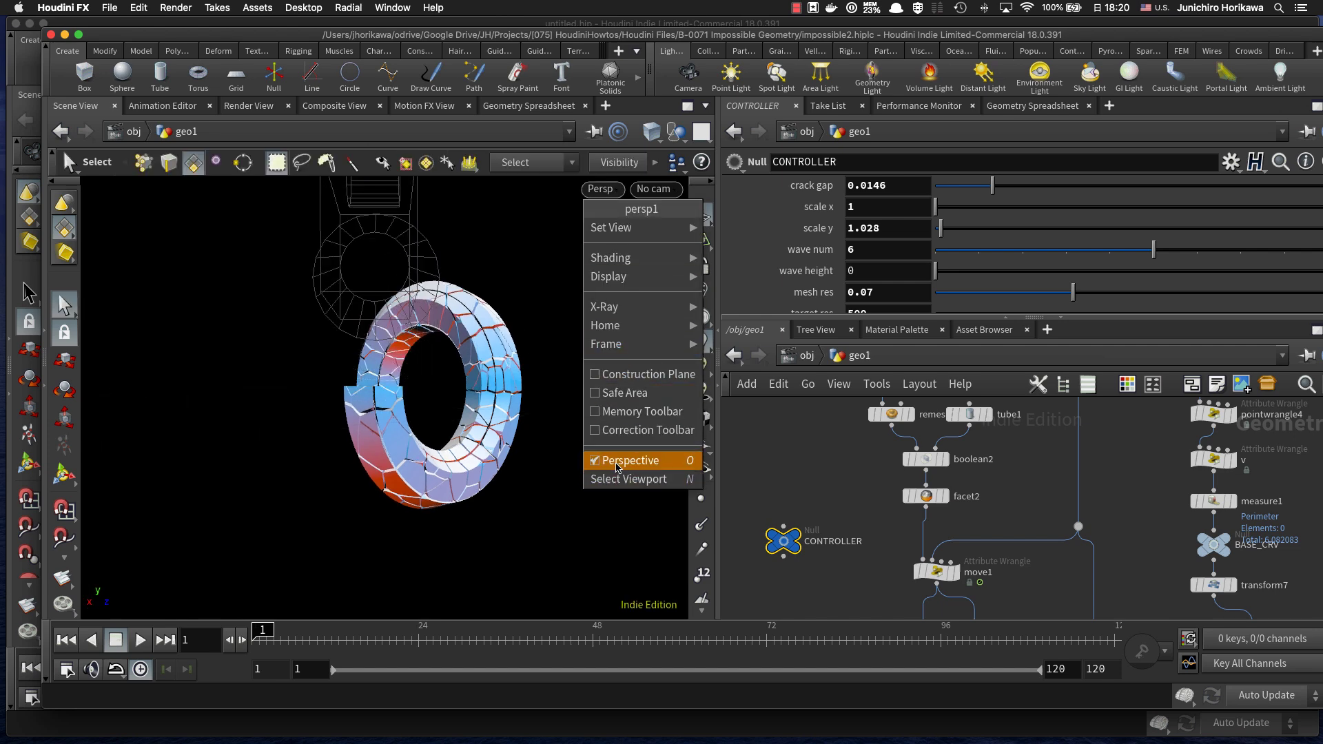
click(617, 468)
alt+drag(529, 435, 522, 431)
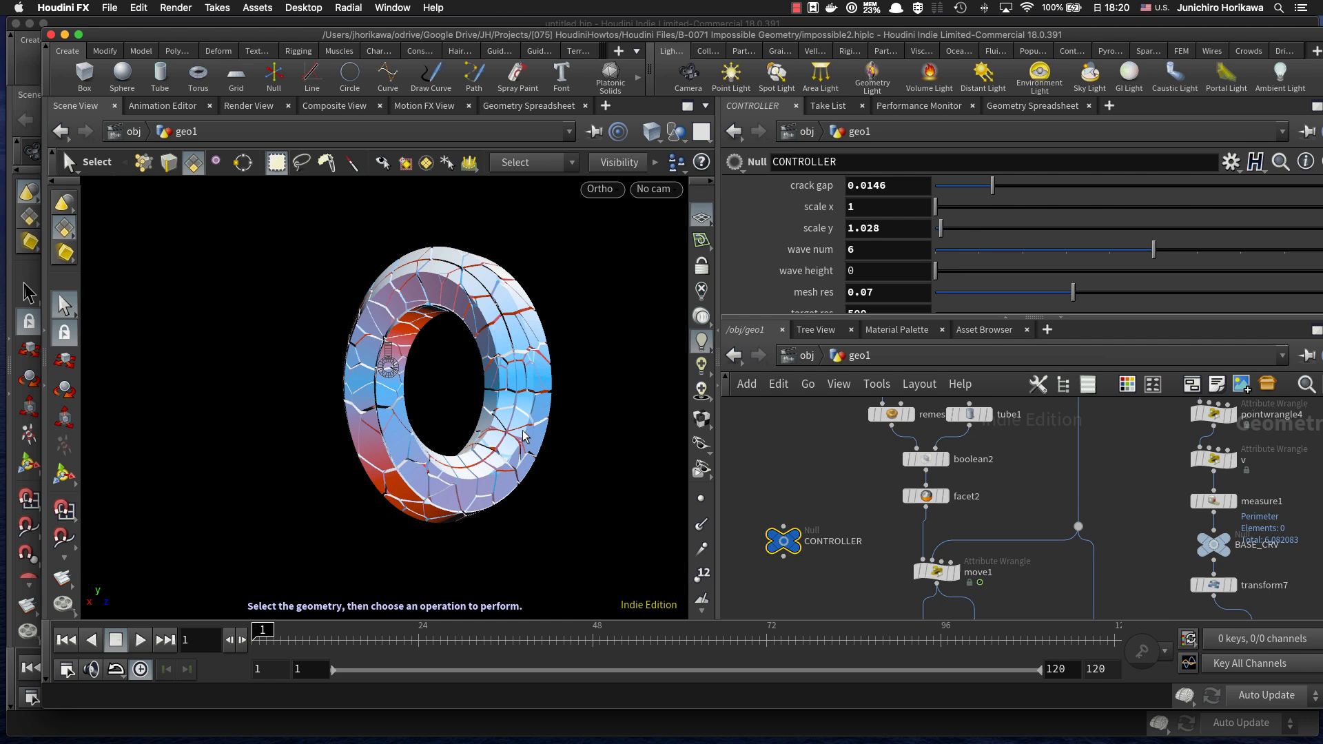
Step: Examine the gap between the ring's two ends from different angles in the orthographic view
alt+drag(489, 390, 471, 455)
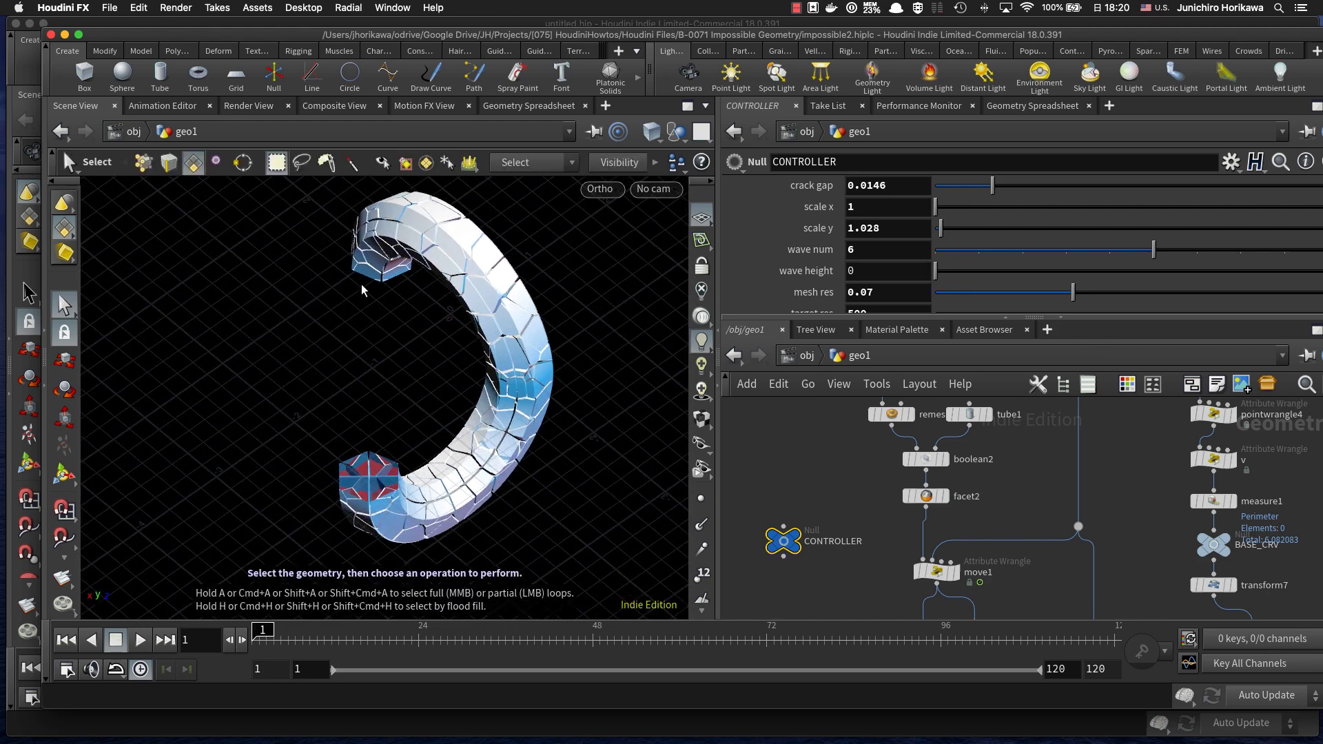
mouse_move(405, 291)
alt+mouse_down()
mouse_move(475, 303)
mouse_move(407, 286)
alt+mouse_up()
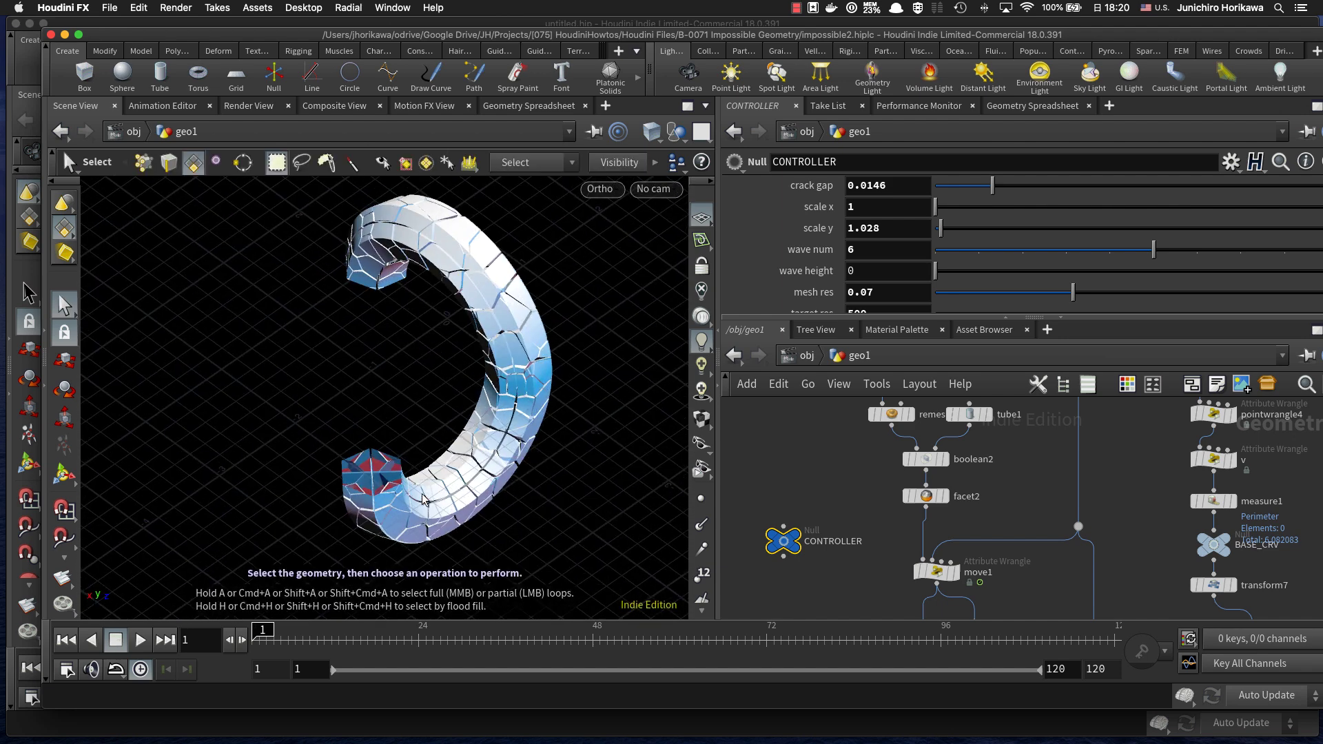
scroll(846, 451, down, 10)
scroll(807, 444, up, 3)
scroll(789, 444, up, 5)
alt+drag(504, 408, 493, 384)
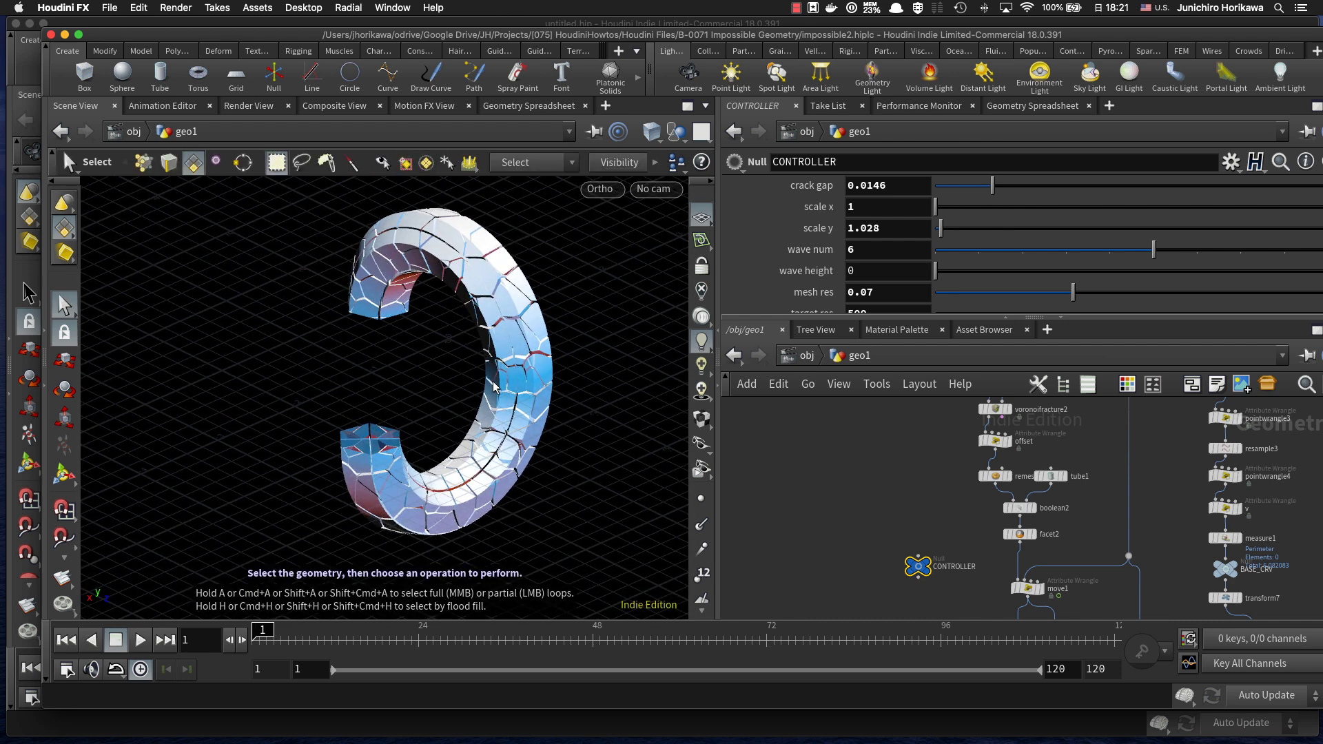
key(alt)
alt+drag(405, 423, 349, 403)
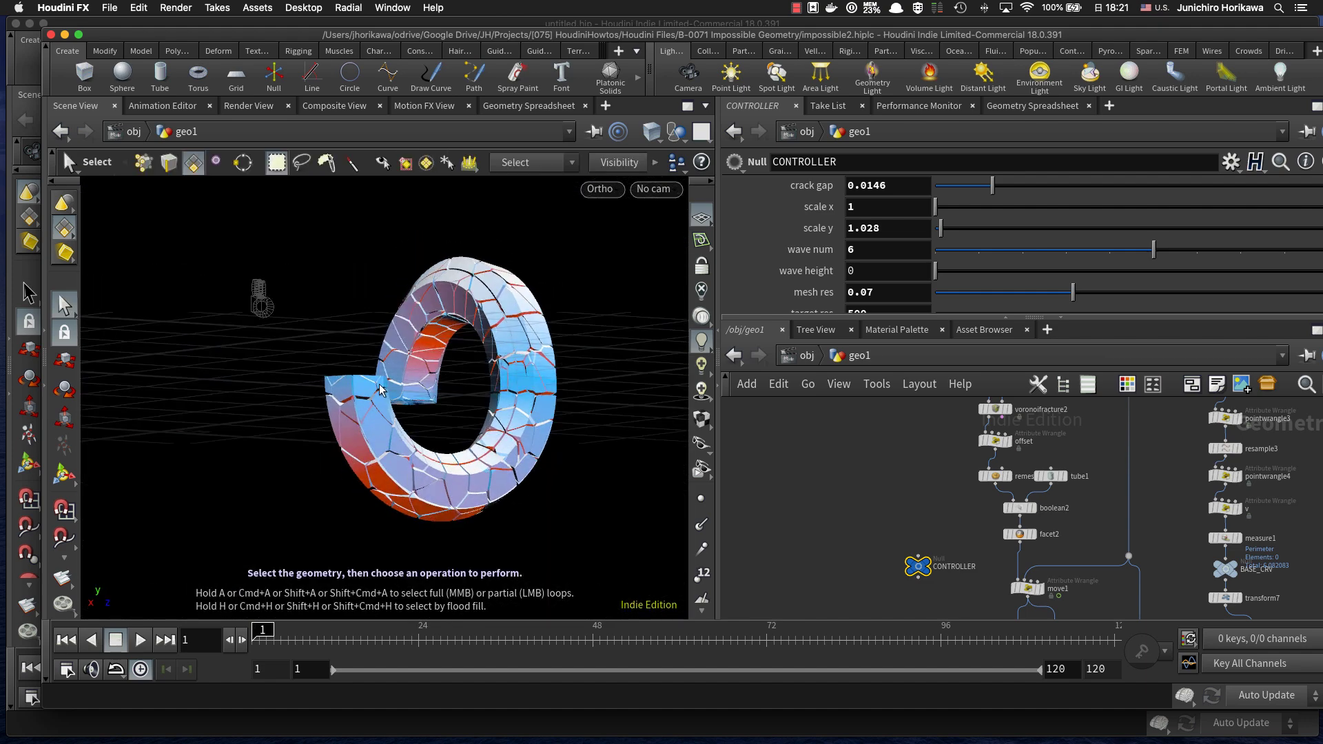
Step: Switch to the empty untitled.hip scene, add a Geometry object and go inside it
alt+drag(455, 439, 482, 420)
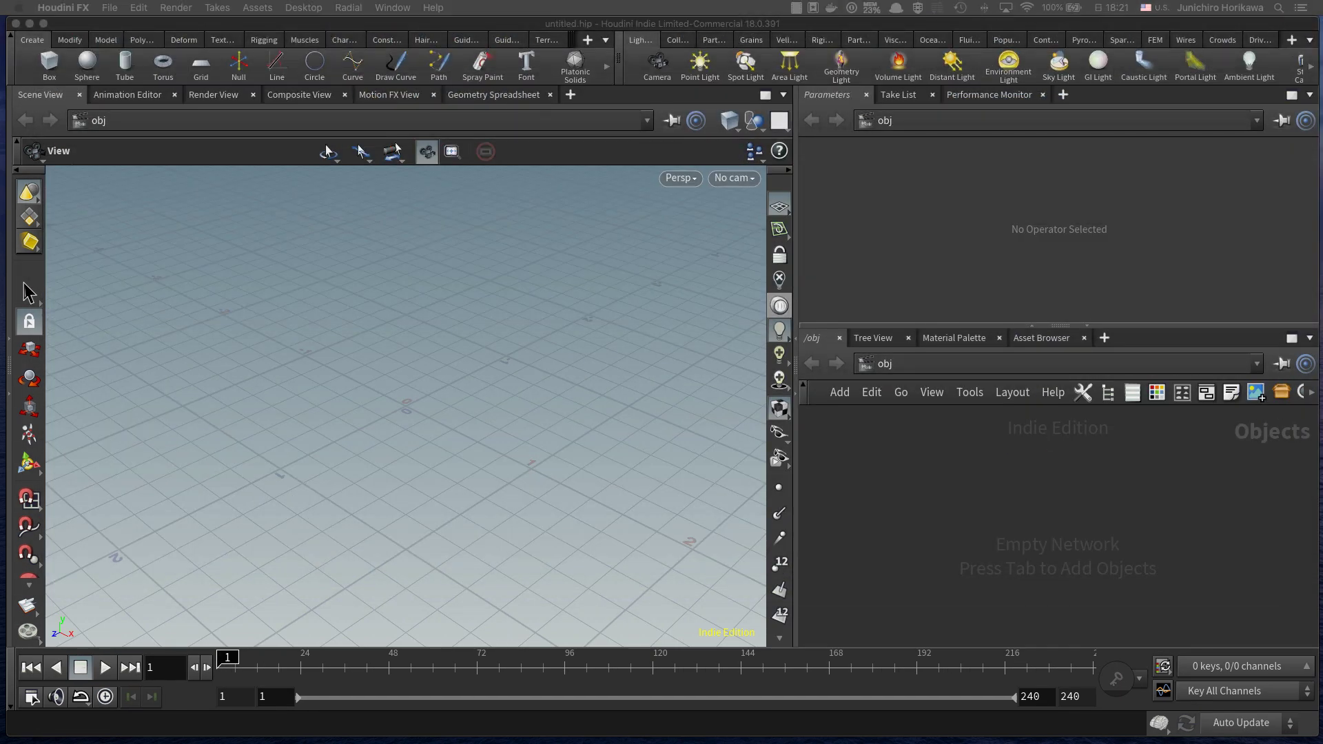
click(891, 452)
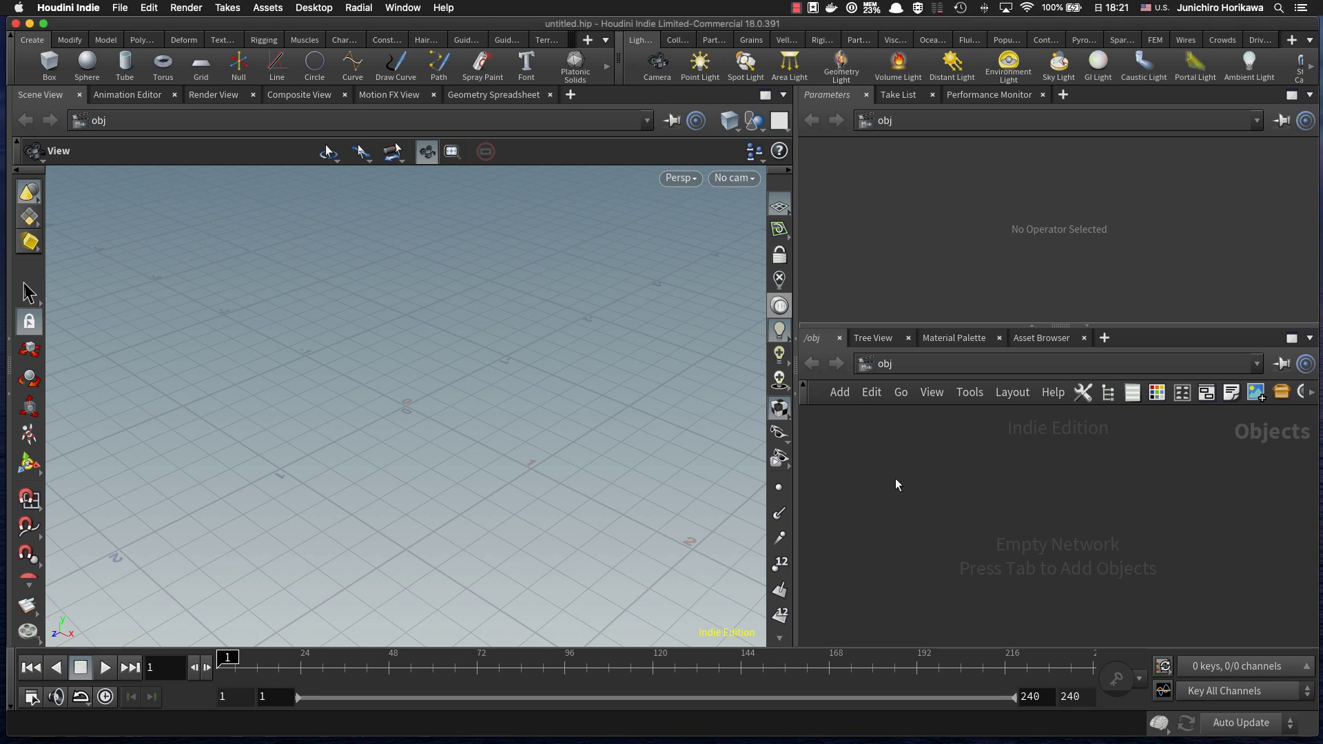
key(Tab)
text(ge)
key(Return)
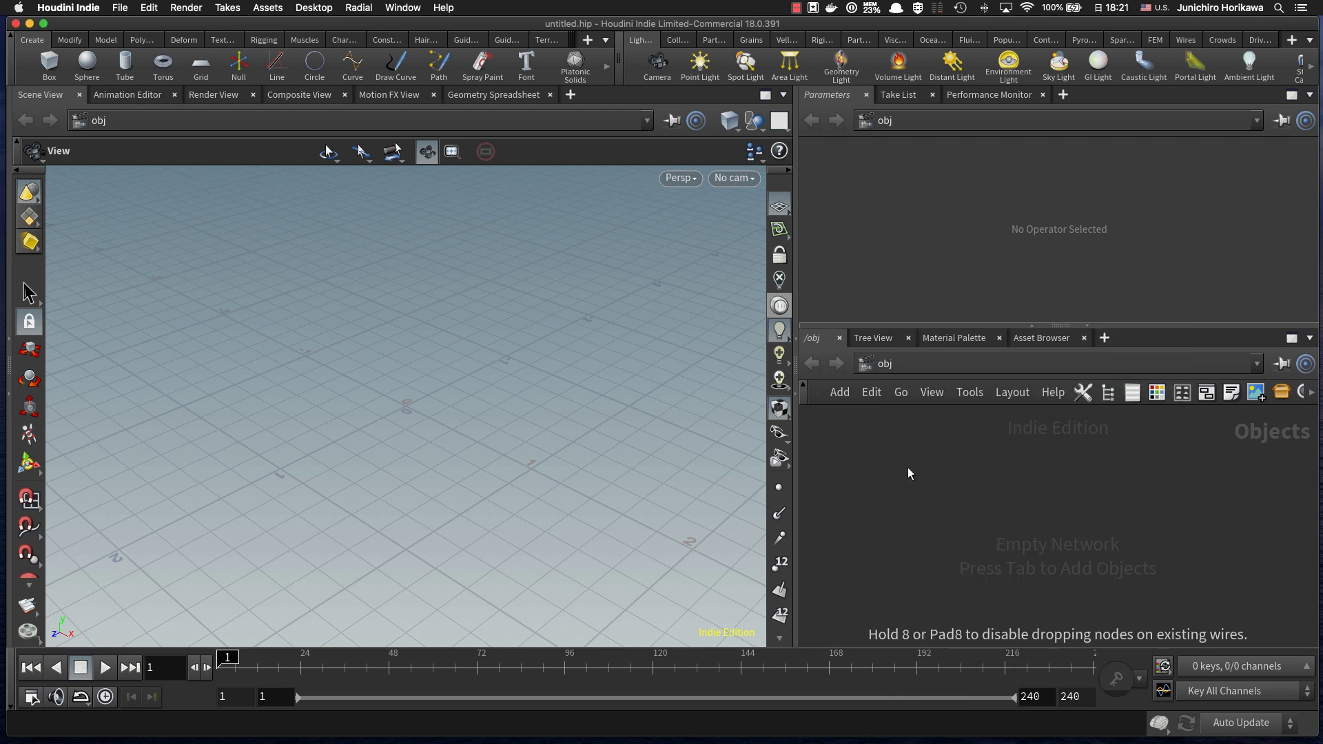
click(909, 472)
double_click(908, 472)
key(Tab)
key(Escape)
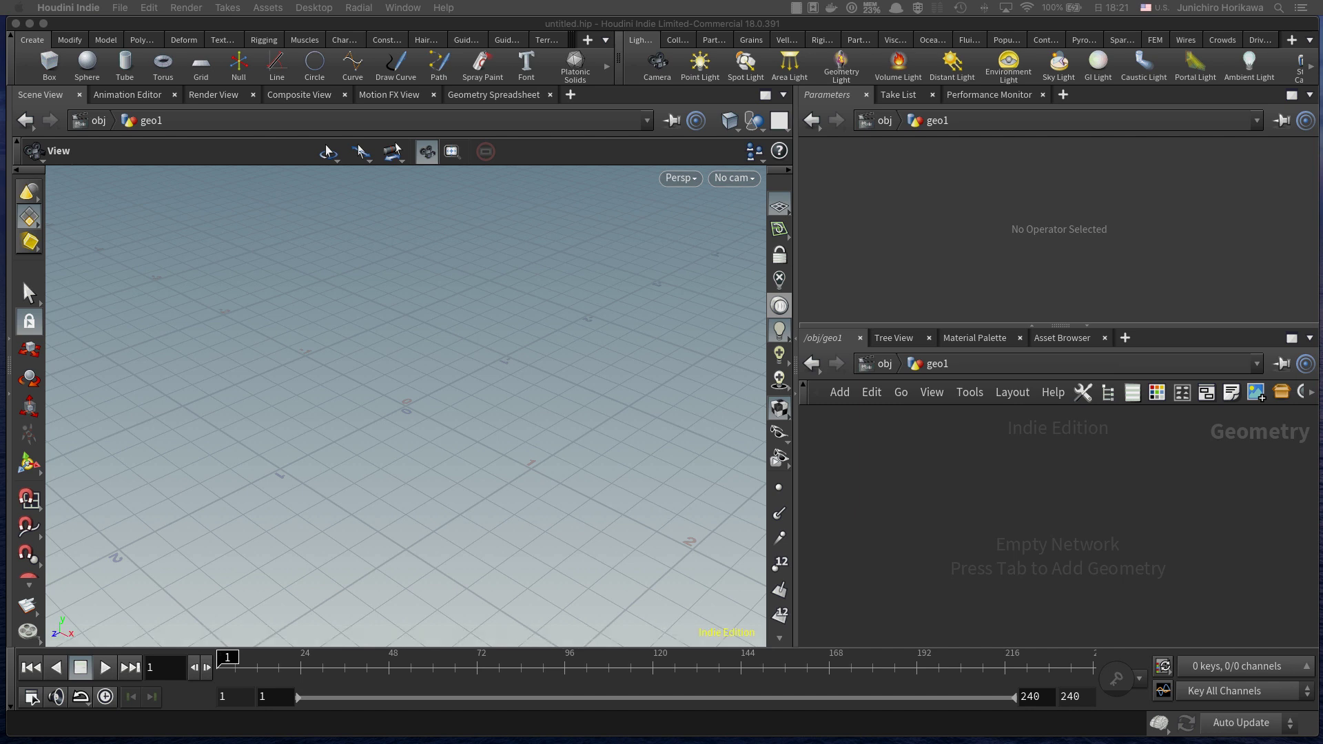
Step: Place a Circle node in the empty geometry network
key(Tab)
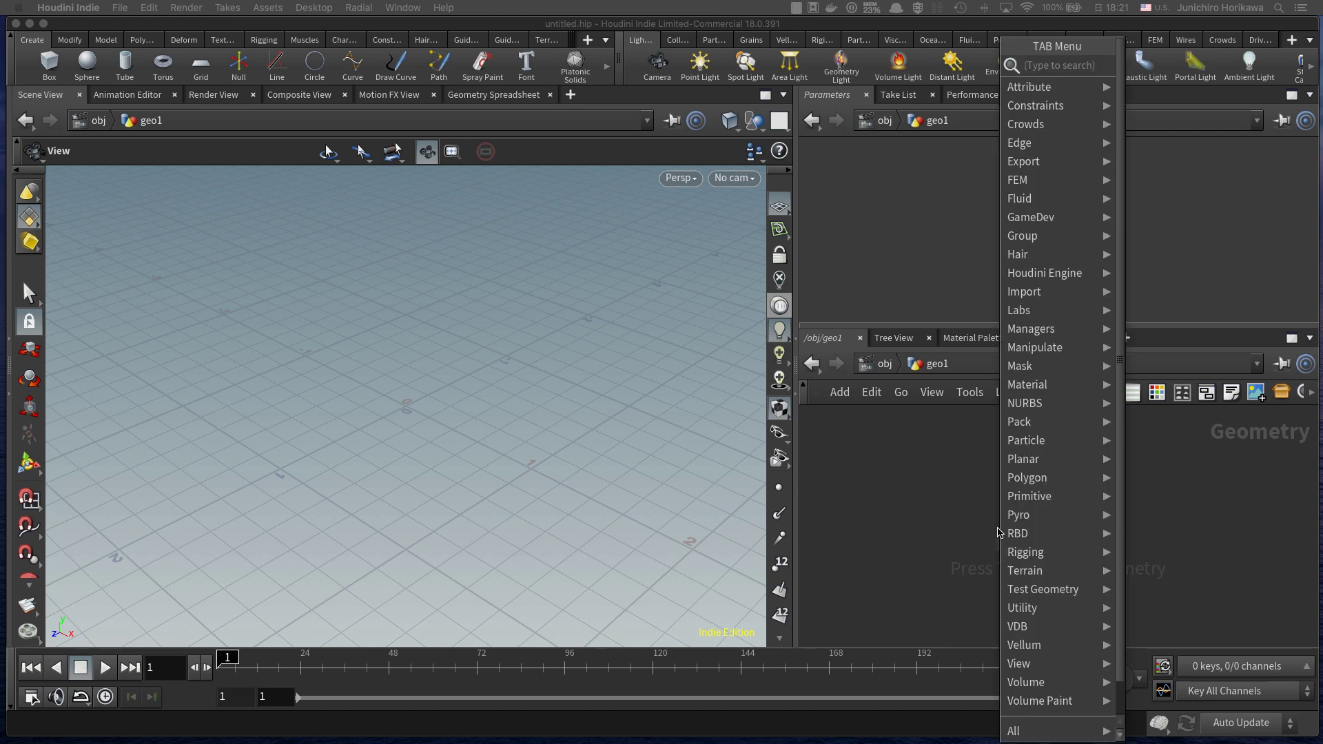
click(949, 497)
key(Tab)
text(ci)
key(Return)
click(958, 478)
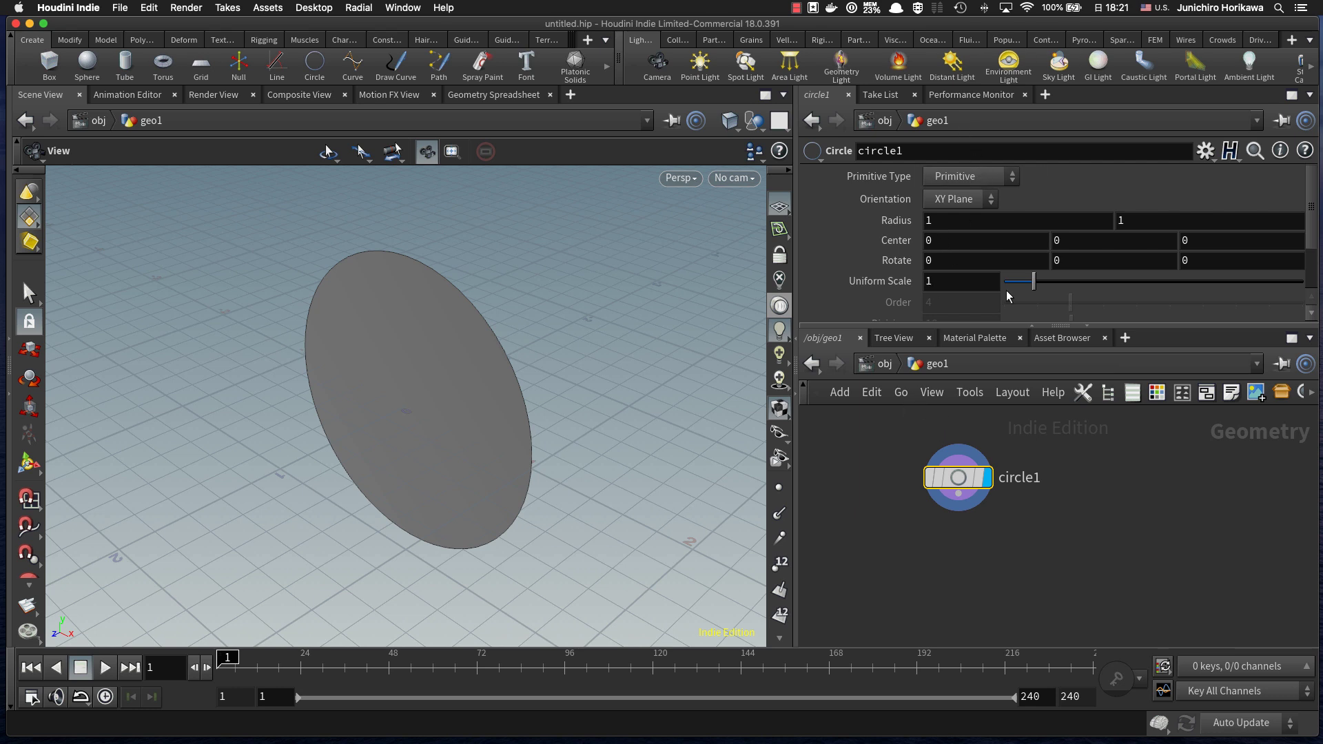
Step: Set the circle's primitive type to Polygon and its divisions to 50
click(970, 180)
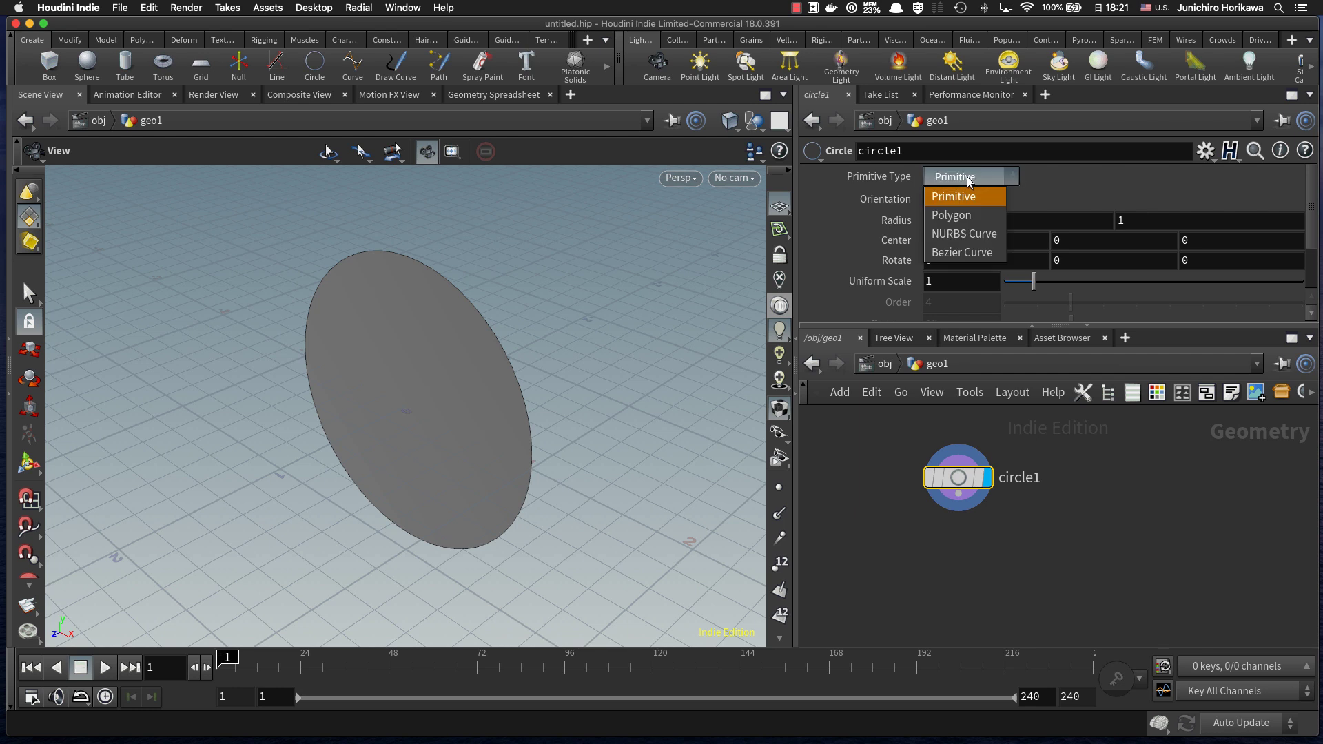
click(968, 215)
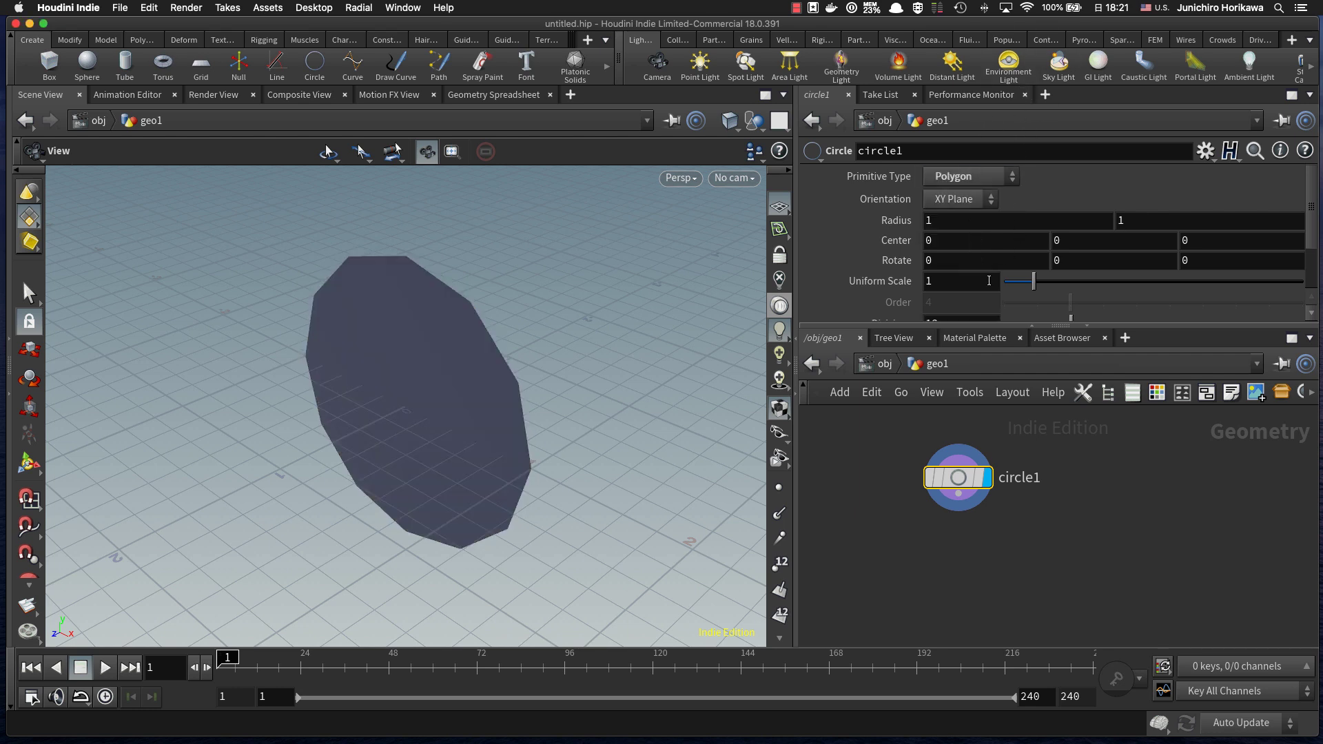
scroll(907, 290, down, 2)
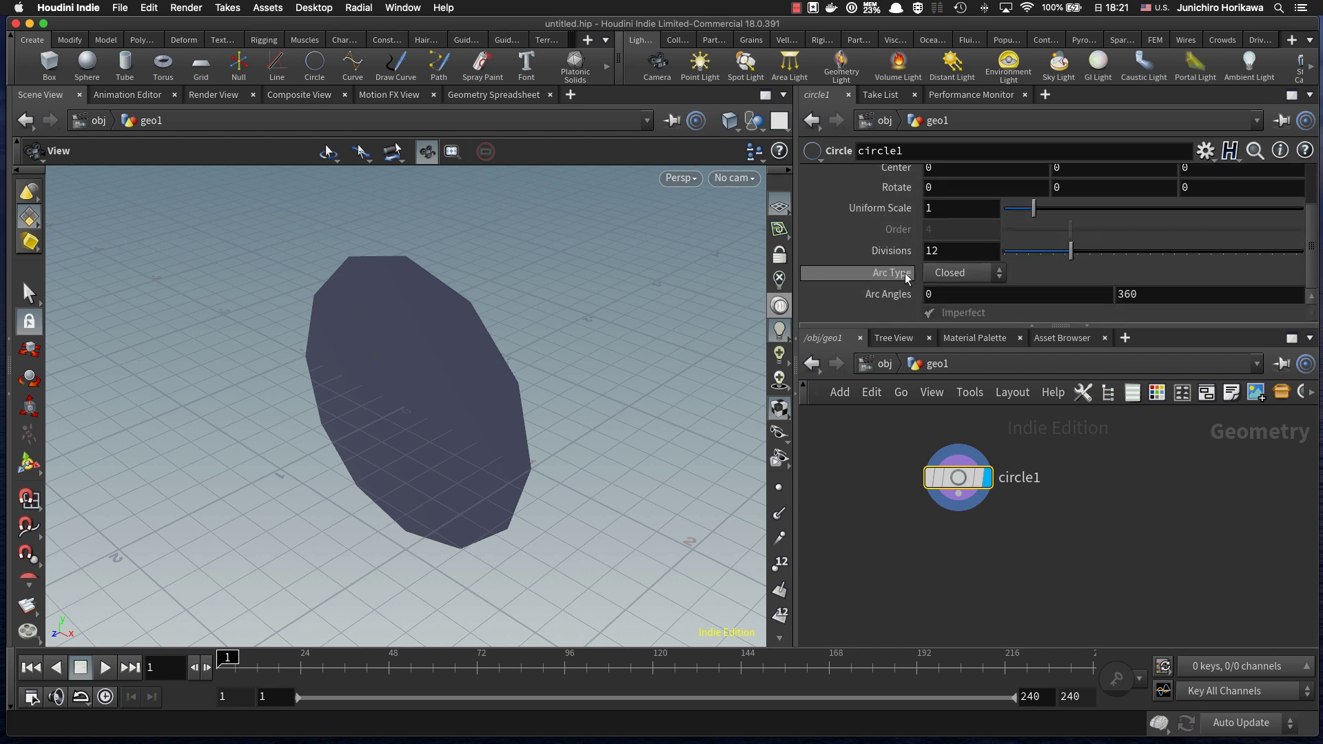
drag(1070, 250, 1301, 248)
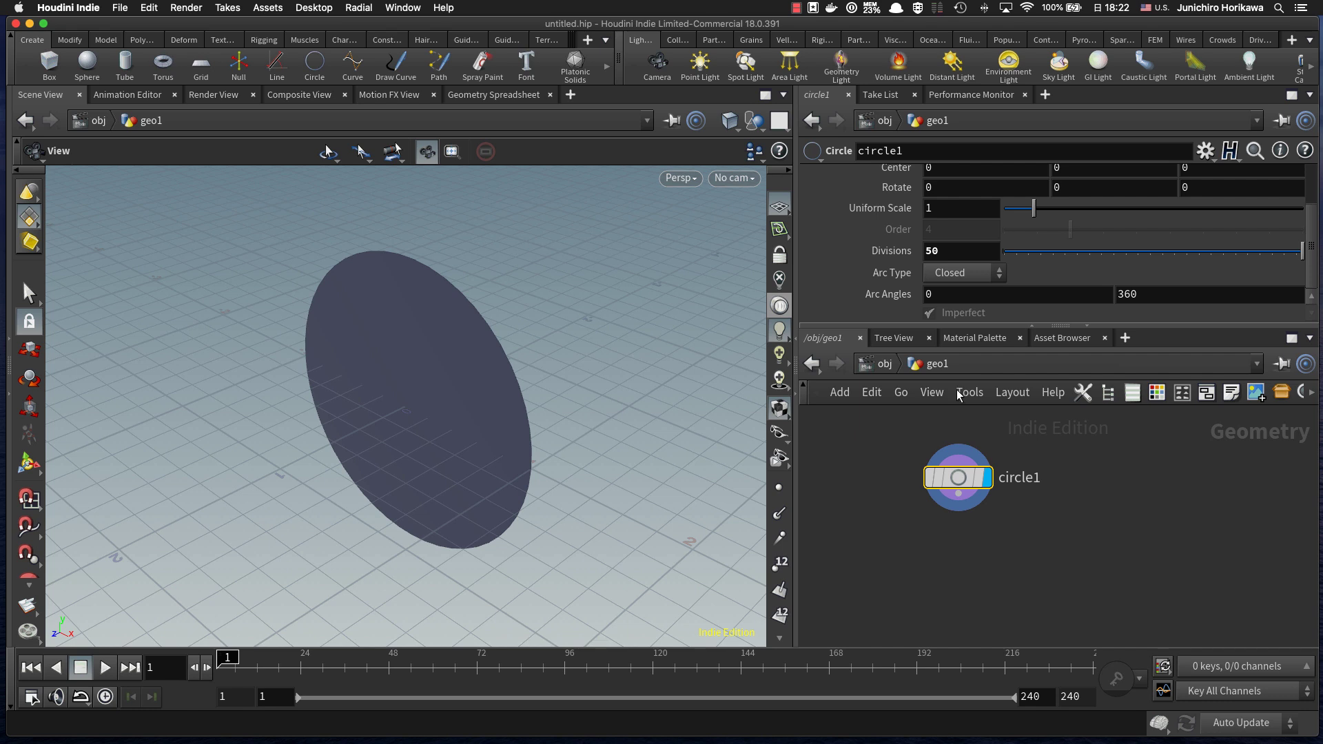
Step: Add a Null node beside the circle and name it CONTROLLER
middle_drag(923, 526, 981, 547)
key(Tab)
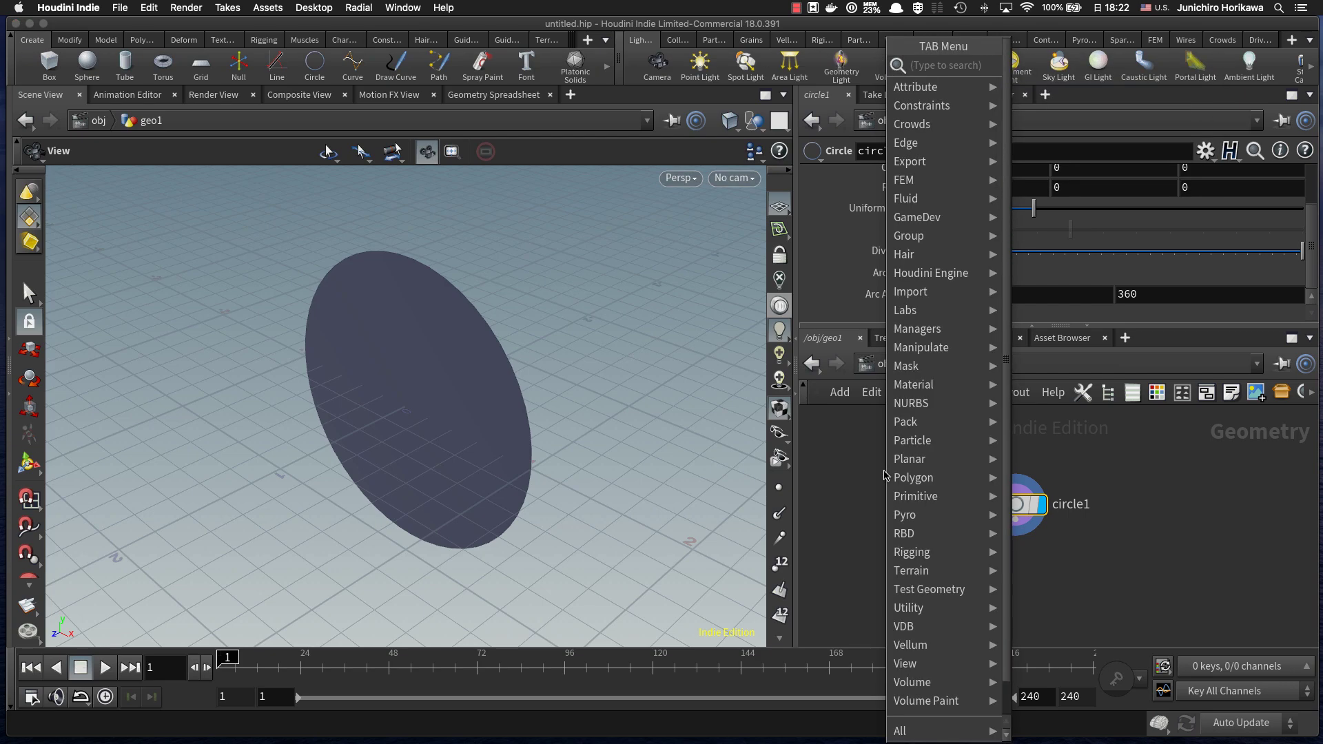
text(null)
key(Return)
click(907, 480)
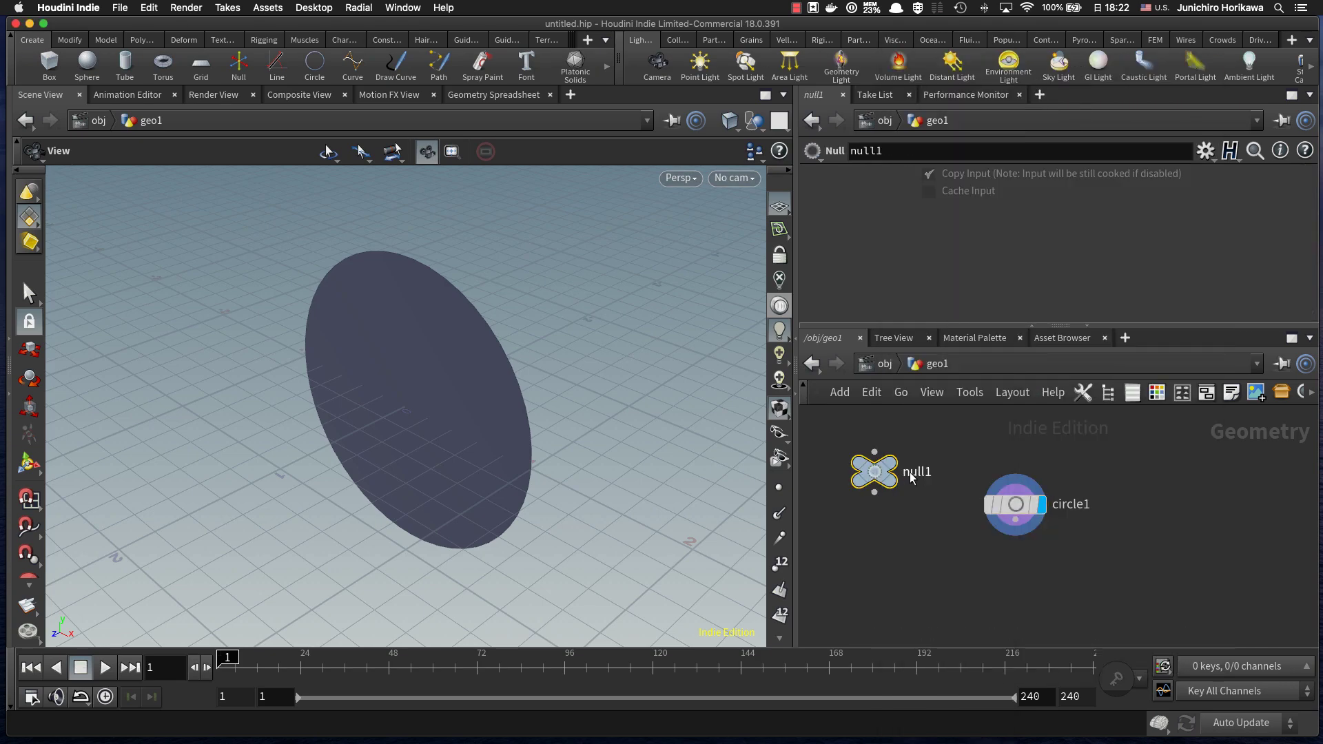
double_click(914, 472)
text(CONTROLLER)
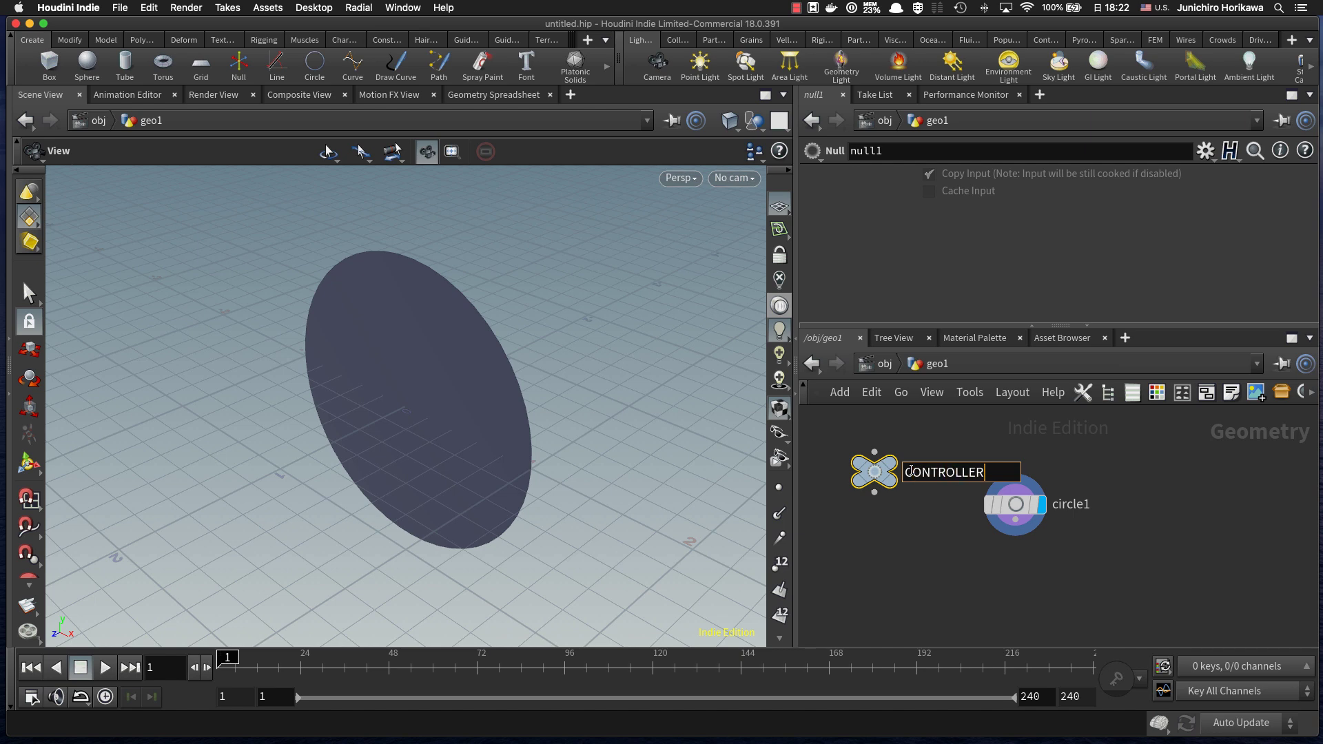
key(Return)
Step: Move the CONTROLLER node a little away from the circle node and color it blue
drag(875, 473, 853, 463)
key(c)
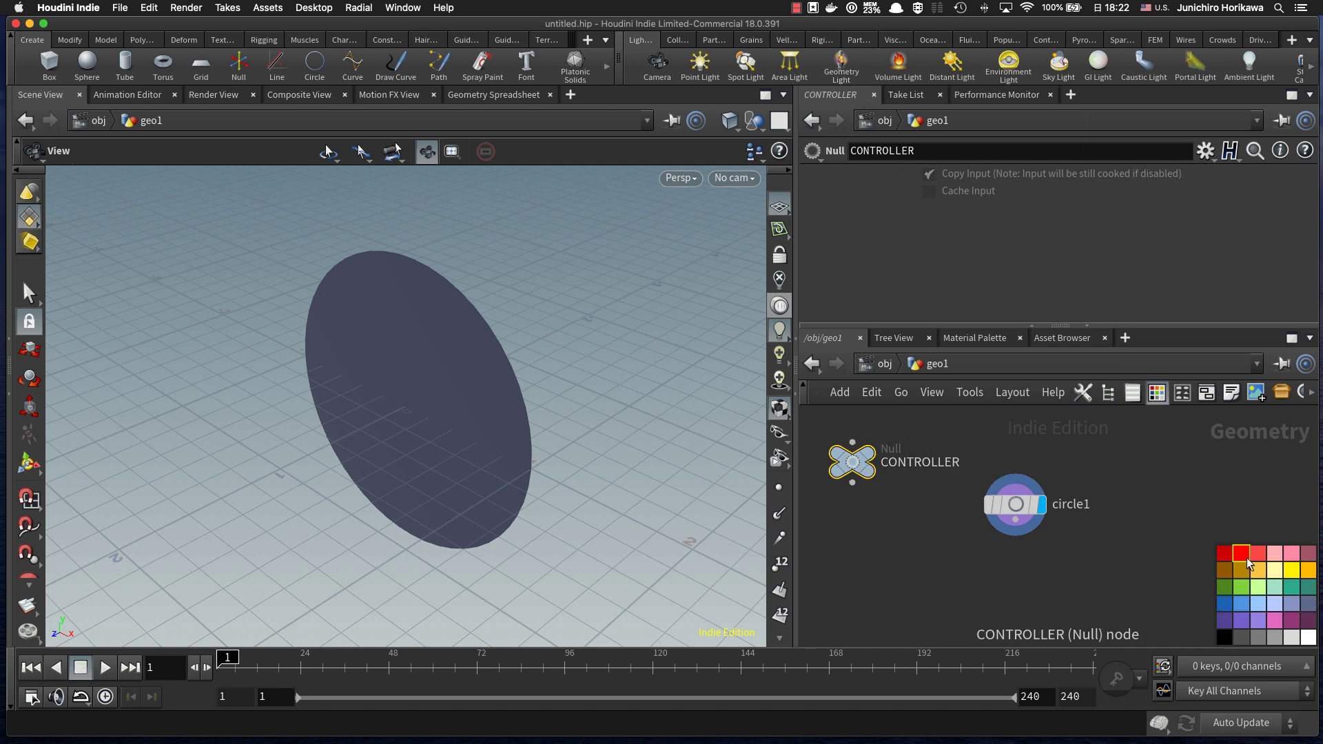
click(1227, 605)
Step: Add an integer parameter to CONTROLLER with the name target_res and the label "target res"
click(1206, 156)
click(1208, 176)
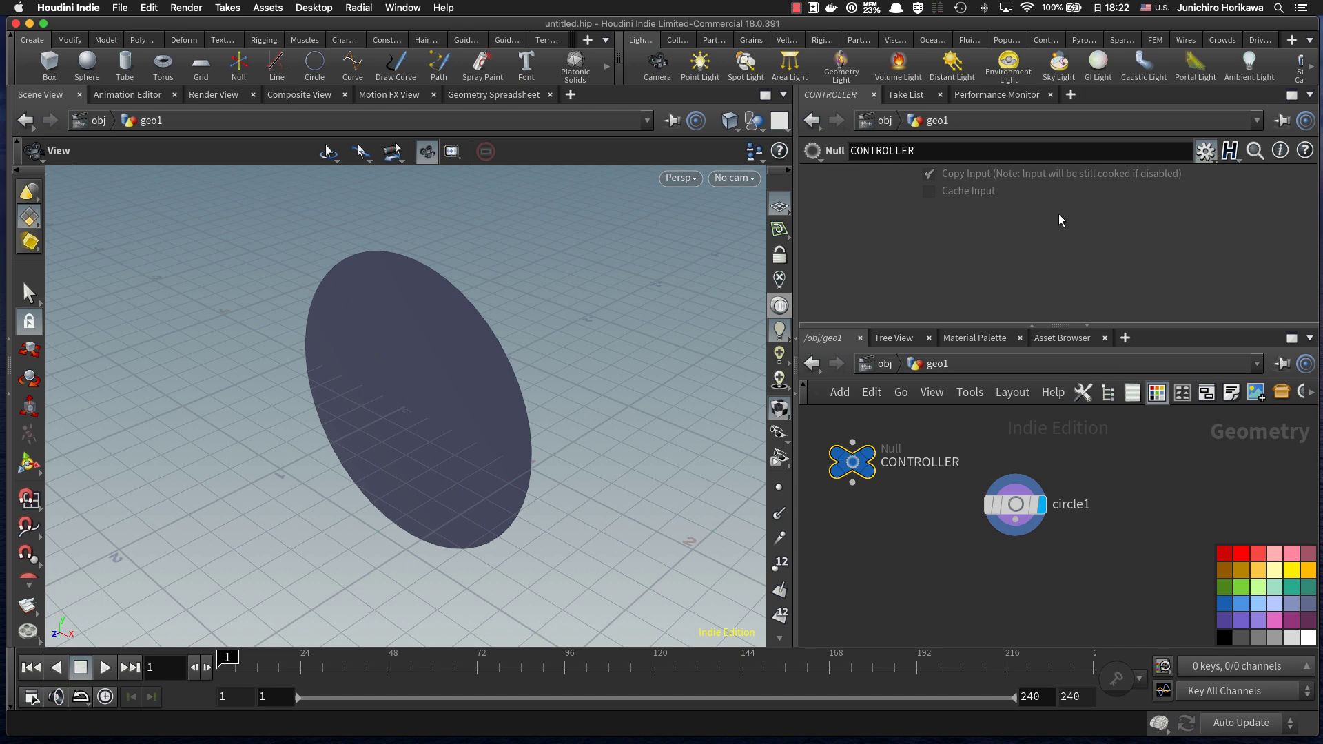
drag(369, 364, 758, 164)
drag(1186, 132, 1049, 131)
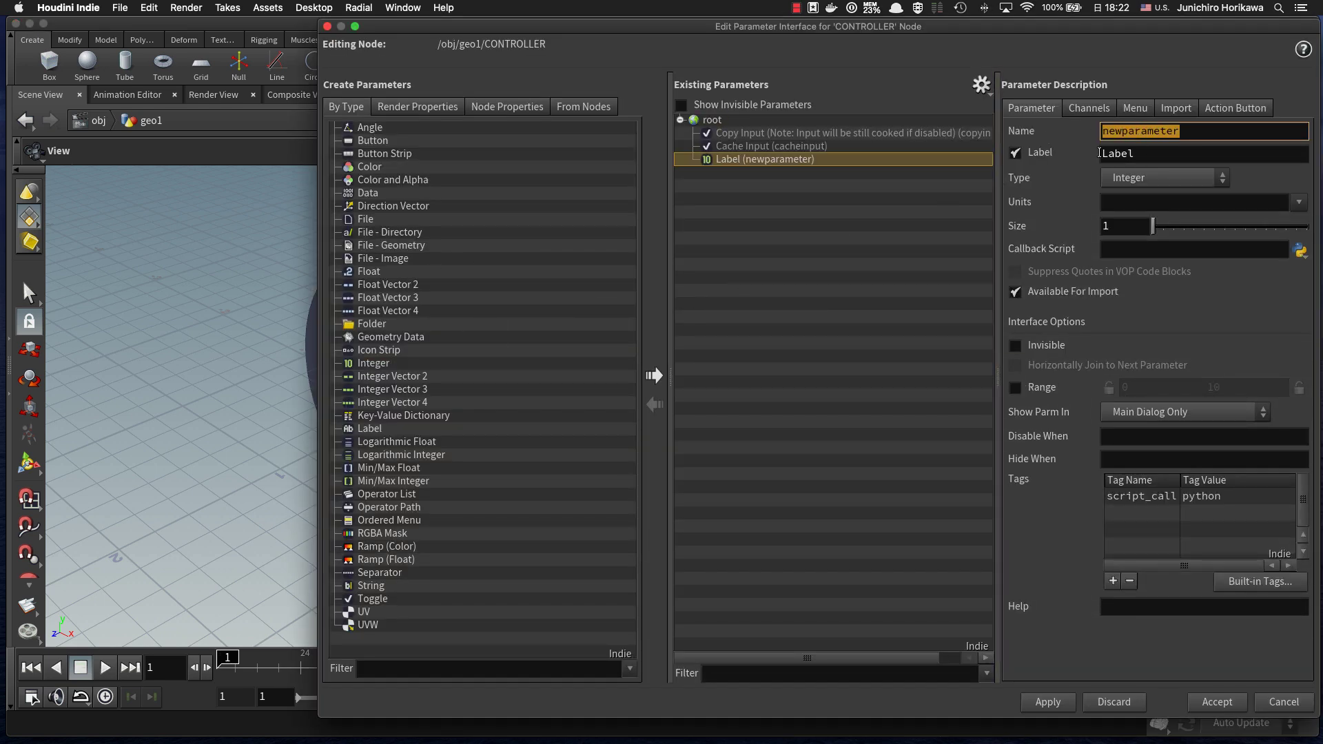
text(target_res)
key(Tab)
text(tarrget)
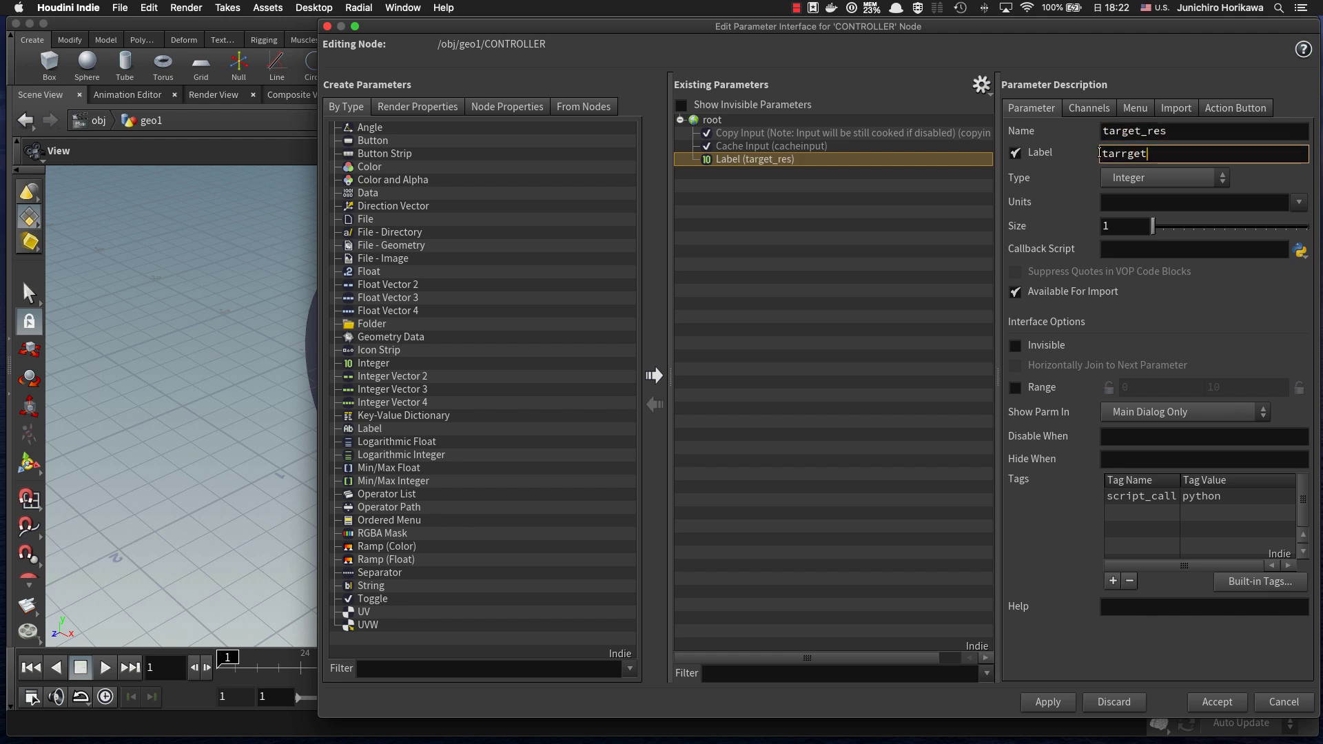
key(BackSpace)
key(BackSpace)
key(BackSpace)
key(BackSpace)
text(get res)
key(Return)
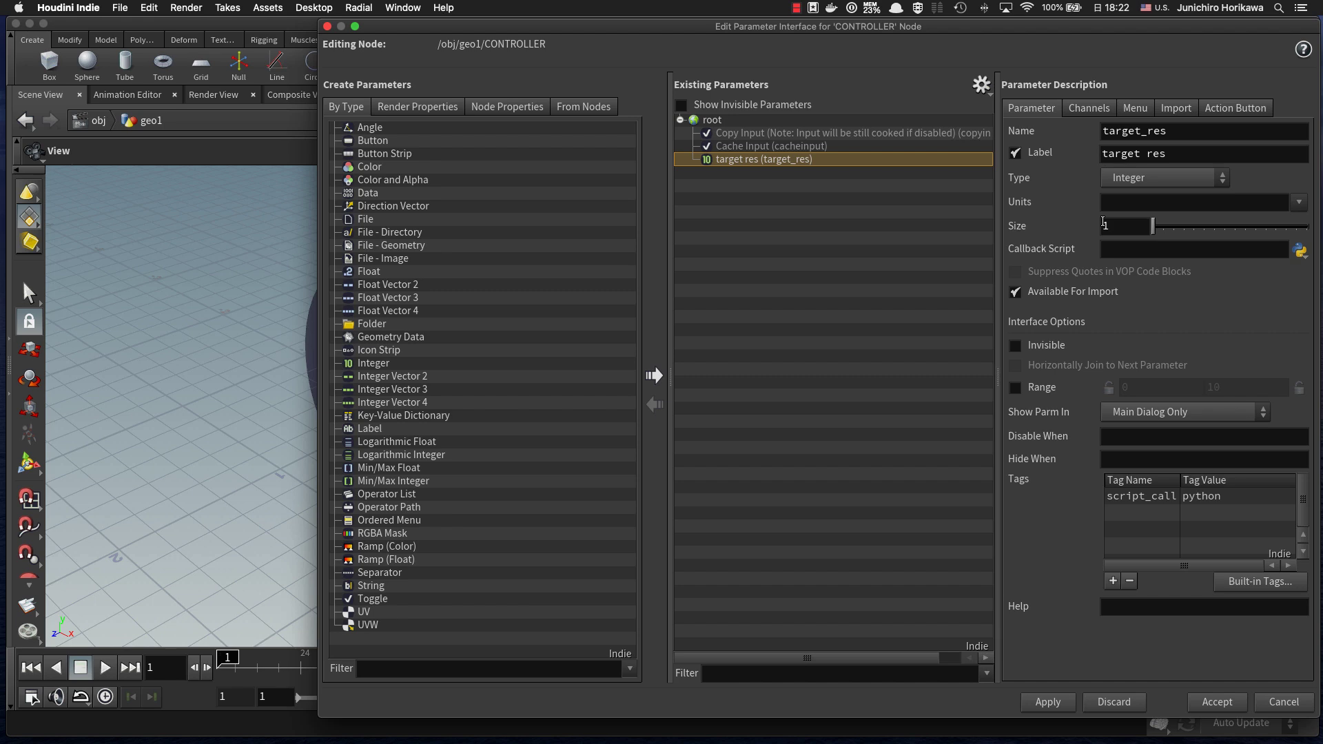
Step: Enable a range with a maximum of 500 for target res and accept the parameter interface changes
click(1026, 389)
text(500)
key(Return)
click(1047, 701)
click(1214, 702)
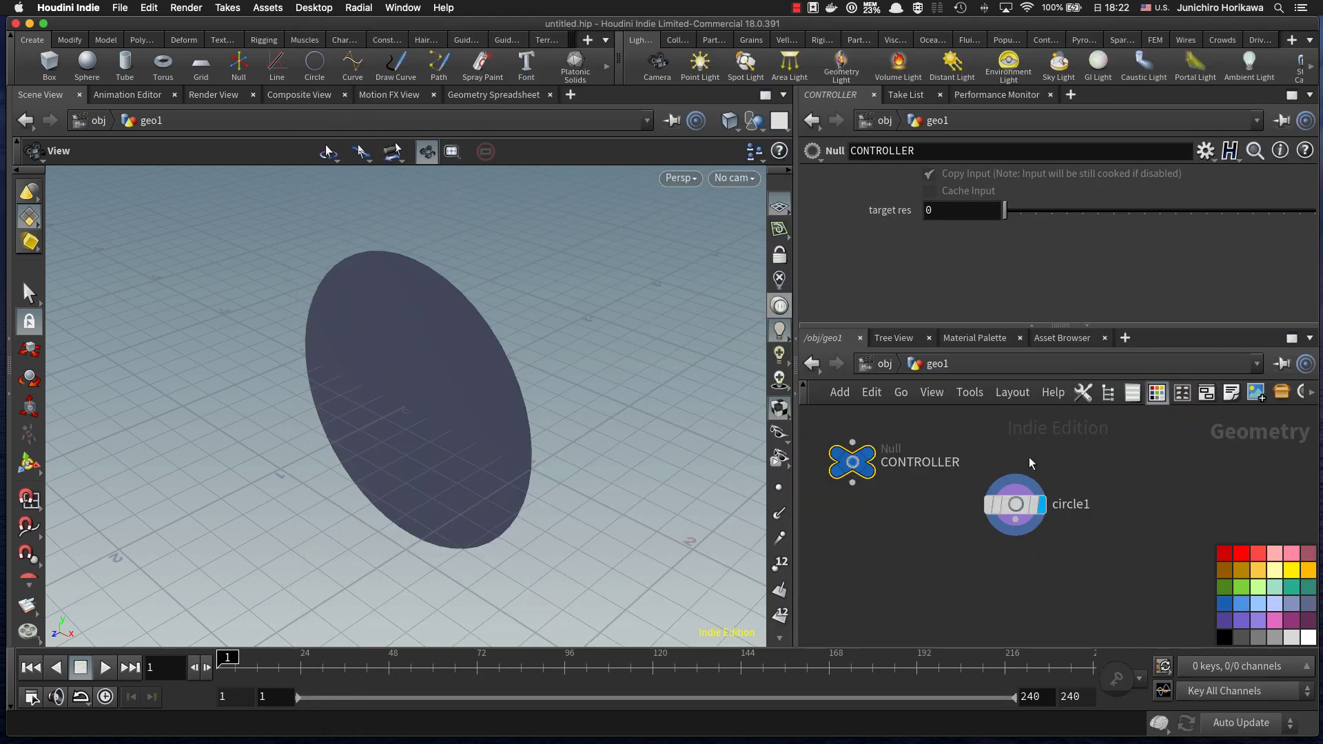
Step: Set target res to 111 on CONTROLLER and link the circle's Divisions to it with a relative reference
drag(1058, 210, 1315, 214)
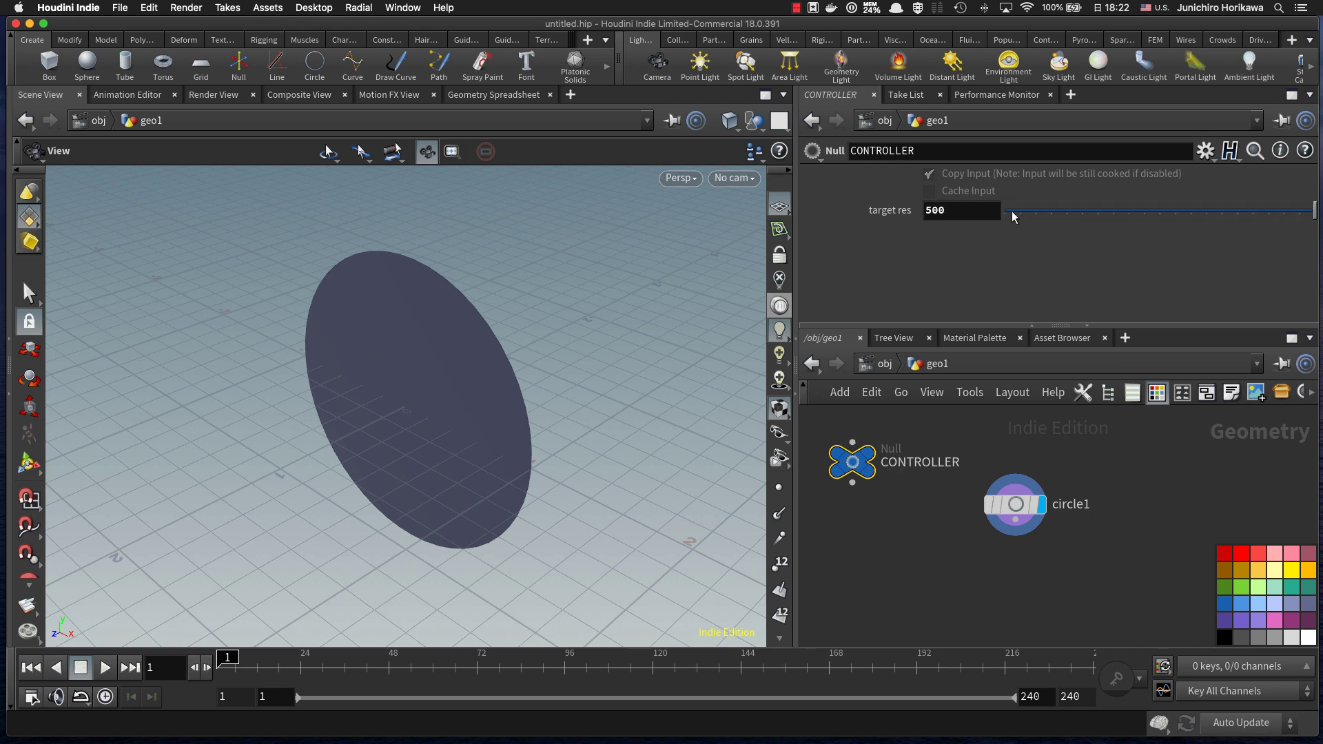
right_click(944, 212)
mouse_move(958, 239)
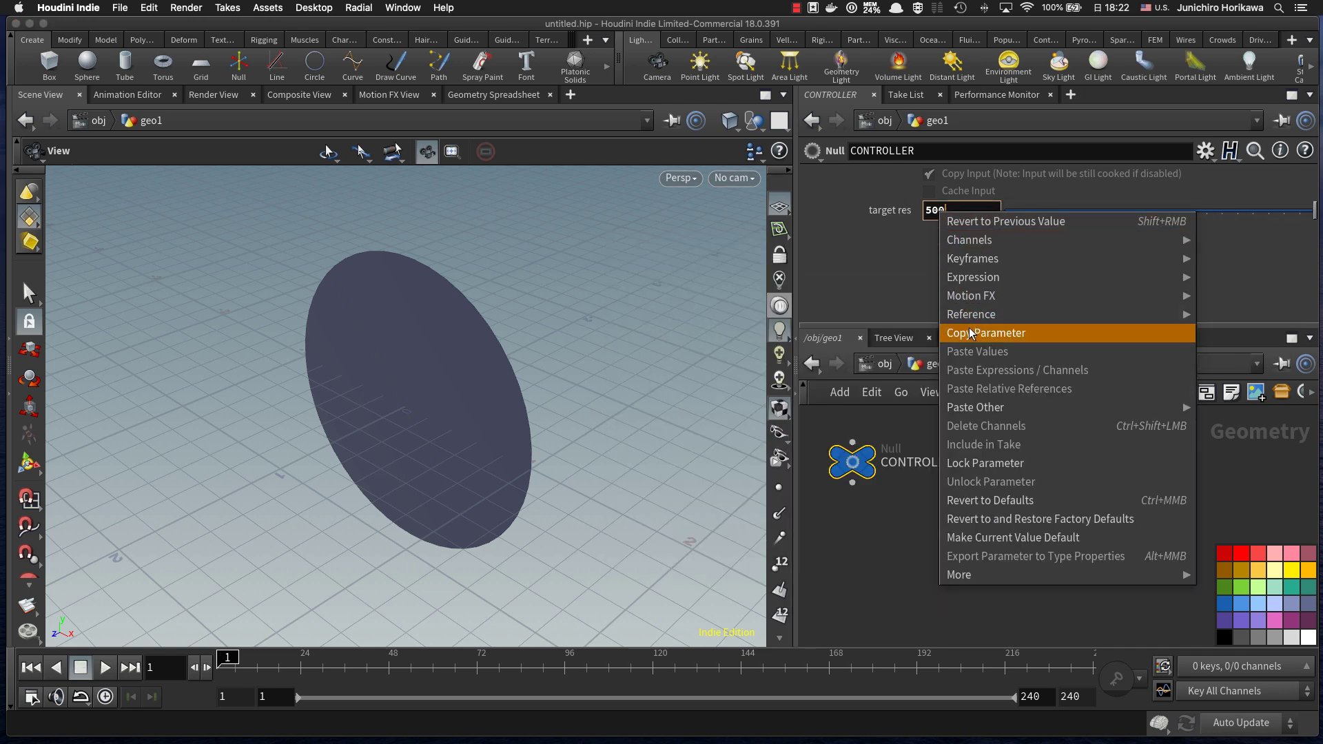
click(986, 333)
drag(1313, 213, 1080, 213)
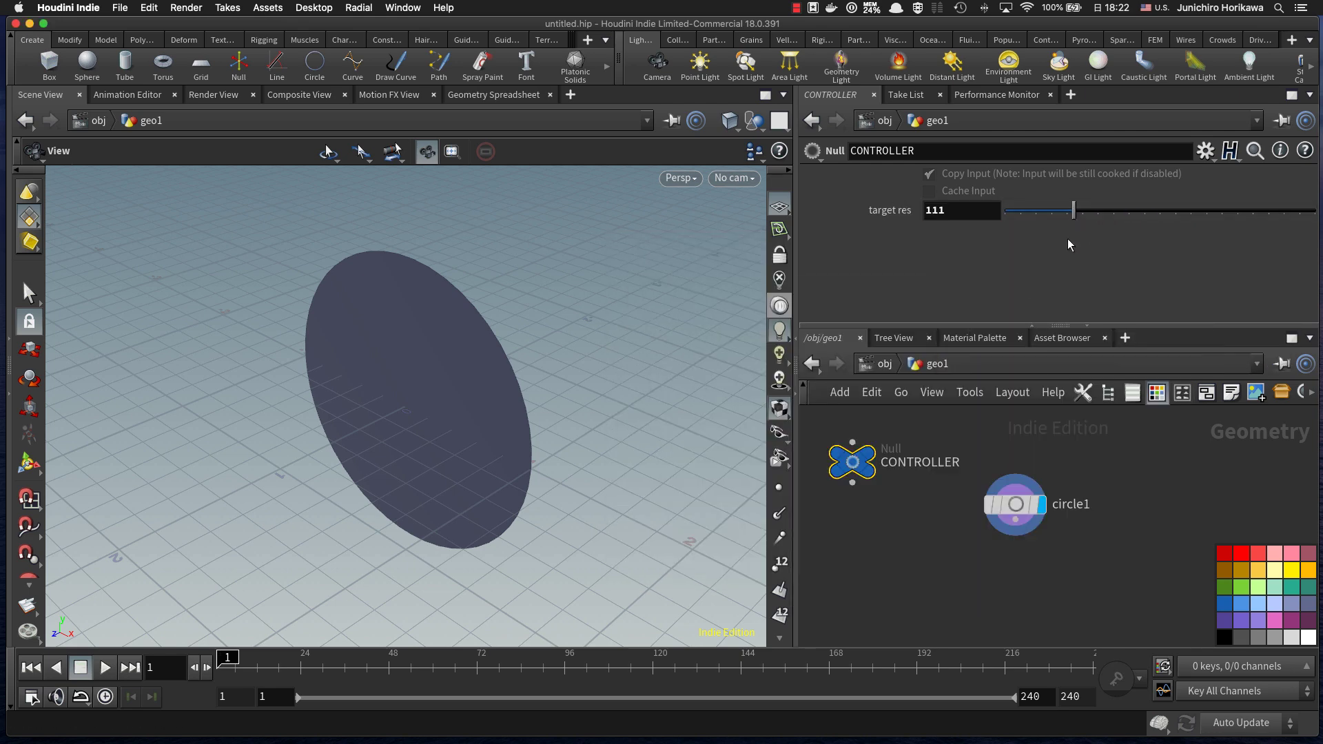
click(1015, 504)
right_click(981, 253)
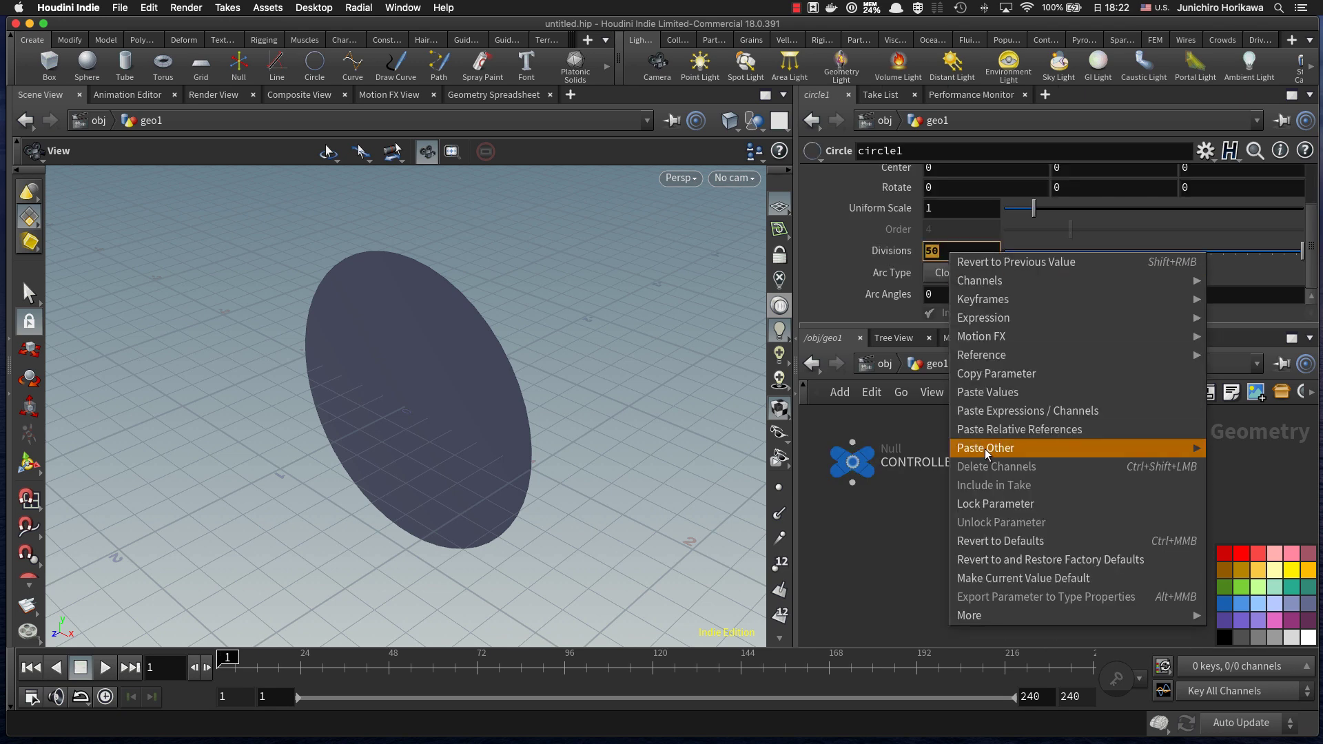
click(993, 433)
Step: Turn on point display in the viewport and set the circle's uniform scale to 1.11
click(778, 488)
drag(386, 352, 434, 319)
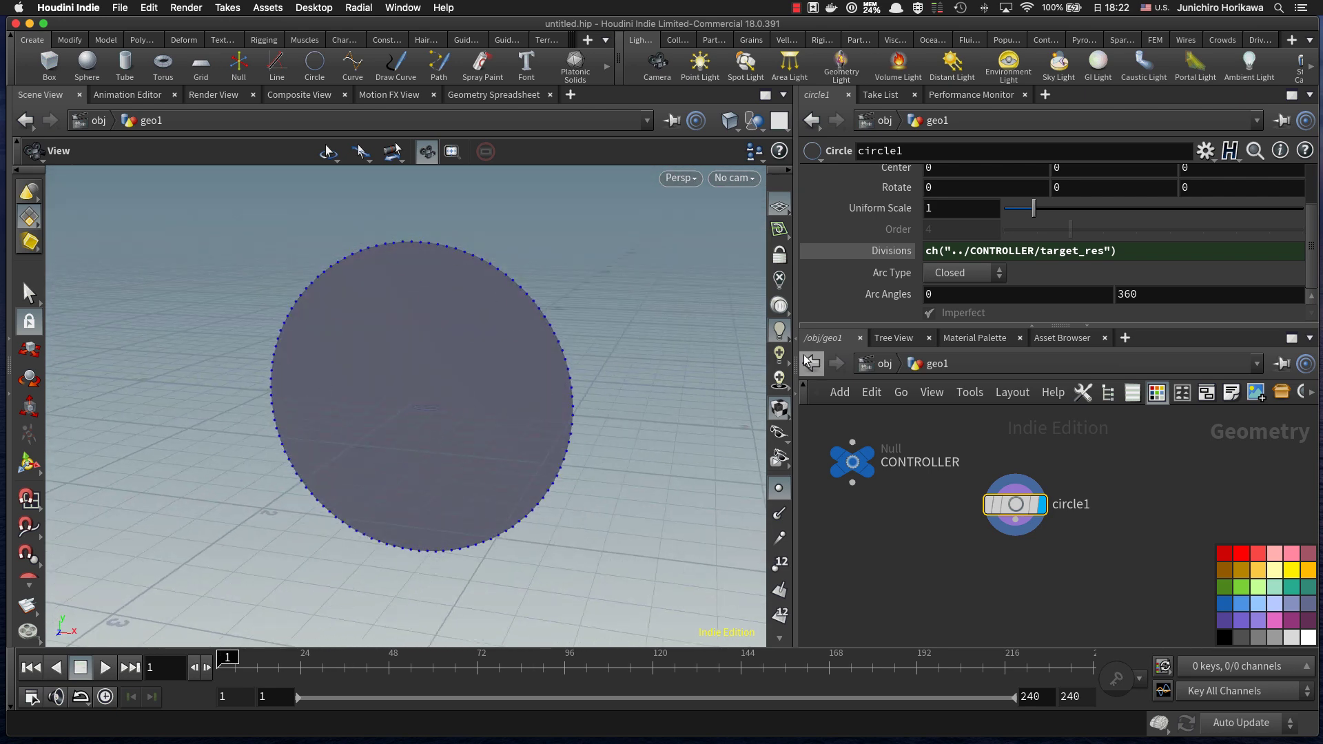
click(892, 524)
middle_drag(894, 526, 922, 557)
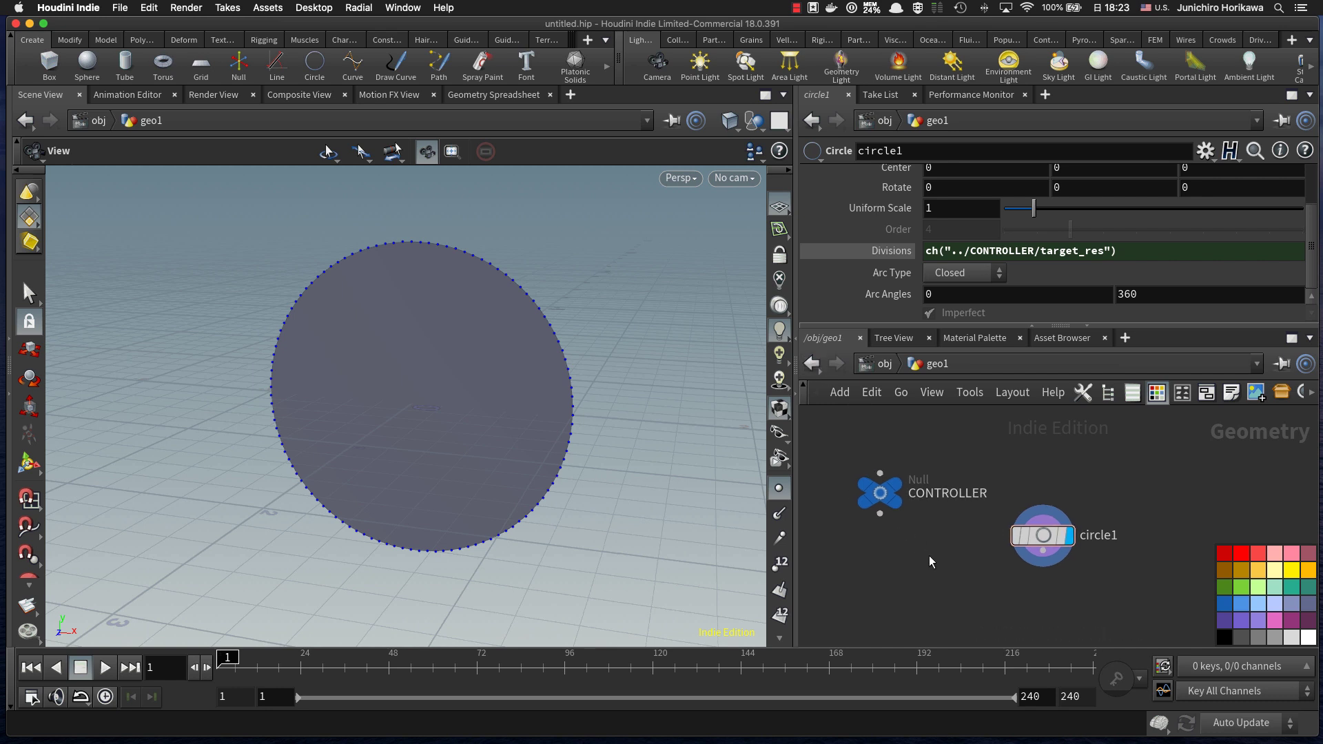
click(1043, 537)
drag(1033, 209, 1038, 213)
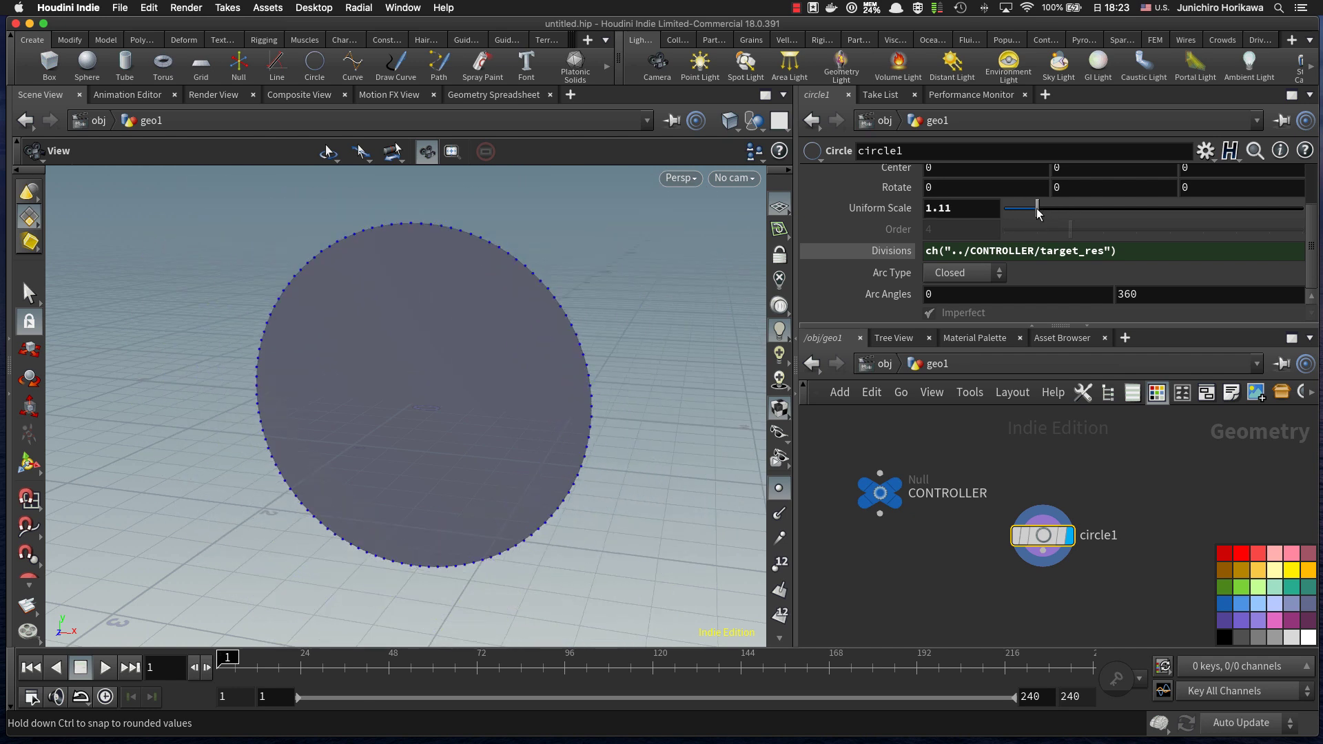
Step: Add a float parameter with the name and label radius above target res on the CONTROLLER node
click(879, 493)
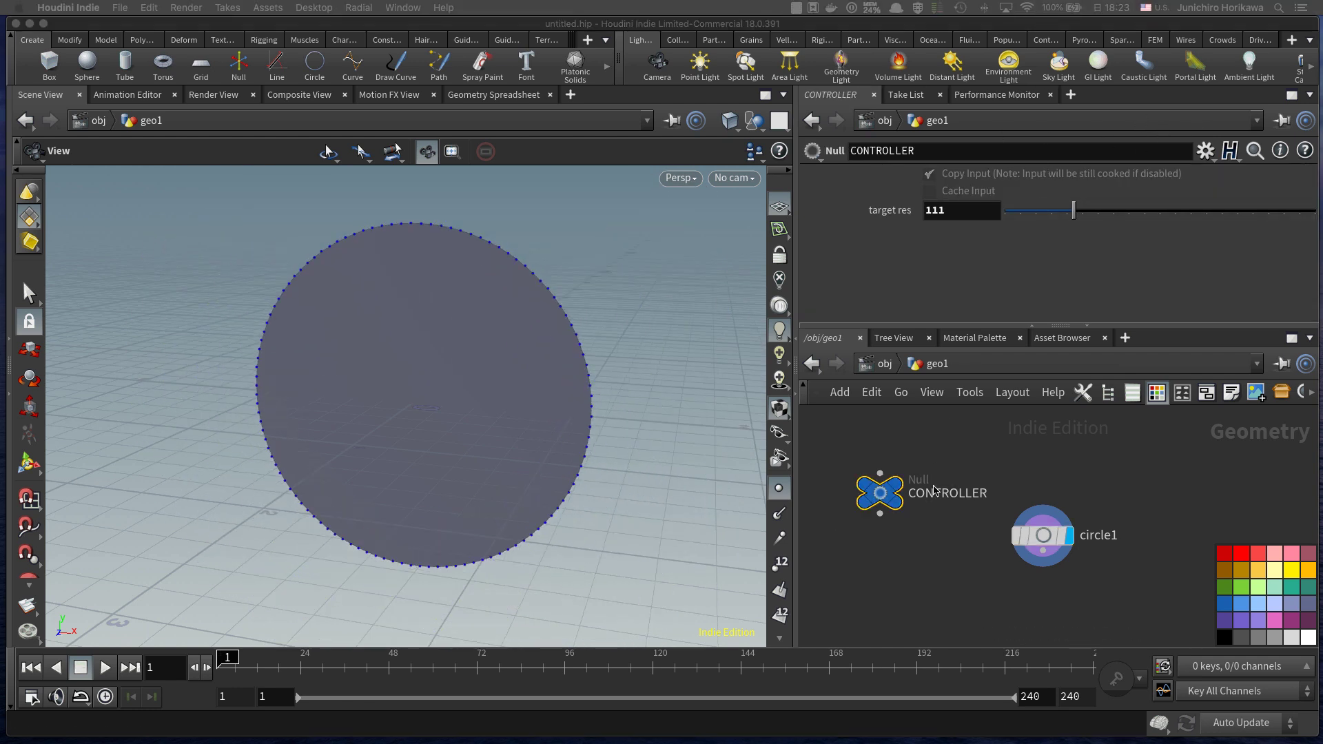
click(1205, 150)
click(1034, 173)
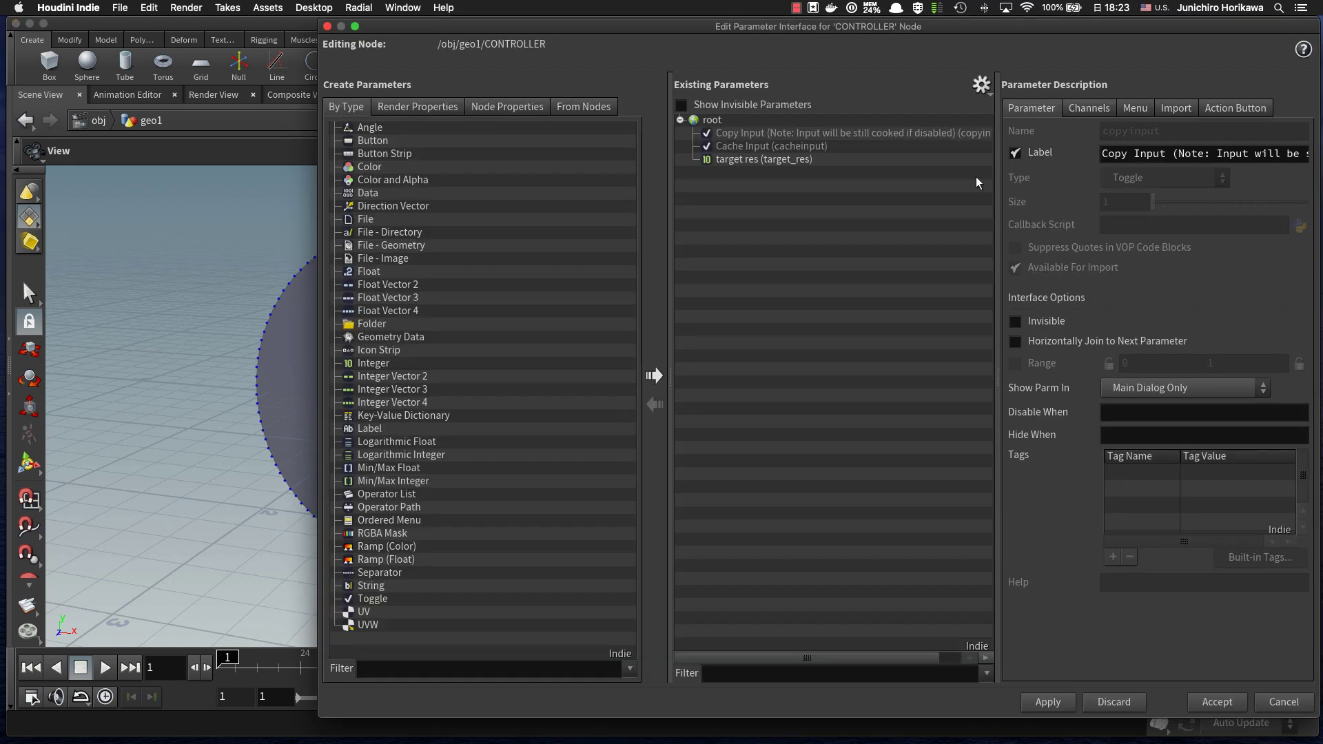
drag(370, 272, 761, 161)
drag(1176, 131, 1004, 133)
text(radius)
key(Tab)
text(radius)
key(Return)
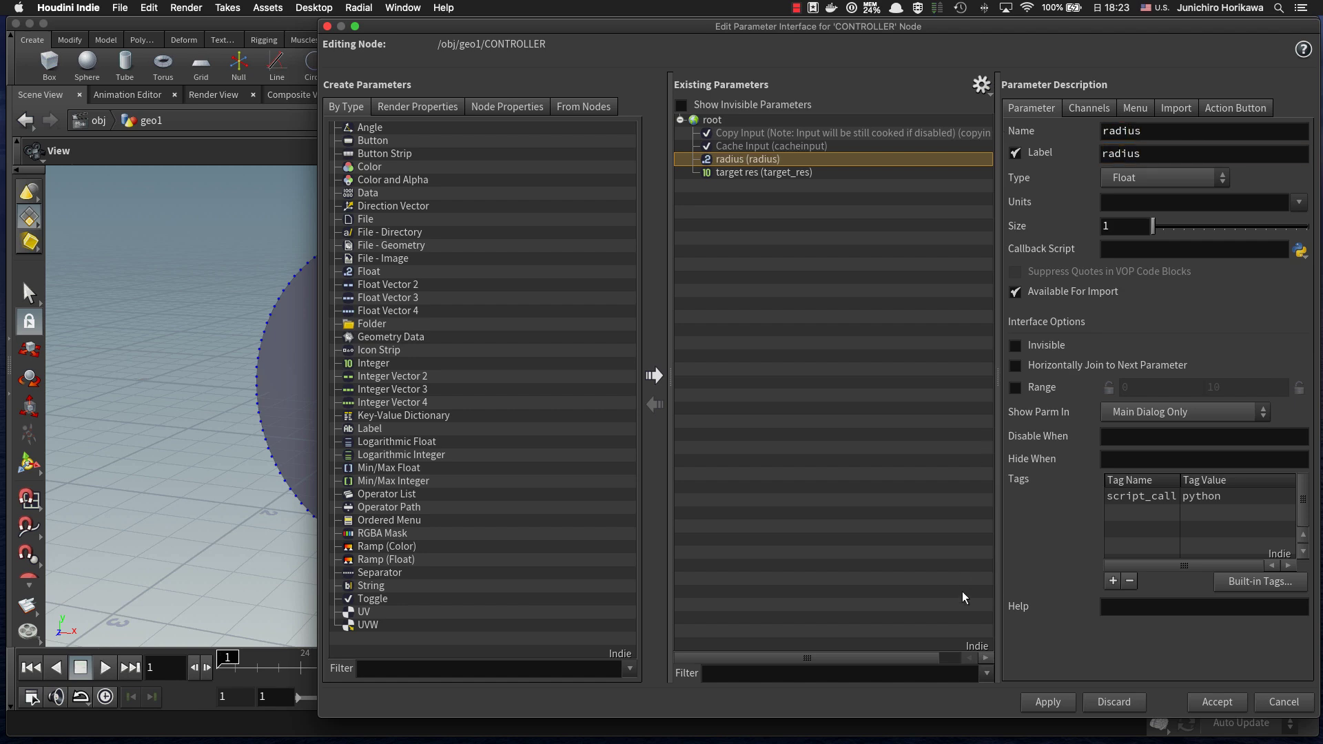
click(1047, 701)
click(1217, 701)
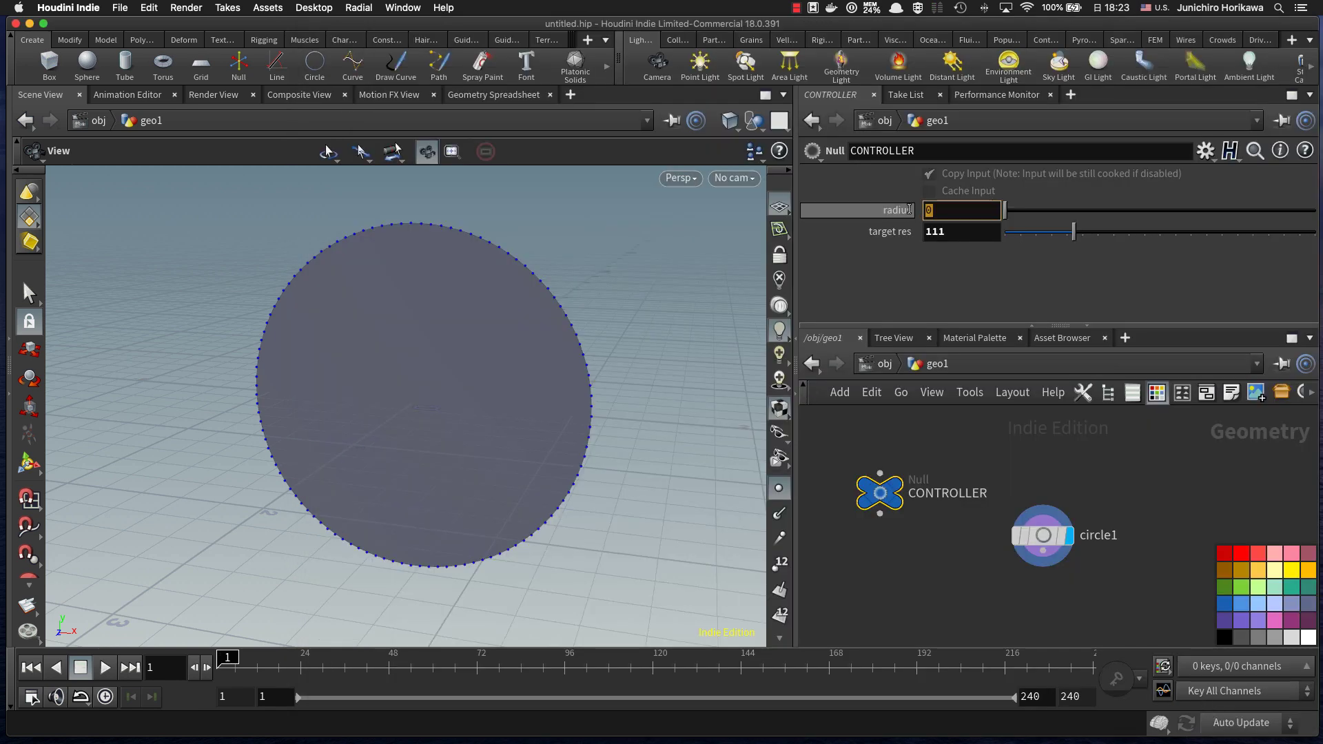
Step: Enable a range of 0 to 10 for the radius parameter and accept the interface changes
click(1205, 150)
click(1076, 318)
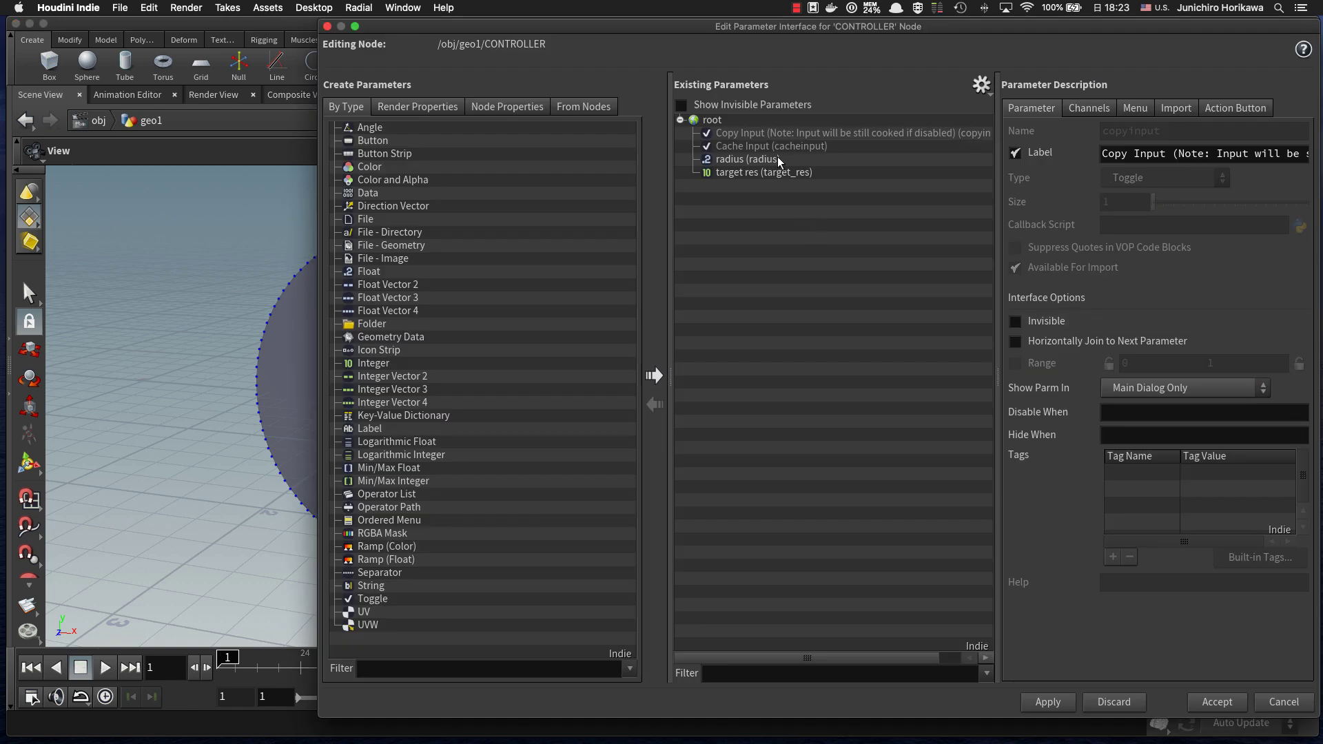
click(779, 162)
click(1048, 702)
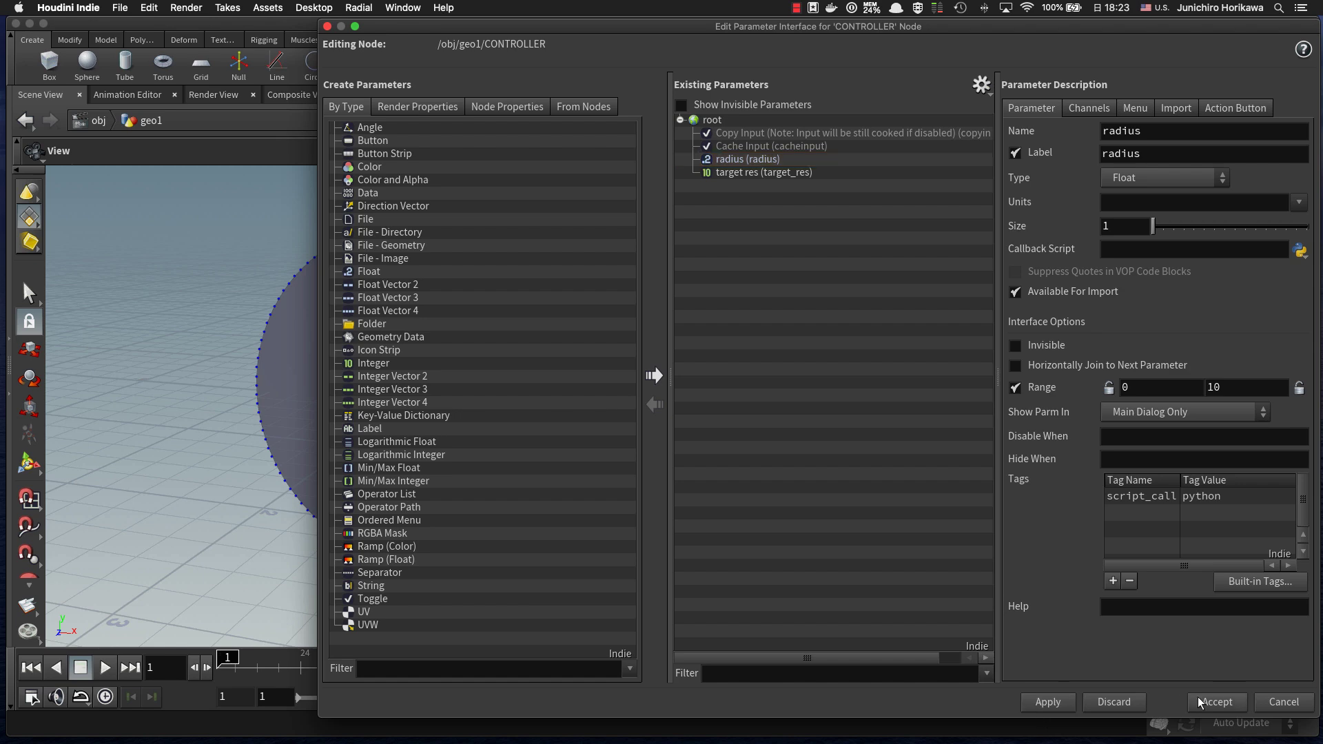
click(1216, 702)
Step: Set radius to 2.16 on CONTROLLER and link the circle's Uniform Scale to it with a relative reference
right_click(993, 212)
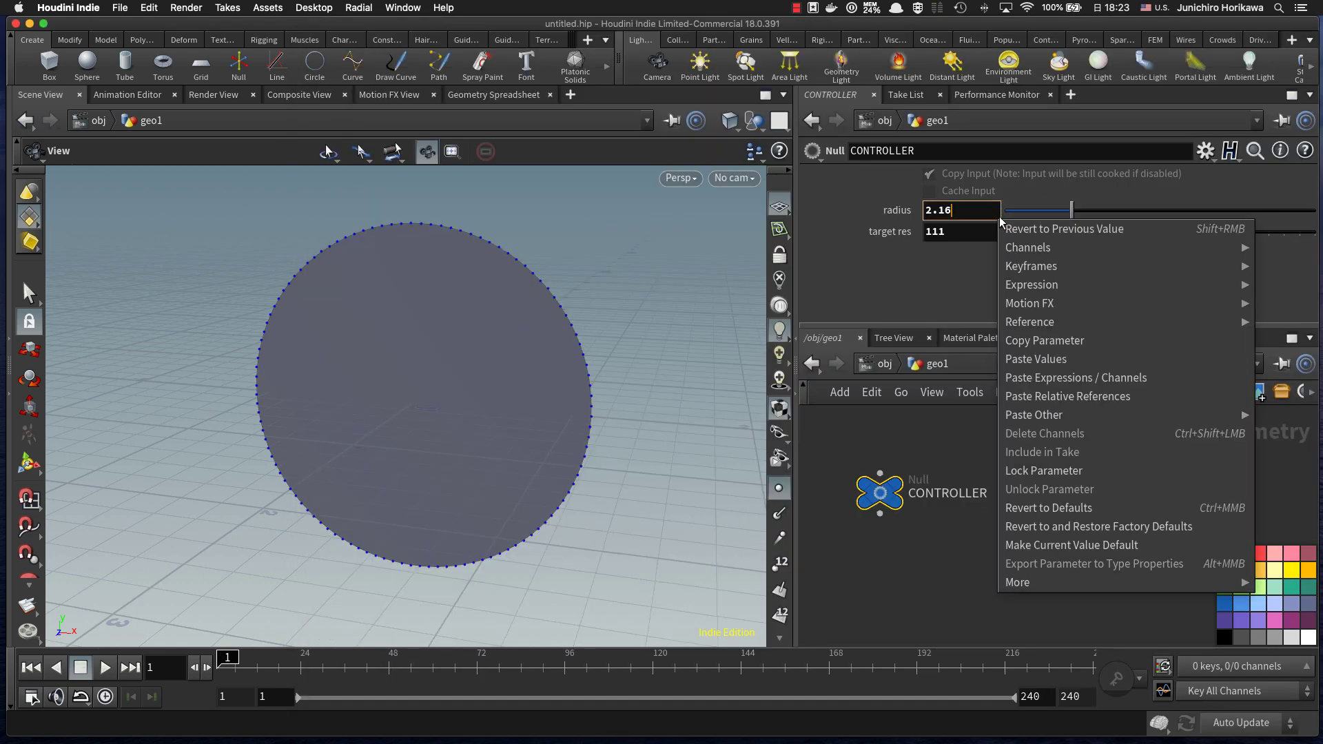
click(1041, 335)
click(1047, 528)
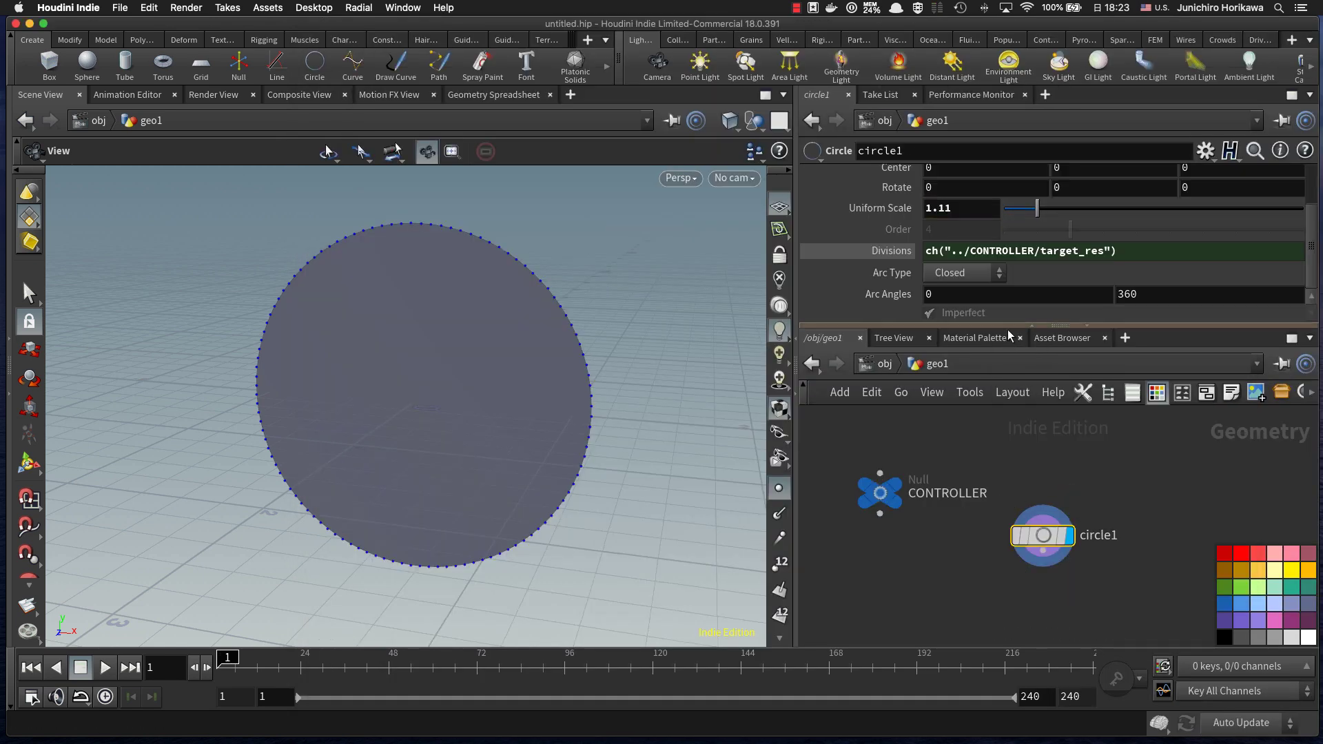
right_click(929, 211)
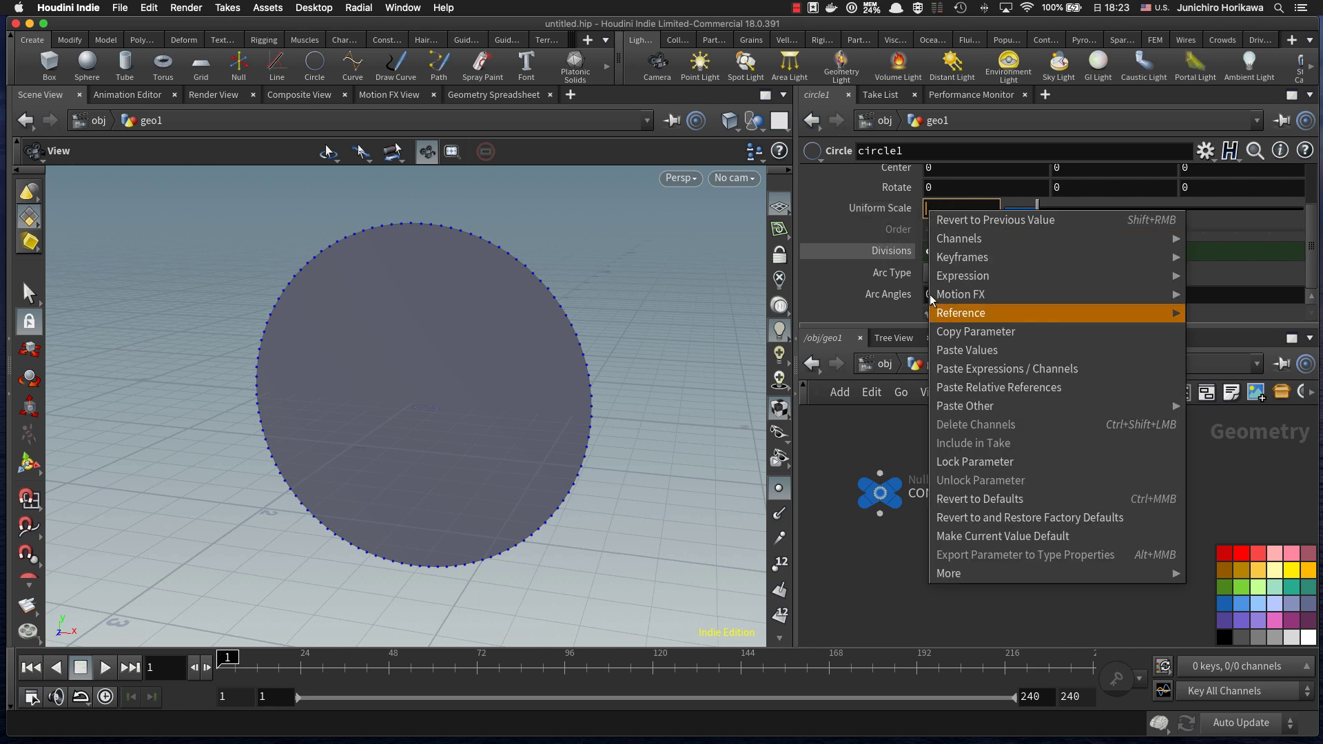
click(975, 388)
scroll(556, 473, down, 8)
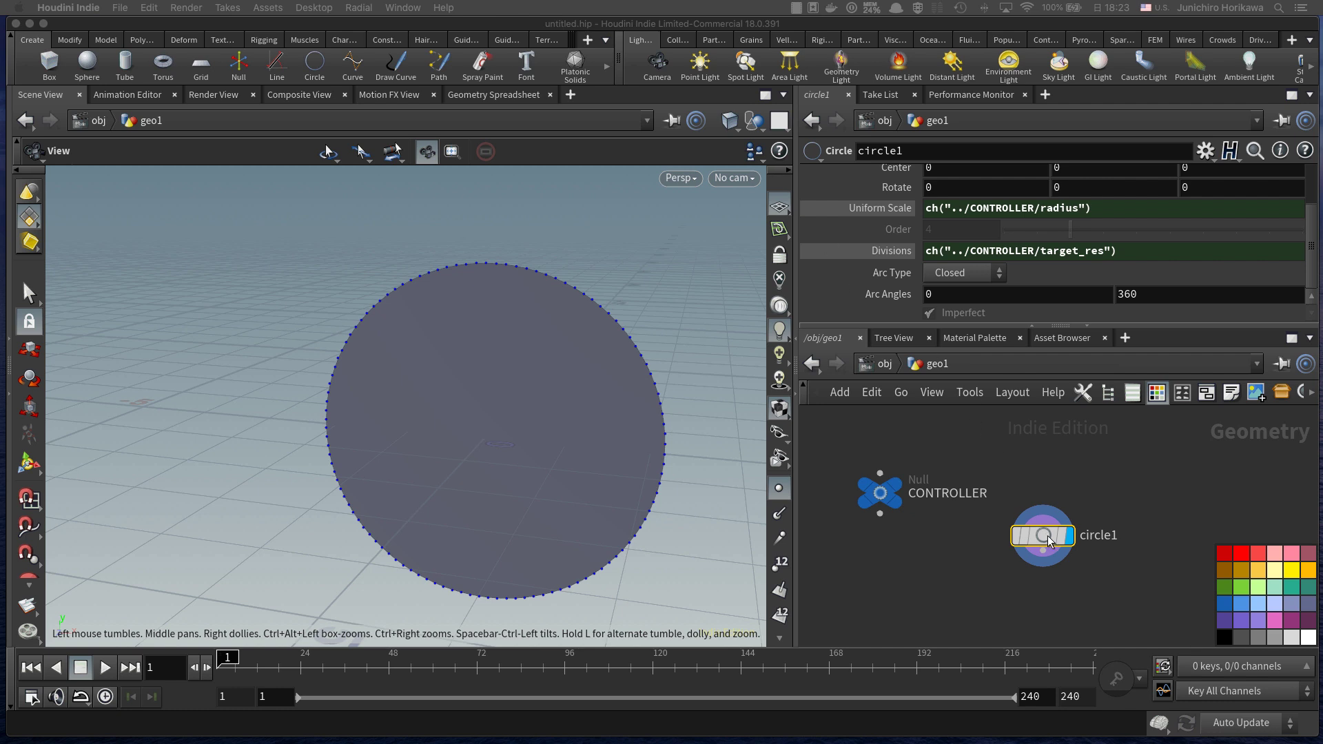
Step: Change the circle's Arc Type to Open Arc
drag(1048, 539, 1043, 535)
click(945, 275)
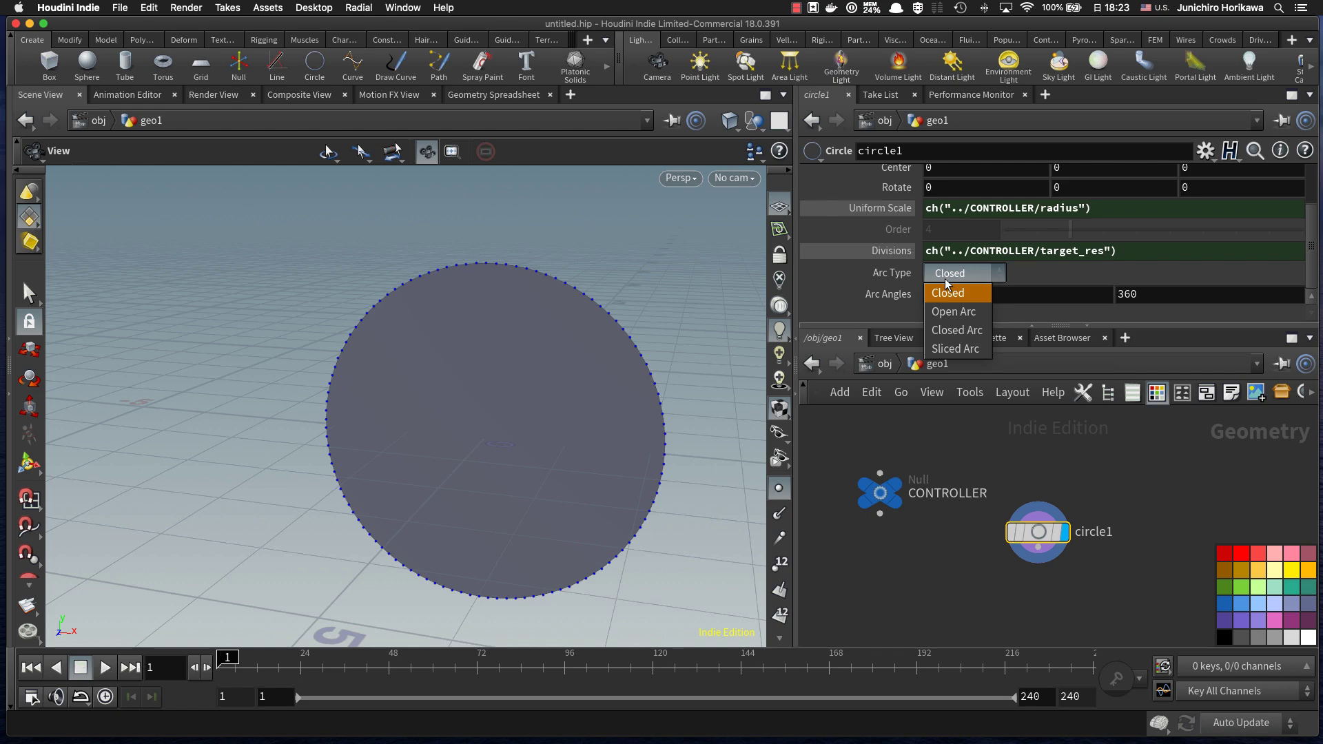
click(955, 308)
drag(593, 348, 544, 325)
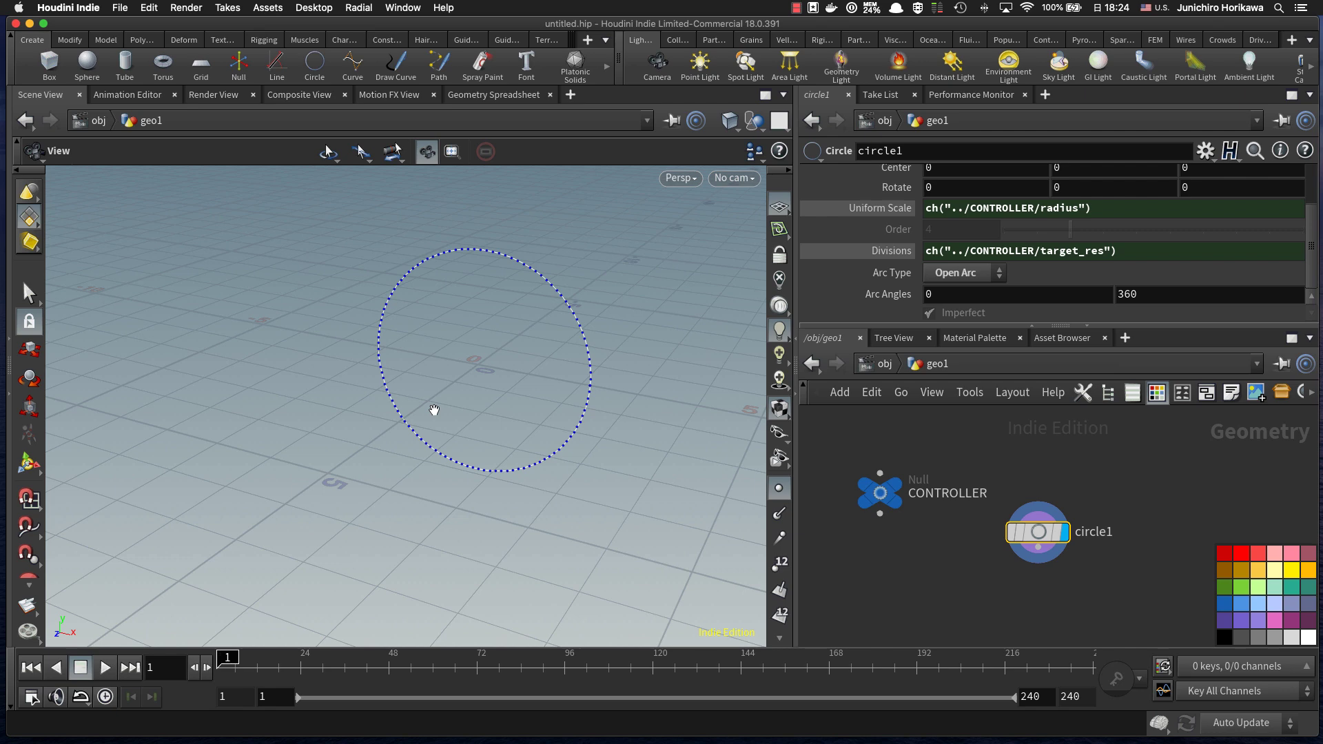
drag(413, 381, 369, 446)
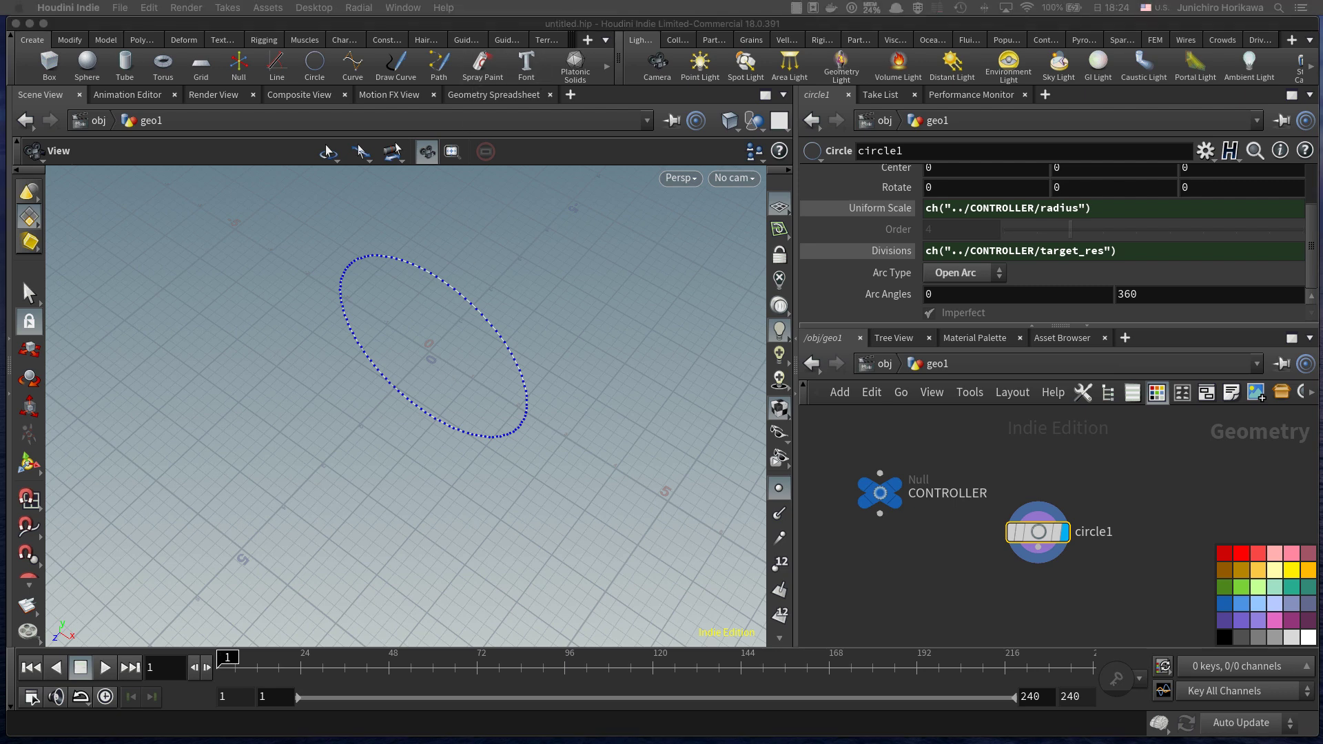
Step: Add a Point Wrangle node below circle1, fed by the circle's output
middle_drag(988, 556, 958, 516)
click(968, 536)
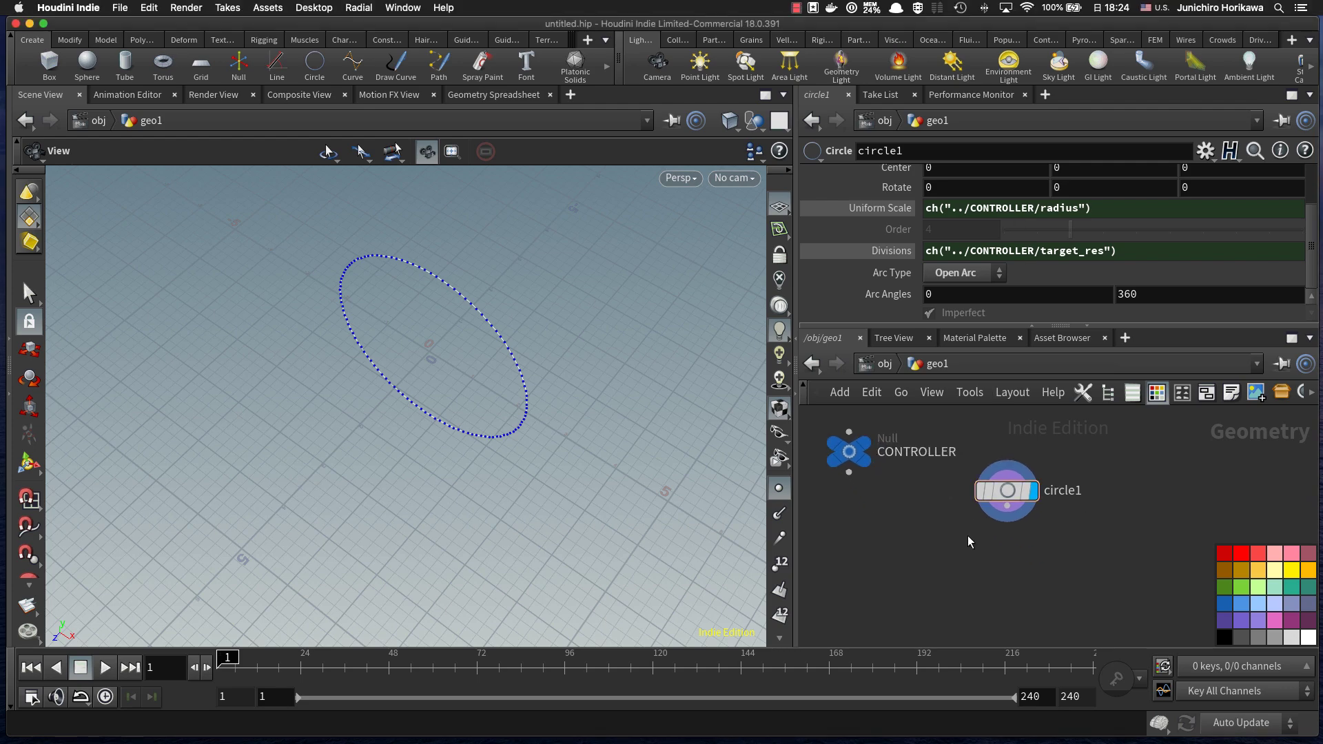
key(Tab)
text(pointwr)
key(Return)
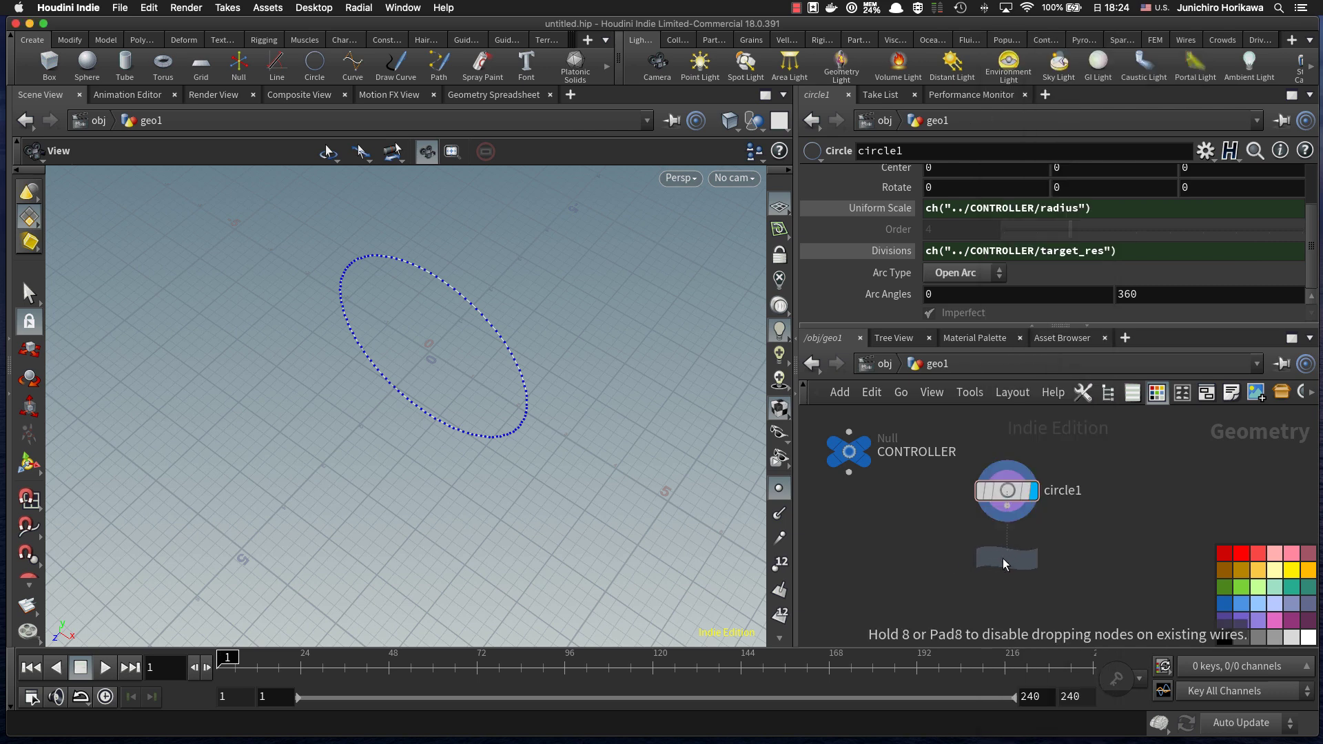
click(1003, 557)
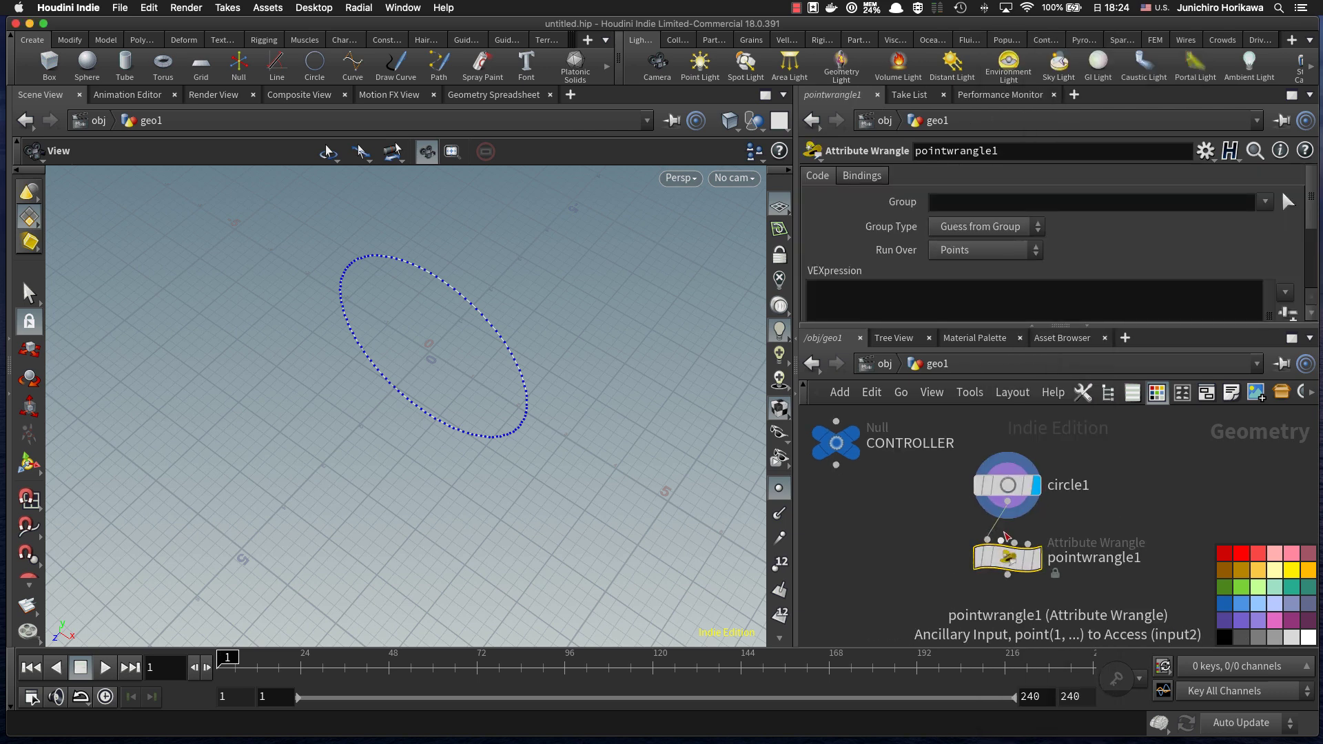
Step: Rename the point wrangle as half_rotate and make it the displayed node
double_click(1059, 555)
text(rota)
key(BackSpace)
key(BackSpace)
key(BackSpace)
key(BackSpace)
text(ro)
key(BackSpace)
key(BackSpace)
text(hal)
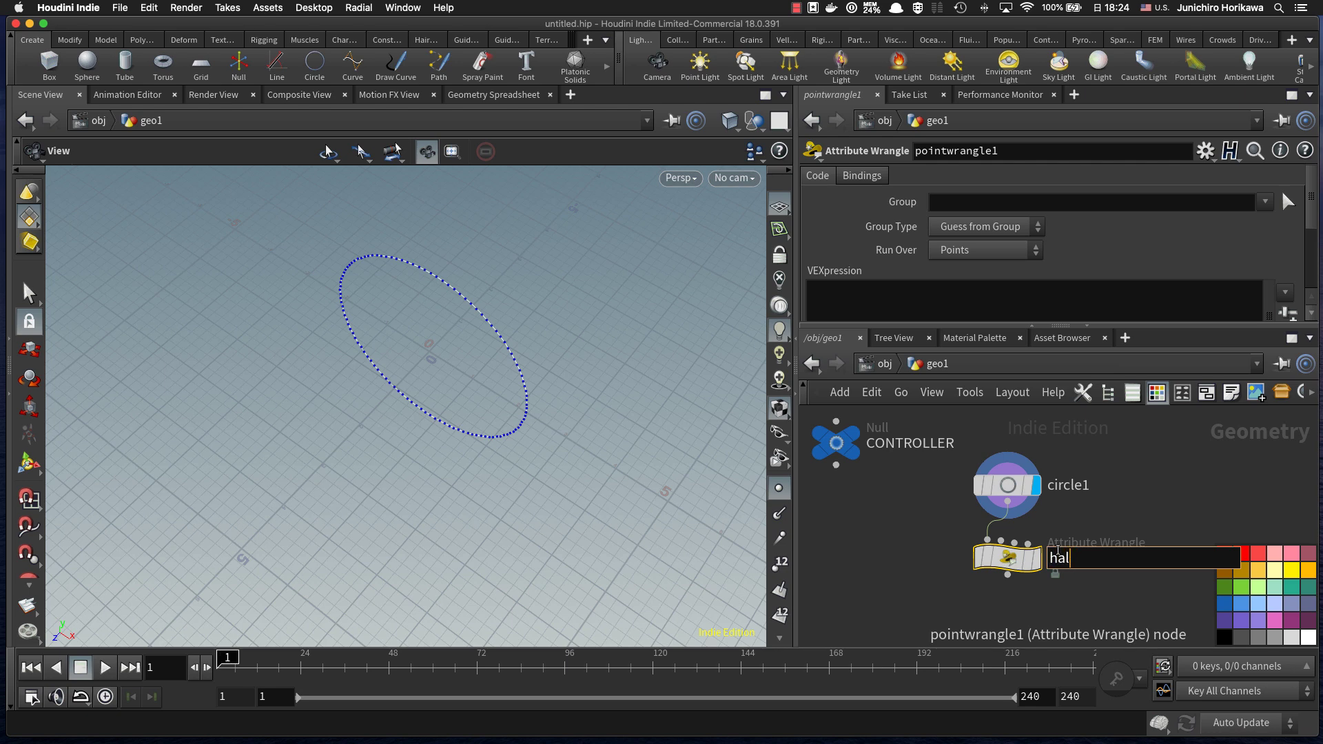
text(f_rotate)
key(Return)
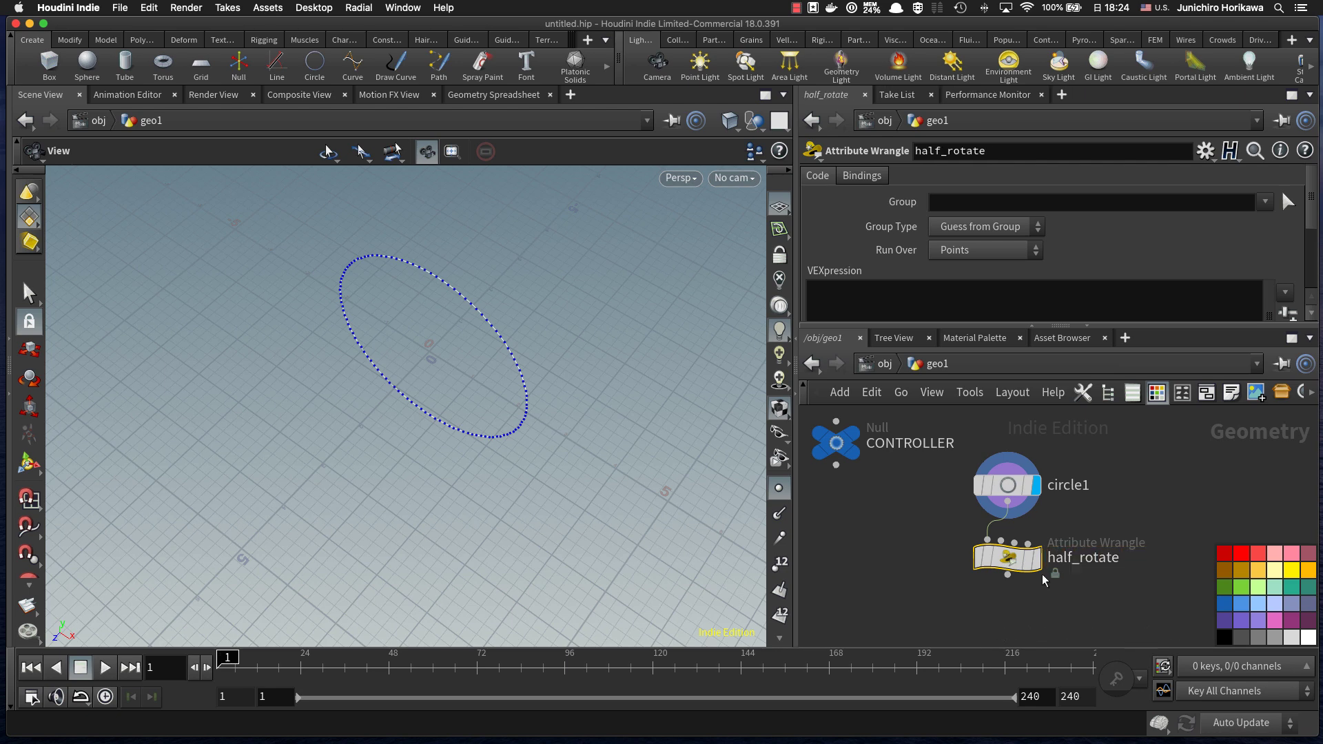
mouse_move(1031, 567)
Step: Switch the keyboard input source to 英数 (Google) and open half_rotate's VEXpression in a separate editor window
click(1114, 303)
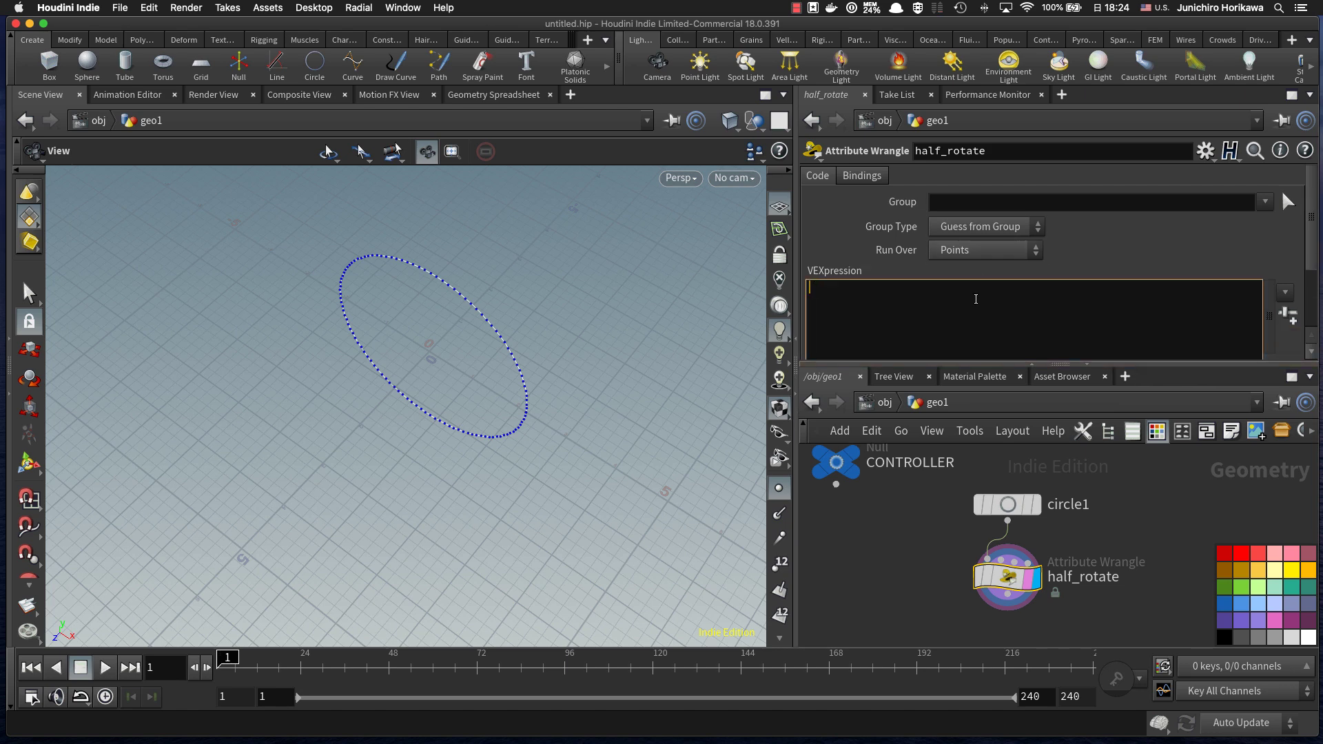
key(ctrl+space)
key(ctrl+space)
key(ctrl+space)
key(ctrl+space)
key(ctrl+space)
key(ctrl+space)
key(ctrl+space)
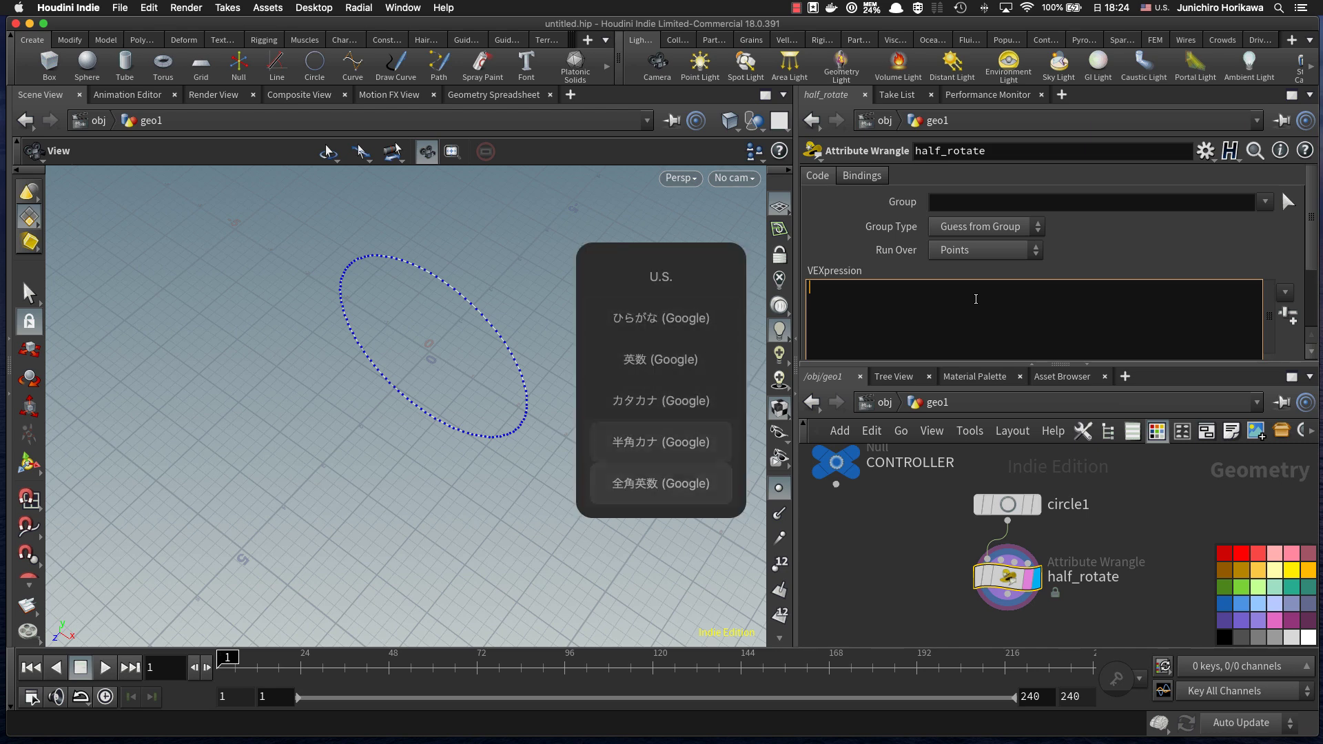
key(ctrl+space)
key(ctrl+space)
key(ctrl+space)
key(ctrl+space)
key(ctrl+space)
key(ctrl+space)
key(ctrl+space)
key(ctrl+space)
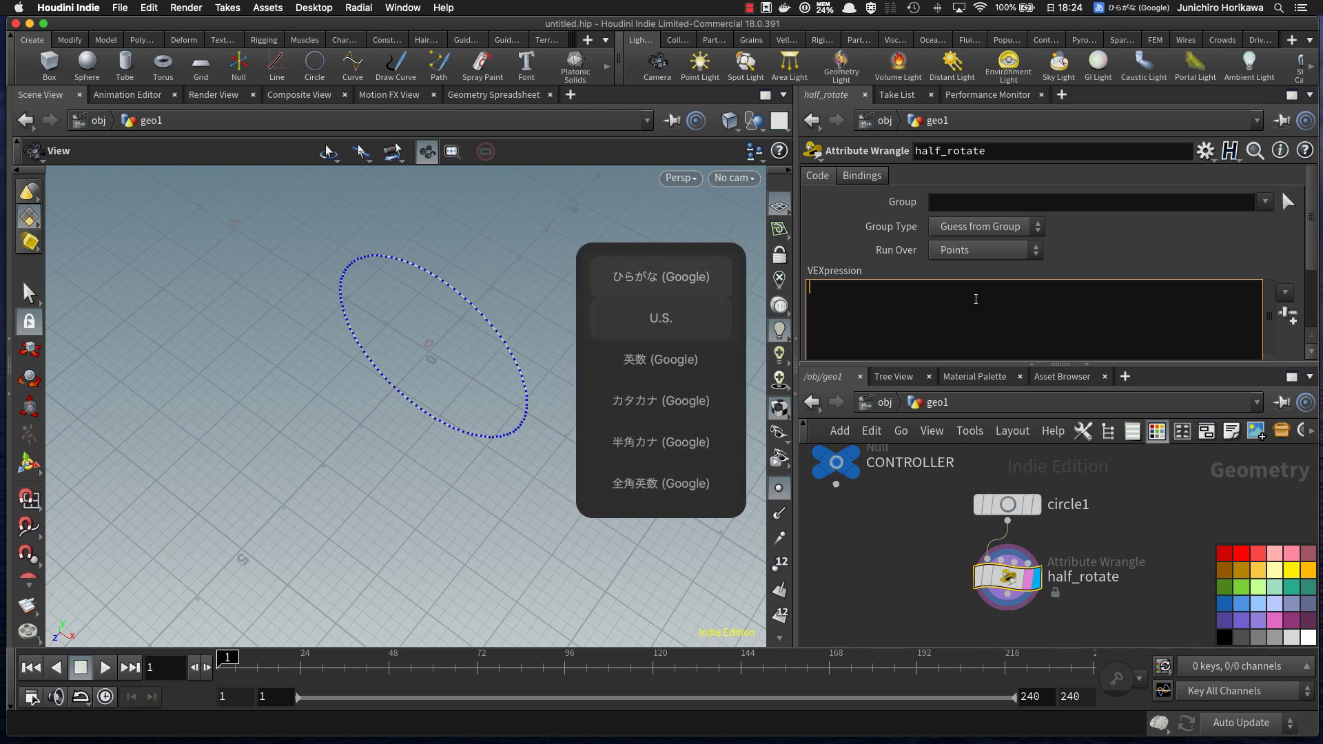
key(alt+e)
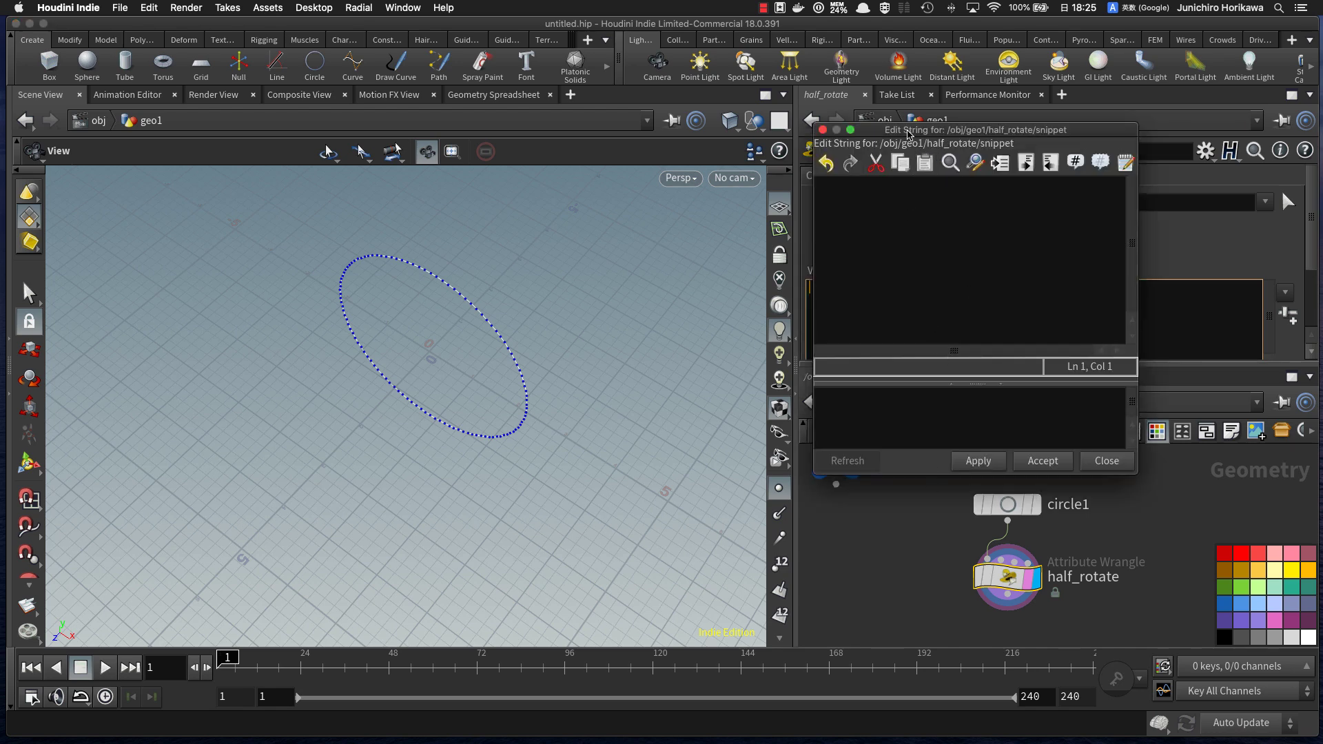
drag(907, 131, 849, 125)
Step: Save the scene to the Desktop folder under the file name impossiblegeom
click(874, 523)
key(super+s)
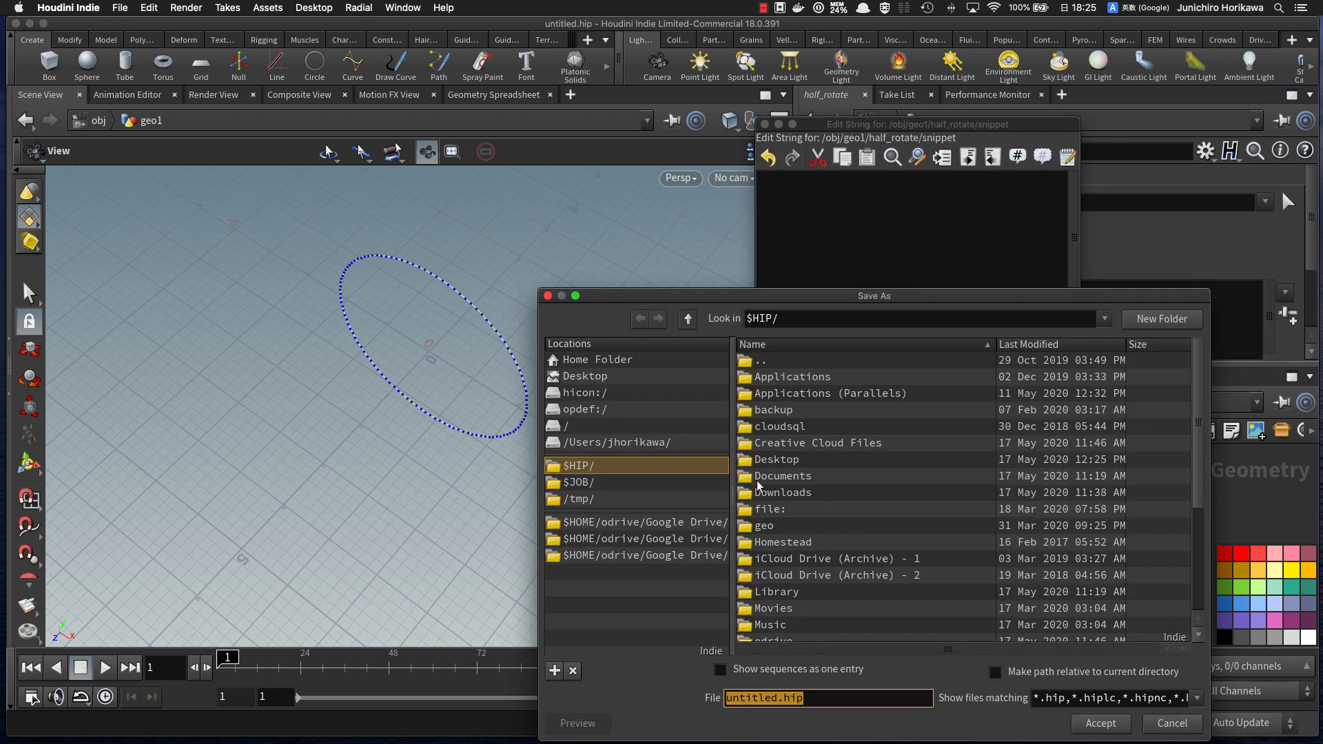
click(607, 377)
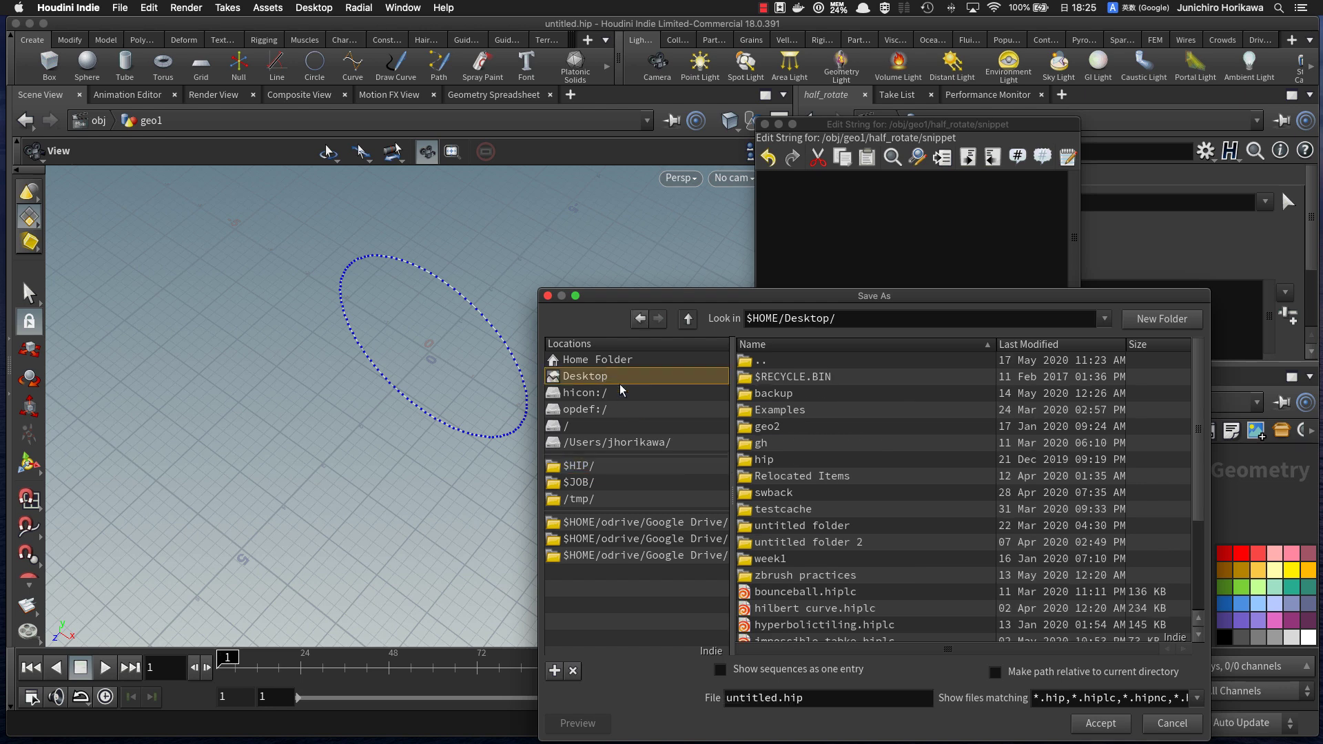
drag(778, 700, 678, 708)
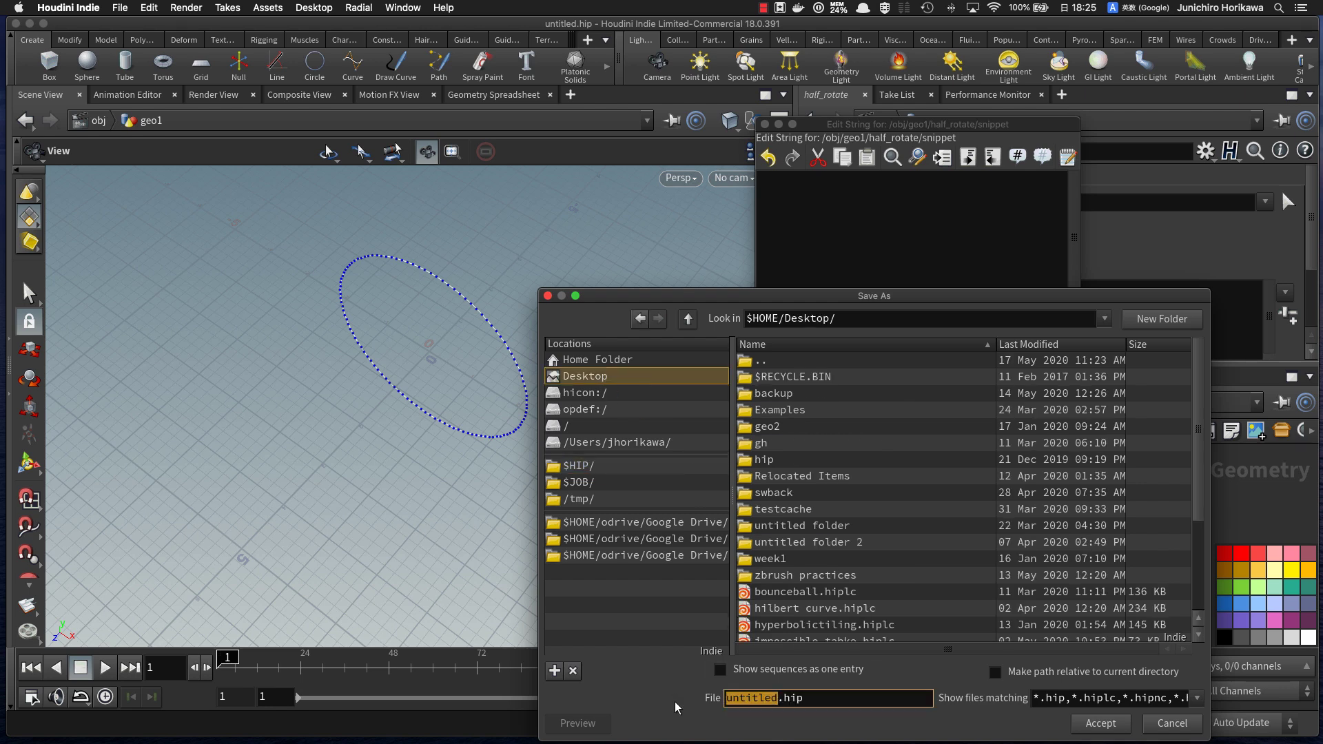
text(impossible)
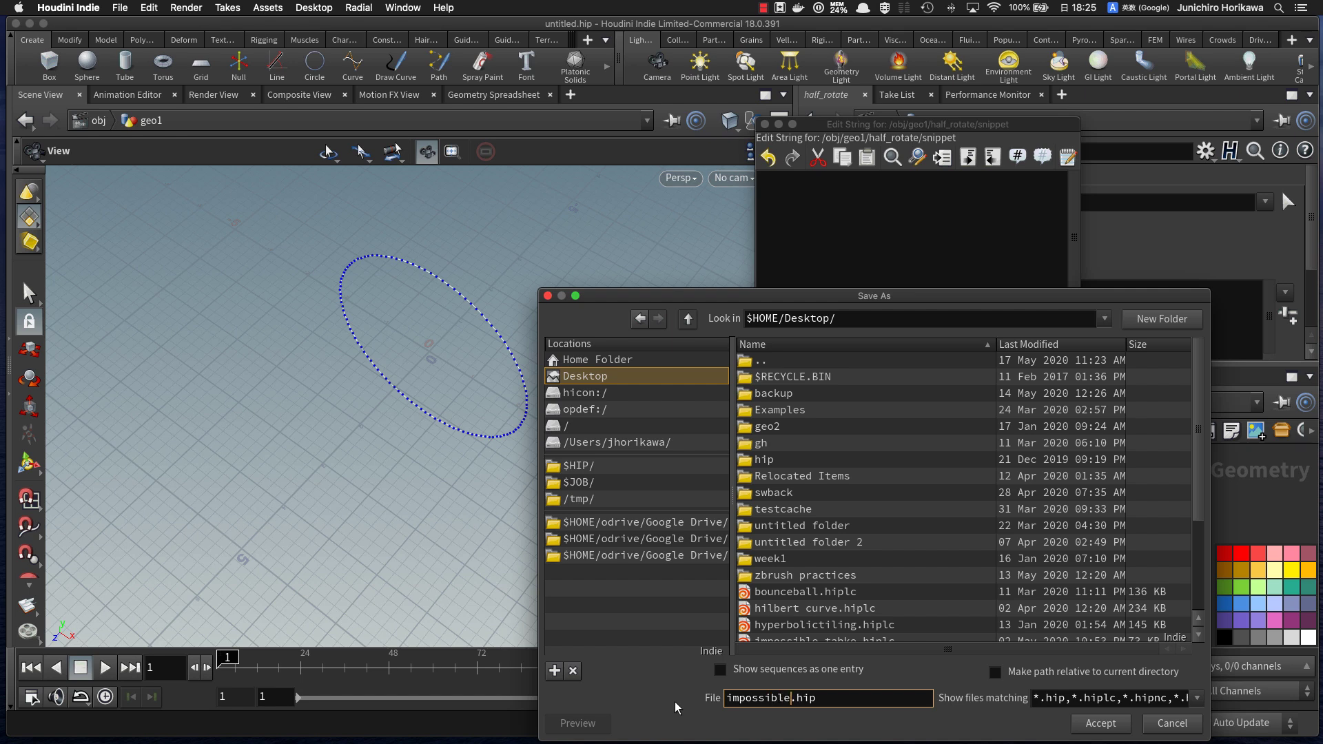
text(geomn)
key(Return)
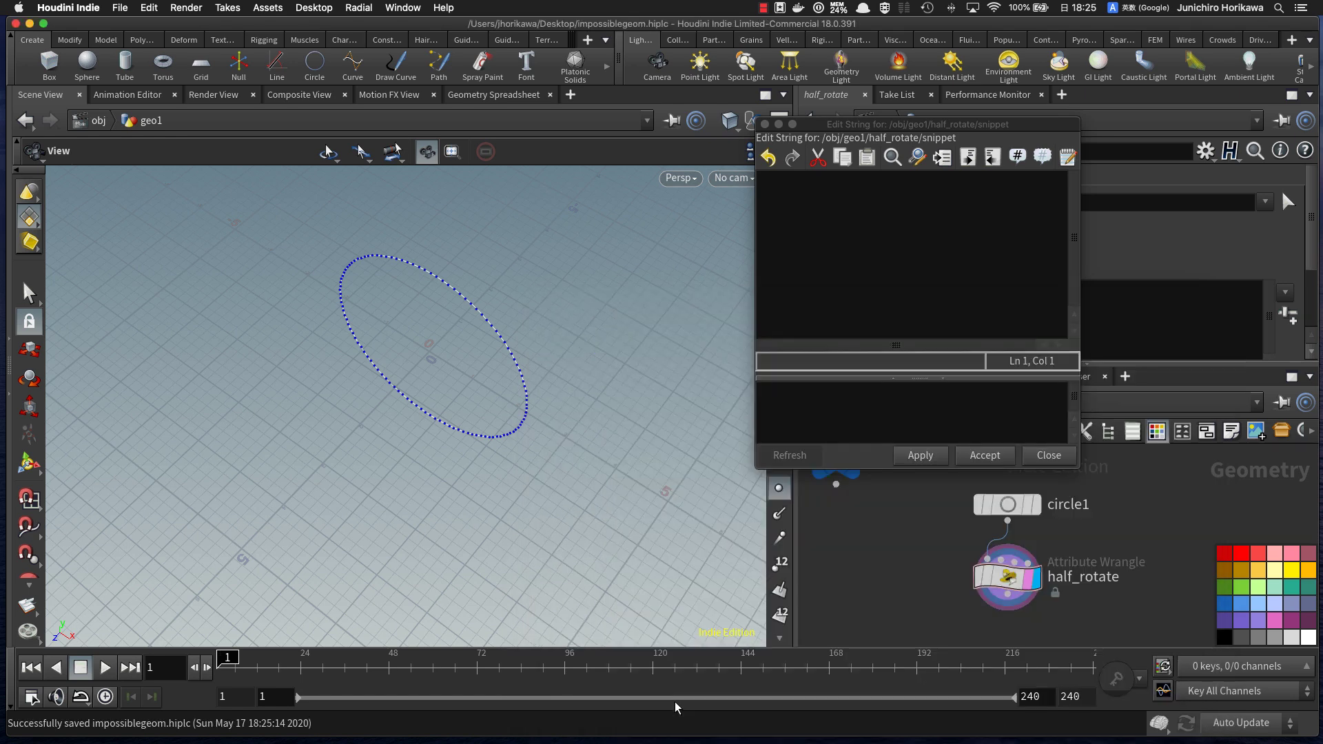
Step: Write @N = set(0,0,1); as the first line of the half_rotate code, followed by an empty line
drag(890, 125, 859, 130)
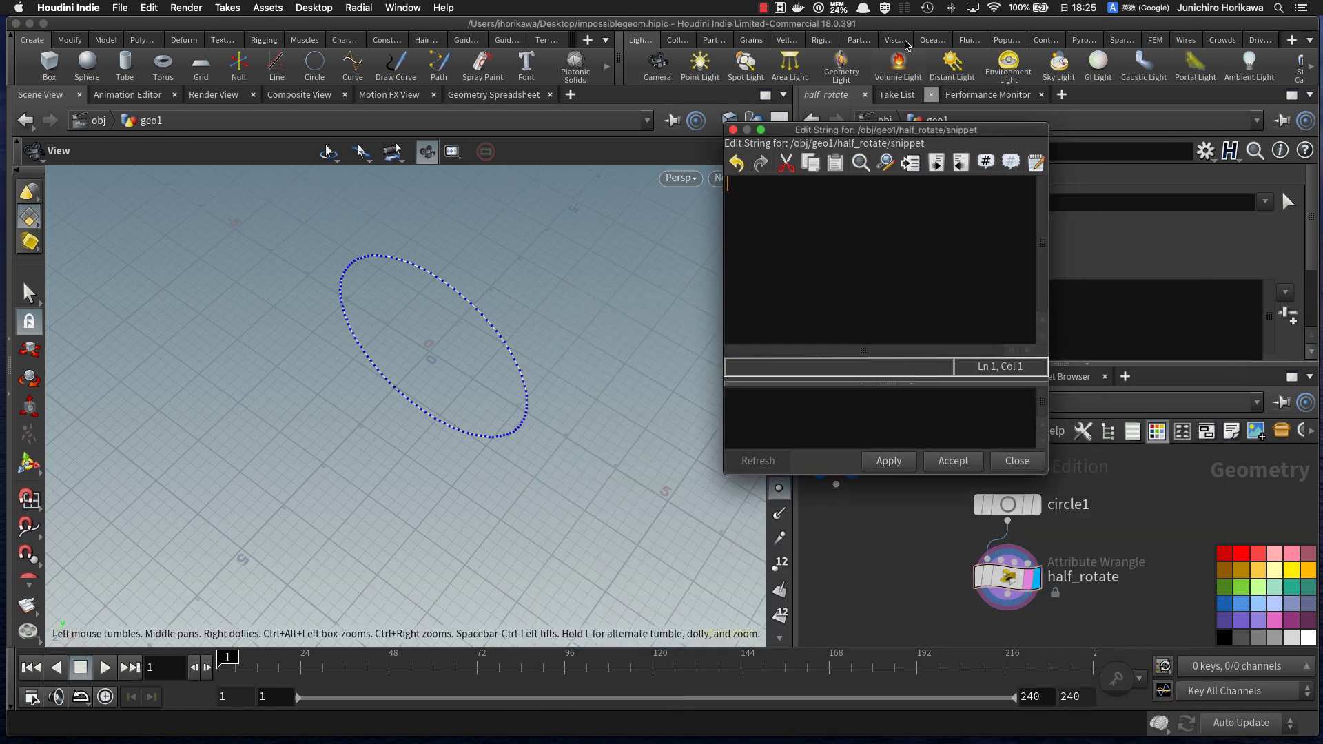
text(@)
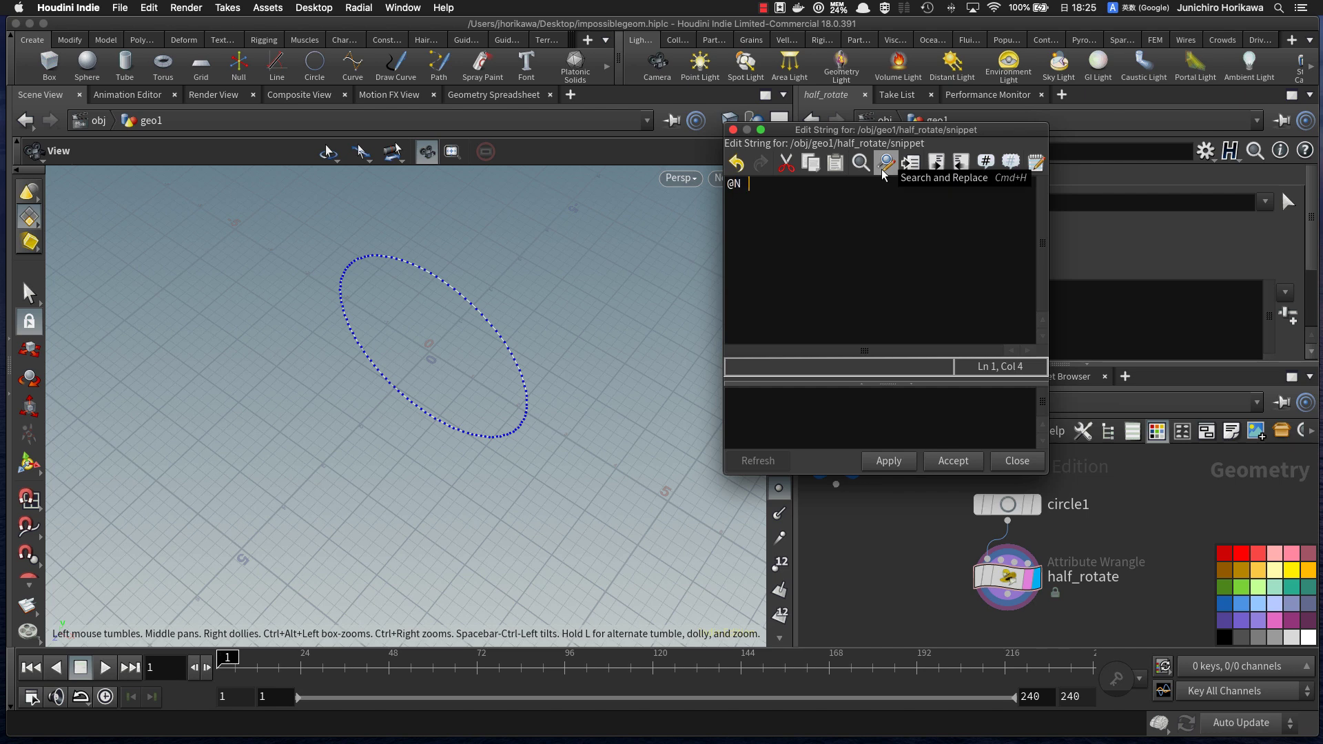
text(N = set(0l)
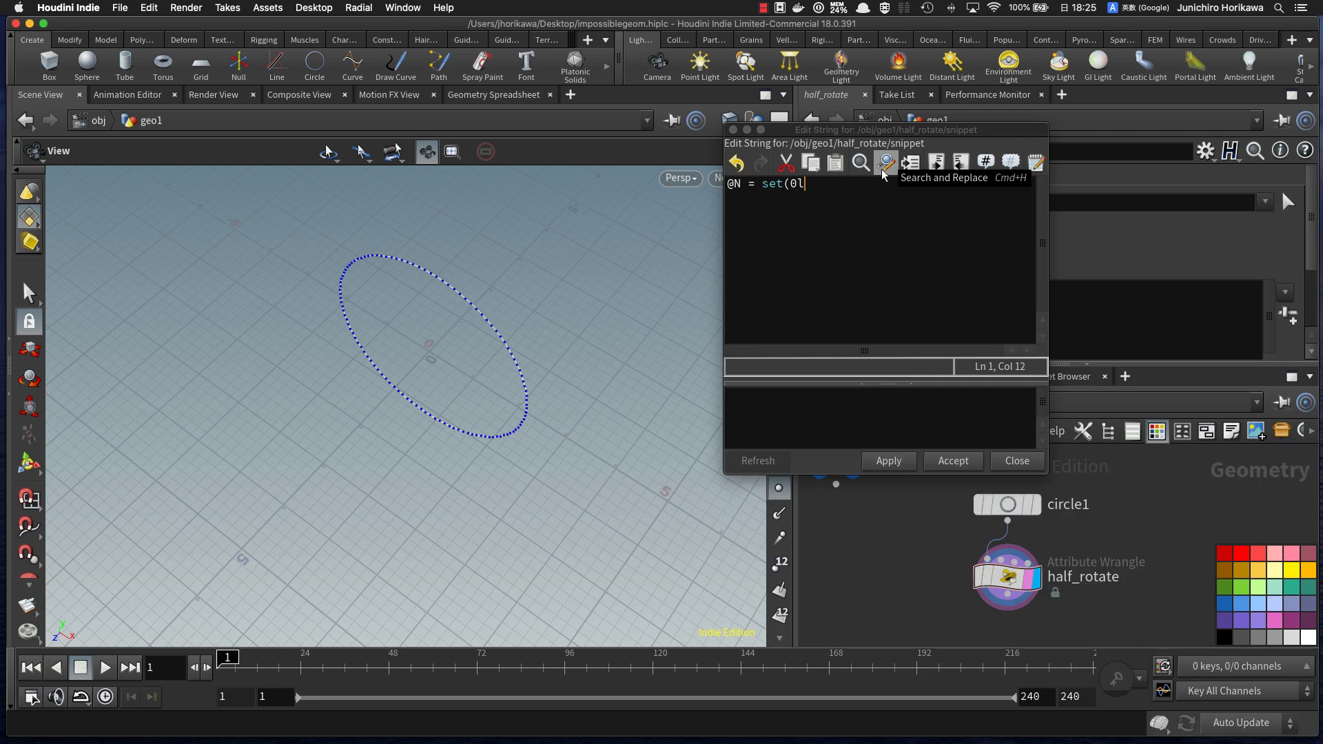
text(0,1);)
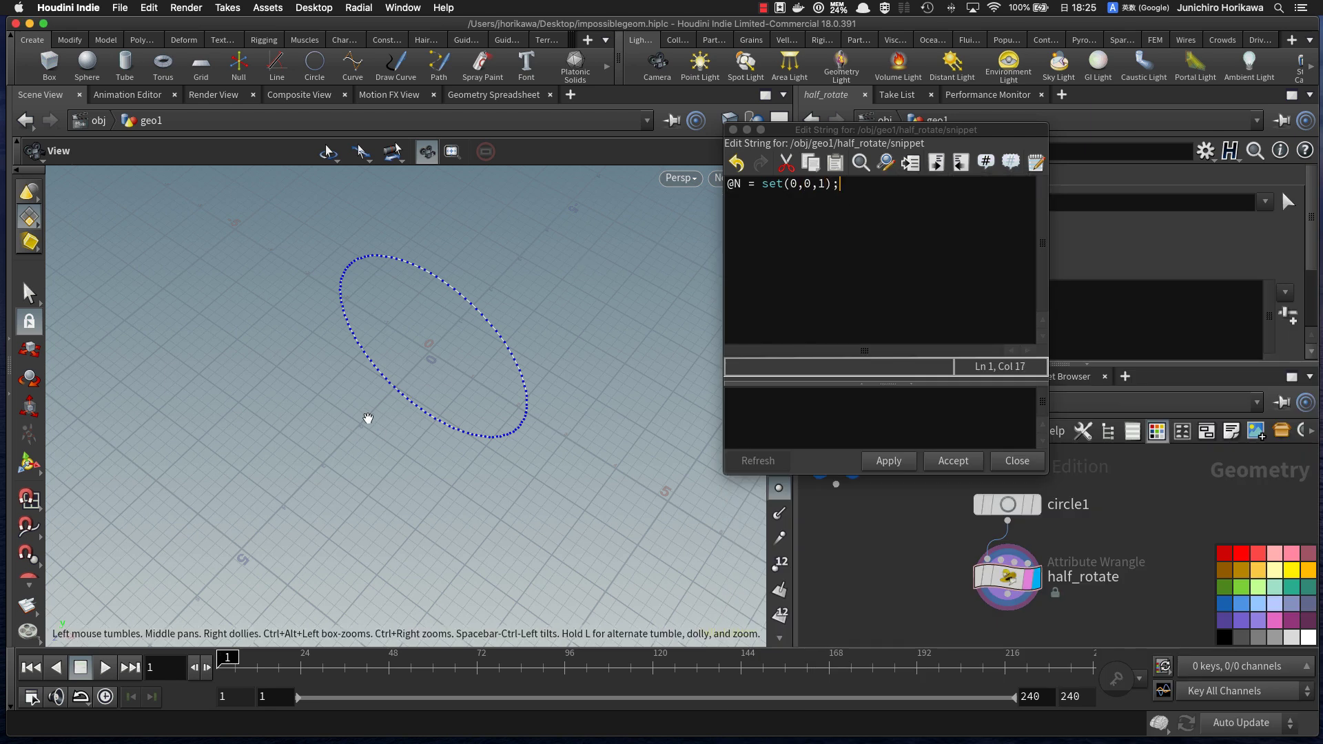
drag(234, 518, 296, 393)
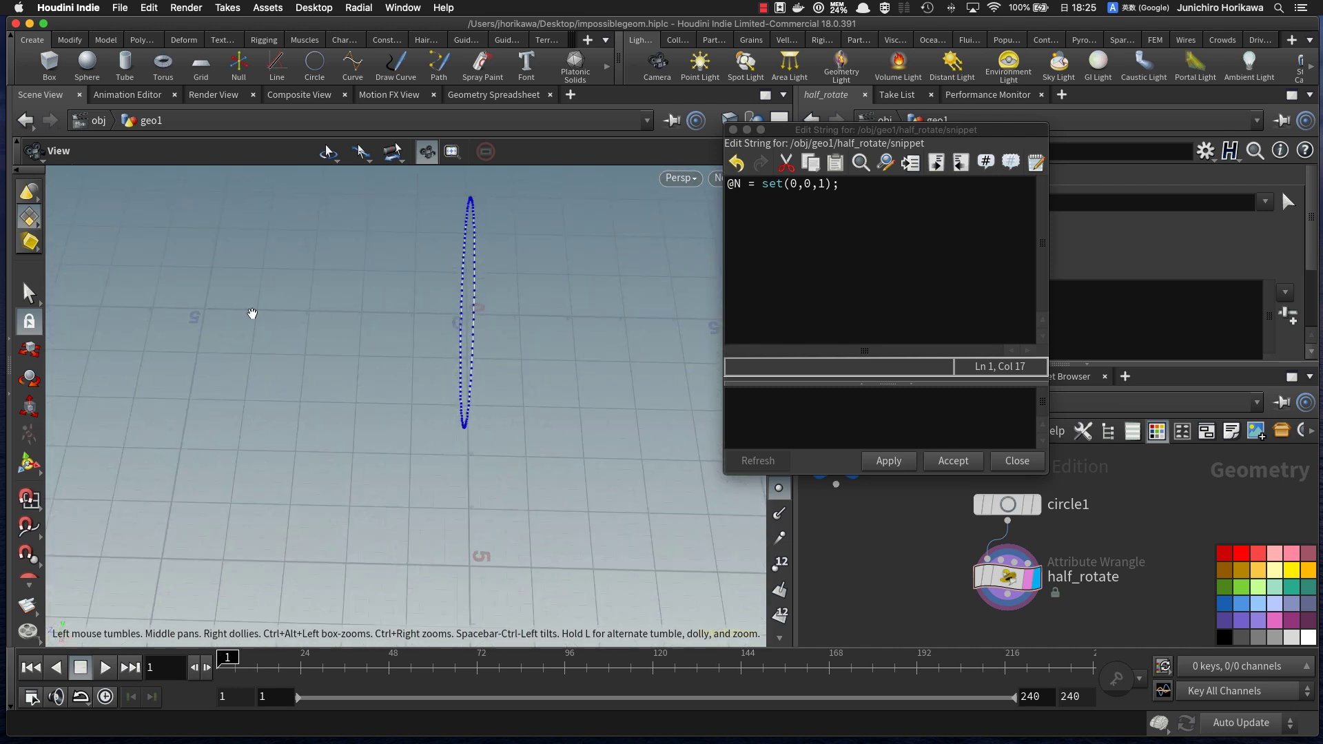
drag(408, 308, 415, 391)
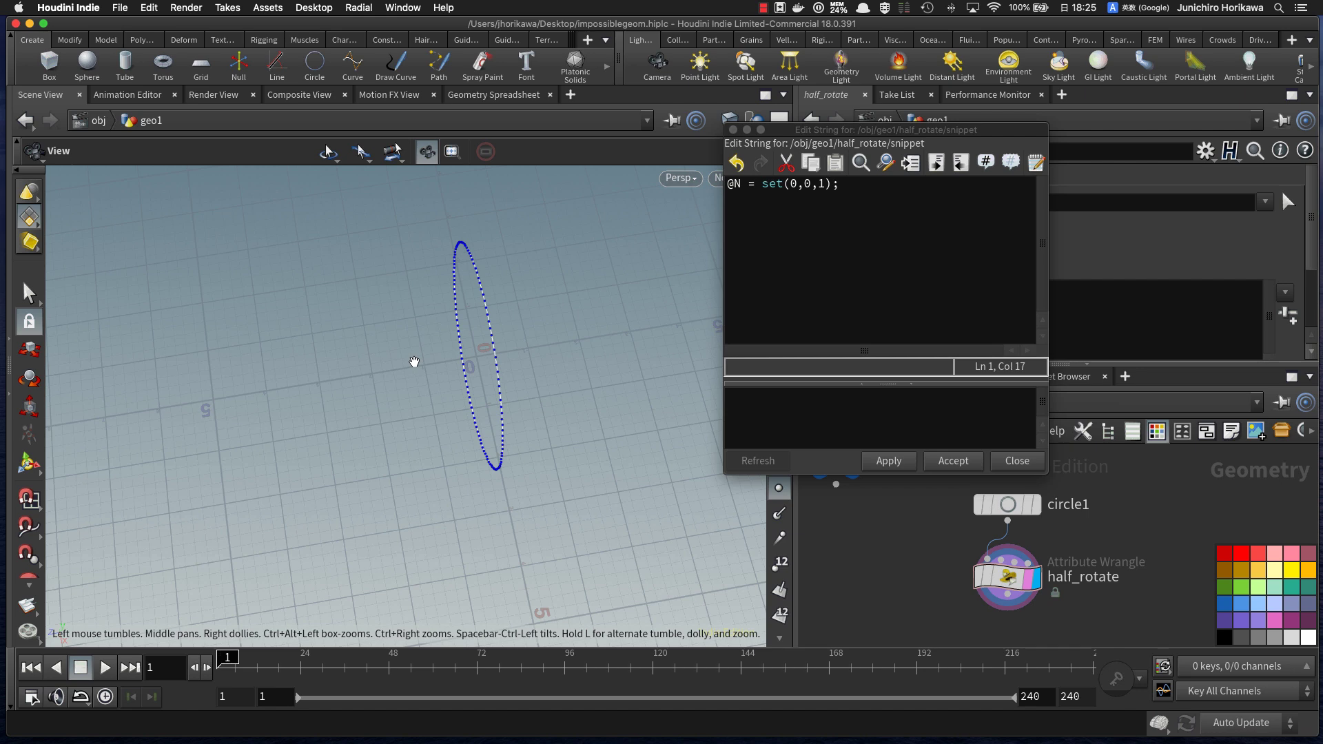
click(922, 203)
key(Return)
key(Return)
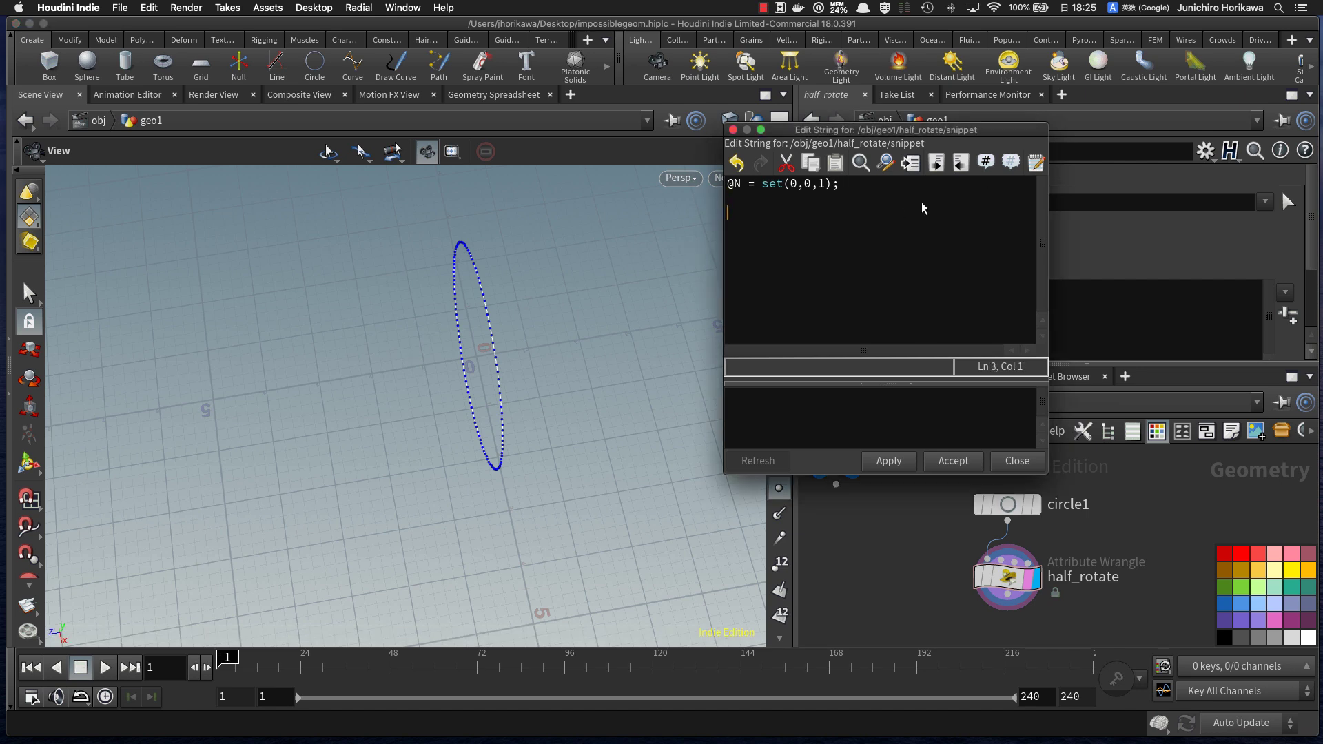
text(if(@p)
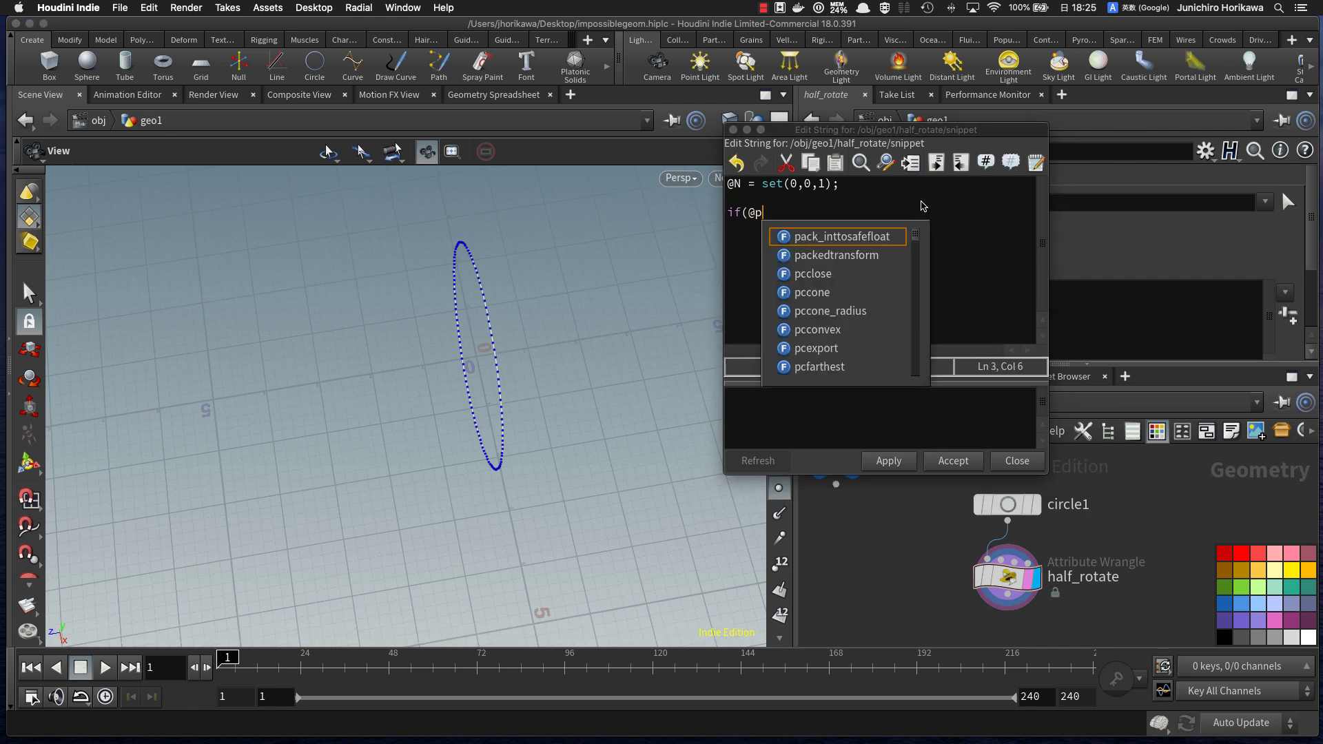
key(BackSpace)
key(BackSpace)
key(BackSpace)
key(BackSpace)
Step: Turn on point number display in the viewport and examine how the points are numbered around the circle
drag(507, 372, 554, 426)
middle_drag(525, 498, 556, 414)
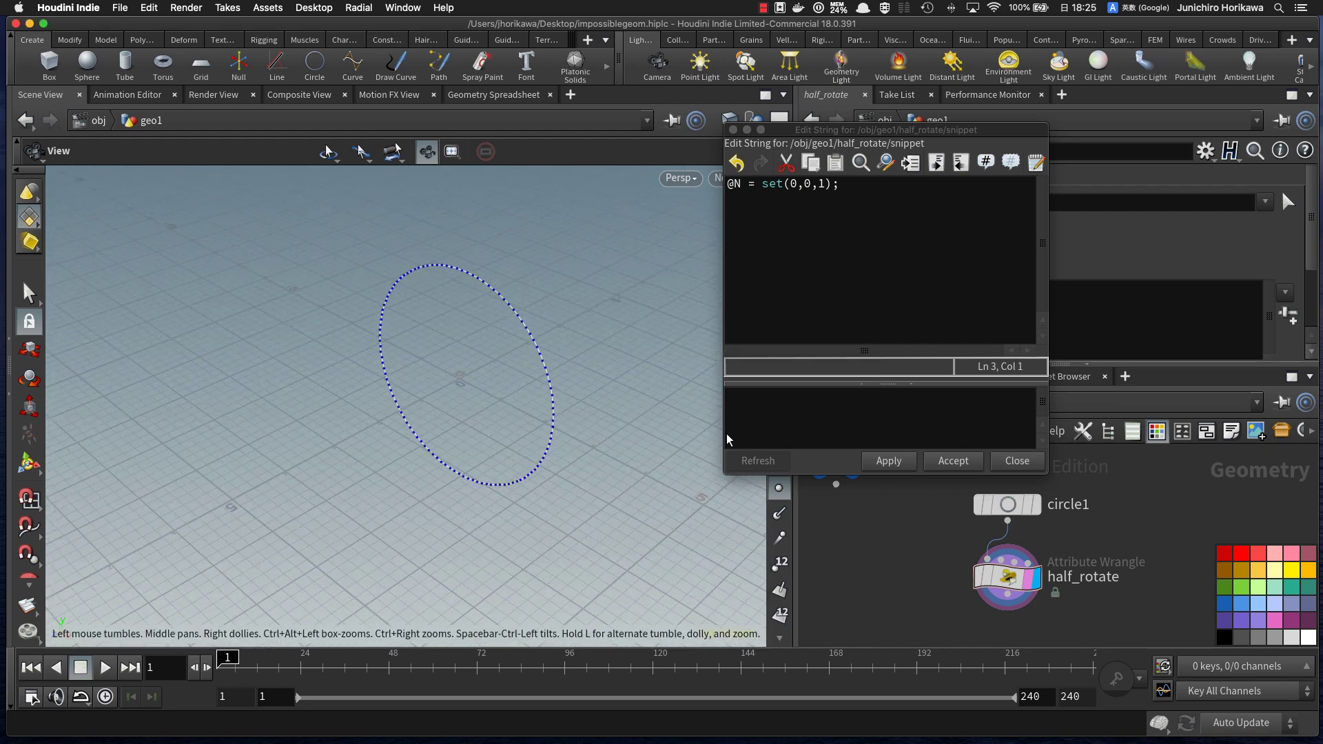
drag(780, 144, 922, 142)
click(779, 563)
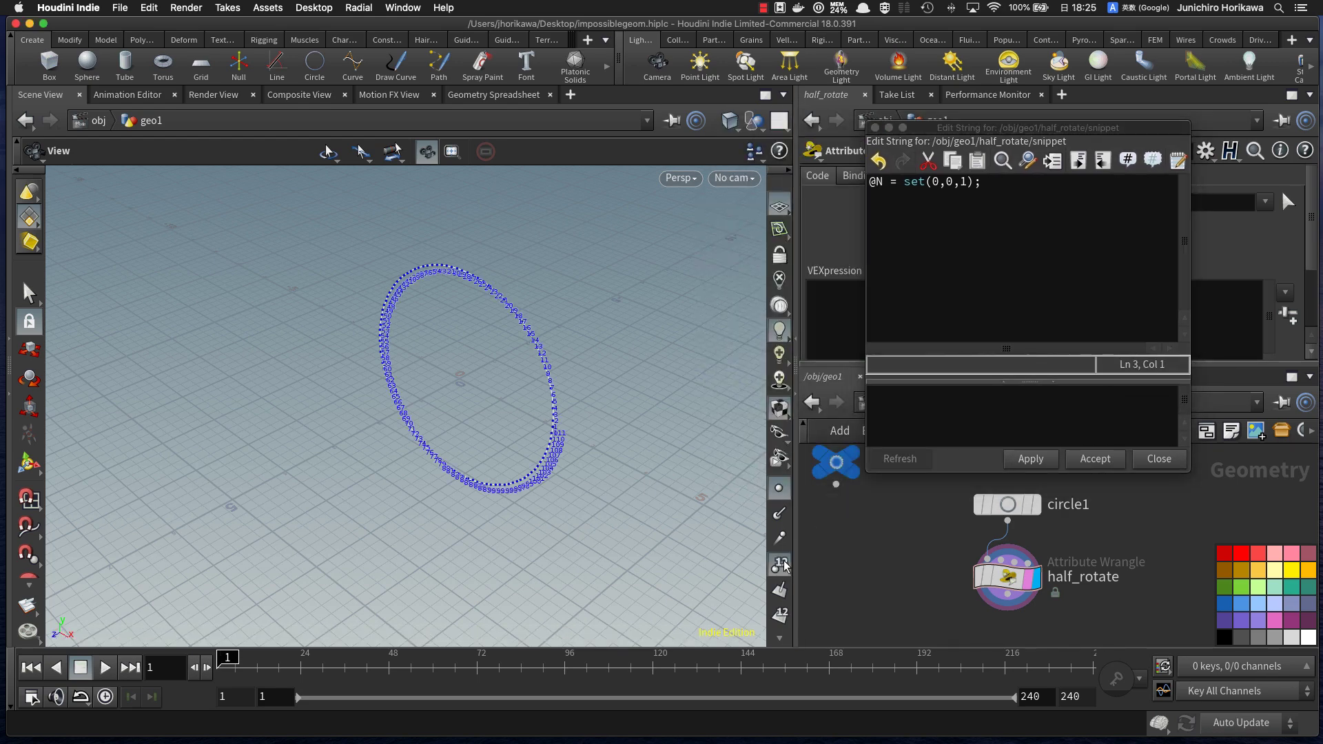
scroll(549, 450, up, 15)
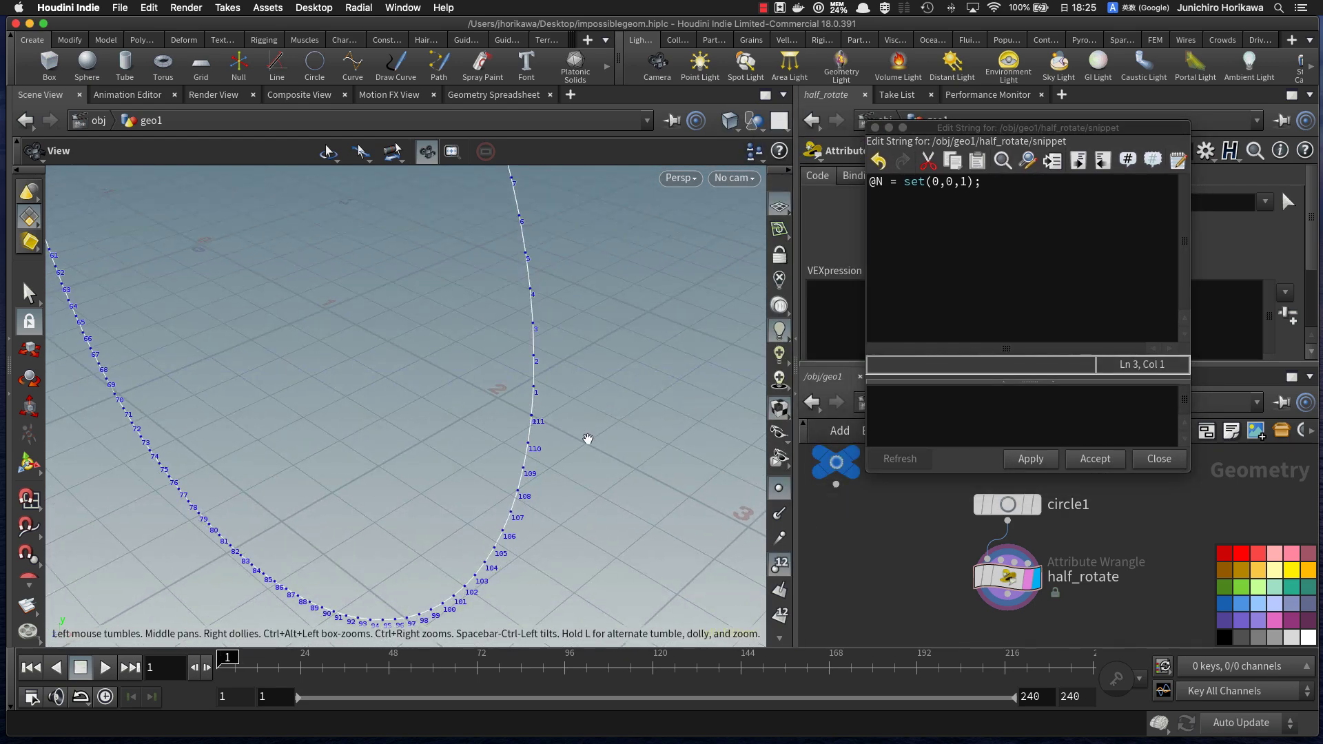
scroll(485, 439, down, 12)
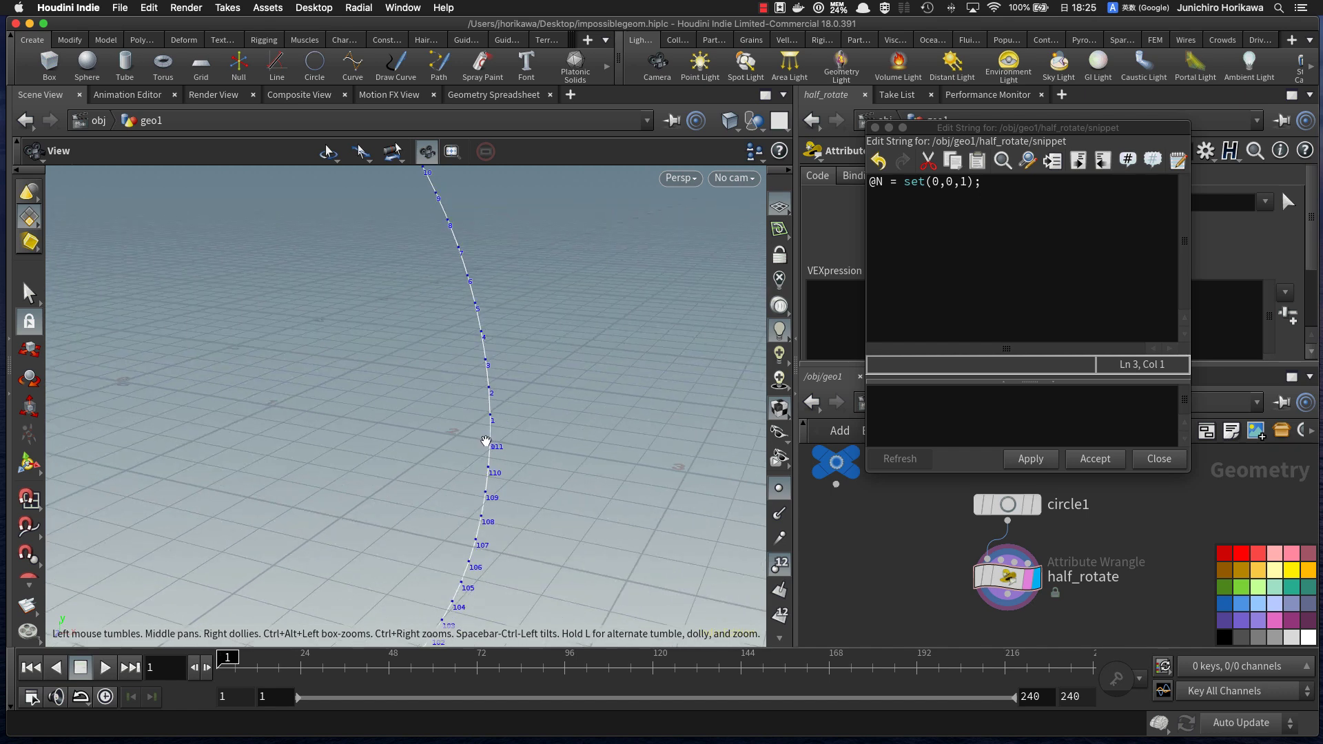
scroll(485, 440, down, 2)
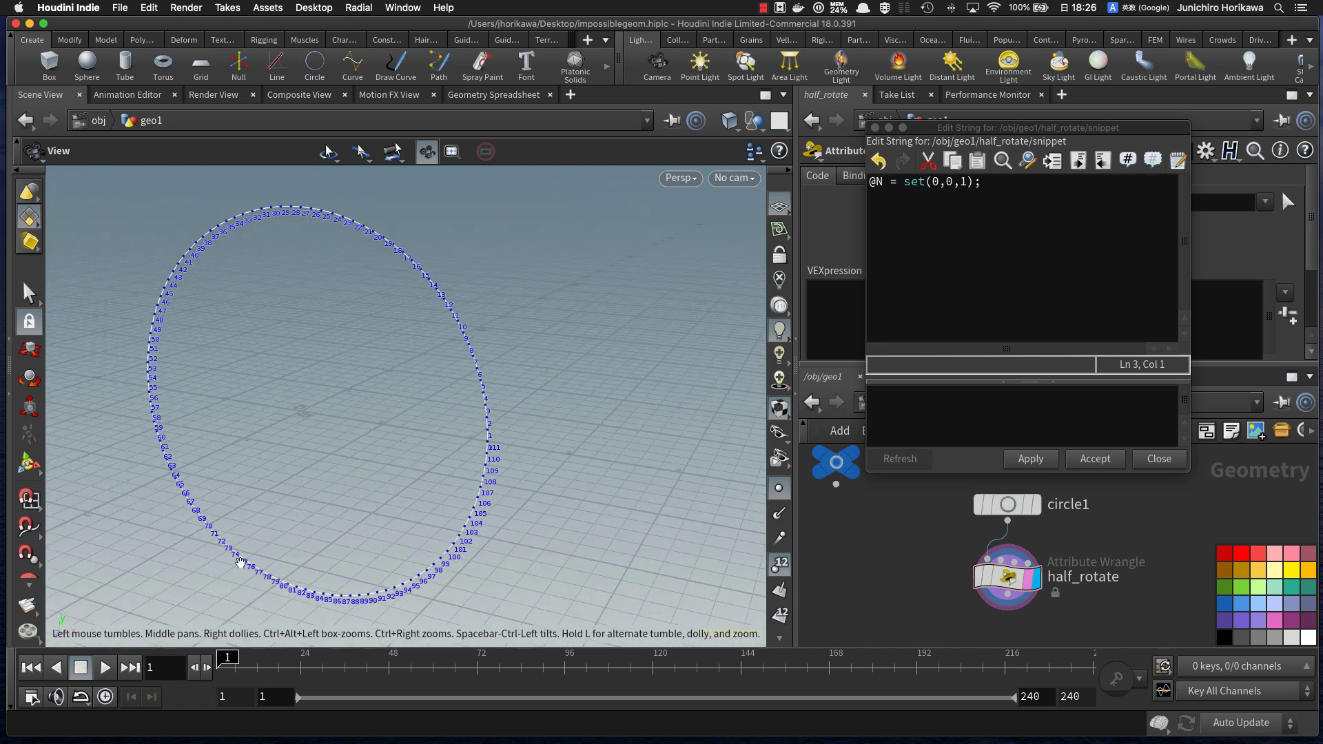
drag(490, 445, 603, 455)
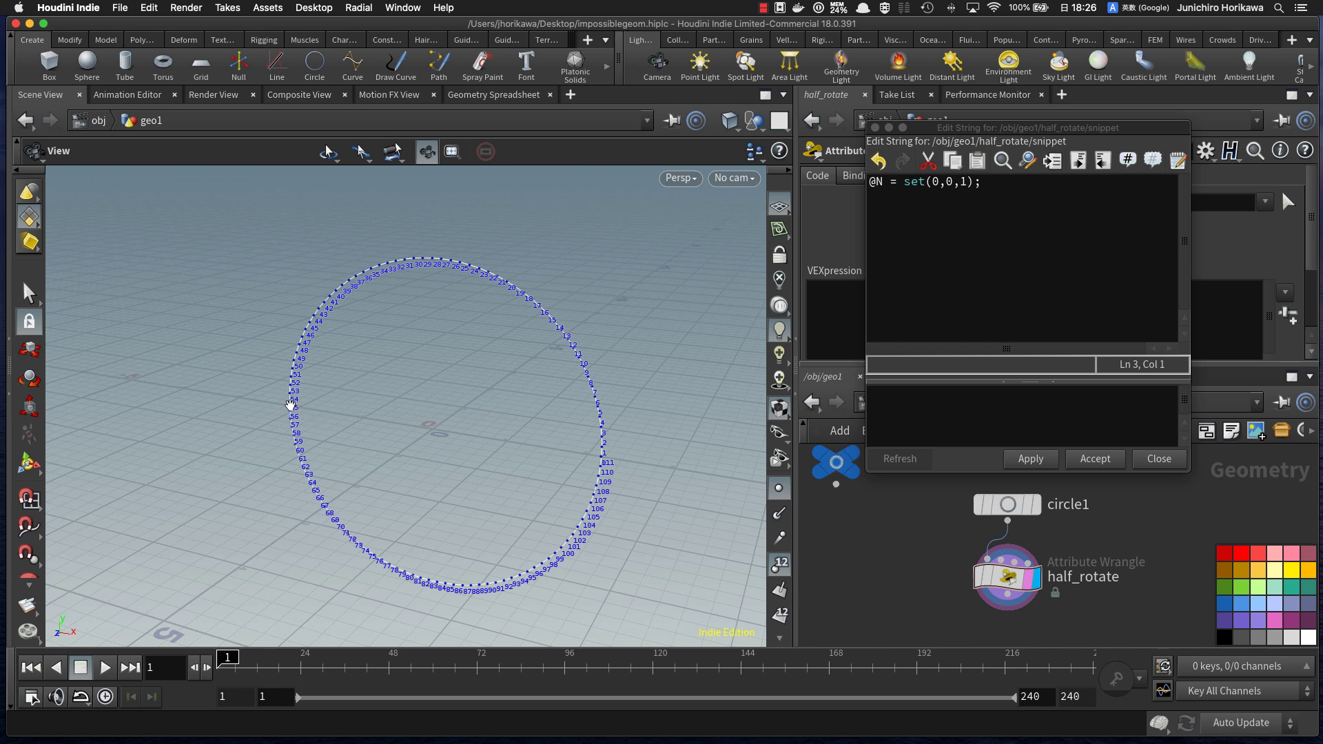
Step: Set the viewport's background color scheme to Dark in the display options
drag(290, 405, 310, 406)
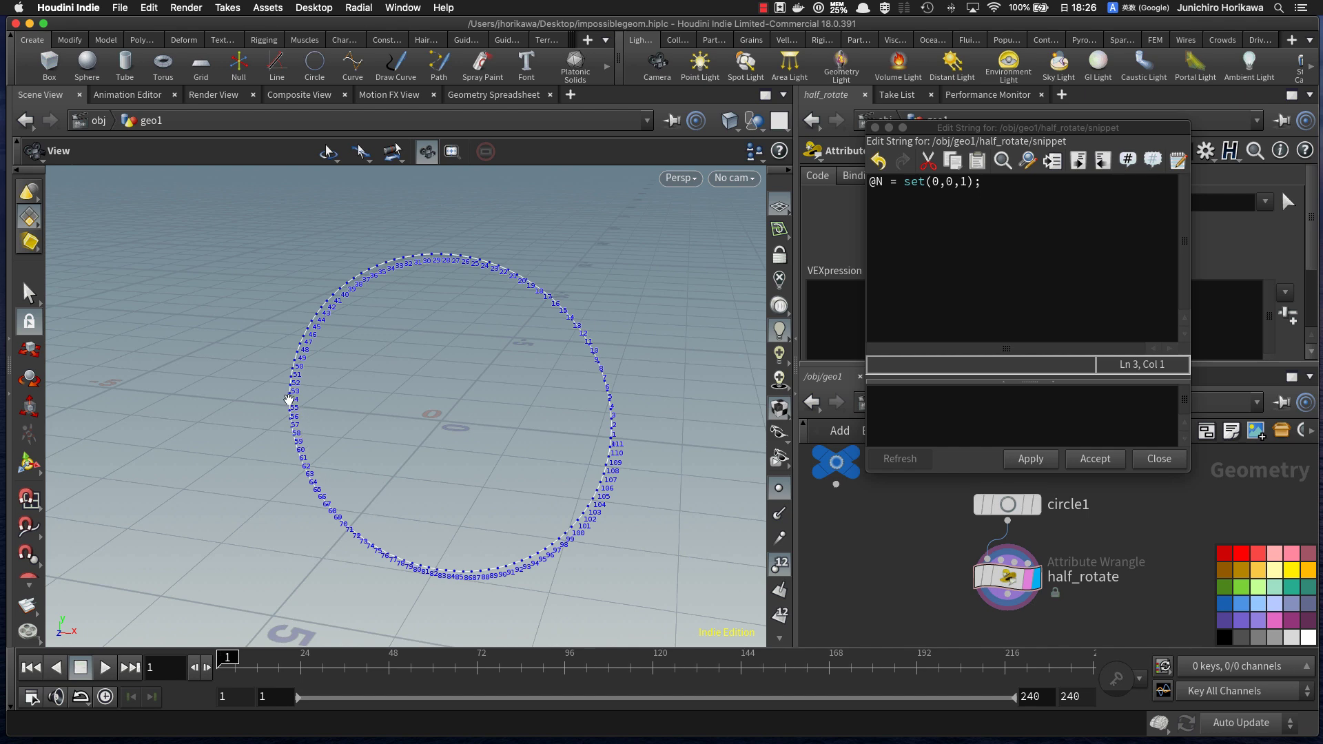
scroll(290, 401, up, 10)
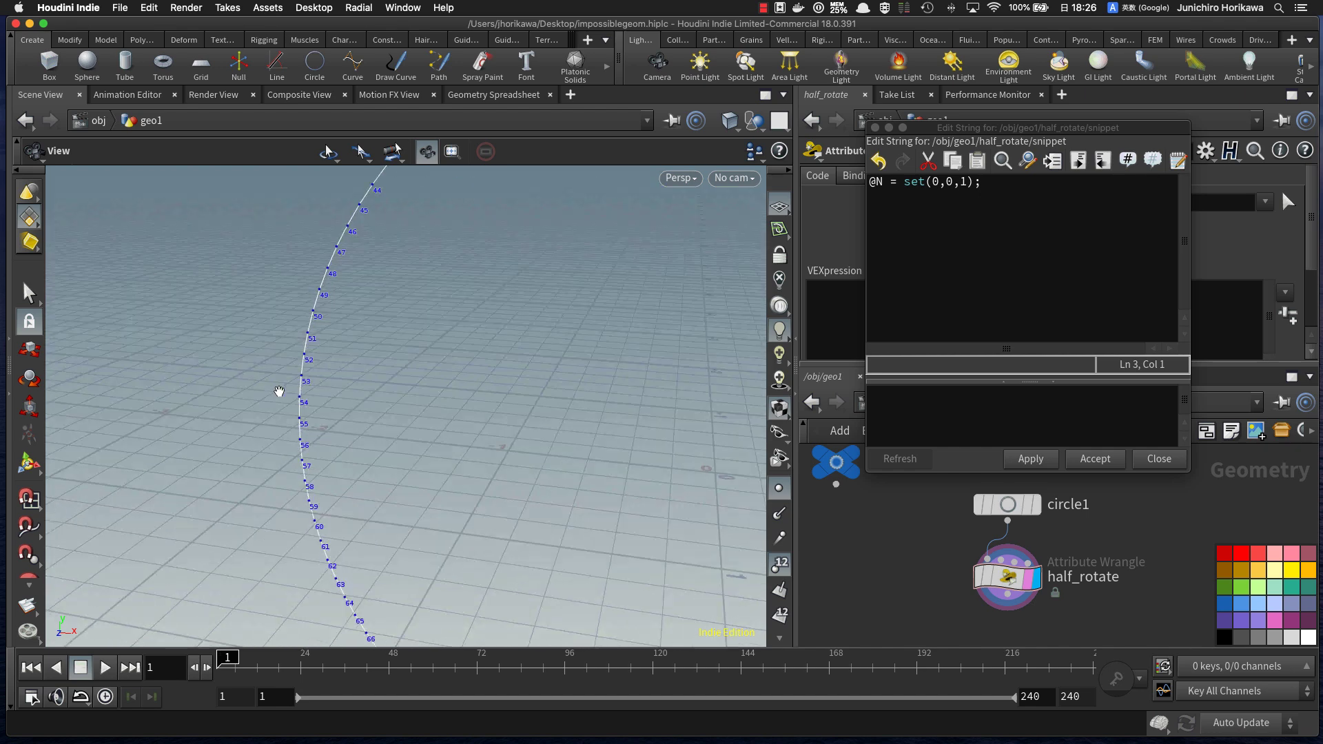
scroll(299, 402, down, 10)
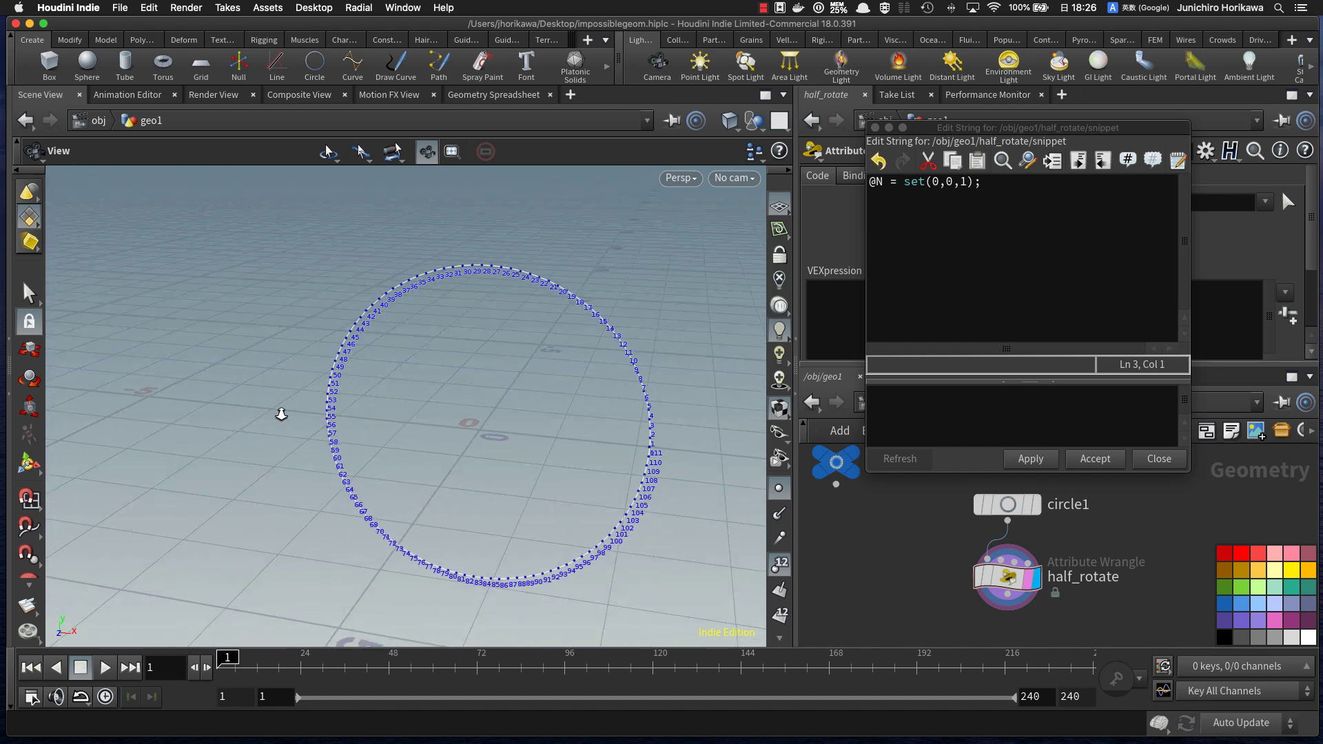
click(930, 270)
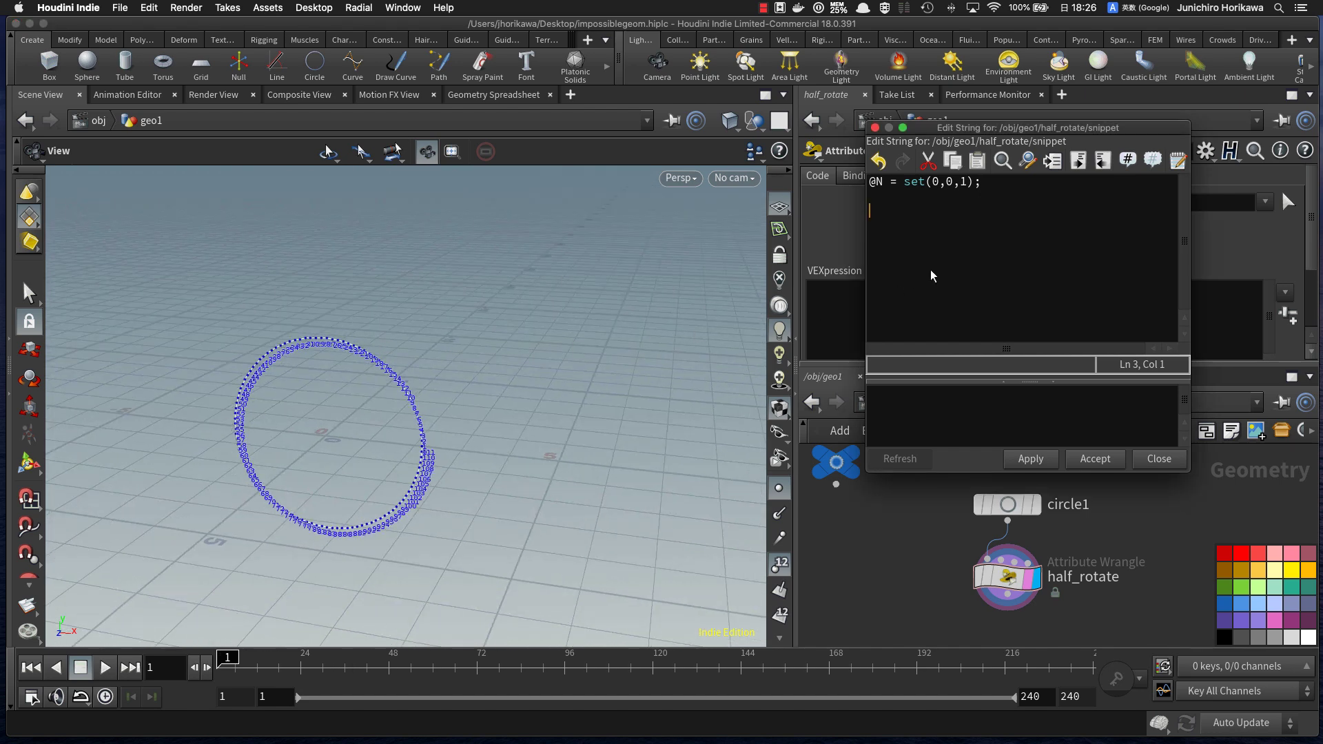
click(645, 319)
key(d)
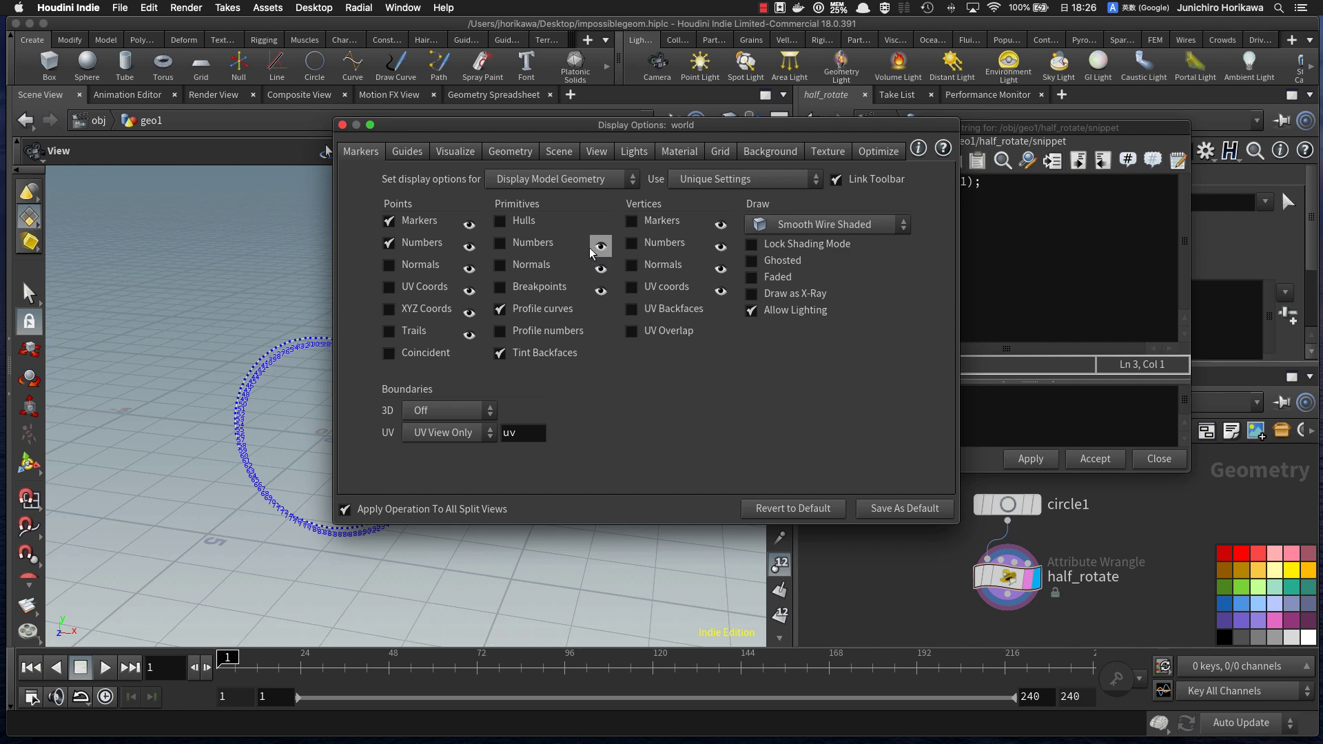
click(757, 156)
click(486, 181)
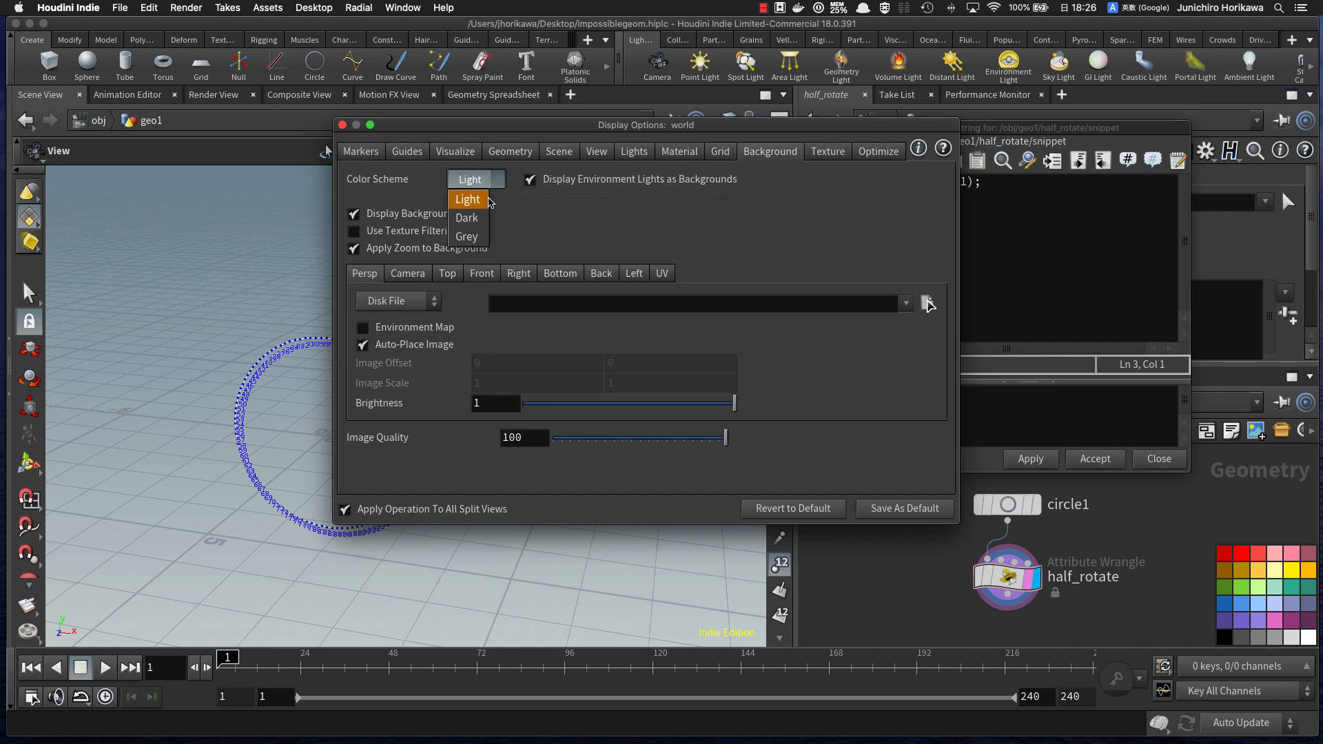
click(481, 214)
click(343, 127)
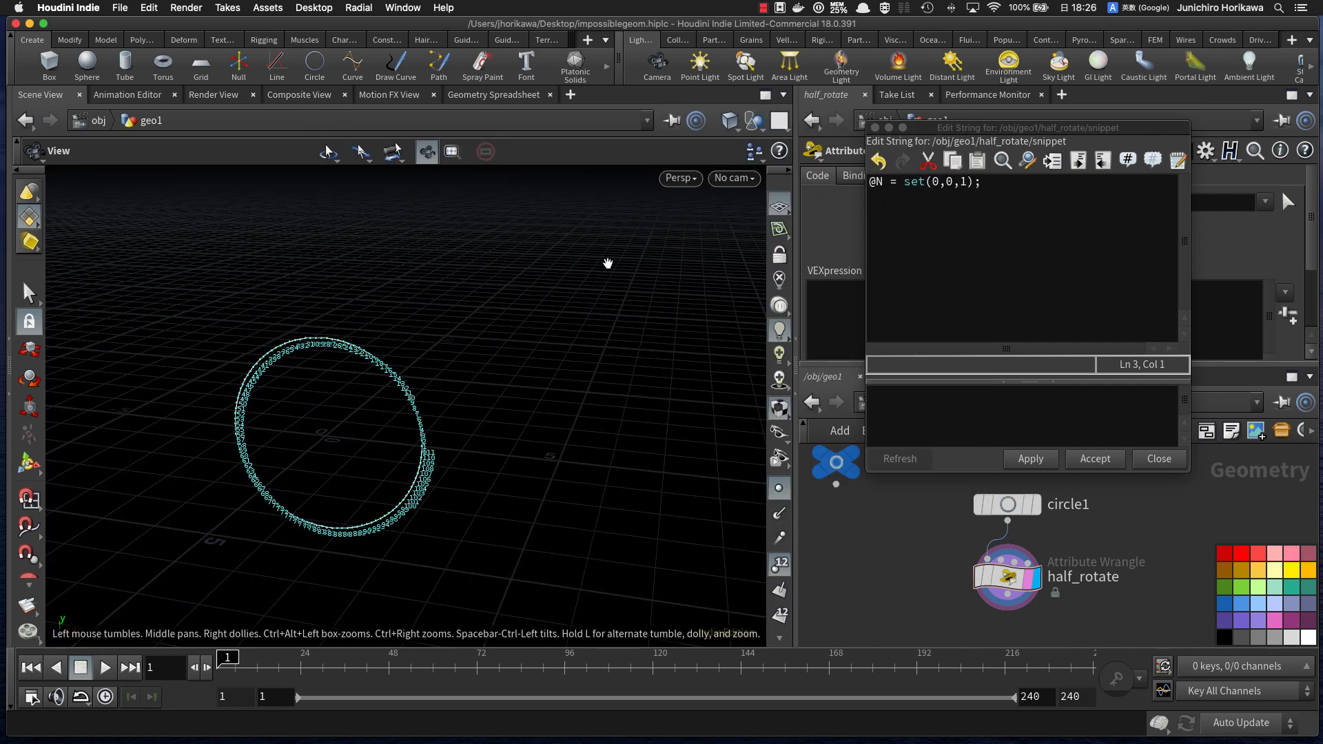
Step: Set the viewport's guide font to Large in the display options
right_drag(420, 346, 470, 312)
key(d)
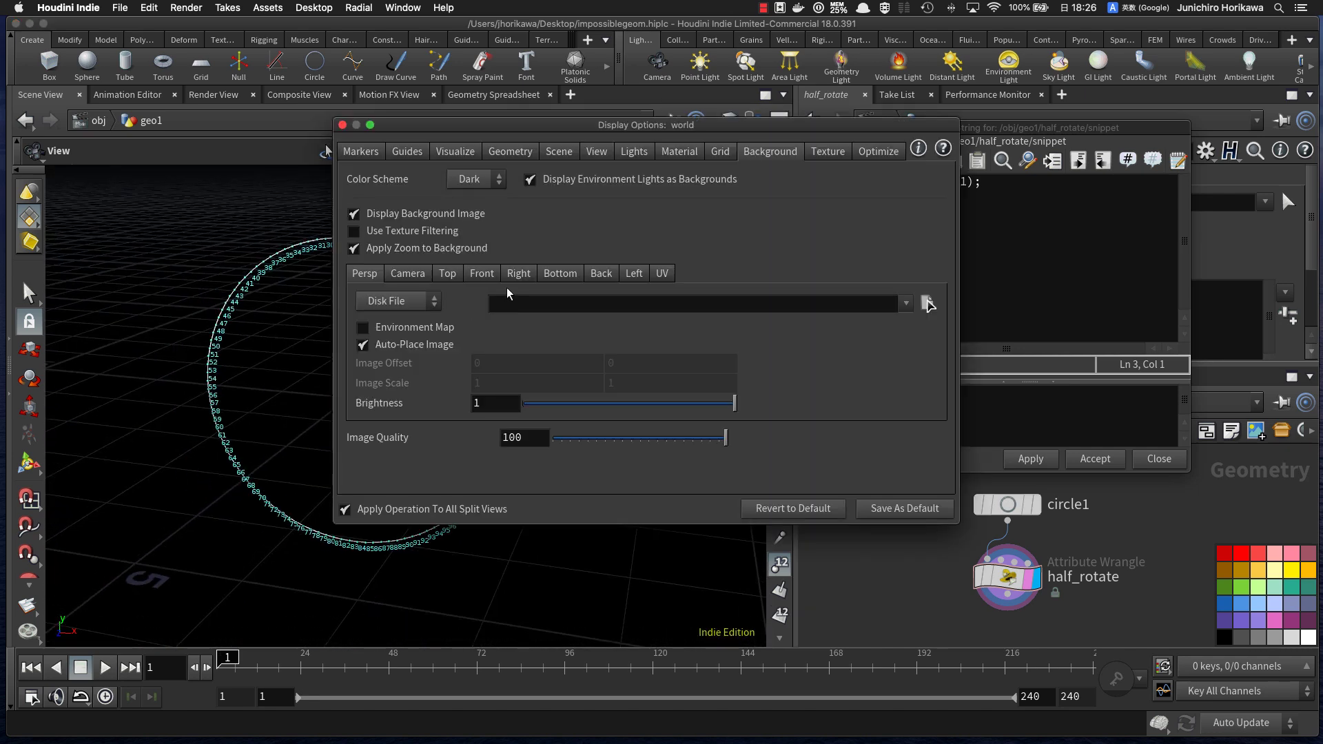
click(451, 153)
click(408, 153)
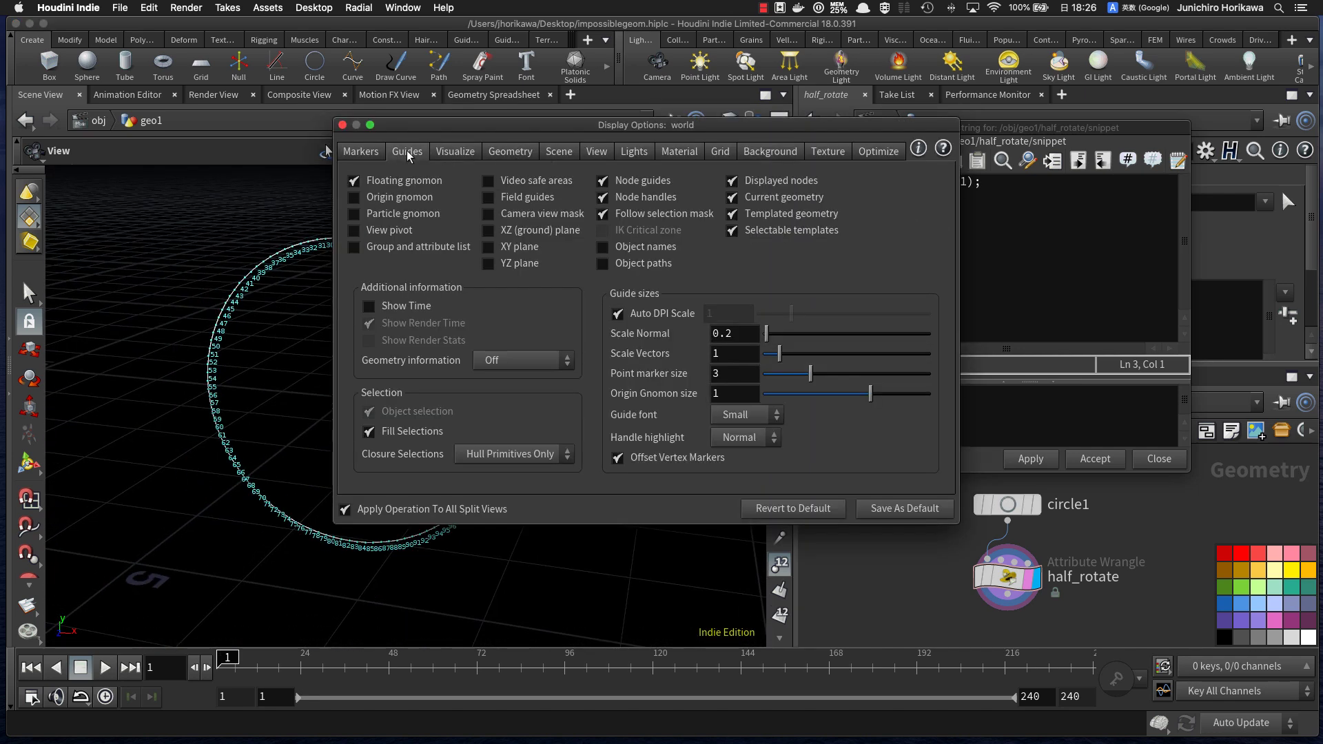
click(742, 440)
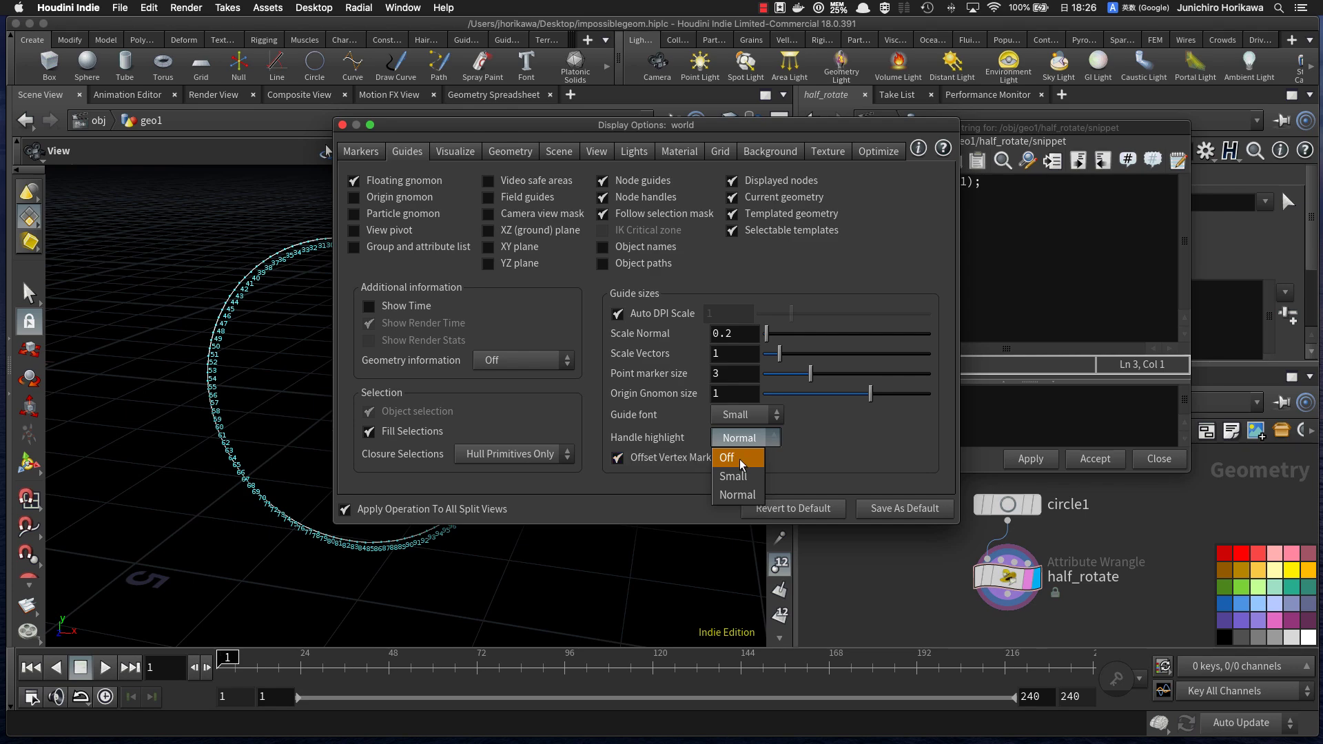
click(744, 419)
click(737, 420)
click(737, 491)
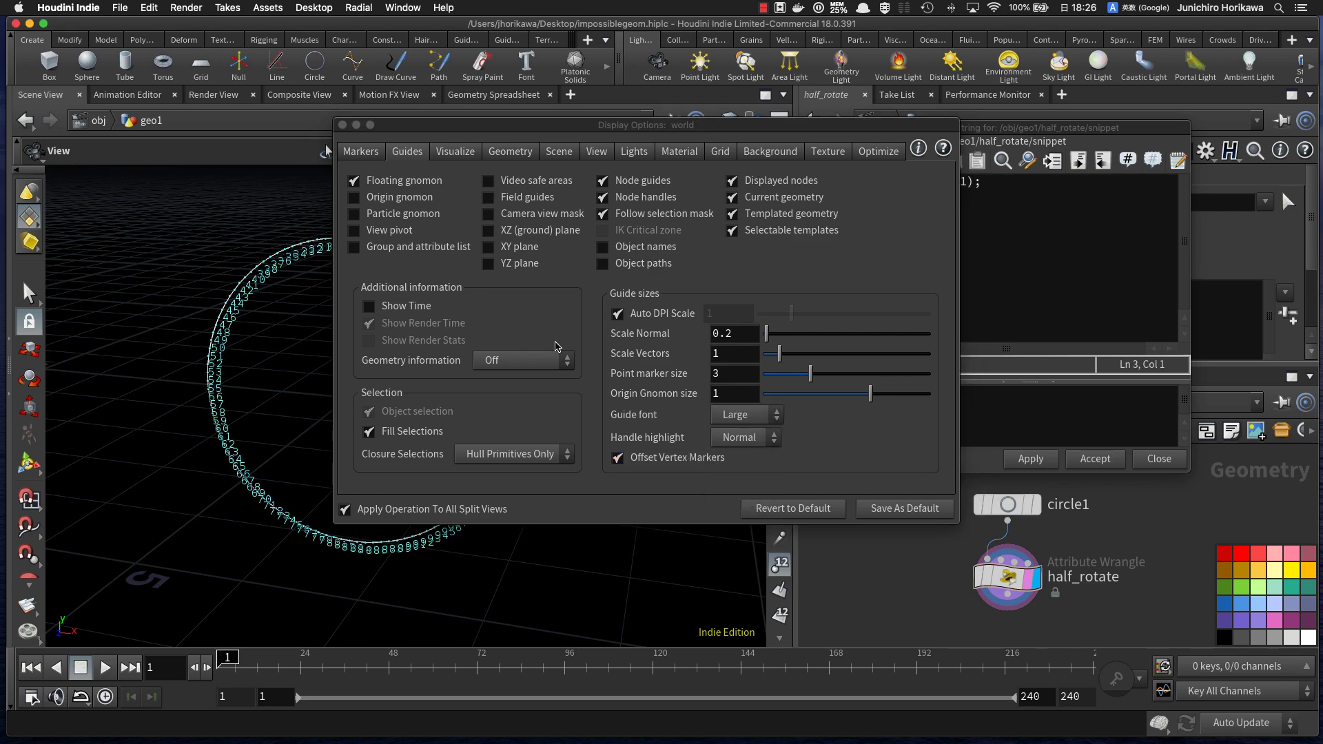
click(342, 125)
drag(385, 324, 456, 280)
click(1052, 223)
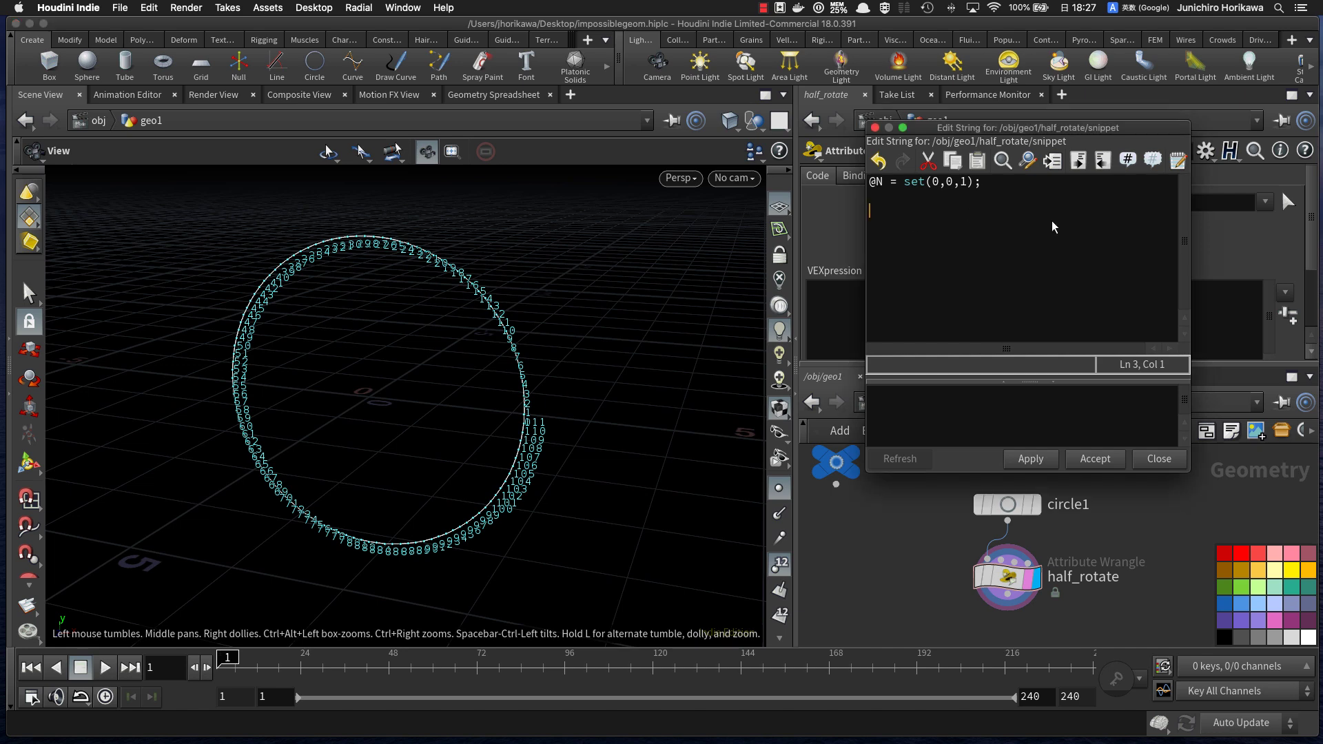
key(BackSpace)
key(BackSpace)
text(if(@ptnum >= np)
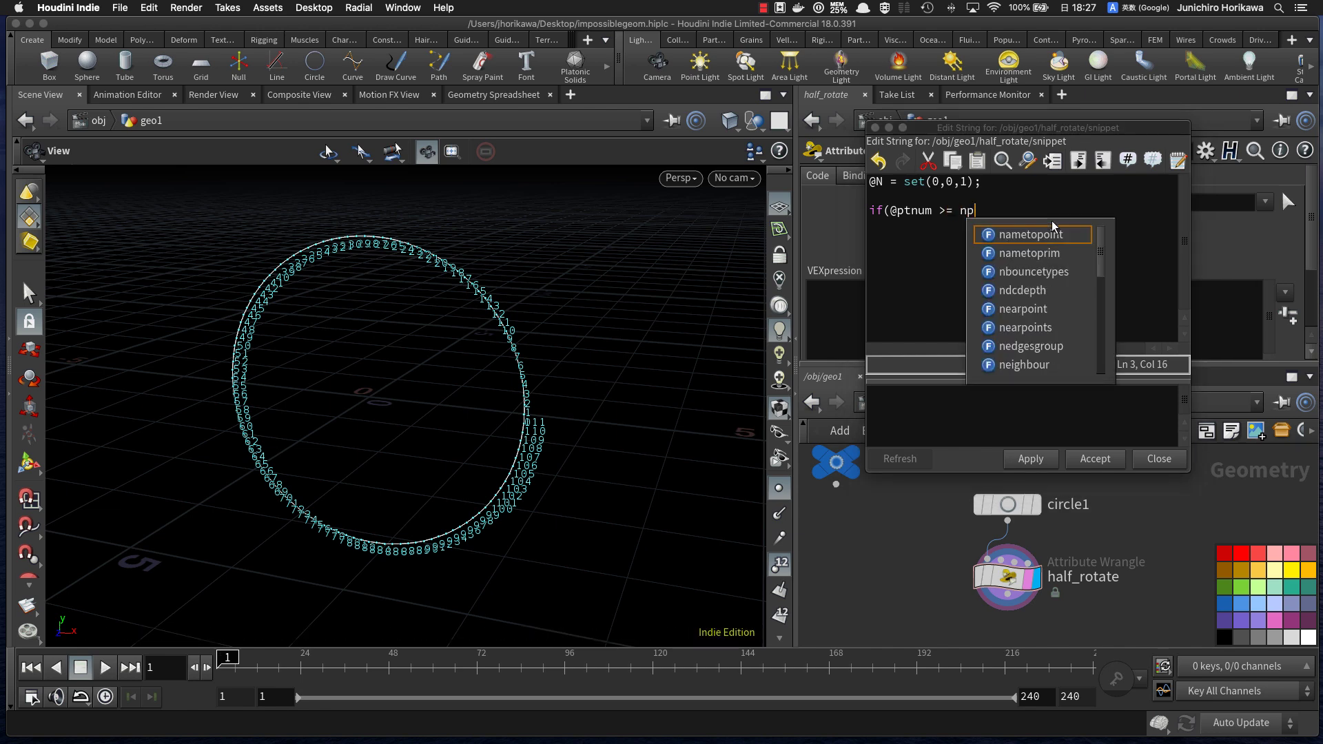
text(oints(0))
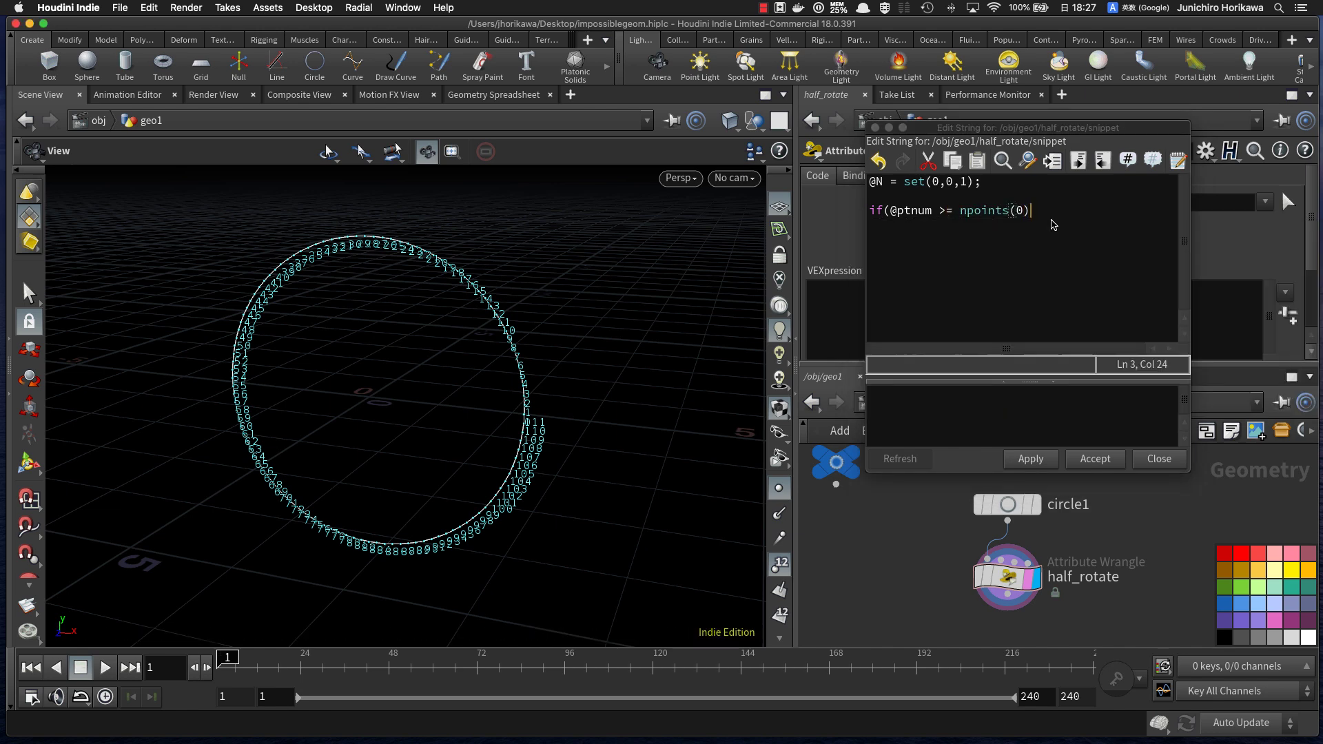
text( * 0.5){)
key(Return)
text(})
key(Left)
key(Return)
Step: Inside the if block, write vector cen = point(0, "P", floor(npoints(0) * 0.5)); and widen the code editor window
text(vector cen = point(0, ")
drag(869, 128, 658, 122)
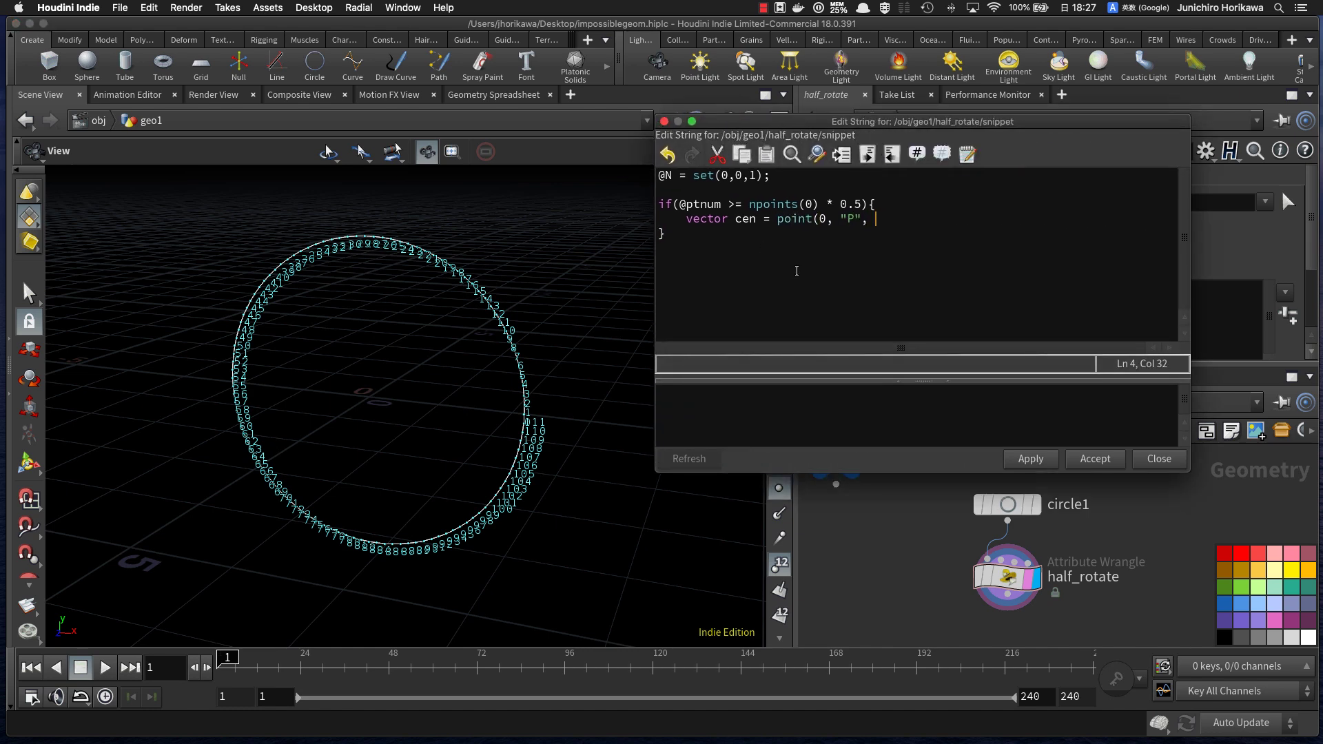
text(npoints(0))
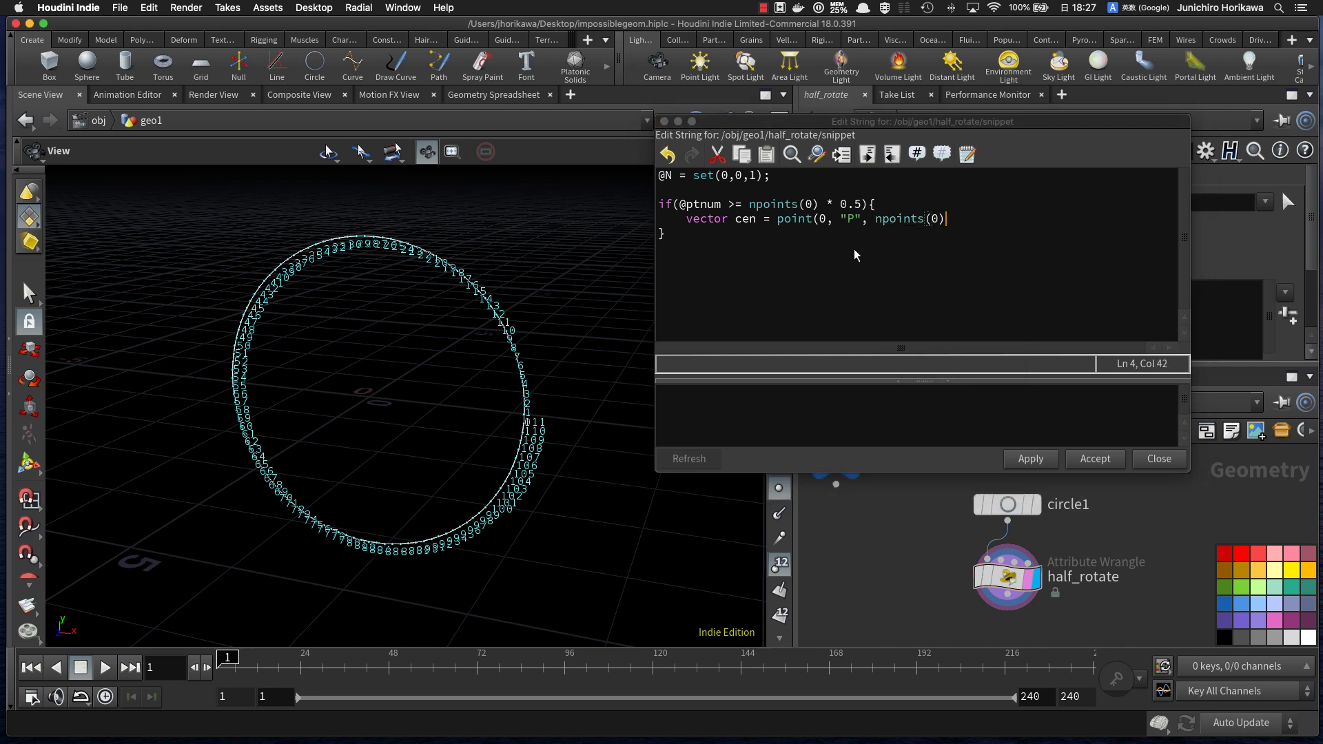
text( * 0.5)
click(873, 219)
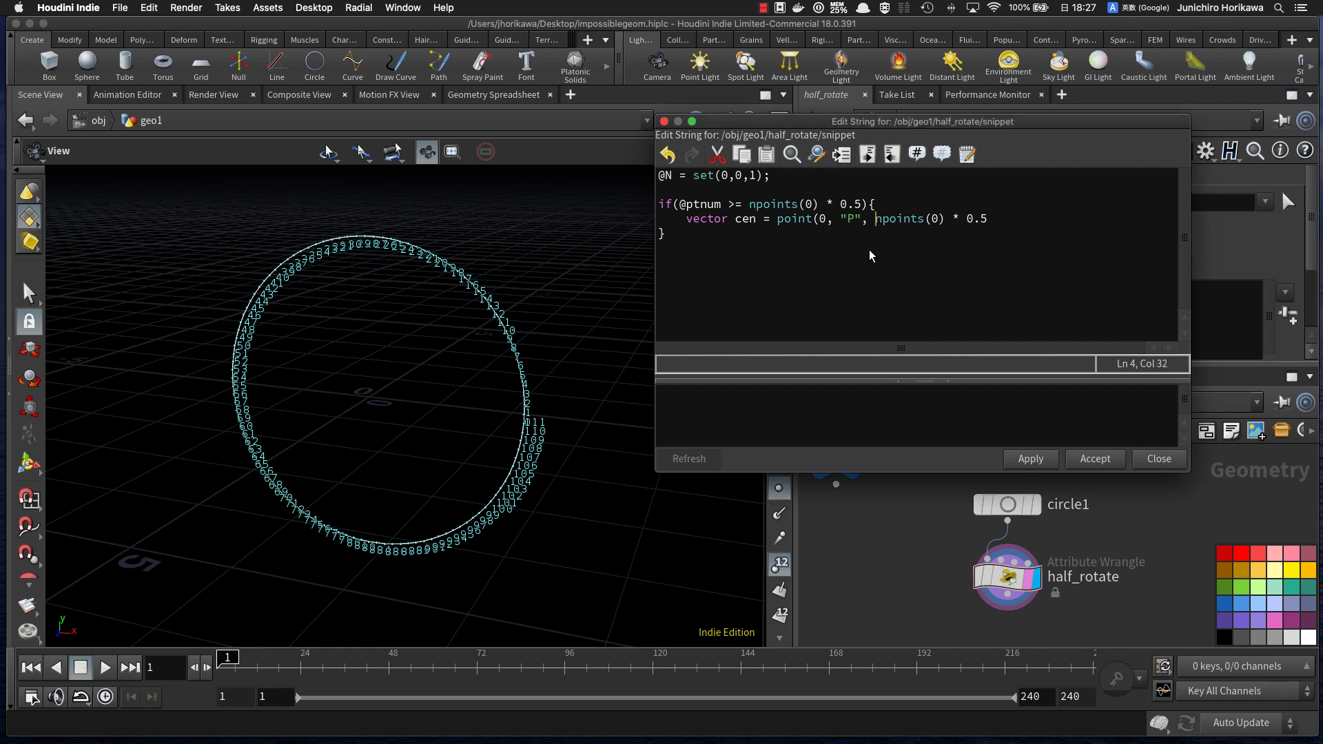
drag(990, 220, 876, 226)
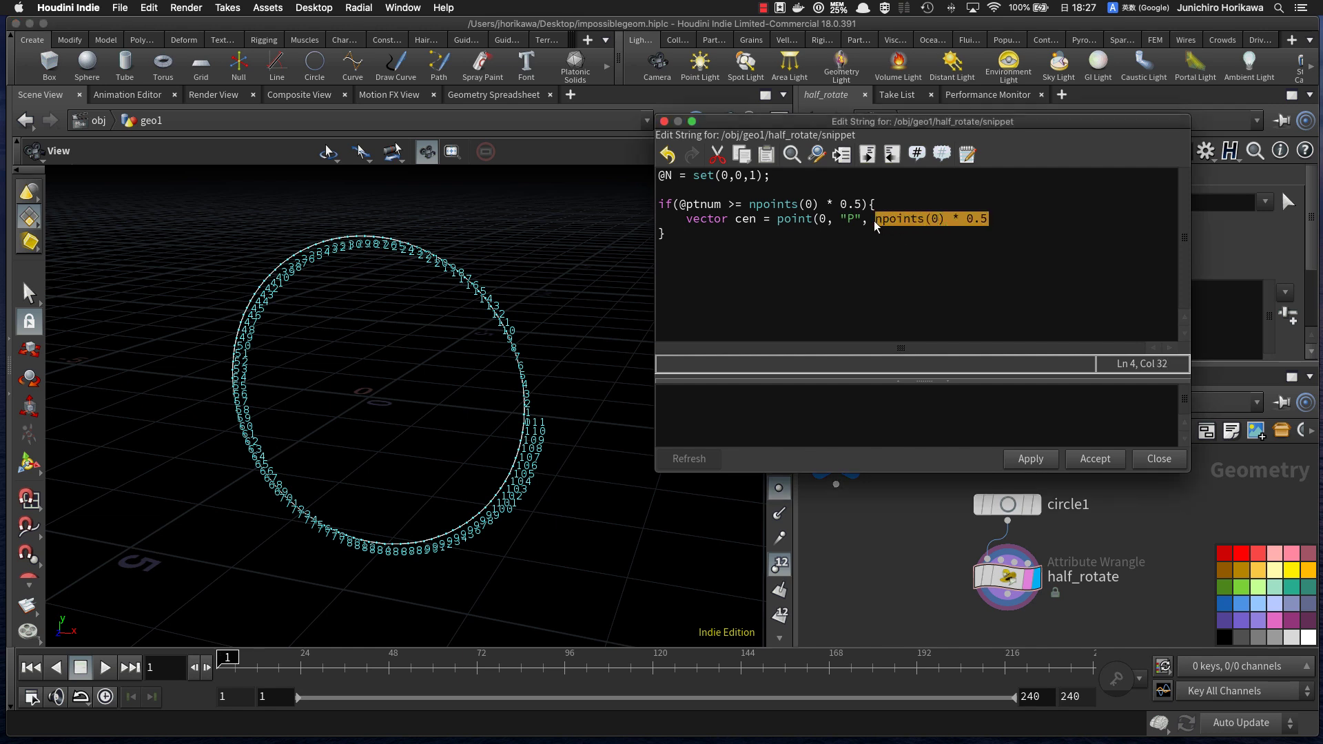
click(876, 226)
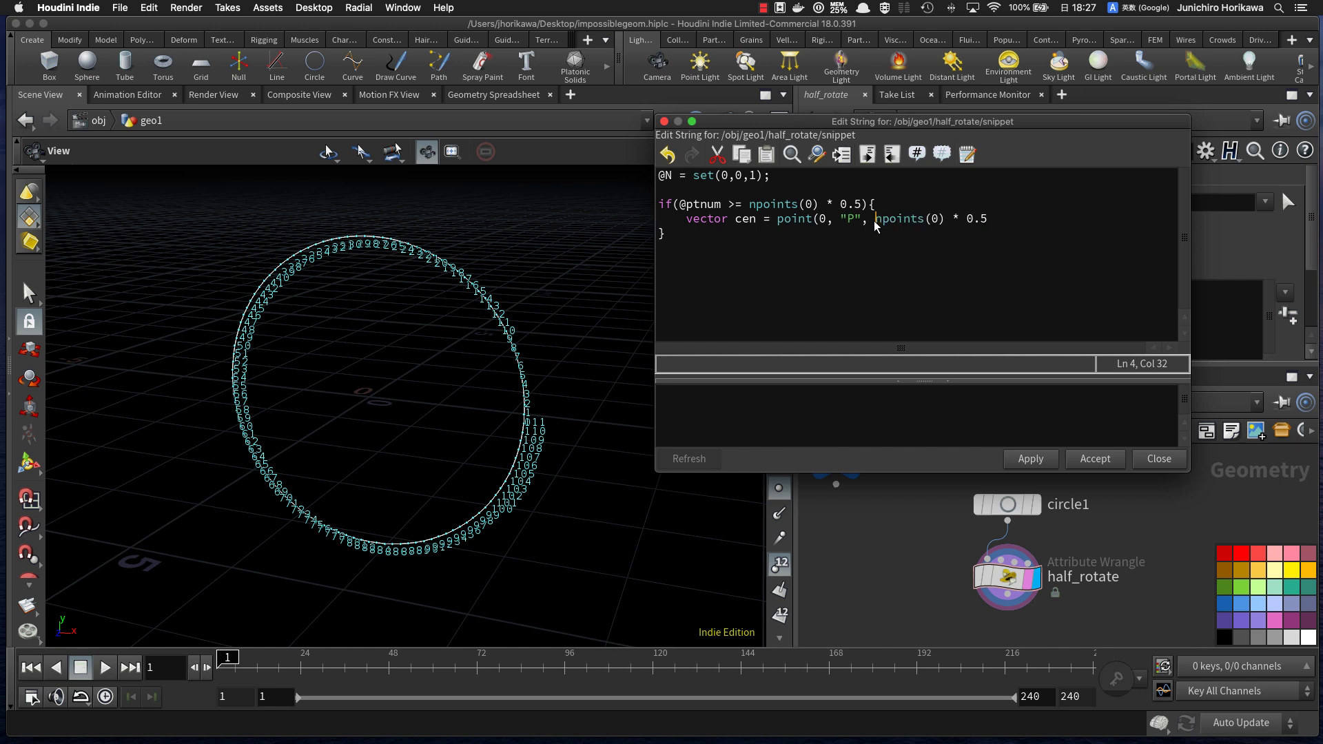
text(floor()
click(1052, 219)
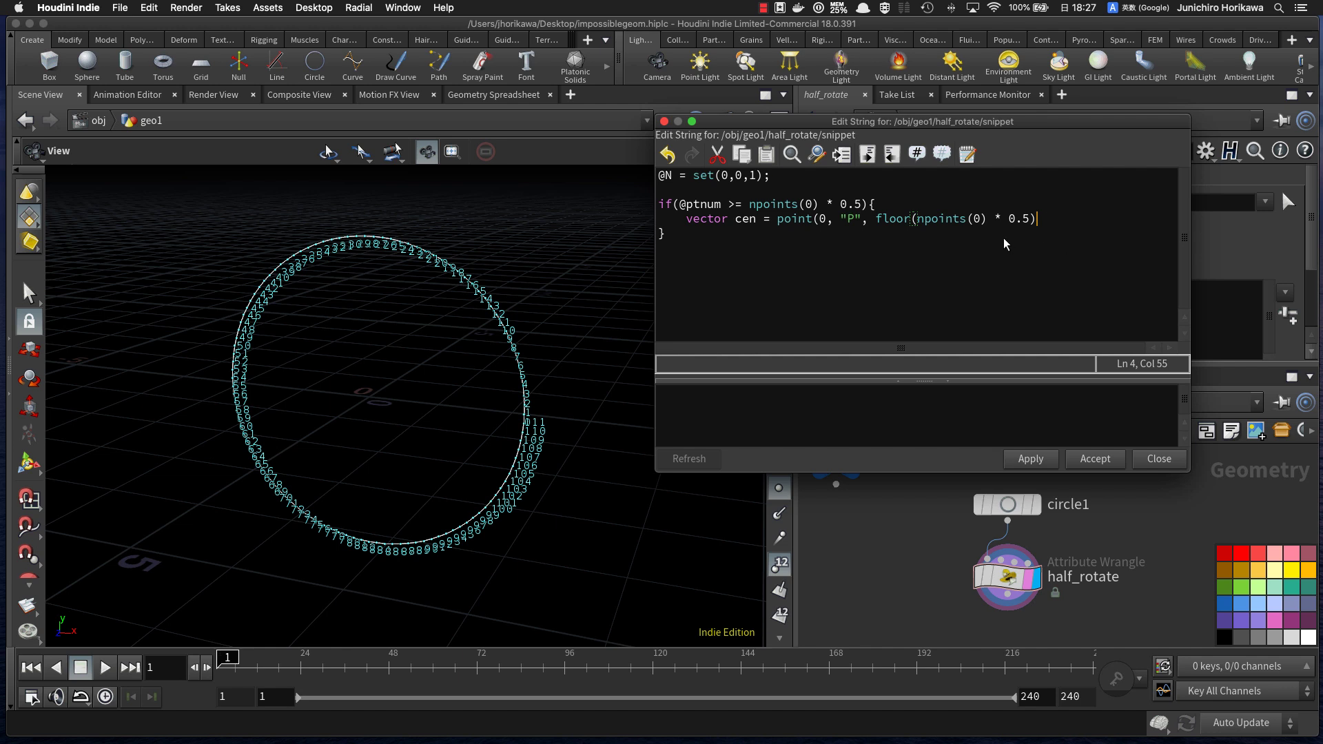
click(889, 220)
double_click(896, 221)
click(1058, 222)
text();)
Step: Below the cen line, store the current point position with vector origpos = @P; and leave empty lines after it
key(Return)
text(vecrtor)
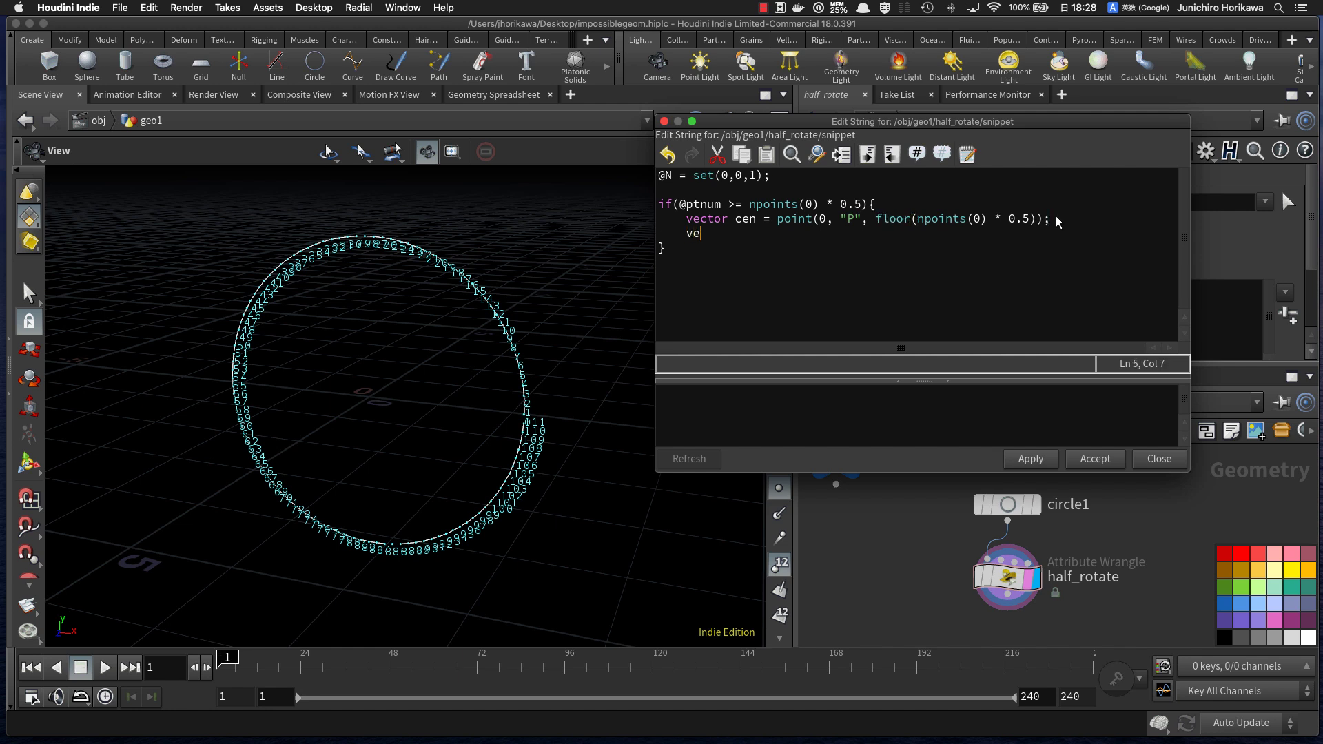
key(BackSpace)
key(BackSpace)
key(BackSpace)
key(BackSpace)
key(BackSpace)
text(tor)
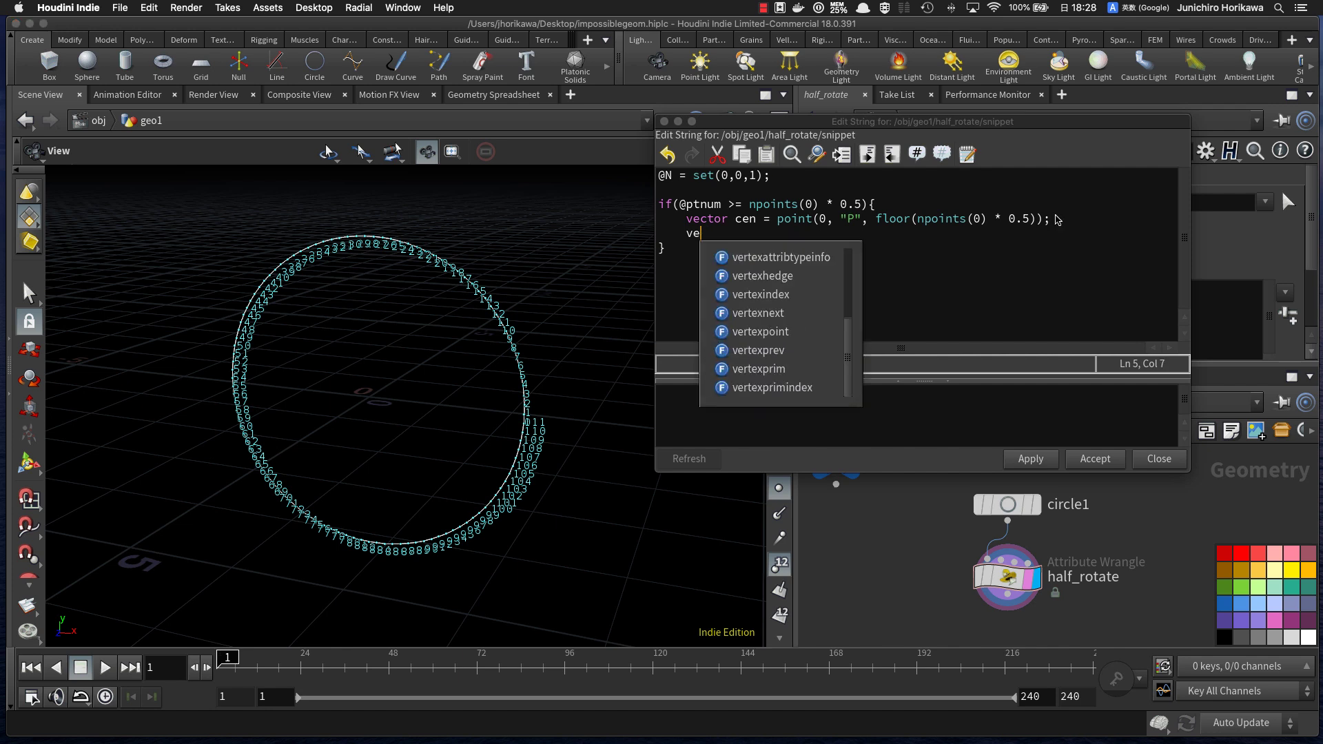
text( orig)
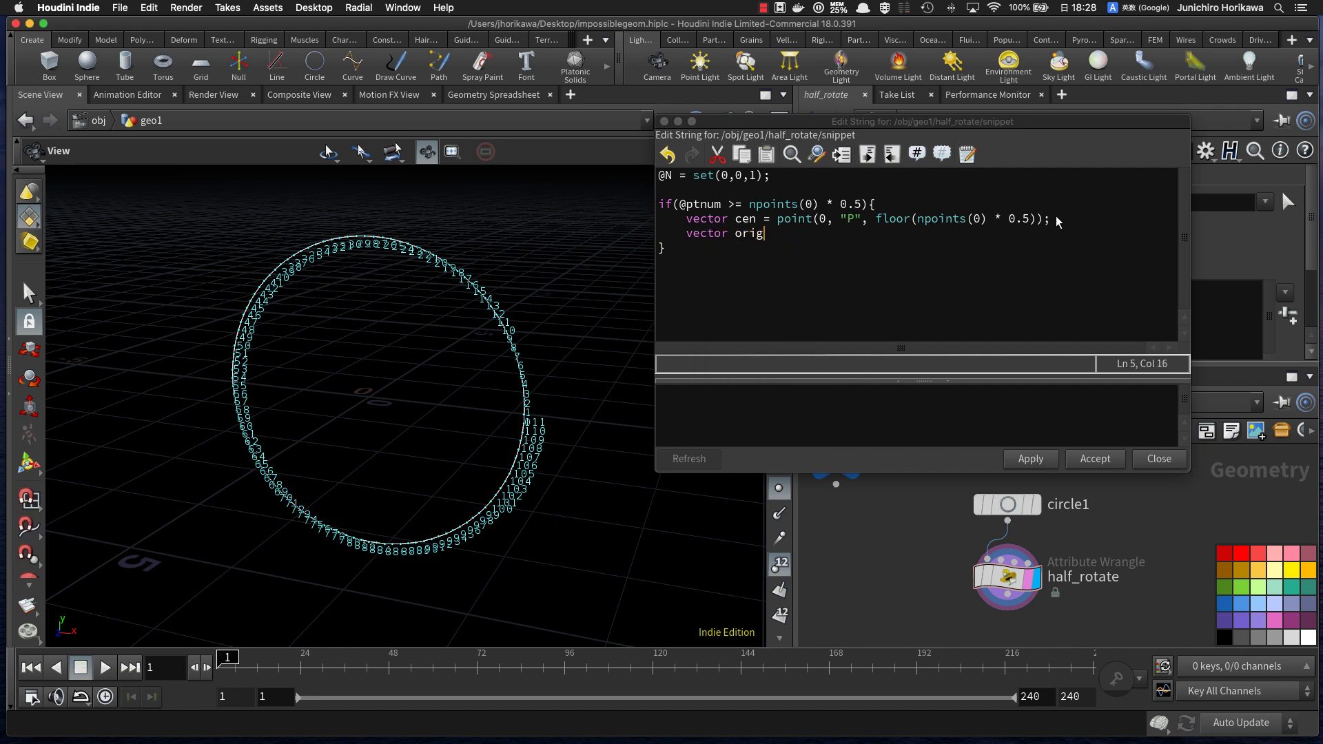
text(pos = @P;)
key(Return)
key(Return)
double_click(810, 234)
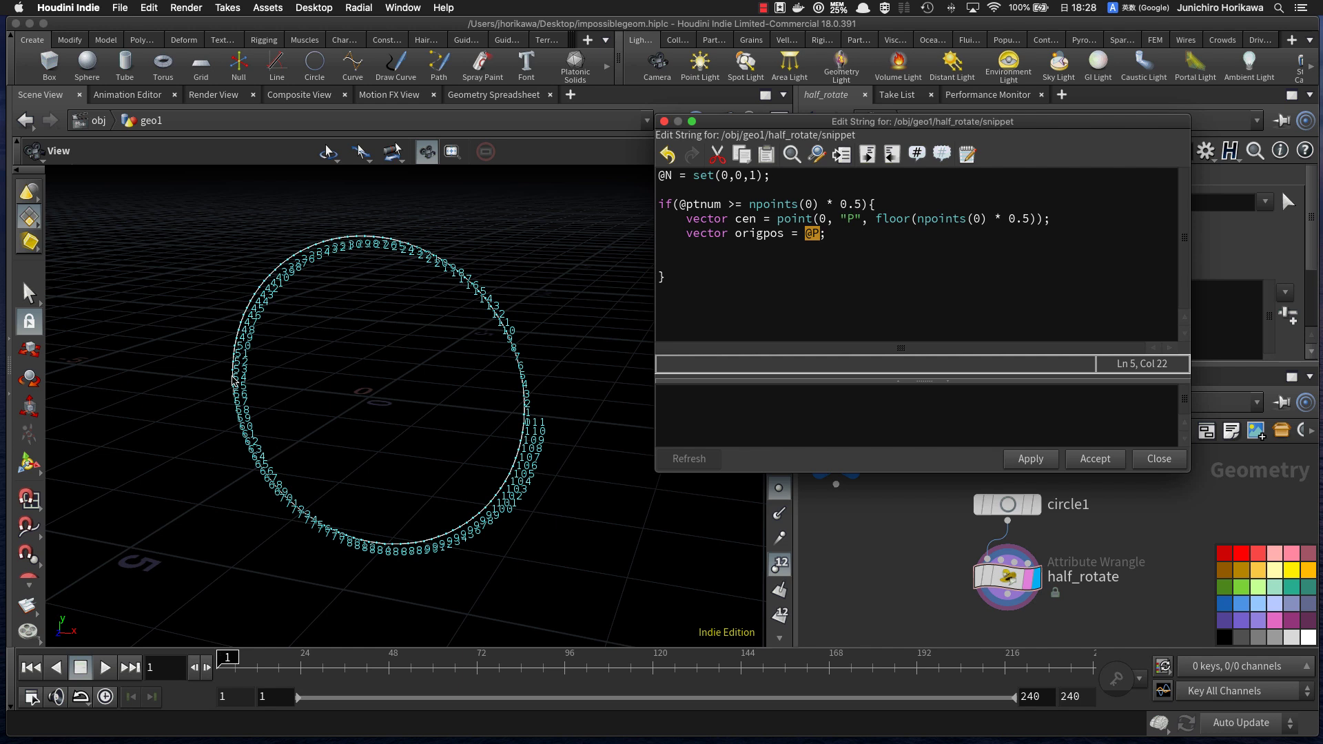
Step: After an empty line in the if block, write vector pos = origpos - cen; for the position relative to the centre
click(719, 251)
key(Return)
text(vector)
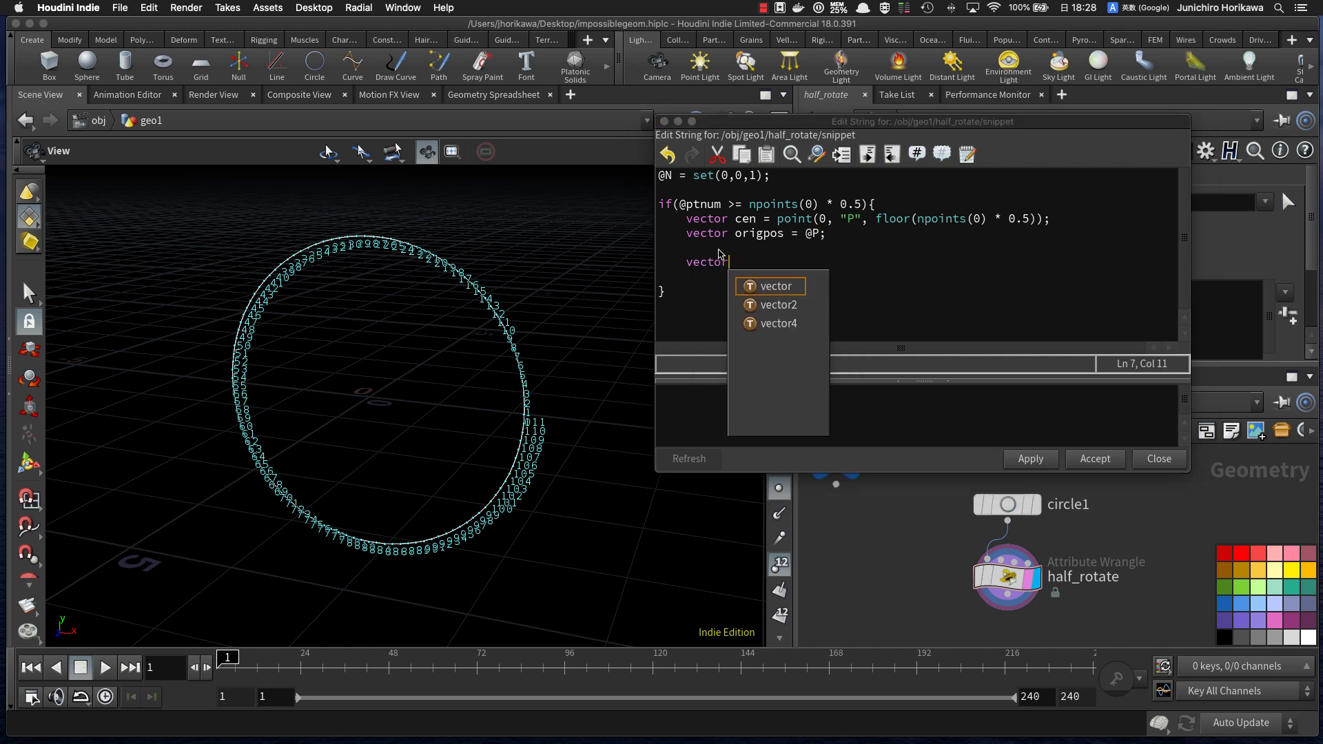
text( pos = origpos - cen;)
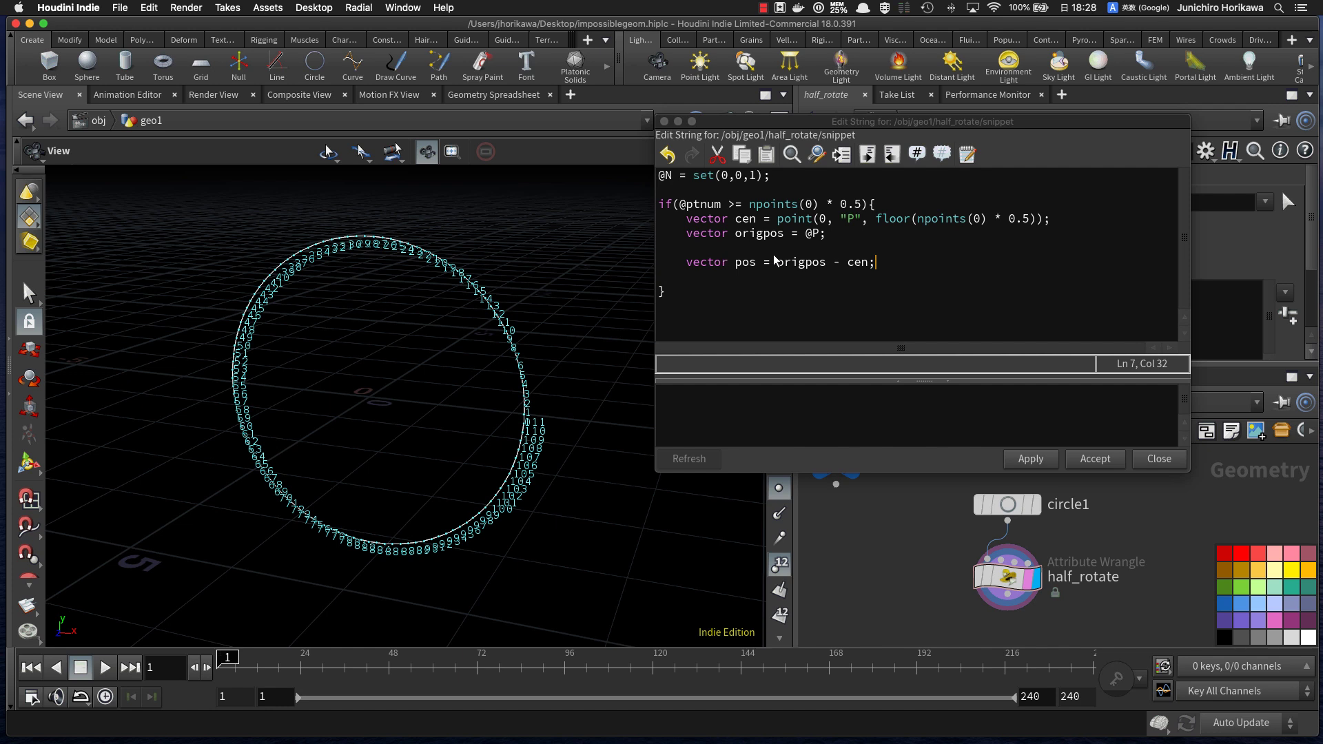
drag(777, 266, 825, 267)
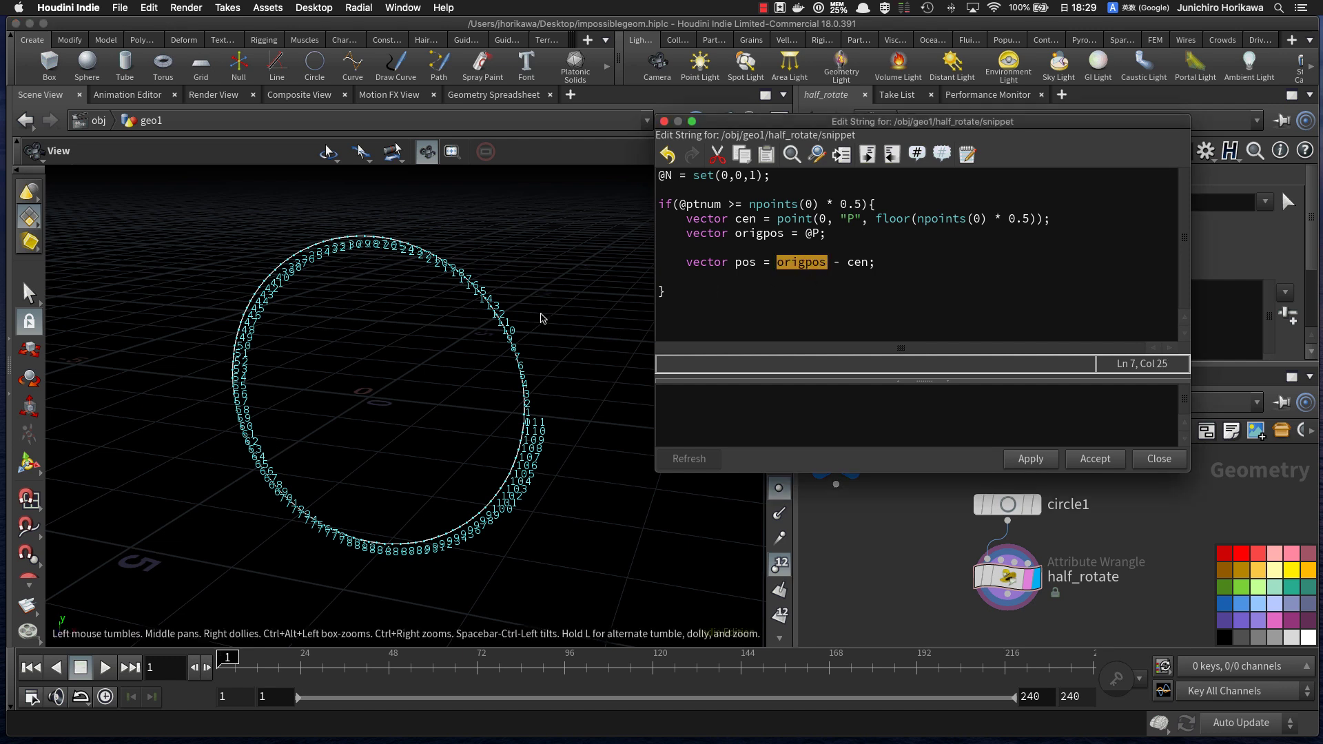
Step: Below the pos line, write matrix mat = ident(); followed by rotate(mat, radians(90), set(0, 1, 0)); on its own line
click(921, 271)
text(matrix mat  )
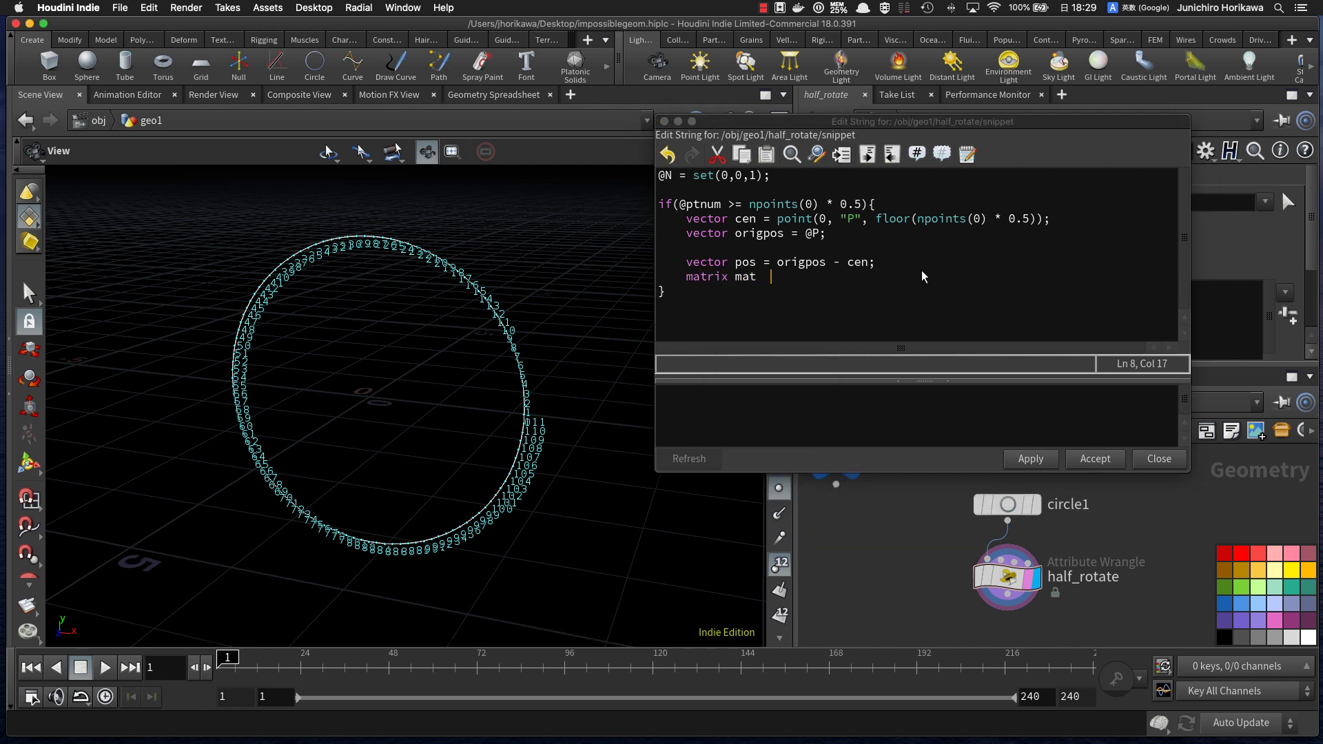
text(= ident();)
key(Return)
text(rotate(mat, radins(90),)
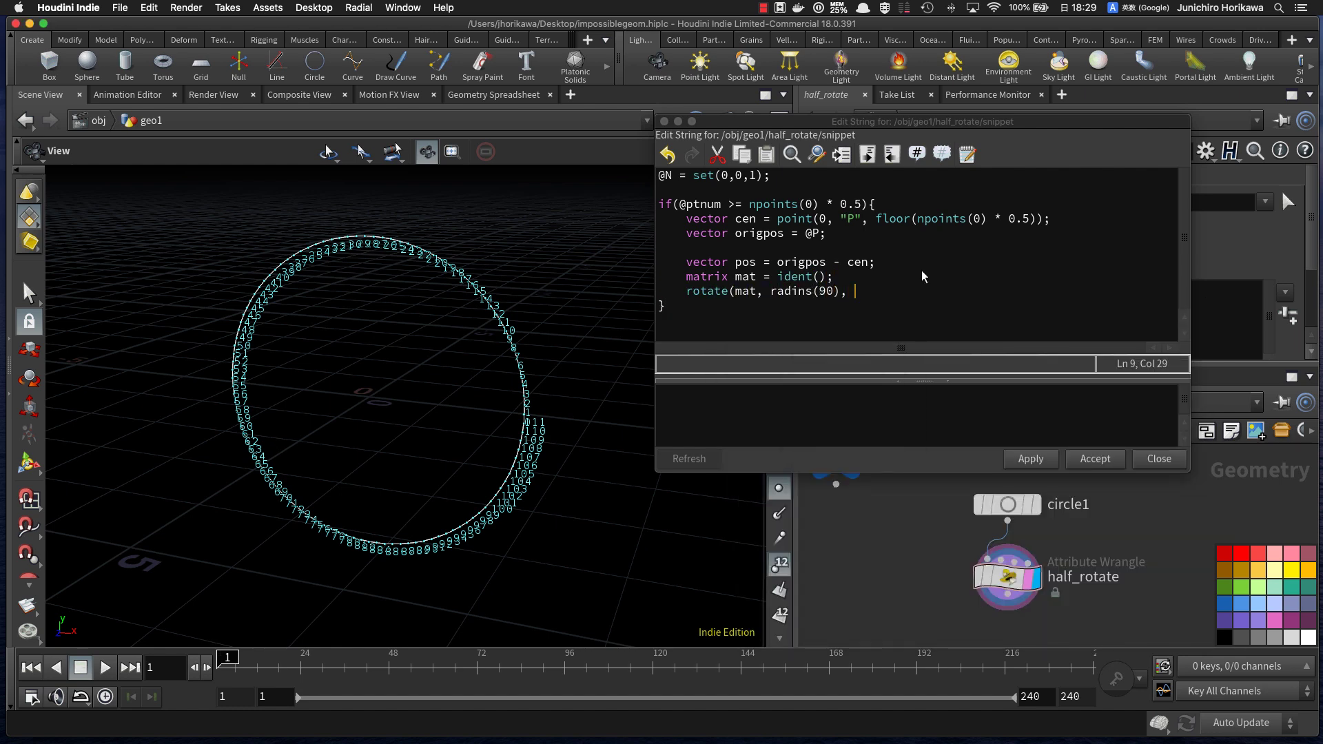
click(797, 291)
text(a)
click(901, 292)
text(sdet)
key(BackSpace)
key(BackSpace)
key(BackSpace)
text(et()
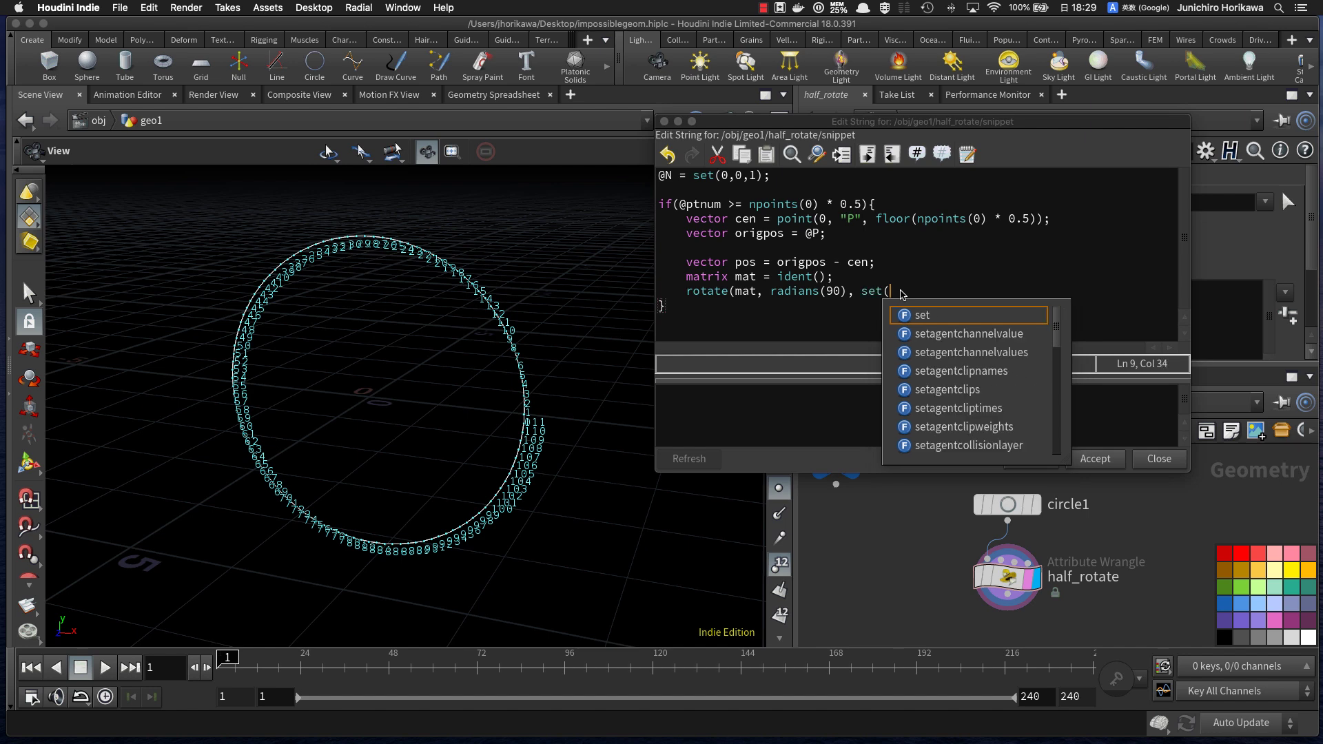
text(0, 1, 0));)
Step: Transform the relative position with pos *= mat; and add the centre back with pos += cen; on the following line
key(Return)
text(pos *)
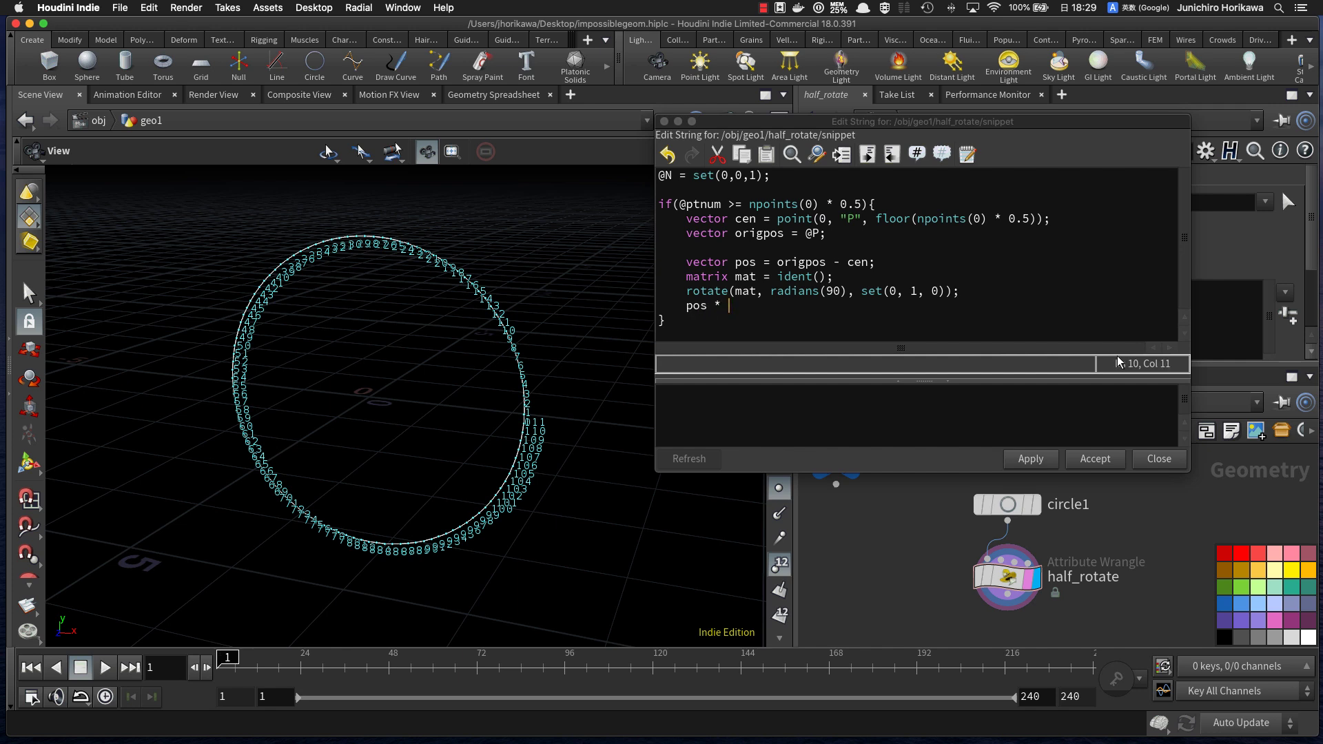
text(= mat;)
key(Return)
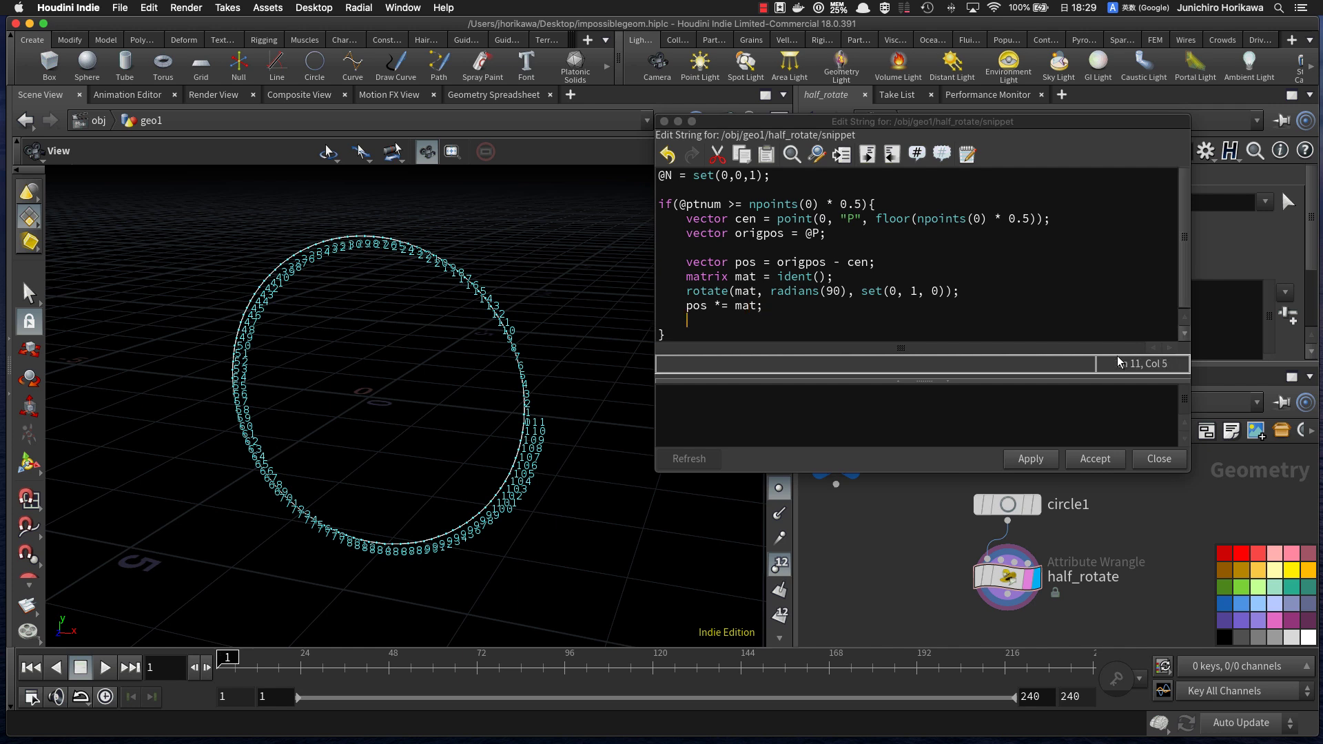
text(pos += cen;)
drag(879, 264, 776, 269)
click(776, 317)
Step: End the if block with @P = pos; and apply the code to the half_rotate wrangle
key(Return)
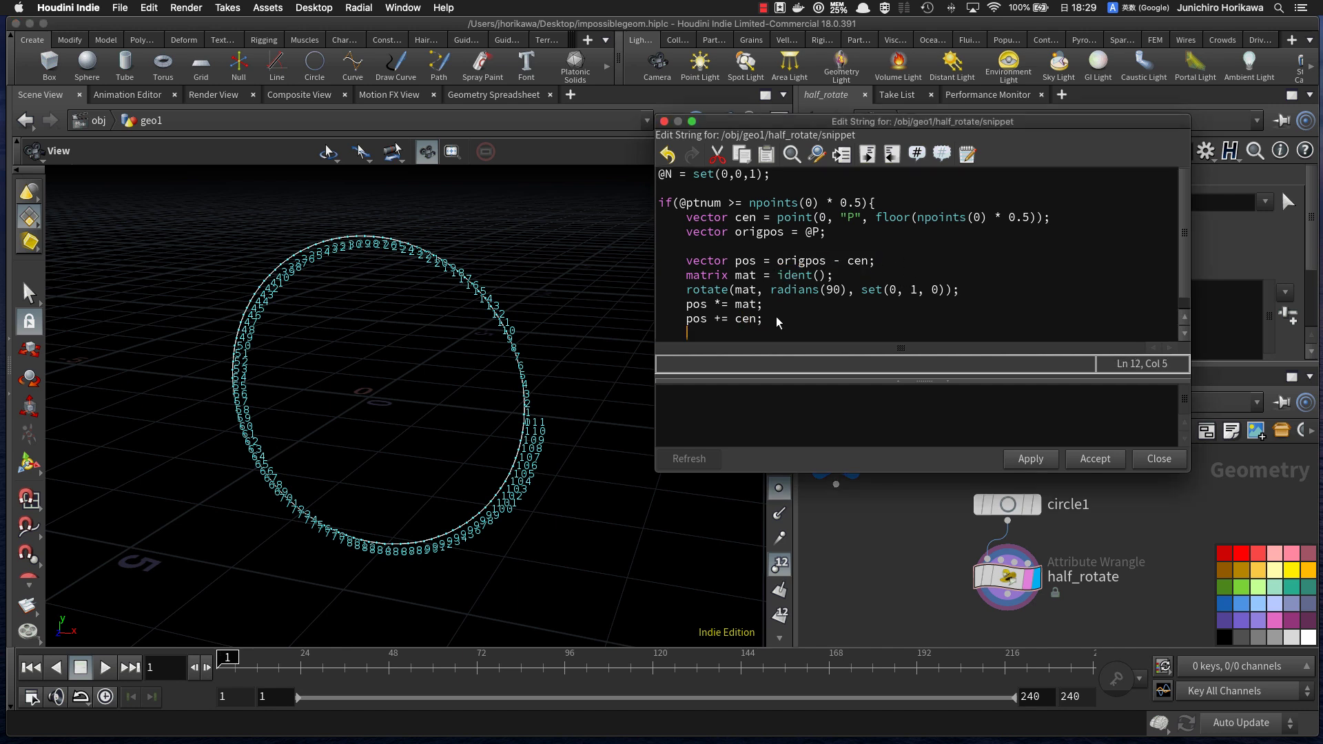
text(@P = pos;)
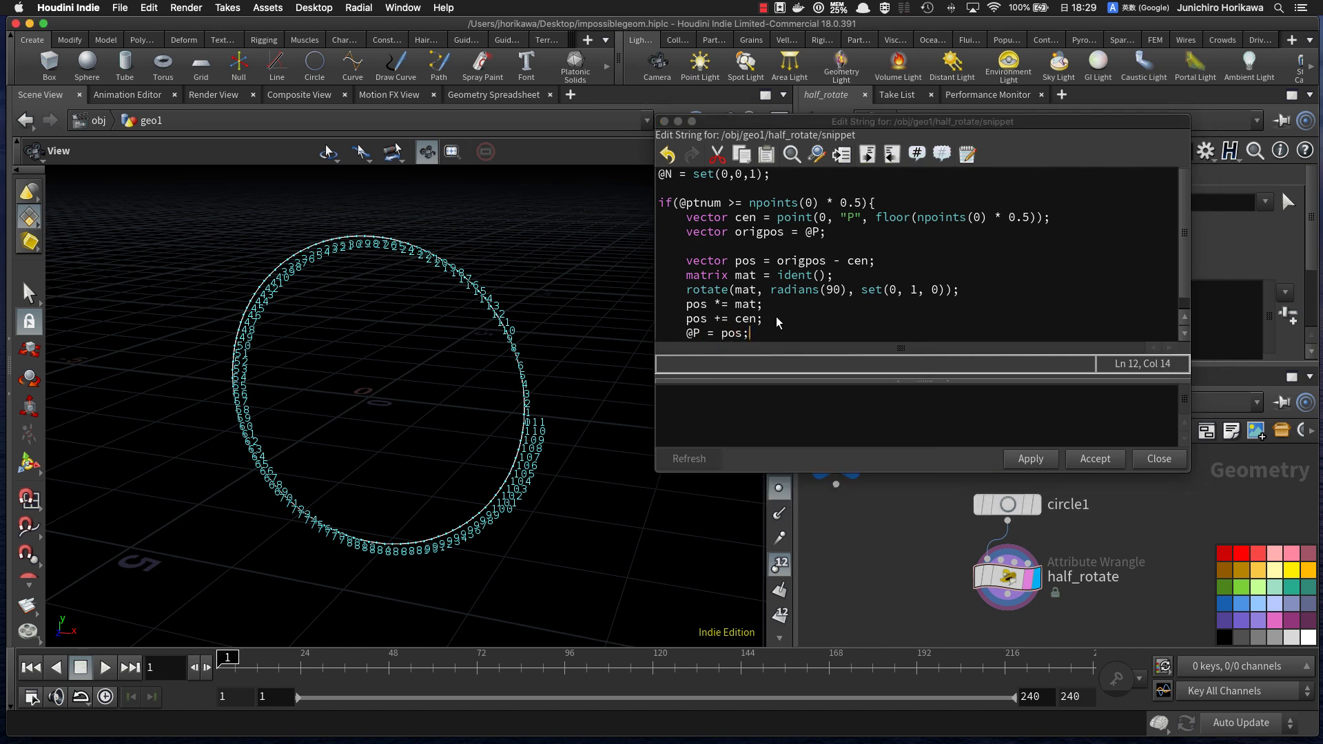
scroll(839, 302, down, 1)
click(1030, 459)
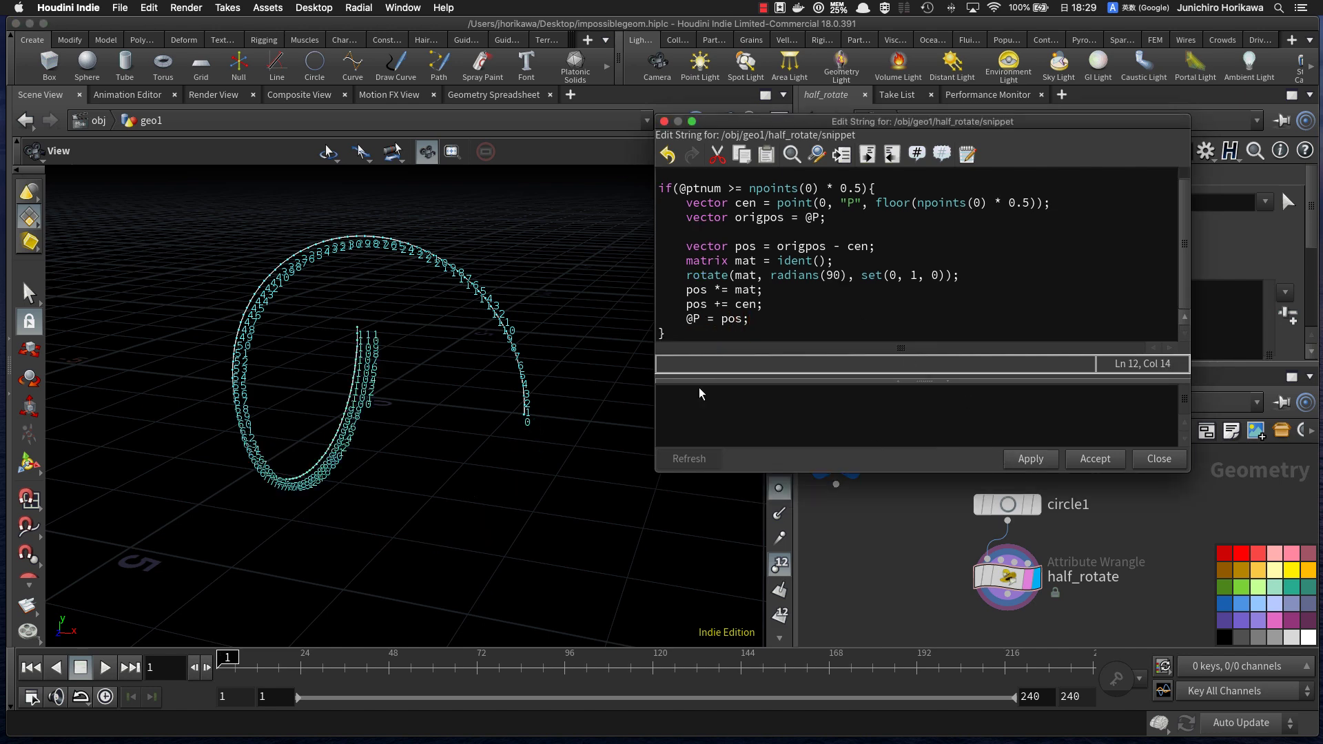
Step: Accept the wrangle code and examine the half-rotated arc from several angles, including close up around its middle points
click(1086, 466)
drag(750, 436, 493, 389)
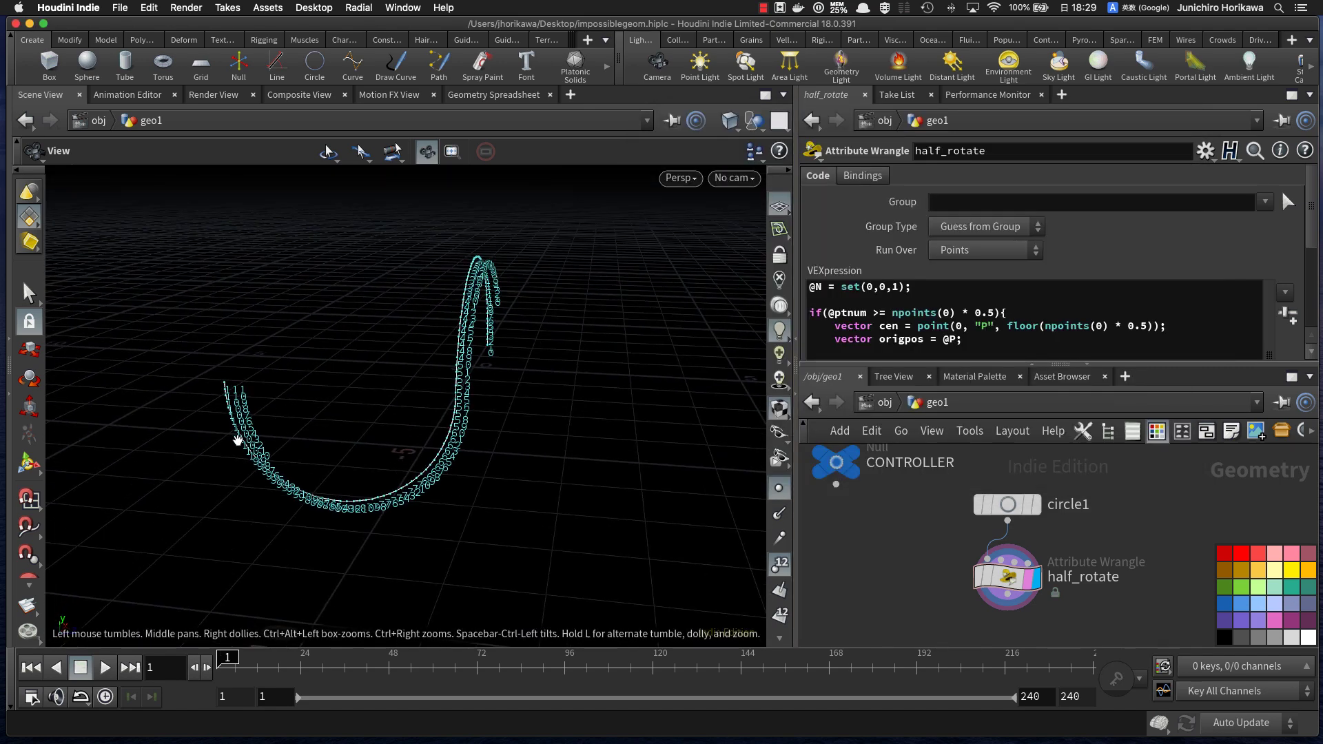
drag(261, 456, 494, 403)
scroll(494, 403, up, 3)
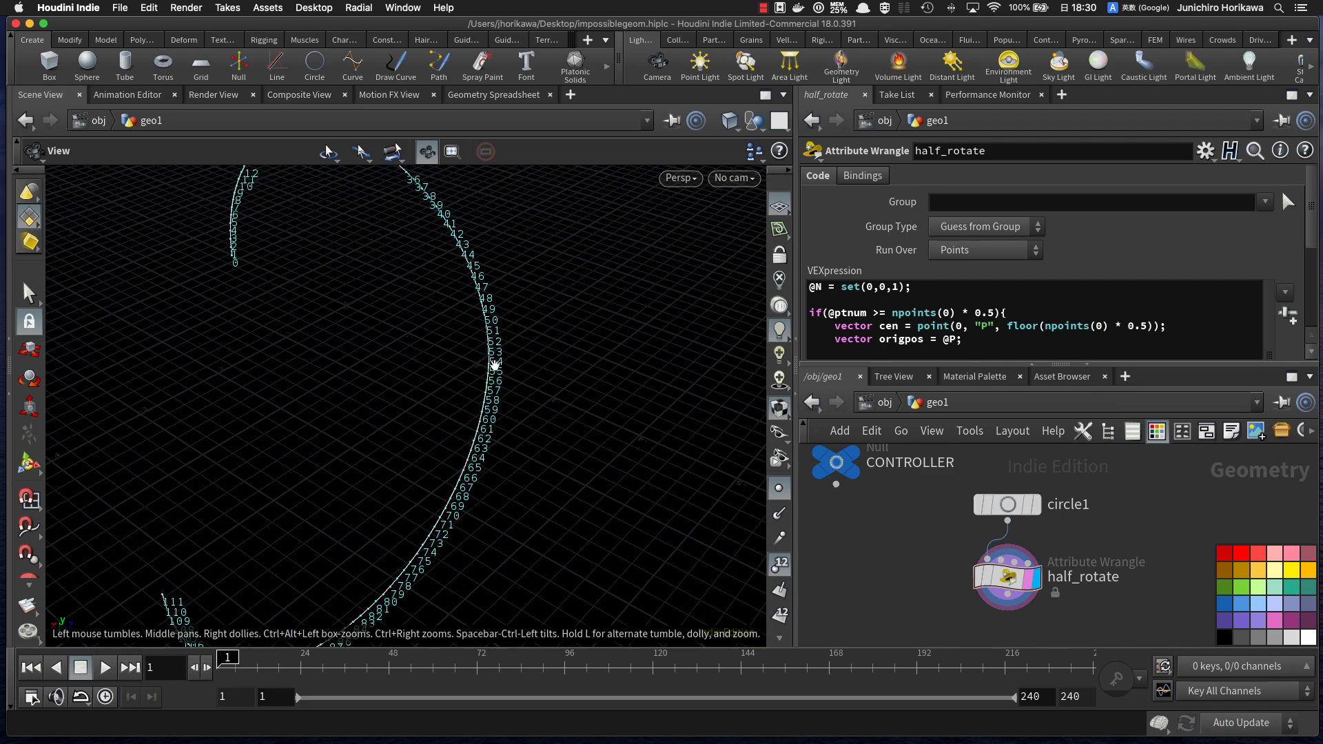
scroll(493, 366, up, 2)
scroll(502, 375, down, 5)
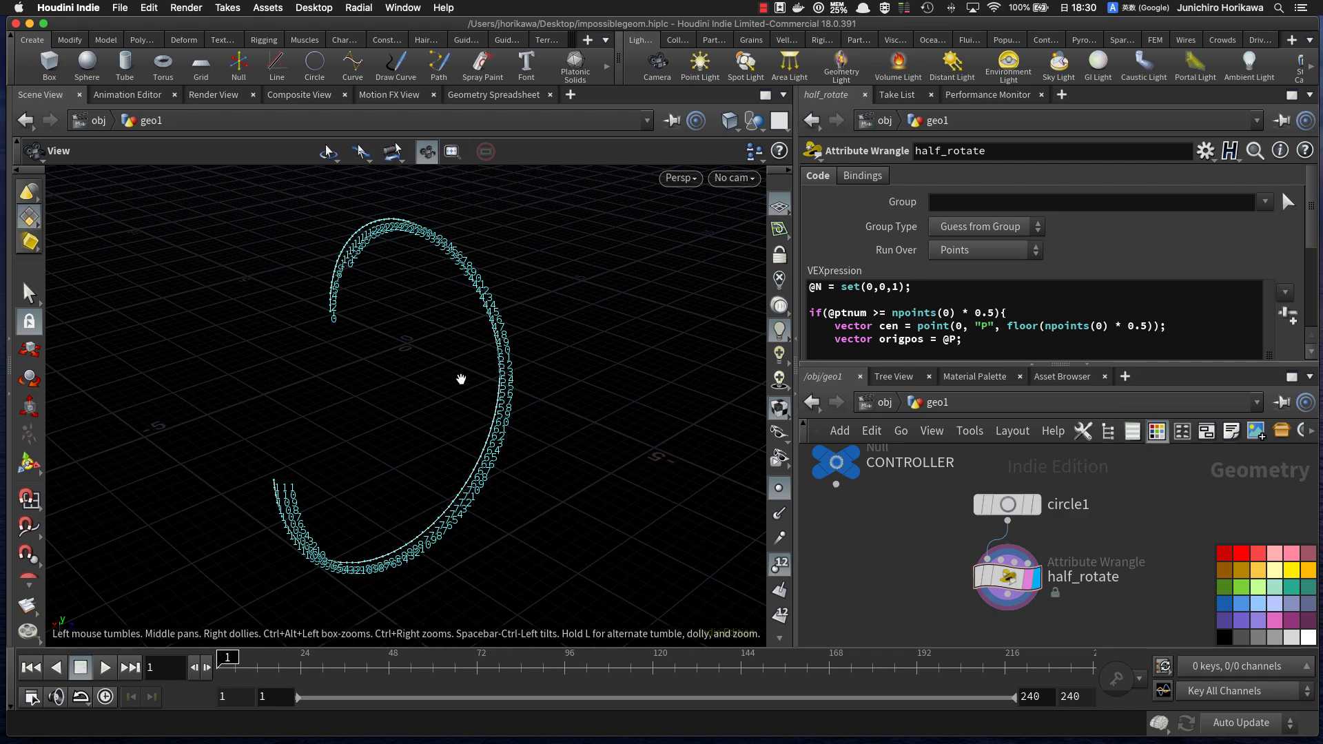
drag(461, 379, 436, 331)
drag(325, 497, 370, 419)
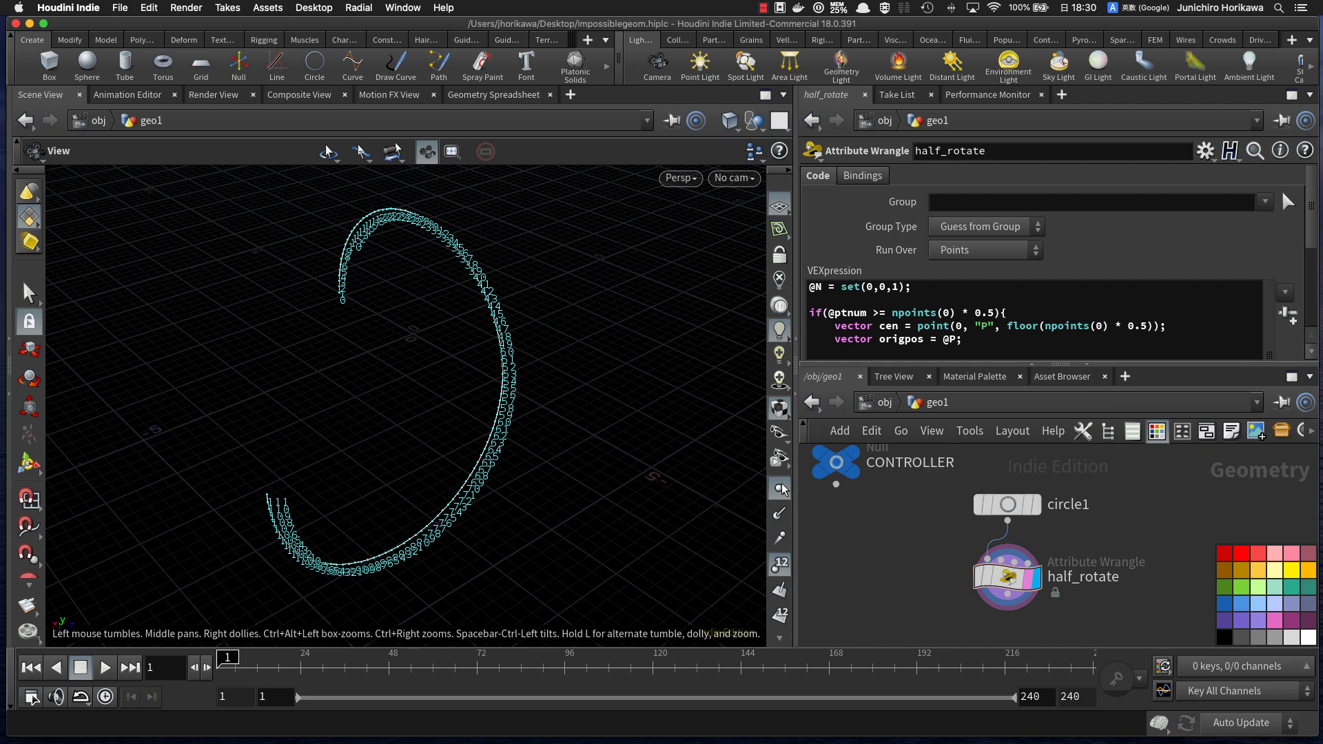
Step: Hide the points and point numbers in the viewport and save the scene
click(780, 563)
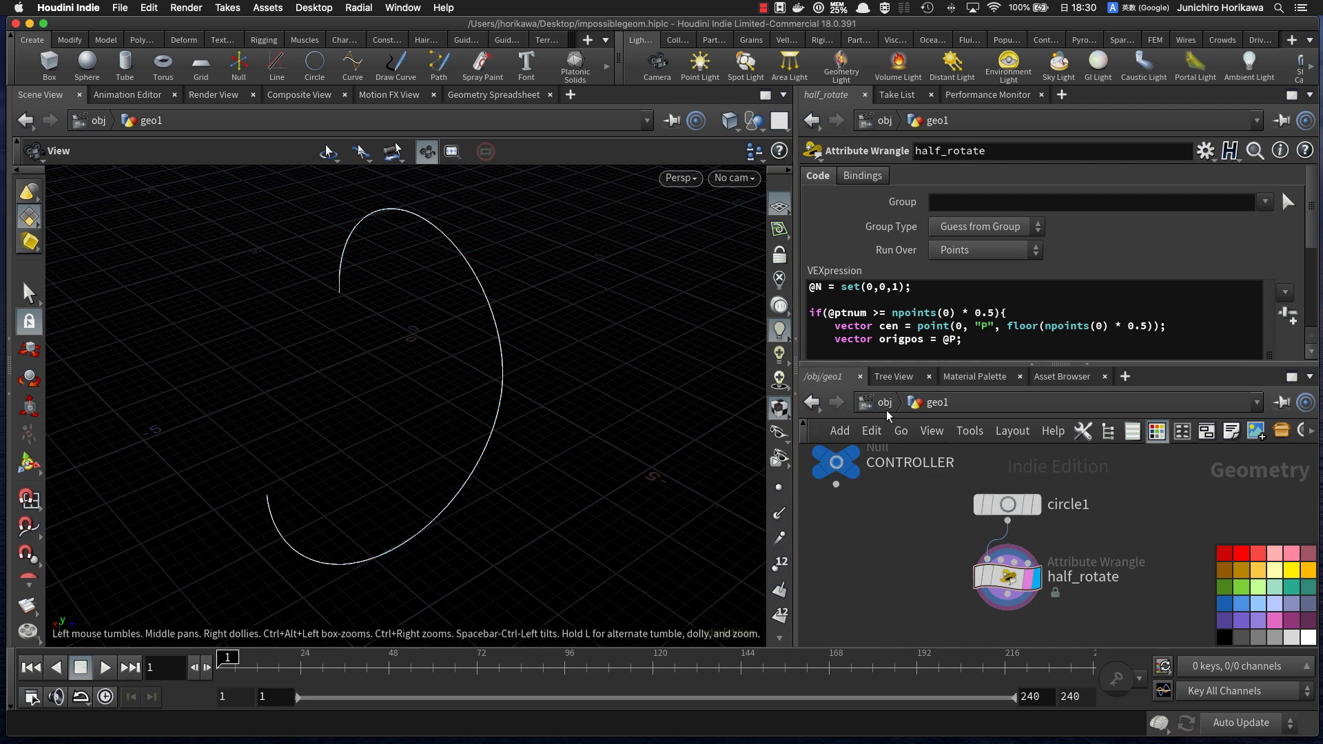
key(super+s)
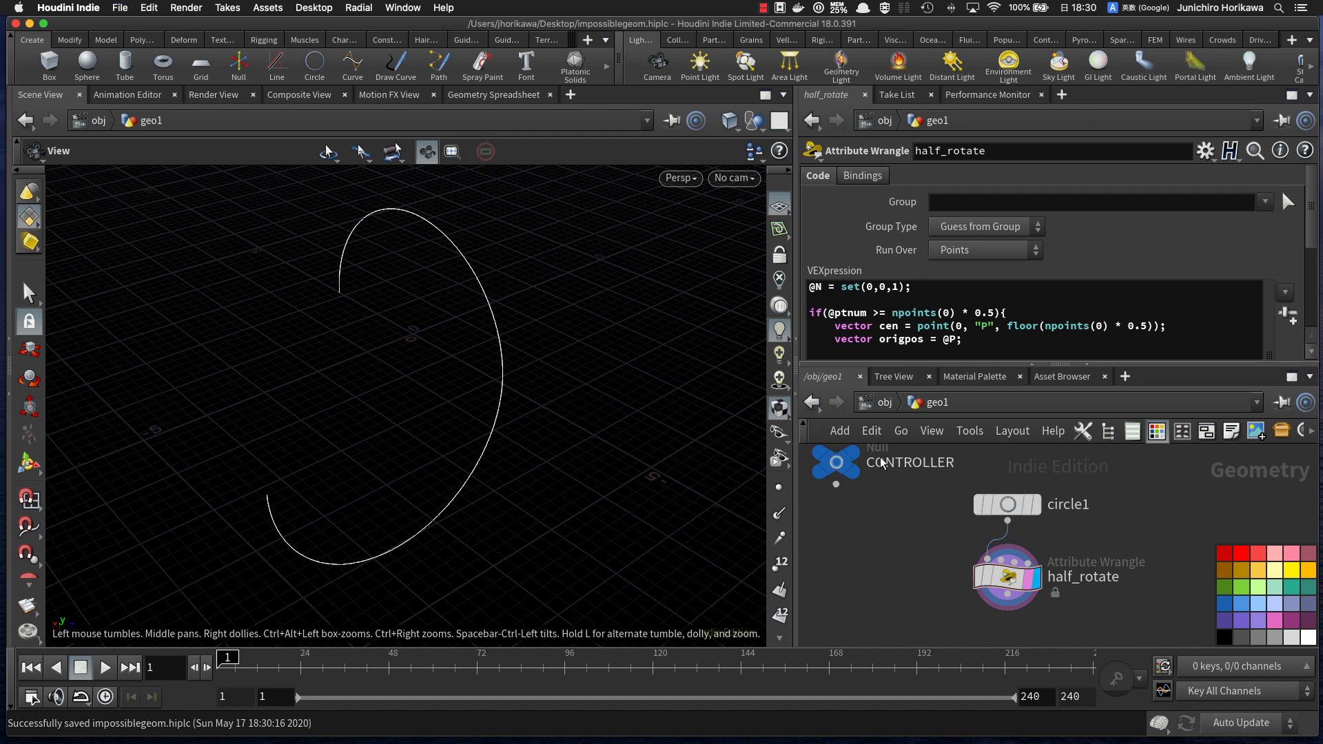
Step: Go up to the object level, create a camera from the current view, and lock the camera to viewport navigation
click(879, 405)
key(Tab)
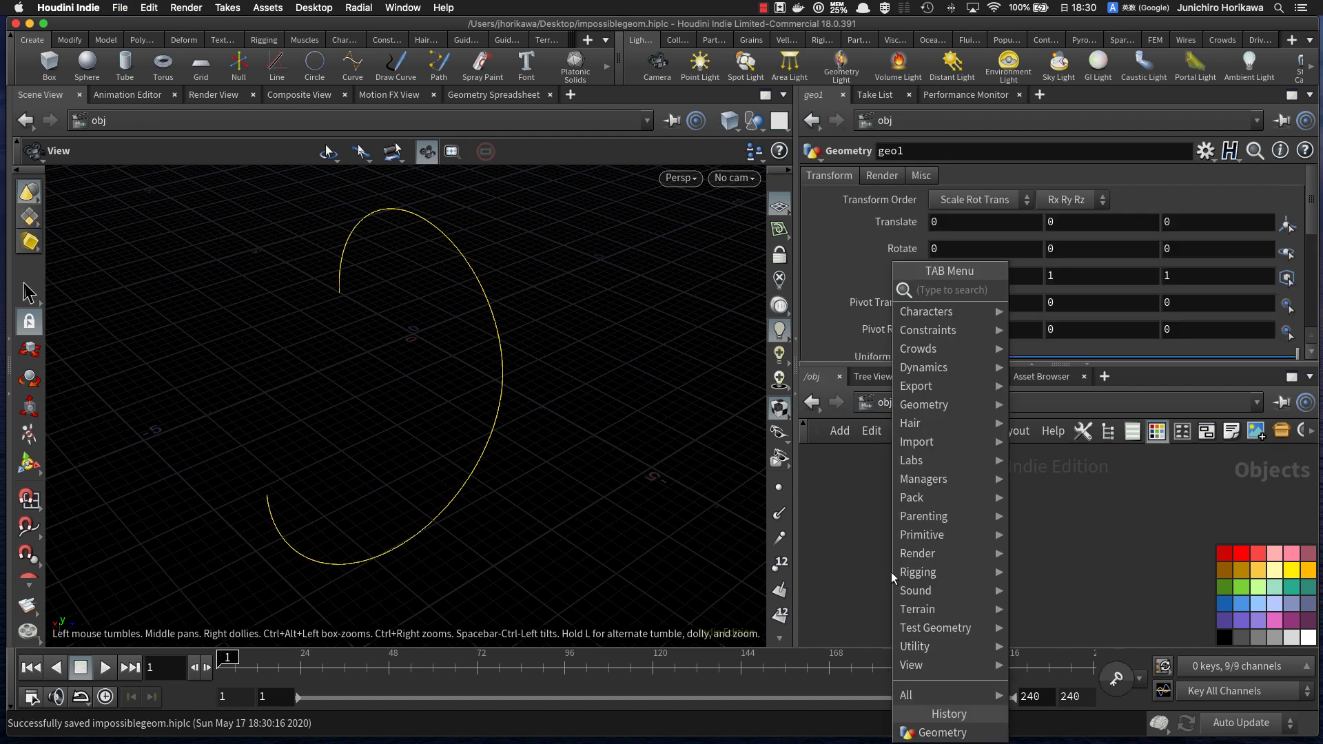
key(Escape)
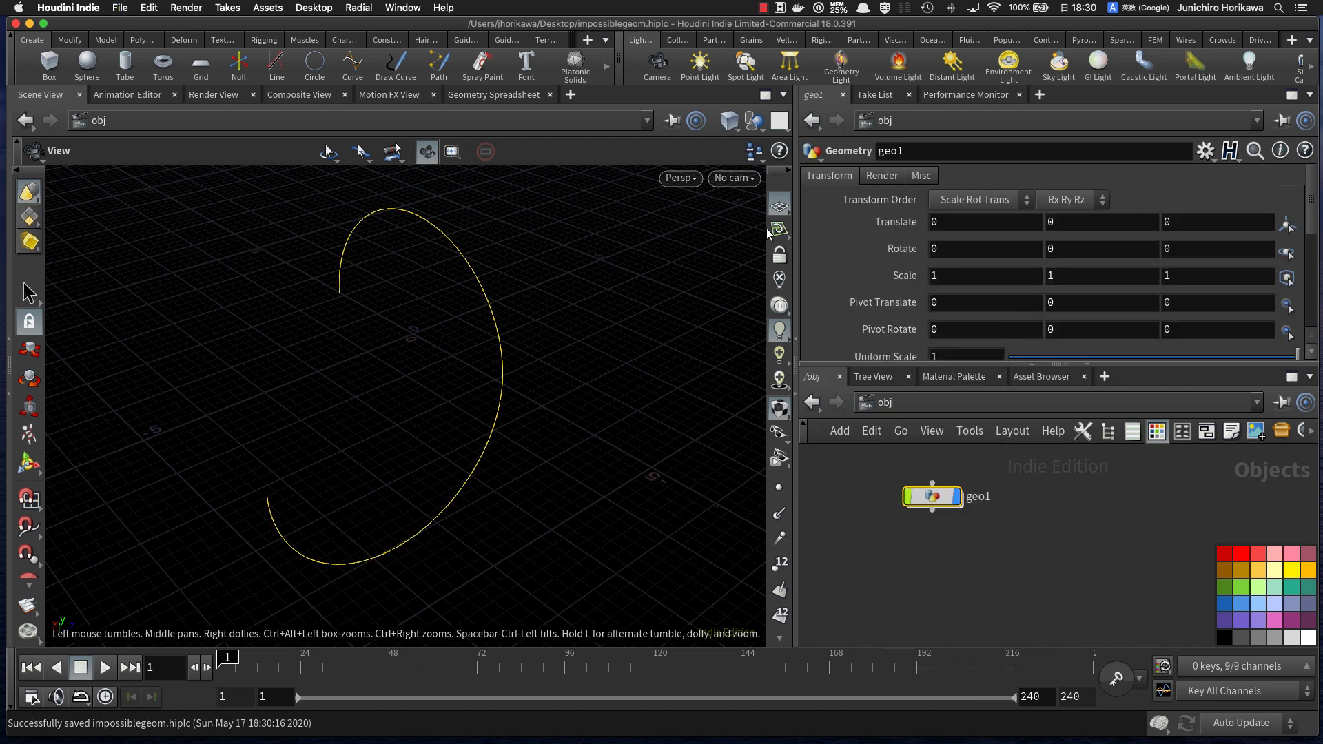
click(659, 67)
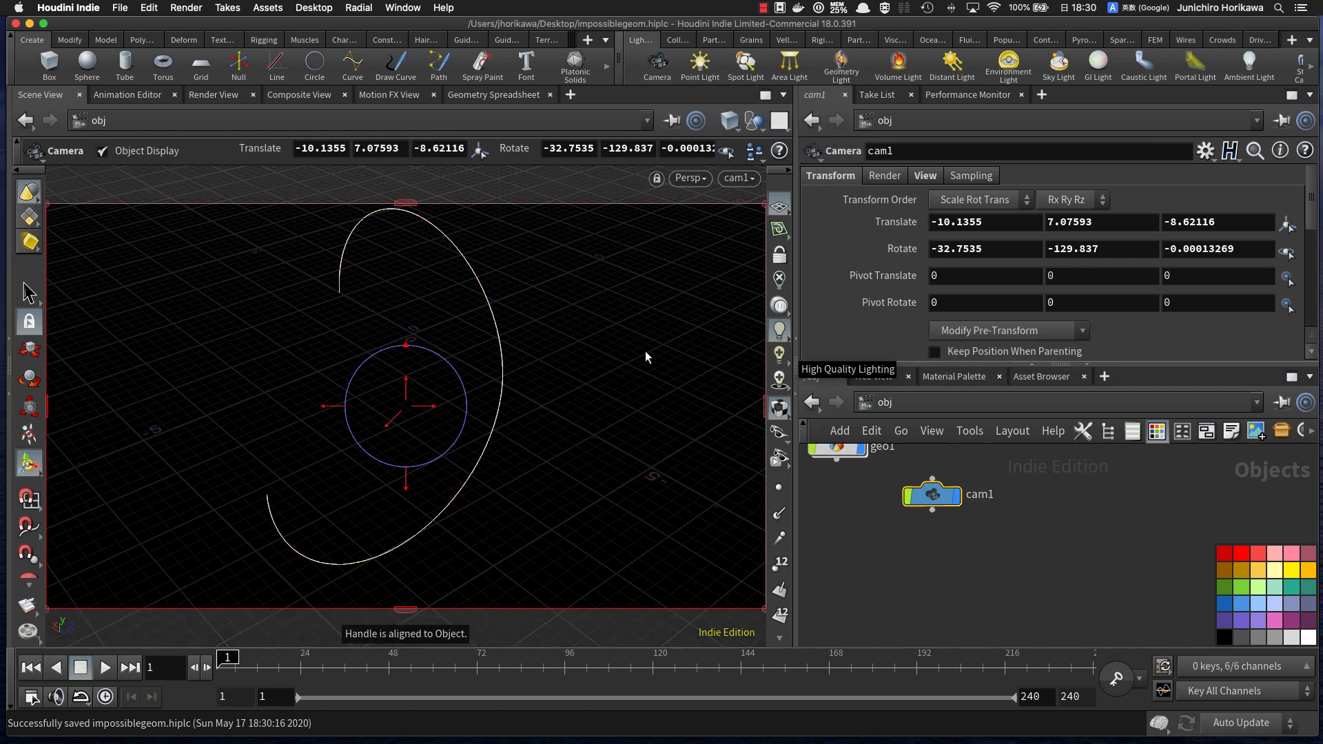
click(780, 256)
drag(556, 340, 514, 339)
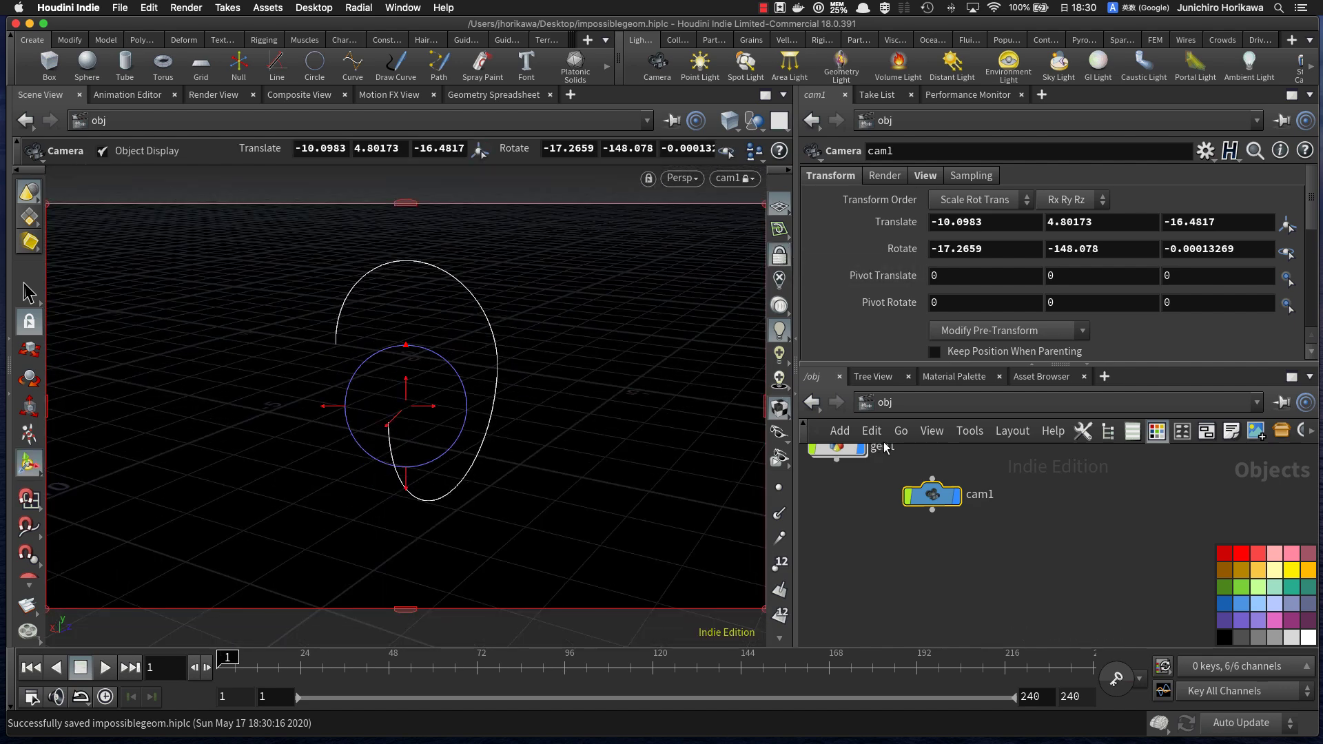
Step: Switch the camera view from perspective to orthographic and reframe the whole arc inside the camera frame
click(688, 179)
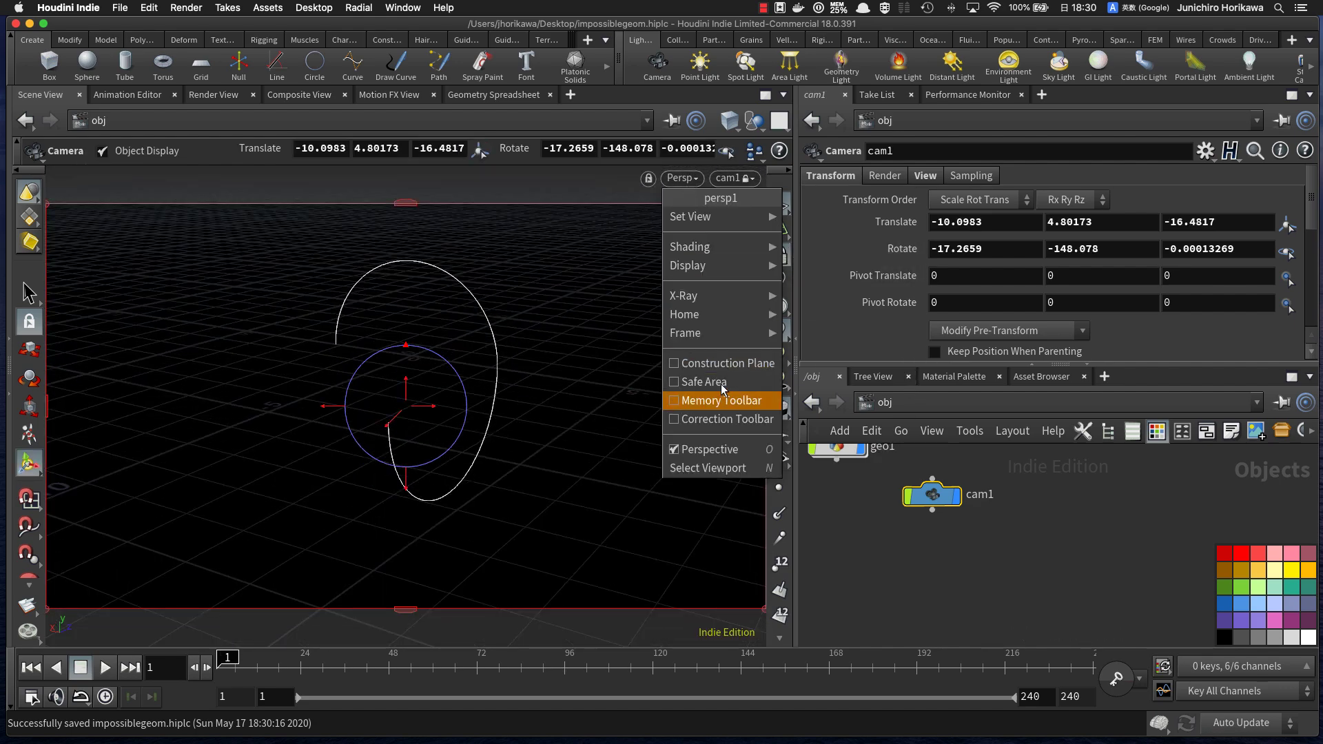
click(677, 452)
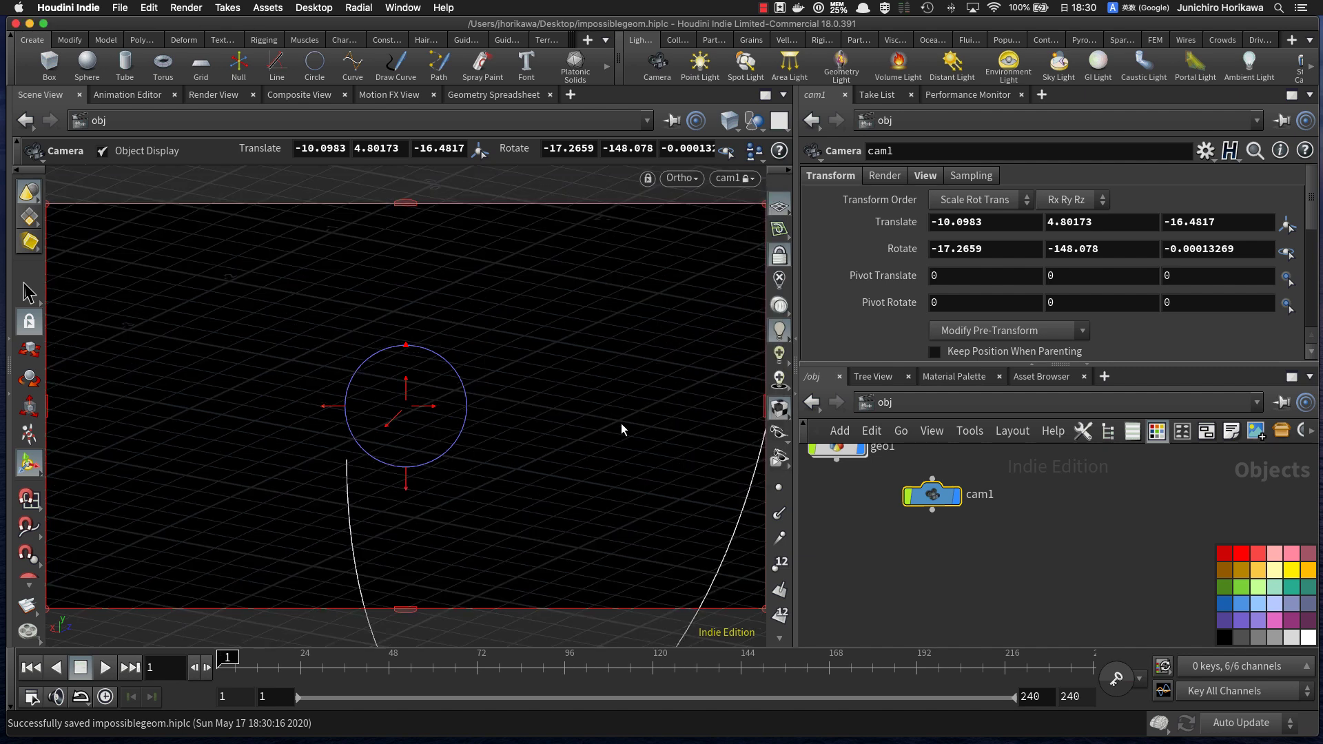
key(Escape)
drag(623, 417, 455, 481)
key(Return)
scroll(1048, 290, down, 3)
scroll(1052, 295, up, 3)
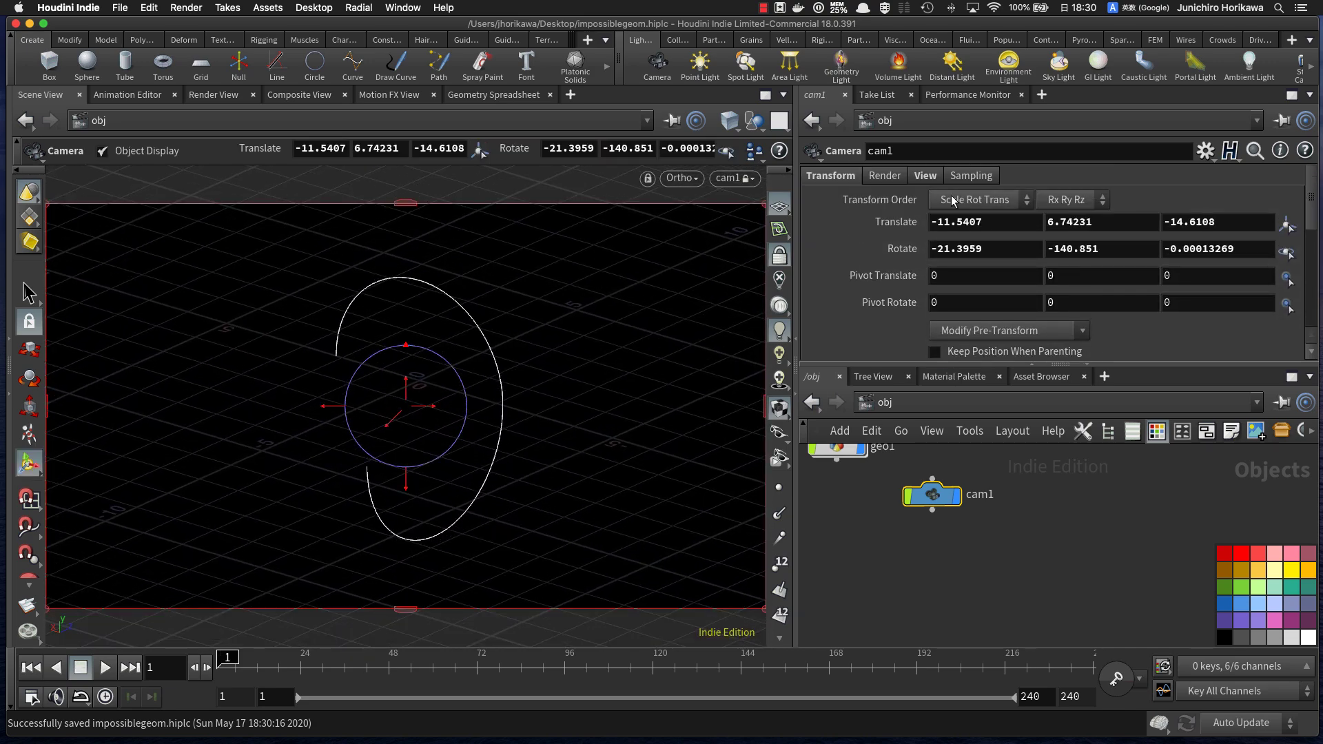
Step: Set the camera's near clipping to 0.01 and its far clipping to 20000
click(895, 177)
scroll(894, 176, down, 2)
scroll(894, 207, down, 3)
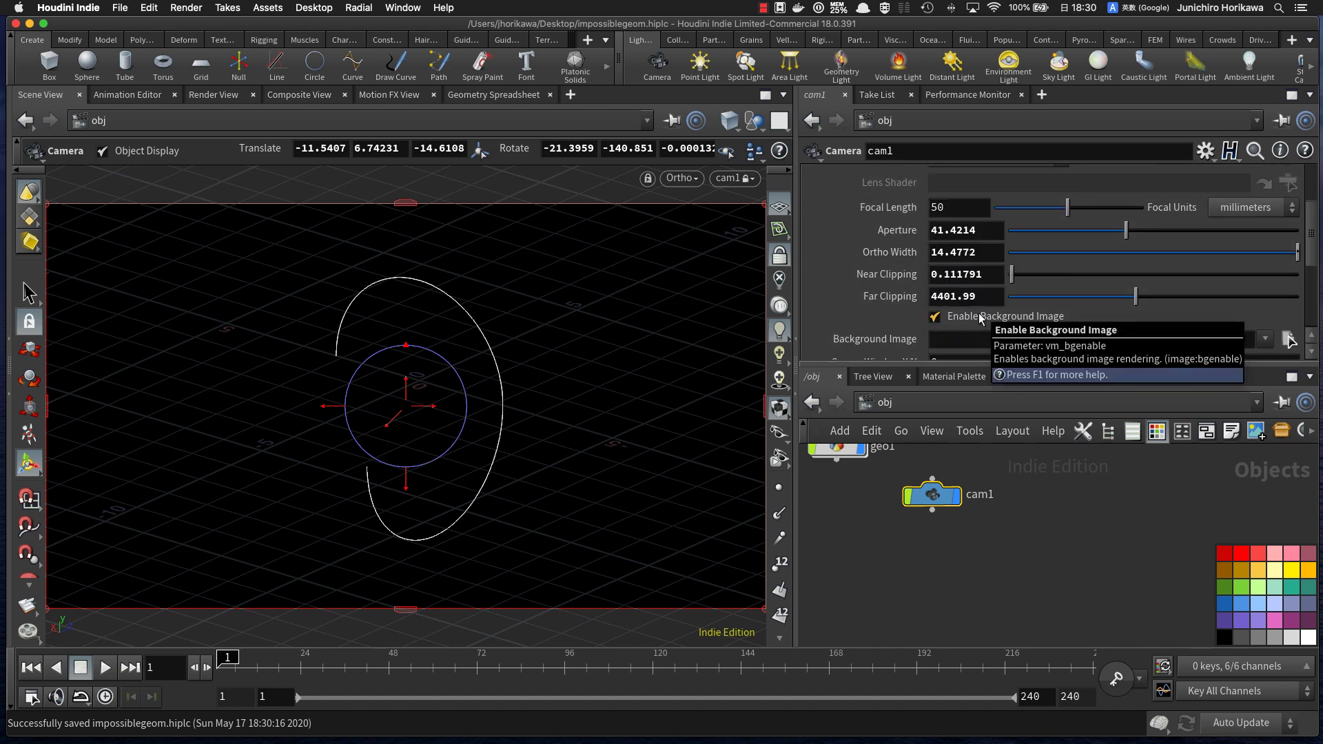
drag(941, 273, 997, 273)
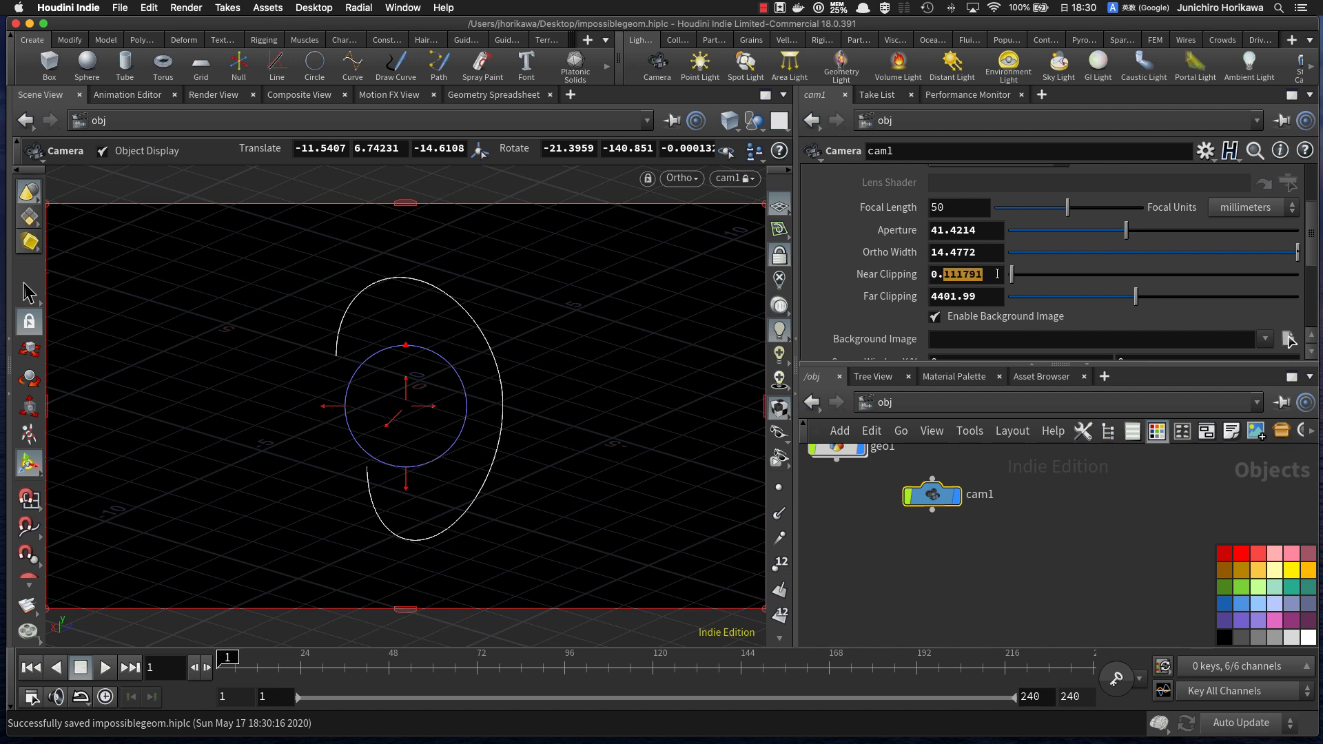
text(.01)
key(Return)
drag(941, 295, 929, 297)
text(200)
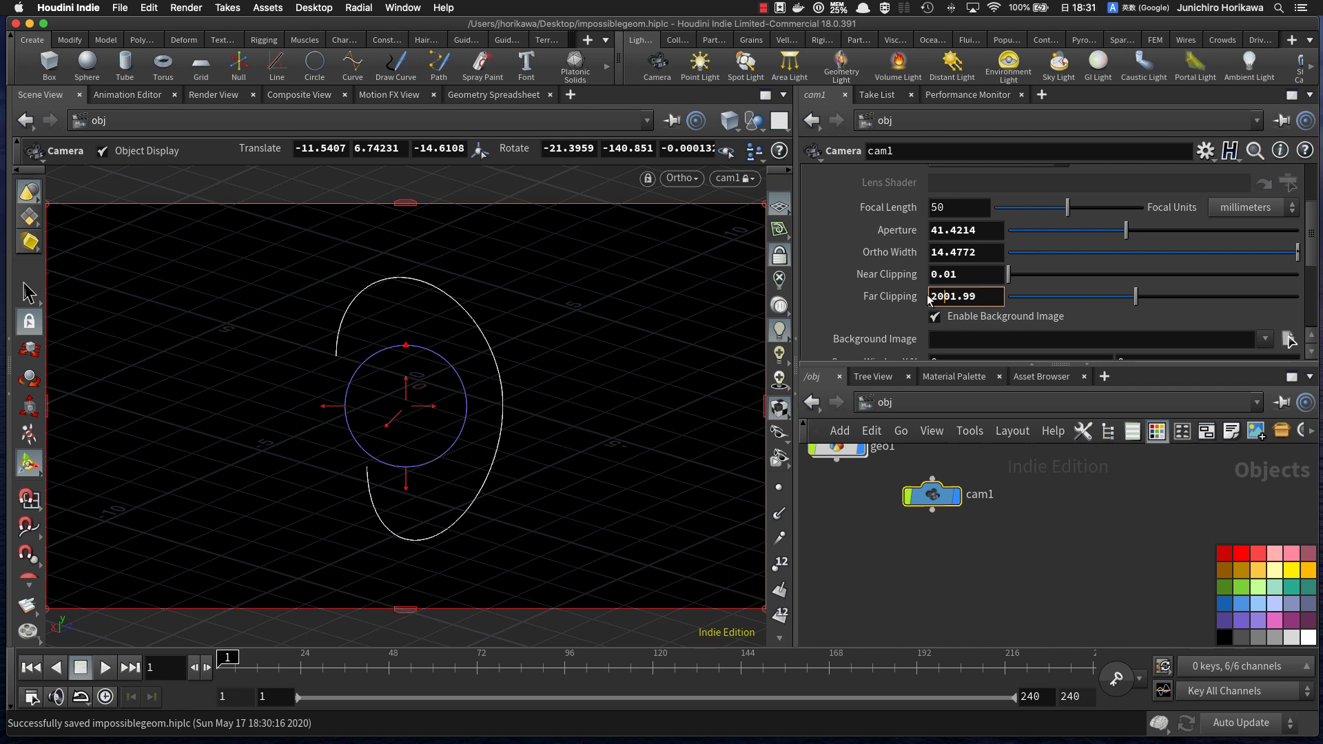
drag(956, 298, 1020, 301)
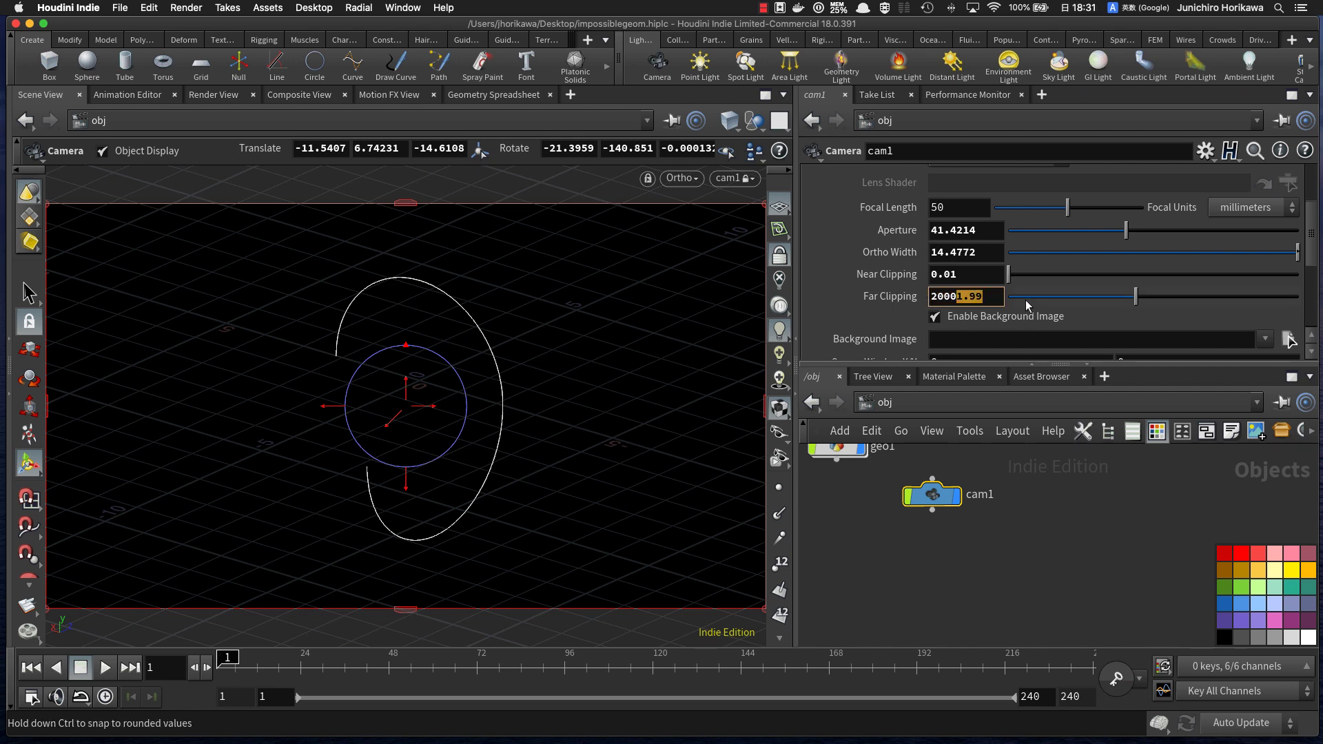
text(0)
key(Return)
click(1037, 486)
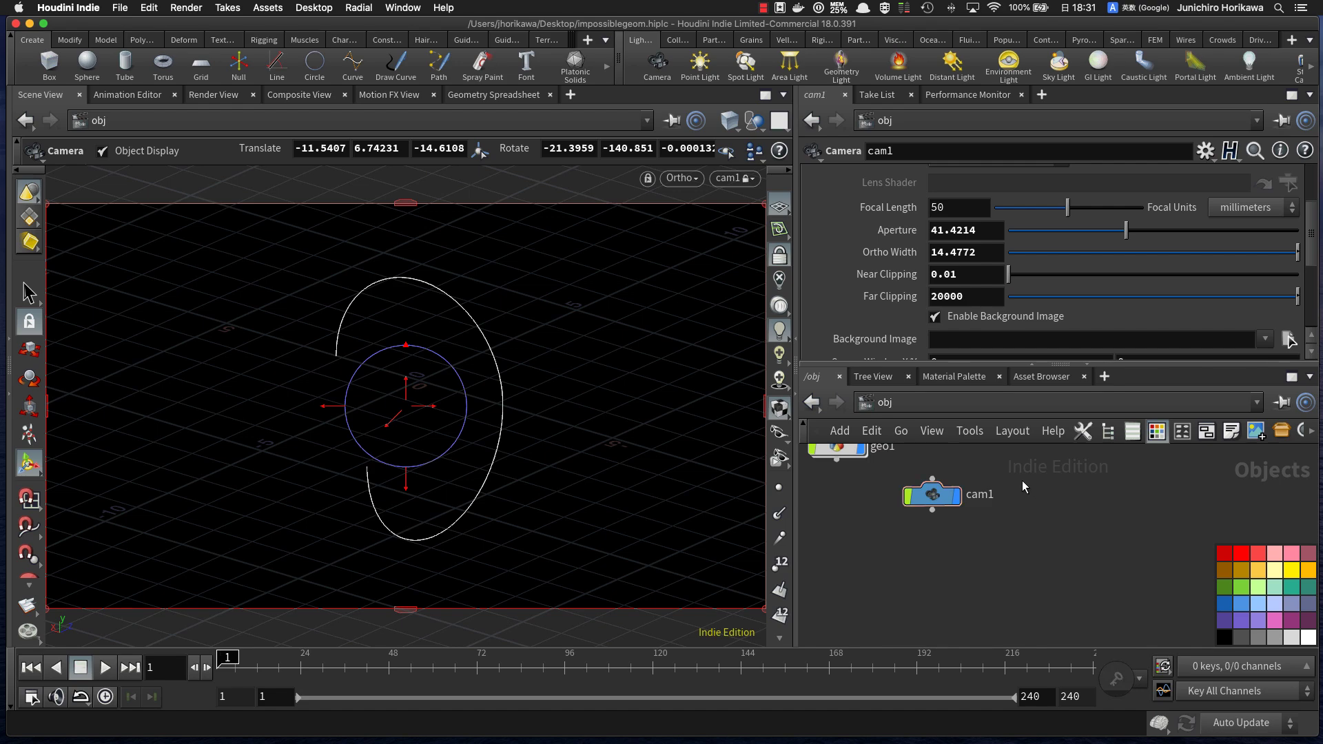
Step: Examine the arc through the orthographic camera from the front, oblique and top, comparing how its two ends line up
alt+drag(687, 376, 623, 394)
scroll(632, 375, up, 3)
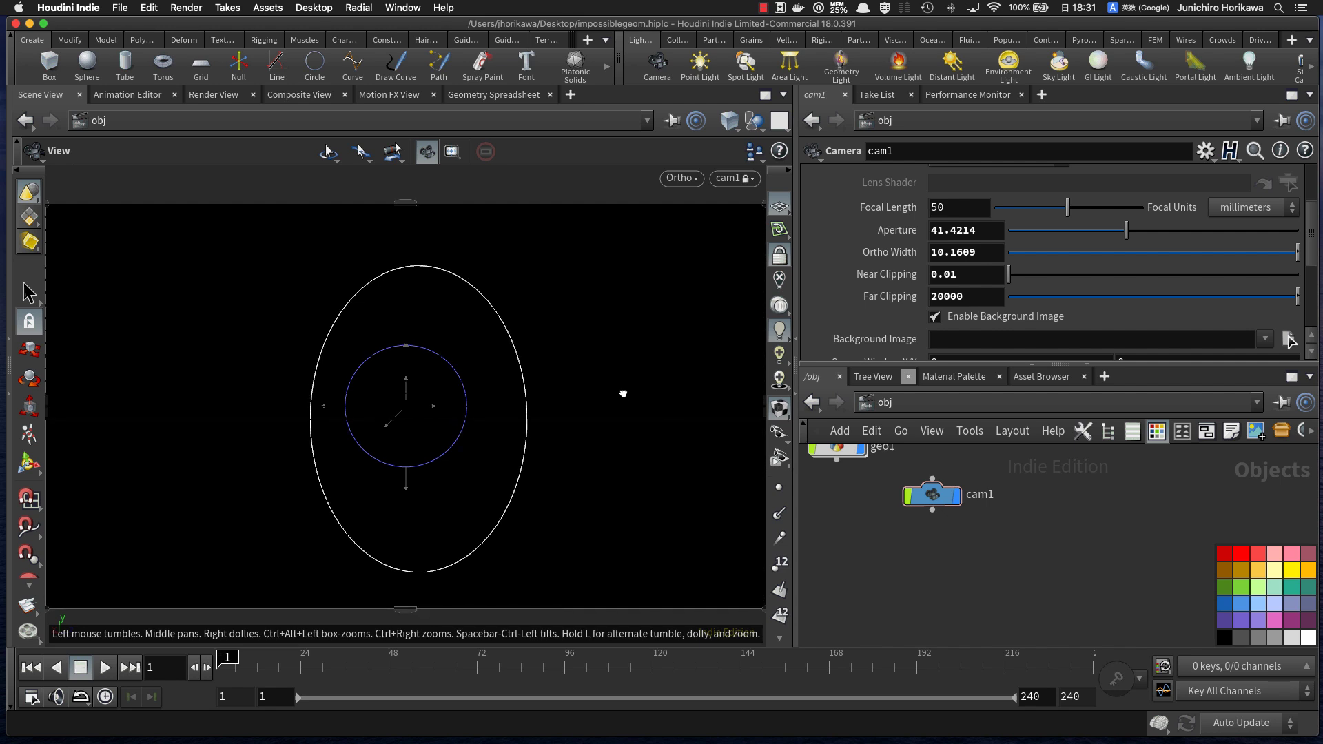
key(Return)
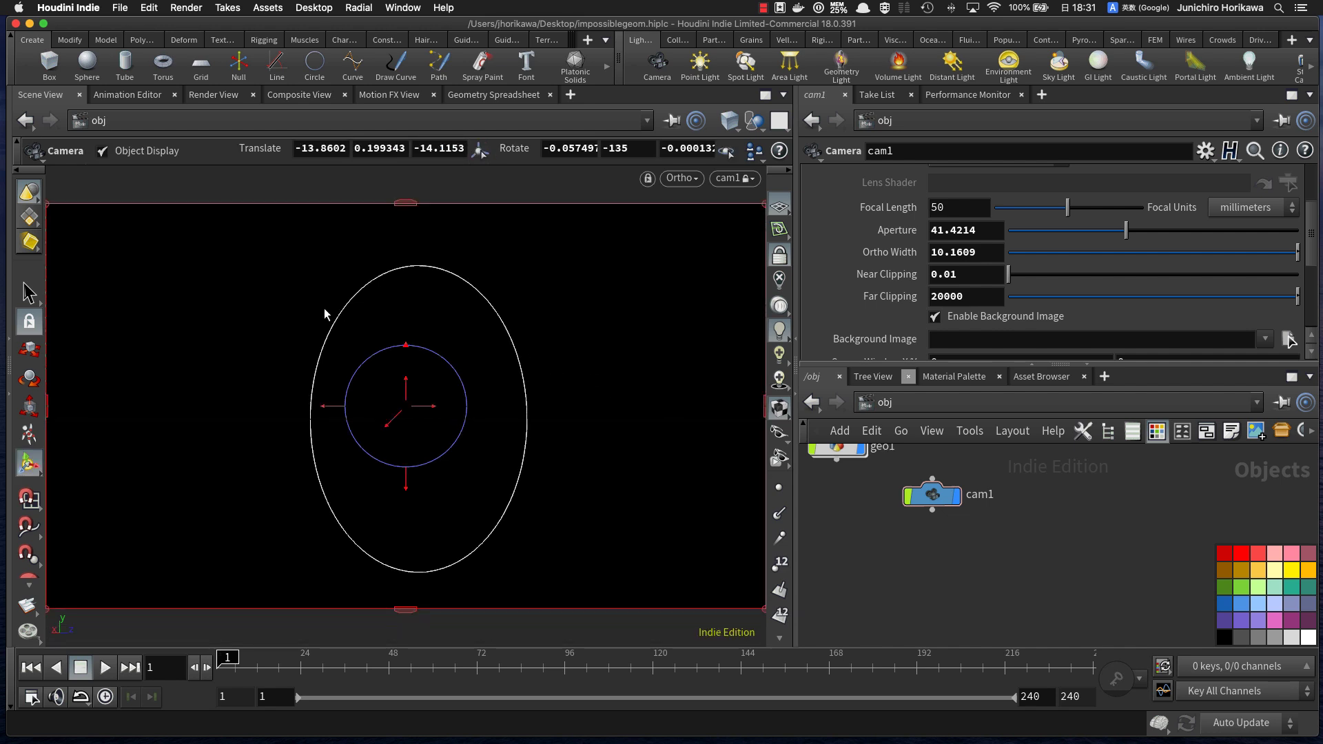
alt+drag(392, 340, 372, 369)
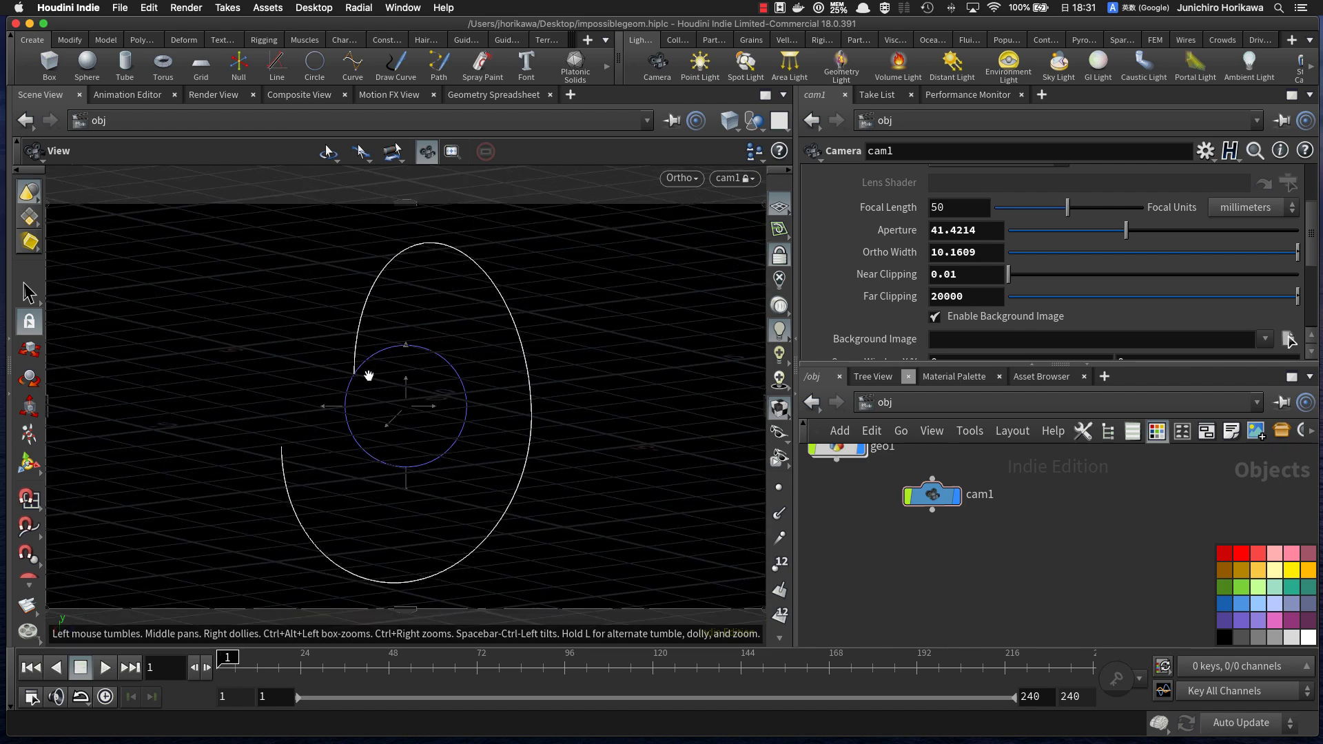
mouse_move(325, 455)
mouse_down()
mouse_move(248, 452)
mouse_move(277, 481)
mouse_move(319, 473)
mouse_move(343, 436)
mouse_up()
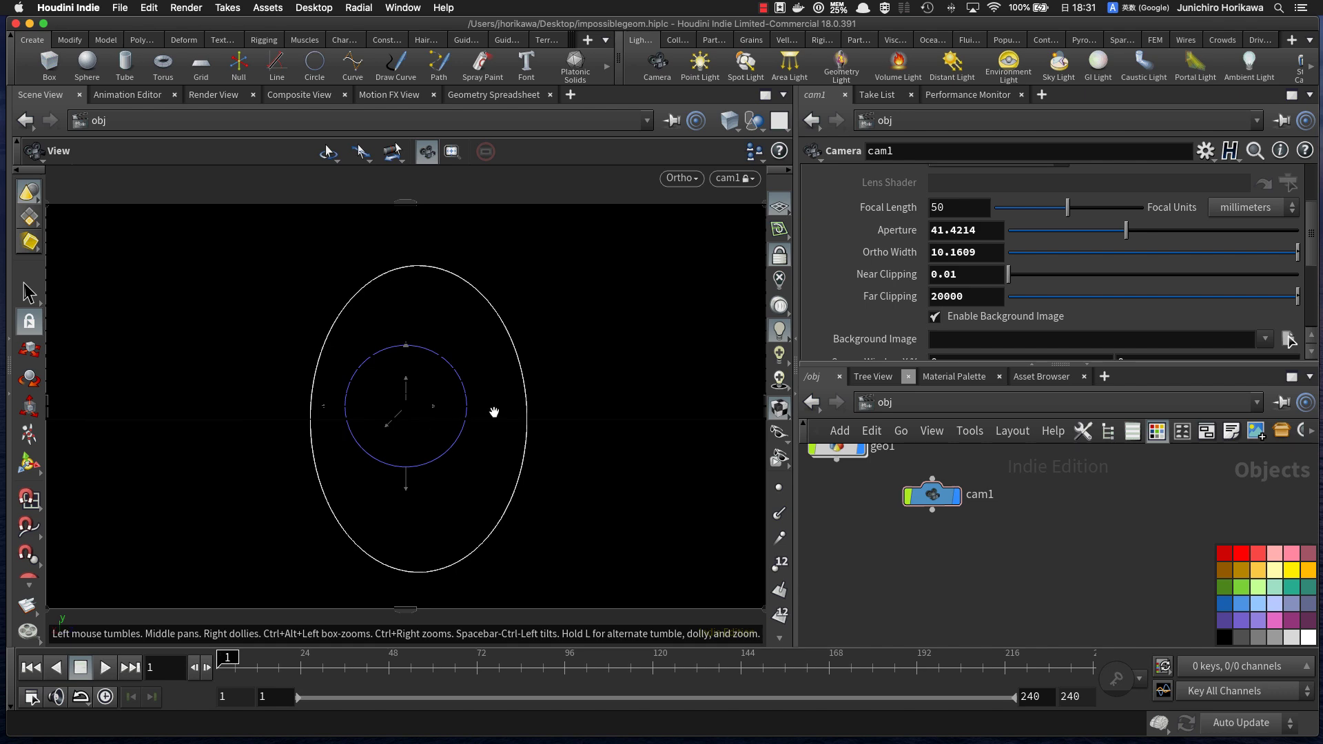
key(space)
drag(488, 413, 436, 540)
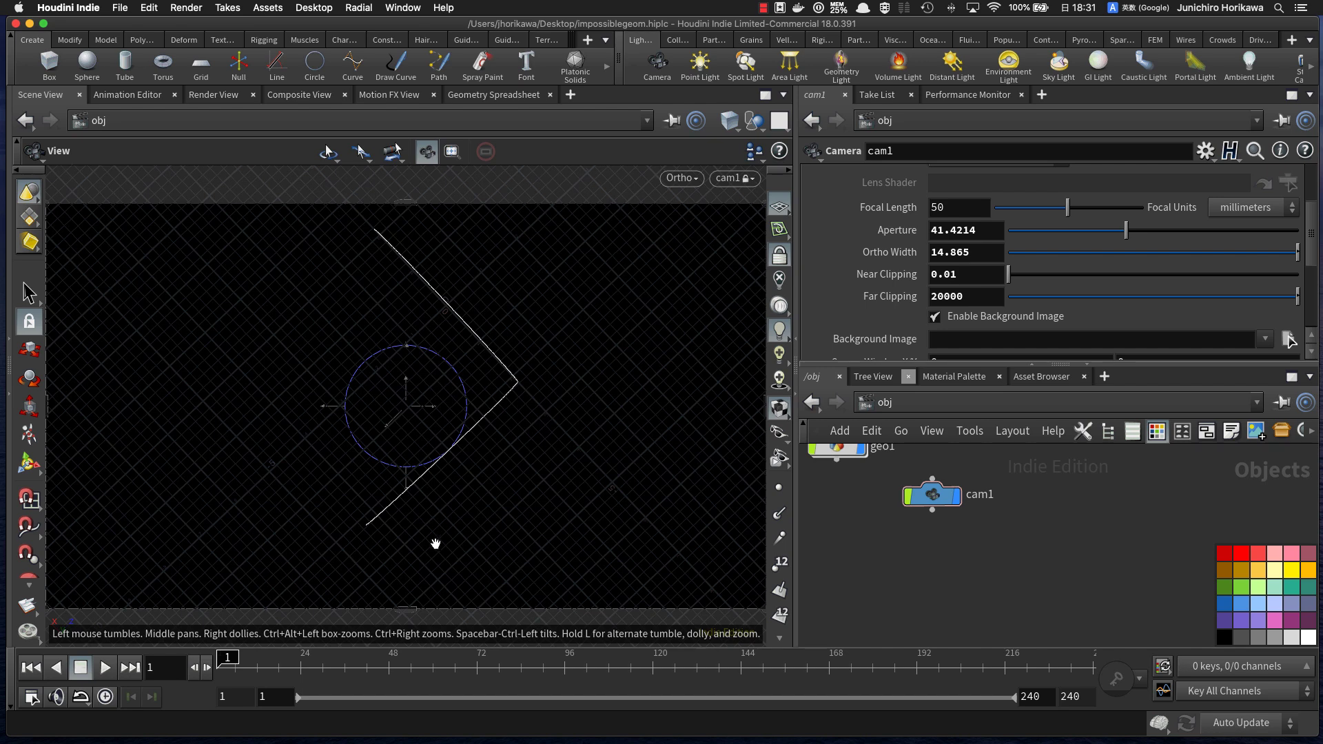
key(space)
drag(519, 464, 386, 421)
key(space)
key(space)
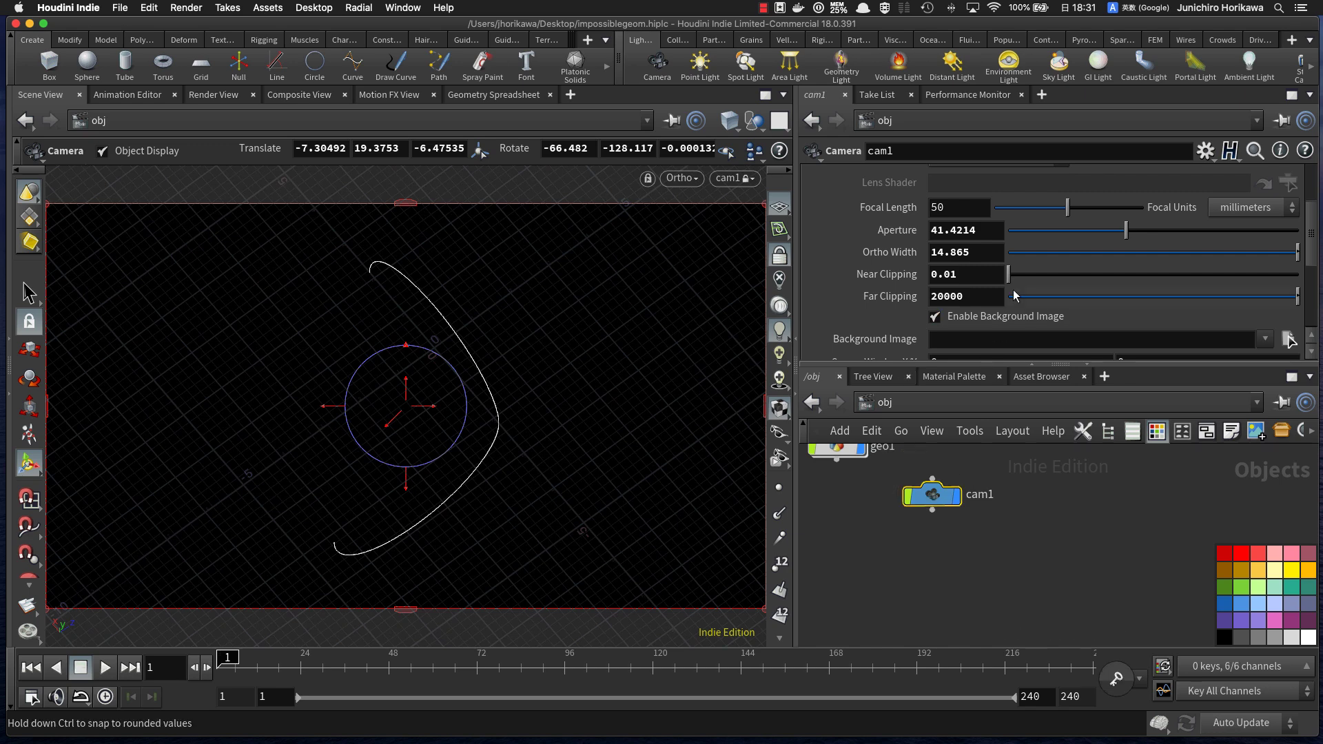
Step: Move the camera to about (-15.3, 0.61, -14.9), aimed so the arc's two ends nearly meet as a closed ring
scroll(1012, 303, up, 4)
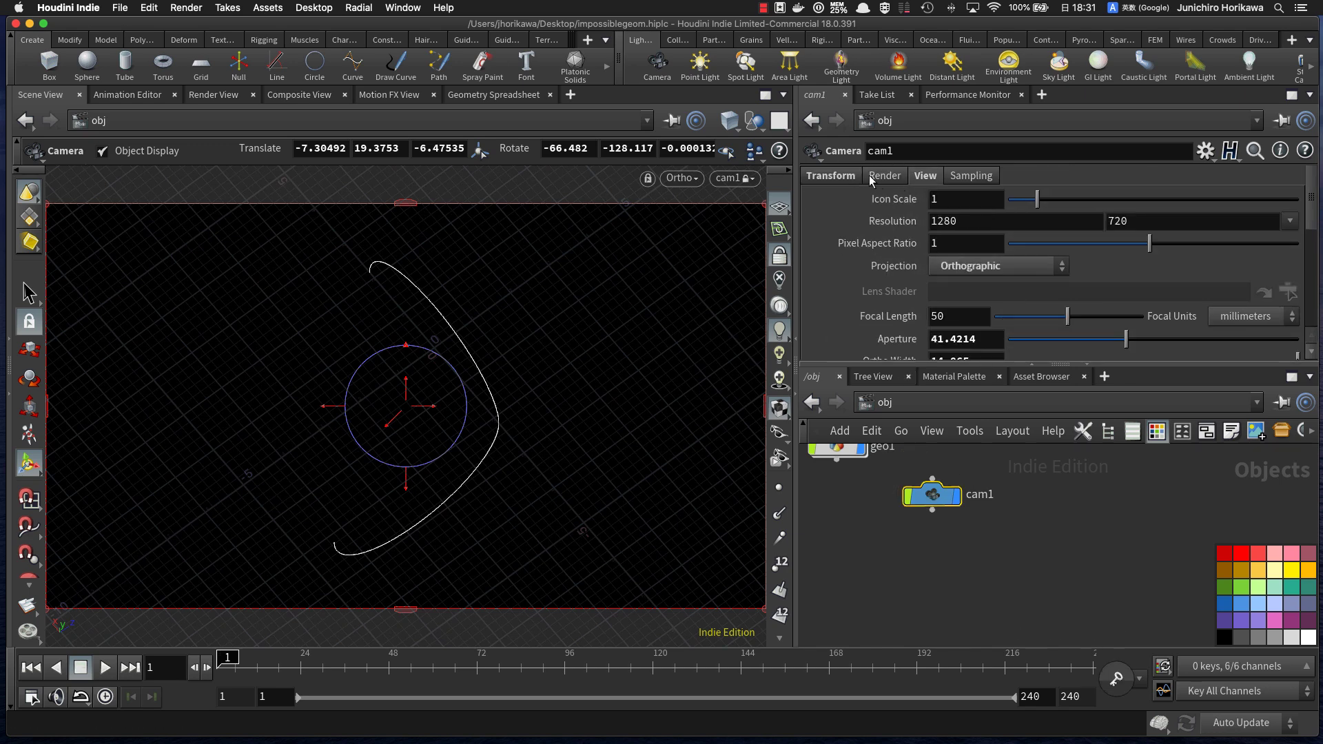
click(832, 177)
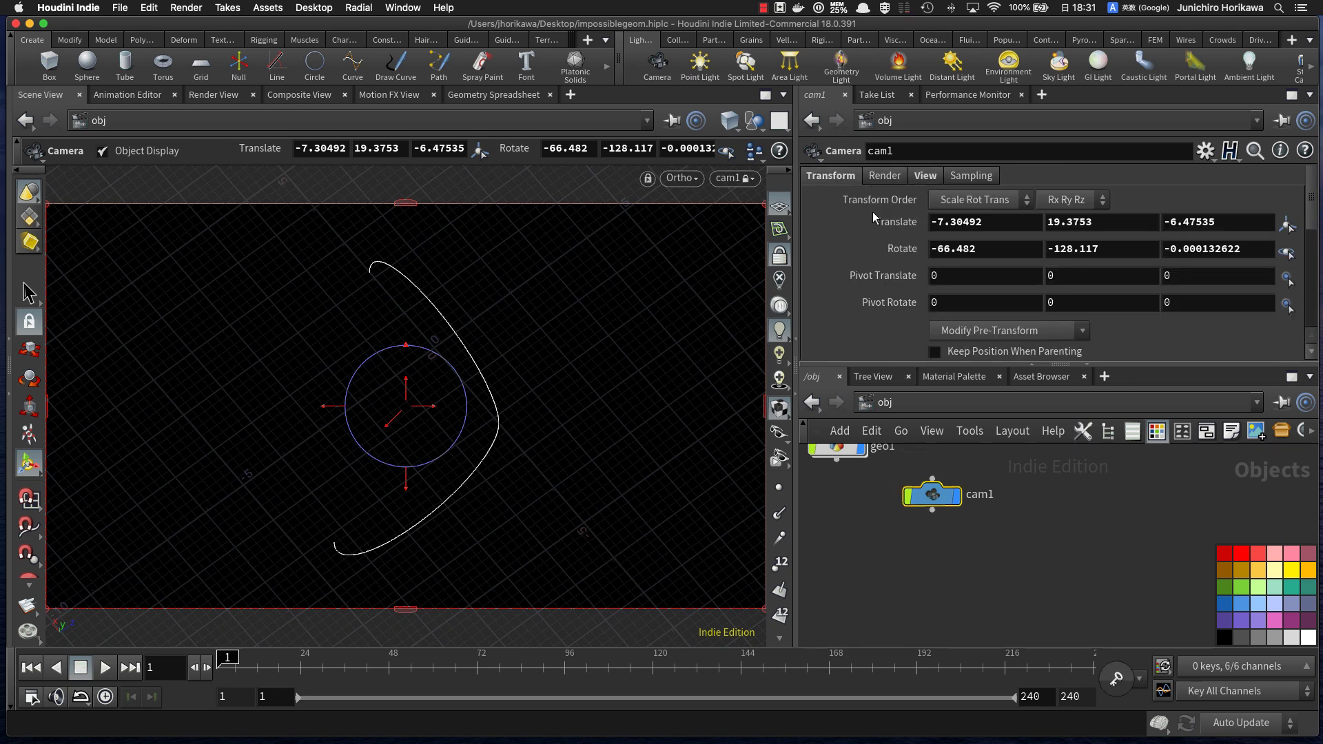
click(932, 248)
drag(986, 222, 925, 224)
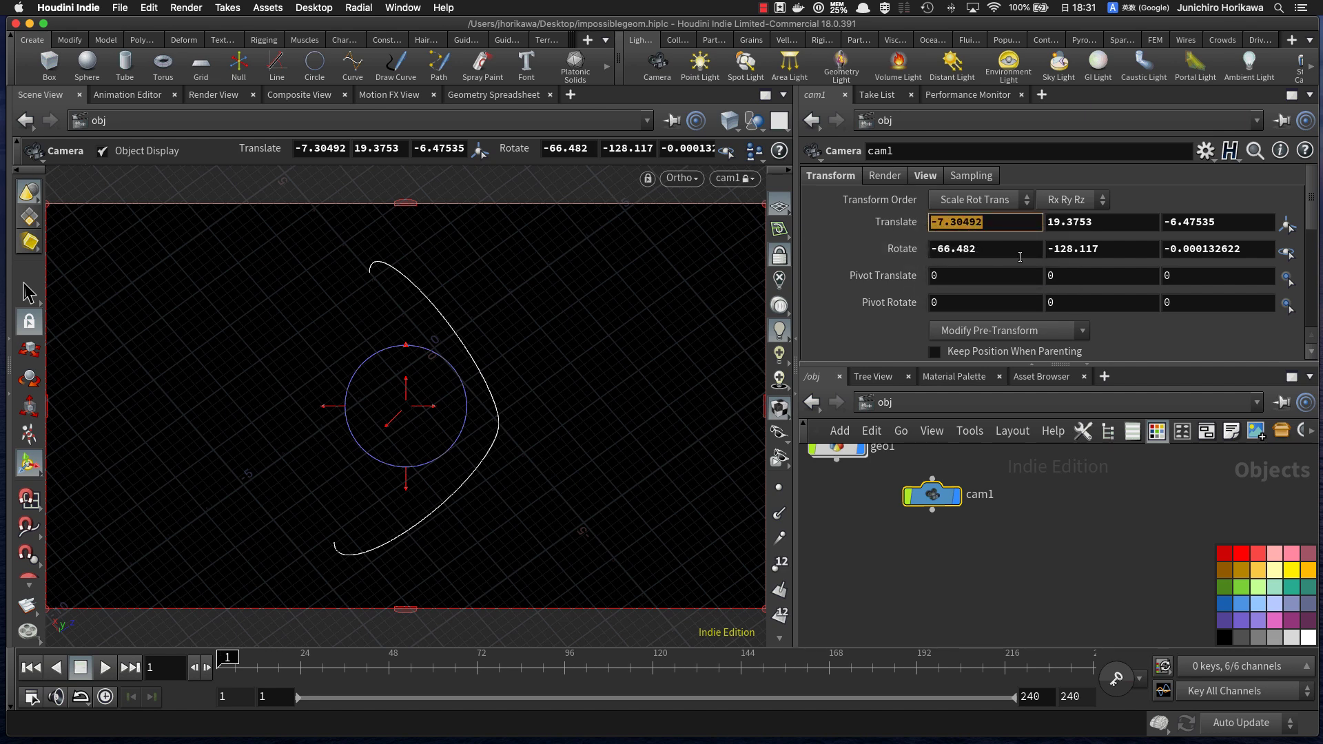
alt+drag(579, 435, 560, 330)
alt+middle_drag(555, 334, 532, 358)
alt+right_drag(518, 367, 565, 363)
alt+middle_drag(567, 363, 570, 366)
alt+drag(570, 366, 487, 398)
alt+right_drag(486, 398, 525, 391)
alt+drag(525, 391, 532, 395)
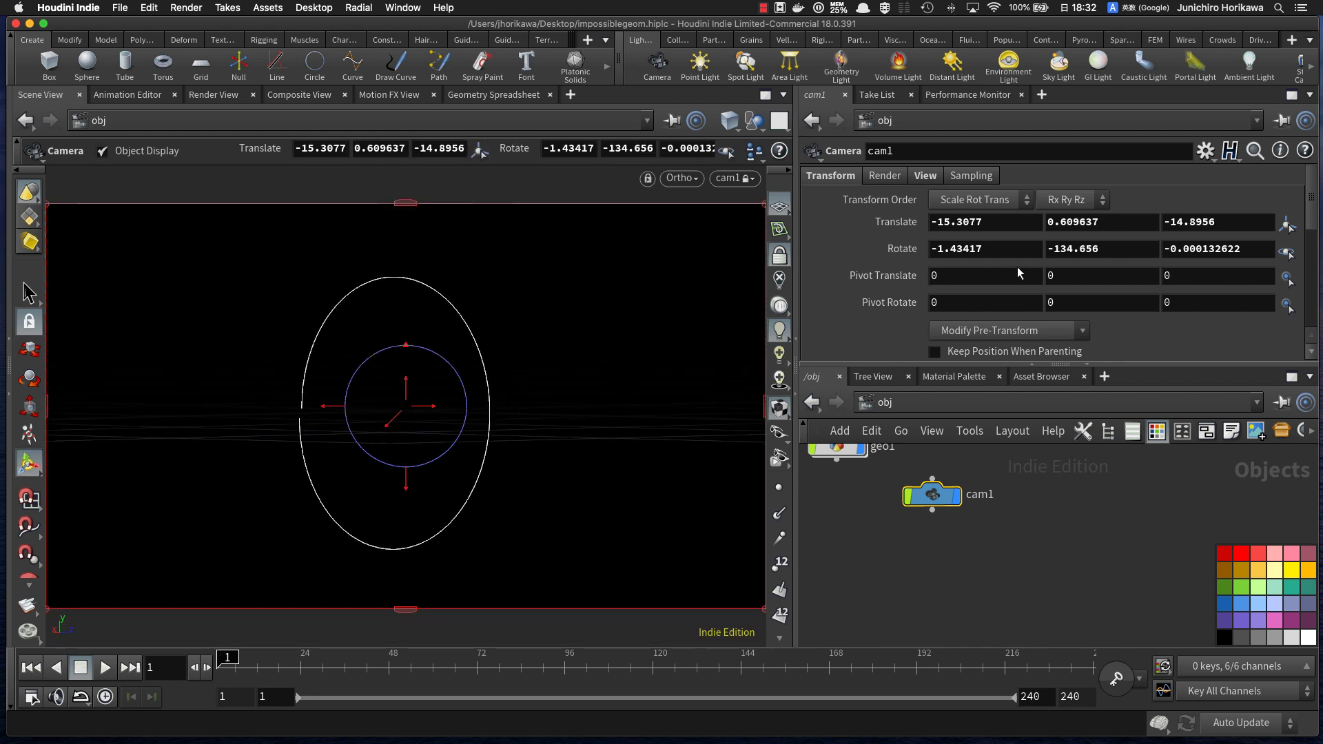
Step: Set the camera's X and Z rotation to 0
click(984, 249)
text(0)
key(Return)
key(Return)
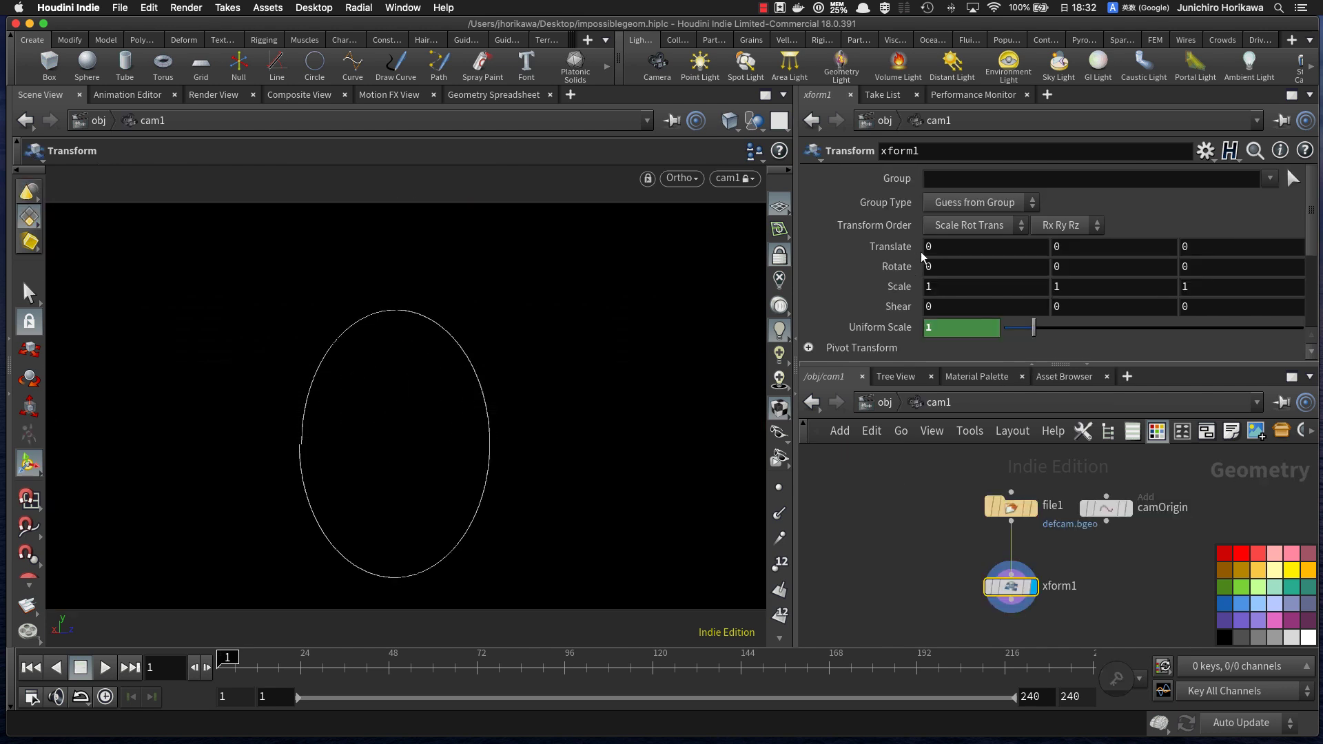
click(883, 401)
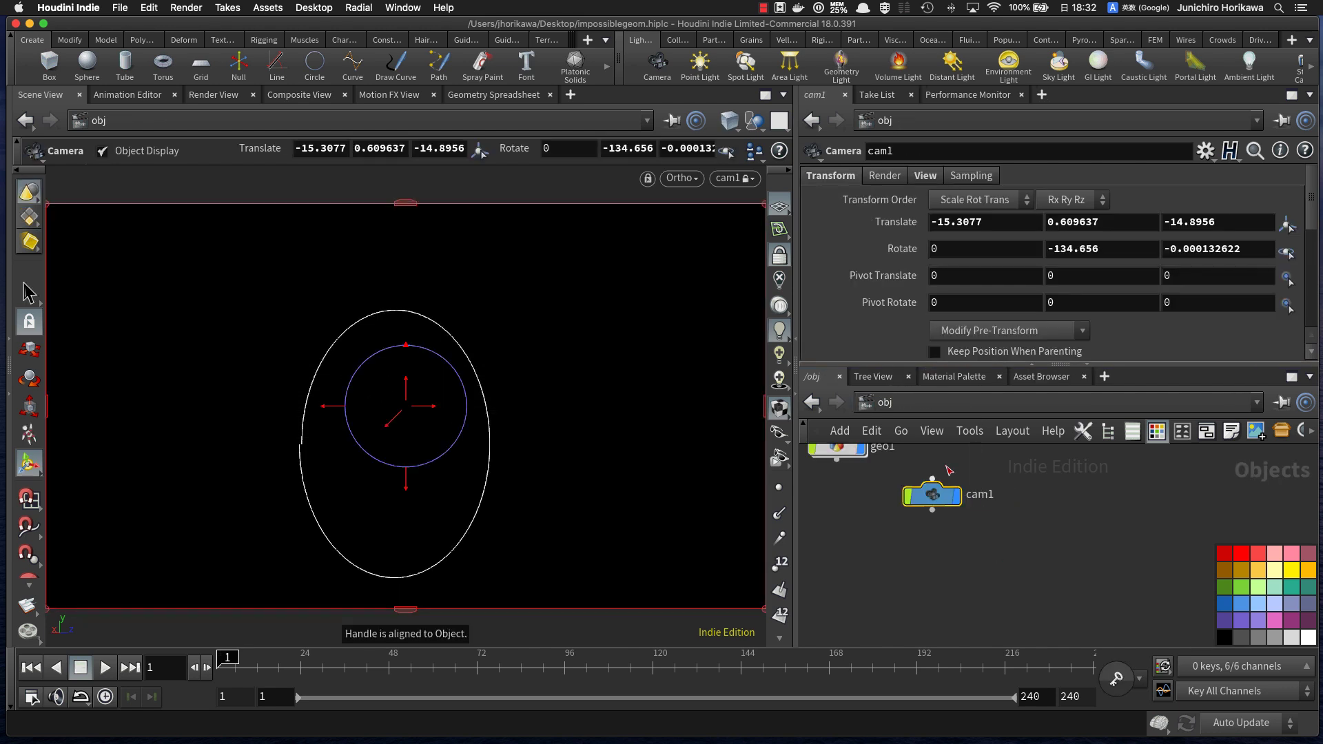
click(1191, 248)
text(0)
key(Return)
Step: Set the camera's Y rotation to -135 and lock its Rotate parameter
click(1112, 247)
text(-)
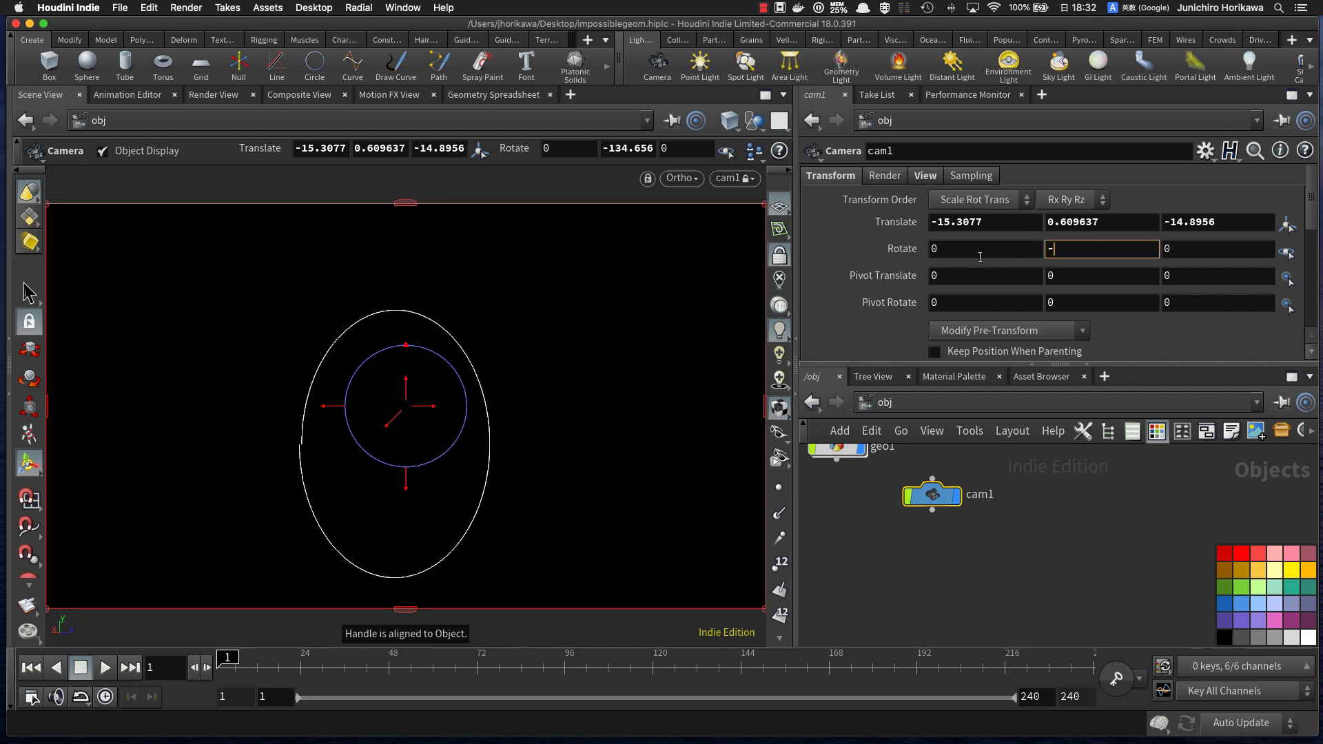
text(135)
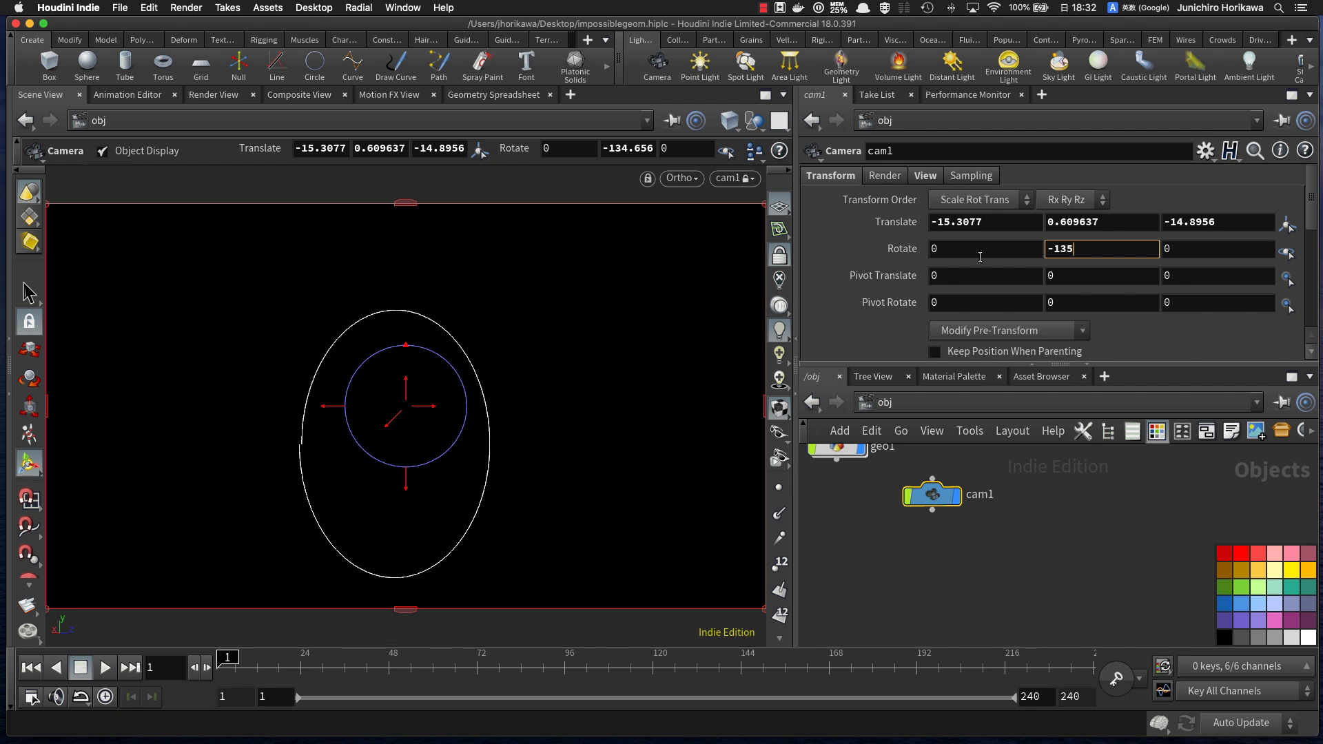
key(Return)
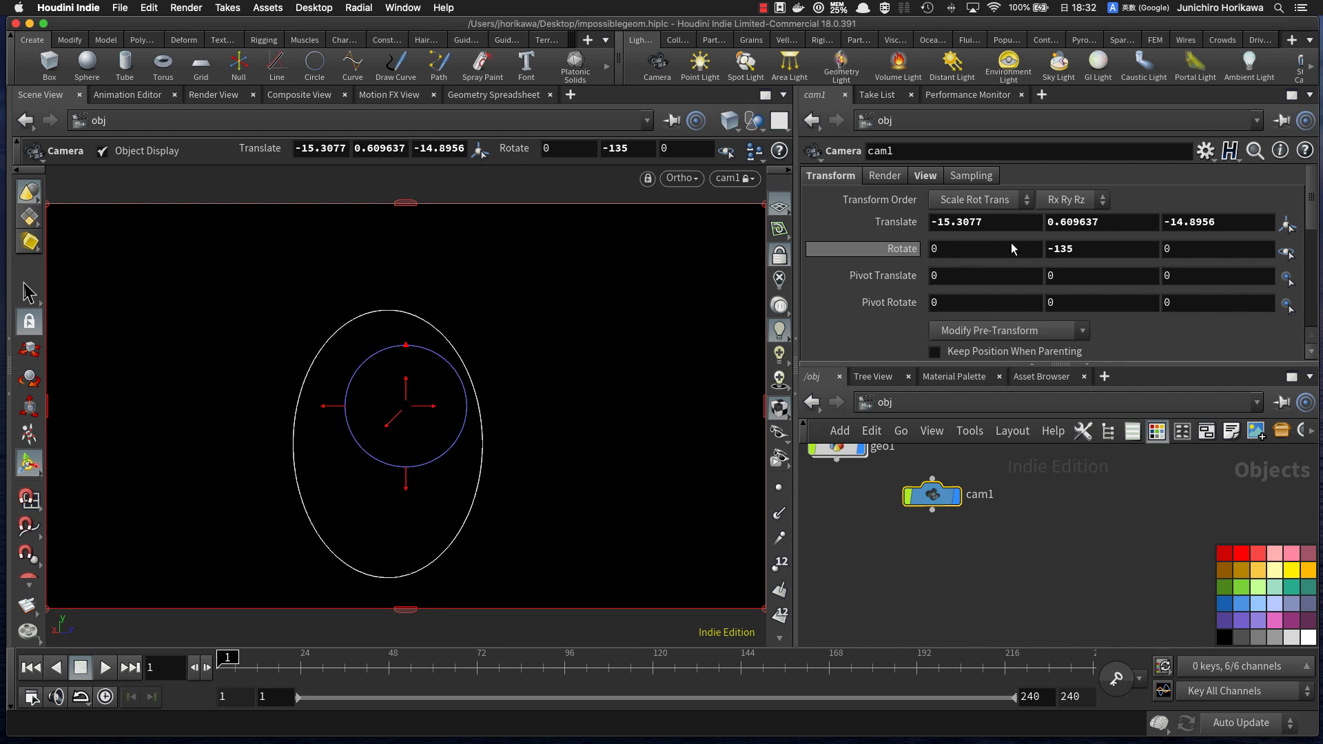
right_click(908, 253)
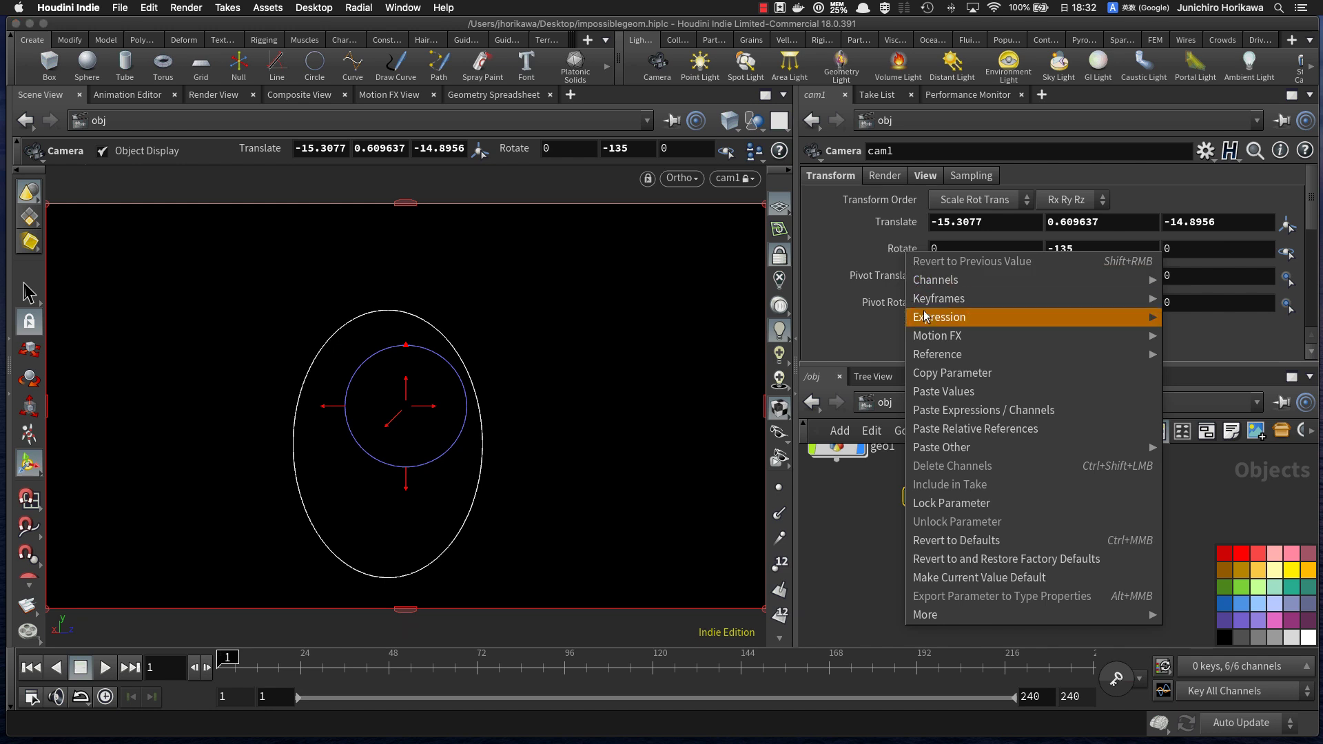
click(944, 506)
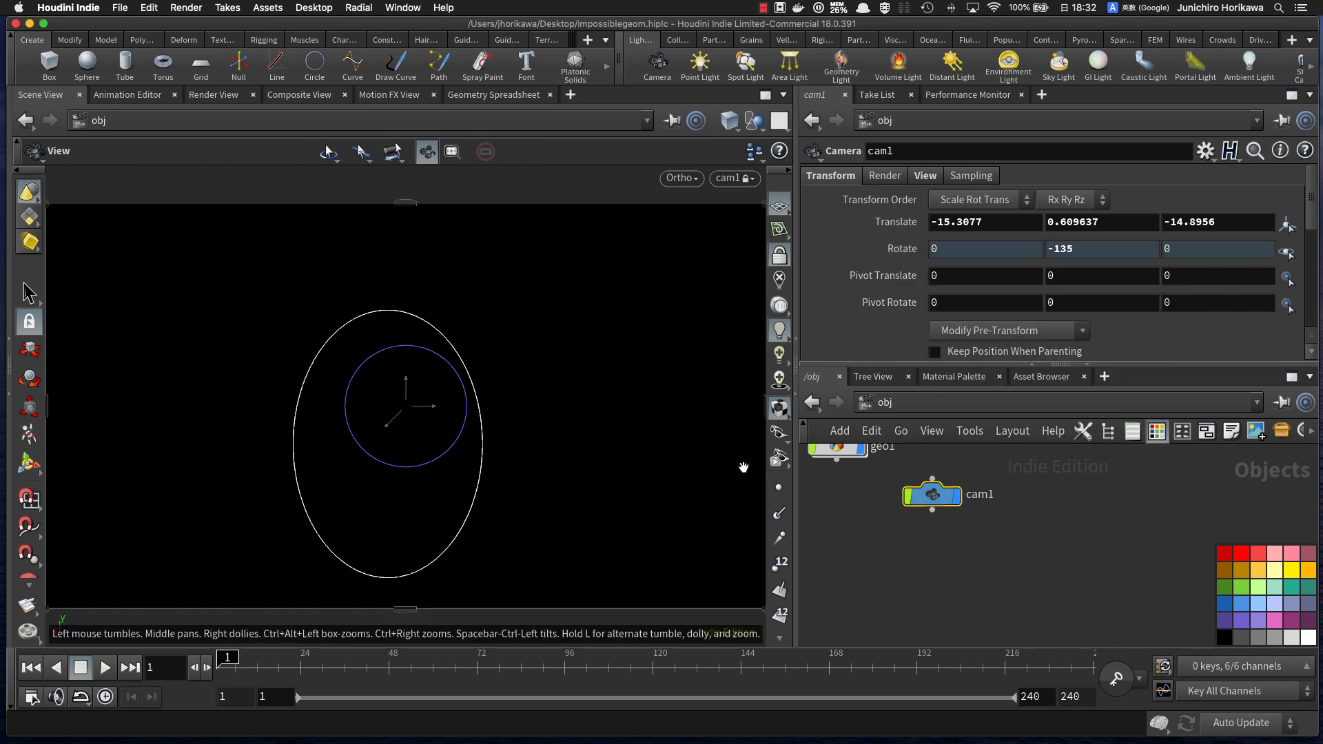
Step: Centre the closed ring in the rotation-locked camera's view, moving the camera to about (-15.05, 0.05, -15.15)
alt+middle_drag(626, 493, 650, 458)
alt+drag(633, 455, 693, 475)
alt+drag(651, 396, 503, 523)
alt+drag(444, 438, 503, 504)
alt+drag(420, 393, 423, 536)
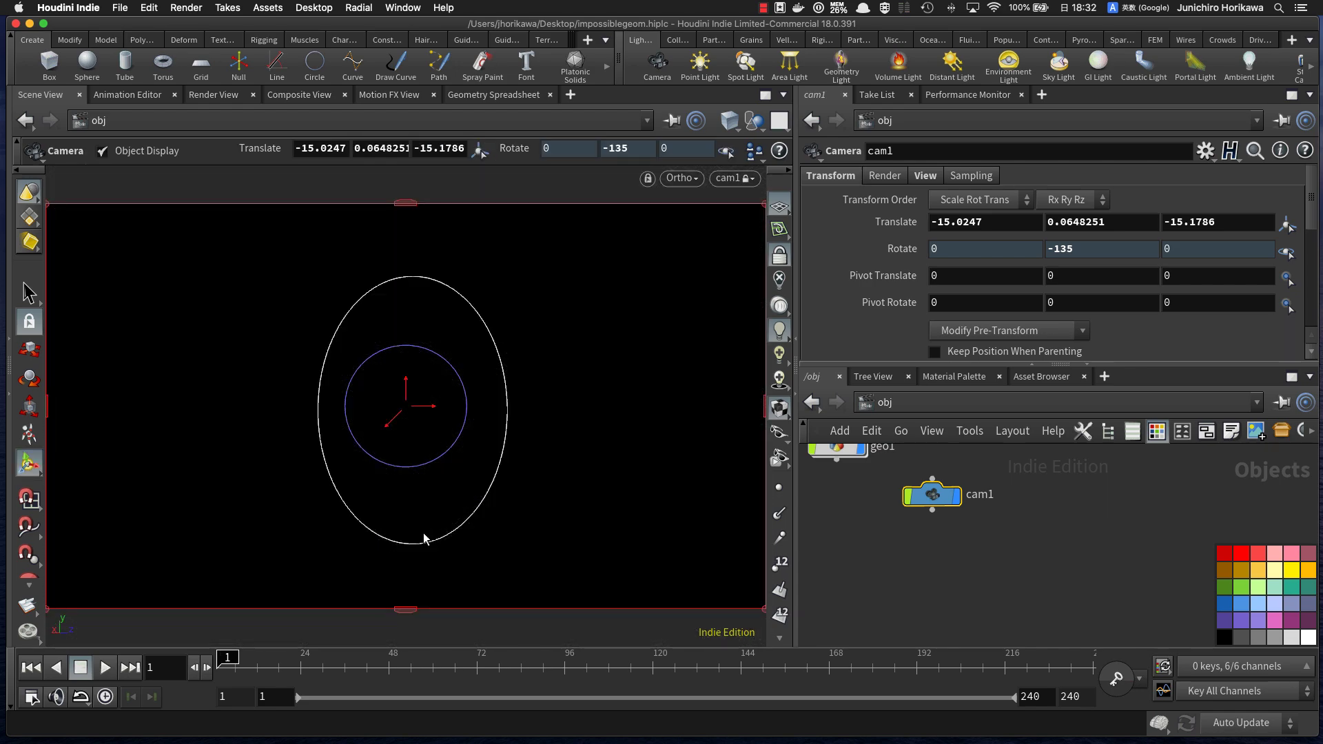
mouse_move(468, 516)
alt+middle_down()
mouse_move(455, 516)
mouse_move(477, 530)
alt+middle_up()
scroll(452, 514, up, 1)
scroll(463, 499, down, 3)
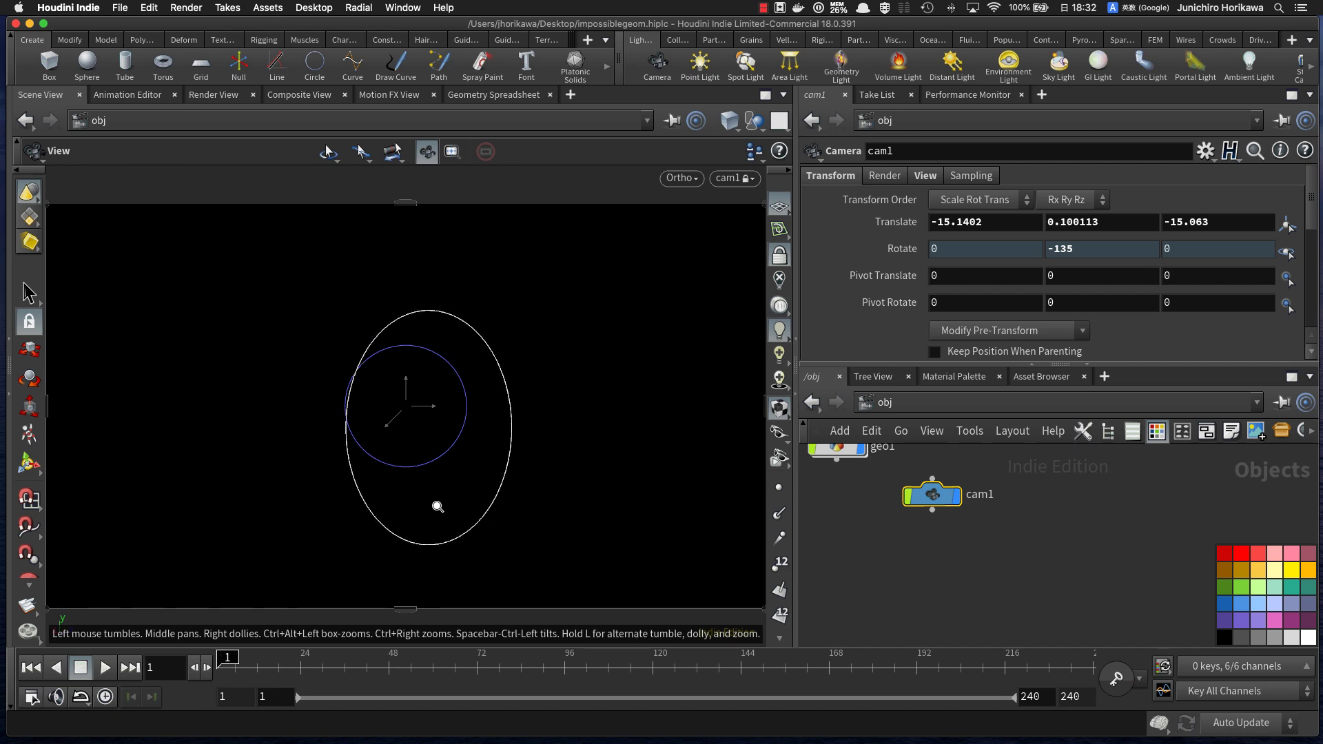
alt+drag(464, 507, 431, 600)
alt+drag(491, 481, 473, 514)
alt+middle_drag(511, 519, 478, 493)
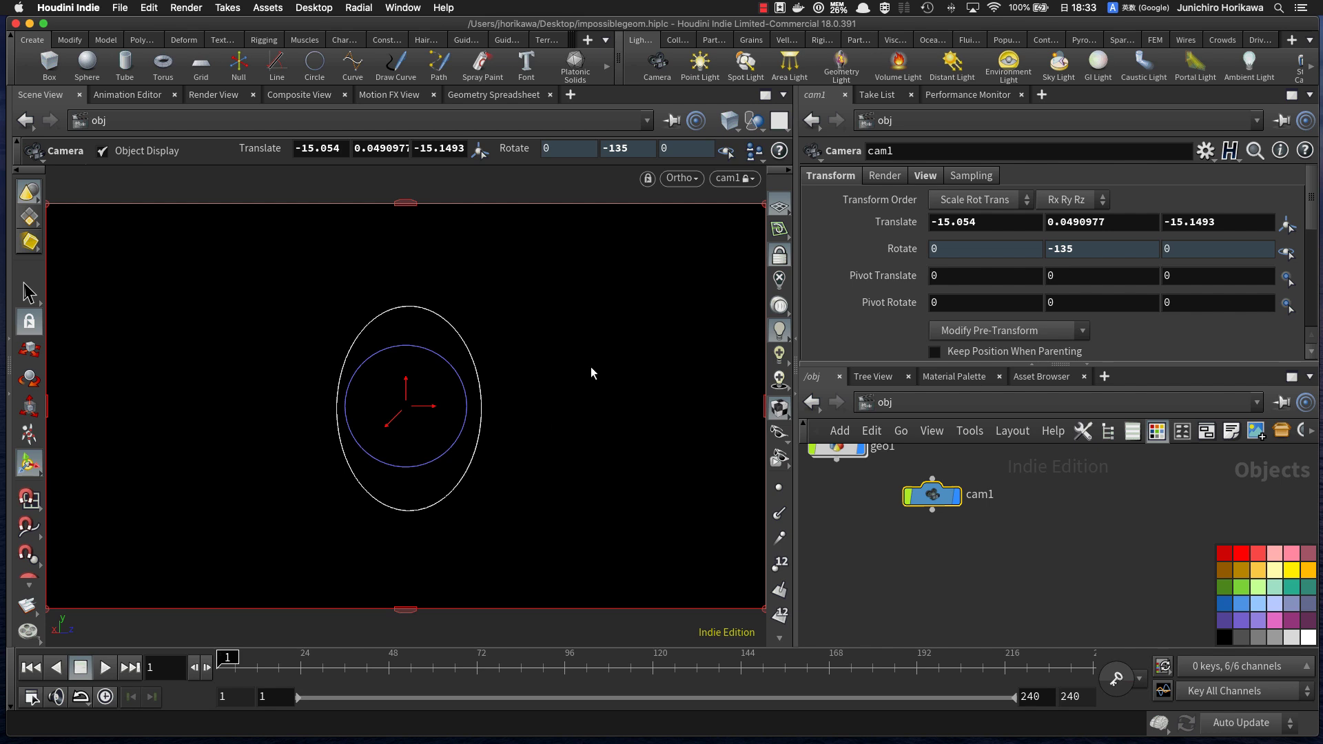
Step: Unlock the camera from the viewport, leave the camera view and switch the viewport back to perspective
click(779, 255)
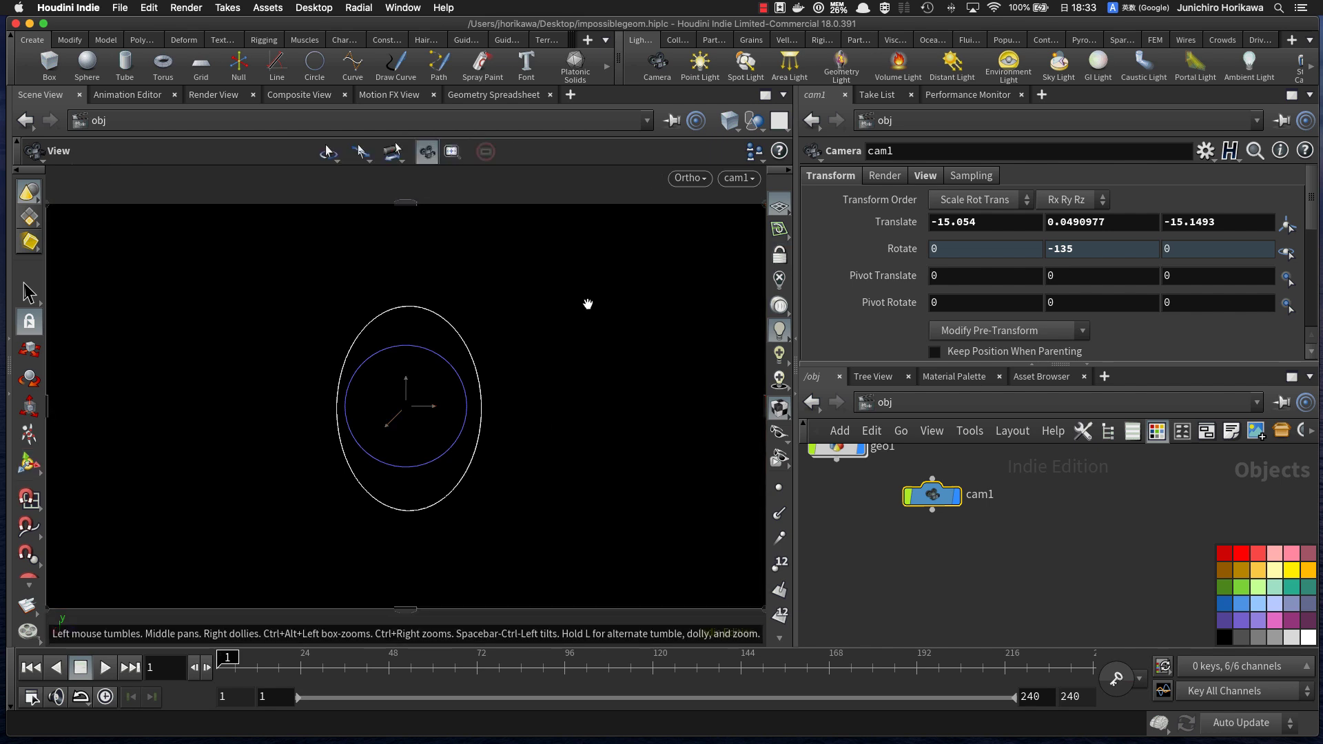
key(Escape)
click(680, 177)
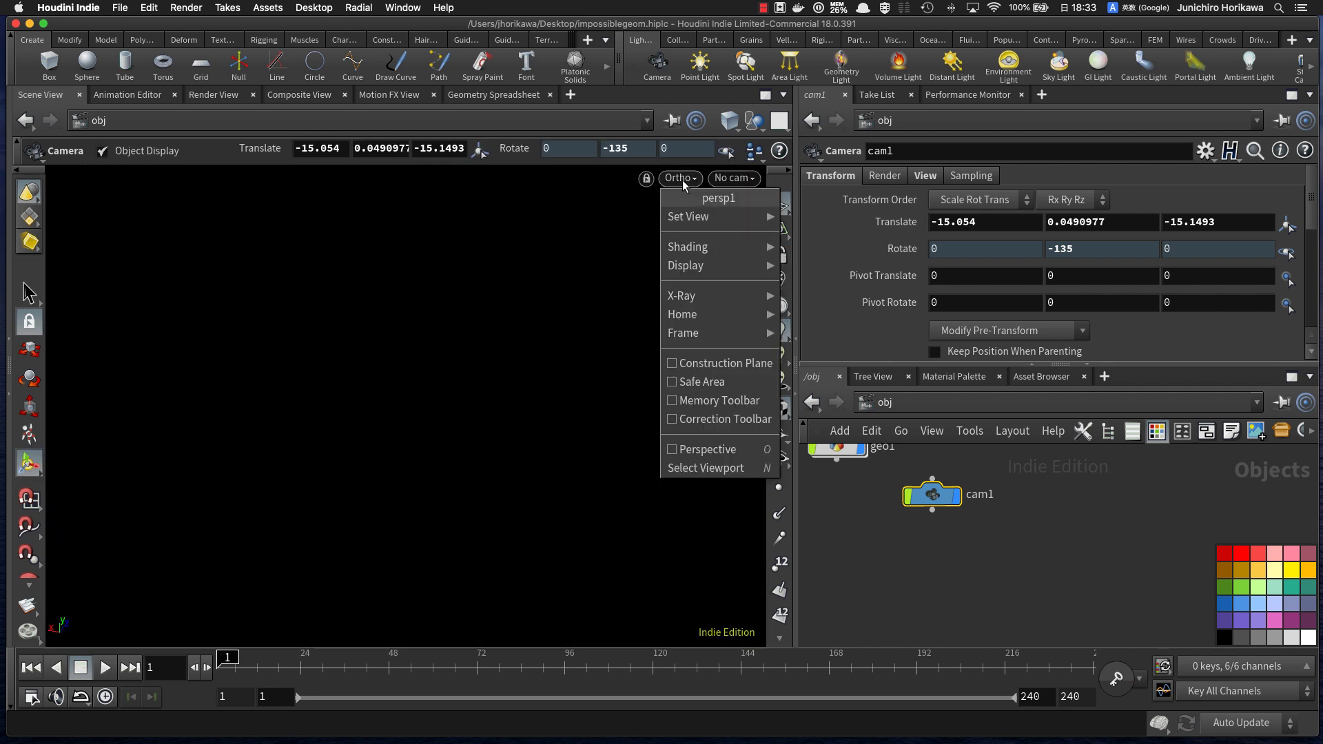
click(707, 449)
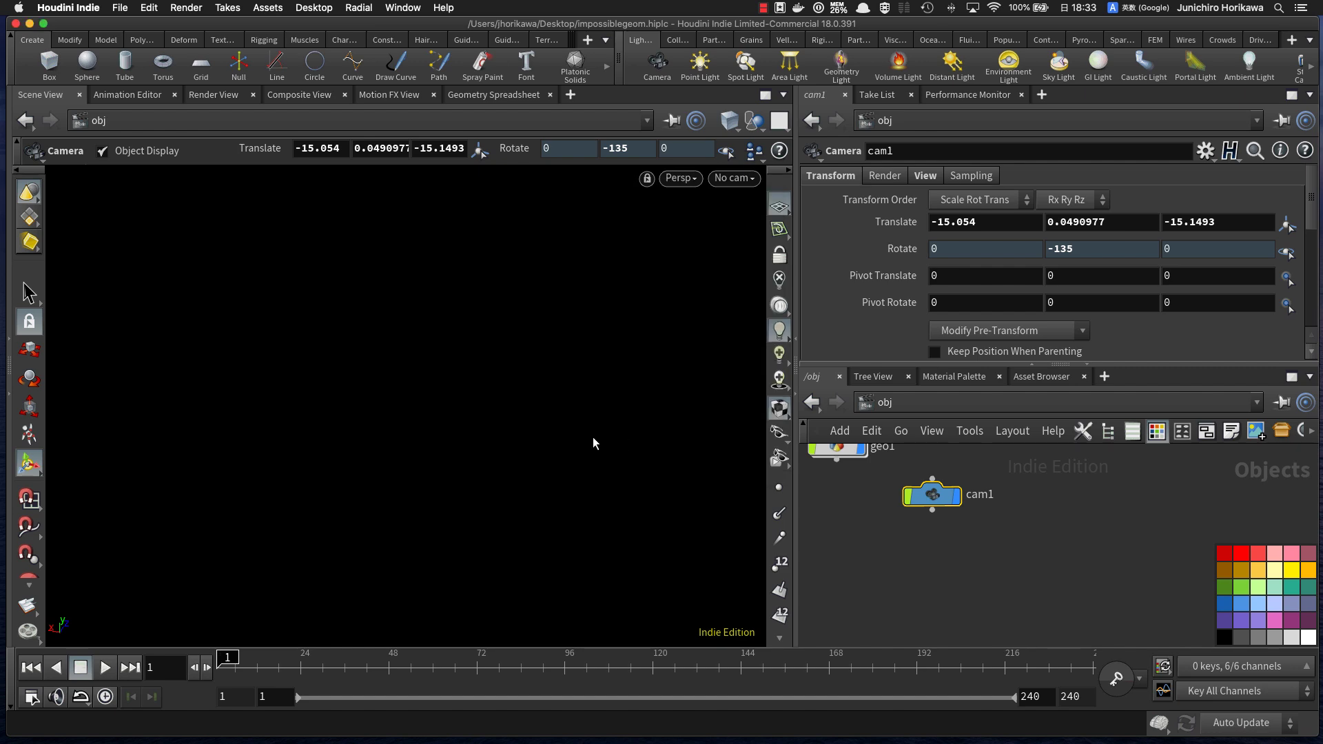
key(space+f)
Step: Frame the geo1 object in the perspective view and enter its geometry network
middle_drag(839, 457, 870, 501)
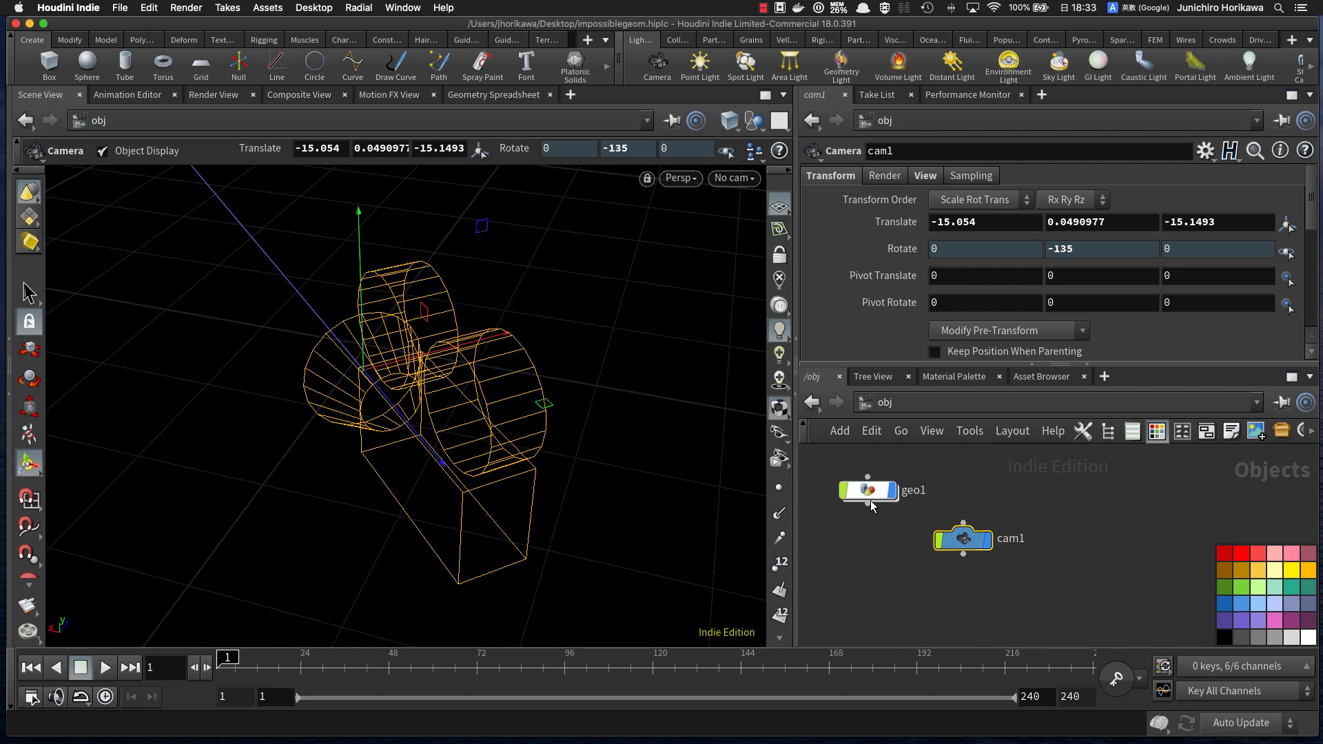
click(870, 495)
key(space+f)
alt+drag(483, 461, 454, 445)
double_click(867, 490)
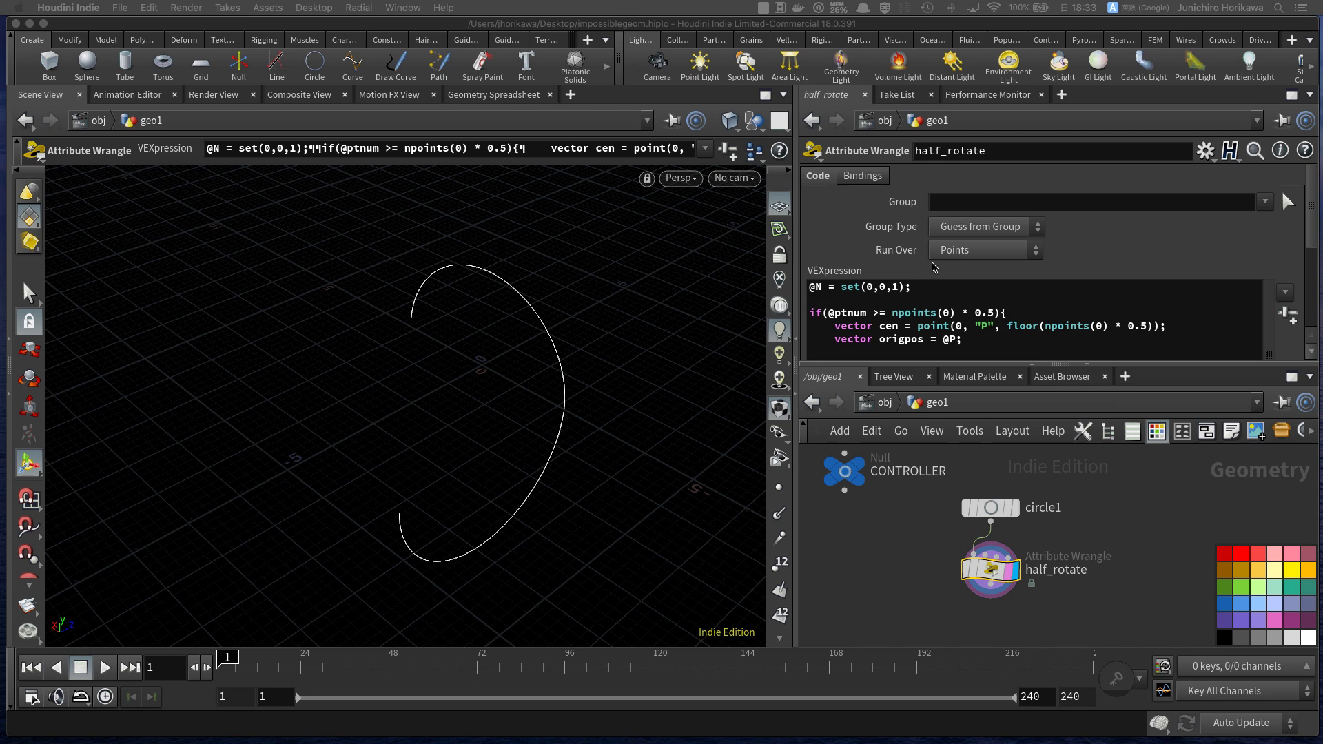
click(895, 513)
middle_drag(897, 538, 885, 478)
key(Tab)
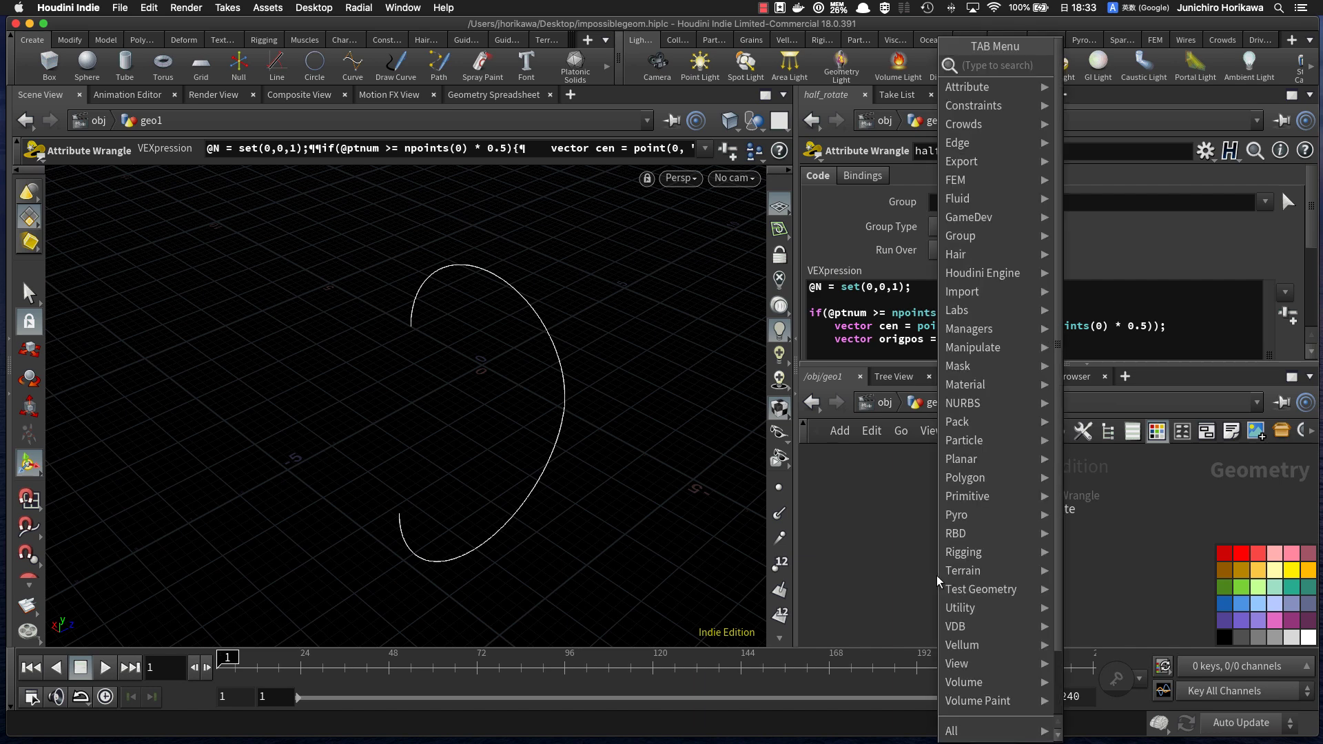
click(826, 549)
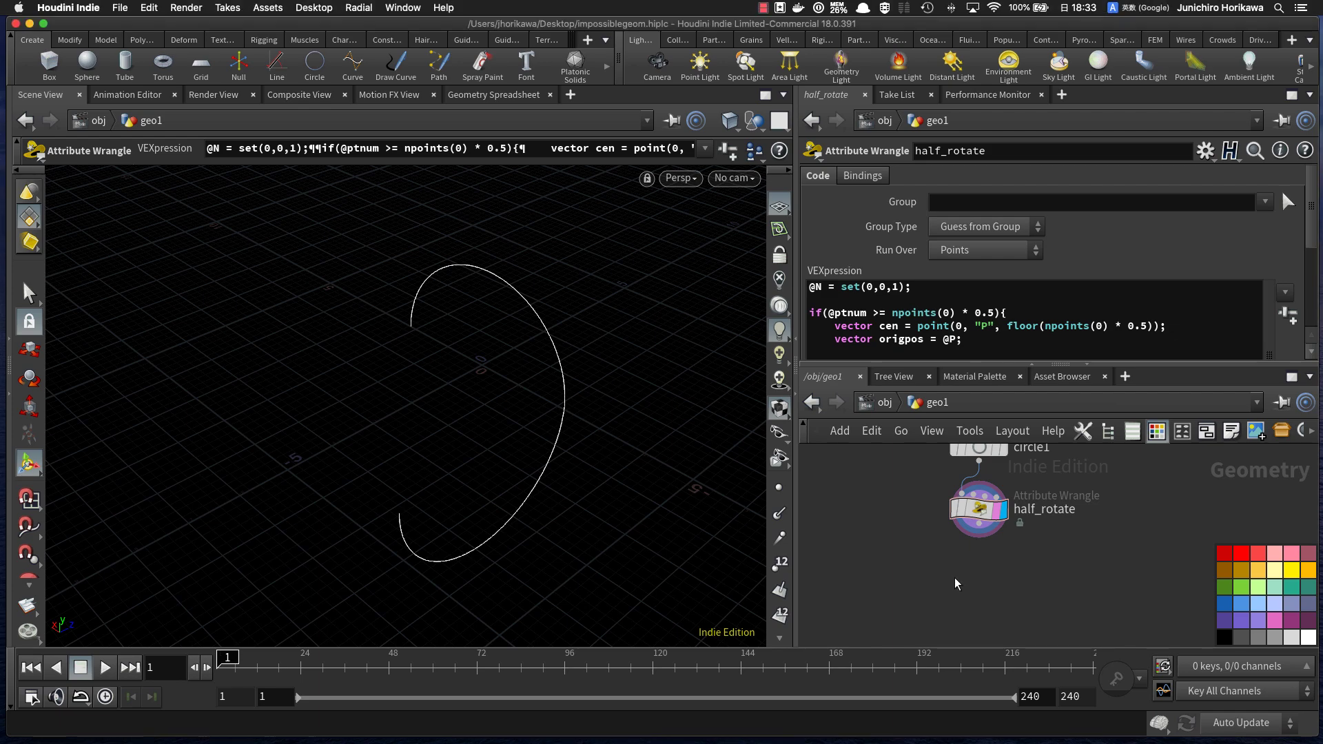
key(Tab)
text(poly)
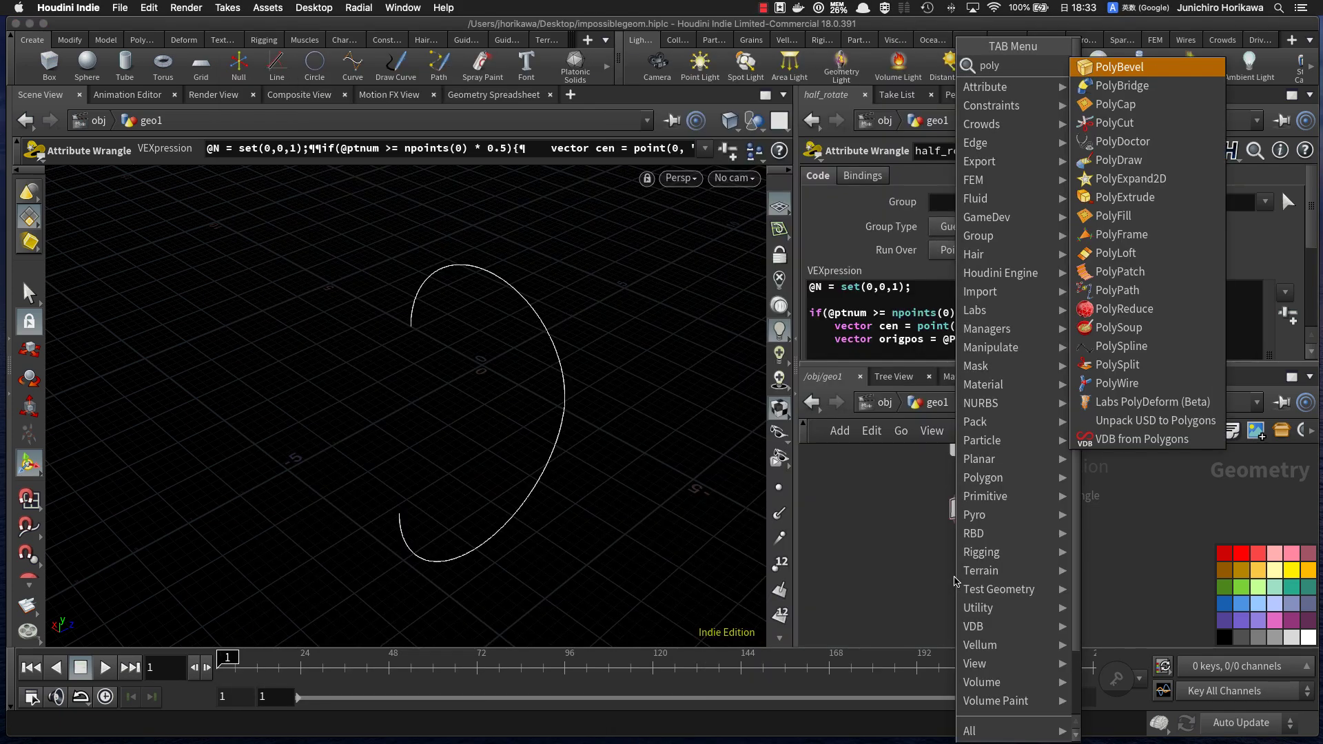
text(wire)
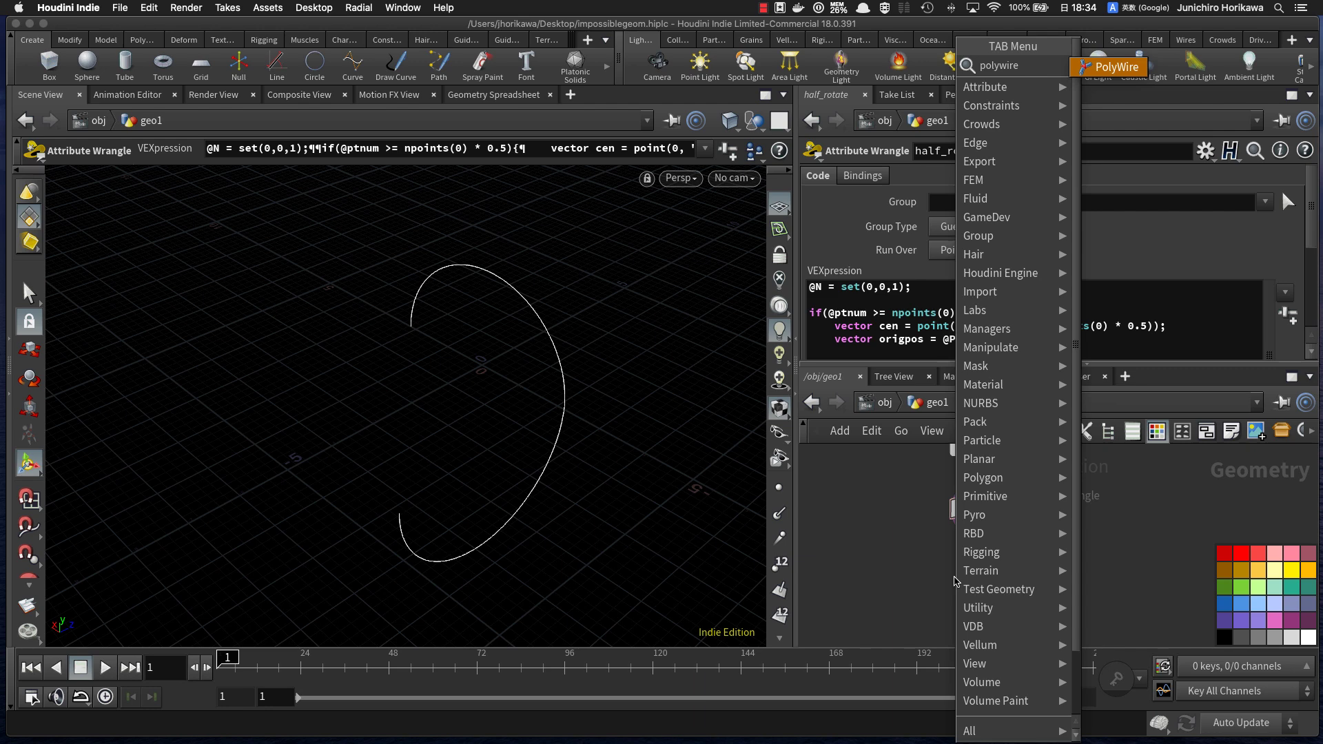
key(Escape)
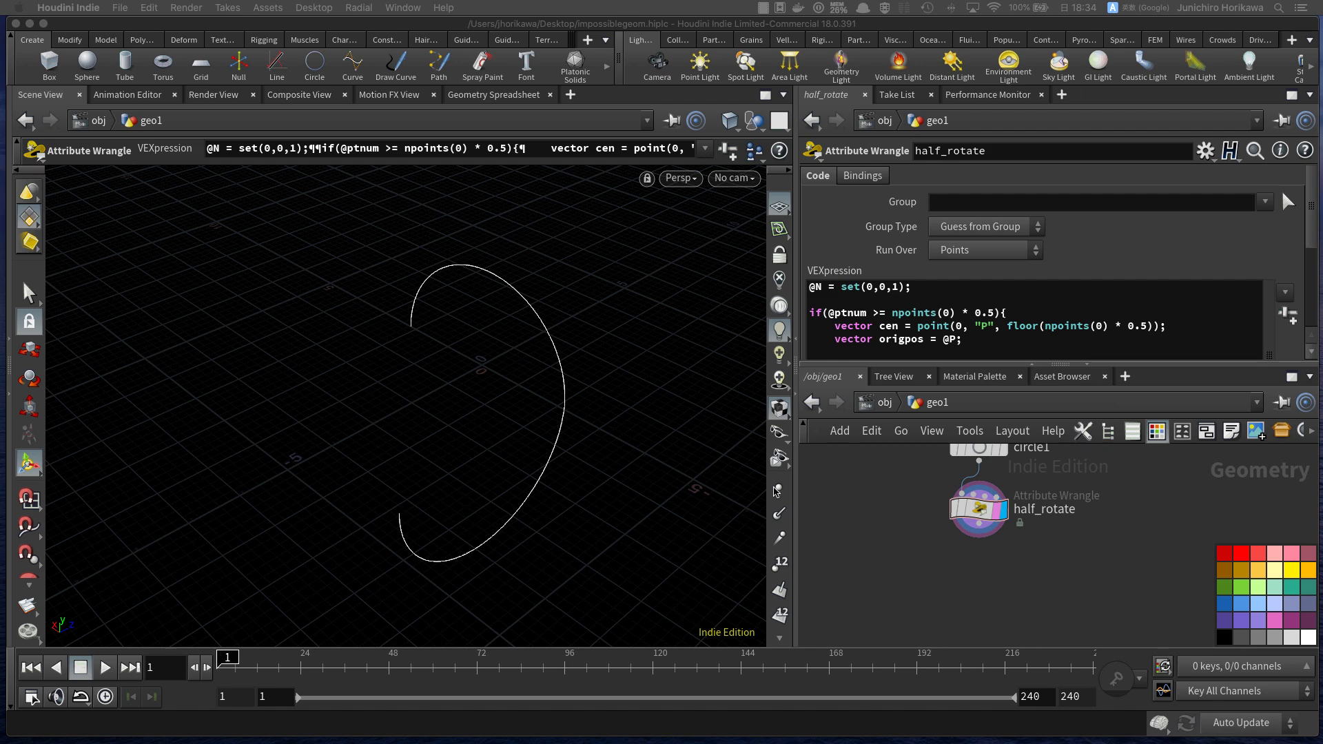
Step: Turn on point display for the arc and view the curve's points from a lower angle
click(777, 489)
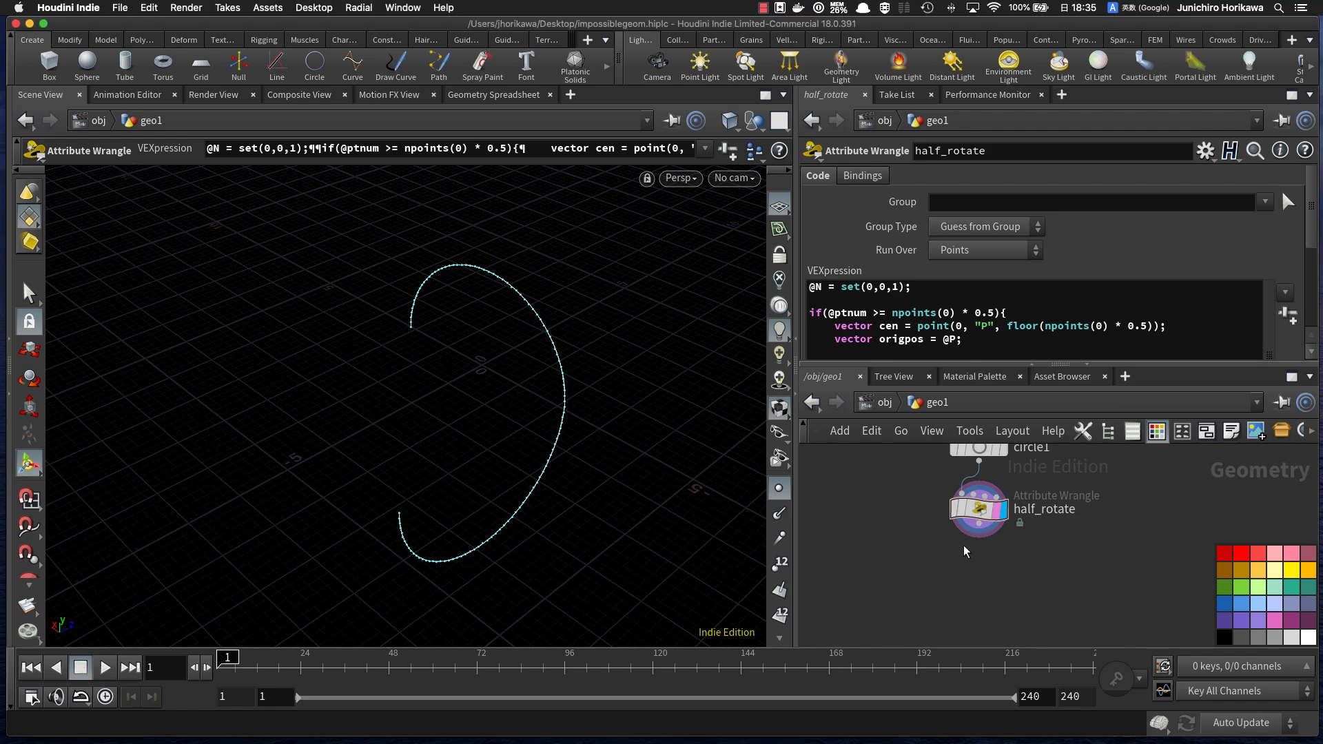
alt+right_drag(555, 437, 549, 502)
alt+drag(549, 502, 597, 459)
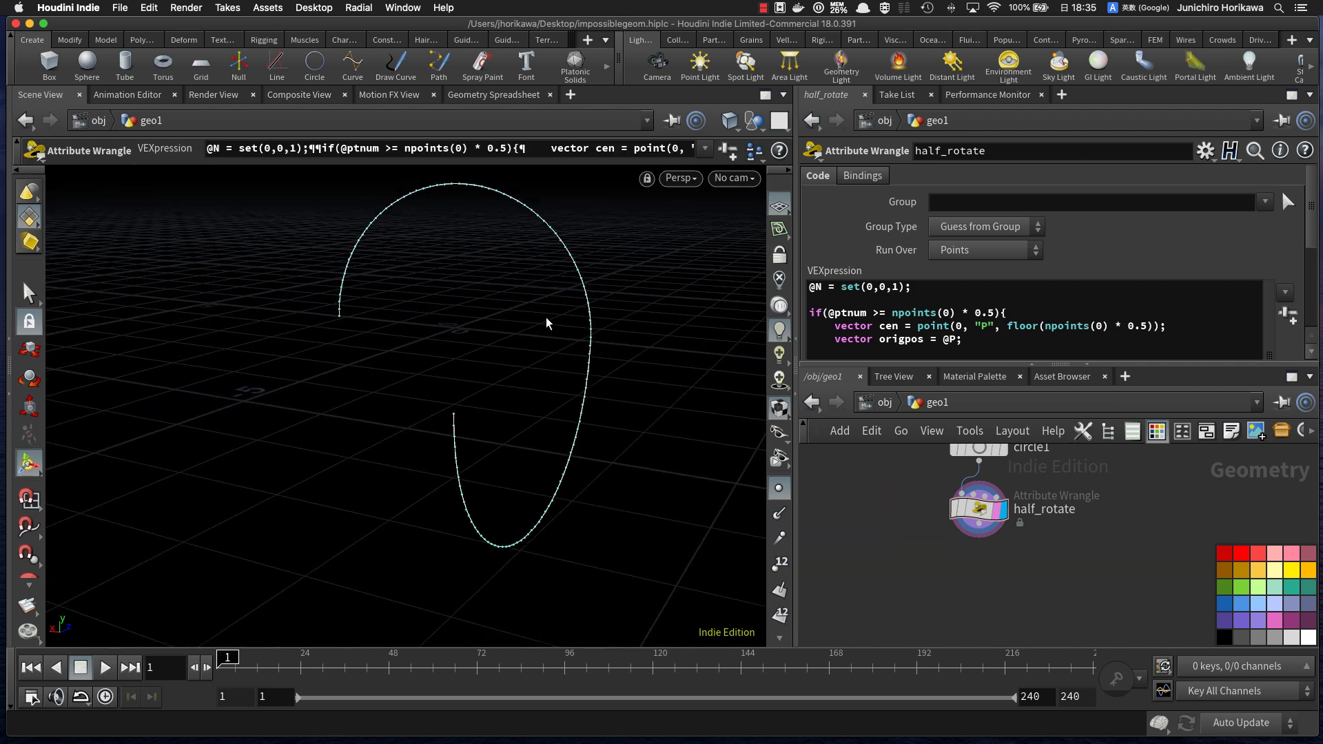
Step: Add a Resample node, connect it below half_rotate and display its output
middle_drag(944, 569, 891, 543)
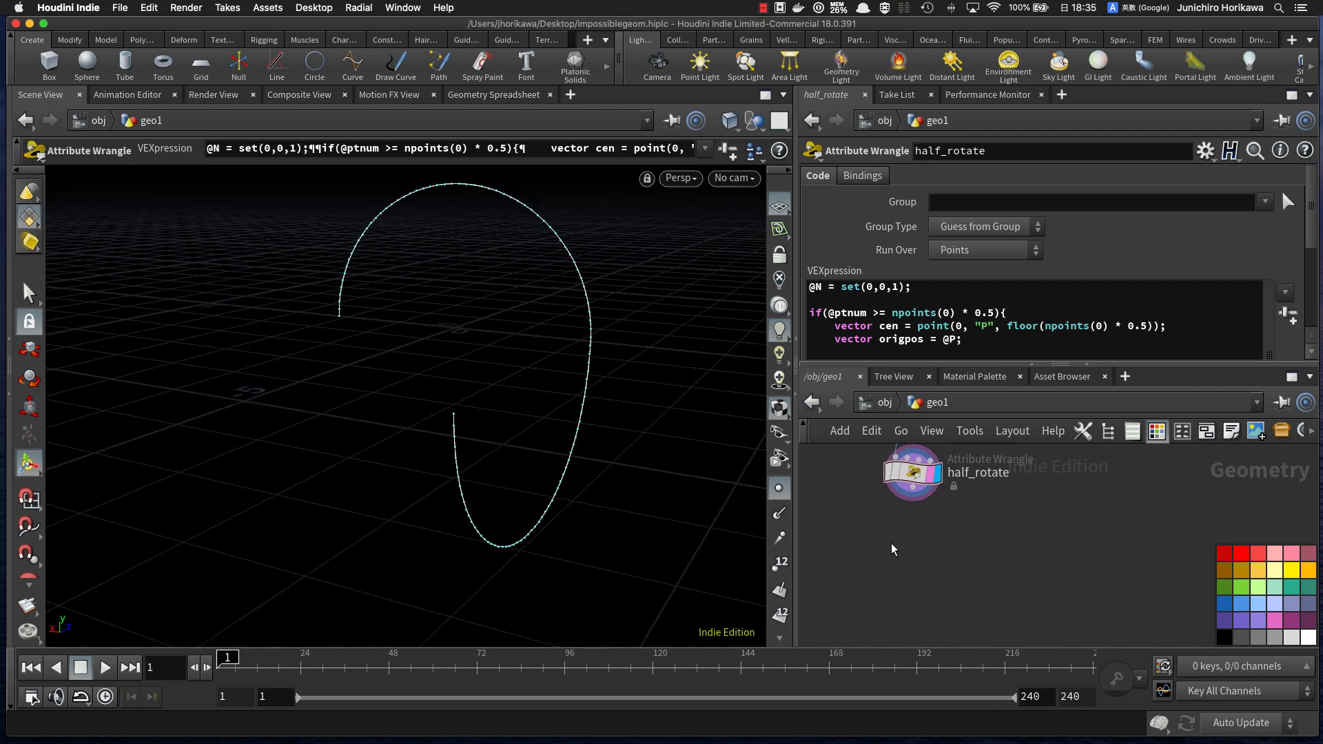
key(Tab)
text(res)
key(Return)
click(917, 576)
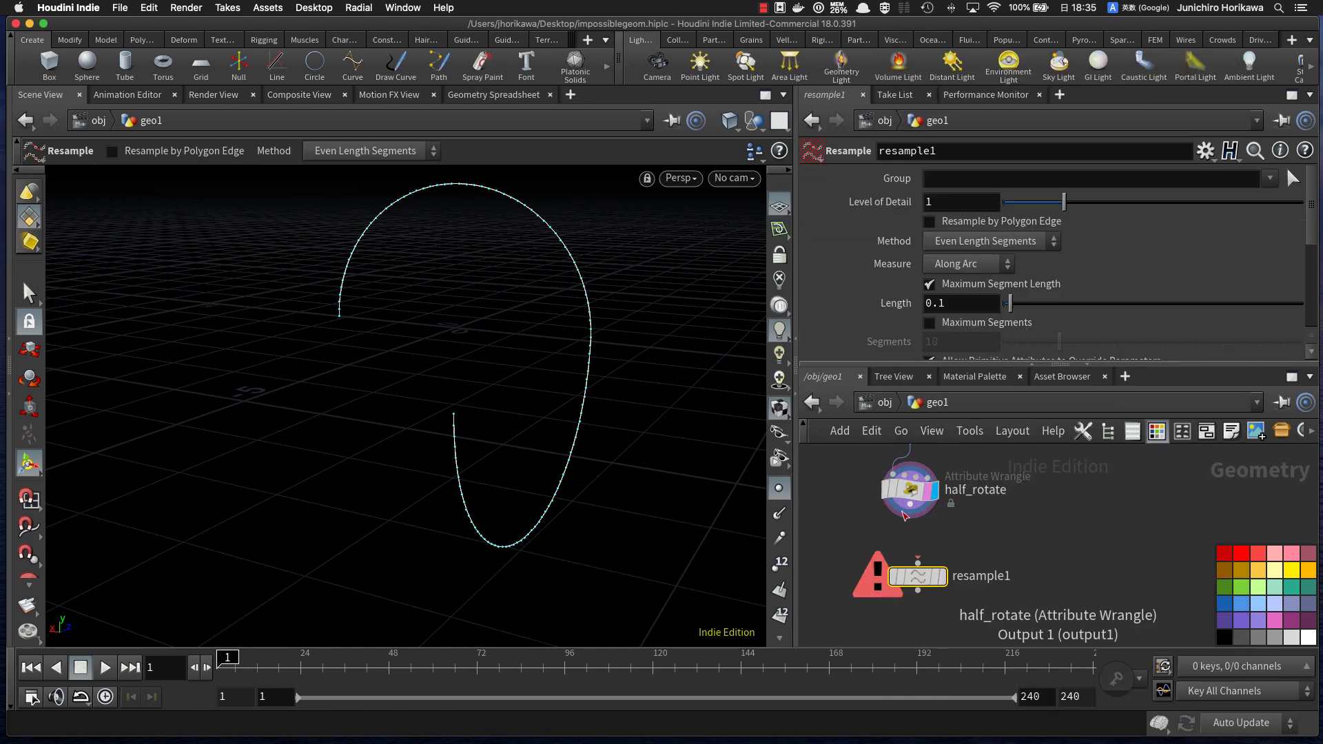
middle_drag(904, 516, 917, 561)
click(930, 474)
middle_drag(1008, 537, 1011, 521)
drag(927, 534, 934, 593)
mouse_move(926, 601)
mouse_down()
mouse_move(919, 565)
mouse_move(930, 583)
mouse_up()
Step: Copy the Divisions expression ch("../CONTROLLER/target_res") from the circle1 node
click(957, 541)
middle_drag(1009, 529, 1001, 572)
drag(1137, 293, 911, 297)
key(super+c)
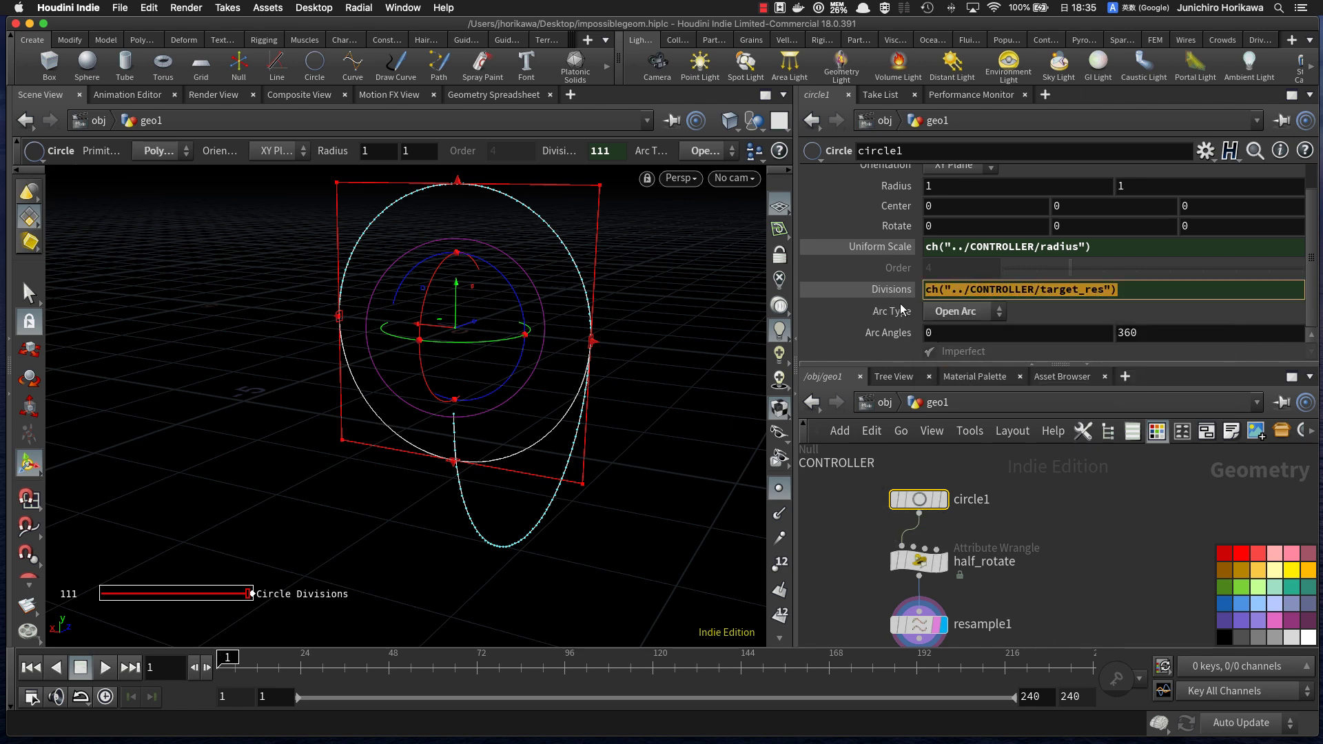
middle_drag(1008, 599, 1015, 508)
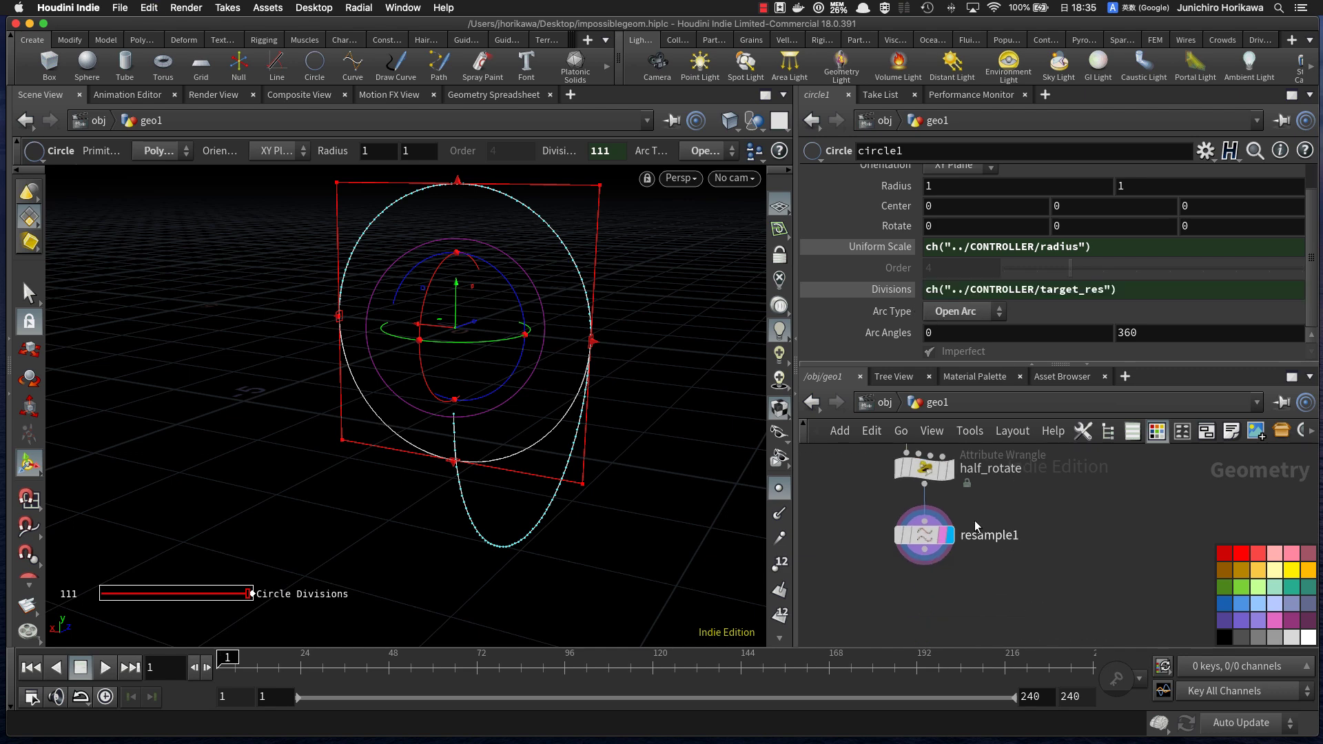
Step: Make resample1 divide the curve by Maximum Segments instead of Maximum Segment Length
click(925, 534)
scroll(964, 324, down, 5)
scroll(902, 285, up, 5)
scroll(902, 286, down, 5)
scroll(902, 285, up, 4)
scroll(902, 285, up, 2)
click(944, 288)
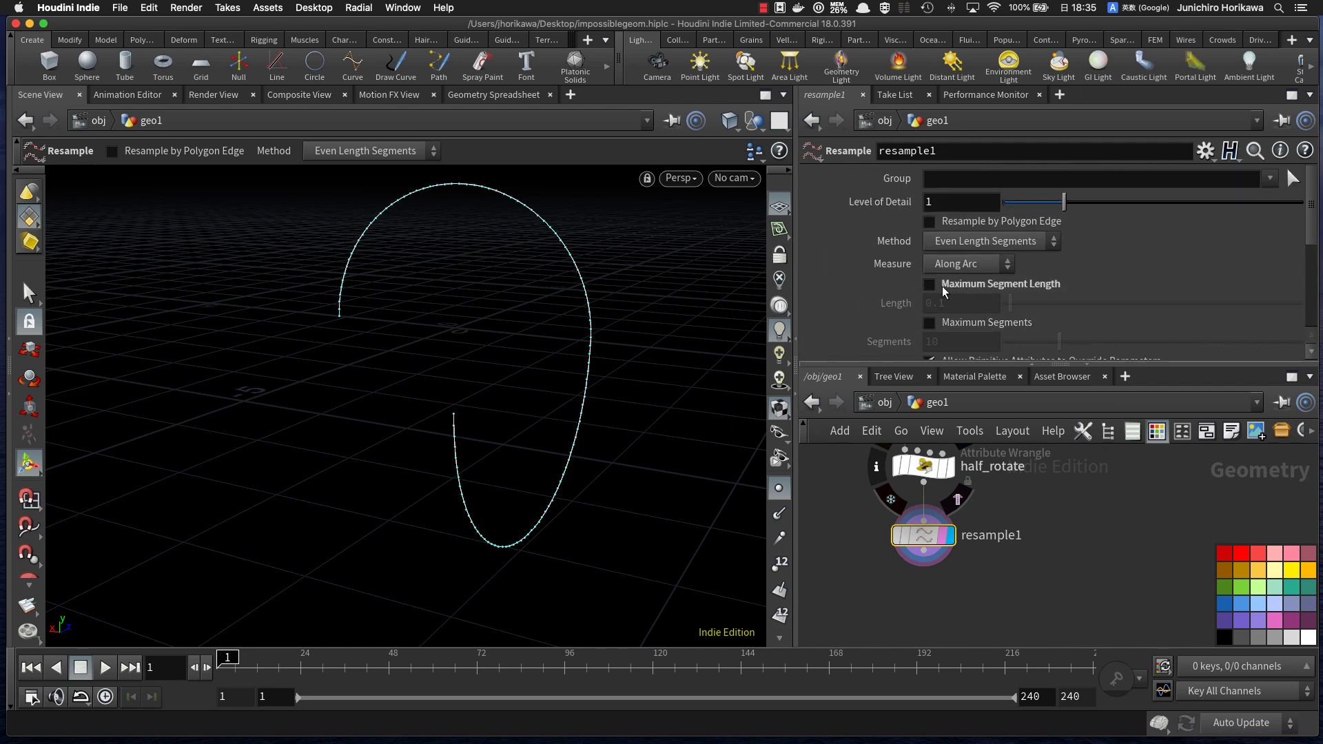
click(928, 323)
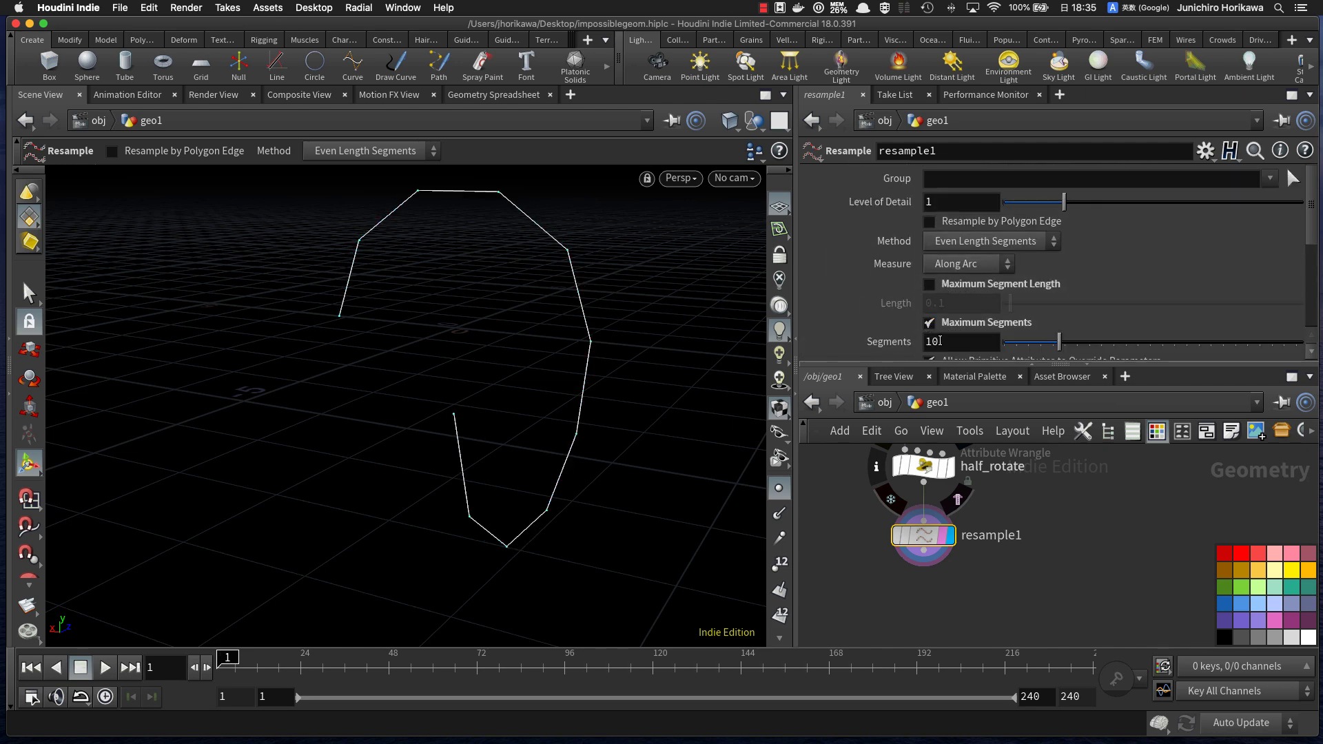
Step: Set the Segments value of resample1 to the copied expression ch("../CONTROLLER/target_res")
click(954, 342)
key(BackSpace)
key(super+v)
key(Return)
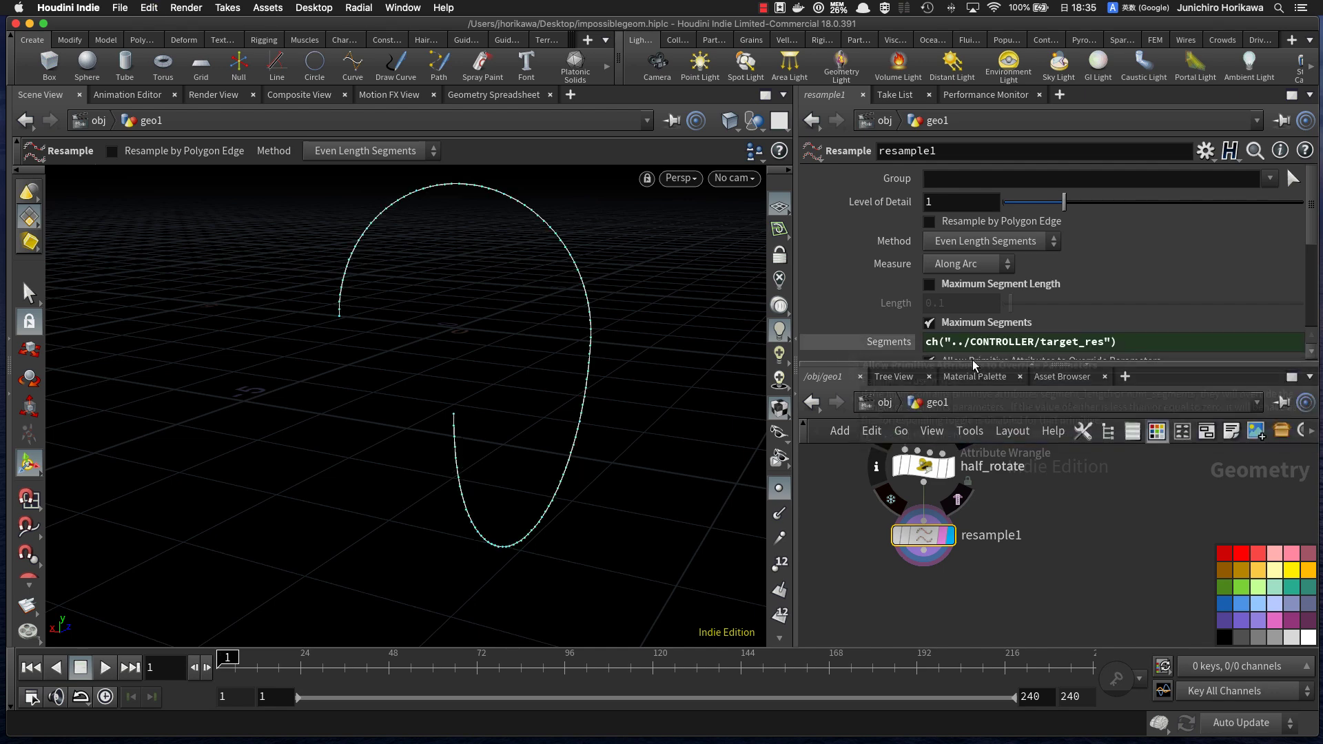
Step: Enable the Tangent Attribute output on resample1 and name the attribute up
scroll(997, 333, down, 2)
scroll(998, 335, down, 2)
drag(986, 364, 979, 484)
scroll(927, 396, down, 2)
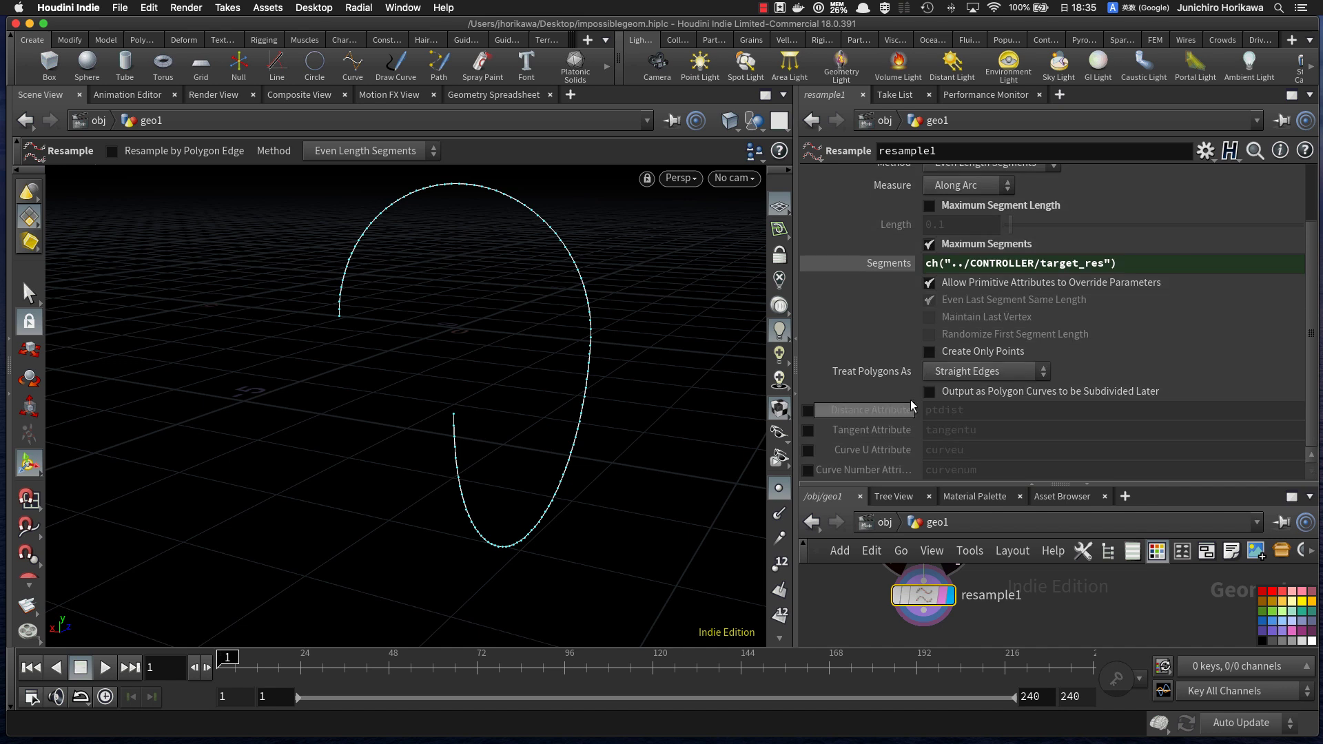
click(808, 429)
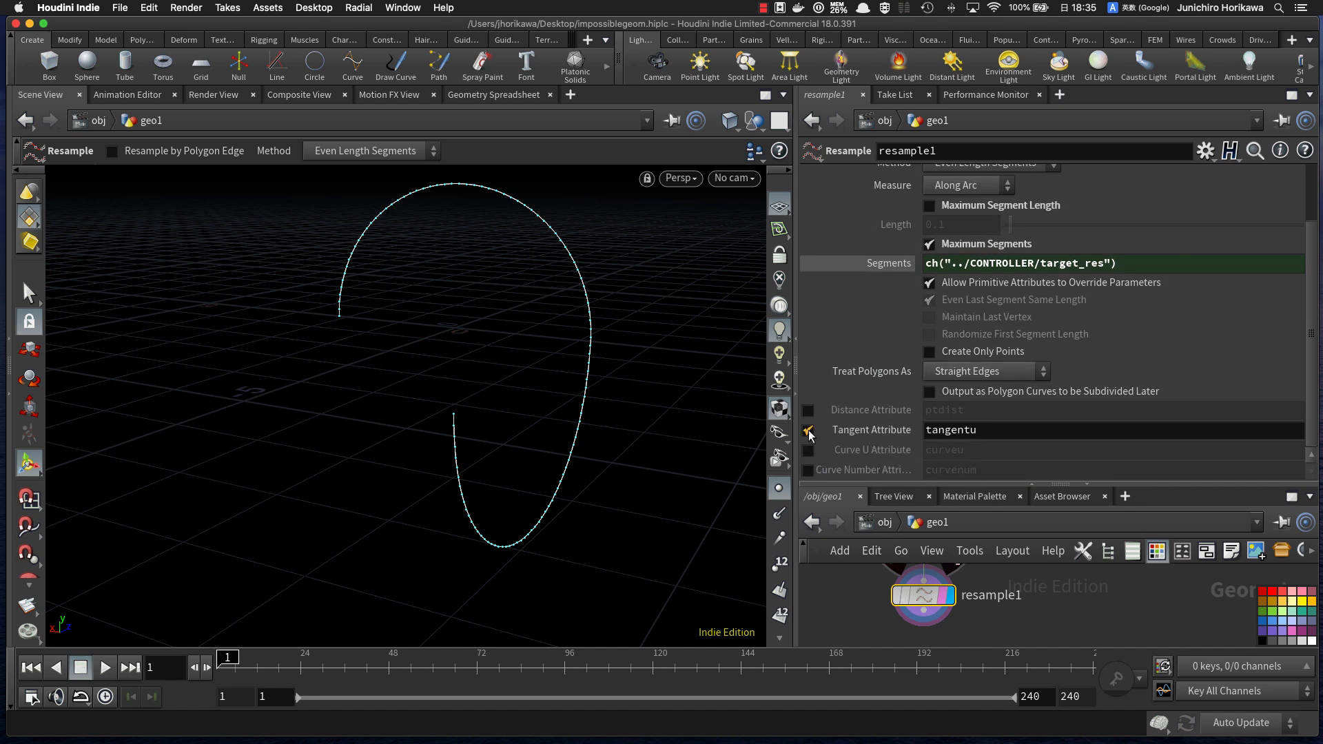
text(up)
key(Return)
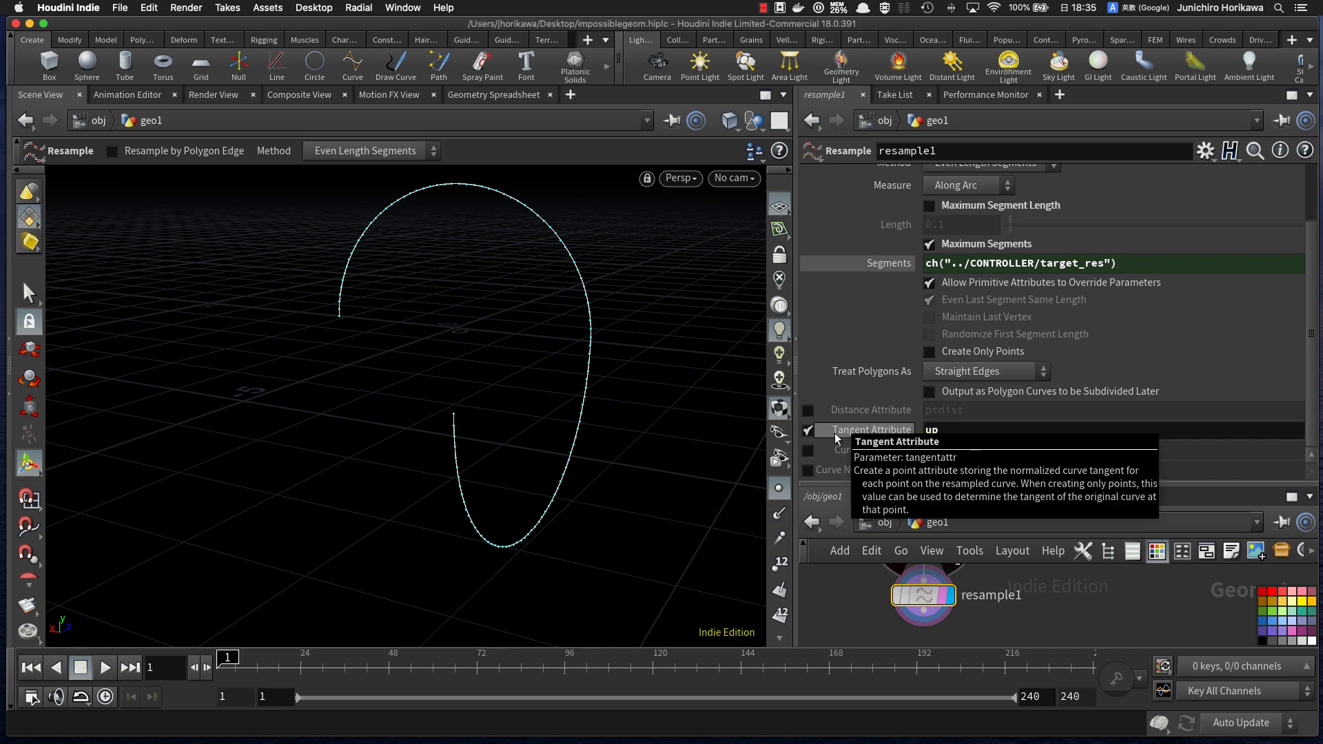
Step: Add a scene-level Marker visualizer with both its name and label set to up
drag(833, 484, 830, 355)
scroll(779, 586, down, 10)
right_click(780, 534)
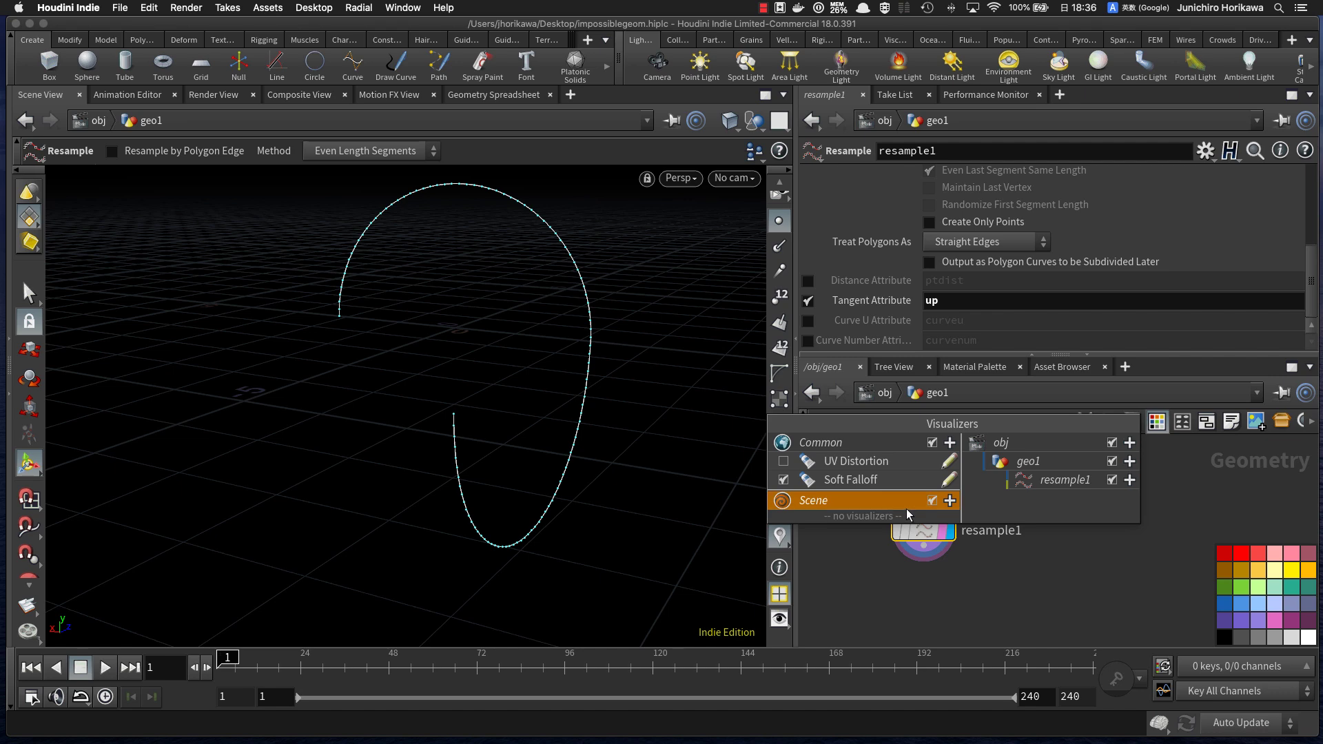
click(950, 501)
click(961, 520)
drag(943, 307, 761, 301)
text(up)
key(Tab)
text(up)
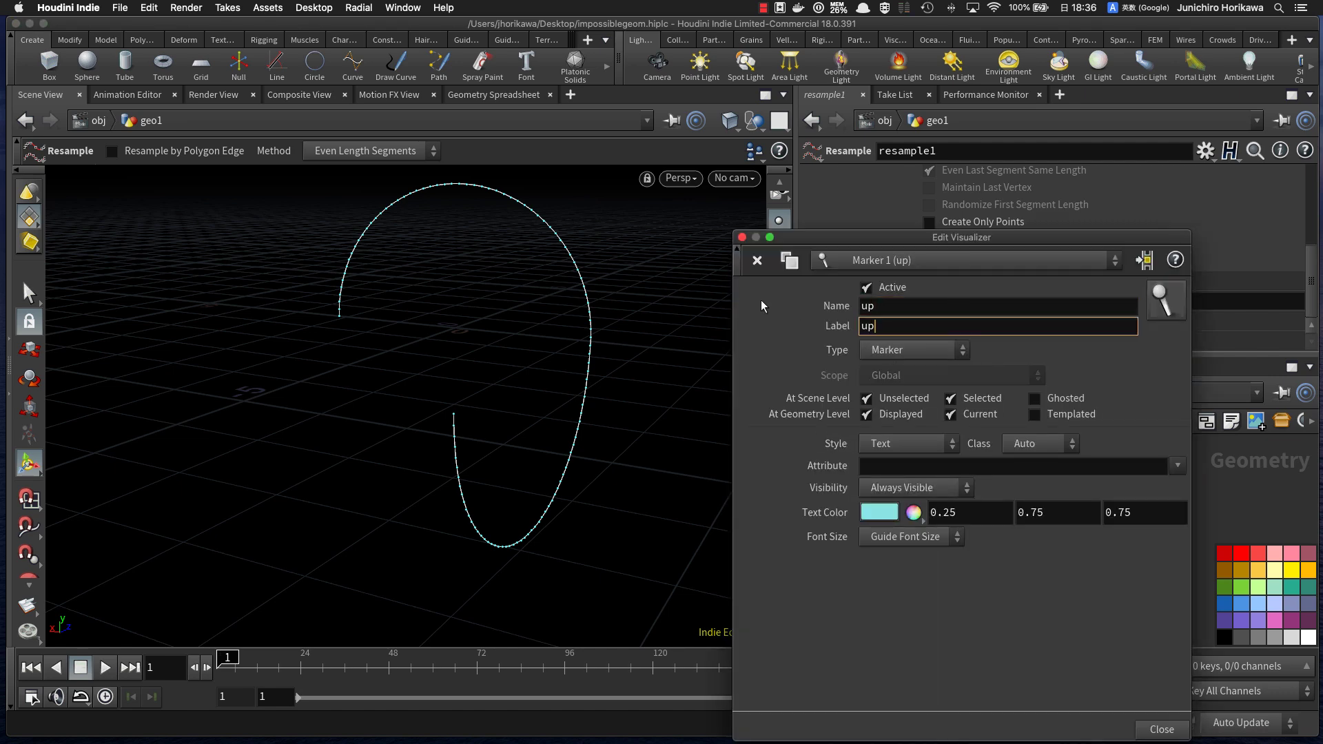
Step: Make the visualizer draw the up attribute in Vector style, close its settings and check the tangents along the arc
click(864, 466)
text(up)
key(Return)
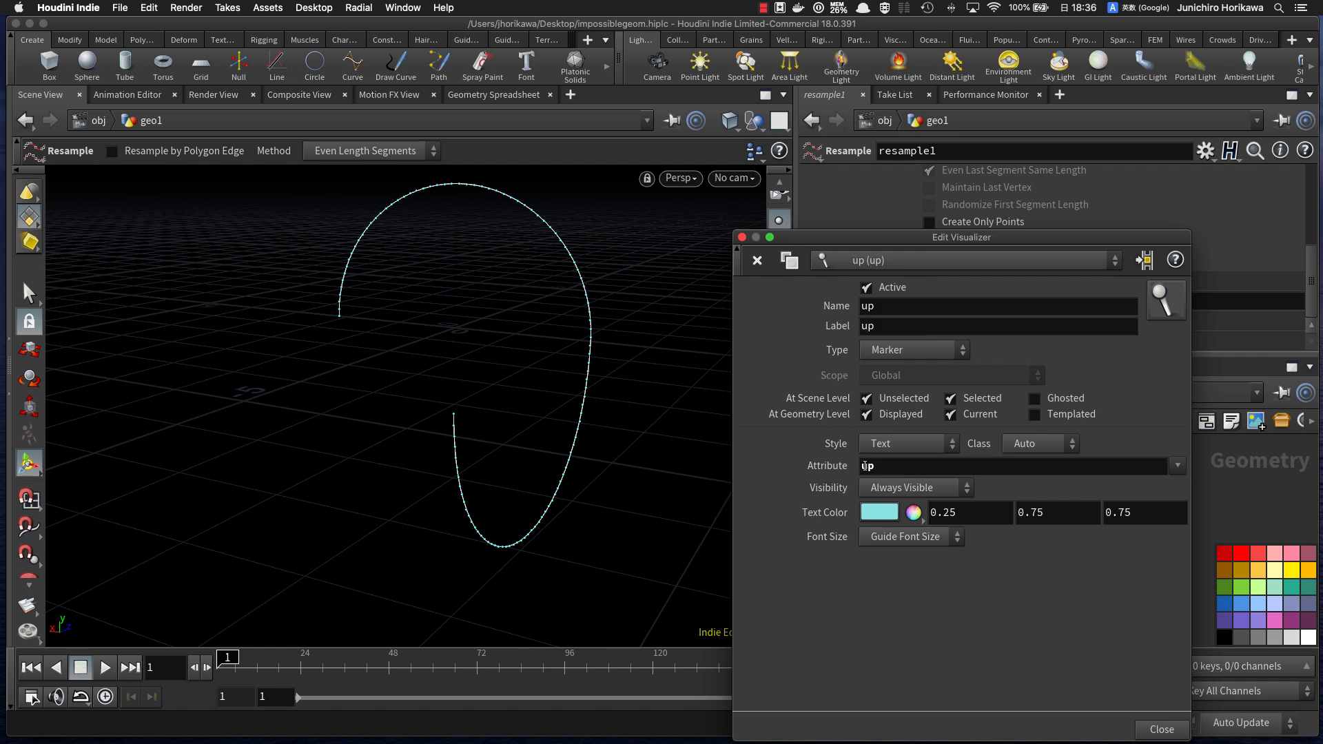
click(908, 443)
click(905, 518)
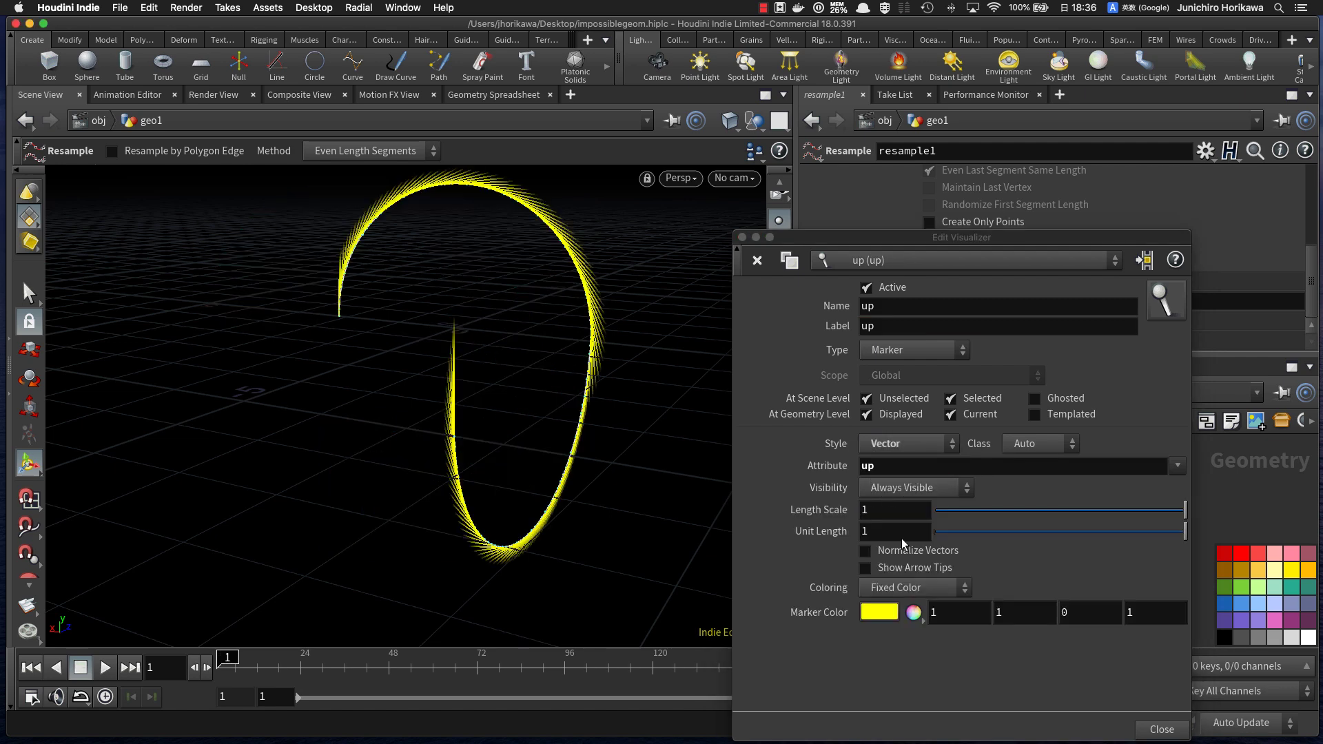
click(742, 238)
alt+drag(656, 303, 644, 341)
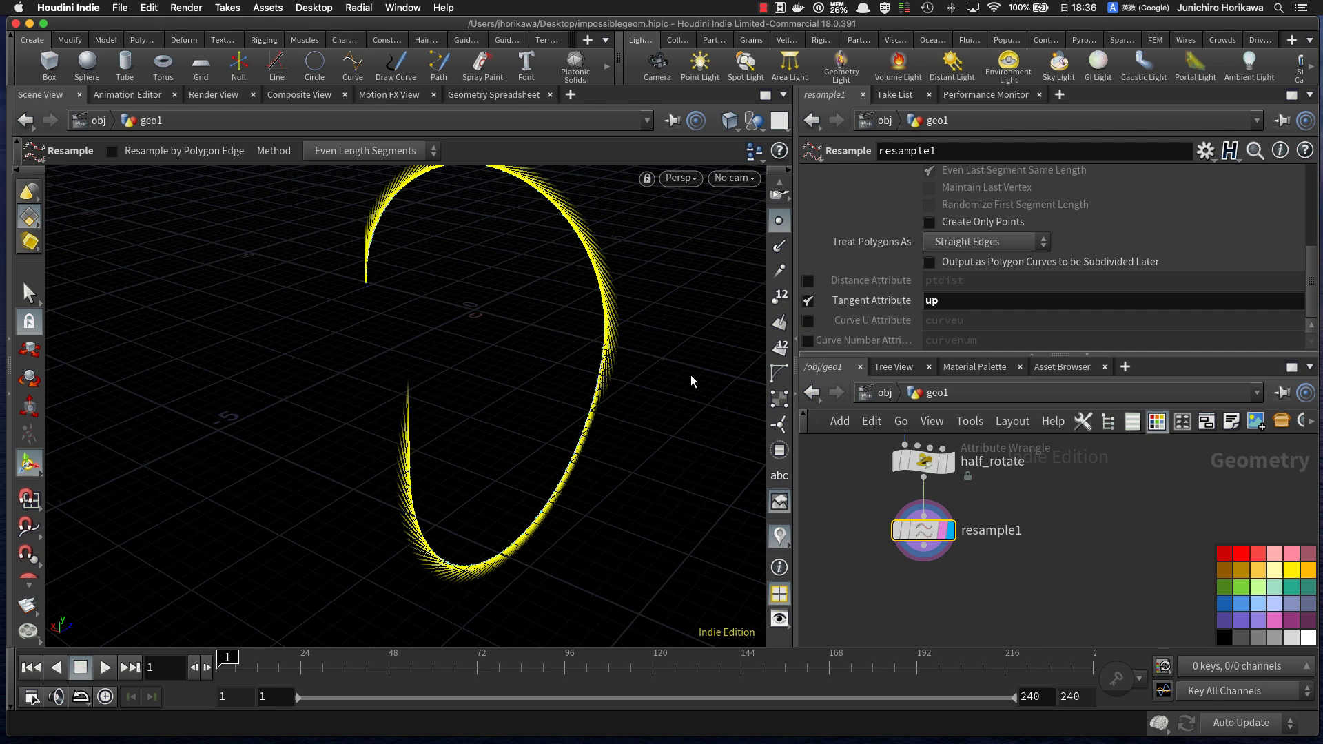
Step: Add a Point Wrangle below resample1 and connect resample1's output to its first input
click(875, 507)
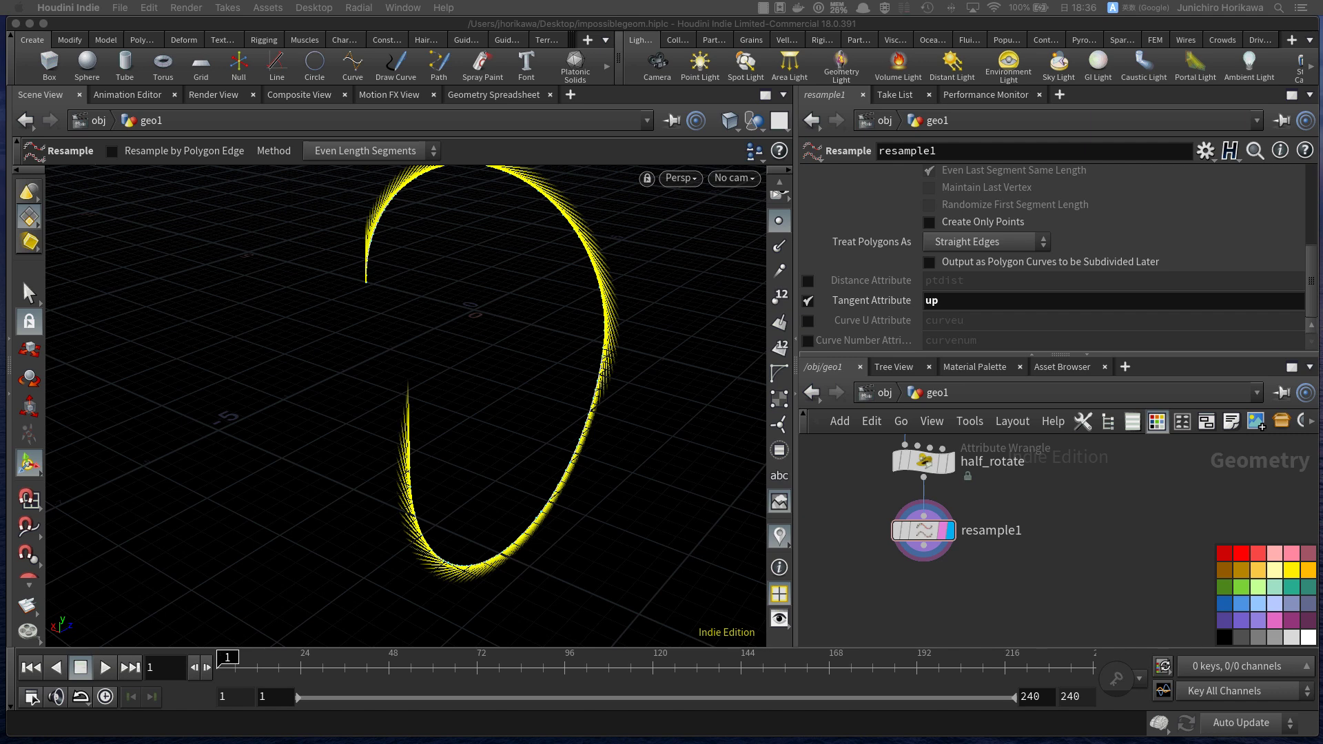
key(Tab)
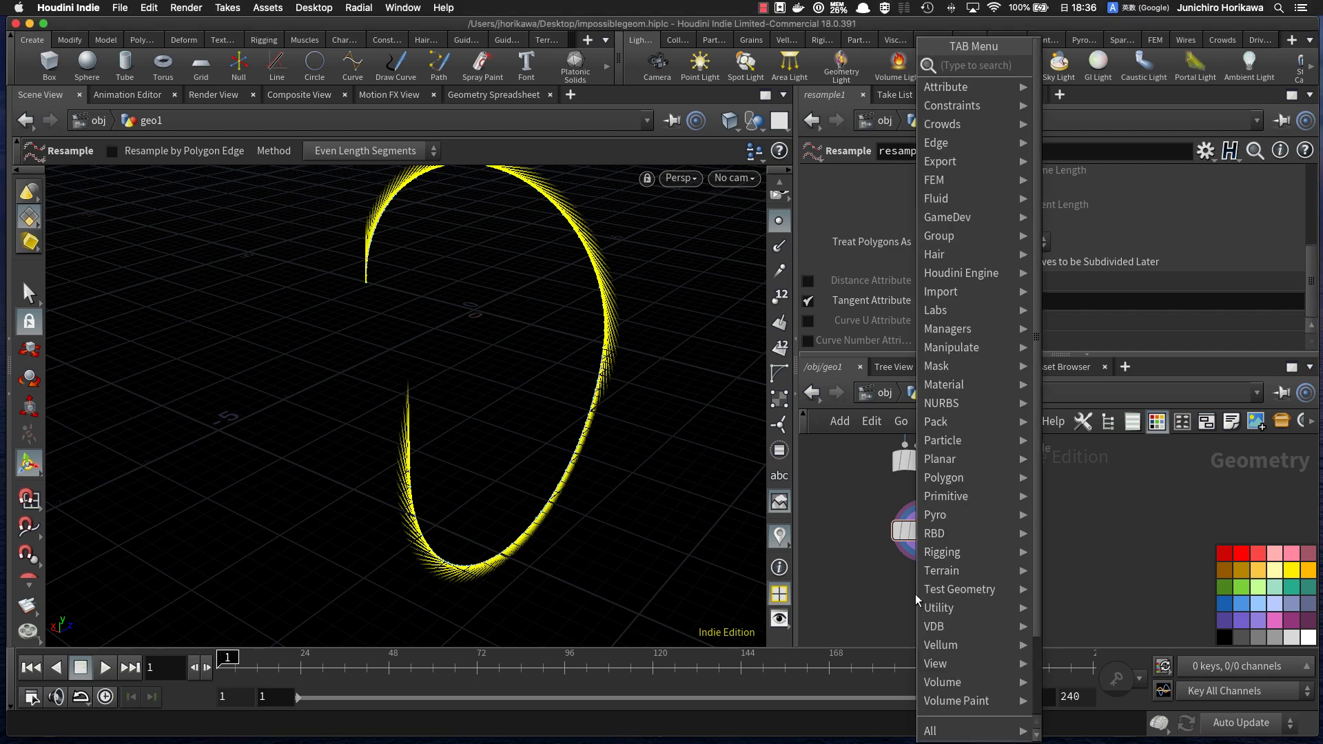
text(pointwran)
key(Return)
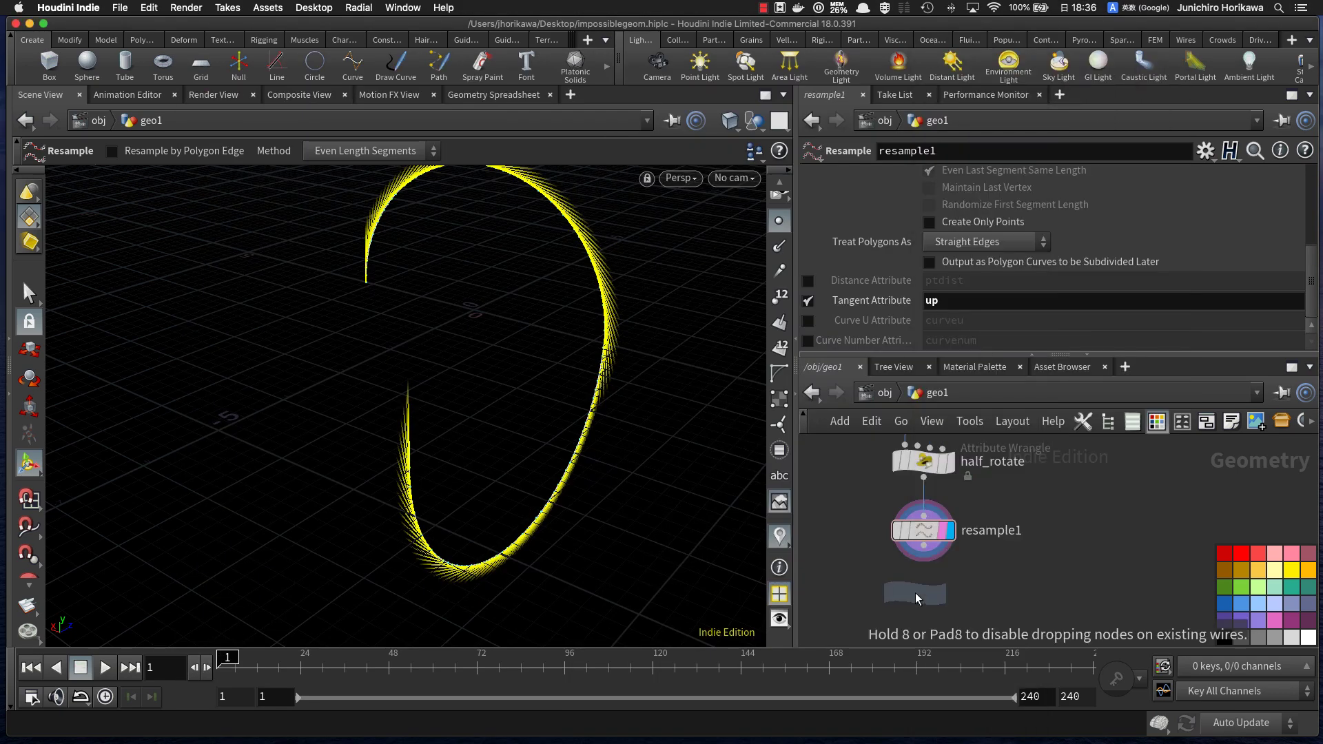
click(914, 594)
scroll(926, 545, up, 1)
drag(925, 529, 922, 511)
alt+drag(617, 375, 555, 425)
scroll(986, 534, down, 1)
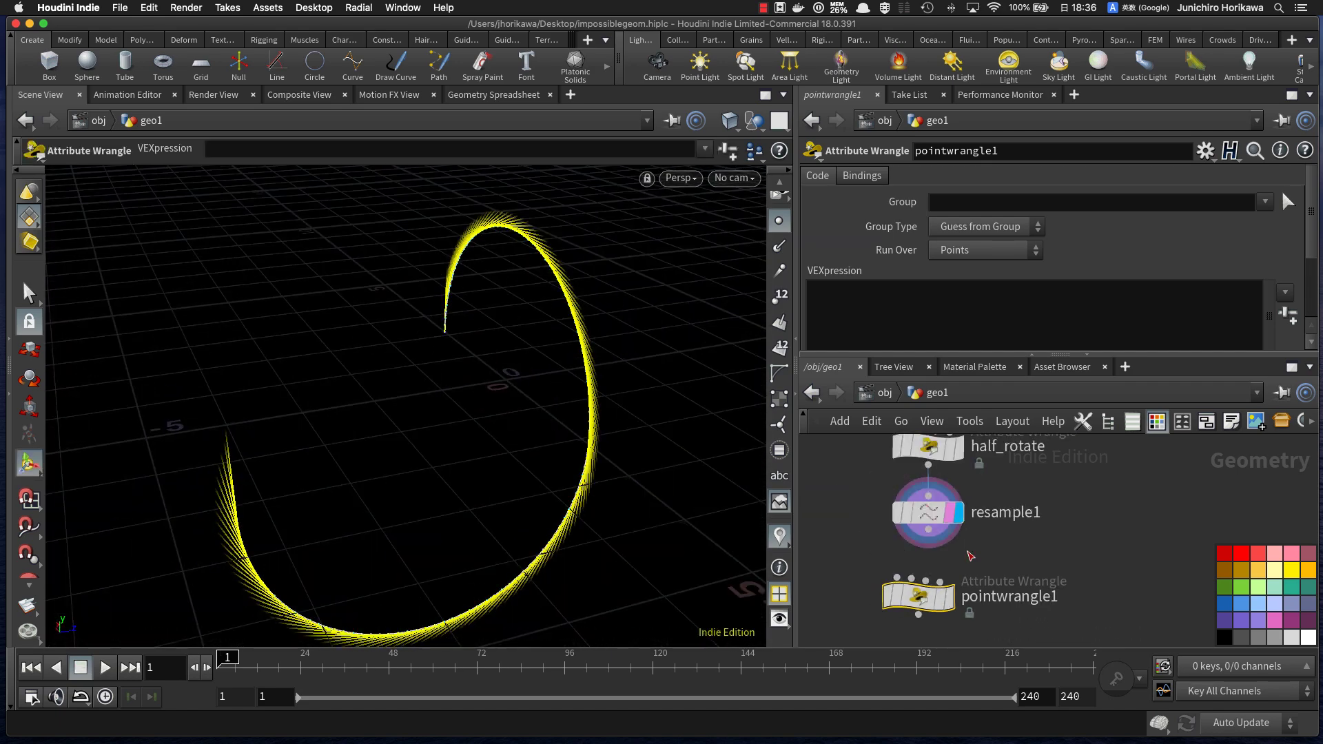
drag(928, 529, 907, 576)
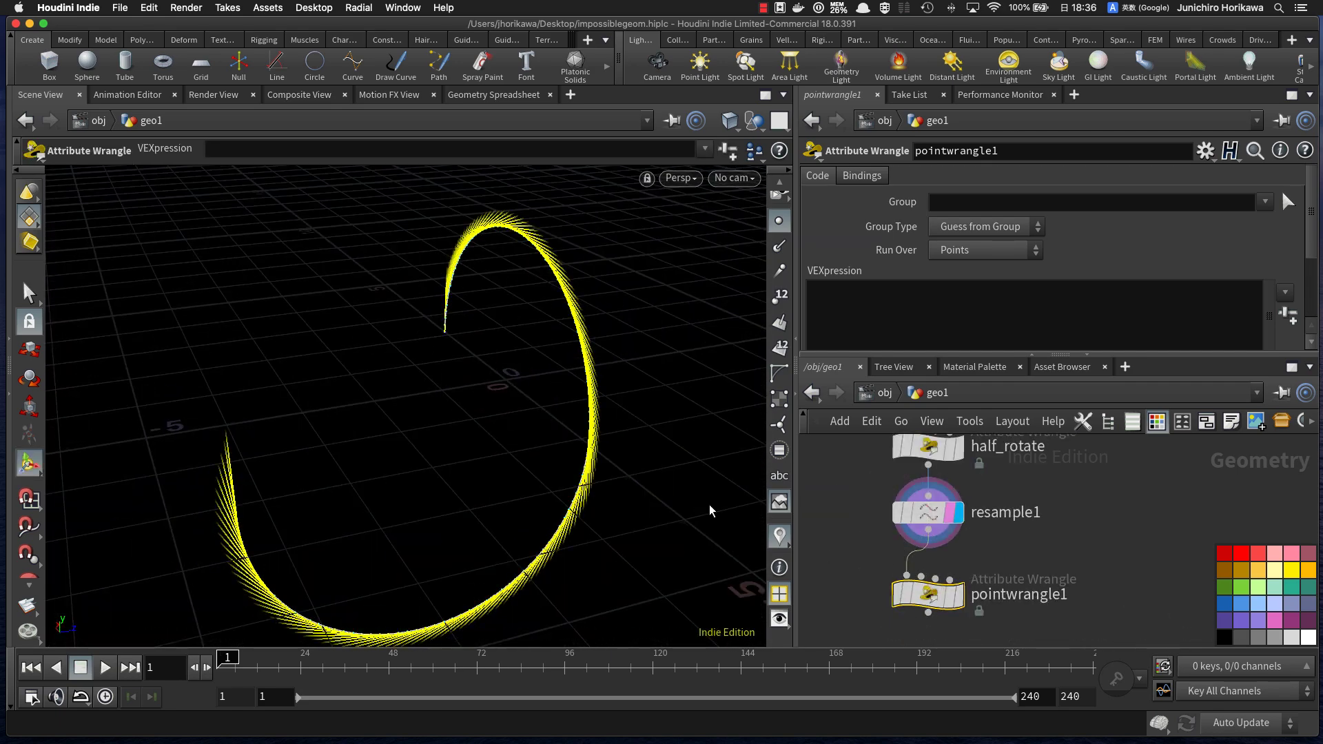
Step: Examine the up tangent vectors along the arc from several viewing angles
alt+drag(534, 335, 479, 366)
alt+drag(451, 298, 490, 280)
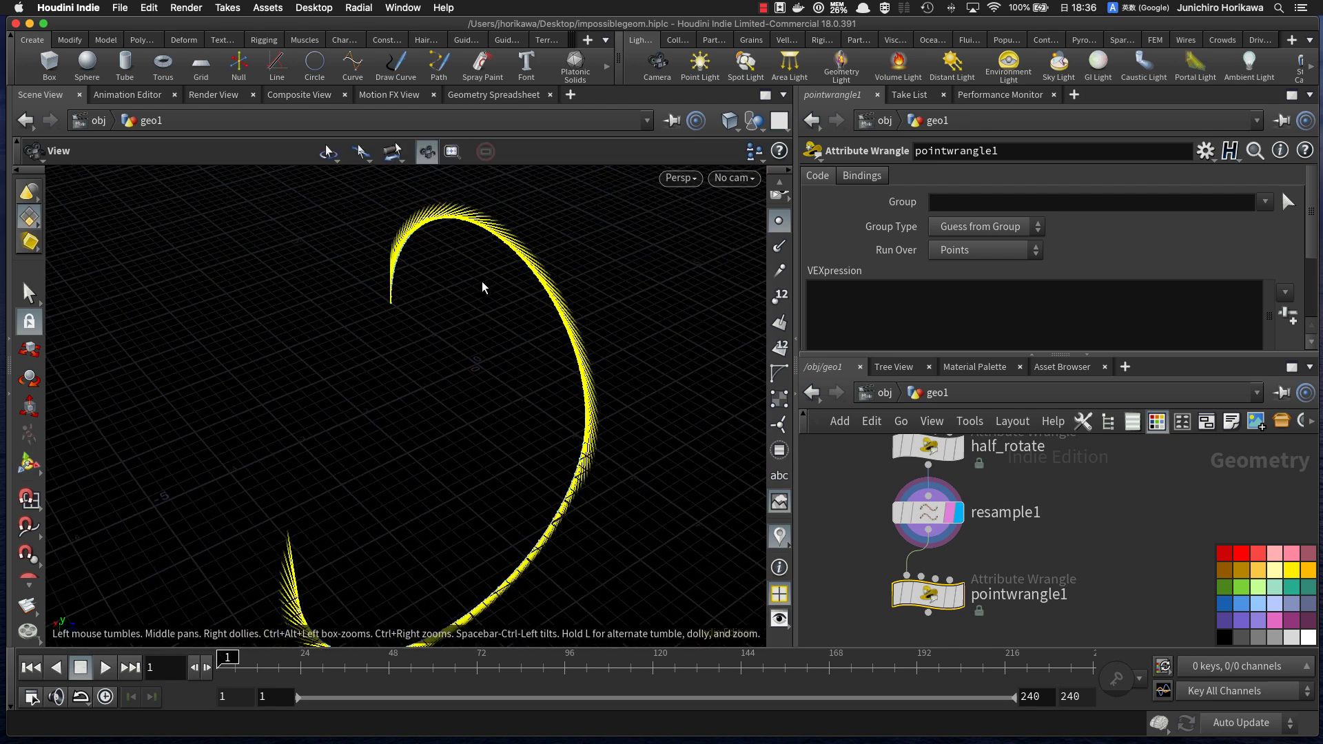
alt+drag(372, 310, 449, 378)
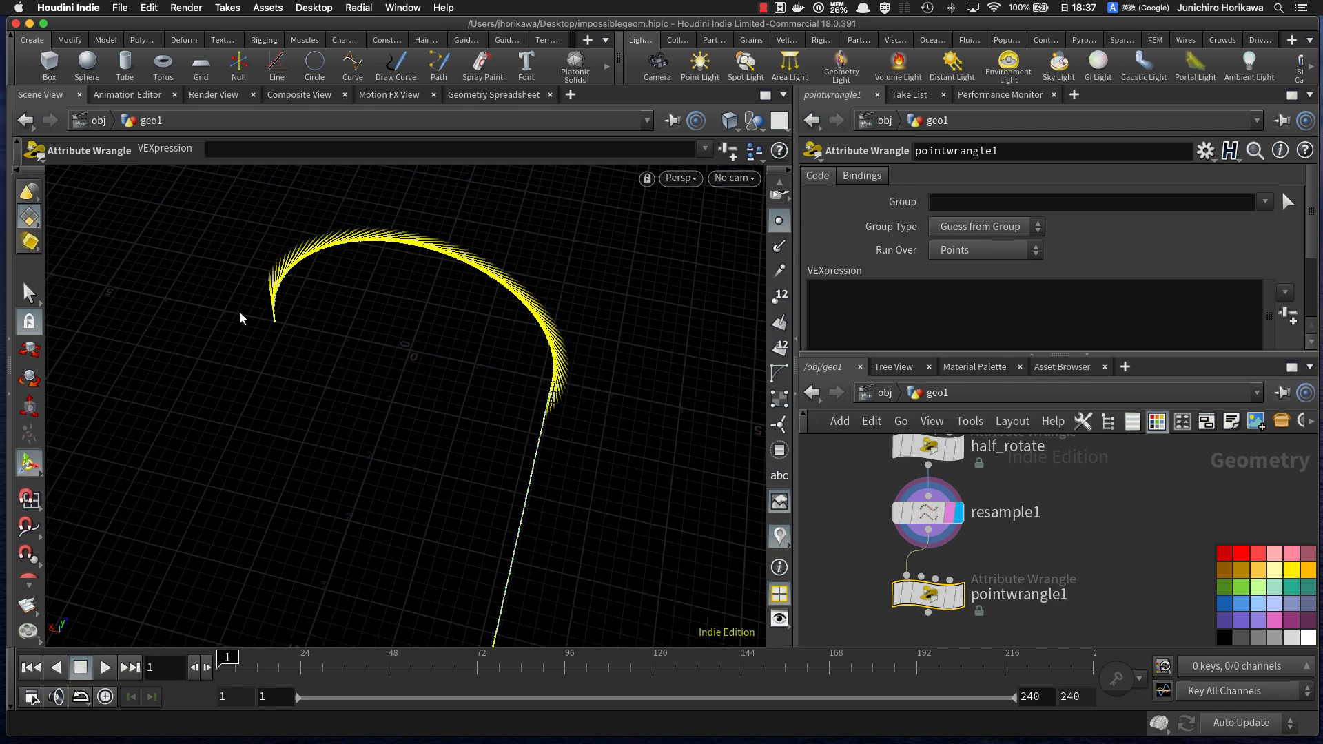
alt+drag(483, 333, 352, 358)
alt+drag(400, 283, 372, 319)
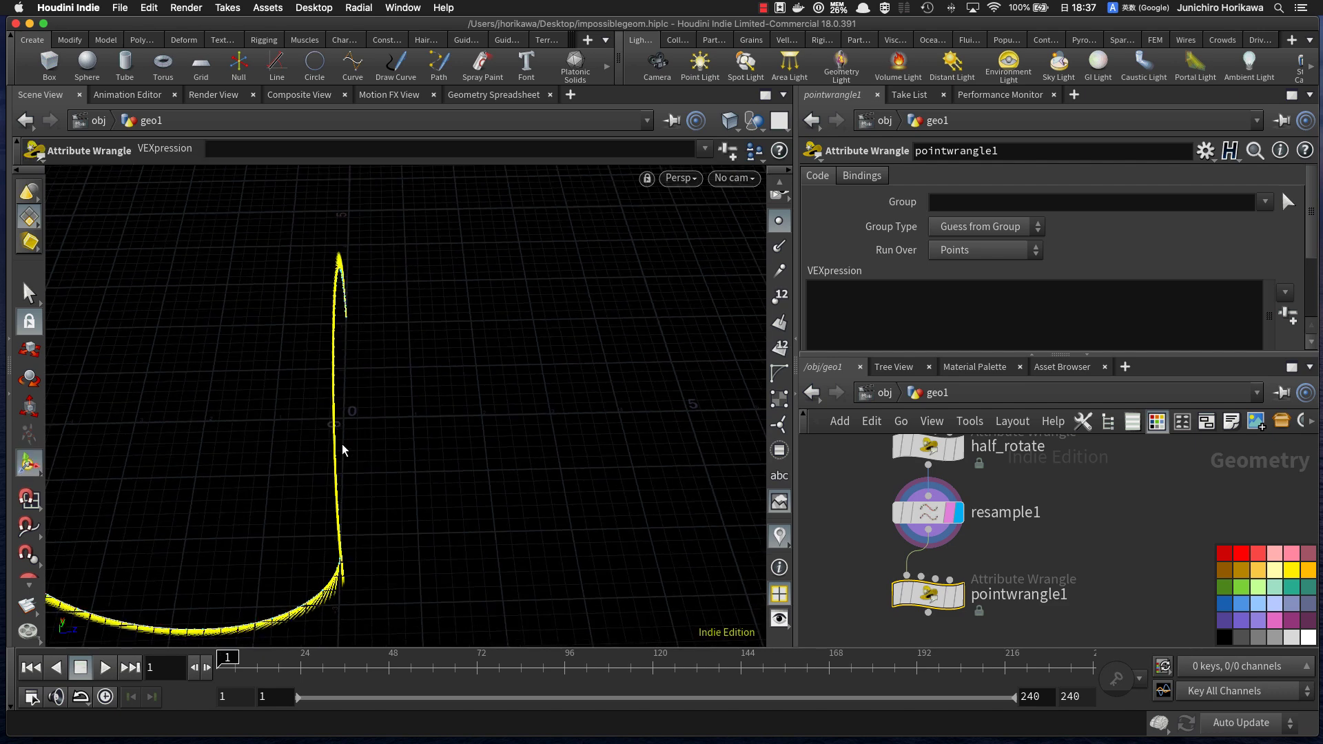
alt+drag(343, 554, 514, 375)
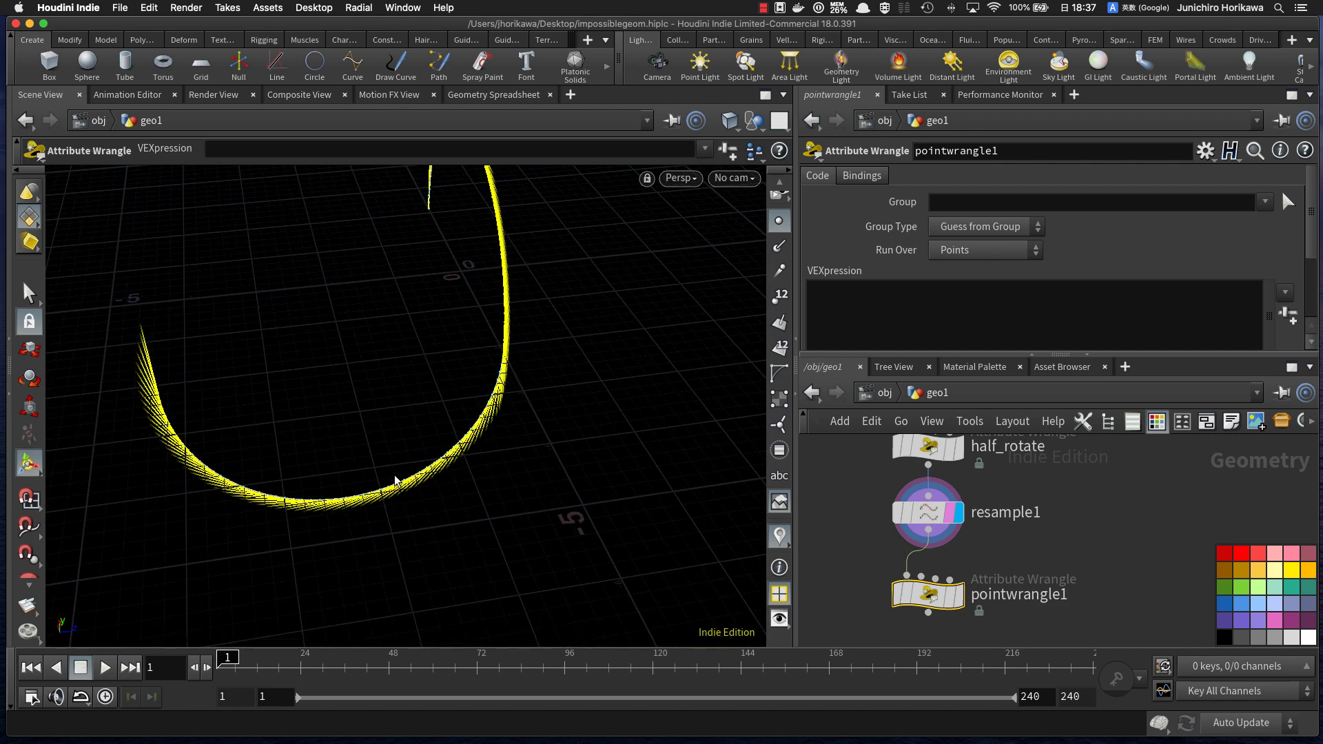
mouse_move(320, 476)
alt+mouse_down()
mouse_move(328, 432)
mouse_move(303, 488)
alt+mouse_up()
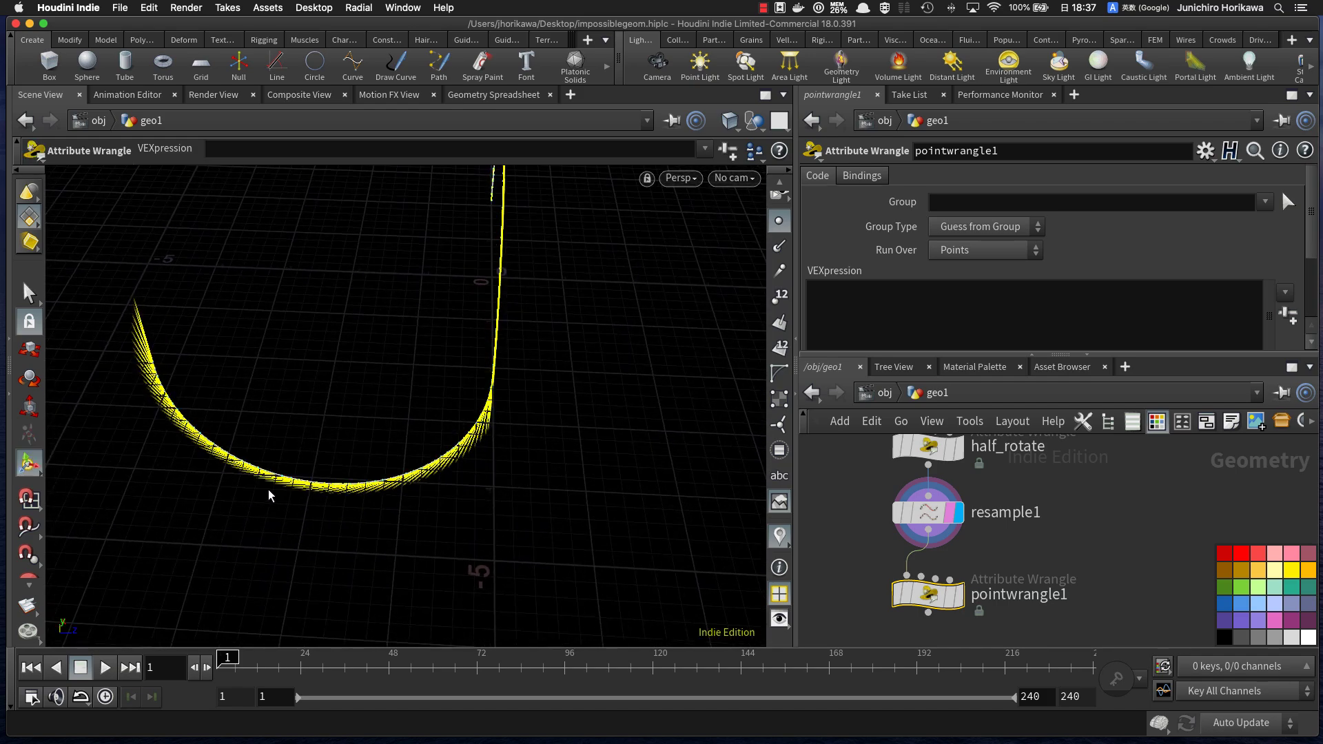
alt+drag(293, 440, 316, 404)
alt+middle_drag(399, 386, 452, 375)
alt+right_drag(452, 375, 410, 375)
alt+drag(411, 374, 402, 348)
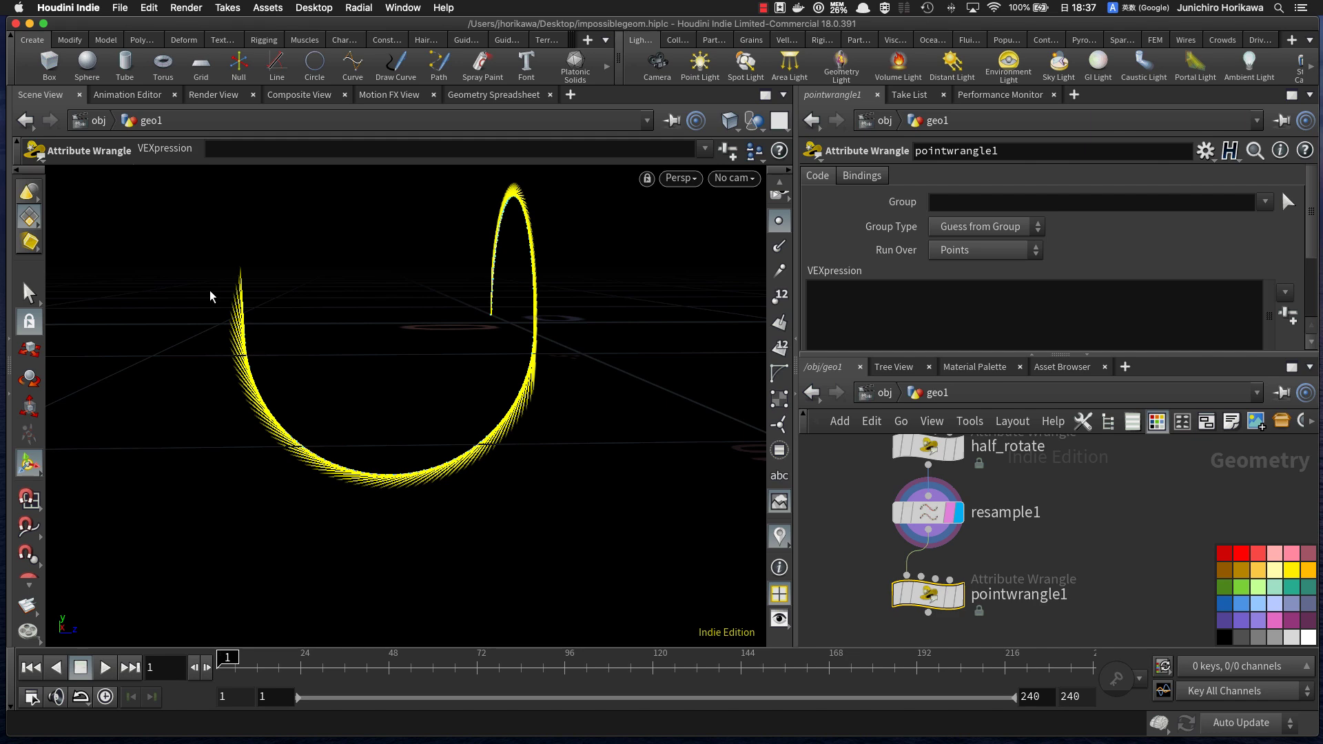
key(space)
drag(316, 262, 399, 334)
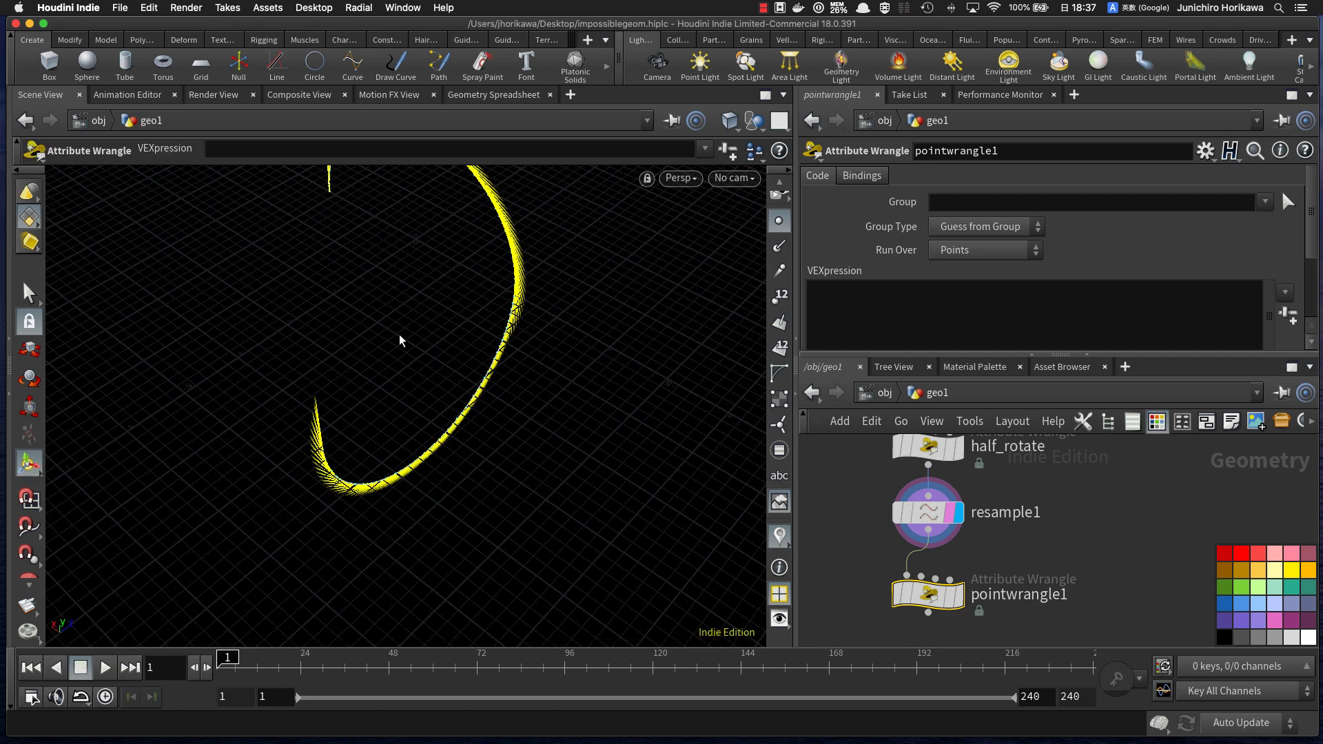
key(space)
middle_drag(449, 340, 391, 427)
mouse_move(391, 427)
mouse_down()
mouse_move(452, 423)
mouse_move(400, 425)
mouse_up()
mouse_move(938, 515)
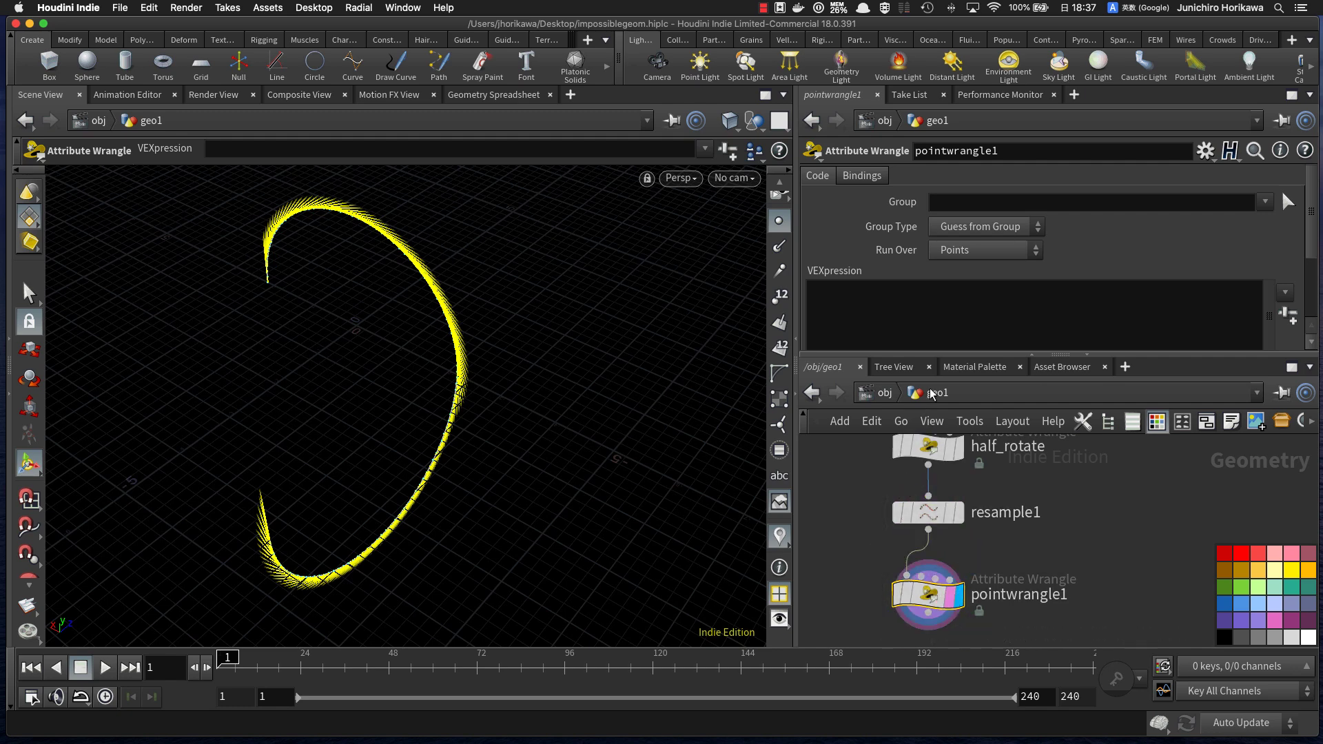
drag(864, 354, 865, 394)
click(883, 311)
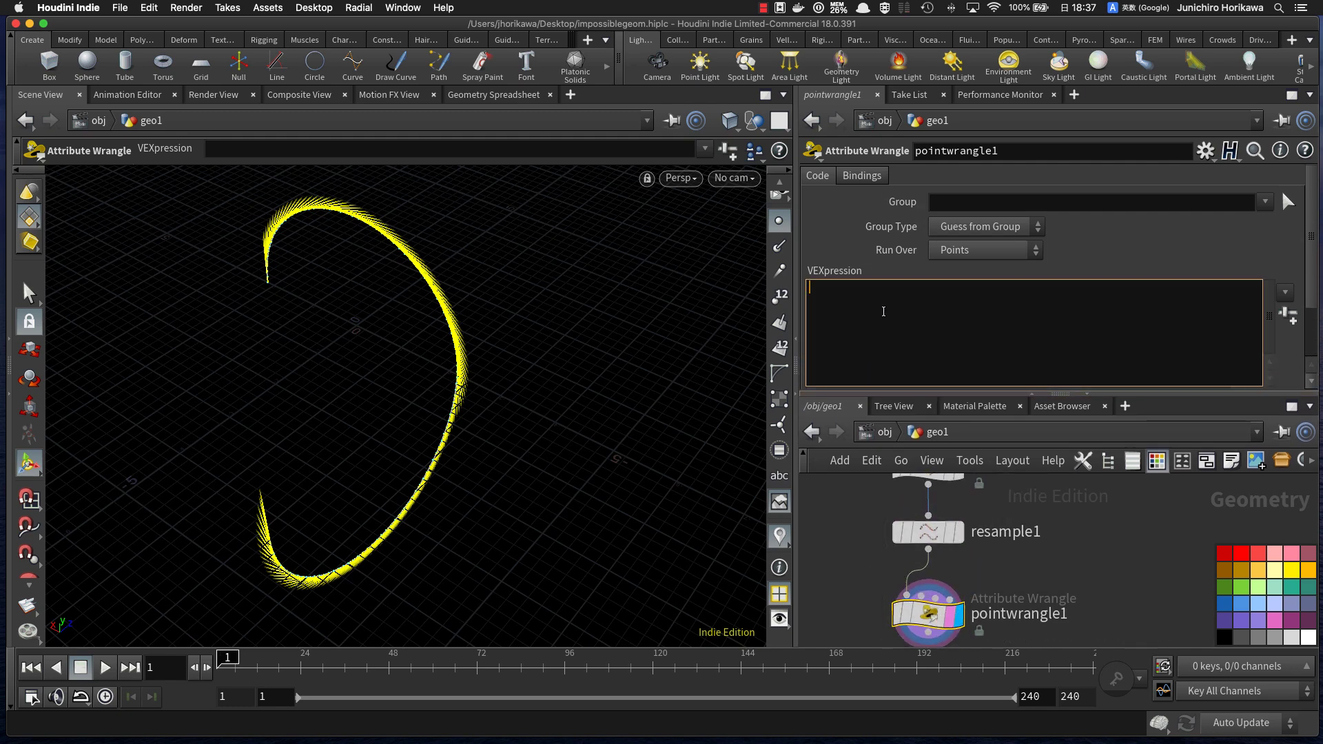
text(if(@ptnum >)
key(BackSpace)
text(= npoints()
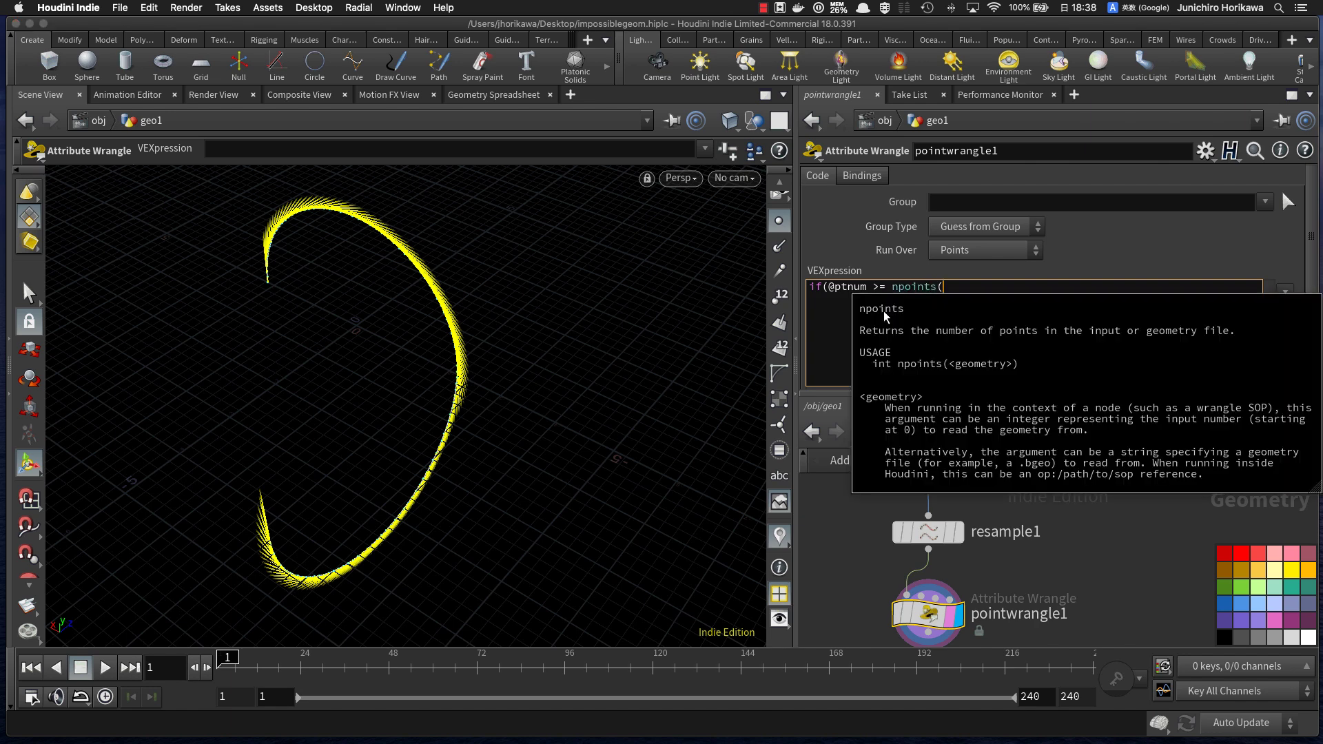
text())
key(BackSpace)
text(9)
key(BackSpace)
text(0) * )
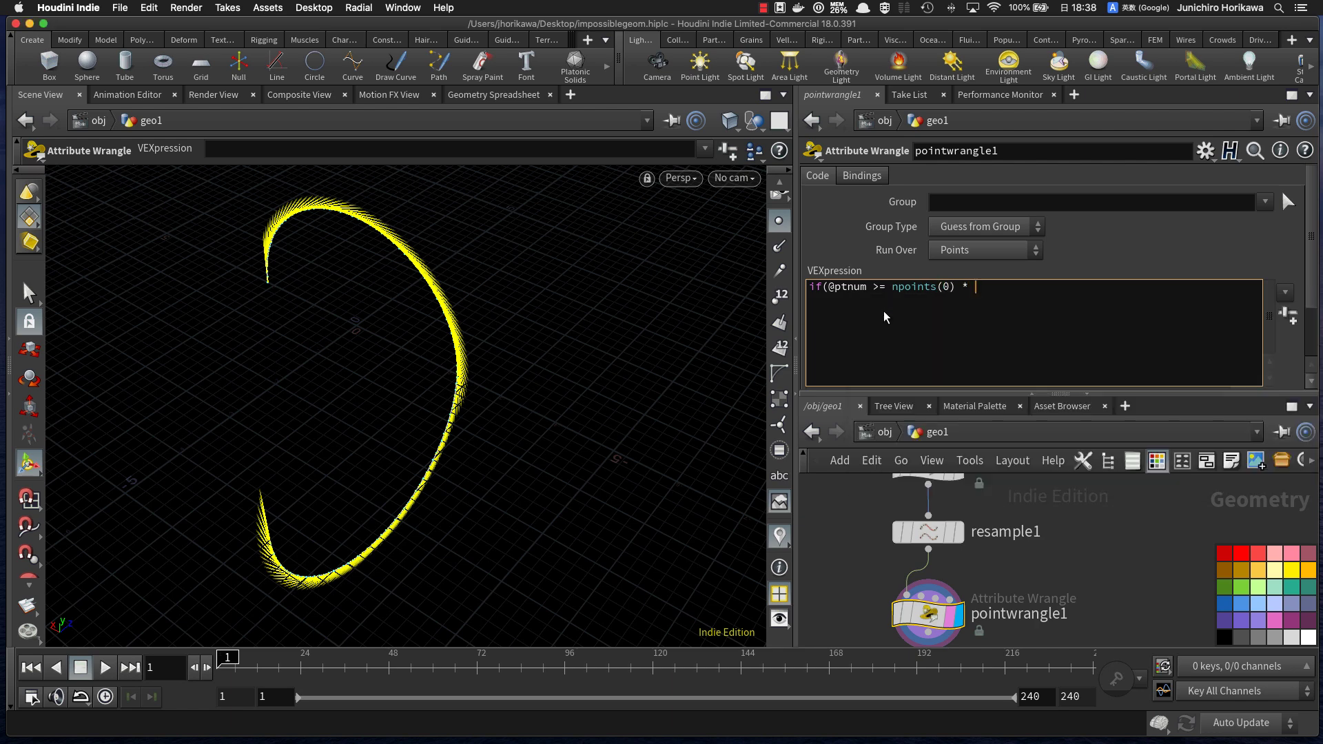
text(0.5){)
key(Return)
text(})
key(Return)
Step: Inside the if block, declare vector axis = set(-1, 0, 0); and display resample1's output to check the rotation direction
text(vector)
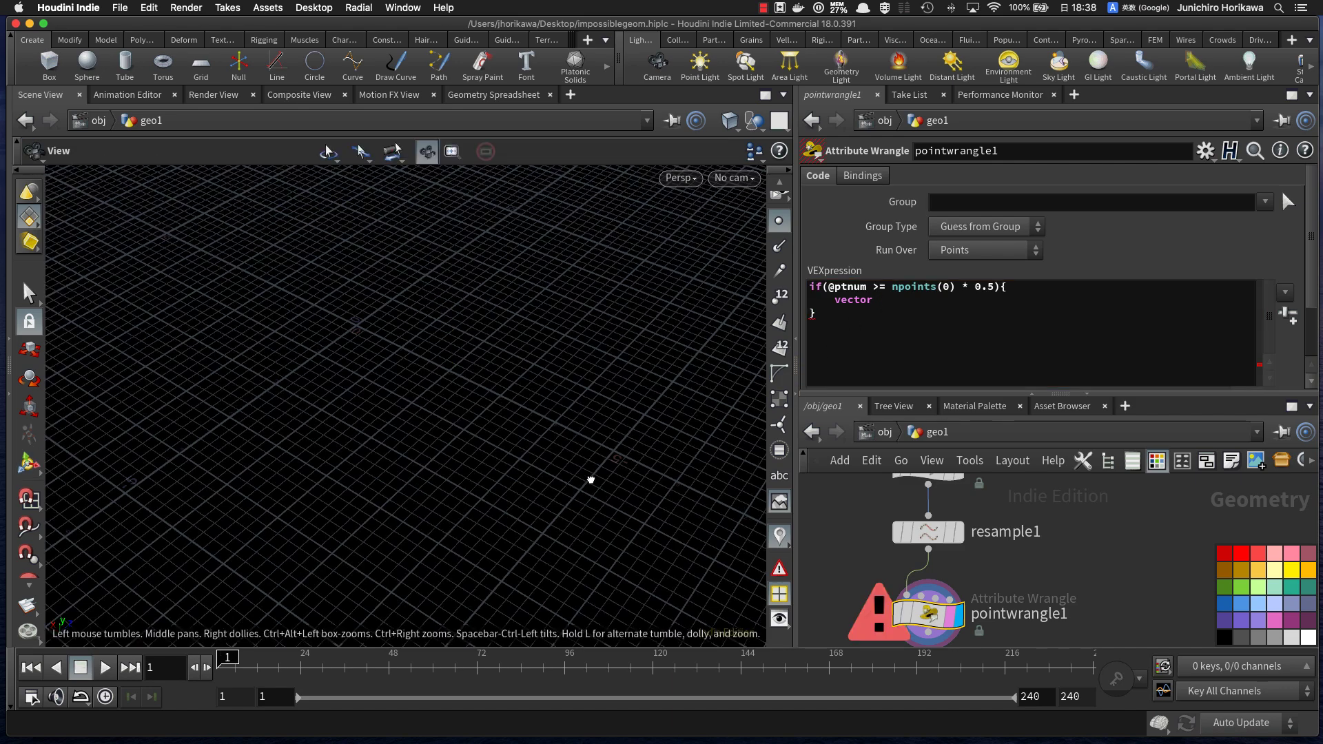
alt+drag(629, 448, 510, 413)
click(956, 531)
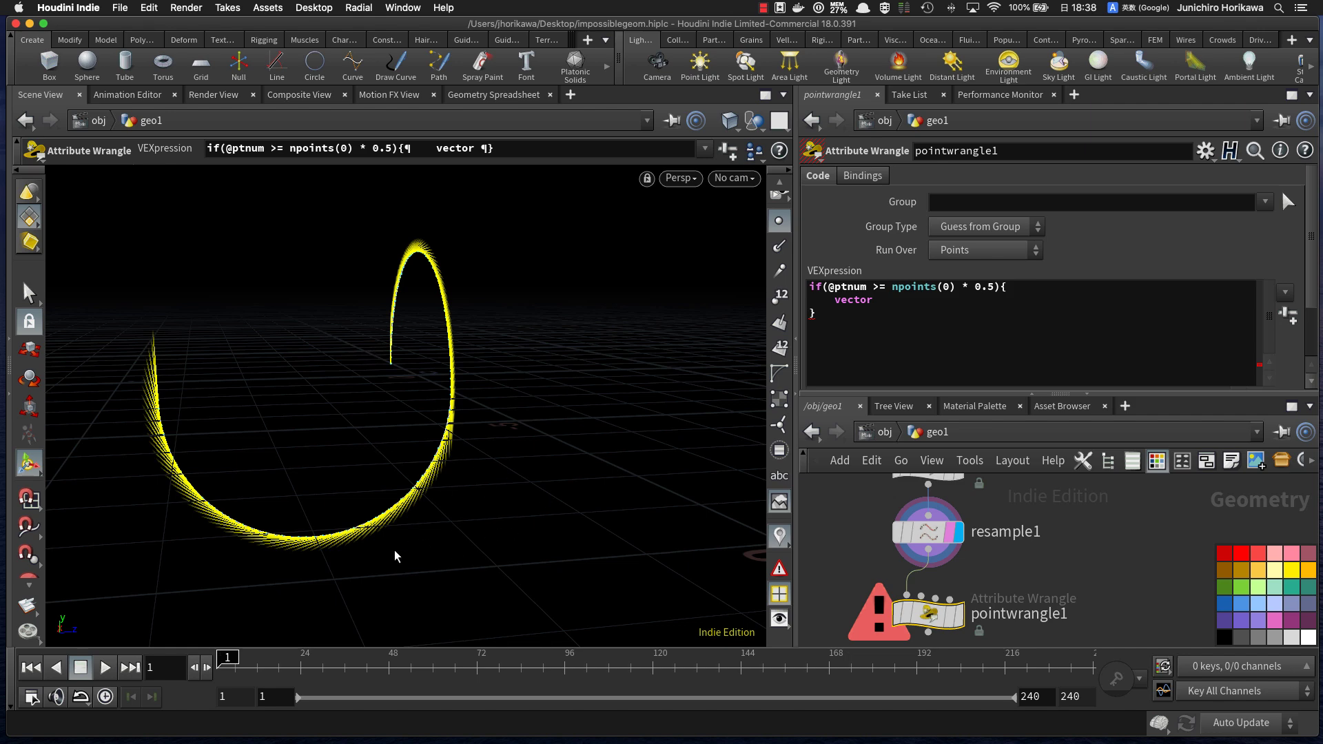
mouse_move(396, 446)
alt+mouse_down()
mouse_move(399, 591)
mouse_move(400, 456)
alt+mouse_up()
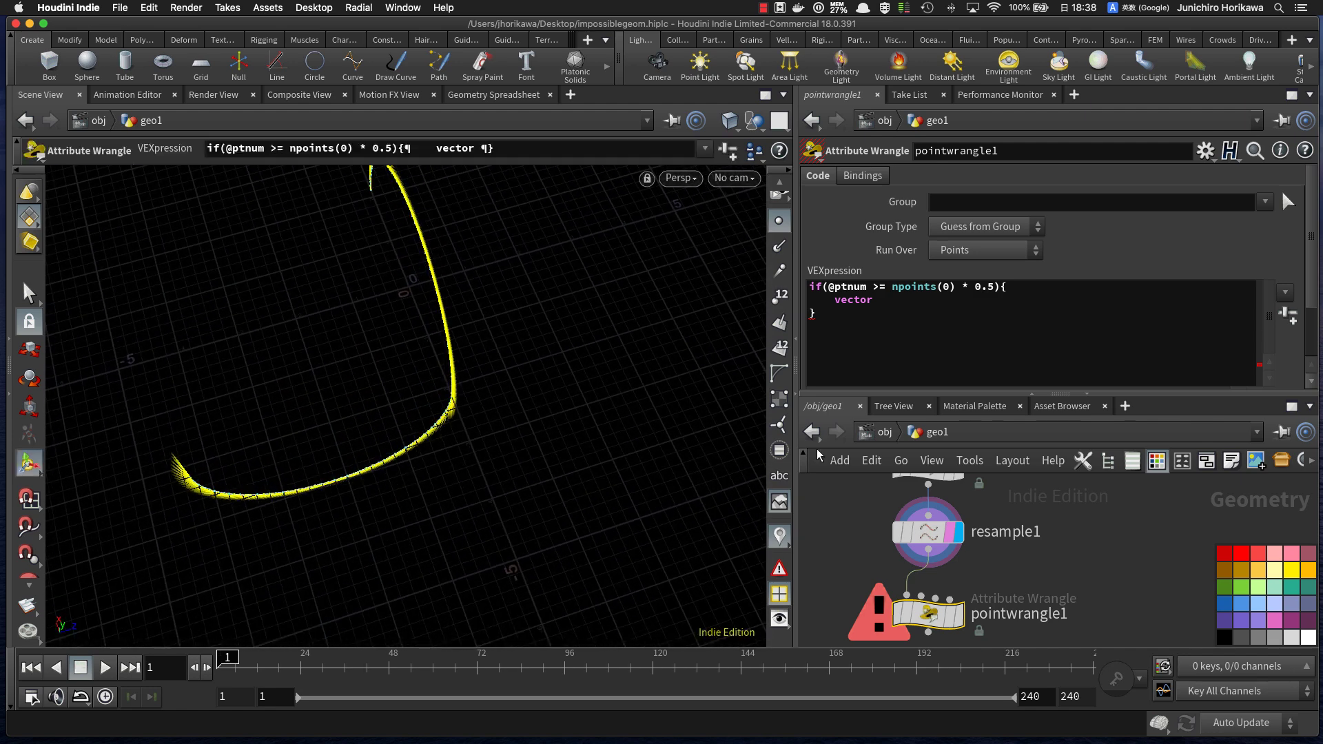
click(889, 302)
text(norm)
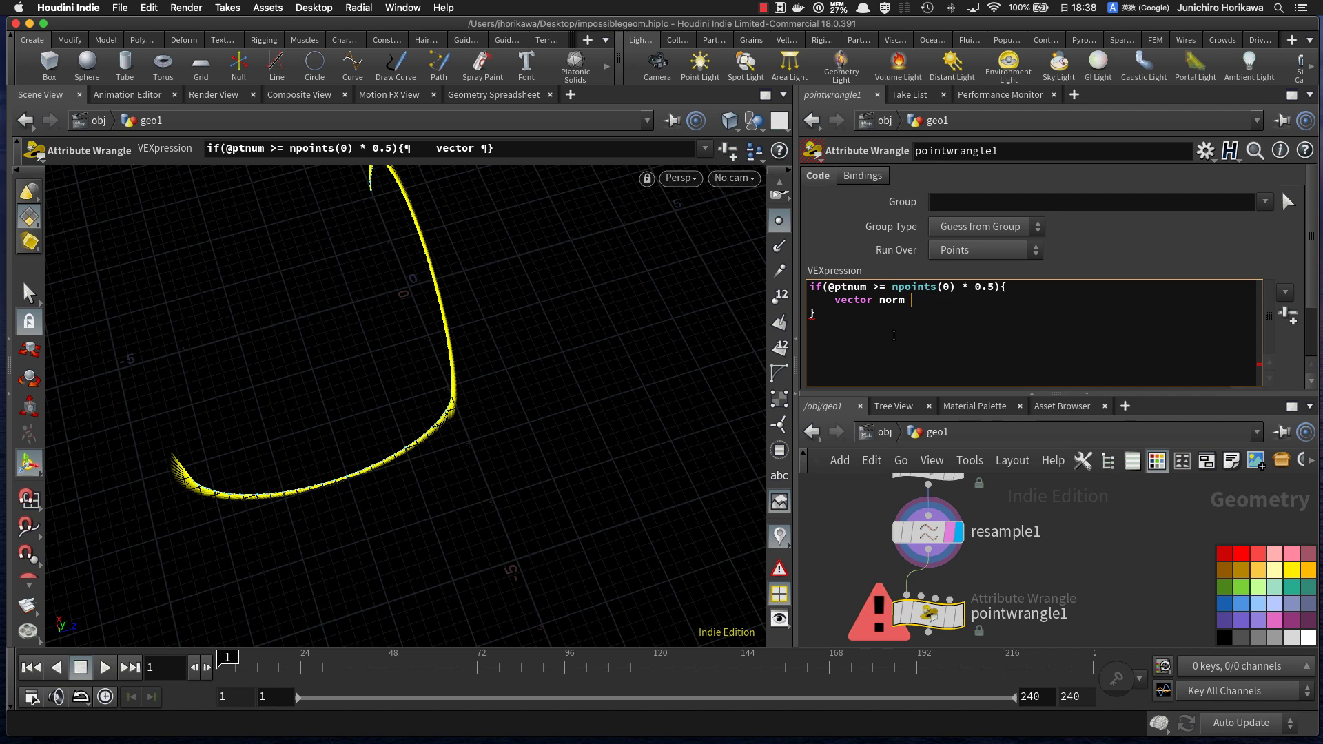
text(= set(-1, 0, 0);)
key(Return)
double_click(895, 302)
text(axis)
Step: Add the line matrix mat = ident(); below the axis declaration in the if block
key(Down)
text(matrimatx)
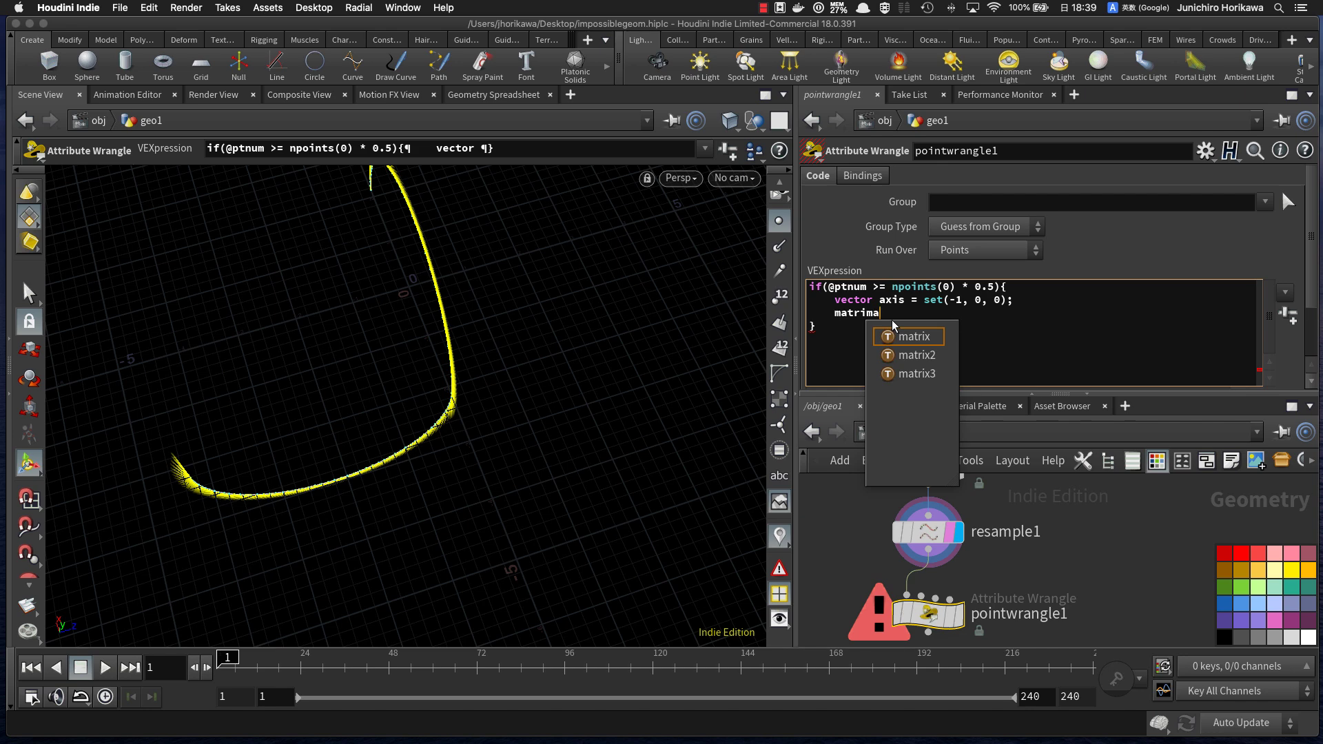
key(BackSpace)
text(x )
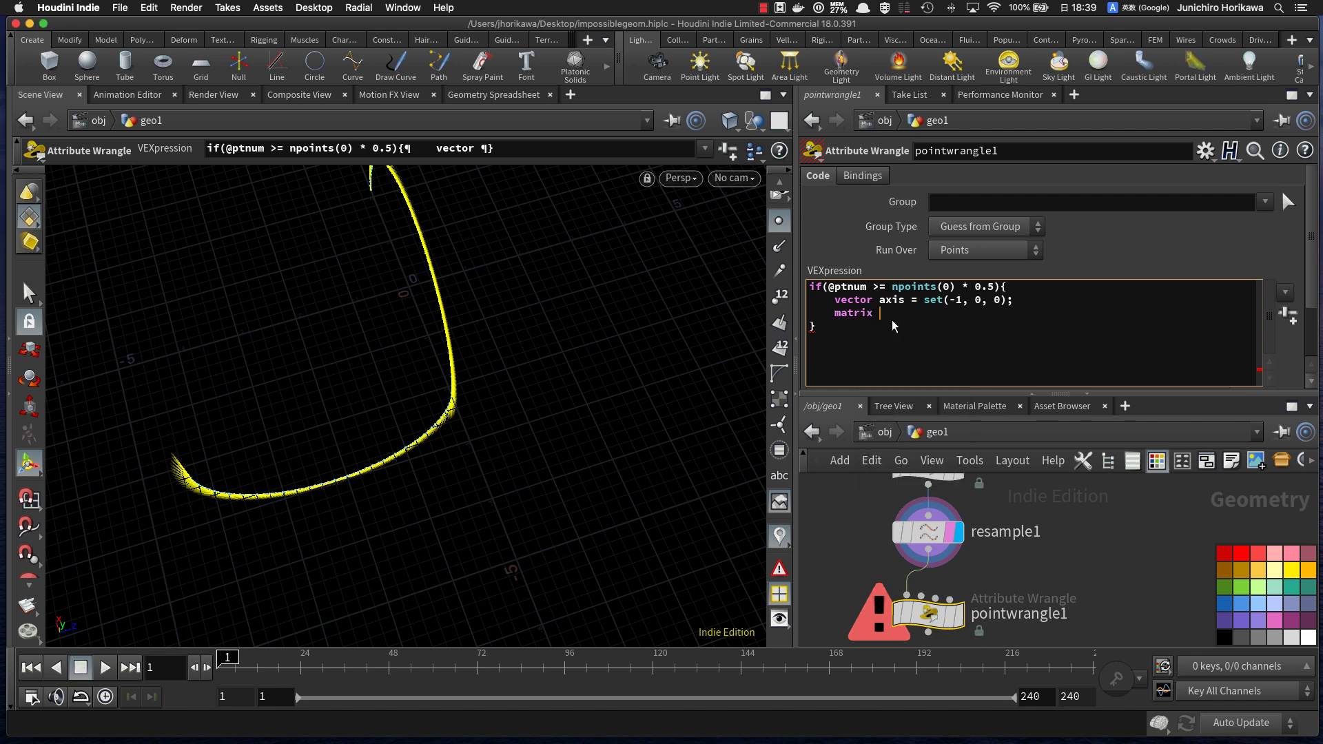
text(mat = ident();)
key(Return)
Step: Rotate the matrix by 90 degrees around the axis with rotate(mat, radians(90), axis); and commit the code
text(rotate()
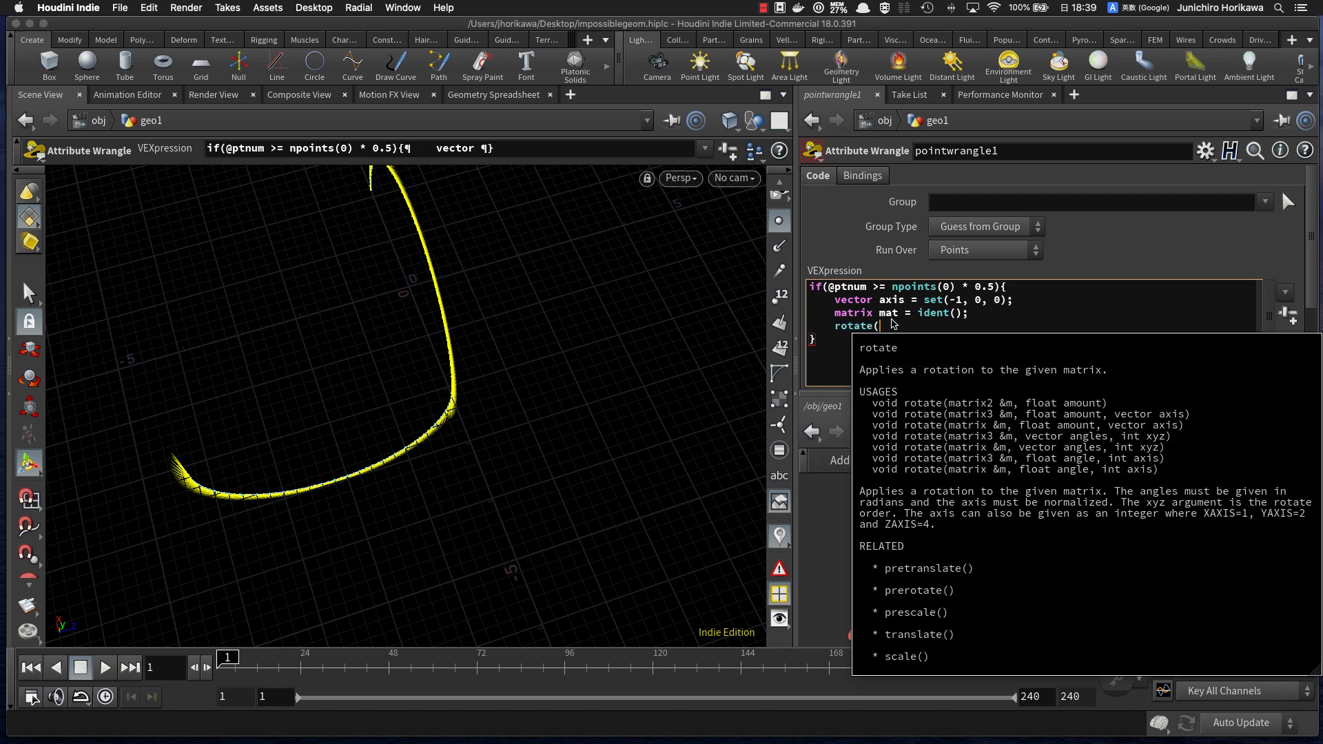
text(mat, radia)
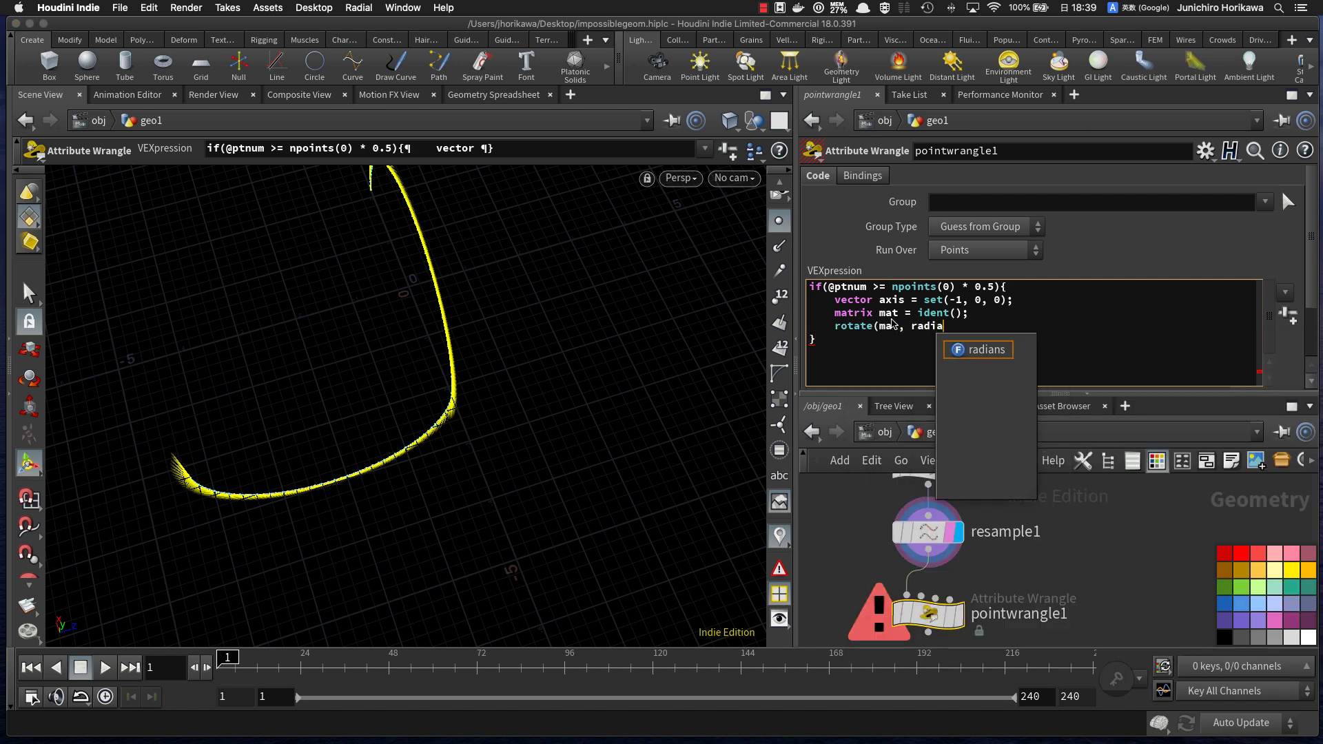
text(ns(90), )
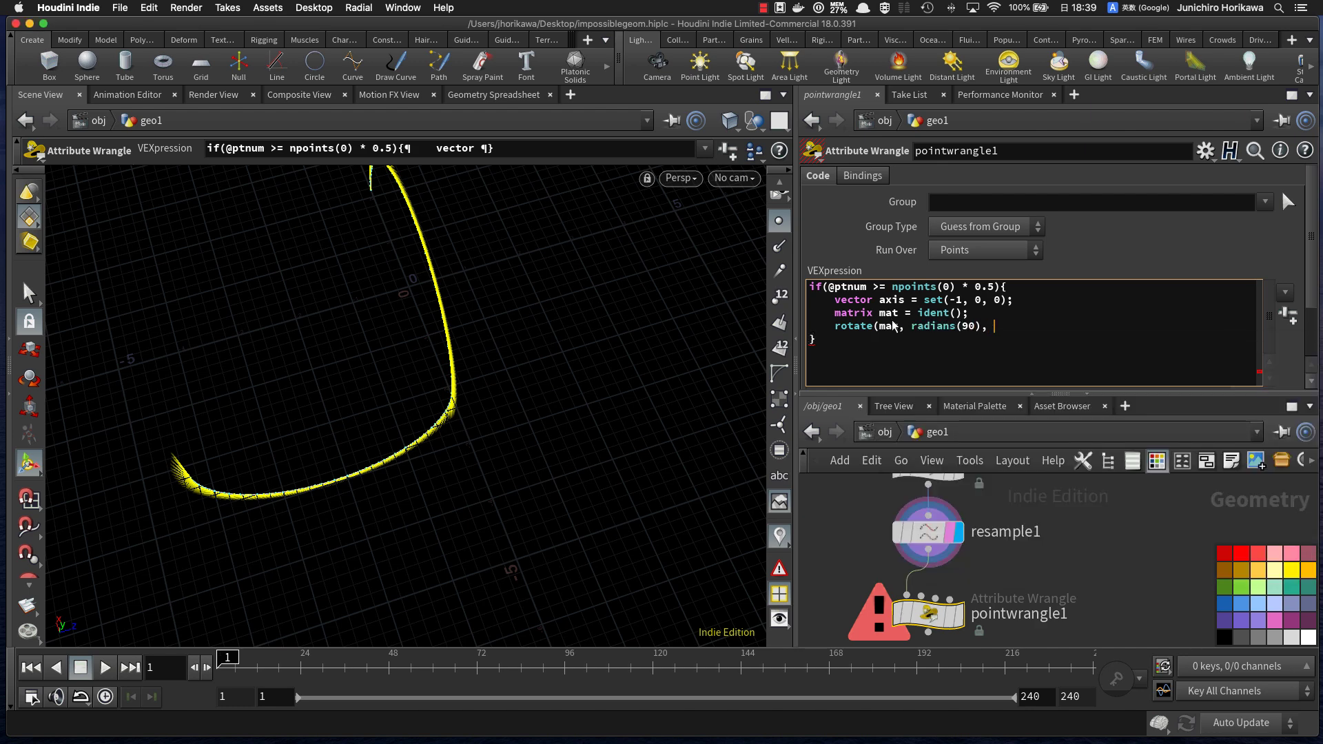
text(axis);)
click(1015, 508)
Step: Check the axis against the arc and end the if block with @N = v@up * mat; to assign the rotated normal
alt+drag(475, 401, 184, 317)
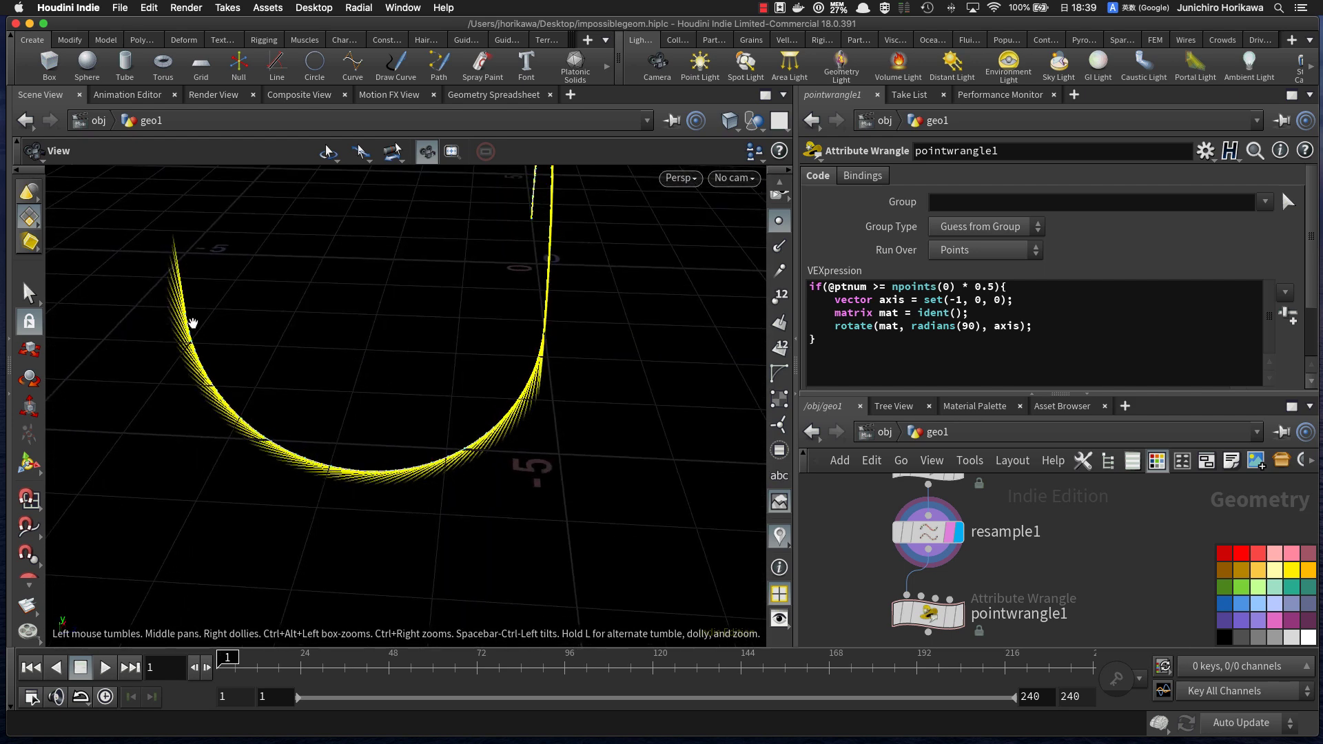
key(Return)
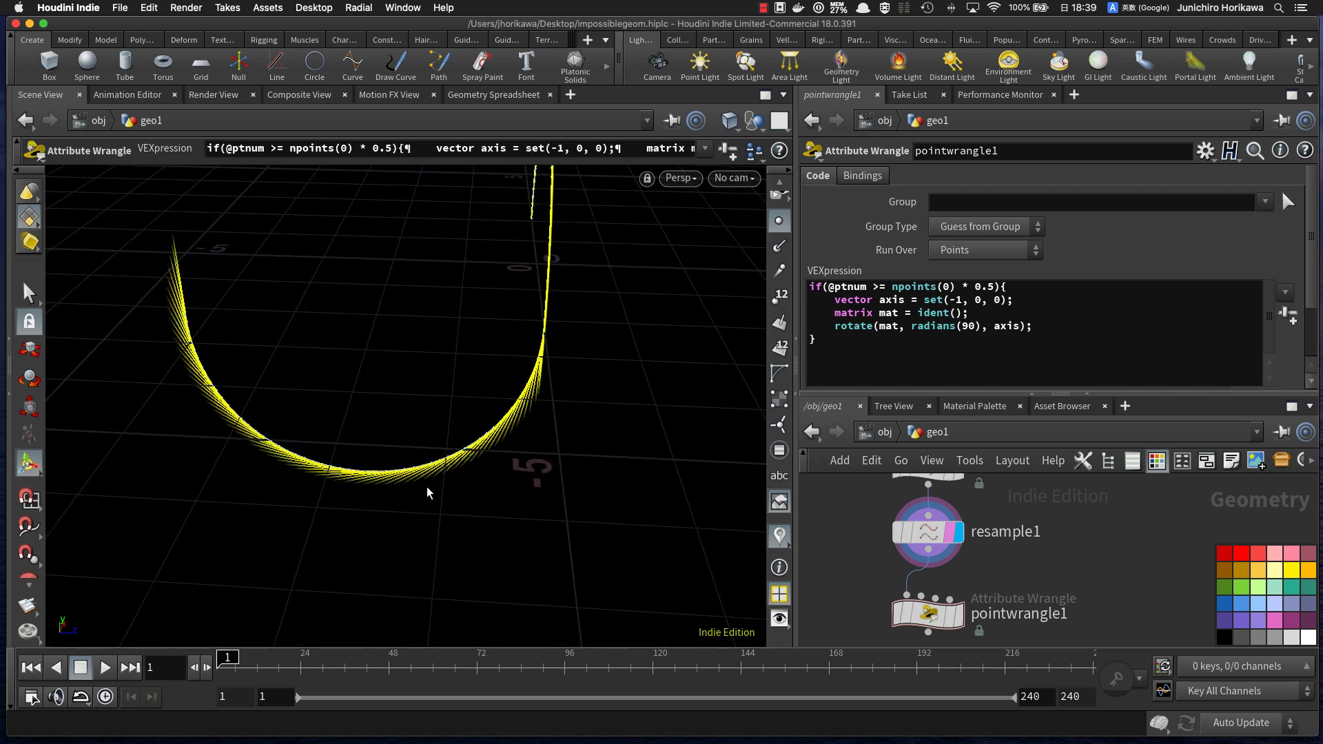
key(Escape)
drag(369, 393, 267, 305)
key(Return)
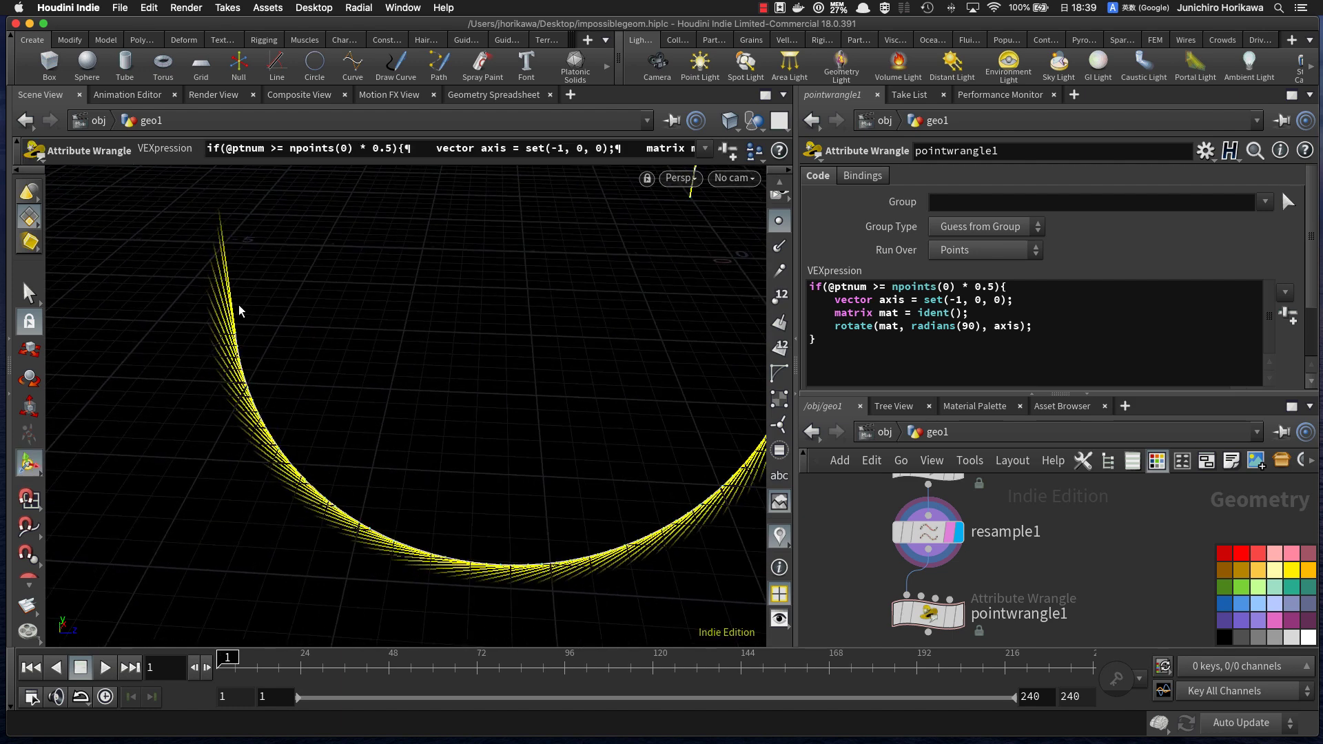
drag(1013, 300, 832, 301)
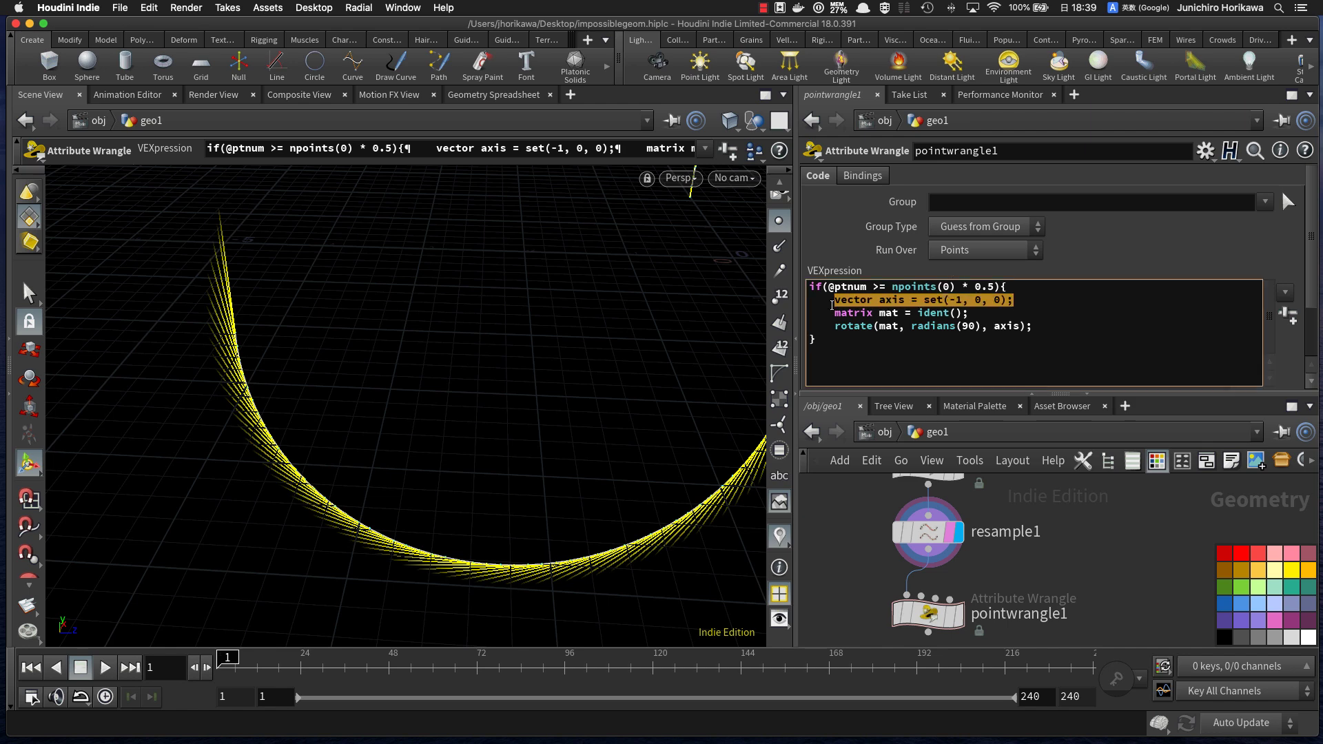
click(964, 346)
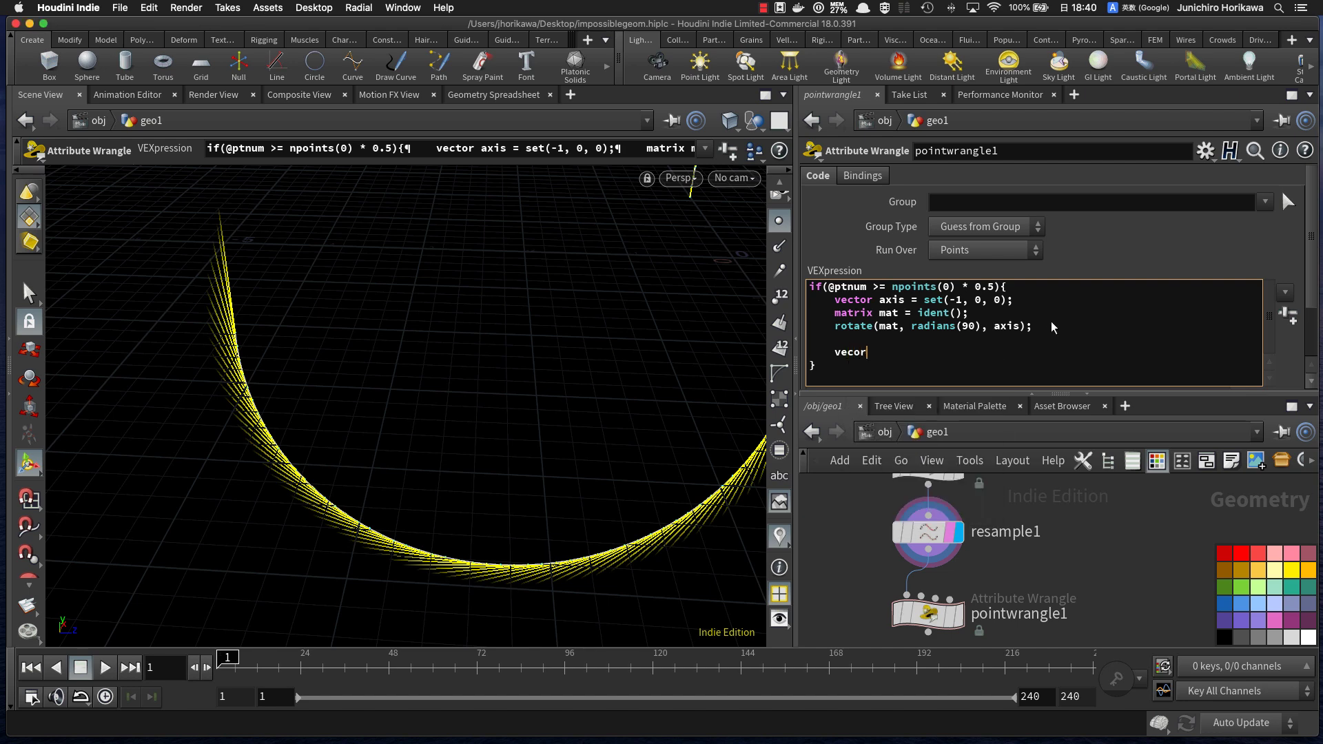
key(BackSpace)
key(BackSpace)
text(@N = v)
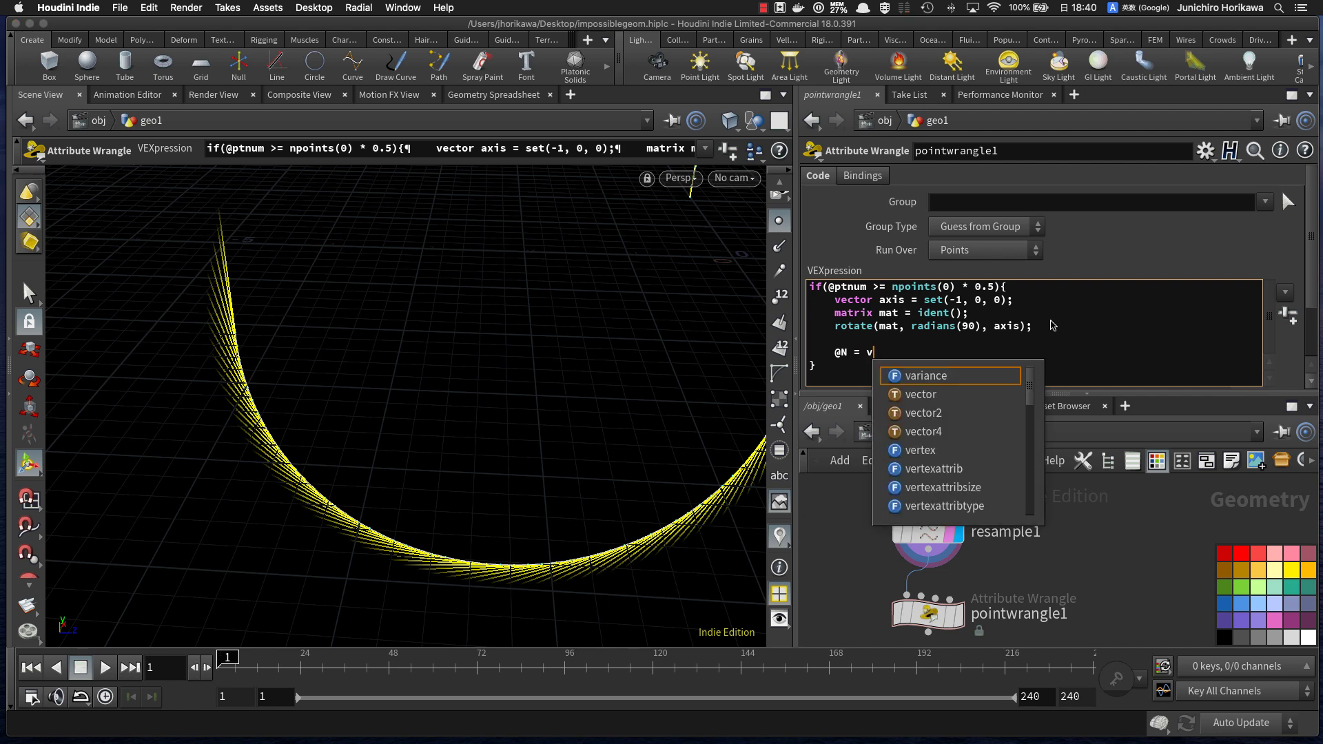
text(@up)
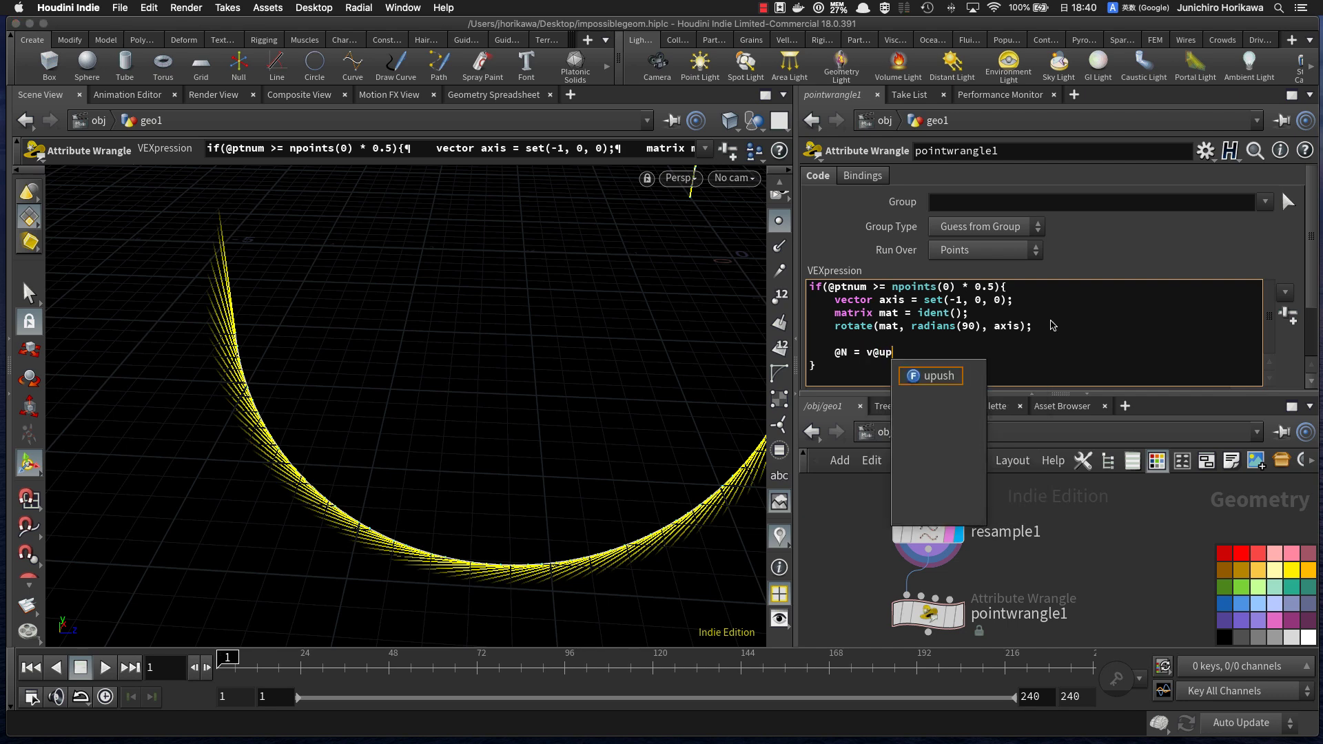
text( * mat;)
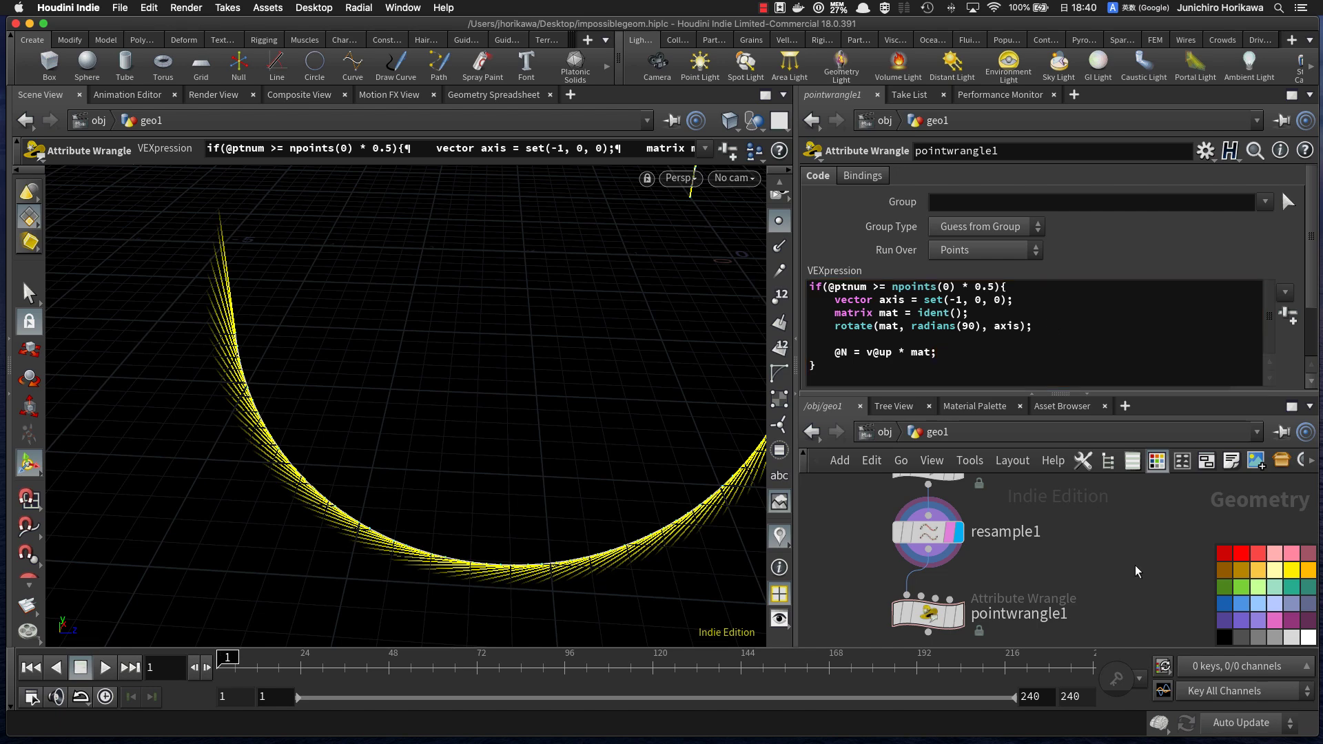
Step: Show point normals in the viewport, display pointwrangle1's output and hide the point markers
click(778, 246)
alt+drag(509, 340, 388, 288)
alt+drag(607, 341, 652, 345)
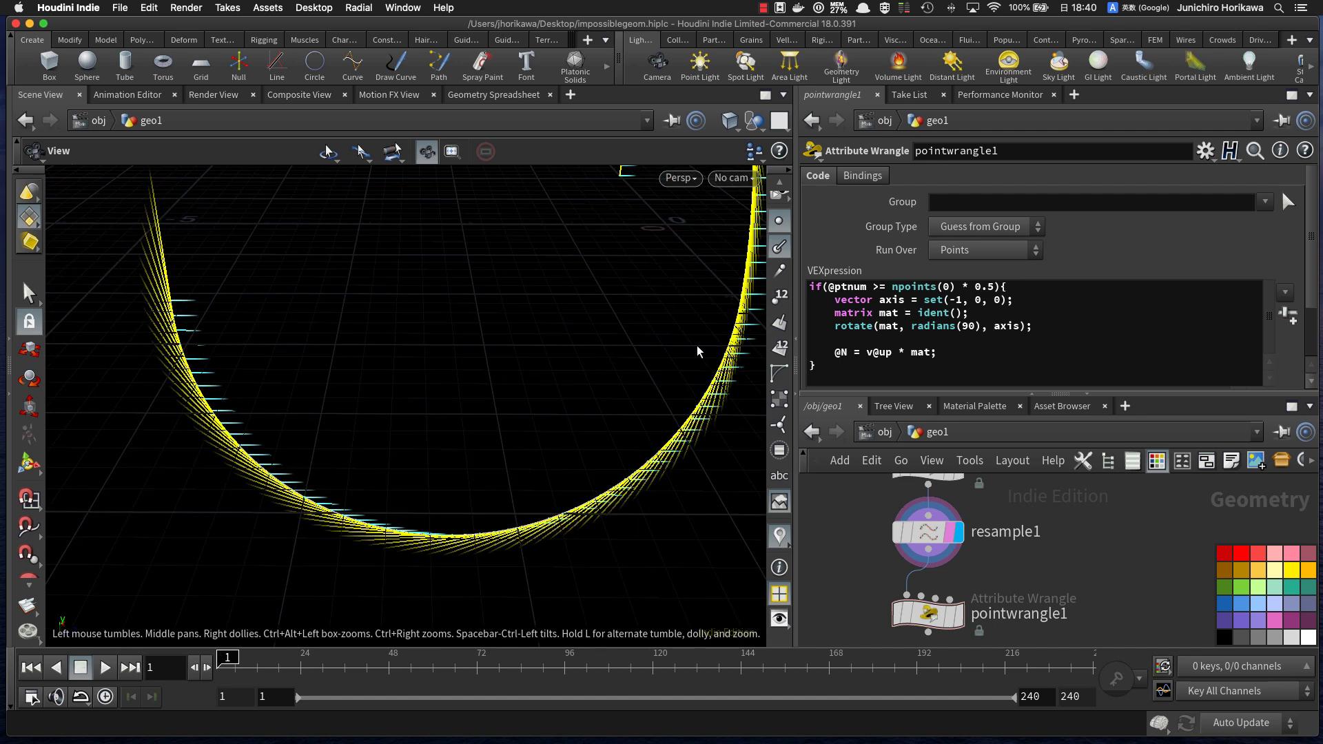
click(779, 297)
alt+middle_drag(666, 316, 641, 384)
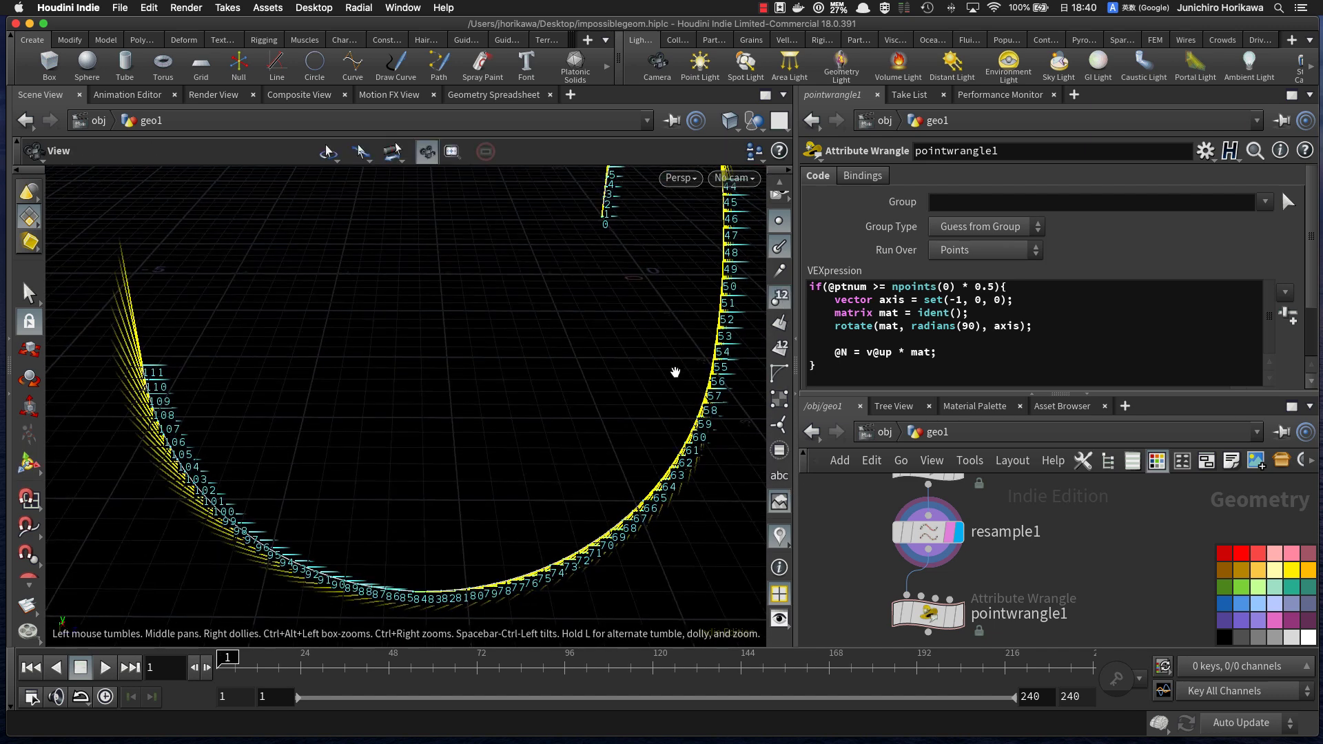
click(959, 616)
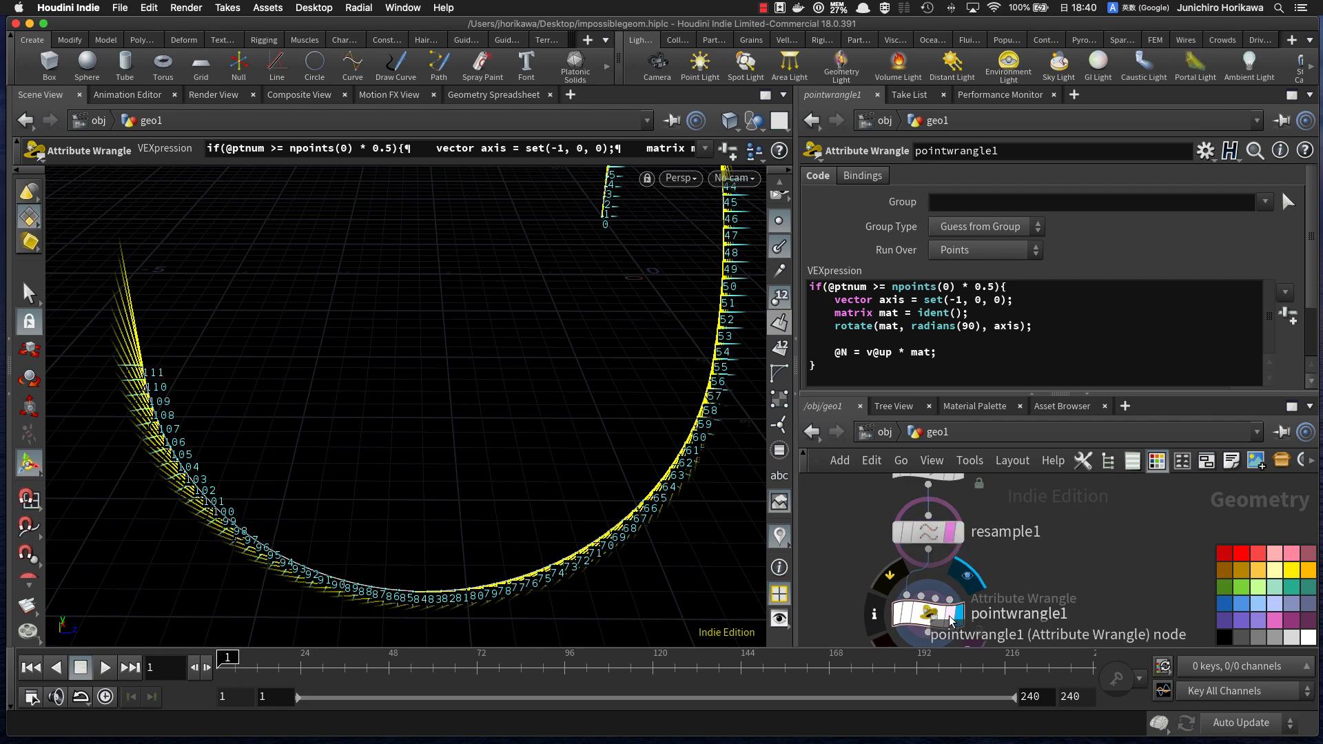
click(773, 303)
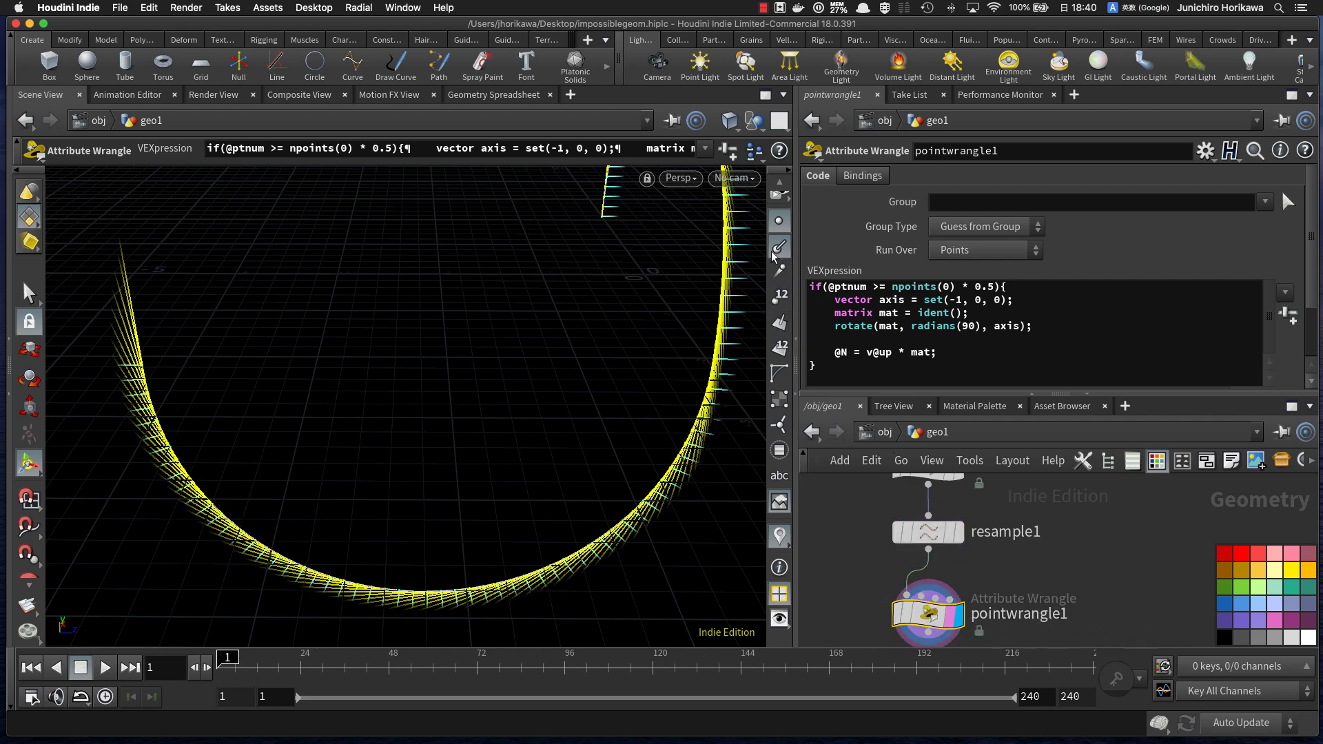
click(773, 224)
Step: Examine the direction of the point normals along both halves of the arc from different angles
alt+drag(627, 327, 242, 341)
drag(308, 452, 316, 530)
drag(490, 435, 486, 496)
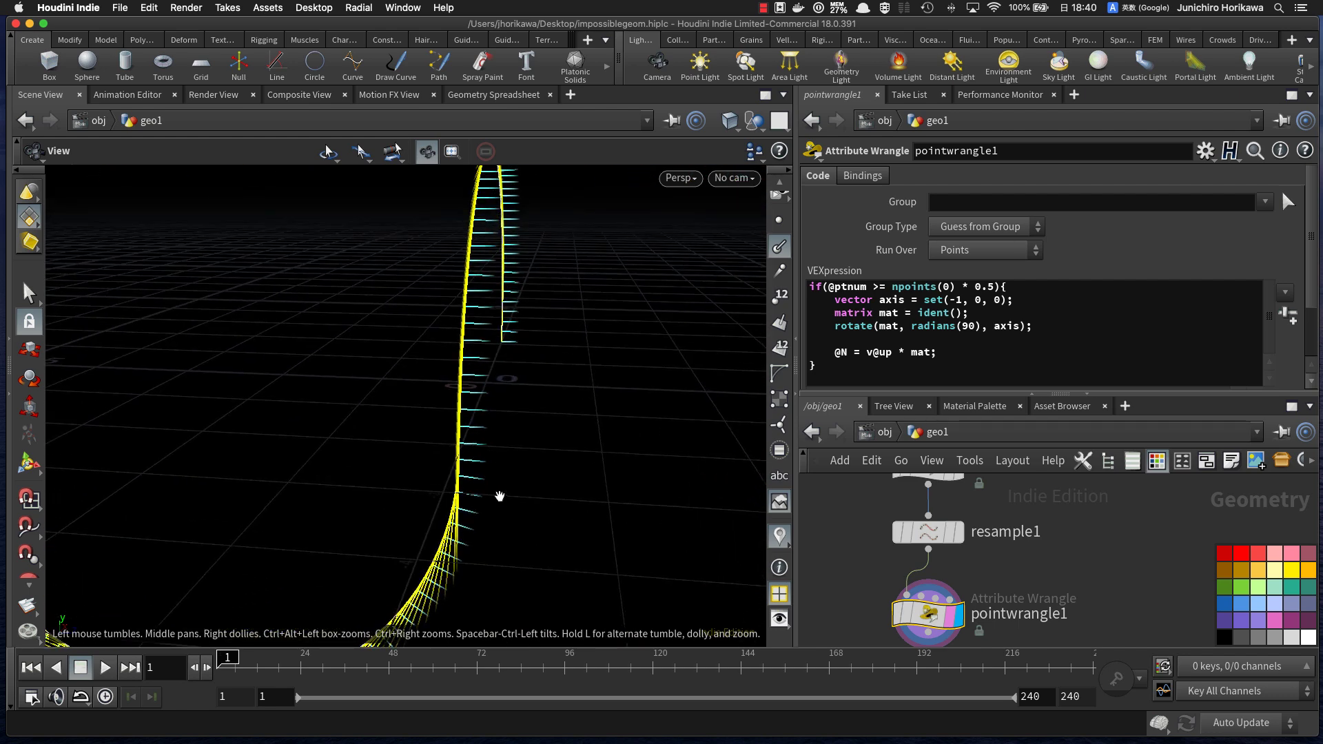
drag(466, 400, 441, 487)
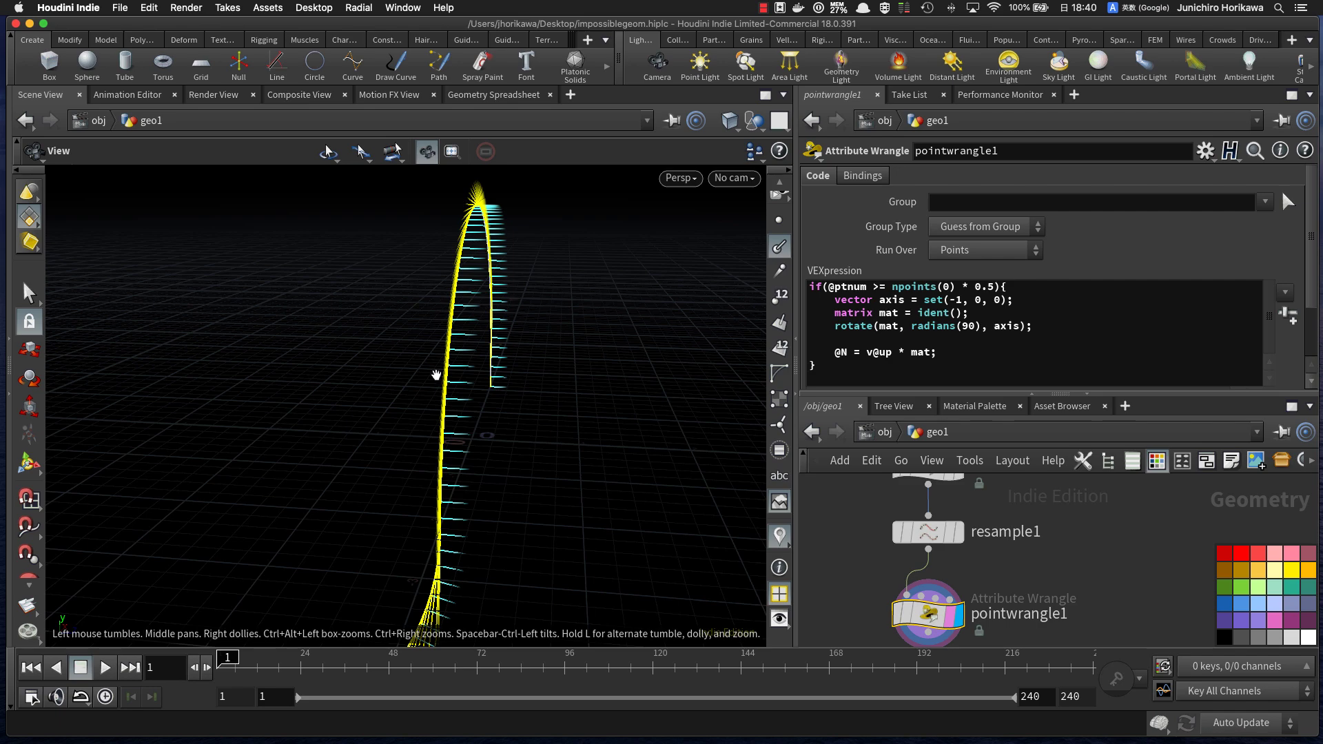
drag(475, 262, 394, 381)
right_drag(539, 381, 444, 396)
drag(444, 396, 477, 405)
scroll(885, 548, down, 5)
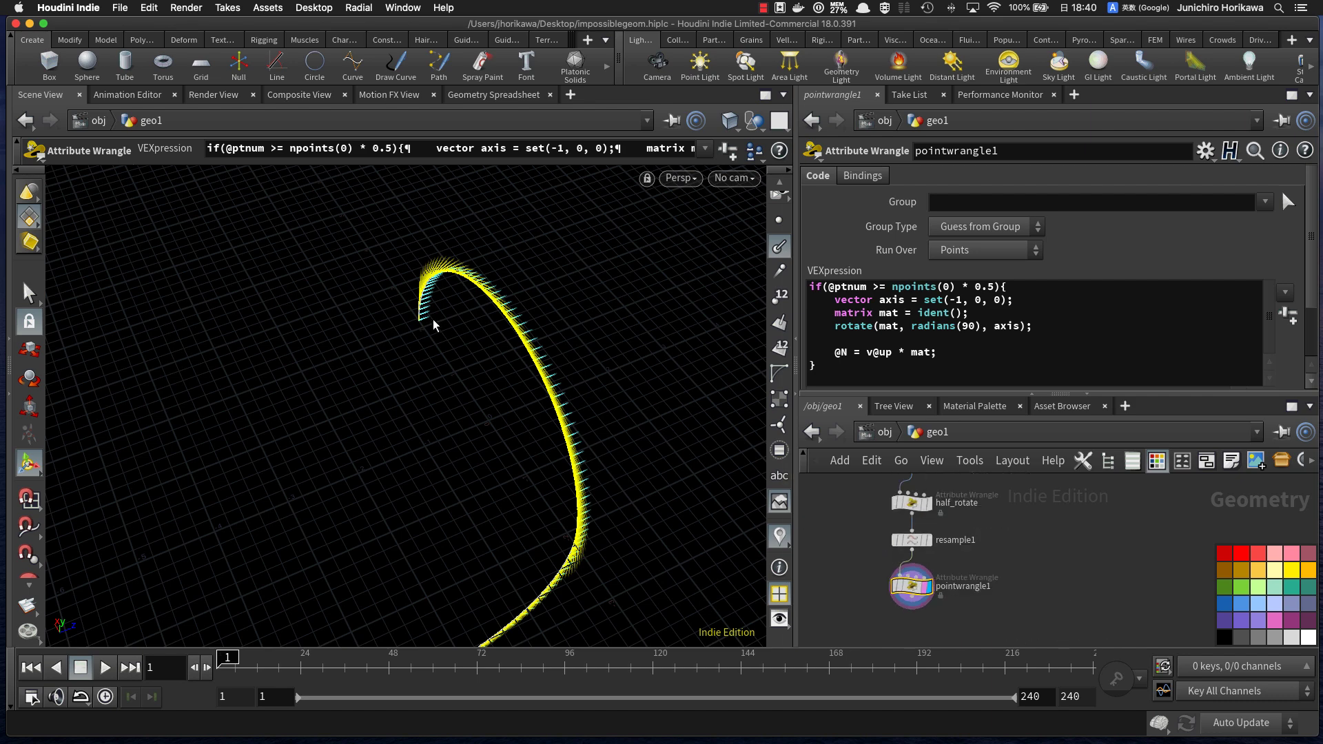
Step: Review the initial @N = set(0,0,1); line in the half_rotate wrangle's code
scroll(916, 571, up, 3)
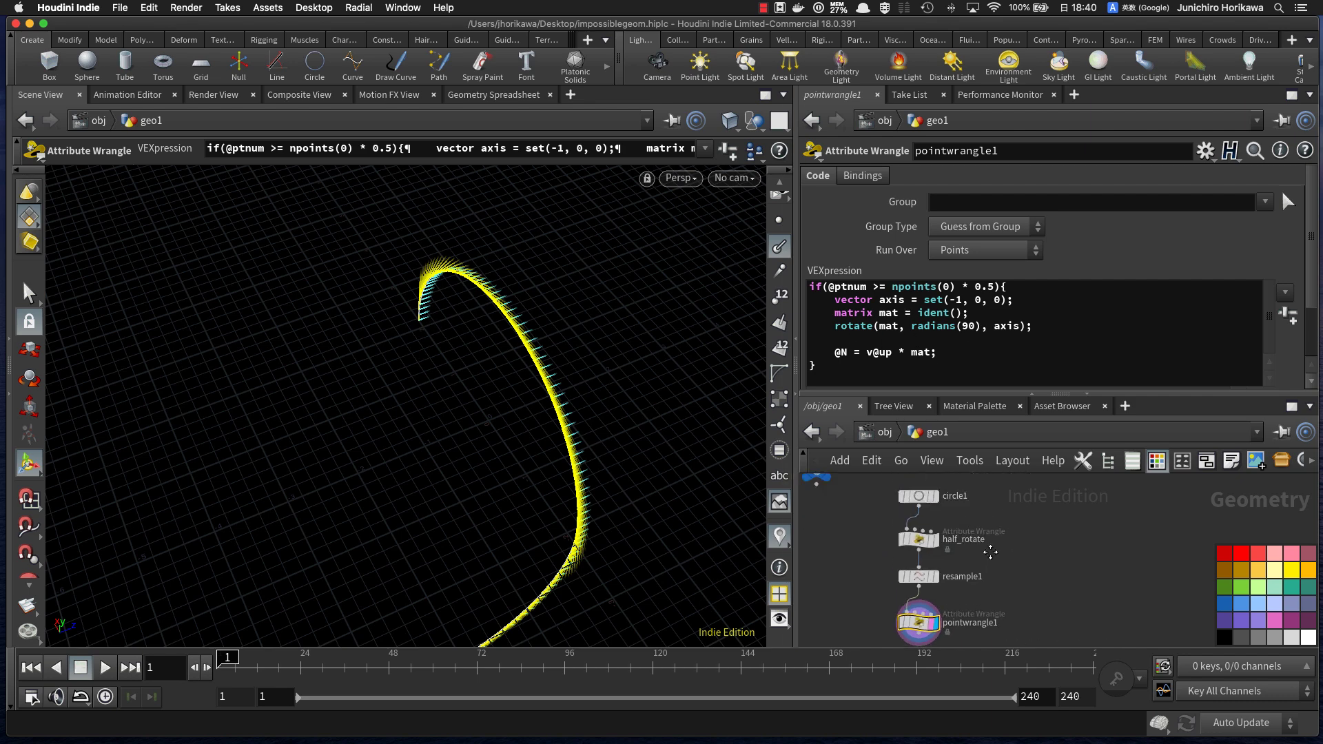
click(916, 576)
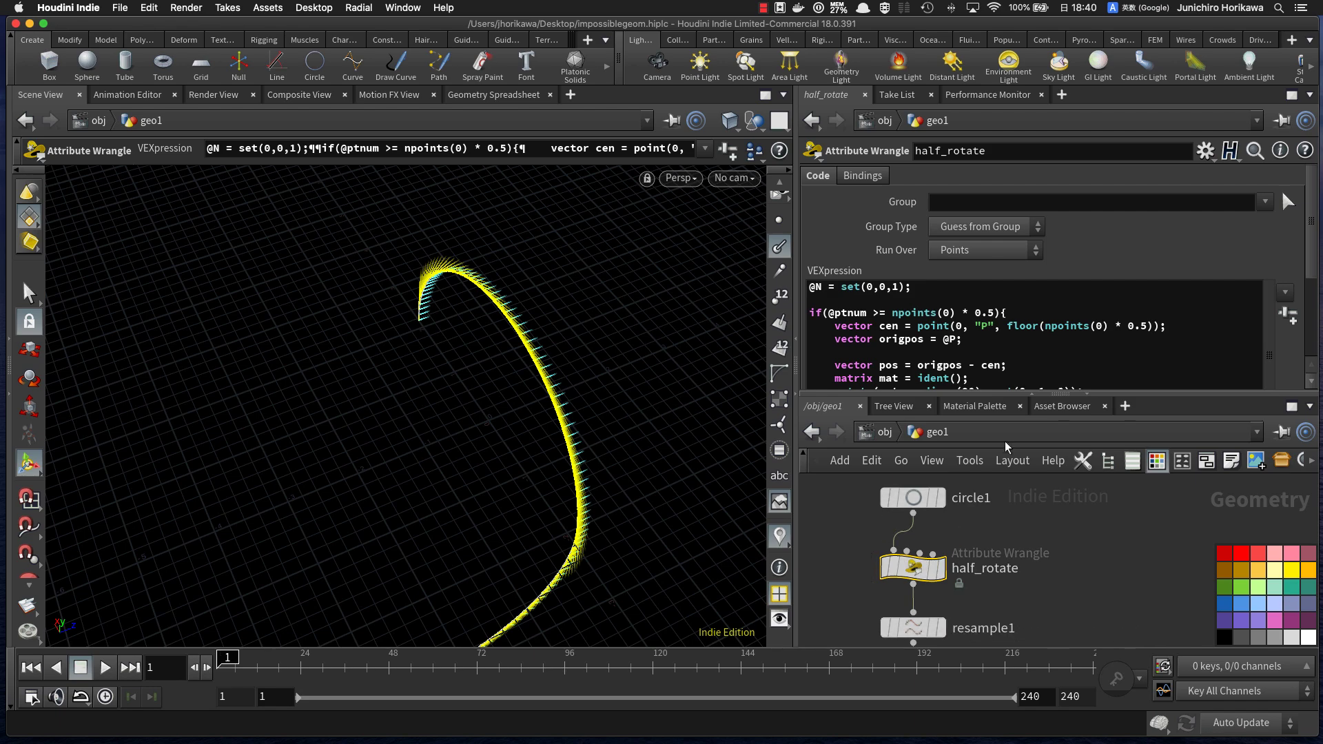
drag(918, 288, 803, 291)
click(836, 526)
Step: Set the viewport's Scale Vectors guide size to 0.45 in the display options
drag(513, 386, 488, 370)
scroll(488, 370, up, 3)
key(d)
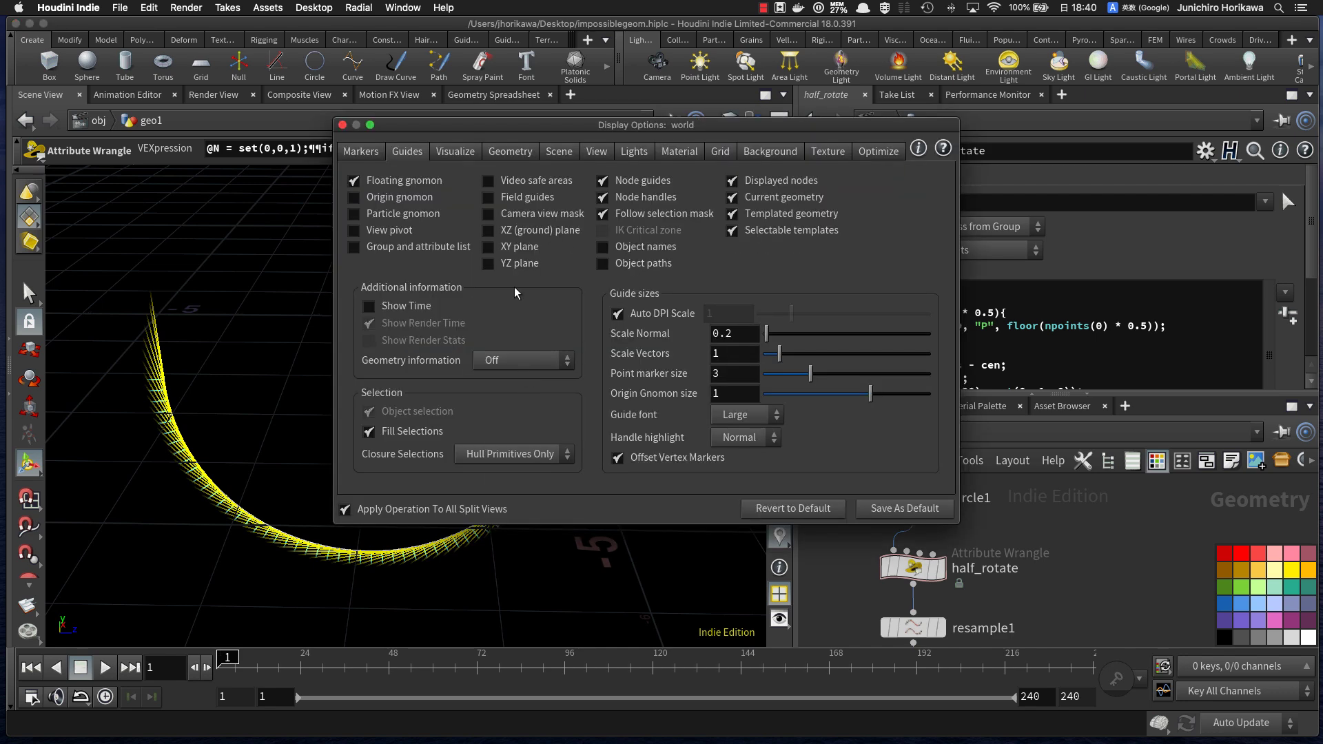
drag(781, 354, 771, 357)
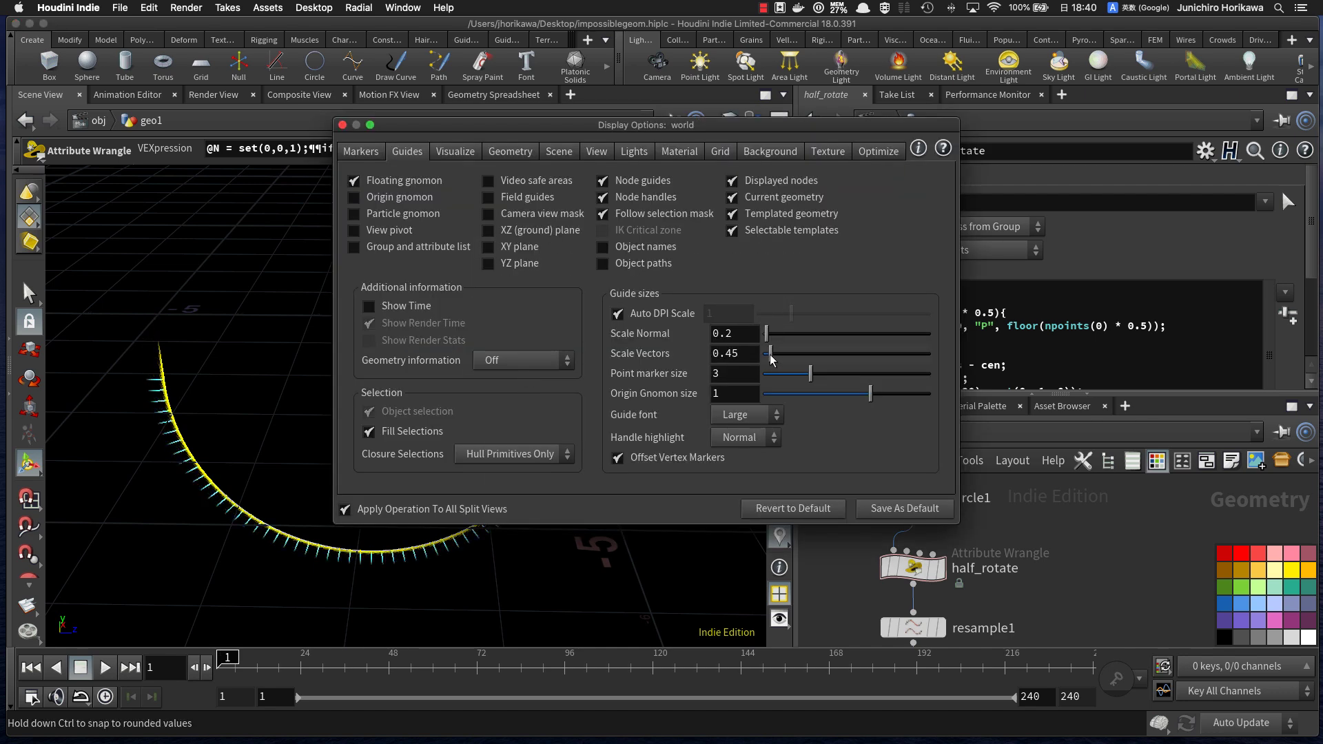
click(345, 125)
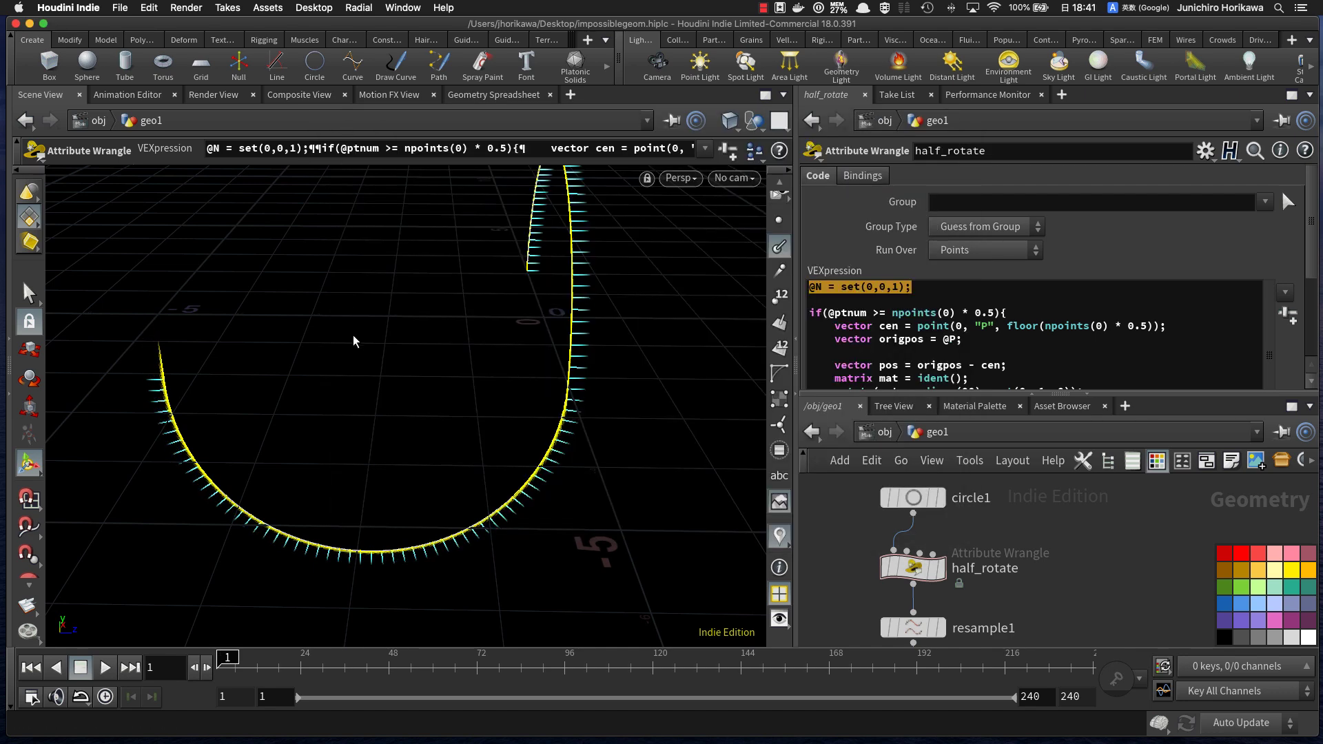
Step: Set target res on the CONTROLLER null to 30 and hide the point normals in the viewport
drag(339, 377, 458, 399)
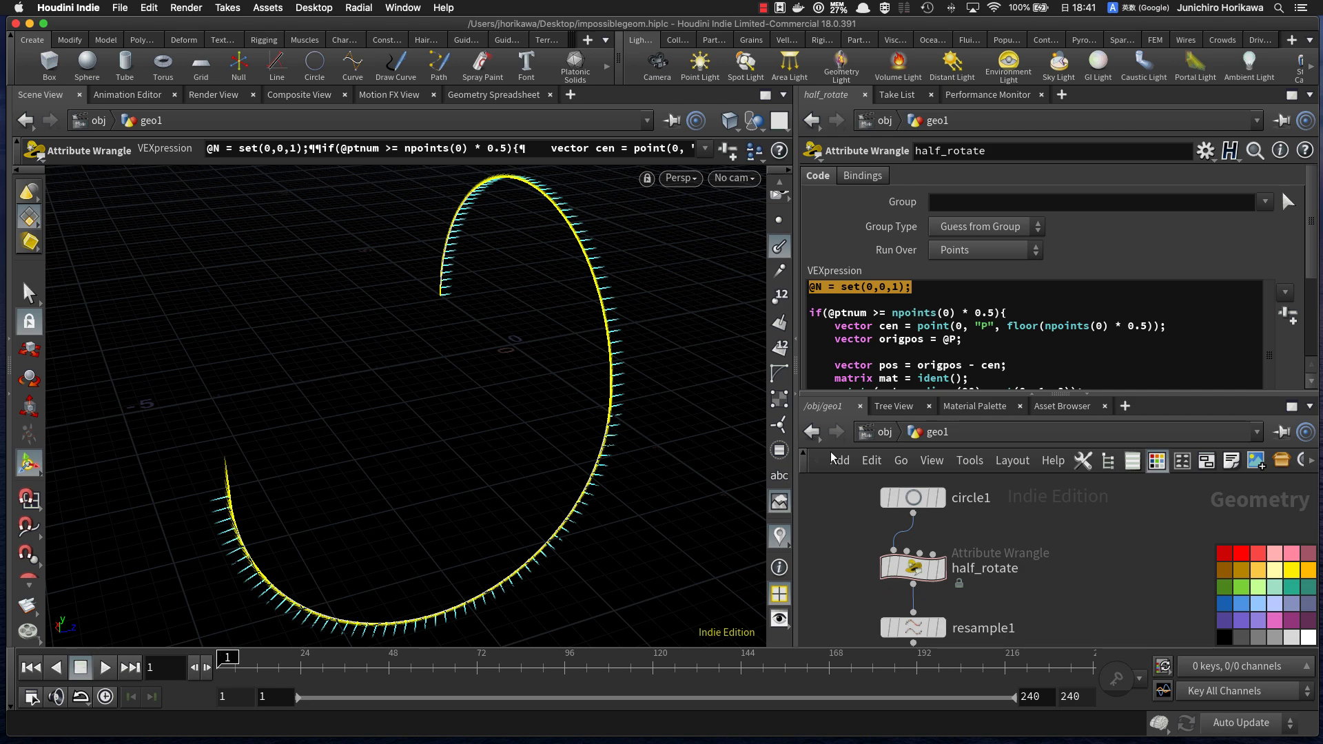
drag(489, 424, 315, 396)
scroll(491, 449, up, 5)
middle_drag(297, 380, 312, 420)
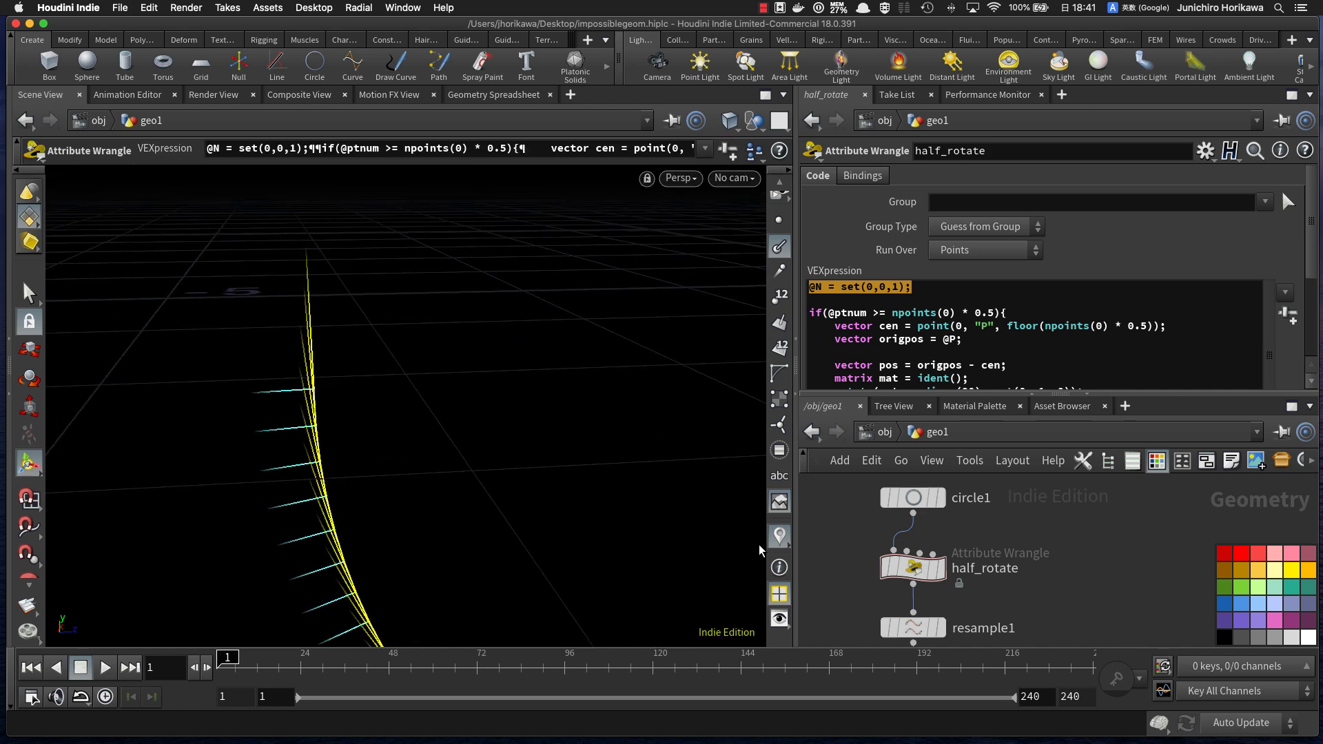
scroll(893, 530, down, 1)
middle_drag(891, 526, 1034, 510)
scroll(926, 533, down, 5)
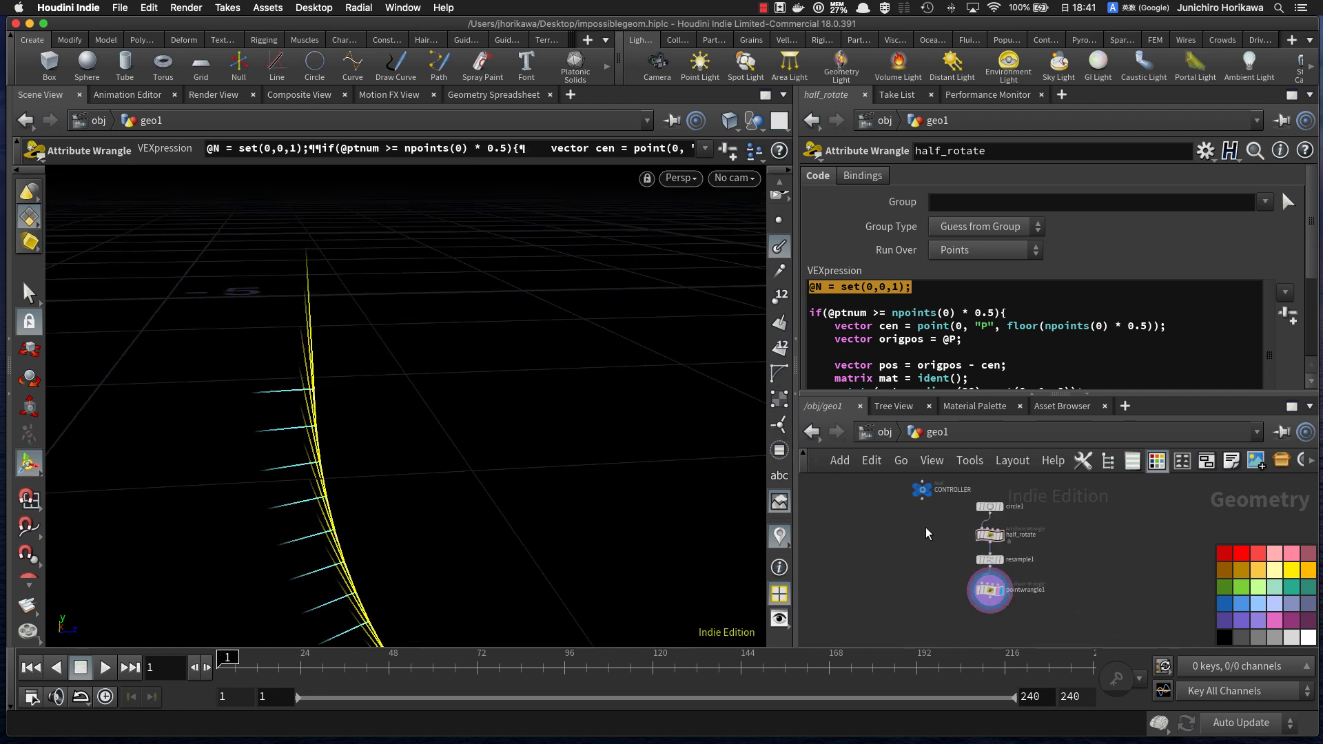
scroll(928, 485, up, 5)
click(923, 491)
drag(1036, 235, 1023, 235)
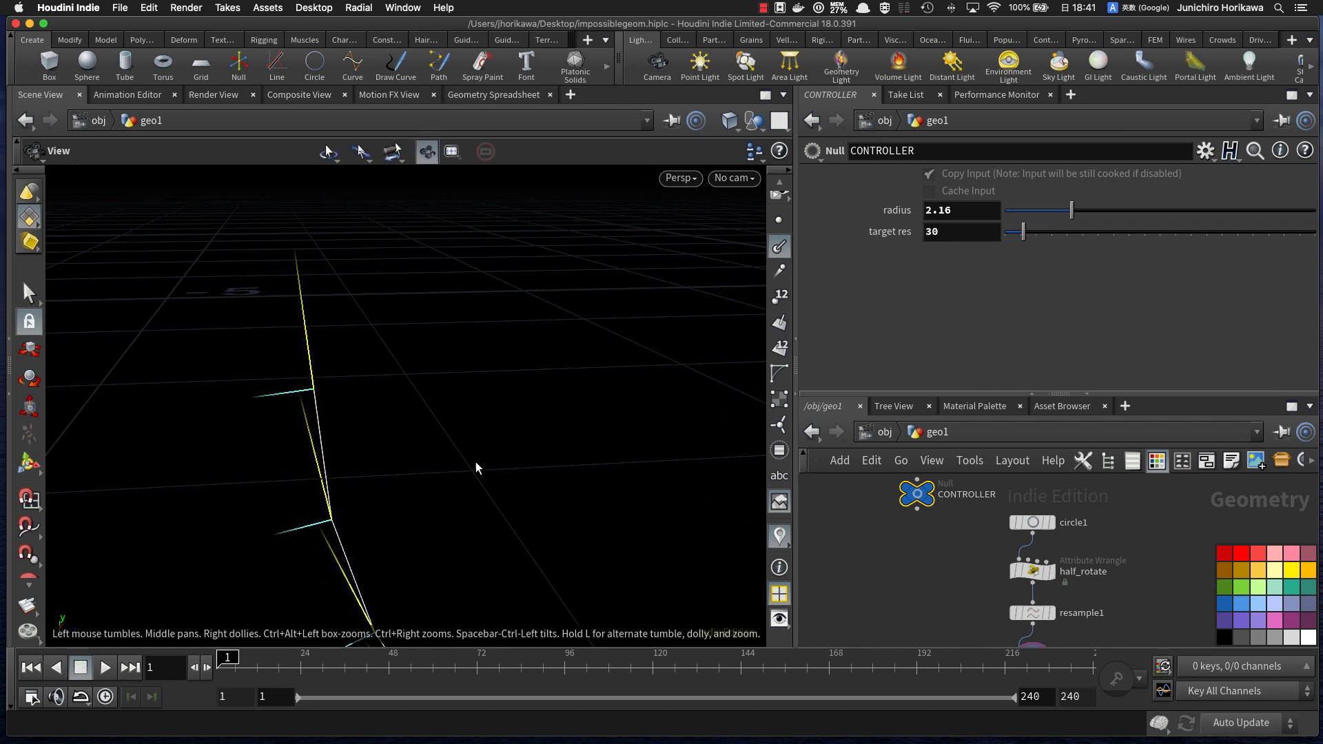
click(777, 250)
Step: Examine the direction of the up vectors at both open ends of the arc from different angles
alt+right_drag(464, 399, 363, 471)
alt+drag(363, 470, 357, 425)
alt+right_drag(358, 425, 422, 436)
mouse_move(363, 392)
alt+mouse_down()
mouse_move(343, 392)
mouse_move(347, 375)
alt+mouse_up()
alt+right_drag(355, 379, 337, 434)
alt+drag(337, 434, 423, 461)
alt+right_drag(422, 461, 585, 452)
alt+drag(585, 452, 468, 426)
alt+right_drag(468, 426, 400, 450)
alt+drag(477, 445, 568, 470)
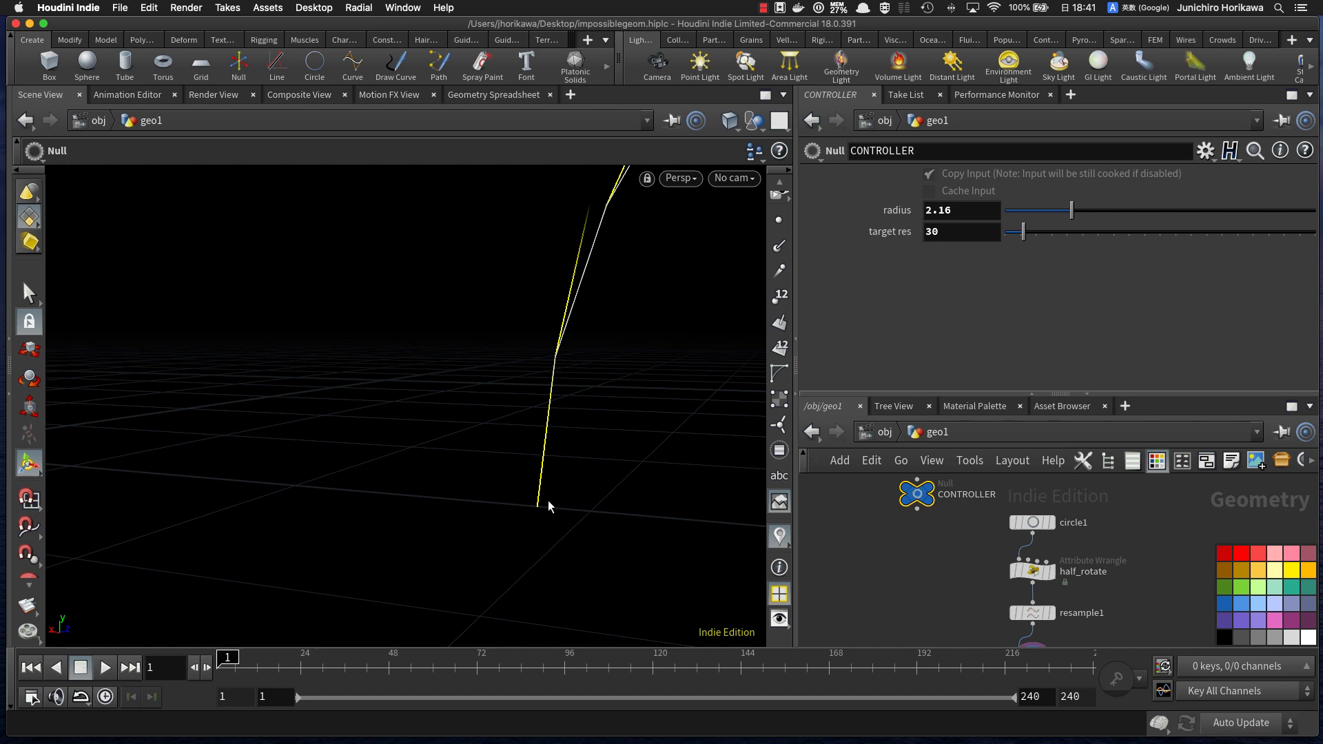
alt+right_drag(546, 502, 398, 490)
alt+drag(449, 485, 416, 416)
alt+right_drag(416, 416, 485, 437)
alt+drag(485, 437, 404, 391)
alt+right_drag(404, 391, 316, 420)
alt+drag(316, 420, 315, 418)
alt+right_drag(369, 411, 444, 390)
alt+drag(364, 399, 373, 402)
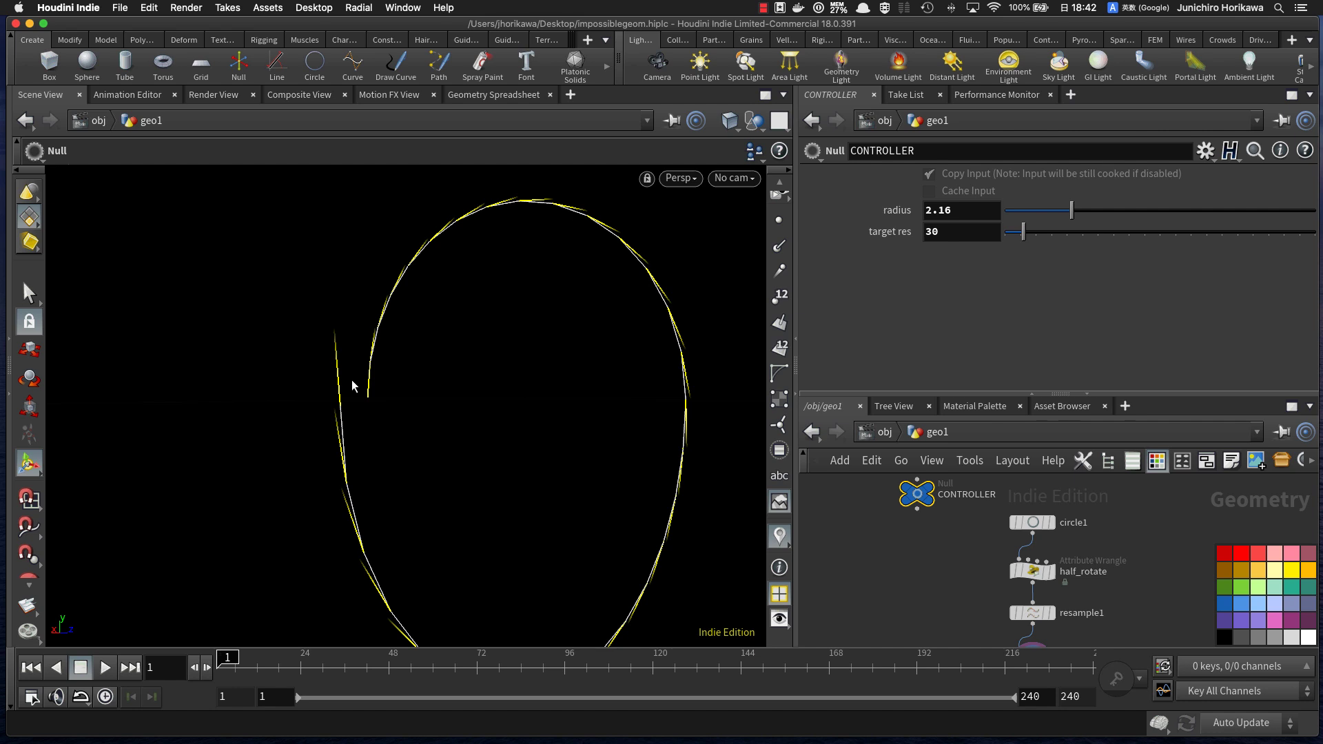
alt+drag(353, 403, 301, 414)
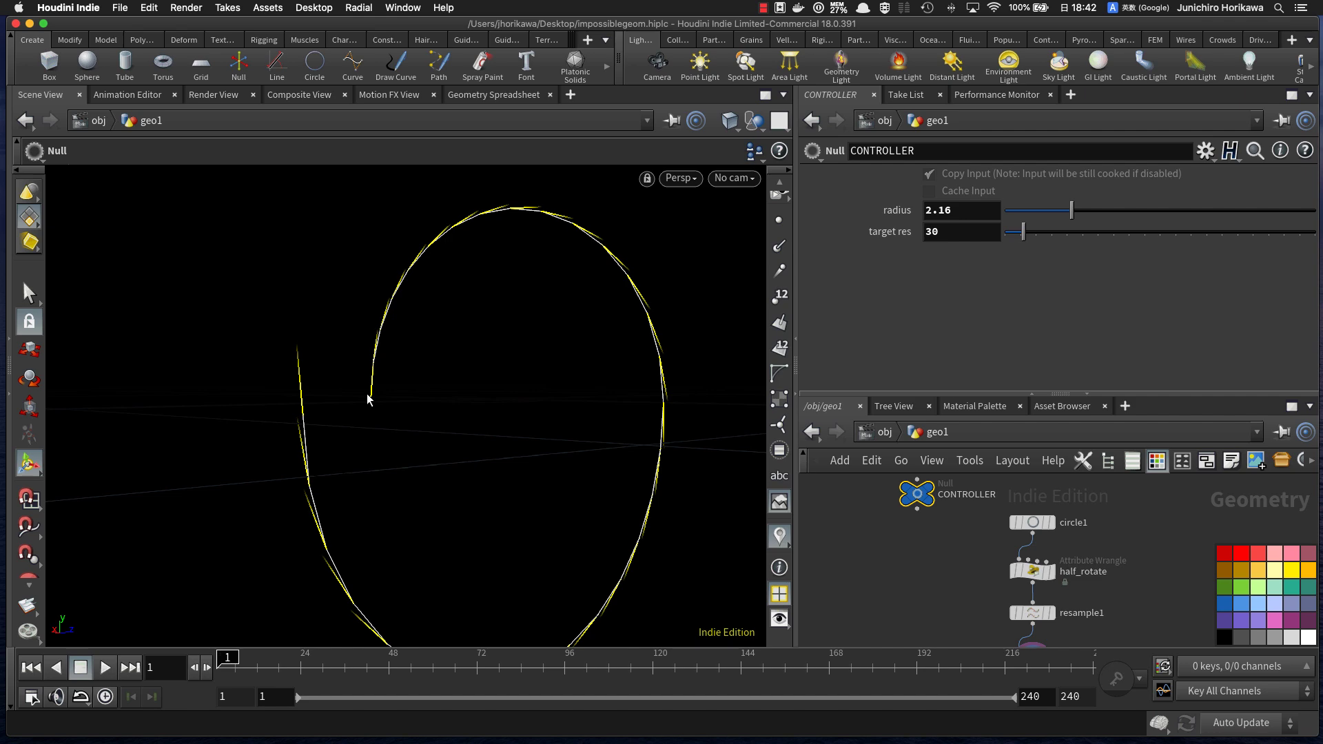
alt+drag(367, 399, 331, 455)
Step: Open pointwrangle1's VEXpression in the separate code editor window
scroll(940, 576, down, 3)
scroll(1002, 606, up, 5)
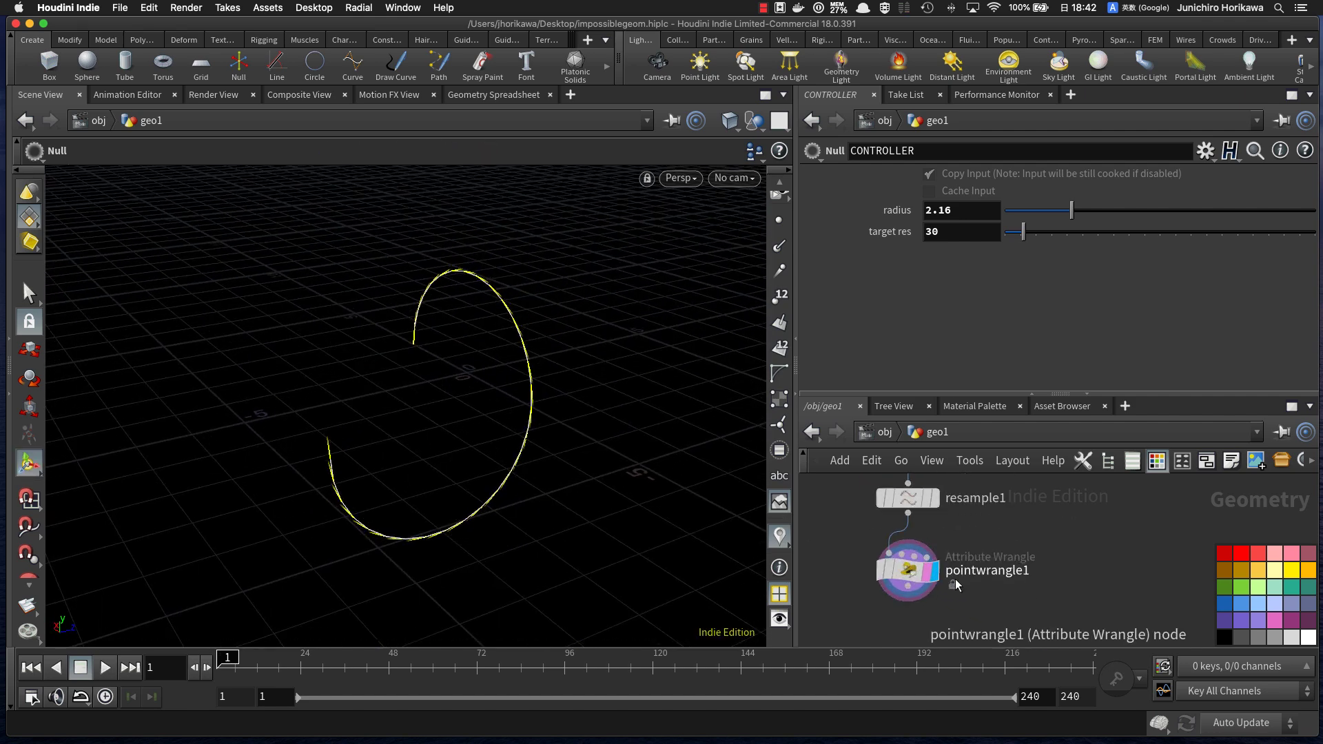
click(897, 569)
drag(979, 388, 978, 454)
click(928, 372)
key(alt+e)
click(799, 284)
text(if(@tp)
key(BackSpace)
key(BackSpace)
text(pt)
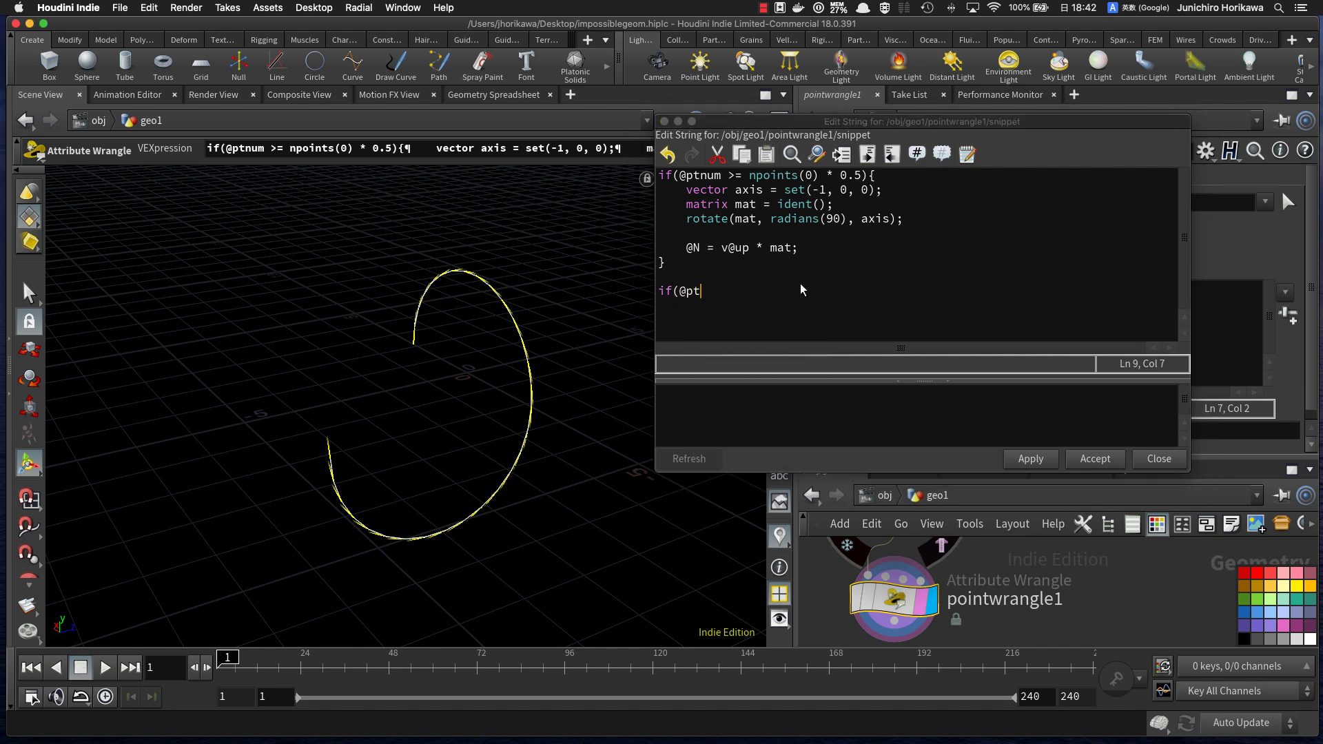
text(num == 0 || @ptnum == npo)
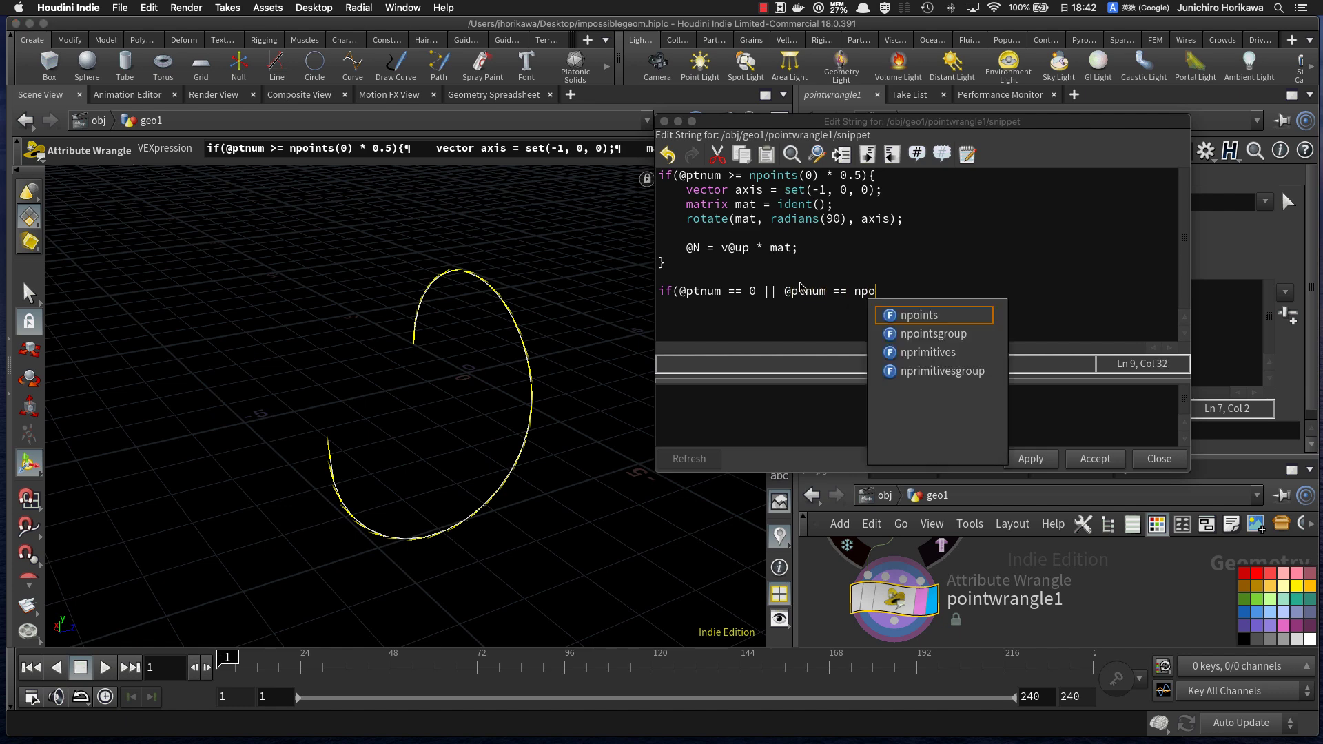
text(ints(0) - 1){)
key(Return)
text(})
click(972, 291)
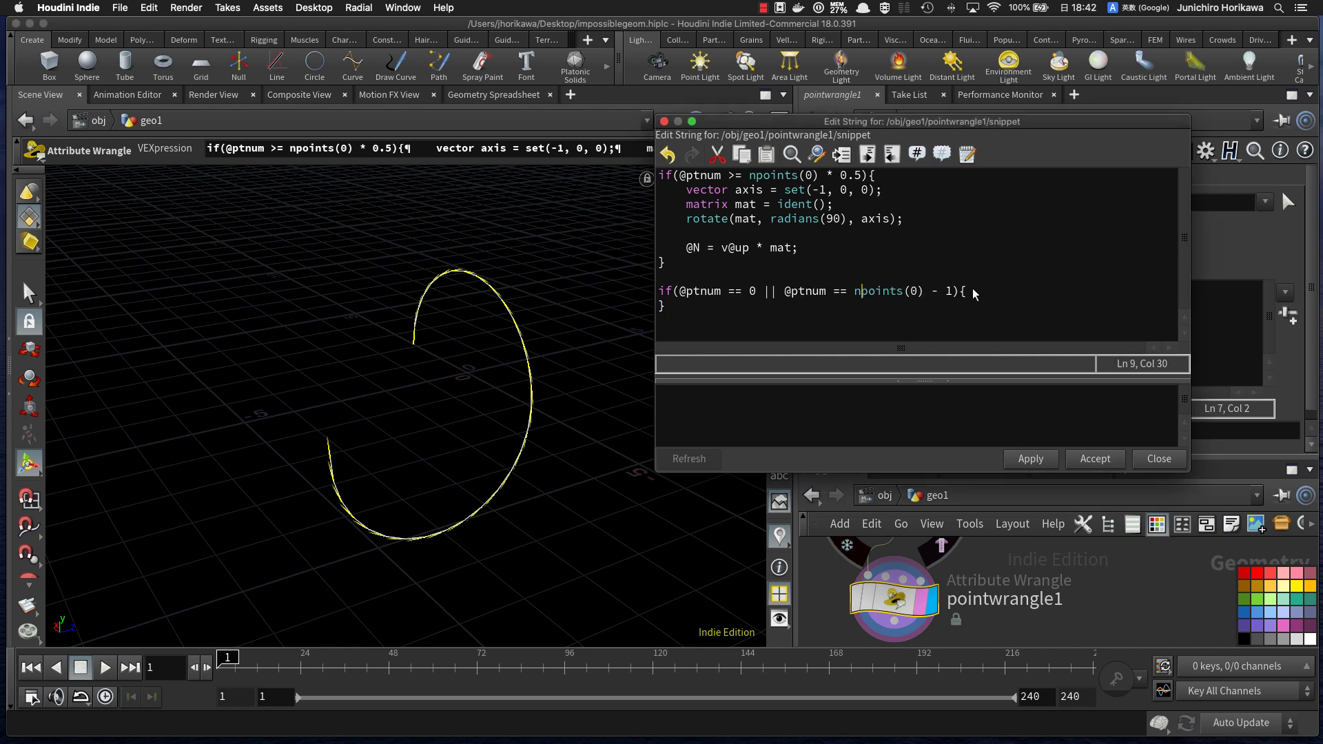
Step: Assign v@up = set(0, 1, 0); inside the new if block for the first and last points
key(Return)
text(ve)
key(BackSpace)
text(@up = set(0, 1,)
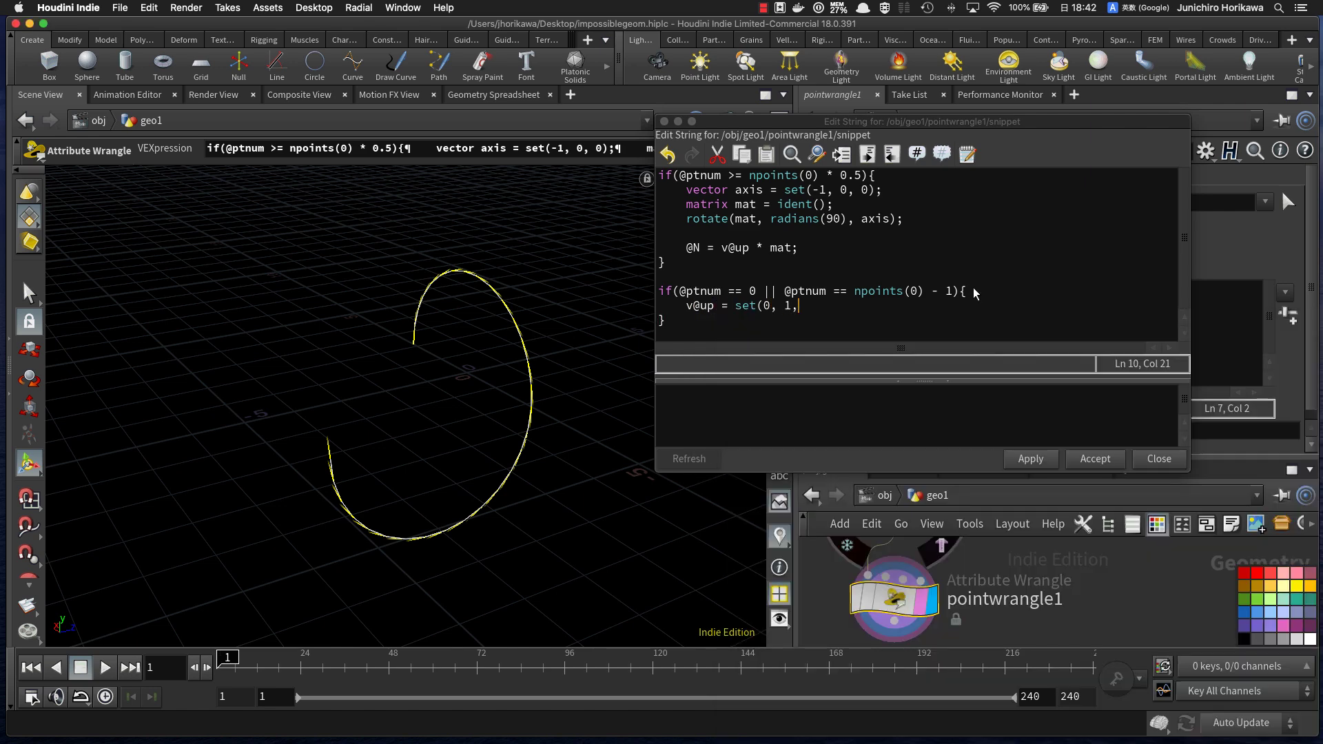
text( 0);)
click(694, 325)
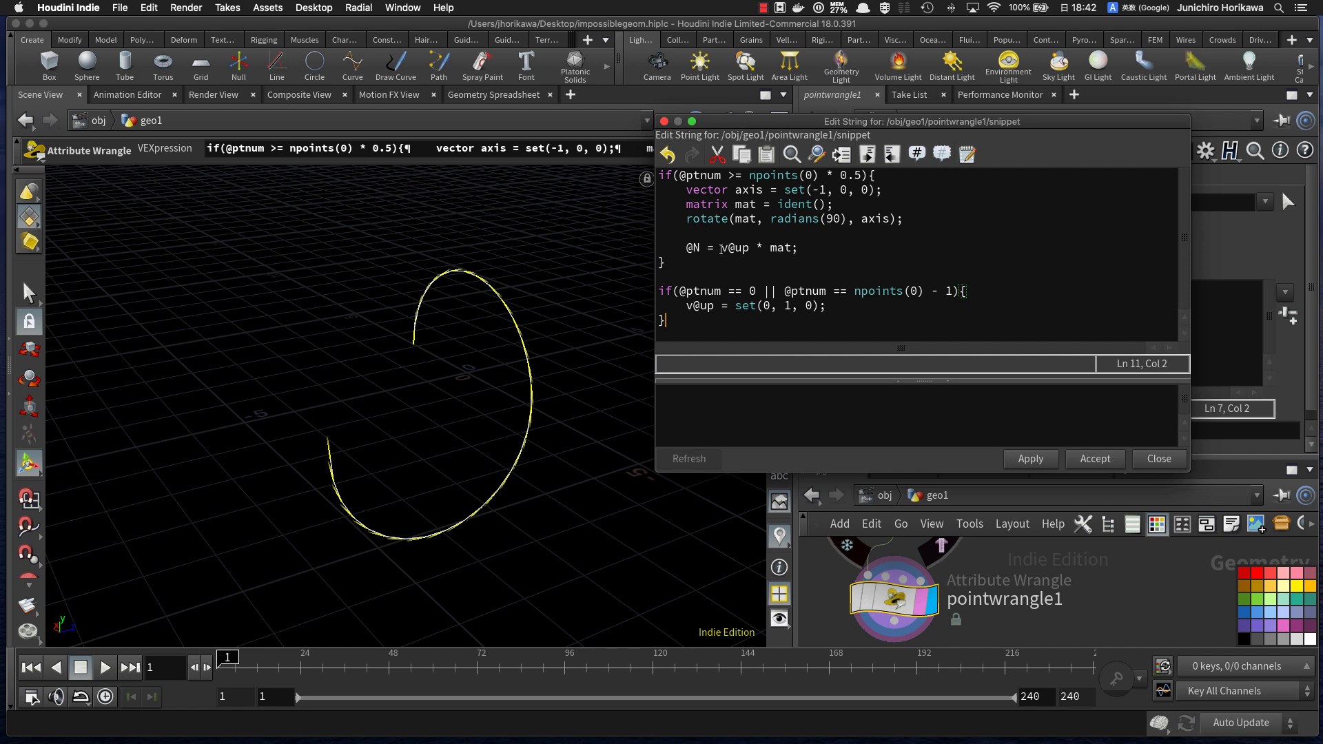
Step: Move the first-and-last-point if block above the normal rotation block and apply the code
drag(721, 249, 750, 248)
drag(666, 321, 669, 293)
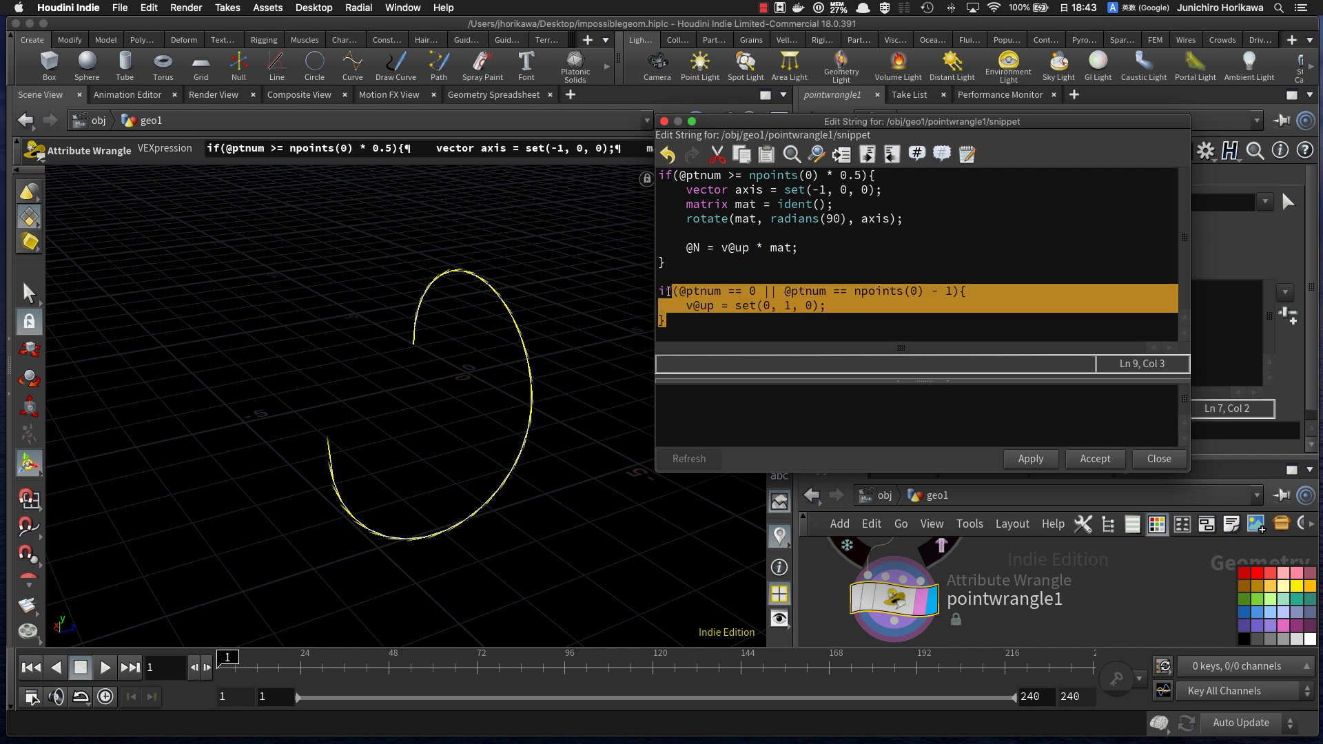
key(BackSpace)
key(Return)
key(Return)
key(Up)
key(Up)
text(if(@ptnum == 0 || @ptnum == npoints(0) - 1){     v@up = set(0, 1, 0); })
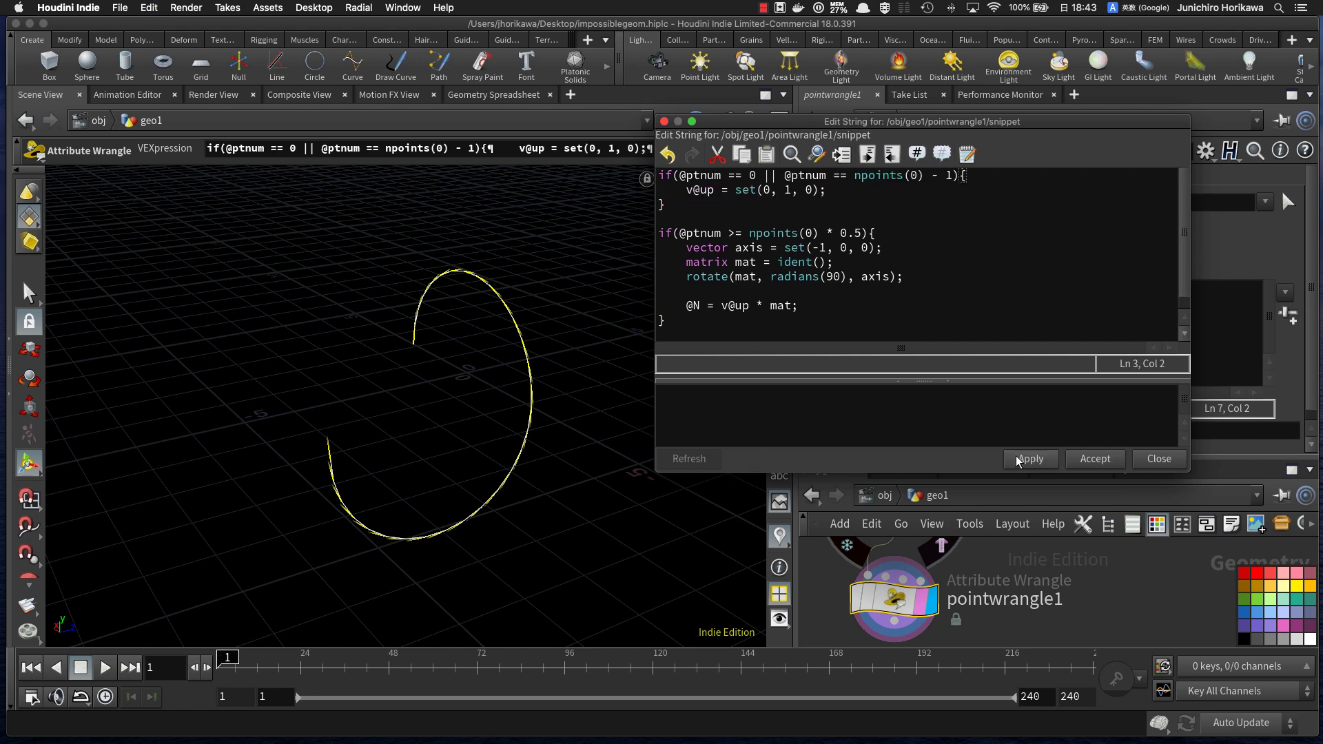
click(1018, 460)
Step: Check the up vectors at the arc's ends and accept the edited wrangle code
alt+right_drag(324, 446, 379, 443)
alt+drag(378, 443, 310, 331)
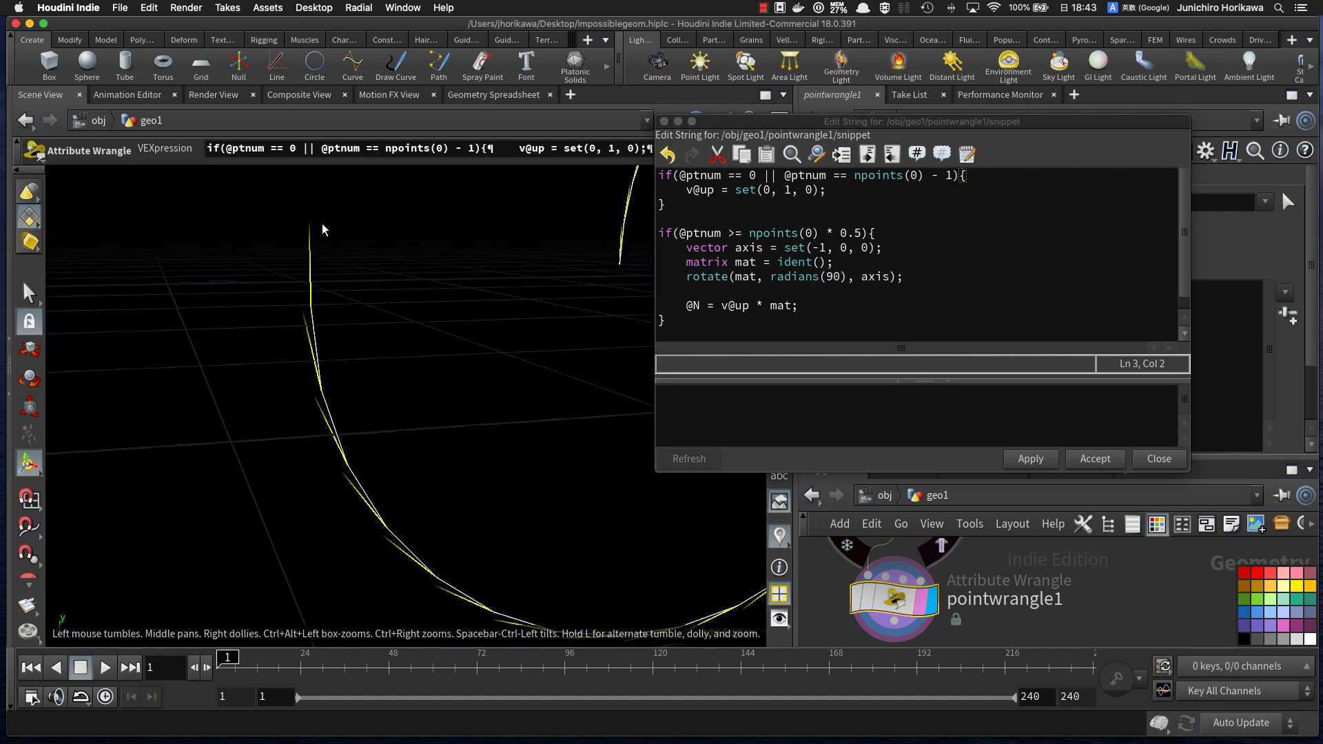
alt+drag(326, 247, 392, 425)
alt+right_drag(440, 487, 370, 487)
mouse_move(370, 487)
alt+mouse_down()
mouse_move(425, 487)
mouse_move(378, 481)
alt+mouse_up()
click(1045, 457)
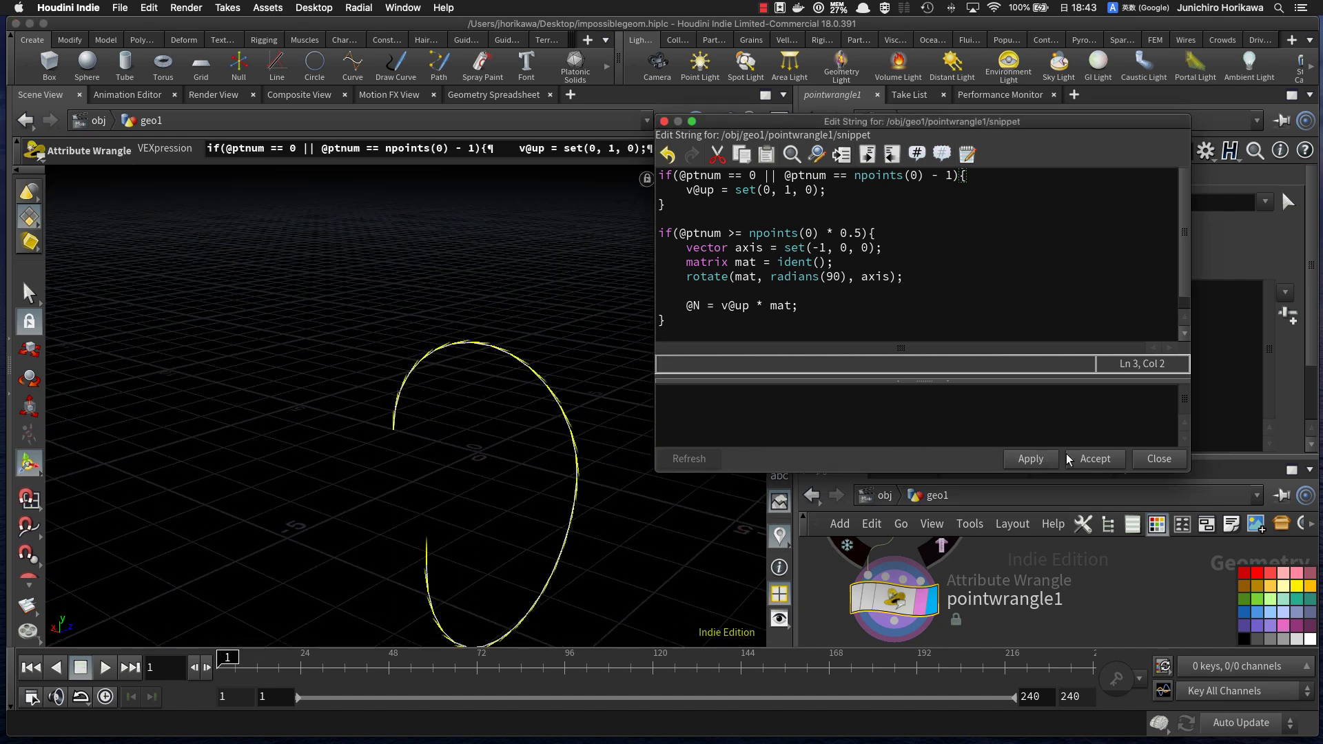
click(1095, 459)
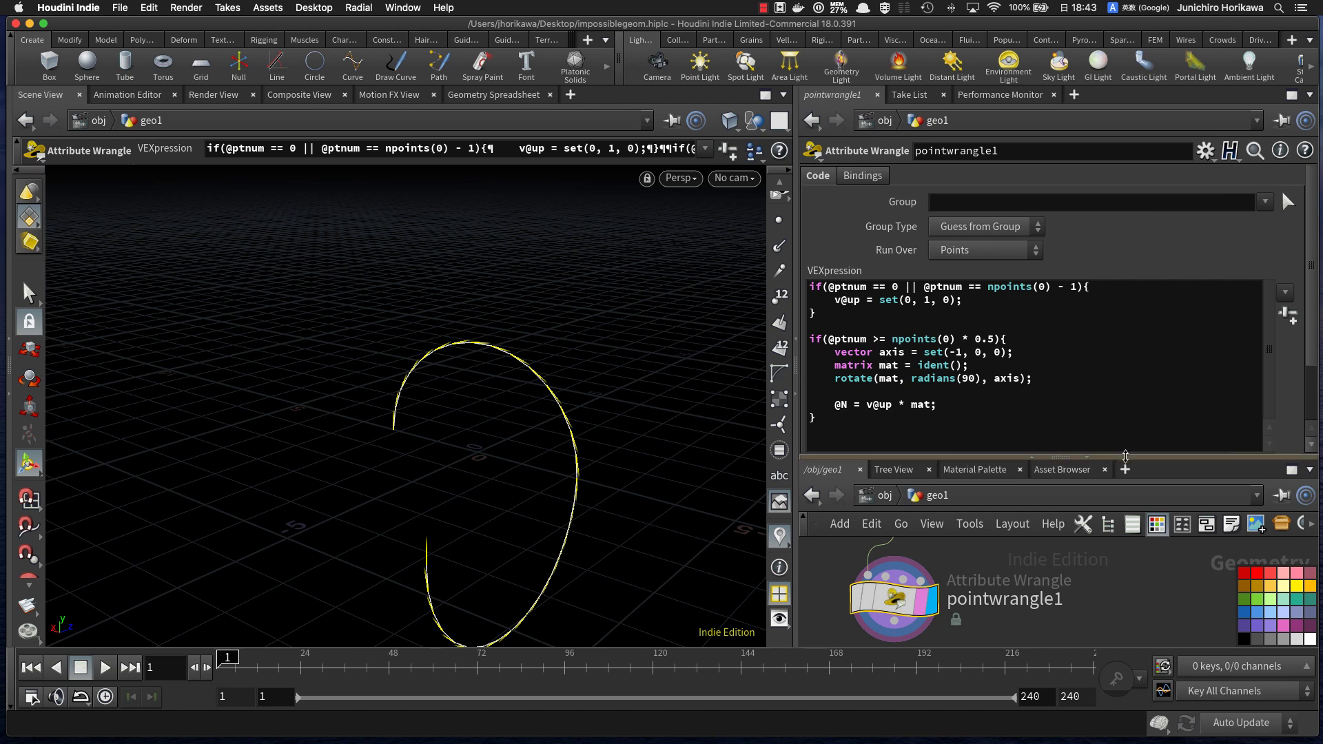
Step: Rename the pointwrangle1 node to set_normal and save the scene
drag(1125, 453, 1125, 344)
double_click(1016, 541)
text(normal_)
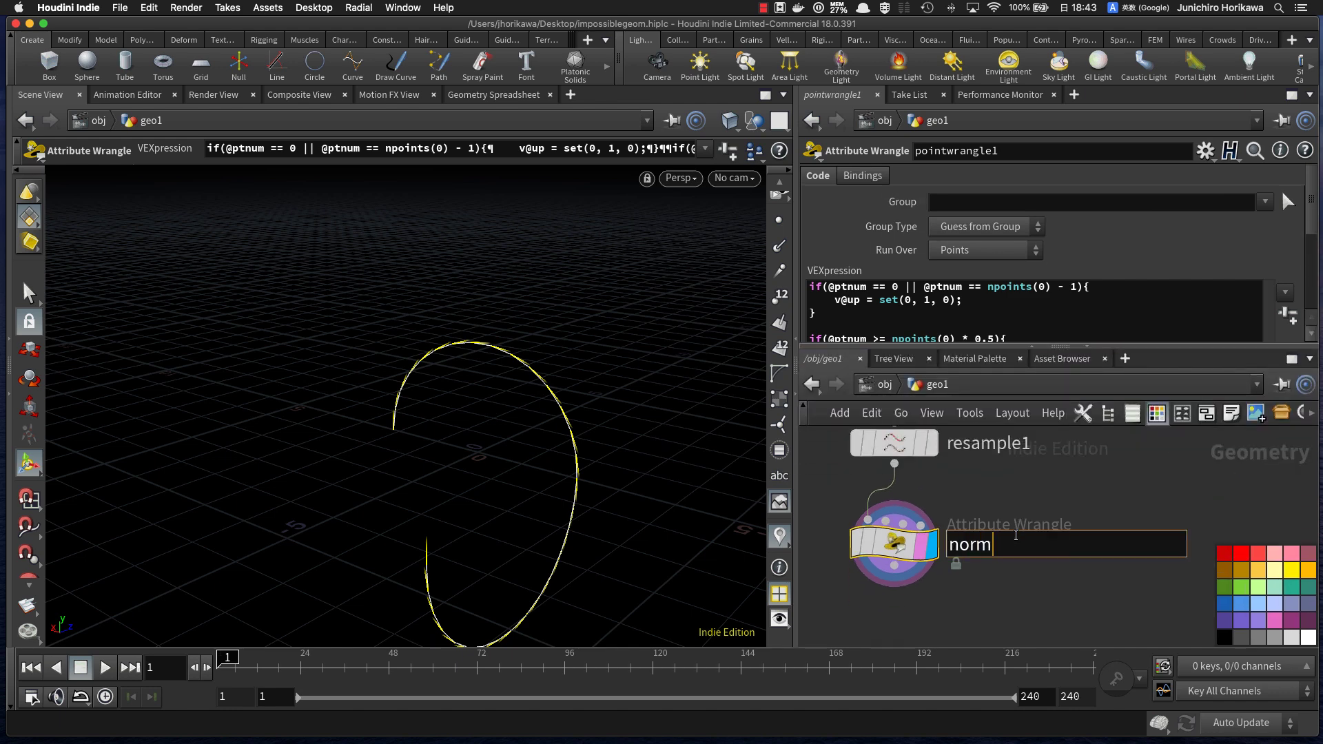
key(BackSpace)
key(BackSpace)
key(BackSpace)
key(BackSpace)
key(BackSpace)
key(BackSpace)
text(set_normal)
key(BackSpace)
text(al)
key(Return)
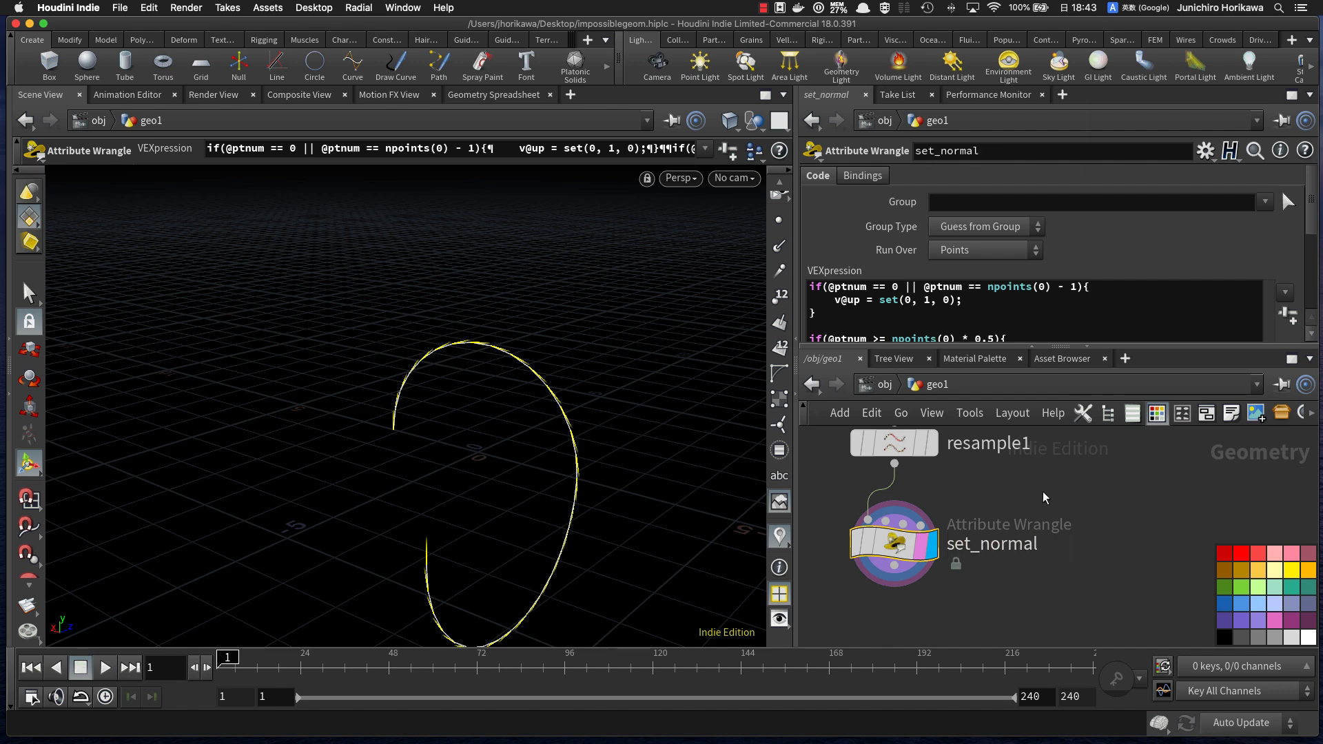
scroll(1041, 491, down, 3)
key(super+s)
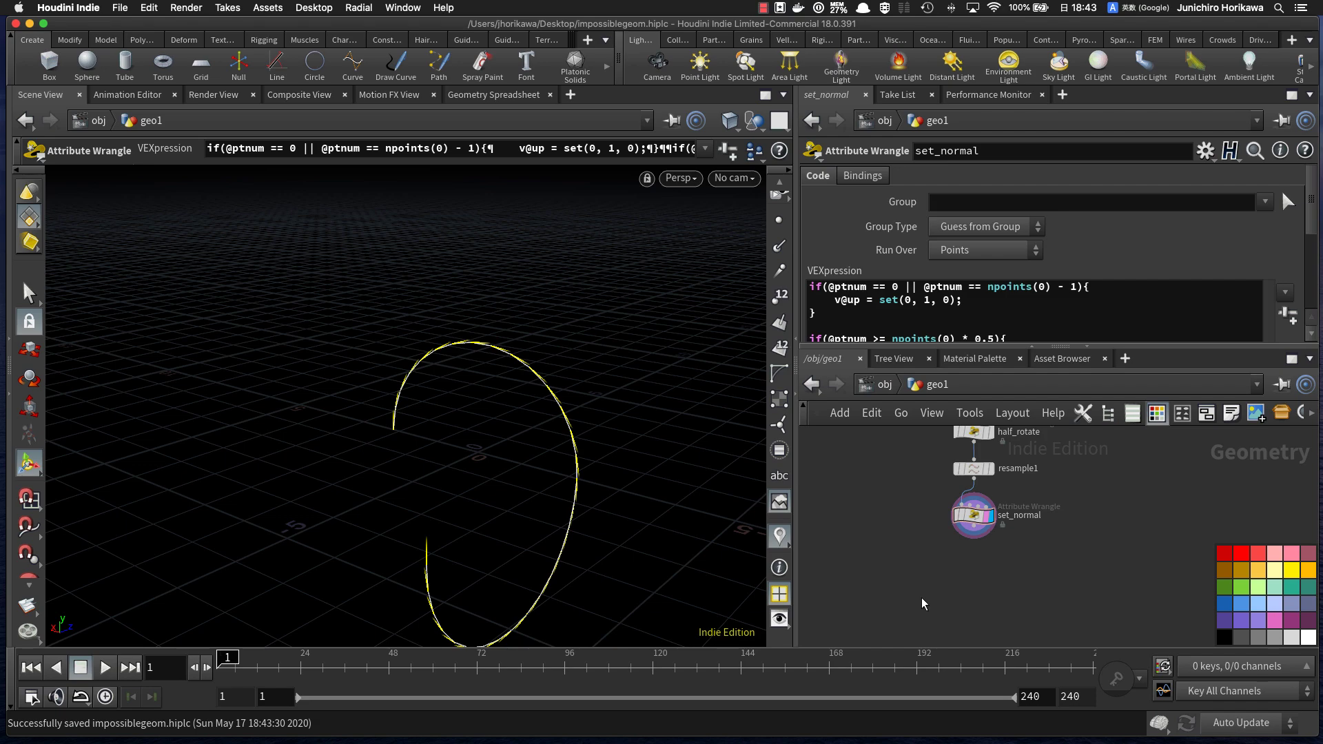
Step: Add a Copy to Points node and connect set_normal to its target points input
key(Tab)
text(co)
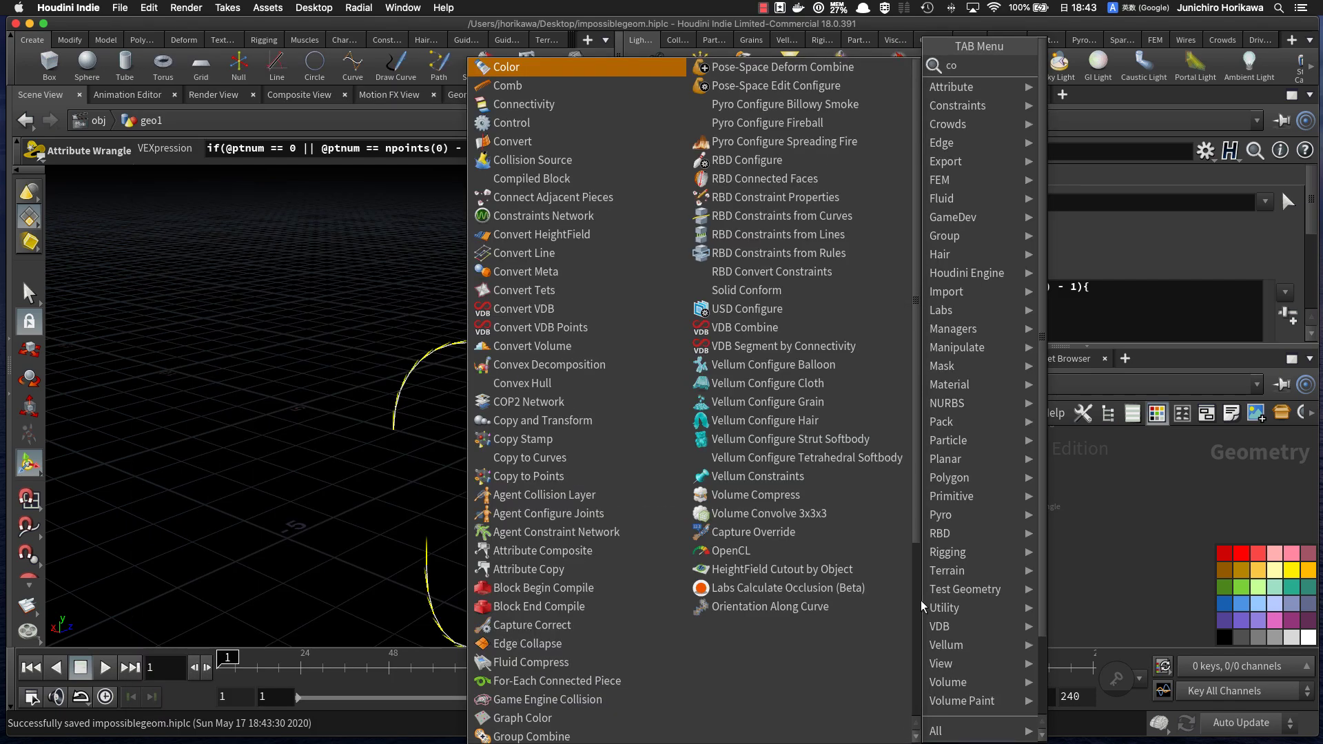
text(py t)
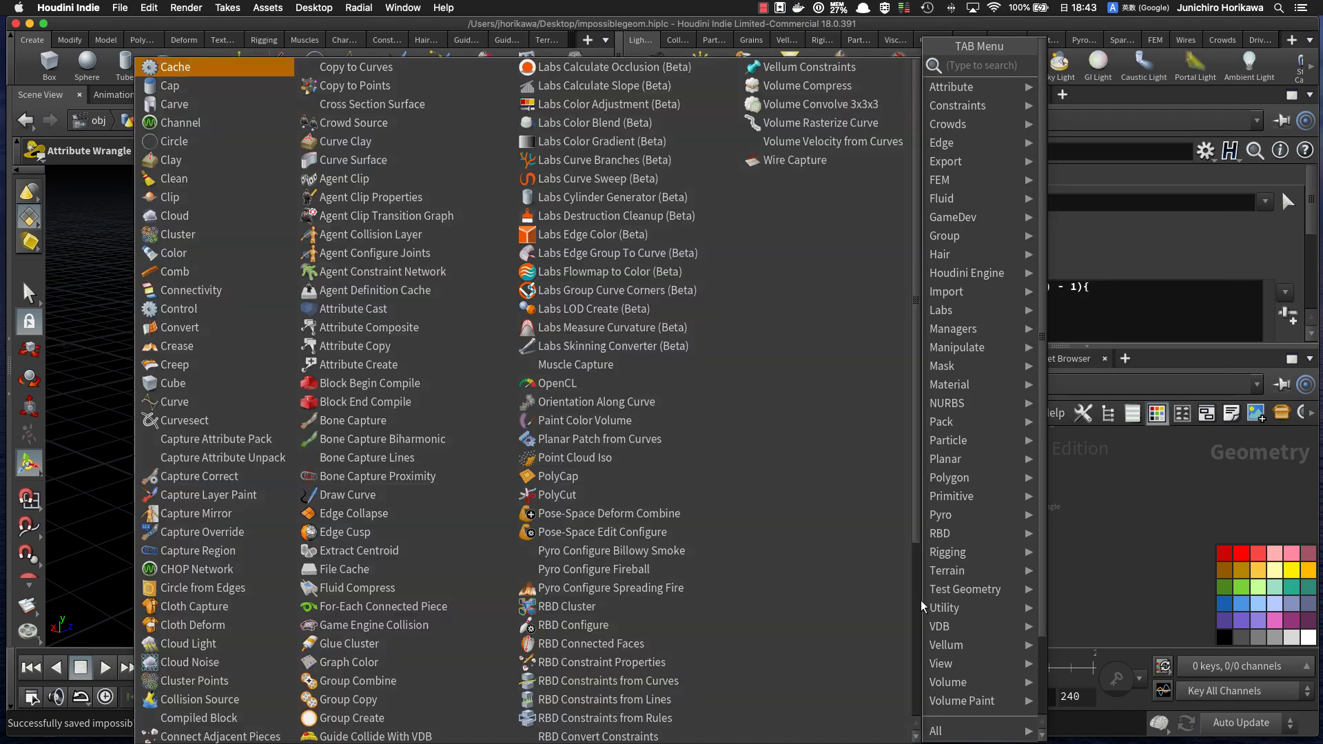
text(o)
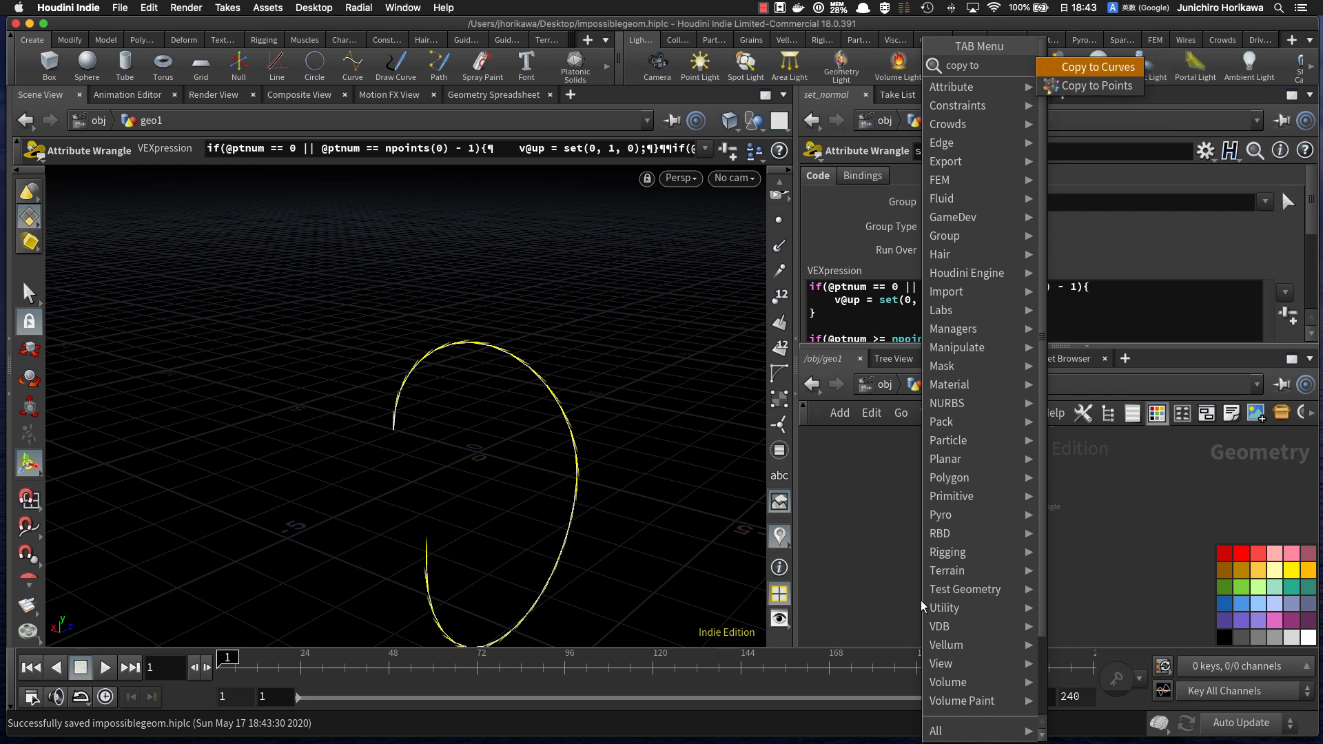
key(Down)
key(Return)
click(921, 600)
click(977, 531)
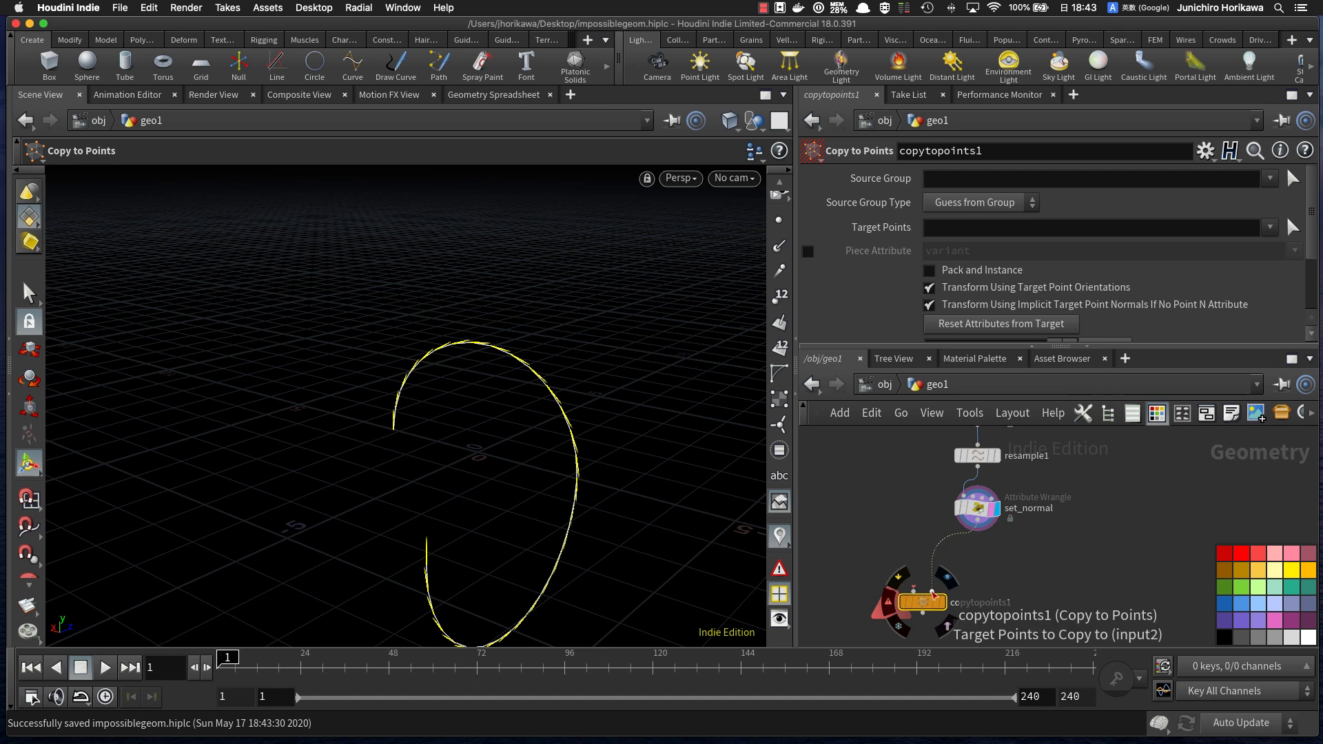
Step: Add a second Circle node to the network beside the resample1 and set_normal chain
middle_drag(908, 522, 980, 527)
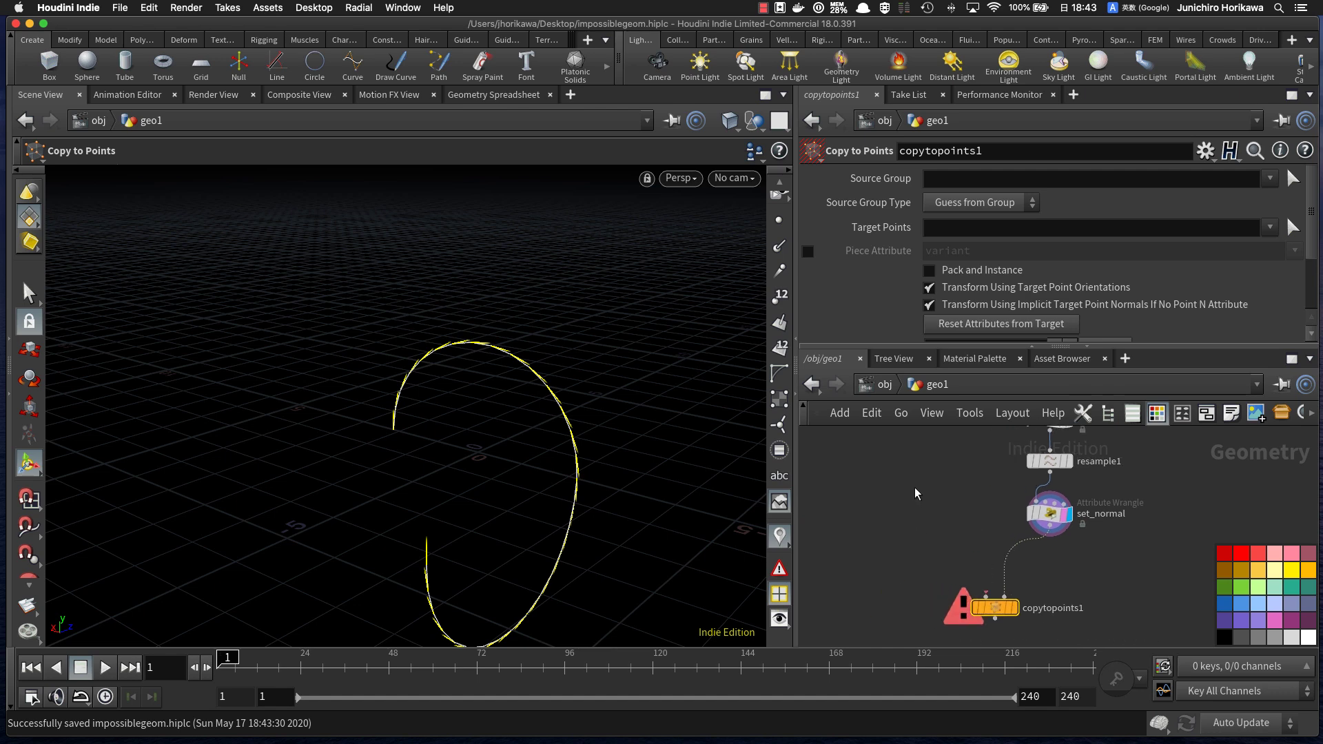
middle_drag(916, 494, 924, 534)
key(Tab)
text(cir)
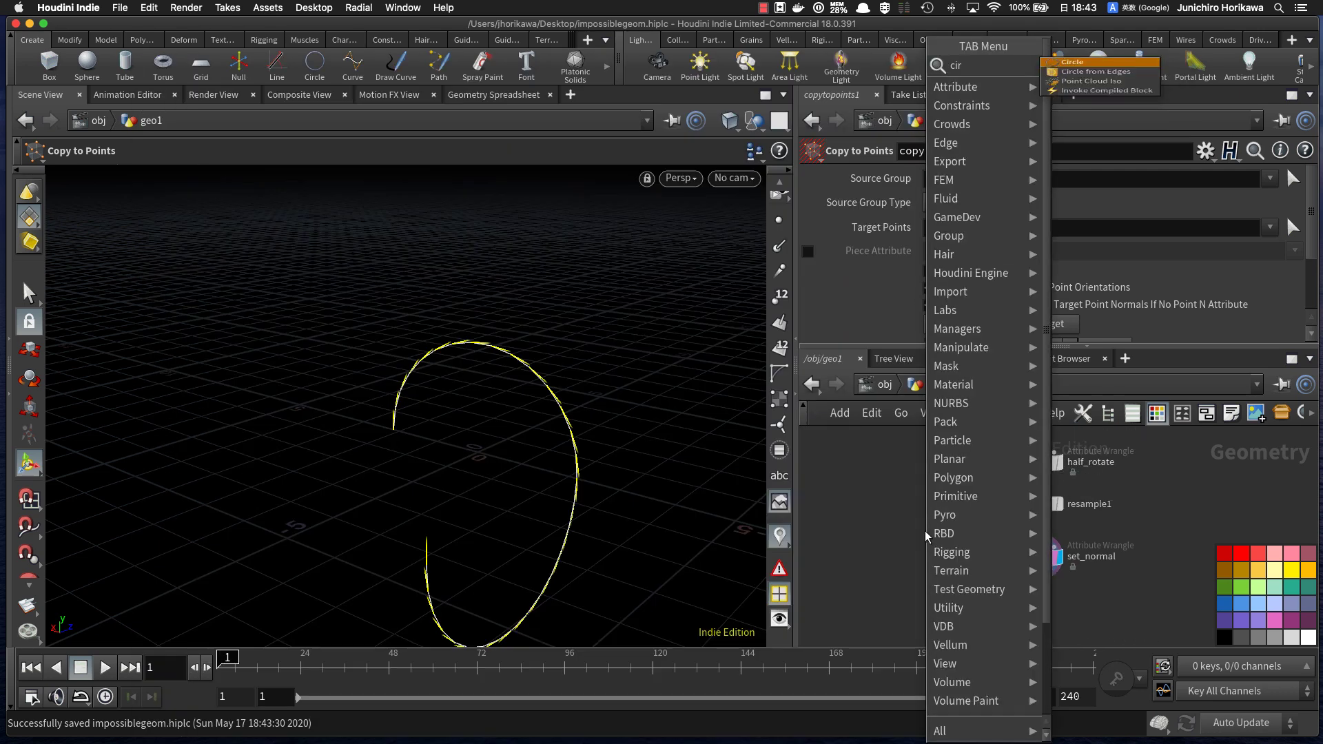
key(Return)
click(915, 536)
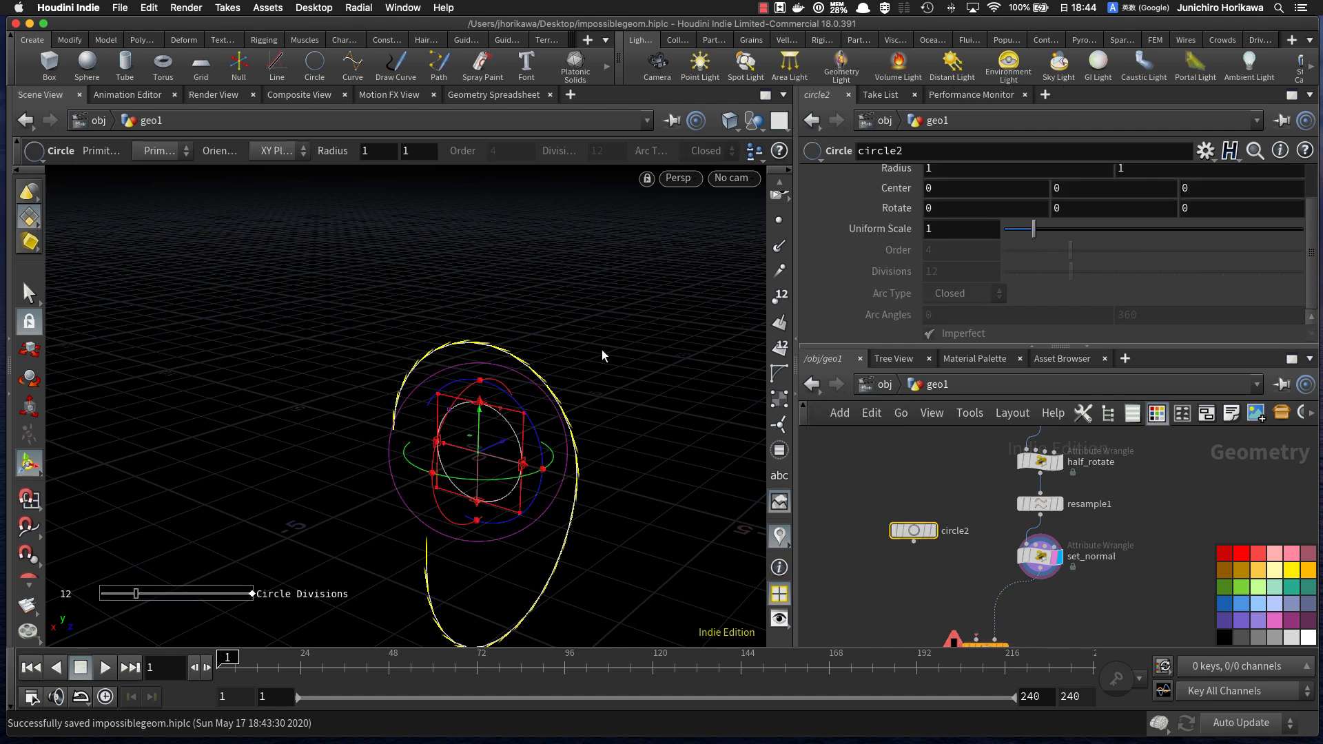
Step: Display circle2 and set its primitive type to Polygon and its arc type to Open Arc
alt+drag(601, 349, 574, 359)
alt+middle_drag(584, 411, 499, 316)
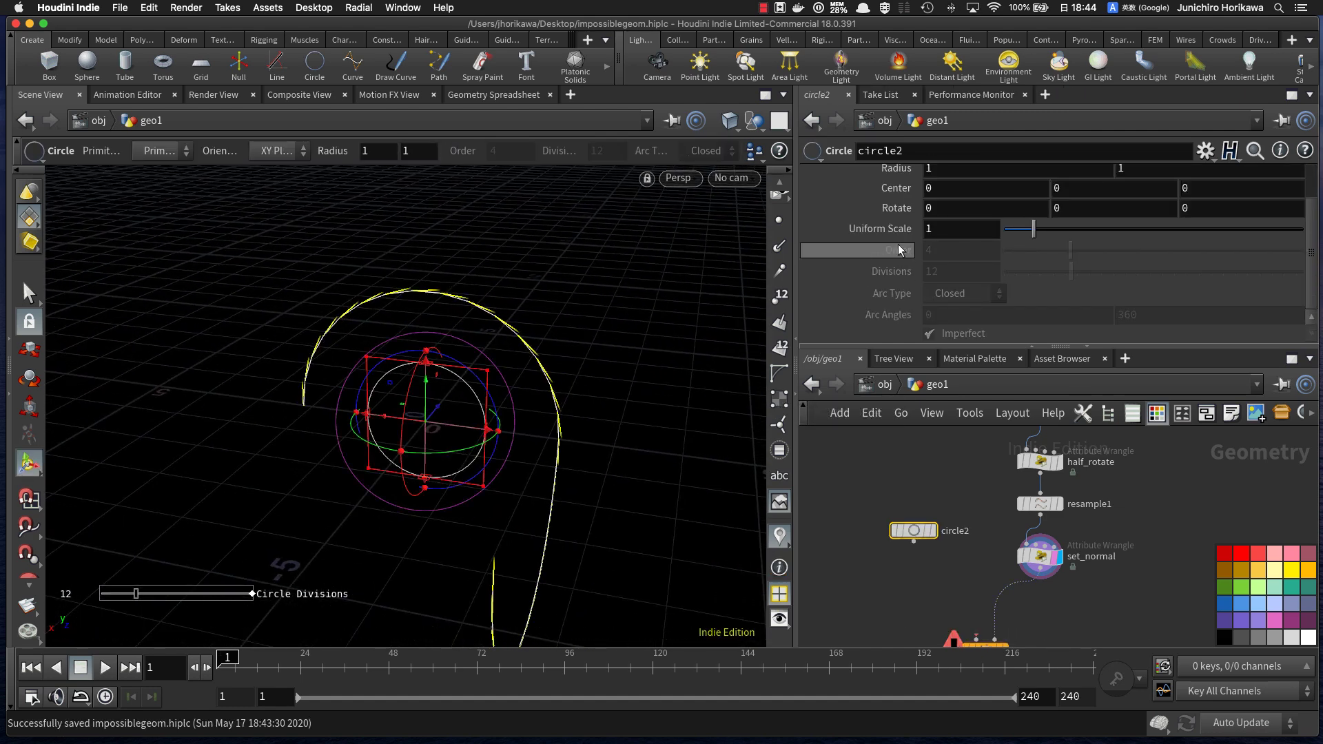
scroll(903, 251, up, 3)
click(933, 531)
scroll(980, 255, down, 3)
scroll(980, 256, up, 3)
click(979, 180)
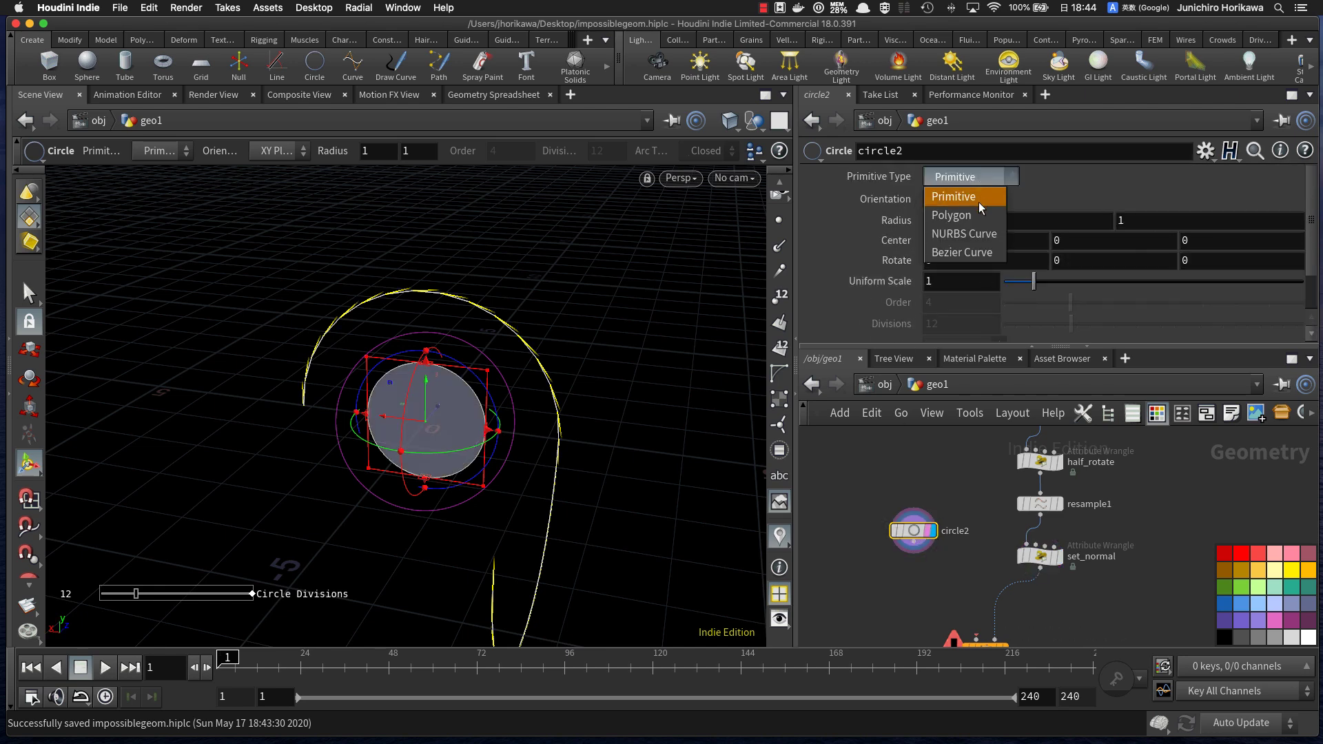
click(981, 213)
scroll(981, 227, down, 3)
click(963, 294)
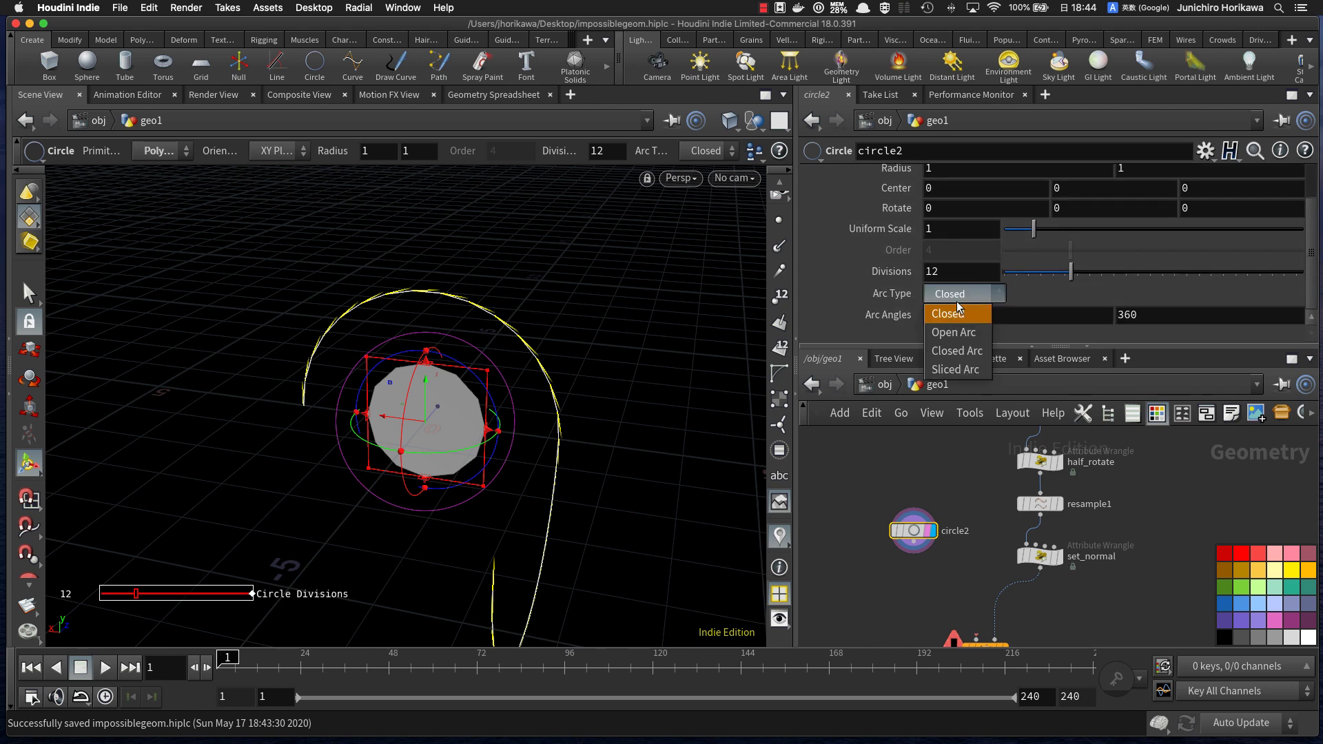
click(949, 337)
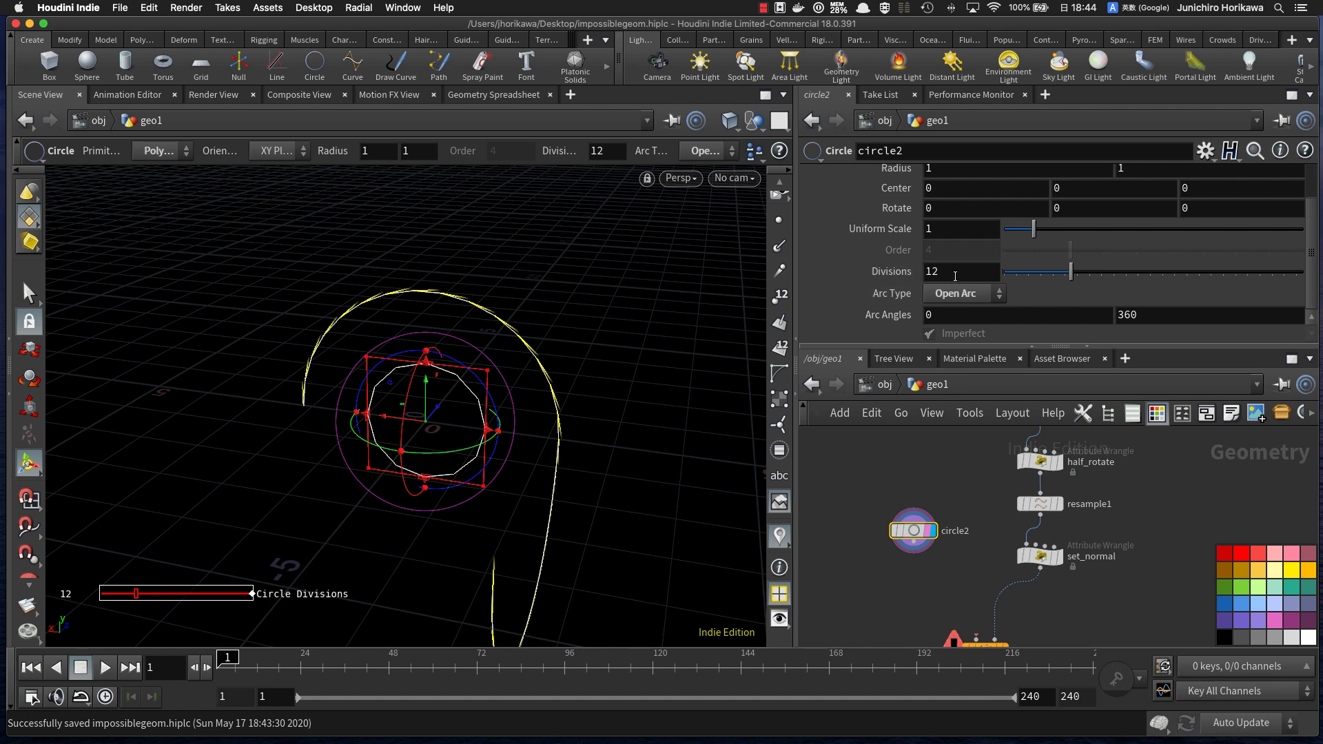
Step: Set circle2 to 4 divisions and orient it in the ZX Plane
drag(951, 275, 870, 276)
text(4)
key(Return)
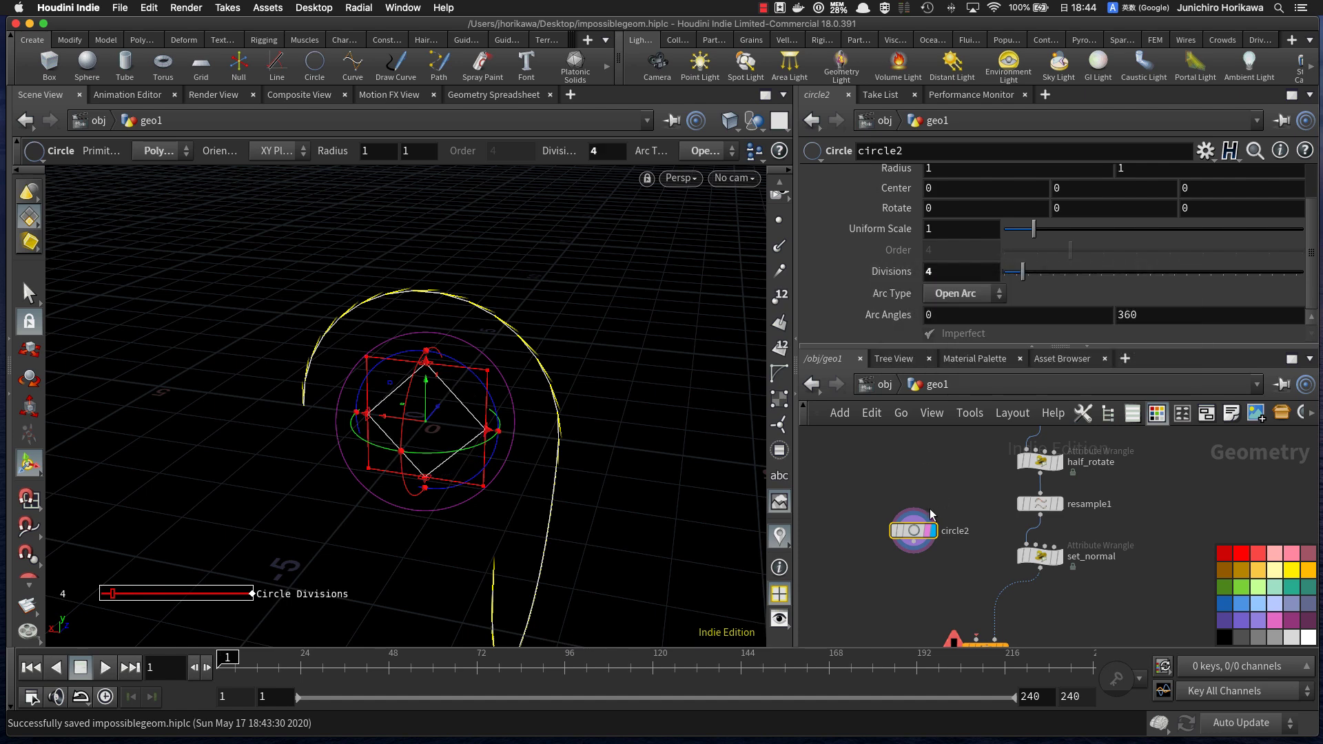
scroll(918, 522, up, 5)
mouse_move(502, 429)
alt+mouse_down()
mouse_move(525, 411)
mouse_move(507, 425)
alt+mouse_up()
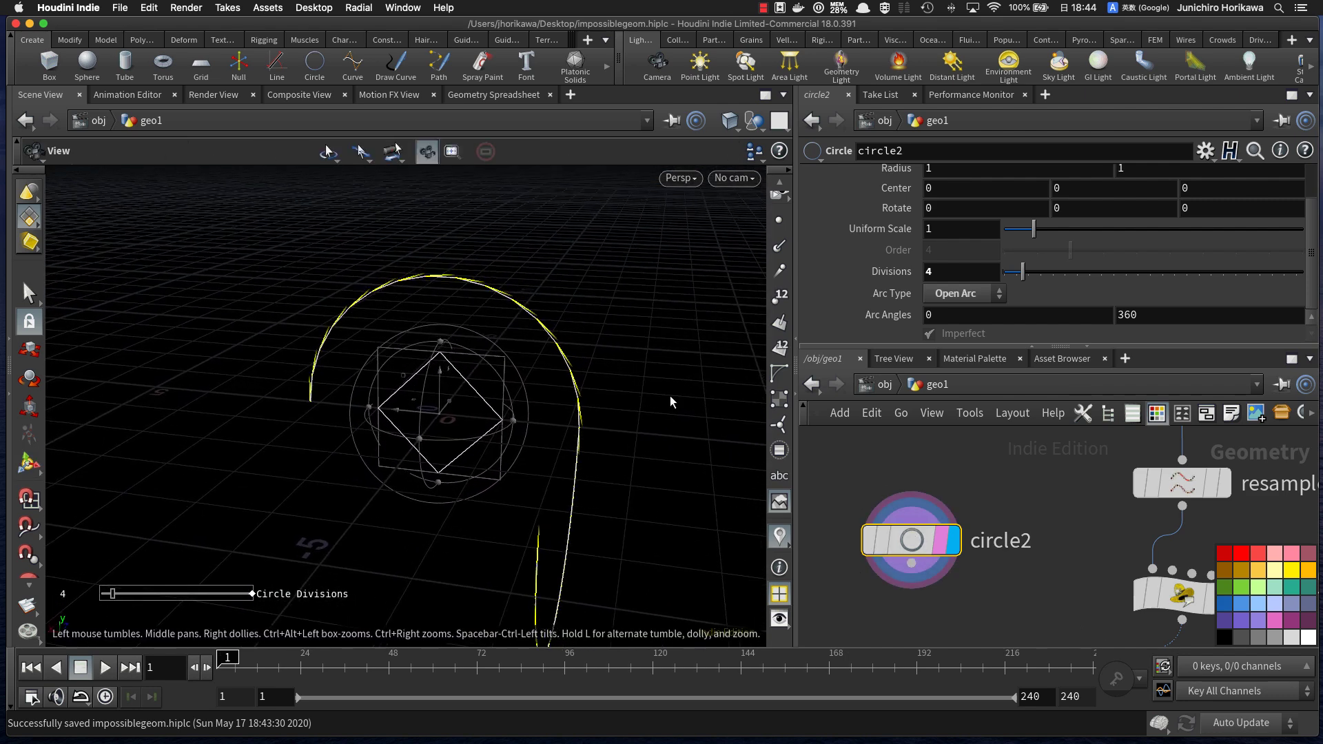
scroll(969, 290, up, 4)
click(958, 205)
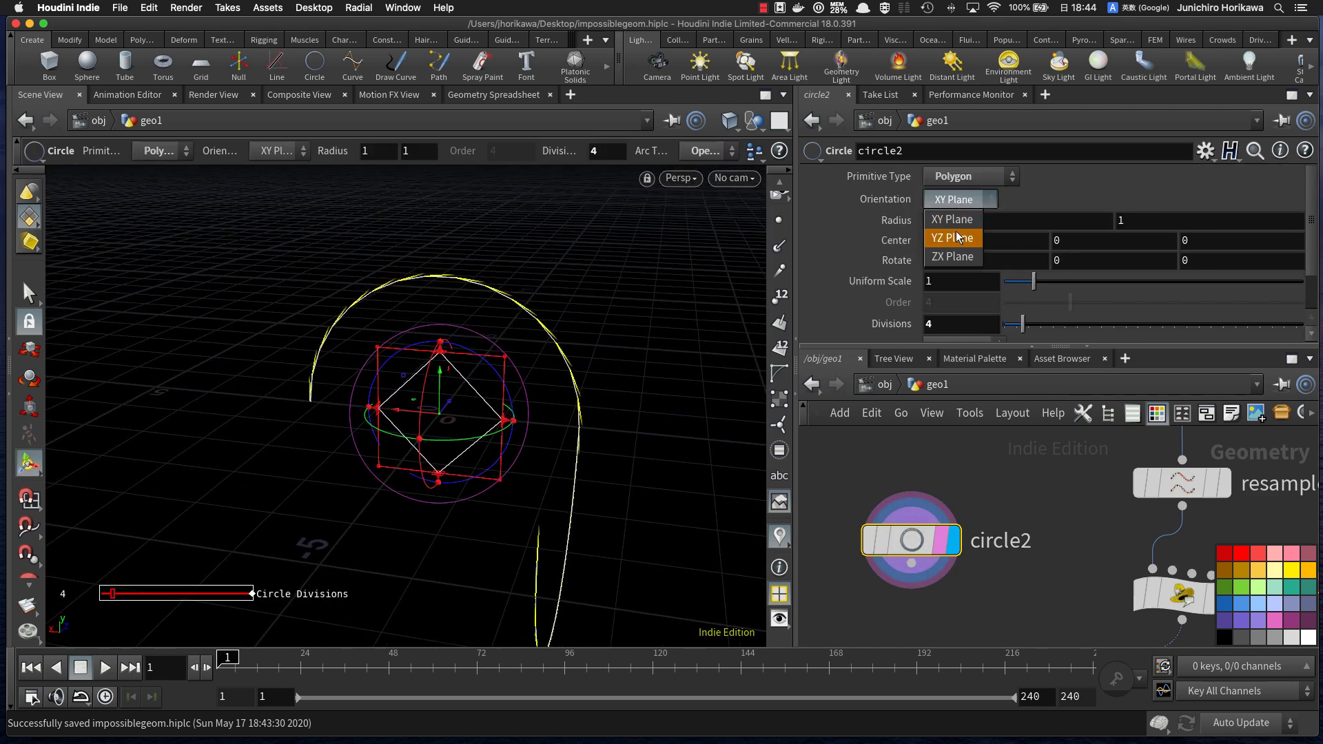
click(954, 257)
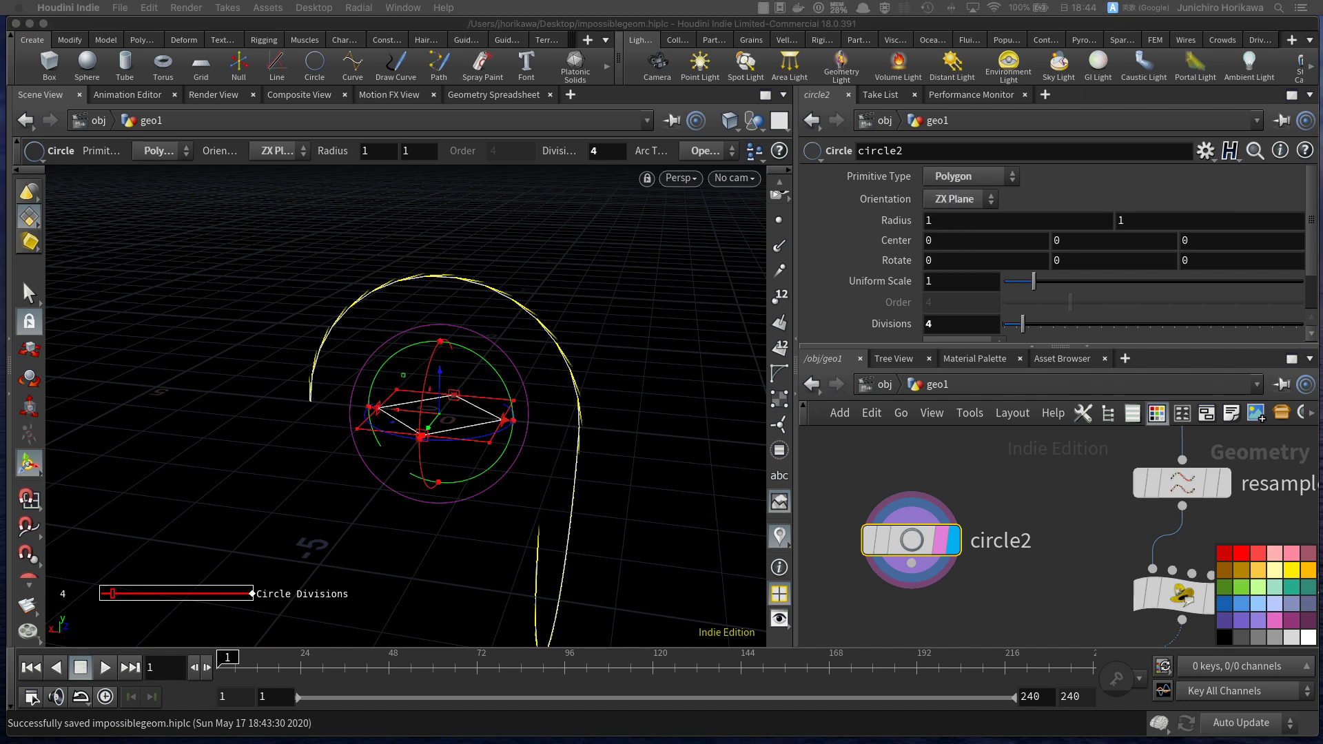
Step: Rotate circle2 by 45 degrees around the Y axis and check the square's alignment with the grid
alt+drag(525, 419, 578, 534)
mouse_move(831, 739)
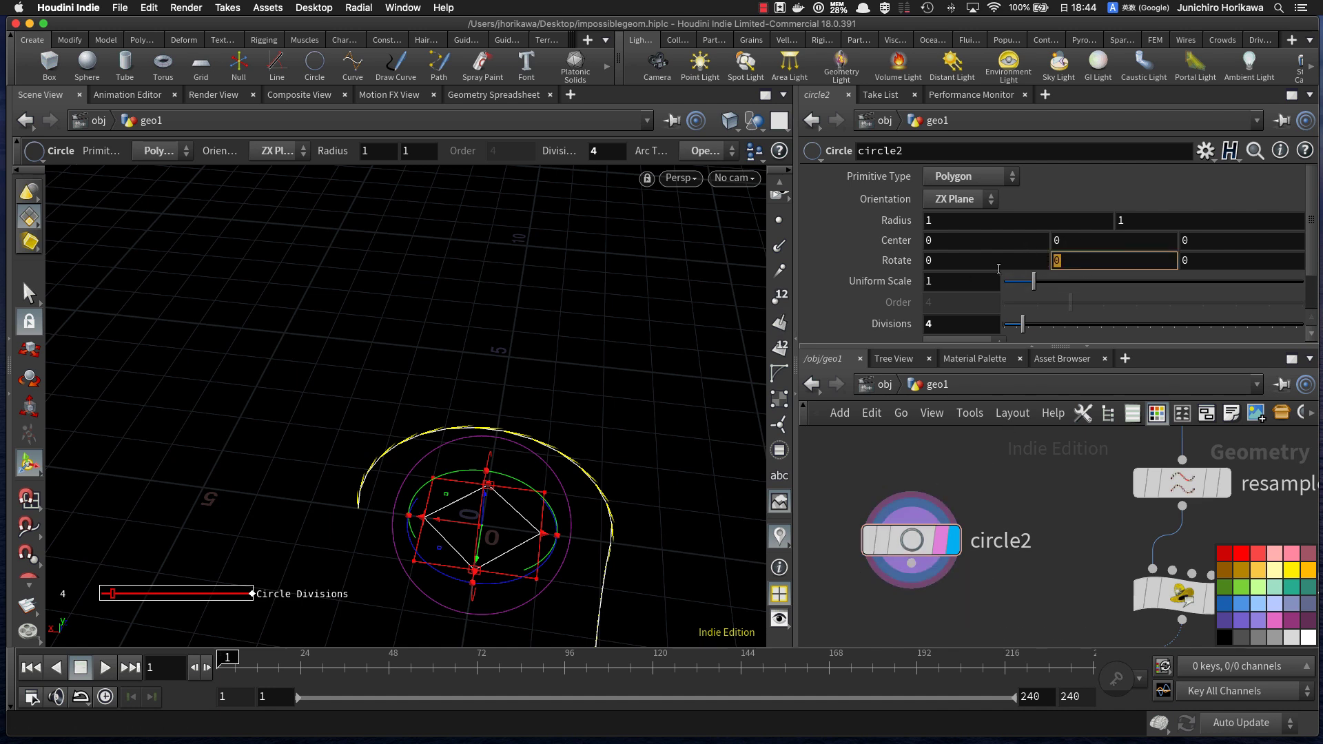
text(45)
key(Return)
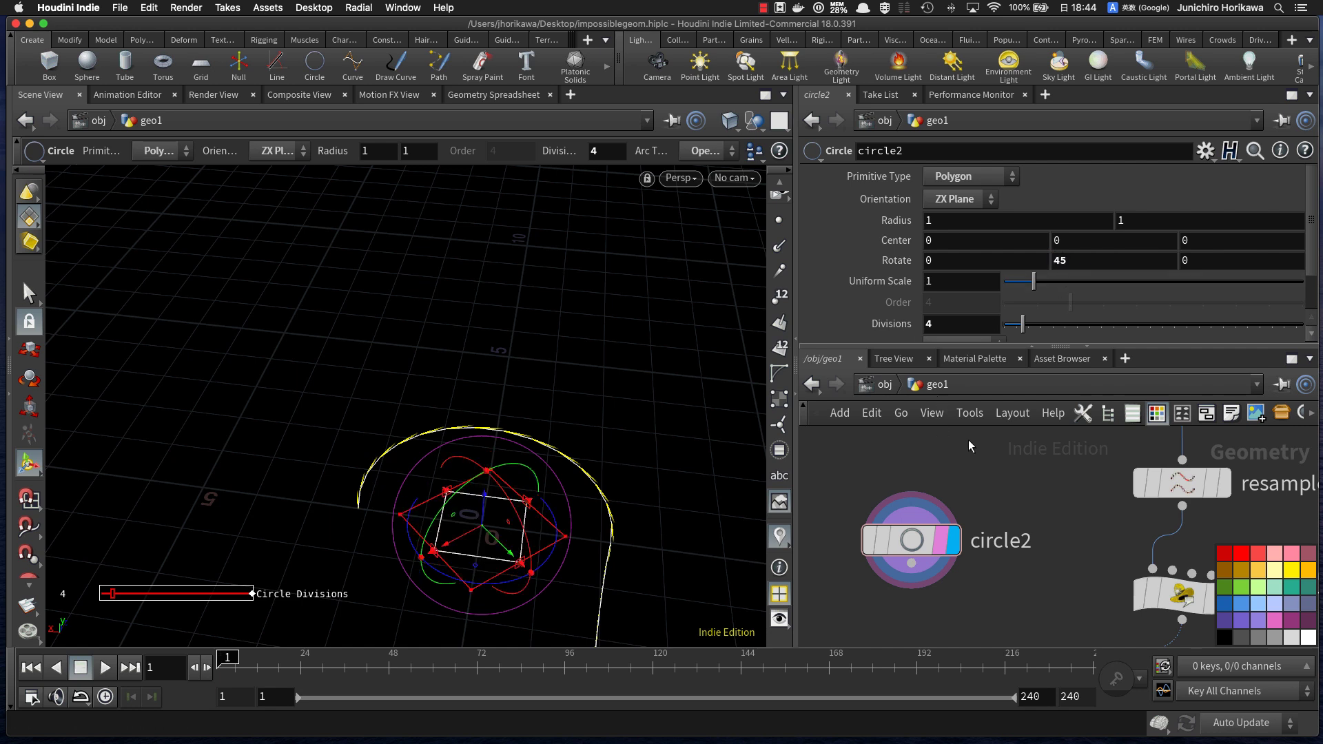
middle_drag(967, 478, 965, 459)
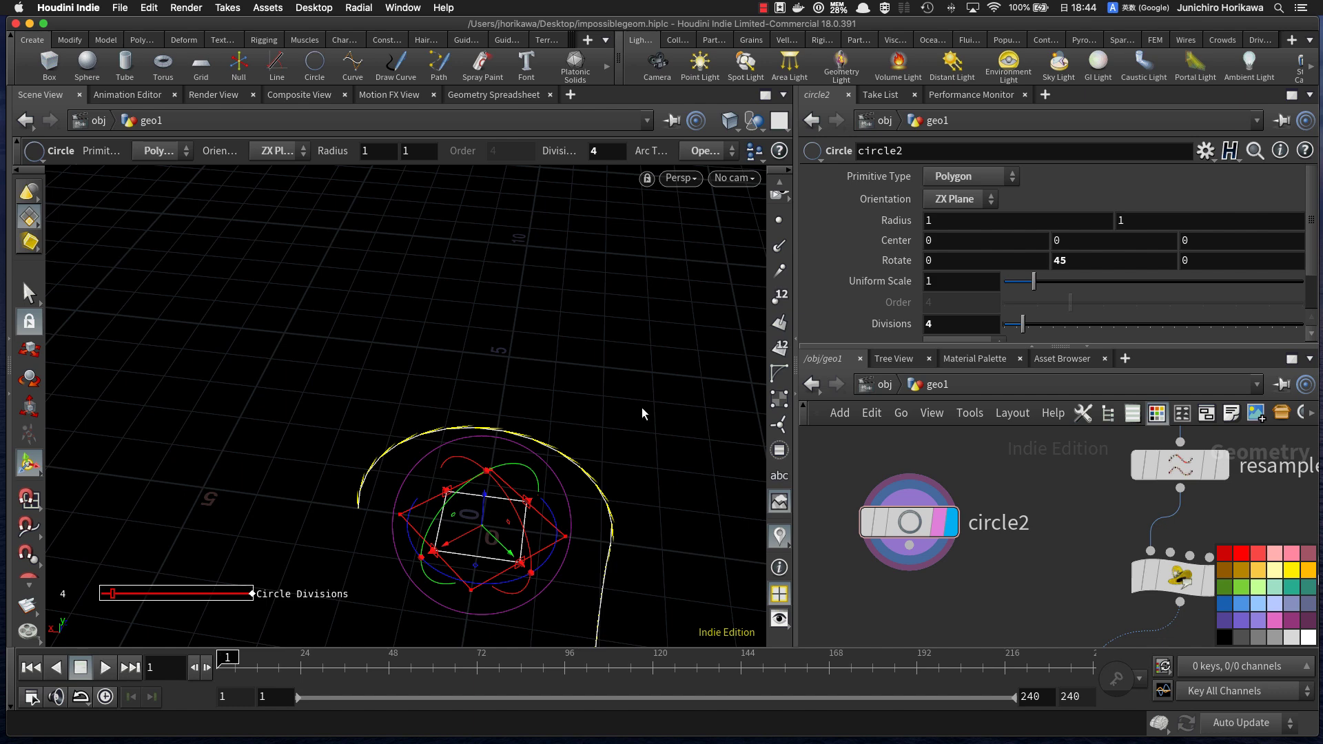
alt+right_drag(606, 372, 567, 340)
alt+drag(567, 340, 534, 345)
alt+right_drag(535, 345, 514, 357)
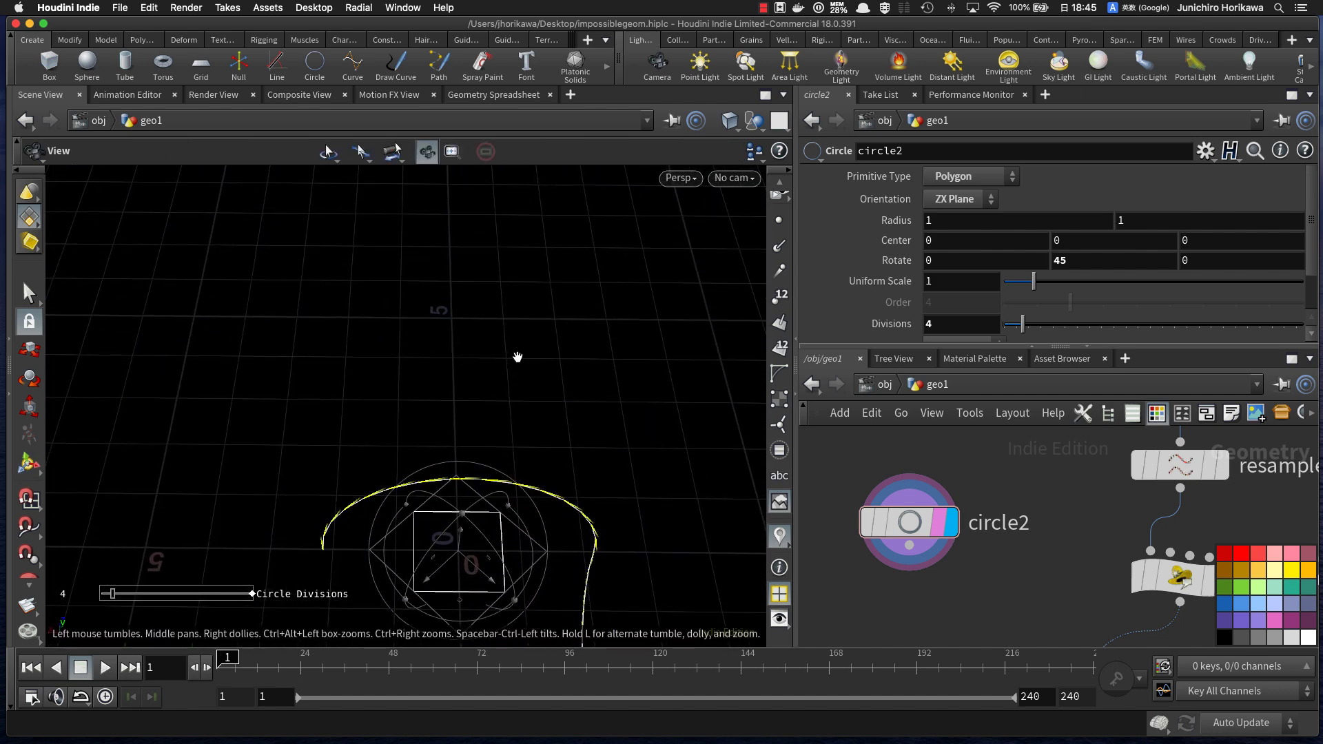
alt+middle_drag(465, 541, 454, 403)
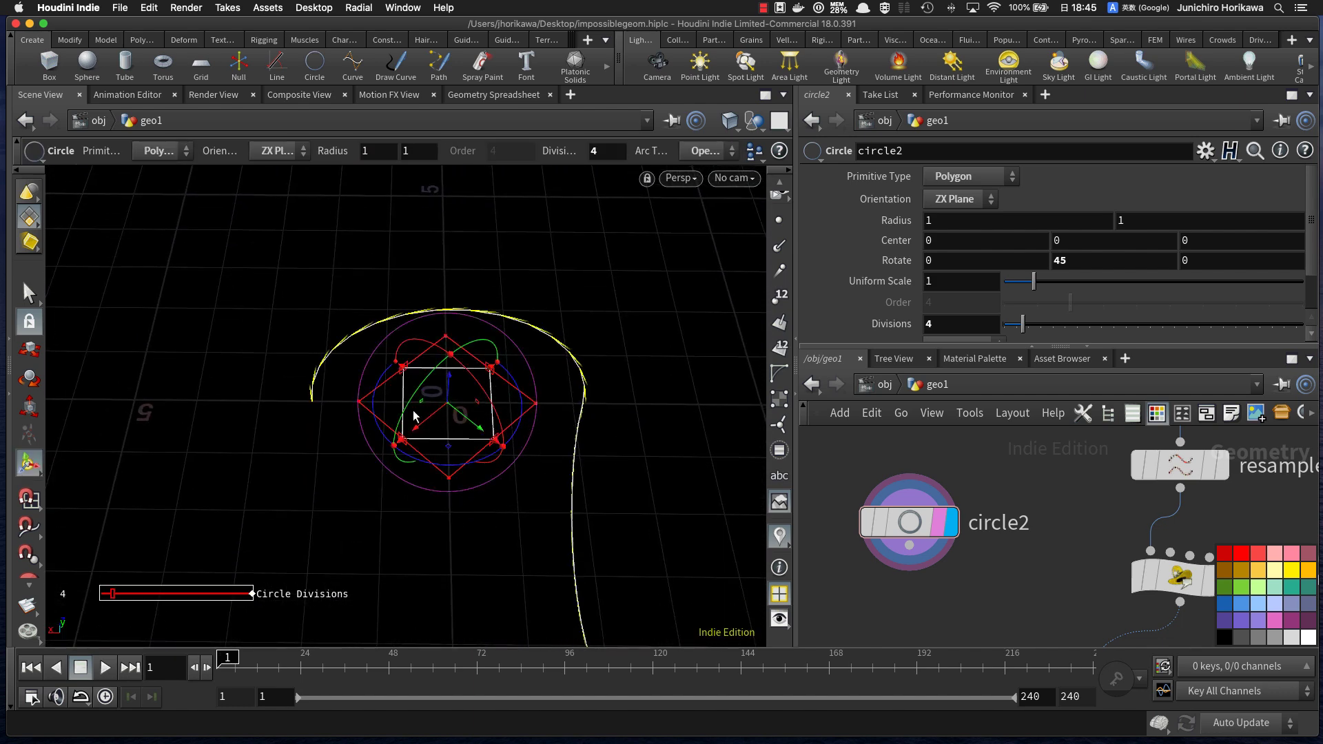
Step: Add a Float parameter below radius in the CONTROLLER node's parameter interface
scroll(941, 514, down, 5)
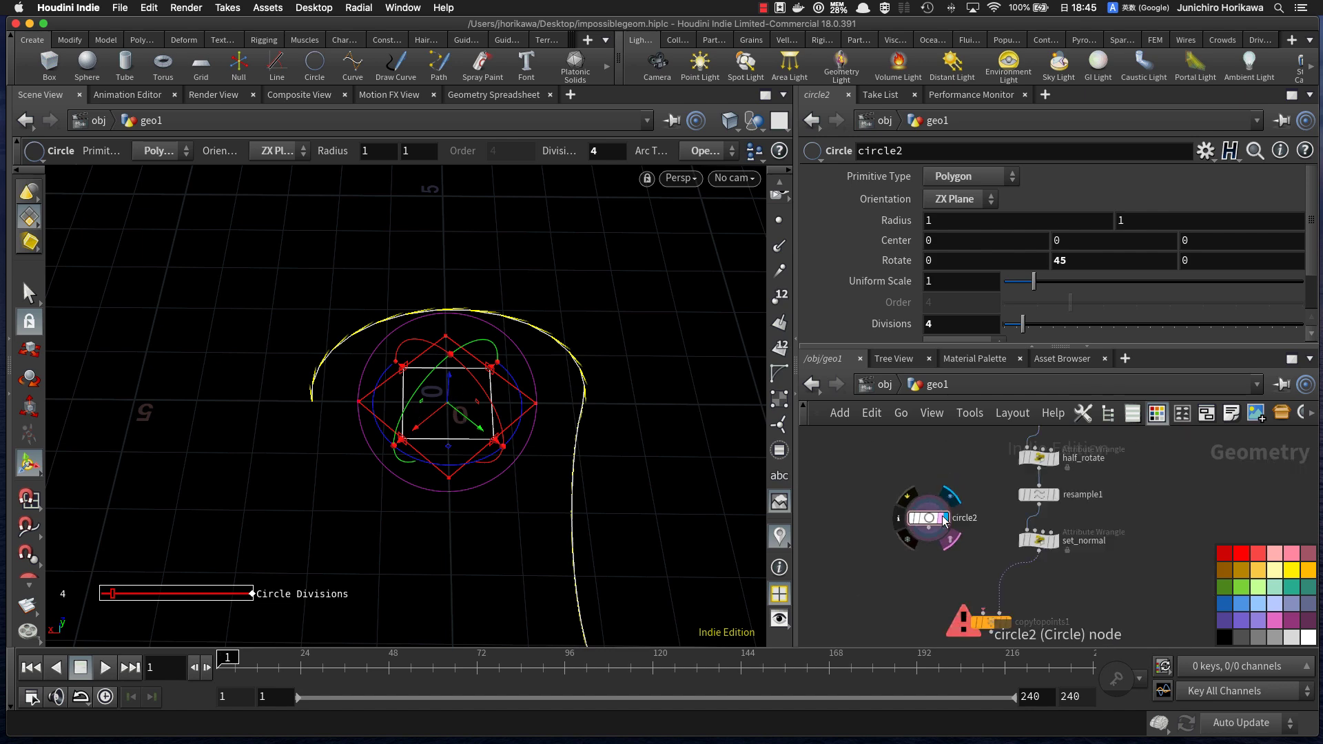
scroll(947, 559, down, 1)
middle_drag(945, 556, 946, 614)
scroll(933, 465, up, 5)
drag(942, 475, 885, 516)
click(1205, 150)
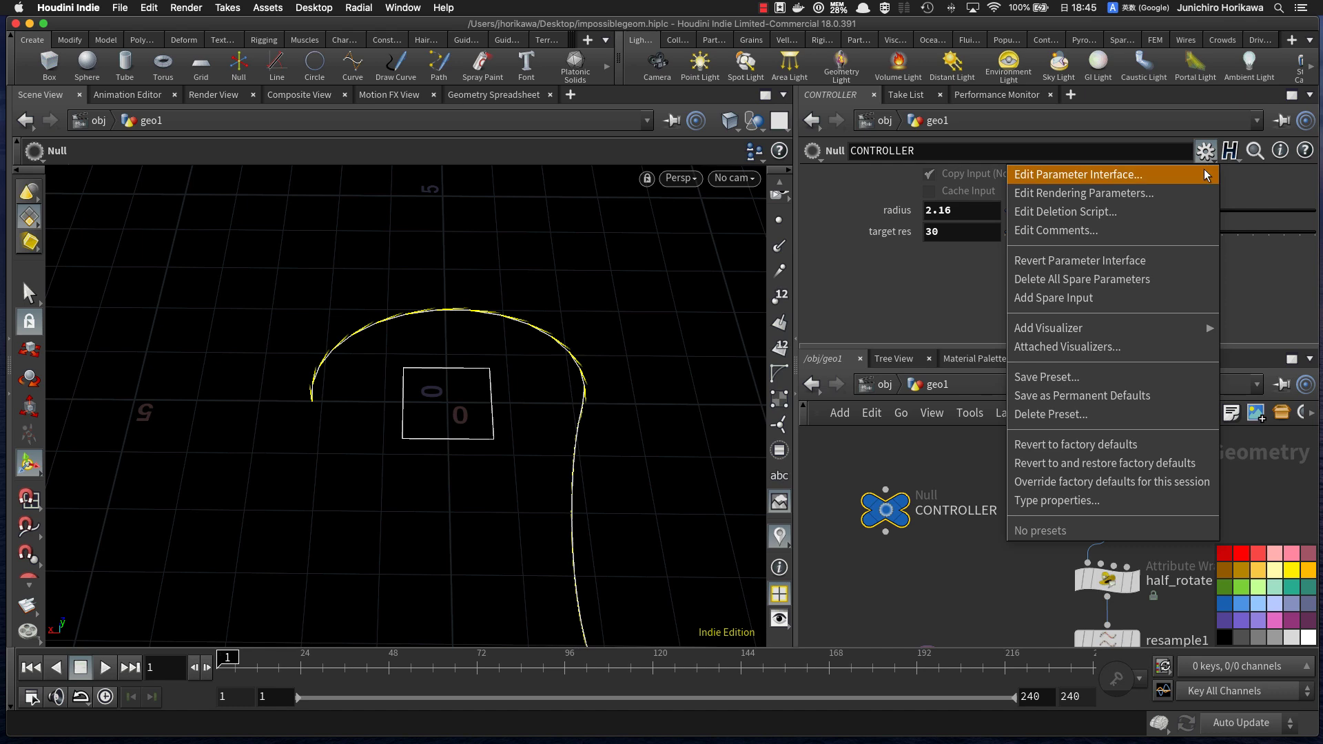
click(1207, 173)
drag(372, 272, 772, 172)
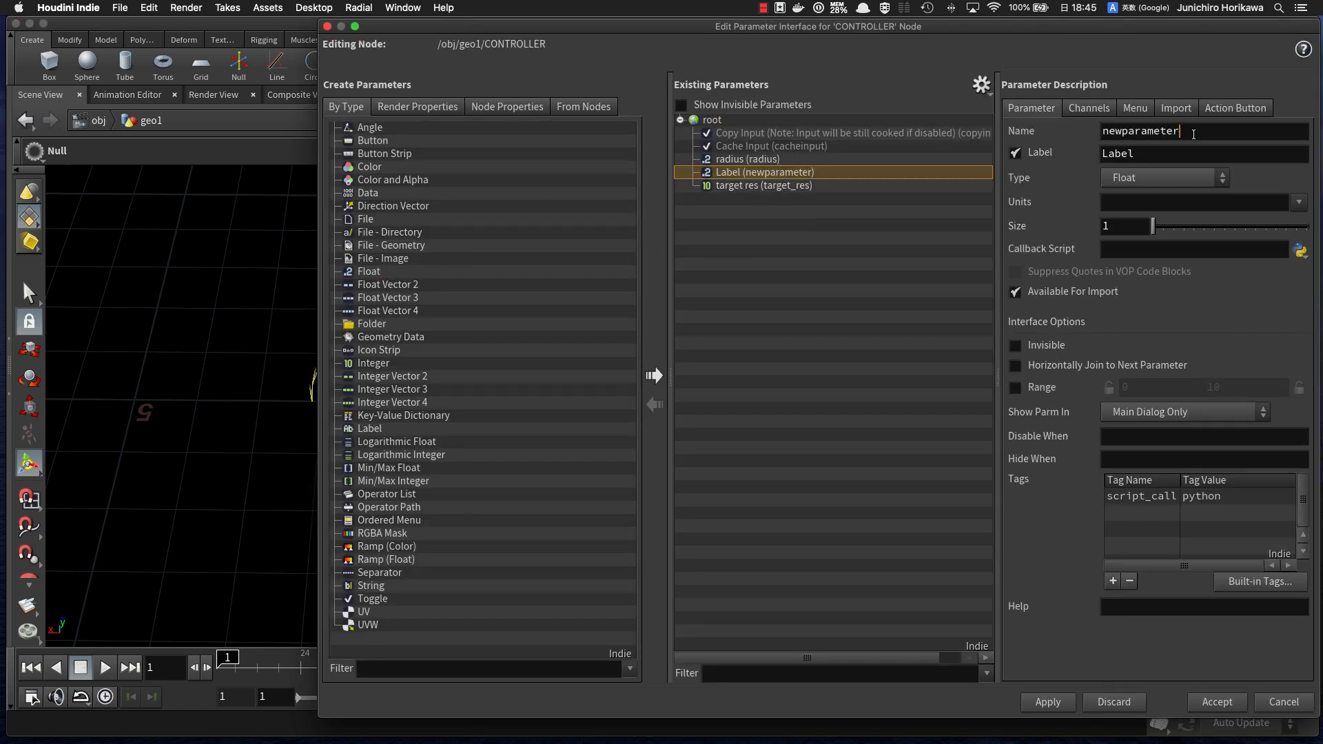
Step: Set both the name and the label of the new float parameter to thickness
drag(1193, 135, 990, 126)
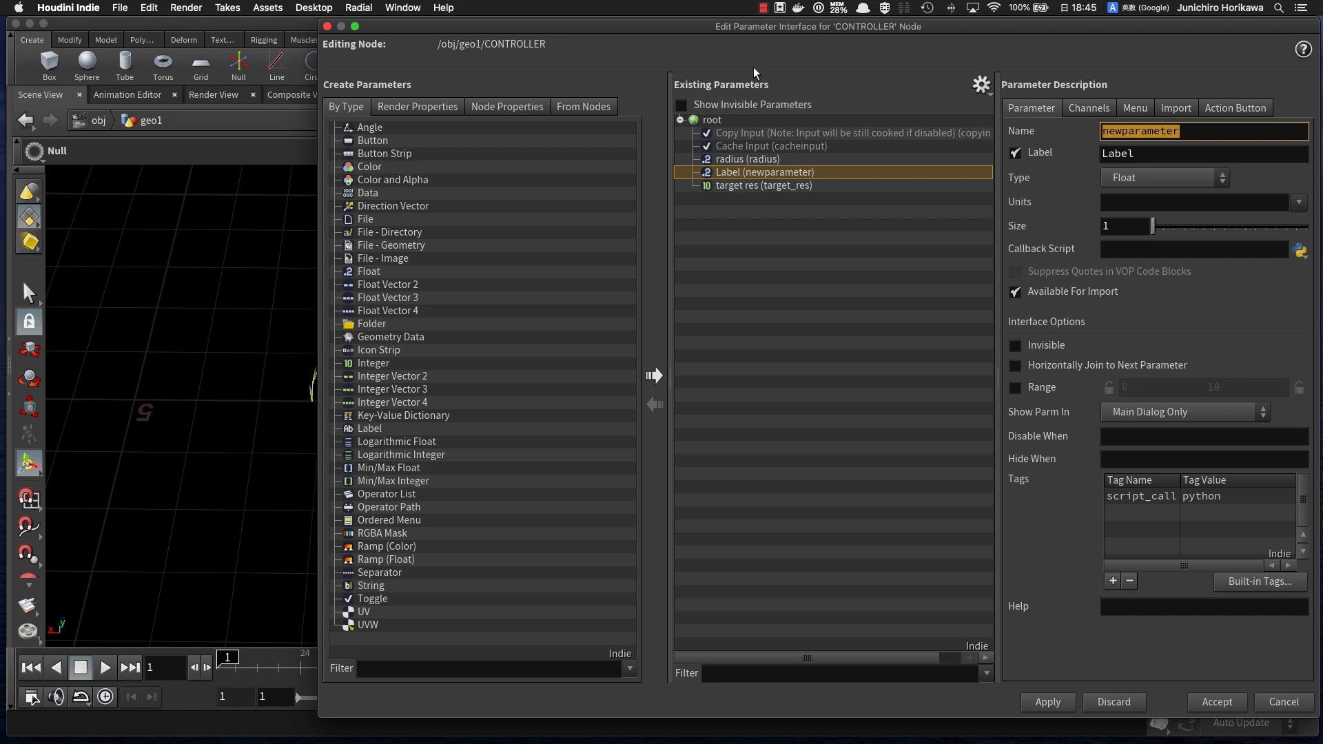
text(thickness)
key(Tab)
text(thicnk)
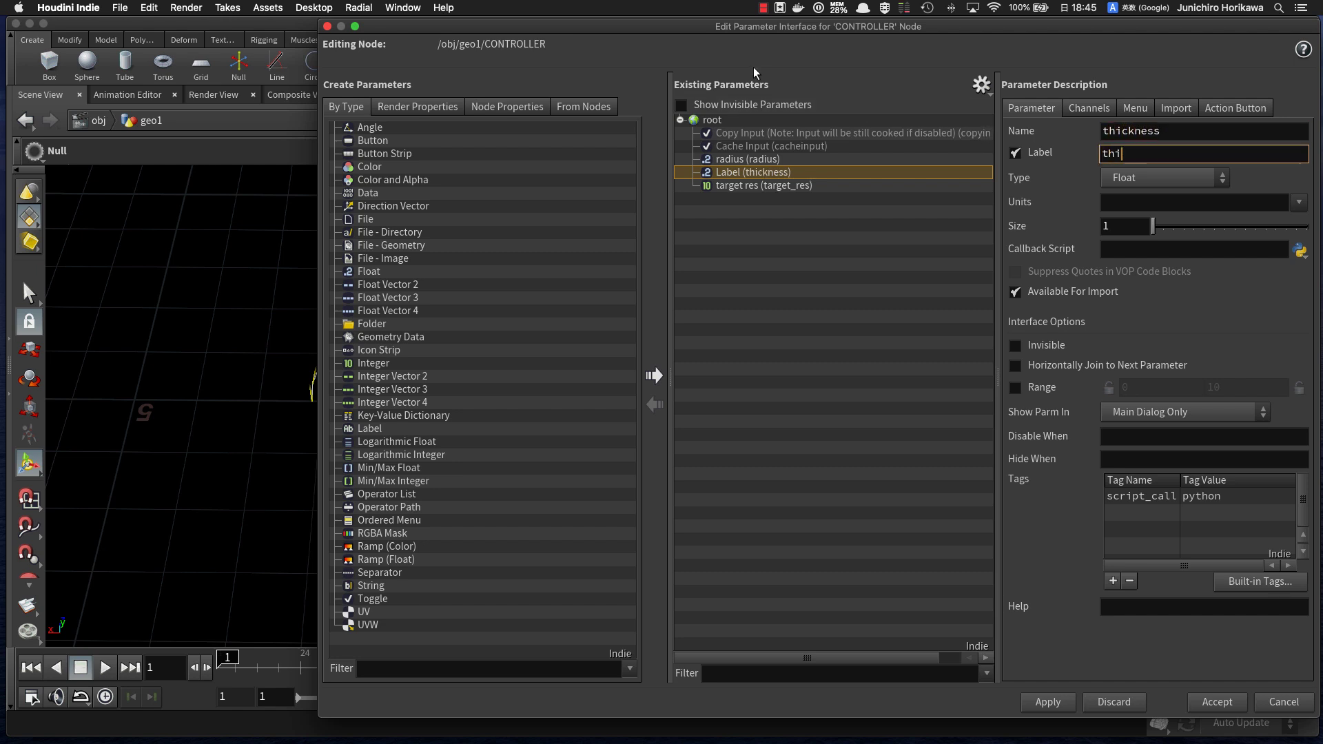
text(kness)
key(Return)
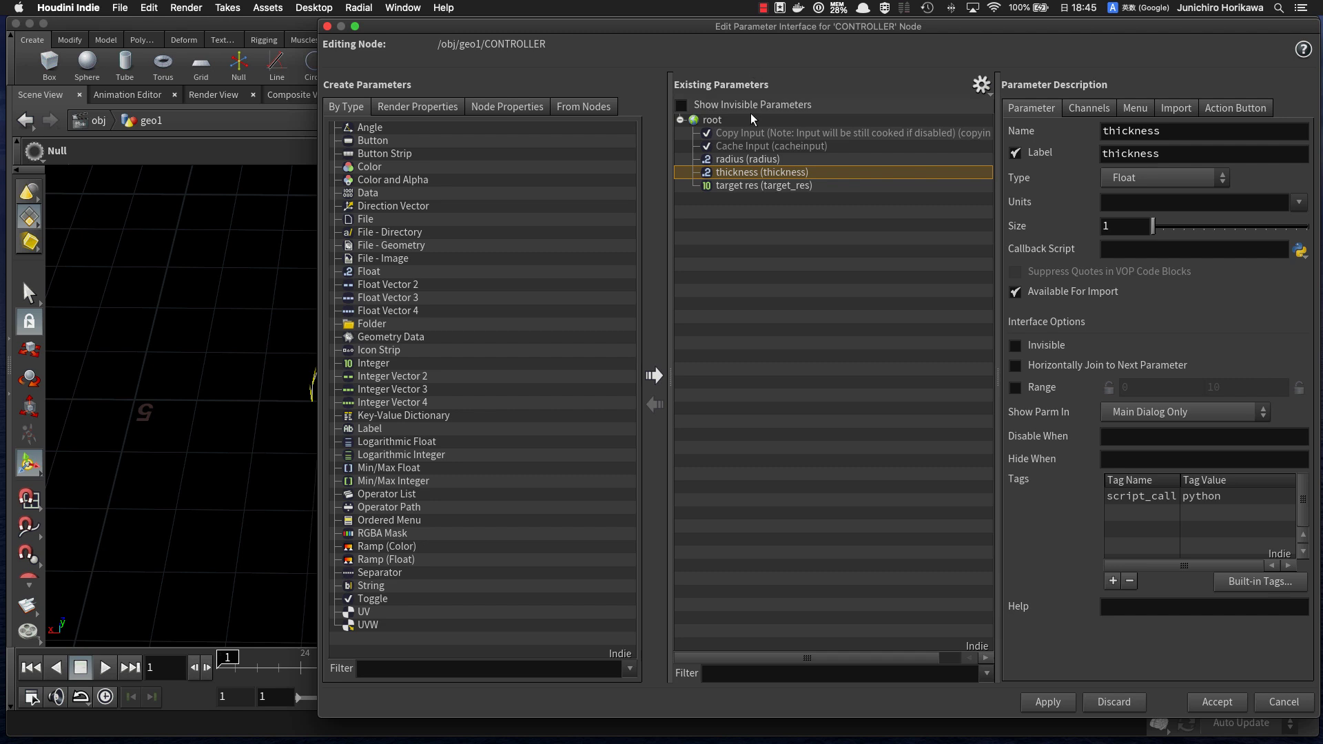
Step: Enable a range of 0 to 5 for the thickness parameter and accept the parameter interface changes
click(1015, 388)
double_click(1236, 392)
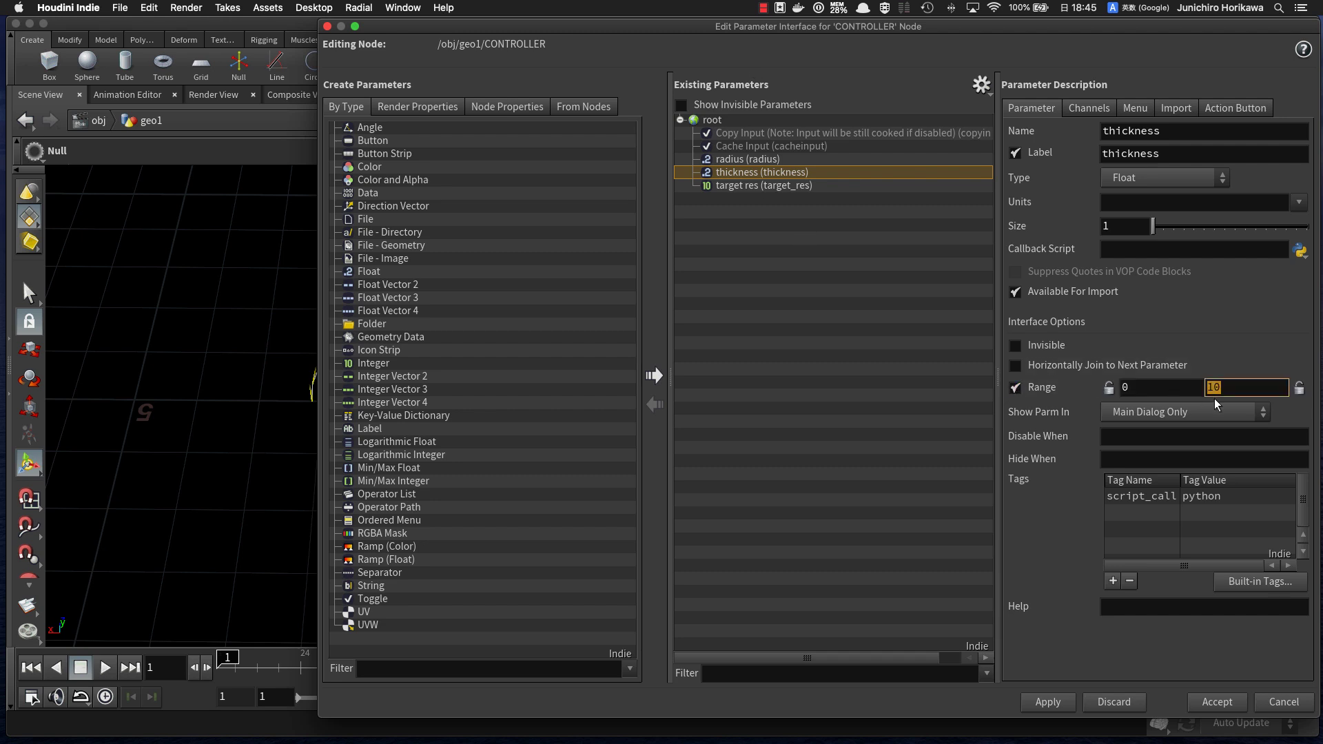
text(5)
key(Return)
click(1048, 702)
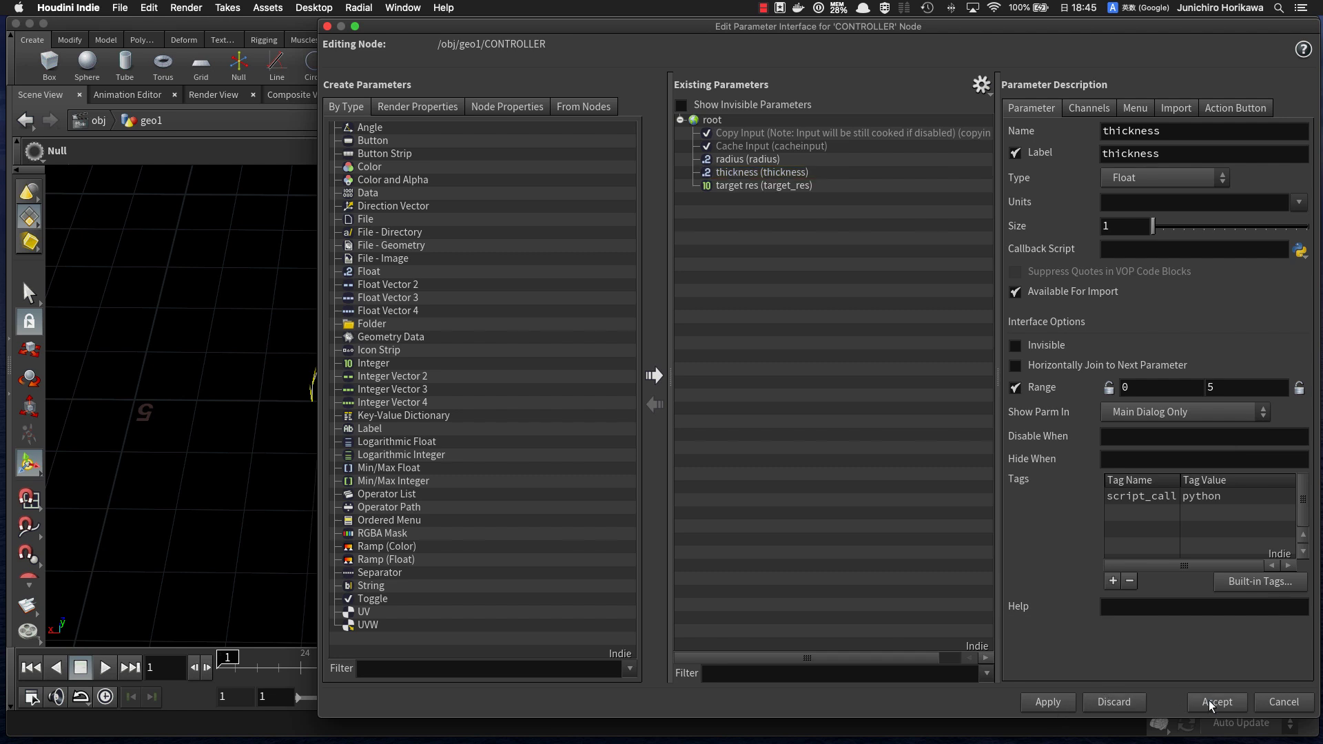
click(1213, 703)
Step: Set CONTROLLER's thickness to 0.76 and link circle2's Uniform Scale to it with a relative reference
click(979, 236)
right_click(978, 236)
click(1006, 362)
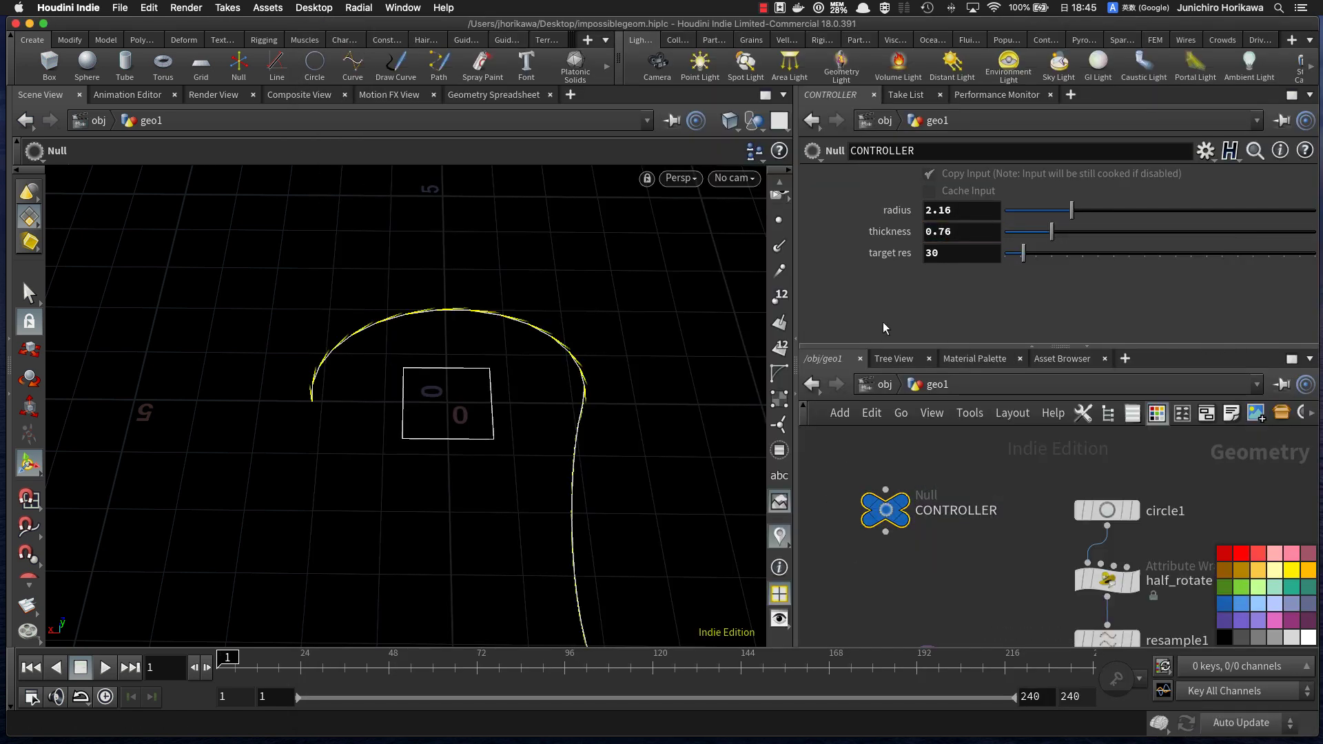
scroll(955, 476, down, 5)
scroll(952, 530, up, 5)
click(930, 537)
click(969, 283)
key(BackSpace)
right_click(969, 283)
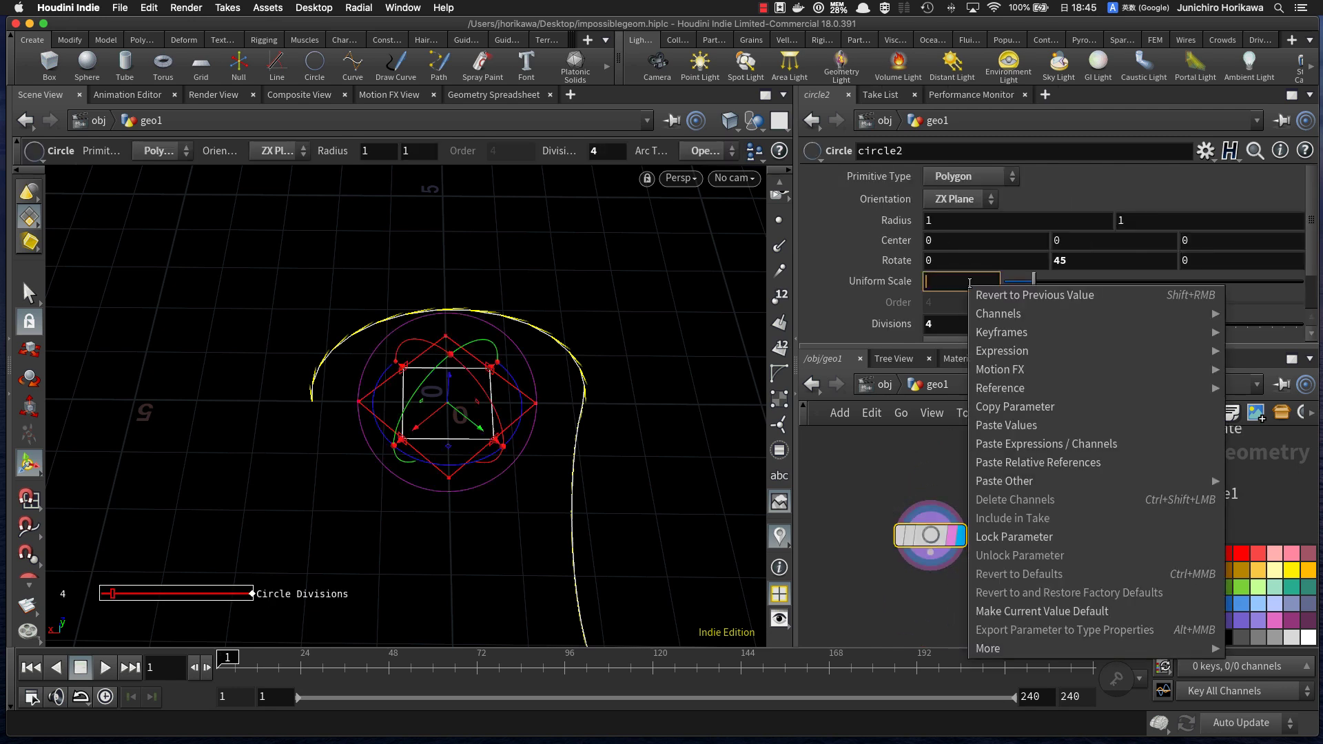
click(1016, 463)
Step: Connect circle2 to the source input of copytopoints1, display the result and inspect the copied squares along the arc
mouse_move(891, 523)
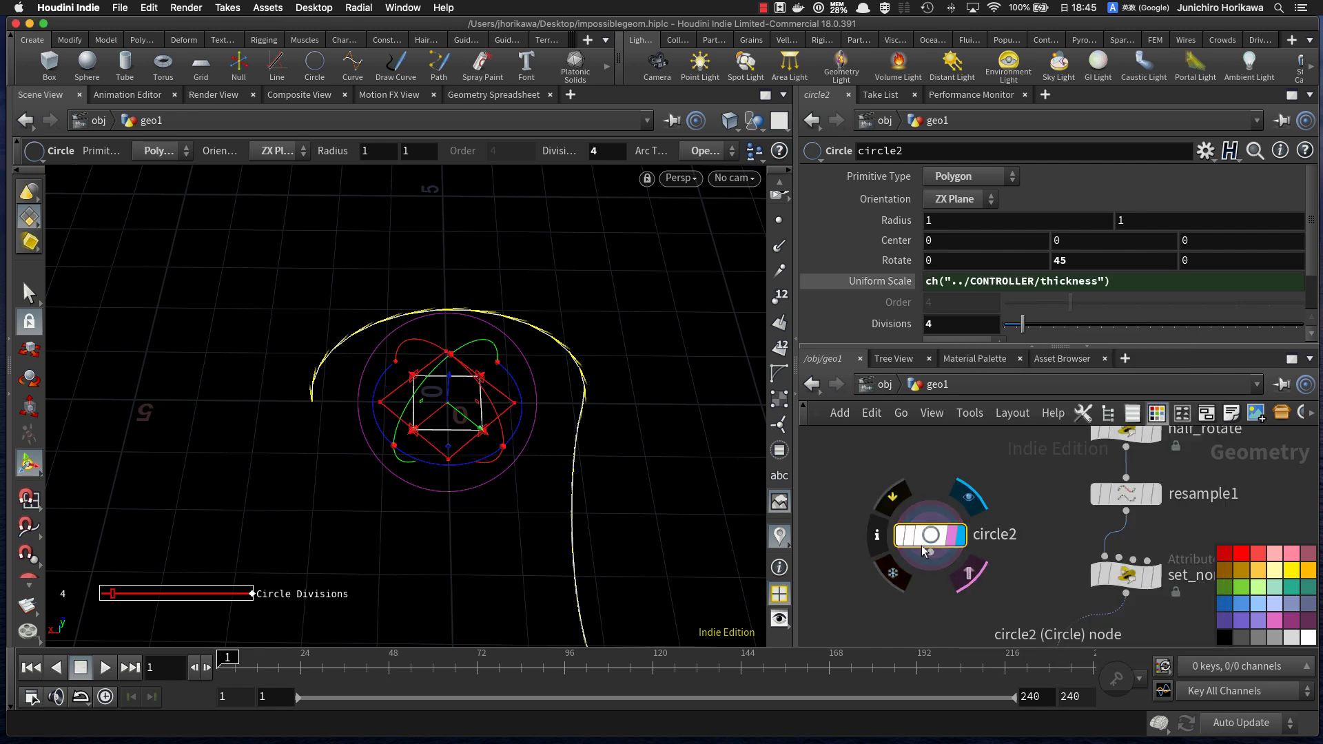
scroll(892, 524, down, 5)
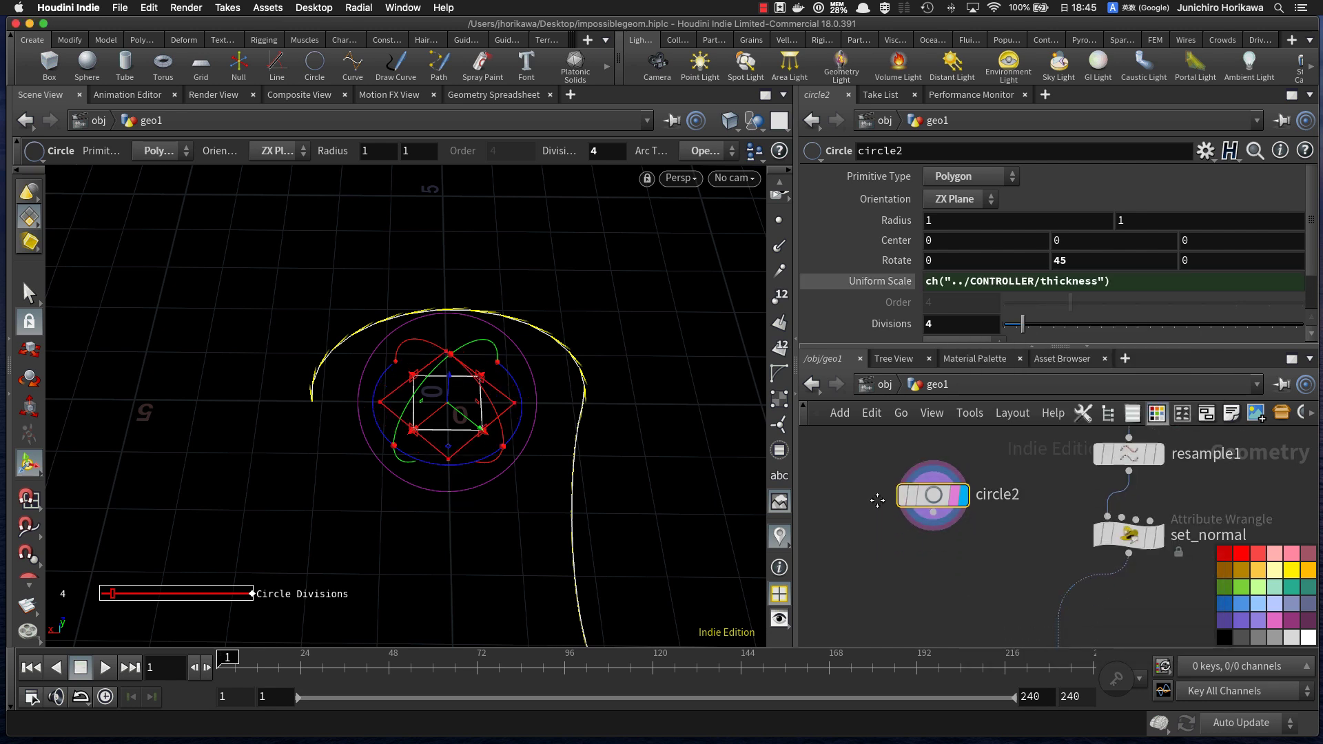
drag(931, 455, 1072, 580)
click(1073, 581)
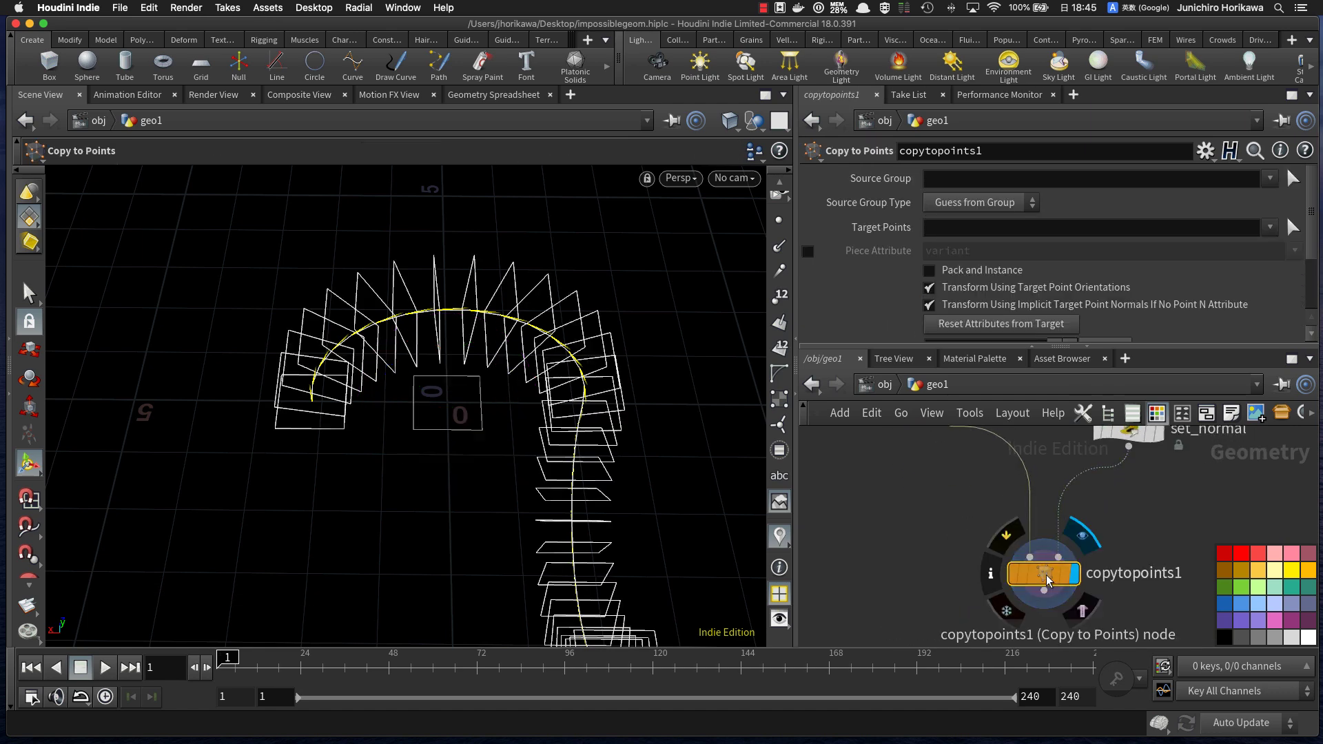
drag(689, 458, 549, 468)
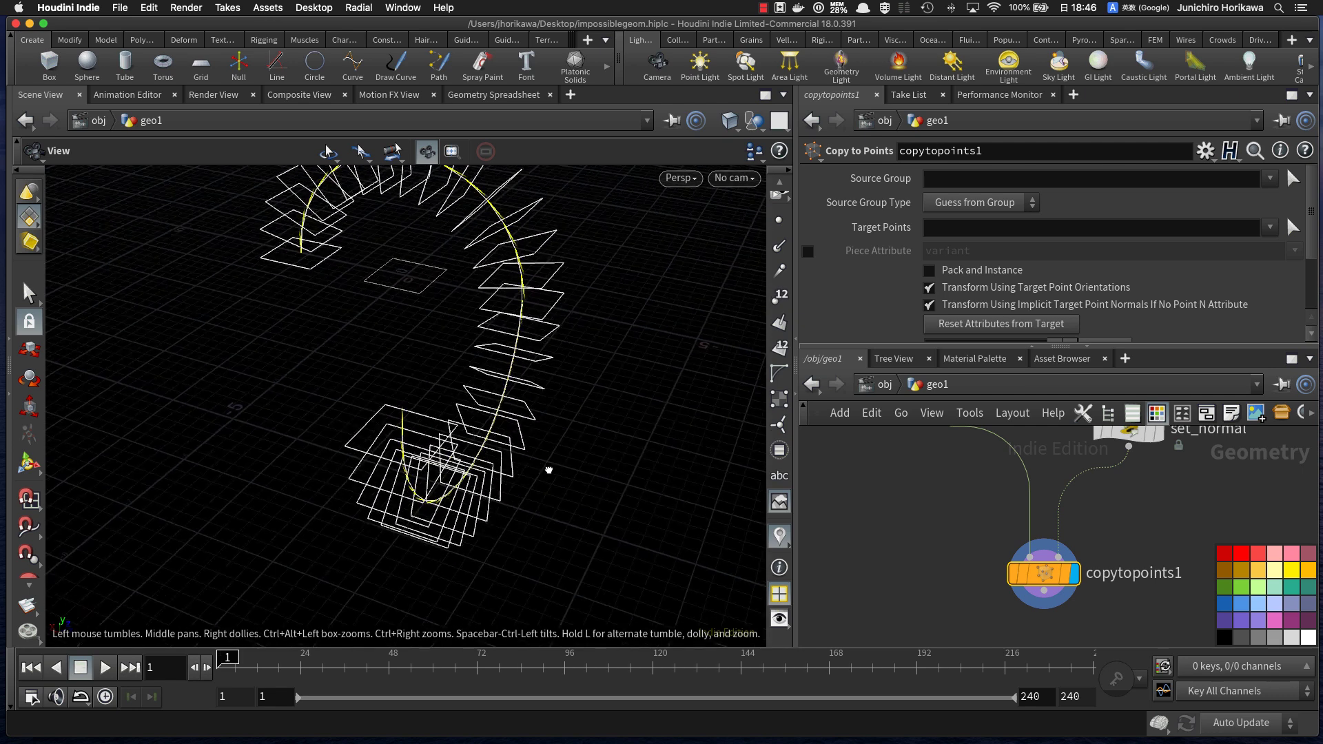
right_drag(549, 469, 585, 455)
middle_drag(975, 608, 904, 538)
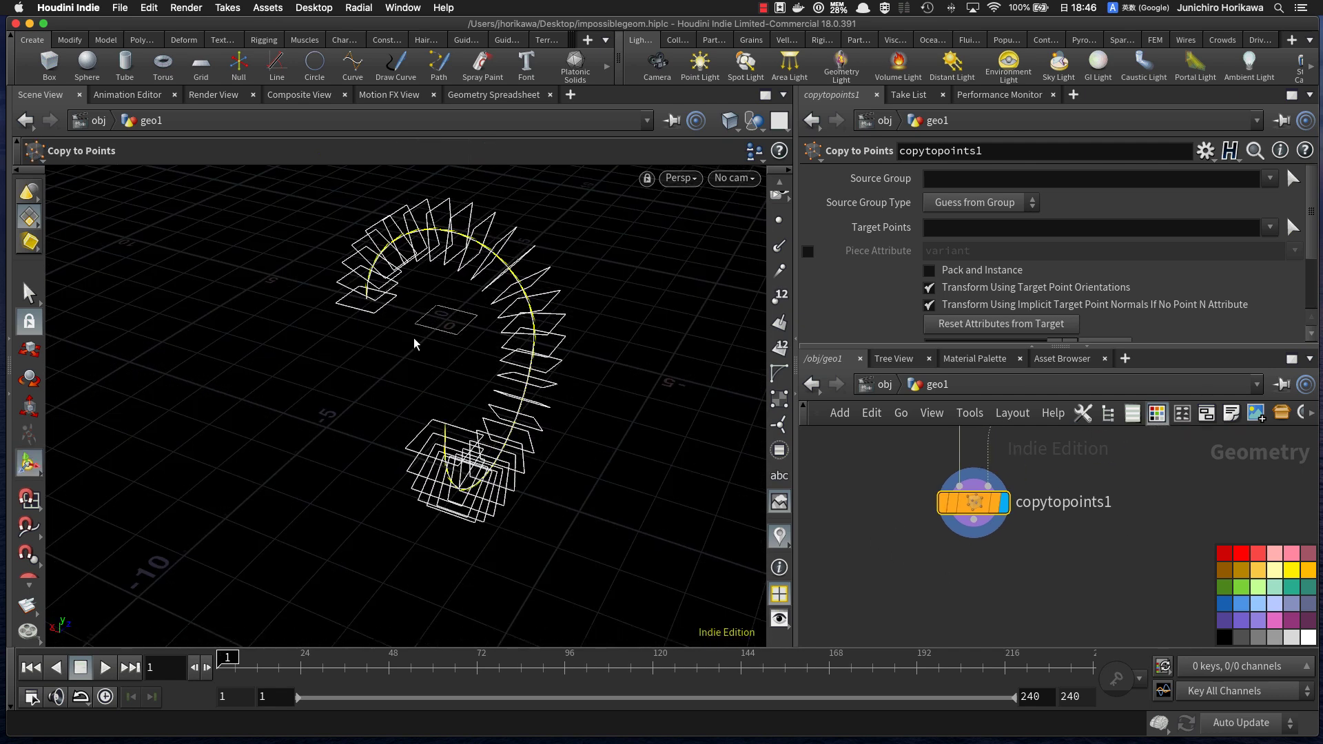
Step: Add a Skin node fed by copytopoints1, display it and inspect the resulting surface
key(Tab)
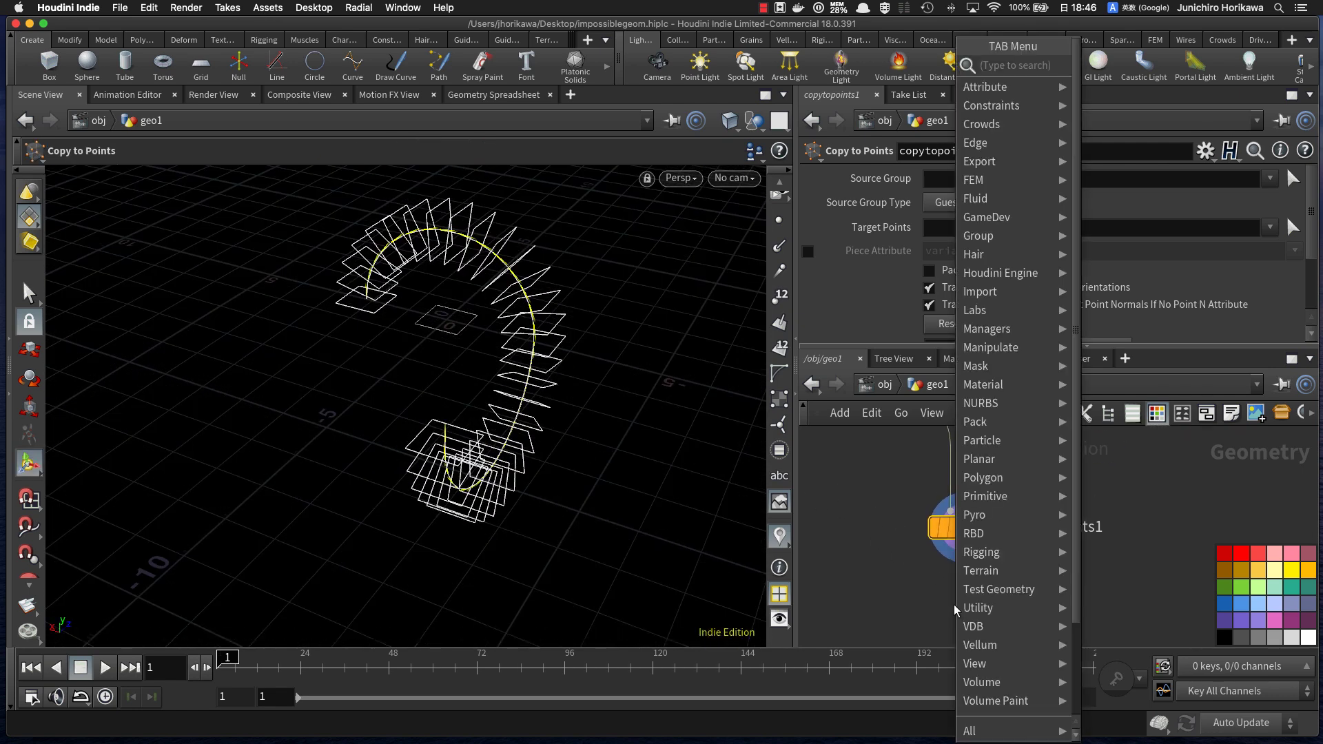
text(skin)
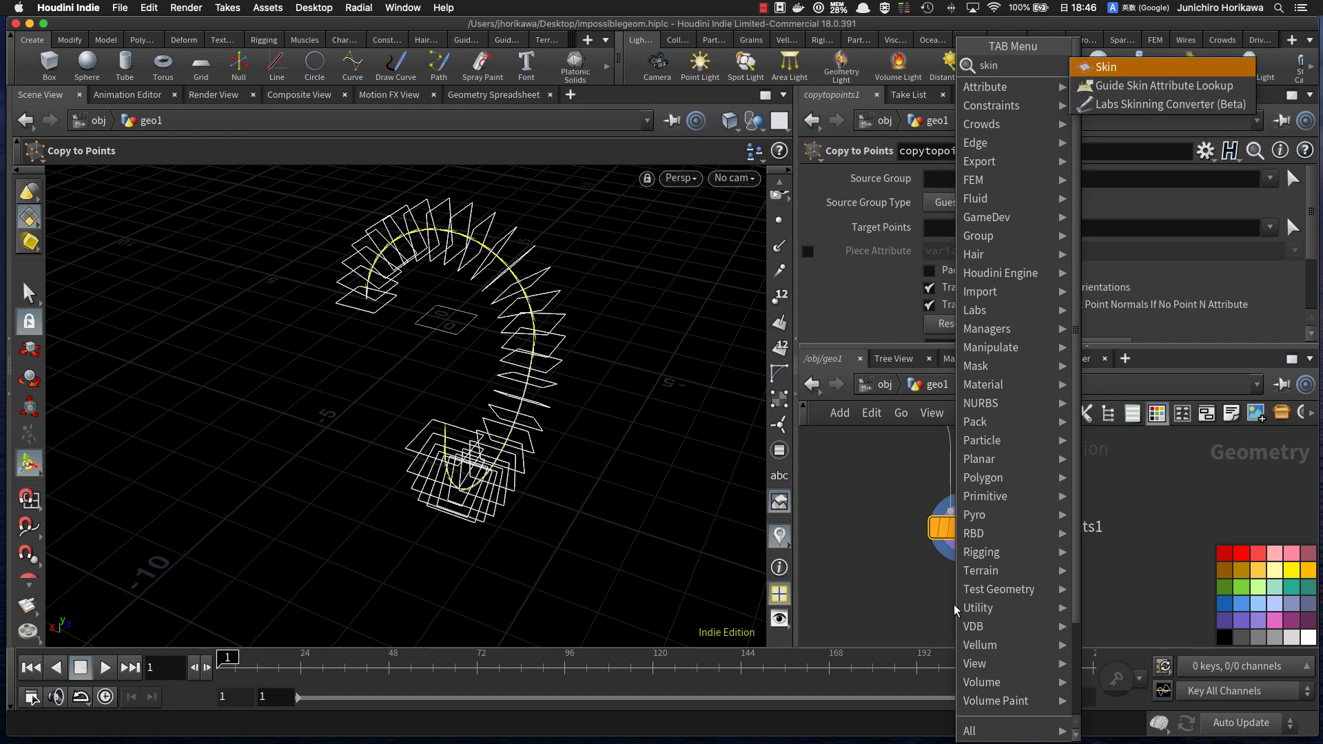
key(Return)
click(954, 604)
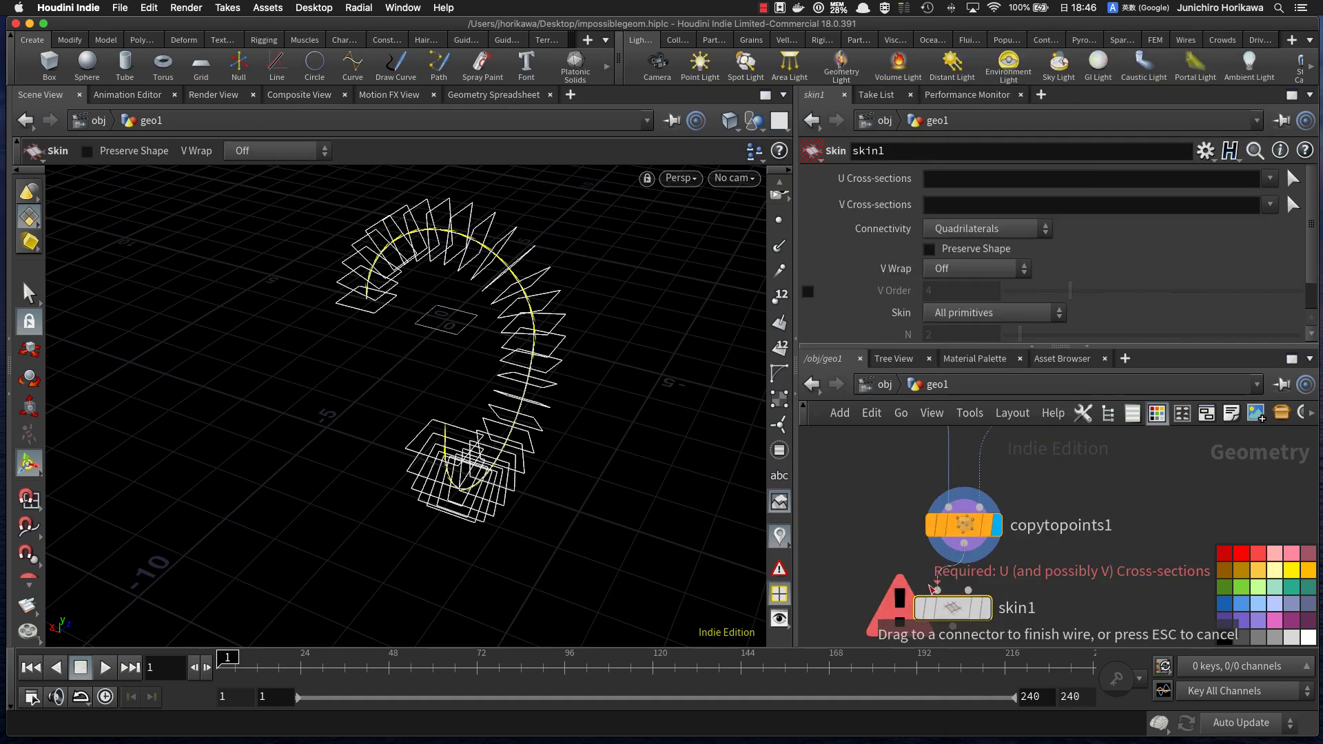
drag(517, 463, 590, 327)
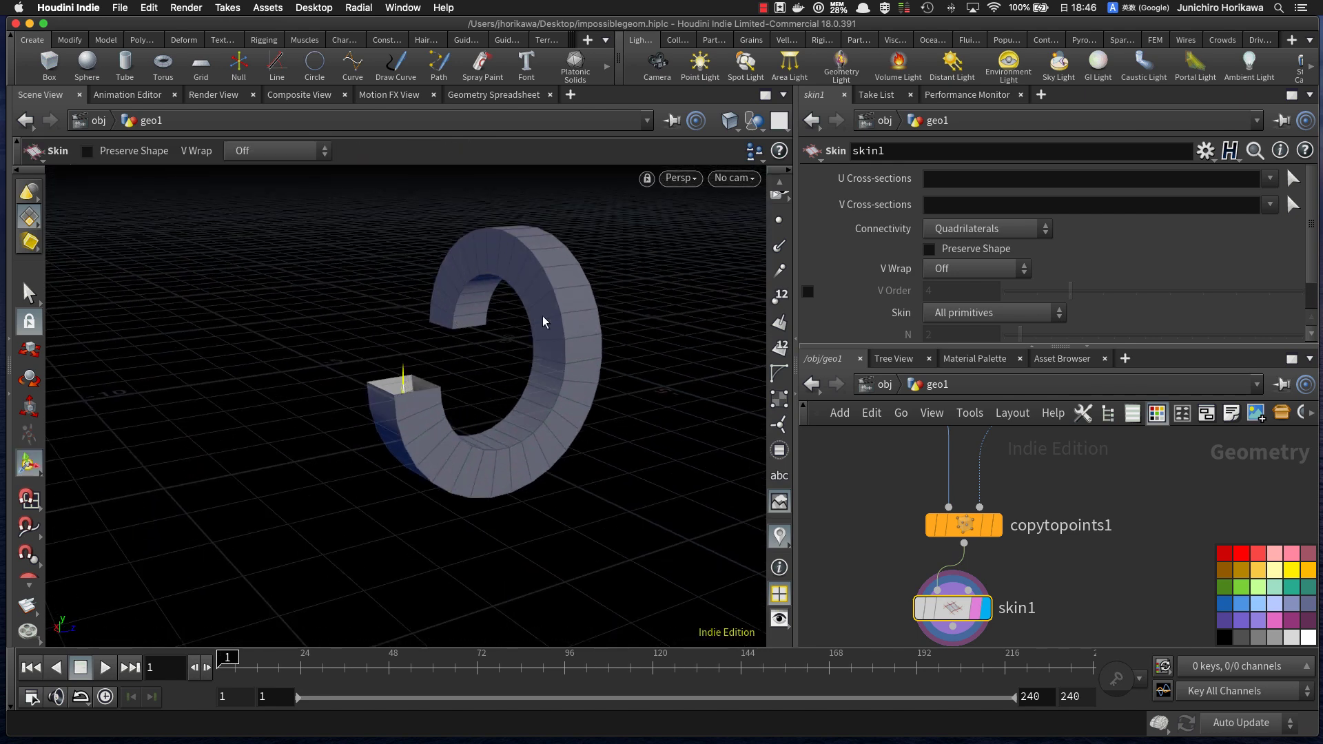
key(Escape)
drag(482, 411, 509, 438)
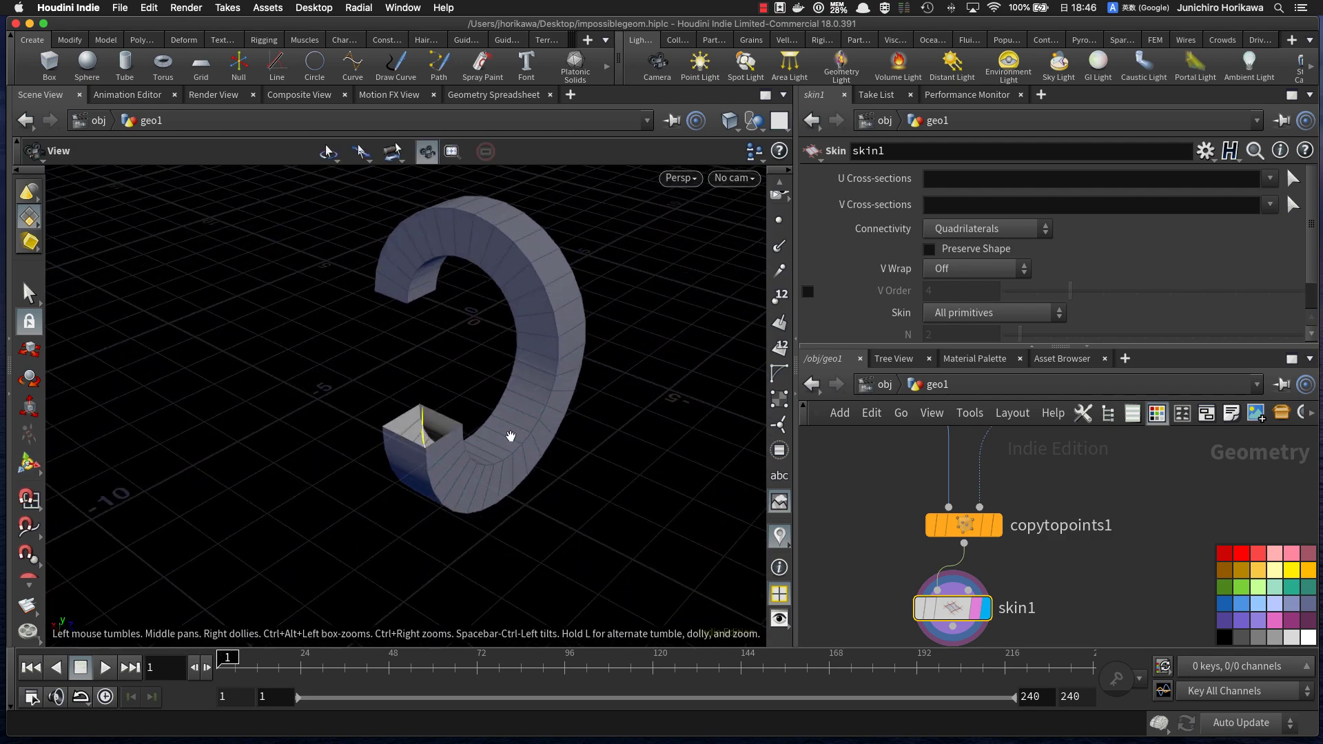
scroll(865, 599, down, 3)
key(Tab)
text(flip)
key(BackSpace)
key(BackSpace)
key(BackSpace)
key(BackSpace)
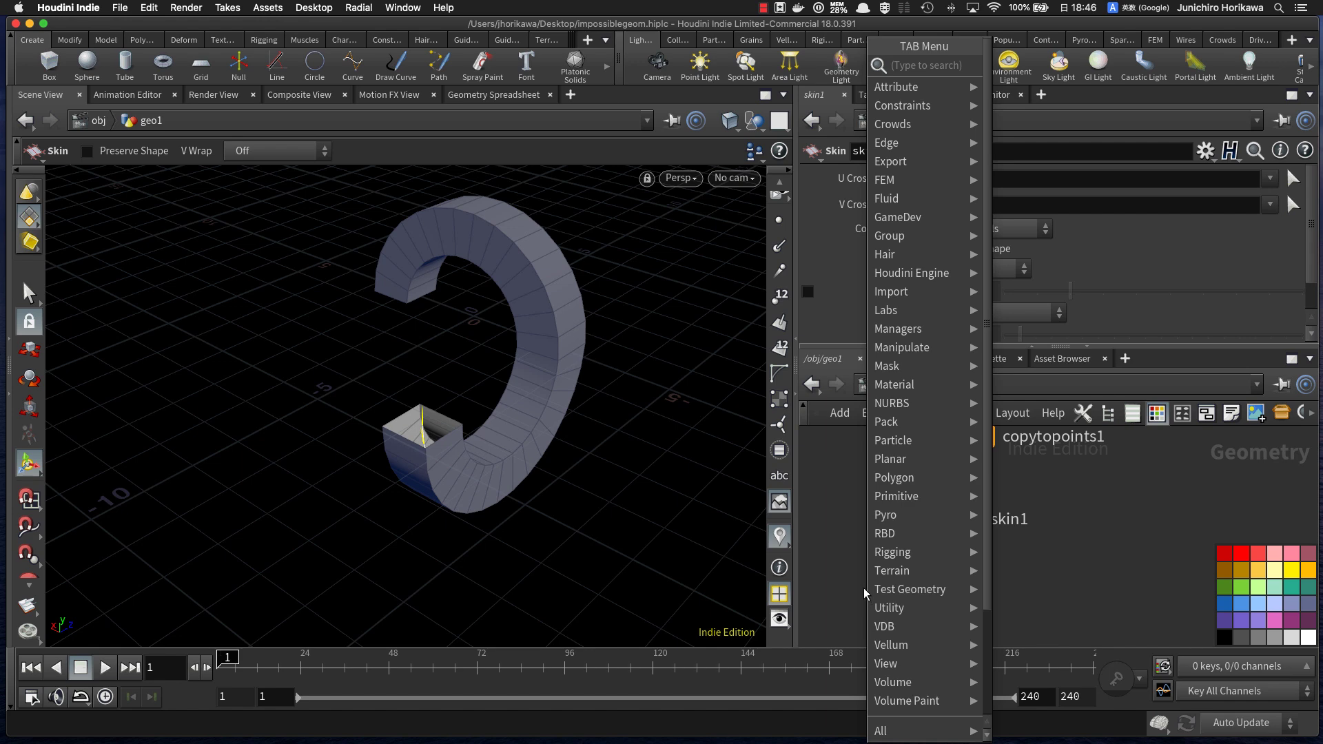
key(Escape)
Step: Insert a Reverse node between circle2 and copytopoints1, align it under circle2 and inspect the flipped surface direction
key(Tab)
text(rever)
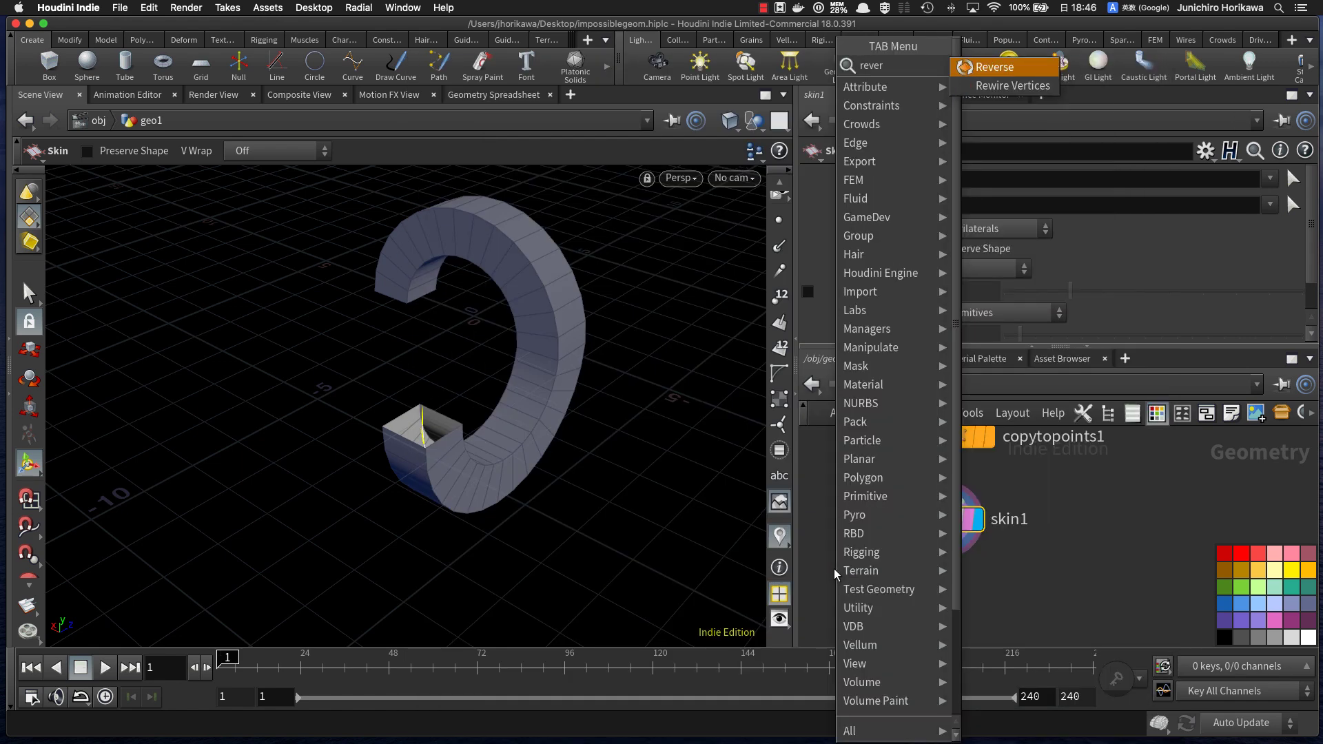
key(Return)
scroll(896, 538, down, 5)
scroll(930, 544, up, 5)
click(949, 552)
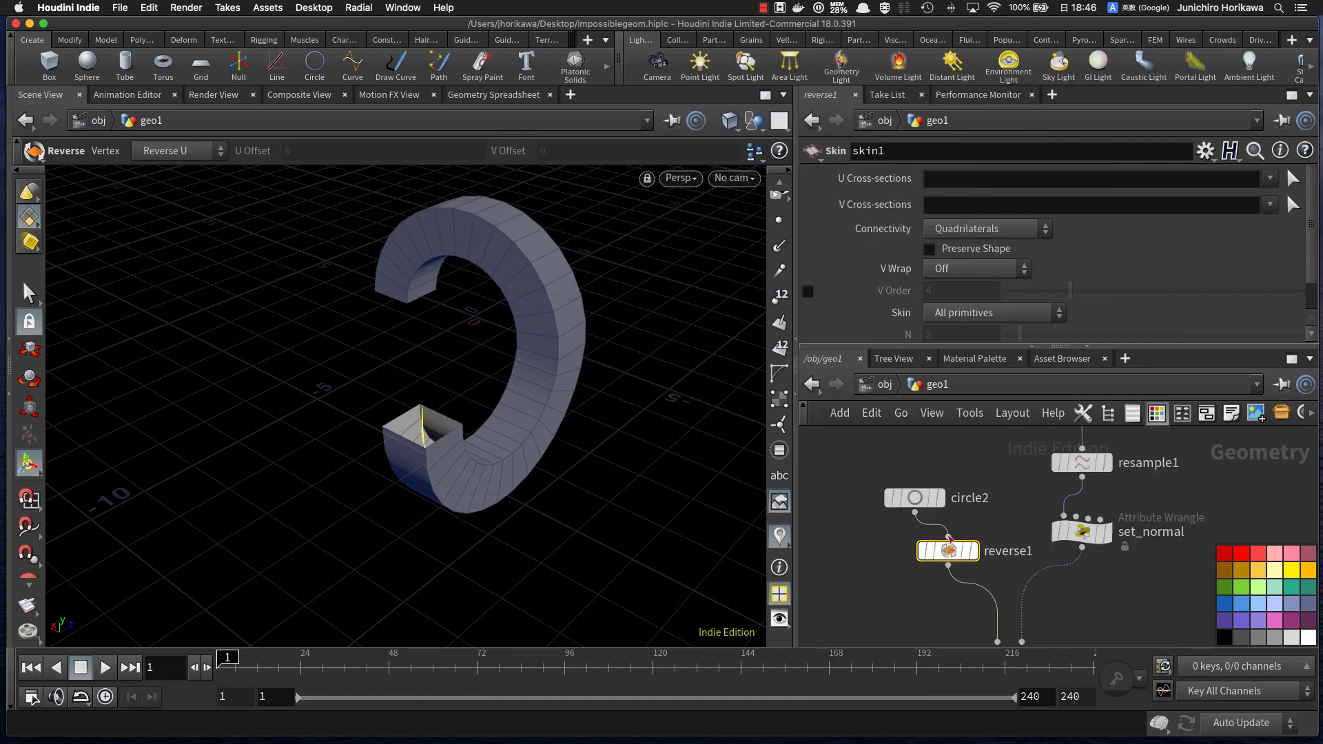
drag(948, 557, 916, 561)
alt+drag(475, 462, 446, 413)
key(Return)
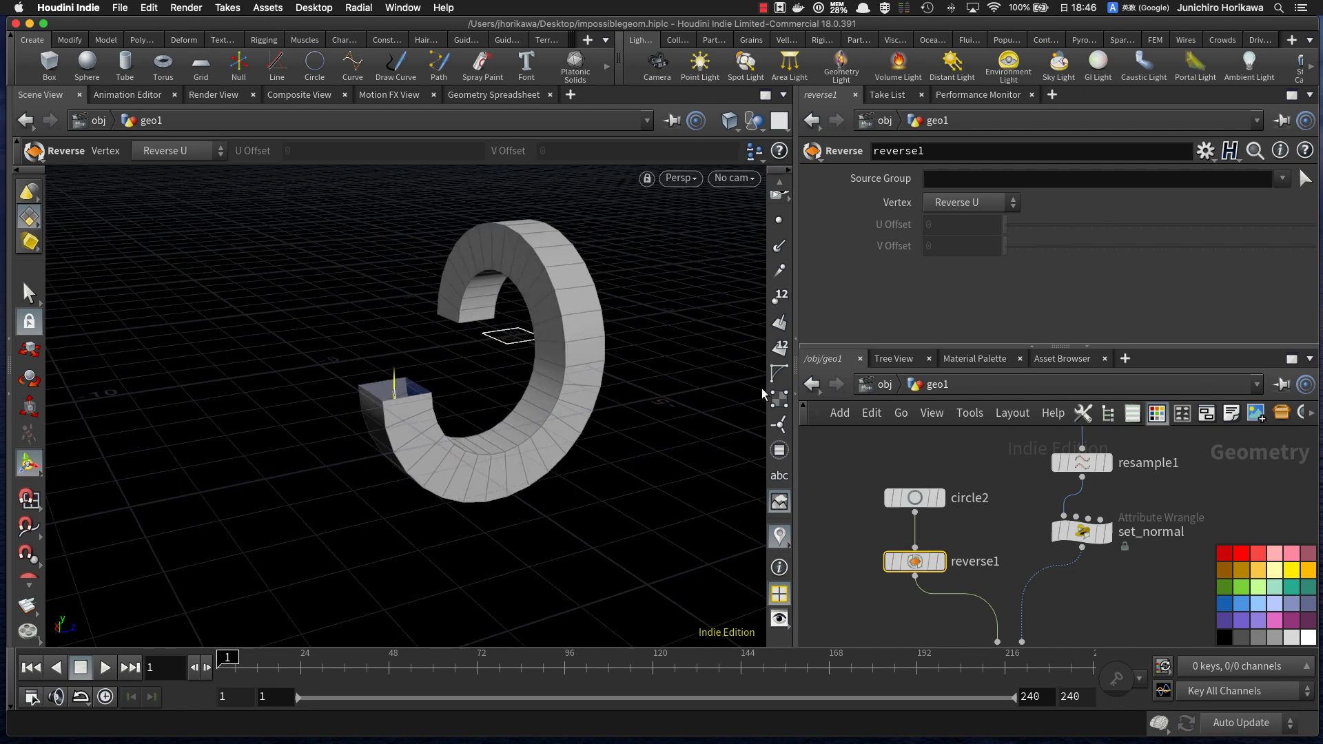
Step: View the reversed ring through cam1 and lock the camera to the viewport
scroll(779, 502, up, 1)
click(780, 558)
alt+drag(609, 452, 576, 441)
click(744, 180)
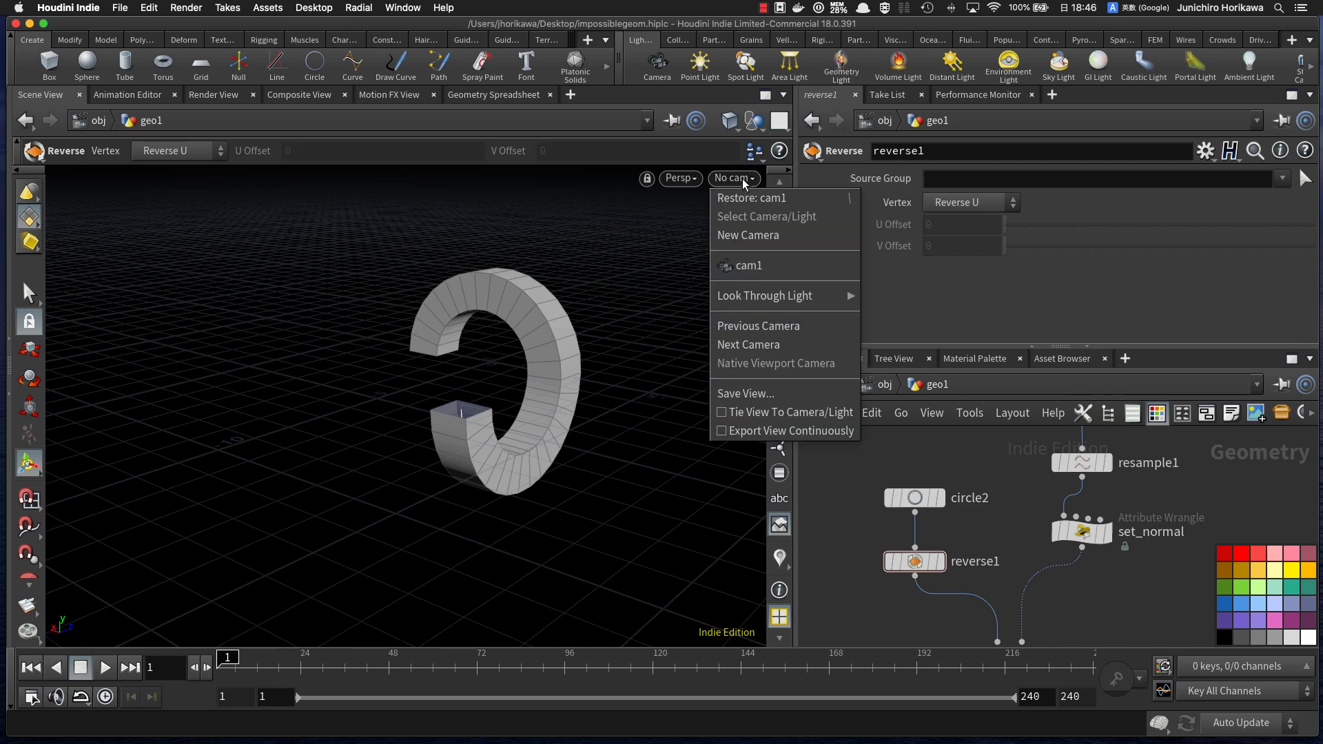
click(751, 271)
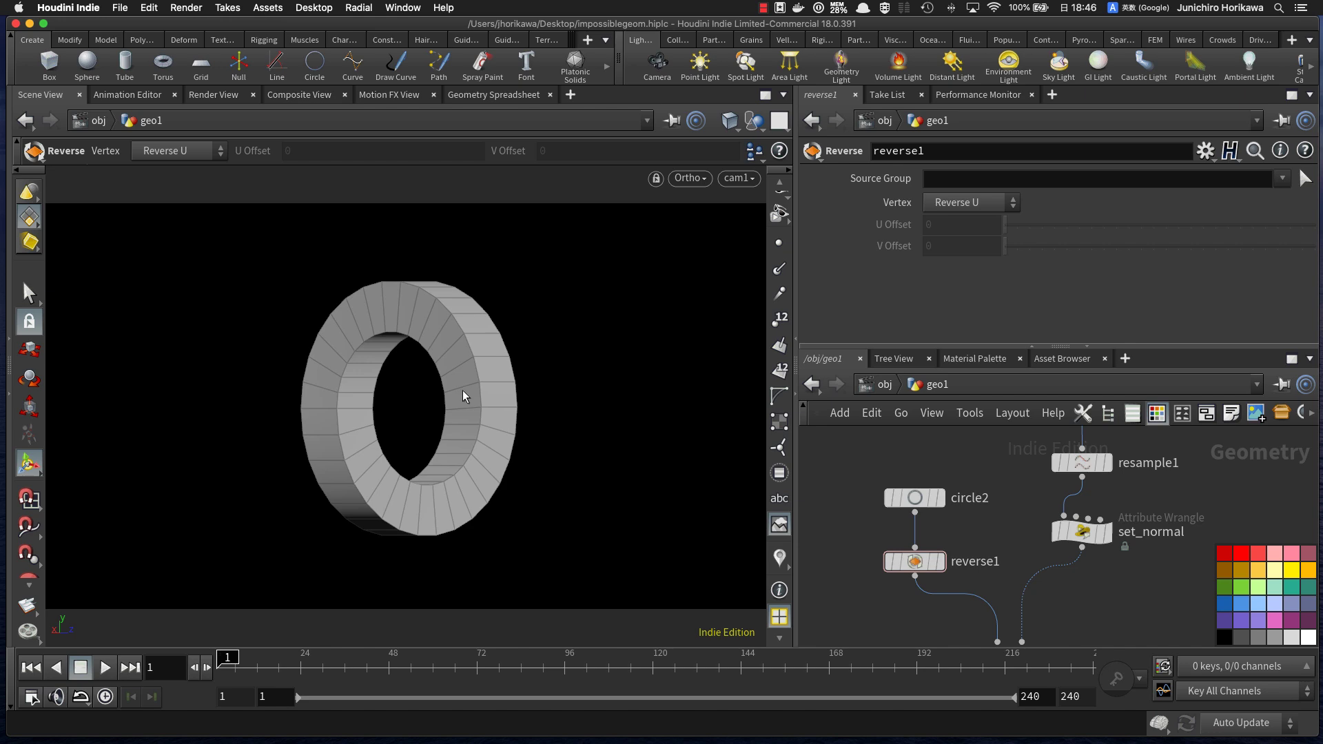
alt+drag(462, 391, 507, 412)
click(730, 178)
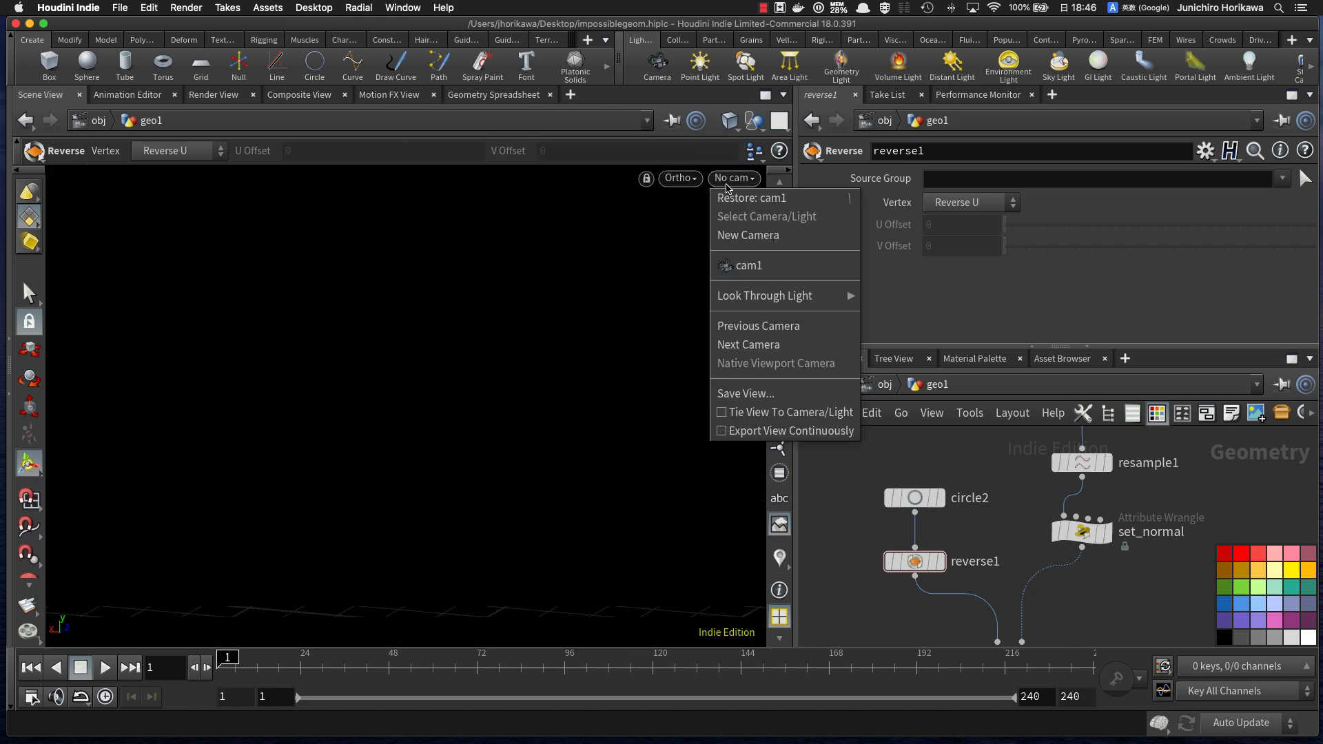
click(751, 260)
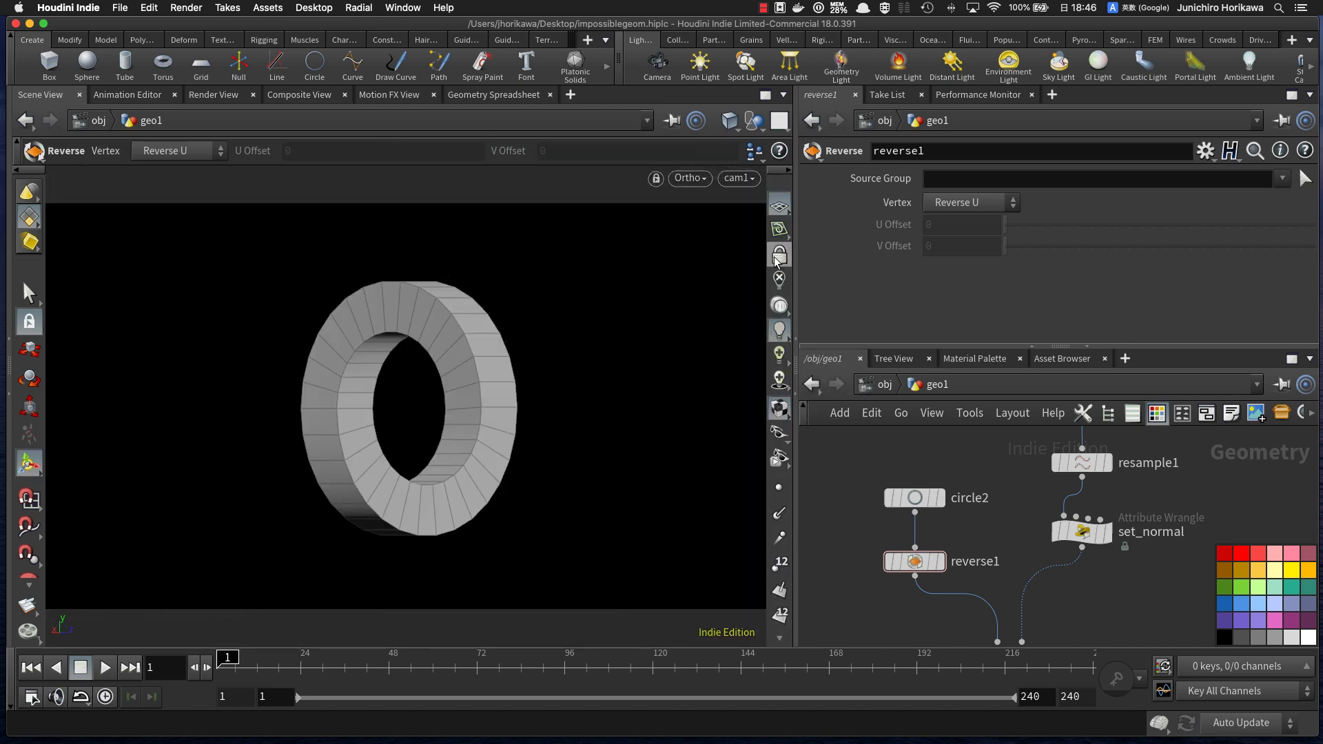
click(779, 254)
alt+drag(586, 394, 575, 498)
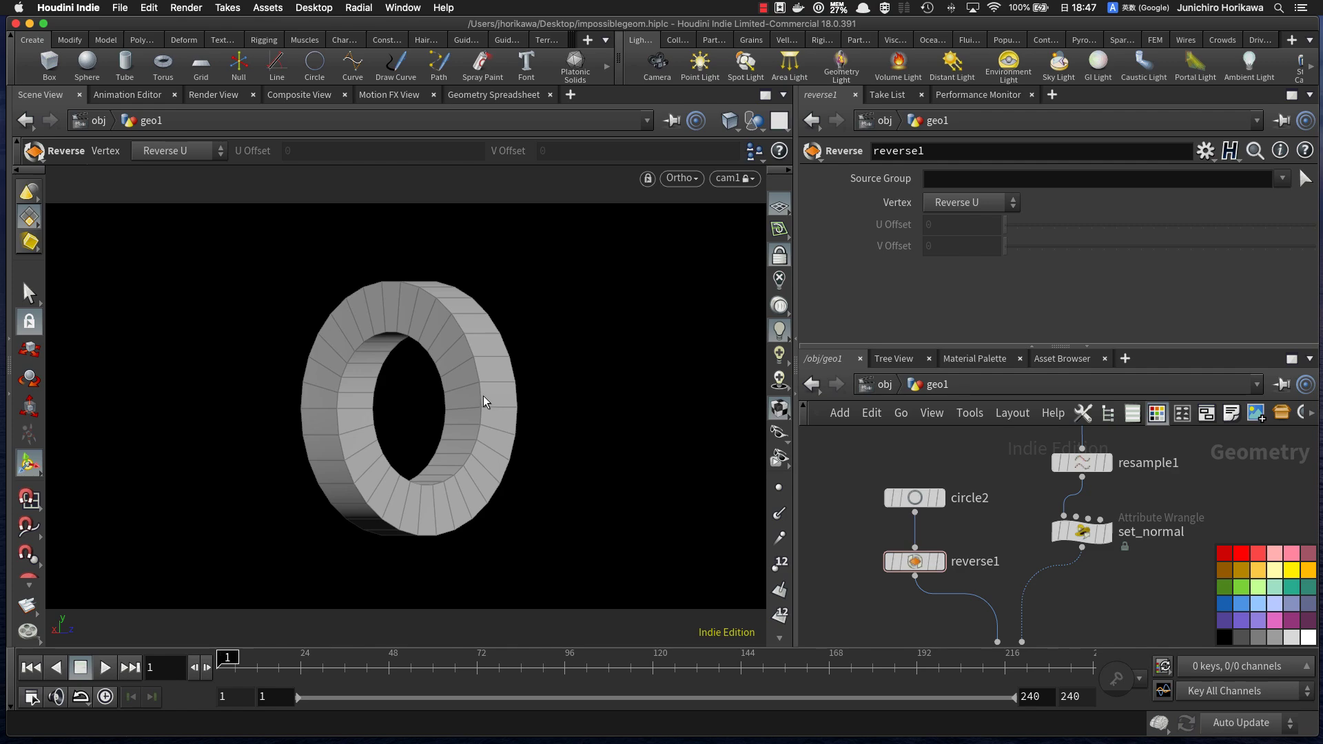
Step: Switch to the browser's impossible ring reference image, compare it with the model and return to Houdini
key(ctrl+Up)
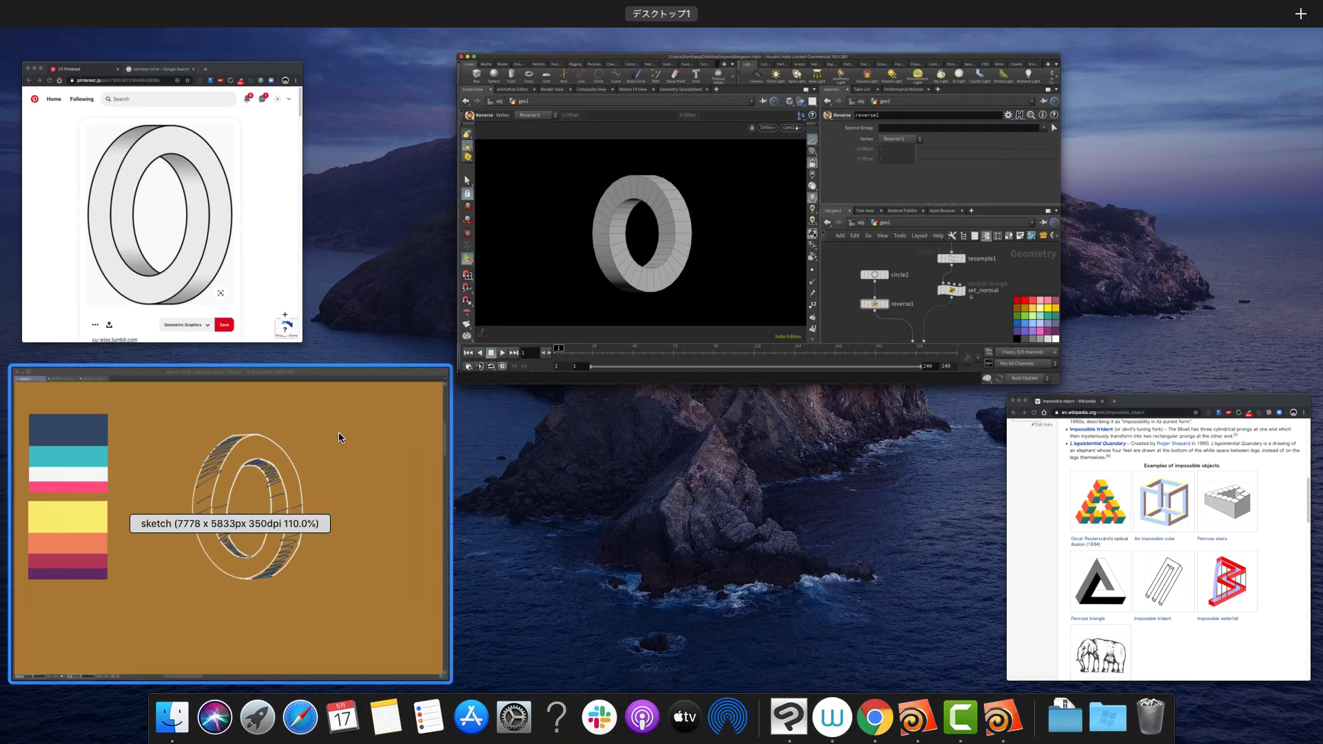
click(266, 320)
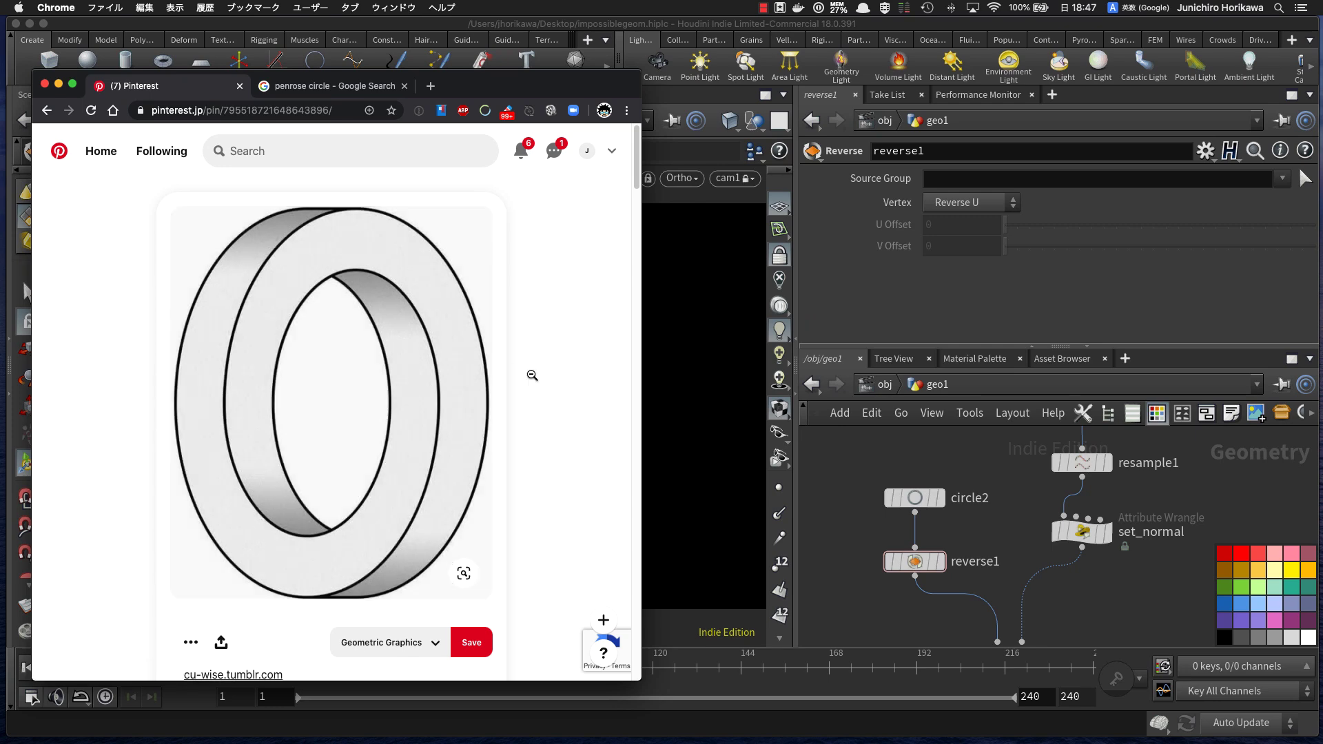
click(824, 486)
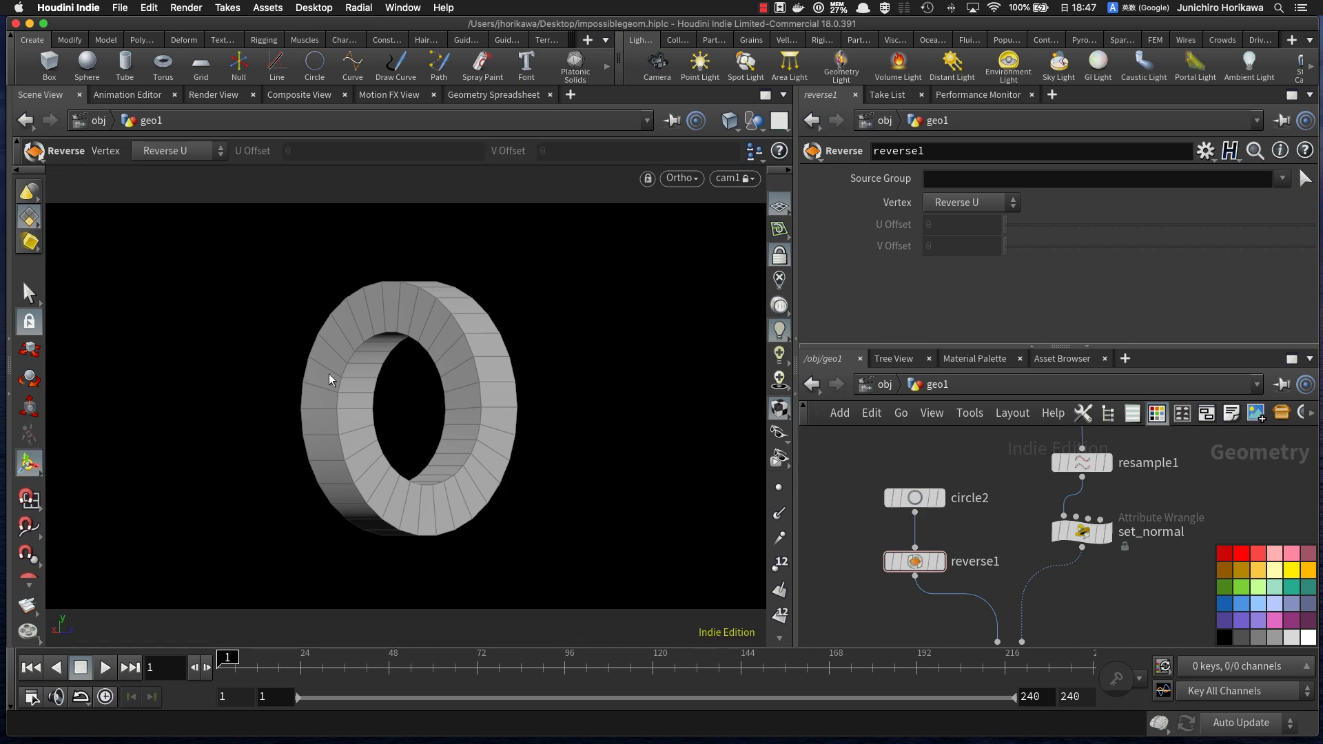
alt+drag(405, 368, 447, 425)
Step: Review the geo1 node network from CONTROLLER and the circle nodes through copytopoints1 to skin1
drag(924, 465, 906, 535)
click(912, 584)
scroll(915, 589, down, 3)
middle_drag(924, 600, 902, 502)
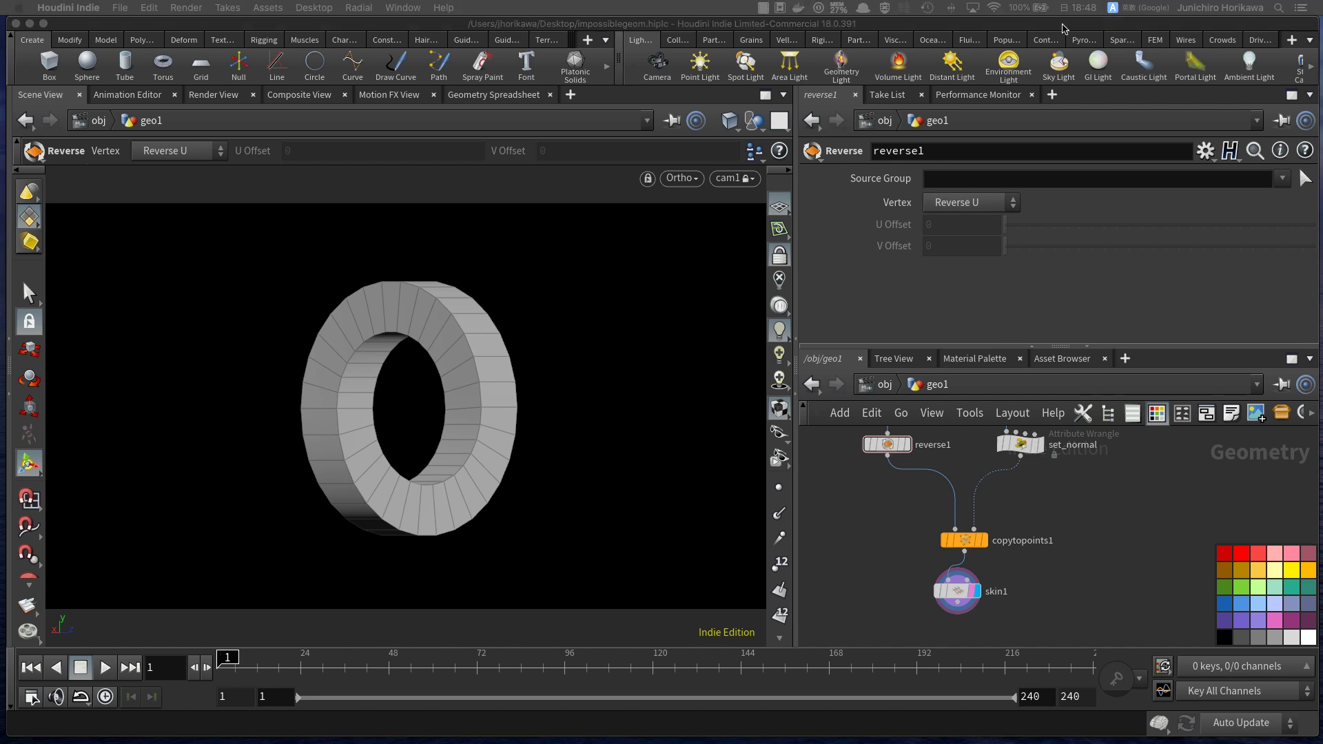
click(911, 507)
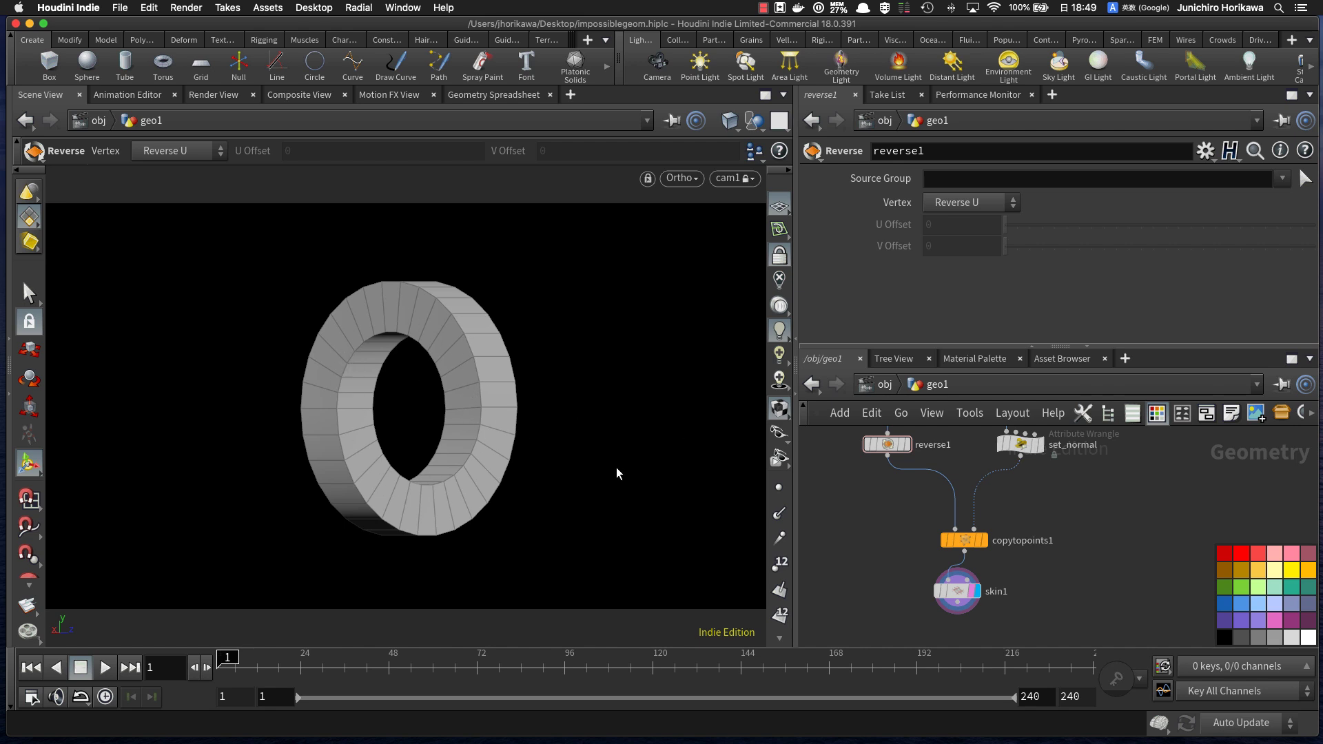
middle_drag(824, 473, 837, 536)
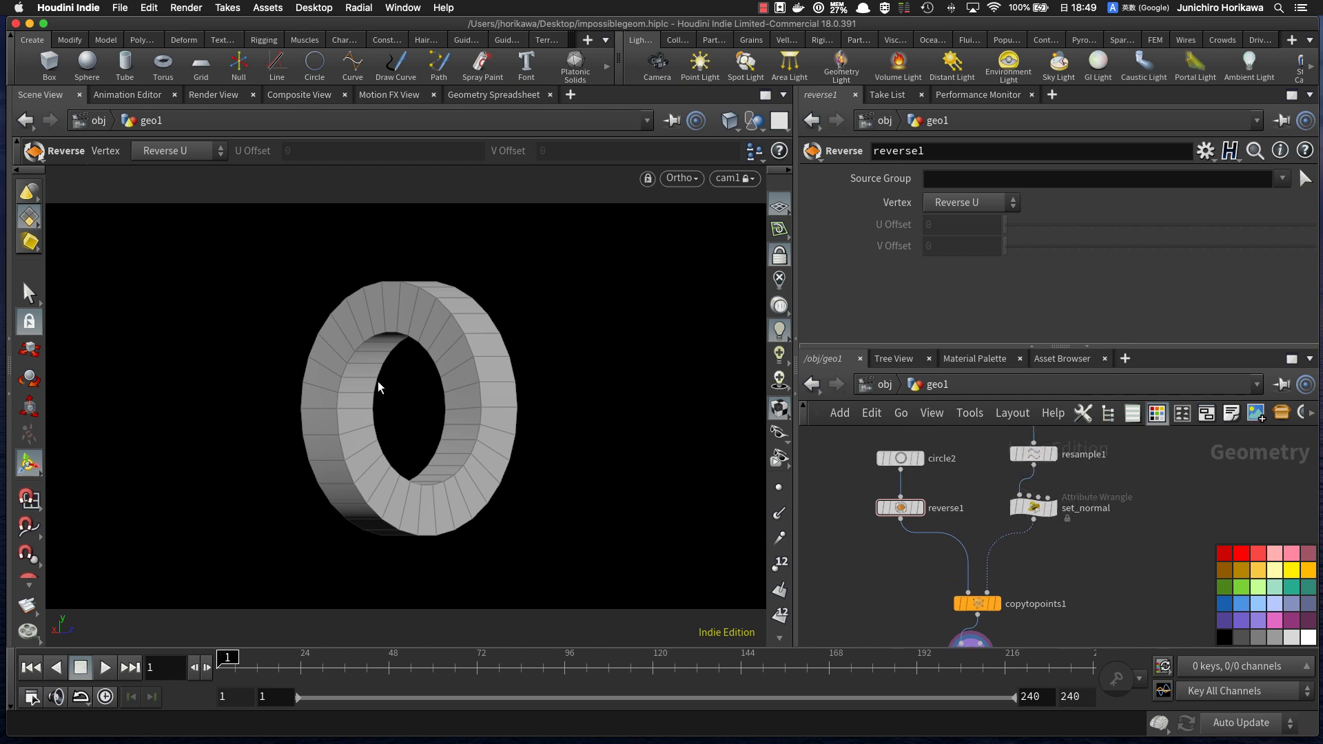
alt+drag(436, 383, 490, 459)
scroll(901, 565, down, 5)
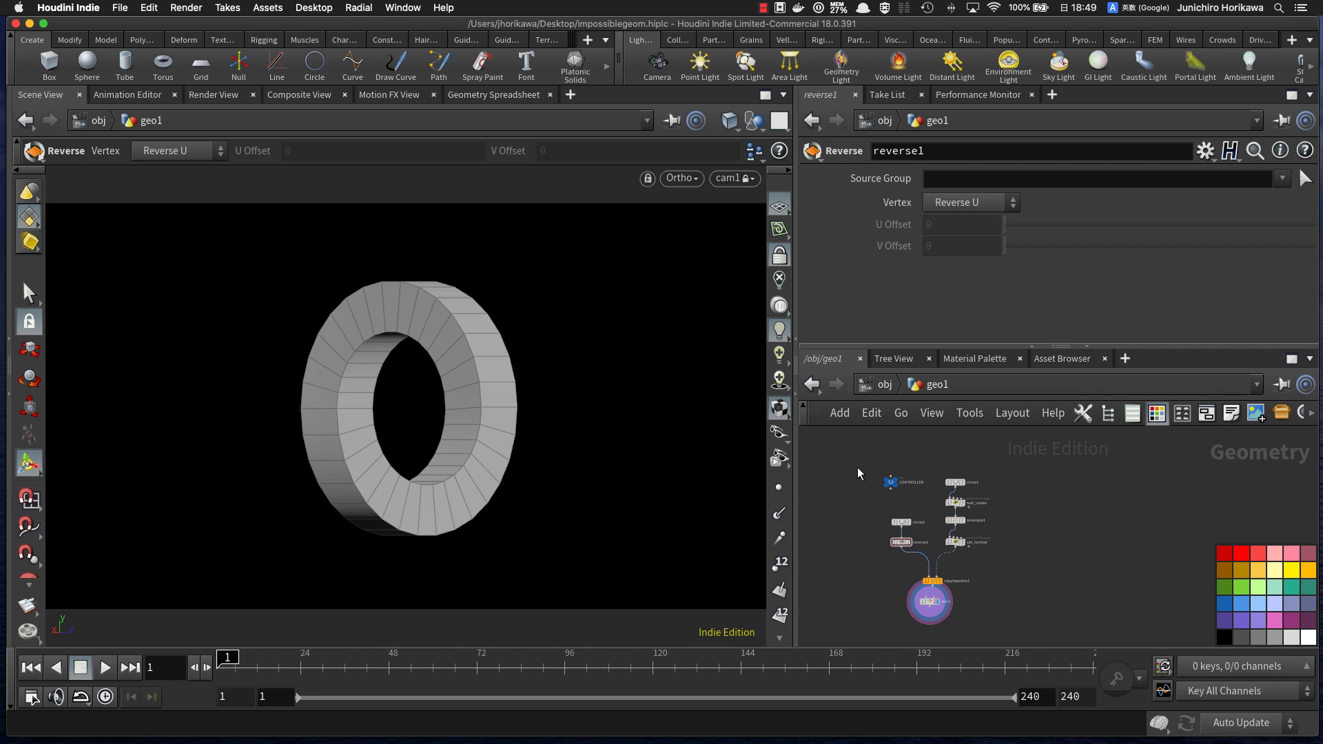
scroll(882, 482, up, 10)
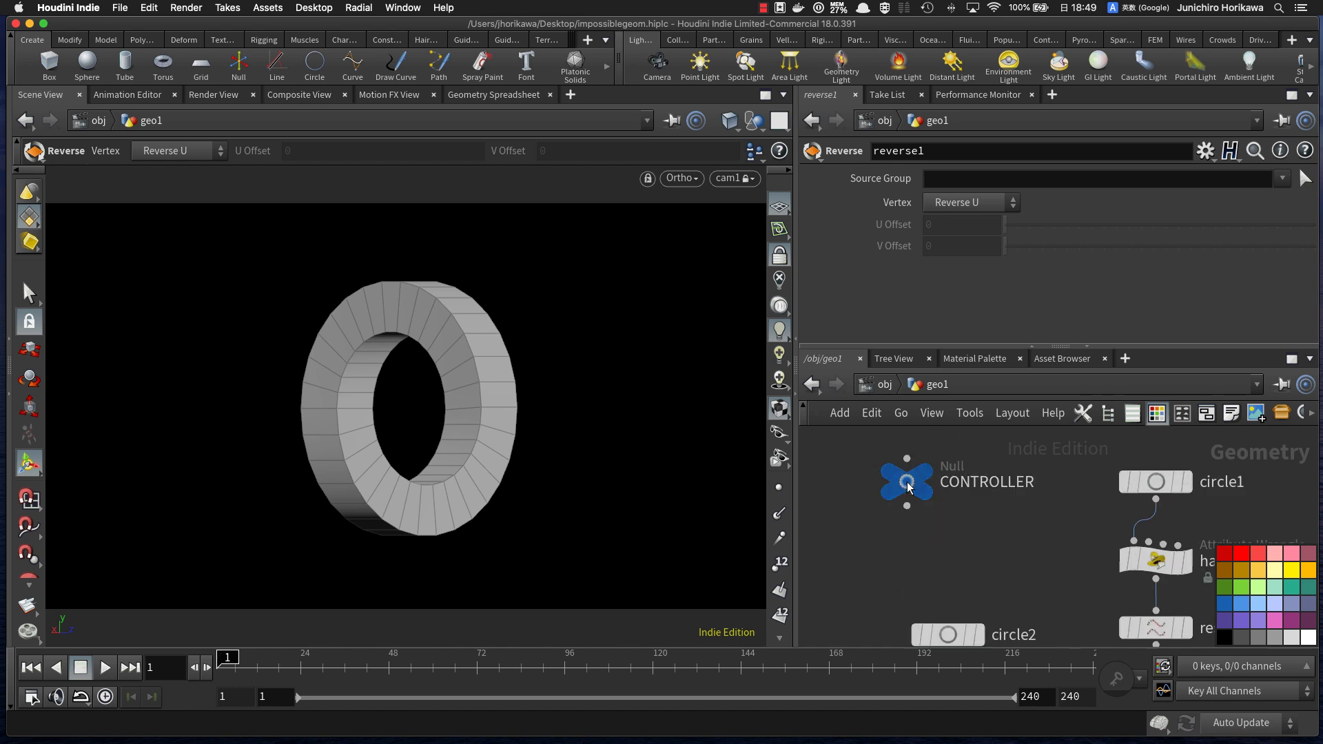
scroll(881, 486, down, 5)
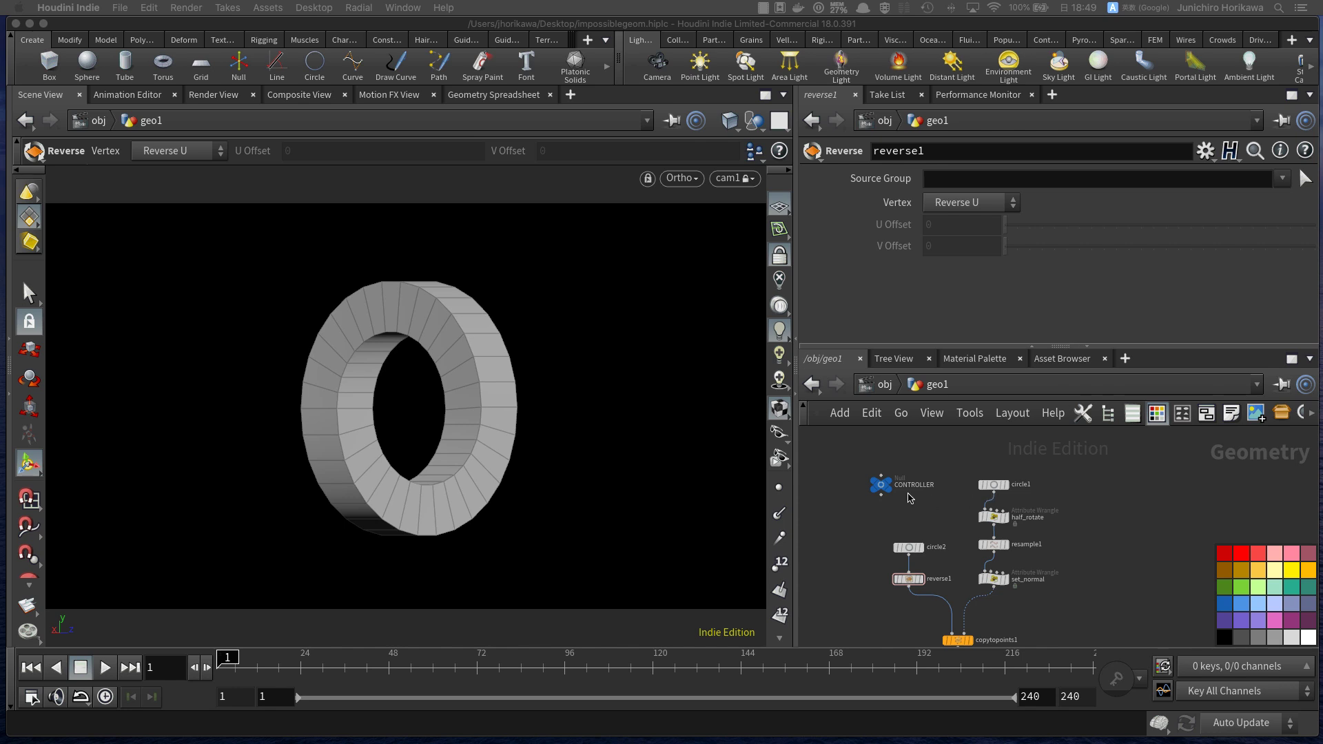
Step: Unlock cam1 from the viewport and switch to a free perspective view
click(890, 526)
click(730, 178)
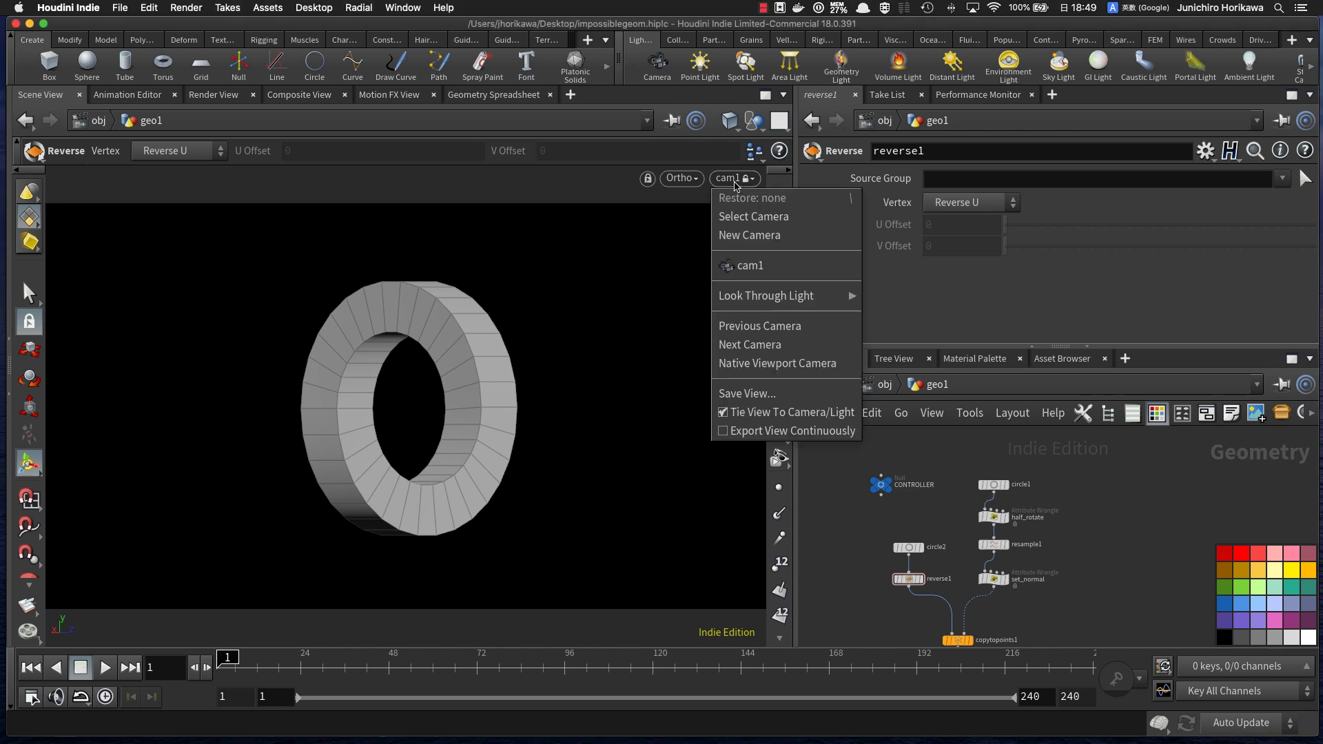
click(736, 182)
click(780, 254)
click(689, 182)
click(691, 451)
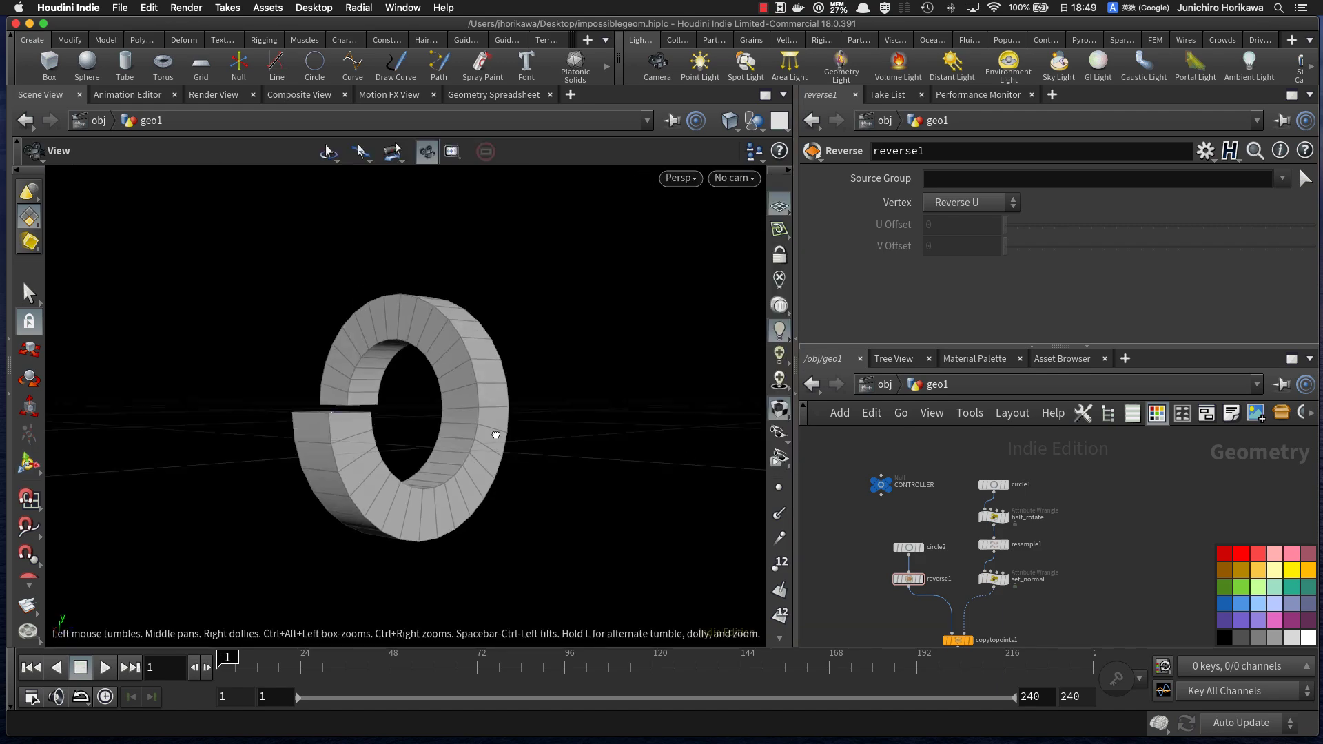
Step: Examine the ring's lower open end and its square cross-section up close
alt+drag(490, 428, 514, 461)
alt+right_drag(323, 500, 386, 479)
alt+drag(386, 479, 357, 496)
alt+middle_drag(357, 496, 385, 523)
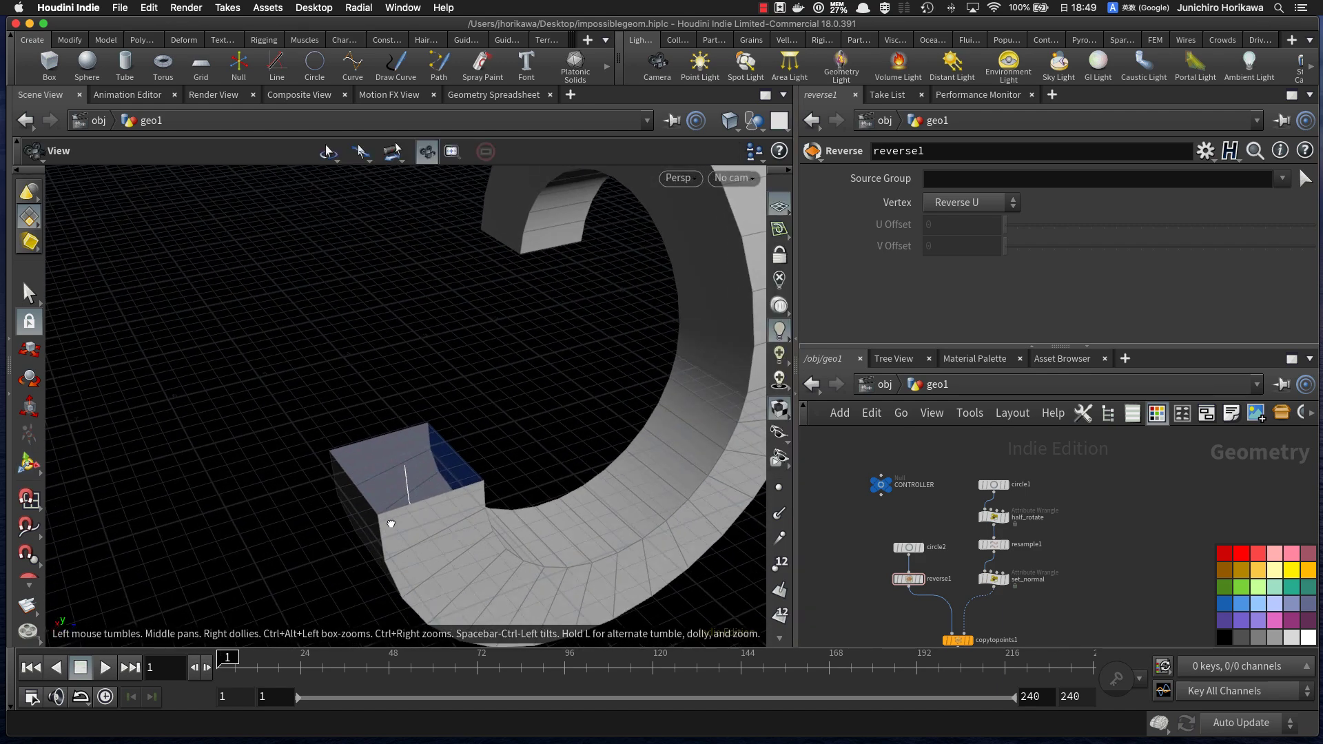
alt+drag(384, 523, 406, 529)
alt+right_drag(387, 518, 516, 486)
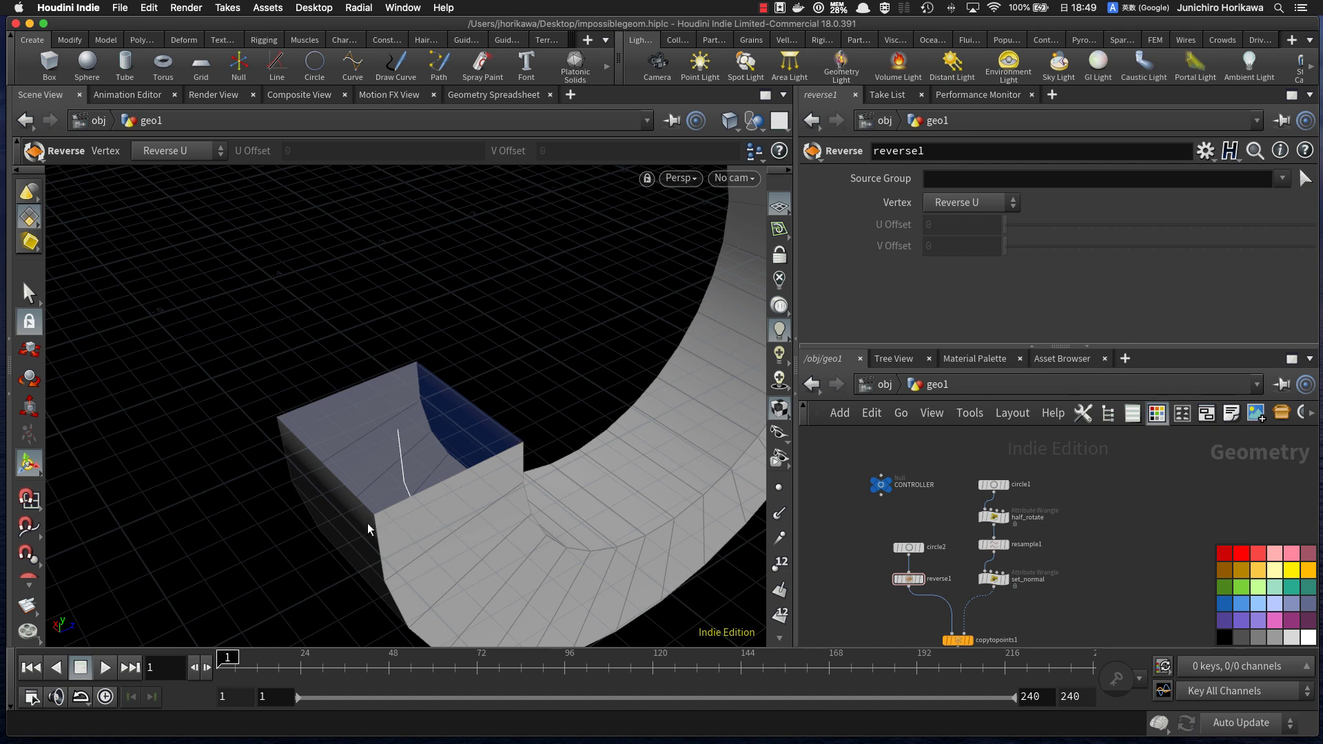
Step: Check circle2's parameters and node information along with its connection through reverse1
scroll(889, 524, up, 5)
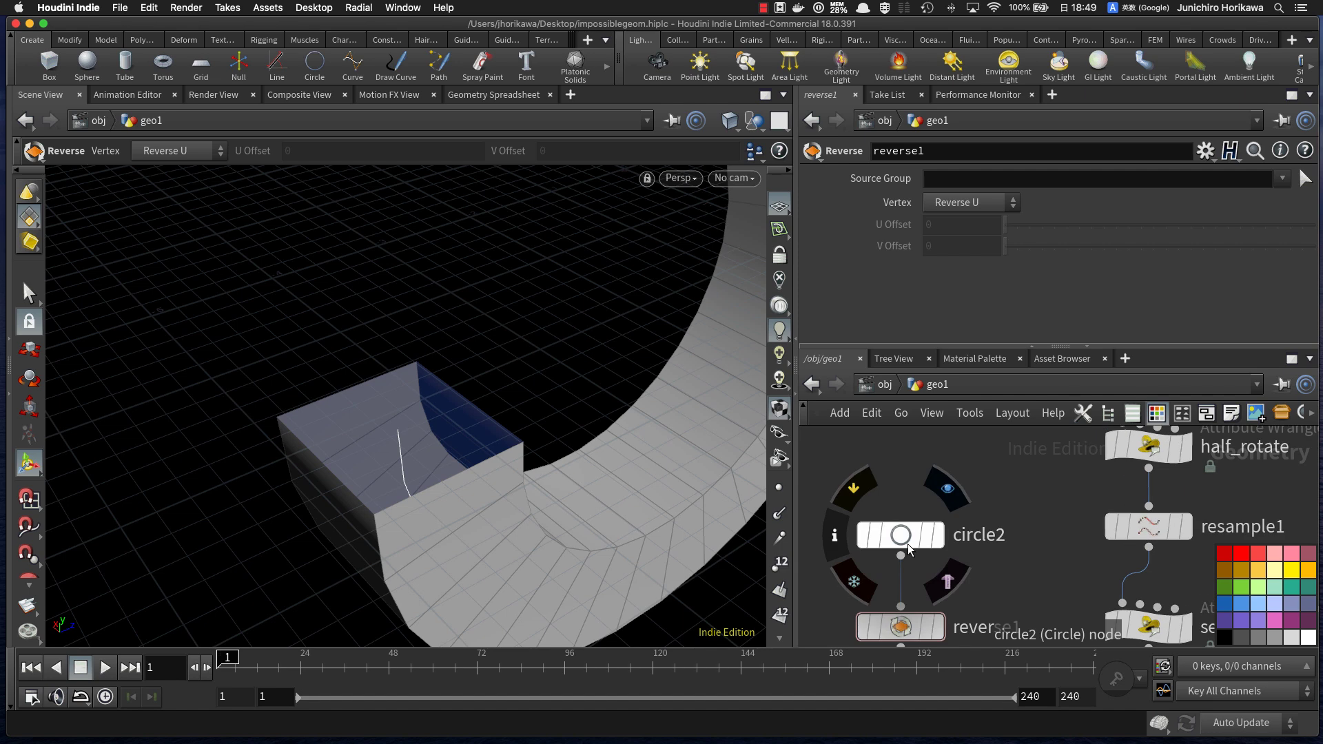
click(900, 534)
scroll(920, 336, down, 1)
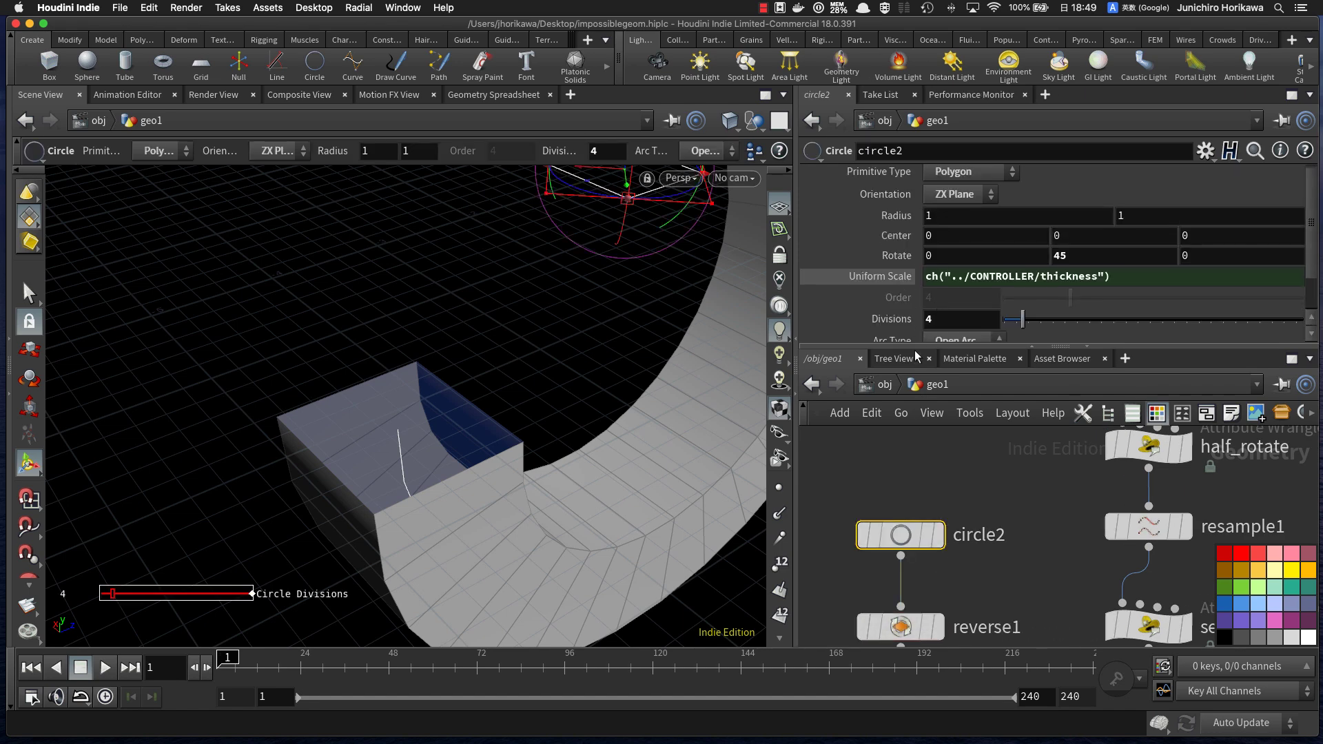
drag(906, 541, 905, 546)
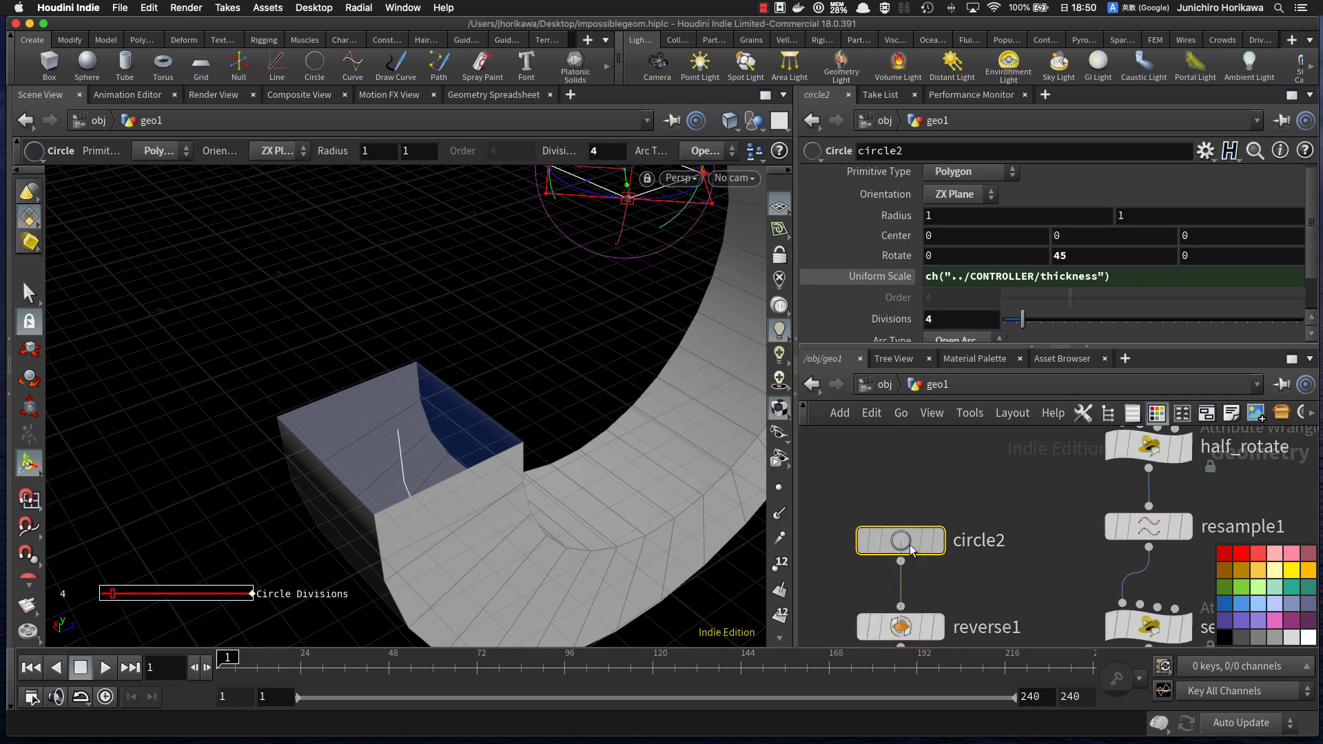
middle_click(903, 541)
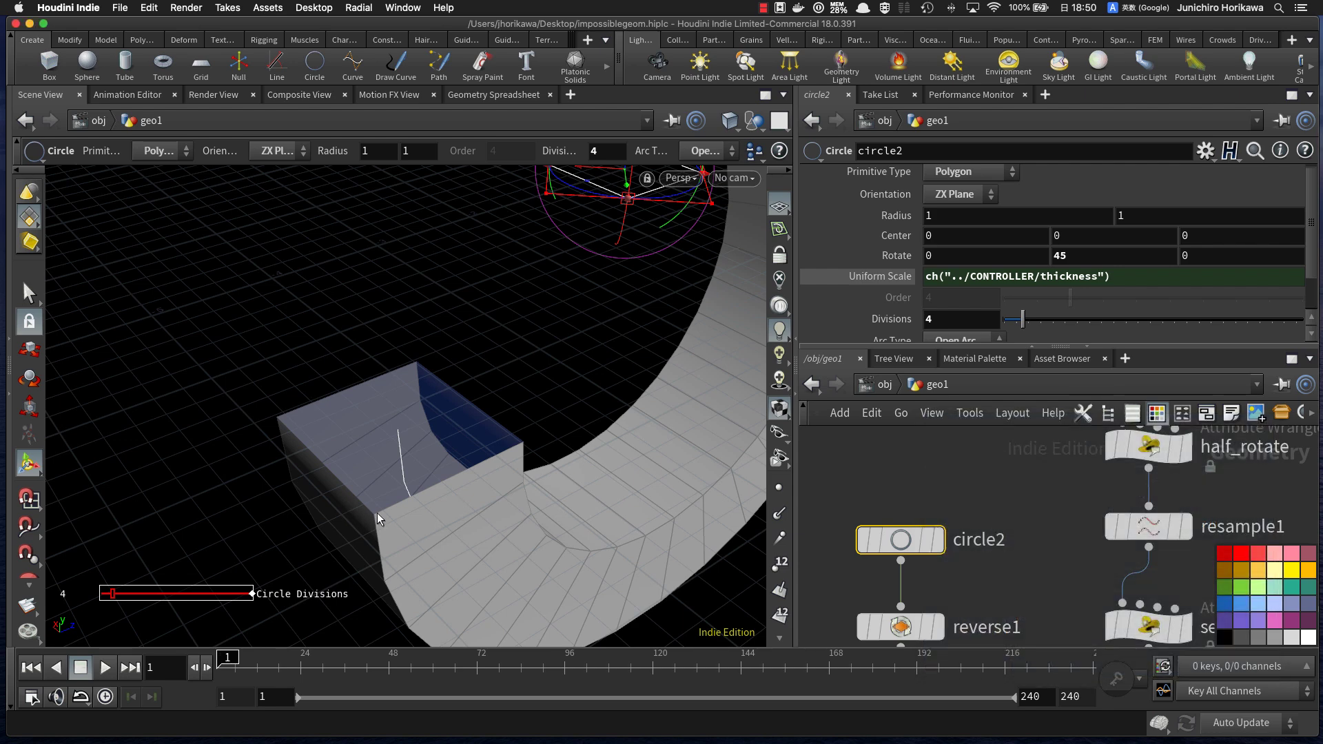
scroll(883, 459, down, 5)
middle_drag(906, 574, 894, 520)
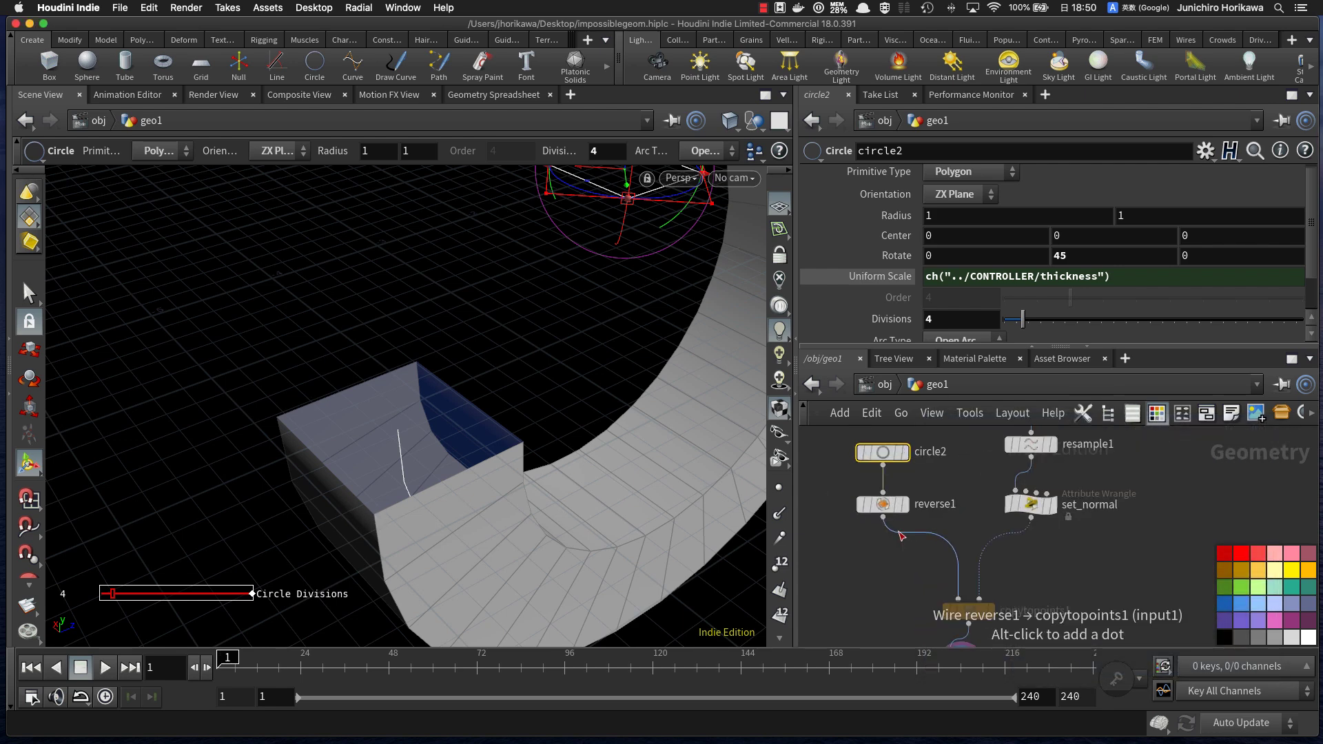
scroll(893, 513, up, 3)
Step: Move circle2 higher in the network to make room for a node above reverse1
key(Tab)
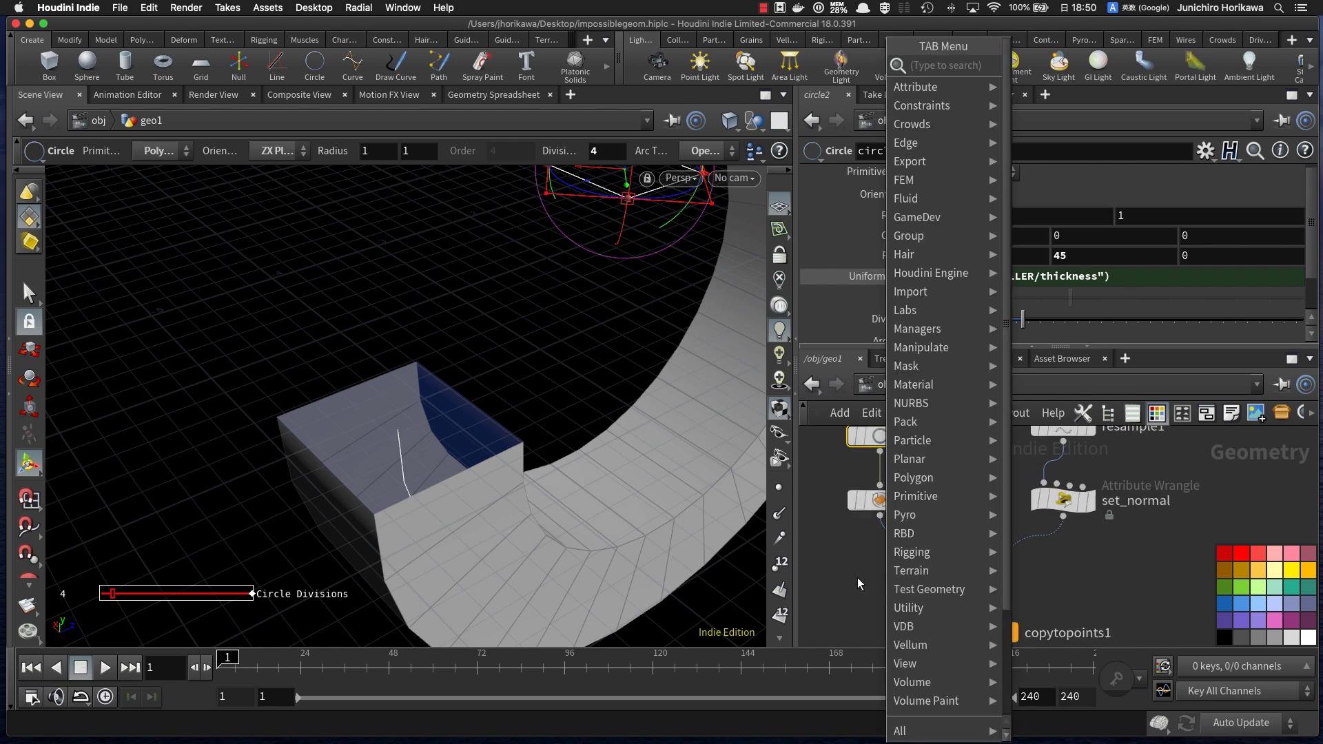
click(866, 580)
scroll(855, 569, down, 1)
middle_drag(854, 564, 877, 647)
drag(896, 545, 896, 463)
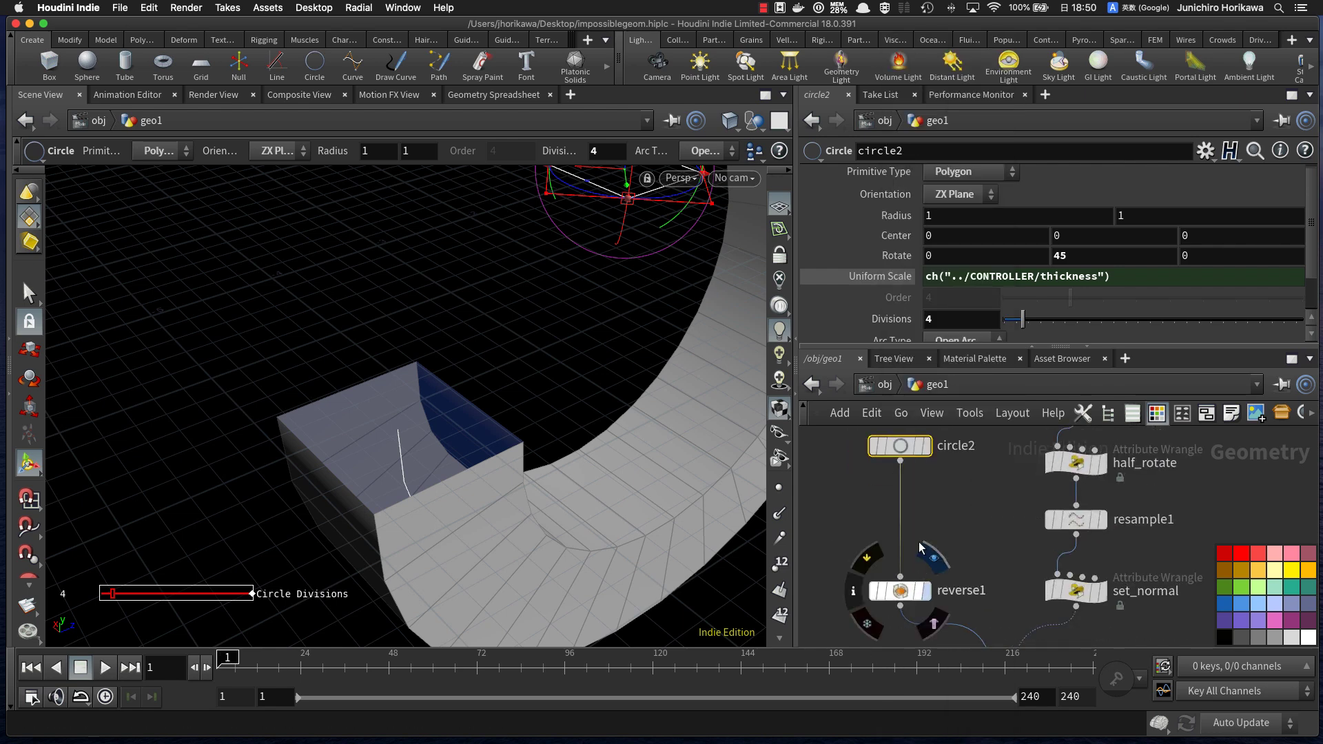
Step: Place a Point Wrangle node between circle2 and reverse1 and tidy the layout around it
key(Tab)
text(poin)
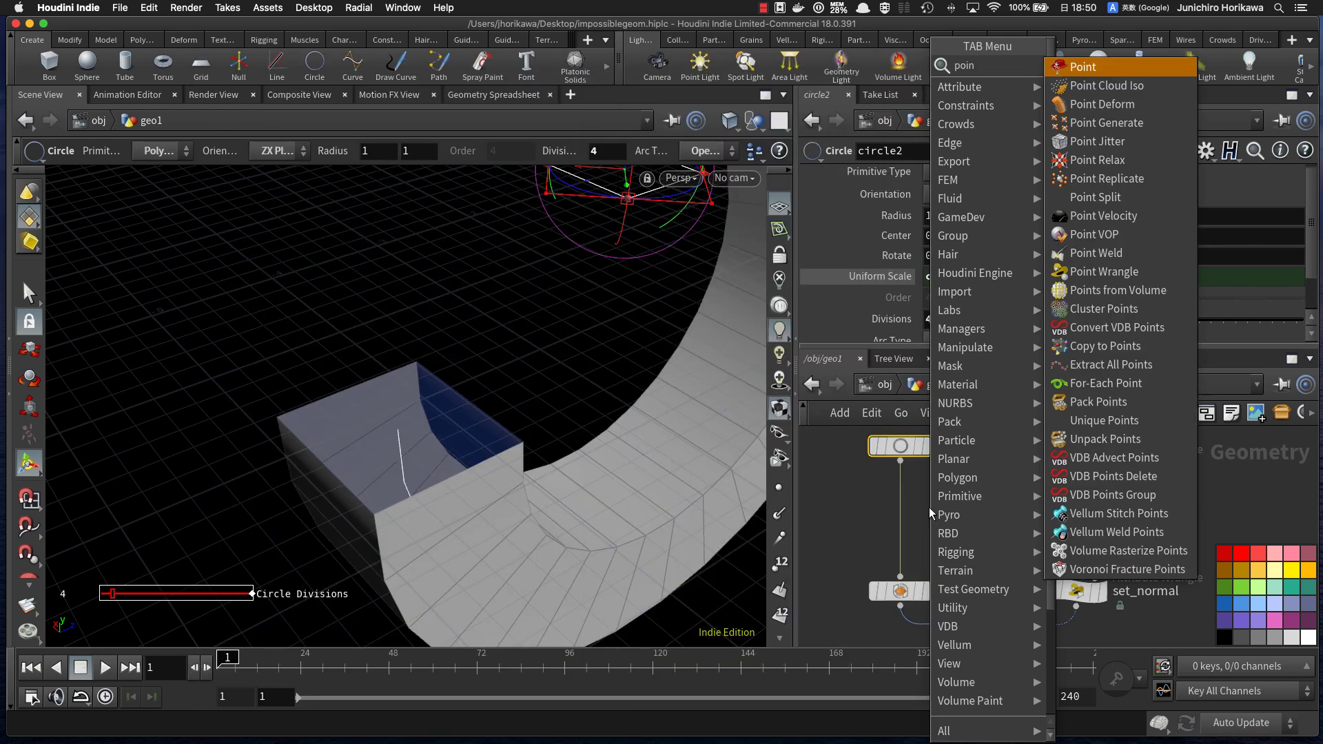
text(t wr)
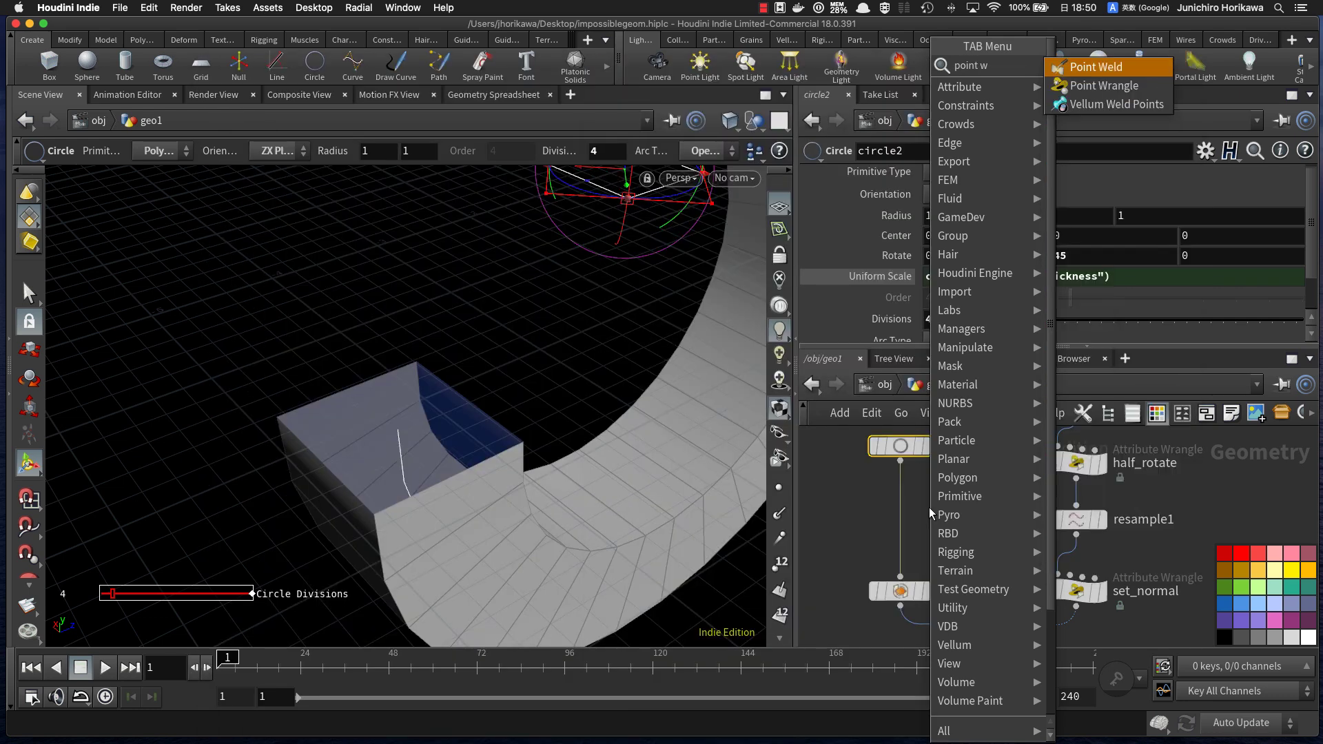
key(Return)
click(939, 547)
drag(938, 543, 938, 554)
middle_drag(920, 452, 920, 542)
drag(916, 538, 916, 530)
drag(838, 480, 839, 433)
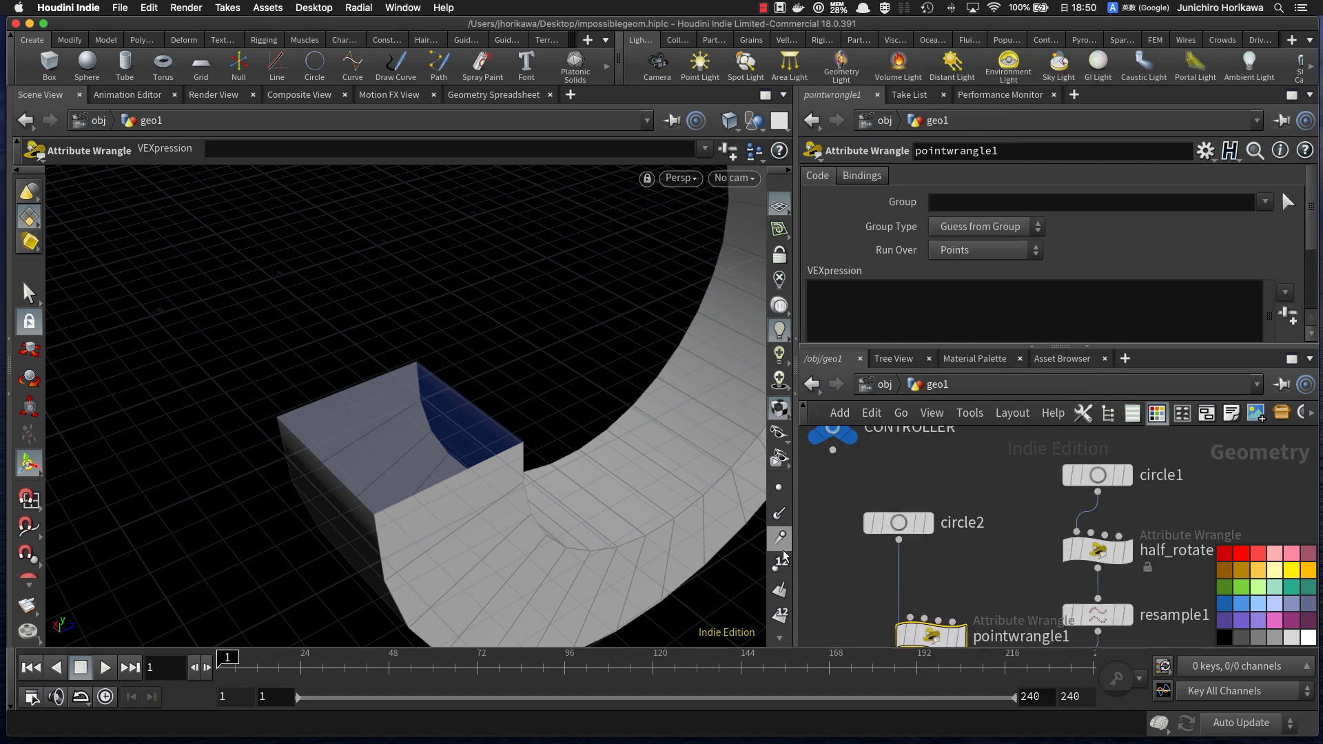
Step: Display circle2's output, frame it in the viewport and turn on point numbers
click(897, 526)
key(space+g)
alt+drag(567, 363, 580, 399)
click(781, 562)
scroll(507, 489, down, 3)
alt+middle_drag(508, 482, 493, 434)
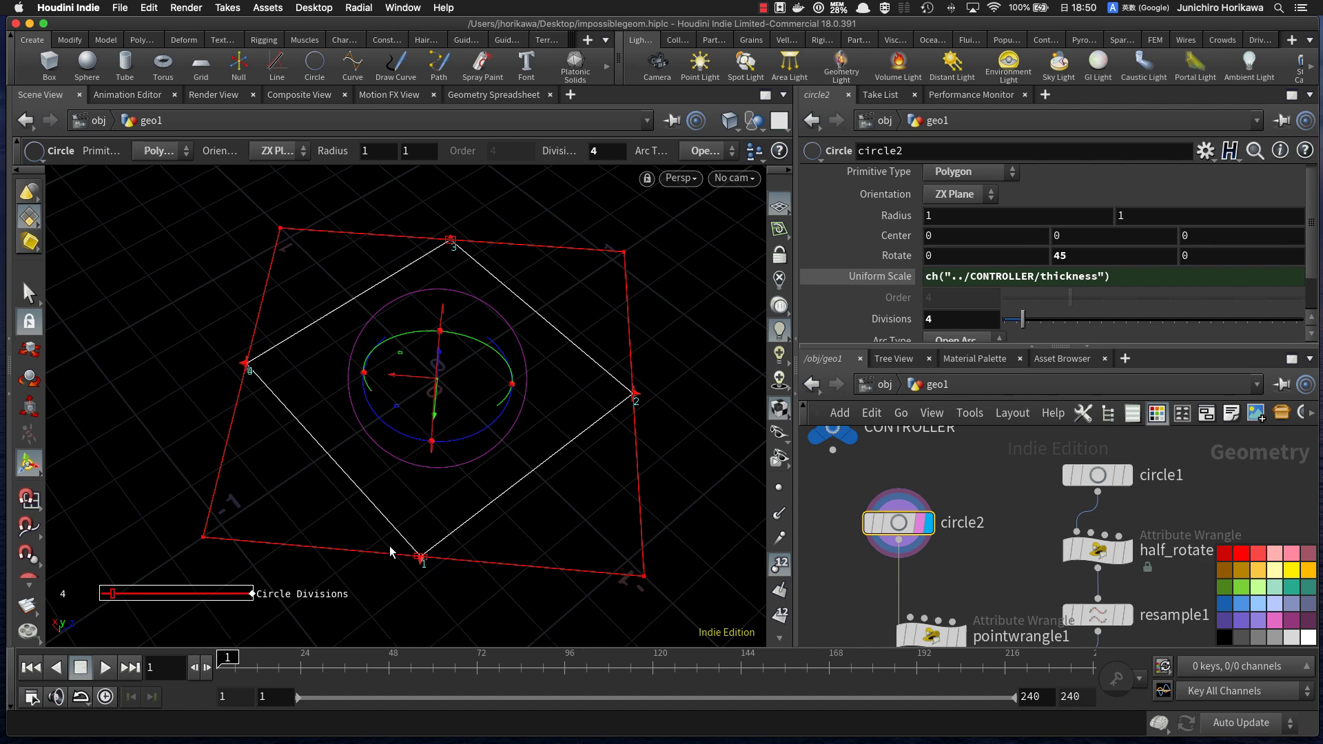
Step: Examine the square's point order and edges from above and keep circle2's primitive type as Polygon
key(Escape)
drag(273, 352, 429, 437)
key(Return)
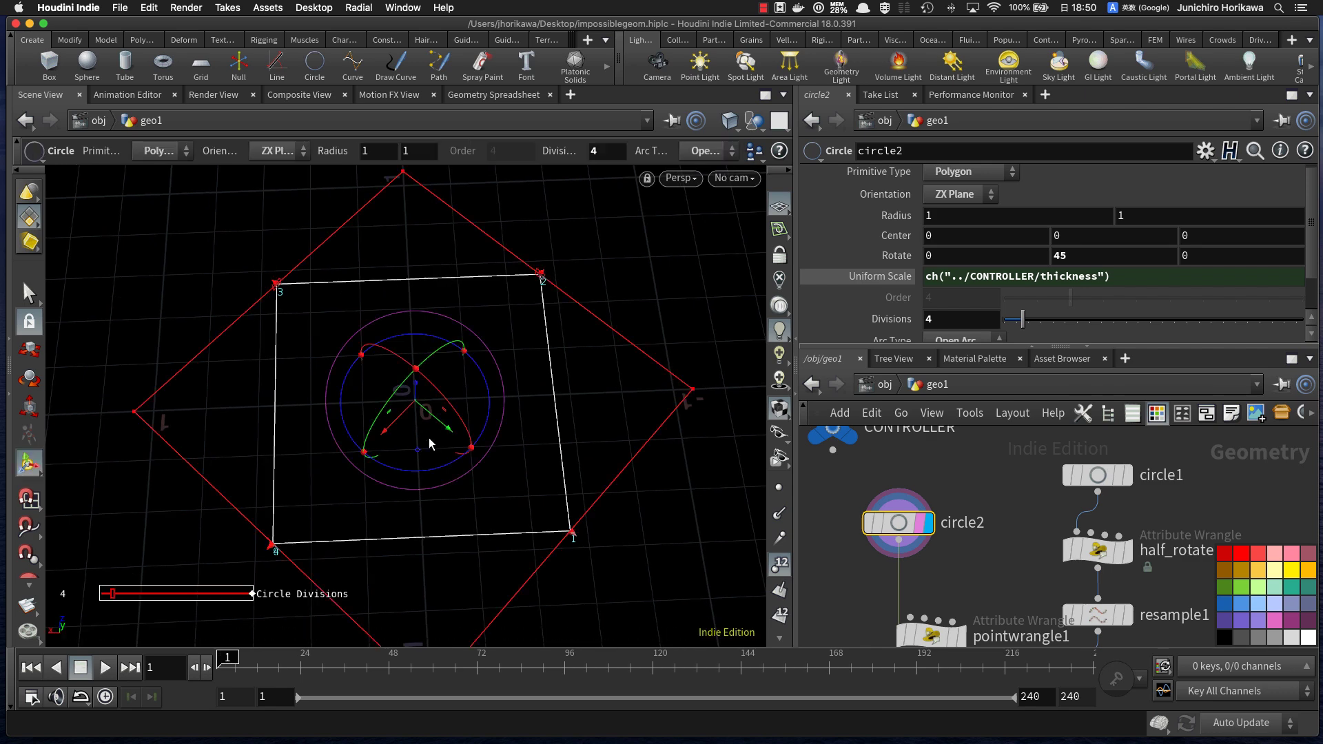
click(969, 175)
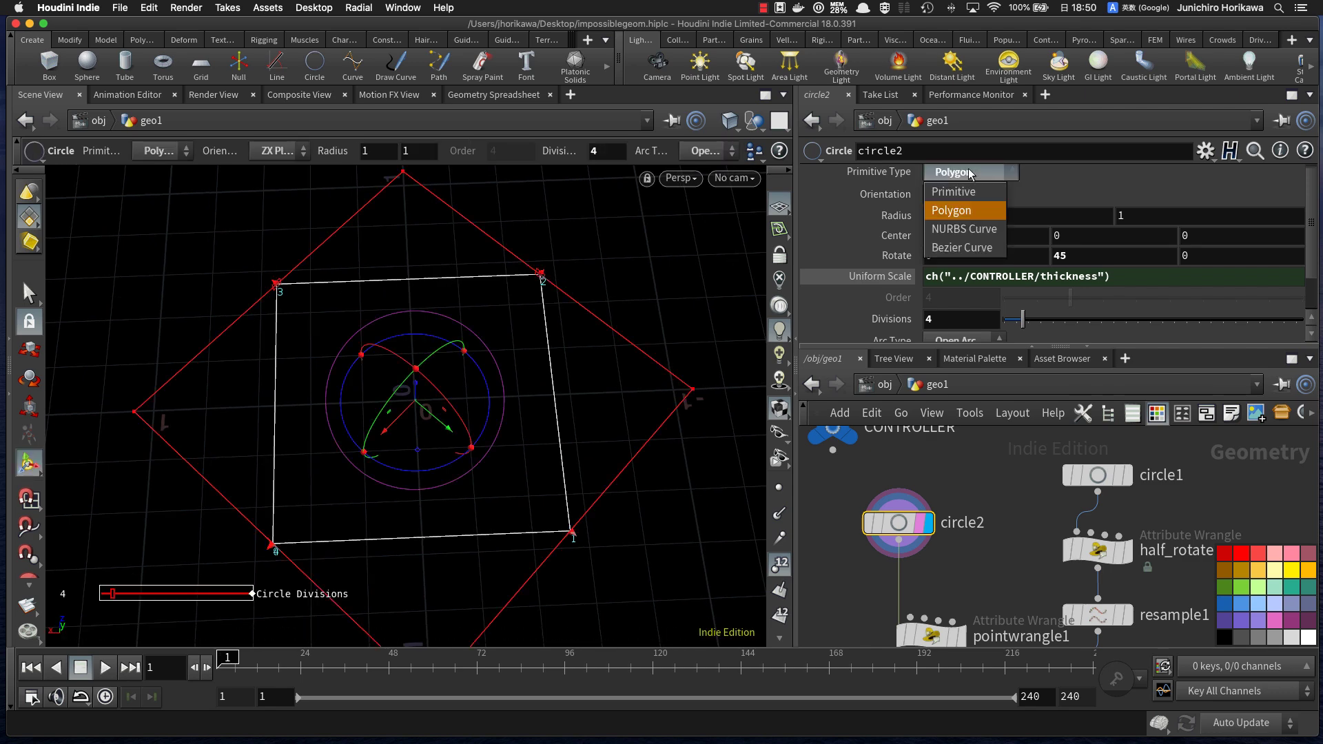
click(968, 211)
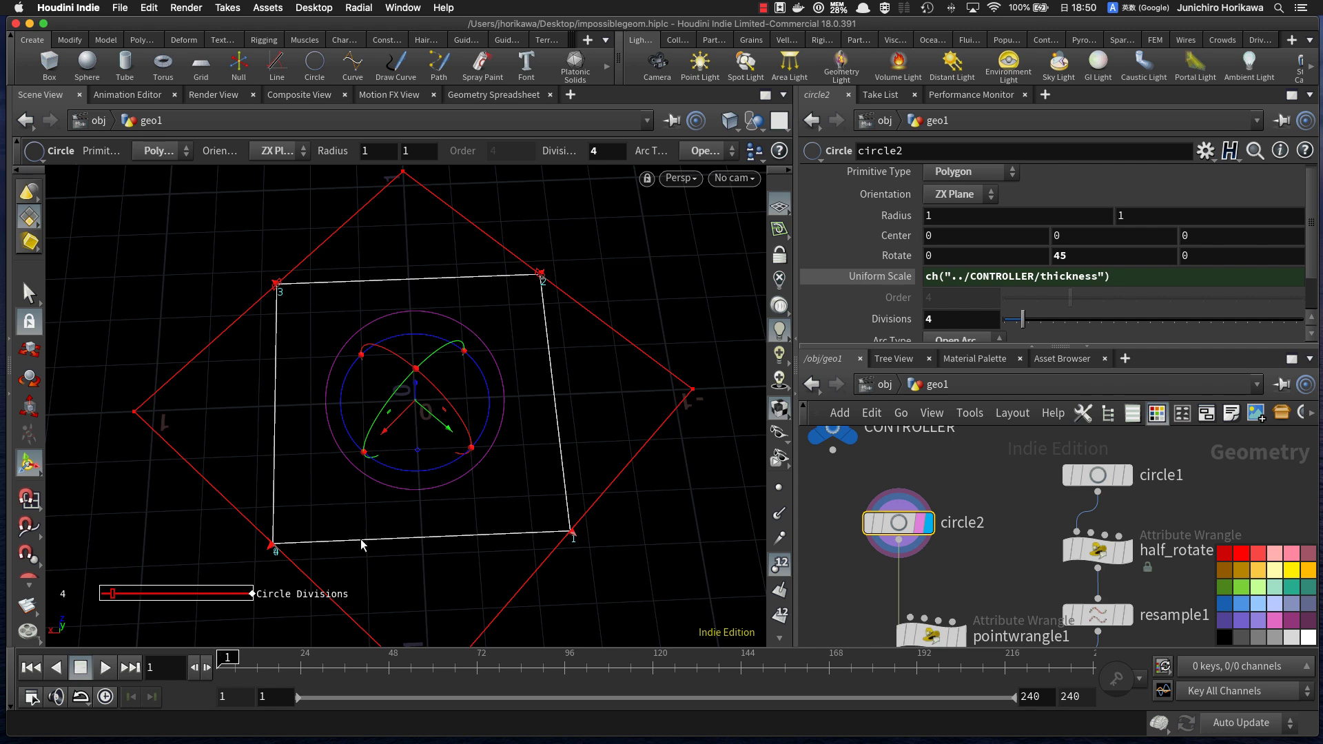
Step: Align and display the Point Wrangle node beneath circle2 and rename it u
middle_drag(884, 576, 879, 519)
drag(928, 581, 895, 538)
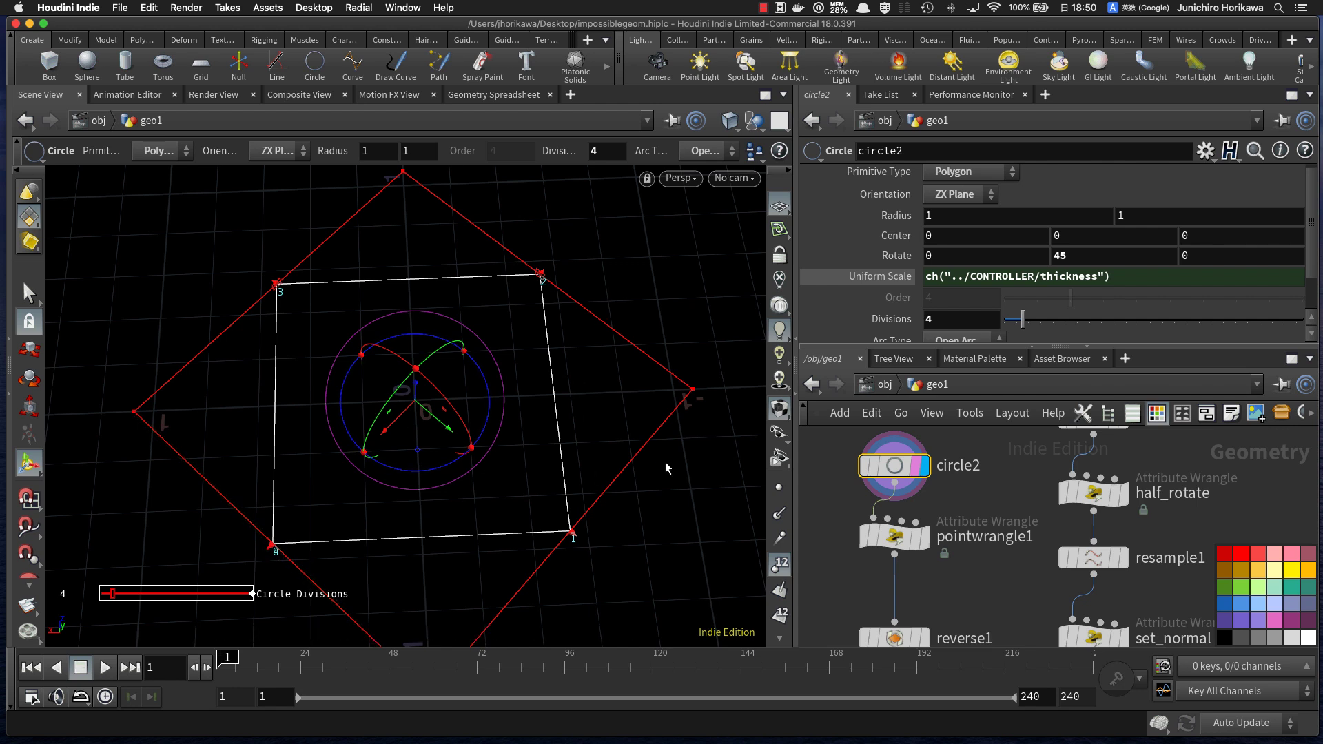
double_click(962, 537)
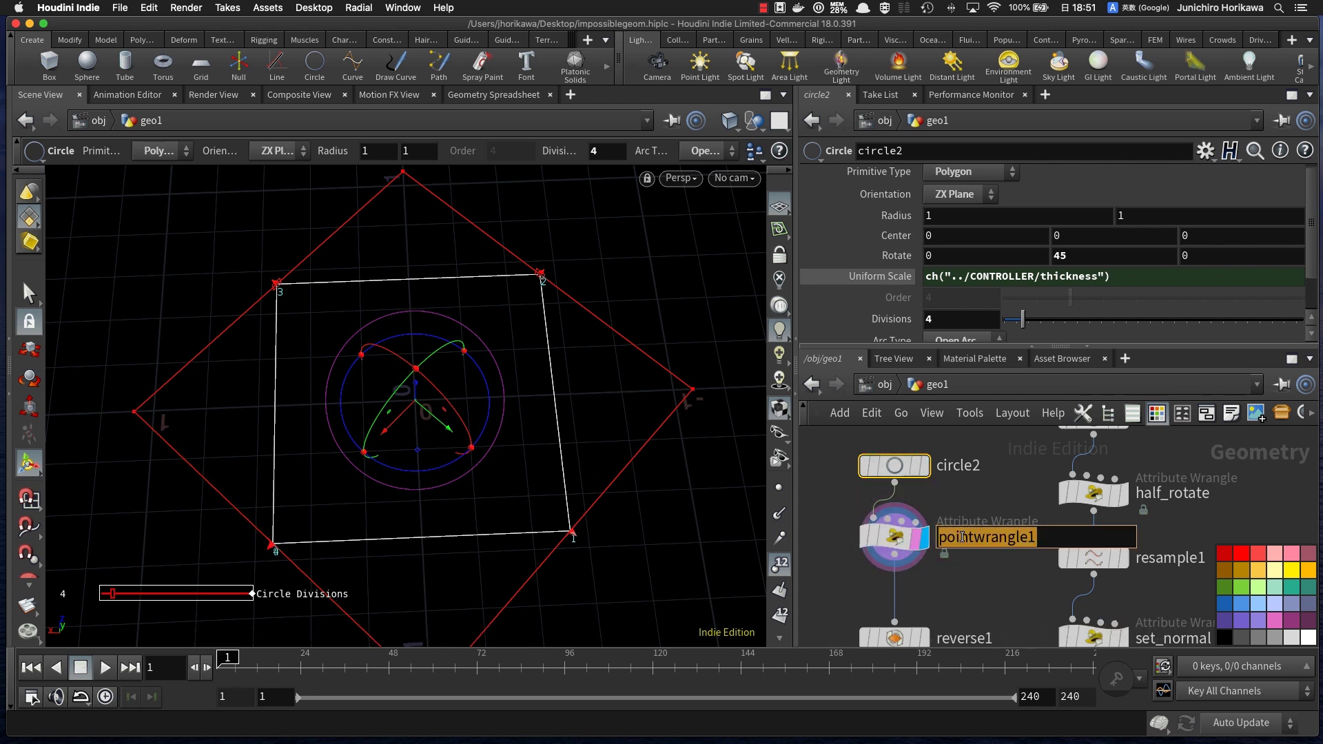
text(u)
key(Return)
click(894, 537)
click(898, 298)
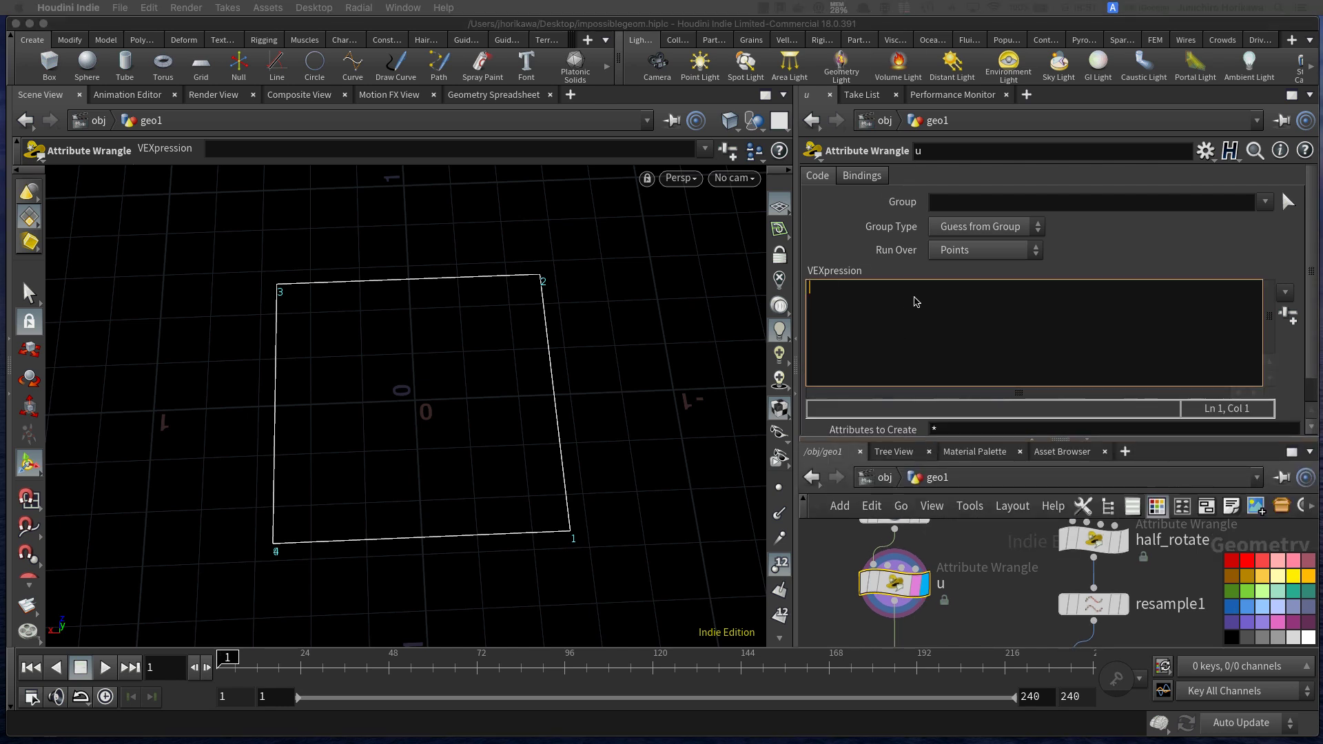
text(f@u =)
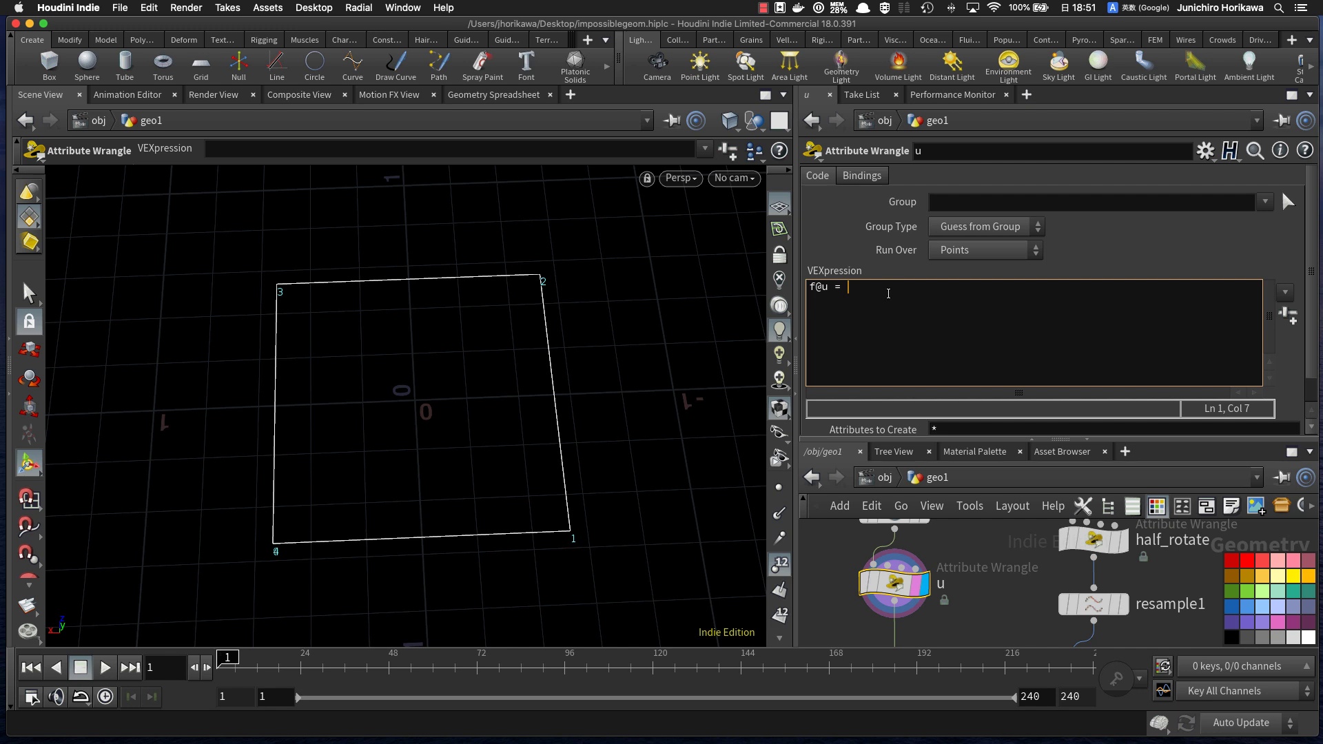
text(@pt)
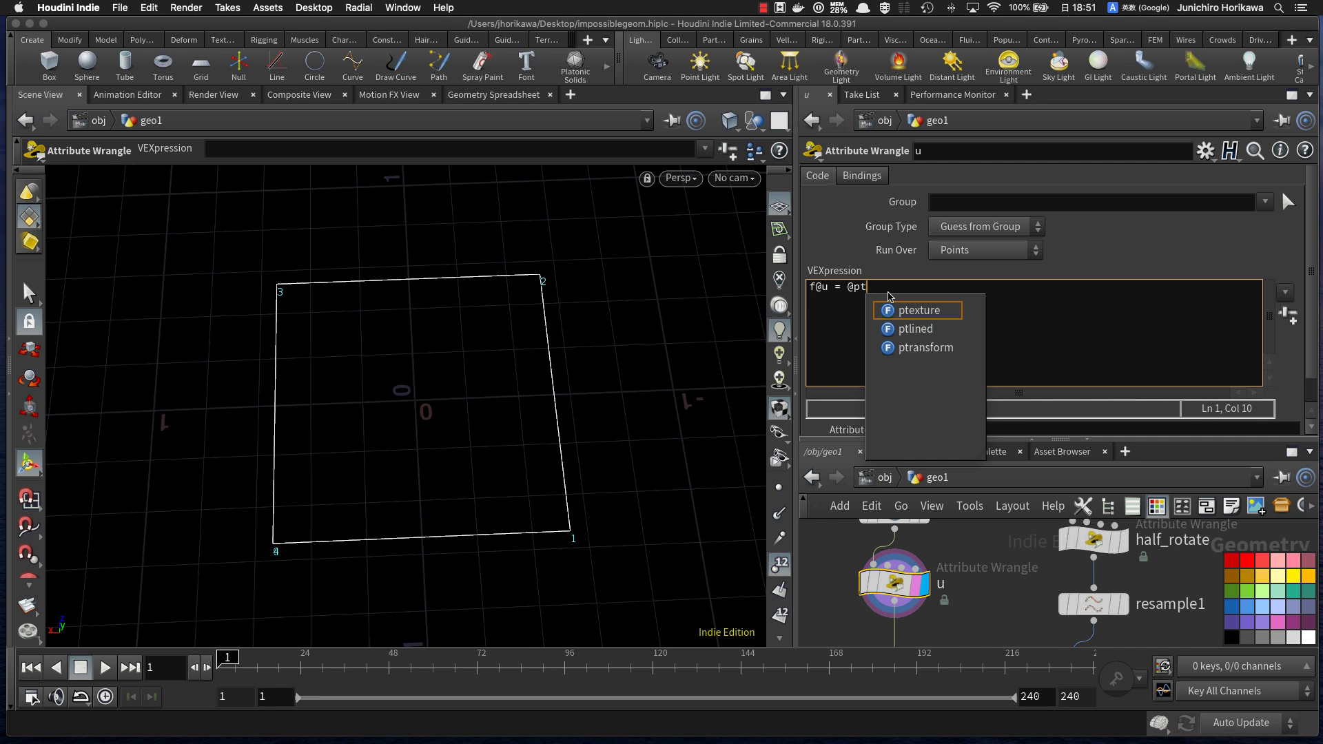
text(num / )
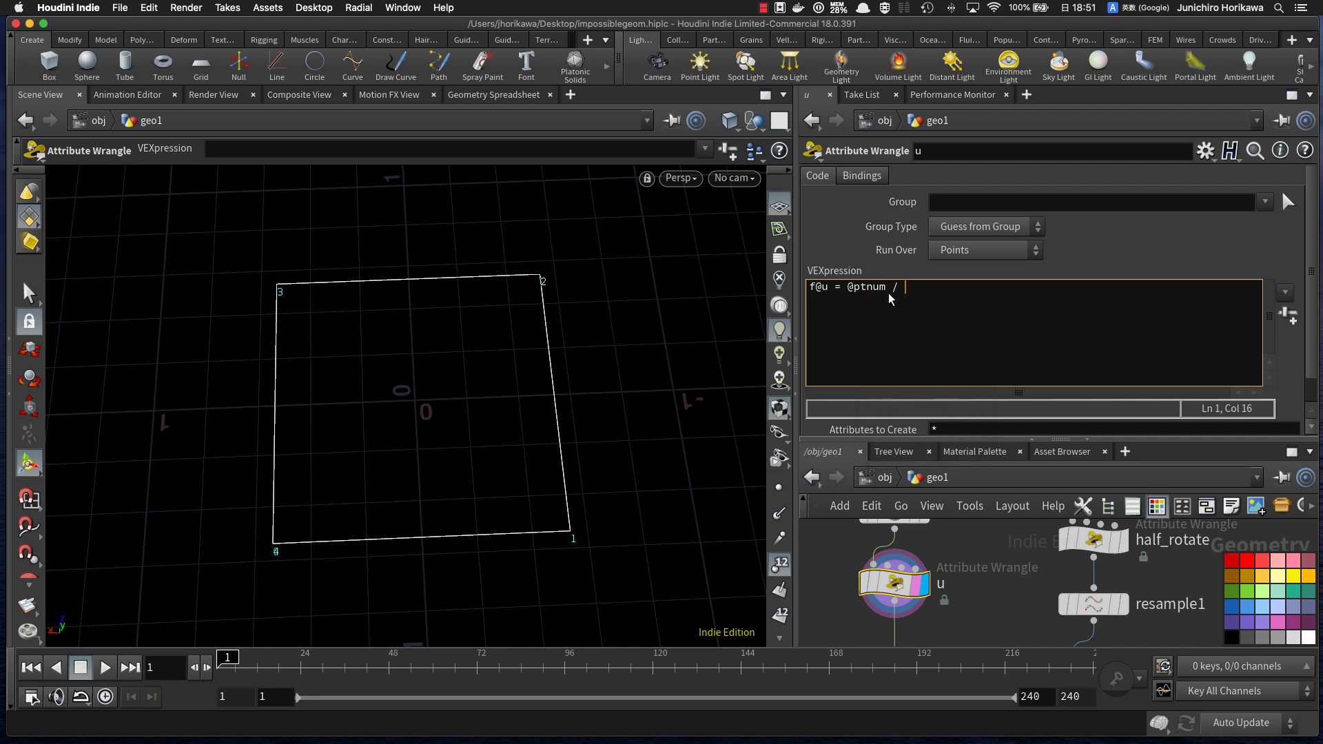
text(float(npoitns)
key(BackSpace)
key(BackSpace)
key(BackSpace)
text(nt)
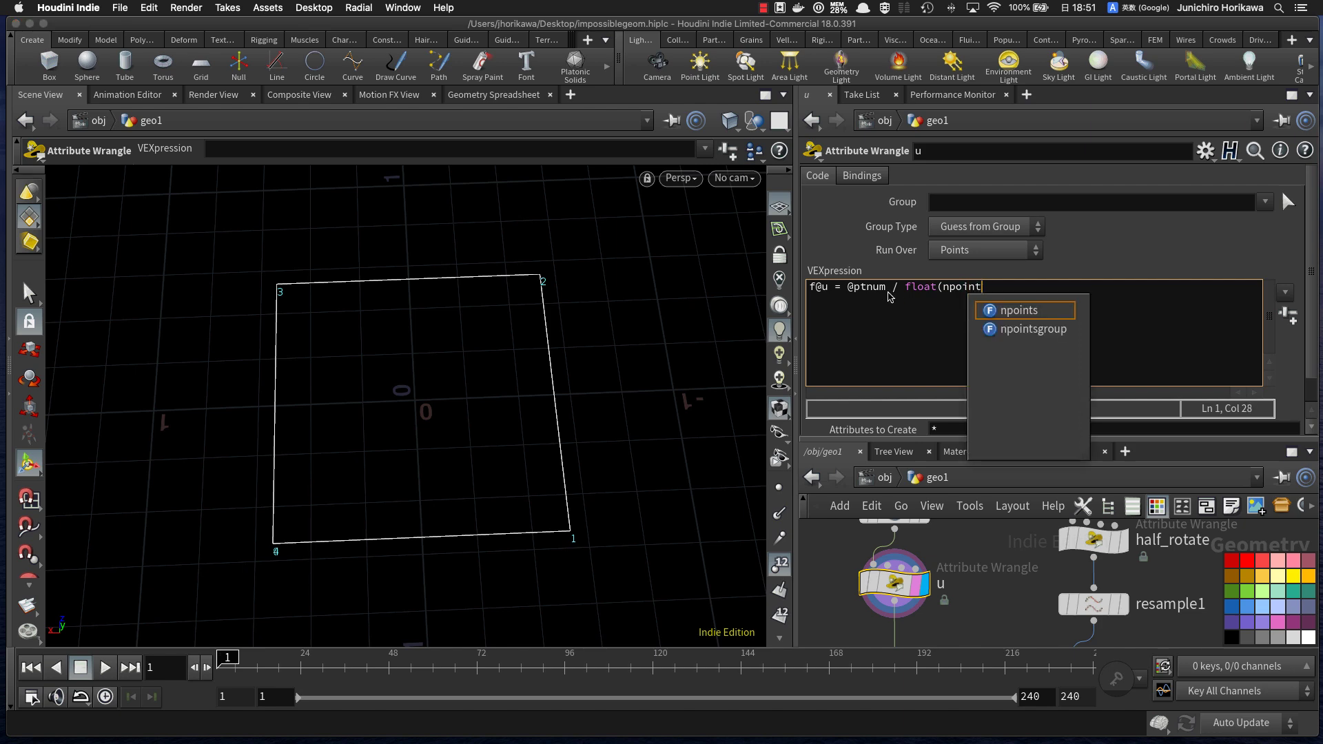
text(s(0) - 1)
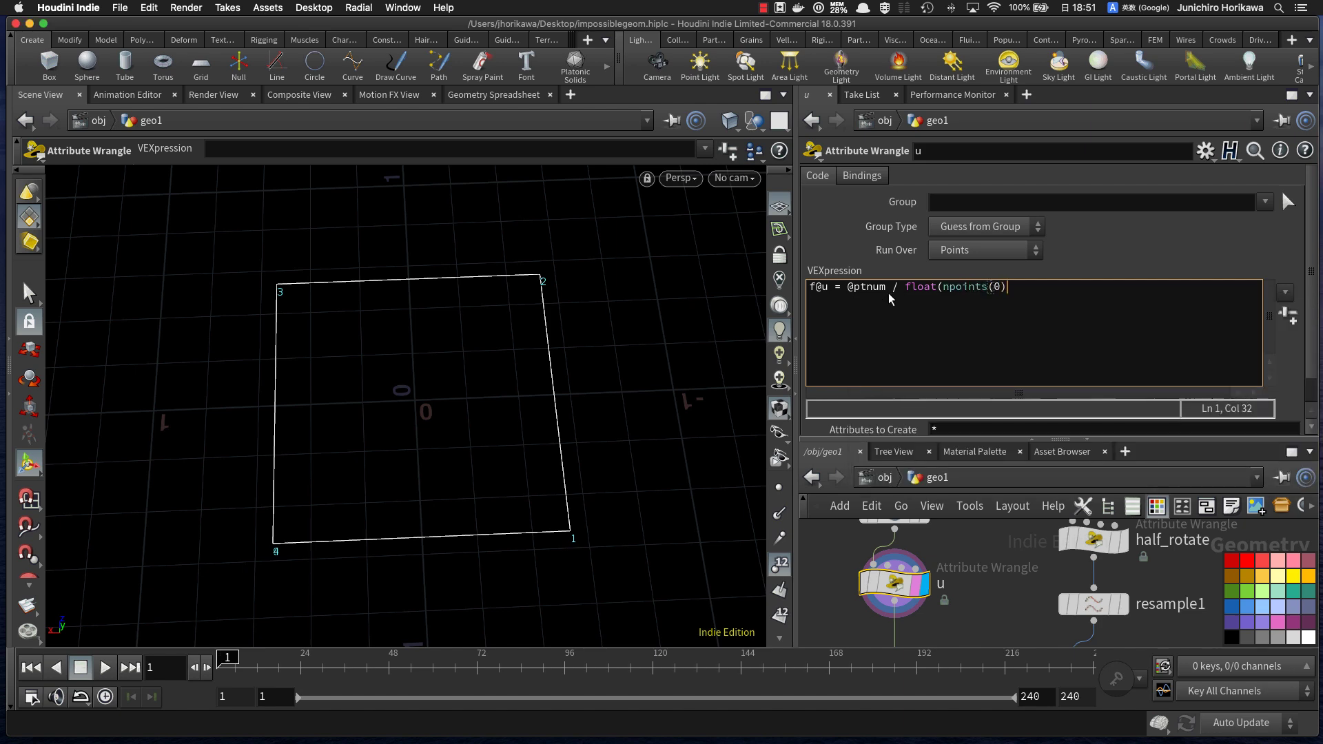
text(.0);)
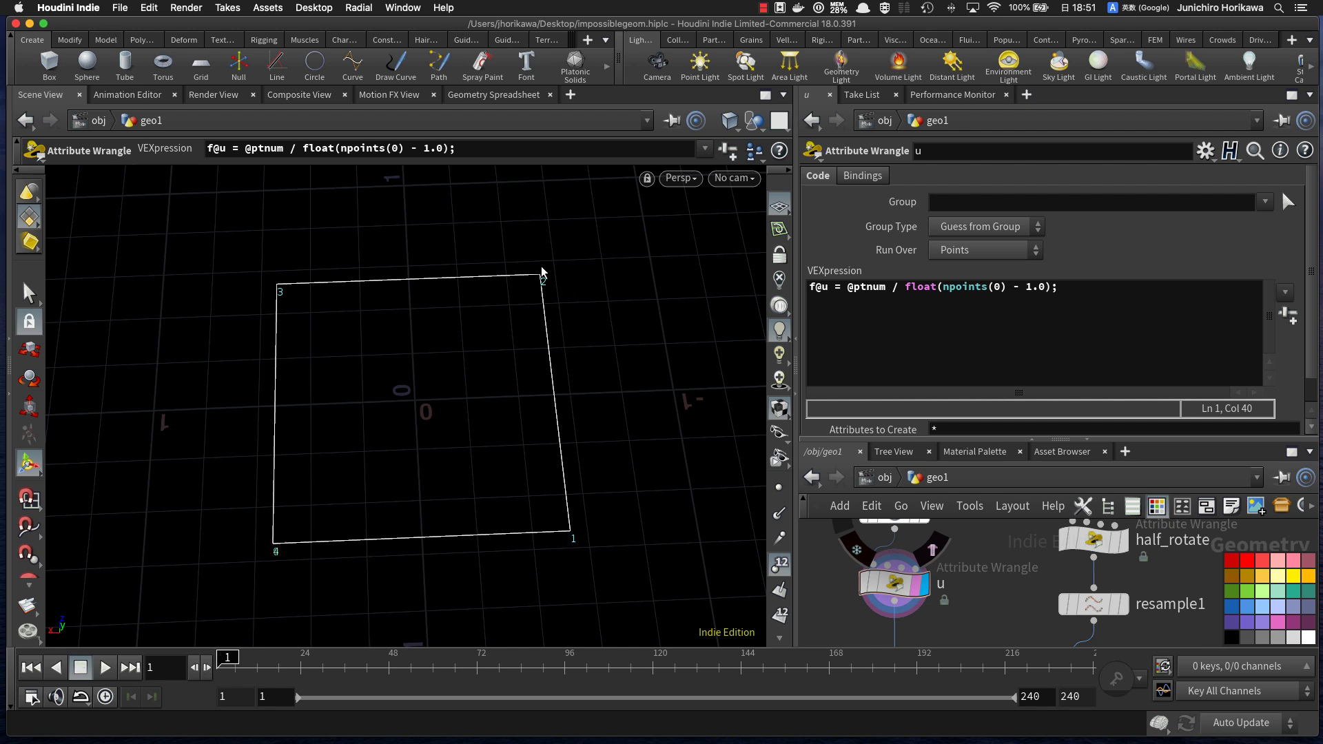
Step: Add a Geometry Spreadsheet beside the parameter pane to show the point attributes of the u wrangle
click(1026, 94)
mouse_move(1089, 133)
mouse_move(1186, 343)
click(1103, 339)
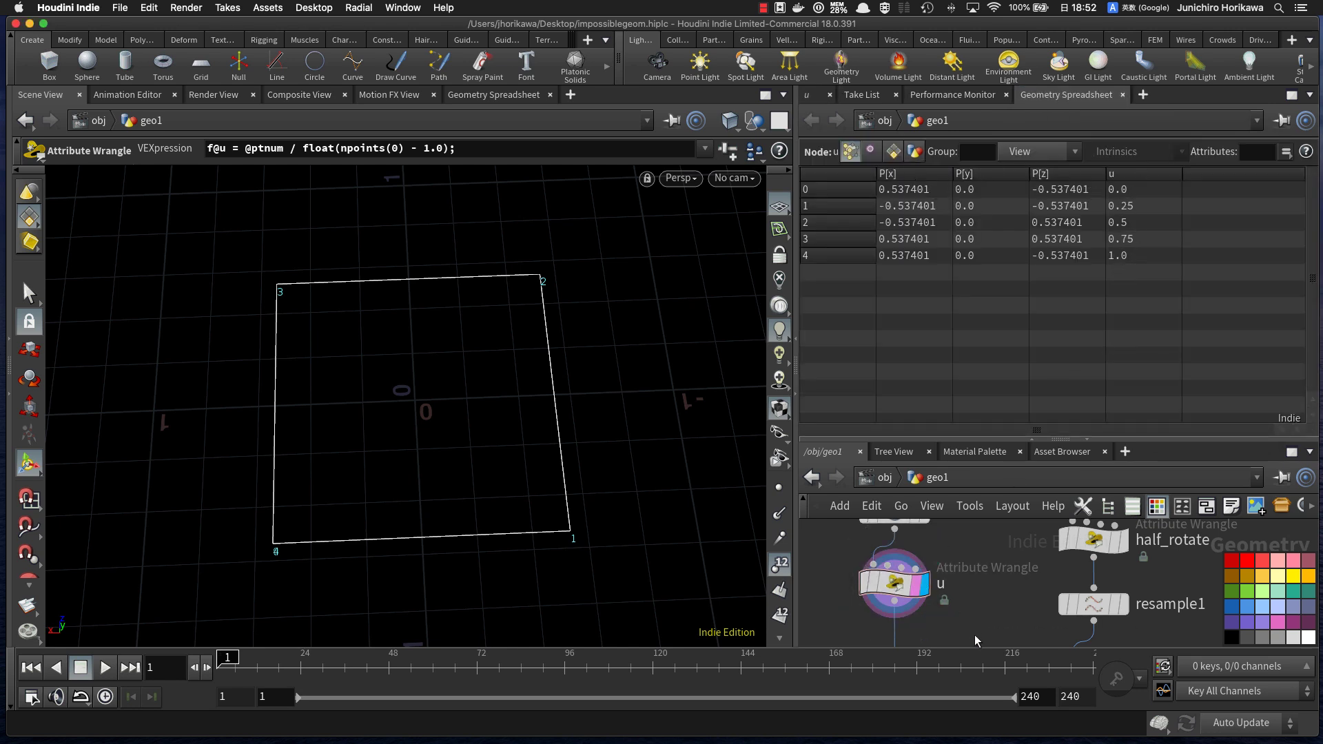
Step: Display copytopoints1 and examine the u values of its points throughout the spreadsheet
middle_drag(975, 624, 978, 579)
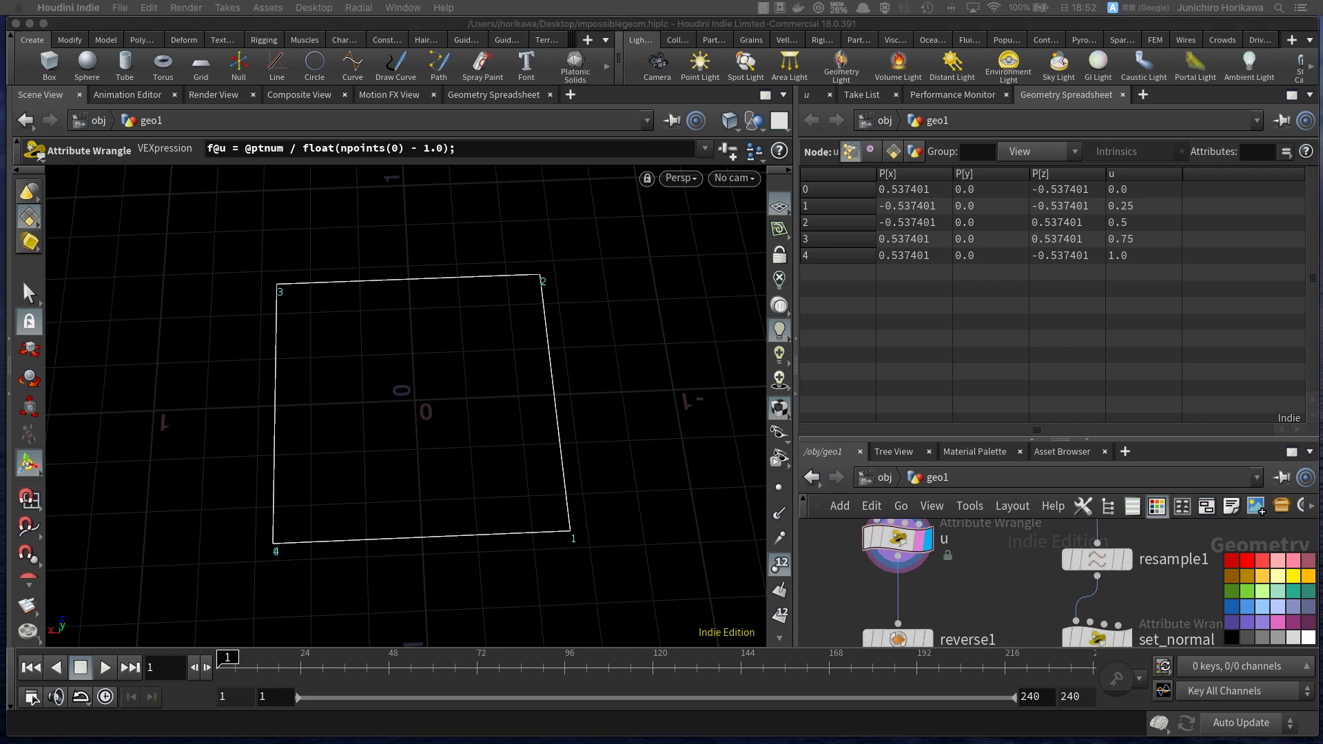
middle_drag(993, 641, 988, 529)
click(1025, 605)
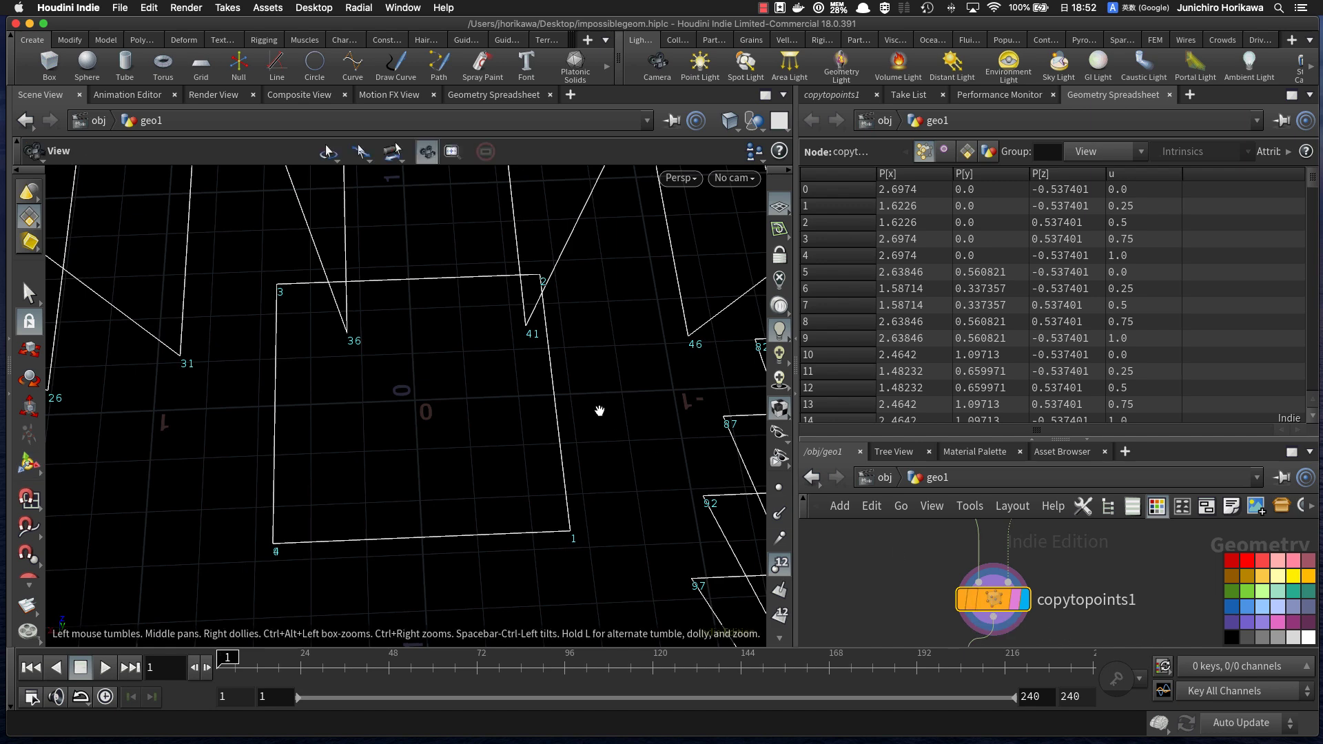
scroll(1133, 210, down, 20)
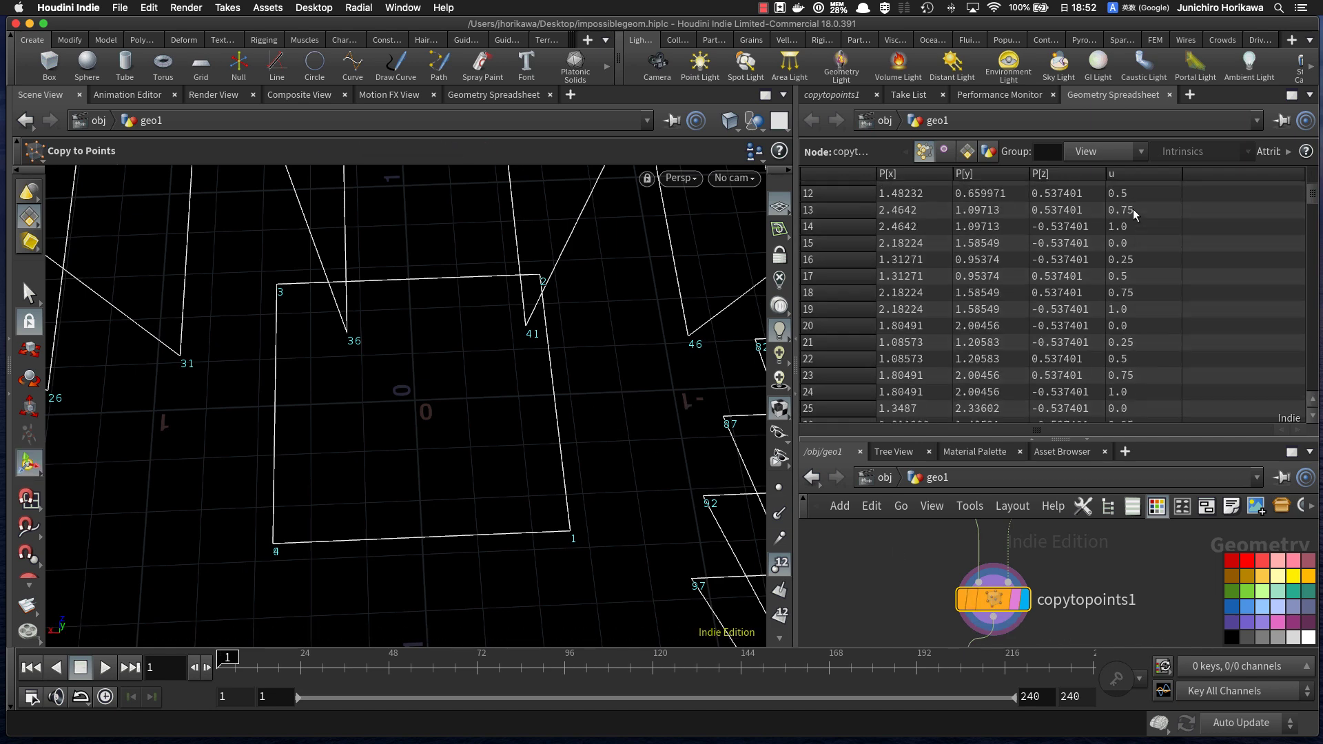
scroll(1133, 210, down, 2)
mouse_move(1312, 285)
mouse_down()
mouse_move(1313, 359)
mouse_move(1313, 186)
mouse_move(1313, 301)
mouse_up()
scroll(1101, 605, down, 5)
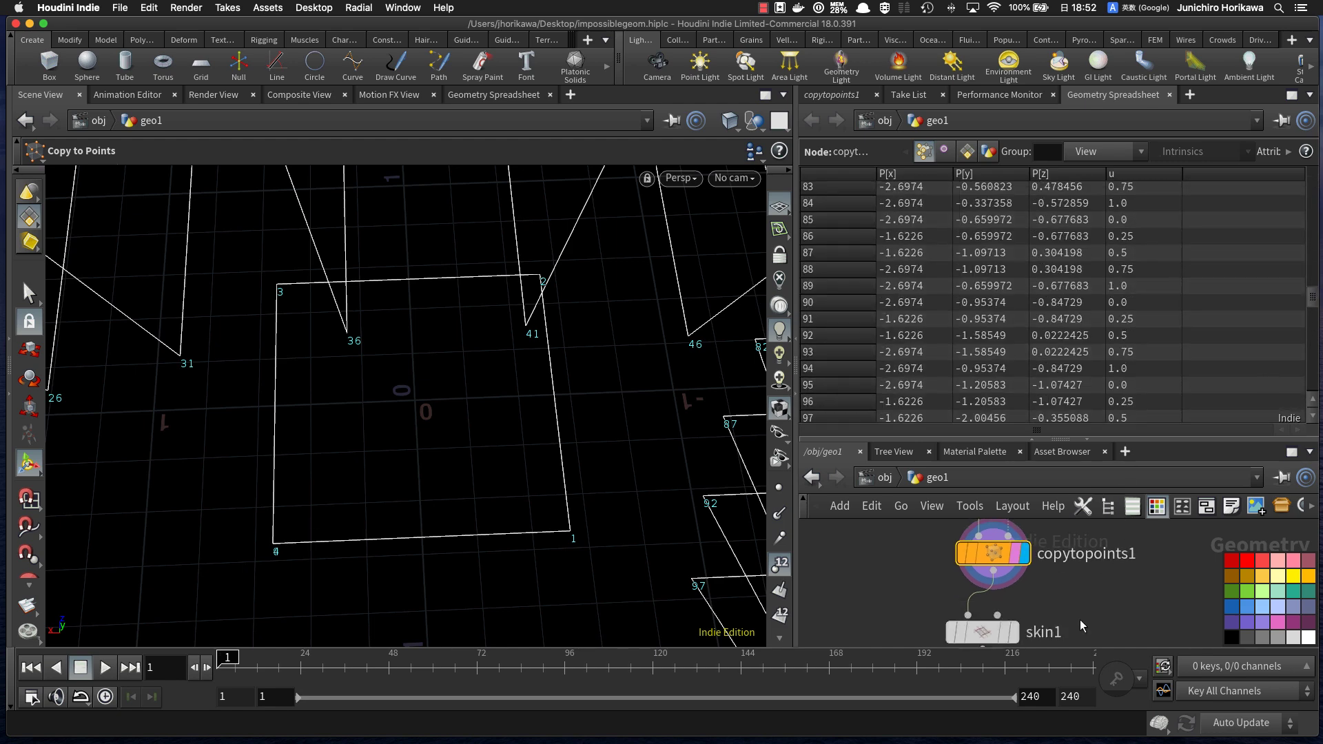
Step: Compare the point order and u values of skin1 with those of copytopoints1 in the spreadsheet and viewport
click(988, 588)
scroll(1133, 310, up, 2)
scroll(1138, 353, up, 20)
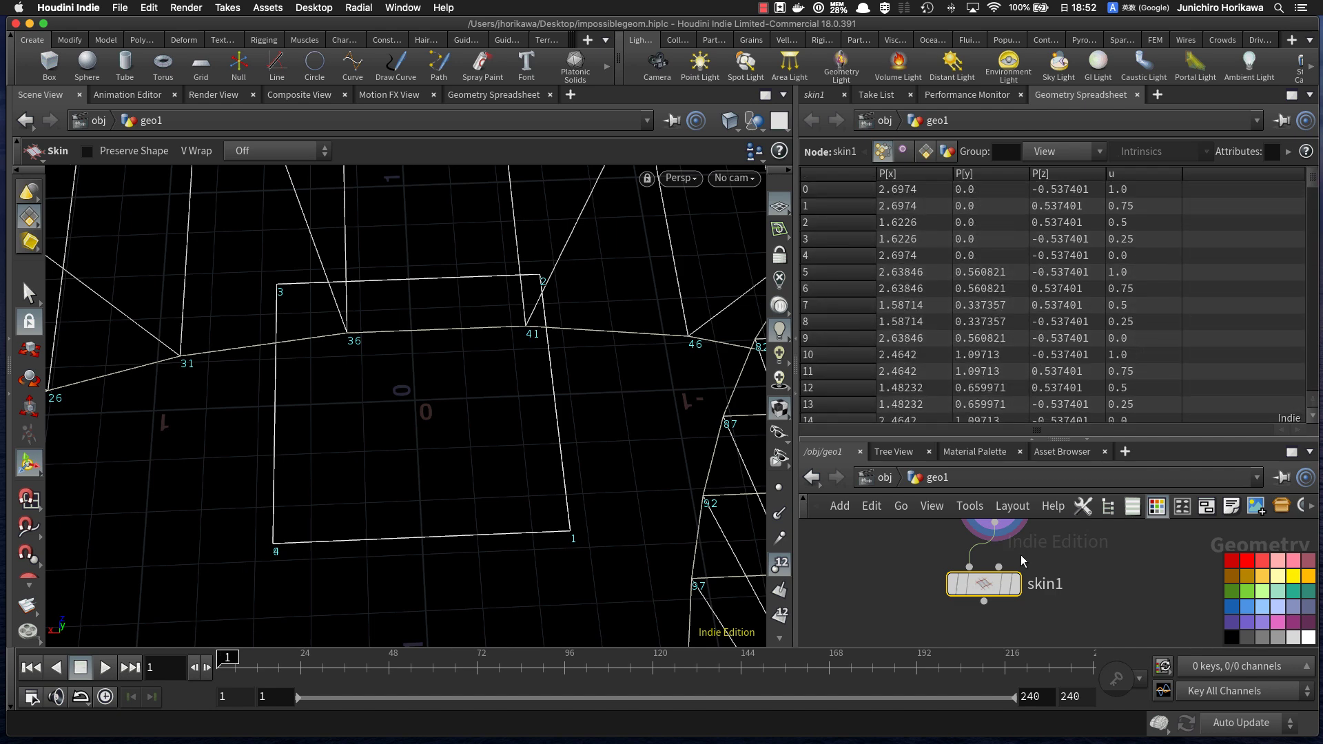
click(1016, 584)
middle_drag(1029, 538, 1039, 606)
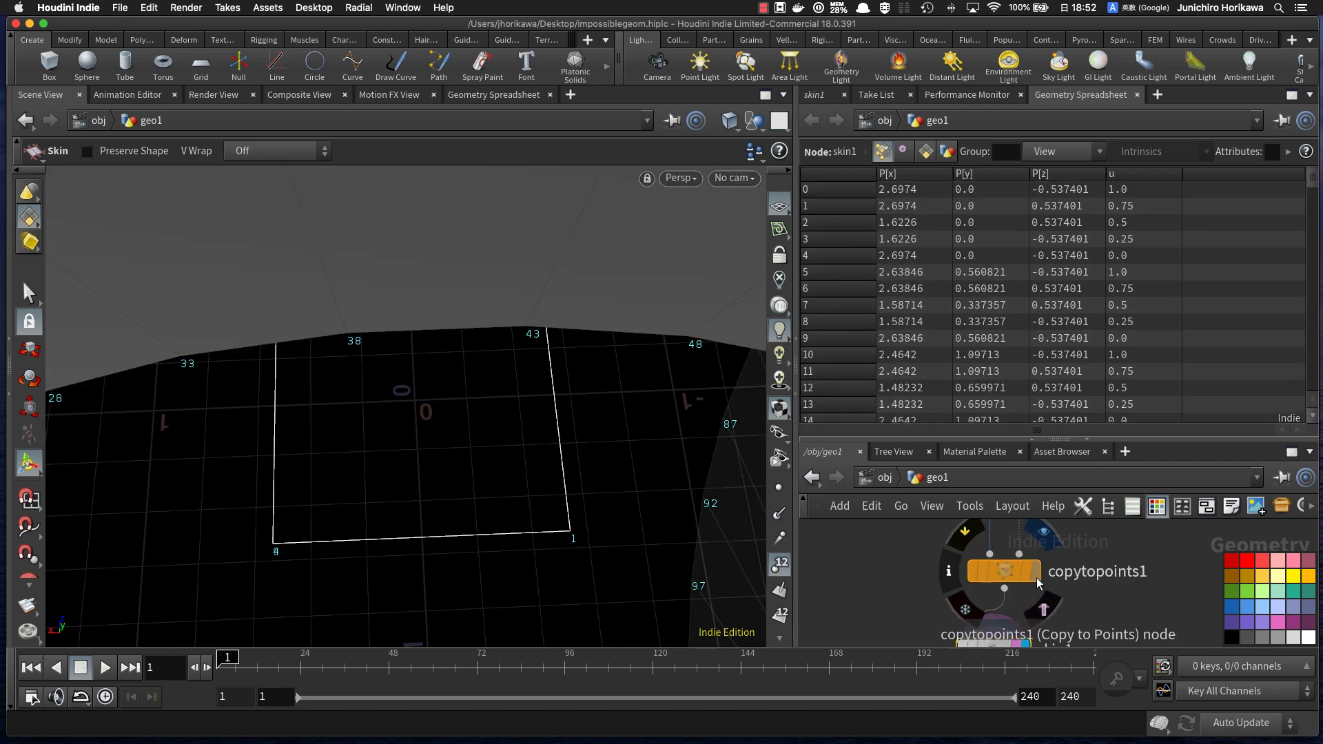
click(1036, 576)
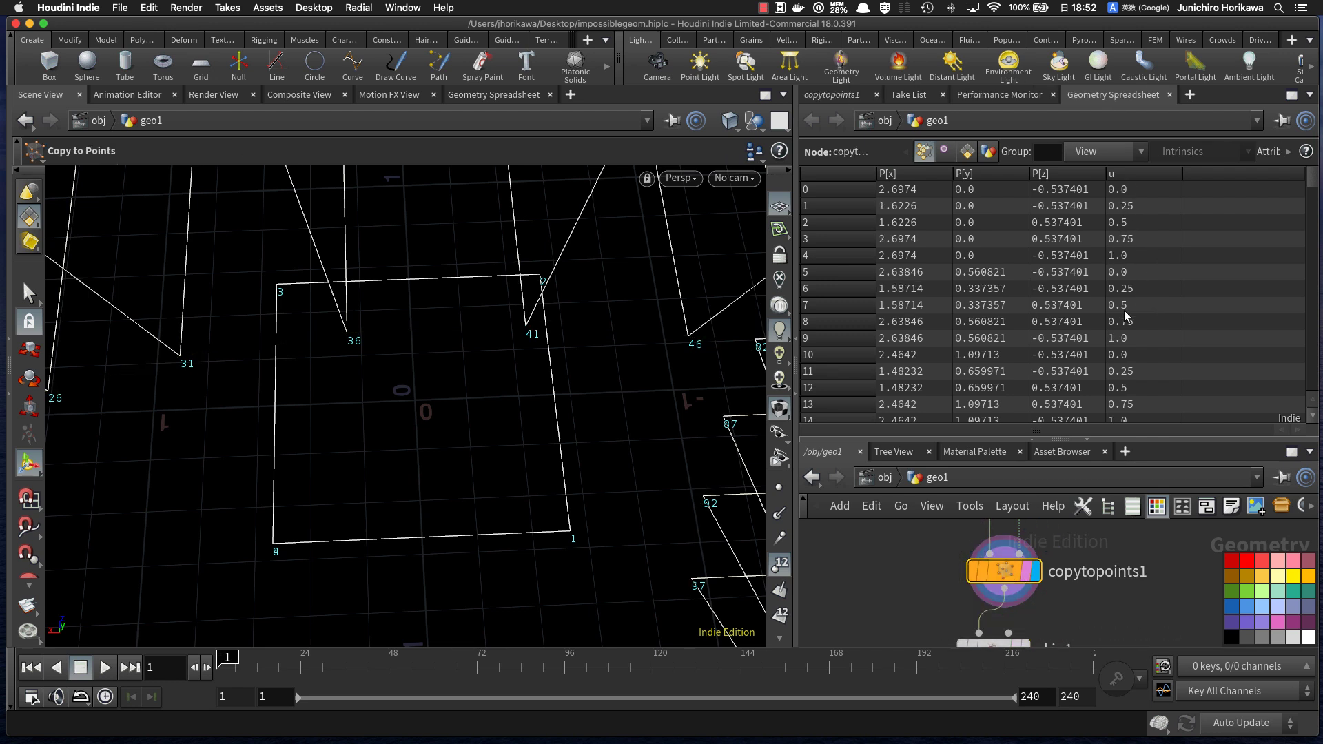
middle_drag(1090, 594, 1082, 573)
click(981, 632)
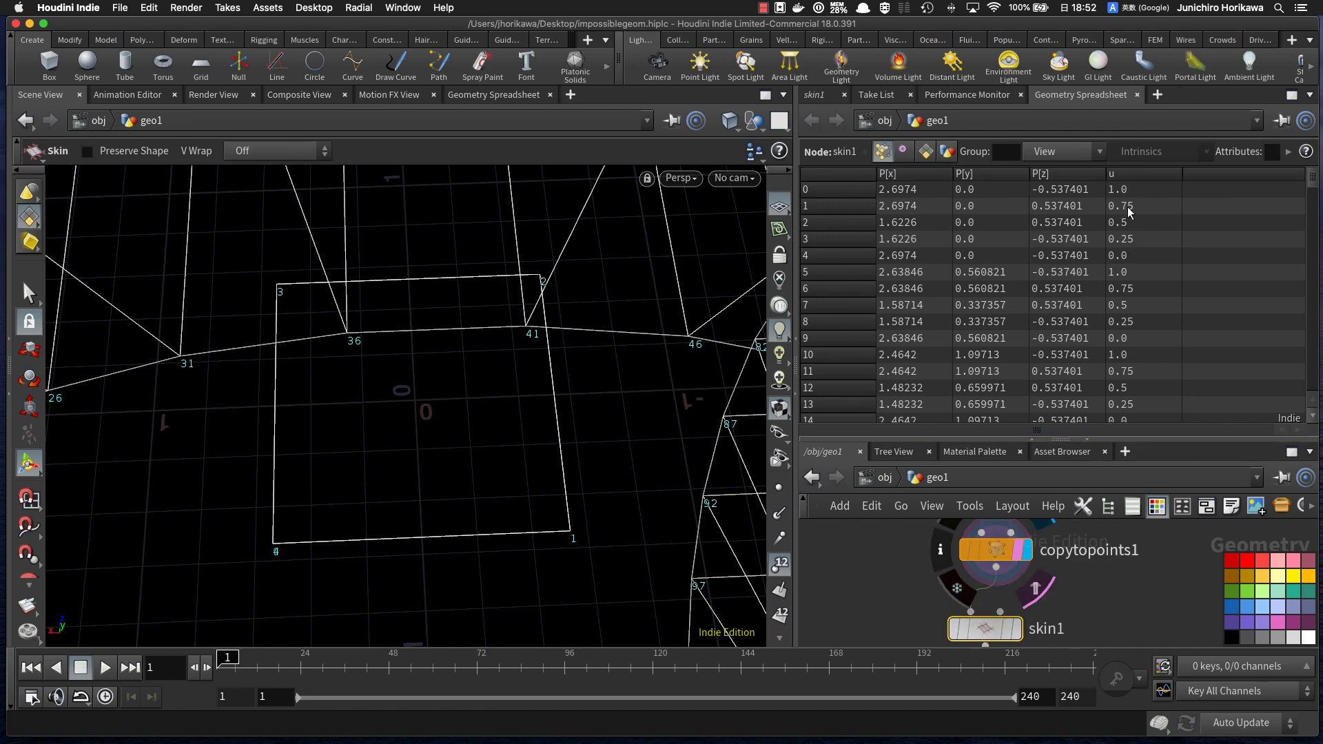
alt+right_drag(549, 316, 459, 434)
alt+drag(460, 434, 529, 305)
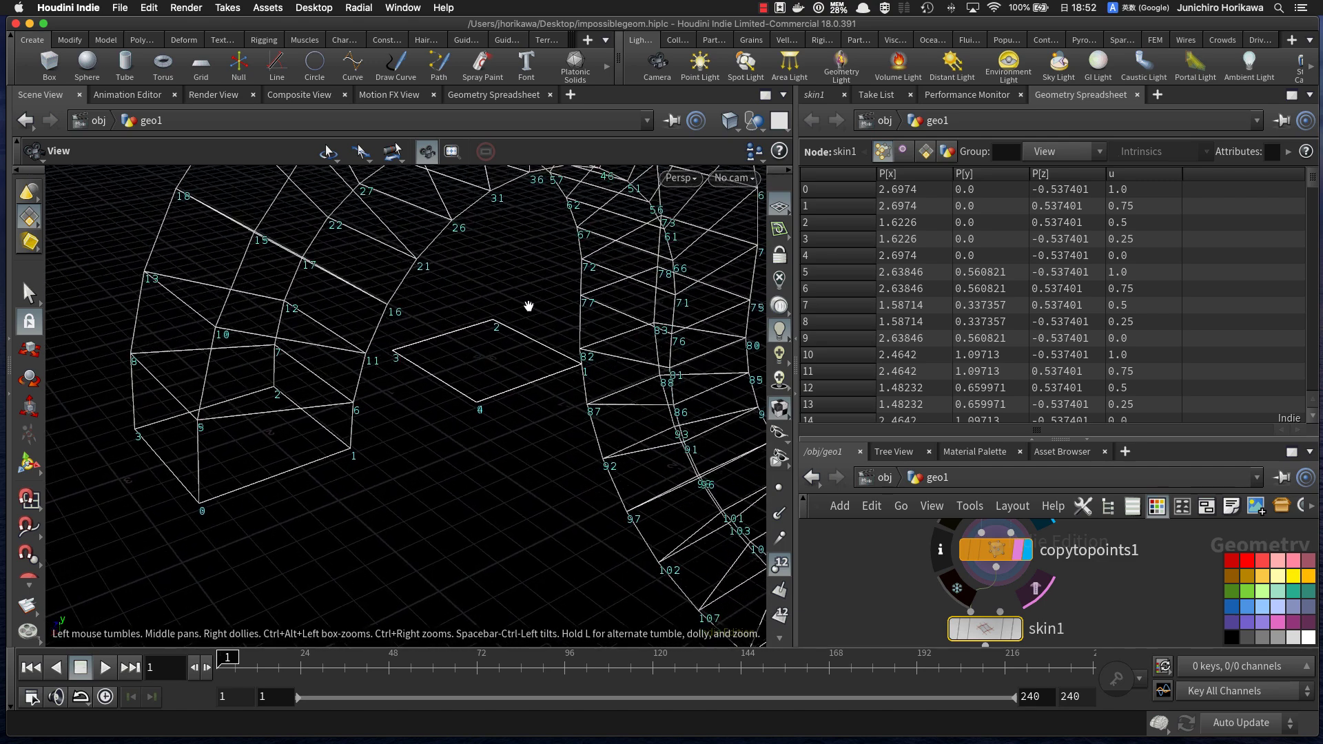
Step: Add a PolyLoft node beside skin1, feed it from copytopoints1 and display its output
key(Tab)
text(polylo)
key(Return)
click(1042, 623)
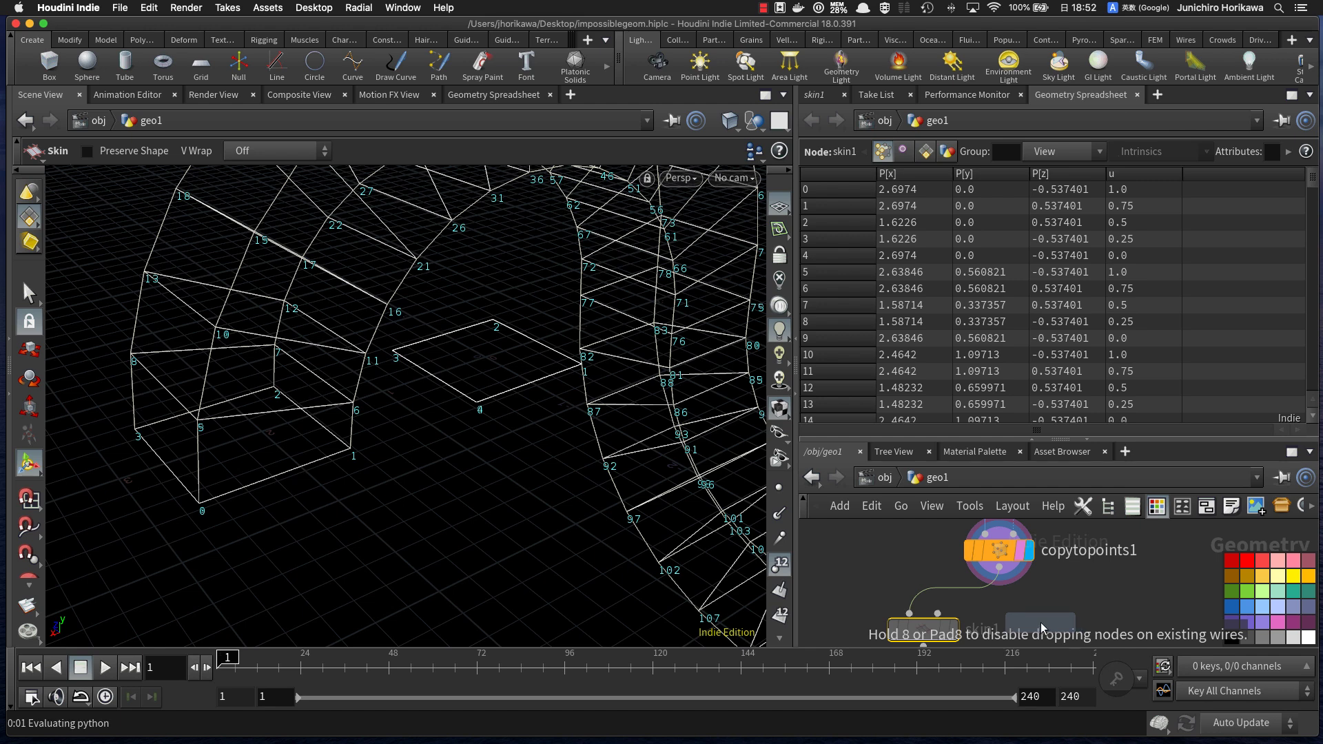
drag(999, 572, 1026, 607)
click(1001, 553)
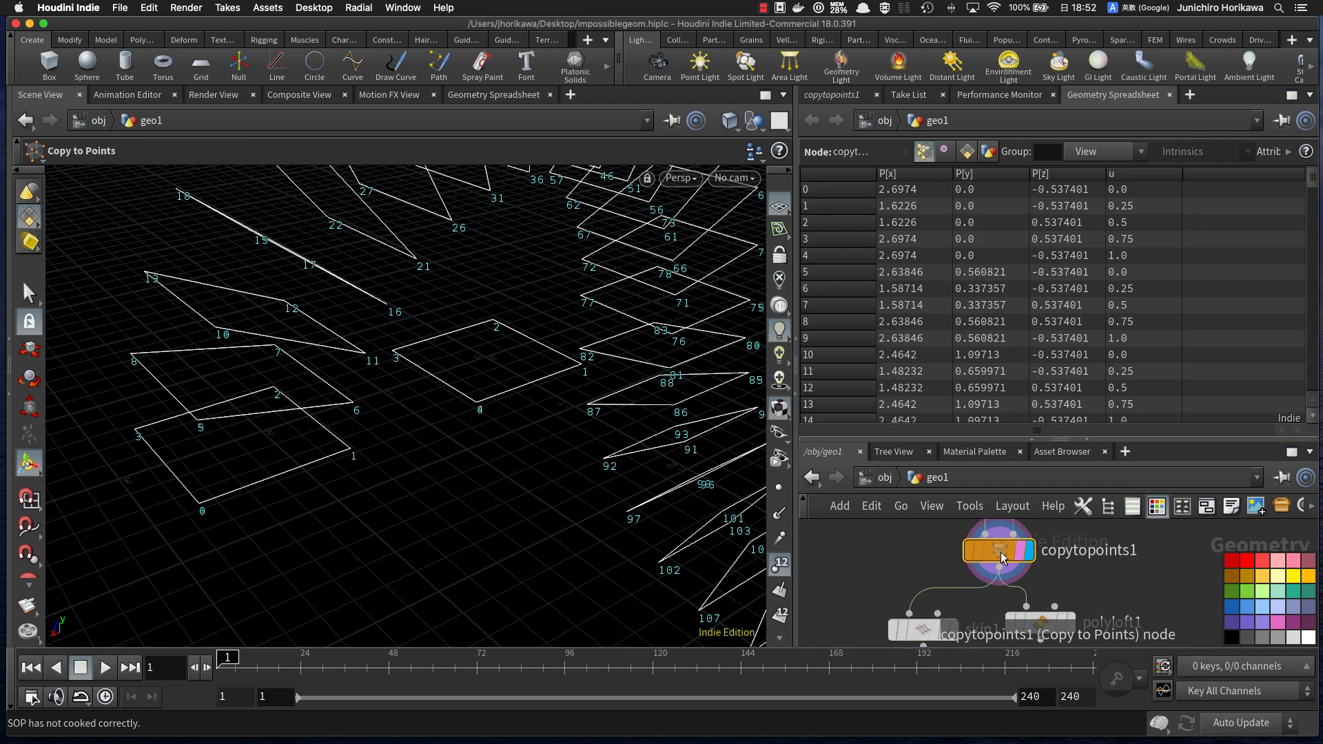
click(1070, 625)
click(1036, 628)
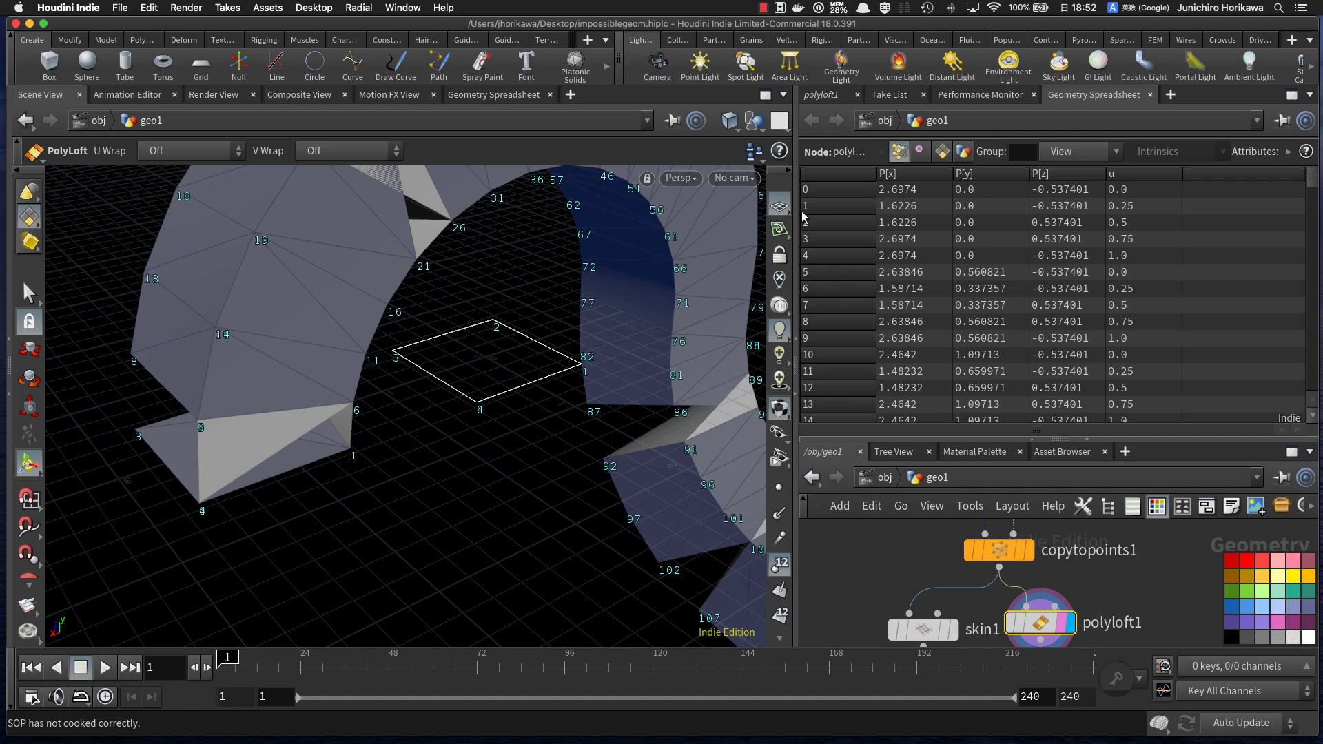
Step: Turn off Connect Closest Ends on polyloft1 and compare its point attributes with those of copytopoints1
click(822, 94)
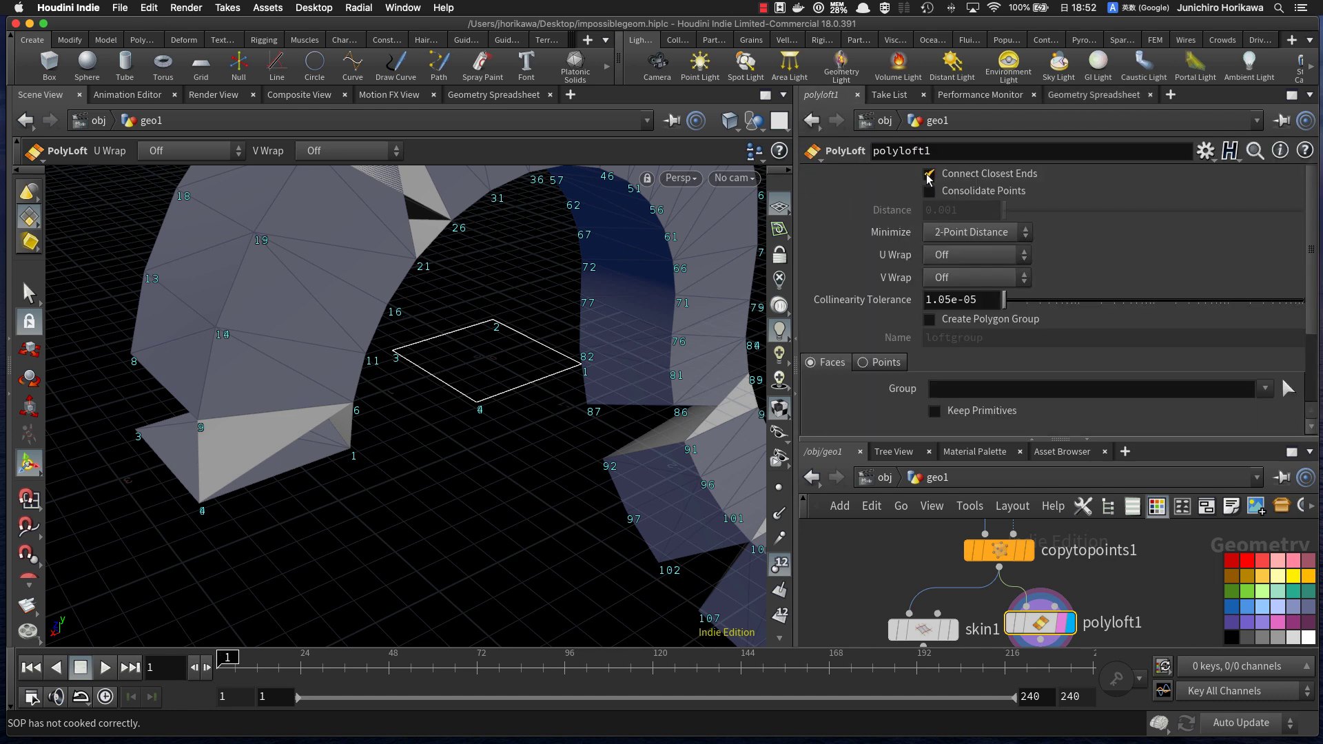
click(928, 175)
click(1020, 549)
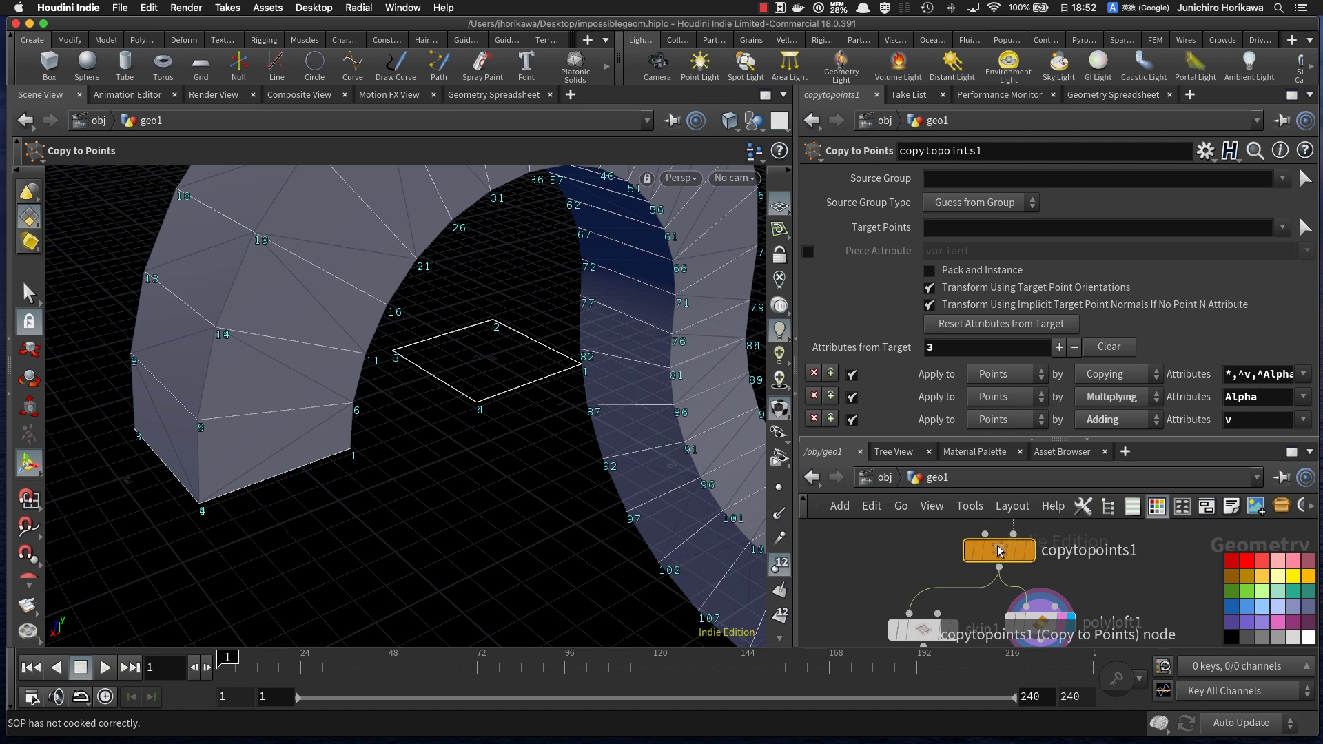
click(1104, 97)
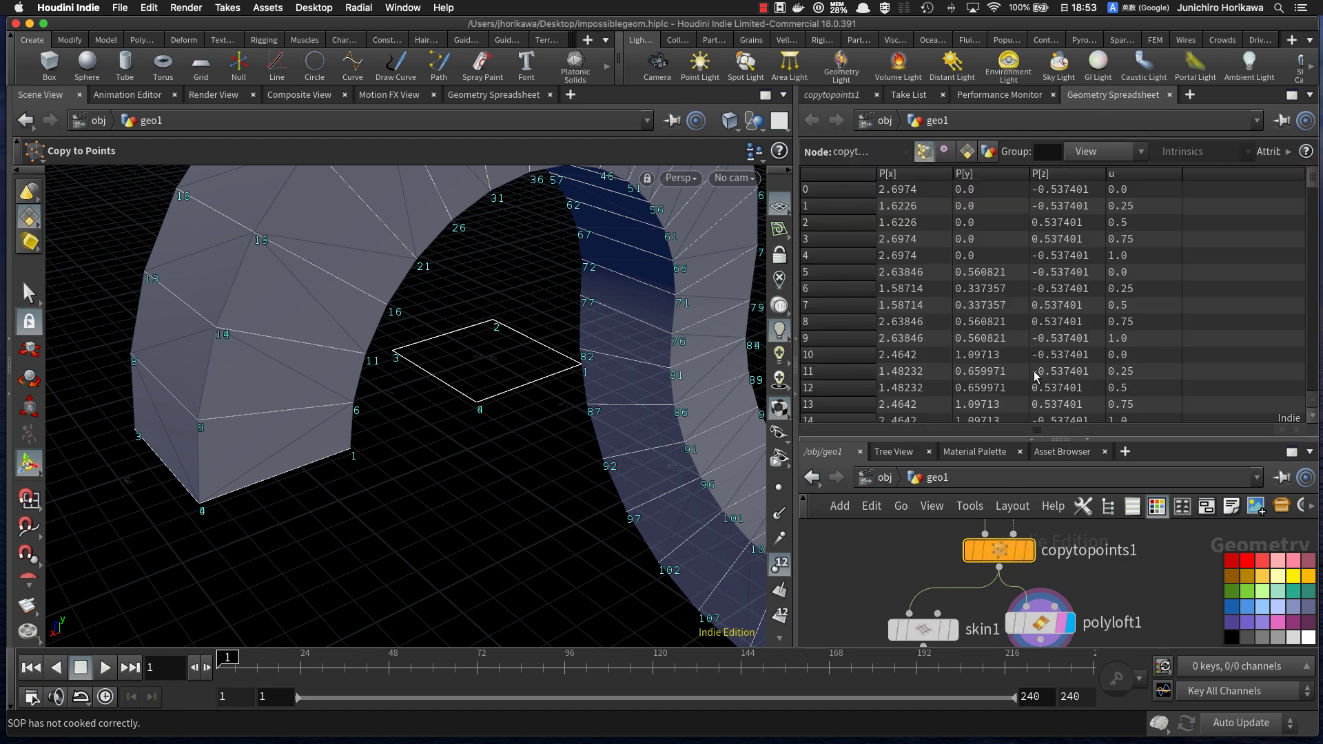
click(1023, 551)
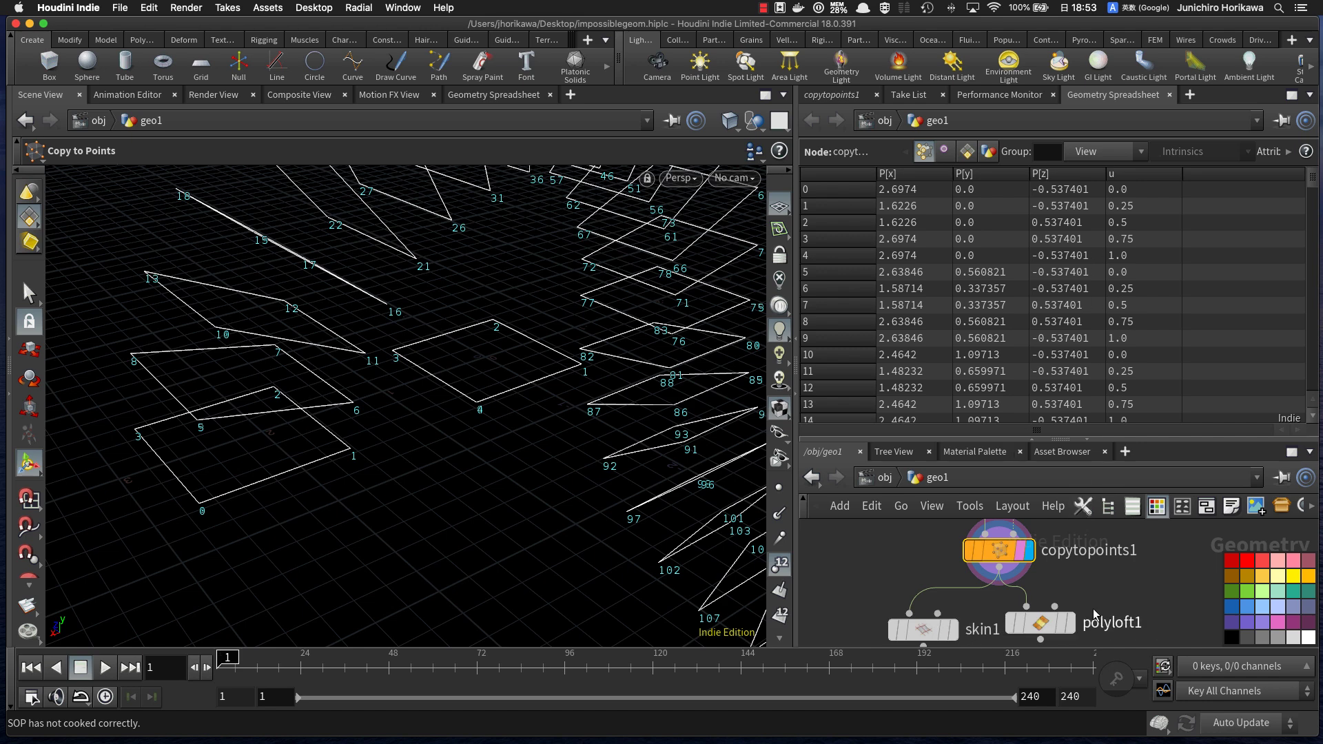
click(1067, 622)
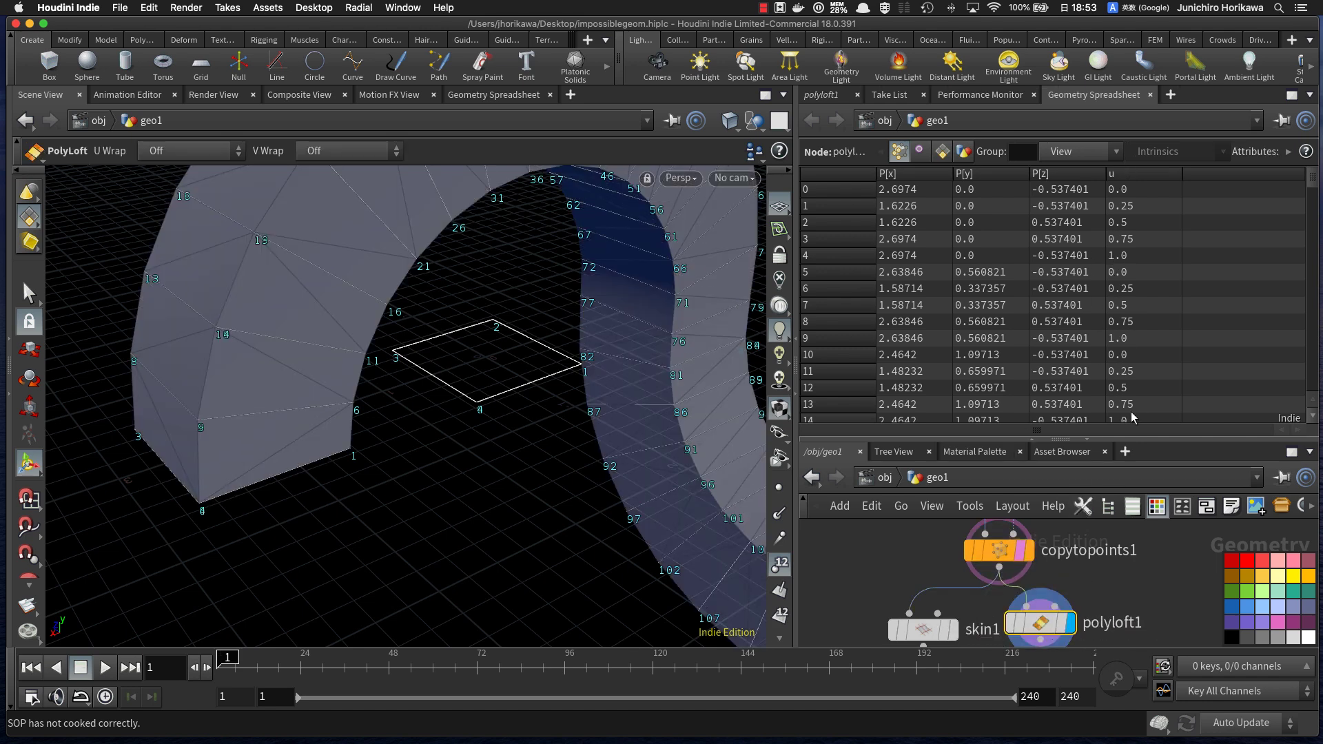
Step: Delete skin1 and place polyloft1 directly beneath copytopoints1
click(951, 629)
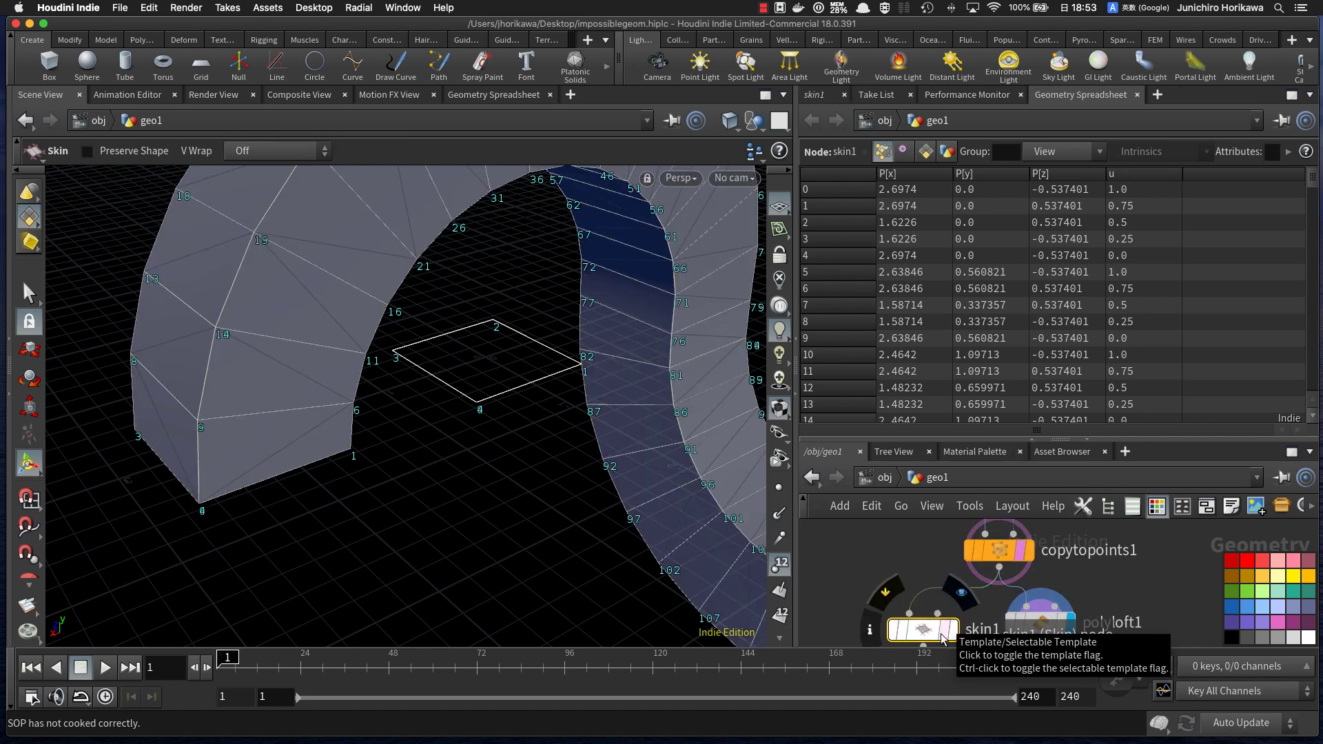
key(Delete)
alt+right_drag(598, 441, 533, 479)
alt+middle_drag(583, 485, 475, 461)
alt+drag(475, 461, 555, 461)
drag(1061, 627, 1023, 631)
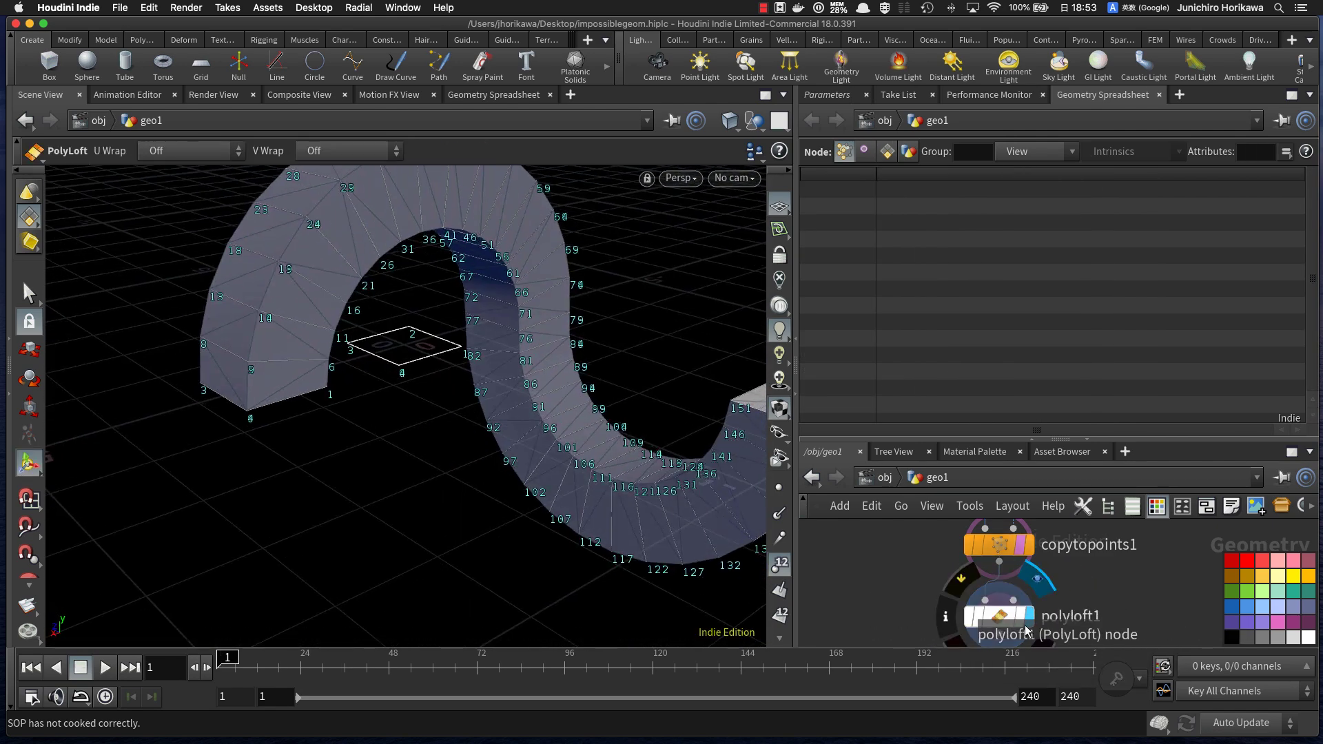
click(1001, 618)
Step: Enlarge the network editor so the circle and resample node chains fit in it
scroll(1005, 615, down, 5)
middle_drag(1056, 600, 1077, 655)
scroll(1068, 610, up, 3)
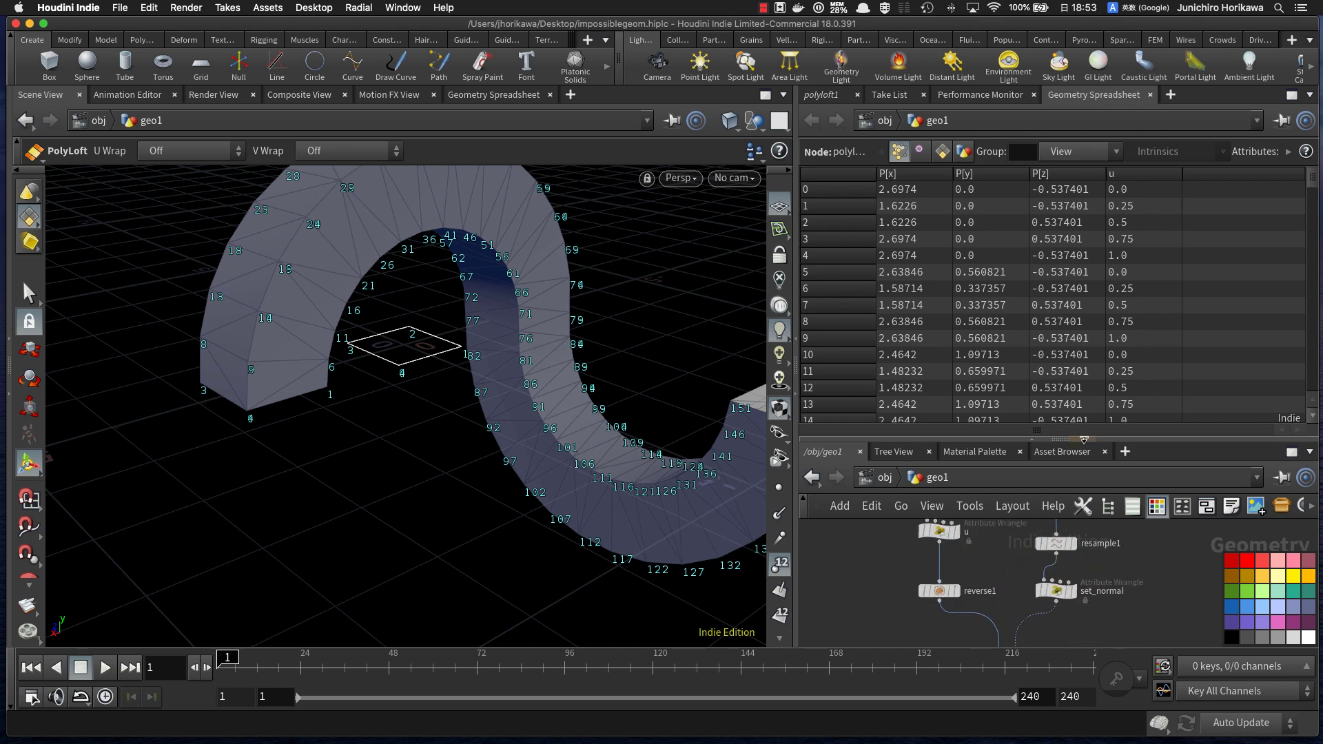
drag(1095, 438, 1095, 306)
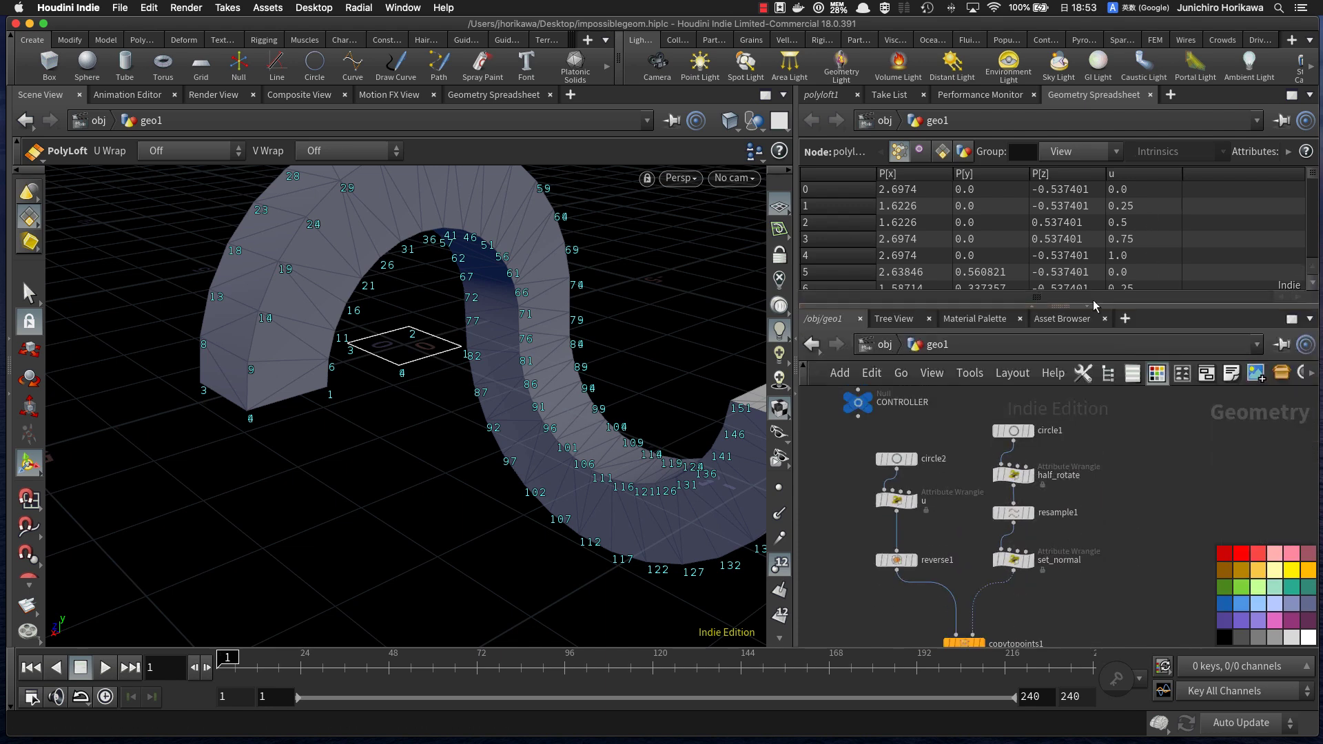
Step: Display resample1's output and frame the whole numbered curve in the viewport
scroll(1007, 510, up, 3)
click(1031, 511)
click(1025, 511)
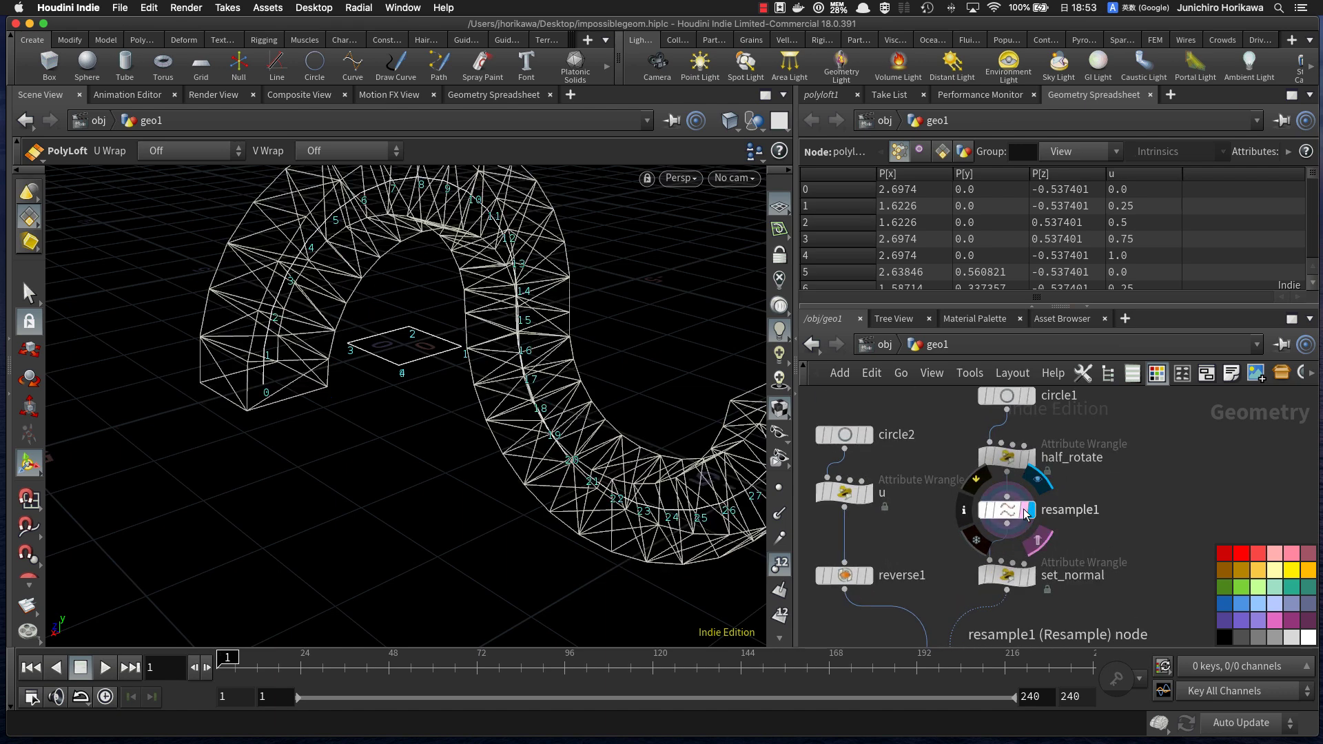
click(1005, 511)
alt+middle_drag(467, 403, 321, 439)
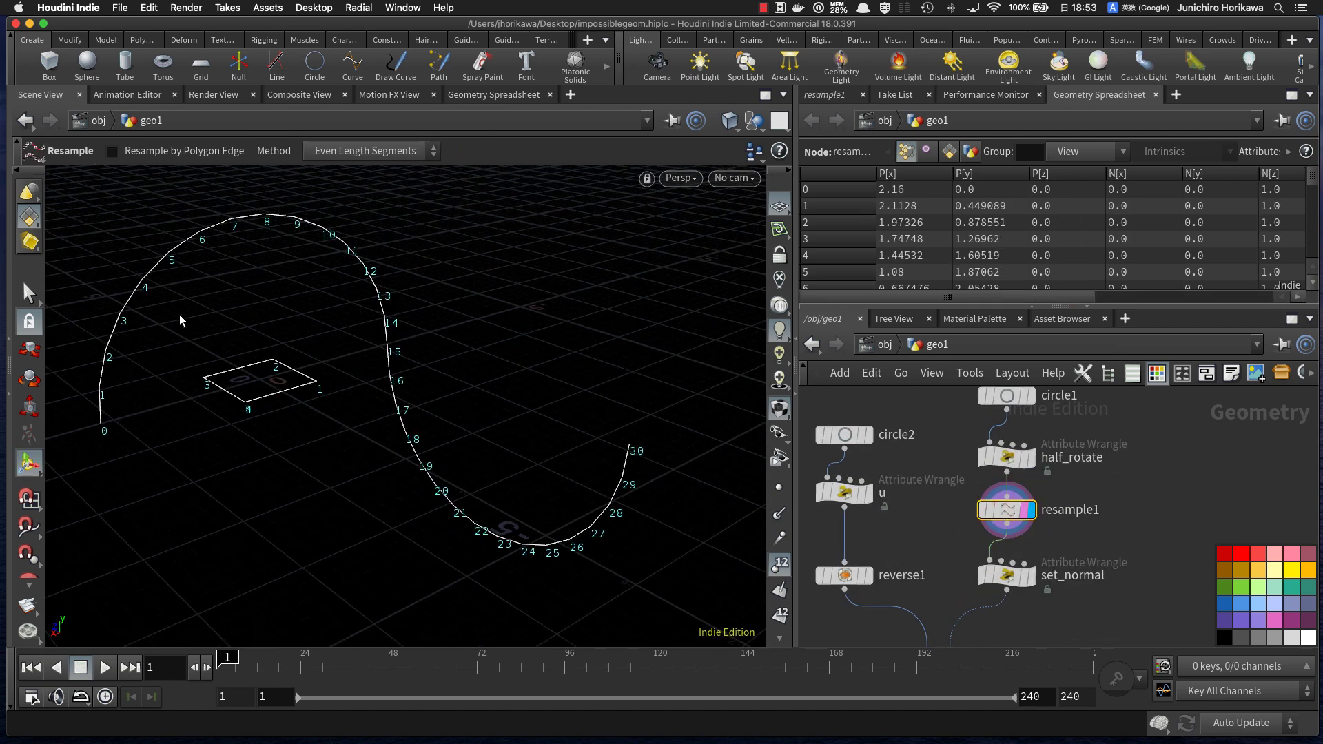
alt+right_drag(444, 398, 252, 413)
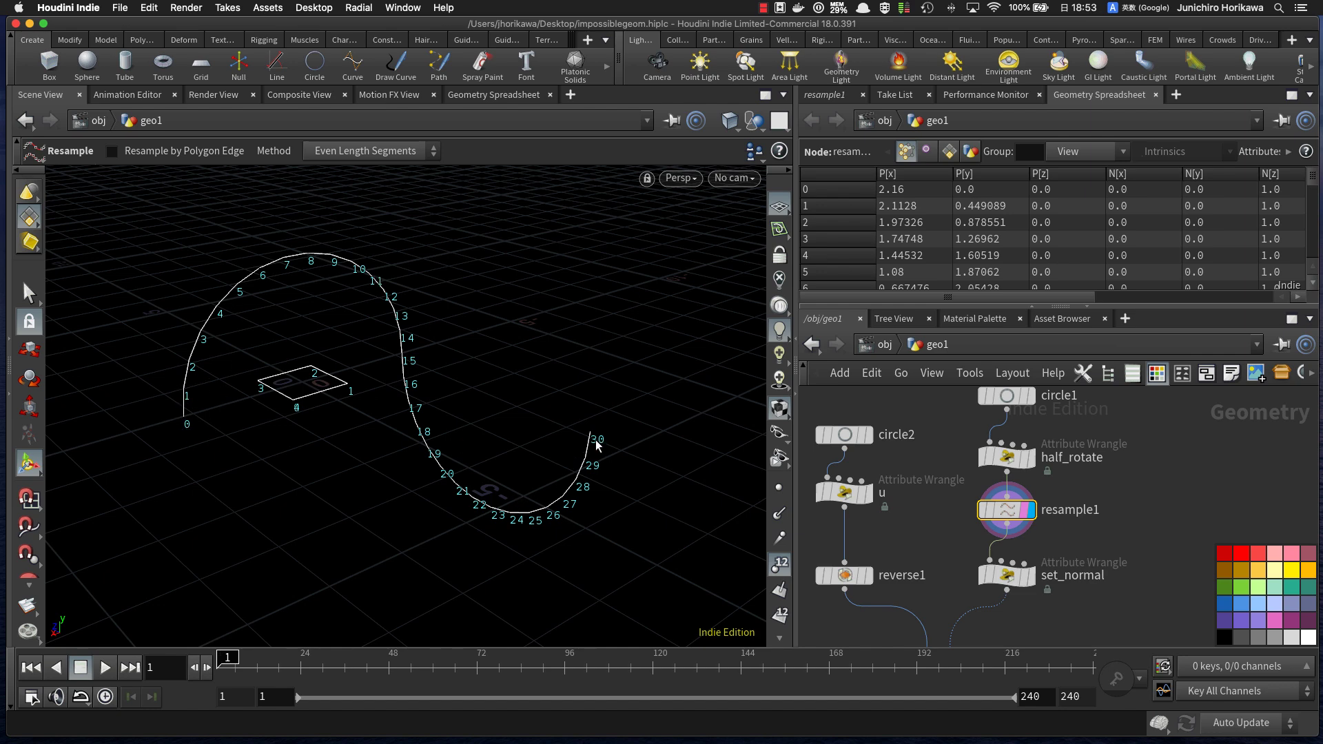
Step: Duplicate the u wrangle and insert the copy between resample1 and set_normal, spacing the upstream nodes to make room
scroll(1059, 507, down, 1)
middle_drag(1064, 394, 1052, 460)
drag(1052, 428, 1002, 592)
drag(1000, 587, 999, 561)
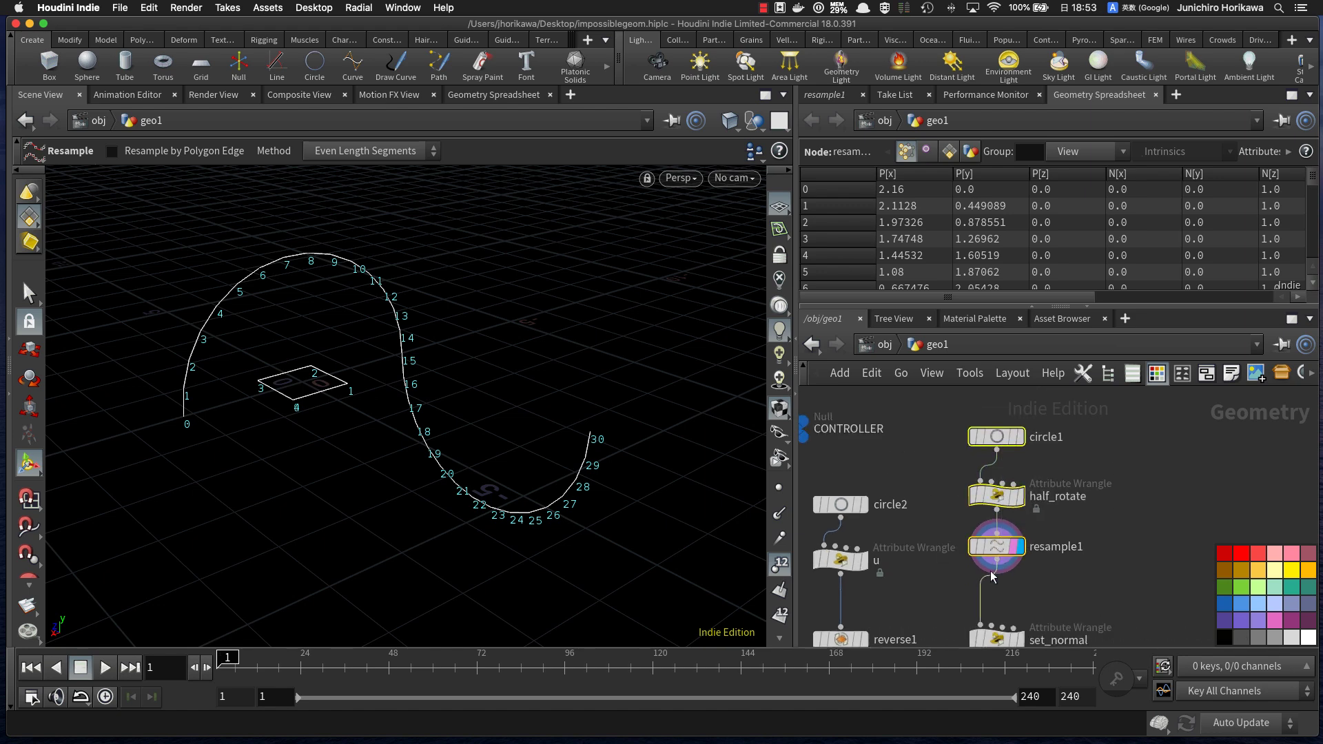
middle_drag(898, 592, 935, 524)
click(935, 525)
drag(872, 496, 1021, 535)
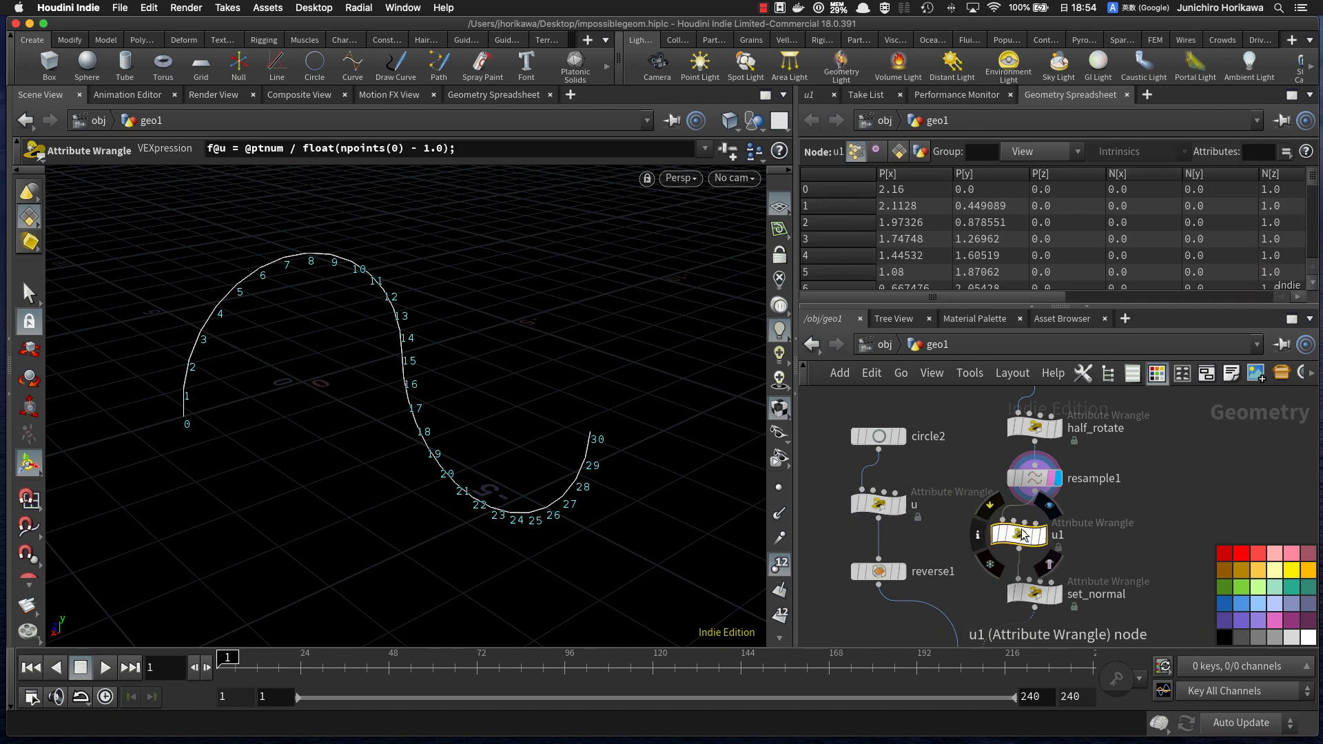
Step: Rename the copied wrangle to v and display its output
double_click(1058, 535)
text(v)
key(Return)
scroll(1049, 529, up, 2)
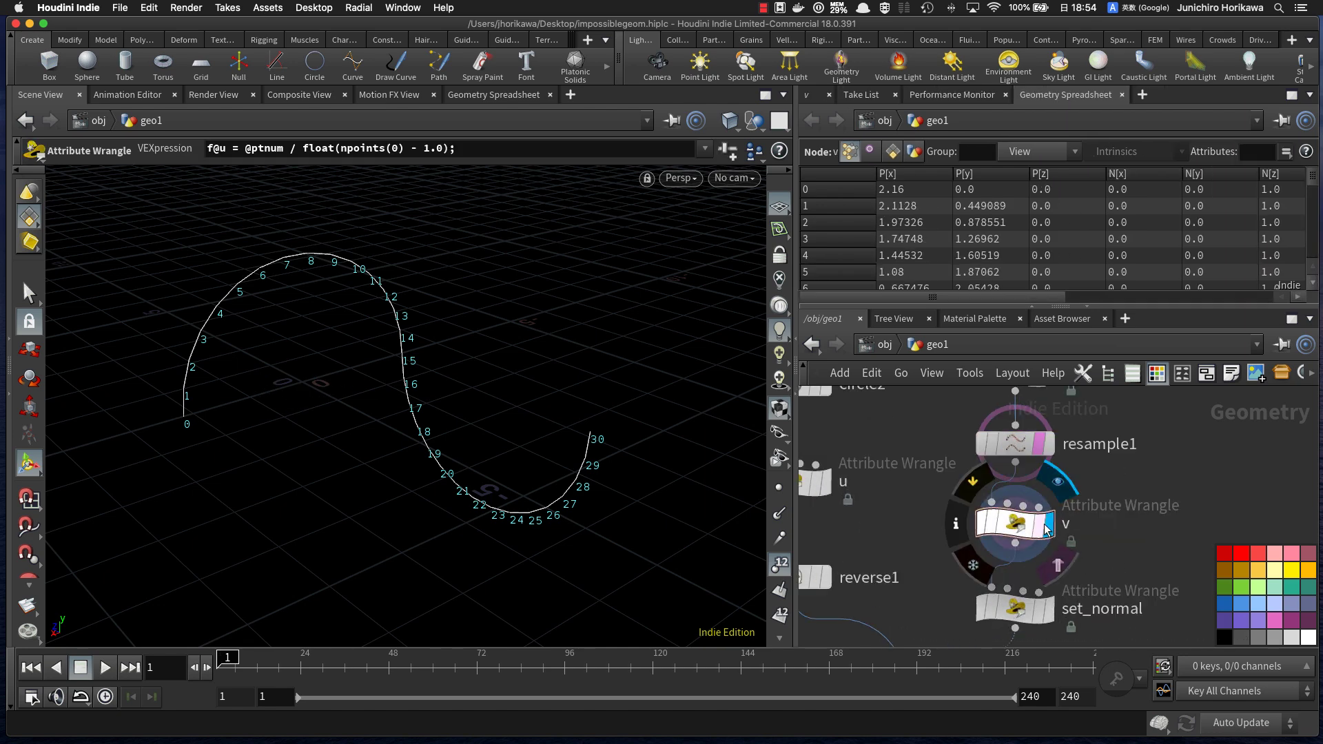
click(808, 95)
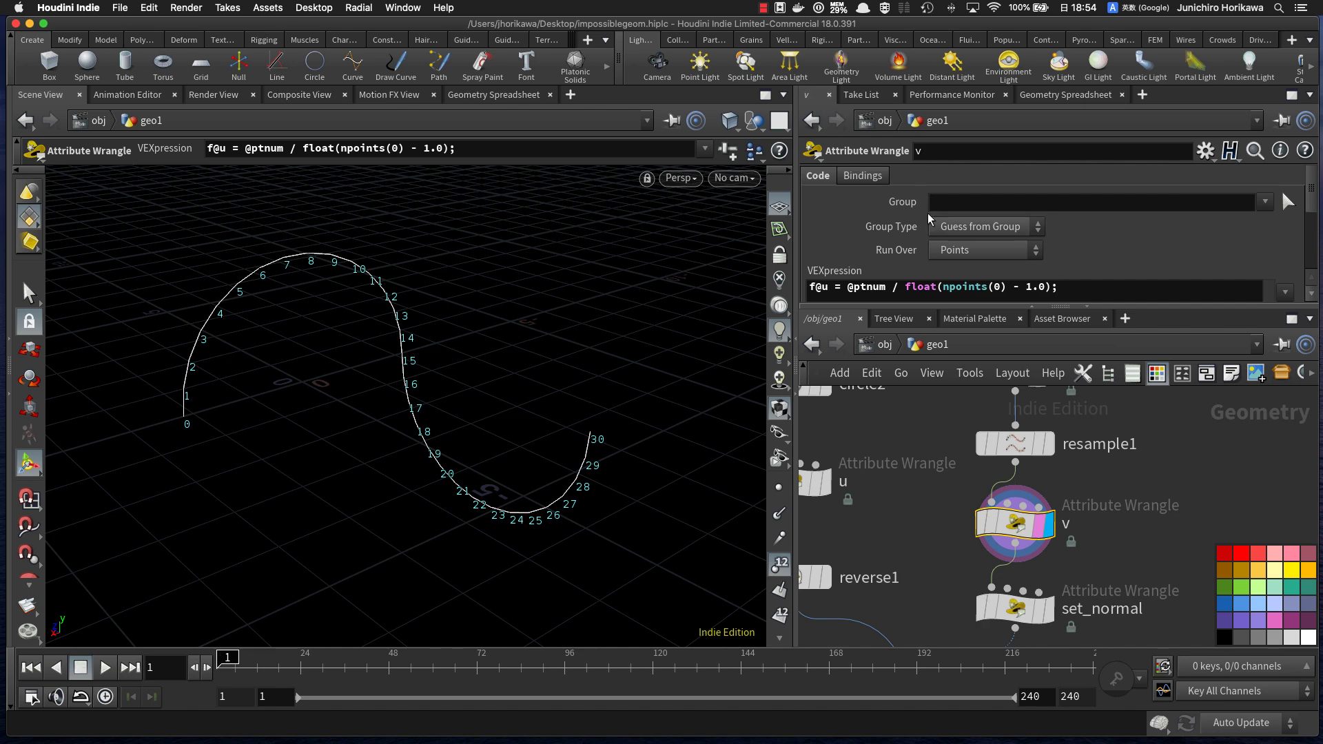
drag(1004, 308, 1003, 342)
drag(830, 285, 822, 285)
text(v)
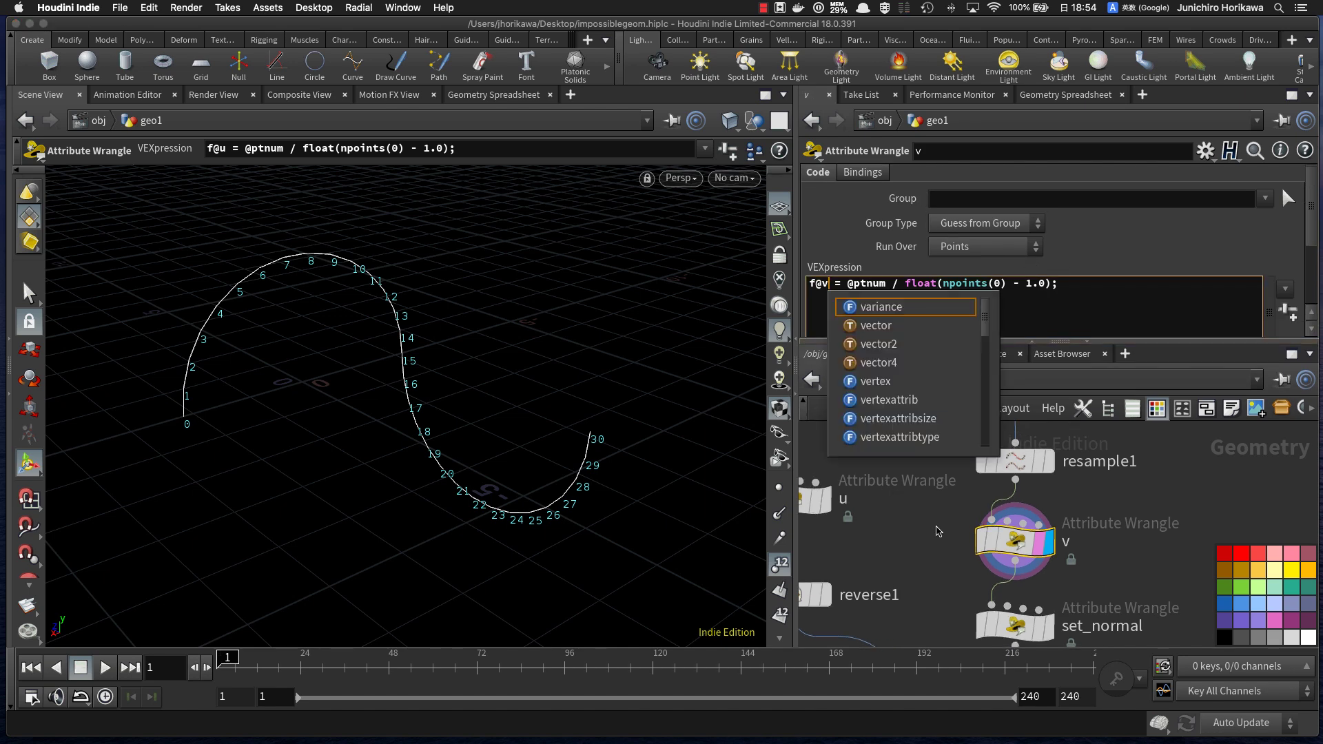
scroll(990, 460, down, 4)
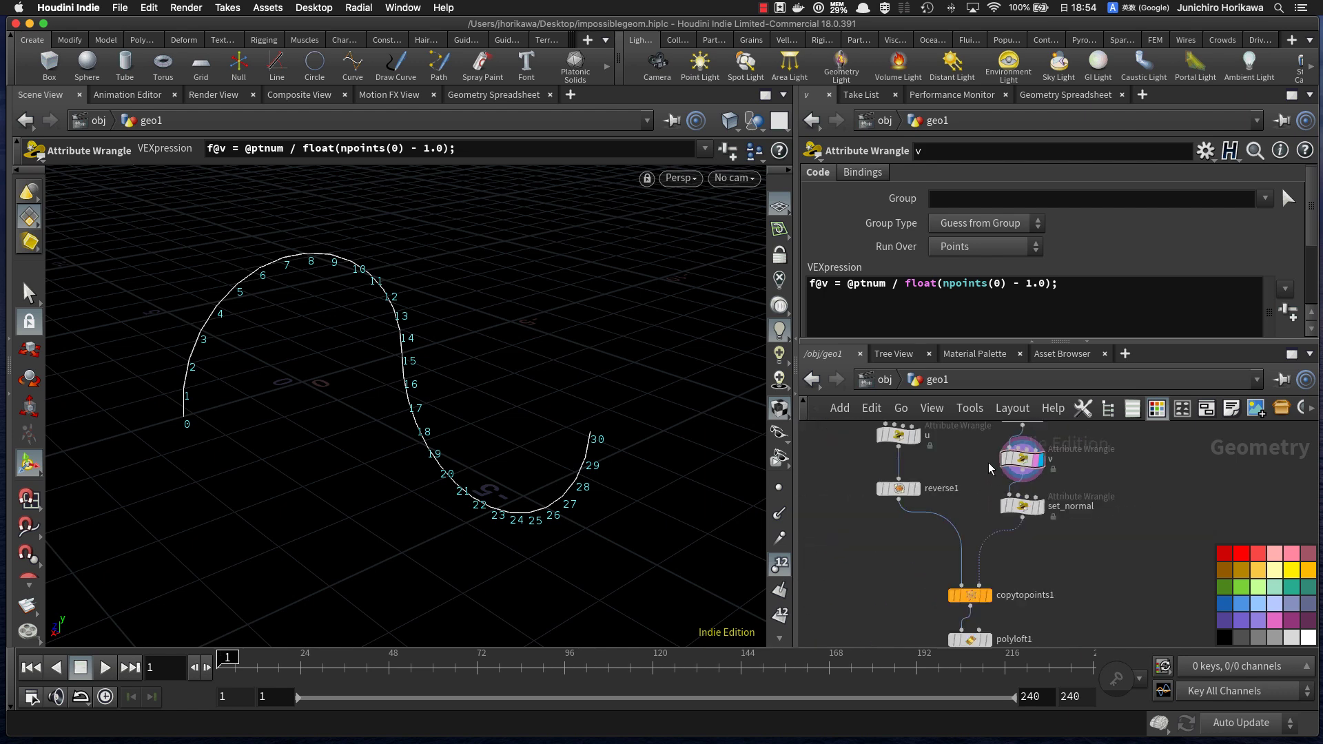
Step: Display copytopoints1 and examine its points' u and v attributes through to the end of the spreadsheet
scroll(972, 564, down, 3)
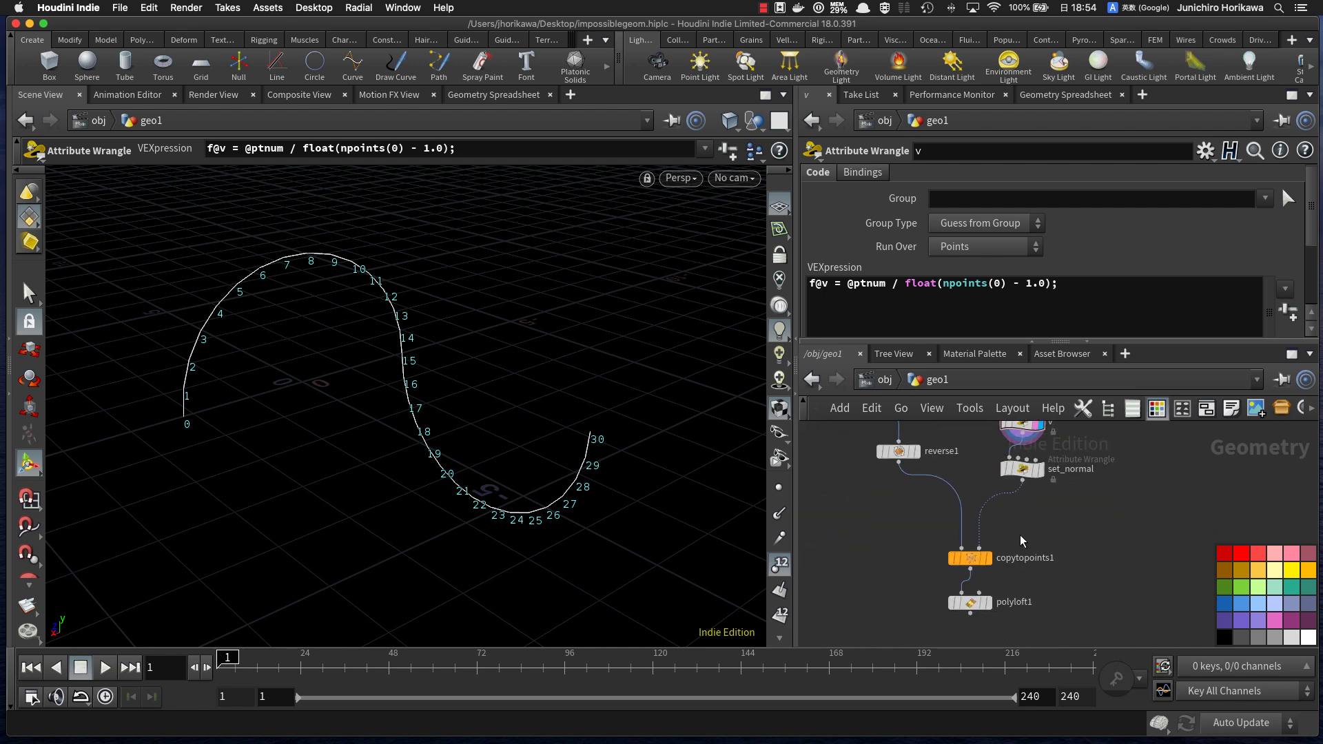
drag(970, 557, 953, 520)
scroll(965, 524, up, 1)
click(971, 515)
click(950, 516)
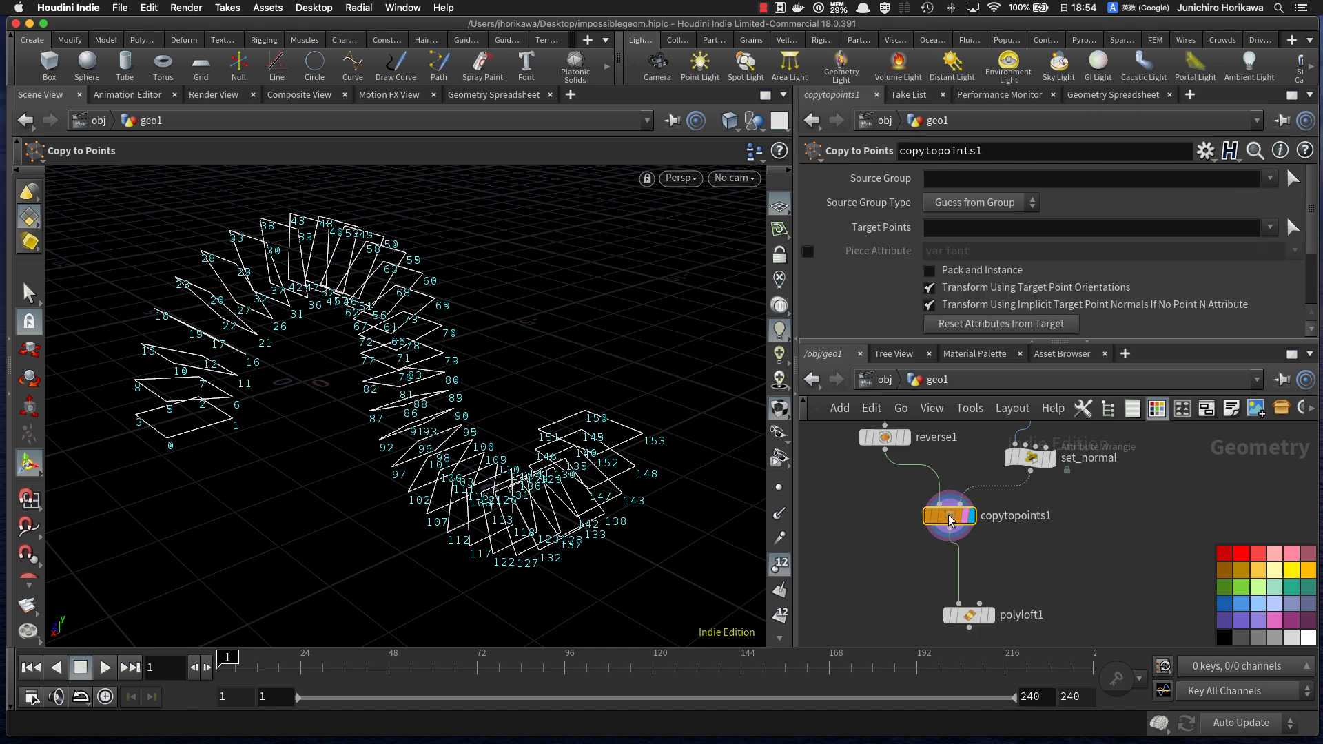
click(1102, 95)
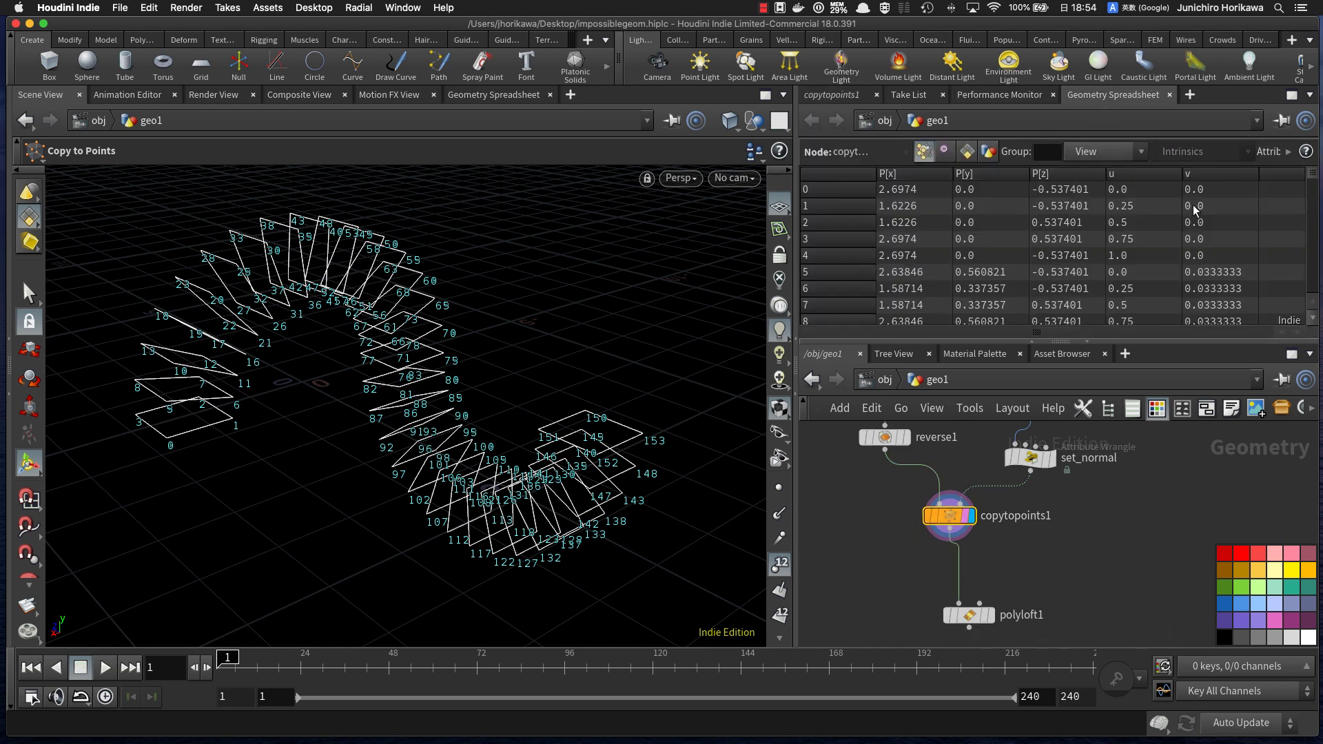
scroll(1217, 206, down, 20)
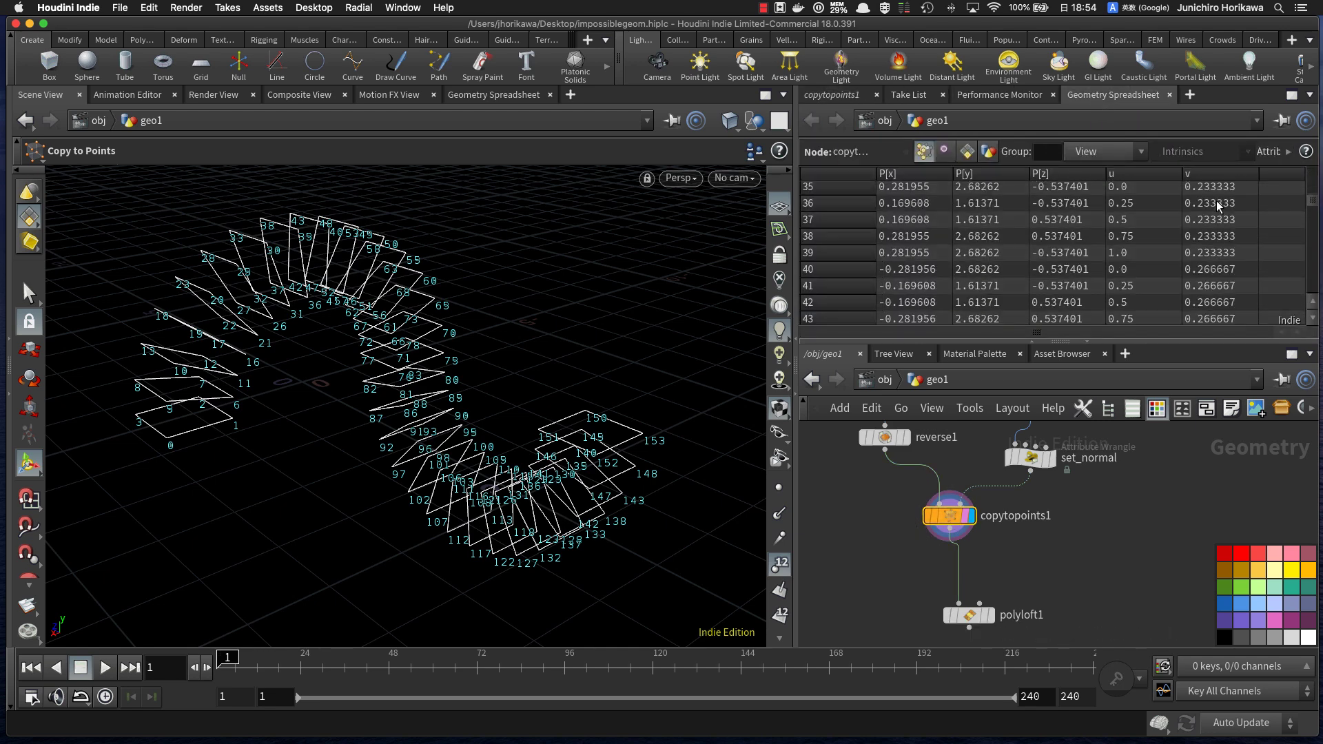
drag(1313, 225, 1307, 296)
Step: Move polyloft1 directly below copytopoints1, display it, and turn off the point numbers in the viewport
drag(968, 614, 964, 561)
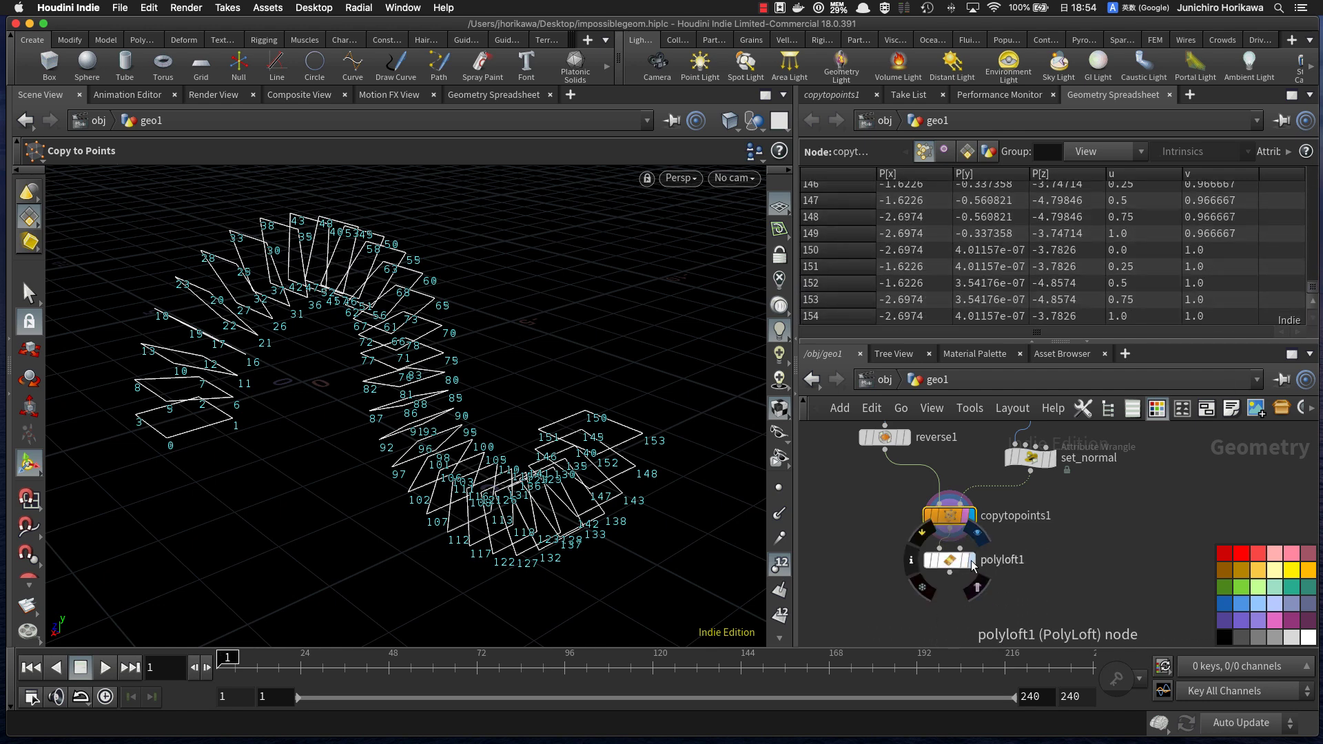
click(971, 560)
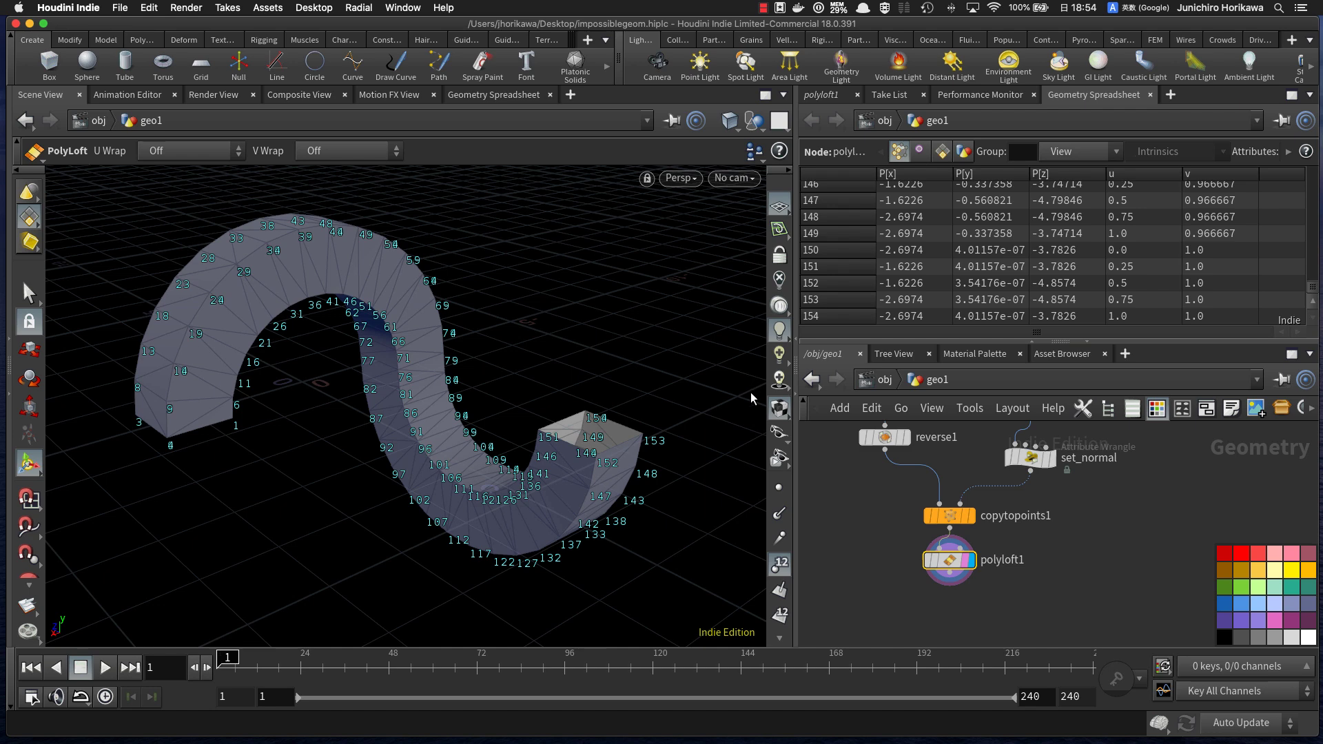
click(779, 563)
scroll(866, 568, up, 3)
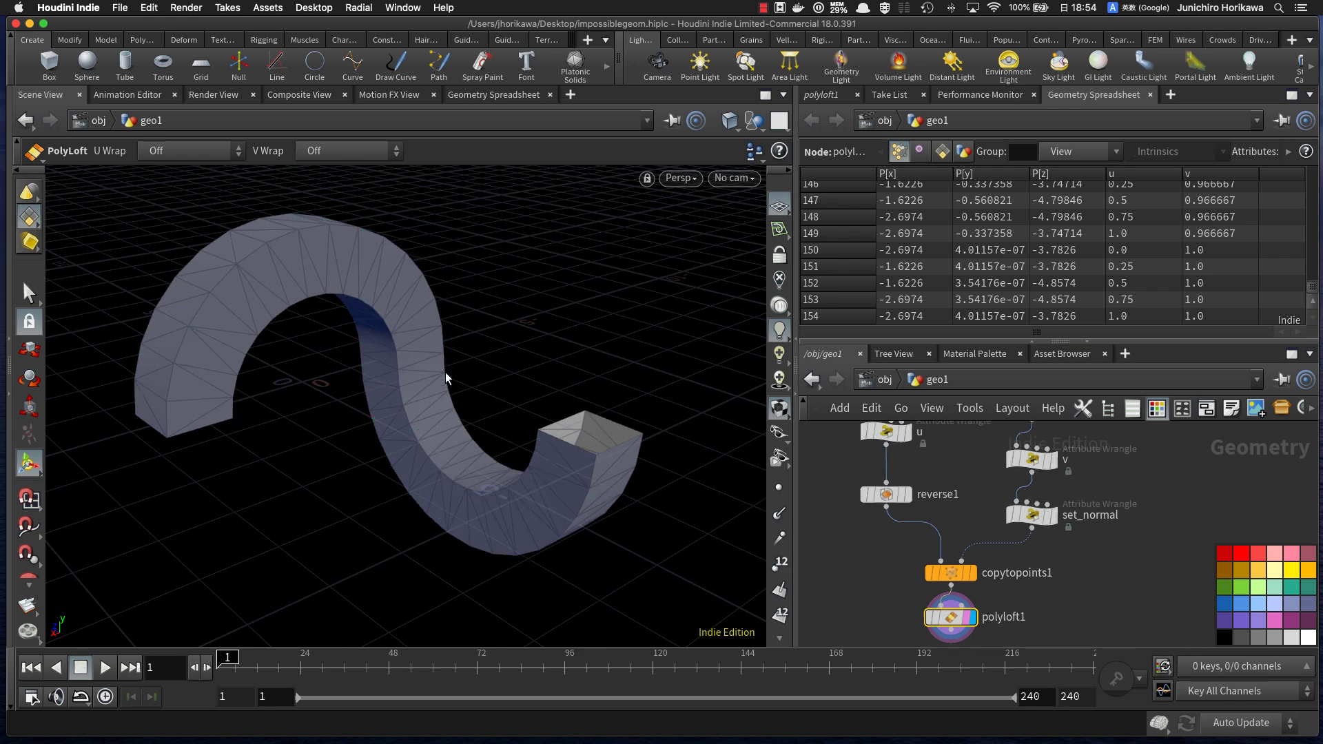
drag(575, 444, 549, 475)
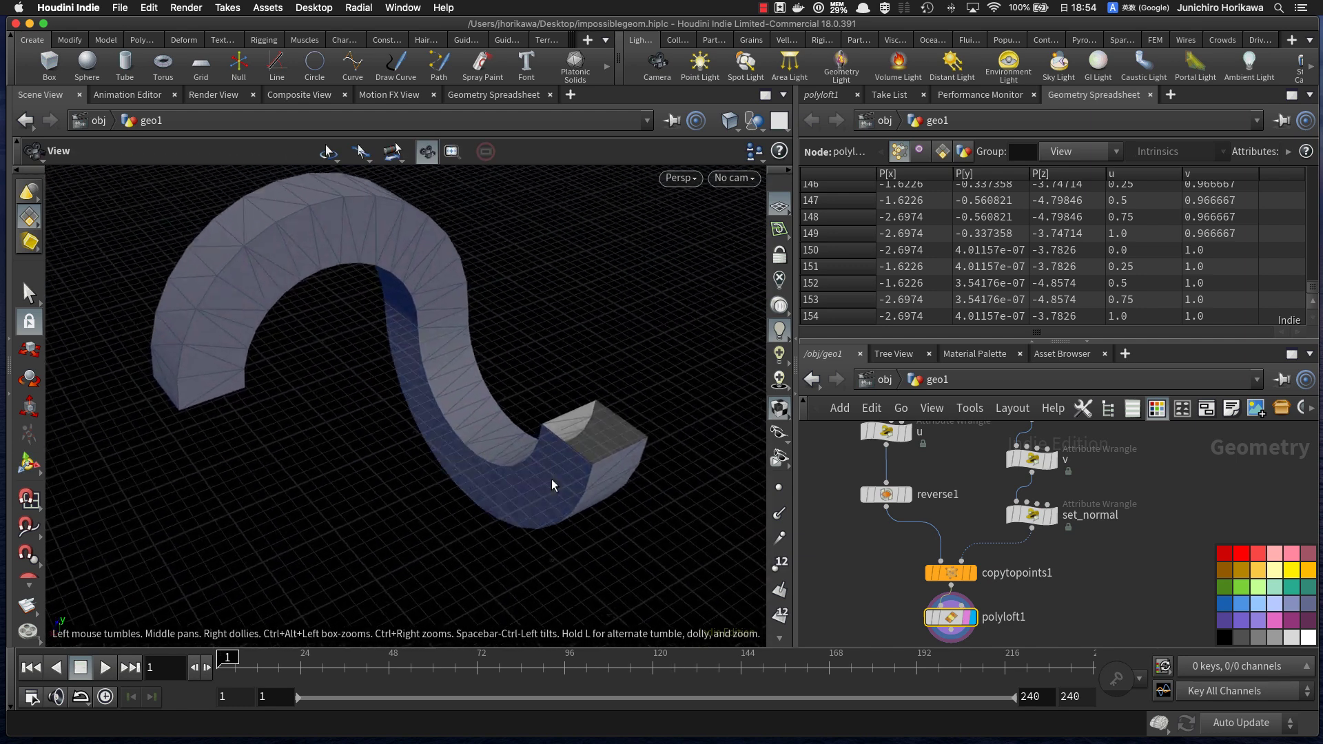
Step: Delete the reverse1 node between u and copytopoints1
click(884, 494)
key(Delete)
key(l)
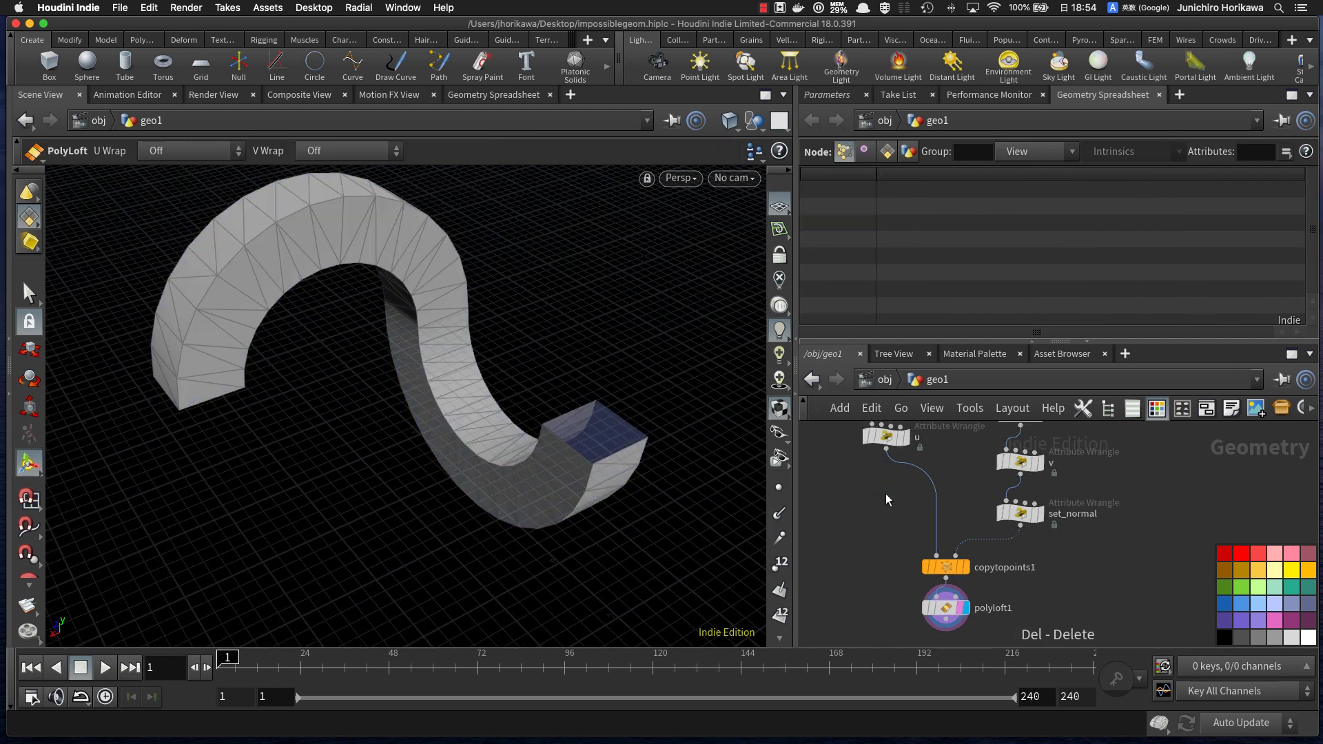
middle_drag(908, 490, 906, 513)
click(943, 589)
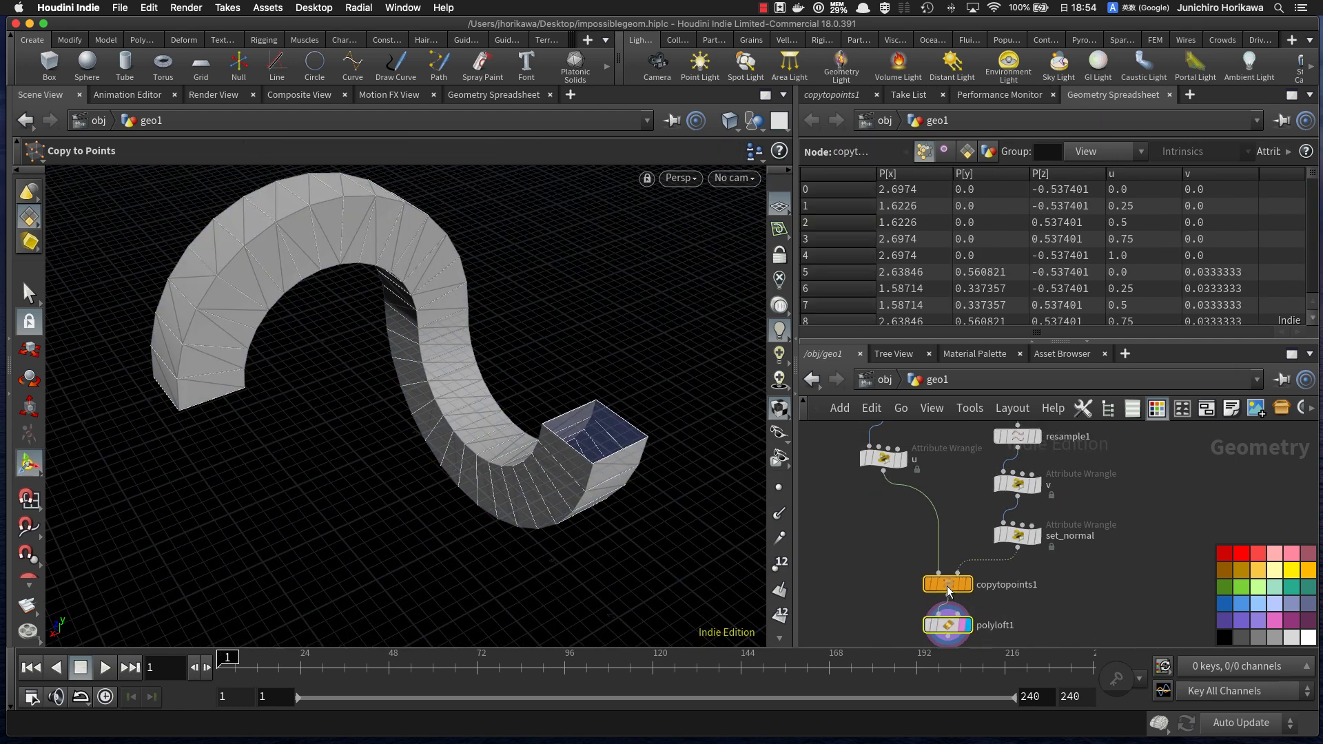
scroll(876, 505, down, 3)
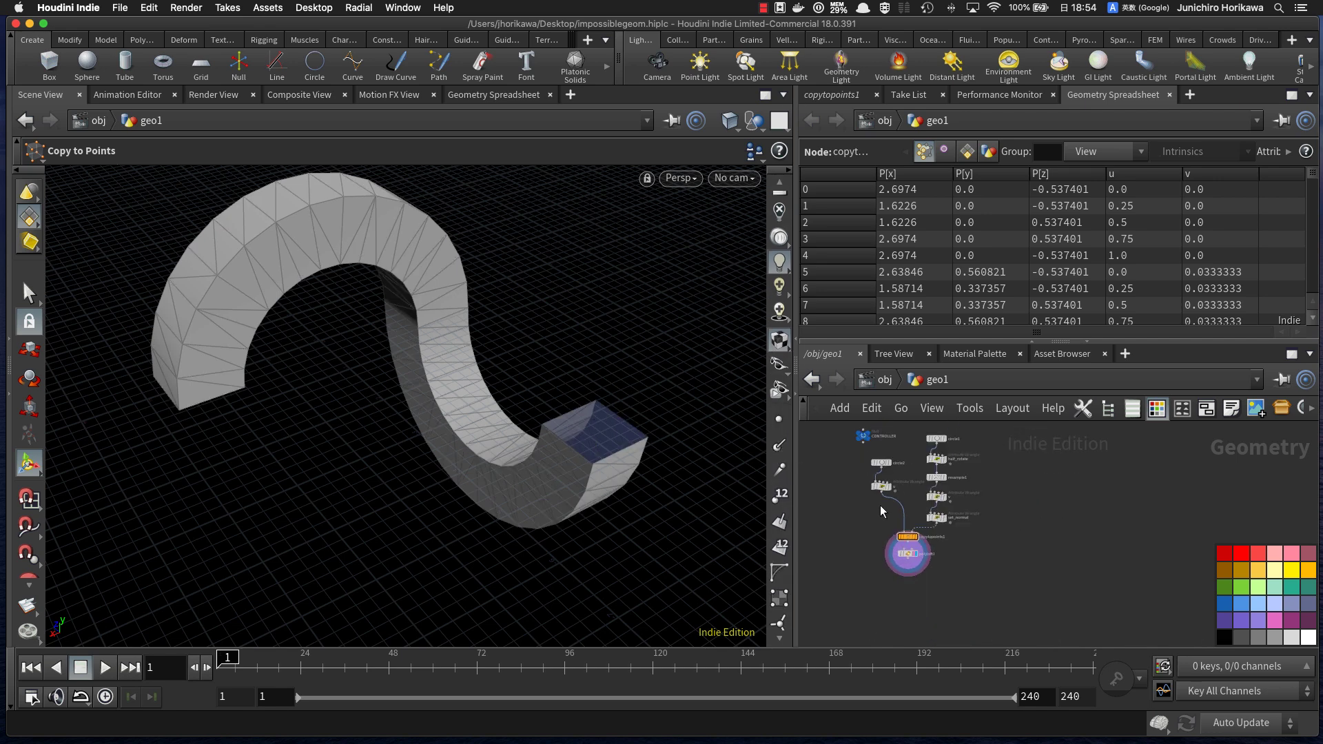
Step: Set target res on the CONTROLLER null to 169
scroll(870, 501, up, 5)
click(896, 494)
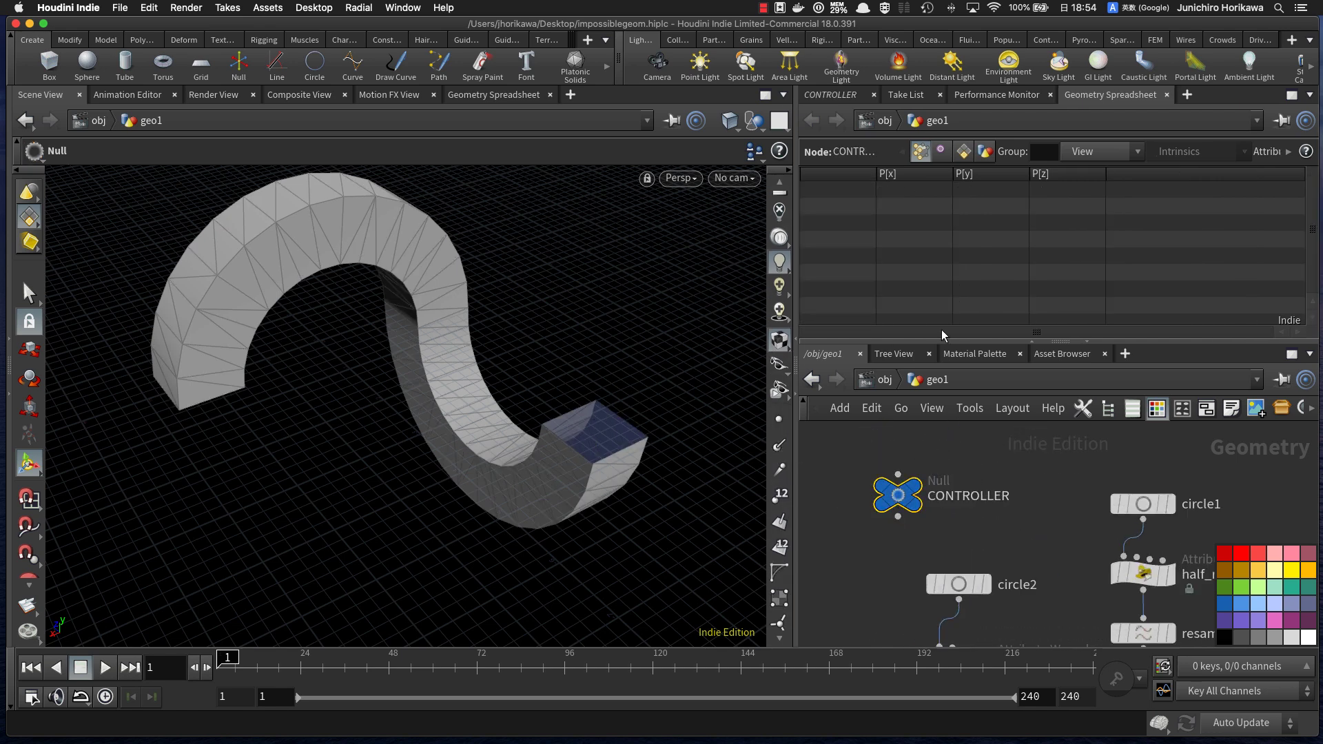
click(830, 94)
drag(1062, 259, 1097, 259)
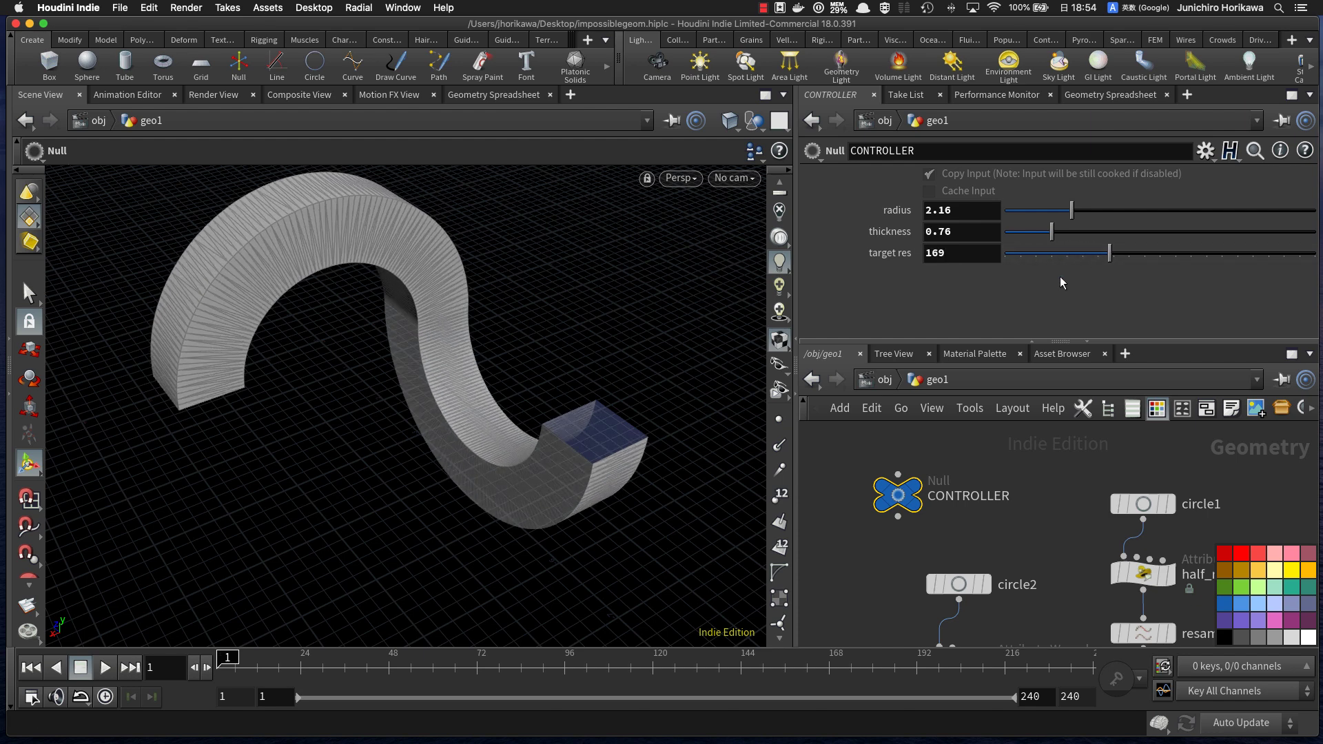
Step: Add a UV Quick Shade node below polyloft1
scroll(969, 451, down, 5)
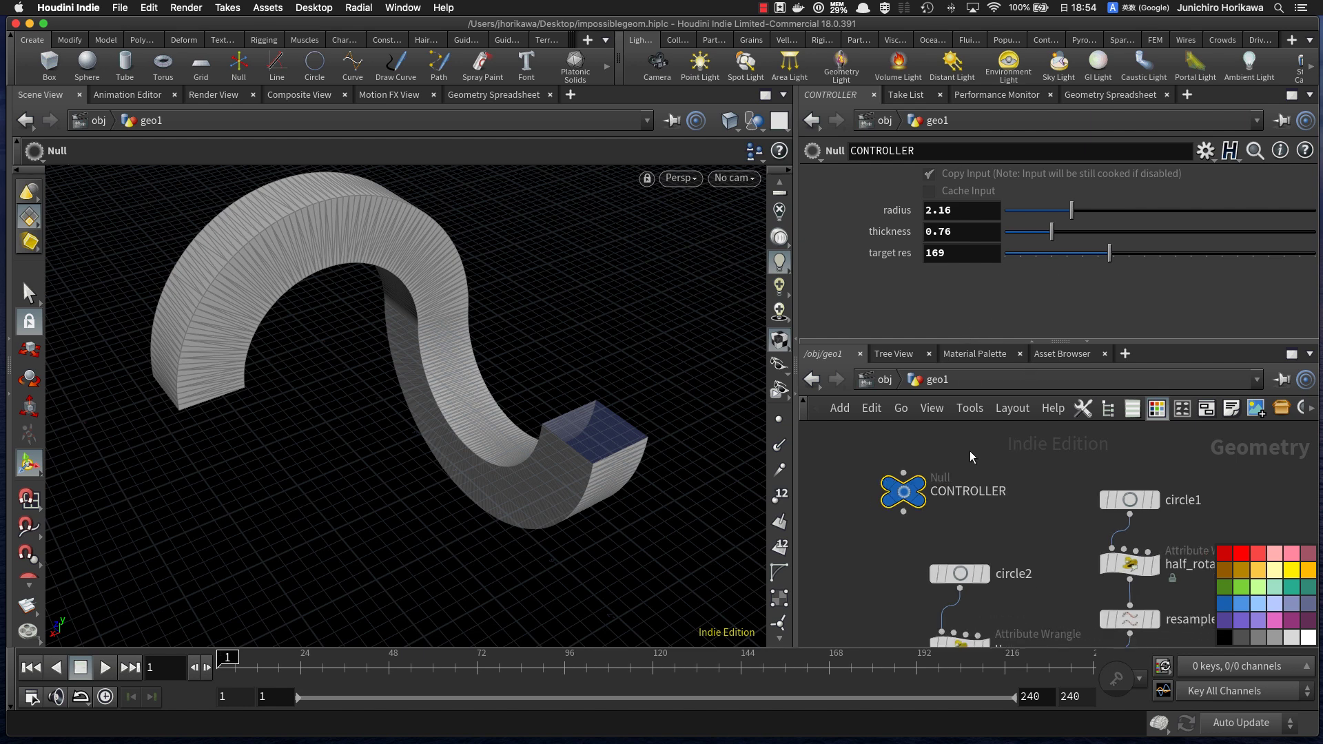
middle_drag(1013, 555, 987, 466)
scroll(1002, 559, up, 2)
scroll(937, 573, down, 2)
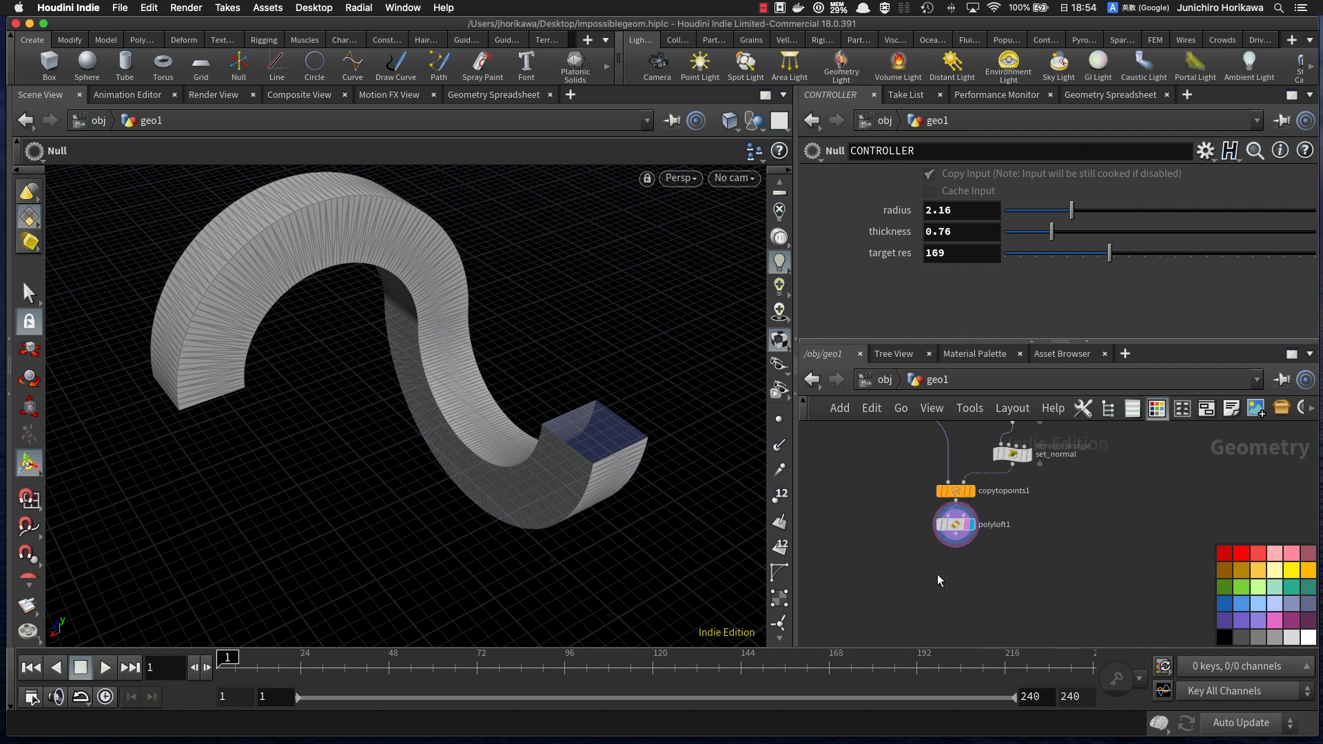
key(Tab)
text(quic)
key(Down)
key(Down)
key(Down)
key(Return)
click(967, 569)
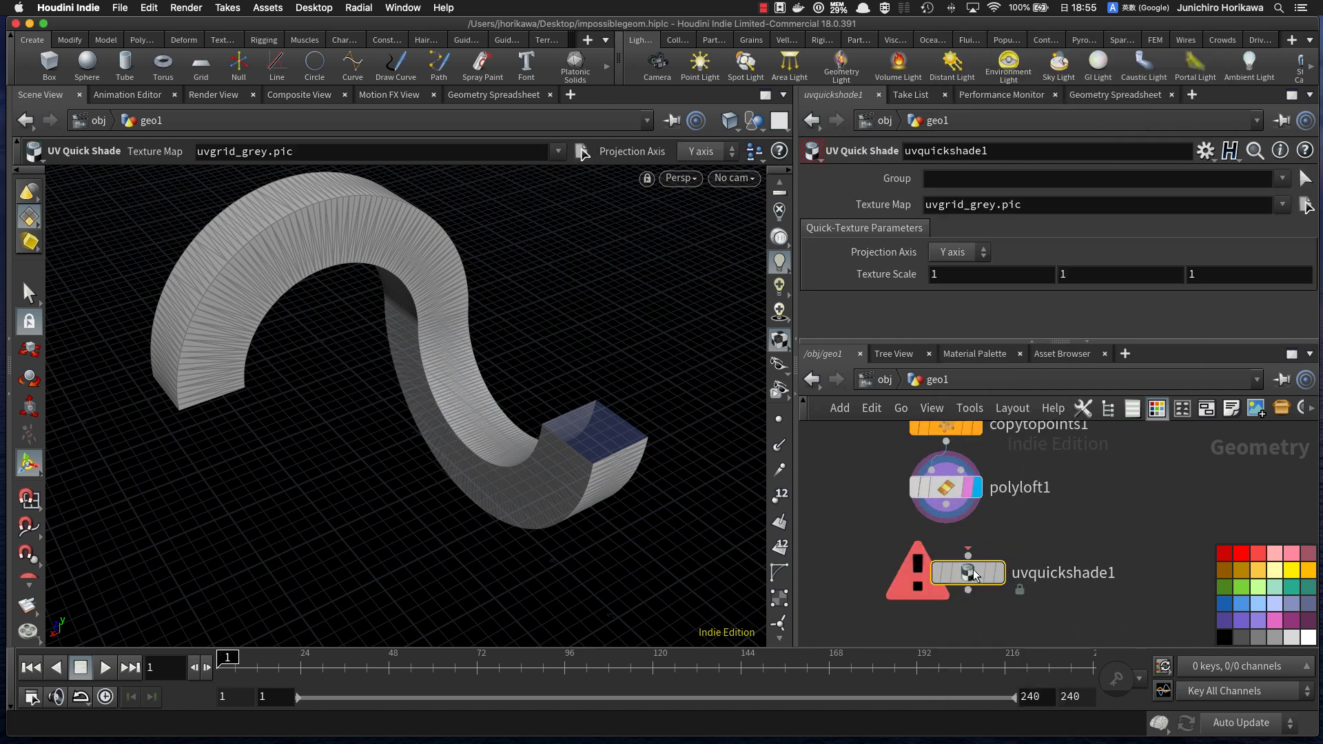
Step: Connect uvquickshade1 to polyloft1's output, display it, and inspect the grid texture on the S-shaped tube
scroll(977, 572, up, 2)
click(979, 574)
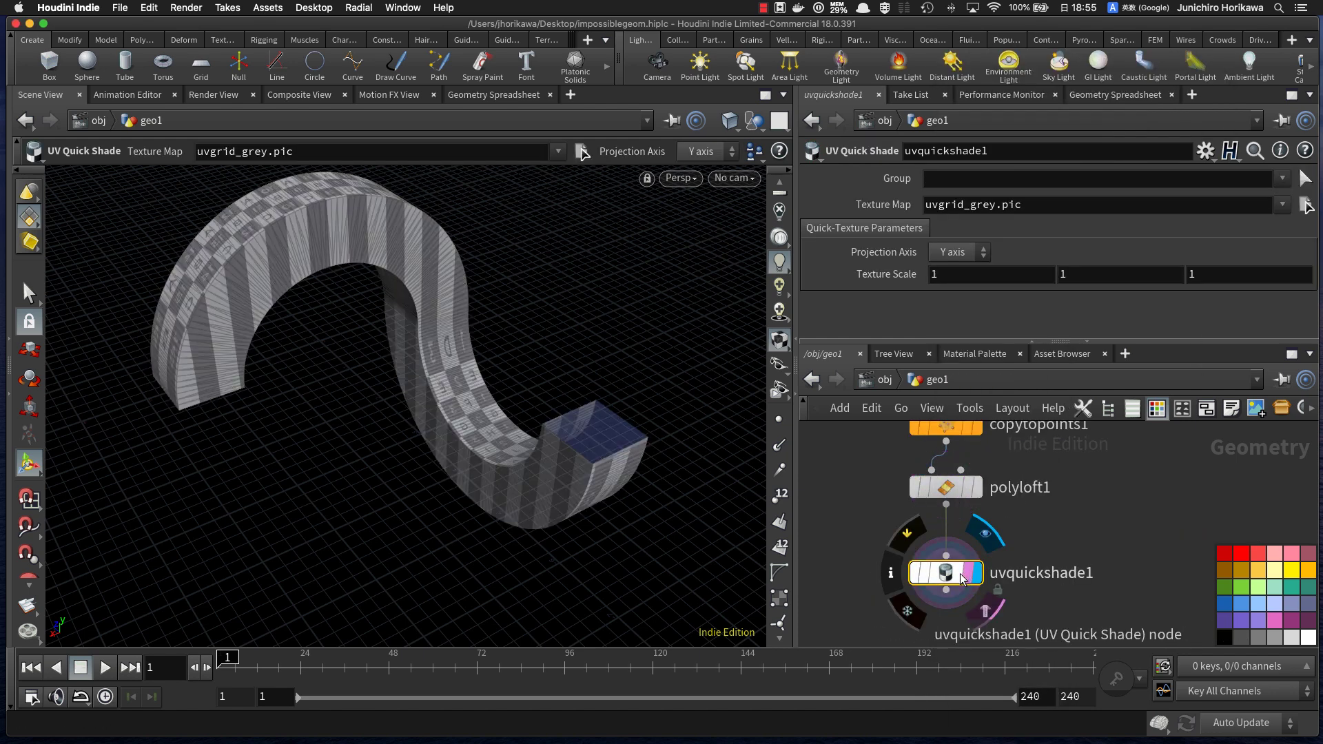
key(Escape)
drag(528, 437, 460, 354)
key(Return)
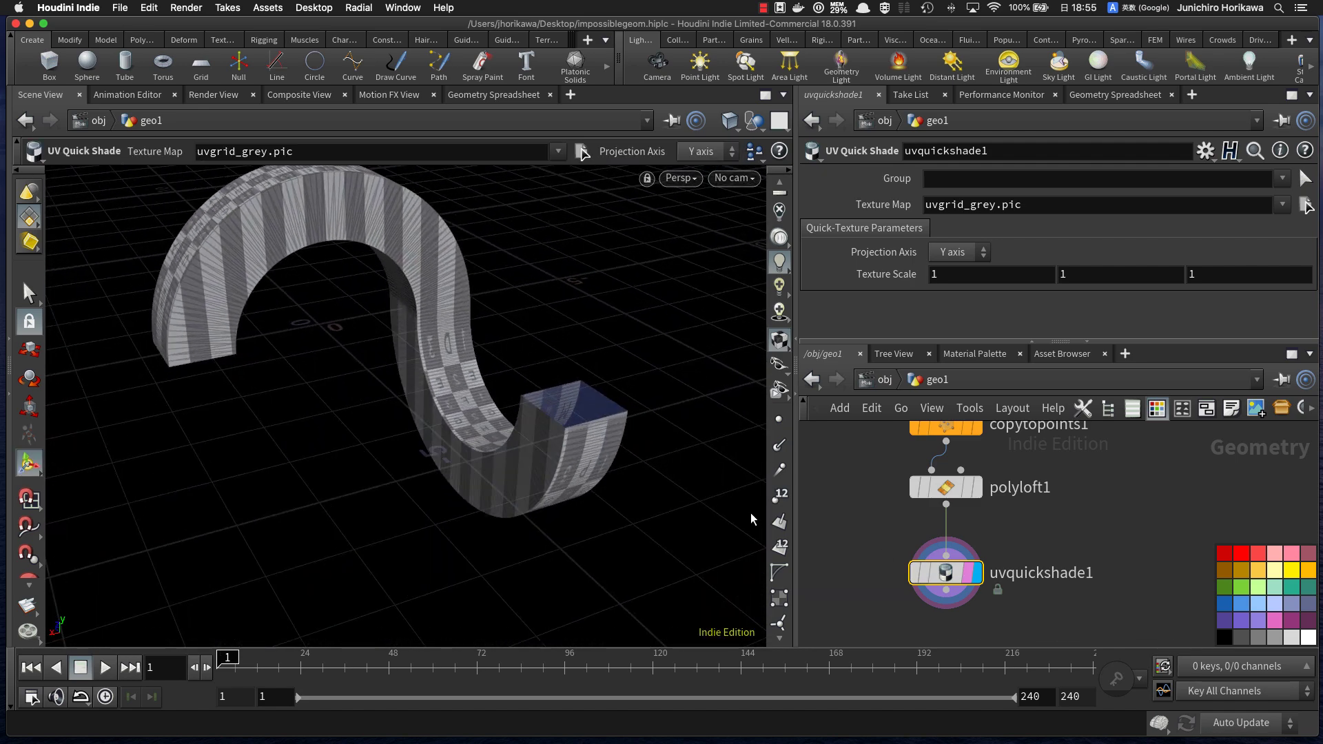
Step: Insert a Point Wrangle between polyloft1 and uvquickshade1 and display it
drag(944, 571, 872, 632)
click(953, 486)
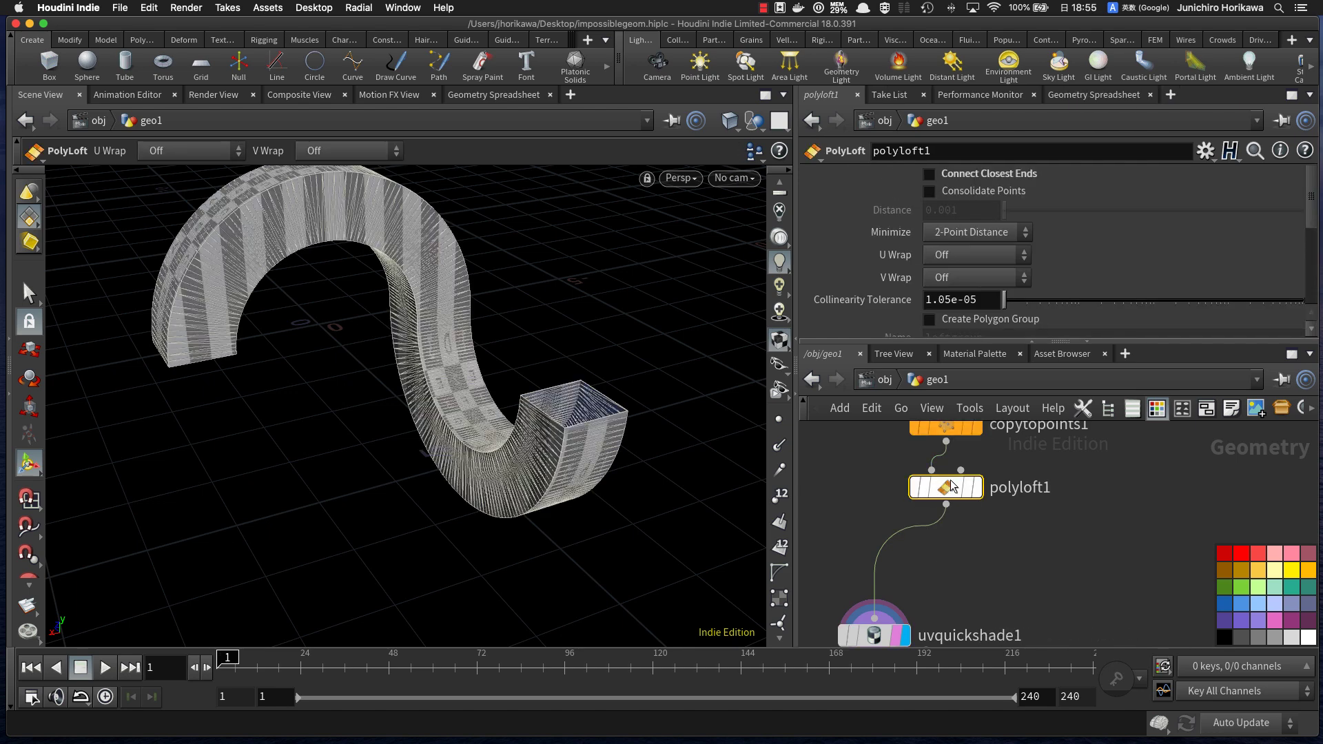
click(1086, 96)
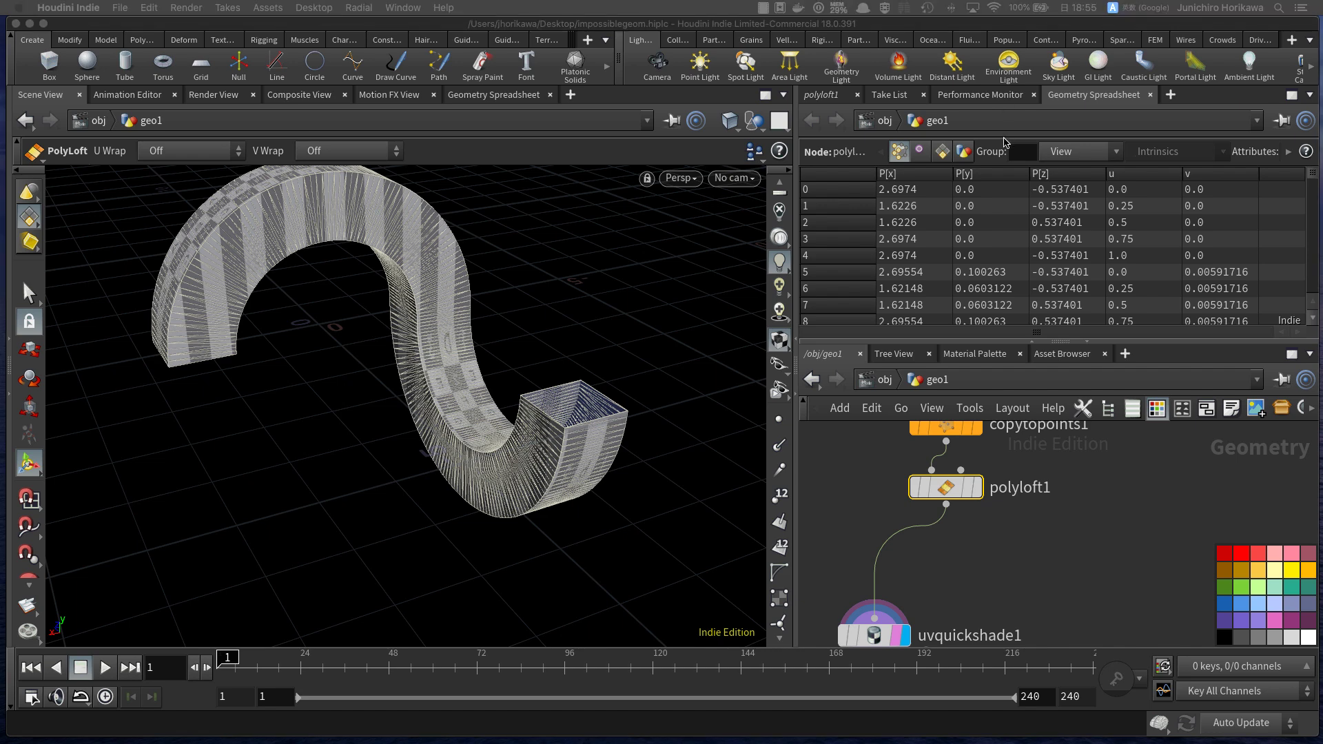
key(Tab)
text(point wra)
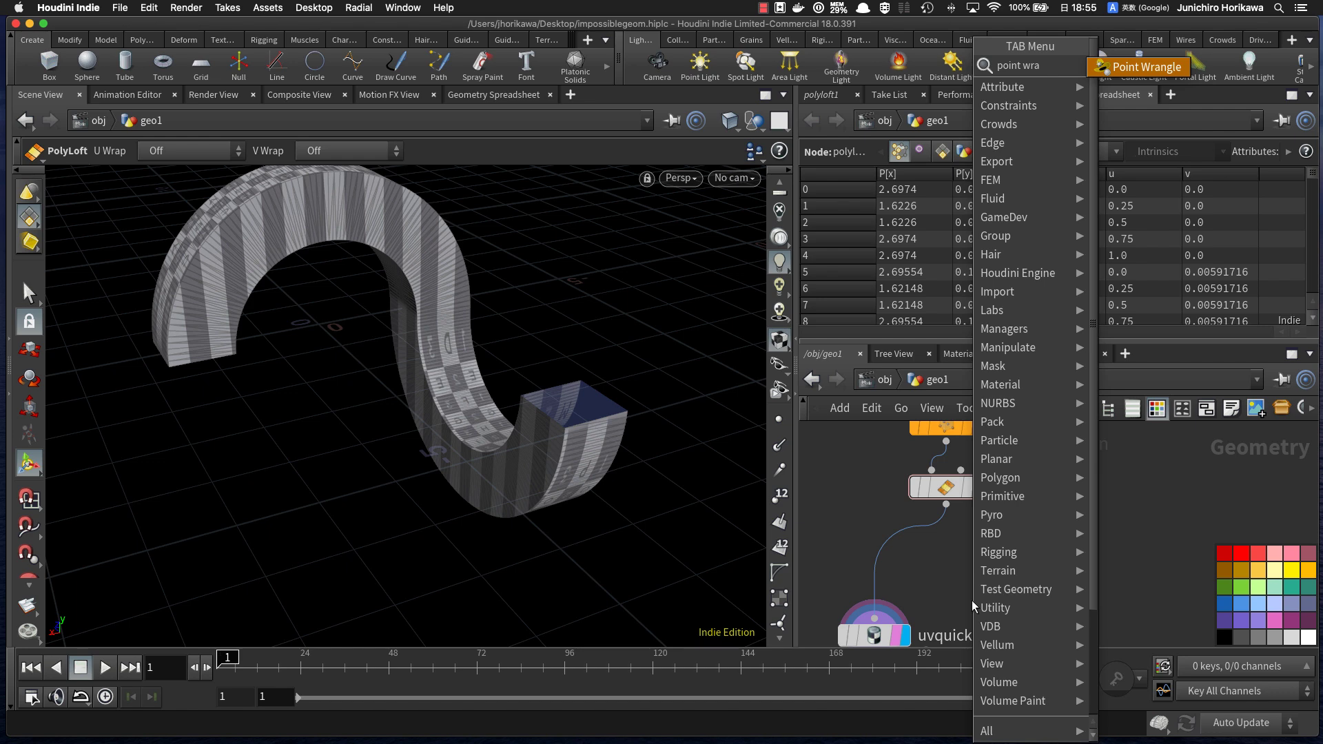
key(Return)
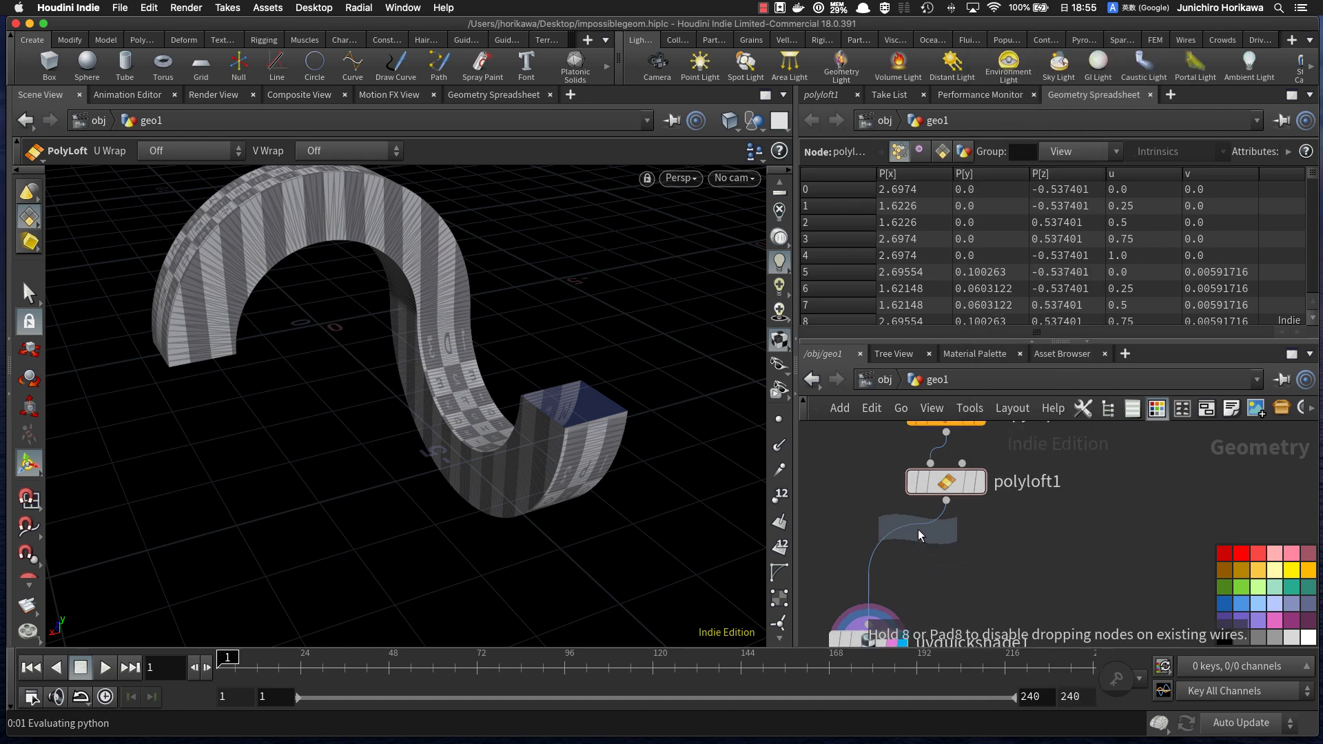
click(918, 531)
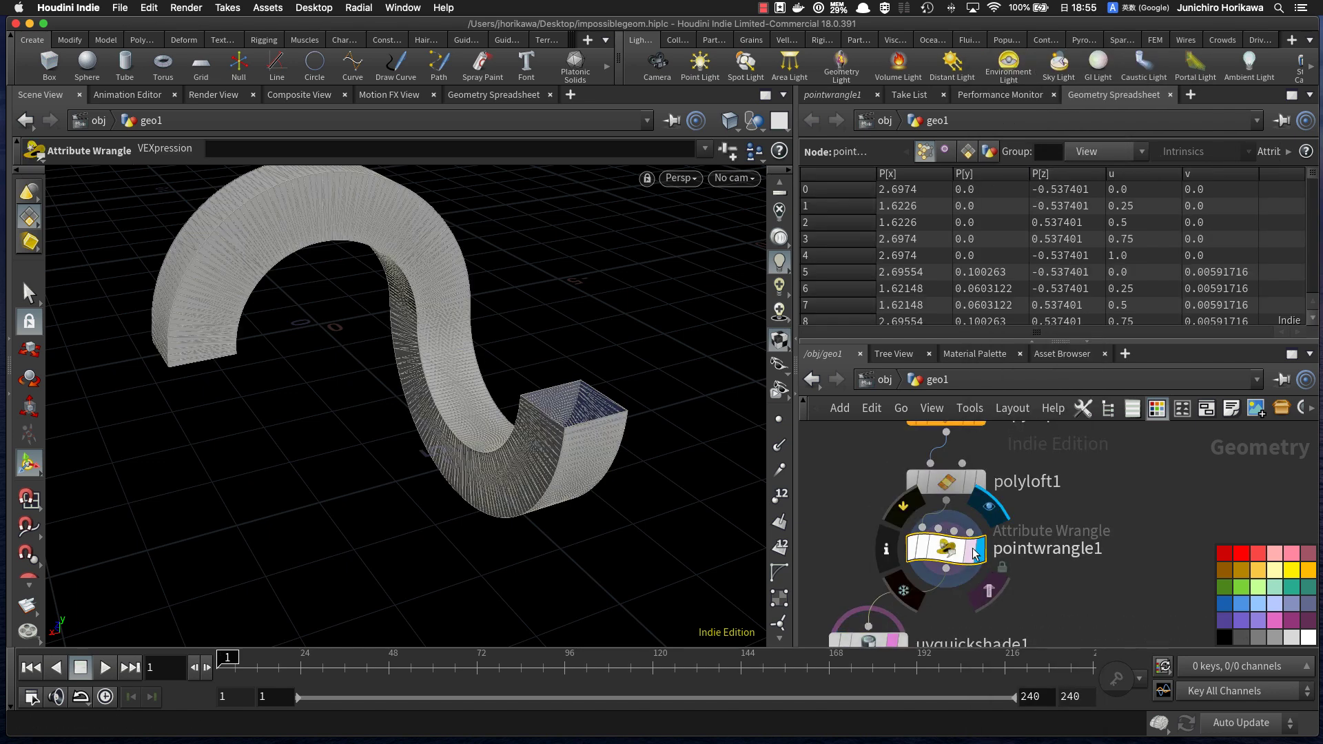
Step: Rename the new point wrangle to transfer_uv
double_click(1002, 548)
text(t)
text(ranver)
key(BackSpace)
key(BackSpace)
key(BackSpace)
text(sfv)
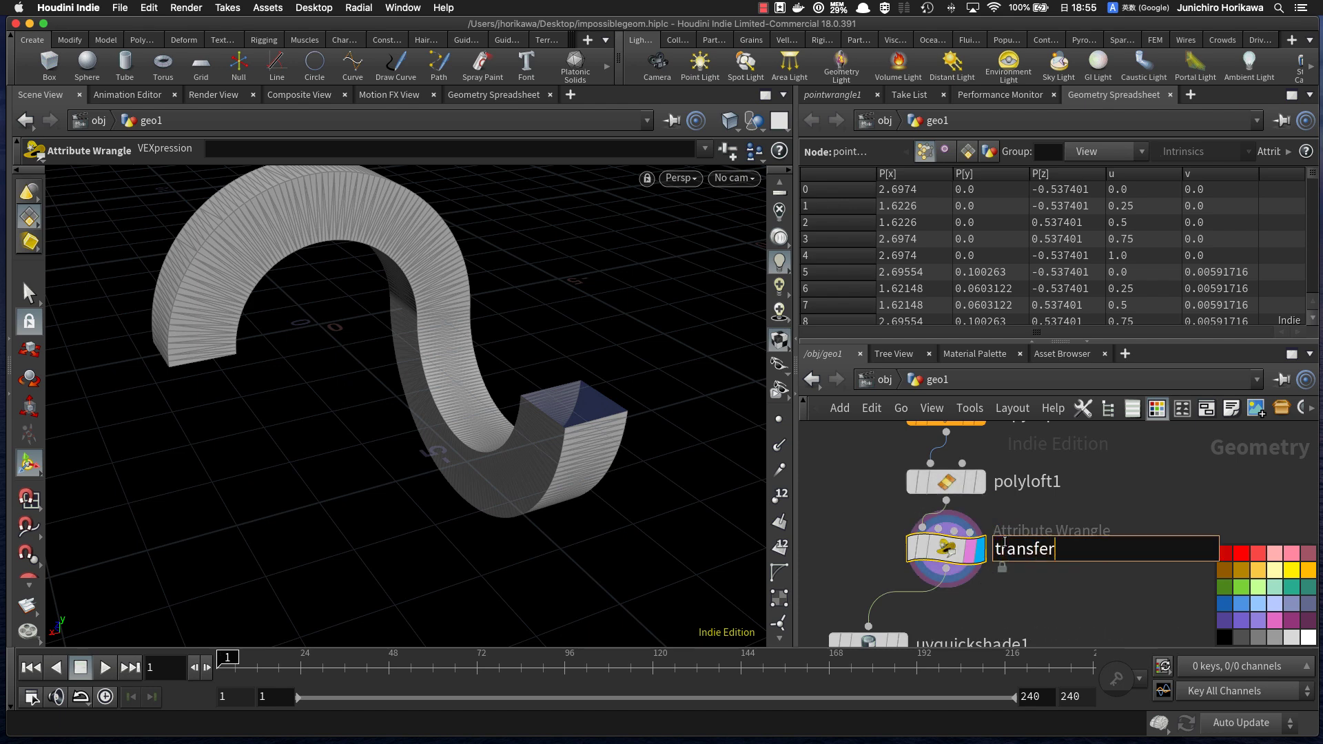
key(Return)
Step: Enter the expression v@uv = set(f@u,f@v, 0); in the transfer_uv wrangle
click(832, 95)
click(904, 306)
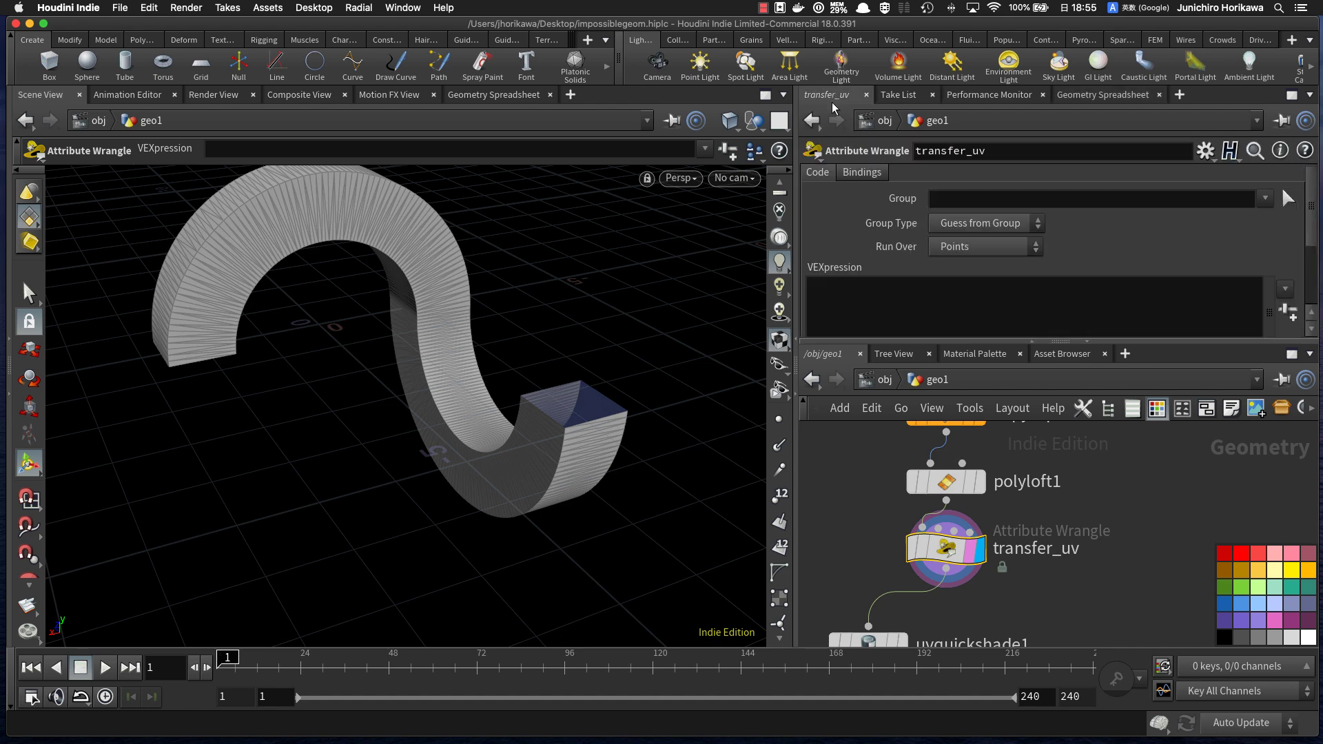
text(v@uv  )
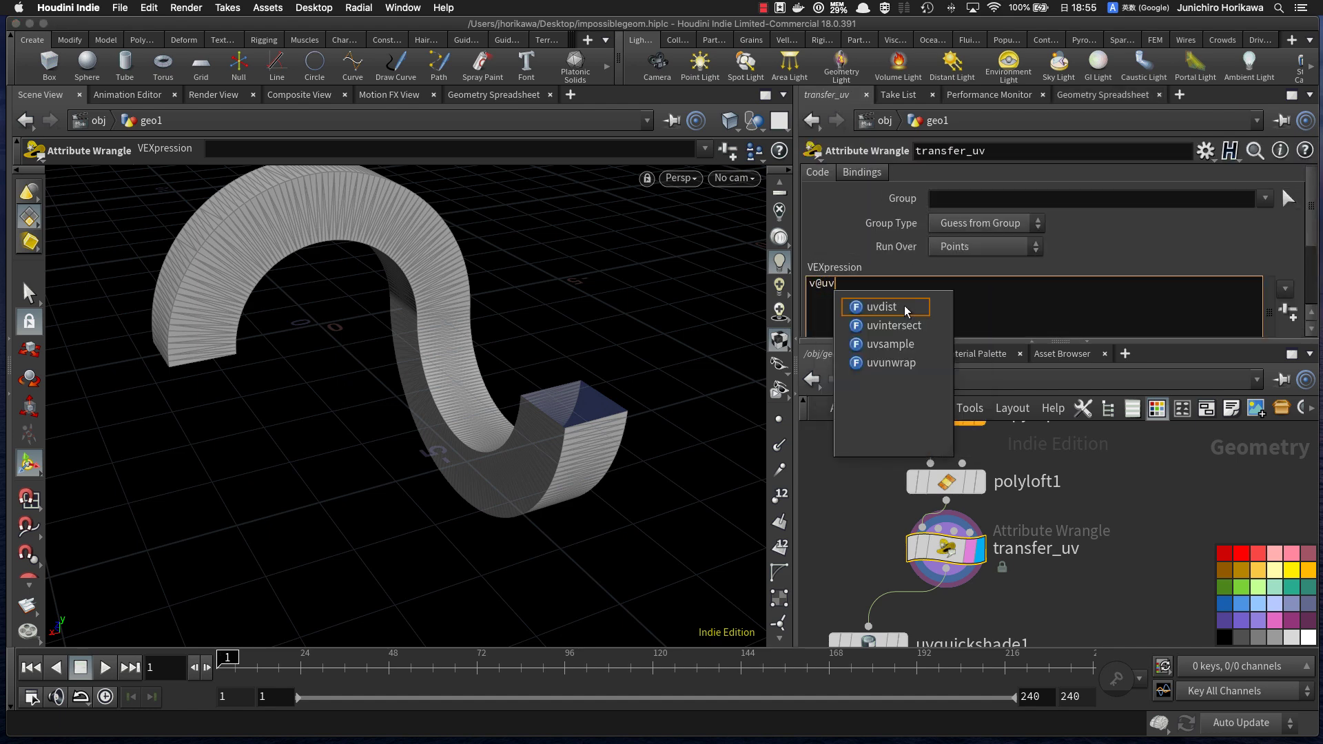
text(\)
key(BackSpace)
text(= set()
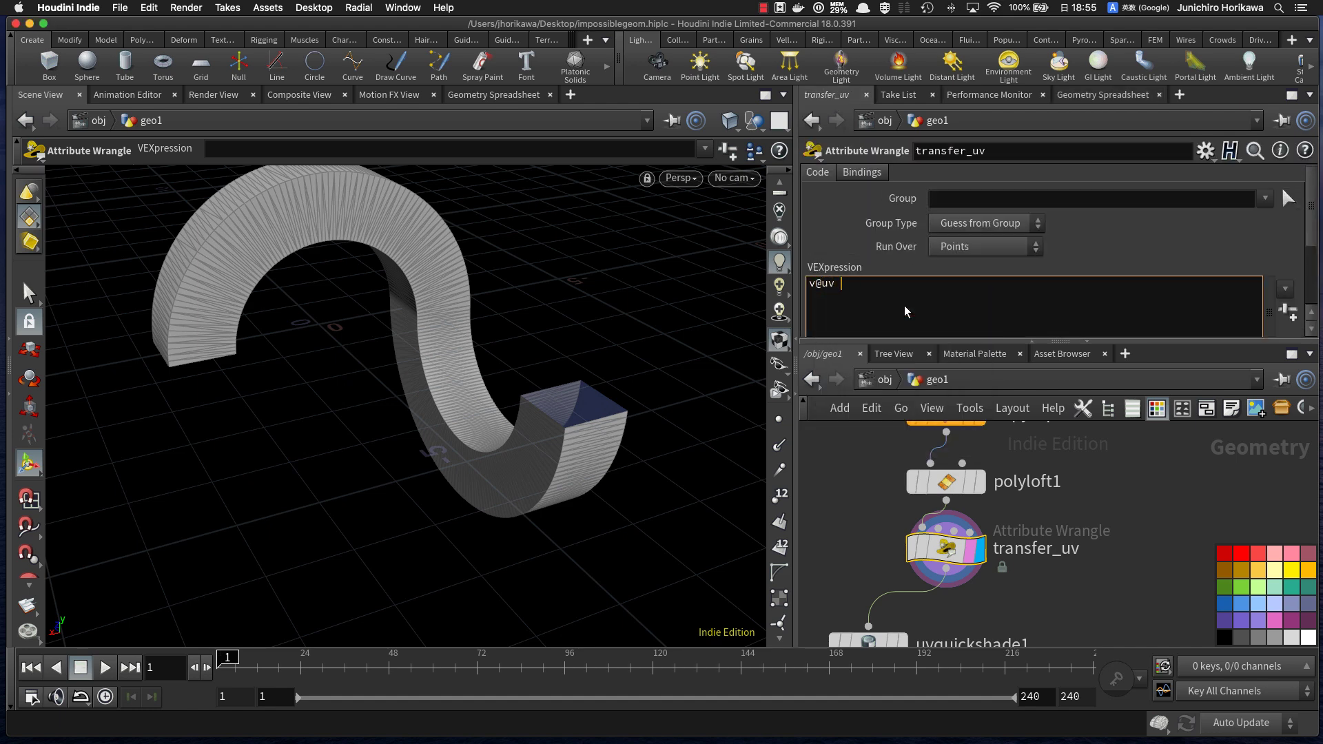
text(f@u,f@v, 0);)
Step: Examine the uv attribute components of transfer_uv's points in the Geometry Spreadsheet
mouse_move(949, 549)
click(1103, 95)
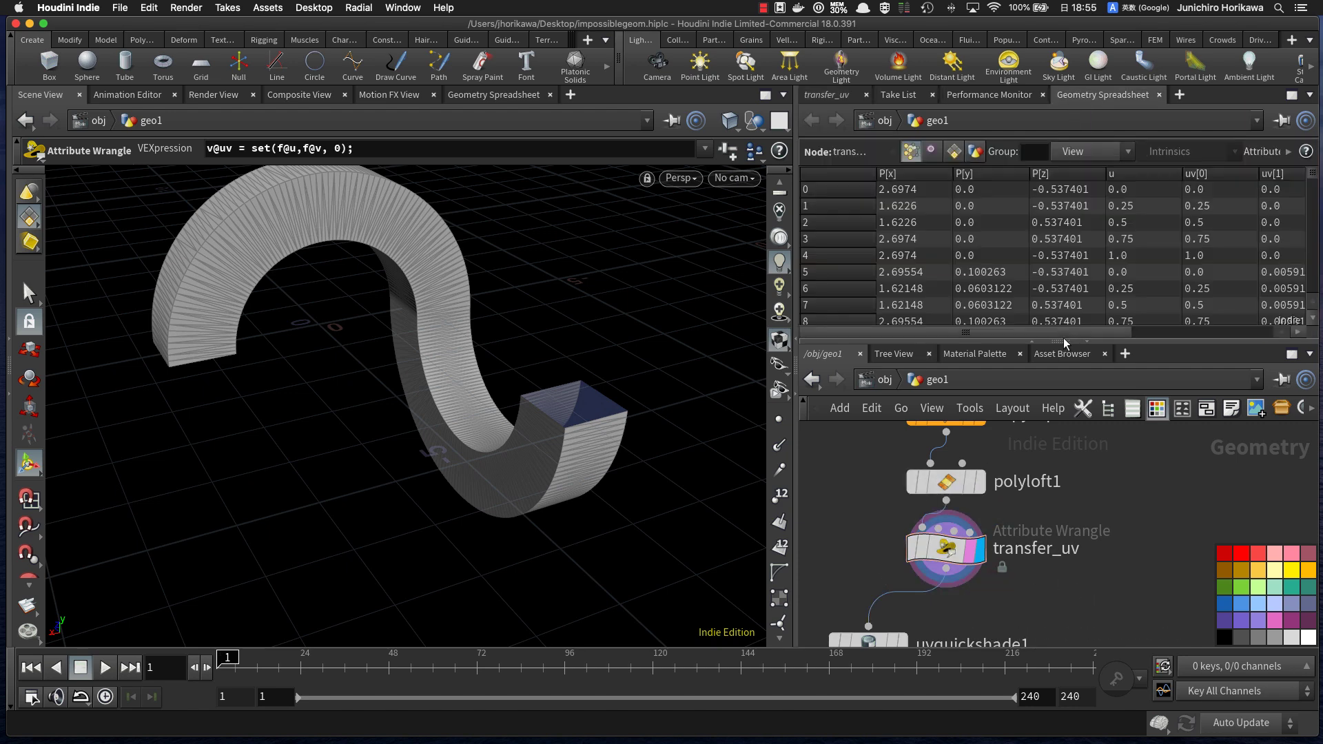
scroll(1102, 241, right, 2)
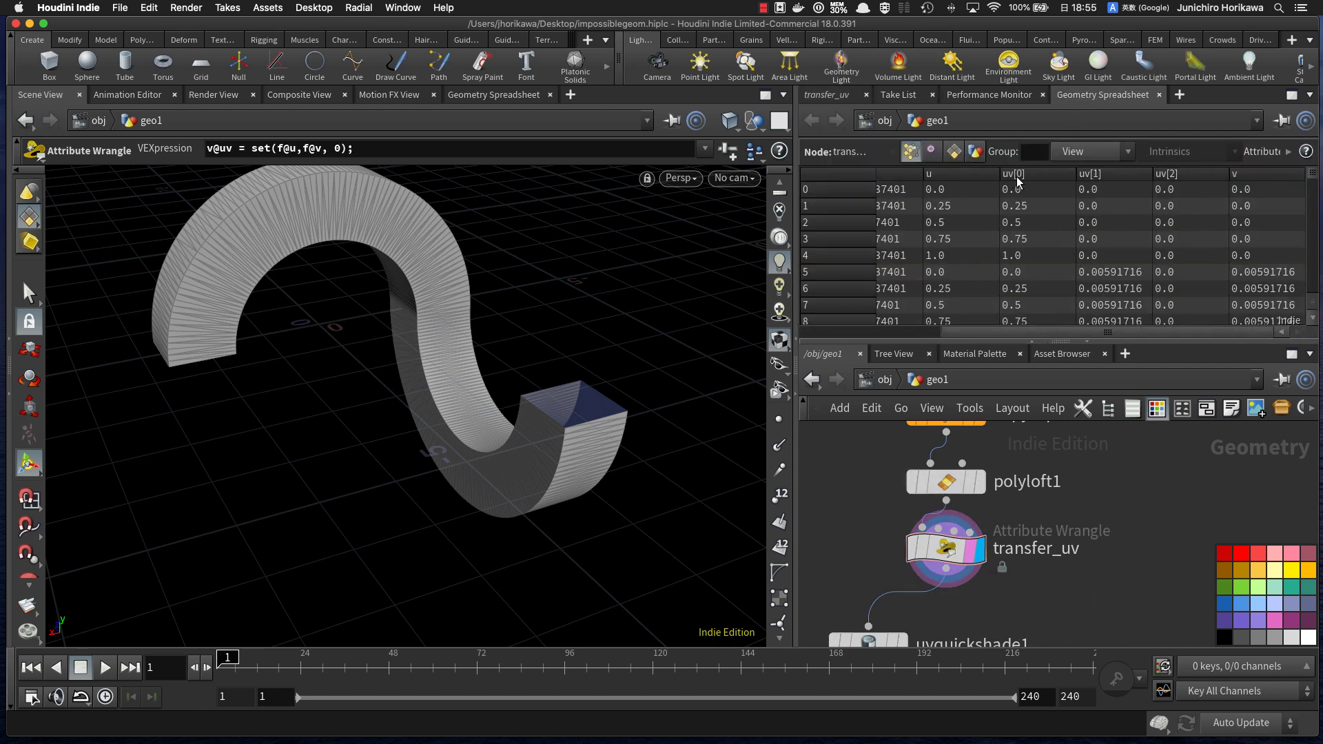
Step: Display the uvquickshade1 node and place it directly below transfer_uv
middle_drag(1115, 510, 1186, 440)
click(977, 573)
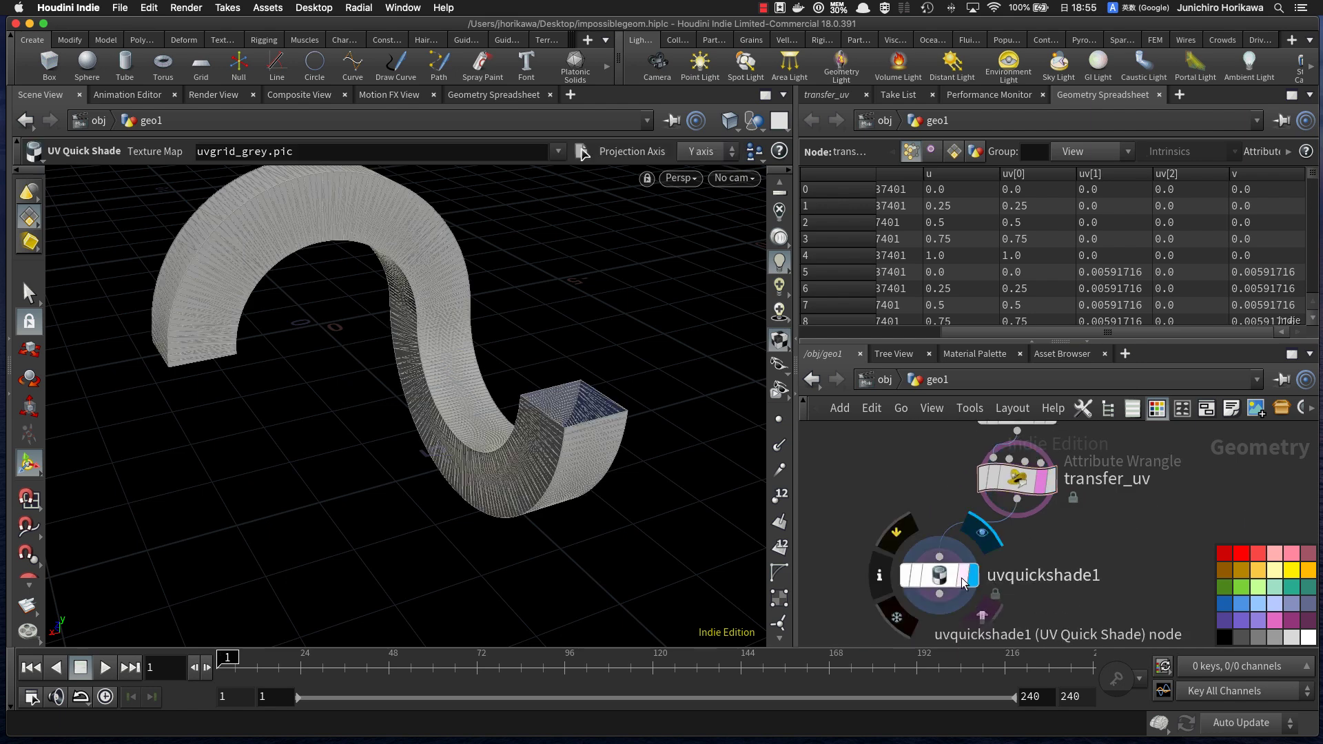
drag(945, 581, 1018, 560)
click(1020, 554)
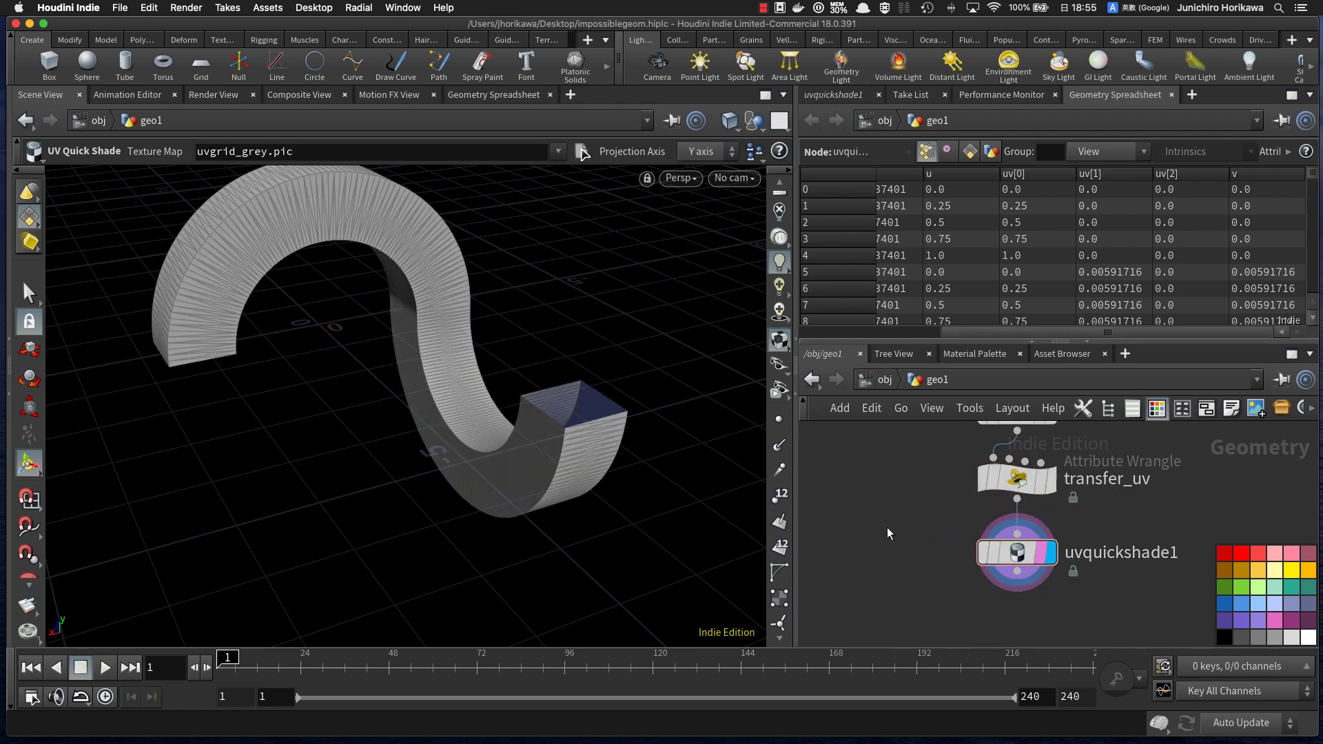
Step: Select uvquickshade1 again and save the impossiblegeom.hiplc scene
key(space)
right_drag(609, 442, 510, 448)
drag(510, 449, 620, 463)
click(880, 380)
double_click(869, 481)
click(961, 504)
middle_drag(964, 502, 959, 540)
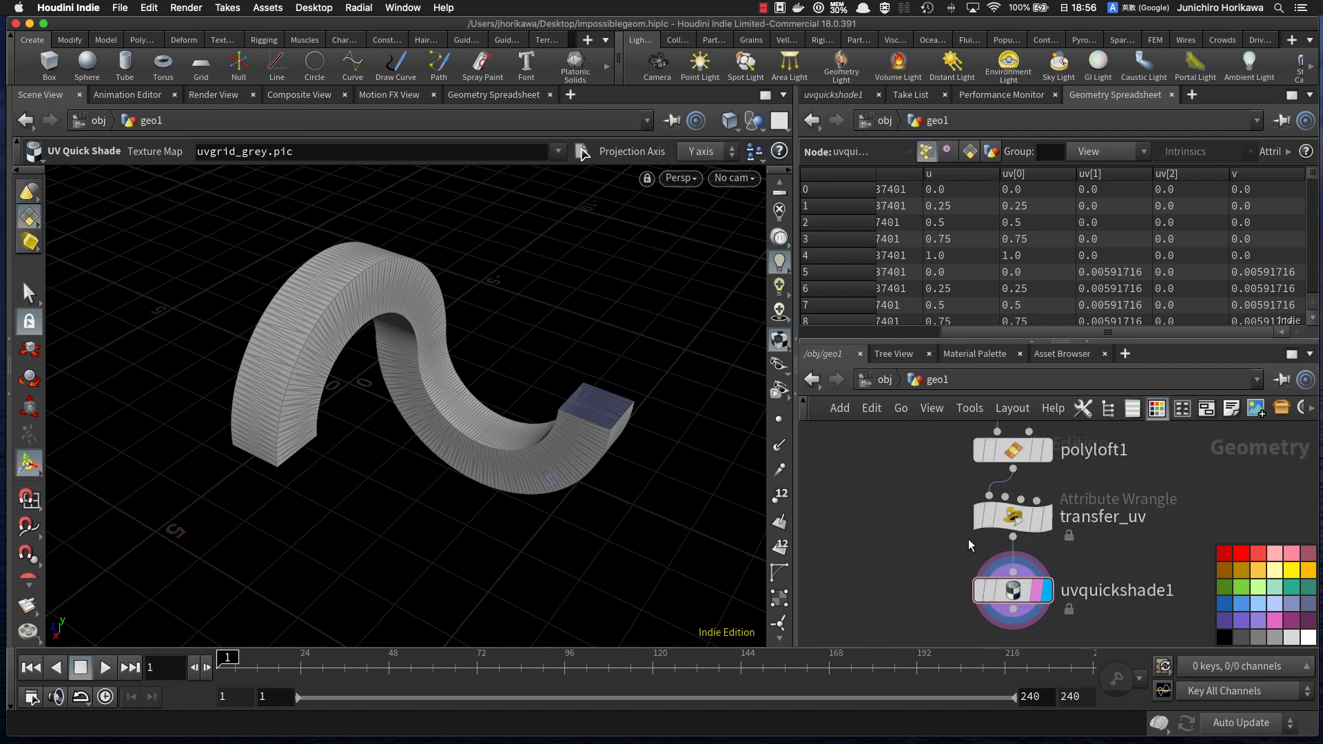
click(1032, 523)
click(1021, 594)
key(super+s)
Step: Examine the UV grid texture along the lofted tube from several angles, including its open ends and inner faces
alt+drag(494, 413, 525, 401)
scroll(396, 353, up, 5)
alt+drag(432, 359, 374, 432)
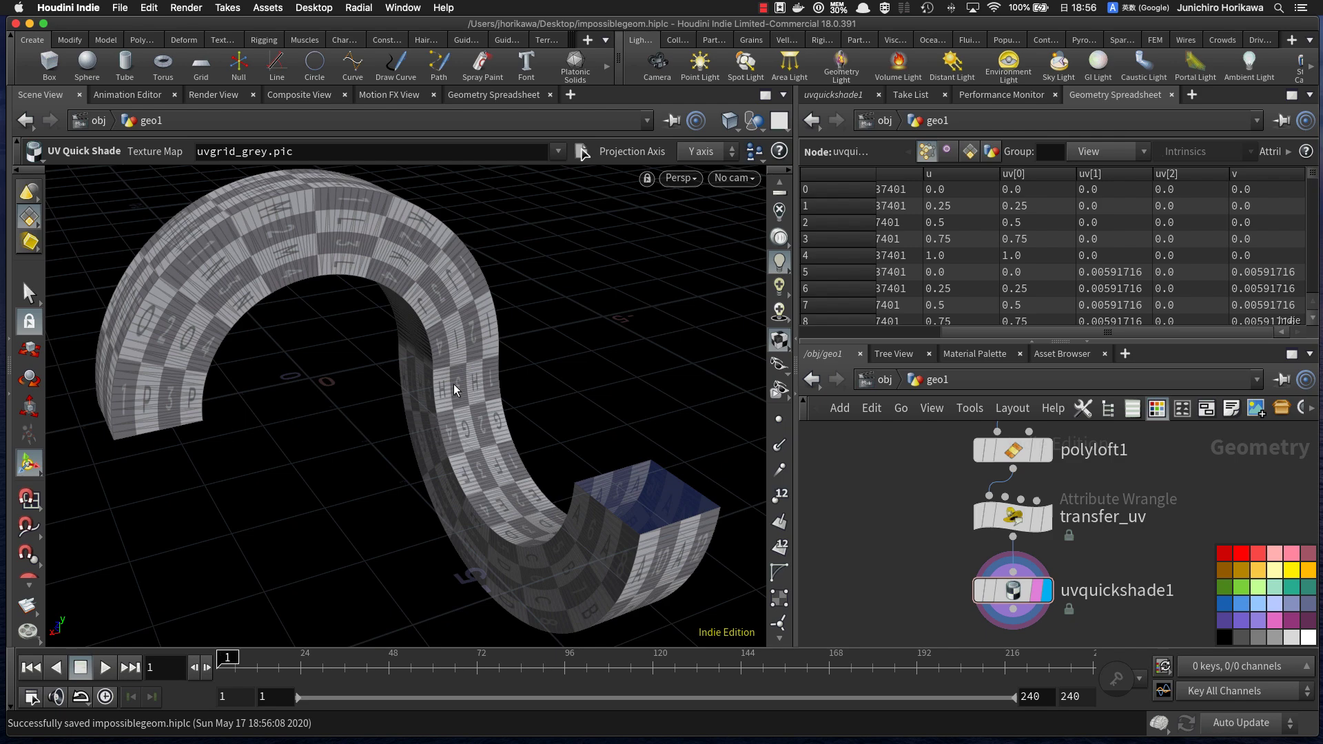
alt+drag(612, 552, 426, 433)
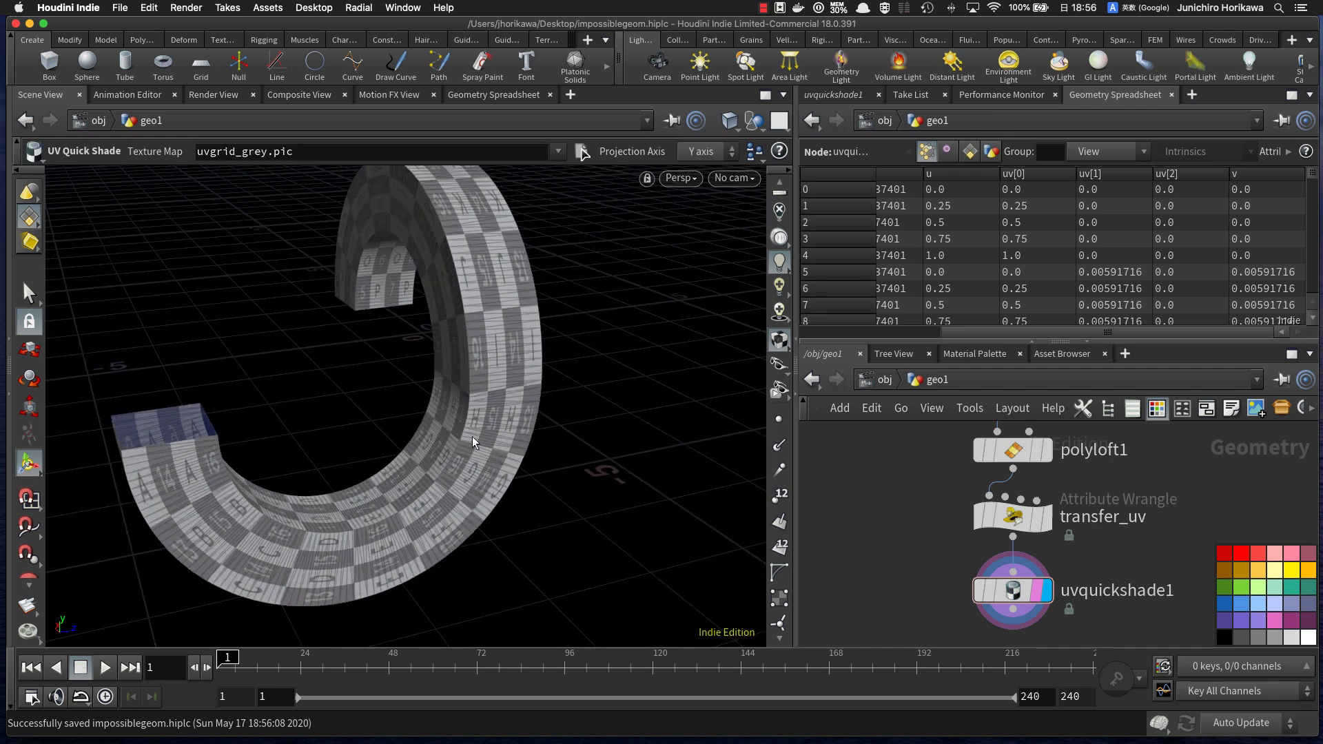
scroll(888, 513, down, 5)
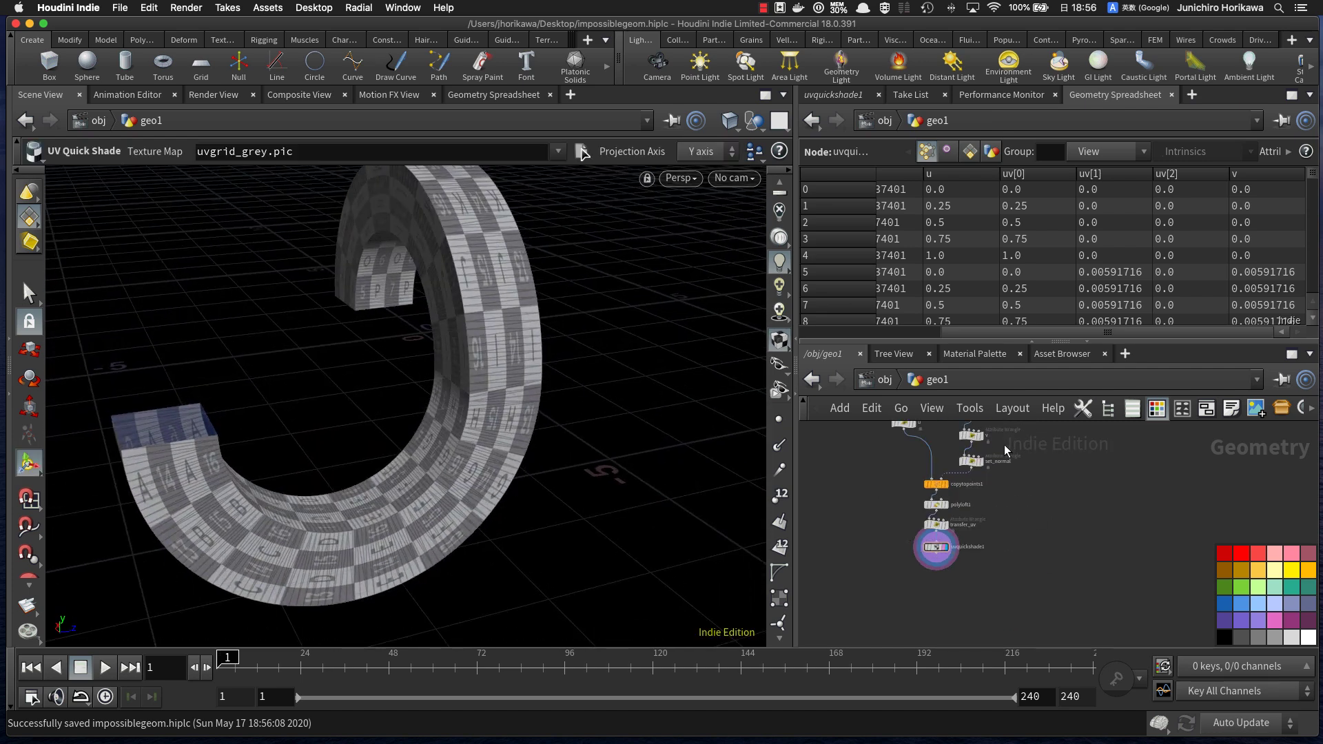
click(582, 153)
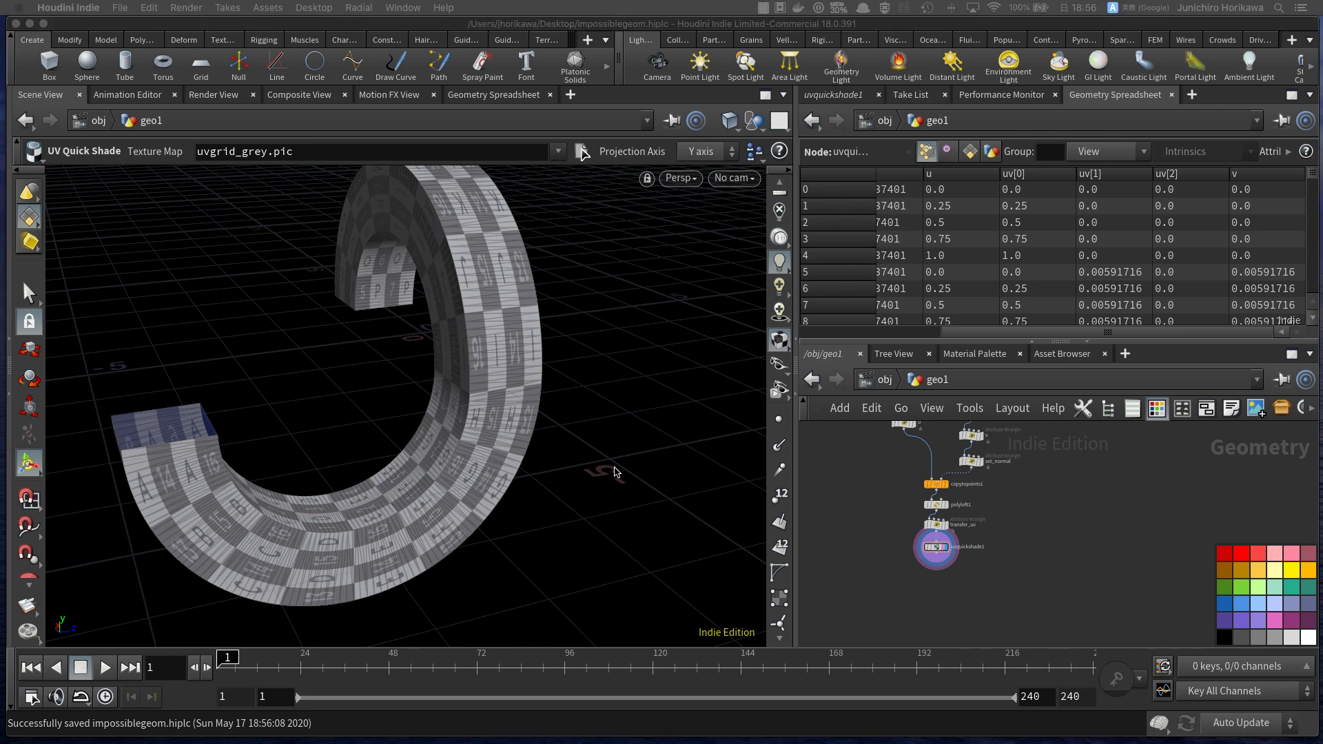
click(879, 560)
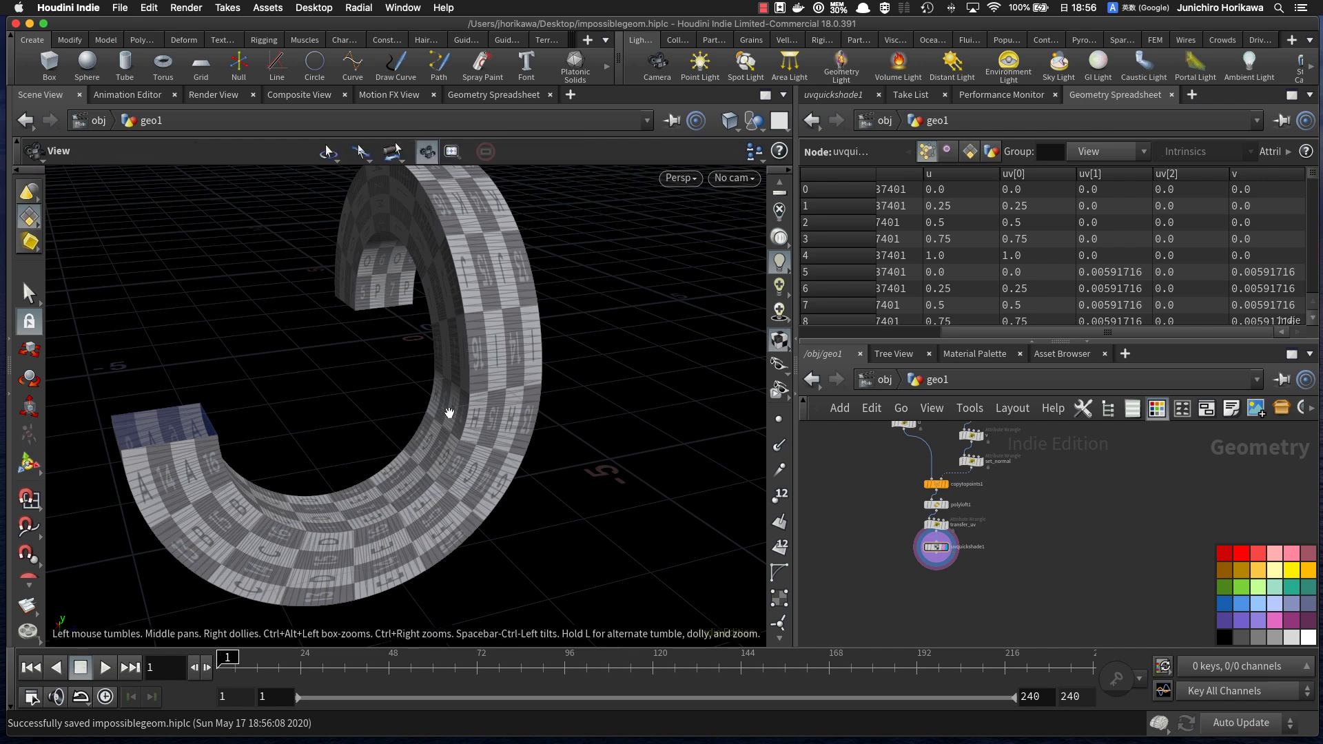
alt+right_drag(570, 429, 370, 310)
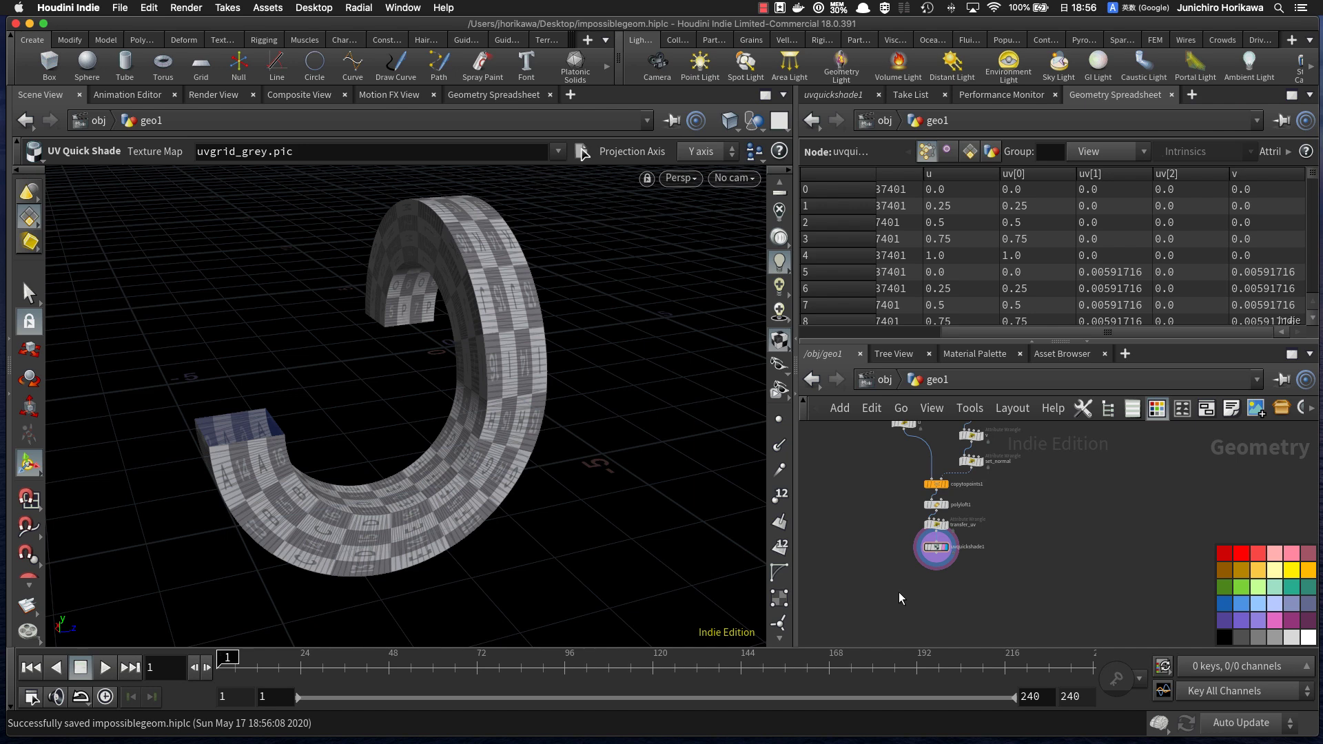
alt+drag(280, 356, 292, 337)
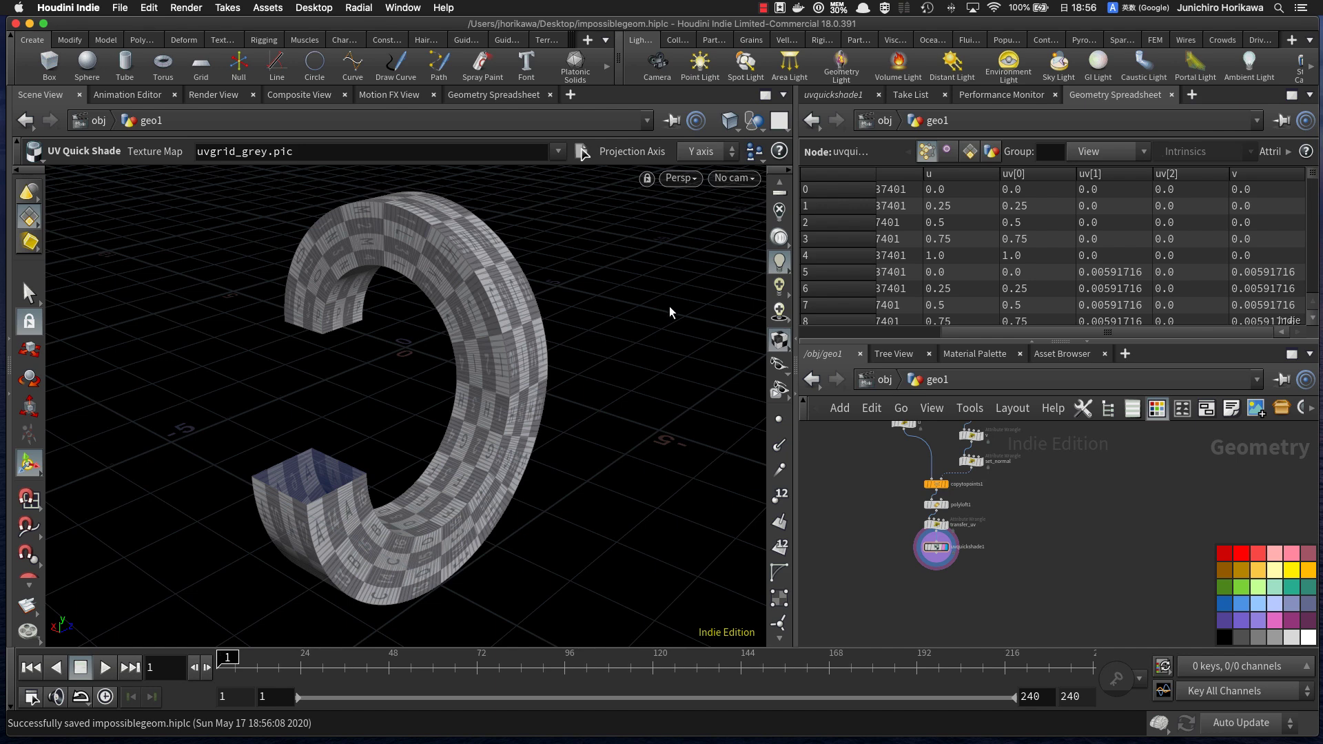
middle_drag(871, 493, 855, 565)
alt+drag(685, 502, 551, 449)
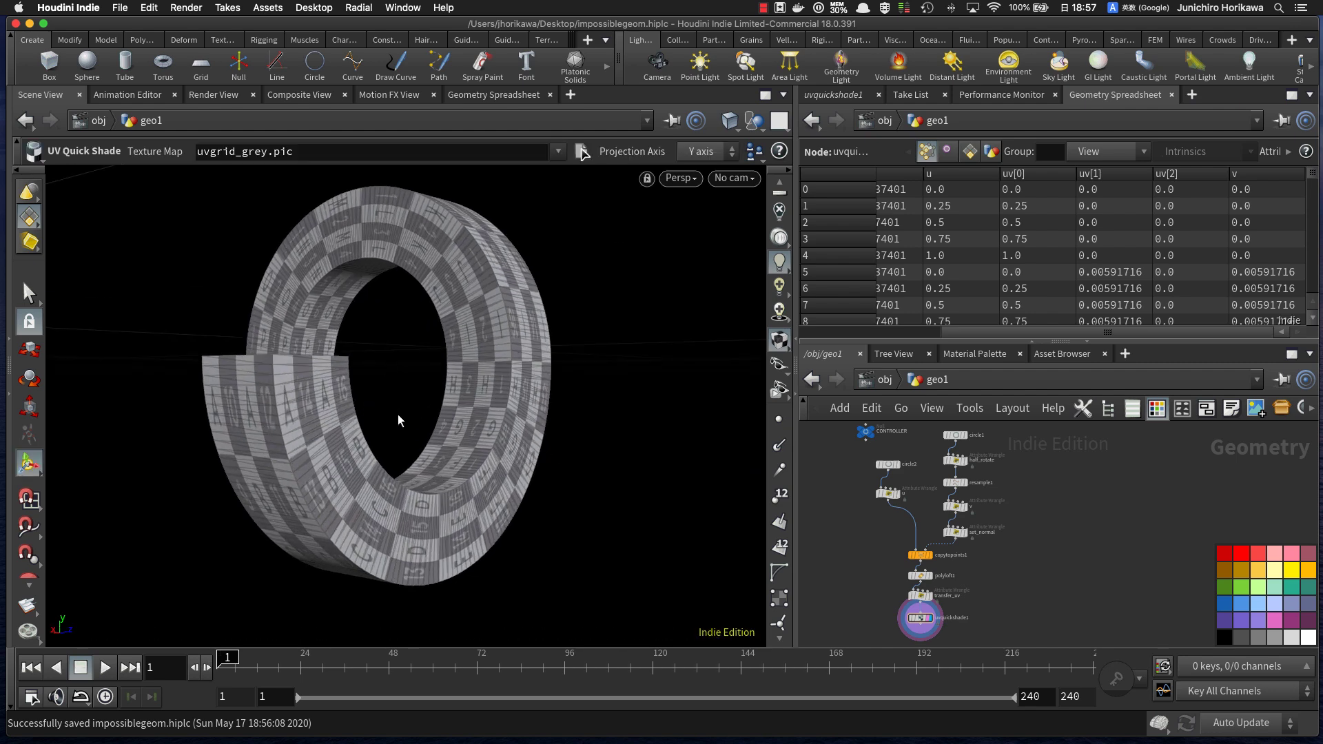
alt+scroll(400, 415, down, 3)
alt+drag(407, 414, 393, 423)
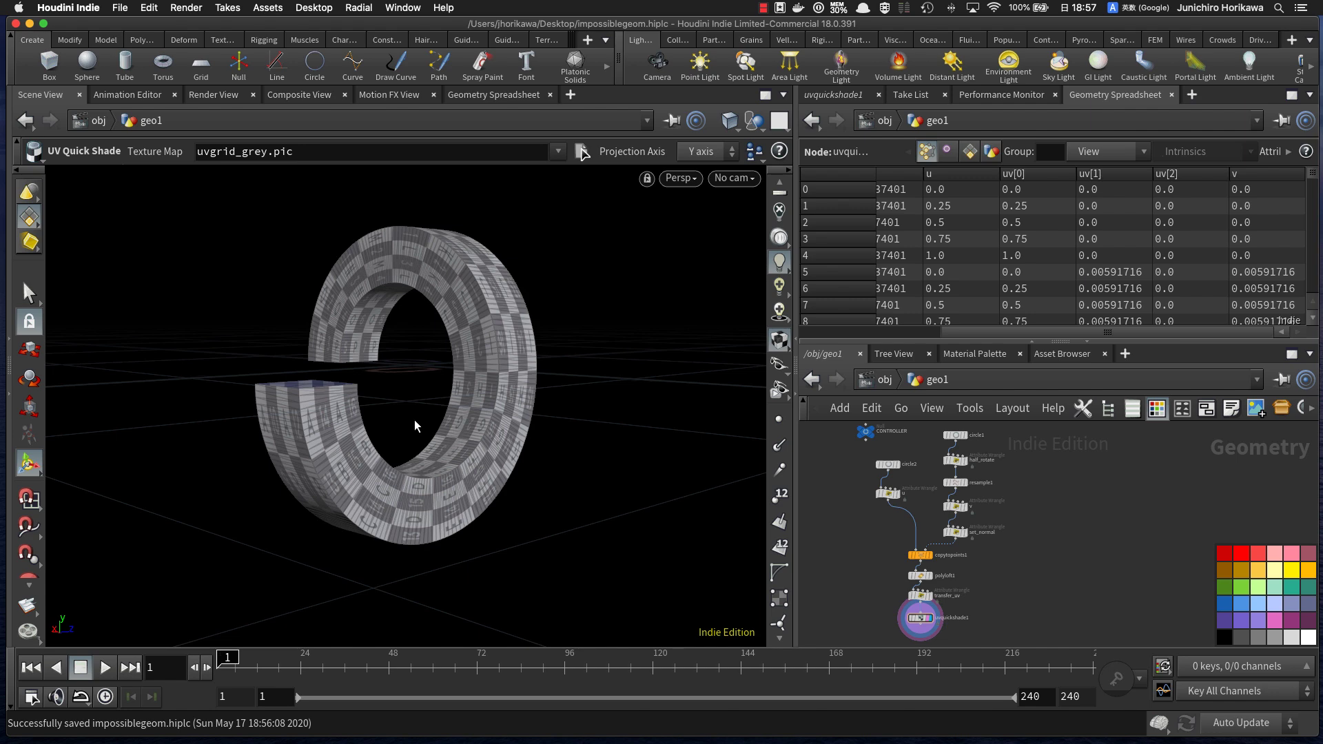
alt+drag(400, 395, 413, 297)
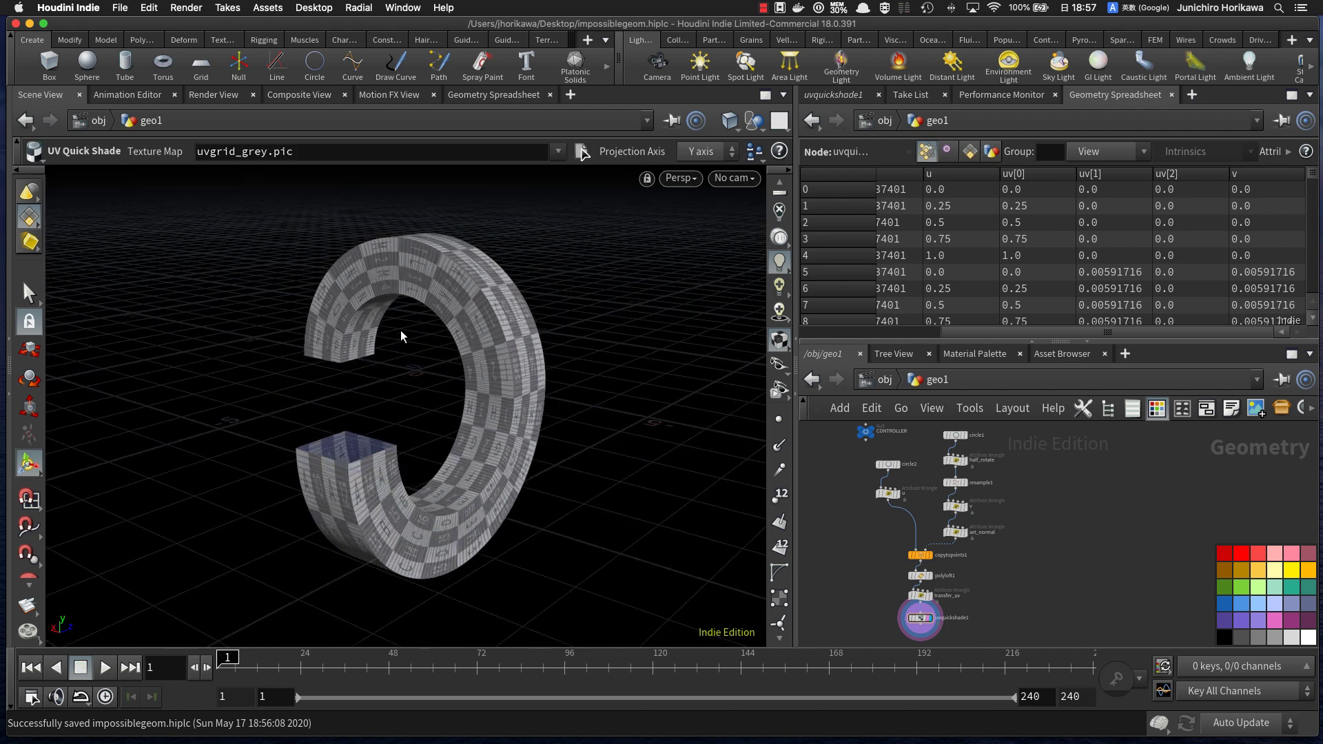
alt+drag(594, 399, 510, 376)
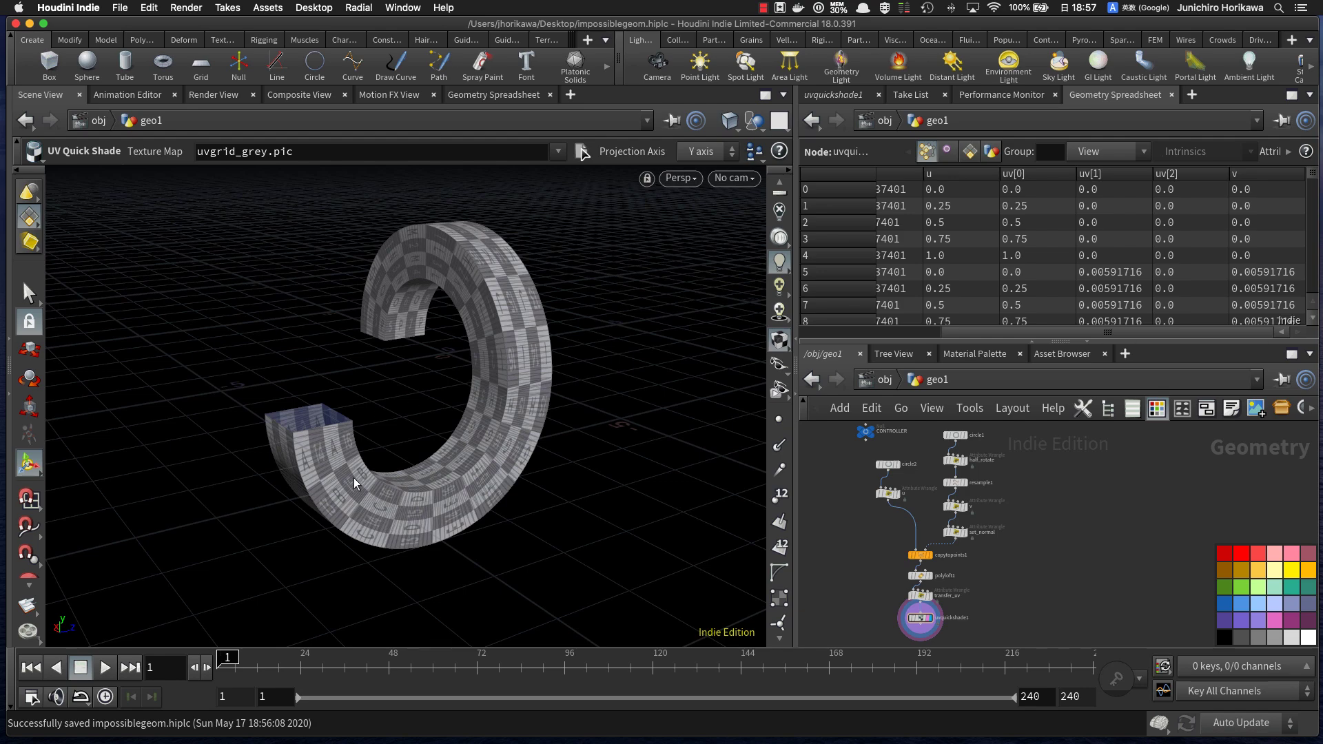
alt+drag(395, 349, 440, 445)
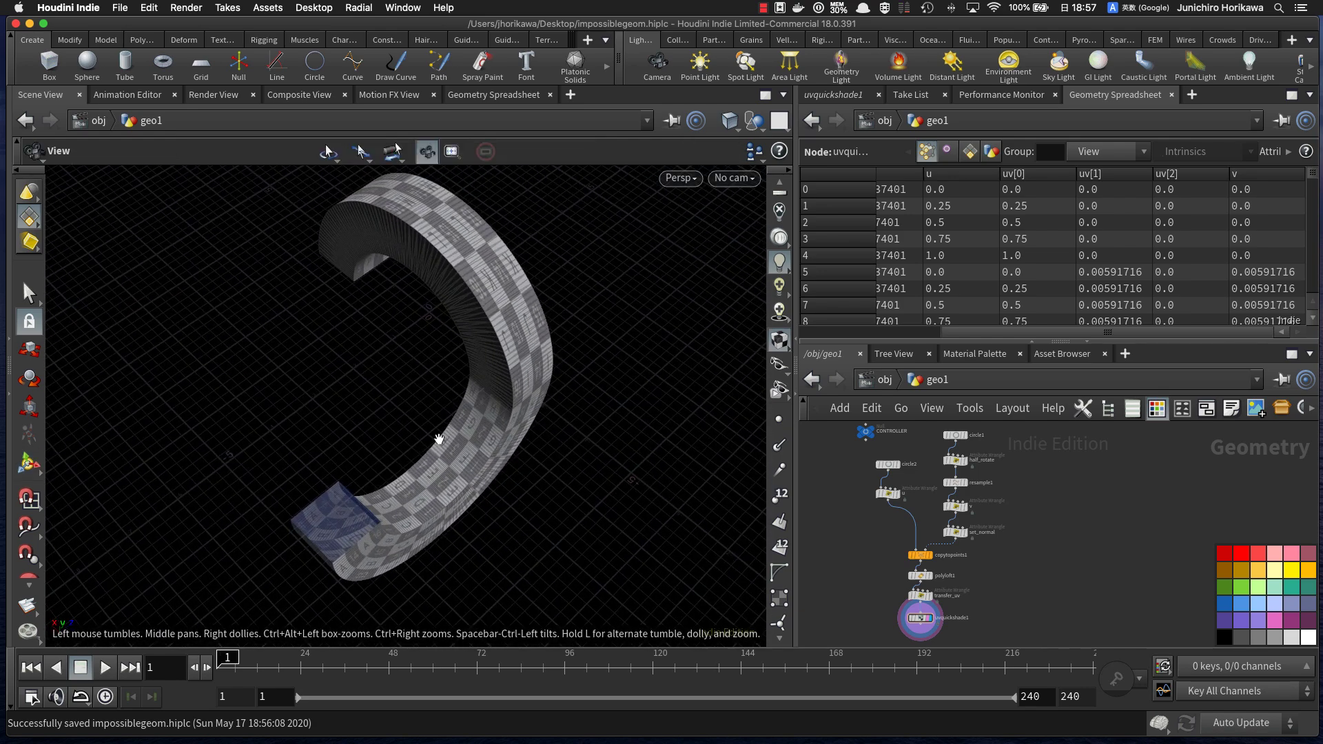
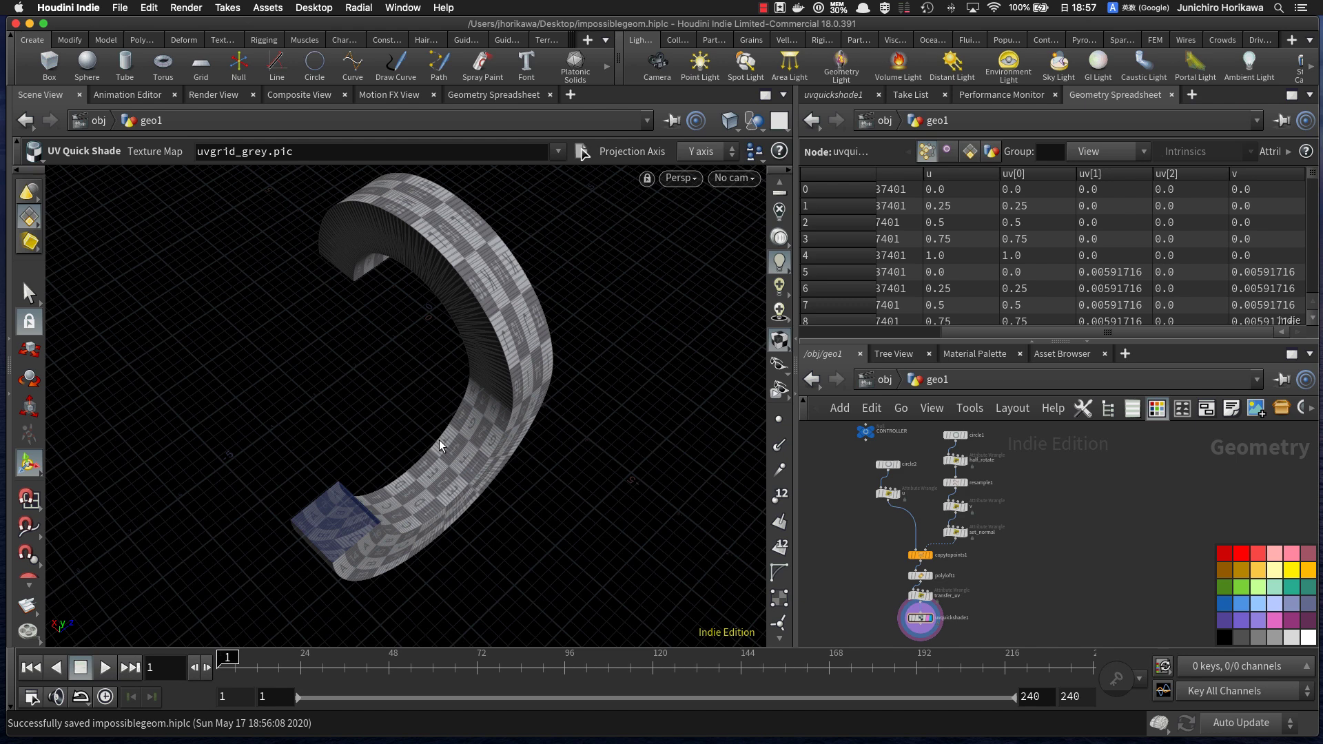
Step: Display the resample1 node so that only the base curve is shown
scroll(888, 537, up, 5)
middle_drag(939, 529, 881, 569)
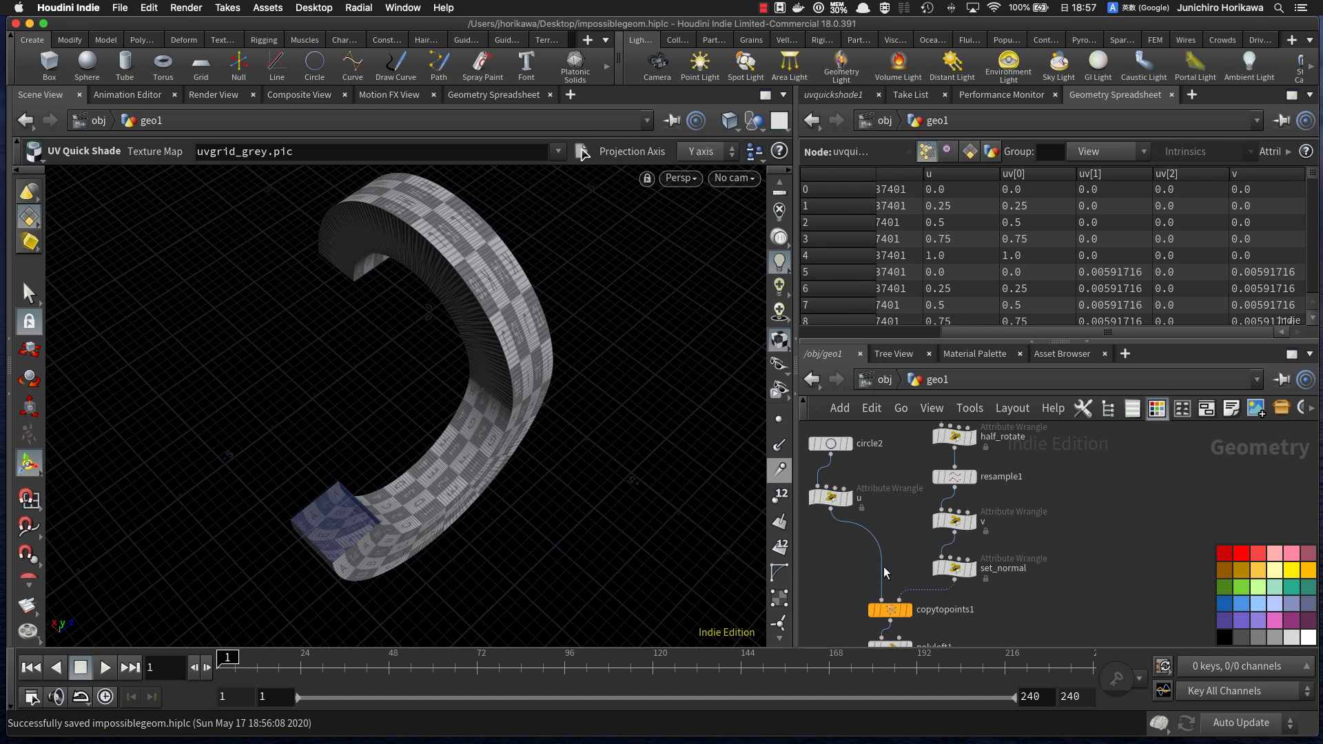
scroll(977, 517, up, 2)
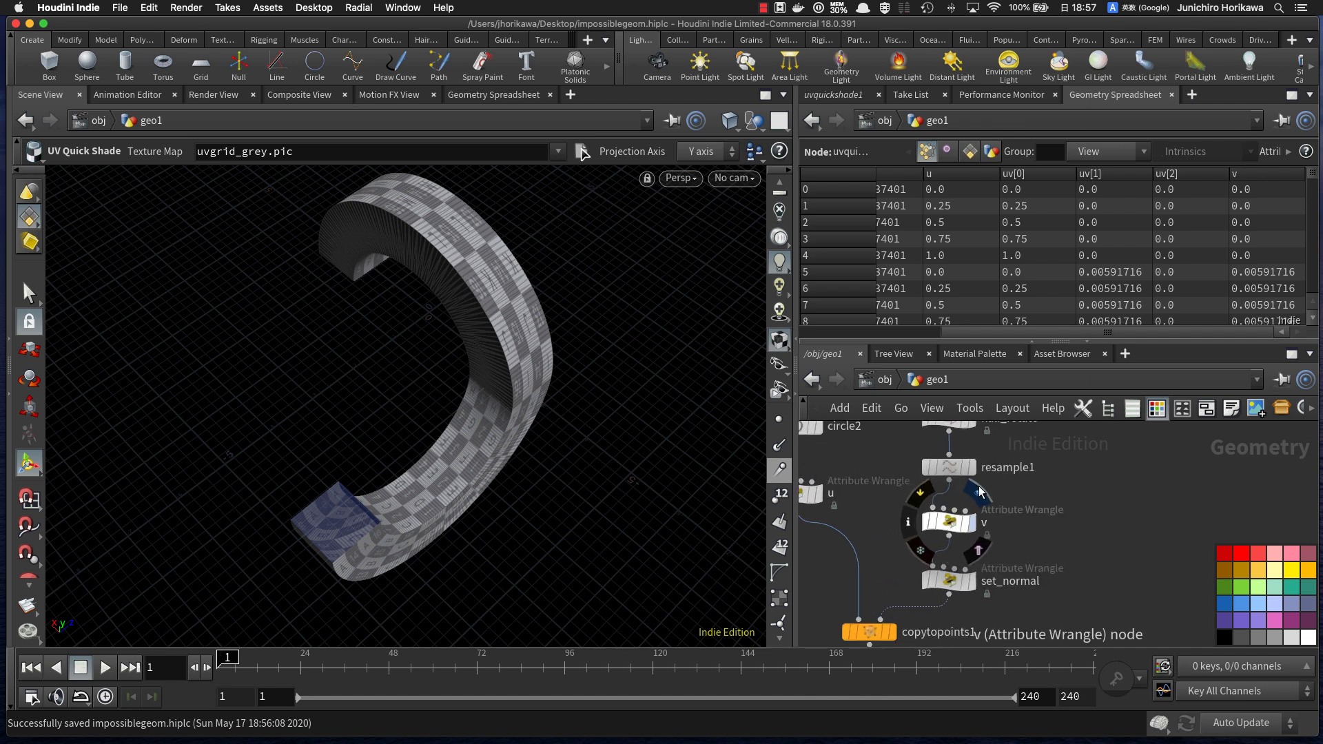
click(978, 438)
click(978, 495)
click(957, 473)
Step: Examine the shape of the resampled curve from the side, from above and at oblique angles
alt+drag(566, 394, 357, 358)
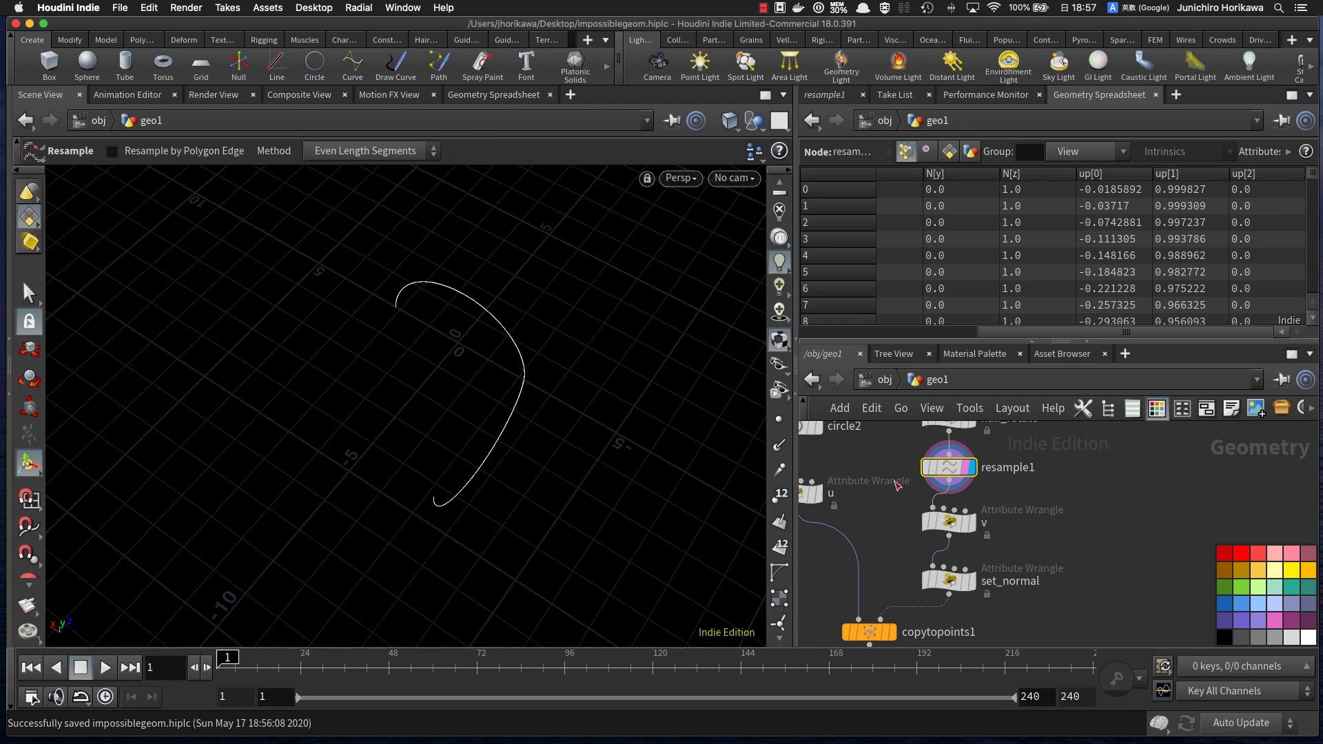
key(Tab)
key(Escape)
alt+drag(493, 461, 493, 357)
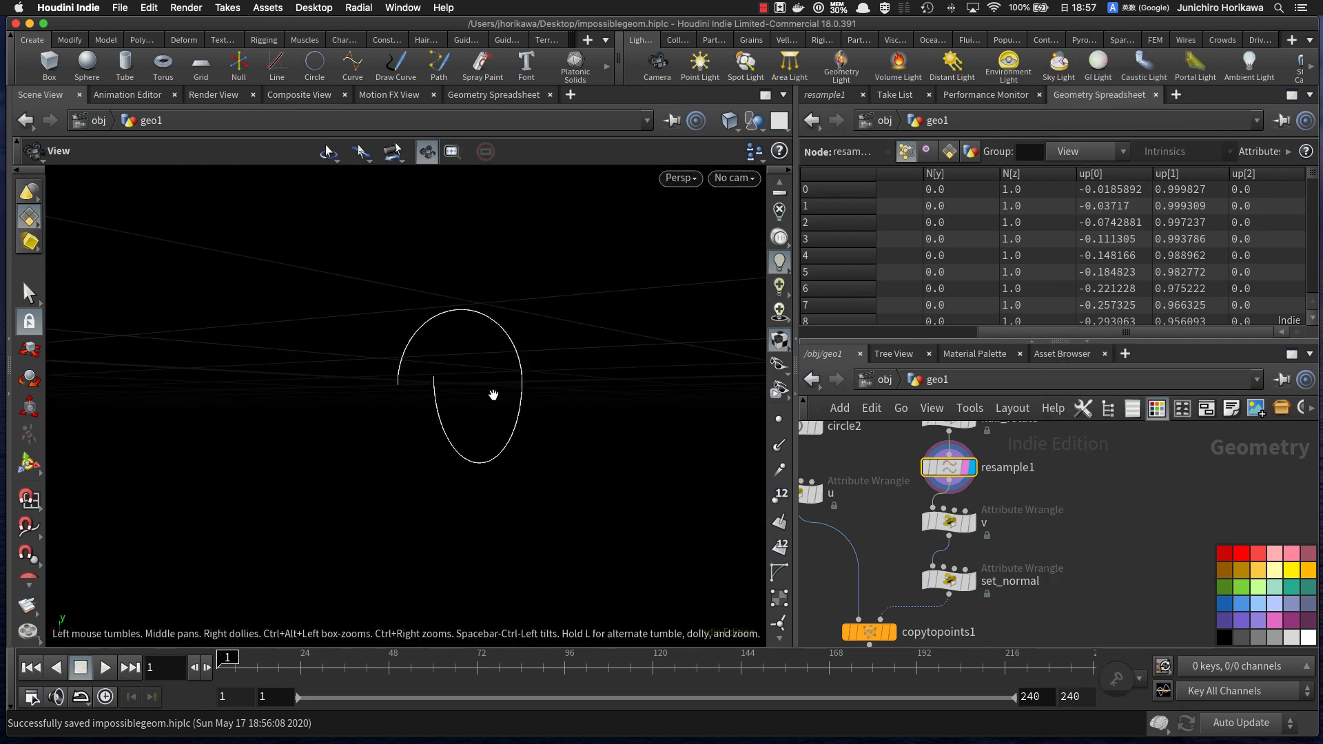
alt+drag(488, 266, 511, 402)
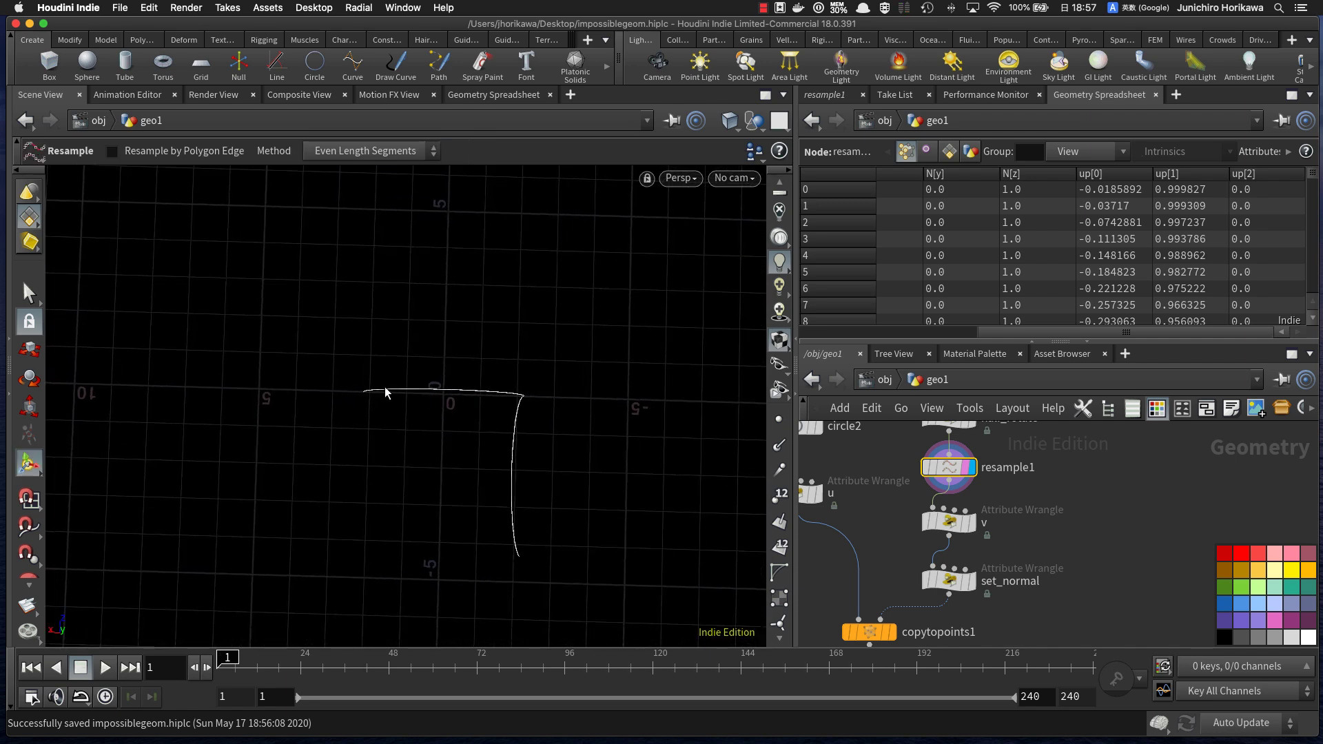
alt+drag(441, 412, 330, 482)
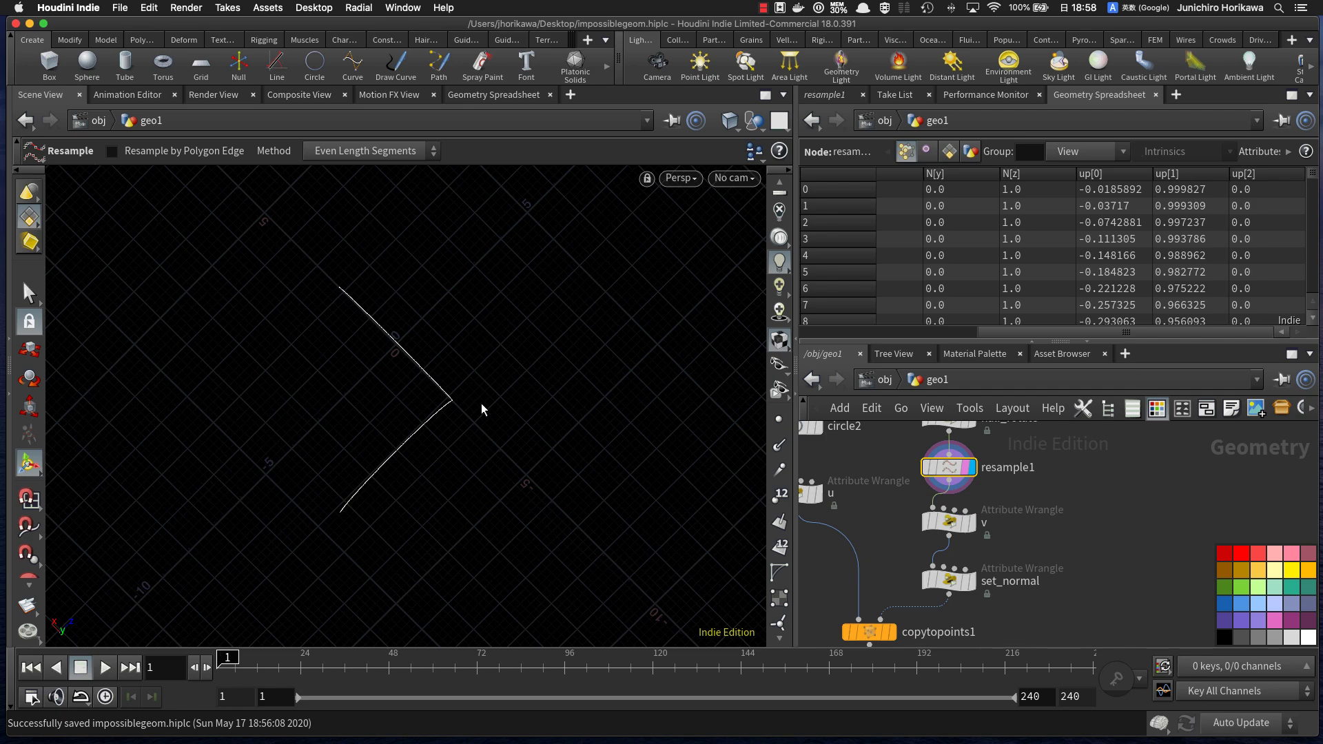
alt+drag(386, 407, 417, 524)
alt+middle_drag(417, 523, 434, 441)
alt+drag(314, 355, 377, 421)
alt+drag(531, 453, 446, 467)
alt+middle_drag(446, 467, 446, 474)
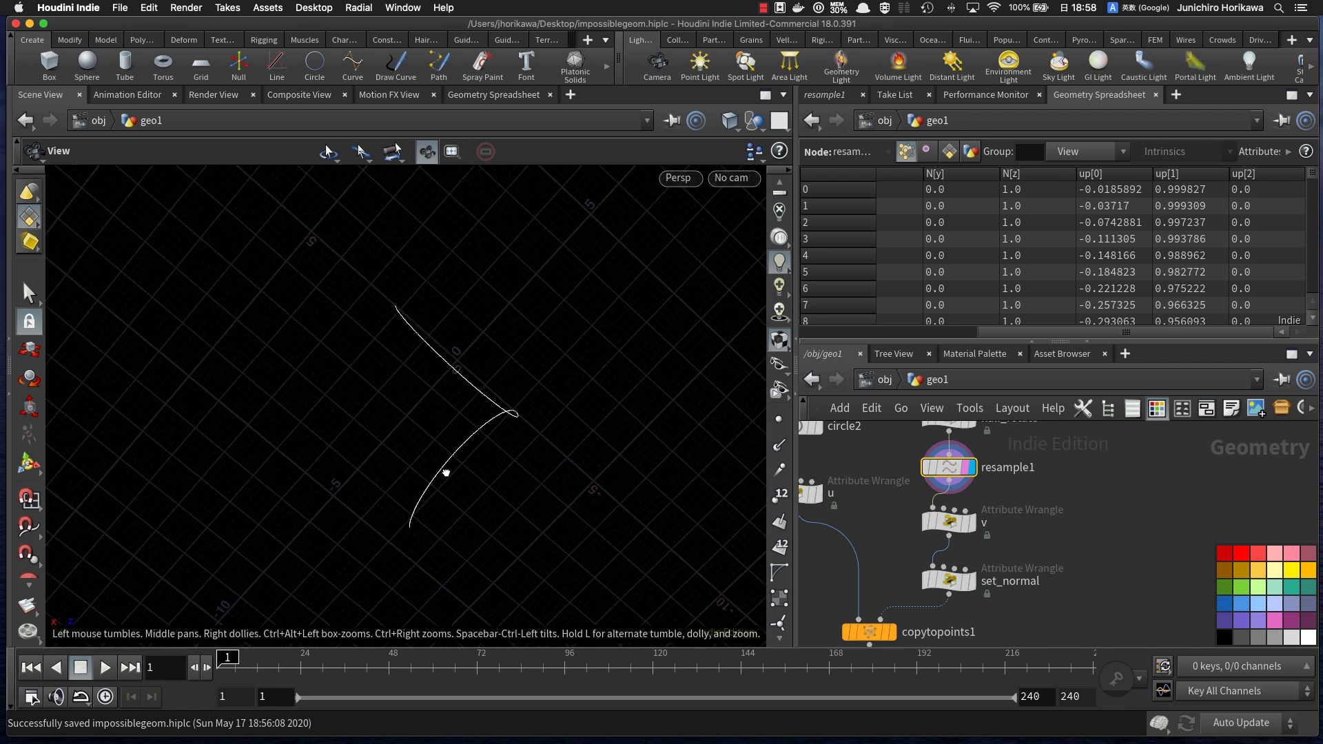
alt+drag(446, 474, 446, 465)
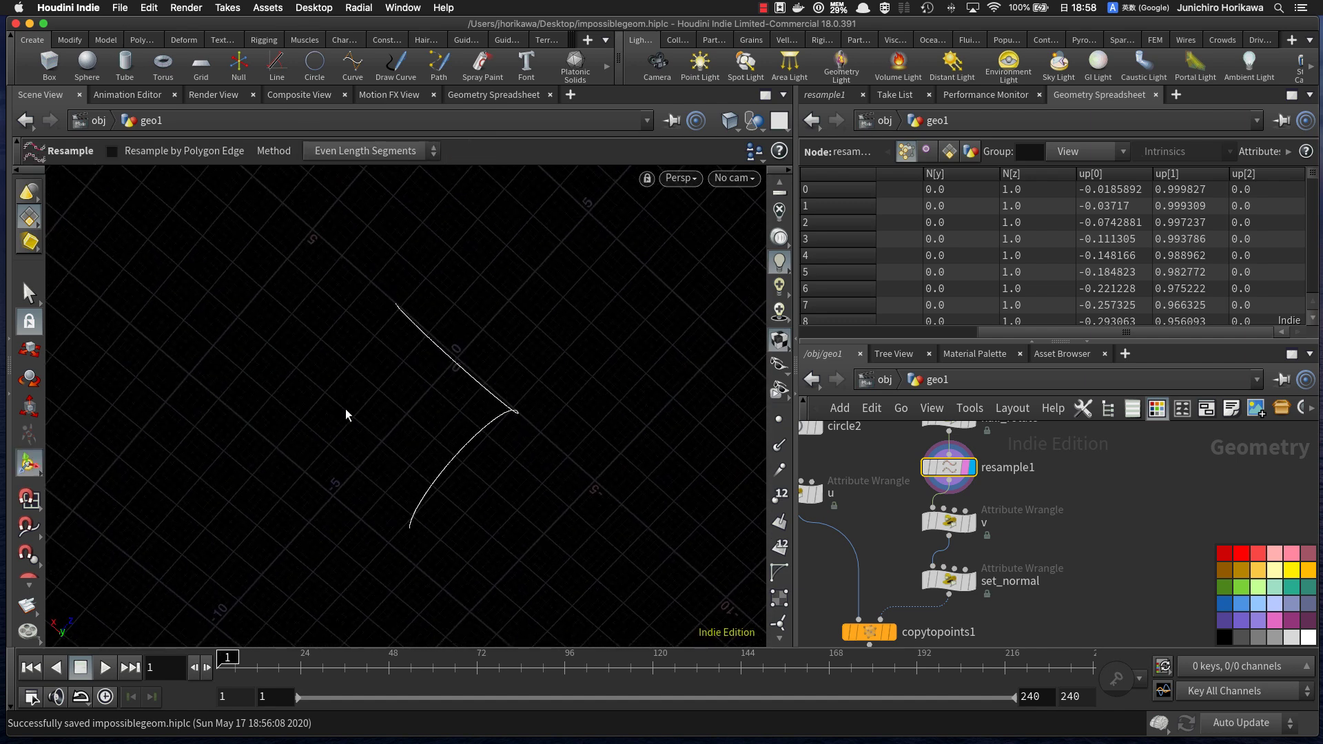
alt+drag(345, 408, 468, 467)
Step: Add a Null node and set it aside, unconnected, beside the v wrangle
scroll(978, 551, down, 5)
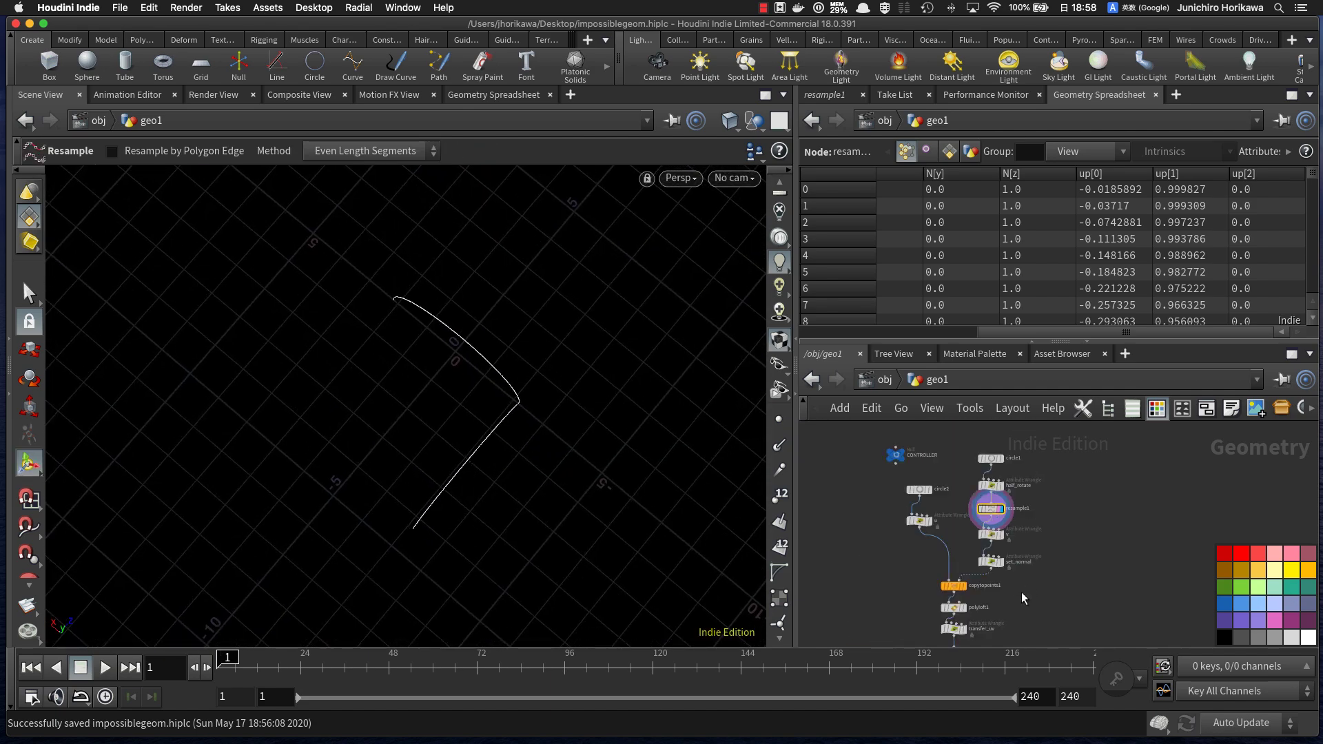
scroll(974, 558, up, 8)
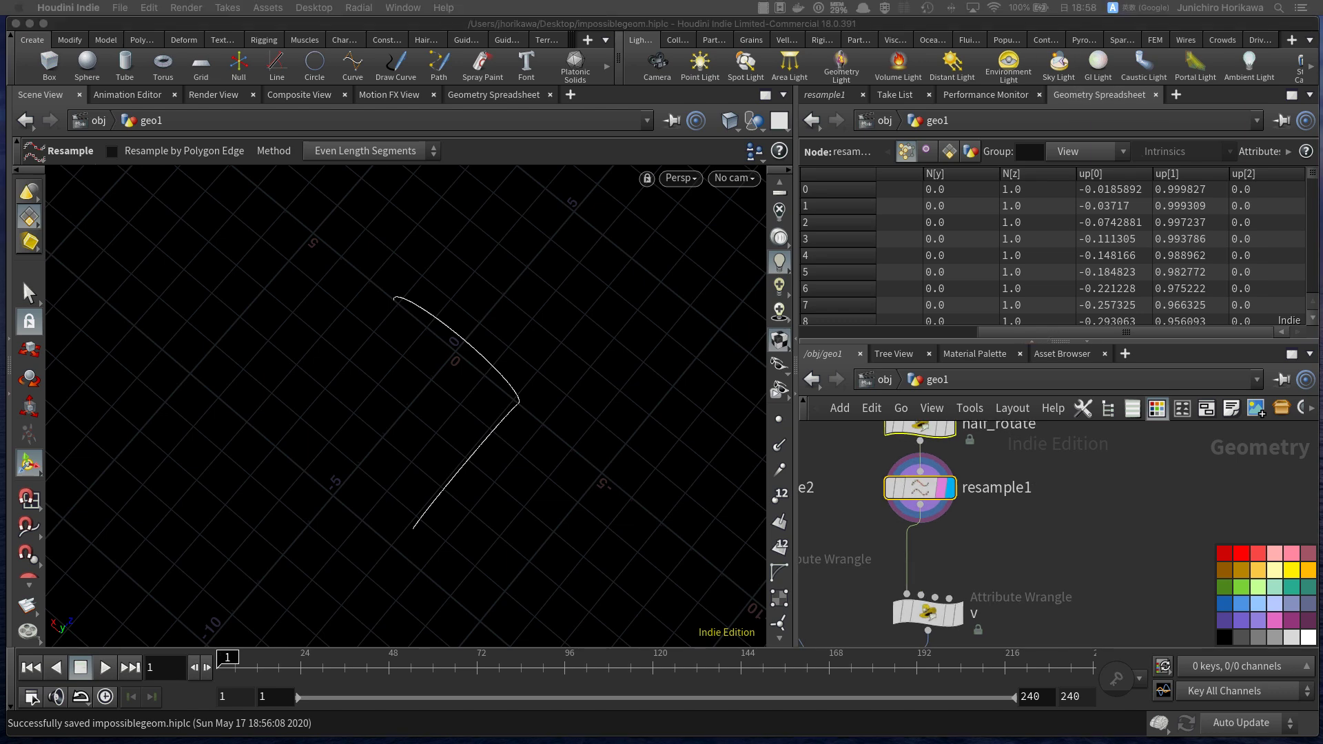
click(994, 521)
scroll(994, 521, down, 3)
key(Tab)
text(null)
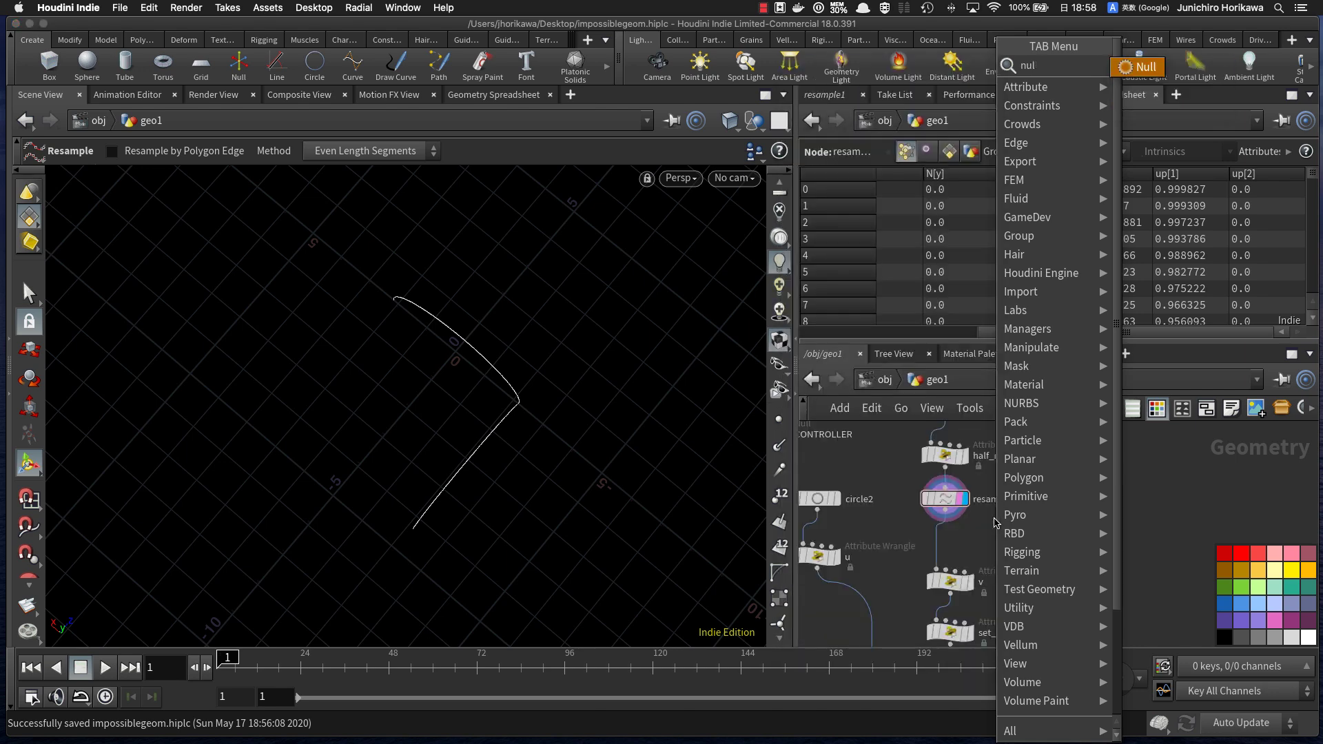
key(Return)
scroll(995, 525, up, 1)
click(938, 537)
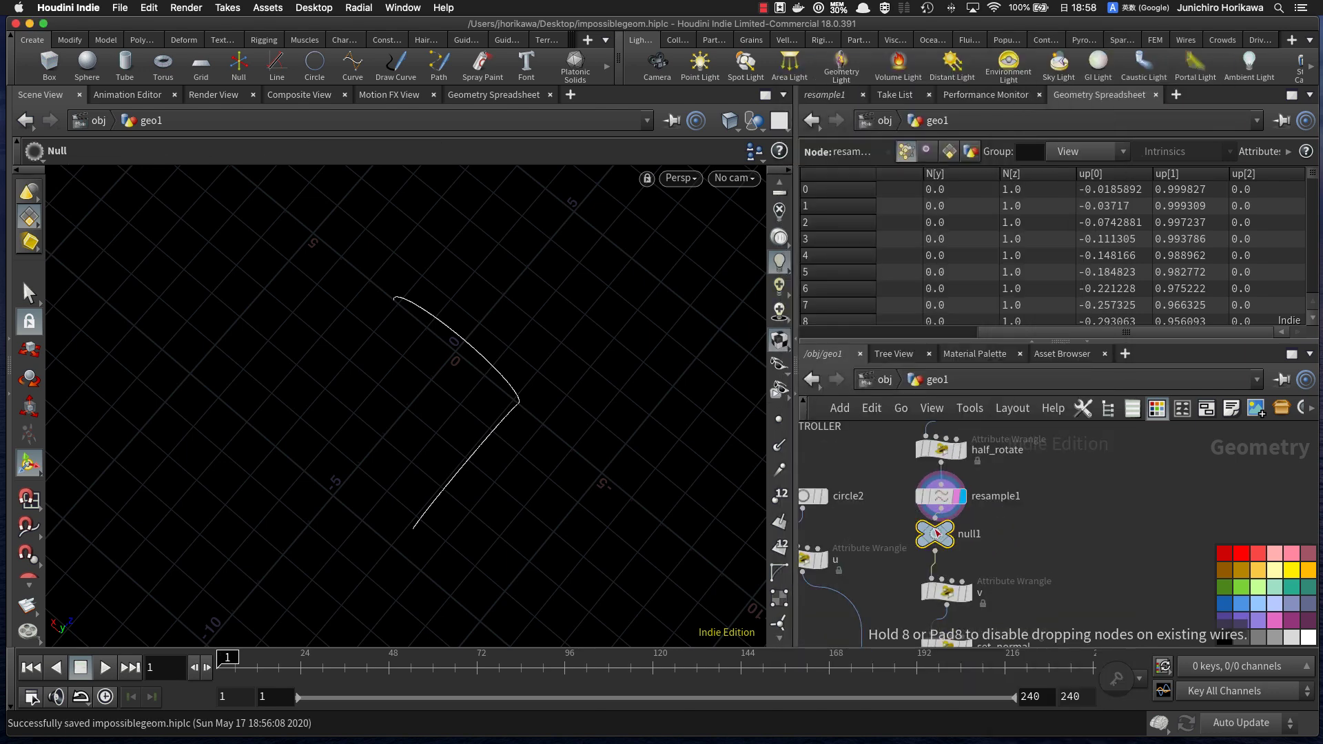
drag(986, 433, 939, 546)
middle_drag(956, 594, 958, 462)
drag(949, 494, 1121, 549)
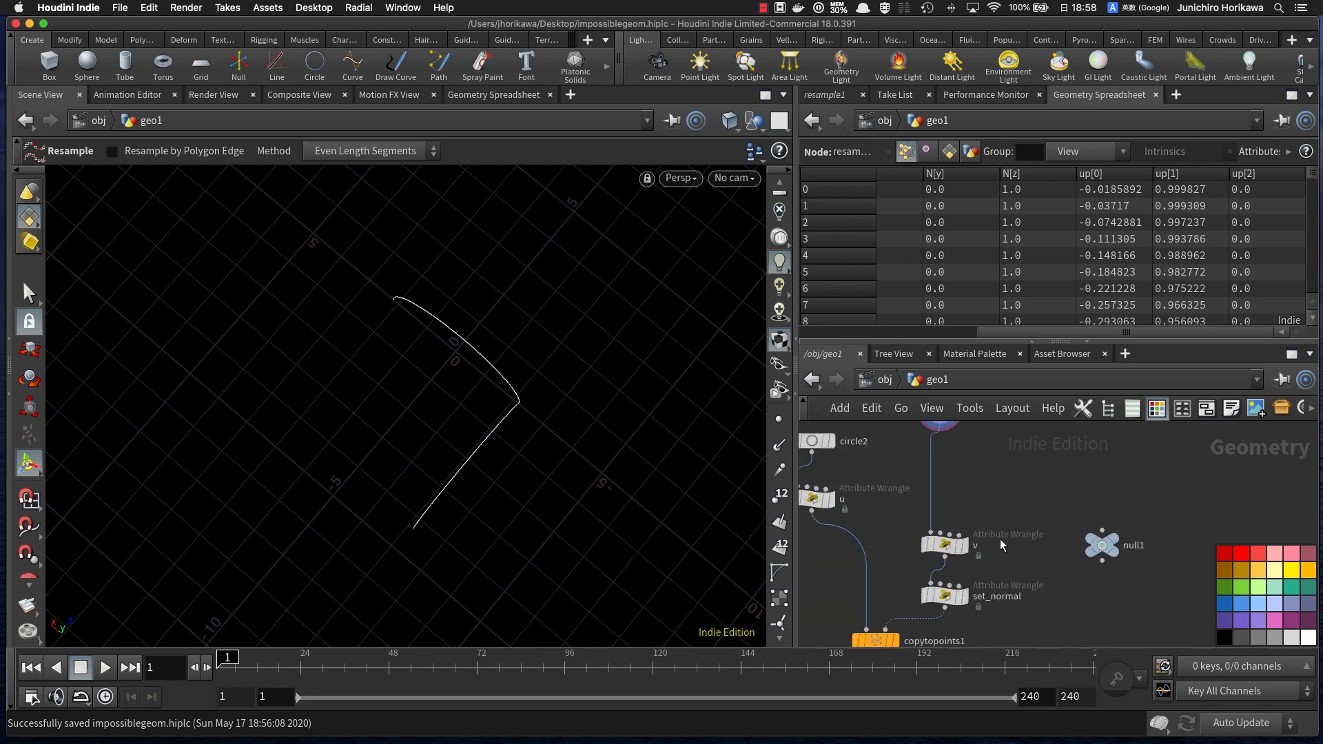
Step: Line up the v and set_normal wrangles closely beneath resample1
drag(948, 549, 943, 468)
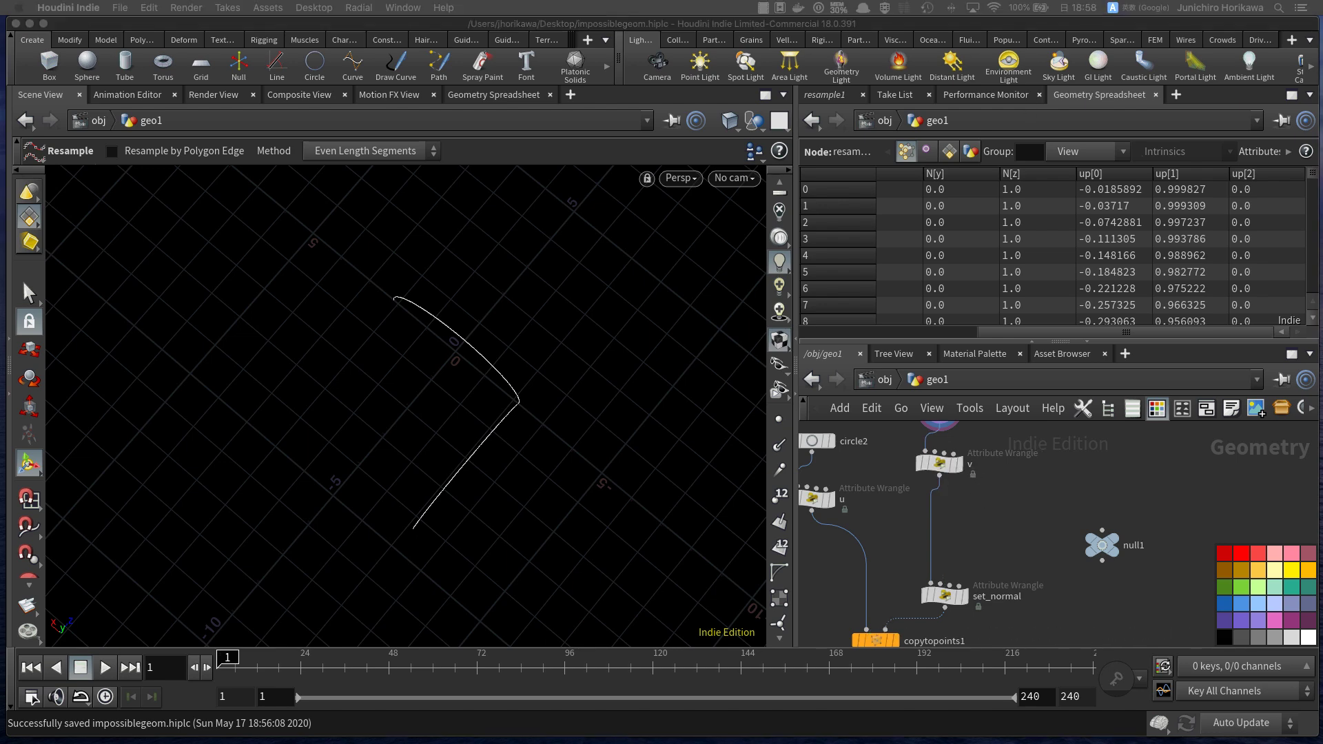
click(999, 530)
drag(948, 598, 943, 513)
middle_drag(948, 474, 971, 571)
drag(970, 574, 971, 564)
drag(969, 615, 968, 602)
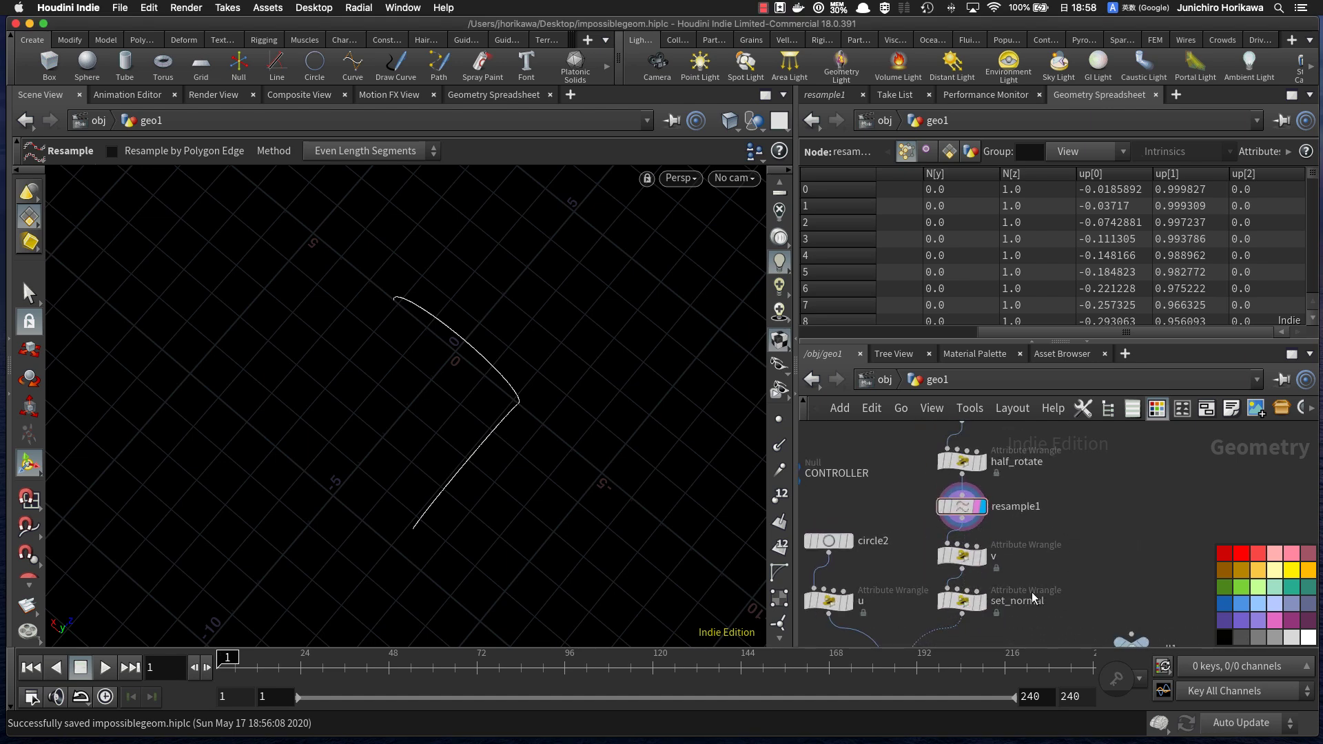
Step: Insert the null between set_normal and copytopoints1 and rename it BASIC_CRV
scroll(1020, 594, down, 5)
middle_drag(1020, 595, 996, 528)
drag(1048, 558, 895, 640)
scroll(982, 579, up, 3)
double_click(1000, 544)
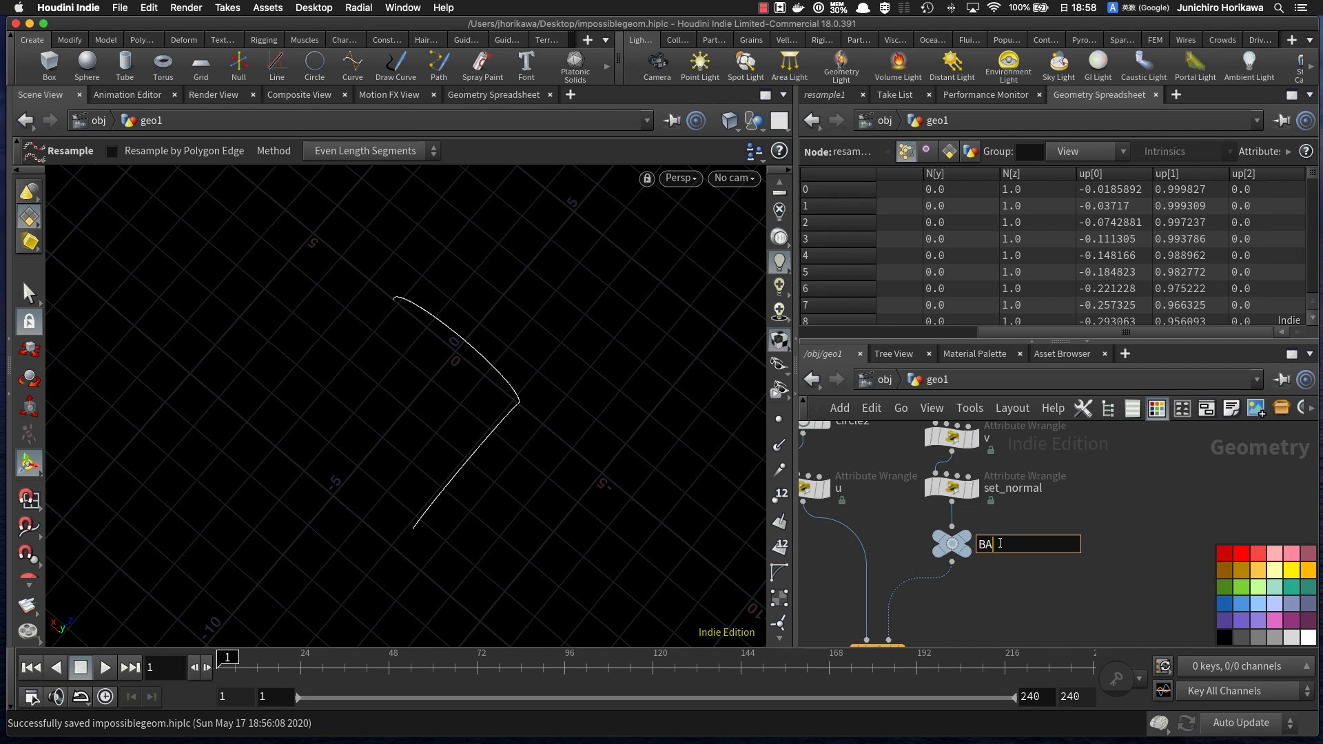
text(BASIC_CRV)
key(Return)
Step: Add a Transform node below BASIC_CRV, connected to its output, and display it
scroll(948, 593, down, 5)
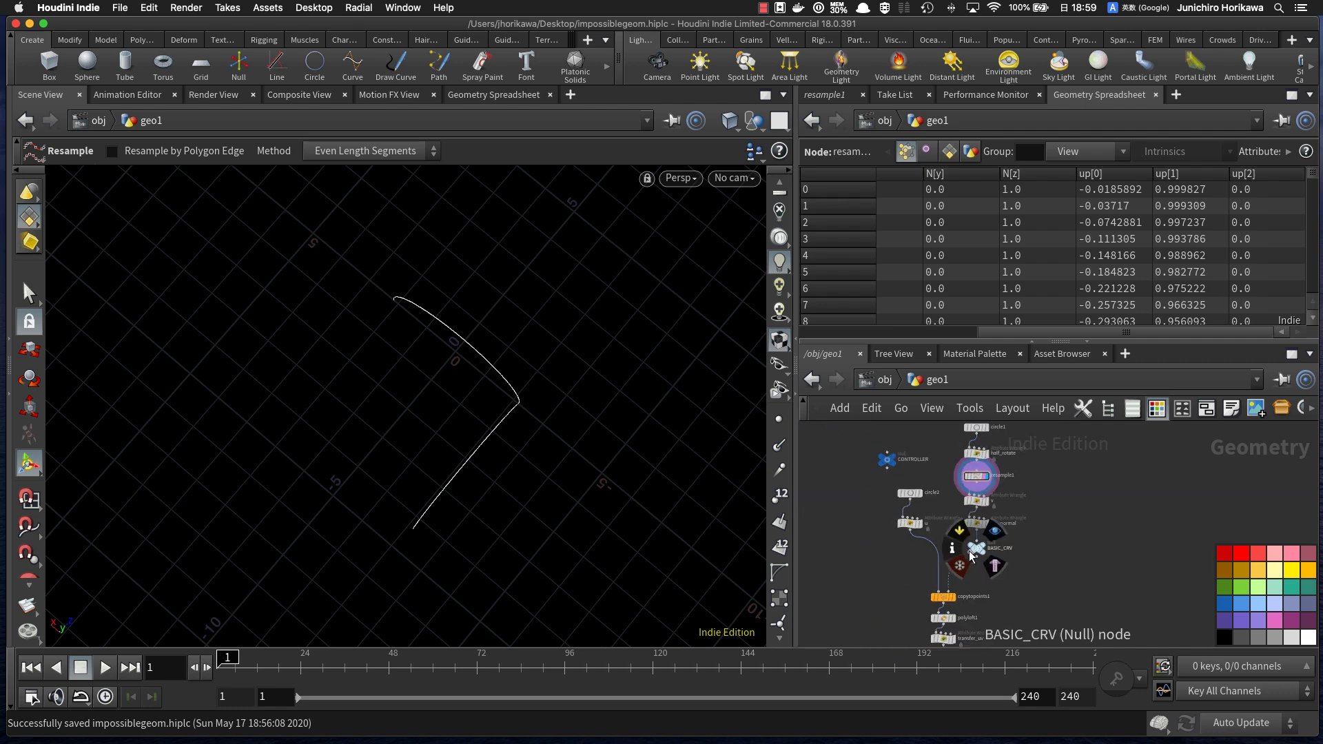
click(941, 609)
scroll(954, 606, up, 5)
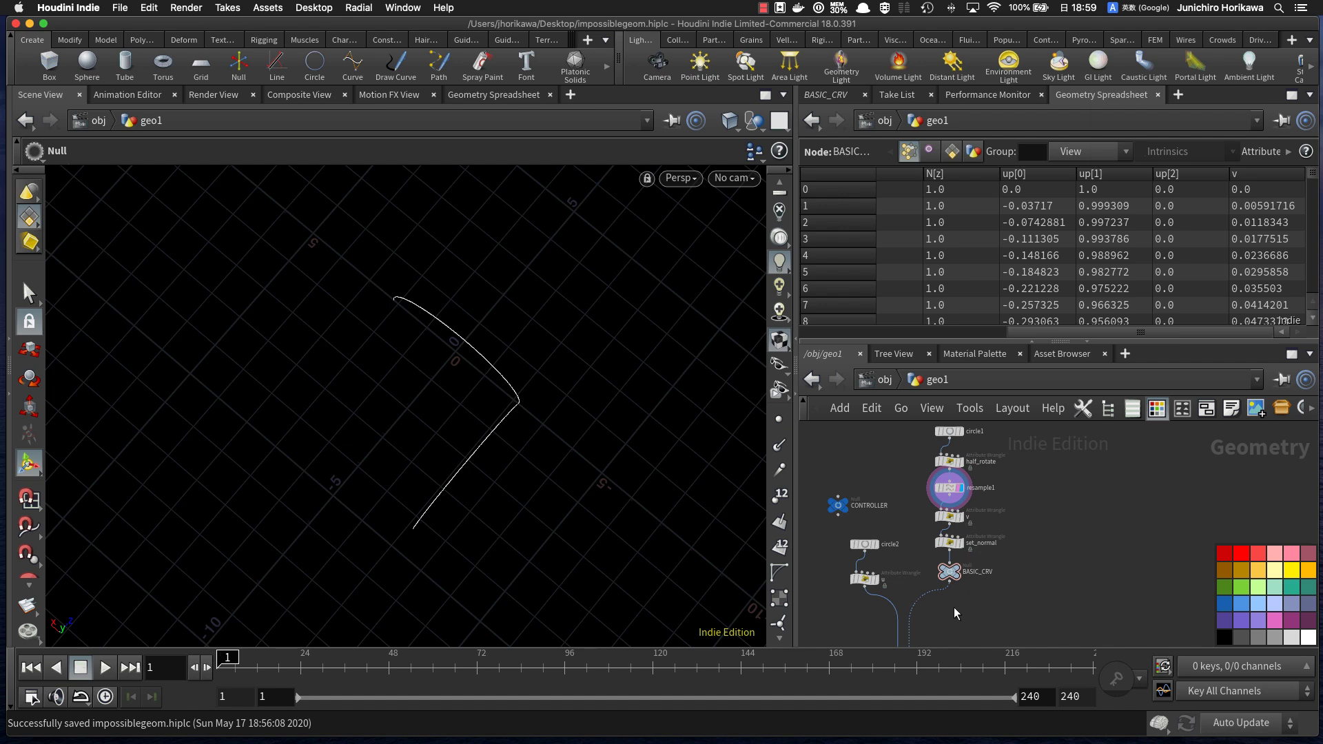
key(Tab)
text(trans)
key(Return)
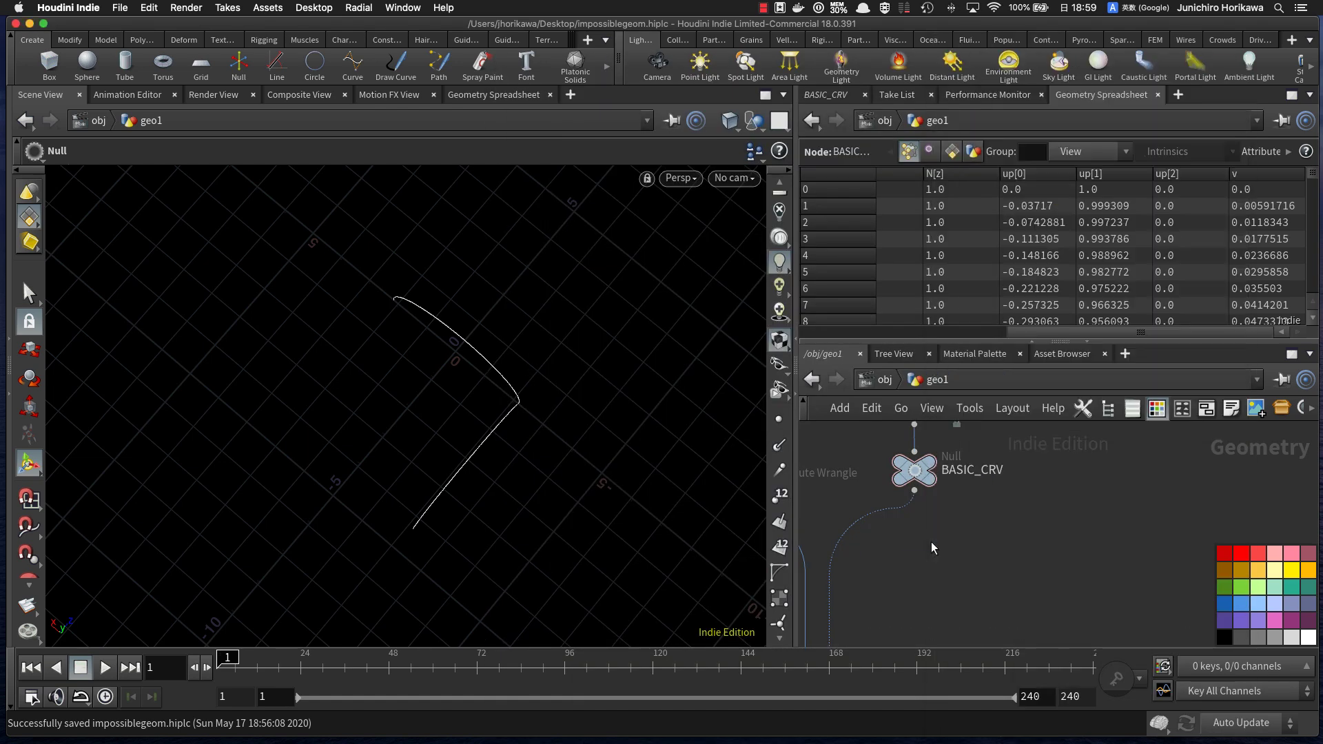
click(932, 541)
scroll(932, 521, up, 4)
drag(902, 465, 933, 544)
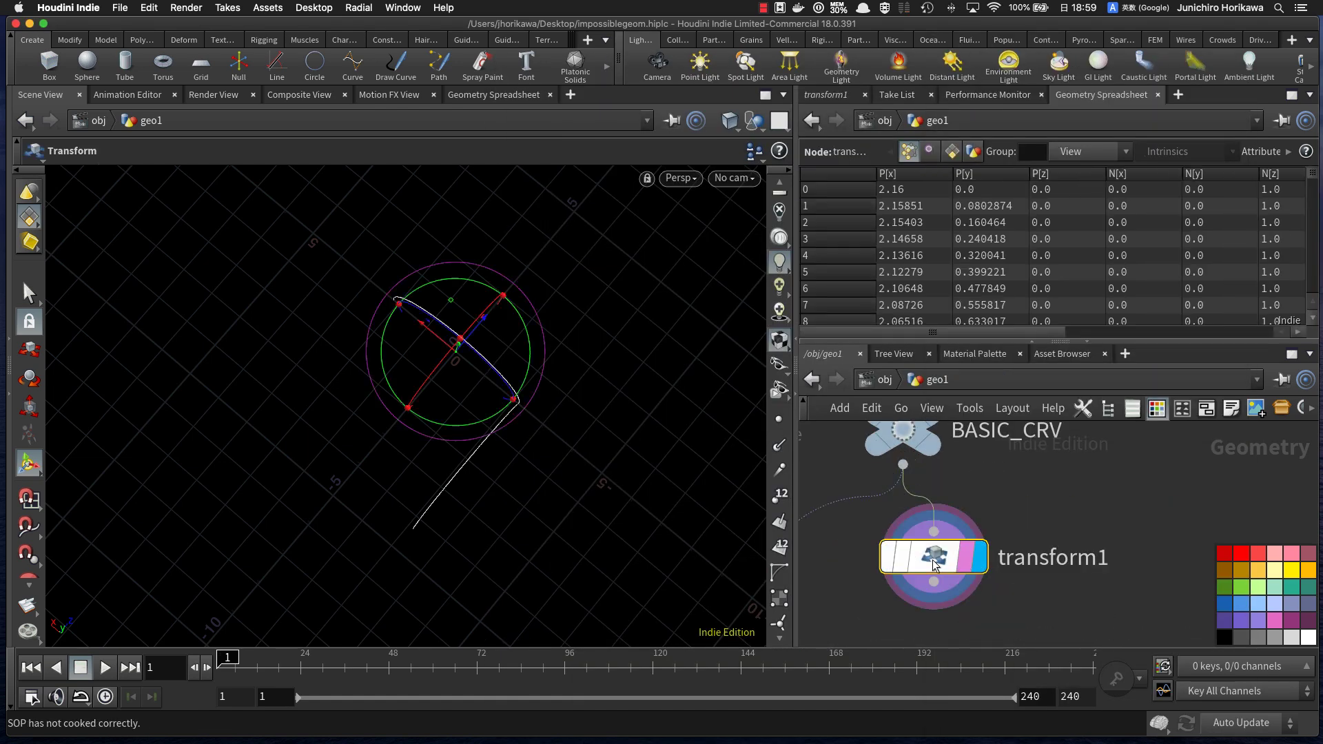
Step: Set transform1's Y rotation to 45 degrees and view the rotated curve from above
click(820, 96)
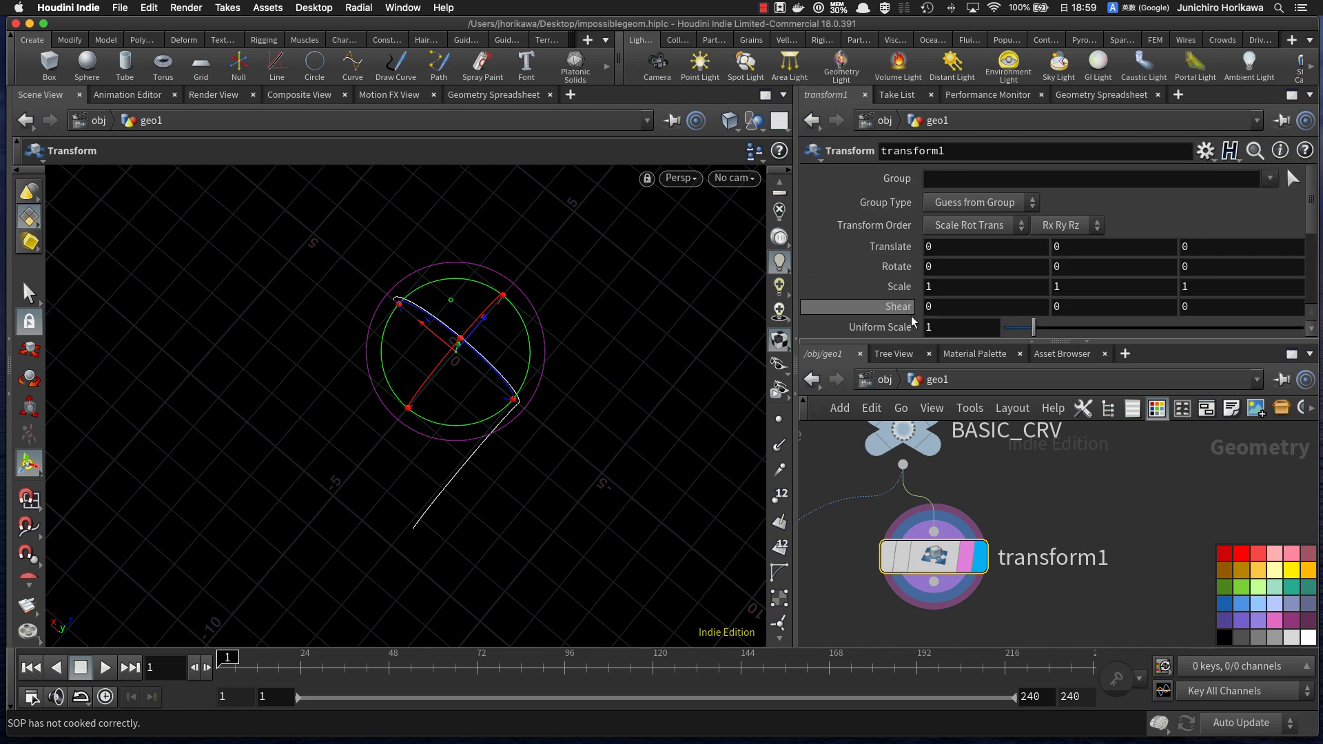
click(1082, 267)
text(45)
key(Return)
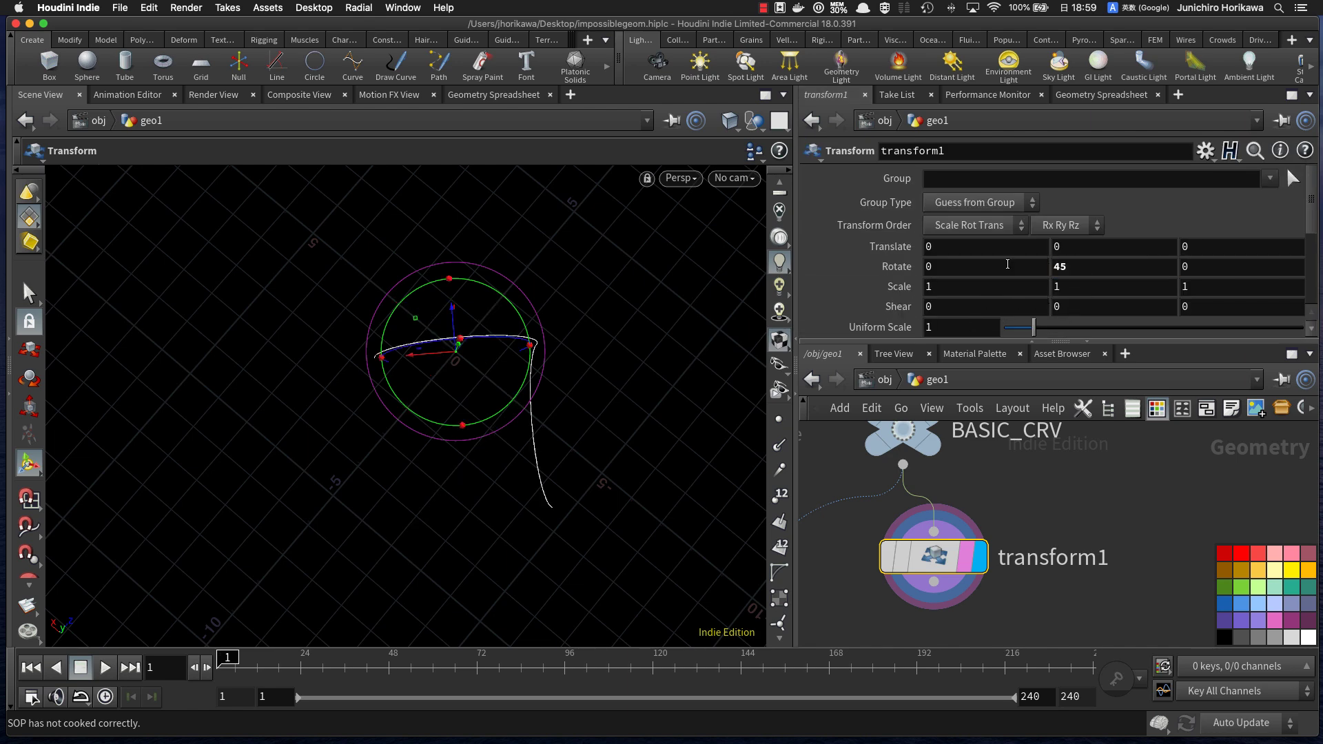
drag(587, 431, 594, 476)
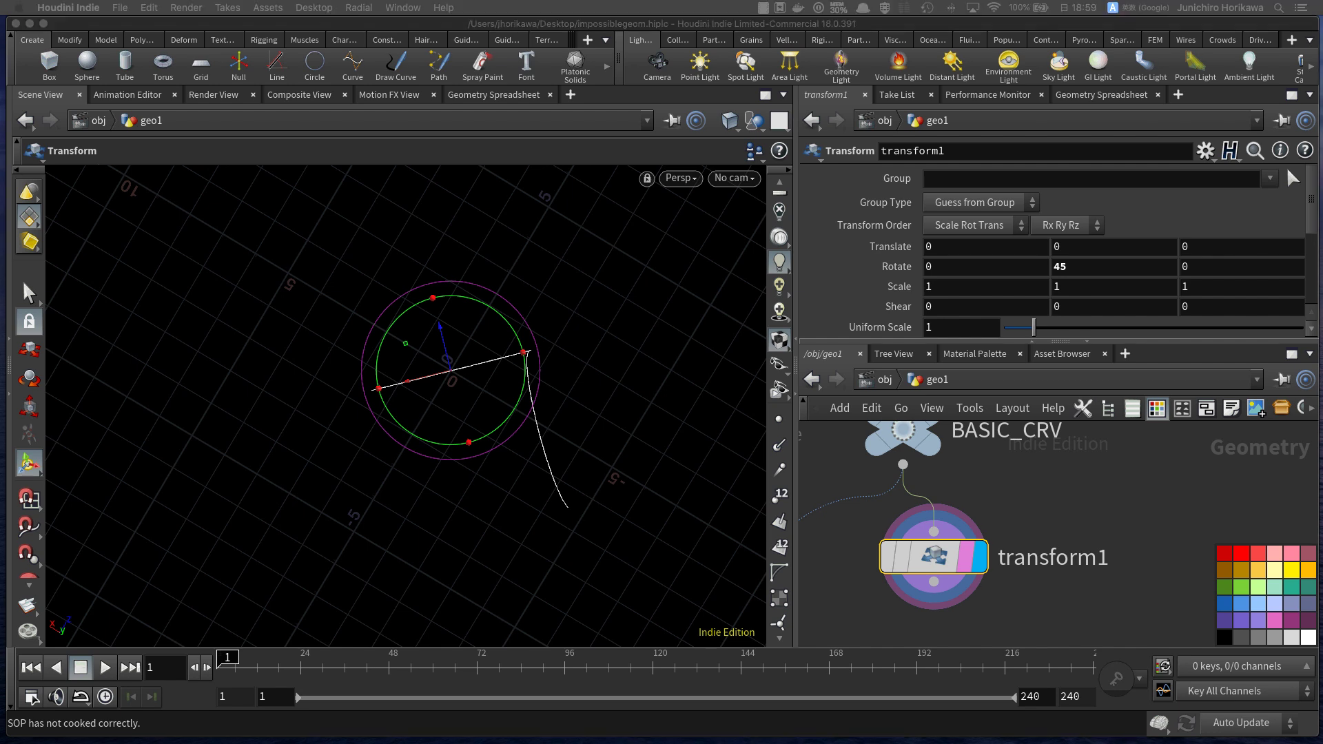
Step: Reverse transform1's Y rotation to -45 degrees and check the curve from the front
click(1052, 267)
text(-)
key(Return)
key(Escape)
drag(555, 541, 612, 398)
alt+drag(458, 498, 523, 416)
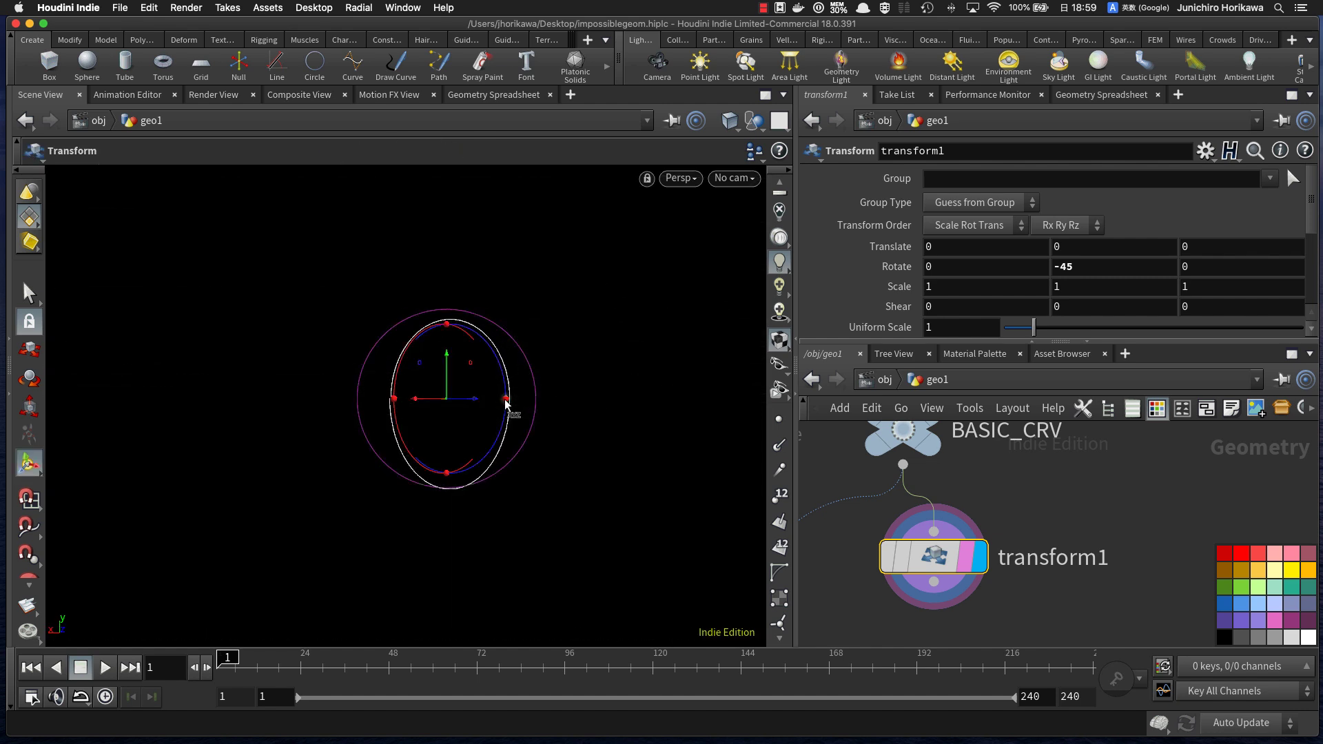
alt+drag(505, 400, 500, 495)
Step: Duplicate transform1, place the copy below it in the chain and set its Y rotation to 45 degrees
middle_drag(1001, 593, 1019, 510)
key(Tab)
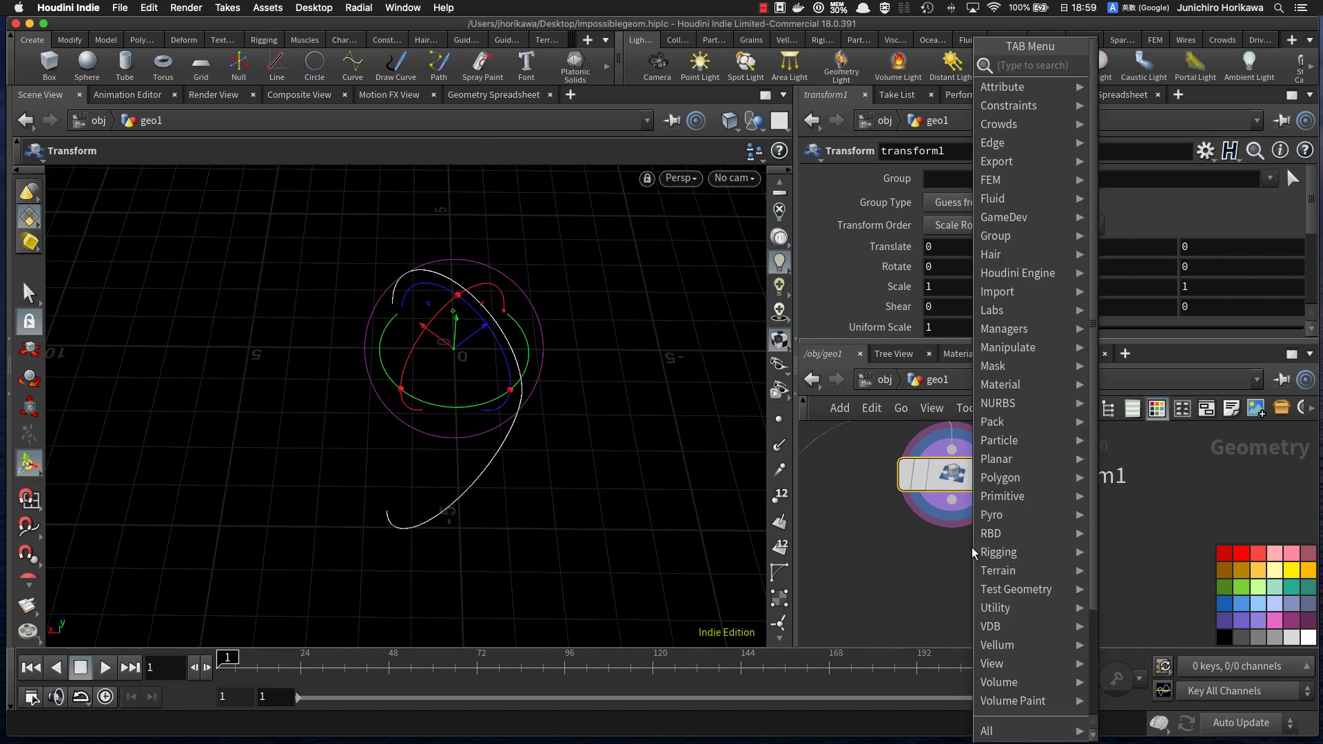
key(Escape)
alt+drag(952, 476, 987, 637)
middle_drag(1061, 520, 1053, 478)
drag(943, 456, 948, 610)
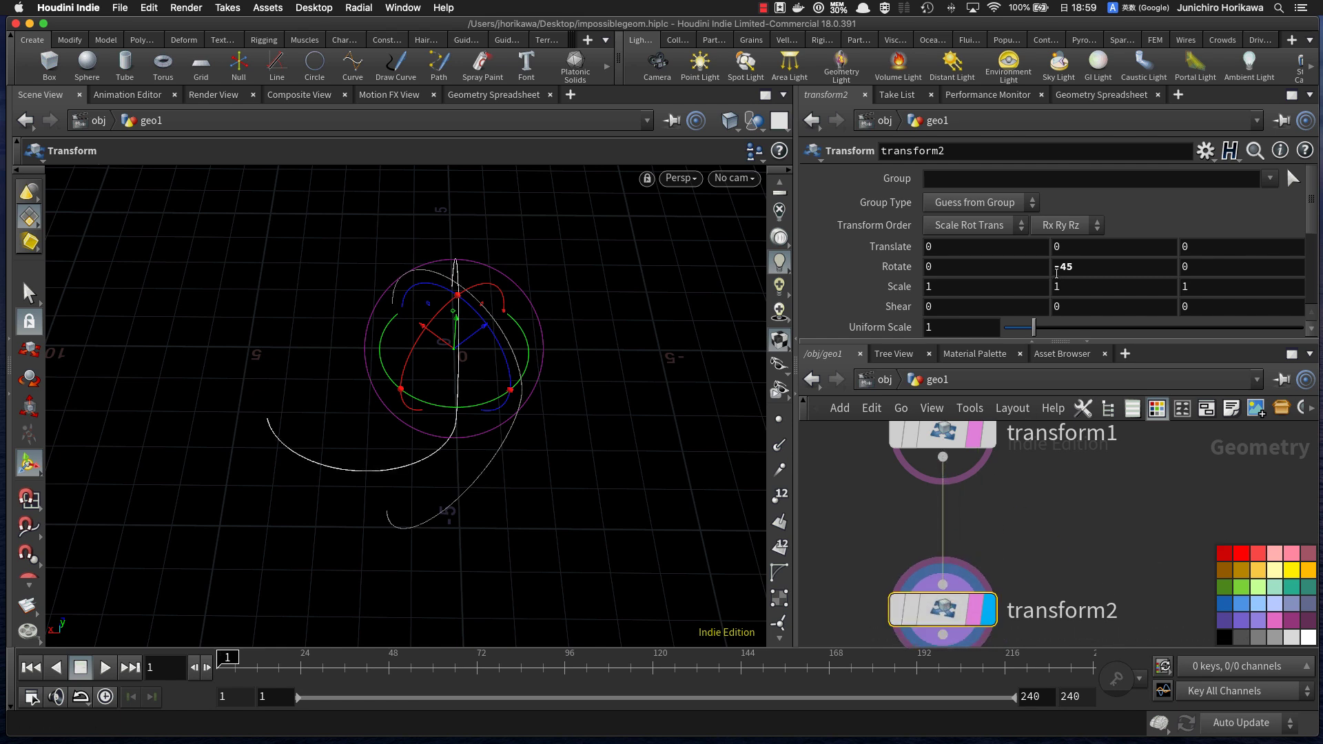
click(1058, 268)
key(Return)
scroll(839, 453, down, 8)
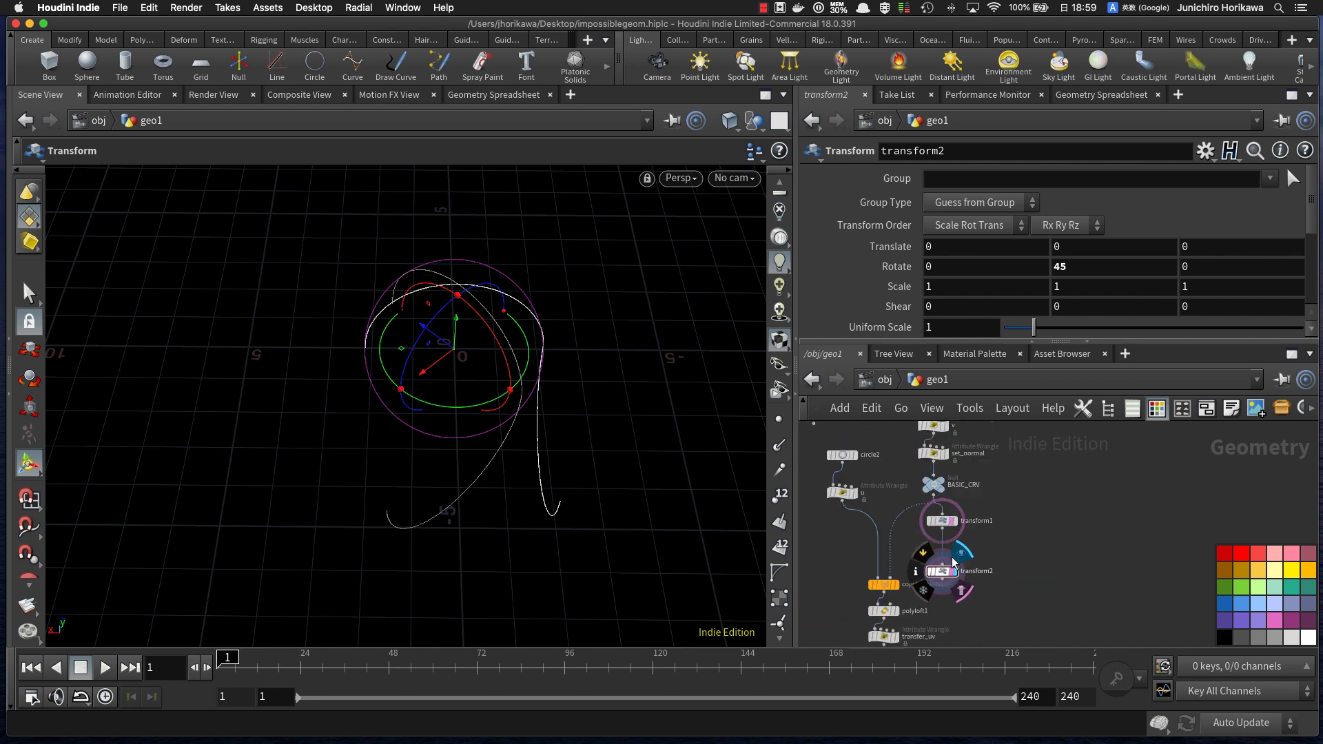
Step: Line up transform1 and transform2 and feed transform2 into copytopoints1 in place of BASIC_CRV
scroll(975, 500, down, 1)
middle_drag(978, 469, 945, 502)
scroll(945, 496, down, 2)
drag(947, 432, 890, 622)
scroll(875, 586, up, 8)
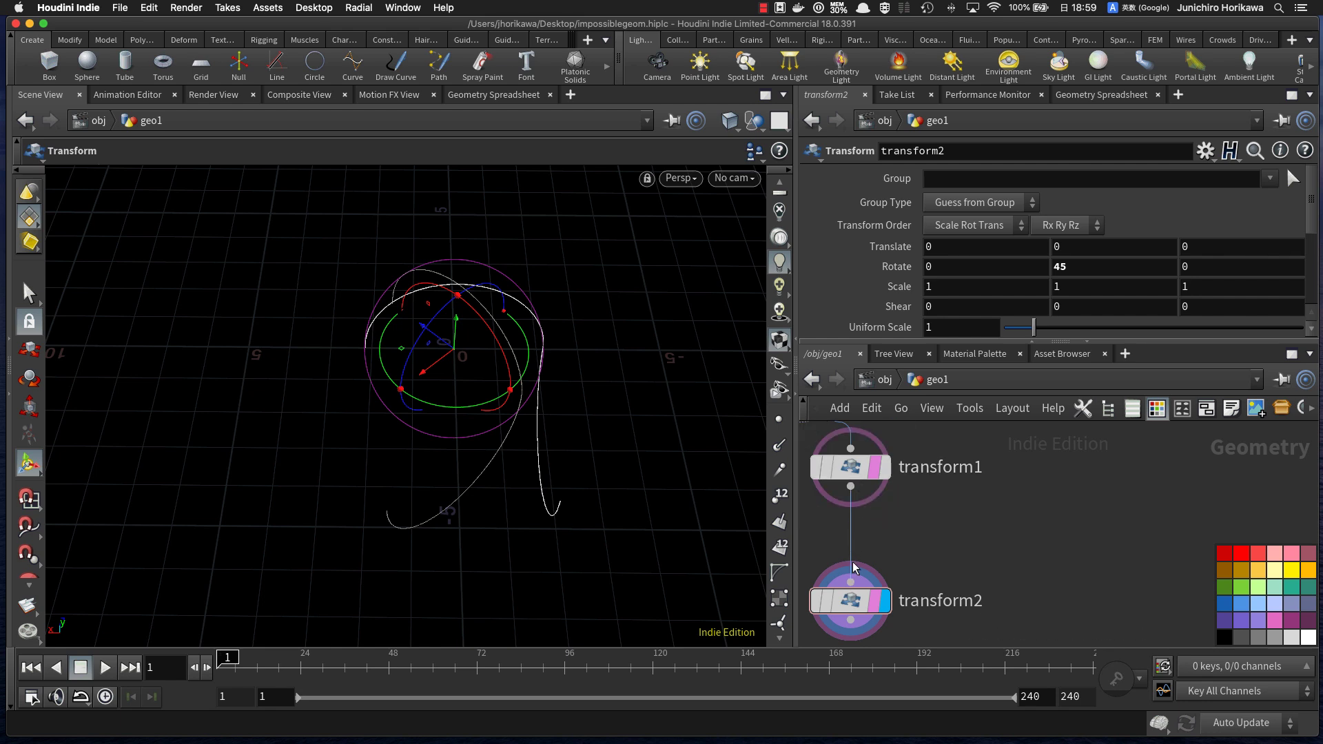
drag(872, 533, 839, 520)
middle_drag(891, 547, 970, 484)
scroll(970, 483, down, 5)
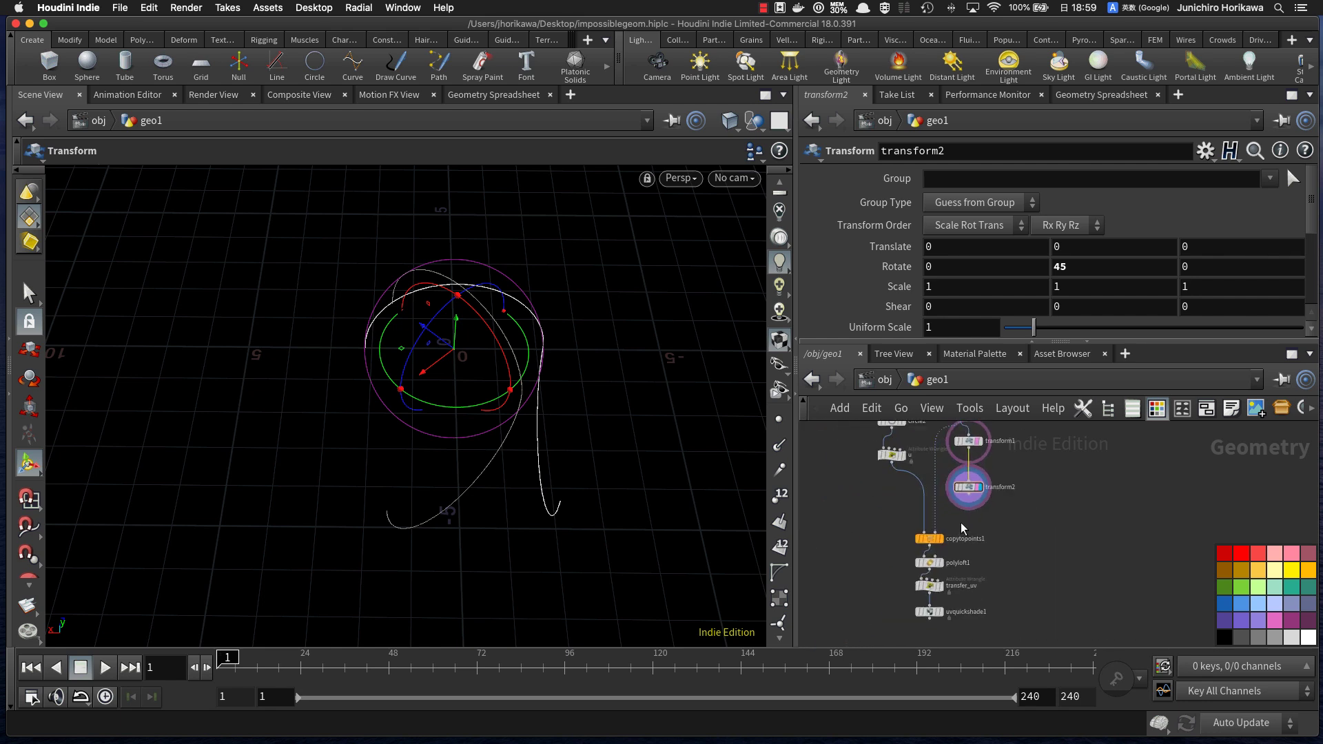
click(968, 509)
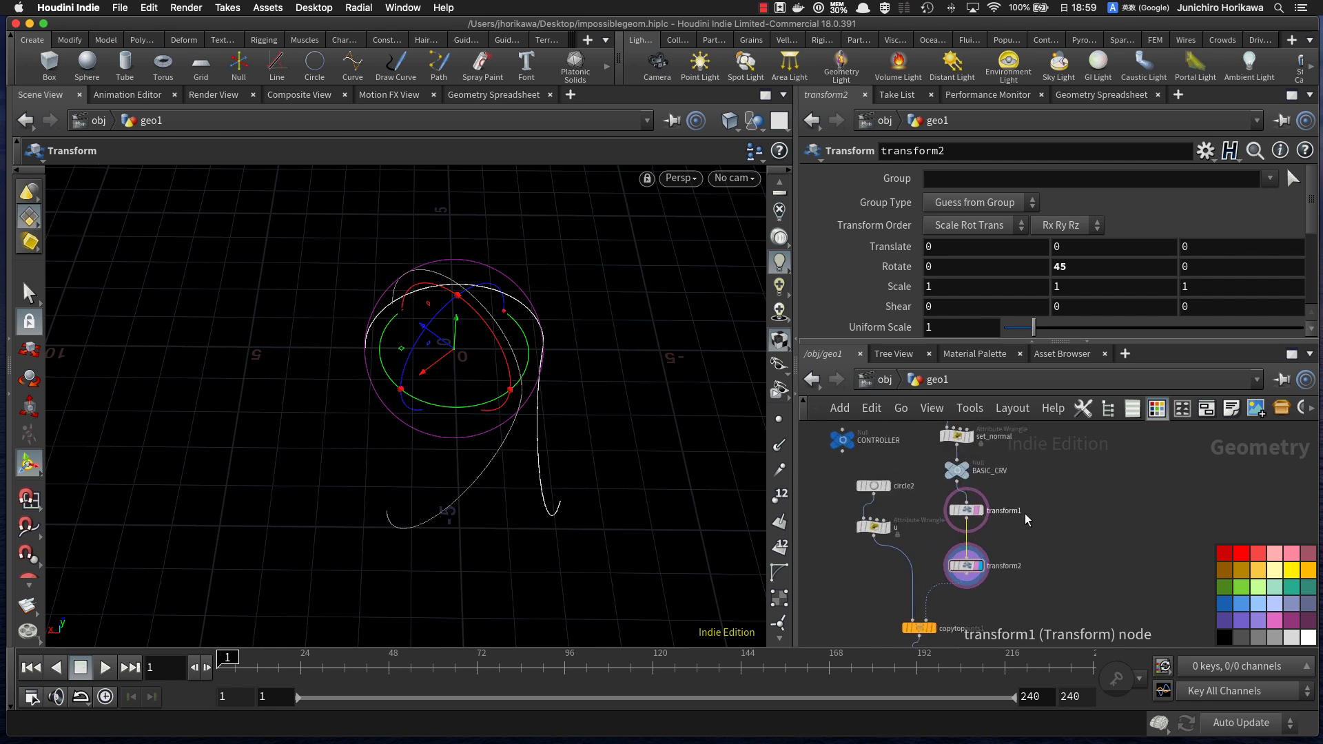
Step: Make room in the chain, insert a Transform node between transform1 and transform2, and display only its result
drag(942, 456, 943, 448)
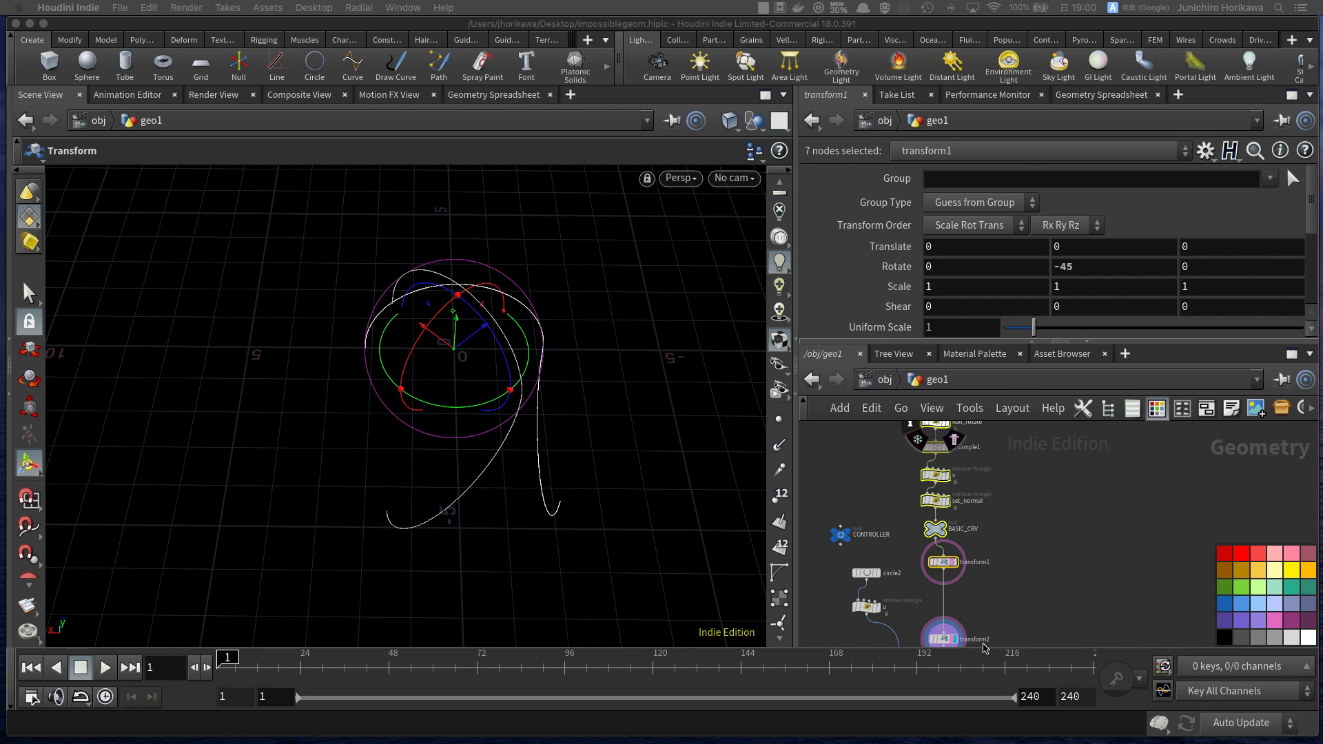
click(984, 652)
scroll(974, 598, up, 8)
middle_drag(966, 595, 979, 549)
key(Tab)
text(tran)
key(Return)
click(978, 548)
scroll(973, 546, up, 1)
drag(973, 546, 924, 527)
click(950, 525)
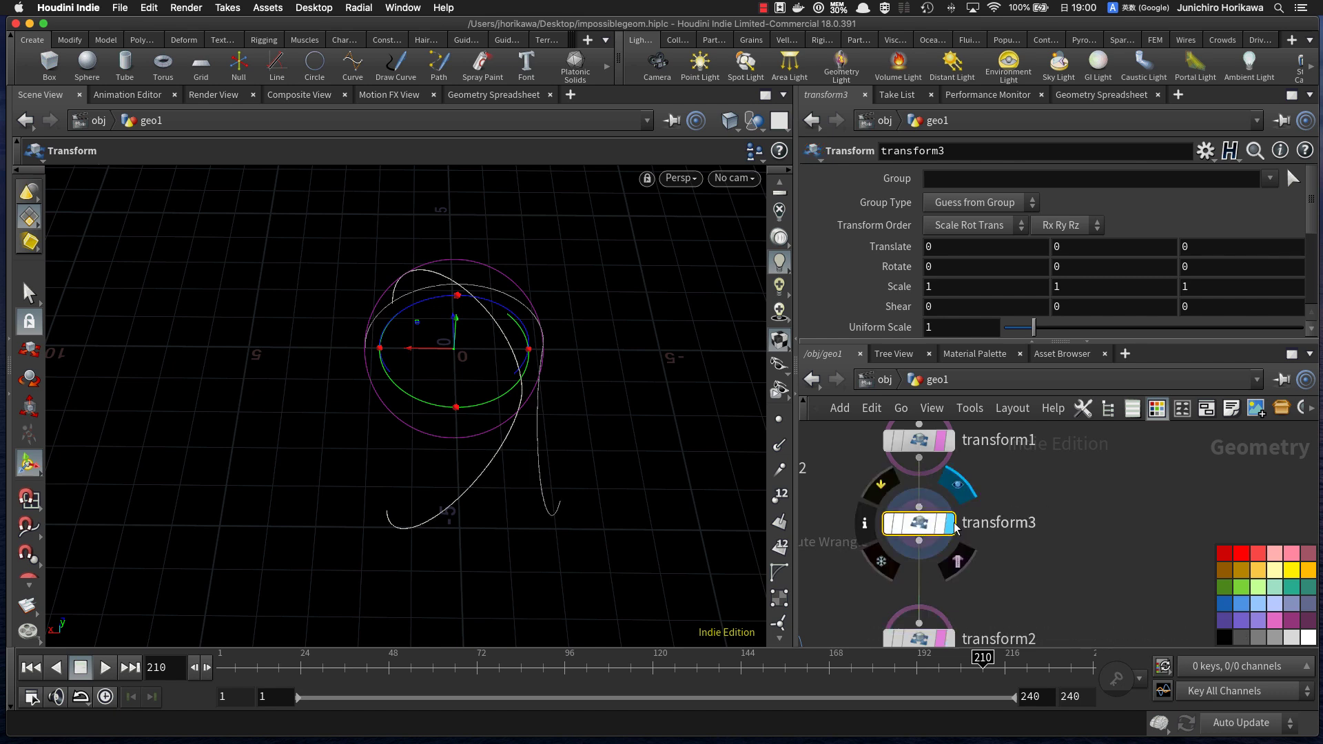
click(920, 524)
click(941, 524)
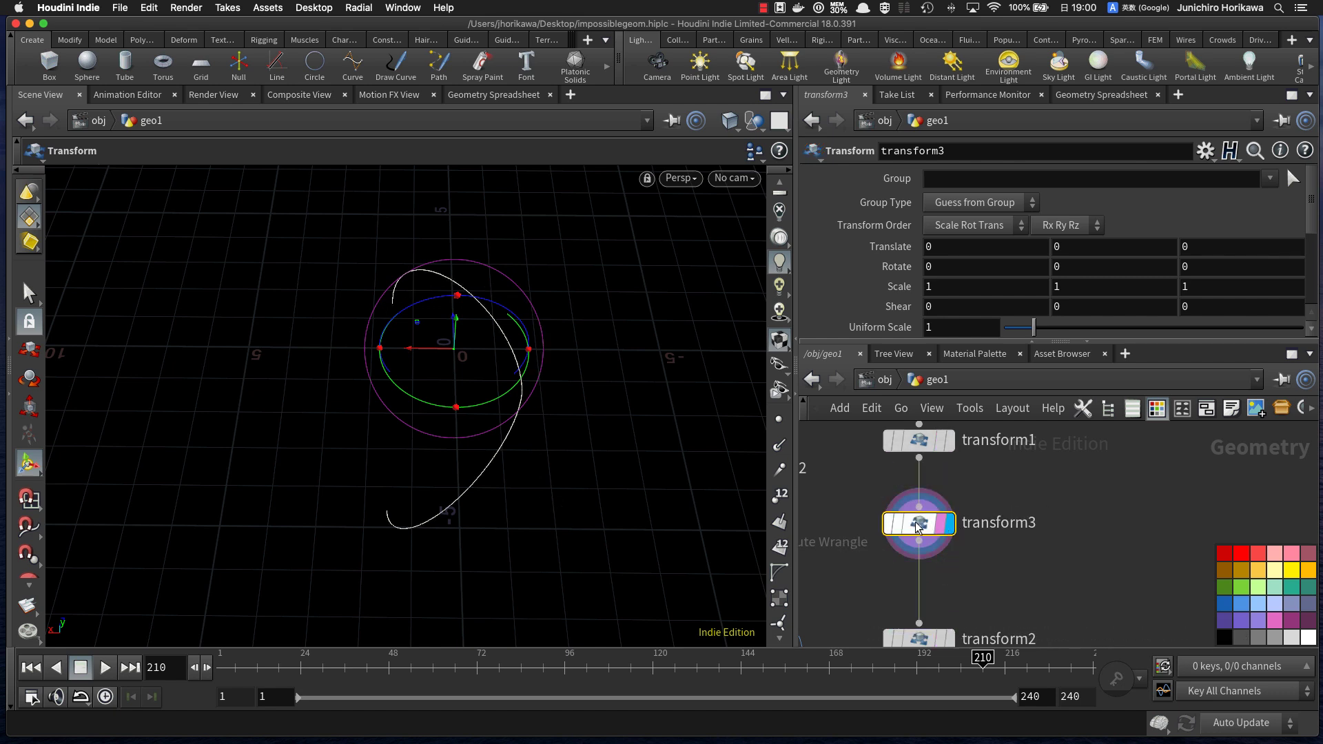
Step: Try scaling the curve in transform3 to 1.2 in X and 1.3 in Y while checking it from the front
mouse_move(941, 287)
middle_down()
mouse_move(1052, 287)
mouse_move(961, 288)
middle_up()
mouse_move(1070, 288)
middle_down()
mouse_move(1144, 295)
mouse_move(1095, 289)
middle_up()
mouse_move(1206, 291)
middle_down()
mouse_move(1273, 298)
mouse_move(1119, 315)
mouse_move(1272, 297)
mouse_move(1204, 300)
middle_up()
alt+drag(732, 417, 719, 318)
middle_drag(1184, 285, 1183, 295)
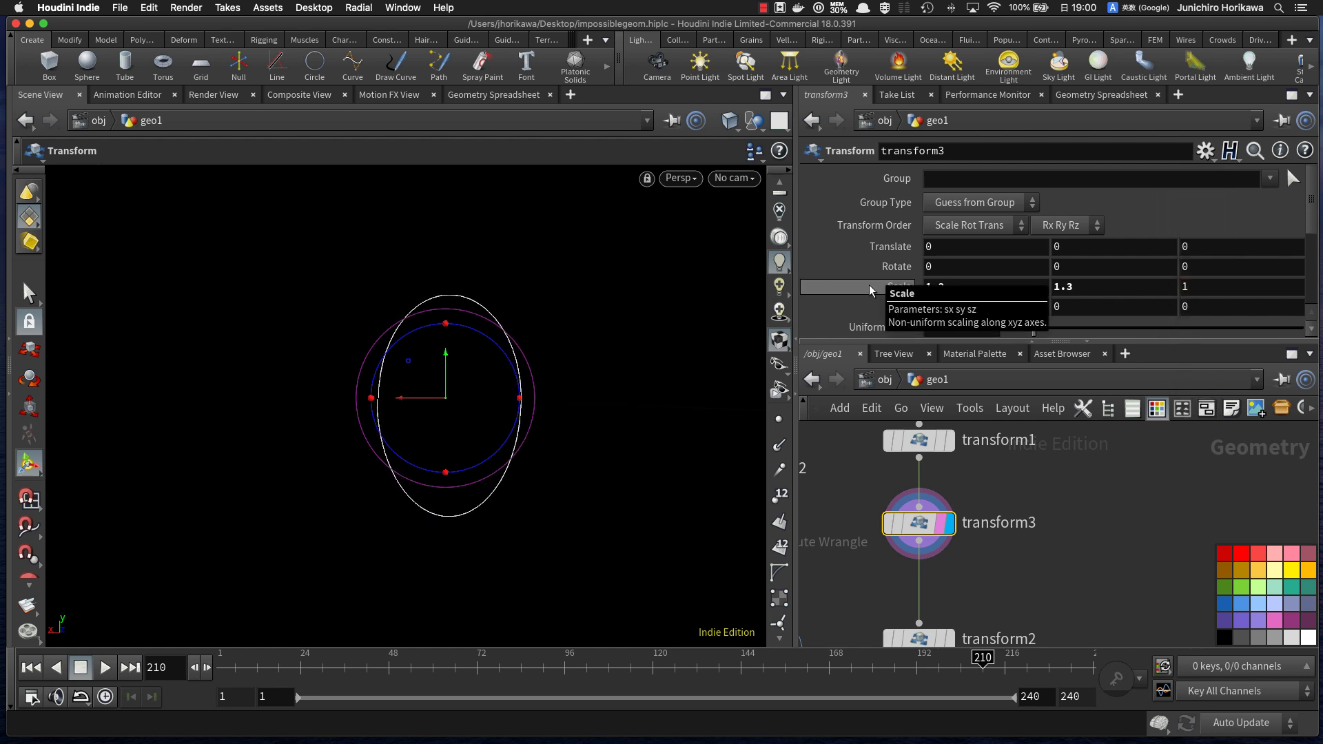
alt+drag(578, 399, 573, 572)
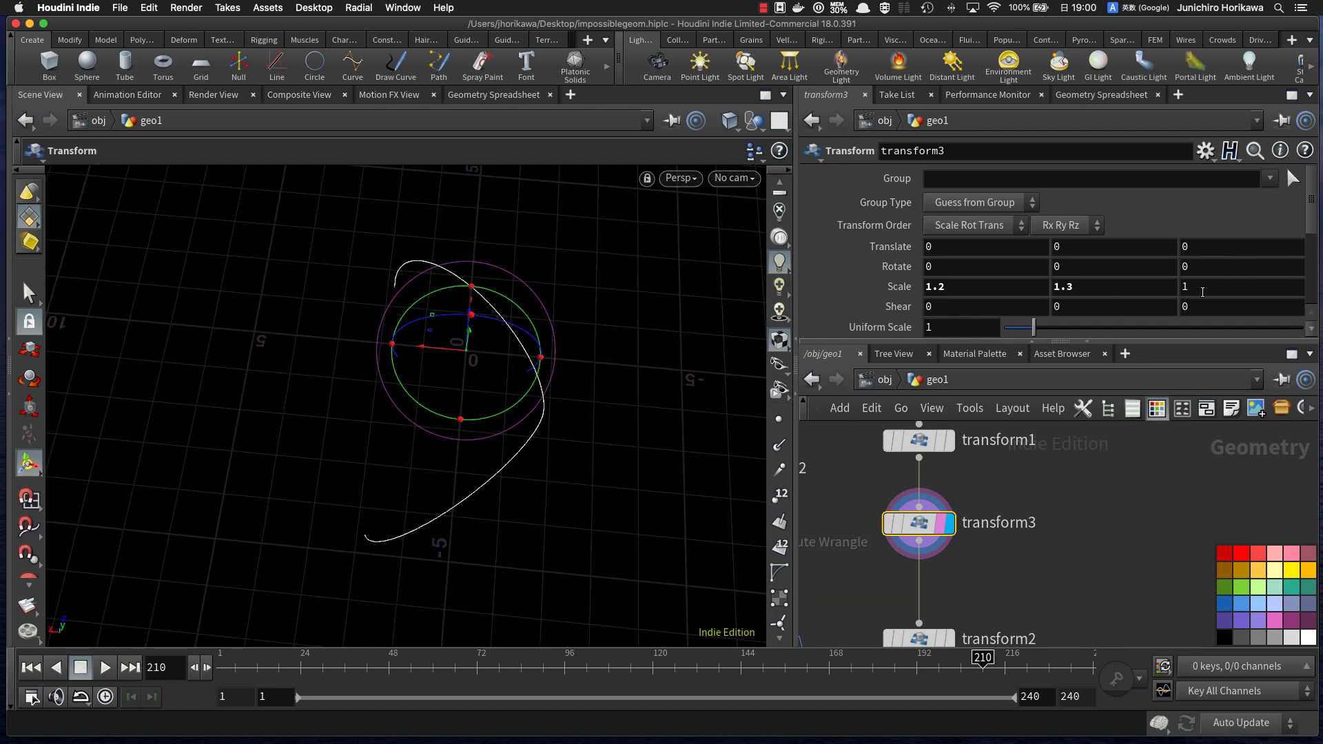
Step: Add a float parameter named outline_scale_x to the CONTROLLER null, placed after thickness
click(932, 287)
scroll(1025, 594, down, 5)
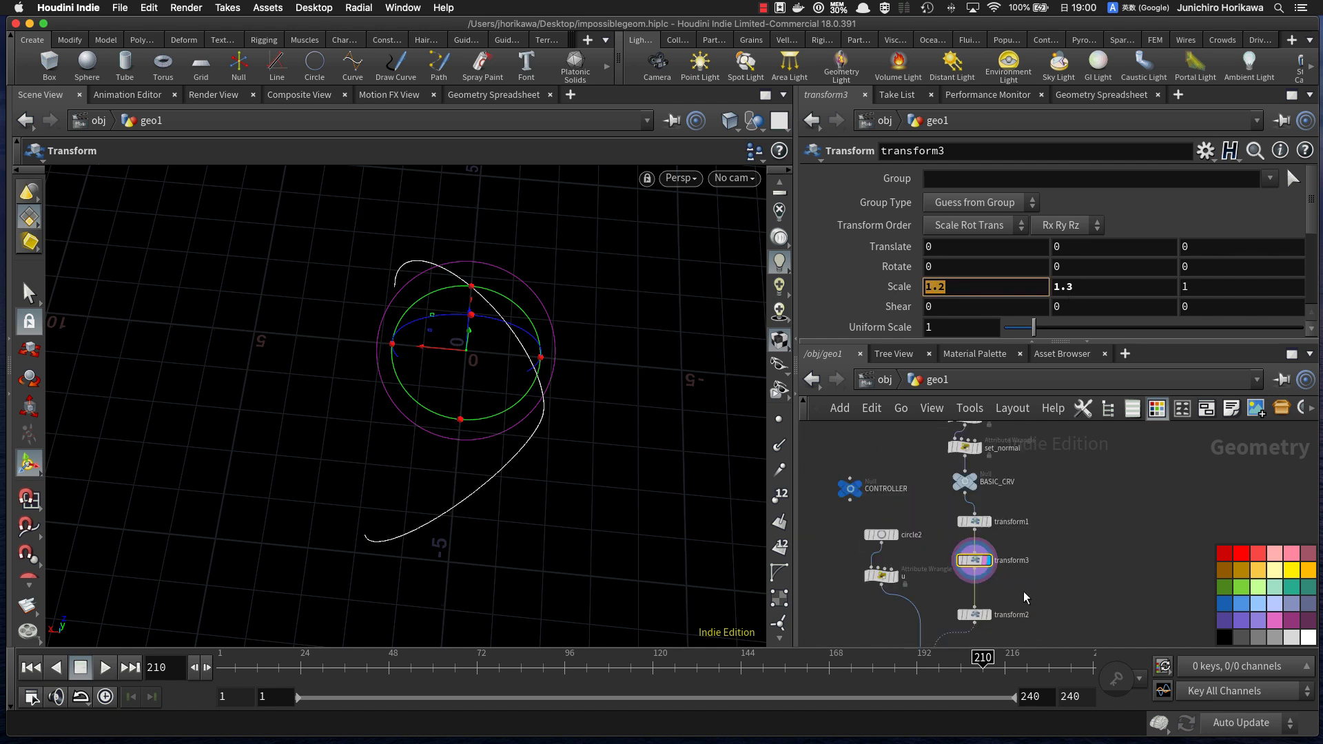
scroll(882, 544, up, 6)
click(863, 510)
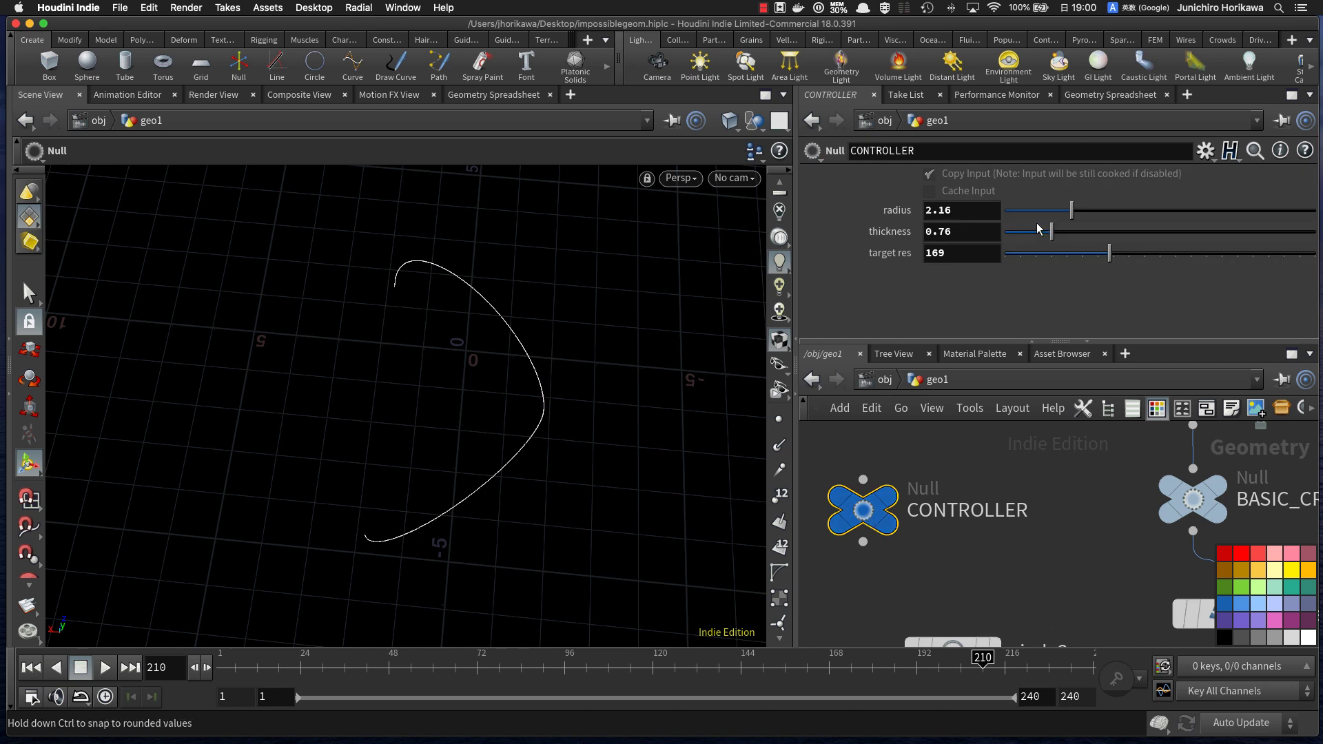
click(1205, 150)
click(1012, 171)
drag(369, 273, 776, 183)
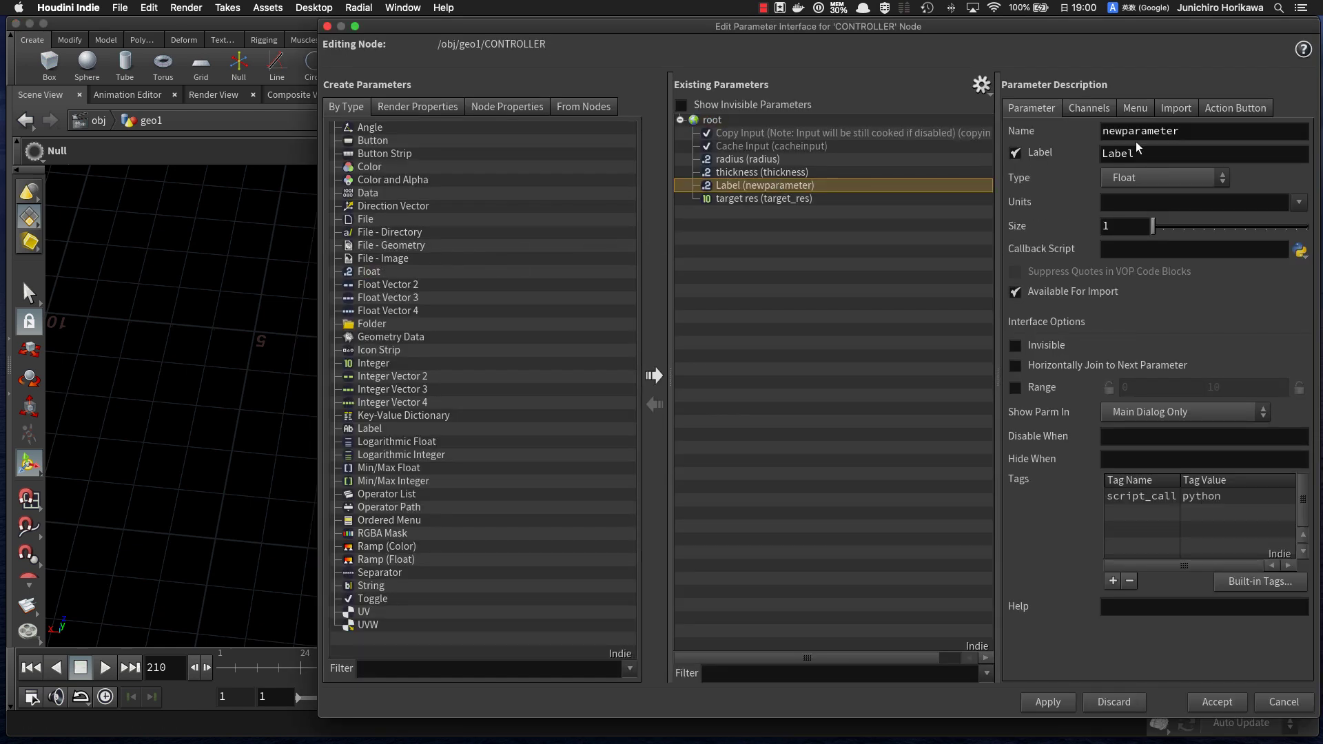
text(outline_scale_x)
key(Return)
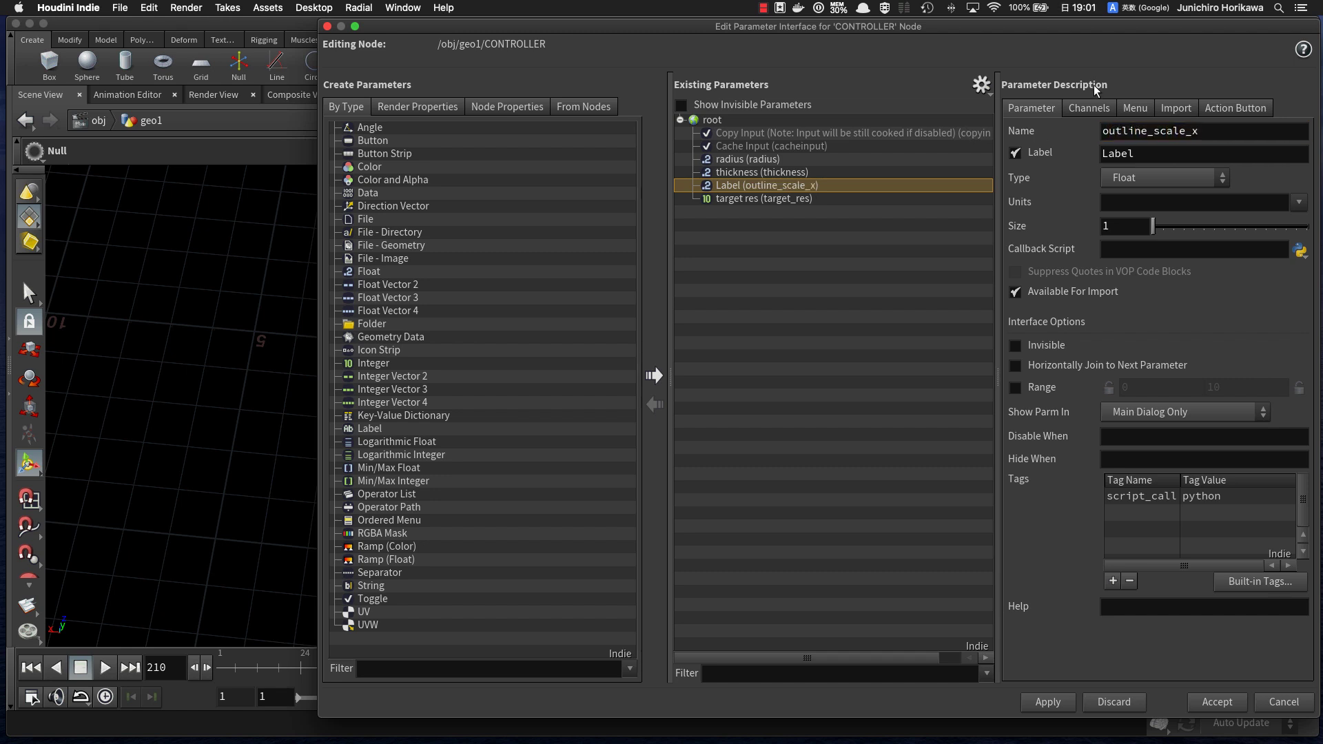
Step: Label the new outline_scale_x parameter "outline scale x"
double_click(1133, 154)
text(outline s)
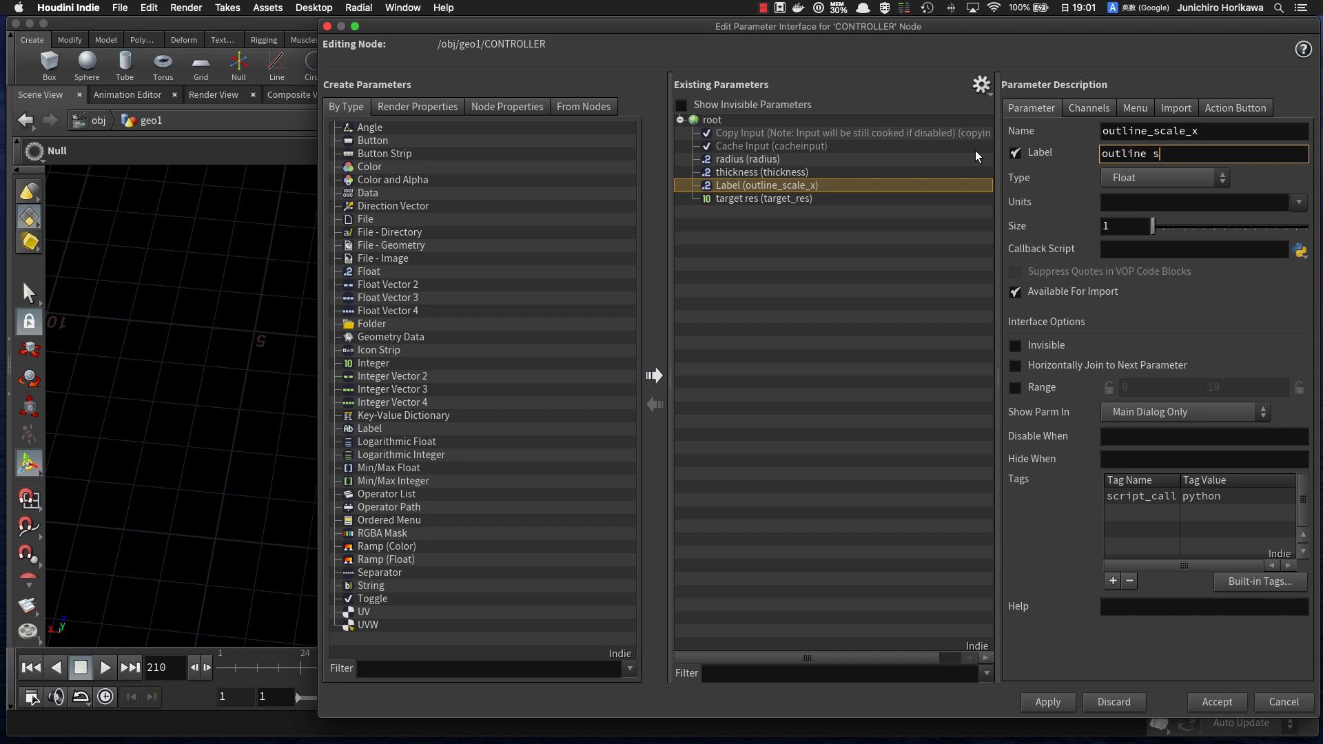
text(cale x)
key(Return)
Step: Add a second float parameter below it, named outline_scale_y and labelled "outline scale y"
drag(368, 271, 791, 199)
double_click(1249, 136)
text(outline_scale_y)
key(Tab)
text(u)
text(outline sca)
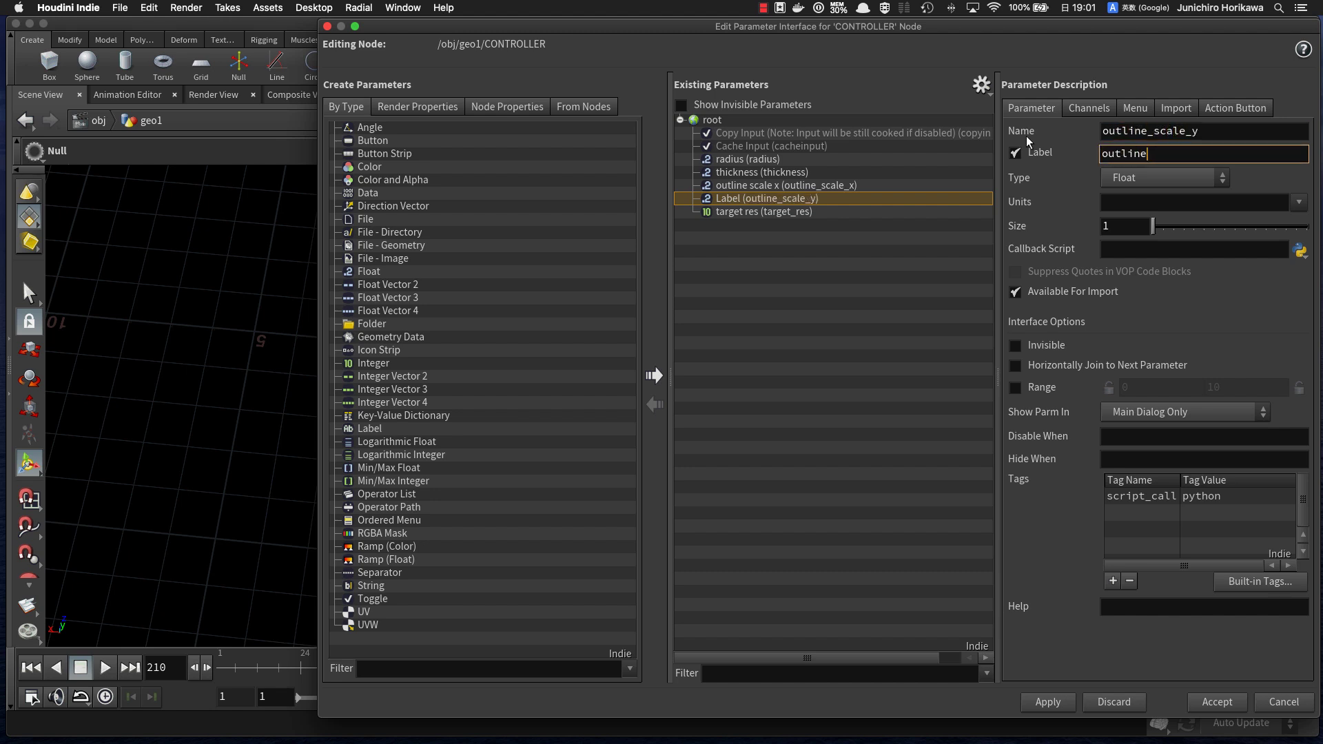
key(Return)
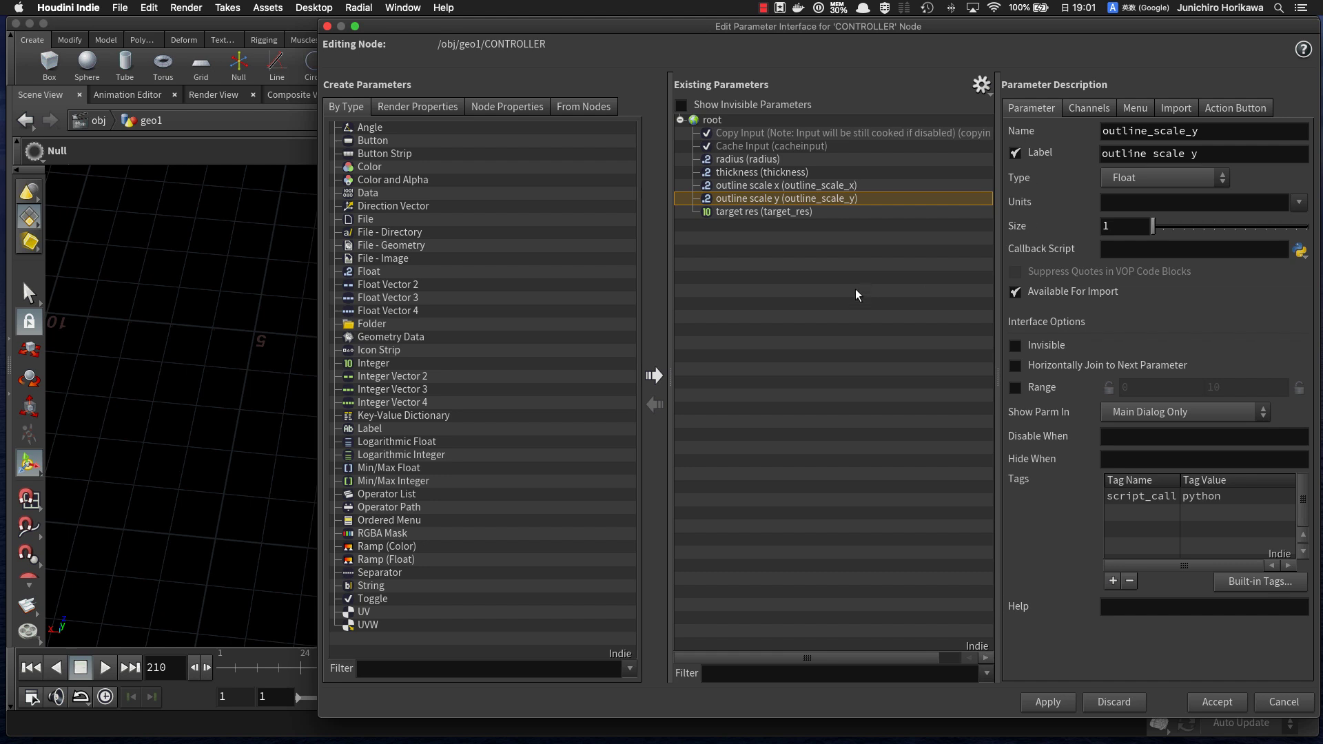
Step: Give both outline scale parameters a range of 1 to 2, accept the interface changes and set both values to 1
shift+click(874, 188)
click(1015, 387)
drag(1135, 390, 1061, 394)
text(1)
key(Return)
drag(1245, 391, 1141, 386)
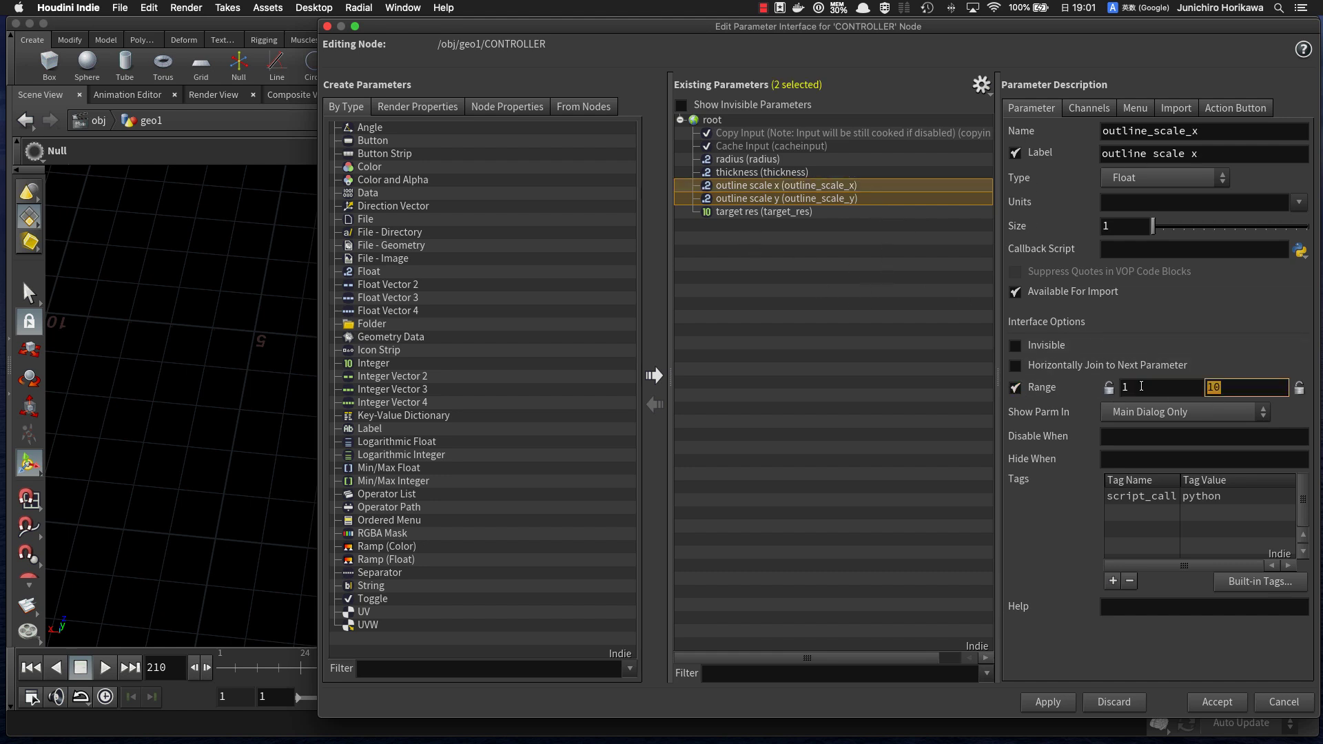
text(2)
key(Return)
click(1064, 706)
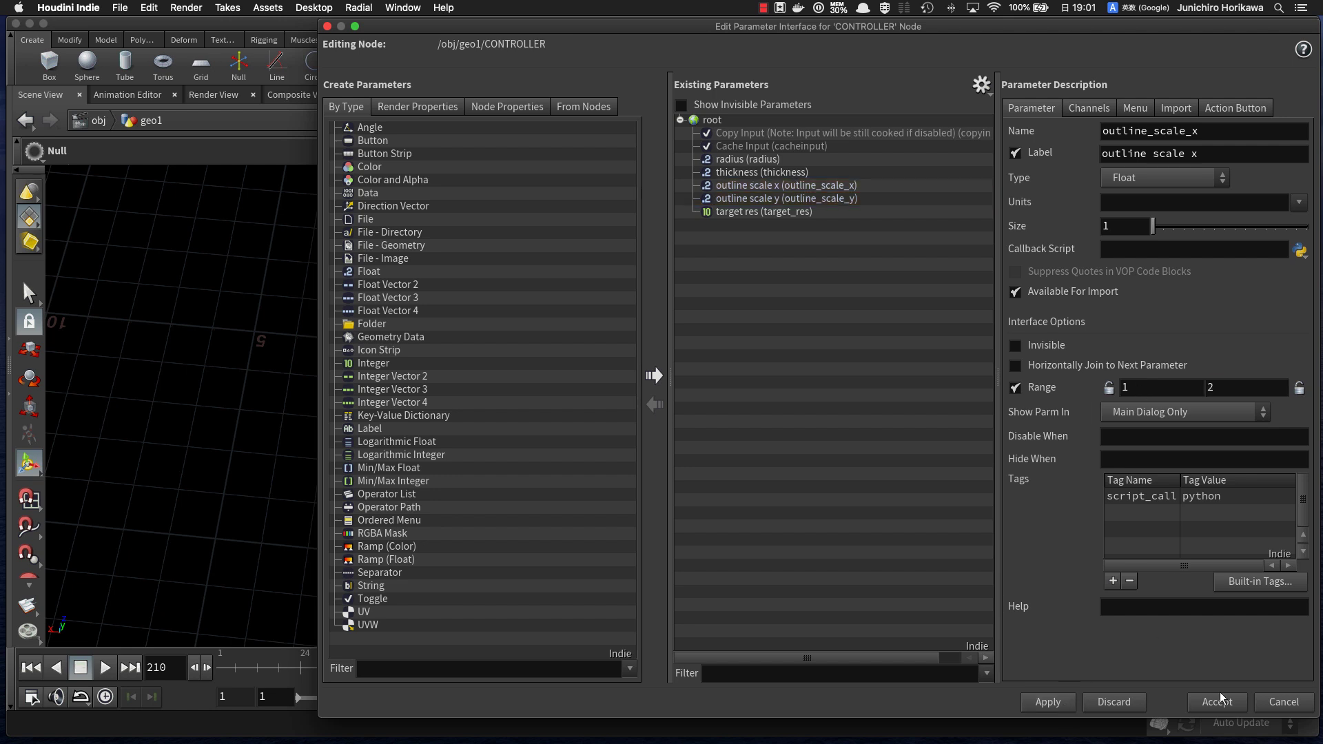
click(1225, 705)
mouse_move(1006, 254)
mouse_down()
mouse_move(1057, 255)
mouse_move(999, 257)
mouse_up()
mouse_move(1006, 275)
mouse_down()
mouse_move(1155, 274)
mouse_move(992, 269)
mouse_up()
Step: Link transform3's X scale to CONTROLLER's outline scale x with a relative reference
right_click(948, 256)
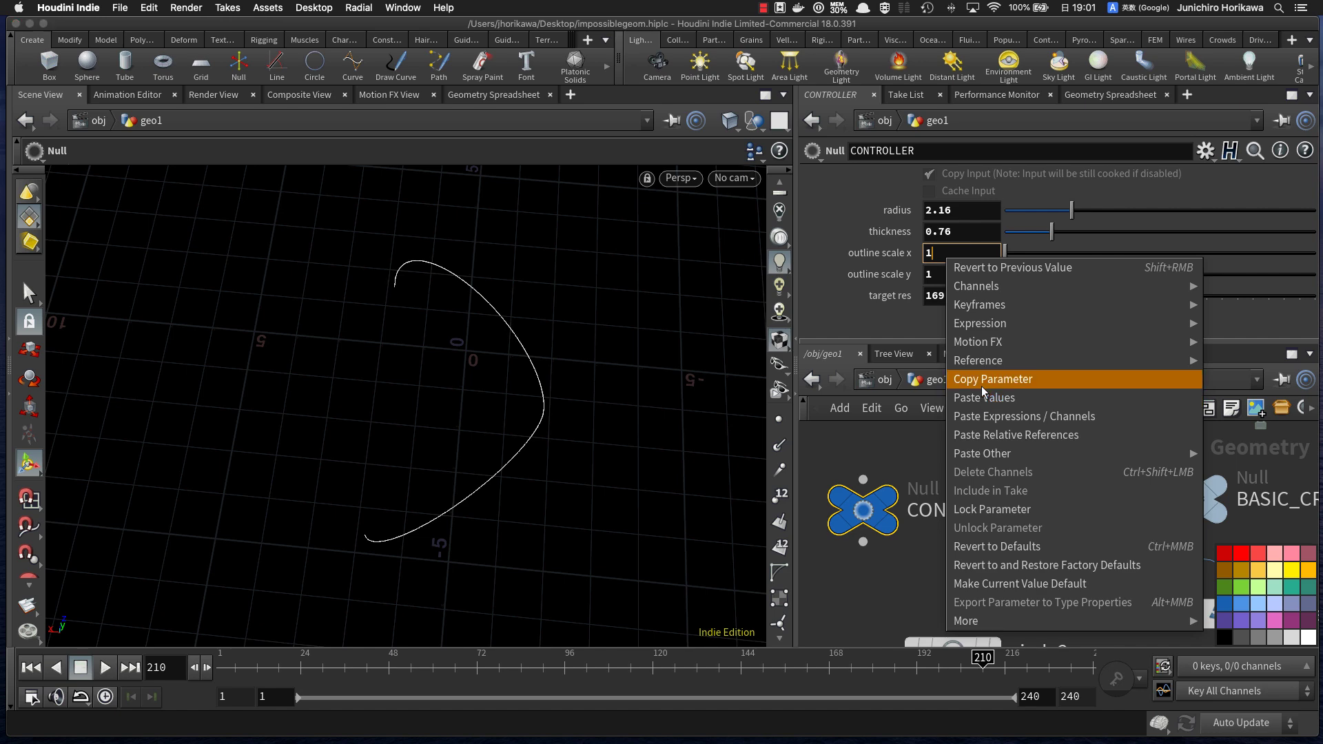
click(983, 381)
scroll(983, 494, down, 3)
scroll(983, 494, down, 5)
scroll(1061, 542, up, 5)
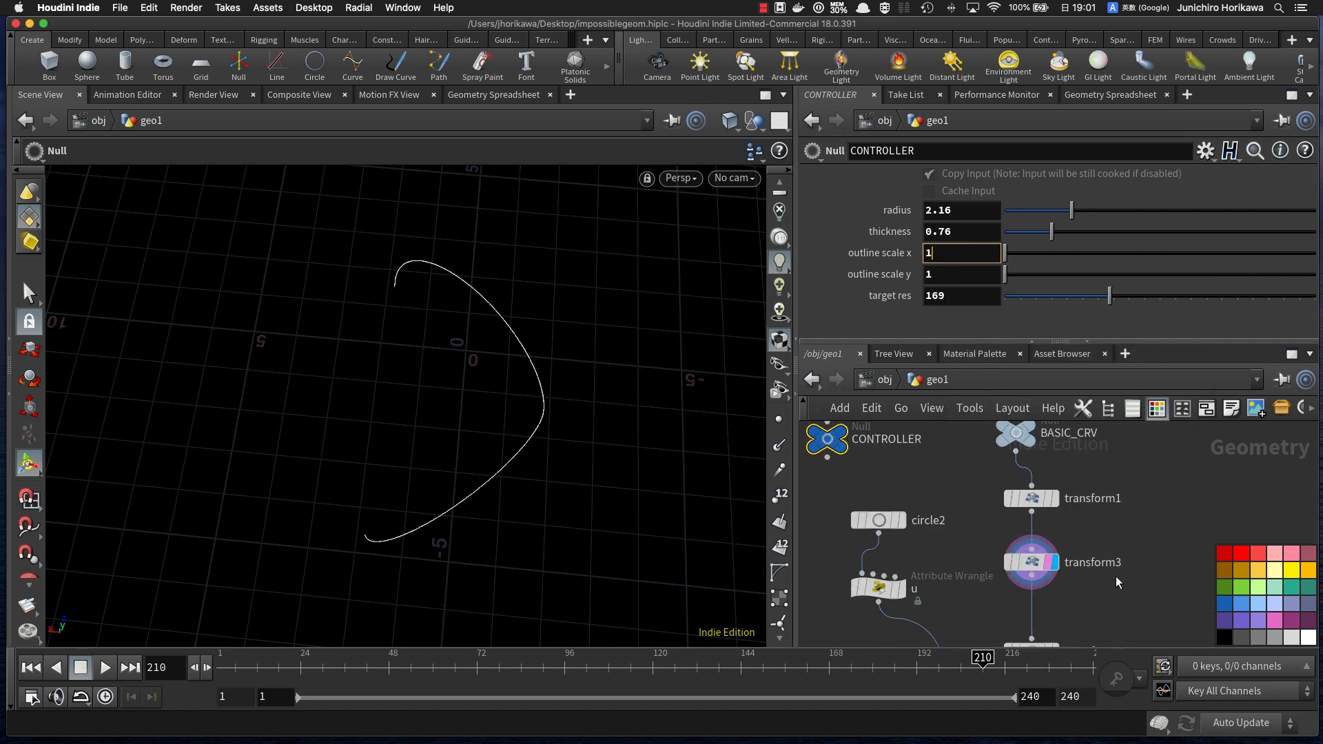
click(1032, 561)
click(958, 294)
right_click(958, 296)
click(958, 295)
key(BackSpace)
right_click(959, 296)
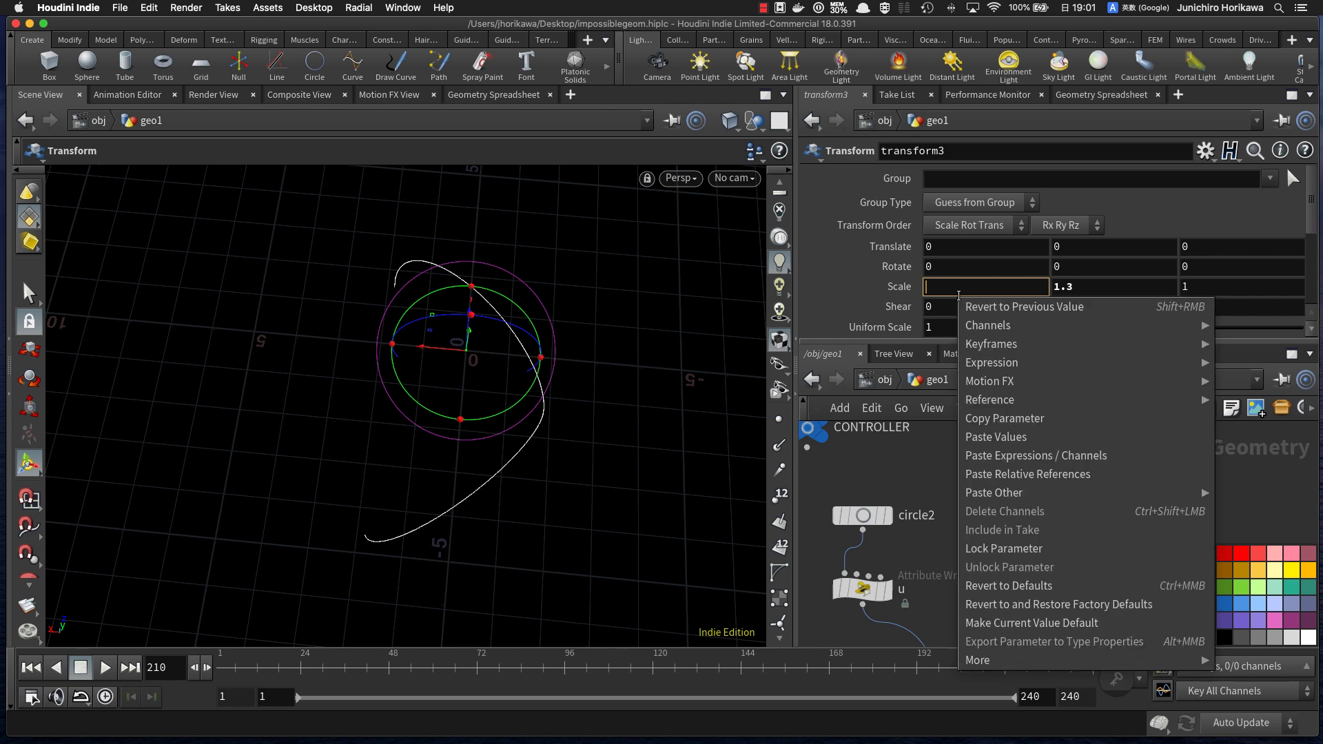
click(1018, 476)
Step: Link transform3's Y scale to CONTROLLER's outline_scale_y by pasting the reference and changing its x suffix to y
click(1124, 284)
double_click(968, 283)
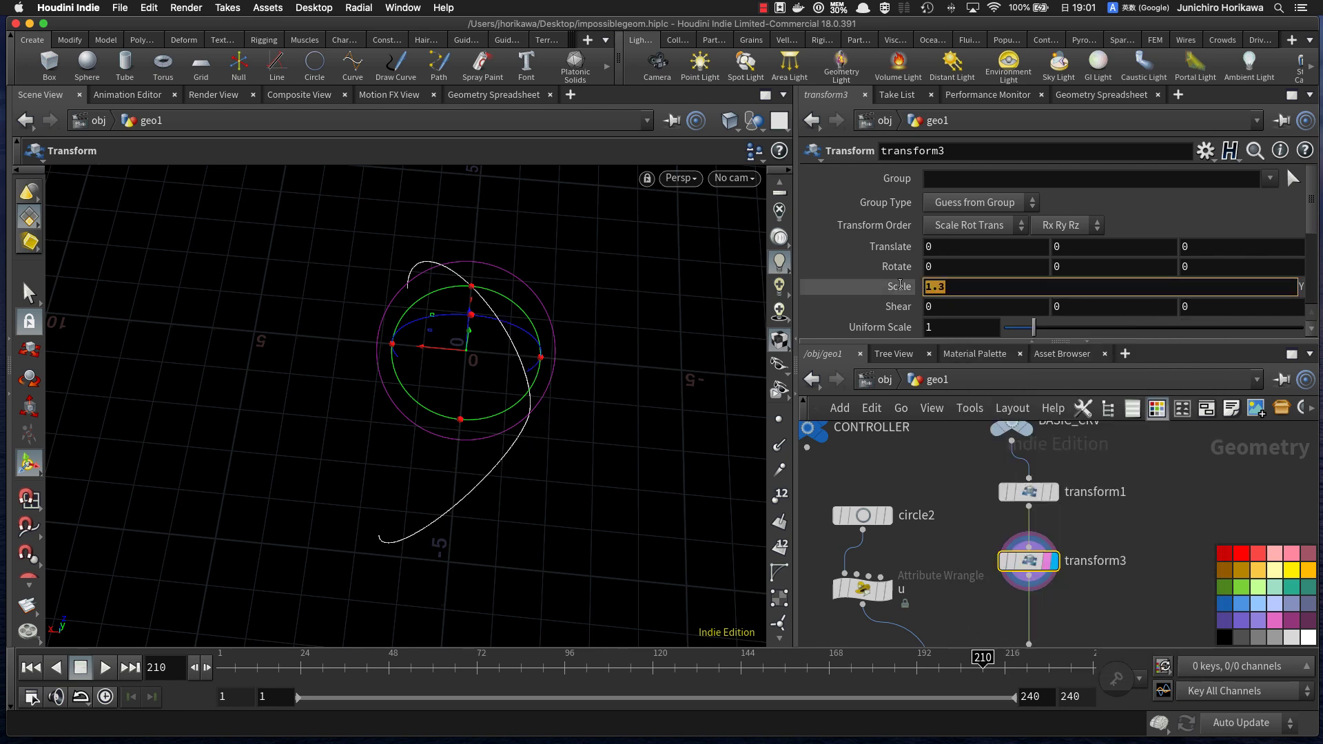
right_click(967, 284)
click(999, 465)
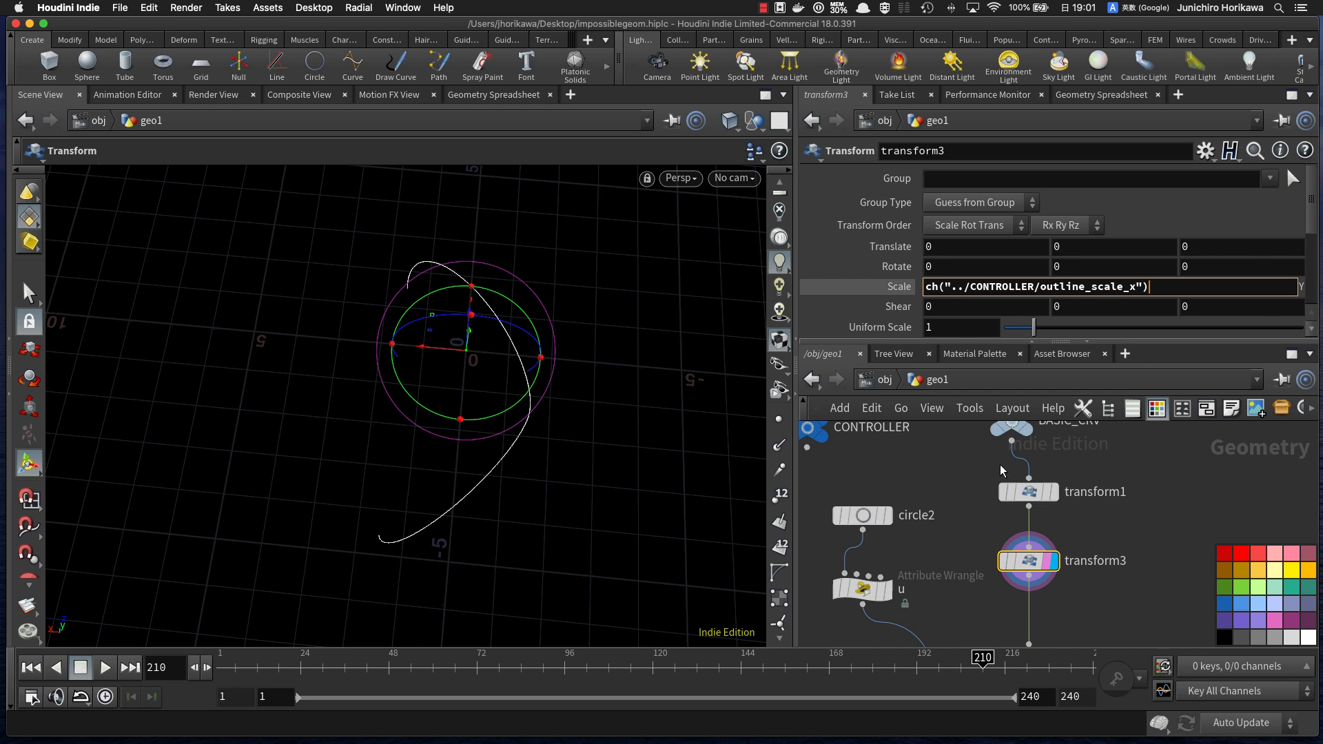
key(BackSpace)
text(y)
key(Return)
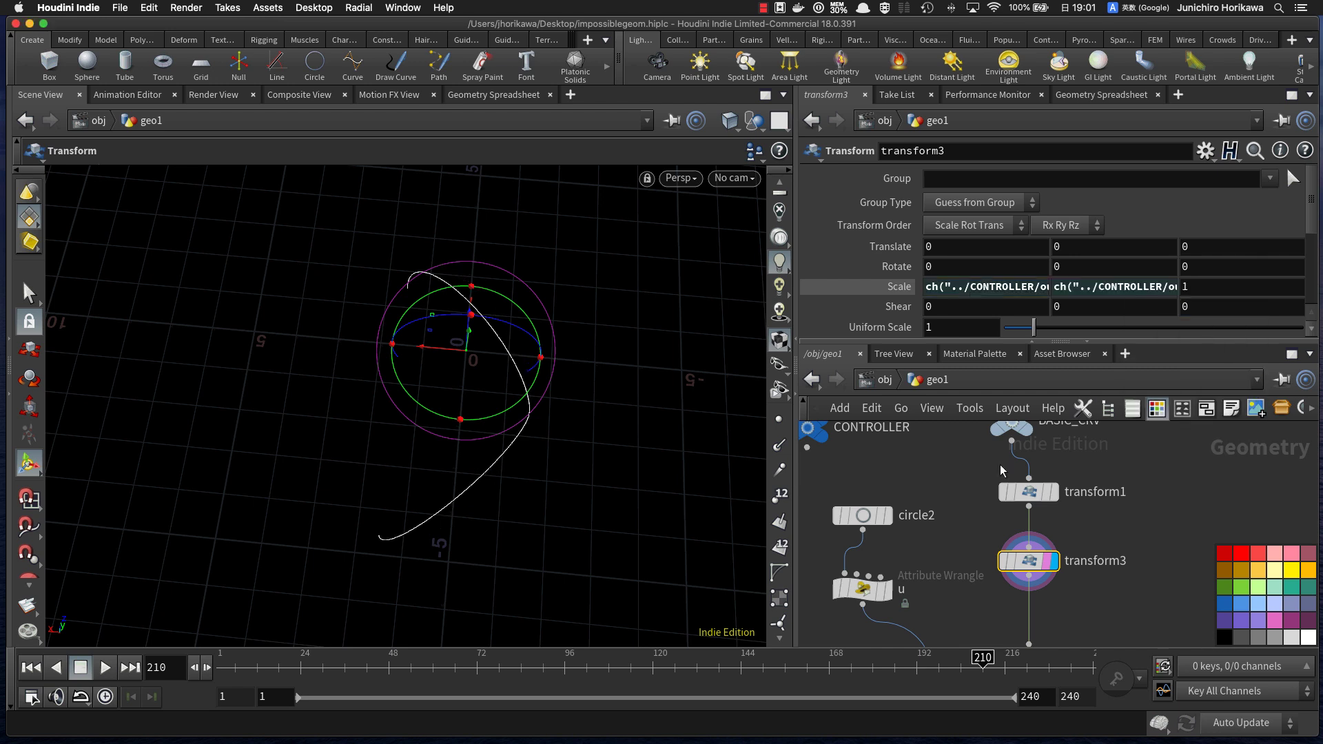
click(1050, 605)
middle_drag(1050, 605, 1014, 587)
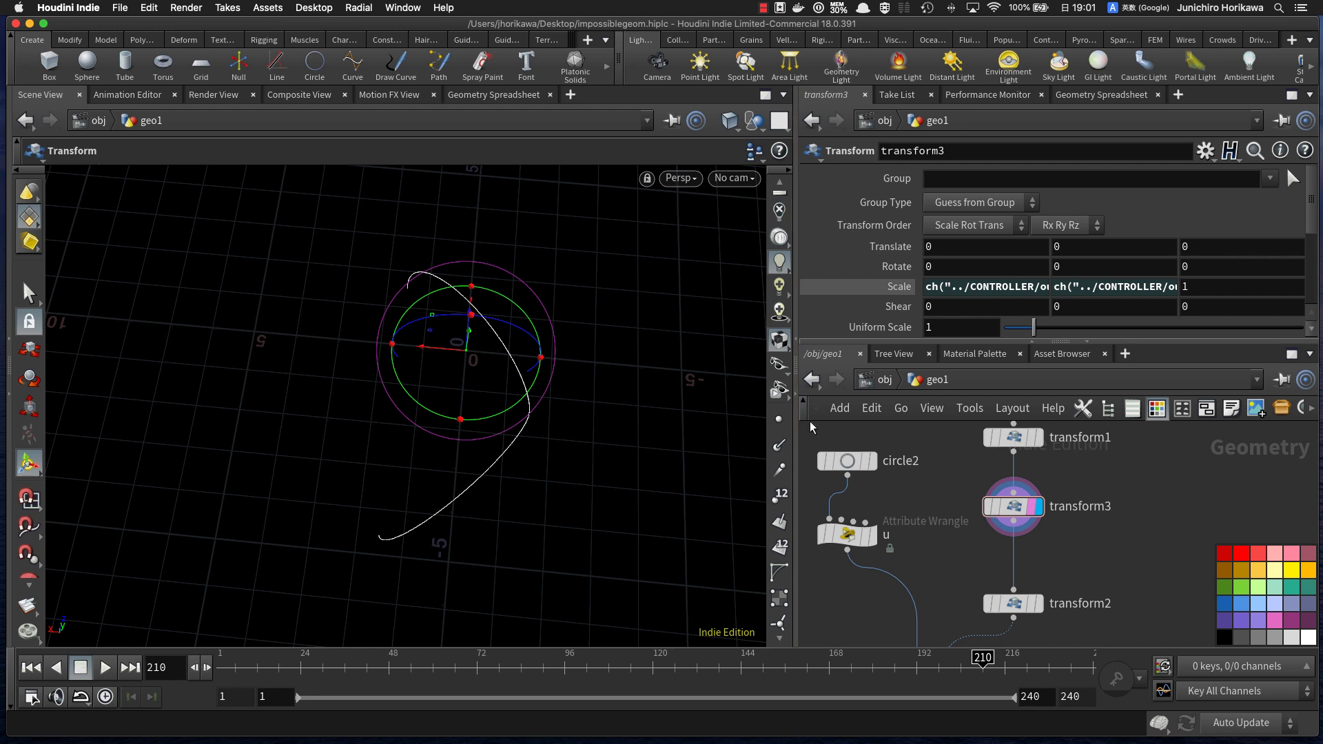
Step: Insert a Point Wrangle node on the wire between transform3 and transform2
middle_drag(1038, 562, 1033, 595)
scroll(1033, 595, up, 3)
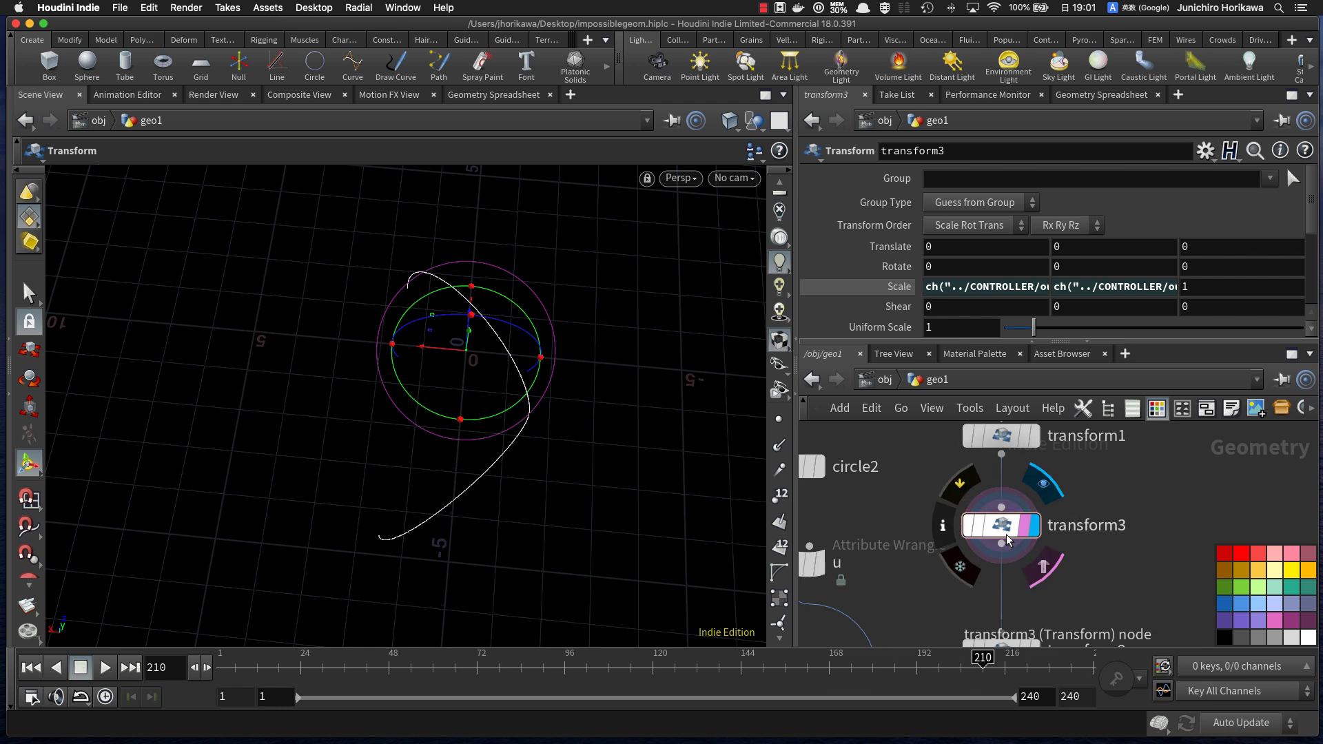
drag(1006, 536, 1009, 523)
scroll(1029, 587, down, 1)
middle_drag(1088, 518, 1061, 448)
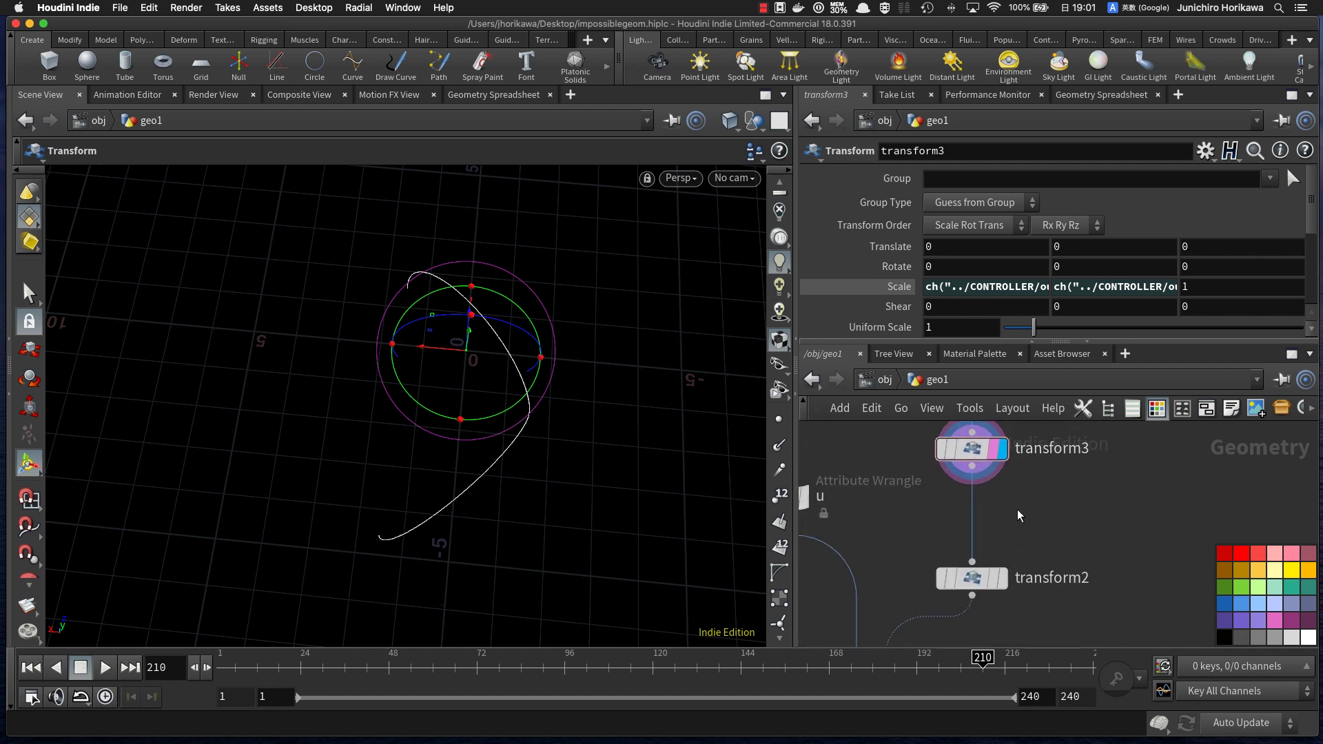
key(Escape)
drag(482, 448, 464, 357)
drag(482, 449, 488, 456)
key(Return)
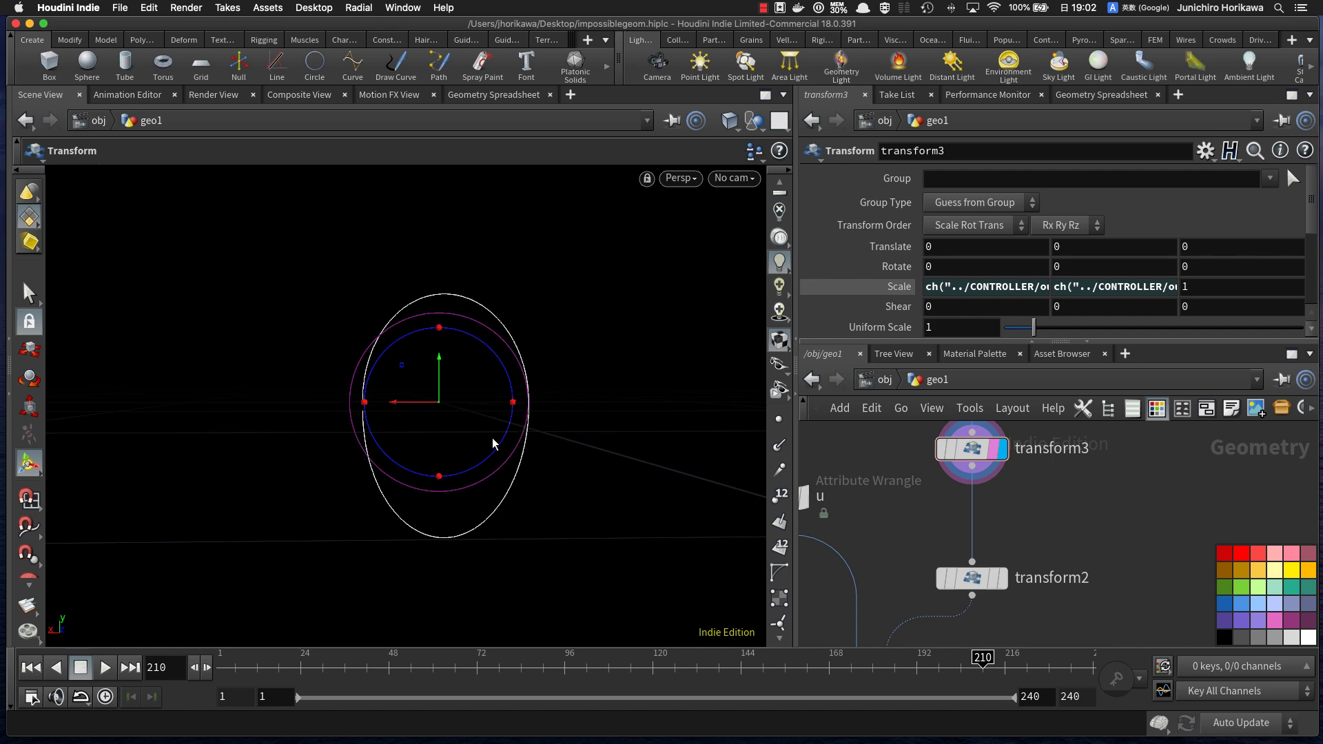
key(Tab)
text(point)
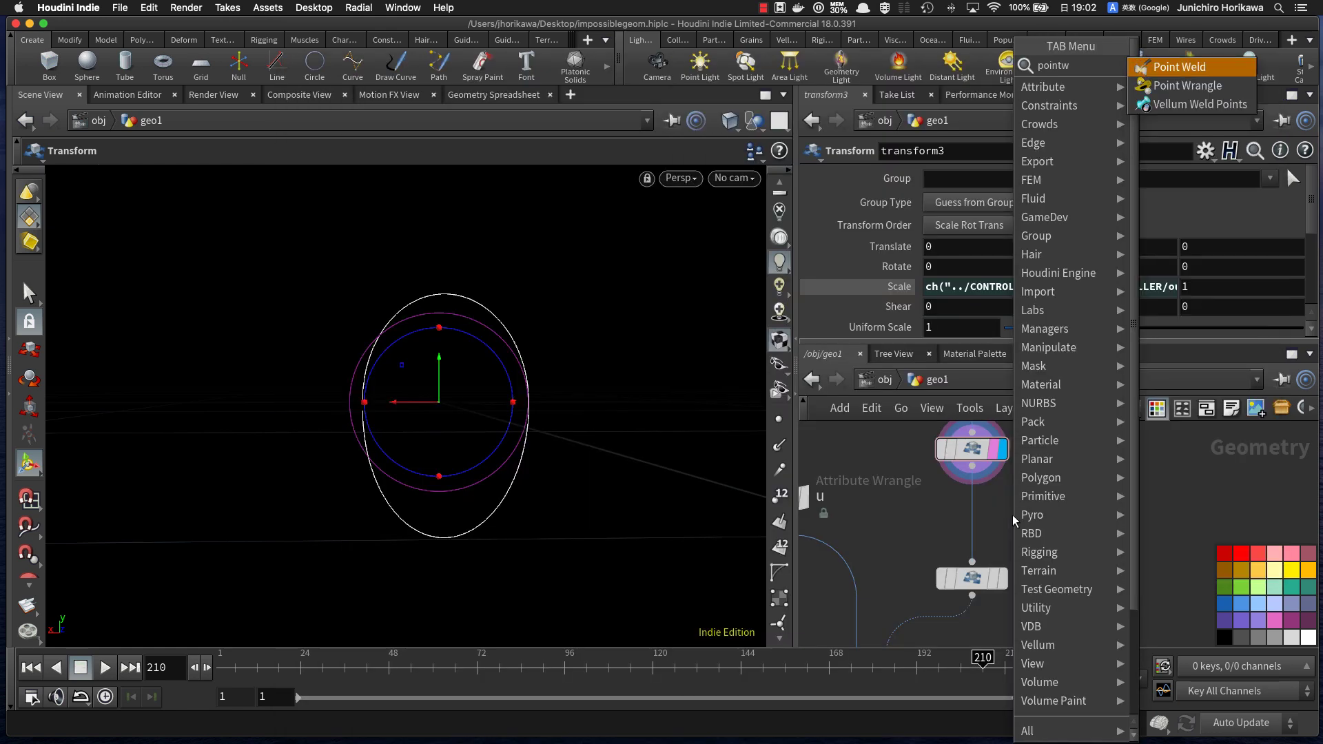
text(wr)
key(Return)
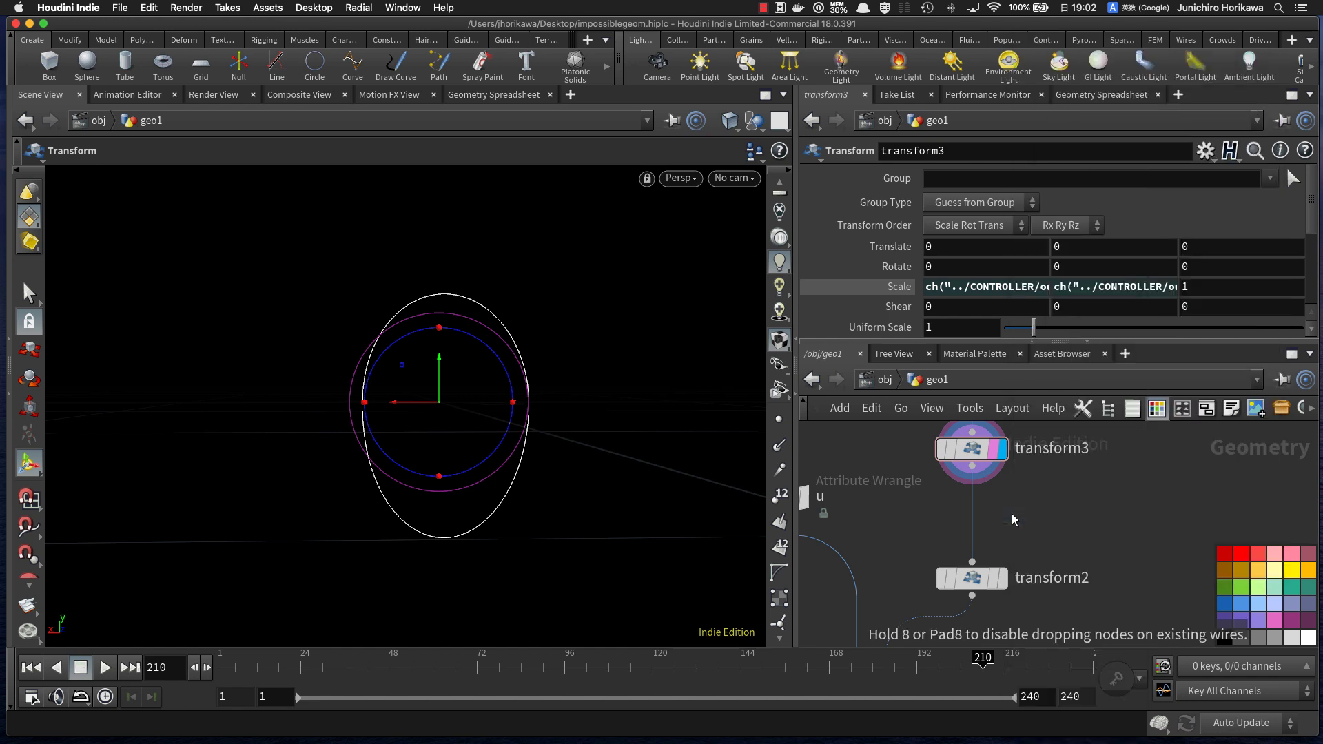
click(1011, 514)
Step: Rename the new wrangle node wave and set it as the displayed node
double_click(1069, 518)
text(wave)
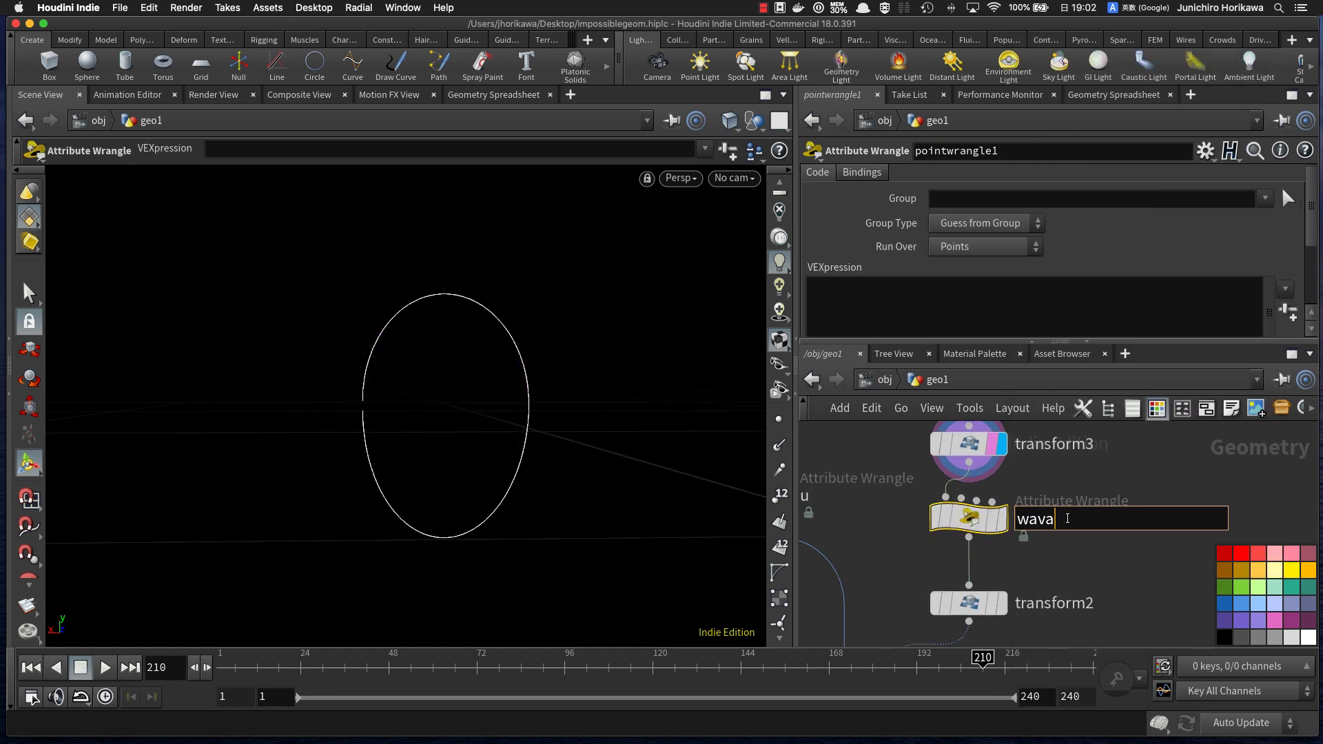
key(Return)
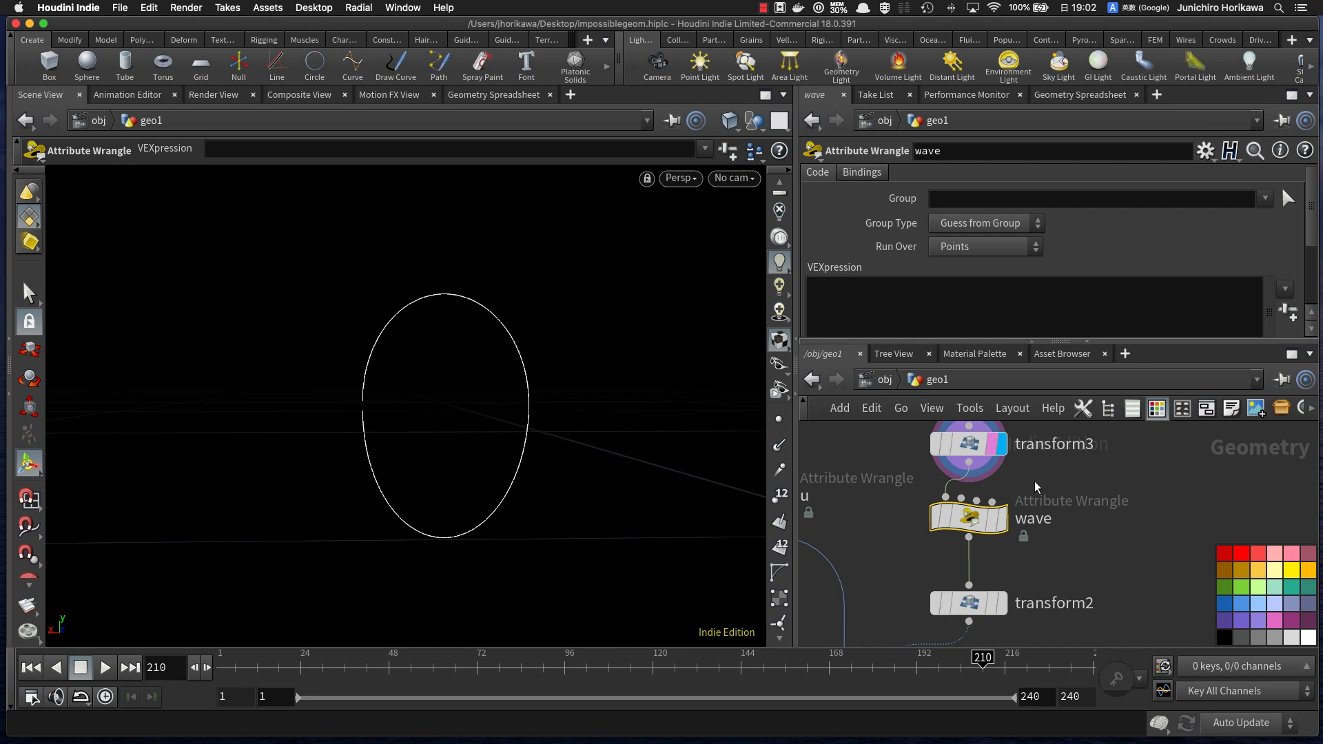
click(1001, 519)
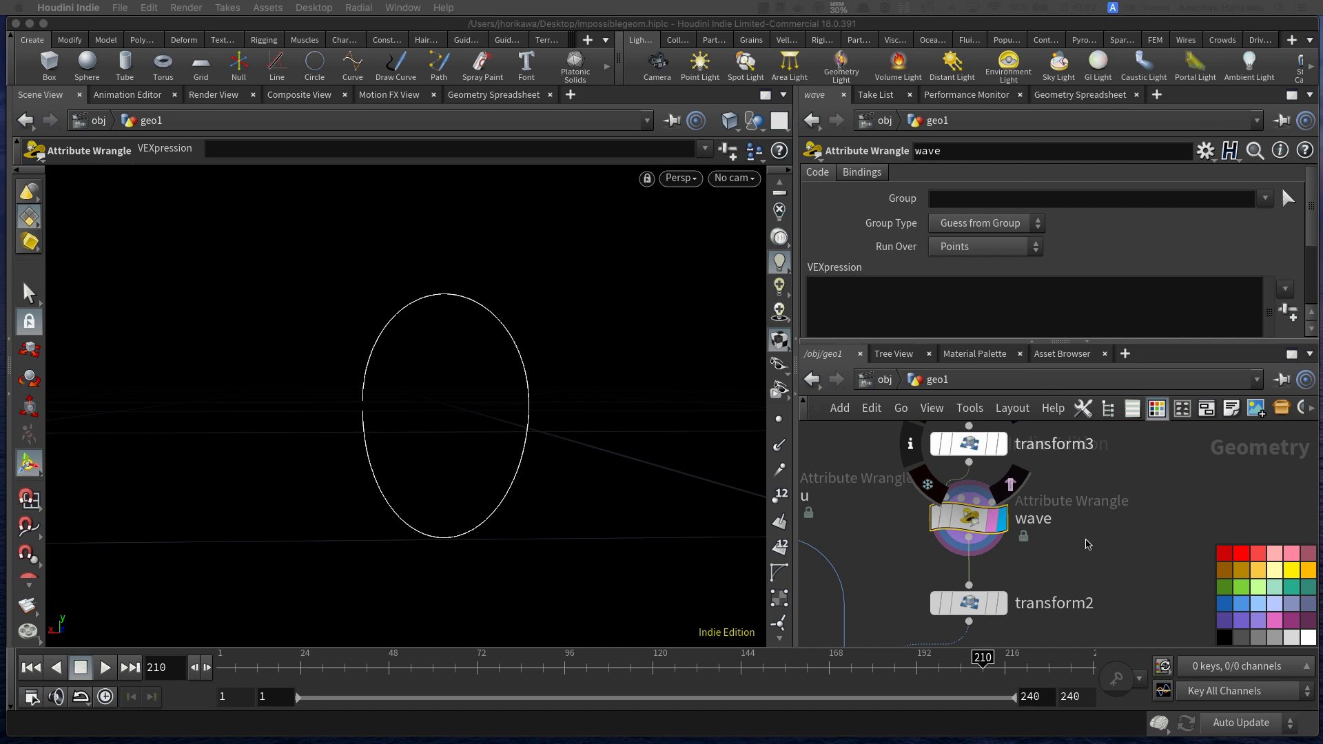
Step: Open the wave wrangle's VEXpression in an enlarged separate editor window
drag(1166, 340, 1165, 372)
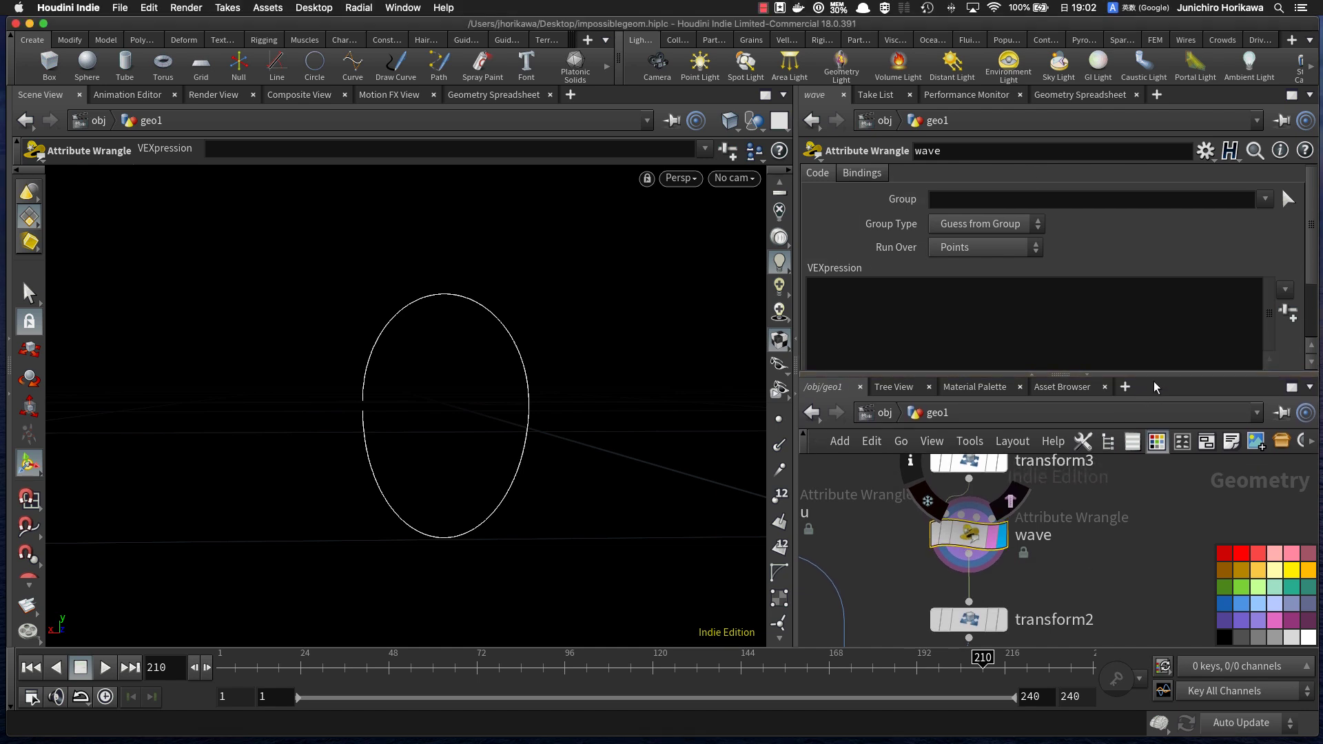
click(972, 318)
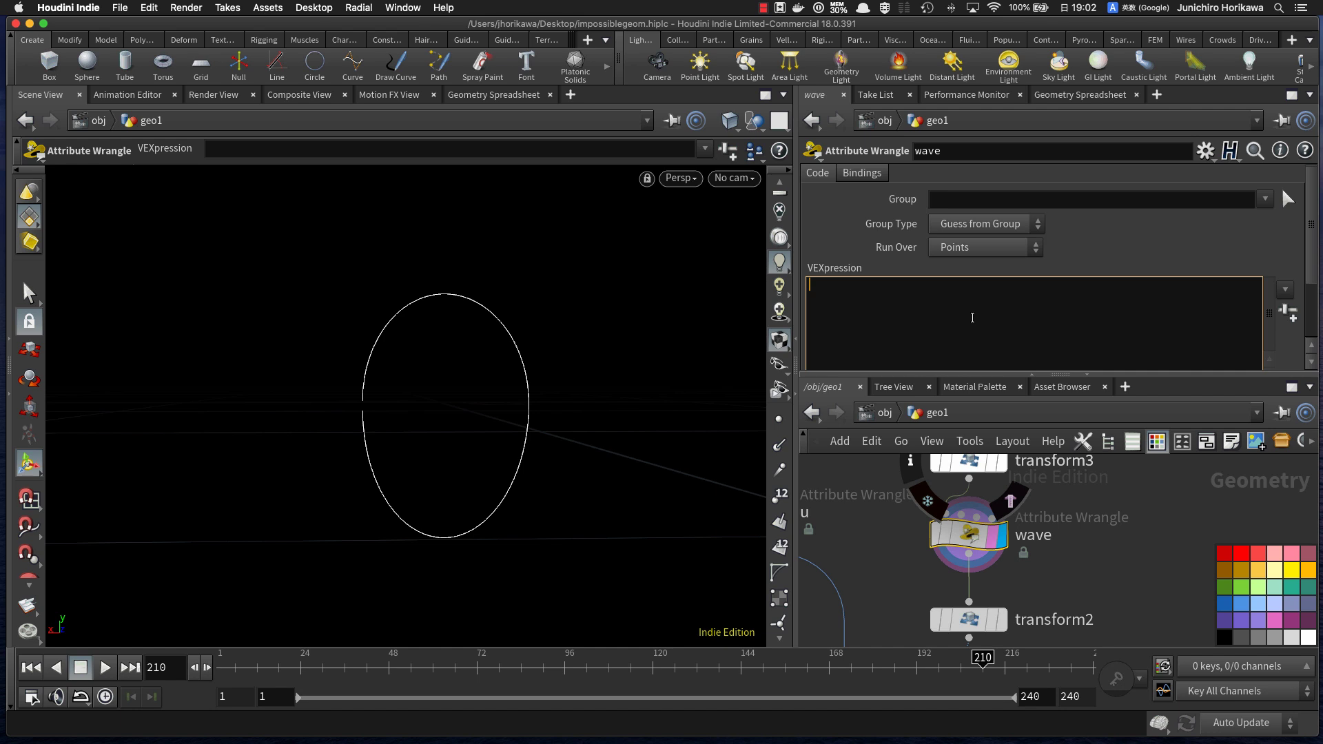
key(alt+e)
drag(1176, 446, 1181, 572)
click(868, 316)
text(float t =)
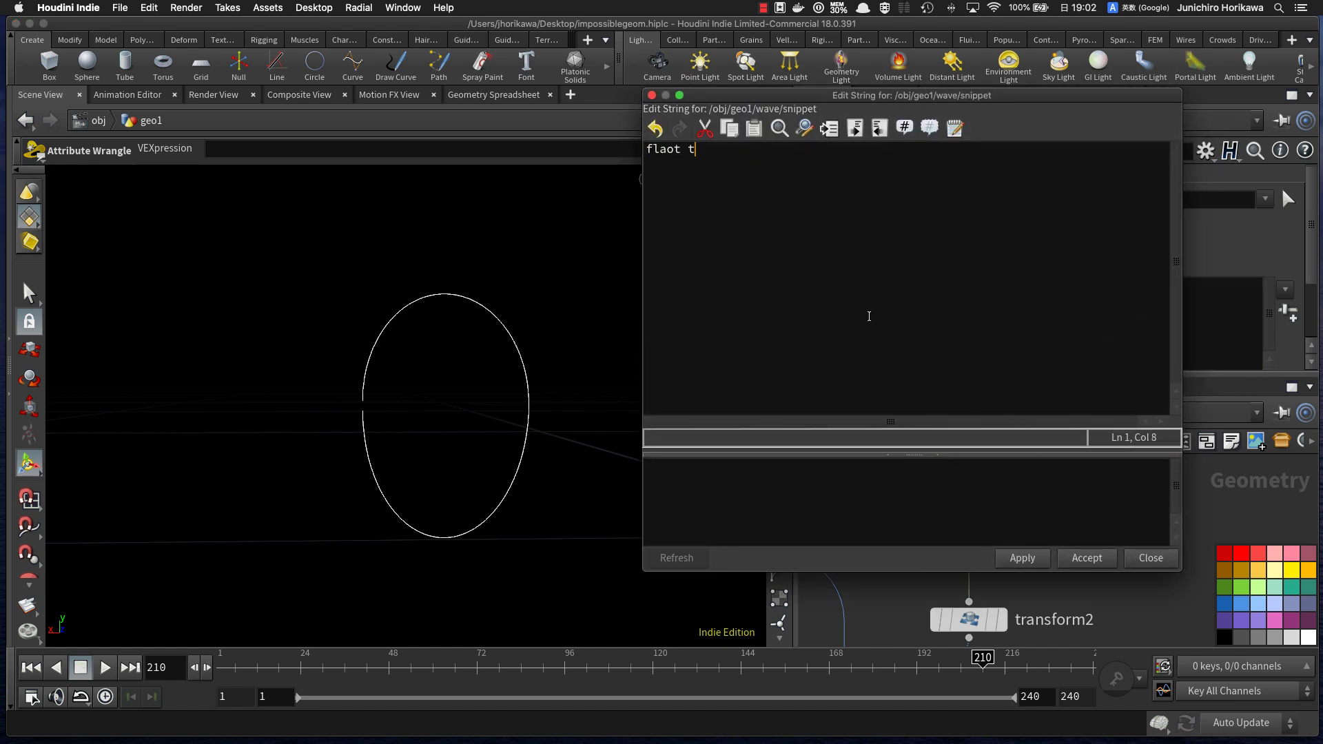
key(BackSpace)
key(BackSpace)
key(BackSpace)
key(BackSpace)
key(BackSpace)
key(BackSpace)
key(BackSpace)
text(oat t =)
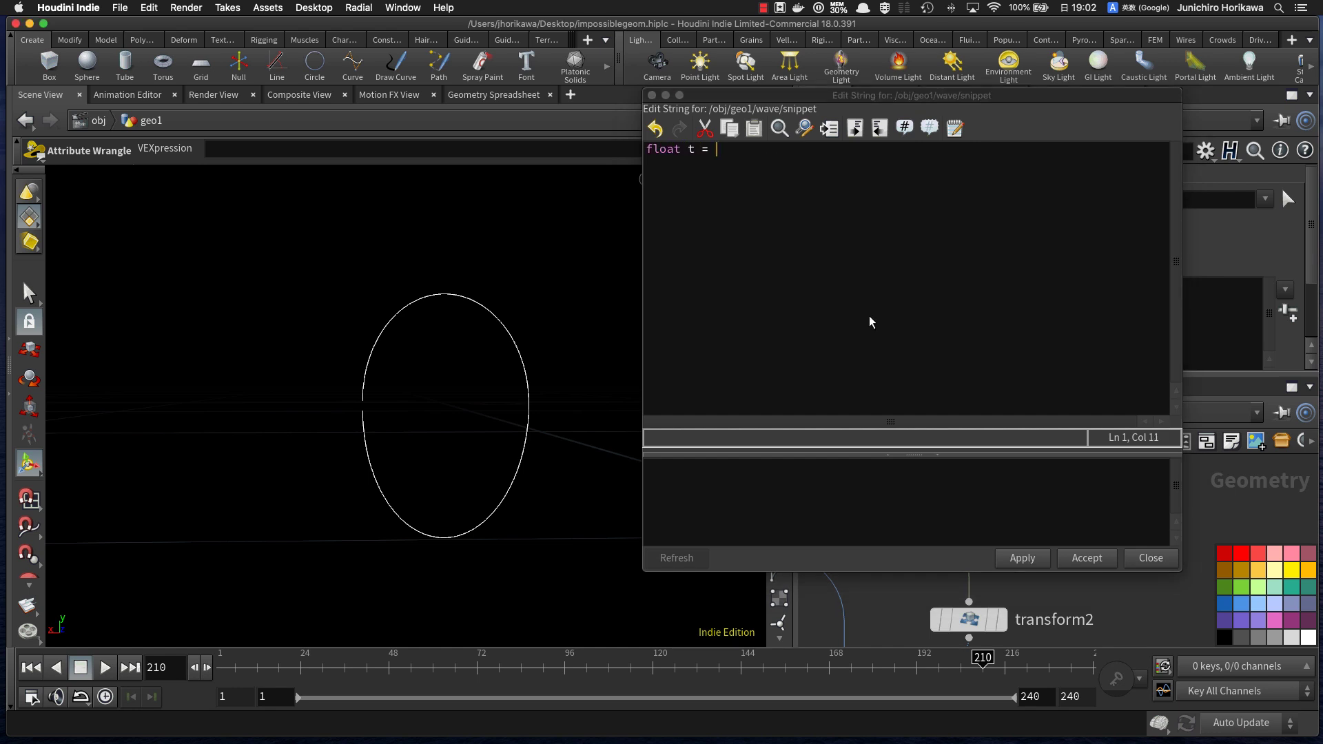
text( @ptnum / fl)
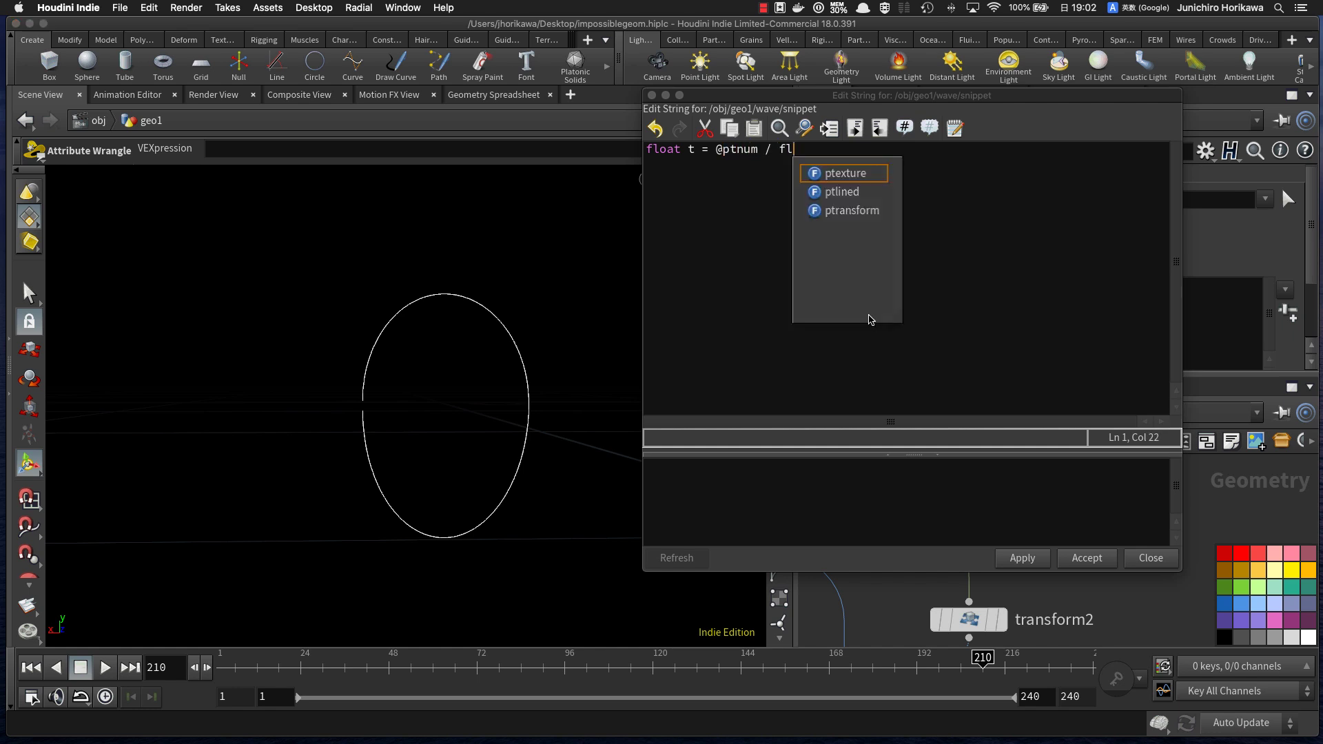
text(oat(npoints(0))
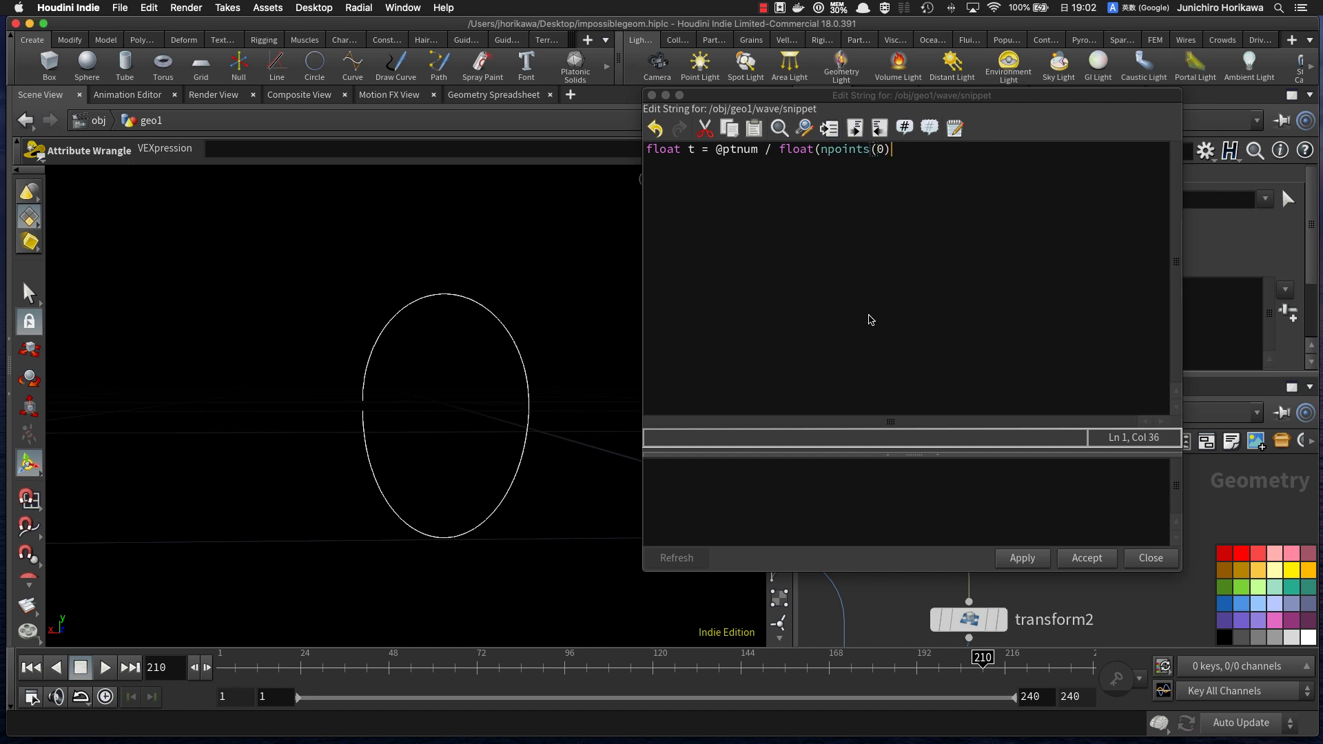
text( - 1.0);)
Step: Add the line float ang = t * $PI * 2 * chi("wavenum"); below it and apply the code
key(Return)
text(float ang = tY)
key(BackSpace)
key(BackSpace)
text(* $PI * 2)
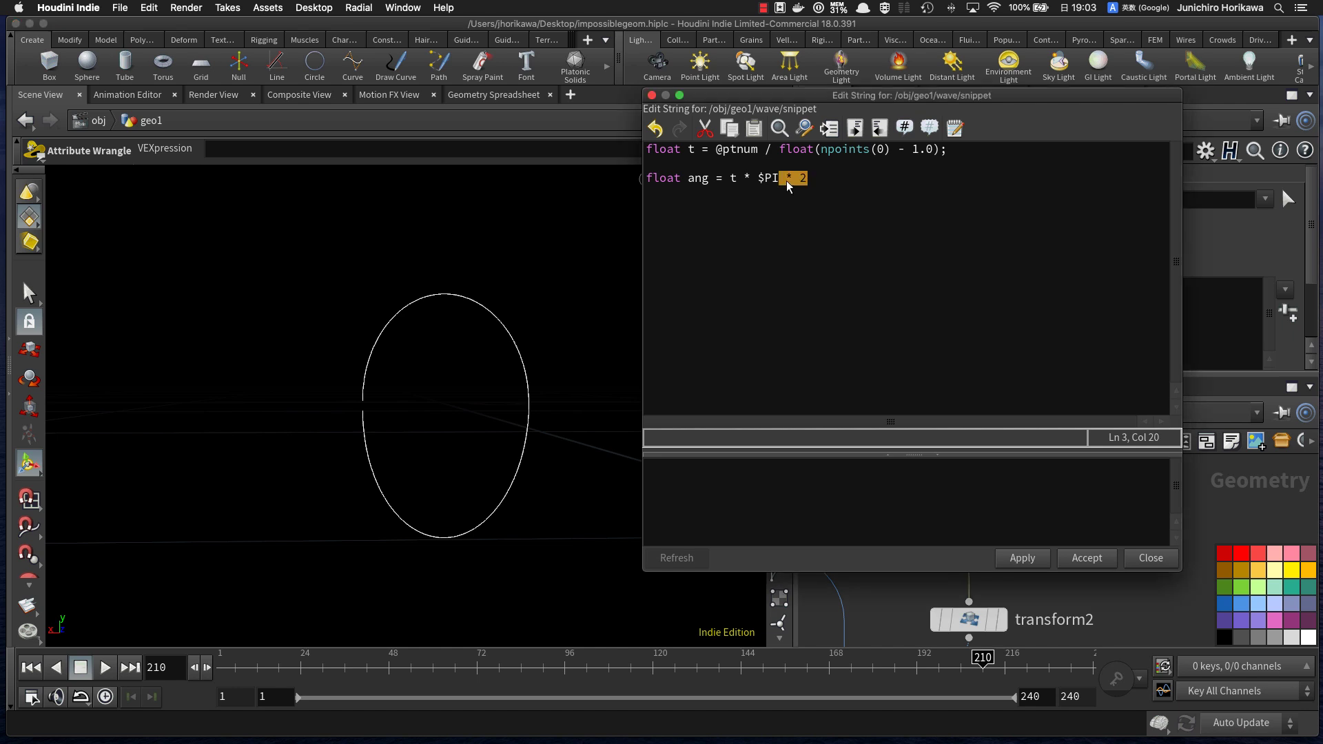
drag(731, 179, 815, 181)
click(812, 178)
text(chi(")
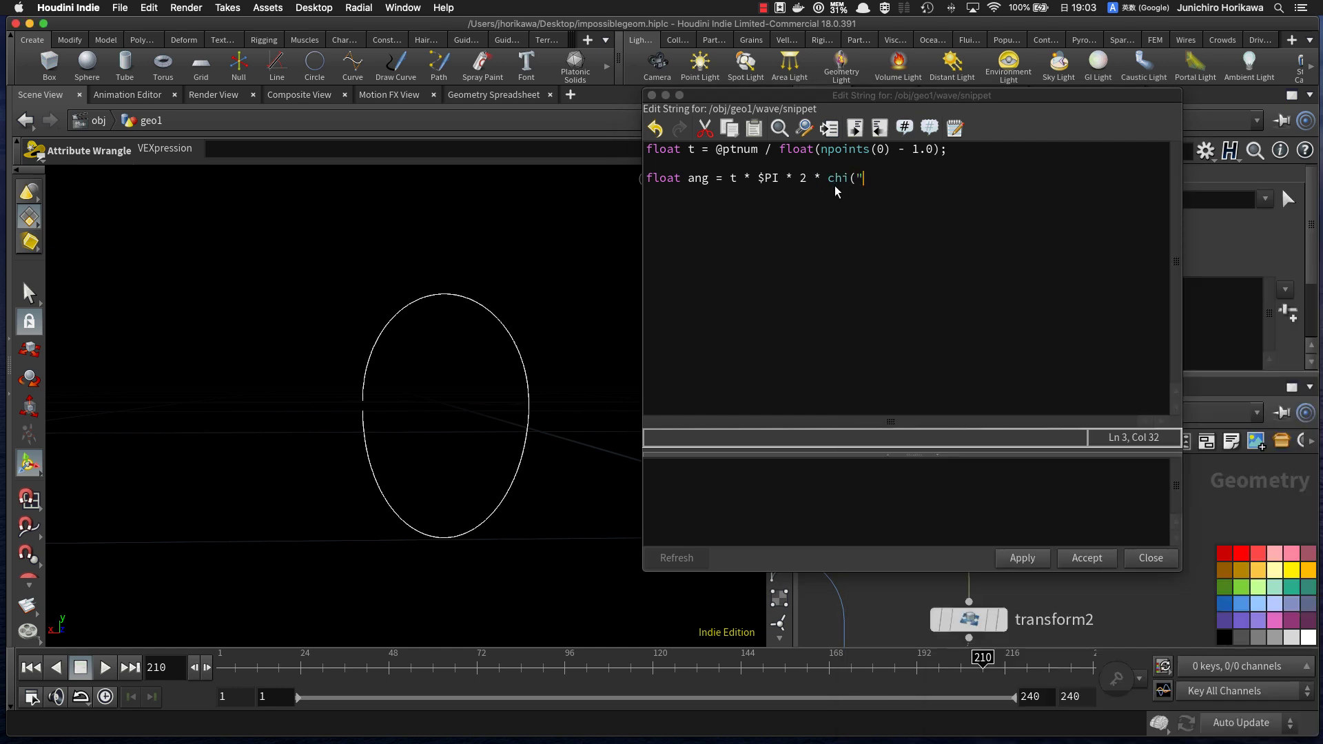
text(wavenum");)
click(1032, 558)
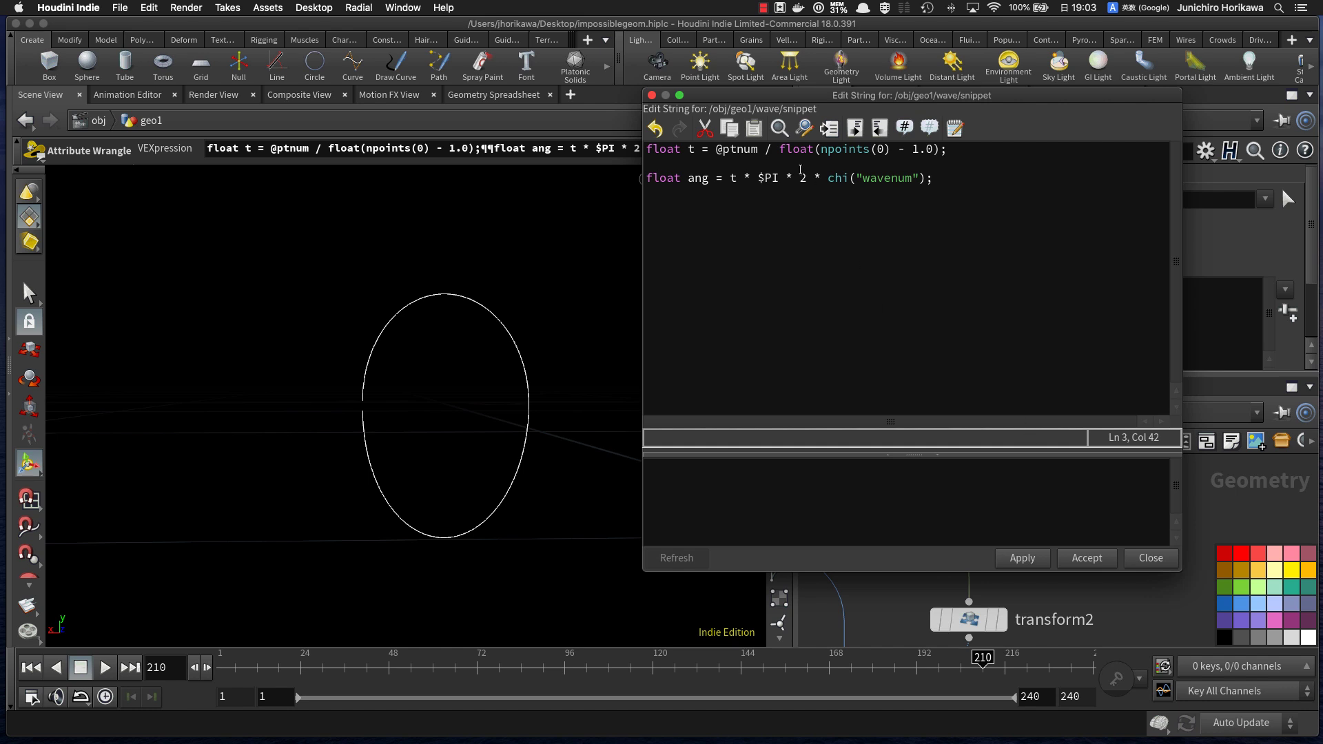
Step: Start a new line below the angle declaration with float h = sin(ang)
key(Return)
text(flaot)
key(BackSpace)
key(BackSpace)
key(BackSpace)
key(BackSpace)
key(BackSpace)
text(loat )
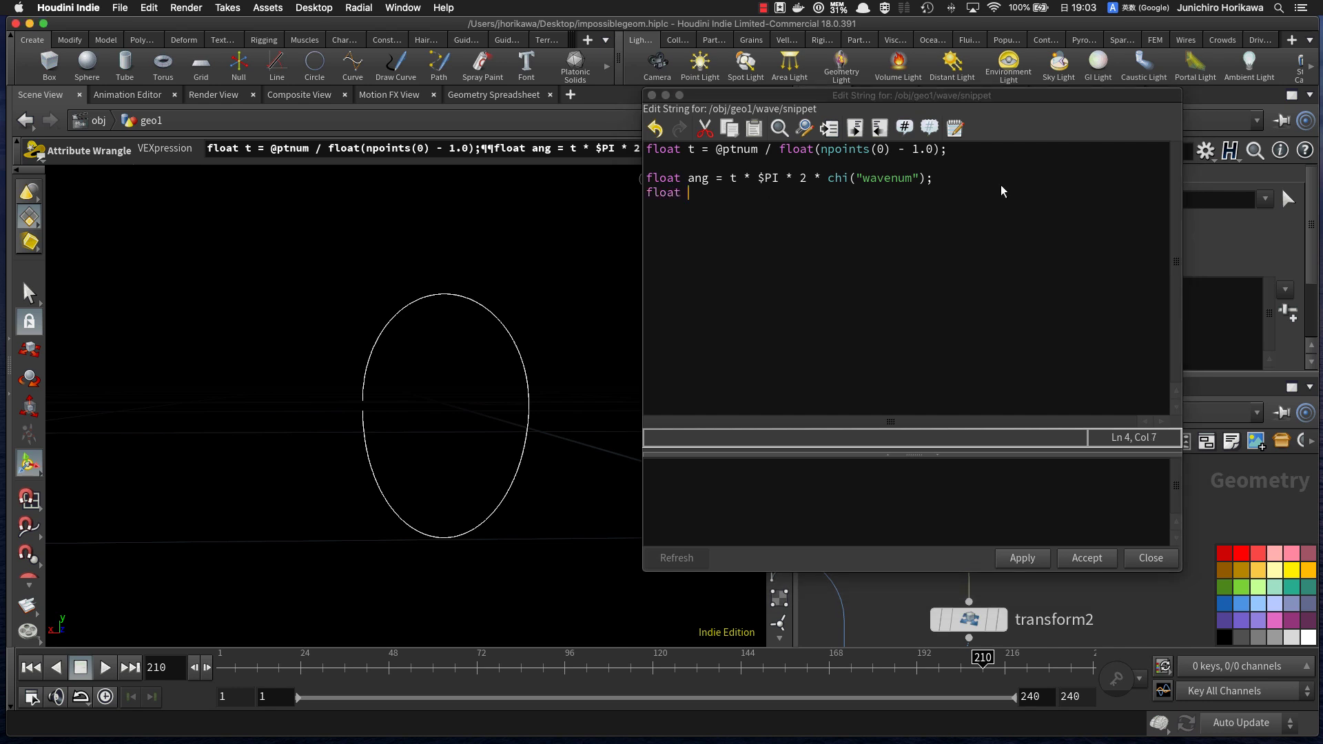
text(h = sin()
key(BackSpace)
key(BackSpace)
key(BackSpace)
key(BackSpace)
text(siN)
key(BackSpace)
text(n)
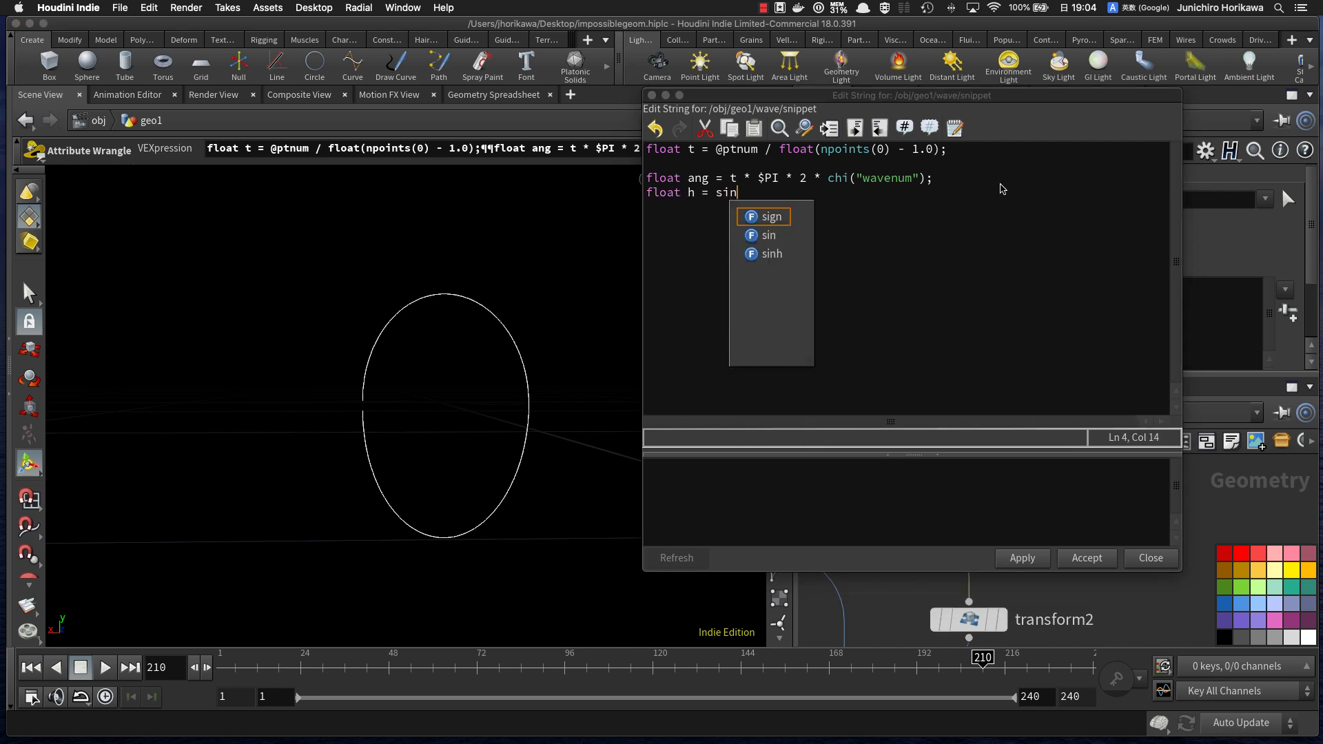
text((ang))
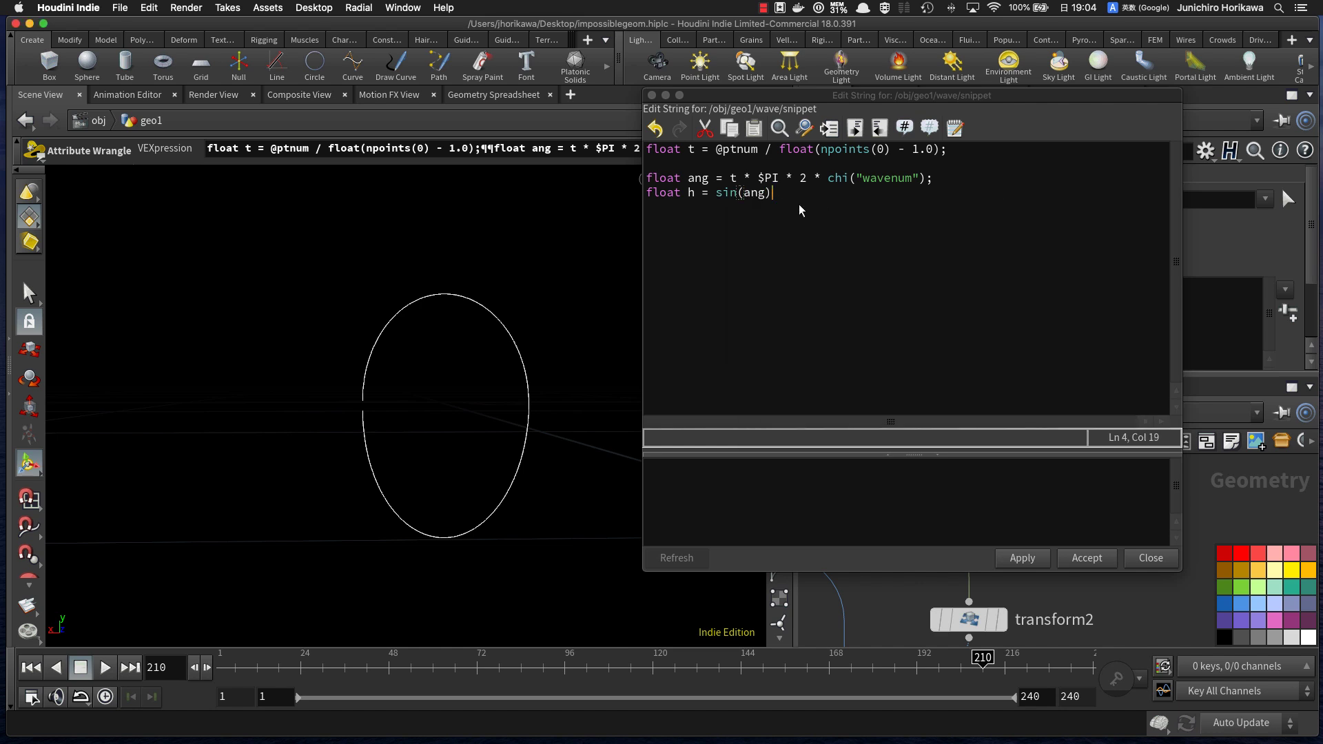
Step: Remap the sine in the h line to fit(sin(ang), -1, 1, 0.0, chf("waveheight")); and apply the code
click(720, 193)
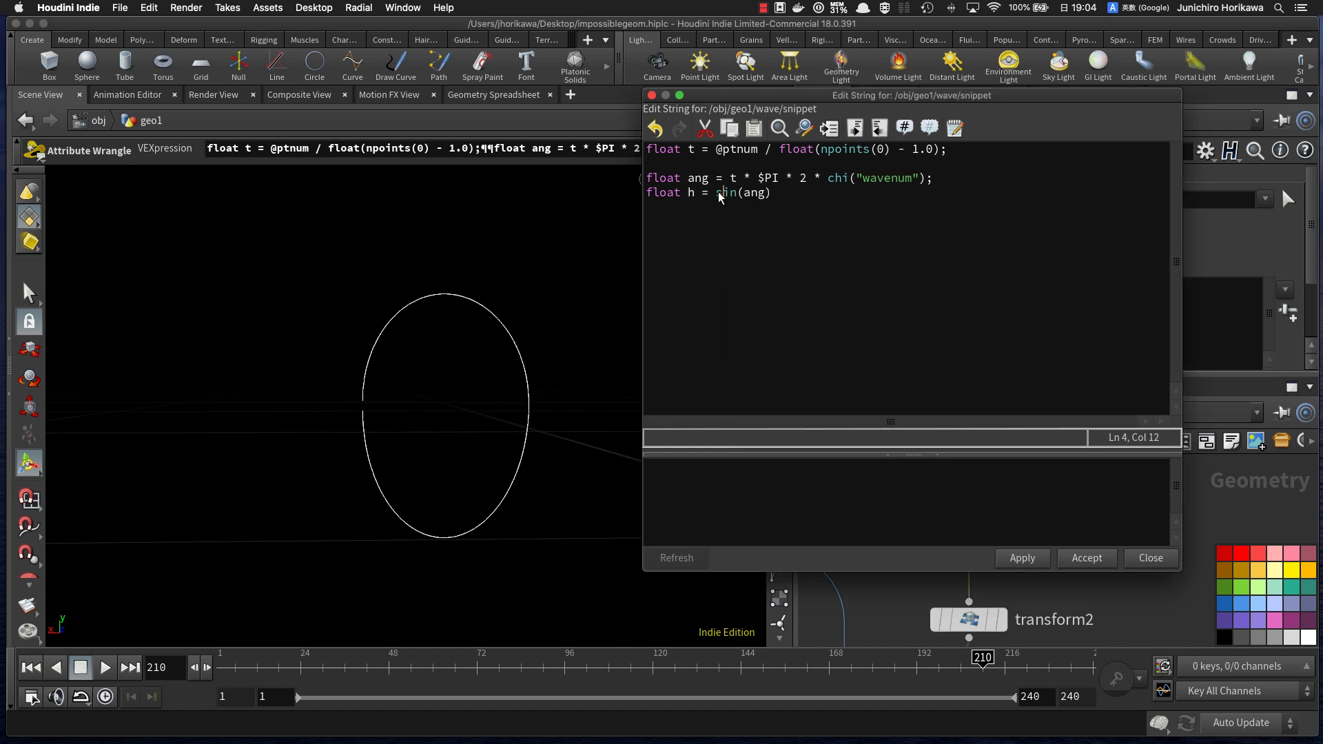
click(714, 197)
text(fit()
click(823, 194)
text(, -1, 1, 0.0, chf(")
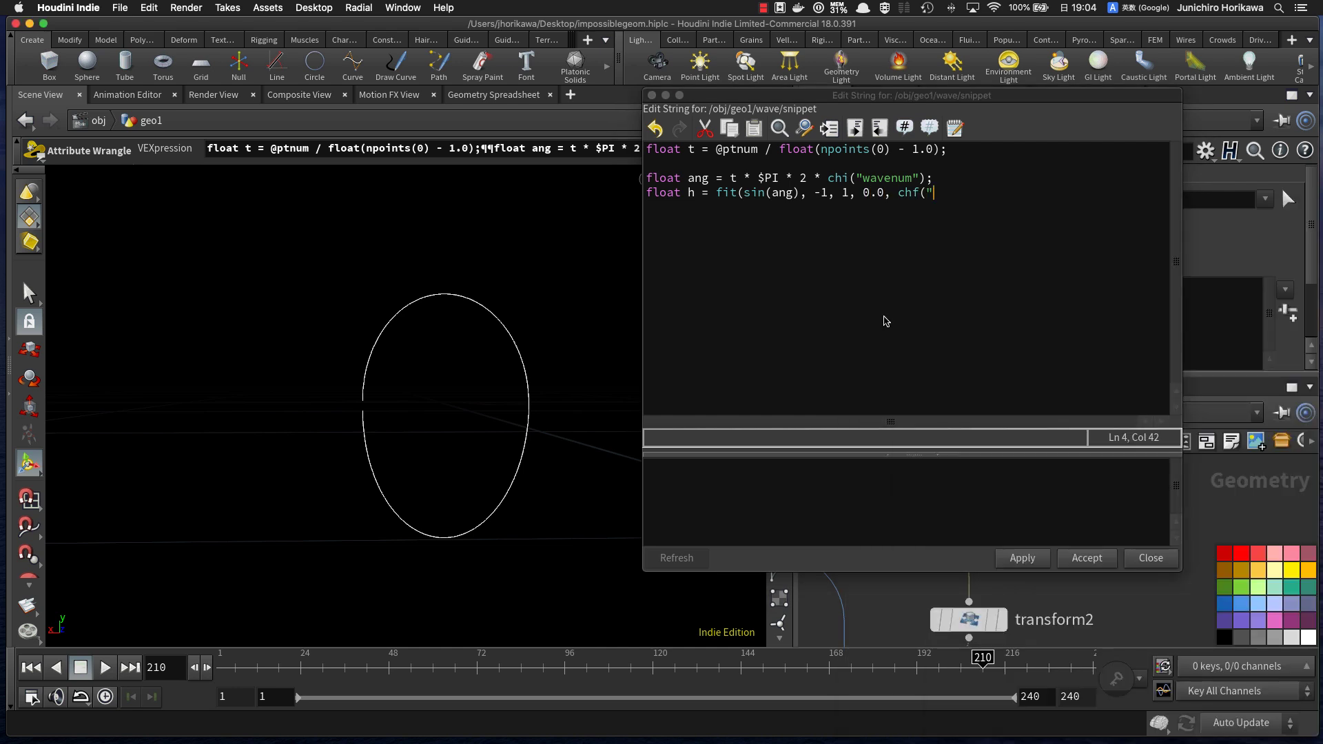
text(wave)
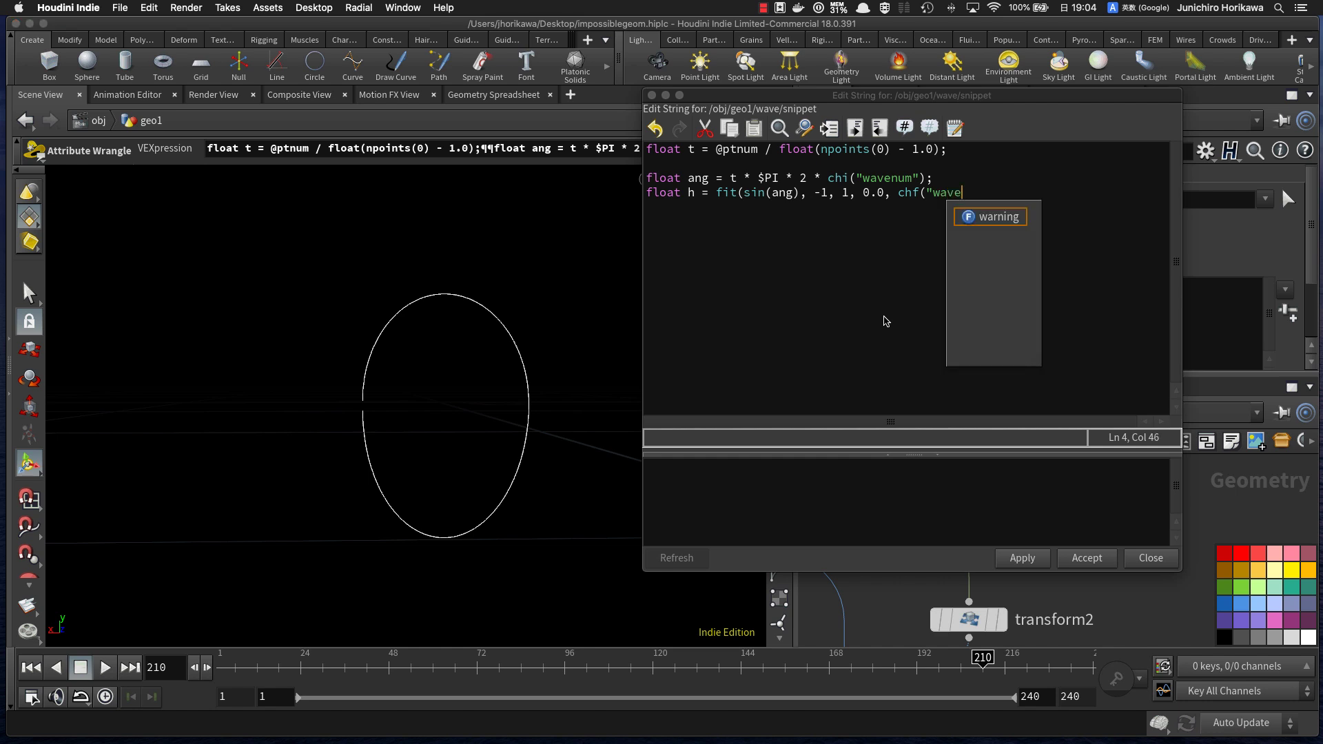
text(height"));)
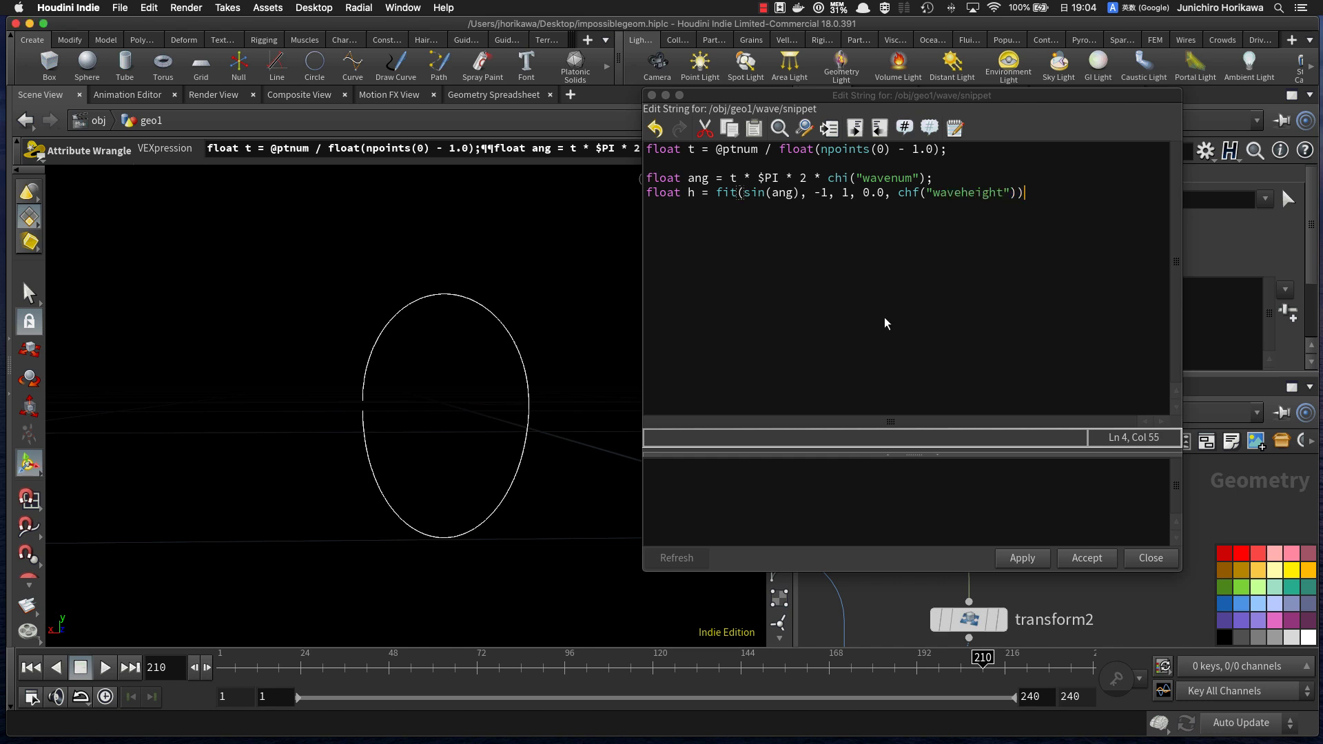
click(1020, 558)
drag(1008, 97, 1007, 105)
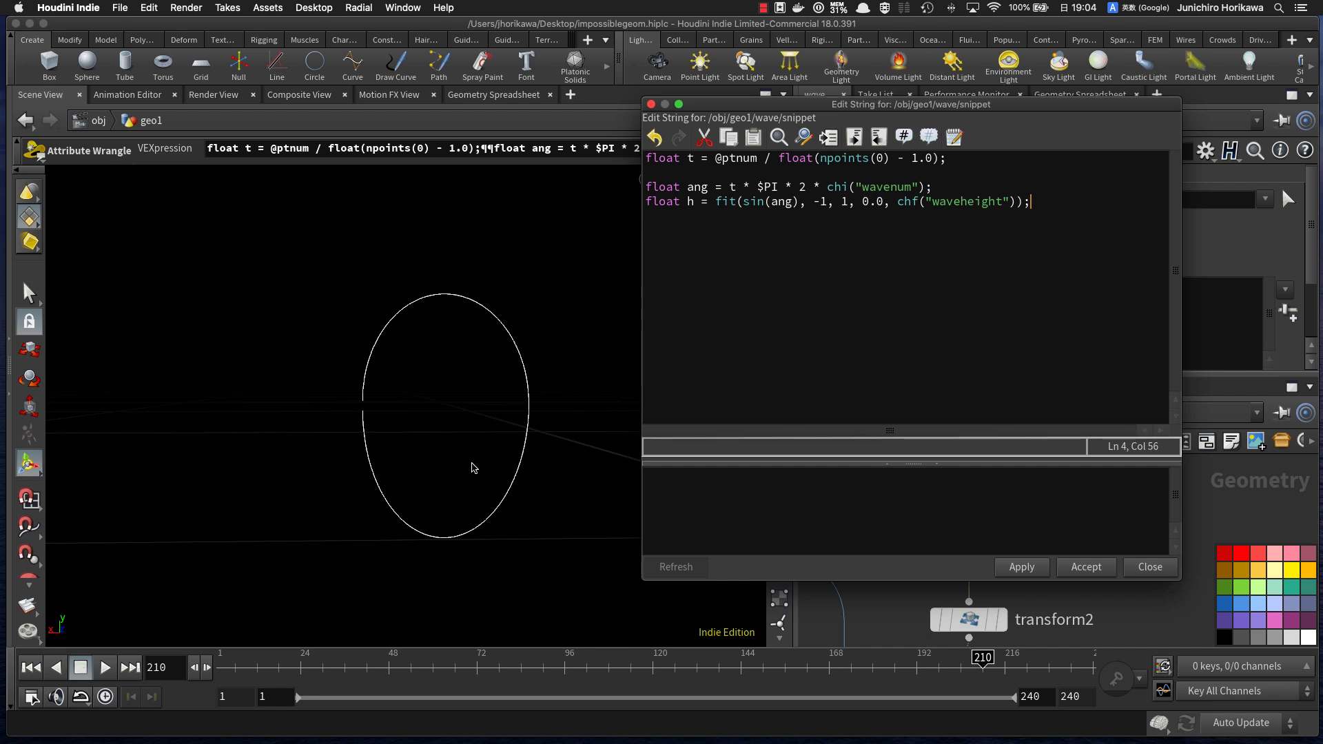
Step: Offset the sine's angle by + radians(chf("shiftang")) in the h line and apply the code
click(791, 202)
text(+ )
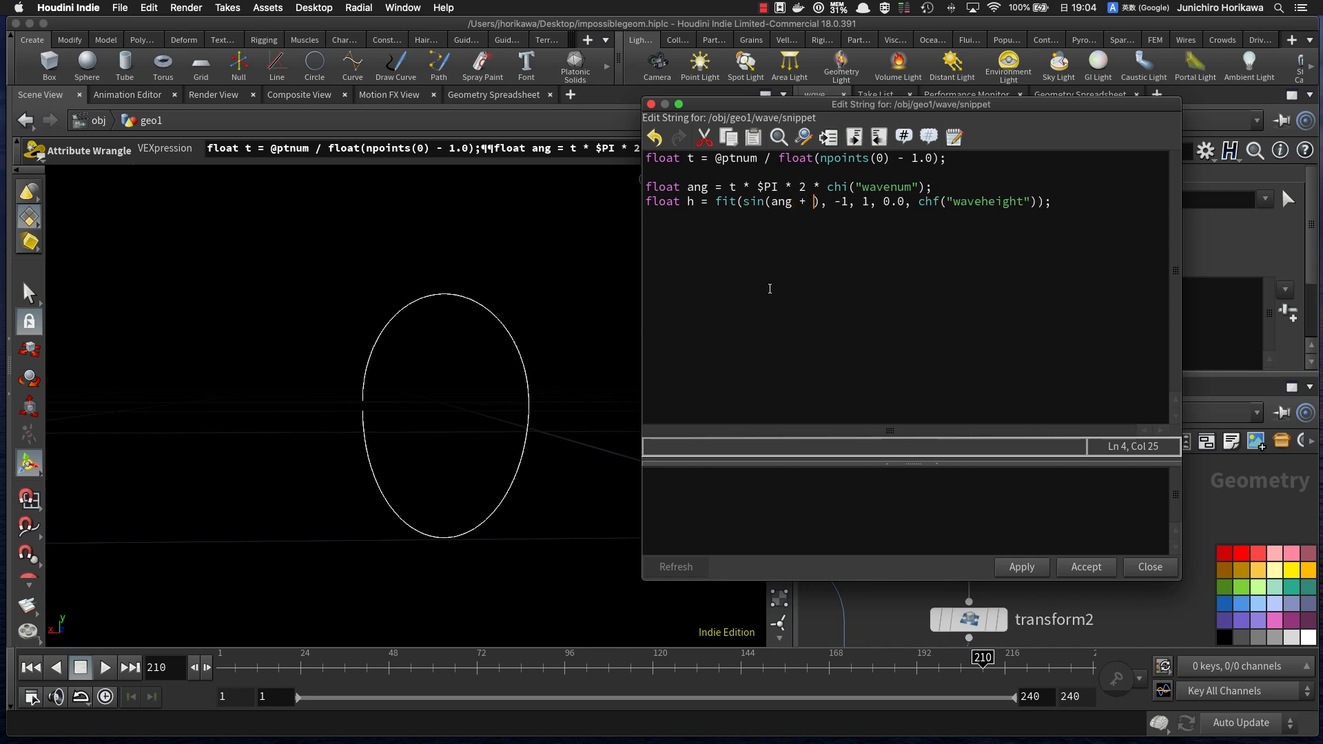
text(chf(")
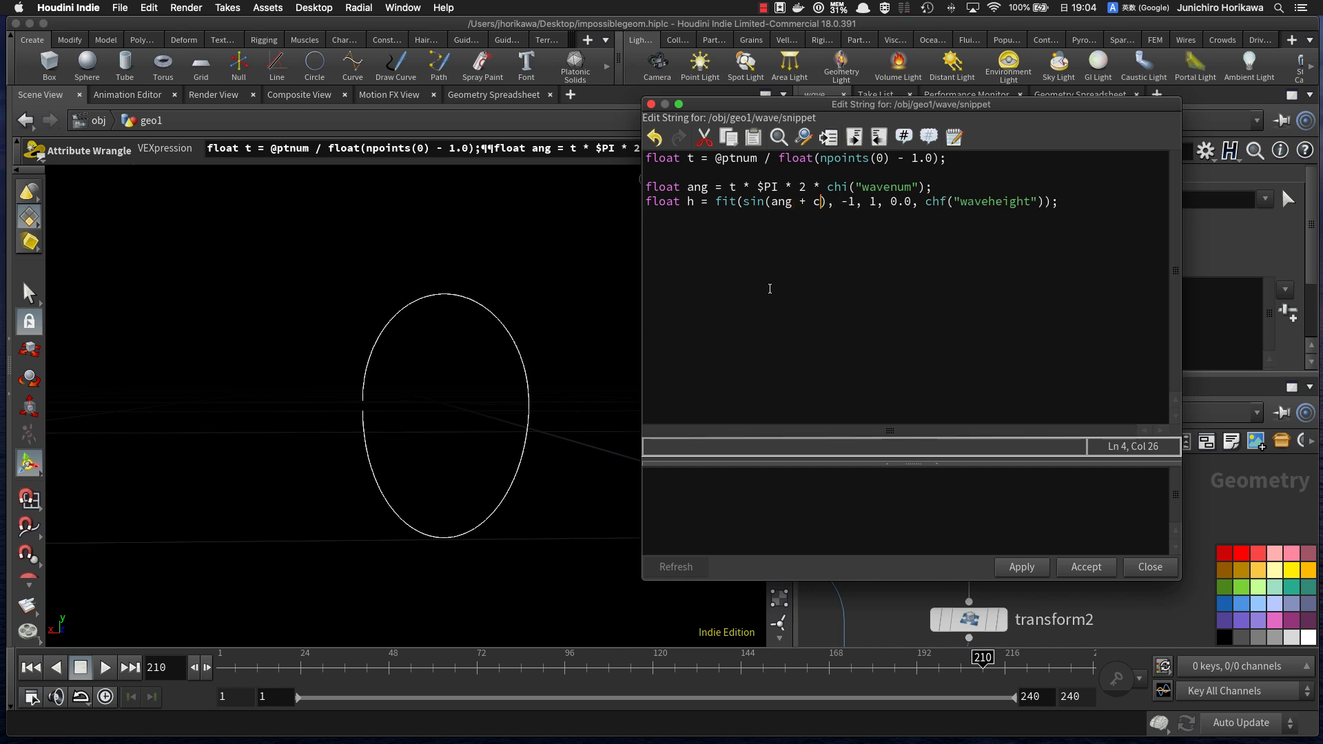
key(BackSpace)
key(BackSpace)
key(BackSpace)
key(BackSpace)
key(BackSpace)
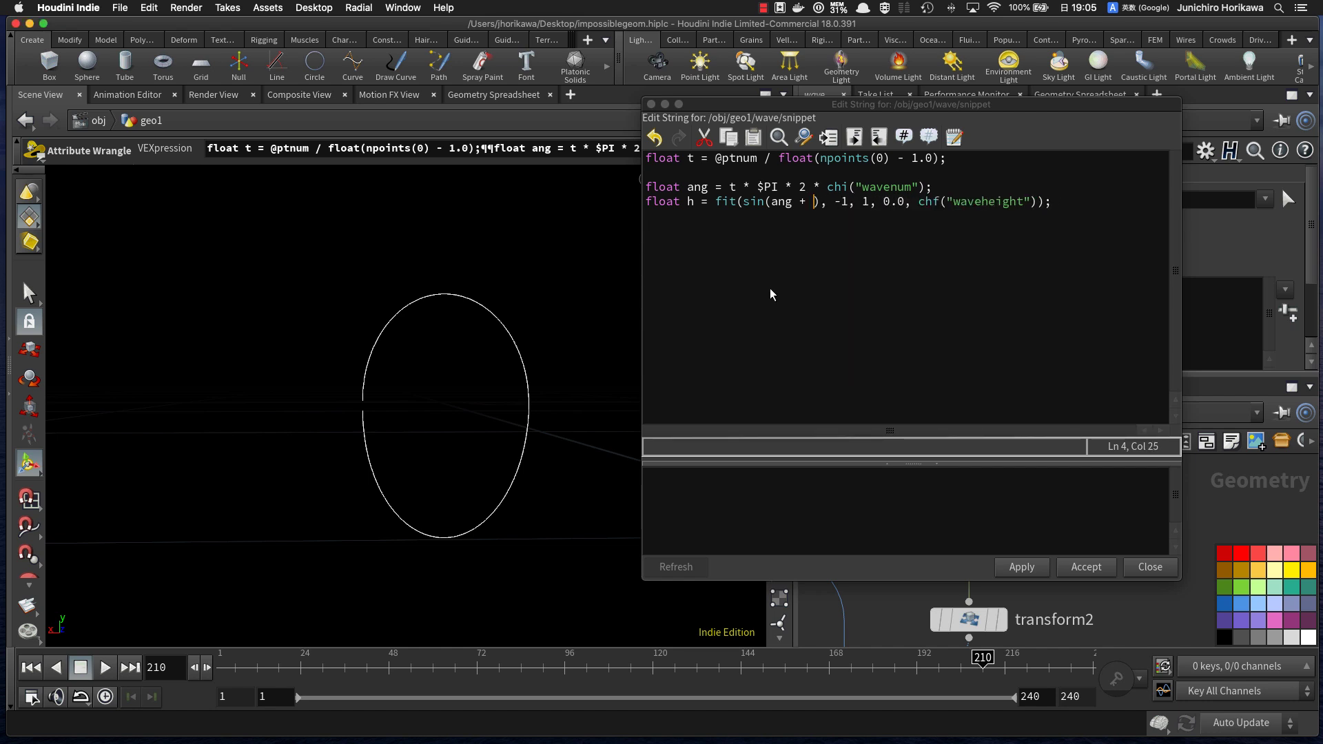
text(radians())
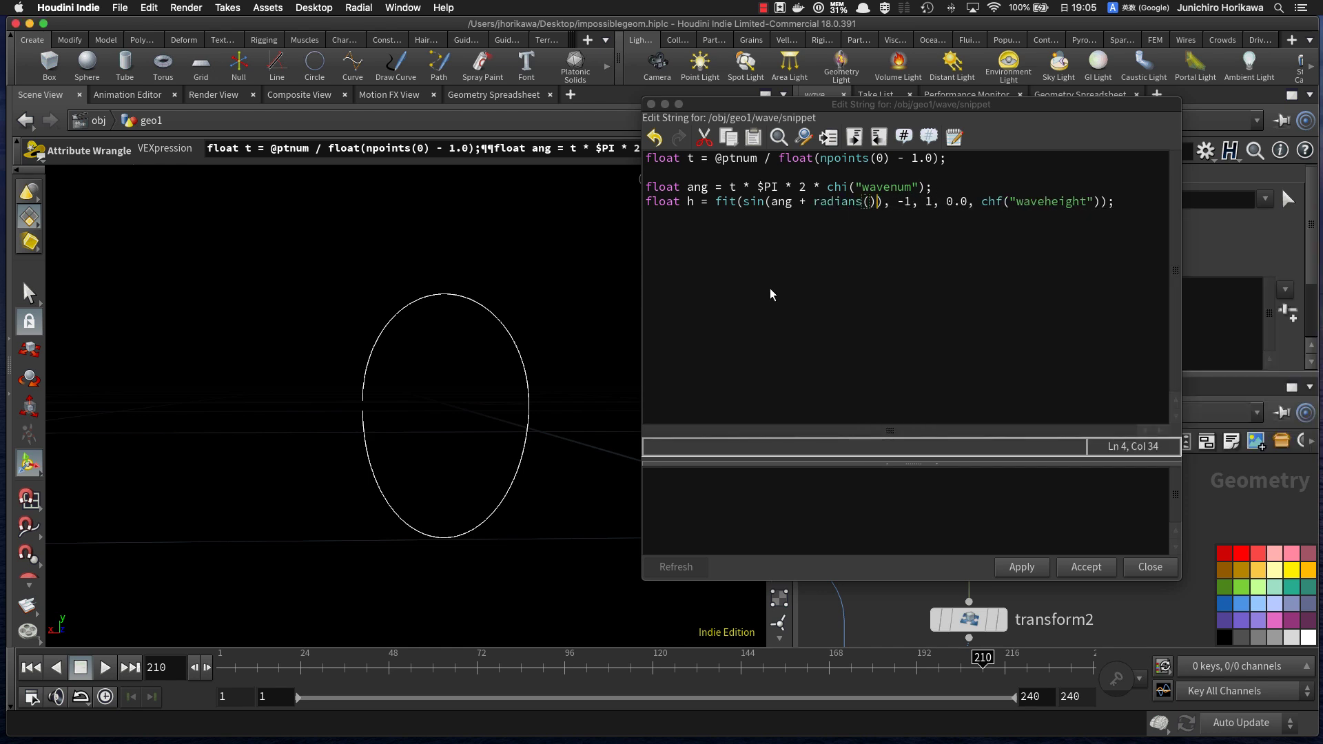
key(Left)
text(chf(")
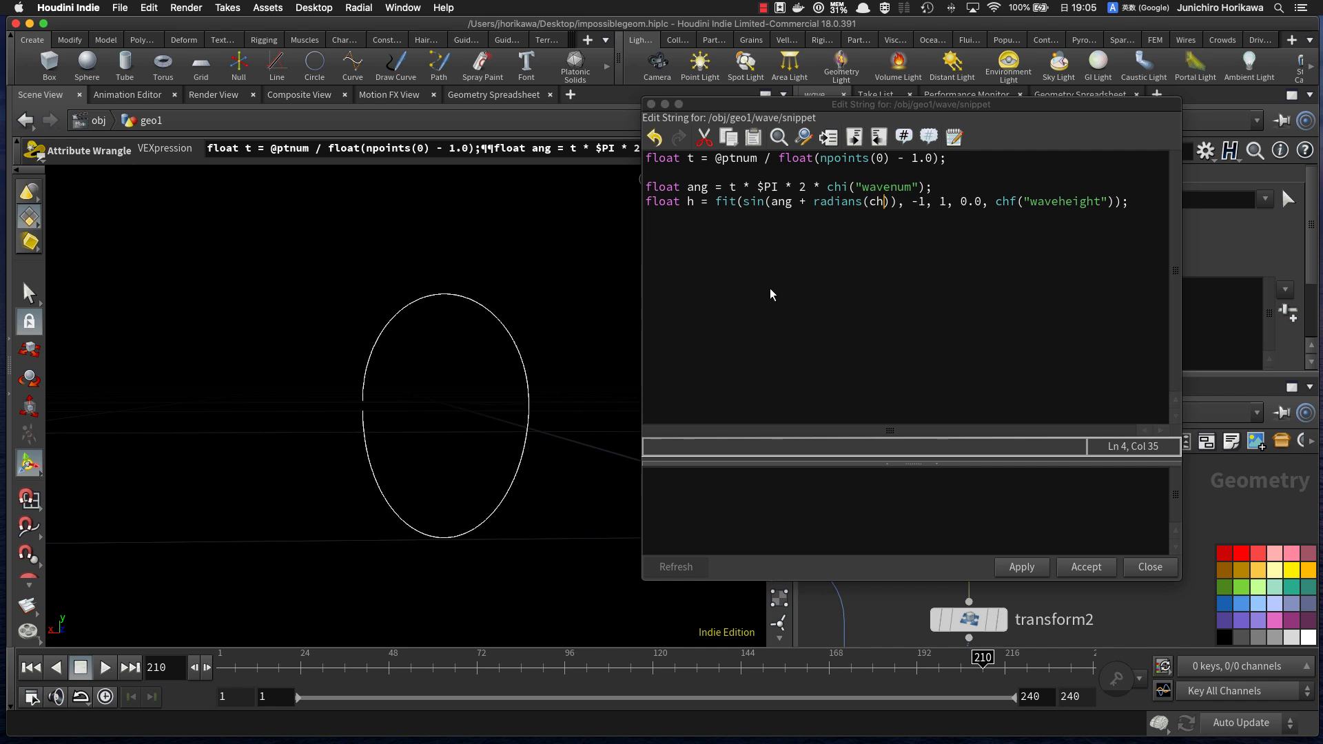
text(shift"))
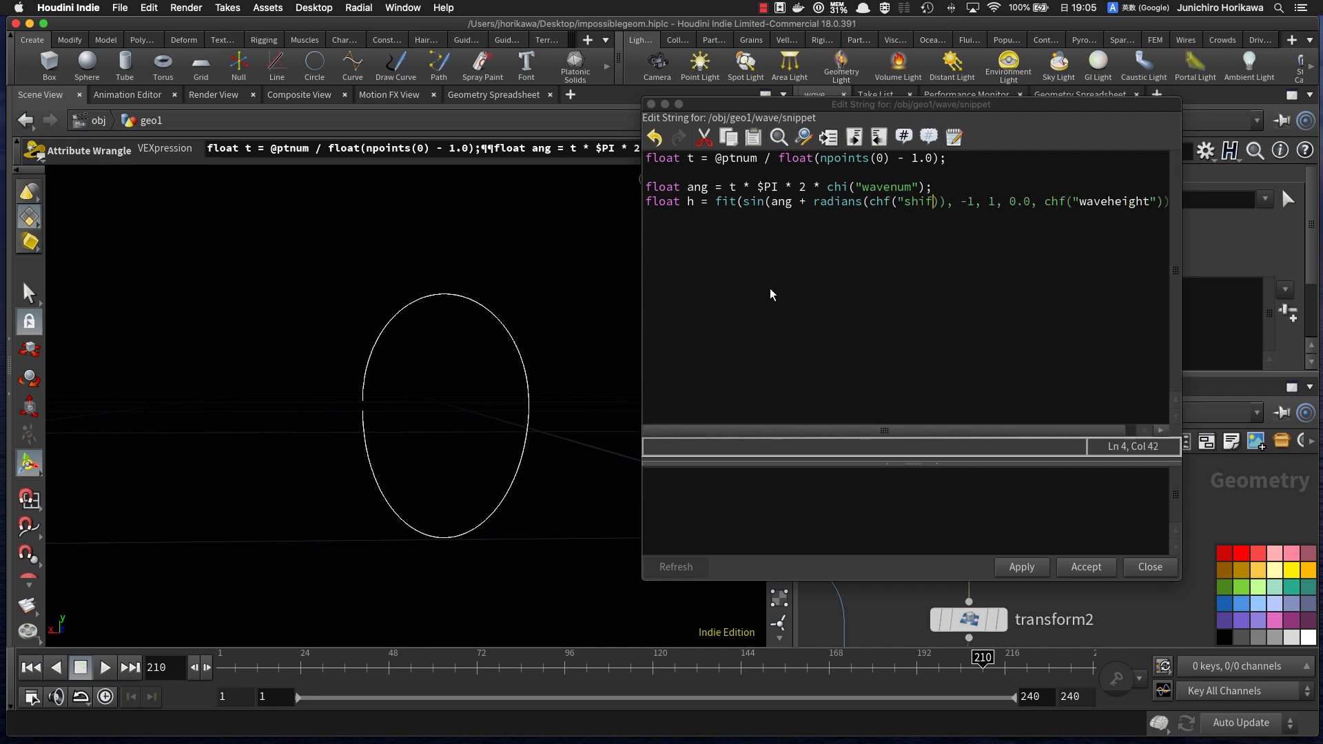
key(Left)
key(Left)
text(ang)
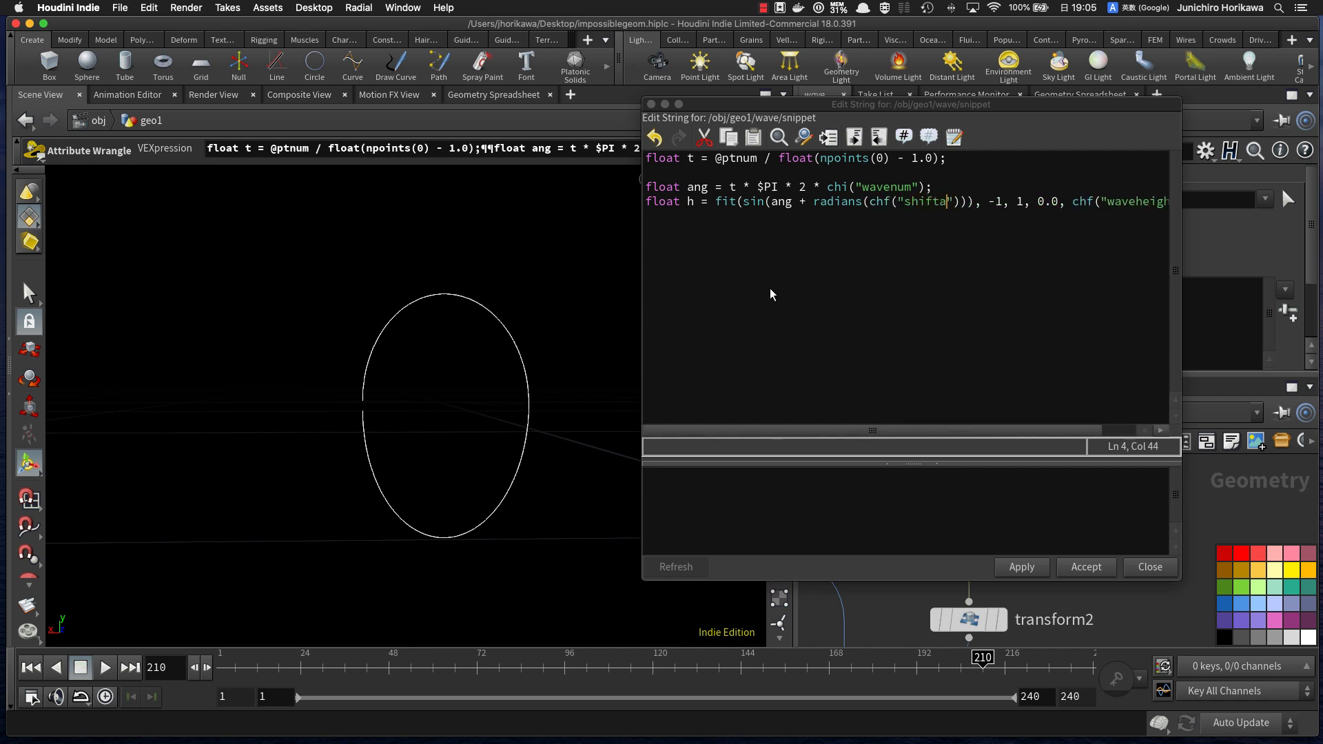
drag(923, 432, 988, 419)
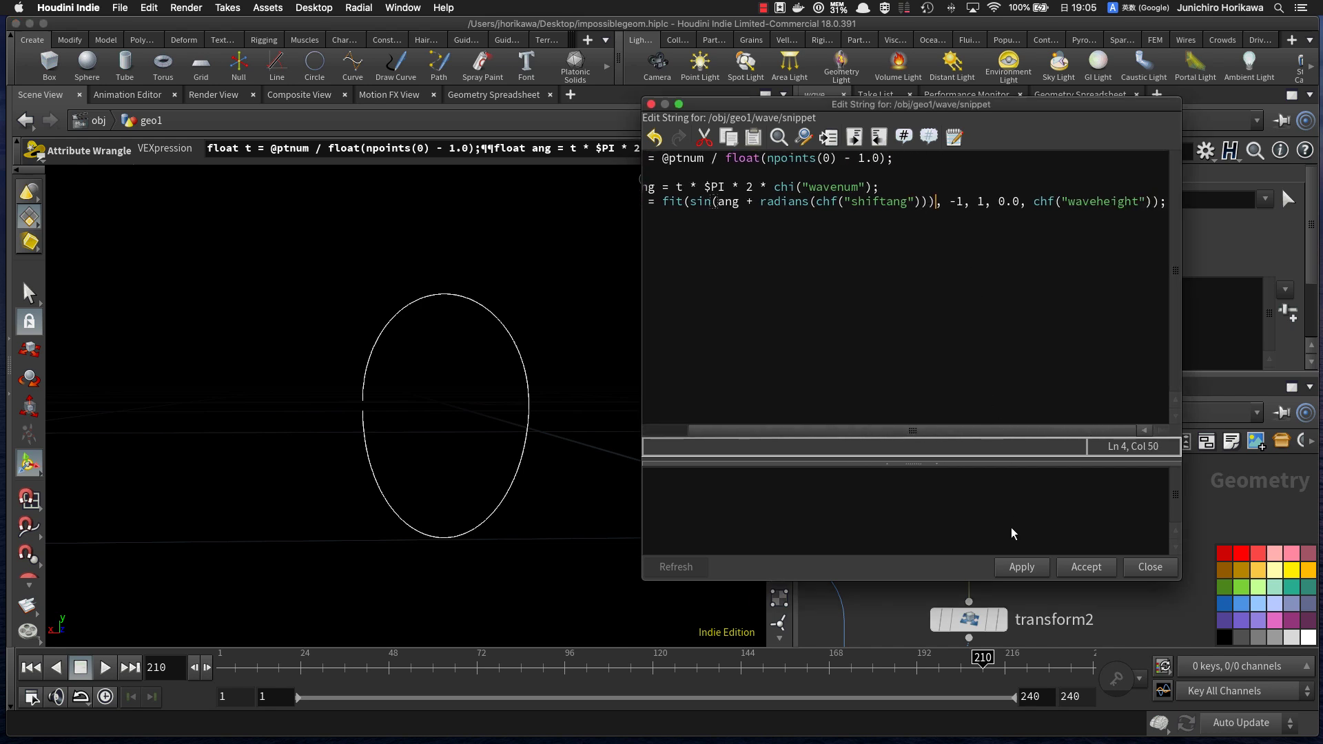
click(1020, 563)
mouse_move(1024, 110)
mouse_down()
mouse_move(766, 132)
mouse_move(1034, 131)
mouse_up()
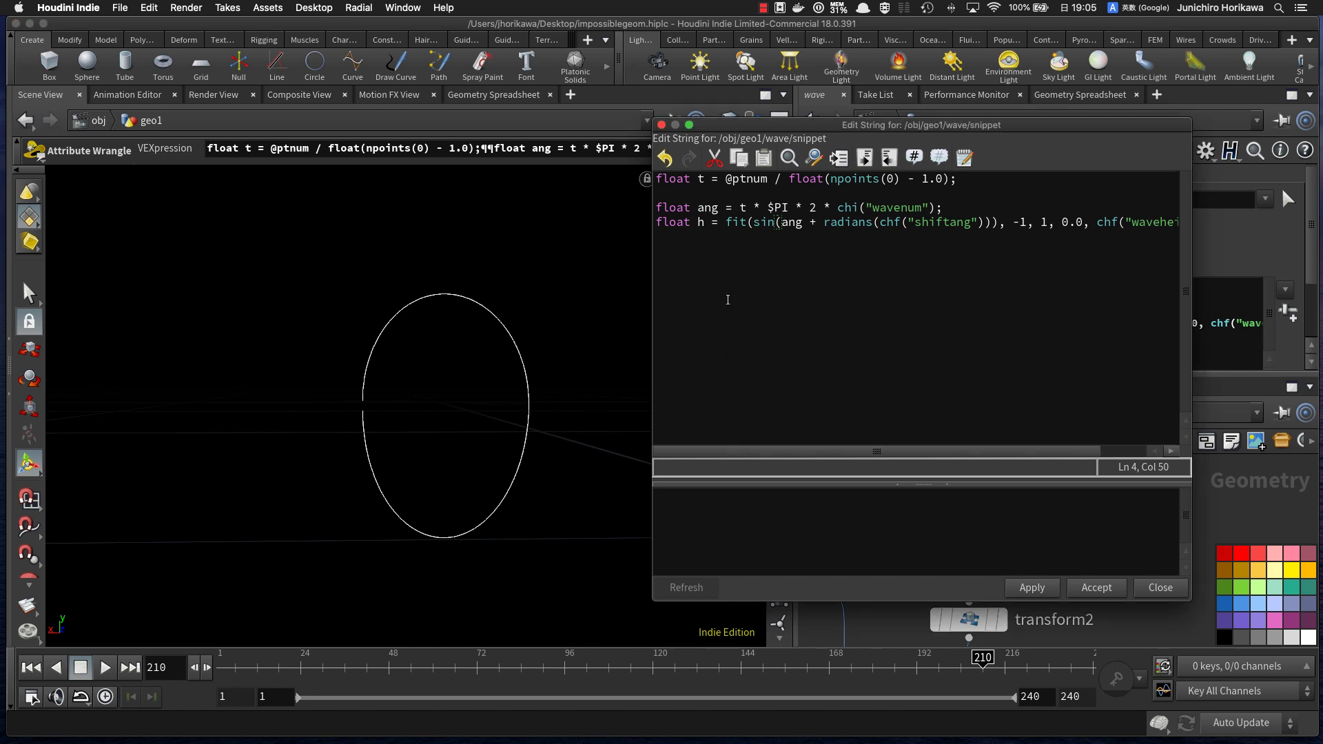
Step: Add the line vector dir = normalize(set(@P.x, @P.y, 0)); below the h declaration in the wave code
click(700, 223)
drag(1090, 453, 1183, 418)
click(1175, 222)
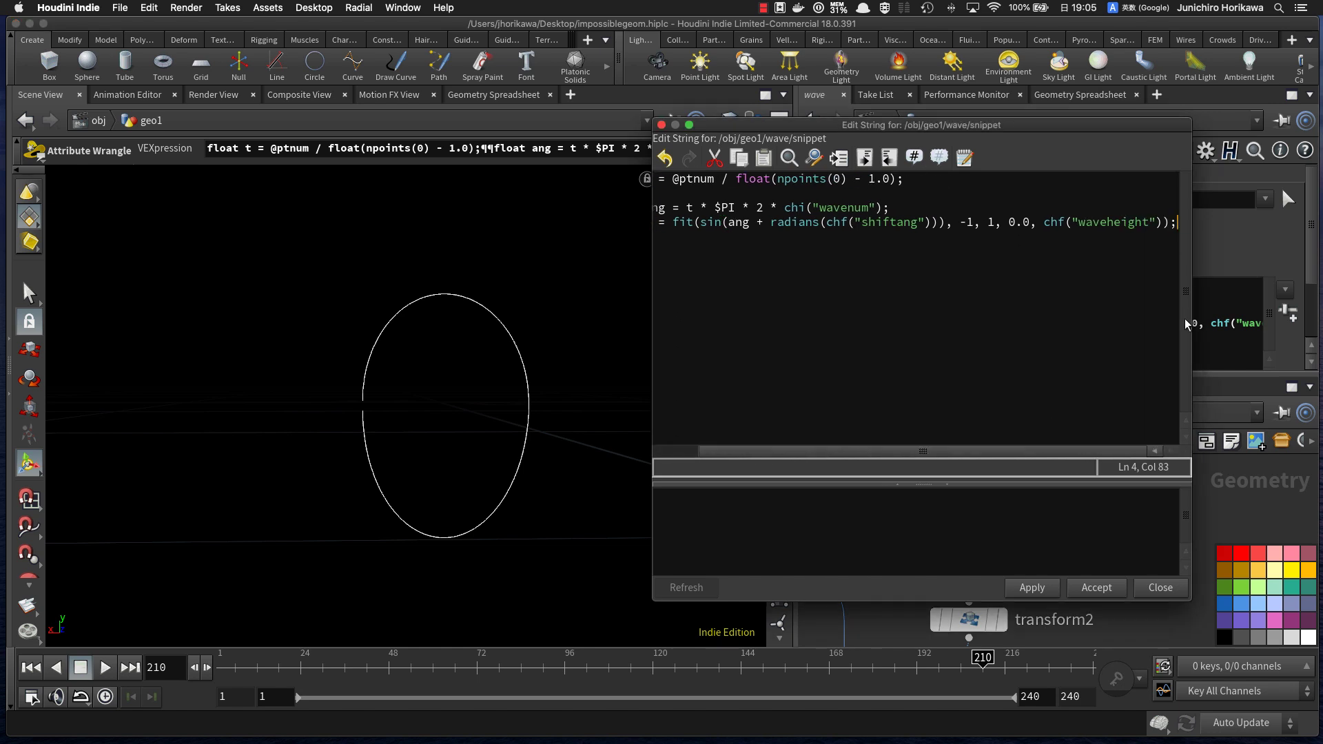
key(Return)
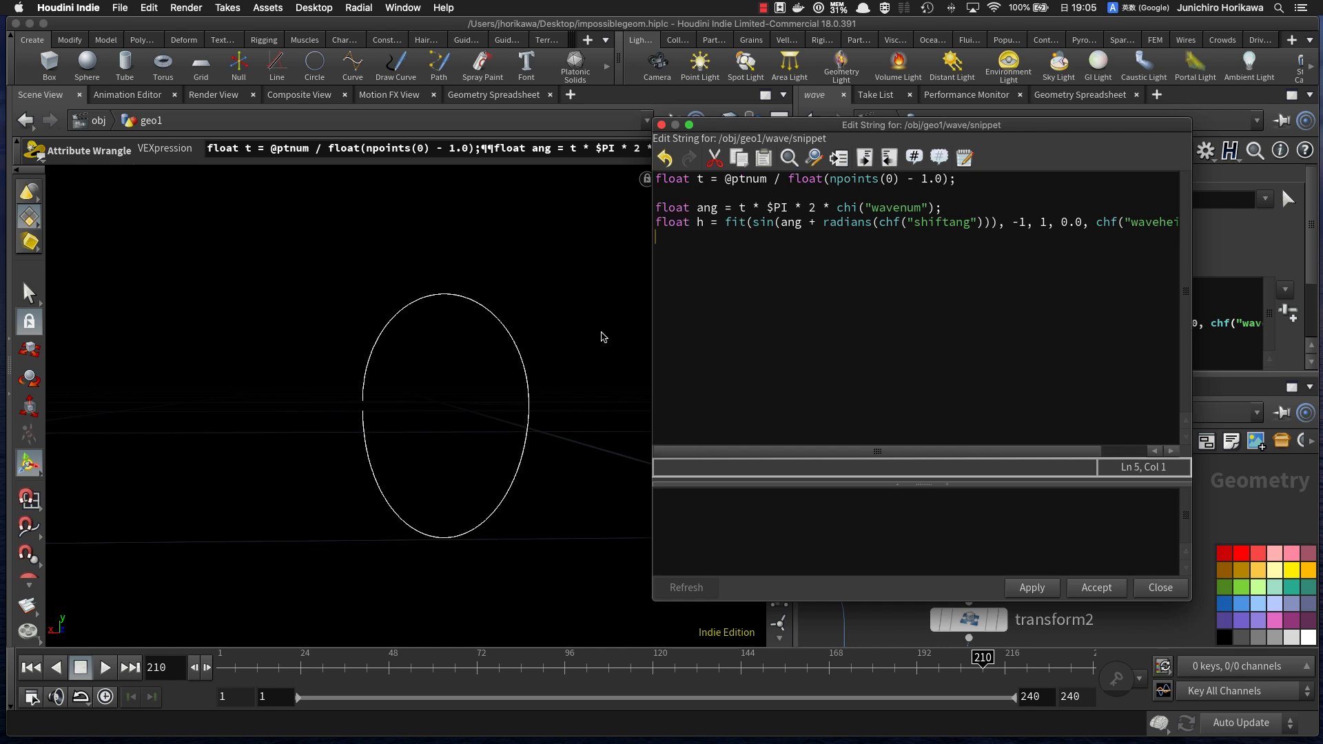
text(vector dir  =)
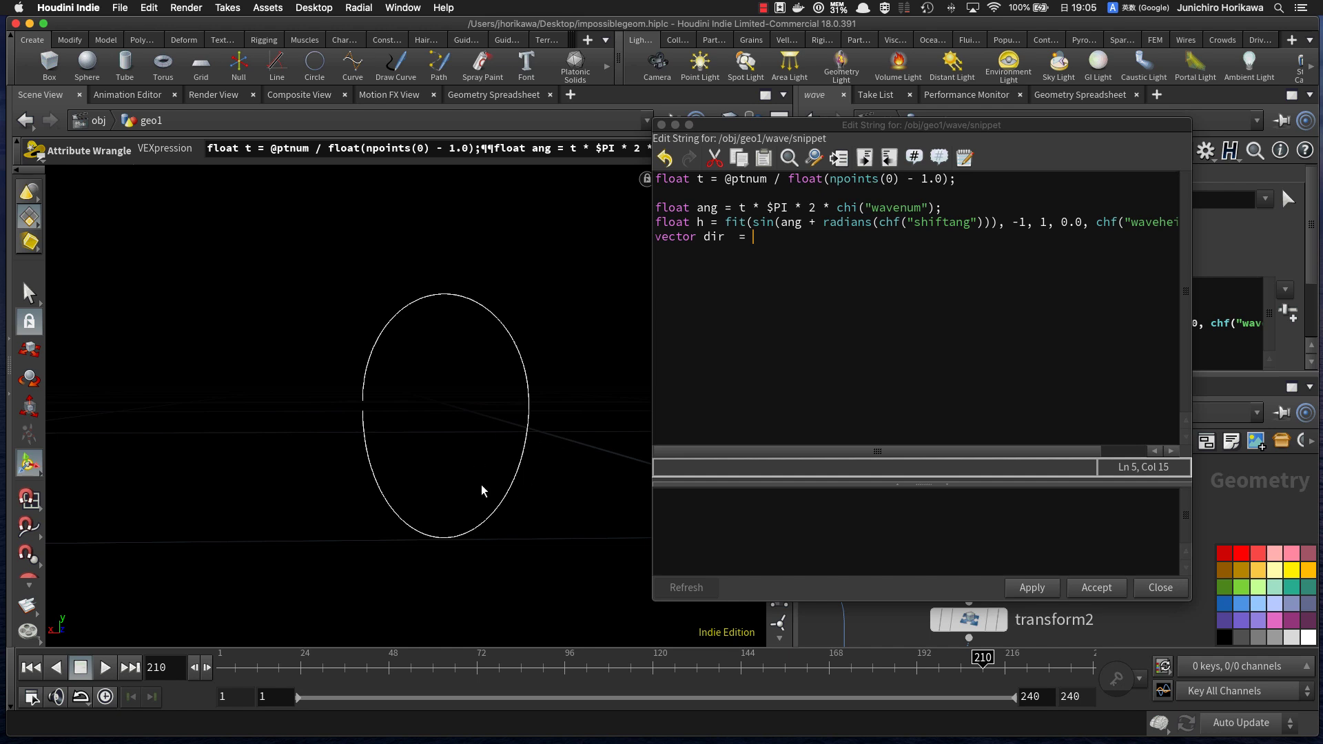
click(764, 238)
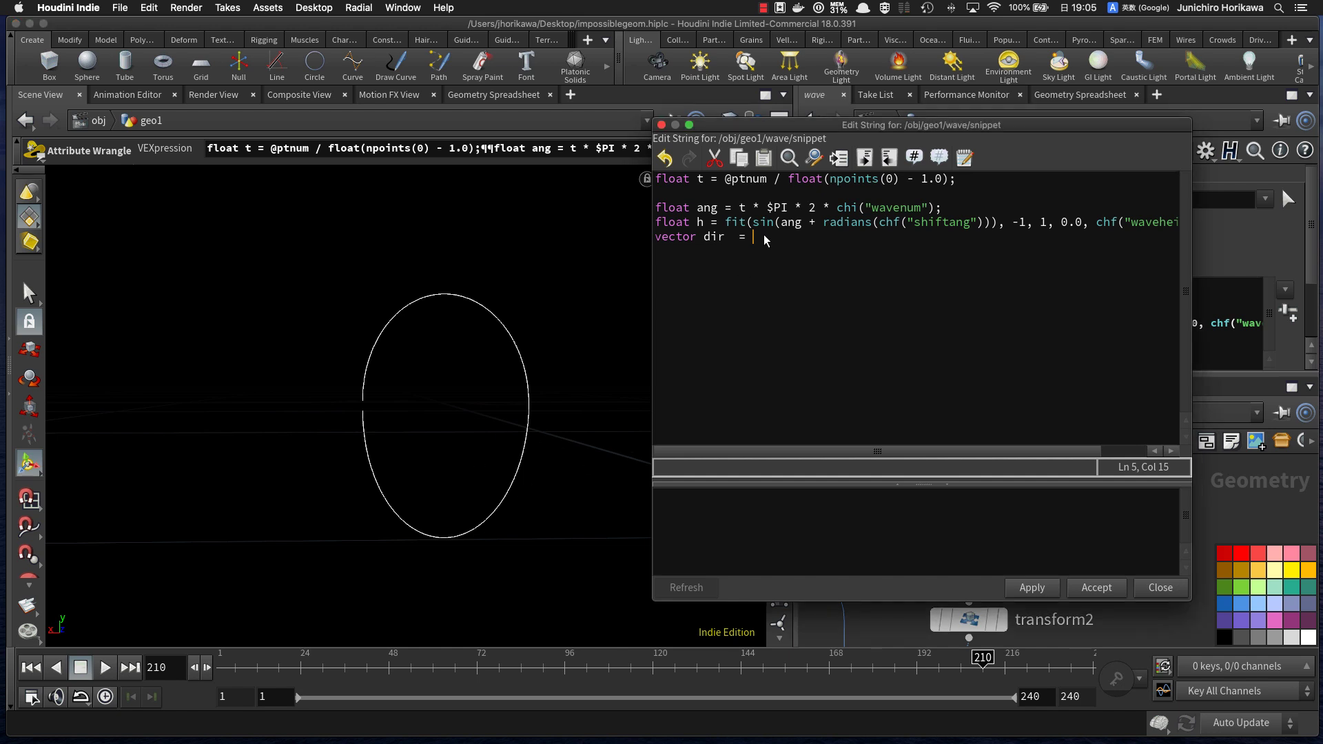
text(normaliz)
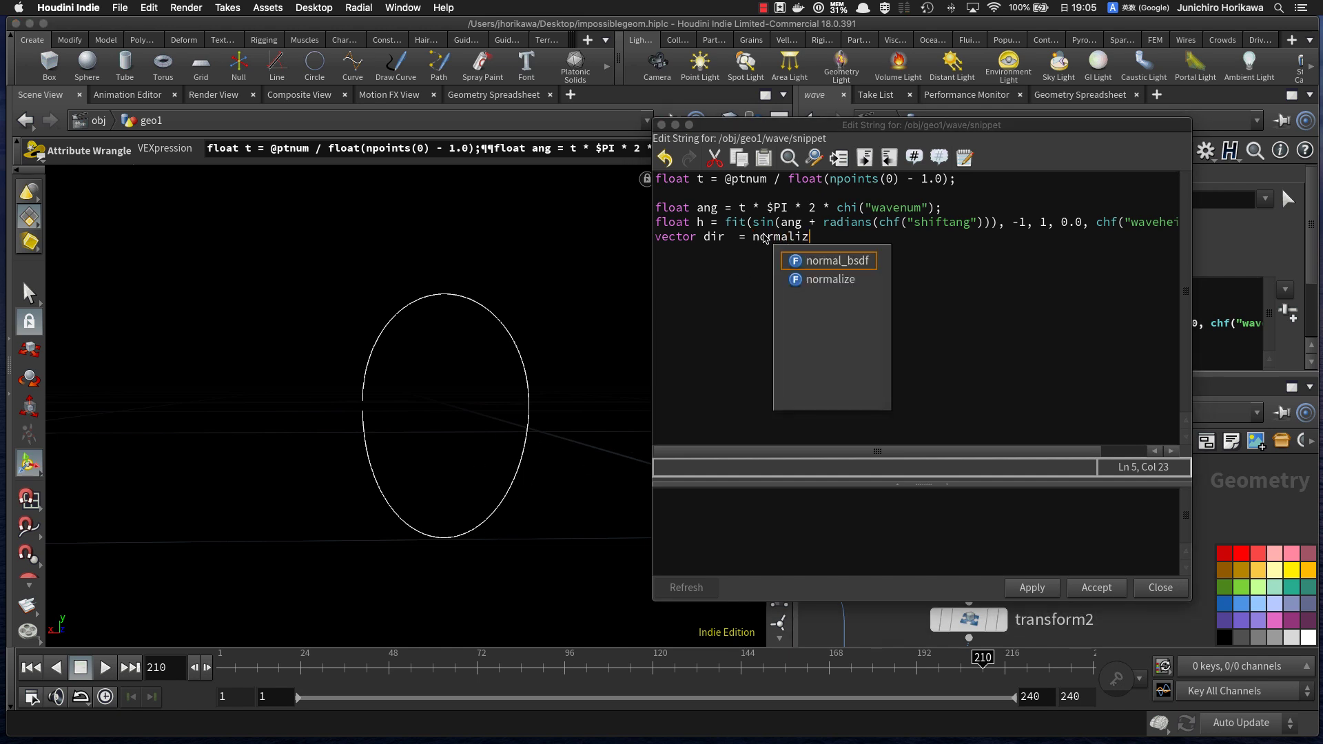
text(e(set)
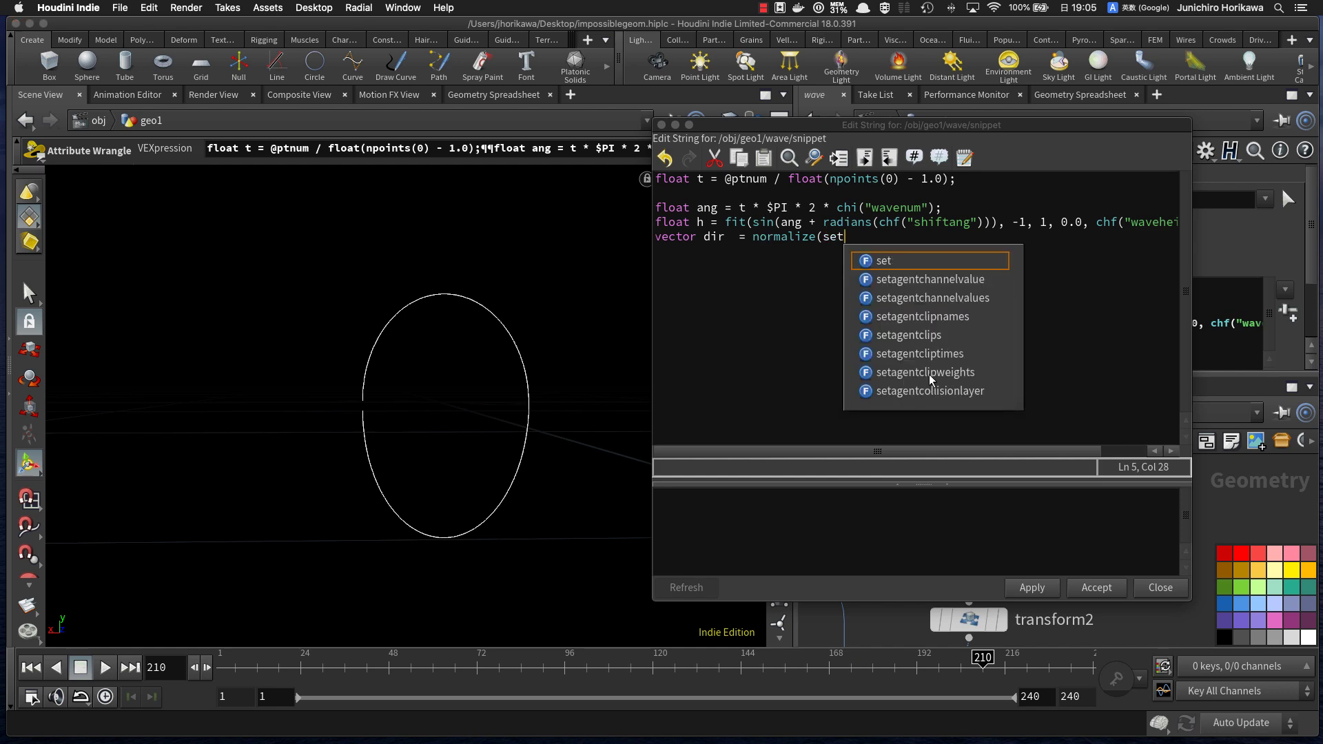
text((@P.)
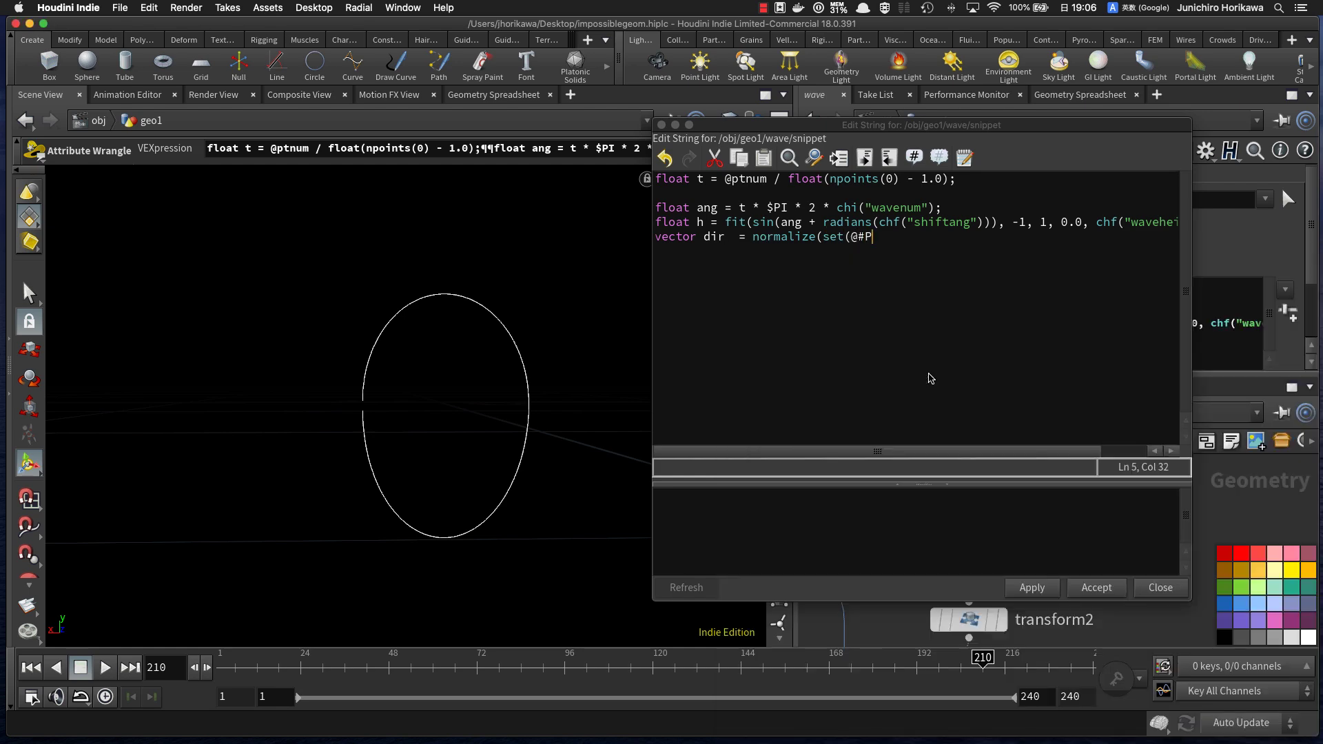
text(x, @P.y, 0));)
drag(753, 237, 956, 240)
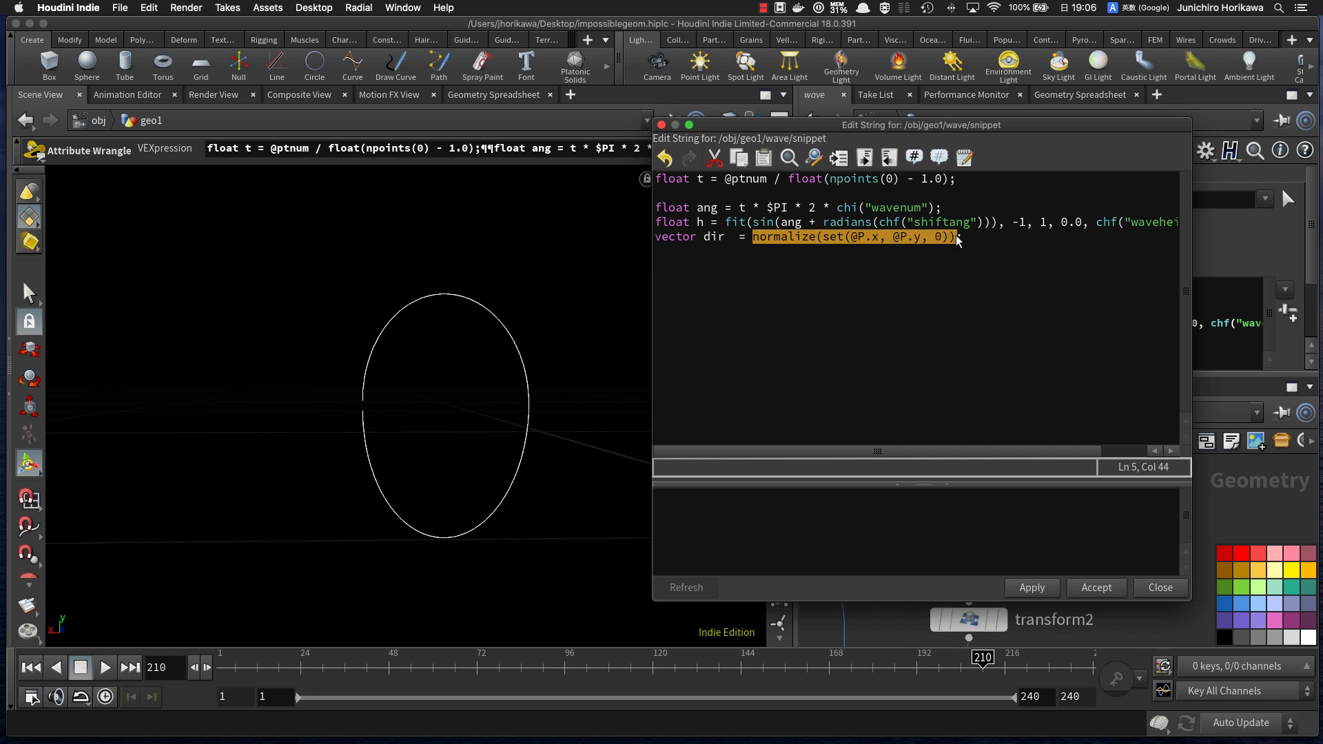
Step: Add @P += dir * h; after a blank line at the end of the wave code and accept the edit
click(1007, 236)
key(Return)
key(Return)
text(@P)
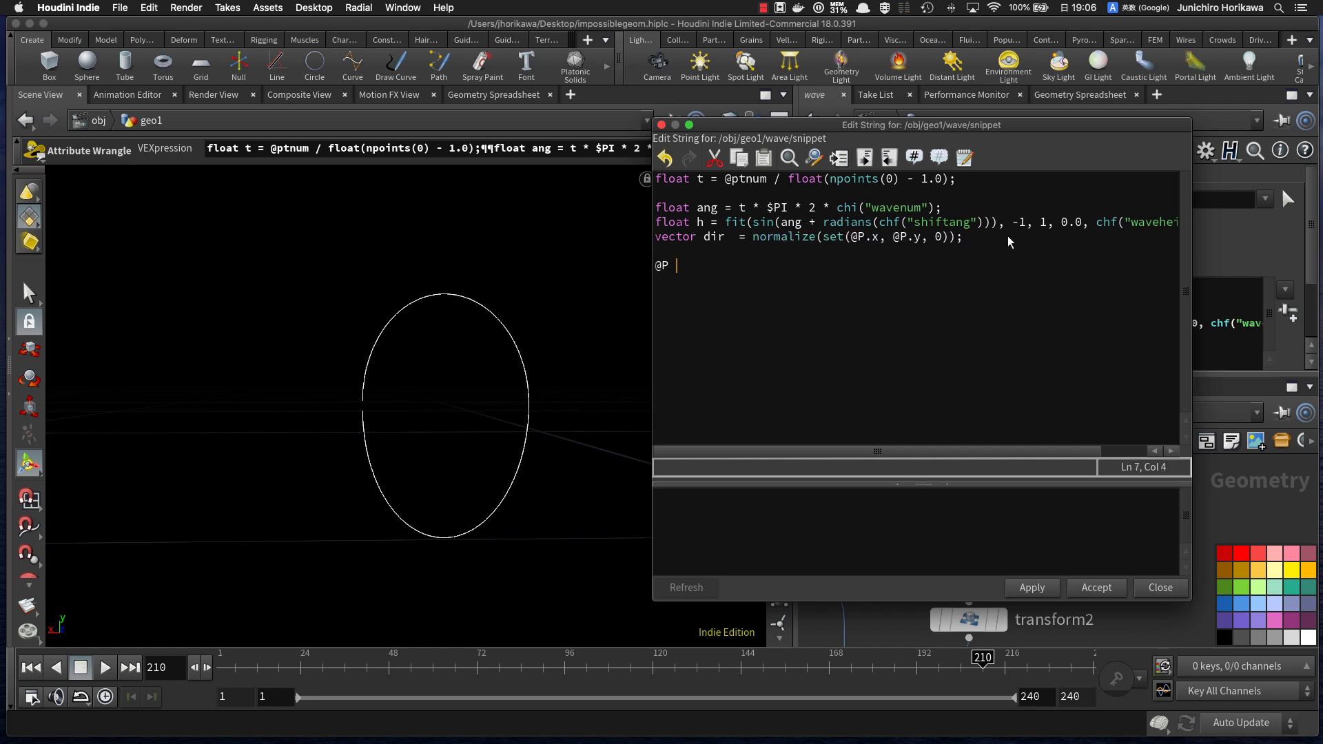
text( += dir * h;)
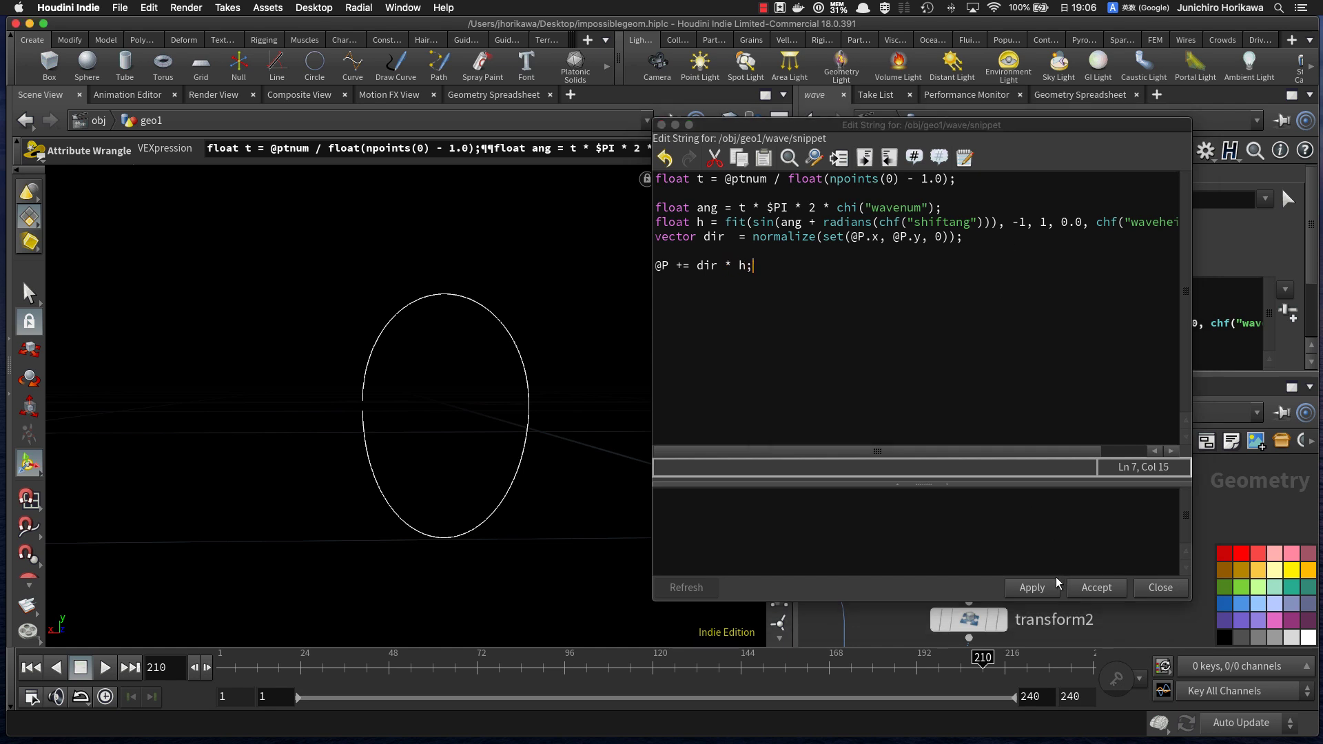
click(1096, 587)
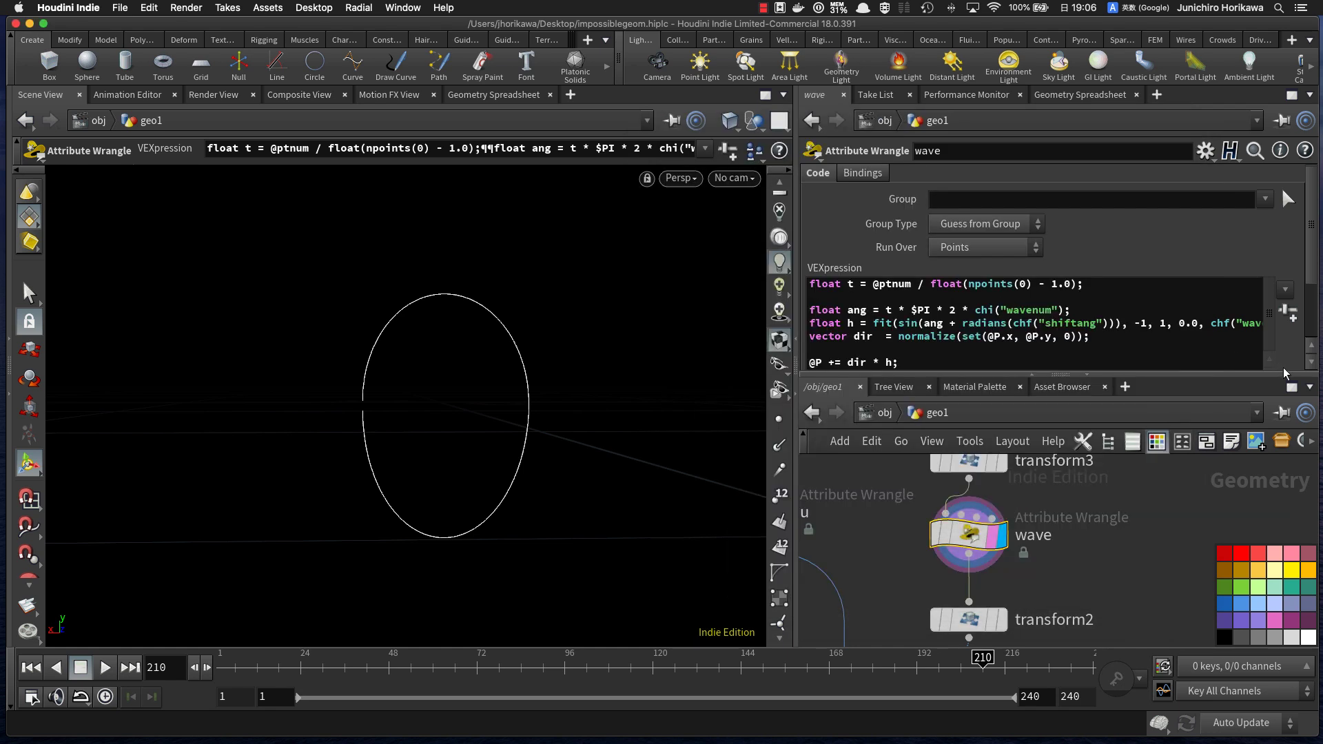
Step: Create the wave wrangle's channel parameters from the references in its code
drag(1274, 374, 1275, 482)
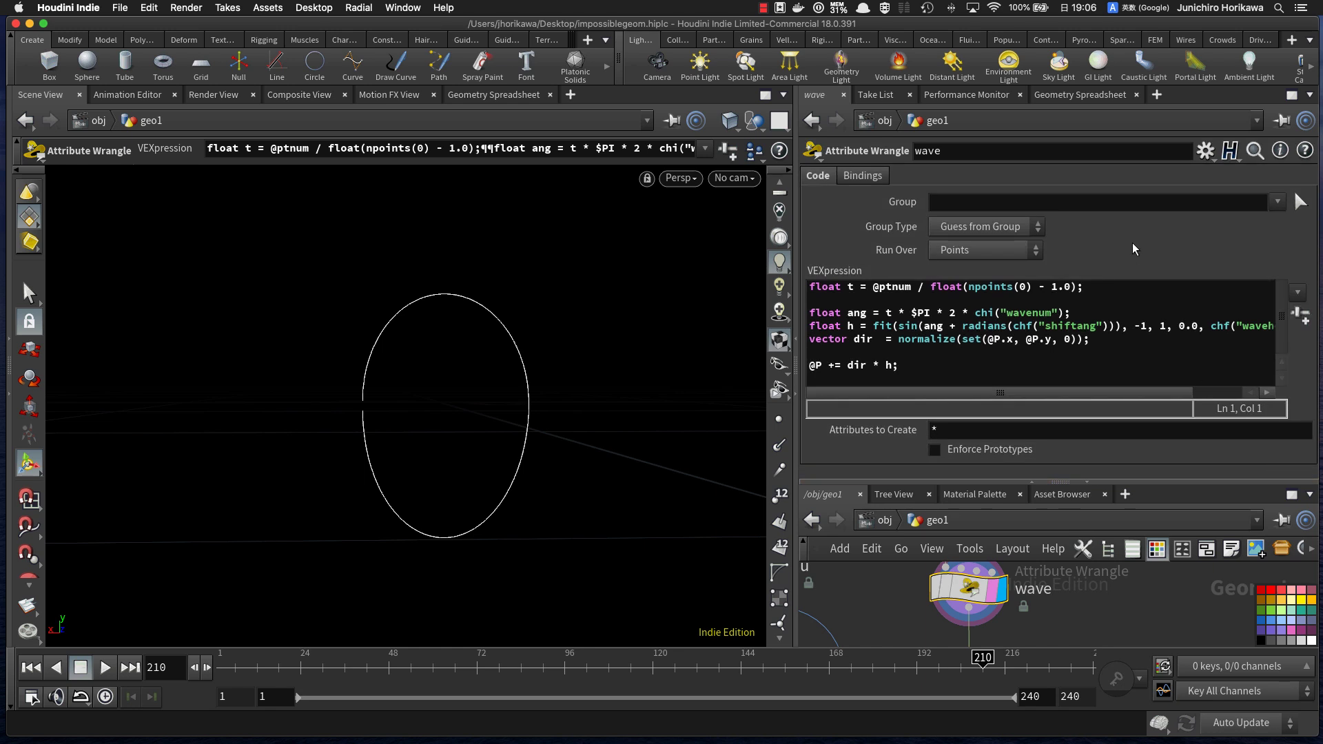
click(1300, 313)
scroll(1280, 267, down, 2)
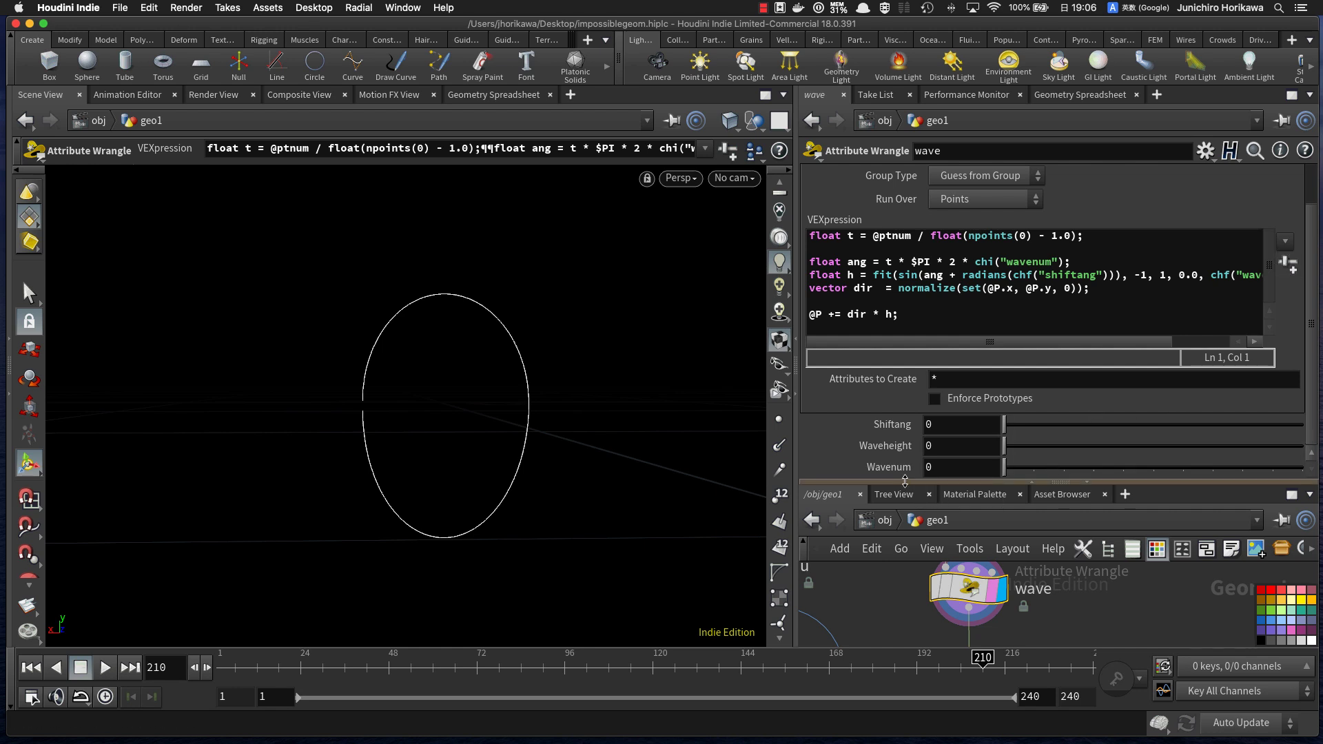
drag(958, 481, 904, 488)
Step: Set the wave wrangle's Wavenum to 8, Waveheight to 0.316 and Shiftang to 0.413
drag(1017, 455, 1243, 474)
click(1042, 476)
key(Escape)
drag(757, 422, 586, 455)
key(Return)
drag(1081, 455, 1111, 460)
click(974, 430)
drag(1004, 433, 1127, 443)
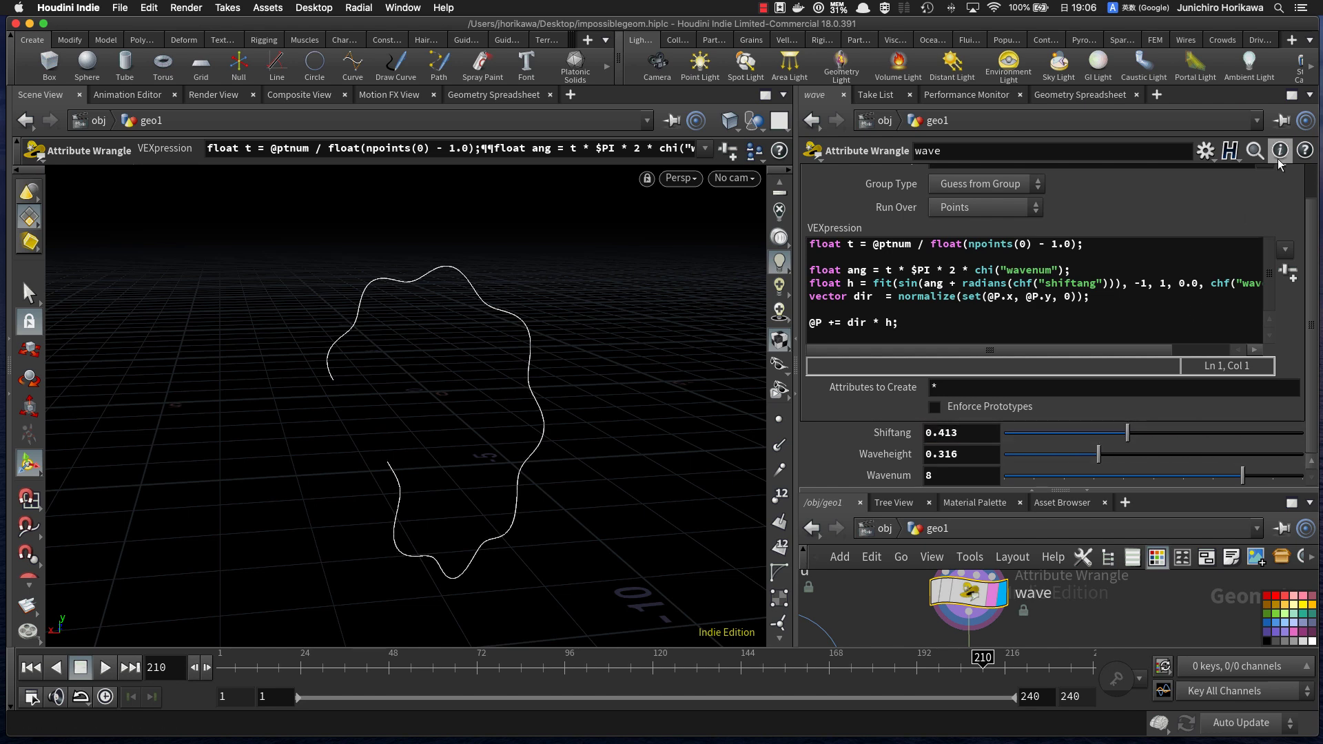
Step: Set the Shiftang parameter's range maximum to 360, accept the interface change and set Shiftang to 125.5
click(1205, 150)
click(1204, 175)
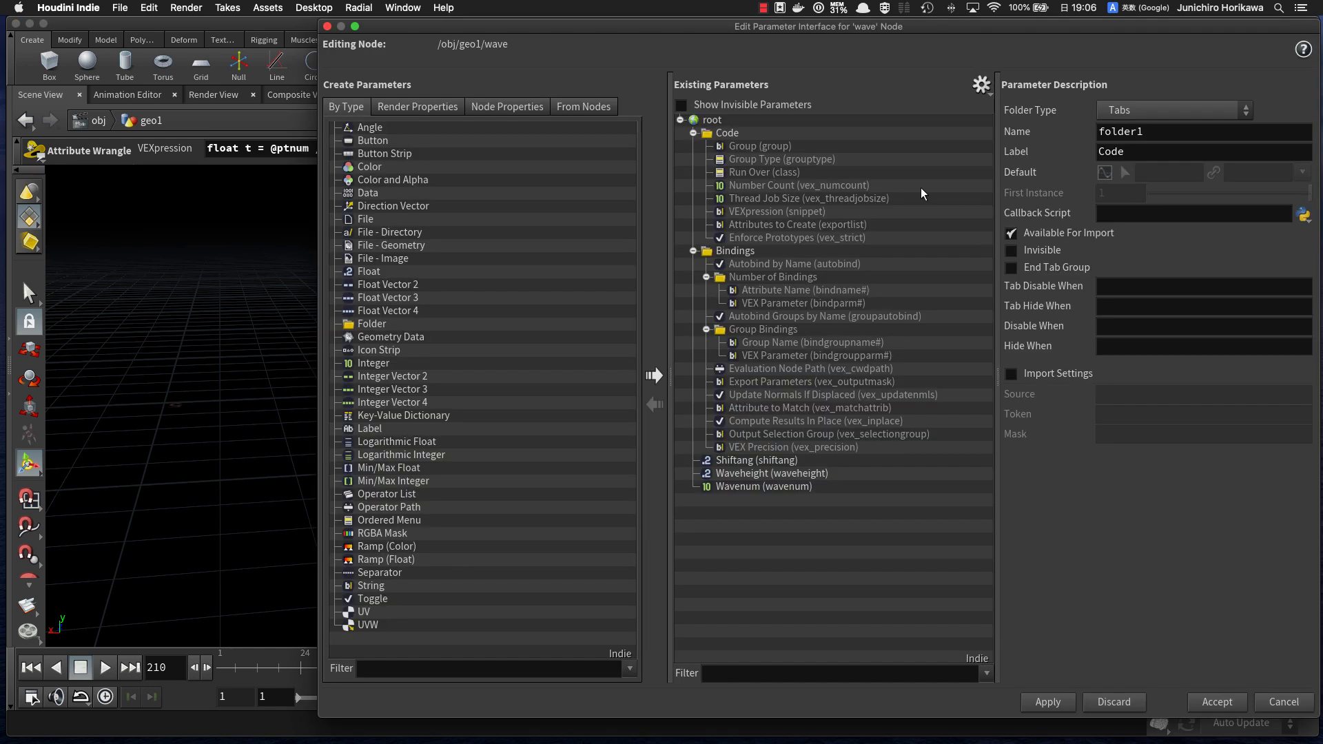
click(751, 462)
double_click(1207, 388)
text(37)
key(BackSpace)
text(60)
key(Return)
click(1060, 699)
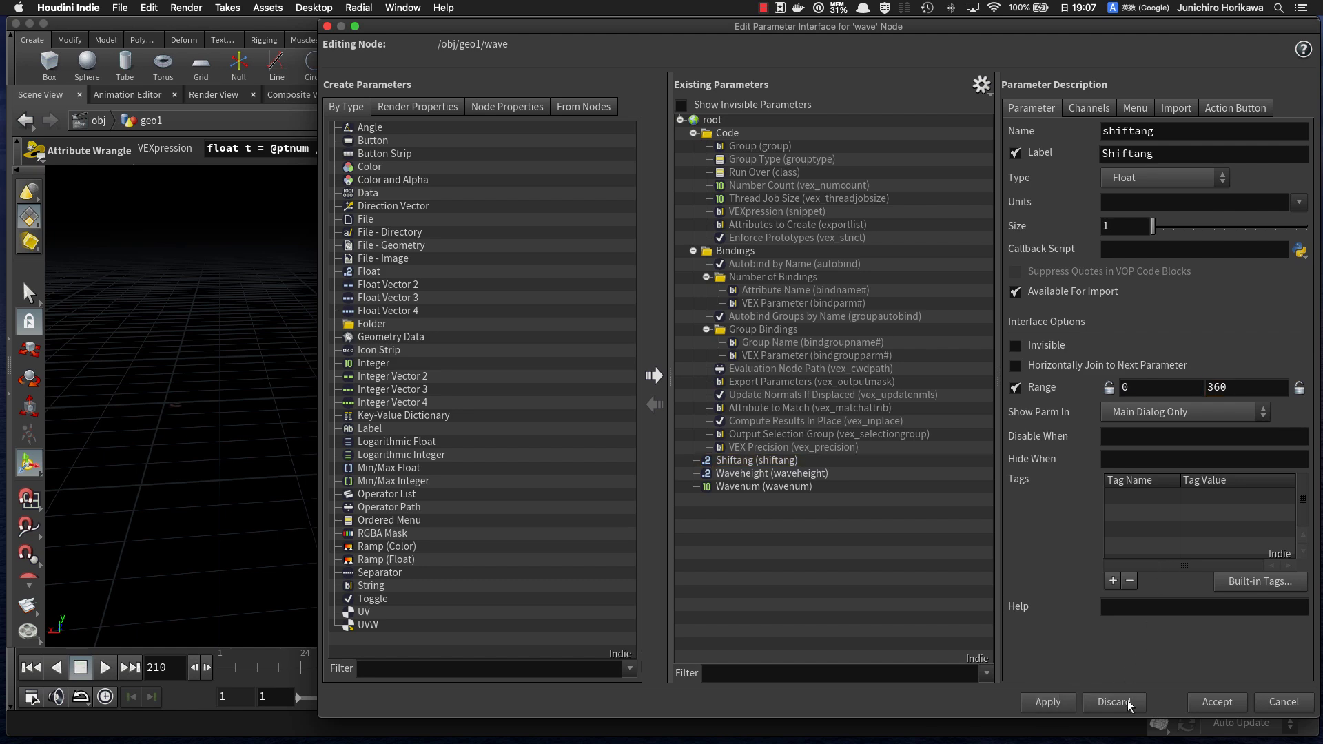
click(1217, 701)
drag(1068, 431, 1079, 404)
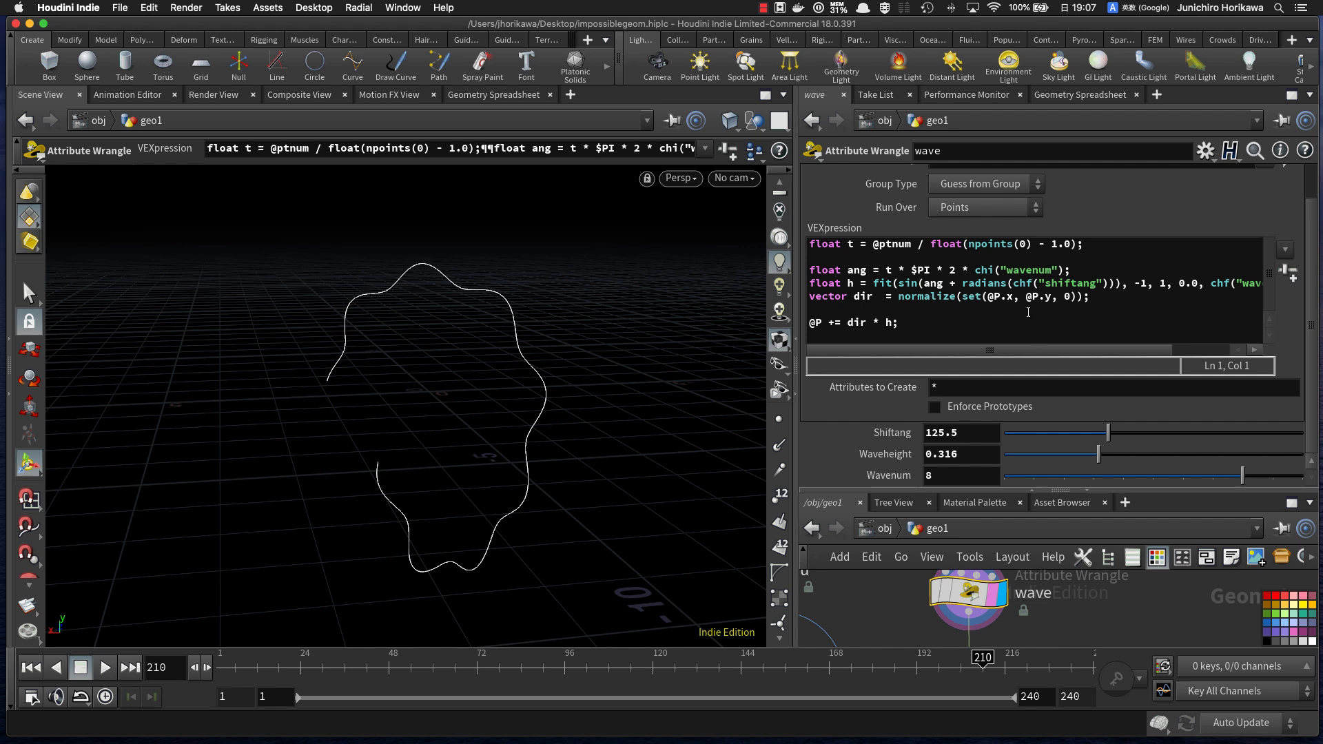
Step: Set the wave node's Shiftang parameter range maximum to 1 and accept the interface change
click(983, 283)
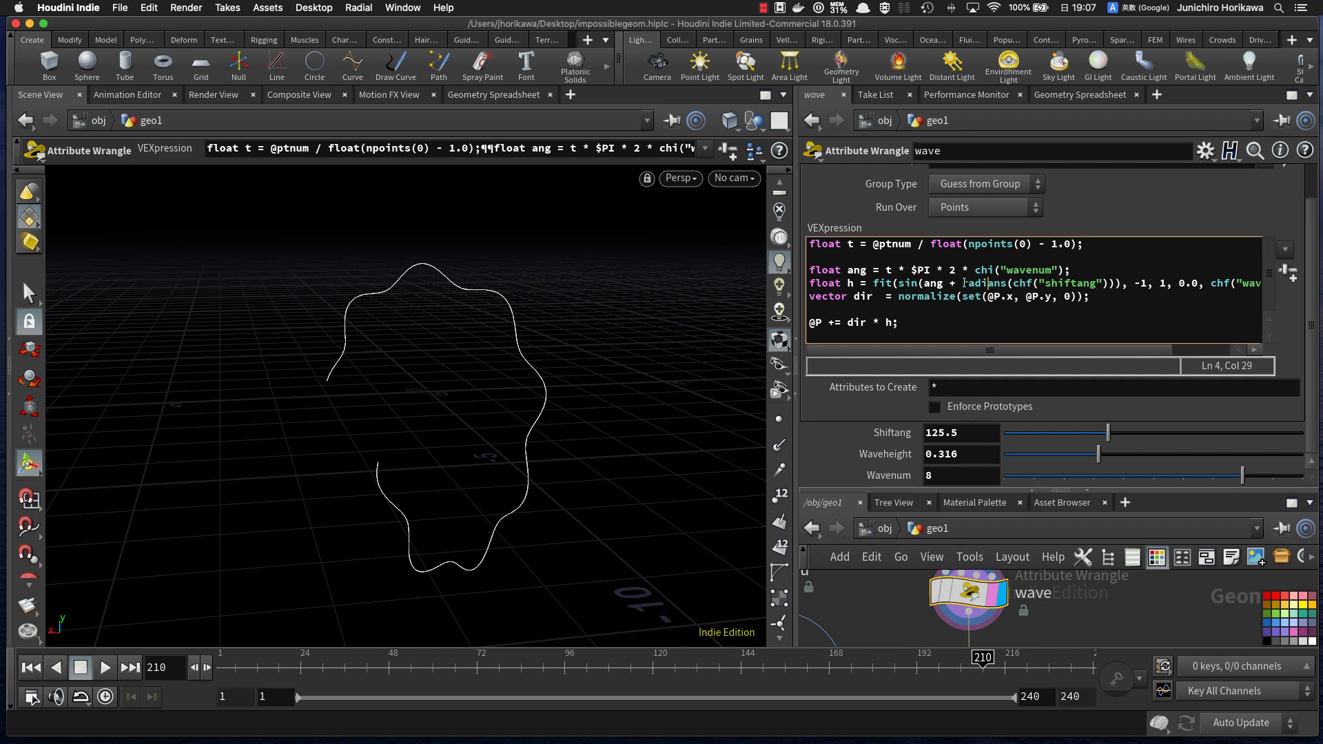
drag(966, 283, 995, 283)
click(1204, 151)
click(1171, 171)
click(751, 461)
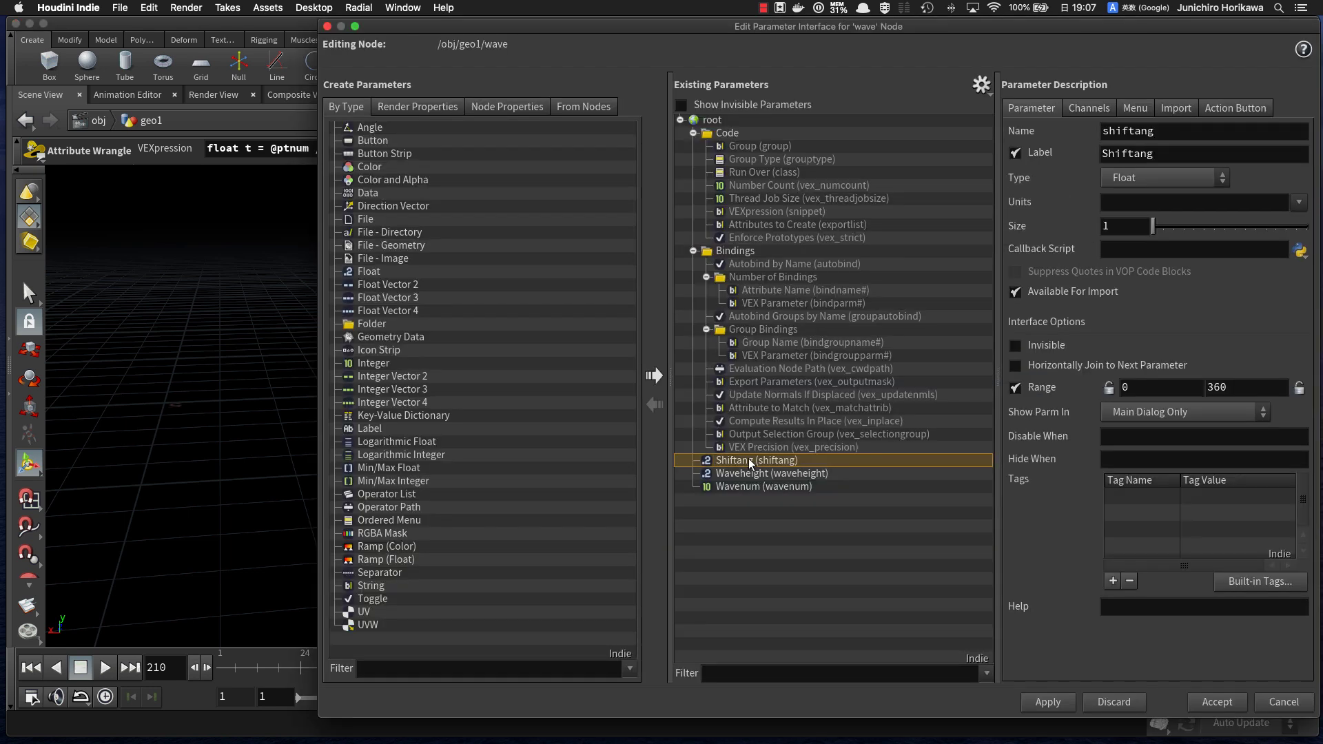
drag(1238, 387, 1159, 388)
text(2)
key(BackSpace)
text(1)
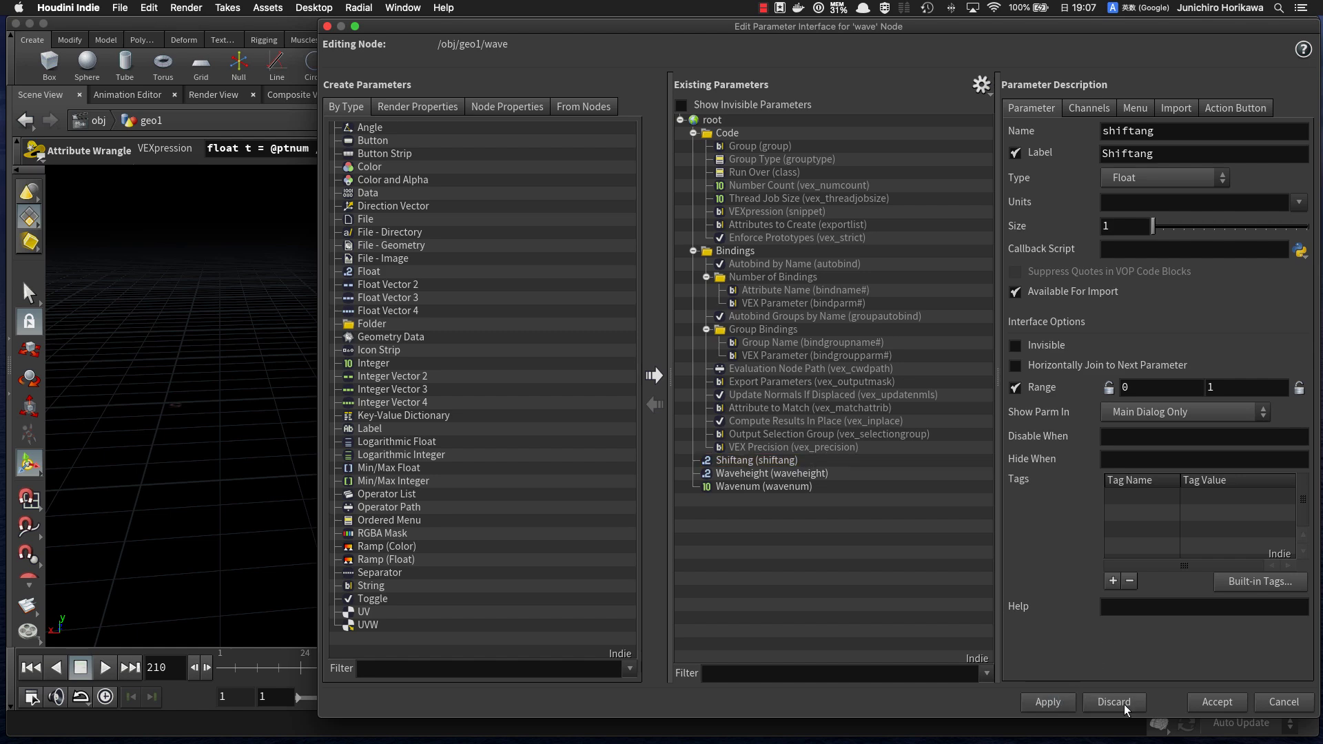
click(1217, 701)
Step: Replace the radians conversion in the h line so the sine's offset reads chf("shiftang") * $PI * 2
drag(961, 285, 1114, 284)
drag(1013, 284, 961, 285)
key(BackSpace)
click(1065, 284)
key(BackSpace)
text(&)
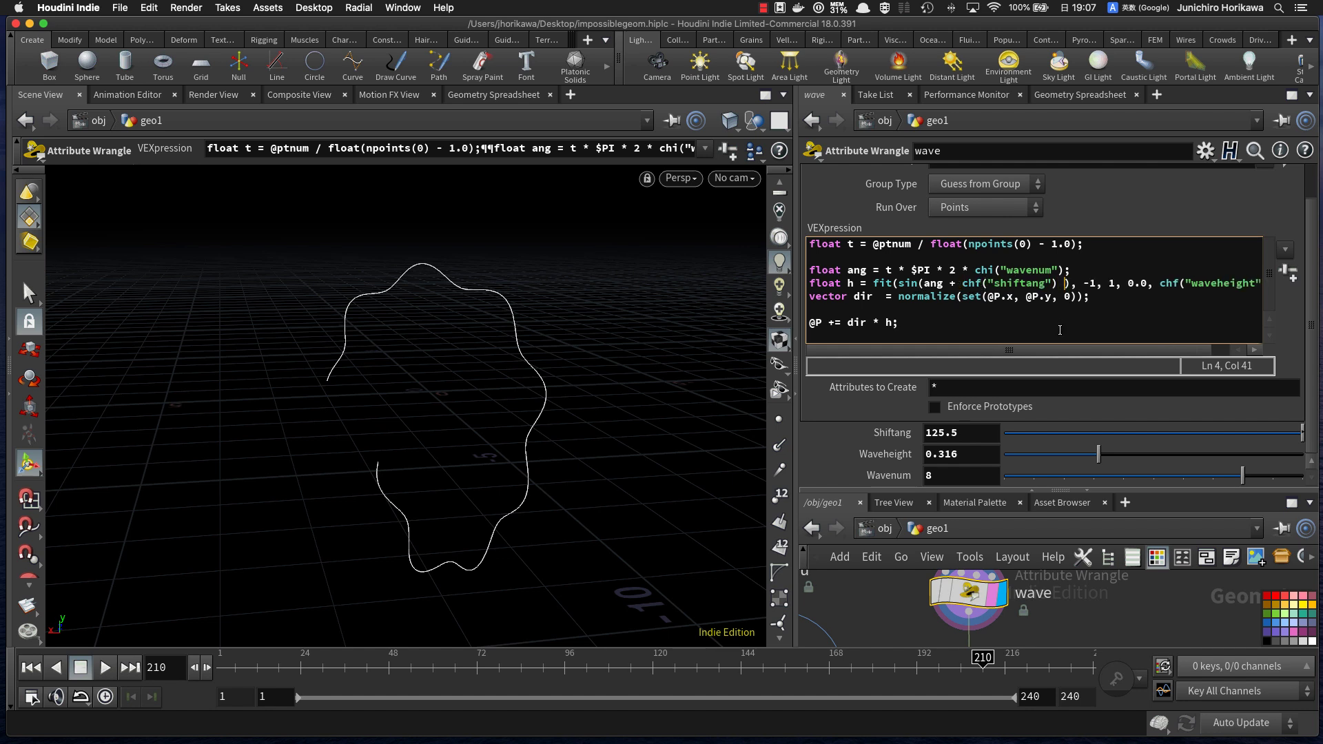
key(BackSpace)
text(()
key(BackSpace)
text(* %)
text(PI * 2)
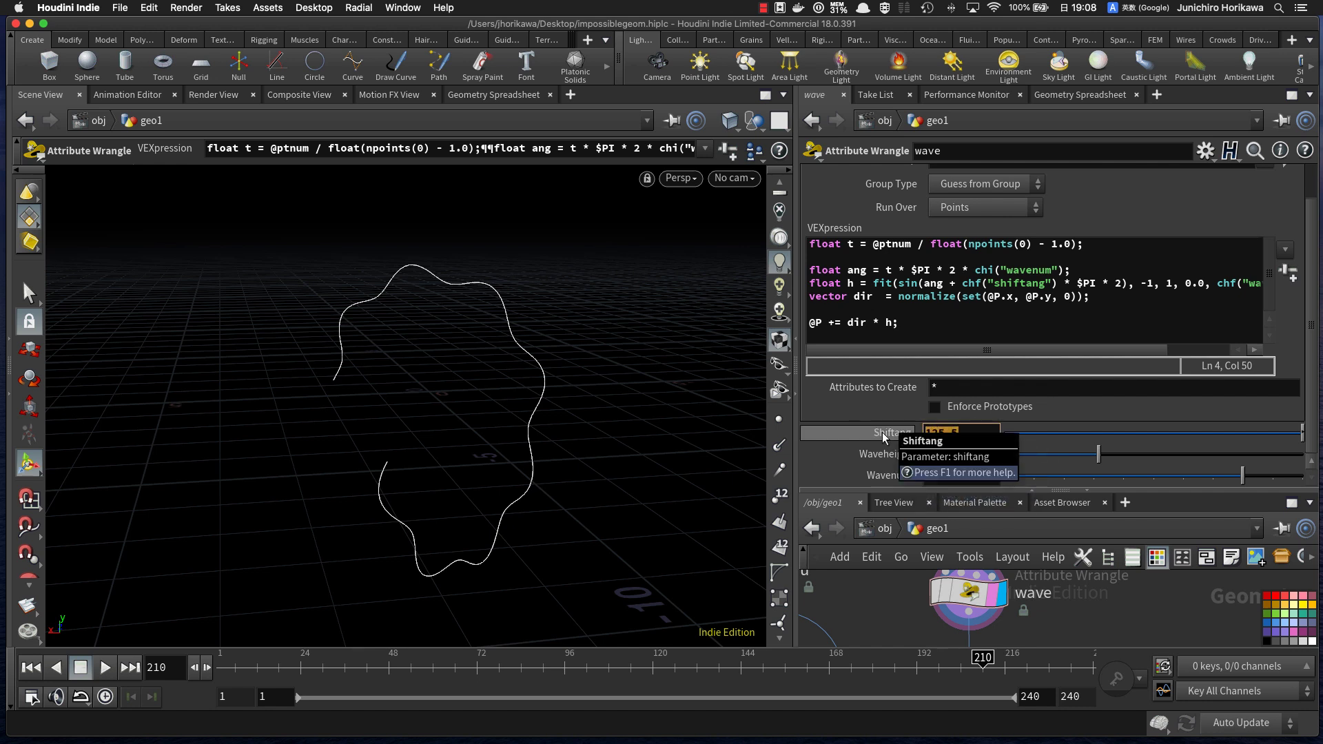
Step: Drive the wave node's Shiftang with the expression $FF / $FEND
text($FF)
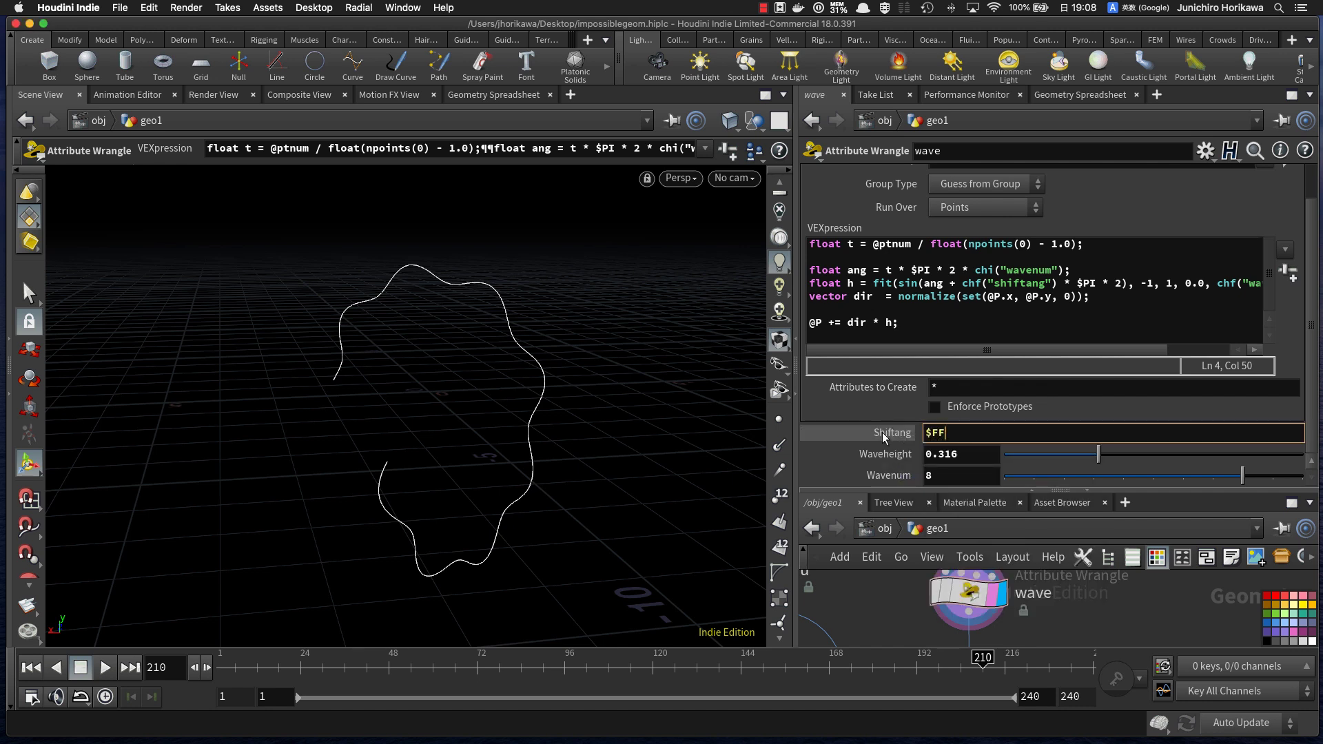
text( / $FEND)
key(Return)
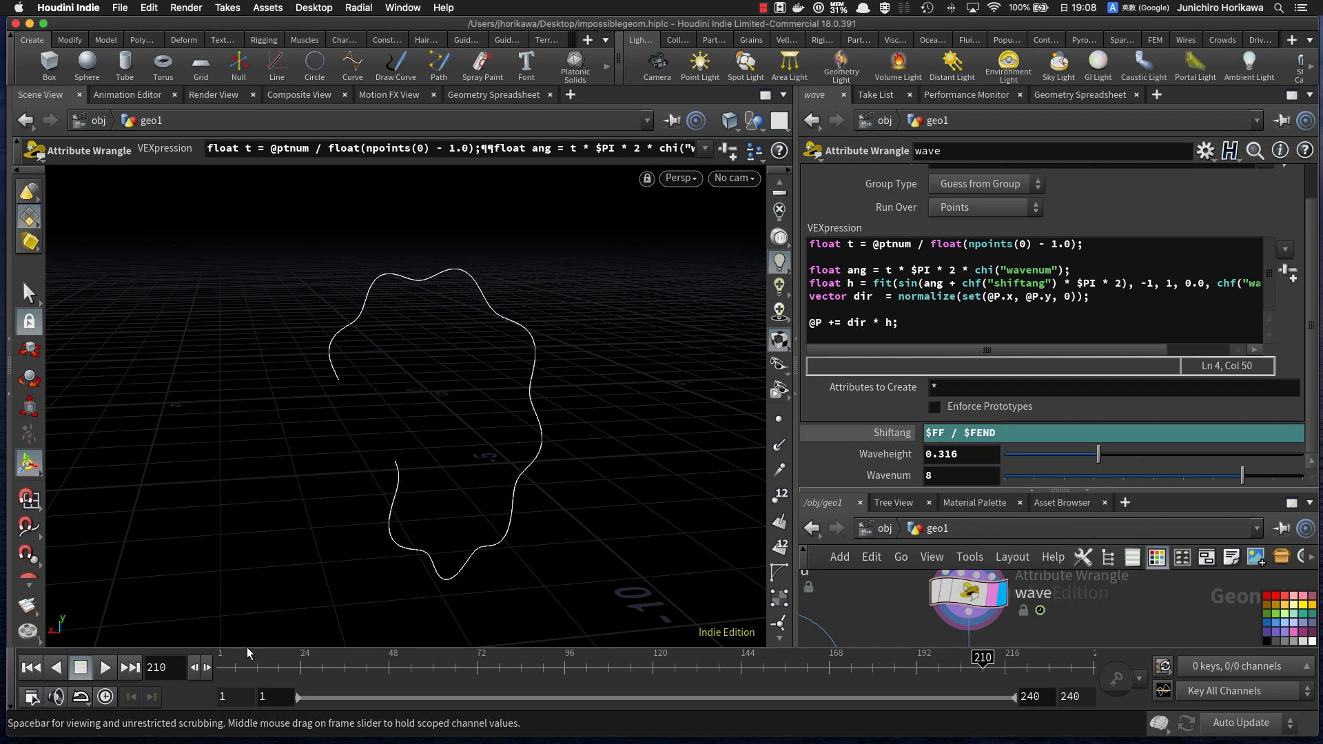
Step: Scrub between frames 1 and 240, then play the animation with real-time playback toggled to examine the wave's shifting
drag(244, 665, 185, 662)
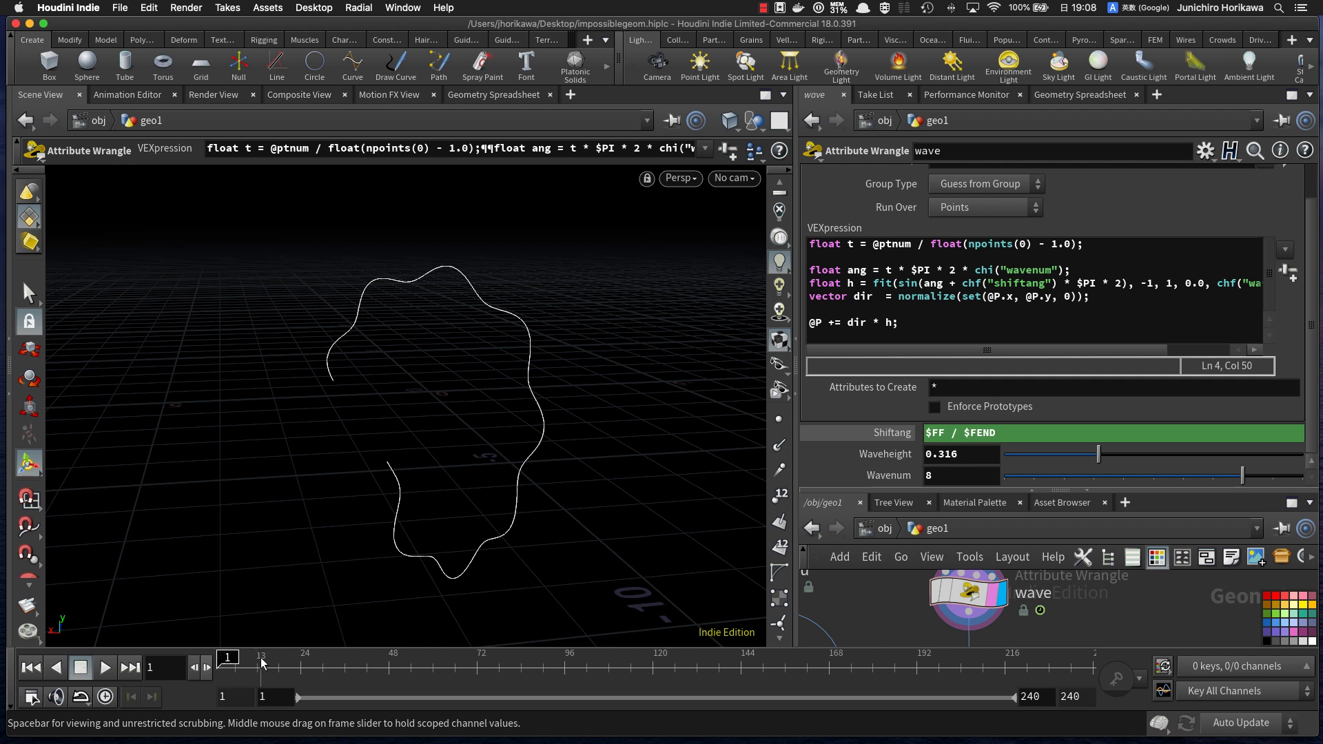
click(892, 436)
drag(1055, 661, 1097, 669)
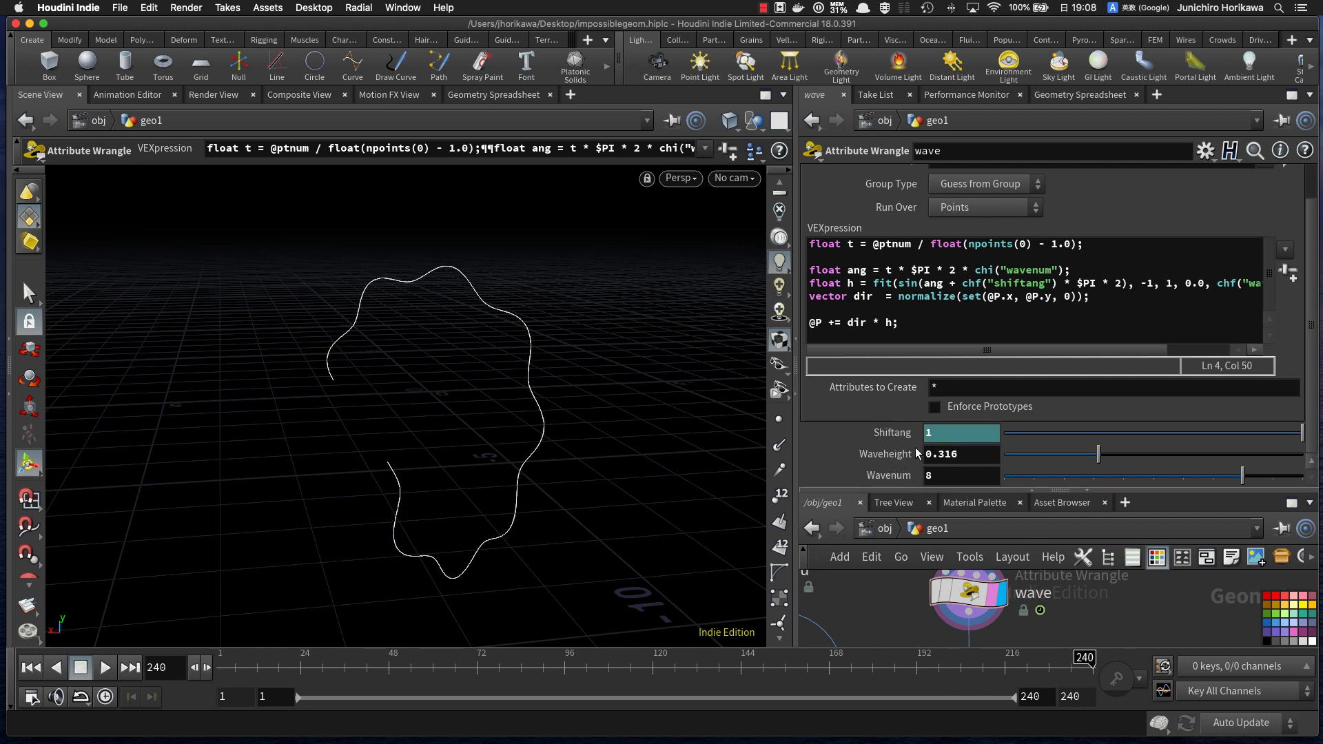
drag(245, 668, 200, 667)
click(106, 669)
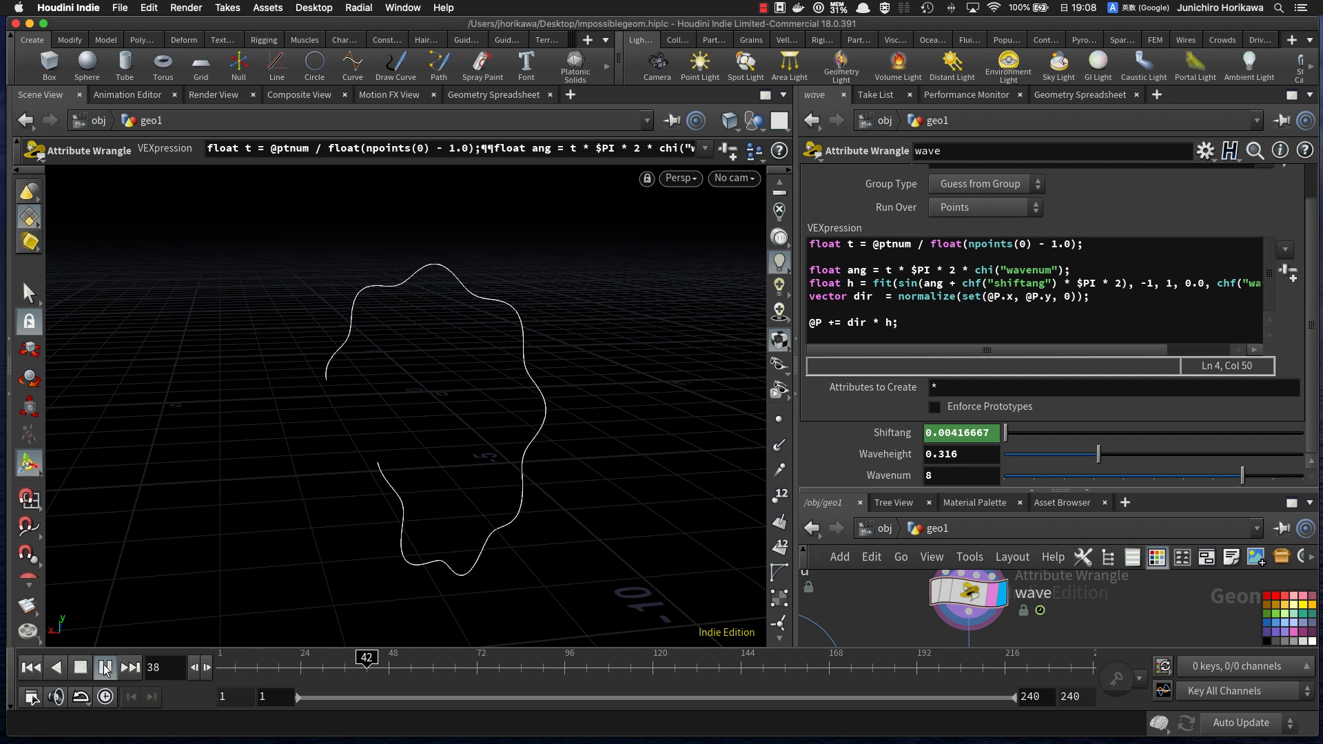
click(103, 700)
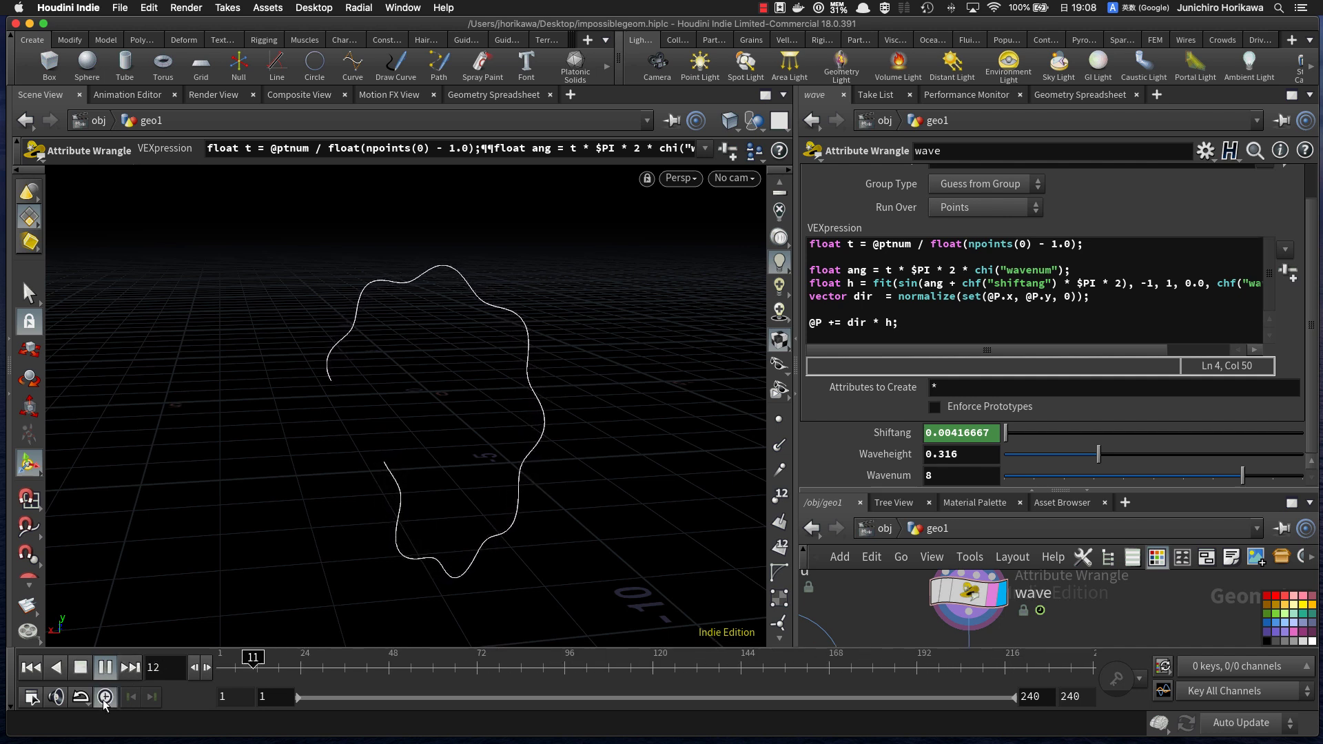
click(106, 667)
Step: Delete the expression channel from the wave node's Shiftang parameter
right_click(957, 431)
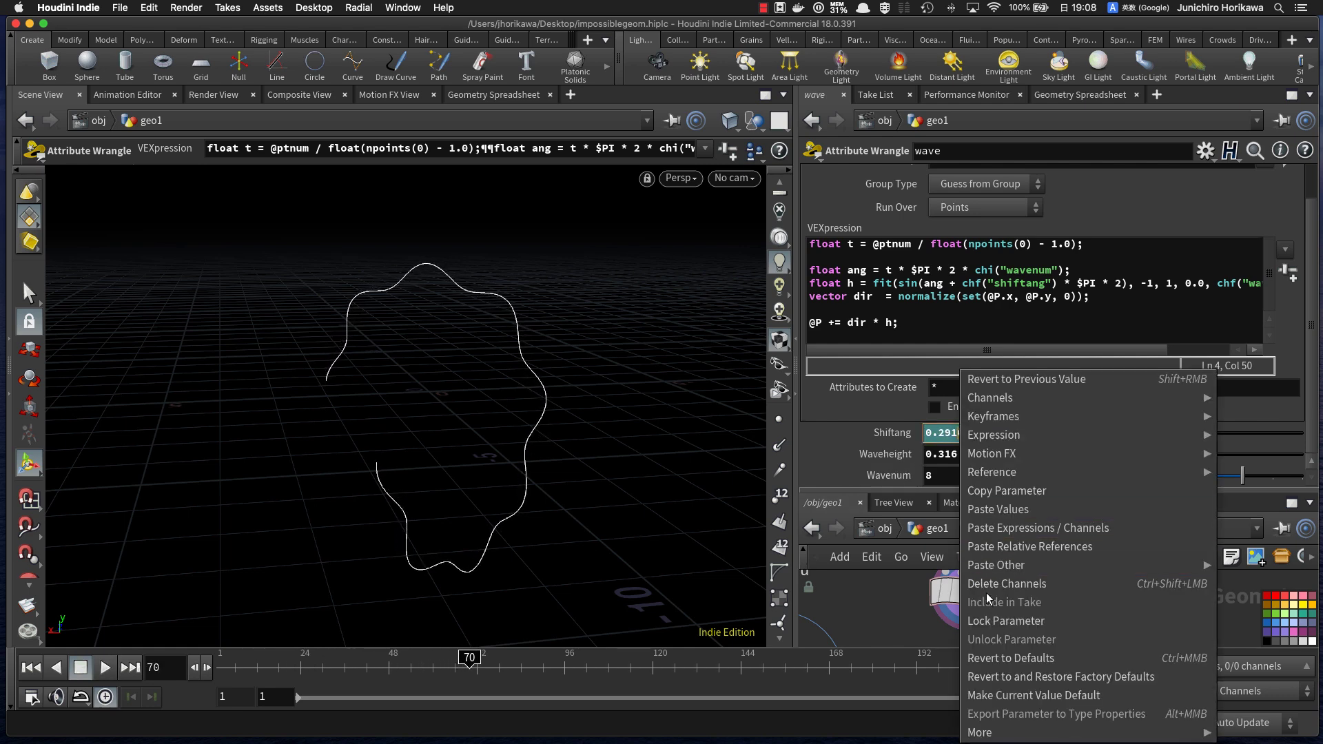
click(988, 585)
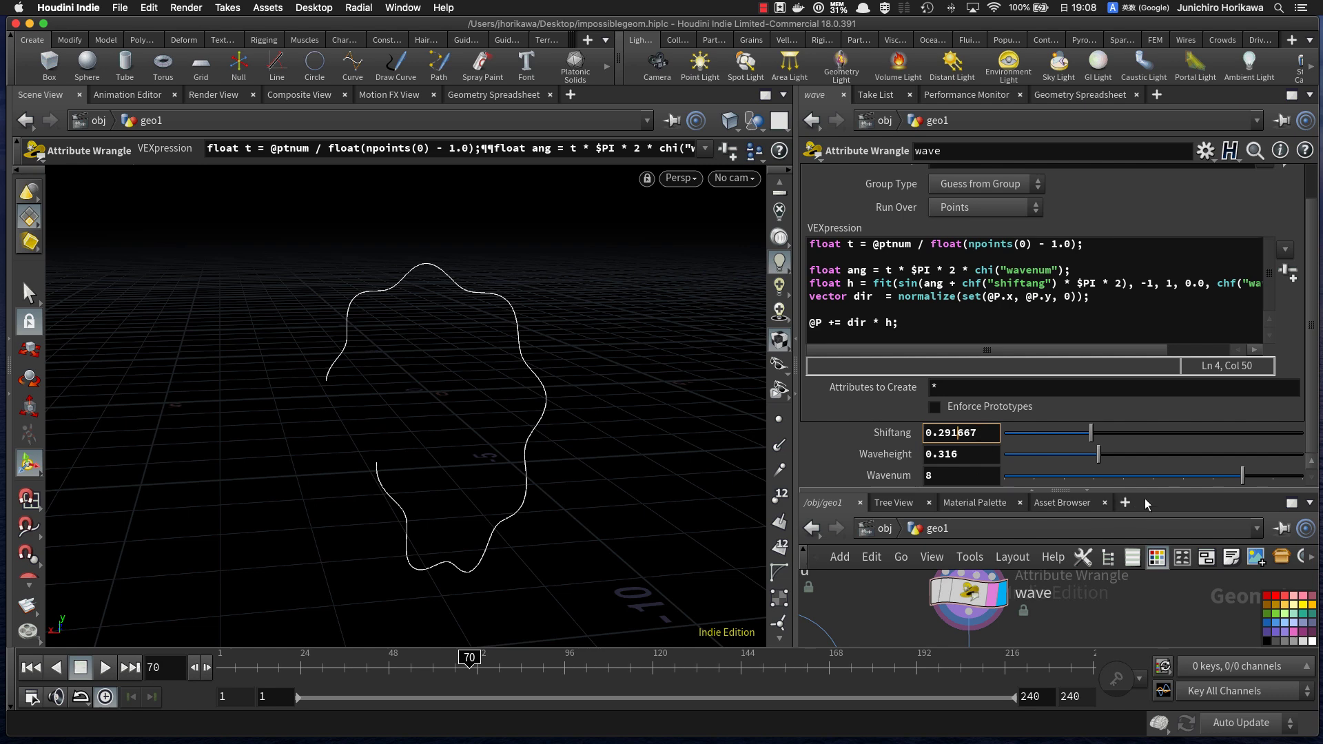
Step: Add a float parameter named wave_num, labelled "wave num", to the CONTROLLER null's parameter interface above target res
drag(1147, 490, 1151, 406)
scroll(1097, 519, down, 2)
middle_drag(1094, 513, 1102, 610)
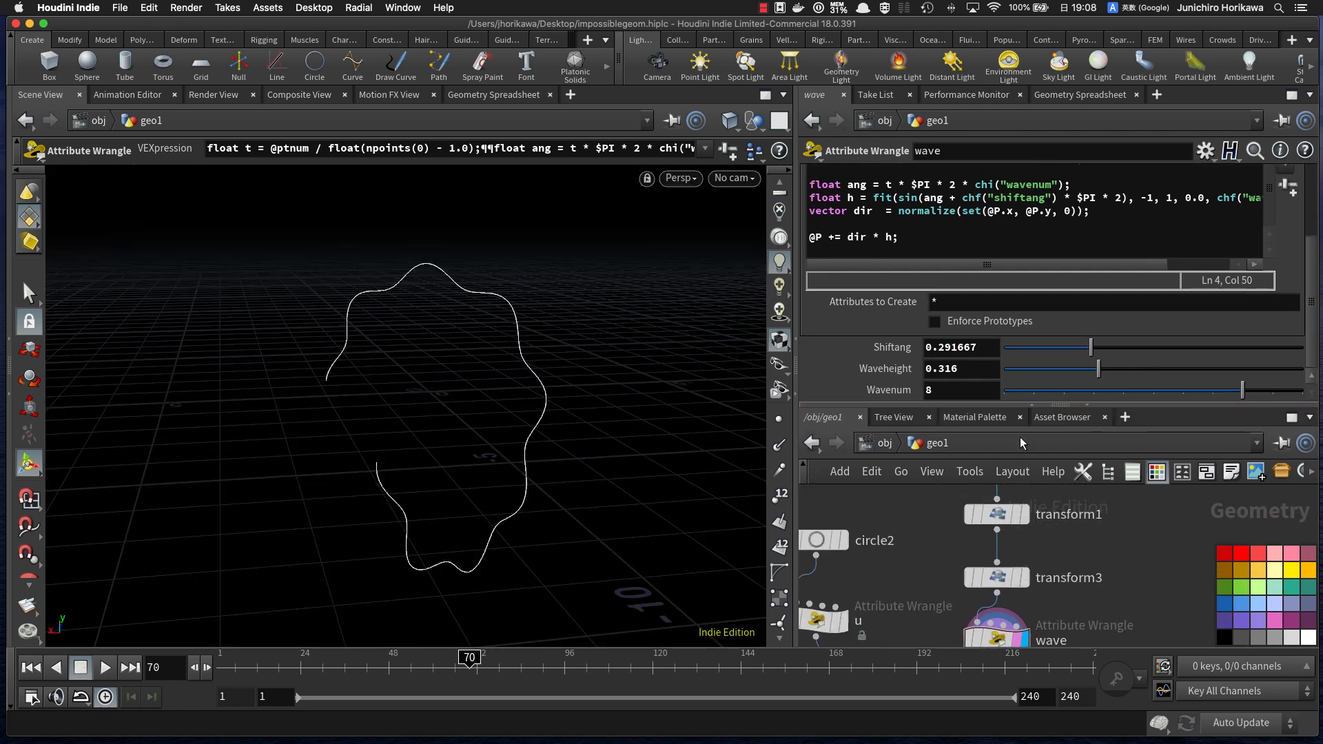
scroll(957, 518, down, 8)
middle_drag(957, 518, 952, 555)
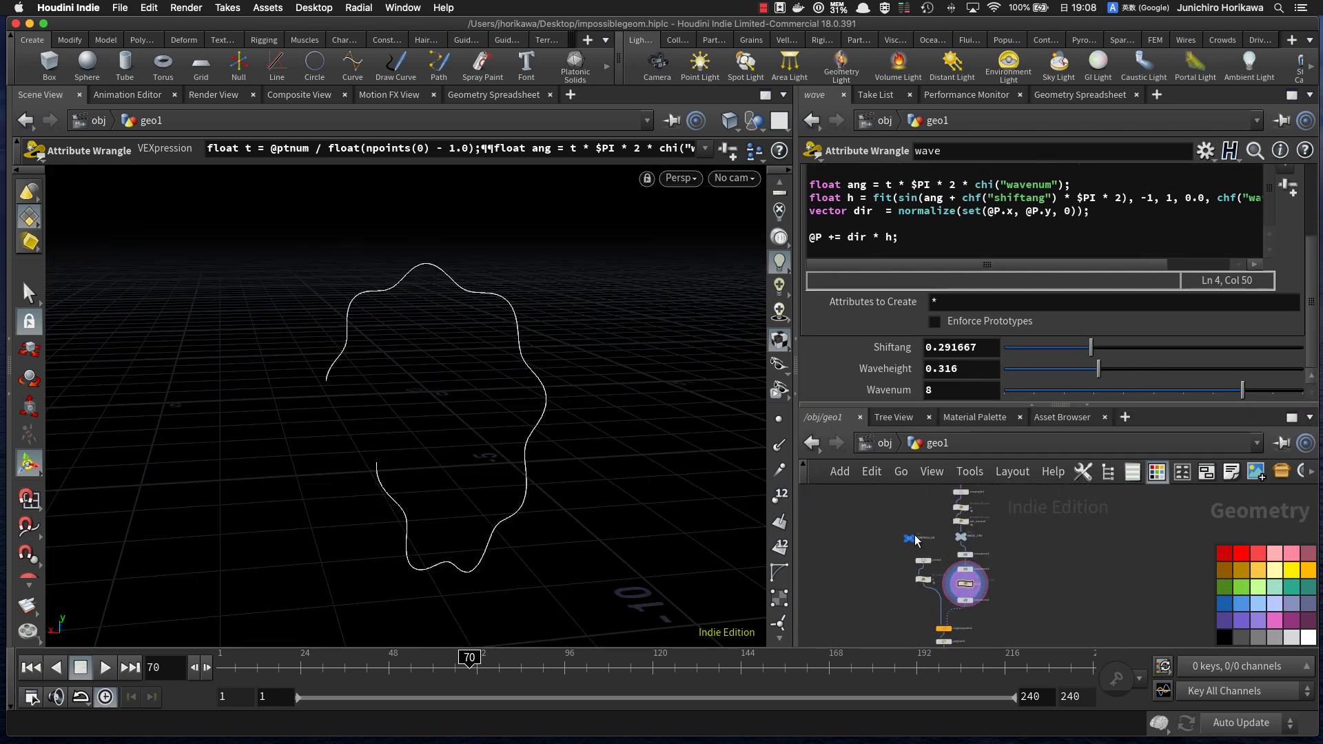
scroll(916, 541, up, 10)
drag(896, 554, 944, 550)
click(944, 549)
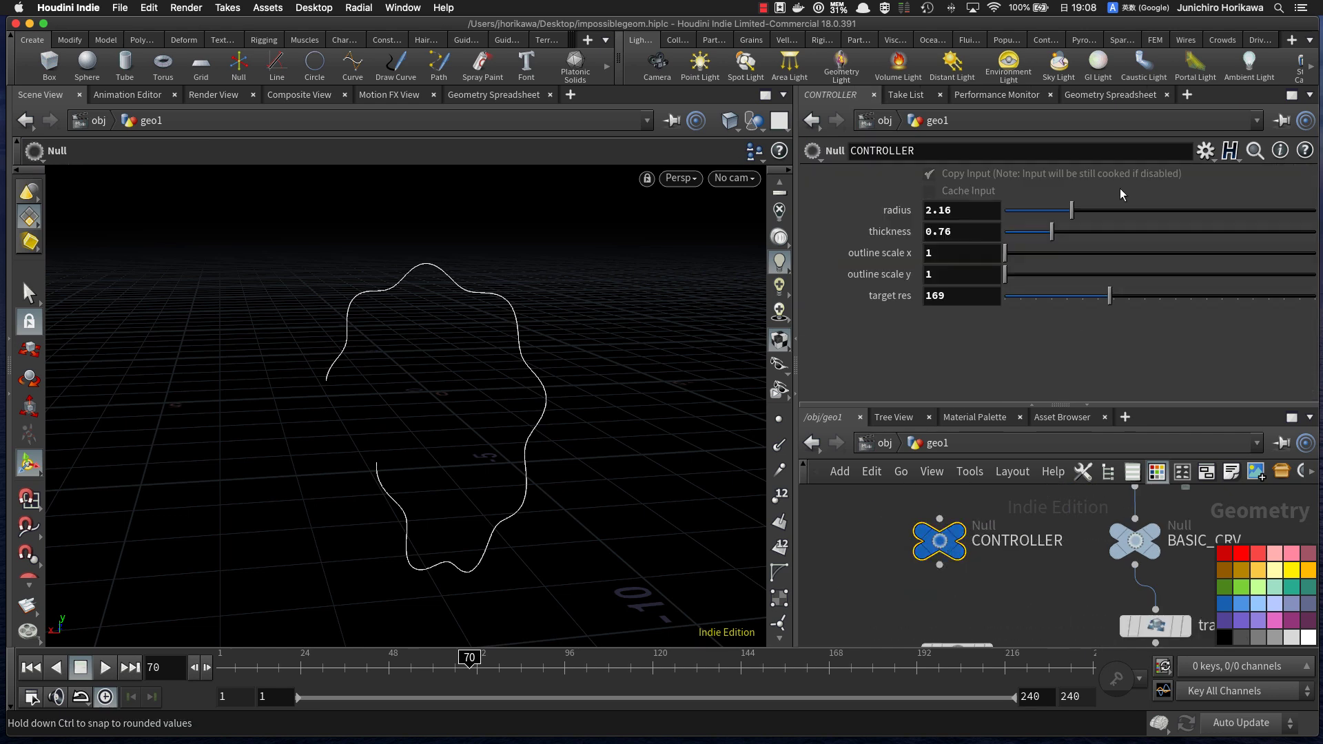
click(1205, 150)
click(1010, 171)
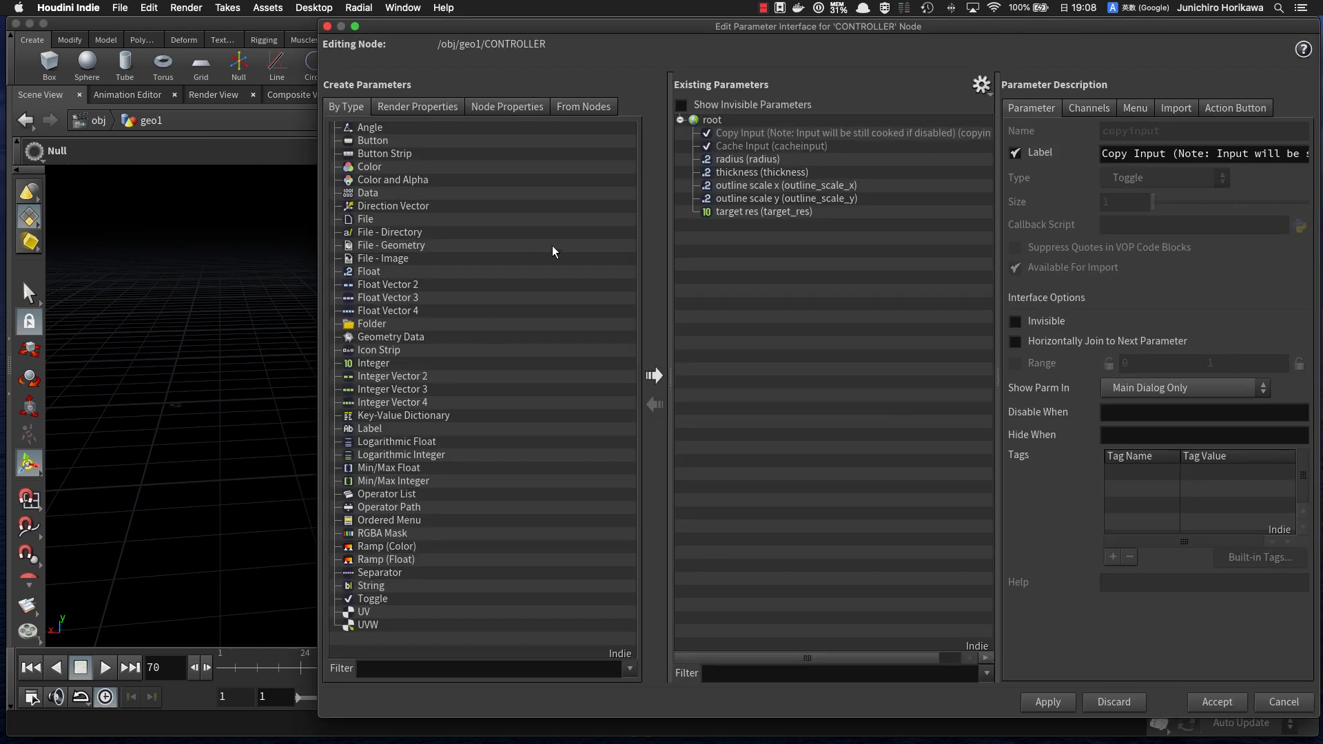
drag(661, 238, 758, 208)
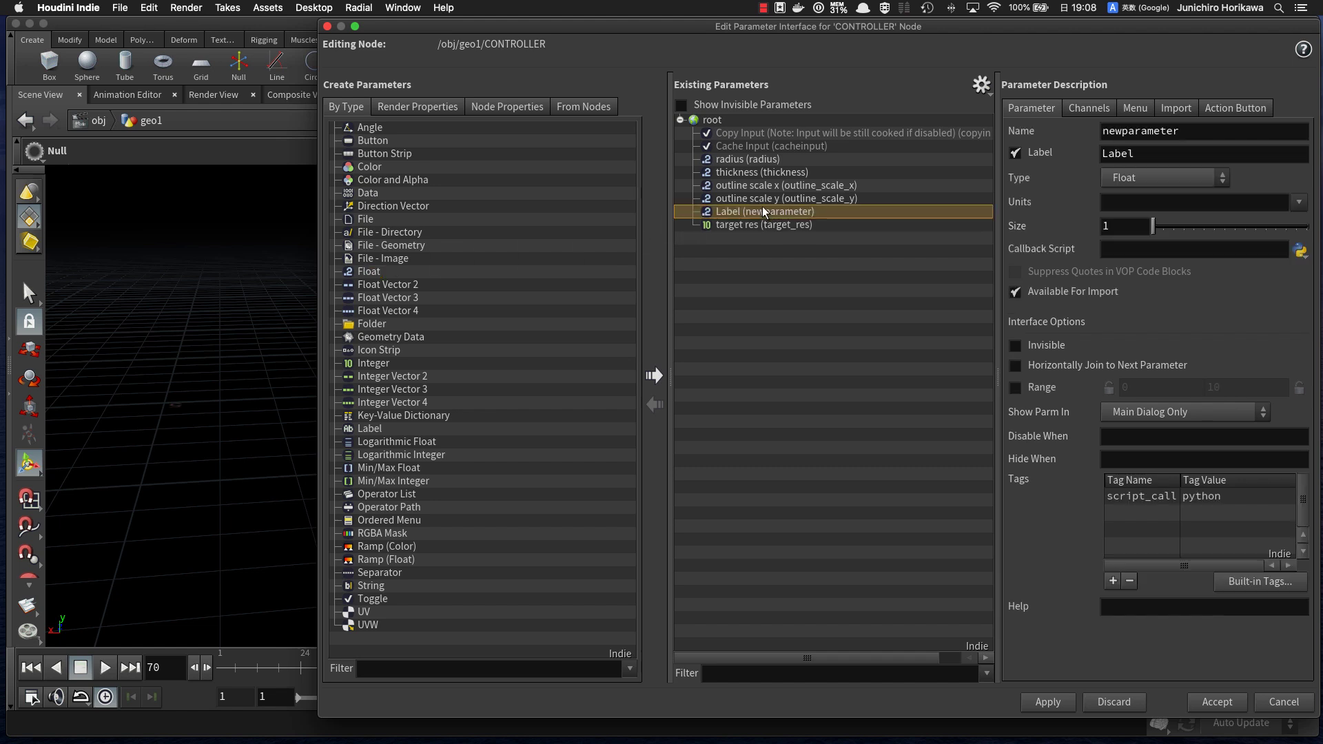
text(wave_num)
key(Tab)
key(Return)
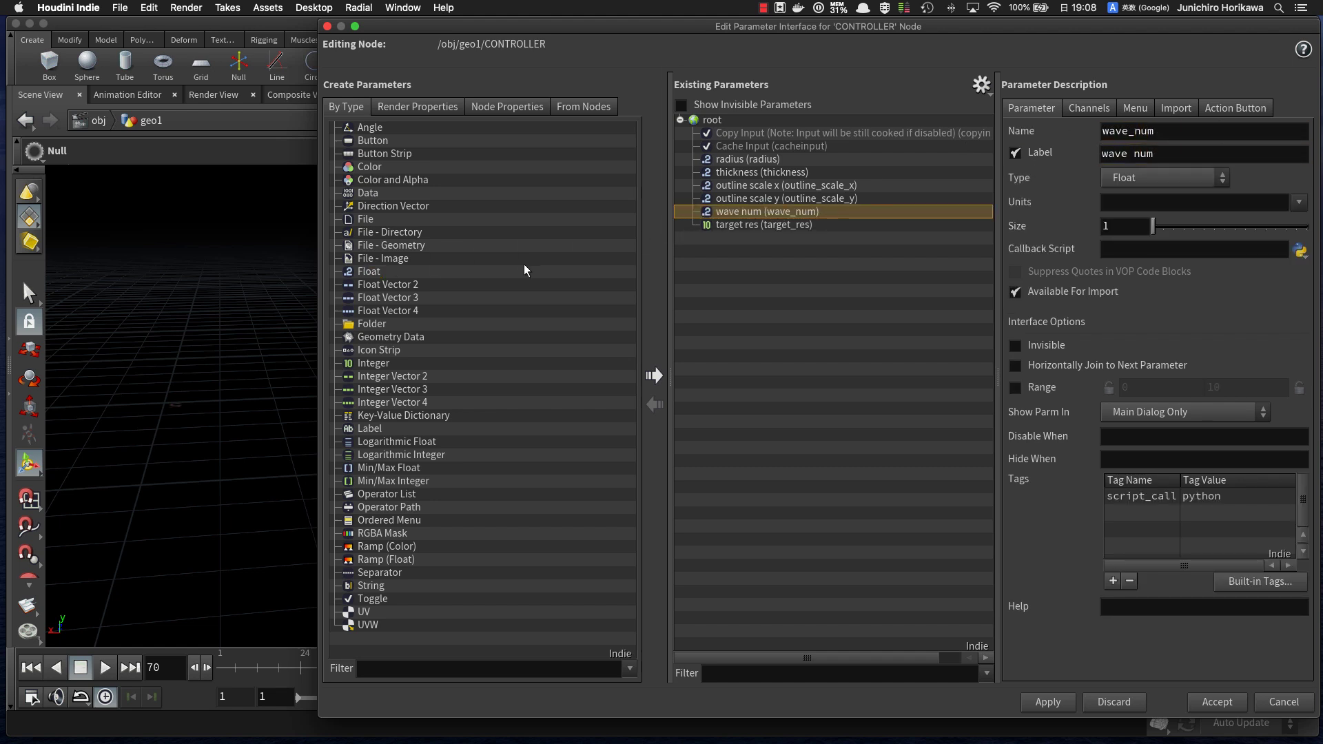
Step: Add a float parameter named wave_height, labelled "wave height", below wave num in the CONTROLLER interface
drag(369, 274, 799, 222)
click(1187, 131)
text(wave_height)
key(Return)
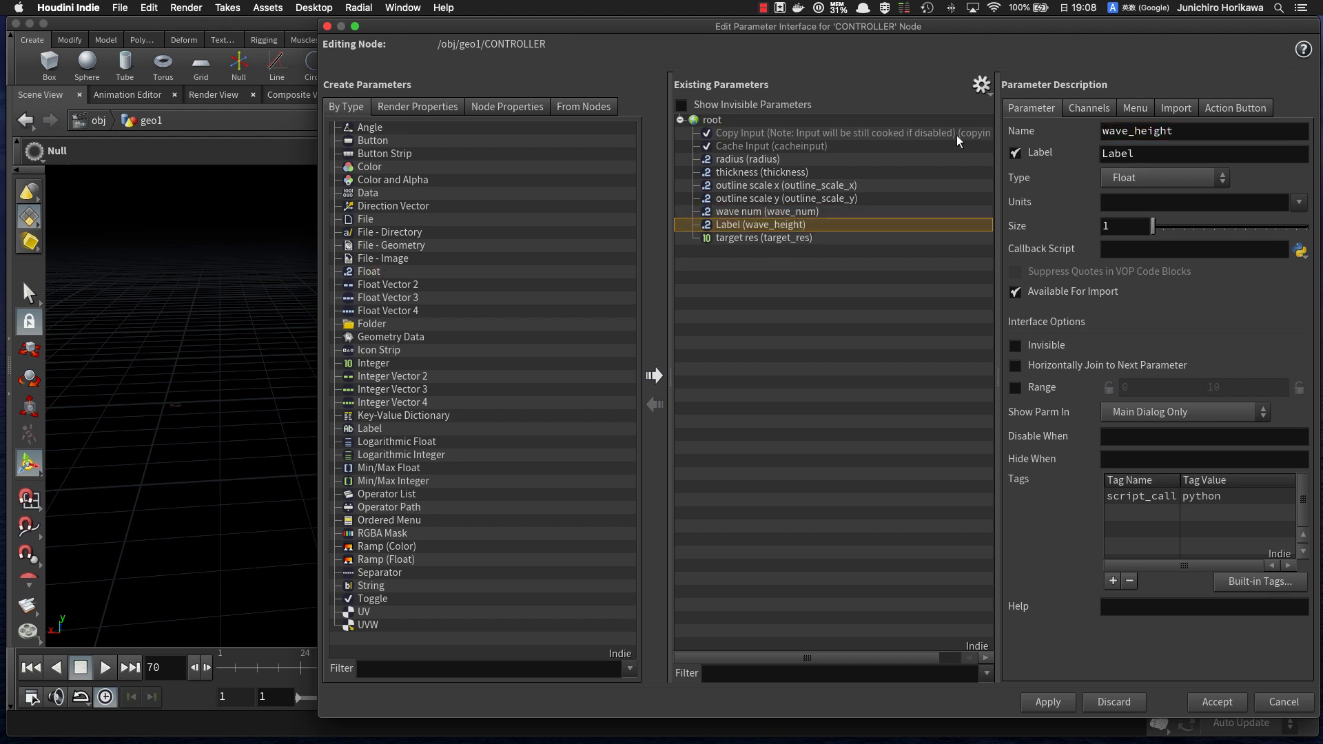
click(1148, 154)
text(wave height)
key(Return)
Step: Add a float parameter named wave_shift, labelled "wave shift", below wave height and accept the interface changes
drag(368, 271, 831, 226)
click(1186, 135)
text(wave_shift)
key(Tab)
text(wave shift)
key(Return)
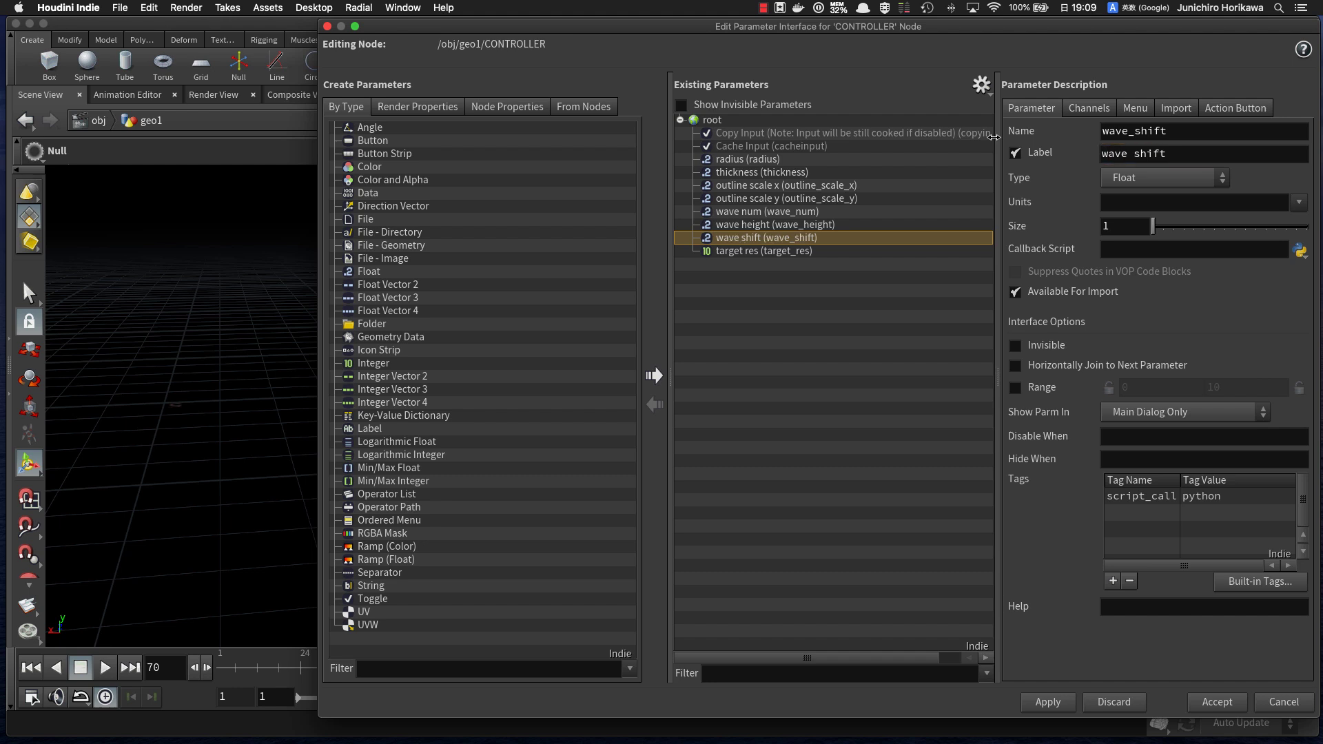
click(1051, 704)
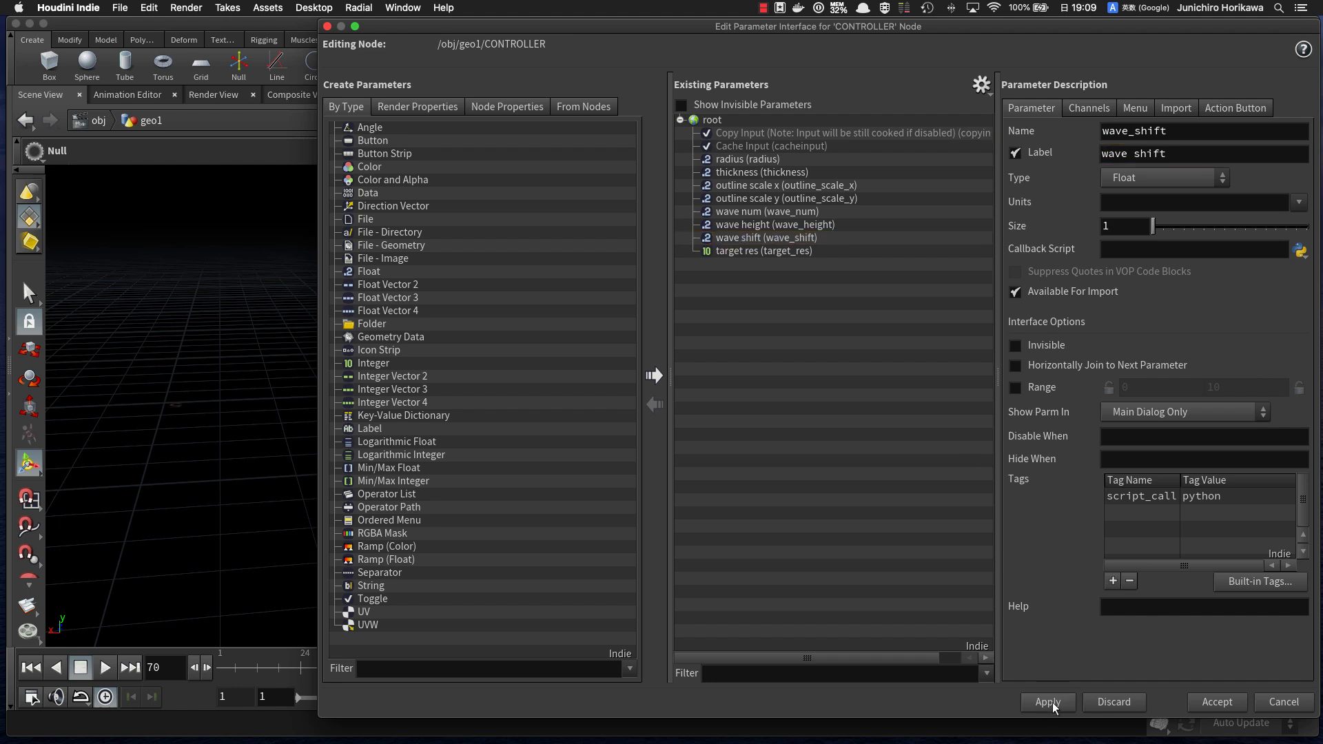
click(1214, 702)
Step: Try the CONTROLLER sliders, setting wave height to 2.49, outline scale y to 1.069 and wave num to 3.58
drag(1030, 339, 1005, 339)
drag(1006, 318, 1083, 310)
drag(1006, 274, 1116, 295)
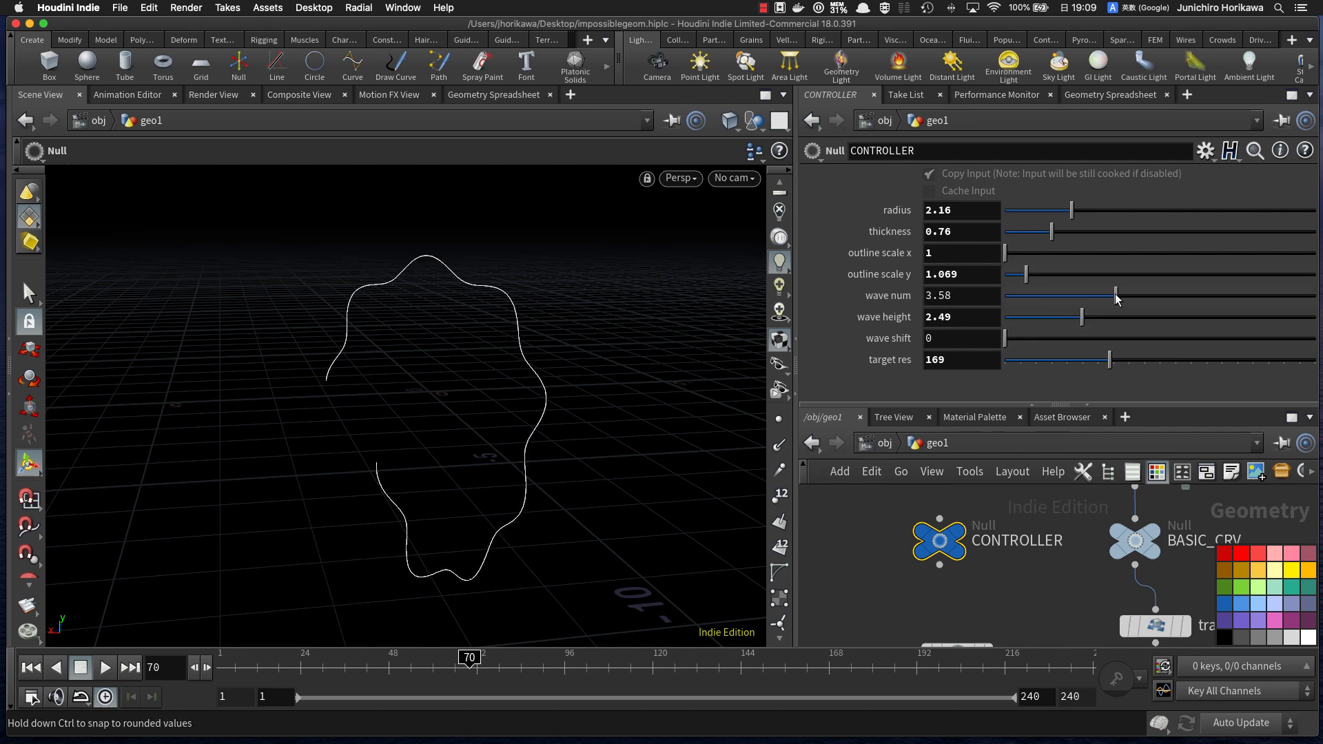
Step: Change the wave num parameter's type to Integer, and set wave num to 2 and wave height to 1.07
click(1205, 153)
click(1205, 173)
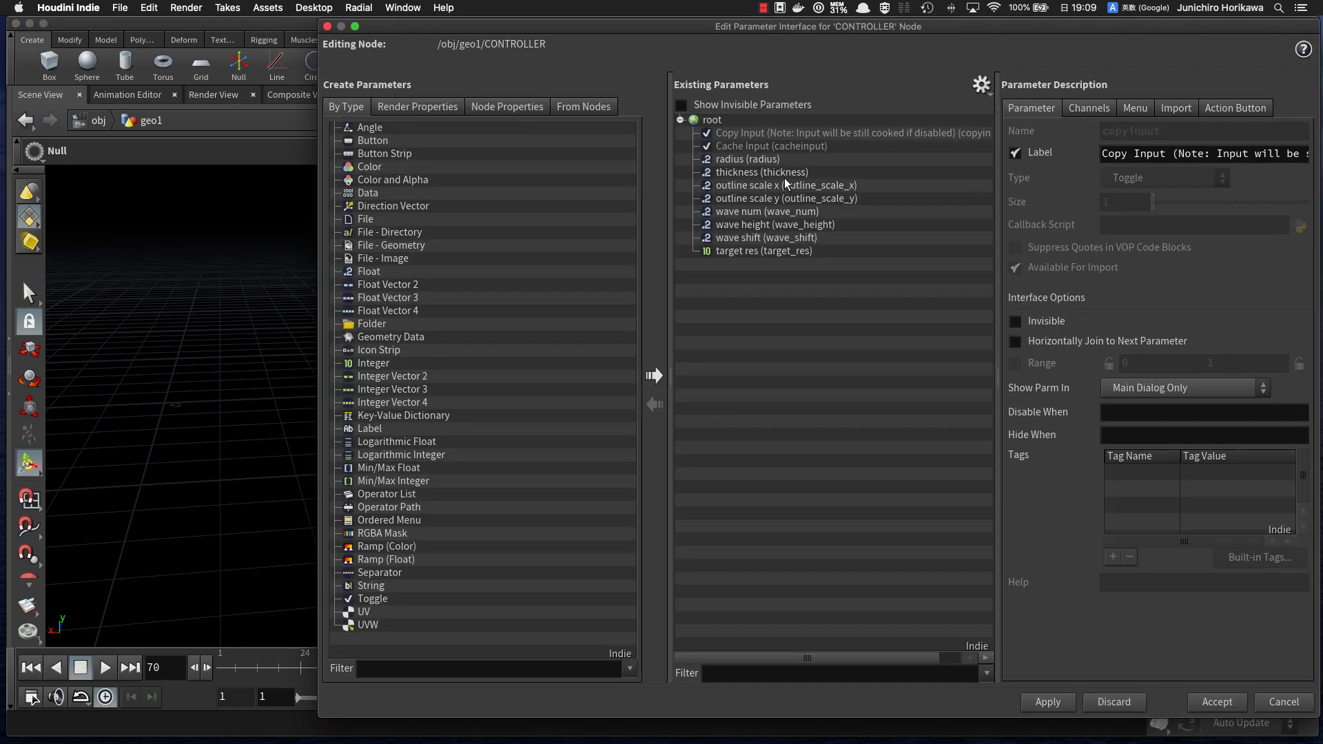
click(761, 211)
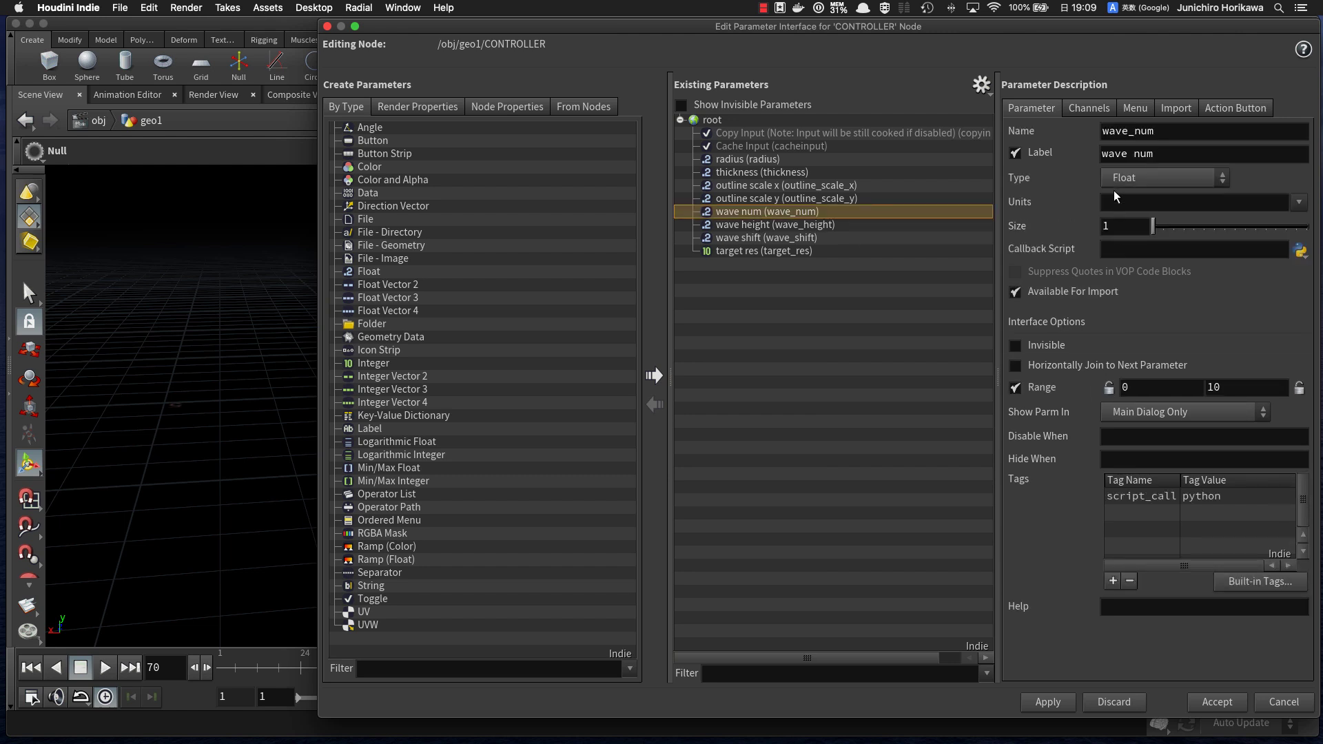
click(1143, 178)
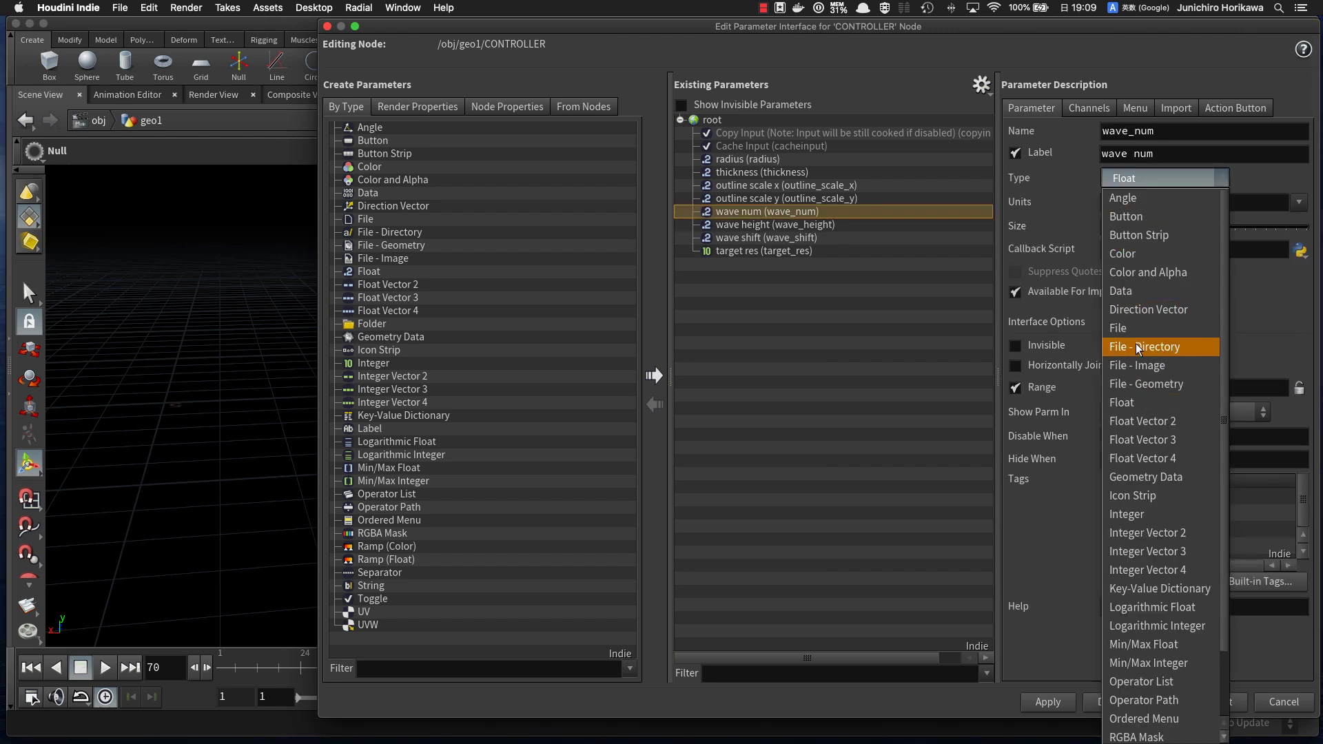
click(1141, 514)
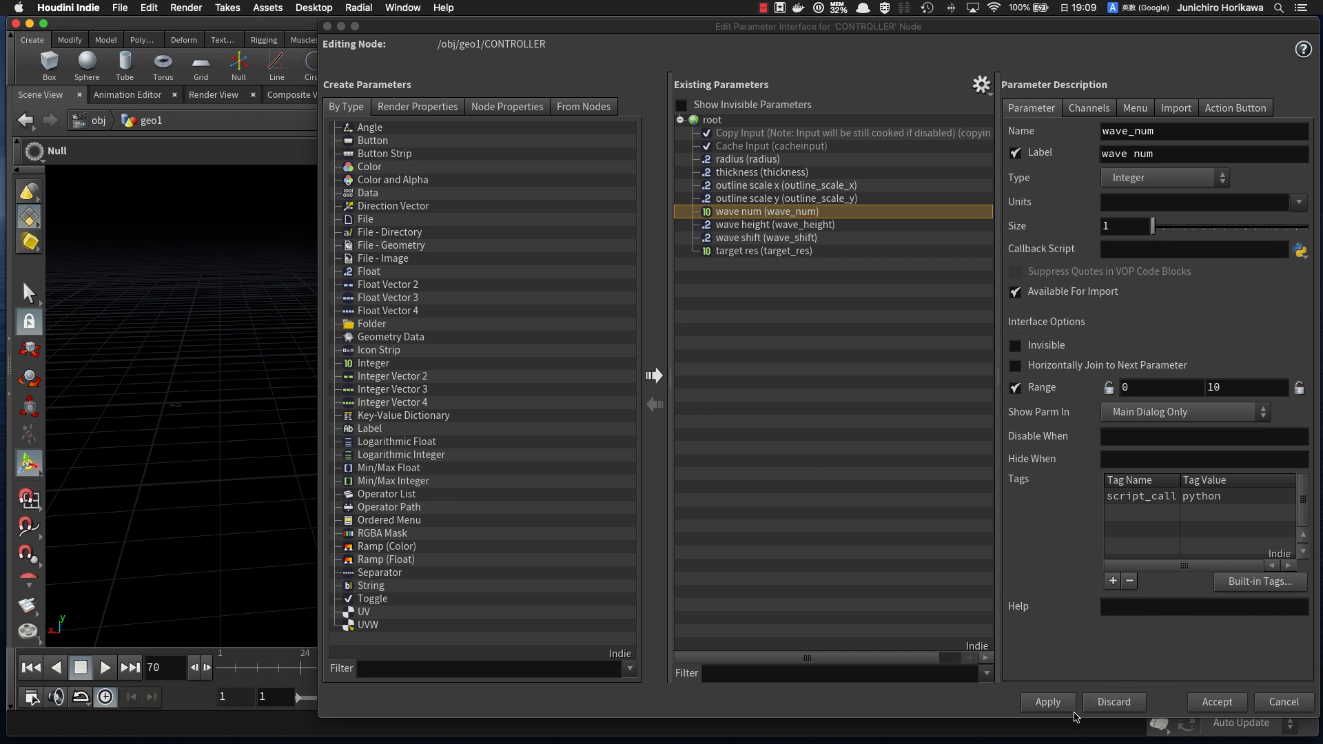
click(1225, 705)
mouse_move(1047, 319)
mouse_down()
mouse_move(1110, 320)
mouse_move(1079, 297)
mouse_move(1037, 320)
mouse_up()
Step: Link the wave node's Wavenum to the CONTROLLER's wave num with a relative reference
right_click(967, 297)
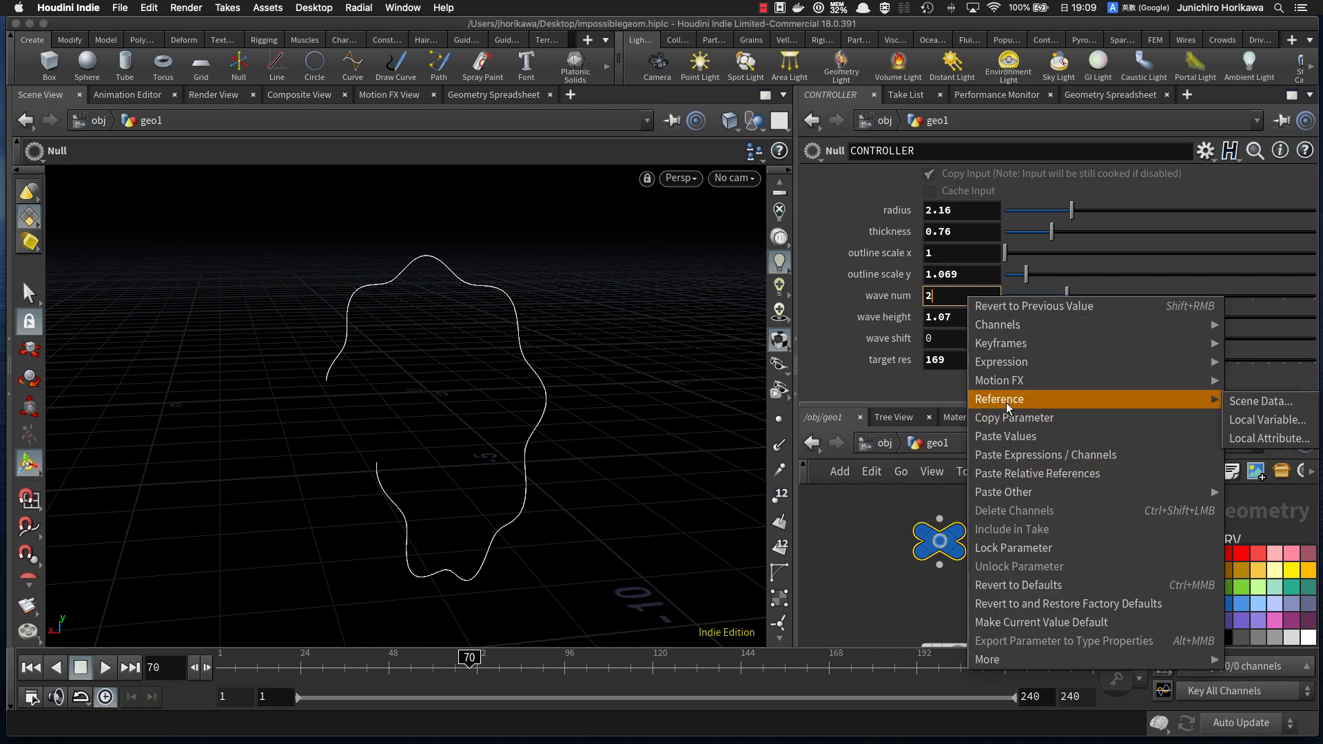
click(1010, 417)
scroll(1026, 534, down, 5)
scroll(1039, 596, up, 4)
middle_drag(1041, 598, 1019, 556)
click(1004, 532)
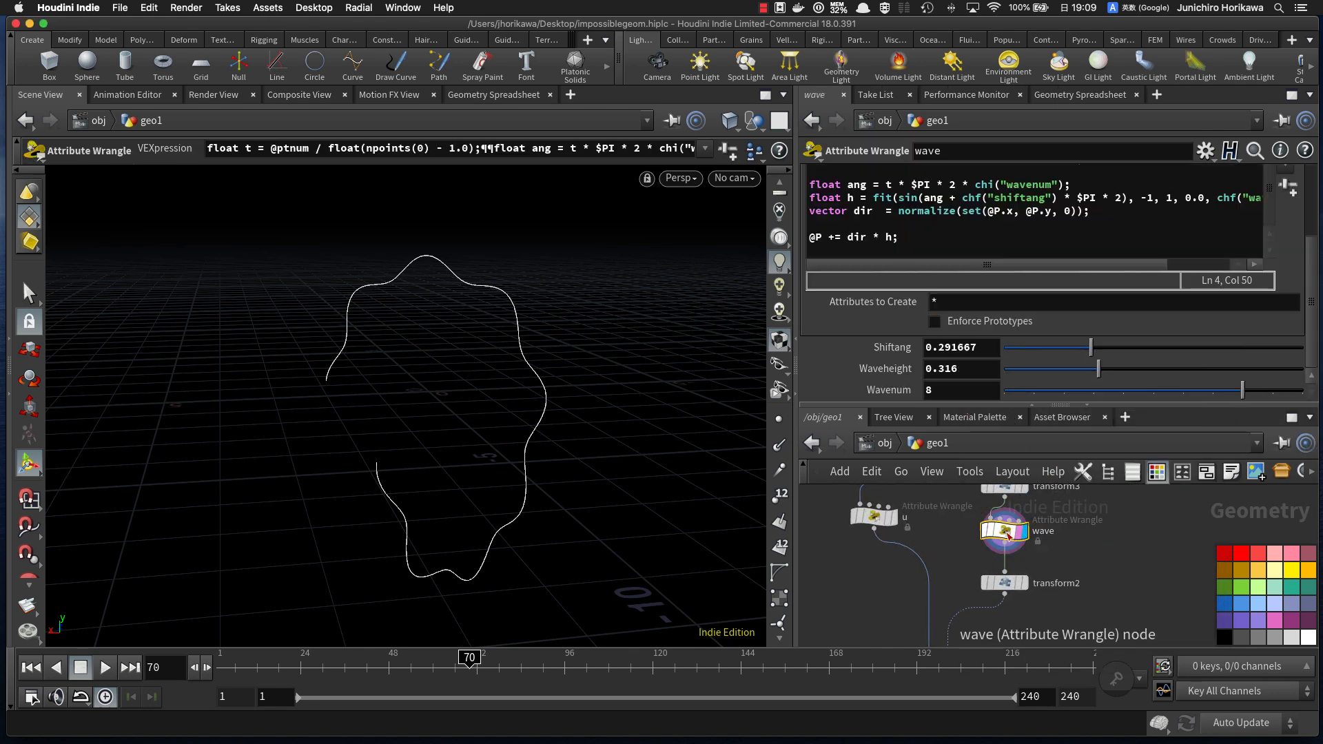
right_click(960, 391)
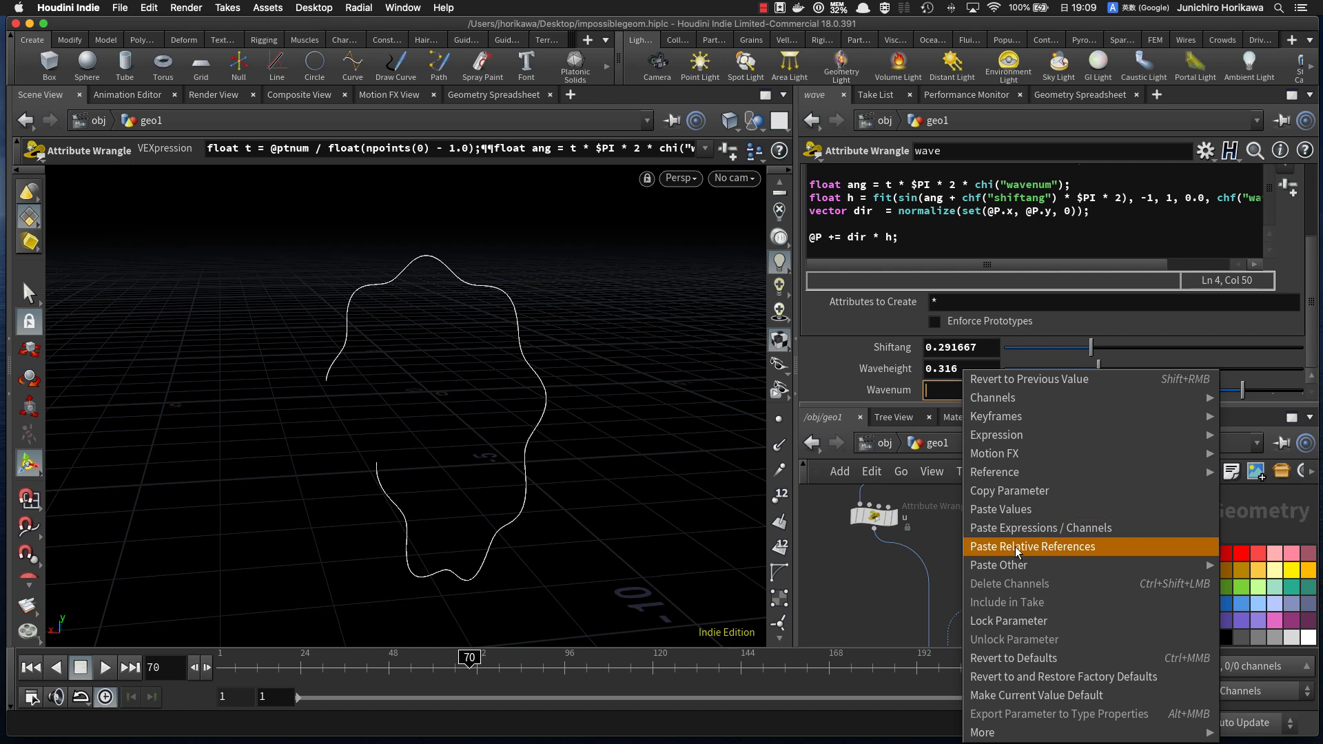
click(999, 547)
Step: Set the wave node's Waveheight to the expression ch("../CONTROLLER/wave_height")
drag(921, 366, 917, 366)
right_click(973, 372)
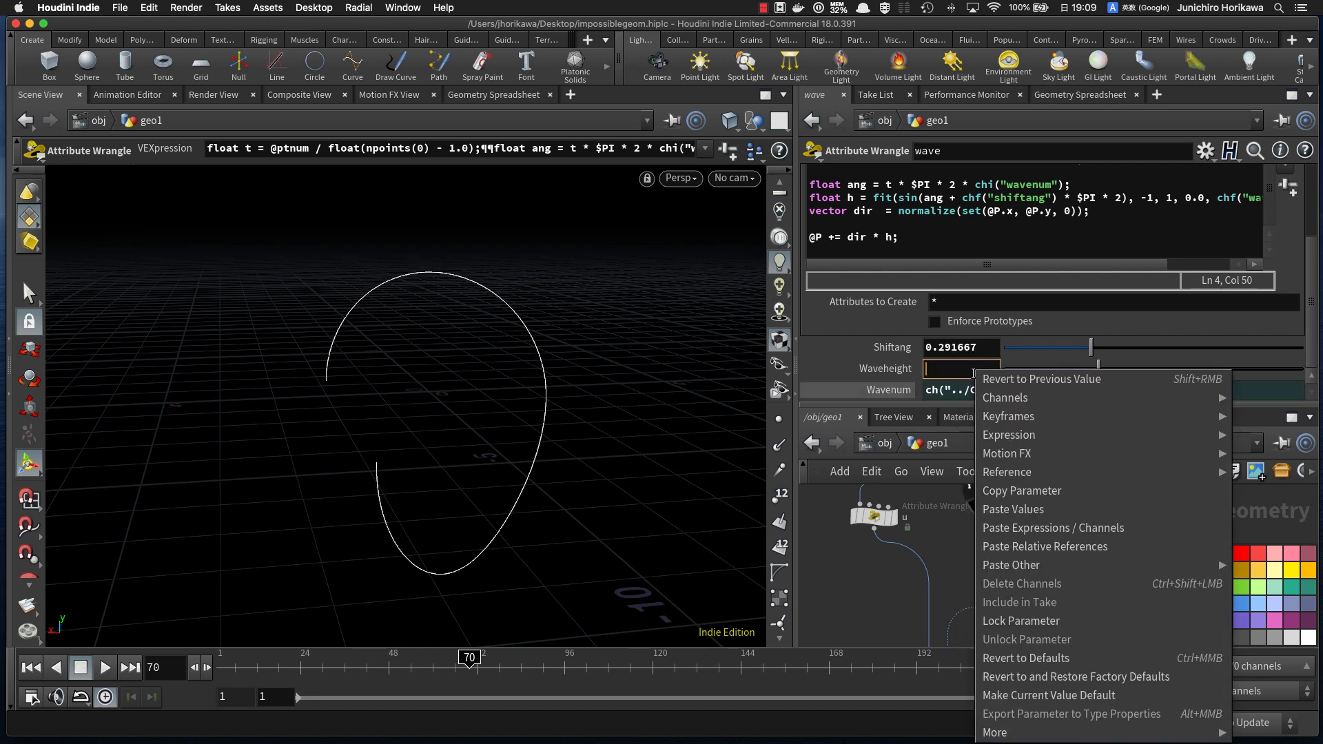
click(1009, 529)
double_click(1071, 371)
text(heigth)
key(BackSpace)
text(ht)
key(Return)
Step: Set the wave node's Shiftang to the expression ch("../CONTROLLER/wave_shift")
drag(975, 348, 924, 346)
key(BackSpace)
right_click(948, 342)
click(1013, 527)
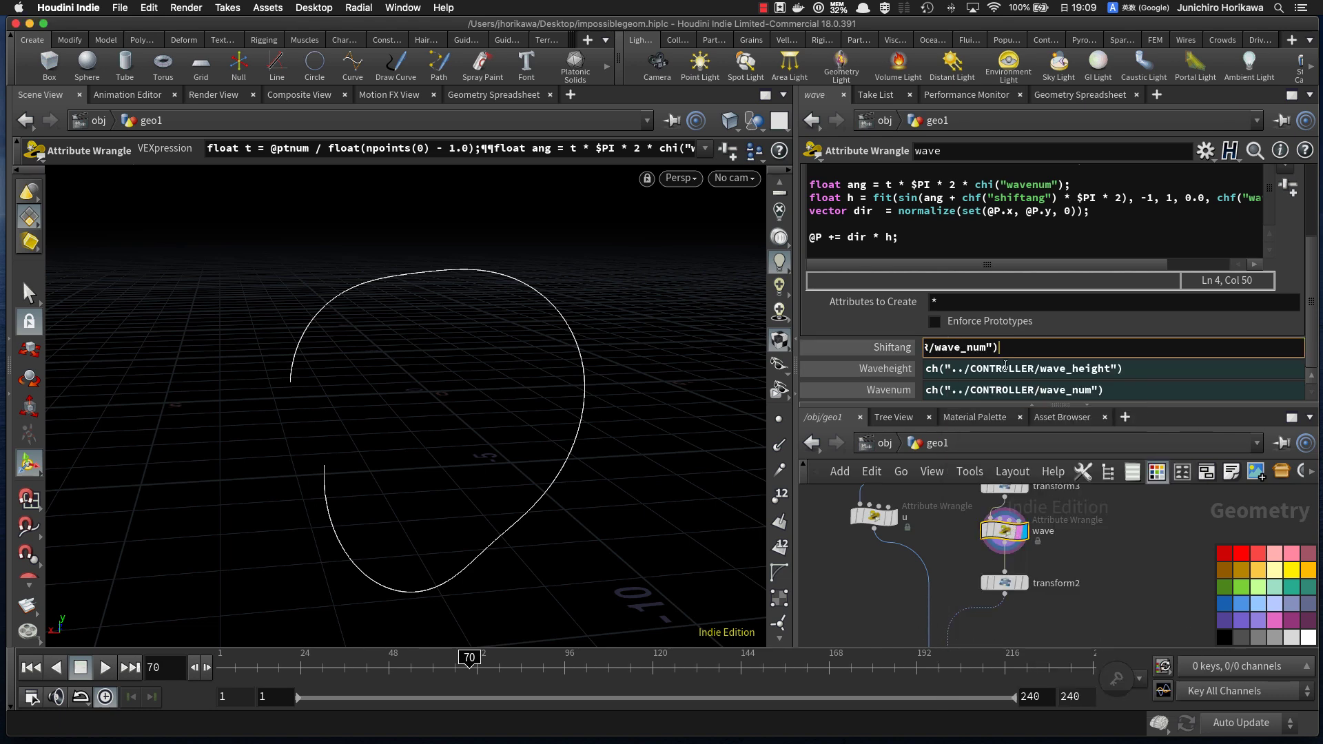
key(BackSpace)
key(BackSpace)
key(BackSpace)
key(BackSpace)
text(_shift)
key(Return)
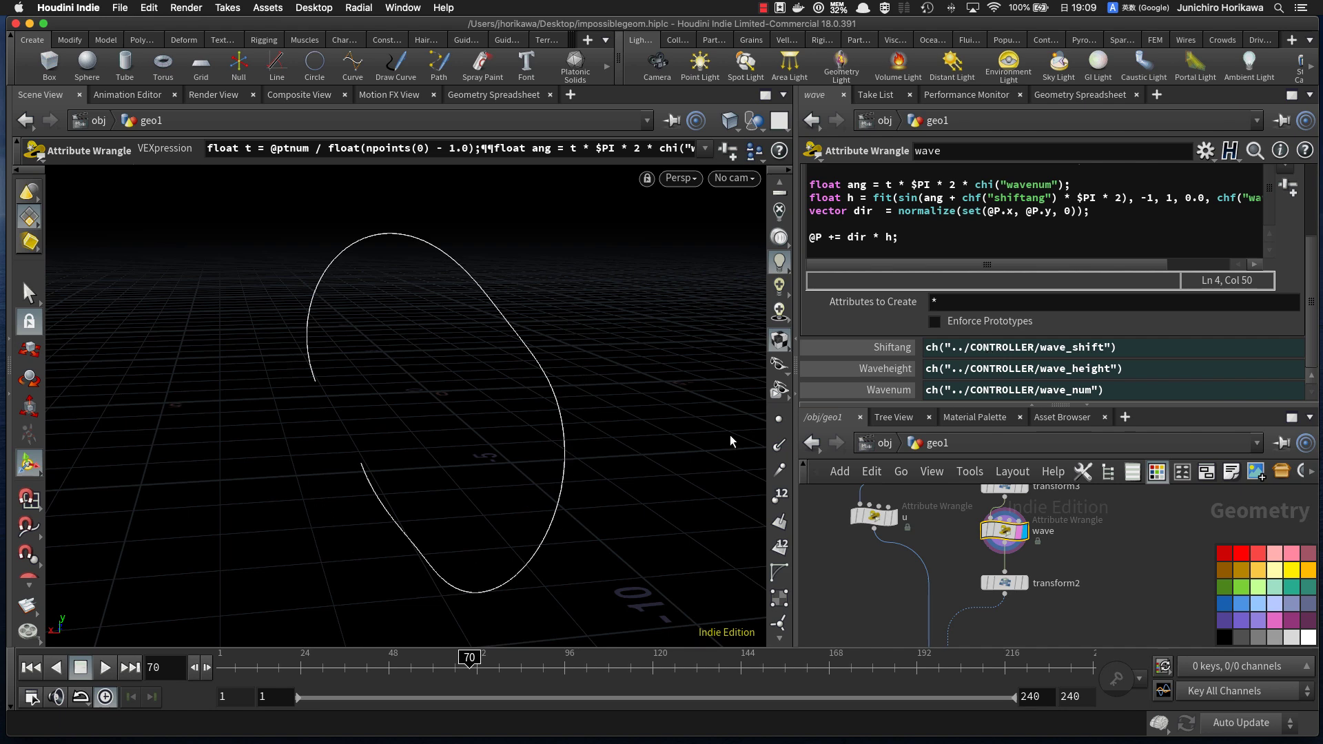
Step: Set the CONTROLLER's wave num to 4 and wave height to 0.91
drag(1158, 405, 1158, 383)
scroll(1055, 530, down, 6)
scroll(989, 491, up, 4)
click(1052, 504)
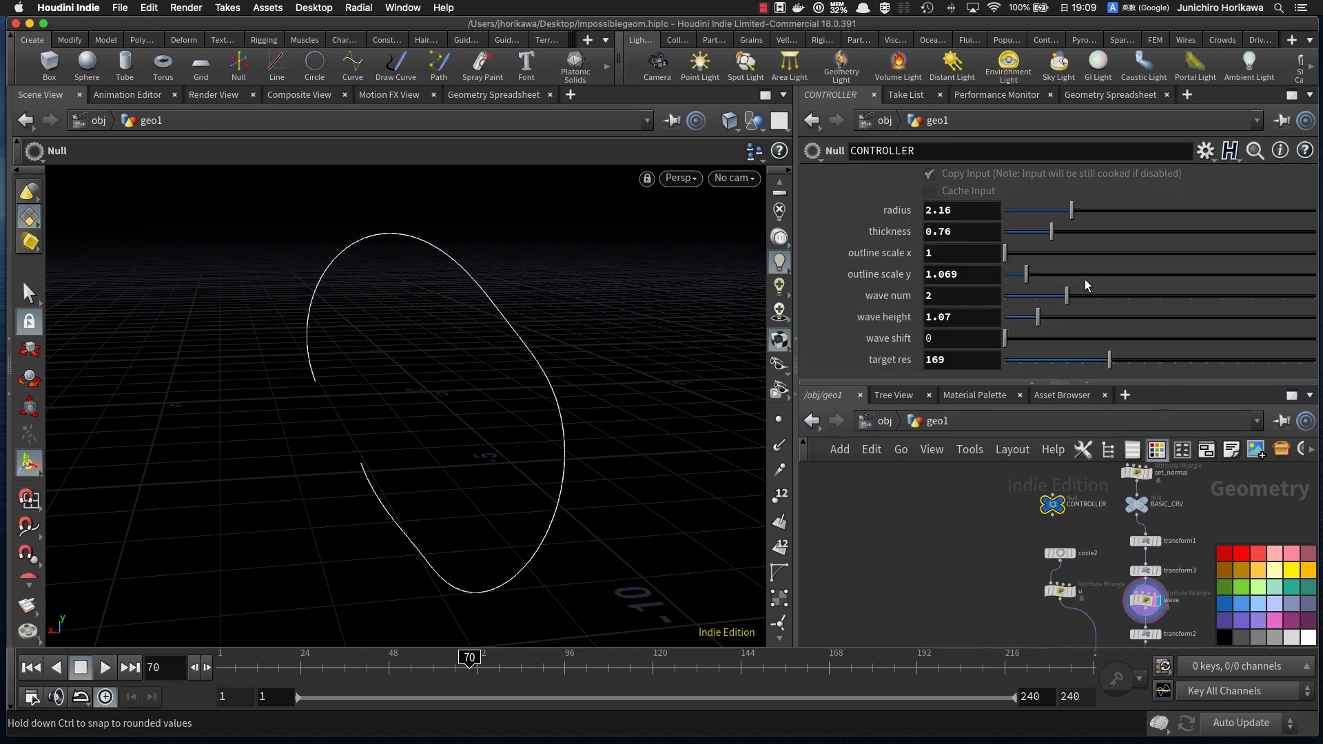
drag(1075, 300, 1132, 305)
drag(1045, 317, 1041, 317)
Step: Display the uvquickshade1 node's output and look at it through cam1
scroll(965, 544, down, 5)
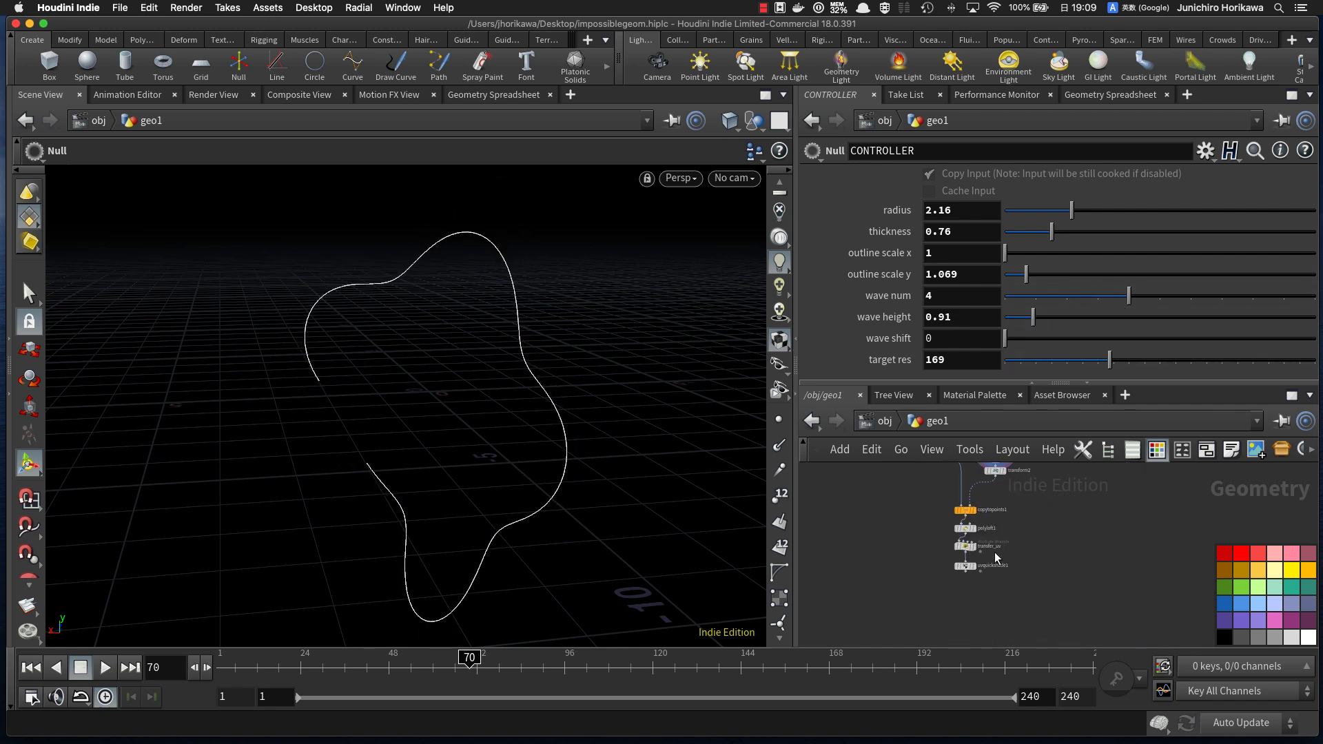
scroll(968, 555, up, 5)
click(959, 560)
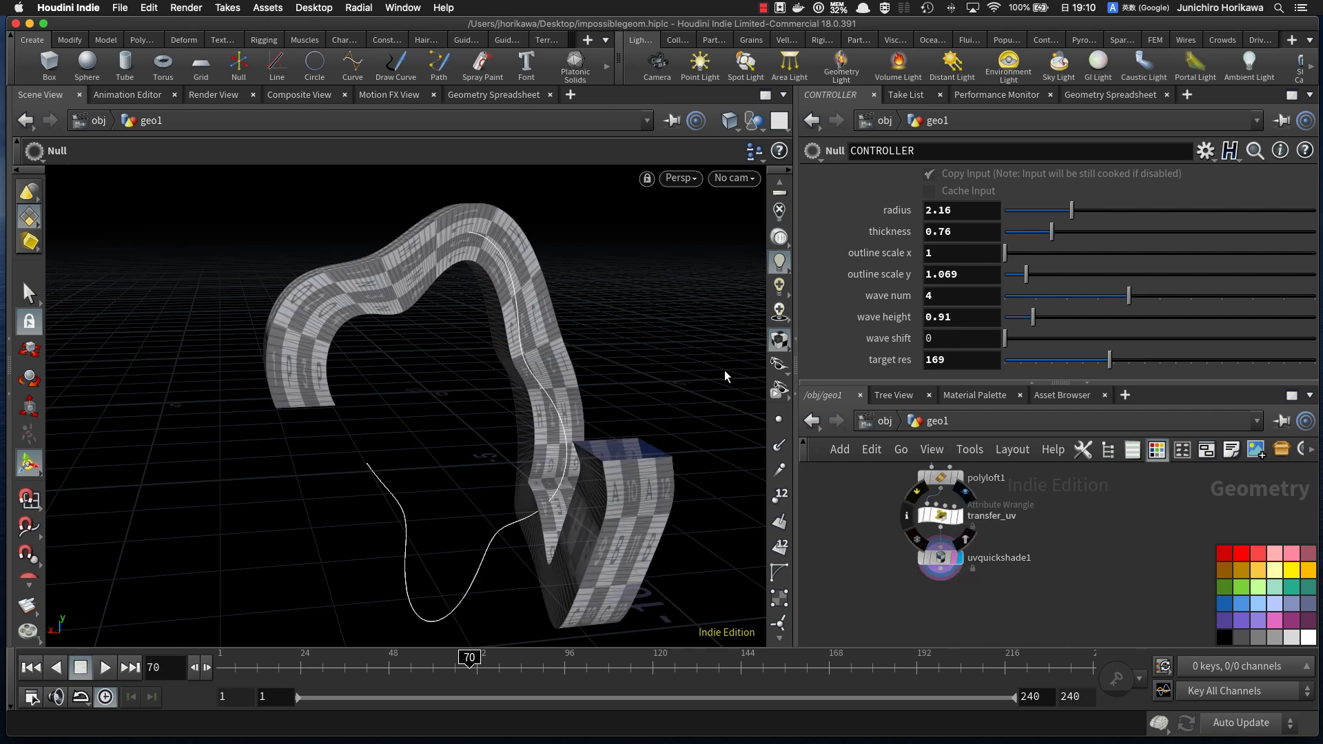
click(735, 177)
click(731, 268)
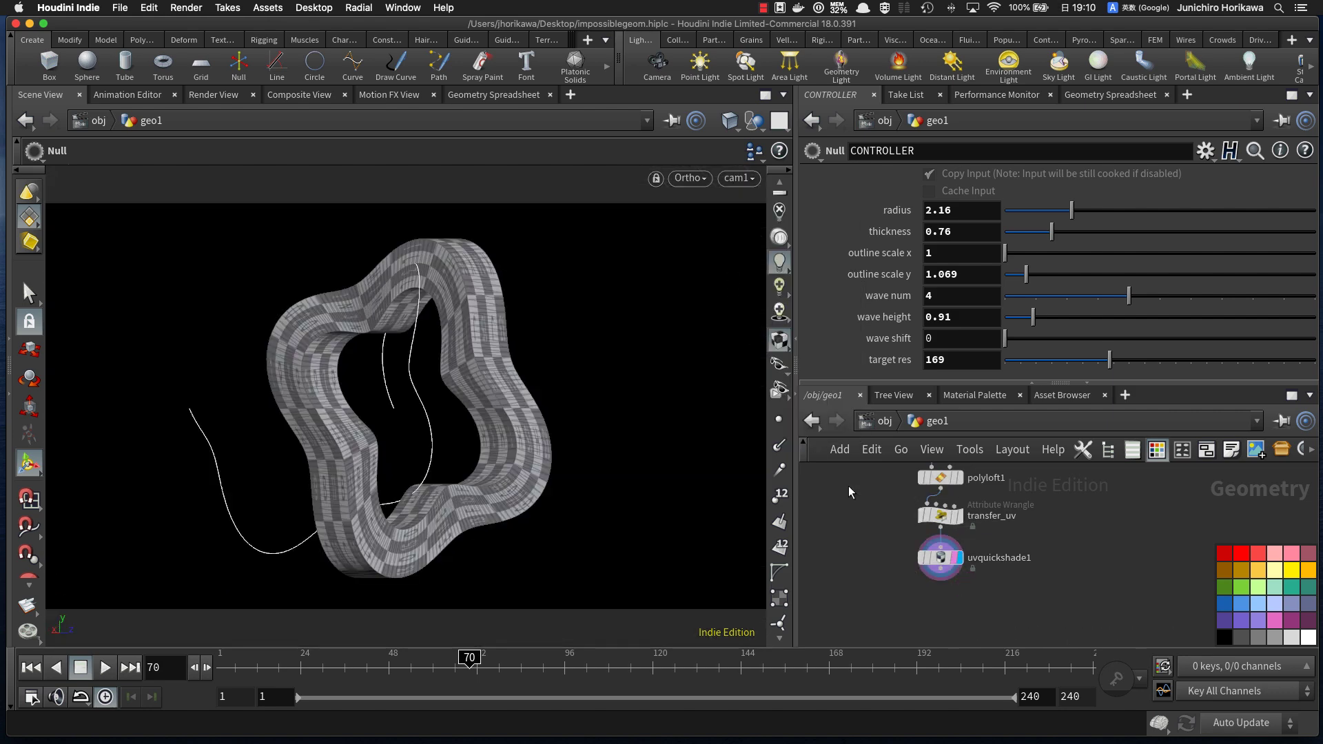
Step: Set the CONTROLLER's wave num to 5 and wave height to 0.71, and try out different wave shift values
drag(1120, 295, 1160, 295)
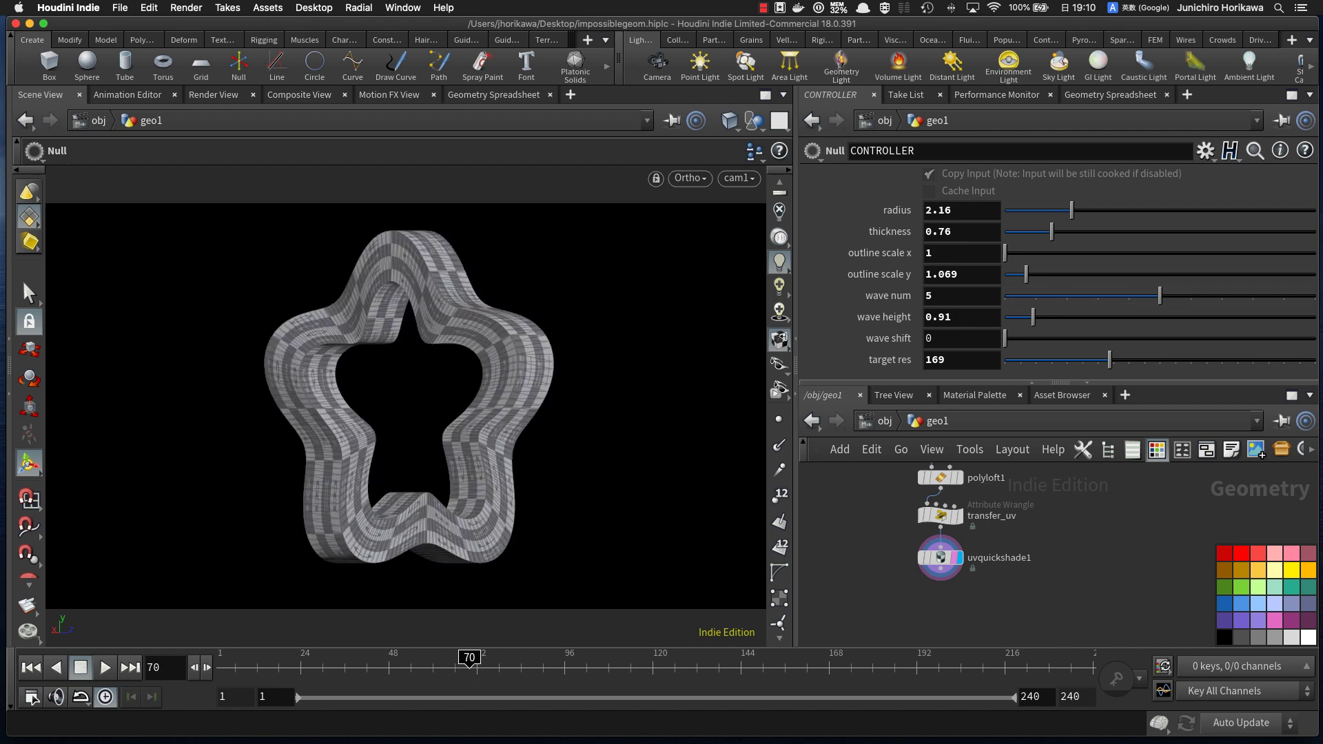
mouse_move(1026, 338)
mouse_down()
mouse_move(1200, 338)
mouse_move(1102, 342)
mouse_move(1089, 317)
mouse_move(1031, 320)
mouse_up()
drag(1090, 342, 883, 340)
Step: Drive the CONTROLLER's wave shift with the expression $FF / $FEND
text($)
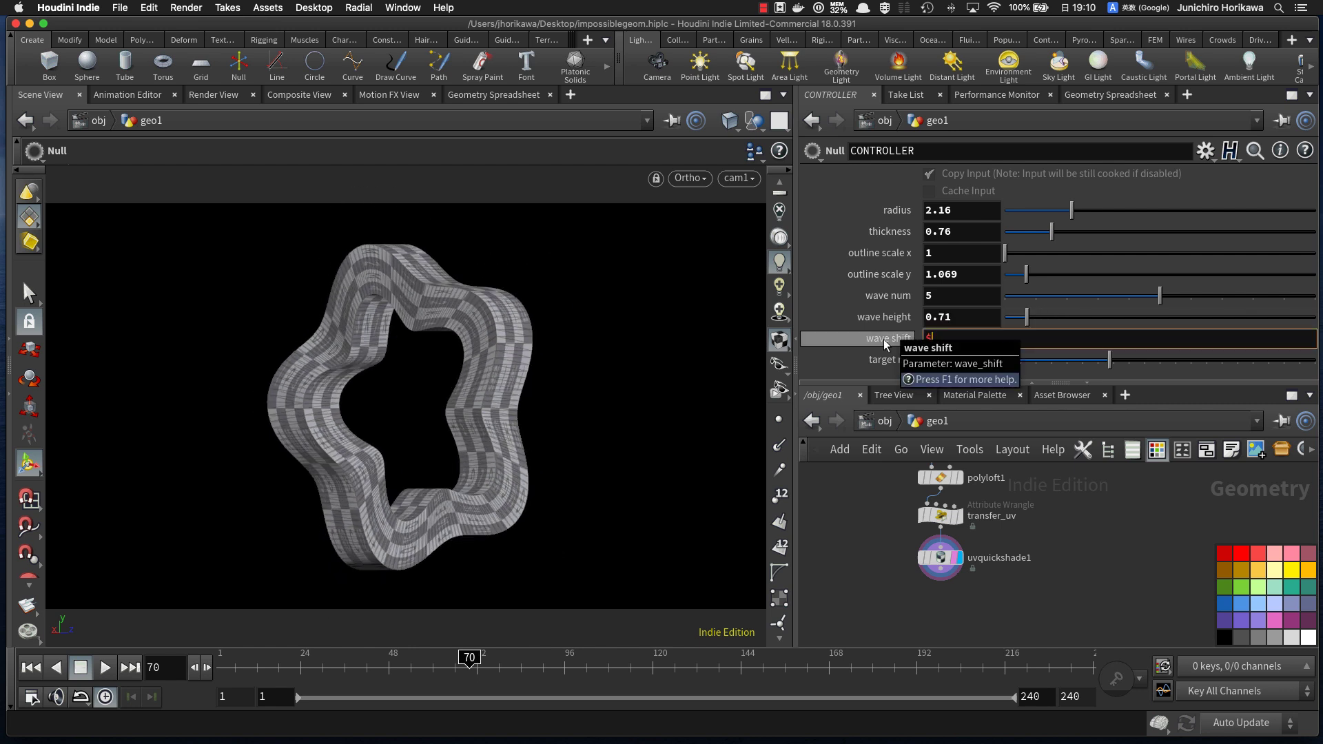
text(FF / $FEND)
key(Return)
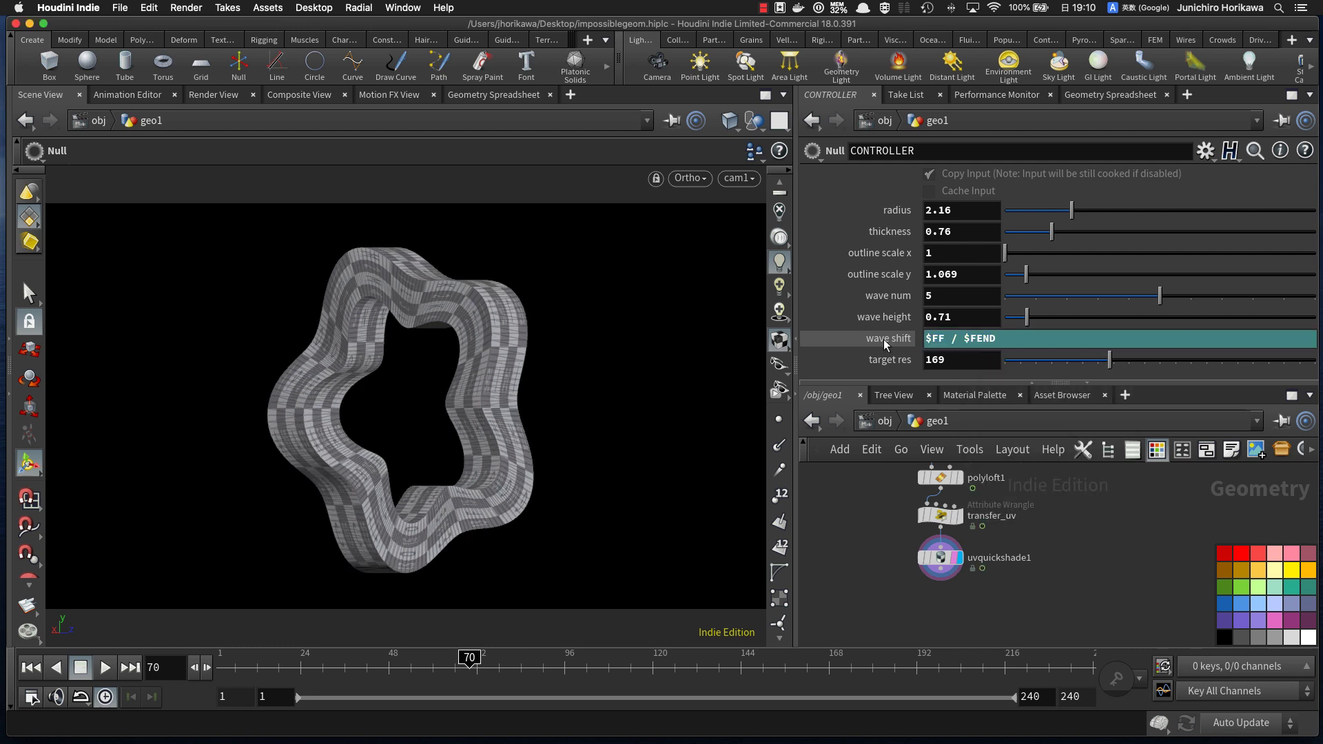
Step: Set the timeline's end frame to 60, and play the animation to check the shifting wave before stopping it
text(60)
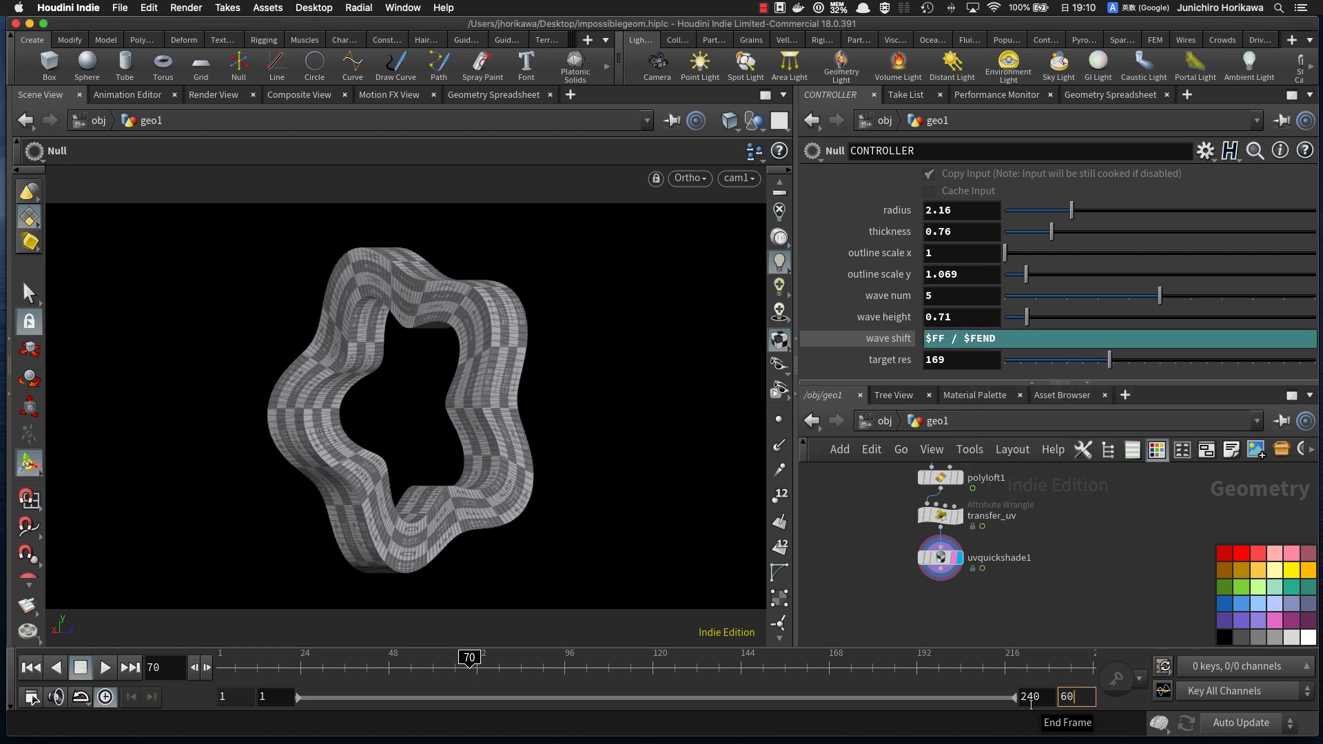
key(Return)
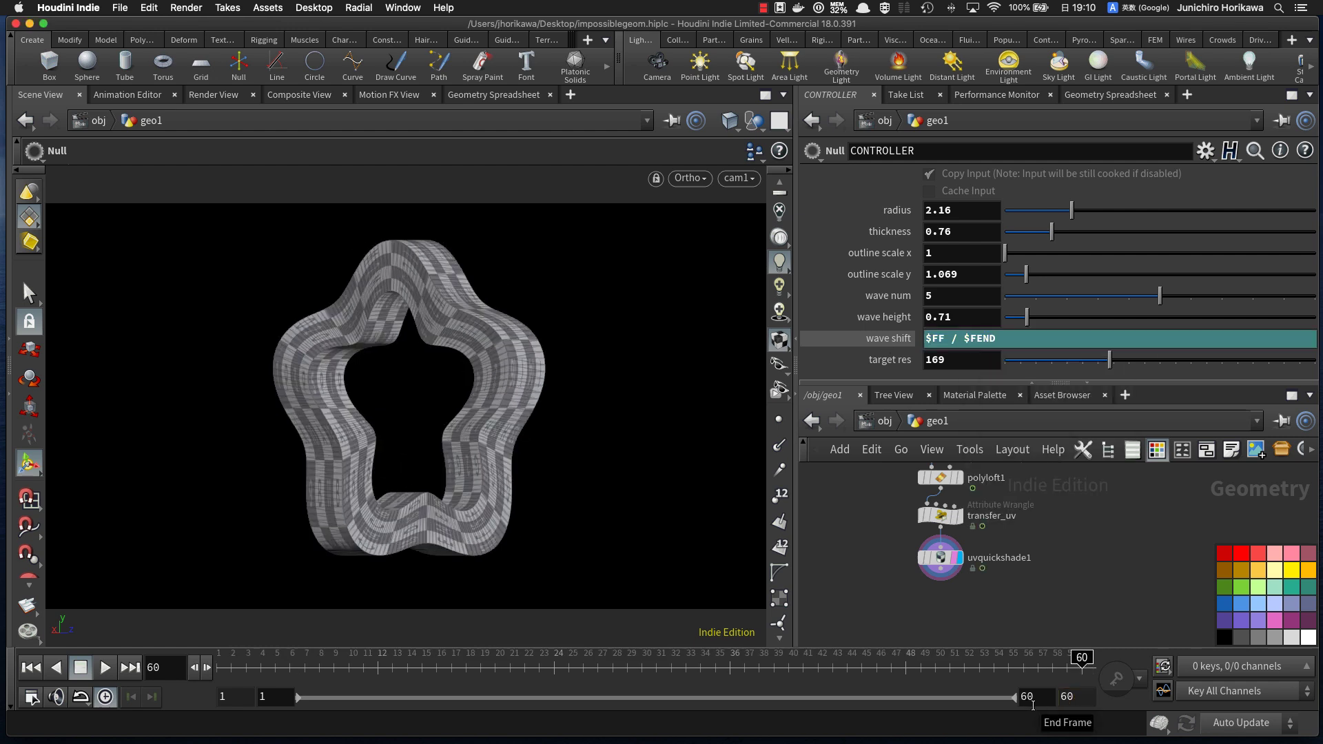
click(103, 667)
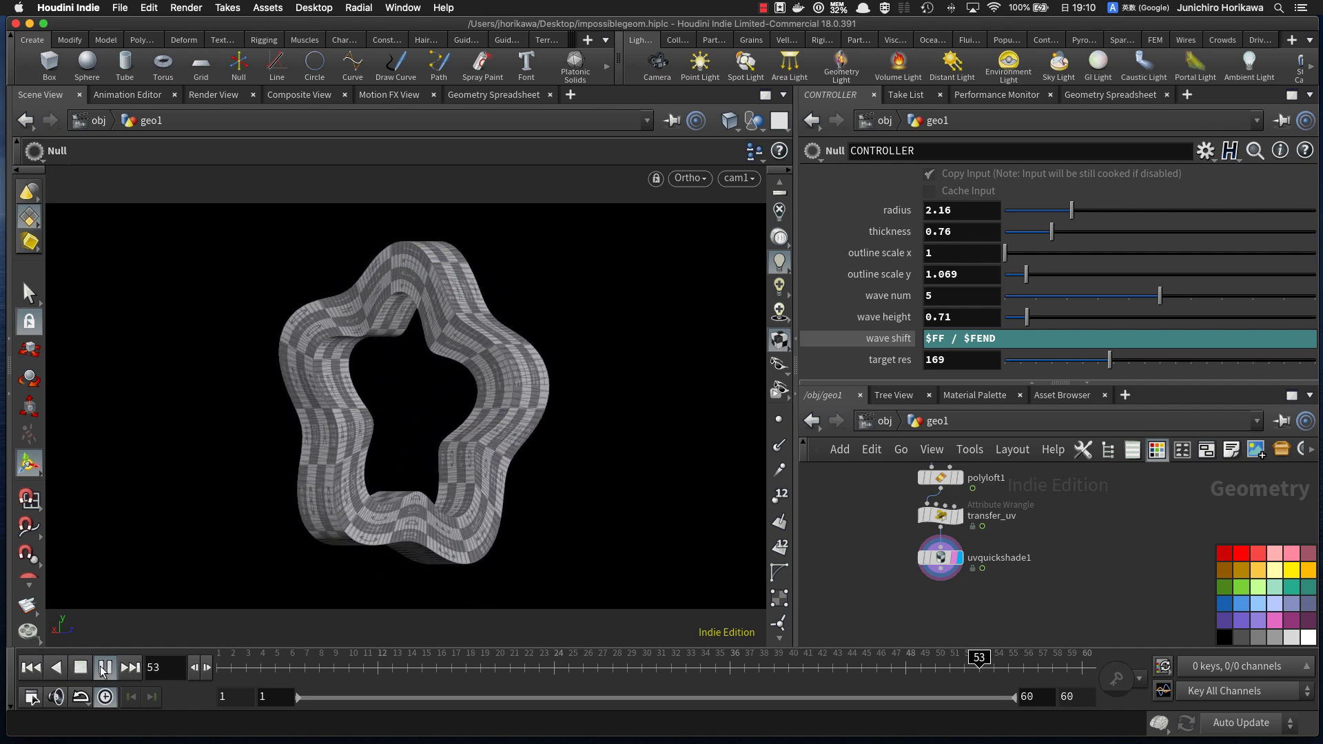
key(Up)
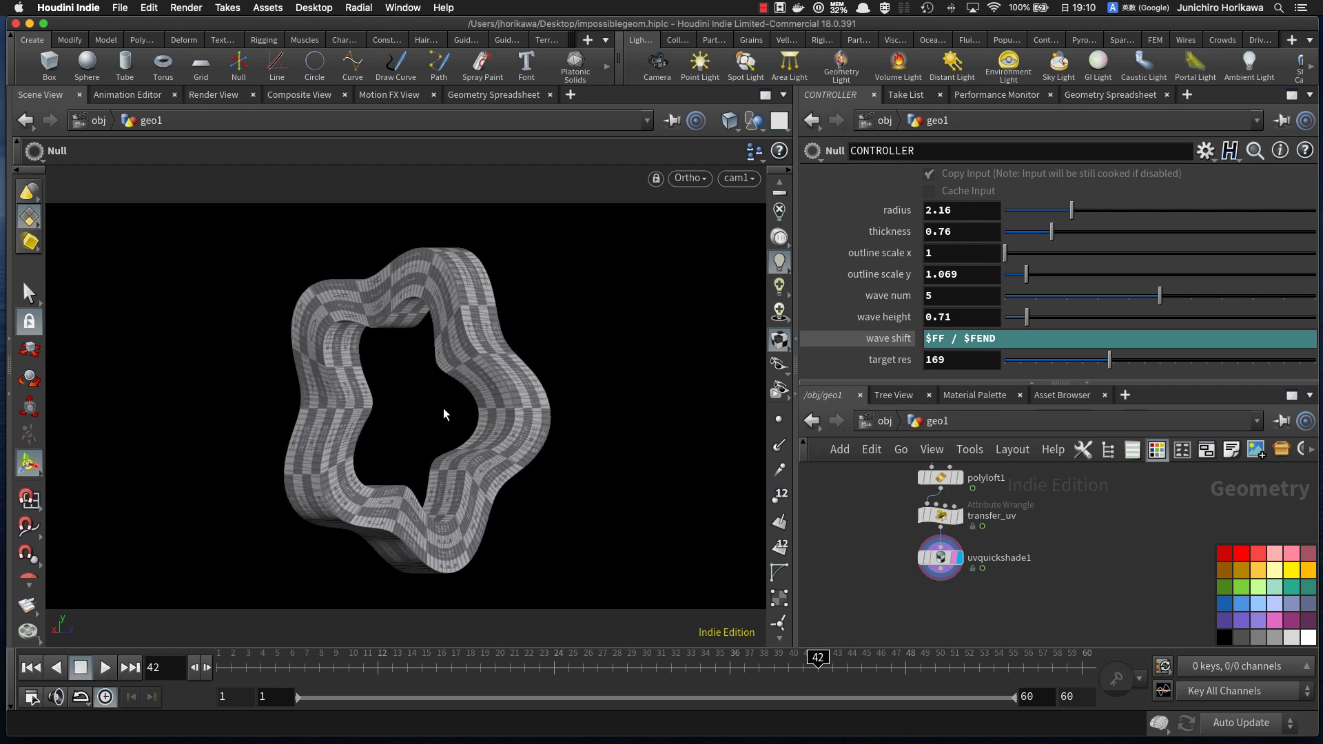
Step: Switch the viewport shading to Smooth Shaded and briefly replay the animation
click(703, 180)
mouse_move(724, 246)
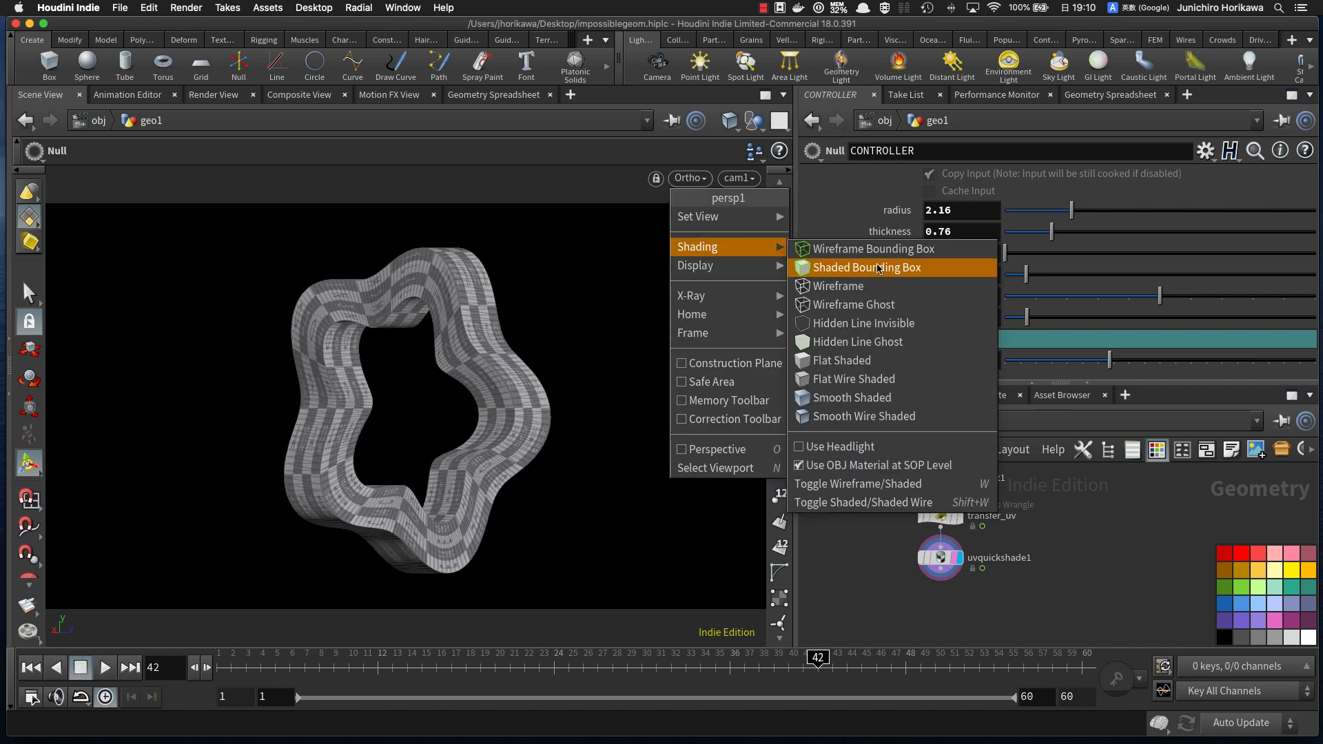
click(875, 398)
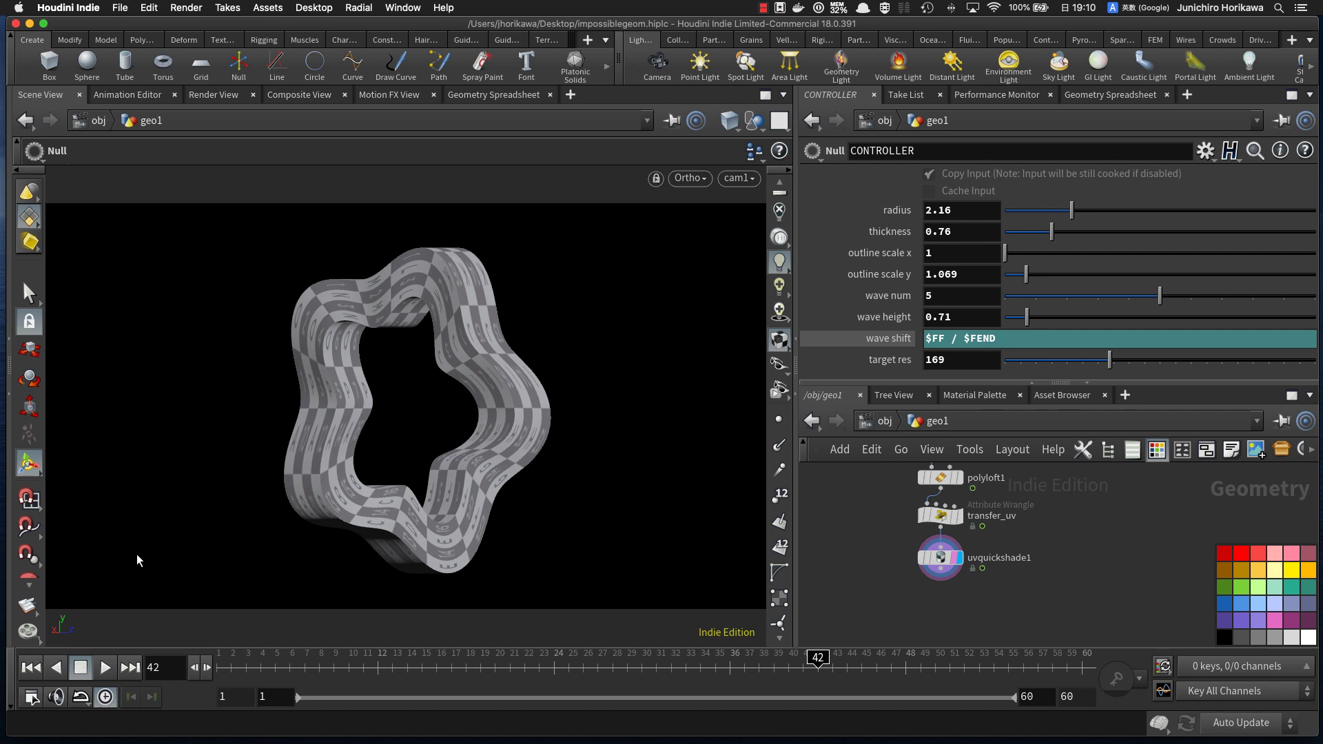
click(101, 666)
click(102, 665)
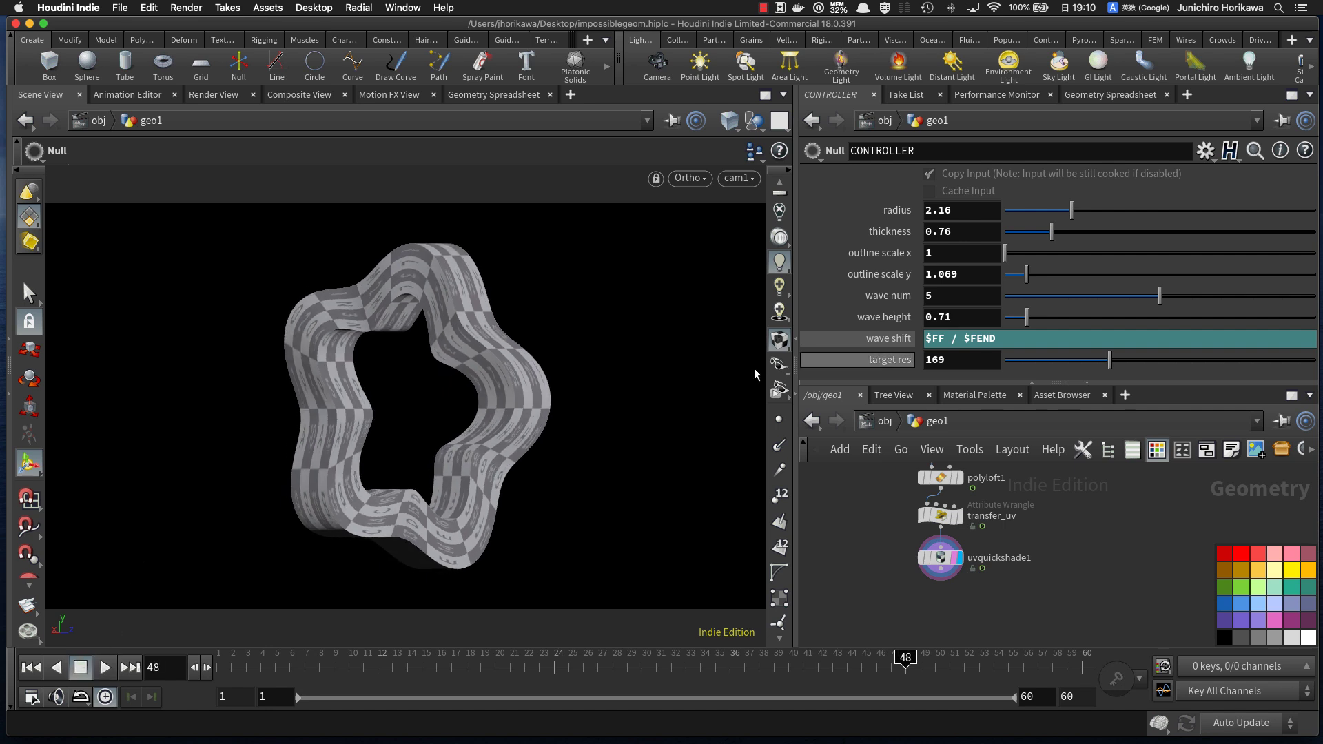
Step: Remove the CONTROLLER's wave shift expression and set its wave num, wave height and wave shift to 0
right_click(908, 342)
click(944, 553)
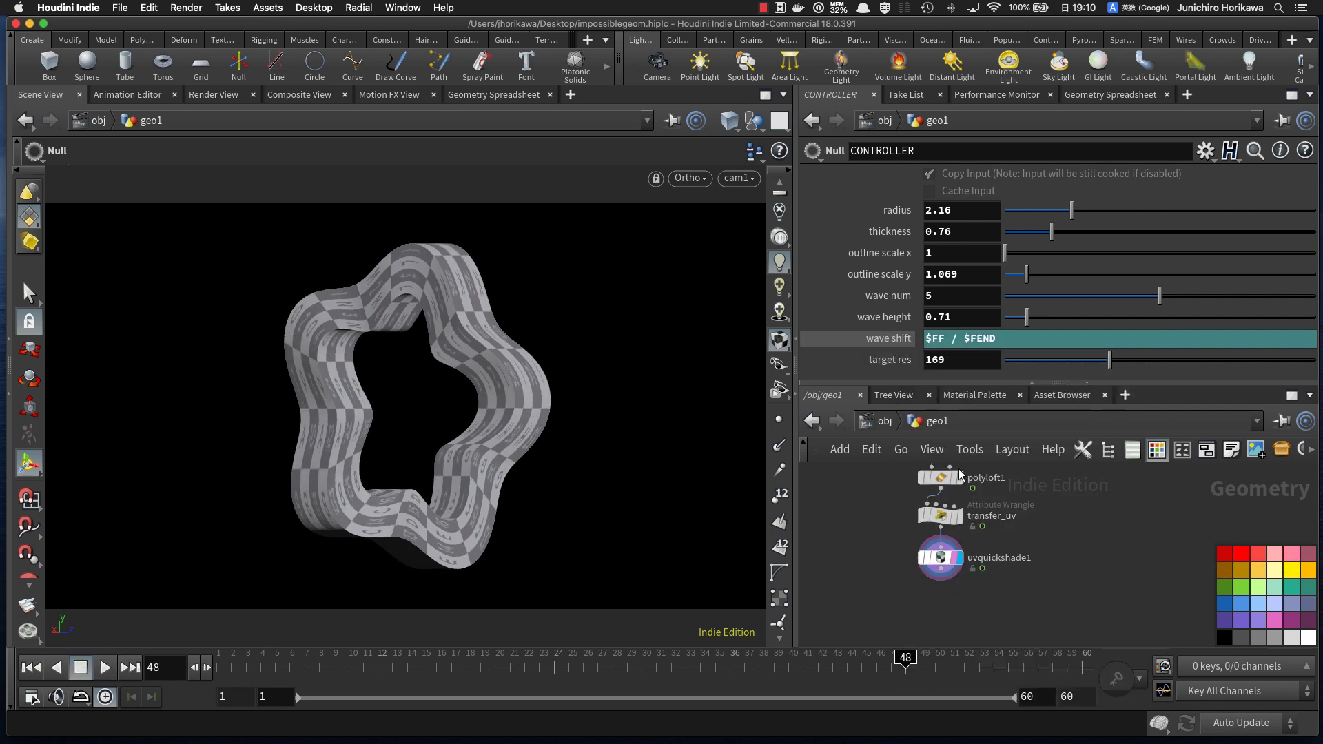
drag(1023, 338, 992, 339)
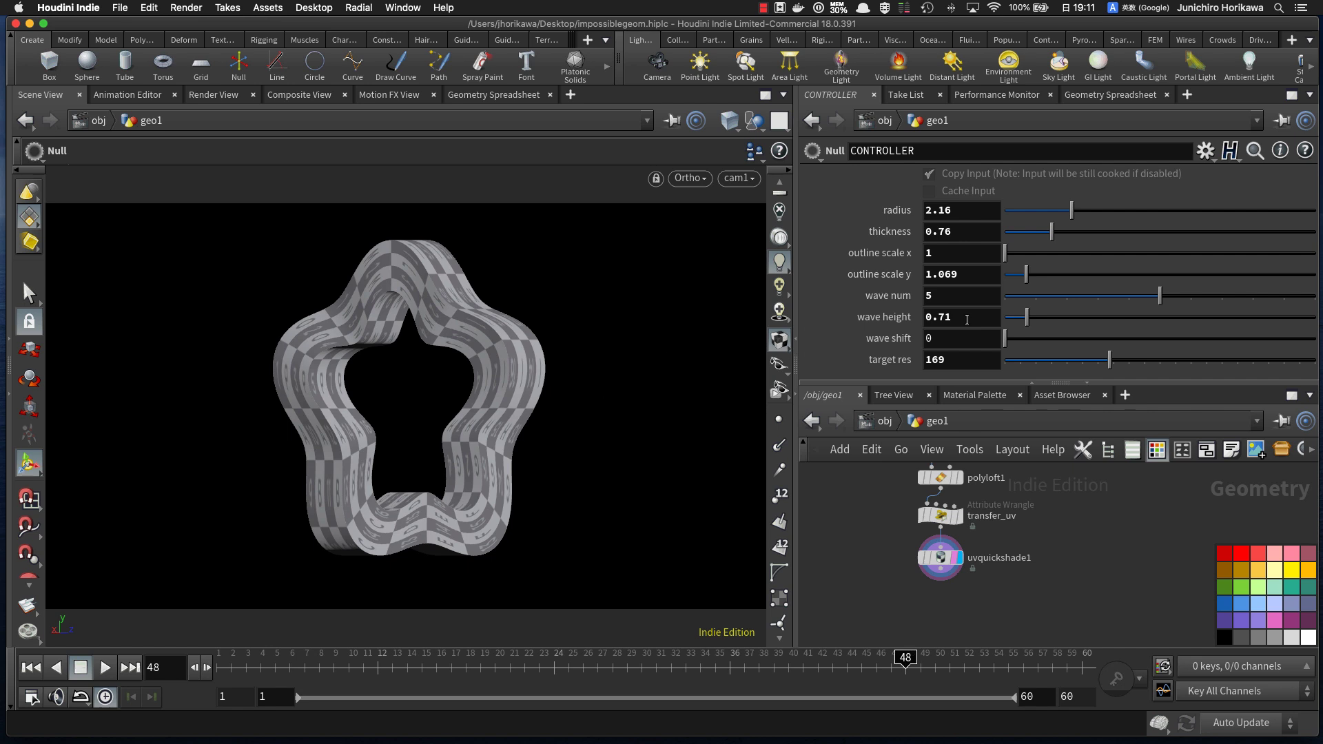
drag(1160, 295, 857, 351)
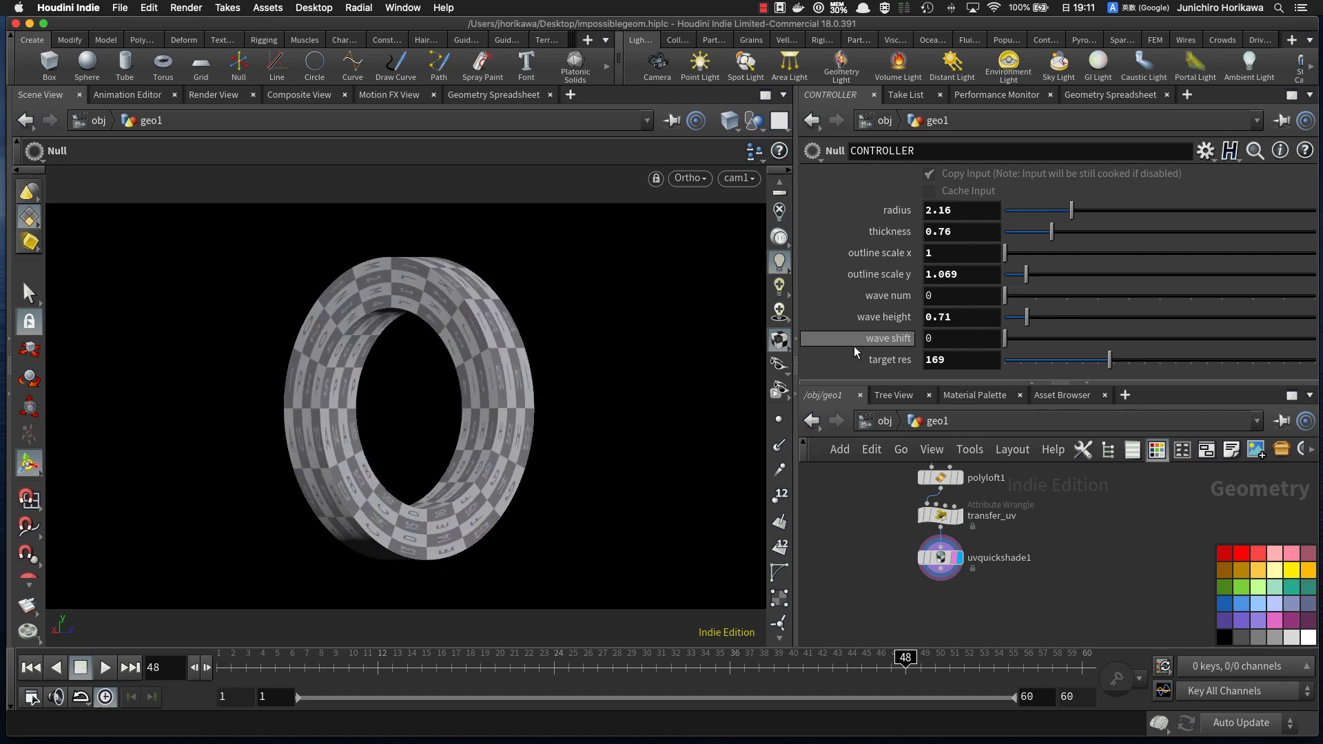
drag(1027, 317, 936, 314)
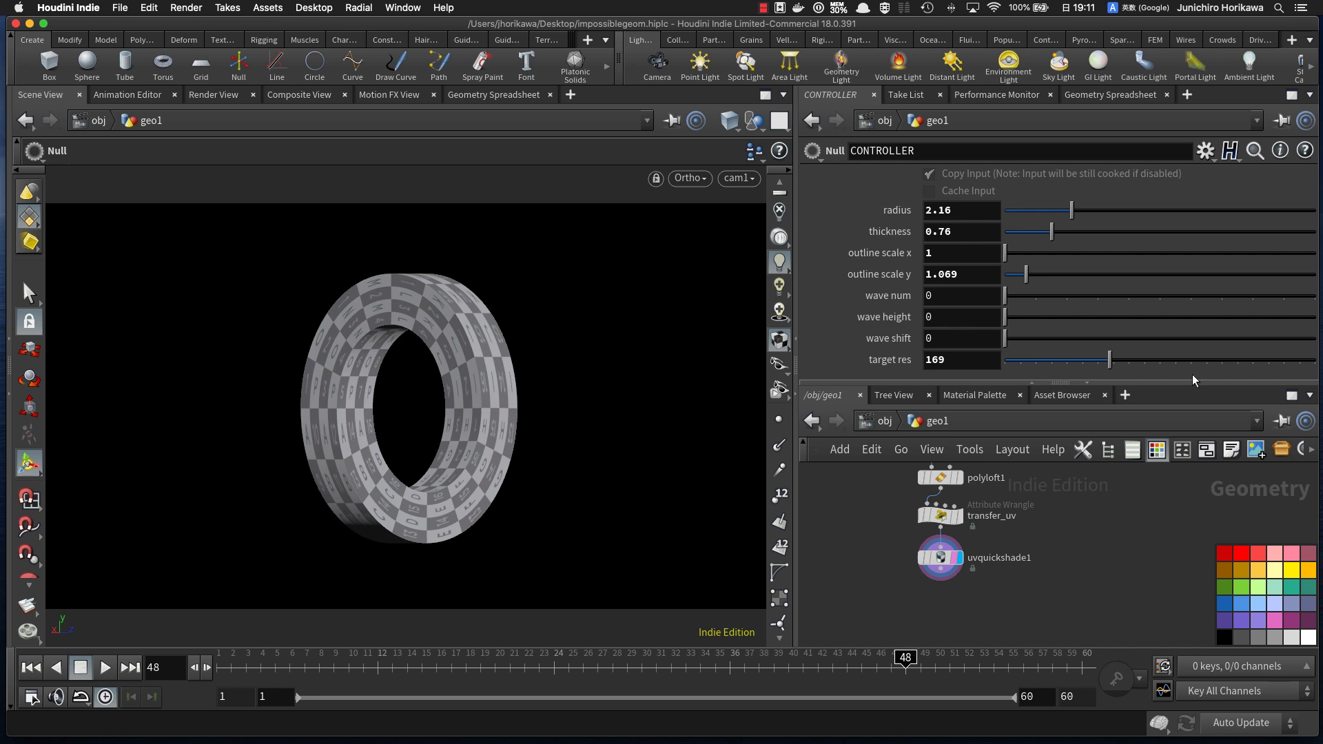
Step: Enclose all of the geometry network's nodes except CONTROLLER in a network box
drag(1192, 381, 1192, 348)
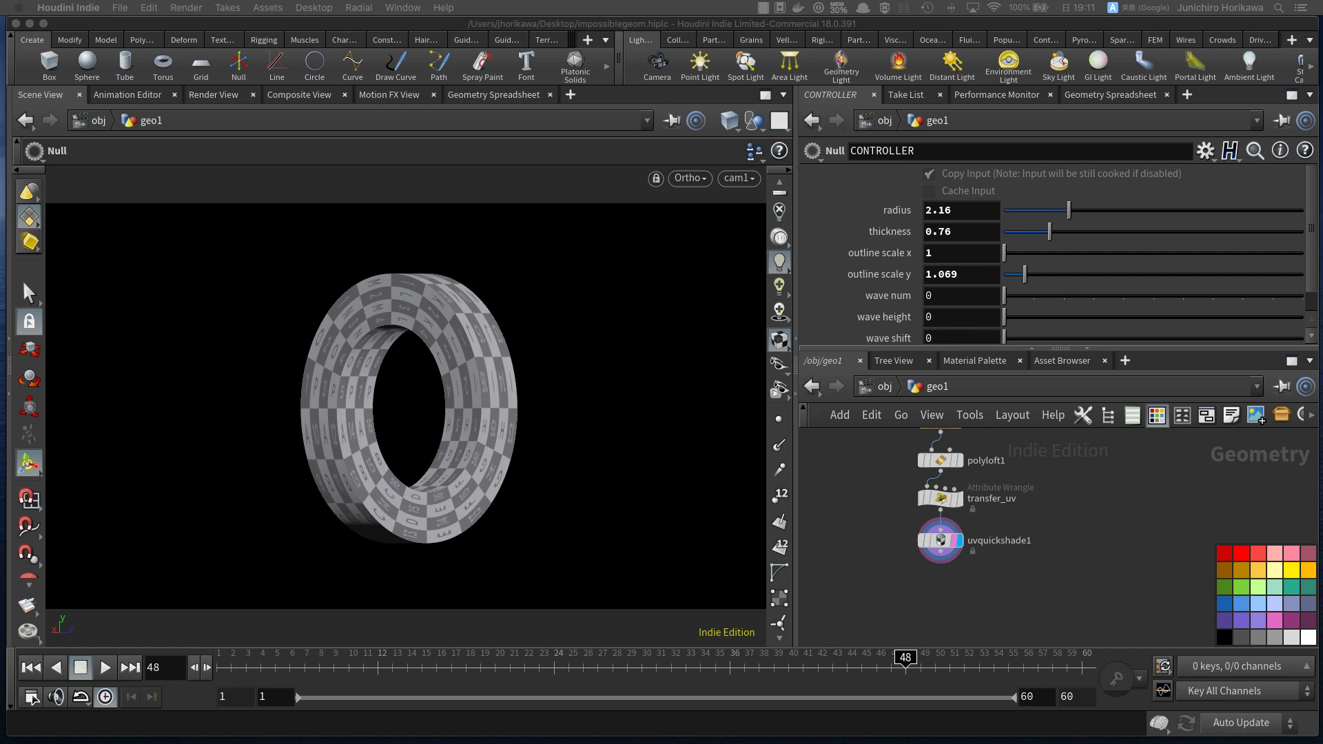
click(868, 526)
scroll(871, 544, down, 5)
scroll(871, 548, down, 10)
scroll(873, 521, up, 10)
drag(875, 518, 845, 504)
scroll(886, 503, down, 5)
drag(881, 437, 967, 619)
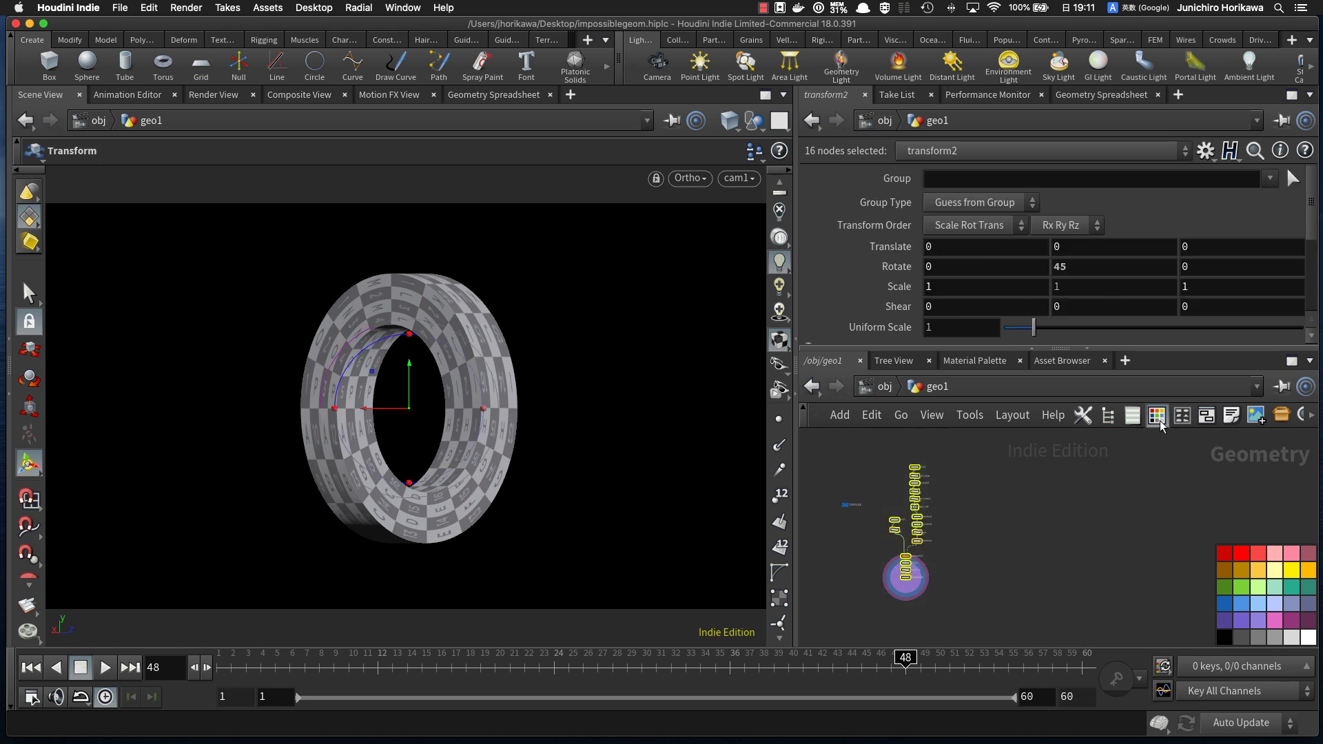
click(1208, 422)
middle_drag(1016, 542, 1123, 520)
scroll(1003, 497, up, 5)
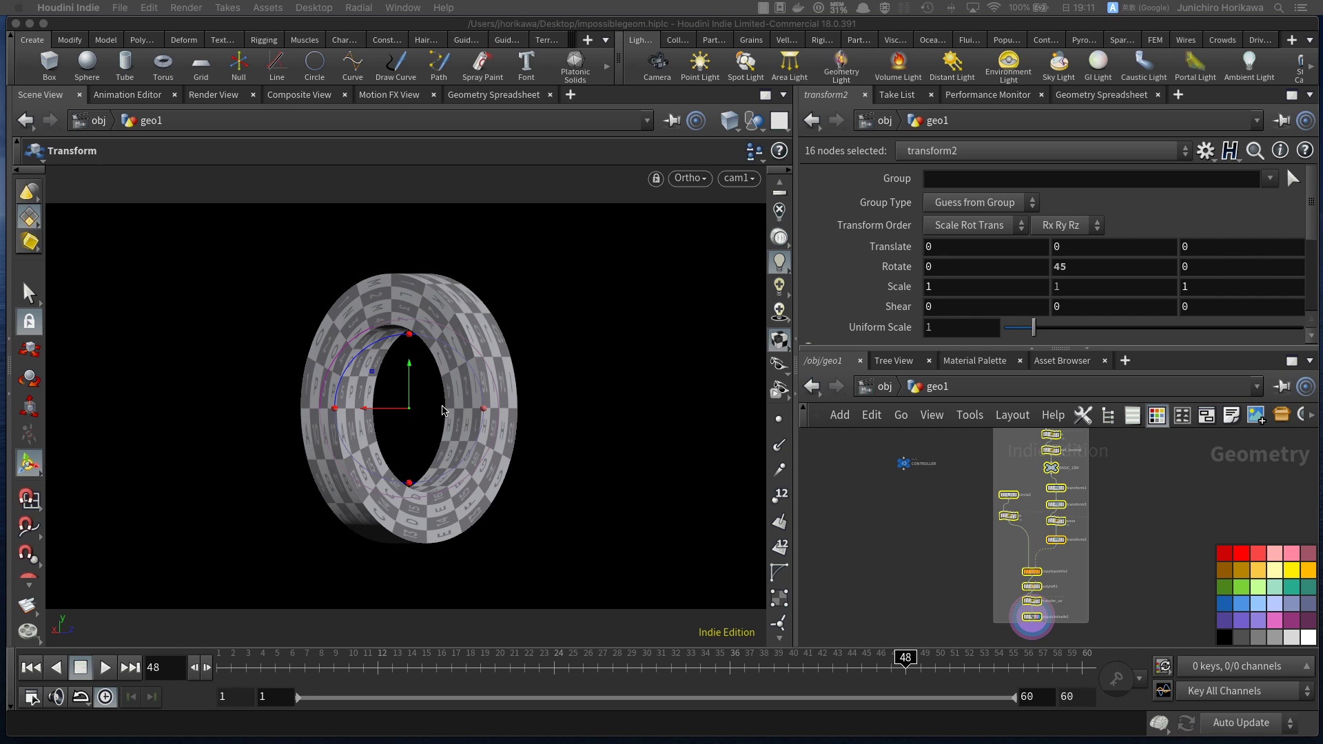
Step: Move the CONTROLLER node closer to the network box, level with the circle2 node
click(907, 514)
scroll(904, 458, up, 5)
scroll(912, 466, down, 5)
drag(912, 467, 960, 506)
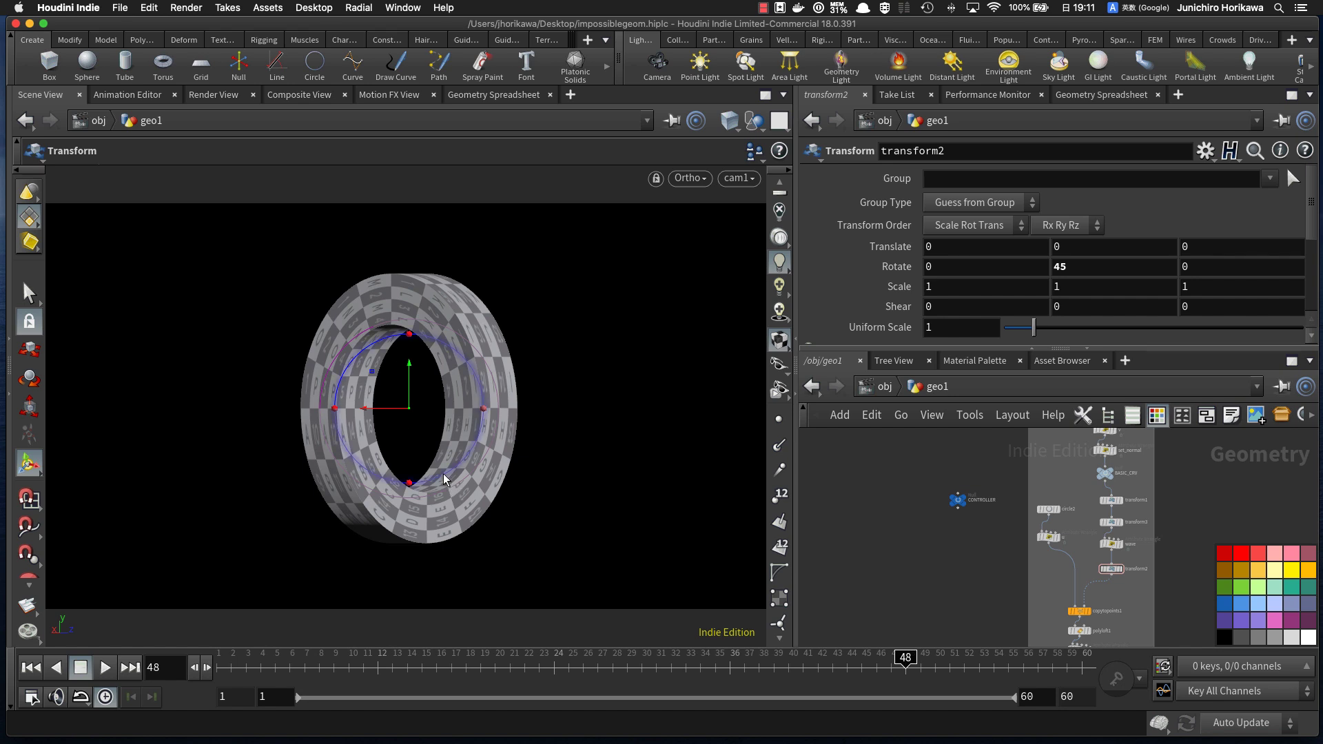
Step: Switch the viewport from the orthographic cam1 view to perspective and frame the uvquickshade1 geometry
click(704, 180)
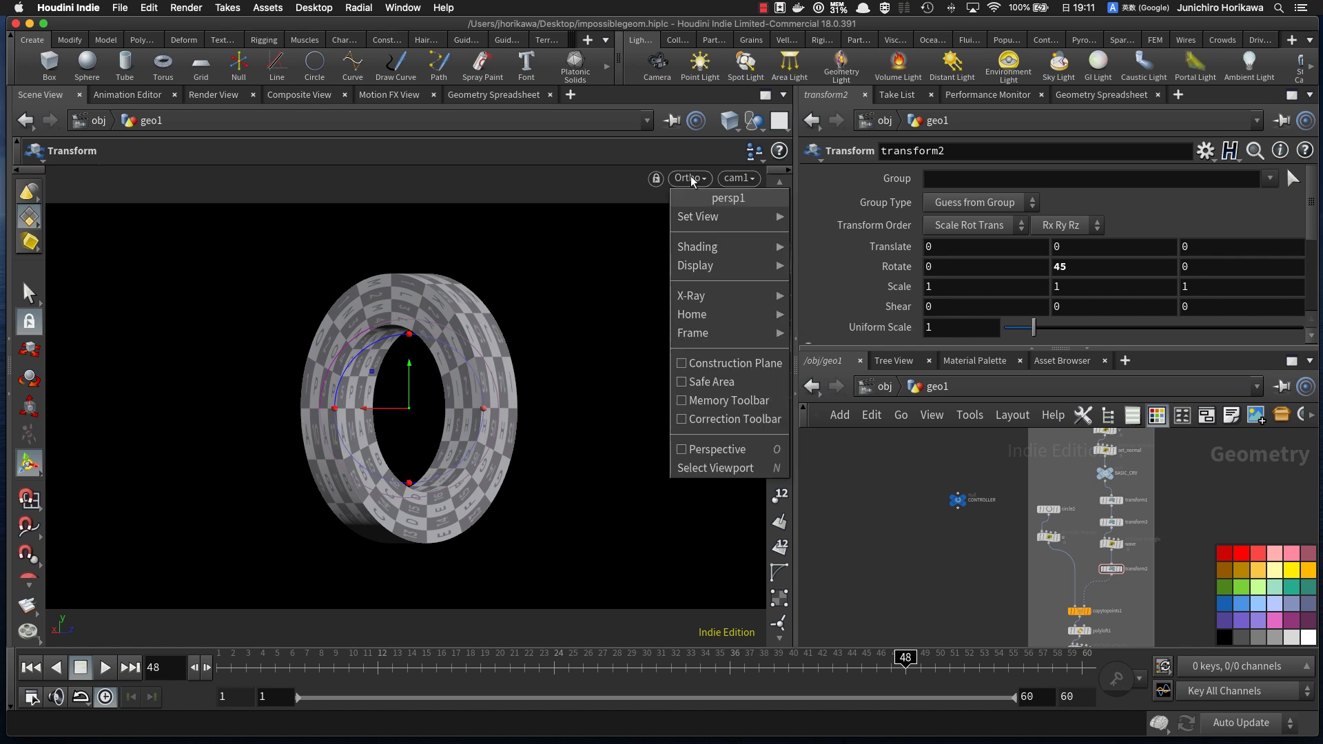
mouse_move(758, 314)
click(990, 452)
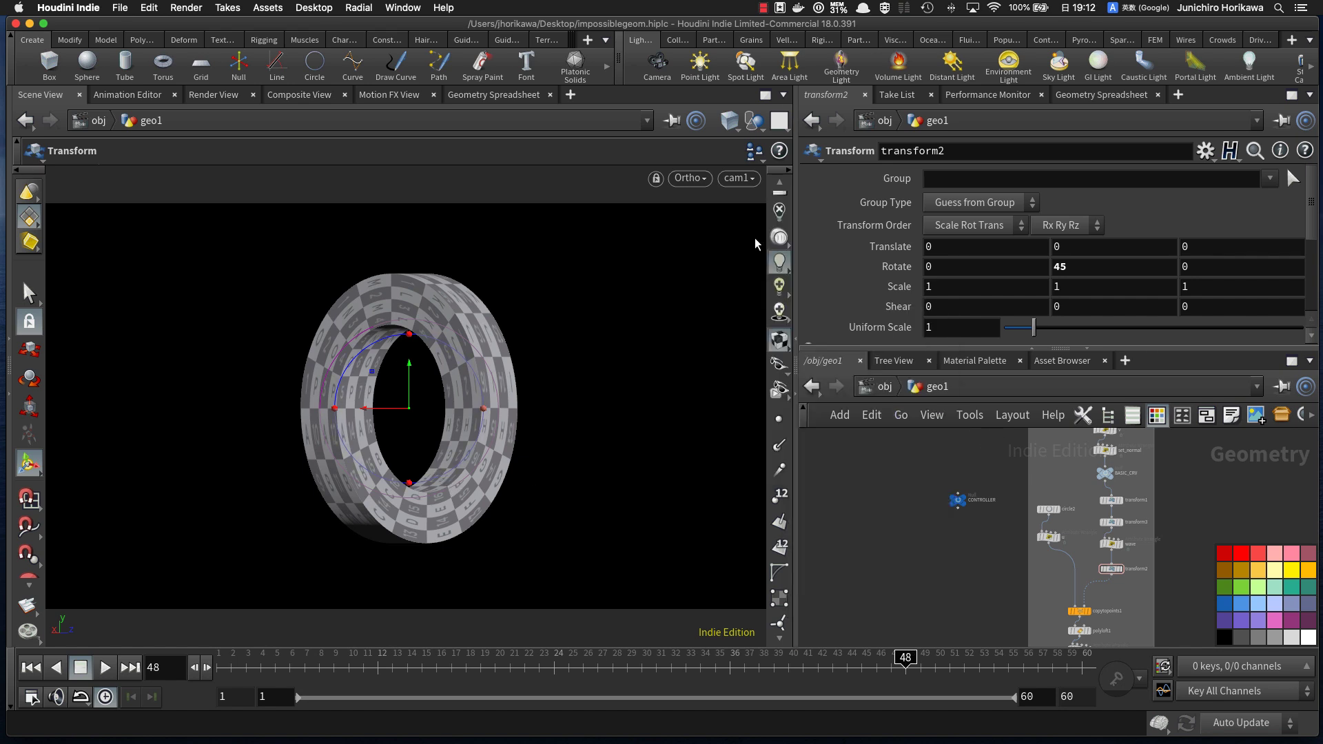
click(687, 178)
click(703, 177)
click(691, 179)
click(722, 448)
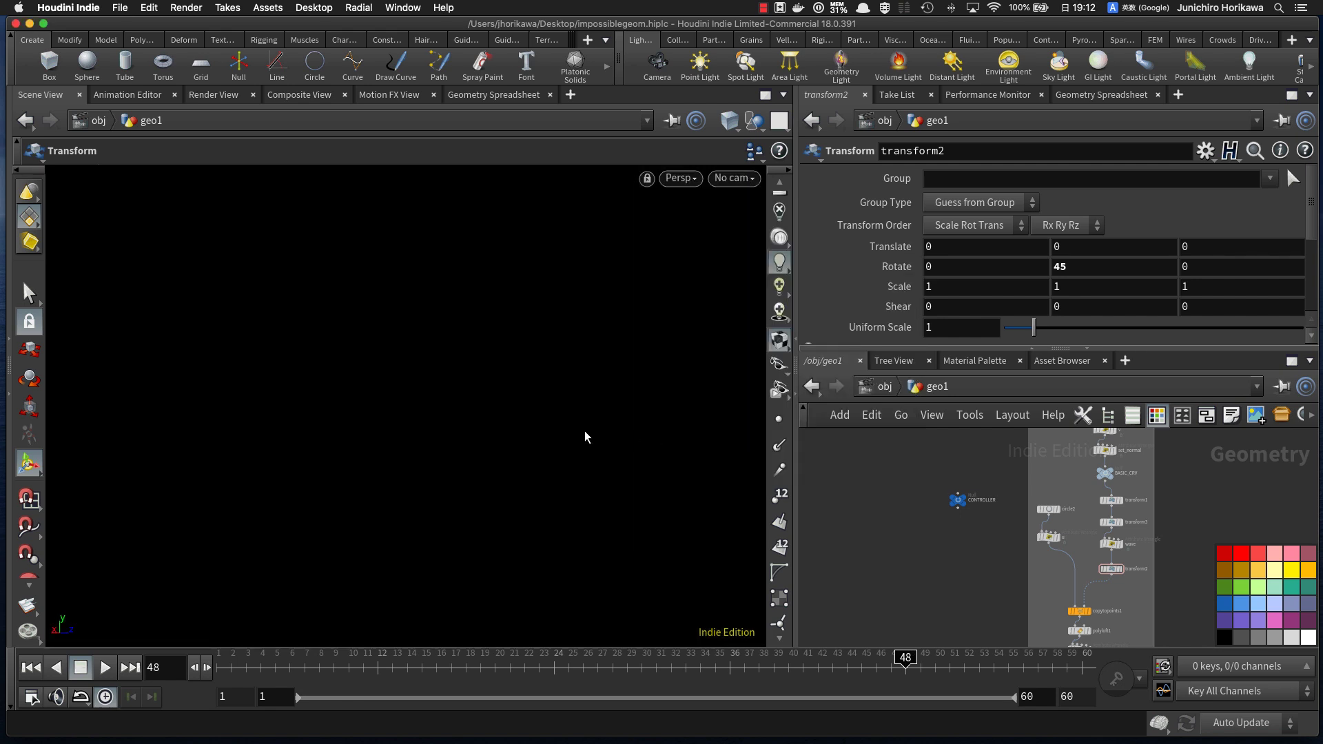
middle_drag(1007, 626, 969, 498)
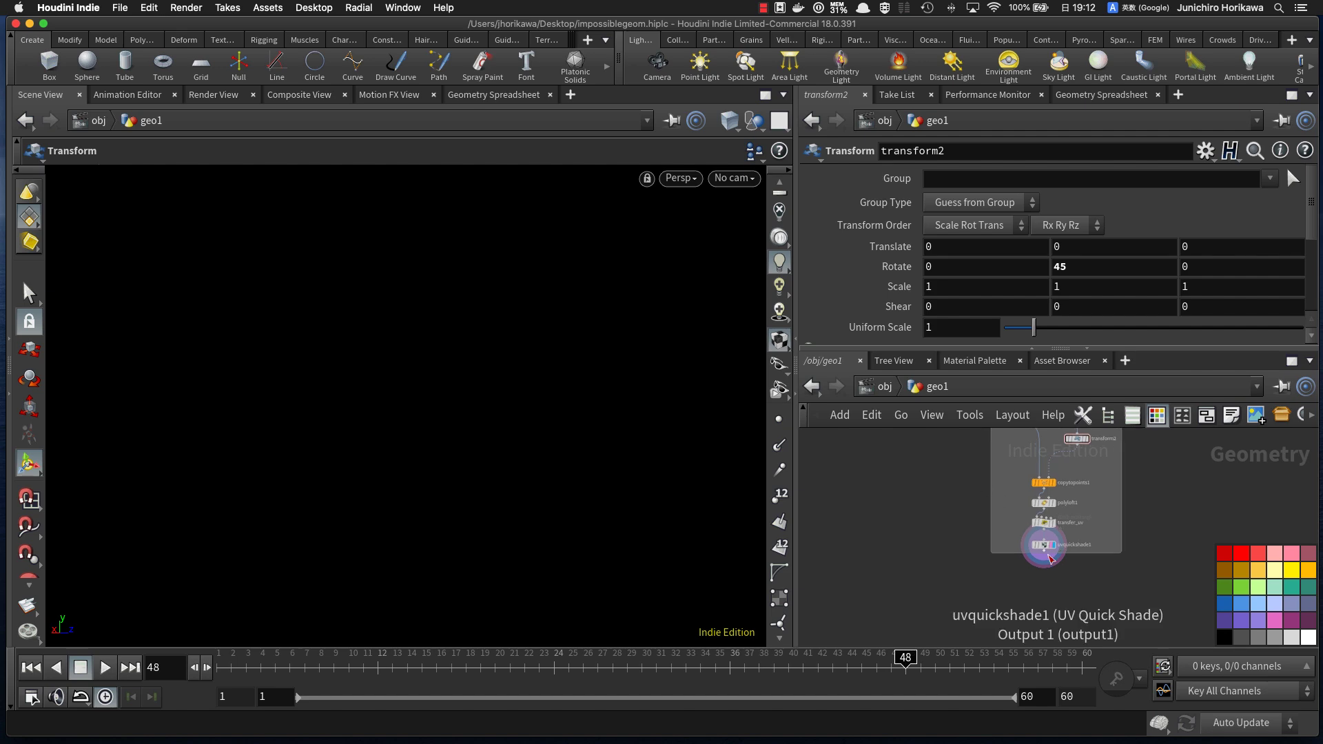
click(1041, 542)
key(f)
drag(427, 410, 383, 384)
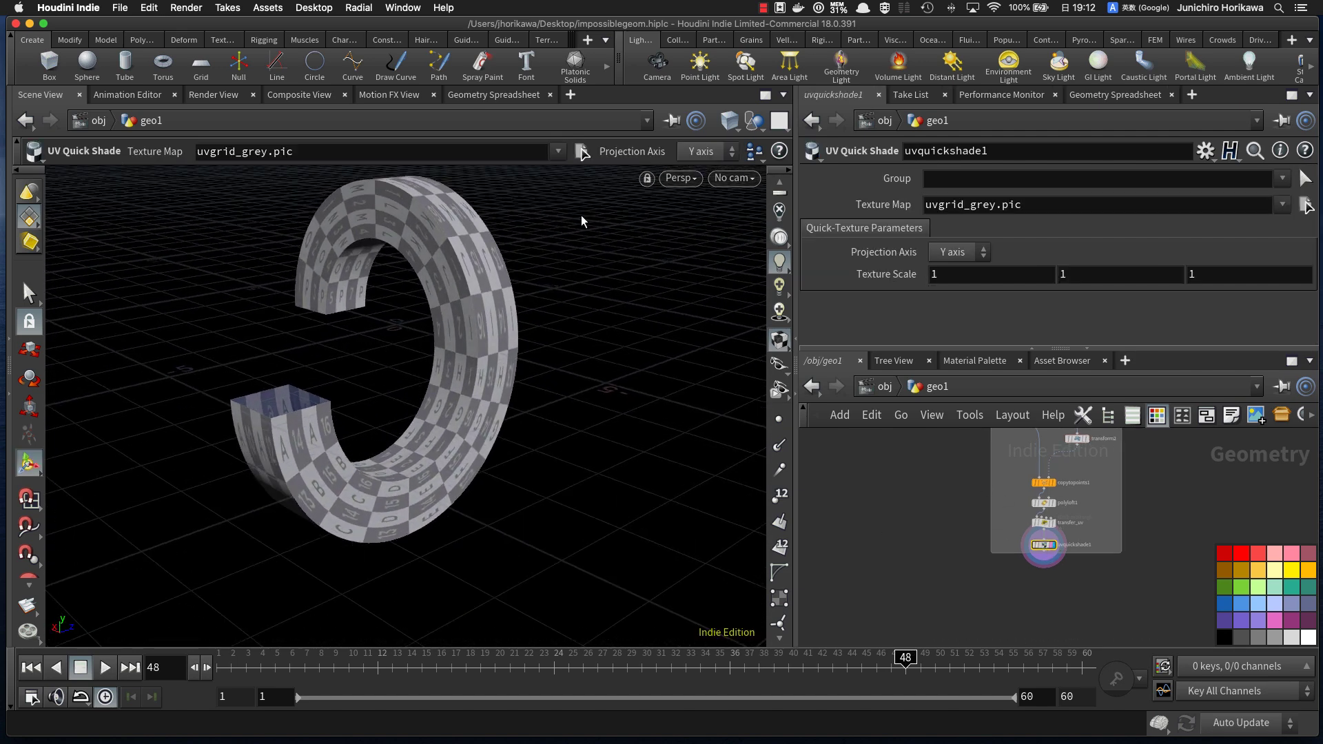
Step: Display the transfer_uv node's output in the viewport and select that node
scroll(1054, 514, up, 5)
click(1050, 539)
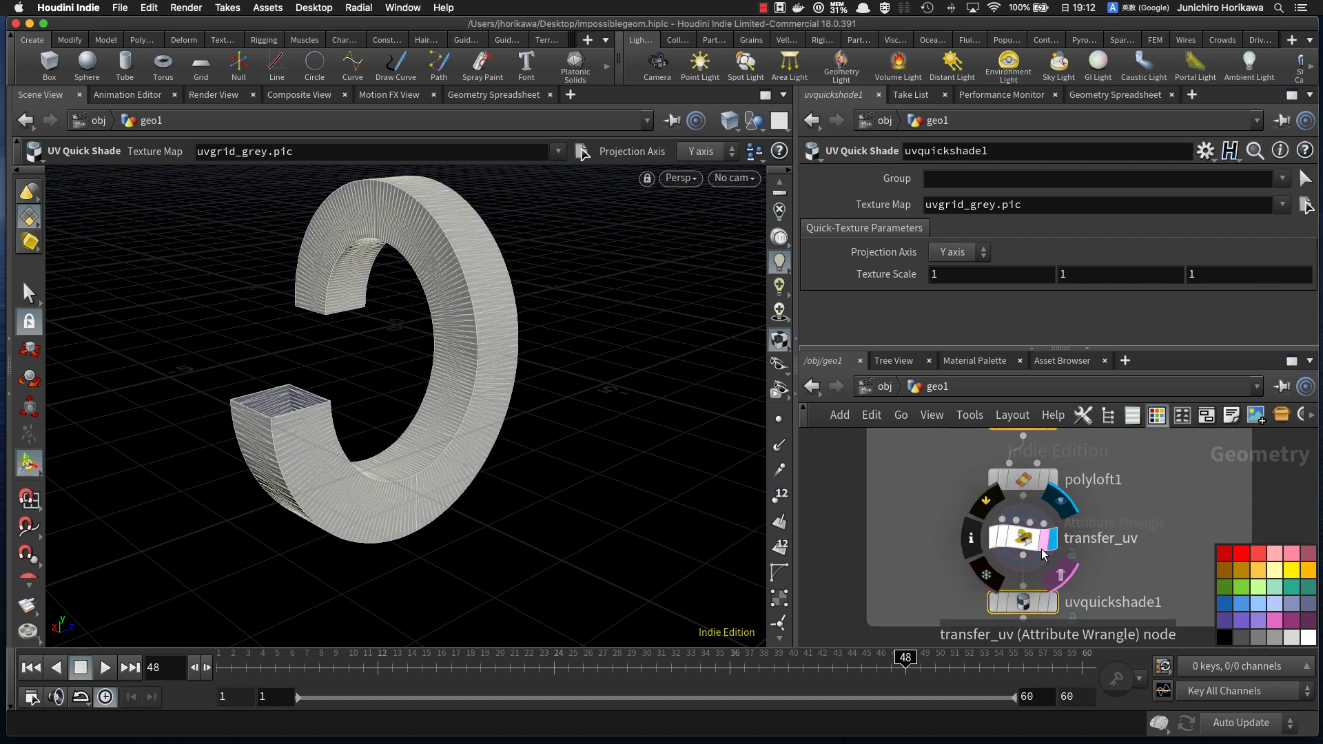
click(1042, 546)
mouse_move(557, 347)
mouse_down()
mouse_move(575, 384)
mouse_move(569, 365)
mouse_up()
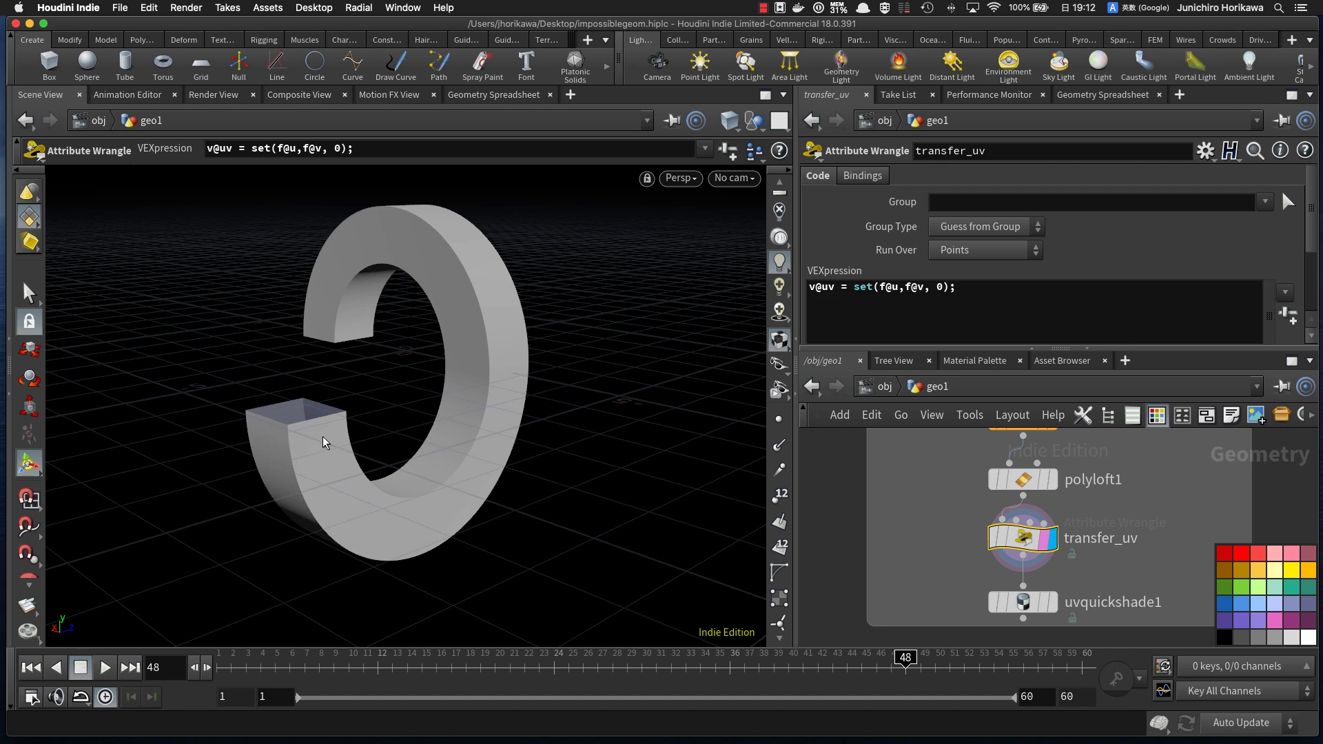
Step: Examine the ring from several angles, comparing its closed-looking view with its real shape, the gap and the two open ends
drag(311, 444, 319, 439)
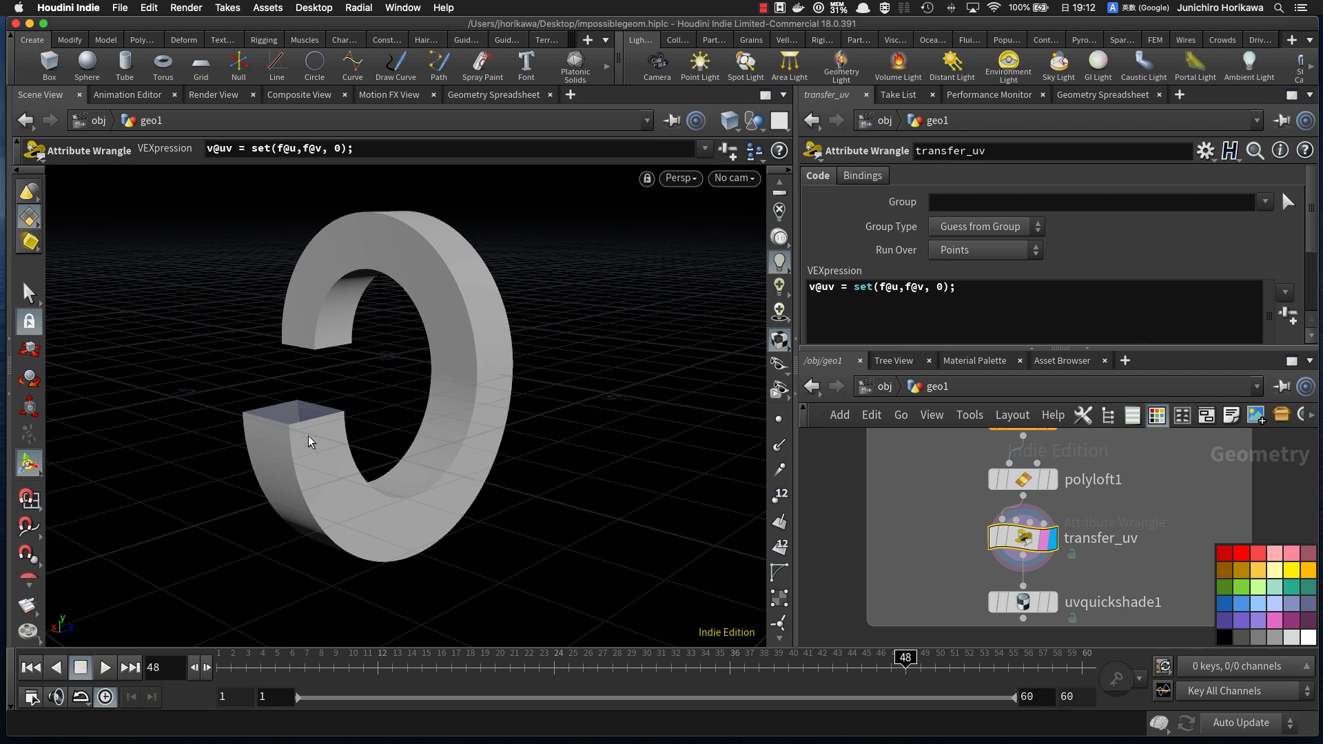
alt+drag(444, 246, 488, 227)
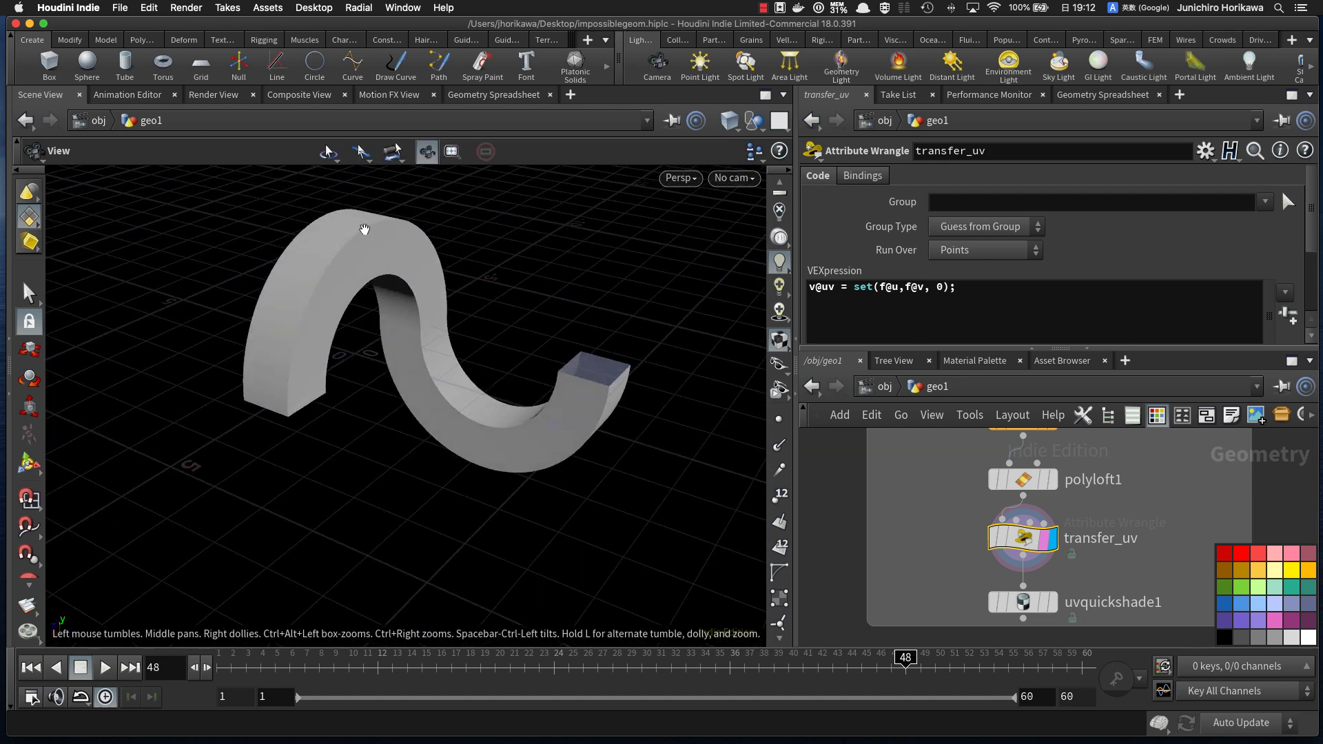
mouse_move(266, 399)
alt+mouse_down()
mouse_move(198, 394)
mouse_move(289, 378)
mouse_move(257, 386)
mouse_move(260, 372)
mouse_move(283, 407)
alt+mouse_up()
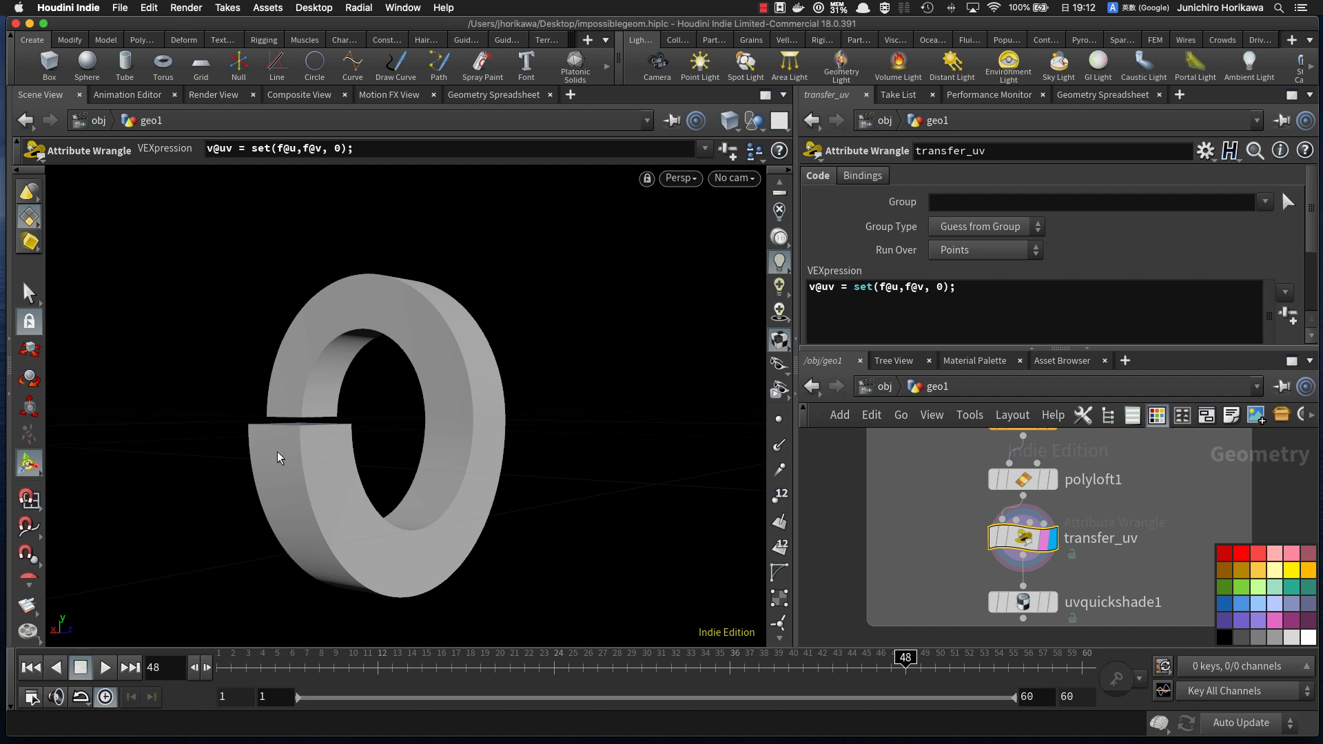
alt+drag(279, 455, 289, 520)
alt+drag(372, 514, 321, 411)
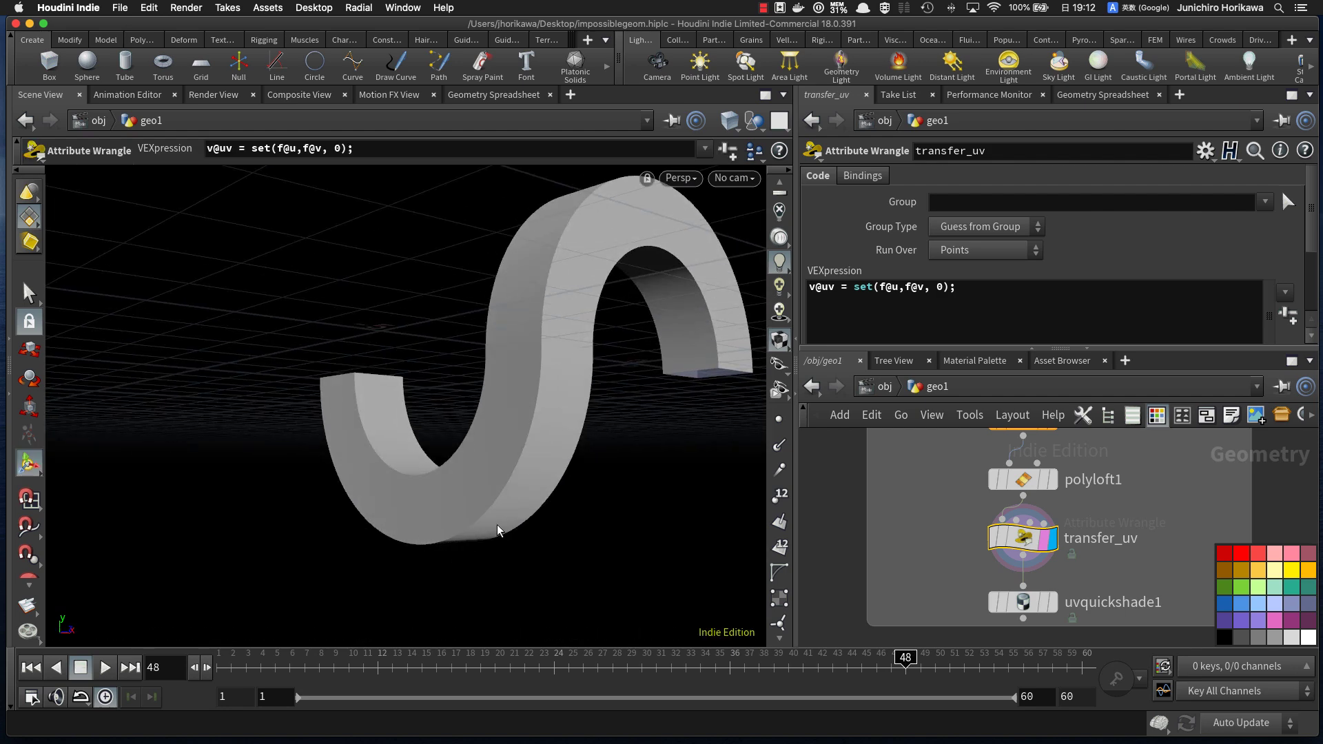
alt+drag(732, 354, 907, 378)
alt+drag(608, 390, 358, 388)
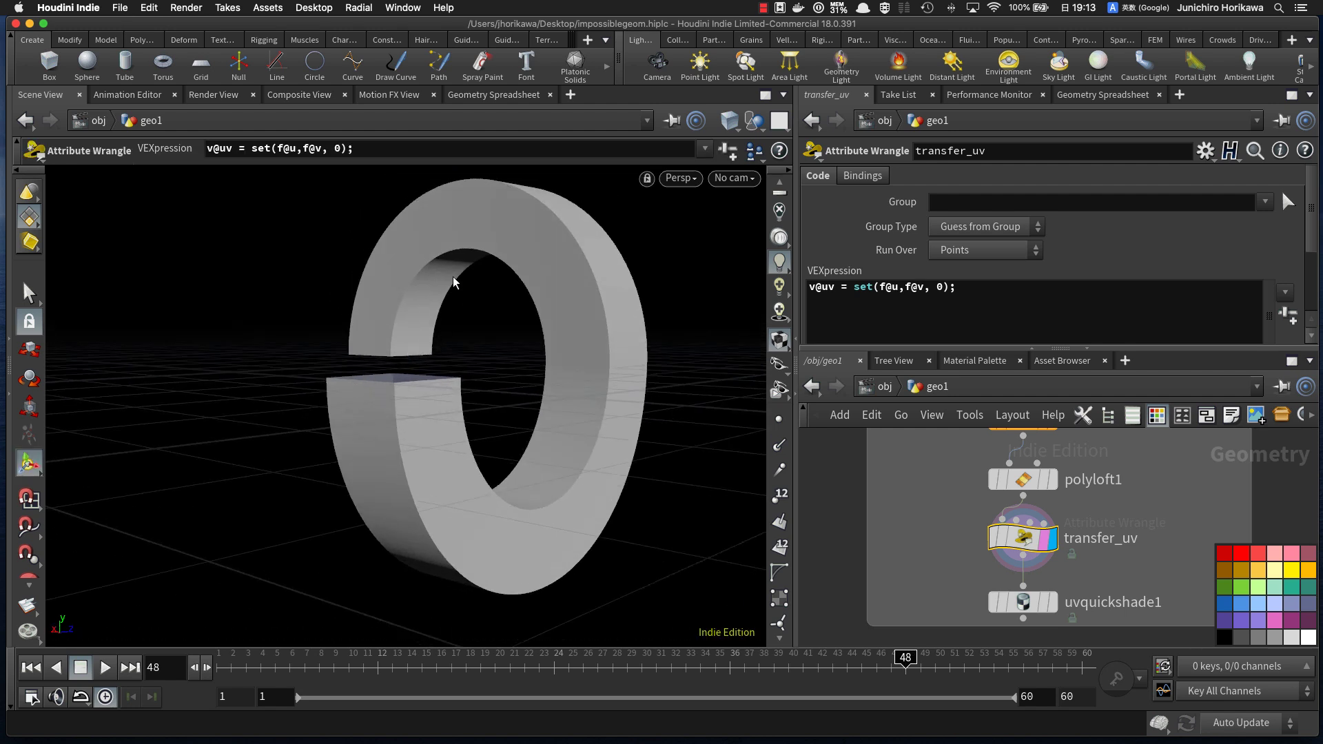
alt+drag(435, 377, 428, 370)
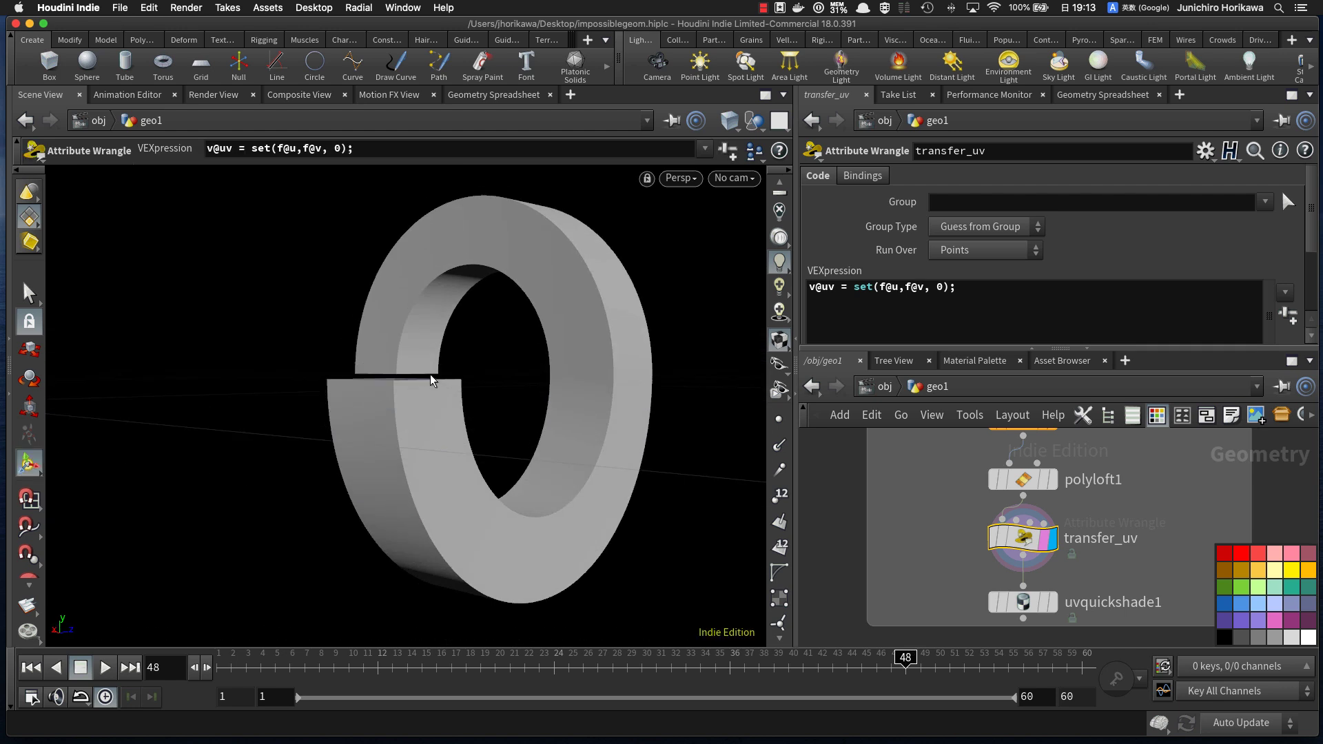
alt+drag(406, 375, 406, 378)
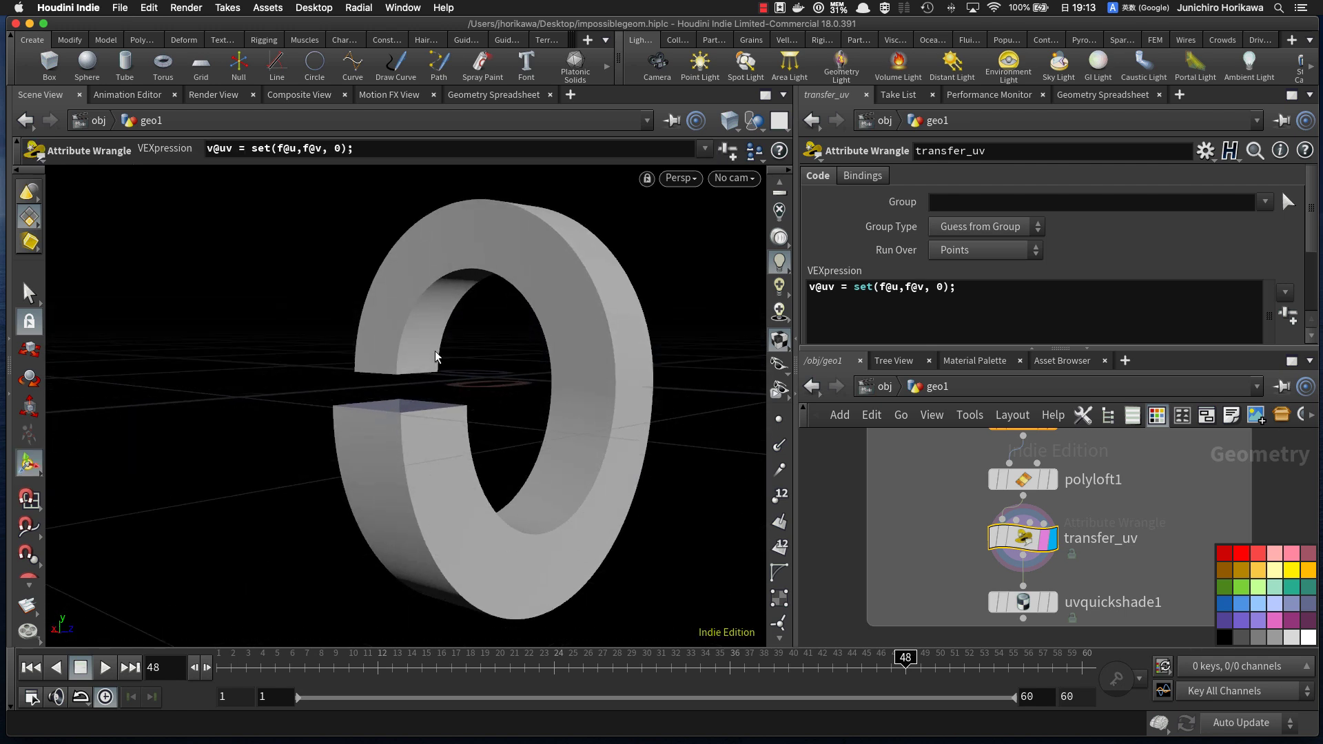
alt+drag(585, 503, 517, 482)
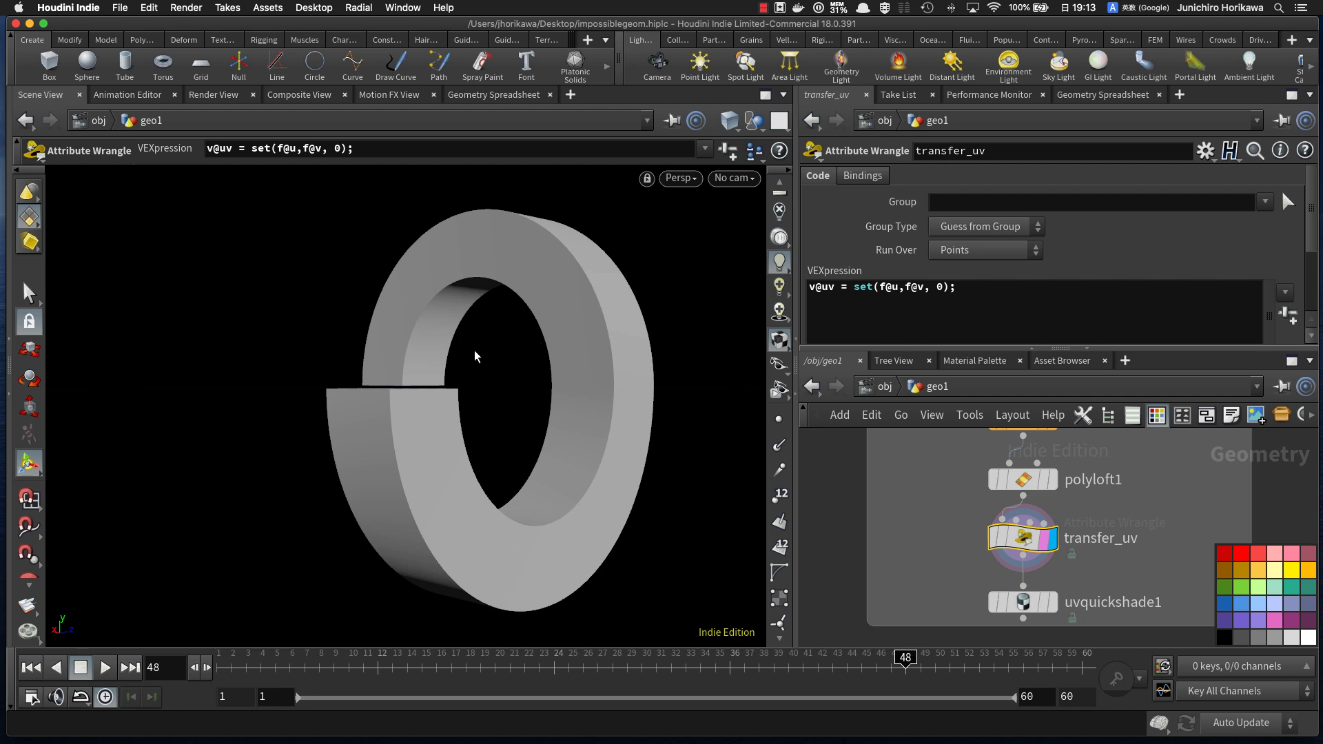
alt+drag(473, 354, 462, 432)
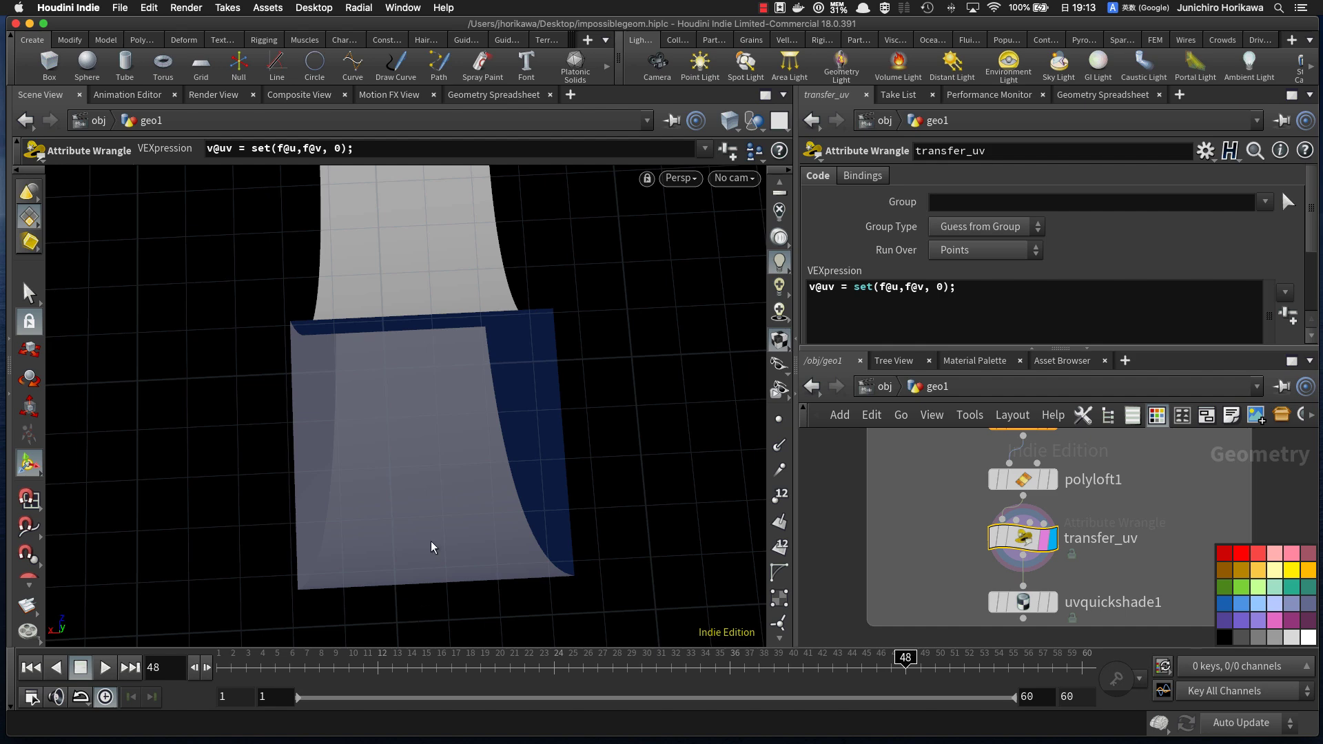
alt+right_drag(507, 470, 361, 499)
alt+drag(361, 499, 299, 441)
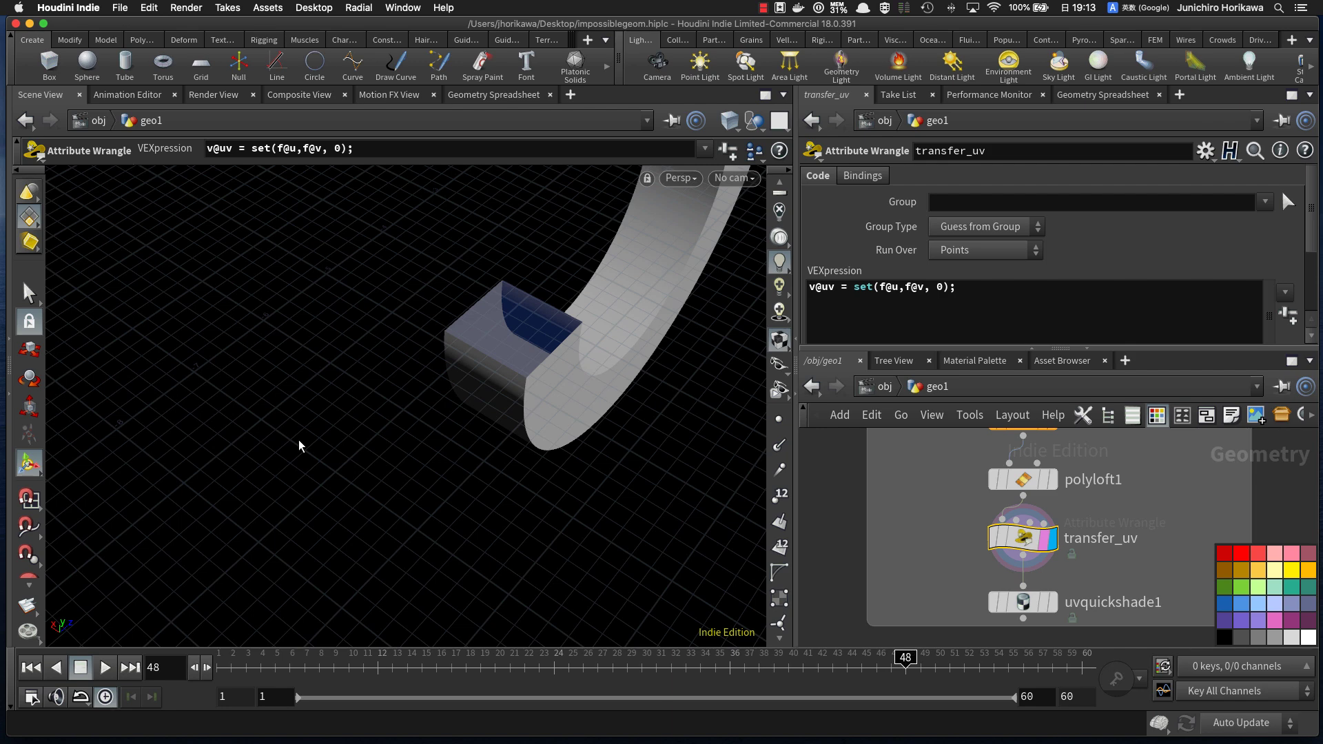
alt+drag(299, 439, 502, 434)
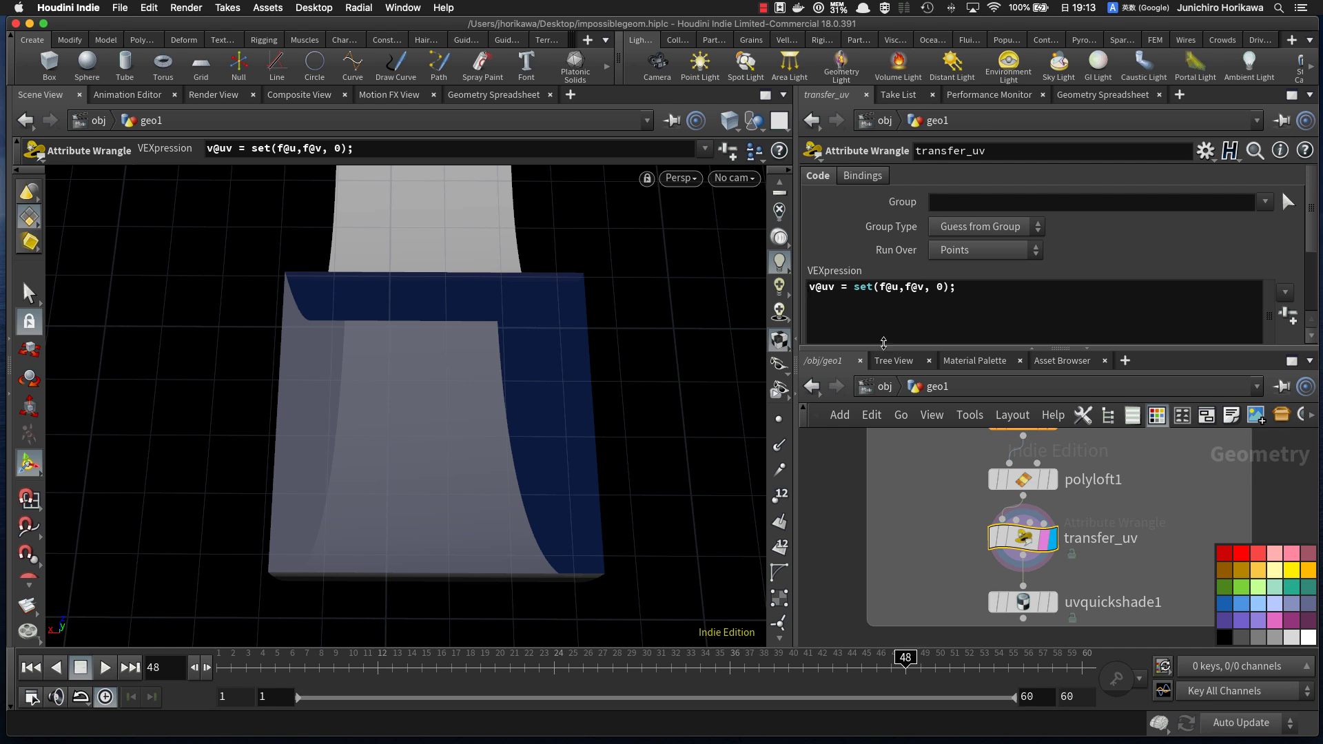
Step: Move the CONTROLLER node farther to the left of the network box and bring the whole network back into view
drag(883, 343, 885, 334)
scroll(989, 574, down, 10)
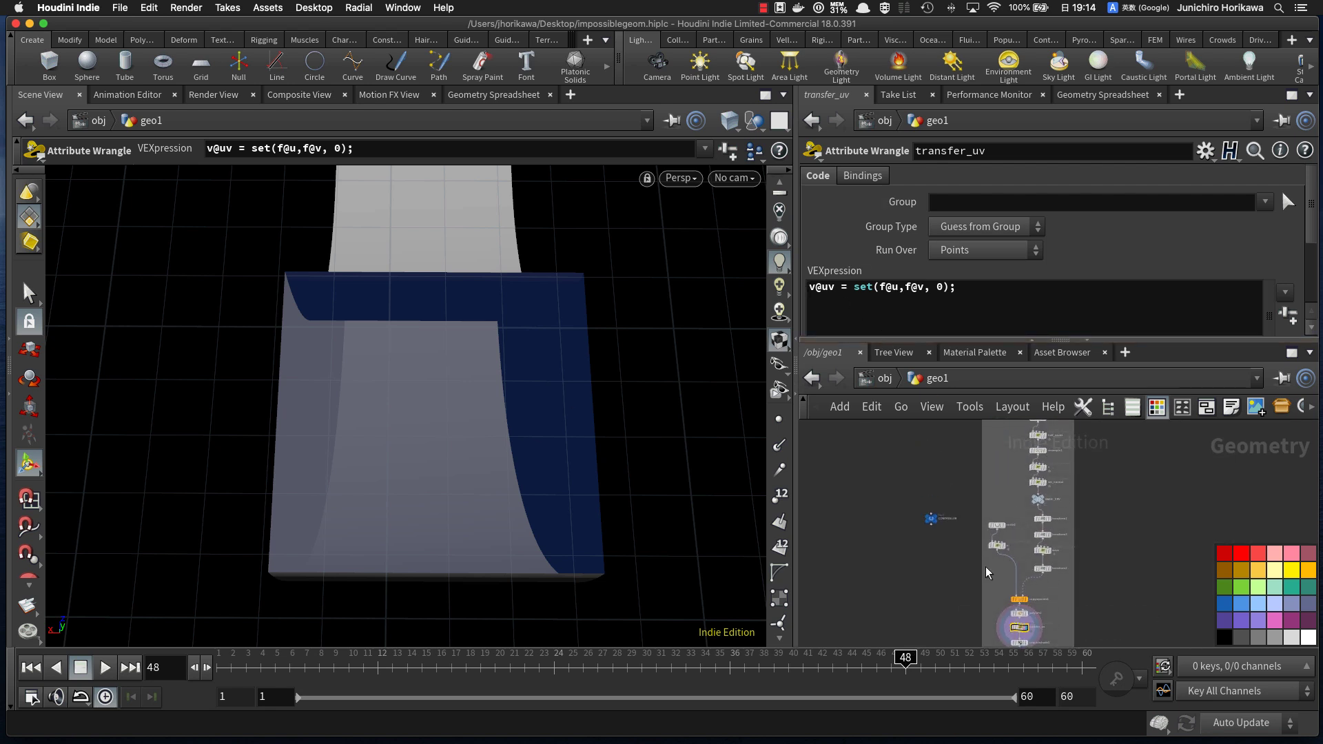
middle_drag(979, 450, 993, 572)
middle_drag(941, 637, 997, 583)
scroll(997, 583, up, 5)
drag(1001, 591, 915, 605)
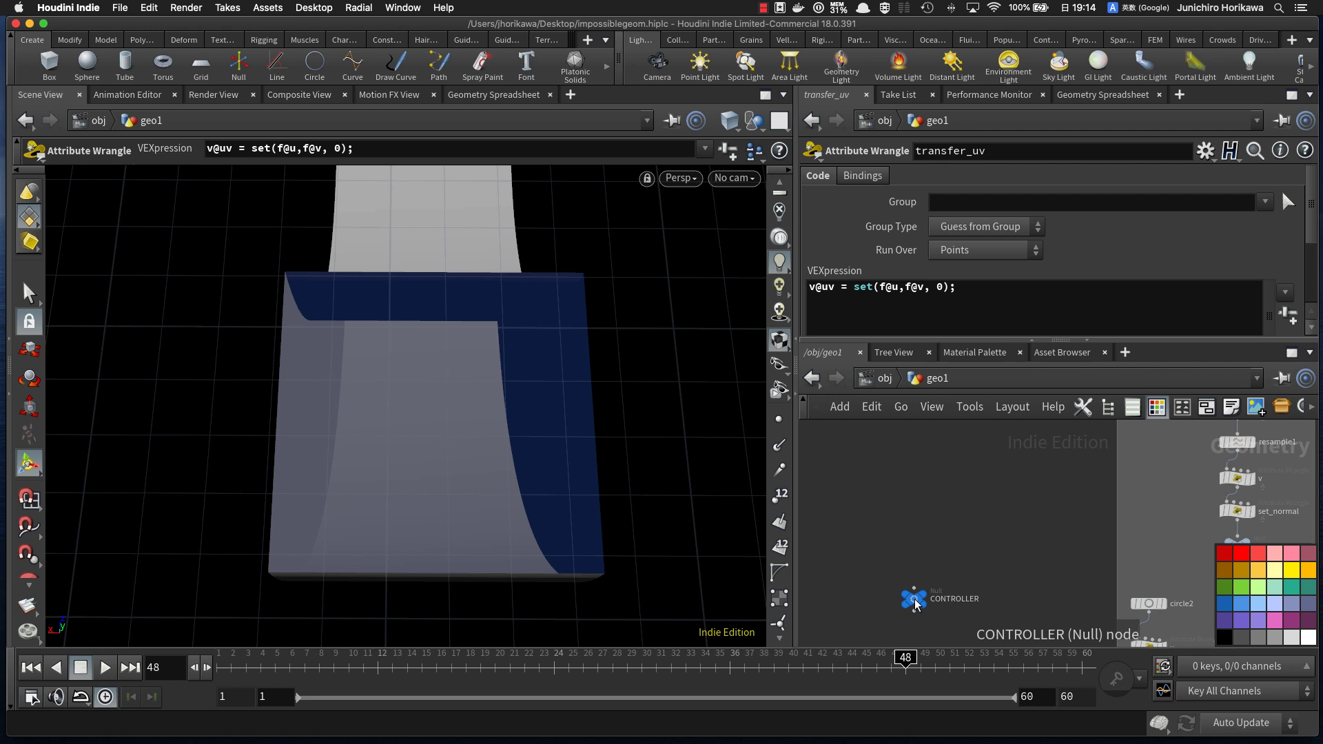
key(h)
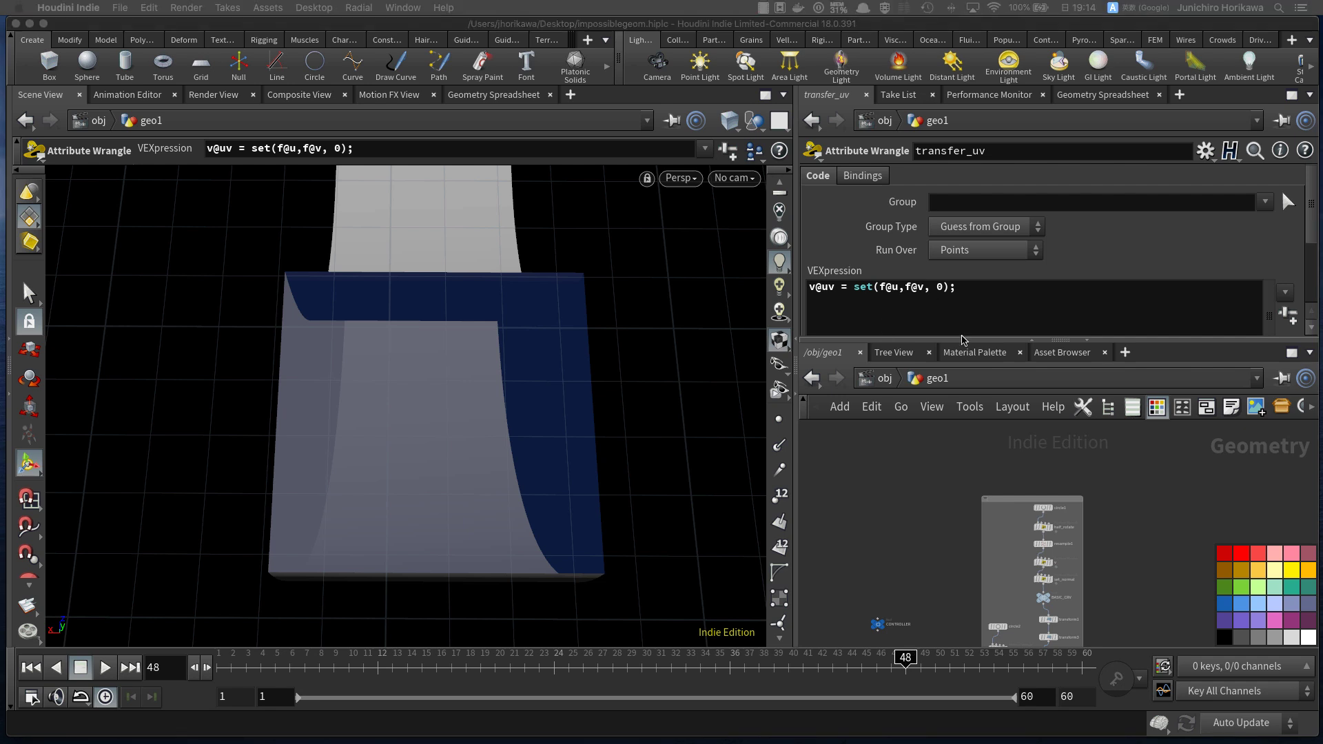
Step: Inspect the whole open ring in perspective from a wider distance, with both of its ends in view
click(920, 495)
scroll(524, 387, down, 5)
alt+drag(502, 393, 445, 421)
key(Return)
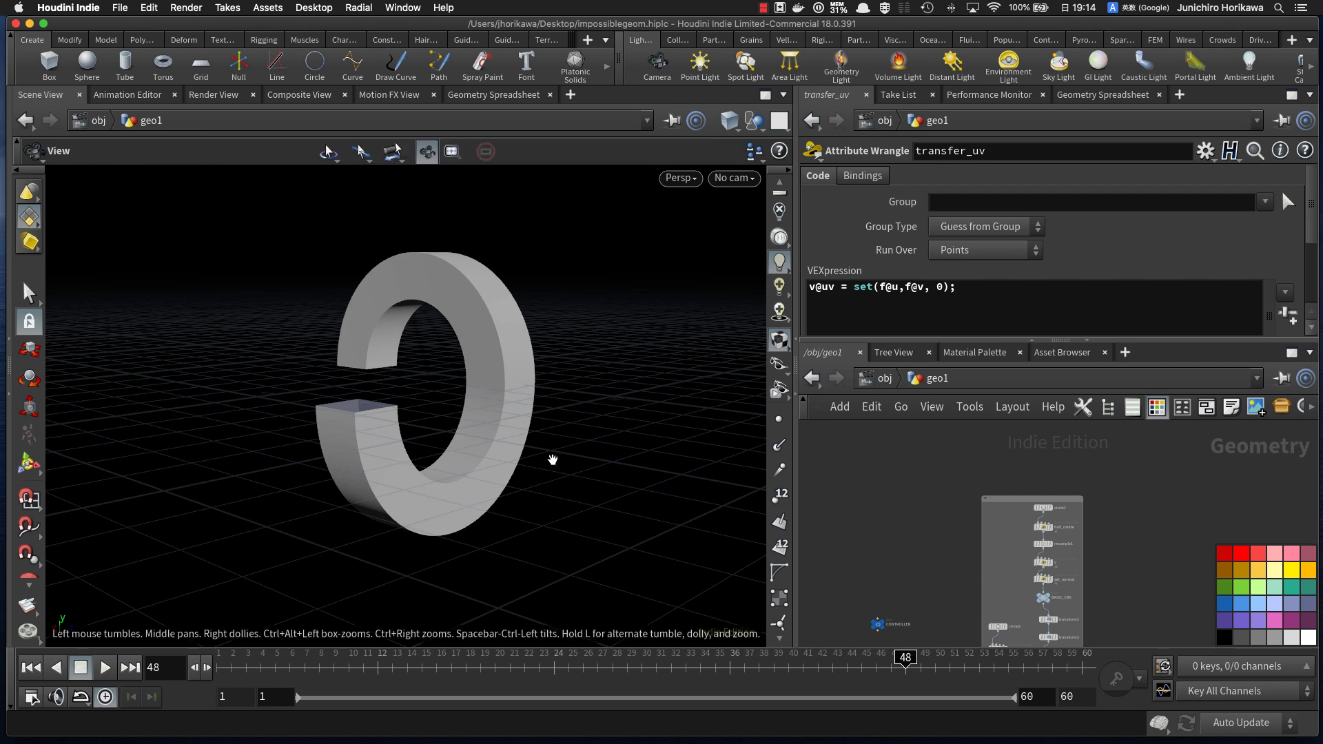
alt+drag(552, 460, 567, 507)
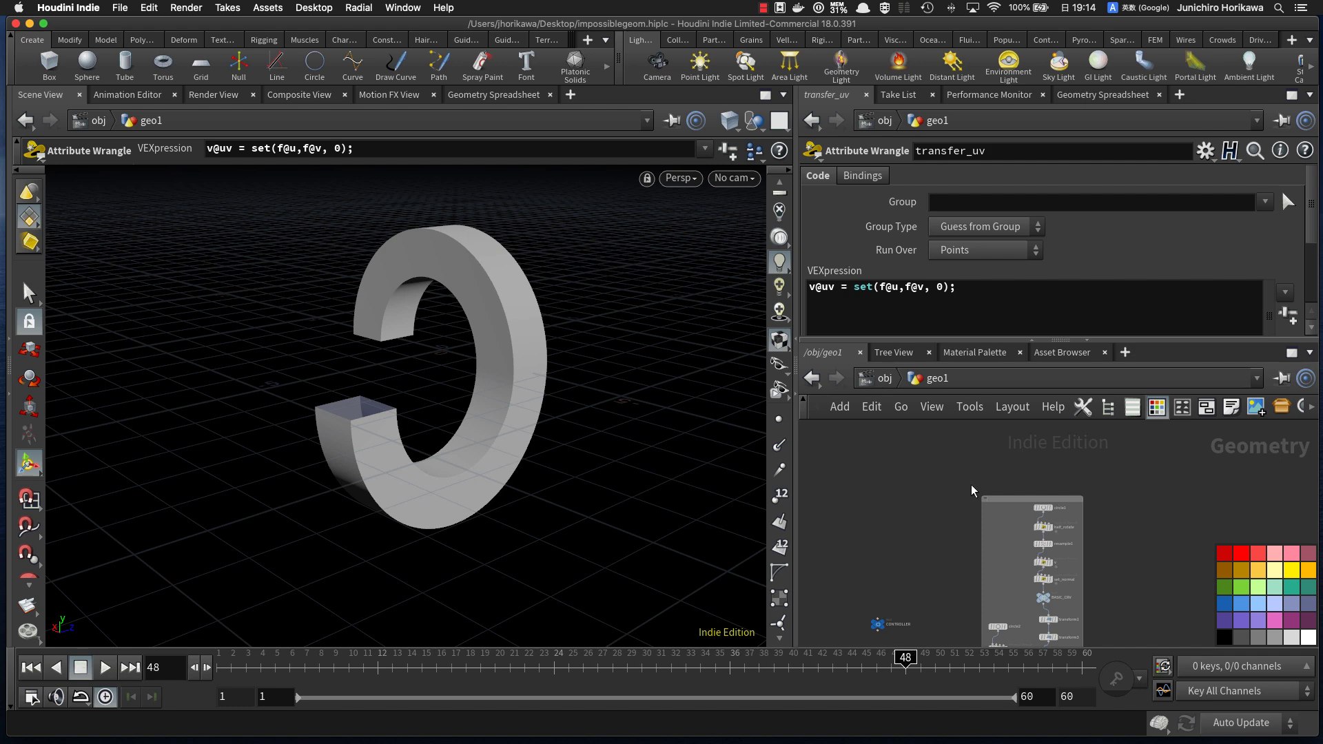
Step: Switch to the CLIP STUDIO PAINT sketch and draw a long thin box in perspective with a white pen below the ring
key(ctrl+Up)
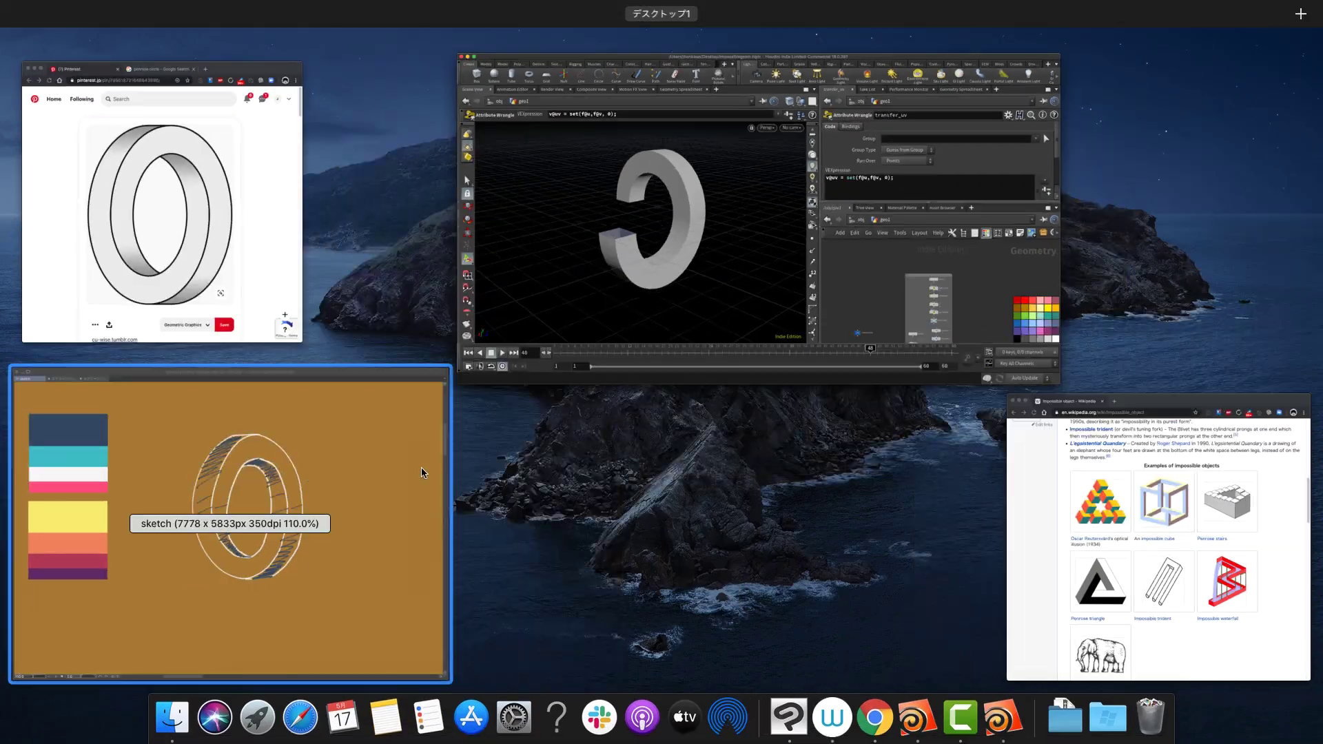
click(390, 485)
mouse_move(652, 545)
mouse_down()
mouse_move(611, 482)
mouse_move(653, 185)
mouse_up()
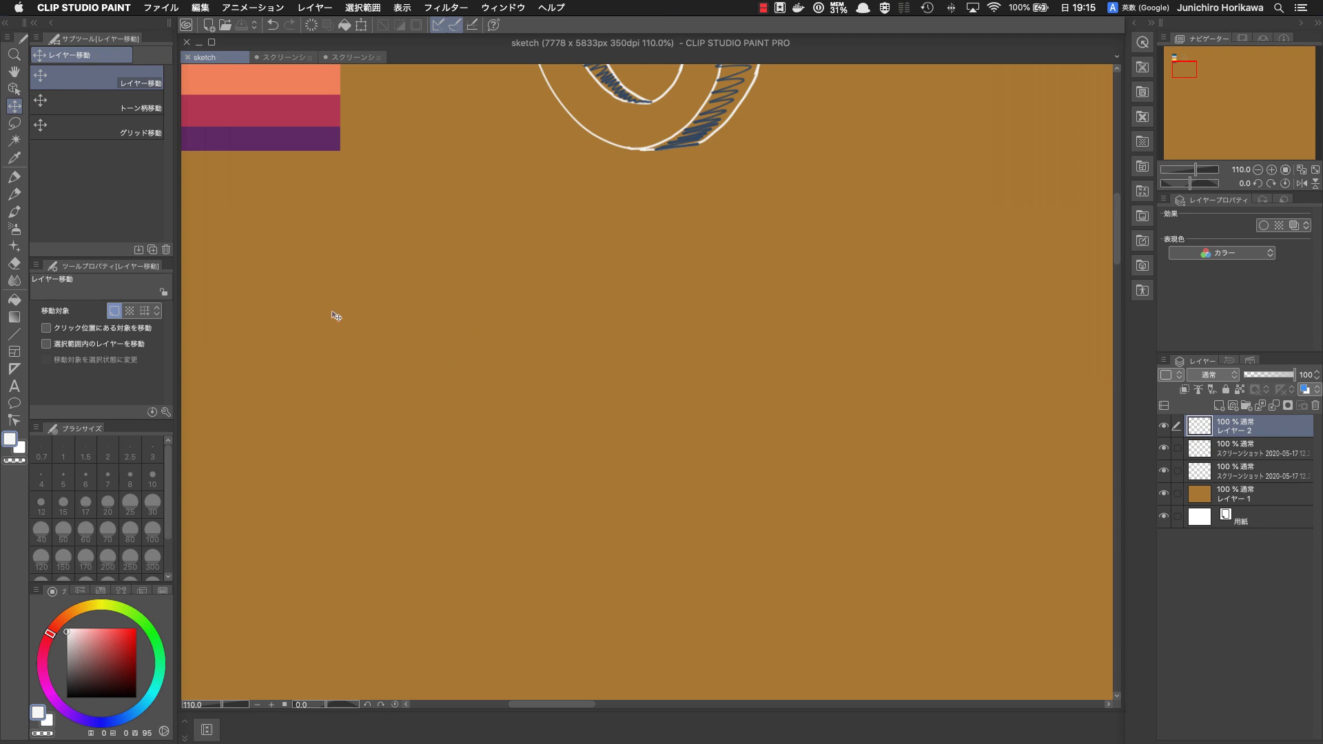
click(14, 177)
drag(470, 339, 471, 379)
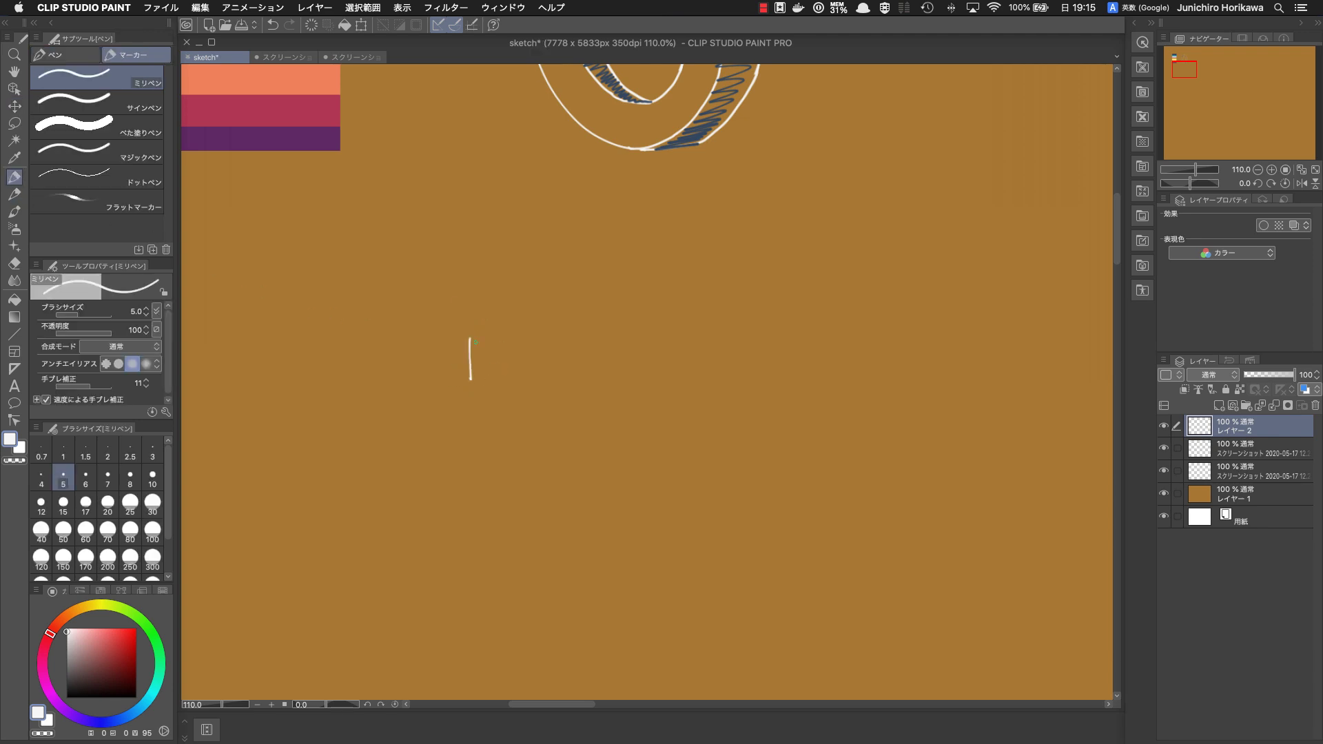
mouse_move(490, 329)
mouse_down()
mouse_move(882, 322)
mouse_move(889, 373)
mouse_up()
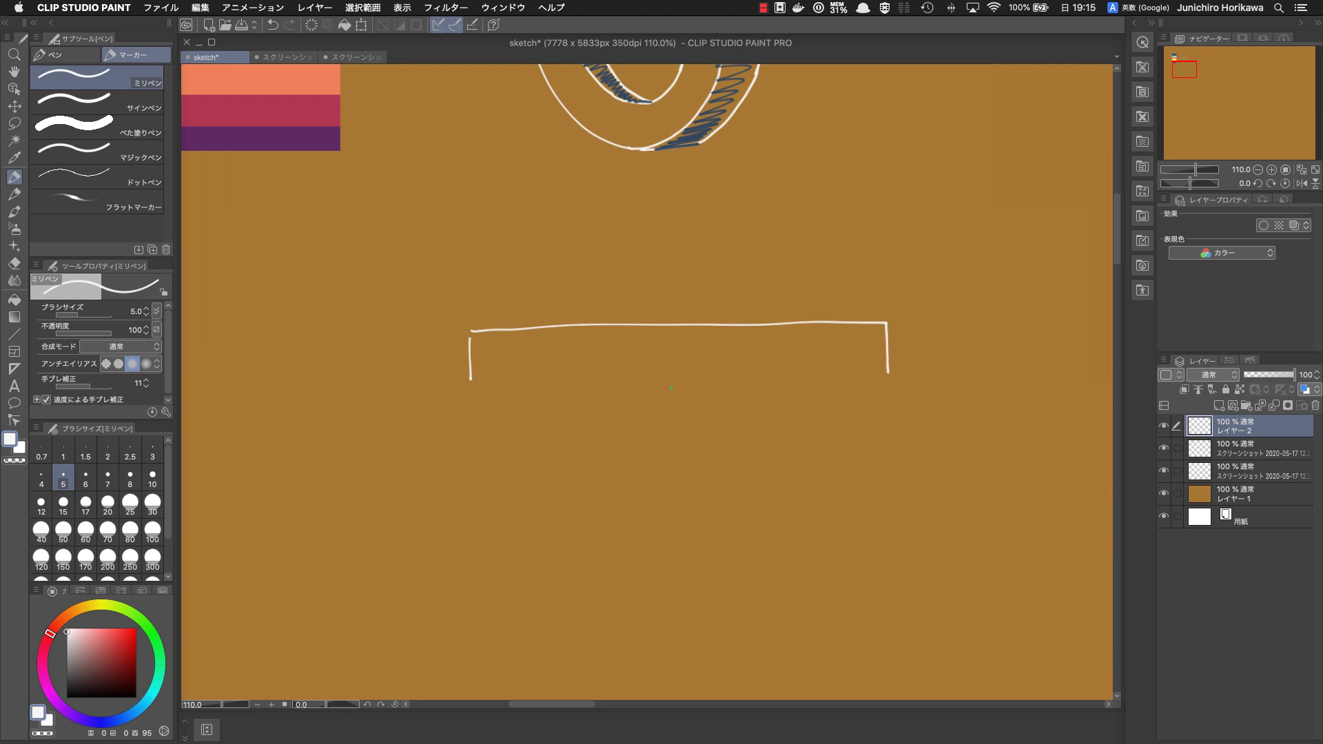
mouse_move(478, 388)
mouse_down()
mouse_move(611, 375)
mouse_move(886, 385)
mouse_up()
mouse_move(889, 319)
mouse_down()
mouse_move(916, 321)
mouse_move(923, 359)
mouse_up()
drag(889, 373, 918, 341)
mouse_move(473, 333)
mouse_down()
mouse_move(503, 302)
mouse_move(909, 297)
mouse_up()
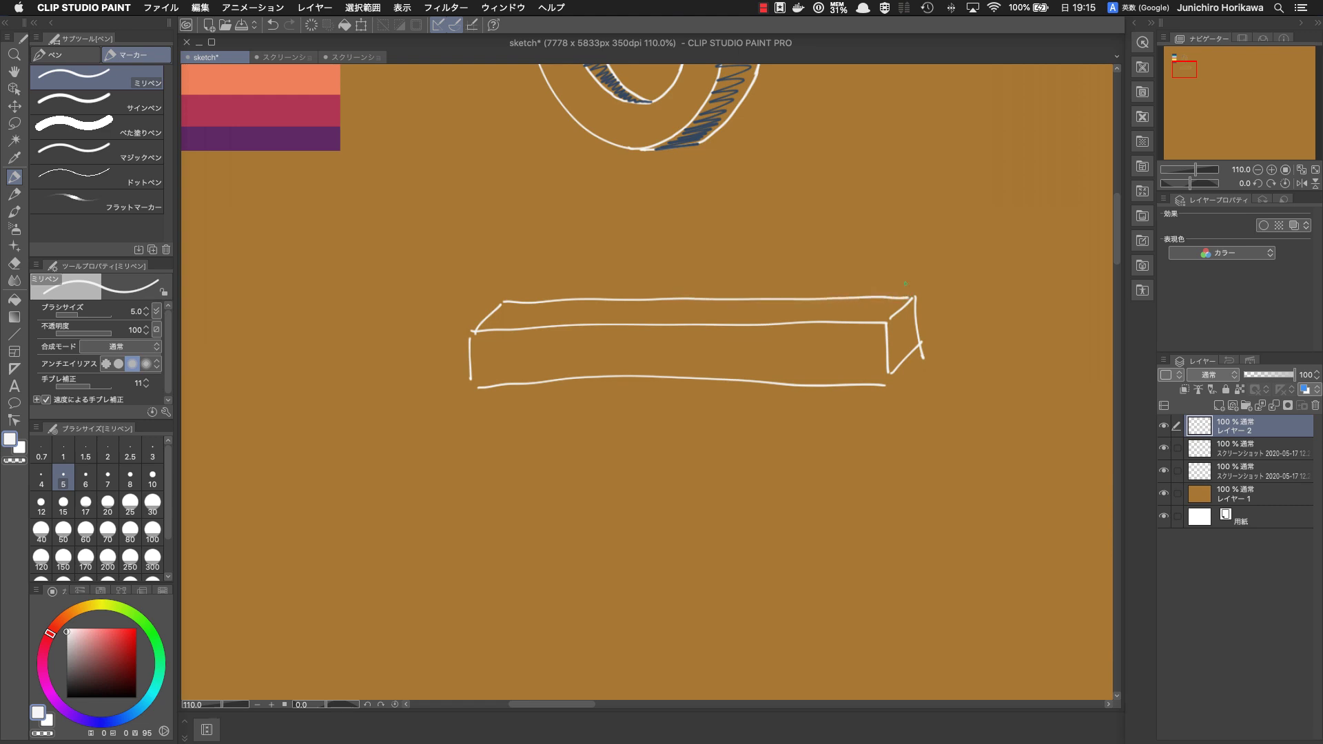
Step: Add a length dimension line under the box and label it l
drag(476, 421, 475, 441)
drag(476, 434, 911, 418)
drag(915, 405, 913, 428)
drag(684, 484, 711, 472)
Step: Trace the centreline around the ring, label it l, and draw an equals mark between the ring and the box
mouse_move(744, 286)
mouse_down()
mouse_move(738, 460)
mouse_move(721, 518)
mouse_up()
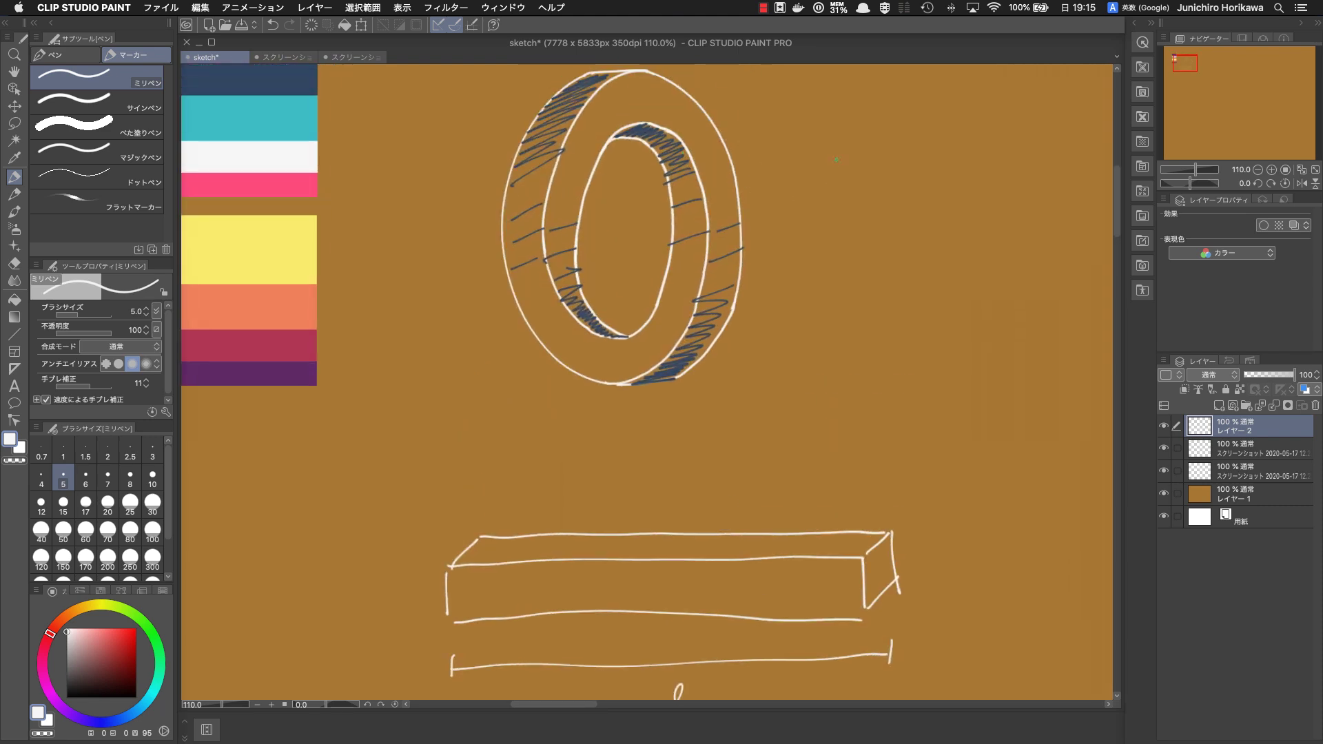
mouse_move(631, 98)
mouse_down()
mouse_move(599, 119)
mouse_move(689, 286)
mouse_move(643, 98)
mouse_move(817, 147)
mouse_up()
drag(791, 340, 793, 371)
drag(806, 344, 809, 380)
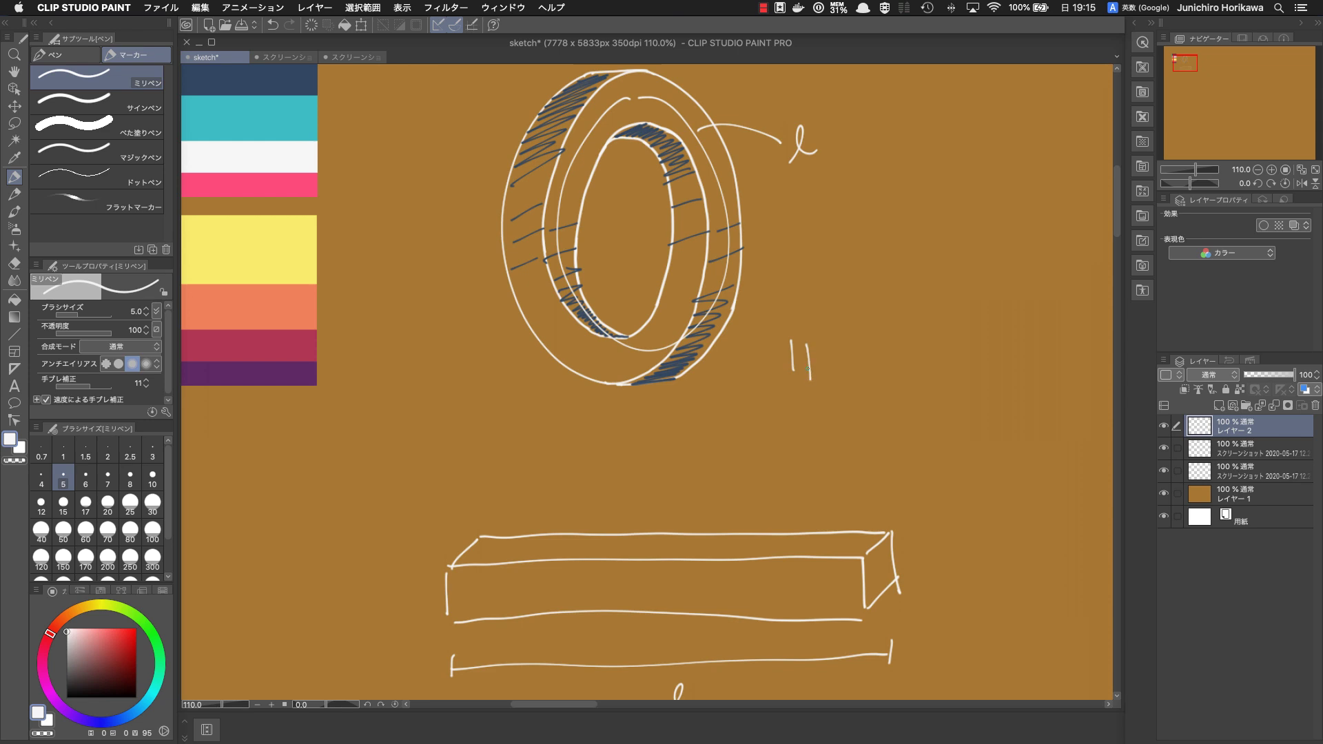
Step: Mark the box's end height and depth and the ring's thickness as t, and link the thickness marks with a curve
drag(767, 501, 798, 328)
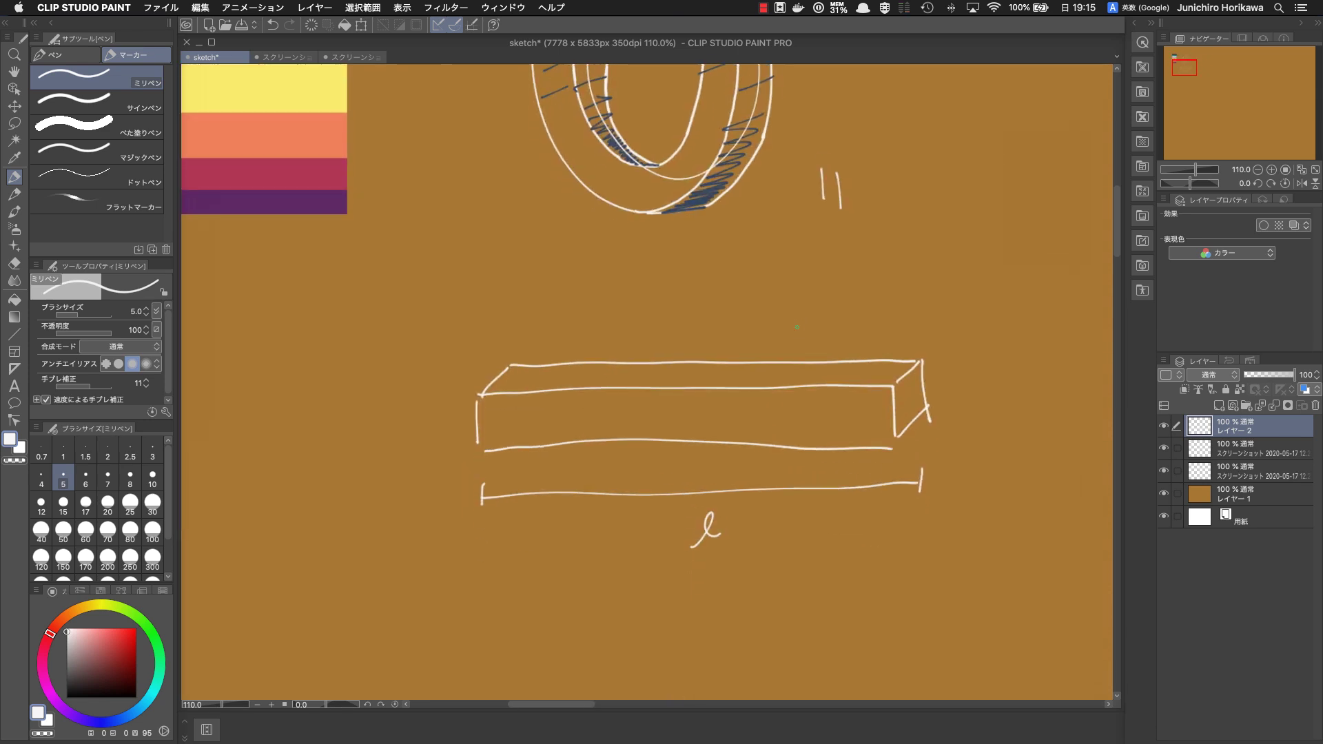
mouse_move(906, 444)
mouse_down()
mouse_move(938, 425)
mouse_move(929, 462)
mouse_up()
drag(931, 361, 939, 396)
drag(935, 398, 950, 392)
scroll(971, 348, up, 5)
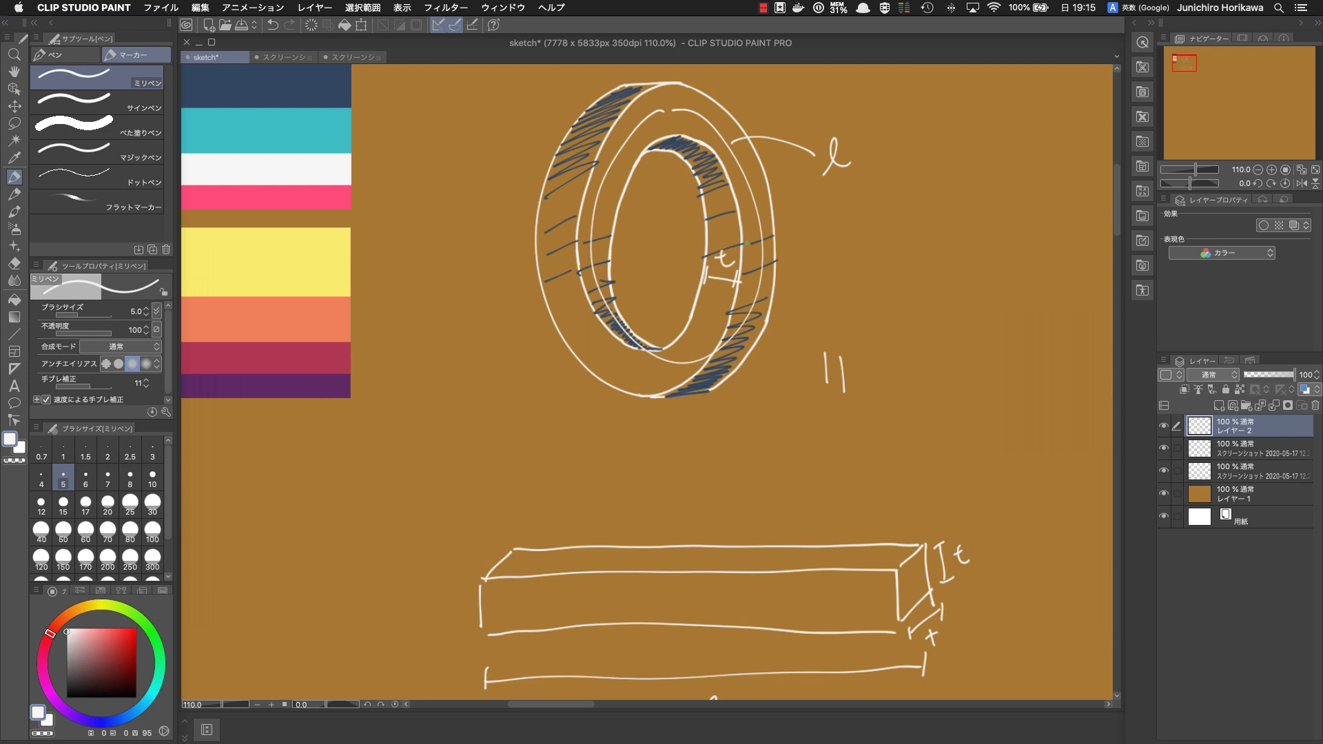
mouse_move(736, 254)
mouse_down()
mouse_move(960, 482)
mouse_move(963, 527)
mouse_move(970, 451)
mouse_move(937, 362)
mouse_up()
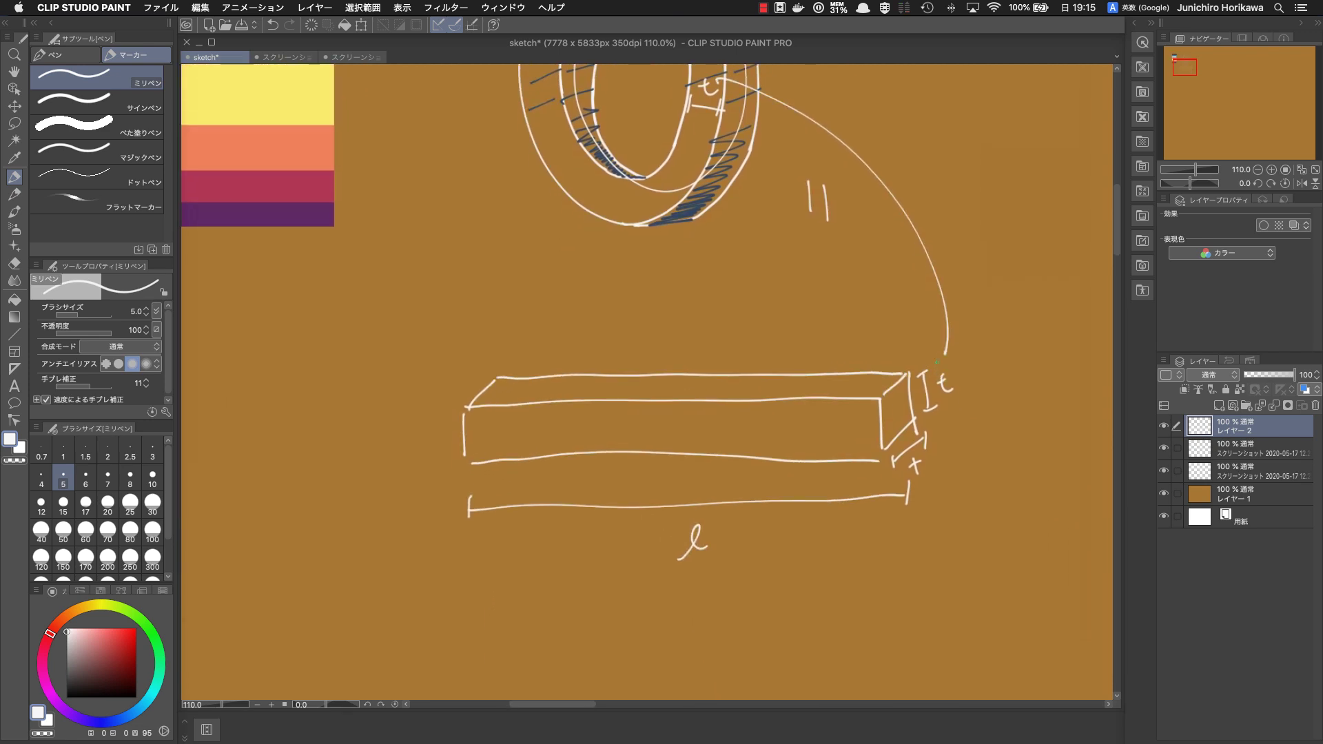
Step: Draw a closed wavy outline inside the box and an arrow leading from it up to the ring
mouse_move(488, 415)
mouse_down()
mouse_move(593, 383)
mouse_move(870, 429)
mouse_move(511, 438)
mouse_up()
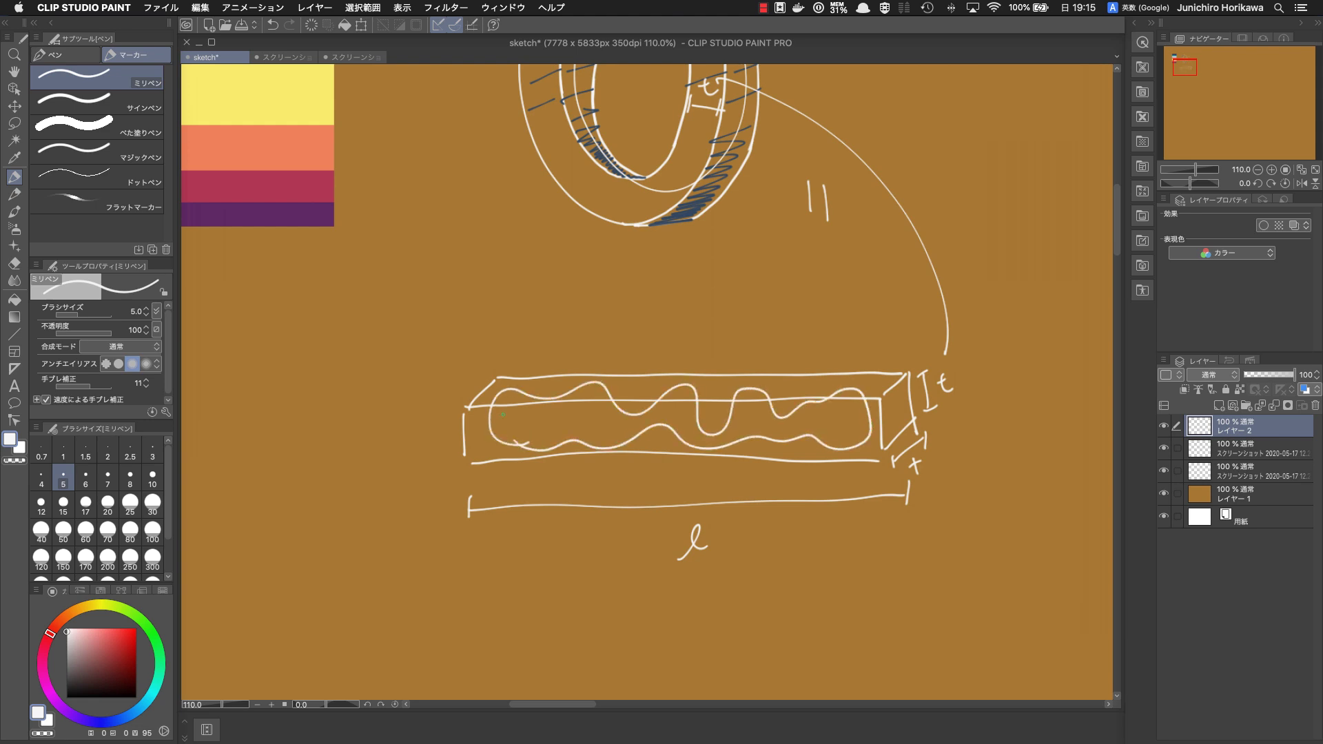
drag(718, 495, 583, 570)
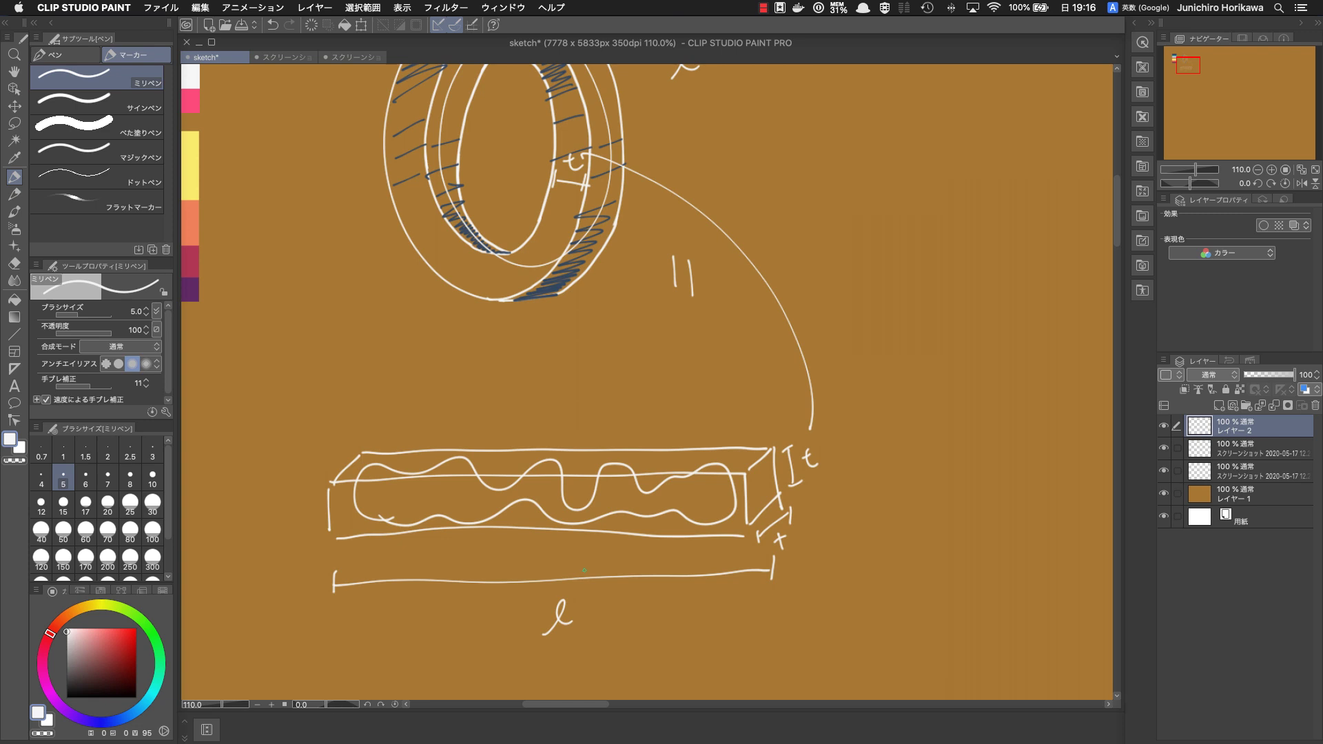
drag(474, 487, 504, 474)
drag(623, 492, 529, 259)
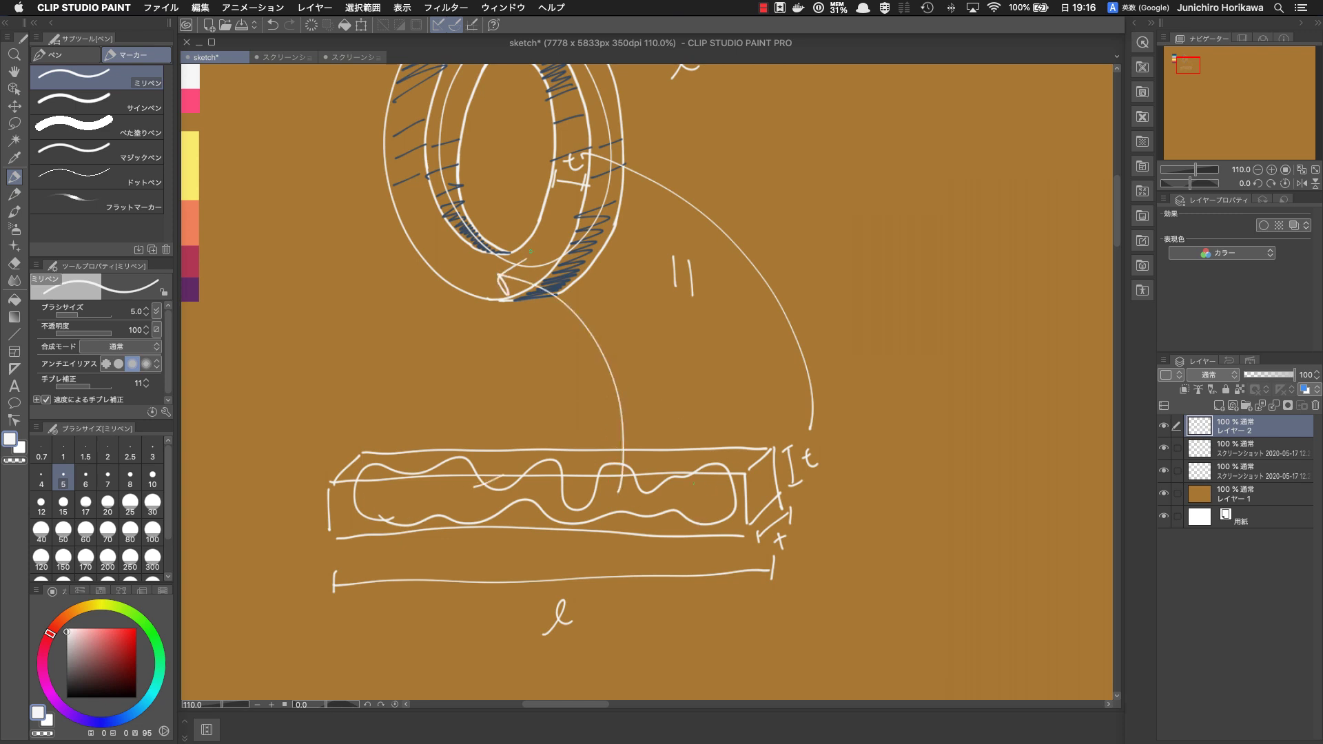
Step: Sketch a wavy ring beside the original, add an arrow from the box to it, and enclose it between outer and inner circles
drag(878, 363, 745, 492)
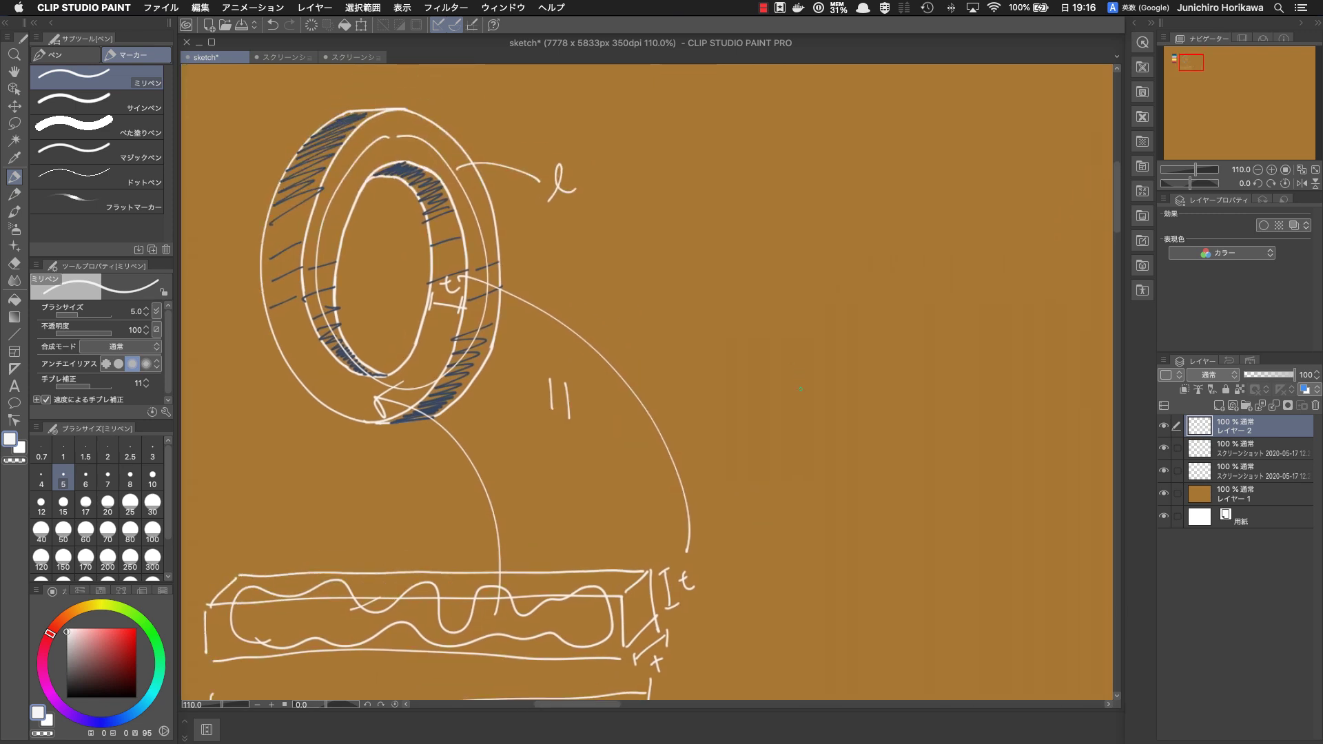
mouse_move(755, 415)
mouse_down()
mouse_move(729, 375)
mouse_move(711, 189)
mouse_move(931, 341)
mouse_move(830, 435)
mouse_move(774, 426)
mouse_move(756, 302)
mouse_move(814, 216)
mouse_move(899, 240)
mouse_move(892, 382)
mouse_move(773, 387)
mouse_up()
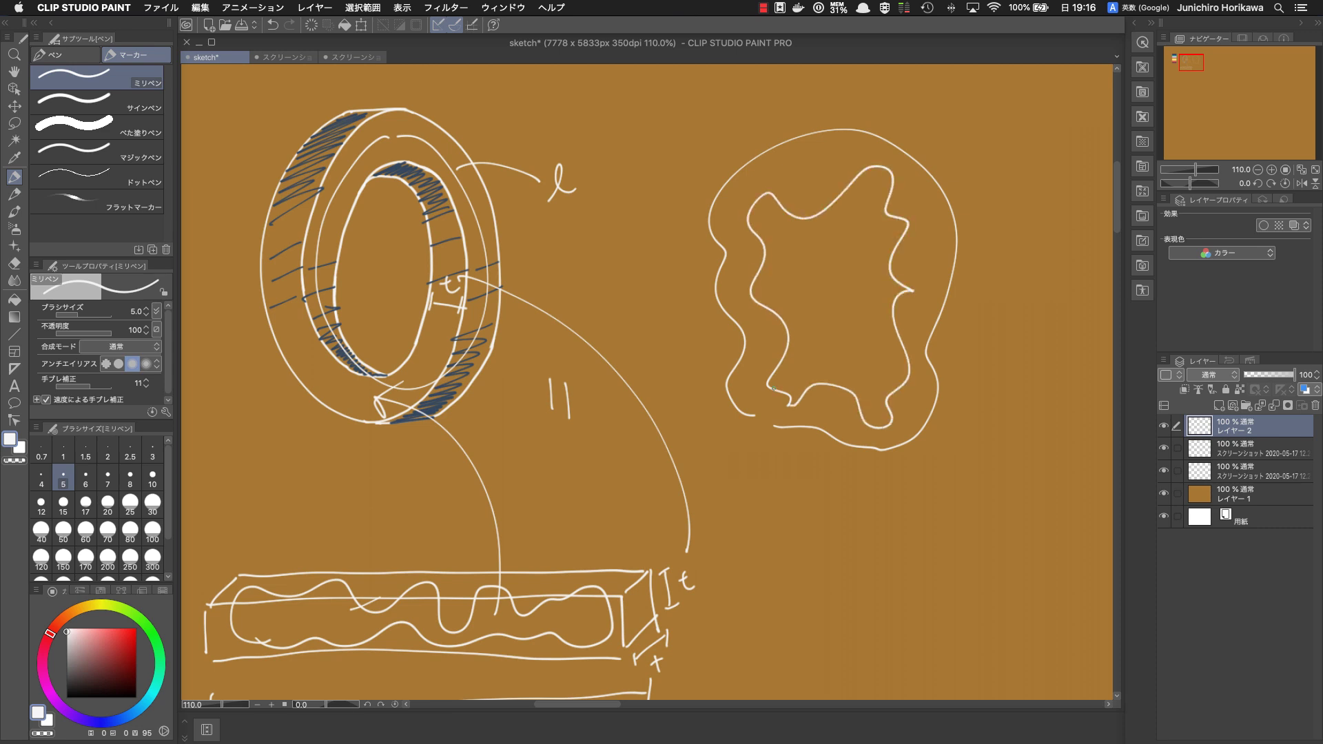
mouse_move(605, 585)
mouse_down()
mouse_move(655, 478)
mouse_move(740, 400)
mouse_up()
drag(717, 401, 736, 433)
mouse_move(836, 445)
mouse_down()
mouse_move(689, 313)
mouse_move(889, 449)
mouse_move(788, 464)
mouse_up()
mouse_move(823, 376)
mouse_down()
mouse_move(765, 314)
mouse_move(788, 348)
mouse_move(782, 334)
mouse_up()
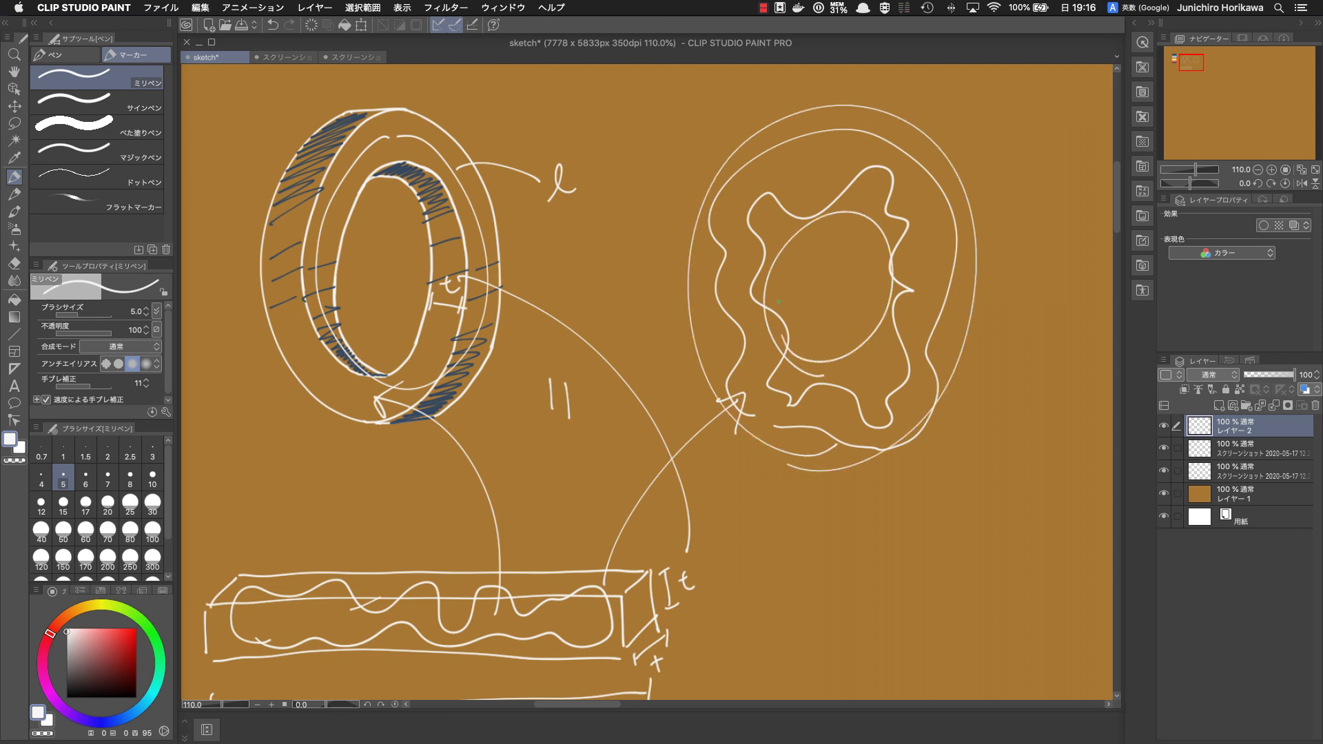
Step: Extend the wavy ring's lower outline to the arrow tip and hatch the box's square end face
drag(698, 459, 762, 386)
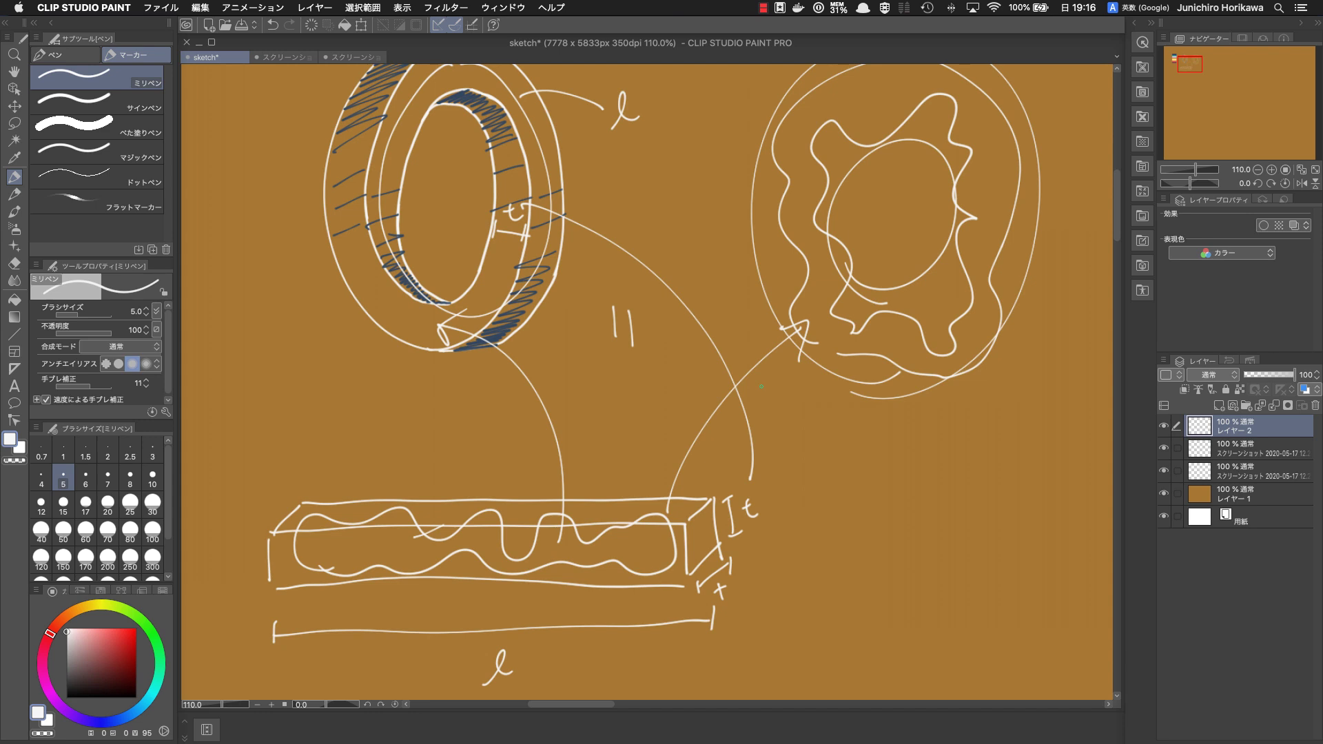
drag(650, 269, 656, 316)
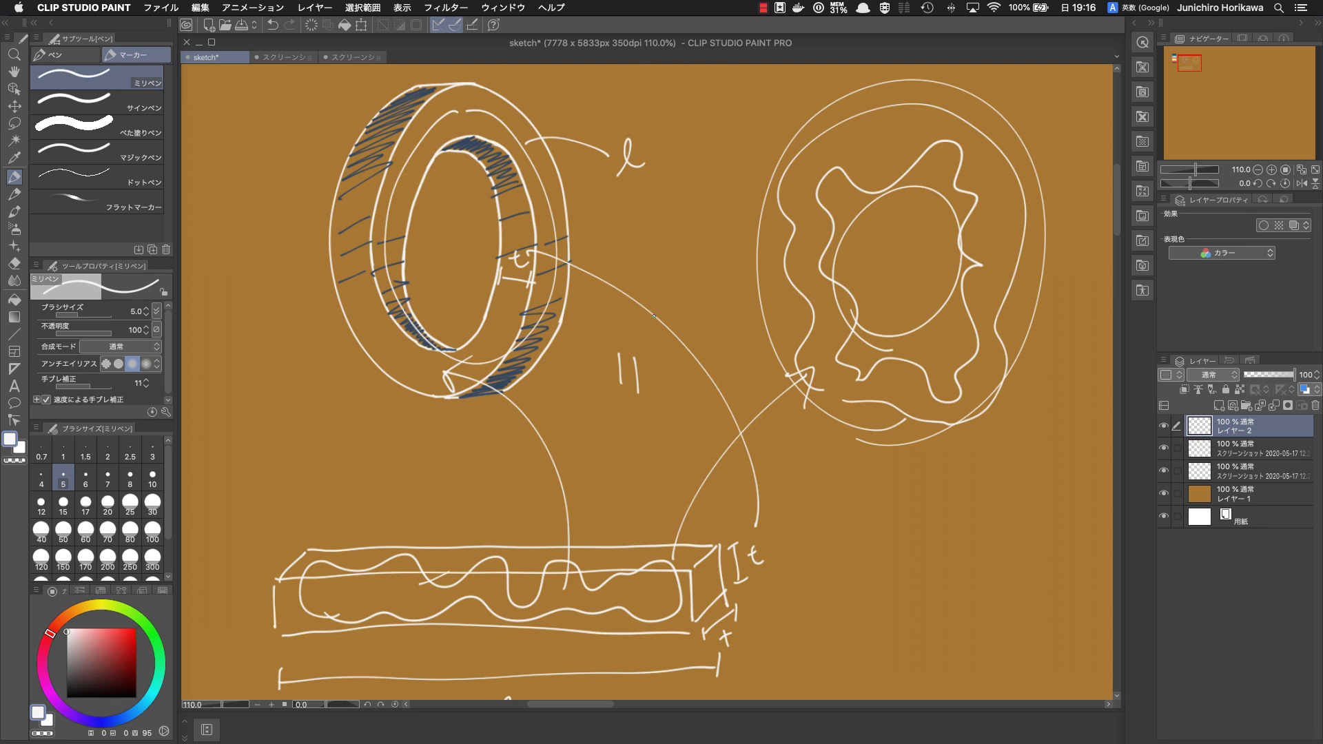
drag(855, 408, 803, 375)
drag(704, 560, 694, 615)
drag(714, 581, 705, 610)
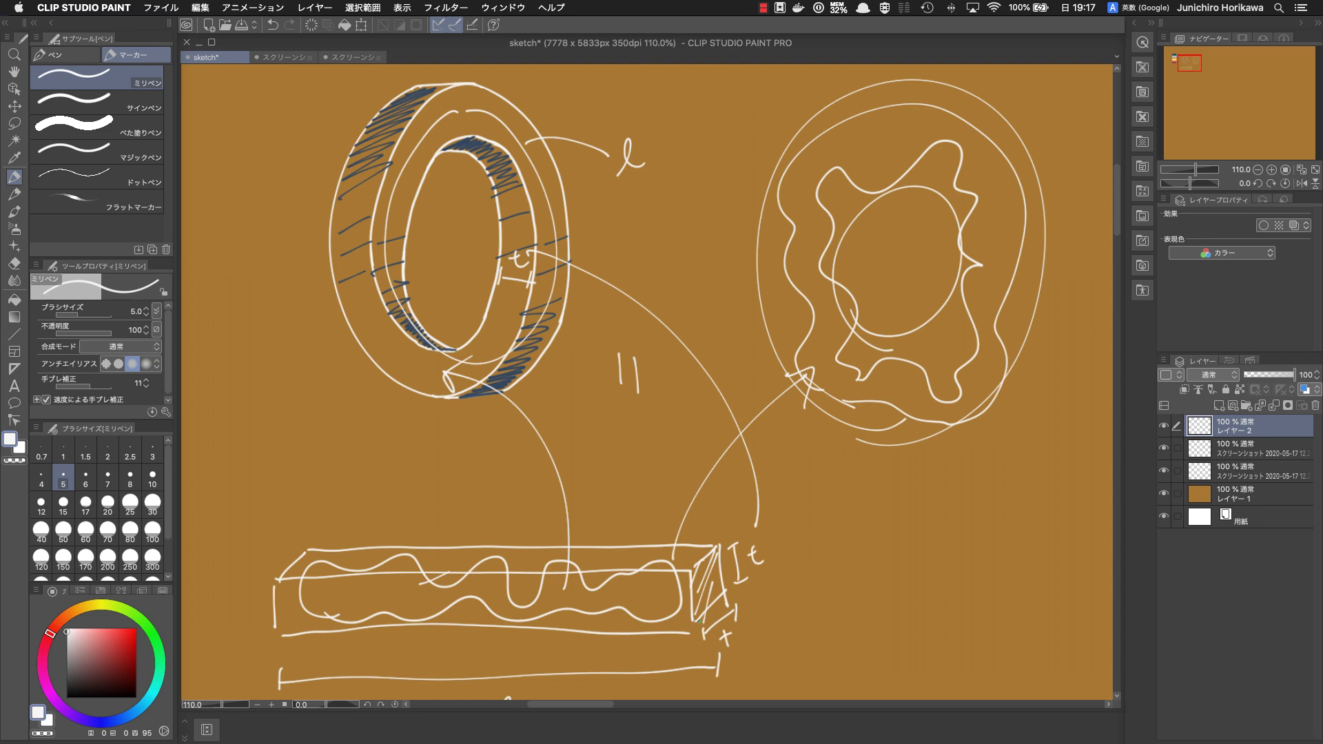
Step: Mark the box's other end, link the box to the ring with a curve, and retrace the arrow to the wavy ring
drag(799, 514, 817, 405)
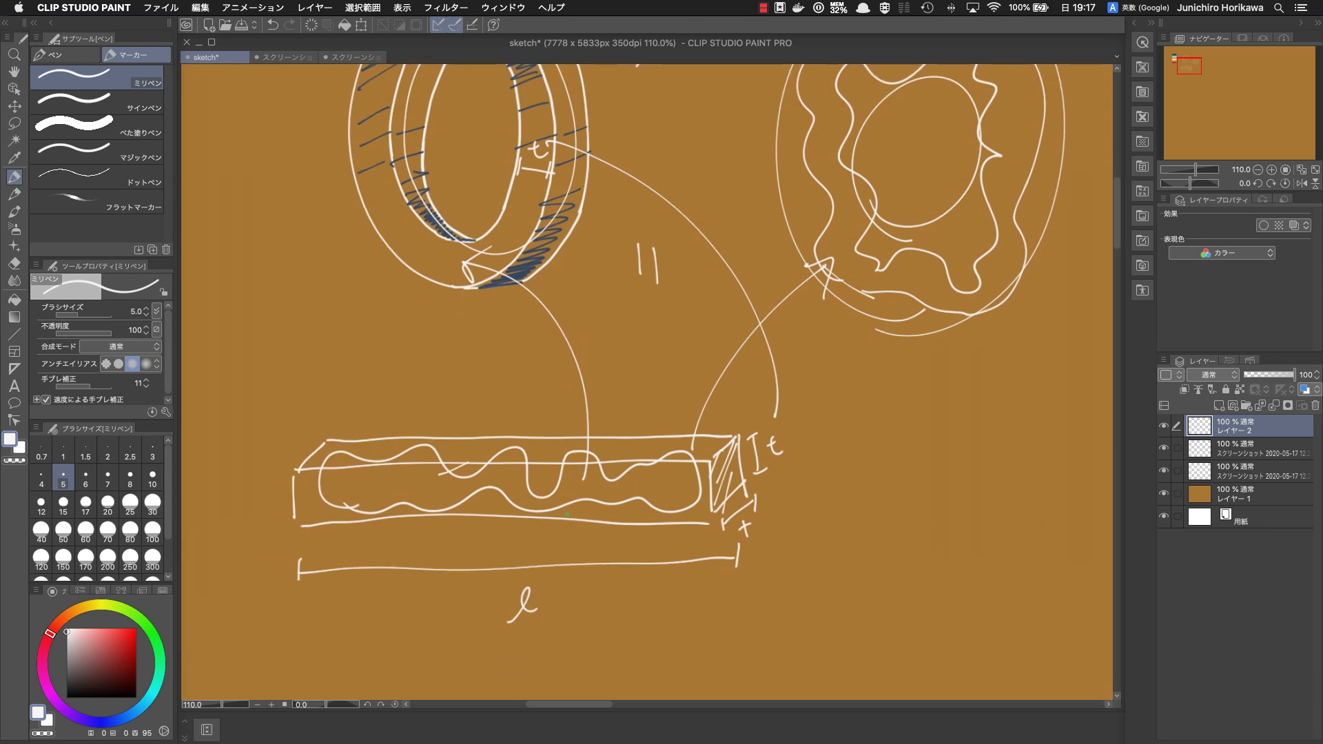
drag(290, 472, 296, 524)
drag(412, 240, 375, 431)
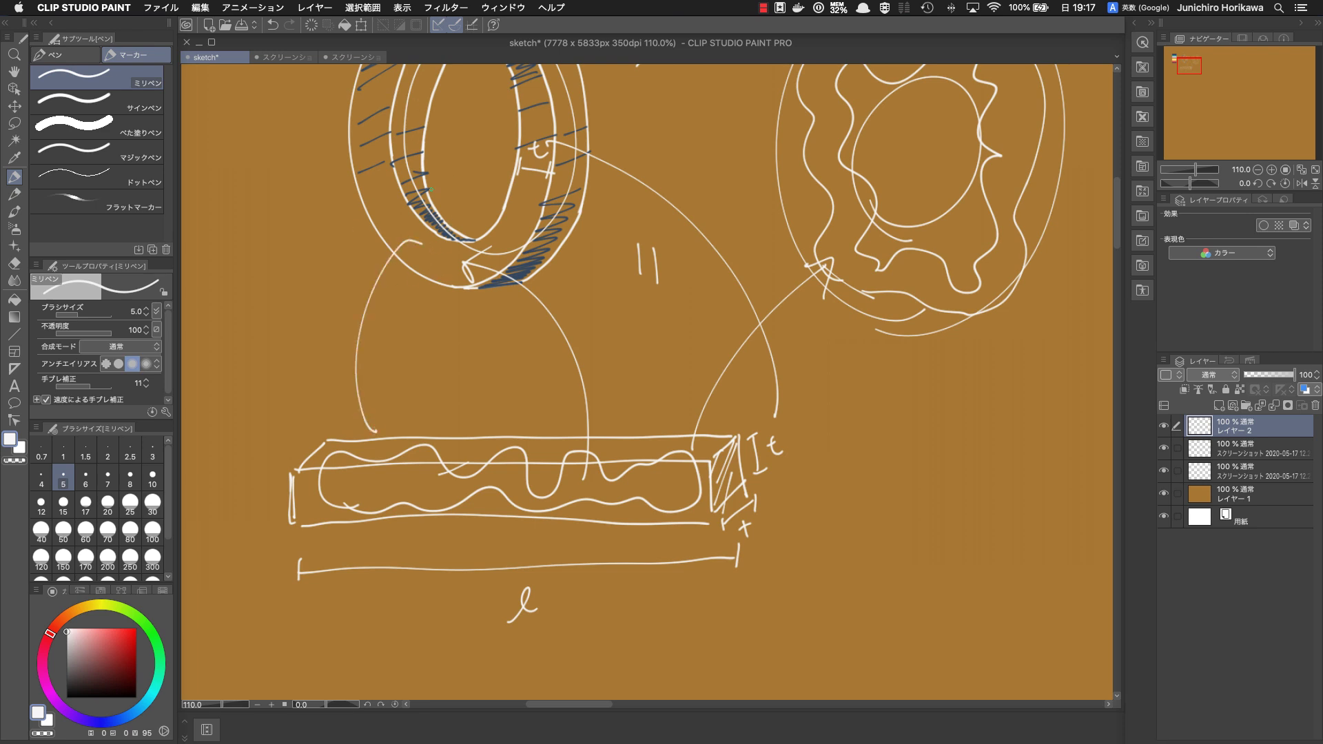
drag(432, 288, 432, 379)
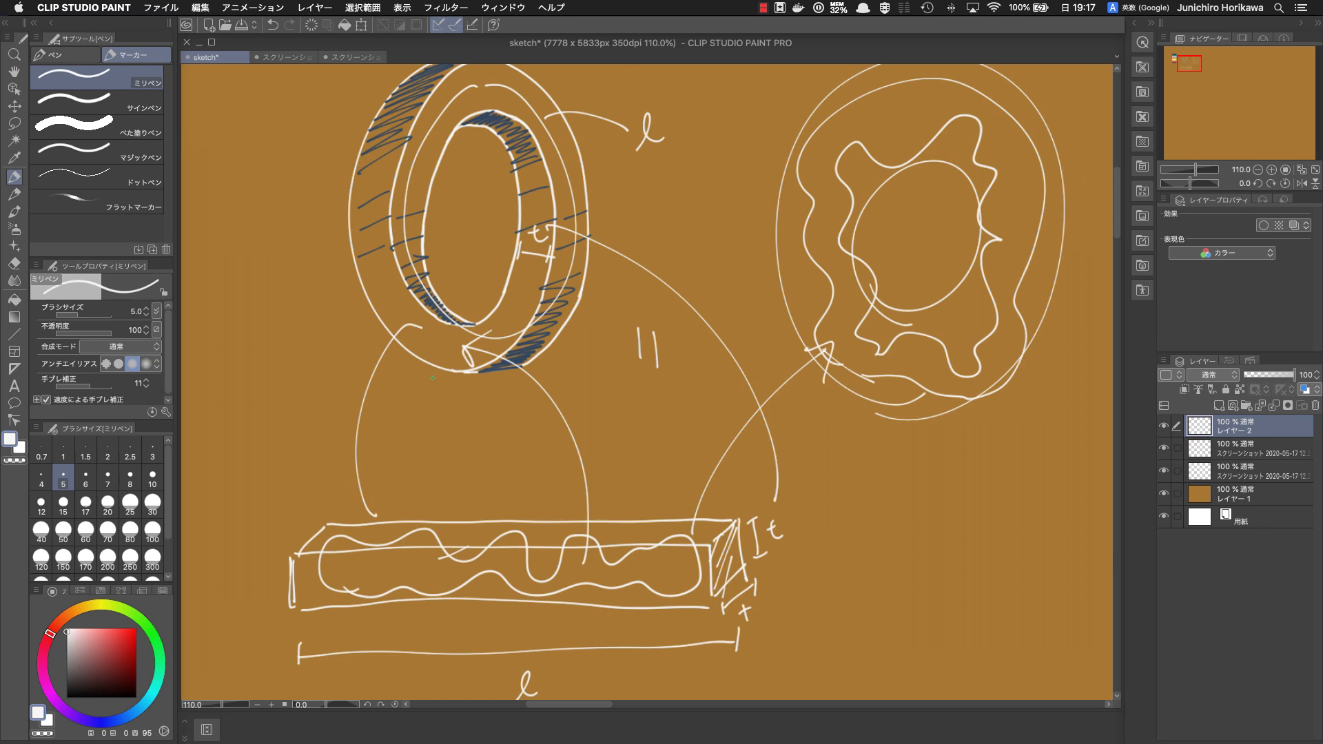
drag(687, 542, 826, 348)
drag(835, 372, 849, 343)
Step: Draw a second, larger box beside the first, with a smaller section outlined inside it and a dotted line along its length
scroll(847, 390, down, 10)
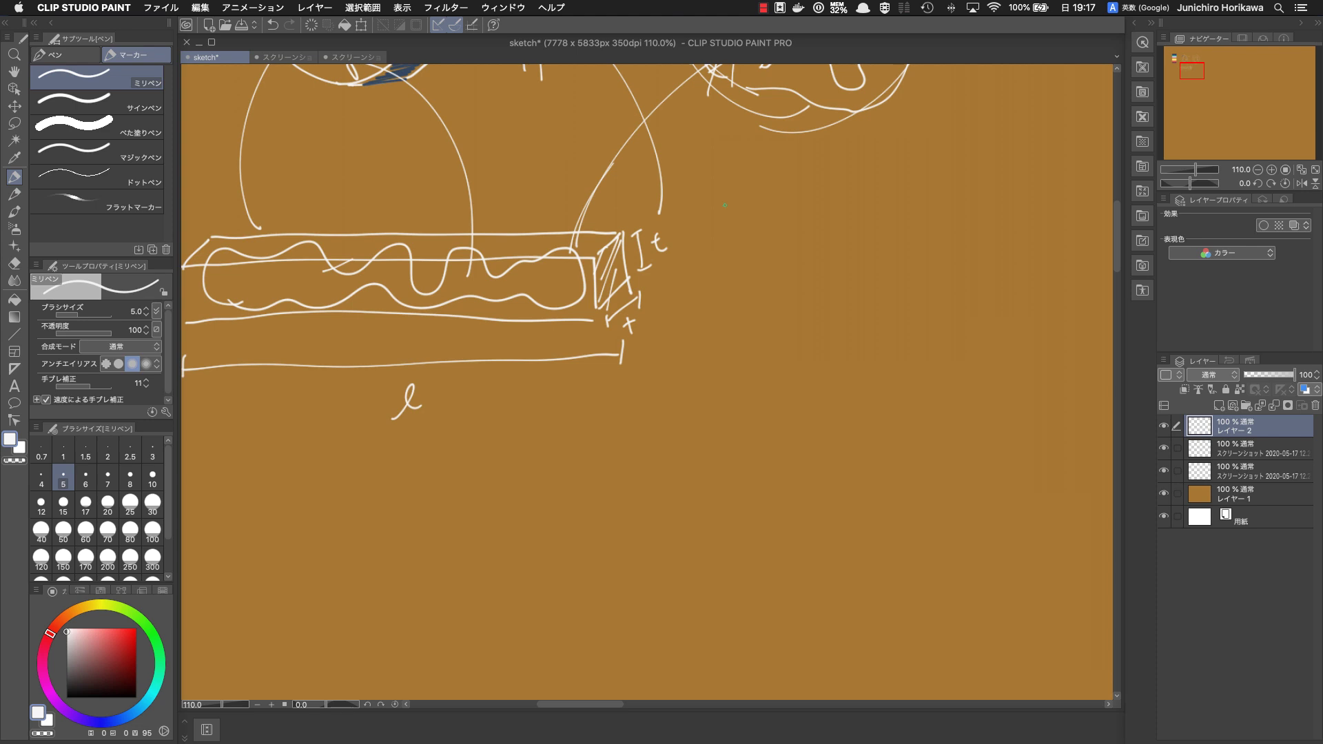
scroll(703, 290, right, 3)
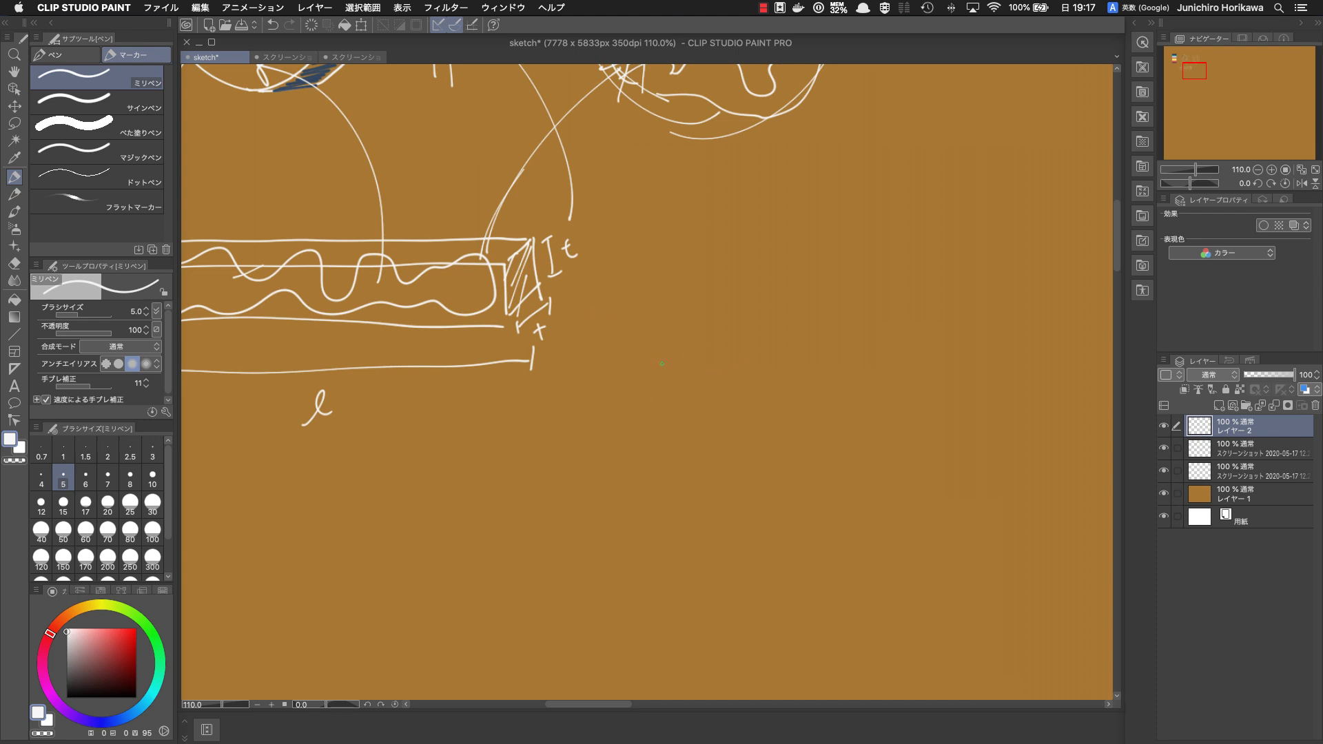
mouse_move(664, 313)
mouse_down()
mouse_move(596, 381)
mouse_move(598, 453)
mouse_up()
mouse_move(594, 381)
mouse_down()
mouse_move(857, 379)
mouse_move(846, 467)
mouse_up()
drag(588, 468, 844, 445)
mouse_move(650, 329)
mouse_down()
mouse_move(904, 334)
mouse_move(839, 388)
mouse_up()
mouse_move(908, 329)
mouse_down()
mouse_move(915, 432)
mouse_move(854, 469)
mouse_up()
drag(843, 420, 903, 360)
drag(875, 358, 883, 422)
drag(599, 421, 848, 415)
drag(618, 354, 874, 353)
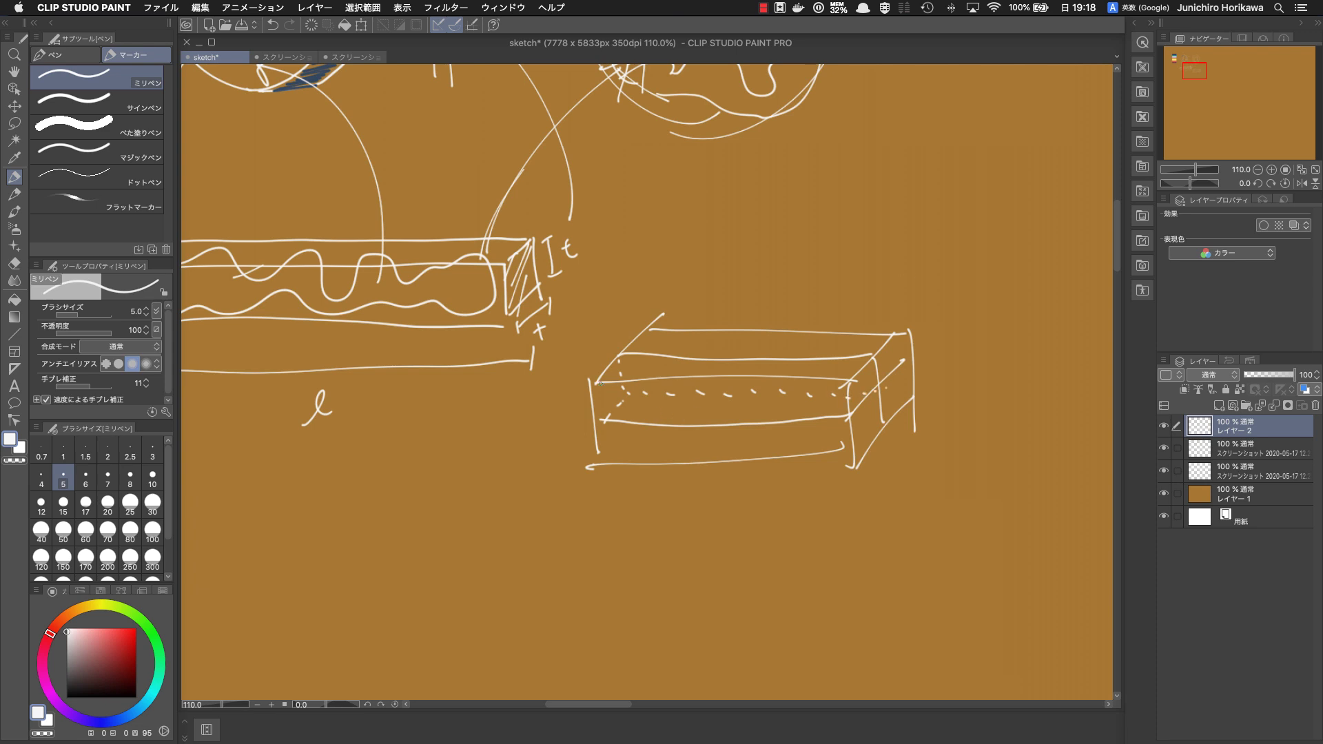
Step: Pick the dark purple from the colour palette swatches and hatch the inner section of the larger box with diagonal strokes
mouse_move(384, 412)
mouse_down()
mouse_move(561, 439)
mouse_move(733, 509)
mouse_up()
alt+click(294, 182)
mouse_move(937, 453)
mouse_down()
mouse_move(634, 300)
mouse_move(672, 346)
mouse_up()
drag(724, 303, 683, 363)
mouse_move(745, 305)
mouse_down()
mouse_move(713, 358)
mouse_move(737, 370)
mouse_up()
drag(800, 316, 762, 370)
mouse_move(818, 325)
mouse_down()
mouse_move(779, 377)
mouse_move(811, 363)
mouse_up()
drag(885, 307, 855, 355)
mouse_move(918, 313)
mouse_down()
mouse_move(875, 365)
mouse_move(898, 361)
mouse_up()
drag(946, 319, 913, 363)
drag(950, 321, 917, 371)
drag(910, 452, 732, 376)
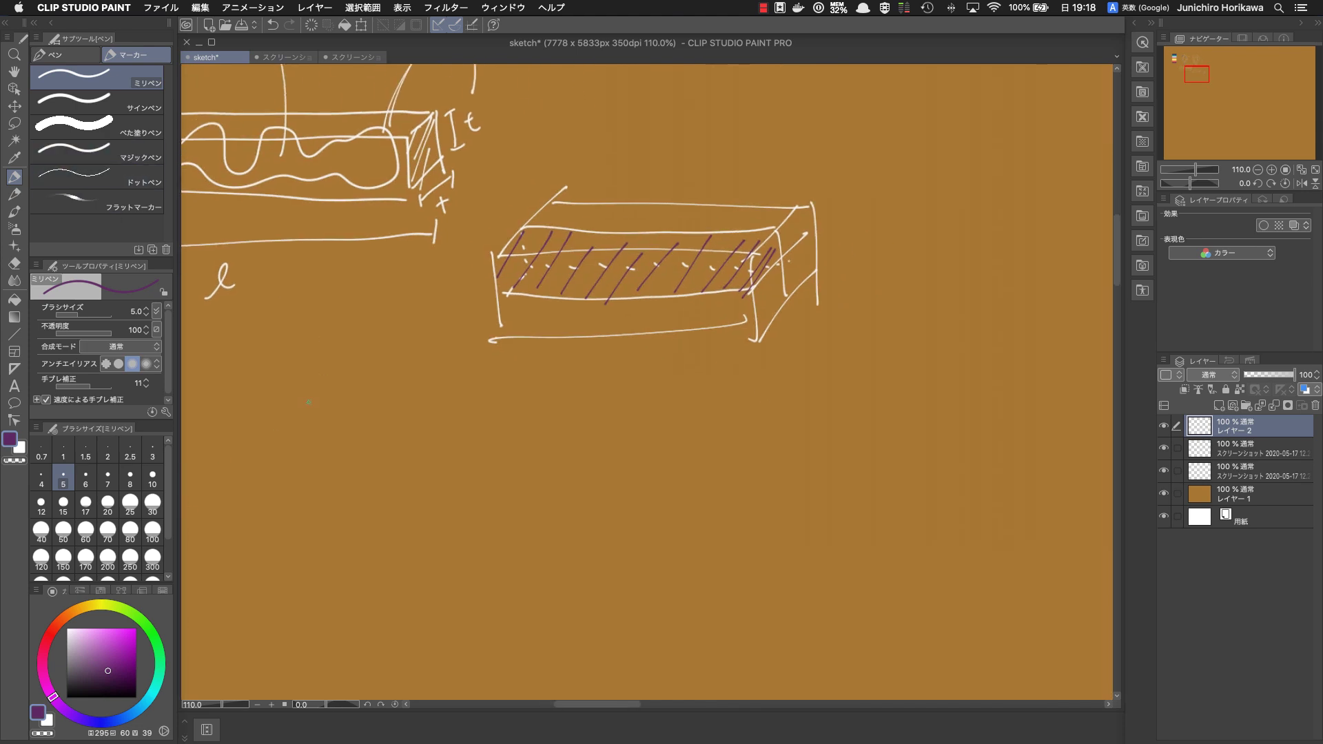
Step: Change the pen colour back to white and draw a narrow box with its edges below the purple-hatched one
click(67, 628)
mouse_move(500, 486)
mouse_down()
mouse_move(500, 457)
mouse_move(729, 456)
mouse_move(756, 482)
mouse_up()
drag(491, 490, 761, 496)
mouse_move(757, 461)
mouse_down()
mouse_move(779, 438)
mouse_move(760, 496)
mouse_up()
drag(775, 436, 529, 428)
mouse_move(498, 460)
mouse_down()
mouse_move(527, 431)
mouse_move(503, 485)
mouse_up()
drag(529, 458, 763, 472)
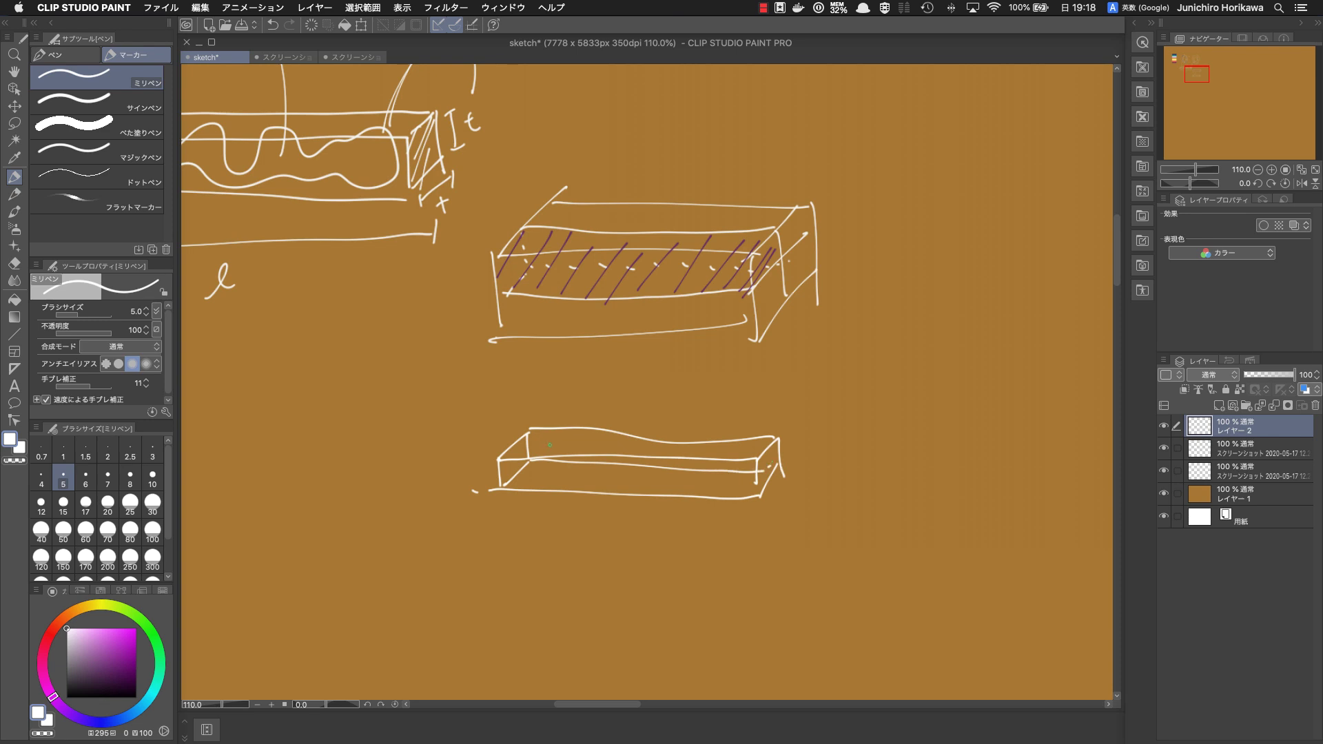
Step: Divide the narrow box's faces into segments with crosswise and zigzag strokes
mouse_move(553, 430)
mouse_down()
mouse_move(545, 488)
mouse_move(596, 444)
mouse_move(601, 491)
mouse_move(647, 436)
mouse_move(645, 458)
mouse_move(672, 470)
mouse_up()
mouse_move(662, 465)
mouse_down()
mouse_move(662, 498)
mouse_move(692, 444)
mouse_up()
mouse_move(692, 460)
mouse_down()
mouse_move(738, 474)
mouse_move(729, 455)
mouse_move(742, 436)
mouse_up()
drag(754, 474, 756, 498)
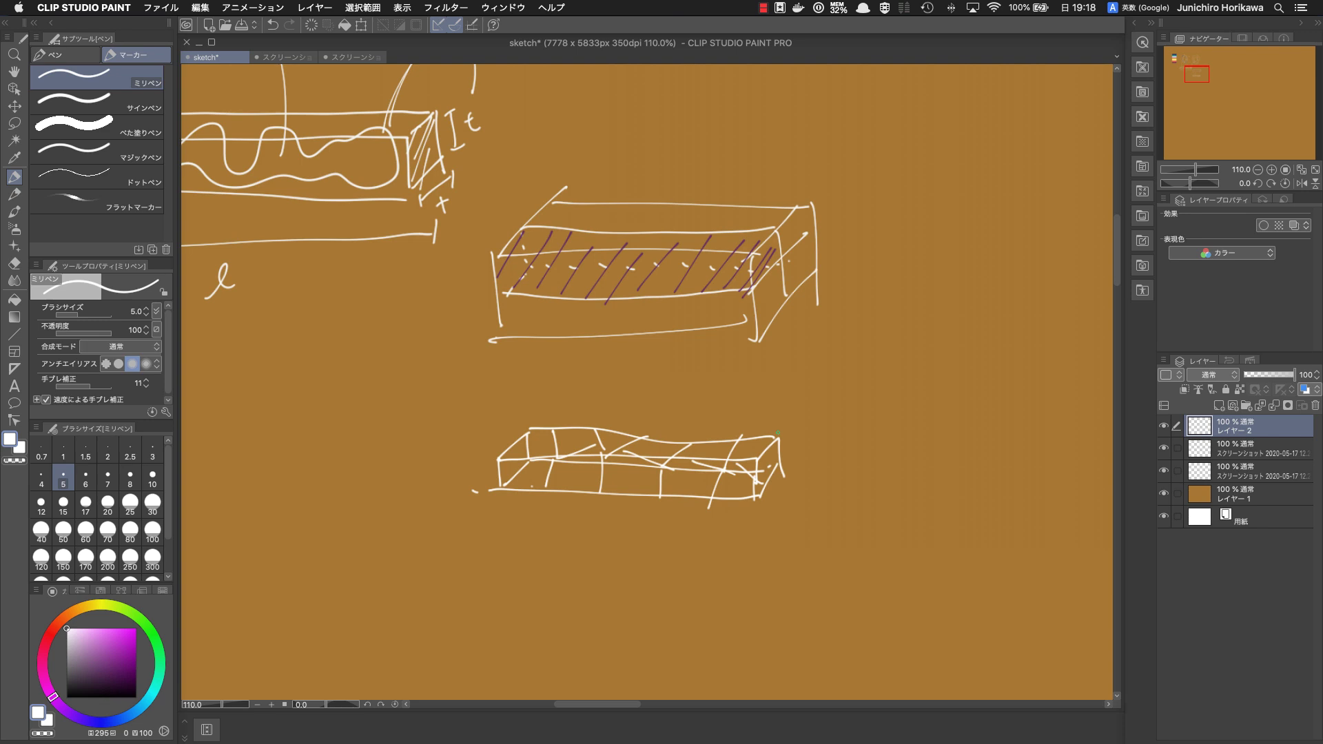
Step: Draw a larger box around the segmented one, add a curved arrow at its end, and circle the whole sketch
mouse_move(778, 460)
mouse_down()
mouse_move(804, 456)
mouse_move(787, 464)
mouse_move(802, 416)
mouse_up()
mouse_move(803, 418)
mouse_down()
mouse_move(806, 453)
mouse_move(811, 433)
mouse_up()
mouse_move(799, 414)
mouse_down()
mouse_move(560, 397)
mouse_move(541, 419)
mouse_move(801, 432)
mouse_move(821, 456)
mouse_up()
drag(819, 450, 829, 460)
drag(761, 505, 812, 452)
mouse_move(813, 452)
mouse_down()
mouse_move(815, 492)
mouse_move(775, 535)
mouse_move(817, 486)
mouse_up()
drag(786, 478, 792, 518)
mouse_move(498, 500)
mouse_down()
mouse_move(737, 513)
mouse_move(499, 543)
mouse_move(759, 551)
mouse_move(505, 490)
mouse_up()
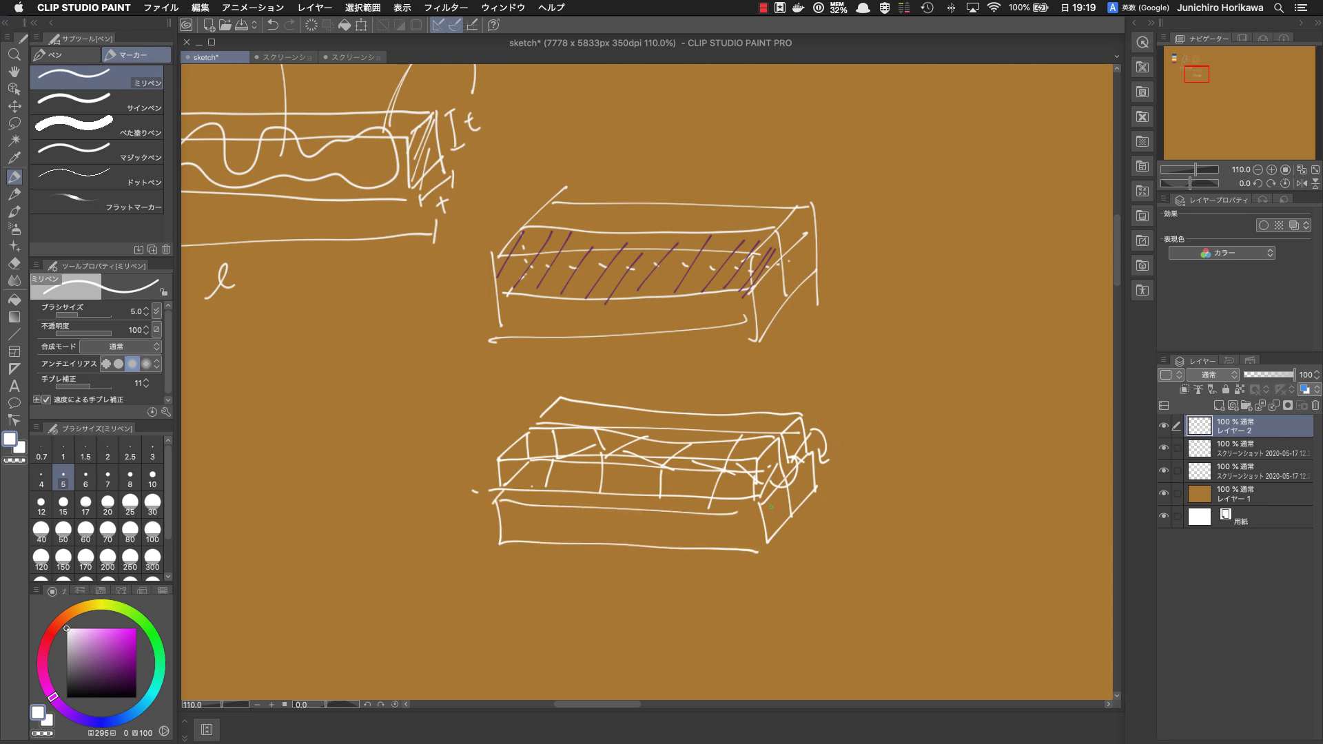
mouse_move(672, 615)
mouse_down()
mouse_move(451, 503)
mouse_move(673, 613)
mouse_up()
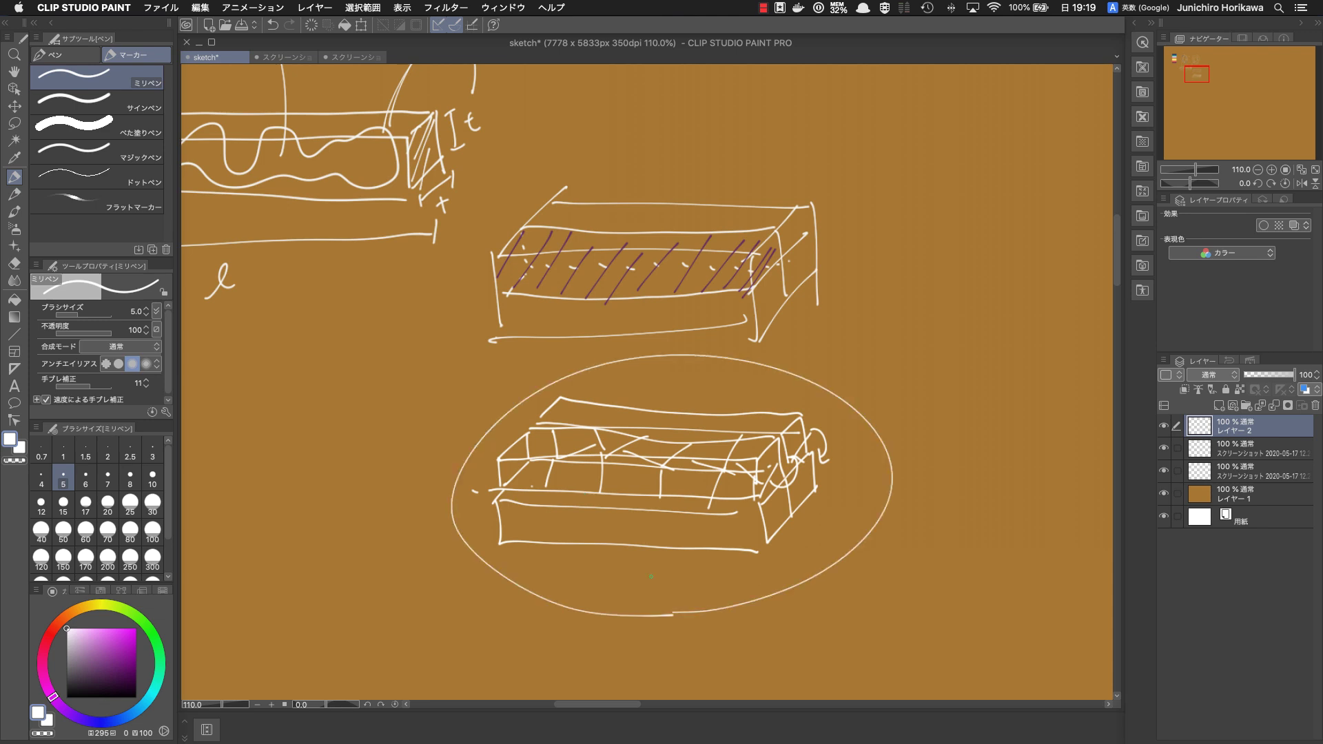
Step: Mark a thick horizontal cut line across the original ring's left side, and return to the two larger box sketches
mouse_move(649, 346)
mouse_down()
mouse_move(712, 419)
mouse_move(743, 488)
mouse_up()
drag(709, 330, 809, 519)
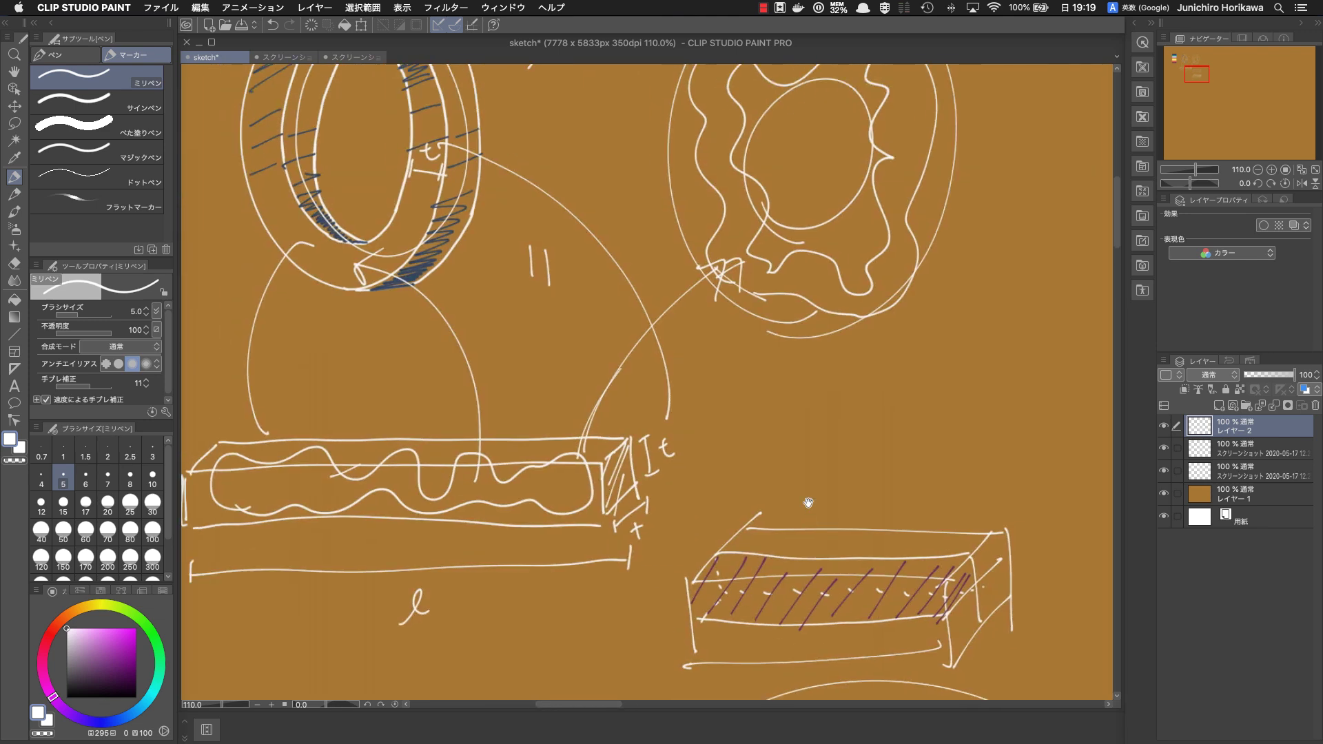
drag(637, 310, 772, 480)
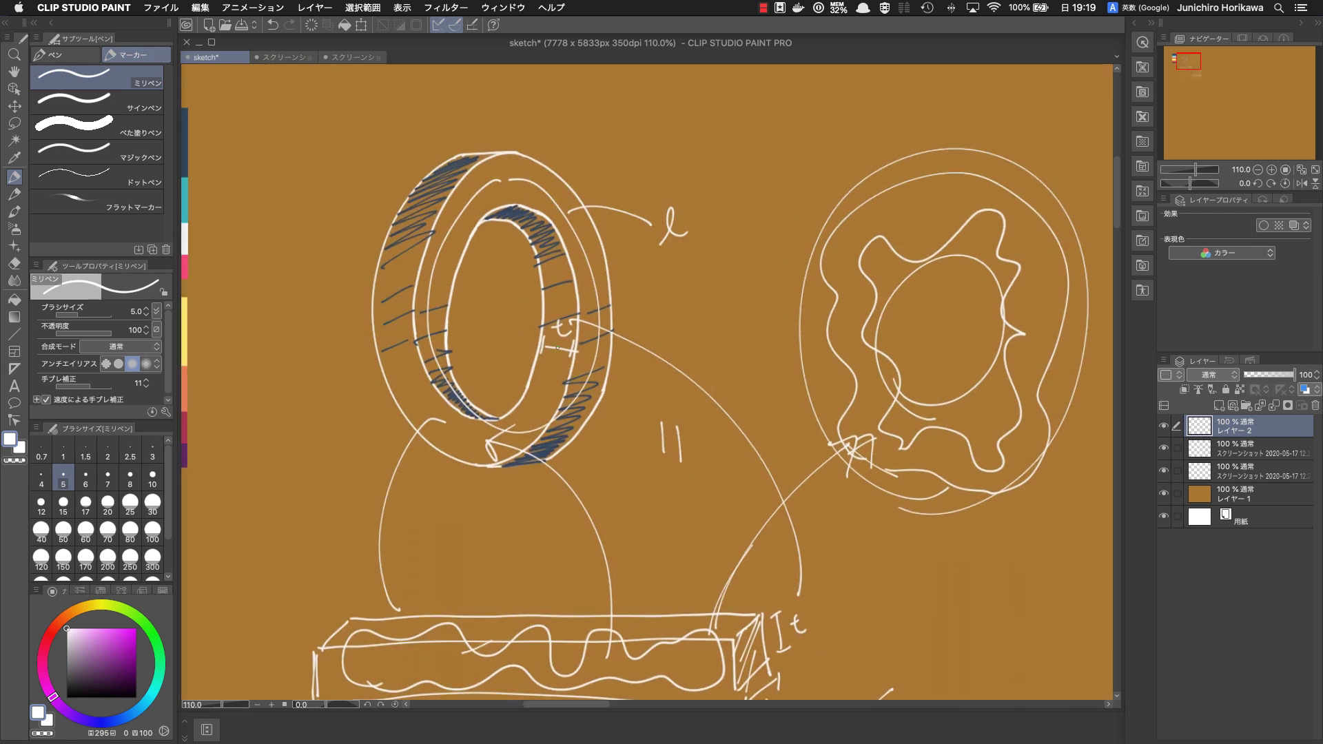
scroll(556, 348, up, 1)
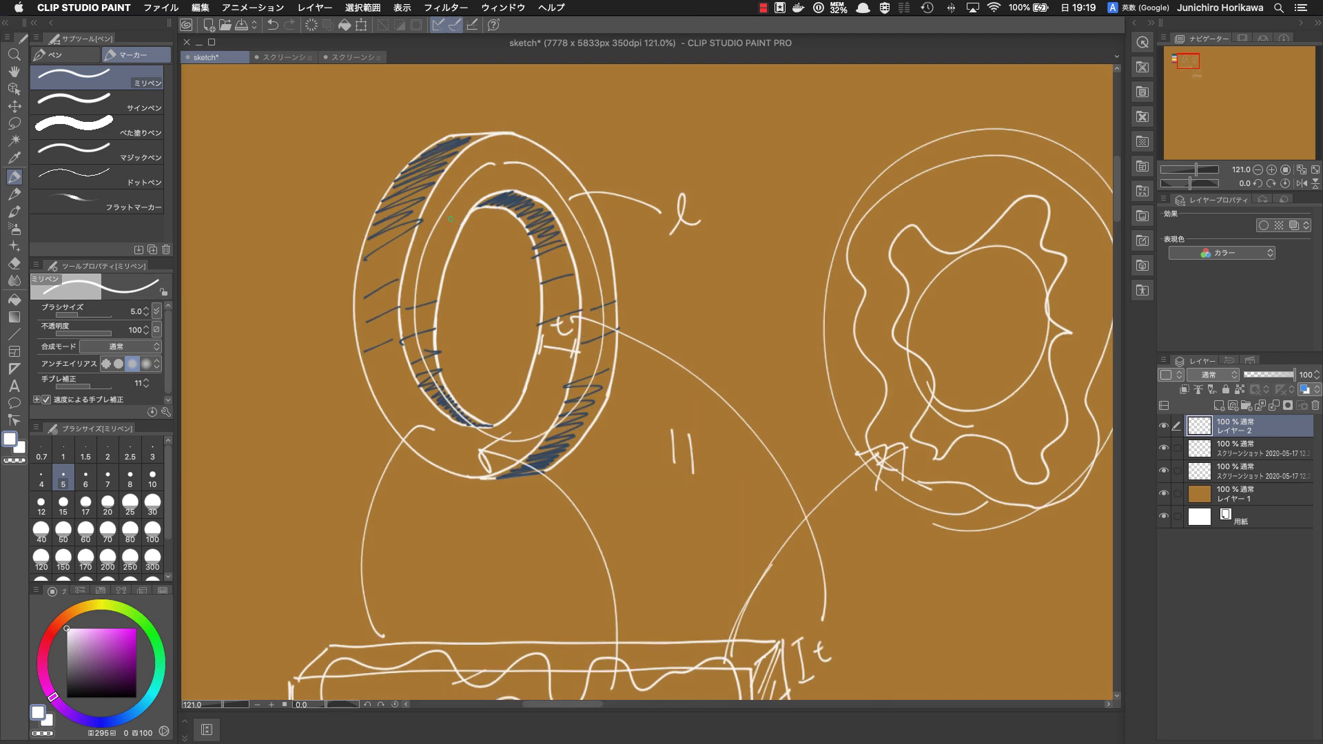
mouse_move(337, 314)
mouse_down()
mouse_move(460, 319)
mouse_move(324, 318)
mouse_move(472, 321)
mouse_up()
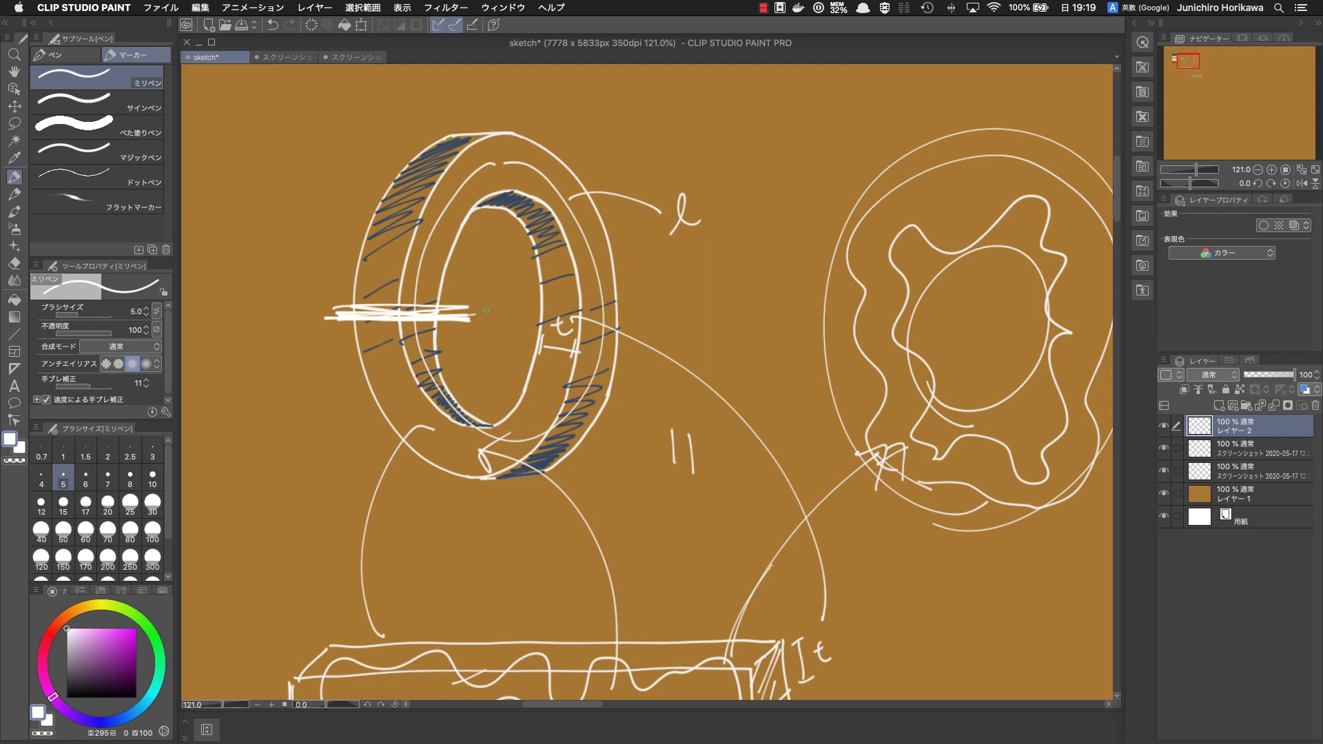
scroll(479, 307, down, 10)
scroll(480, 308, right, 6)
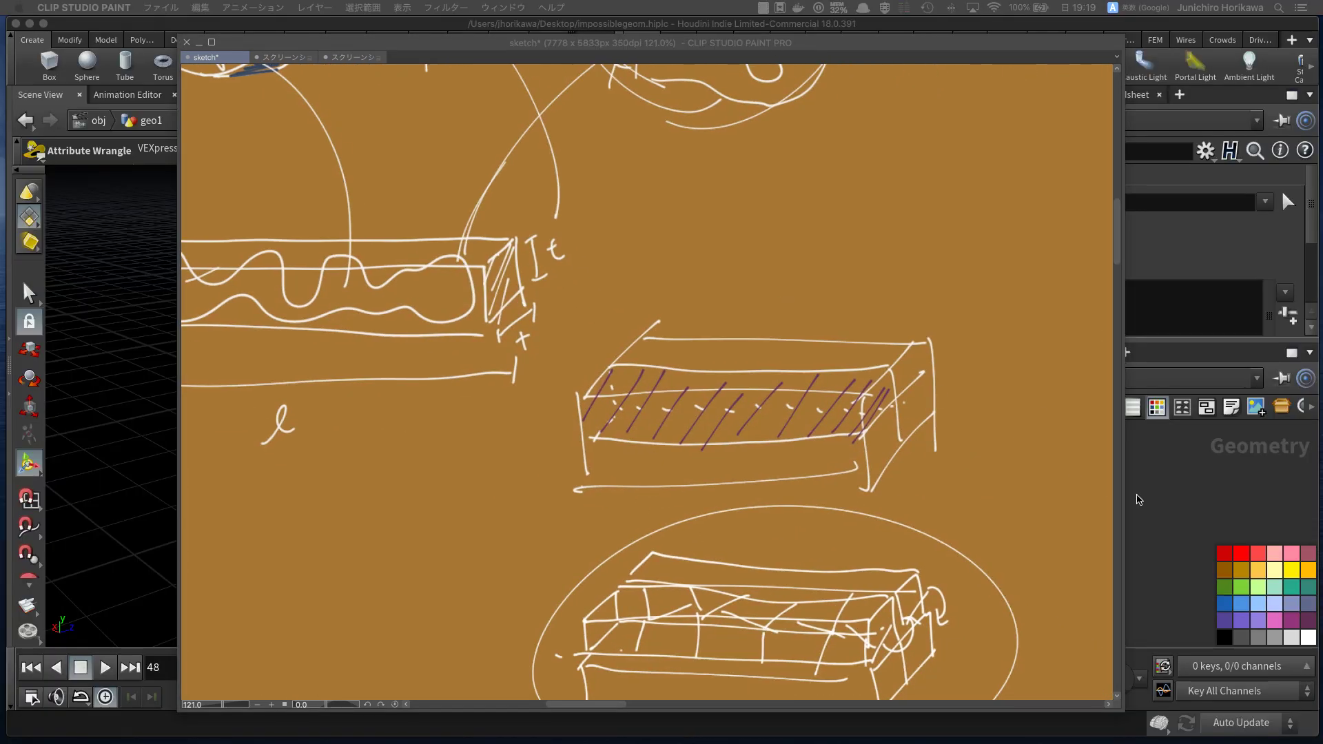
Step: Switch to Houdini and add a Box node in an empty area of the geo1 network, away from the existing nodes
click(1156, 506)
scroll(906, 513, down, 10)
middle_drag(906, 507, 988, 489)
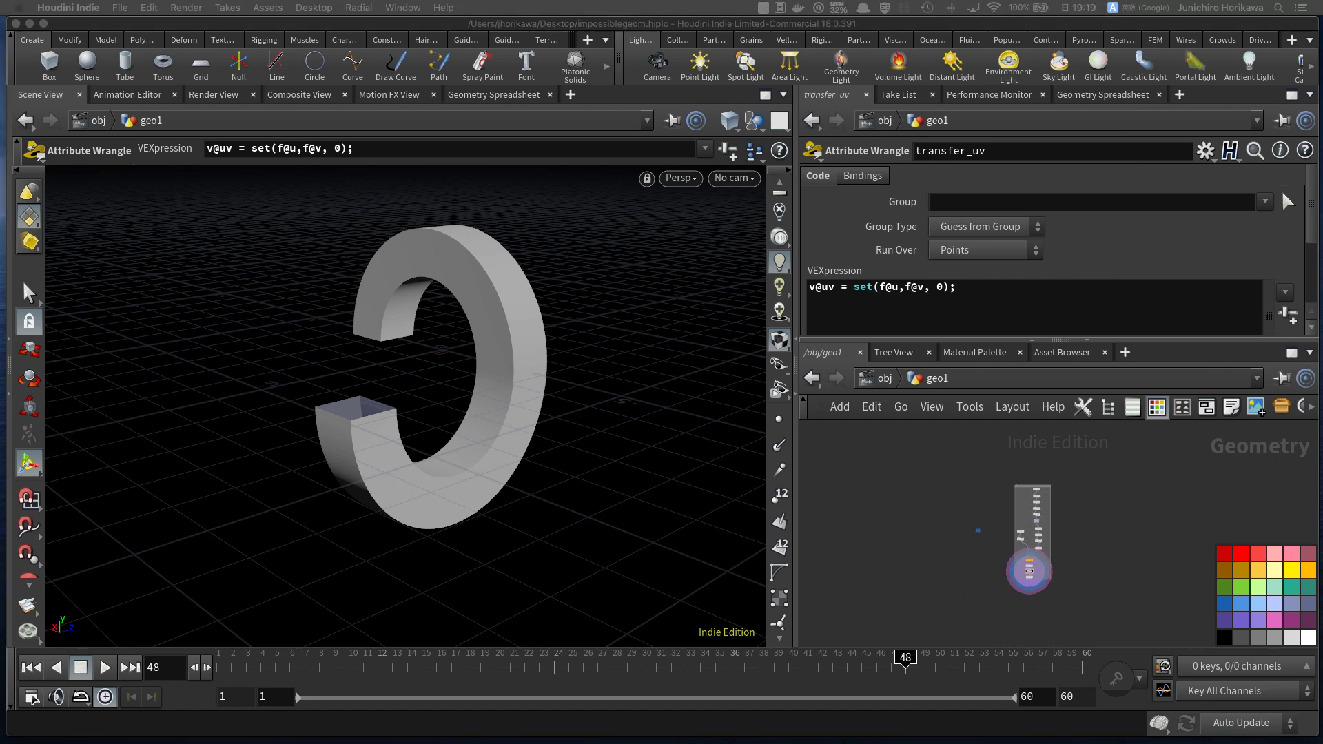
click(951, 496)
scroll(958, 492, down, 5)
key(Tab)
text(box)
key(Return)
click(947, 483)
drag(928, 463, 899, 434)
middle_drag(944, 472, 946, 547)
scroll(918, 495, up, 1)
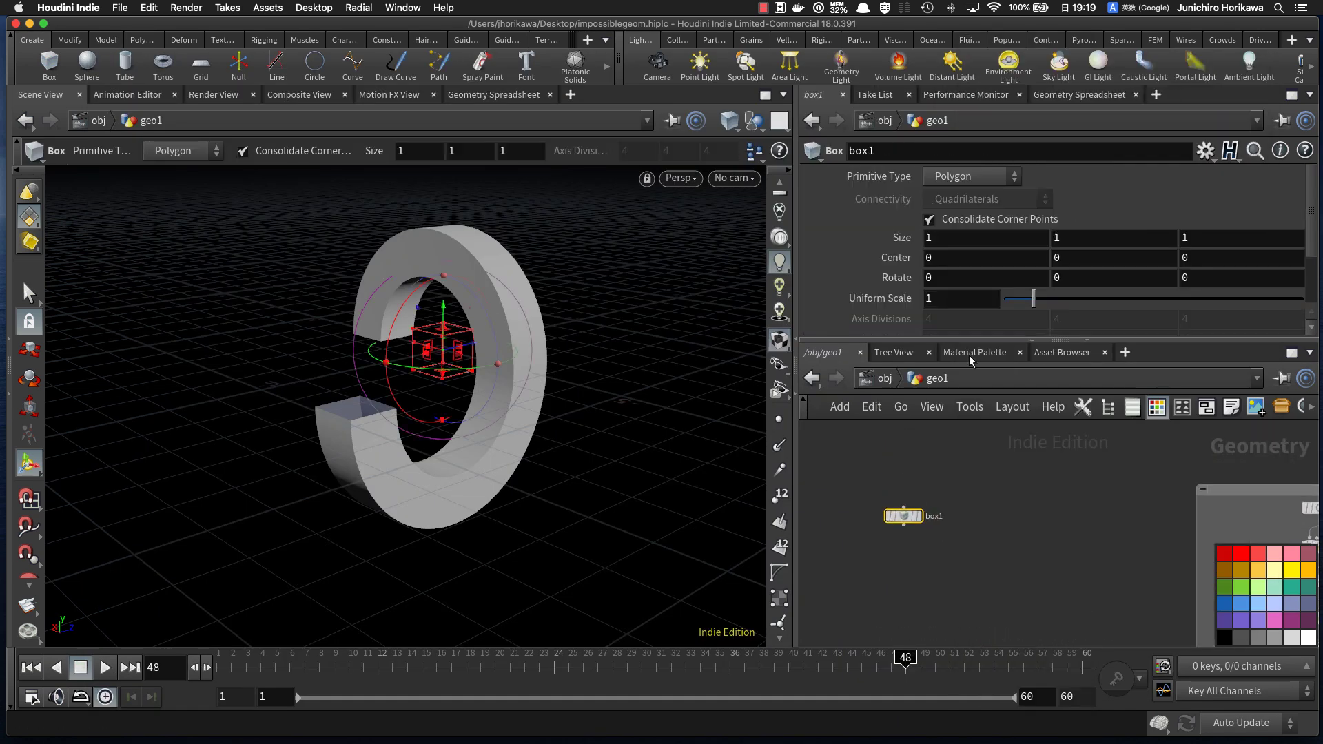
click(972, 177)
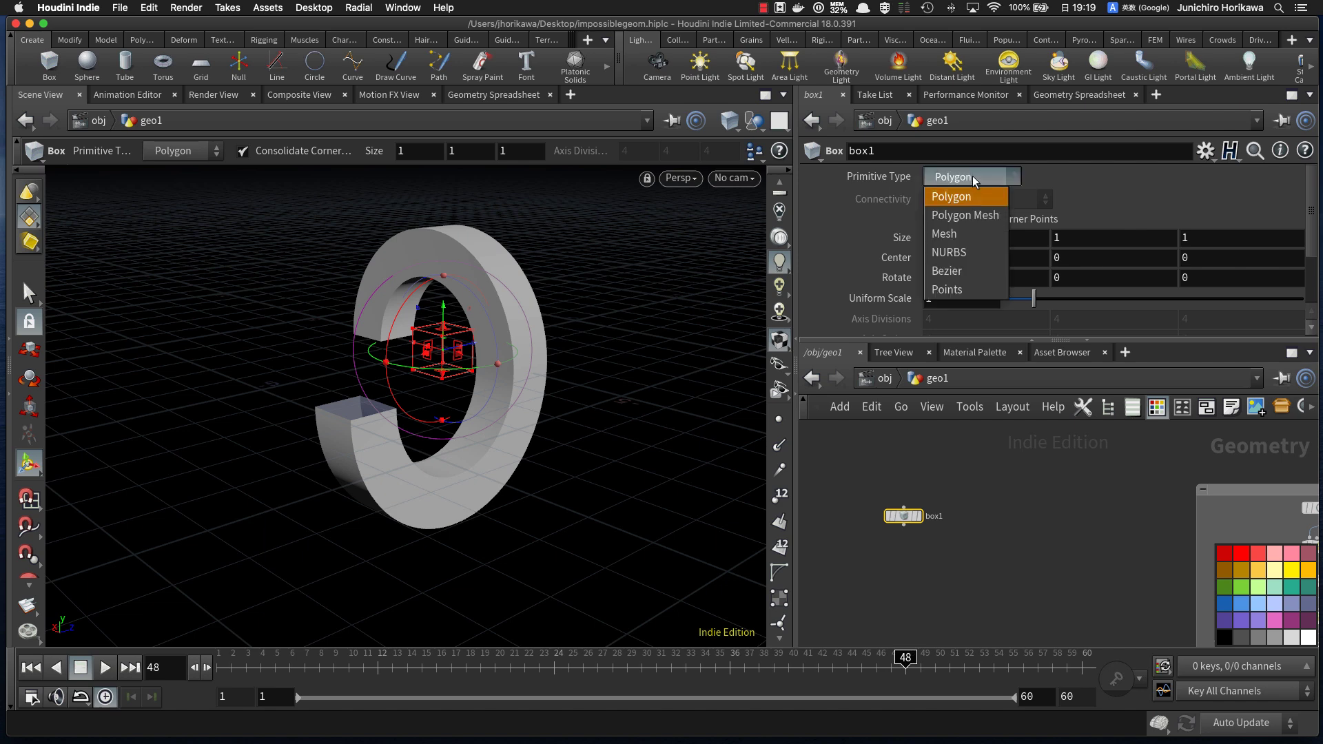
click(1079, 182)
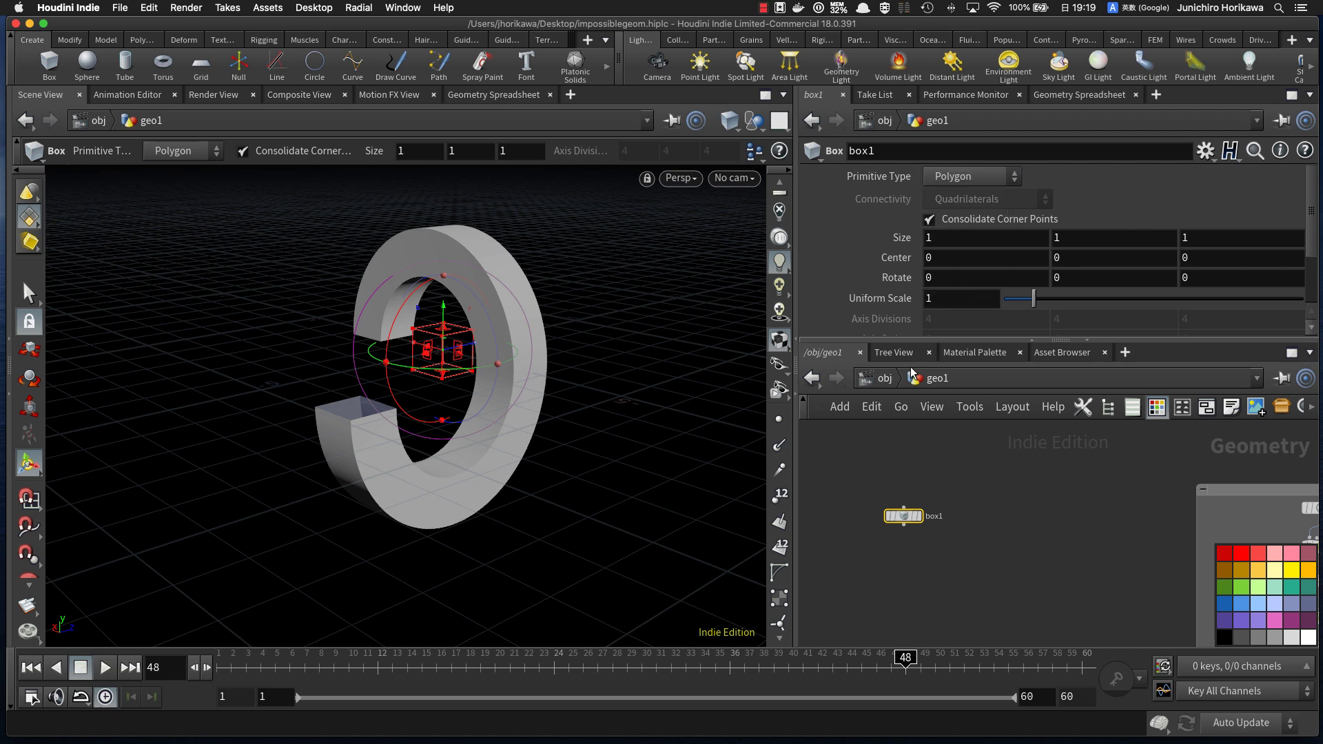
scroll(978, 643, down, 1)
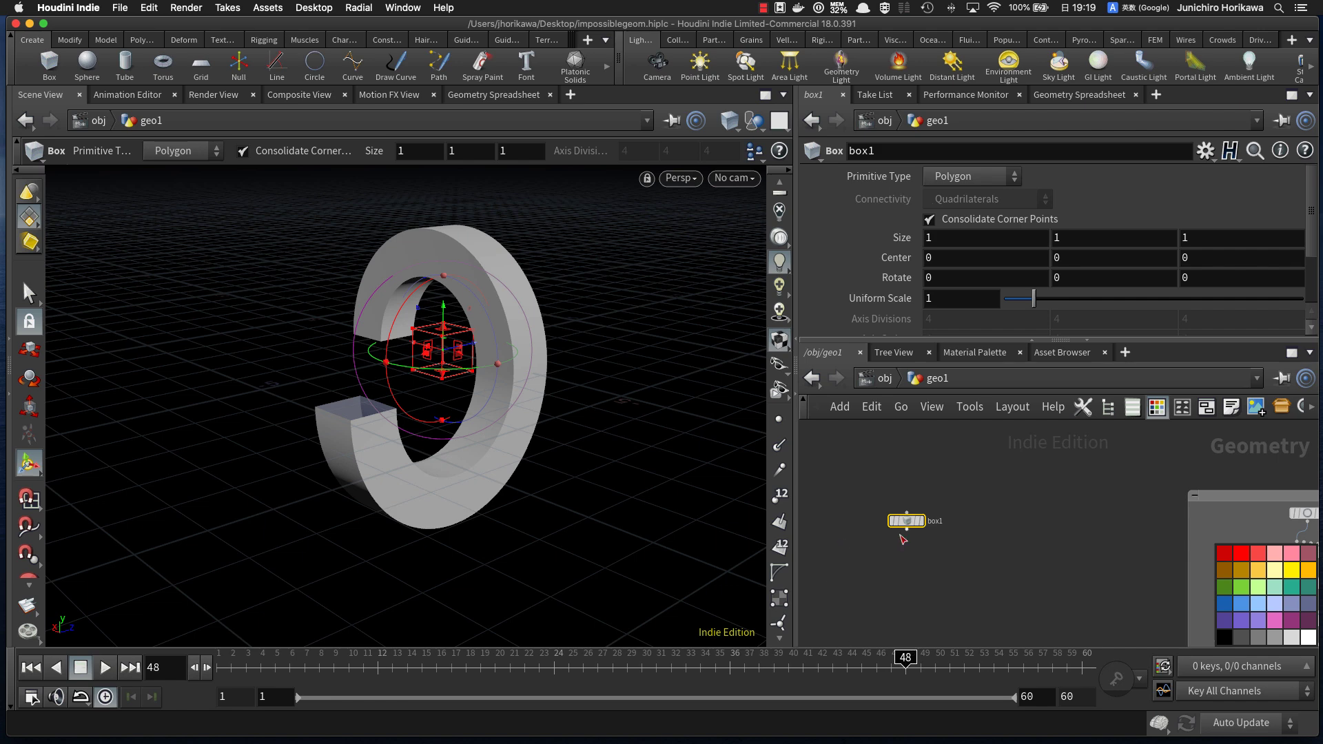
alt+drag(479, 405, 577, 420)
key(Return)
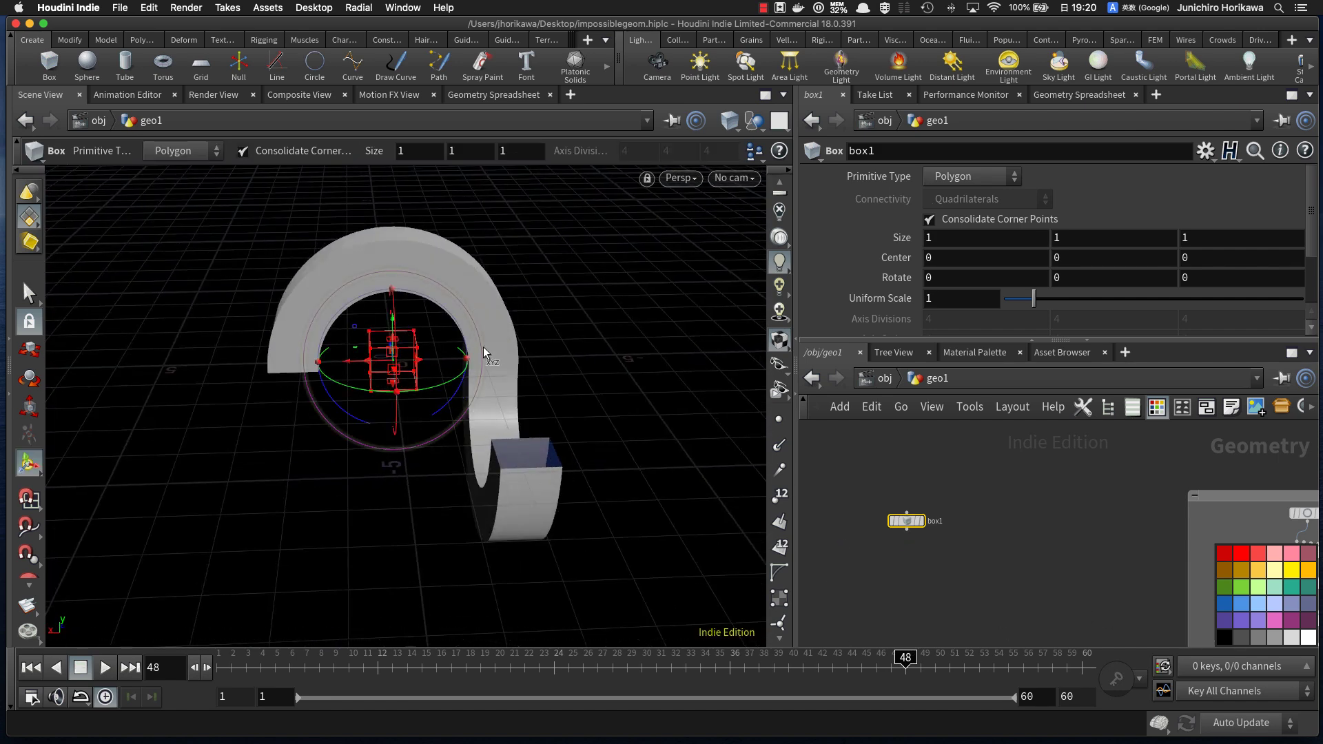
Step: Insert a Null node on the connection between transform2 and copytopoints1
scroll(917, 550, down, 5)
scroll(956, 560, down, 5)
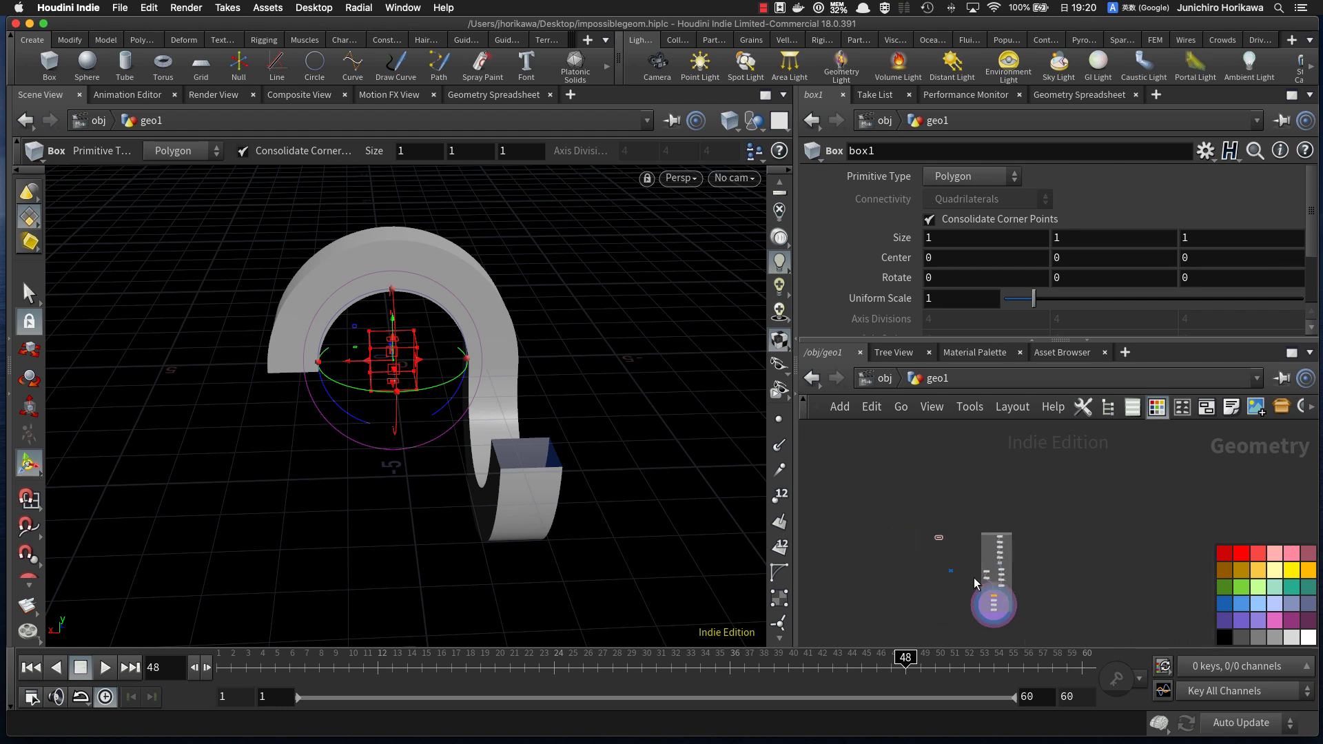
scroll(1007, 585, up, 8)
scroll(1007, 585, up, 5)
middle_drag(982, 514, 998, 452)
scroll(953, 543, down, 4)
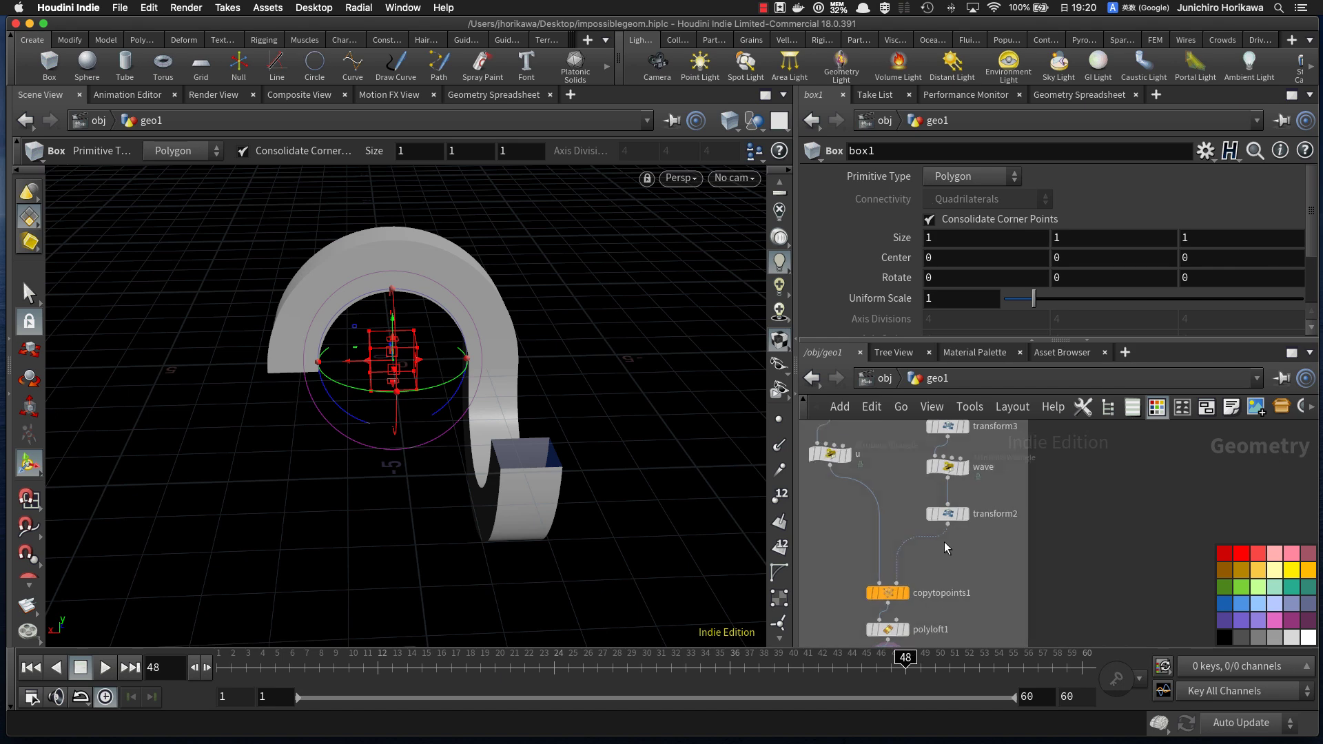
scroll(945, 542, up, 8)
middle_drag(968, 503, 957, 567)
drag(946, 557, 946, 535)
middle_drag(952, 609, 945, 522)
key(Tab)
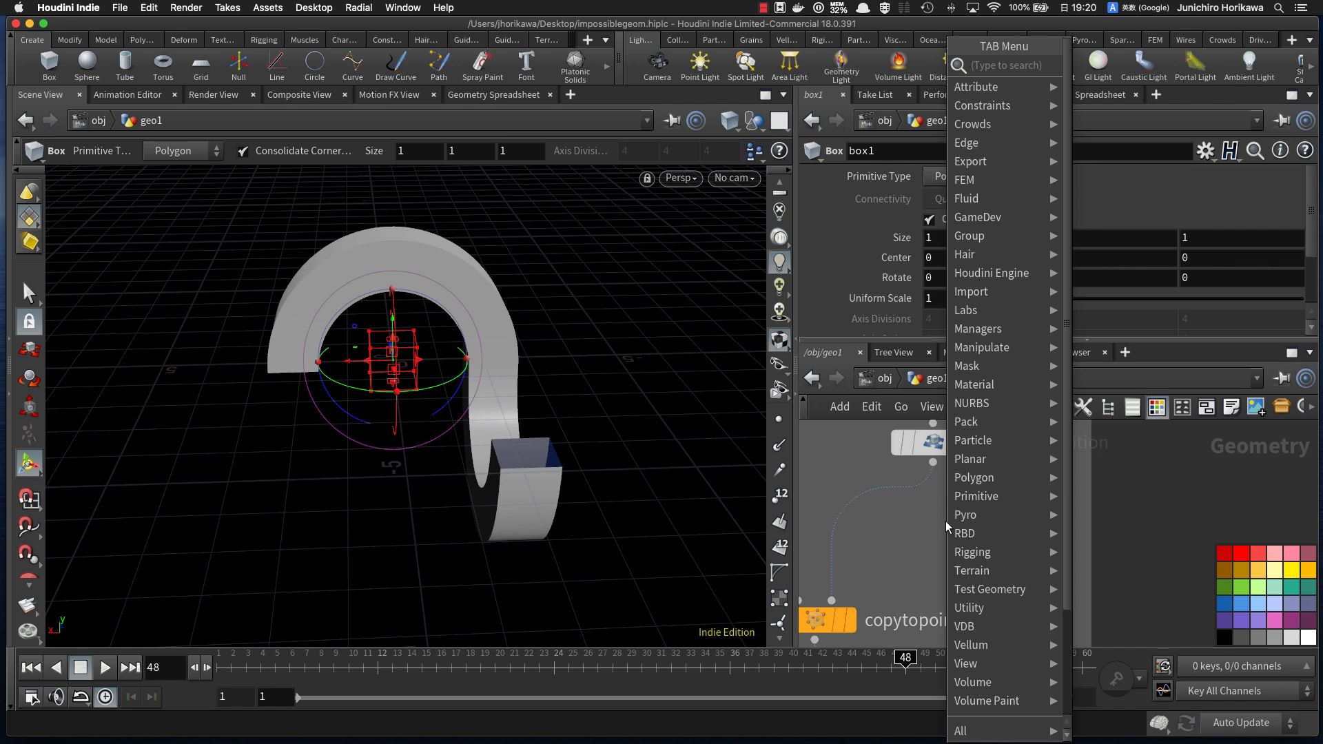
text(null)
key(Return)
click(945, 521)
scroll(942, 521, up, 1)
drag(945, 520, 945, 532)
Step: Rename the new null MOD_CRV and shift copytopoints1 and the nodes below it further down the network
double_click(976, 529)
text(MOD_CRV)
key(Return)
scroll(1104, 534, down, 8)
scroll(1103, 536, up, 10)
scroll(1098, 569, down, 6)
middle_drag(1095, 580, 1081, 459)
drag(1041, 639, 998, 479)
drag(998, 488, 998, 520)
middle_drag(1065, 463, 1039, 553)
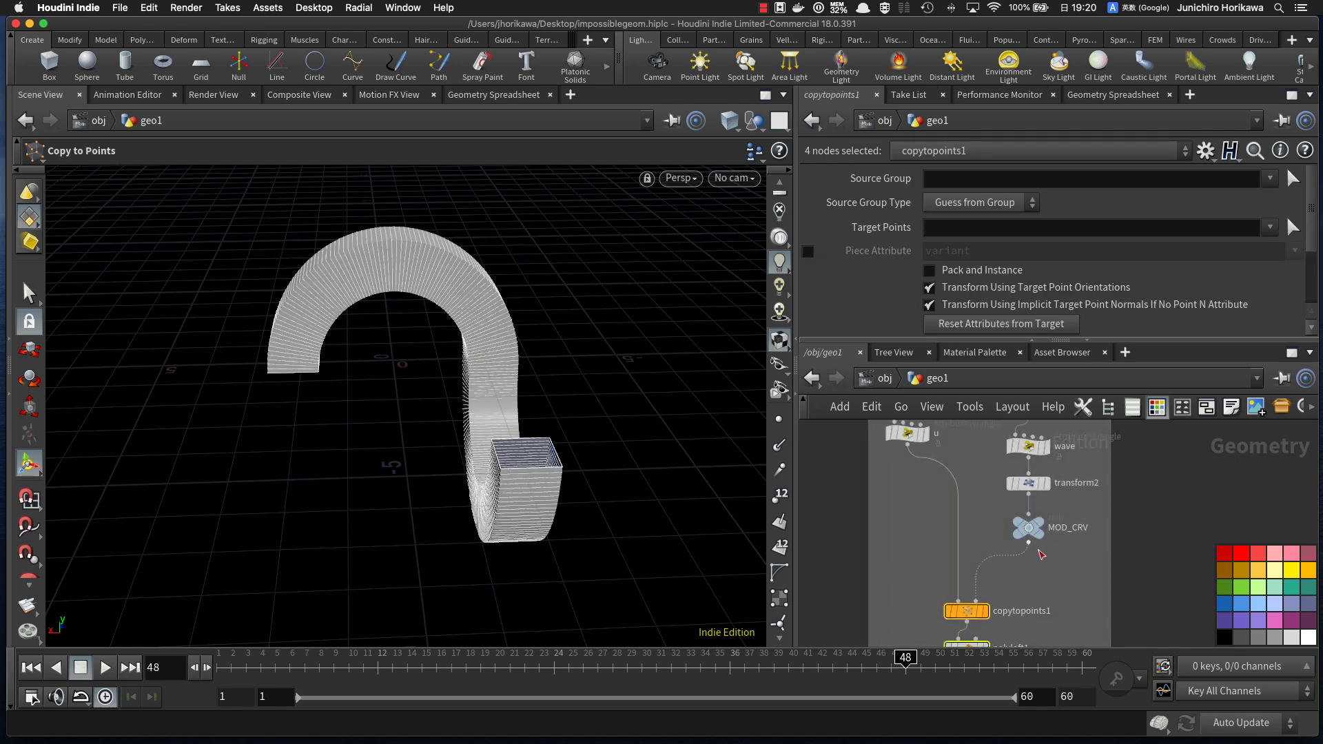
Step: Insert a Measure node on the connection between transform2 and MOD_CRV
scroll(1040, 524, up, 5)
key(Tab)
text(meas)
key(Return)
click(1063, 515)
scroll(1063, 515, up, 3)
drag(1063, 515, 1000, 518)
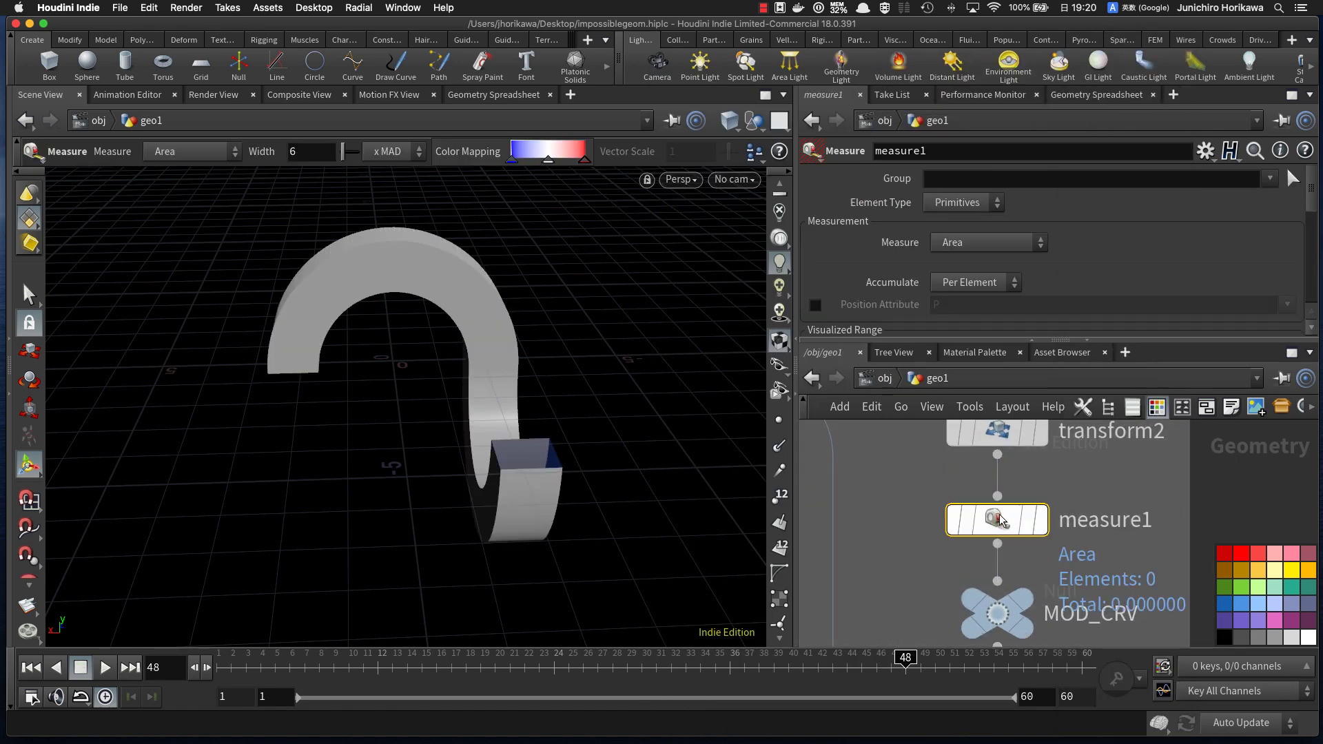
Step: Display the Measure node's output and set it to measure Perimeter
click(1040, 520)
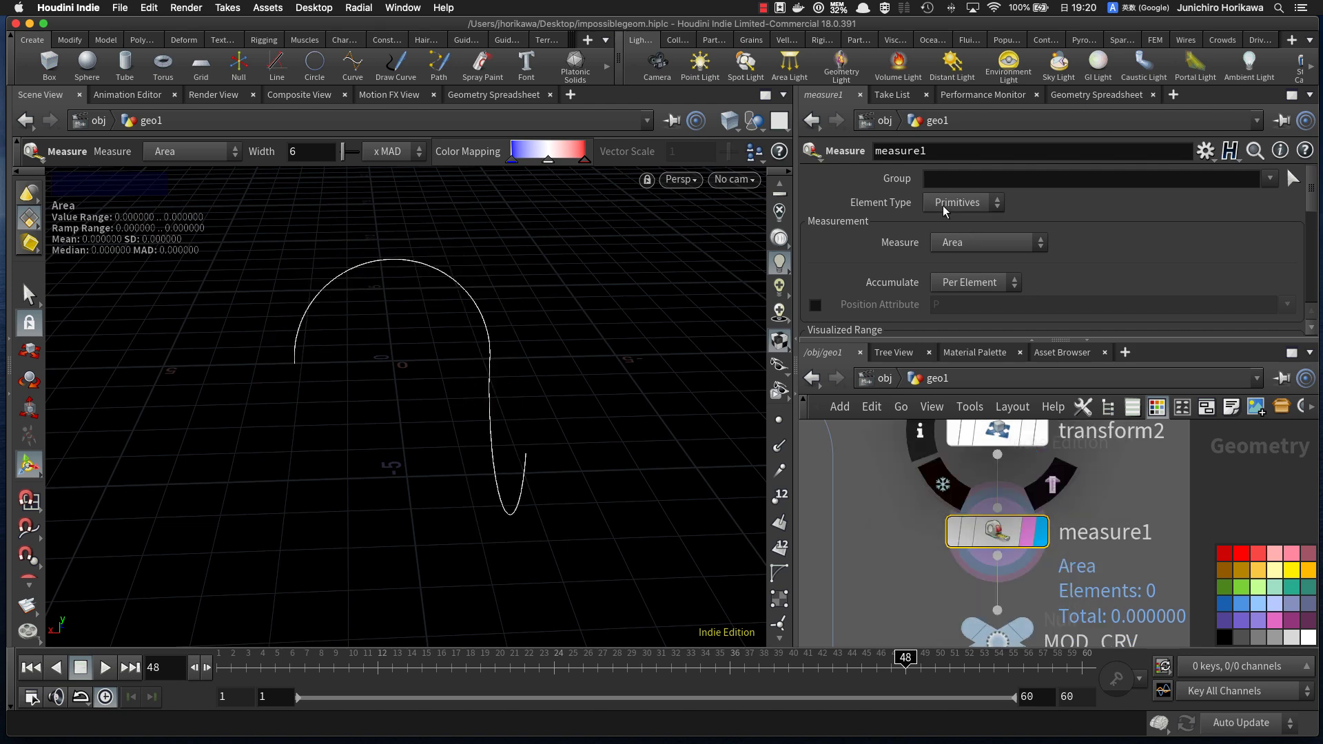
click(963, 248)
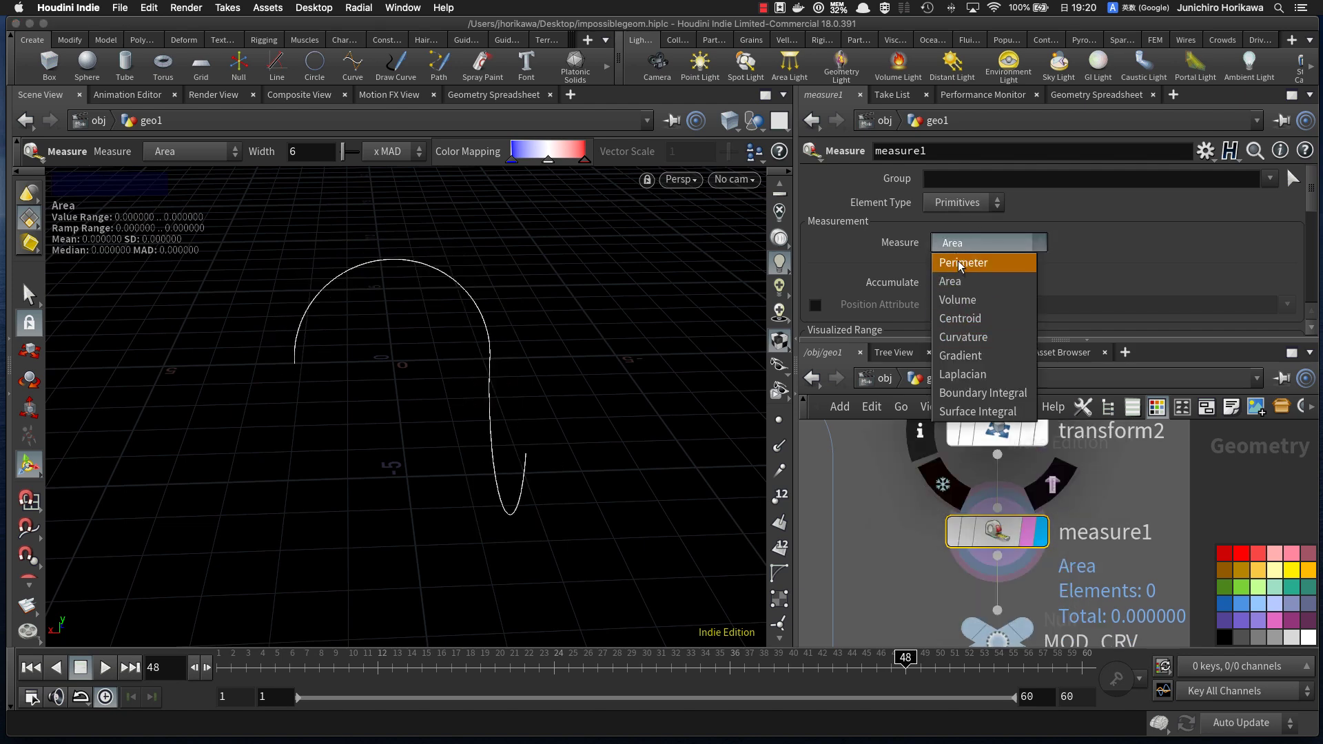
click(962, 263)
Step: Display the MOD_CRV null and inspect its primitive attributes in the Geometry Spreadsheet
middle_drag(1074, 559, 1058, 462)
click(1008, 532)
middle_click(991, 550)
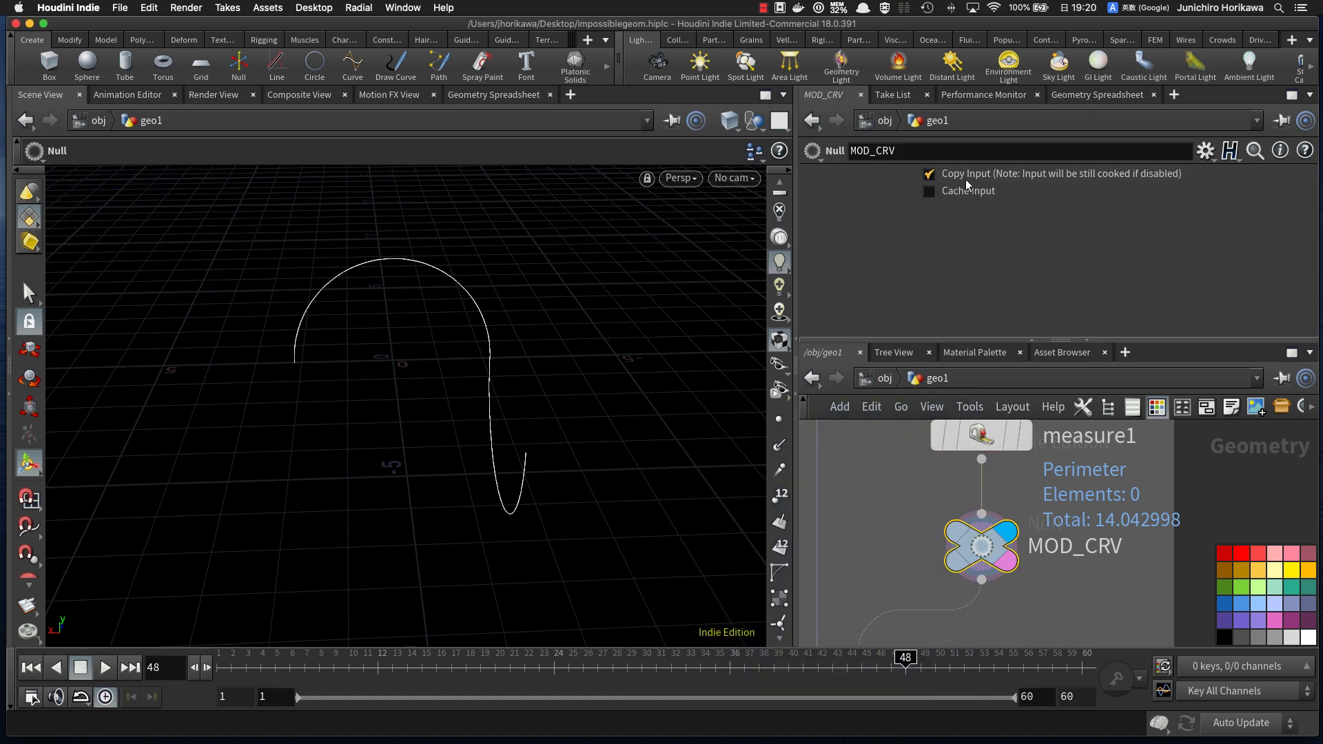
click(1067, 97)
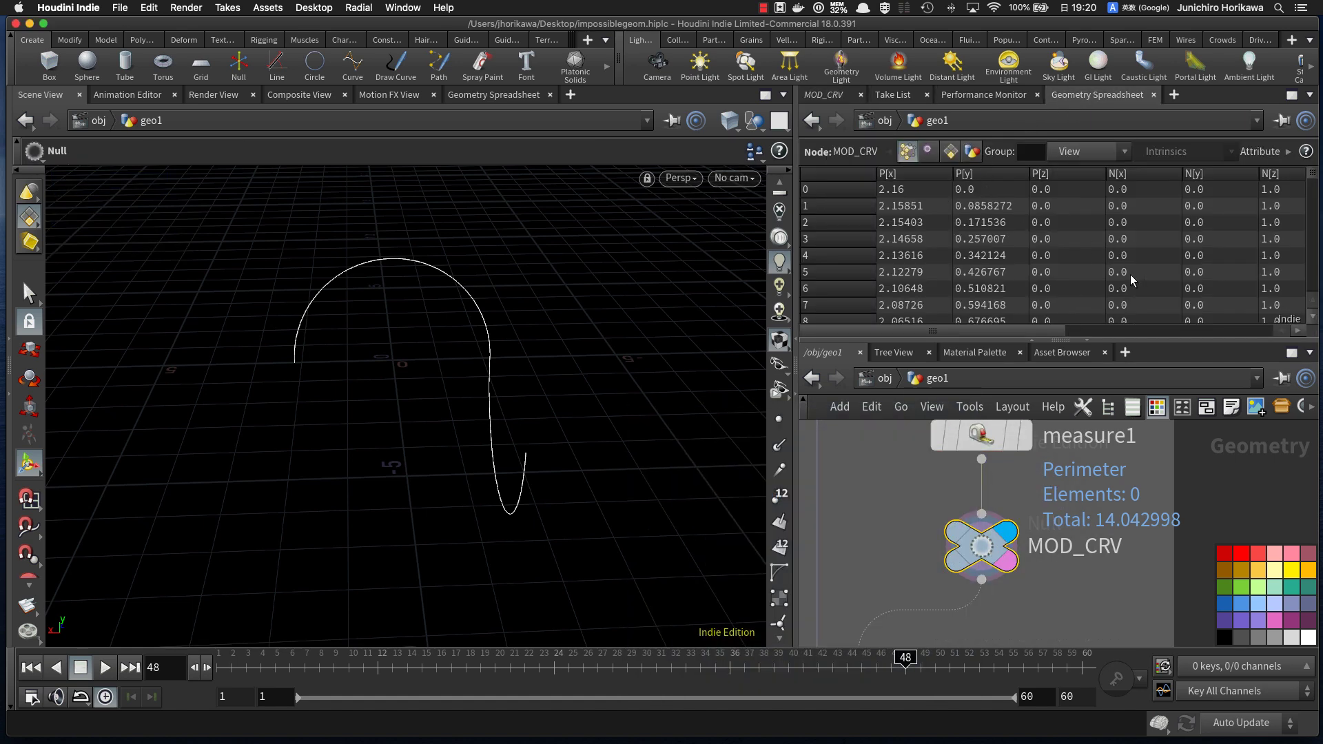
click(951, 151)
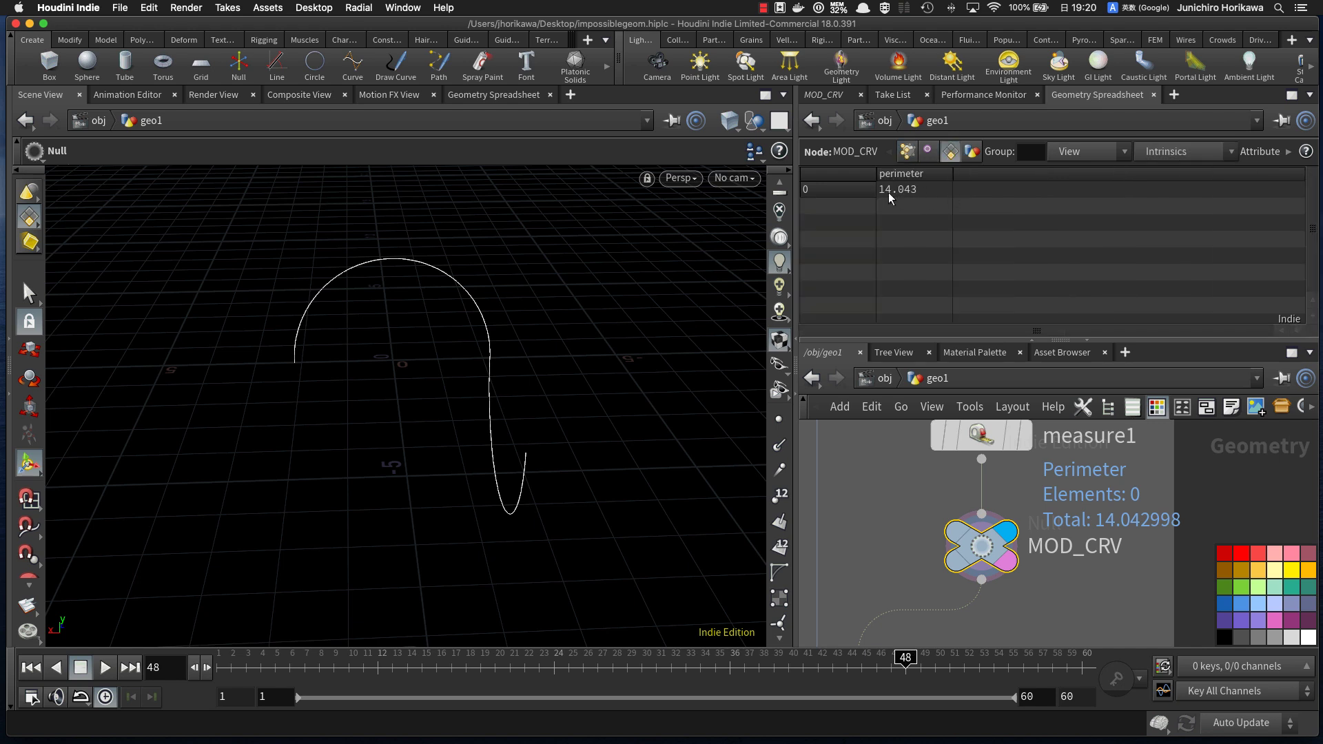
Step: Select the box1 node and save the scene file
scroll(1021, 559, down, 10)
scroll(951, 520, up, 8)
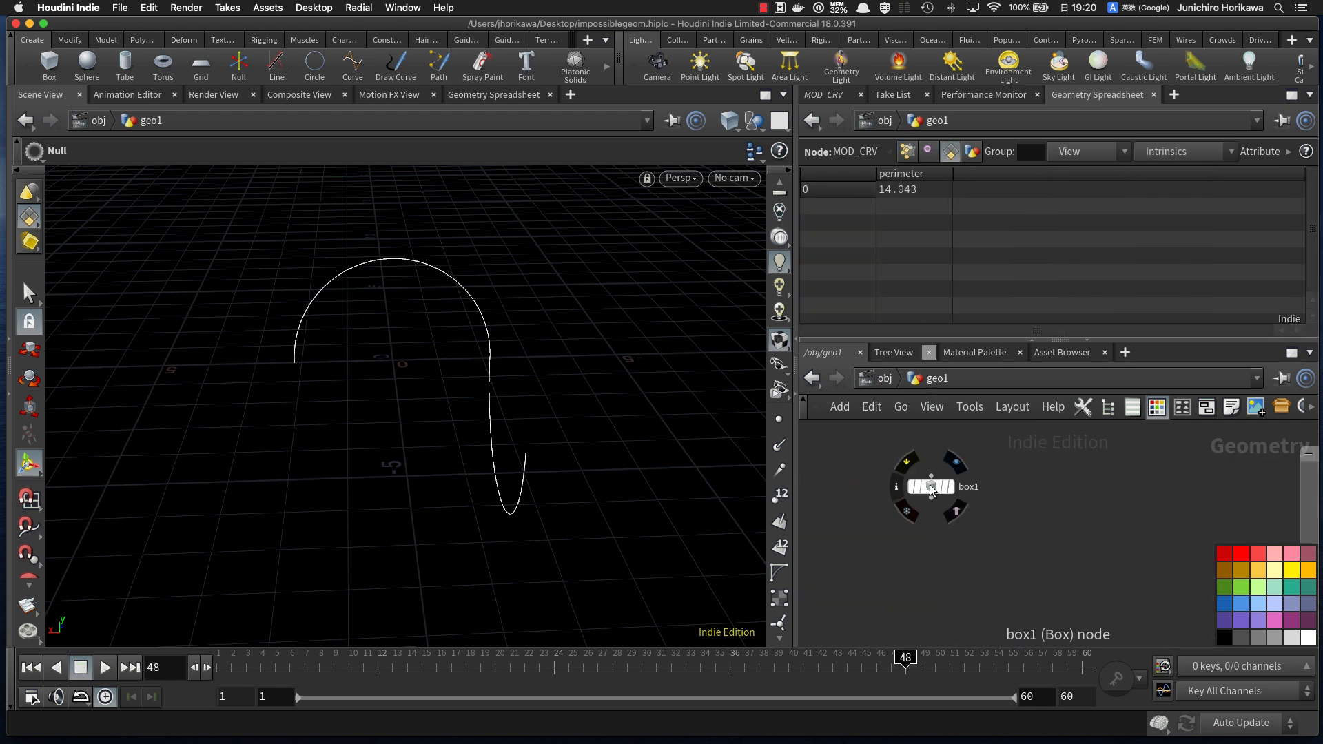
click(931, 488)
key(super+s)
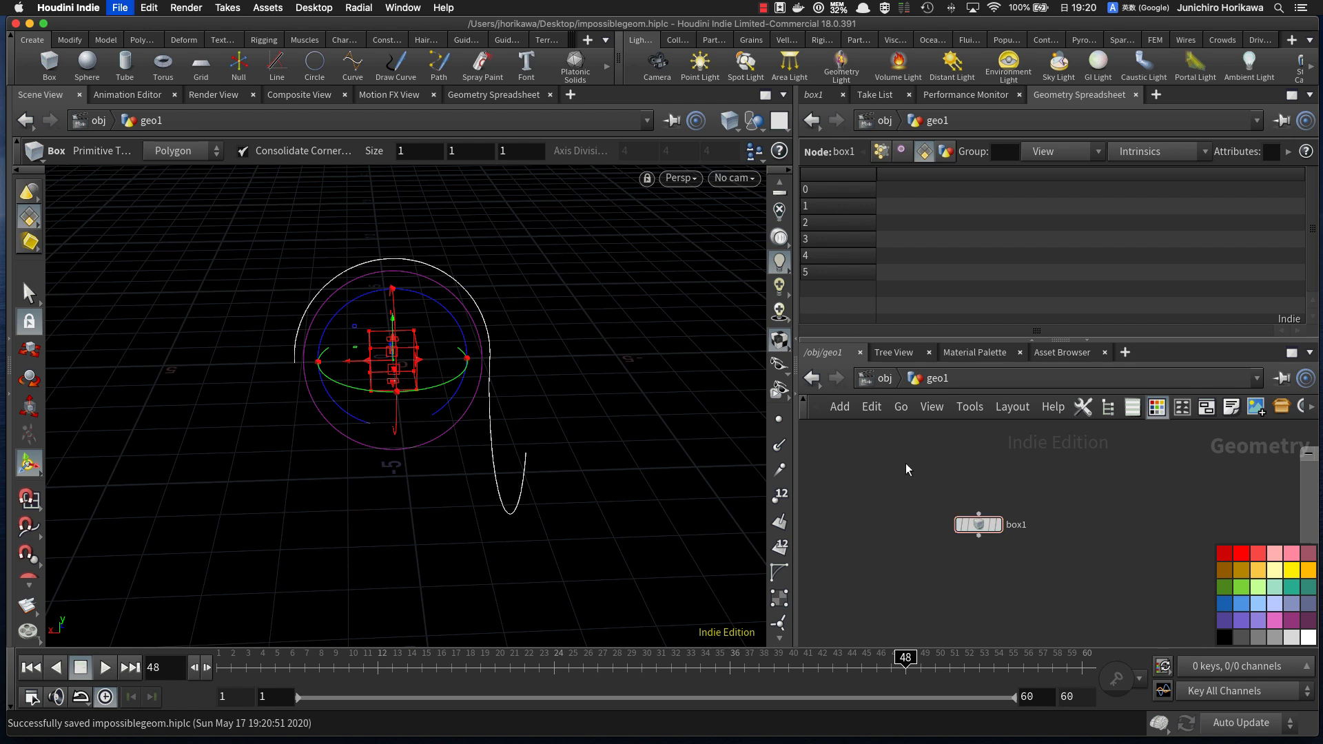
Step: Set the box's X size to the expression prim("../MOD_CRV/", 0, "perimeter", 0), widening the parameter pane for it
click(820, 97)
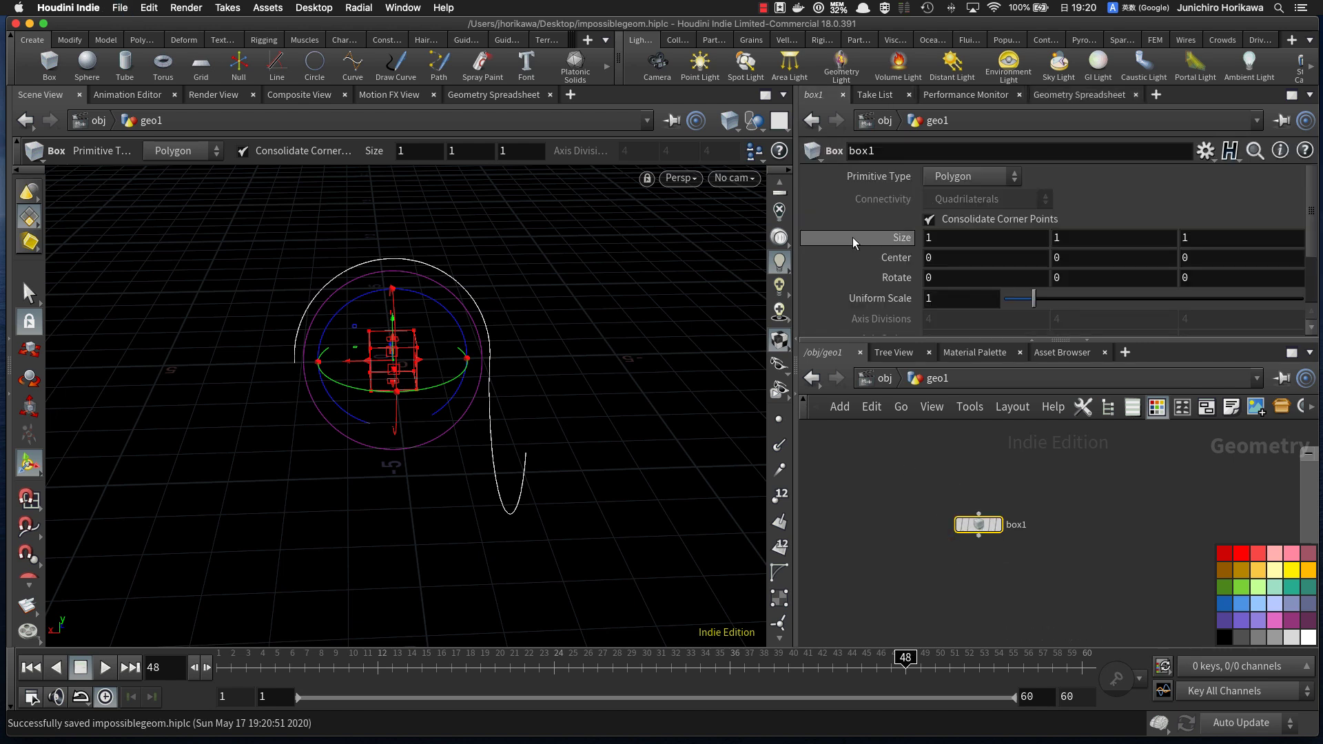
drag(948, 239, 897, 239)
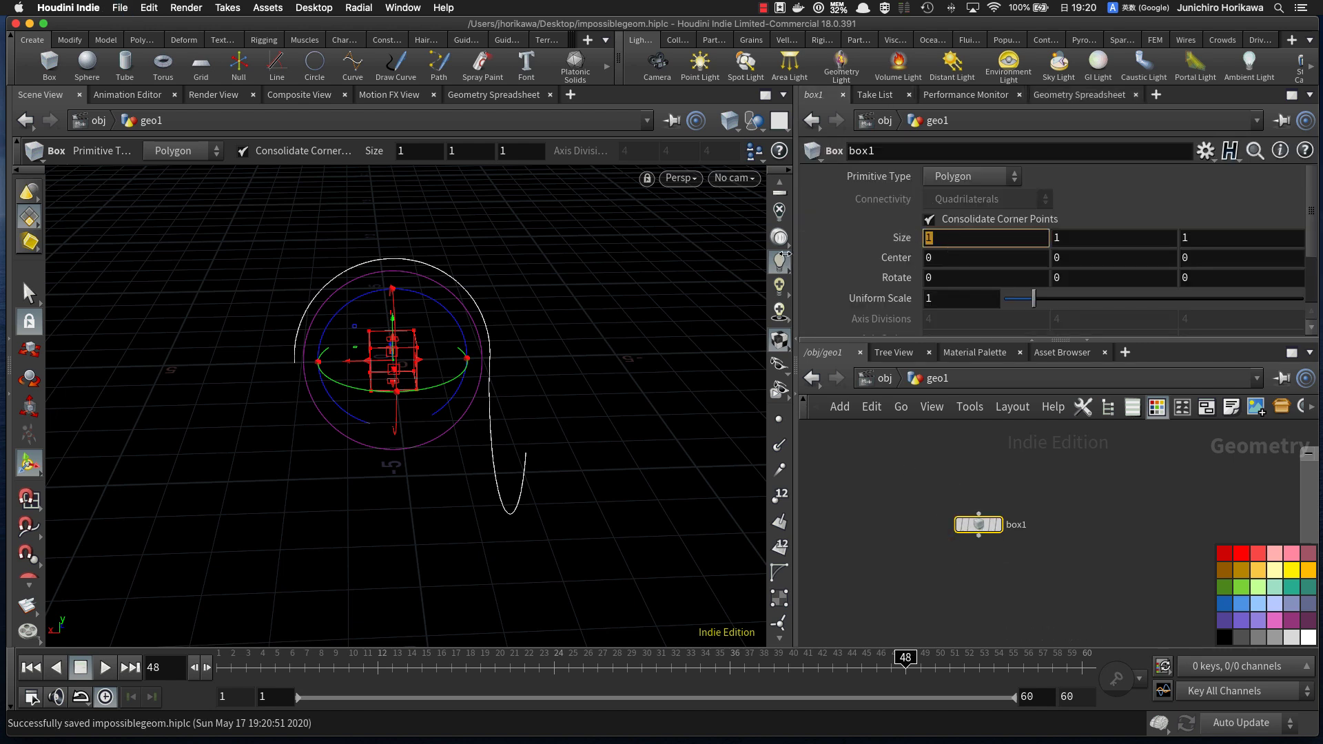
drag(797, 249, 594, 248)
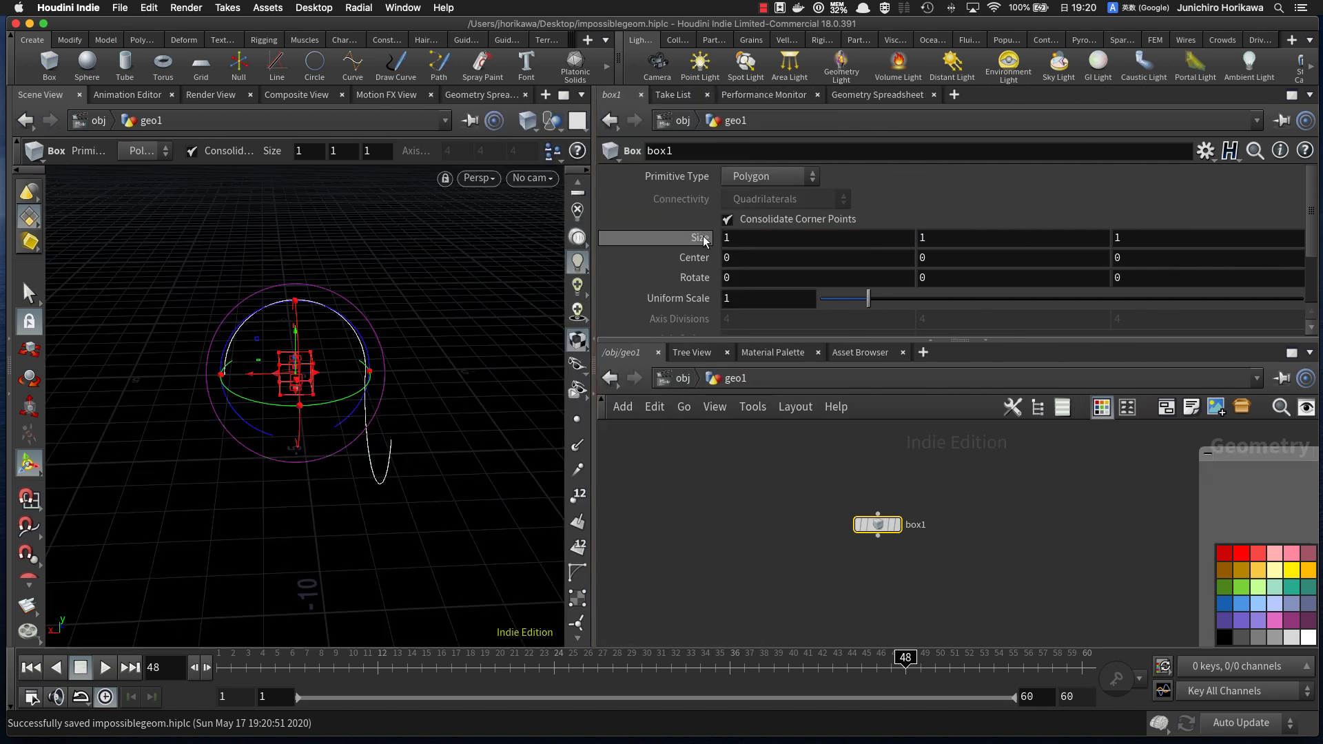
drag(761, 238, 639, 236)
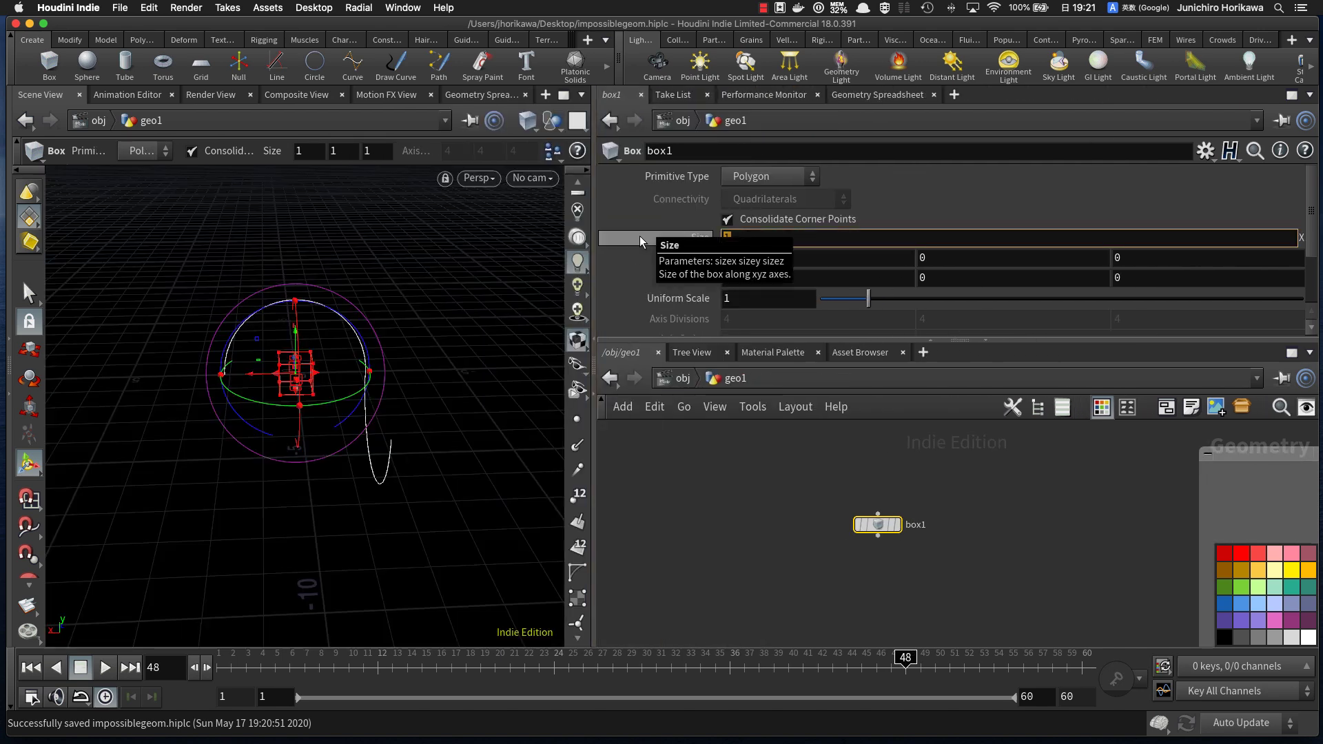
text(prim)
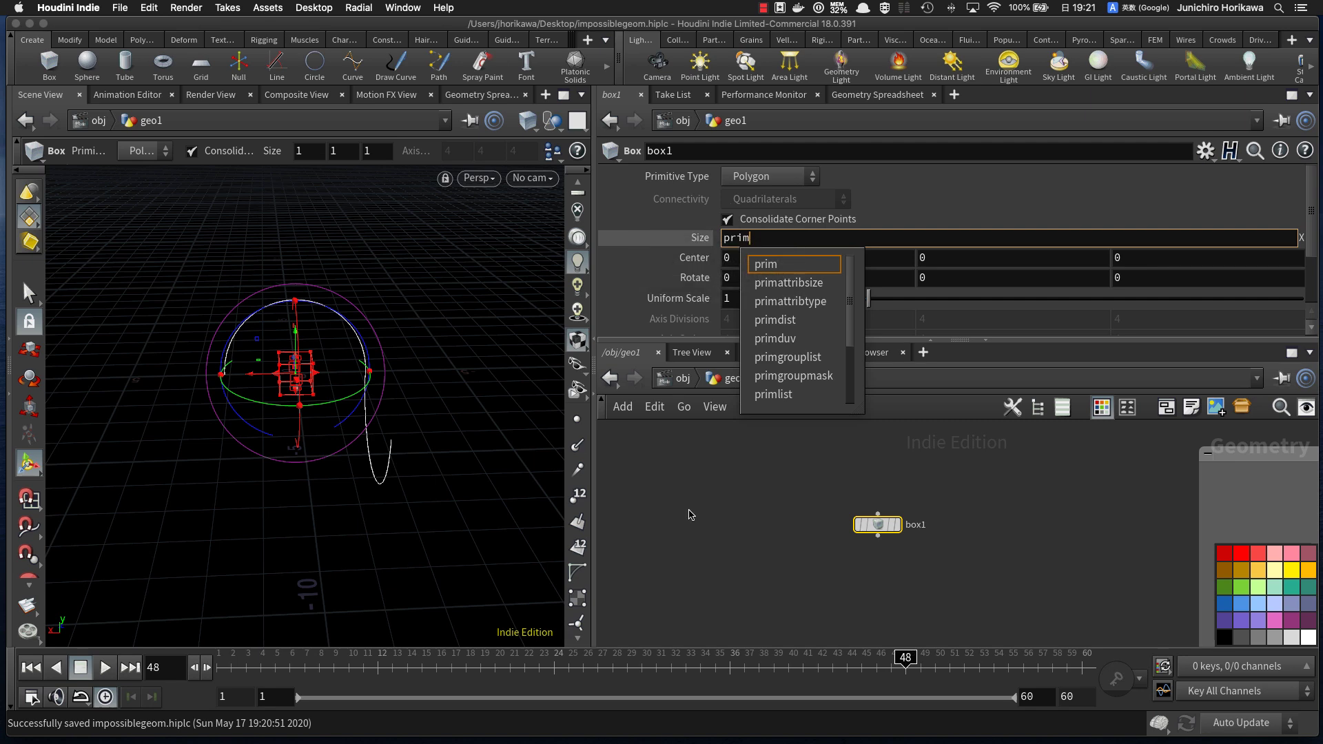
text(("../)
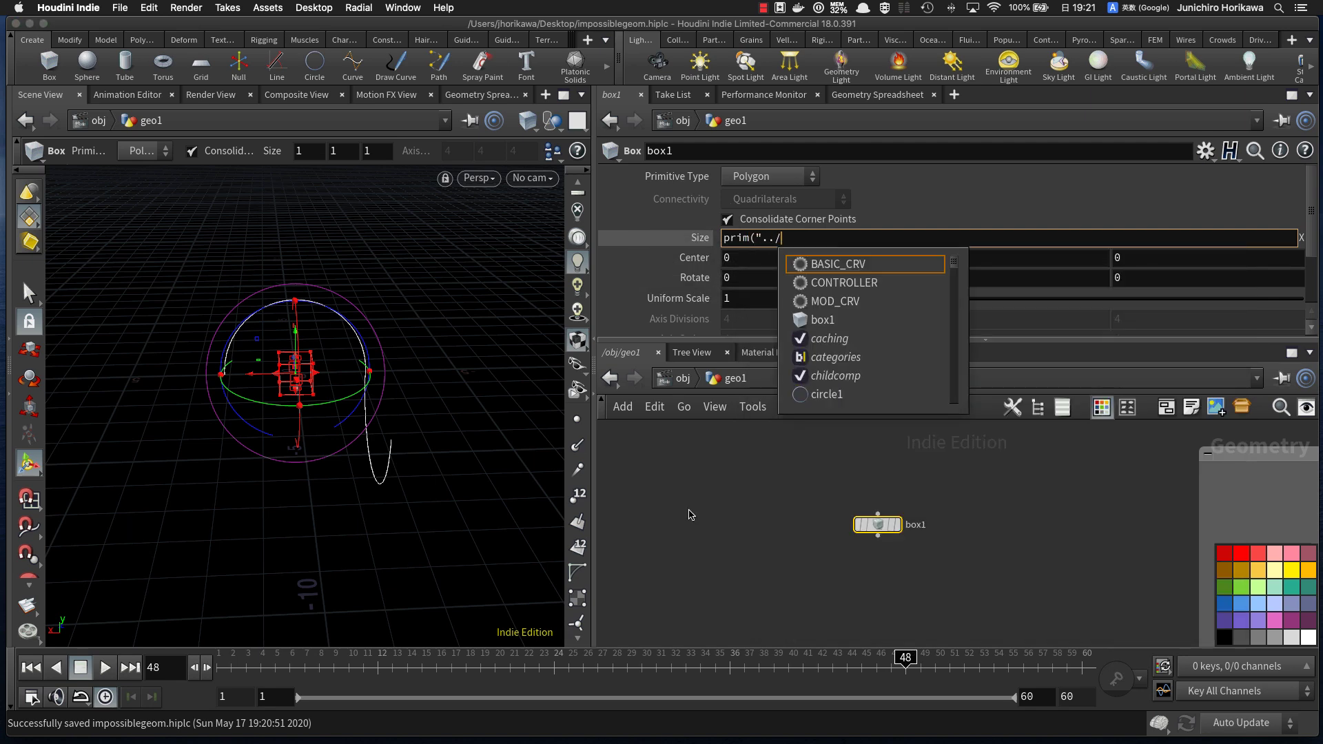
text(MOD)
key(Down)
key(Return)
text(_CRV/", 0, ")
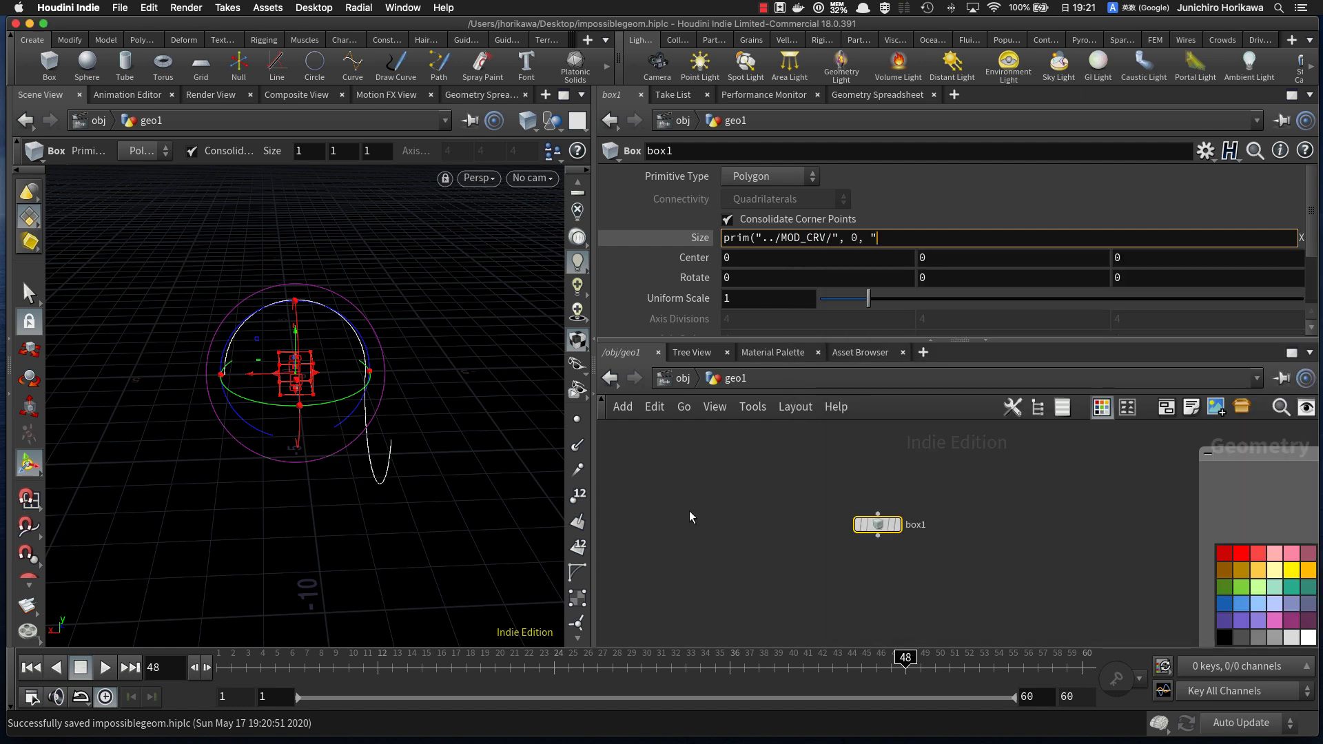
text(perimeter", 0))
key(Return)
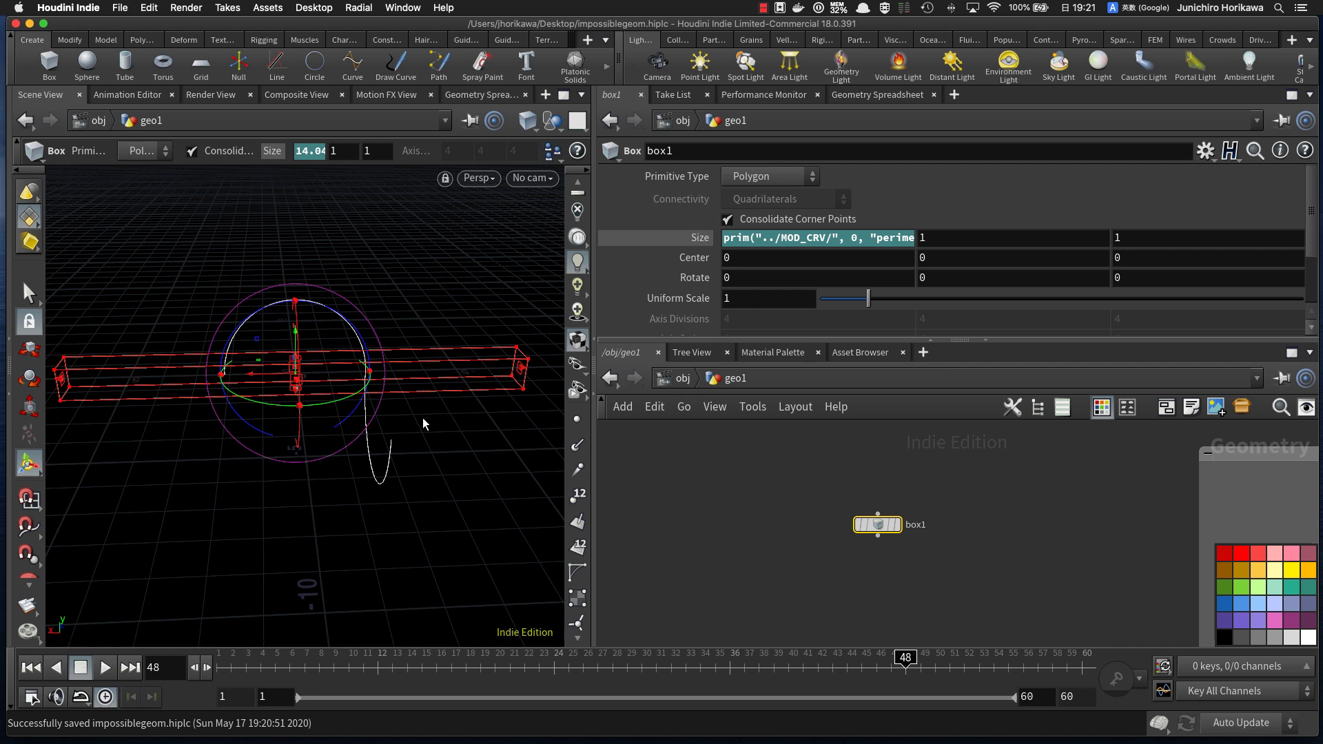
Step: Move the CONTROLLER node near box1 and copy its thickness parameter
click(962, 239)
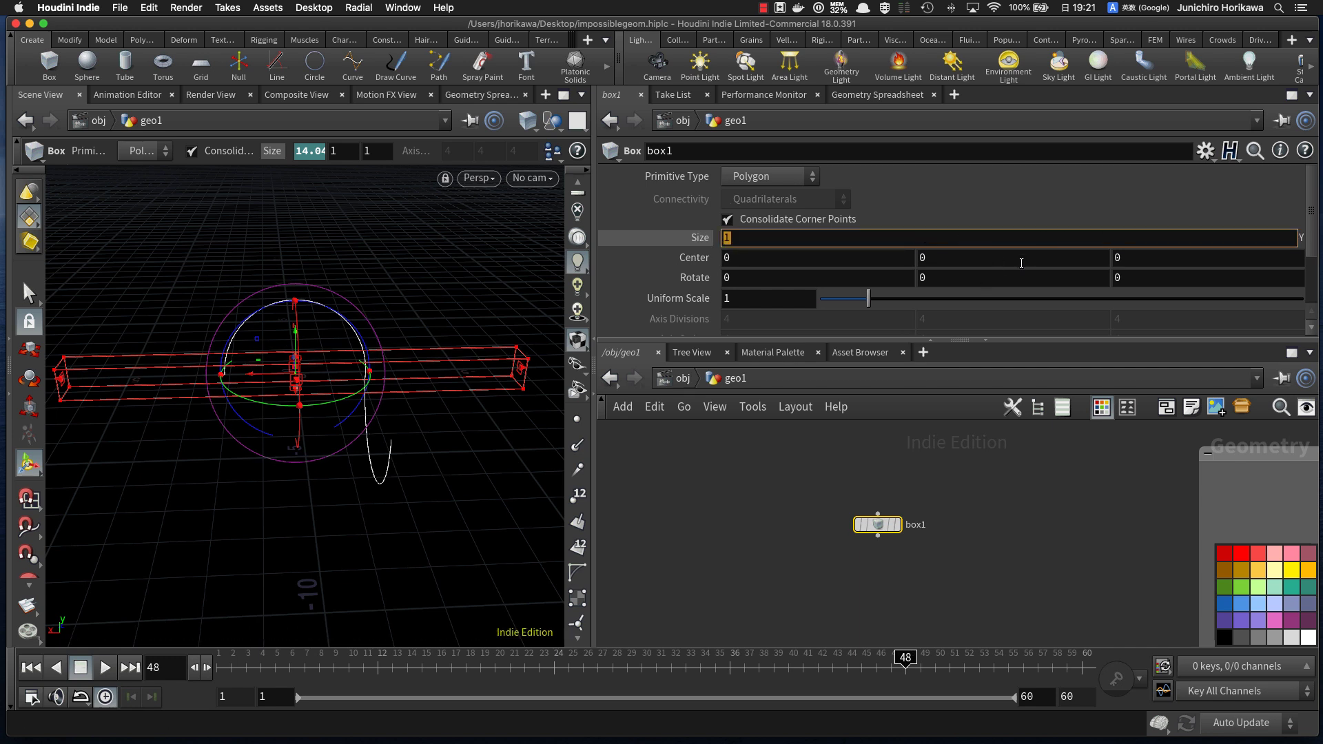
click(937, 507)
scroll(937, 508, down, 5)
scroll(938, 626, up, 4)
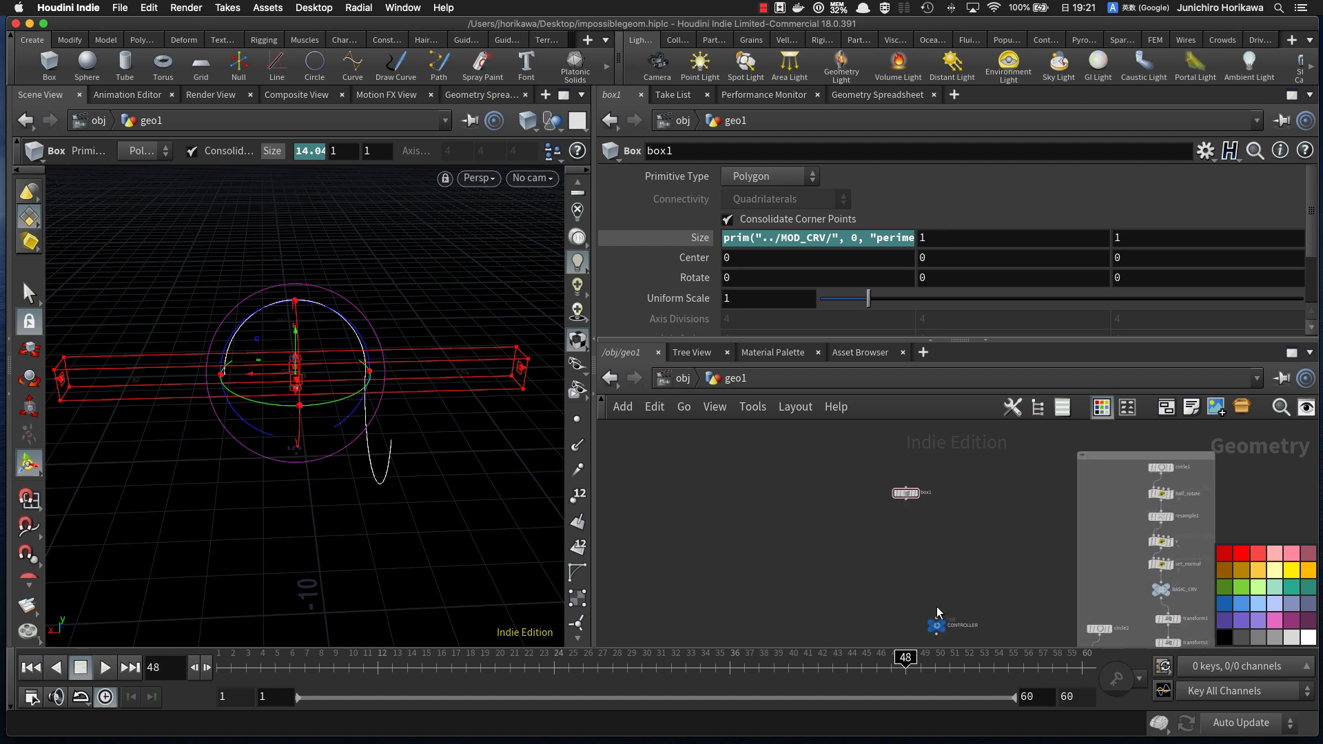
drag(939, 631, 784, 499)
scroll(751, 275, down, 2)
click(752, 197)
right_click(751, 197)
click(734, 195)
right_click(767, 203)
click(800, 327)
scroll(896, 448, up, 4)
Step: Link the box's Y and Z sizes to the copied parameter as ch("../CONTROLLER/thickness")
click(887, 506)
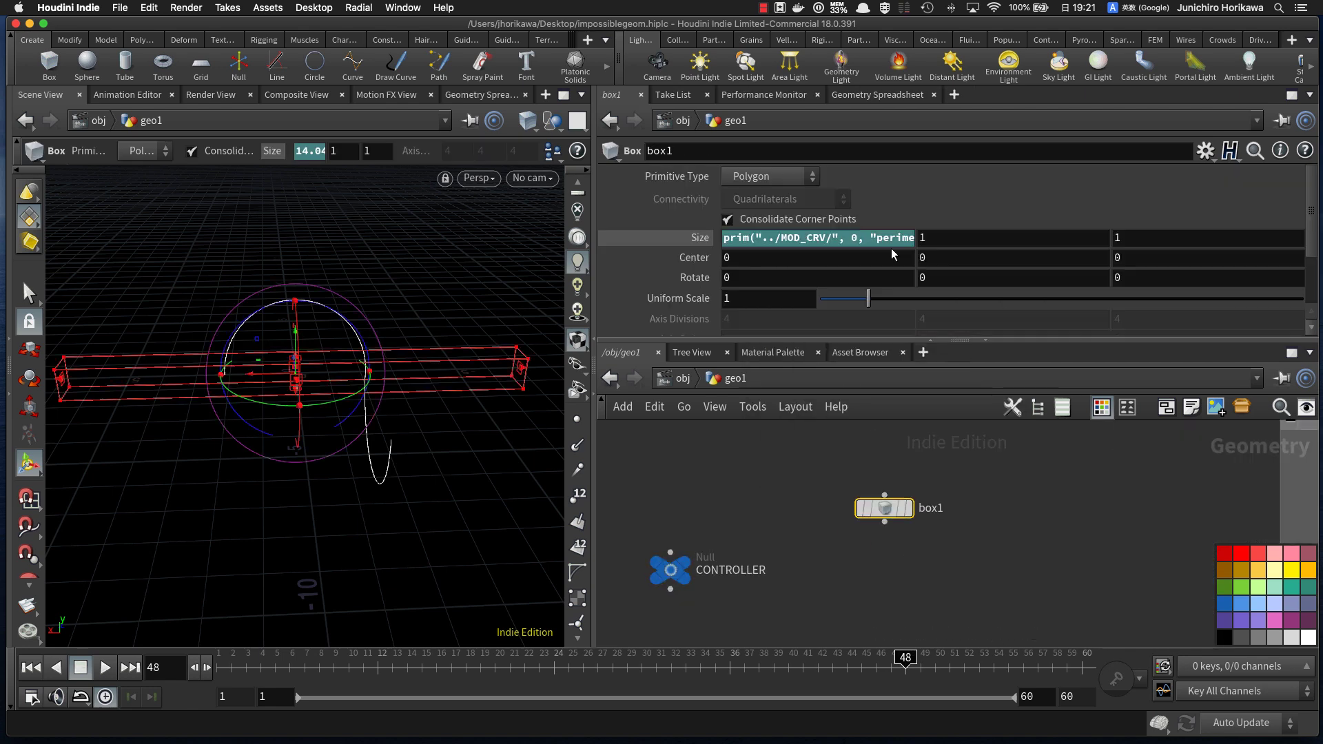
right_click(951, 240)
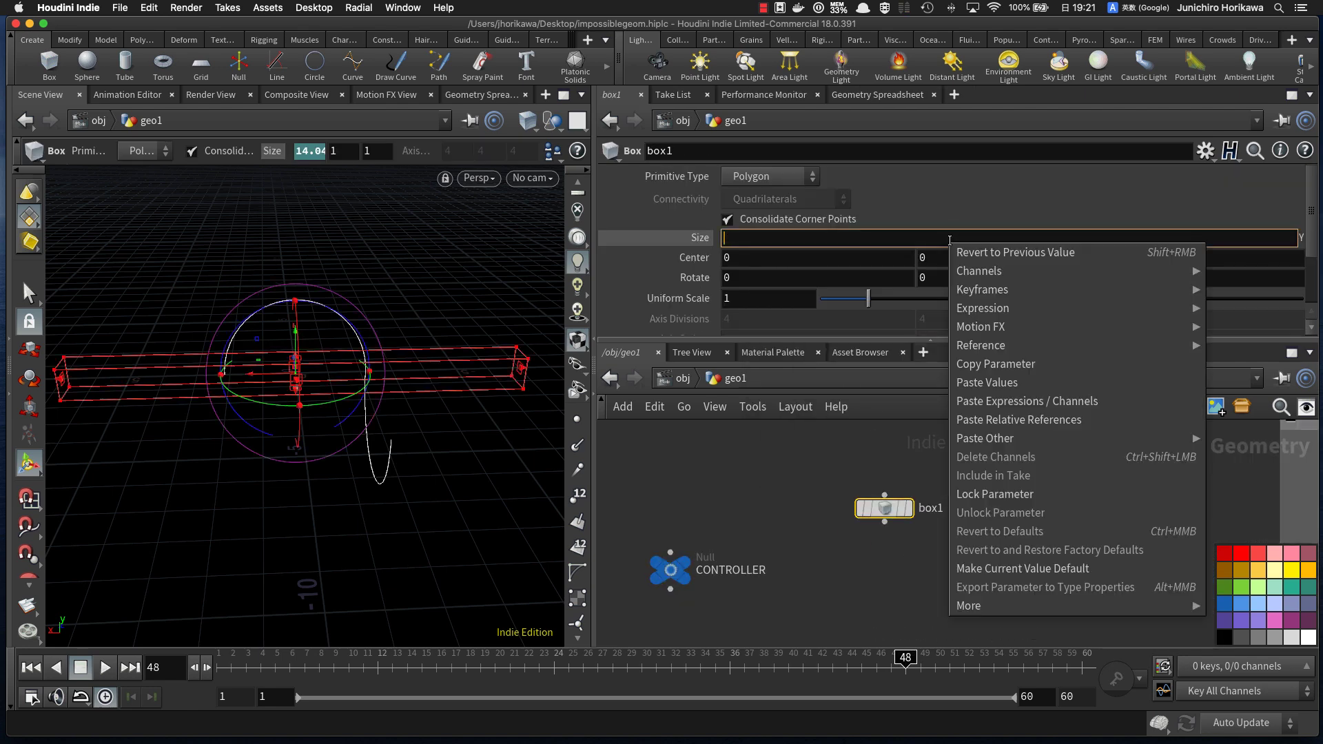
click(1019, 421)
key(Return)
click(1154, 238)
key(BackSpace)
right_click(1155, 240)
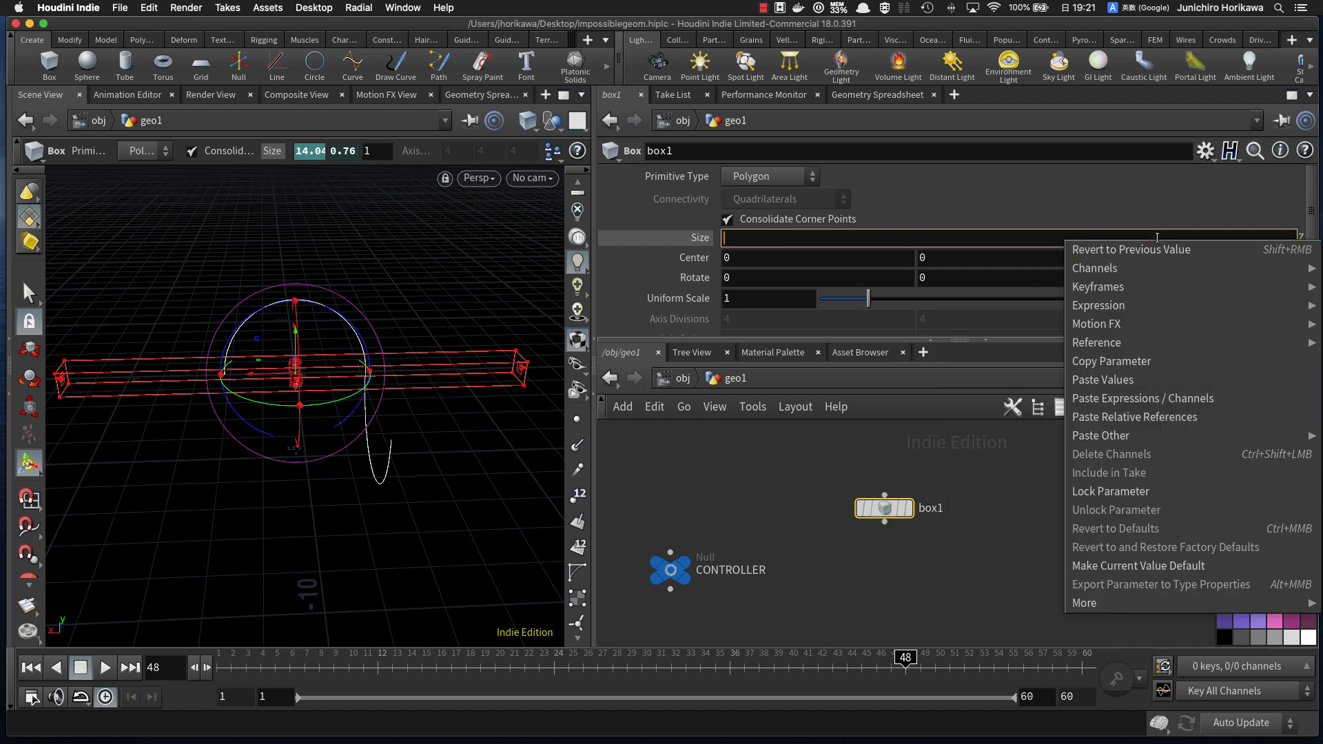
click(1162, 400)
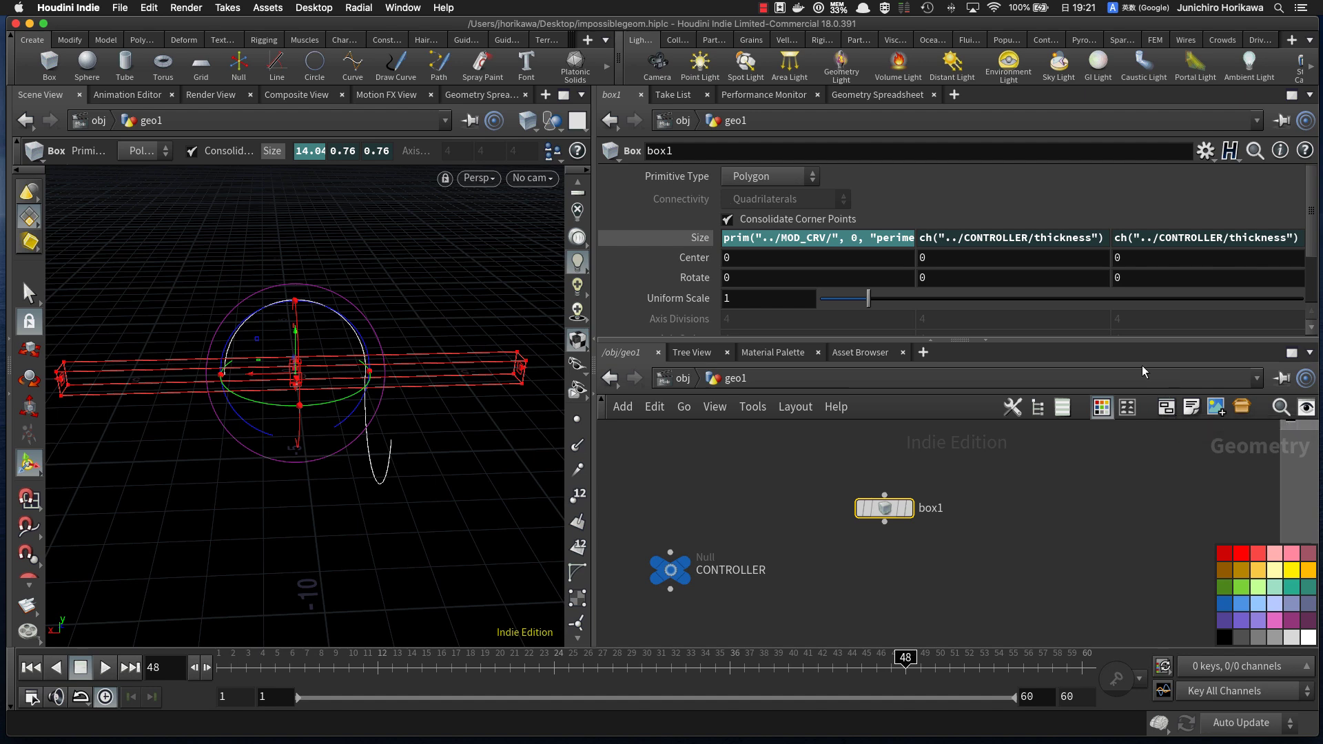
Step: Display the box1 node's geometry in the viewport
scroll(973, 507, down, 3)
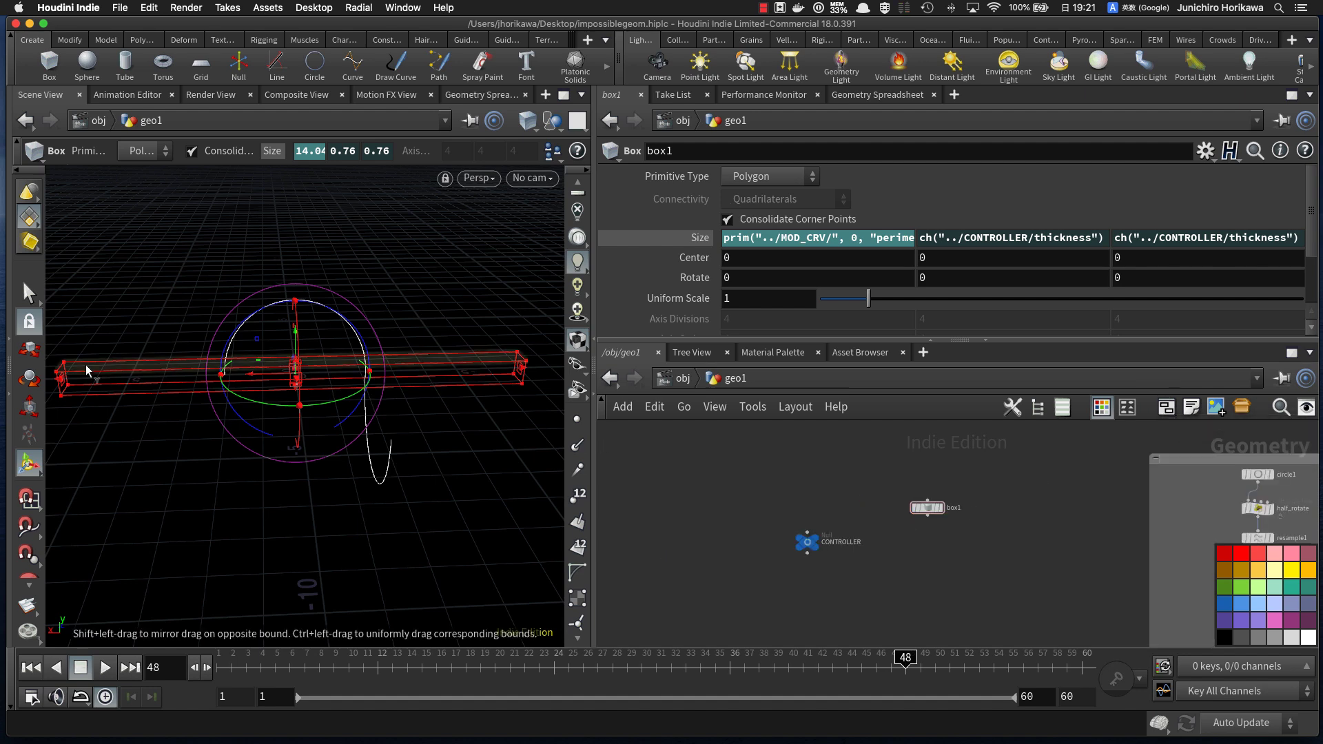
scroll(911, 510, up, 4)
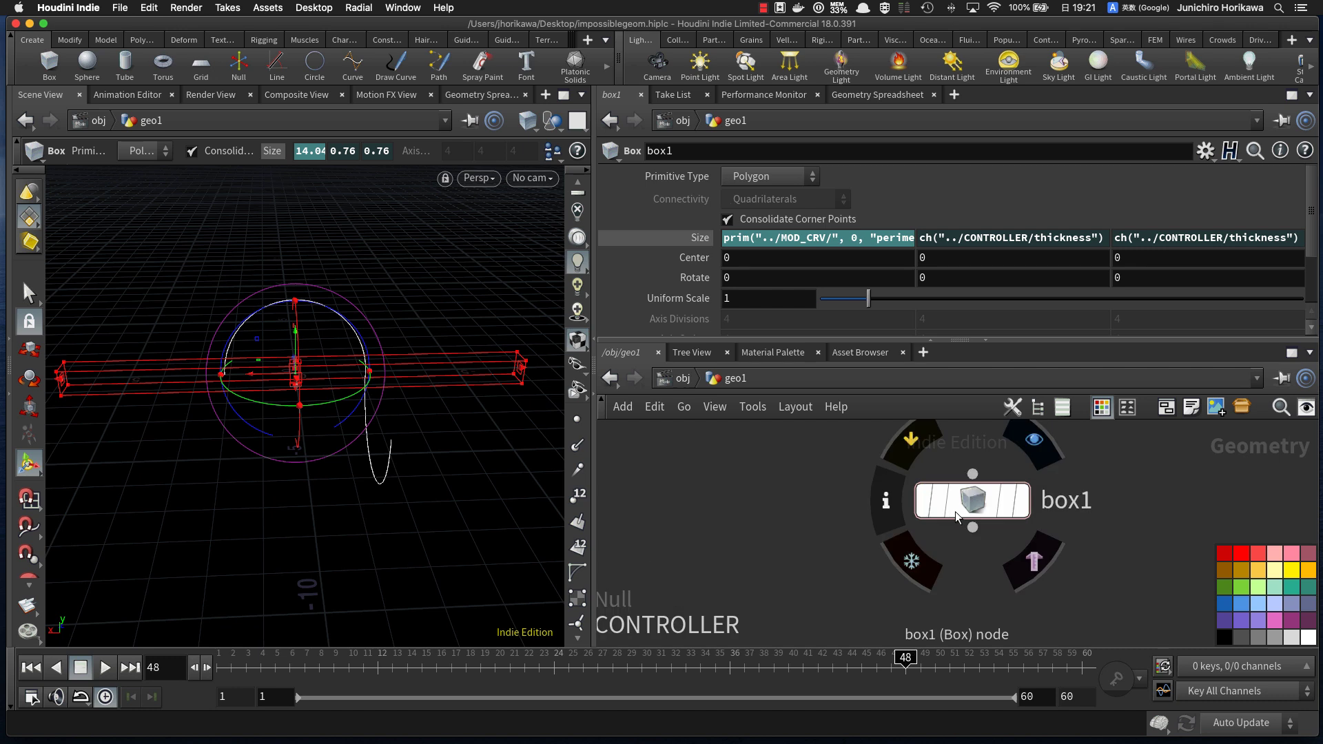
click(1021, 505)
click(1007, 503)
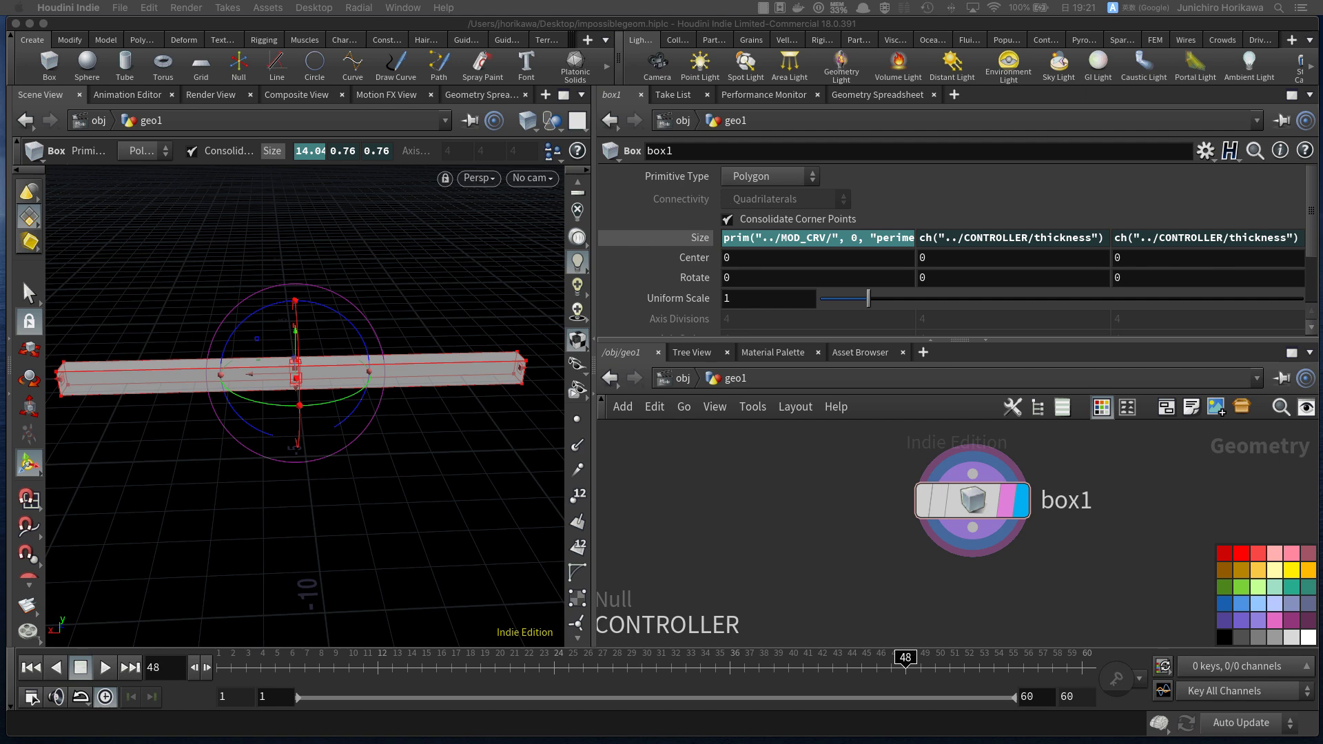
Step: Return the timeline to frame 1 and reposition the box1 node in the network
alt+drag(366, 462, 402, 454)
key(Return)
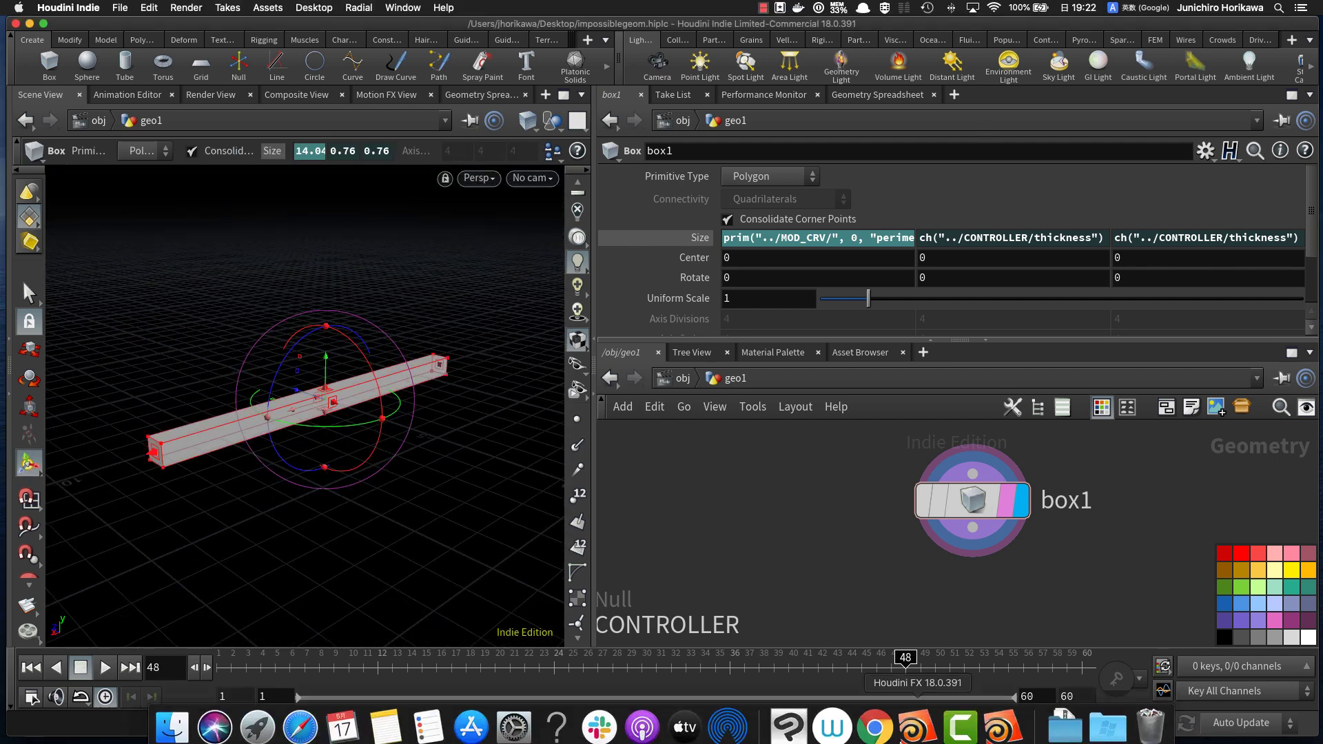
click(911, 724)
click(958, 507)
scroll(961, 504, up, 1)
drag(962, 504, 957, 509)
drag(824, 657, 226, 658)
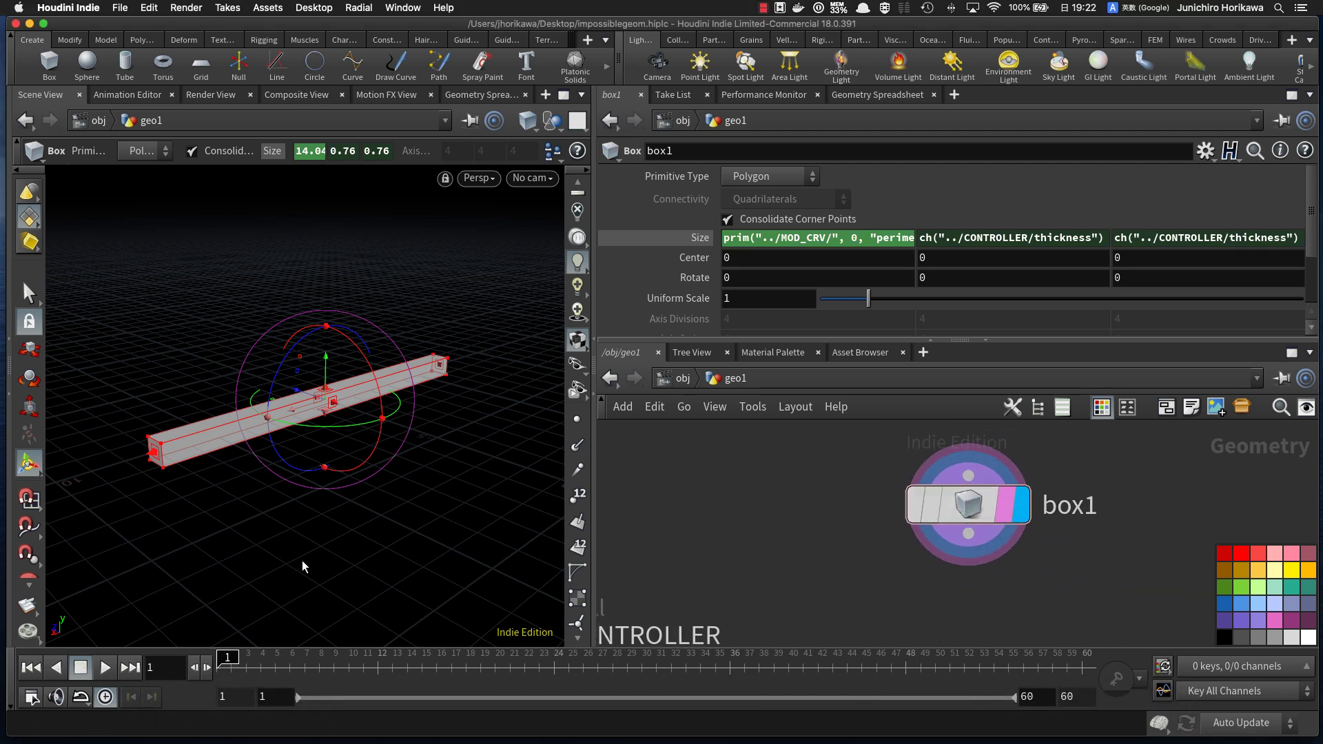
drag(961, 508, 926, 493)
middle_drag(841, 570, 831, 500)
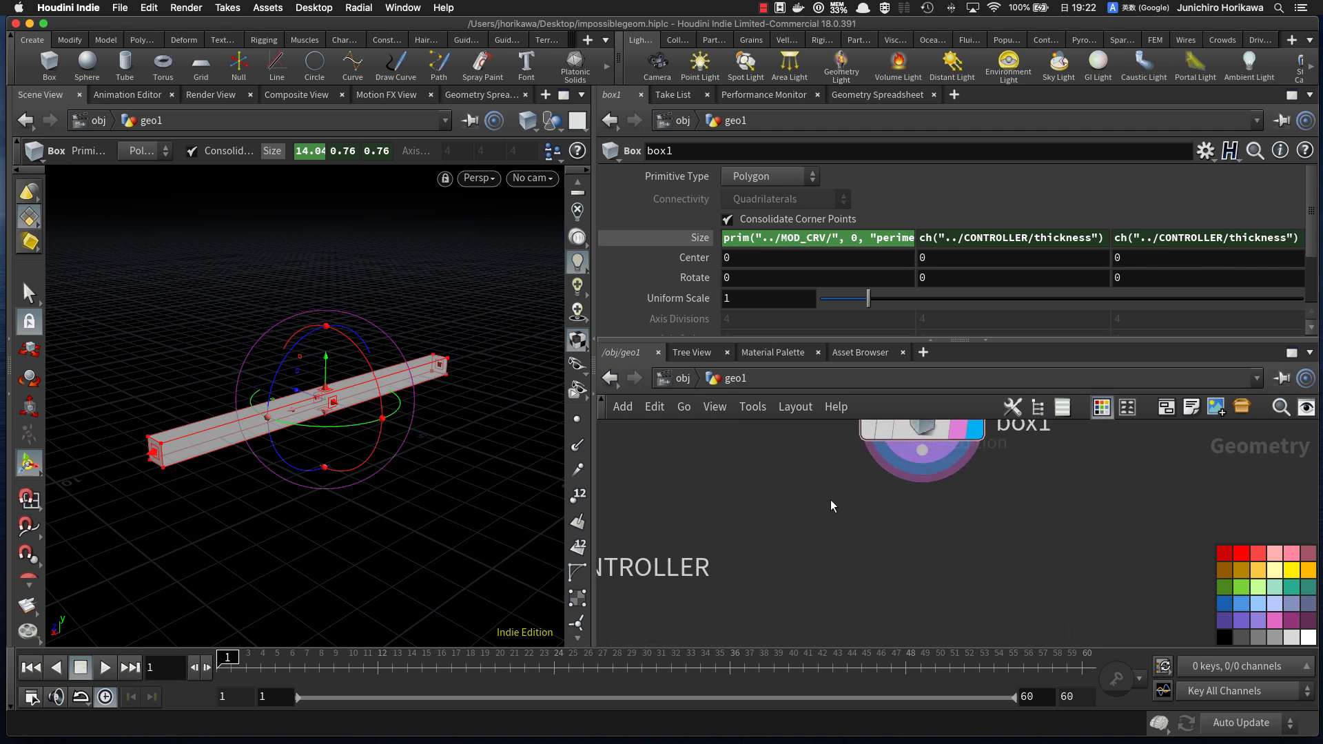
Step: Add a Transform node below box1, wire it to box1's output and display it
key(Tab)
key(Escape)
alt+middle_drag(277, 506, 403, 502)
alt+right_drag(403, 501, 266, 461)
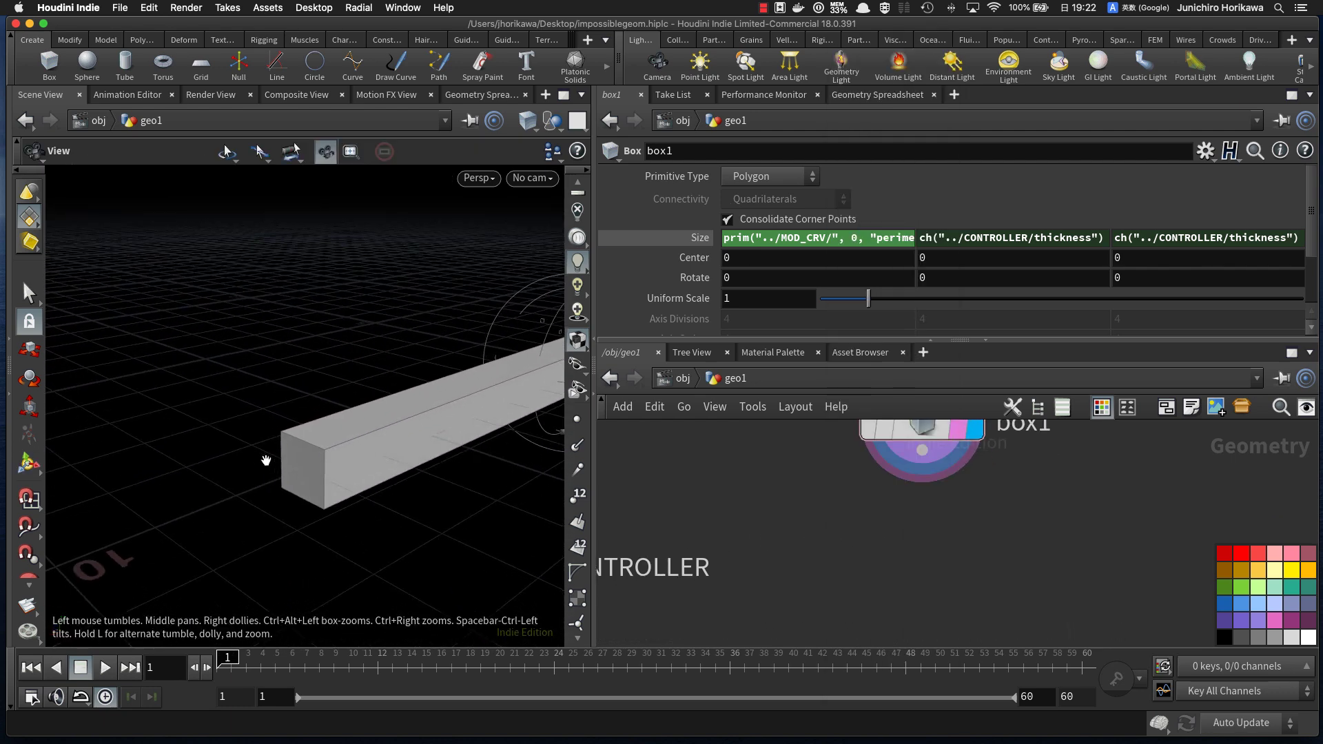
alt+drag(267, 460, 325, 456)
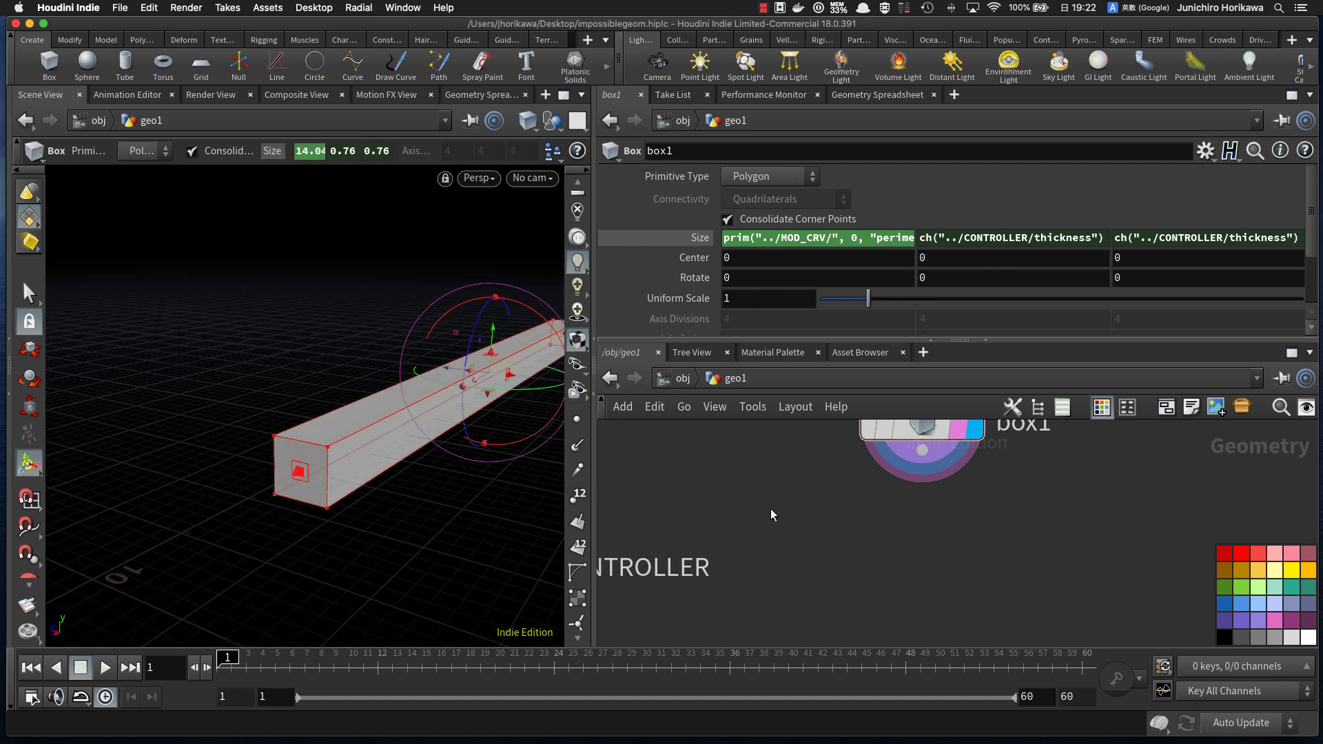
scroll(835, 512, down, 3)
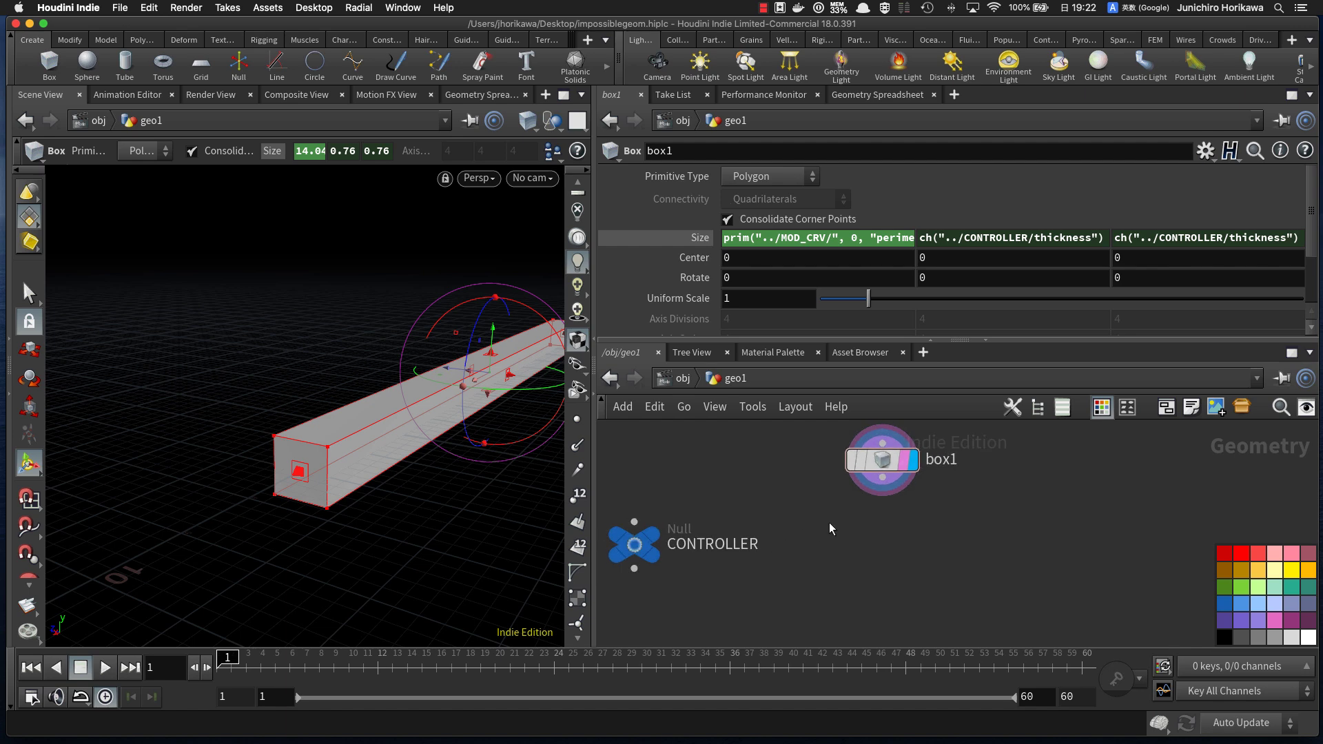
scroll(824, 524, up, 2)
key(Tab)
text(transform)
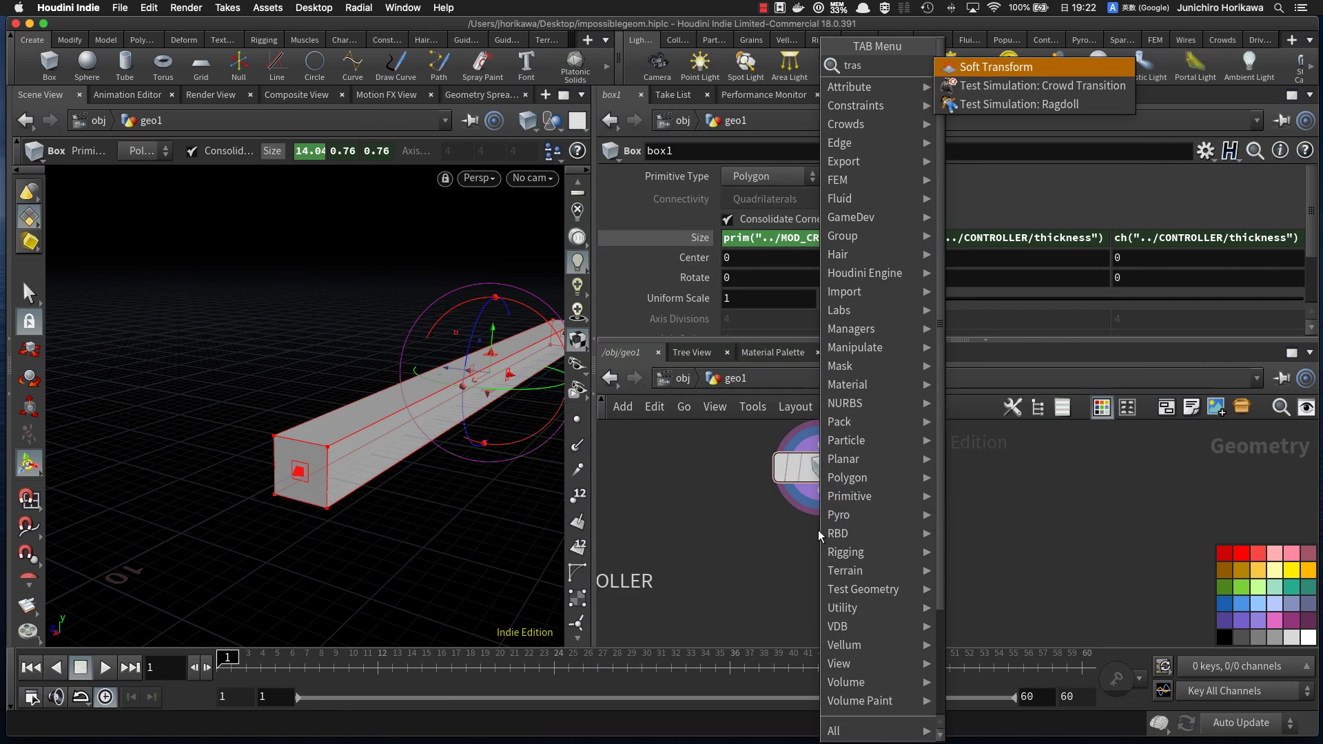
key(Return)
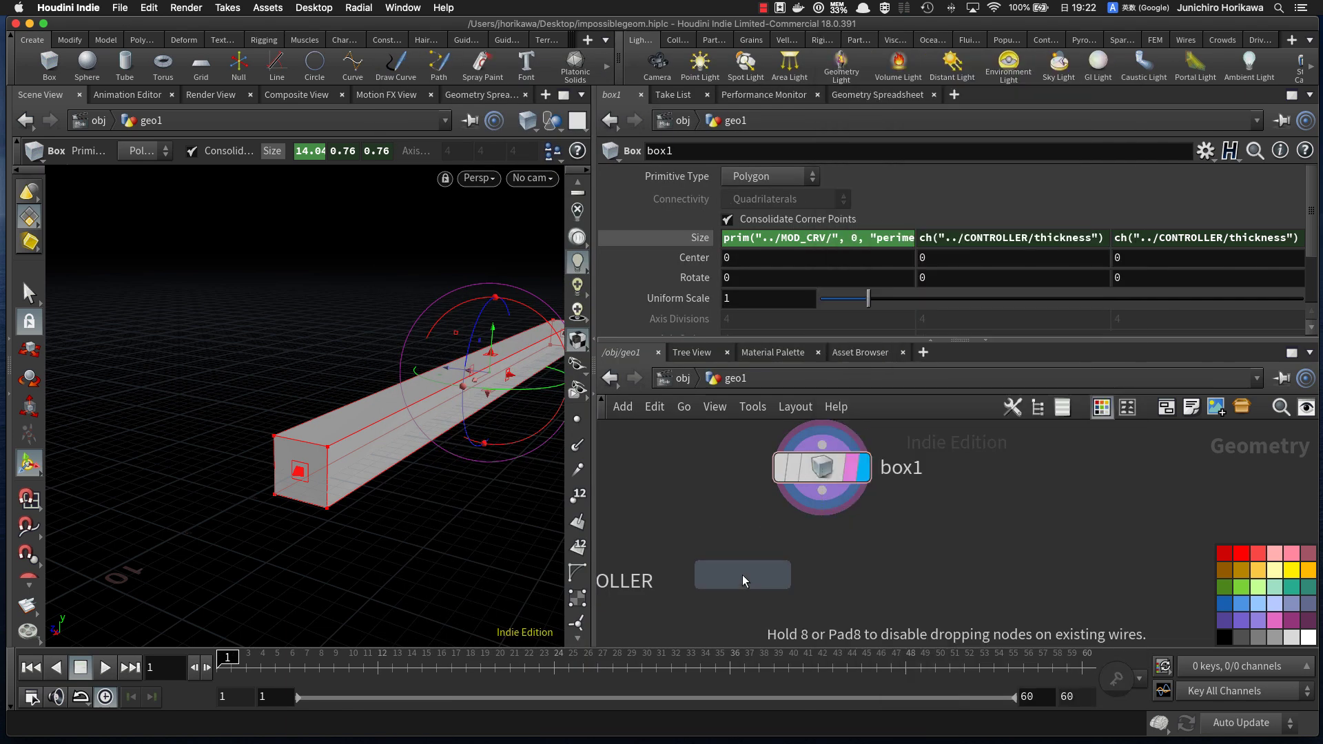
click(744, 573)
drag(860, 488, 779, 570)
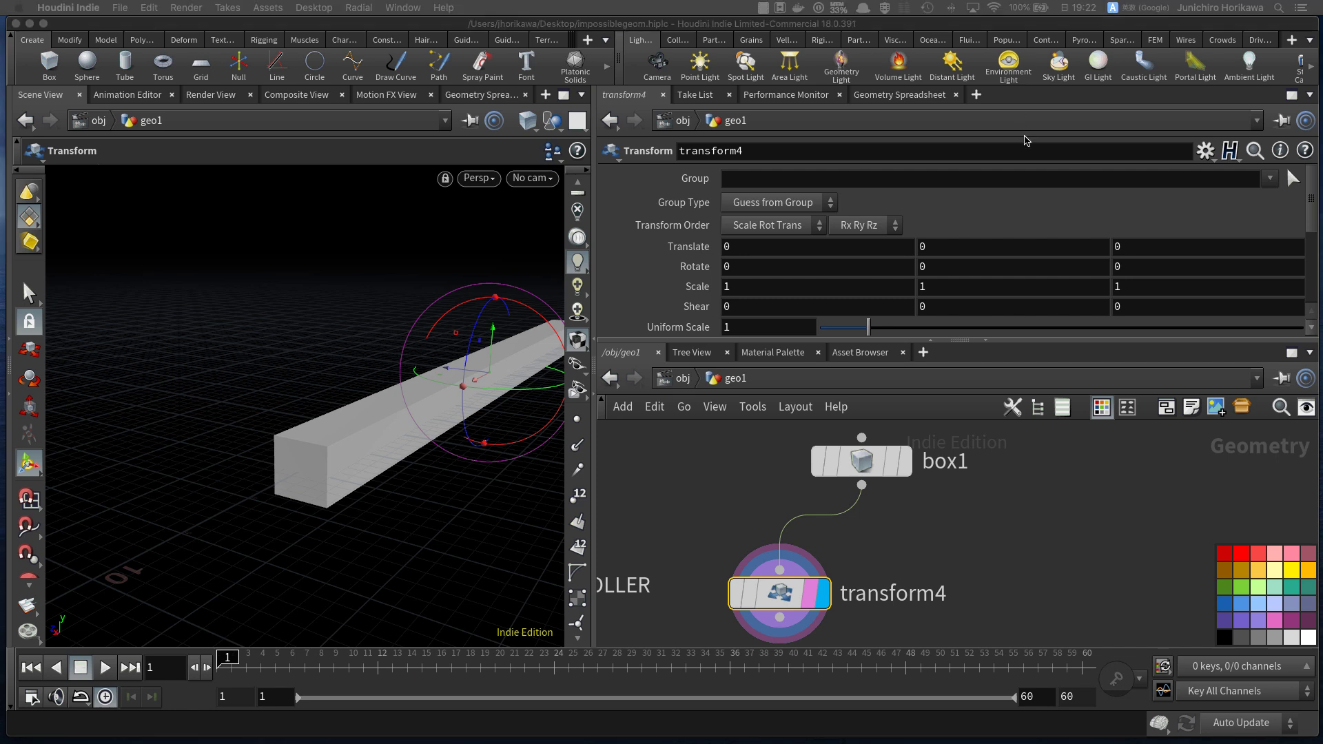
Step: Set the Transform node's Y and Z scale to 0.5 to thin the bar
click(946, 284)
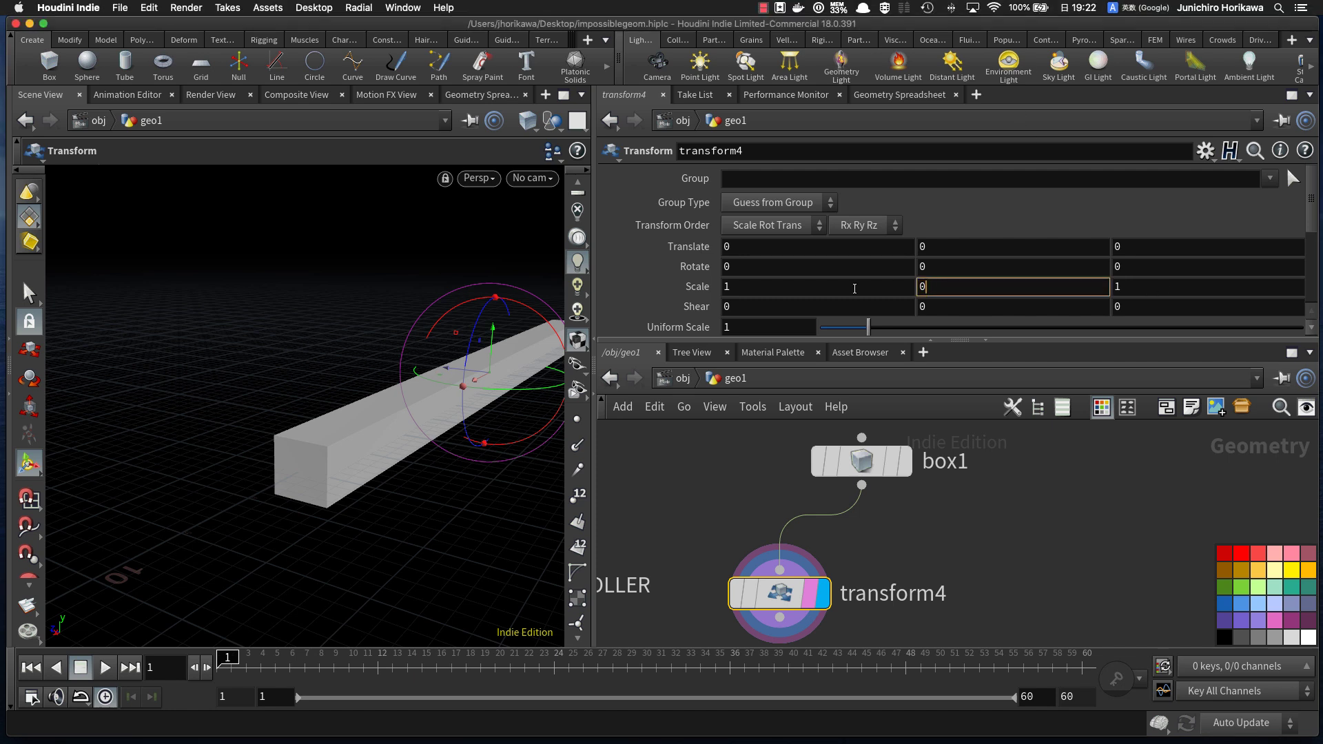
key(Return)
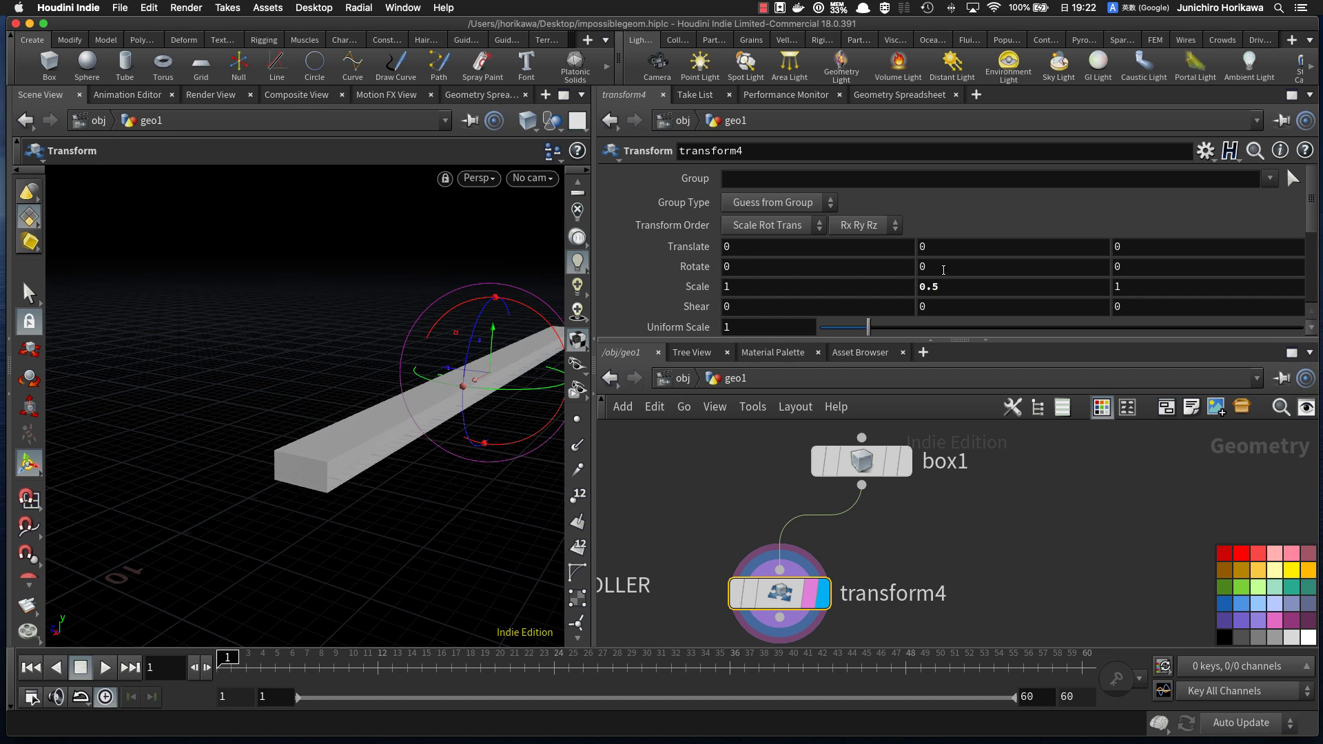
drag(1150, 284, 1065, 285)
text(0.5)
key(Return)
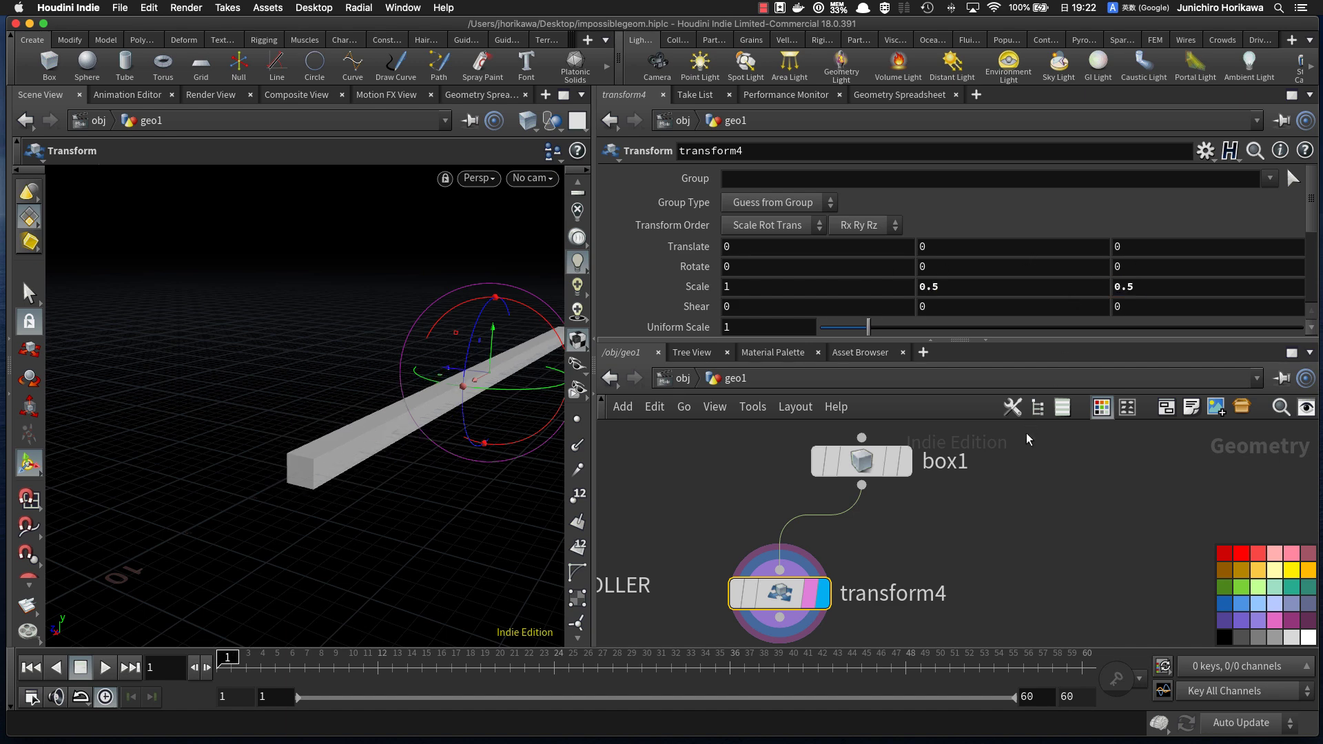
Step: Show box1 as a template wireframe around the scaled bar
click(892, 461)
key(Escape)
drag(390, 474, 327, 507)
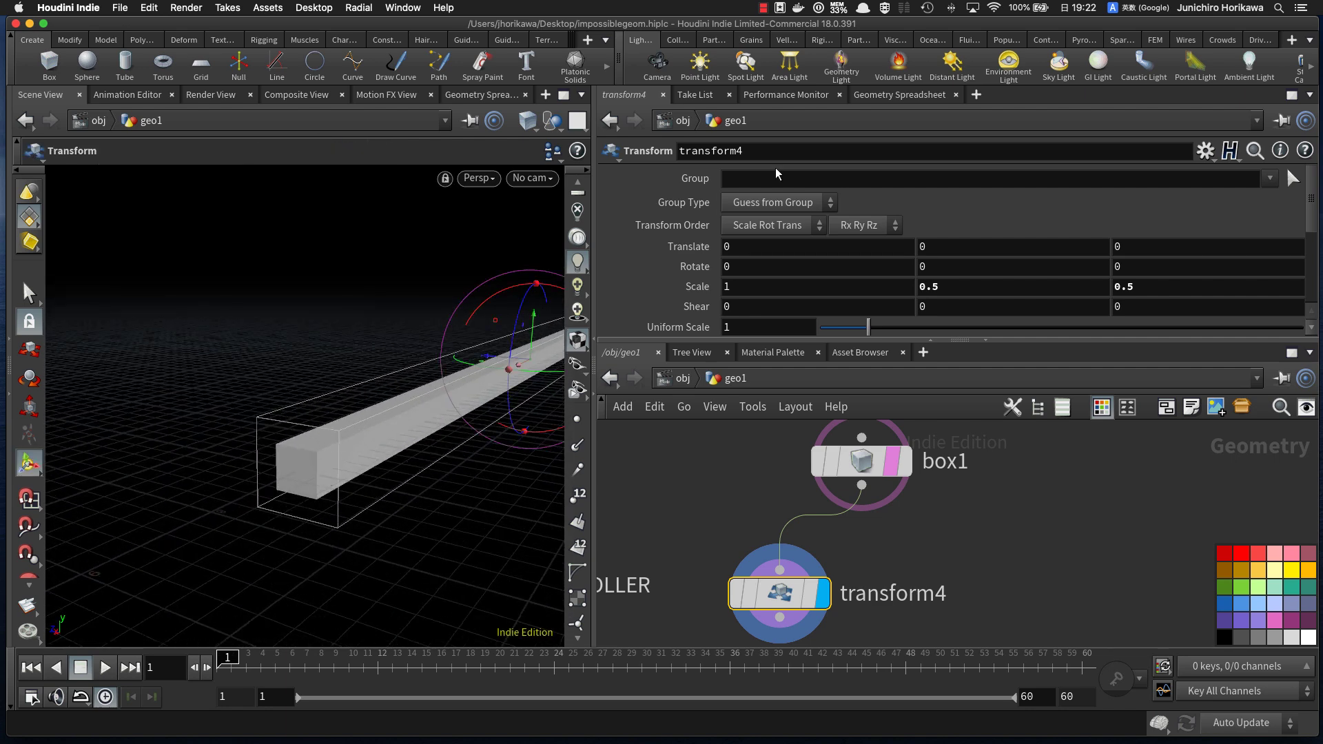
Step: Expand transform4's pivot transform settings and copy the thickness parameter from the CONTROLLER node
drag(854, 339, 853, 411)
scroll(853, 411, down, 3)
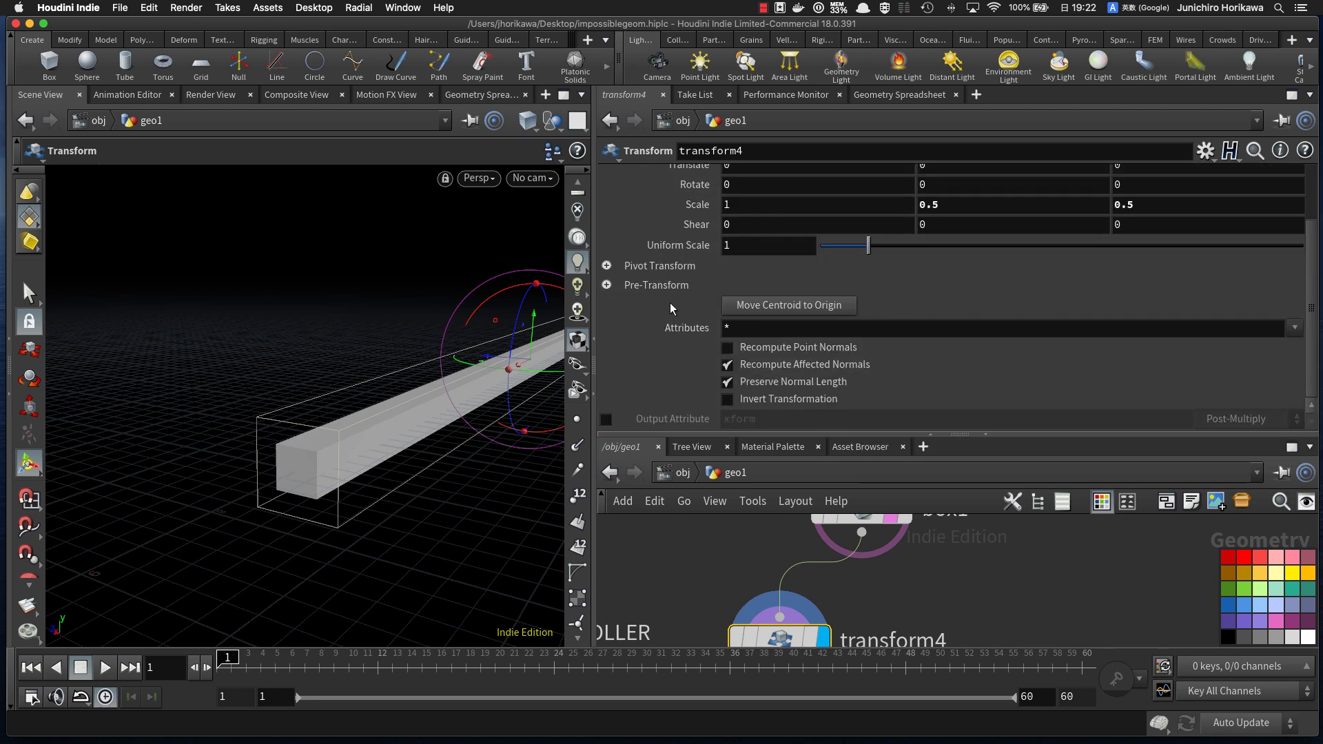
click(607, 266)
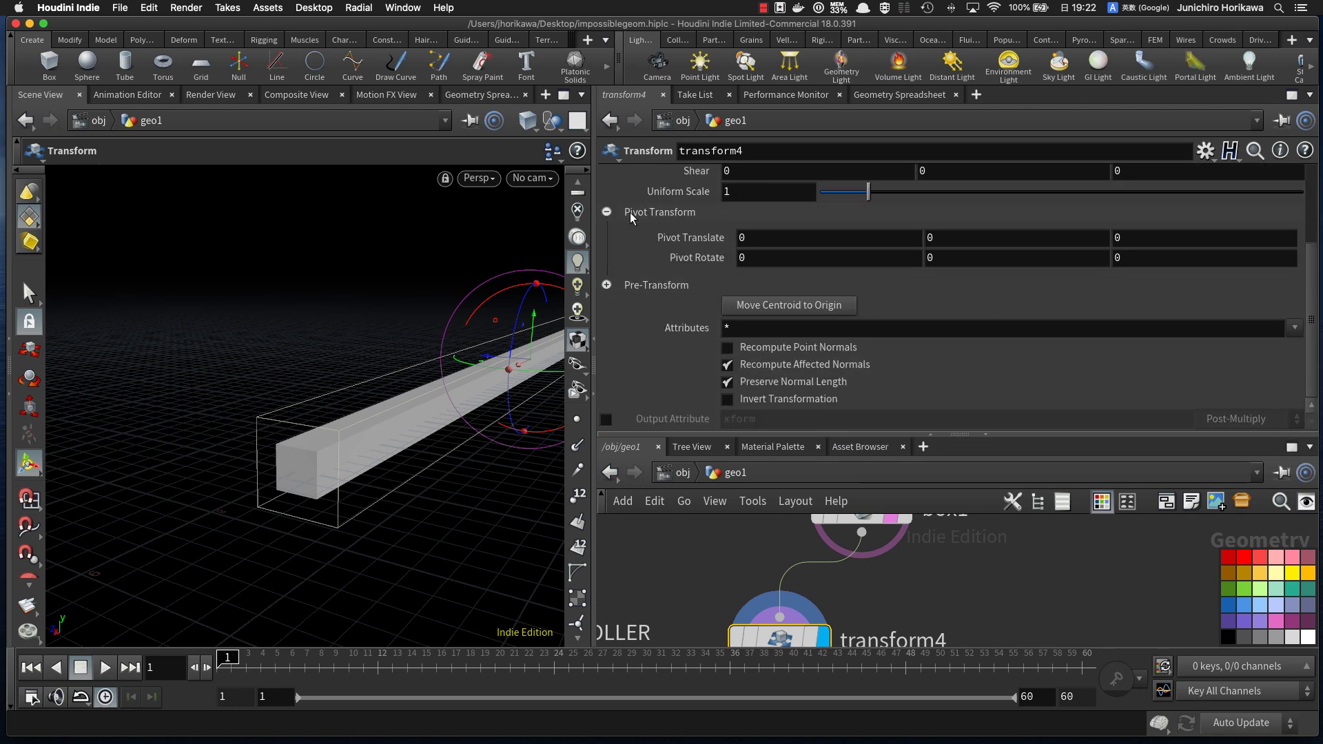
click(958, 242)
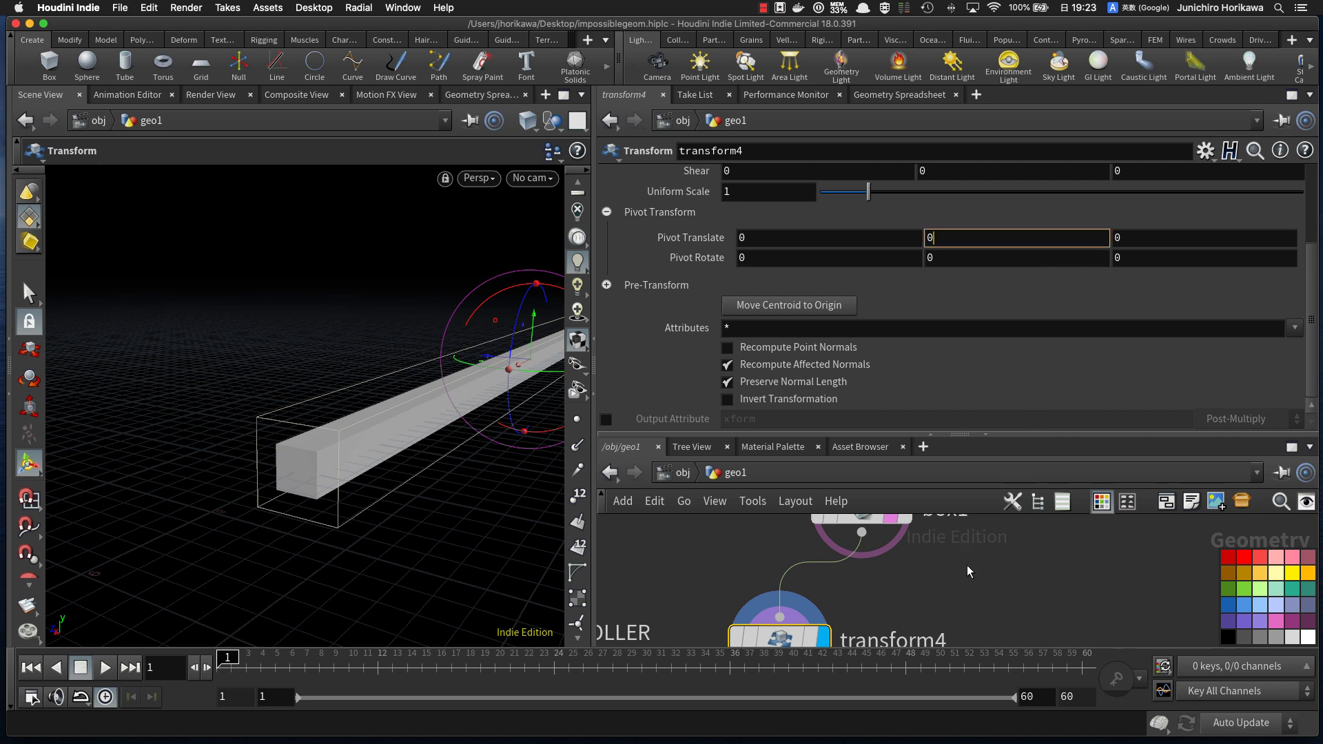
scroll(965, 578, down, 5)
scroll(958, 589, up, 2)
mouse_move(934, 583)
middle_down()
mouse_move(921, 616)
mouse_move(926, 582)
middle_up()
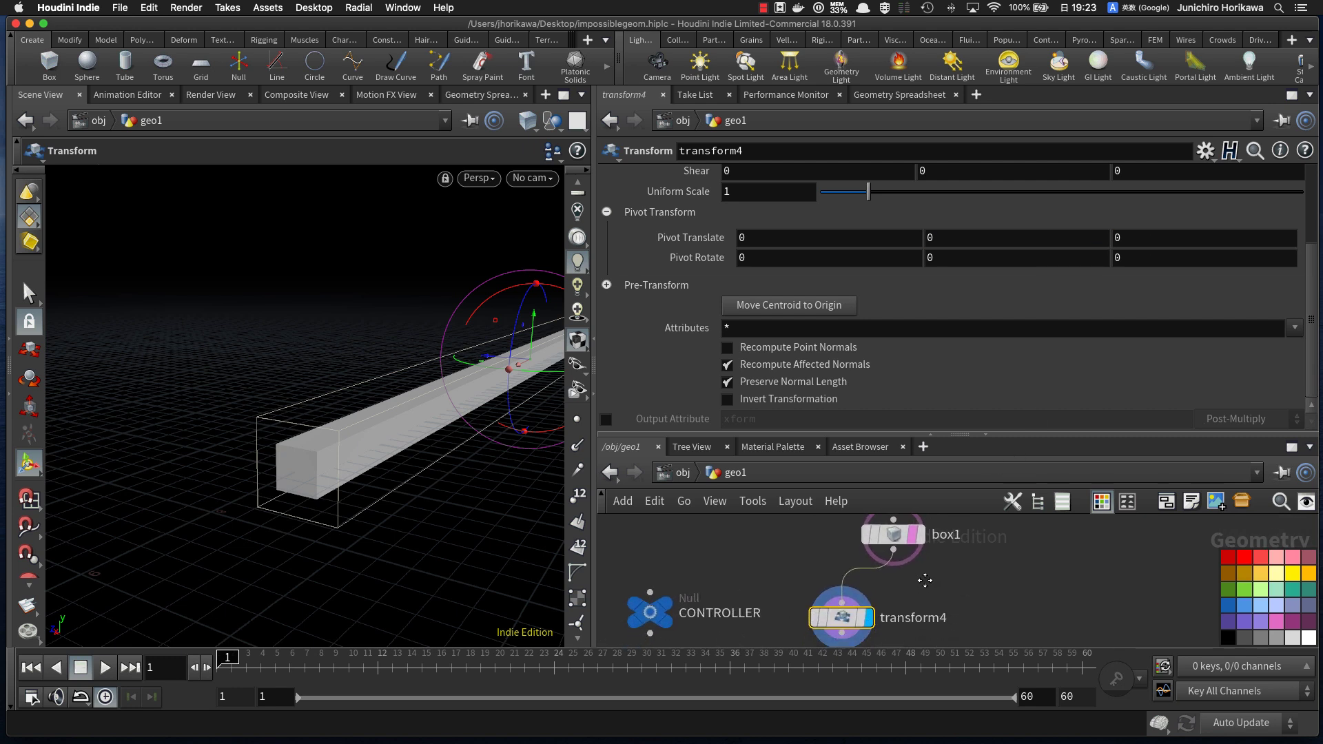
click(674, 611)
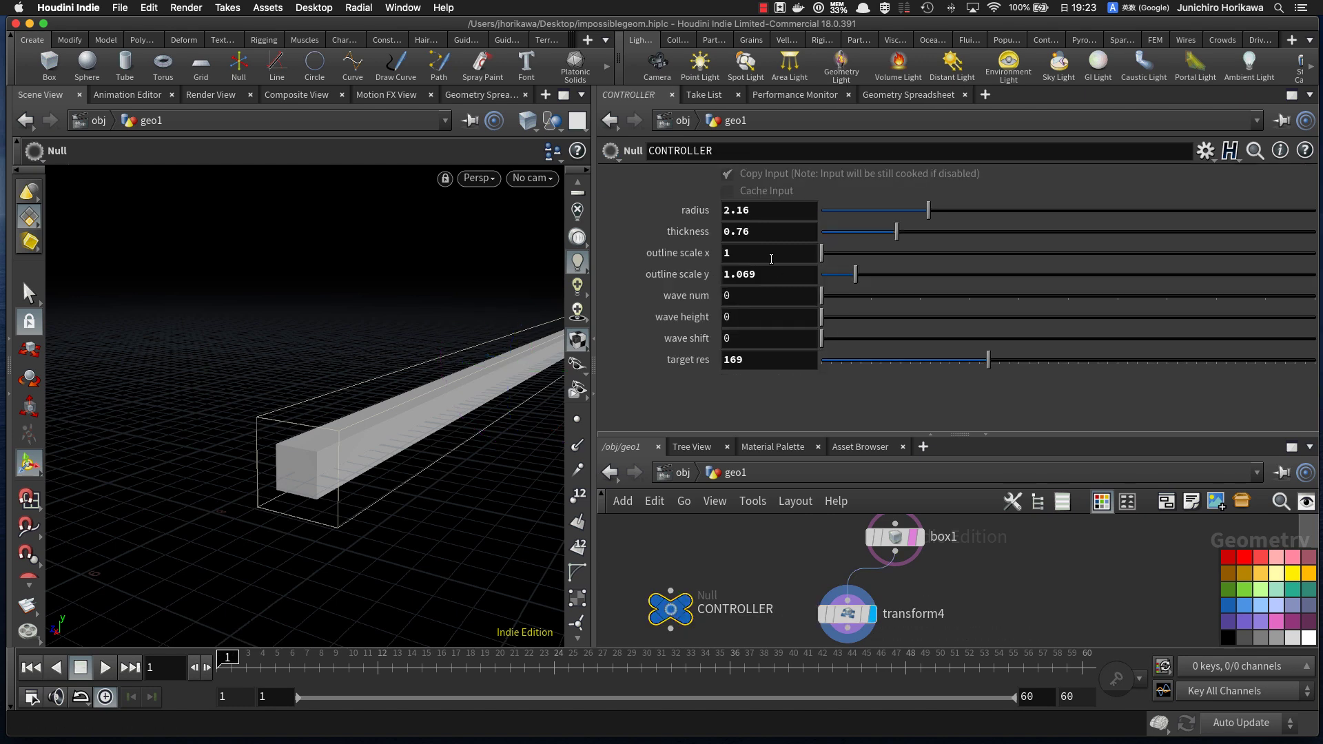
right_click(755, 241)
click(799, 358)
Step: Link transform4's pivot translate Y to ch("../CONTROLLER/thickness"), multiplied to give half the thickness
click(849, 620)
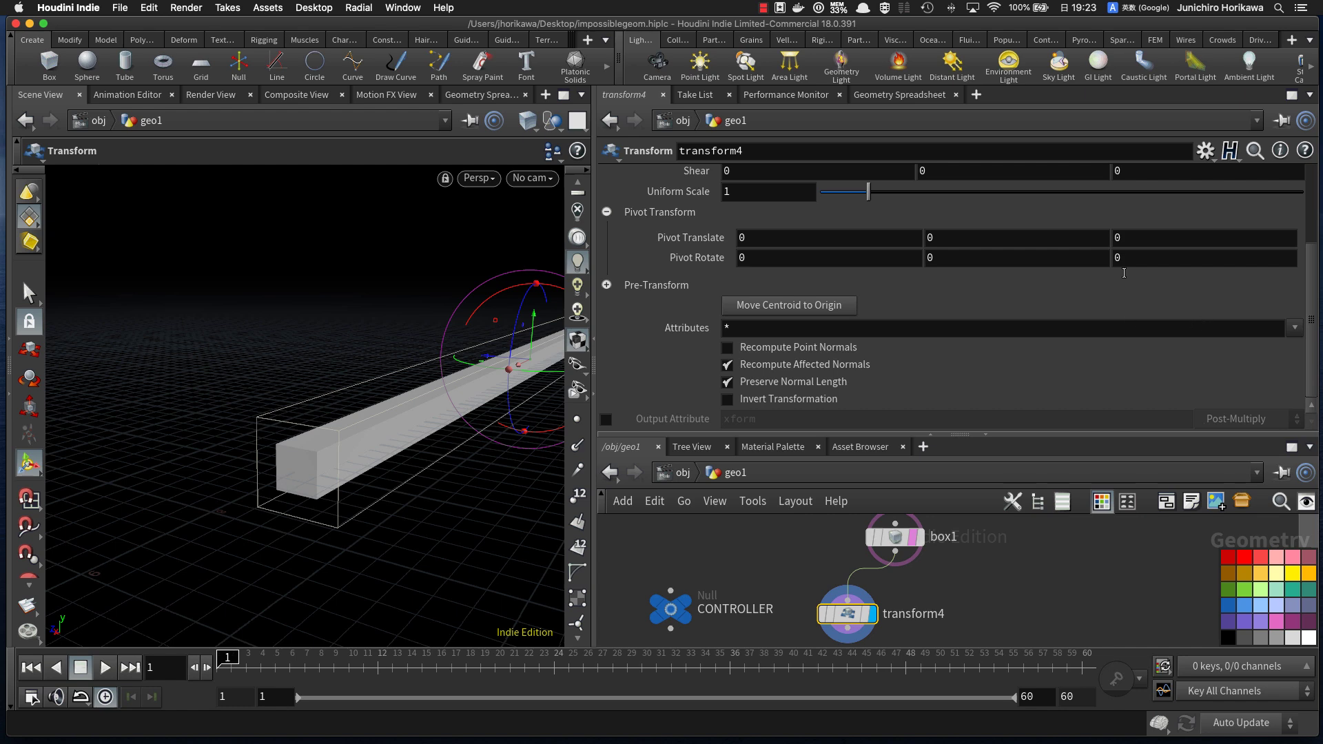
right_click(990, 239)
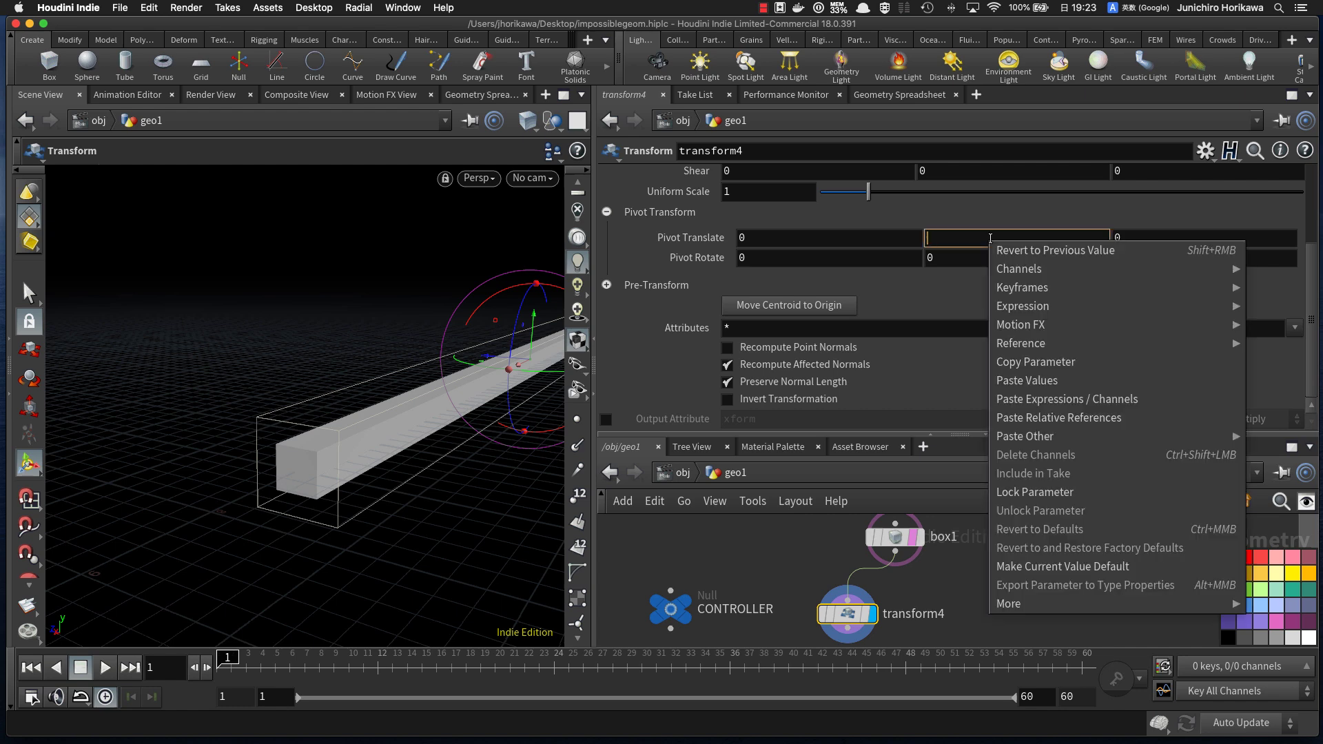
click(1053, 416)
click(1113, 237)
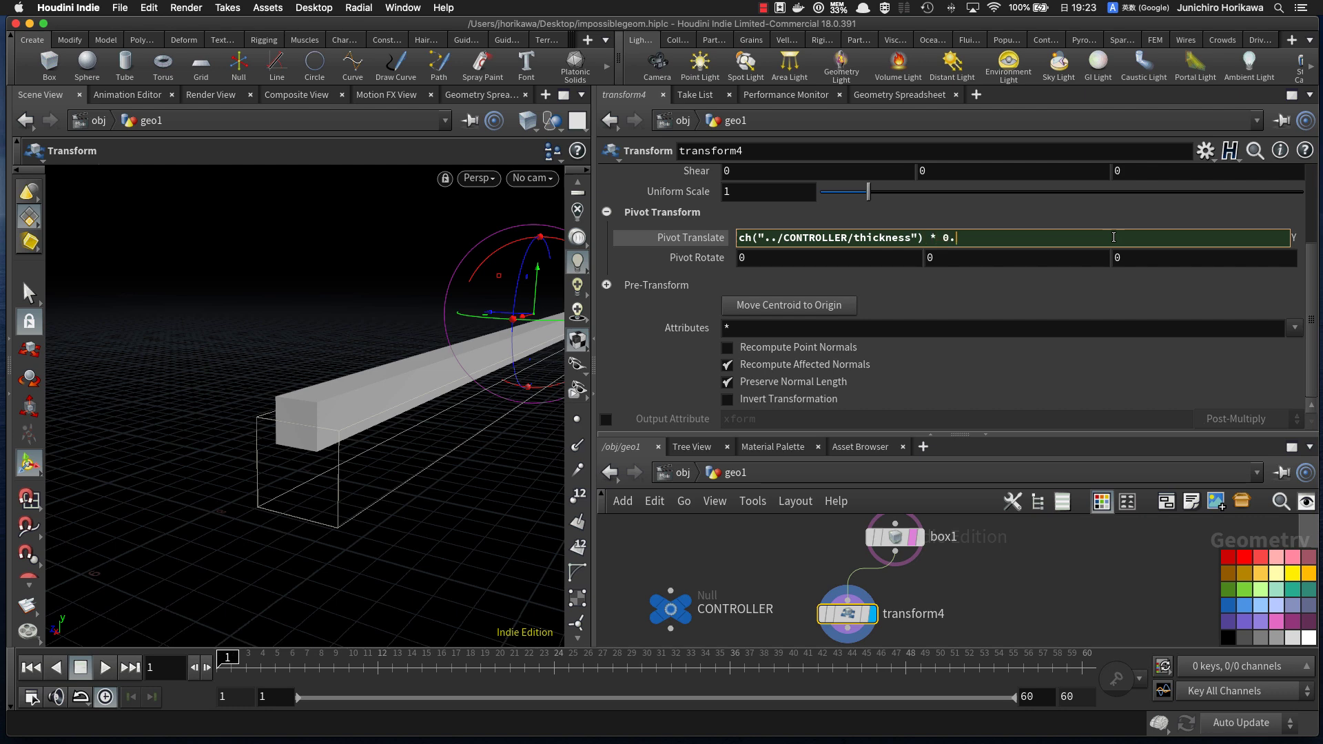
key(Return)
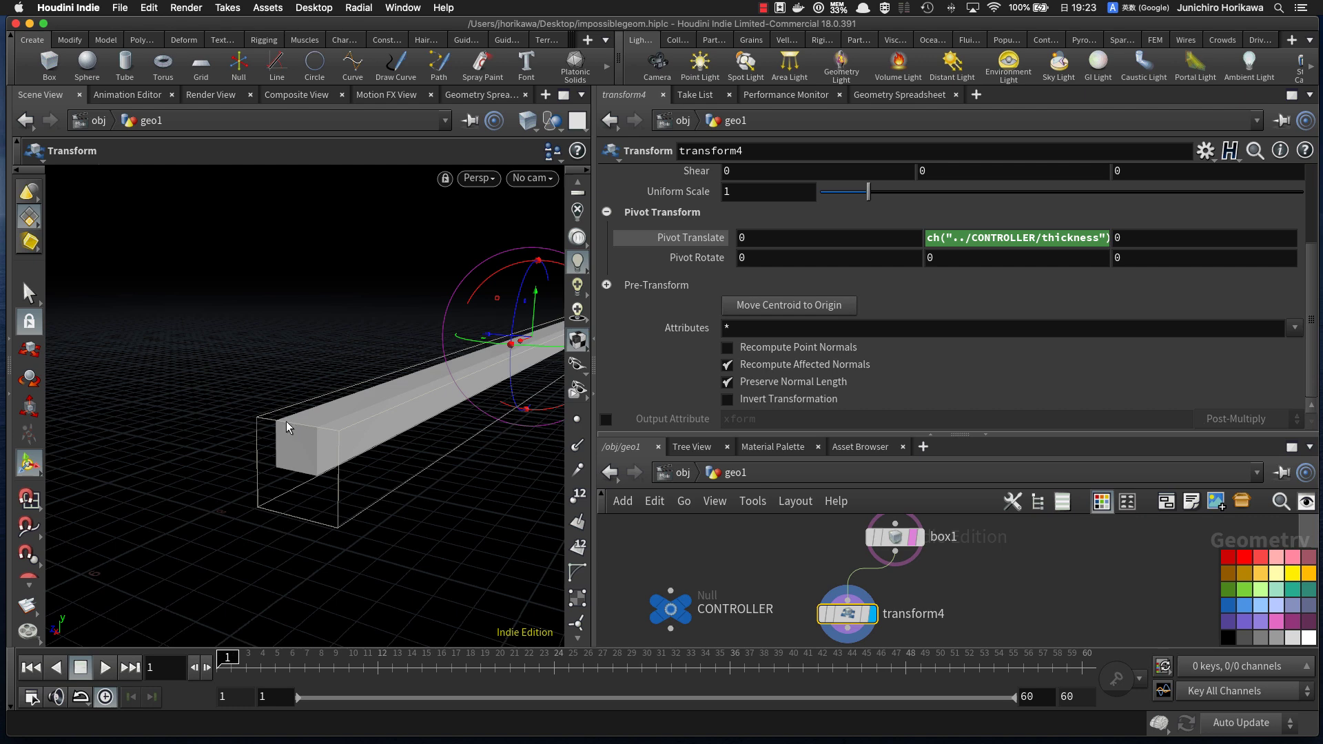
Step: Link transform4's pivot translate Z to half the CONTROLLER thickness with a relative reference
click(687, 235)
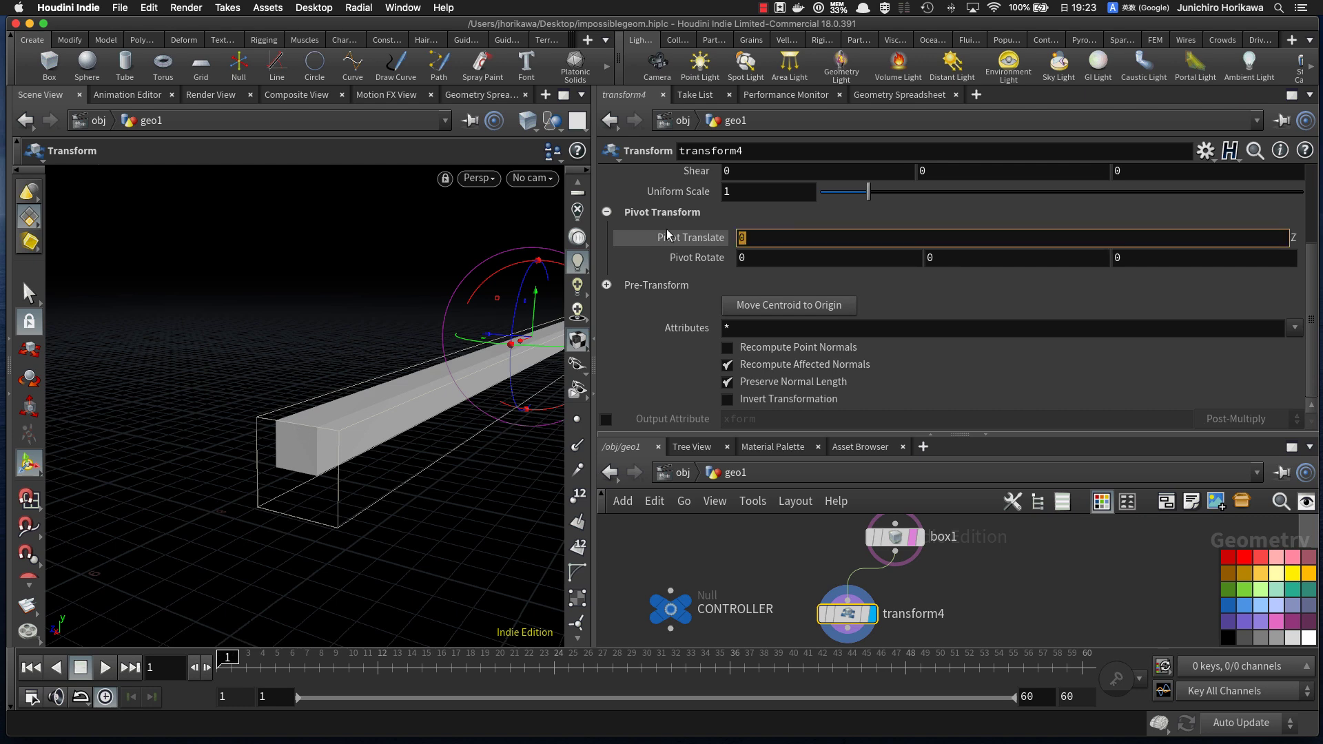
right_click(758, 237)
click(791, 417)
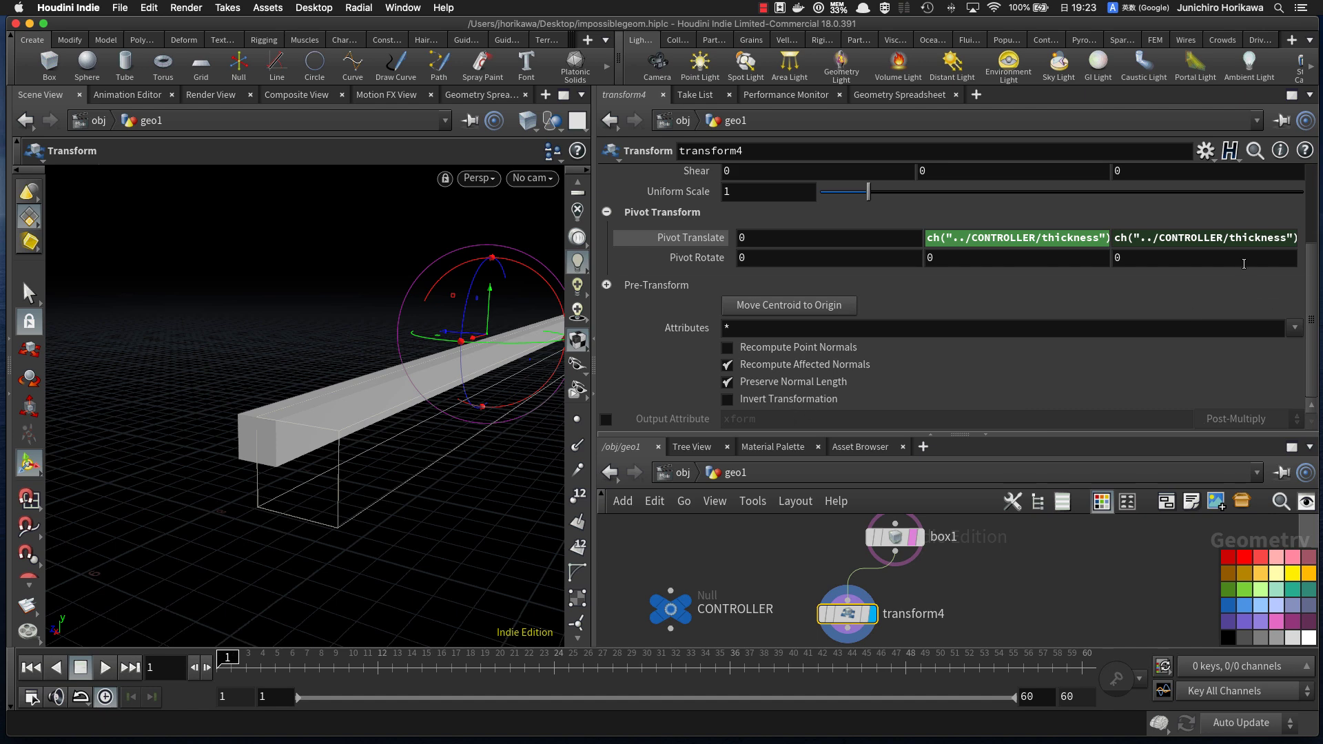
click(1234, 238)
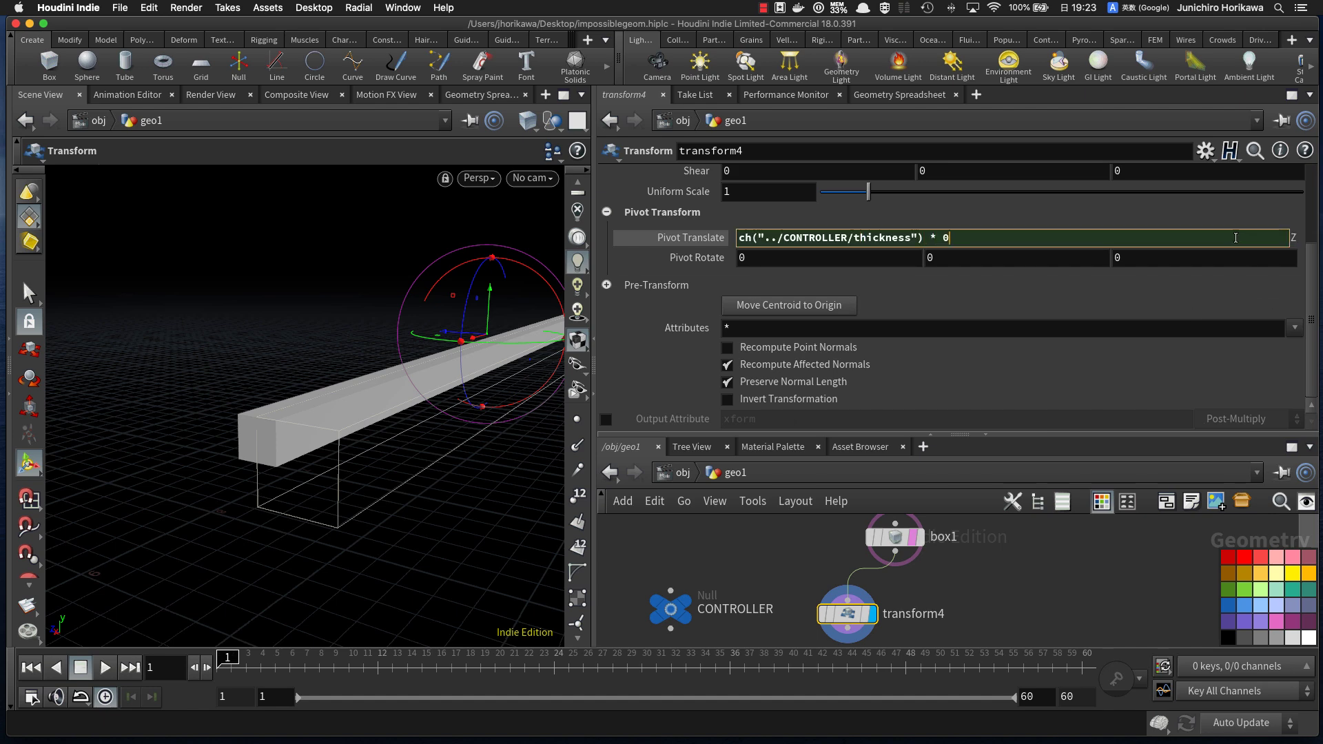
key(Return)
click(1108, 581)
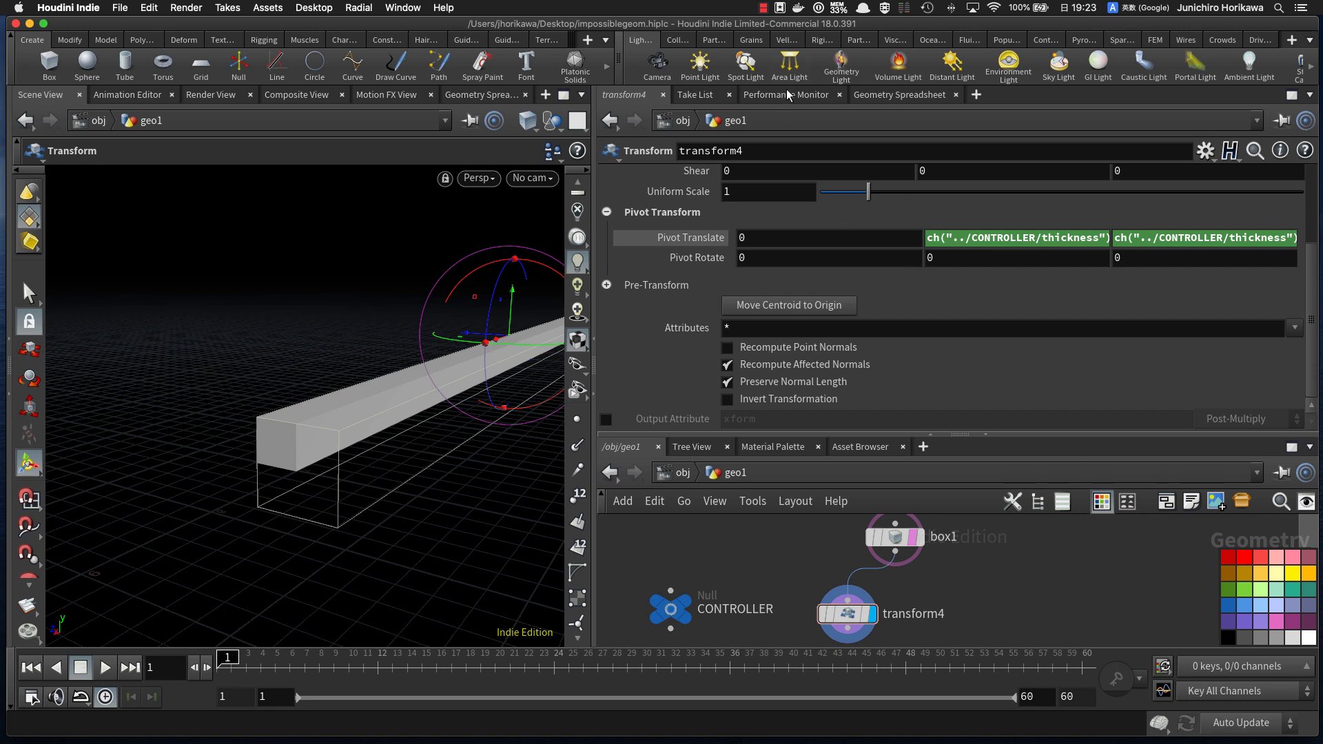
click(763, 8)
click(806, 37)
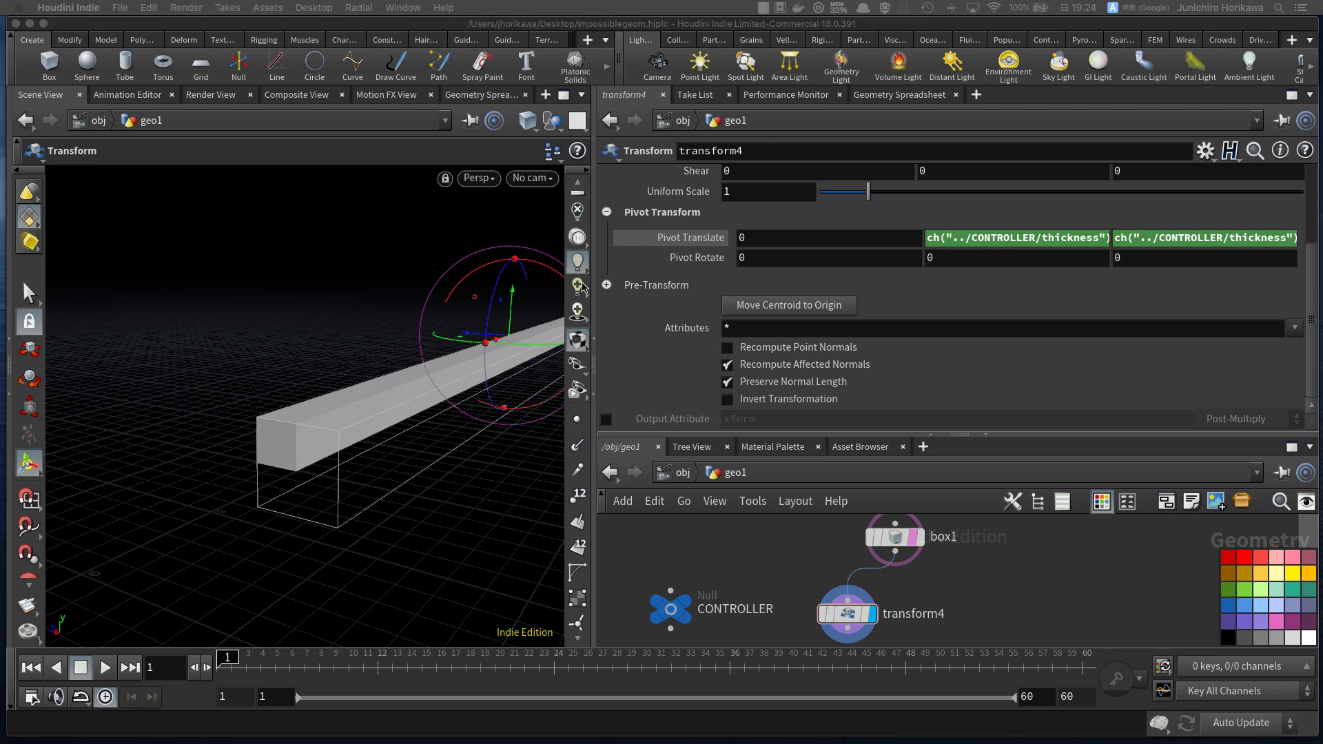
click(669, 547)
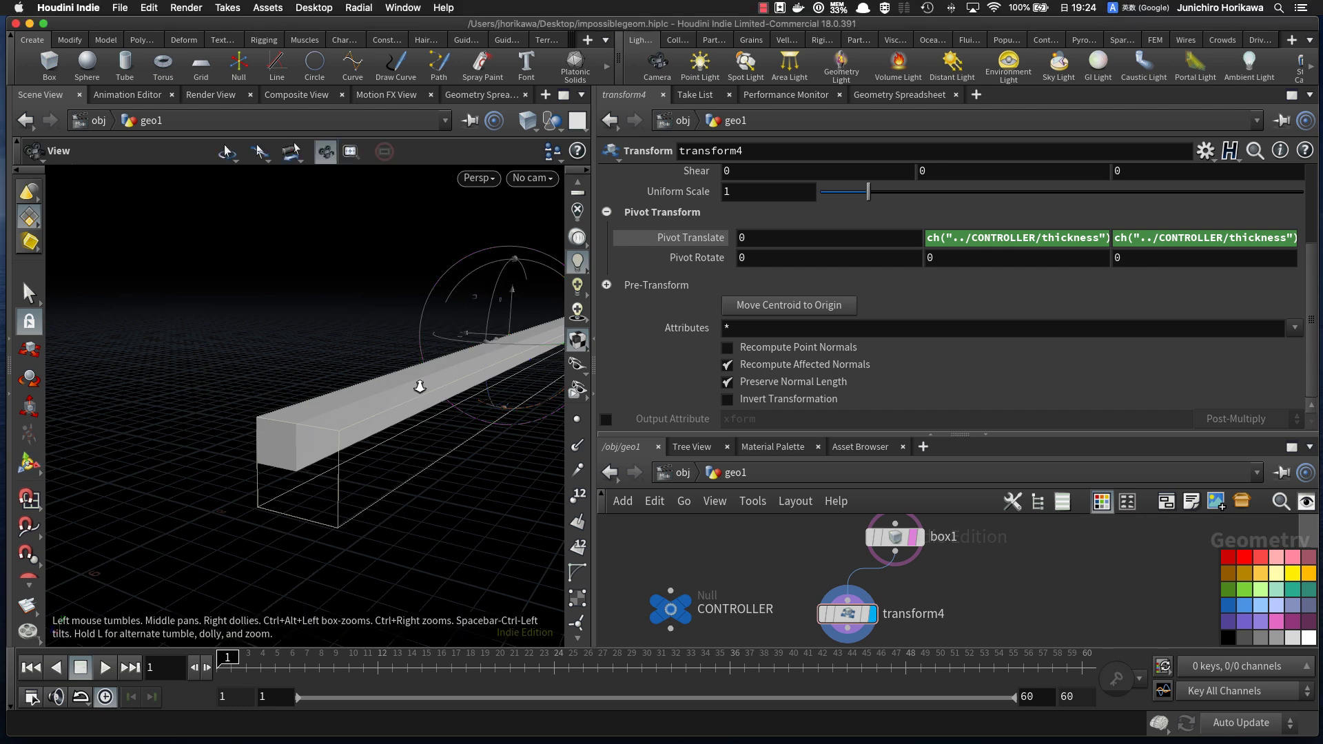
alt+right_drag(418, 384, 287, 418)
alt+drag(287, 419, 258, 438)
alt+drag(265, 374, 316, 390)
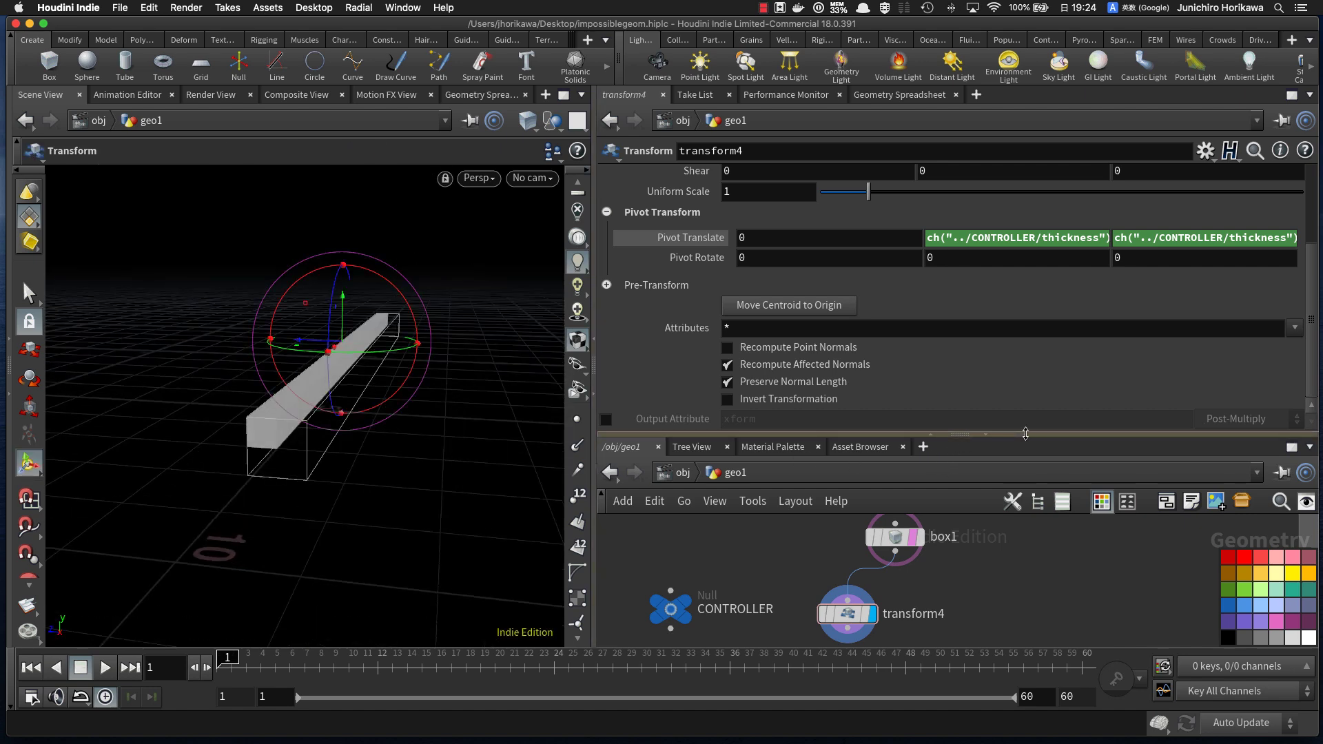
Step: Add a Volume node below transform4, wire it to transform4's output and display it
drag(1026, 433, 1025, 413)
scroll(767, 513, down, 5)
scroll(768, 545, up, 5)
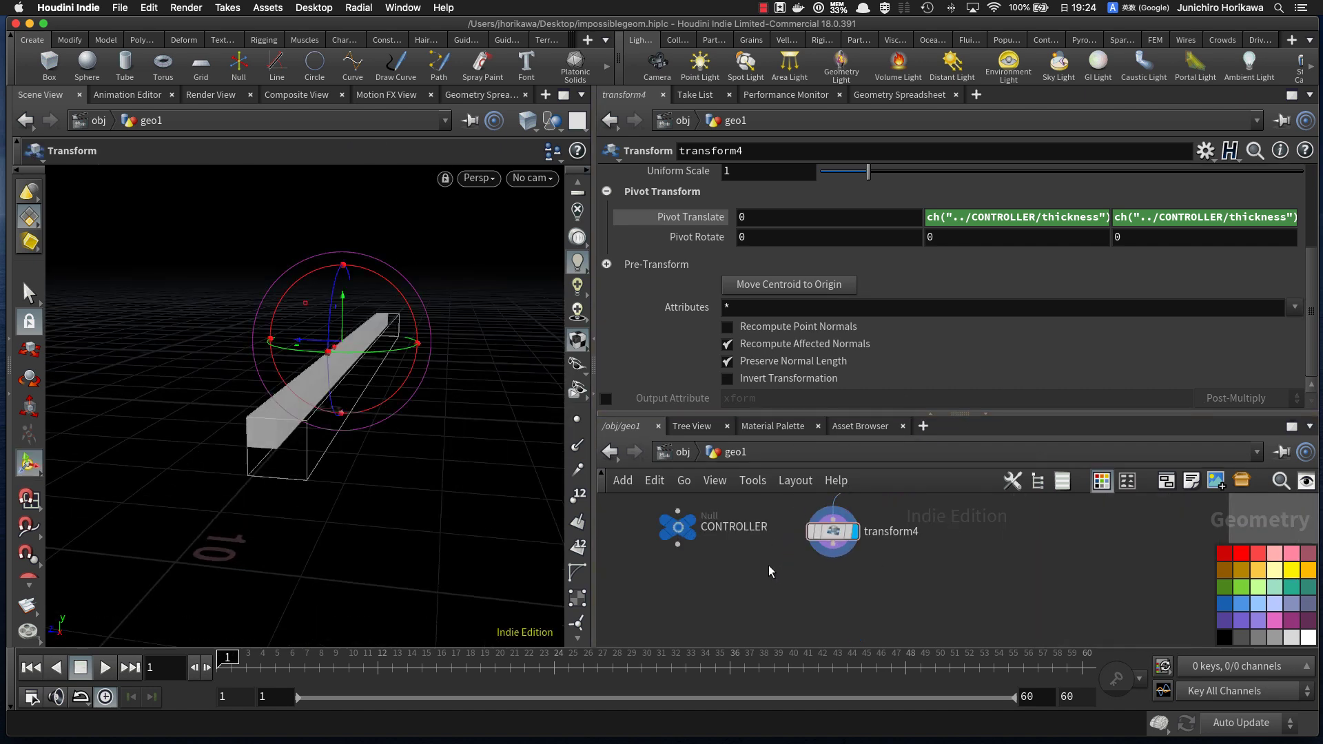
scroll(779, 538, up, 1)
drag(830, 535, 790, 529)
middle_drag(780, 592, 773, 563)
key(Tab)
mouse_move(870, 543)
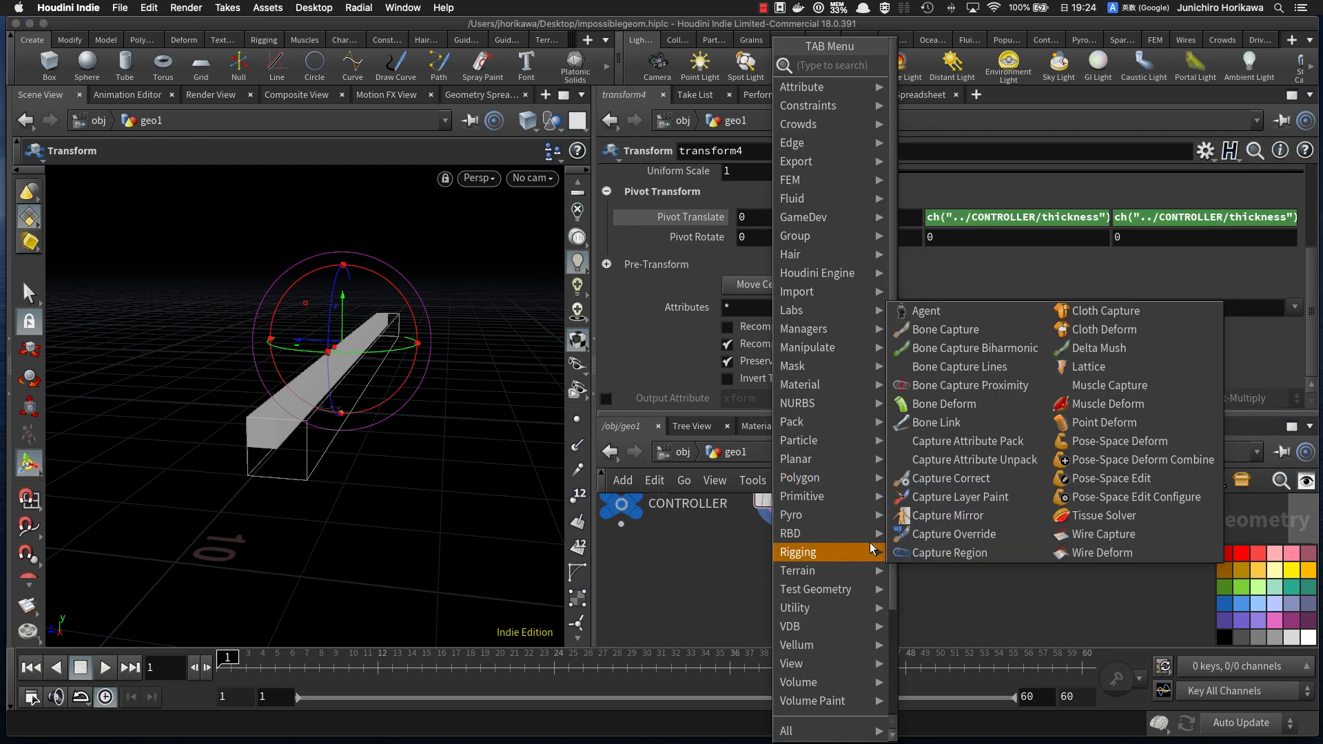
text(volume)
key(Return)
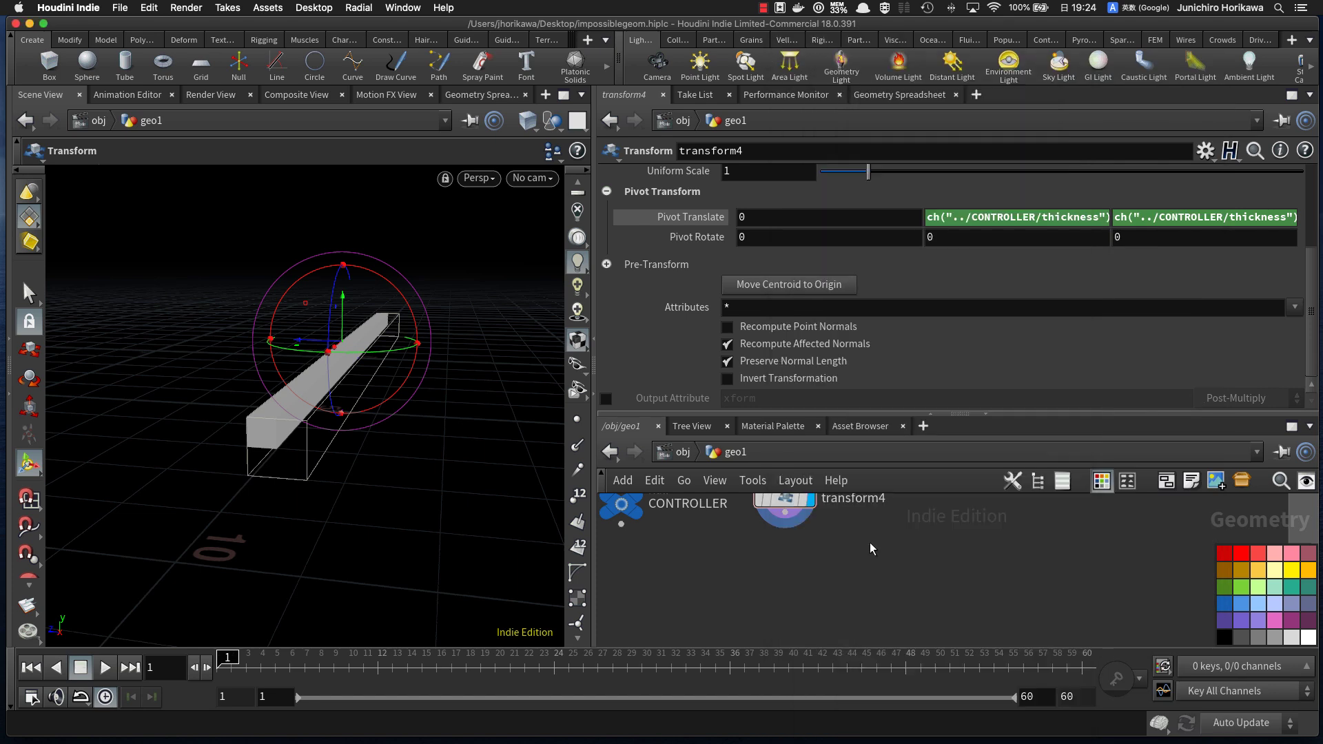
click(768, 572)
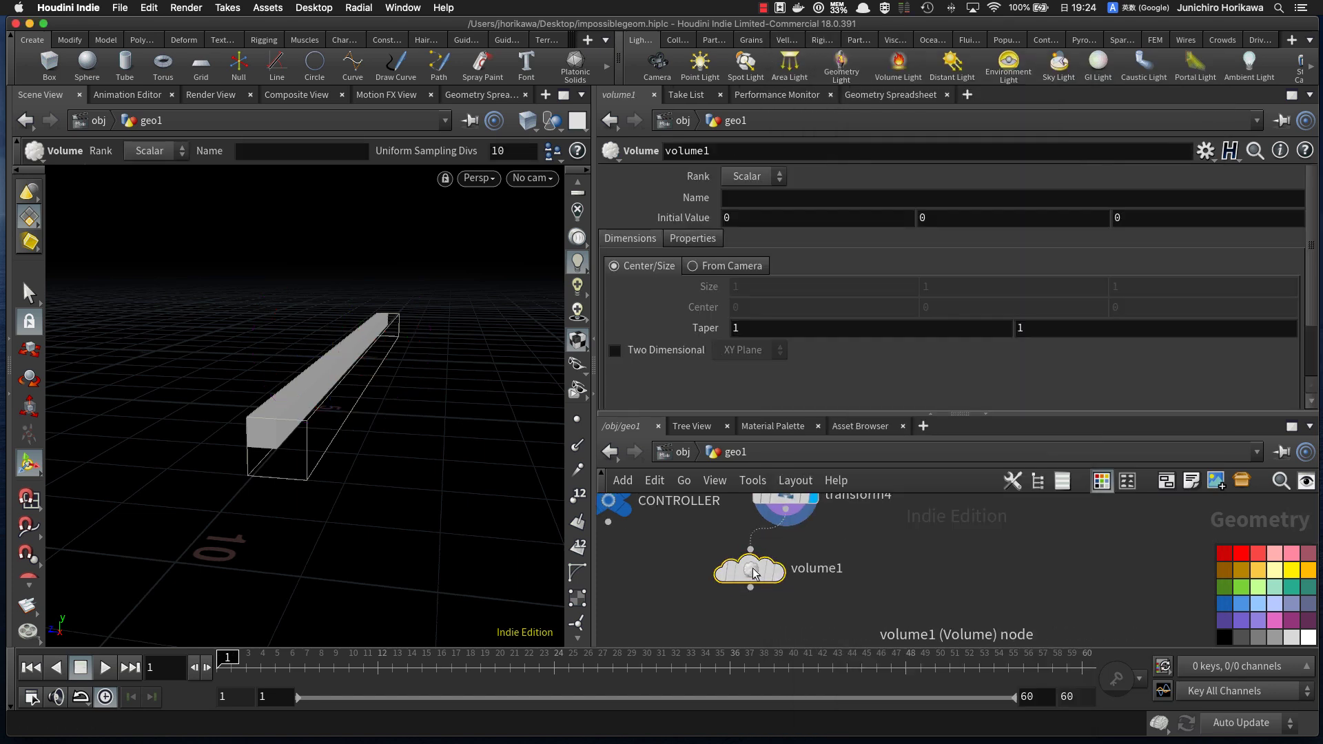
click(777, 572)
Step: Set the first component of the Volume node's initial value to 1
double_click(766, 216)
text(1)
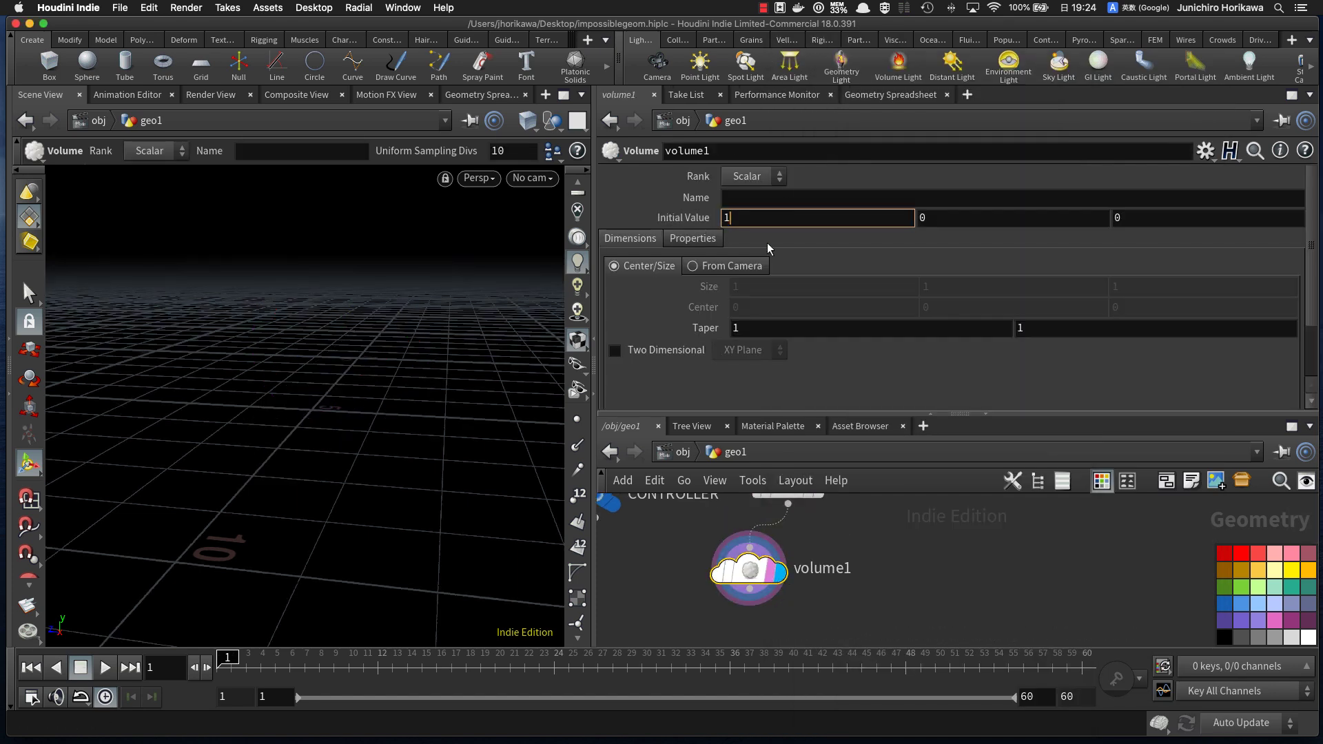
key(Return)
scroll(714, 367, down, 3)
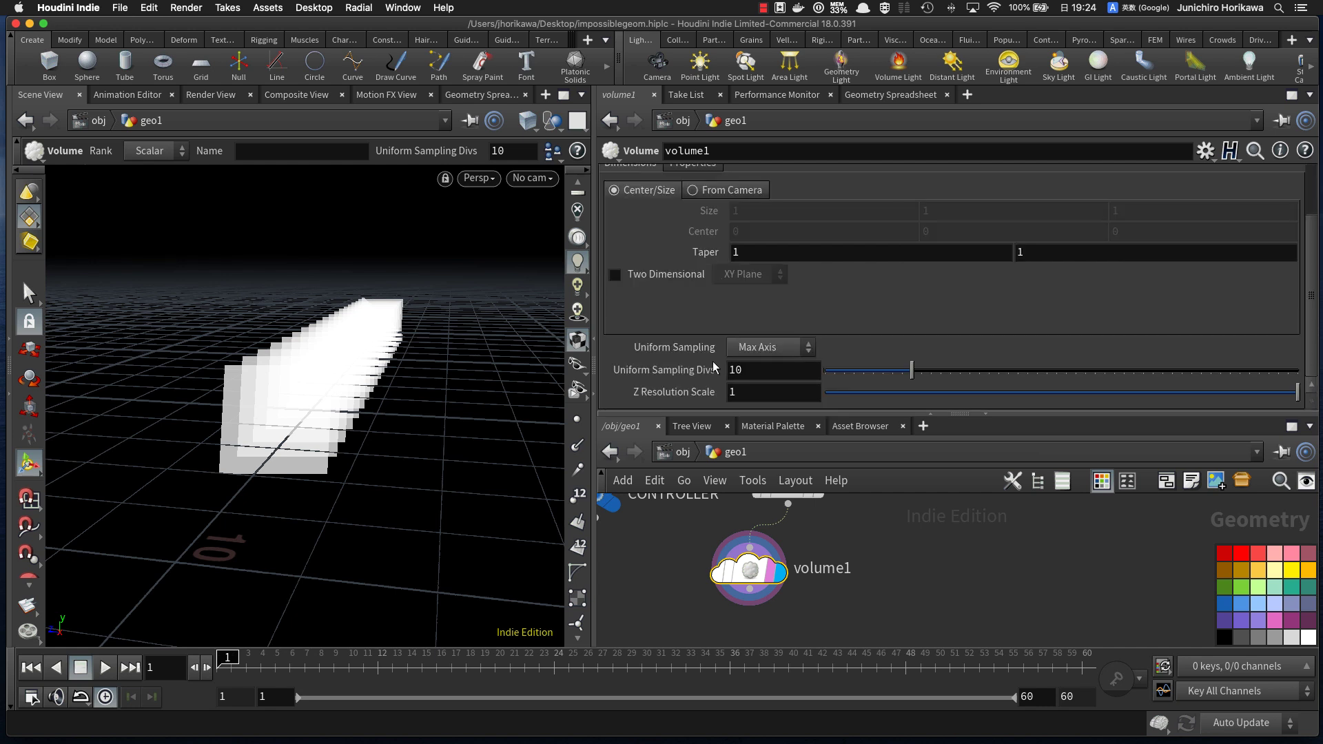
Step: Set volume1's Uniform Sampling Divs to 100 to raise the voxel resolution of the straight bar
drag(911, 370, 1296, 370)
double_click(740, 370)
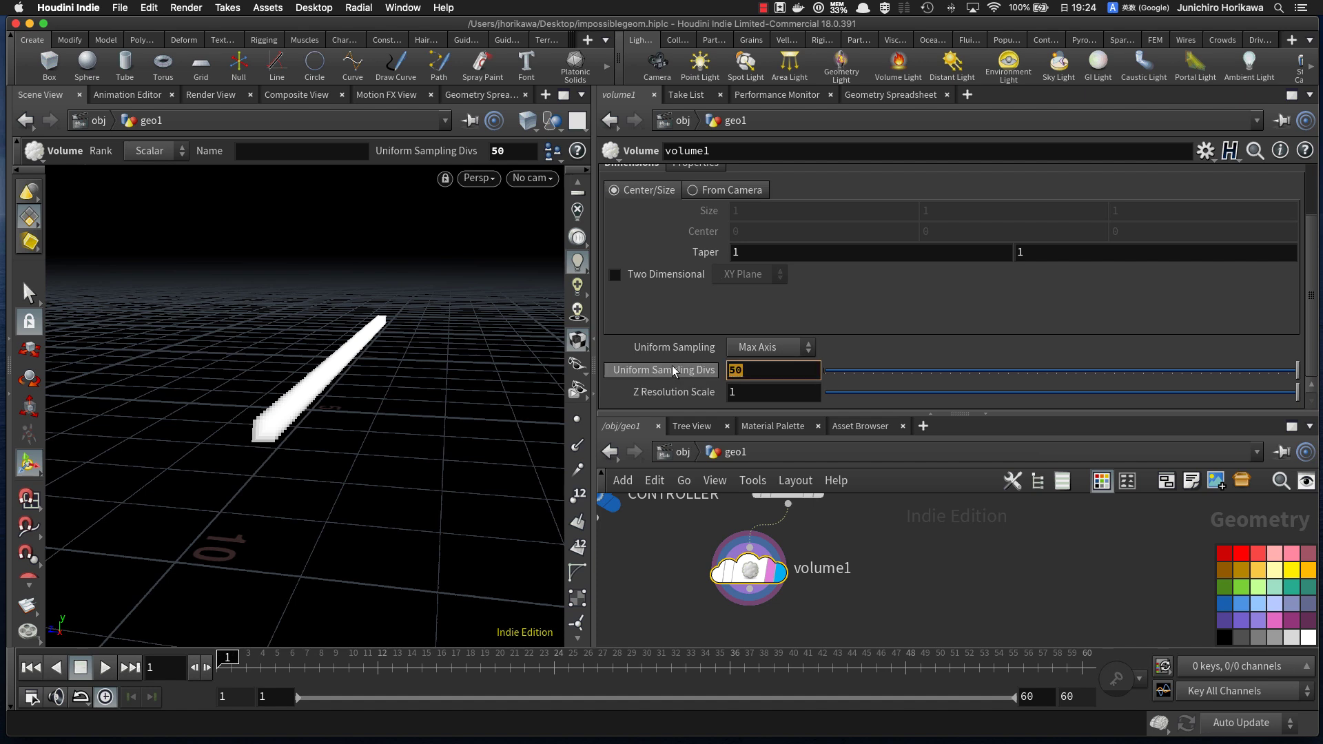
text(100)
key(Return)
mouse_move(405, 370)
alt+mouse_down()
mouse_move(345, 333)
mouse_move(428, 381)
alt+mouse_up()
alt+right_drag(428, 381, 292, 337)
alt+drag(292, 337, 372, 369)
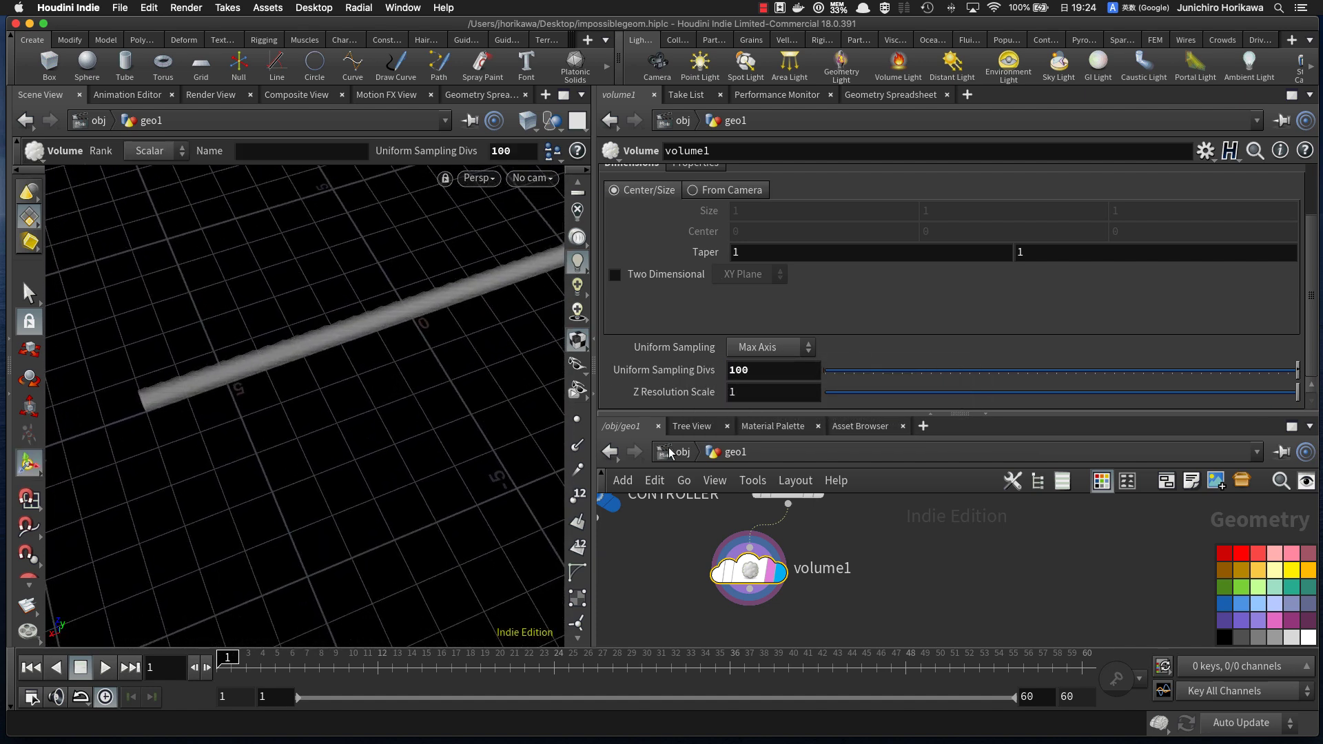
Step: Add a Scatter node below volume1, wire it to the volume's output and display it
drag(936, 413, 944, 308)
middle_drag(892, 480, 981, 459)
drag(852, 499, 821, 501)
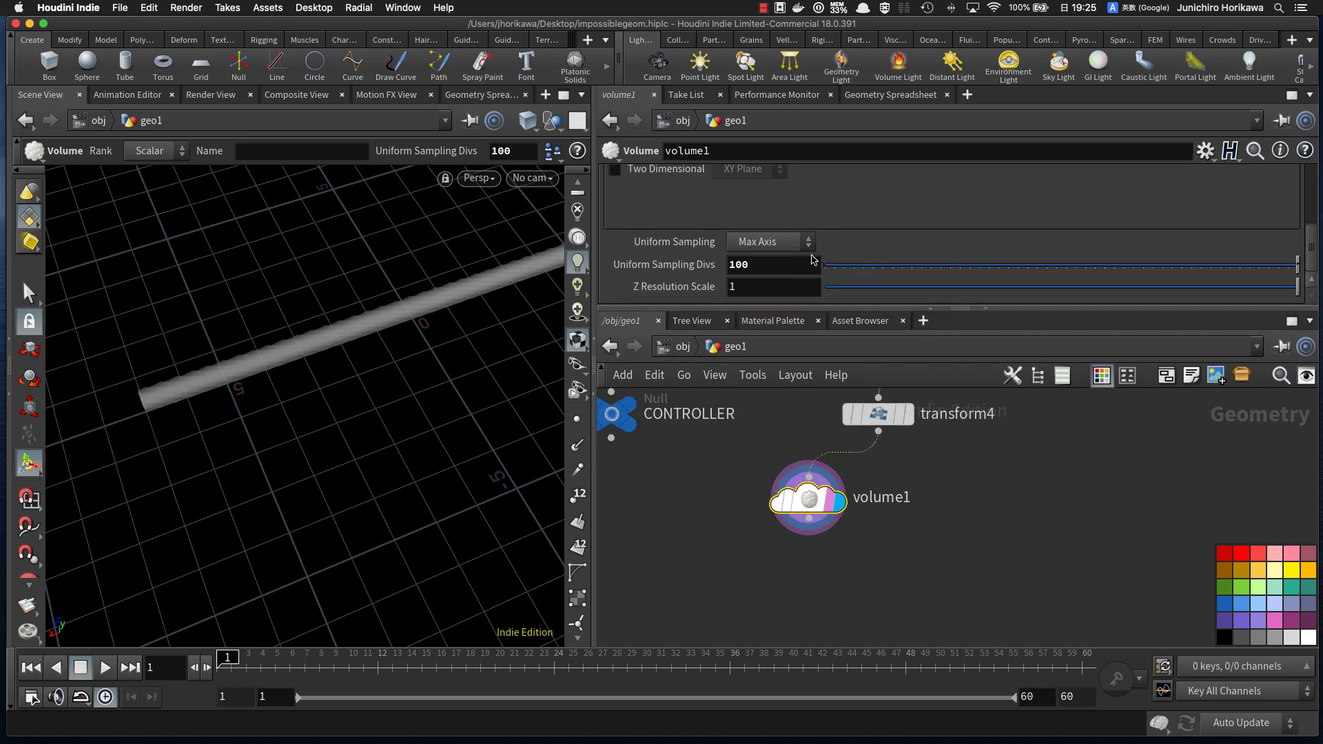
click(826, 582)
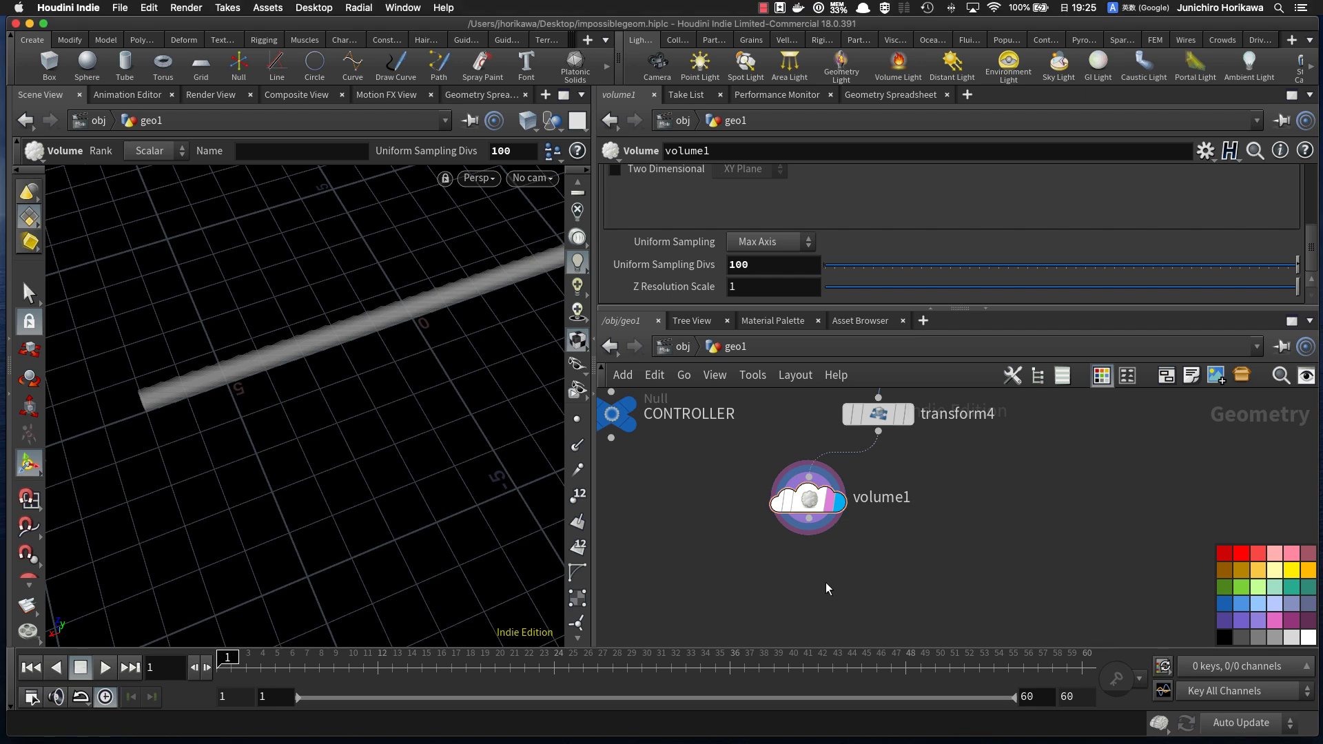
drag(809, 499, 774, 488)
middle_drag(767, 579, 779, 528)
key(Tab)
text(sca)
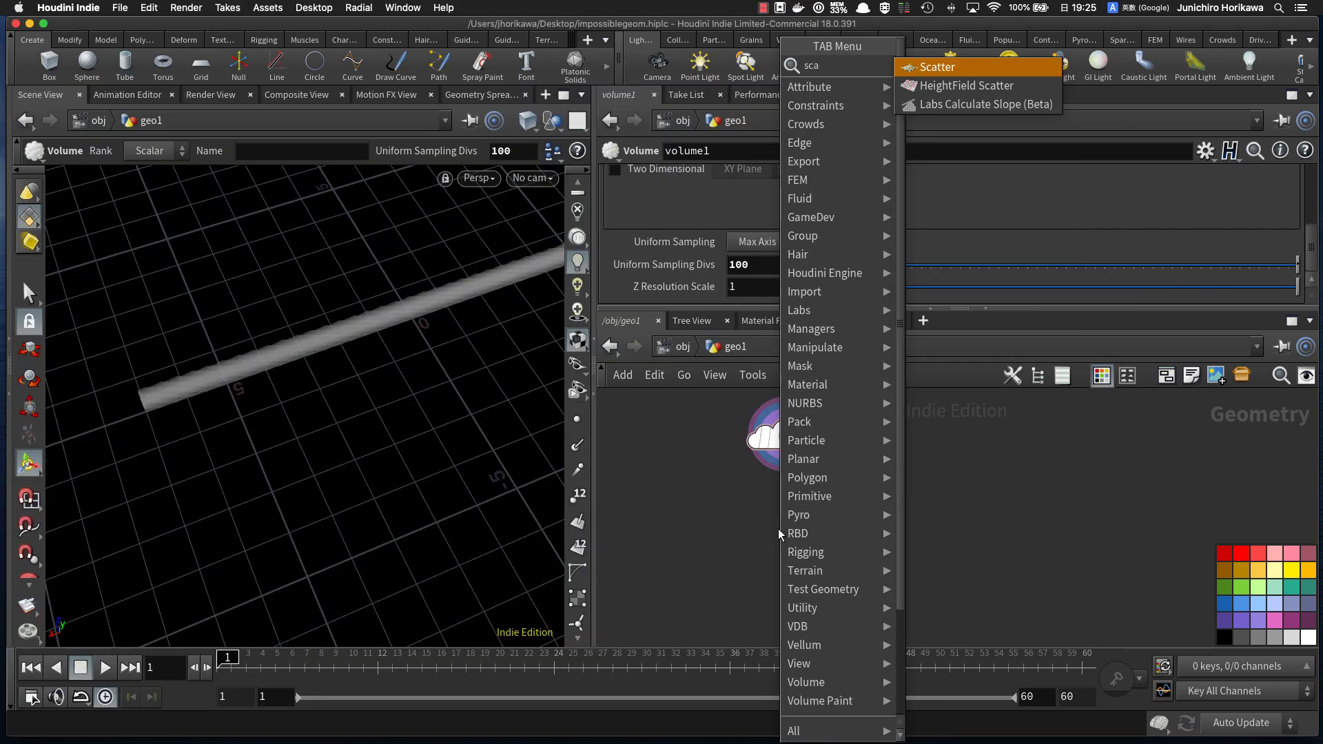
key(Return)
click(779, 529)
scroll(777, 493, up, 2)
drag(789, 446, 789, 527)
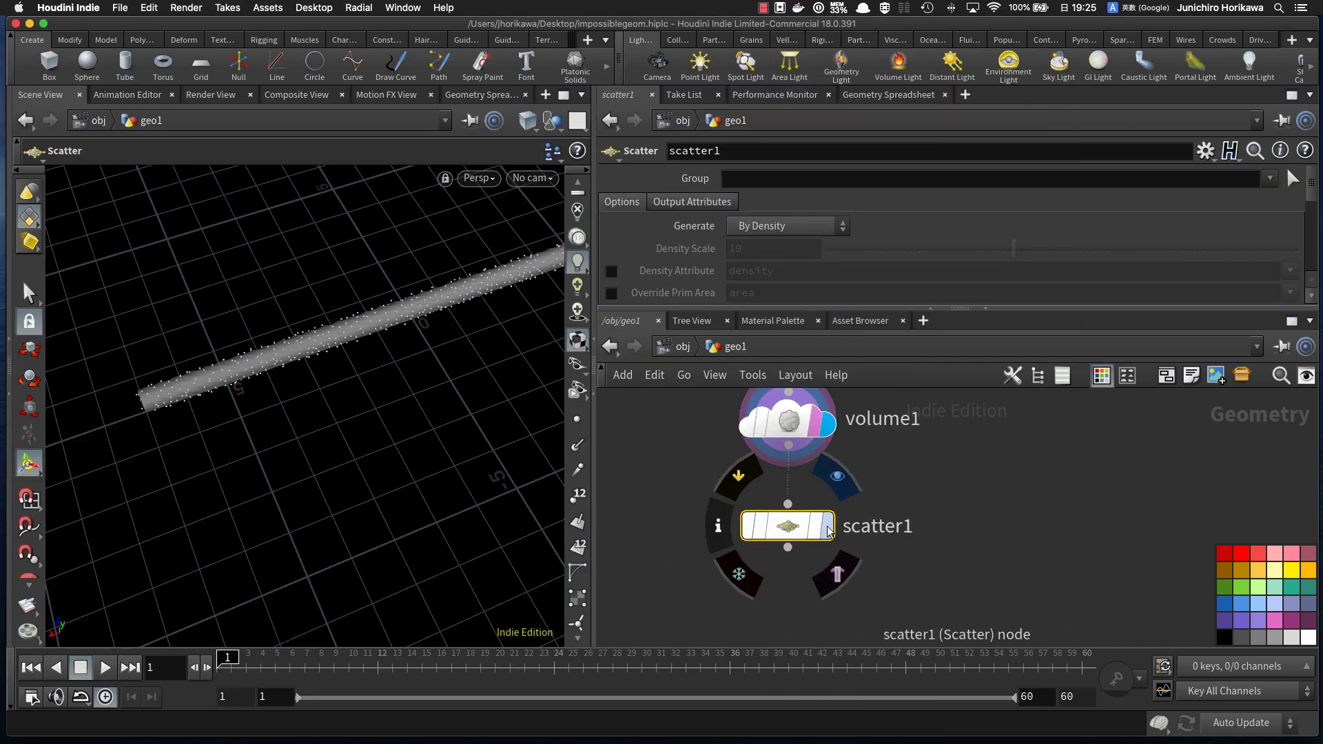
click(828, 527)
Step: Add an integer parameter named crack_num with the label "crack num" to the CONTROLLER node, above target res
scroll(694, 522, down, 4)
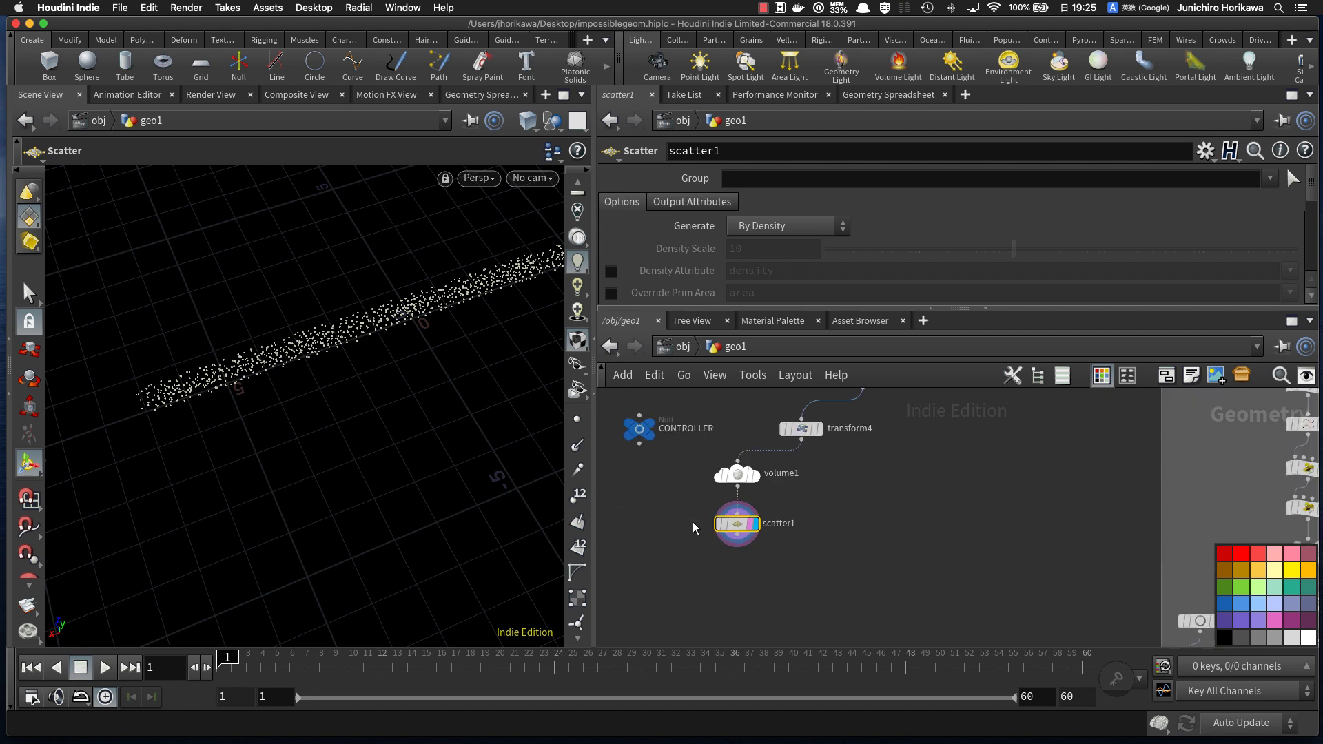
scroll(694, 523, up, 1)
middle_drag(657, 463, 698, 526)
click(676, 476)
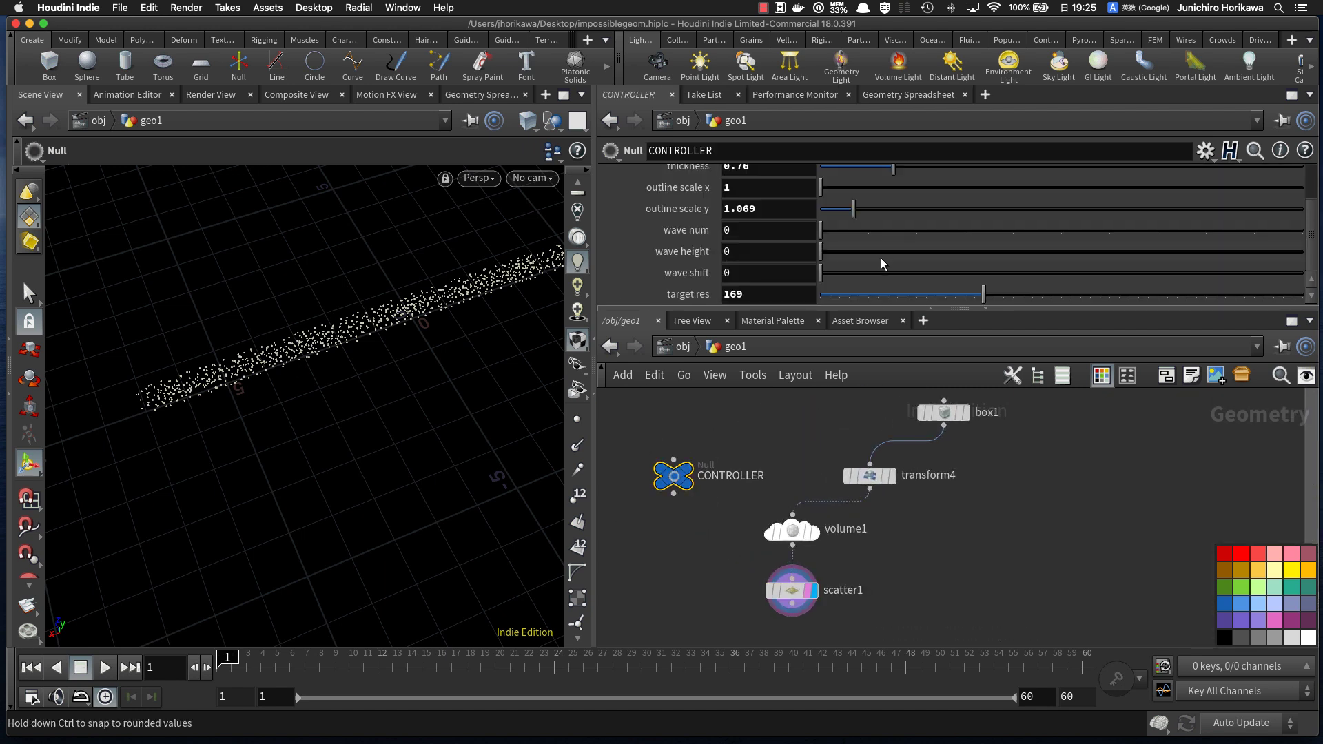
drag(1046, 308, 1049, 367)
click(1203, 151)
click(1197, 171)
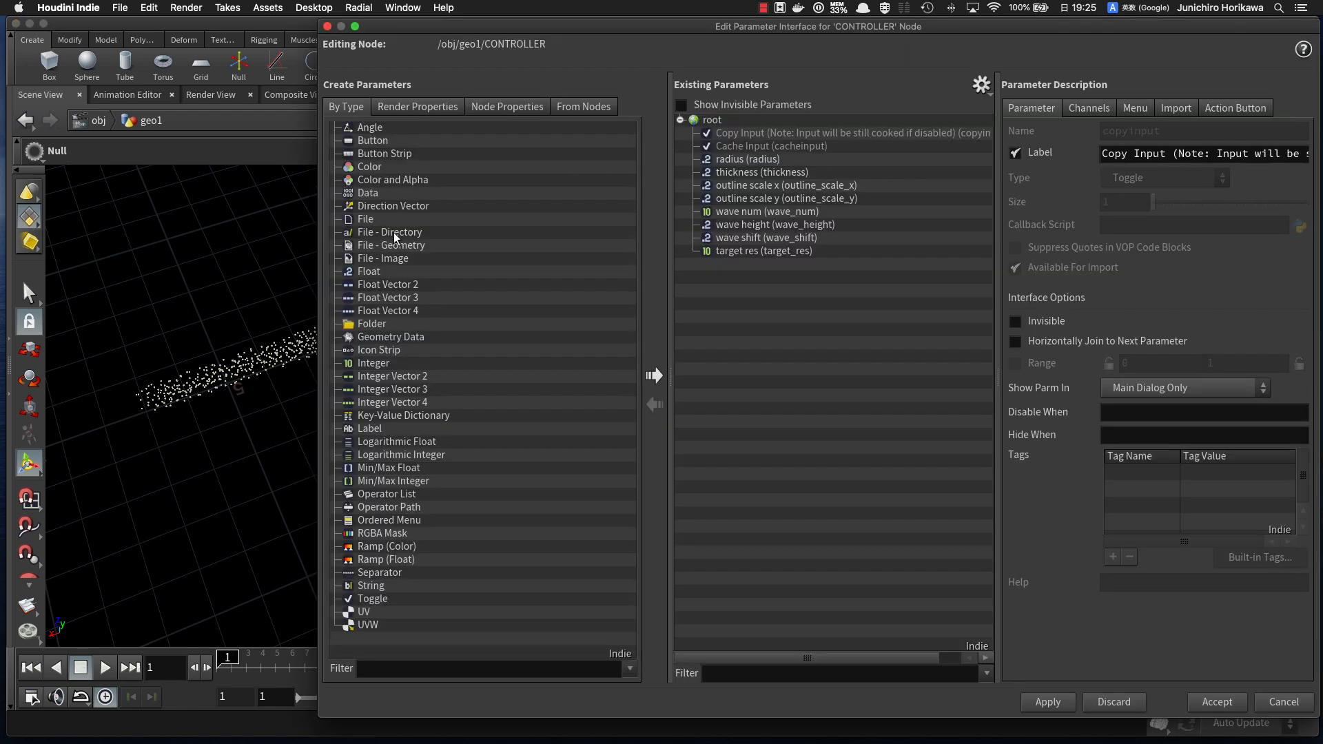
drag(373, 363, 836, 250)
text(crack_num)
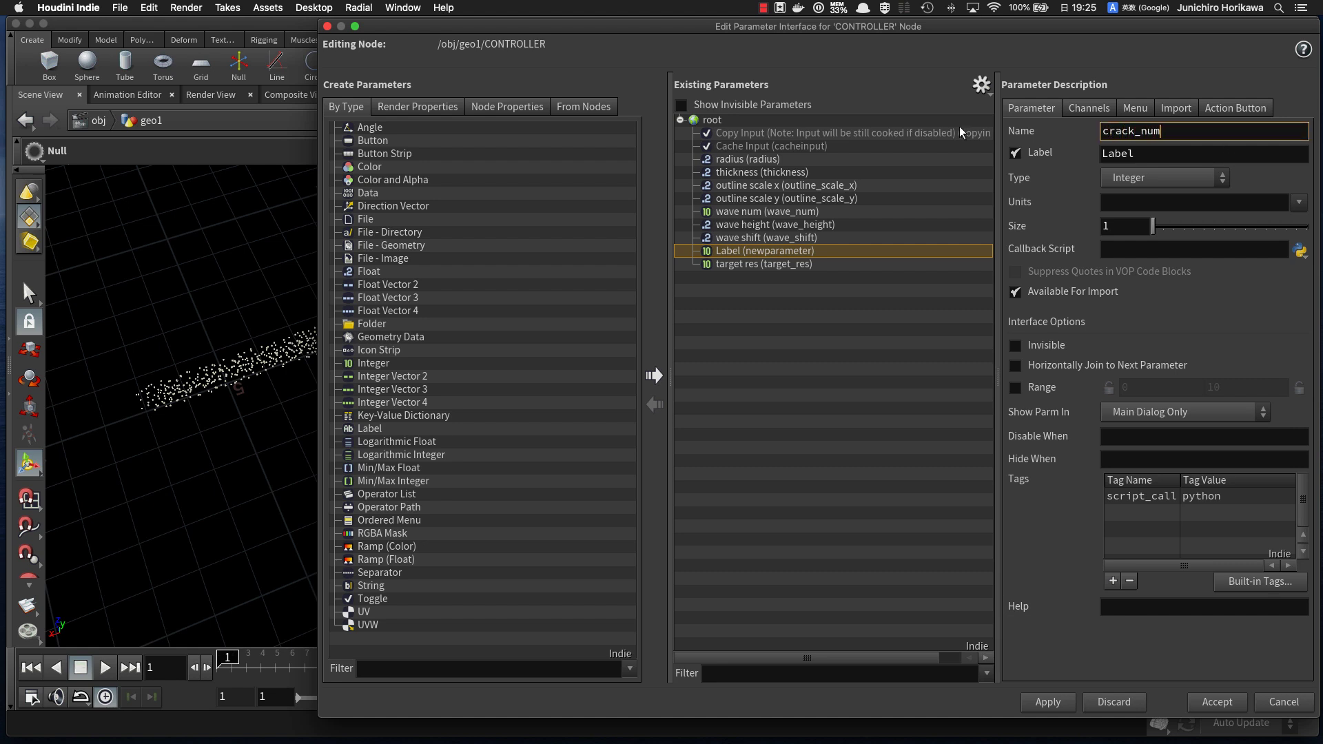
key(Tab)
text(crack num)
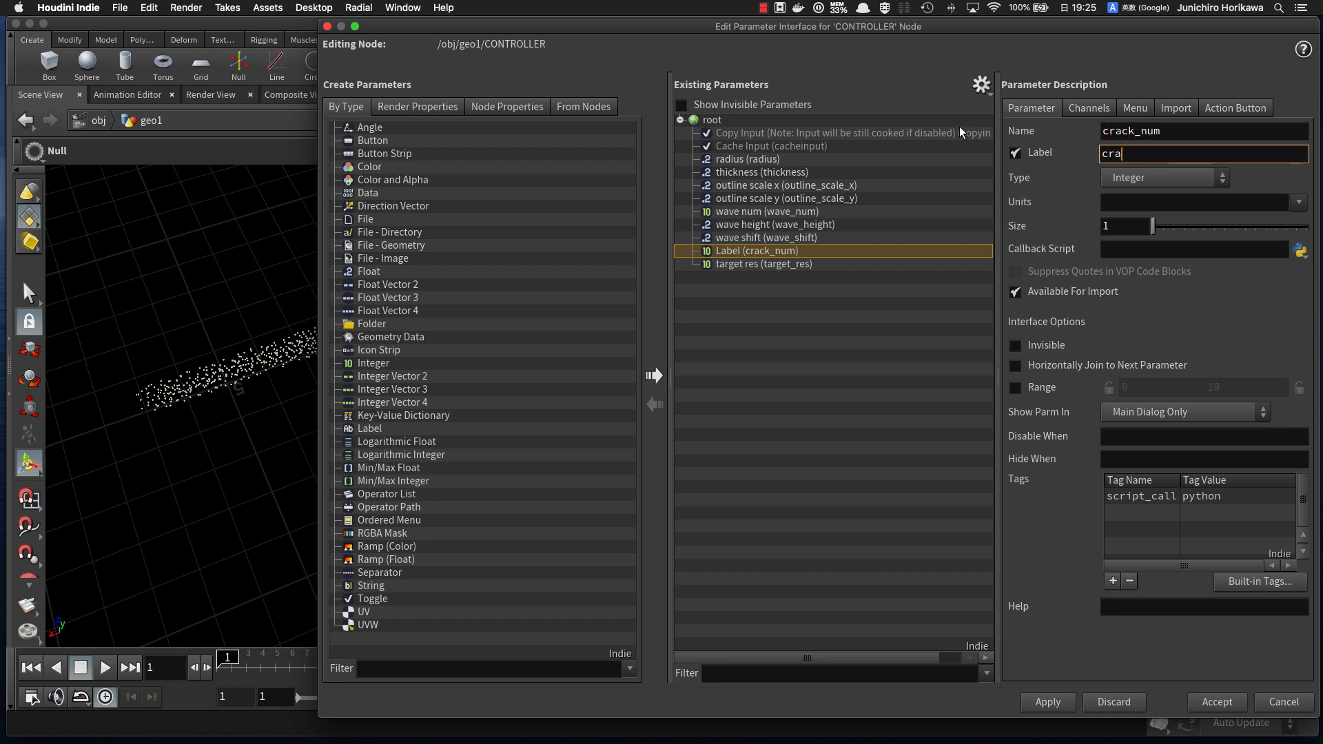
key(Return)
Step: Enable a range of 0 to 100 for the crack num parameter and accept the interface changes
click(1015, 388)
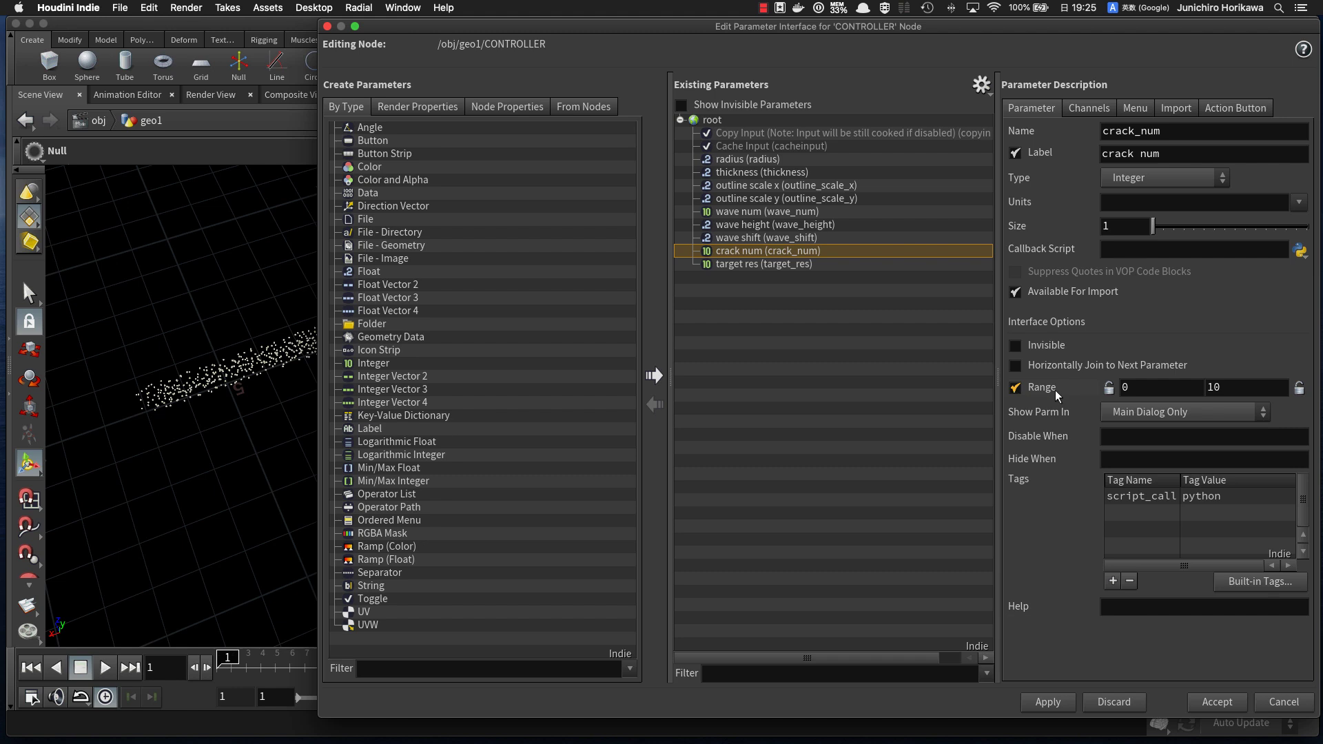
drag(1243, 388, 1193, 388)
text(100)
key(Return)
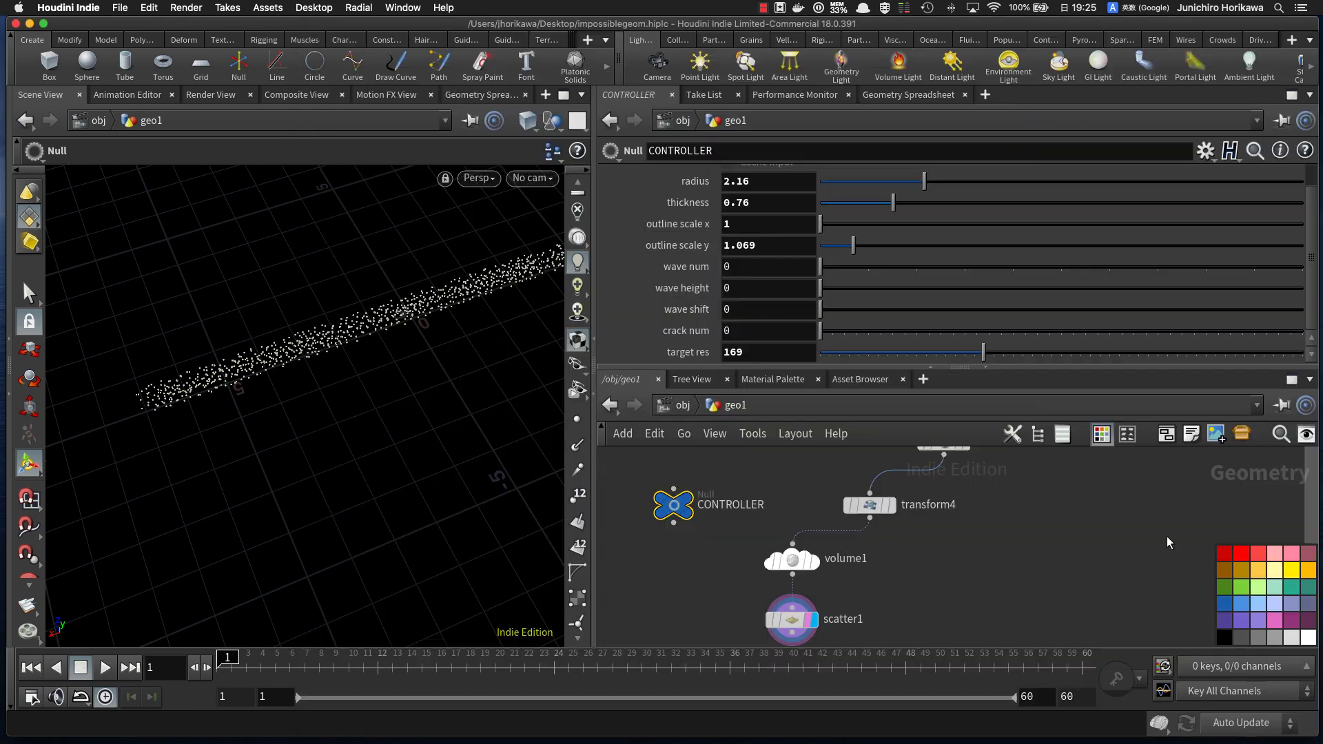
click(1217, 702)
Step: Raise crack num on CONTROLLER above zero and link scatter1's Force Total Count to it with a relative reference
drag(836, 338, 914, 335)
right_click(761, 332)
click(784, 455)
scroll(783, 493, down, 5)
scroll(770, 555, up, 4)
click(769, 556)
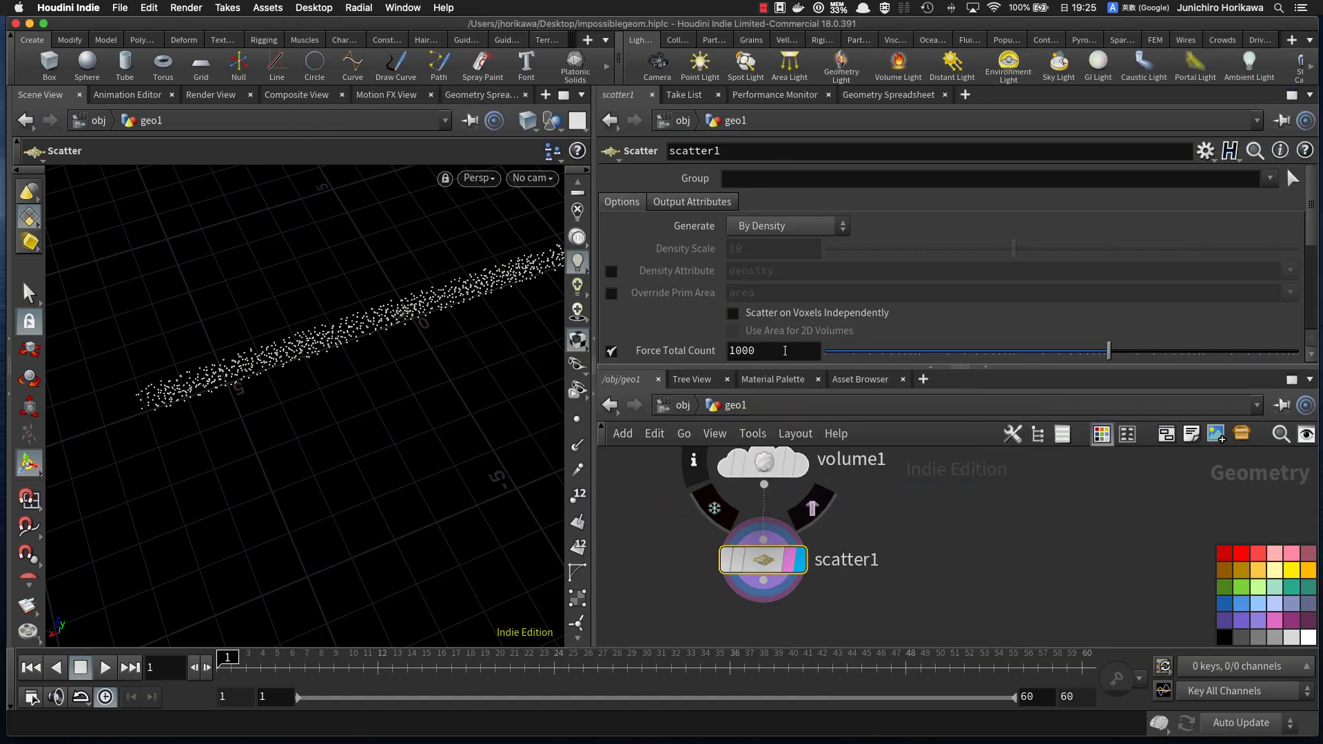
right_click(763, 350)
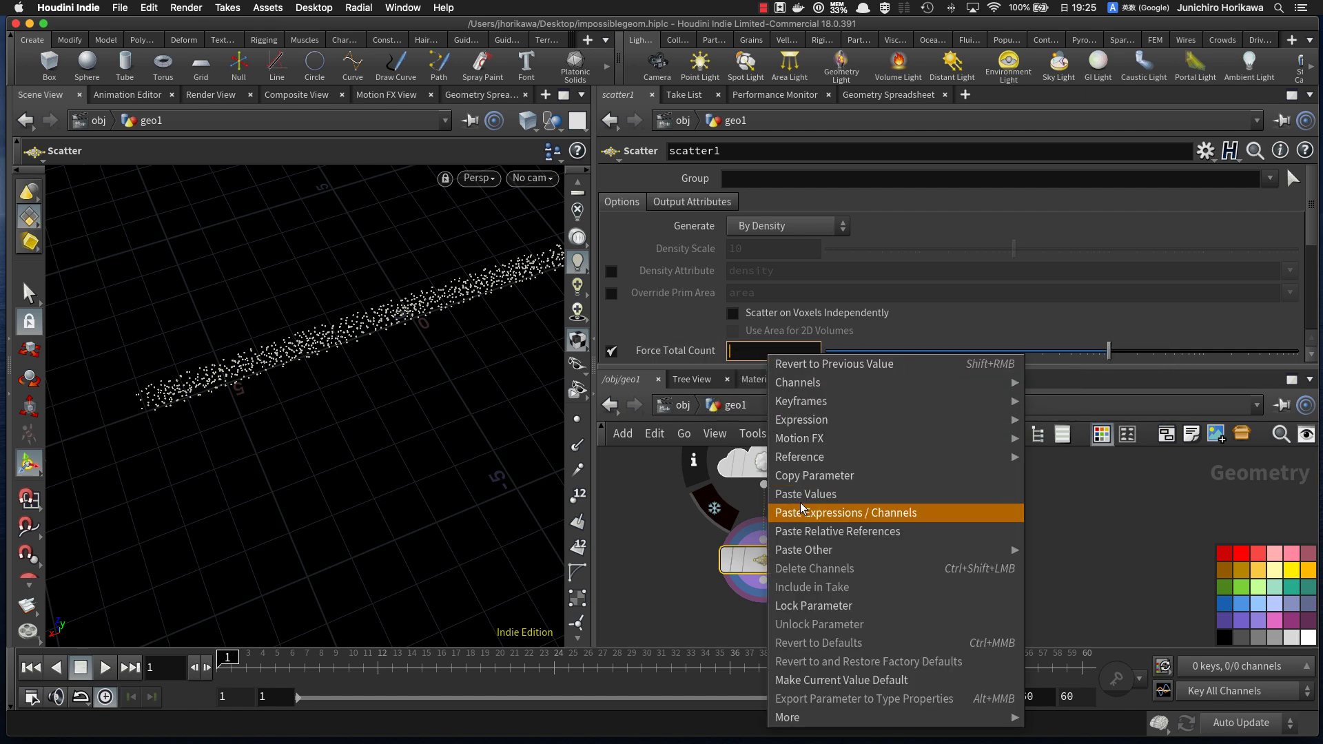
click(802, 528)
key(Return)
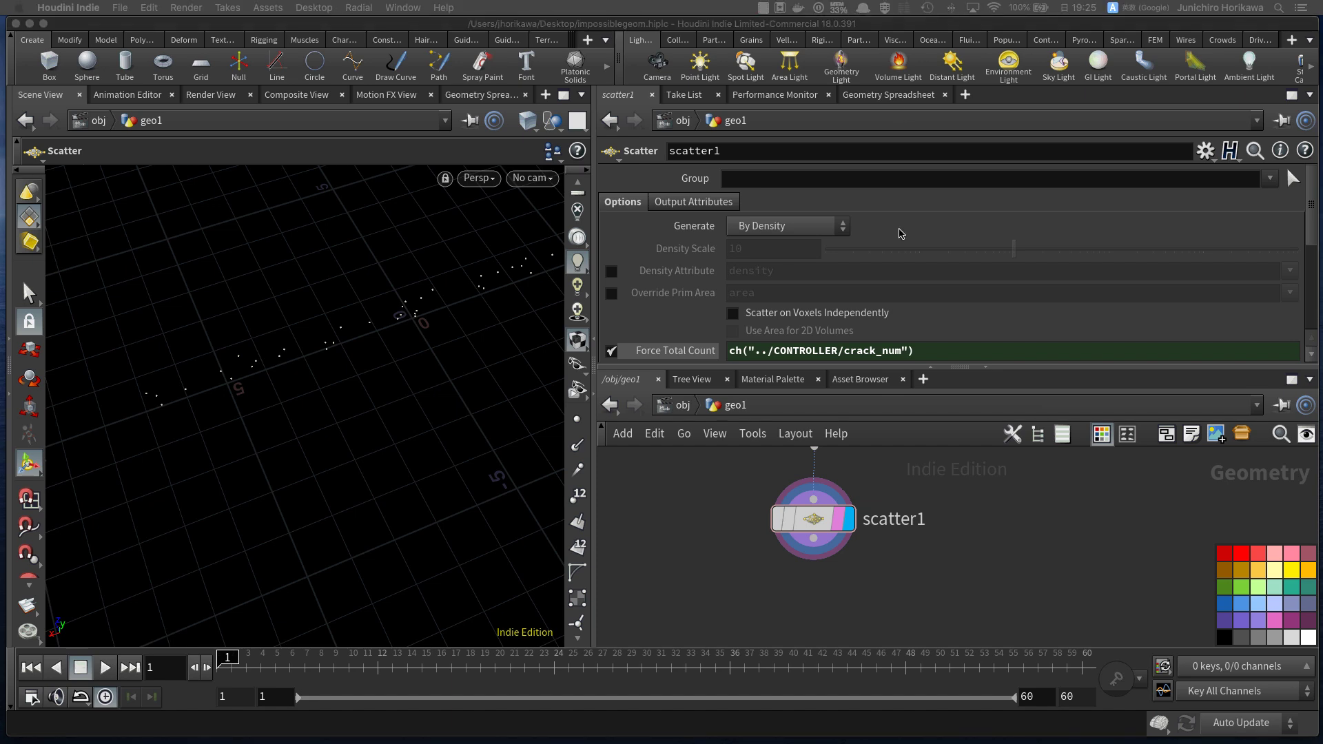
drag(431, 340, 378, 378)
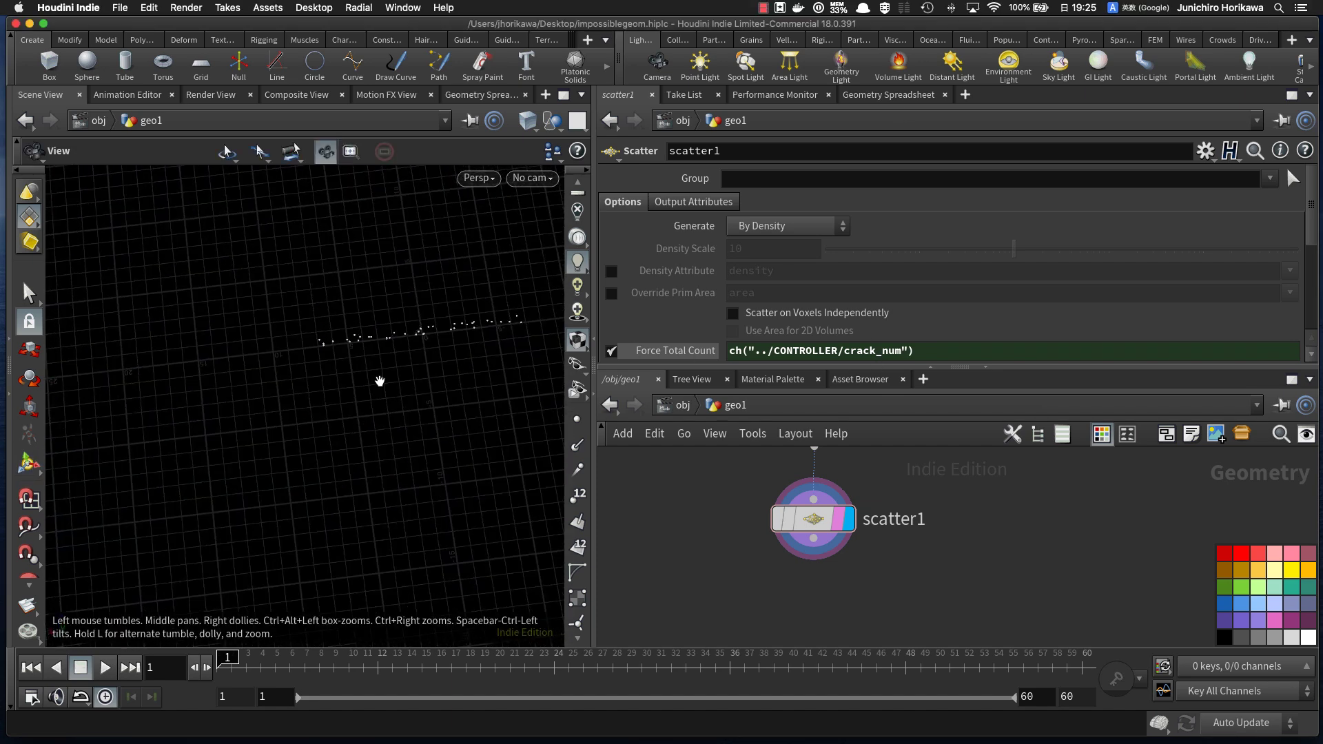
click(919, 731)
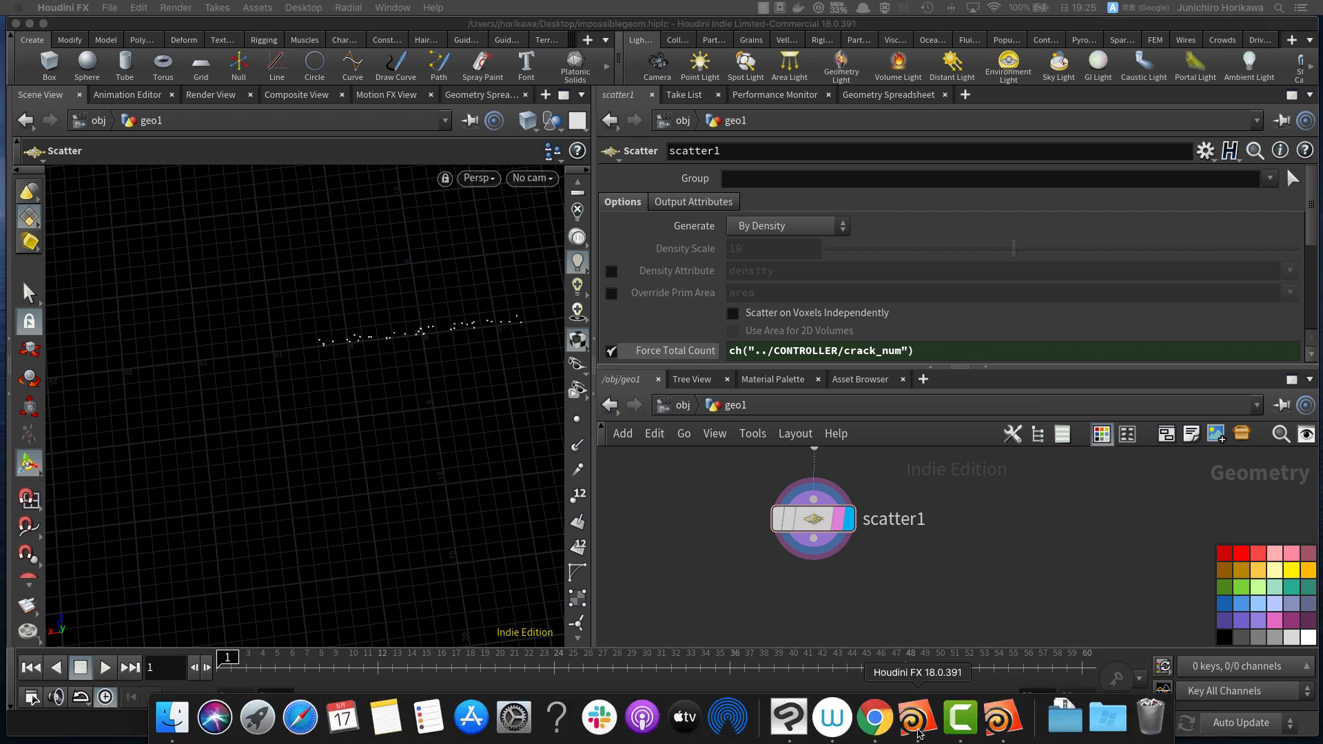
click(744, 596)
alt+middle_drag(469, 383, 384, 419)
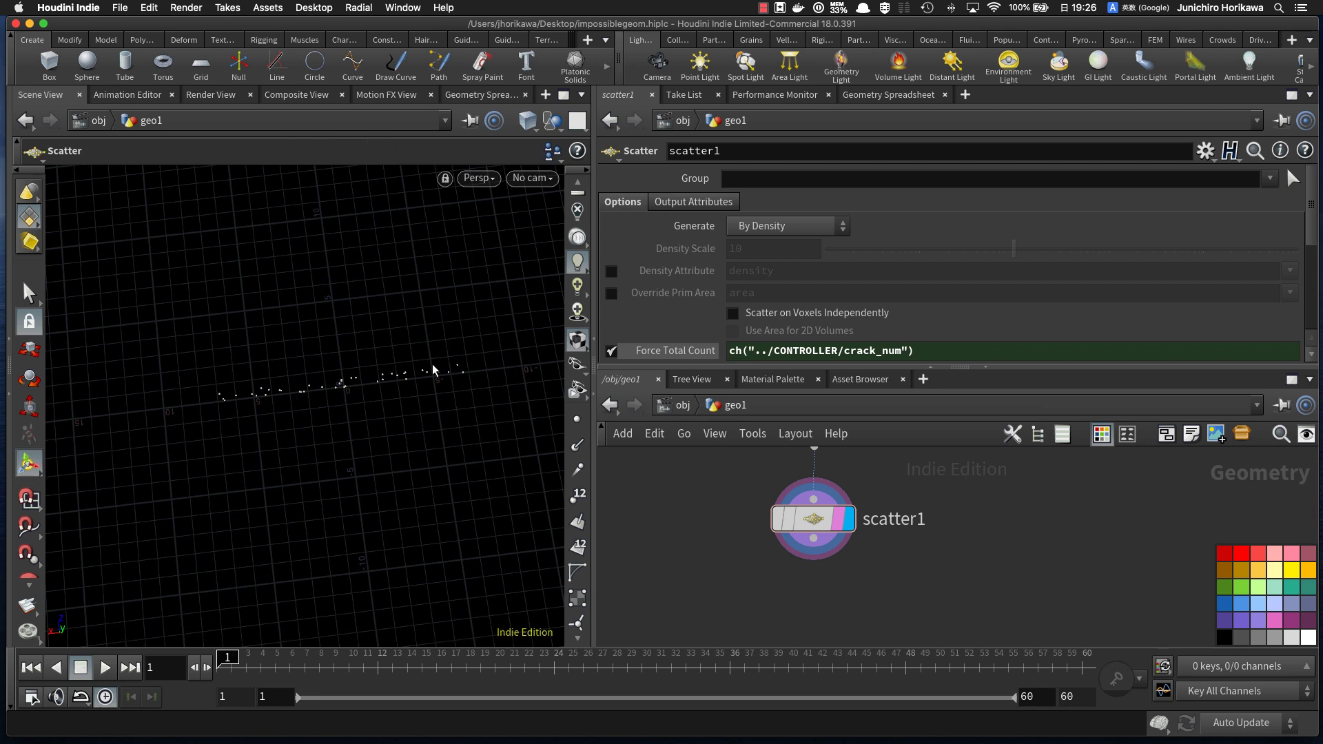
Step: Add a Voronoi Fracture node below scatter1
drag(799, 366, 799, 306)
middle_drag(800, 557, 807, 517)
key(Tab)
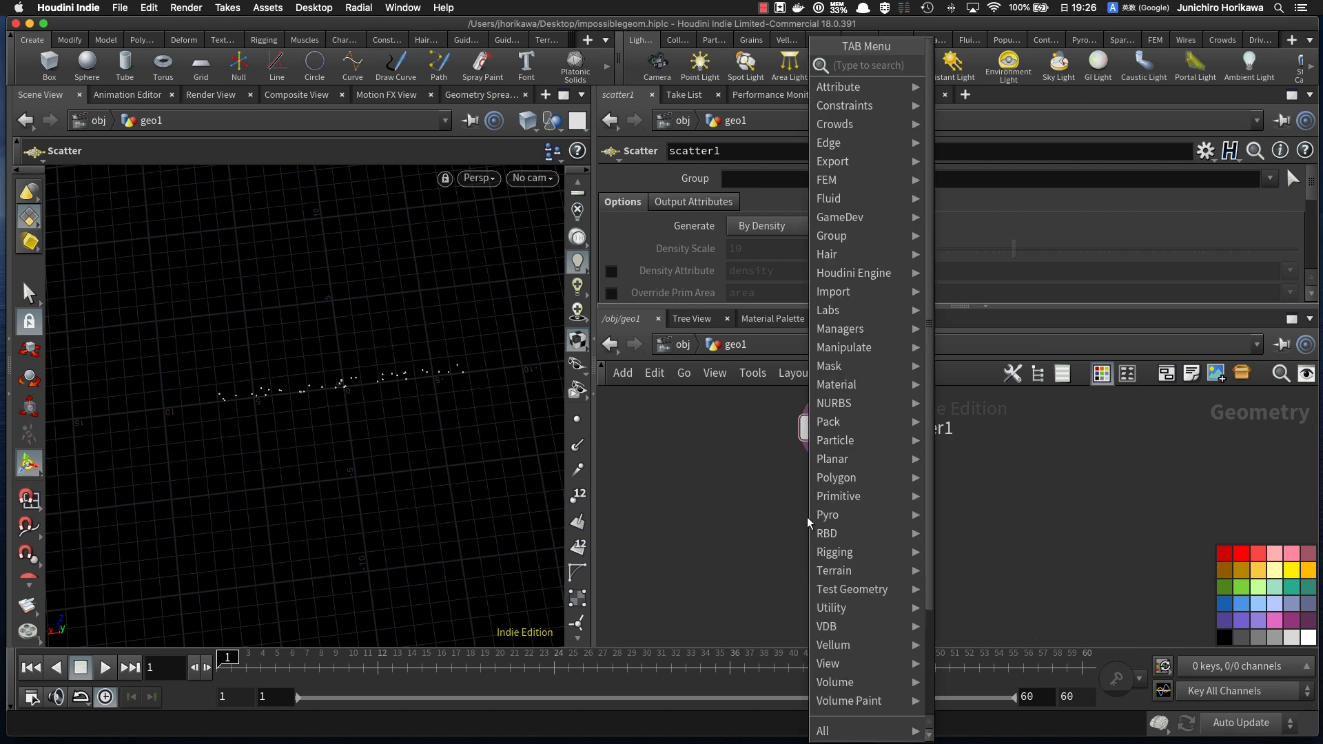
text(vorn)
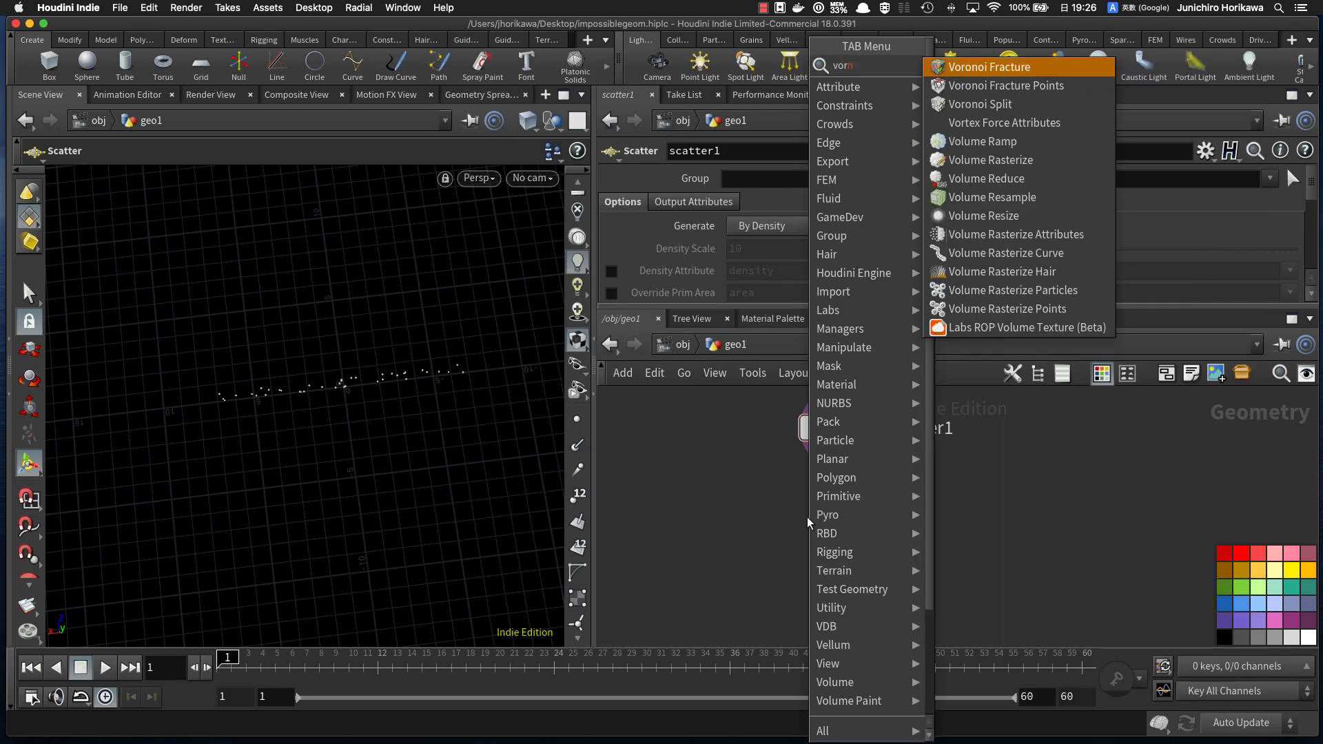
key(Return)
click(859, 546)
scroll(859, 550, down, 7)
scroll(853, 494, up, 3)
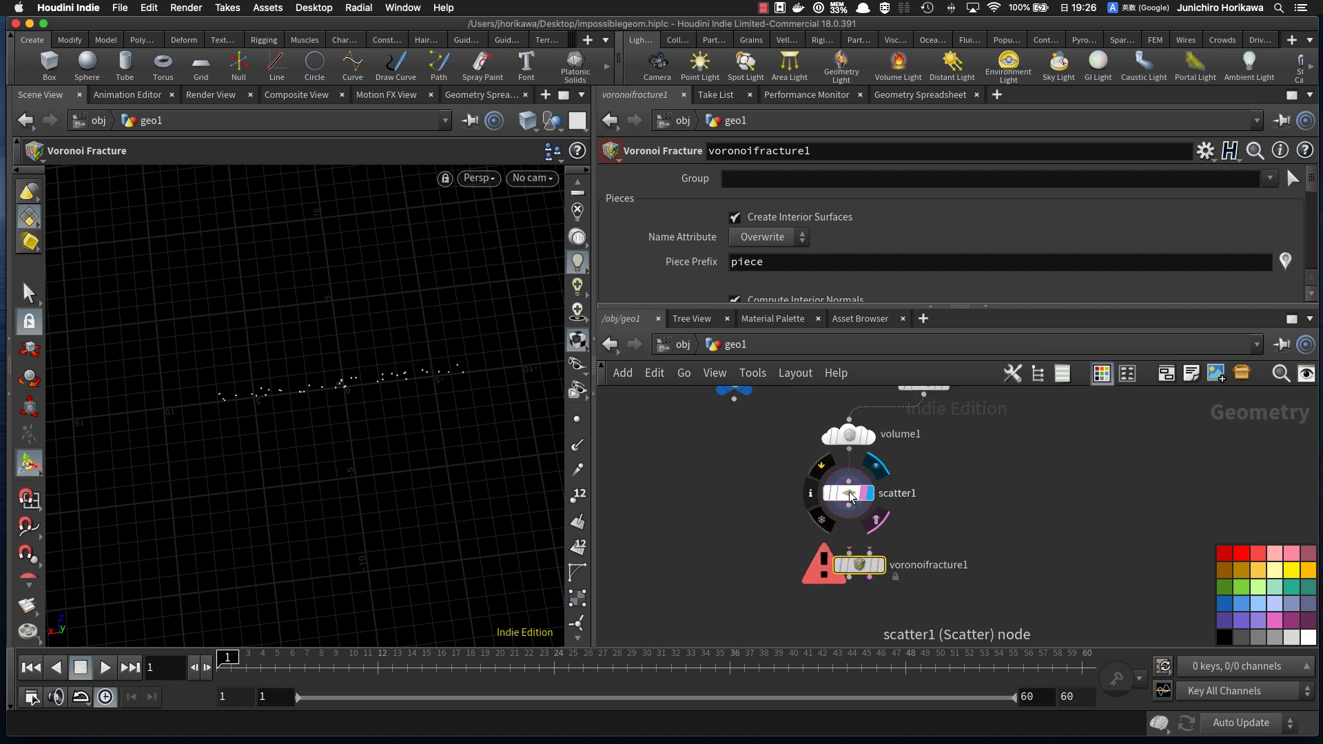
Step: Wire scatter1 into voronoifracture1's second input and transform4 into its first input
scroll(865, 522, up, 1)
drag(854, 520, 872, 552)
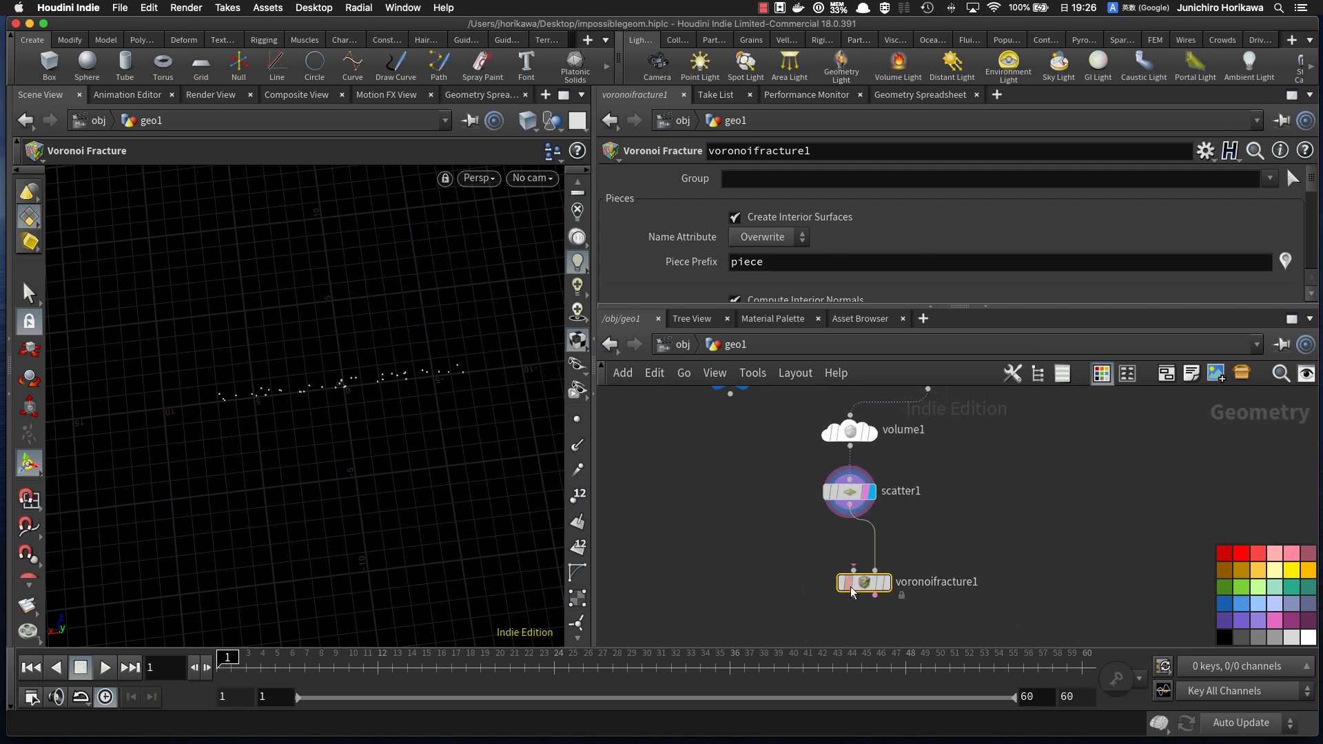
scroll(889, 530, down, 2)
drag(916, 440, 899, 590)
Step: Widen the scene view and examine the Voronoi-fractured bar and the points scattered along its length
scroll(861, 579, up, 2)
scroll(920, 441, up, 1)
right_drag(402, 383, 451, 386)
drag(452, 386, 331, 370)
right_drag(331, 370, 366, 392)
drag(366, 392, 292, 446)
right_drag(292, 446, 246, 451)
drag(300, 441, 339, 455)
drag(601, 461, 911, 460)
key(space)
key(space)
drag(856, 260, 797, 394)
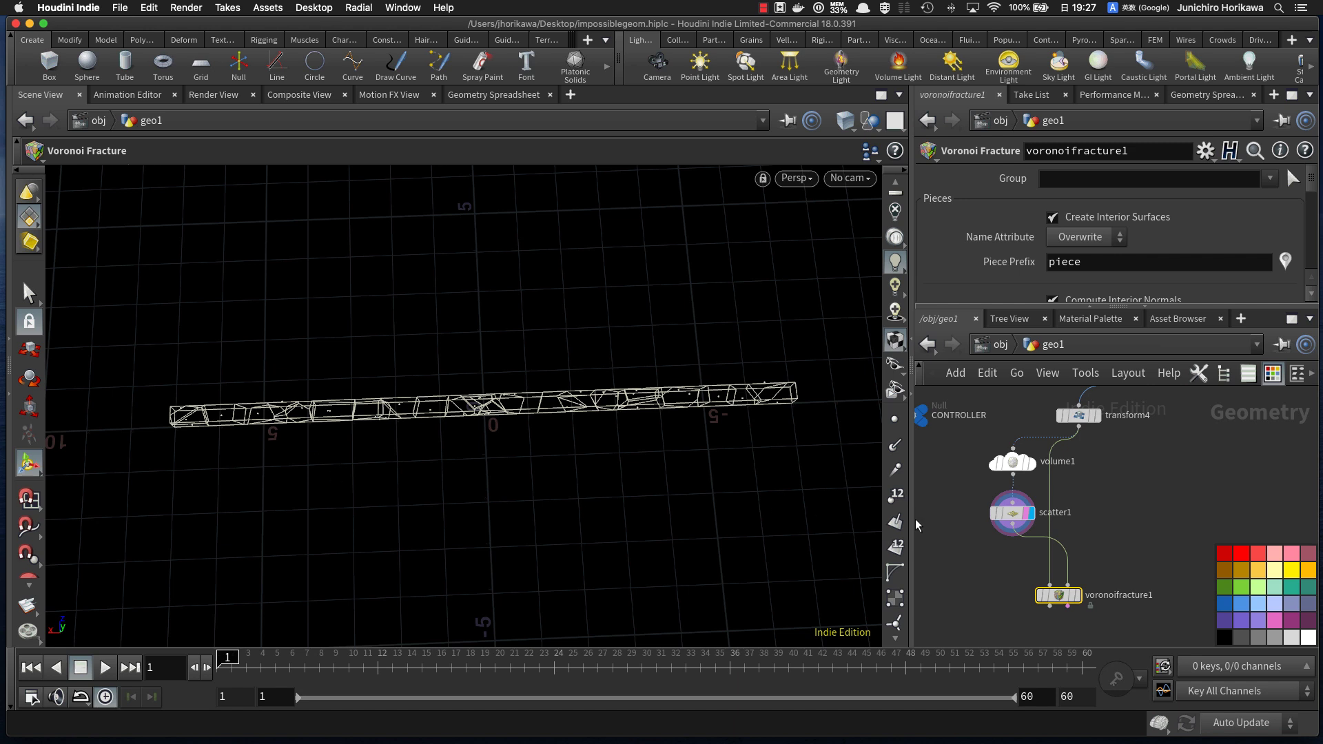
click(976, 557)
middle_drag(992, 557, 977, 549)
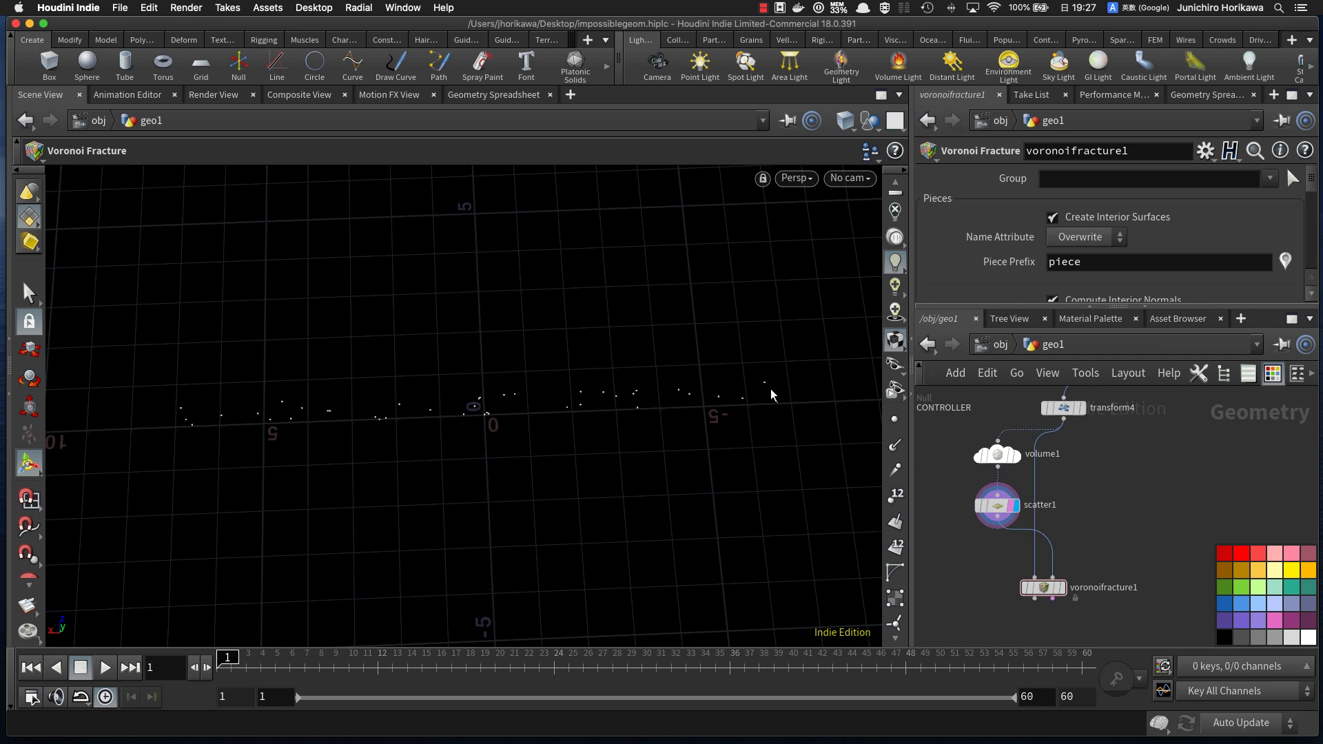
alt+right_drag(304, 433, 317, 457)
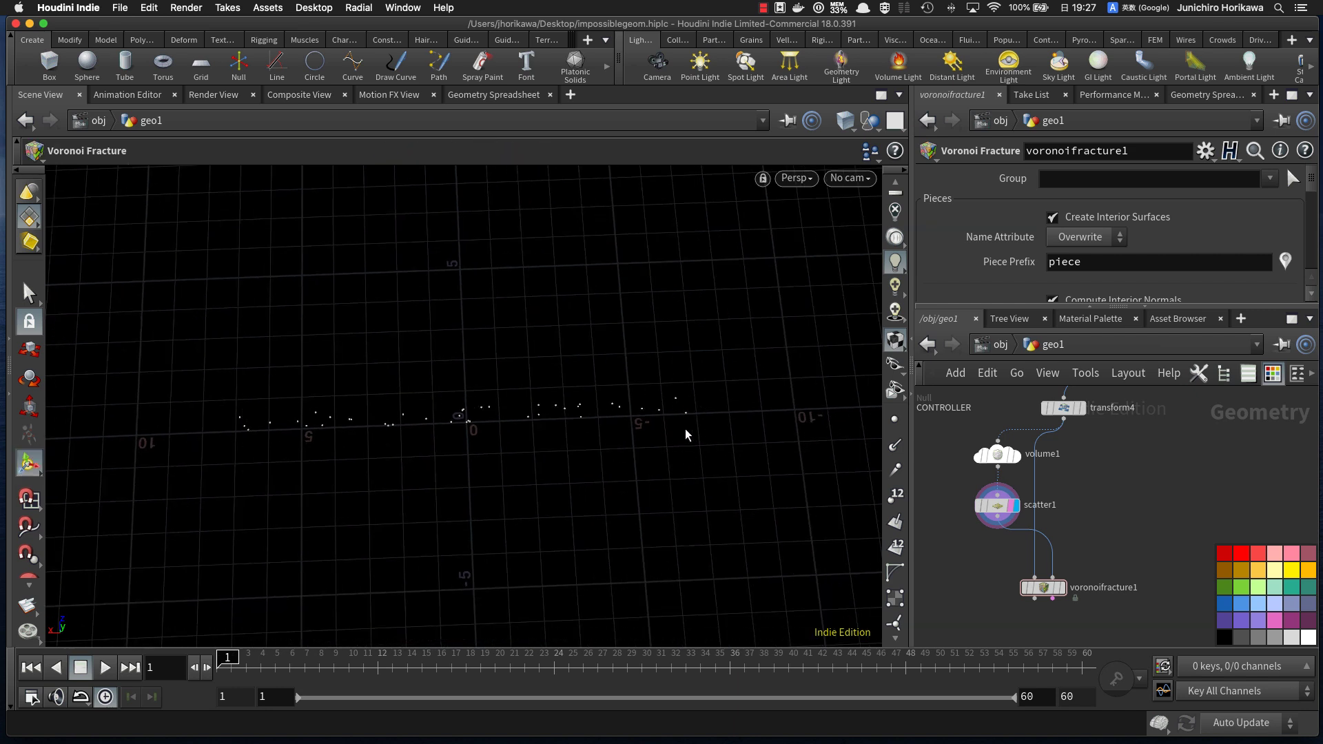
alt+middle_drag(691, 428, 636, 447)
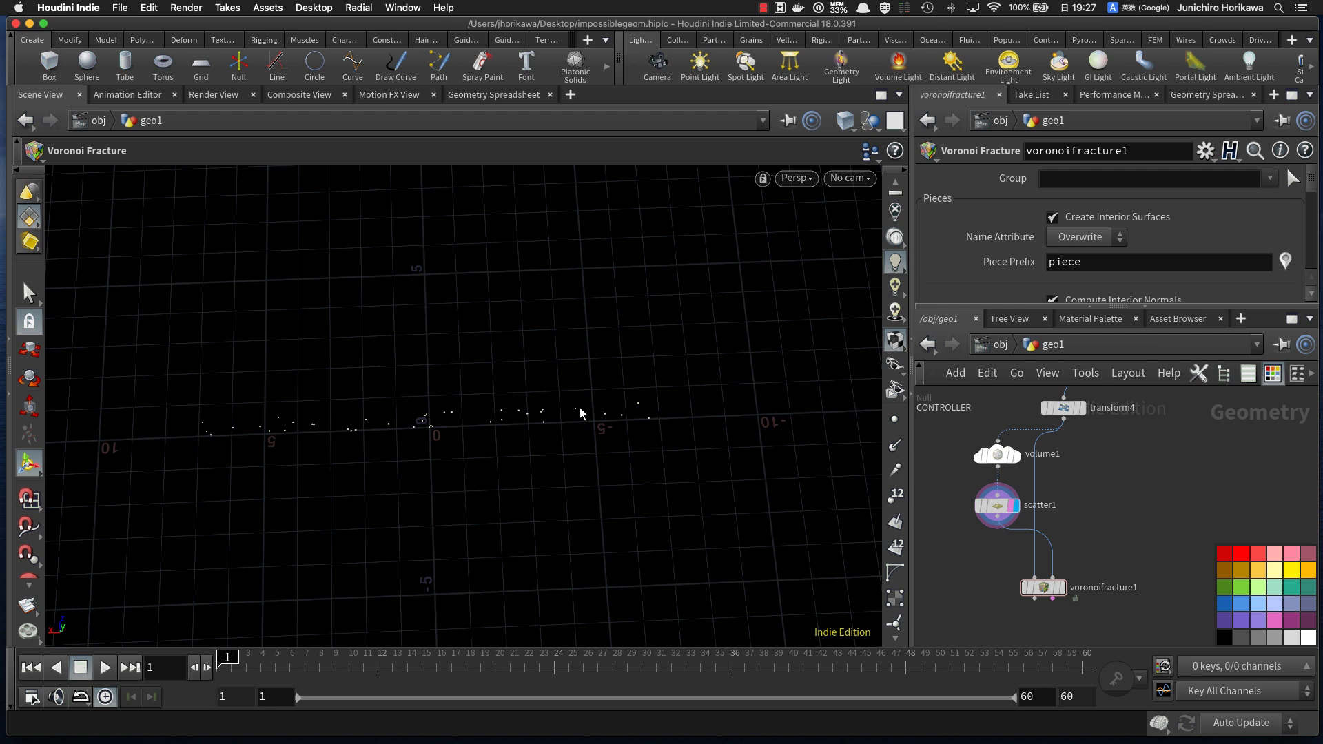
alt+middle_drag(635, 454, 701, 430)
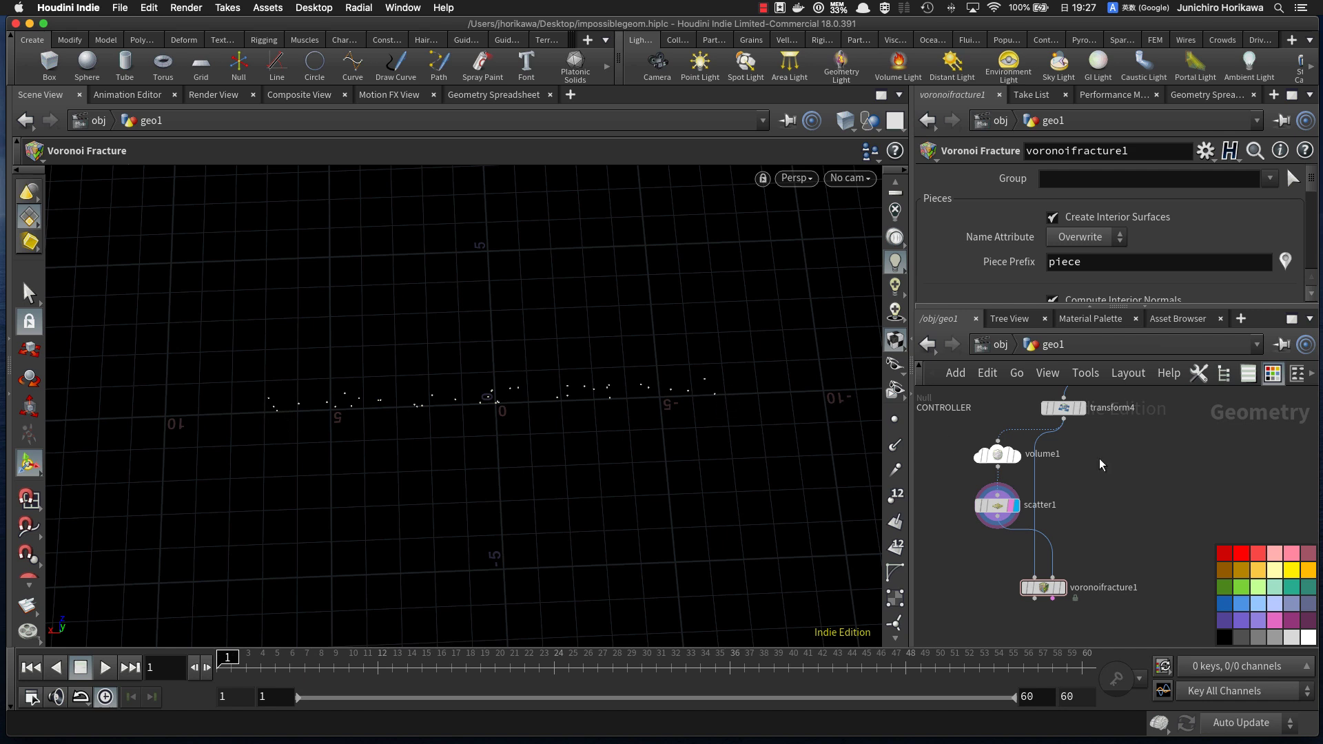
Step: Move voronoifracture1 aside and add a Transform node below scatter1
scroll(1056, 600, up, 1)
click(1075, 598)
drag(1166, 601, 1160, 604)
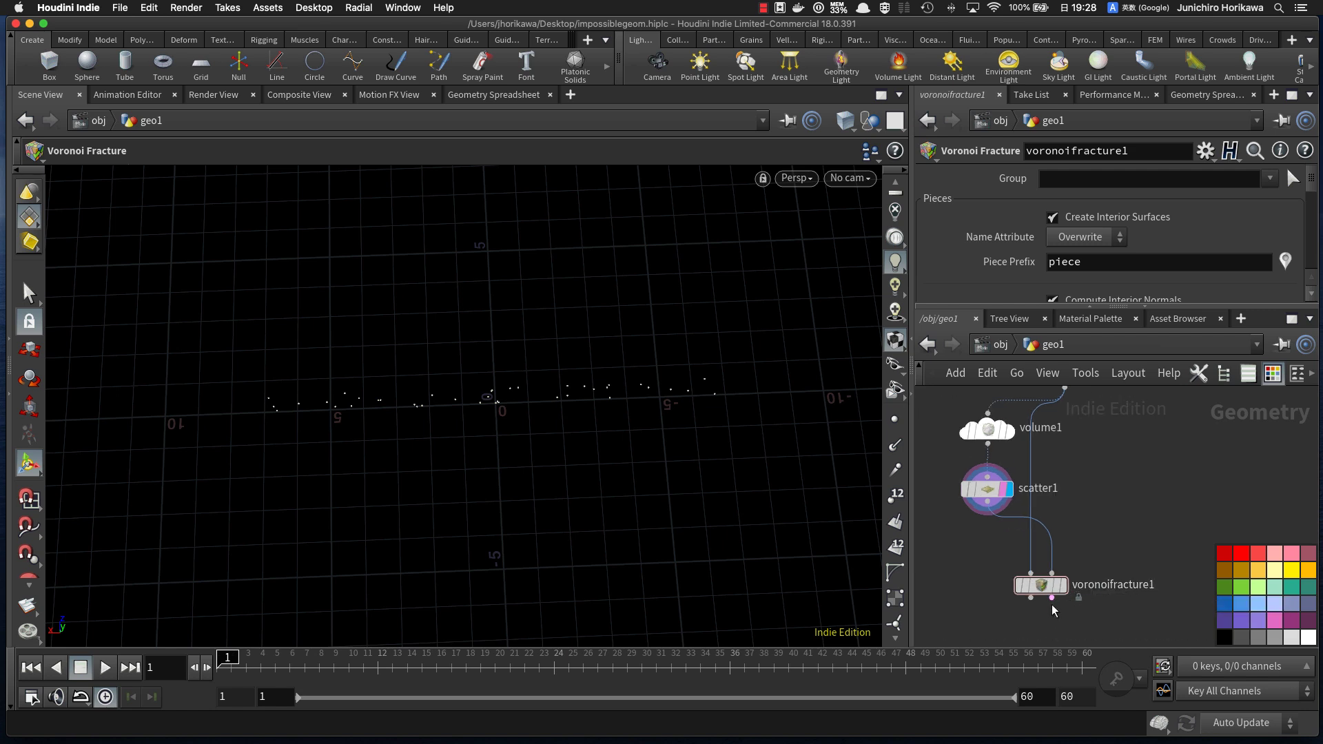
drag(1042, 586, 1103, 590)
scroll(1006, 568, up, 3)
key(Tab)
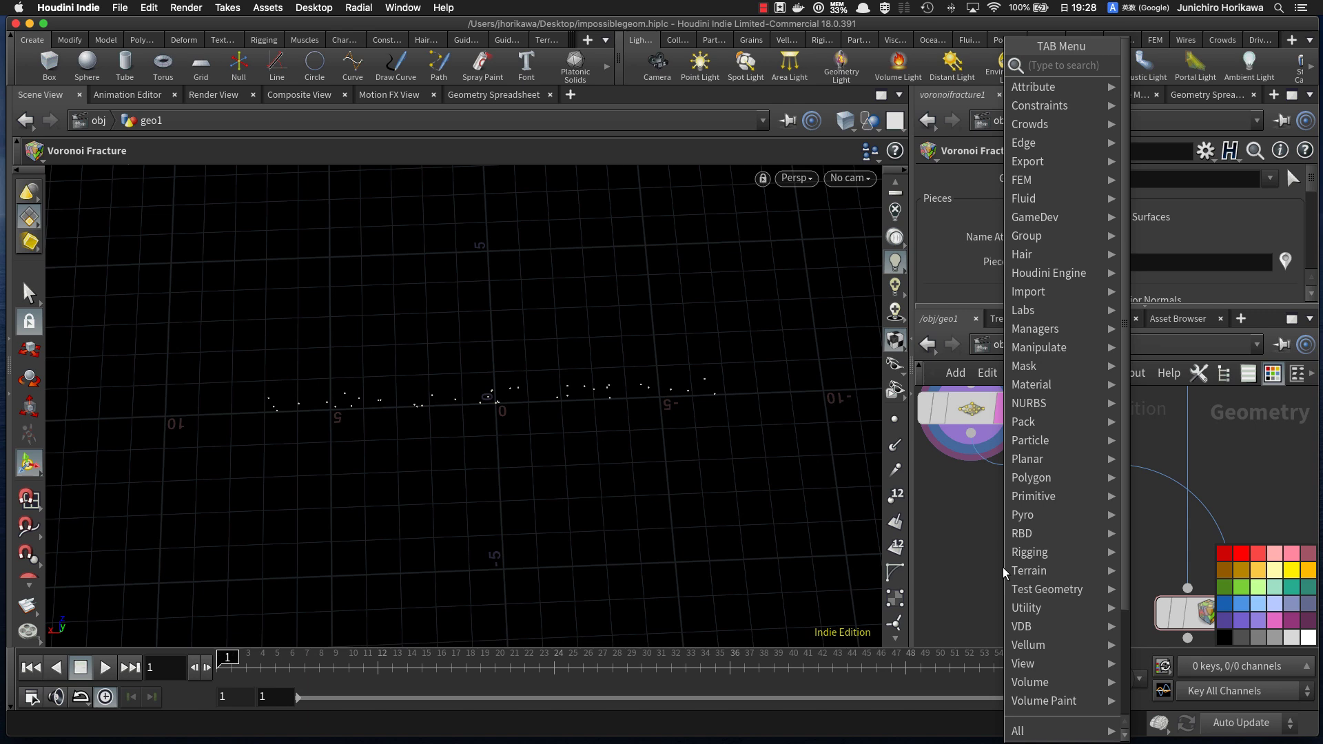
text(tra)
text(s)
key(Return)
key(Escape)
key(Tab)
text(trans)
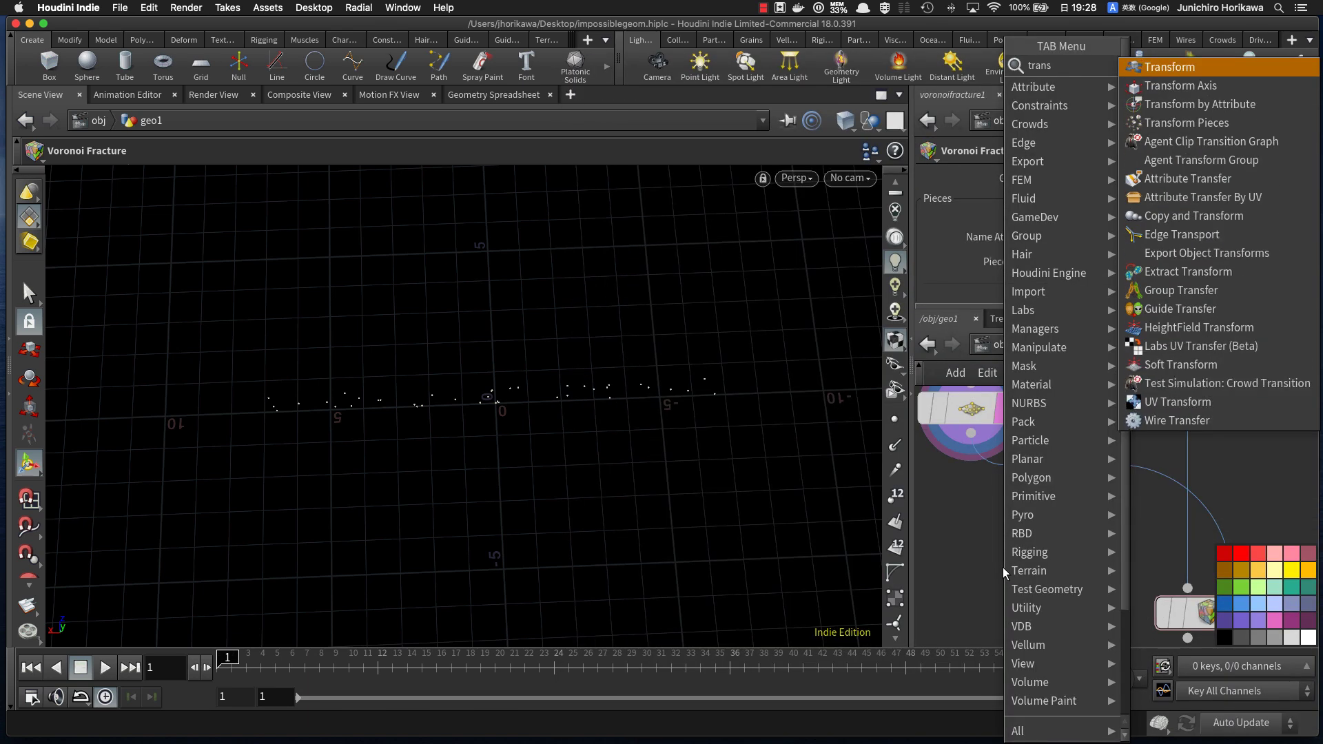
key(Return)
click(1005, 565)
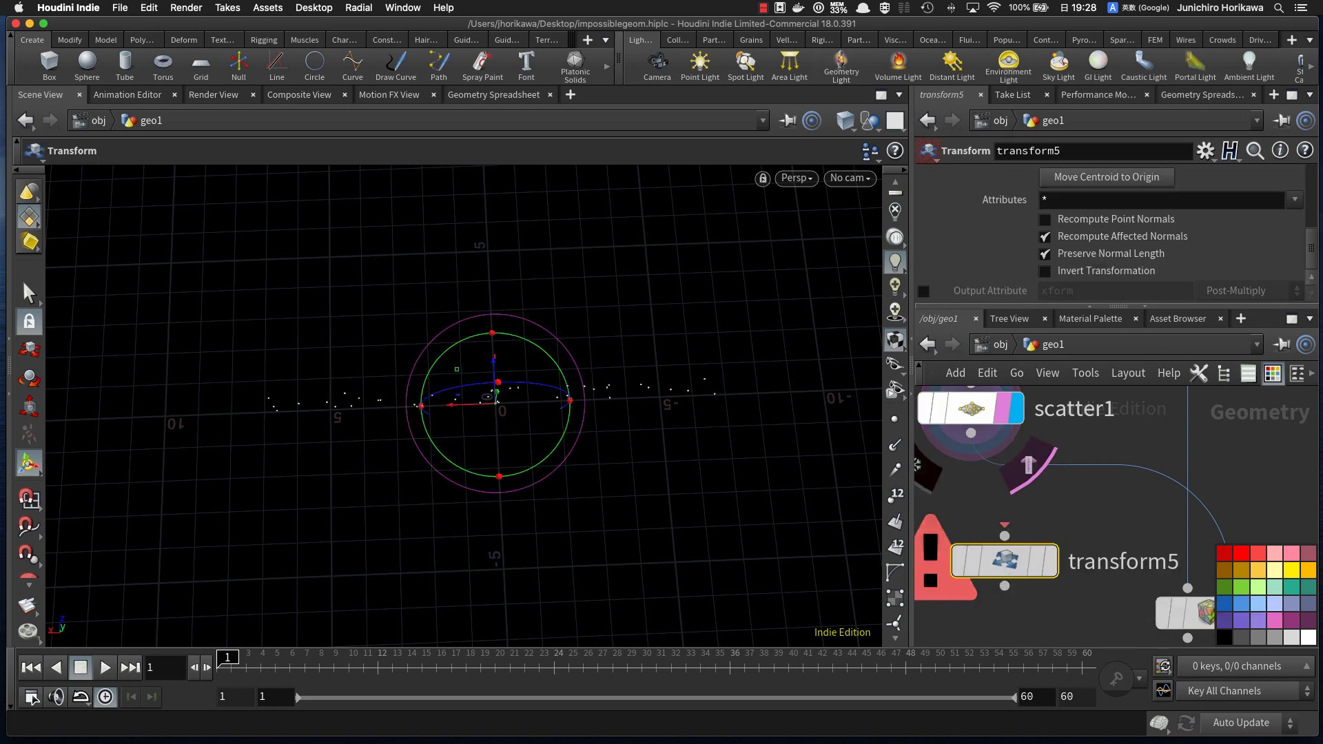
Step: Wire scatter1's output into transform5 and tidy the placement of the surrounding nodes
click(1004, 533)
click(970, 433)
scroll(983, 495, down, 4)
scroll(997, 494, down, 3)
middle_drag(1007, 478, 1042, 514)
scroll(1075, 527, down, 3)
scroll(1076, 532, up, 1)
drag(1010, 452, 1003, 485)
middle_click(1043, 540)
scroll(1043, 540, up, 1)
click(1041, 542)
scroll(981, 554, down, 4)
scroll(976, 538, up, 5)
middle_drag(974, 526, 978, 537)
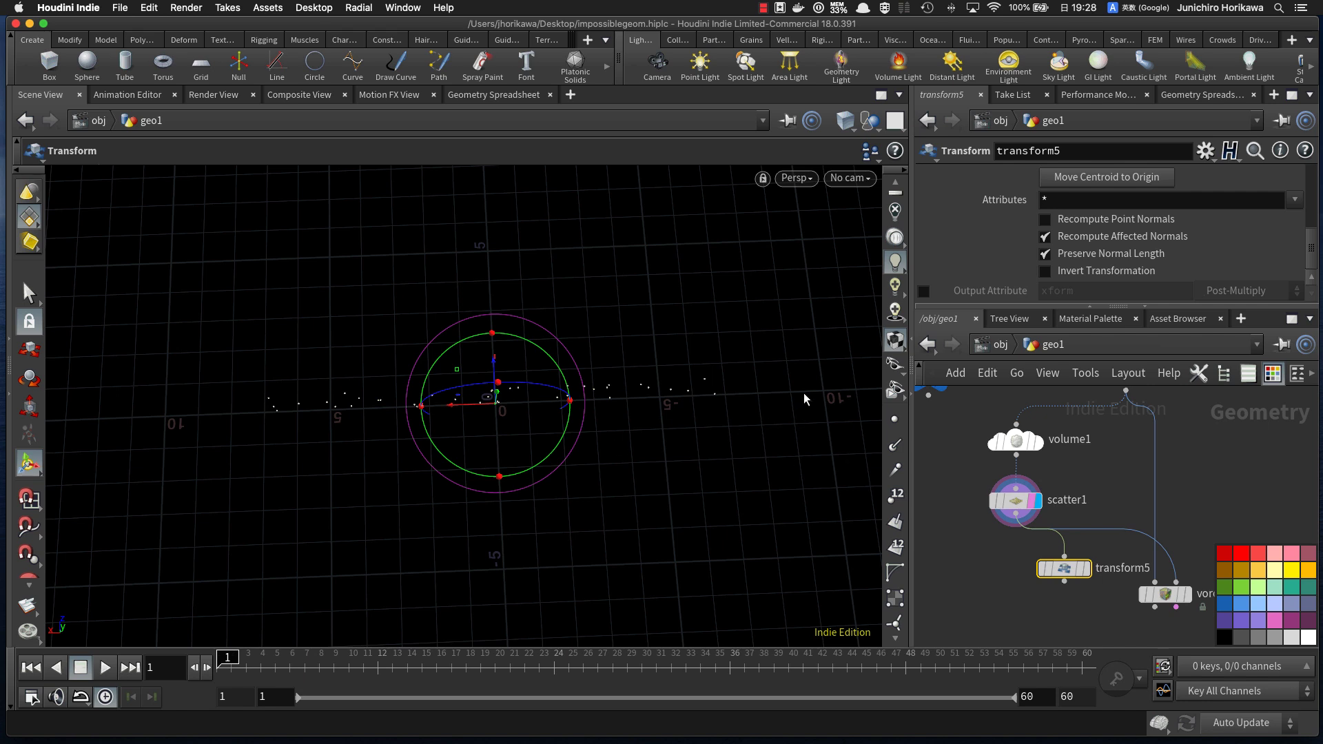
Step: Copy the X size parameter of the box1 node
middle_drag(963, 429, 964, 492)
middle_drag(1068, 529, 1023, 570)
scroll(1023, 570, up, 1)
click(1088, 485)
middle_drag(1148, 487, 1111, 535)
scroll(1209, 289, up, 5)
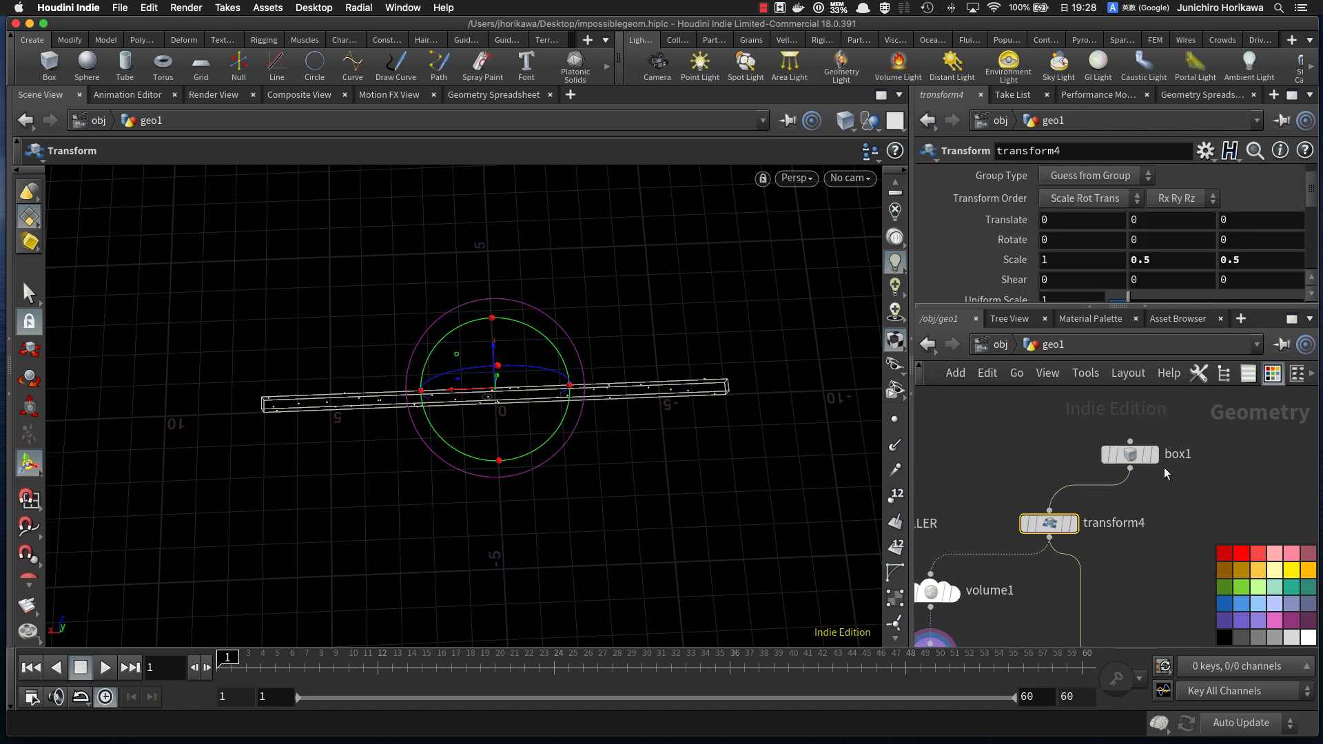
click(1137, 455)
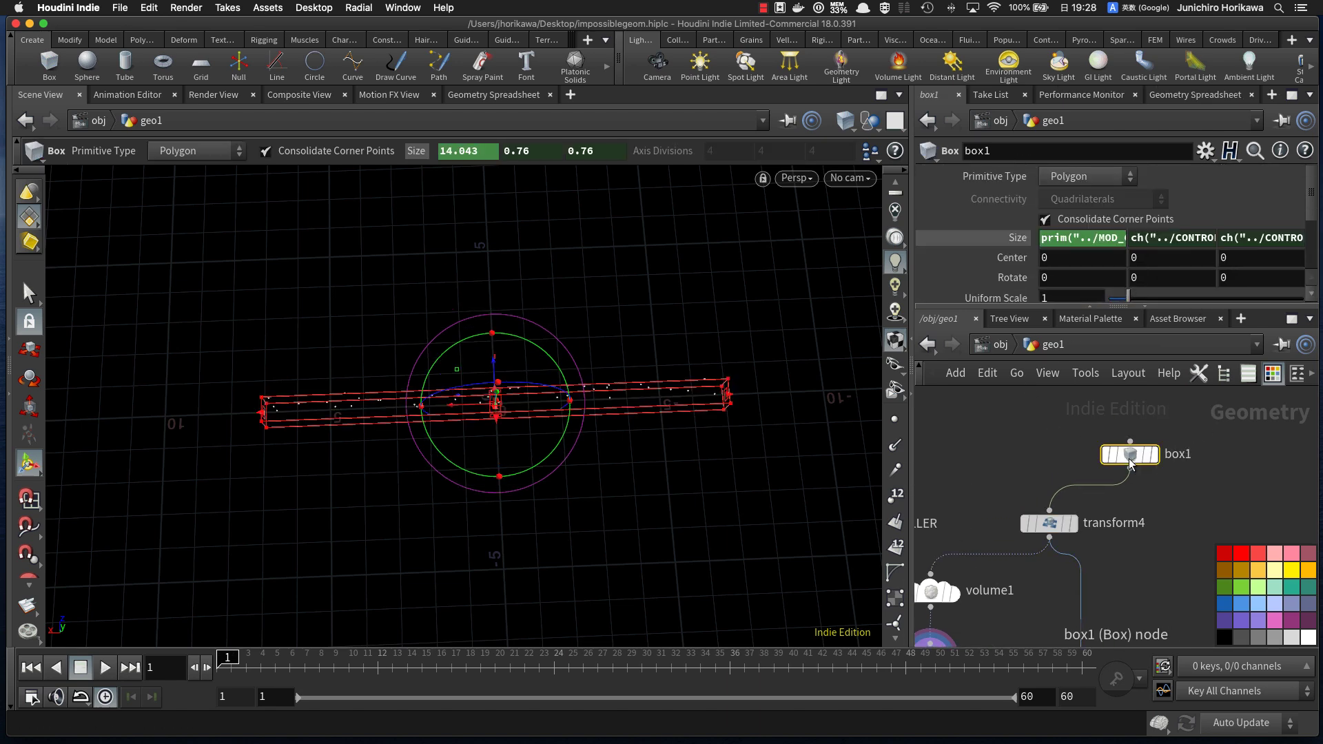
click(1079, 239)
right_click(1085, 238)
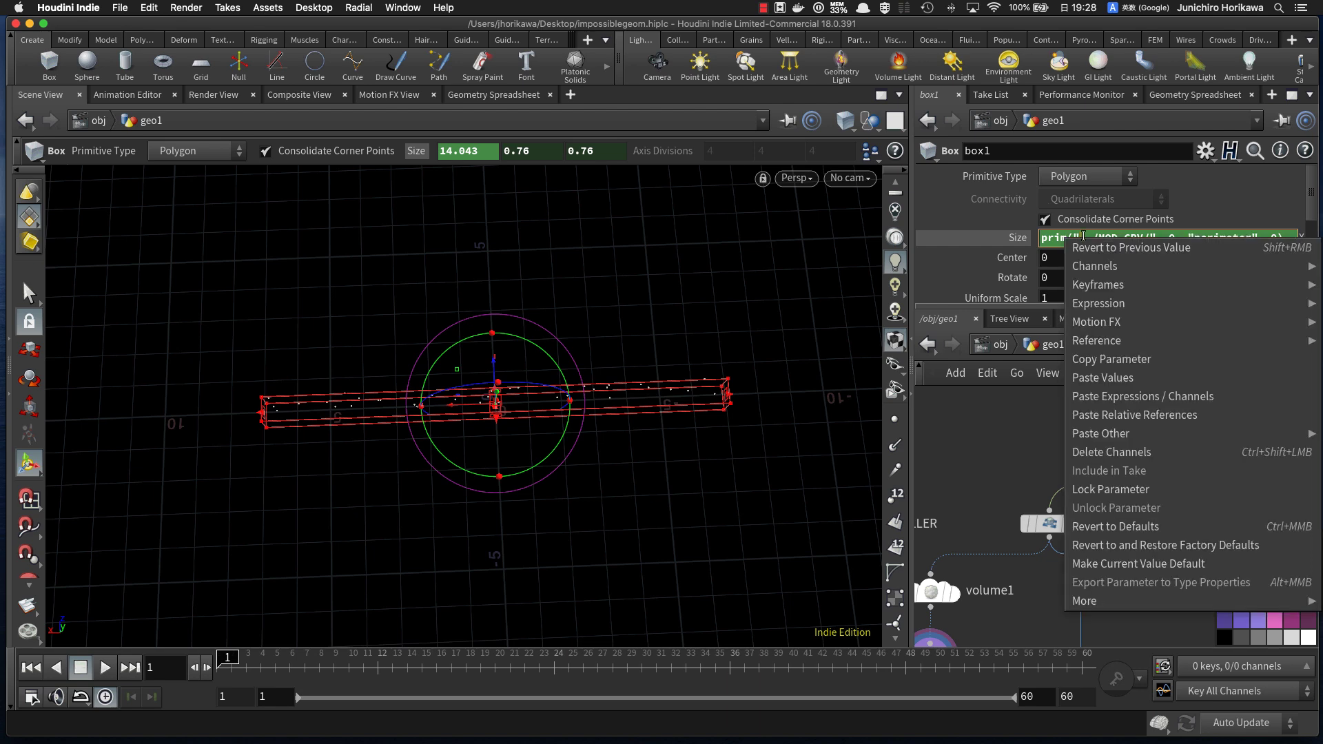
click(1109, 361)
Step: Paste box1's X size into transform5's X translation as the relative reference ch("../box1/sizex"), and template transform5 in the scene view
scroll(1060, 432, down, 5)
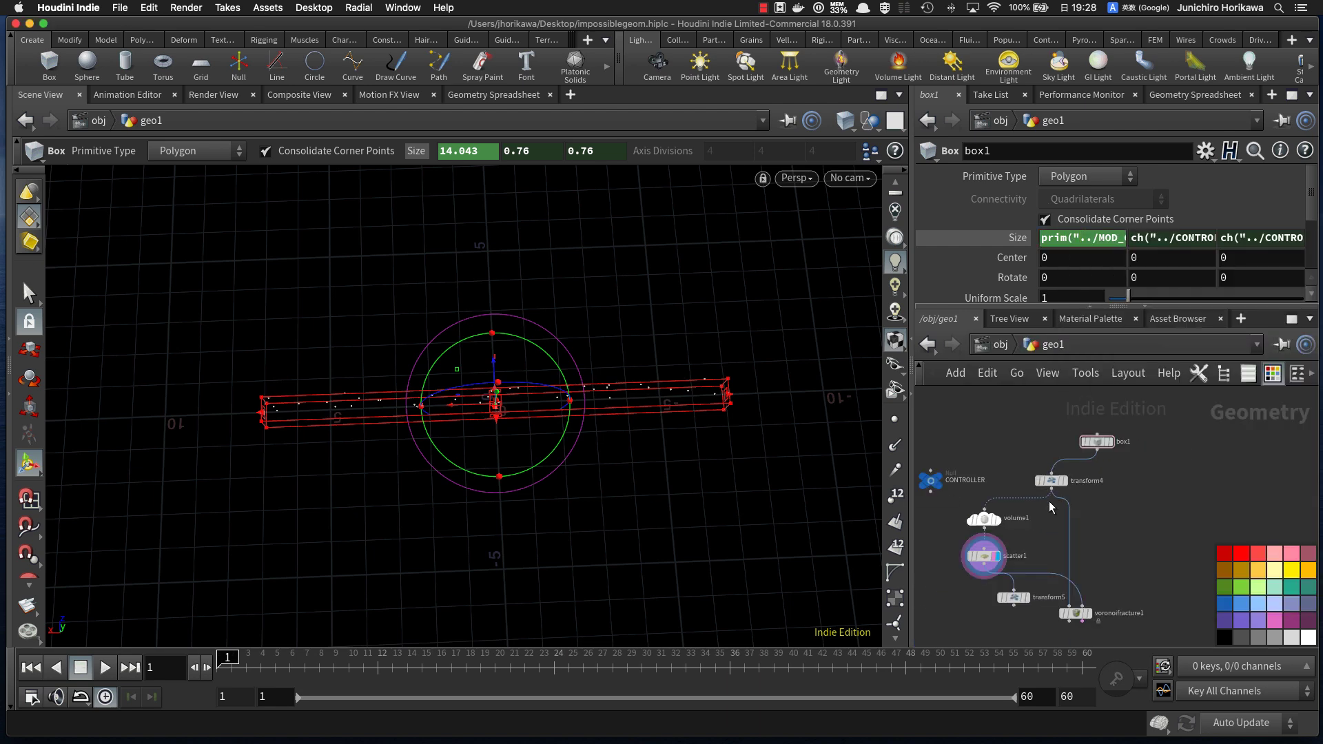
scroll(1037, 552, up, 3)
click(1016, 598)
click(1064, 227)
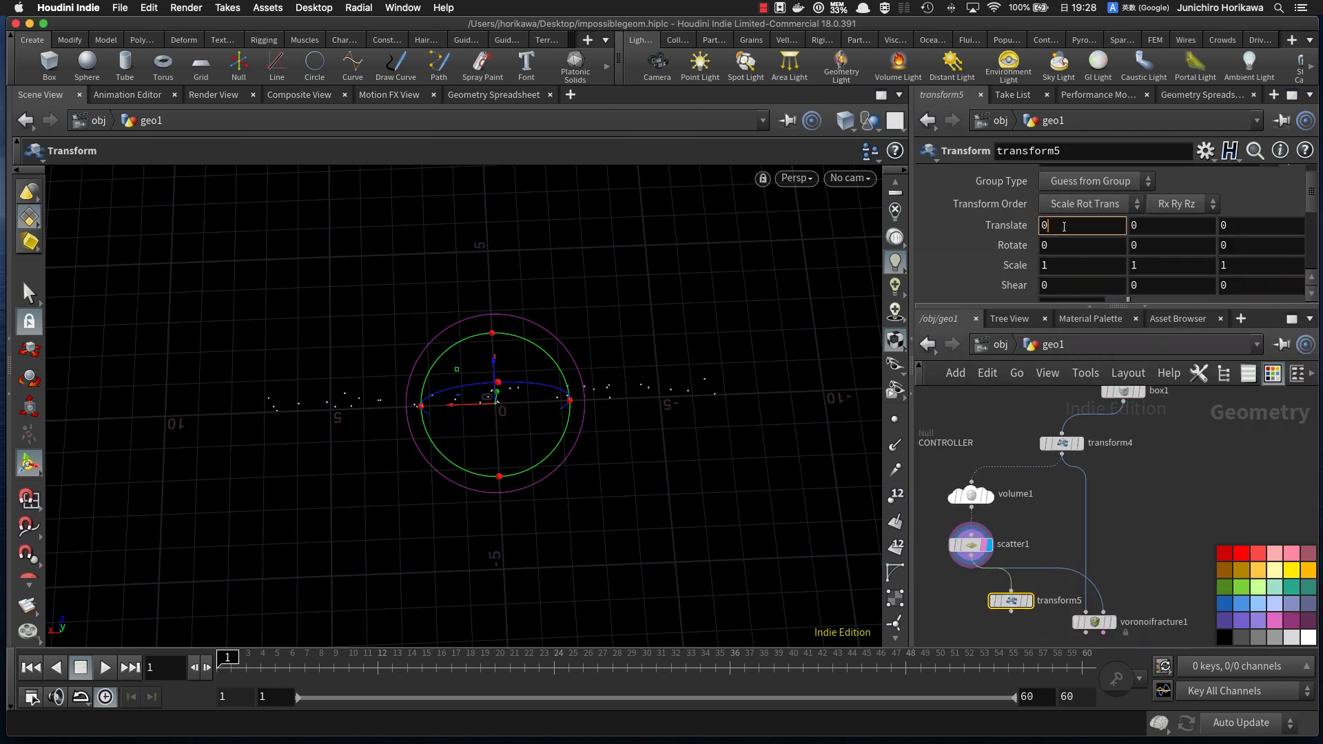
right_click(1064, 227)
click(1105, 387)
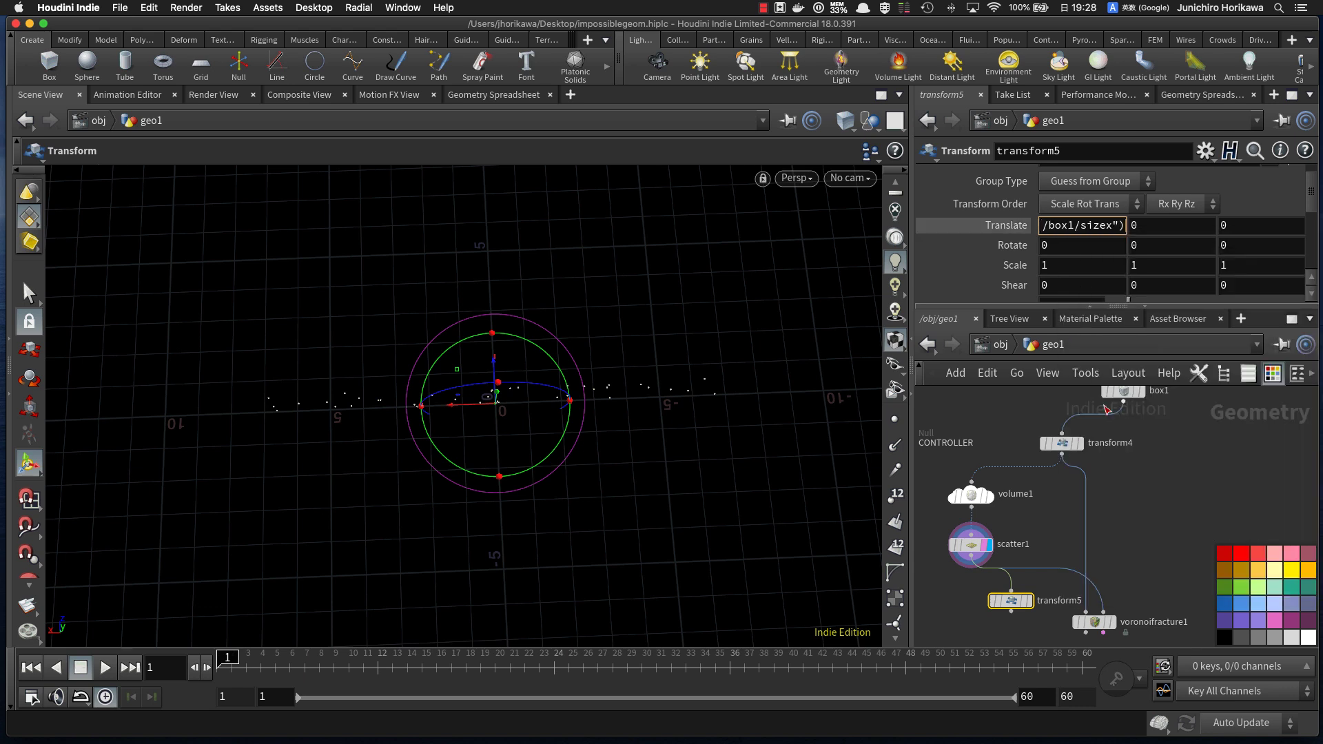
click(941, 588)
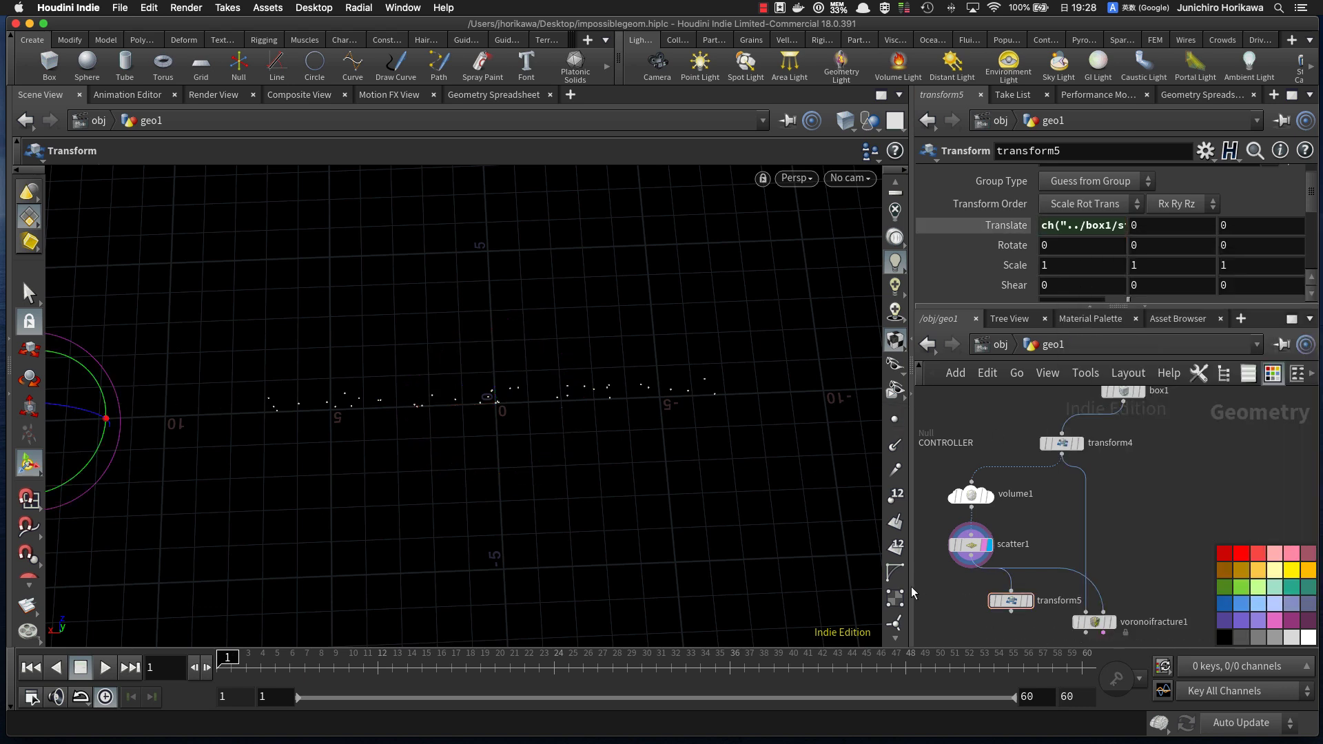
click(1024, 602)
alt+right_drag(485, 419, 408, 459)
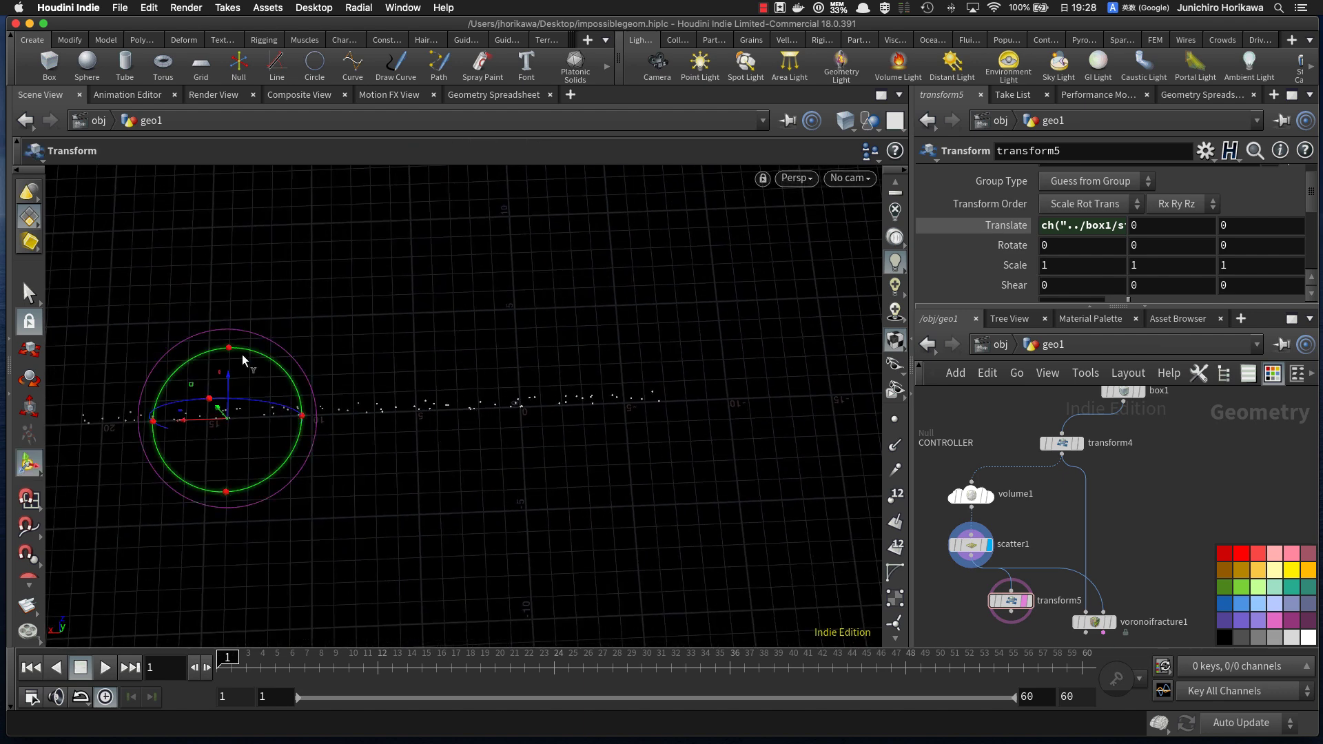
Step: Move voronoifracture1 aside and duplicate transform5 beside the original, keeping its connection to scatter1
middle_drag(980, 607, 944, 565)
scroll(944, 565, down, 1)
drag(1052, 577, 1149, 564)
scroll(998, 559, up, 2)
drag(973, 560, 965, 574)
alt+drag(966, 576, 1038, 572)
Step: Open the X translation expression of the duplicated Transform node for editing
click(1050, 228)
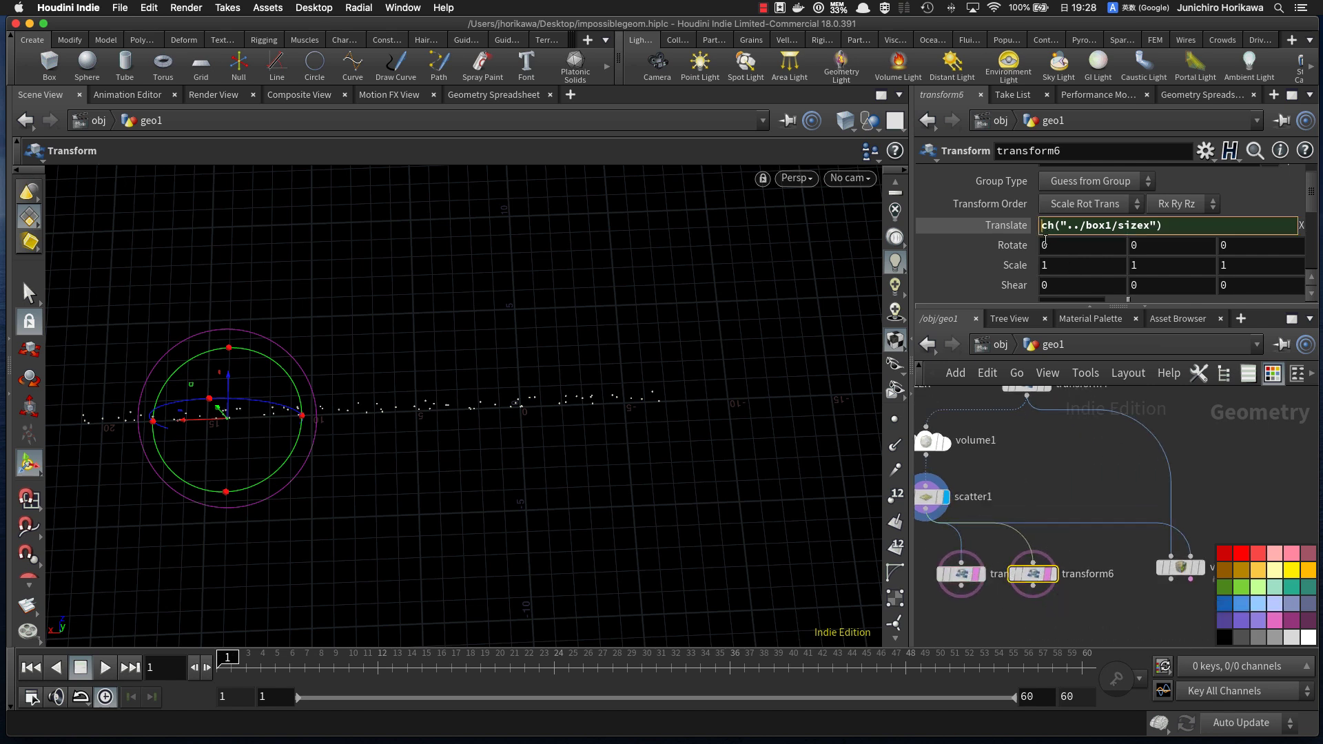
Step: Negate transform6's X translation expression so it reads -ch("../box1/sizex")
text(-)
key(Return)
scroll(1046, 240, up, 1)
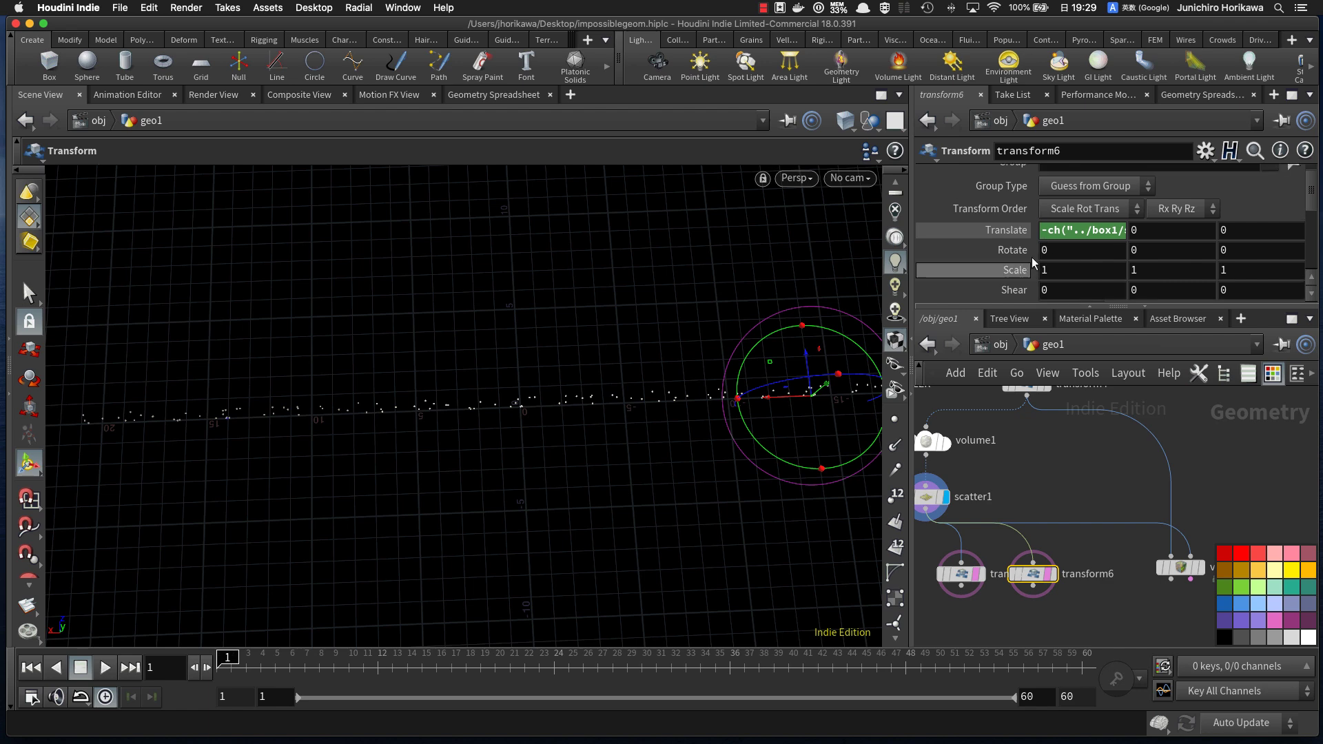
Step: Examine the scatter1 points on their own, without the two shifted copies
click(1046, 499)
middle_drag(1046, 496, 1104, 461)
scroll(982, 476, up, 2)
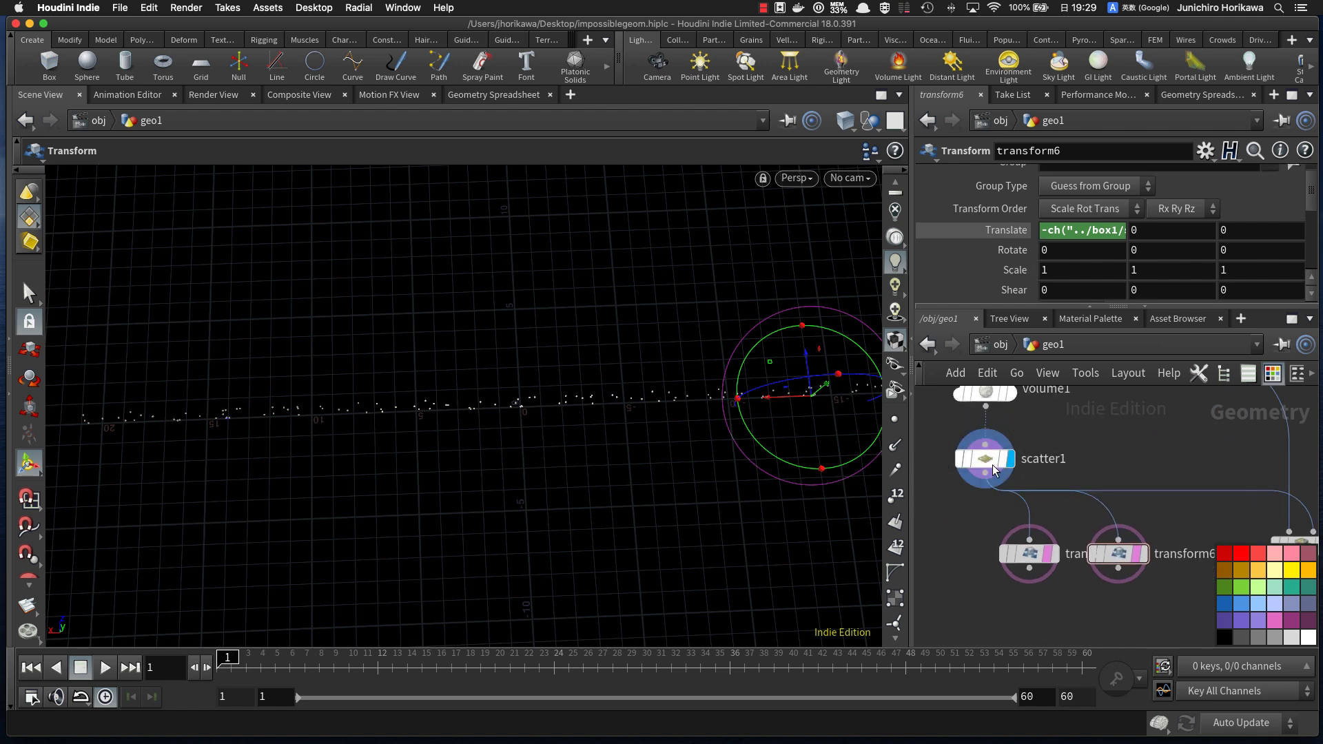
click(986, 462)
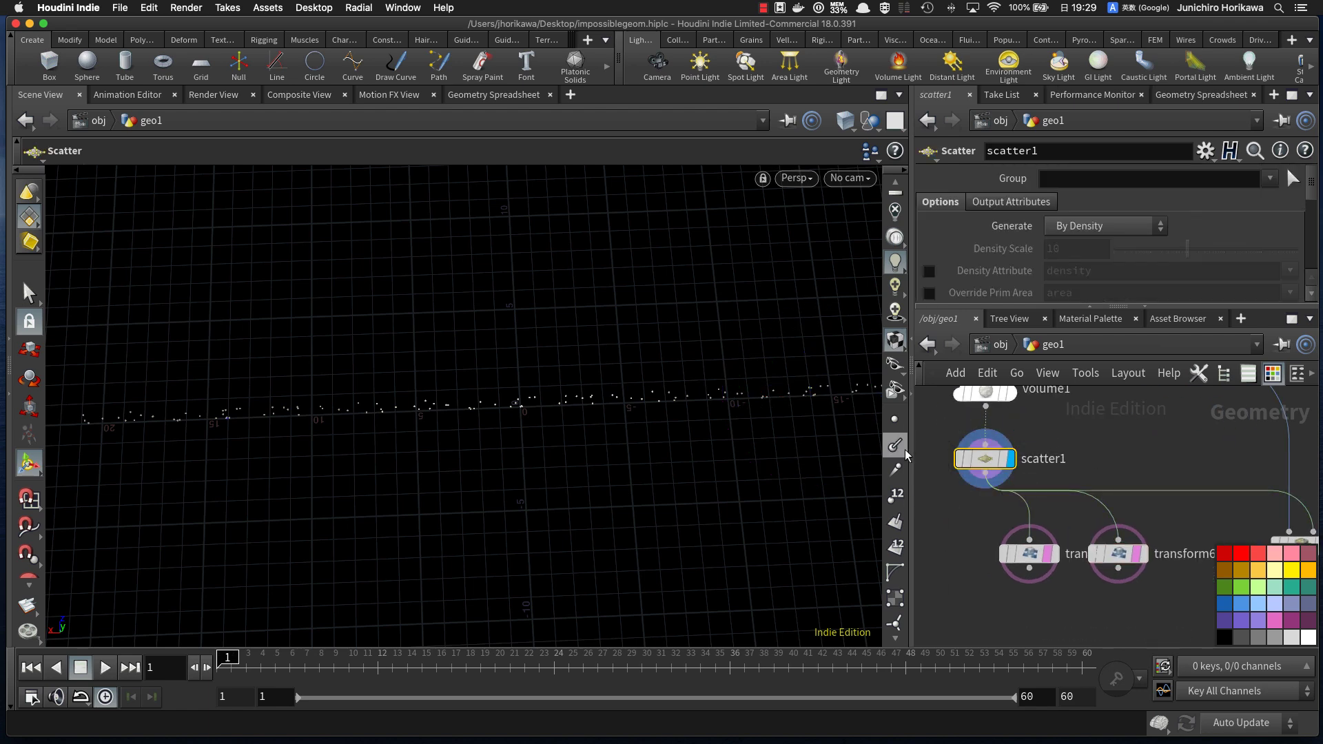
scroll(964, 475, up, 3)
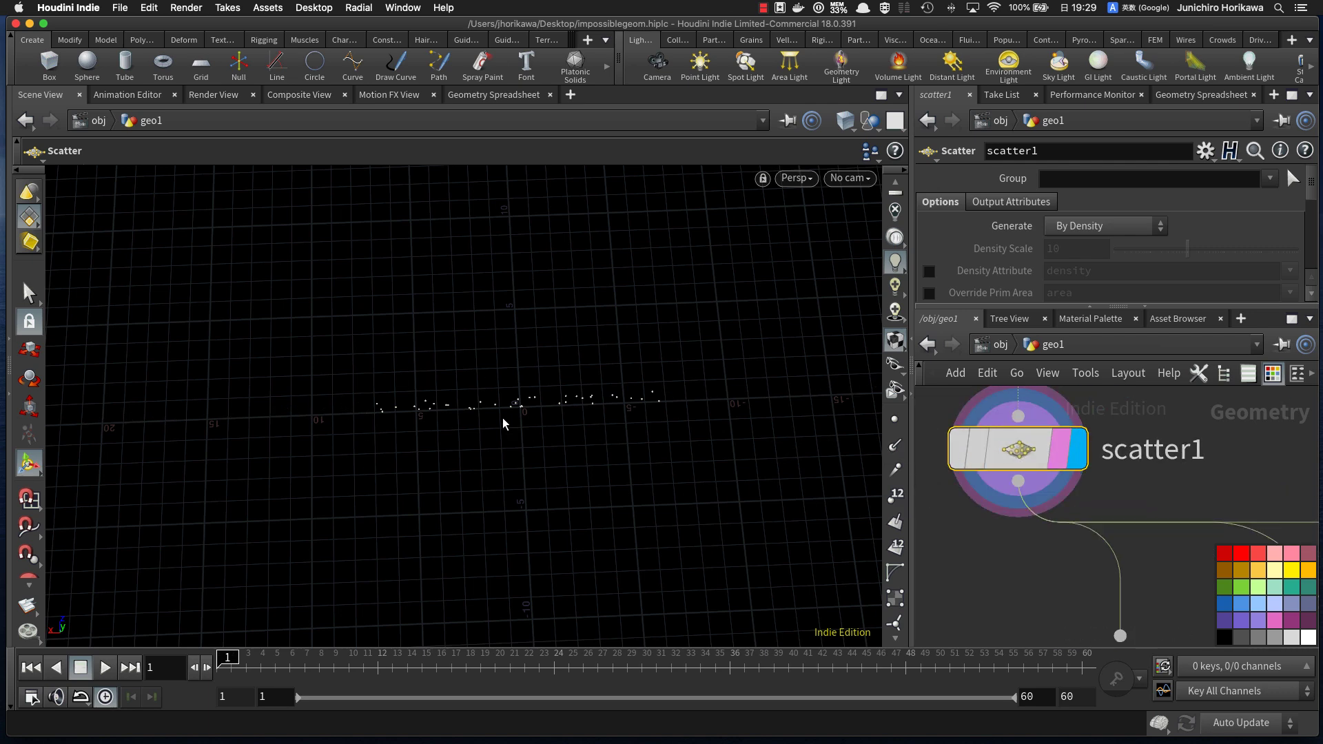
alt+right_drag(632, 367, 579, 415)
alt+middle_drag(579, 414, 490, 409)
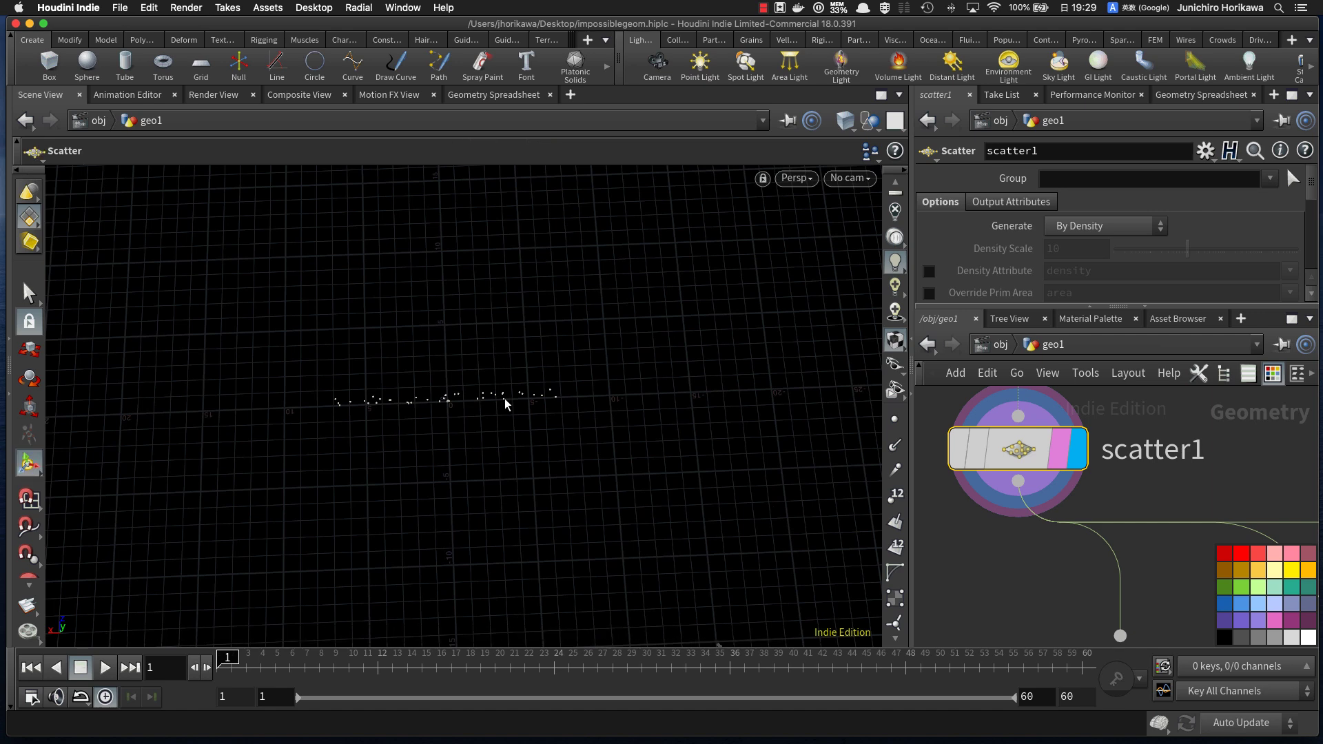
Step: Add a Merge node below the two point-shifting transforms
scroll(1093, 544, down, 5)
scroll(1130, 593, up, 1)
click(1130, 592)
middle_drag(1158, 623, 1042, 591)
click(1102, 562)
scroll(1077, 580, down, 5)
scroll(1064, 598, up, 1)
key(Tab)
text(mer)
key(Return)
click(1035, 607)
Step: Connect scatter1, transform5 and transform6 to the inputs of merge1
scroll(1035, 564, up, 4)
drag(1022, 494, 1036, 620)
scroll(1041, 582, up, 1)
drag(1056, 563, 1044, 623)
drag(1126, 564, 1049, 624)
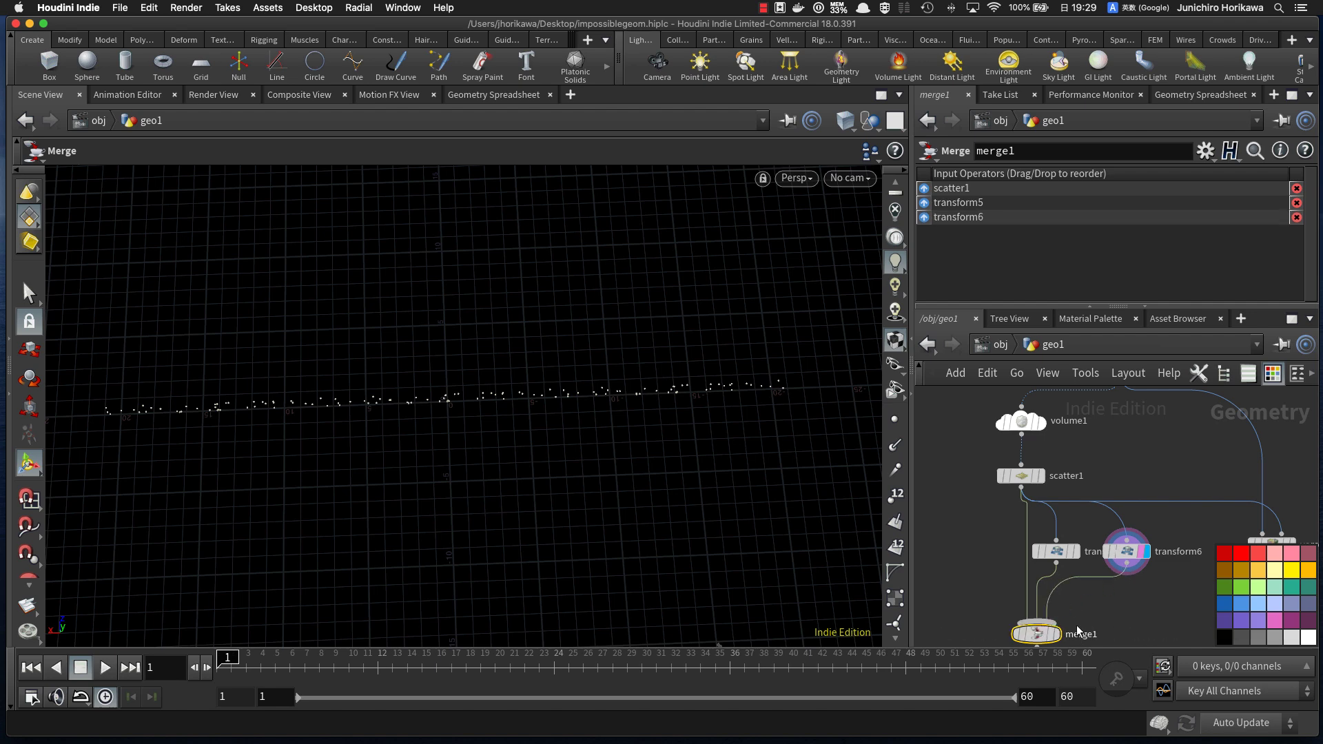
Step: Feed merge1 into the second input of voronoifracture1 and place the fracture node below the merge
middle_drag(1065, 627, 1036, 580)
scroll(1047, 582, down, 1)
scroll(1019, 551, down, 2)
middle_drag(946, 472, 954, 444)
drag(1197, 501, 1102, 593)
scroll(1039, 565, up, 2)
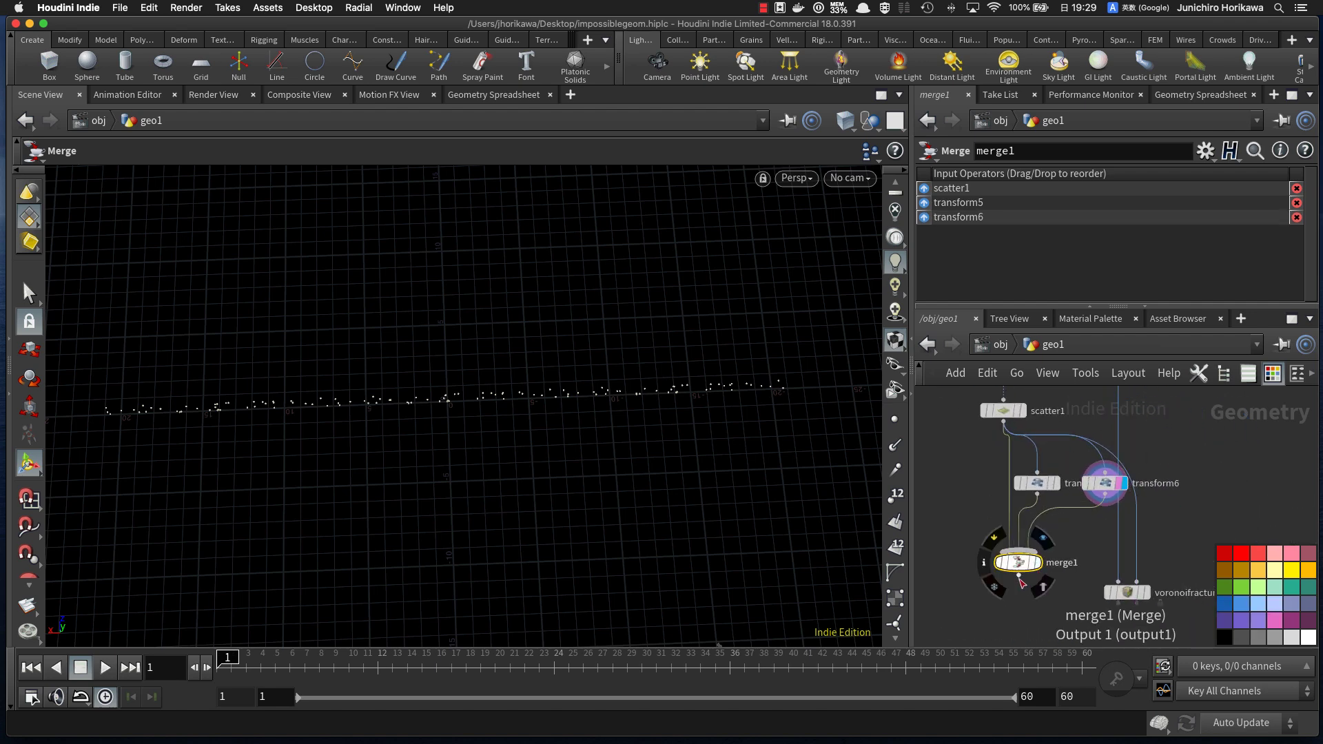
drag(1020, 580, 1136, 582)
drag(1140, 596, 1106, 610)
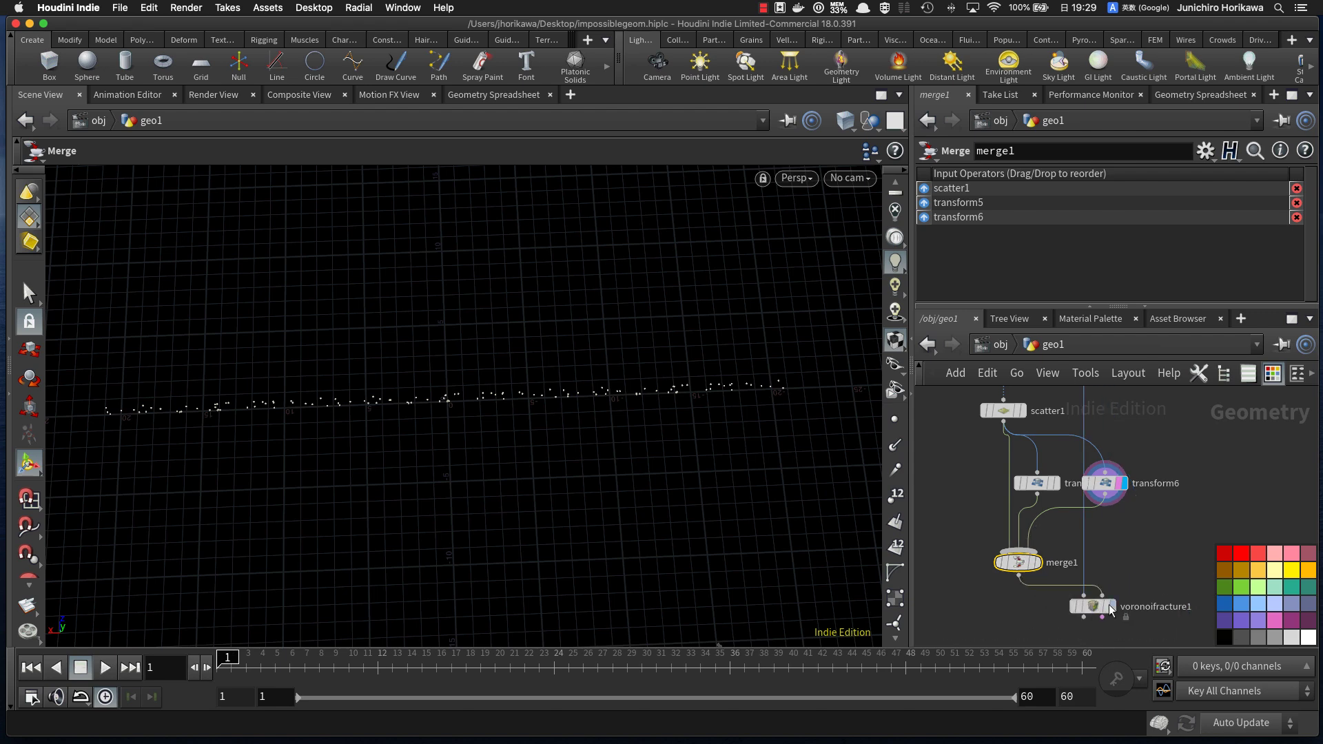
Step: Display the voronoifracture1 result and set the viewport shading to Smooth Wire Shaded
click(1106, 608)
click(1092, 607)
alt+right_drag(414, 352, 665, 399)
click(795, 179)
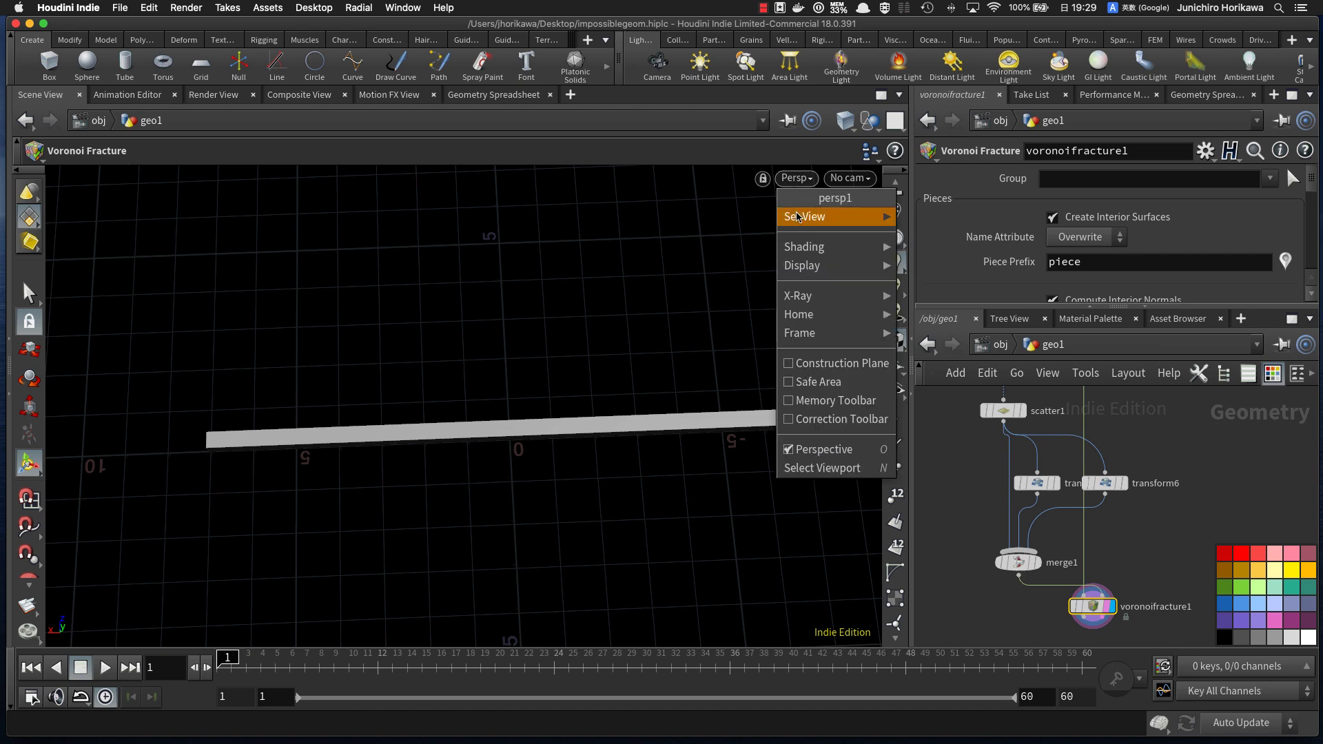
mouse_move(806, 248)
click(960, 416)
alt+drag(802, 459, 803, 411)
alt+right_drag(784, 443, 819, 455)
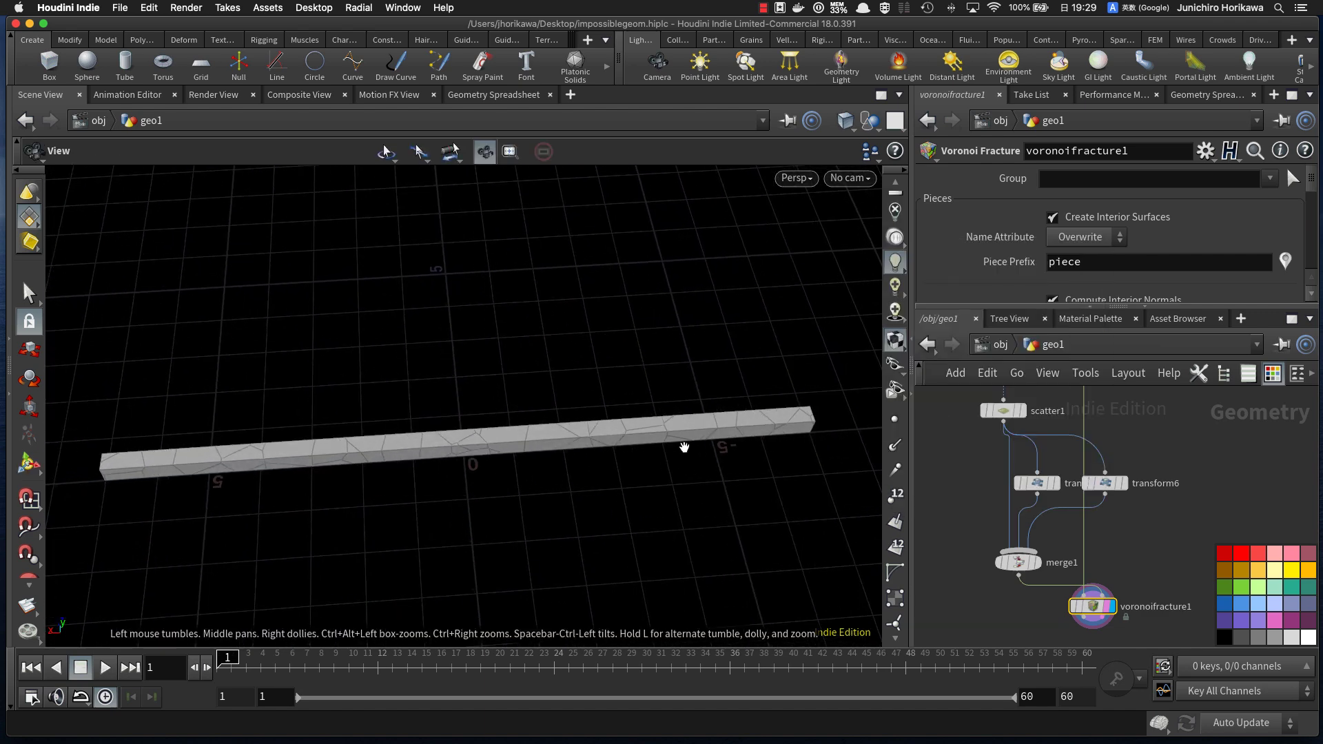
Step: Examine the fracture lines along the bar and at its end from several angles
alt+middle_drag(684, 448, 668, 458)
alt+drag(668, 458, 667, 465)
middle_drag(759, 452, 676, 419)
mouse_move(676, 419)
right_down()
mouse_move(792, 410)
mouse_move(482, 396)
right_up()
key(Return)
alt+middle_drag(482, 396, 800, 386)
alt+middle_drag(441, 392, 765, 385)
alt+middle_drag(303, 393, 642, 385)
alt+right_drag(384, 376, 446, 366)
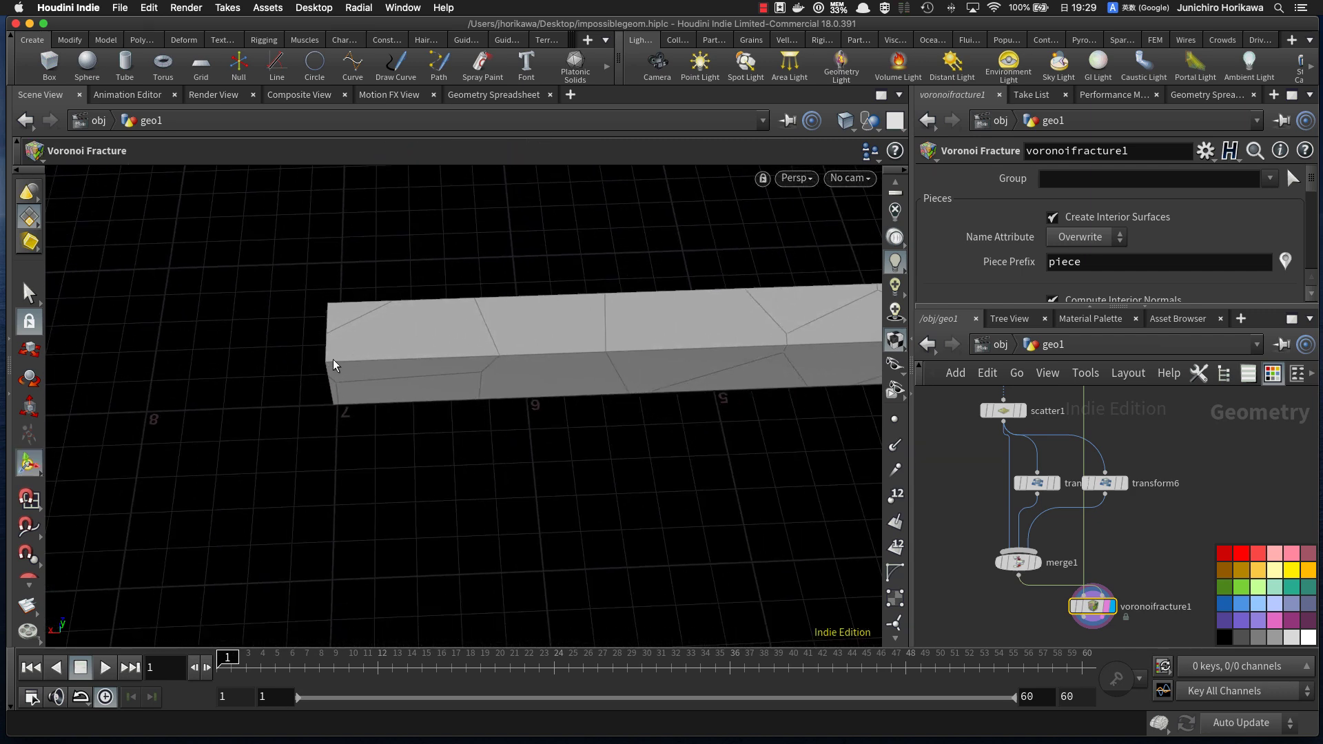
alt+drag(328, 366, 386, 354)
mouse_move(386, 354)
alt+right_down()
mouse_move(535, 348)
mouse_move(380, 366)
alt+right_up()
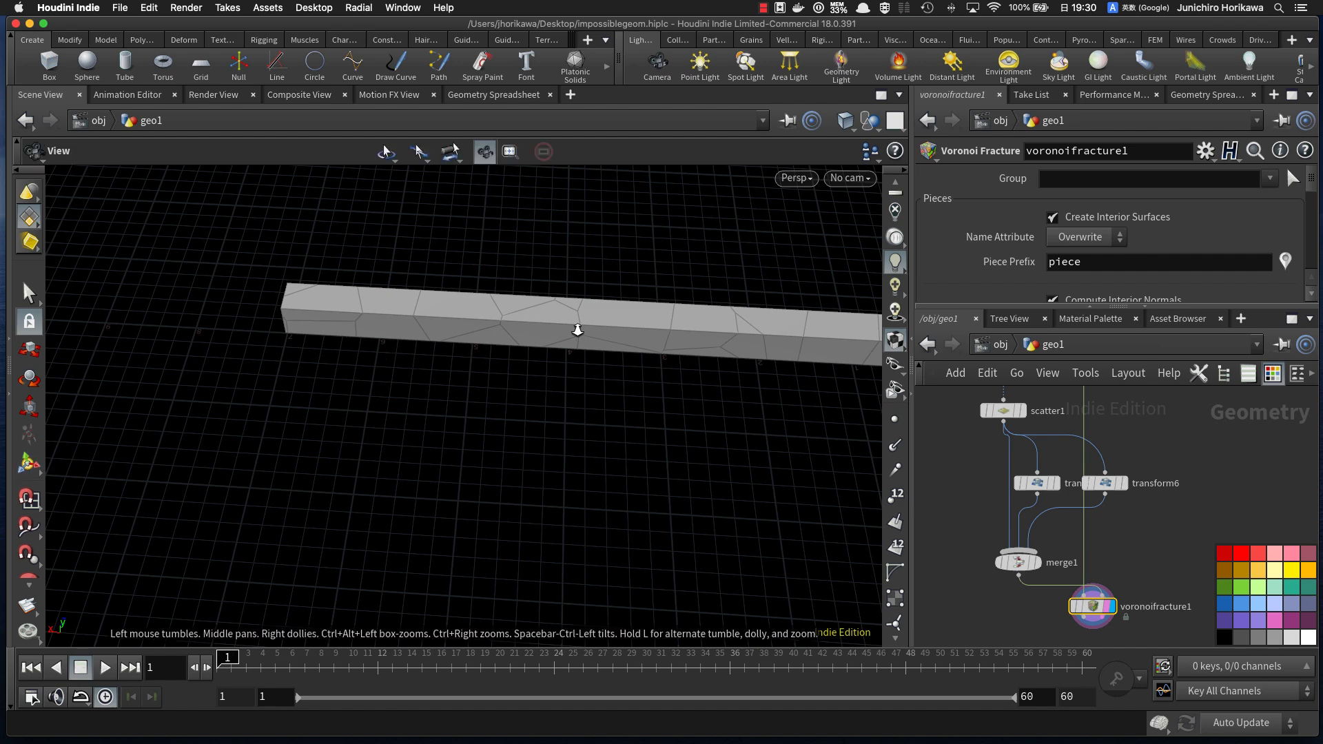
alt+right_drag(561, 328, 455, 360)
alt+middle_drag(696, 347, 443, 349)
alt+right_drag(565, 362, 447, 388)
alt+drag(447, 388, 452, 407)
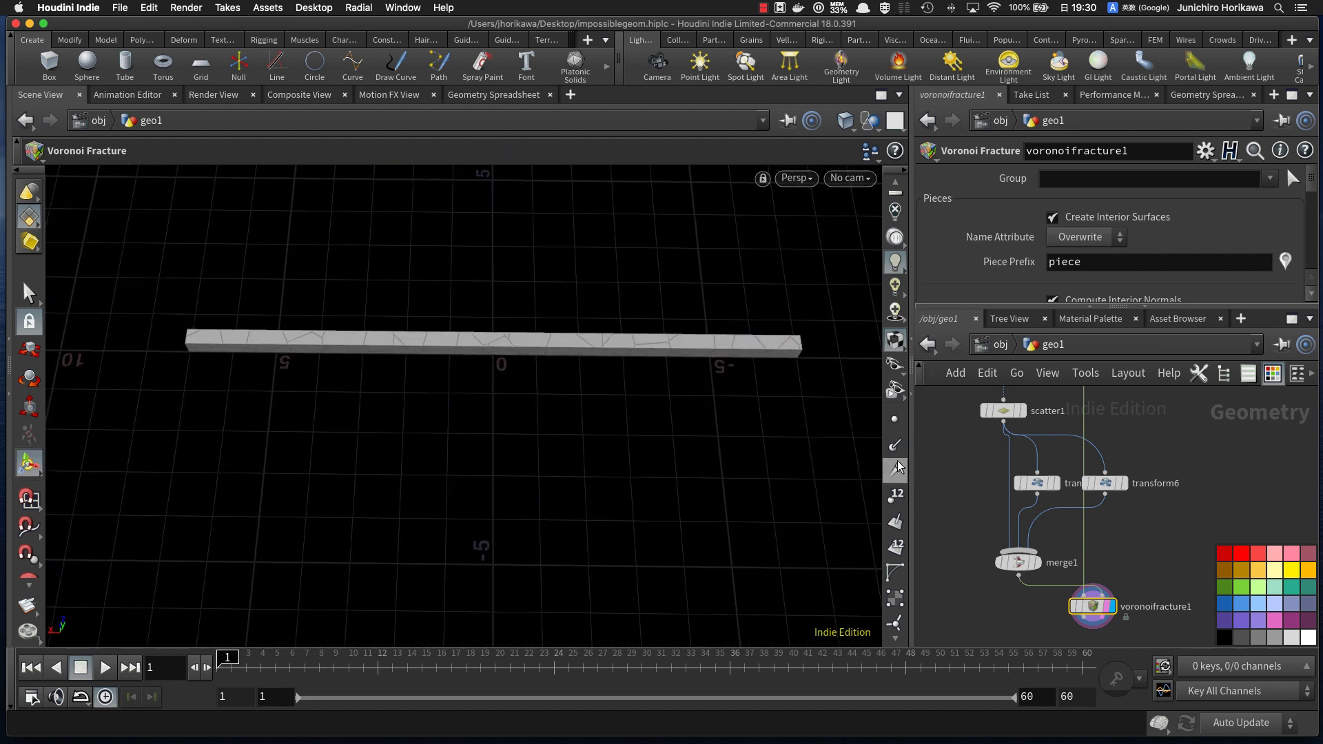
Step: Rearrange the lower part of the network, repositioning voronoifracture1 beneath merge1 and transform6
middle_drag(970, 459, 998, 509)
right_drag(997, 509, 974, 465)
drag(969, 426, 1115, 587)
drag(1110, 527, 1056, 526)
middle_drag(1128, 552, 1169, 514)
click(1082, 594)
scroll(1124, 585, up, 1)
drag(1124, 586, 1047, 583)
scroll(1102, 569, up, 2)
middle_drag(1102, 569, 1116, 506)
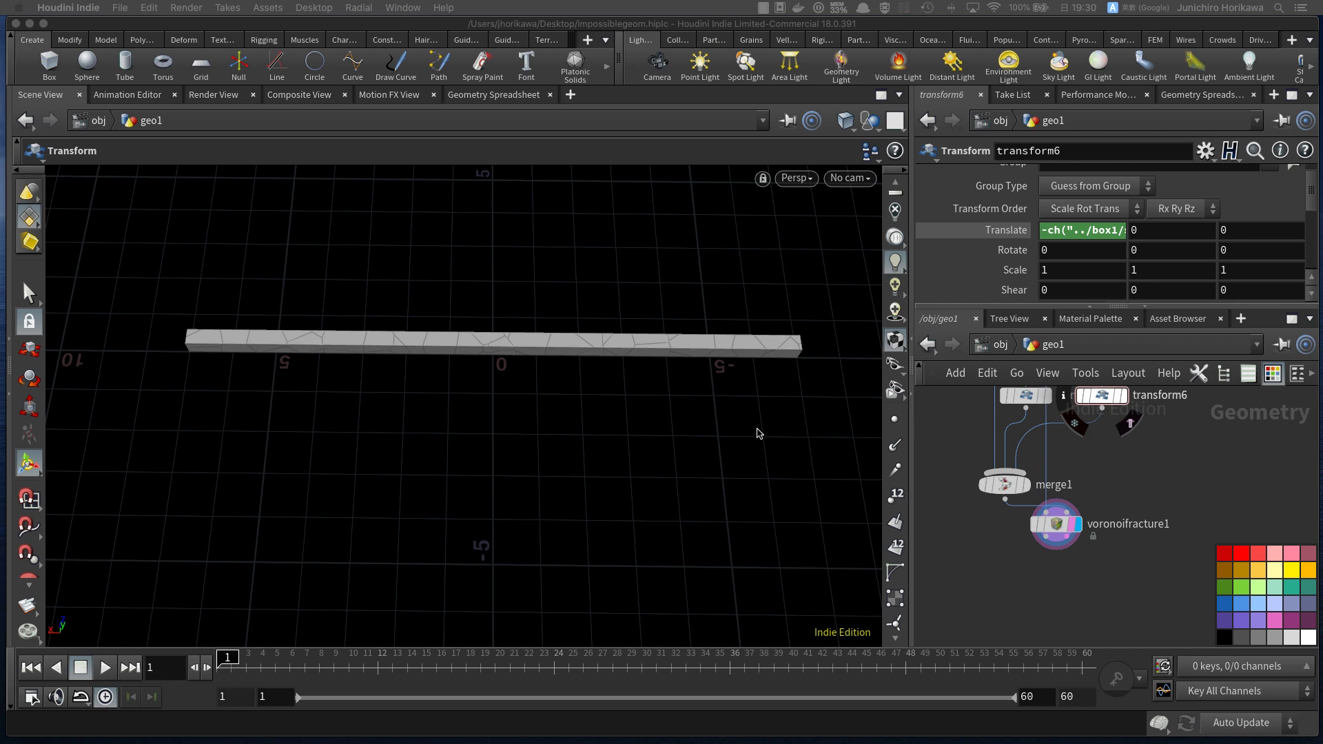
click(1001, 555)
scroll(1039, 574, down, 3)
middle_drag(1092, 532, 1033, 606)
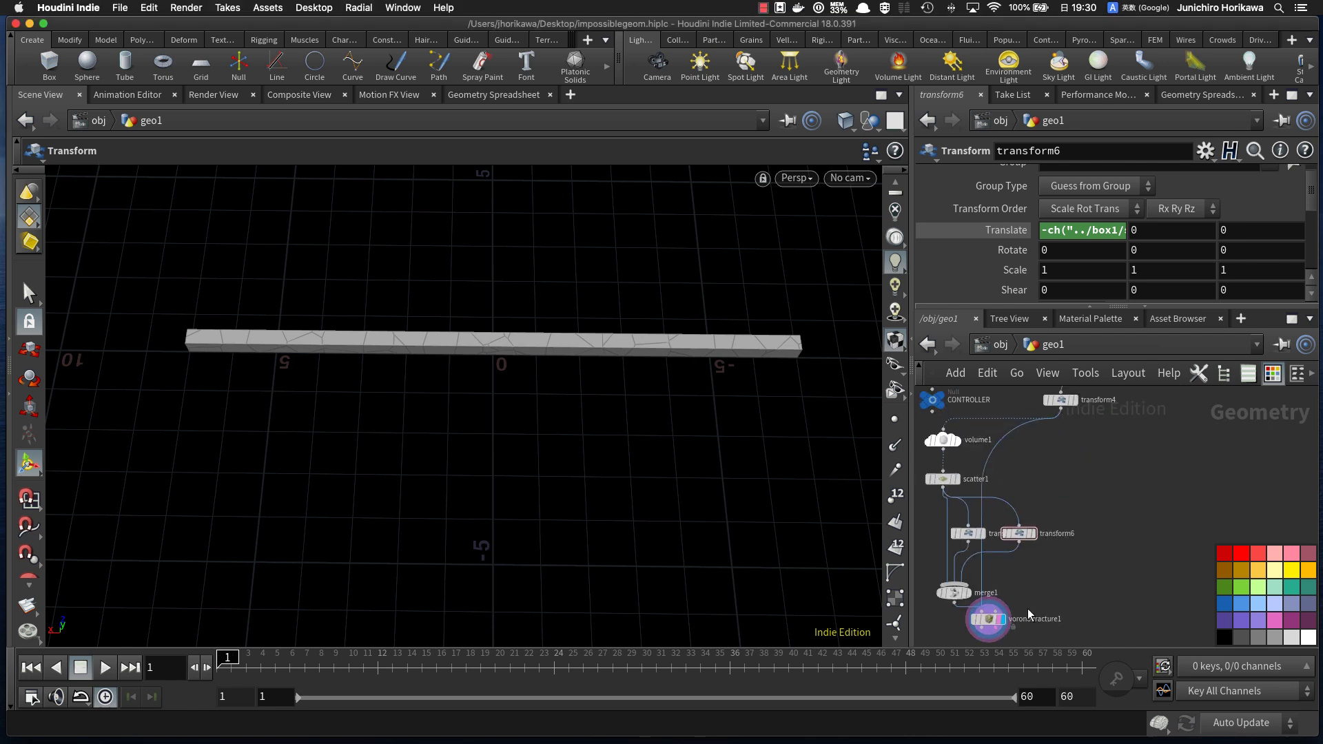
scroll(1031, 603, up, 1)
drag(984, 622, 1025, 632)
scroll(1079, 505, up, 4)
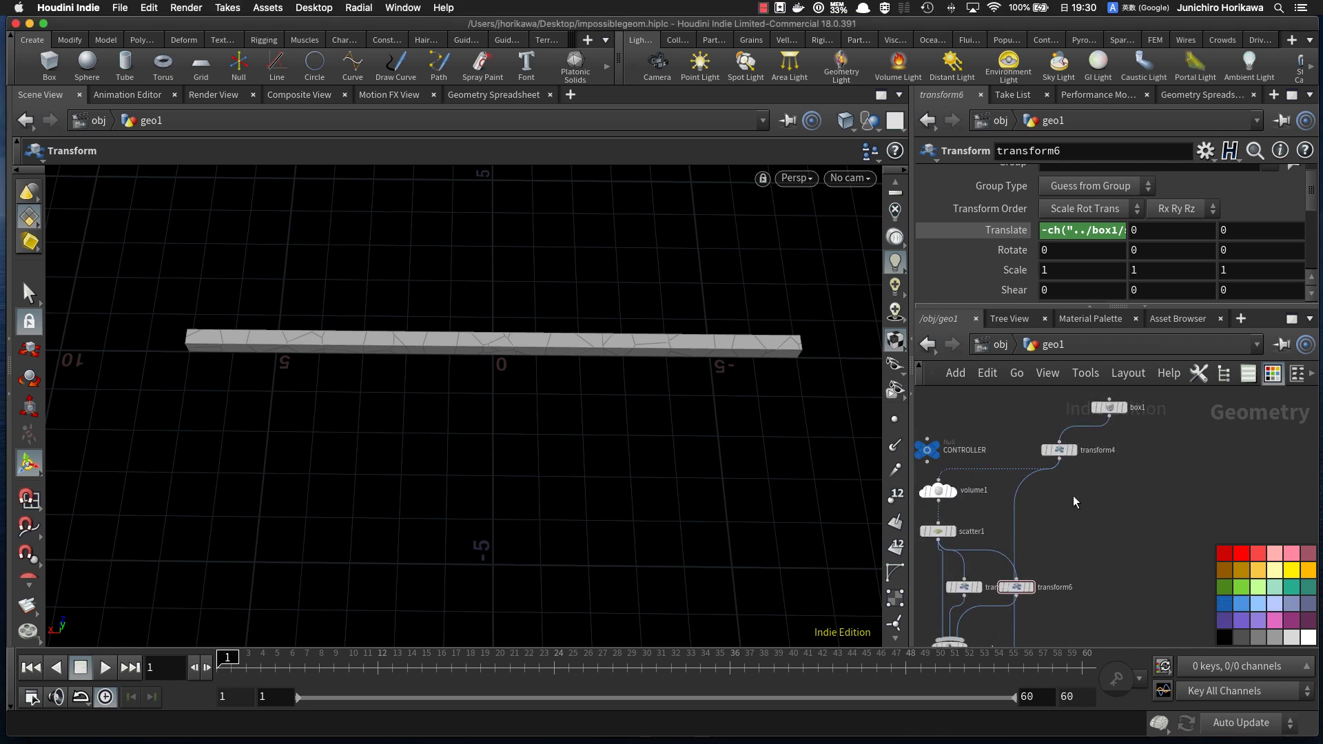
Step: Display the transform4 and box1 outputs one after the other to examine the unfractured bar
scroll(1073, 470, up, 1)
scroll(1065, 460, up, 1)
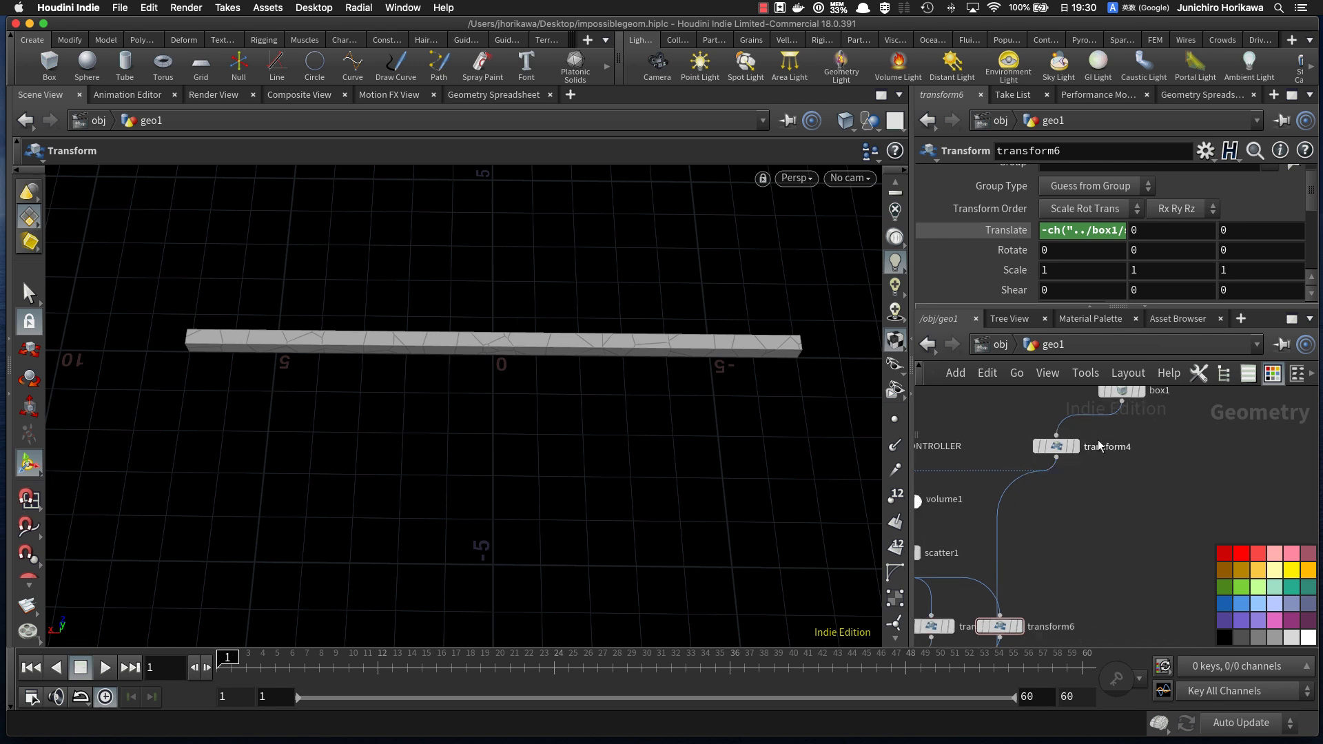
click(1075, 447)
scroll(1150, 438, down, 1)
scroll(1144, 427, up, 1)
middle_drag(1142, 398, 1113, 431)
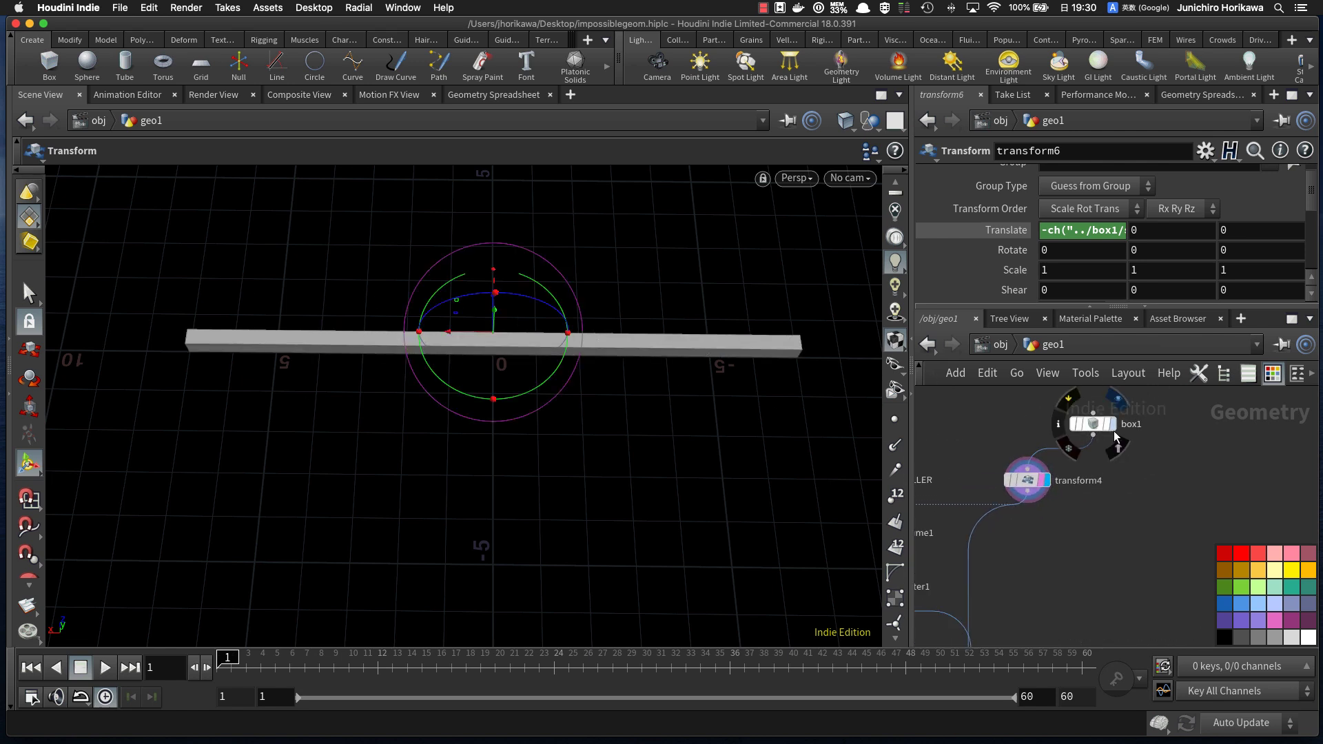
click(1113, 425)
scroll(1047, 491, down, 5)
scroll(1035, 538, up, 5)
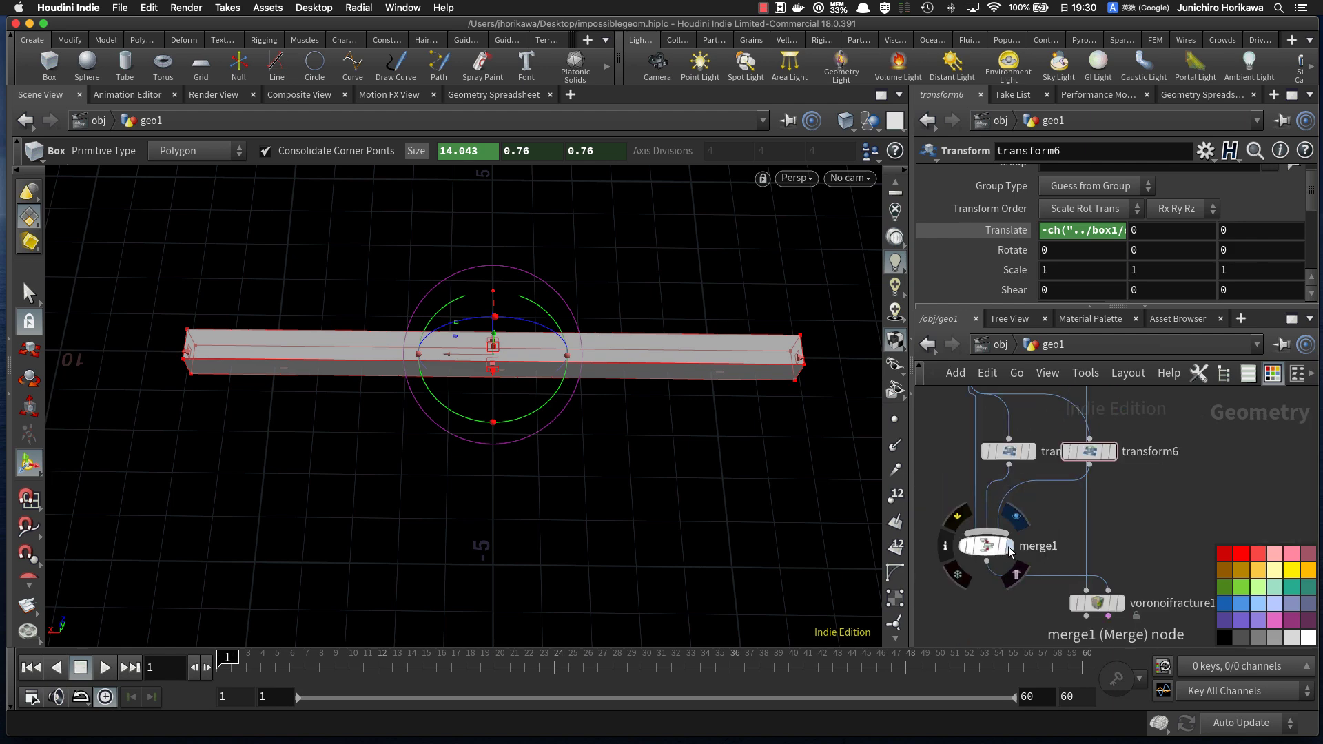
Step: Display the merged points of merge1 and overlay transform4's bar as a template
click(1008, 550)
click(1016, 574)
right_drag(659, 419, 487, 463)
middle_drag(487, 463, 436, 438)
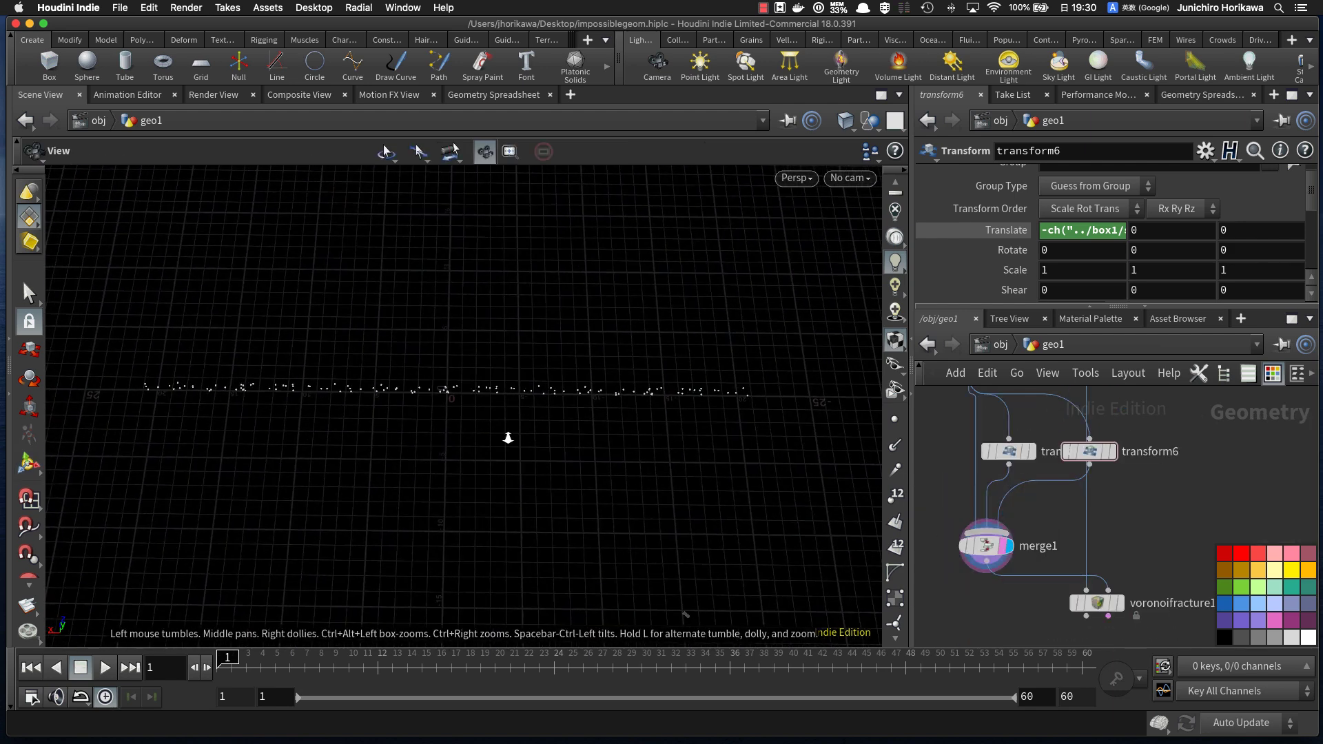
right_drag(435, 438, 395, 395)
scroll(1117, 490, down, 2)
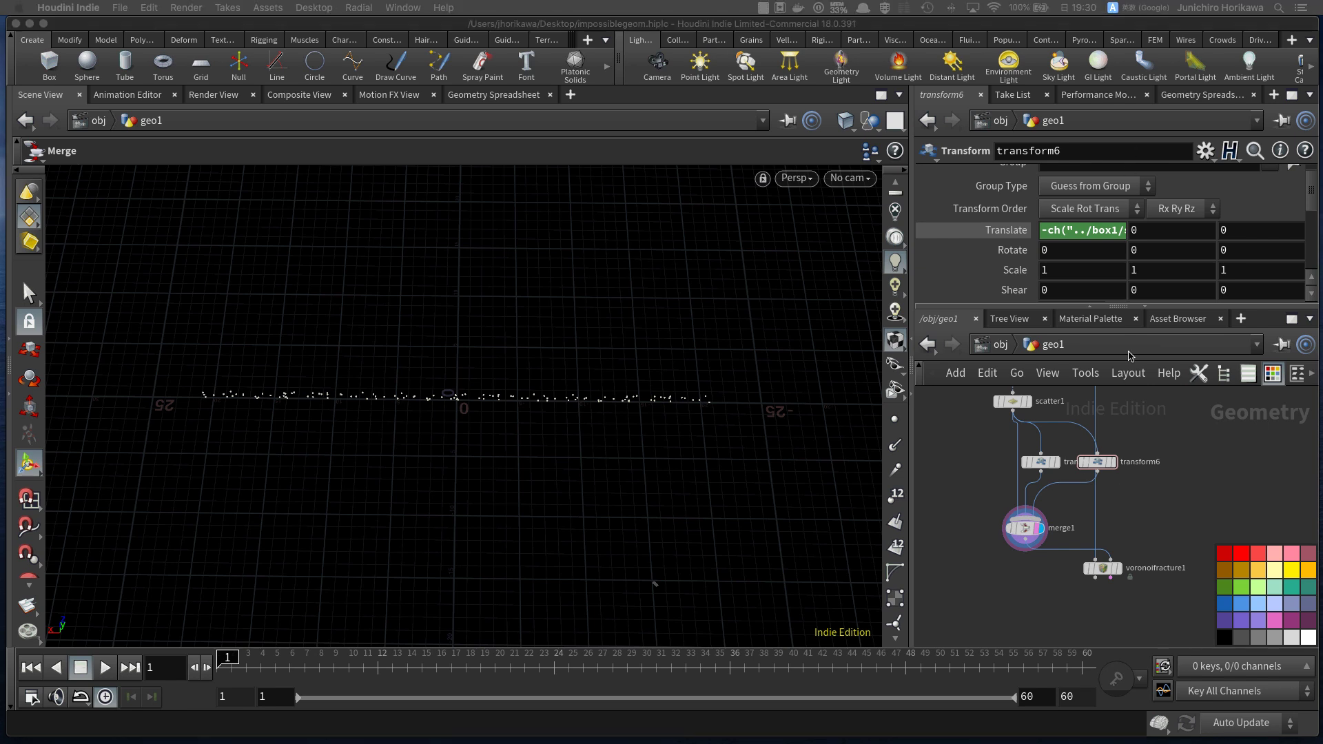
click(1149, 443)
scroll(1149, 443, up, 2)
middle_drag(1148, 443, 1106, 563)
click(1110, 405)
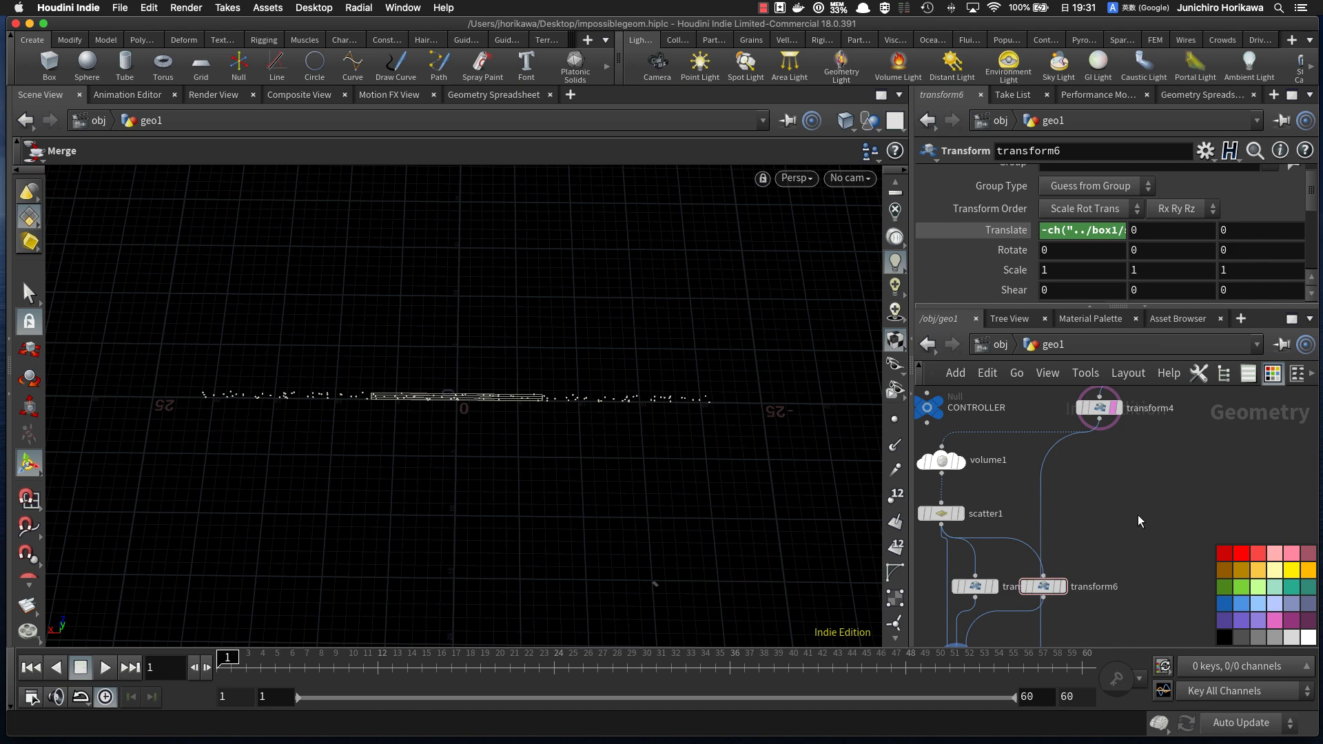
Step: Add a Transform node below transform4 and connect transform4's output to it
middle_drag(1139, 509, 1065, 508)
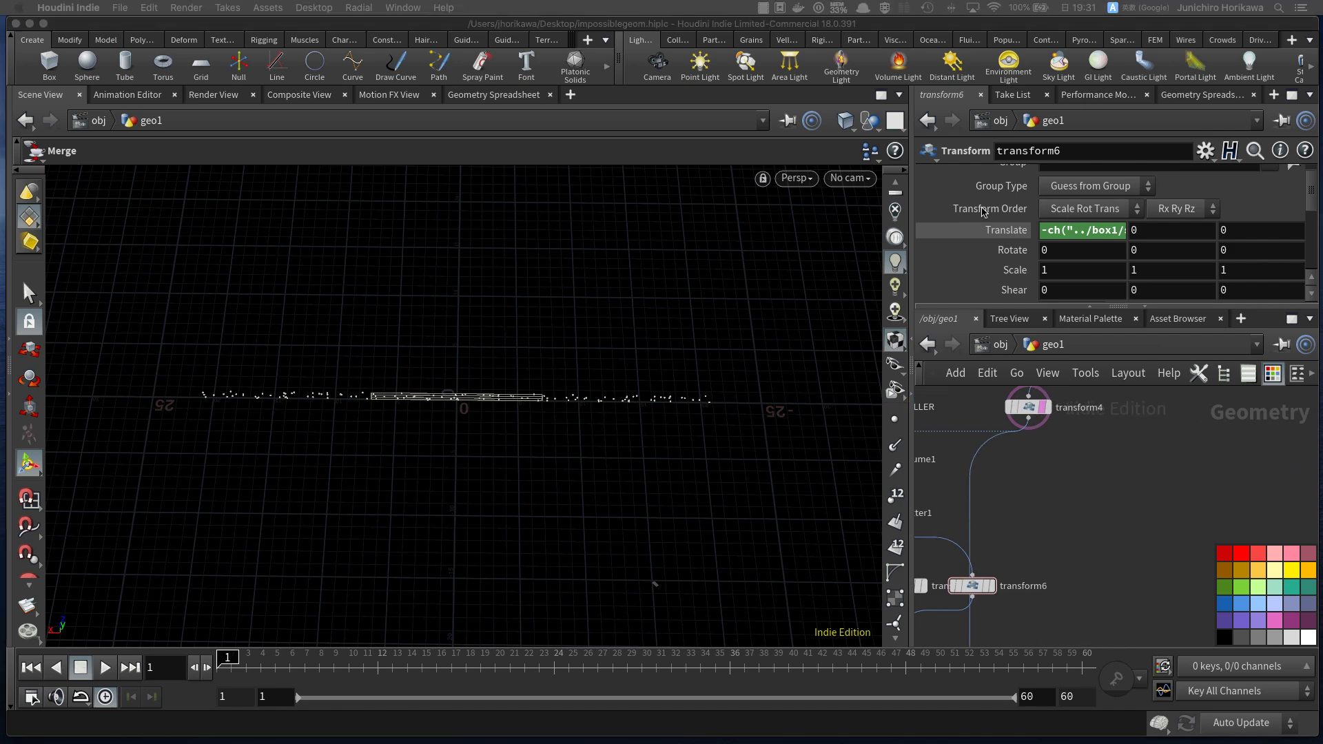
key(Tab)
text(transform)
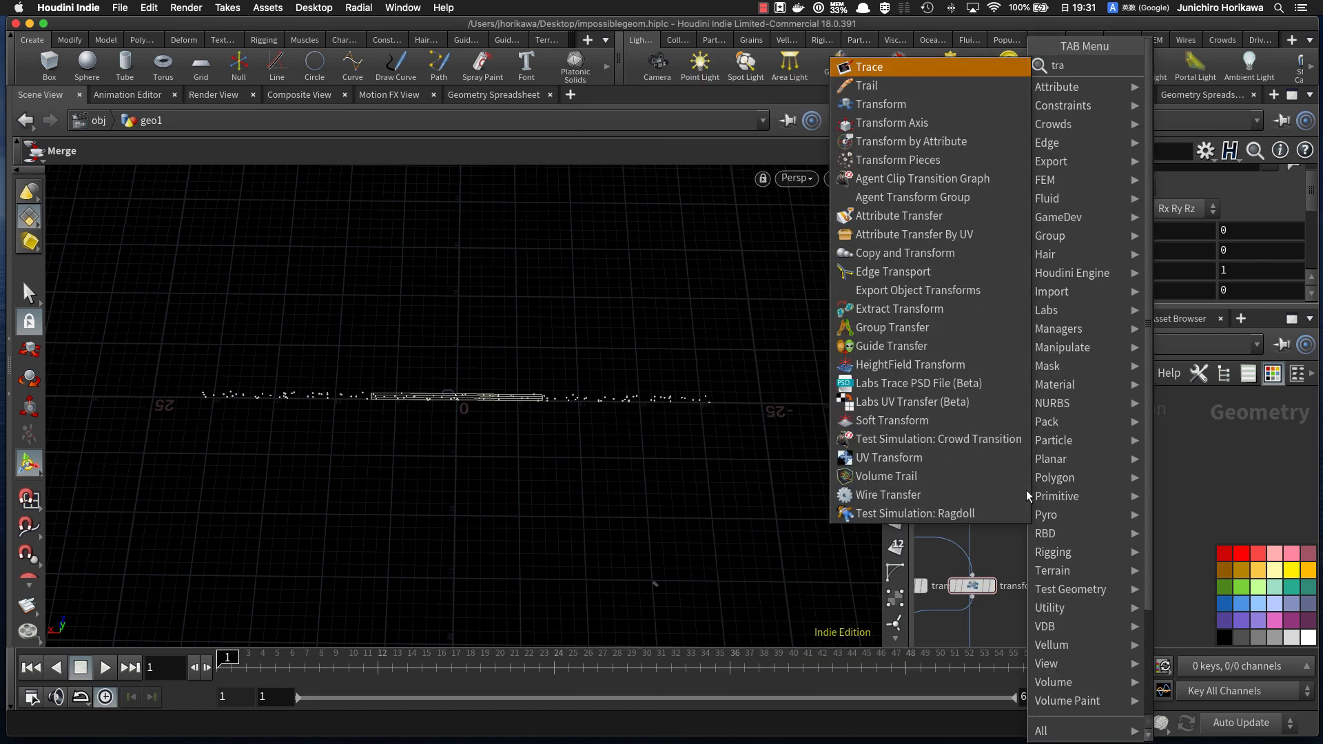
key(Return)
click(1025, 491)
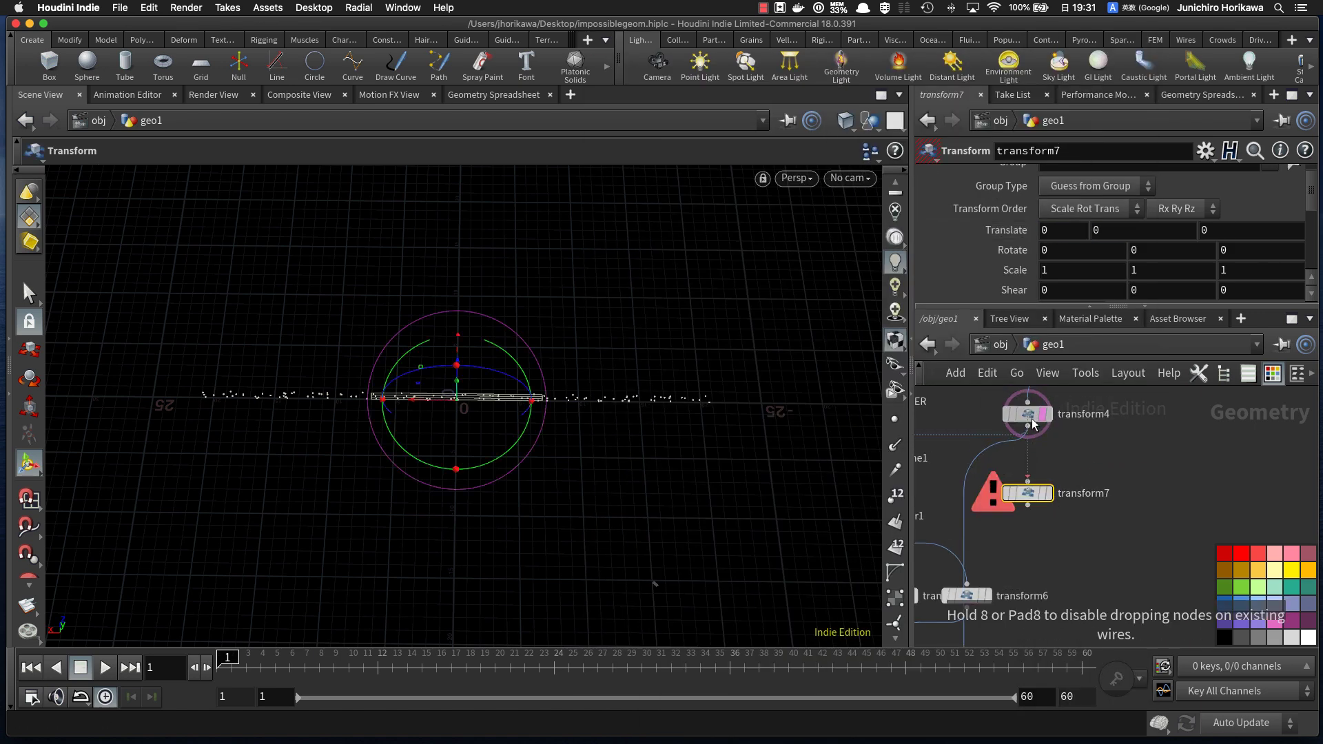
drag(1032, 422, 1027, 488)
Step: Set transform7's X scale to 3 and connect it to the first input of voronoifracture1
double_click(1064, 270)
text(3)
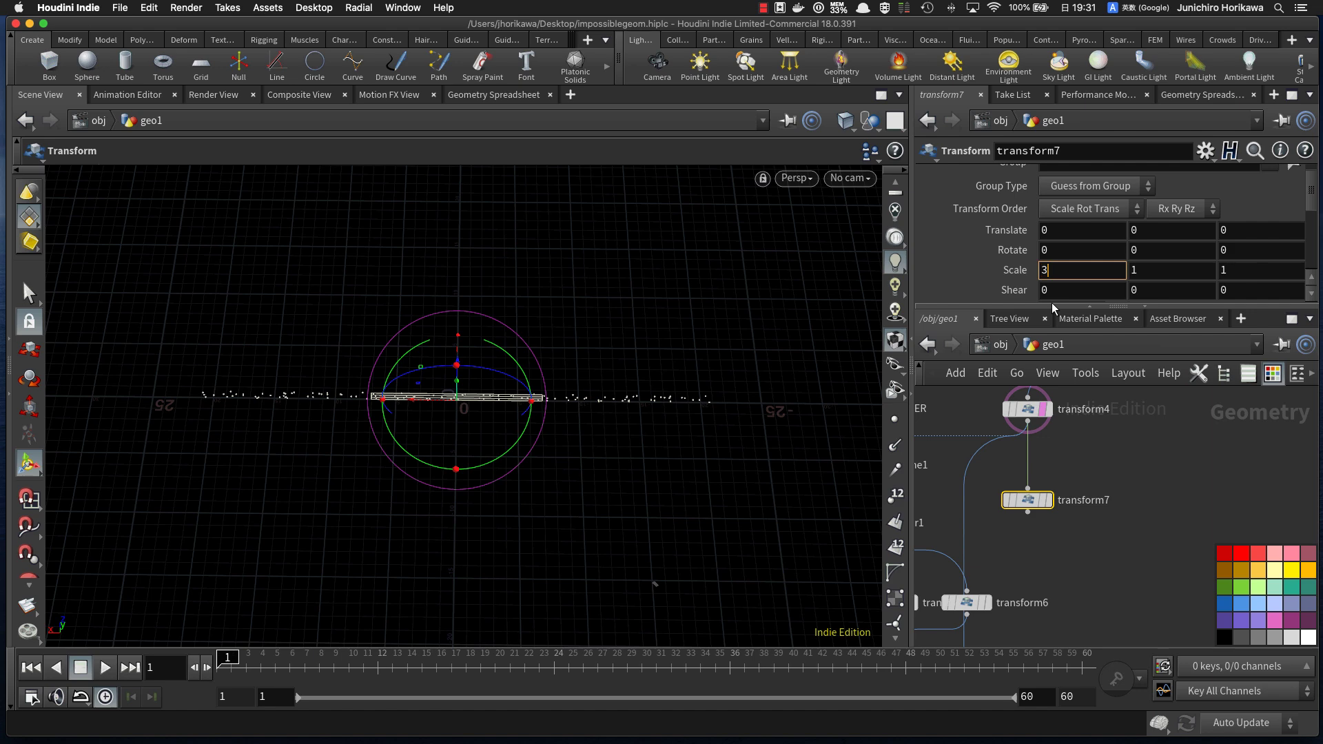
key(Return)
middle_drag(1032, 506, 1114, 444)
drag(1105, 427, 1033, 501)
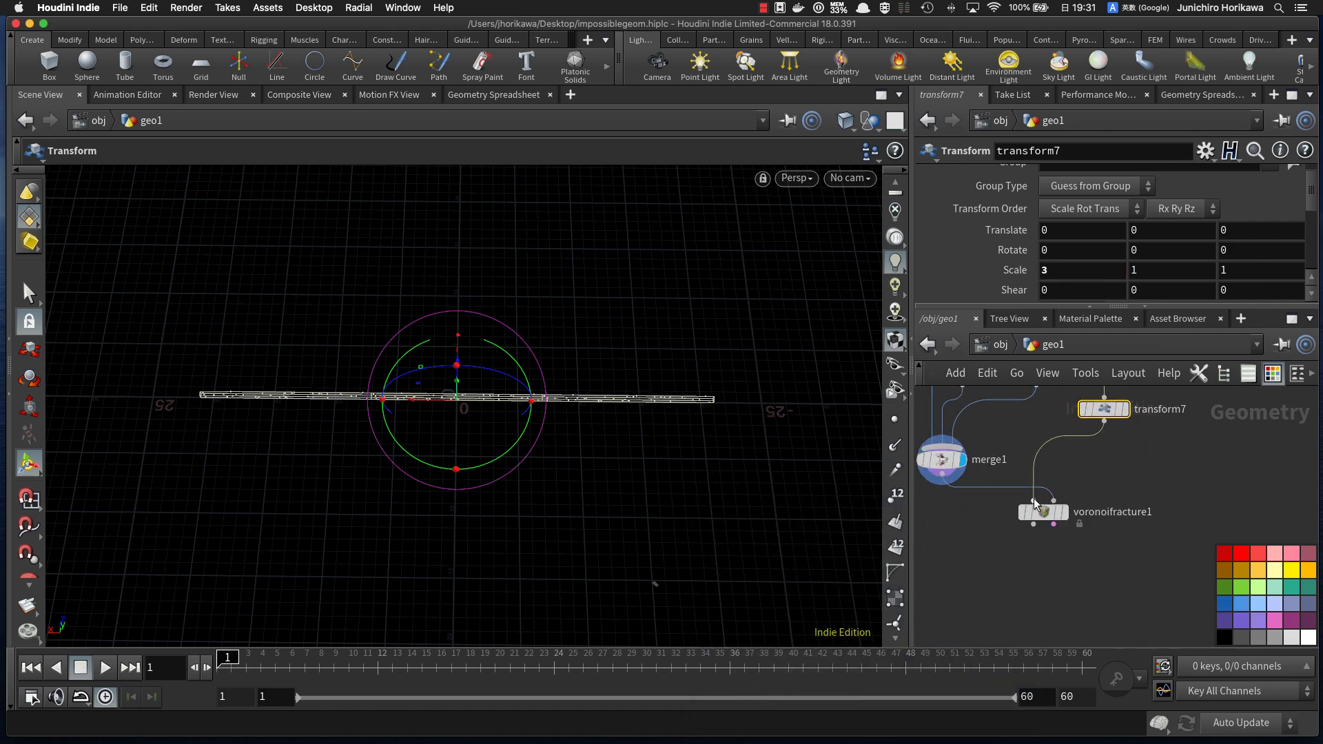
Step: Display the voronoifracture1 result and examine the cuts along the lengthened bar up close
scroll(1054, 515, up, 2)
click(1066, 512)
click(1048, 513)
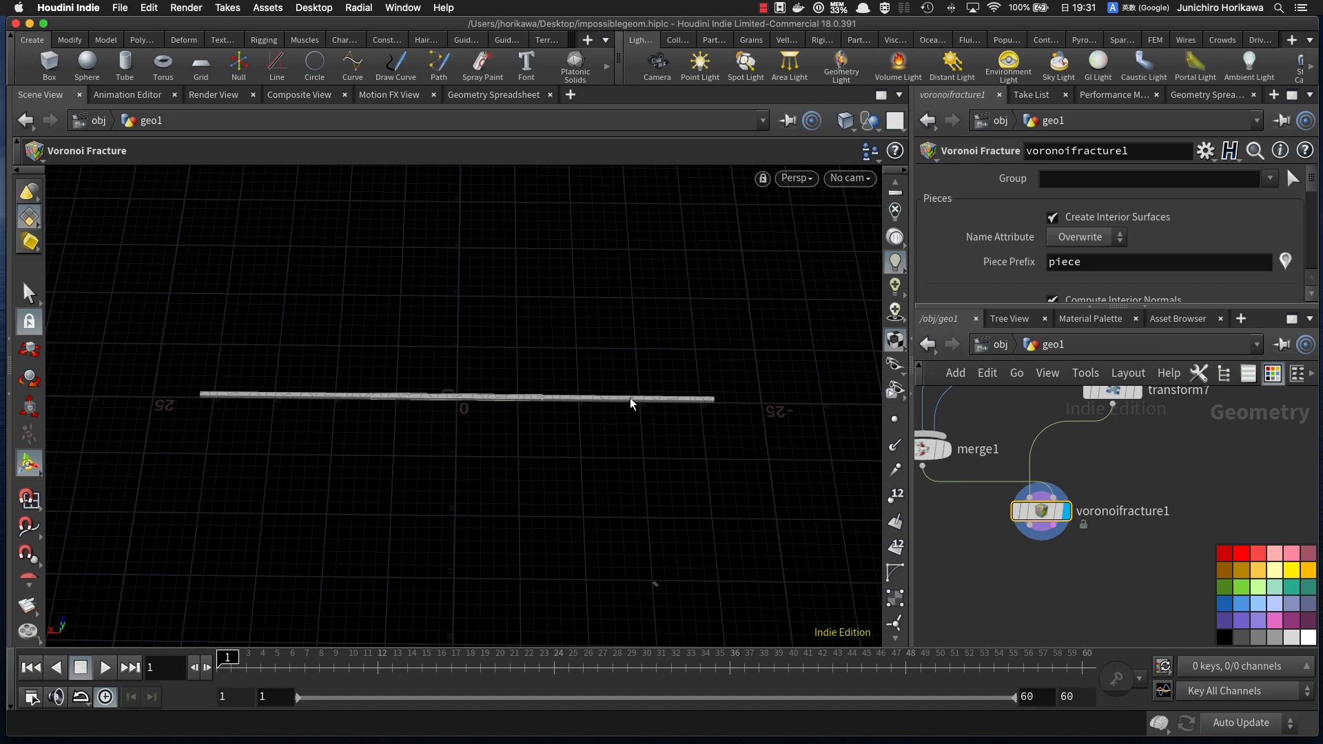
alt+right_drag(521, 415, 685, 393)
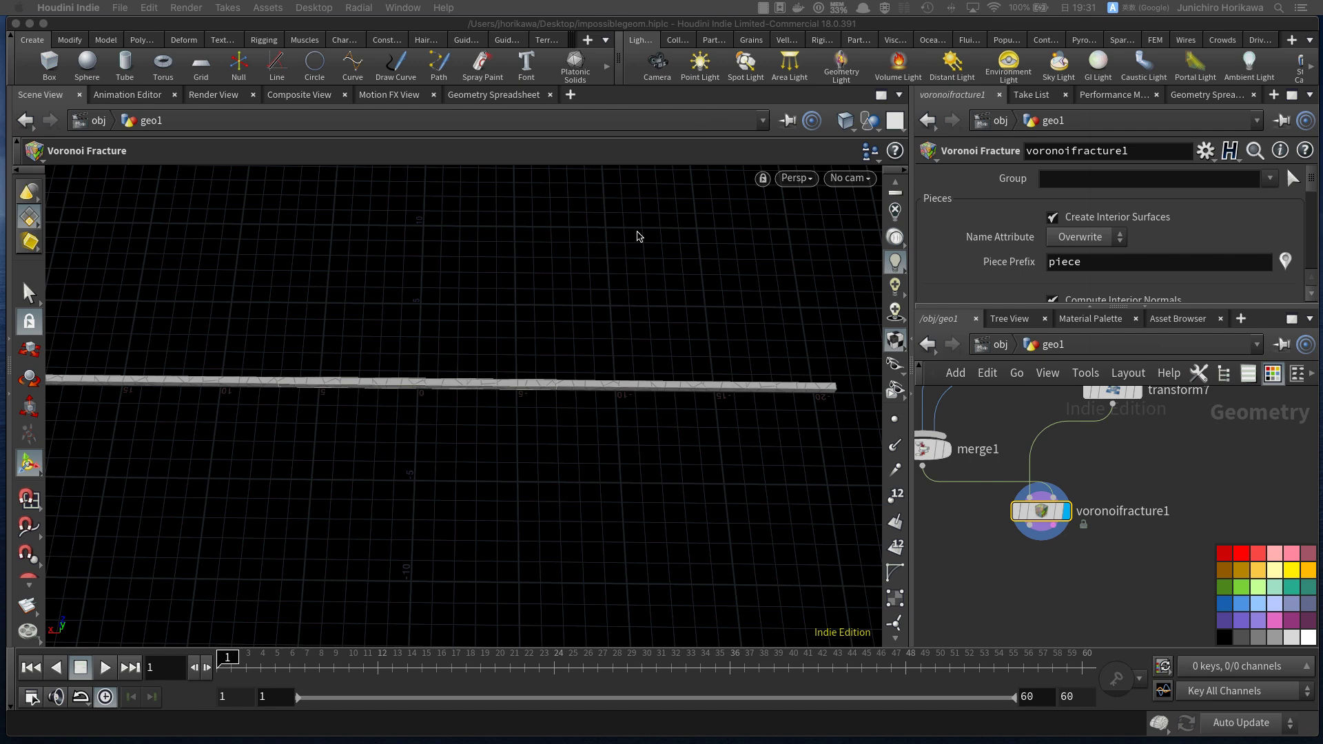
click(953, 553)
alt+right_drag(531, 404, 647, 382)
drag(647, 382, 622, 357)
key(Return)
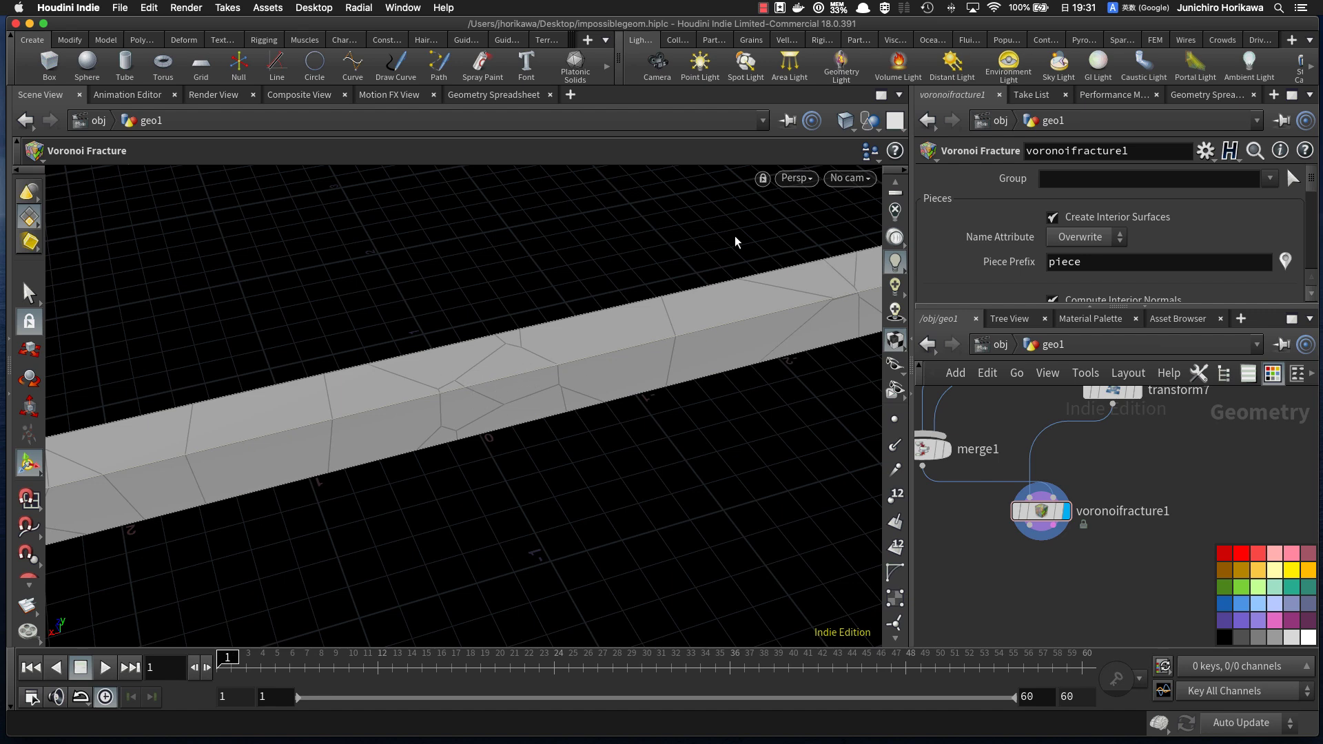
Step: Compare the fractured bar in Smooth Shaded and Smooth Wire Shaded viewport modes, ending on Smooth Wire Shaded
click(796, 178)
mouse_move(806, 246)
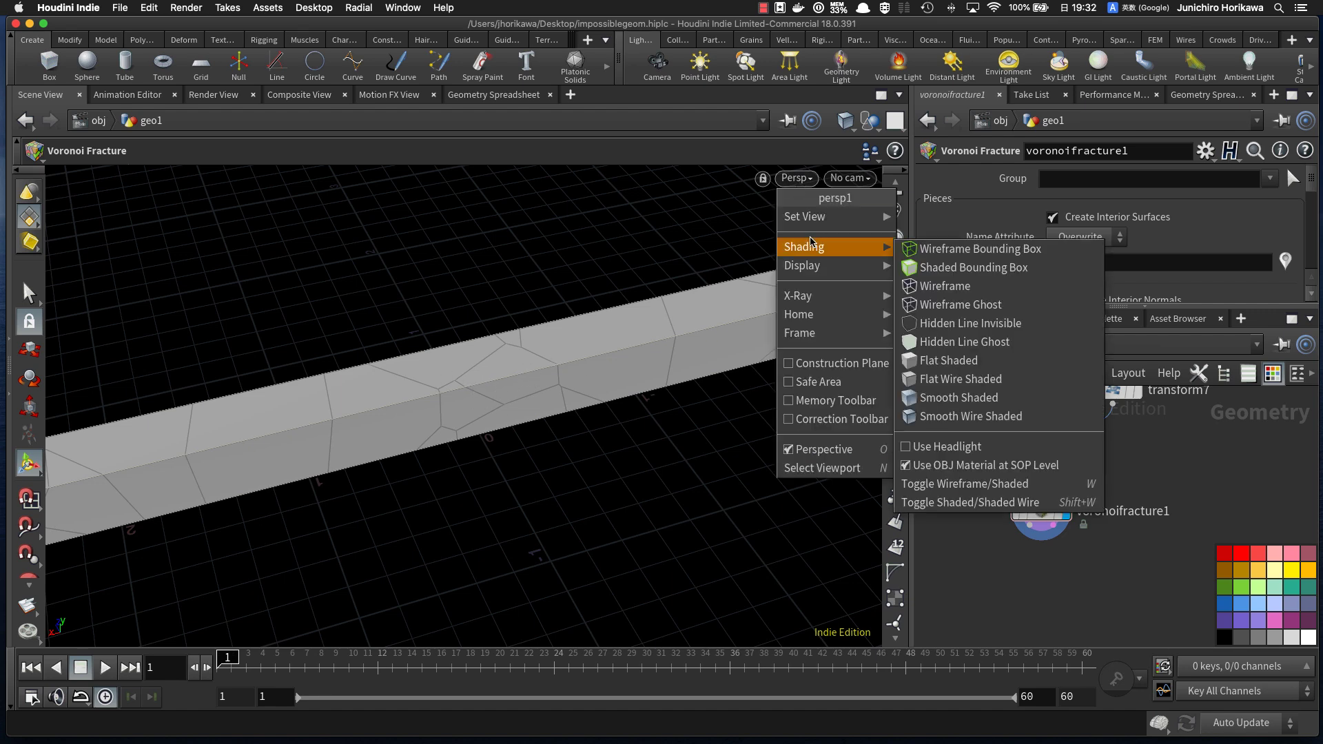
click(951, 417)
click(795, 178)
mouse_move(806, 248)
click(978, 401)
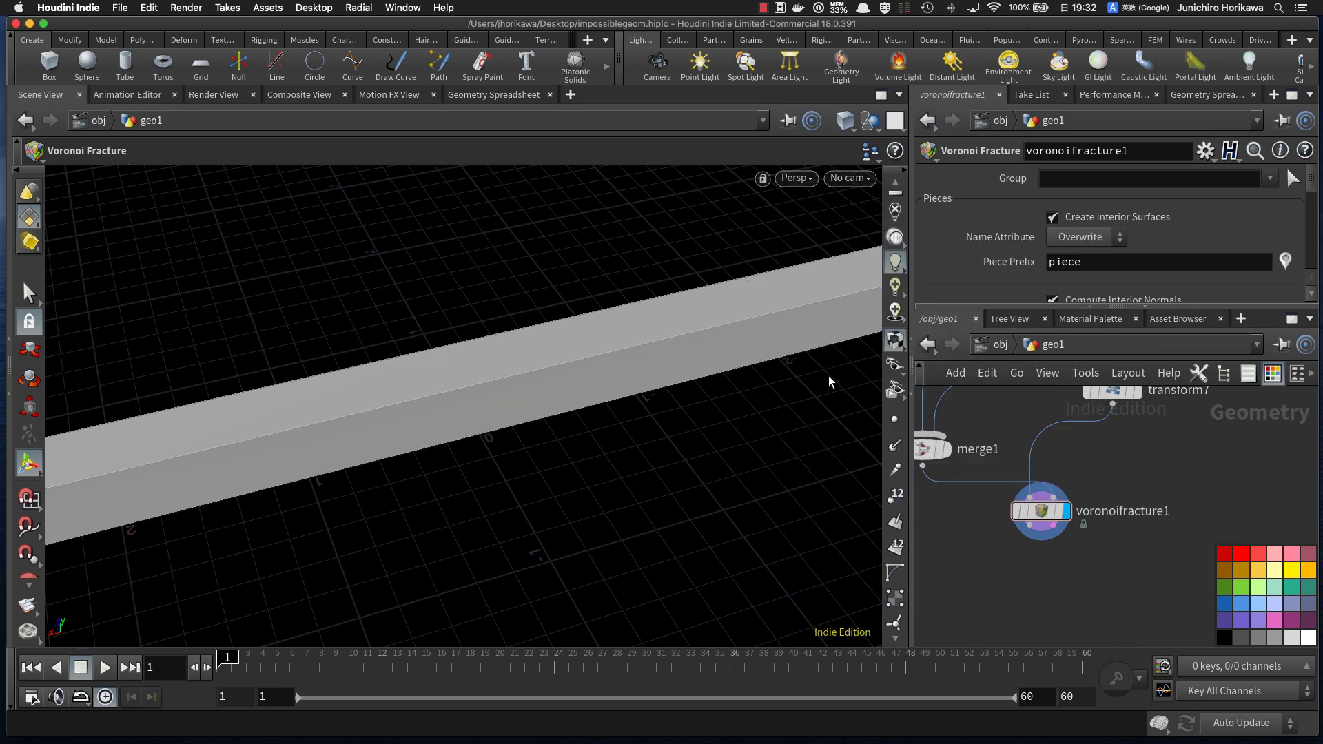
click(797, 179)
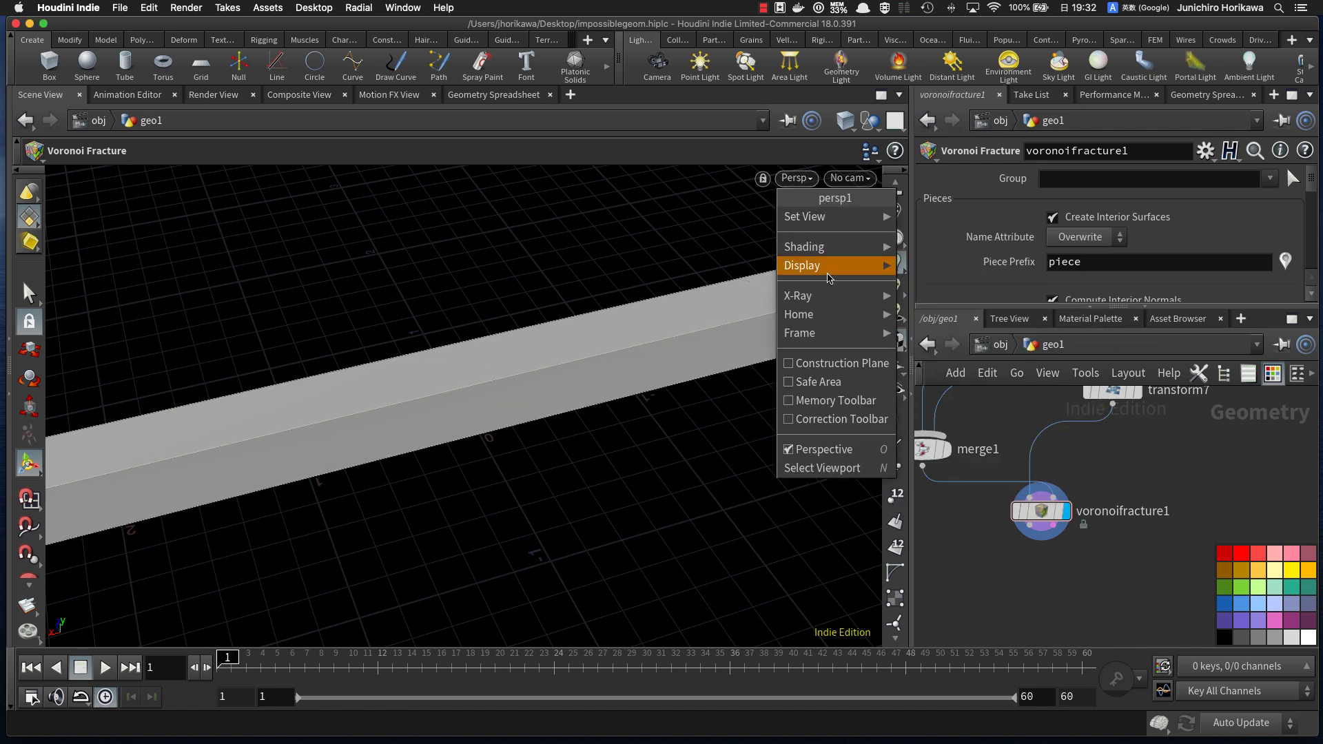
mouse_move(807, 247)
click(1002, 415)
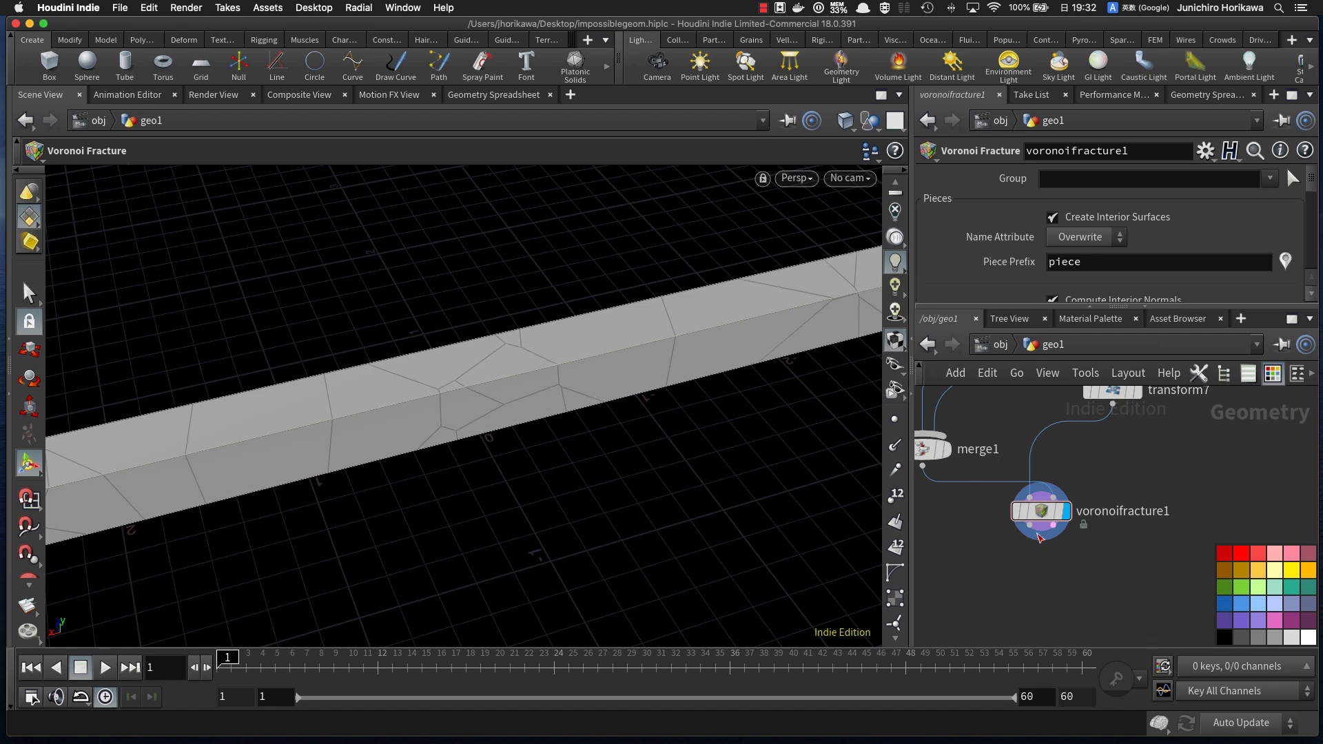
Step: Add a Point Wrangle node below voronoifracture1 and connect the fracture's output to its first input
scroll(1022, 561, down, 2)
key(Tab)
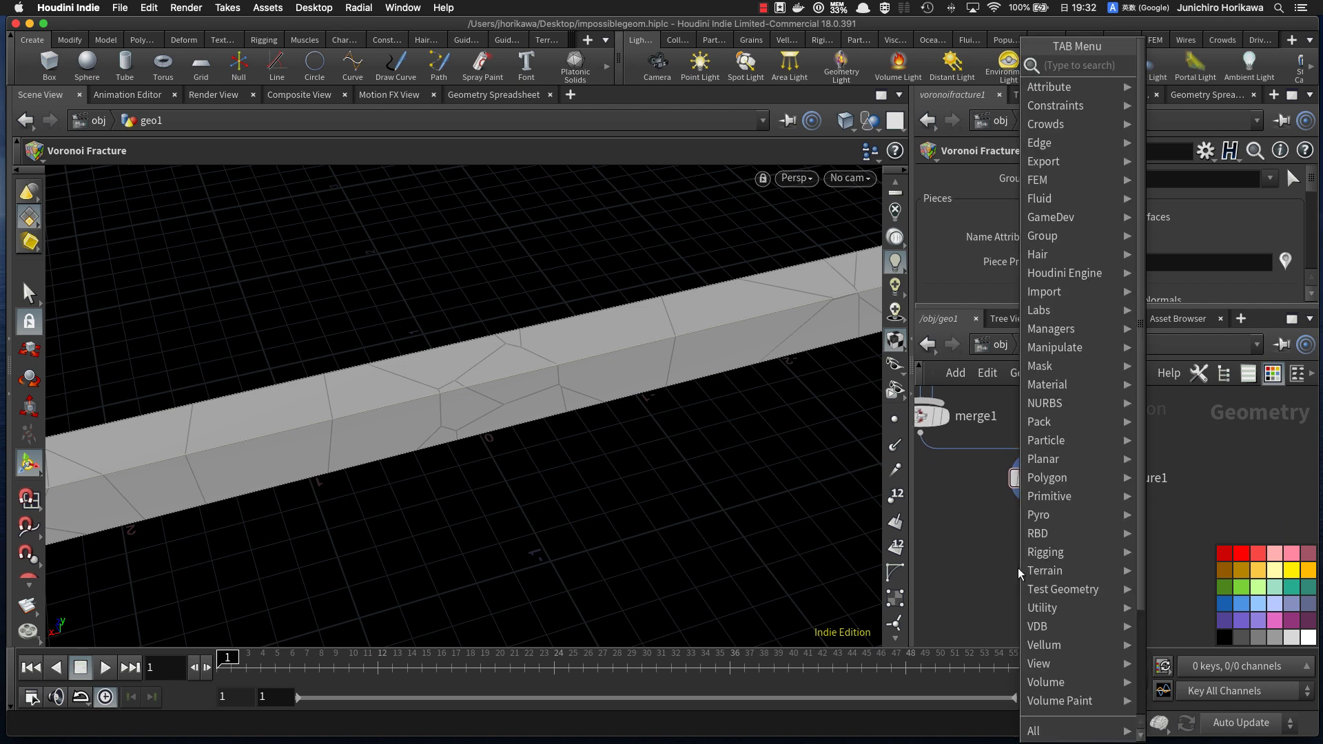
text(poit wran)
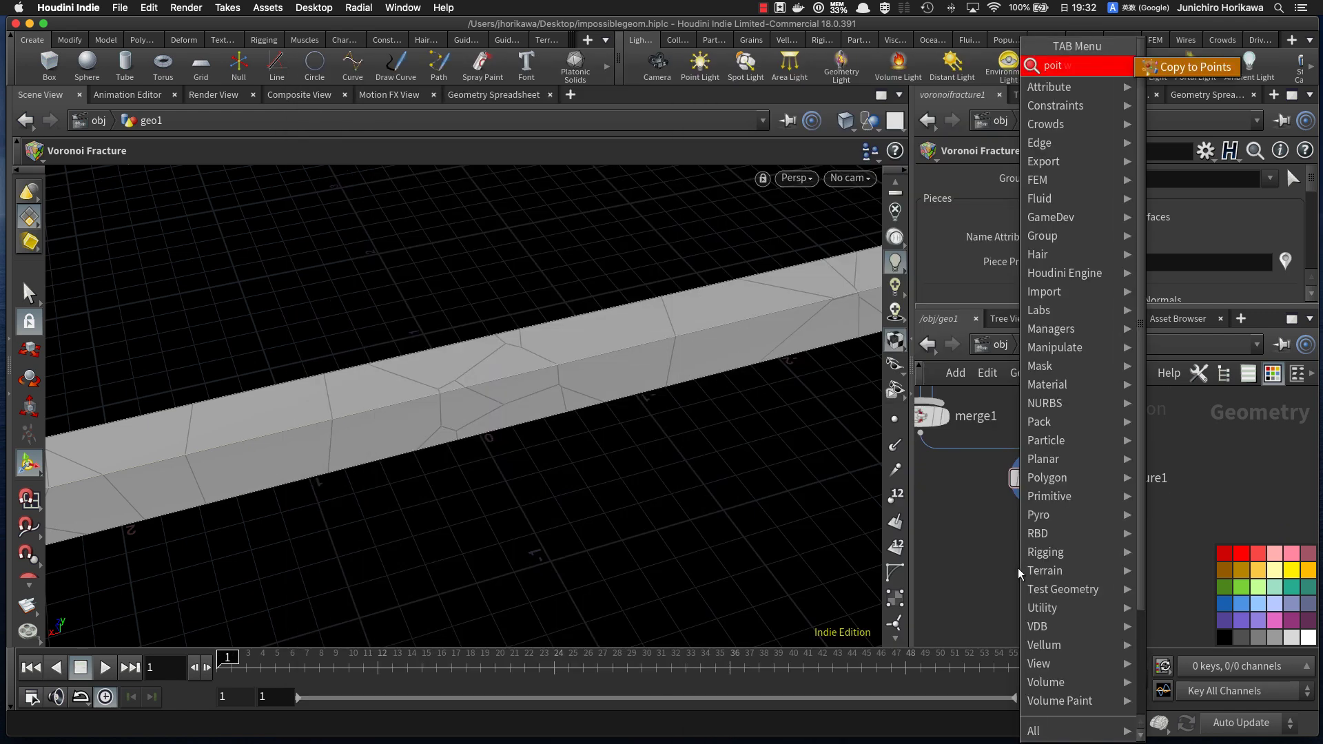
key(BackSpace)
key(BackSpace)
key(BackSpace)
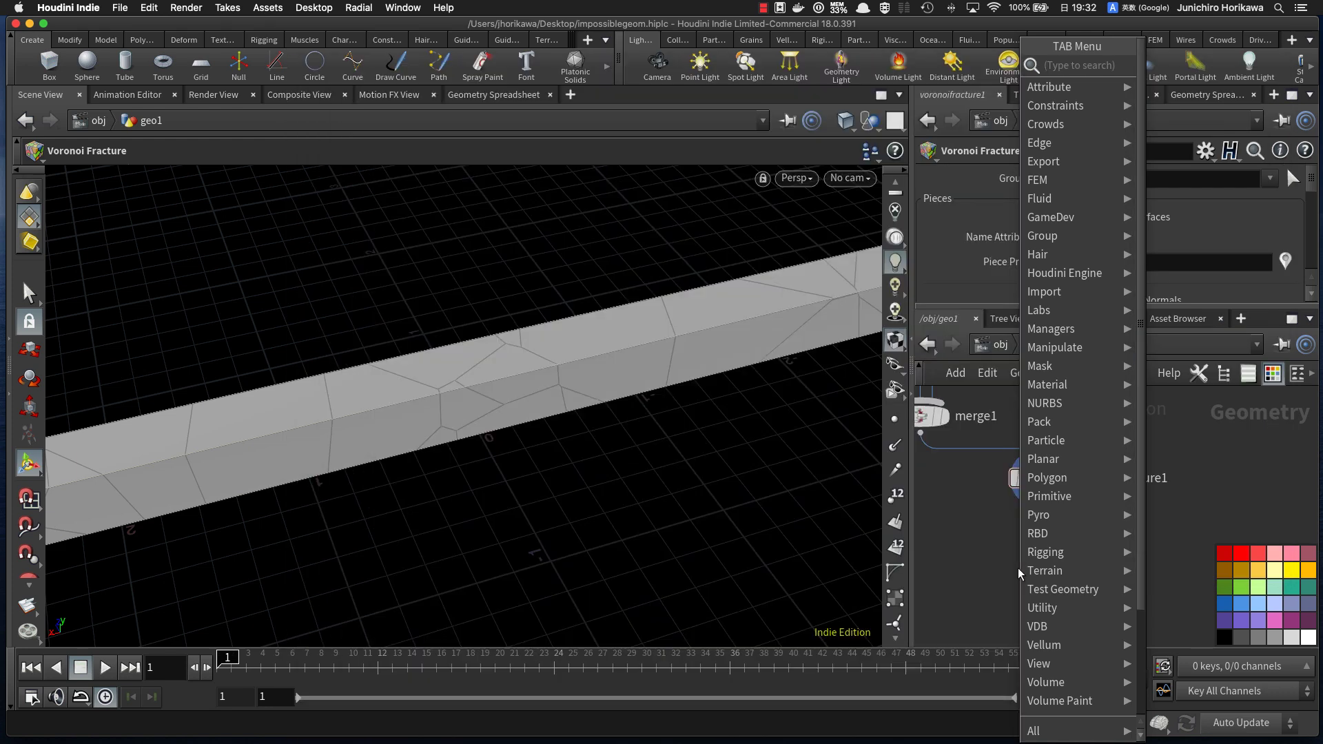
text(point wran)
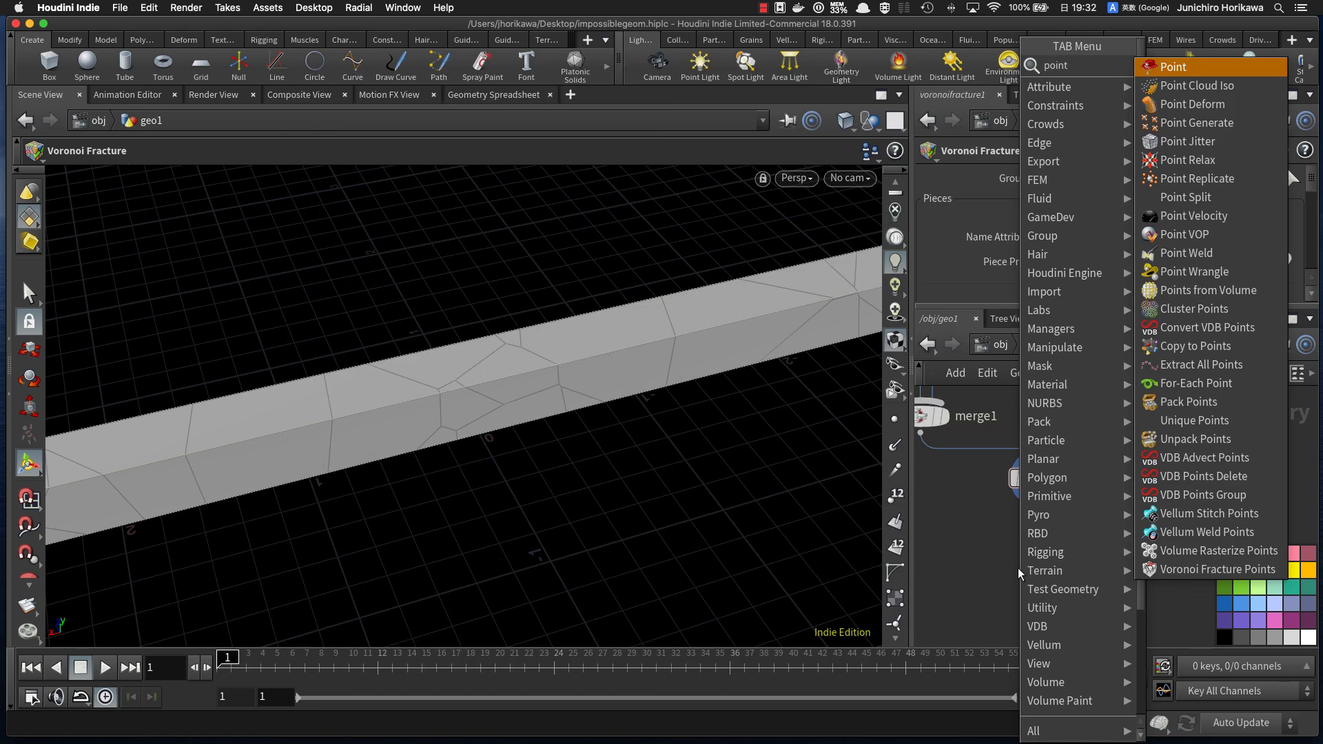
key(Return)
click(1024, 556)
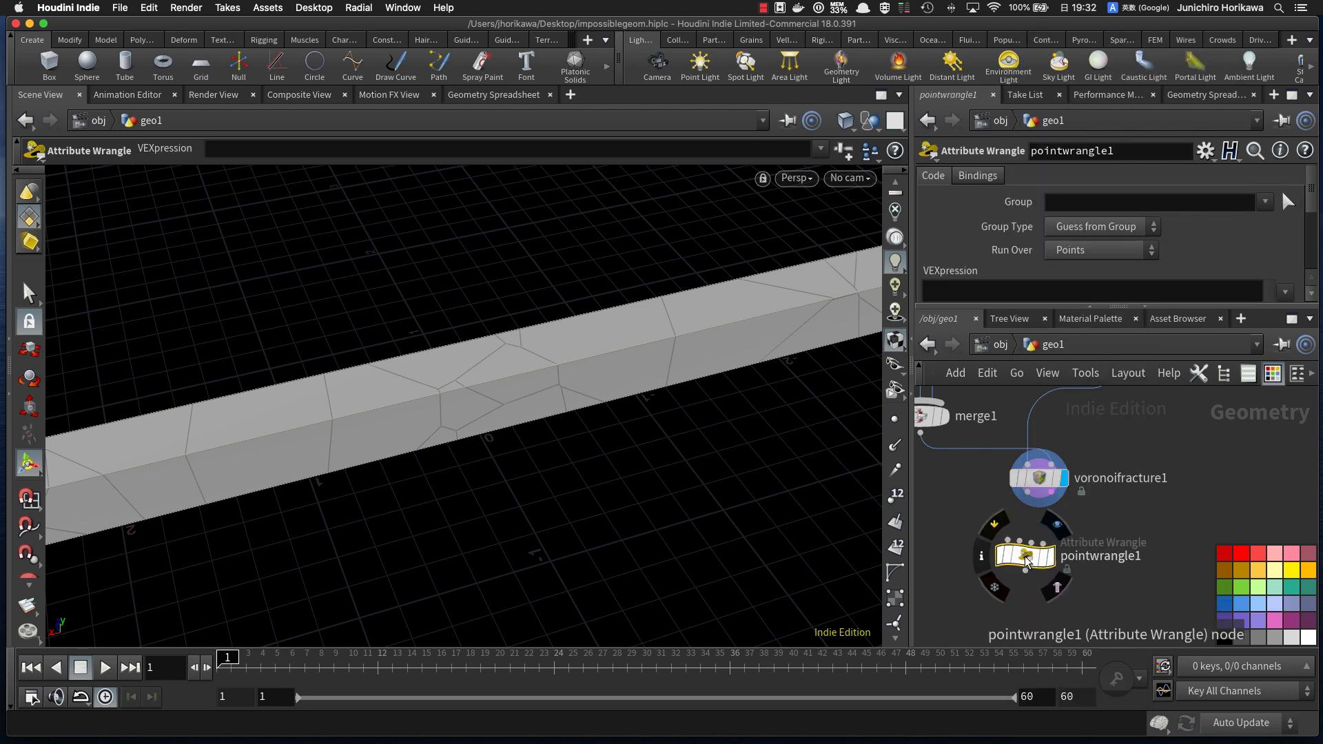
scroll(1050, 489, up, 2)
drag(1047, 481, 995, 560)
Step: Rename the point wrangle as offset_gap and display its result
double_click(1074, 562)
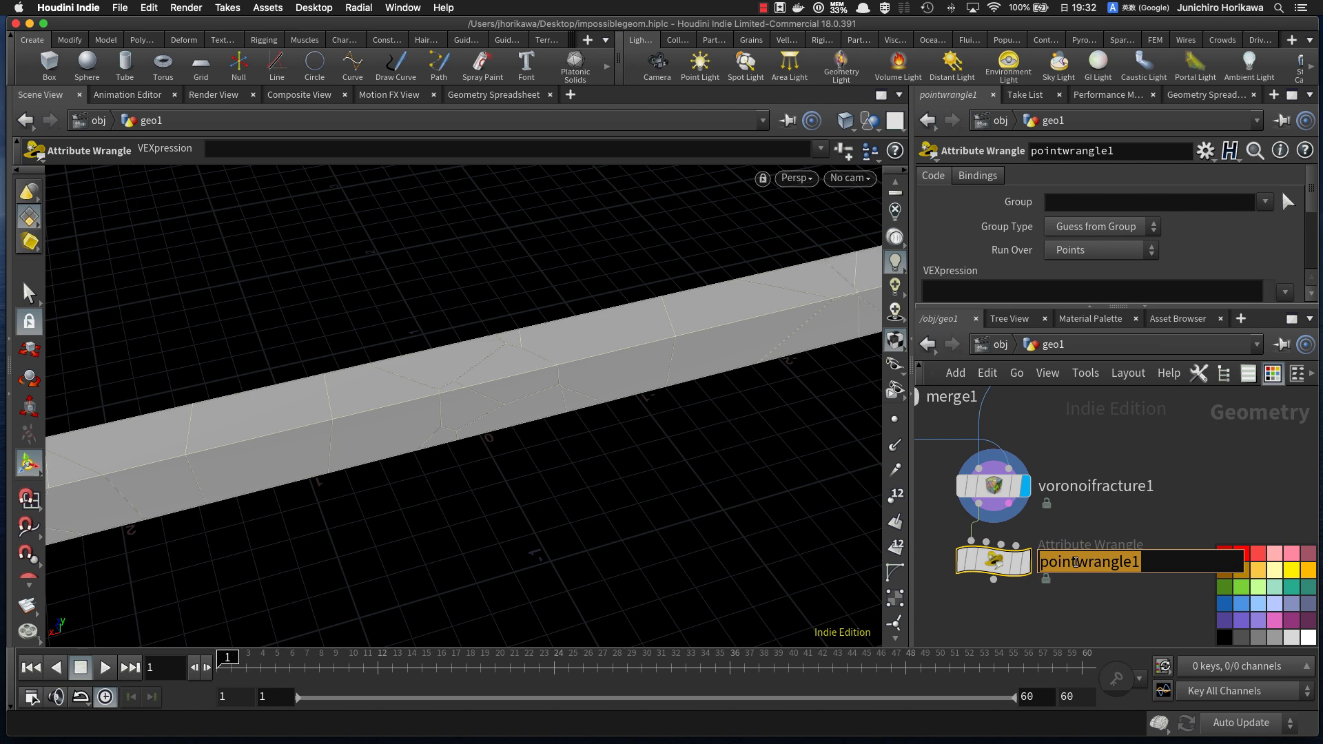
text(offset)
key(Return)
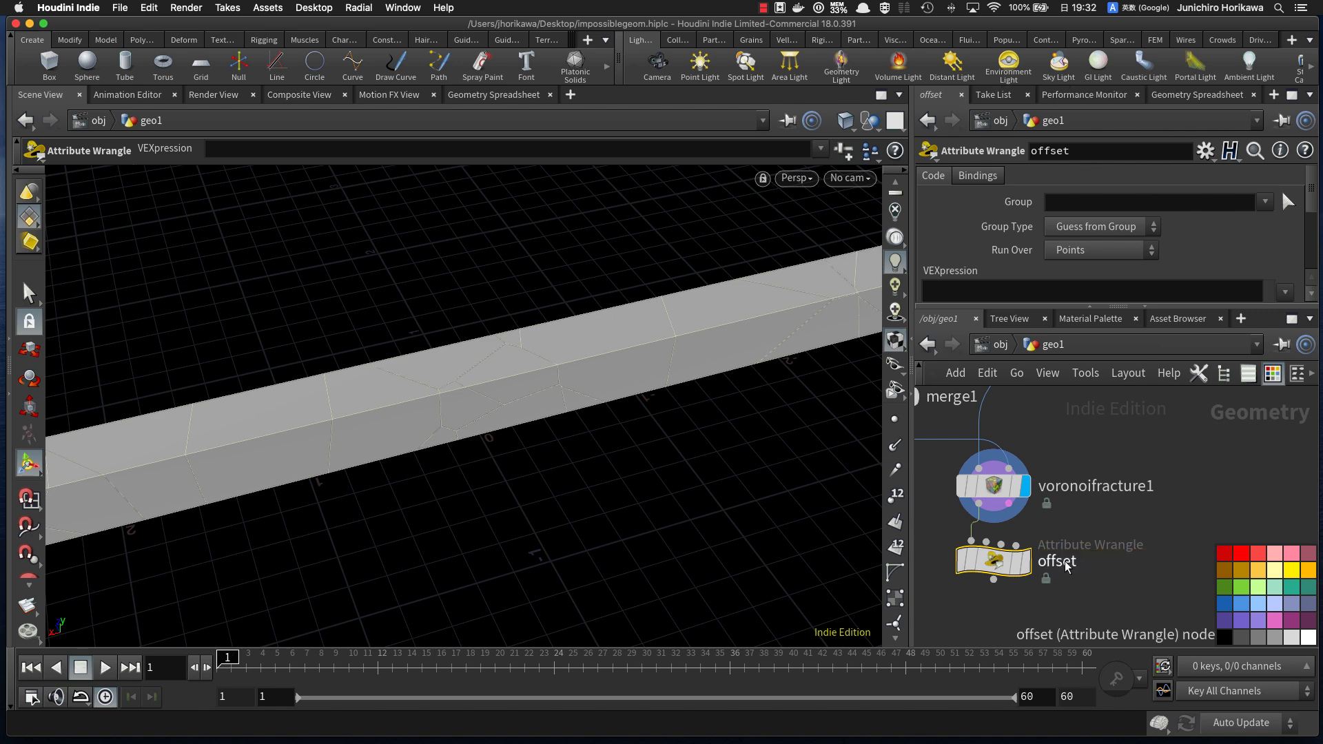
click(1027, 564)
double_click(1066, 560)
click(1100, 563)
text(_gap)
key(Return)
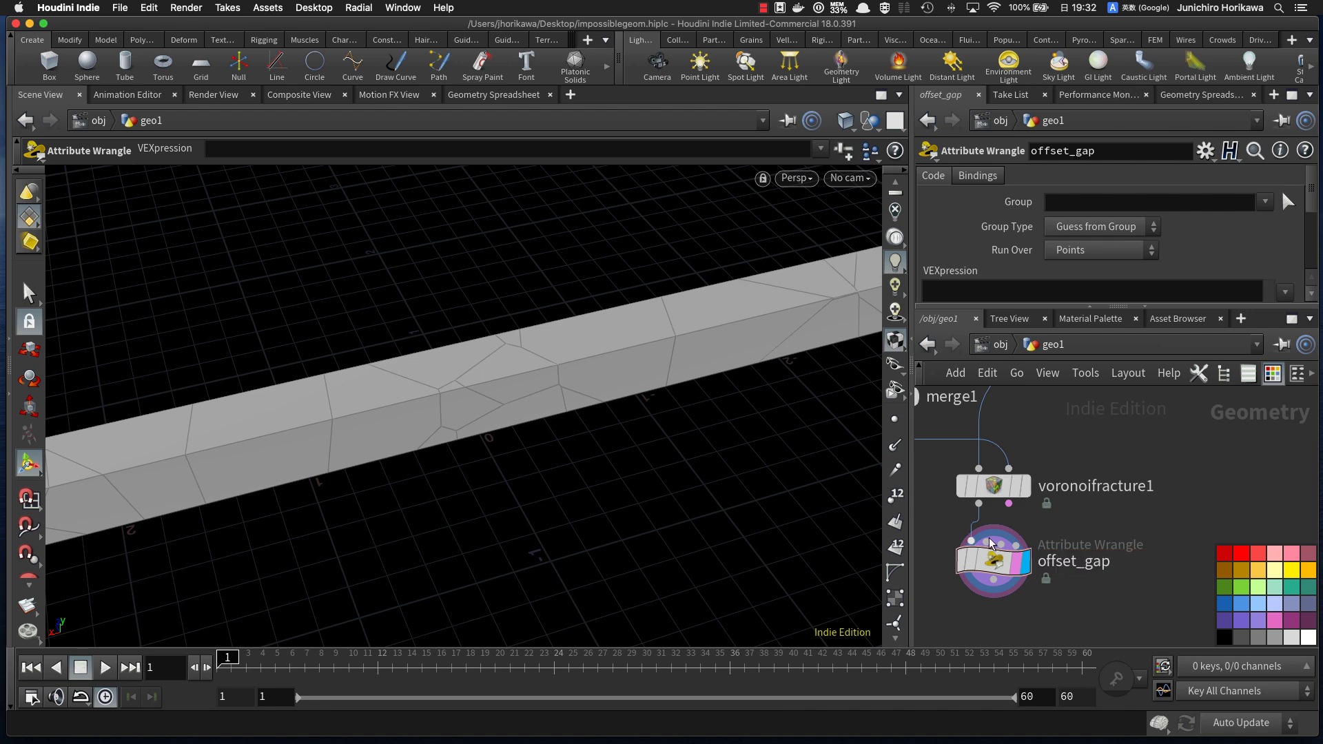
click(1033, 290)
key(alt+e)
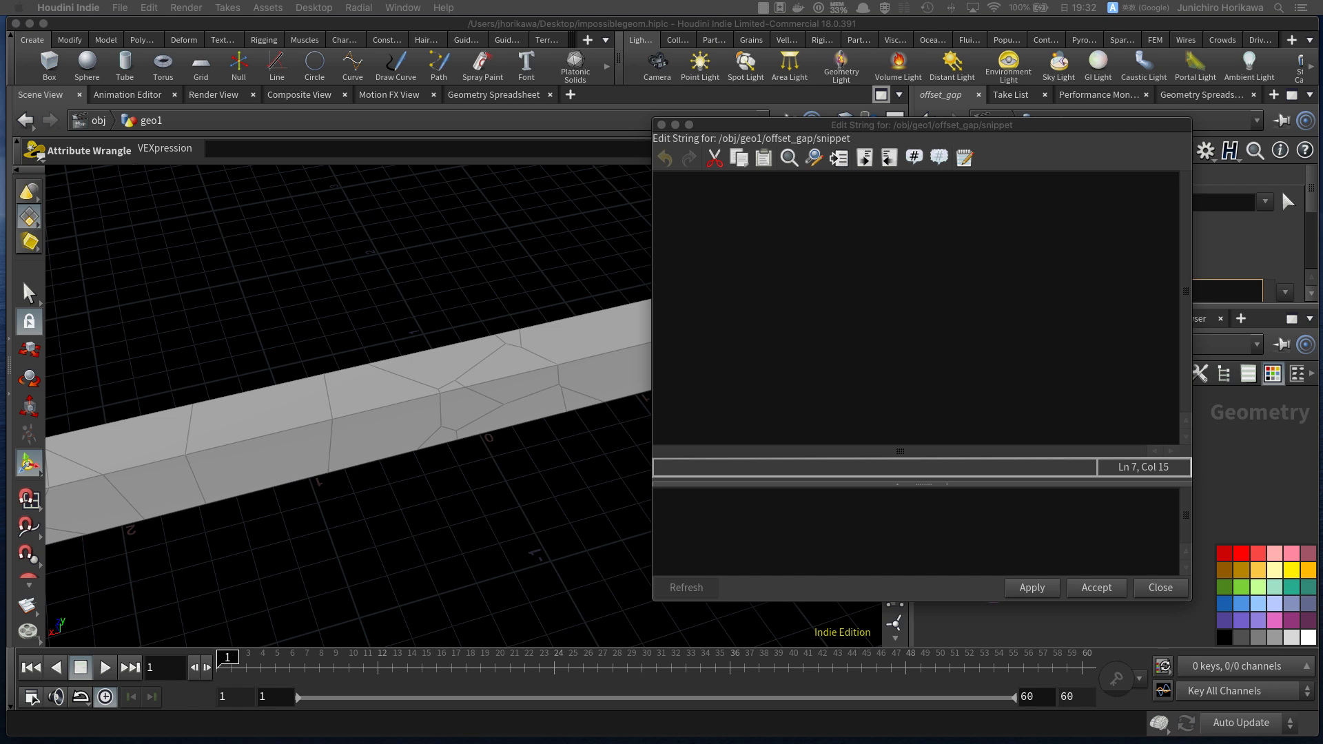
click(871, 272)
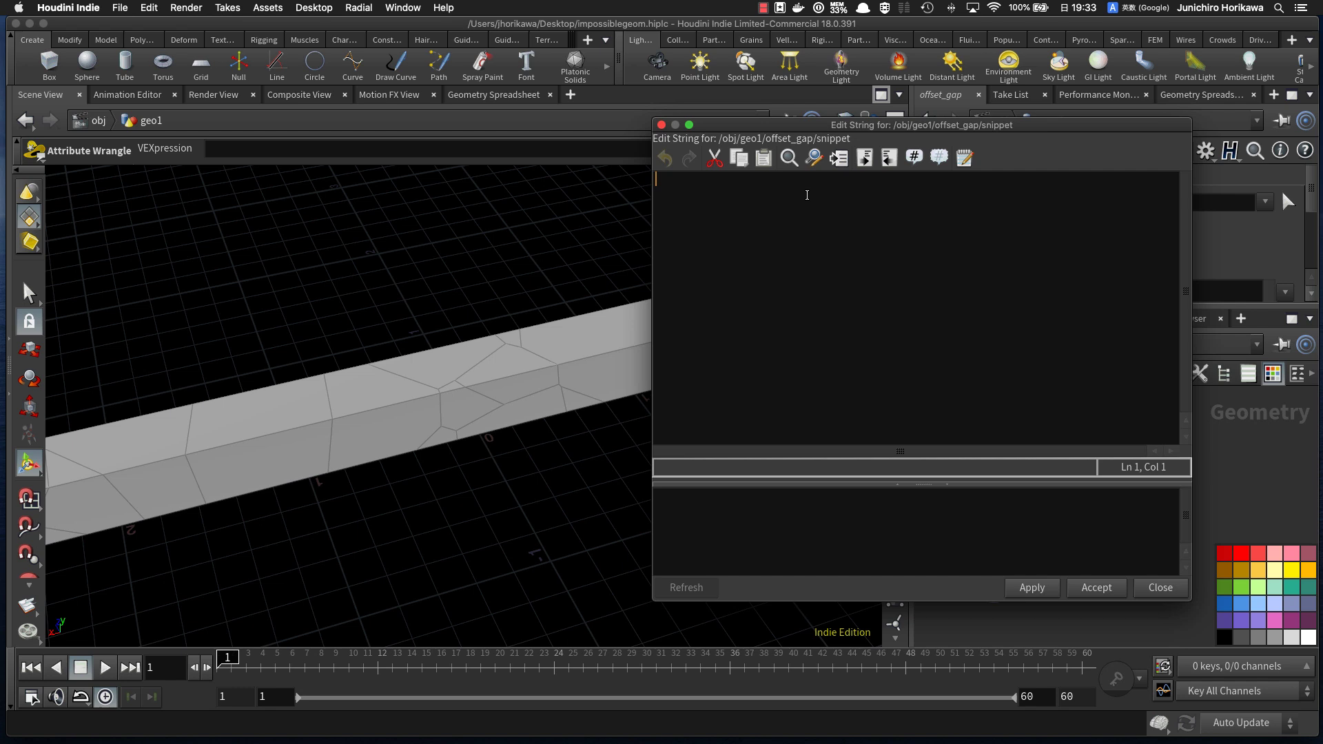
text(int )
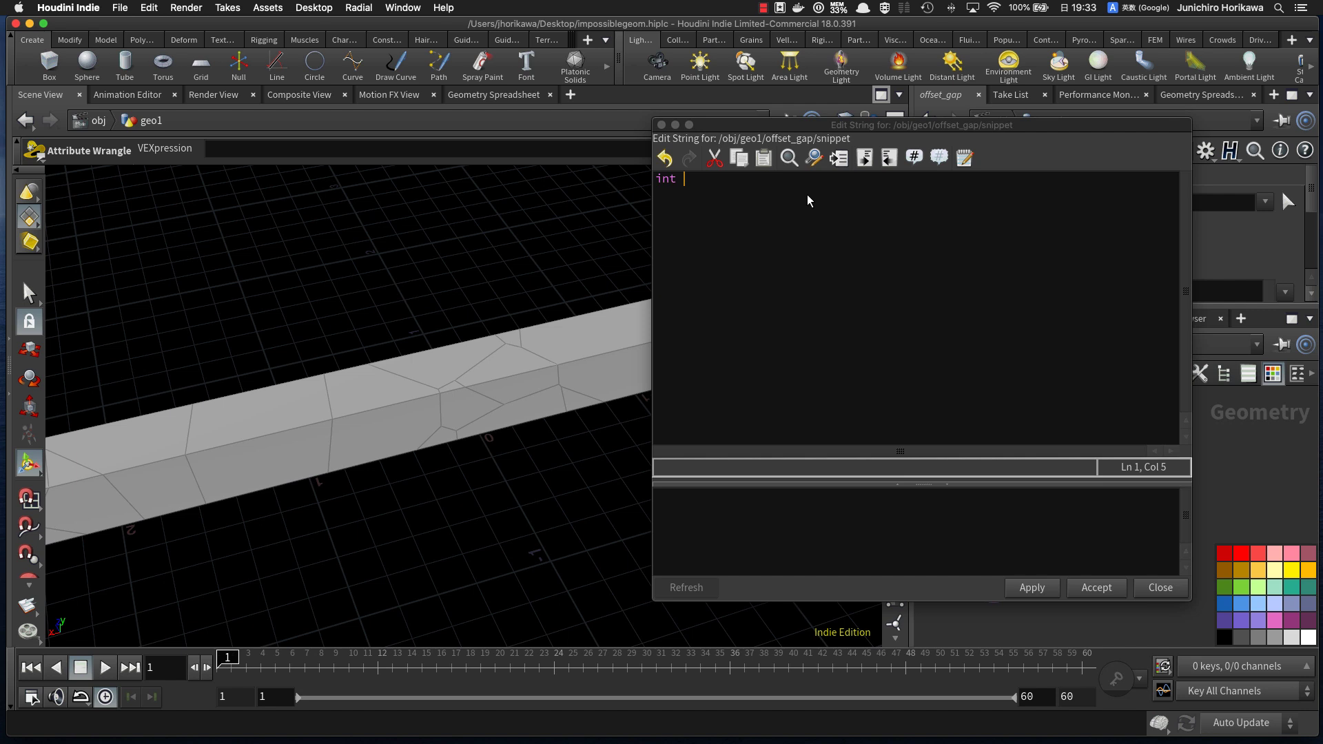
text(prim)
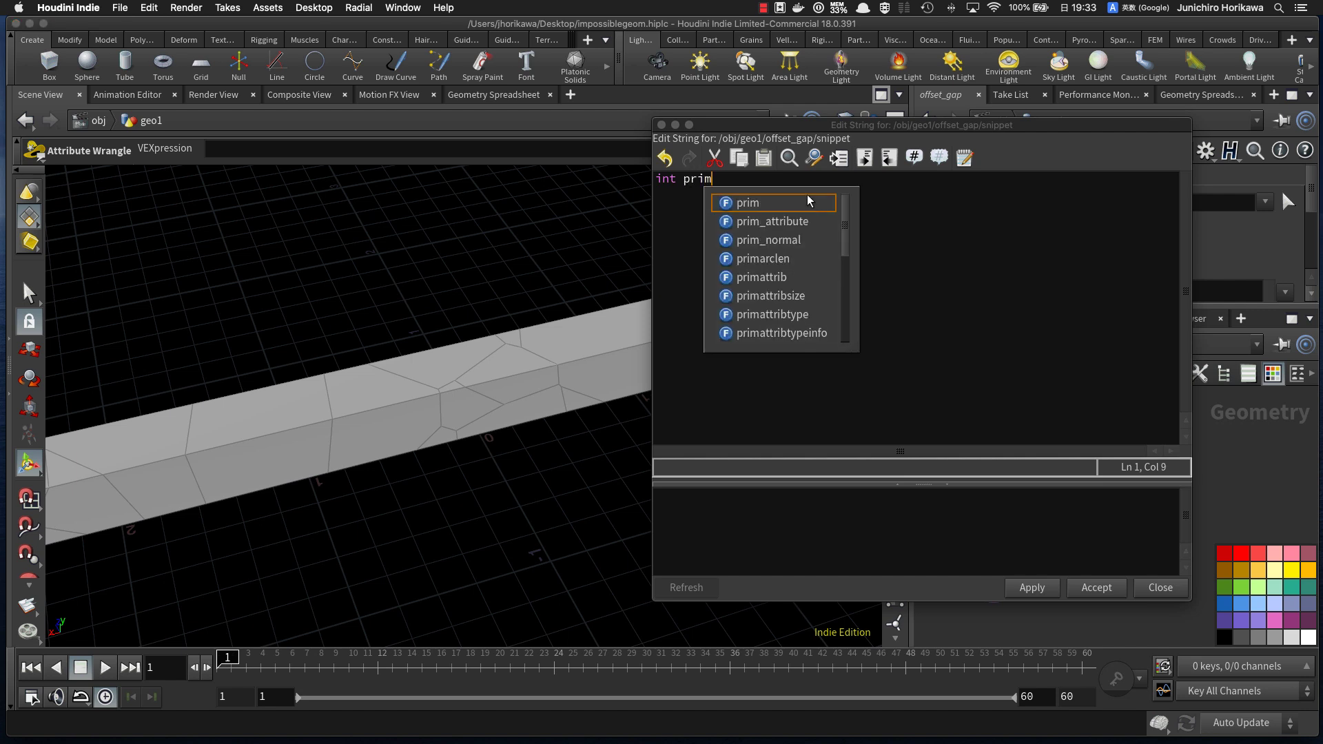
text( = )
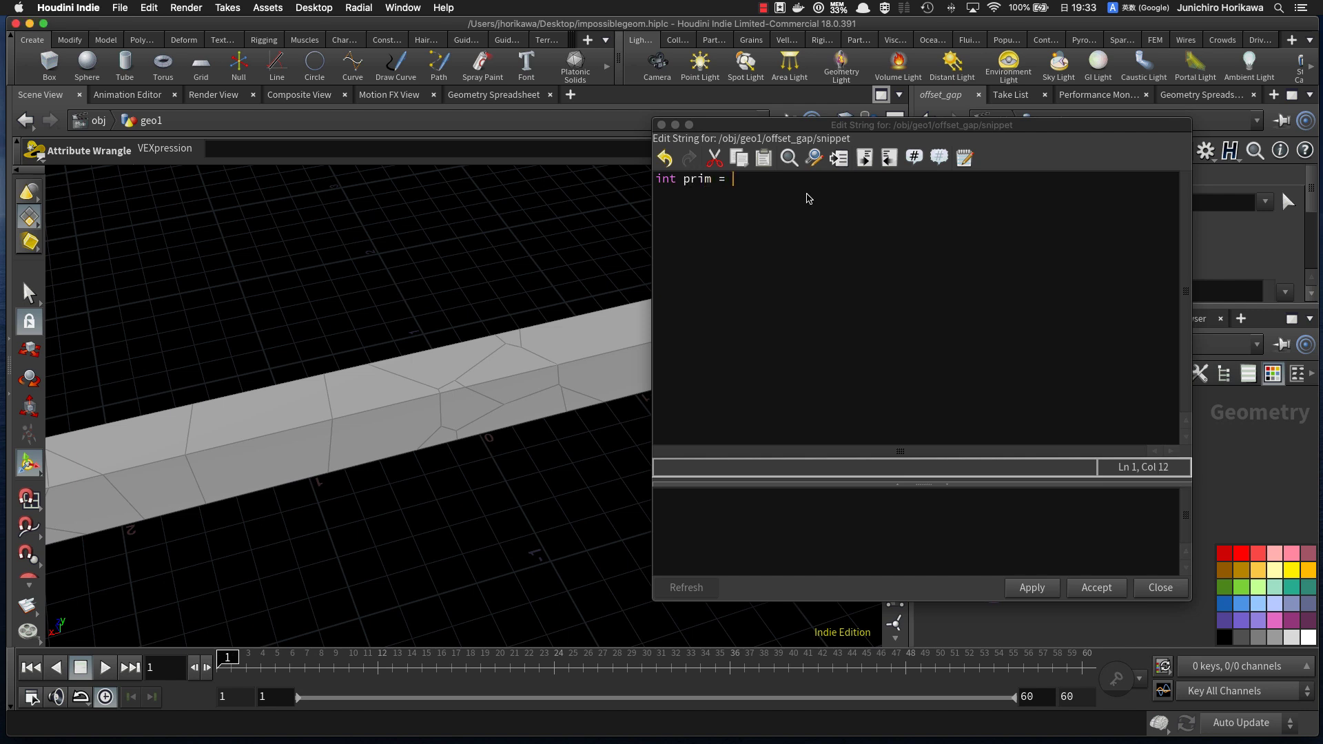
text(pointpr)
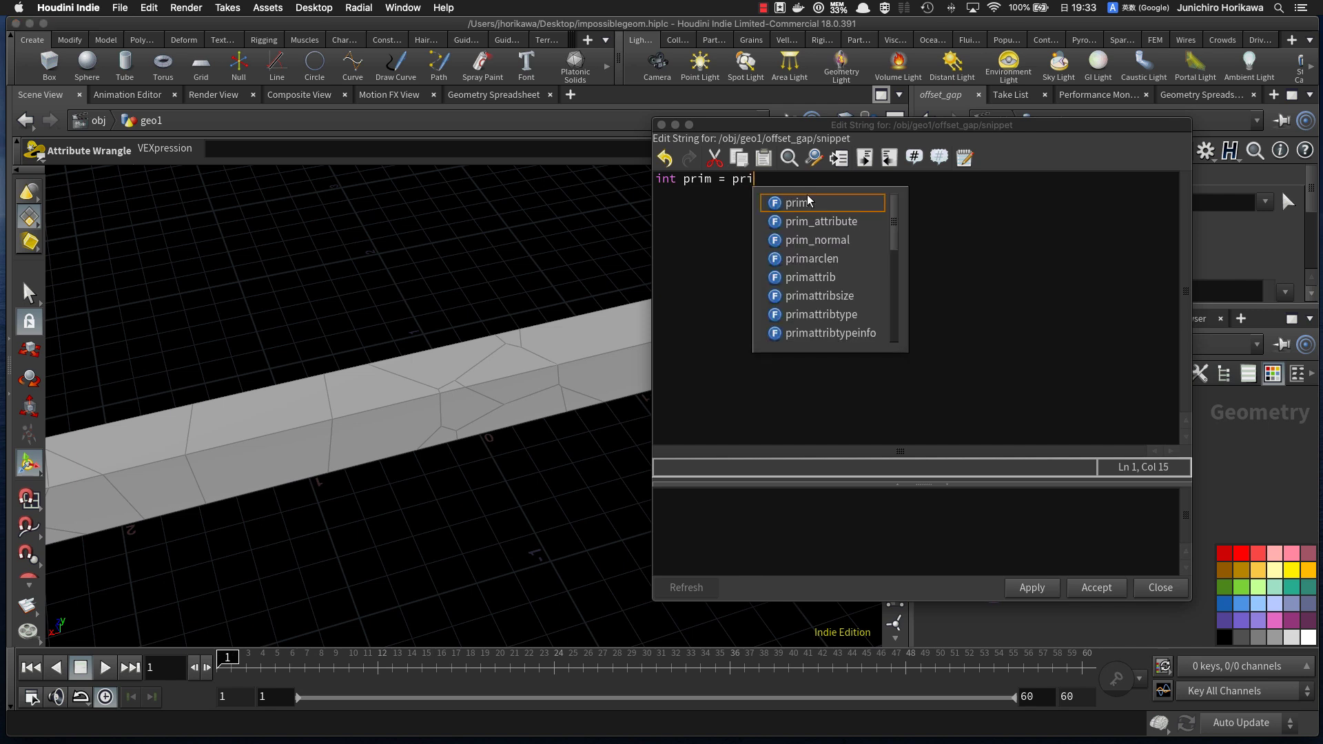
text(ims()
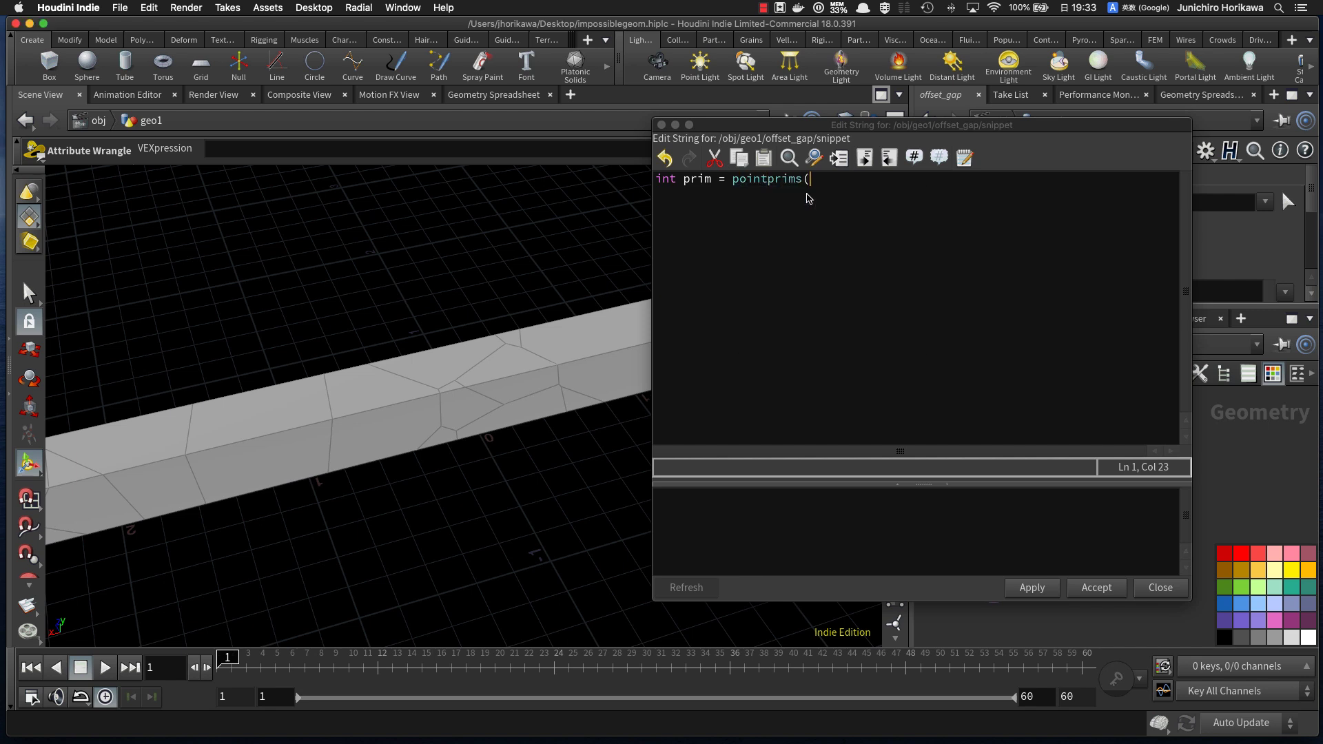
text(0, @ptnum)[0];)
key(Return)
click(1031, 587)
click(1096, 587)
Step: Examine the primitive name attribute of voronoifracture1 in an enlarged Geometry Spreadsheet
click(1002, 507)
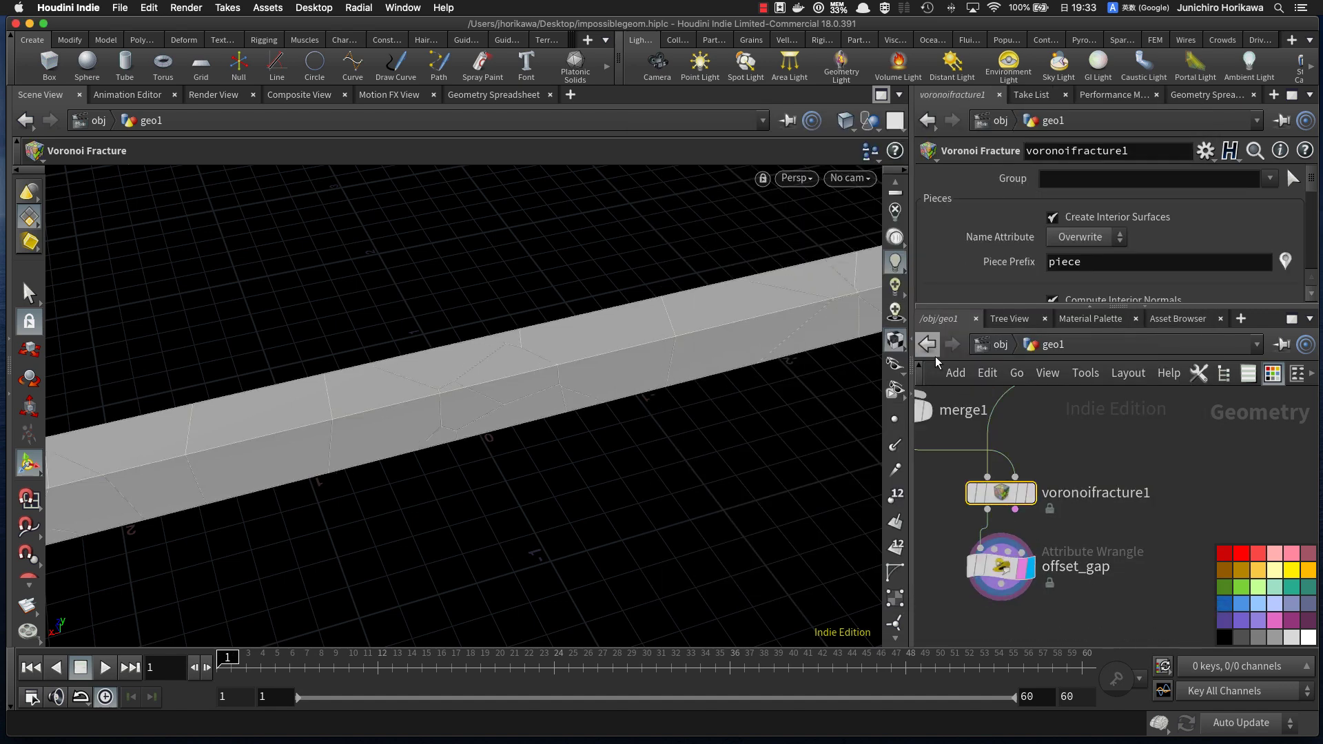
click(1201, 95)
drag(911, 483, 767, 482)
drag(1130, 307, 1130, 447)
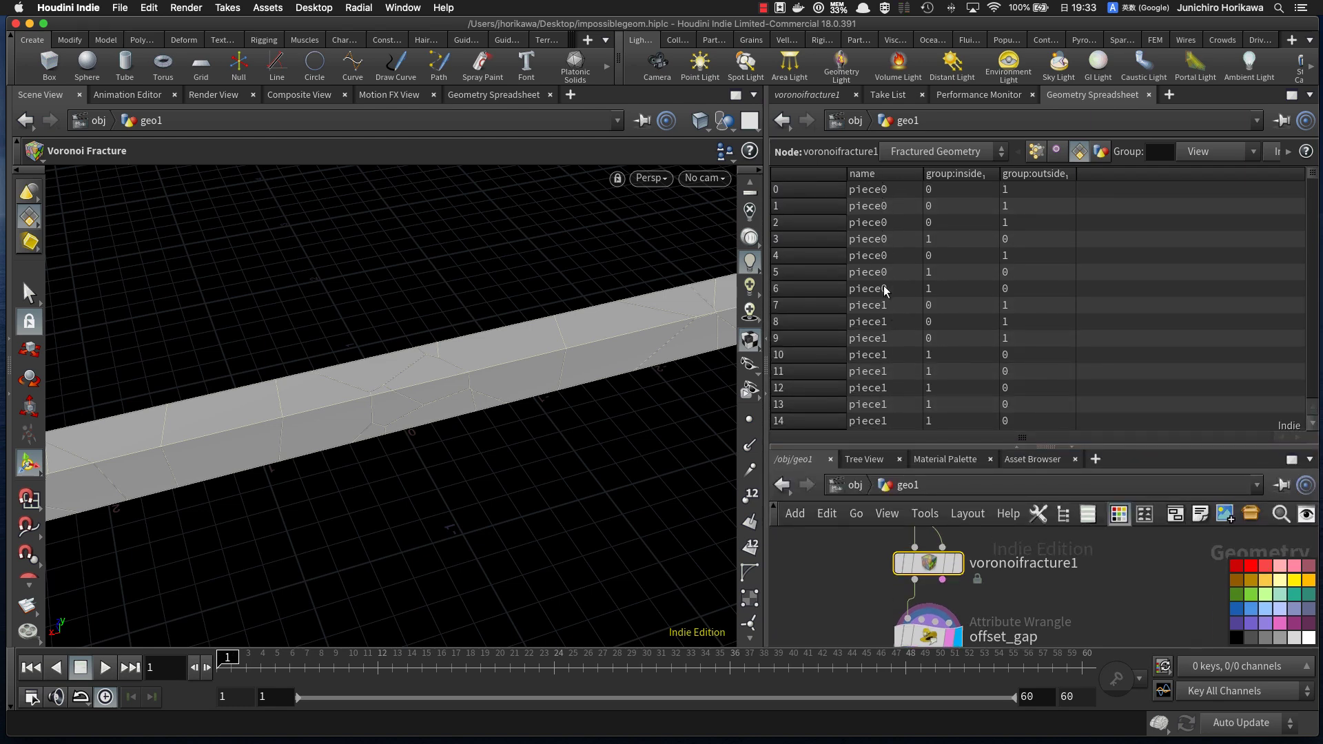
scroll(891, 287, down, 20)
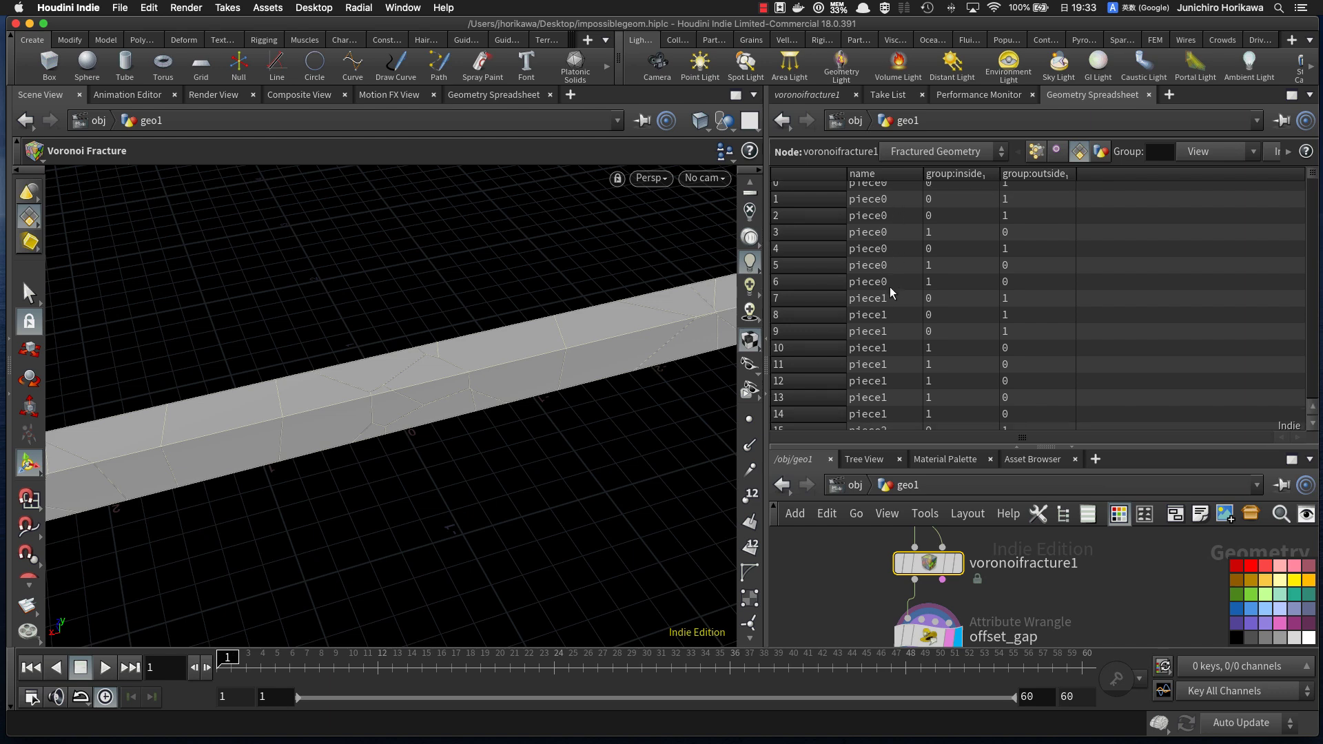
scroll(890, 288, up, 17)
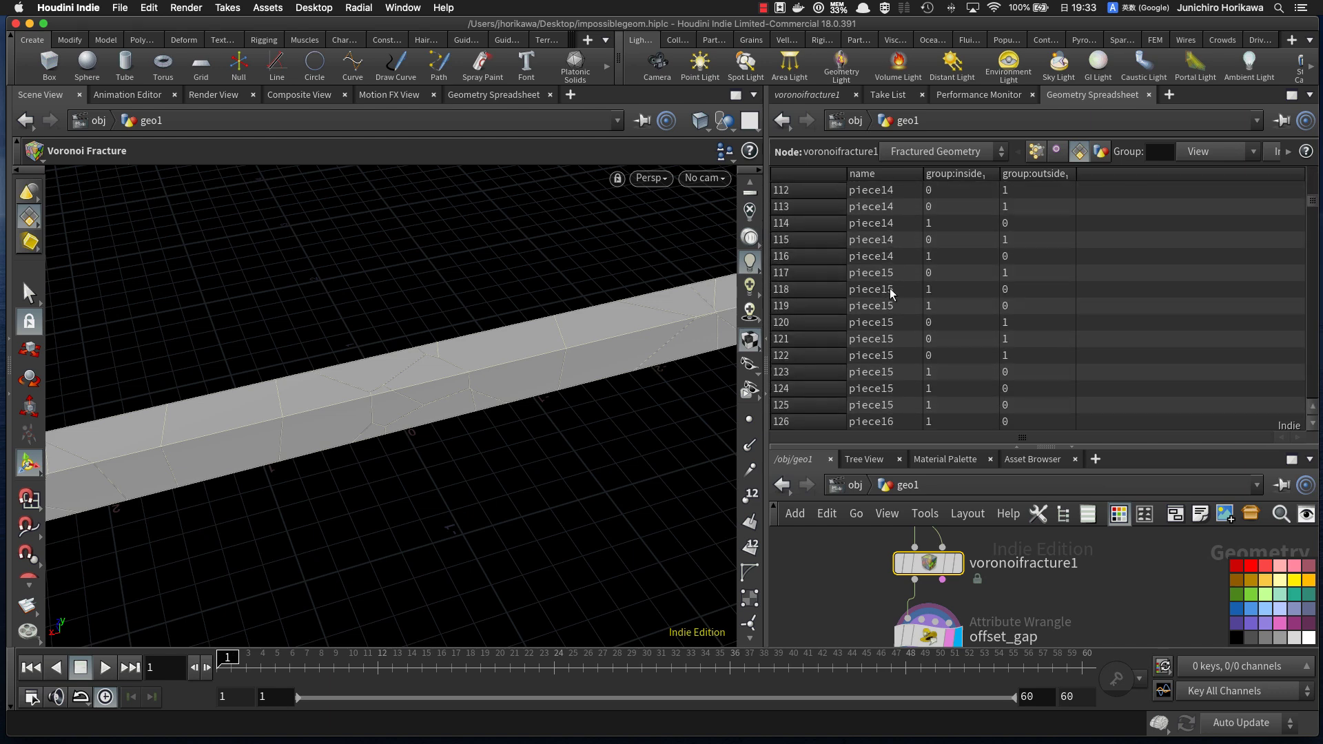
scroll(890, 288, up, 9)
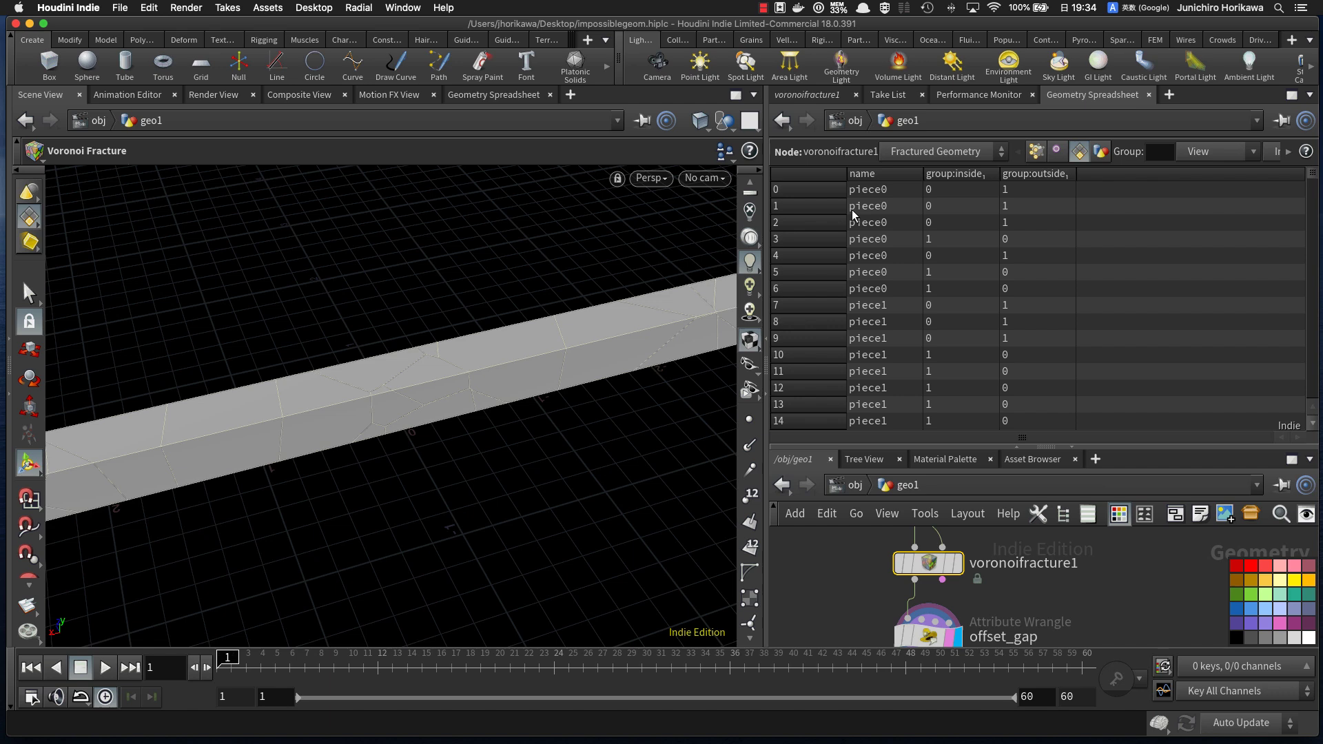
Step: Reopen offset_gap's VEX code and add the line string name = prim(0, "name", prim); below the prim declaration
drag(907, 445, 913, 407)
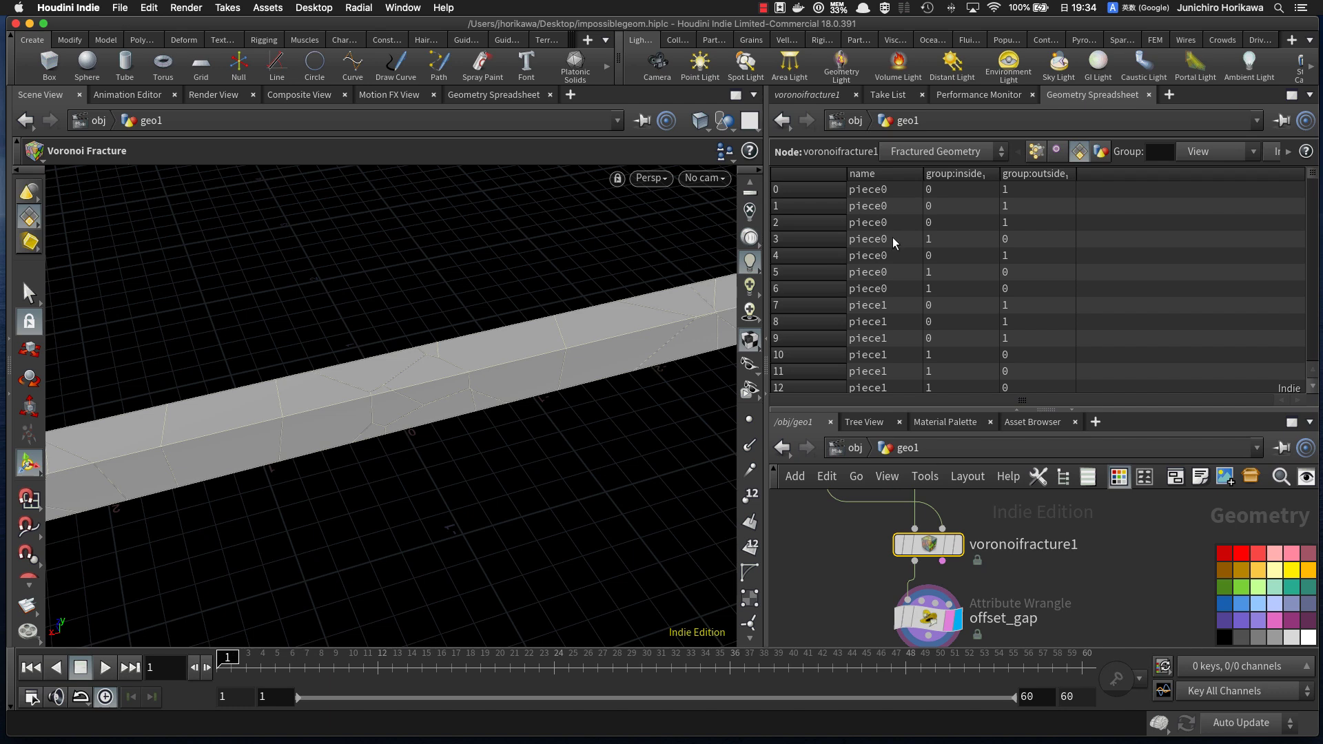
middle_drag(966, 615, 955, 568)
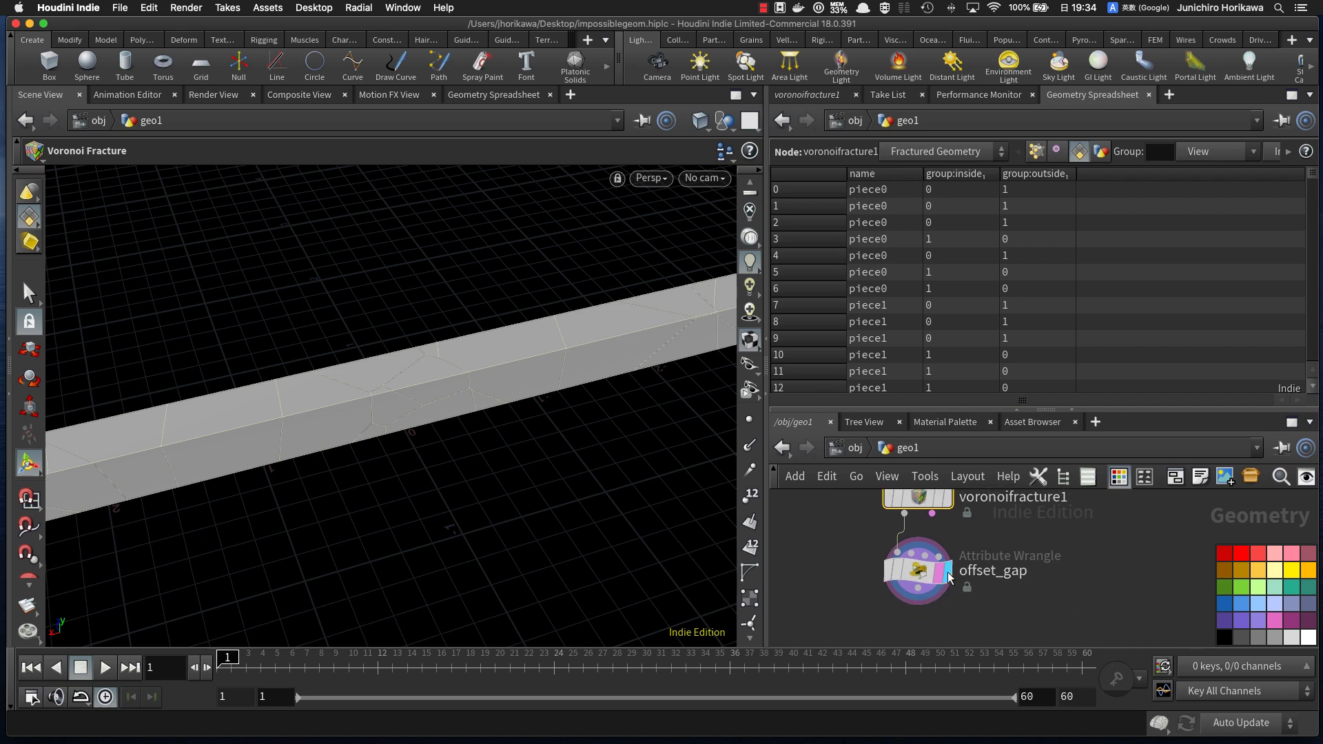
click(915, 576)
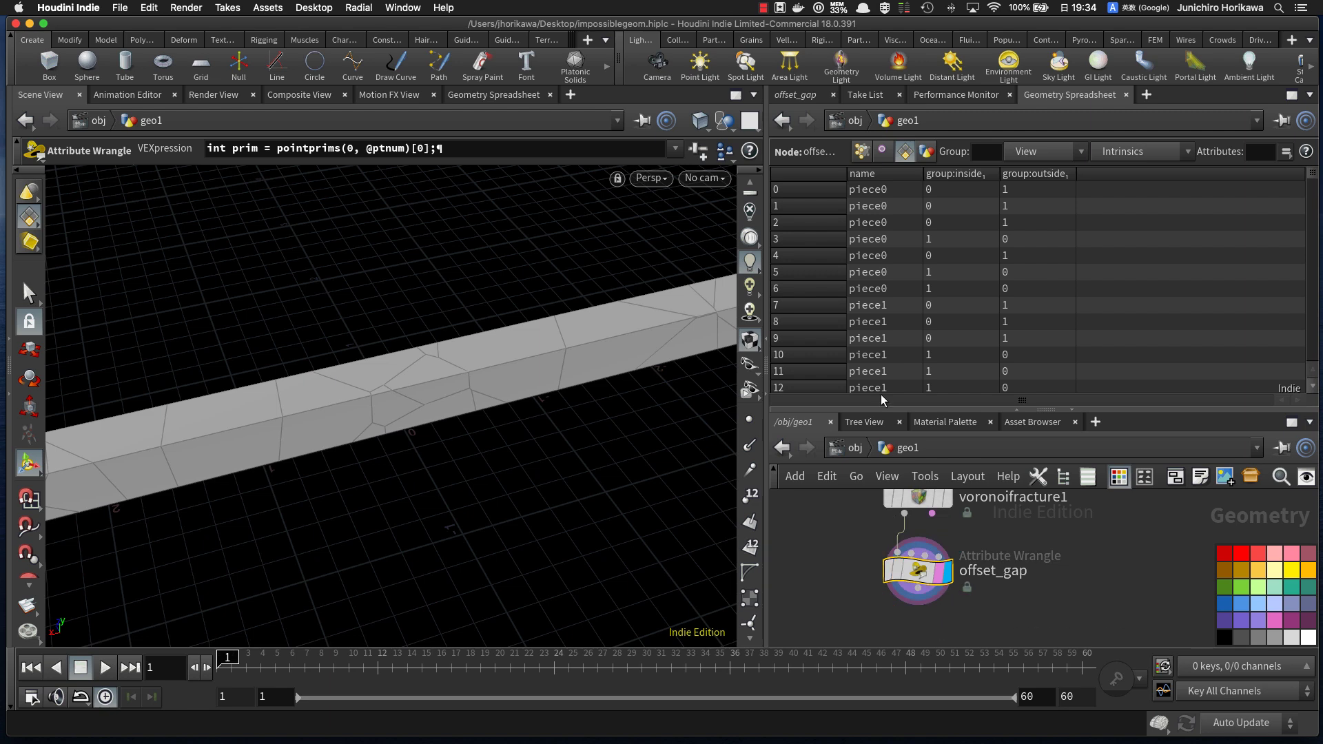
click(795, 94)
click(885, 340)
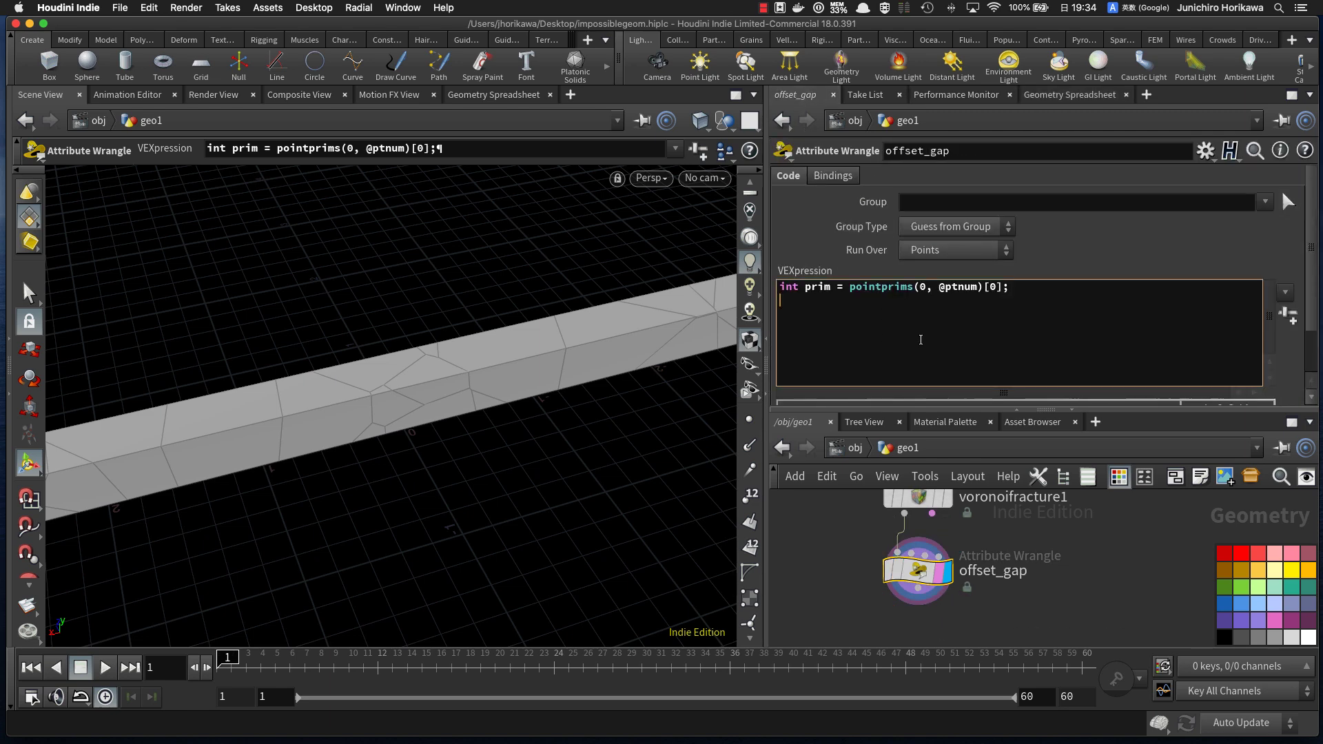
key(alt+e)
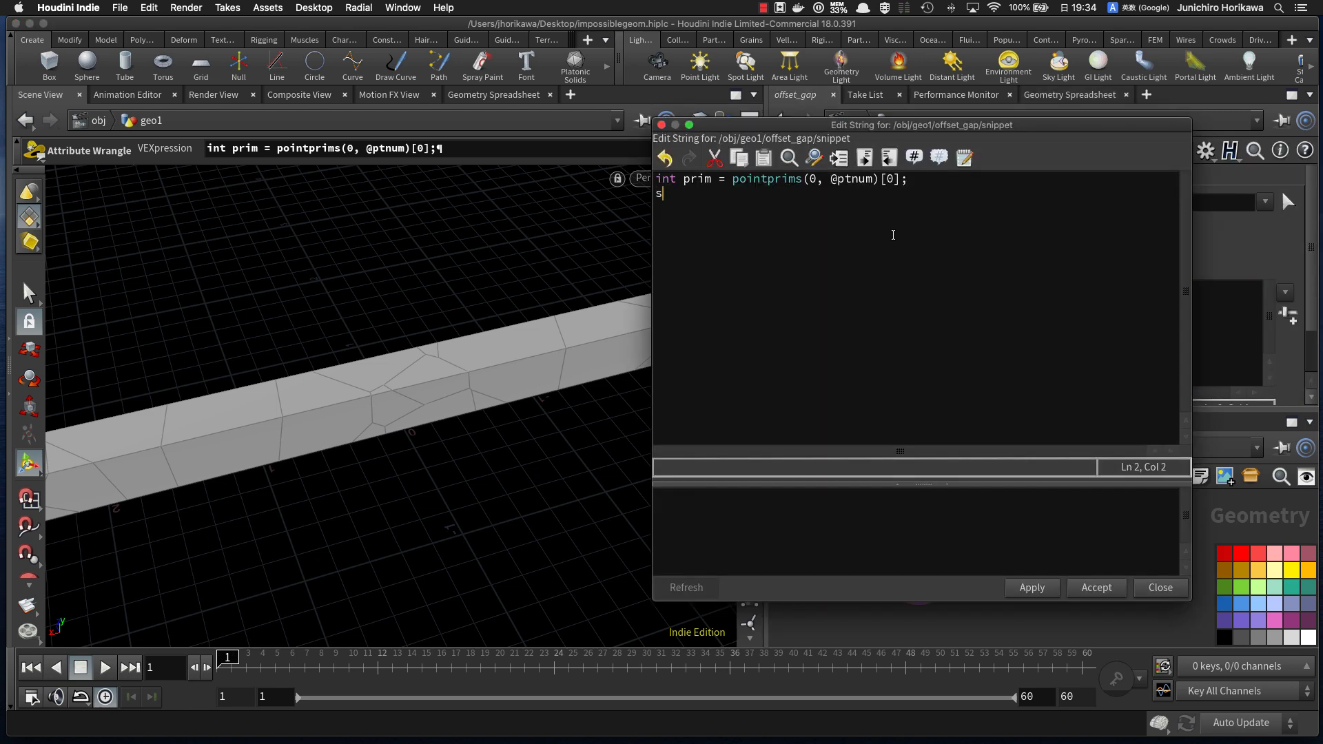
text(strign)
key(BackSpace)
key(BackSpace)
key(BackSpace)
text(ng name = )
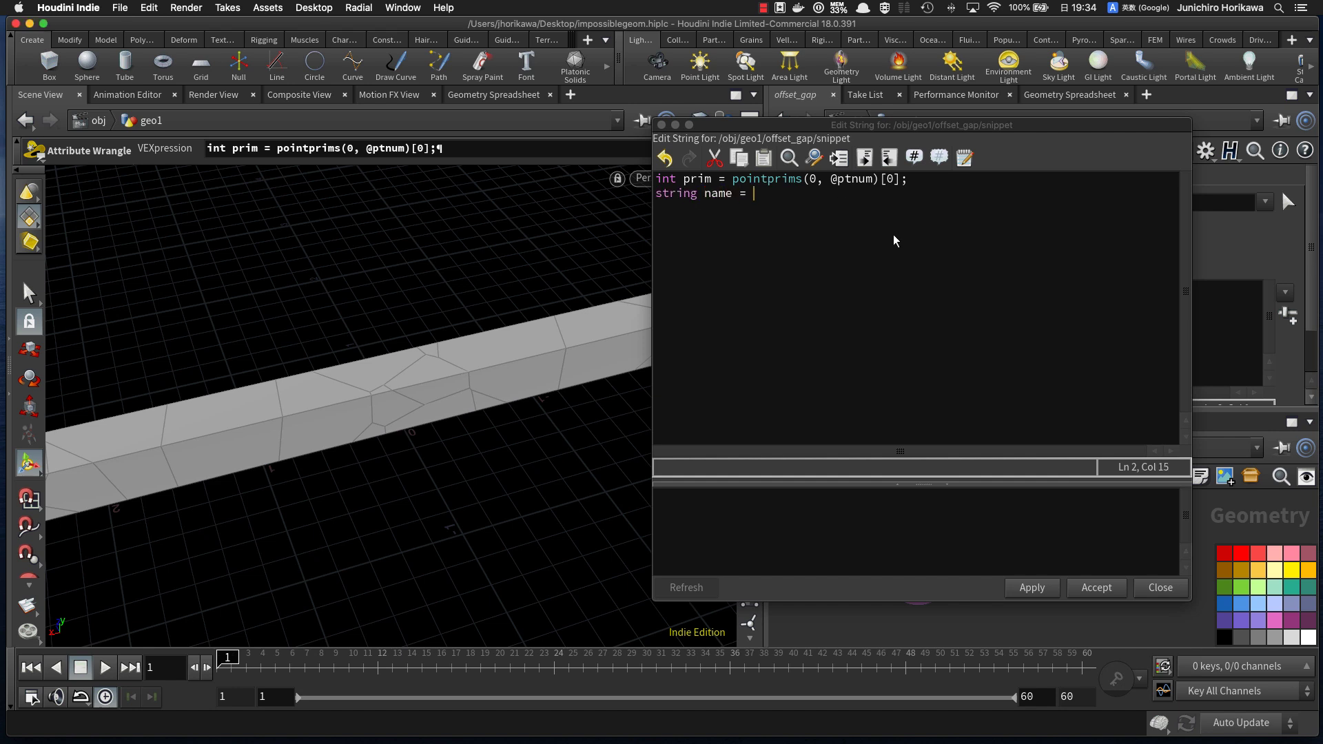
text(prim()
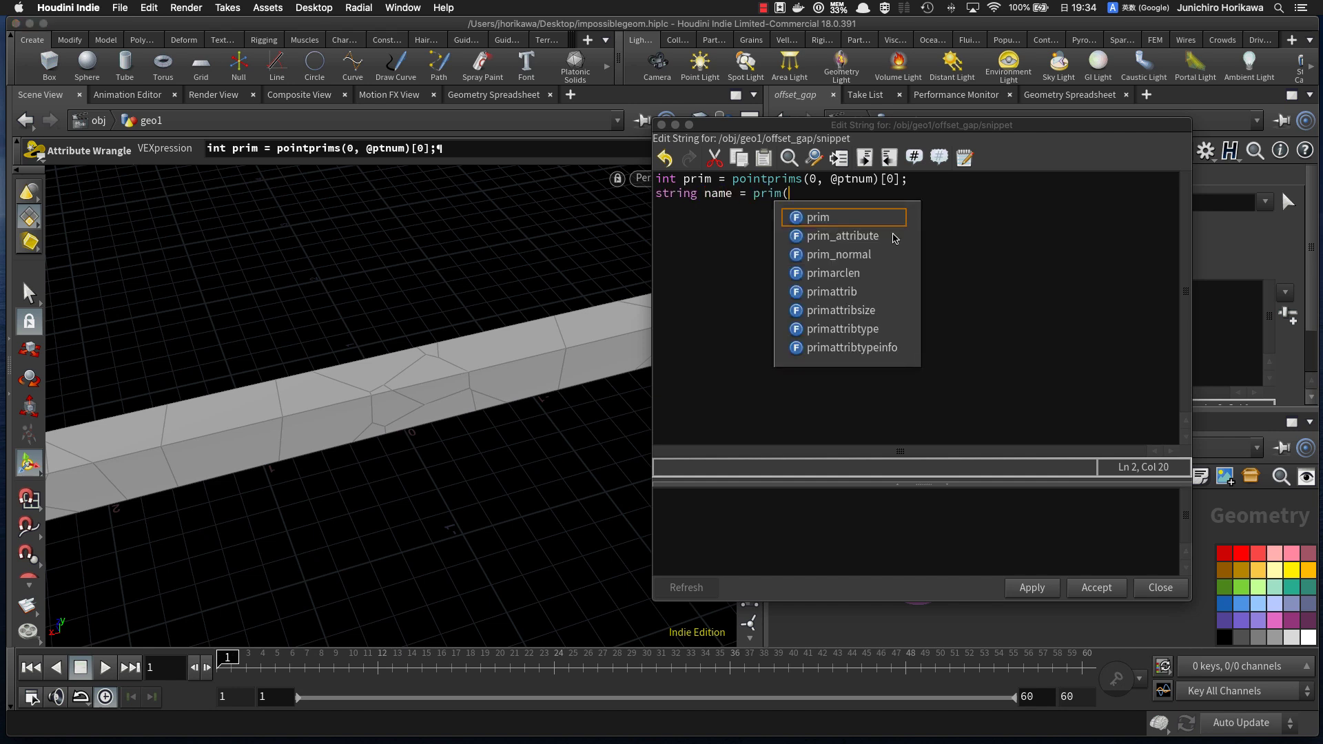
text(, "name", prim);)
key(Return)
key(Return)
click(786, 196)
text(0)
click(780, 232)
text(v)
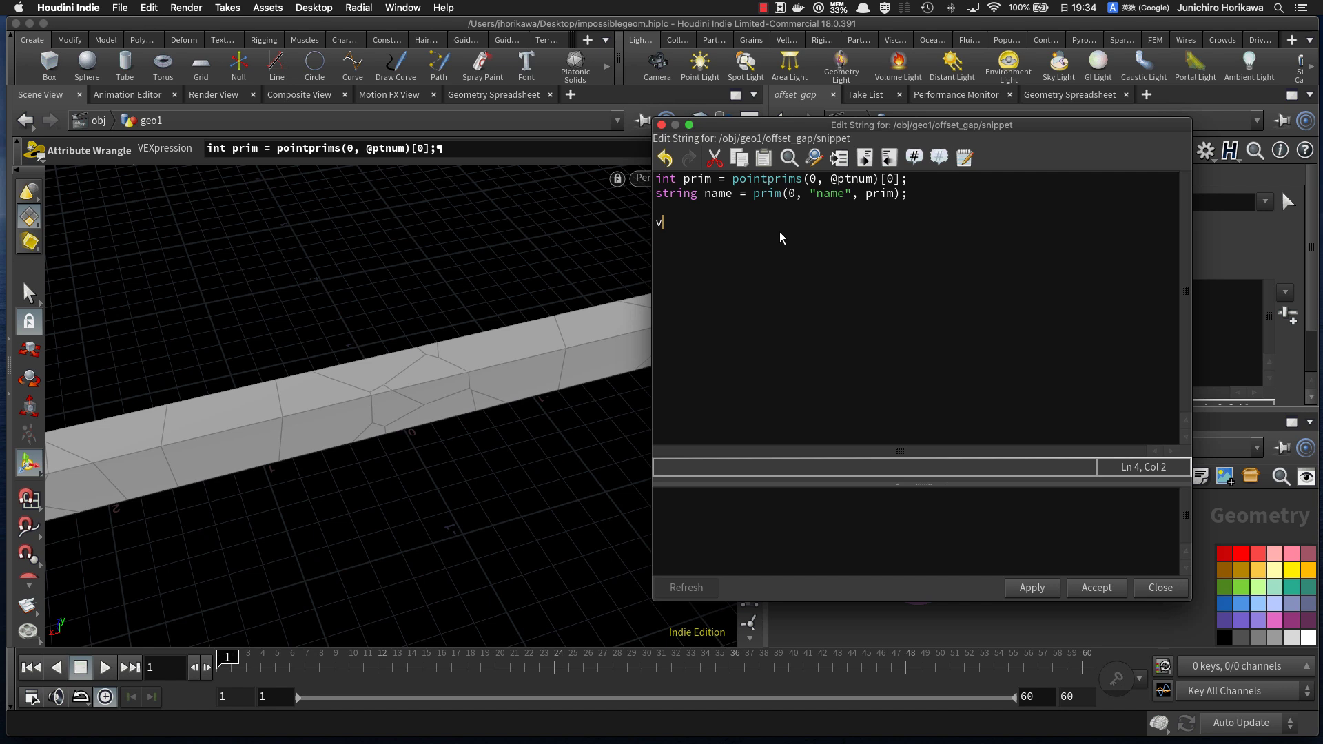
text(ector cen)
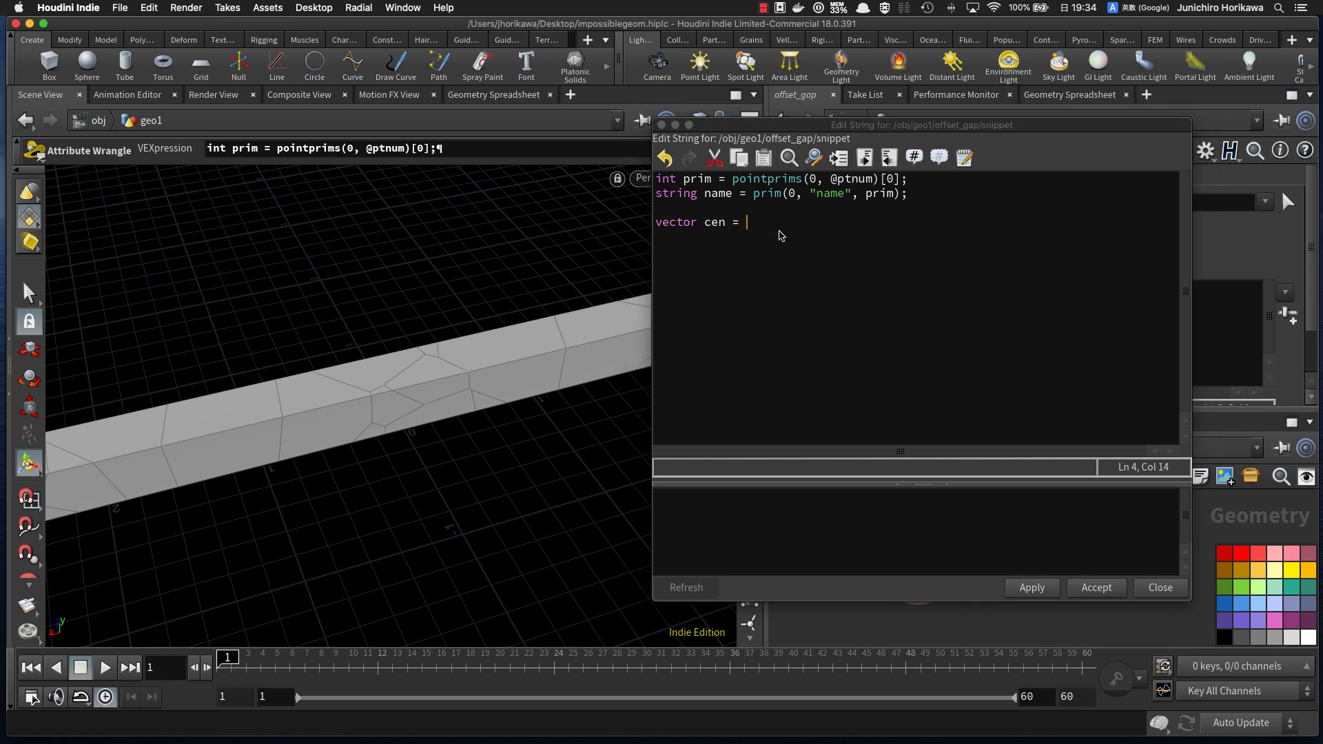
text( = get)
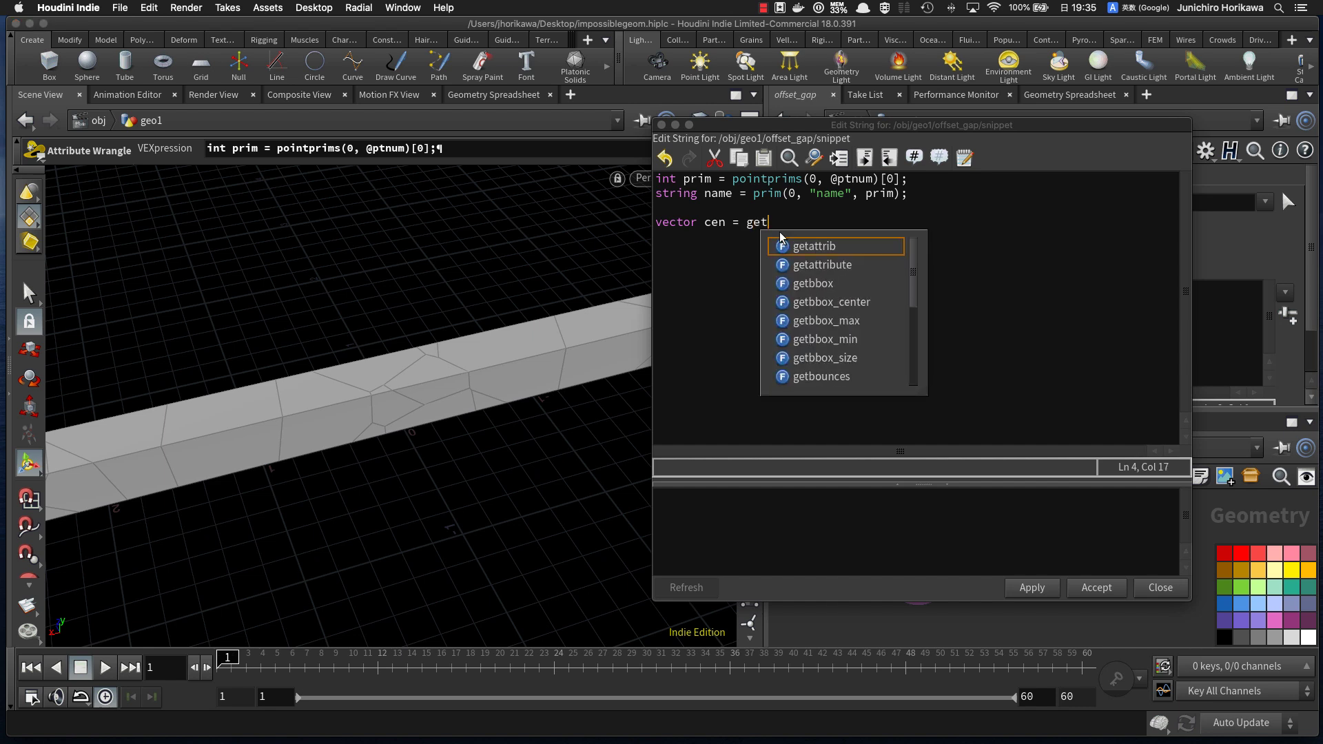
text(bbox_)
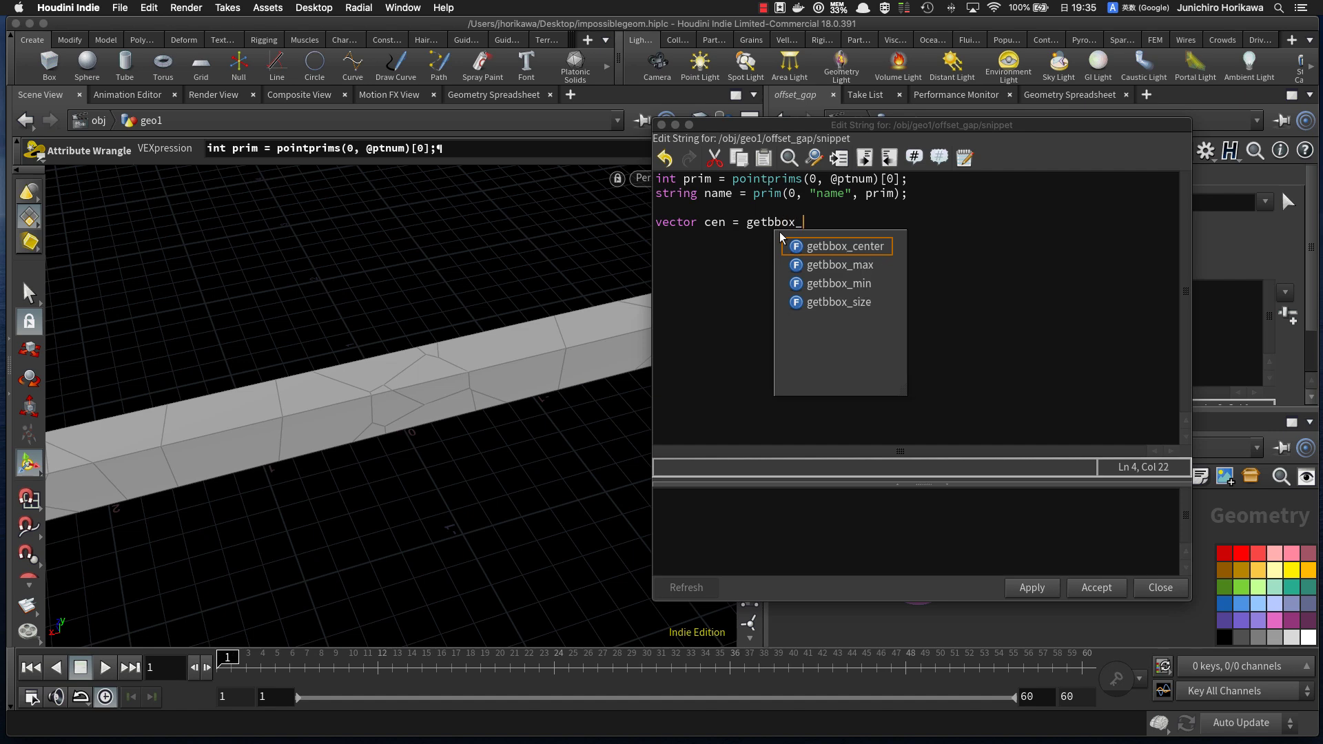
text(center(0, "@)
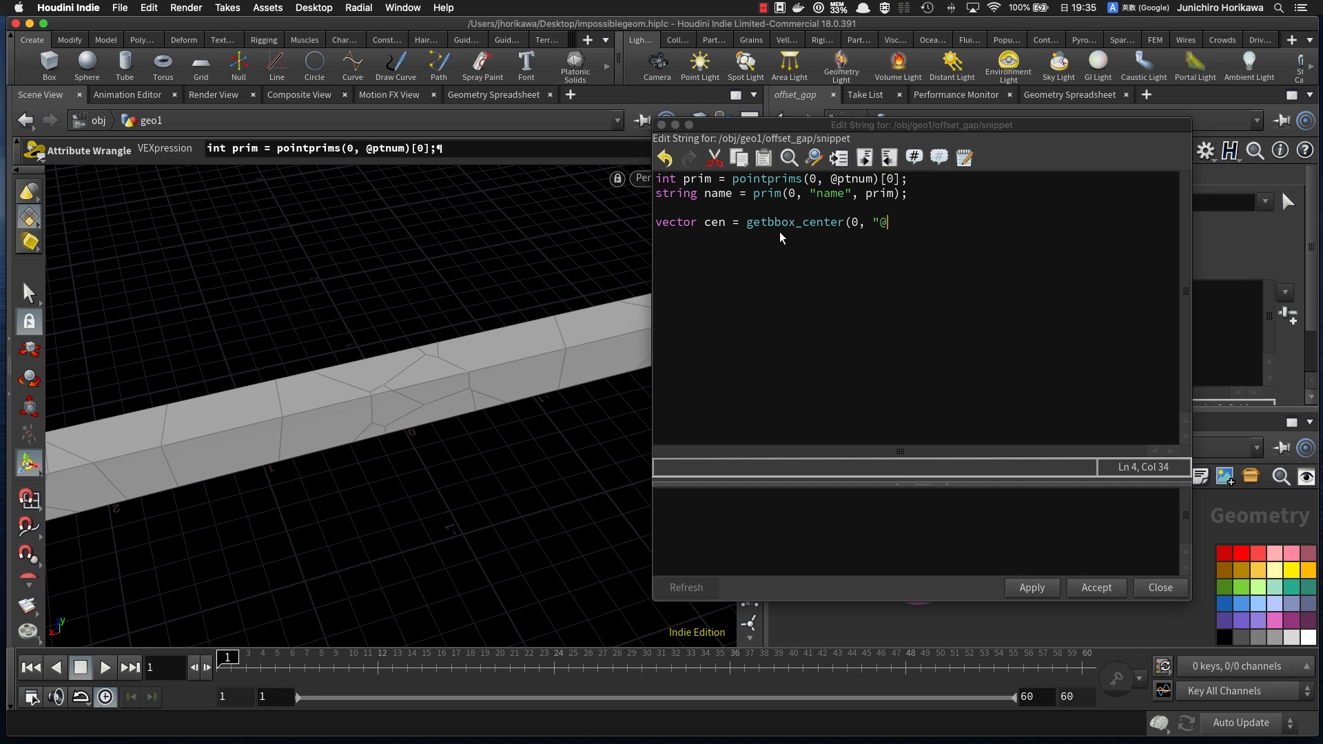
text(name=="+ name);)
key(Return)
key(Return)
Step: Add a line for the direction toward the piece center: vector dir = normalize(cen - @P);
text(vector dir)
text( = cen - @P)
click(746, 252)
text(noramlzi)
key(BackSpace)
key(BackSpace)
key(BackSpace)
key(BackSpace)
key(BackSpace)
text(malize()
click(927, 255)
text();)
key(Return)
Step: Add the displacement line @P += dir * chf("offset"); and accept the finished VEX code
text(@P +)
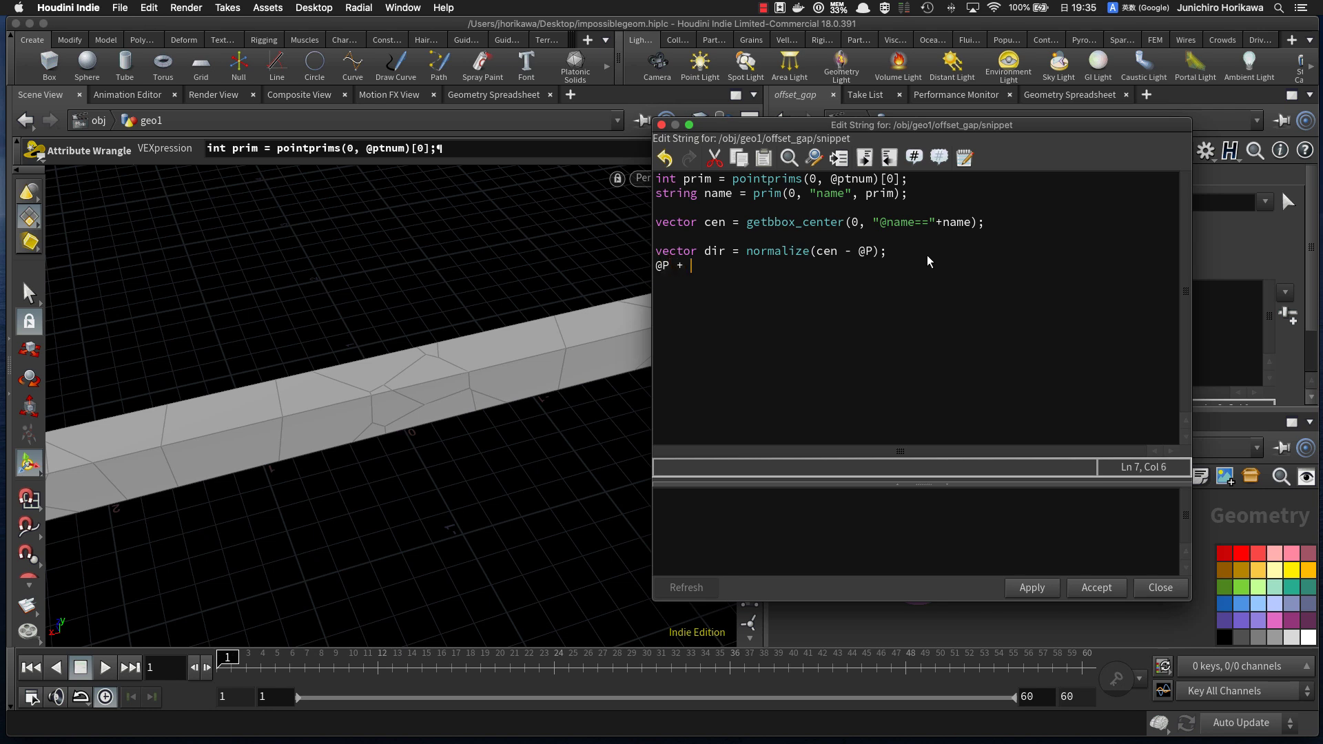
key(BackSpace)
text(= dir * chf*)
key(BackSpace)
text(("offset");)
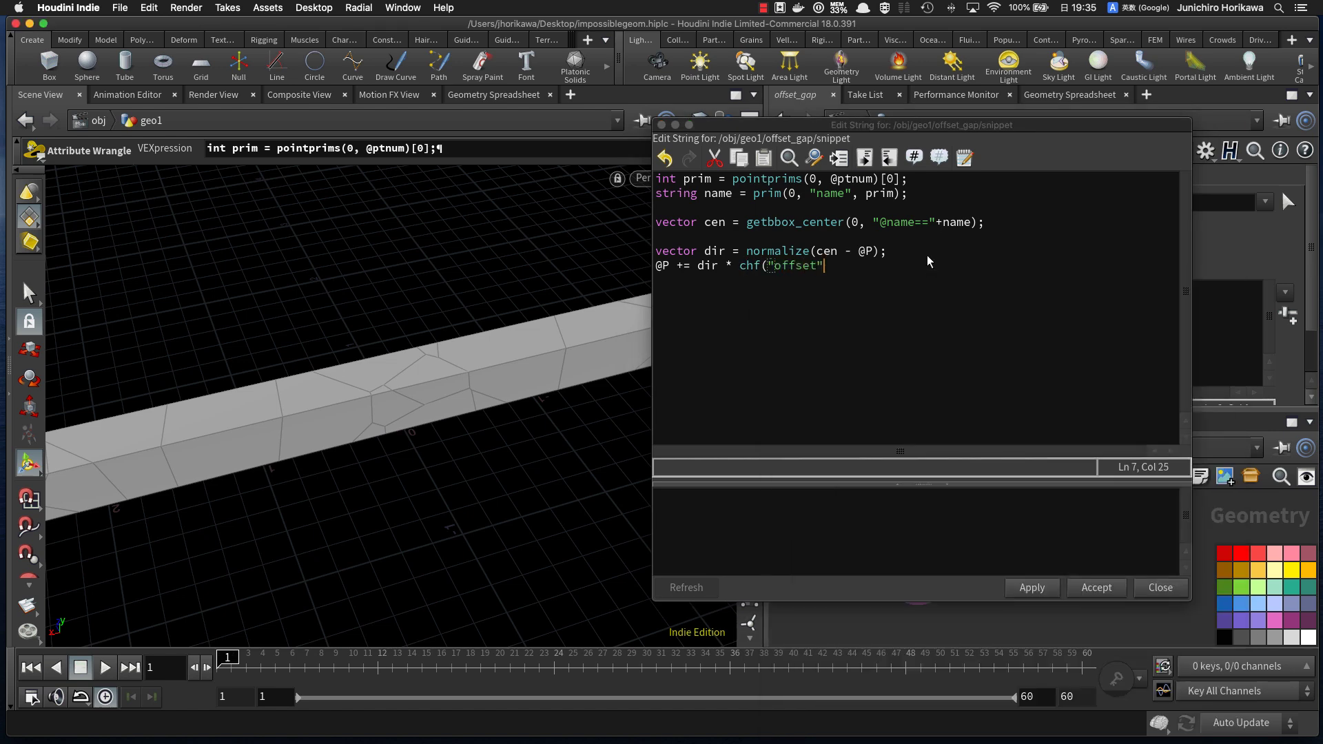
click(1031, 587)
click(1072, 587)
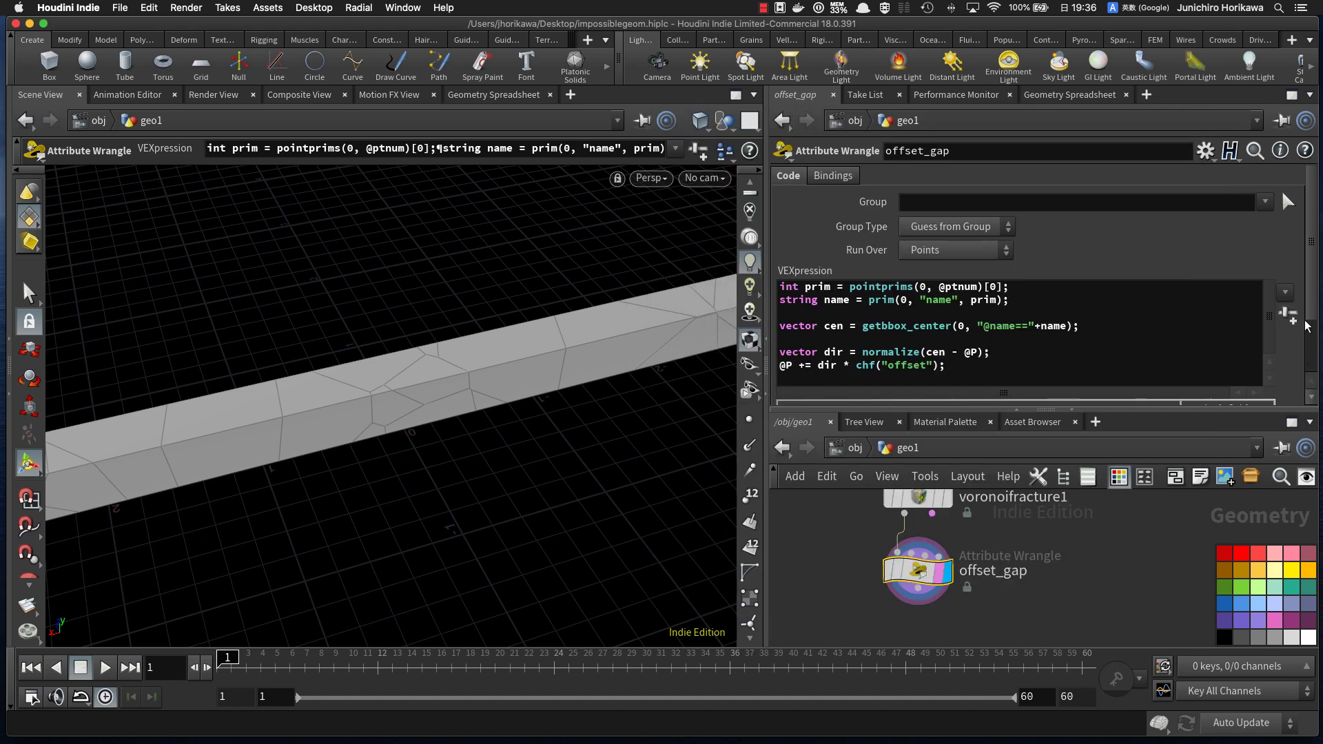
Step: Set offset_gap's Offset to 0.03 and inspect the gaps between the fractured pieces along the bar
drag(1308, 317, 1314, 373)
mouse_move(992, 396)
mouse_down()
mouse_move(1039, 395)
mouse_move(986, 401)
mouse_up()
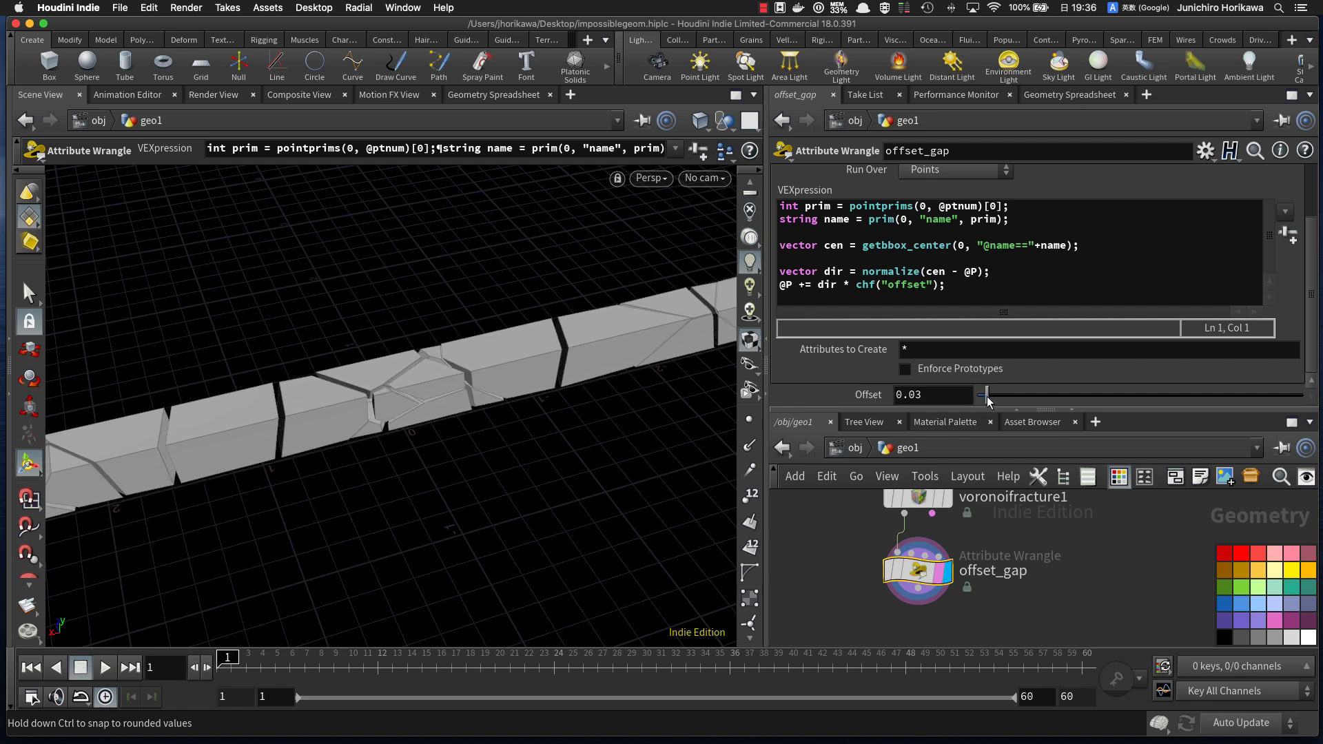
key(Escape)
drag(618, 321, 509, 376)
alt+middle_drag(509, 377, 359, 418)
alt+right_drag(359, 417, 661, 328)
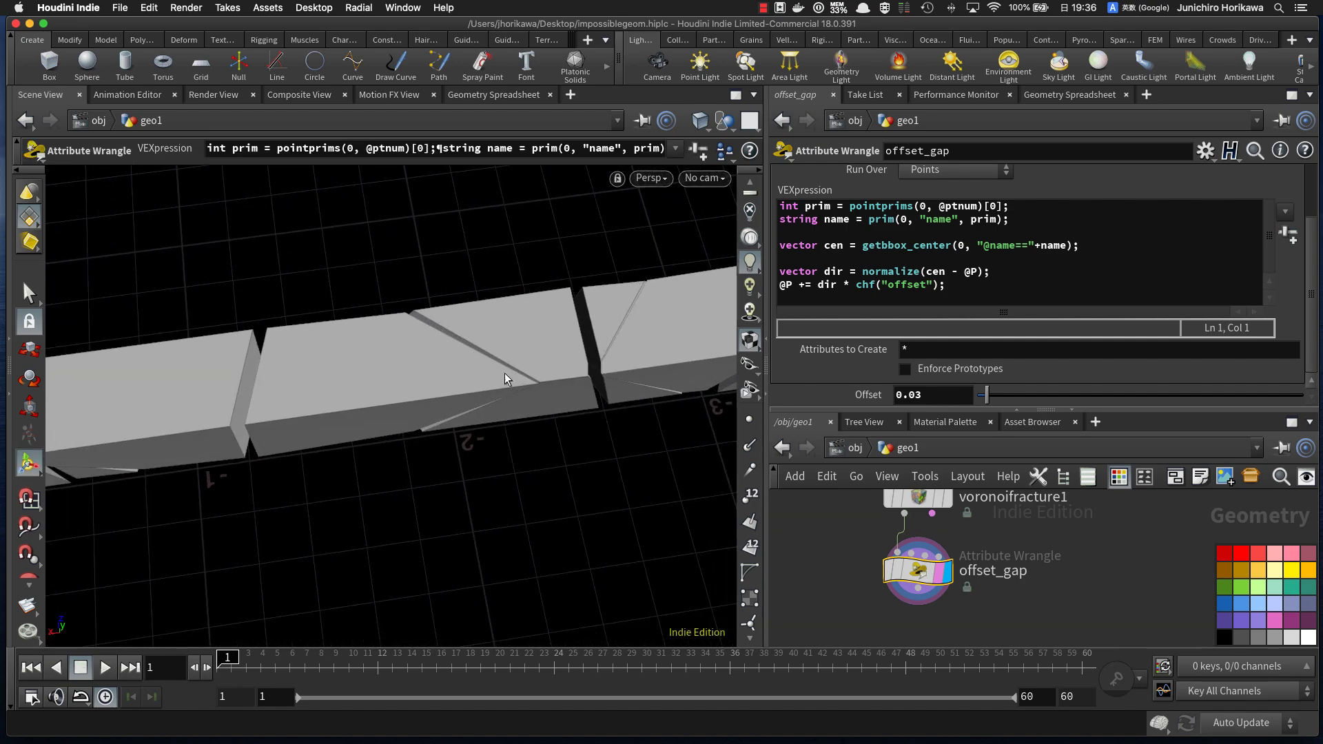
alt+right_drag(522, 385, 390, 423)
alt+middle_drag(390, 422, 593, 404)
alt+right_drag(593, 403, 460, 415)
alt+drag(460, 415, 475, 376)
alt+right_drag(475, 376, 578, 366)
Step: Reduce offset_gap's Offset to 0.023 and inspect the cracks from above and from the side
drag(982, 397, 983, 397)
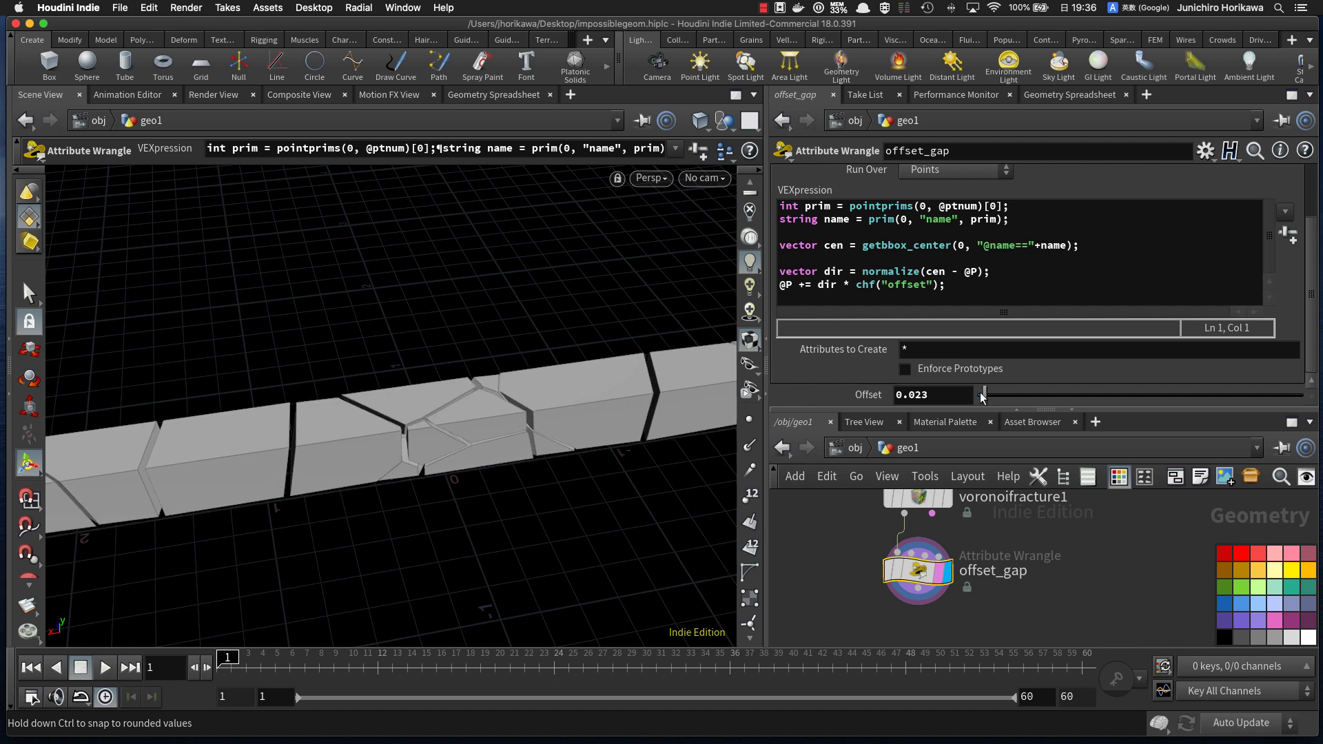
alt+drag(487, 376, 481, 452)
alt+right_drag(481, 452, 546, 413)
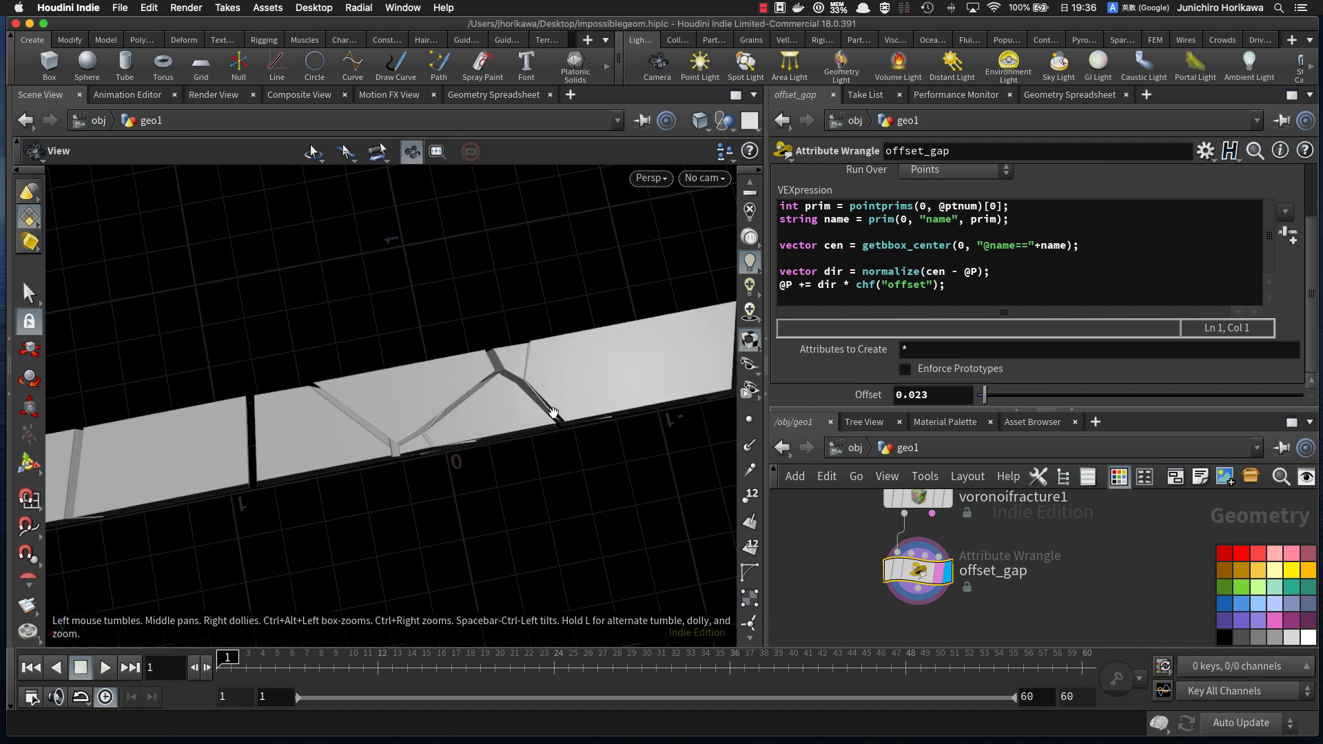
alt+middle_drag(547, 413, 355, 443)
alt+drag(360, 387, 383, 364)
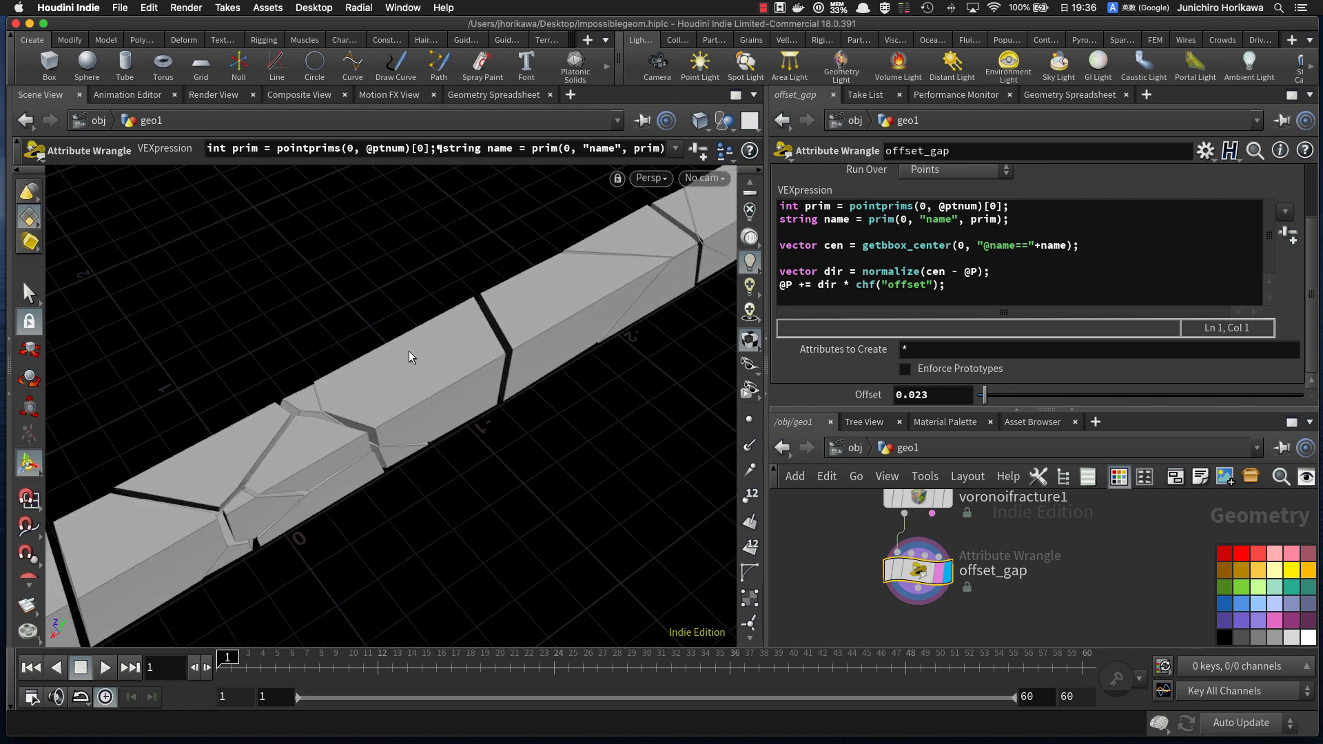
alt+drag(408, 352, 418, 397)
Step: Set offset_gap's Offset to 0.025 and check the gaps over a longer stretch of the bar
drag(984, 395, 985, 399)
alt+right_drag(590, 420, 452, 514)
mouse_move(452, 514)
alt+mouse_down()
mouse_move(452, 493)
mouse_move(468, 509)
alt+mouse_up()
click(926, 397)
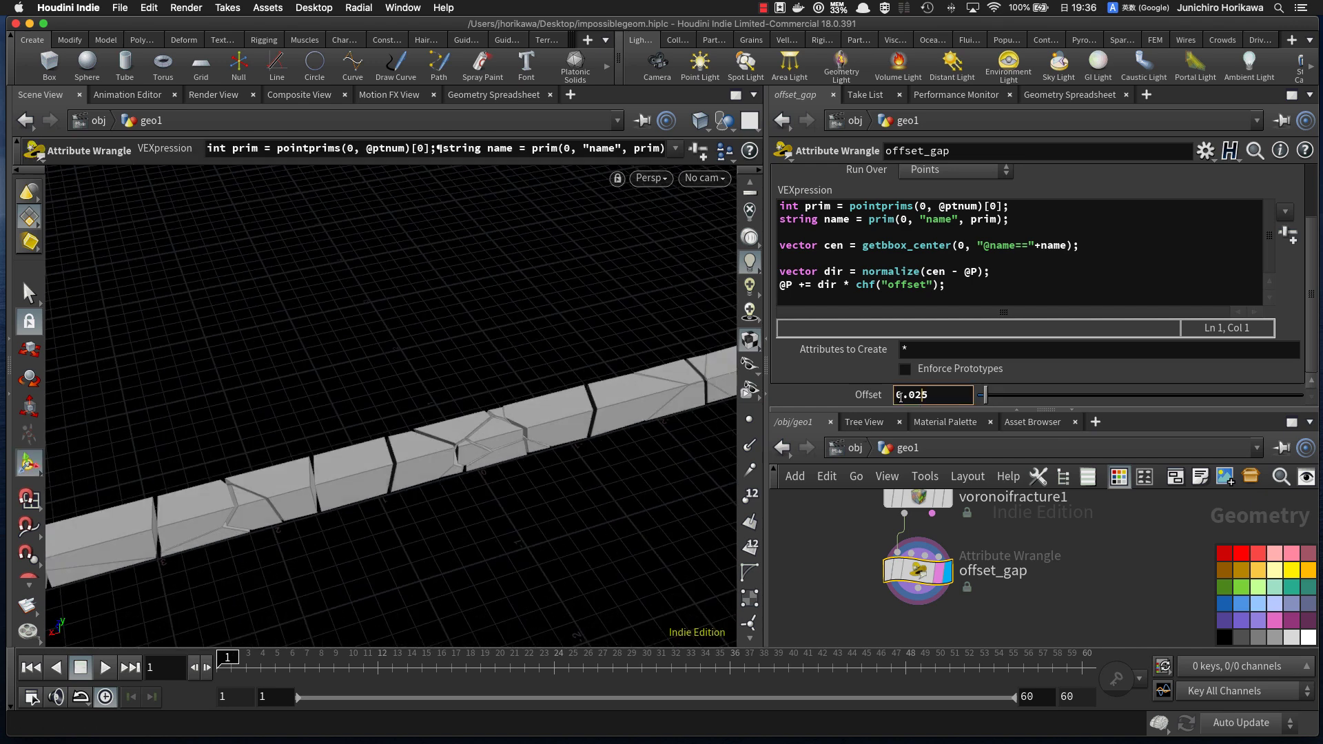
Step: Open the parameter interface of the CONTROLLER null and add a float parameter named crack_gap between crack num and target res
scroll(890, 582, down, 10)
middle_drag(861, 536, 868, 571)
scroll(902, 585, up, 5)
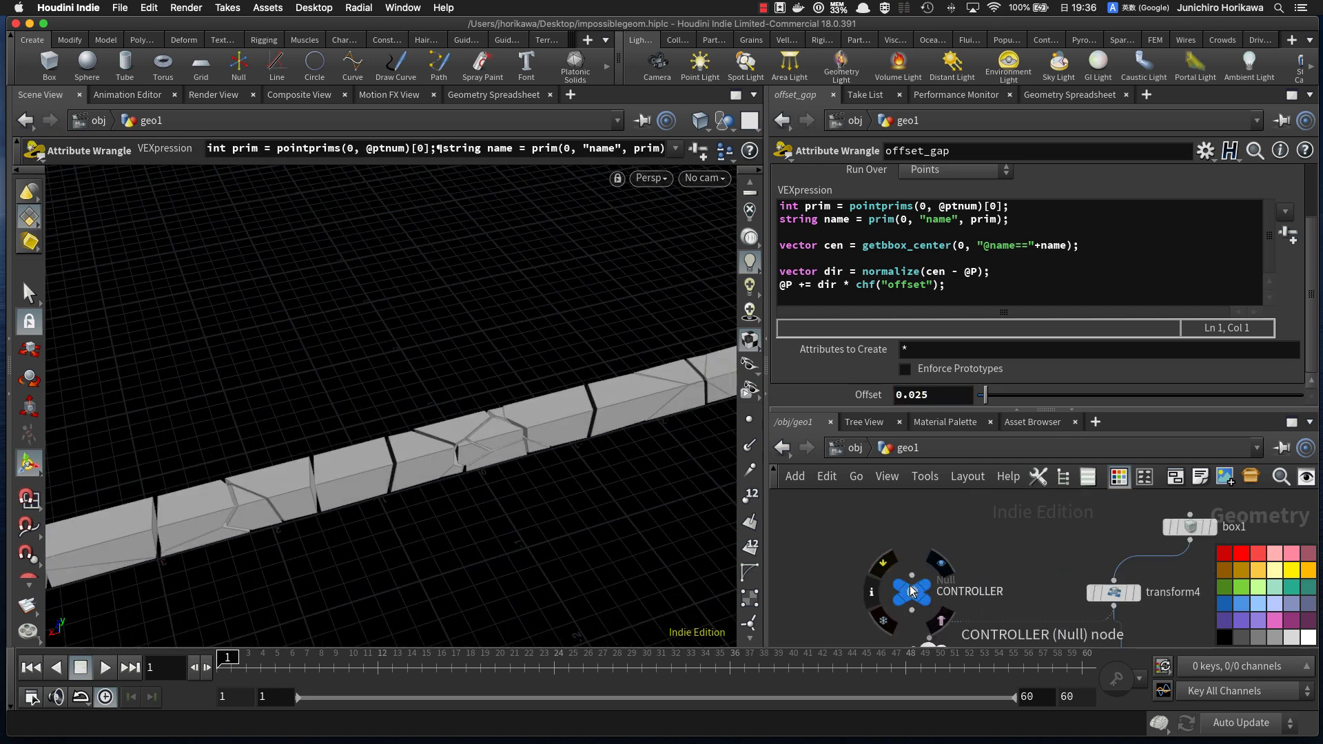
click(804, 597)
click(1205, 150)
click(1197, 172)
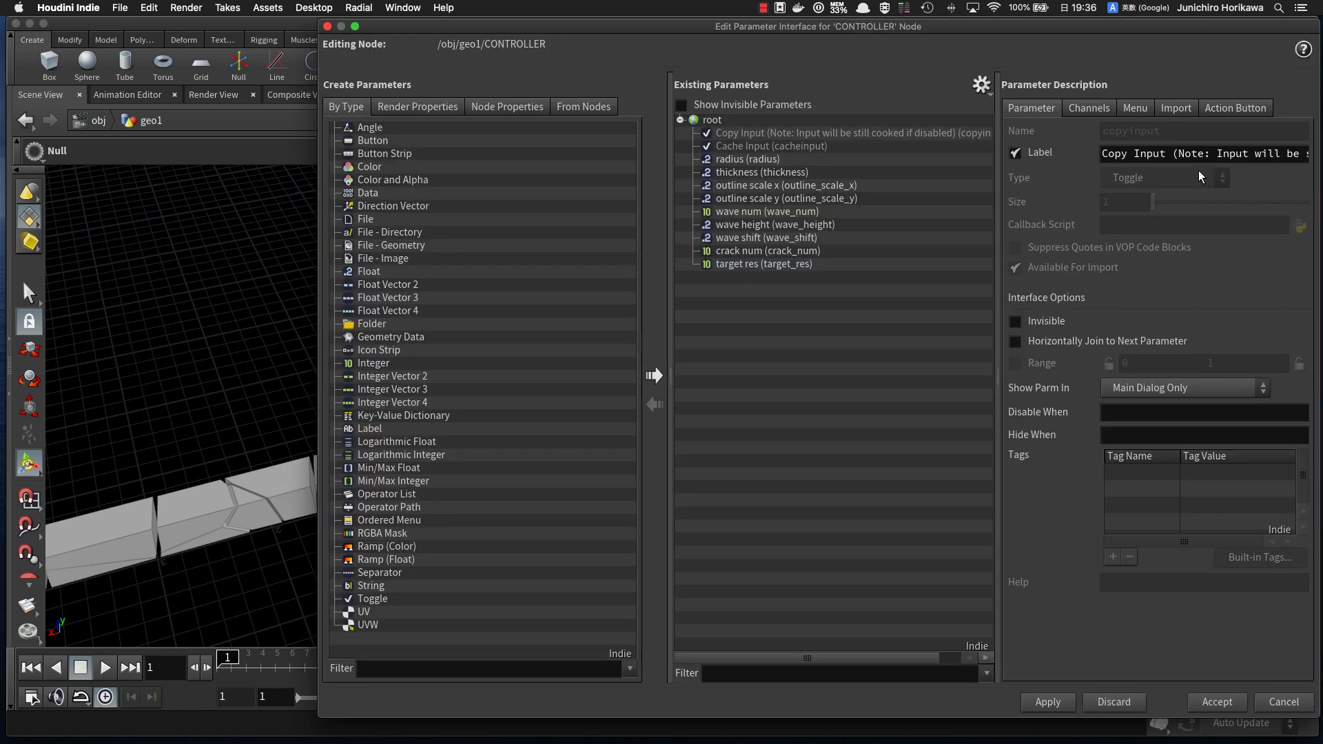
drag(365, 274, 744, 266)
text(crack_gap)
key(Return)
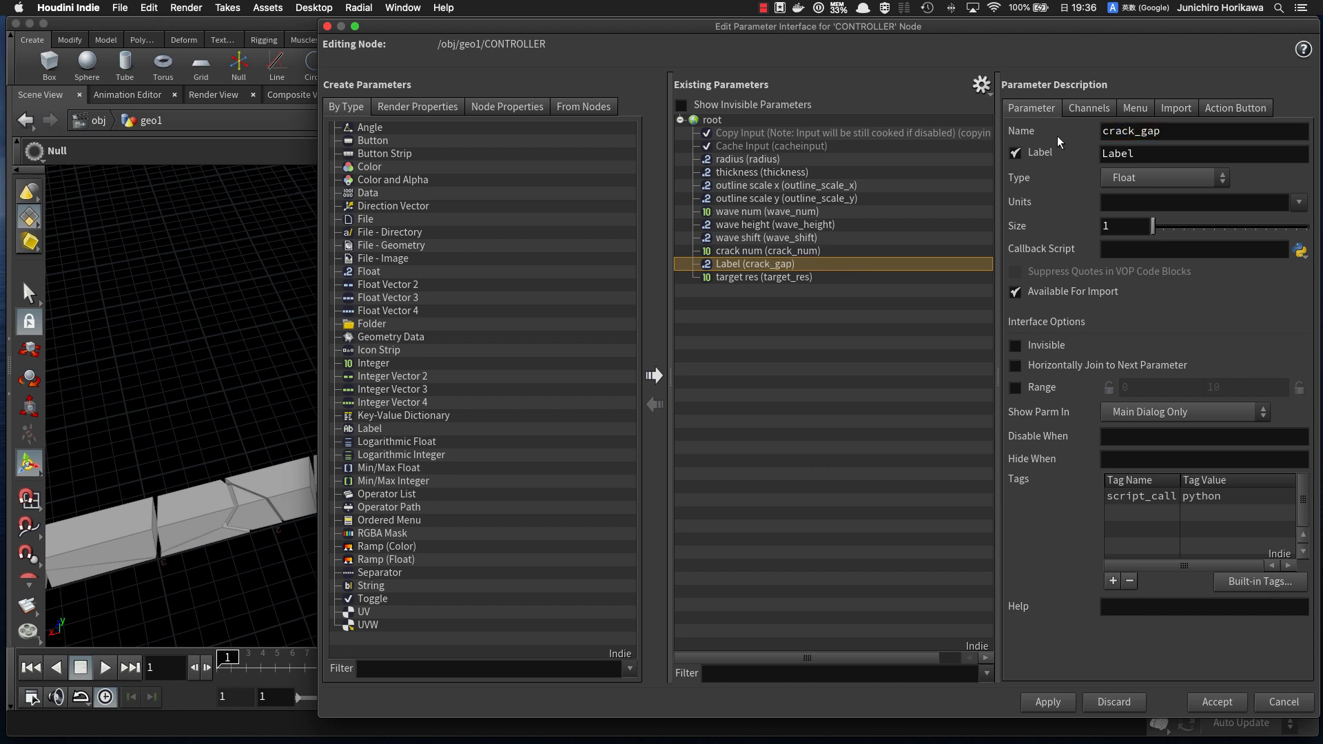
Step: Label the crack_gap parameter "crack gap", enable its range from 0 to 1, and apply the changes
drag(1157, 153, 913, 125)
text(crack gap)
key(Return)
click(1015, 387)
drag(1256, 389, 1072, 365)
text(1)
key(Return)
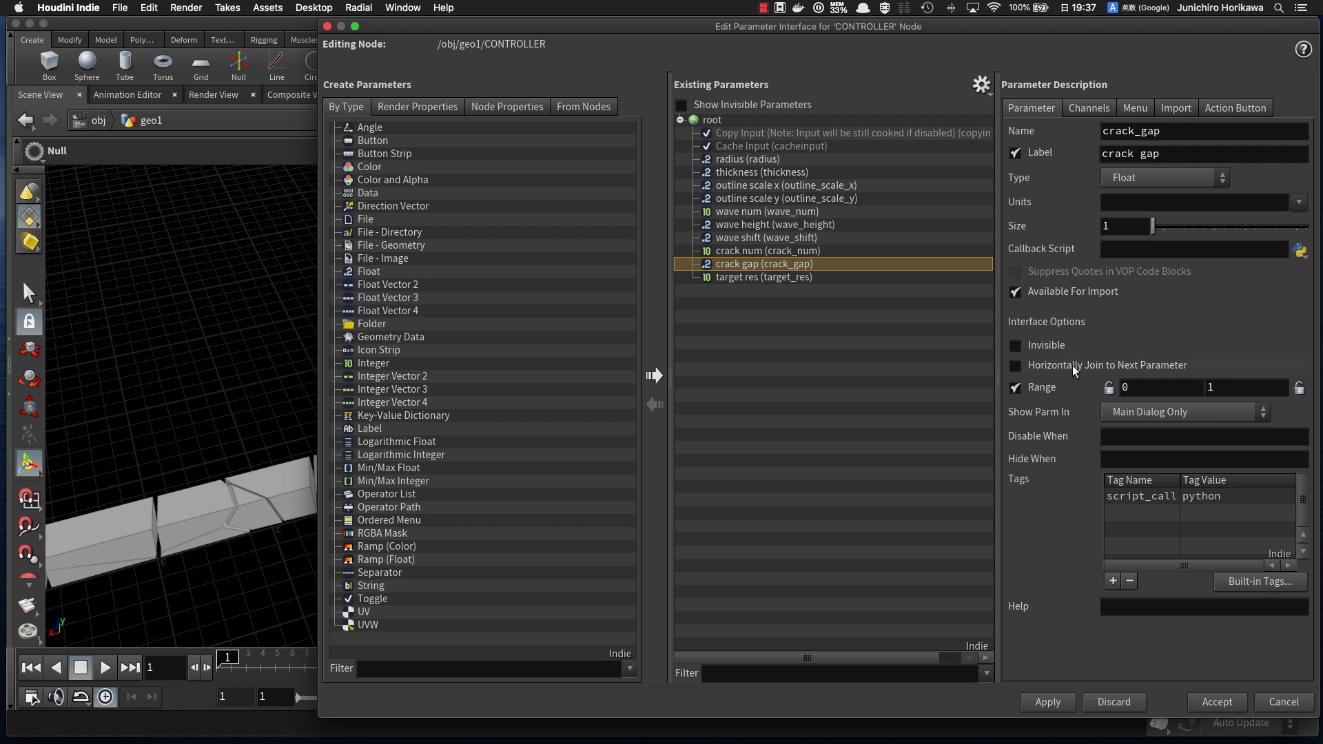
click(1048, 704)
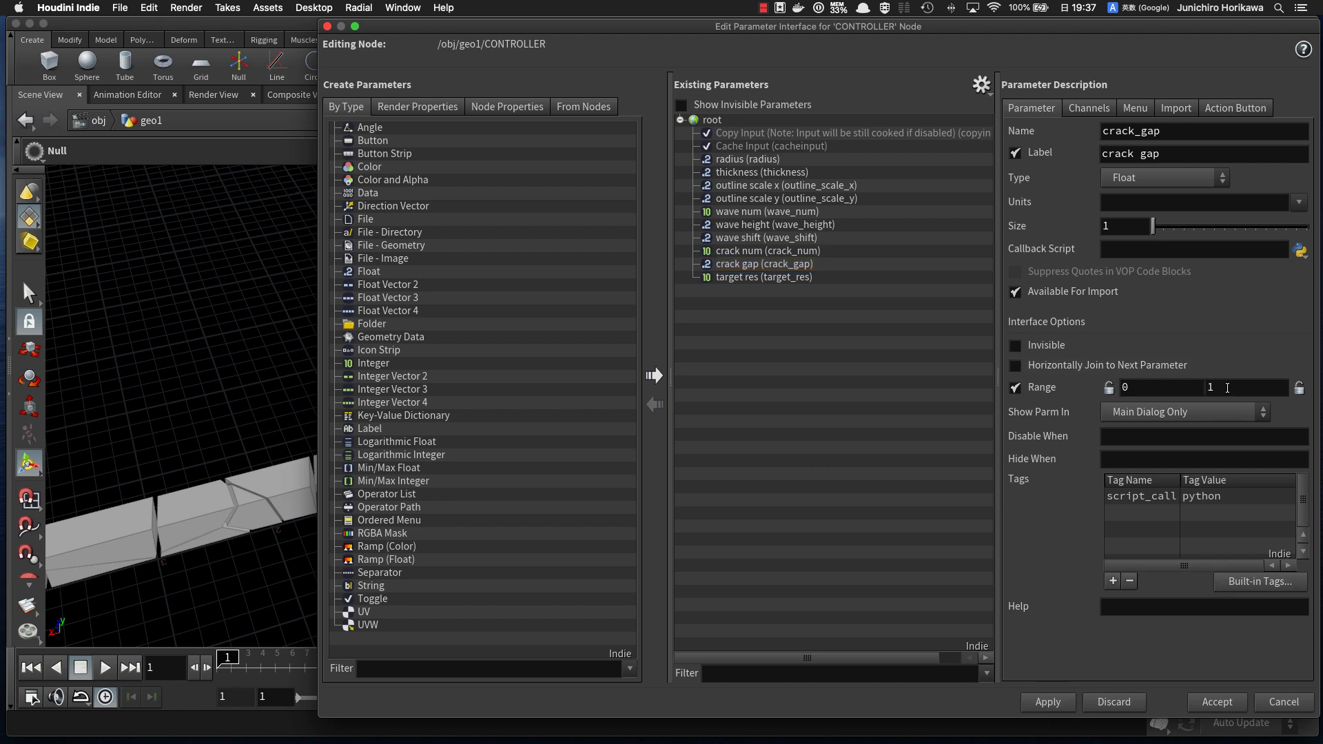
Step: Set the crack gap range's maximum to 0.5 and accept the parameter interface
drag(1221, 389, 1156, 392)
text(0.5)
key(Return)
click(1217, 702)
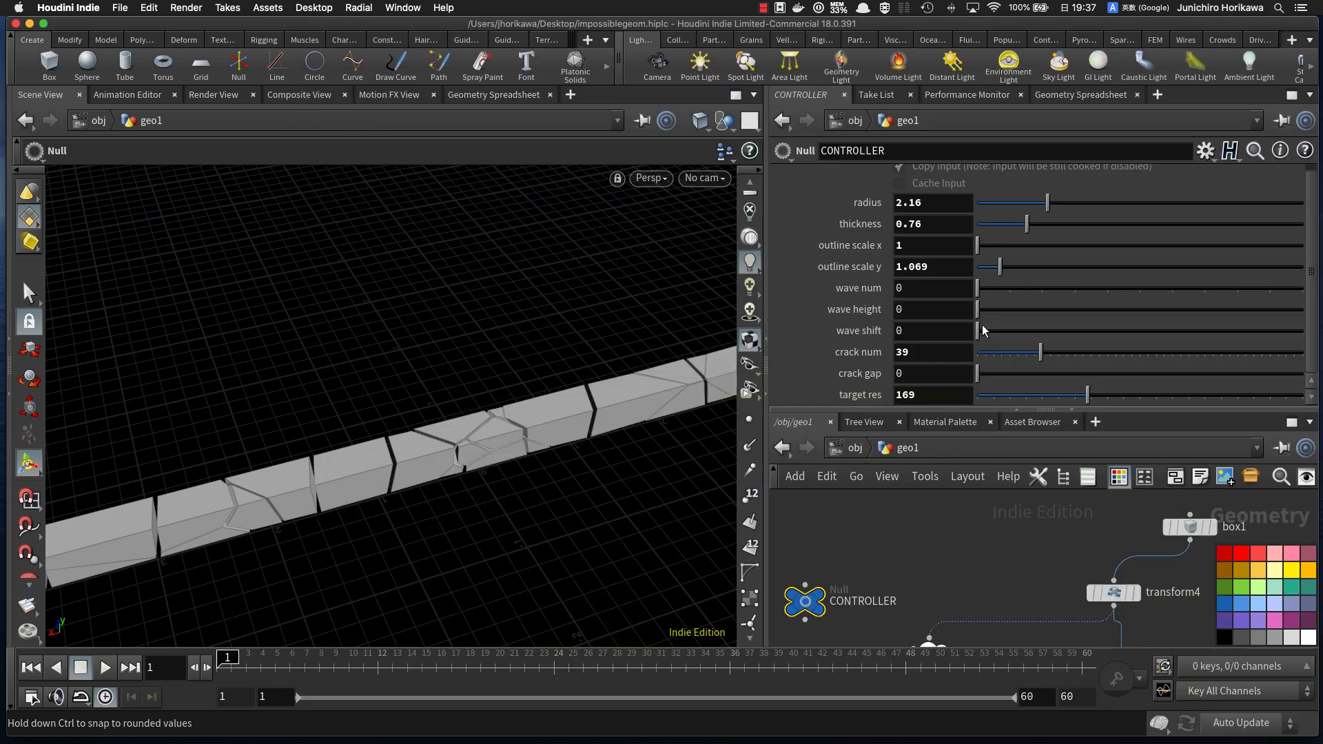
Step: Set CONTROLLER's crack gap to 0.087 and copy the parameter
click(945, 373)
right_click(945, 373)
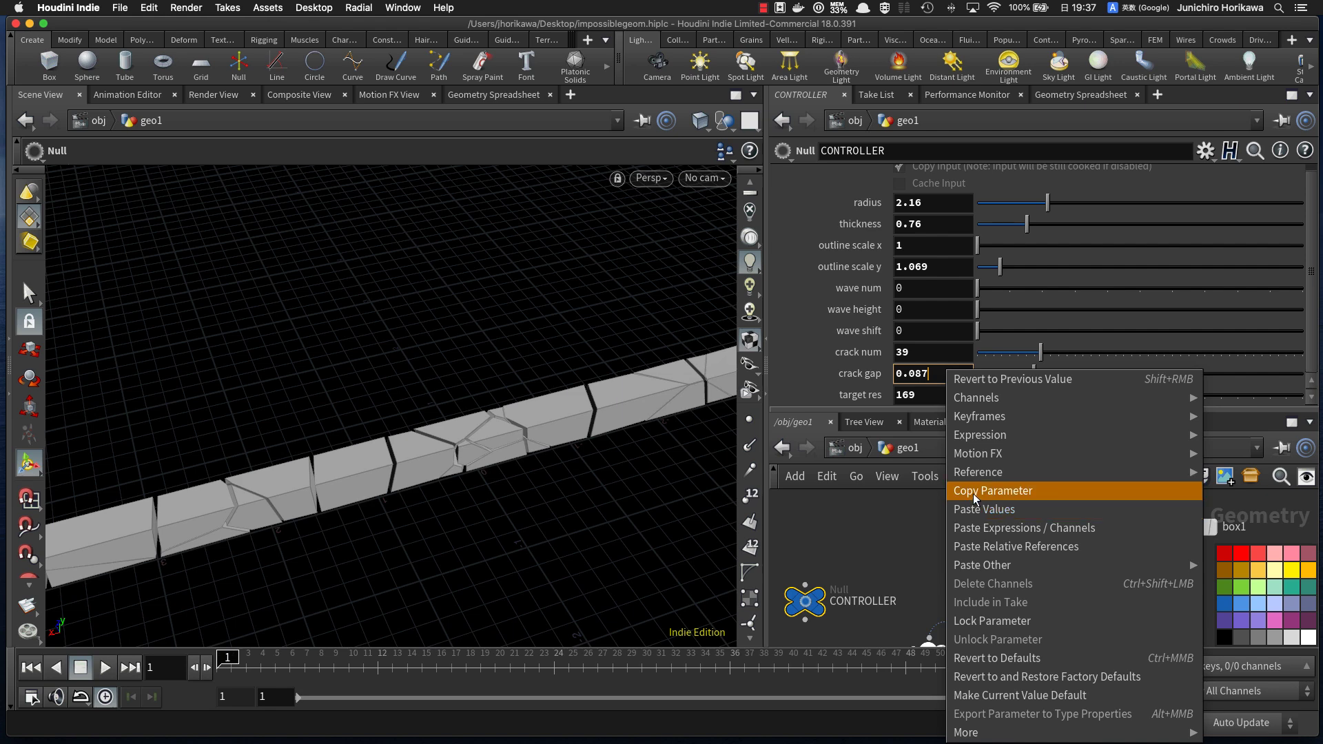
click(981, 492)
Step: Link offset_gap's Offset to CONTROLLER's crack gap by pasting the copied parameter as a relative reference
scroll(925, 541, down, 10)
scroll(911, 605, up, 5)
scroll(946, 612, up, 8)
click(948, 603)
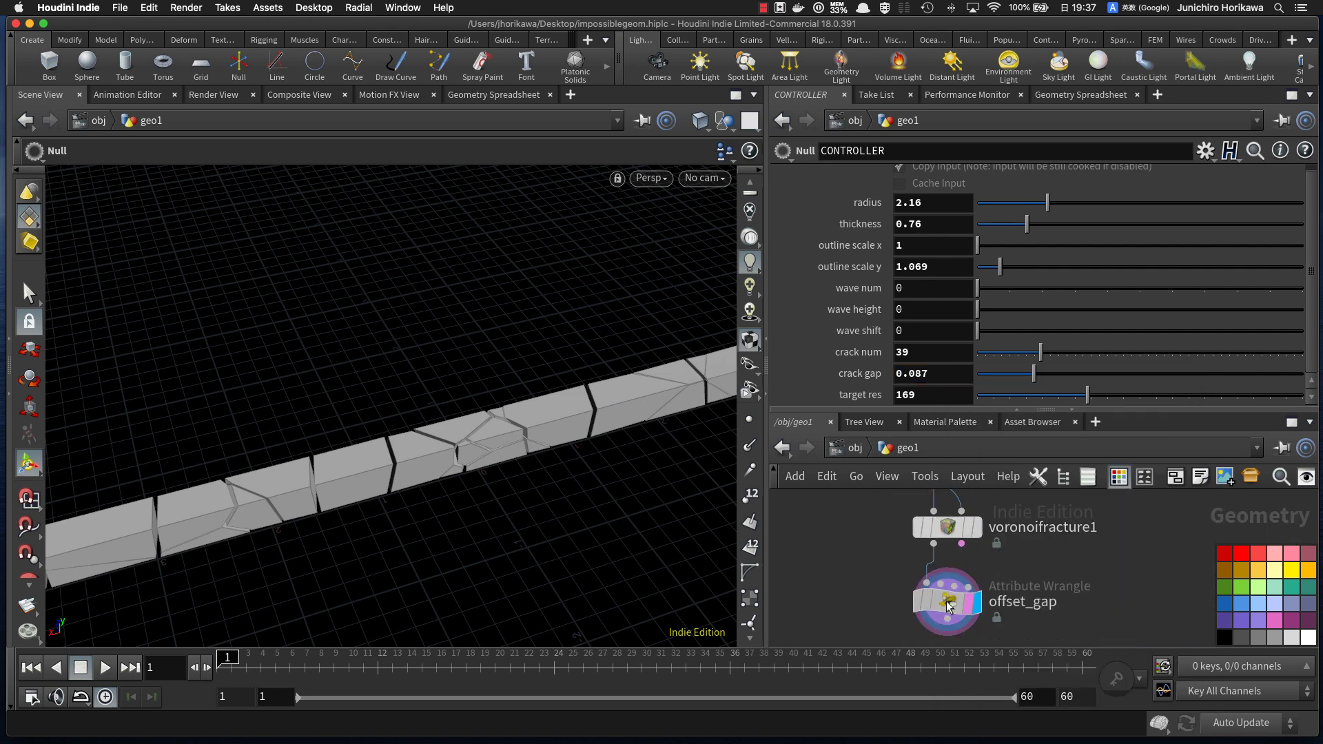
drag(940, 395, 836, 398)
right_click(899, 396)
click(942, 523)
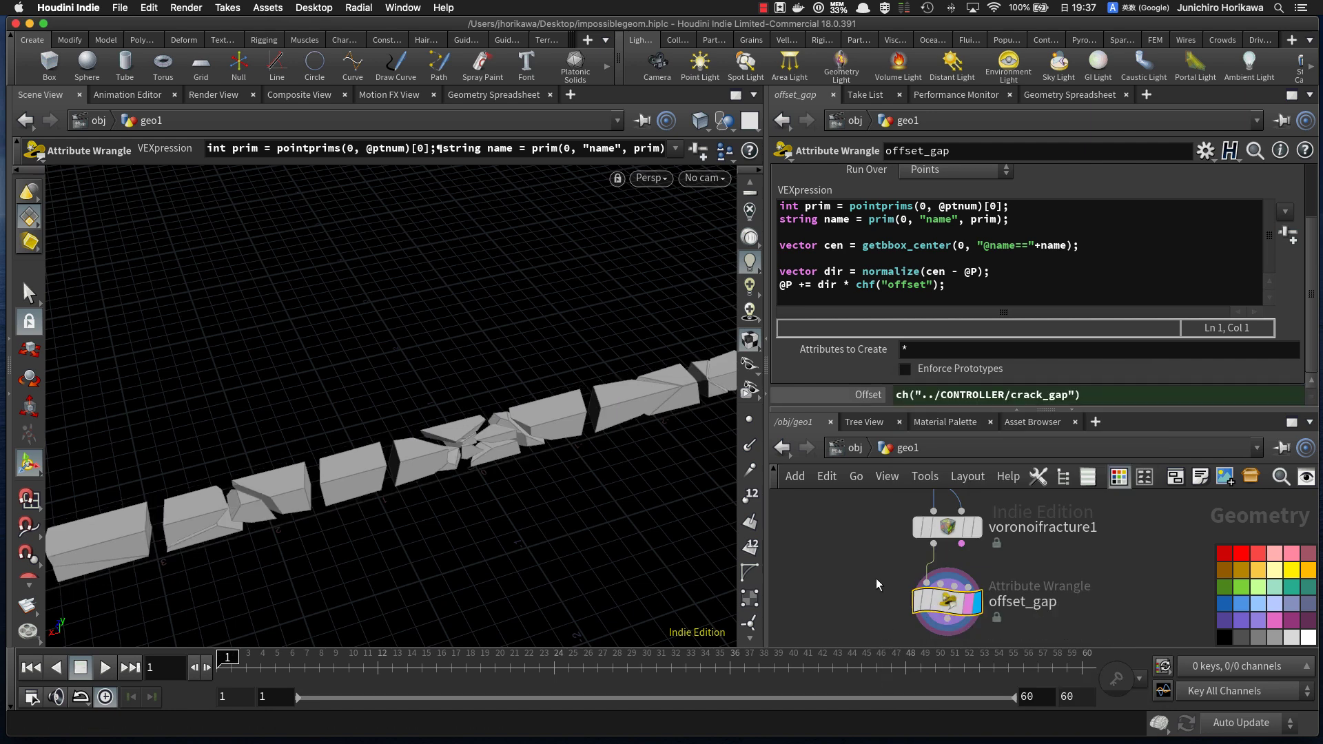
Step: Set CONTROLLER's crack gap to 0.044 and check the narrower gaps along the whole bar
scroll(877, 583, down, 10)
scroll(853, 531, up, 6)
scroll(849, 528, up, 2)
click(872, 534)
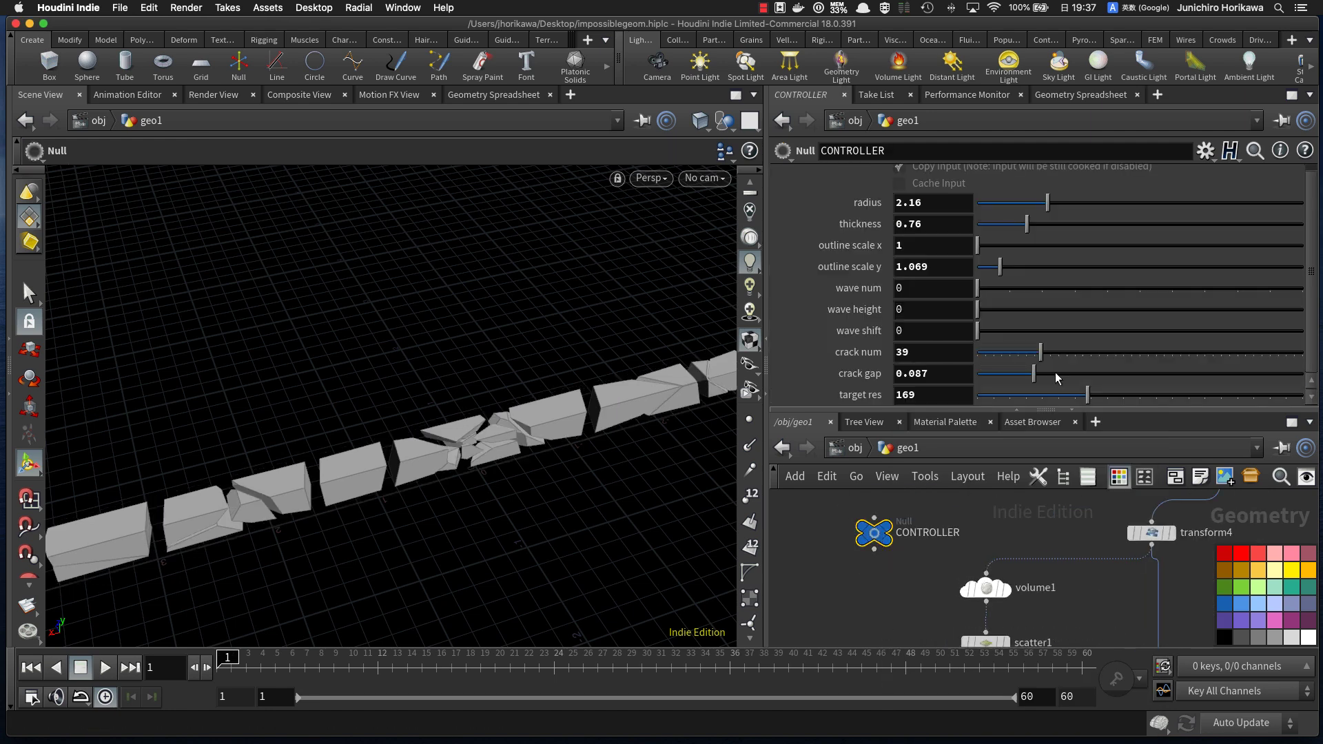
drag(1028, 374, 1007, 376)
scroll(499, 383, down, 5)
alt+drag(422, 418, 464, 398)
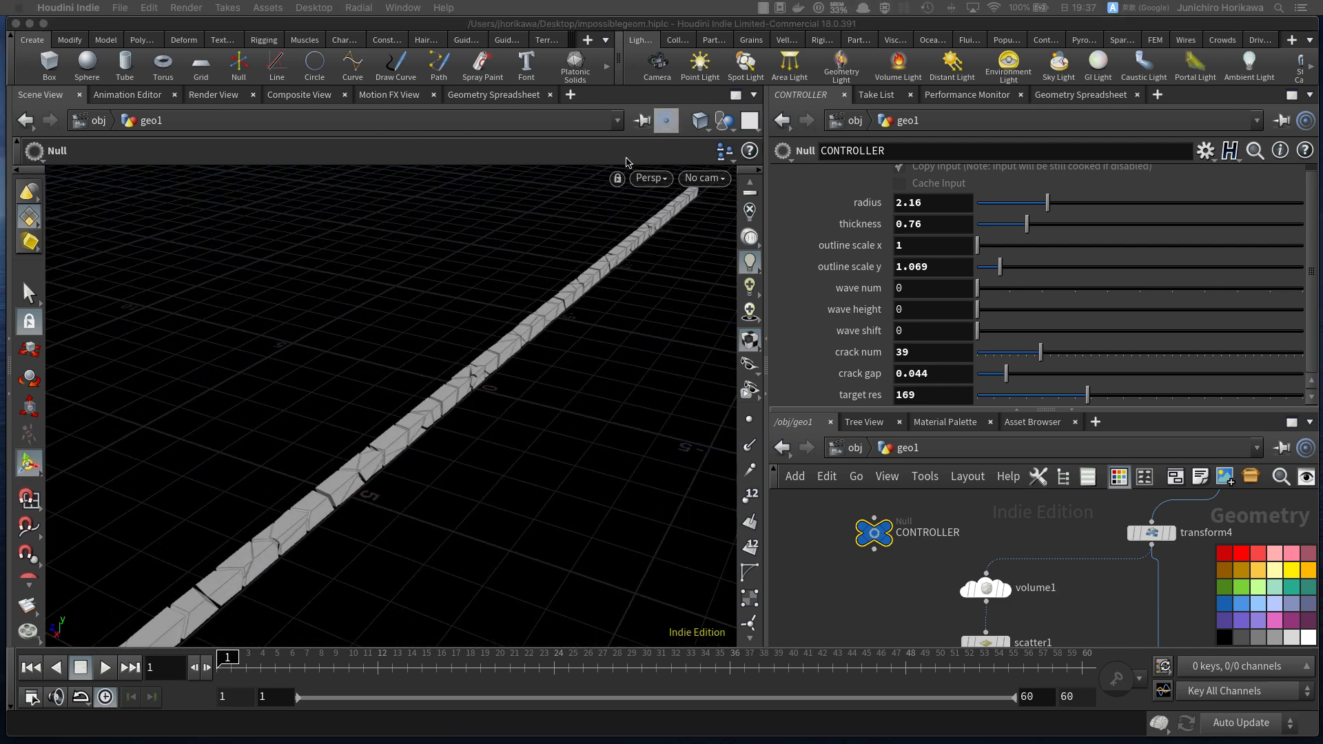
alt+drag(551, 359, 501, 360)
mouse_move(878, 739)
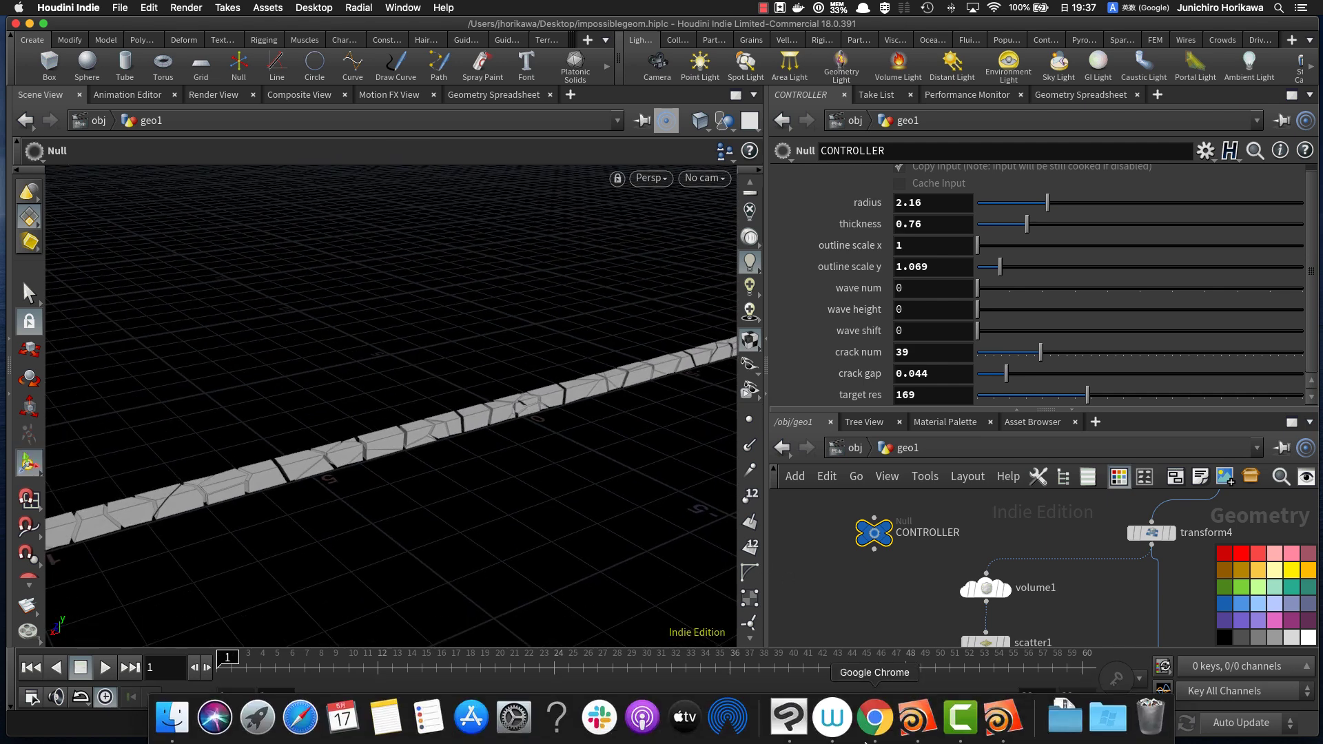
click(917, 735)
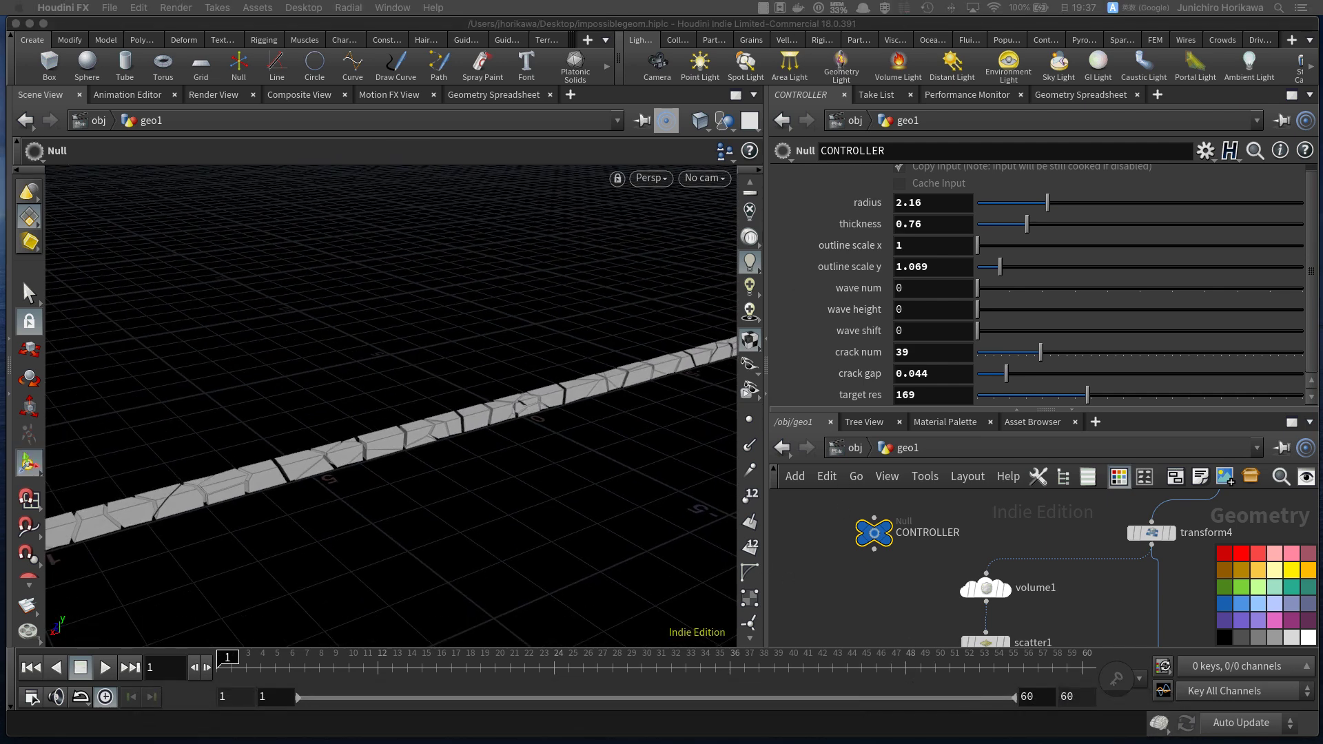
click(515, 452)
Step: Show the points in the viewport and examine how they are distributed on the fractured pieces
alt+right_drag(448, 428, 626, 392)
alt+drag(627, 393, 443, 423)
alt+right_drag(443, 422, 476, 360)
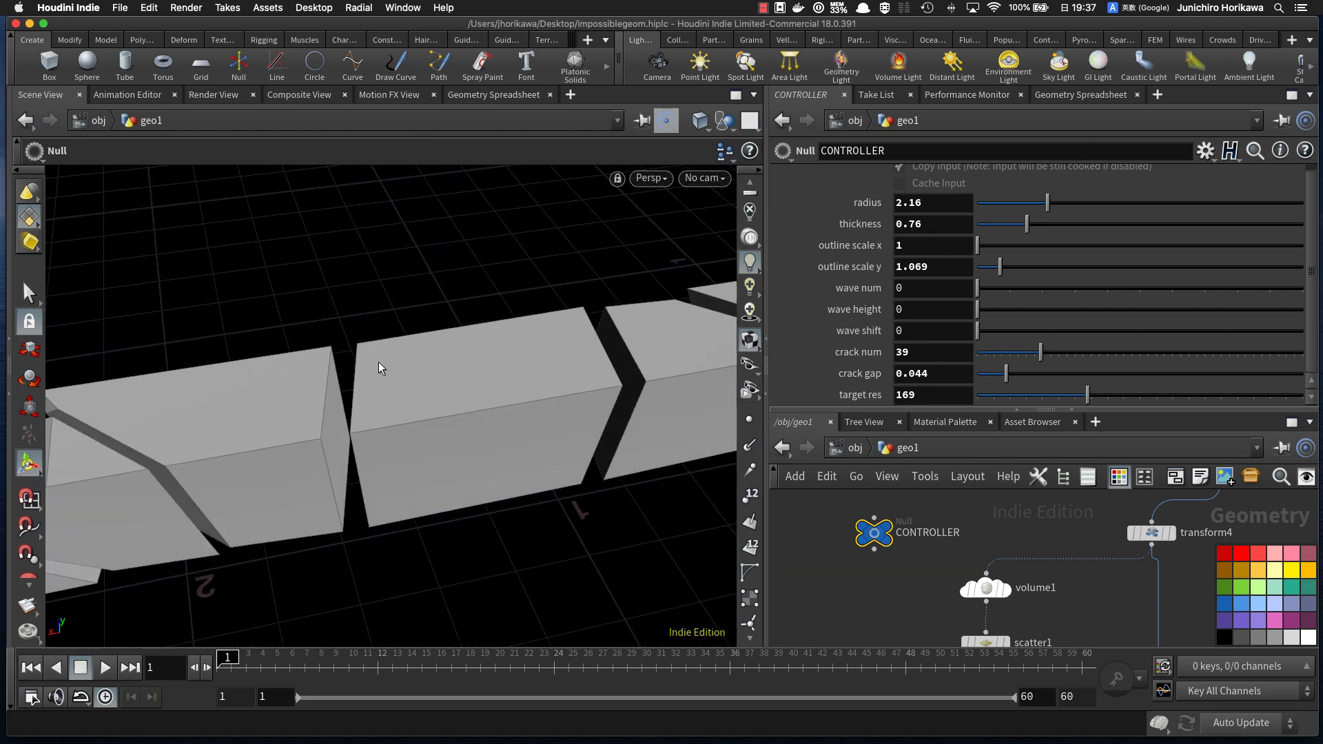
click(749, 419)
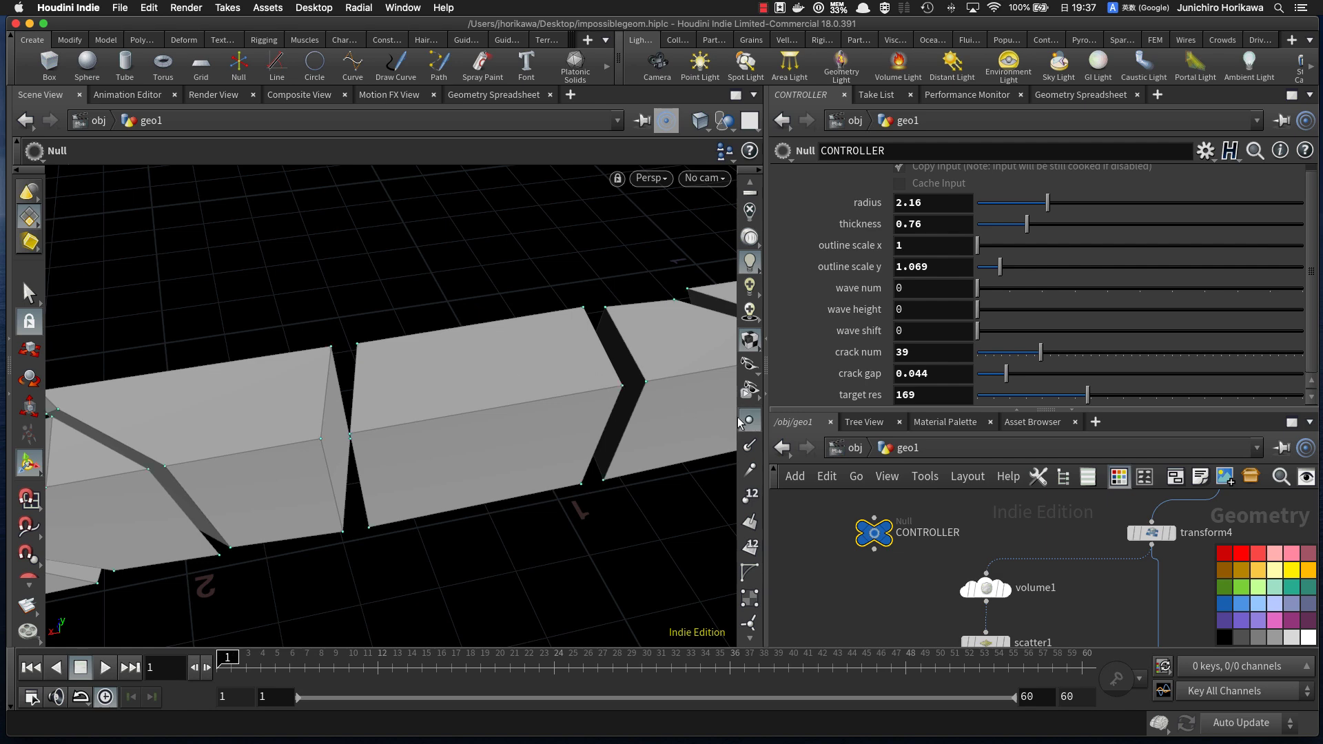
alt+right_drag(635, 386, 555, 407)
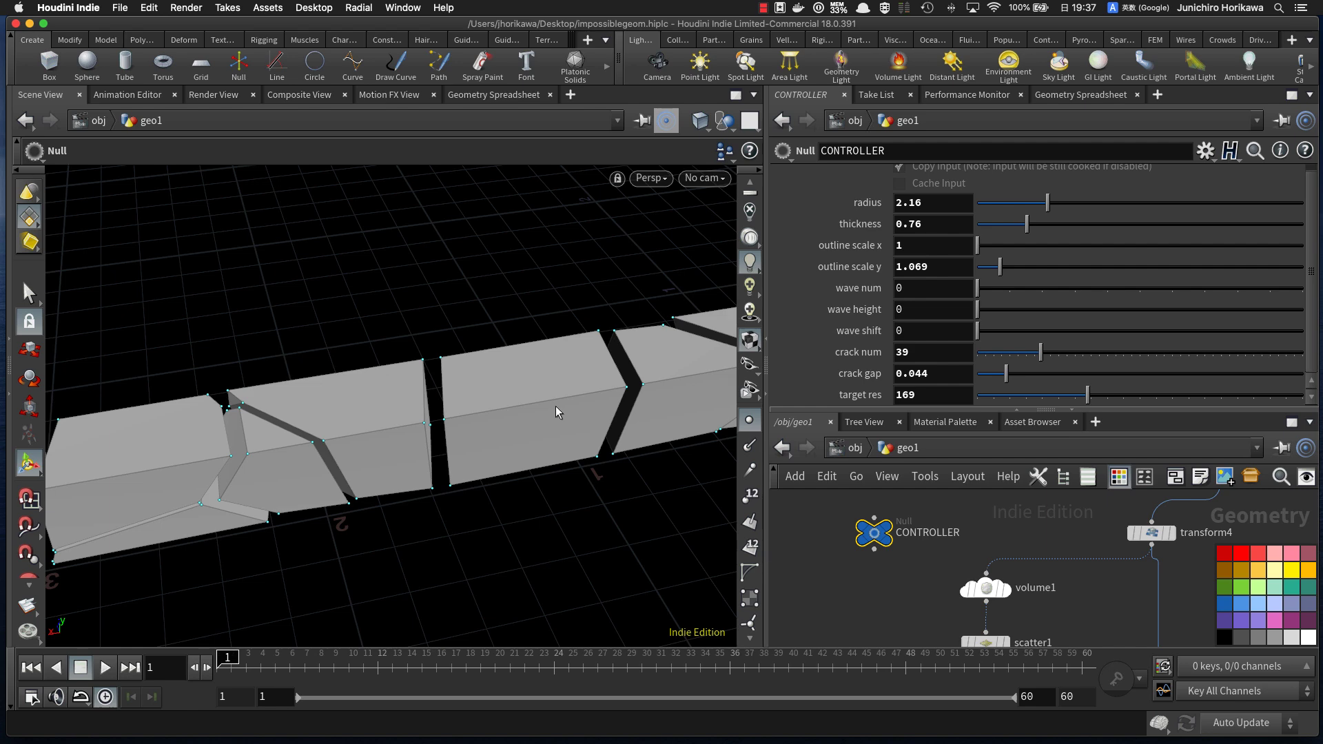
alt+right_drag(619, 361, 458, 381)
alt+middle_drag(458, 381, 299, 379)
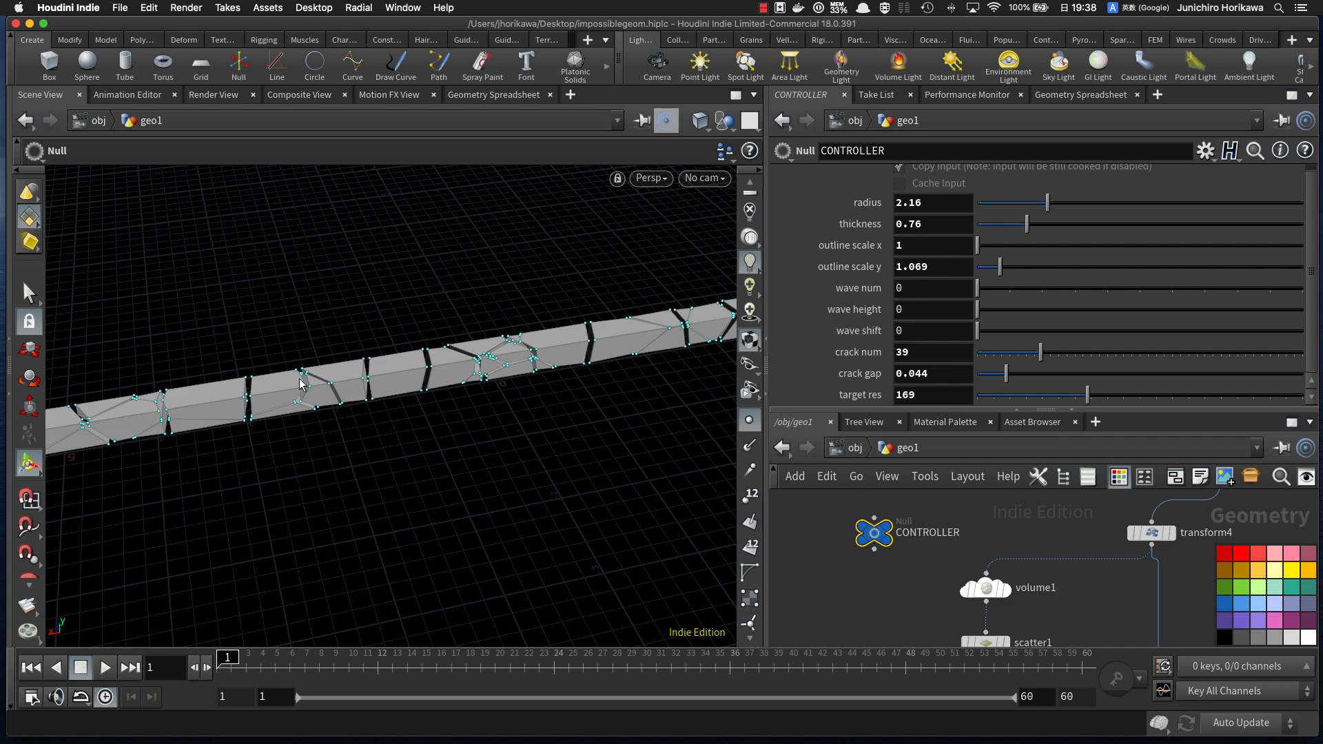
alt+right_drag(383, 352, 400, 383)
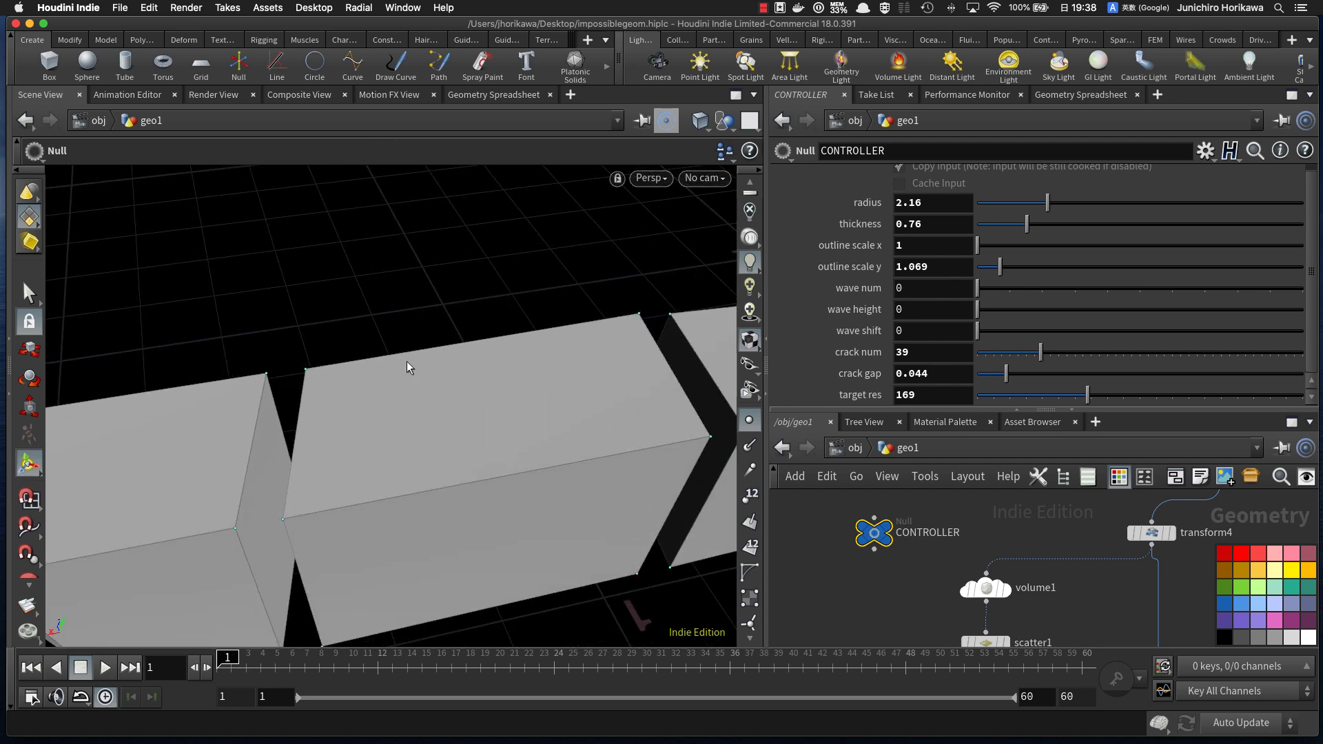
Step: Examine the end of the node network around merge1, voronoifracture1 and offset_gap
scroll(885, 543, down, 5)
scroll(888, 543, up, 5)
scroll(887, 518, down, 4)
drag(867, 536, 875, 566)
scroll(877, 565, down, 4)
middle_drag(901, 635, 894, 536)
scroll(907, 537, up, 5)
drag(993, 584, 930, 513)
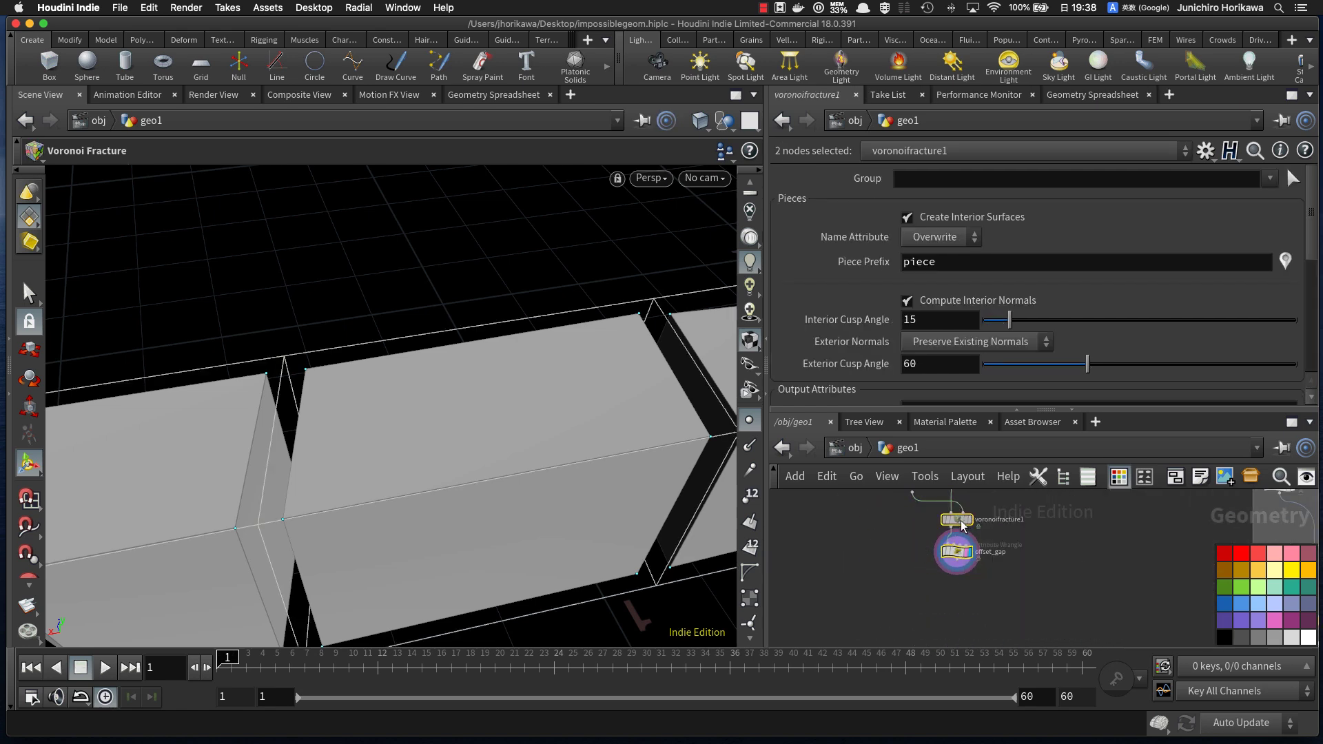
middle_drag(890, 510, 905, 601)
scroll(904, 603, up, 2)
click(904, 602)
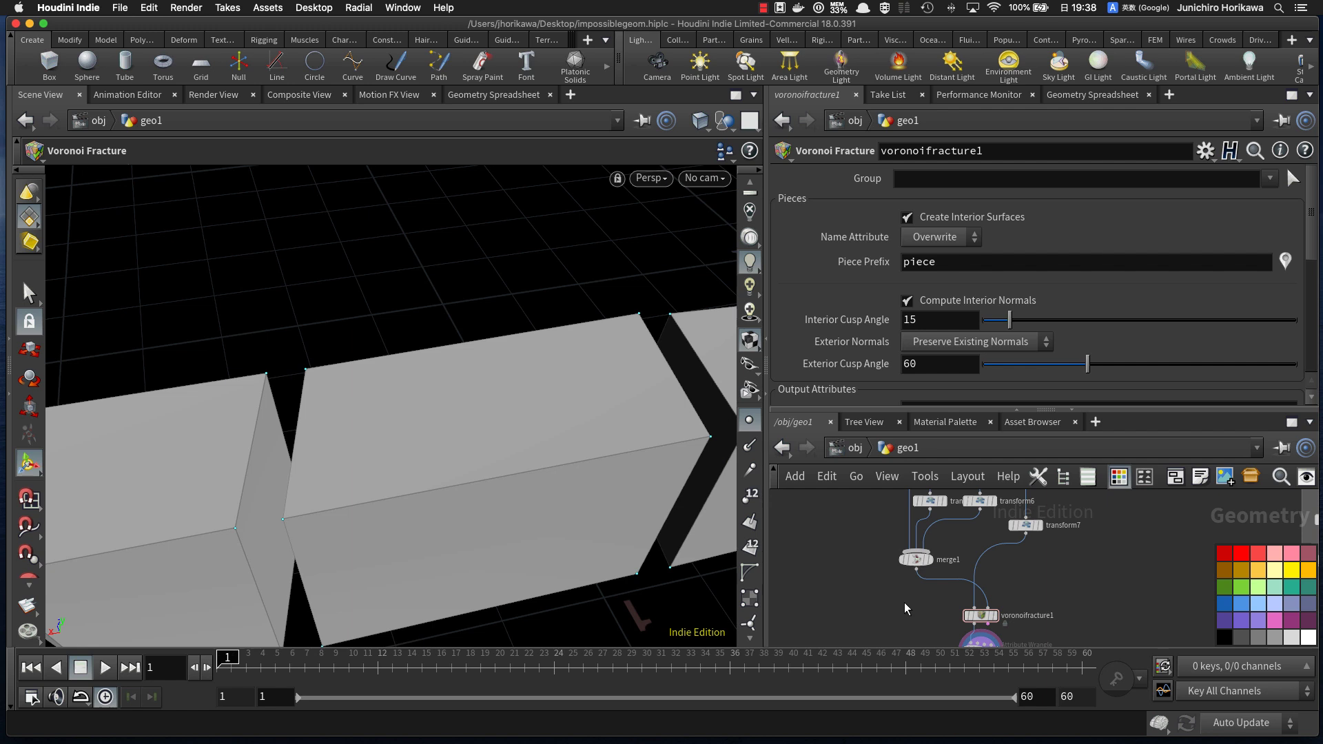
Step: Add a Remesh node below offset_gap
scroll(908, 562, up, 5)
drag(907, 562, 874, 570)
middle_drag(849, 594, 816, 506)
mouse_move(895, 592)
middle_down()
mouse_move(838, 519)
mouse_move(806, 443)
middle_up()
key(Tab)
text(remesh)
key(Return)
click(888, 561)
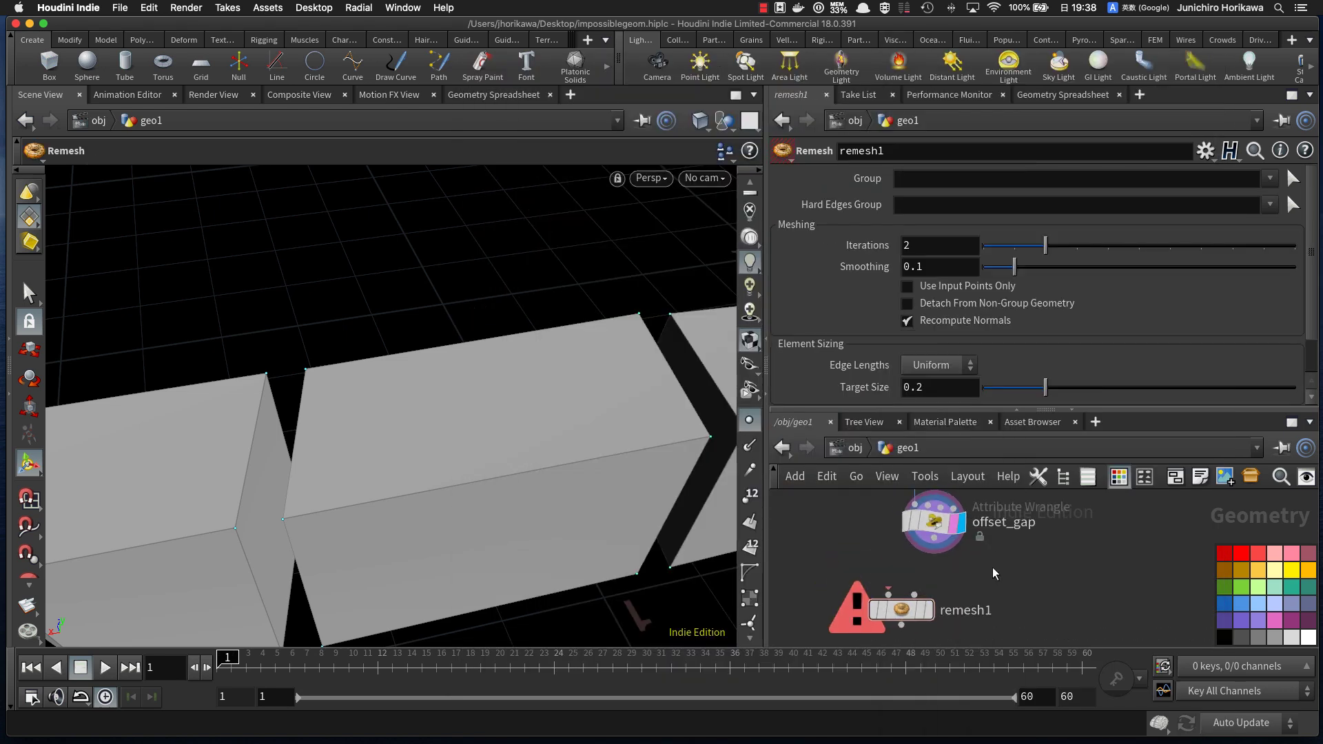
Step: Connect offset_gap's output to the Remesh node and display the remeshed result in the viewport
drag(934, 536, 888, 593)
middle_drag(951, 593, 968, 539)
click(948, 554)
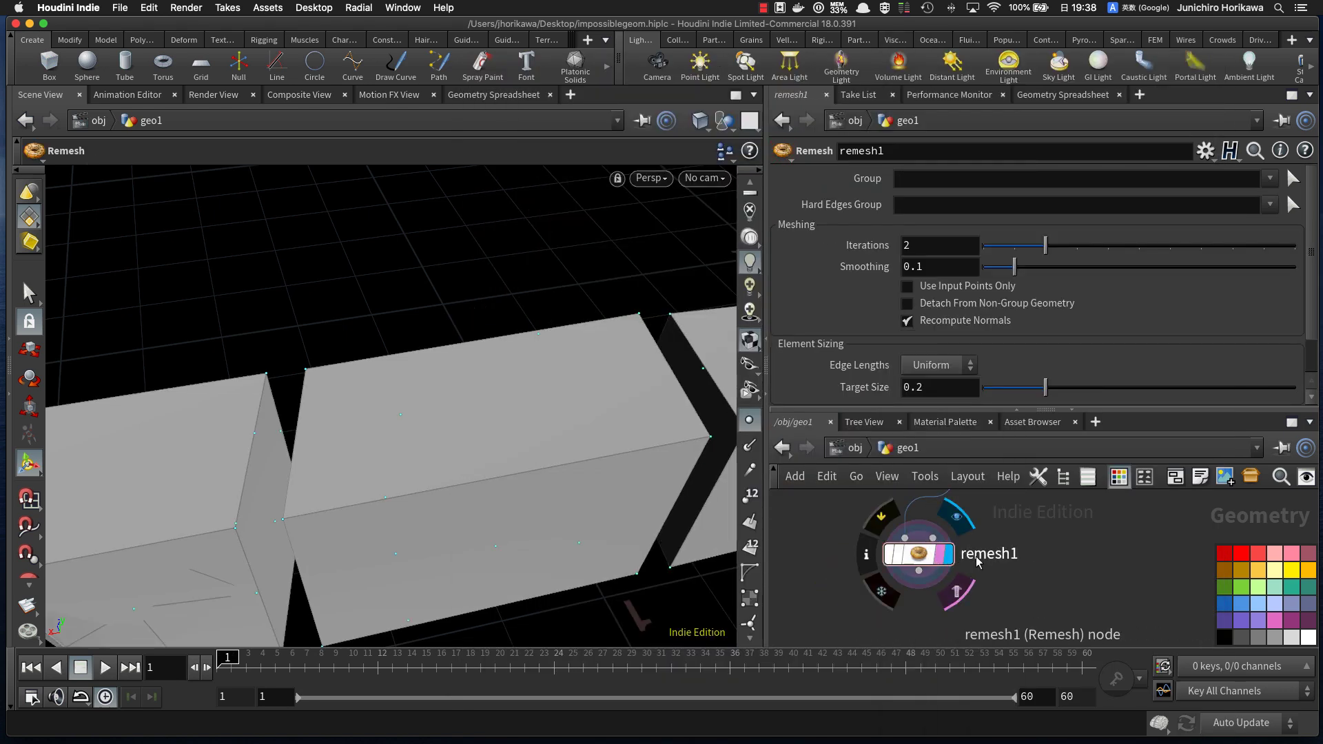
click(975, 562)
click(985, 578)
drag(920, 554, 909, 563)
scroll(949, 360, down, 2)
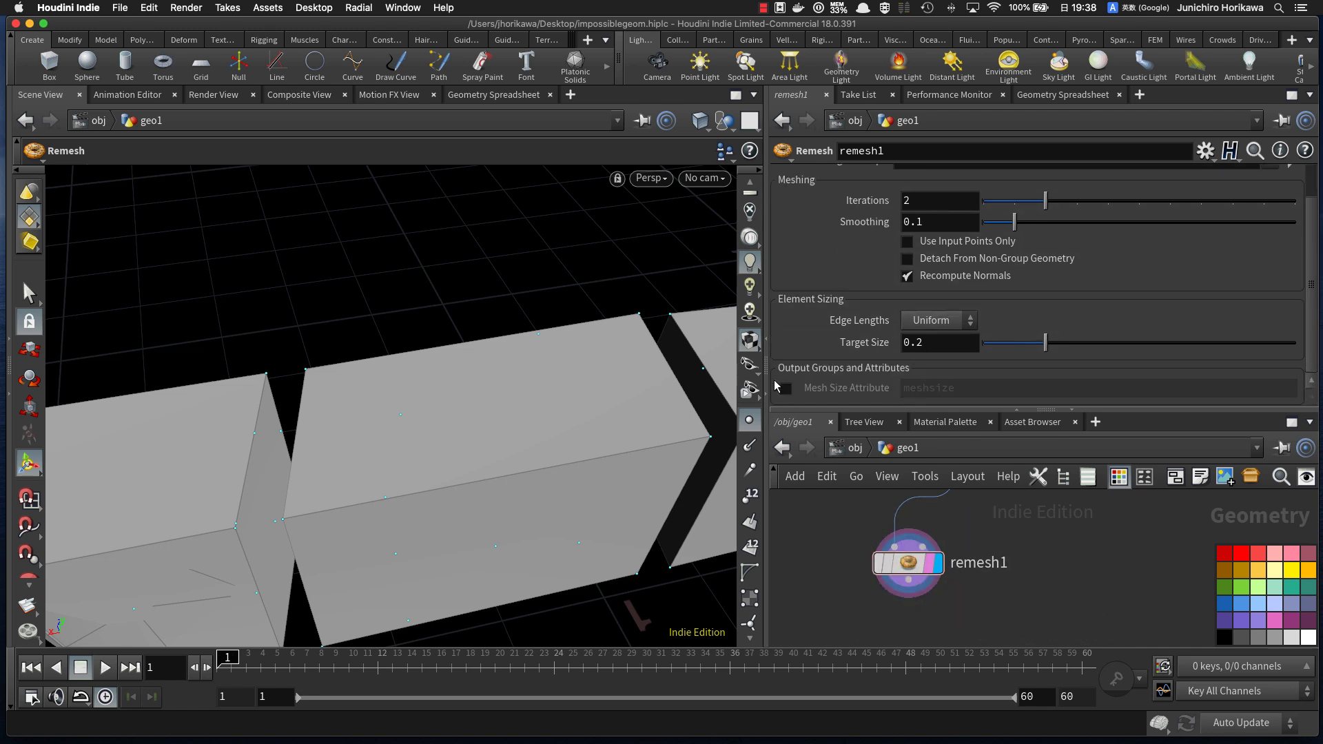
Step: Switch the viewport shading to Smooth Wire Shaded, hide the points, and examine the remeshed faces up close
click(647, 178)
mouse_move(666, 267)
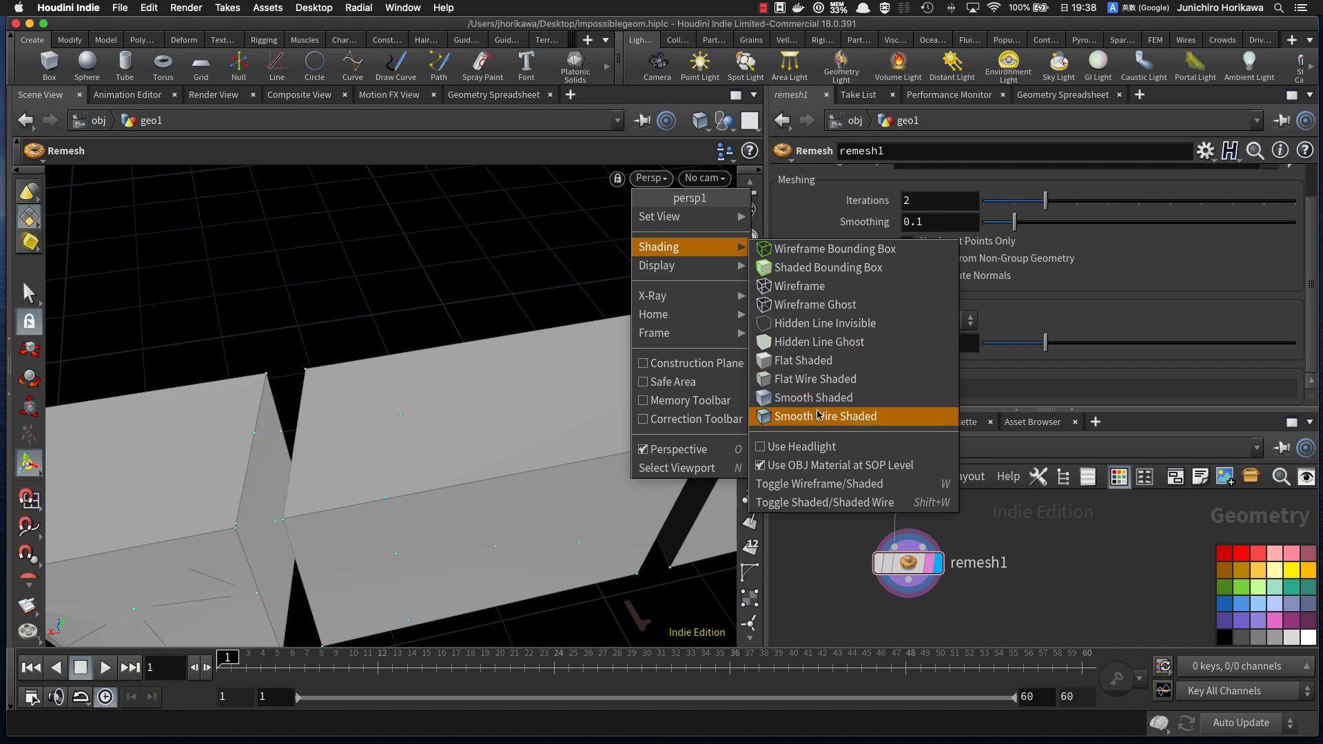
click(801, 415)
click(751, 425)
alt+right_drag(630, 427, 527, 442)
scroll(978, 552, down, 2)
middle_drag(977, 552, 975, 560)
alt+drag(602, 543, 532, 516)
alt+right_drag(531, 517, 572, 321)
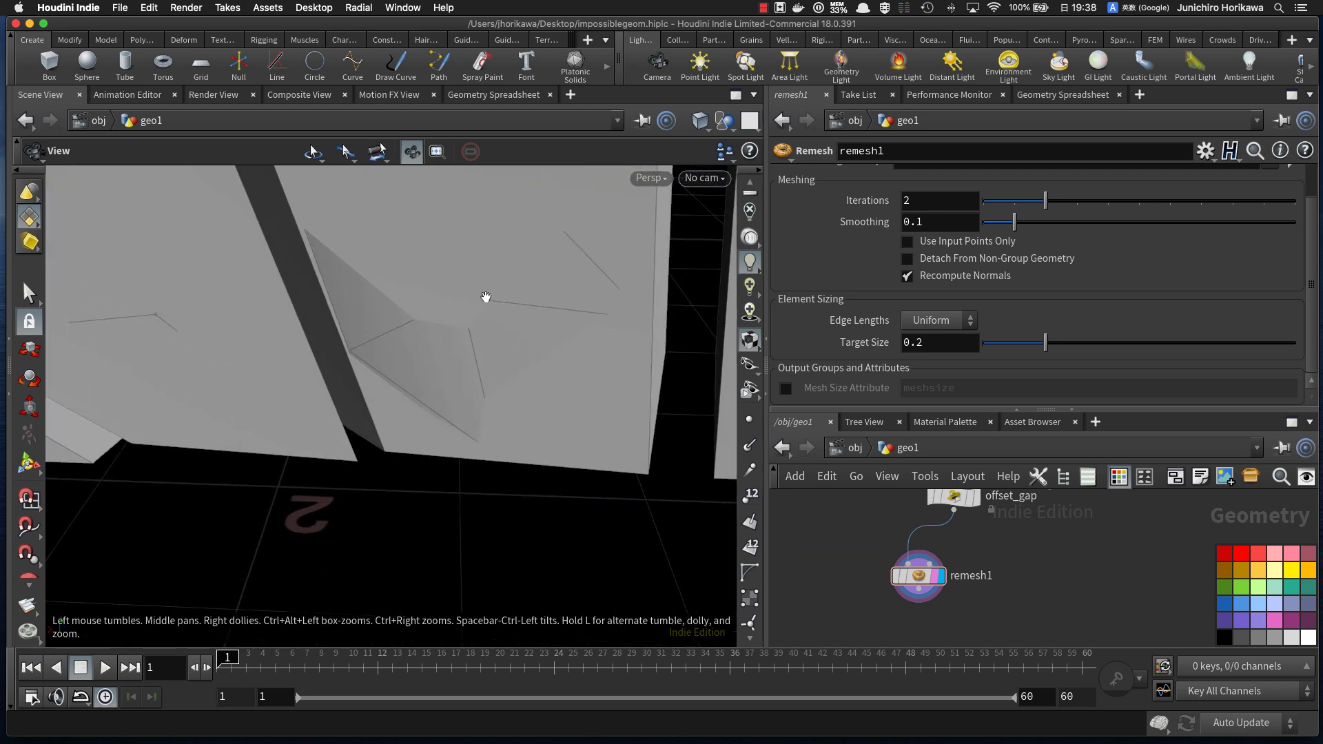
Step: Try to delete the front face of one remeshed piece using the Select tool, and discard that deletion
key(Return)
click(854, 448)
double_click(911, 529)
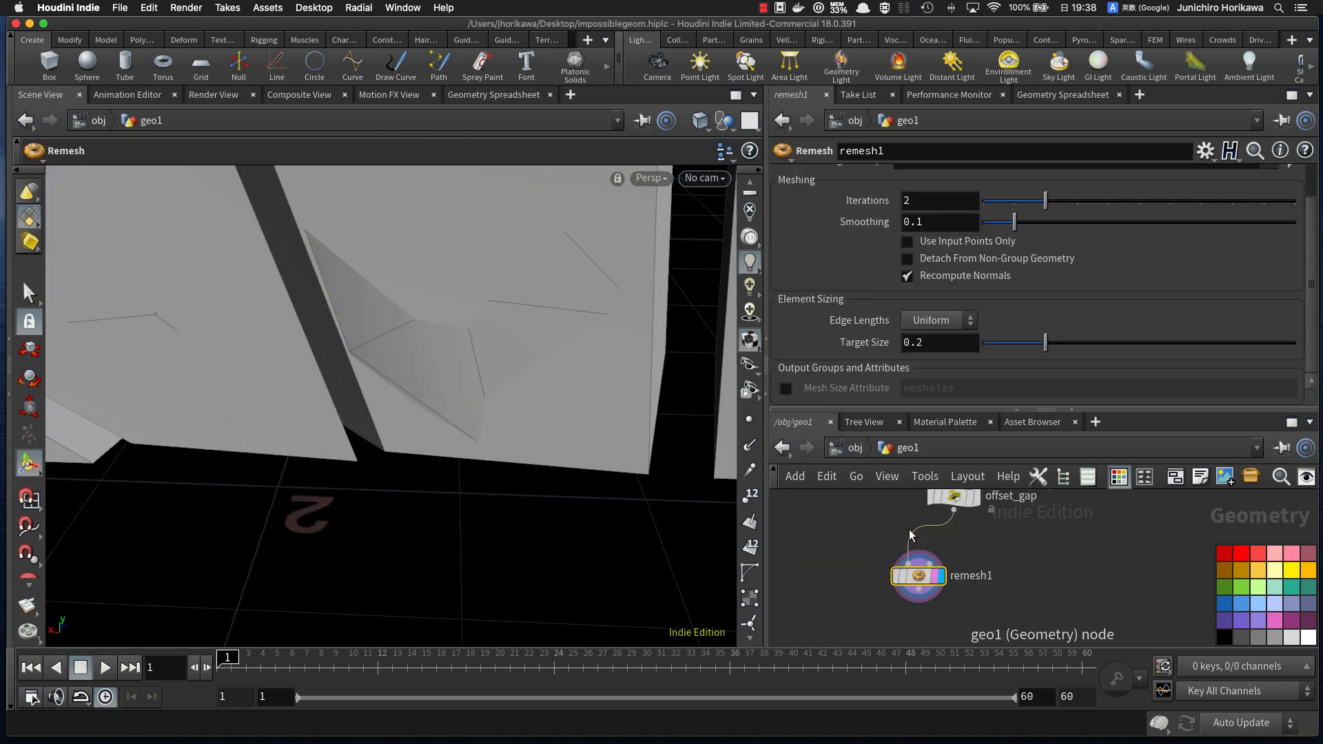
click(940, 576)
key(s)
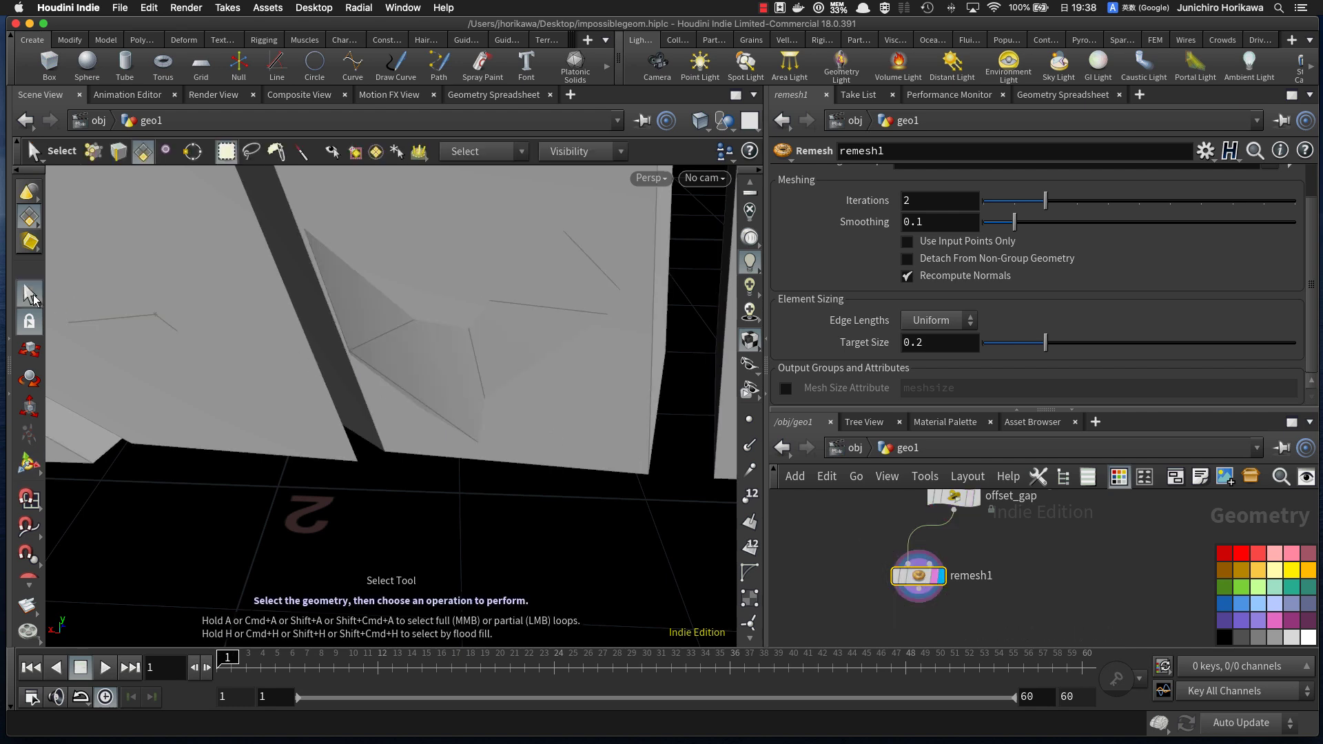
scroll(434, 424, down, 10)
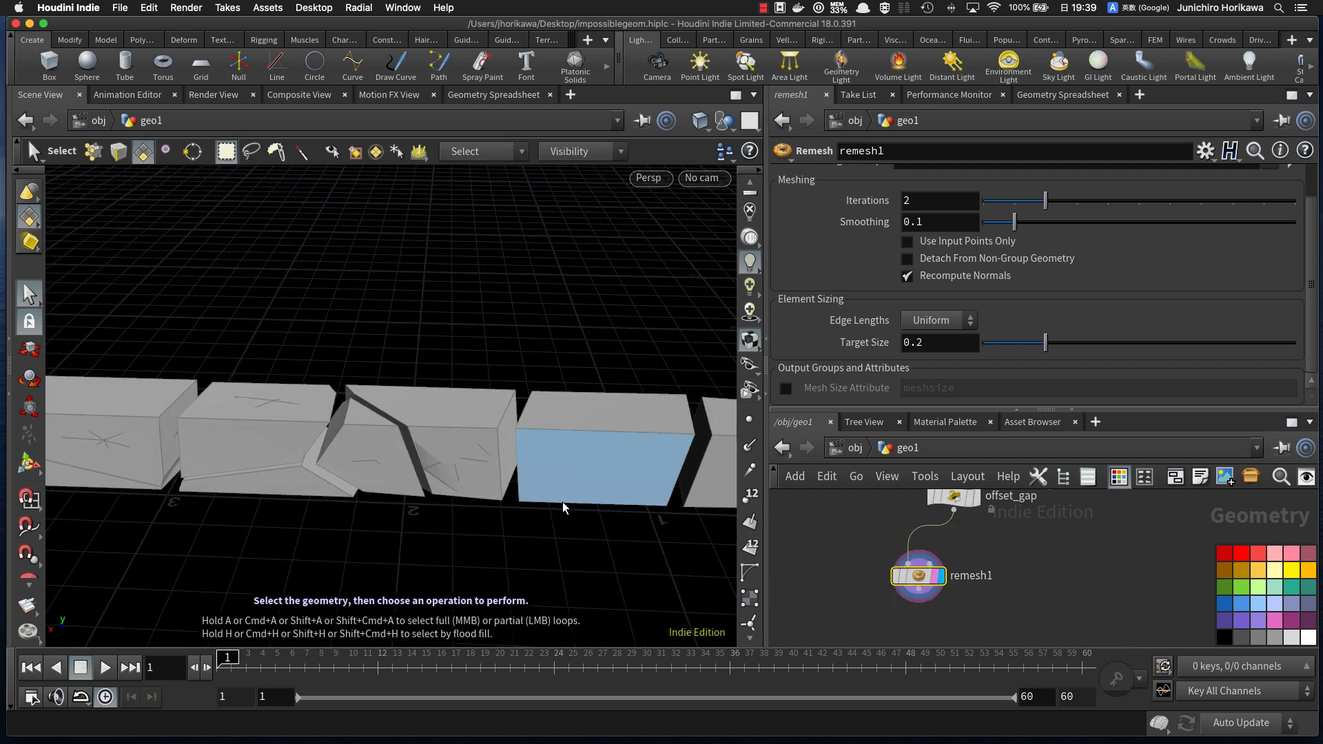
click(549, 468)
key(Delete)
key(Delete)
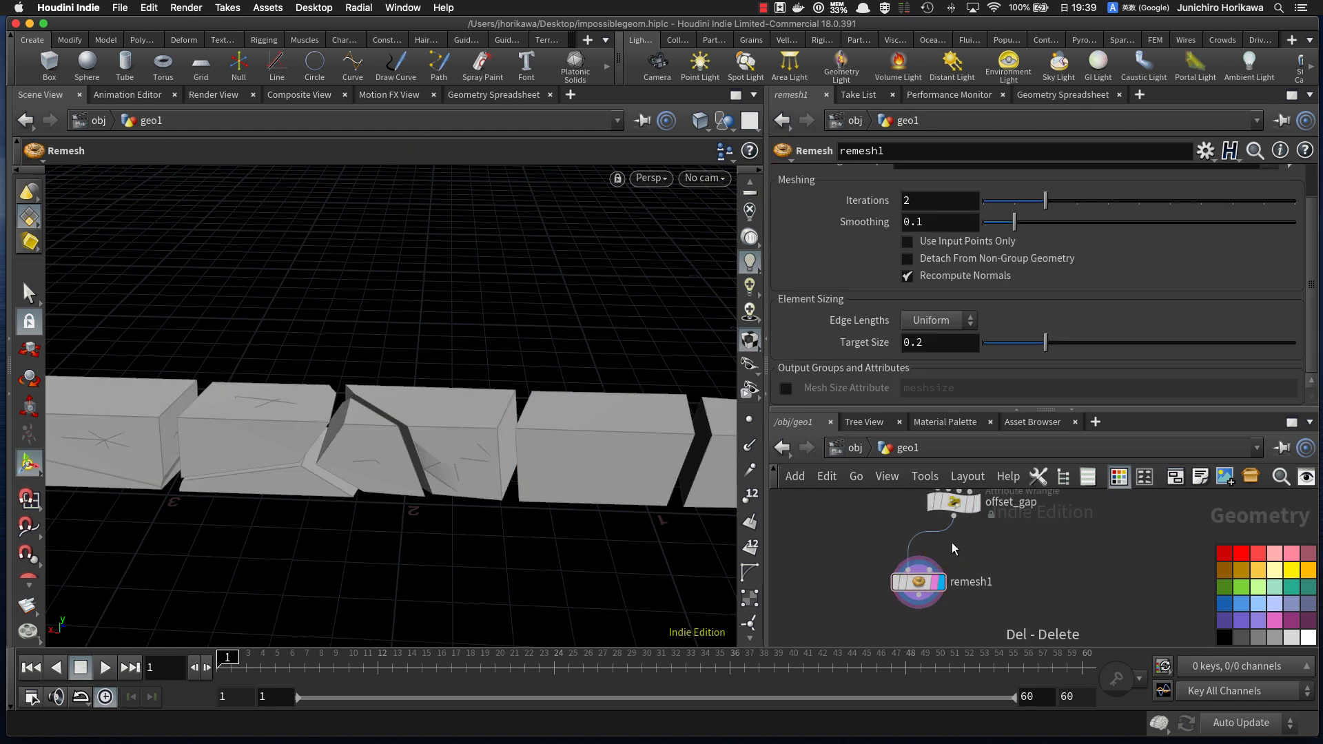
Step: Compare offset_gap's output with the remeshed result in the viewport, returning the display to remesh1
click(972, 501)
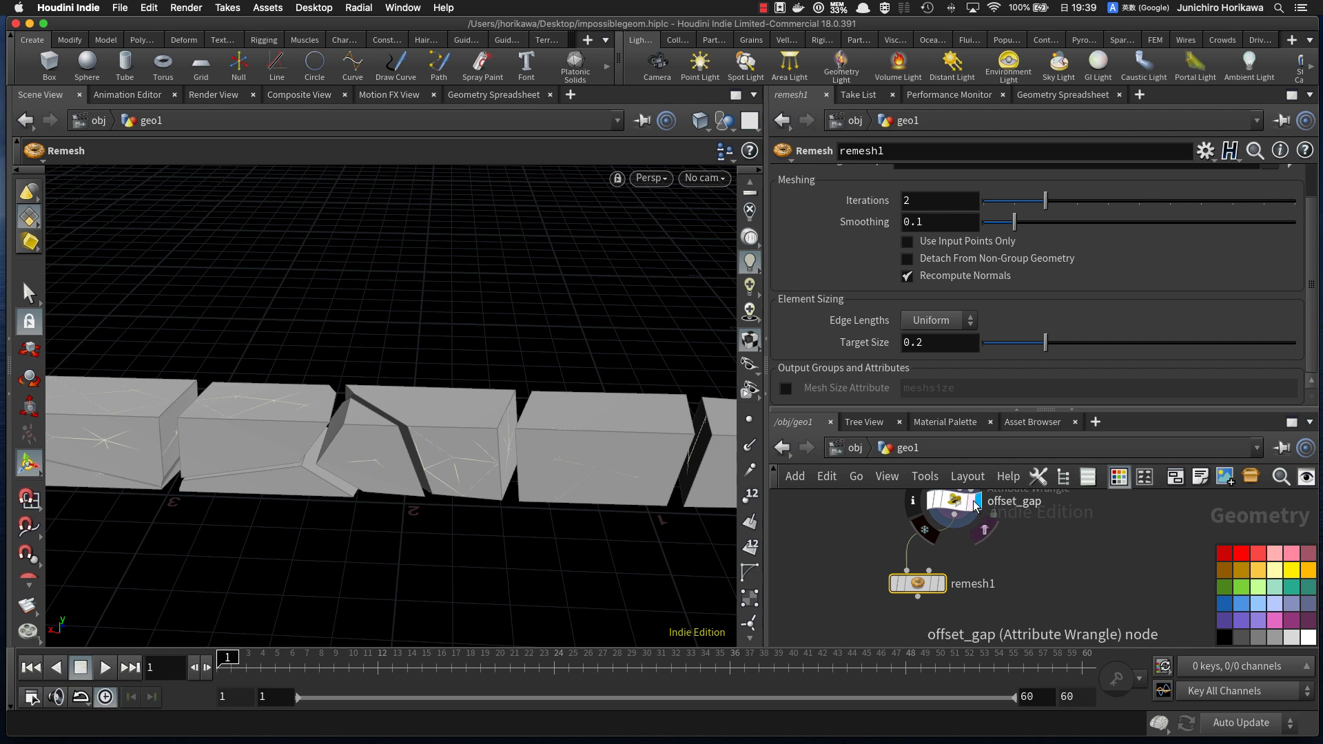
click(945, 497)
click(850, 450)
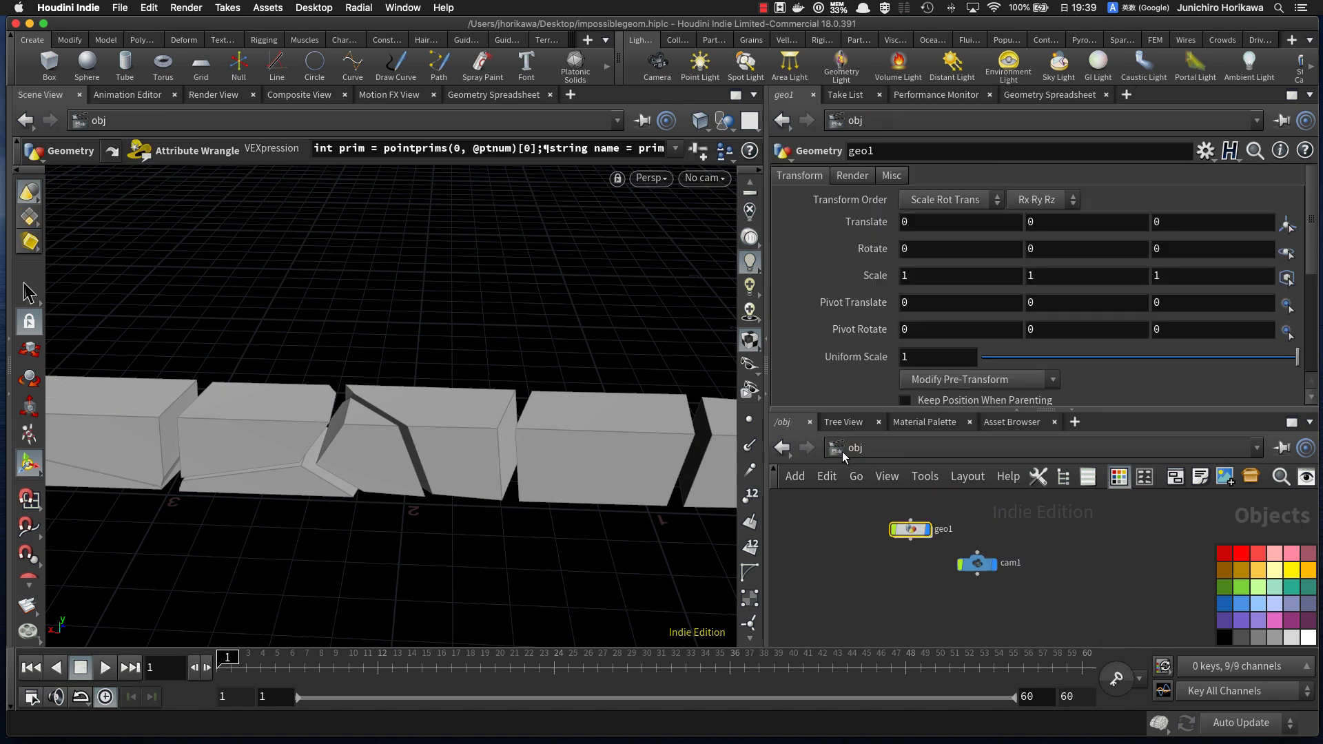
double_click(912, 530)
click(940, 584)
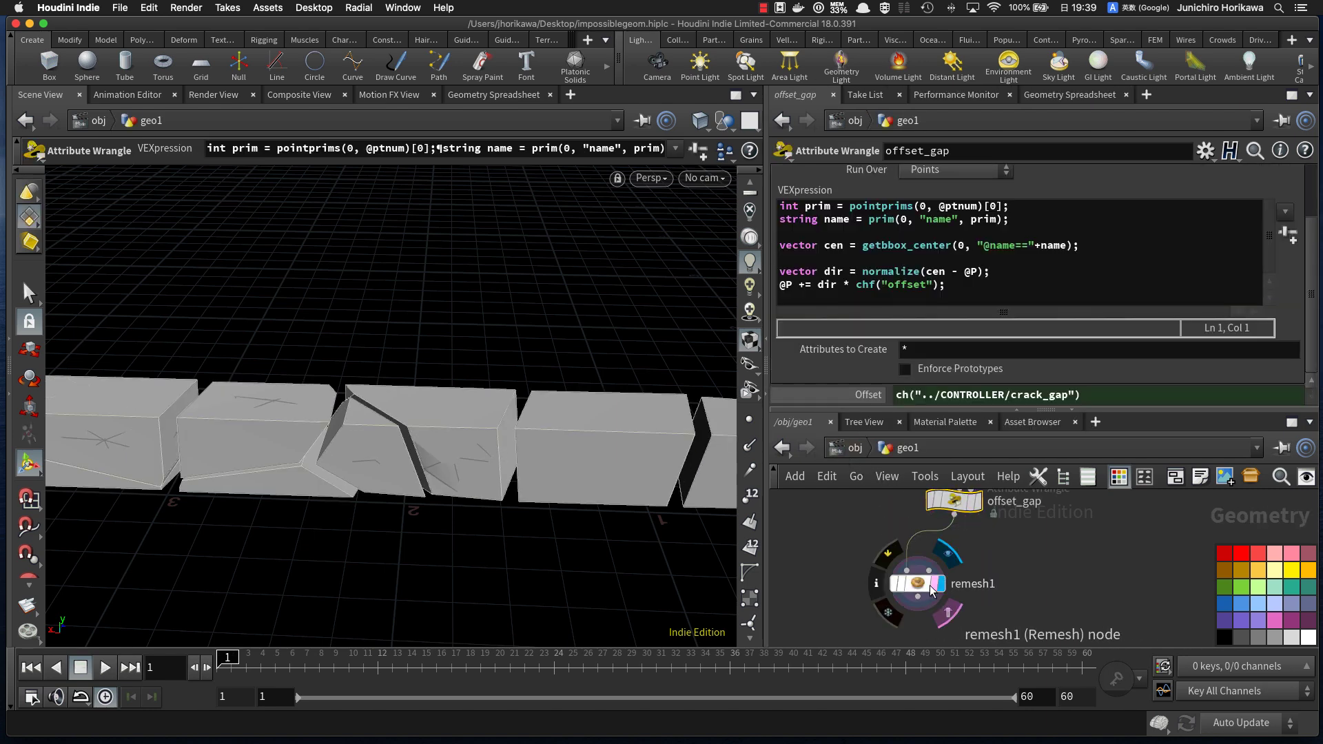
click(921, 585)
alt+drag(509, 486, 578, 440)
alt+right_drag(577, 441, 639, 431)
alt+middle_drag(640, 432, 635, 339)
Step: Add a float parameter directly below crack gap in the CONTROLLER null's parameter interface
scroll(878, 553, down, 6)
middle_drag(824, 521, 880, 589)
middle_drag(868, 493, 898, 580)
scroll(897, 585, up, 5)
click(920, 605)
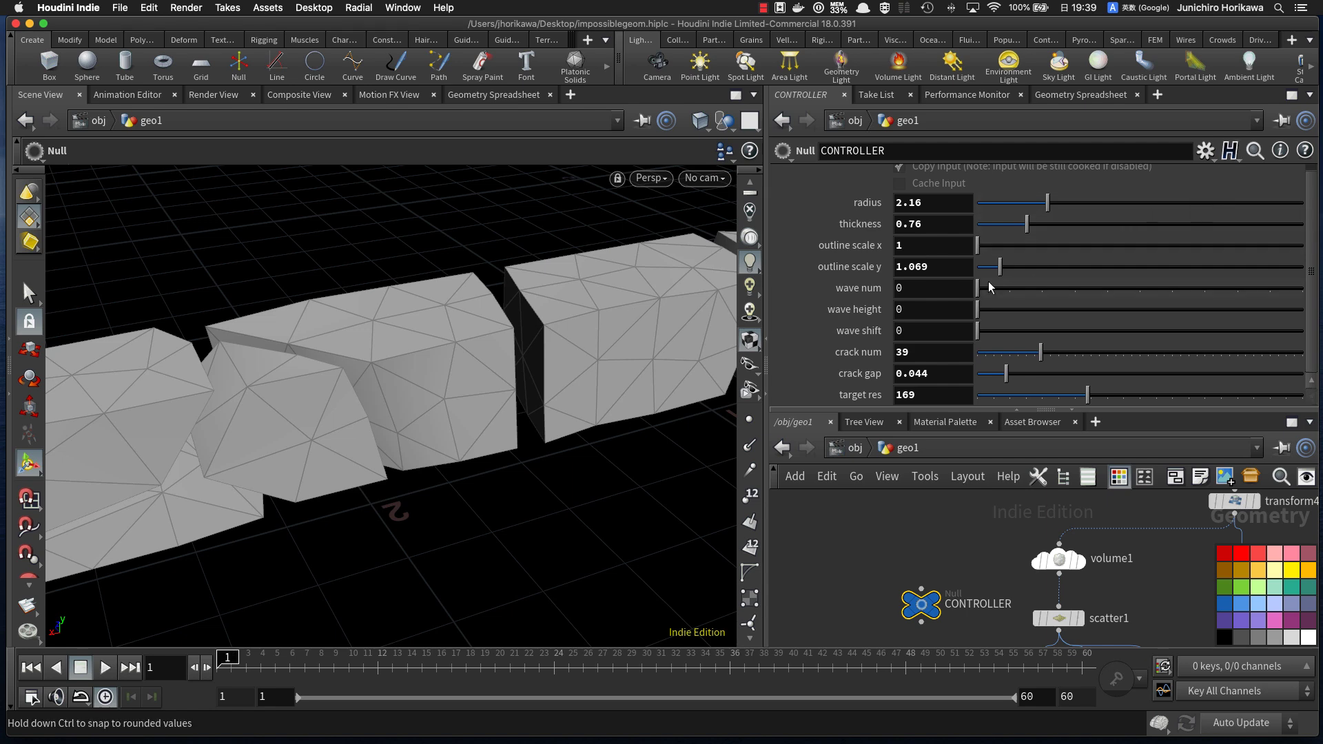
click(1205, 150)
click(1214, 174)
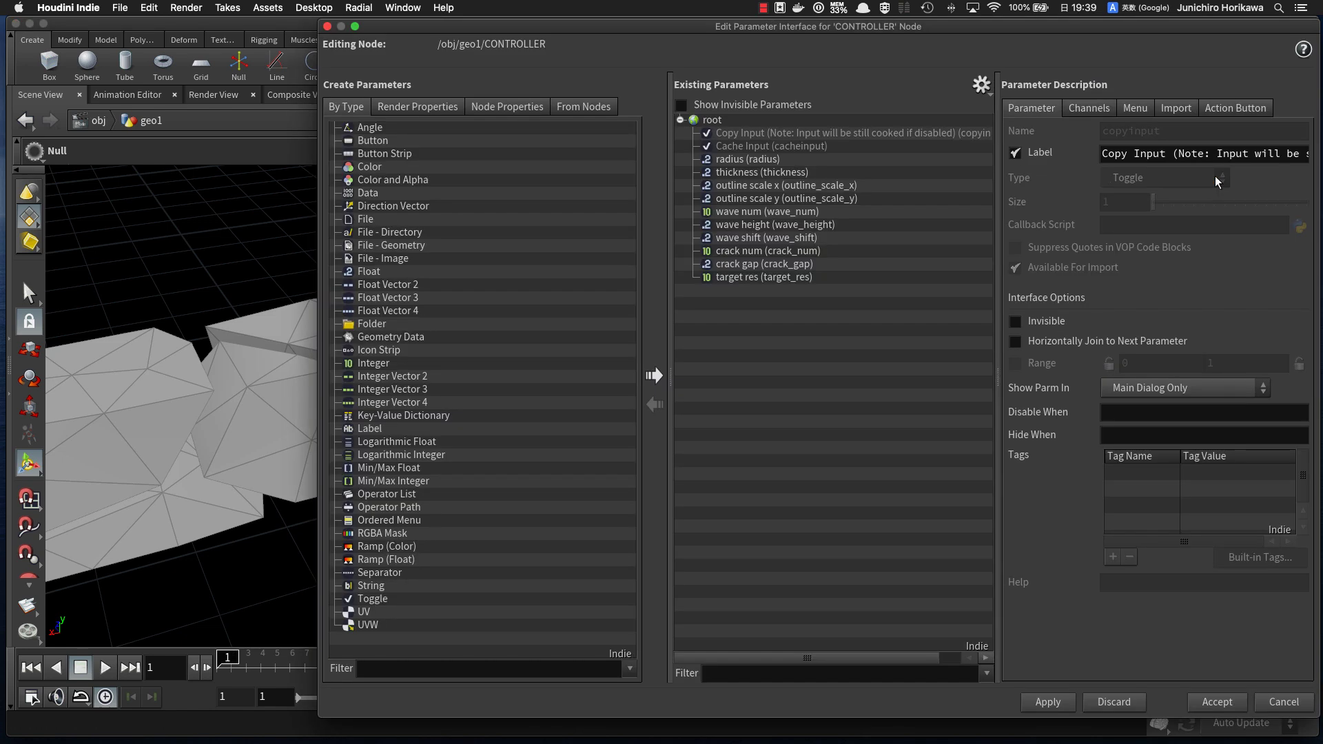
drag(384, 277, 764, 275)
Step: Name the new float parameter crack_res and label it "crack res"
click(1016, 131)
text(crack_edge_size)
key(Tab)
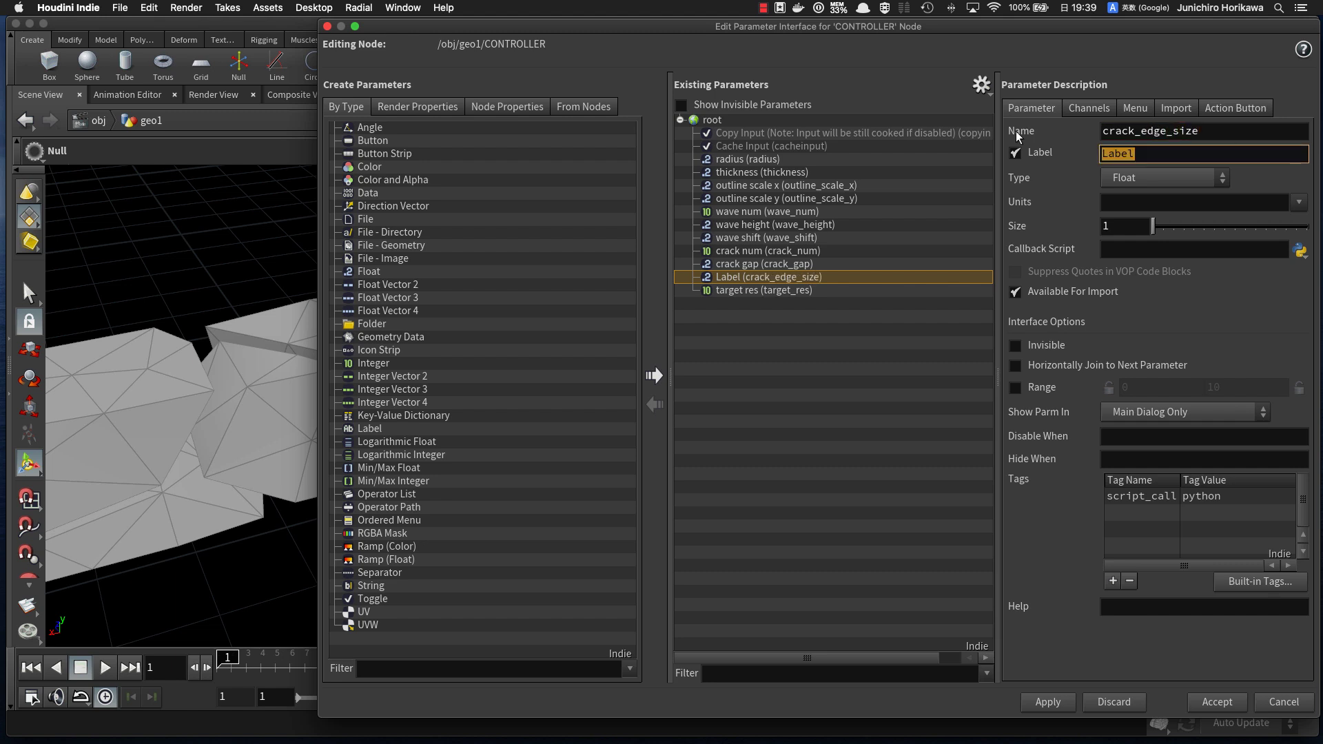
drag(1141, 131, 1274, 130)
text(re)
key(Tab)
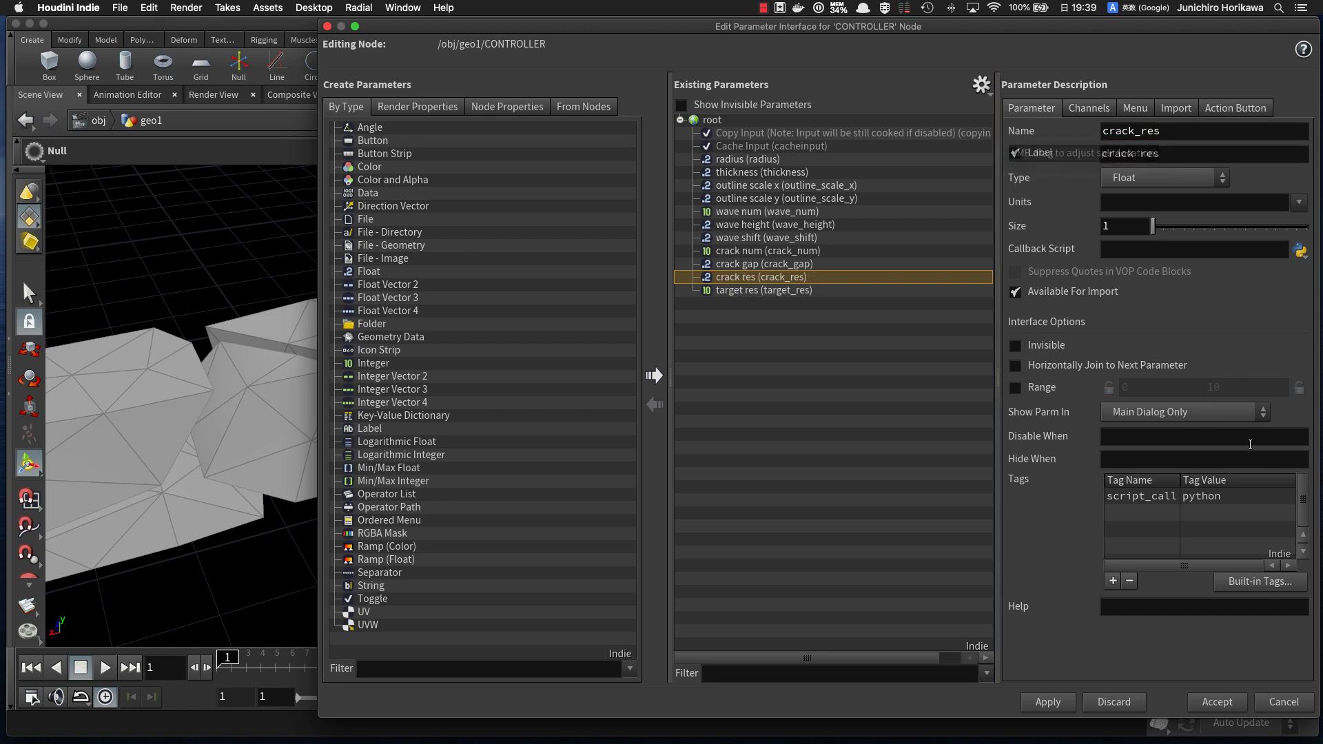
Step: Enable the crack res range from 0.05 to 0.3 and accept the parameter interface changes
click(1015, 389)
click(1133, 389)
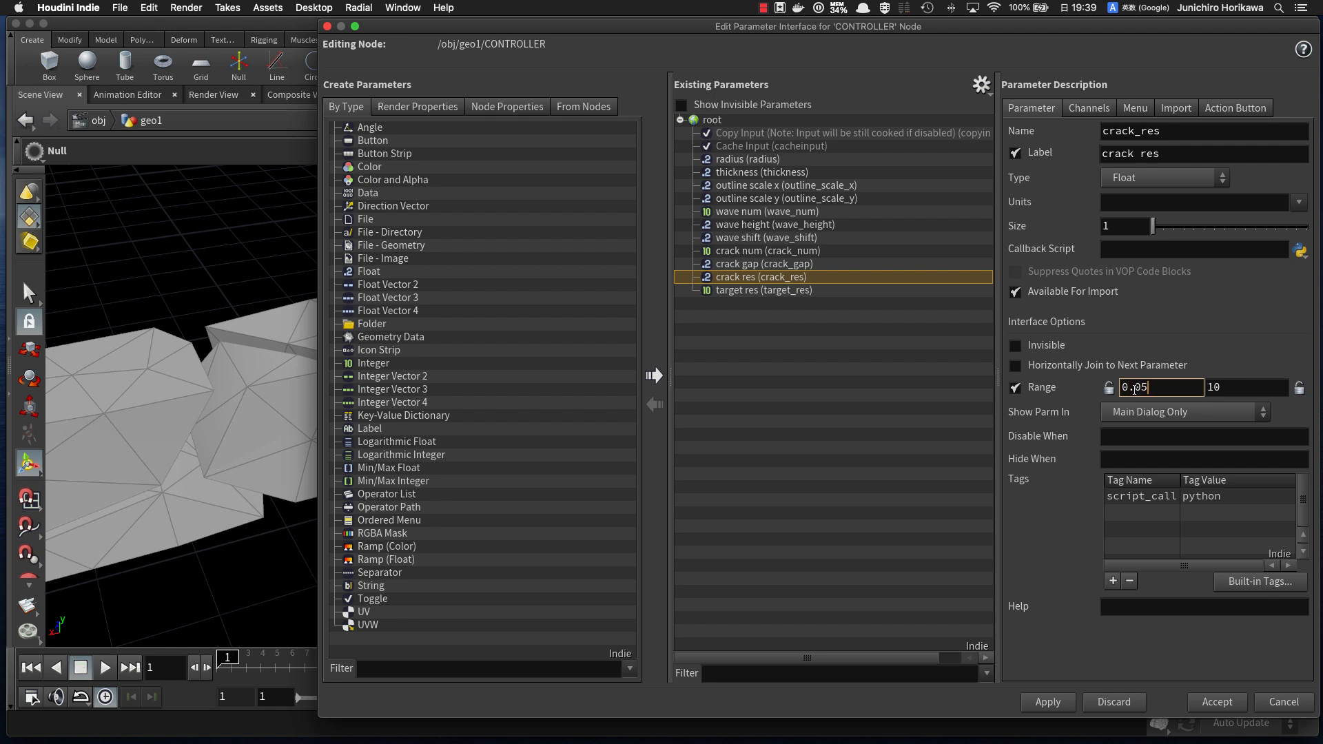
key(Return)
click(1228, 384)
text(0.)
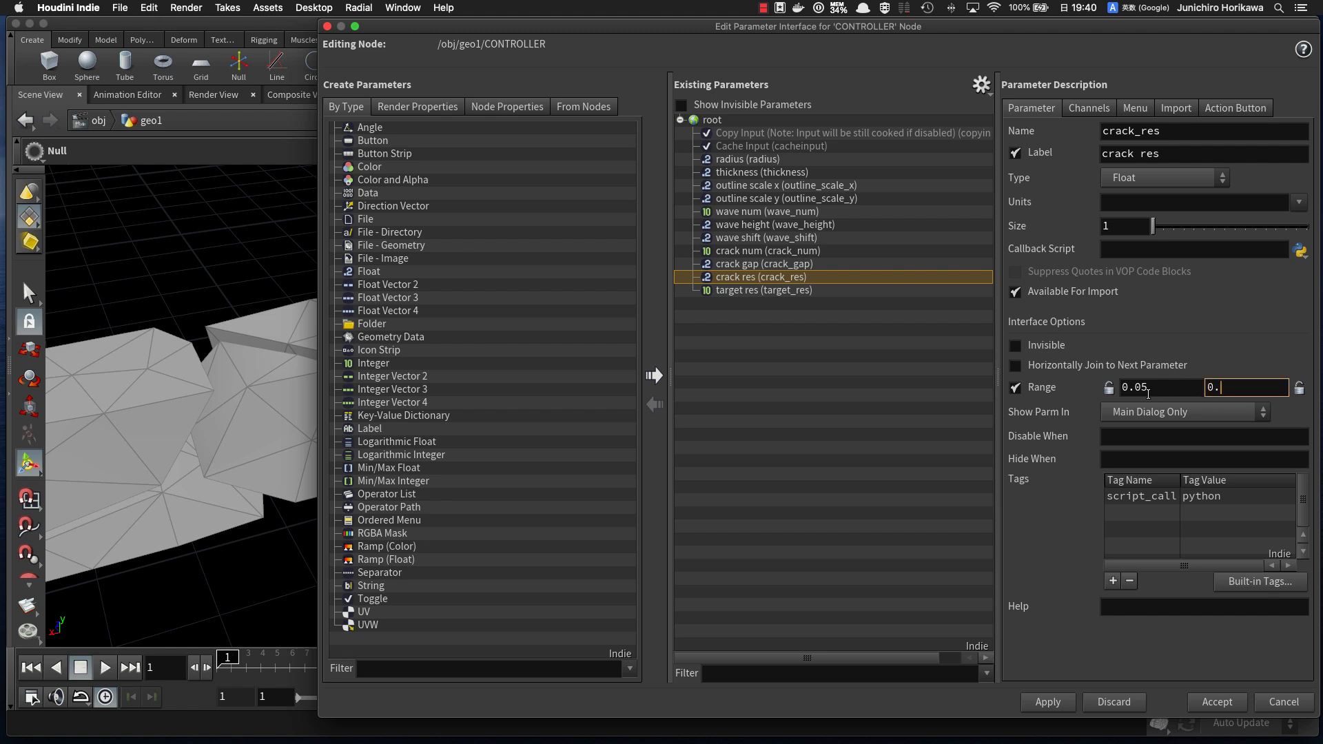
text(2)
key(Return)
drag(1220, 384, 1240, 385)
text(3)
key(Return)
click(1216, 701)
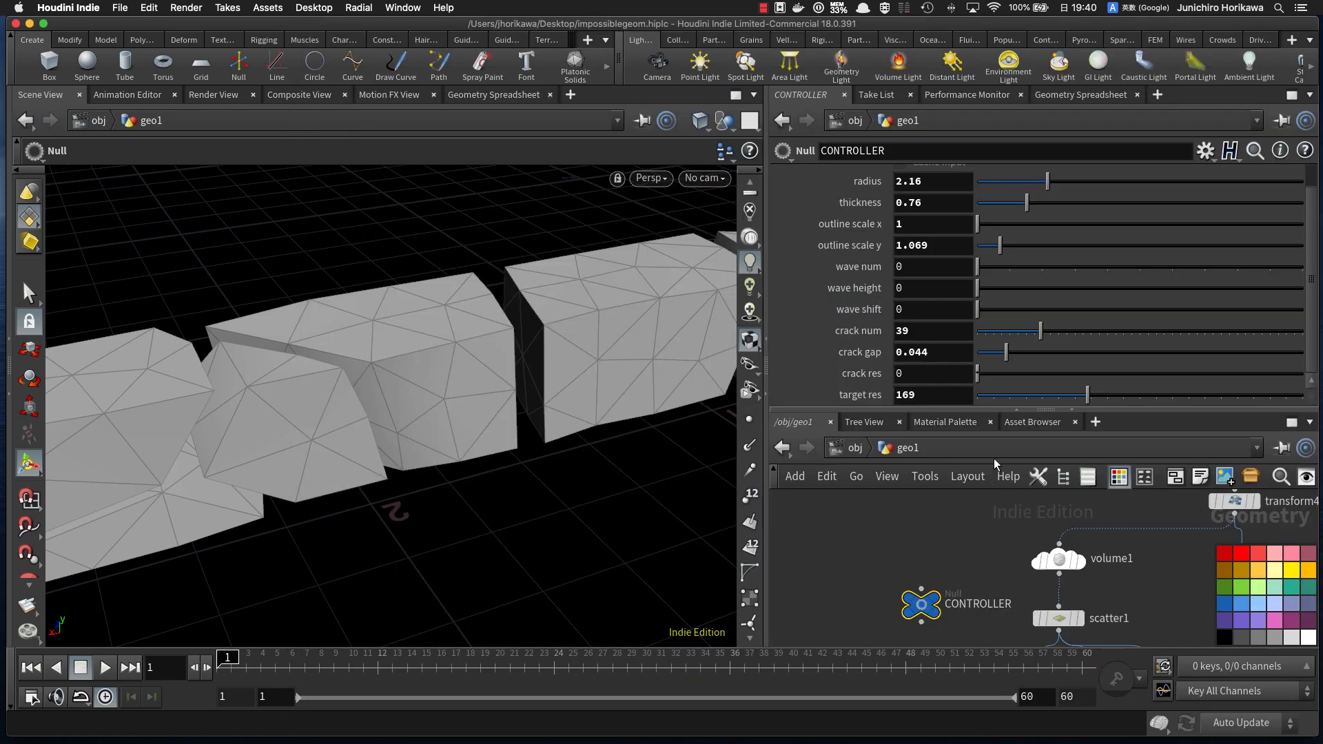
Step: Copy CONTROLLER's crack res parameter for referencing and set its value to 0.1
right_click(970, 374)
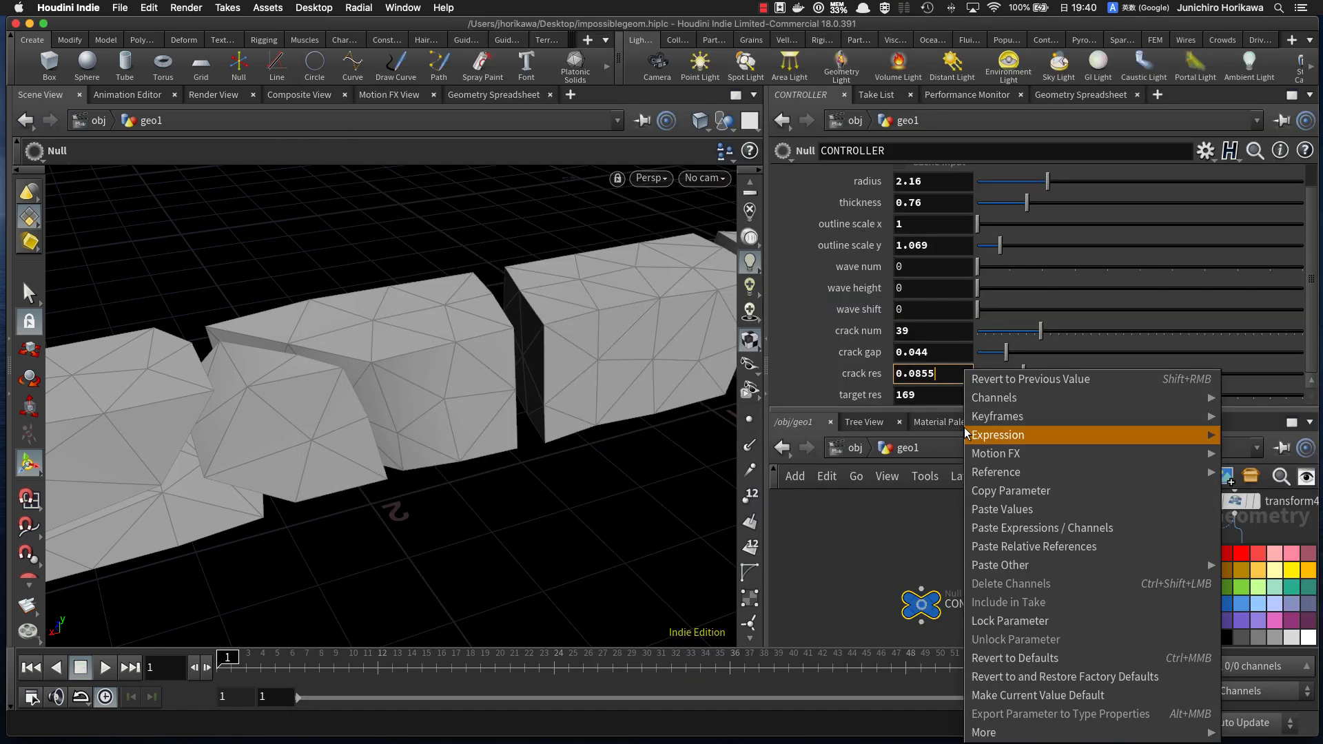
click(992, 490)
drag(916, 373, 986, 382)
text(1)
key(BackSpace)
key(BackSpace)
text(1)
key(Return)
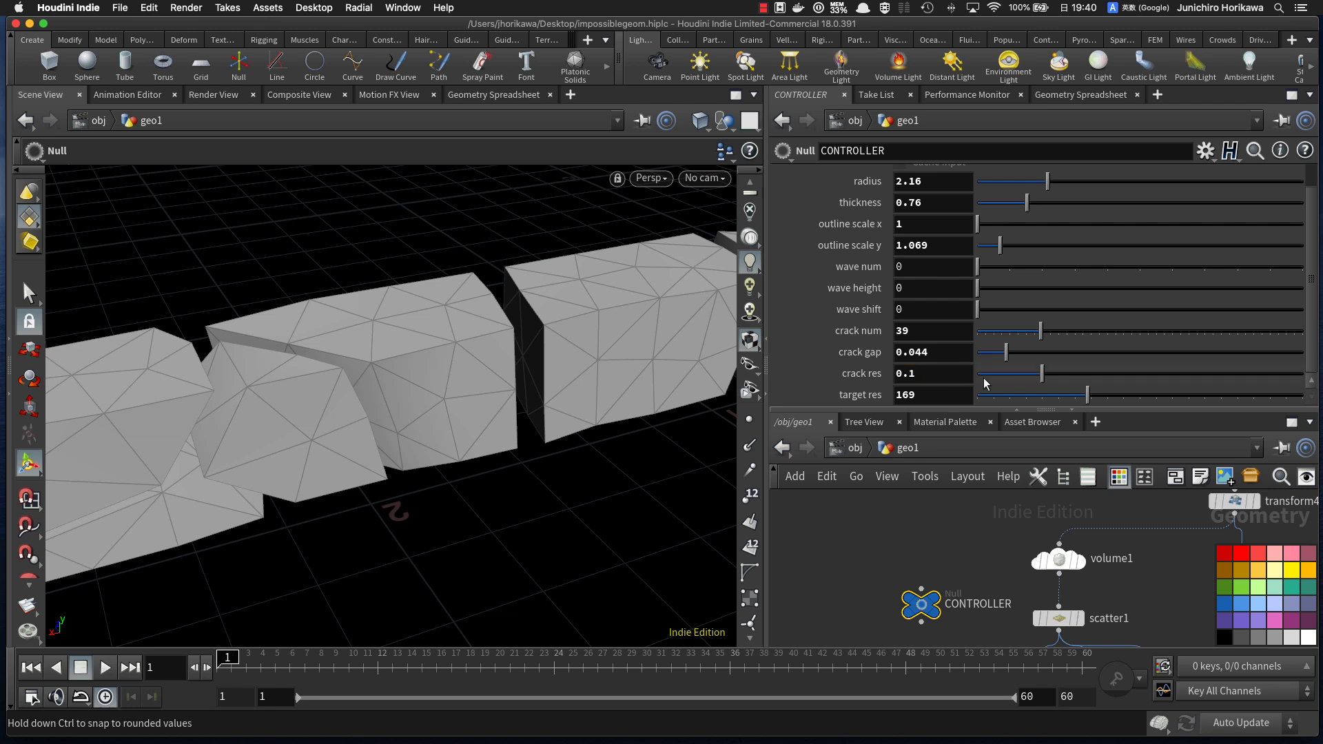
Step: Paste the copied crack res parameter as a relative reference into remesh1's Target Size
scroll(977, 529, down, 10)
scroll(986, 569, up, 10)
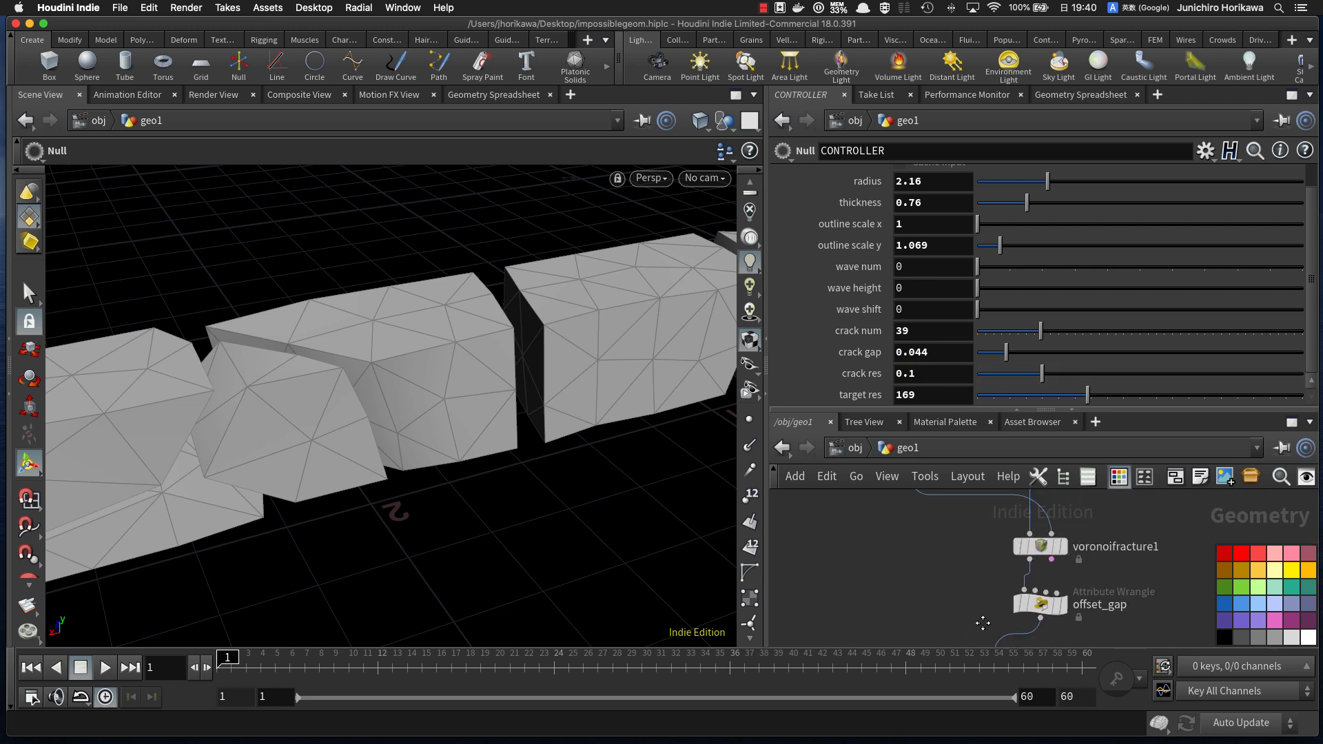
click(999, 590)
click(936, 345)
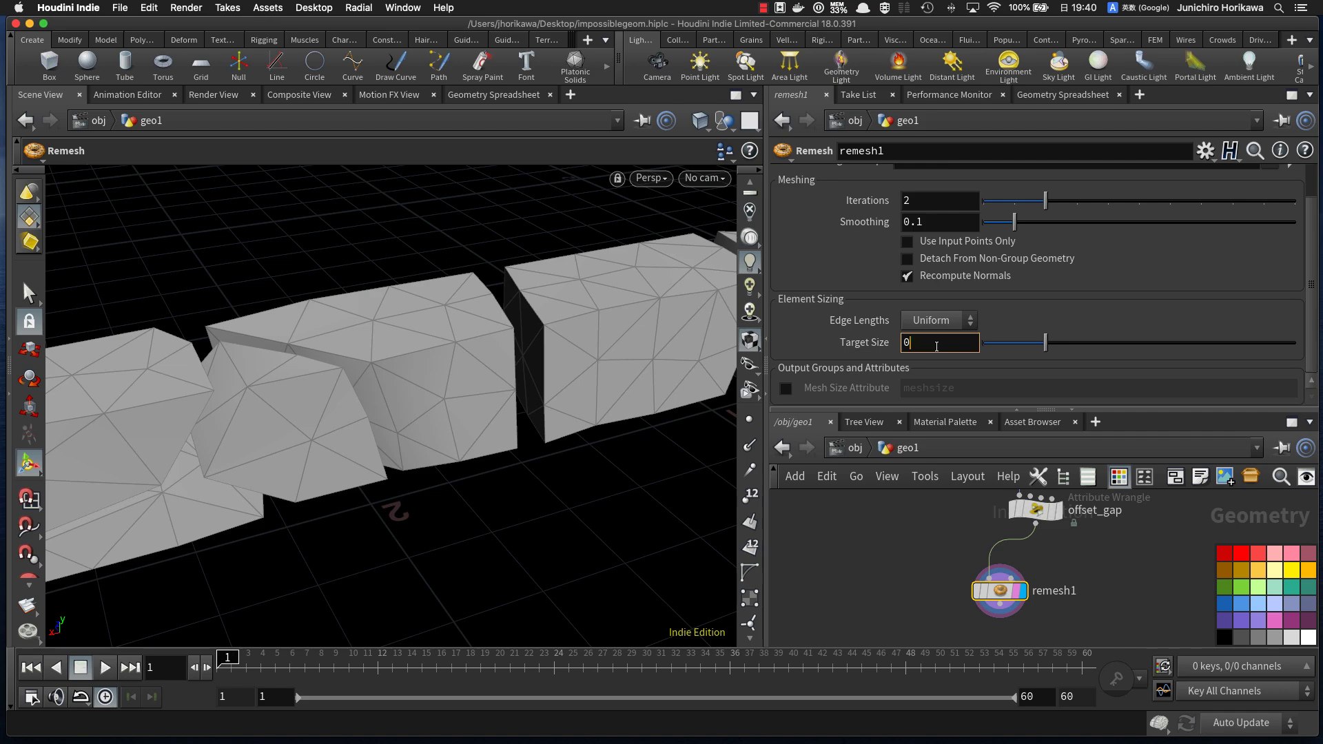
right_click(935, 346)
click(978, 526)
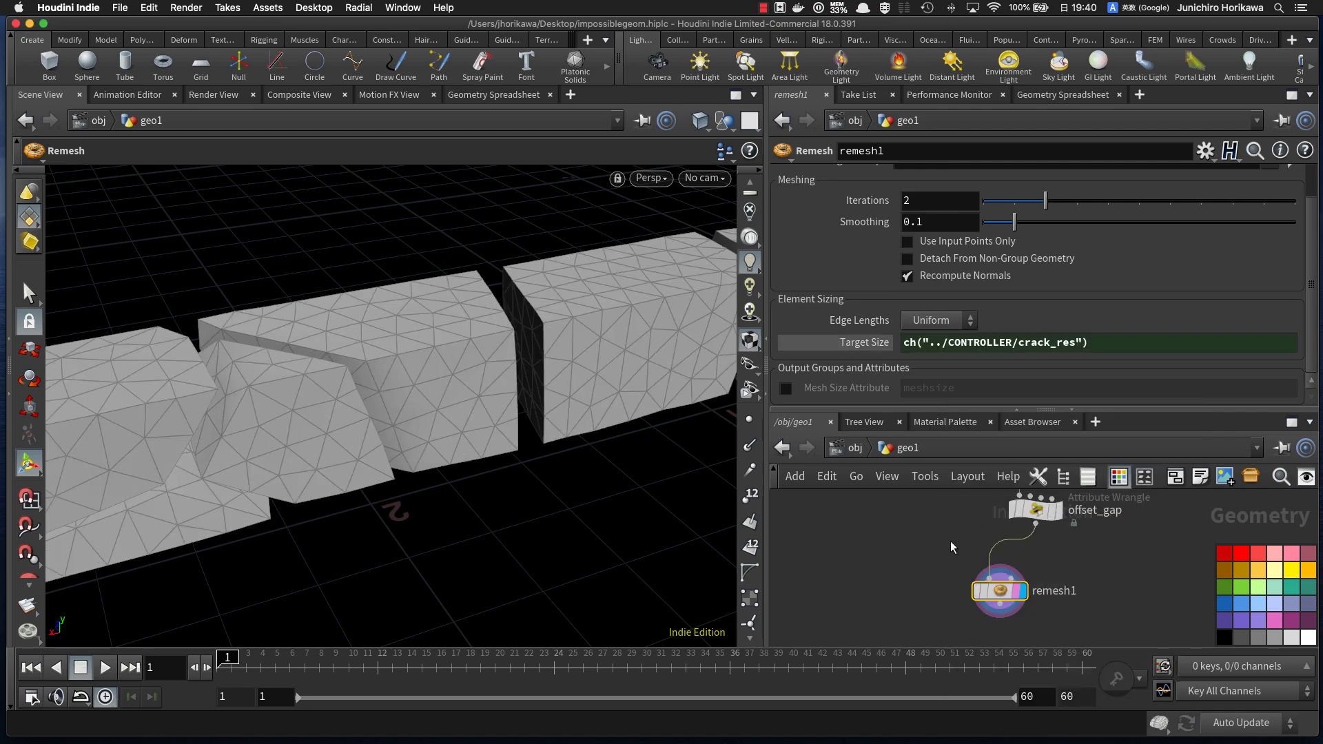
Step: Examine the finer remeshed pieces and crack gaps along the whole bar
key(Escape)
drag(561, 372, 478, 394)
alt+right_drag(478, 394, 643, 277)
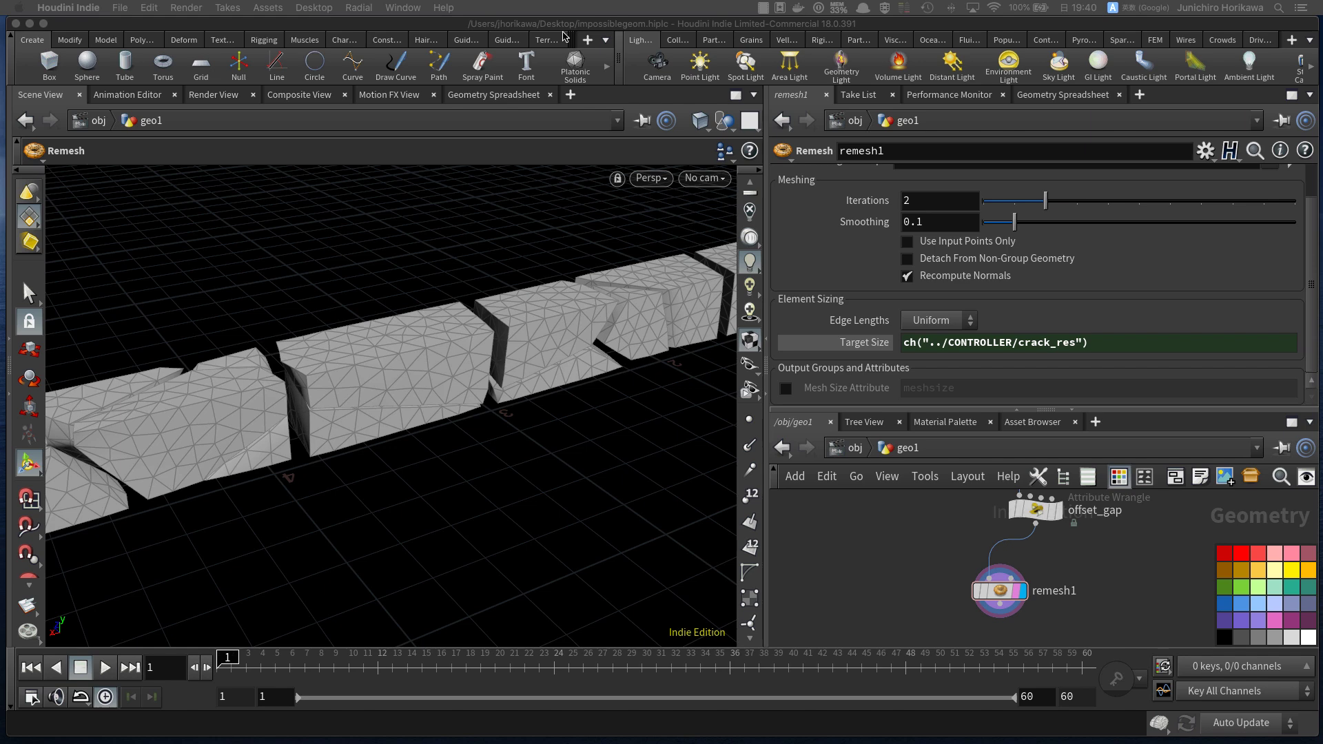
click(839, 540)
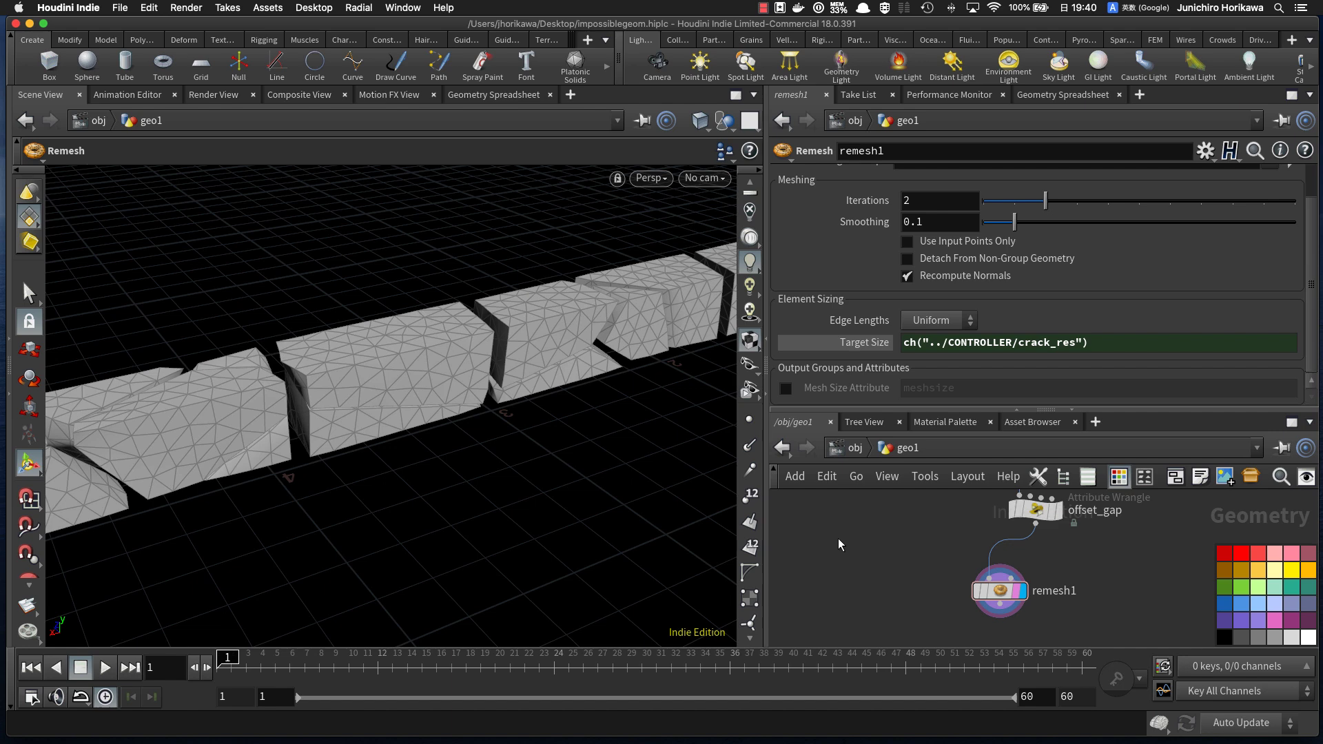
scroll(881, 561, down, 2)
middle_drag(898, 579, 841, 538)
alt+right_drag(485, 410, 407, 418)
alt+drag(406, 418, 503, 369)
alt+right_drag(502, 370, 331, 416)
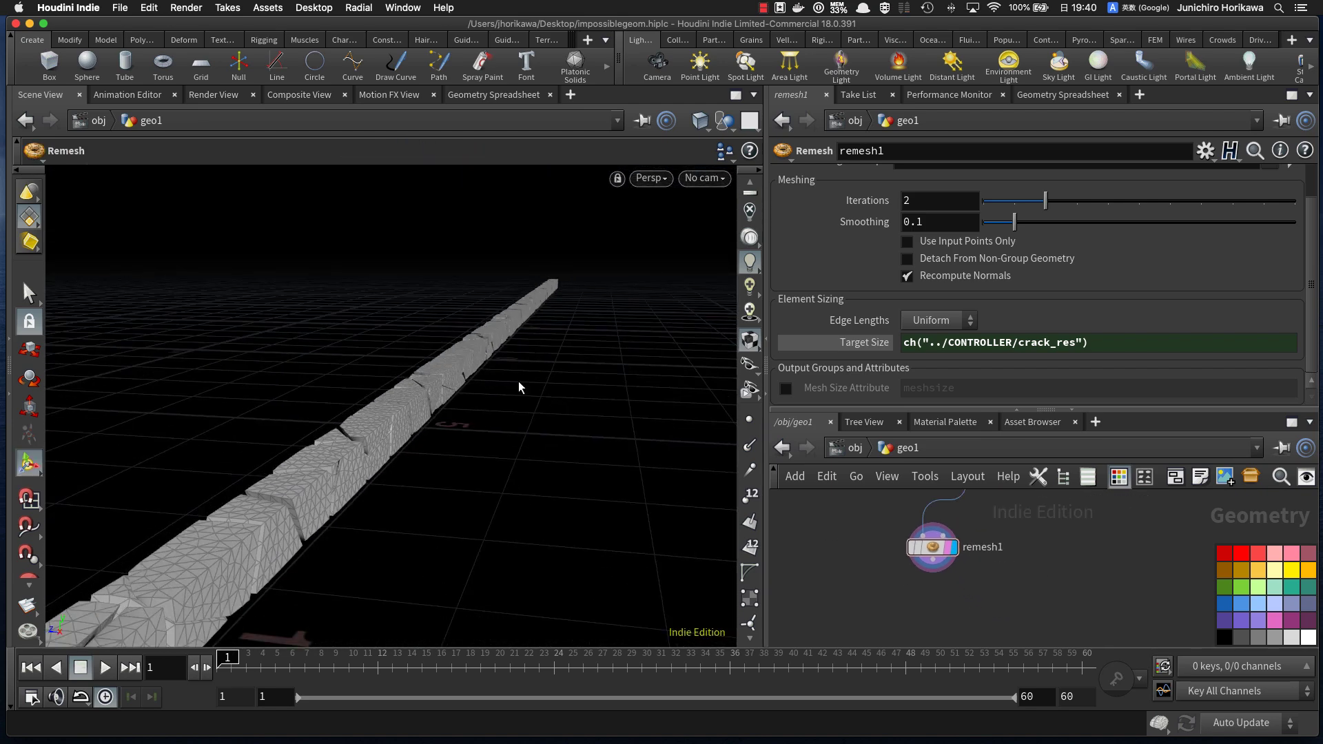
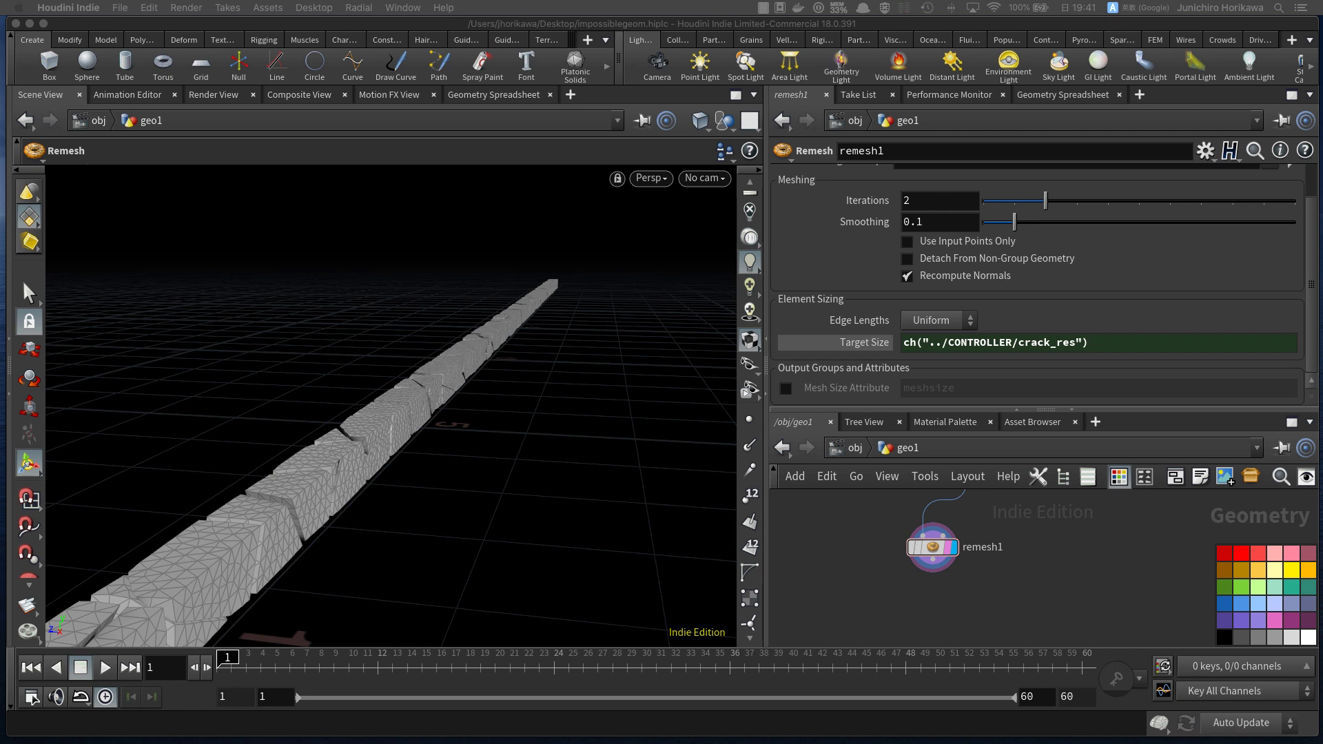
Step: Add a Tube node beside remesh1 in the geo1 network
click(927, 599)
middle_drag(1018, 587, 927, 595)
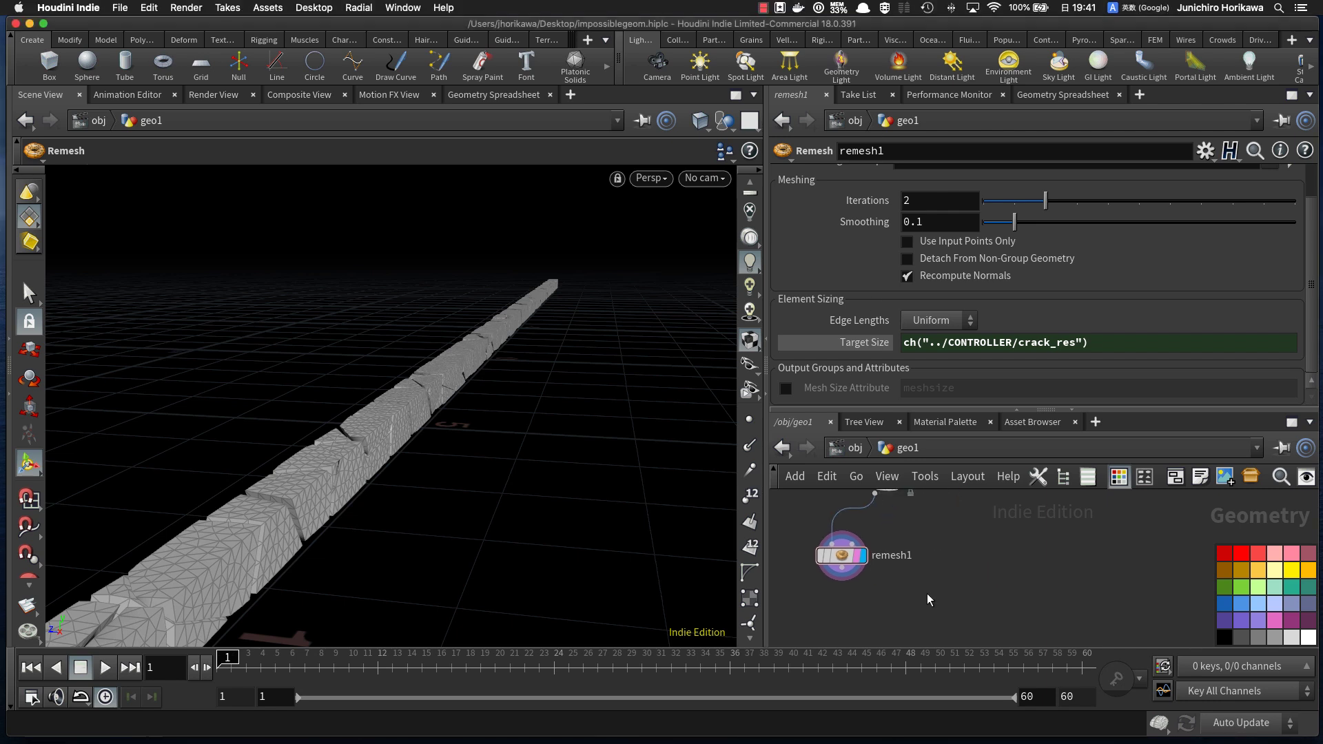
key(Tab)
text(tube)
key(Return)
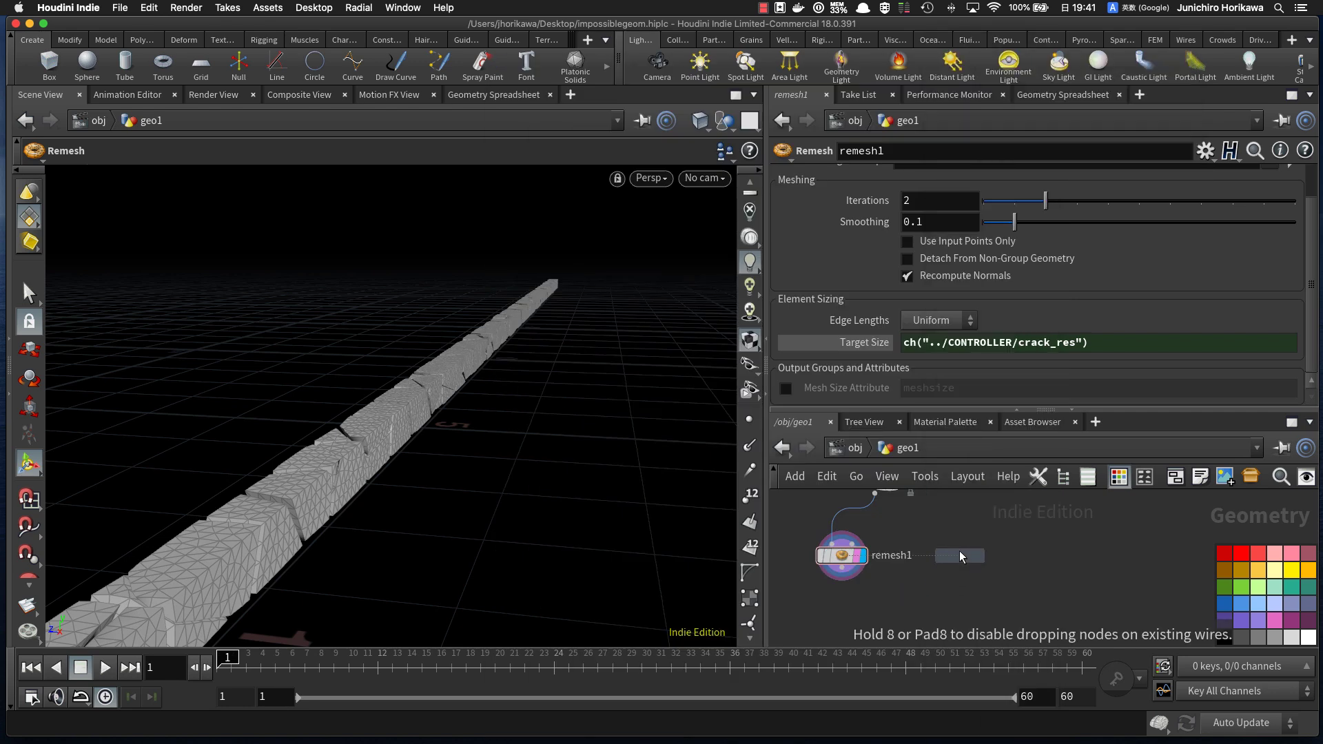
click(959, 555)
drag(959, 551, 963, 558)
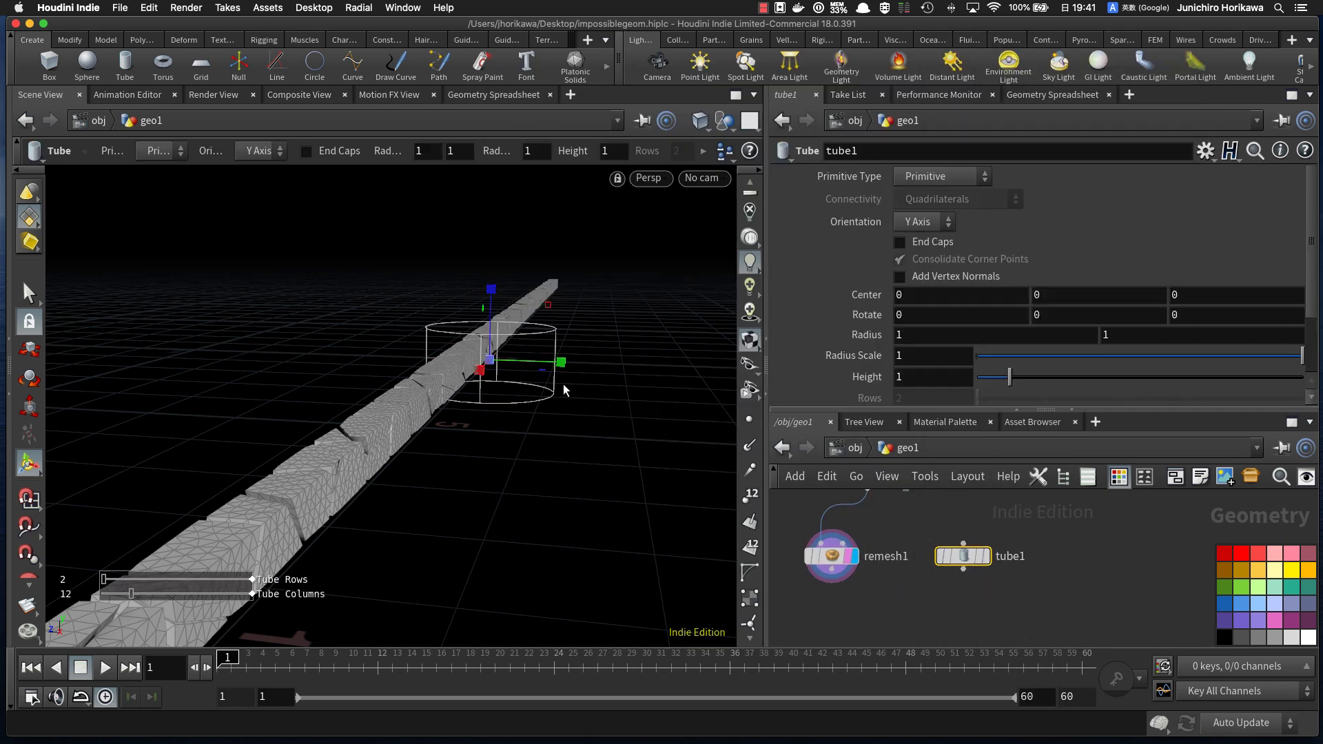
Step: Orient the tube along the X Axis and change its primitive type to Polygon
alt+drag(562, 423, 380, 529)
key(alt)
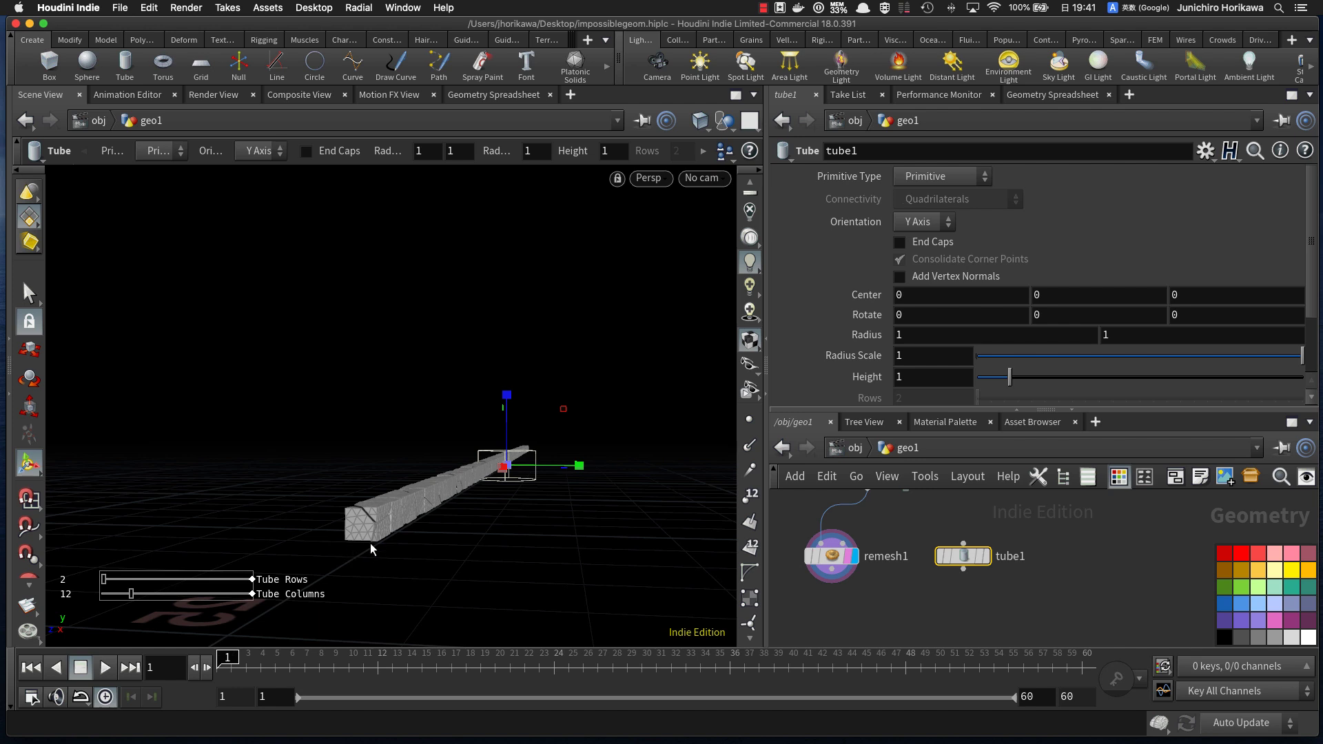
scroll(971, 535, up, 1)
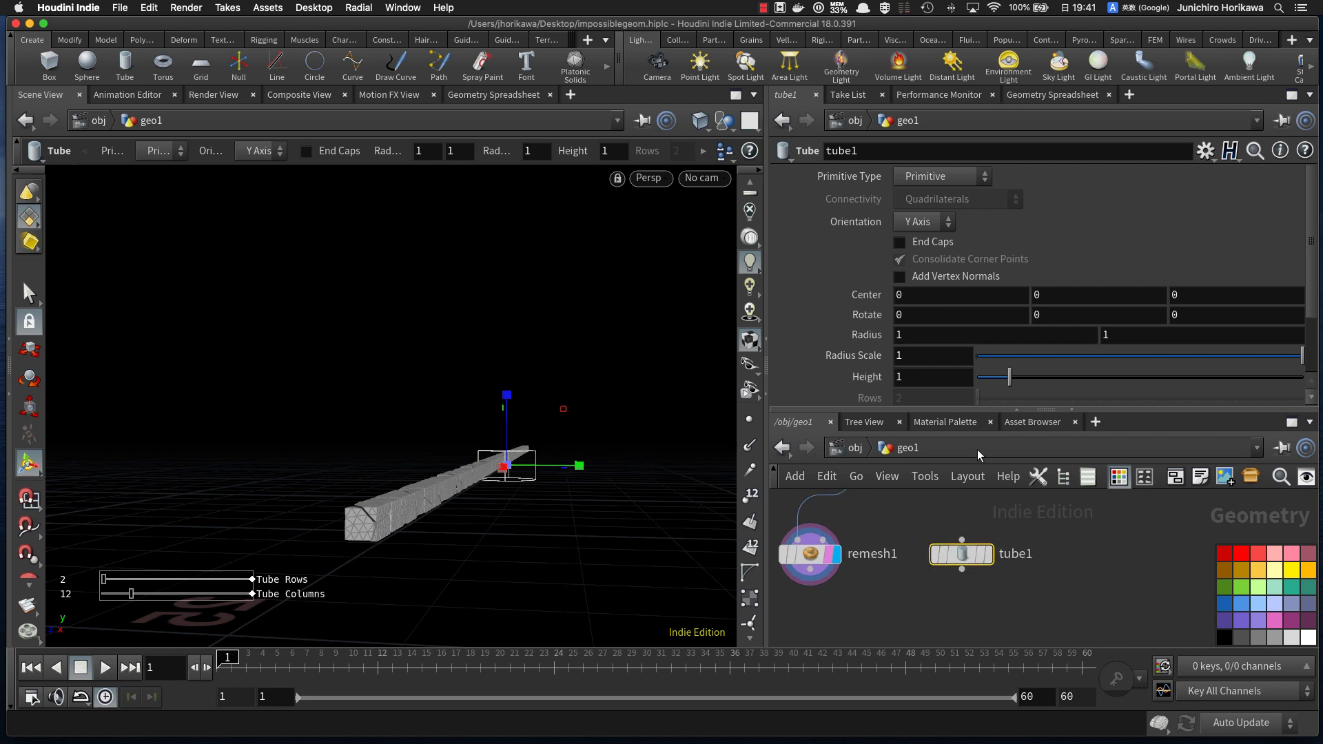
click(924, 221)
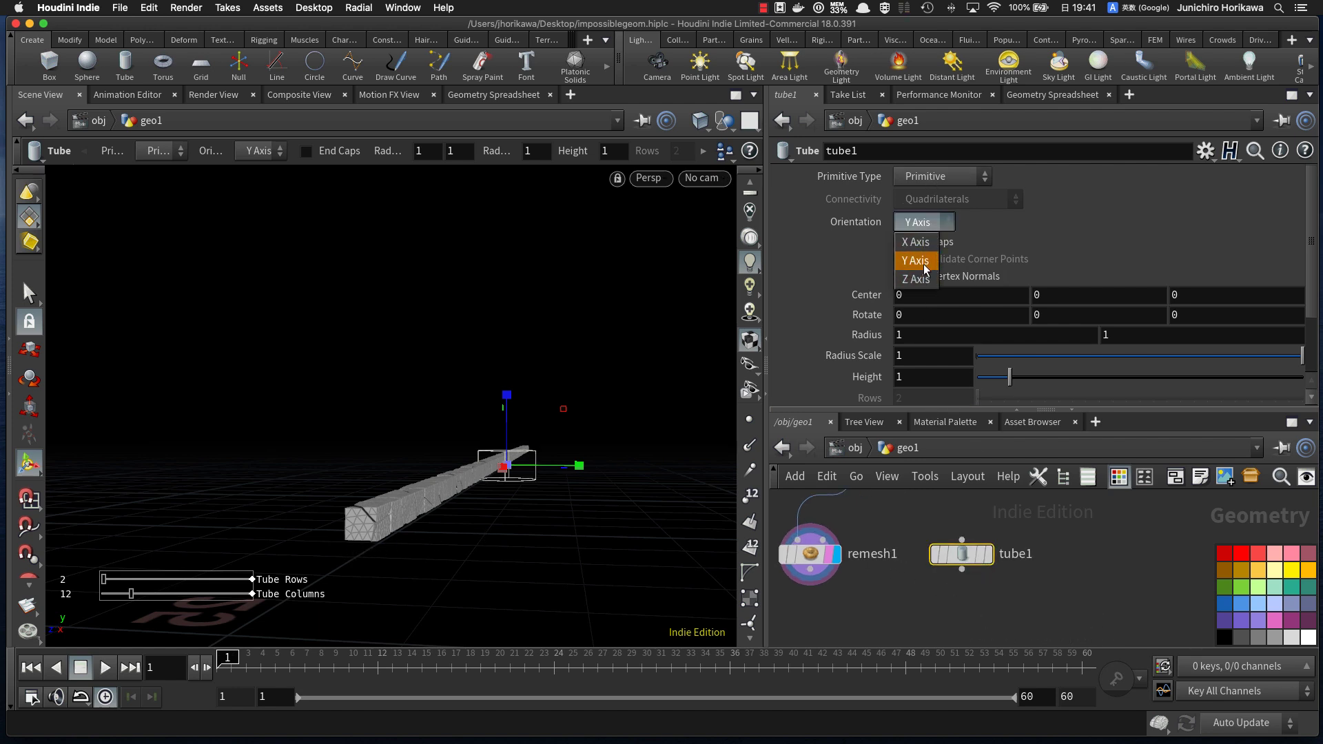
click(917, 242)
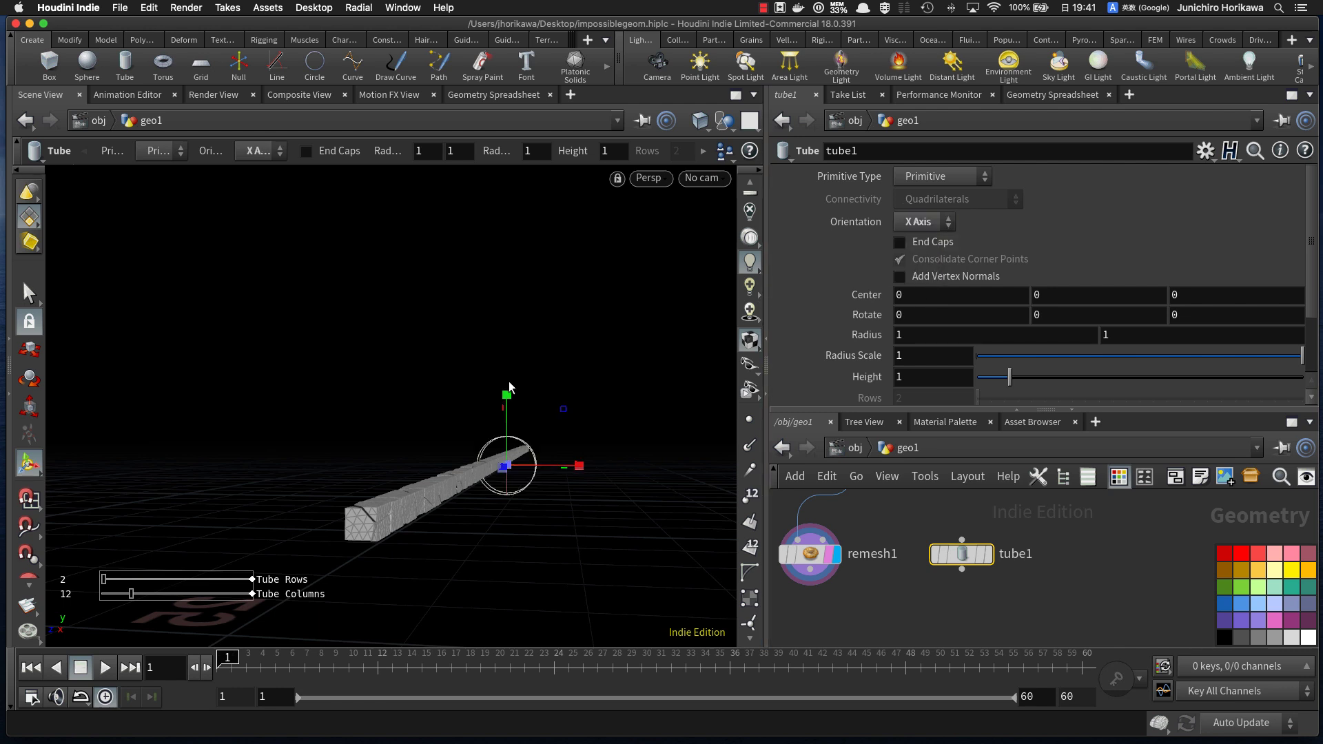
click(922, 178)
click(918, 211)
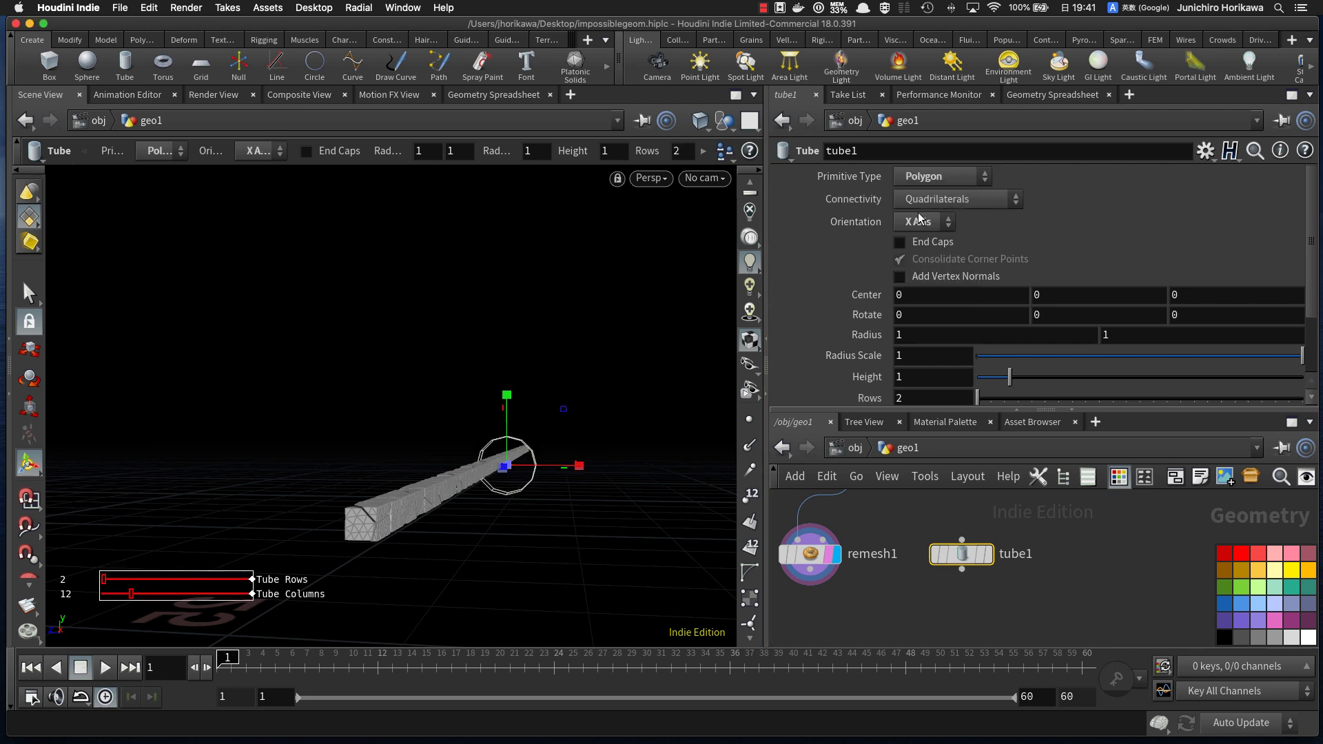
Step: Try the tube with 7 rows and inspect its wireframe around the cracked bar
drag(990, 401, 1011, 399)
alt+drag(597, 406, 500, 399)
alt+middle_drag(499, 399, 411, 437)
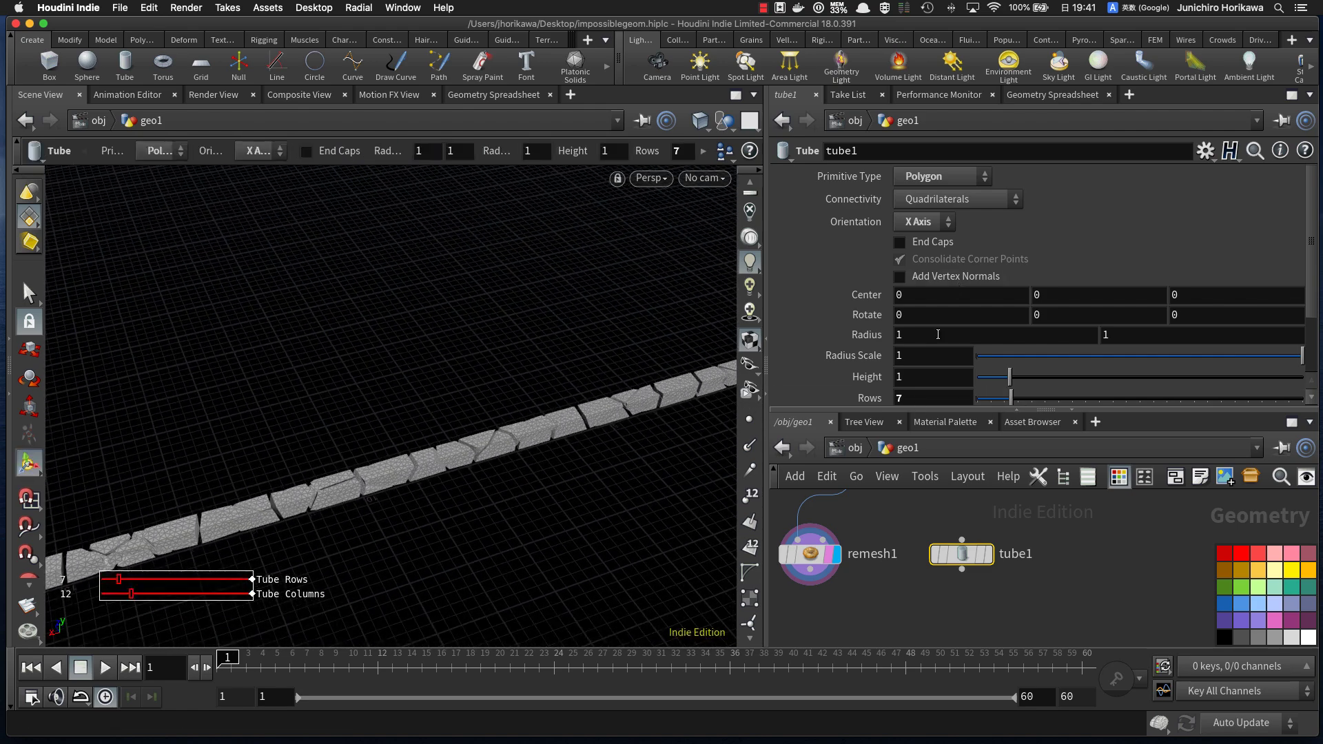
alt+middle_drag(651, 401, 462, 412)
alt+right_drag(462, 412, 607, 390)
alt+middle_drag(606, 389, 361, 438)
alt+right_drag(413, 431, 555, 414)
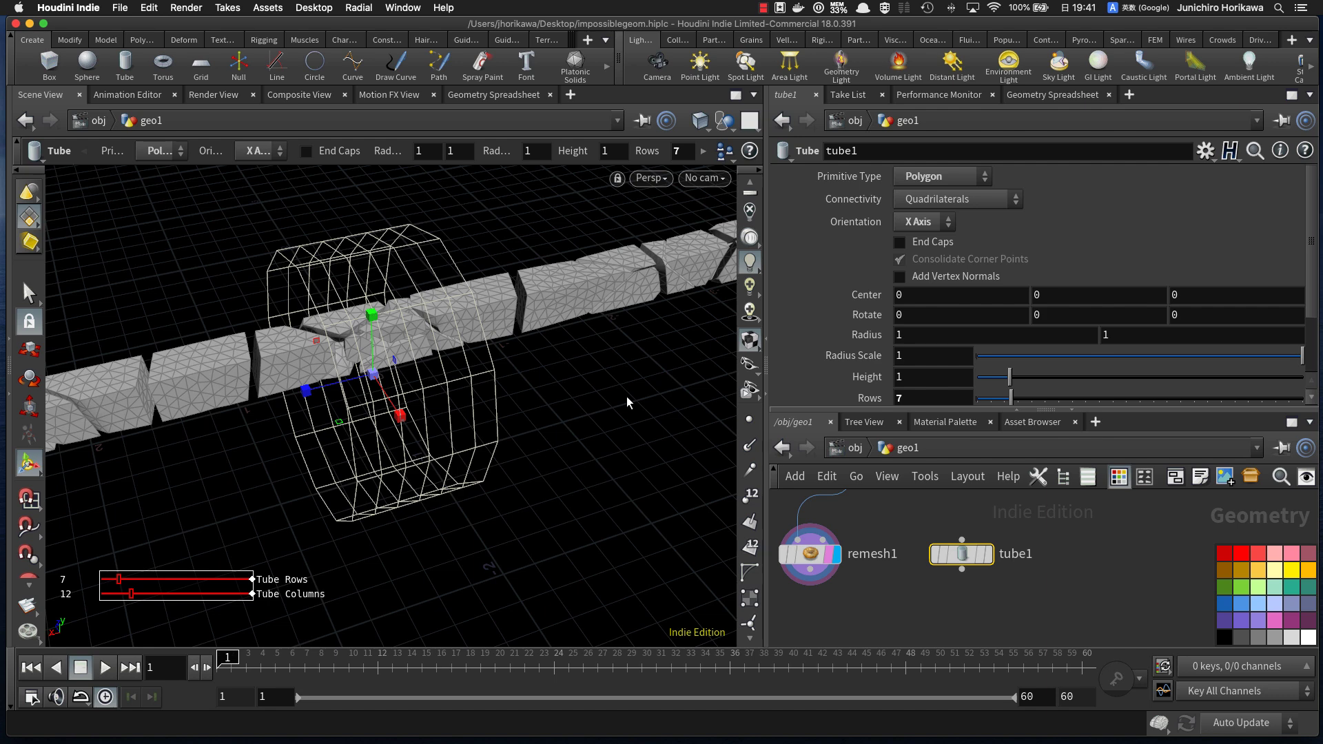
Step: Set the tube to 100 rows and 4 columns
scroll(978, 393, down, 1)
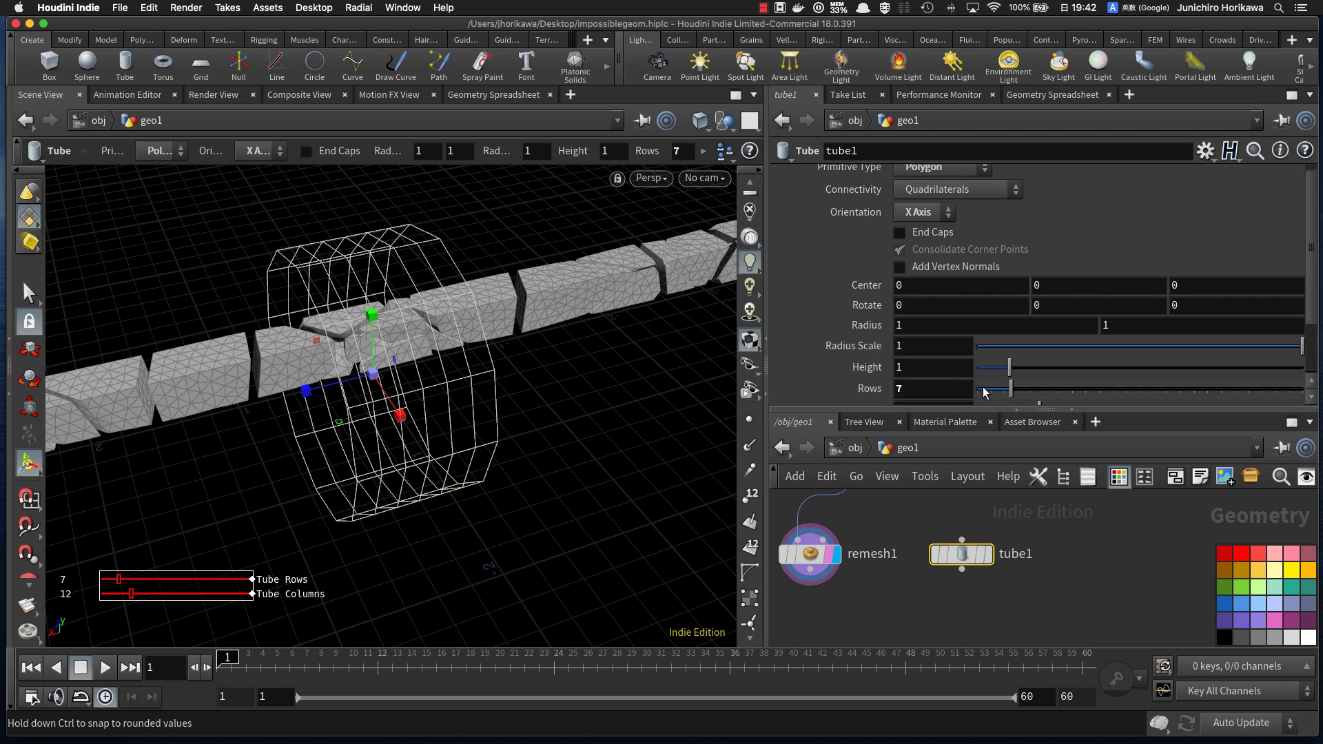
drag(927, 391, 842, 390)
text(100)
key(Return)
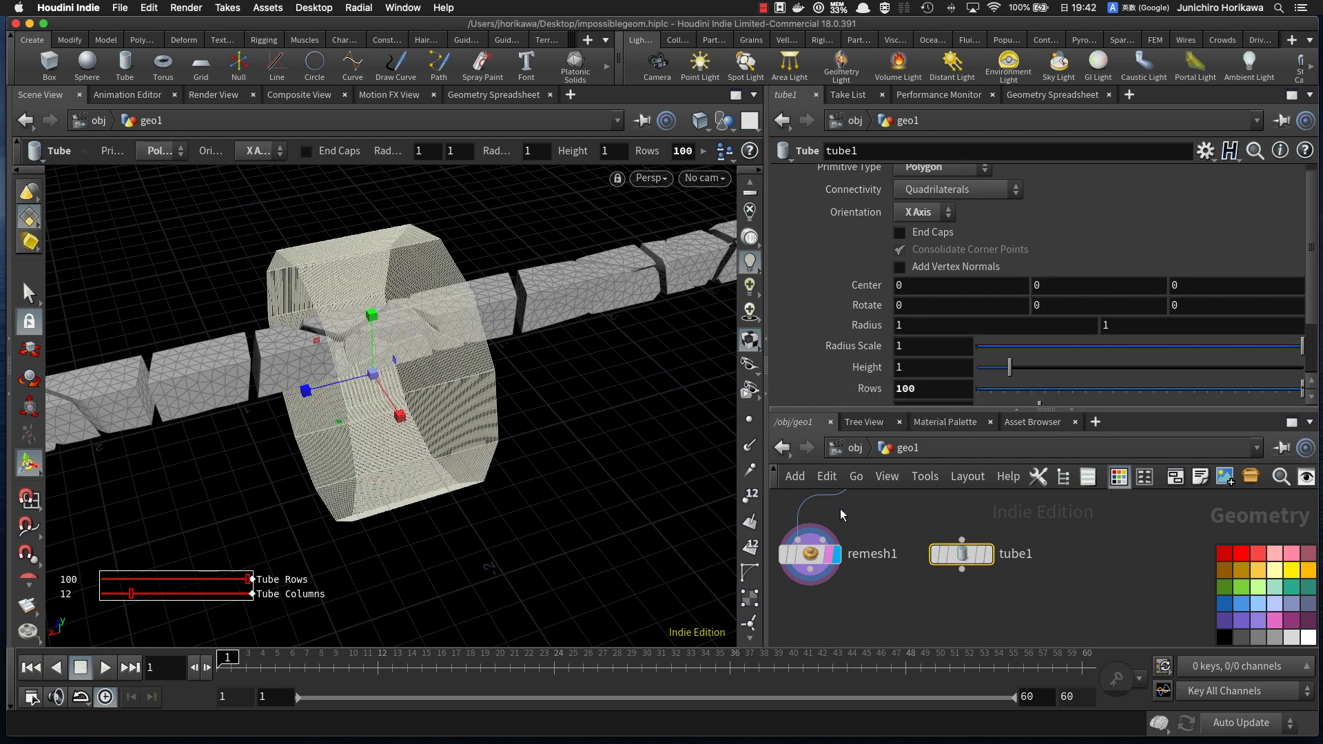
scroll(1037, 385, down, 3)
drag(1039, 383, 986, 388)
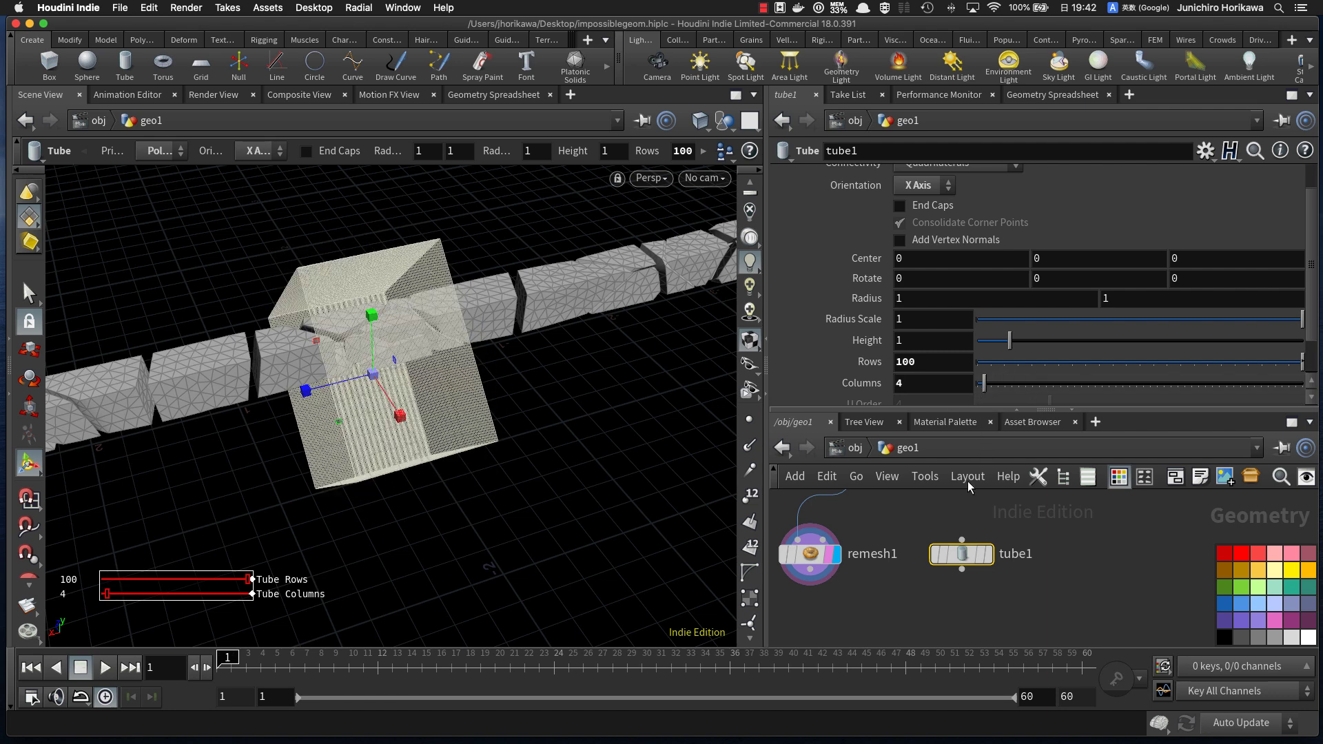
Step: Add an integer parameter directly below crack res in the CONTROLLER null's parameter interface
scroll(954, 588, down, 2)
middle_drag(908, 587, 1031, 599)
middle_drag(890, 519, 859, 632)
scroll(931, 589, down, 1)
scroll(867, 589, down, 4)
scroll(820, 505, up, 1)
drag(819, 501, 805, 542)
scroll(805, 543, up, 5)
drag(902, 409, 908, 492)
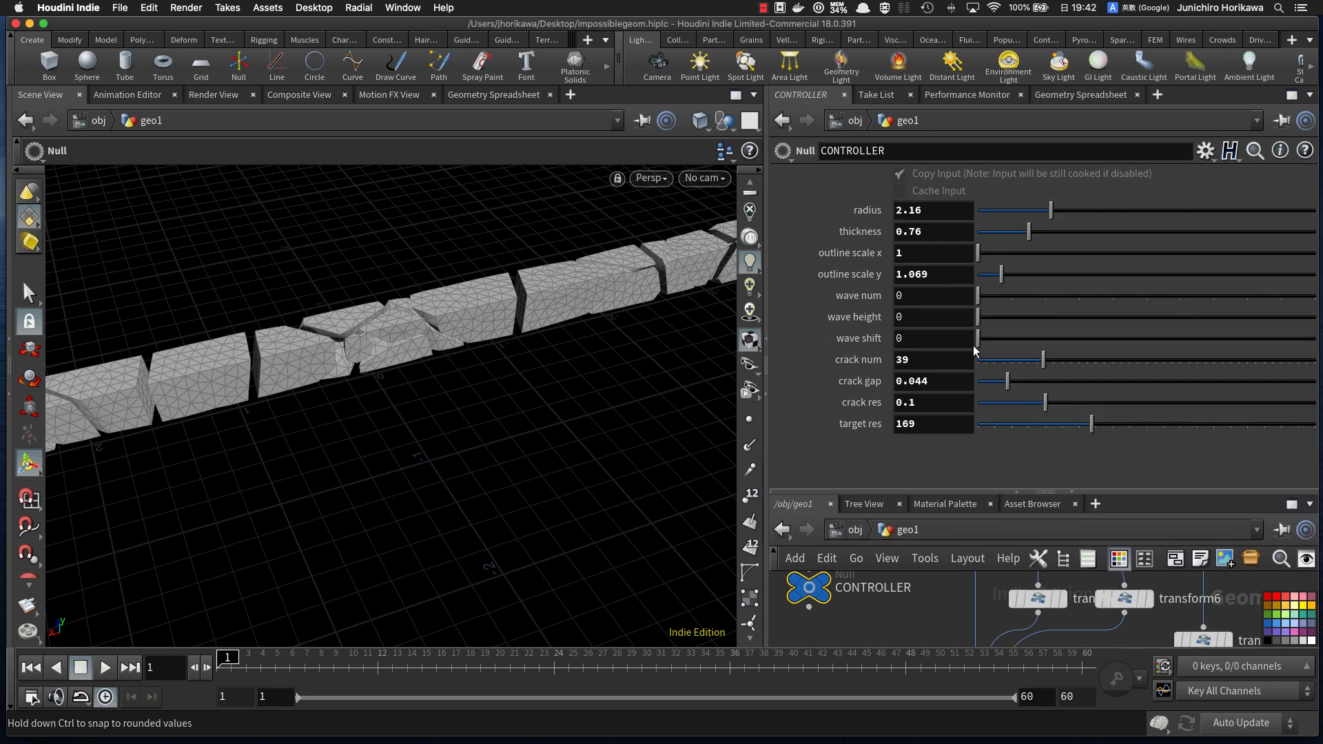
click(1204, 150)
click(1203, 176)
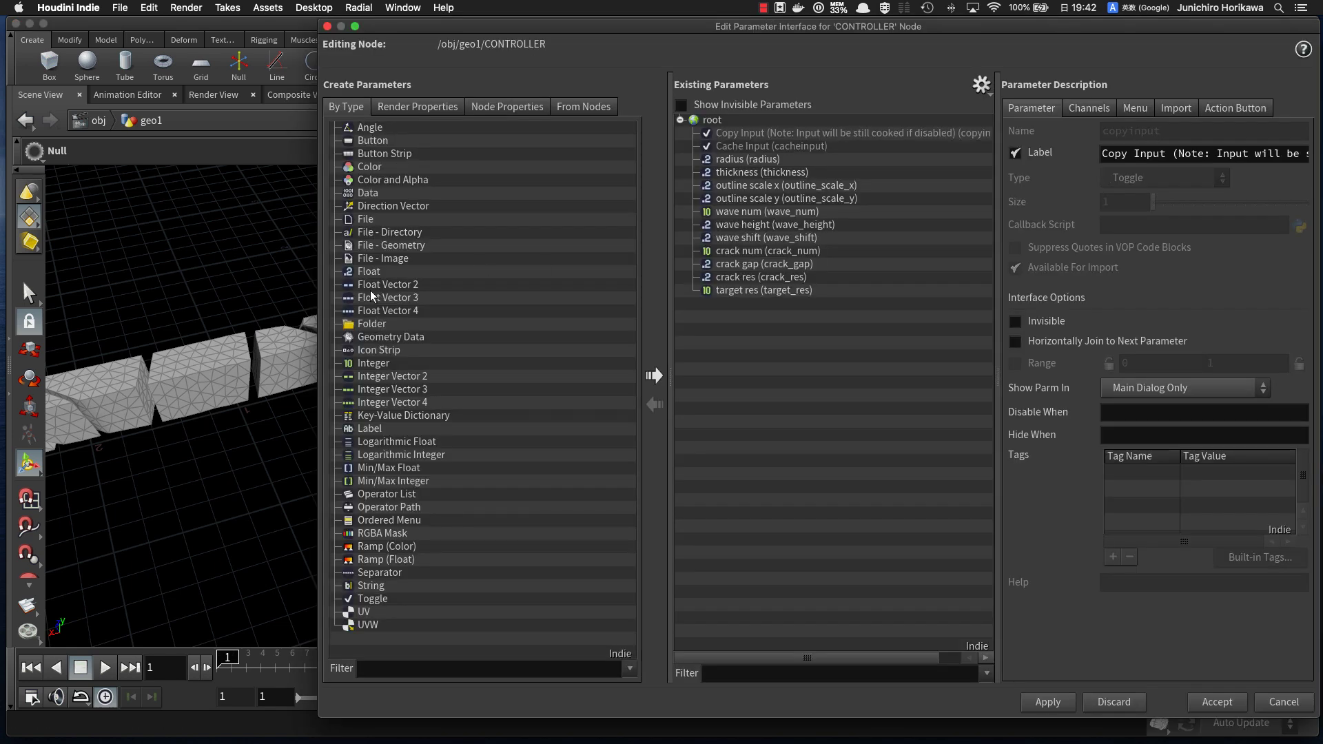
drag(375, 363, 779, 281)
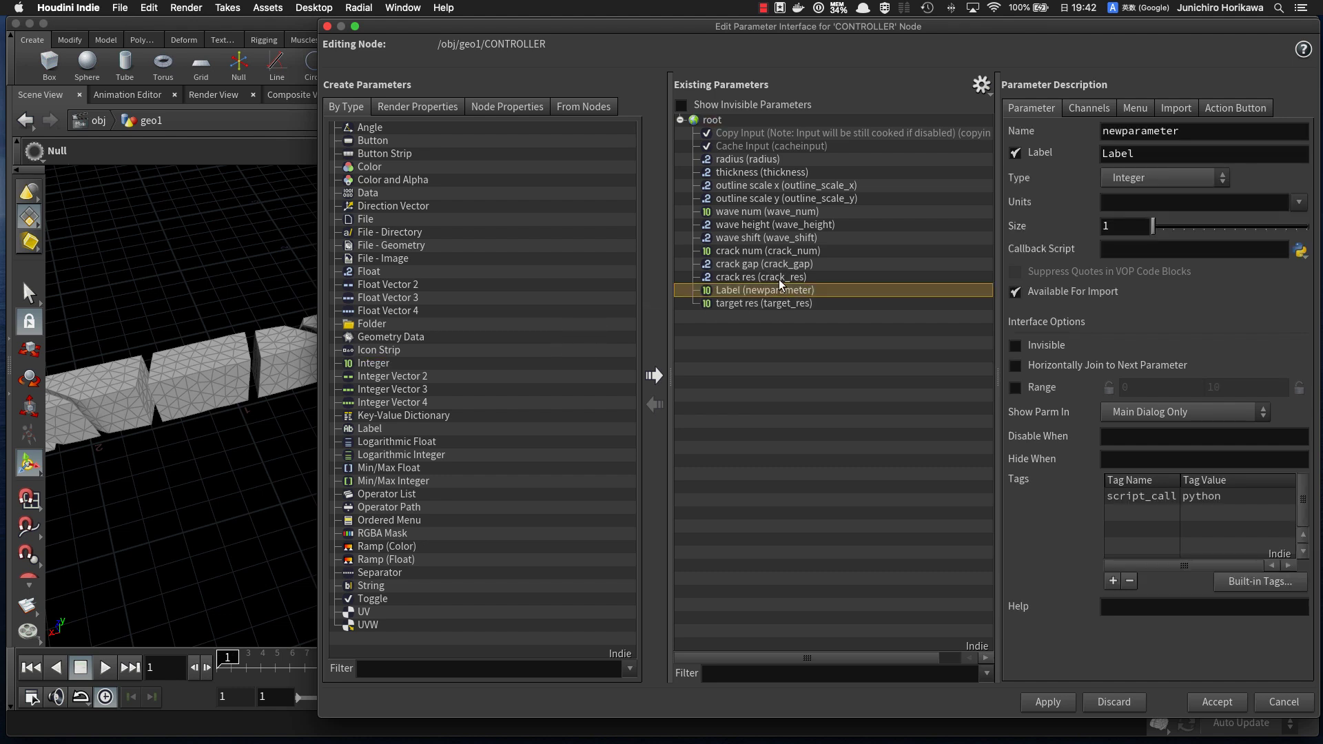
Step: Name the new integer parameter crack_sides and label it crack sides
drag(1196, 129, 997, 127)
text(cras)
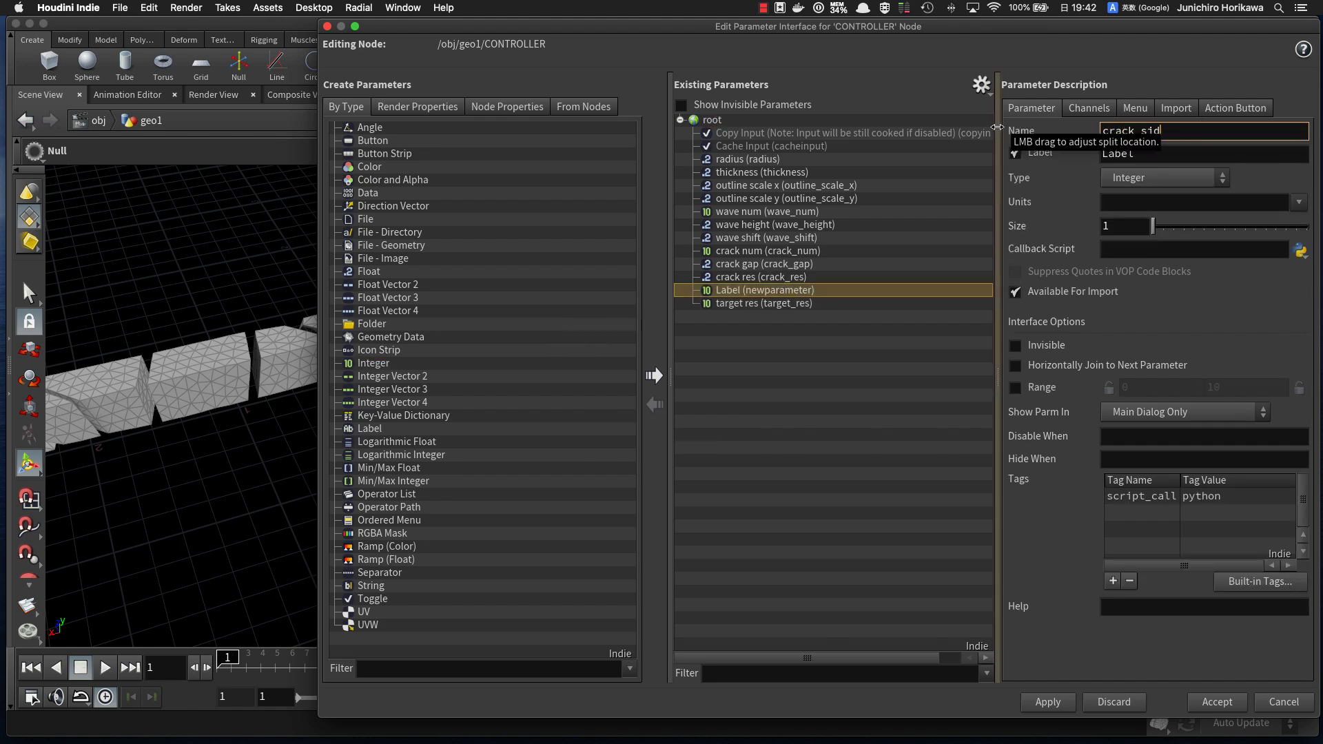
key(Tab)
key(Tab)
text(c)
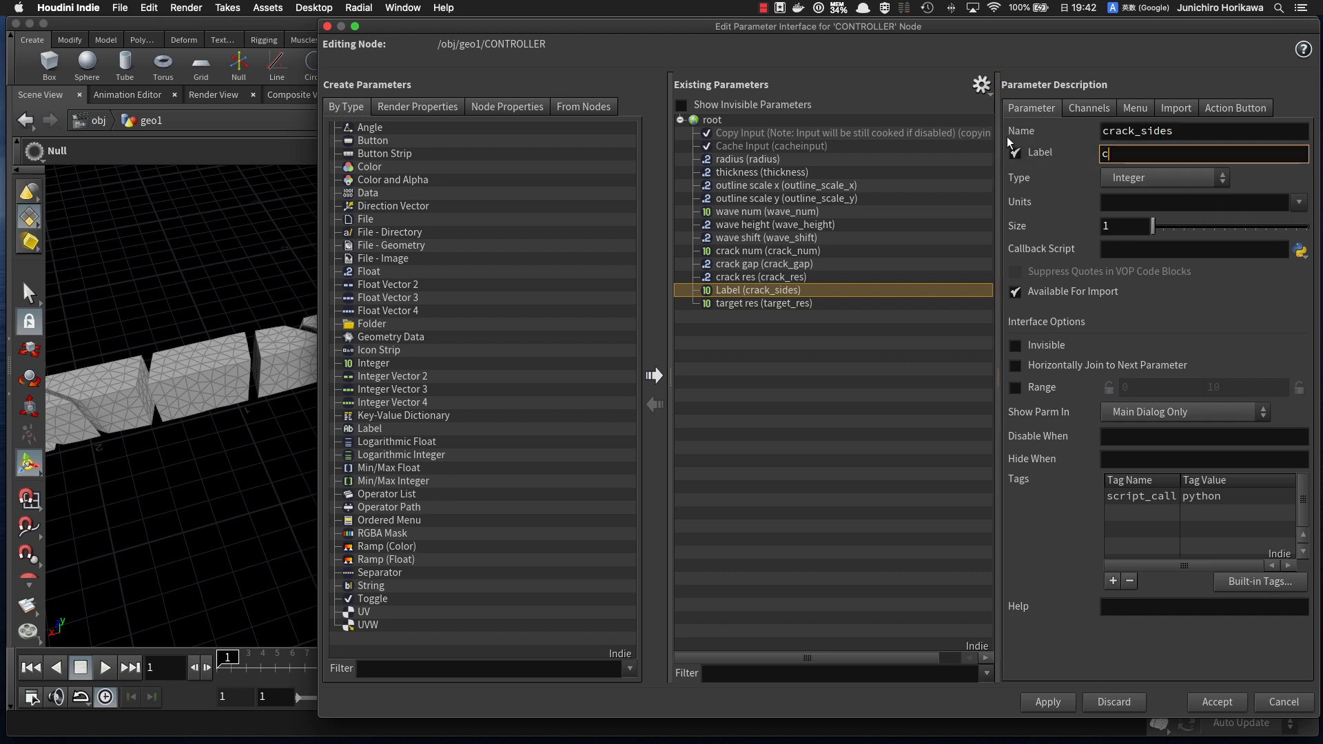
text(rack sies)
key(Return)
click(1160, 153)
text(d)
key(Return)
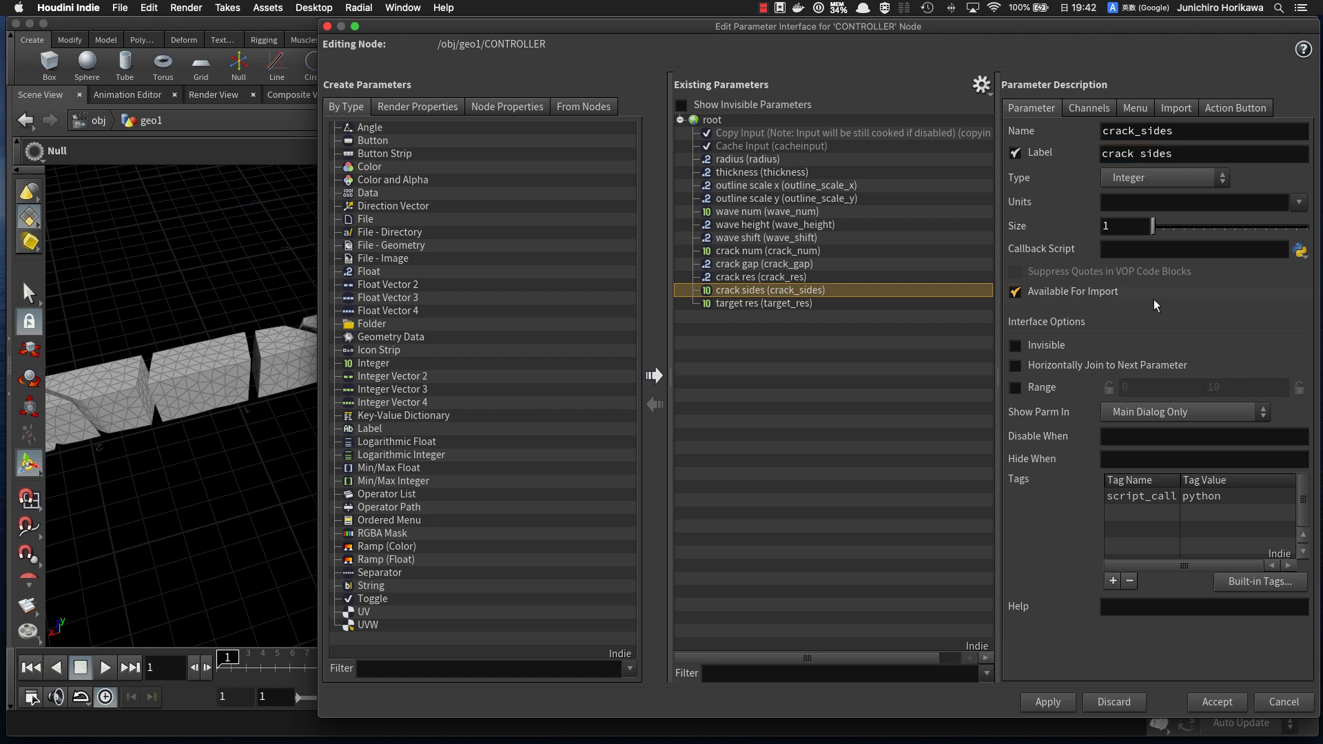
Step: Give the crack sides parameter a range of 2 to 10 and accept the interface changes
click(1014, 387)
click(1124, 389)
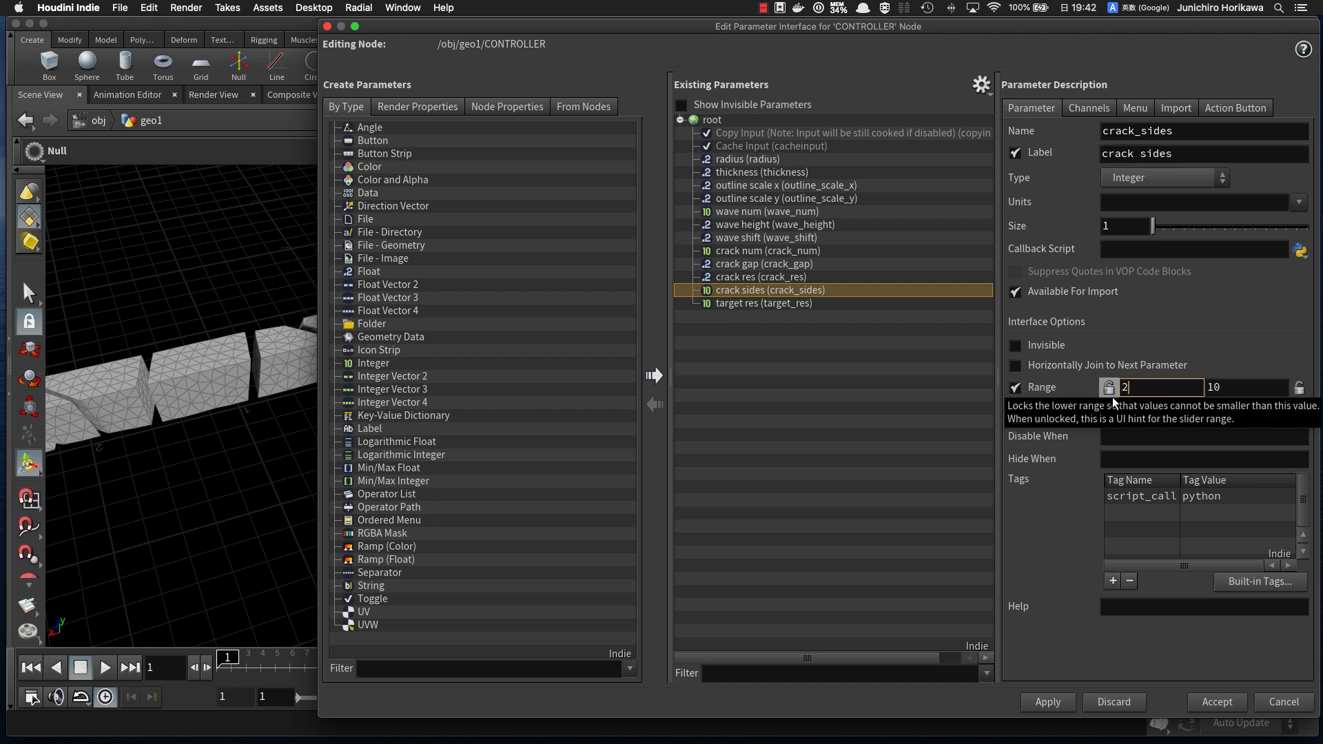
text(2)
key(Tab)
text(9)
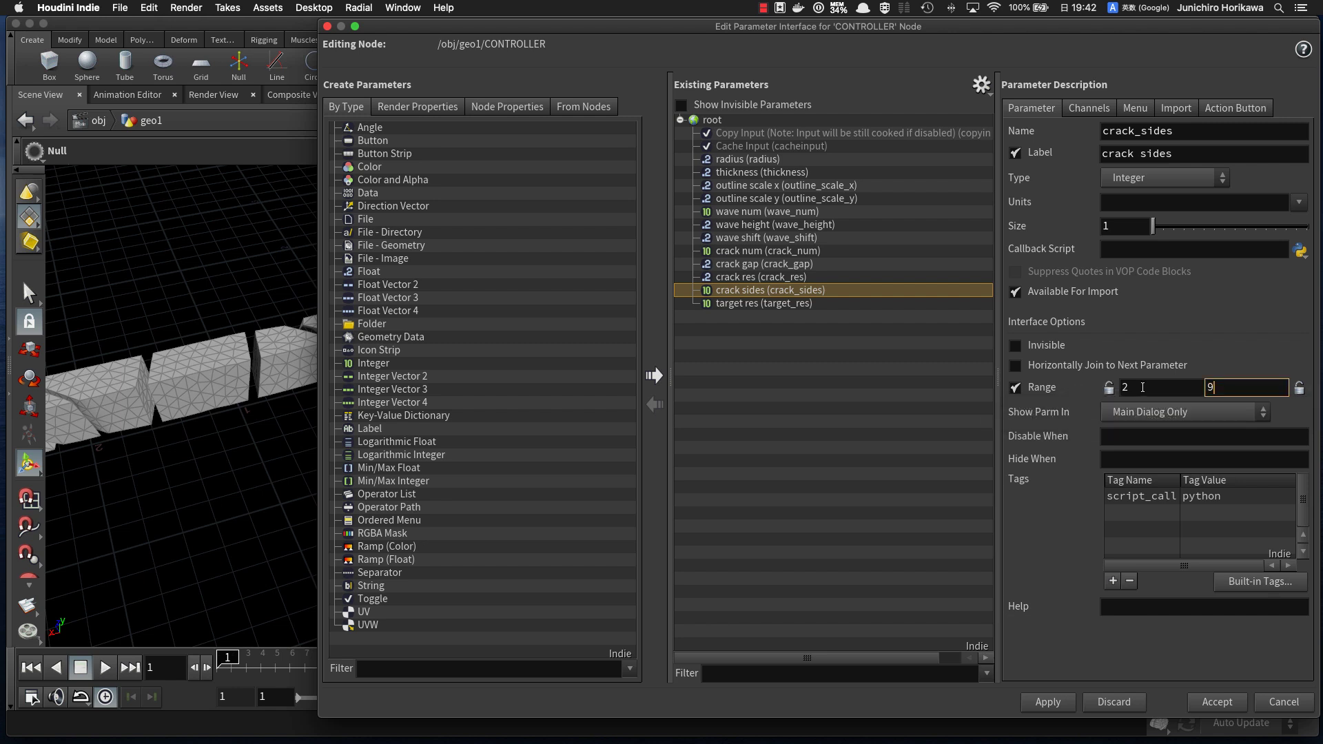
text(0)
key(Return)
click(1058, 709)
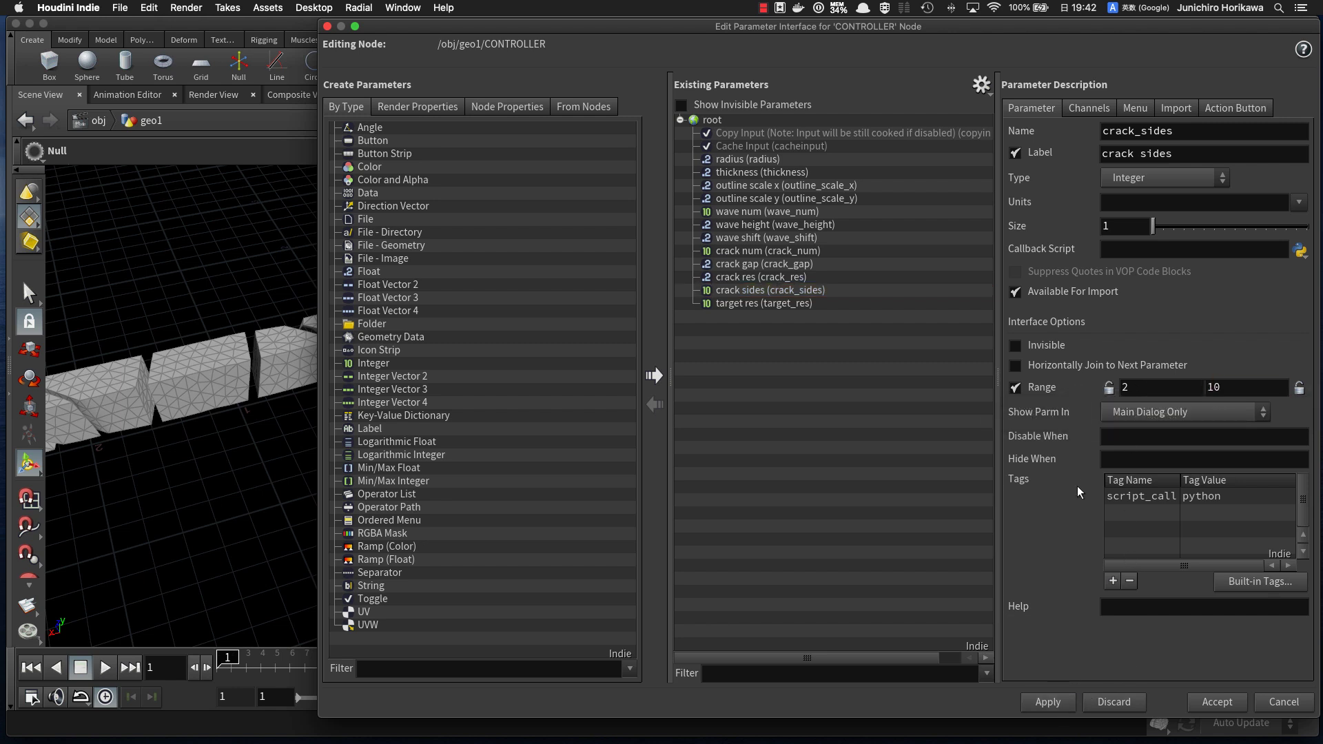
click(1217, 702)
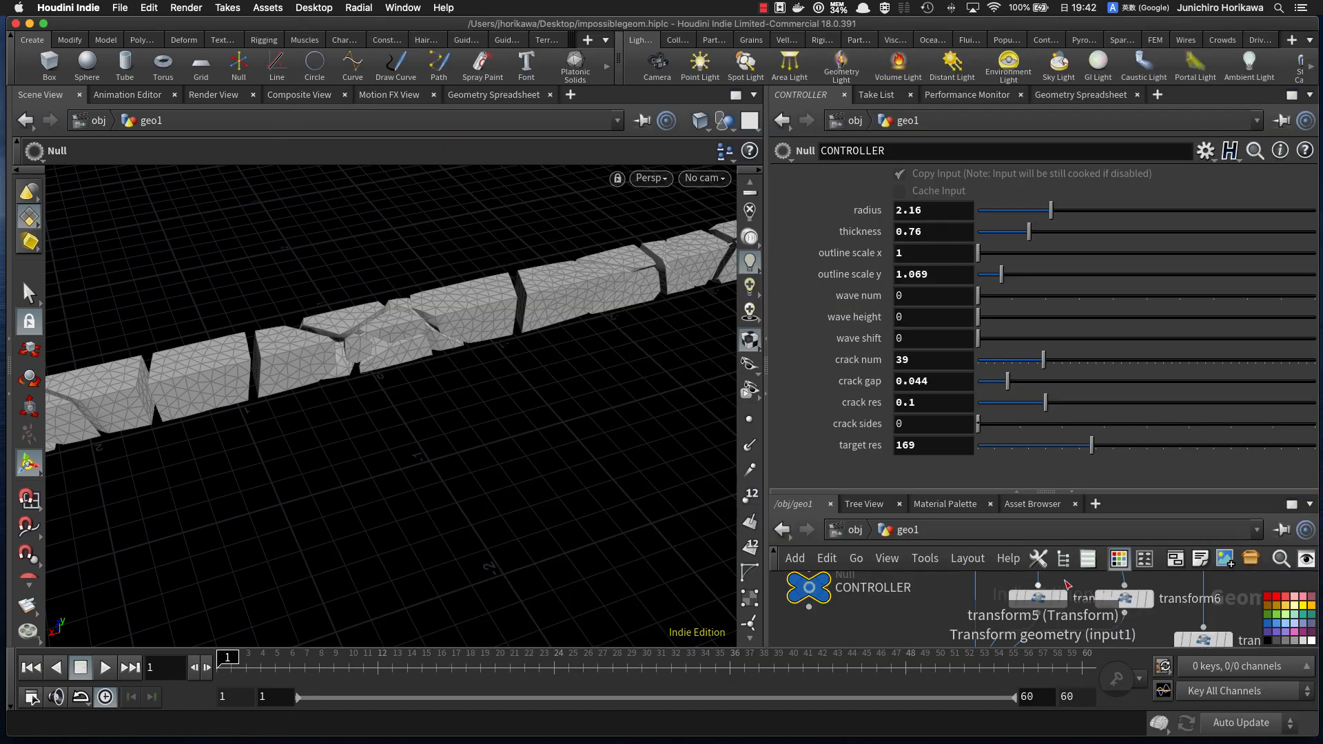
Step: Enlarge the network editor and examine the parameters of the offset_gap wrangle and tube1
drag(1116, 491, 1102, 354)
scroll(931, 476, down, 5)
middle_click(954, 549)
middle_drag(927, 571, 906, 503)
scroll(983, 563, up, 4)
scroll(984, 561, up, 1)
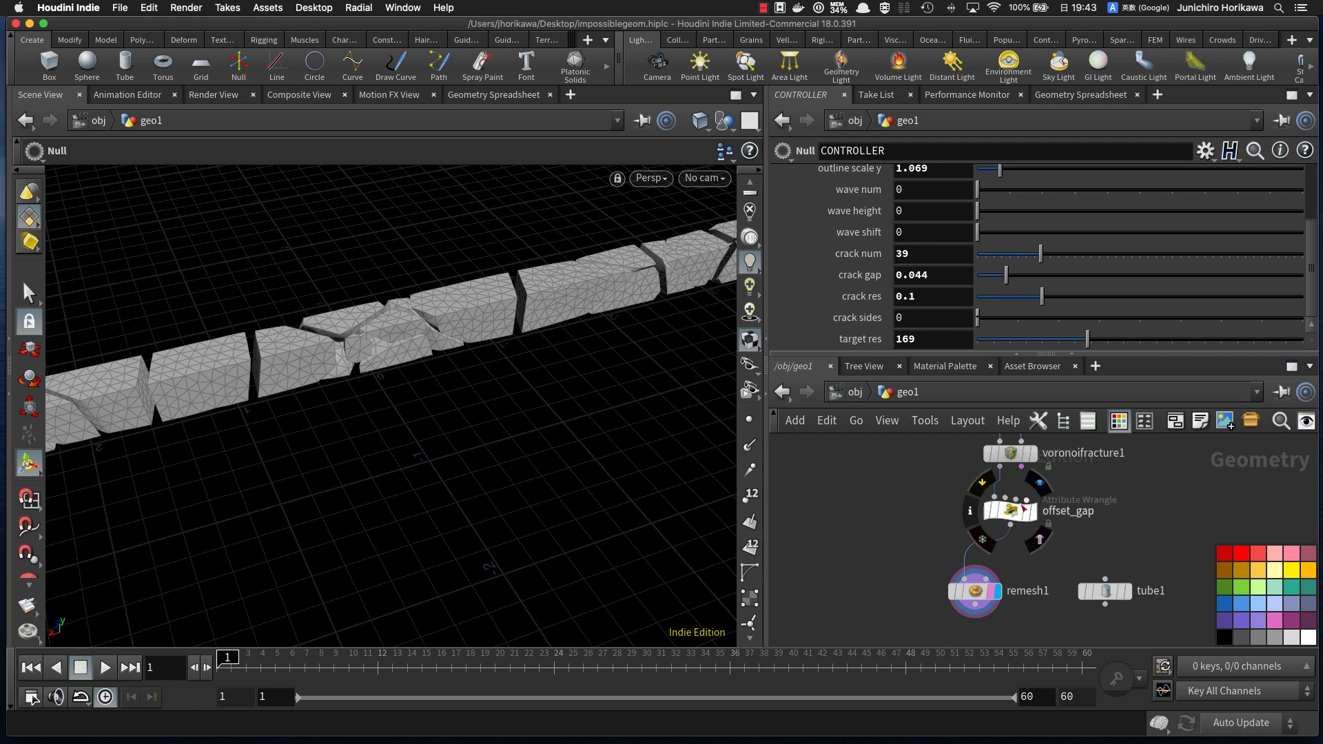
click(1010, 511)
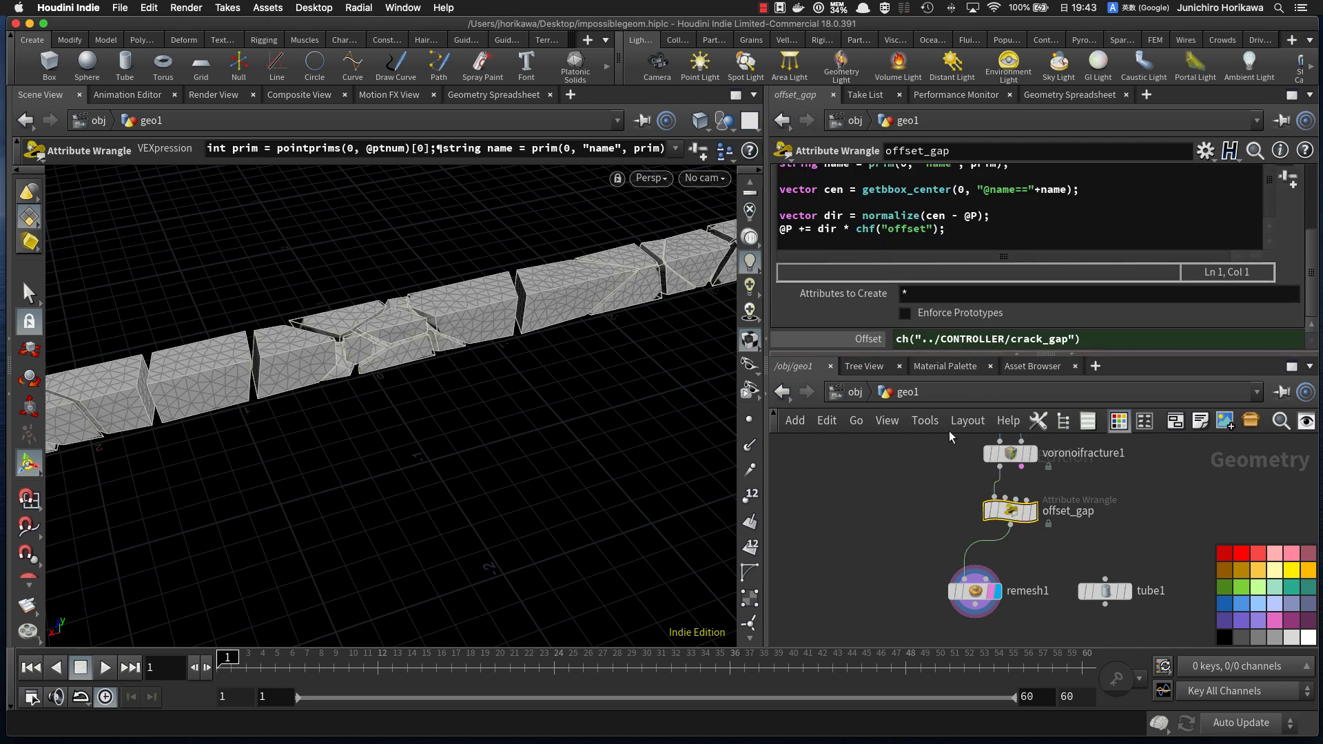
click(1106, 591)
scroll(888, 311, down, 5)
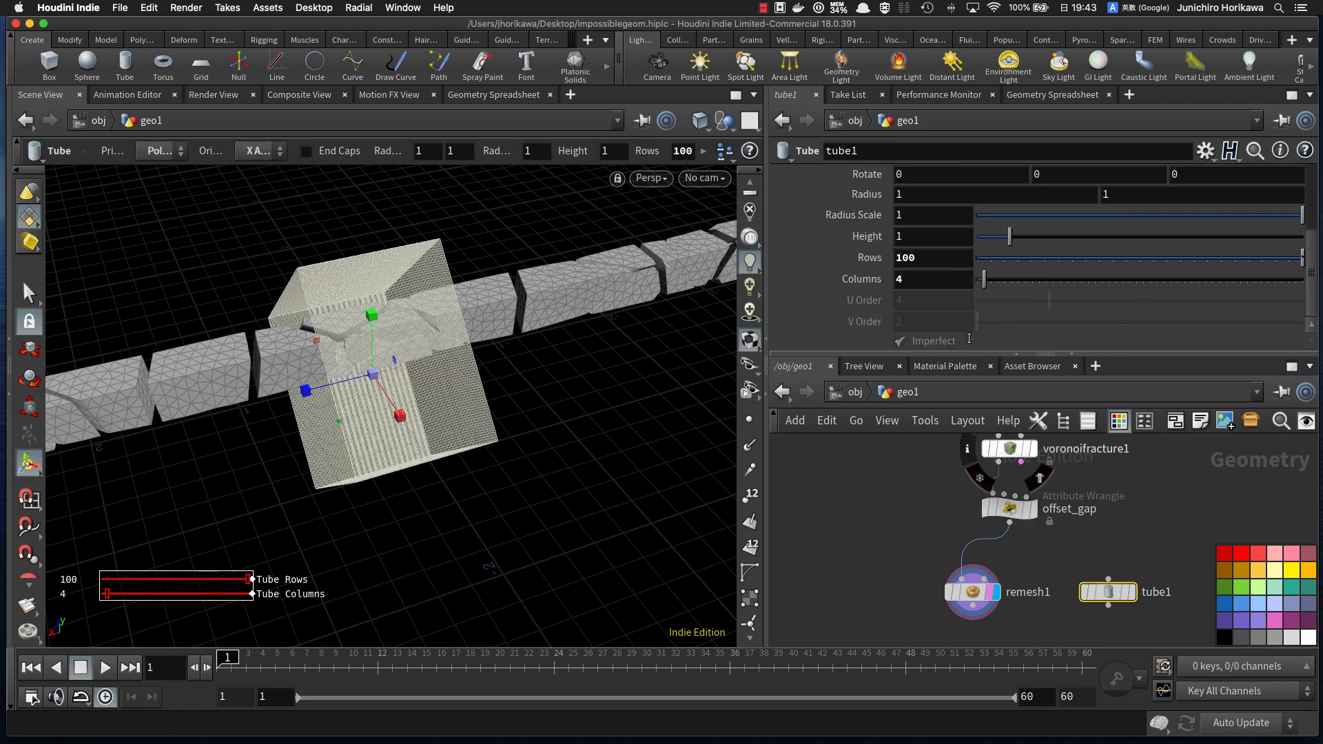
scroll(866, 562, down, 10)
scroll(849, 582, up, 8)
Step: Raise crack sides on the CONTROLLER to 3 and copy the parameter
click(847, 586)
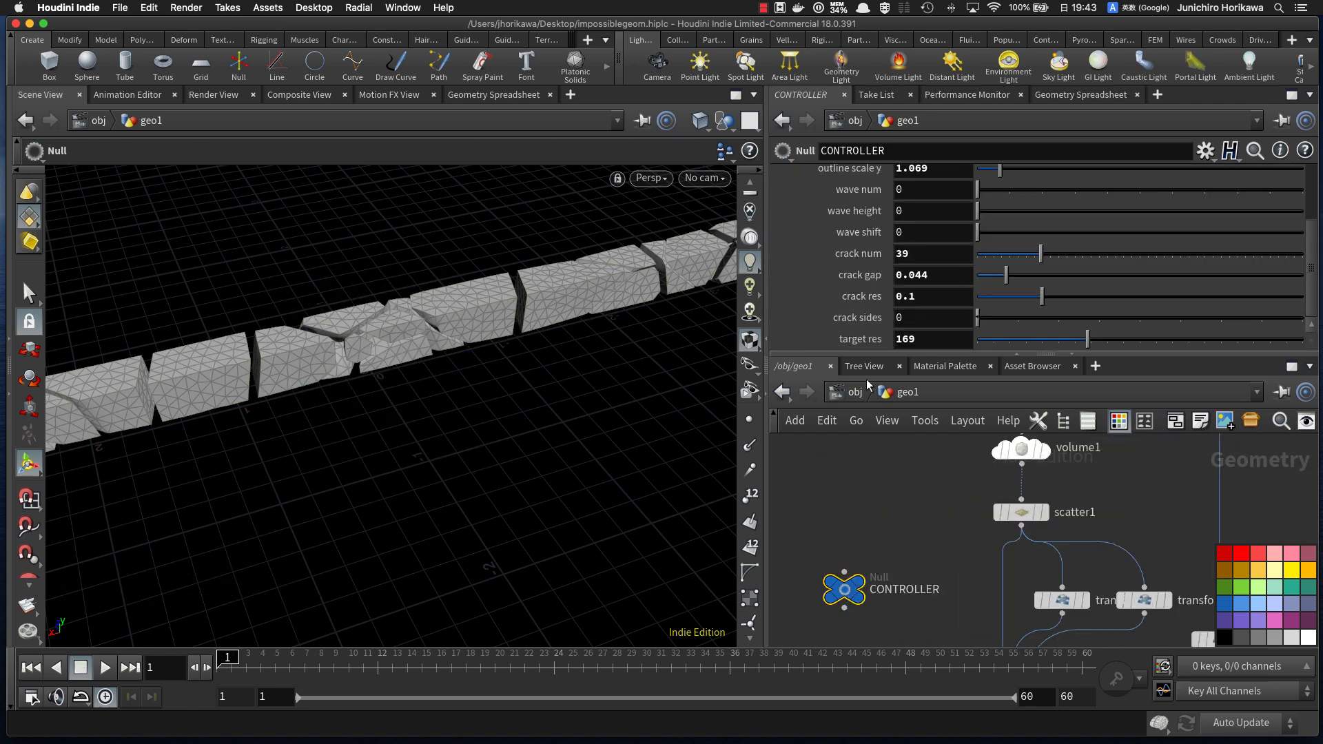
drag(978, 318, 1026, 322)
right_click(943, 317)
click(948, 441)
Step: Reference the copied crack sides parameter in tube1's Columns and multiply it by 2
scroll(891, 476, down, 10)
scroll(895, 489, up, 5)
click(972, 496)
click(925, 278)
right_click(931, 276)
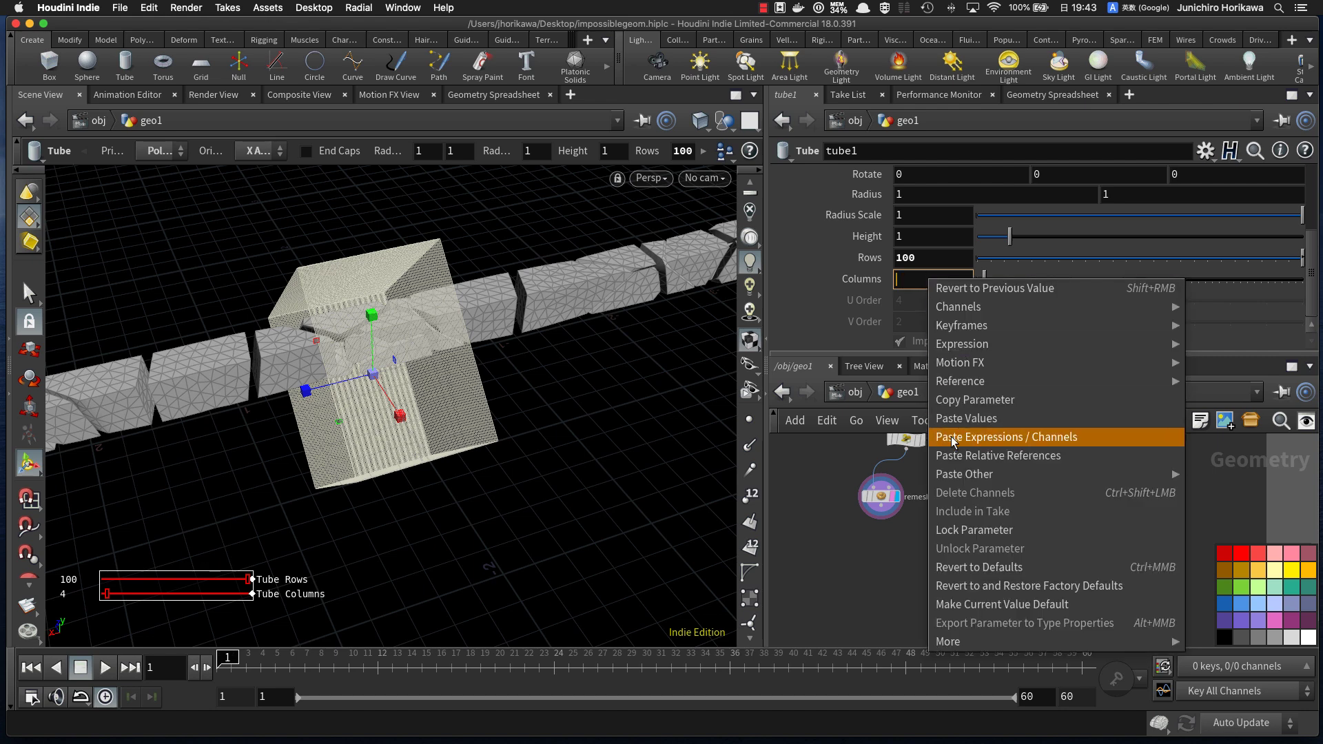
click(951, 452)
text(* 2)
key(Return)
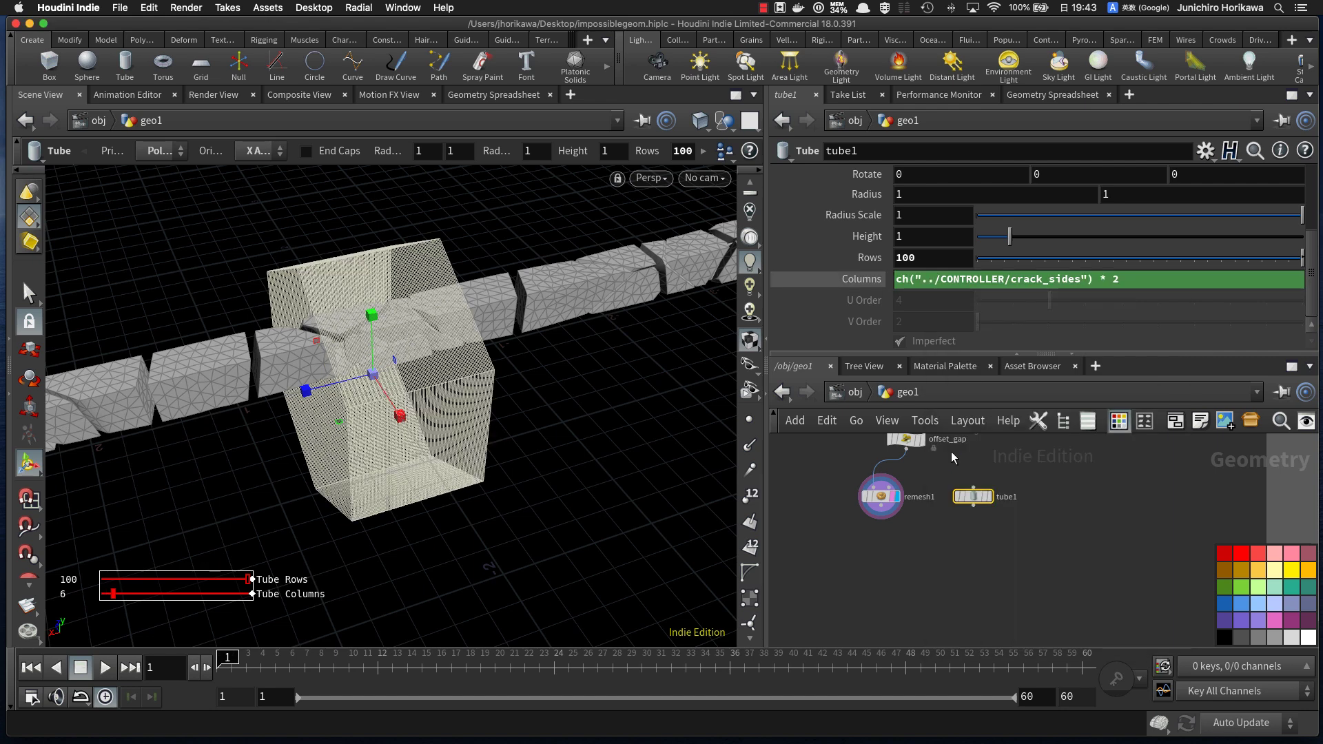
Step: Turn on the template display of tube1 and view the tube around the cracked bar
key(Escape)
scroll(958, 490, up, 5)
click(1009, 503)
alt+drag(490, 417, 570, 404)
alt+right_drag(570, 405, 658, 322)
alt+middle_drag(406, 490, 508, 461)
Step: Set crack sides on the CONTROLLER to 2 and select tube1 again
scroll(836, 543, down, 6)
middle_drag(793, 511, 835, 571)
scroll(792, 516, up, 5)
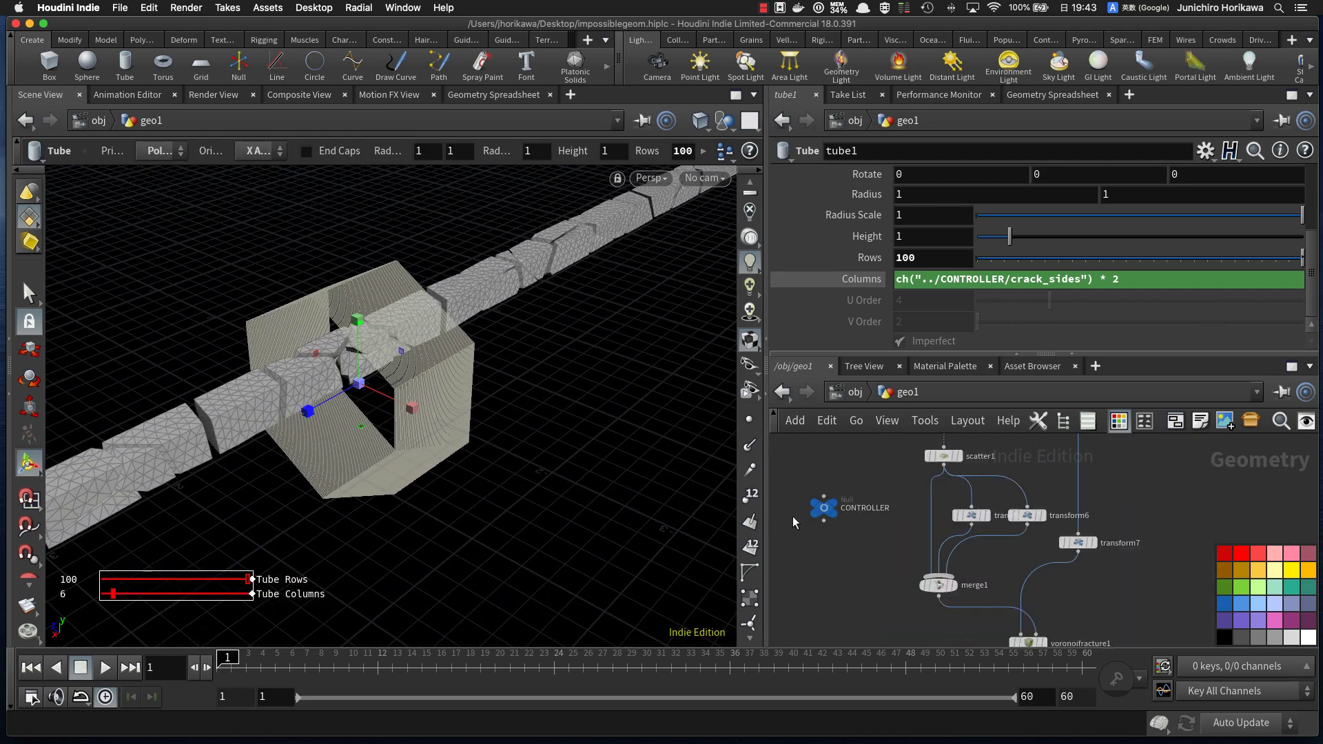
click(832, 506)
drag(1014, 321, 940, 319)
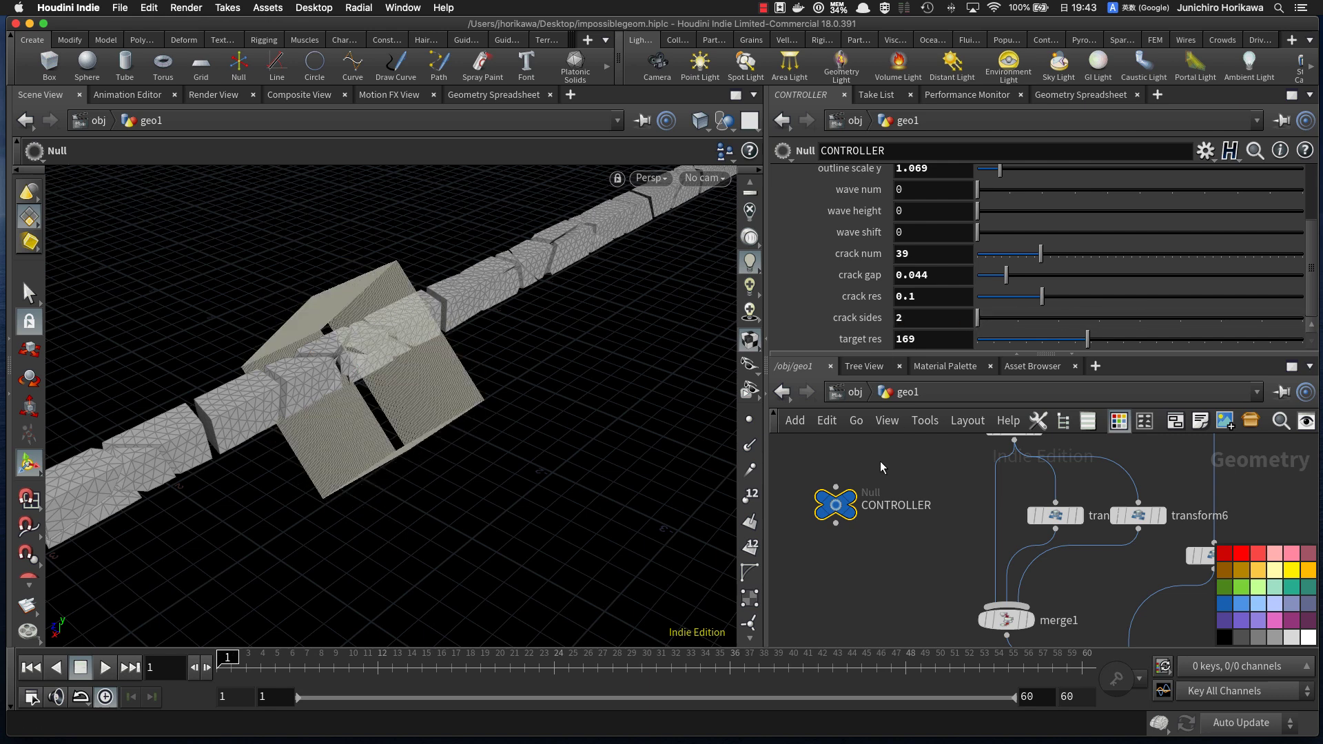
scroll(873, 548, down, 5)
middle_drag(917, 621, 858, 489)
scroll(1000, 565, up, 5)
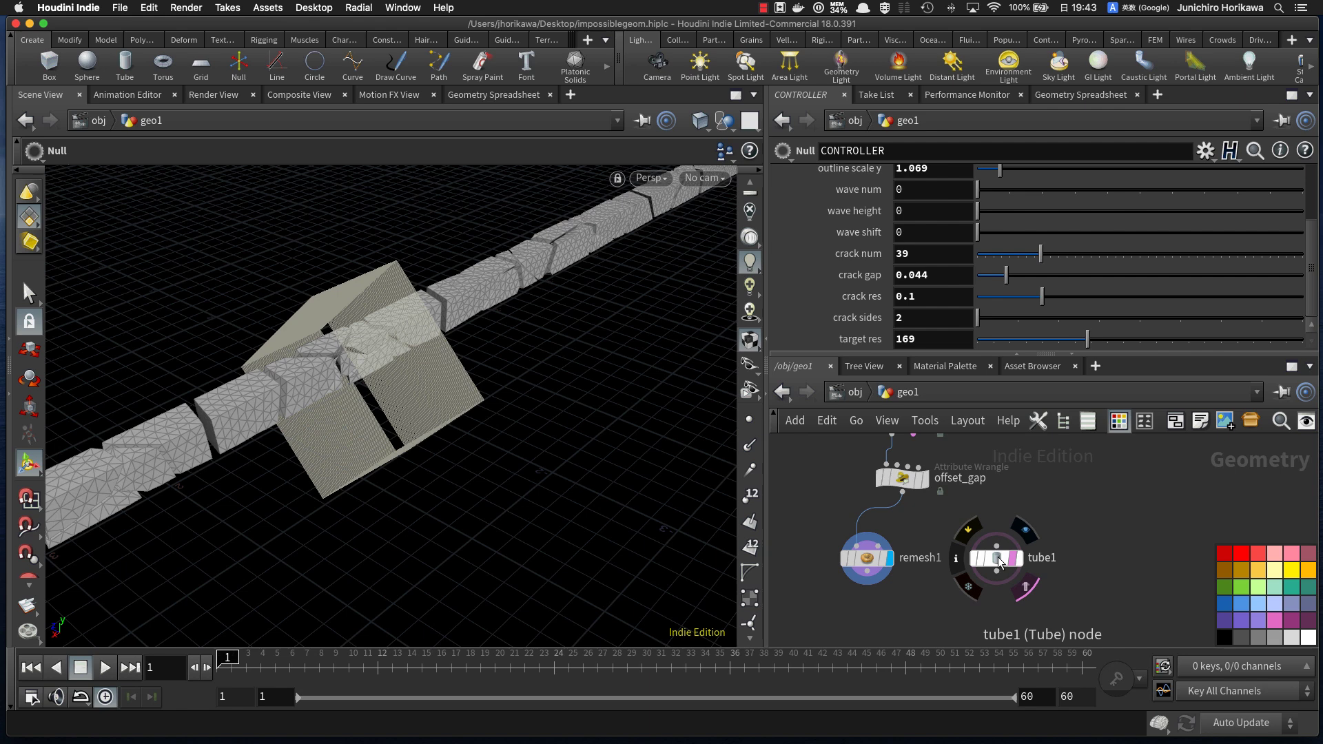
click(997, 558)
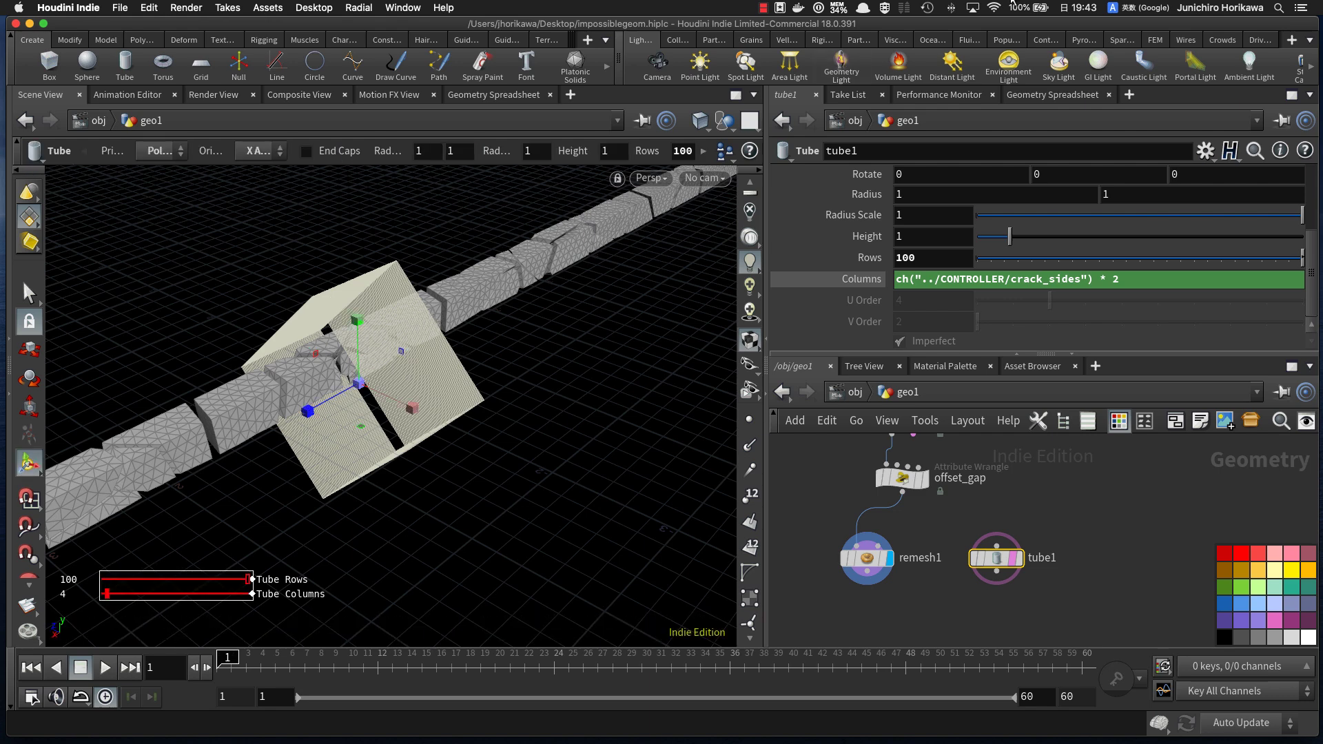
Step: Copy the X size parameter of box1, which holds the MOD_CRV perimeter expression
scroll(1058, 503, down, 5)
middle_drag(1058, 513, 1009, 617)
mouse_move(972, 547)
middle_down()
mouse_move(982, 598)
mouse_move(981, 562)
mouse_move(994, 570)
middle_up()
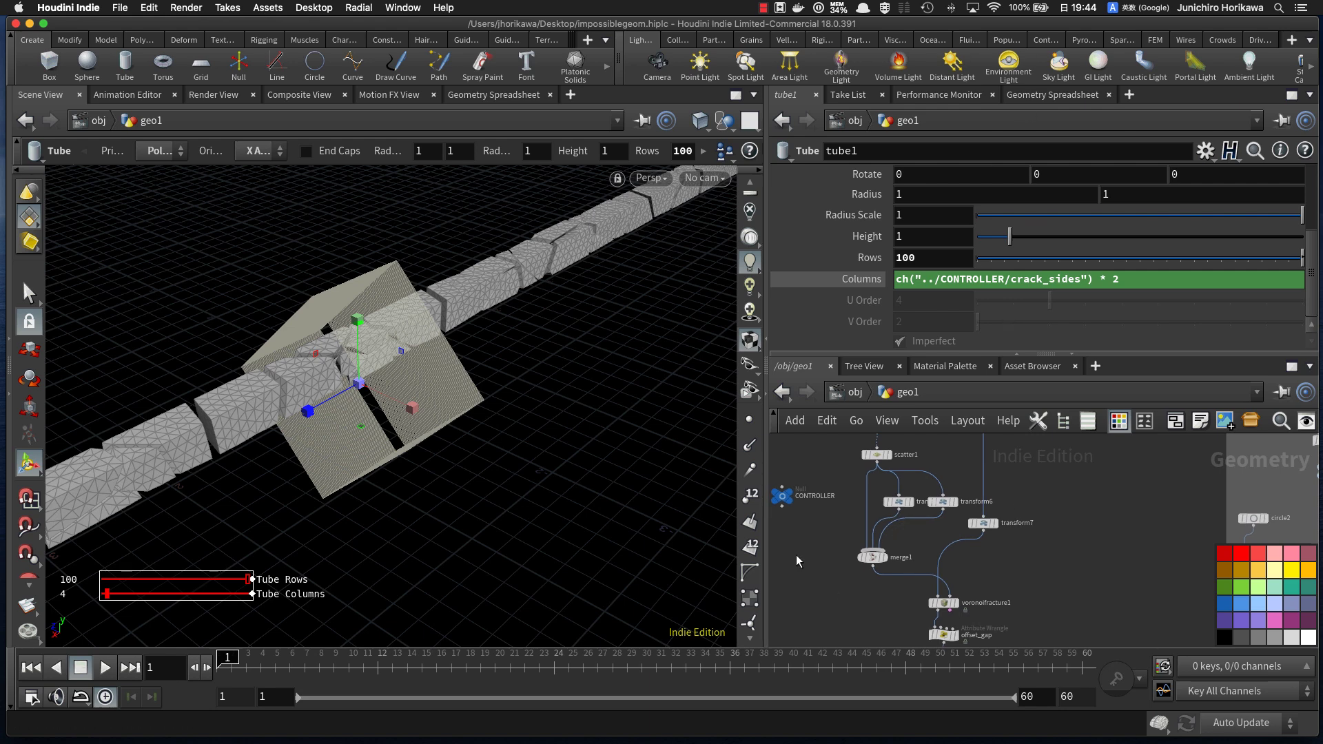
middle_drag(790, 518, 841, 585)
scroll(854, 585, down, 1)
middle_drag(1048, 498, 964, 582)
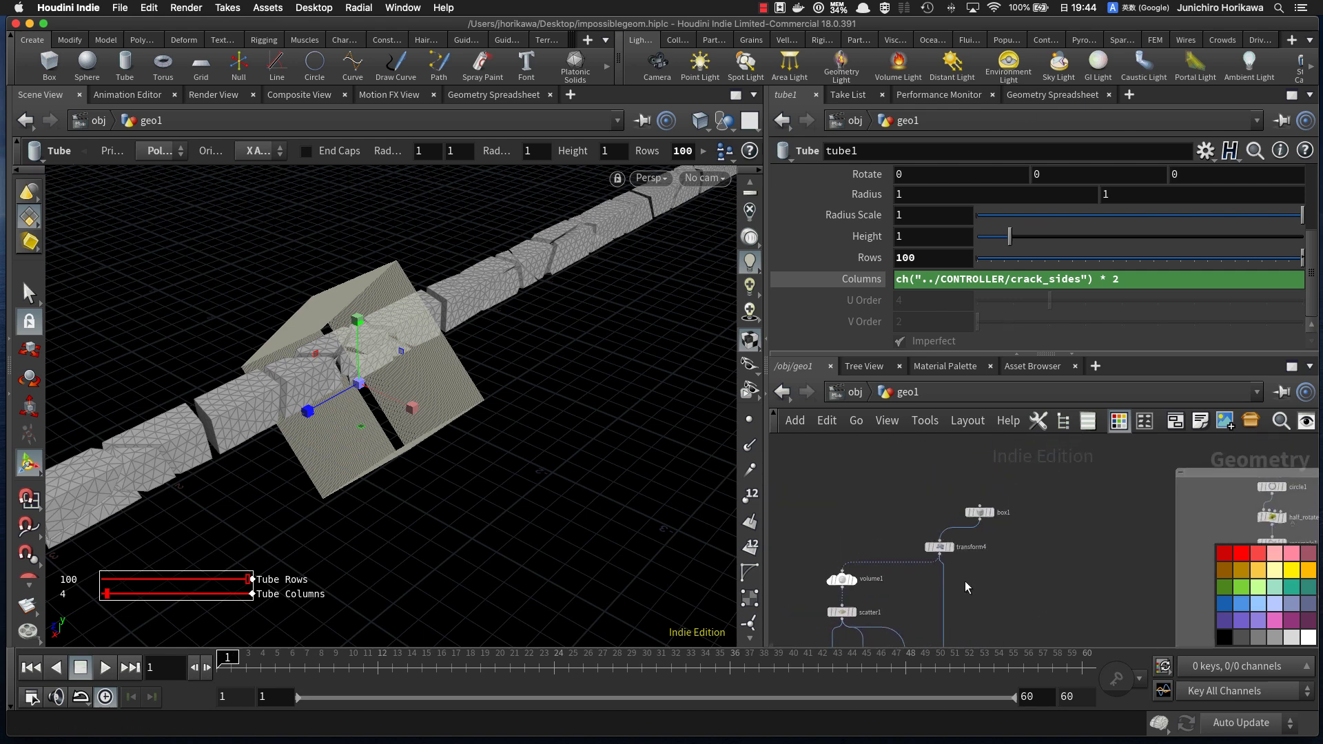
scroll(963, 561, up, 1)
click(982, 504)
click(976, 239)
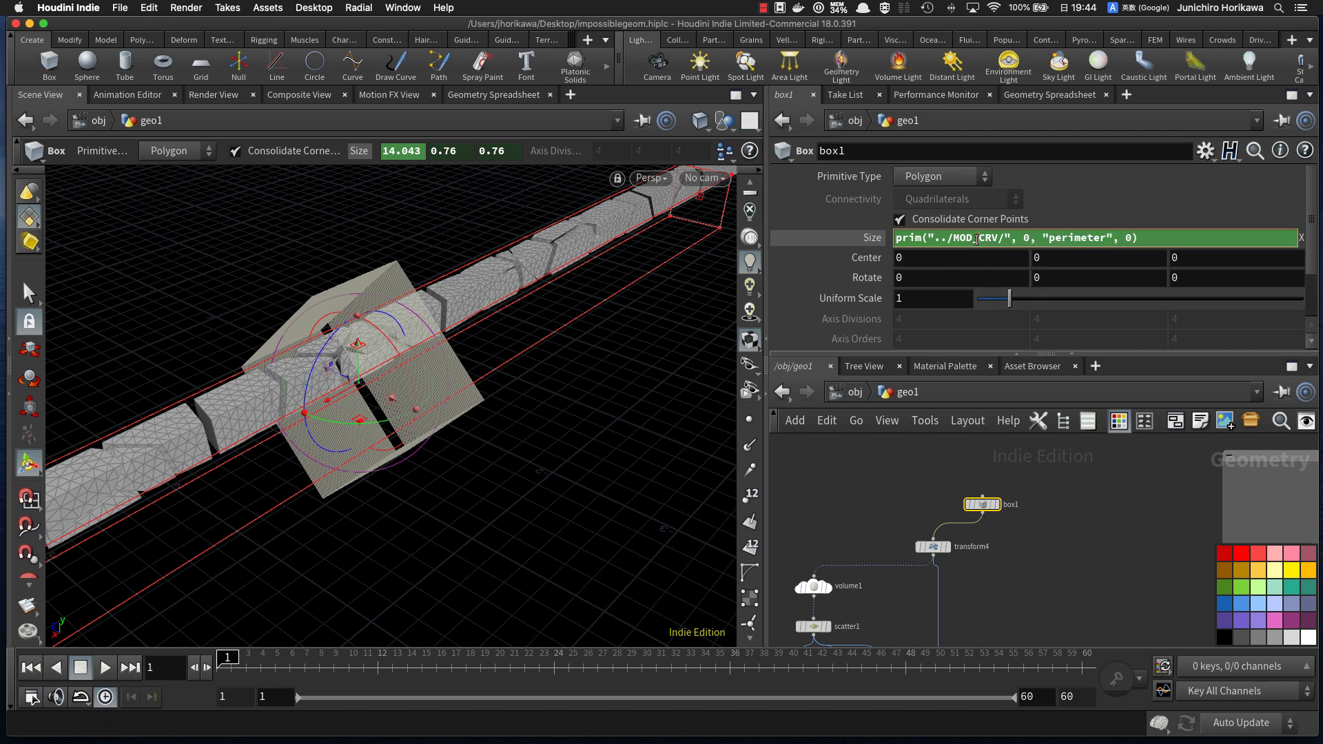
right_click(1053, 239)
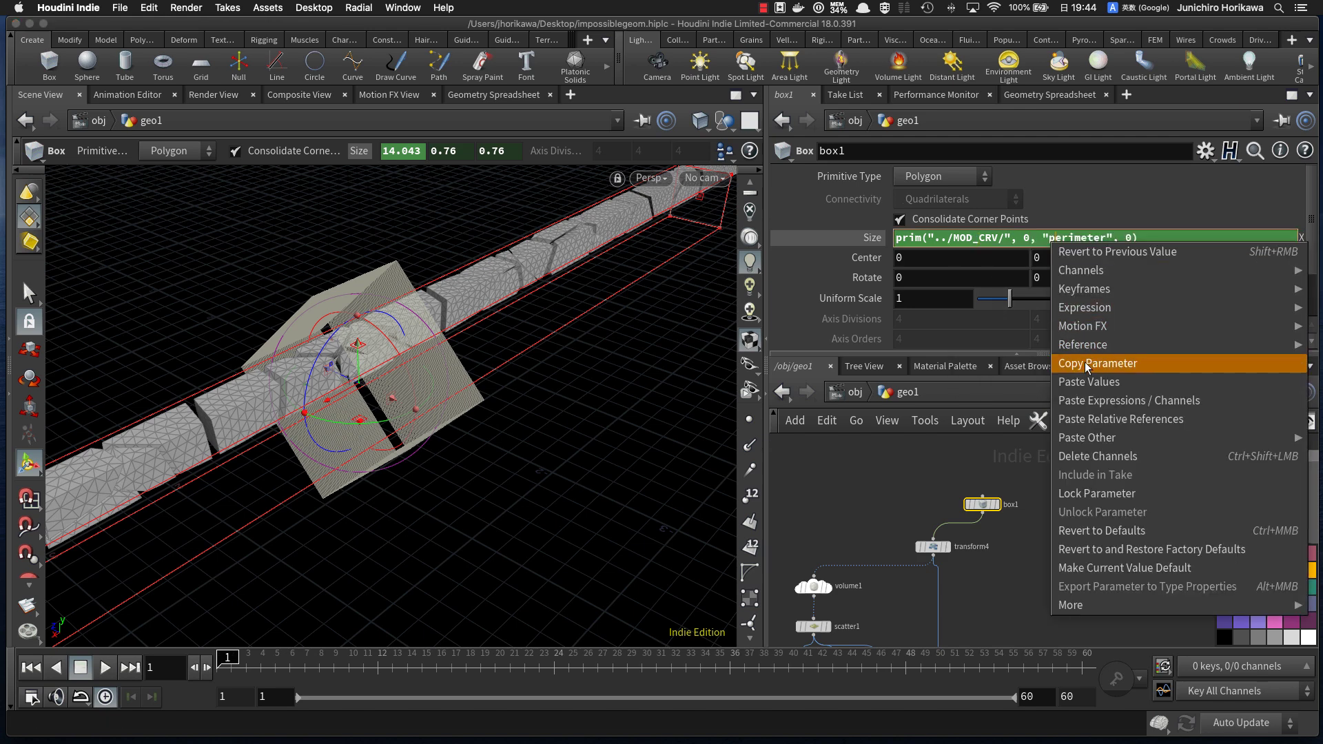
click(1085, 364)
Step: Paste the copied box1 X size into tube1's Height as a relative reference and check the tube along the bar
scroll(1034, 539, down, 2)
middle_drag(1019, 580, 1009, 499)
middle_drag(958, 638, 960, 456)
scroll(986, 494, up, 6)
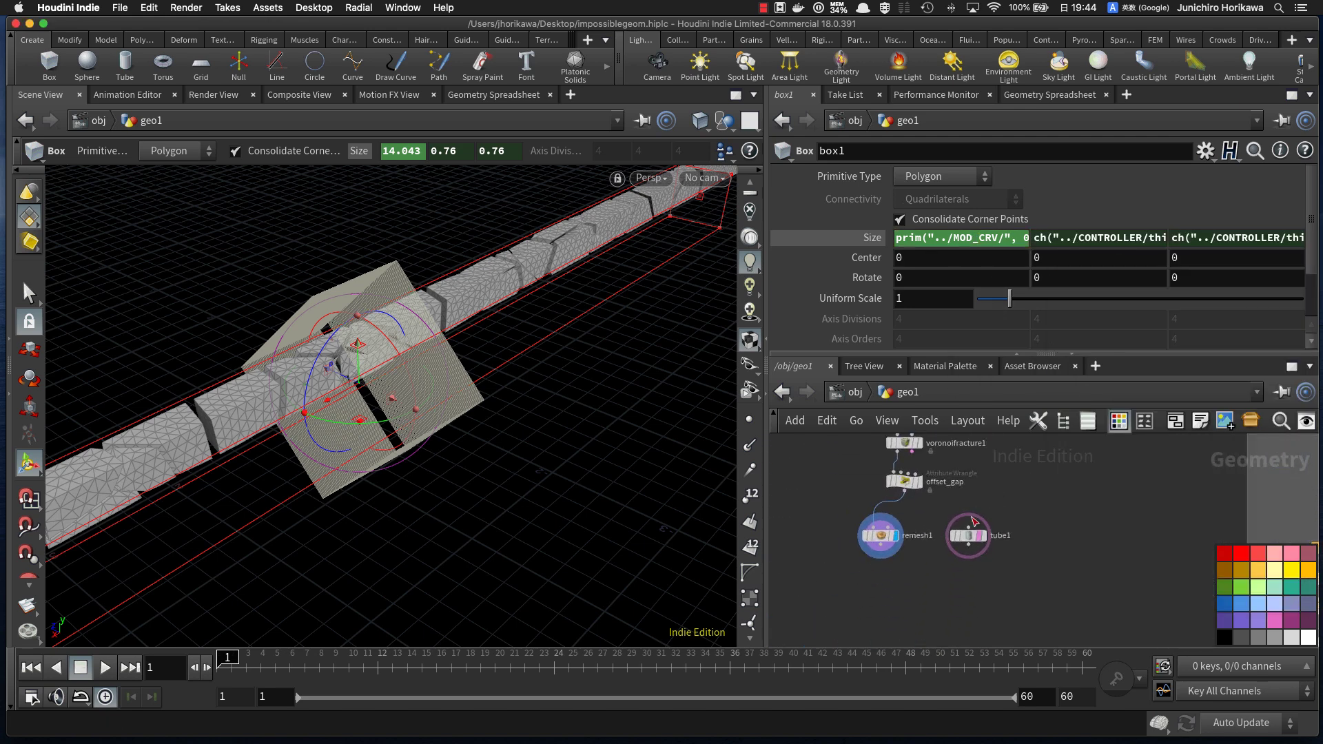
click(969, 549)
scroll(1147, 283, up, 5)
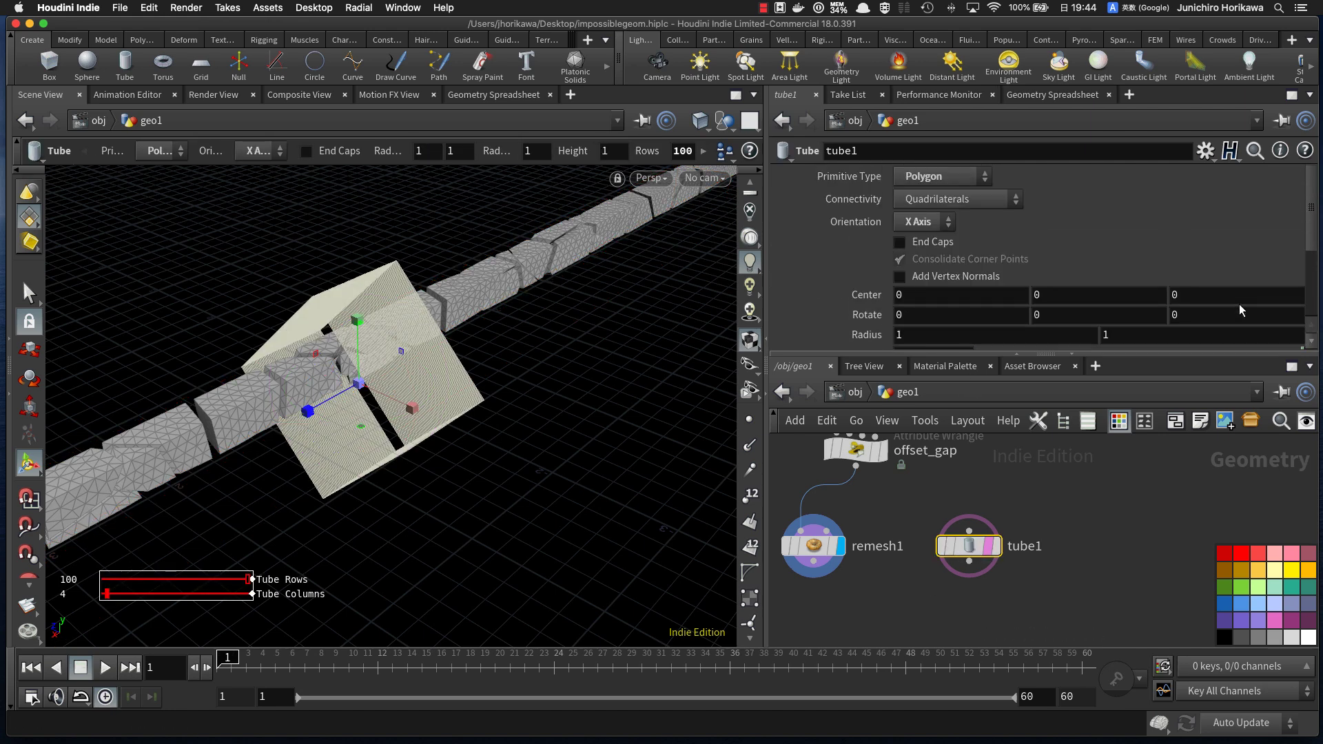
scroll(952, 324, down, 2)
click(936, 311)
right_click(936, 311)
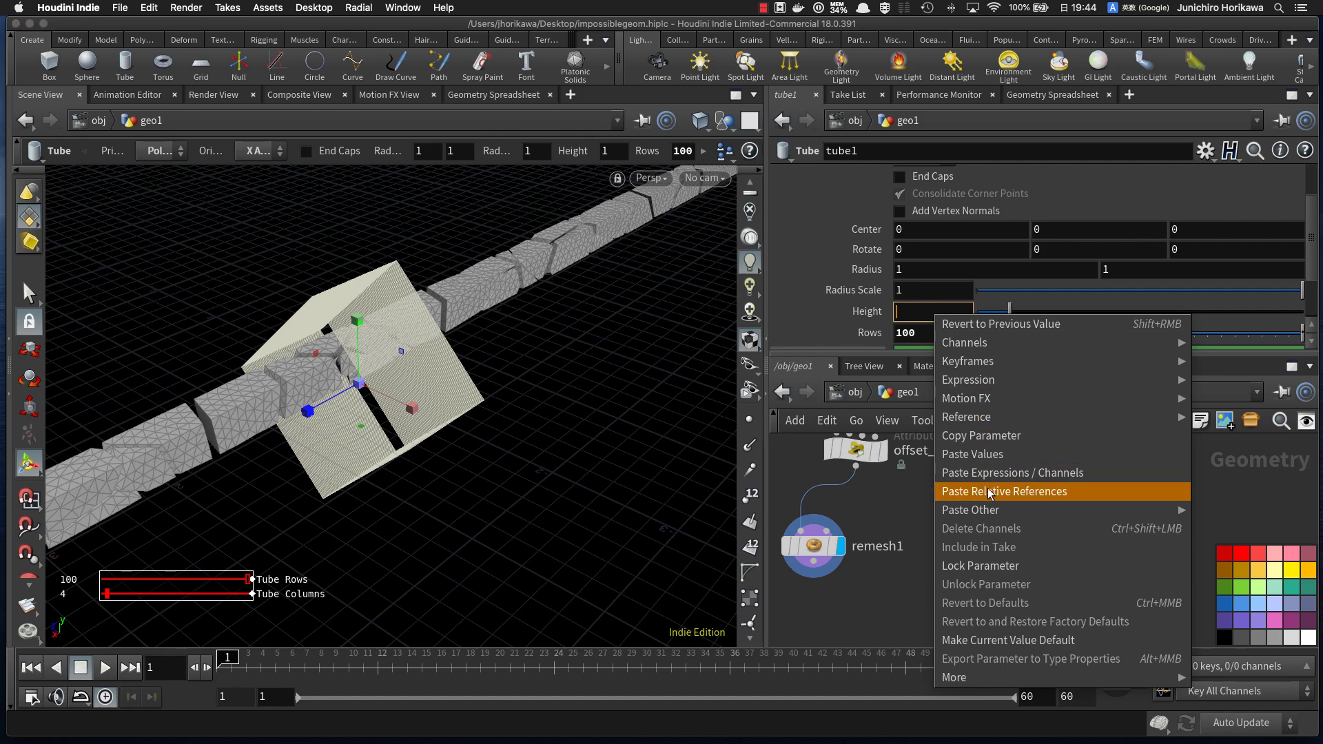
click(987, 486)
key(Return)
alt+right_drag(572, 405, 402, 463)
alt+drag(402, 463, 554, 424)
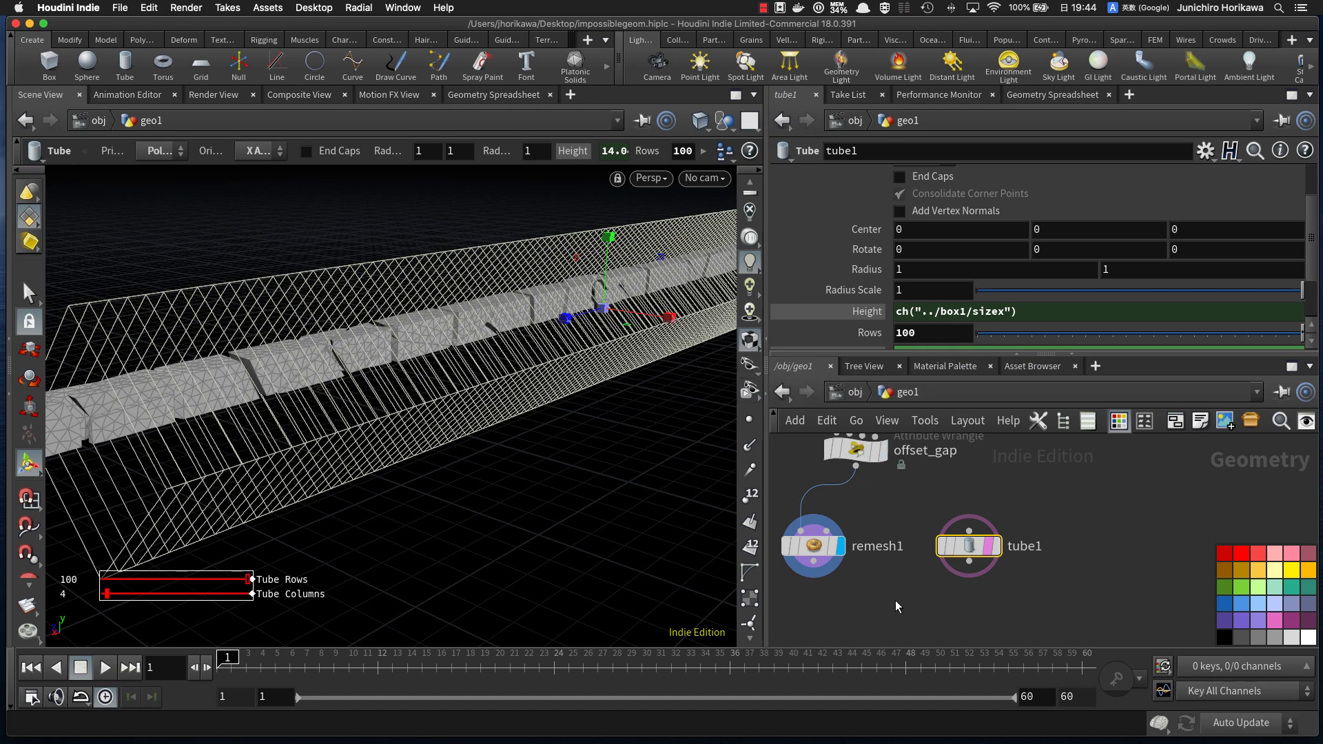
Step: Copy the thickness parameter from the CONTROLLER null
scroll(897, 609, down, 5)
middle_drag(806, 482, 936, 582)
scroll(921, 521, up, 5)
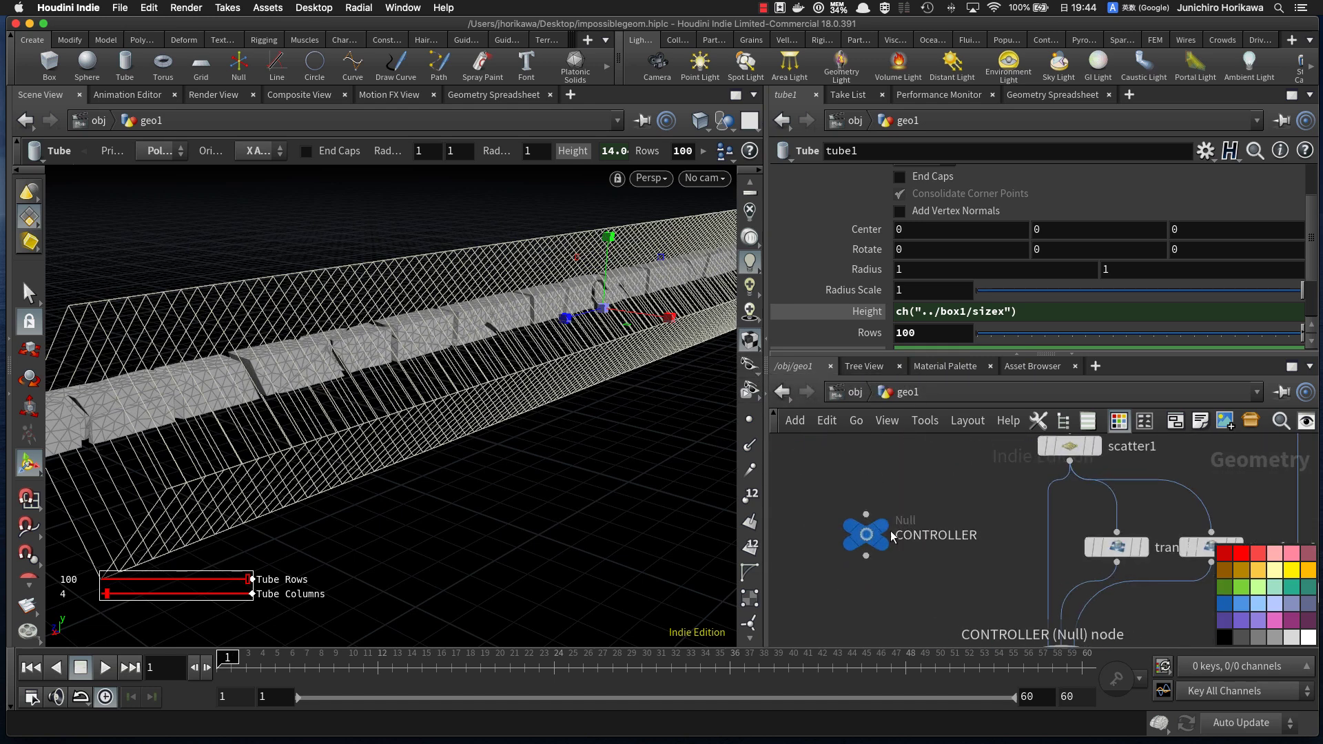
click(863, 532)
scroll(941, 210, up, 5)
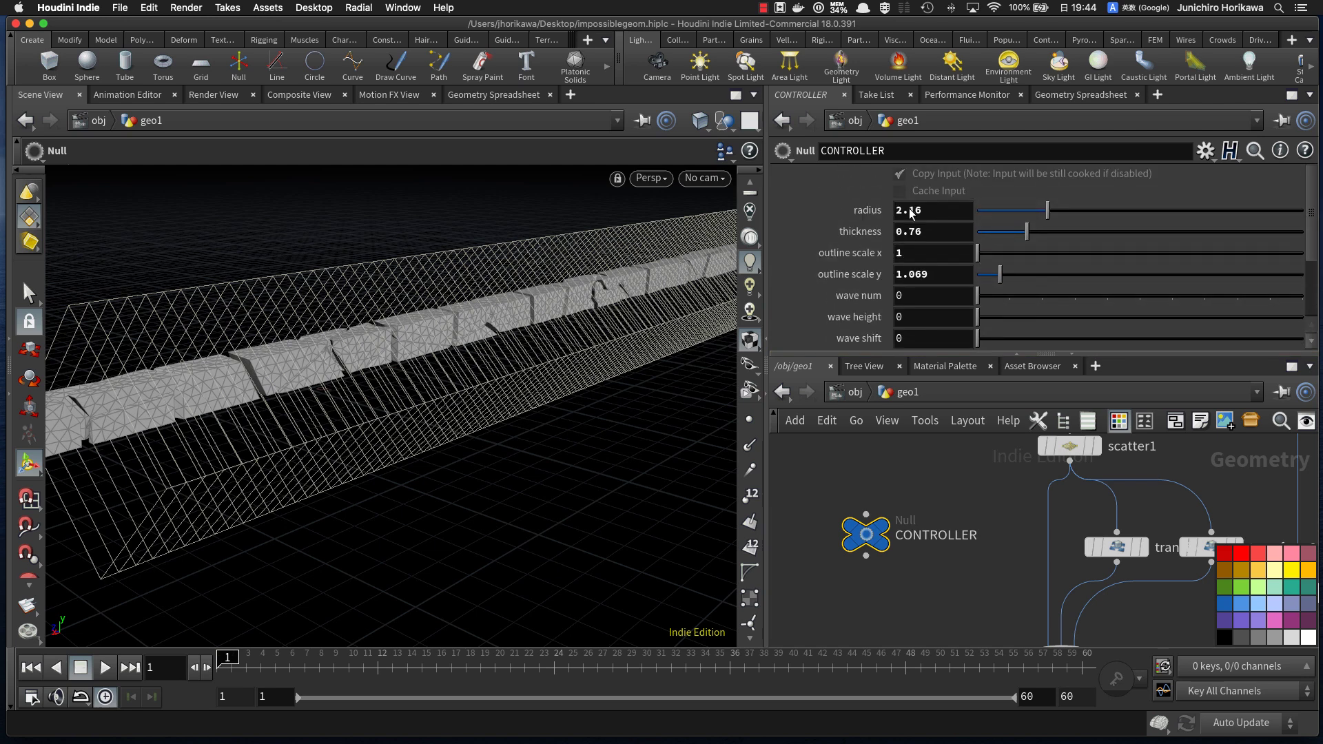
right_click(928, 231)
click(966, 352)
scroll(892, 479, down, 5)
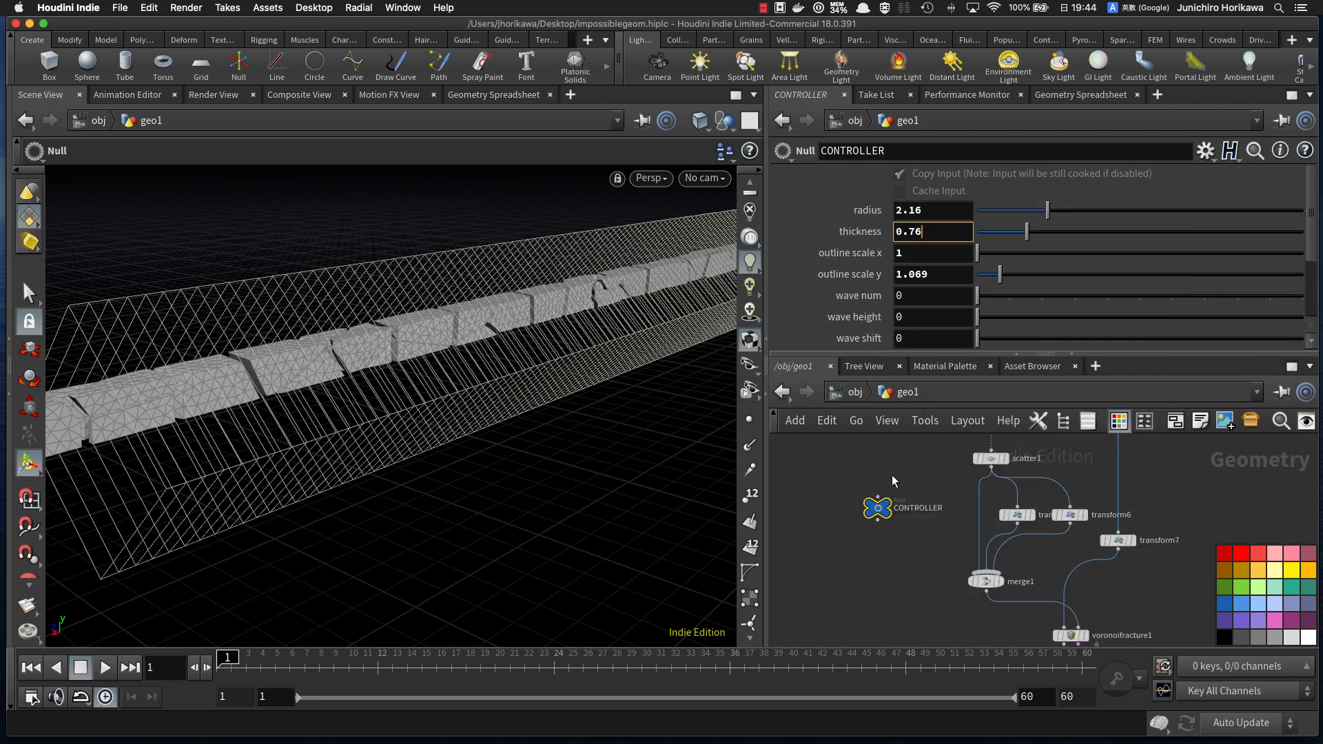
Step: Paste the copied thickness into tube1's Radius Scale as a relative reference
scroll(947, 532, up, 5)
click(911, 480)
click(924, 292)
right_click(923, 293)
click(987, 477)
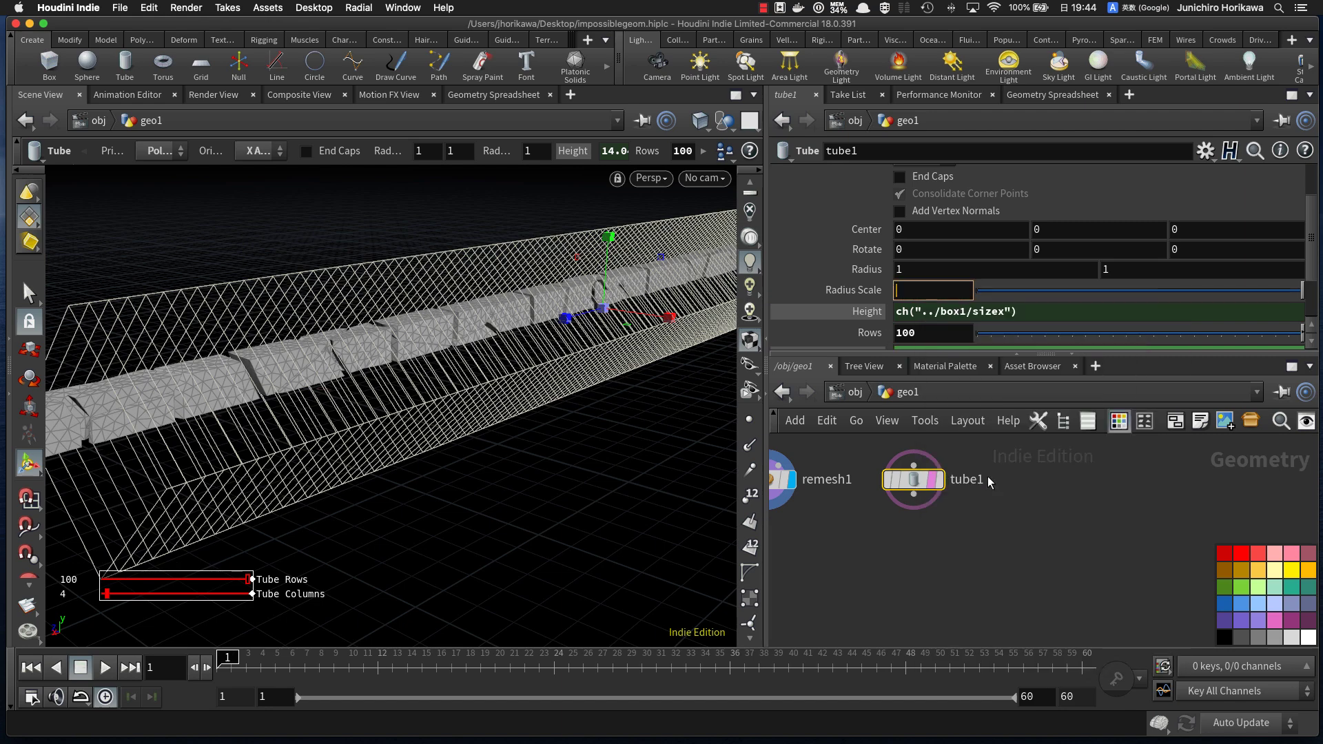
Step: Inspect the tube's fit around the bar and divide tube1's Radius Scale expression by sqrt(2)
alt+drag(441, 426, 489, 466)
alt+drag(573, 441, 533, 440)
alt+drag(464, 407, 566, 455)
alt+drag(418, 464, 541, 448)
alt+drag(578, 328, 475, 349)
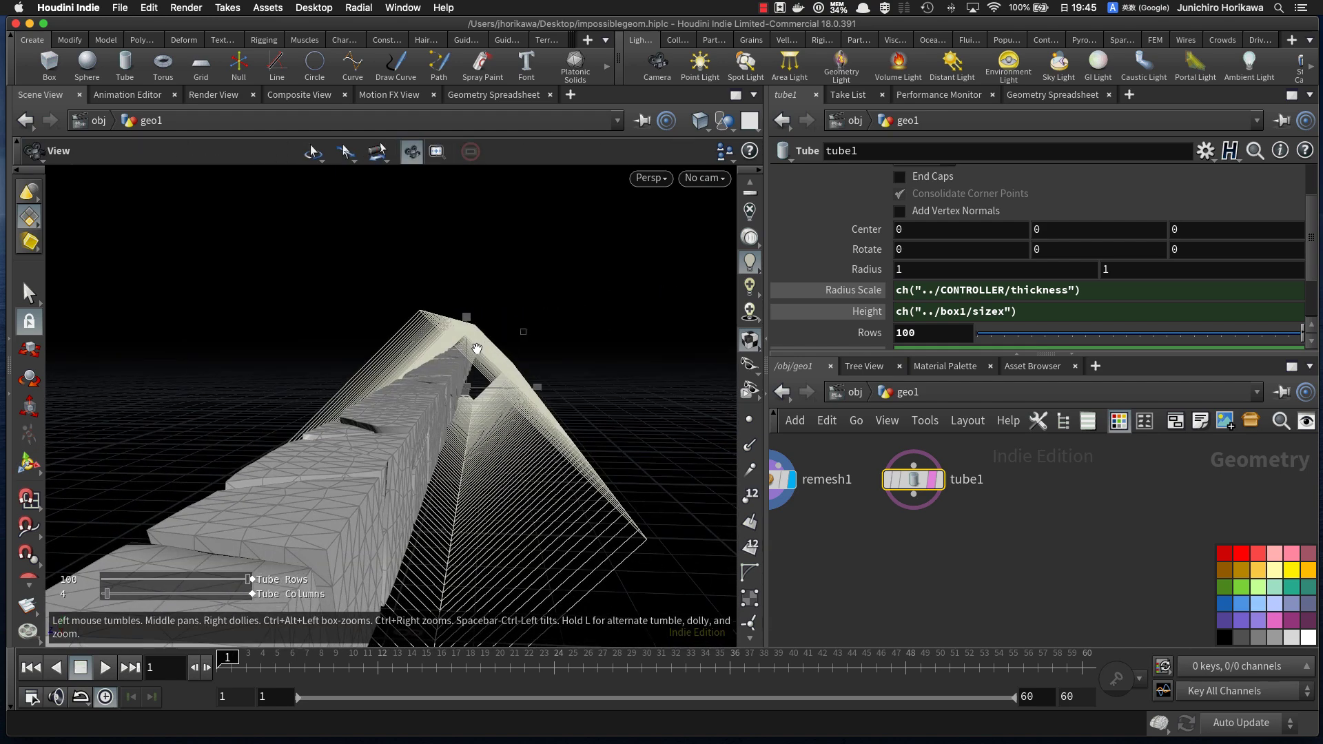
alt+drag(563, 416, 367, 436)
alt+drag(433, 470, 512, 462)
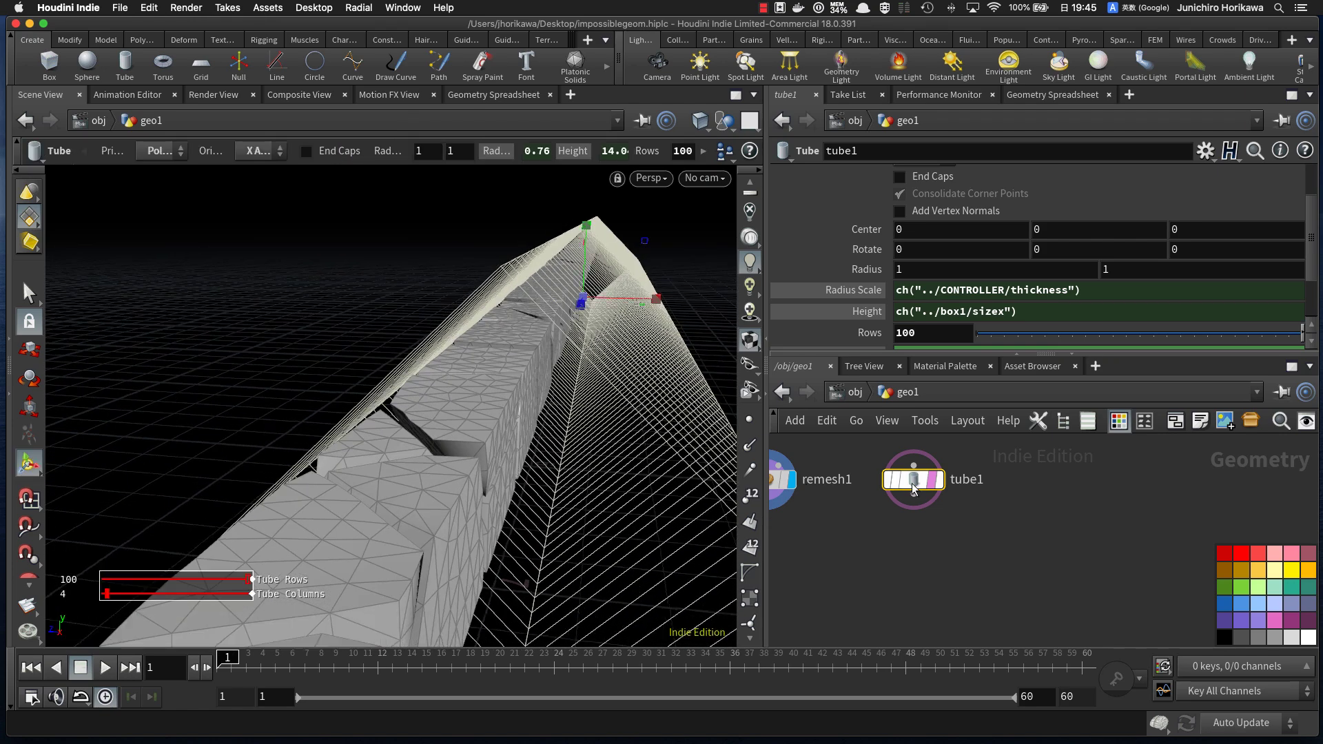
click(1083, 296)
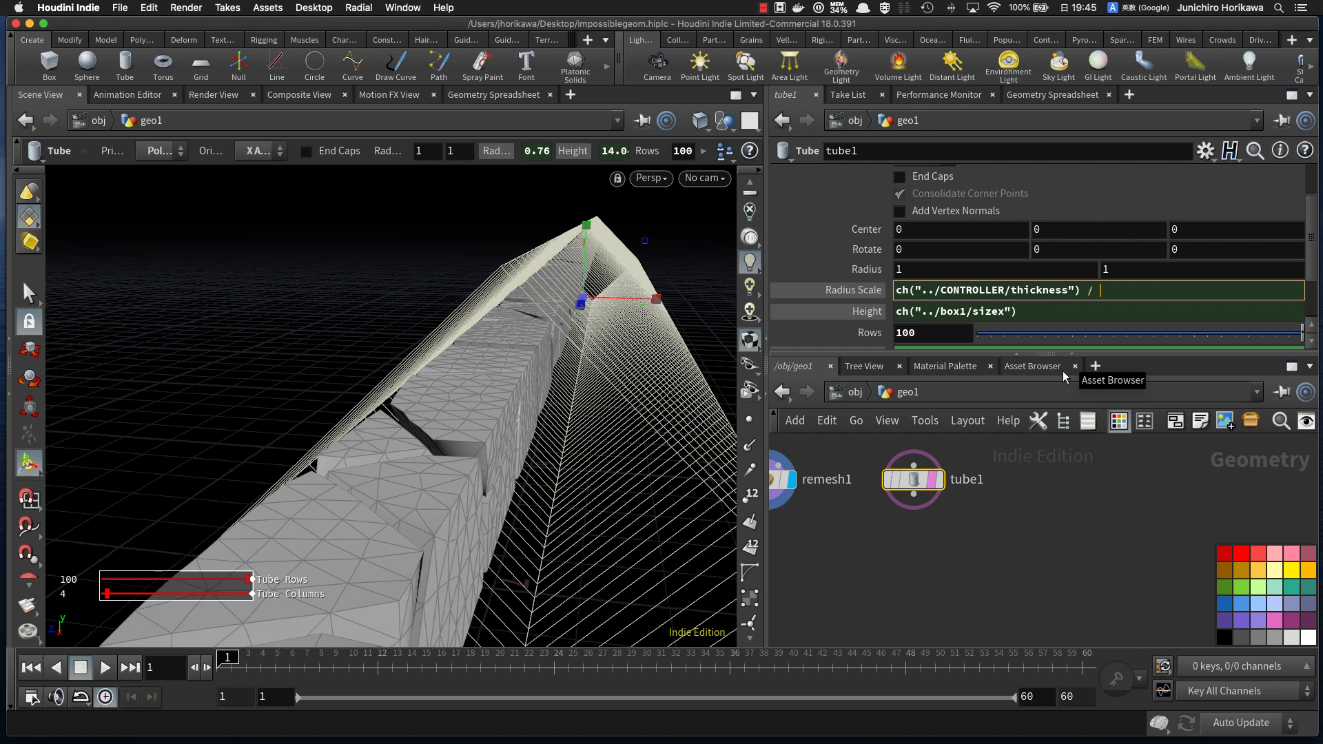
text(/ sar)
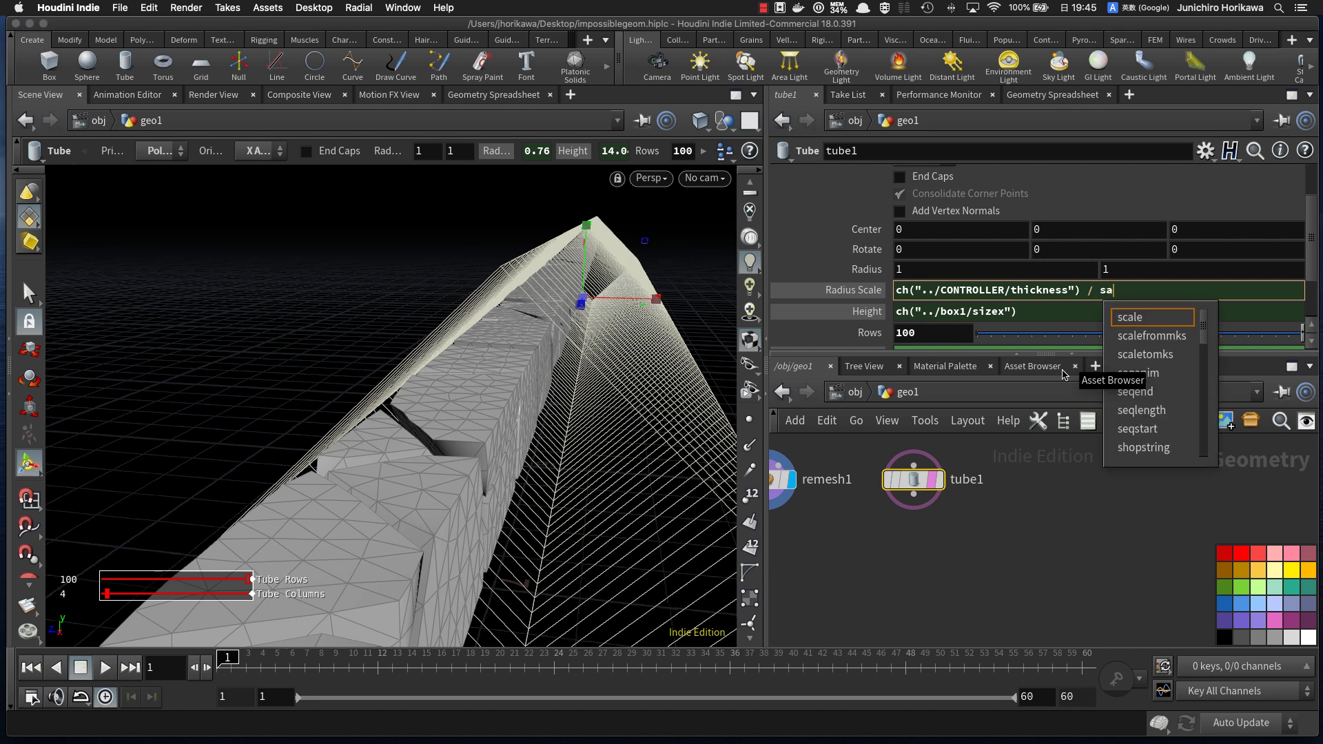
key(BackSpace)
key(BackSpace)
text(qrt(2))
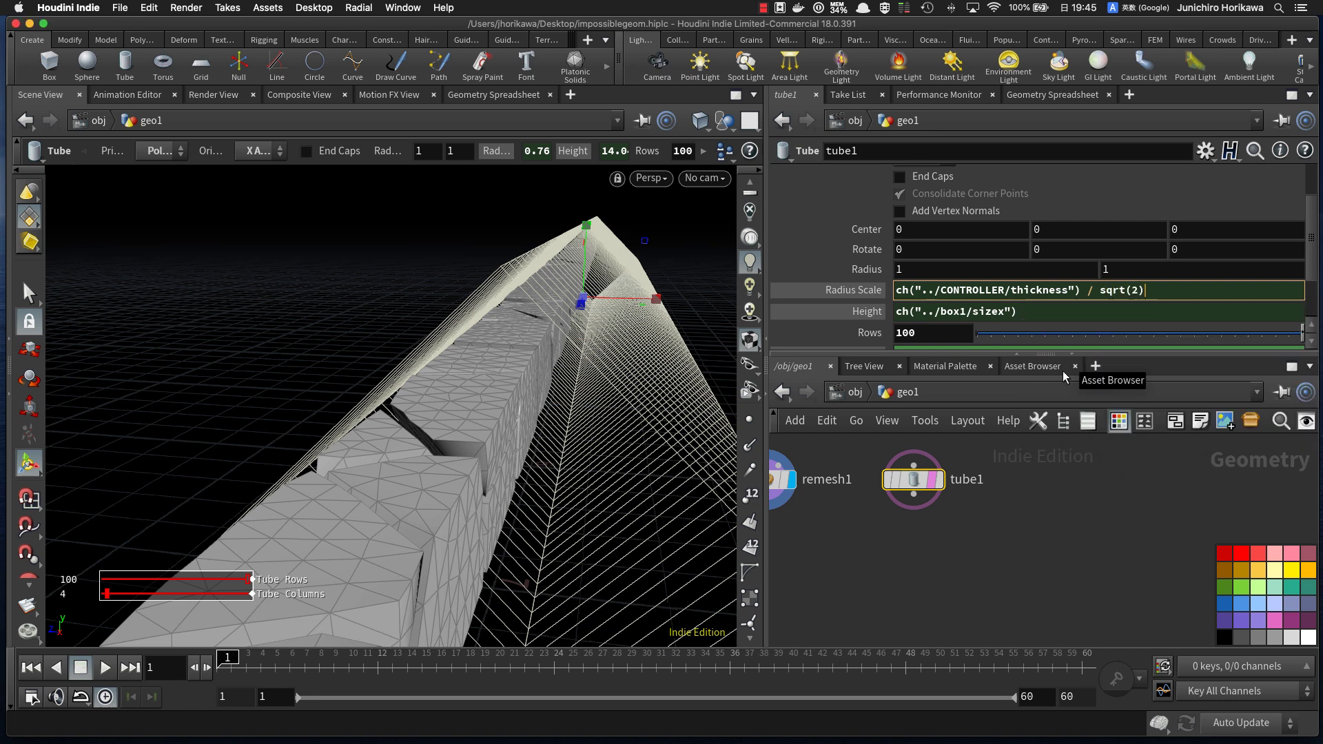
key(Return)
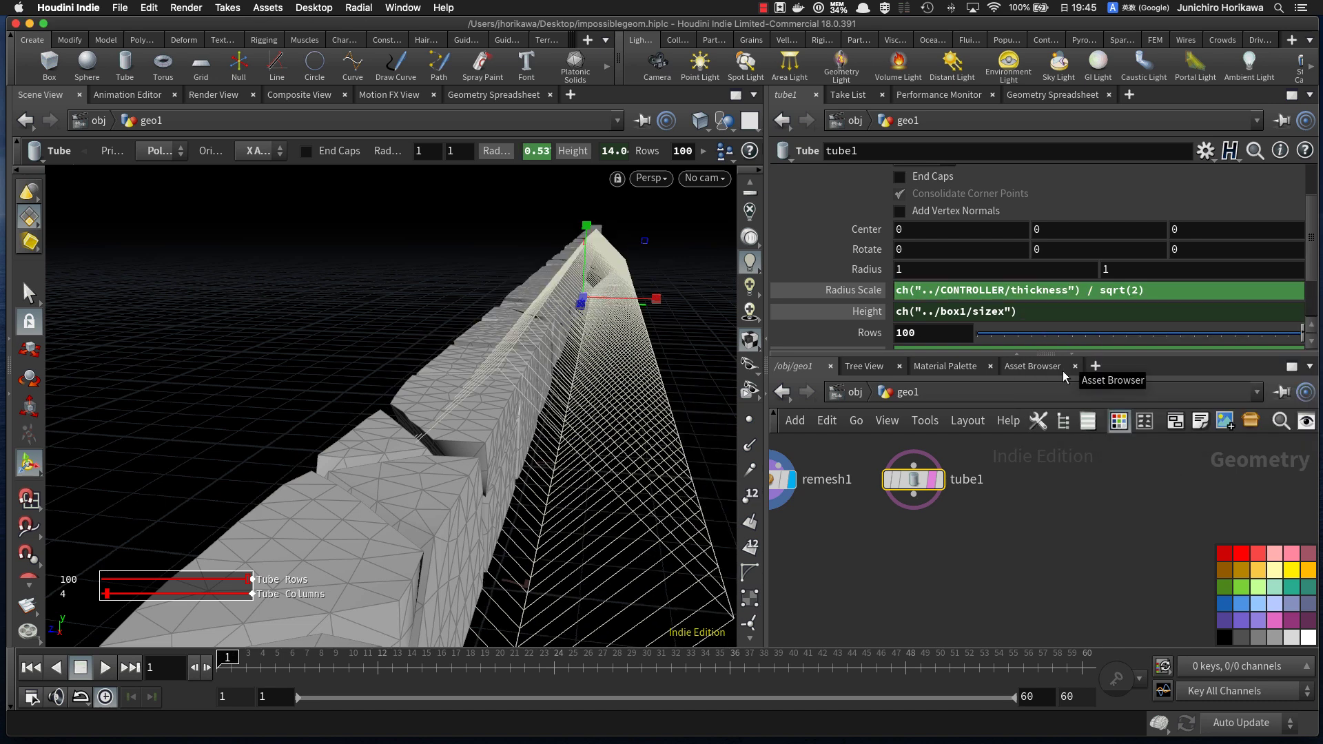
Step: Copy the crack gap parameter from the CONTROLLER null
alt+drag(591, 446, 602, 422)
alt+drag(446, 387, 417, 491)
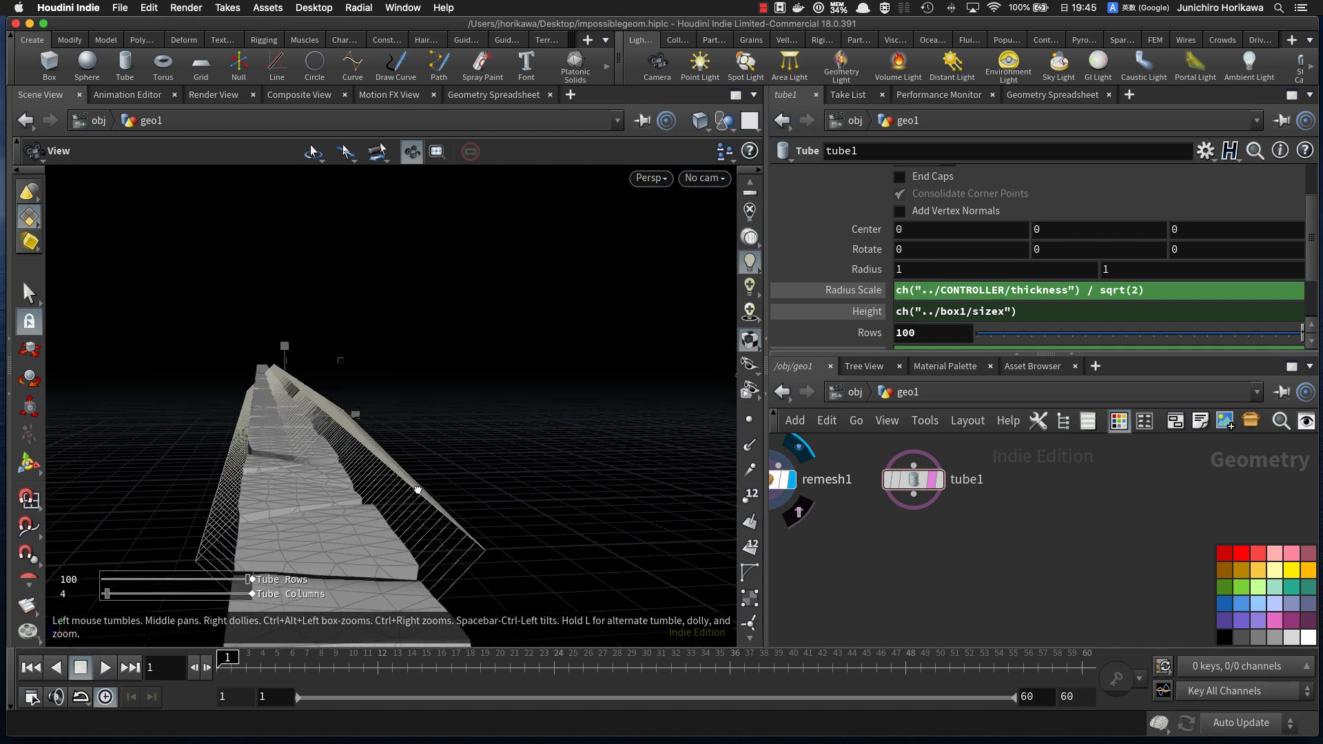
scroll(919, 569, down, 3)
middle_drag(862, 551, 960, 600)
middle_drag(829, 461, 864, 553)
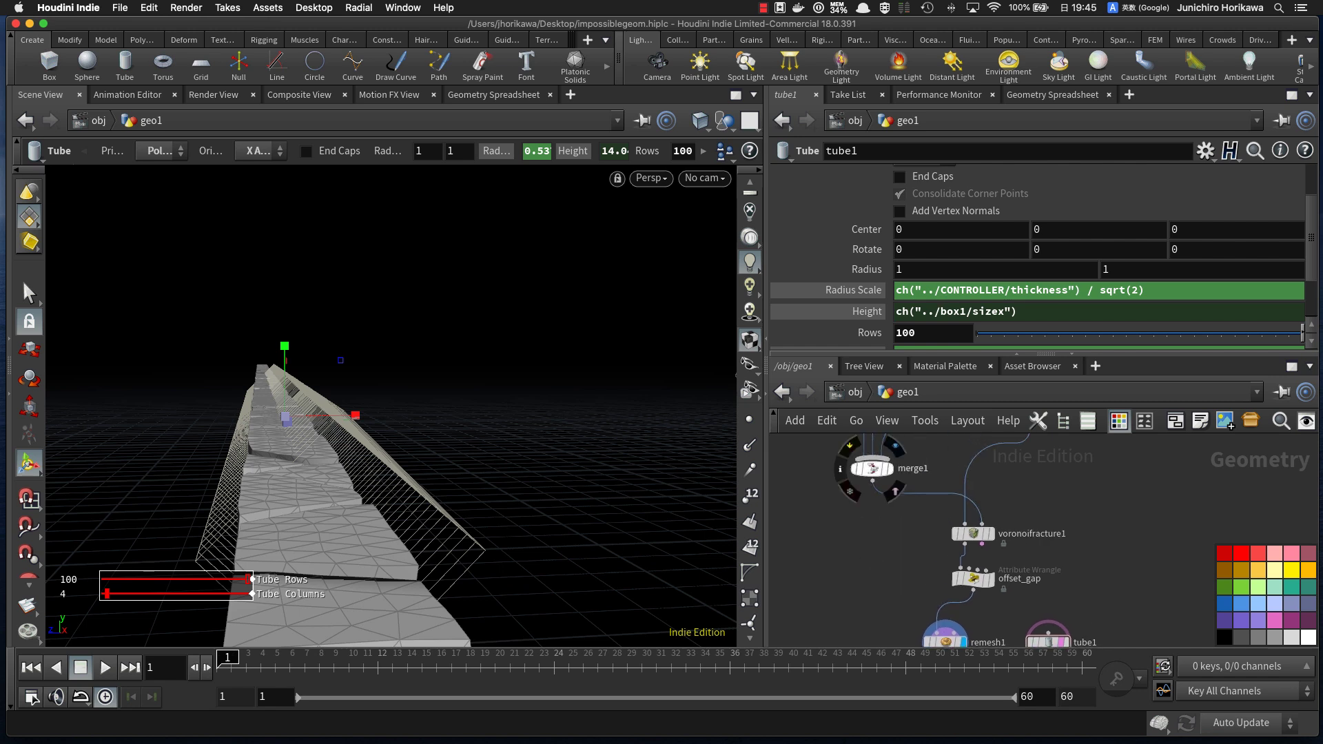
middle_drag(923, 529, 938, 598)
scroll(937, 598, down, 3)
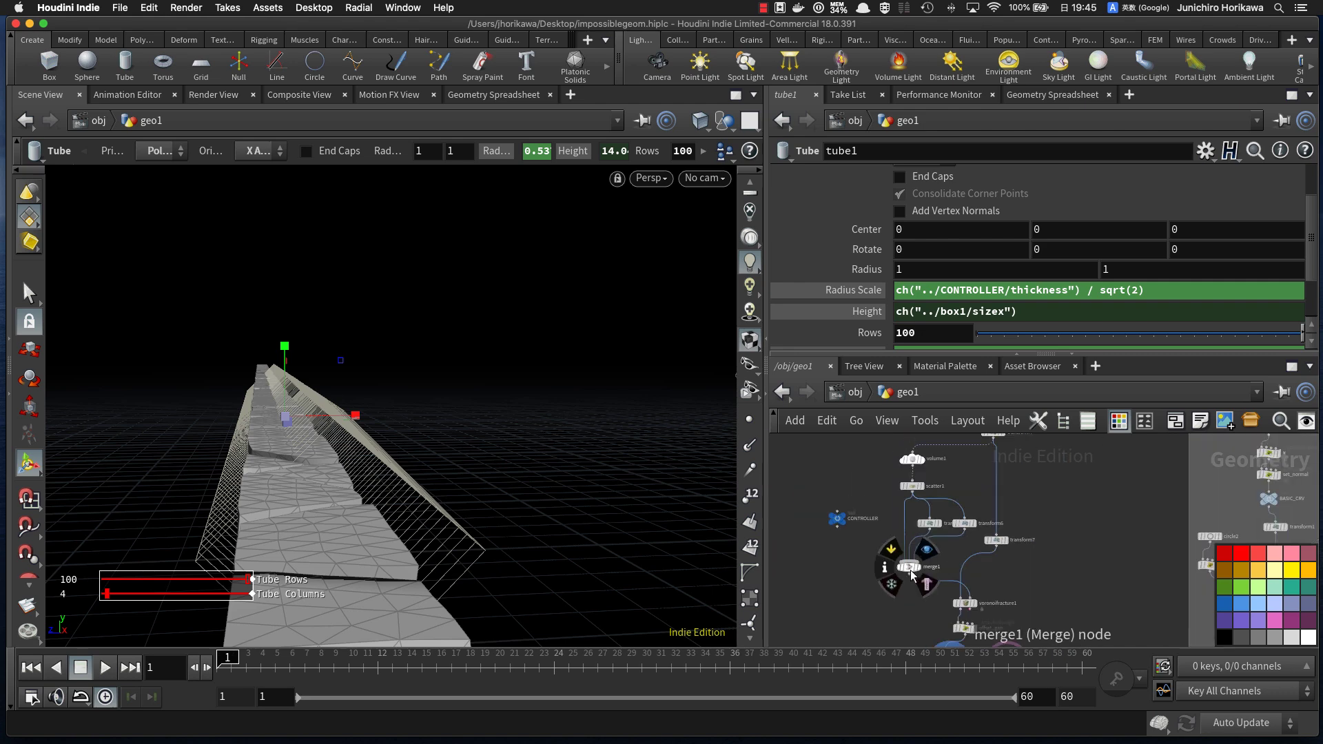
scroll(853, 536, up, 6)
click(788, 452)
scroll(893, 299, down, 5)
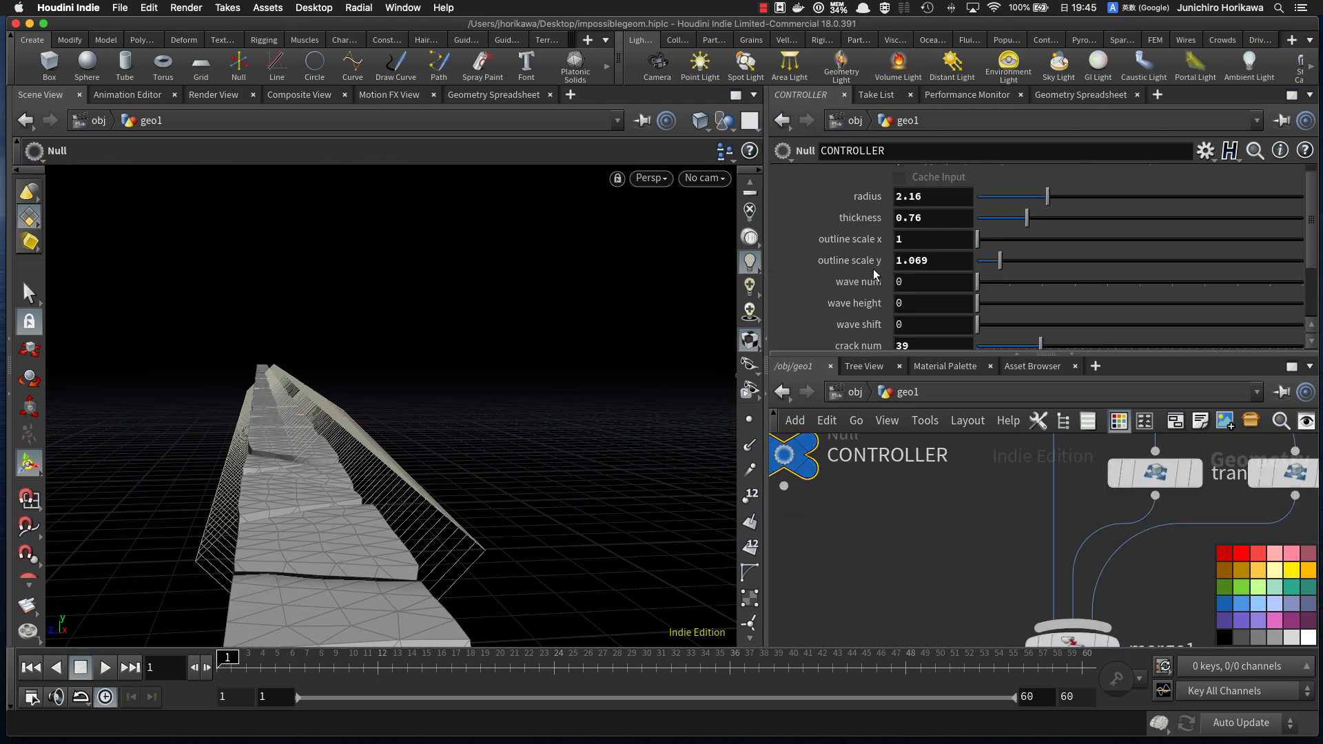
click(929, 275)
right_click(950, 276)
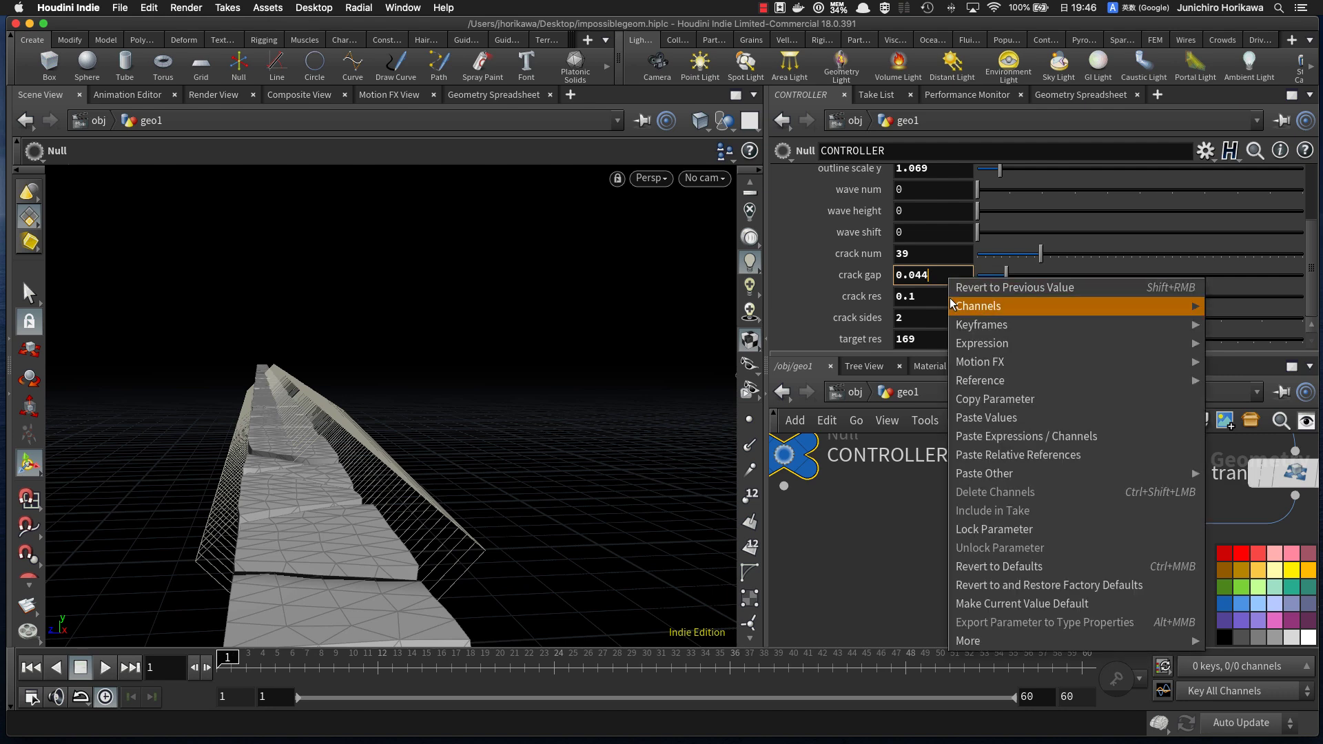
click(970, 398)
Step: Try to subtract the copied crack_gap parameter, as a relative reference, from tube1's Radius Scale expression
scroll(897, 509, down, 10)
middle_drag(913, 603, 884, 581)
scroll(948, 555, up, 10)
click(924, 597)
click(1180, 293)
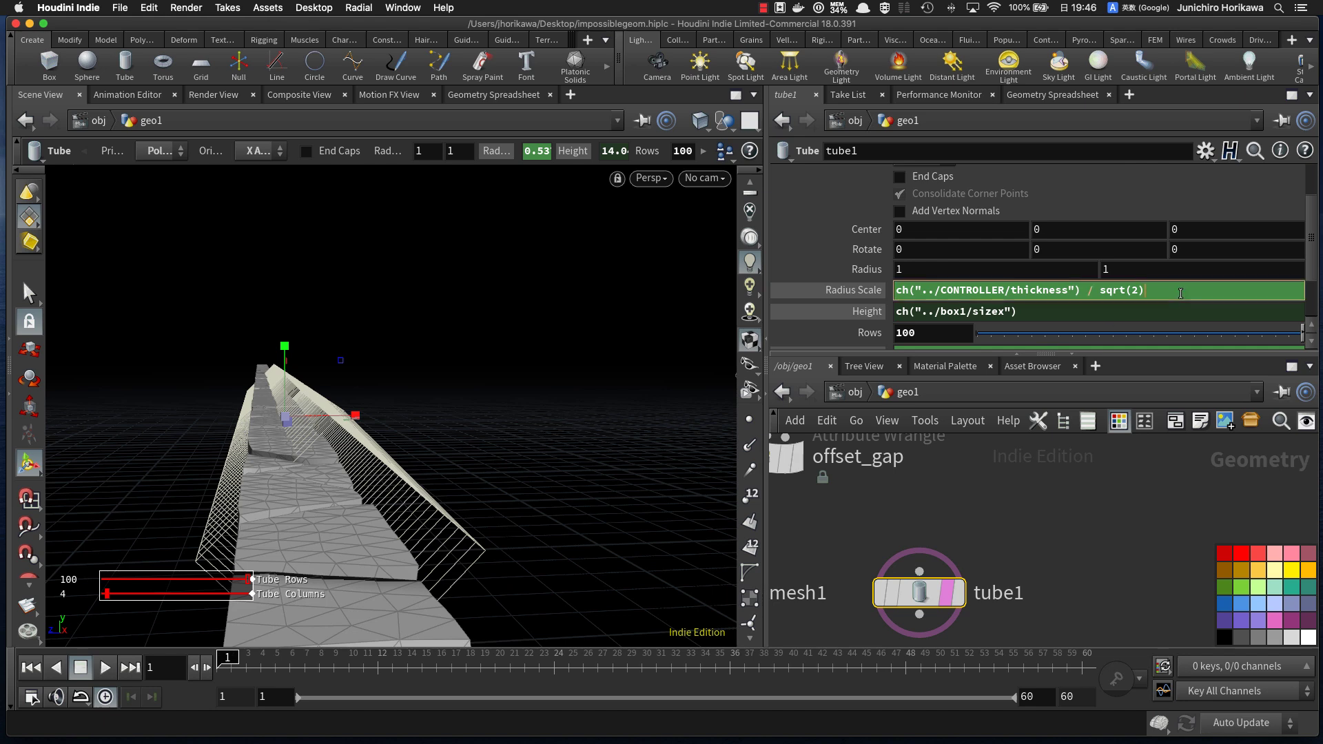
text(-)
right_click(1180, 292)
click(1161, 459)
key(Return)
Step: Examine how closely the narrowed tube fits the fractured bar along its length
alt+drag(565, 472, 471, 464)
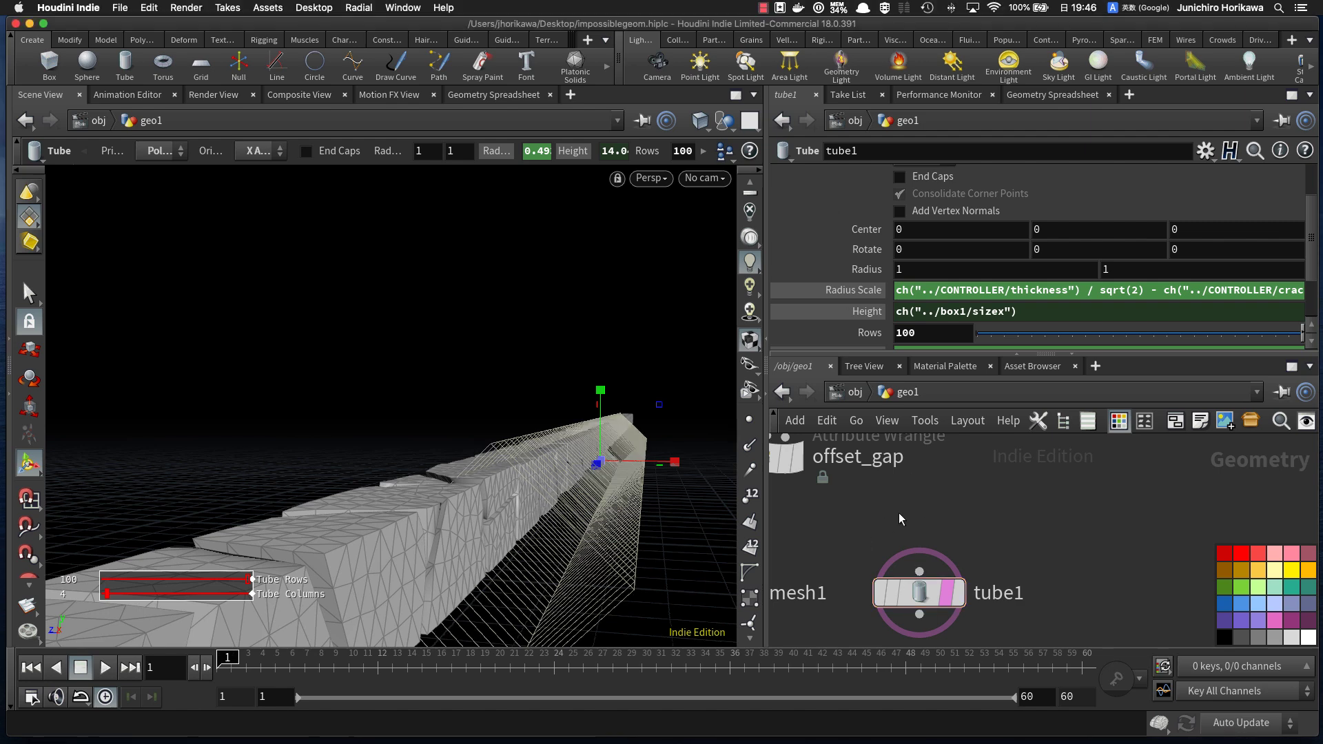
scroll(886, 519, down, 3)
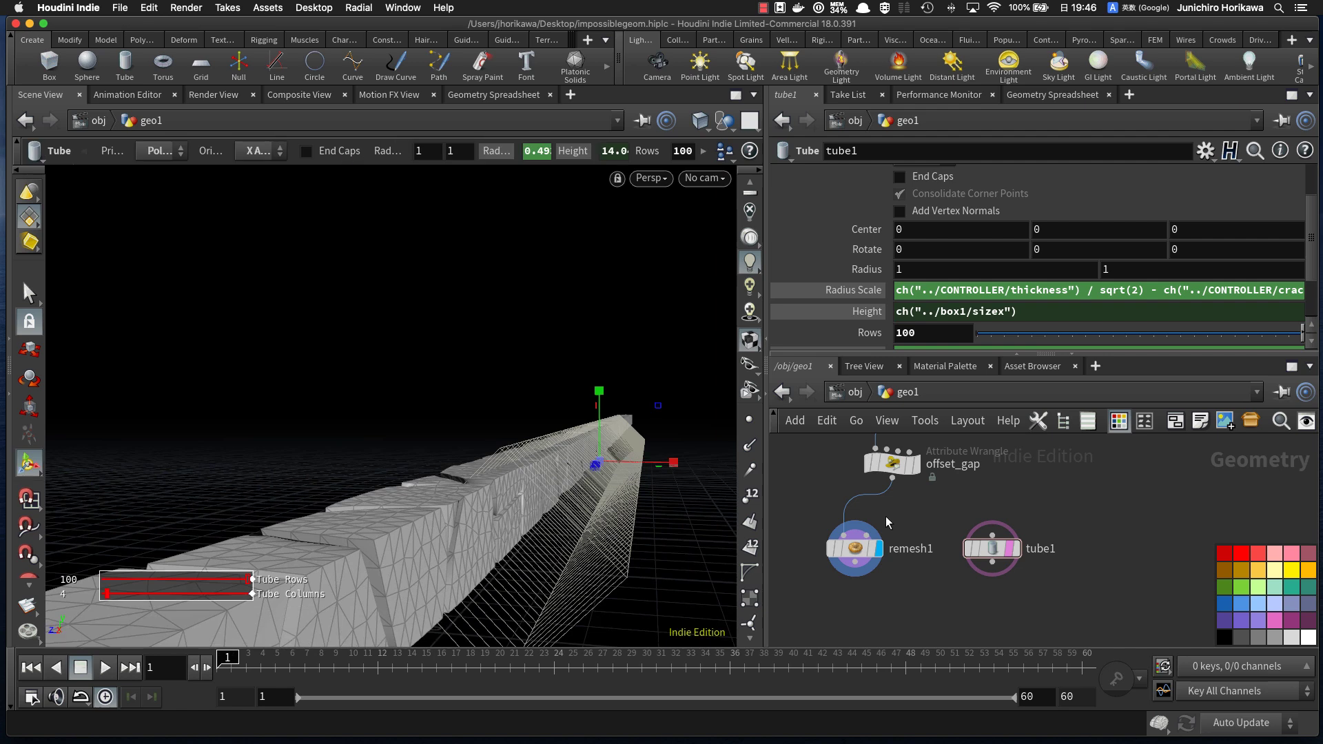
scroll(886, 515, down, 5)
scroll(914, 457, up, 5)
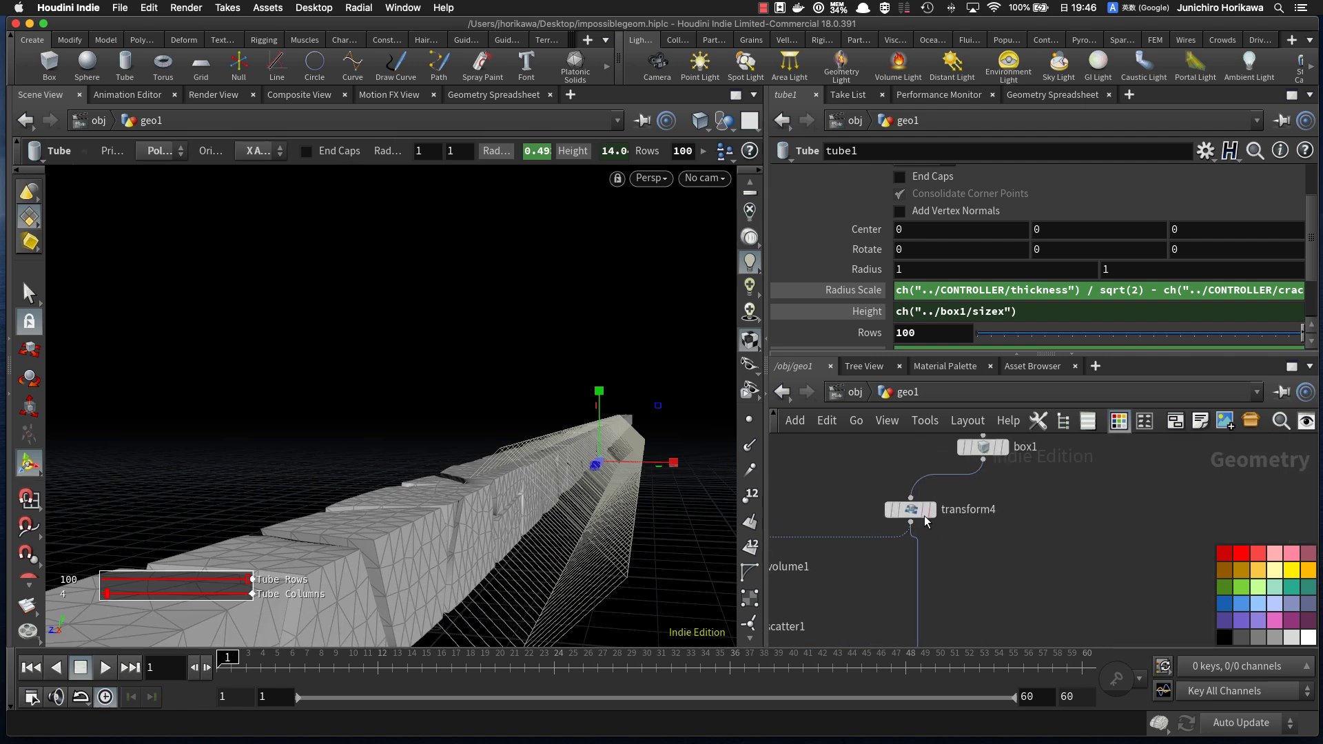
click(910, 509)
key(Escape)
alt+drag(457, 480, 534, 503)
click(1011, 473)
mouse_move(559, 454)
alt+mouse_down()
mouse_move(591, 486)
mouse_move(614, 473)
mouse_move(562, 444)
alt+mouse_up()
Step: Turn on box1's template display and compare the tube with the box outline
scroll(933, 513, down, 5)
middle_drag(954, 606, 915, 626)
scroll(925, 589, up, 5)
click(945, 628)
scroll(944, 587, down, 3)
middle_drag(949, 515, 936, 584)
scroll(876, 529, up, 1)
scroll(880, 520, up, 1)
click(904, 488)
alt+drag(618, 493, 581, 513)
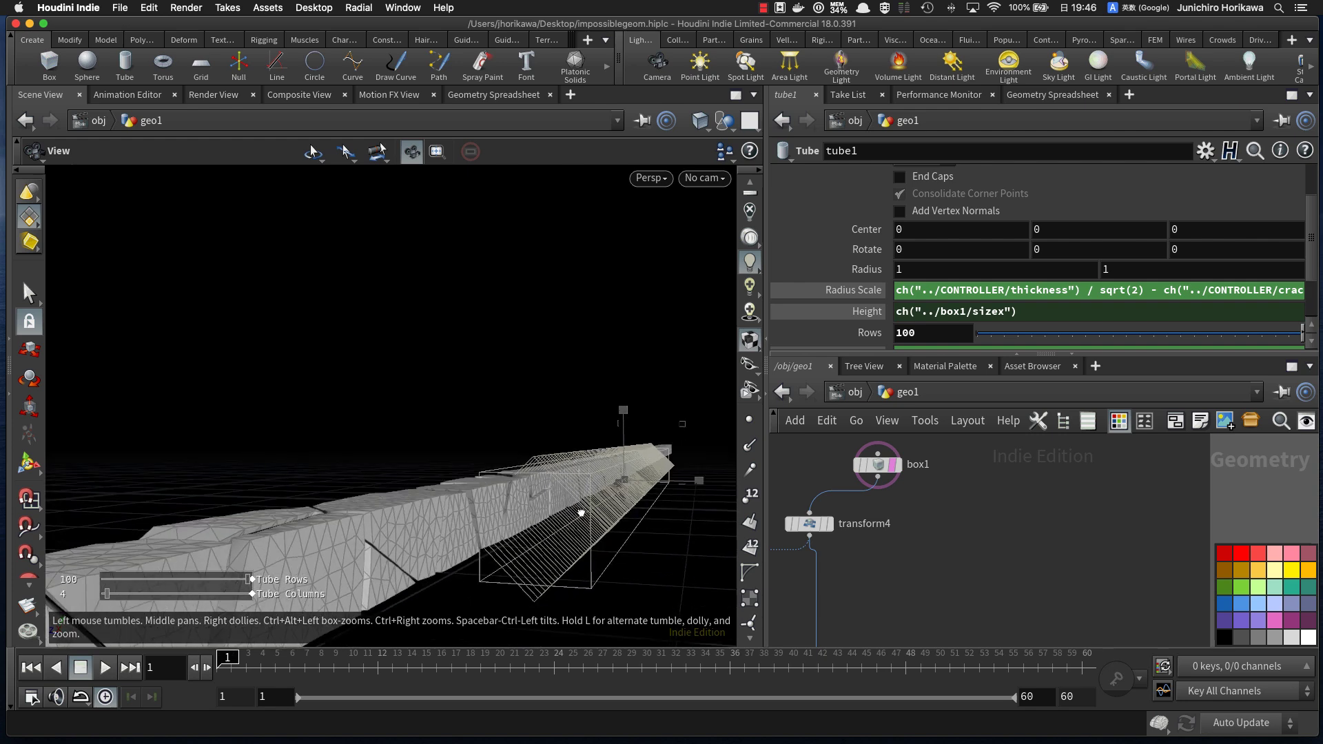
key(Return)
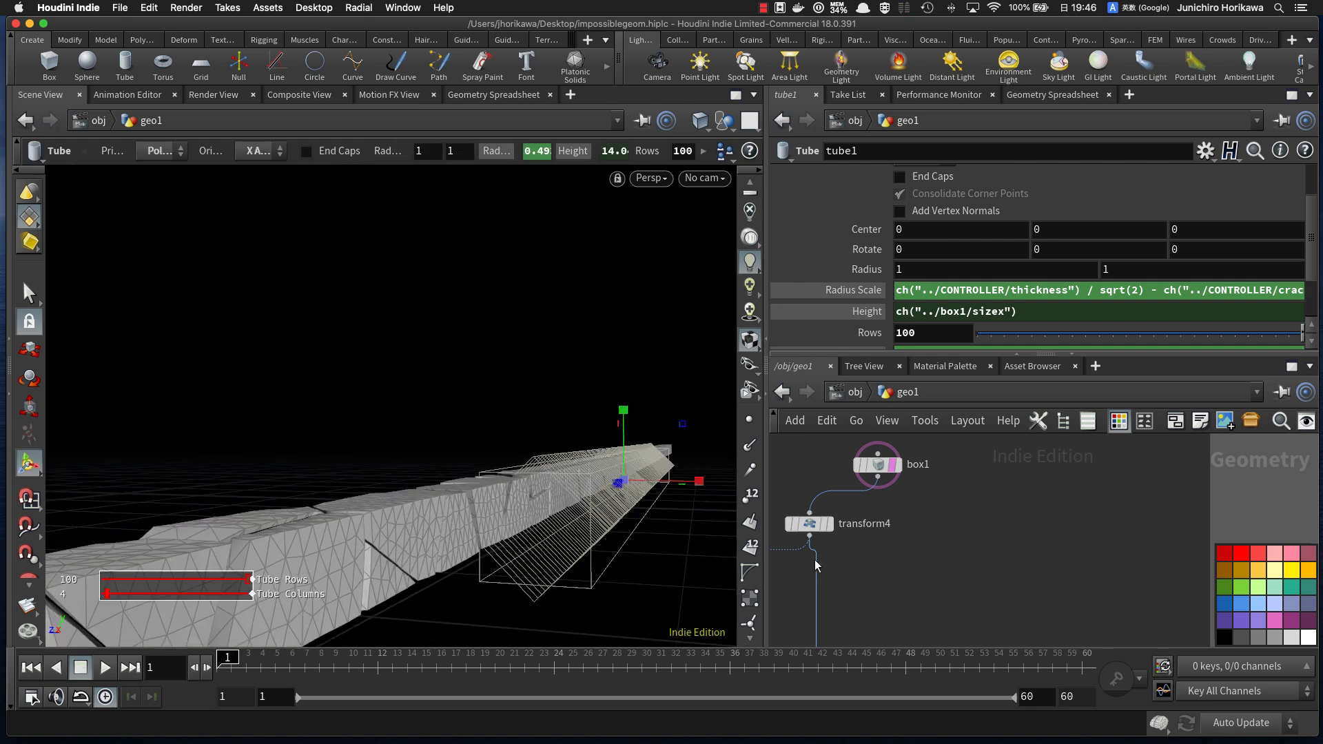
Step: Remove the crack_gap subtraction from the end of tube1's Radius Scale expression
scroll(851, 540, down, 1)
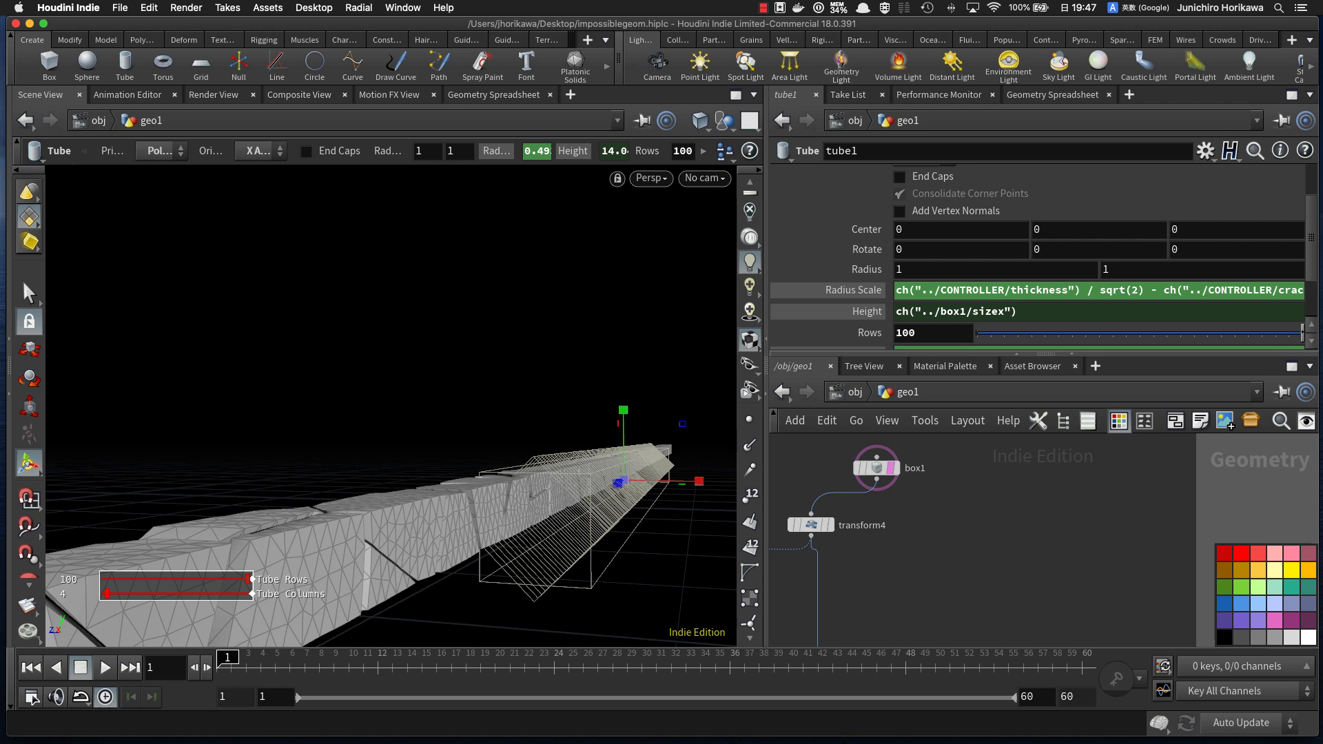
scroll(903, 485, down, 6)
middle_drag(902, 561, 910, 522)
scroll(896, 592, up, 7)
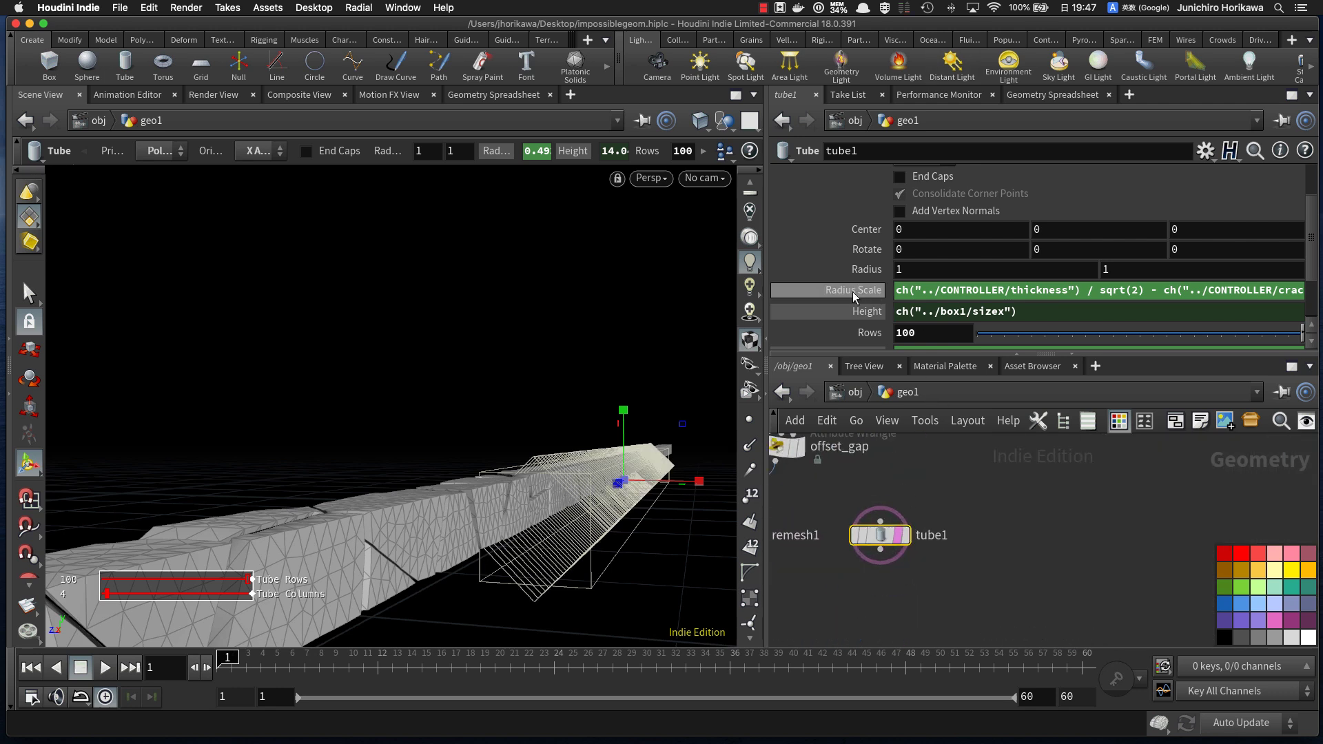
click(927, 292)
drag(1151, 290, 1321, 299)
key(BackSpace)
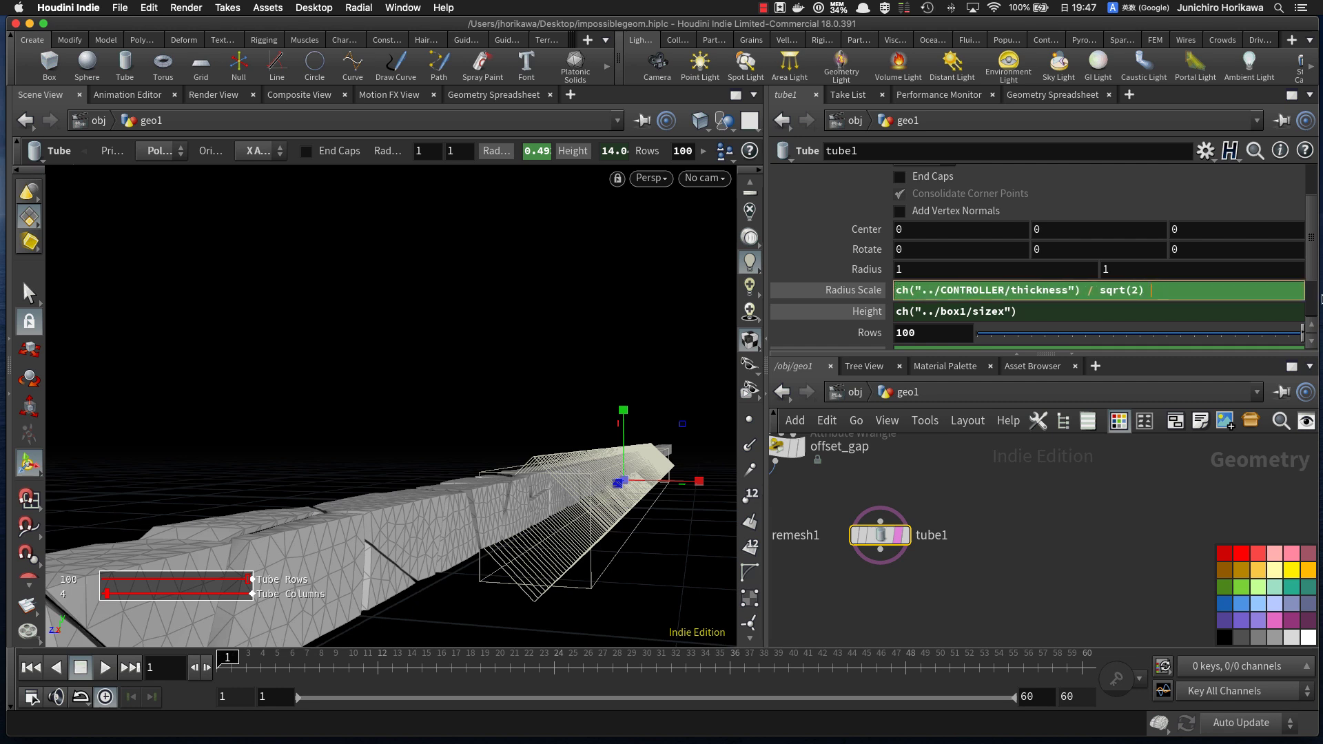
key(Return)
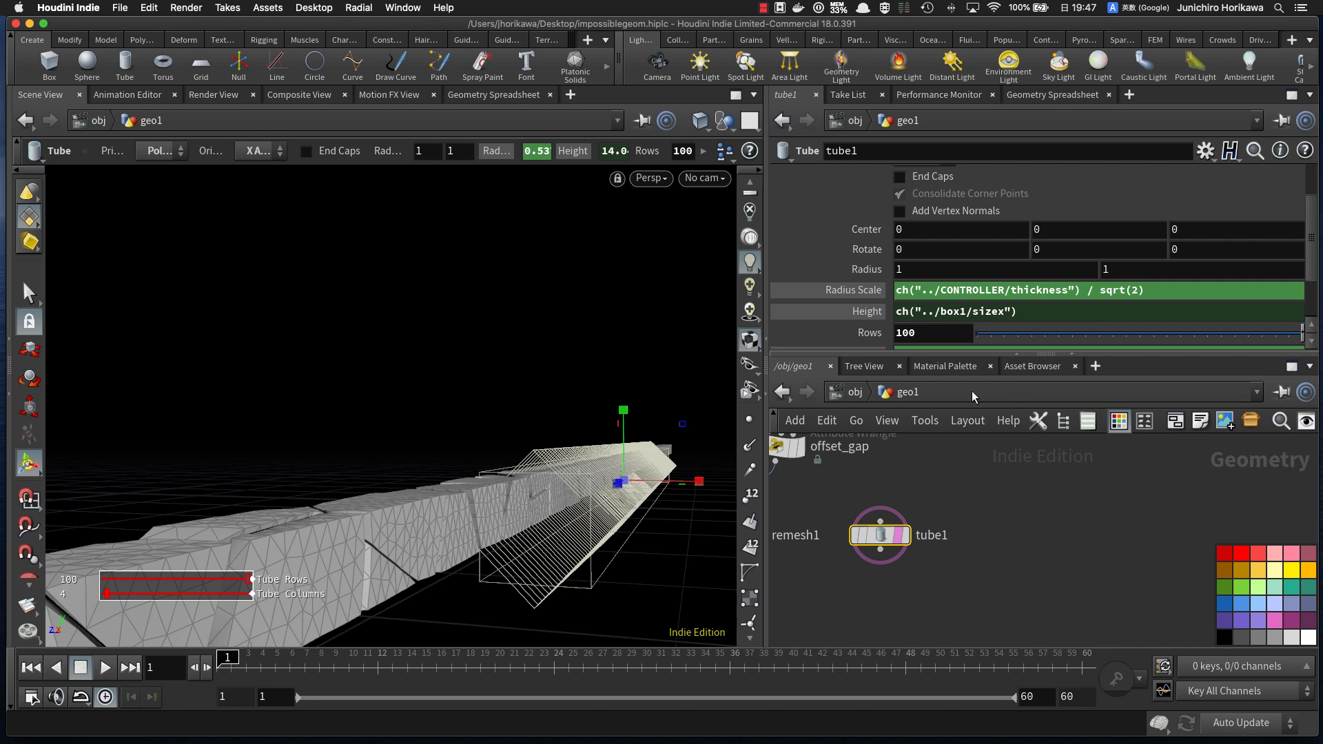
Step: Check the tube against the box outline and remove the division by sqrt(2) from tube1's Radius Scale expression
alt+drag(645, 499, 527, 456)
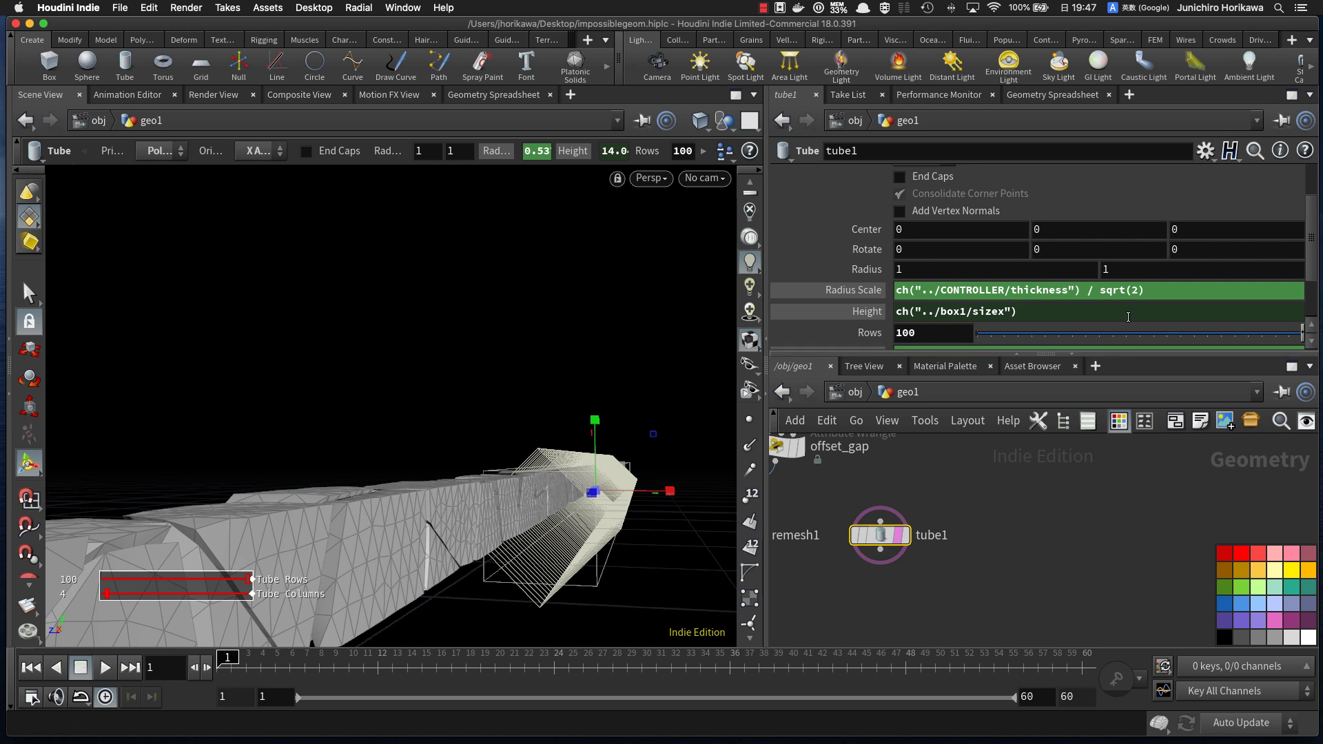
drag(1099, 293, 1156, 292)
click(1150, 292)
key(BackSpace)
key(Return)
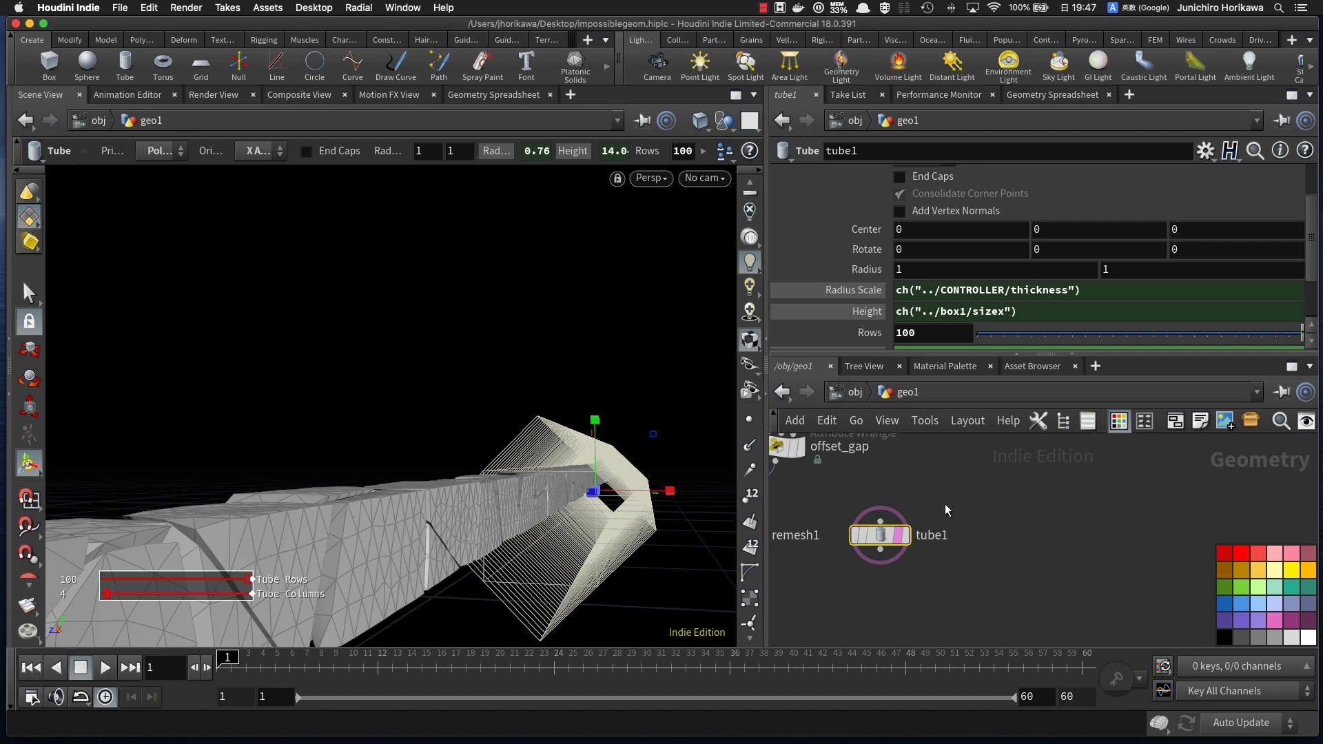
key(h)
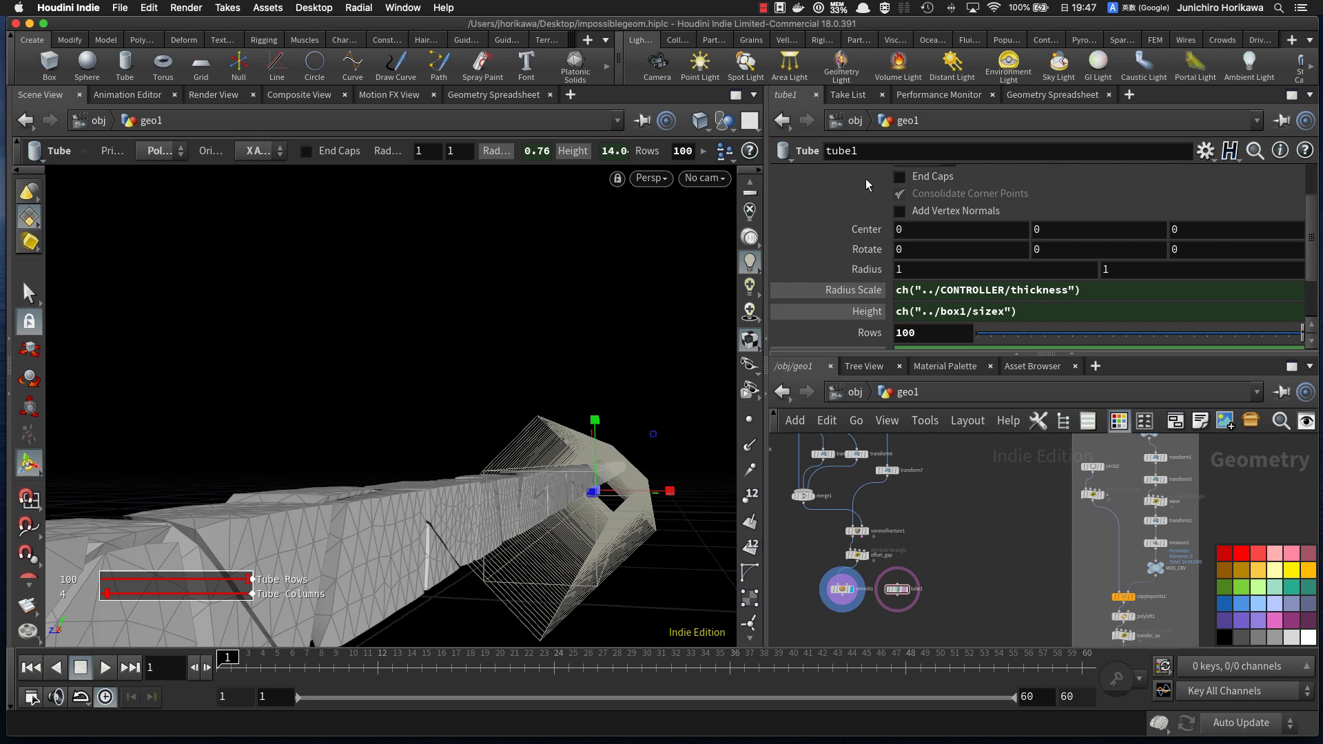
click(764, 8)
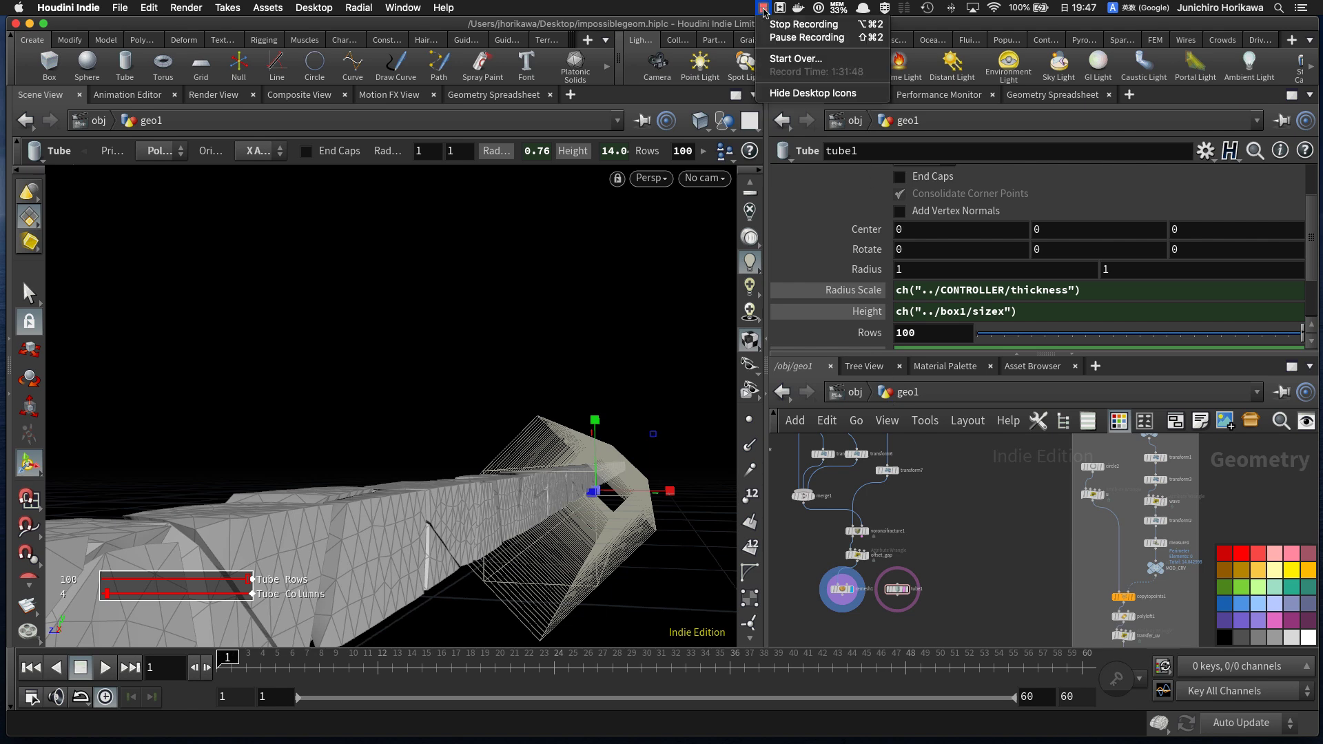
click(806, 37)
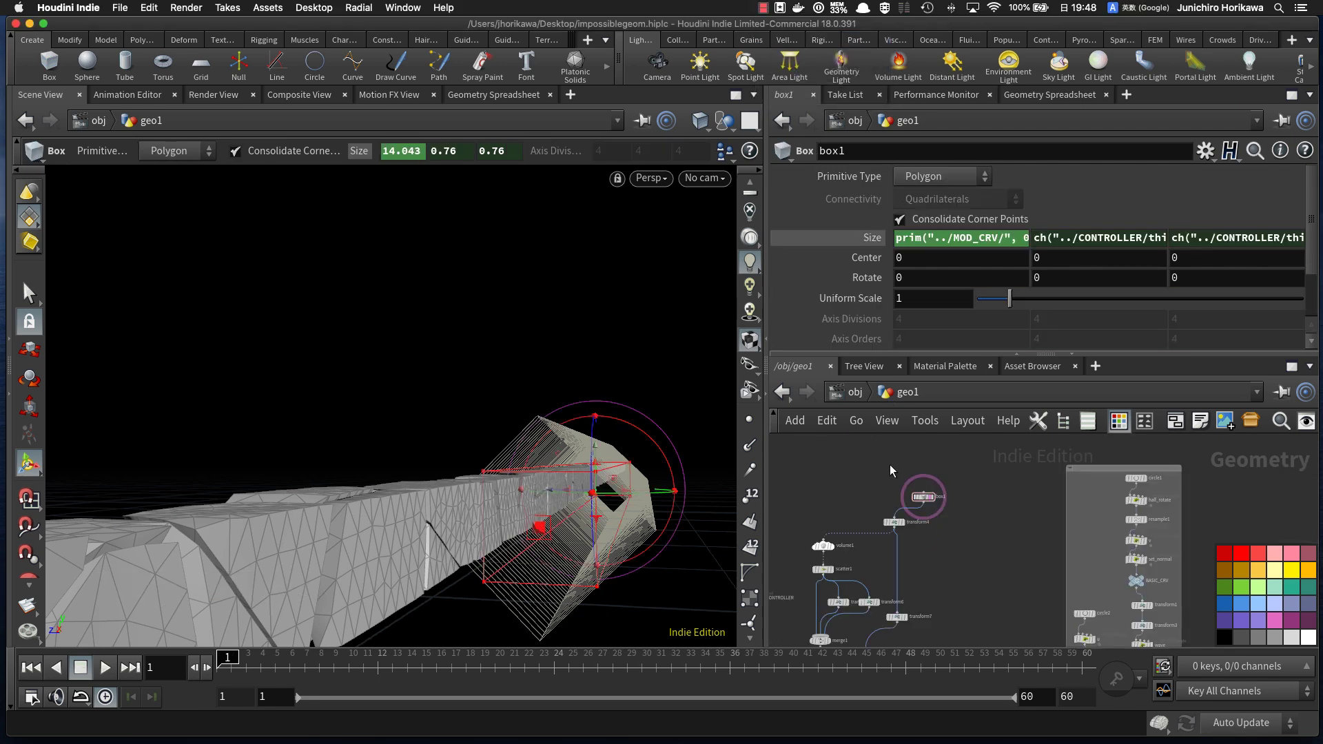
Step: Divide tube1's Radius Scale expression by 2 and check the tube's corner against the box outline
middle_drag(920, 634, 923, 560)
scroll(923, 560, up, 5)
click(887, 540)
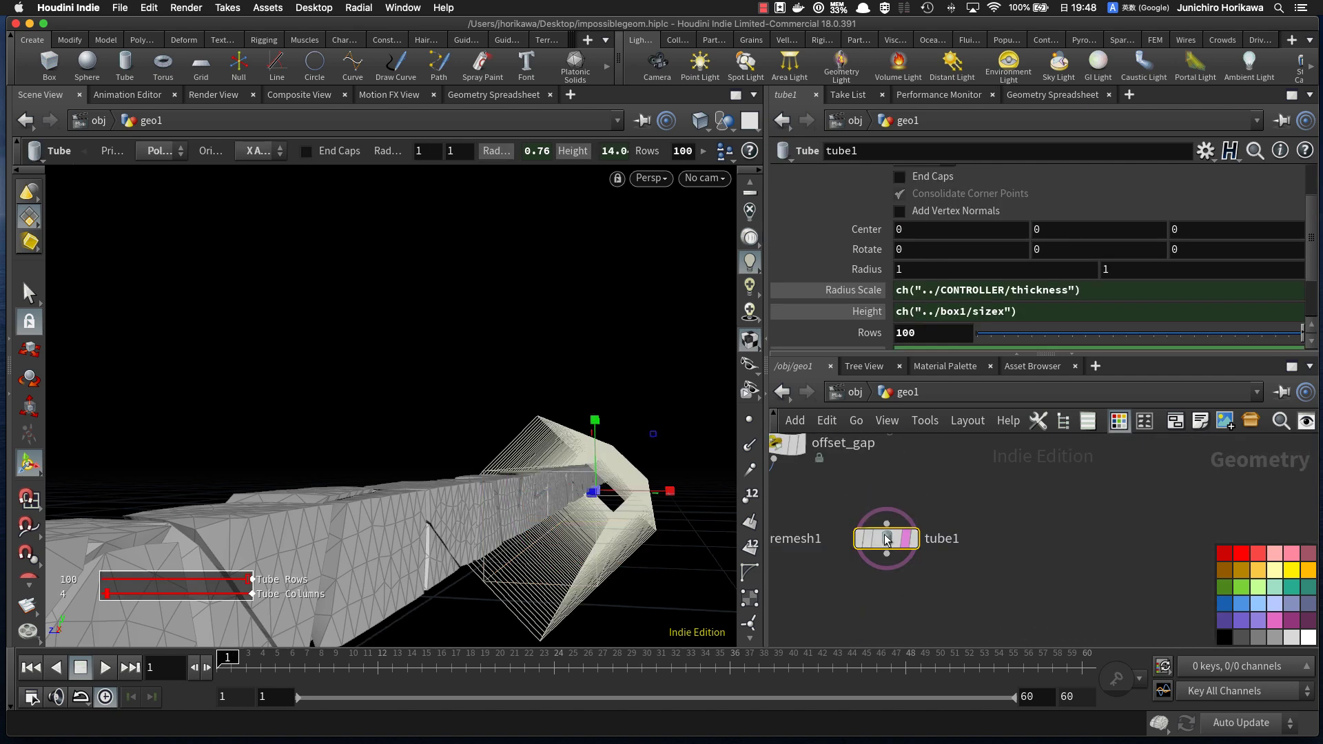
click(1112, 290)
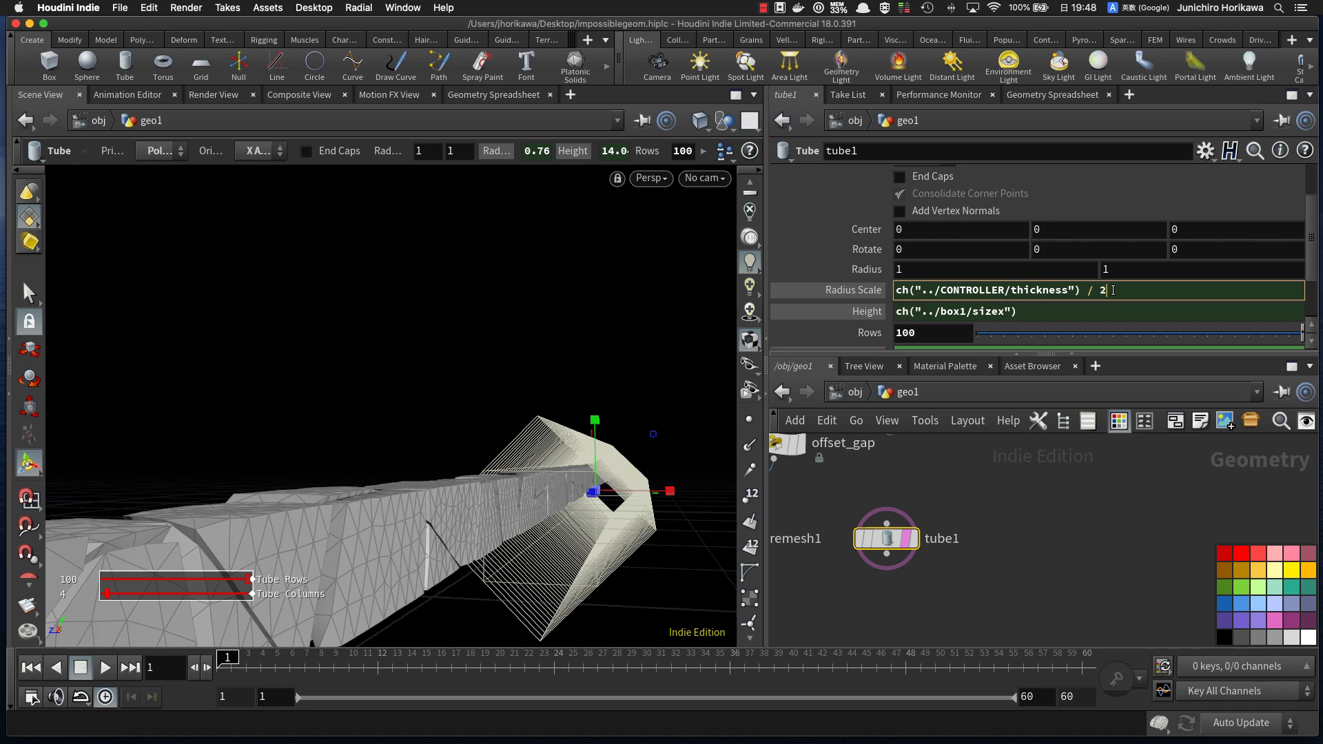
text(/ 2)
key(Return)
mouse_move(644, 458)
alt+mouse_down()
mouse_move(718, 454)
mouse_move(632, 505)
mouse_move(663, 474)
mouse_move(641, 458)
mouse_move(669, 451)
alt+mouse_up()
alt+drag(586, 447, 596, 435)
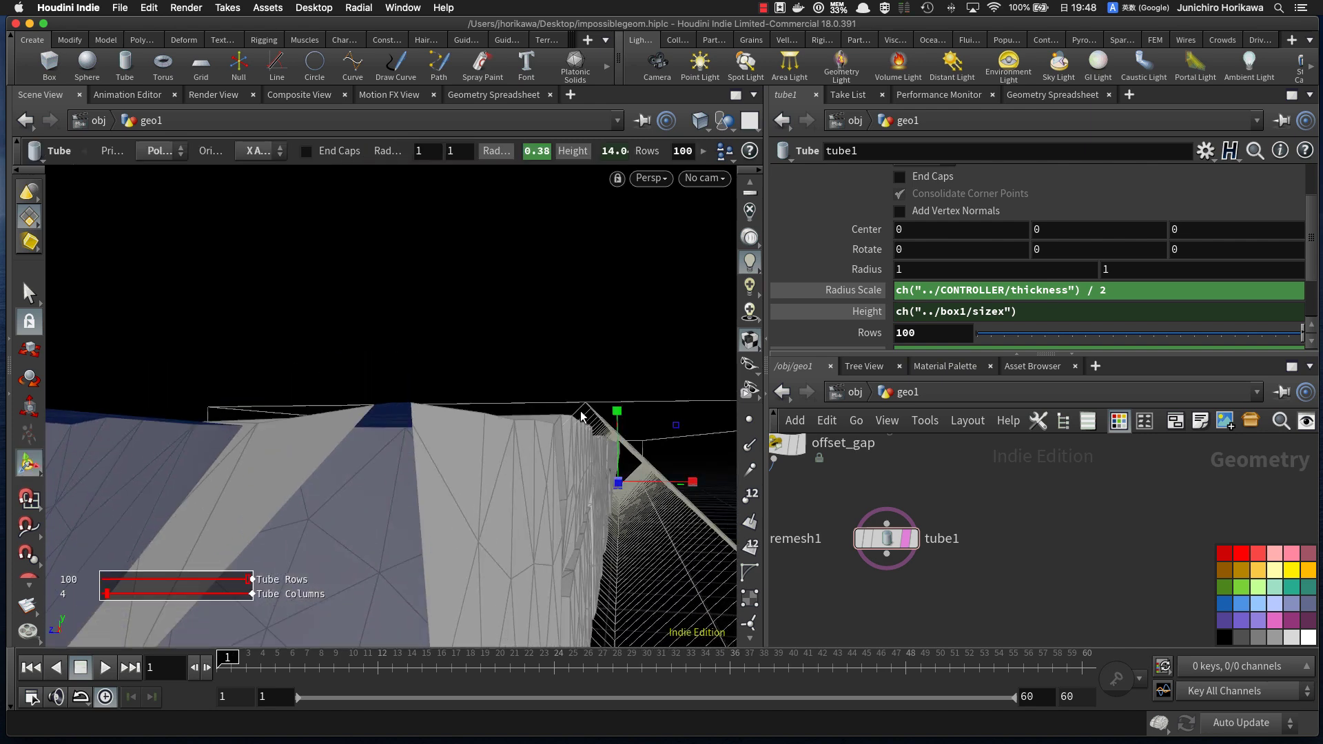
alt+drag(577, 418, 580, 422)
Step: Subtract the copied CONTROLLER crack_gap parameter, as a relative reference, from tube1's Radius Scale expression
click(1148, 291)
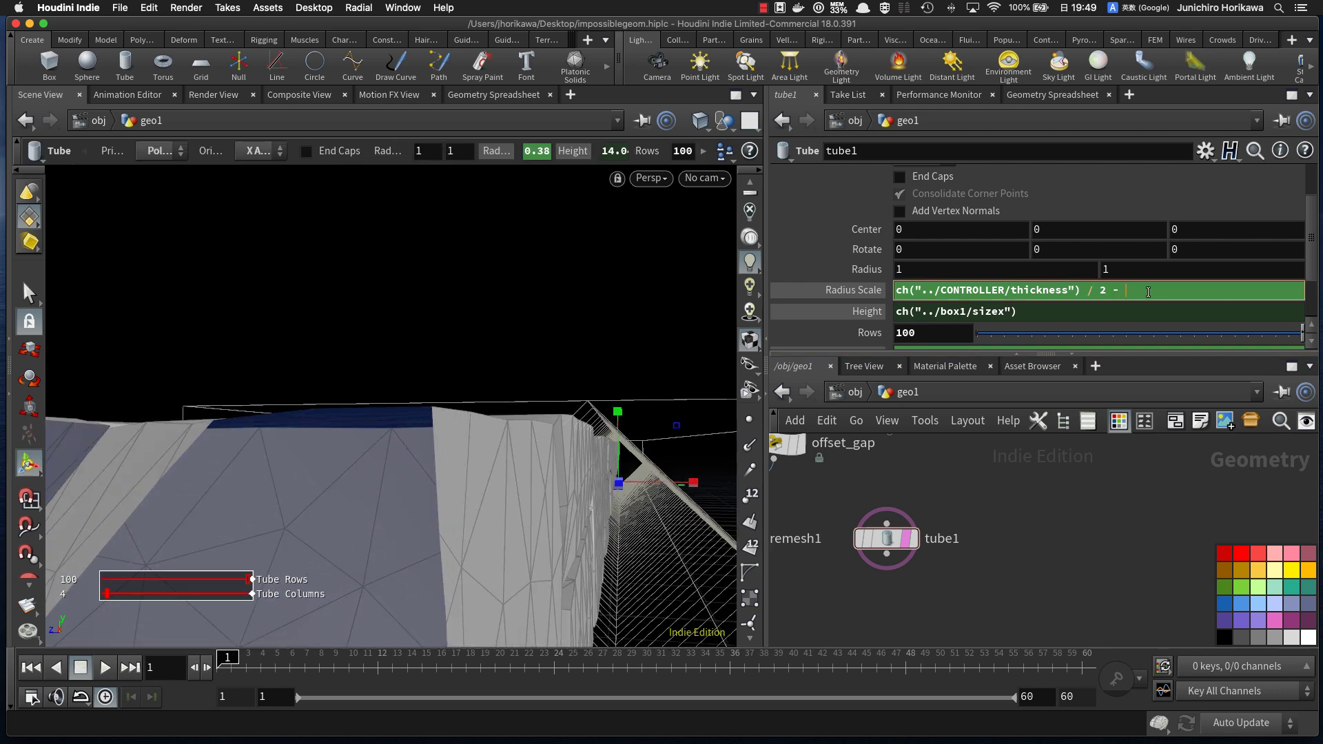
right_click(1148, 291)
click(1177, 465)
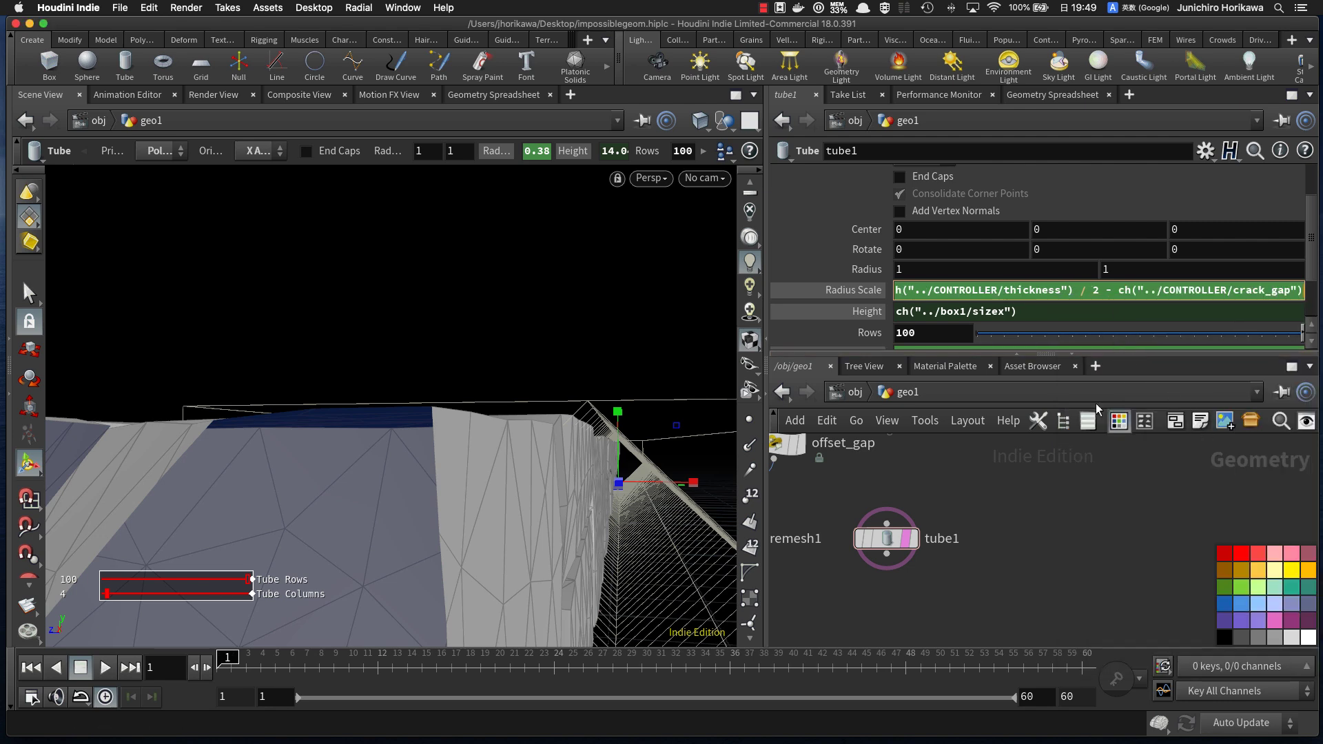
key(Return)
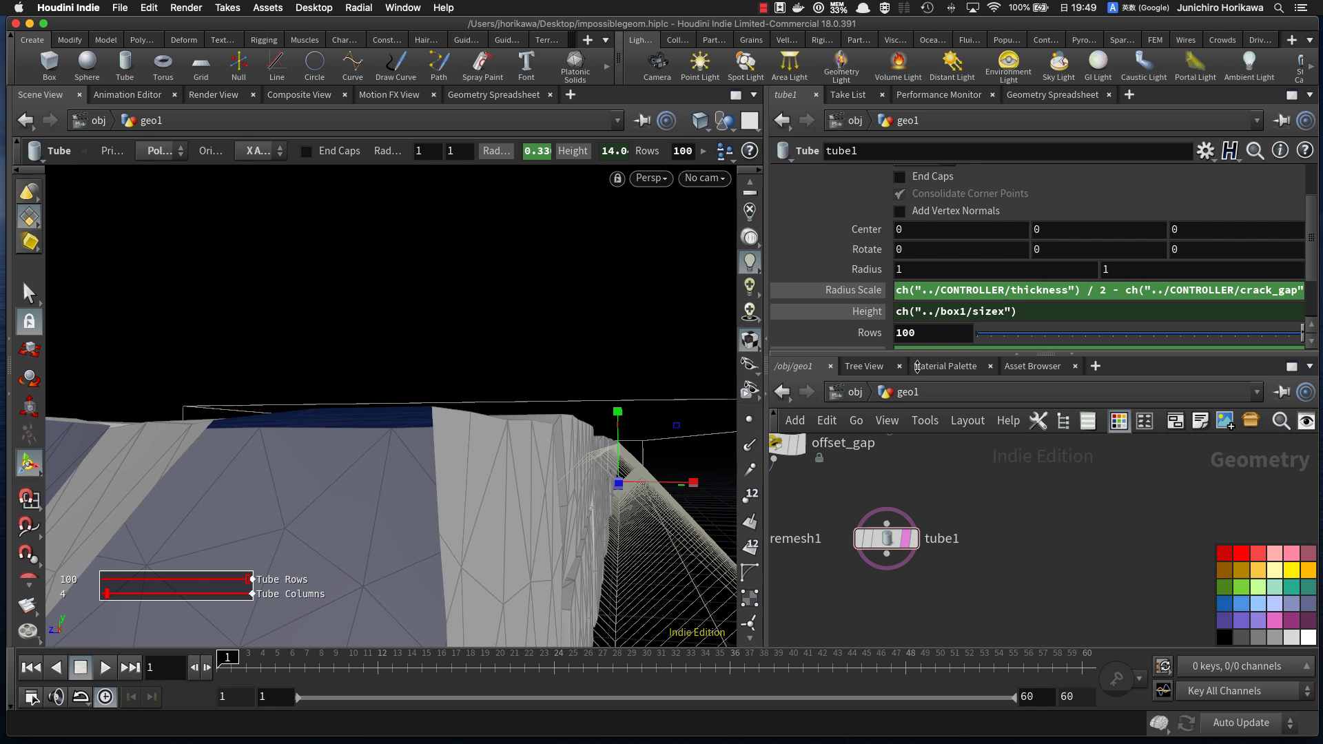
Step: Multiply the crack_gap term in tube1's Radius Scale by 0.5 and check the tube's fit along the bar
click(1301, 290)
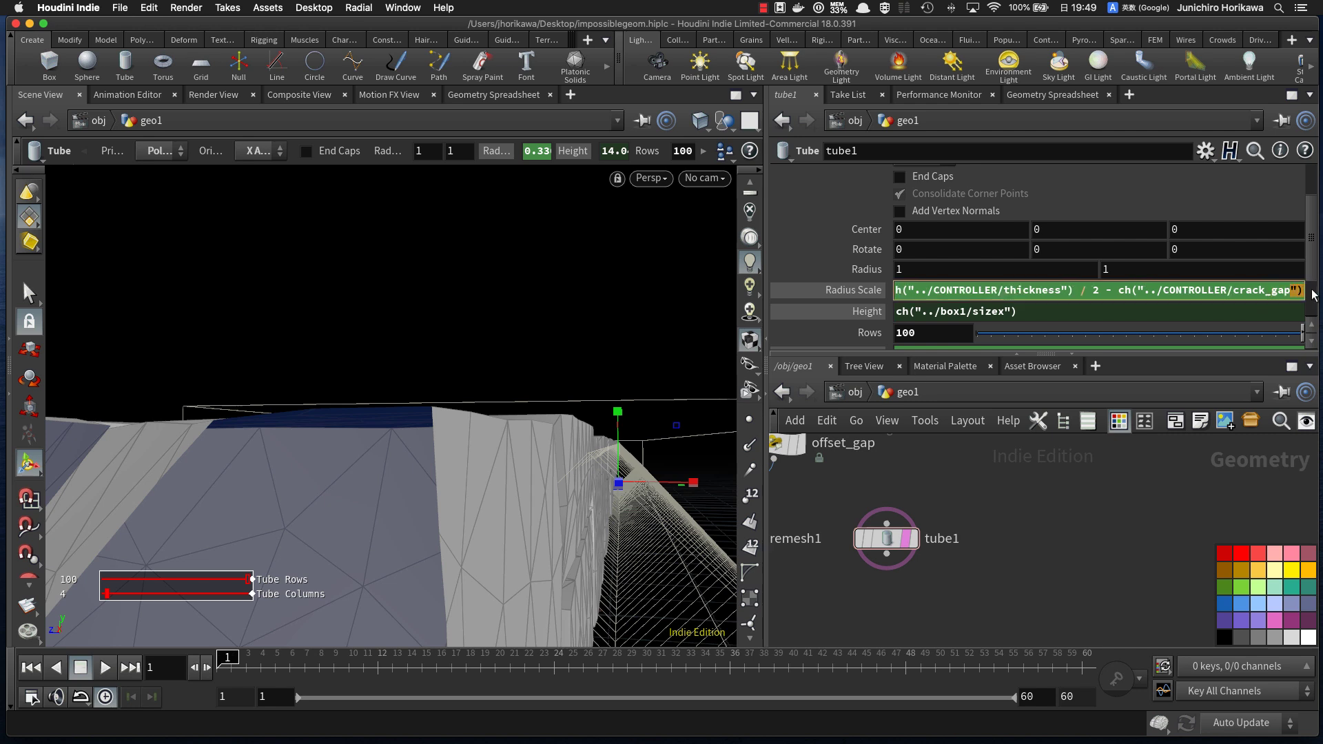
text(* 0.5)
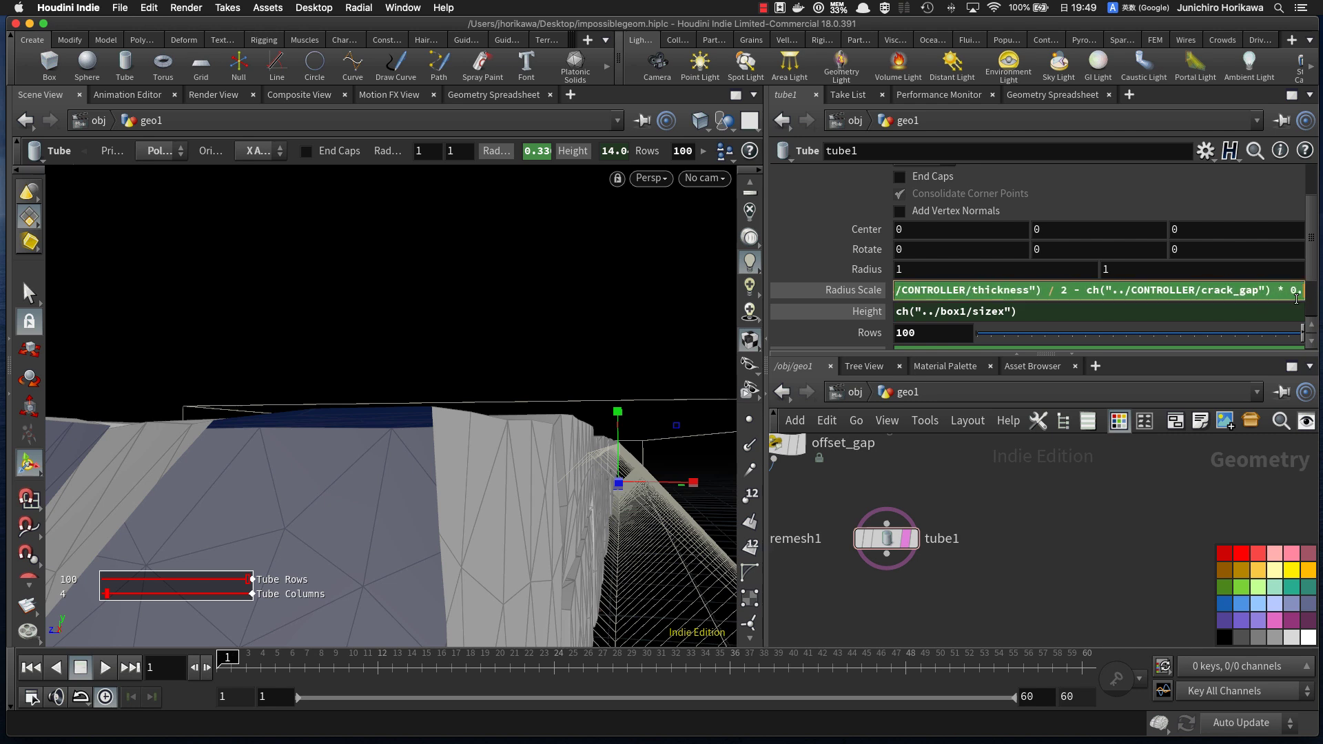
key(Return)
alt+drag(632, 448, 591, 445)
drag(629, 447, 441, 365)
drag(1121, 292, 1319, 299)
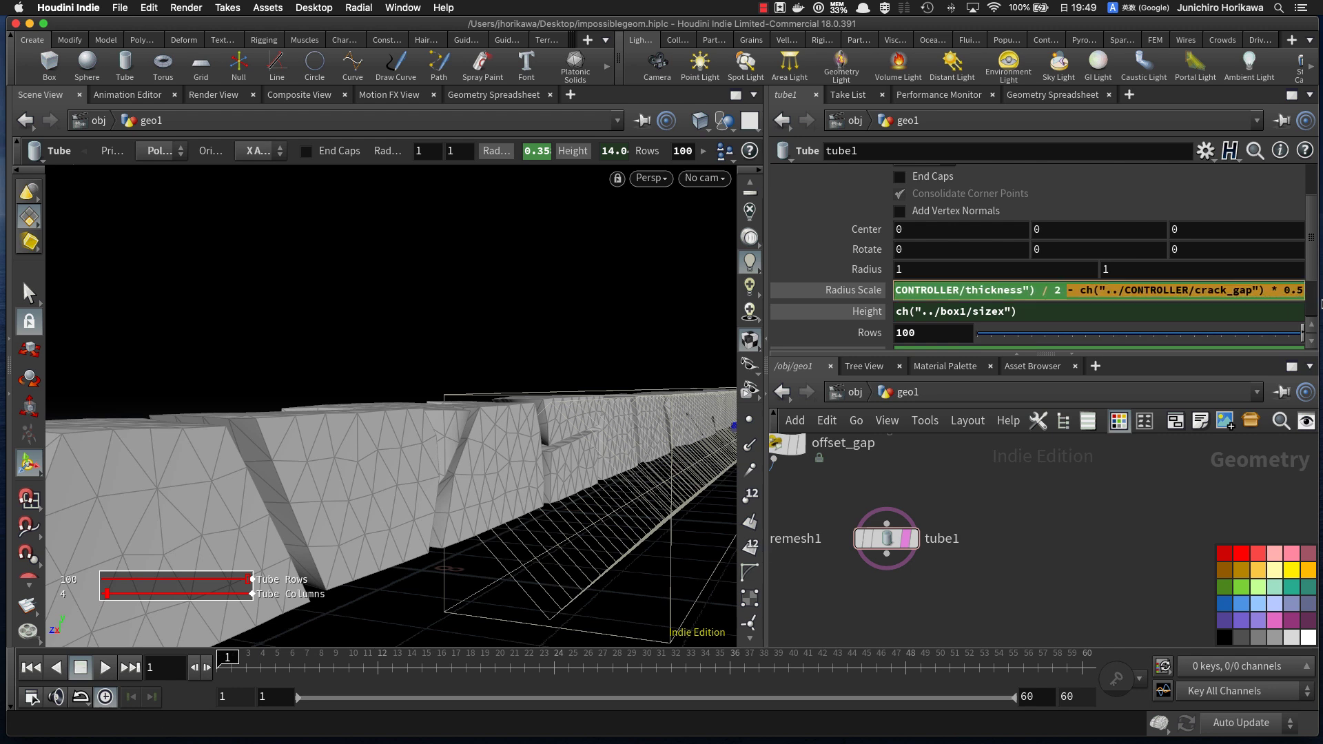
click(1108, 480)
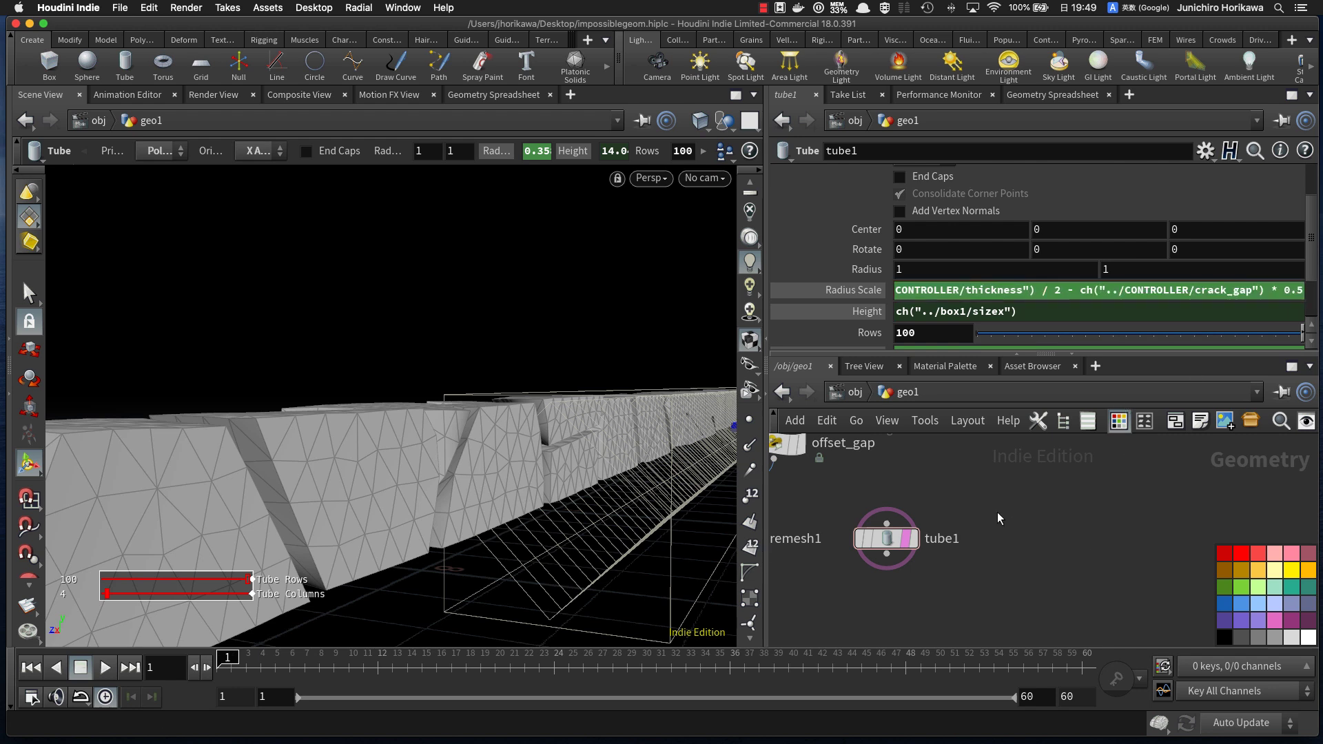
Step: Display tube1 in the viewport instead of remesh1 and enable its End Caps
scroll(985, 511, down, 4)
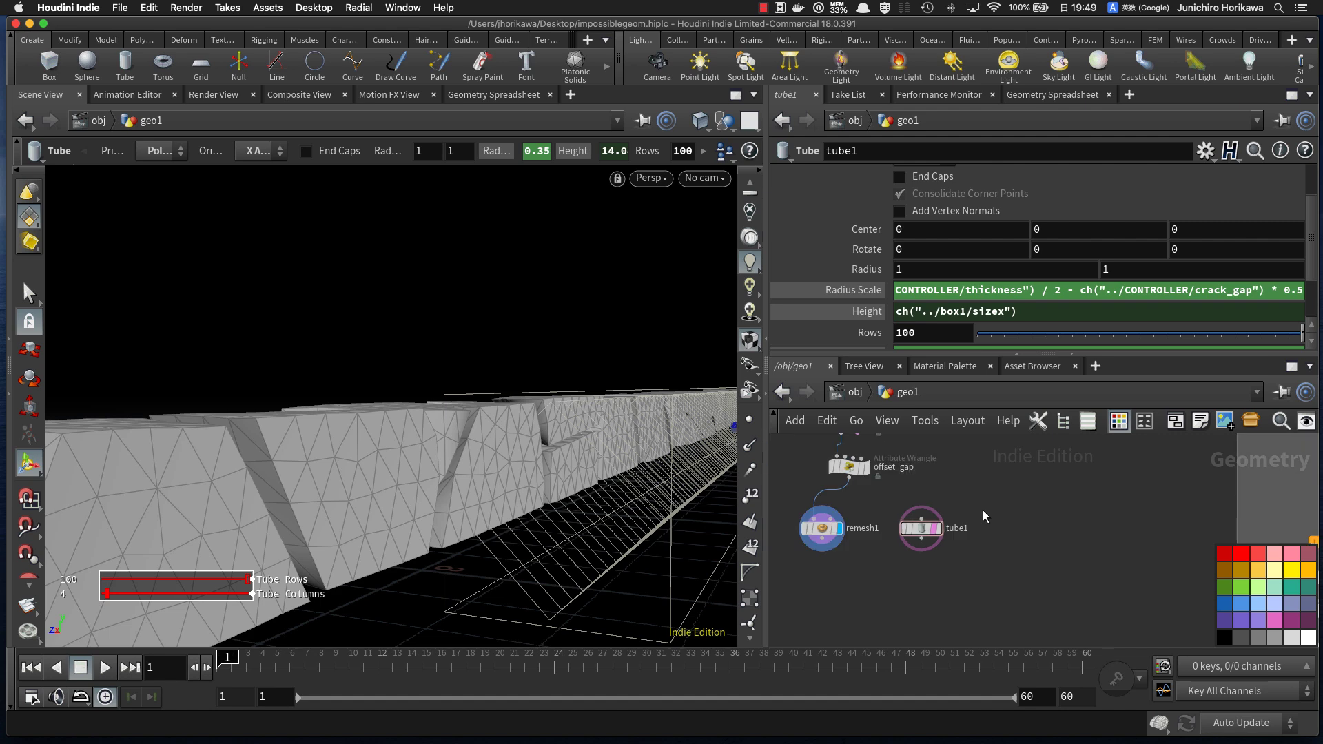
scroll(956, 537, up, 4)
key(r)
click(906, 523)
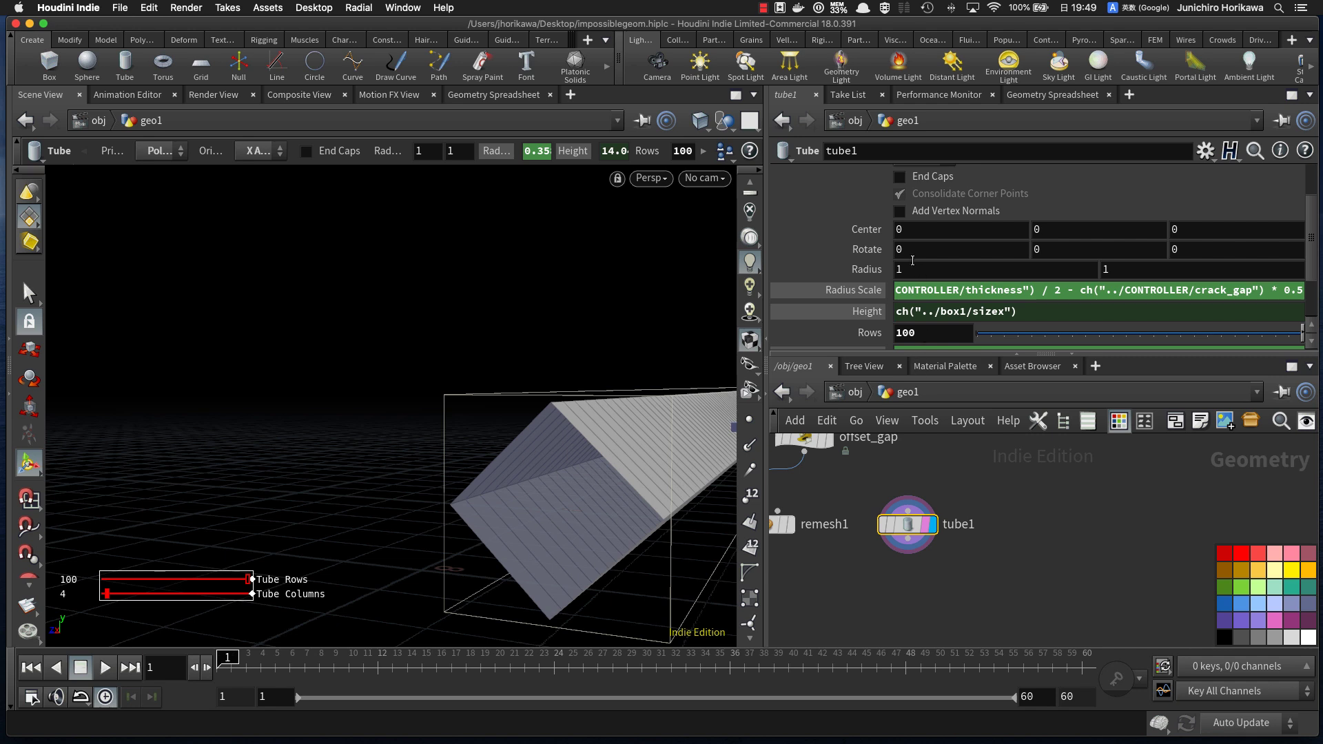
click(899, 176)
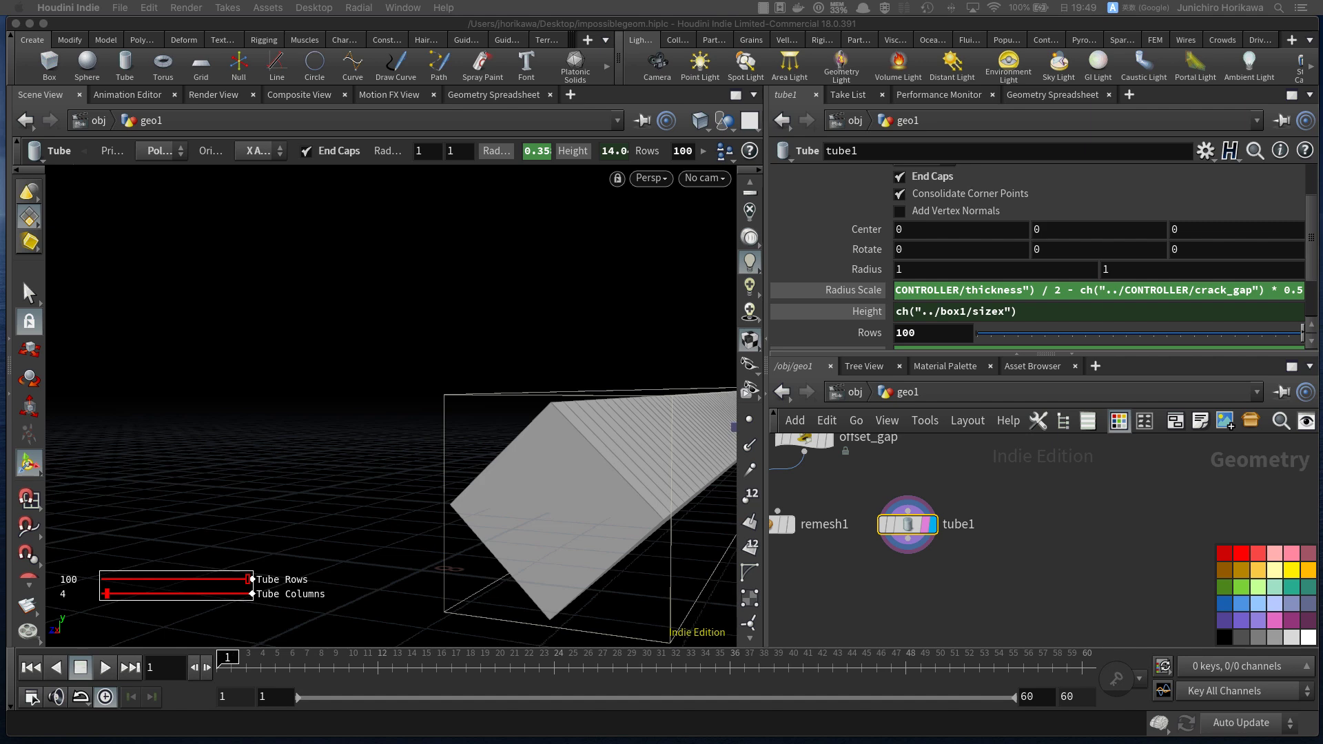
Step: Examine the capped tube over its whole length
click(649, 299)
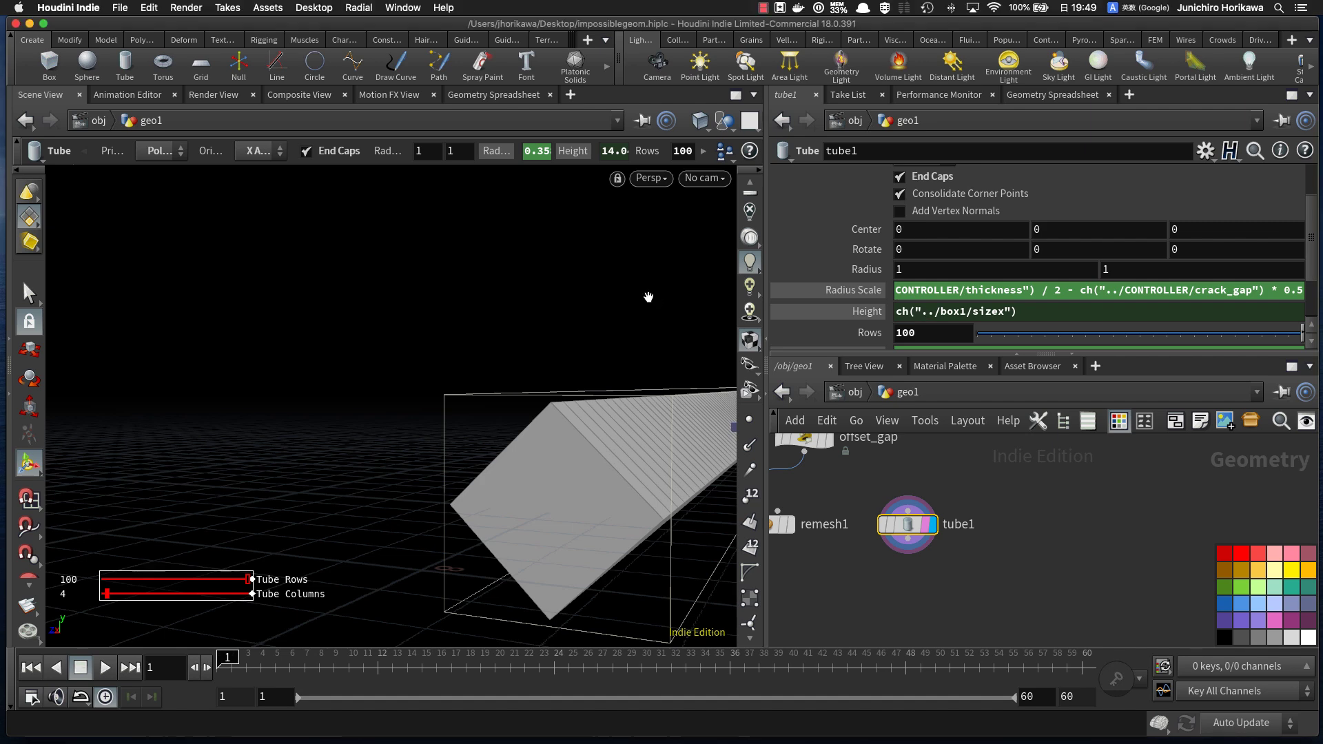
alt+right_drag(649, 299, 556, 333)
alt+drag(555, 333, 489, 400)
alt+right_drag(490, 400, 521, 388)
alt+middle_drag(521, 389, 328, 421)
alt+right_drag(327, 422, 346, 434)
alt+middle_drag(346, 434, 458, 387)
alt+right_drag(459, 387, 492, 416)
alt+middle_drag(491, 416, 422, 448)
middle_drag(829, 596, 890, 556)
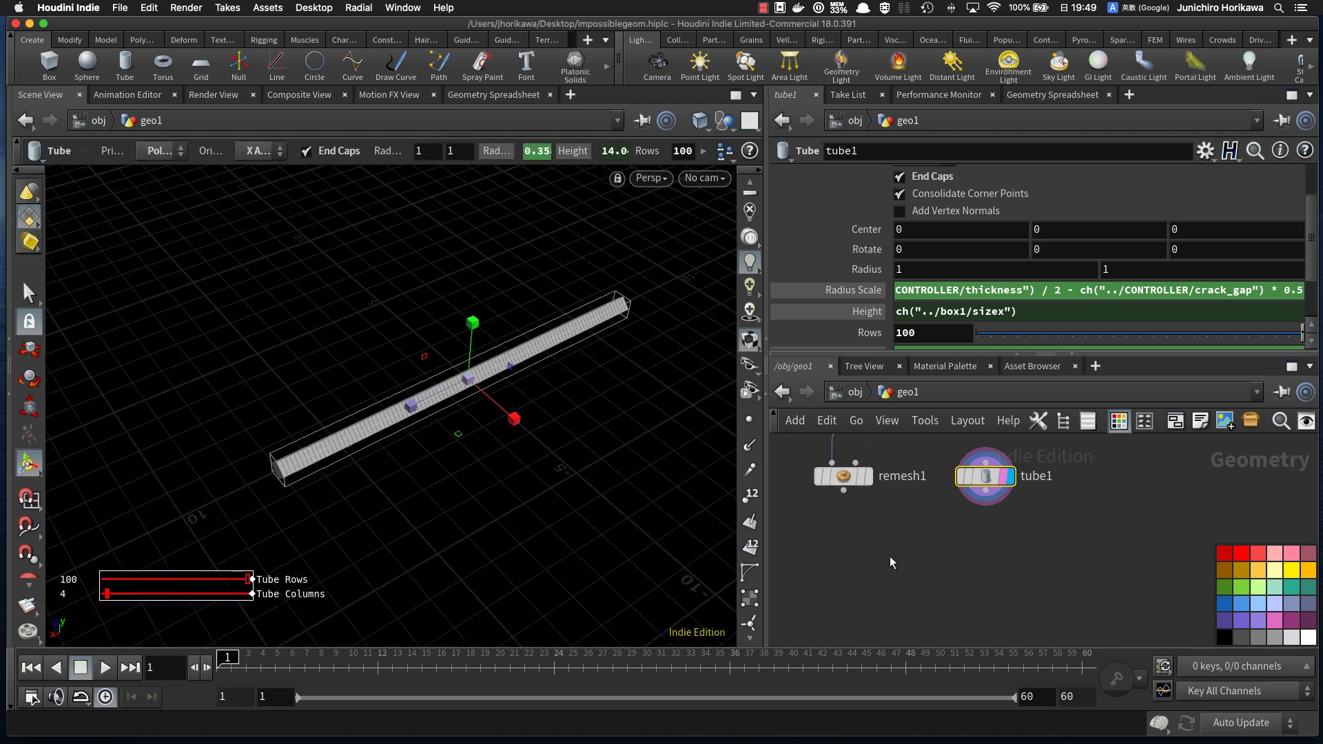
Step: Add a Boolean node with remesh1 as the first input and tube1 as the second, and display it
key(Tab)
text(boolean)
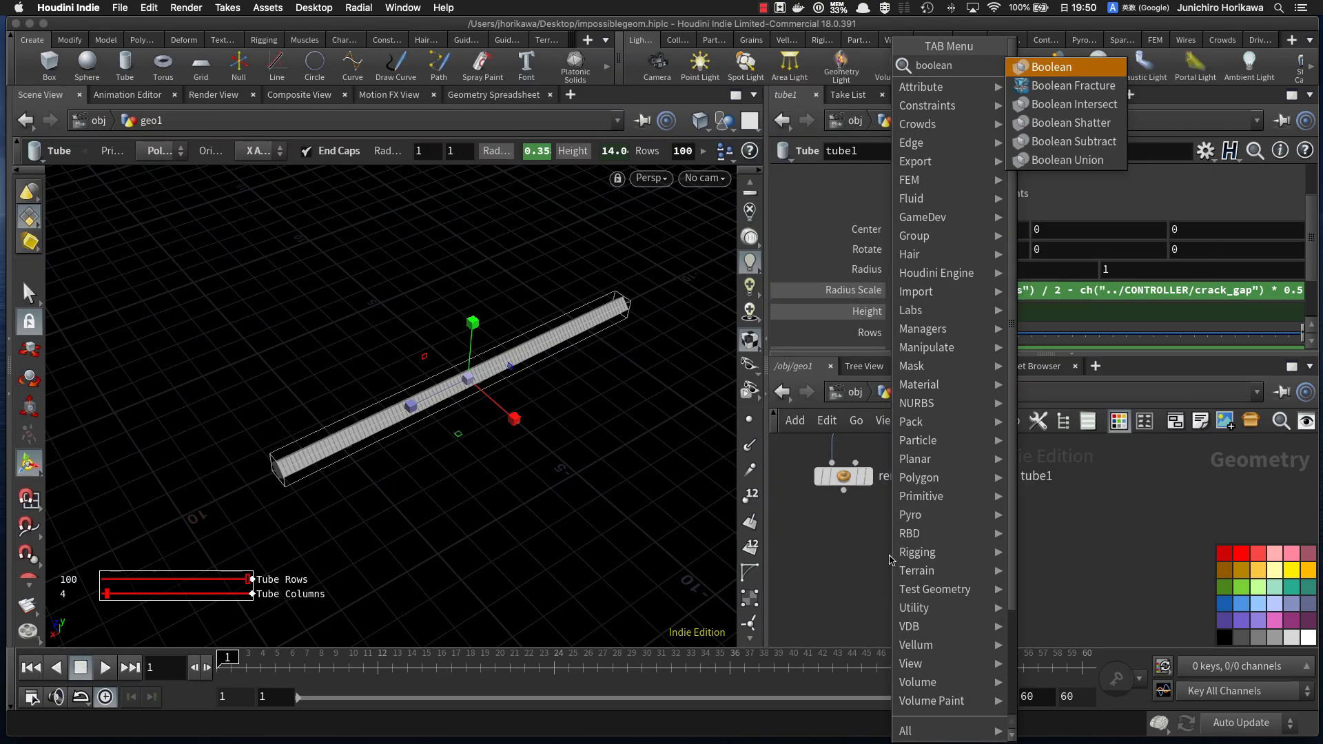
key(Return)
click(890, 556)
scroll(859, 524, up, 2)
drag(838, 483, 882, 547)
drag(886, 556, 913, 557)
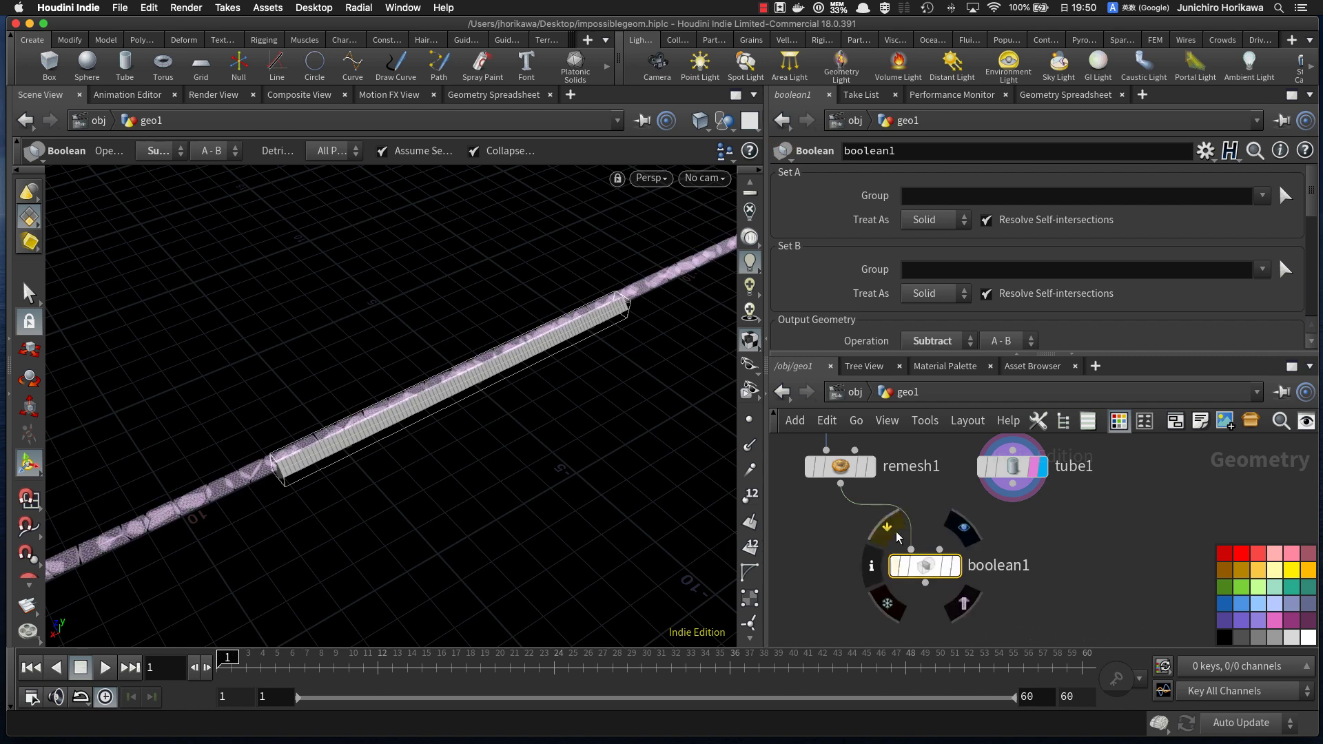
drag(1013, 485, 939, 547)
scroll(957, 558, up, 1)
click(955, 567)
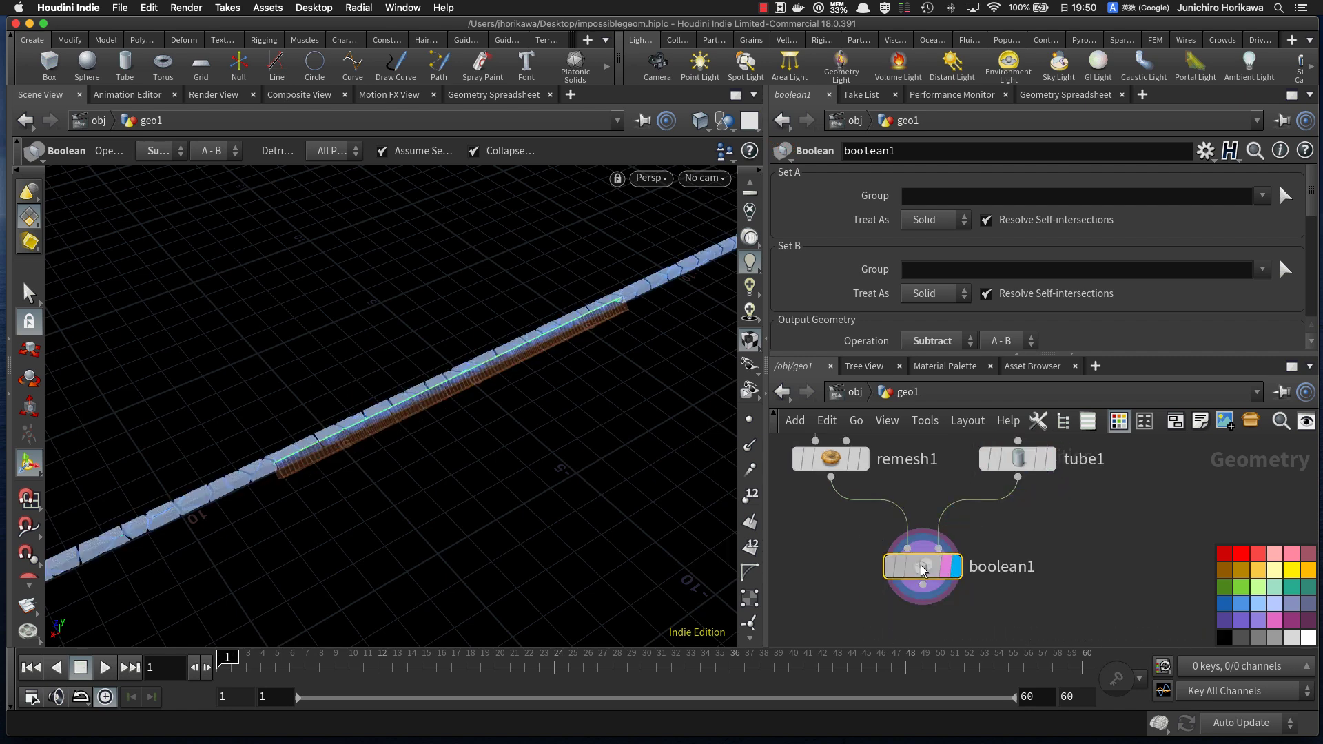
Step: Set boolean1's Operation to Intersect
scroll(937, 308, down, 3)
click(924, 241)
click(909, 288)
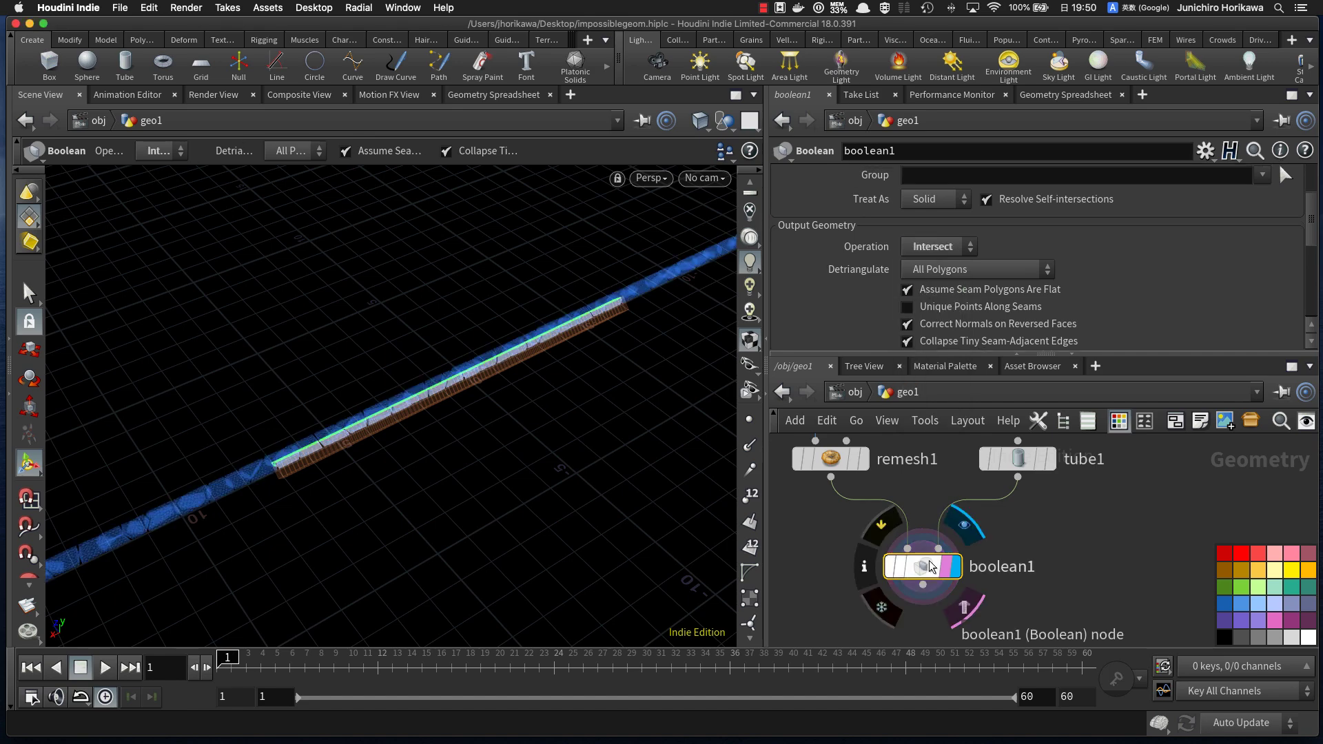
drag(922, 568, 922, 557)
Step: Examine the intersection of the fractured bar and the tube up close, along its length and at its end
key(Escape)
right_drag(359, 386, 441, 393)
drag(441, 393, 580, 362)
right_drag(494, 455, 572, 441)
drag(573, 440, 529, 422)
right_drag(529, 422, 549, 432)
middle_drag(549, 431, 455, 378)
drag(454, 378, 489, 373)
key(Return)
key(Escape)
right_drag(489, 373, 465, 417)
drag(465, 417, 549, 461)
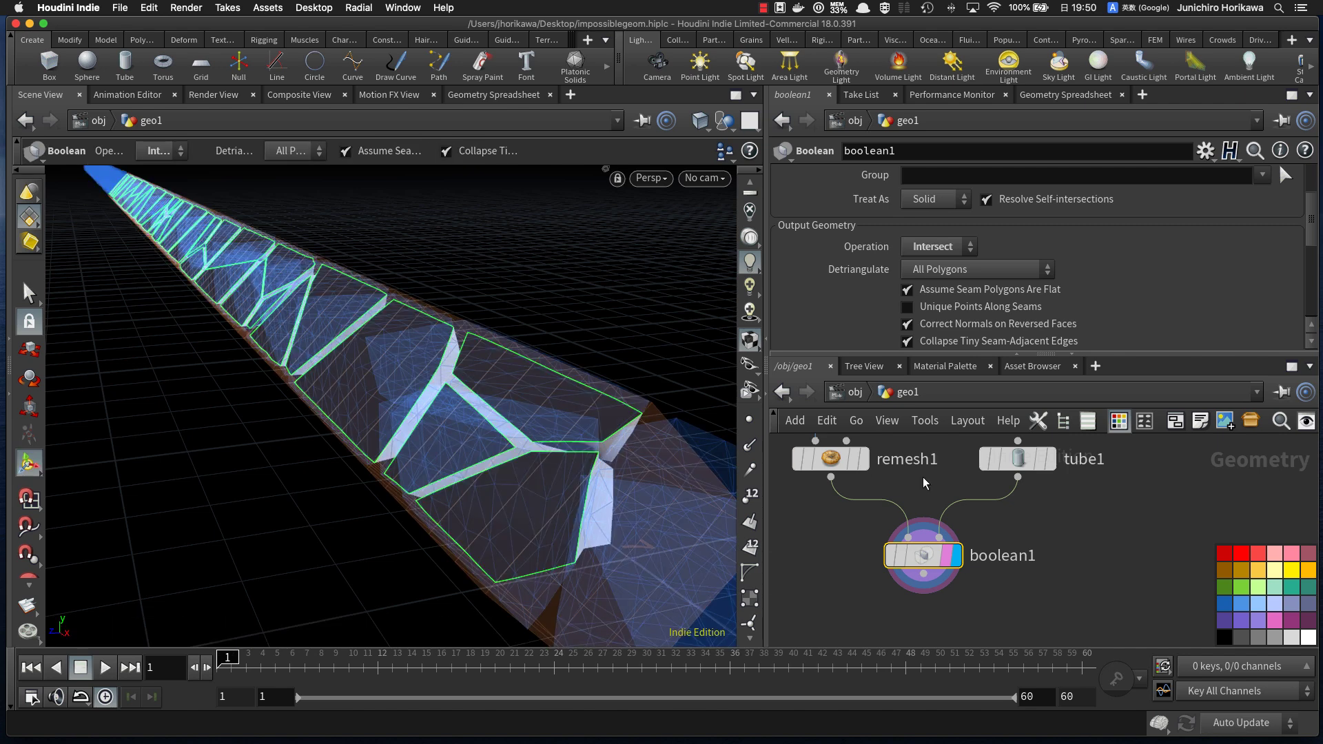
click(1023, 459)
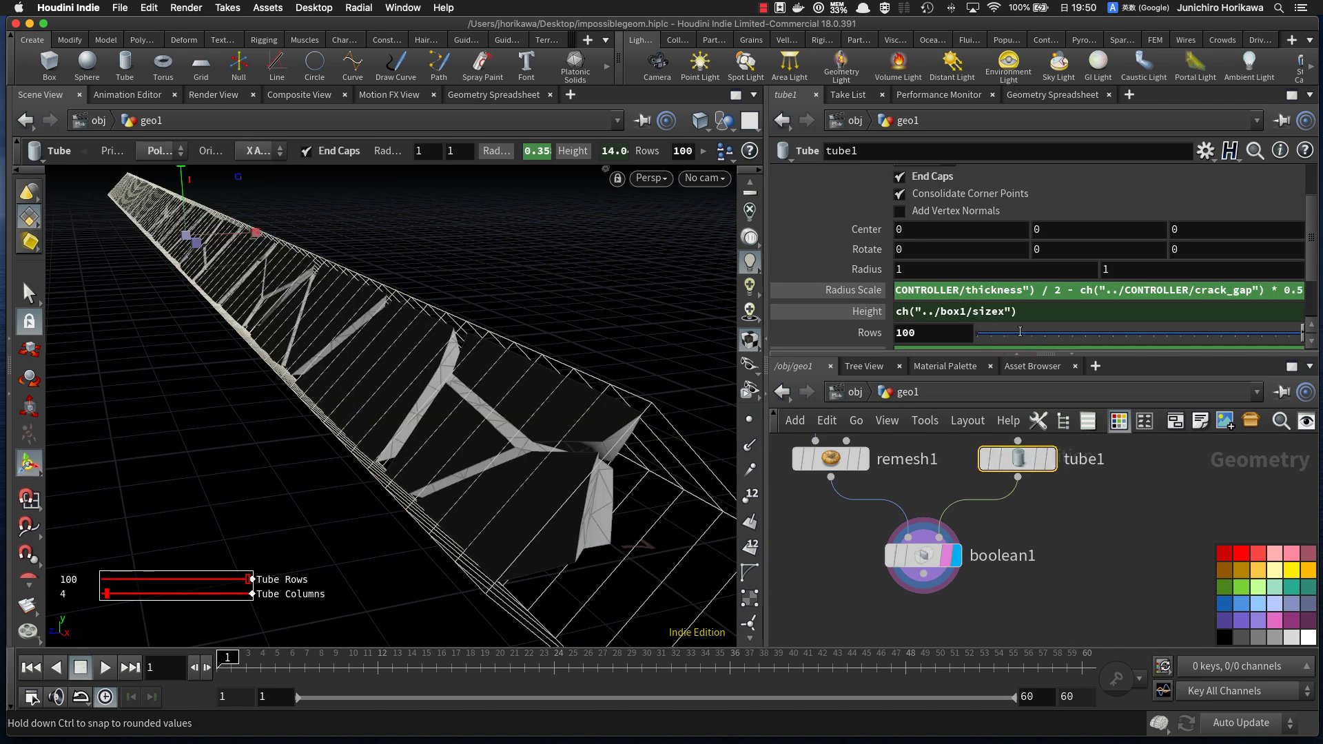
click(899, 332)
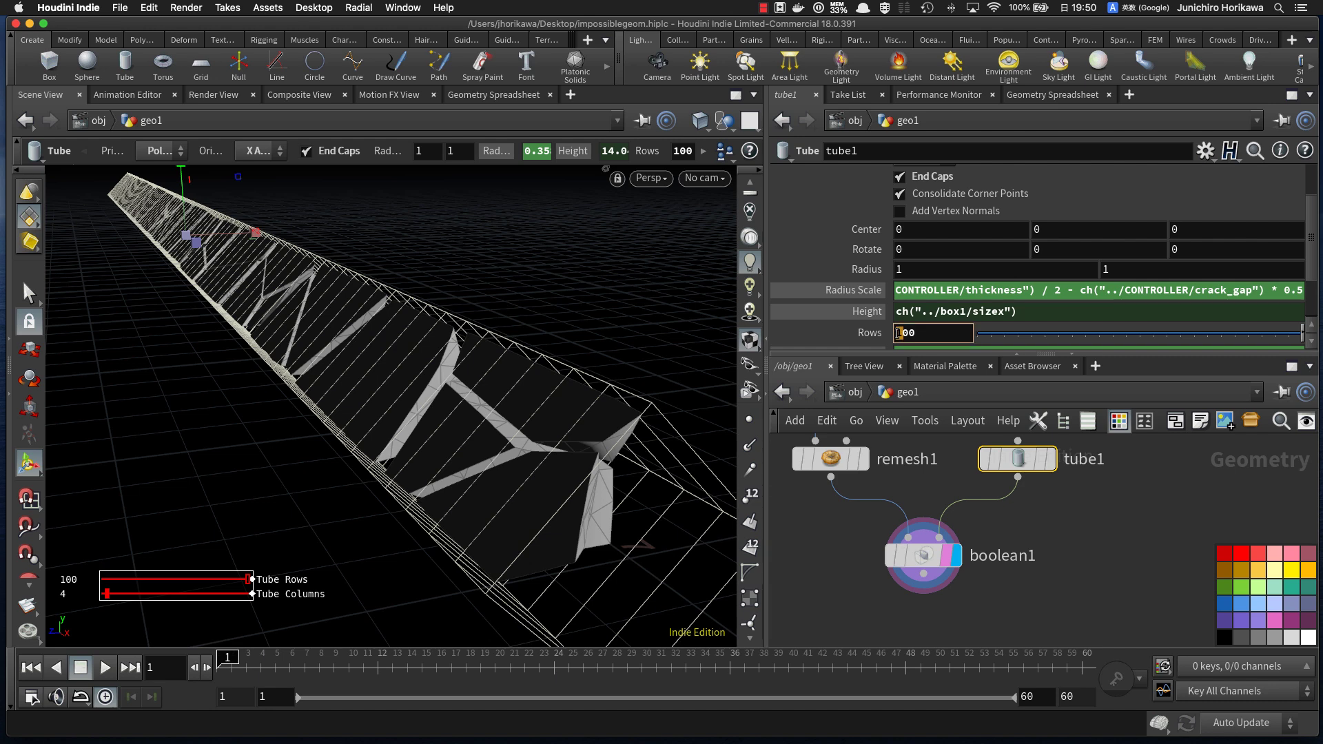
text(3)
key(Return)
click(899, 333)
text(2)
key(BackSpace)
text(1)
key(Return)
click(1034, 554)
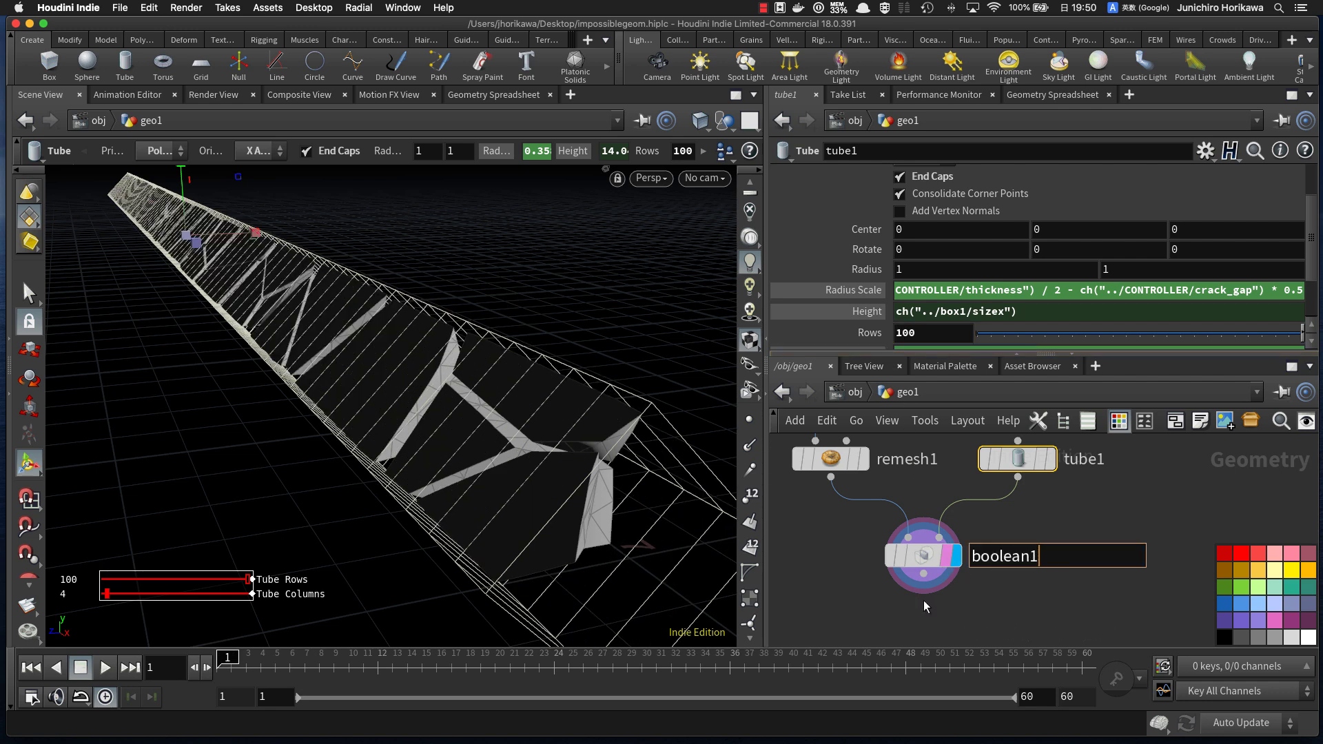
key(Return)
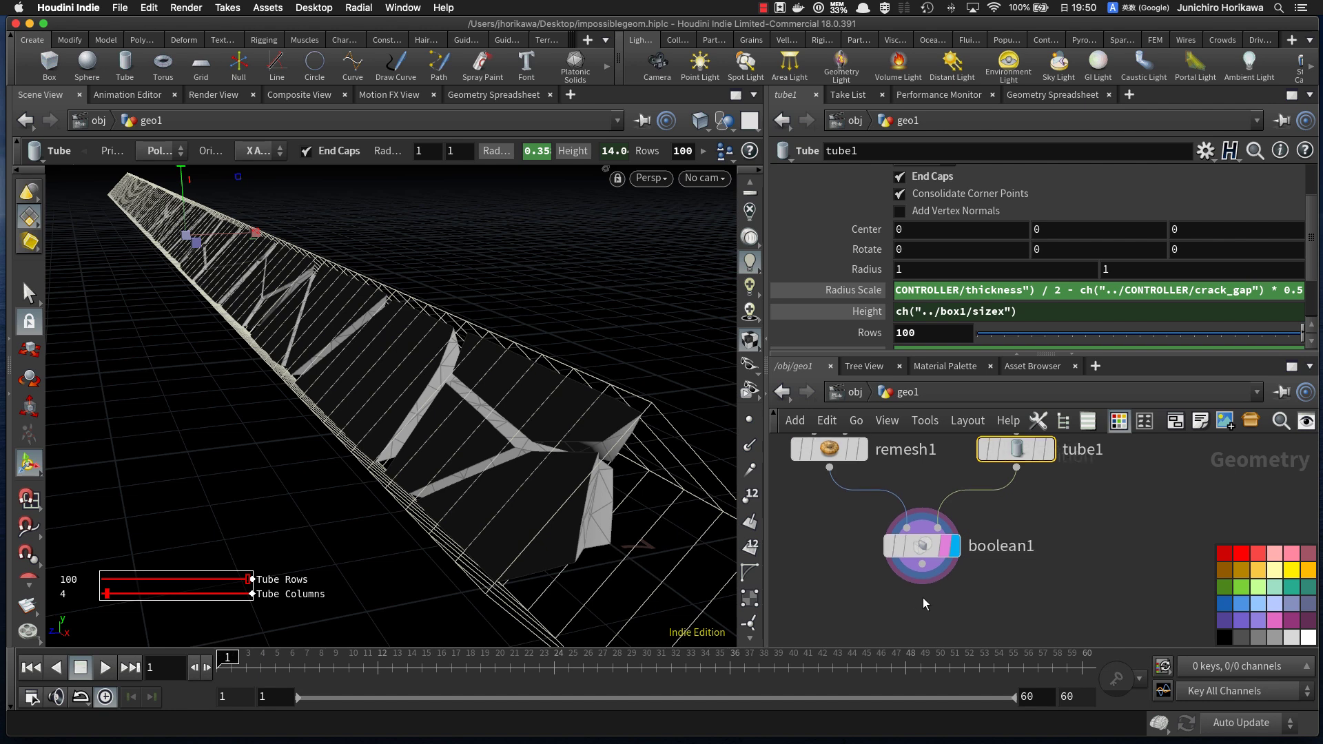
middle_drag(923, 597, 919, 551)
key(Tab)
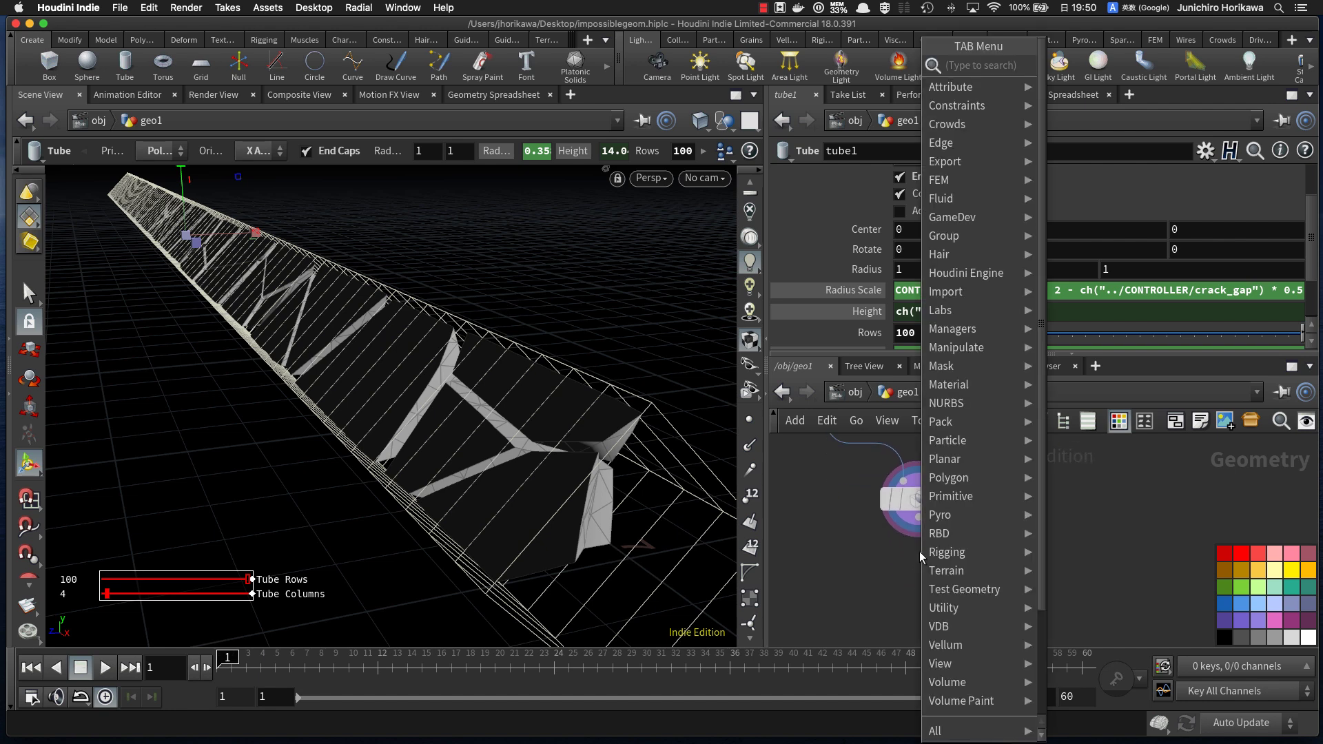
key(Escape)
alt+drag(671, 493, 572, 449)
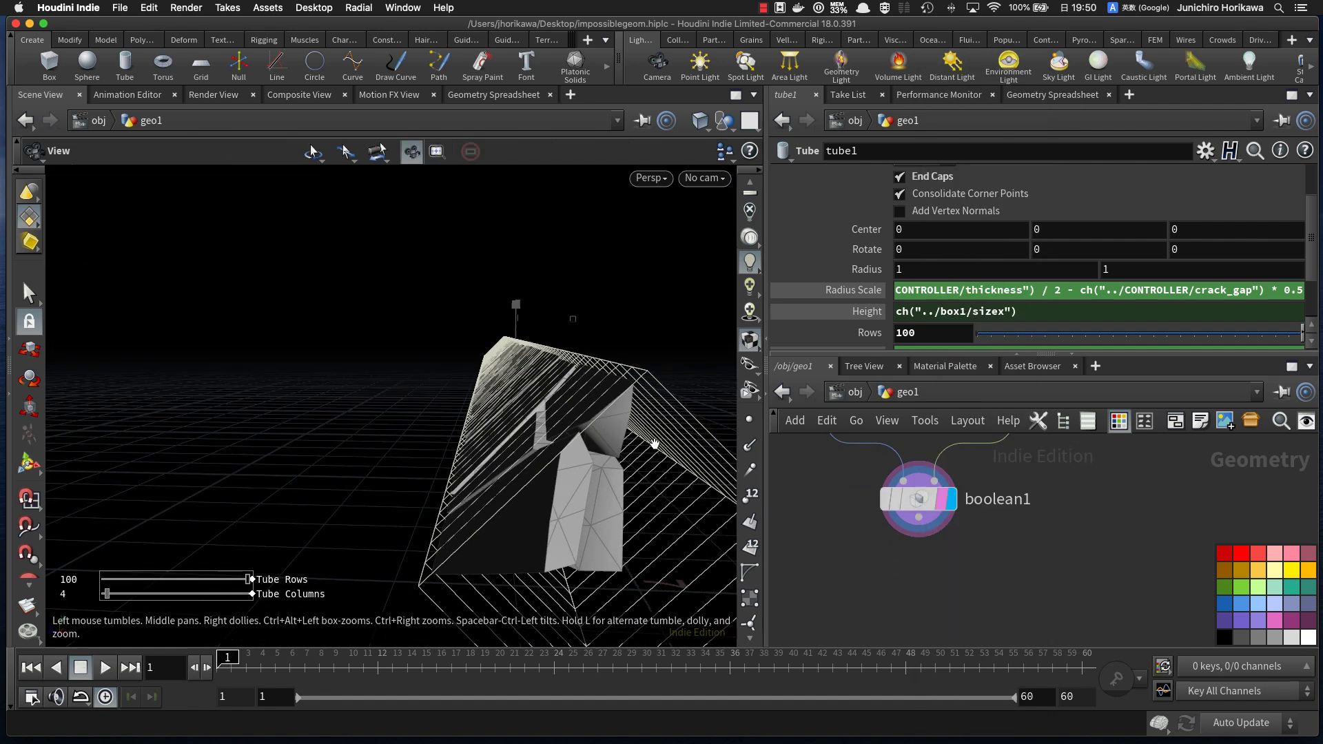
middle_drag(875, 591, 845, 577)
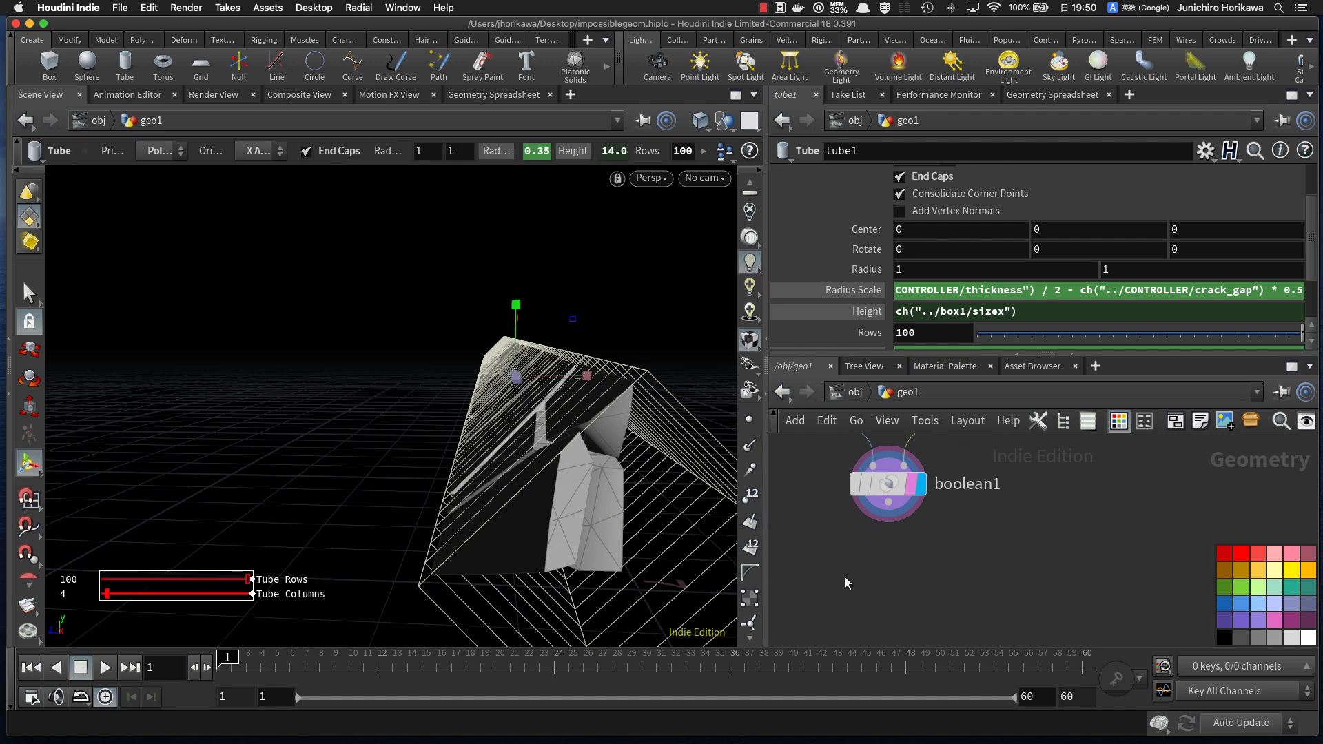
Step: Add a Facet node after boolean1, display it, and enable Cusp Polygons with a Cusp Angle of 15
key(Tab)
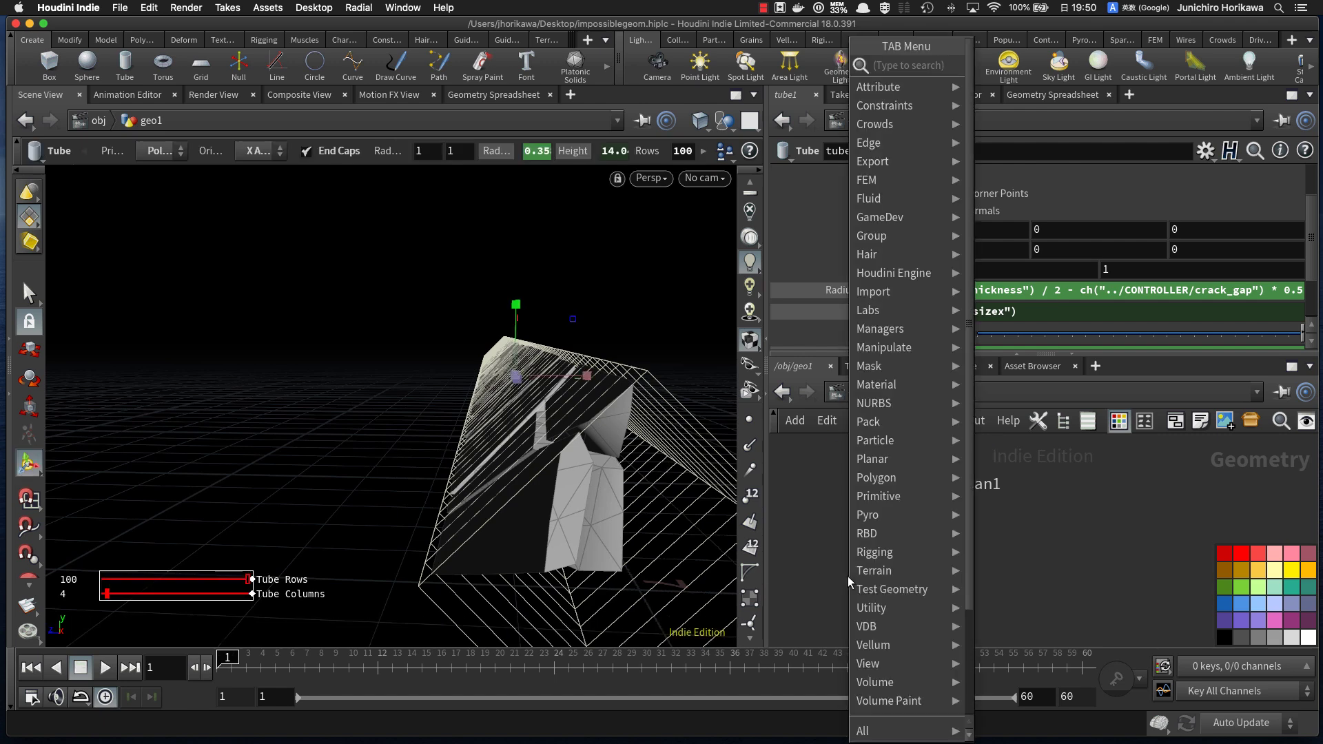
text(face)
key(Return)
click(886, 560)
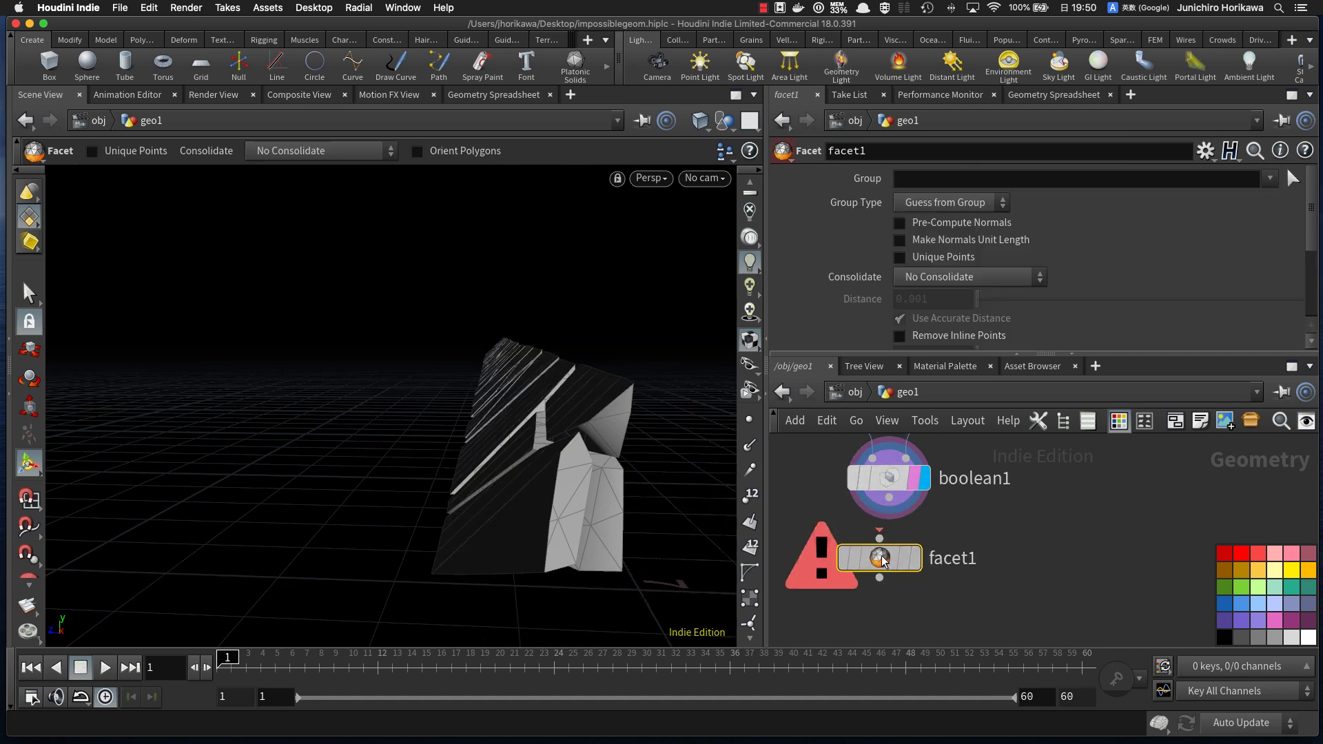
click(923, 569)
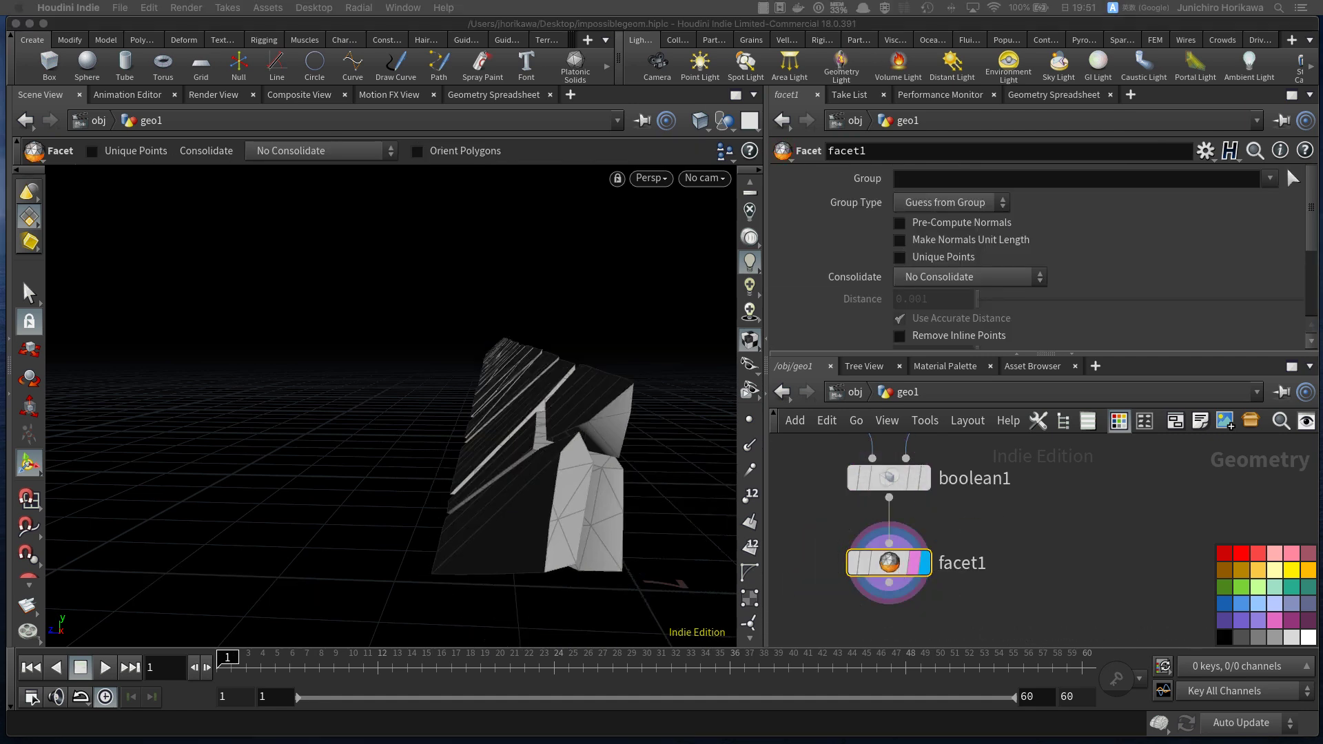
scroll(862, 238, down, 5)
click(899, 252)
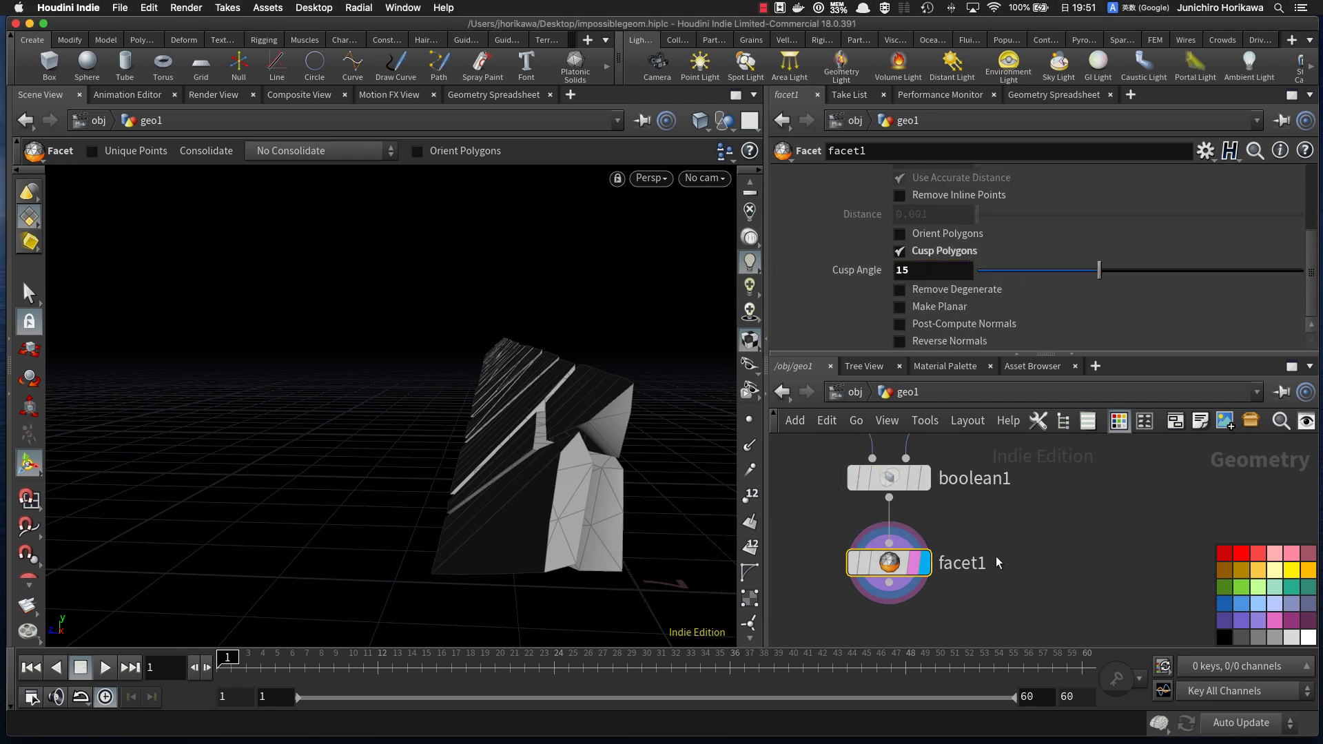
Step: Try adjusting CONTROLLER's crack sides, return it to 2, and inspect the cracked piece from other angles
scroll(1003, 544, down, 8)
middle_drag(881, 512, 928, 618)
scroll(867, 502, up, 3)
scroll(849, 475, up, 2)
click(849, 476)
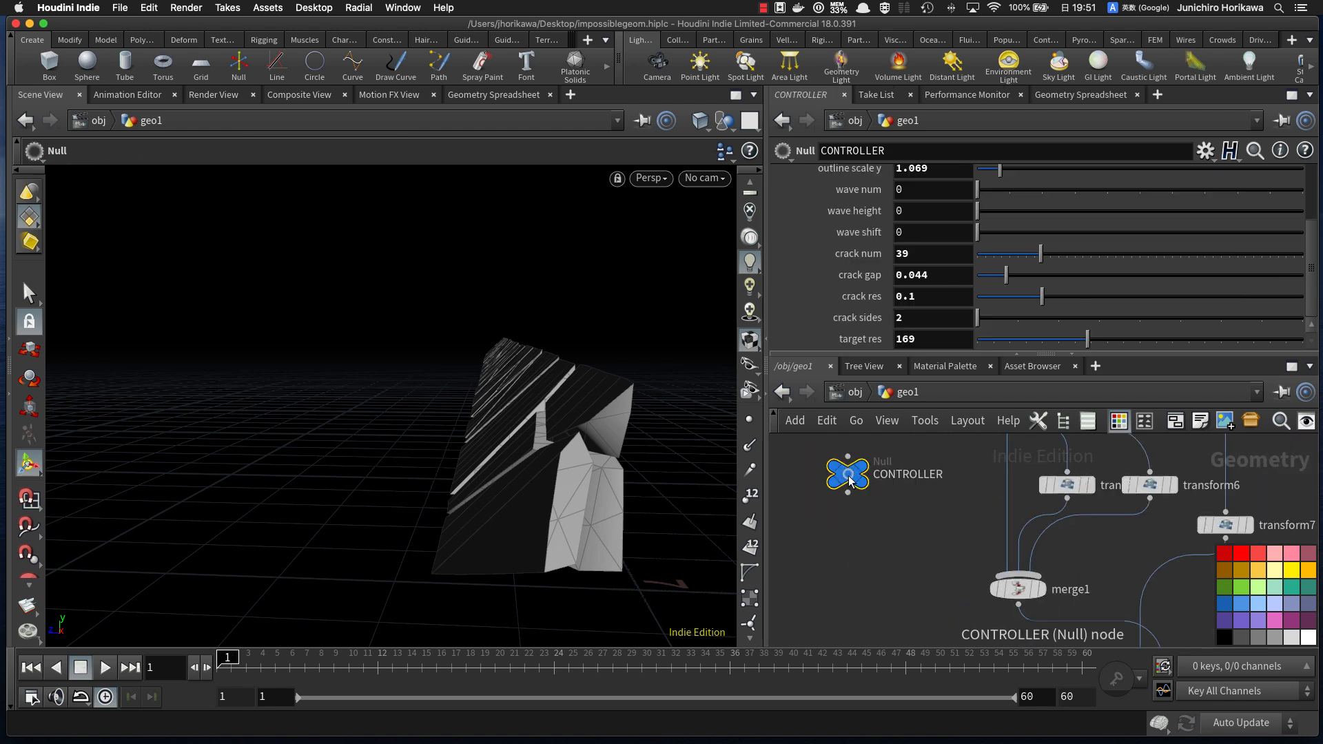
drag(844, 354, 844, 462)
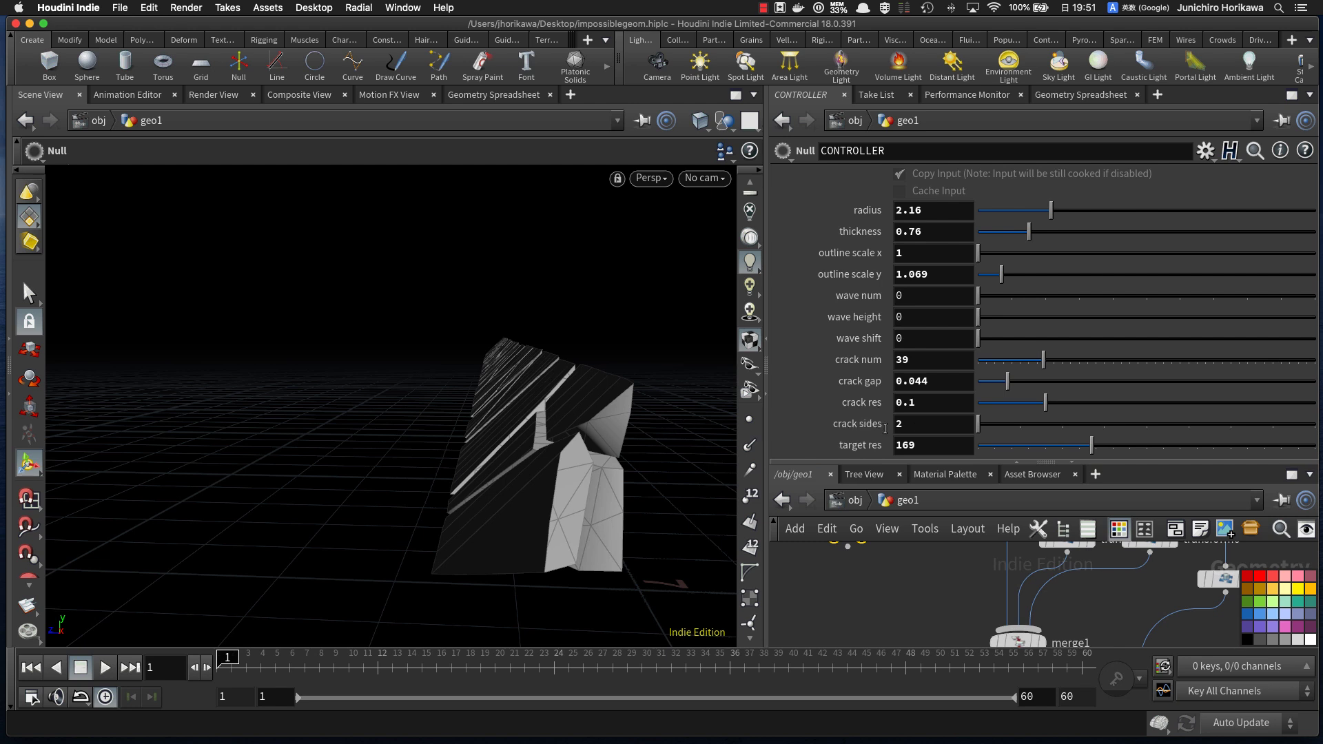
mouse_move(999, 429)
mouse_down()
mouse_move(1095, 430)
mouse_move(988, 431)
mouse_move(1019, 430)
mouse_up()
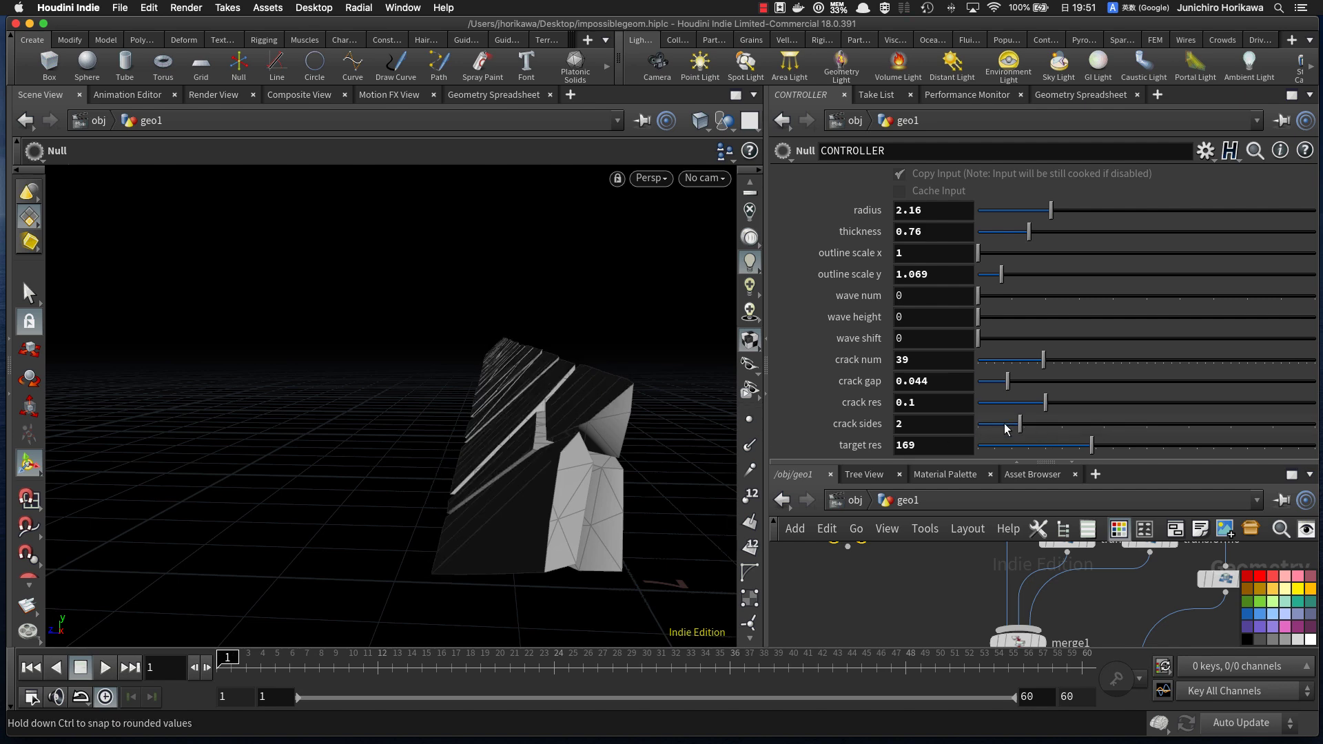
alt+drag(597, 454, 606, 496)
drag(1030, 427, 958, 431)
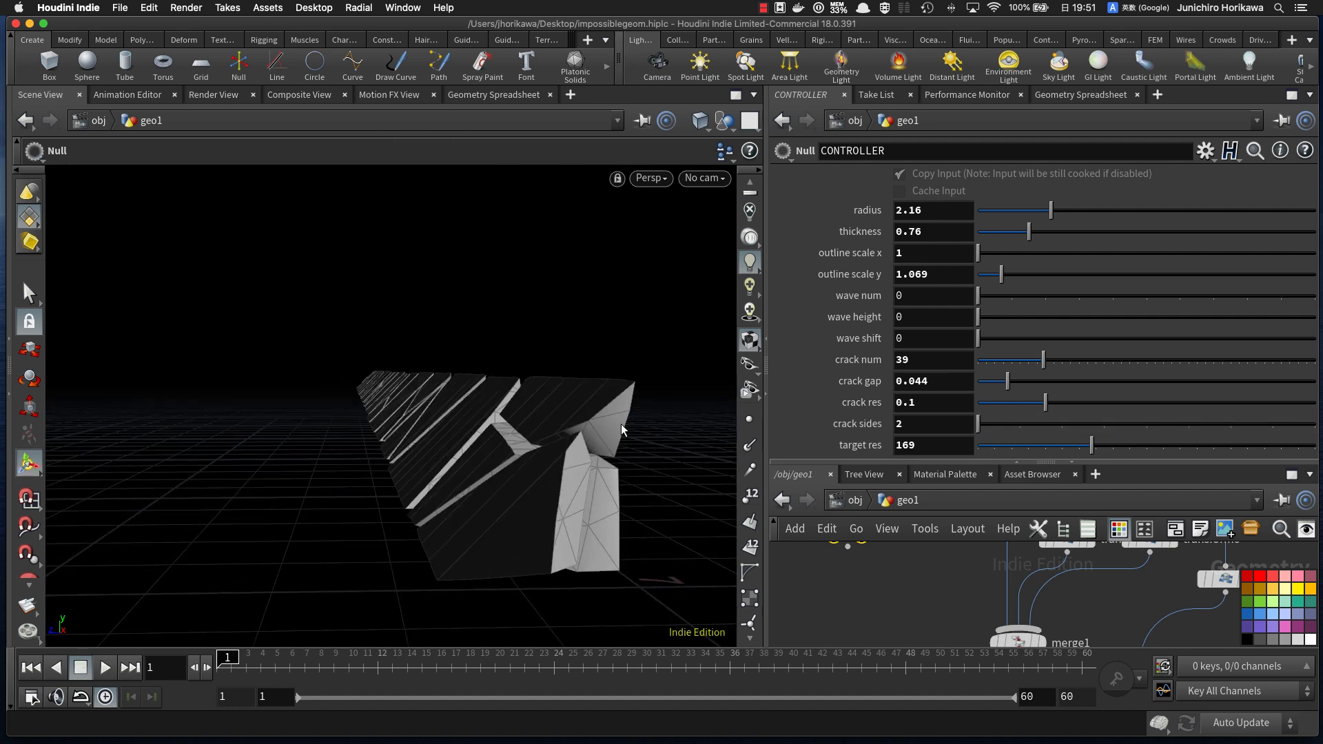
alt+drag(629, 428, 412, 472)
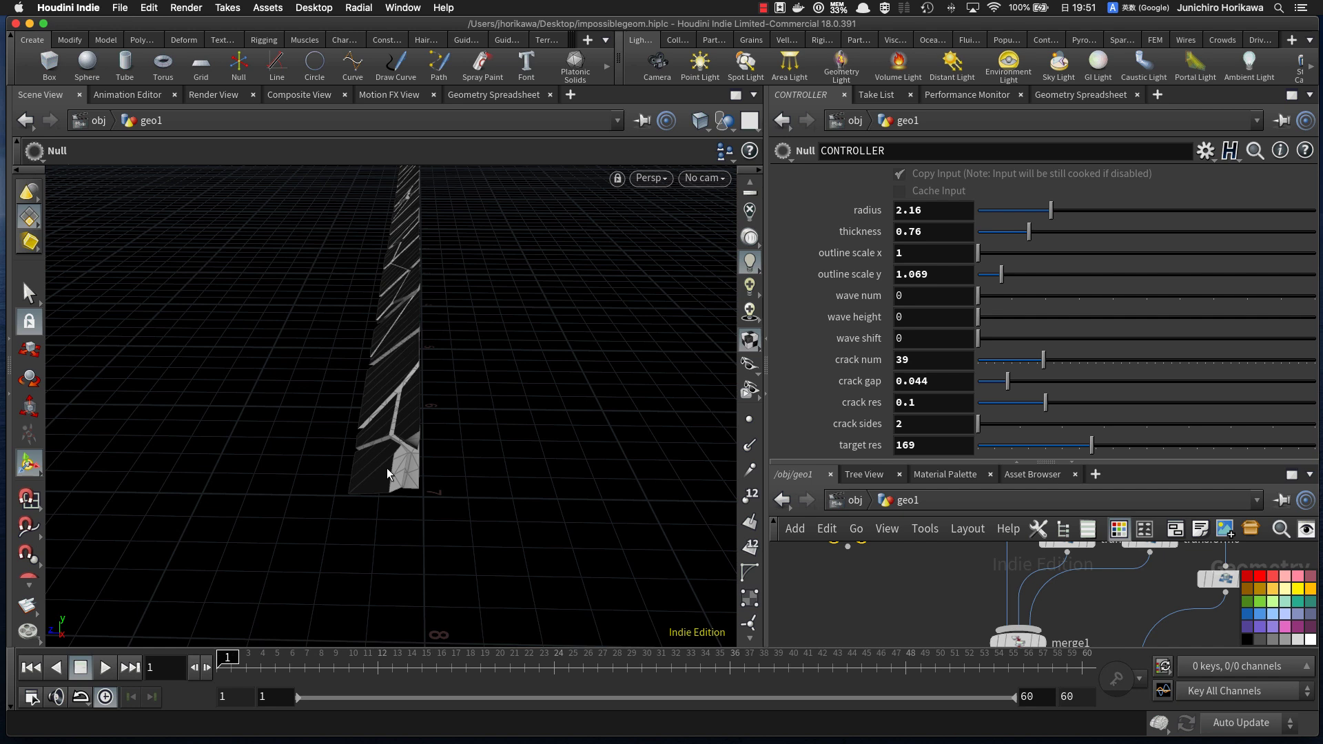
Step: Add a Mirror node after facet1 and display it
drag(976, 461, 974, 306)
scroll(981, 616, down, 4)
middle_drag(981, 615, 886, 445)
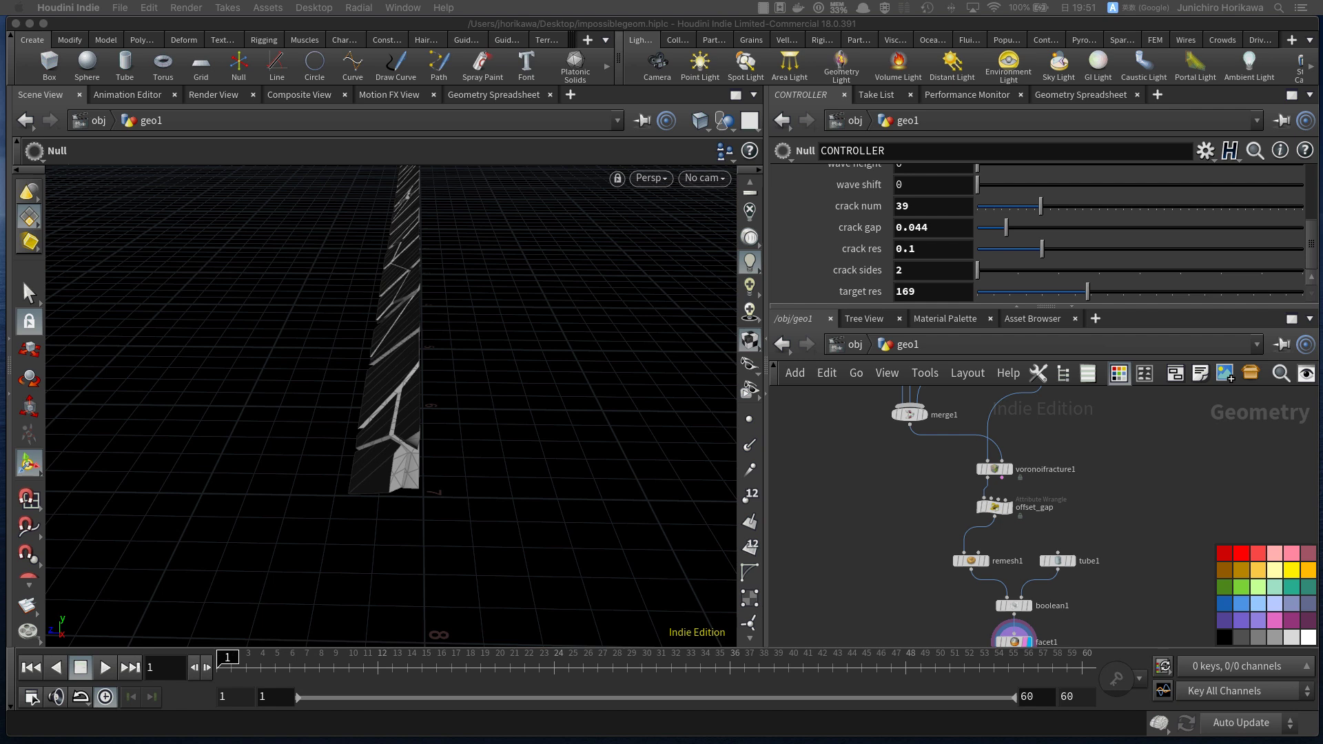
click(943, 544)
middle_drag(943, 544, 900, 452)
middle_drag(887, 540, 850, 442)
scroll(937, 518, up, 5)
scroll(923, 507, down, 2)
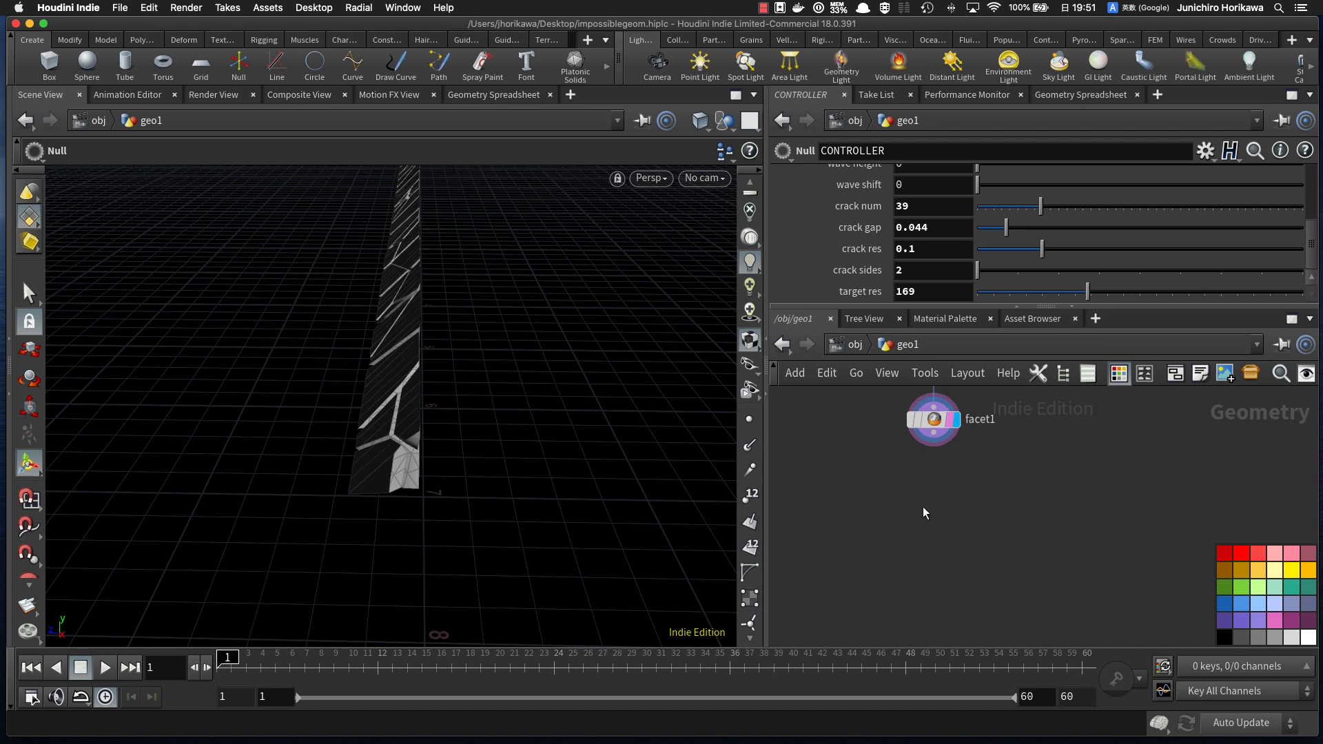
middle_drag(923, 514, 922, 556)
key(Tab)
key(Escape)
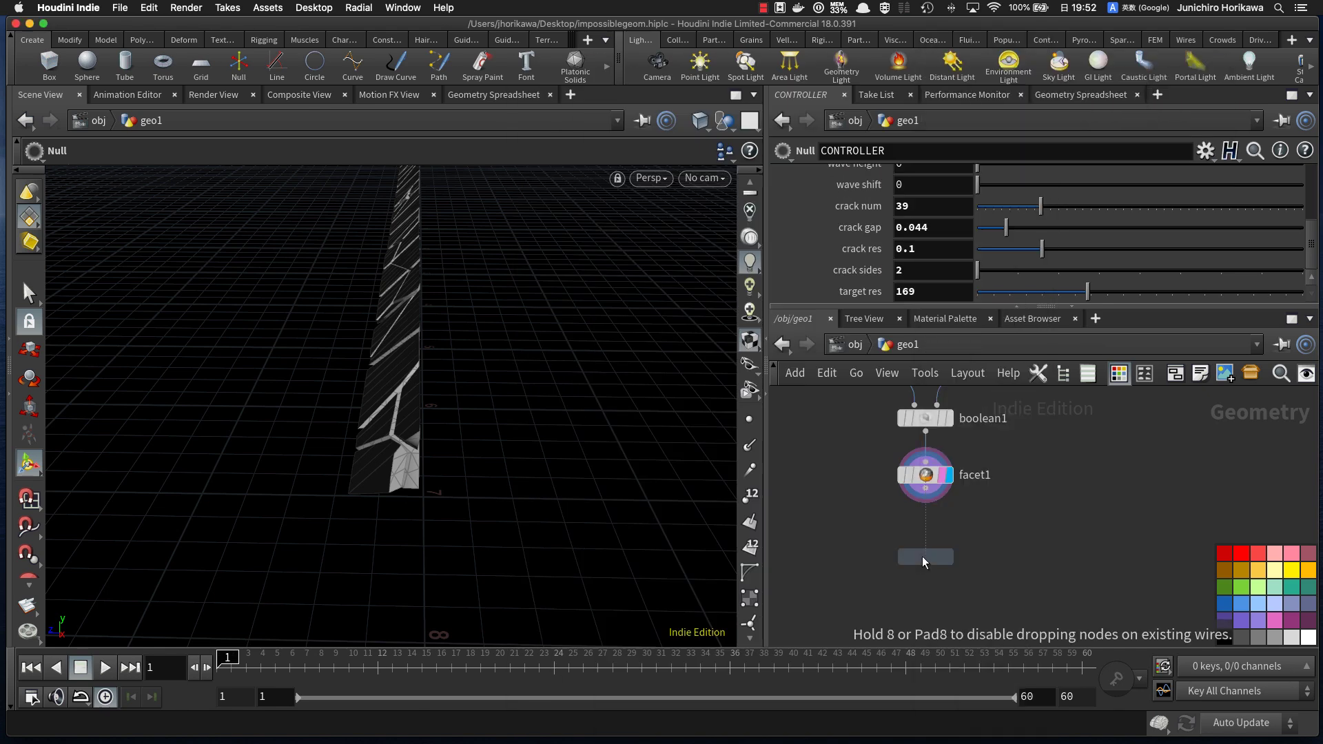
click(933, 543)
scroll(936, 536, up, 5)
drag(915, 445, 926, 526)
drag(946, 554, 939, 575)
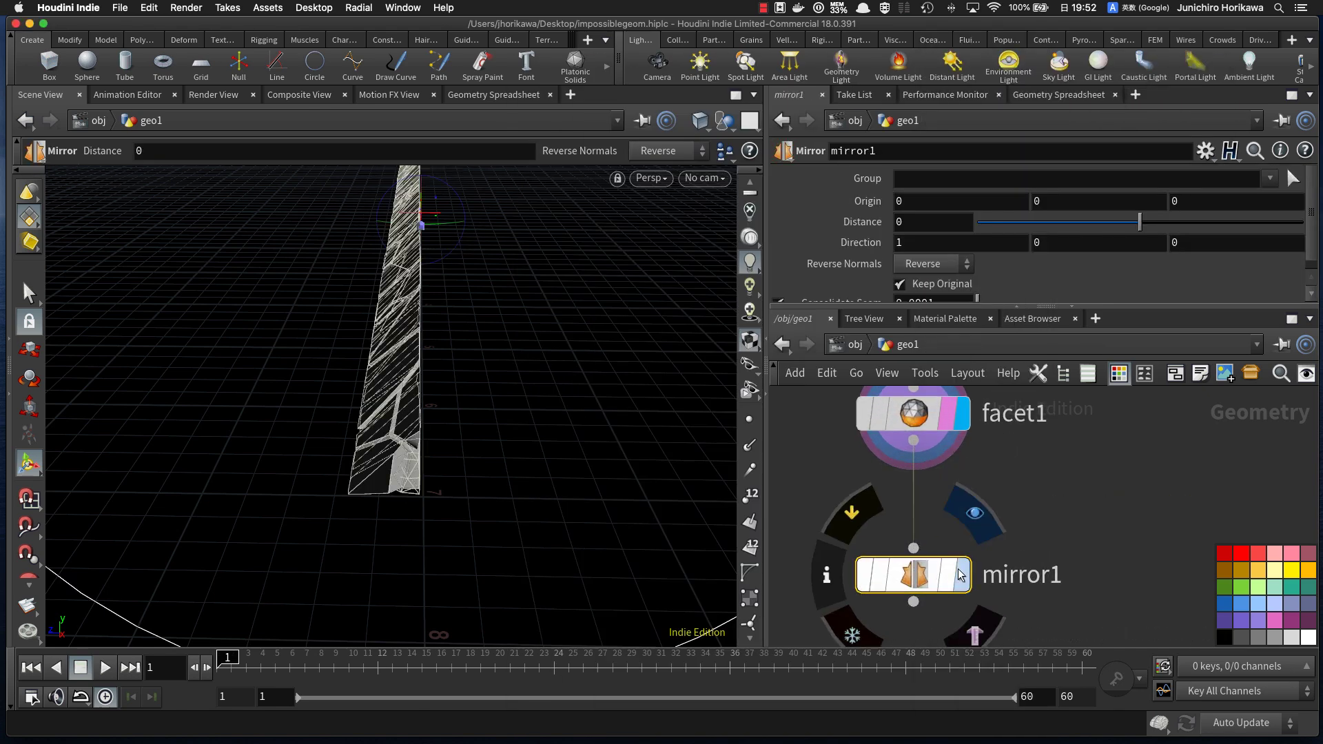
click(959, 574)
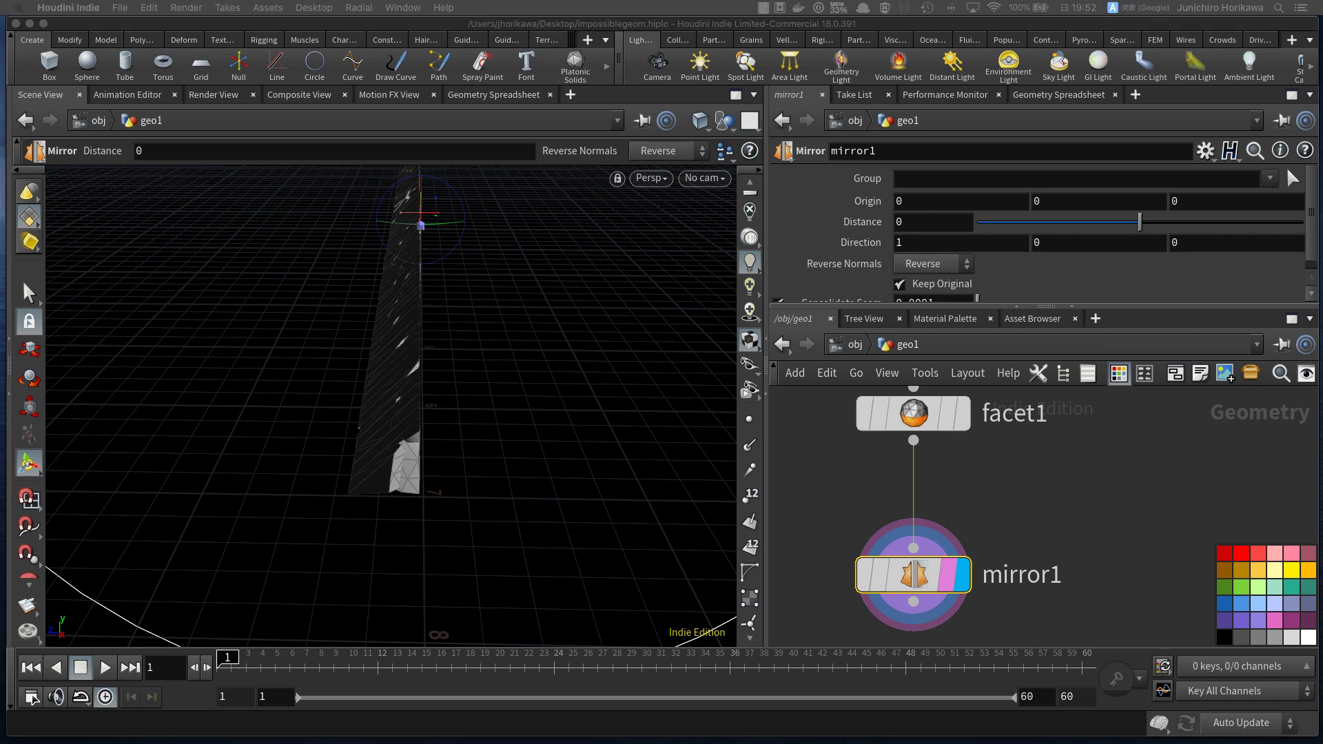
Step: Set mirror1's Direction to 0, 1, 0 and check the mirrored bar from the side
click(993, 246)
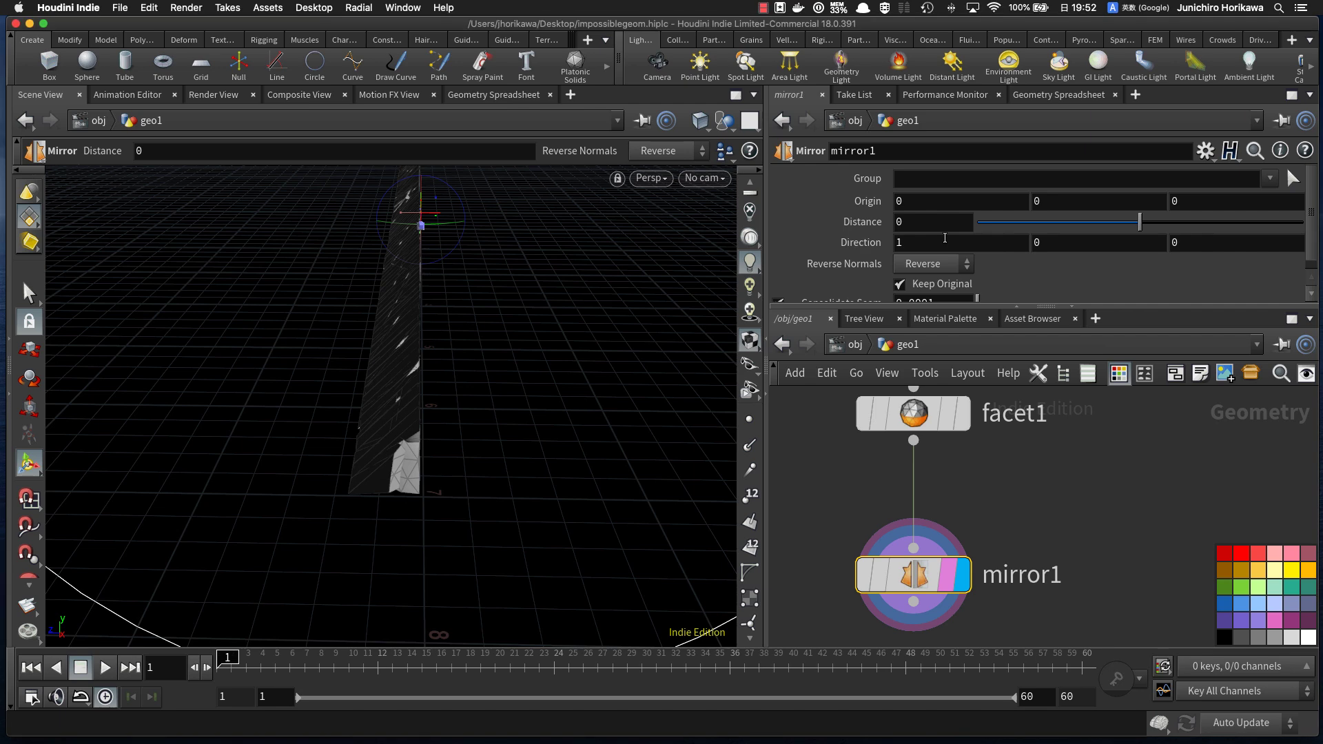
drag(993, 247, 820, 246)
text(0)
key(Tab)
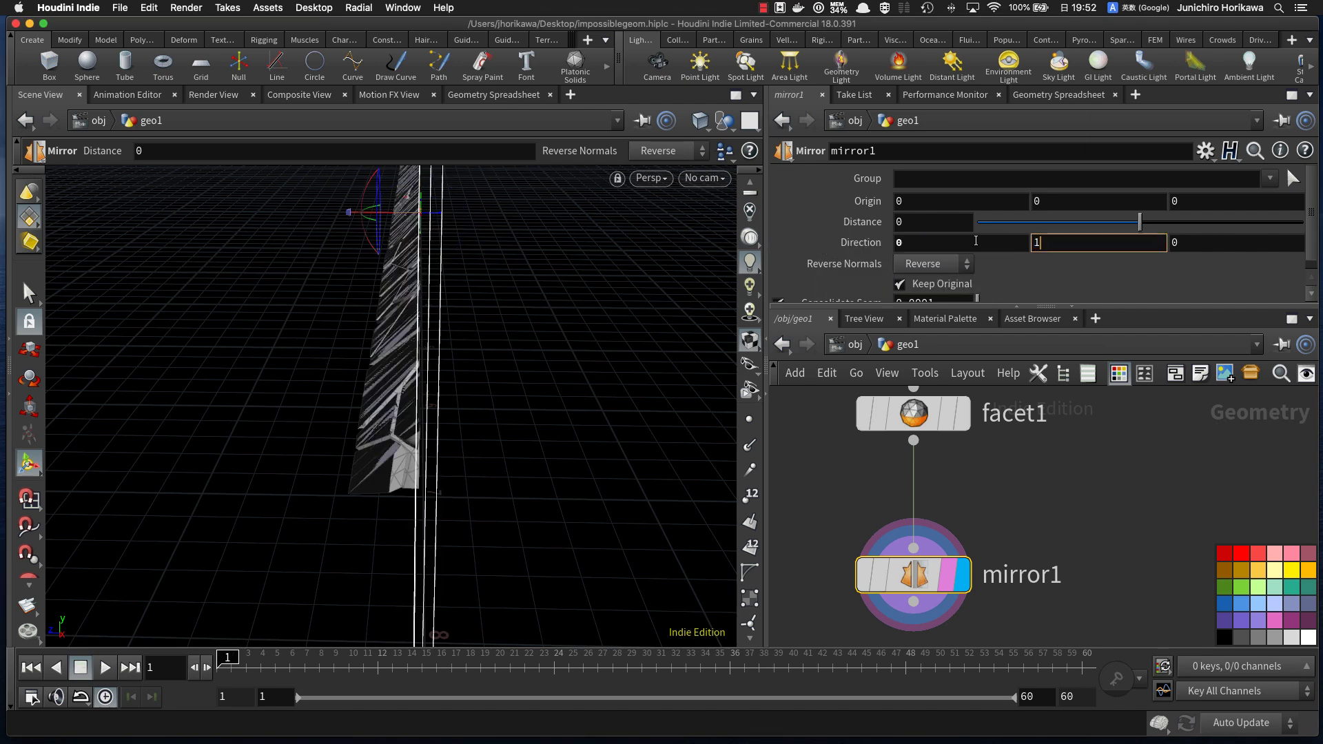
text(1)
key(Return)
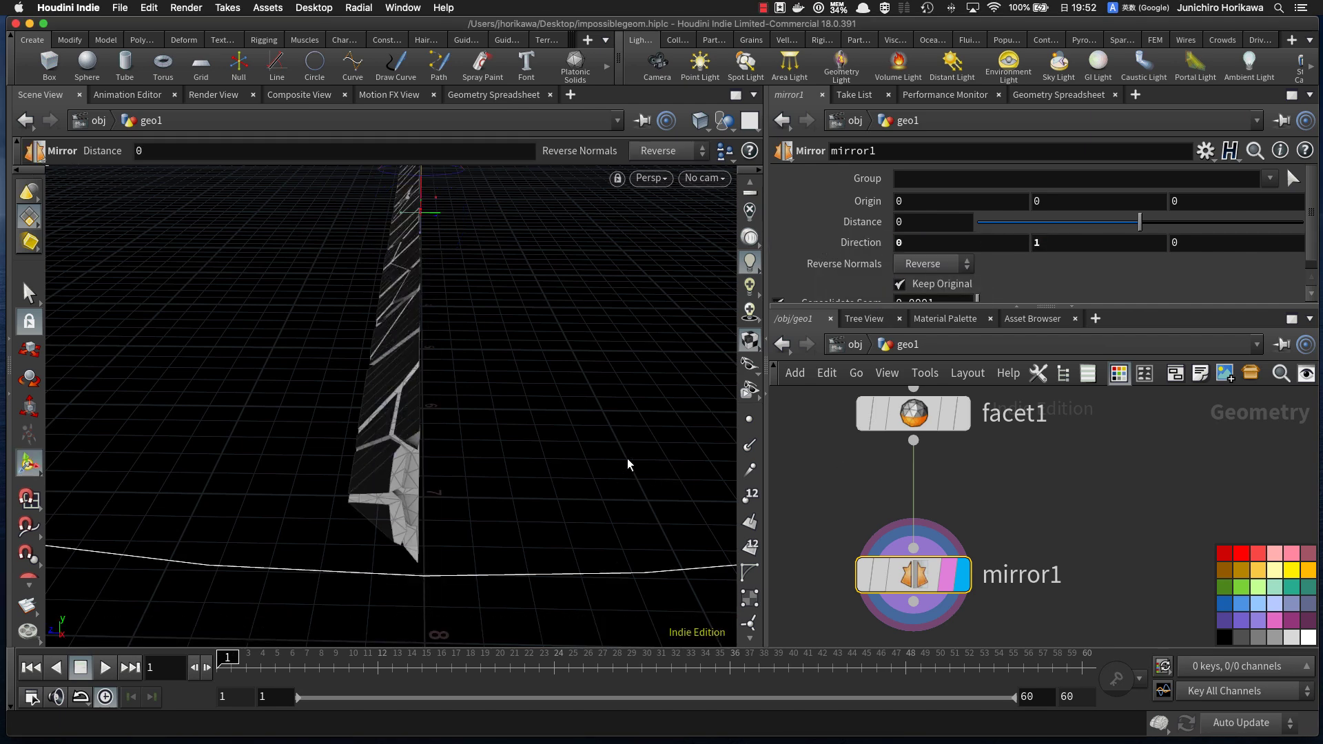
alt+drag(551, 513, 399, 551)
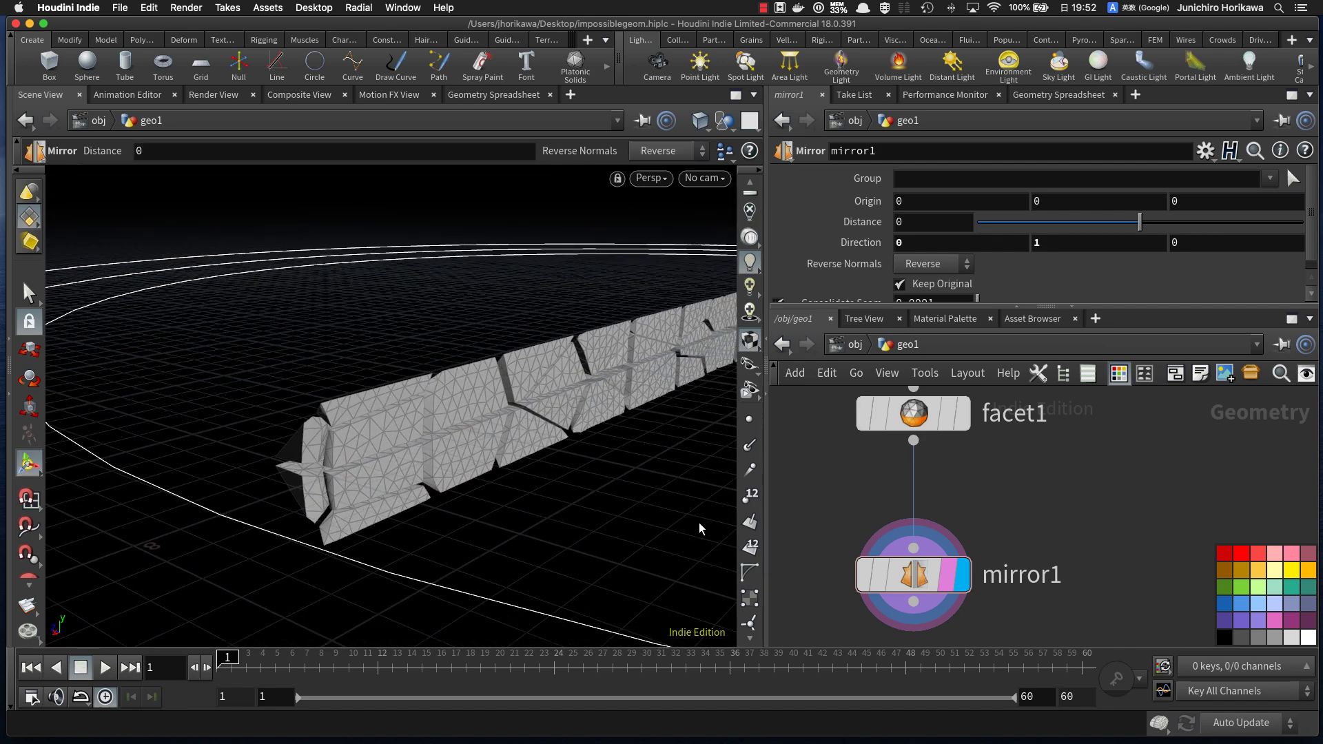
Step: Add a second Mirror node after mirror1 and display it
scroll(939, 499, down, 3)
key(Tab)
text(mirror)
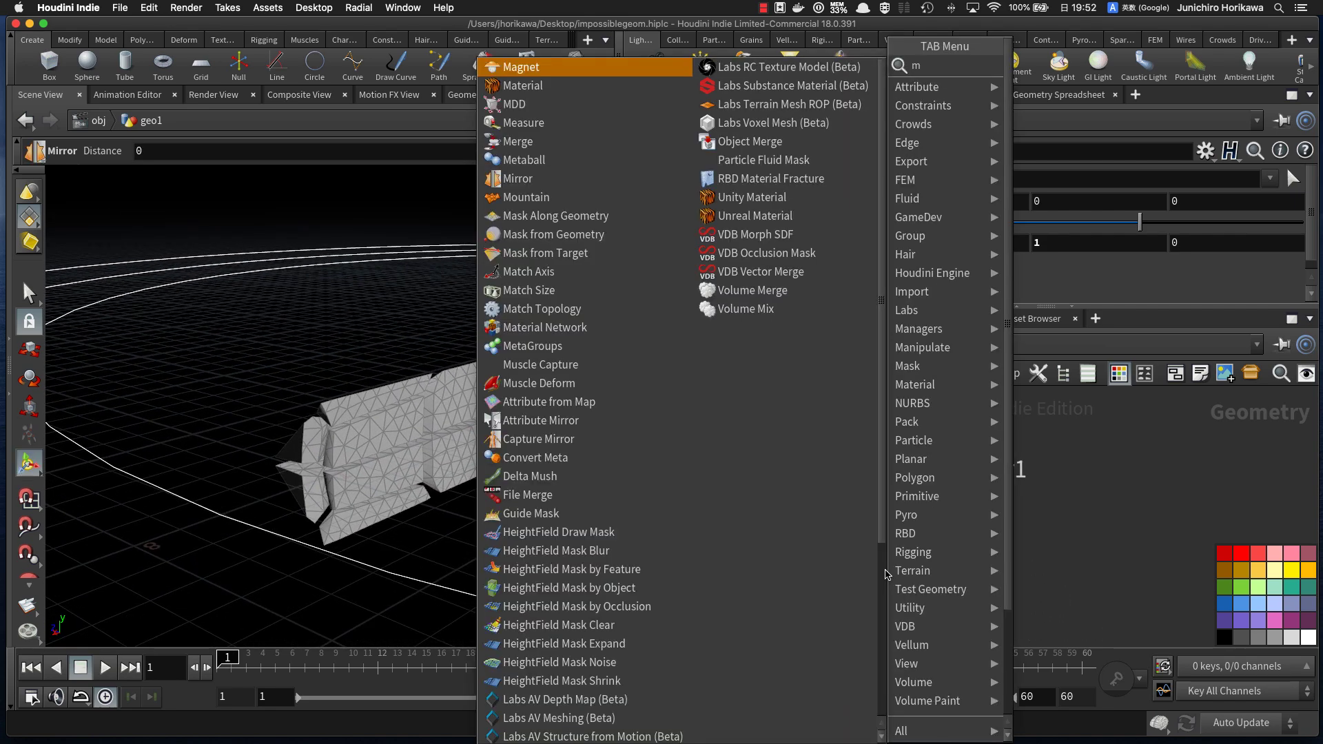
key(Return)
click(886, 578)
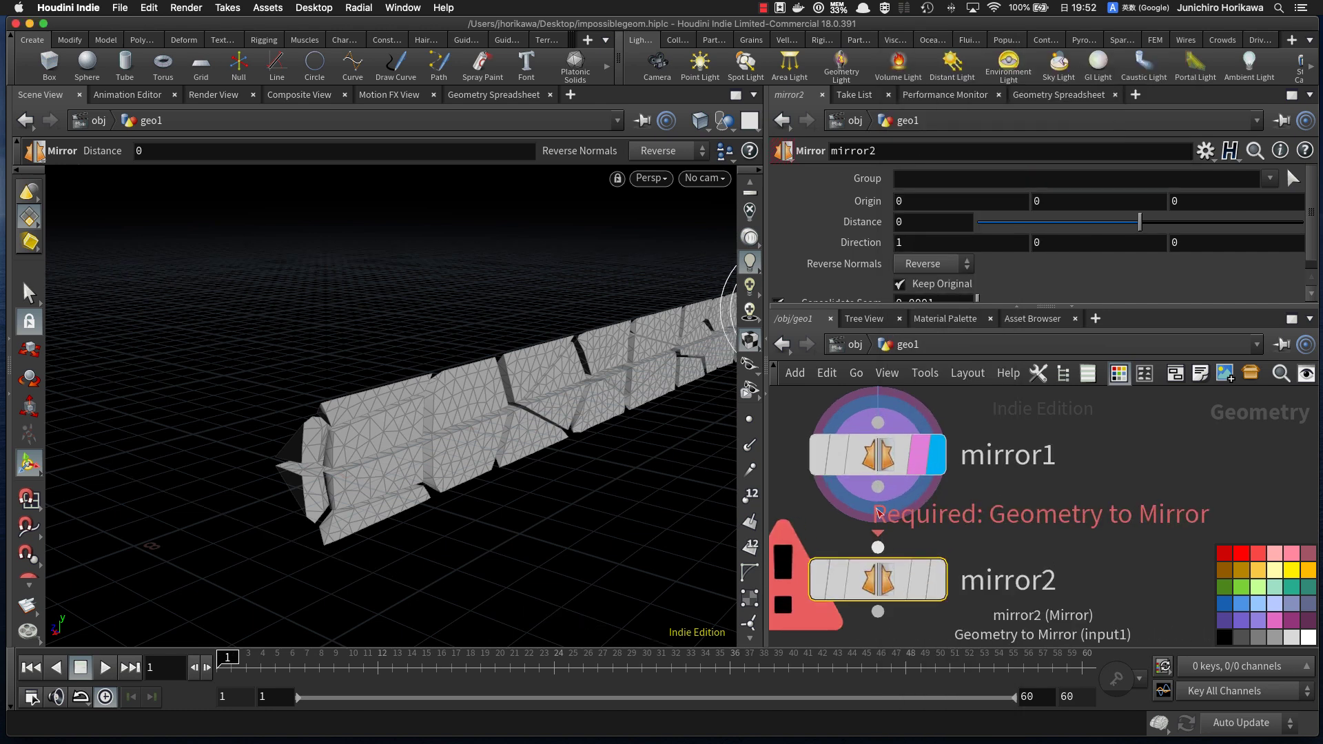
mouse_move(915, 607)
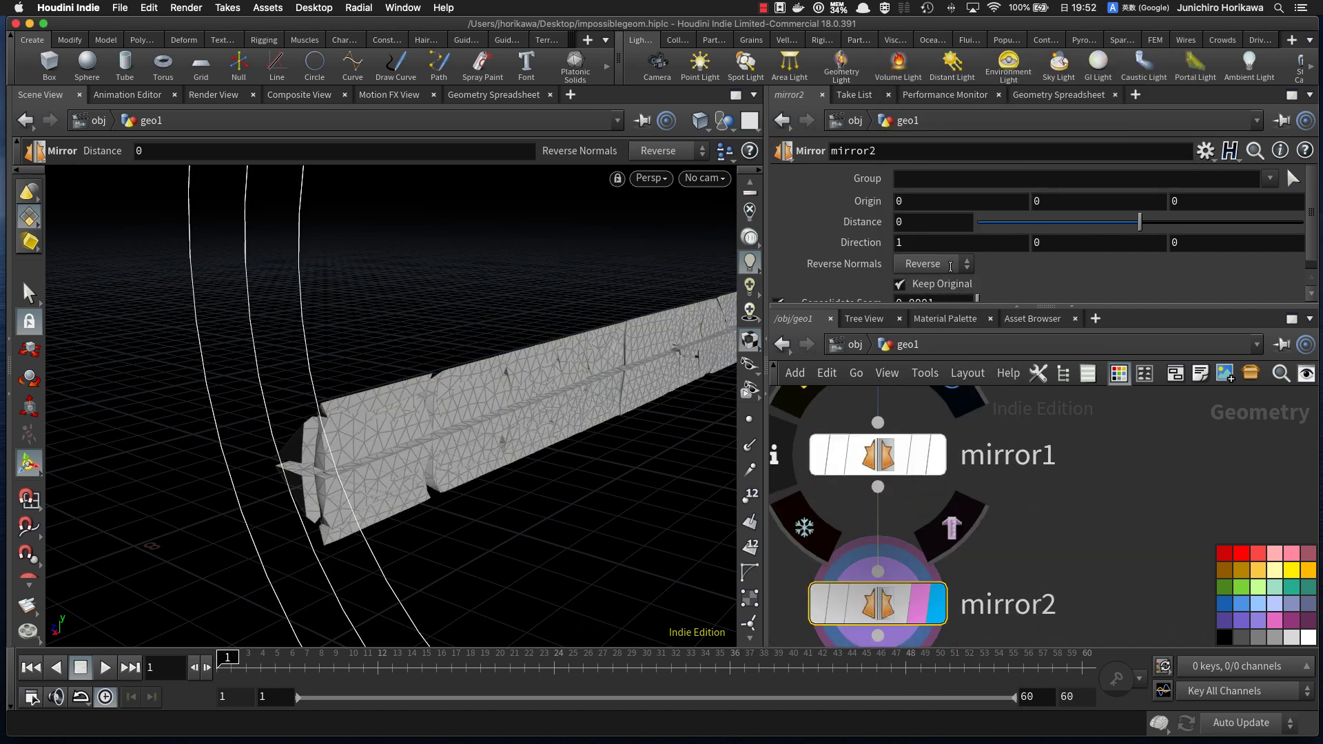
Step: Set mirror2's Direction to 0, 0, 1 and view the mirrored bar from its end
drag(919, 244, 866, 242)
text(0)
click(1233, 242)
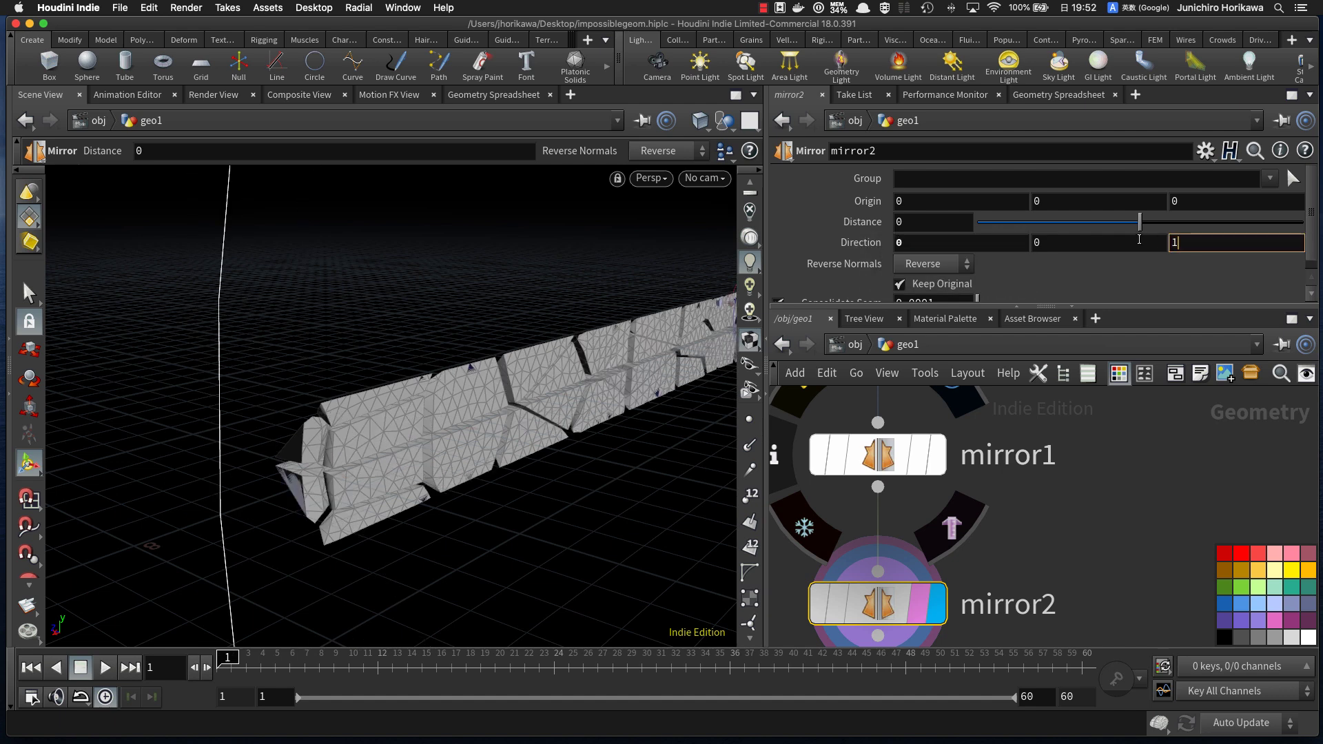
text(1)
key(Return)
key(Escape)
drag(726, 444, 425, 422)
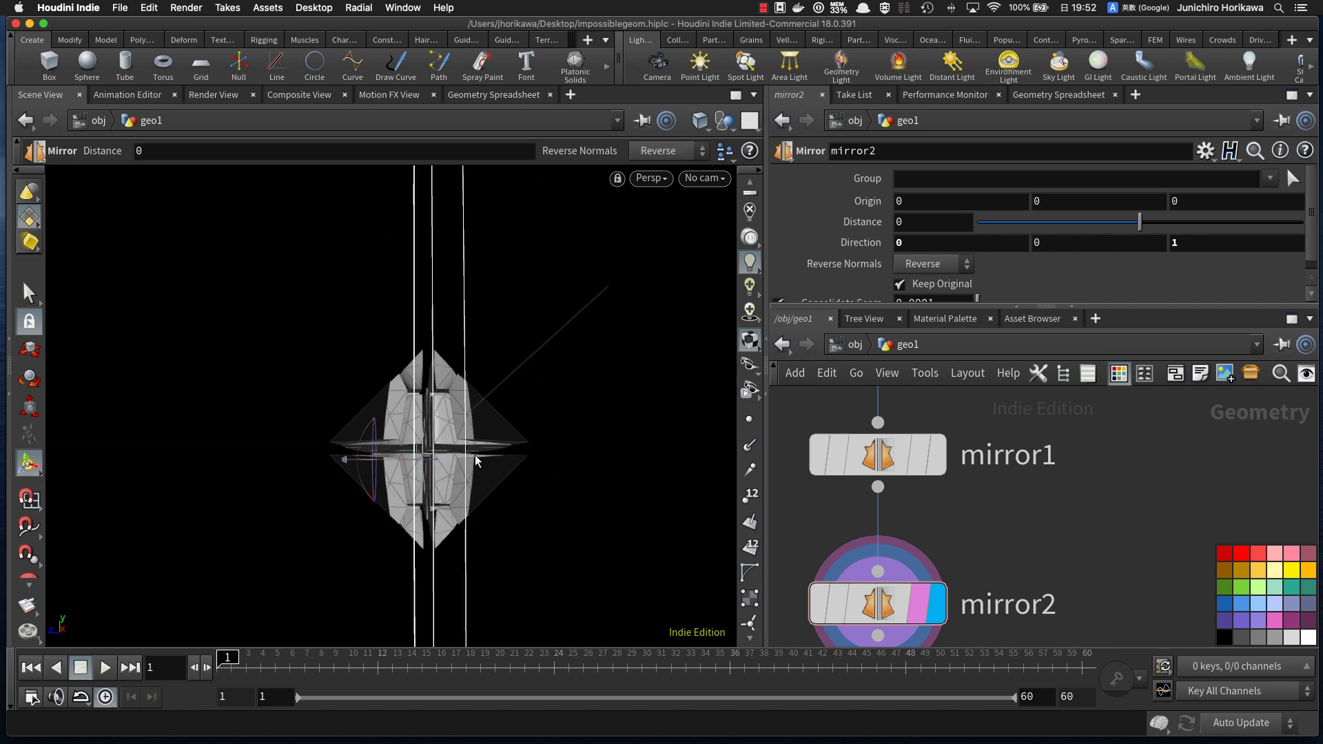
Step: Add a Normal node after mirror2, wire it in and display it
drag(660, 452, 351, 378)
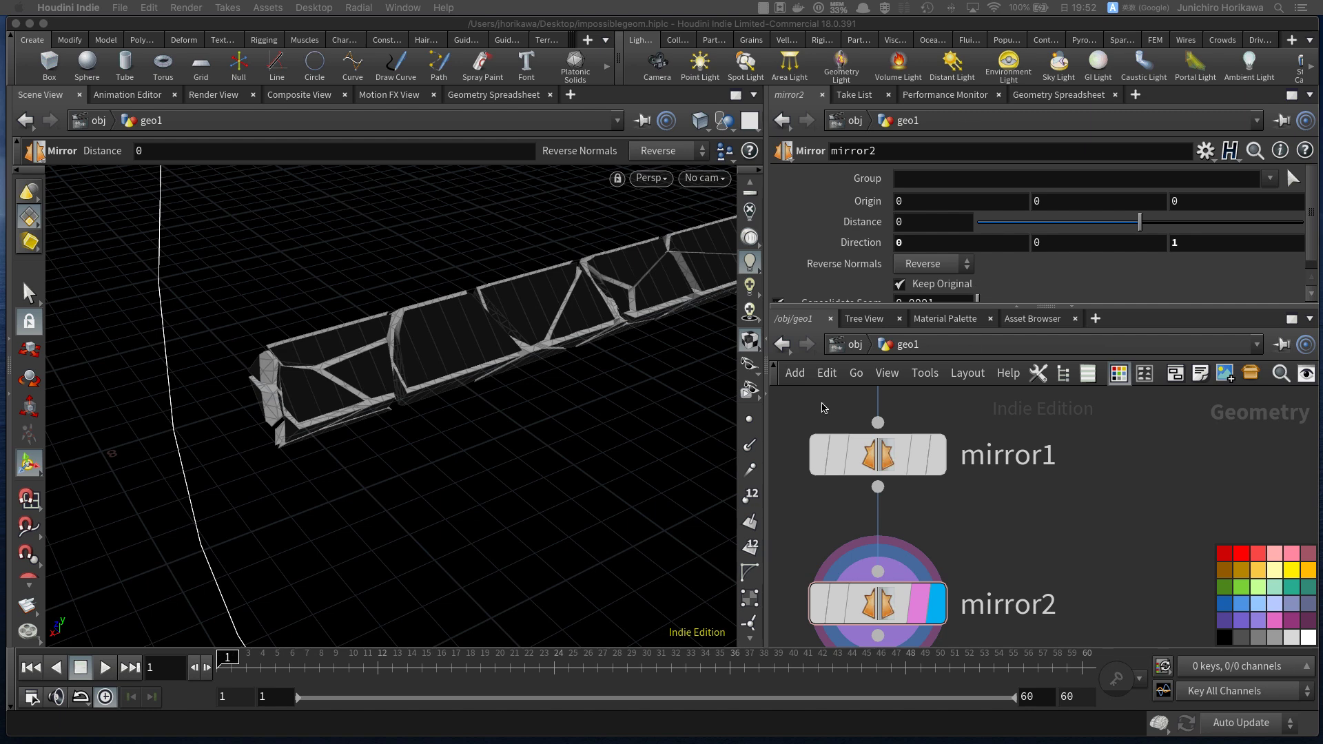
scroll(947, 453, down, 4)
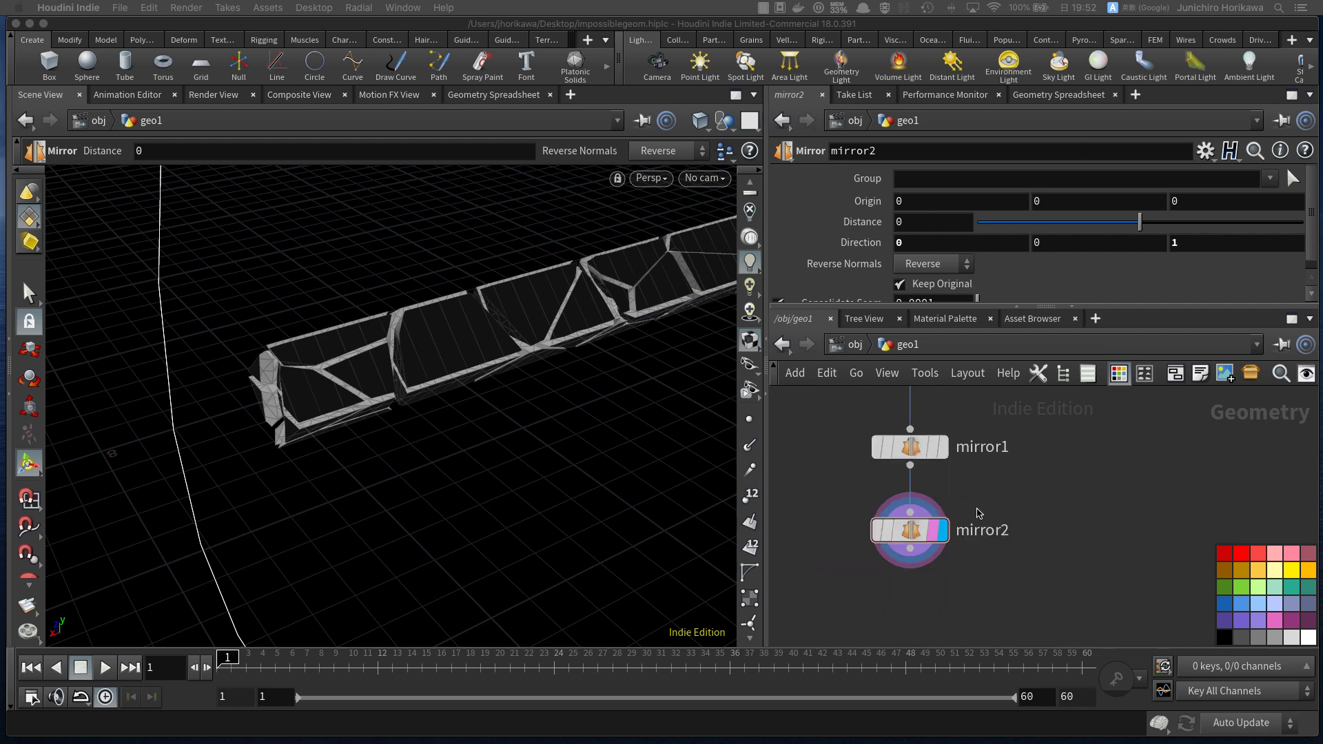
click(923, 601)
scroll(923, 601, up, 1)
key(Tab)
text(normal)
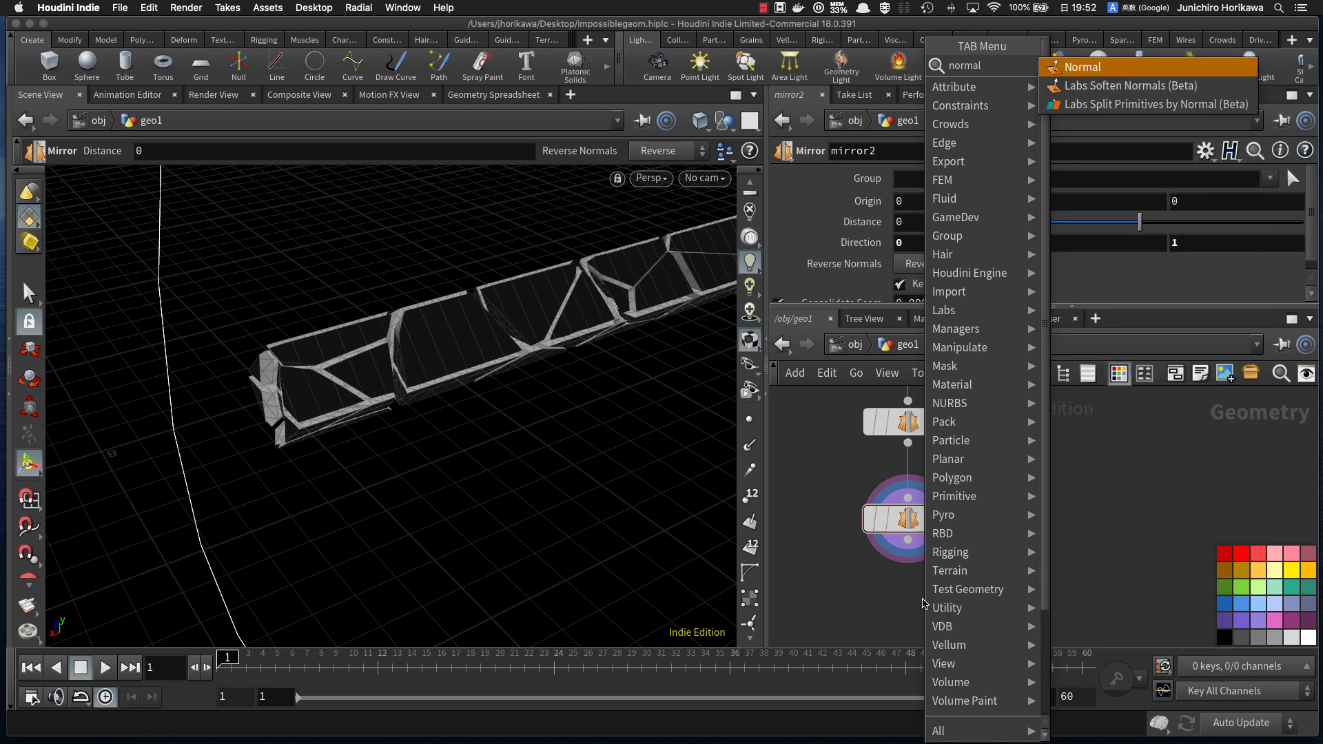
key(Return)
click(896, 594)
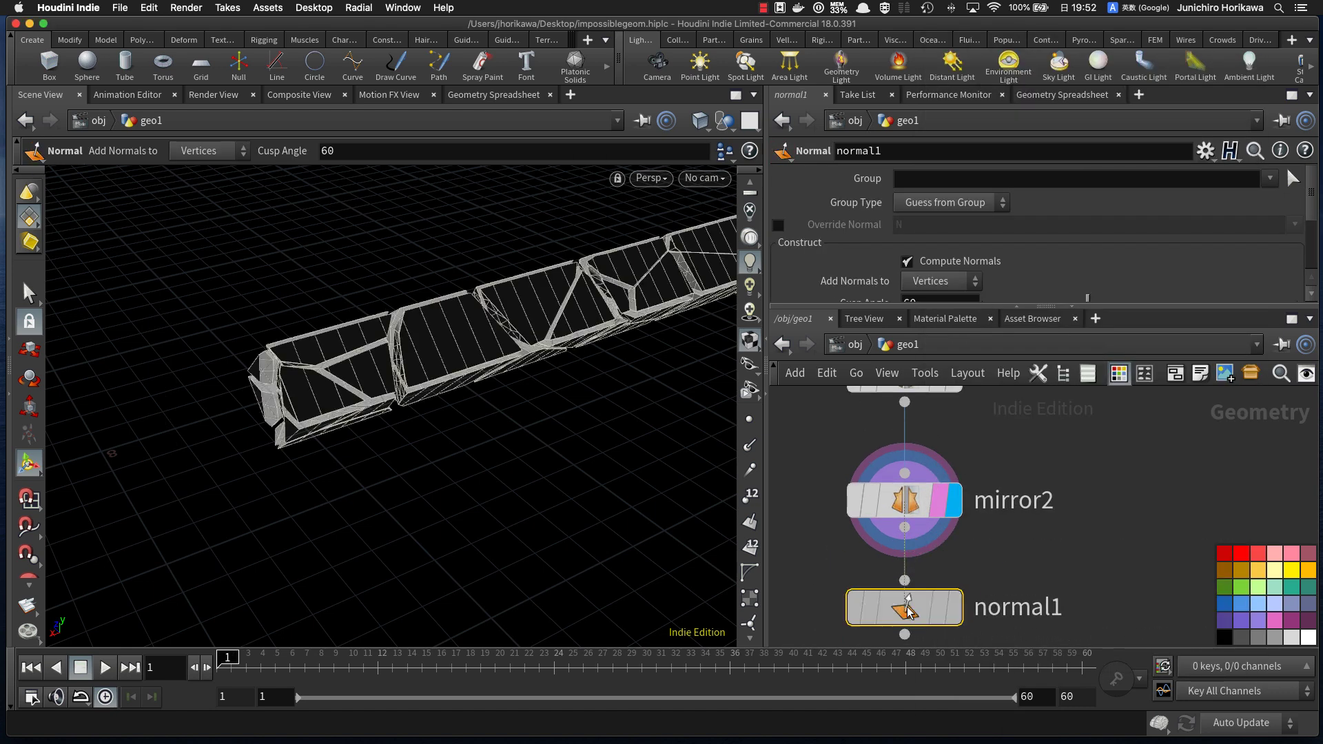
click(958, 616)
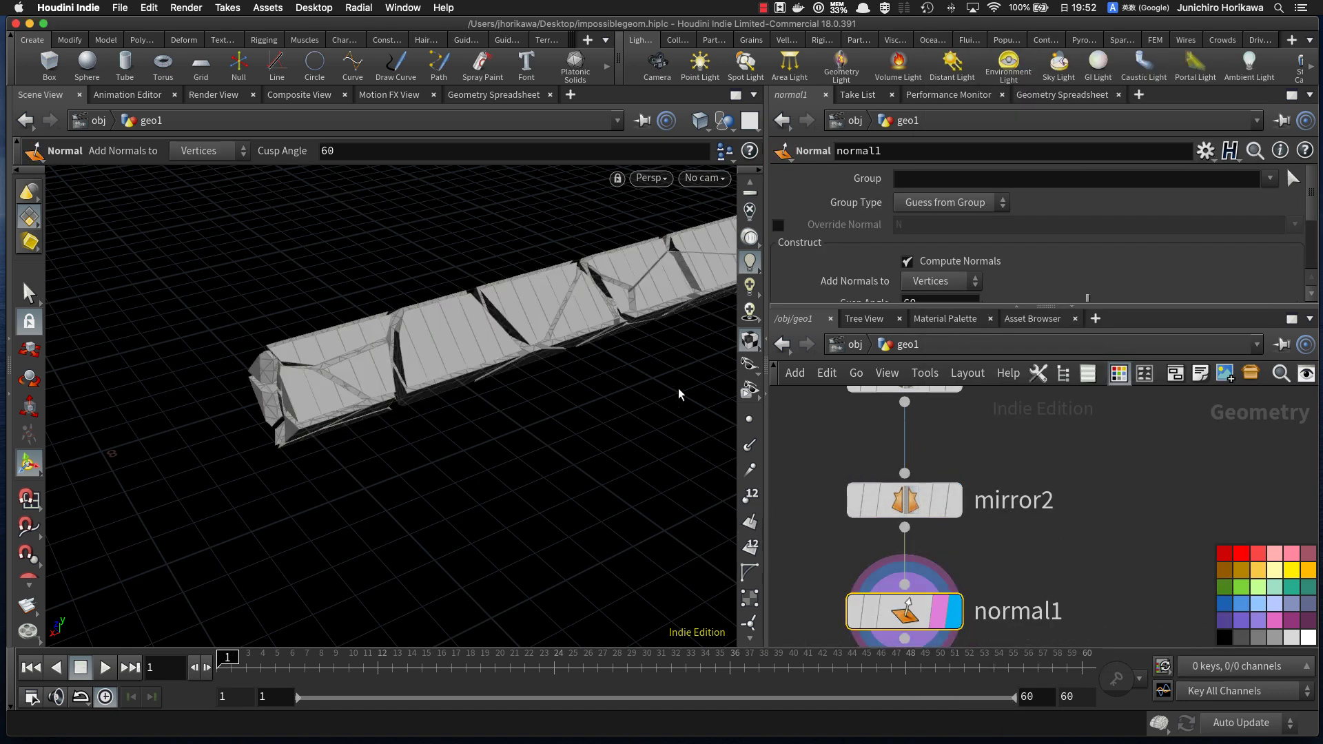
Step: Switch the perspective view to Smooth Shaded display and look along the bar
key(Escape)
drag(523, 263, 431, 333)
key(Return)
click(650, 177)
mouse_move(661, 182)
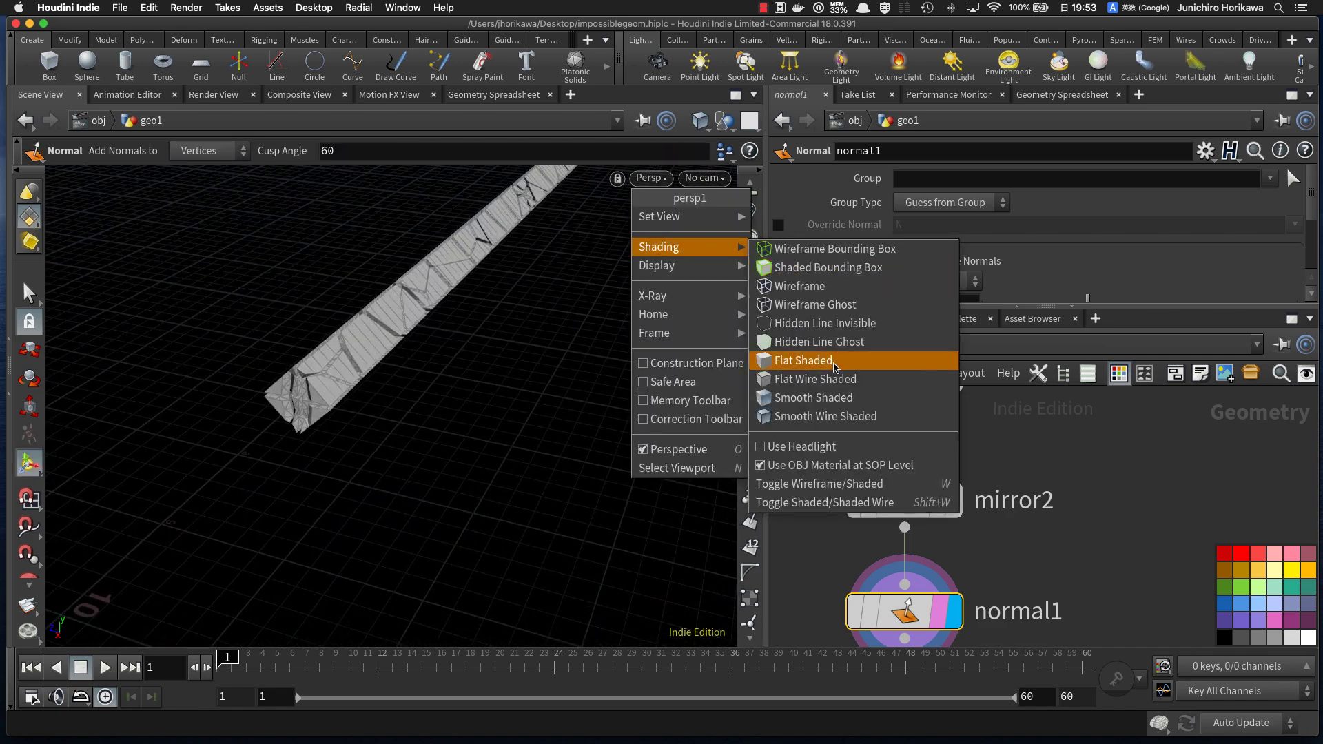
click(799, 397)
key(Escape)
drag(428, 383, 348, 465)
key(Return)
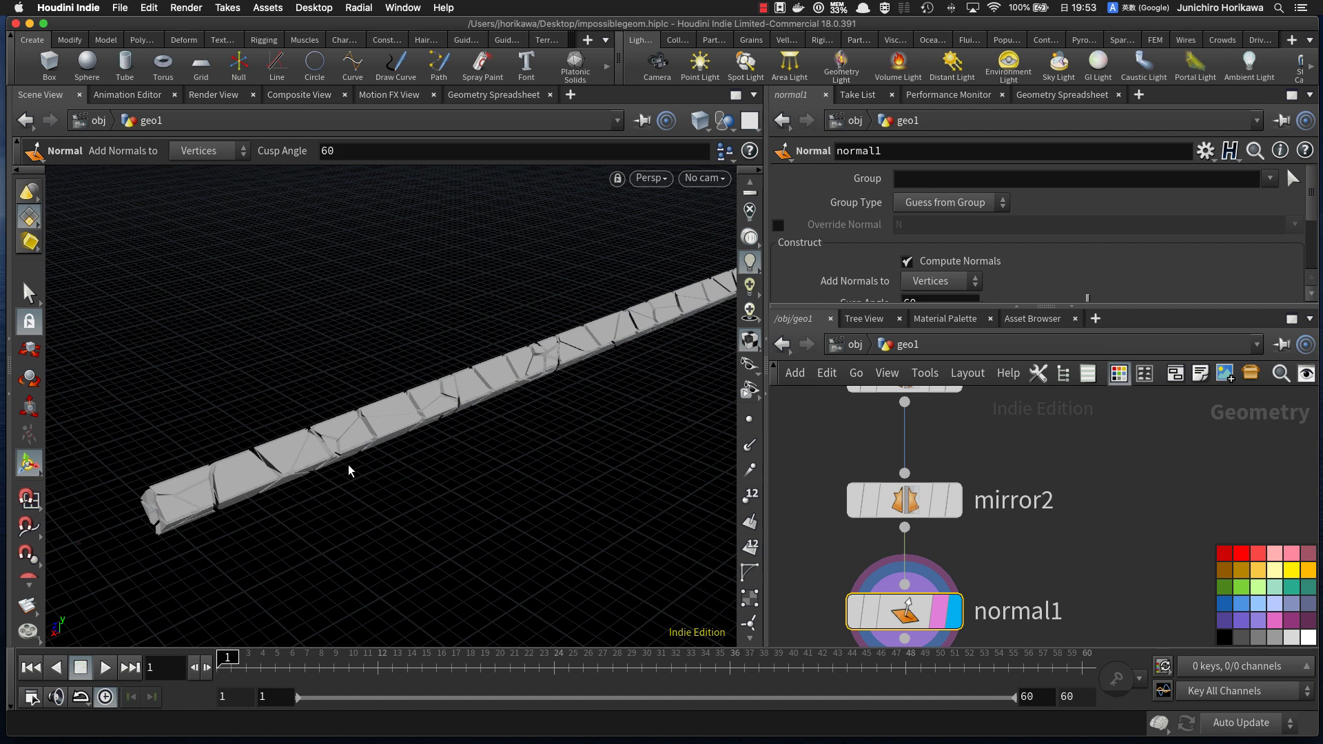
Step: Display the uvquickshade1 ribbon with the cracked bar still visible and compare the two shapes
key(space)
scroll(962, 508, down, 10)
middle_drag(1196, 465, 949, 573)
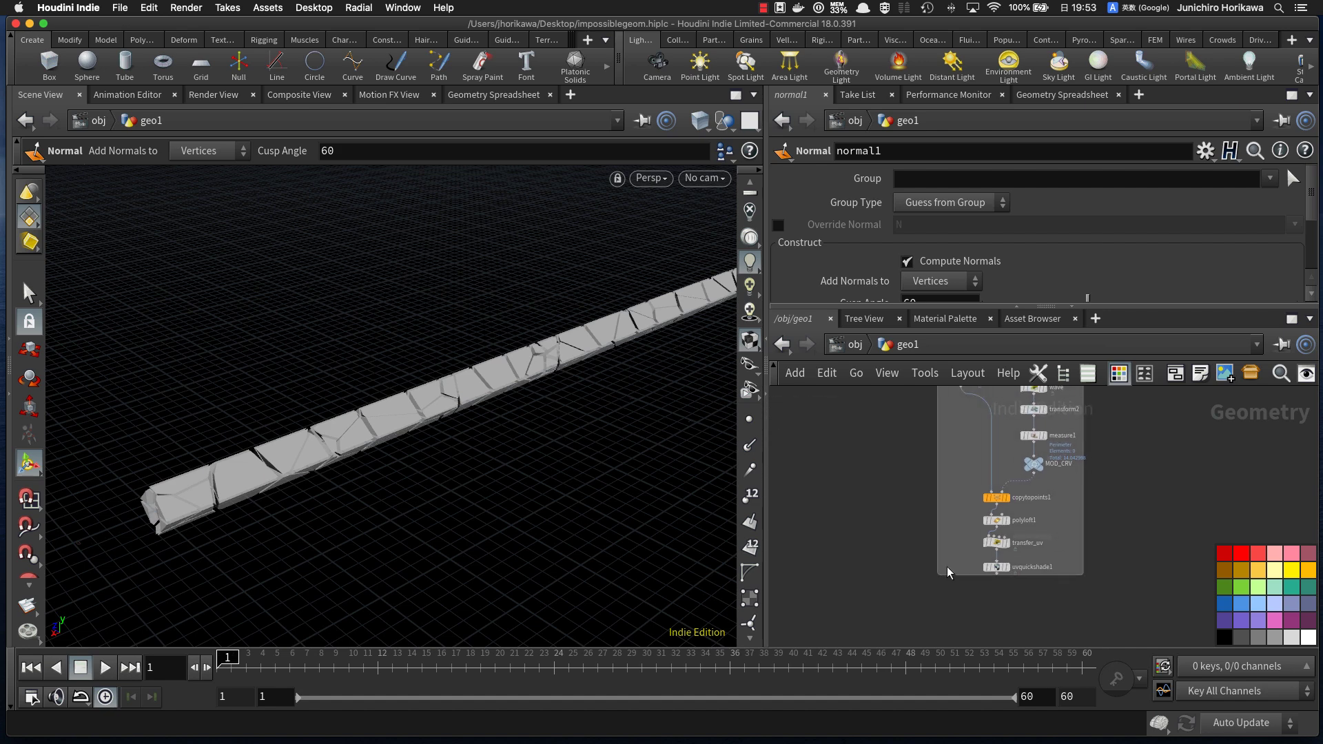
scroll(995, 575, up, 5)
click(1028, 559)
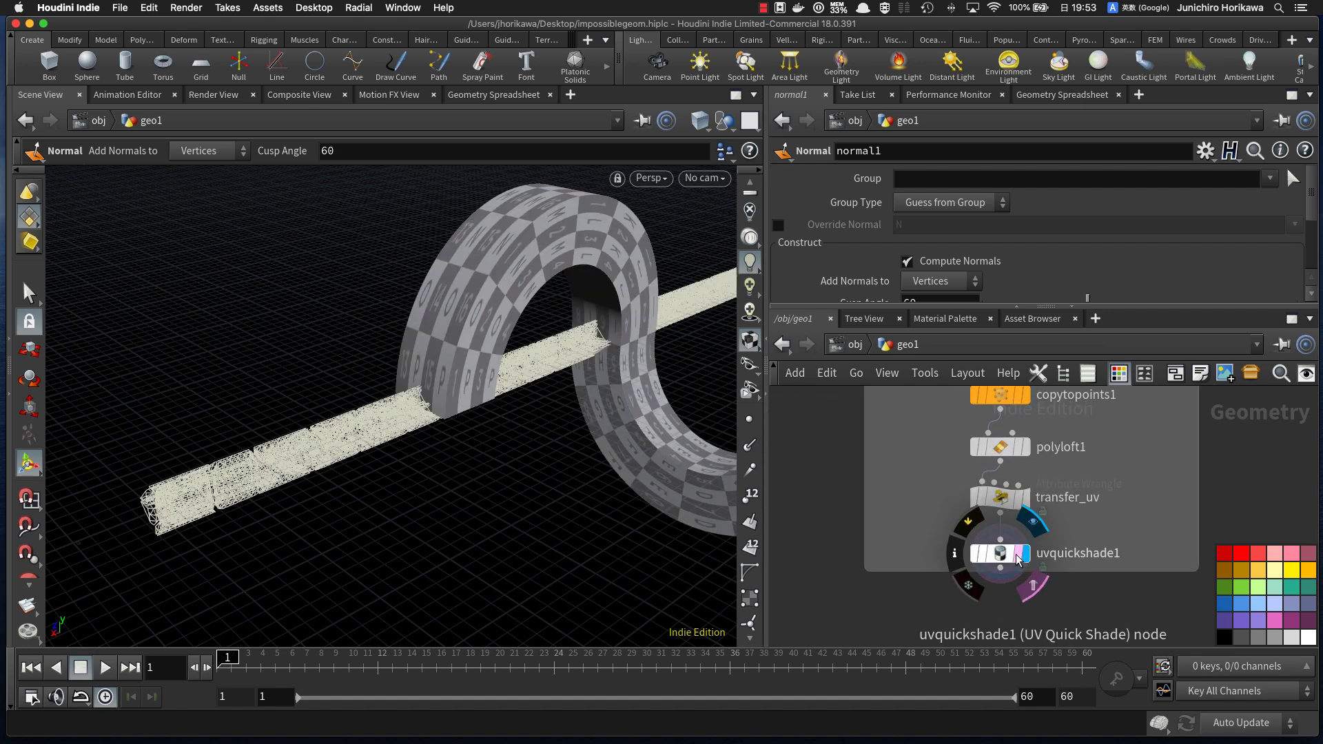
click(1034, 585)
alt+middle_drag(576, 386, 387, 397)
scroll(913, 579, down, 6)
middle_drag(870, 507, 902, 606)
middle_drag(904, 529, 903, 604)
Step: Display the circle2 square outline to compare its cross-section with the bar's width, and display normal1 again
scroll(935, 540, up, 6)
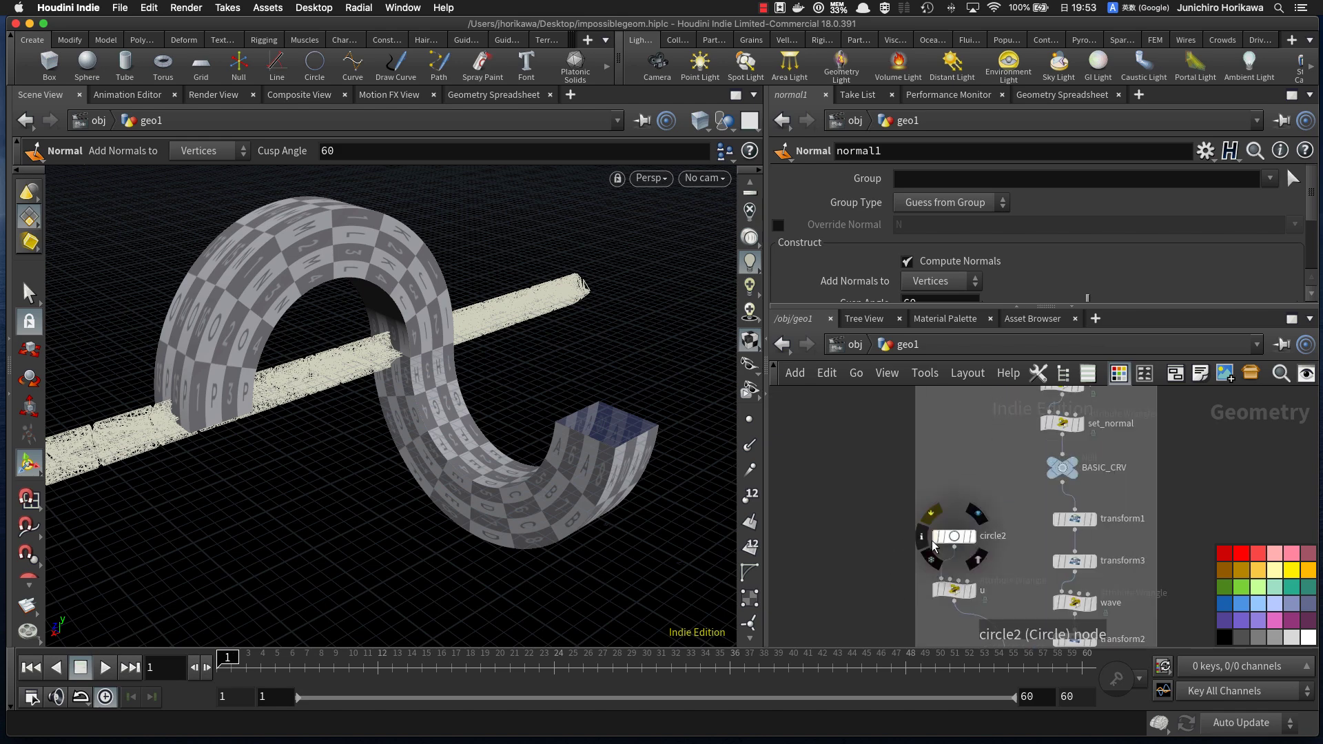
alt+drag(559, 451, 564, 412)
alt+right_drag(609, 391, 487, 438)
alt+drag(487, 438, 497, 400)
scroll(927, 540, up, 1)
scroll(928, 540, up, 1)
click(987, 506)
click(986, 567)
alt+drag(556, 345, 507, 374)
alt+right_drag(507, 374, 574, 343)
scroll(887, 495, down, 10)
middle_drag(831, 569, 860, 529)
scroll(859, 528, up, 3)
scroll(860, 528, up, 8)
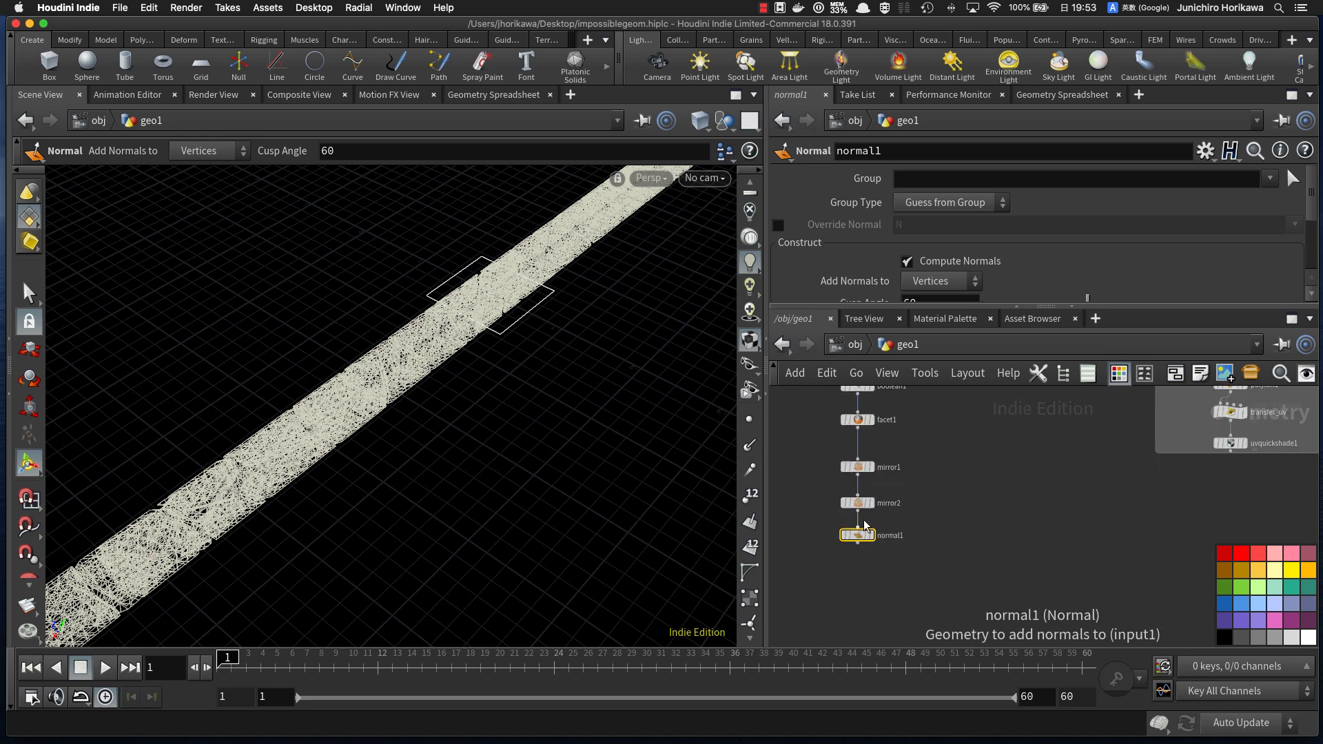
click(872, 536)
Step: Multiply box1's Y and Z Size expressions by sqrt(2), giving ch("../CONTROLLER/thickness") * sqrt(2)
alt+right_drag(568, 451, 503, 445)
mouse_move(503, 445)
alt+mouse_down()
mouse_move(553, 425)
mouse_move(582, 378)
mouse_move(549, 440)
alt+mouse_up()
scroll(909, 488, down, 6)
middle_drag(910, 487, 884, 575)
middle_drag(909, 408, 904, 620)
scroll(912, 578, up, 6)
scroll(912, 577, down, 3)
middle_drag(922, 480, 899, 583)
scroll(866, 550, up, 5)
click(866, 553)
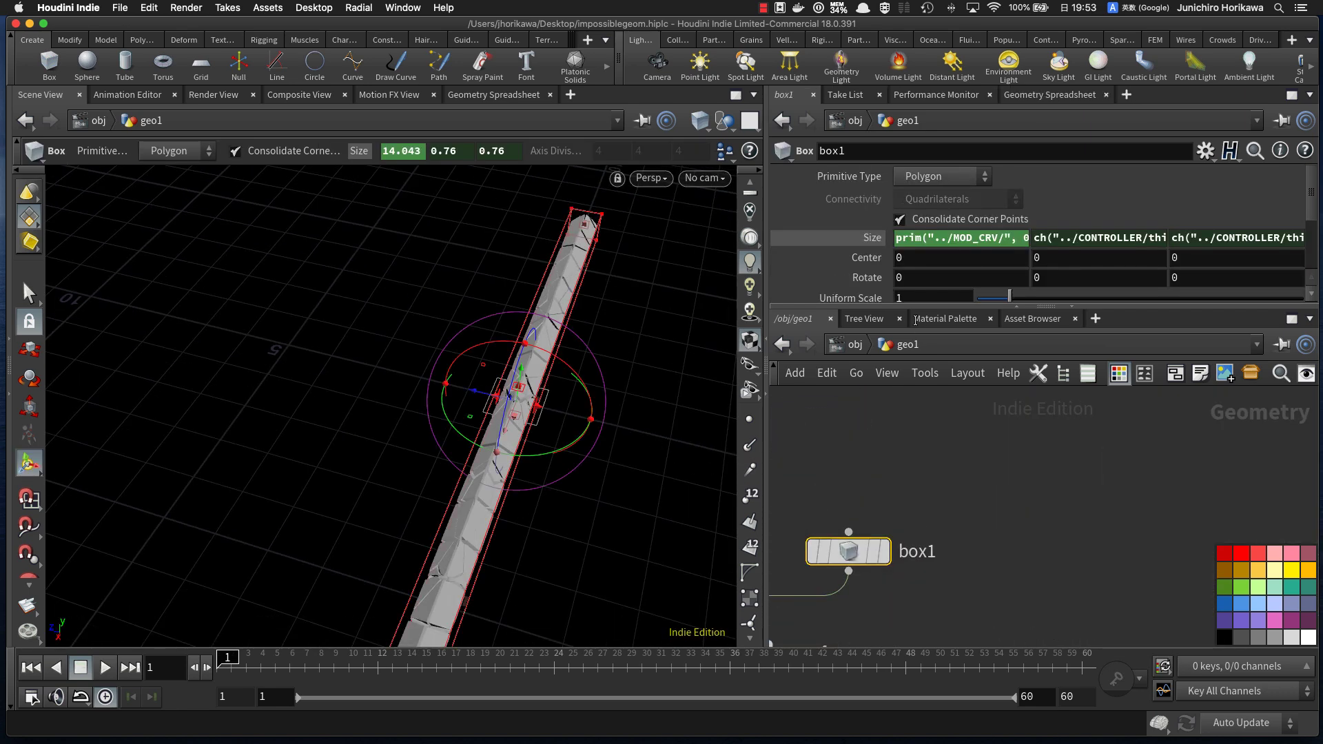
click(1077, 238)
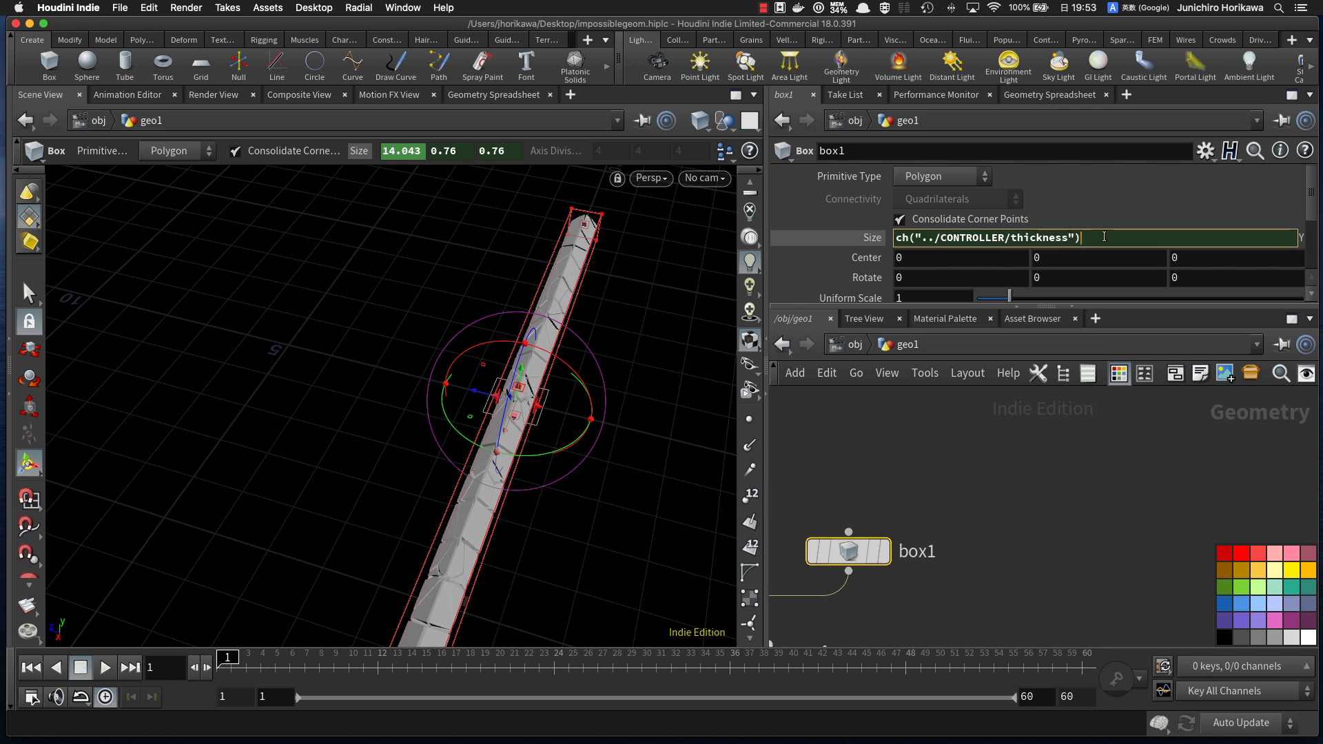
text(* sq)
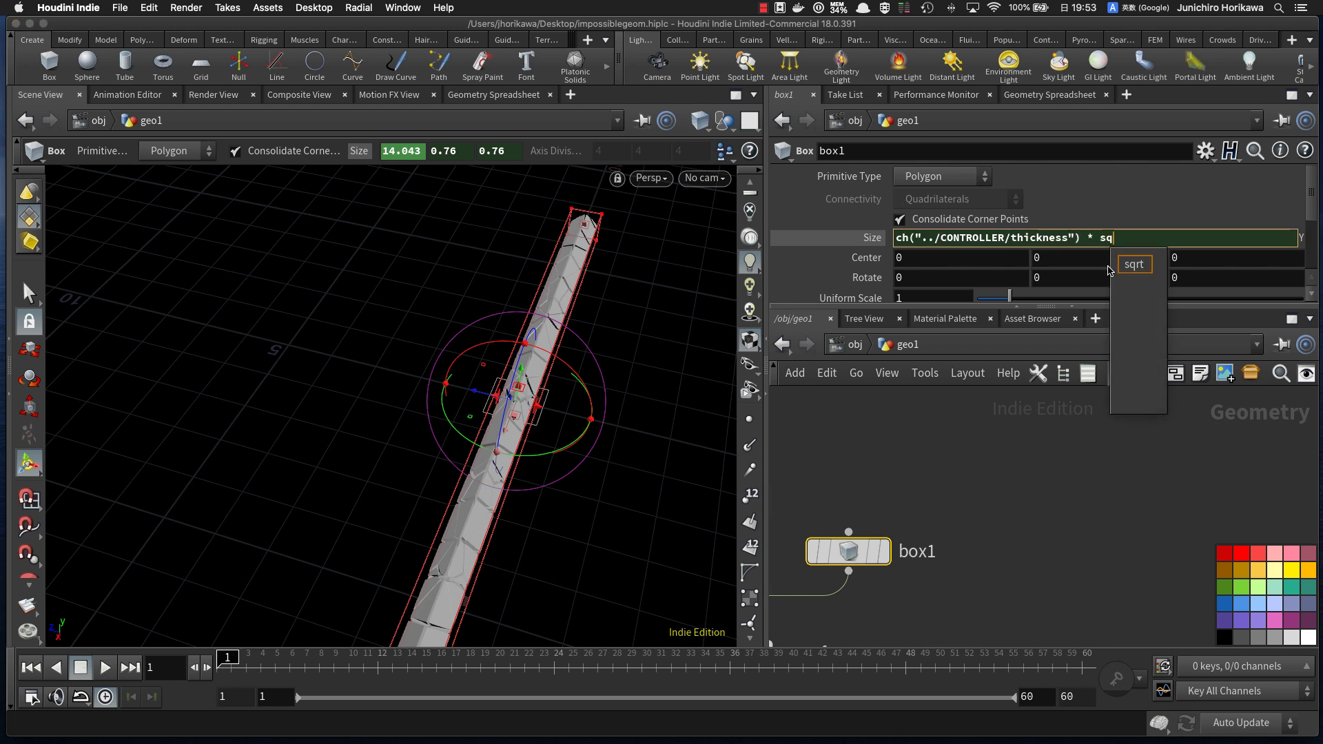
text(rt(2))
key(Return)
click(1203, 238)
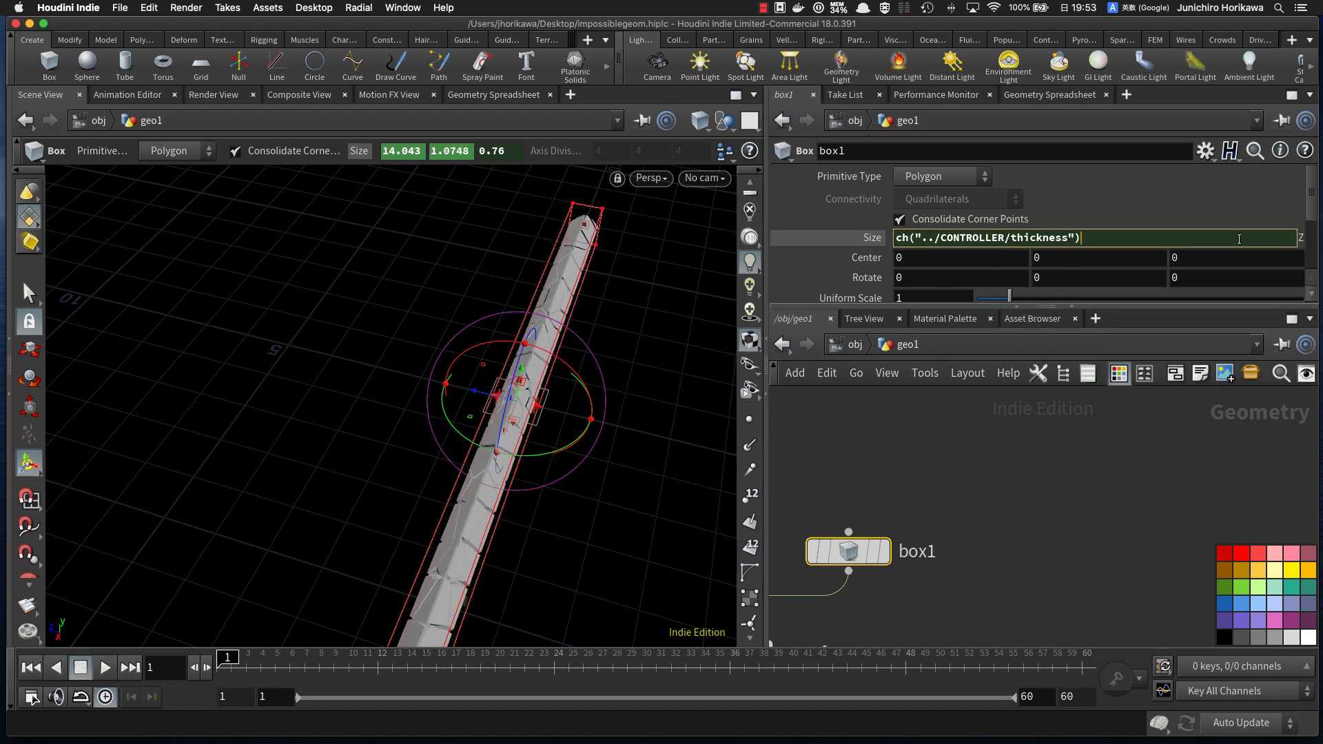
text(* sqrt(2))
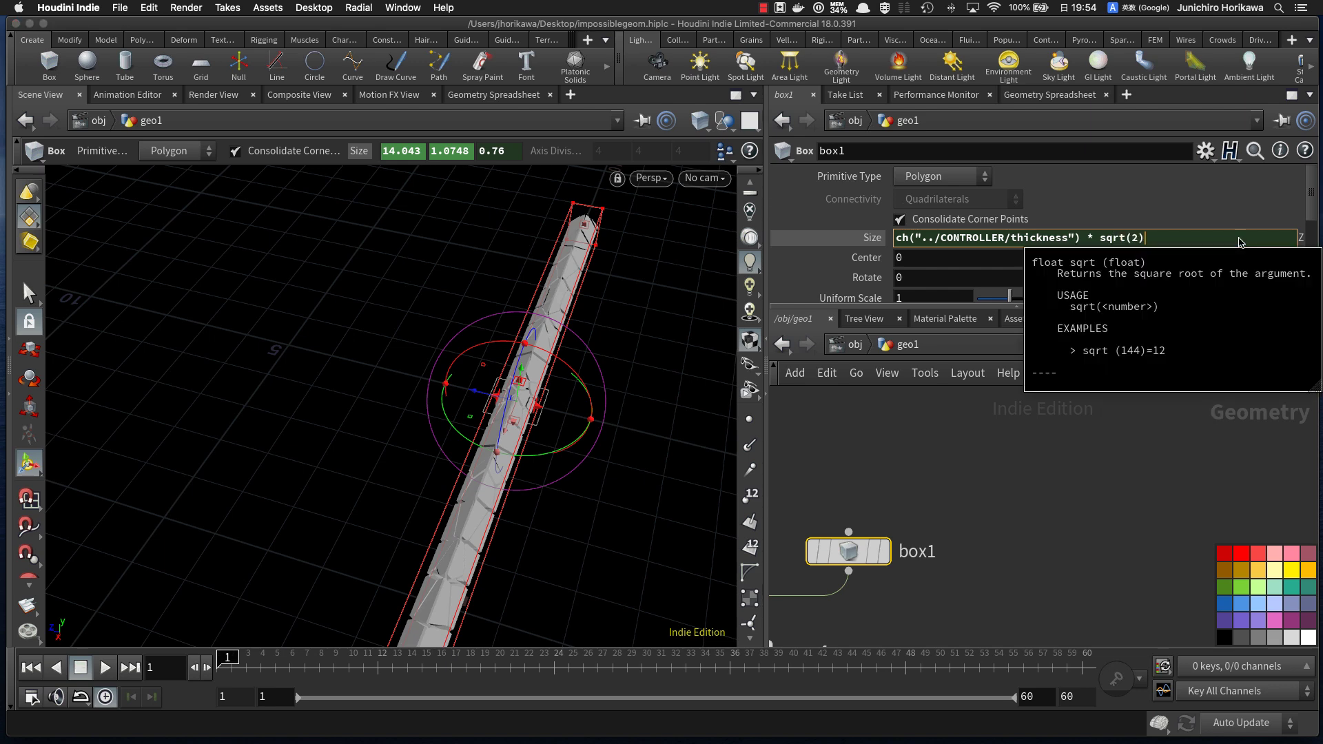
key(Return)
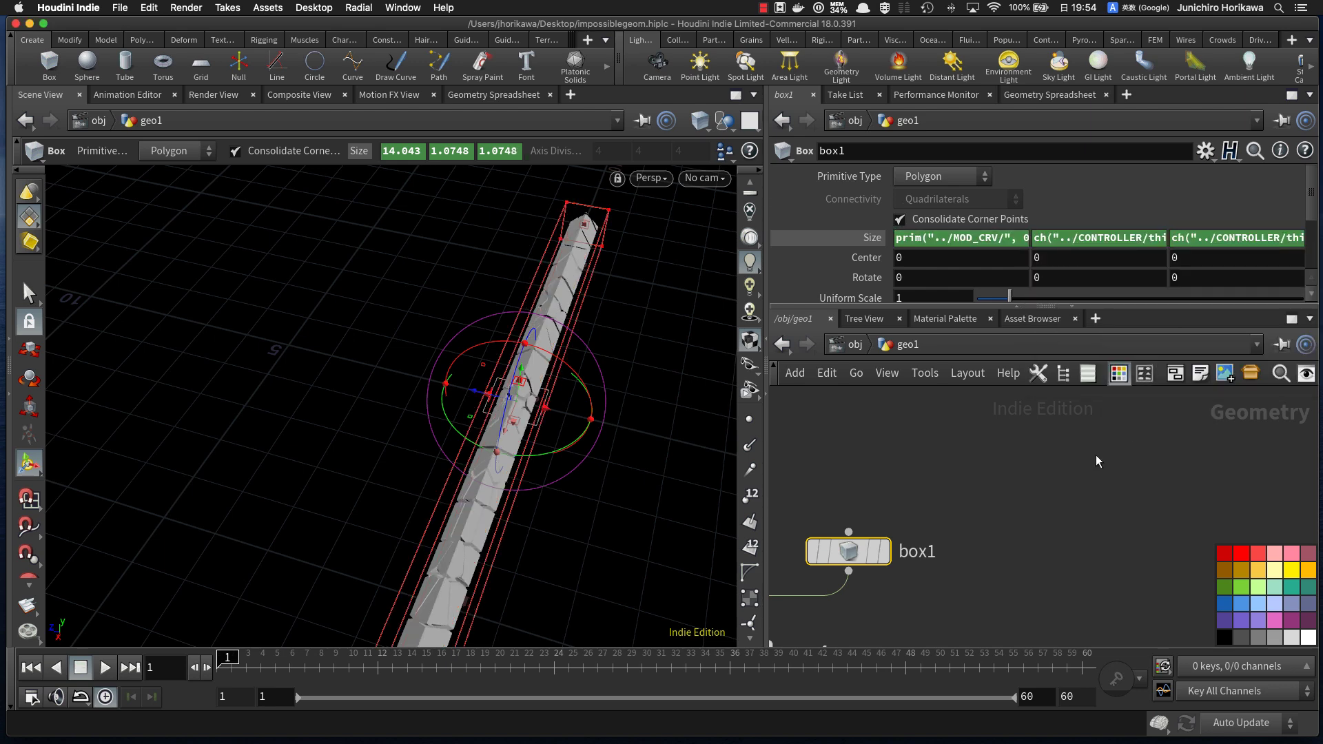
Step: Replace the divisor 2 with sqrt(2) in the thickness term of tube1's Radius Scale expression and check the bar's end
scroll(915, 441, down, 5)
middle_drag(916, 486, 916, 444)
middle_drag(899, 528, 951, 396)
scroll(944, 503, up, 3)
click(944, 540)
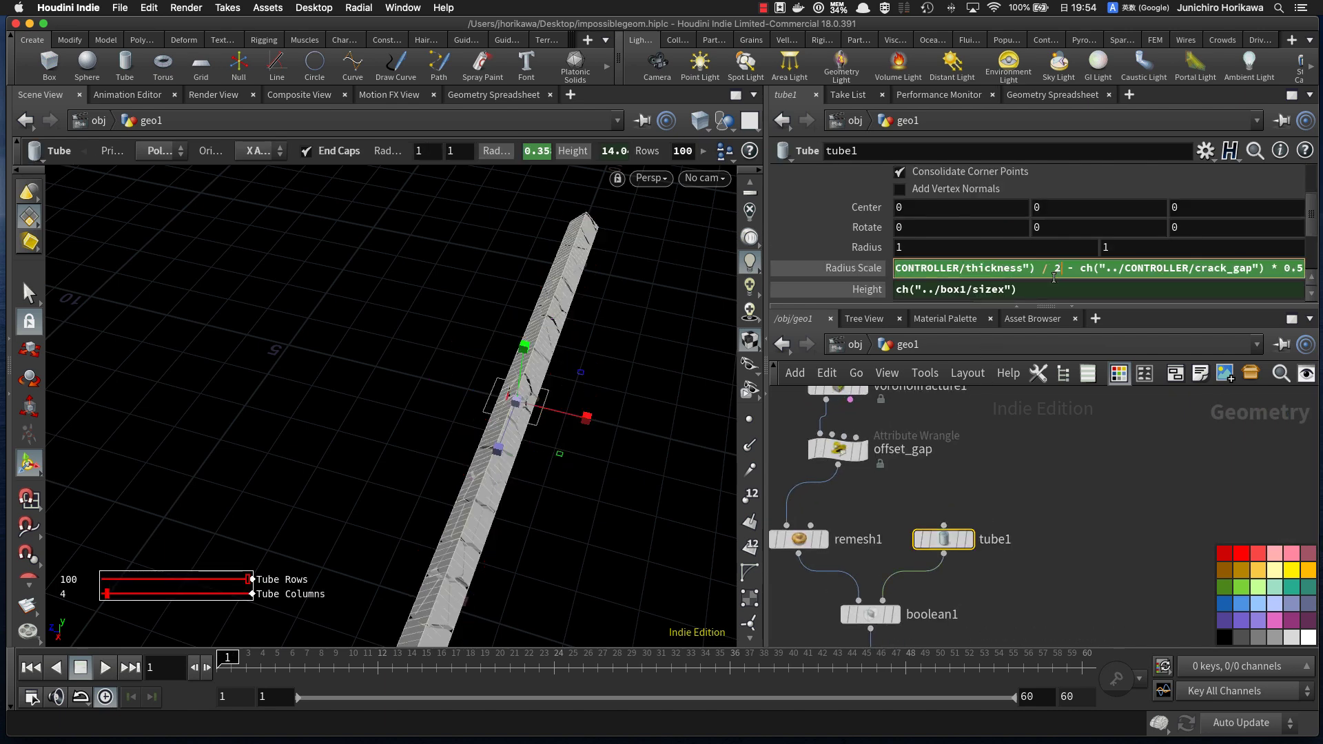
key(BackSpace)
text(sqrt(2))
key(Return)
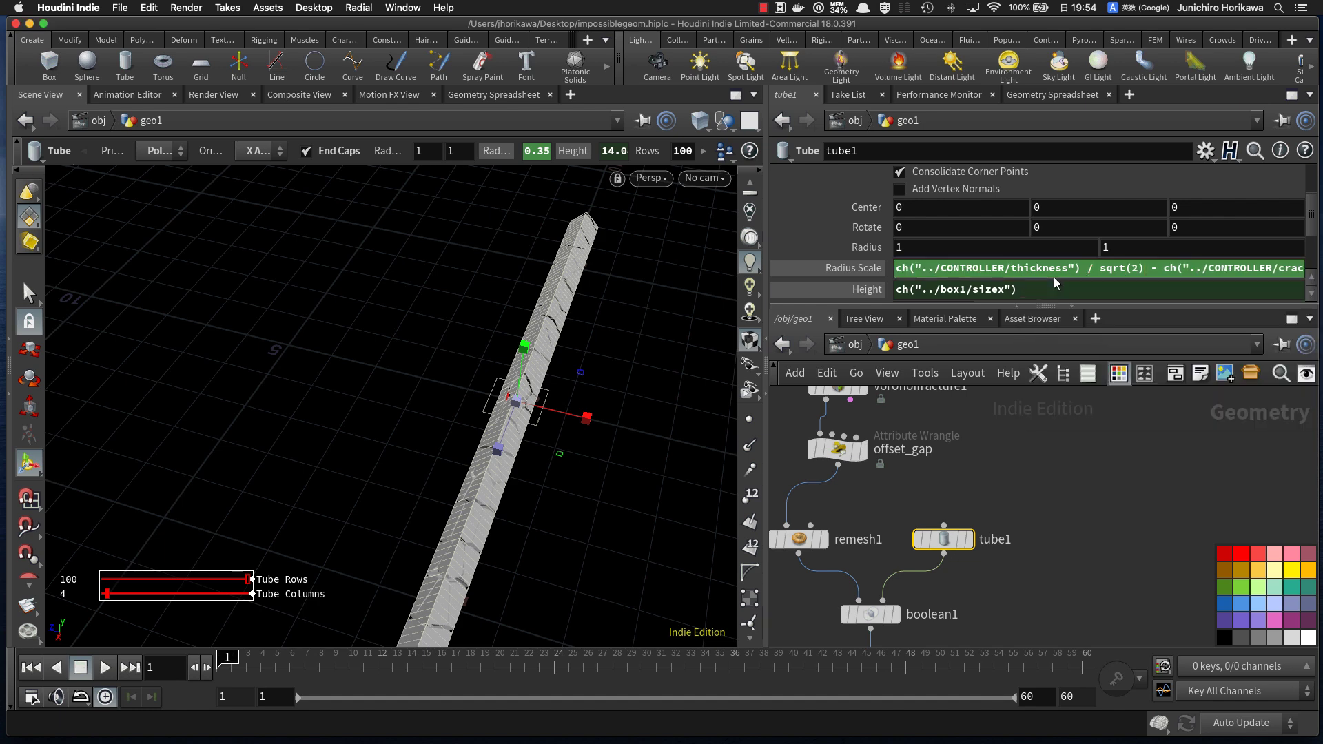
alt+drag(609, 475, 556, 401)
alt+right_drag(555, 401, 566, 405)
alt+drag(566, 404, 649, 400)
Step: Select transform4 and enlarge the parameter area to show its Y Pivot Translate expression
scroll(911, 490, down, 5)
middle_drag(911, 490, 923, 644)
mouse_move(957, 439)
middle_down()
mouse_move(933, 599)
mouse_move(922, 477)
mouse_move(915, 486)
middle_up()
scroll(922, 477, up, 3)
middle_drag(922, 553, 932, 487)
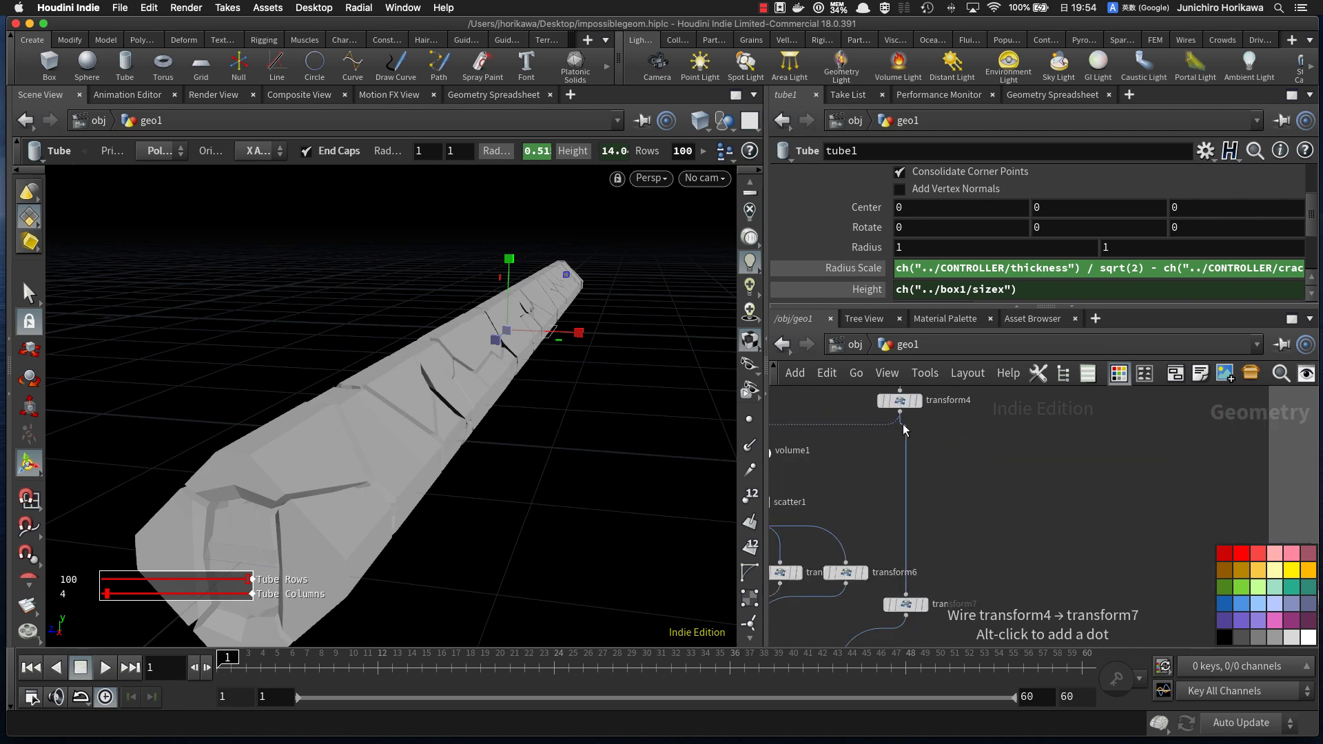
middle_drag(903, 423, 919, 497)
scroll(919, 498, up, 1)
click(915, 470)
drag(899, 304, 896, 471)
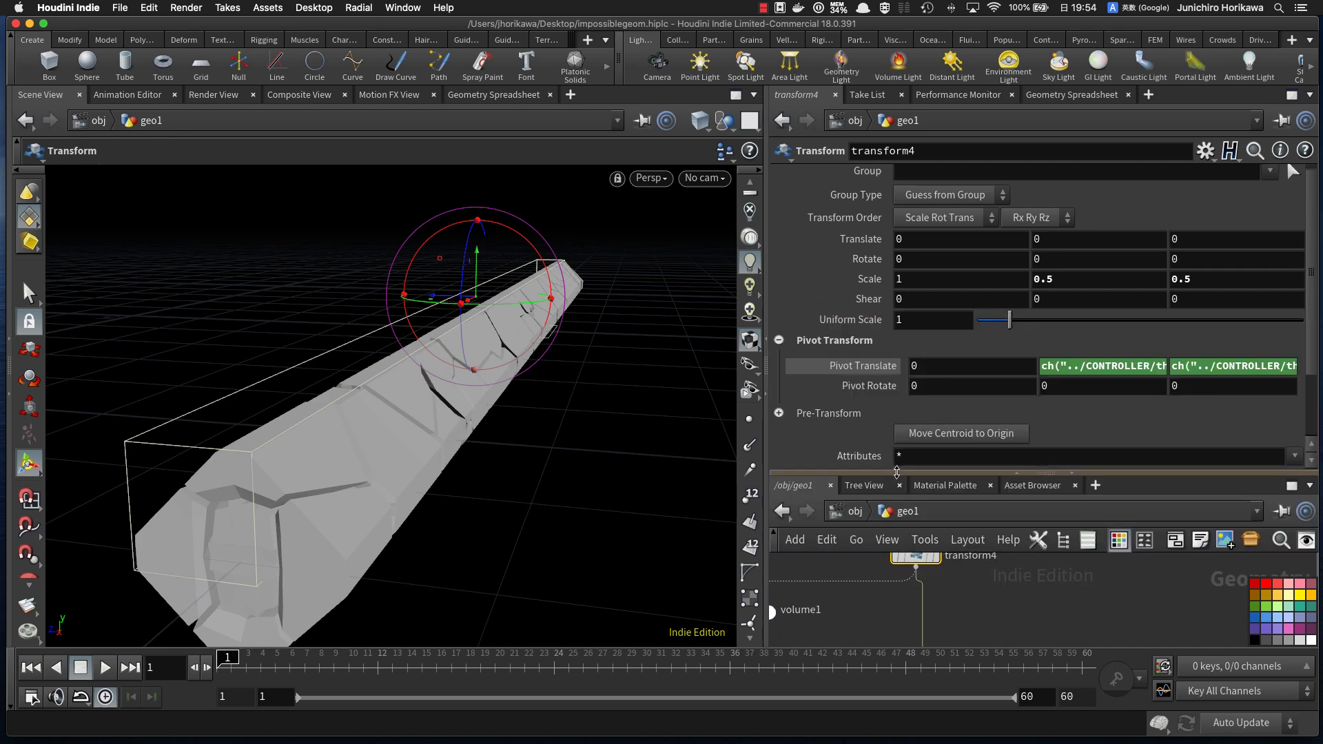
drag(767, 425, 461, 425)
click(1013, 370)
Step: Copy the Y Size parameter of box1
scroll(853, 605, down, 3)
middle_drag(853, 606, 846, 671)
scroll(828, 605, up, 2)
click(828, 605)
right_click(931, 233)
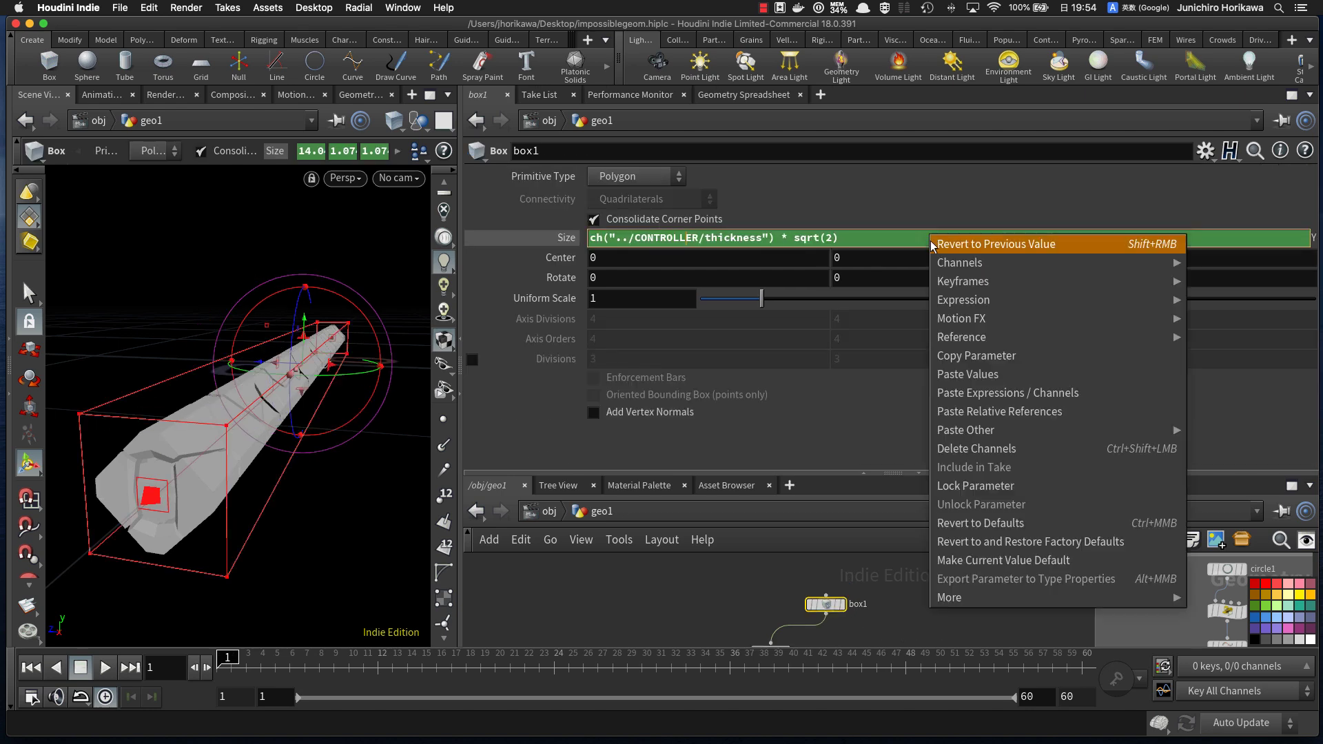
click(956, 357)
Step: Change transform4's Y Pivot Translate to a relative reference to the box, ch("../box1/sizey") * 0.5
middle_drag(787, 642, 809, 589)
scroll(810, 589, up, 1)
scroll(809, 590, up, 2)
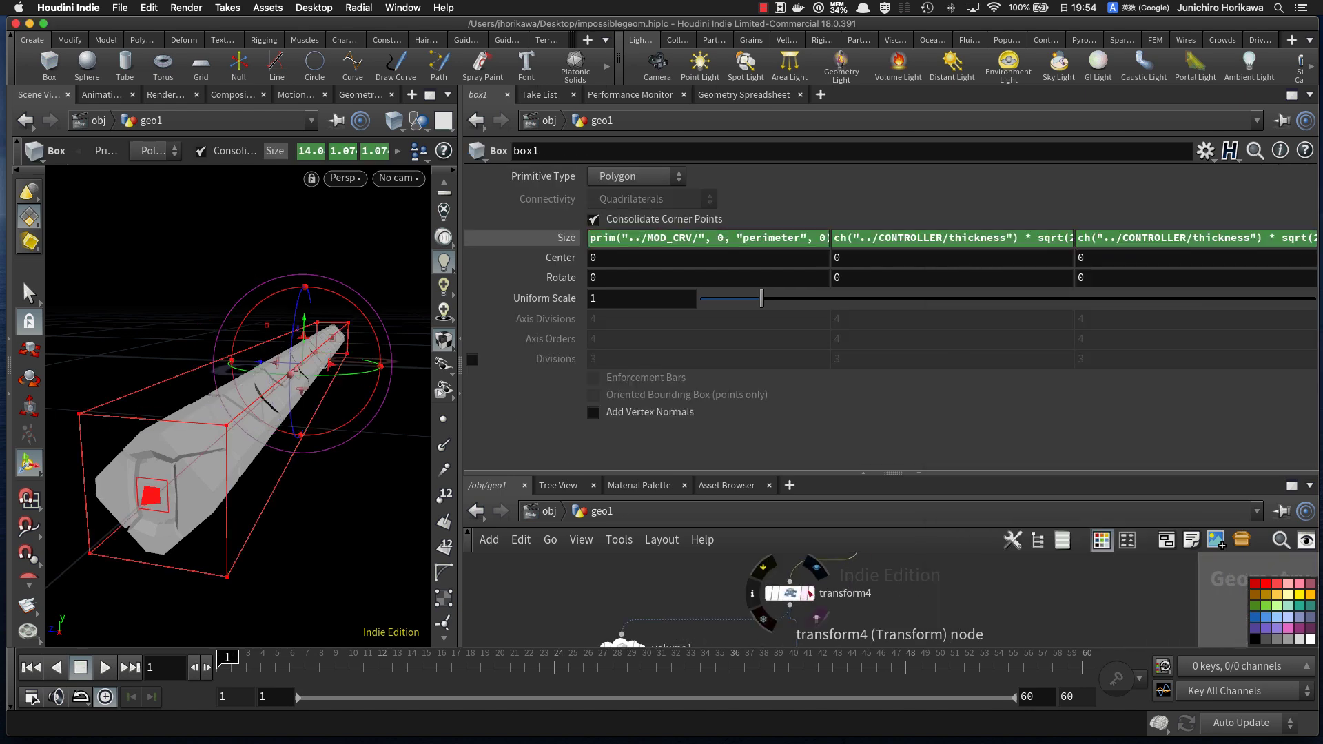
click(791, 597)
click(994, 365)
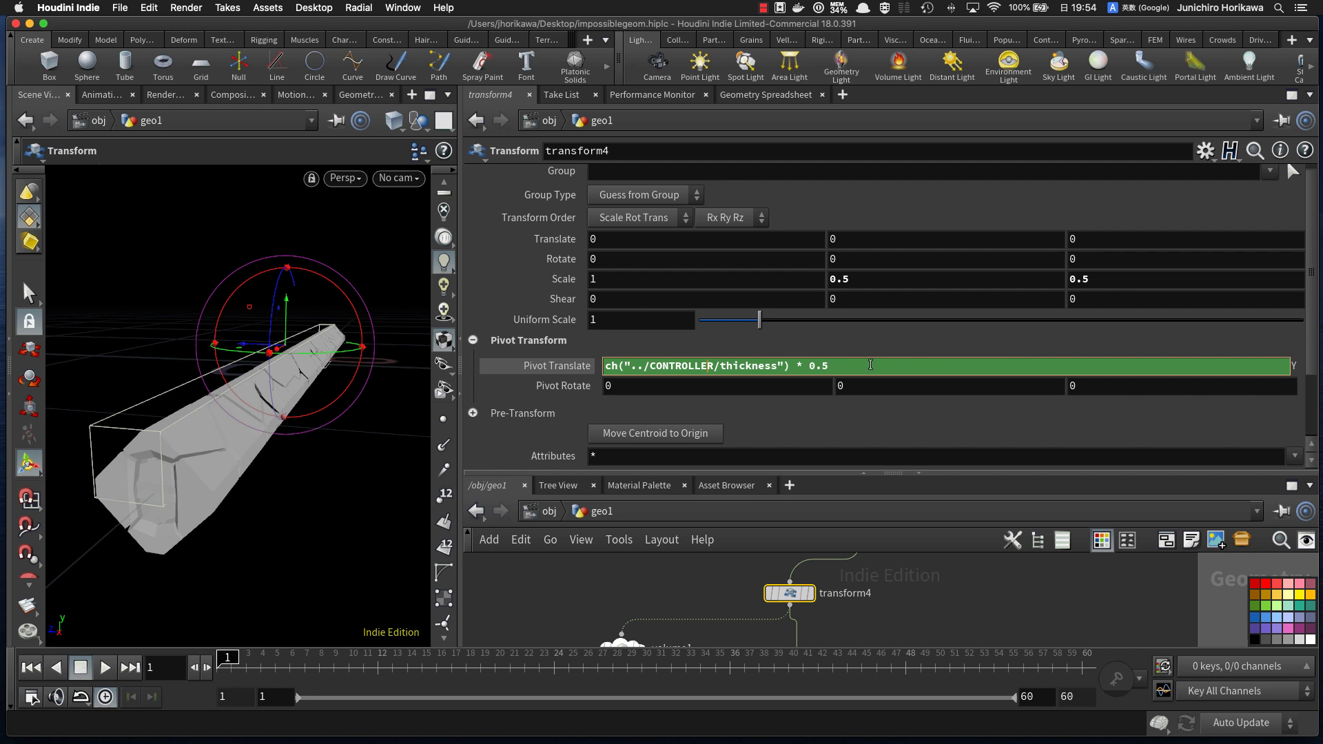
right_click(604, 367)
click(654, 543)
key(Return)
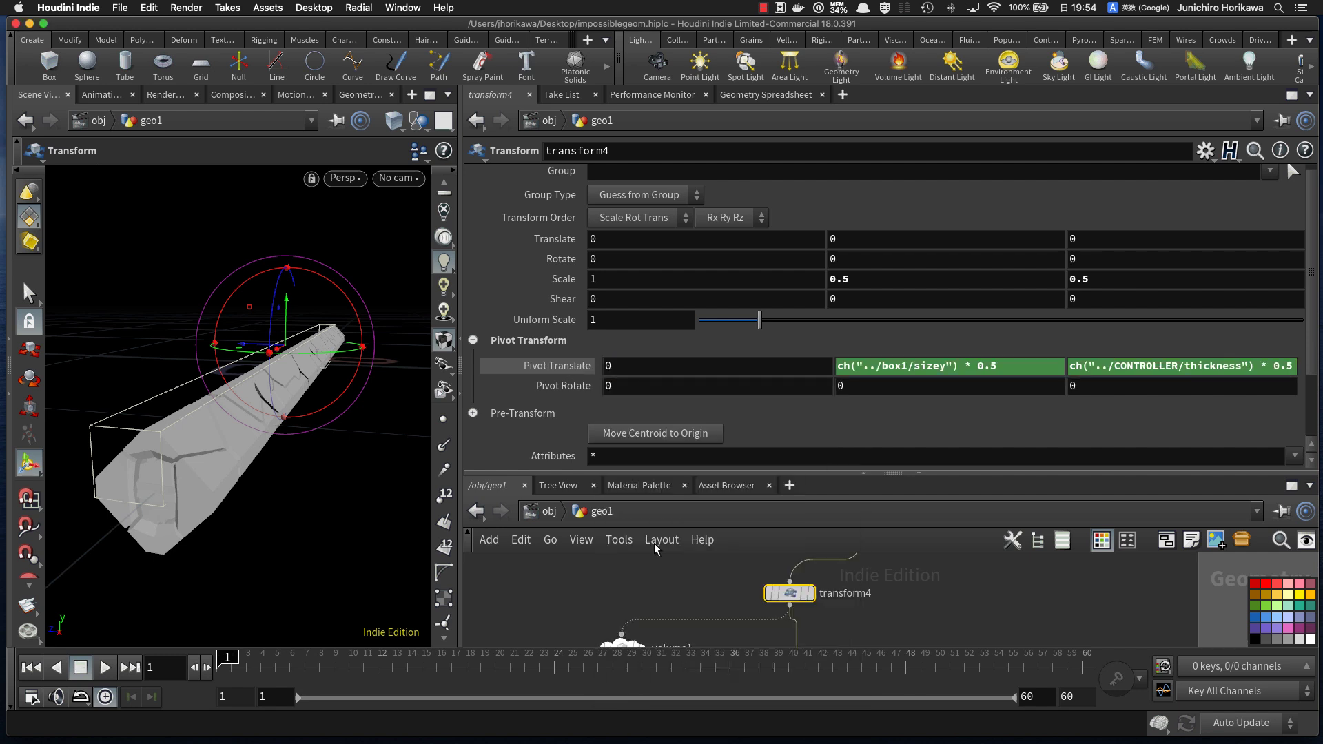
Step: Enlarge the network area and copy the Z Size parameter of box1
drag(946, 474, 953, 380)
middle_drag(922, 520, 916, 564)
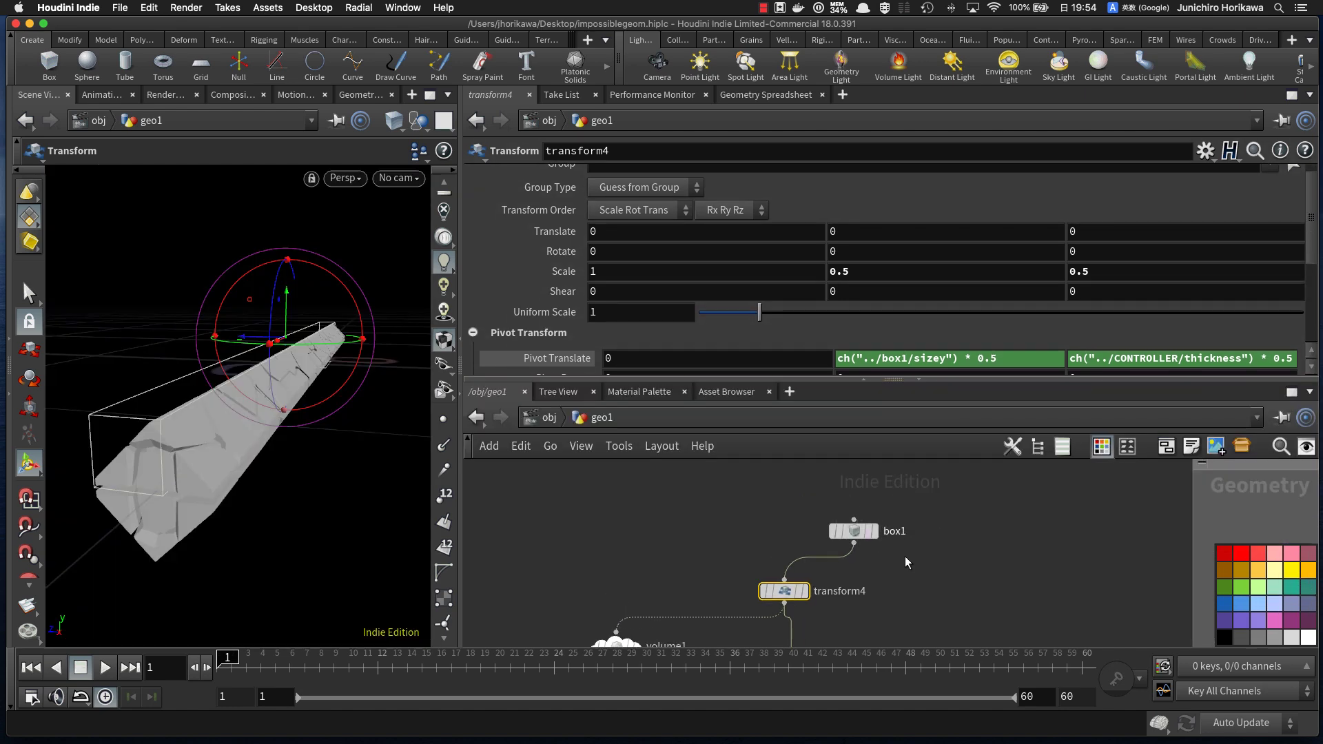
click(854, 531)
click(1134, 236)
right_click(1038, 233)
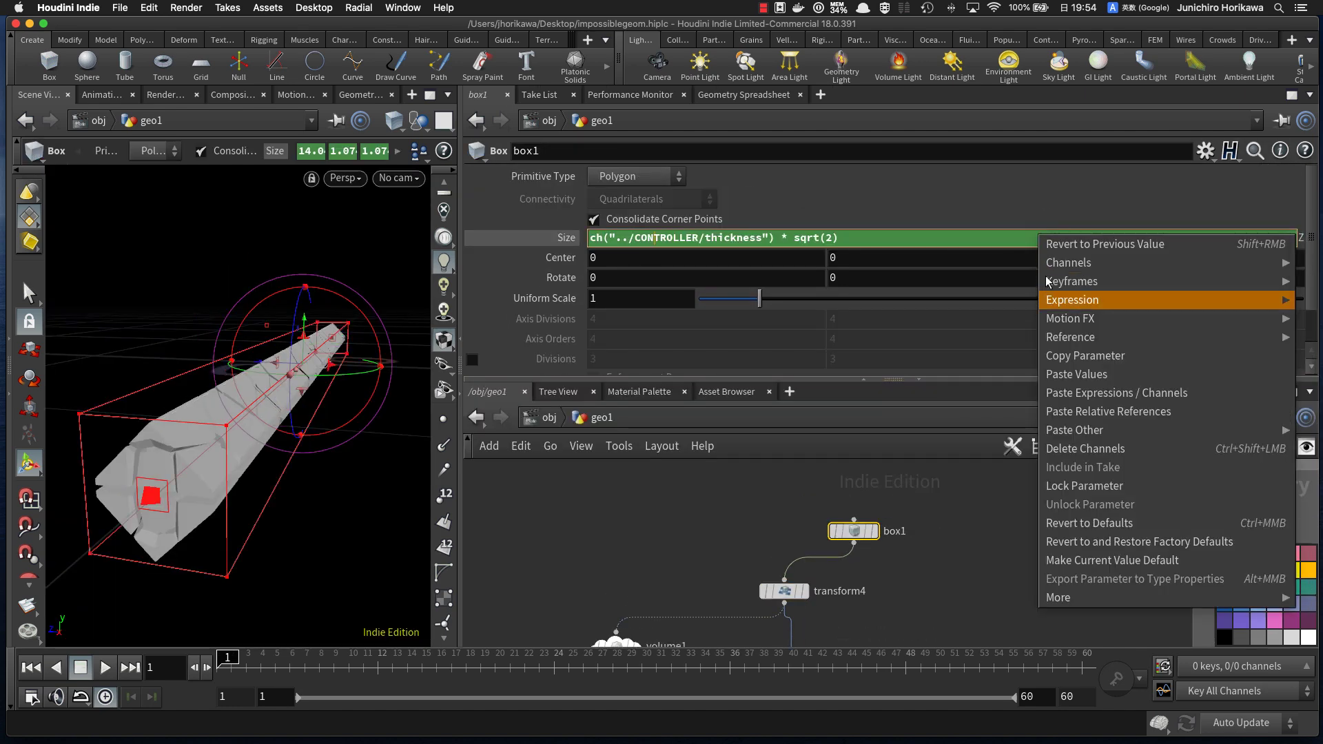
click(1068, 356)
Step: Change transform4's Z Pivot Translate to a relative reference to the box, ch("../box1/sizez") * 0.5
scroll(844, 529, up, 2)
drag(844, 529, 769, 521)
middle_drag(828, 625, 830, 544)
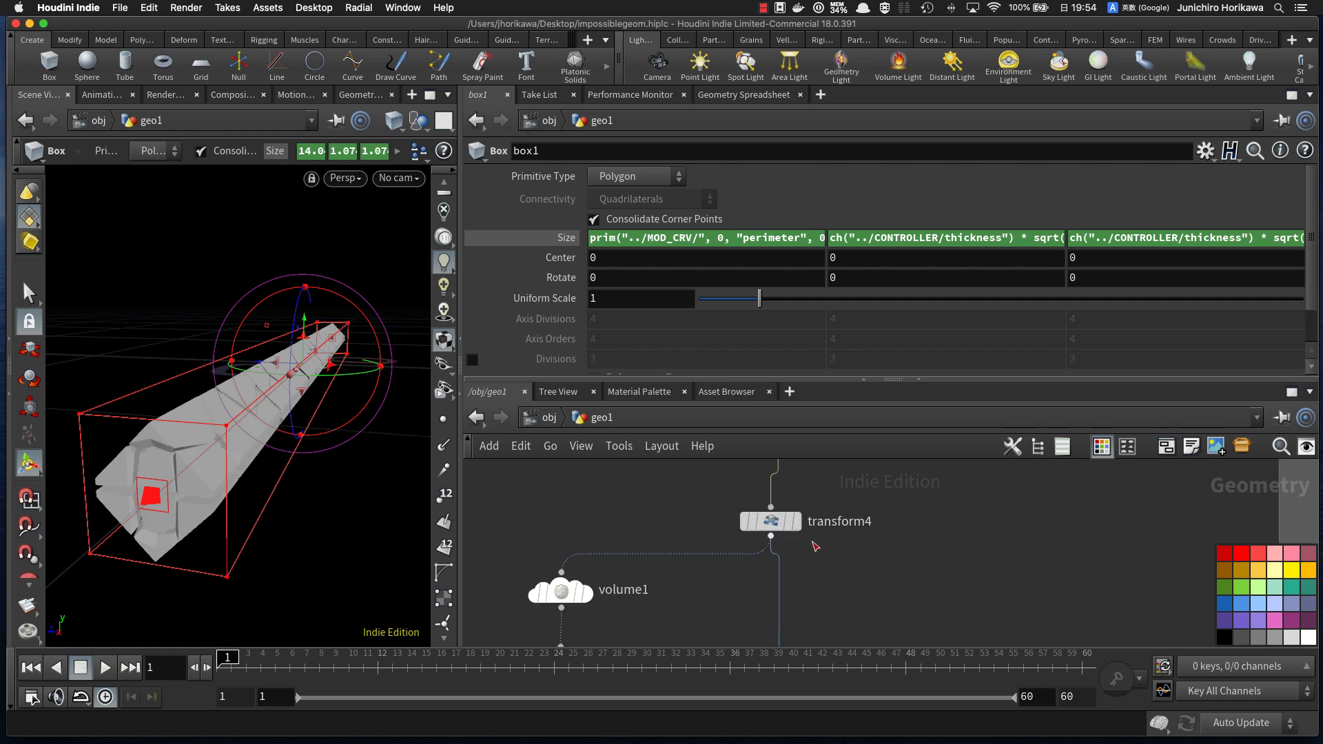
click(776, 528)
click(1103, 359)
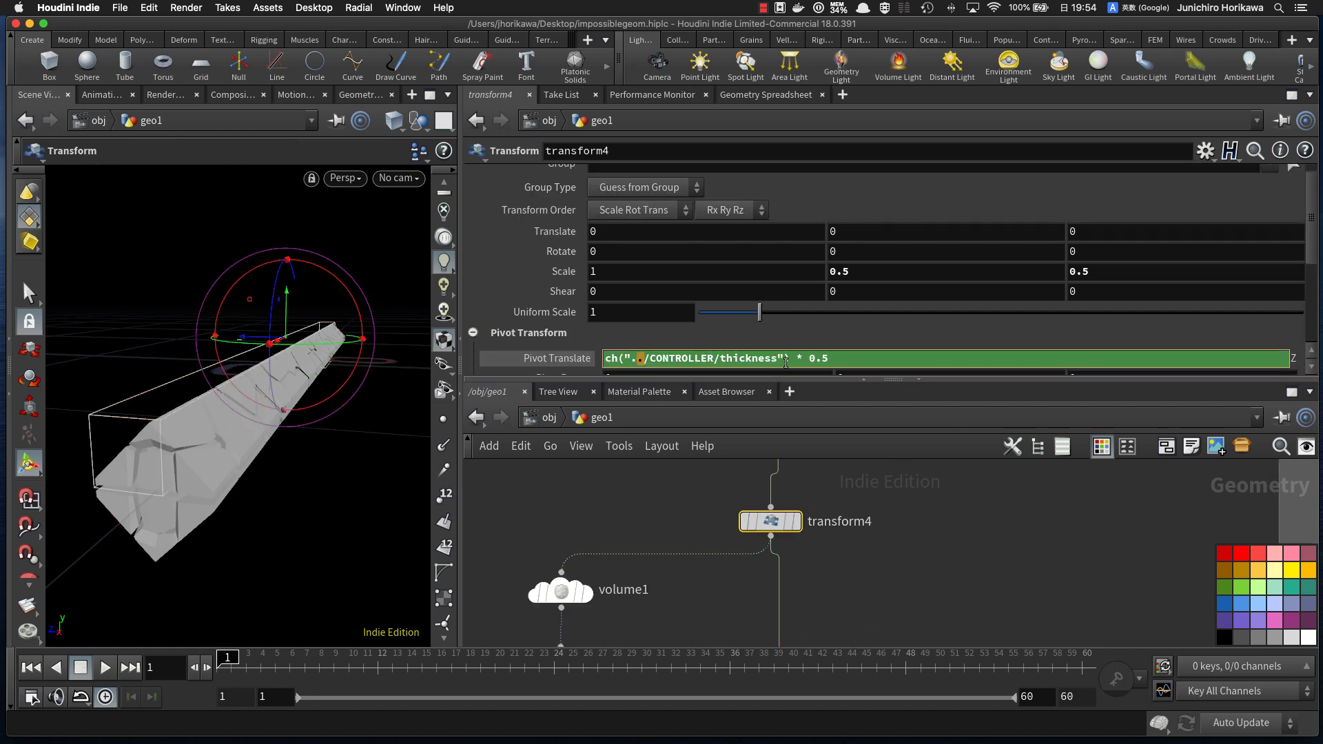
right_click(607, 358)
click(659, 531)
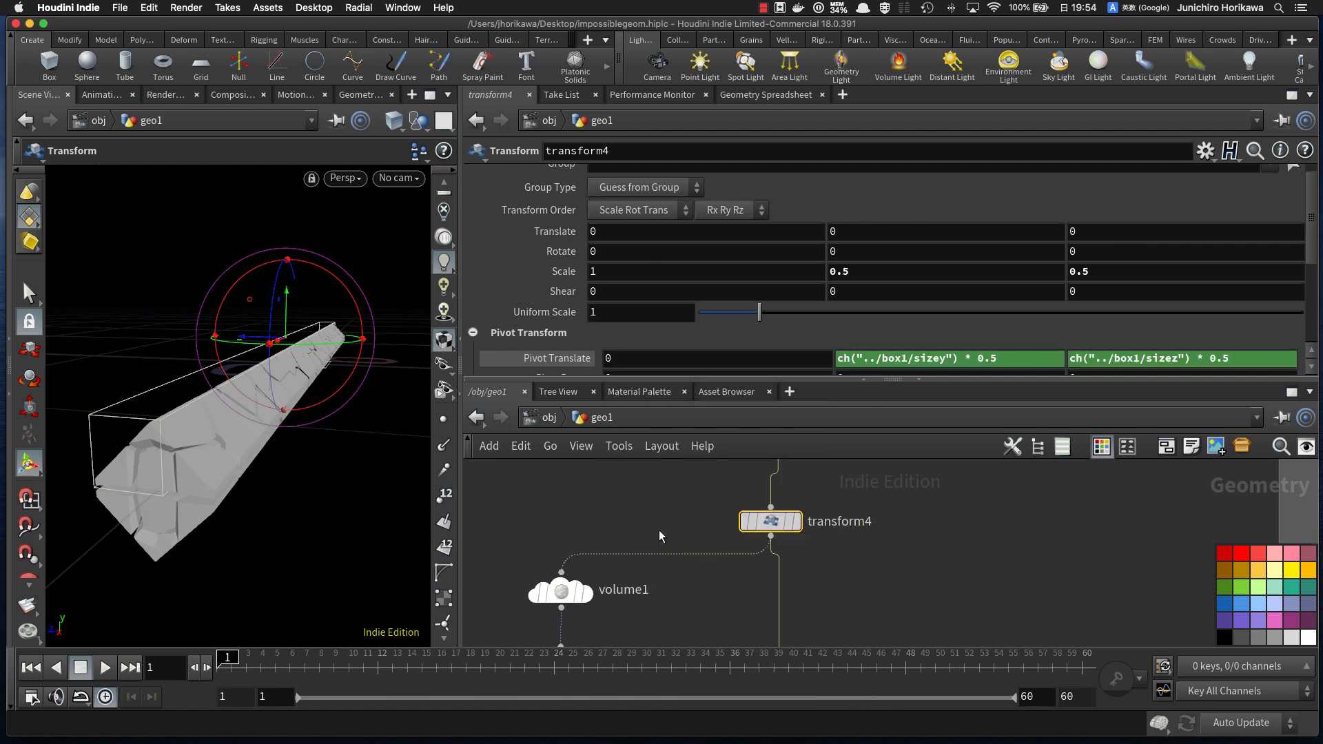
Step: Select normal1, widen the 3D view and examine the cracks along the resized bar
scroll(925, 509, down, 10)
middle_drag(925, 636, 922, 478)
scroll(895, 585, up, 4)
middle_drag(896, 585, 895, 475)
scroll(876, 574, up, 4)
click(817, 569)
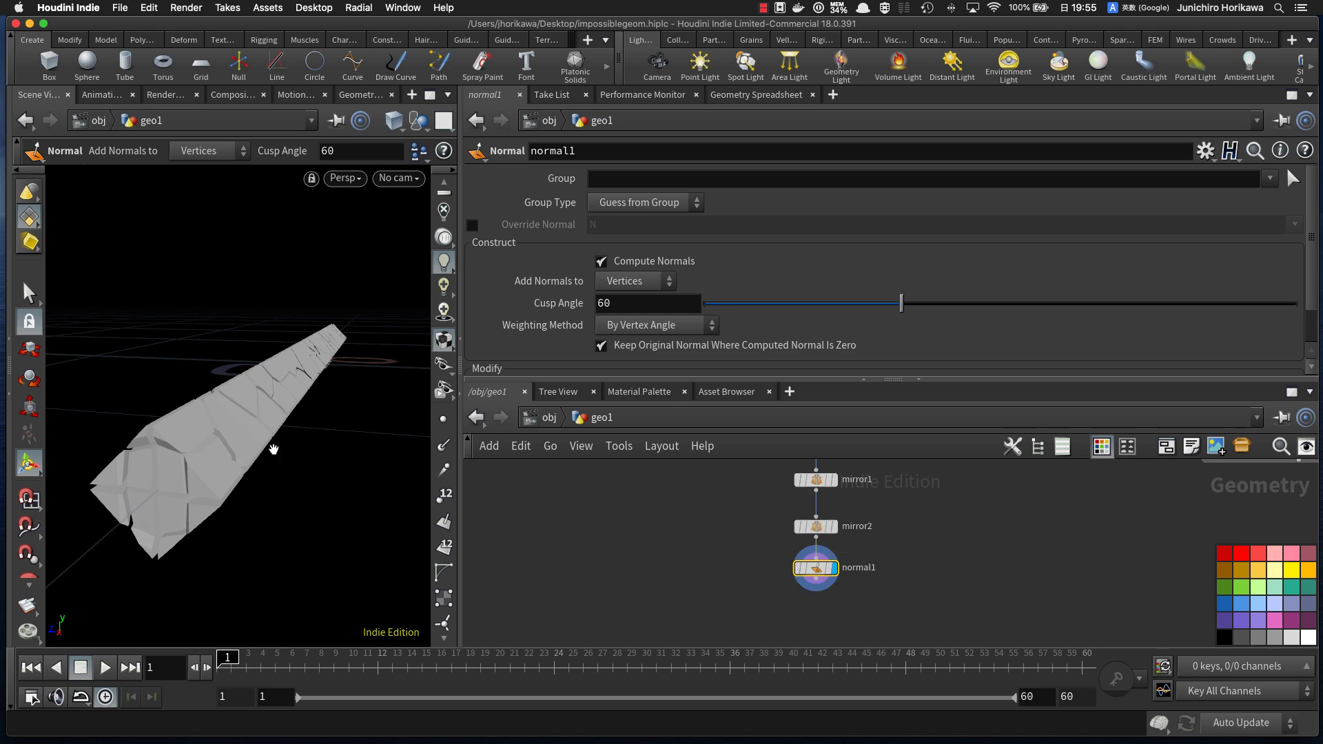
alt+drag(273, 449, 277, 463)
mouse_move(278, 464)
alt+right_down()
mouse_move(351, 398)
mouse_move(286, 441)
alt+right_up()
alt+drag(286, 441, 299, 419)
alt+right_drag(298, 419, 344, 386)
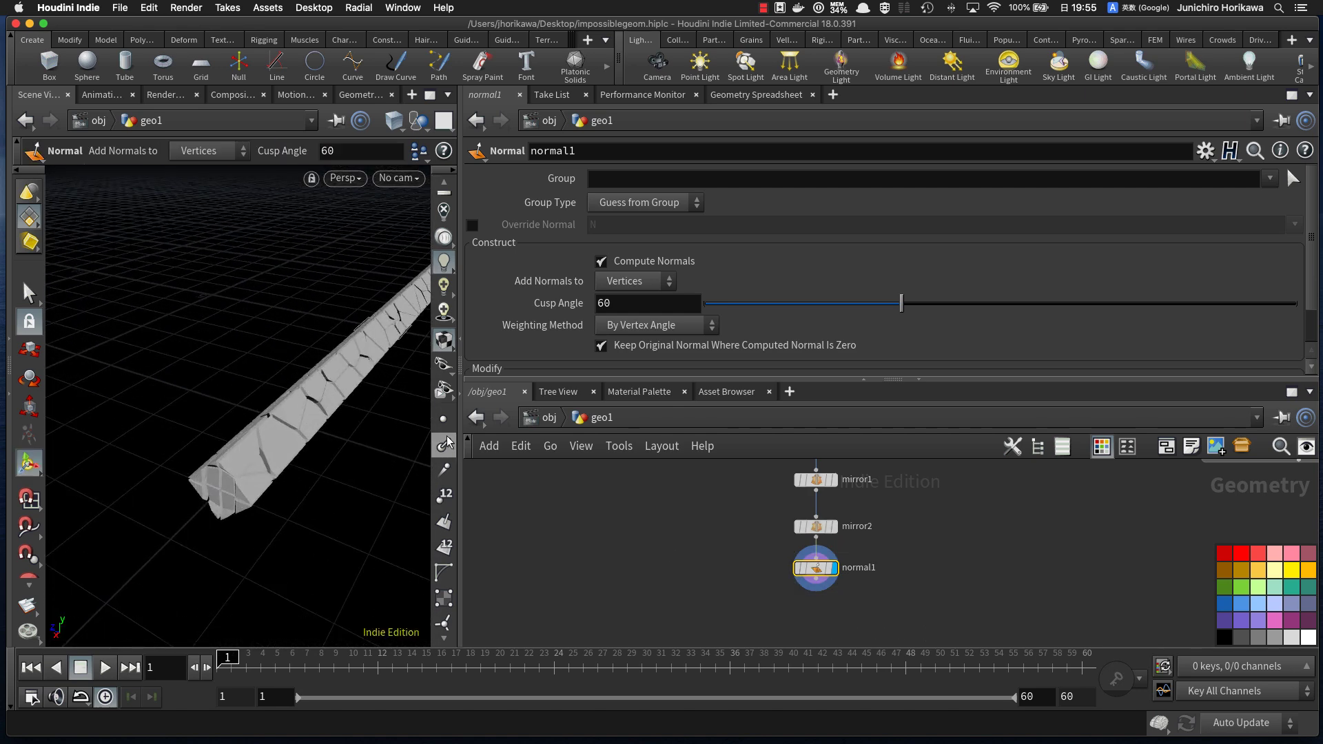
drag(461, 450, 564, 450)
alt+middle_drag(372, 441, 310, 472)
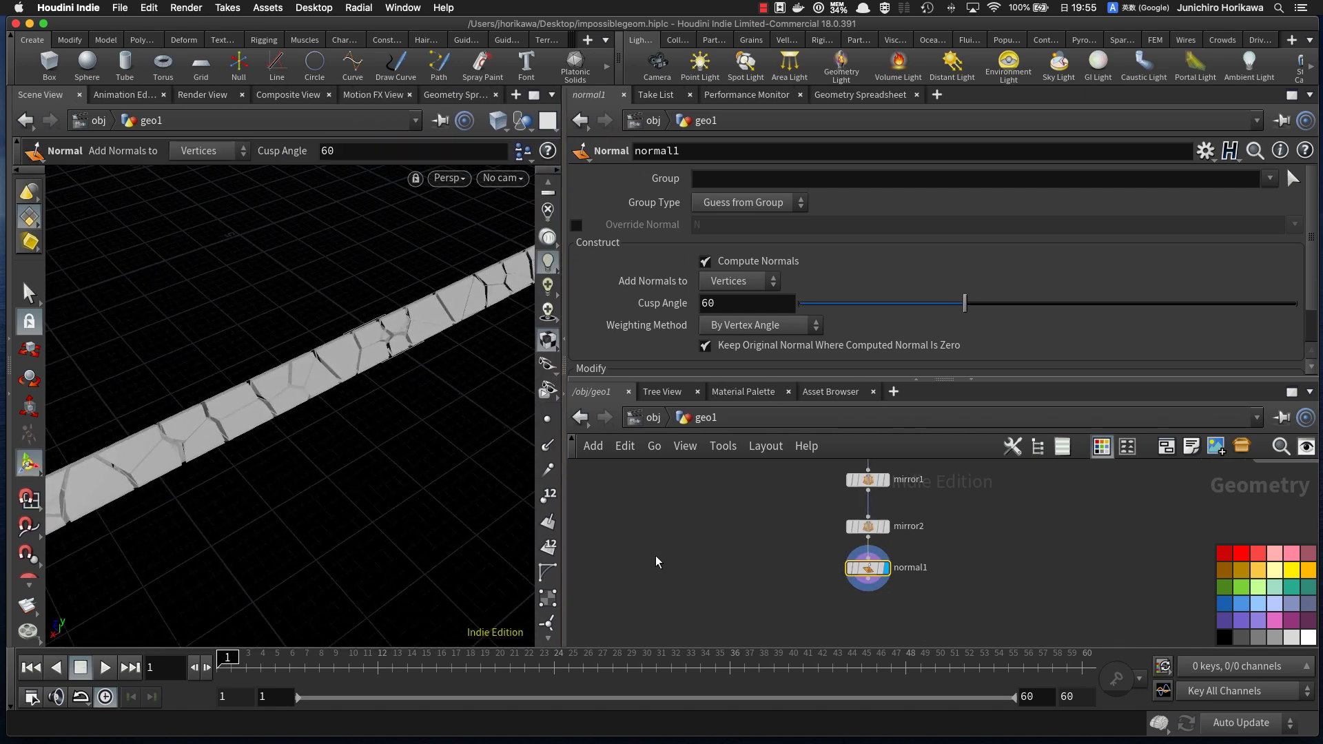
Step: Examine the end and sides of the cracked bar while checking the nodes that build it
scroll(678, 546, down, 8)
scroll(868, 503, up, 3)
middle_drag(876, 507, 810, 499)
scroll(865, 530, up, 4)
click(865, 521)
alt+drag(420, 466, 369, 414)
alt+right_drag(369, 413, 321, 423)
drag(321, 423, 368, 405)
middle_drag(647, 535, 917, 627)
scroll(830, 588, down, 5)
scroll(785, 512, up, 5)
middle_drag(781, 637, 727, 467)
middle_drag(877, 634, 799, 482)
scroll(856, 585, up, 5)
click(820, 554)
Step: Select the CONTROLLER node to show its crack parameters
middle_drag(633, 511, 711, 611)
scroll(710, 607, down, 5)
middle_drag(690, 535, 722, 621)
middle_drag(699, 493, 771, 591)
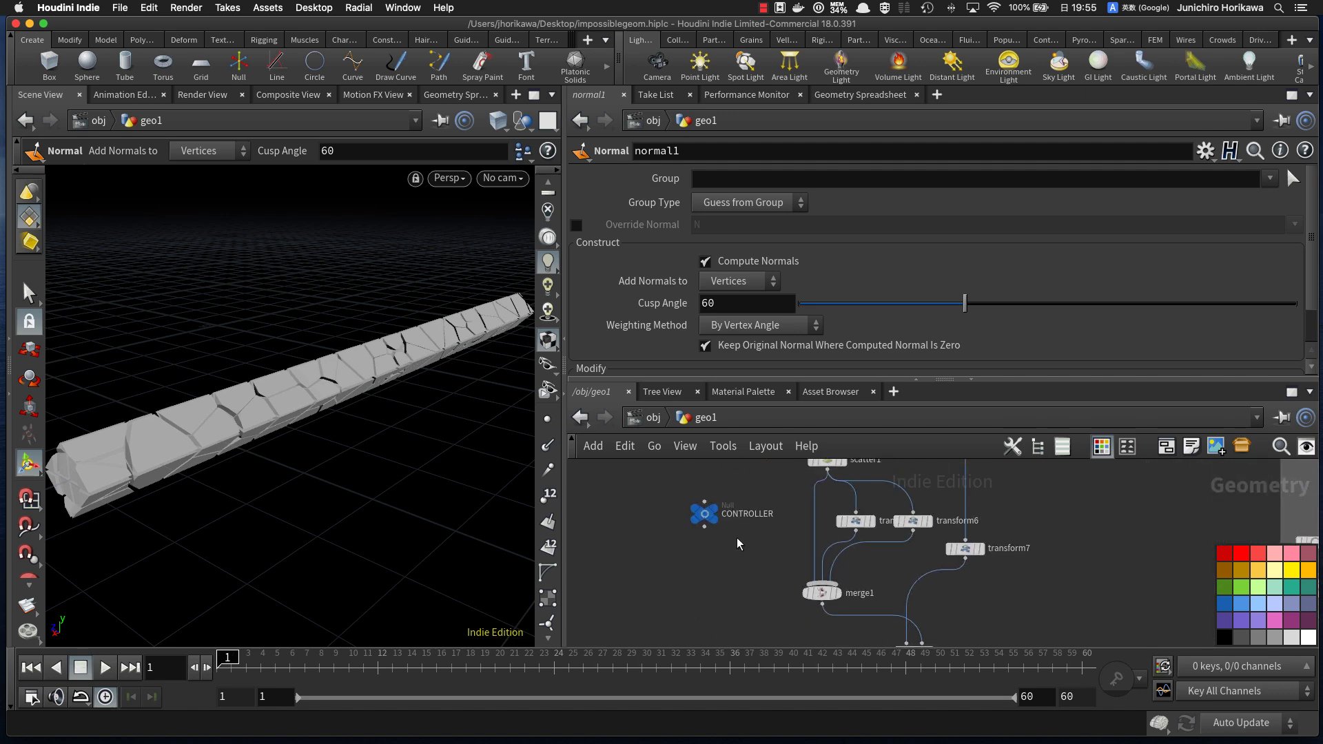
scroll(726, 521, up, 4)
drag(694, 511, 714, 595)
Step: Examine the far end of the bar up close for the gaps between its cracked pieces
key(space)
drag(295, 426, 204, 496)
middle_drag(359, 451, 262, 481)
right_drag(262, 481, 453, 410)
middle_drag(453, 411, 358, 467)
right_drag(358, 466, 514, 418)
mouse_move(430, 417)
right_down()
mouse_move(370, 434)
mouse_move(437, 404)
right_up()
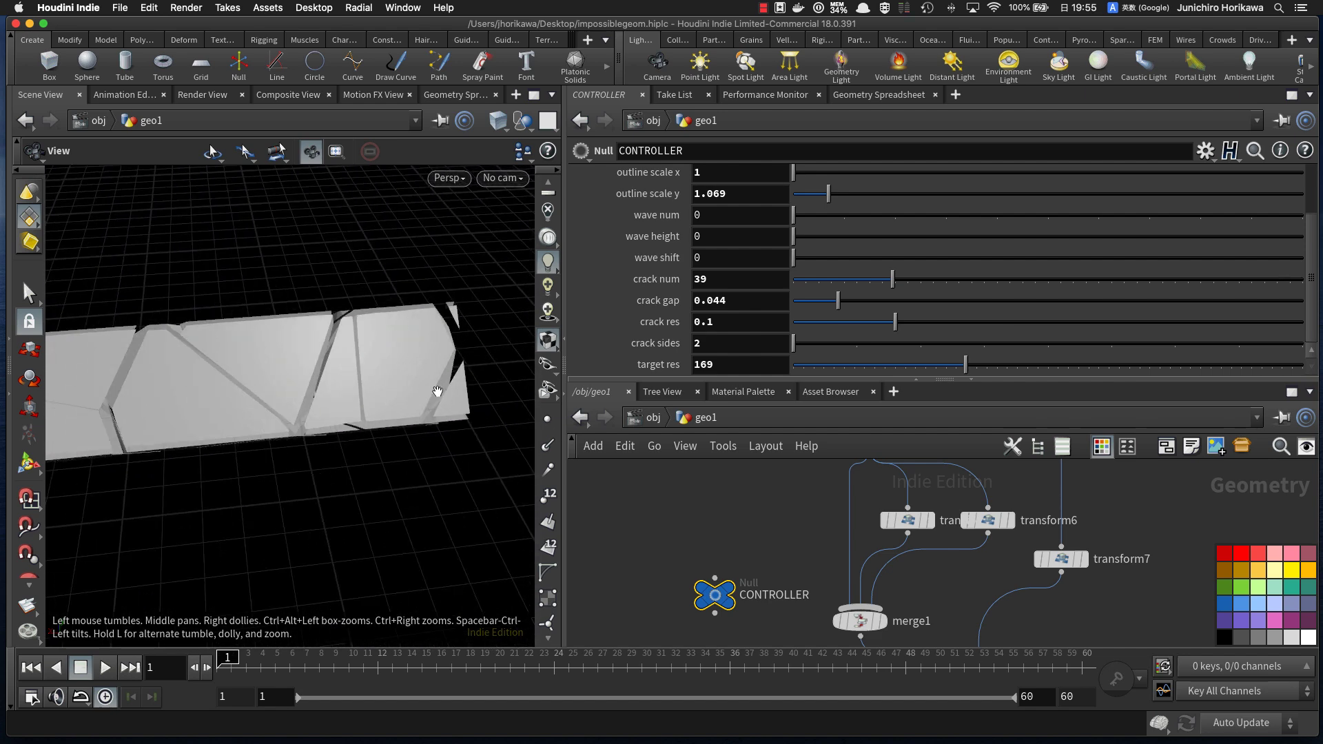
Step: Examine the cracks along the whole bar, from its far end up close to its sides
right_drag(492, 358, 218, 431)
middle_drag(218, 431, 426, 444)
right_drag(268, 405, 513, 375)
right_drag(354, 403, 319, 413)
drag(319, 414, 304, 400)
drag(345, 442, 405, 422)
middle_drag(405, 423, 224, 418)
right_drag(224, 418, 166, 438)
middle_drag(476, 426, 289, 443)
key(Return)
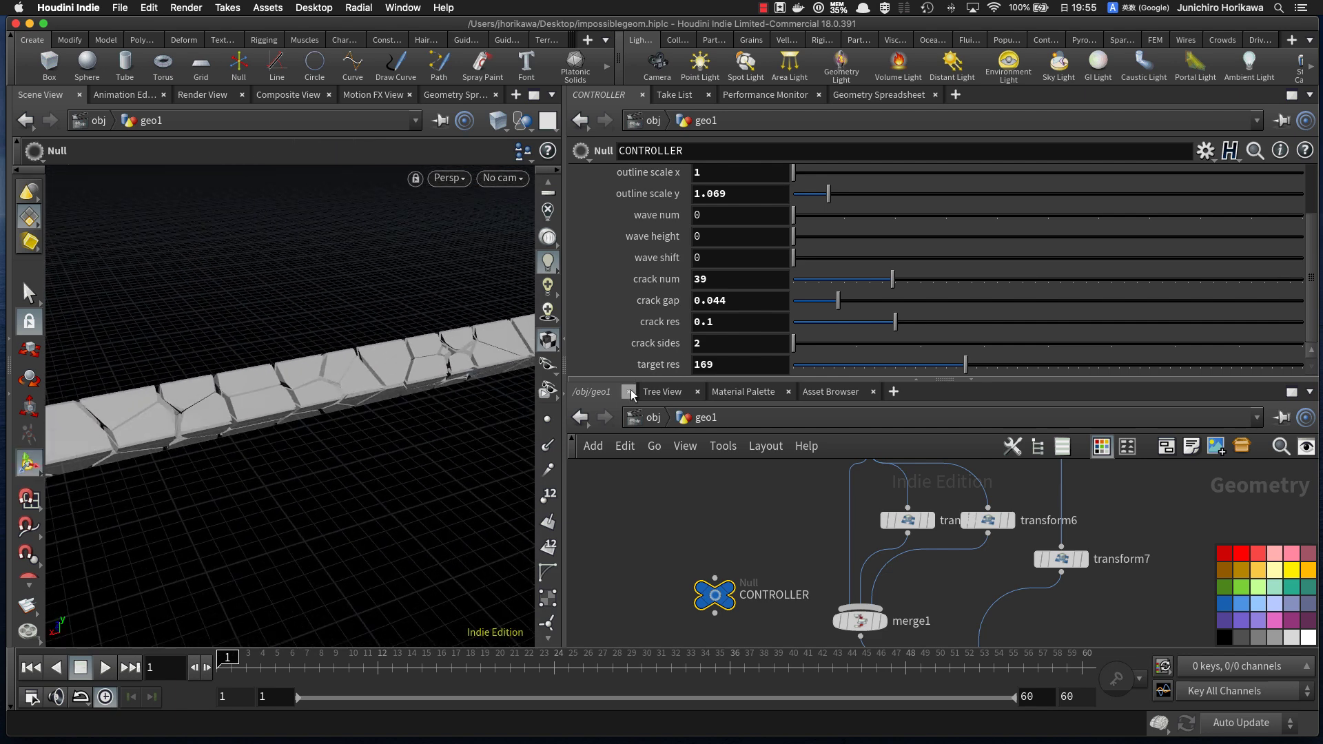
right_drag(344, 408, 298, 419)
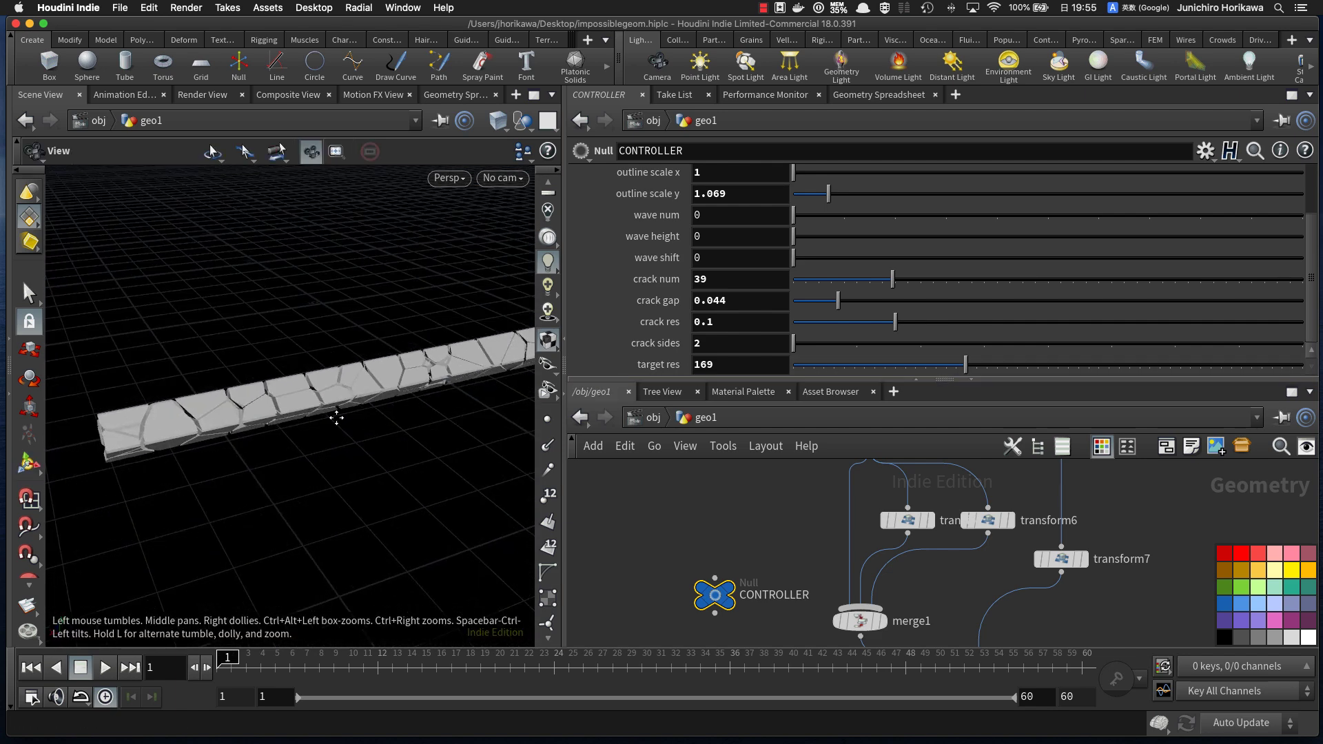
middle_drag(298, 419, 220, 426)
Step: Try a crack sides value of 10 to preview a rounder bar, and return it to 2
drag(475, 406, 372, 414)
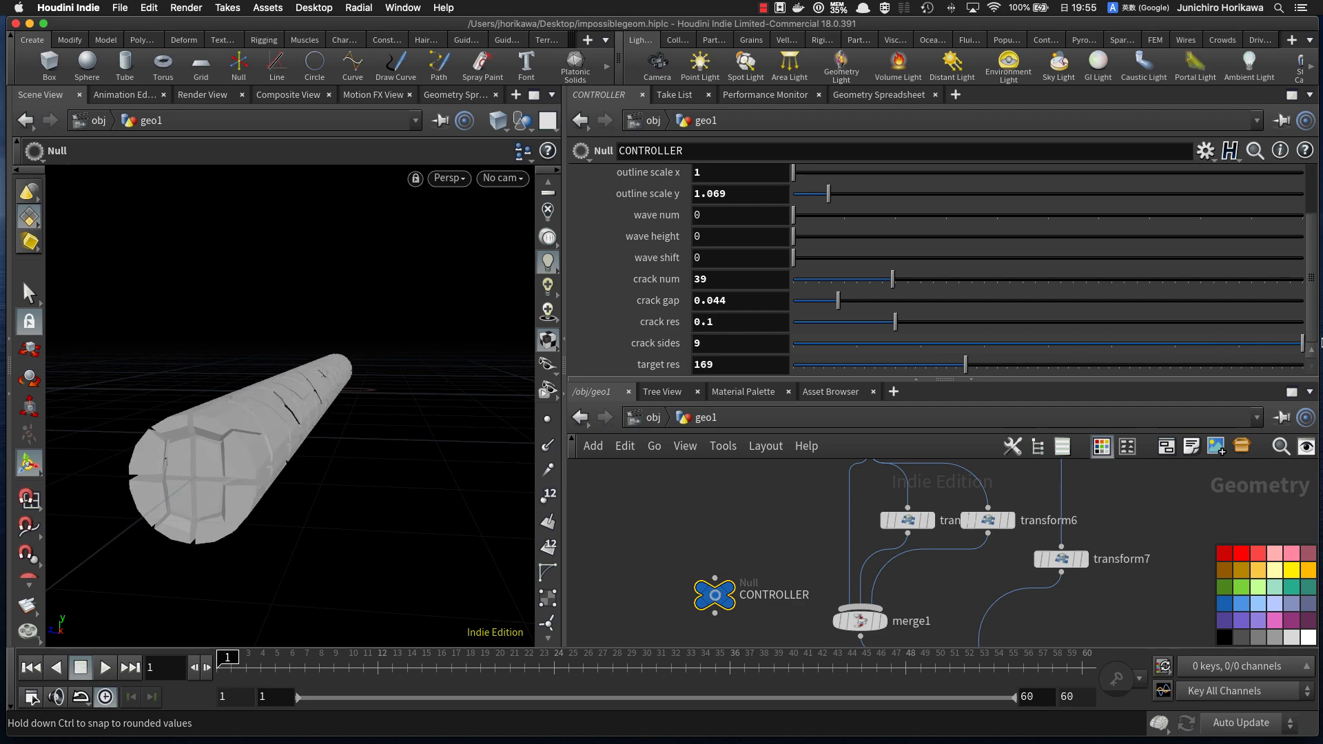
drag(512, 400, 485, 412)
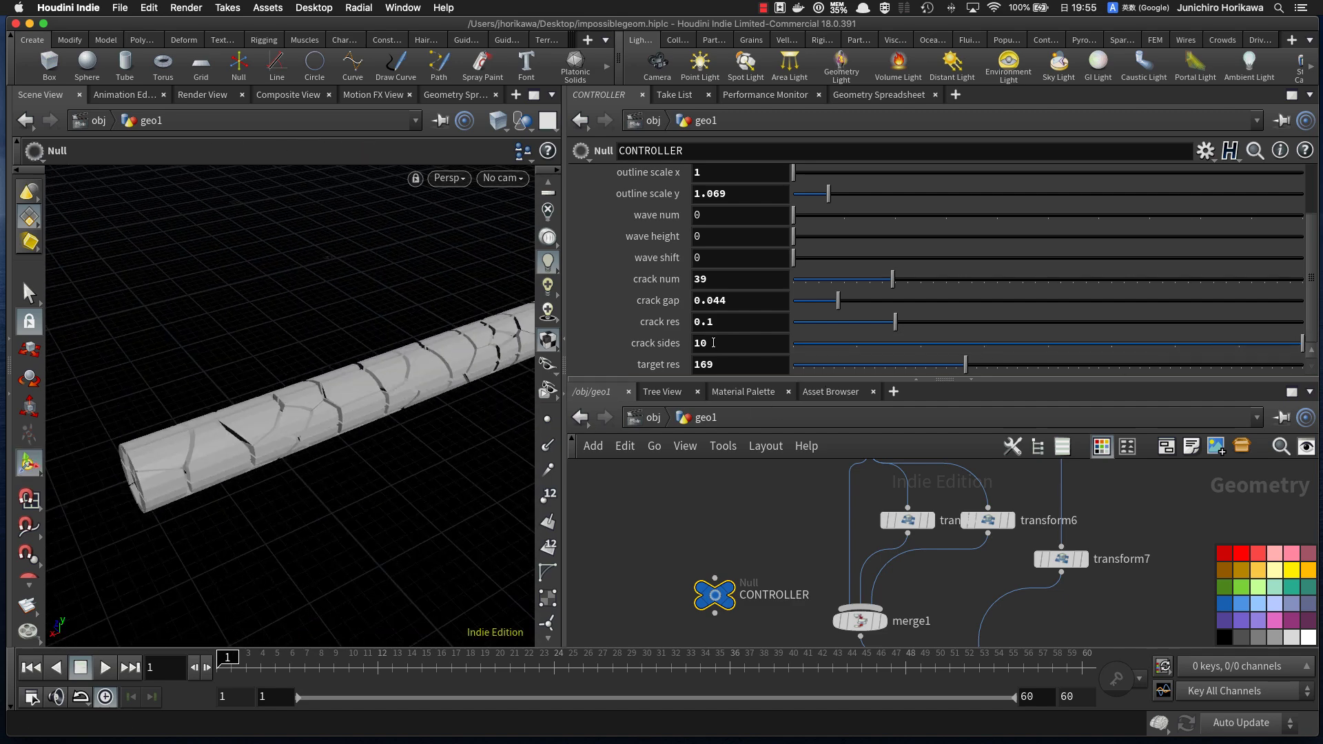
drag(280, 442, 425, 445)
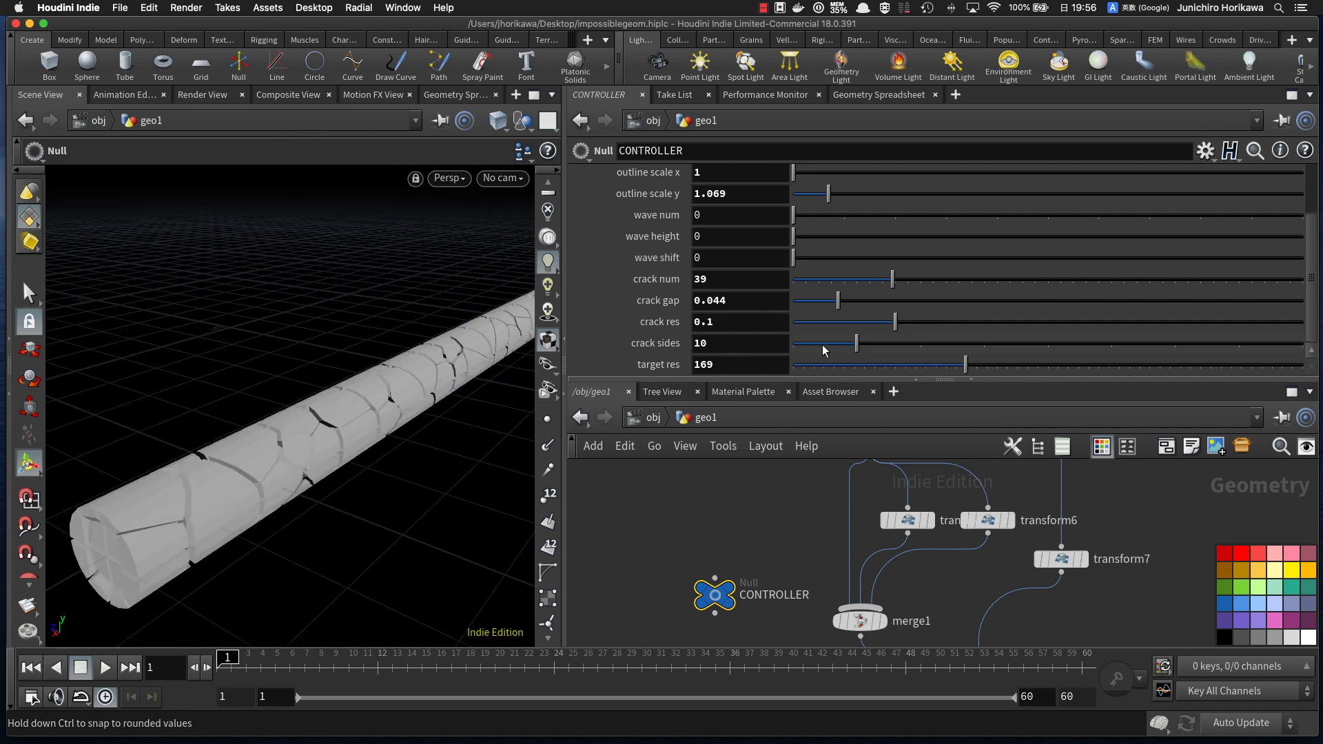
drag(823, 351, 802, 352)
alt+right_drag(420, 381, 366, 401)
alt+drag(365, 402, 372, 401)
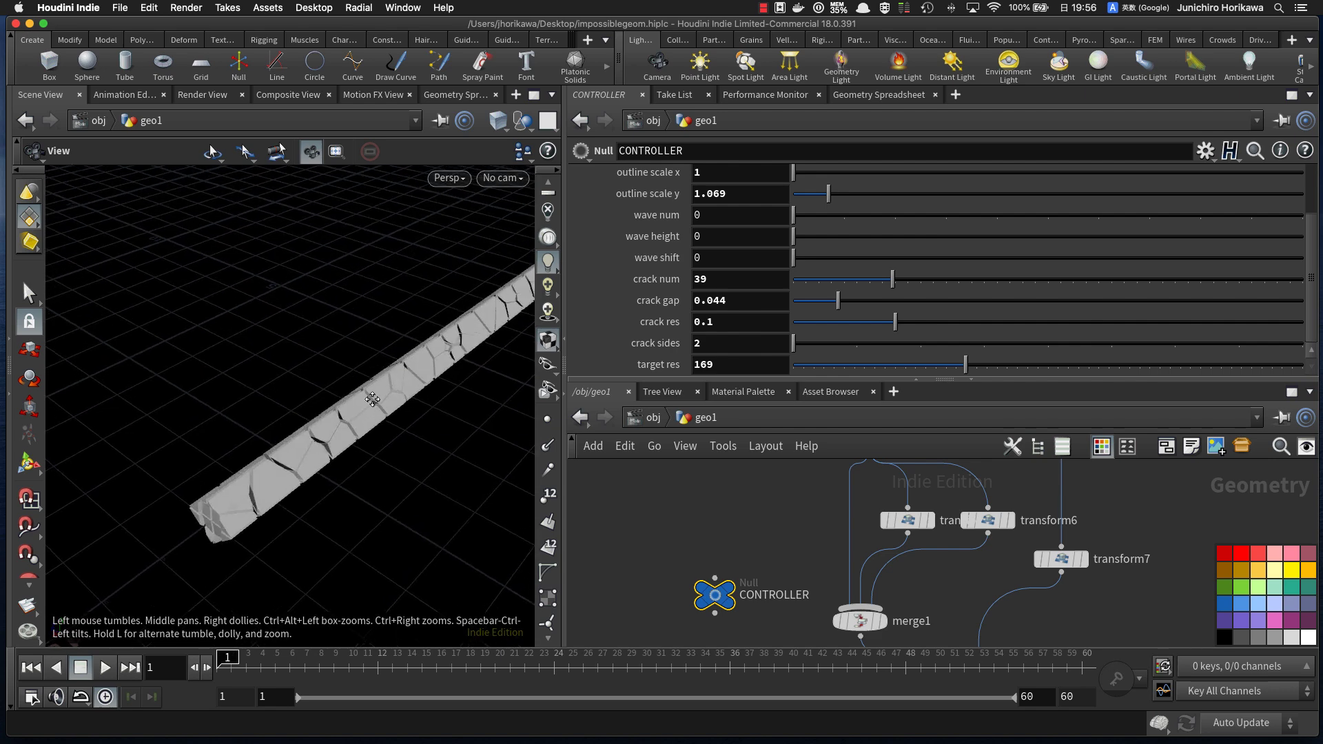
alt+middle_drag(372, 401, 346, 426)
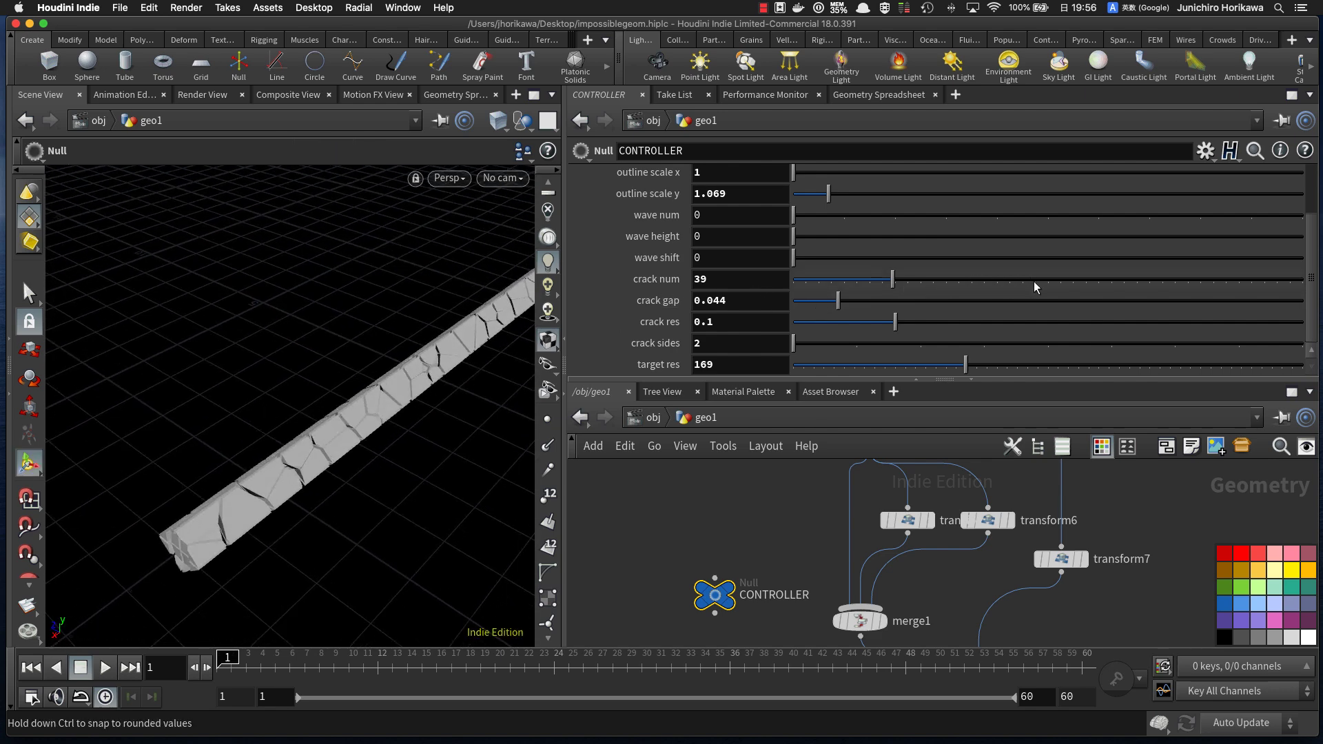
Step: Experiment with the crack density and settle on crack num 77 and crack gap 0.0413, checking the bar's end face
alt+drag(332, 365, 421, 363)
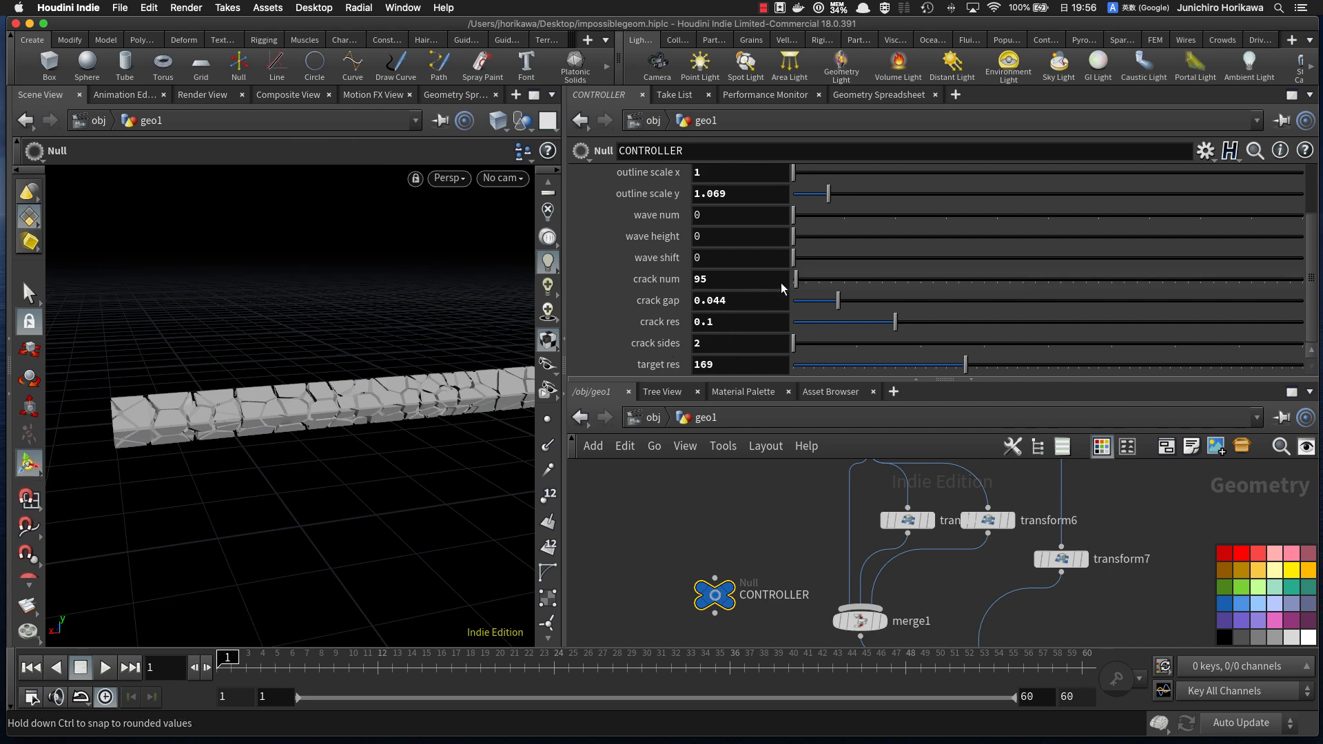
alt+drag(303, 367, 413, 331)
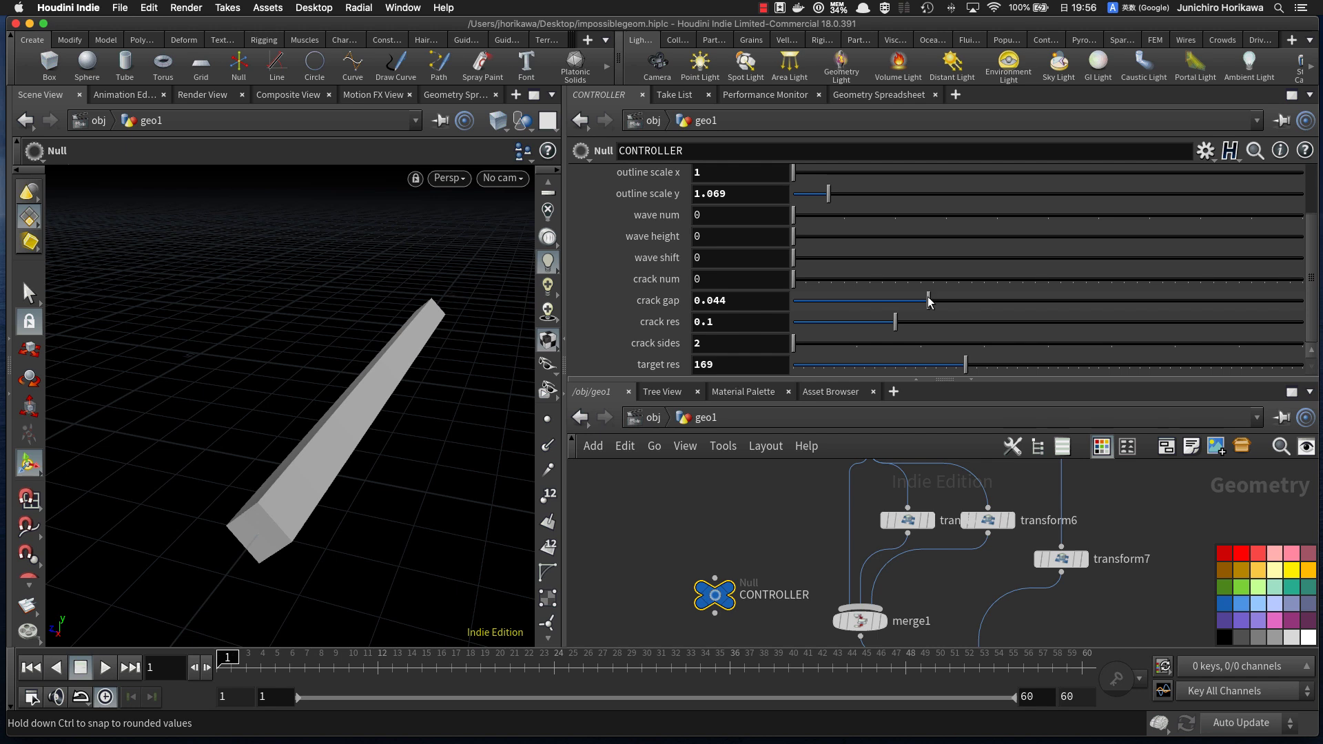
drag(928, 296, 988, 282)
alt+drag(330, 337, 391, 395)
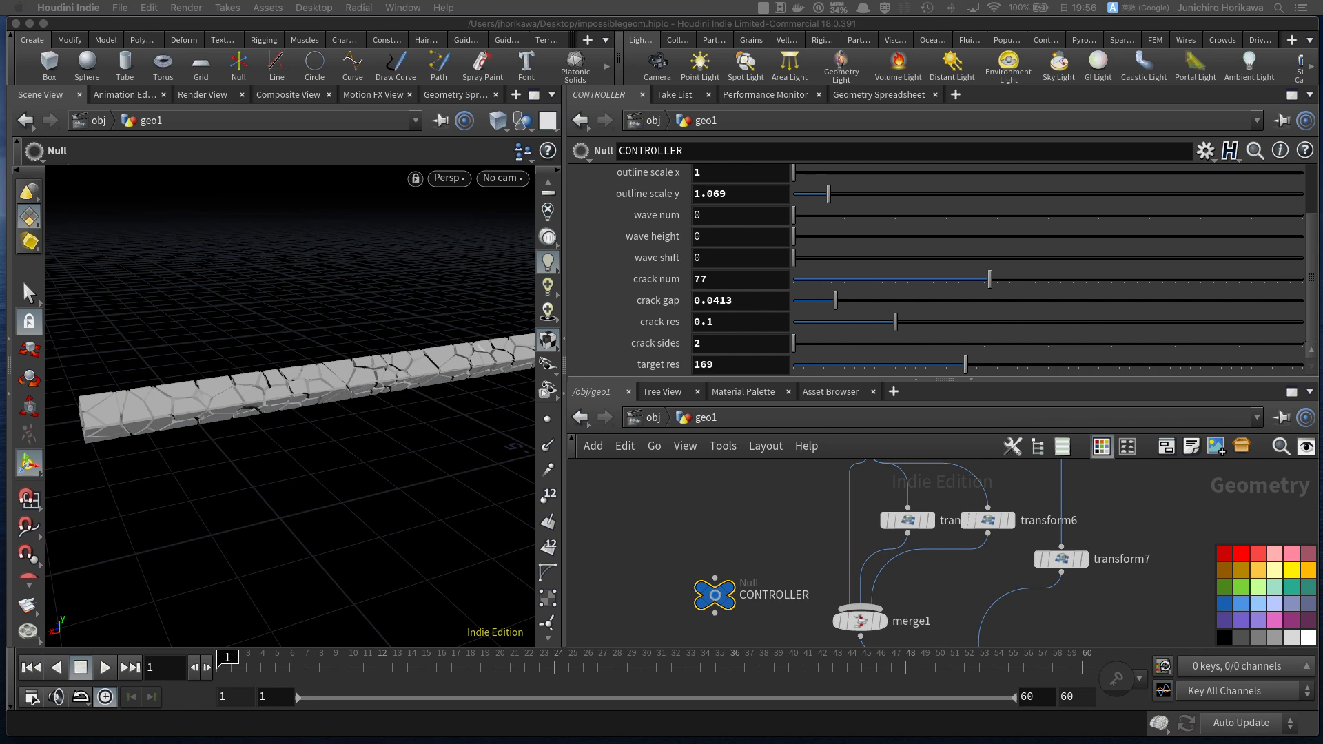
alt+drag(280, 422, 295, 436)
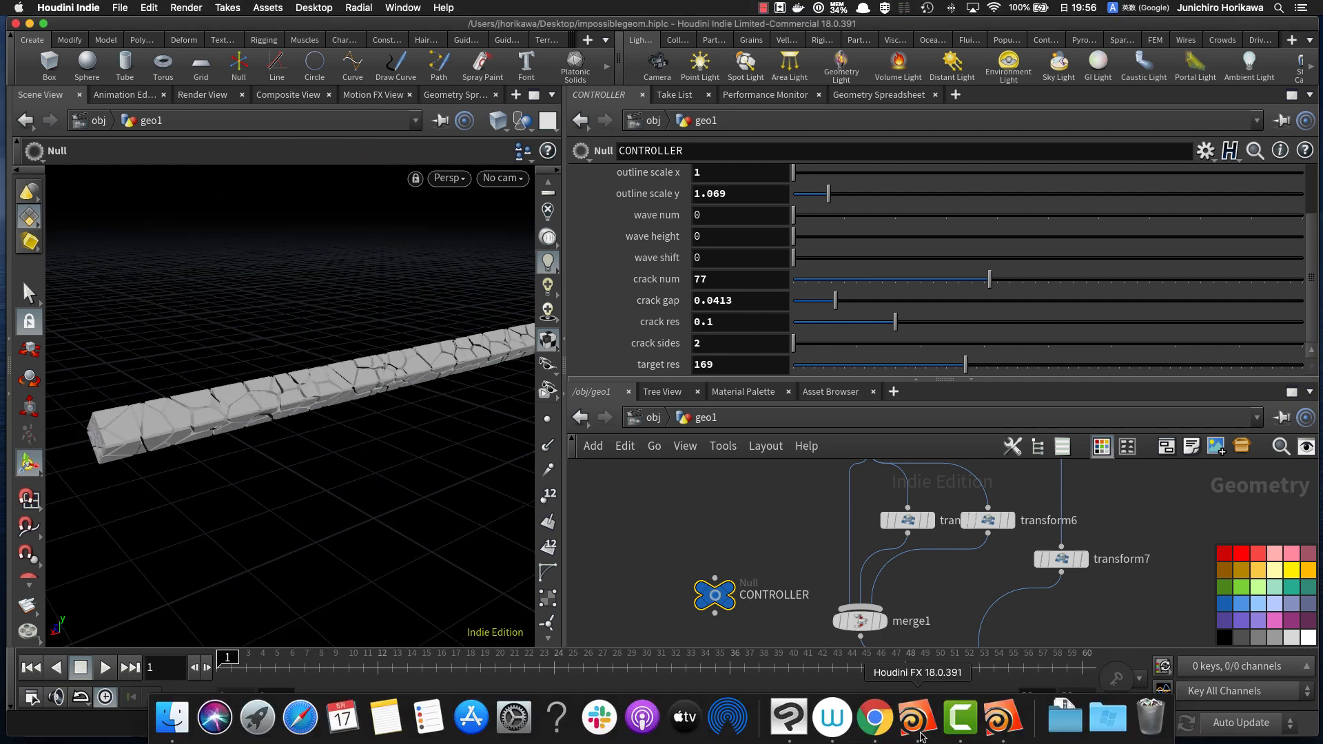
key(Escape)
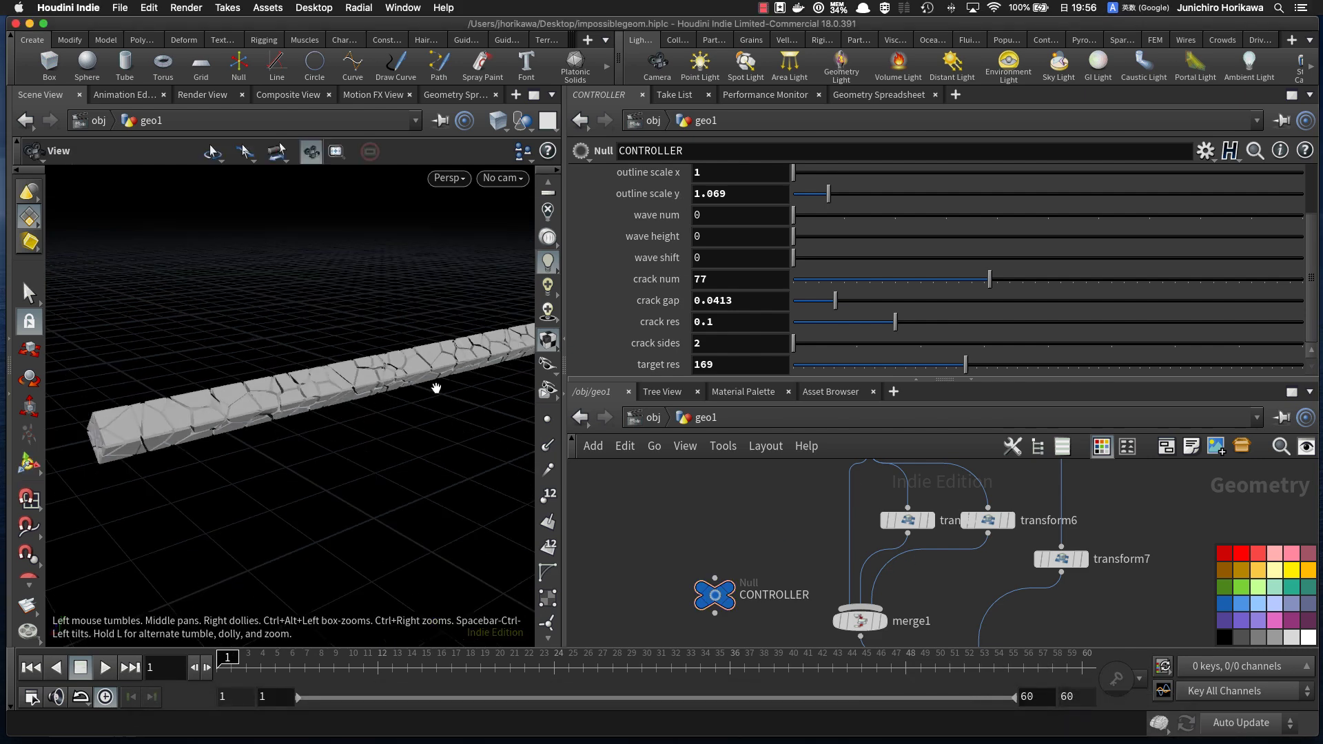
drag(447, 395, 334, 371)
key(Return)
drag(334, 467, 329, 451)
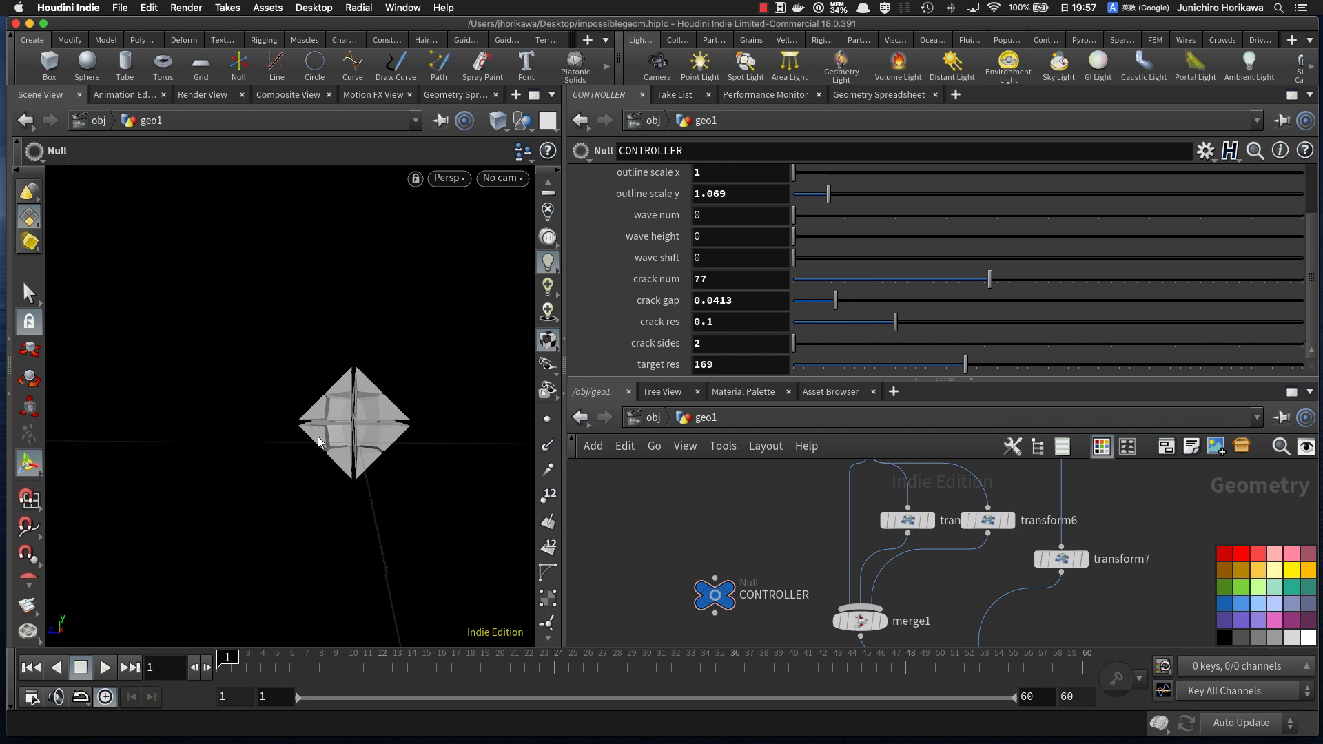
drag(364, 436, 341, 444)
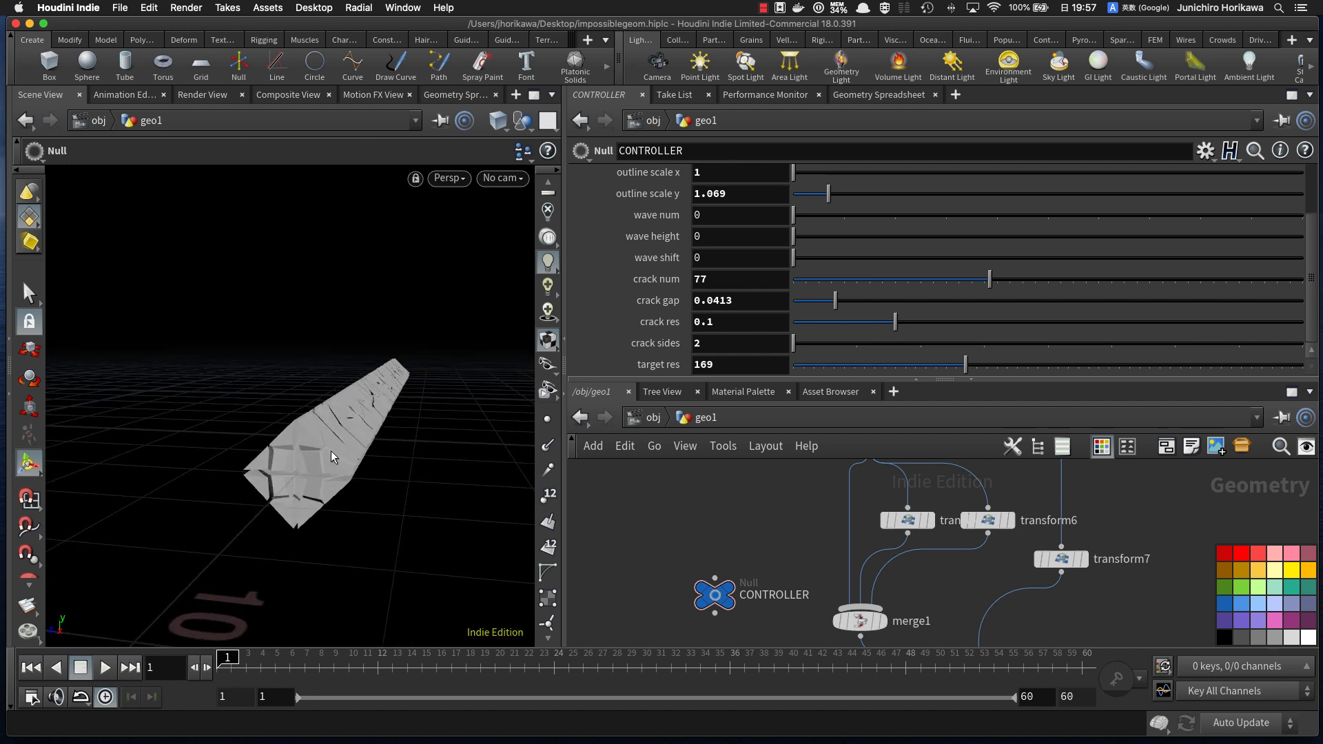
Step: Add a Transform node after normal1, connect it and display its result
scroll(643, 491, down, 5)
middle_drag(729, 616, 718, 514)
middle_drag(798, 637, 780, 558)
key(Tab)
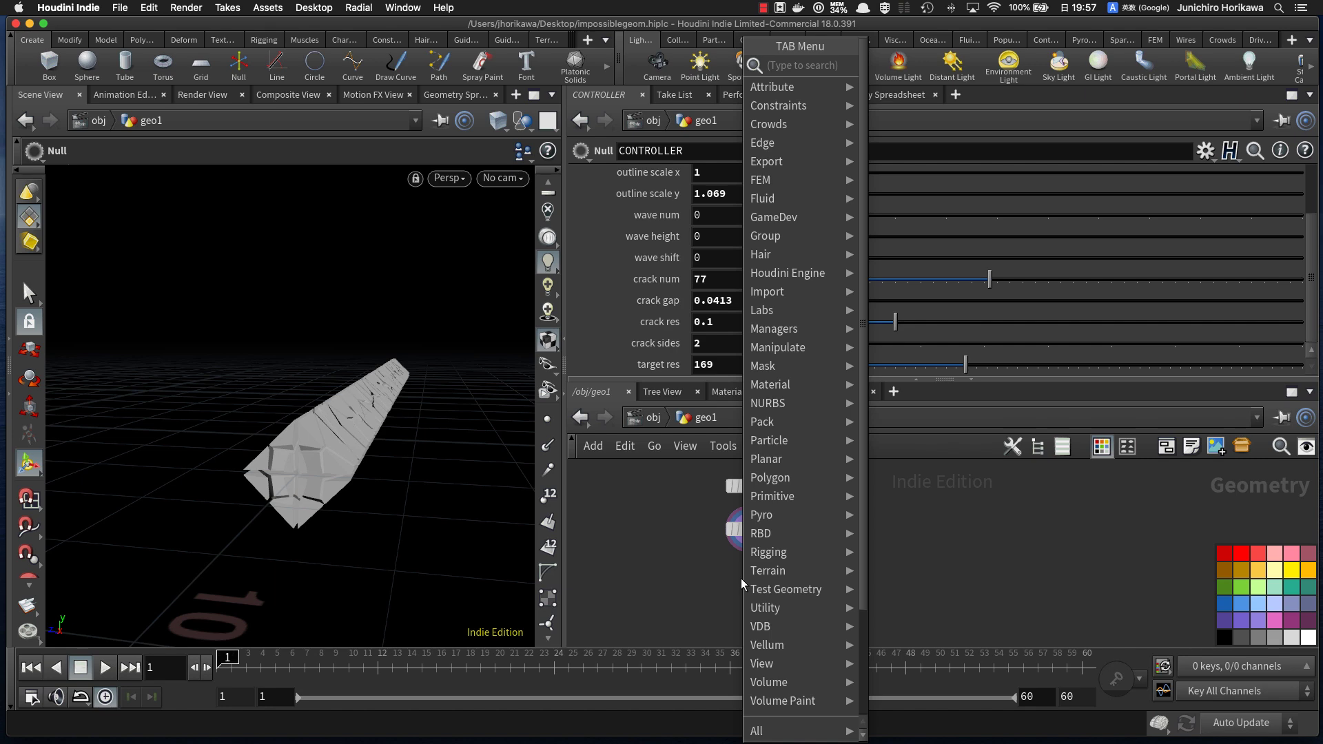
text(tra)
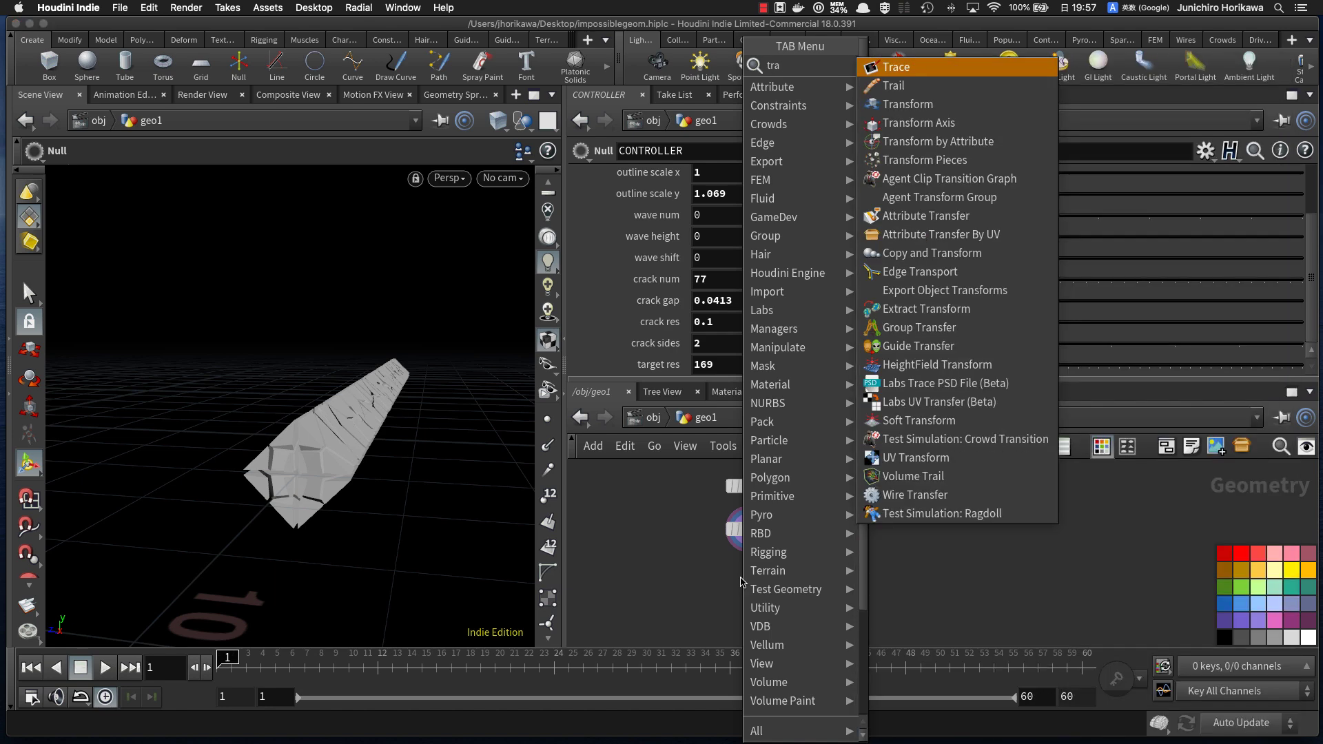
text(n)
click(751, 572)
scroll(751, 571, up, 4)
drag(750, 512, 748, 561)
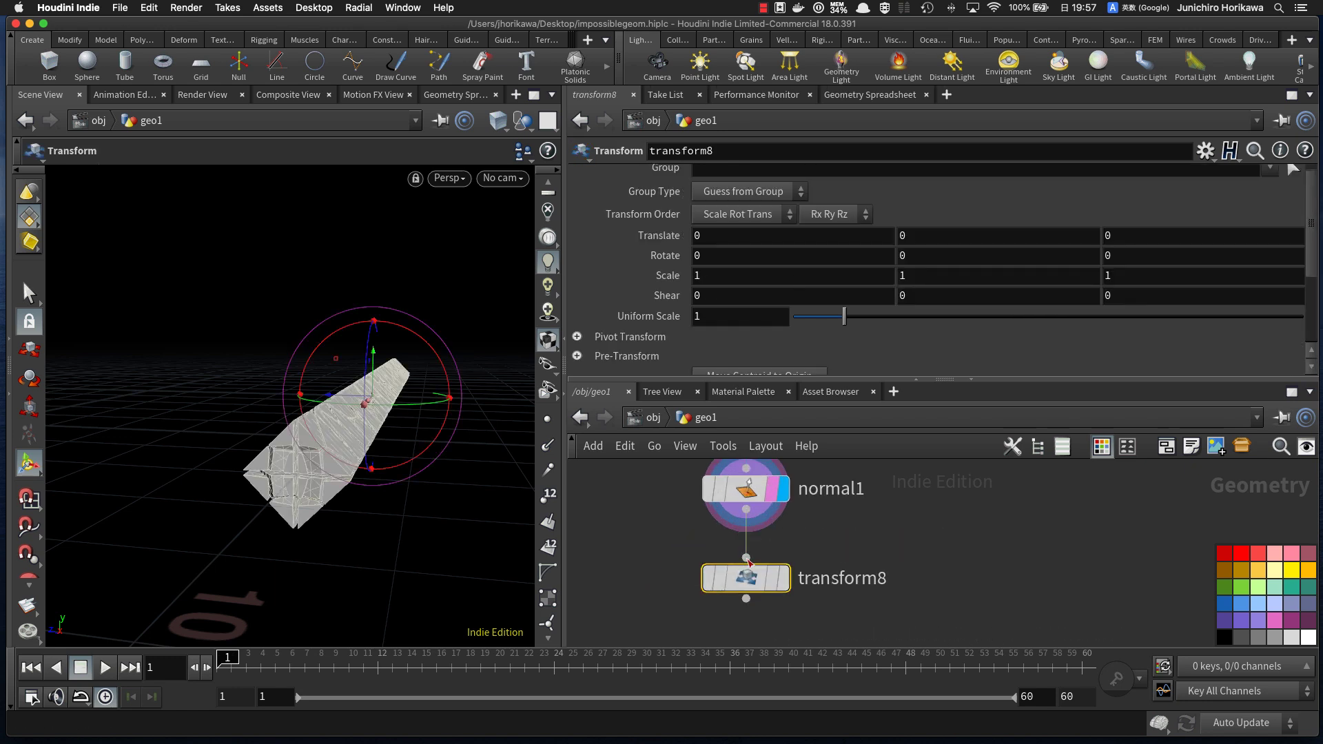
scroll(781, 578, up, 1)
click(783, 578)
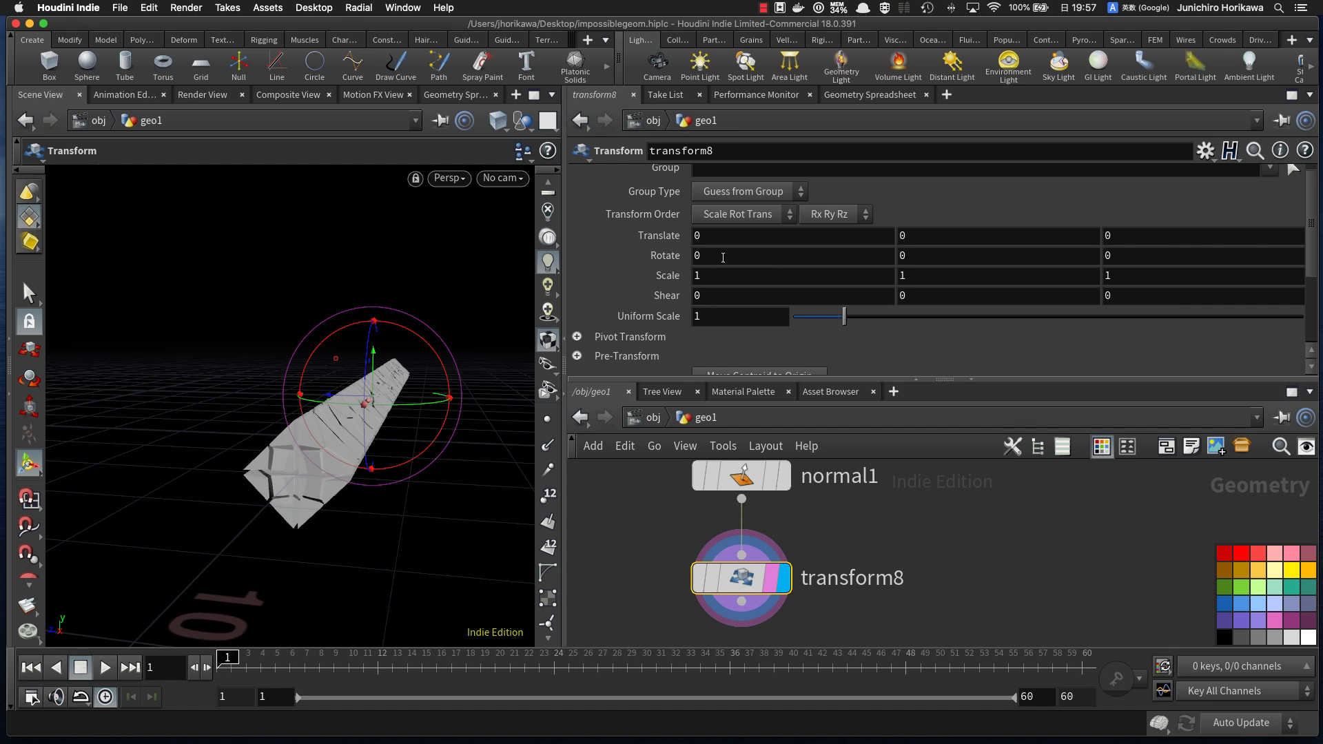
Step: Rotate the cracked bar 45 degrees about X with transform8 and check its orientation from several angles
drag(723, 257, 667, 257)
text(45)
key(Return)
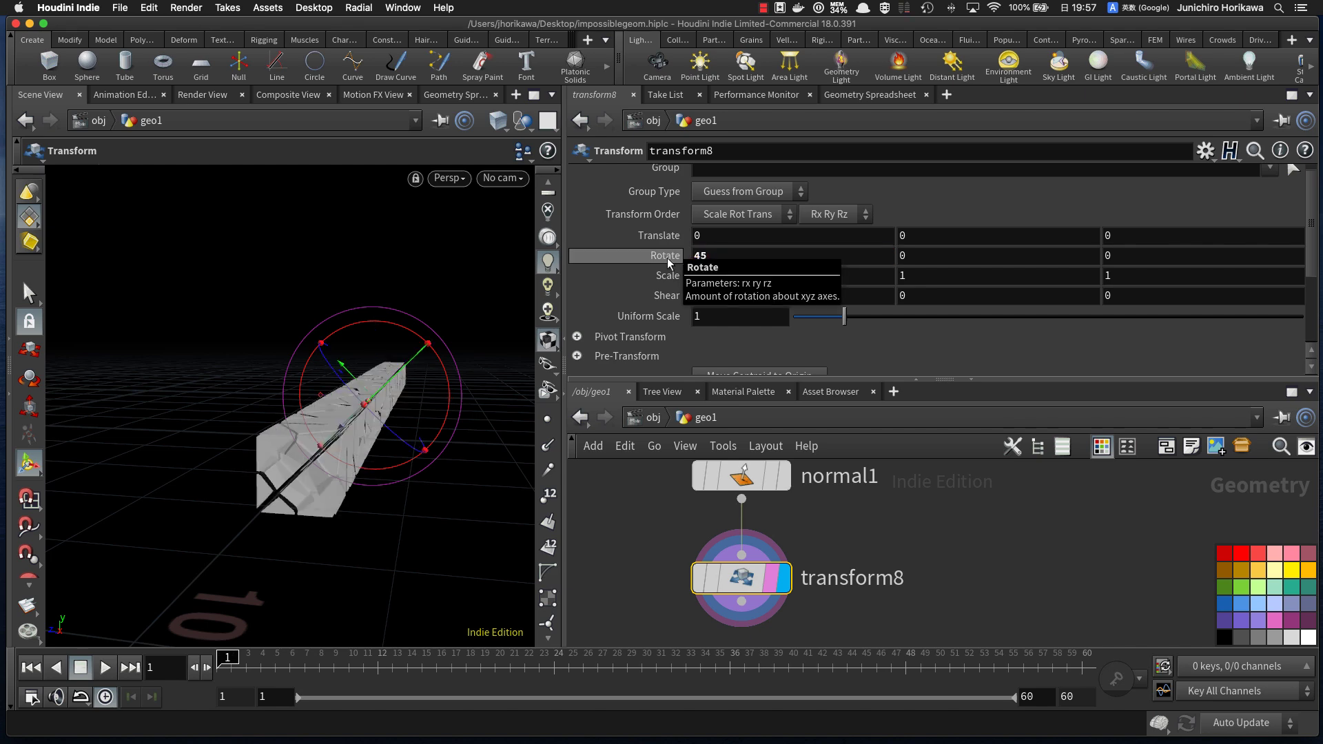
alt+drag(444, 484, 412, 446)
alt+drag(458, 349, 372, 434)
click(737, 582)
alt+drag(420, 505, 396, 463)
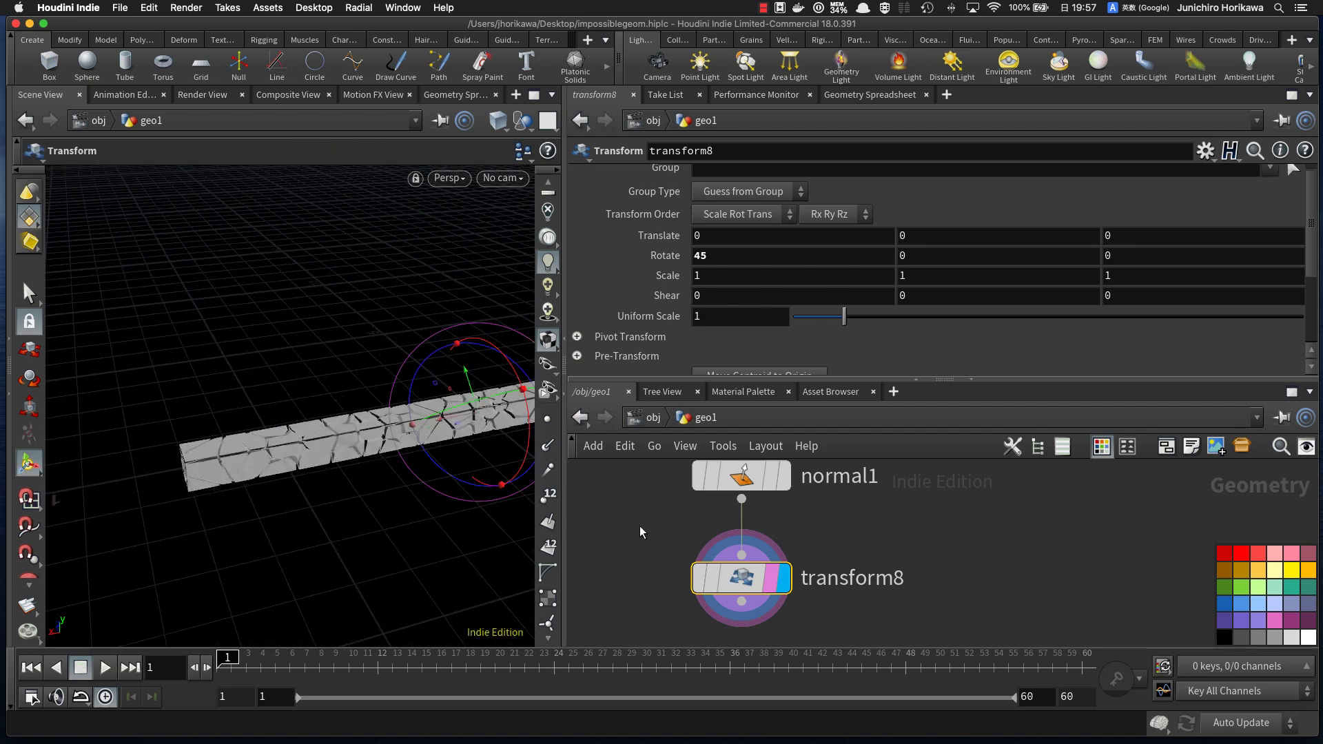
Step: Widen the 3D view and display uvquickshade1 to compare the curved ribbon's cross-section with the templated cracked bar
scroll(657, 531, down, 4)
scroll(656, 530, down, 3)
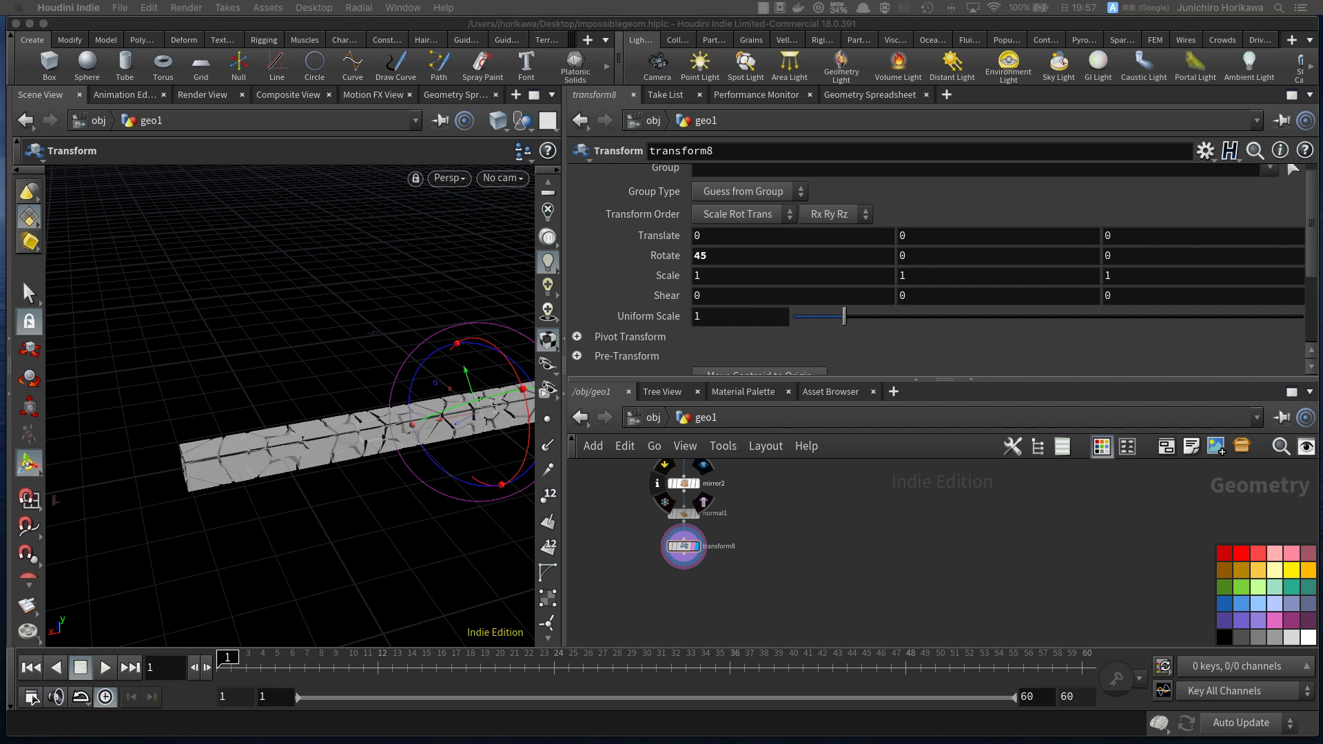
middle_drag(836, 476, 798, 586)
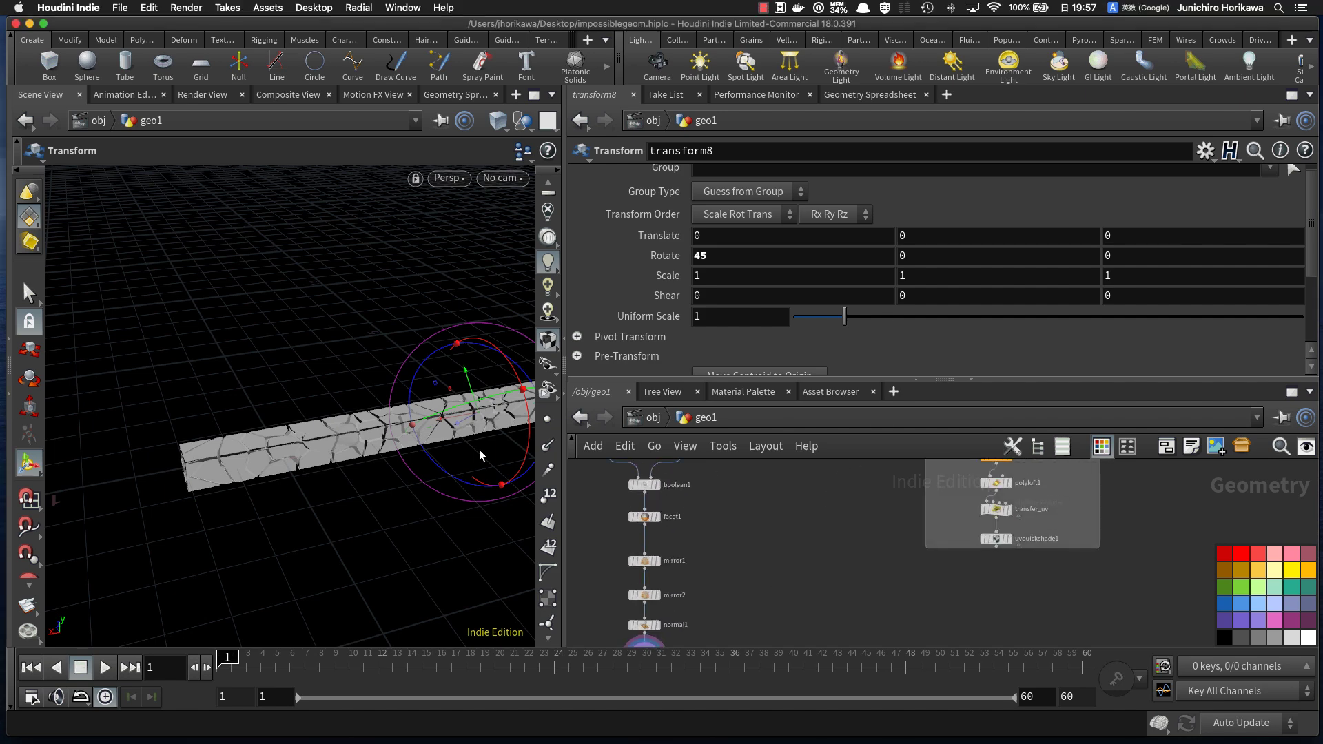
drag(564, 470, 669, 481)
alt+middle_drag(510, 508, 399, 456)
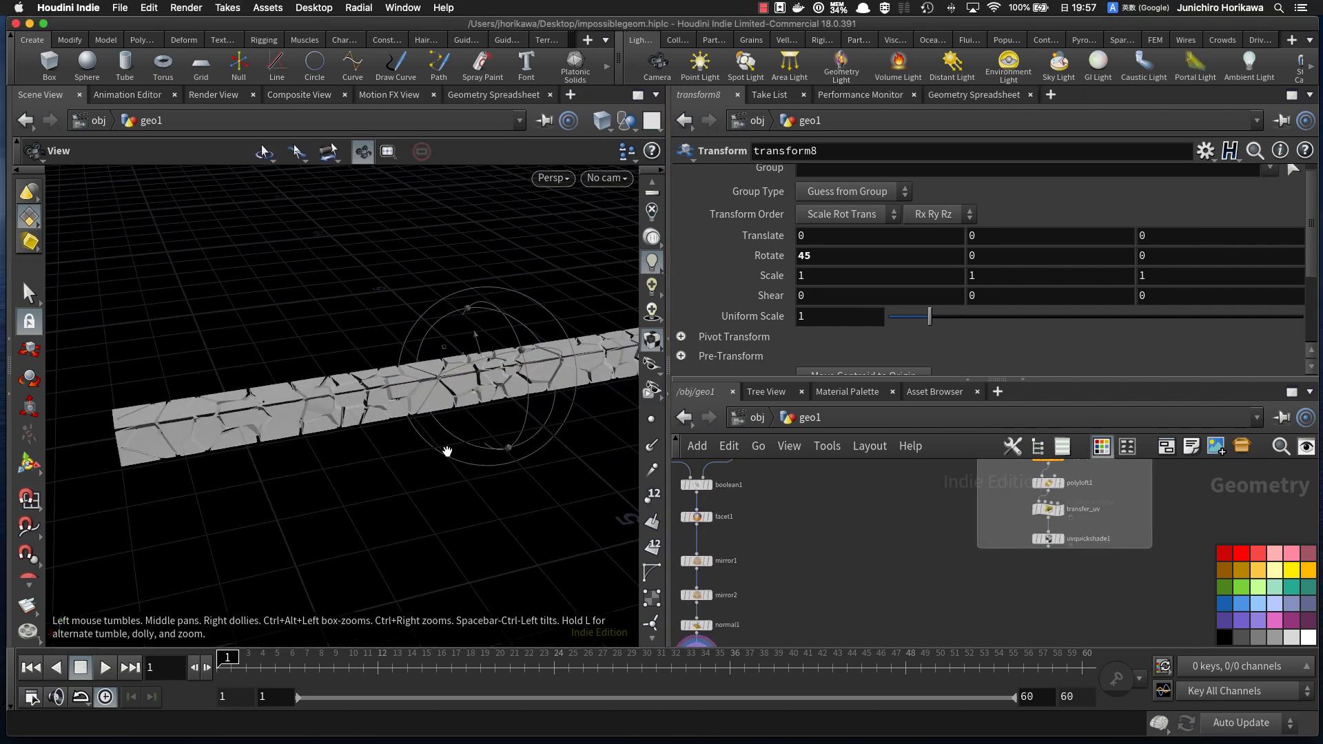
alt+drag(427, 451, 337, 481)
alt+right_drag(336, 481, 490, 386)
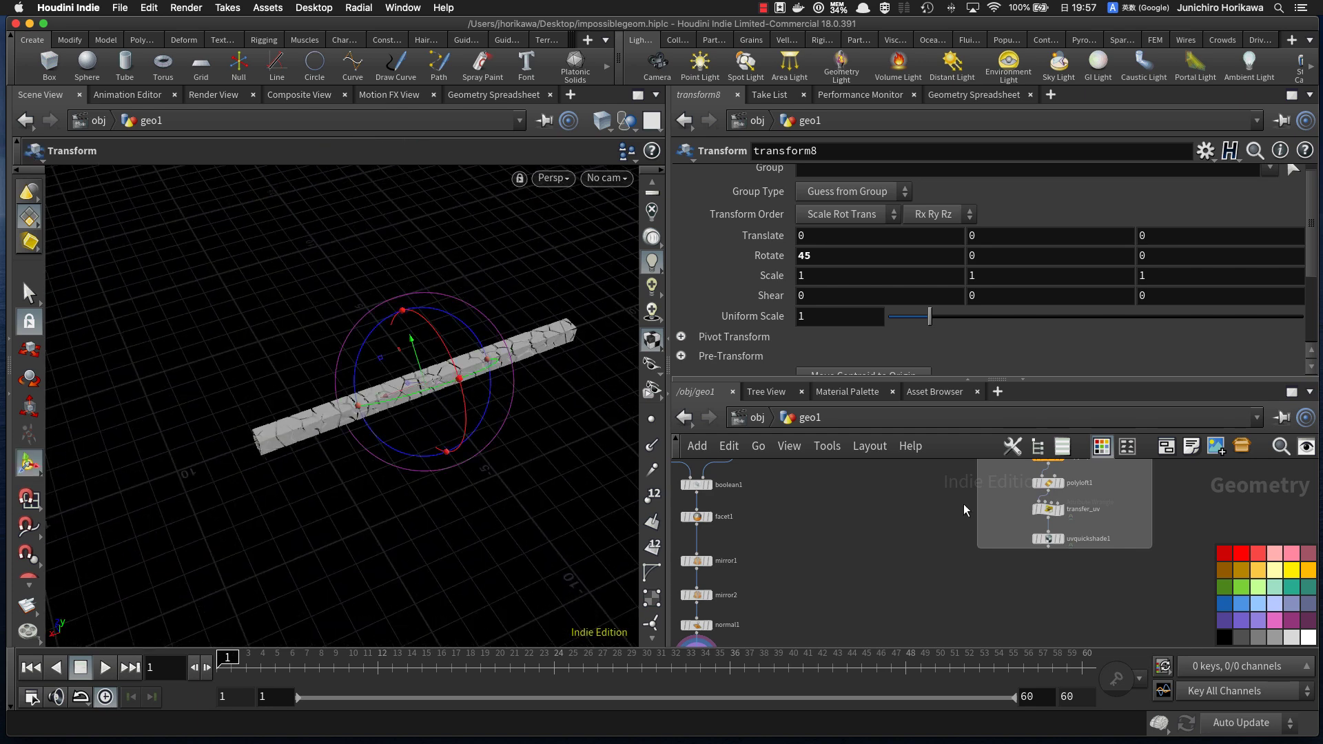
scroll(1020, 544, up, 5)
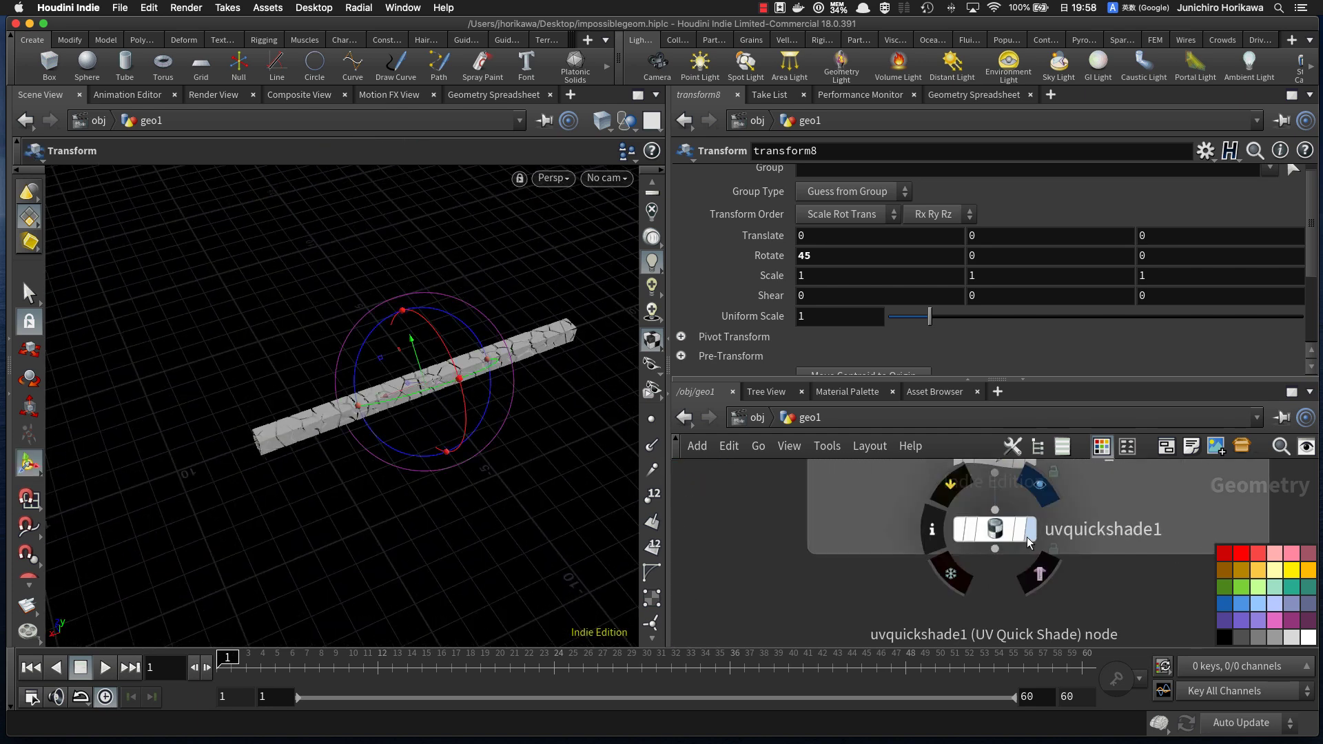
click(1026, 534)
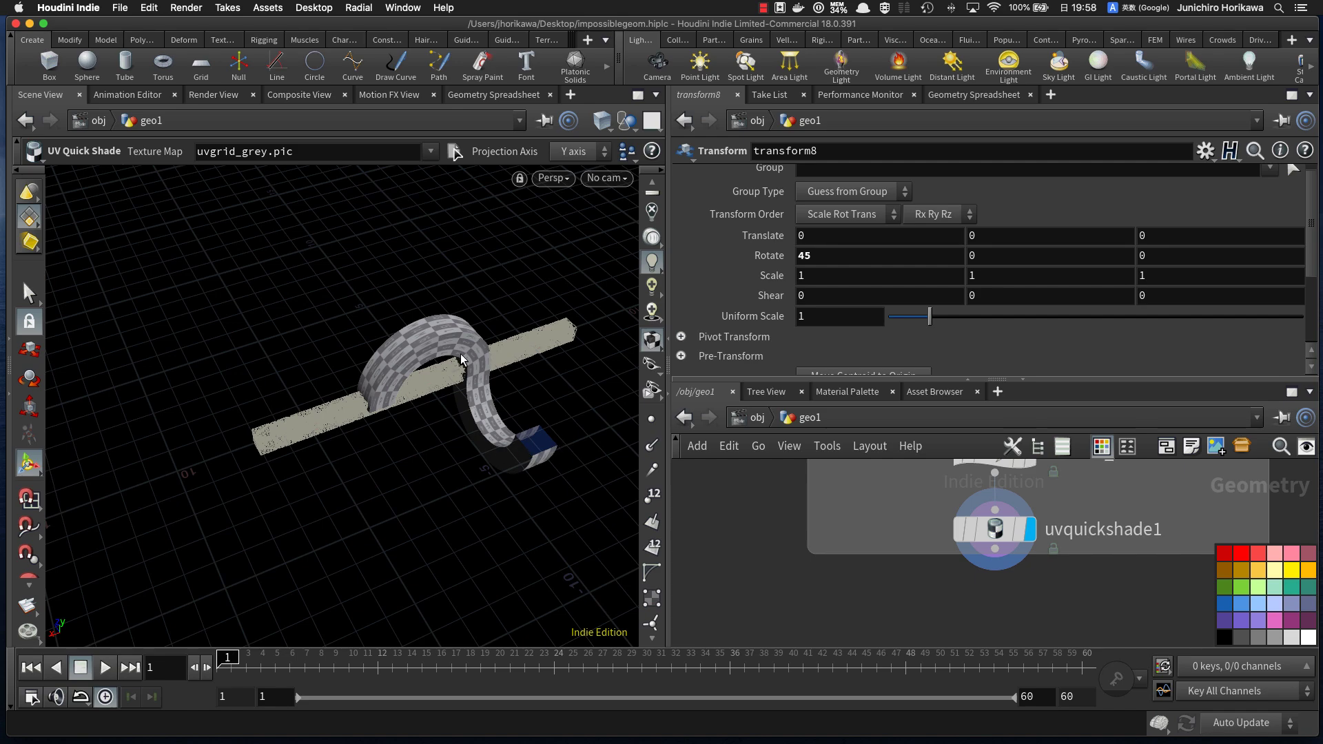
alt+right_drag(381, 381, 572, 335)
alt+drag(404, 395, 407, 277)
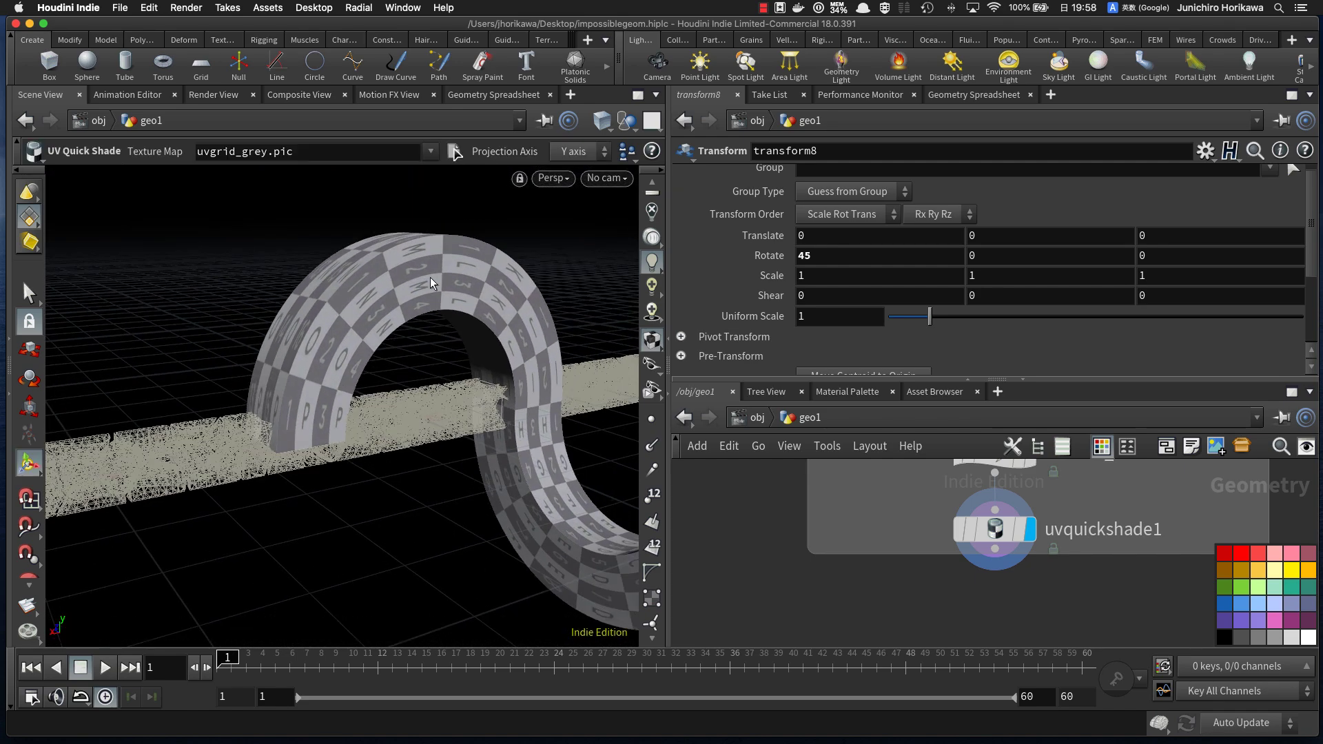
alt+right_drag(570, 540, 419, 473)
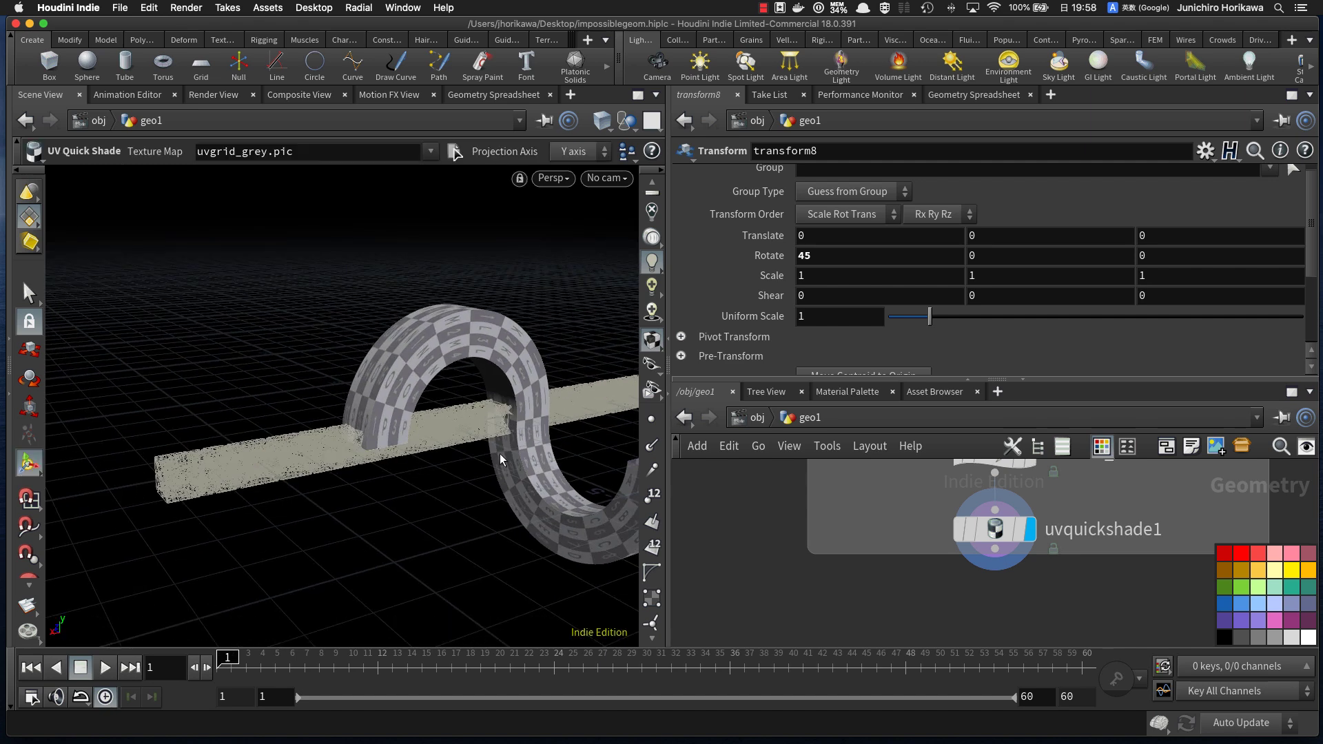
Step: Return to the end of the crack network and display transform8 again to show the cracked bar
click(1018, 533)
click(998, 527)
scroll(999, 514, down, 5)
scroll(999, 514, down, 2)
middle_drag(867, 532, 1022, 490)
scroll(900, 570, up, 5)
click(837, 551)
click(828, 550)
click(828, 551)
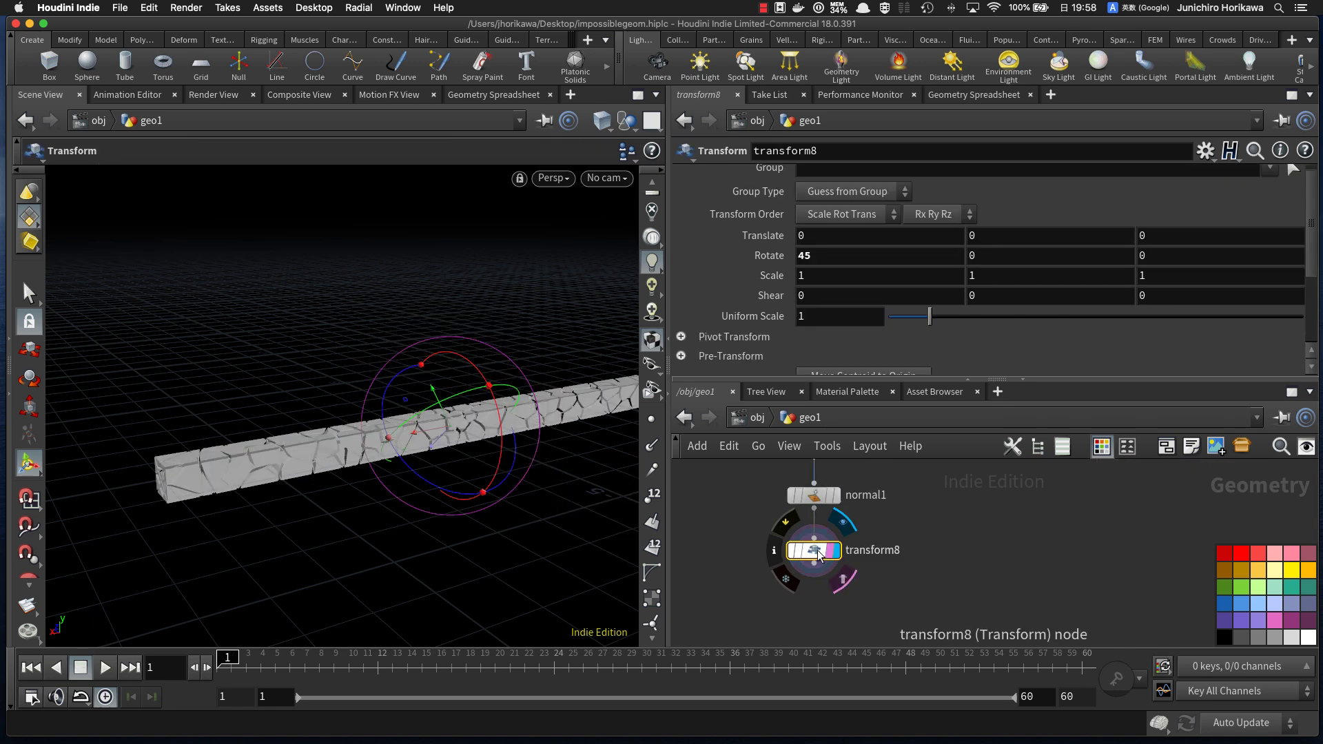
alt+drag(502, 519, 391, 474)
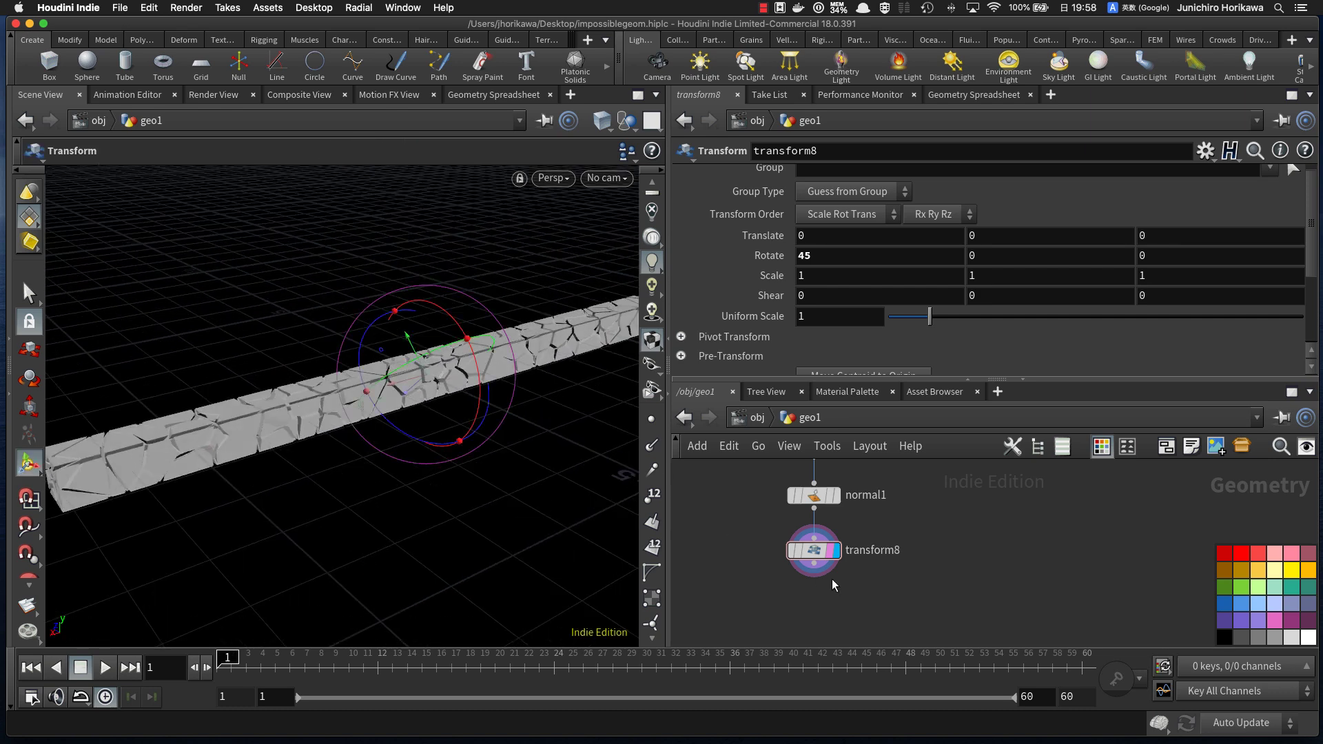
Step: Template box1 at the start of the crack network and compare its wireframe with the cracked bar
scroll(820, 578, down, 4)
scroll(561, 468, down, 2)
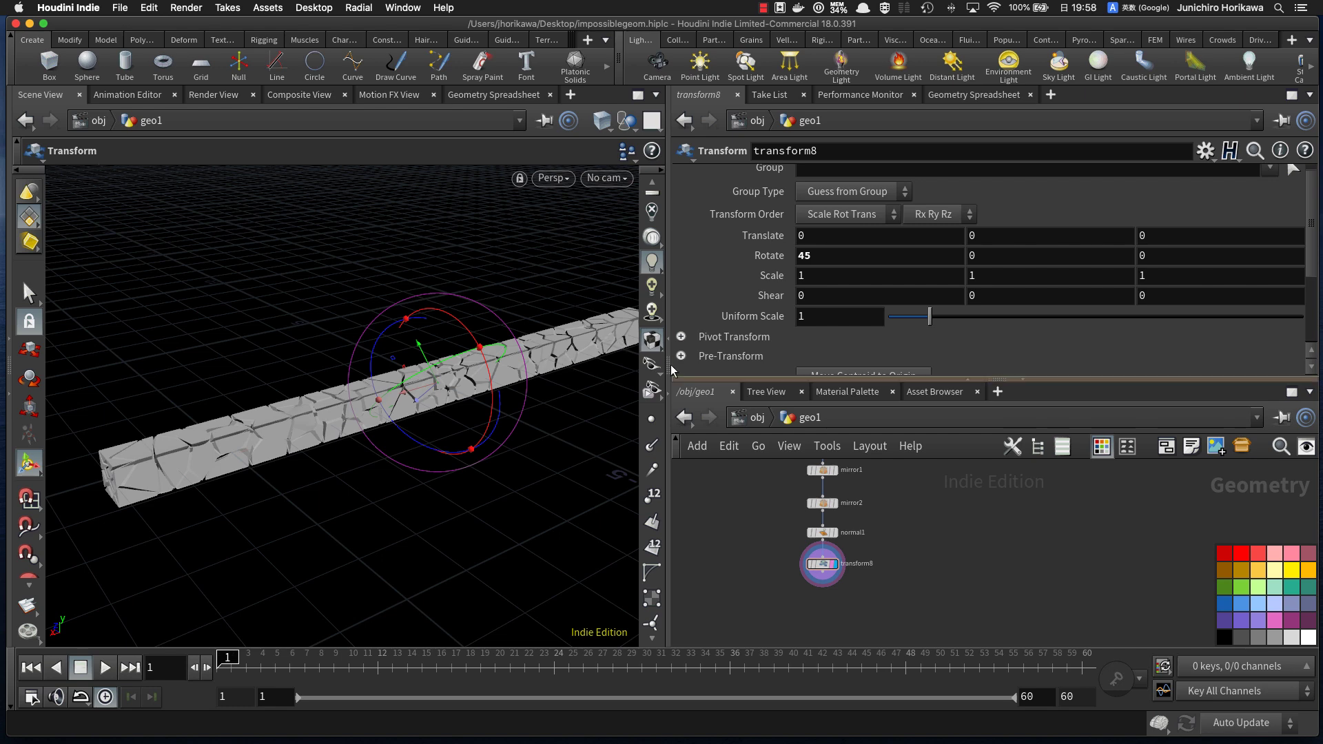
scroll(941, 509, down, 4)
middle_drag(941, 510, 908, 596)
middle_drag(916, 534, 909, 602)
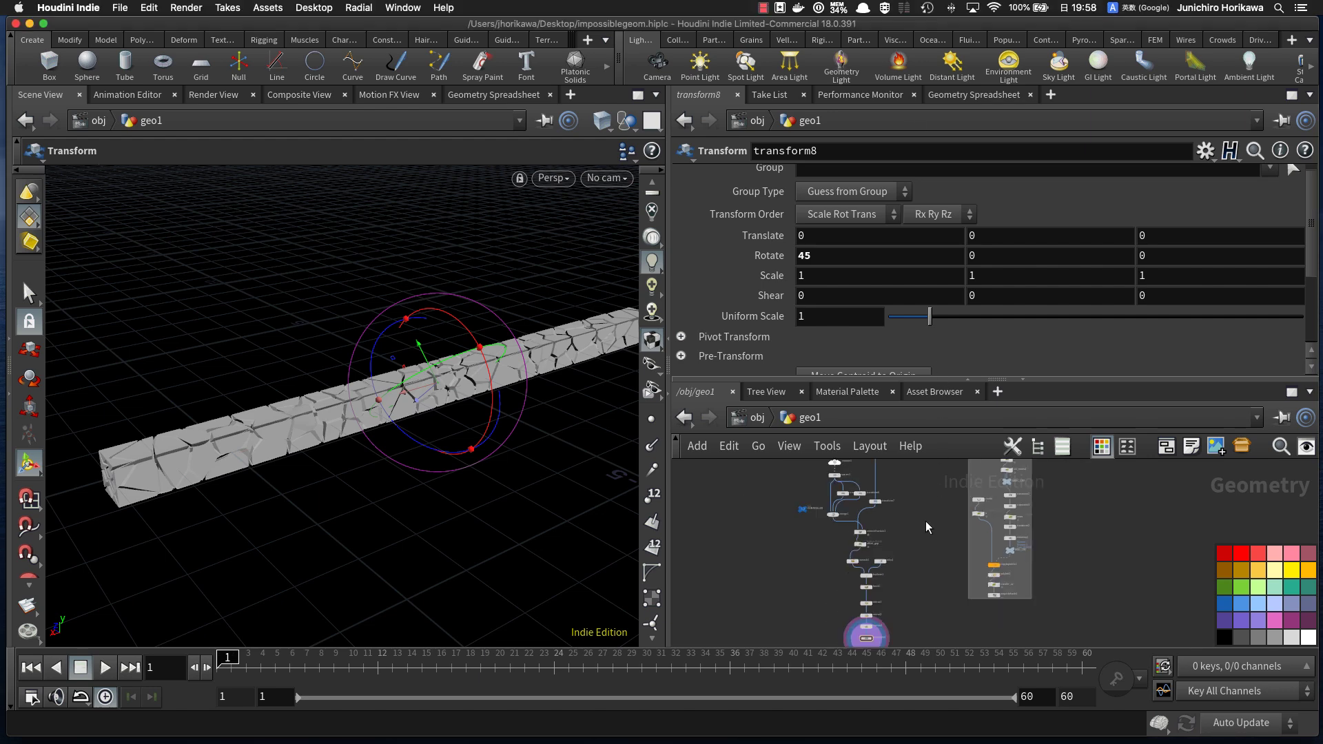
scroll(924, 521, up, 8)
drag(812, 478, 855, 541)
alt+drag(558, 482, 456, 448)
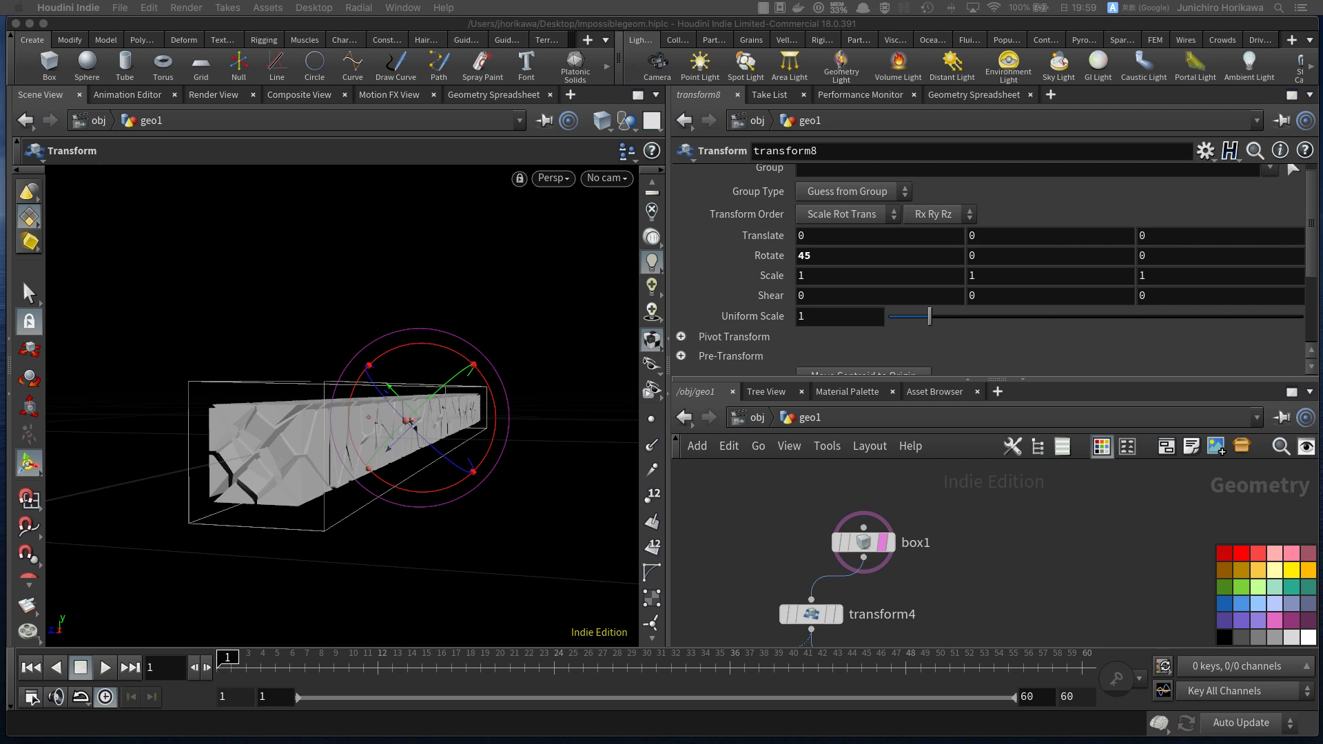
Step: Add a null fed by box1 at the start of the crack network and name it BASE_BOX
scroll(793, 506, down, 5)
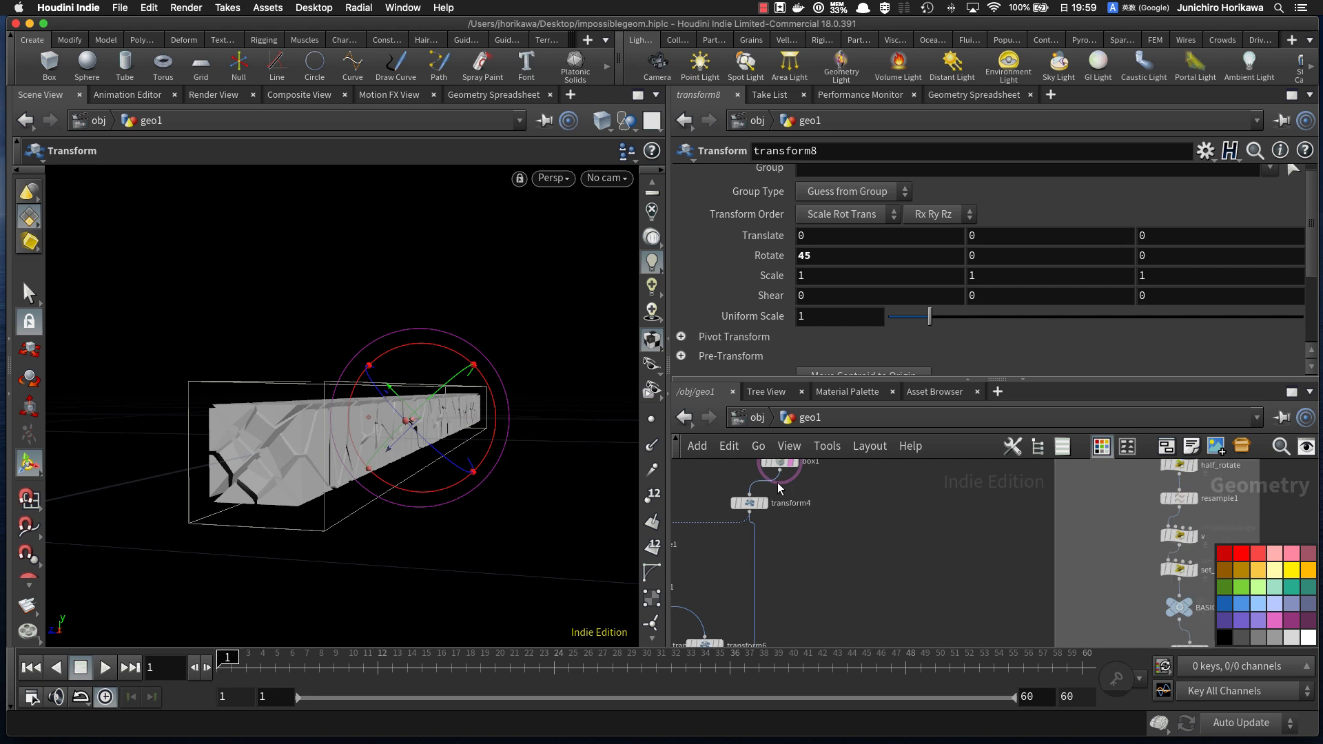
scroll(812, 557, up, 2)
key(Tab)
text(null)
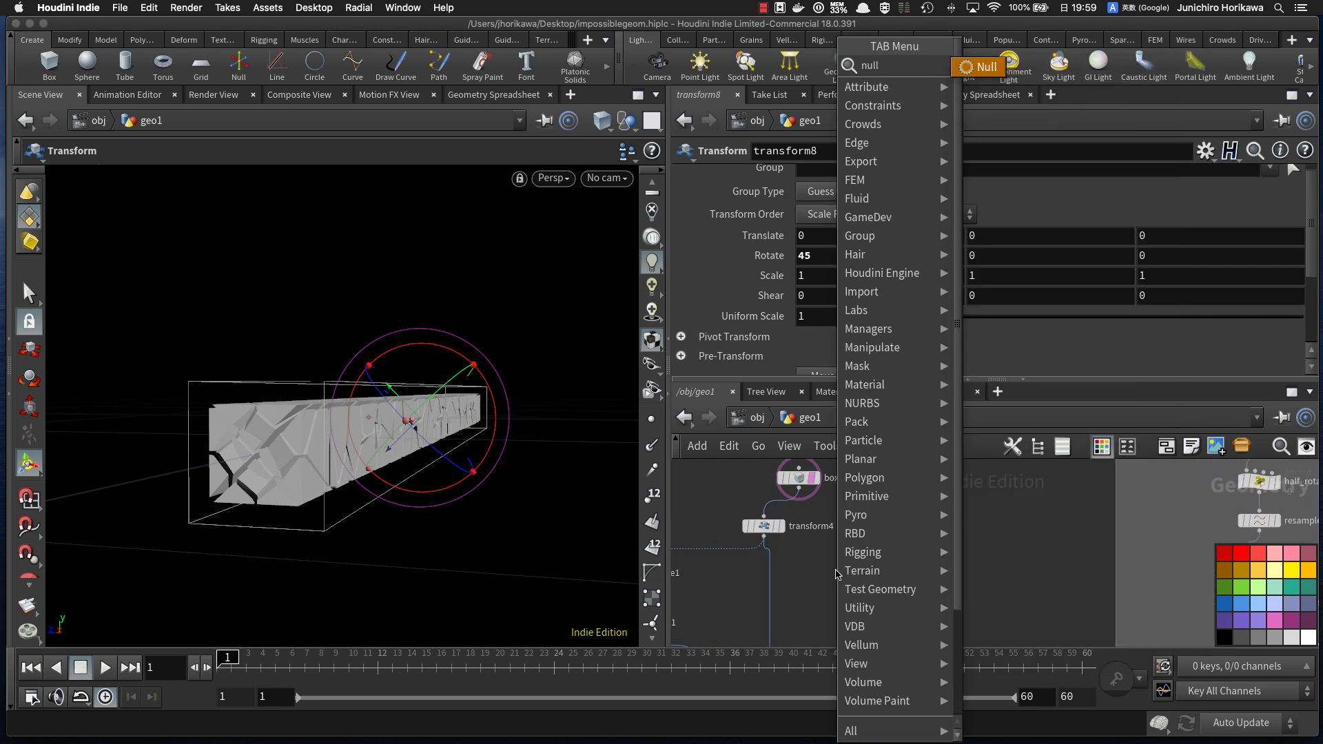
key(Return)
click(836, 570)
drag(796, 489, 836, 558)
double_click(865, 571)
text(Bo)
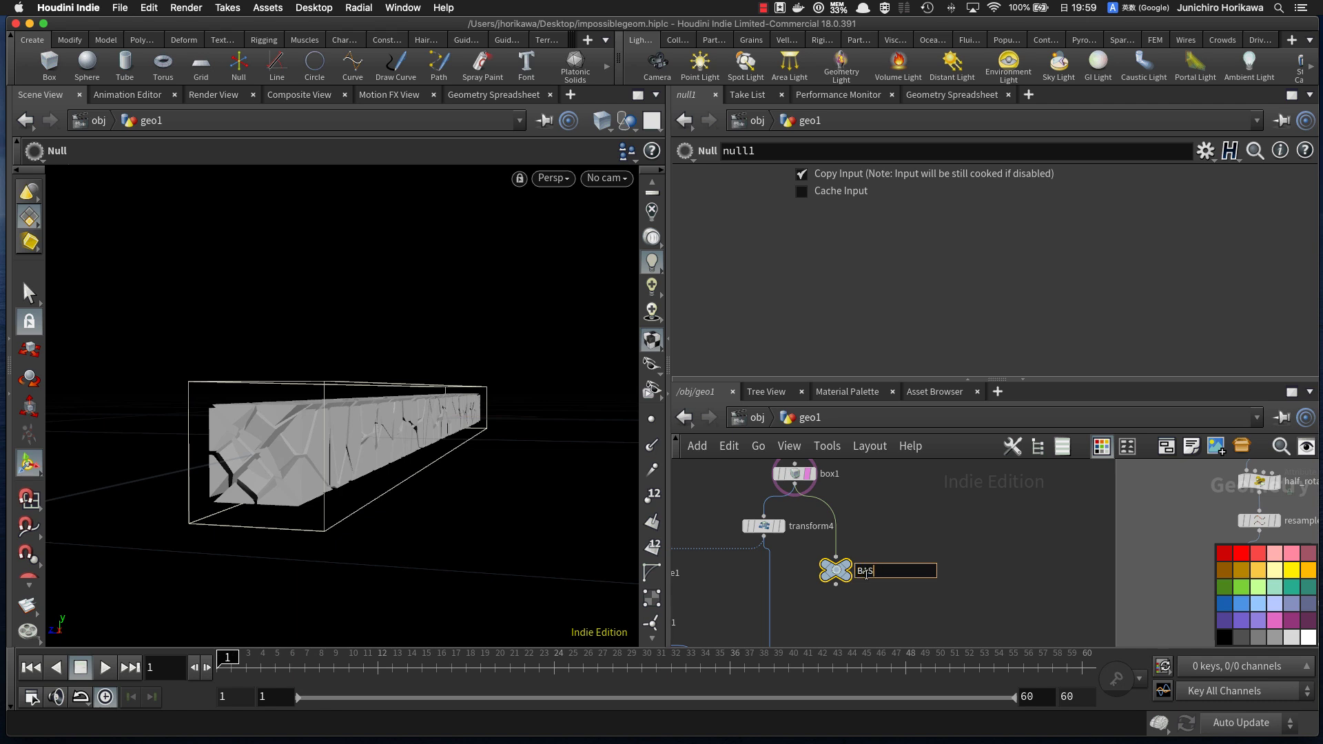
text(SE_BOX)
key(Return)
Step: Arrange BASE_BOX and transform4 side by side below box1 and colour the BASE_BOX null orange
drag(845, 578, 853, 540)
scroll(848, 545, down, 1)
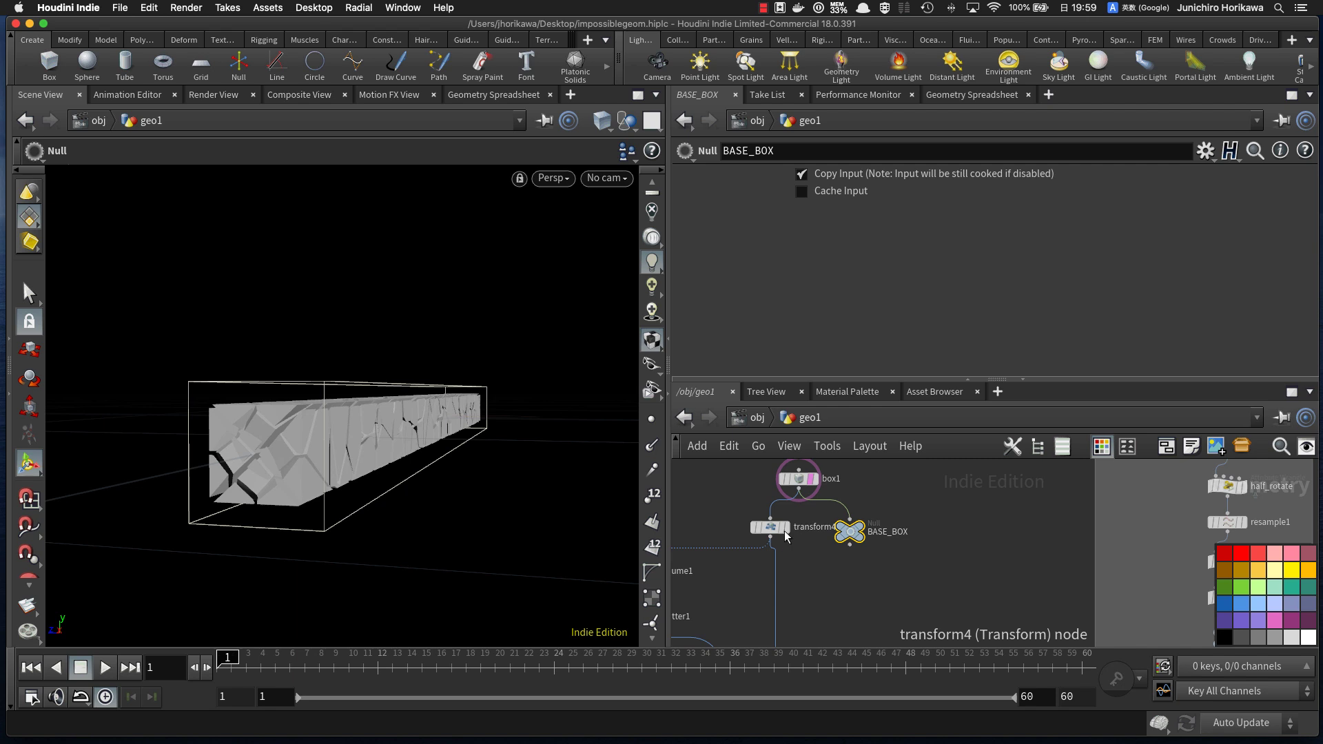
drag(770, 527, 753, 530)
key(Tab)
key(Escape)
click(850, 533)
click(1308, 570)
Step: Add an Object Merge node, name it after BASE_BOX, and colour it green
key(Tab)
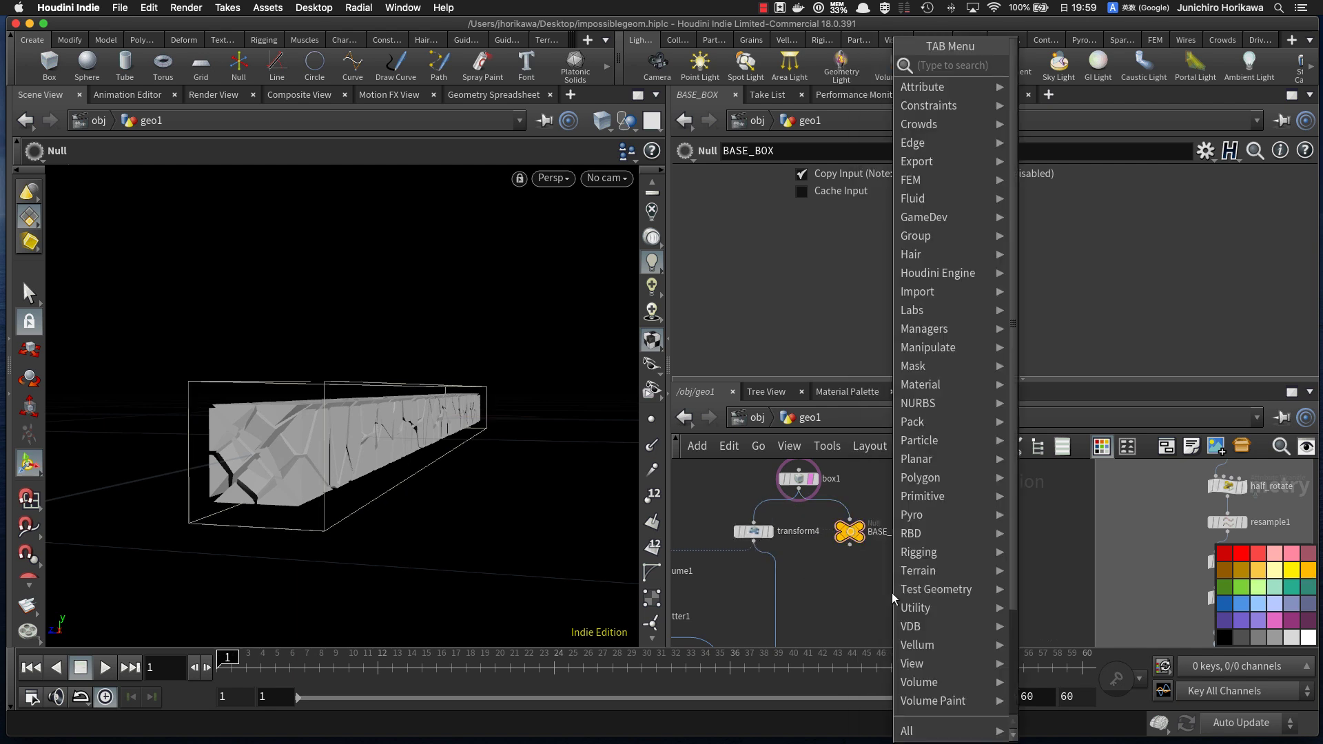
text(object)
key(Return)
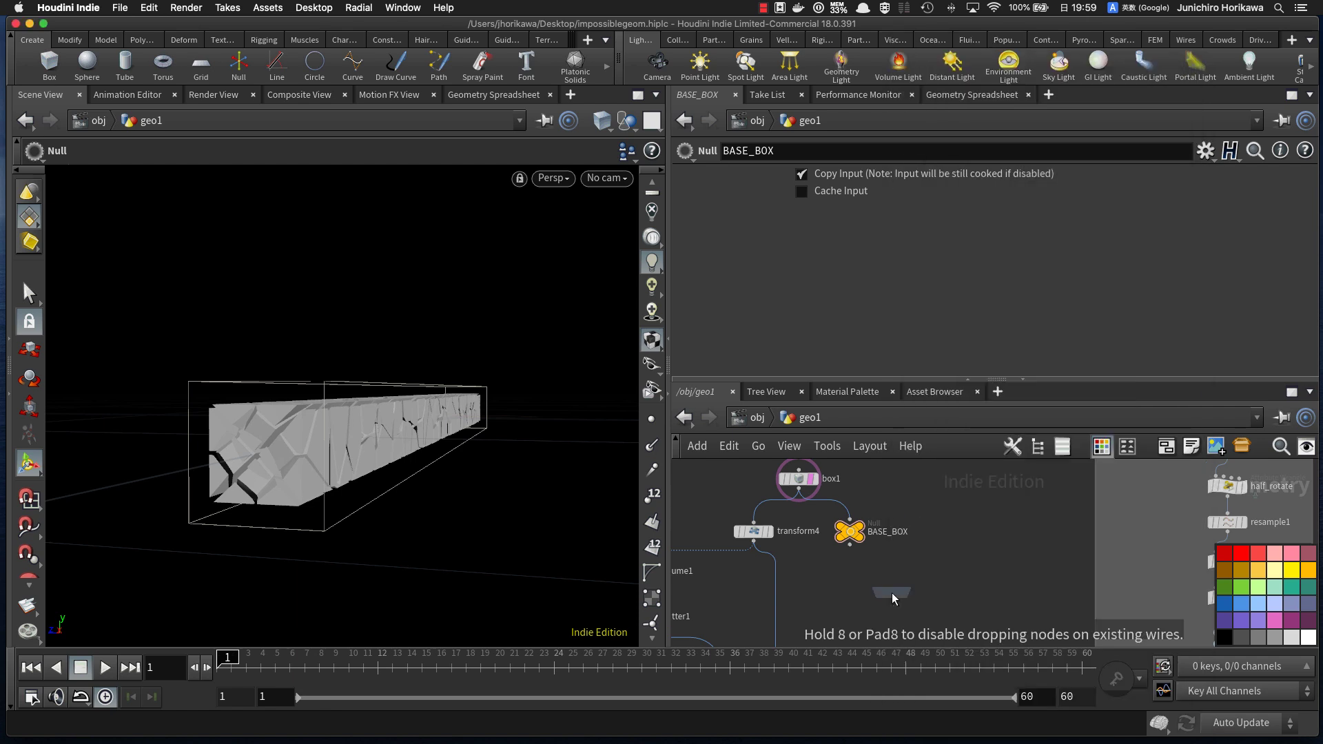
click(858, 595)
double_click(910, 592)
text(BASE_BOX)
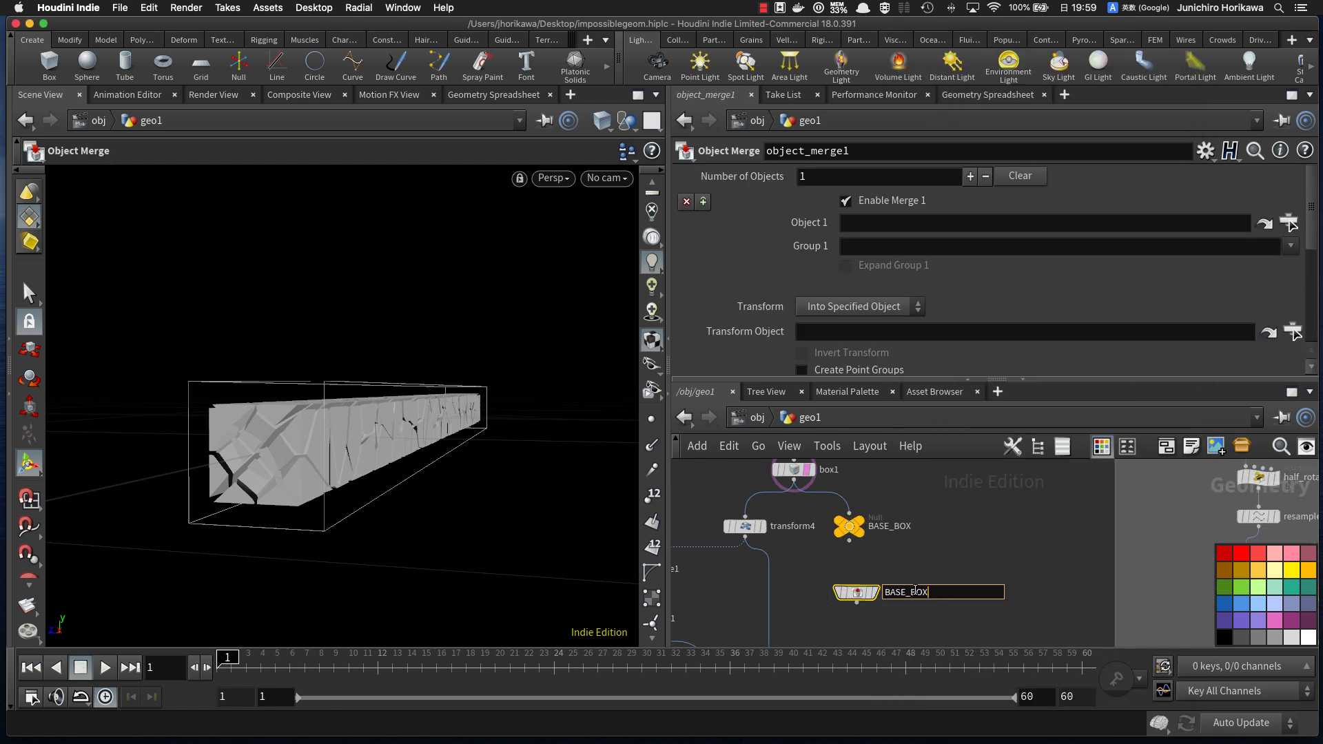
key(Return)
scroll(850, 593, up, 2)
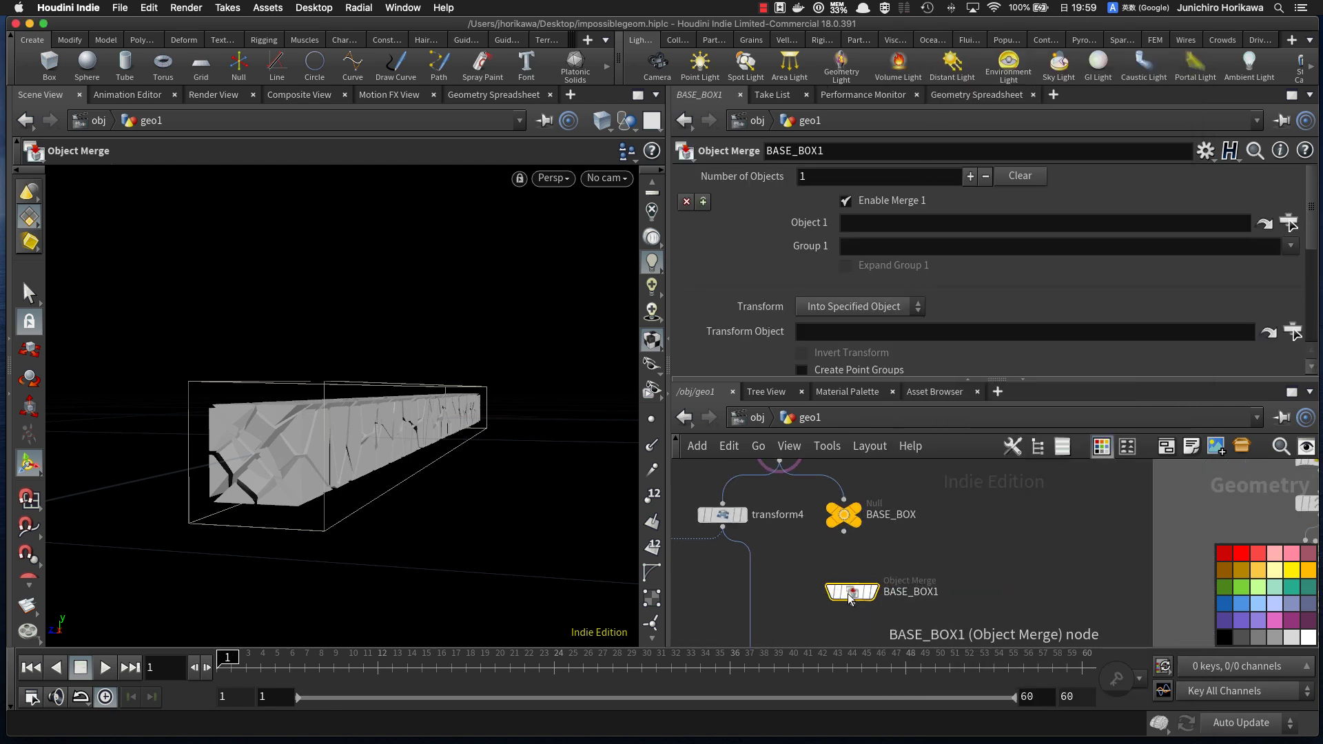
click(1251, 590)
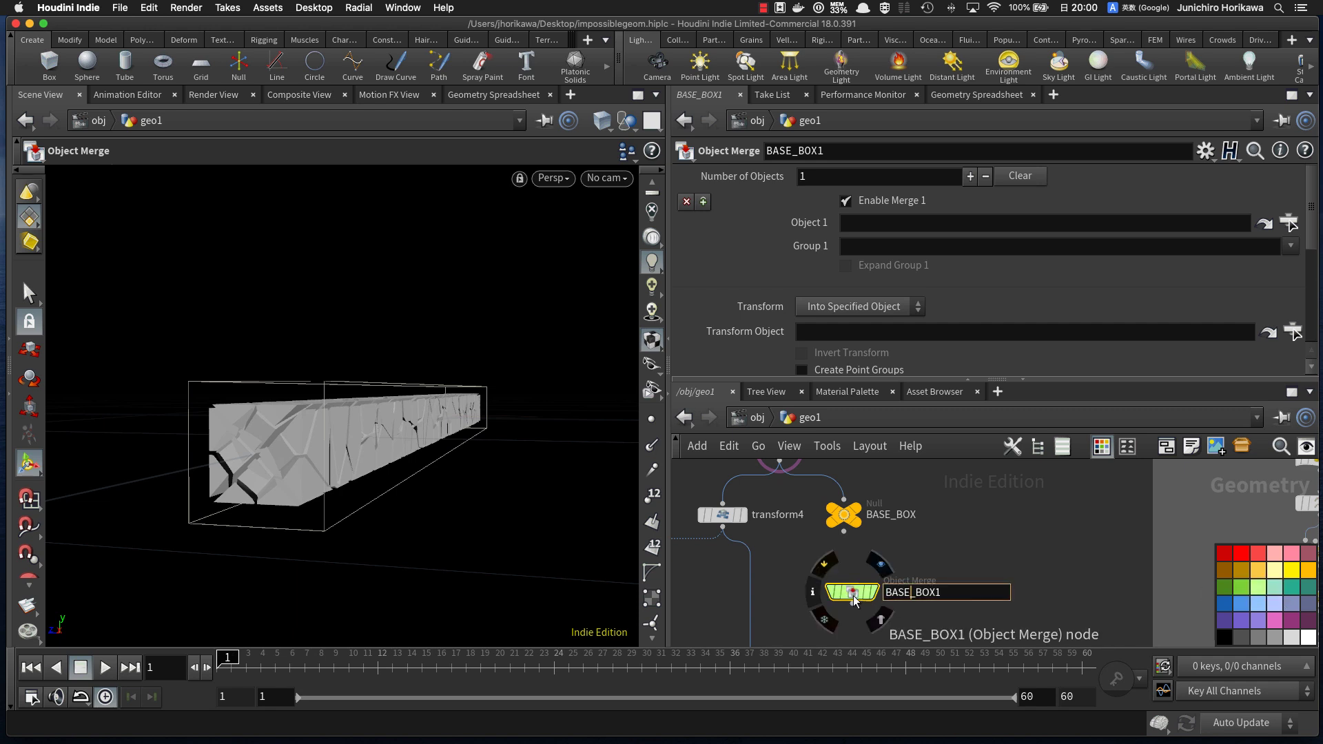
Step: Move the green Object Merge beside transform8 and set its Object 1 to /obj/geo1/BASE_BOX
key(h)
scroll(917, 518, up, 10)
drag(903, 502, 915, 574)
scroll(923, 487, down, 10)
scroll(911, 566, up, 10)
scroll(933, 558, up, 5)
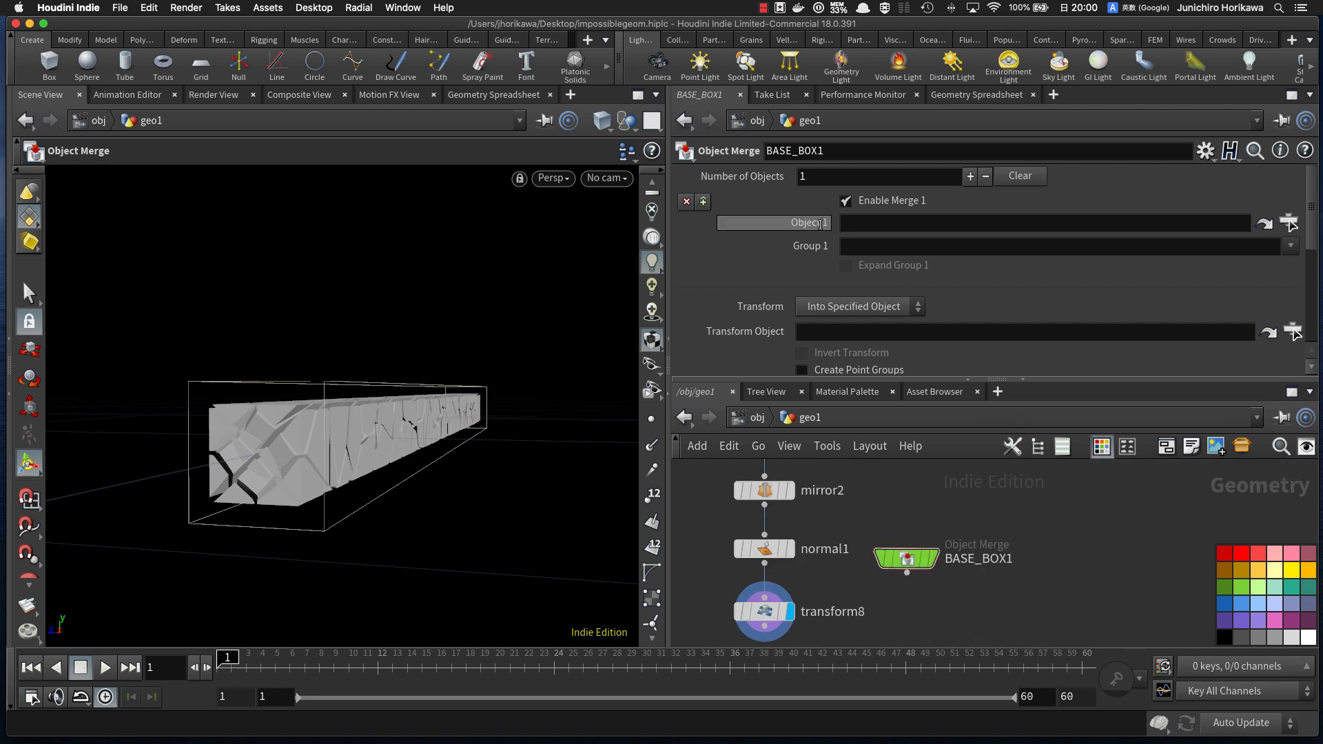
click(1286, 226)
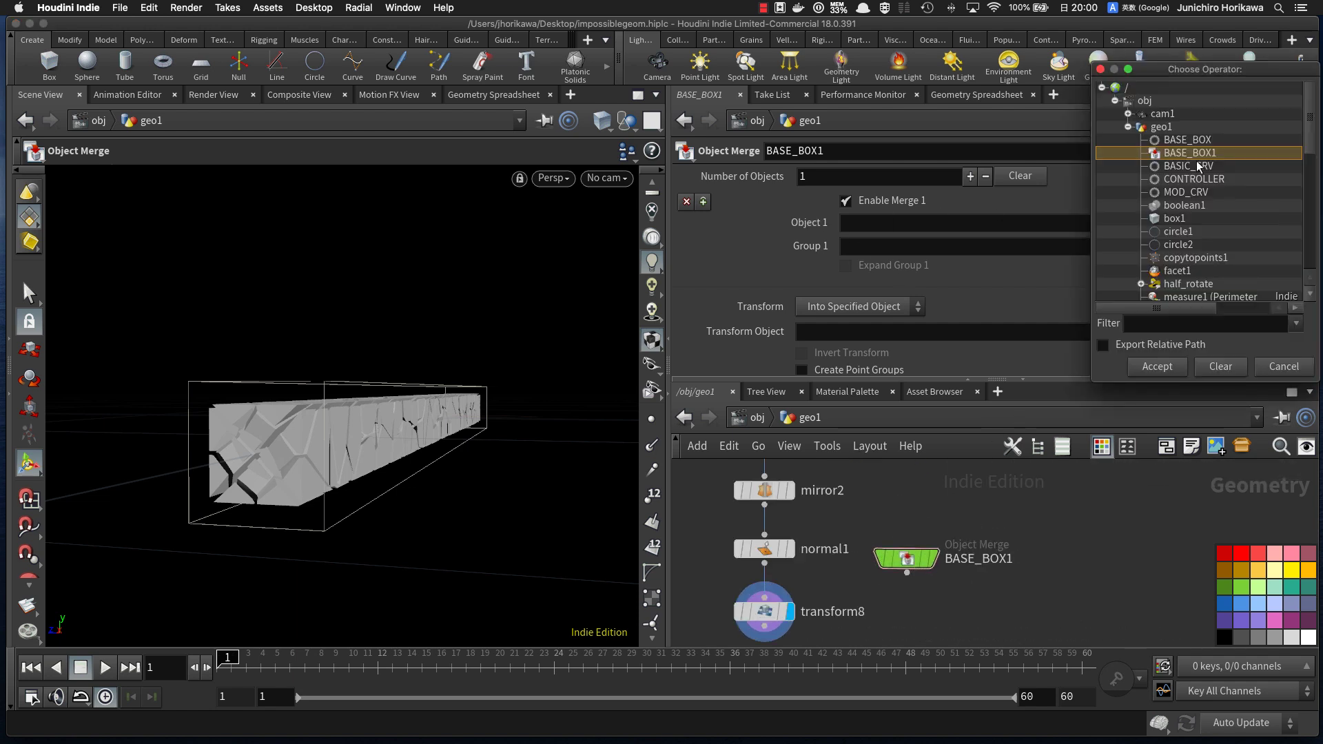
click(1198, 140)
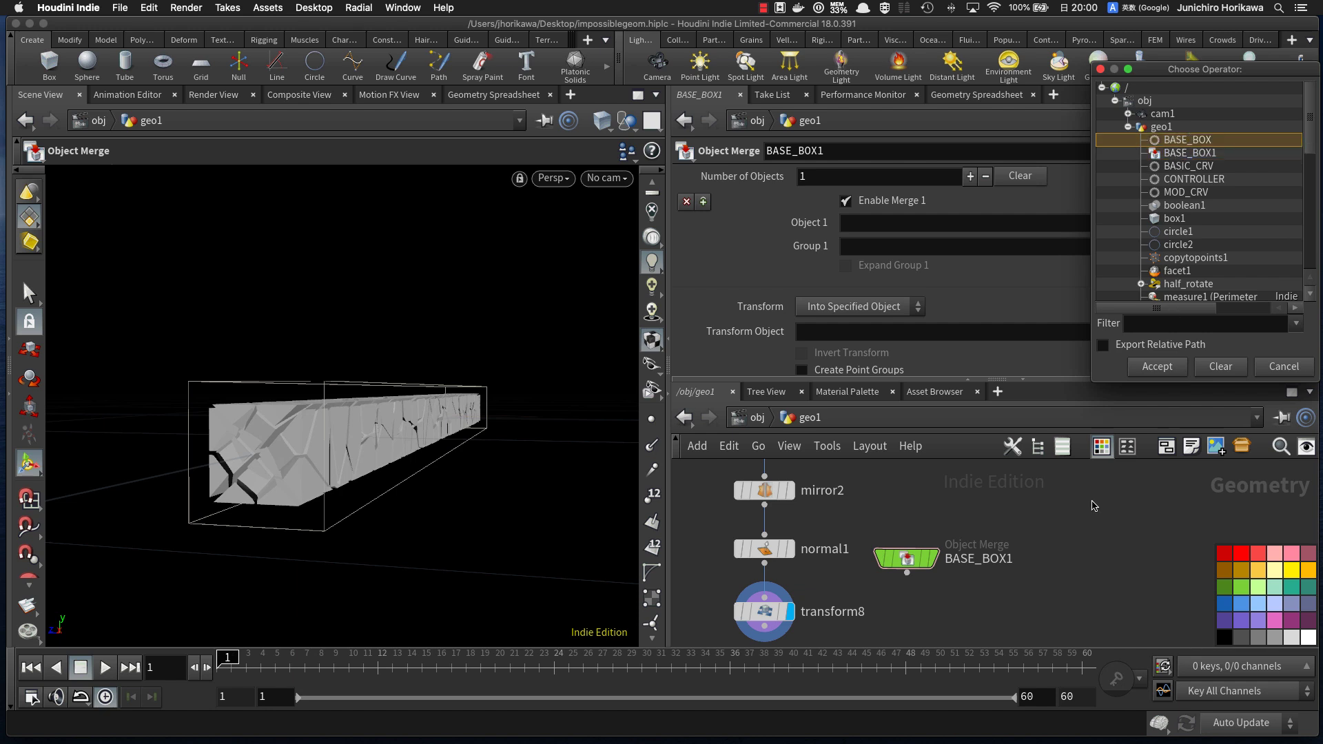
double_click(1169, 139)
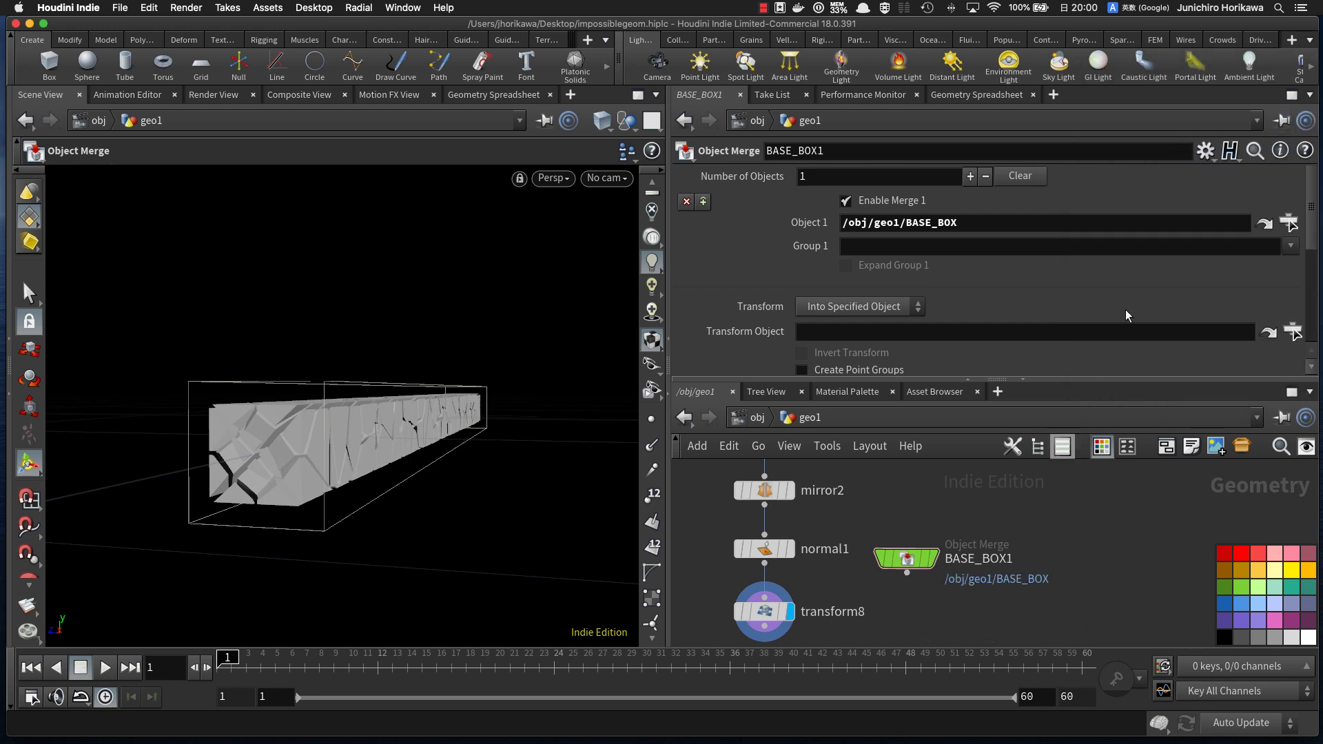
Step: Display the merged base box to check it, and return the display to transform8's cracked bar
click(932, 559)
drag(909, 558, 939, 613)
middle_drag(900, 622, 913, 579)
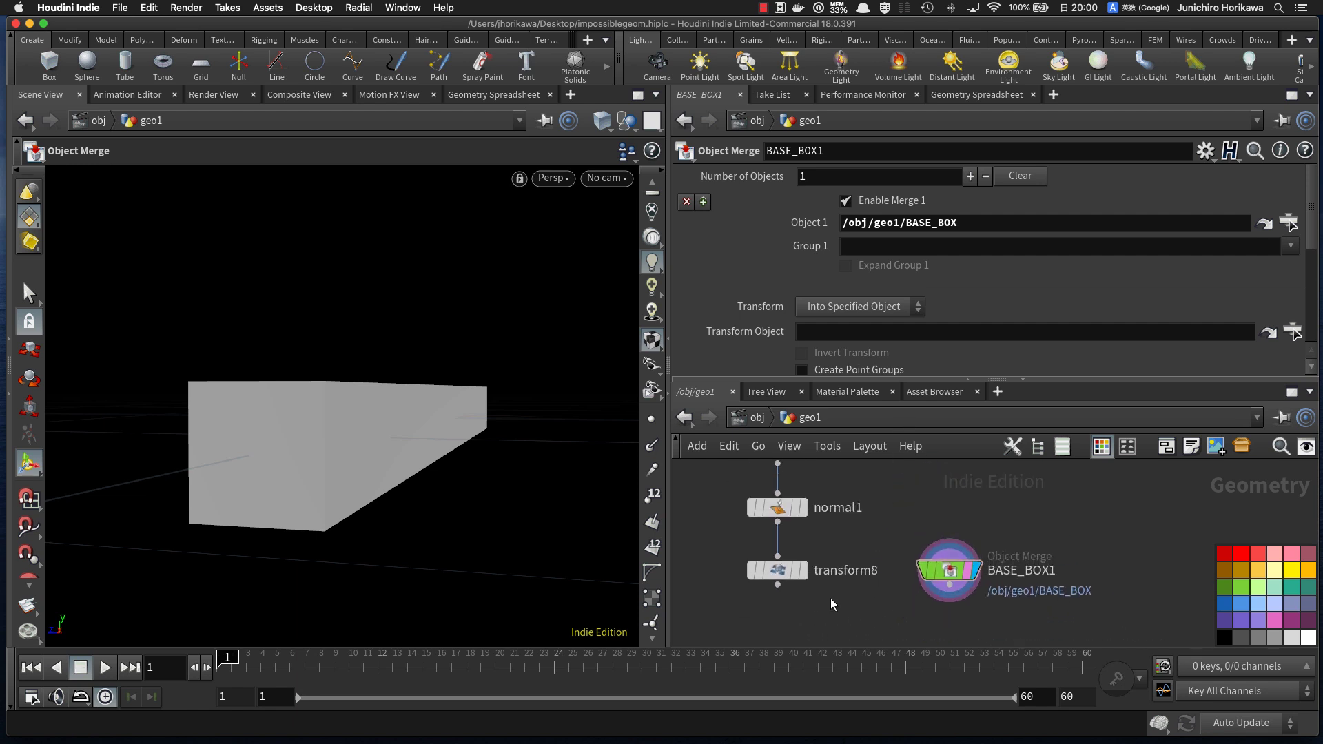
mouse_move(842, 619)
middle_down()
mouse_move(834, 516)
mouse_move(835, 598)
middle_up()
scroll(795, 553, up, 2)
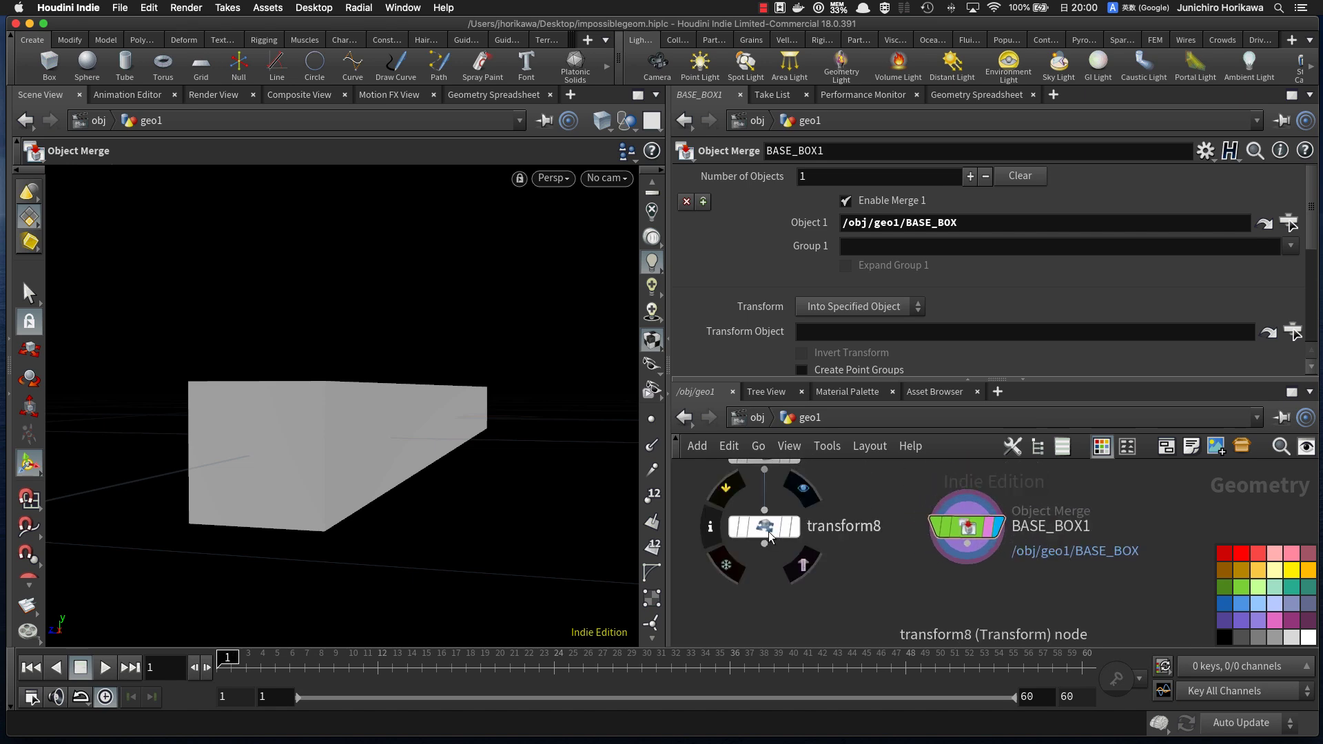
click(770, 536)
click(802, 489)
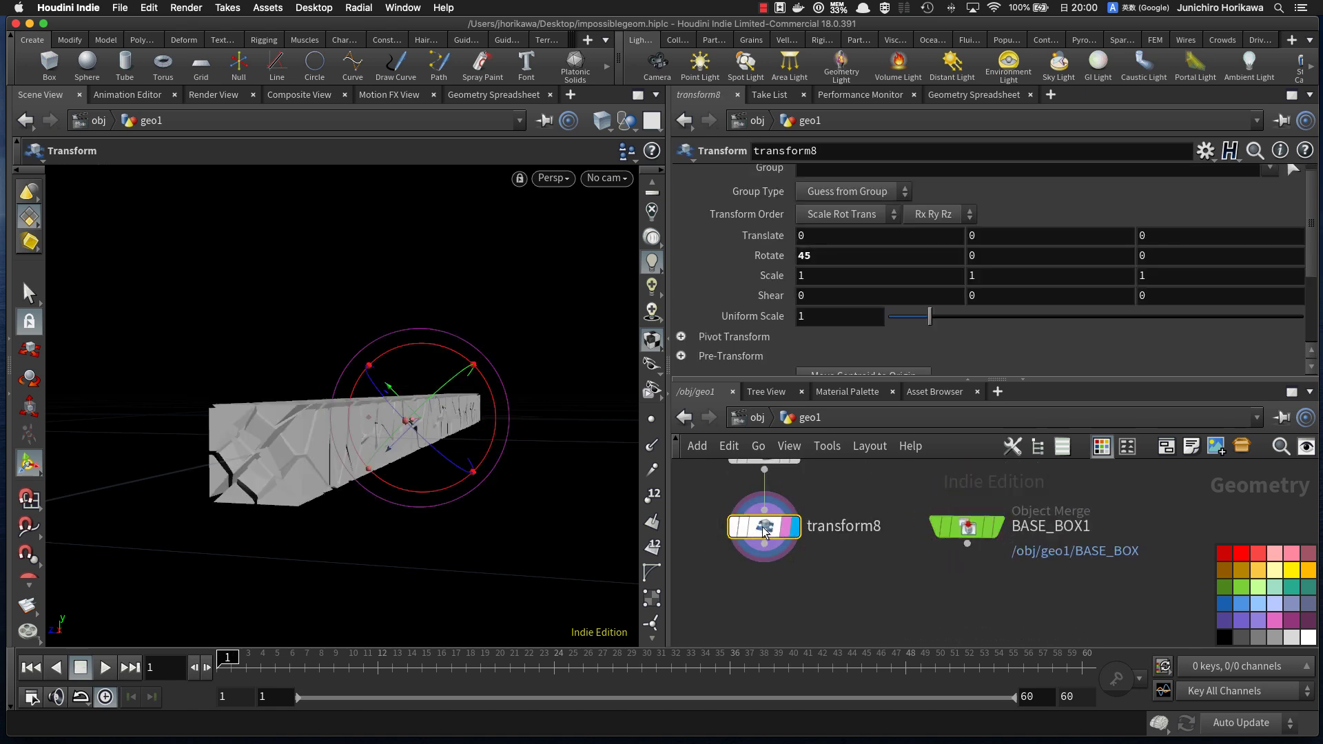
drag(977, 527, 1002, 528)
Step: Add a displayed Point Wrangle with transform8 as its first input and the BASE_BOX1 Object Merge as its second
middle_drag(895, 576, 915, 545)
key(Tab)
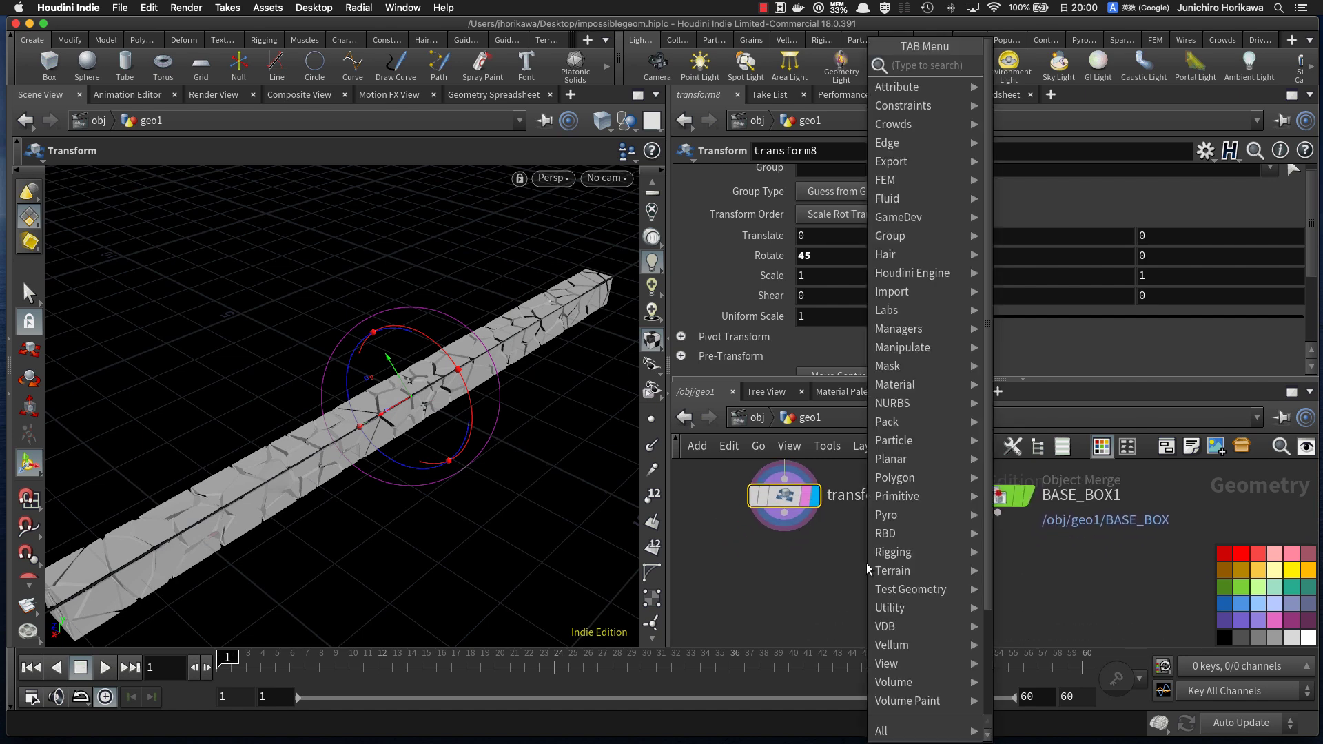
text(point wra)
key(Return)
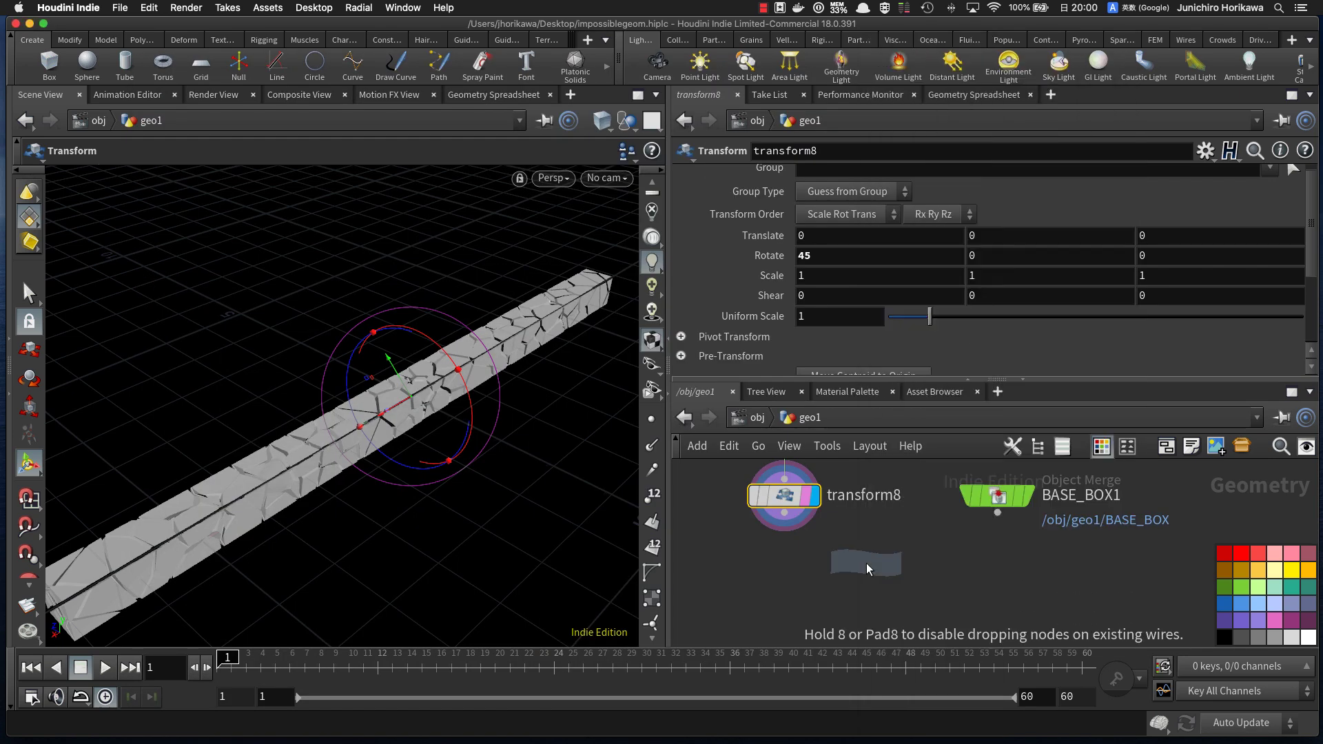
click(865, 590)
scroll(832, 547, up, 5)
scroll(978, 537, down, 3)
drag(1061, 505, 930, 562)
scroll(947, 571, up, 1)
click(964, 585)
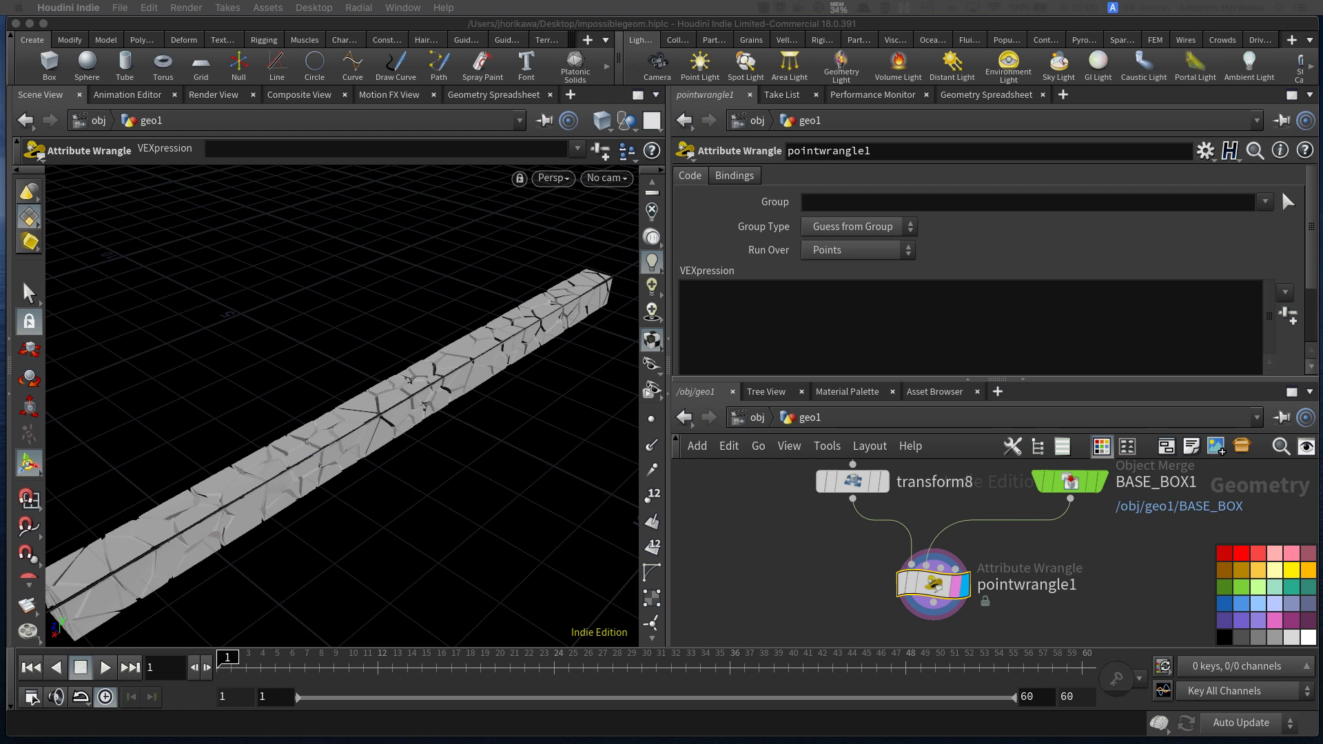
Step: Enlarge the parameter area of pointwrangle1 to reveal more of its VEXpression editor
click(900, 288)
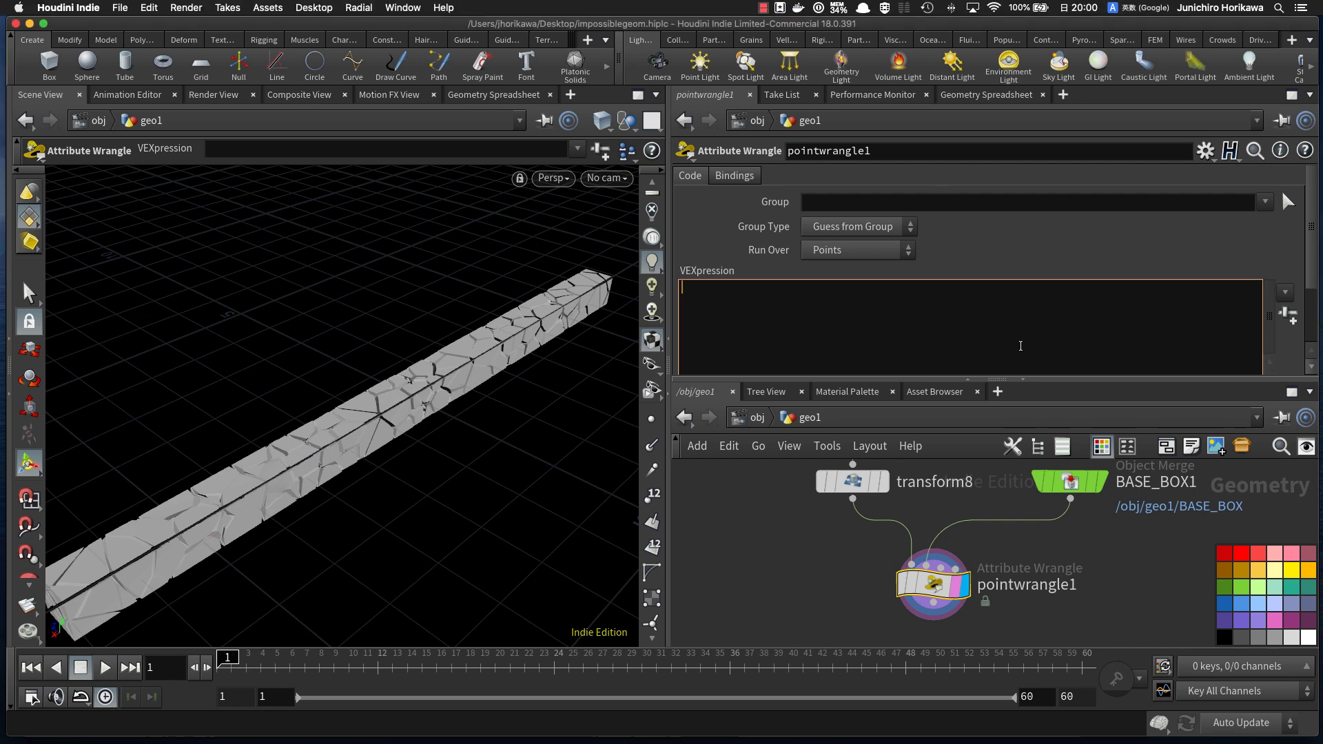
drag(1047, 379, 1046, 468)
click(944, 334)
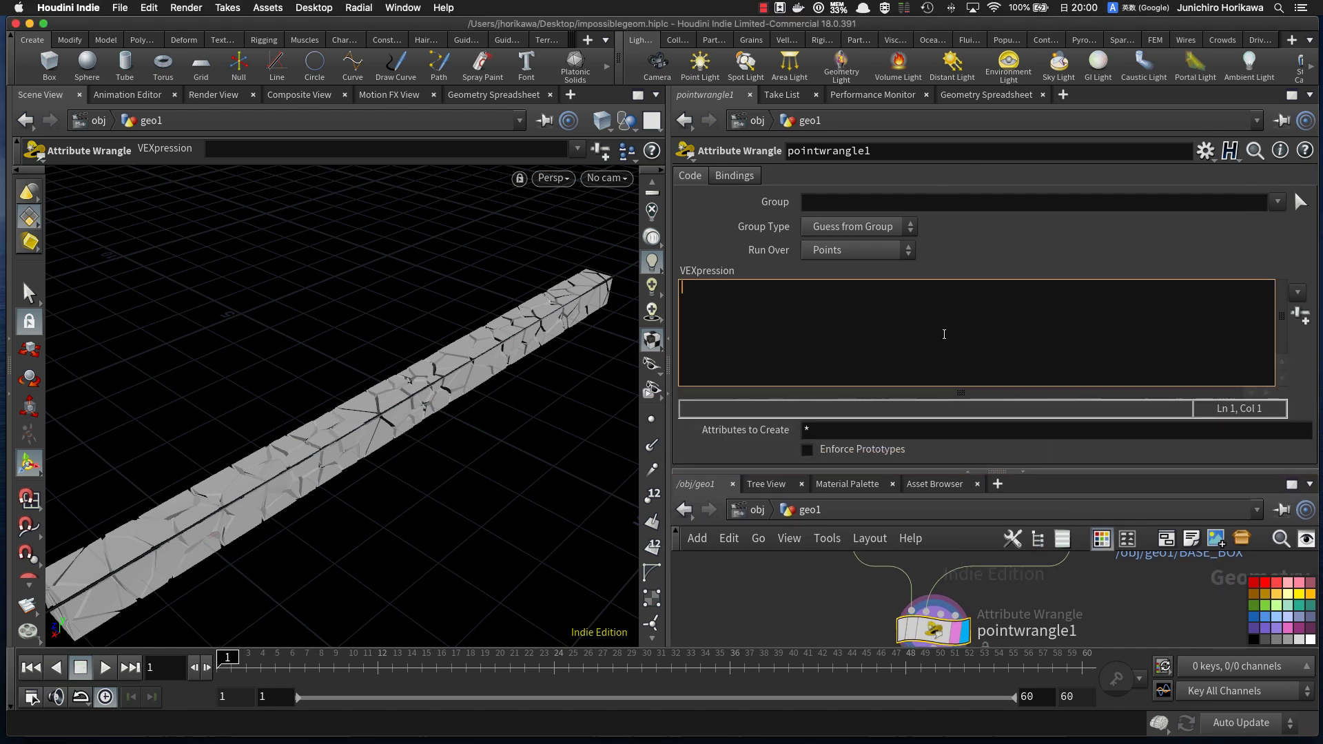
text(vecto)
key(BackSpace)
key(BackSpace)
key(BackSpace)
key(BackSpace)
key(BackSpace)
scroll(982, 572, down, 2)
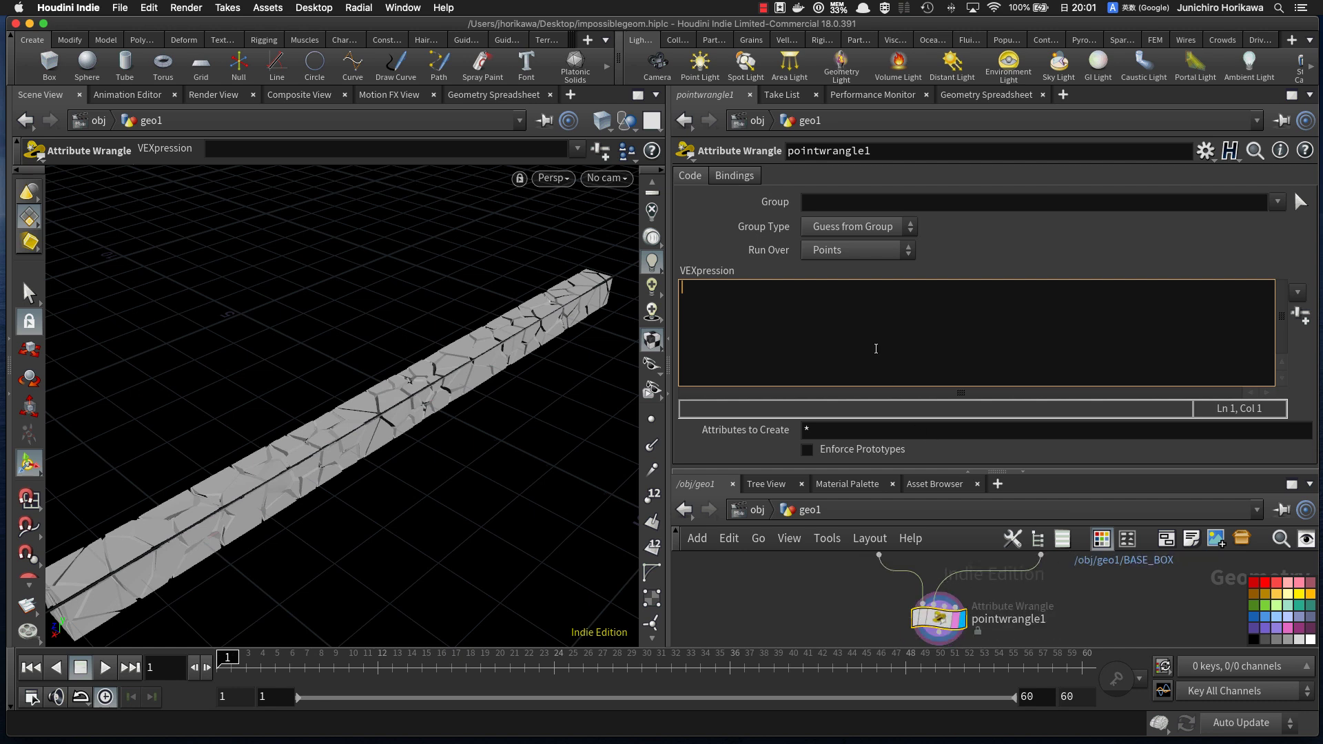
Step: Write VEX in pointwrangle1 that stores getbbox_min(1) in vector bmin and getbbox_max(1) in vector bmax
text(vector bmin = getbbox)
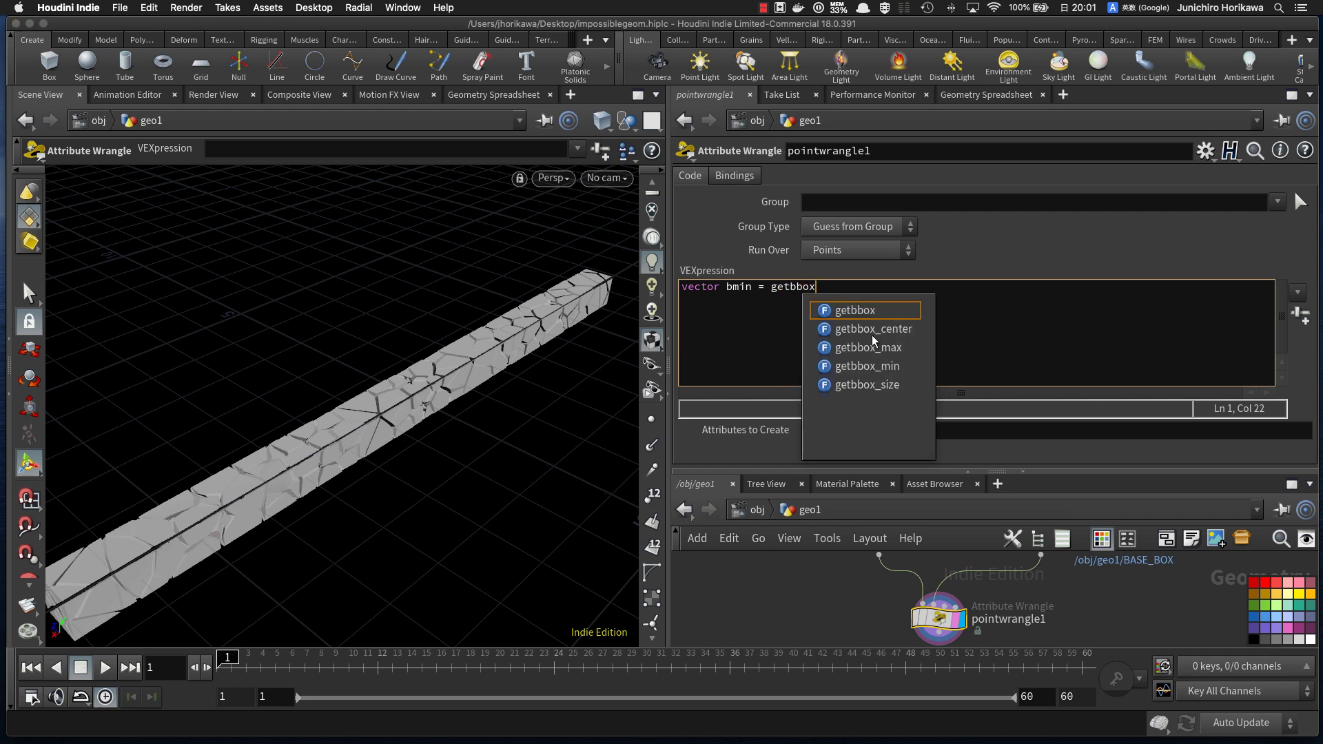
text(_min(1);)
key(Return)
text(vector b)
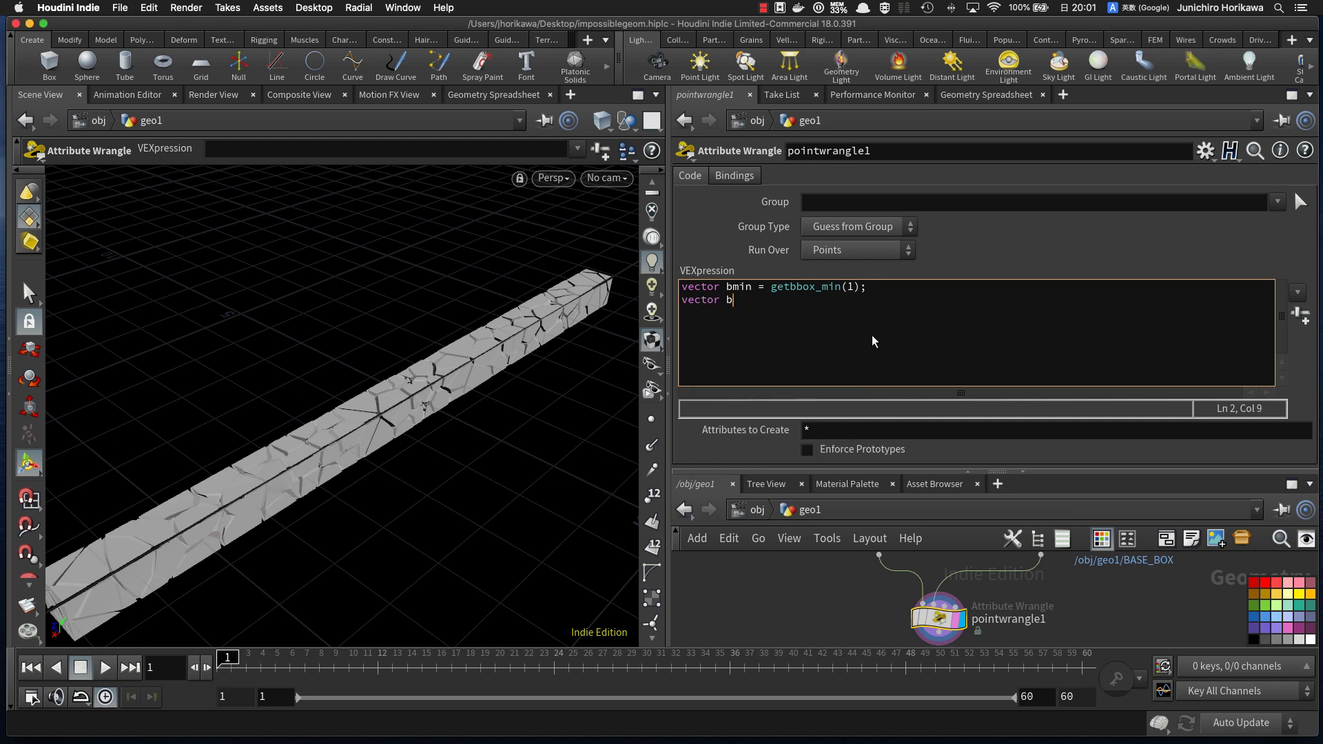
text(max = getbbox)
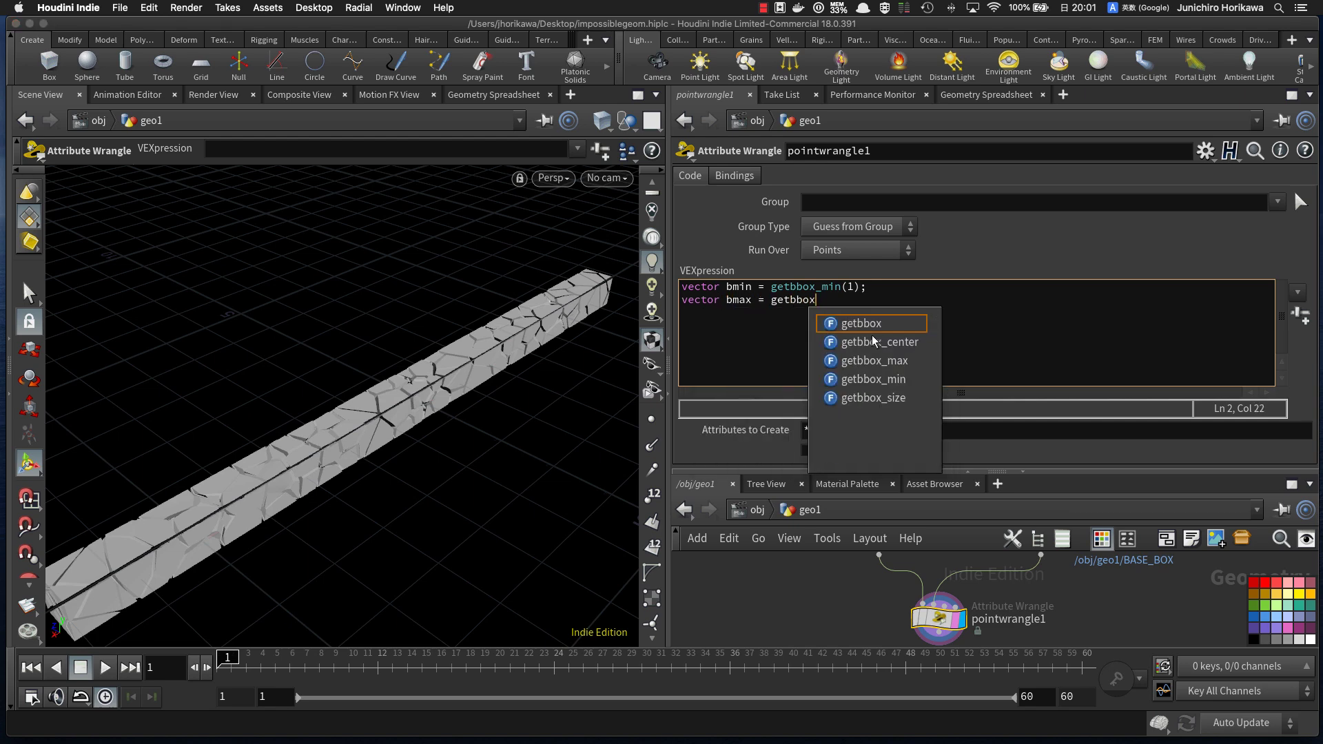
text(_max()
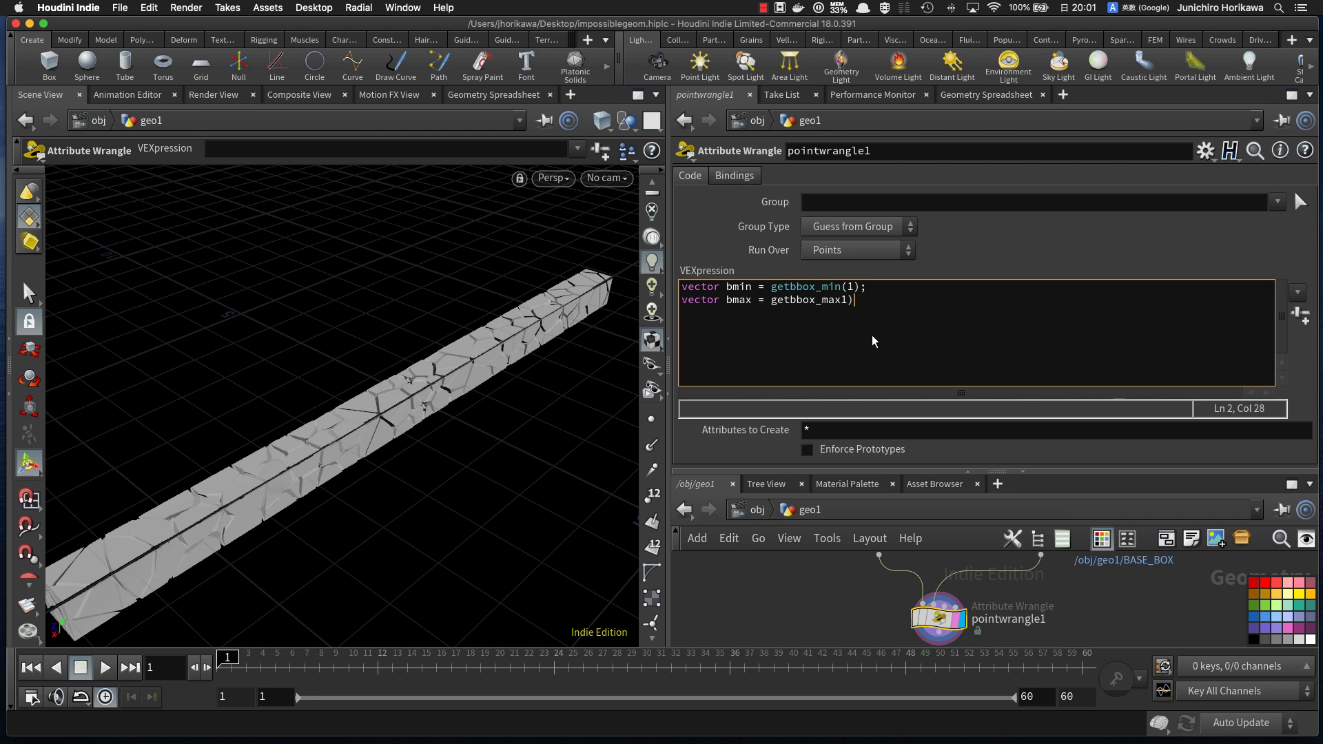
text(1);)
key(Return)
text(float)
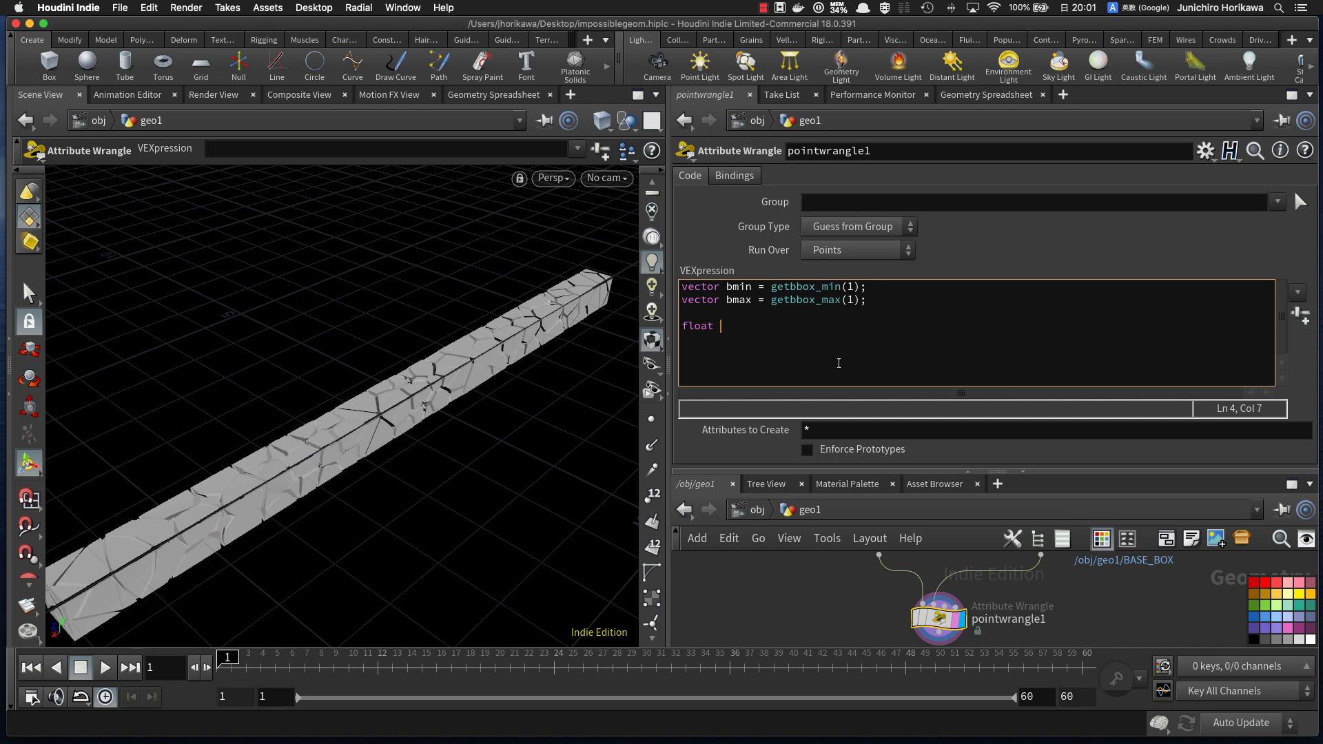
drag(723, 326, 642, 330)
key(BackSpace)
Step: Examine the end face and sides of the cracked bar up close from several angles
click(756, 589)
alt+right_drag(405, 476, 336, 490)
alt+middle_drag(337, 490, 381, 454)
alt+drag(380, 453, 295, 449)
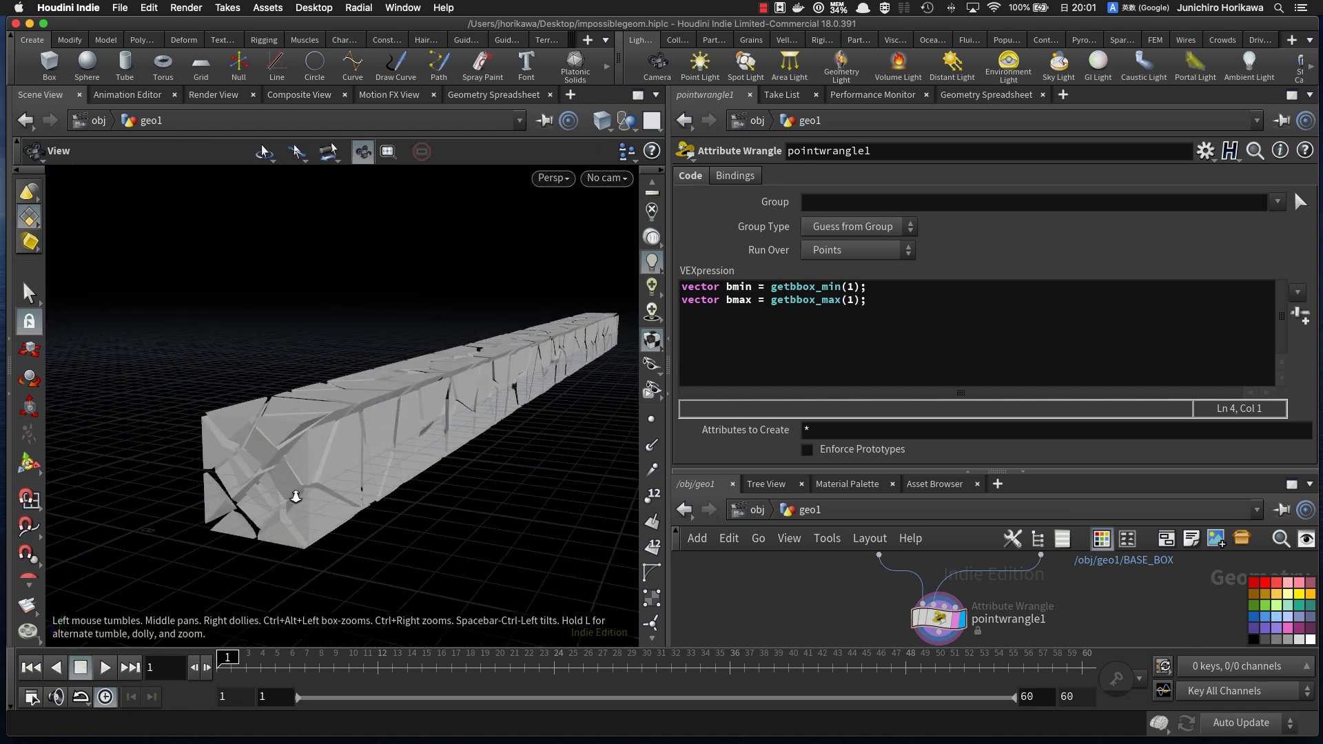
alt+right_drag(292, 491, 343, 485)
alt+drag(344, 485, 306, 529)
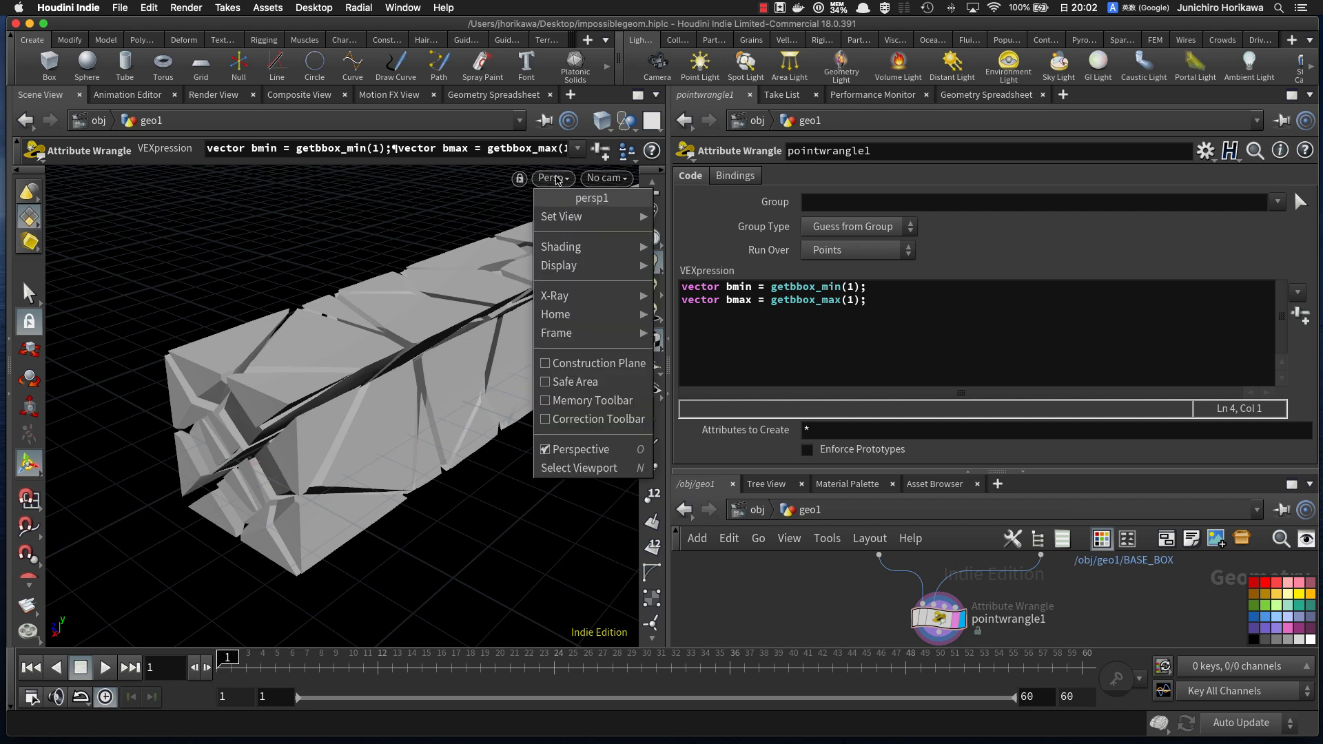
Step: Show the geometry's points and examine how they are distributed over the bar's end and along its length
click(651, 419)
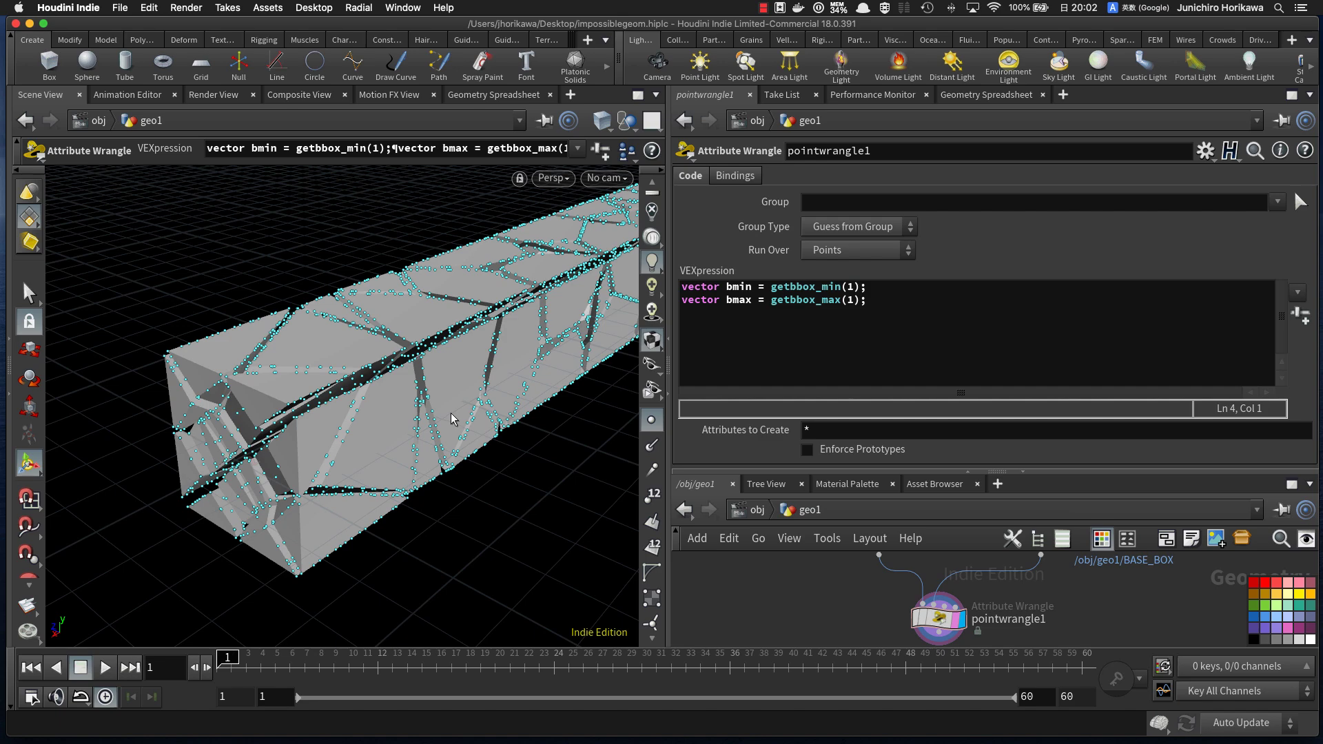
mouse_move(398, 423)
alt+mouse_down()
mouse_move(435, 427)
mouse_move(358, 436)
mouse_move(386, 436)
alt+mouse_up()
click(651, 419)
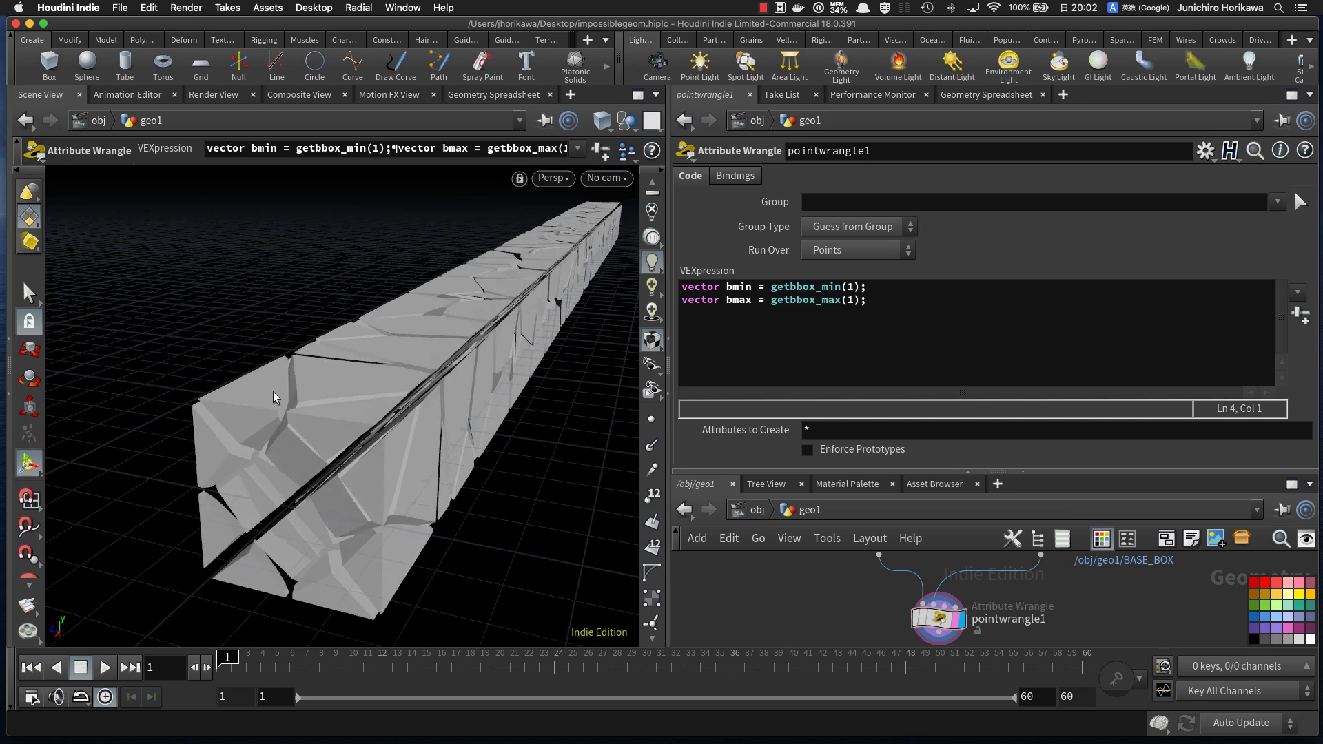
alt+drag(304, 388, 303, 411)
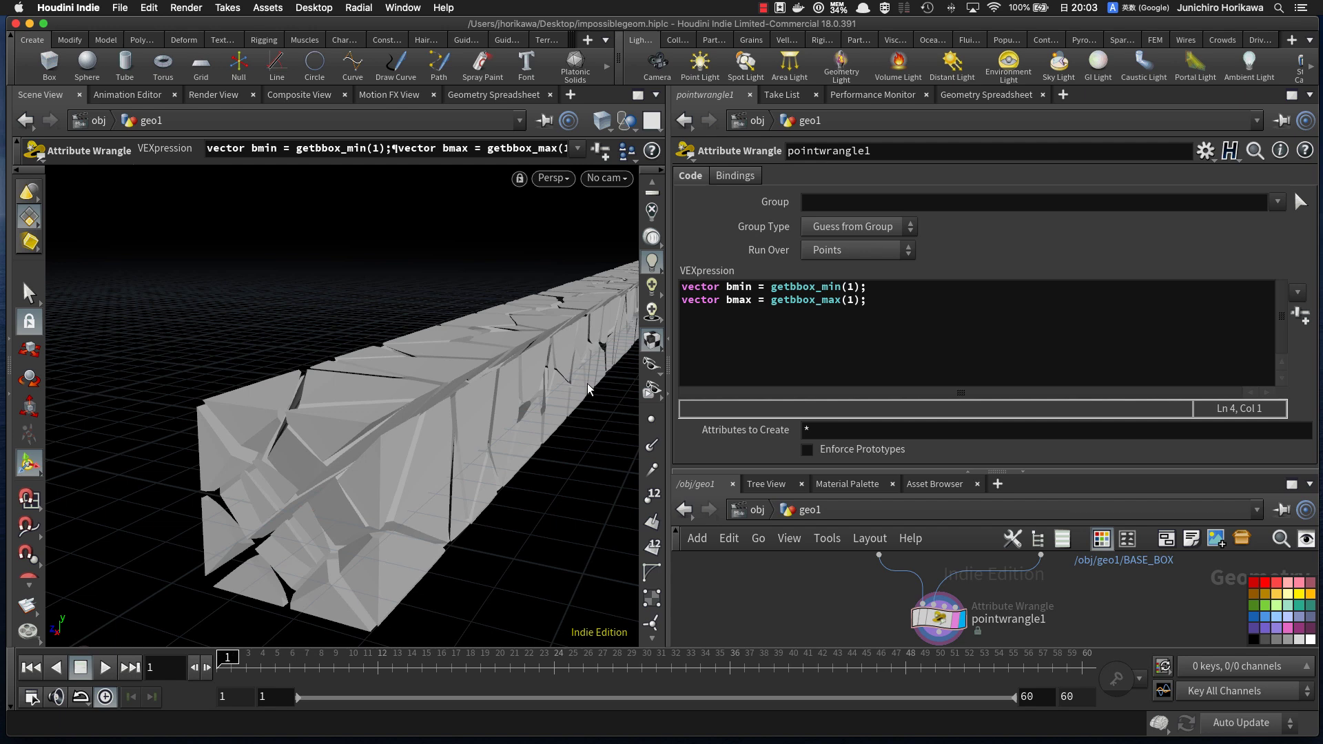
click(651, 419)
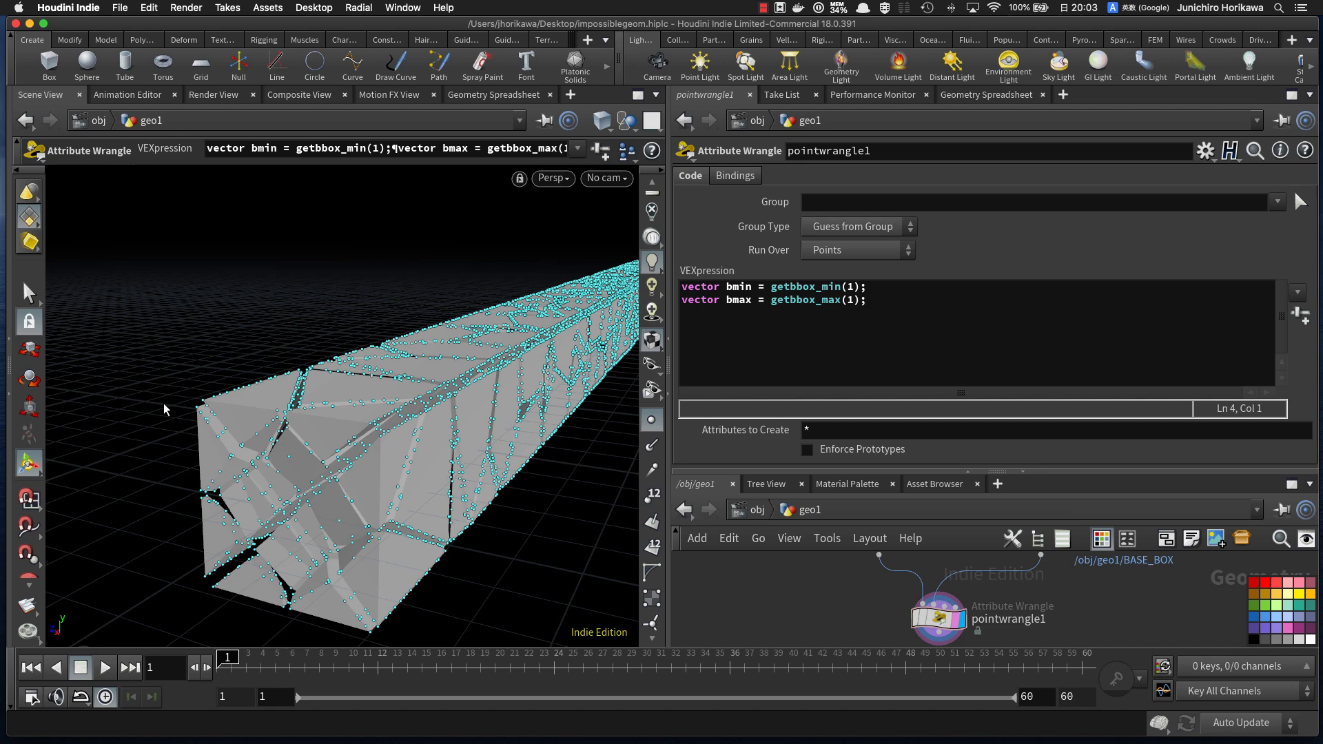
drag(164, 408, 254, 461)
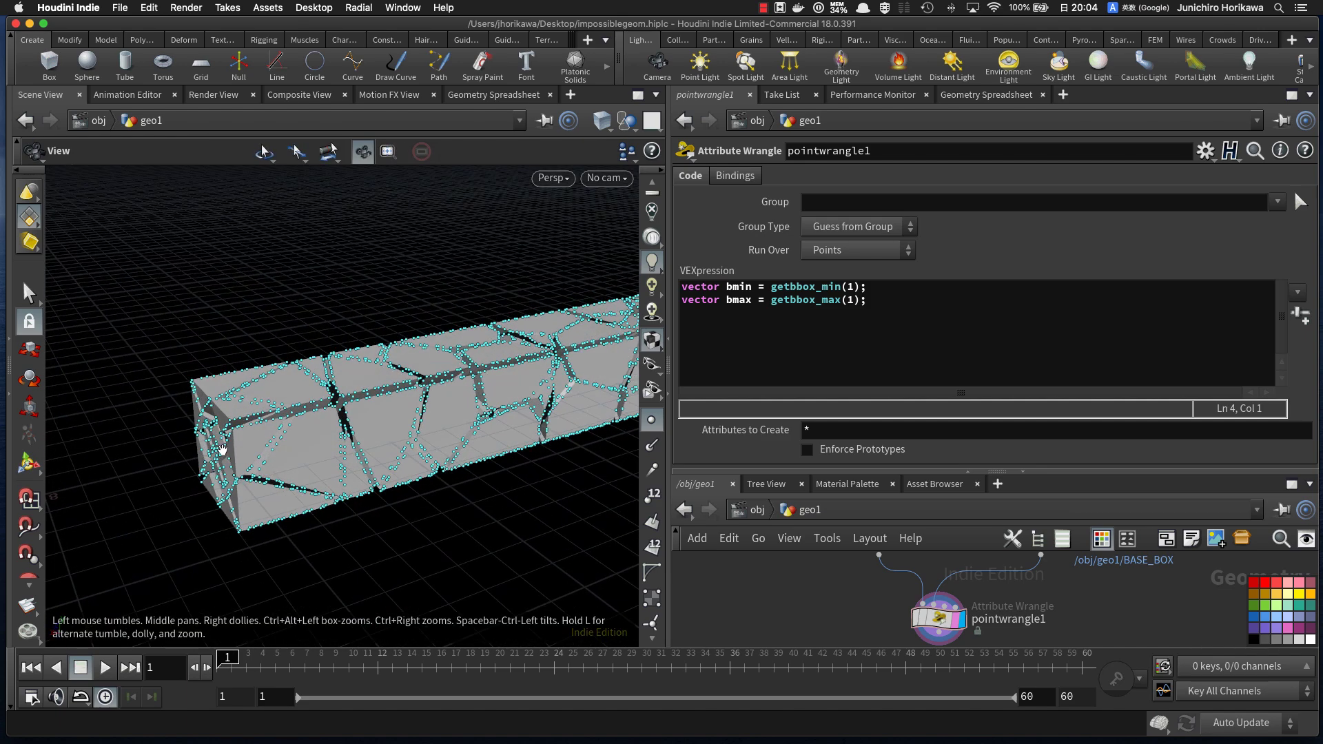
drag(418, 436, 304, 456)
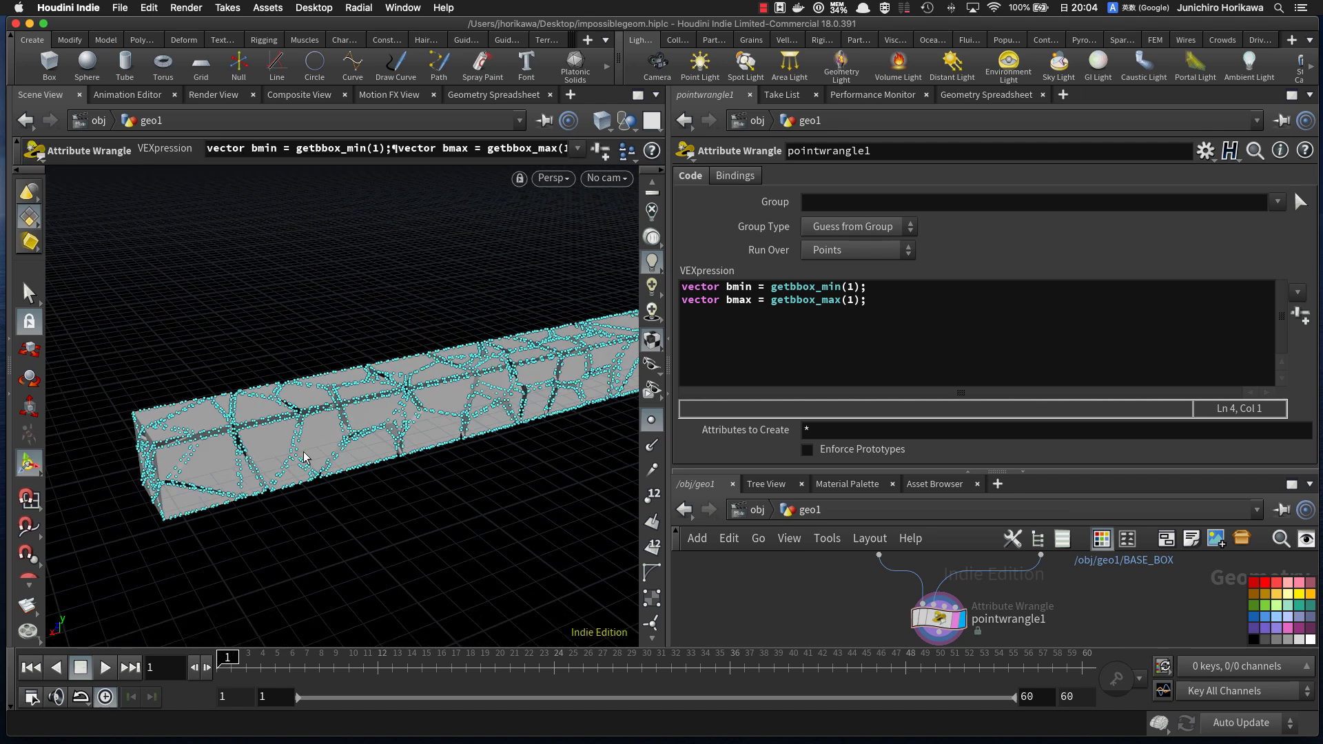
Step: Hide the geometry's points and add the line float uval1 = fit(@P.z, bmin.z, bmax.z, 0.0, 1.0); to pointwrangle1's VEX code
click(651, 422)
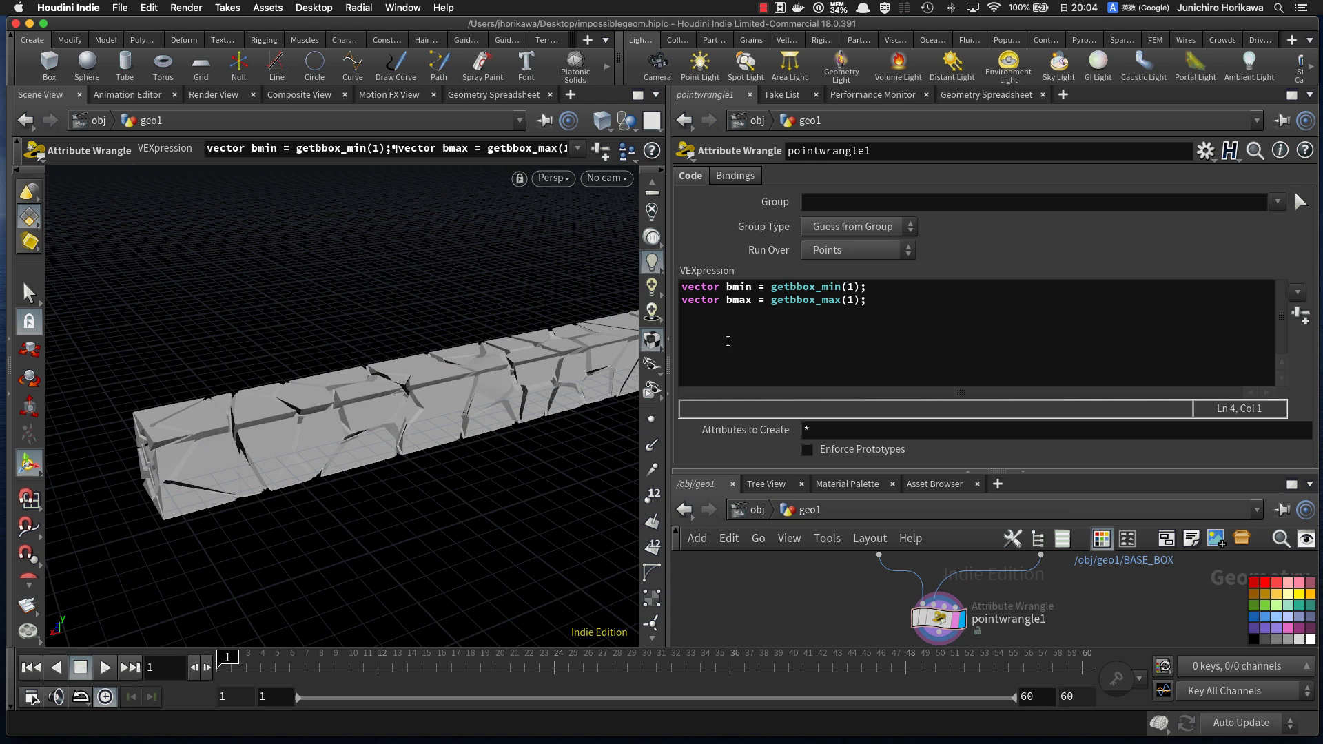
click(872, 315)
text(flaot an)
key(BackSpace)
key(BackSpace)
key(BackSpace)
key(BackSpace)
key(BackSpace)
key(BackSpace)
key(Return)
text(u)
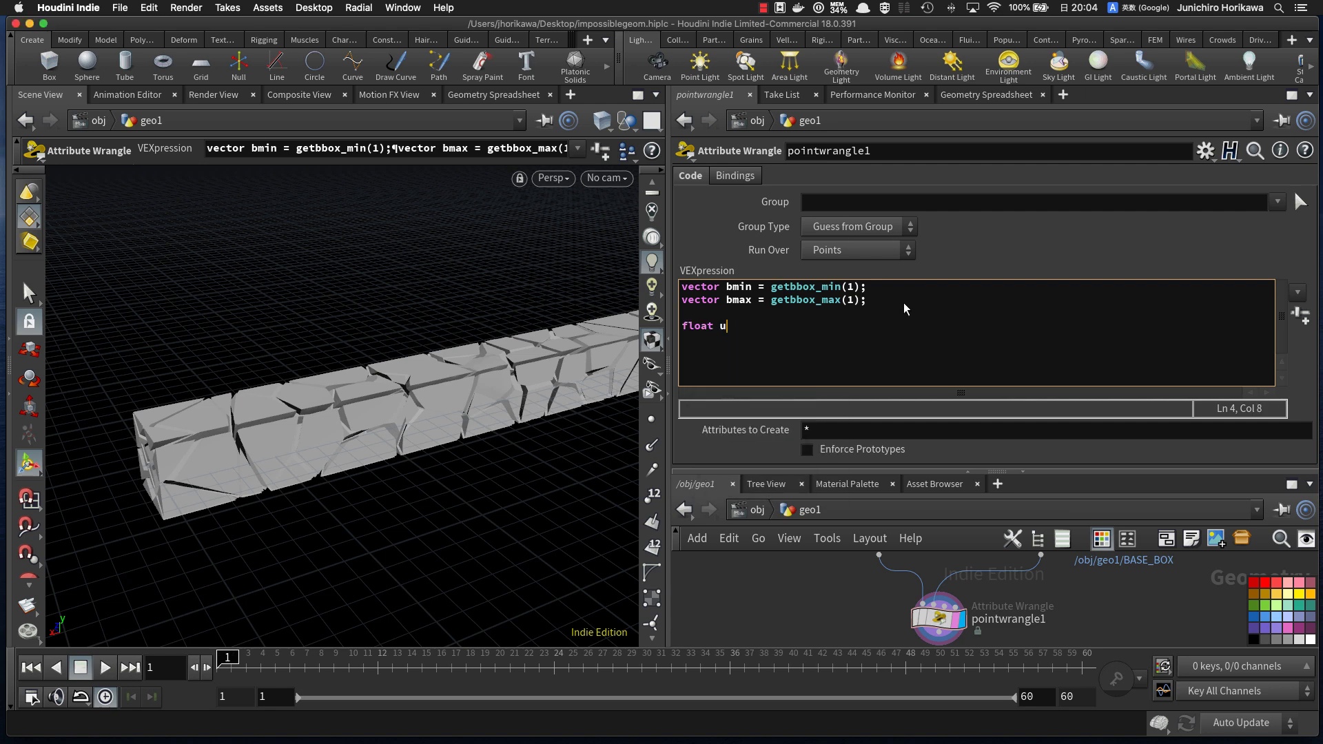
text(val1 =)
text(fit()
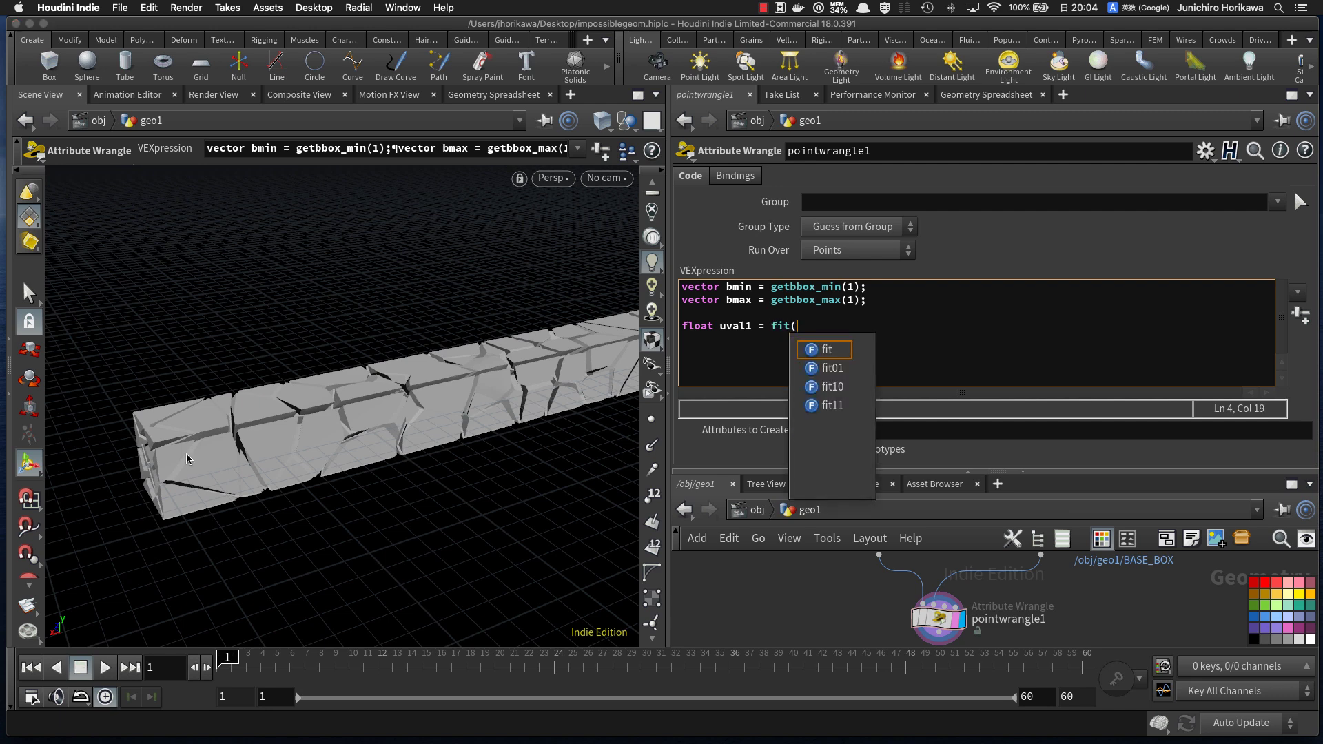
text(@P.z,)
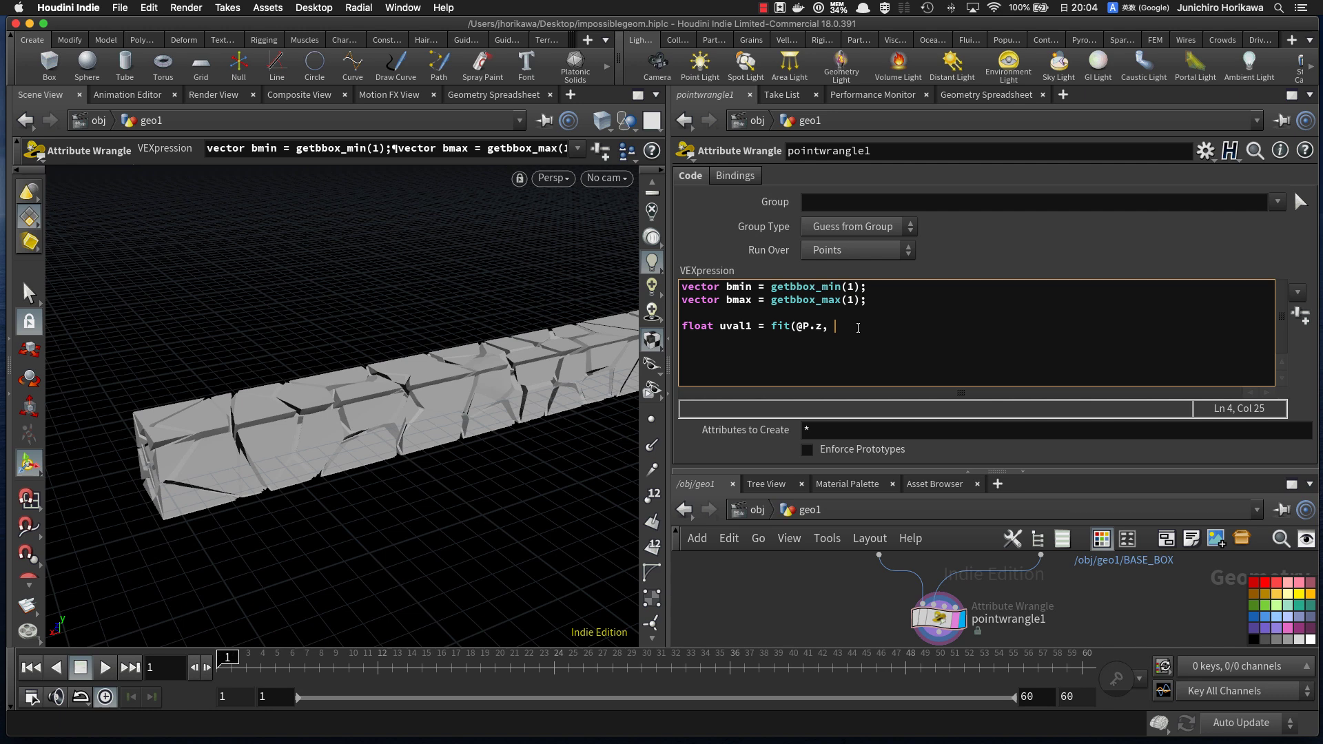
text(bmin.z, bmax.z, 0.0, 1.0);)
key(Return)
Step: Add the line float uval2 = fit(@P.y, bmin.y, bmax.y, 0.0, 1.0); below the uval1 line
text(float uval2 =)
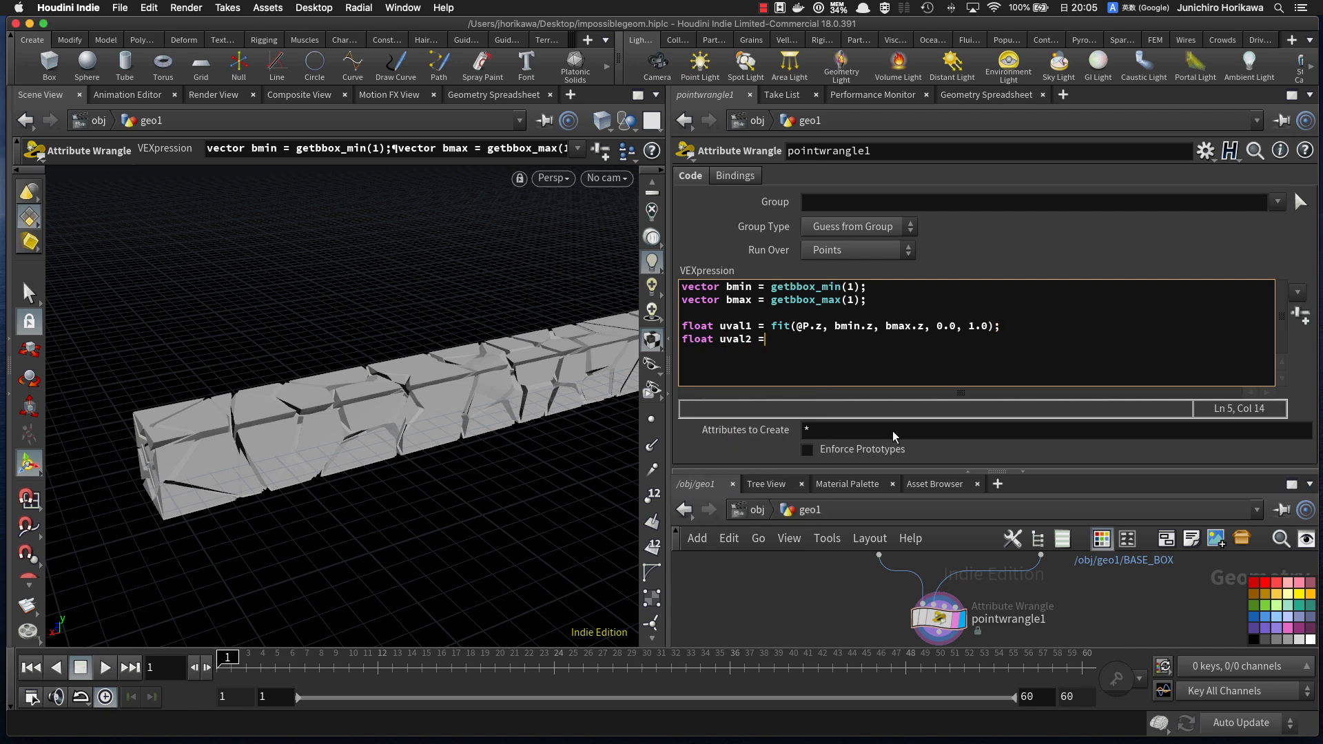
text( fit(@P)
text(.y, b)
text(min.)
text(bmax.y,)
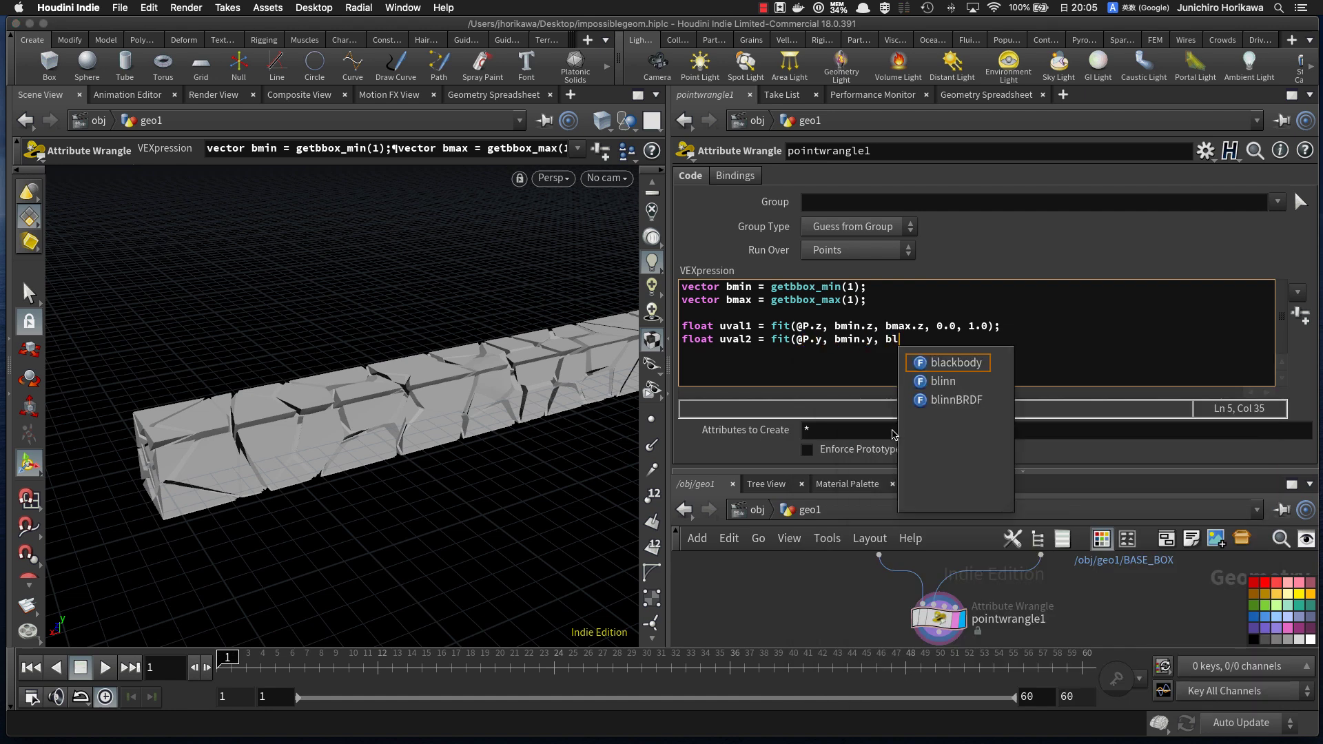
text( 0.0, .)
text(.0);)
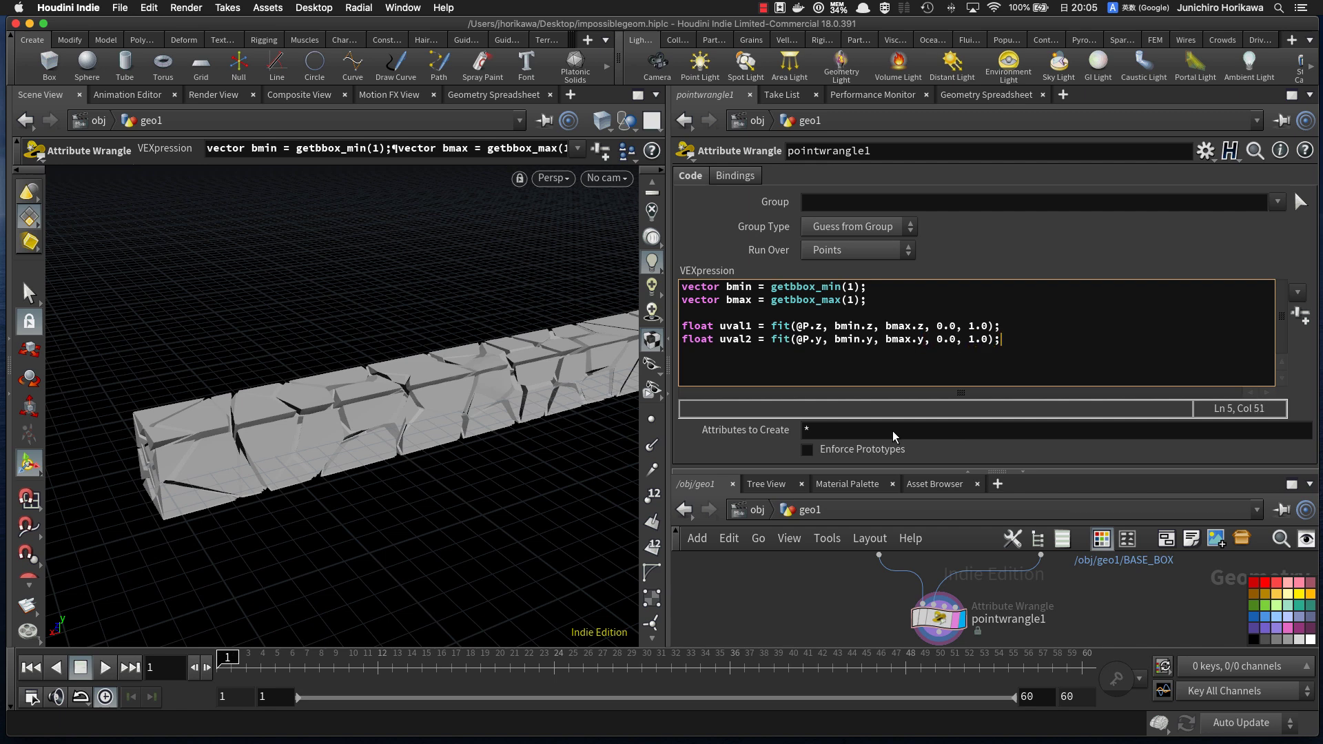
Step: Add the line float vval = fit(@P.x,bmin.x, bmax.x, 0.0, 1.0); below the uval2 line
key(Return)
key(Return)
key(BackSpace)
text(flaot)
key(BackSpace)
key(BackSpace)
key(BackSpace)
text(oat vval = fit(@P.x,bmin.x)
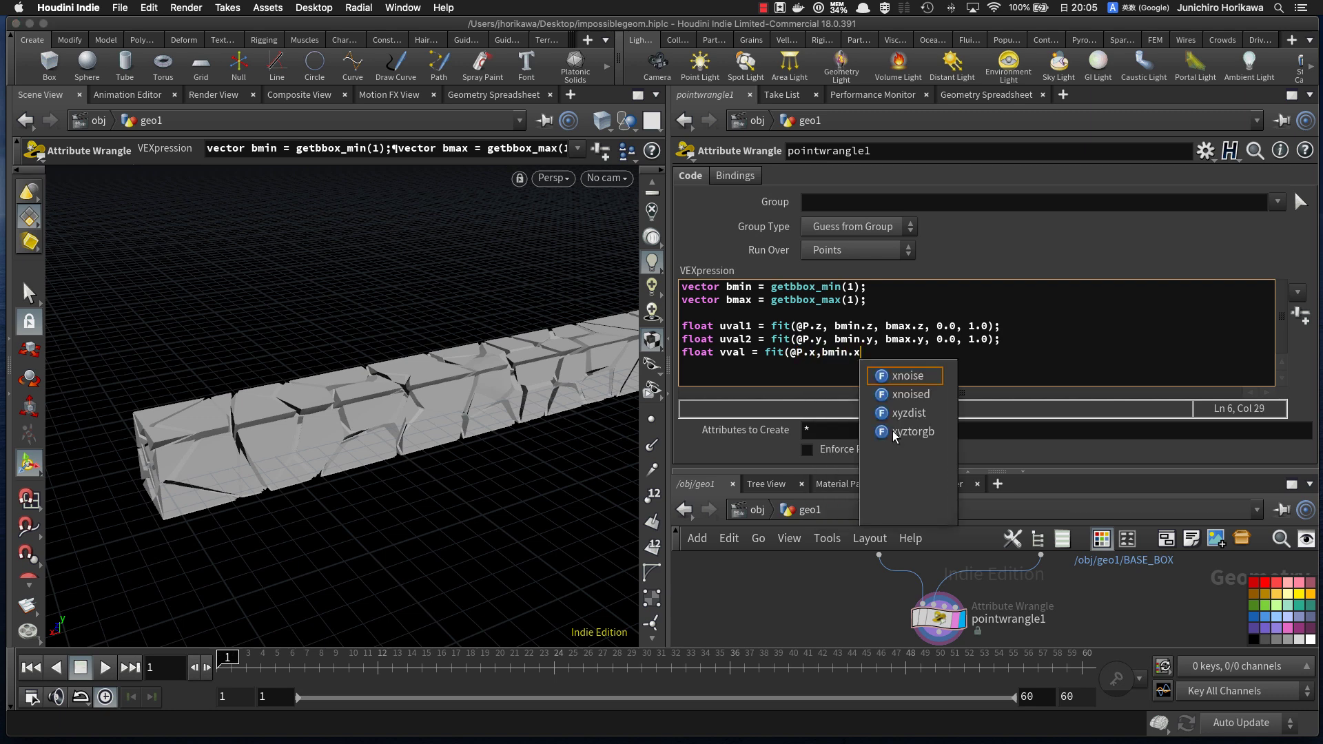
text(, bmin.)
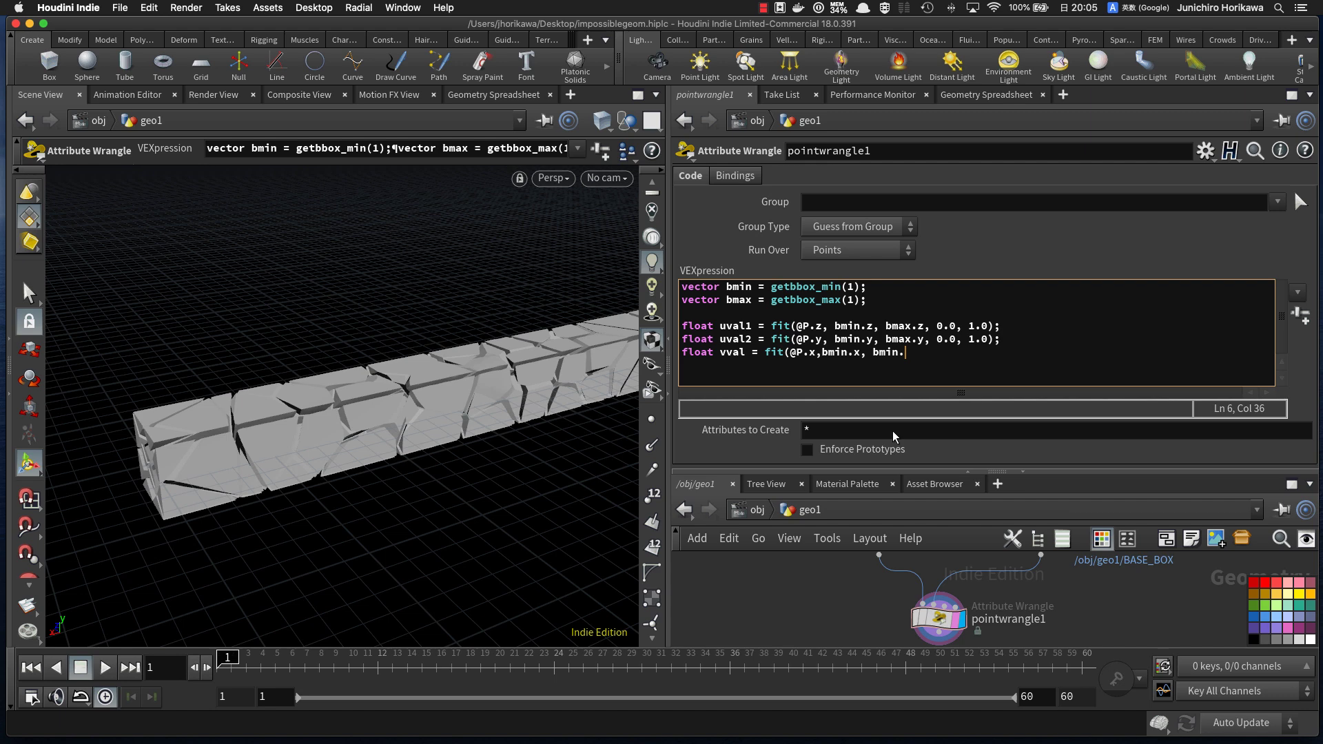
key(BackSpace)
key(BackSpace)
key(BackSpace)
text(ax.x, 0.0, 1.0);)
key(Return)
key(Return)
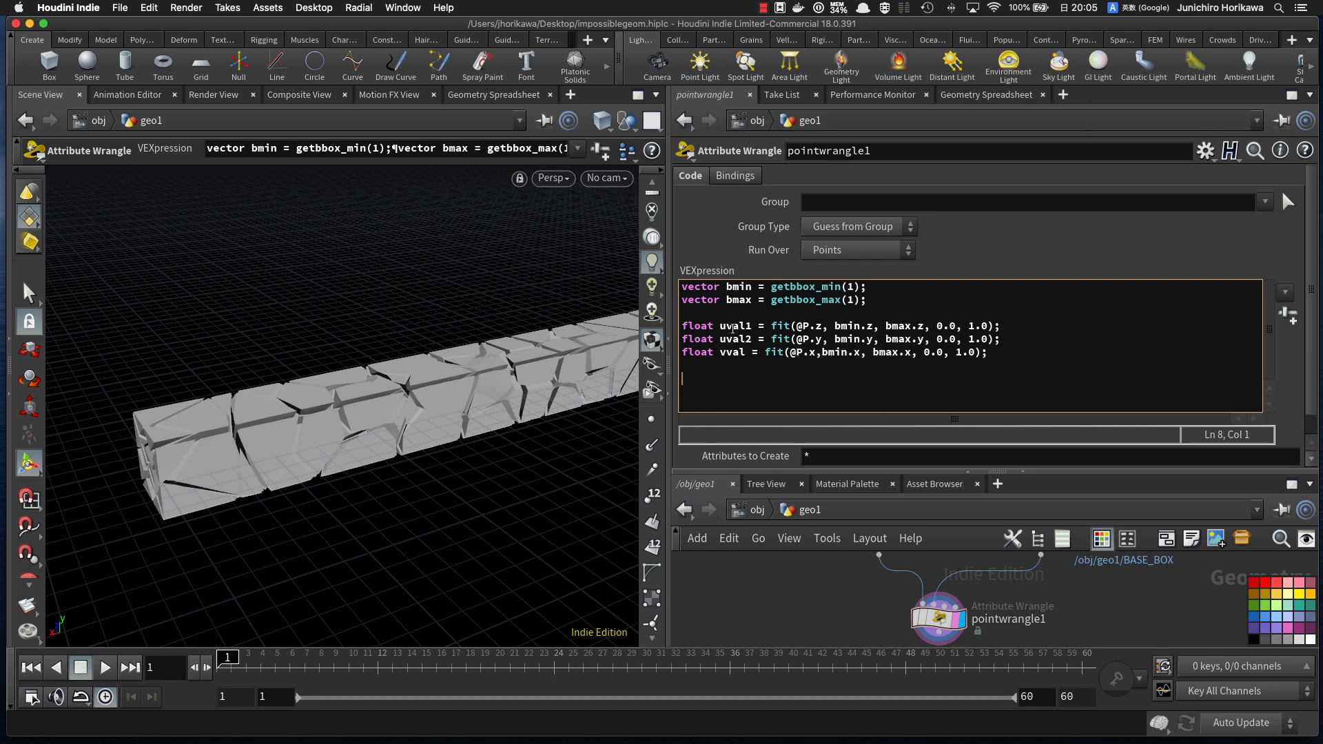
Step: Review the uval1, uval2 and vval lines in the VEX code
drag(988, 341, 660, 325)
click(835, 355)
drag(987, 353, 679, 352)
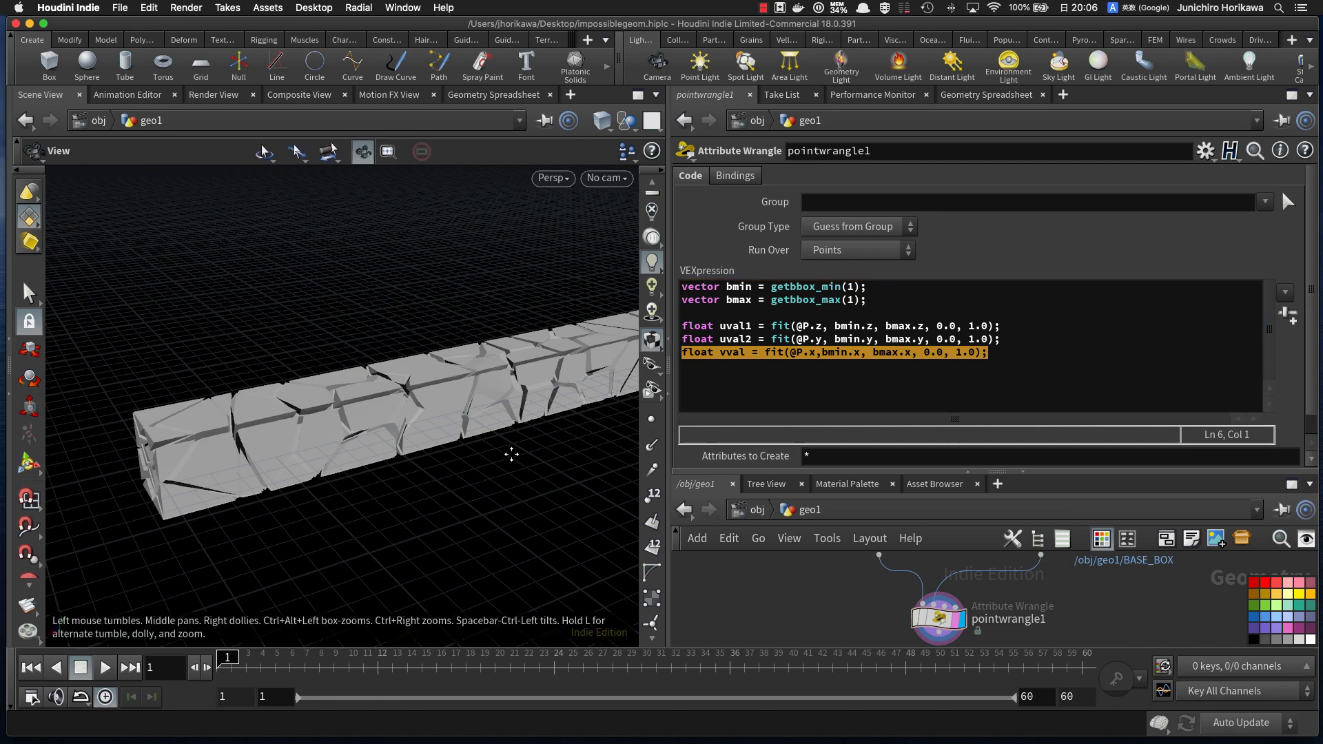
Step: Display the uvquickshade1 ribbon alongside the cracked bar and compare the two shapes
alt+middle_drag(508, 452, 402, 435)
alt+right_drag(409, 401, 214, 439)
alt+middle_drag(455, 411, 298, 428)
alt+right_drag(299, 427, 186, 441)
right_drag(768, 575, 939, 570)
middle_drag(939, 570, 800, 641)
right_drag(911, 591, 955, 594)
click(944, 591)
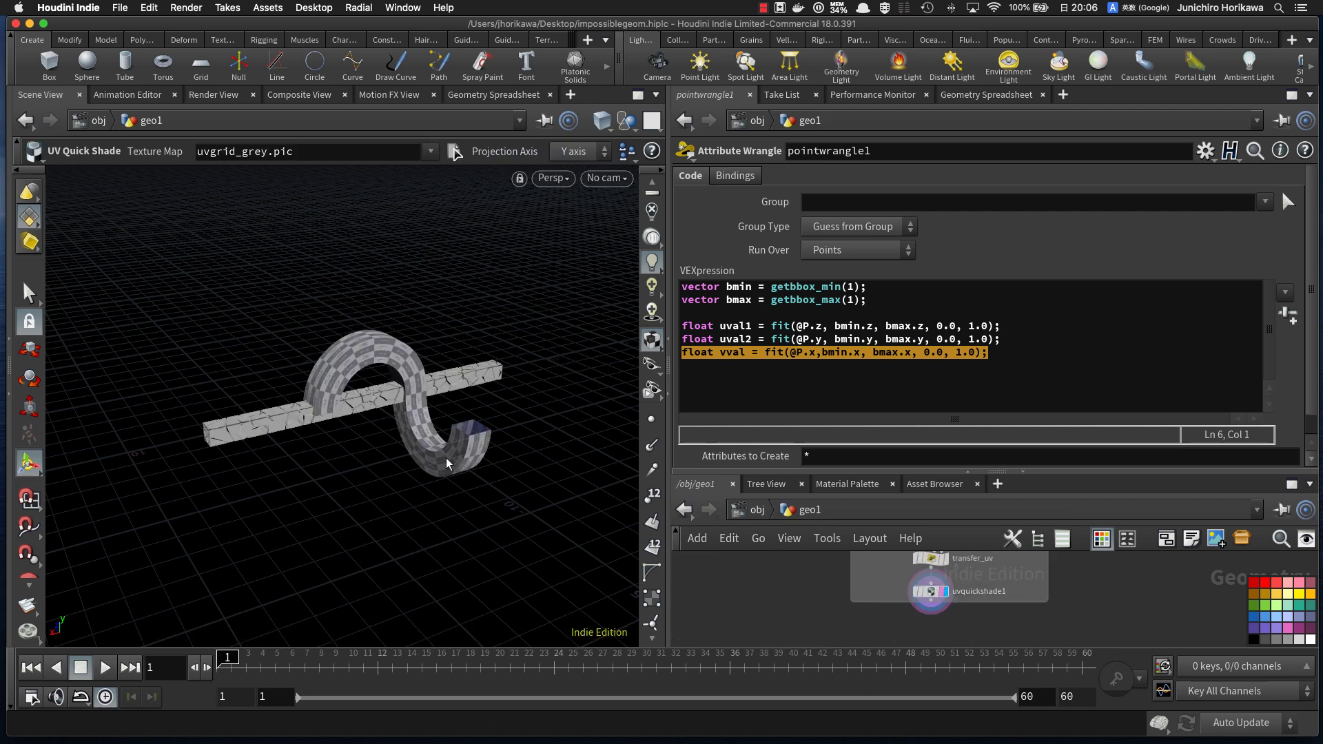
scroll(942, 586, up, 5)
mouse_move(916, 611)
mouse_down()
mouse_move(937, 612)
mouse_move(911, 608)
mouse_up()
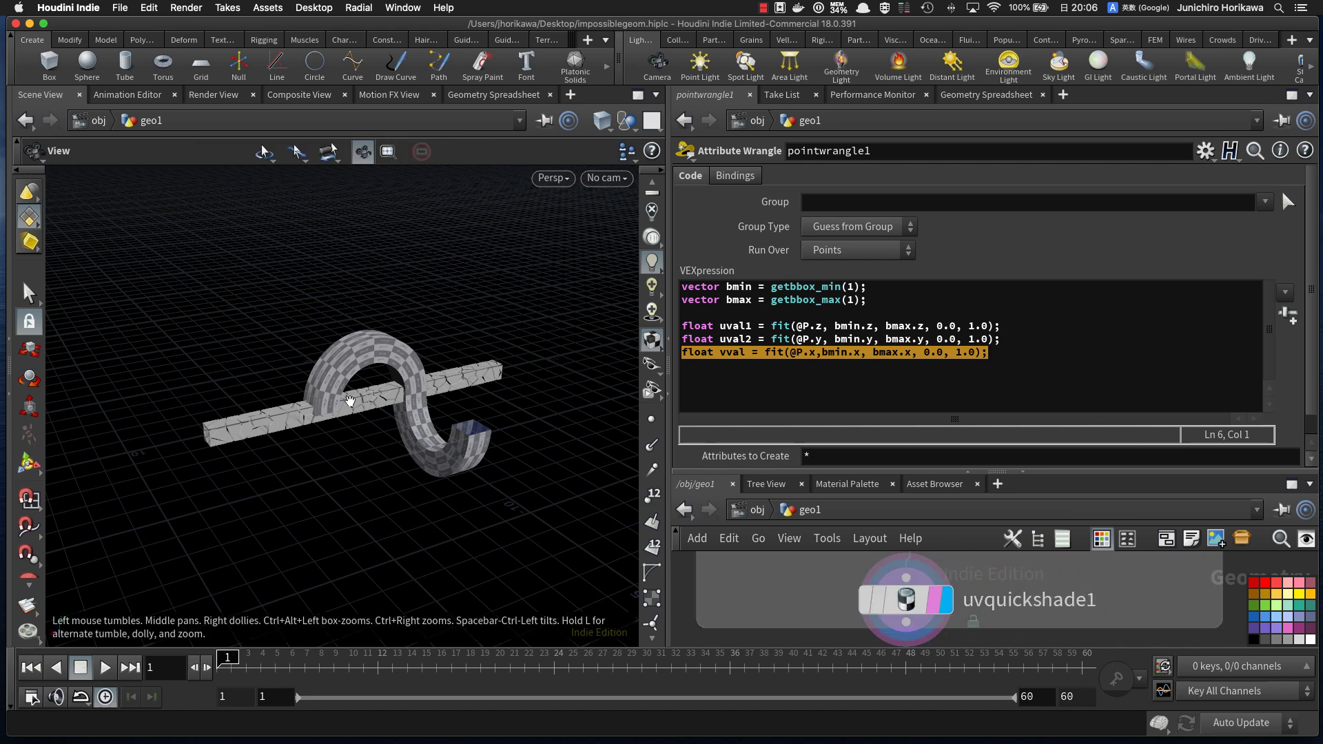
alt+right_drag(315, 384, 427, 349)
alt+middle_drag(351, 400, 410, 378)
alt+drag(411, 378, 434, 383)
Step: Connect the output of uvquickshade1 to the third input of pointwrangle1 and display pointwrangle1
drag(883, 471, 885, 410)
scroll(1020, 532, down, 1)
scroll(1020, 534, down, 5)
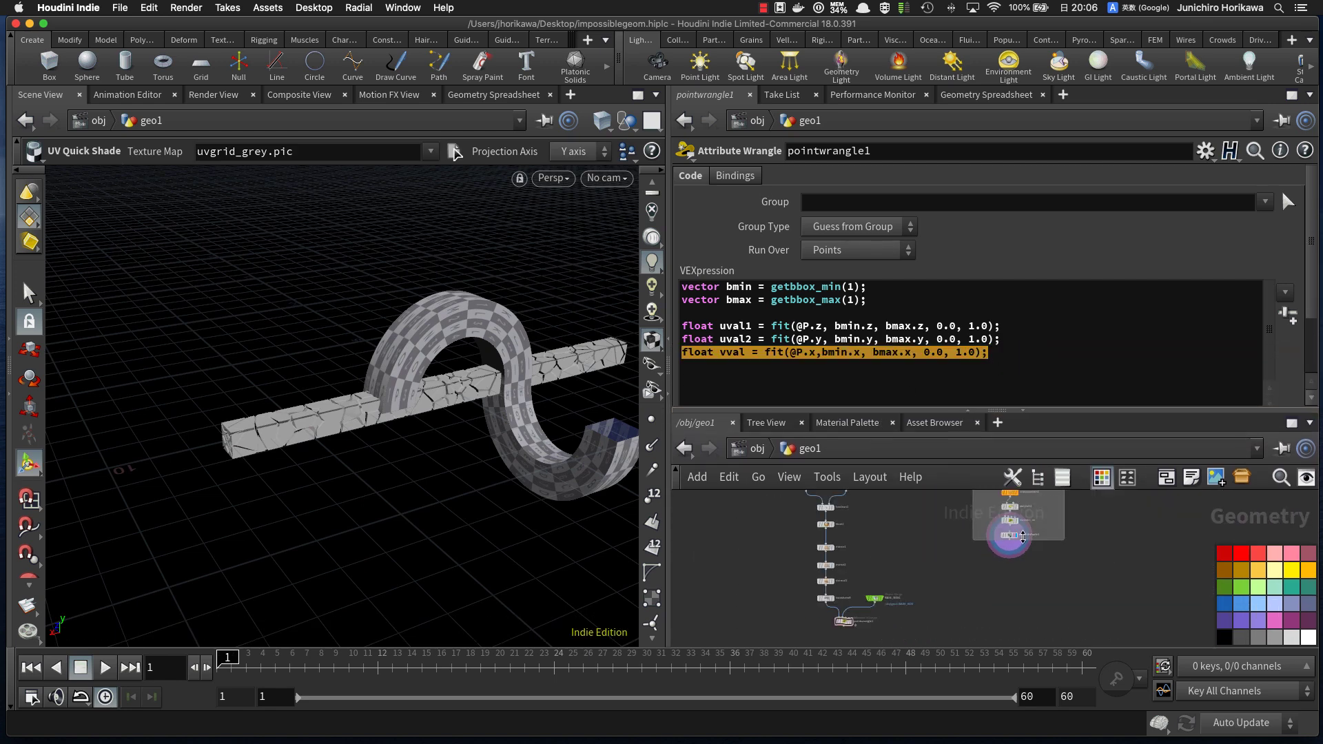
click(1036, 556)
scroll(915, 537, down, 10)
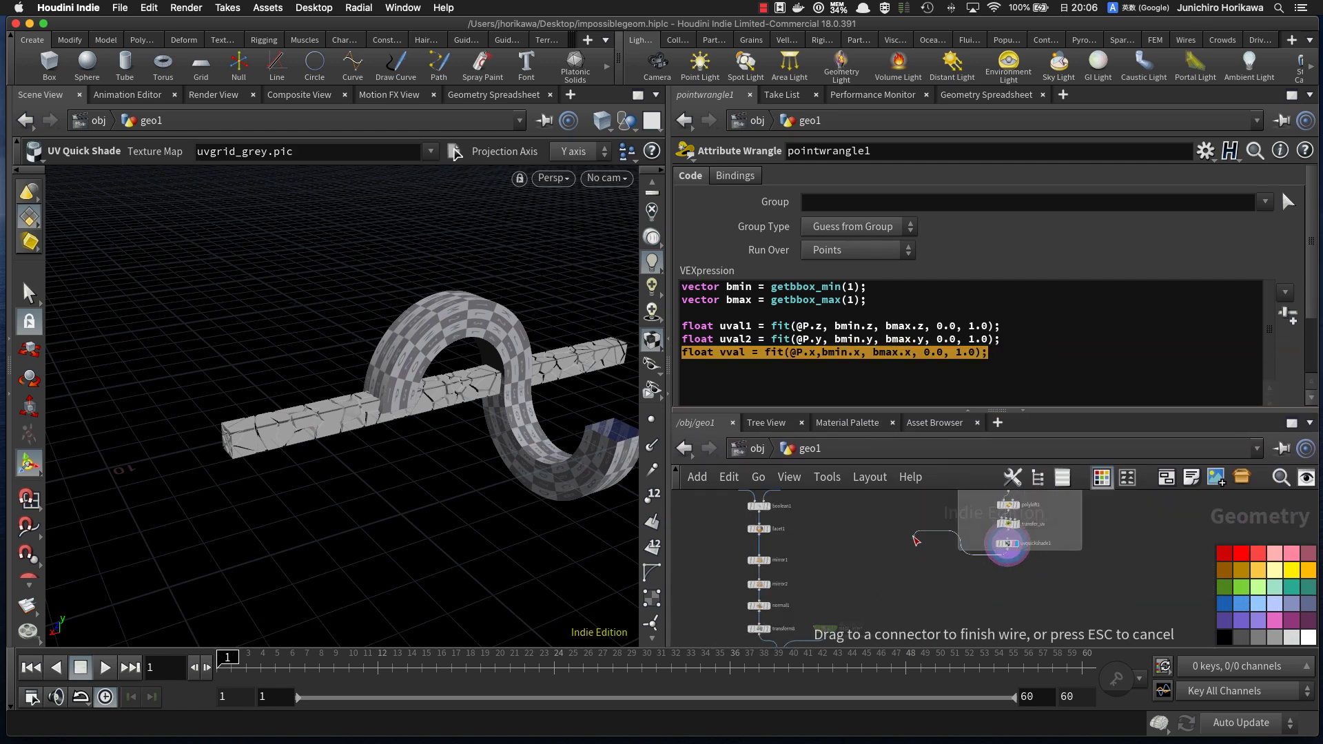
scroll(885, 579, up, 10)
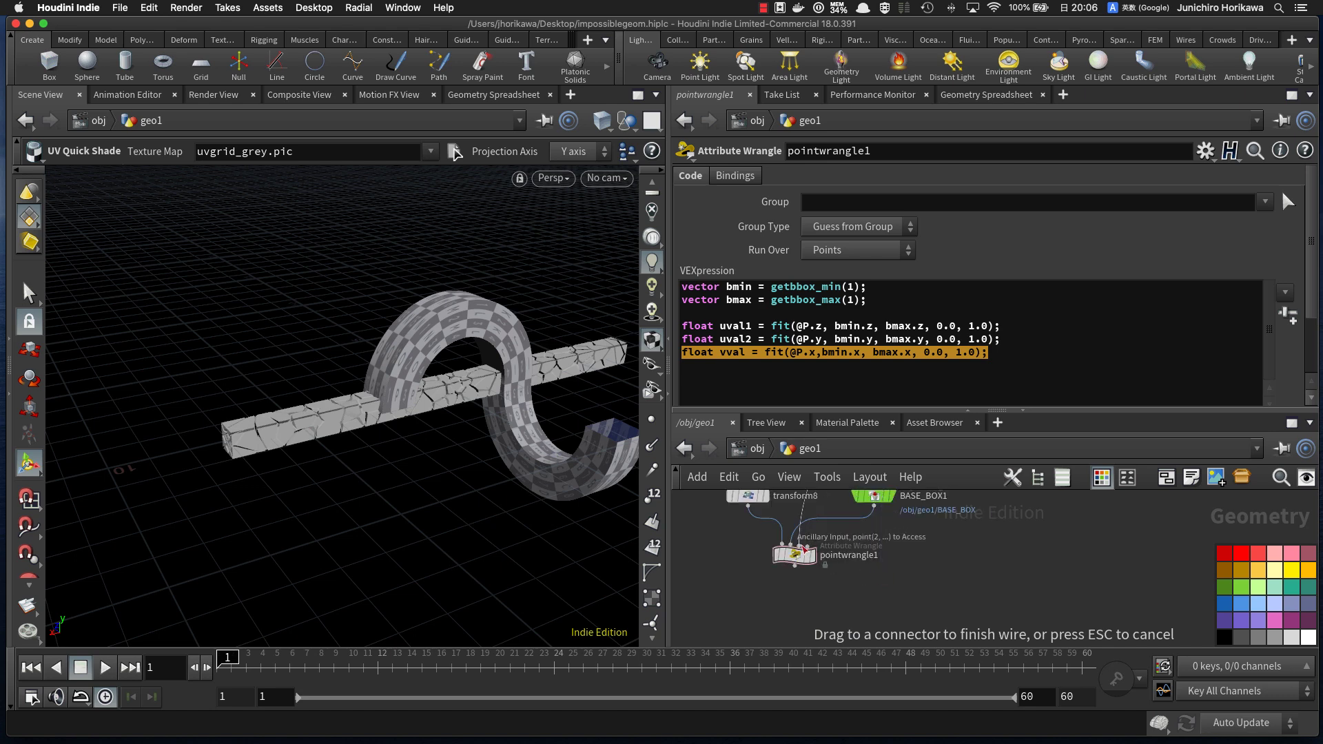
click(799, 547)
scroll(800, 548, up, 6)
click(815, 568)
click(835, 566)
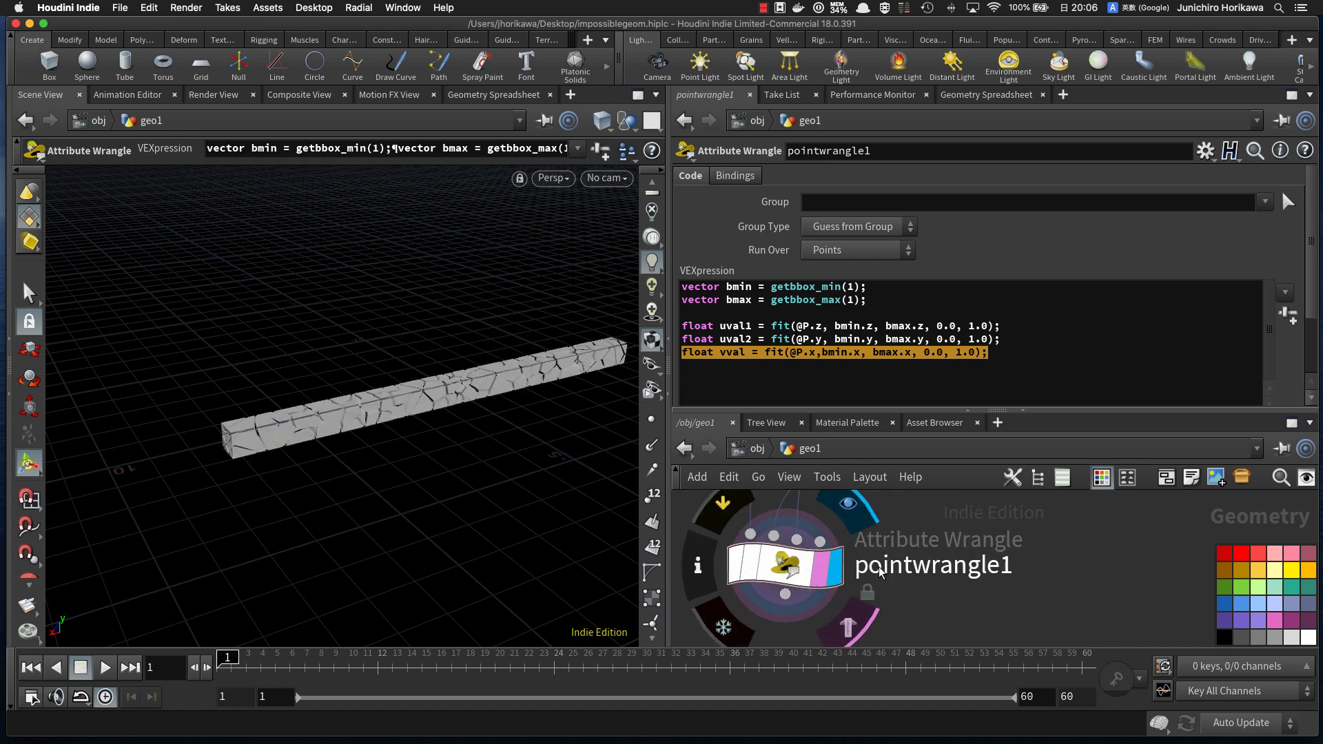
Step: Rename the pointwrangle1 node as morphing
double_click(899, 567)
text(morph)
key(BackSpace)
text(hing)
key(Return)
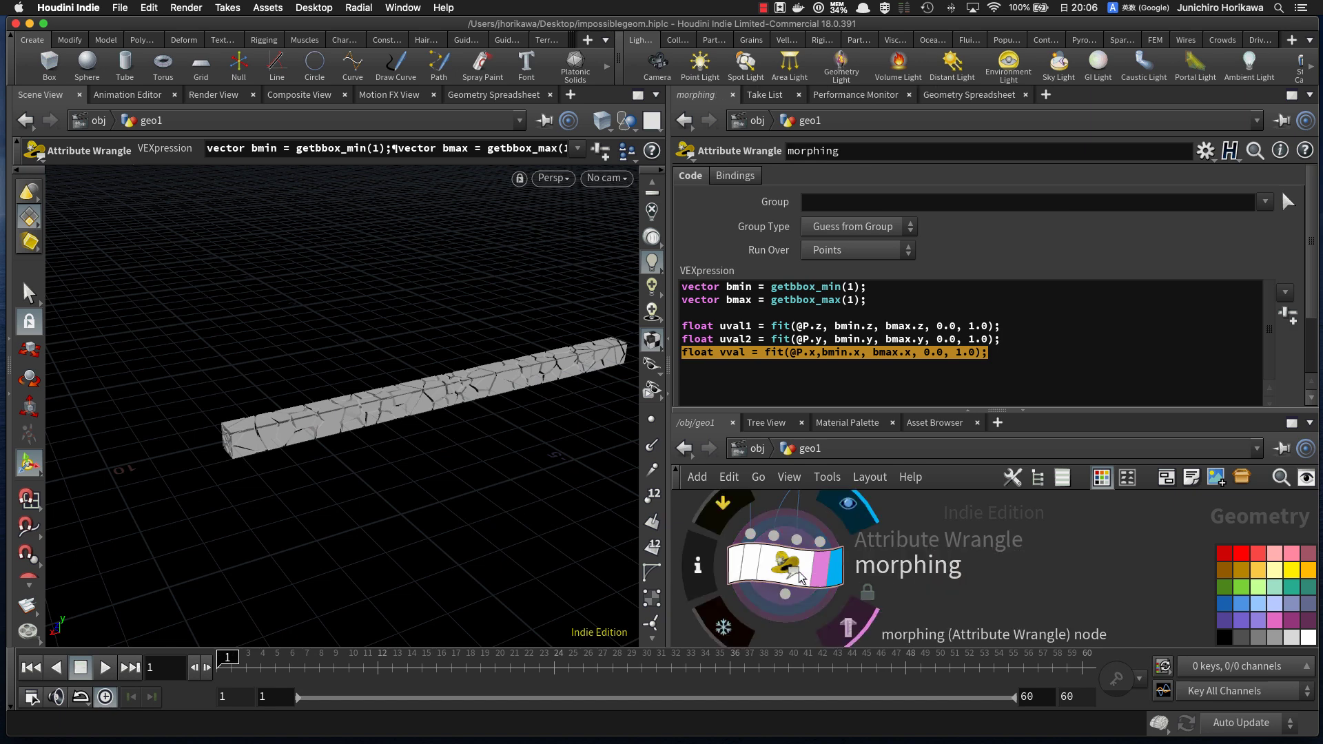
Step: Remove two extra blank lines at the end of morphing's VEX code and adjust the height of the parameter area
drag(891, 409, 904, 479)
click(989, 408)
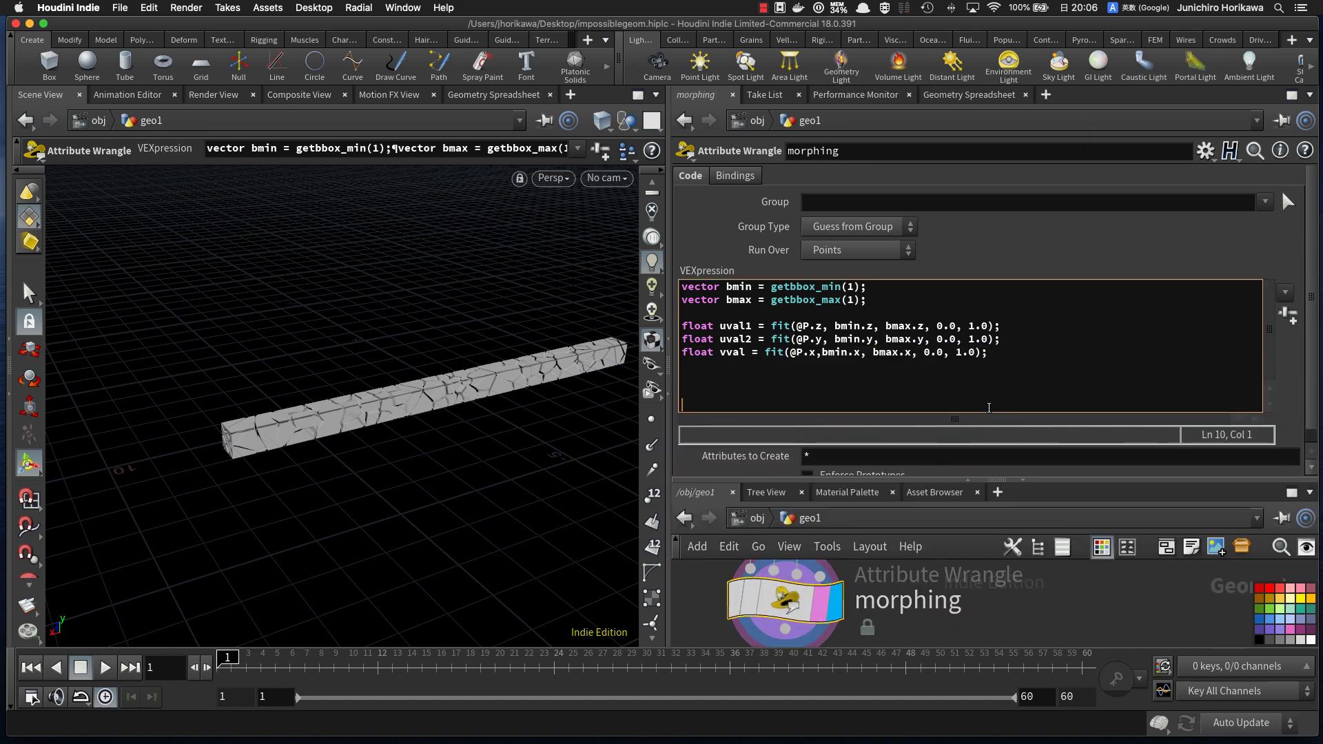
key(BackSpace)
key(BackSpace)
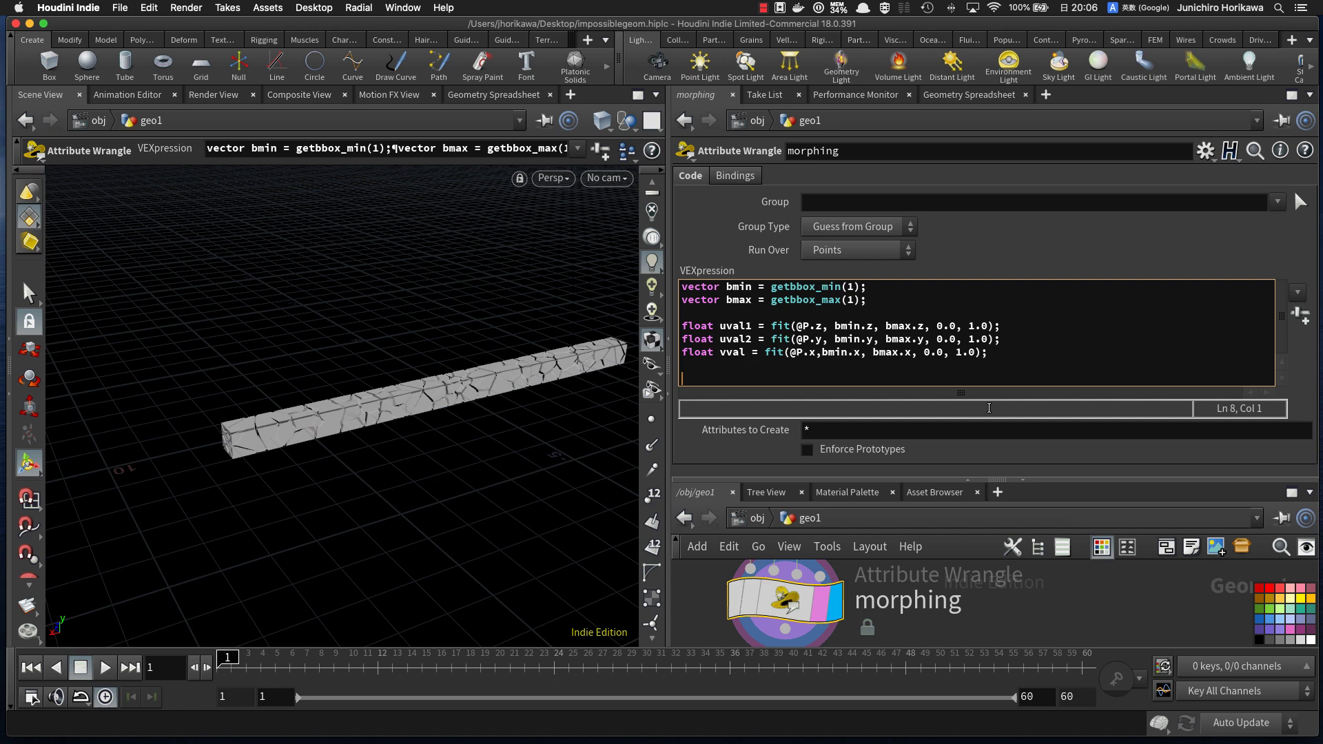
drag(1025, 480, 1032, 455)
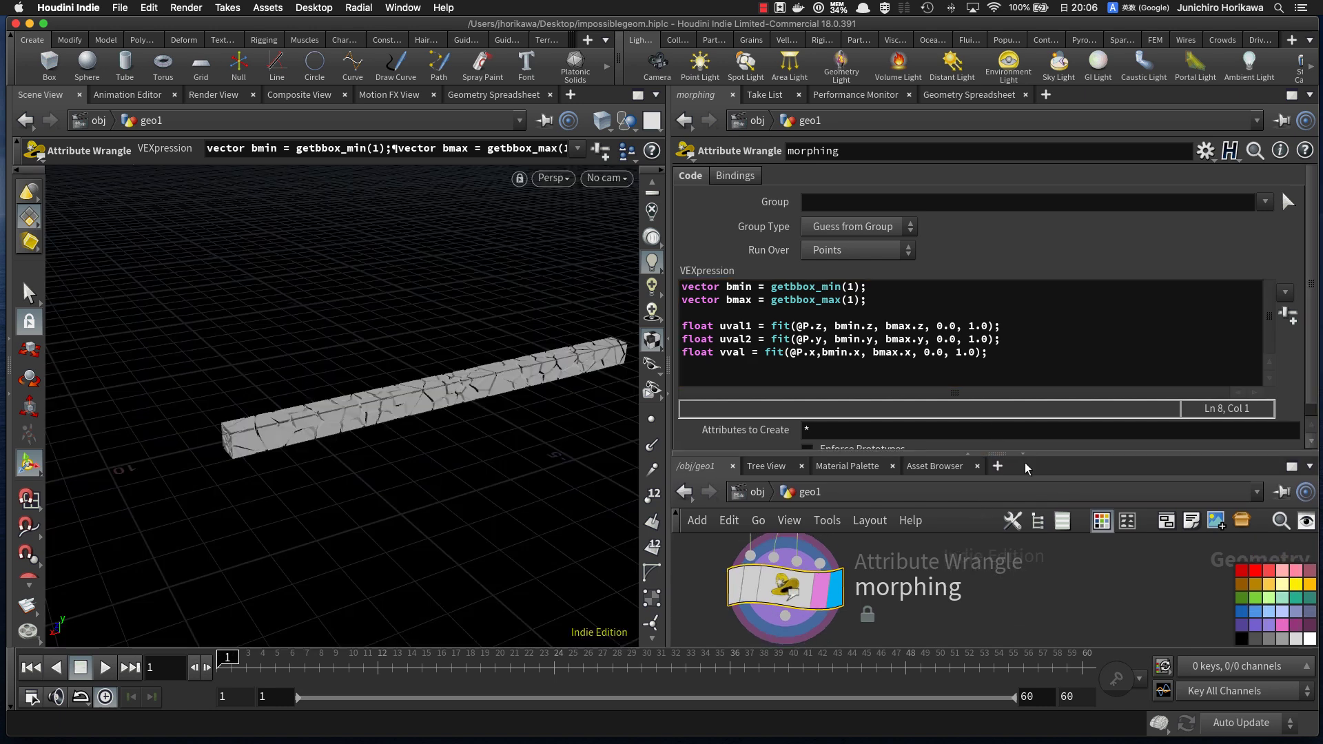
Step: Select uvquickshade1 and examine the open end of the ribbon's wireframe up close from several angles
scroll(931, 585, down, 10)
middle_drag(1023, 580, 884, 631)
middle_drag(959, 543, 872, 597)
scroll(872, 598, up, 10)
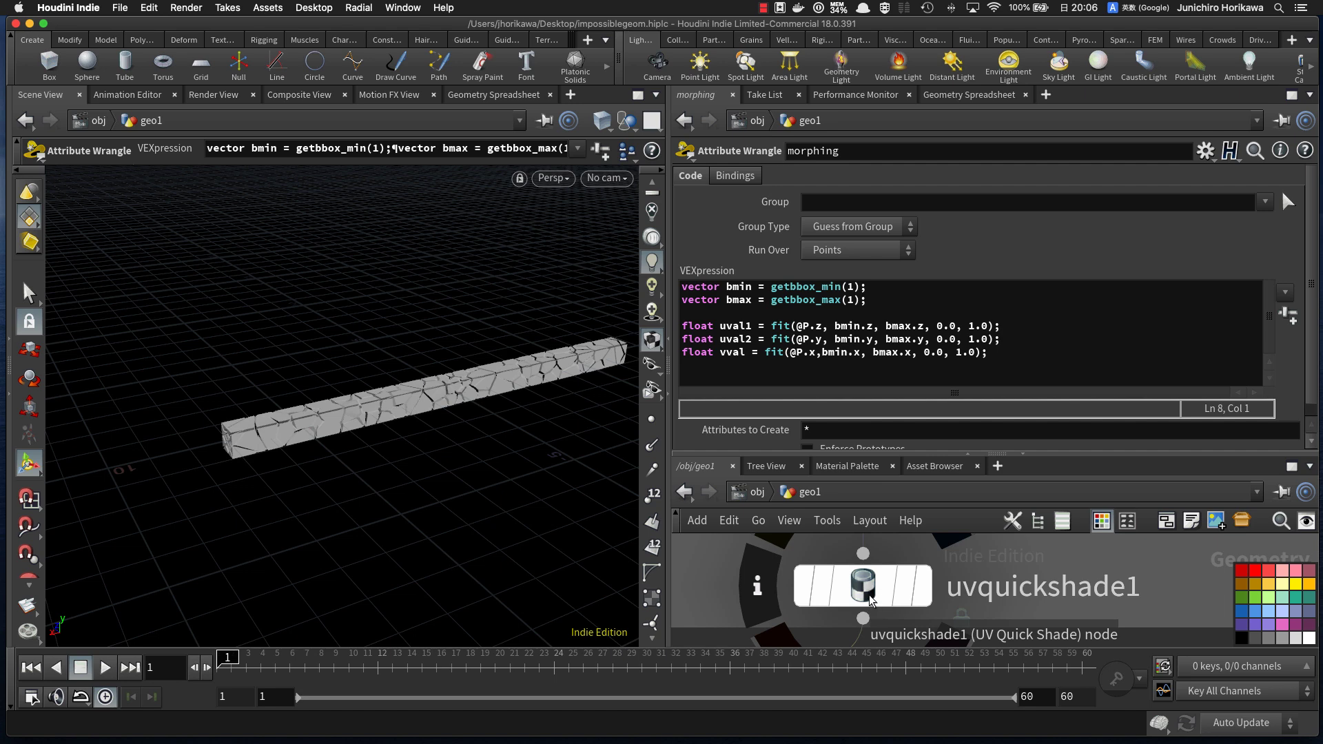
scroll(878, 587, down, 3)
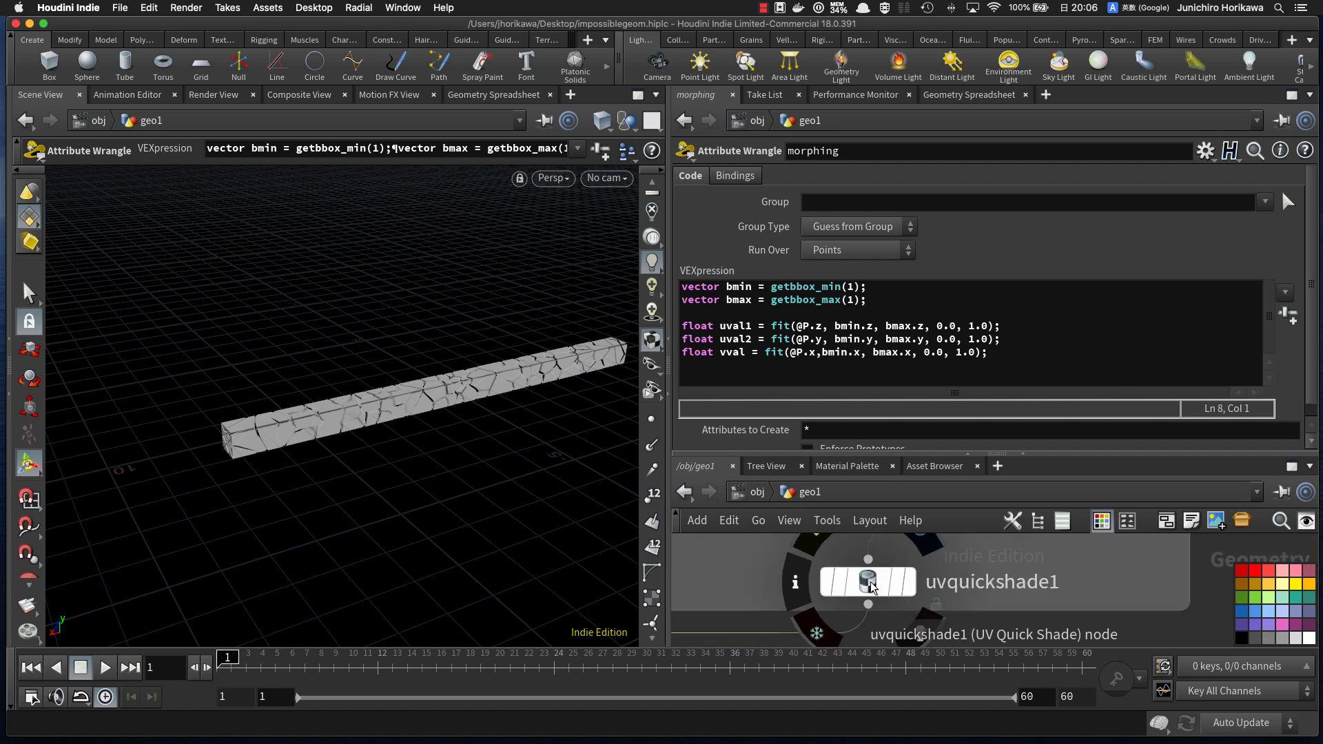
click(871, 587)
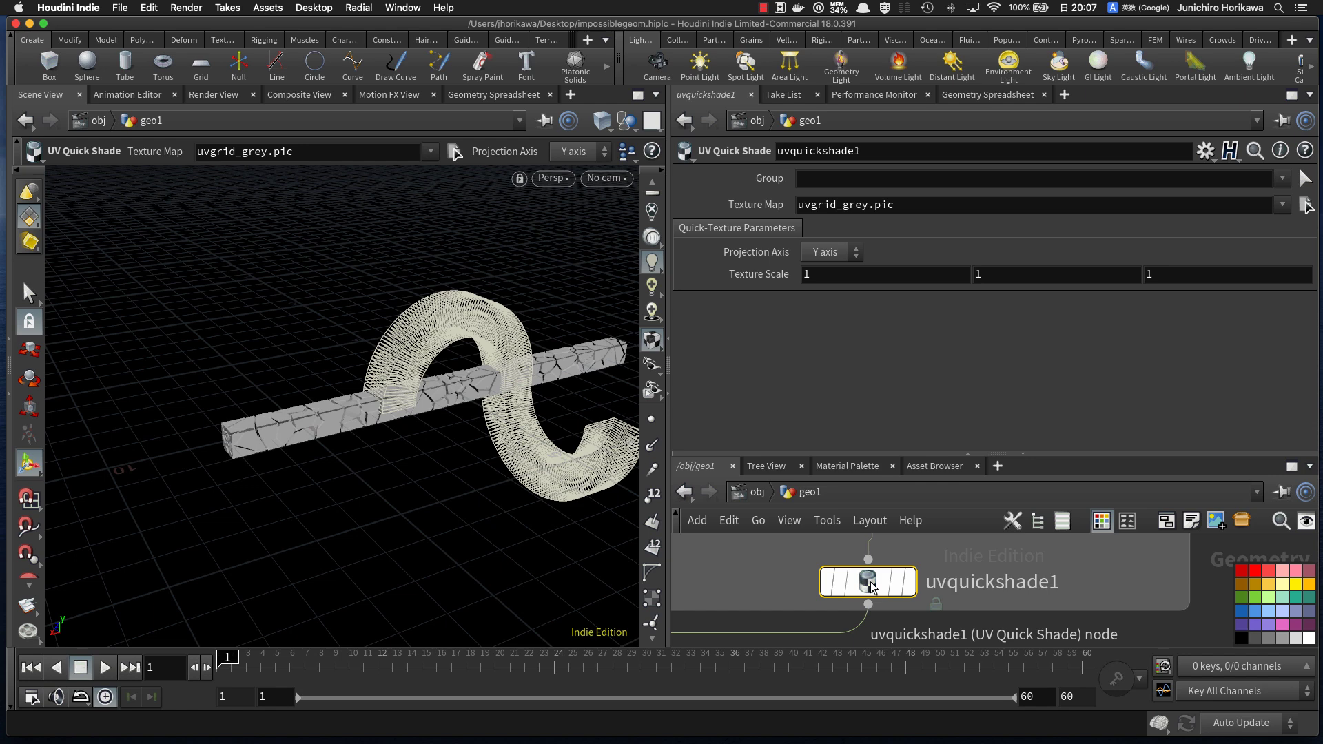
mouse_move(869, 586)
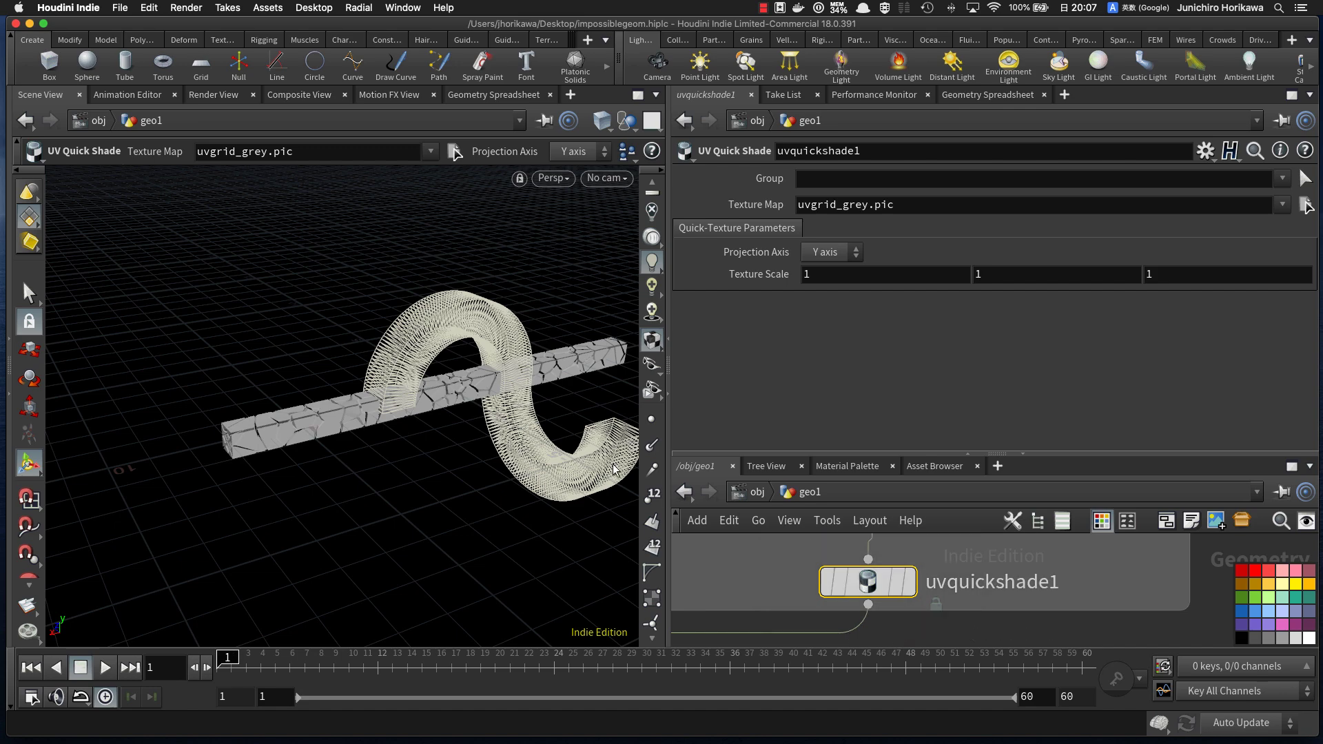
alt+drag(567, 433, 292, 271)
alt+right_drag(292, 271, 535, 381)
alt+drag(535, 381, 498, 413)
alt+right_drag(498, 413, 346, 419)
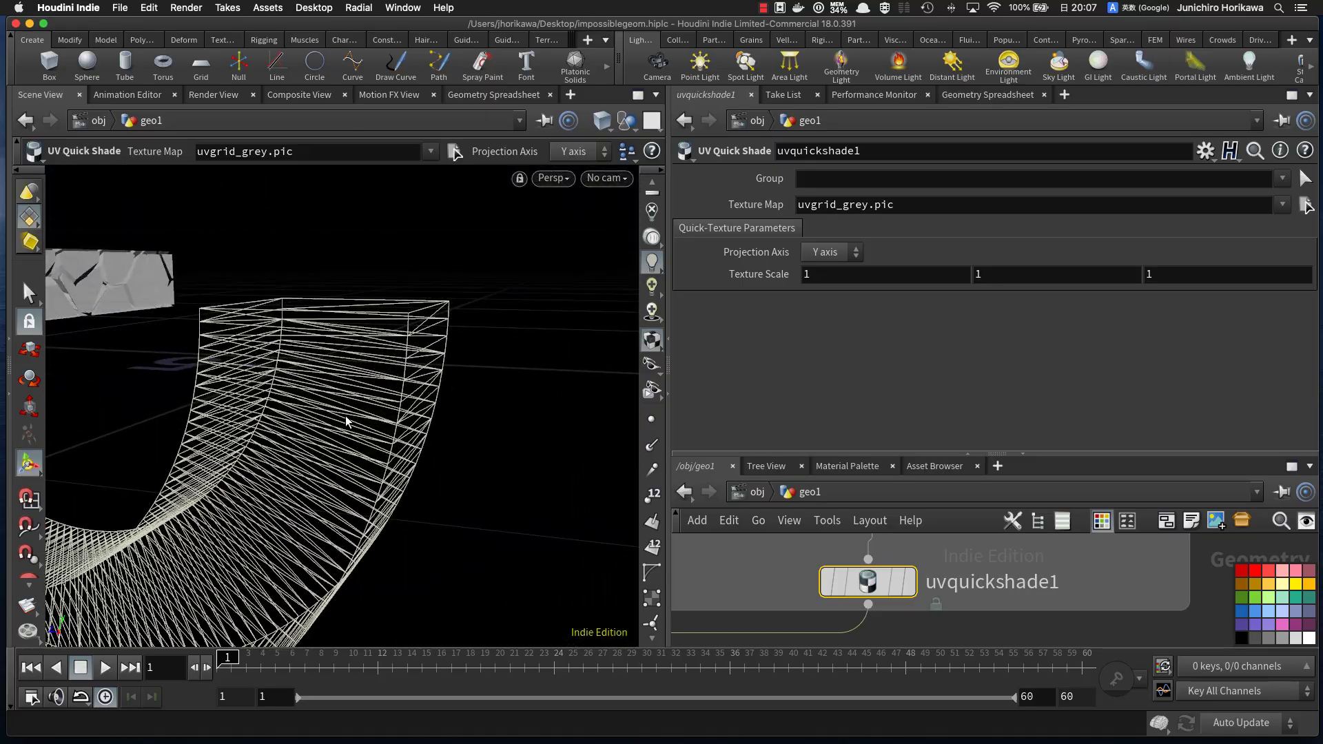
alt+drag(296, 432, 412, 442)
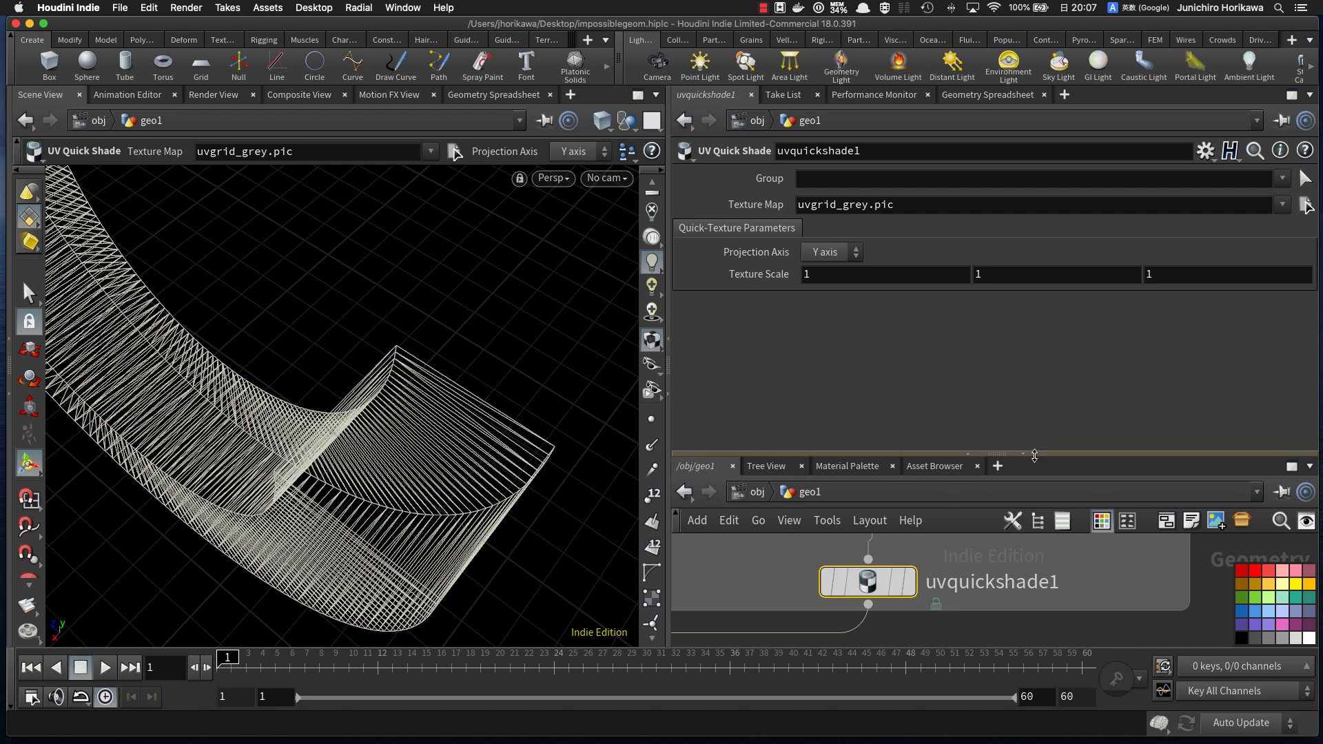
Step: Switch to the Clip Studio Paint sketch and draw a long box in perspective on an empty part of the canvas
mouse_move(1321, 742)
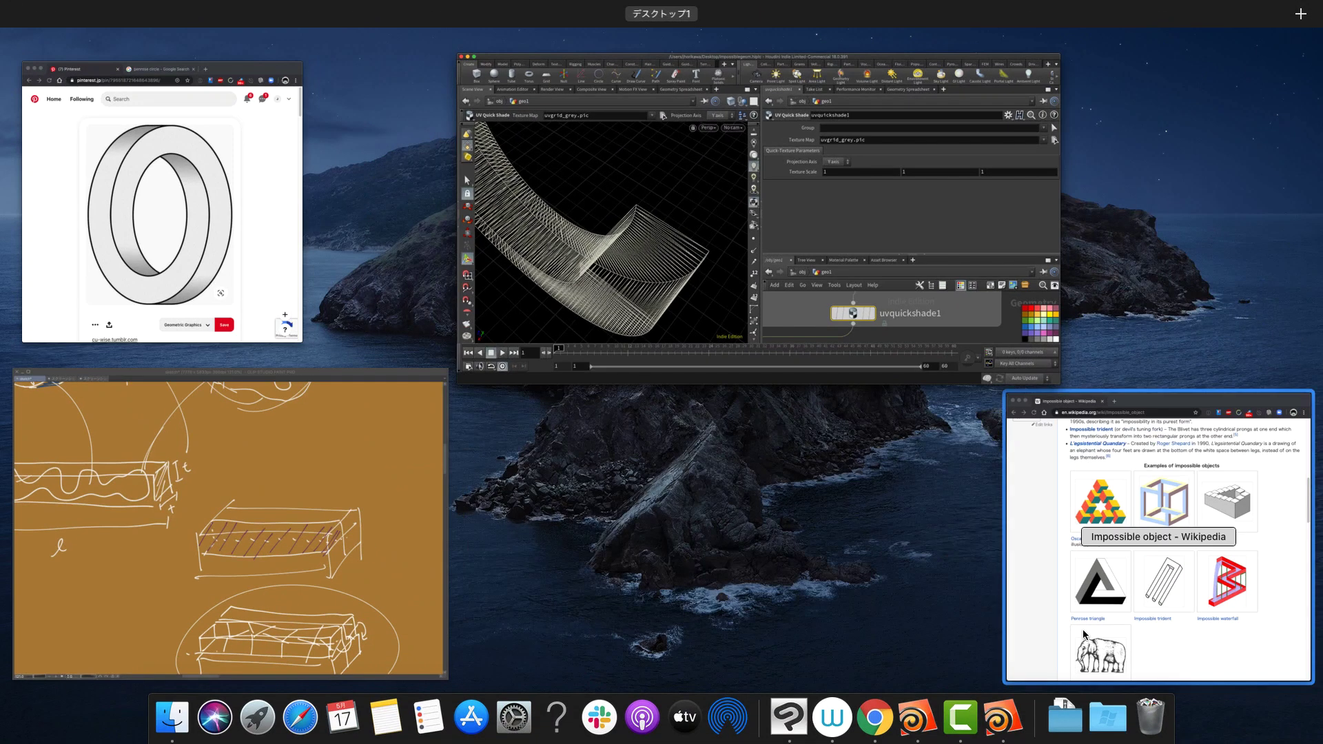
click(358, 545)
scroll(660, 475, right, 10)
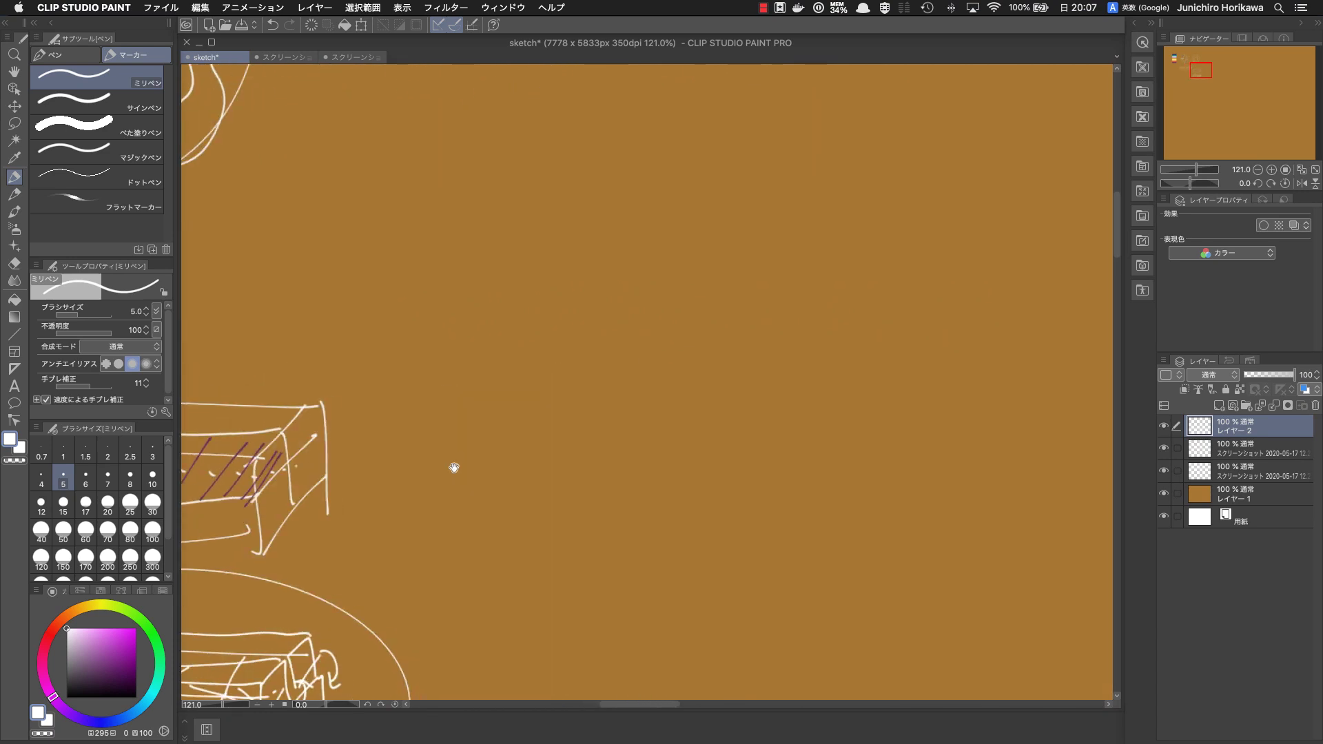
drag(296, 287, 304, 372)
mouse_move(296, 288)
mouse_down()
mouse_move(357, 313)
mouse_move(383, 376)
mouse_up()
drag(304, 371, 373, 388)
mouse_move(296, 288)
mouse_down()
mouse_move(431, 210)
mouse_move(507, 211)
mouse_move(350, 334)
mouse_up()
drag(501, 217, 517, 297)
drag(381, 400, 517, 296)
Step: Sketch a C-shaped curved ribbon with a square cross-section beside the box, using dashes for the hidden edges of its lower end
mouse_move(652, 458)
mouse_down()
mouse_move(812, 195)
mouse_move(894, 231)
mouse_up()
mouse_move(833, 283)
mouse_down()
mouse_move(893, 232)
mouse_move(902, 333)
mouse_up()
drag(894, 233, 946, 279)
drag(946, 282, 915, 327)
mouse_move(833, 288)
mouse_down()
mouse_move(768, 283)
mouse_move(724, 450)
mouse_up()
mouse_move(901, 333)
mouse_down()
mouse_move(731, 414)
mouse_move(762, 429)
mouse_move(742, 460)
mouse_up()
drag(650, 473, 736, 463)
drag(658, 464, 663, 459)
drag(673, 449, 676, 444)
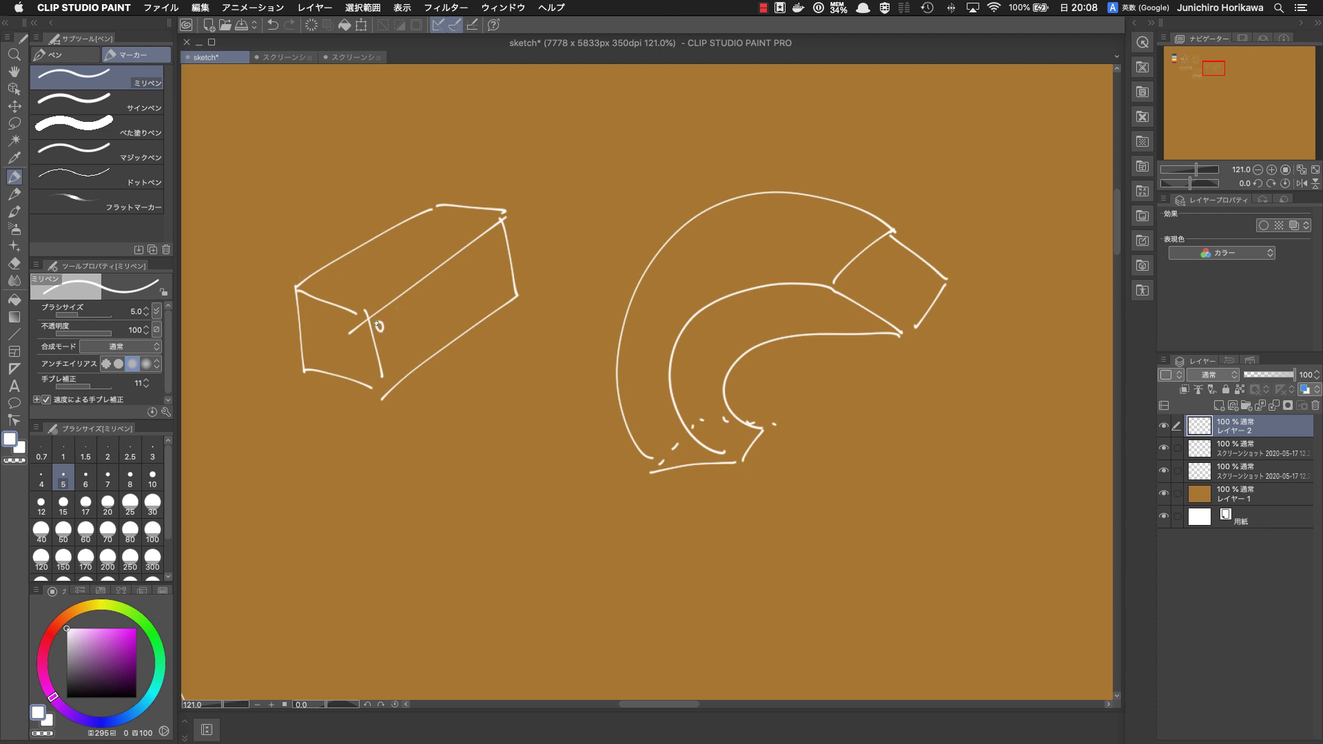
Step: Label the corners of the box's front face with the U values 0.25, 0.5, 0.75 and 0,1
drag(279, 274, 298, 266)
click(287, 270)
click(284, 376)
drag(271, 378, 293, 381)
drag(290, 369, 299, 367)
drag(370, 406, 398, 409)
click(385, 406)
drag(417, 393, 410, 405)
drag(388, 325, 385, 334)
drag(393, 317, 396, 329)
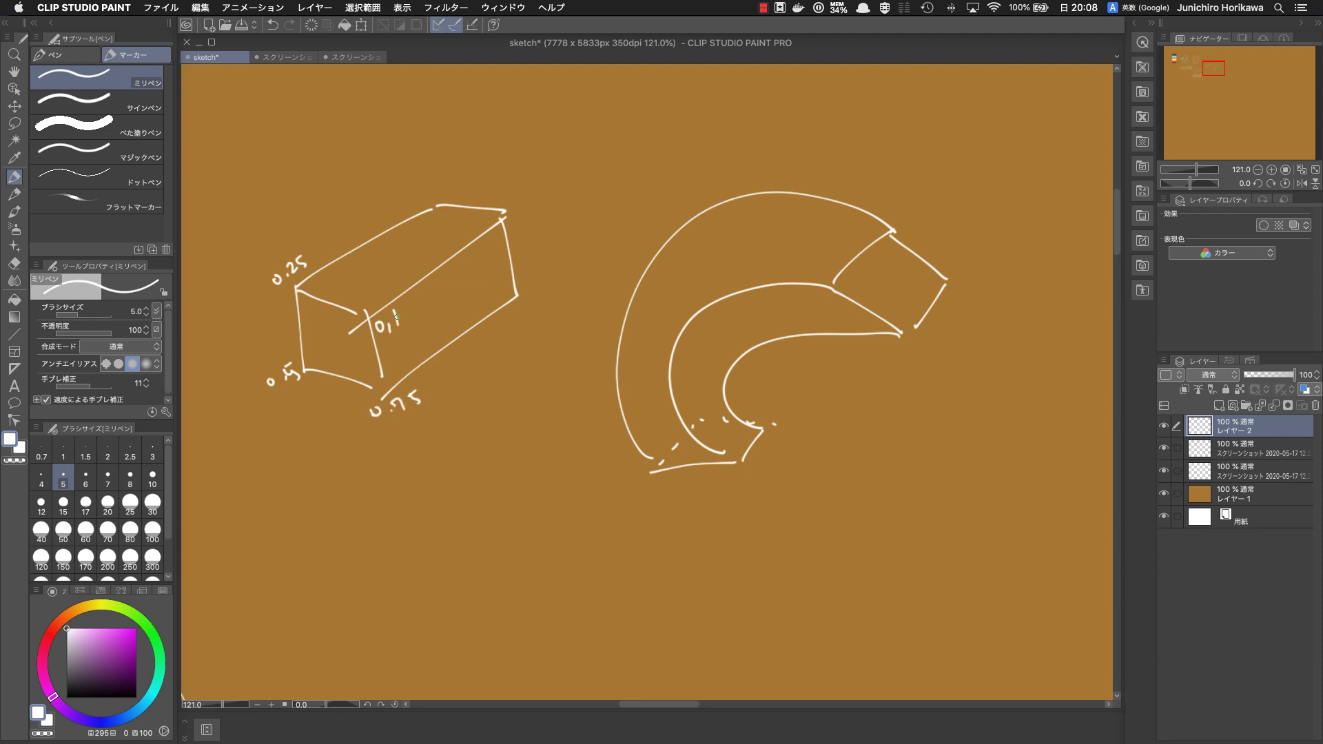
Step: Label the corners of the curved box's upper end face 0.25, 0.5, 0.75 and "0, 1"
drag(966, 262, 972, 277)
drag(992, 260, 989, 277)
click(895, 220)
drag(887, 208, 908, 219)
drag(923, 203, 914, 217)
drag(811, 294, 831, 302)
drag(892, 347, 911, 355)
drag(934, 339, 925, 354)
drag(974, 274, 971, 283)
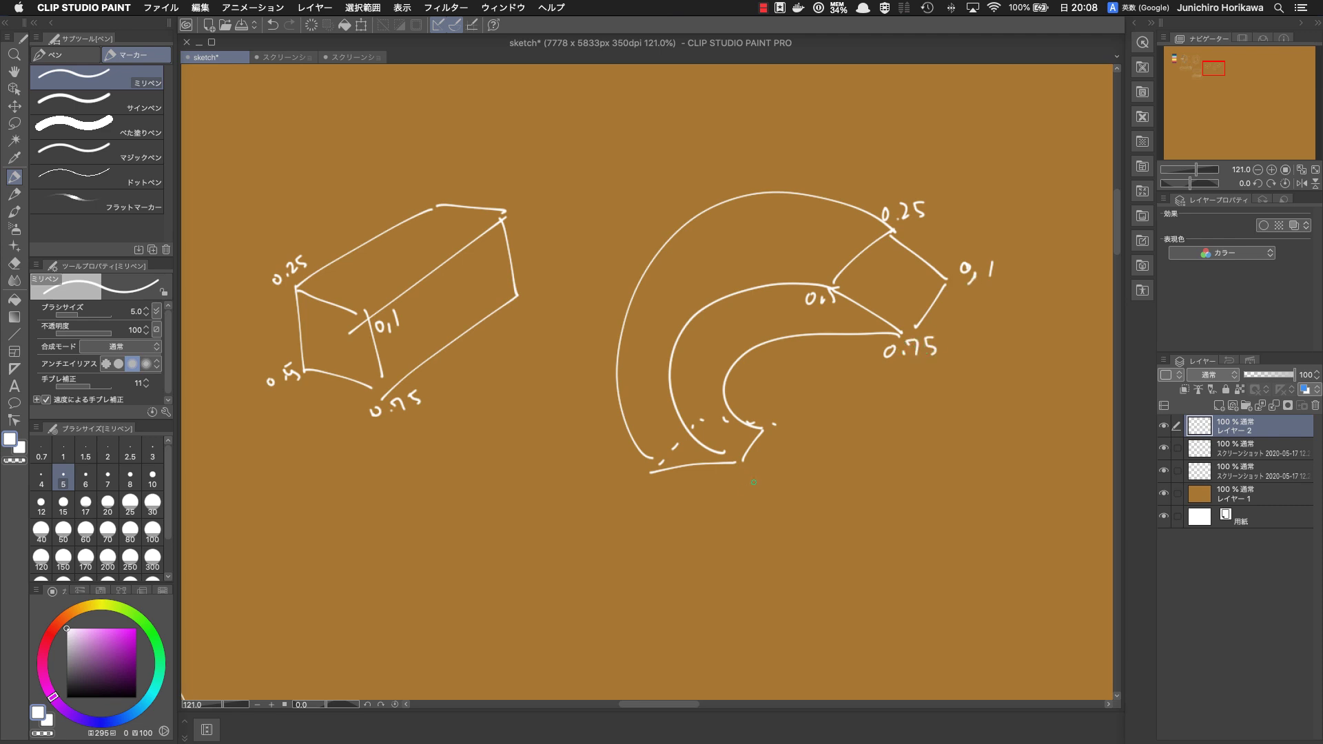
Step: Draw lengthwise direction arrows through the curved and straight boxes, marking the straight box's arrow from 0 to 1
mouse_move(871, 274)
mouse_down()
mouse_move(671, 369)
mouse_move(679, 422)
mouse_move(881, 276)
mouse_up()
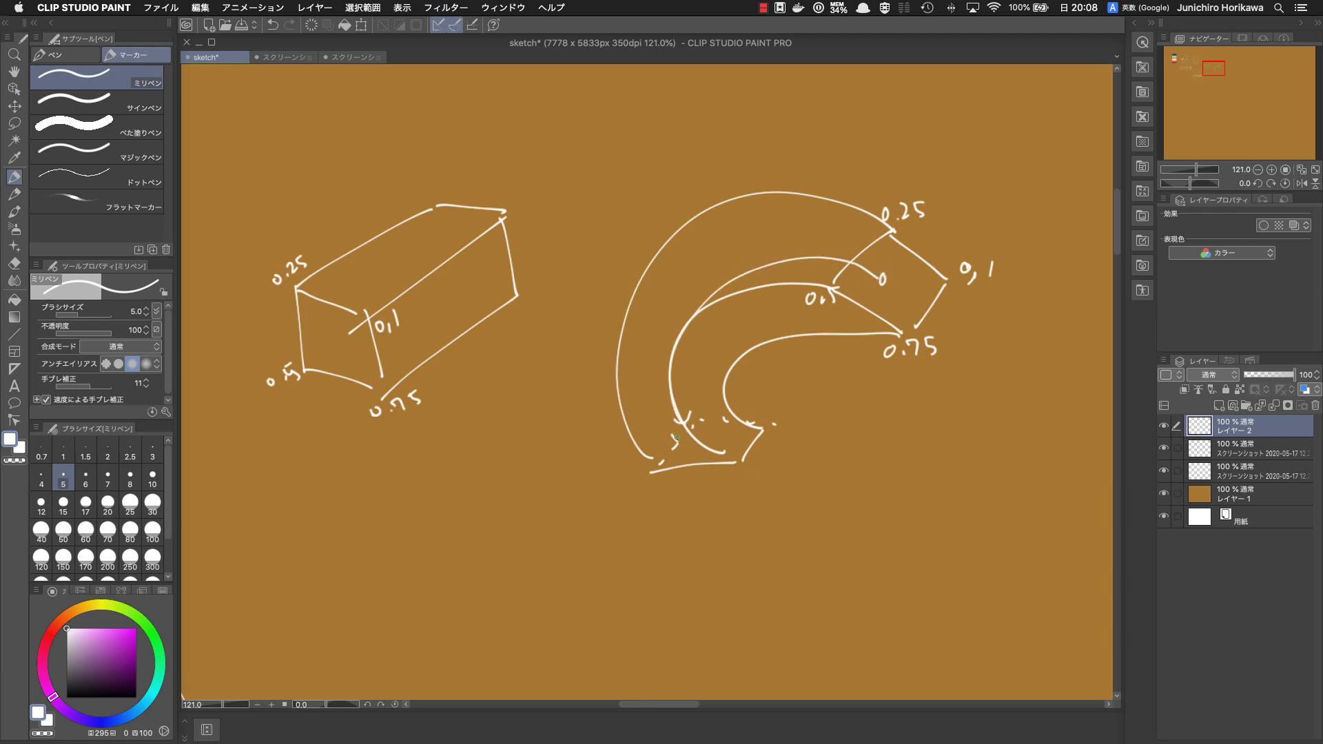
drag(466, 265, 461, 269)
drag(449, 278, 443, 281)
drag(432, 289, 426, 293)
drag(416, 300, 397, 310)
drag(343, 355, 344, 340)
drag(500, 242, 497, 245)
drag(317, 338, 321, 349)
Step: Sketch a small faceted shape inside the straight box and label one of its points "U1, U2"
mouse_move(368, 263)
mouse_down()
mouse_move(352, 295)
mouse_move(395, 265)
mouse_move(354, 296)
mouse_move(384, 298)
mouse_move(424, 248)
mouse_move(449, 288)
mouse_up()
mouse_move(424, 249)
mouse_down()
mouse_move(449, 288)
mouse_move(416, 300)
mouse_move(449, 287)
mouse_move(453, 155)
mouse_move(469, 128)
mouse_move(492, 135)
mouse_up()
click(424, 248)
drag(502, 103, 535, 104)
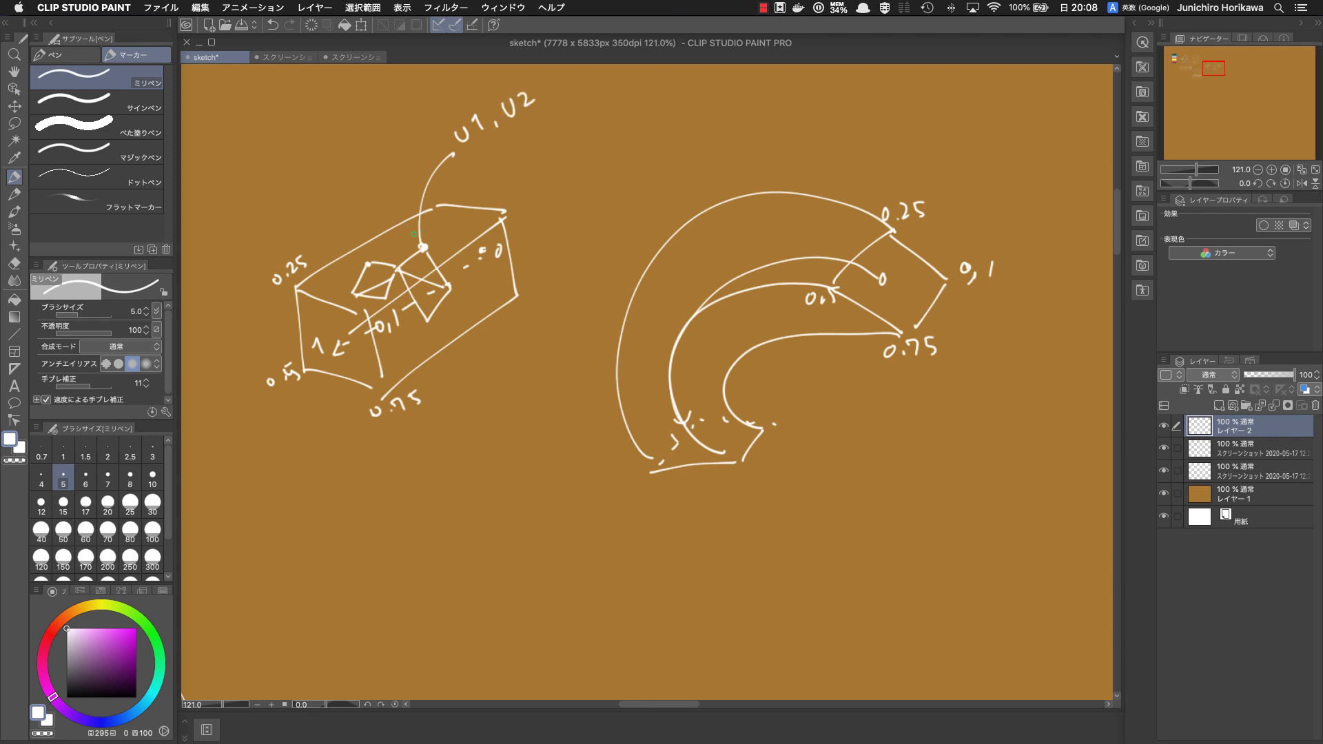
Step: Redraw the straight box's top face, mark the point's projection on its side face and label it U1
drag(424, 246, 423, 235)
mouse_move(368, 320)
mouse_down()
mouse_move(284, 295)
mouse_move(465, 180)
mouse_move(508, 214)
mouse_up()
drag(484, 240, 358, 327)
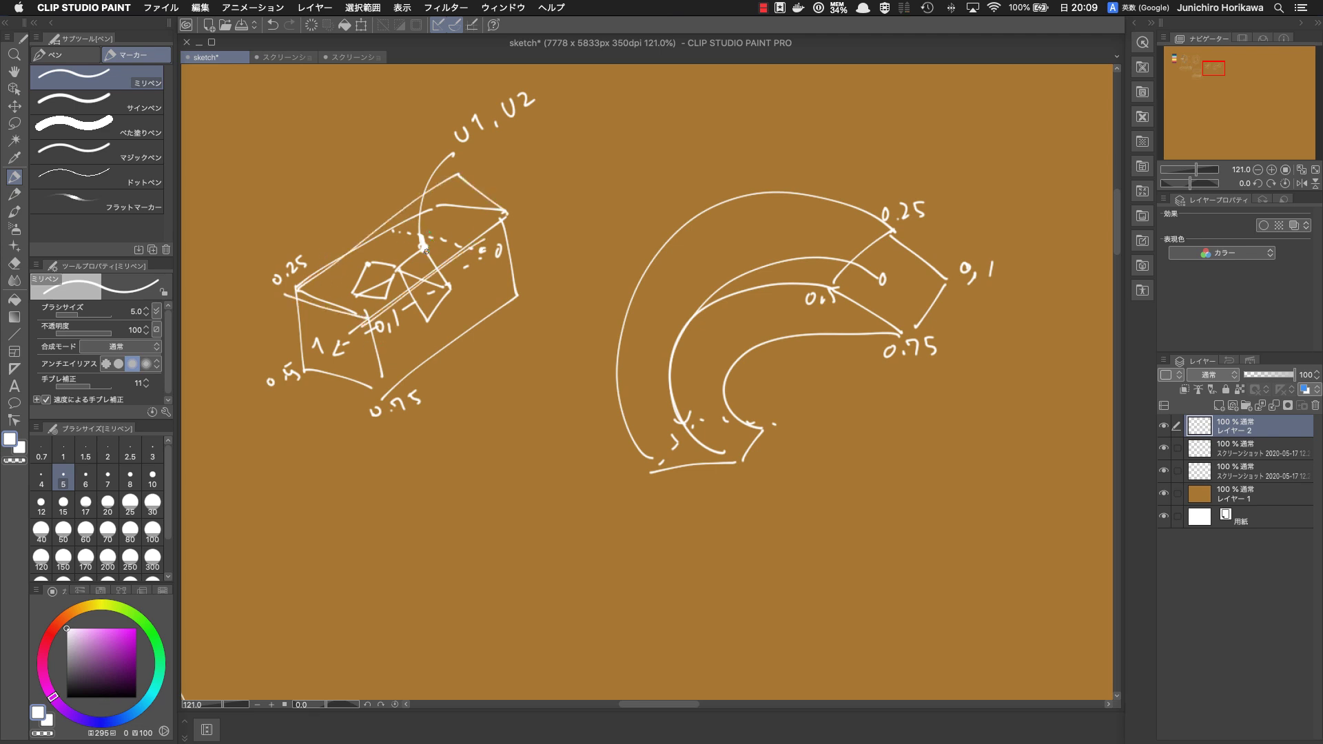
drag(481, 273, 495, 316)
drag(475, 243, 483, 267)
mouse_move(482, 272)
mouse_down()
mouse_move(493, 317)
mouse_move(571, 201)
mouse_up()
drag(585, 193, 586, 205)
Step: Mark the point's projection line on the straight box's top face as U2, and circle the U1 and U2 labels
drag(394, 227, 489, 251)
drag(421, 238, 539, 148)
drag(547, 148, 562, 160)
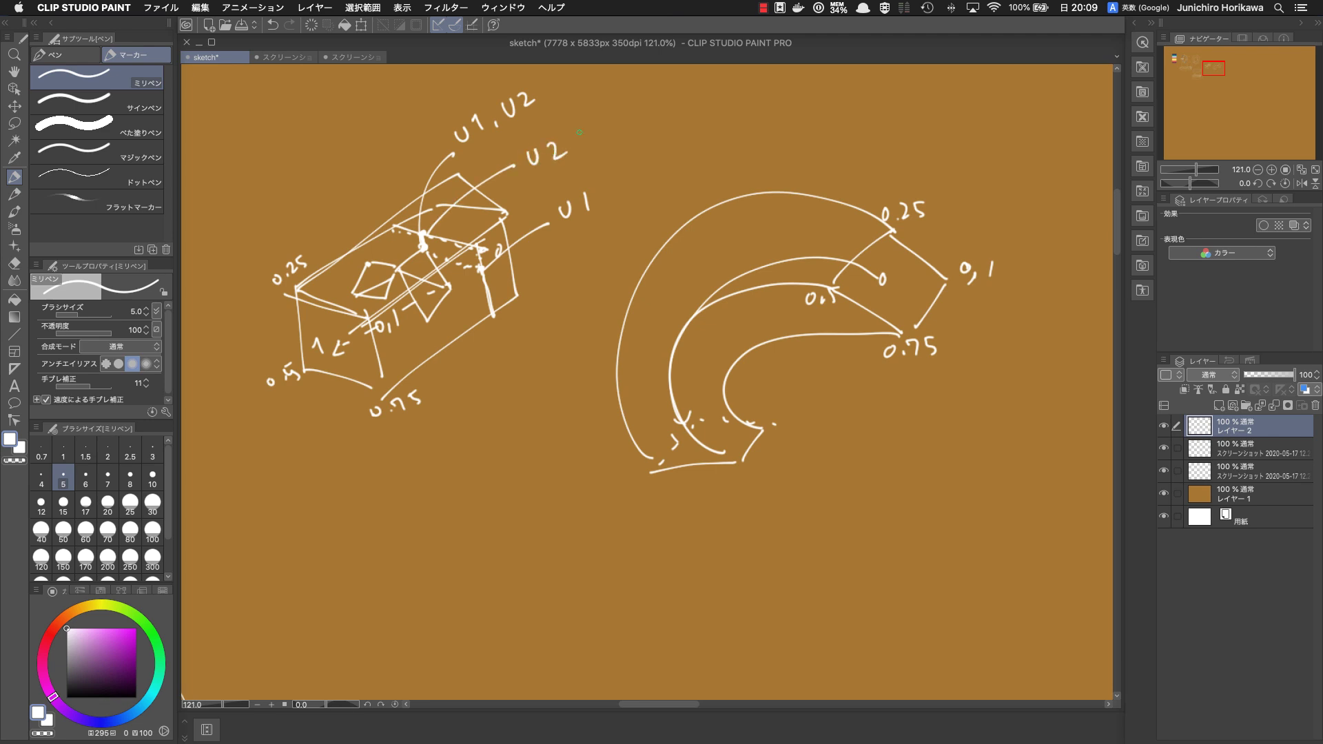
drag(577, 237, 570, 221)
mouse_move(531, 175)
mouse_down()
mouse_move(555, 170)
mouse_move(583, 212)
mouse_move(549, 218)
mouse_move(567, 238)
mouse_up()
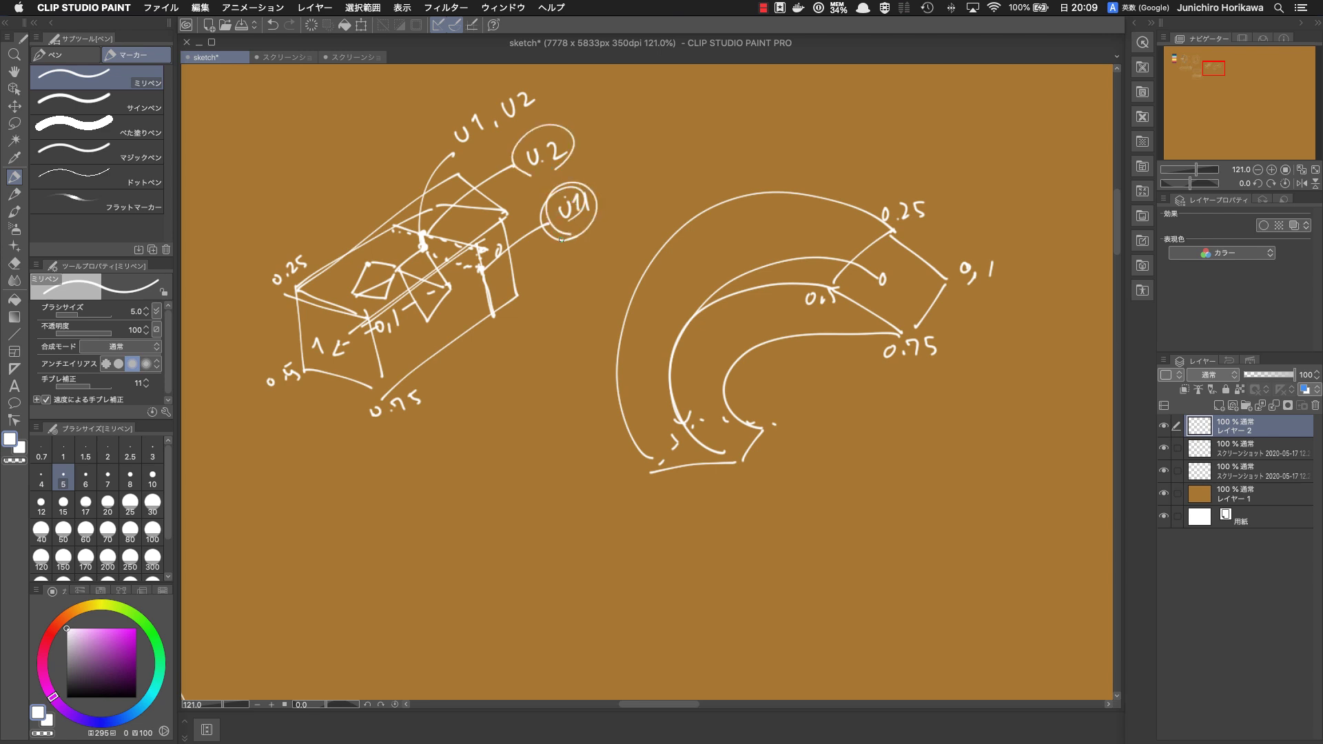
Step: Trace arcs along the curved box's outer side and mark the matching point on its end face with a circled U1
drag(603, 415, 633, 279)
drag(662, 233, 755, 184)
drag(841, 206, 890, 254)
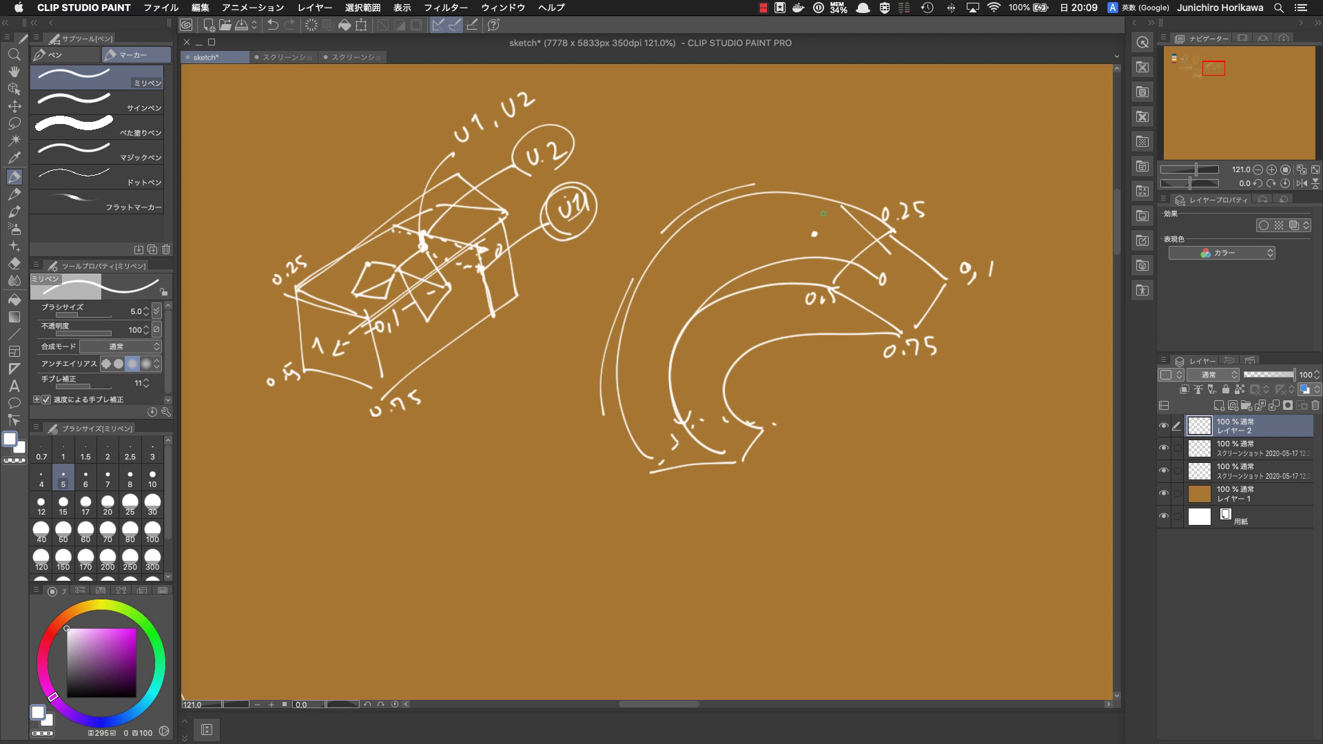
key(super+z)
drag(870, 282, 947, 283)
drag(875, 240, 869, 235)
drag(861, 222, 859, 215)
mouse_move(922, 297)
mouse_down()
mouse_move(965, 329)
mouse_move(984, 324)
mouse_up()
drag(993, 322, 991, 353)
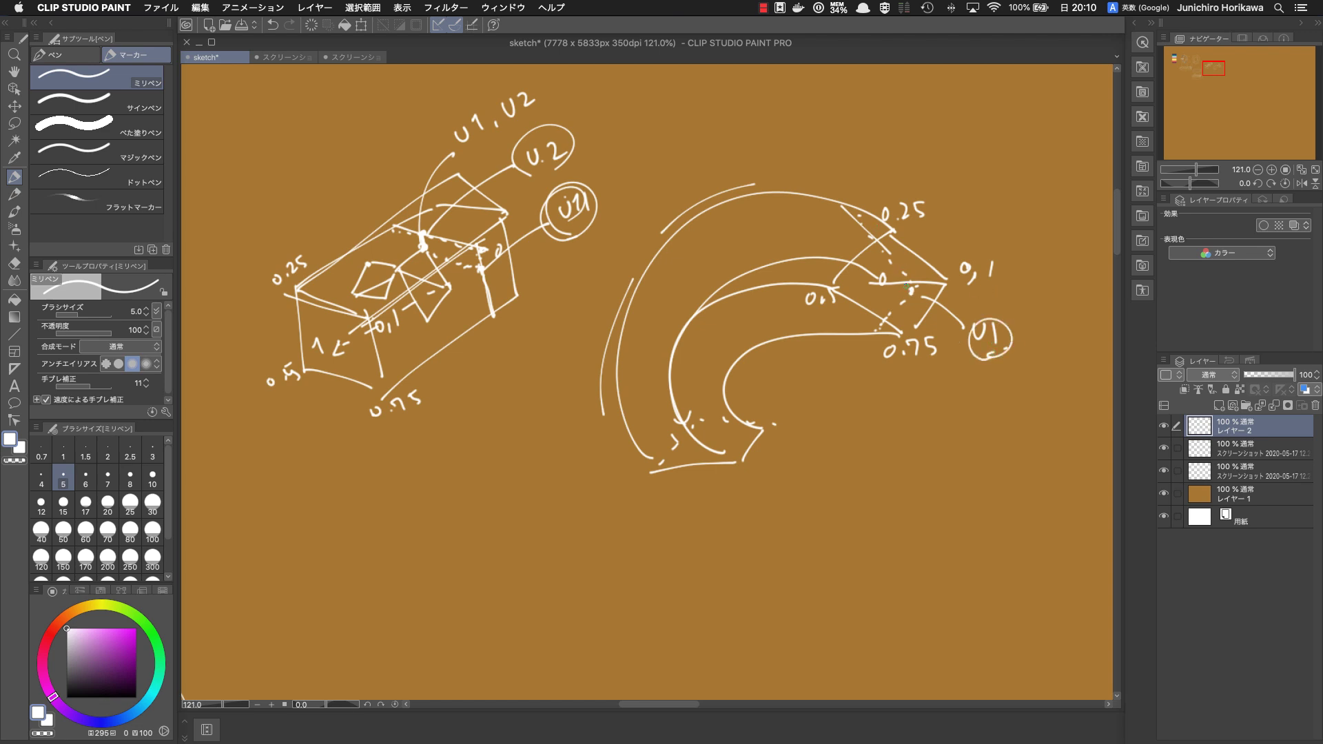
Step: Draw a bold line across the curved box's end through the U1 point and a matching curve across the straight box
mouse_move(808, 280)
mouse_down()
mouse_move(858, 200)
mouse_move(850, 165)
mouse_move(870, 140)
mouse_up()
key(super+z)
key(super+z)
drag(837, 225, 898, 283)
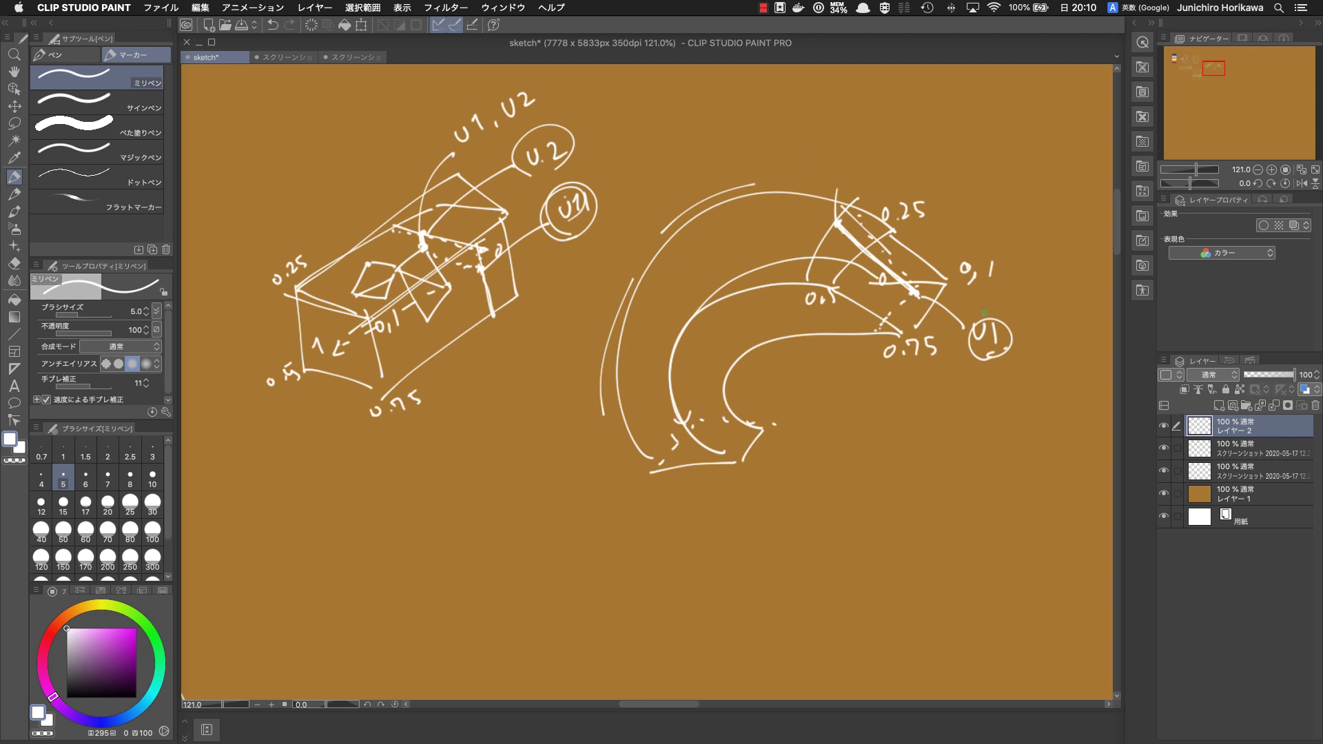
mouse_move(392, 252)
mouse_down()
mouse_move(528, 280)
mouse_move(271, 207)
mouse_up()
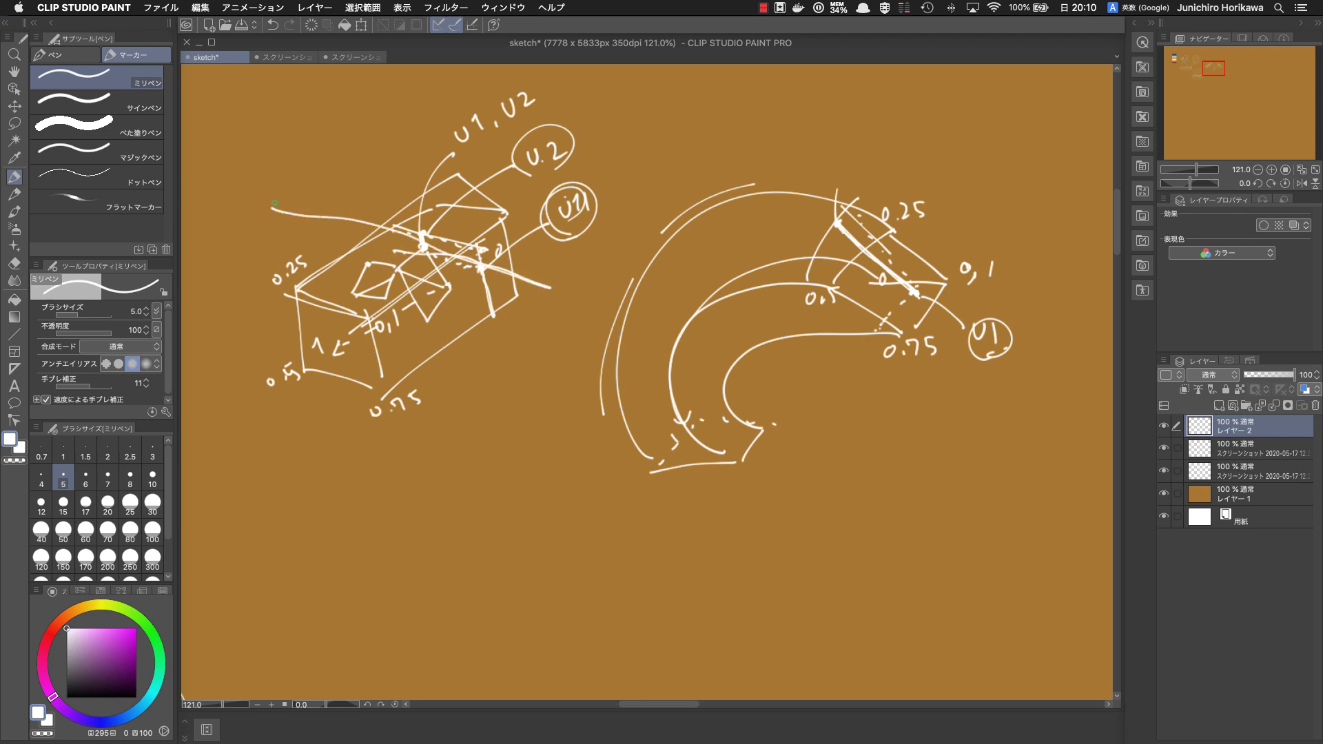
drag(838, 220, 919, 294)
Step: Emphasize U2 and the straight box's cross line, labelling its ends 0 and 1 and the point on it 0.4
mouse_move(549, 173)
mouse_down()
mouse_move(560, 134)
mouse_move(548, 122)
mouse_move(571, 143)
mouse_up()
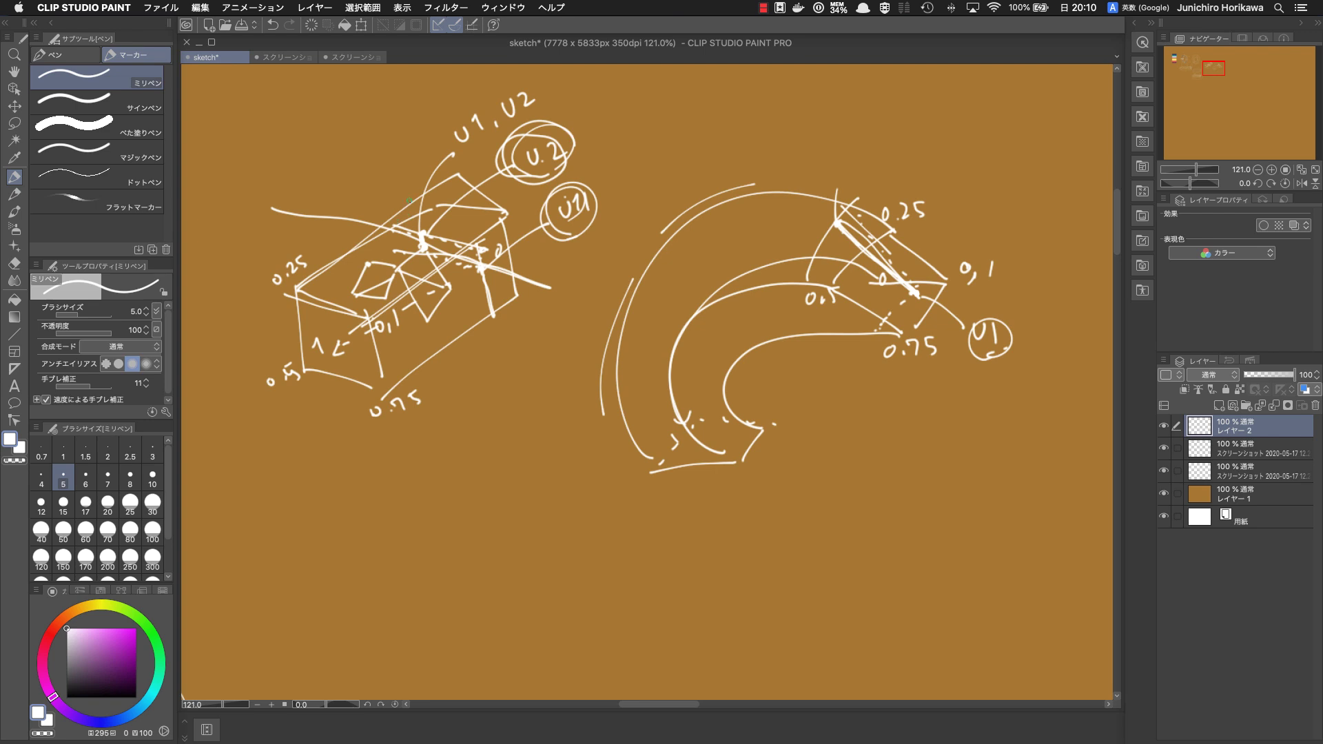
drag(389, 219, 499, 255)
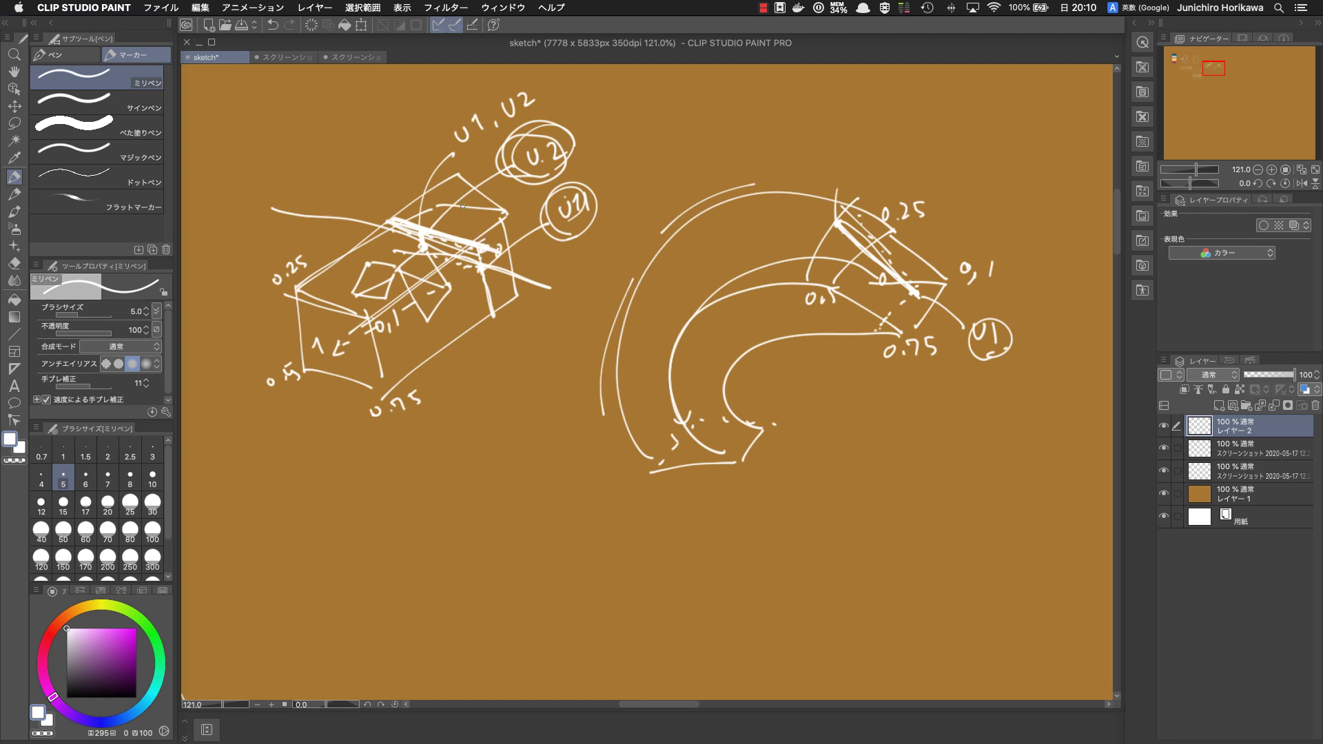
drag(467, 240, 478, 219)
click(393, 213)
mouse_move(385, 183)
mouse_down()
mouse_move(388, 201)
mouse_move(490, 255)
mouse_move(418, 171)
mouse_move(421, 141)
mouse_move(446, 144)
mouse_up()
click(430, 153)
drag(442, 135, 439, 156)
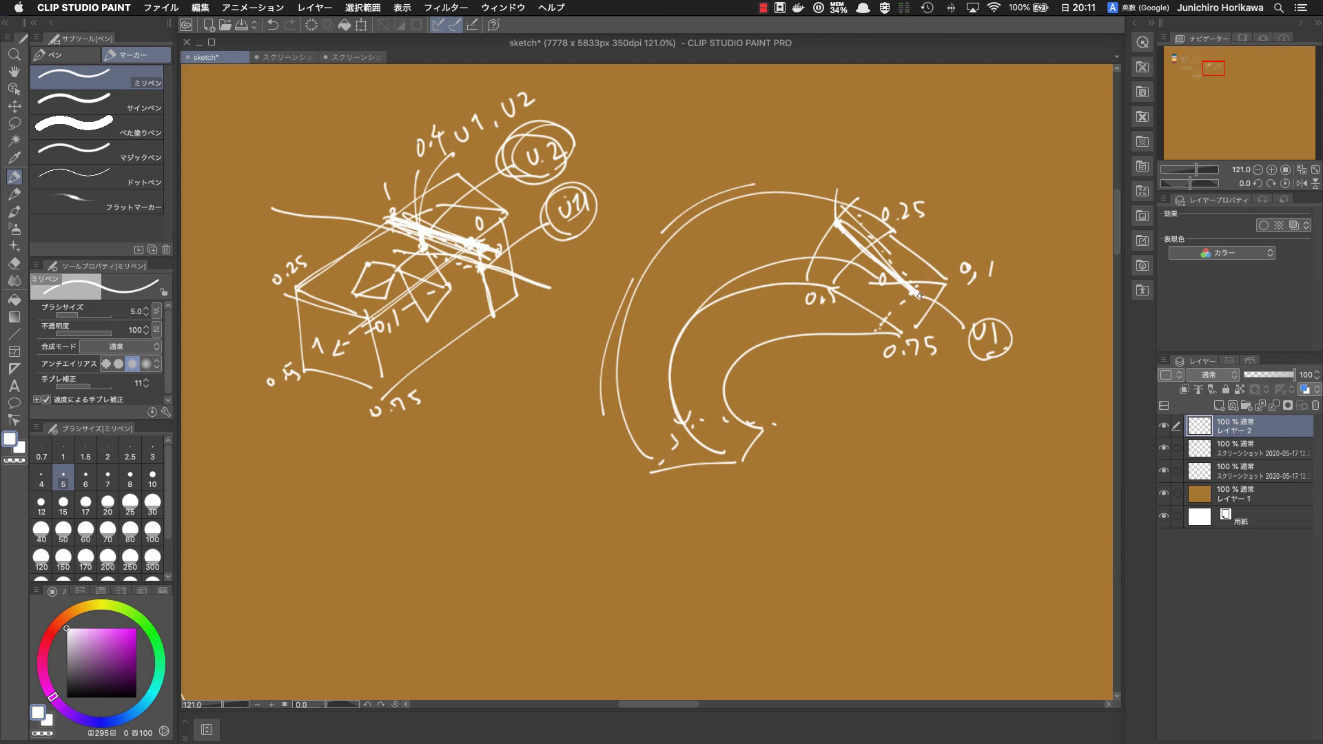
Step: Mark the corresponding point on the curved box's cross line and label it 0.4 with a circled U2
mouse_move(917, 295)
mouse_down()
mouse_move(938, 224)
mouse_move(988, 209)
mouse_up()
click(966, 215)
drag(984, 200, 984, 215)
drag(966, 169, 996, 185)
click(1007, 212)
drag(887, 270, 894, 266)
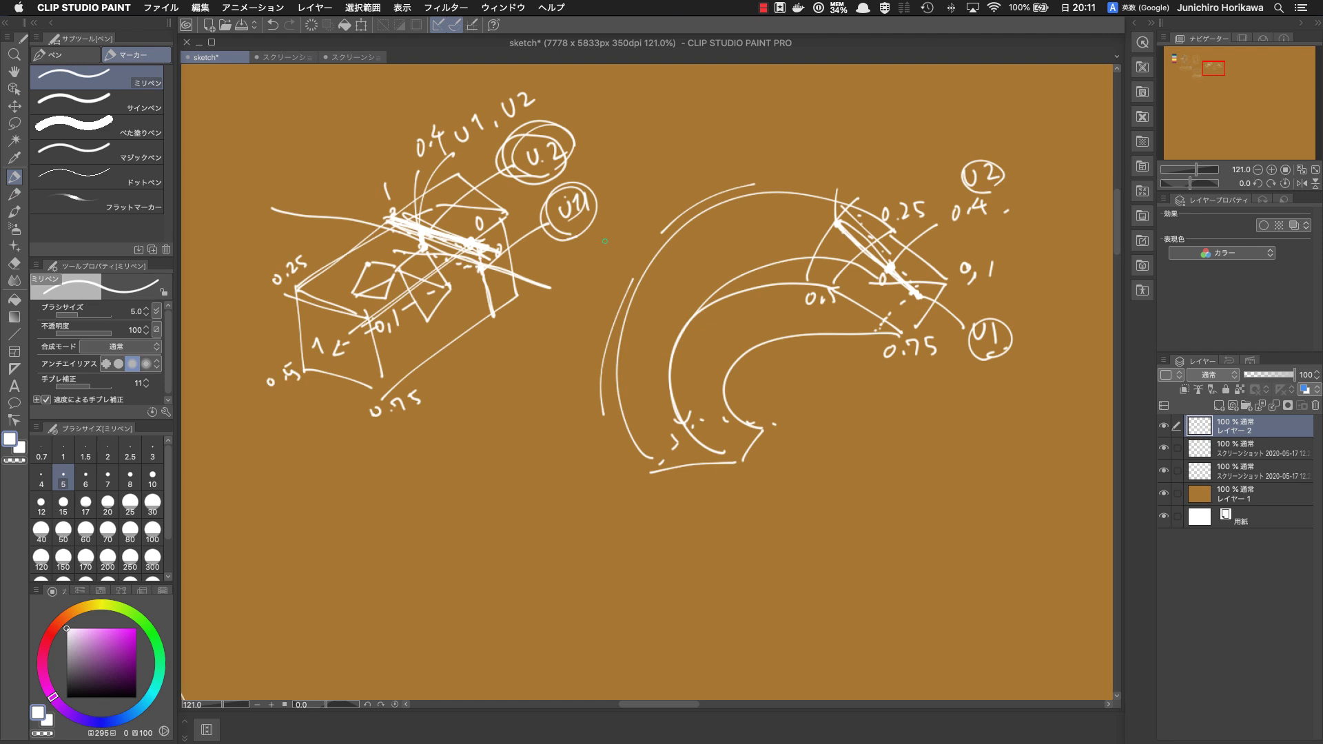
Step: Write "+V" beside the U labels of both the curved and straight boxes
mouse_move(1012, 234)
mouse_down()
mouse_move(1028, 226)
mouse_move(1023, 237)
mouse_up()
drag(1039, 214, 1059, 208)
drag(586, 162, 601, 155)
mouse_move(598, 147)
mouse_down()
mouse_move(602, 165)
mouse_move(629, 138)
mouse_up()
Step: Trace over the end-face outlines and lengthwise edges of the straight and curved boxes
mouse_move(296, 288)
mouse_down()
mouse_move(302, 374)
mouse_move(287, 299)
mouse_move(509, 211)
mouse_move(370, 327)
mouse_up()
mouse_move(656, 476)
mouse_down()
mouse_move(722, 468)
mouse_move(838, 273)
mouse_move(863, 280)
mouse_up()
drag(872, 288, 904, 330)
drag(922, 339, 963, 282)
drag(857, 271, 888, 243)
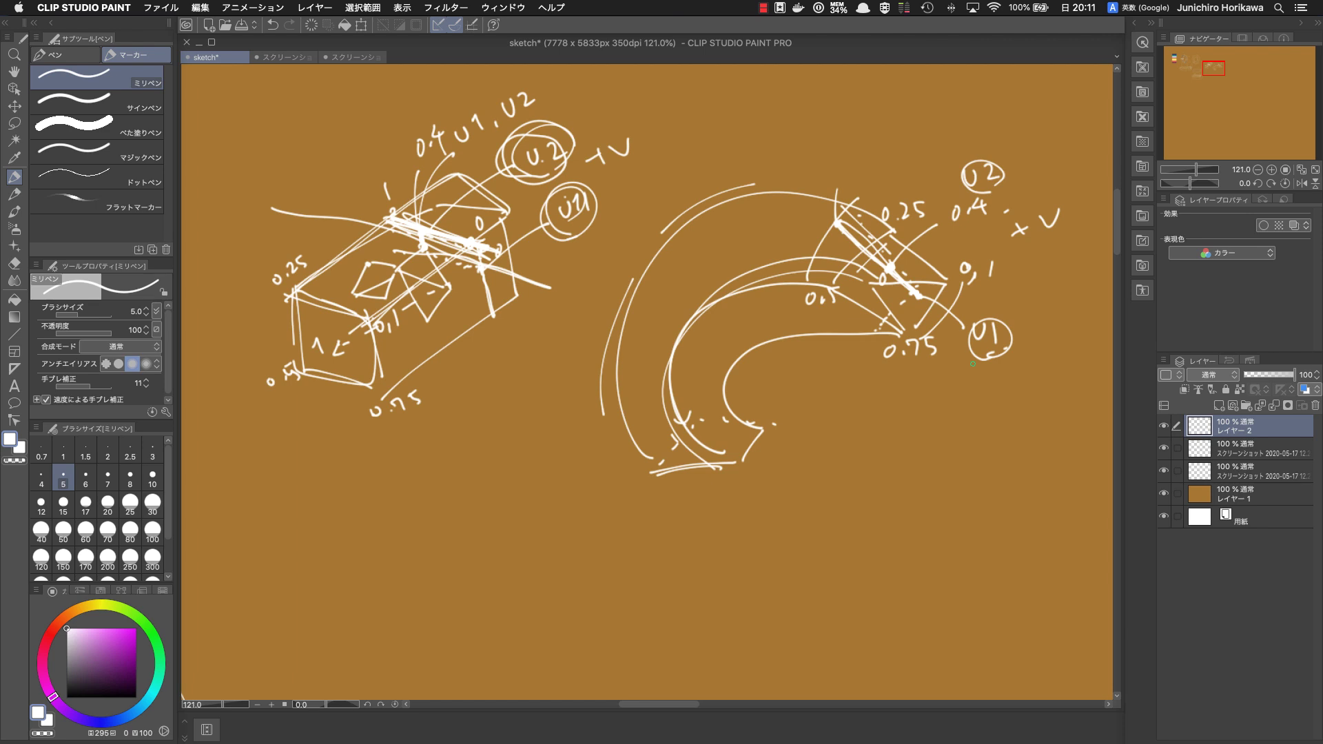
Step: Draw long arrows mapping points of the straight box onto the curved box
mouse_move(436, 223)
mouse_down()
mouse_move(453, 211)
mouse_move(878, 259)
mouse_up()
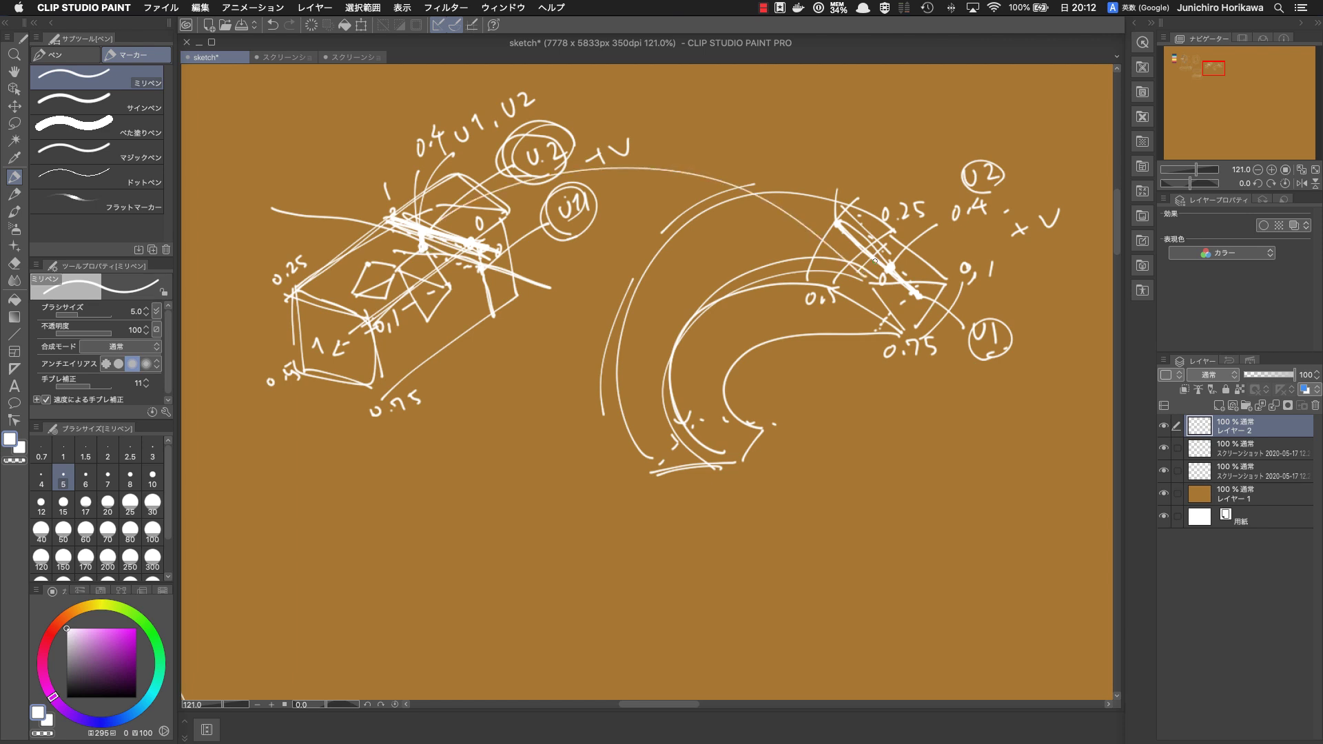
mouse_move(428, 321)
mouse_down()
mouse_move(720, 348)
mouse_move(735, 325)
mouse_up()
drag(383, 343, 670, 429)
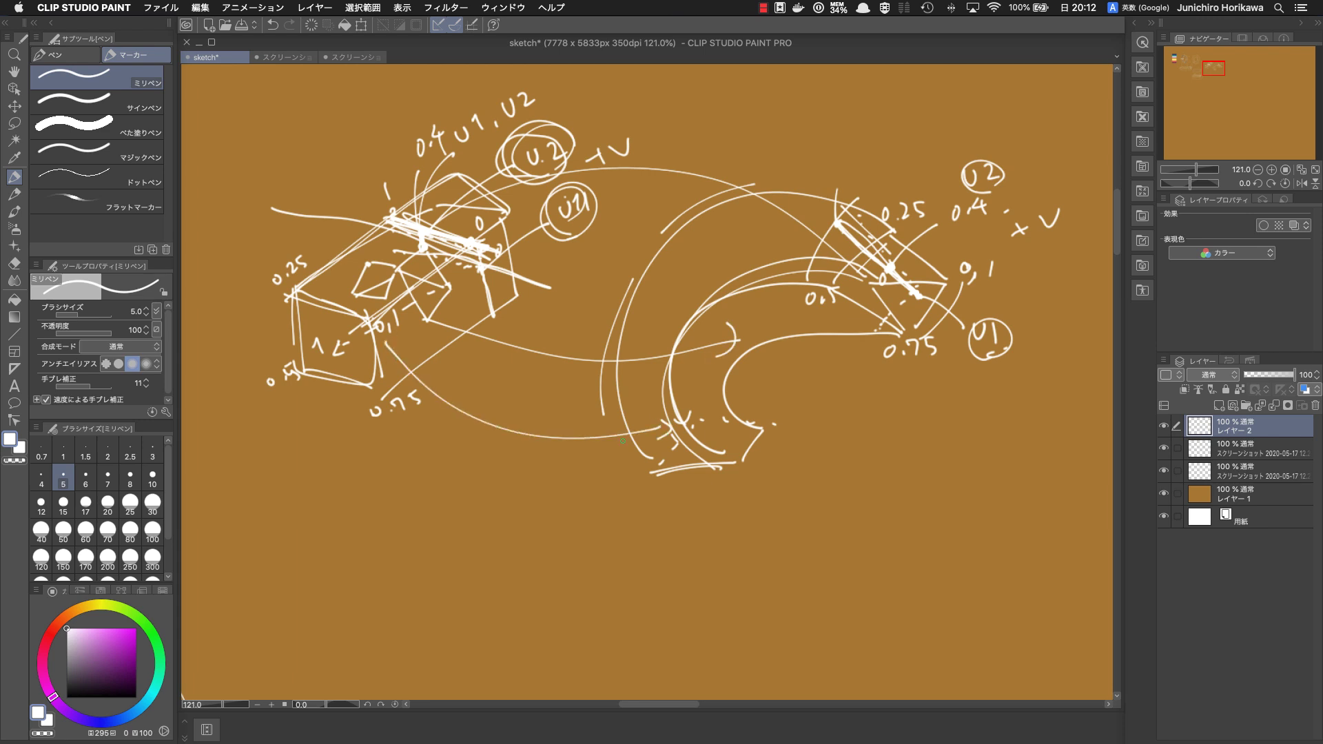
drag(489, 242, 689, 270)
drag(686, 262, 689, 280)
mouse_move(387, 293)
mouse_down()
mouse_move(655, 304)
mouse_move(651, 321)
mouse_up()
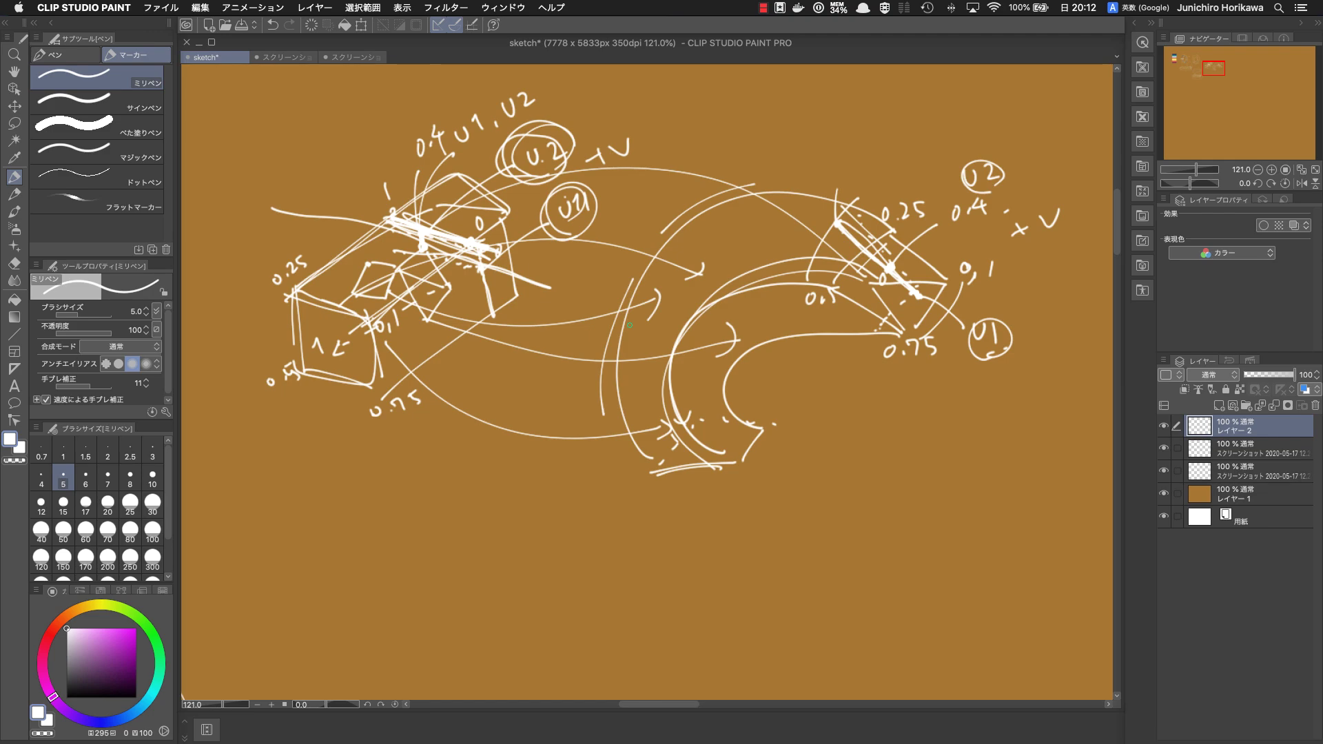
Step: Switch to Houdini, open the morphing wrangle's parameters and enlarge the parameter area to show its VEX code
key(ctrl+Up)
click(884, 305)
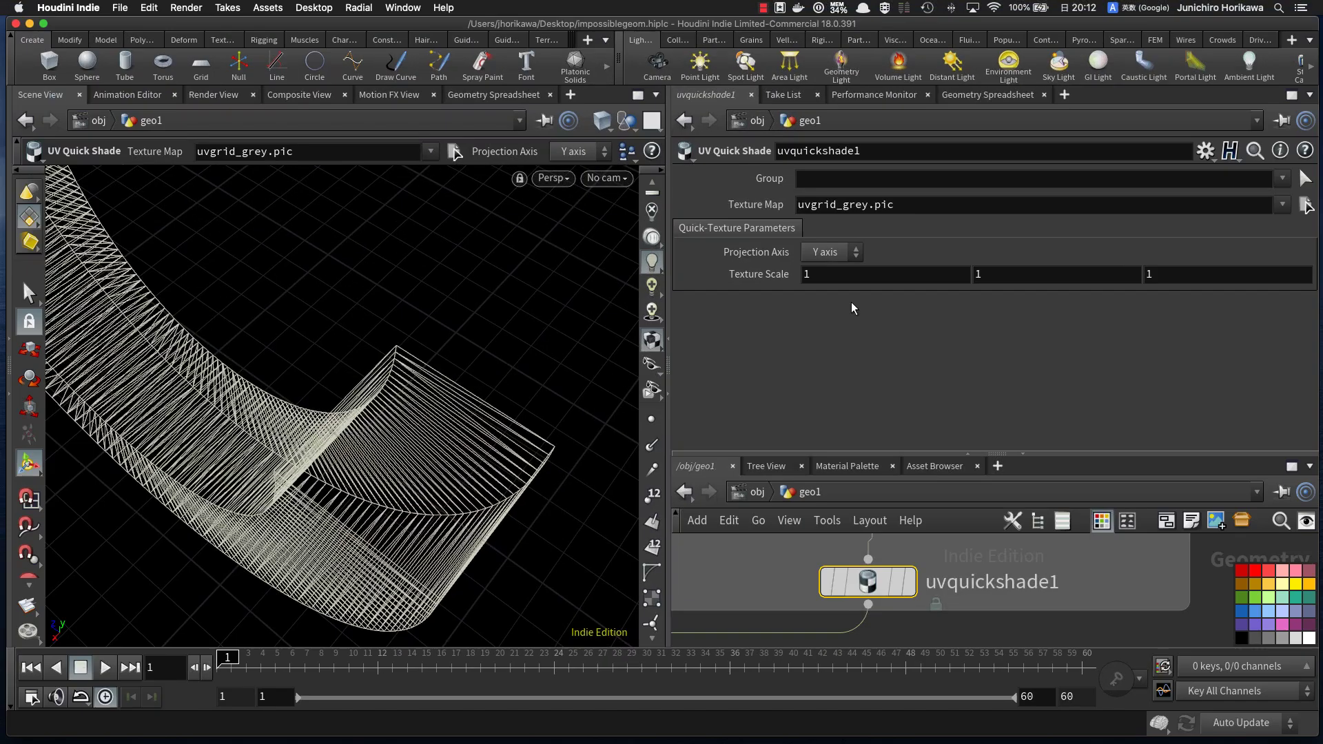
drag(885, 454, 890, 320)
scroll(897, 510, down, 10)
scroll(858, 537, up, 1)
middle_drag(876, 529, 1072, 487)
scroll(885, 583, up, 5)
click(853, 576)
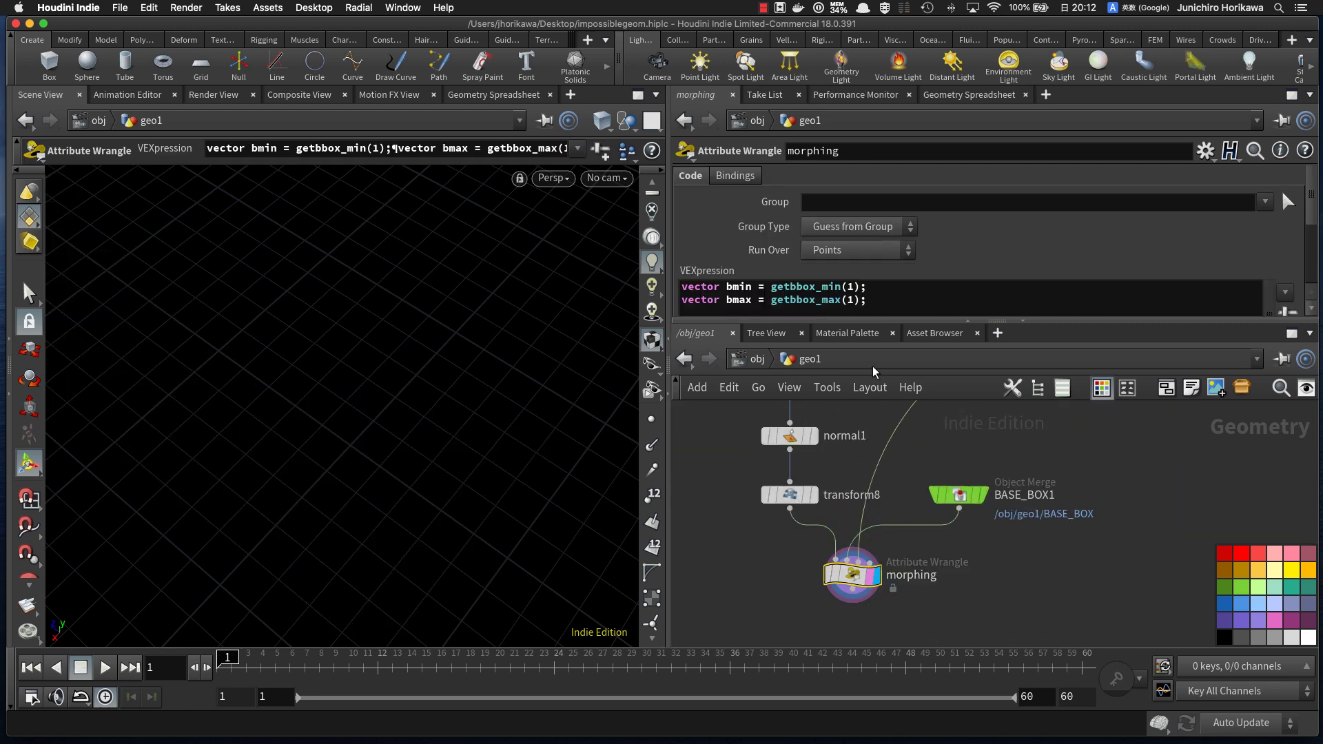
drag(1067, 322, 1066, 427)
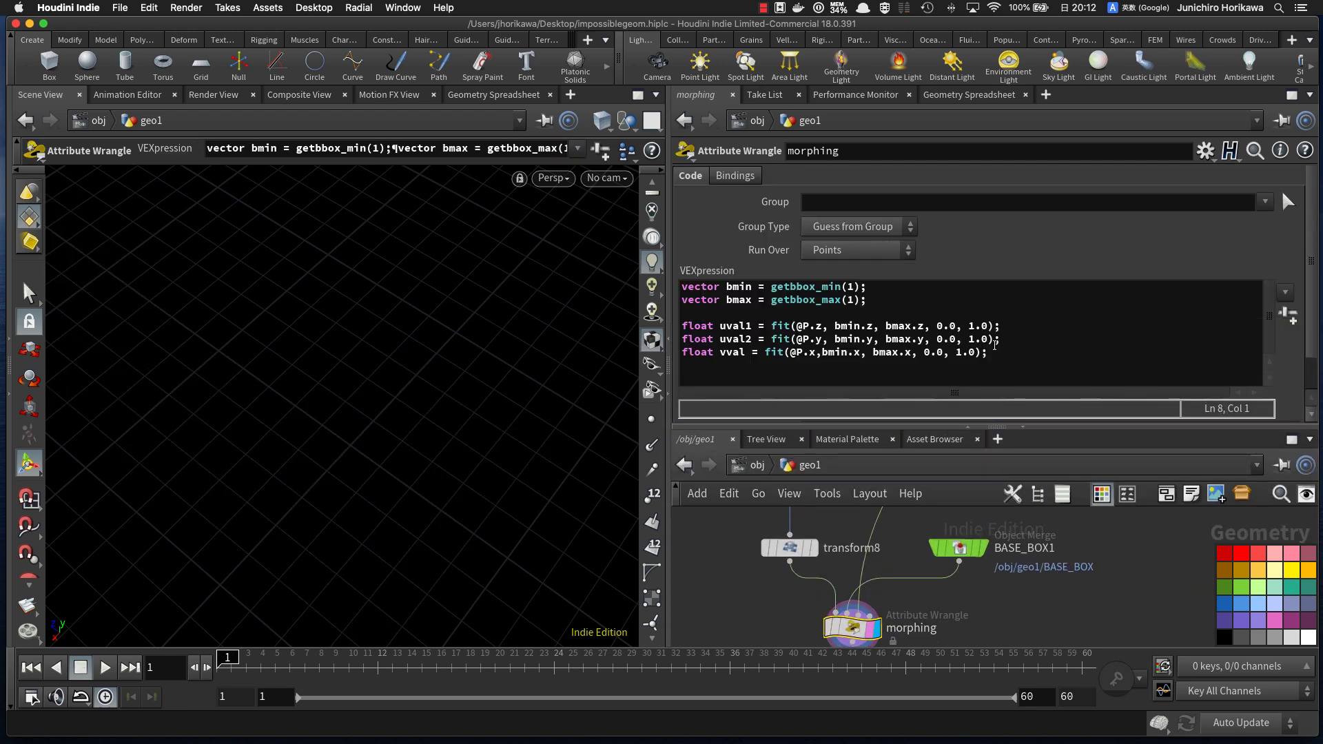
Step: Begin a vector variable named posU1 in the morphing wrangle, one blank line below the vval line
click(992, 352)
scroll(1107, 311, down, 1)
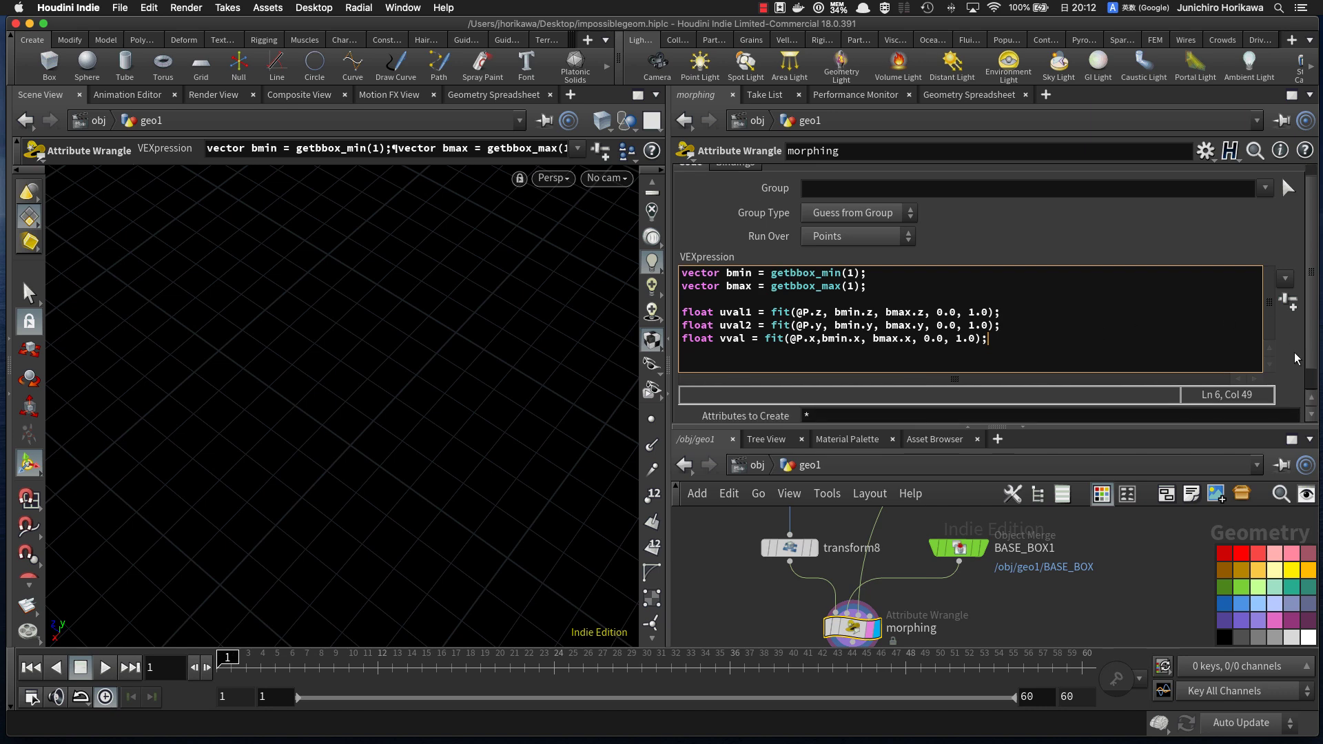
key(Return)
key(Return)
text(vectort p)
key(BackSpace)
key(BackSpace)
key(BackSpace)
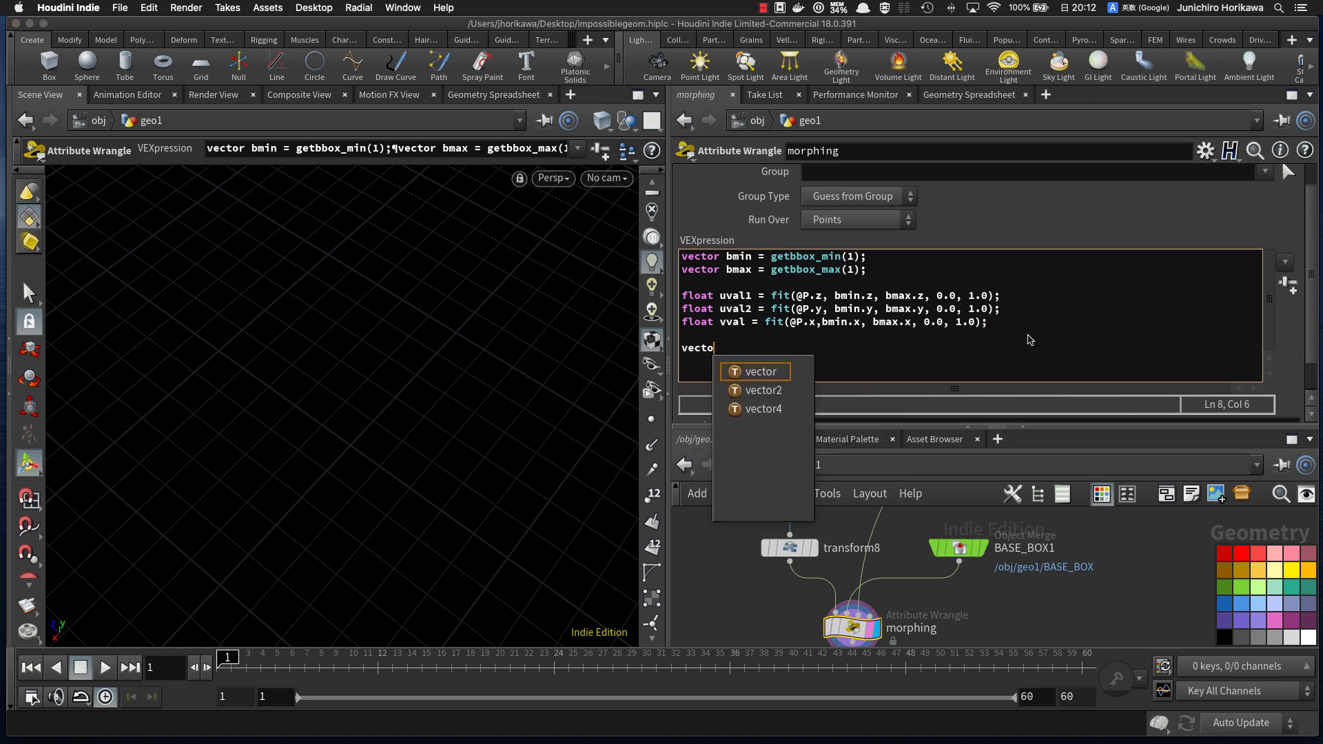
text(posU1 =)
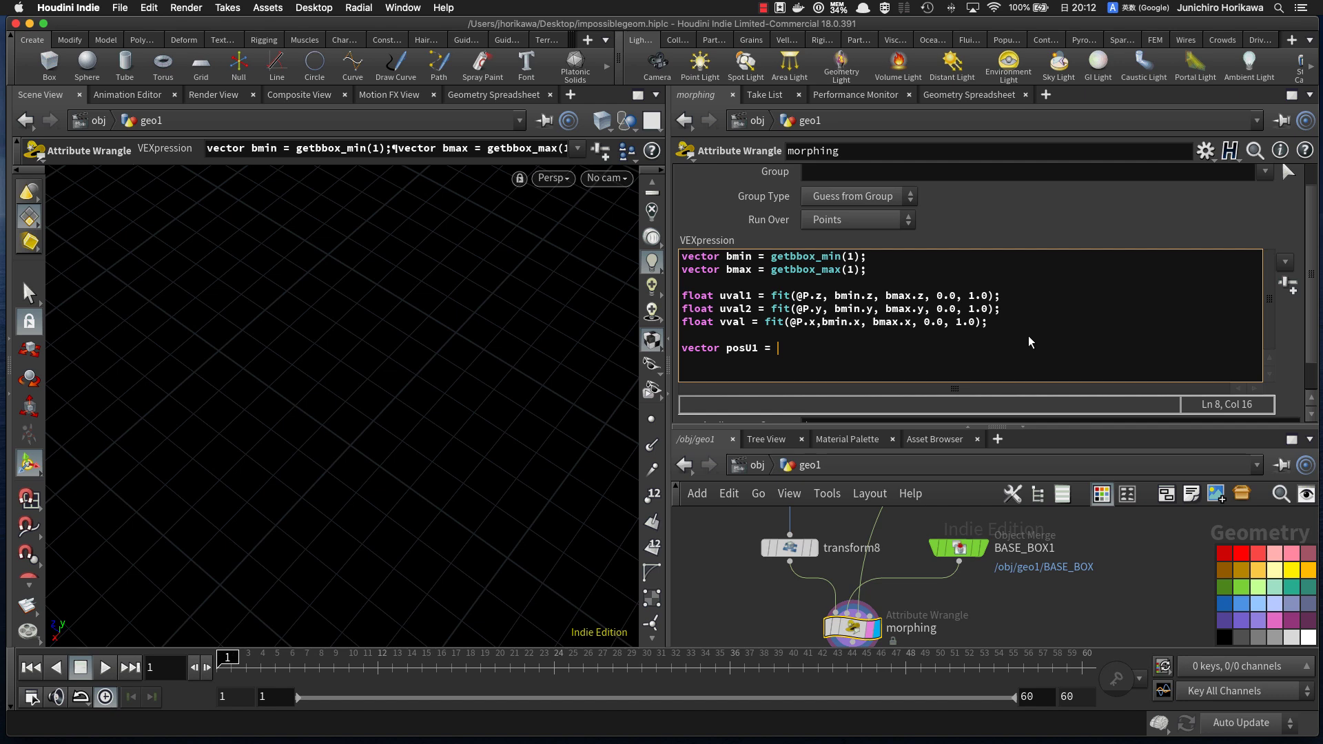
Step: Assign posU1 the expression uvsample(2, "P", "uv", set(uval1, * 0.25, vval, 0.0));
text(uvsam)
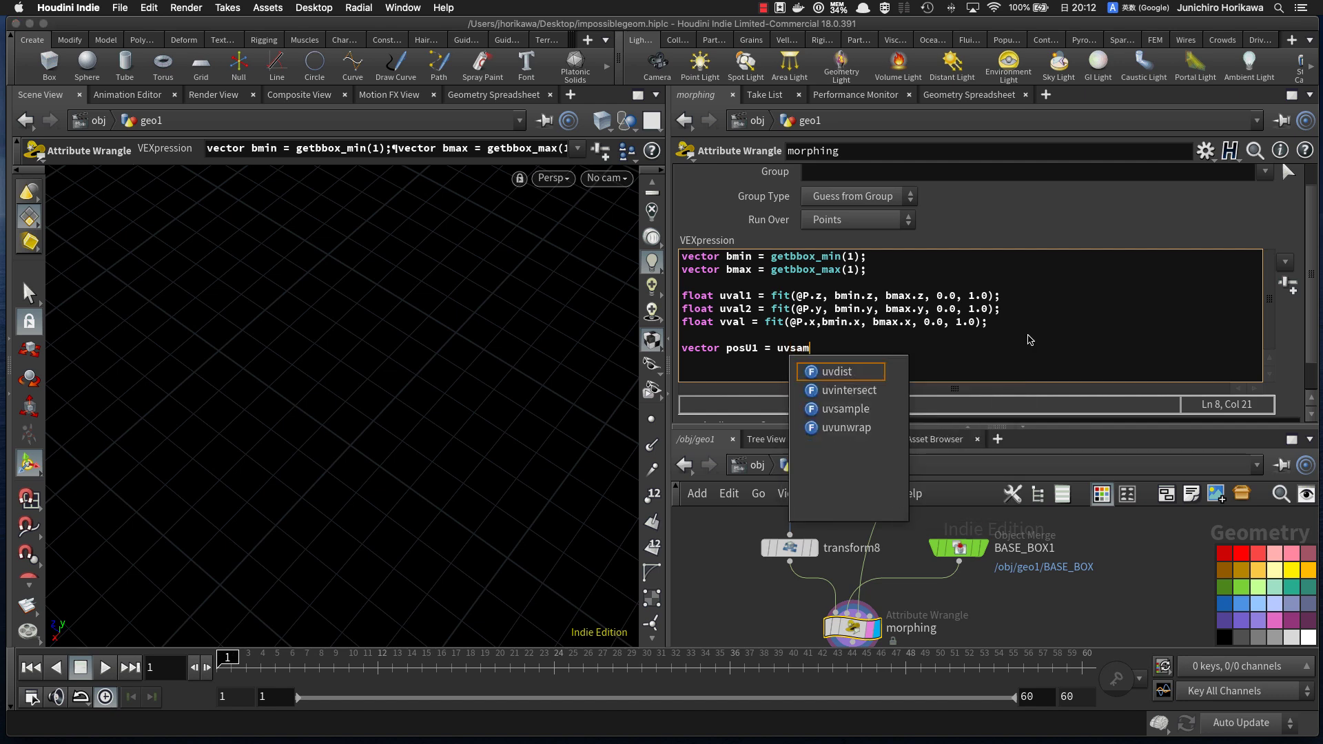
text(ple(2)
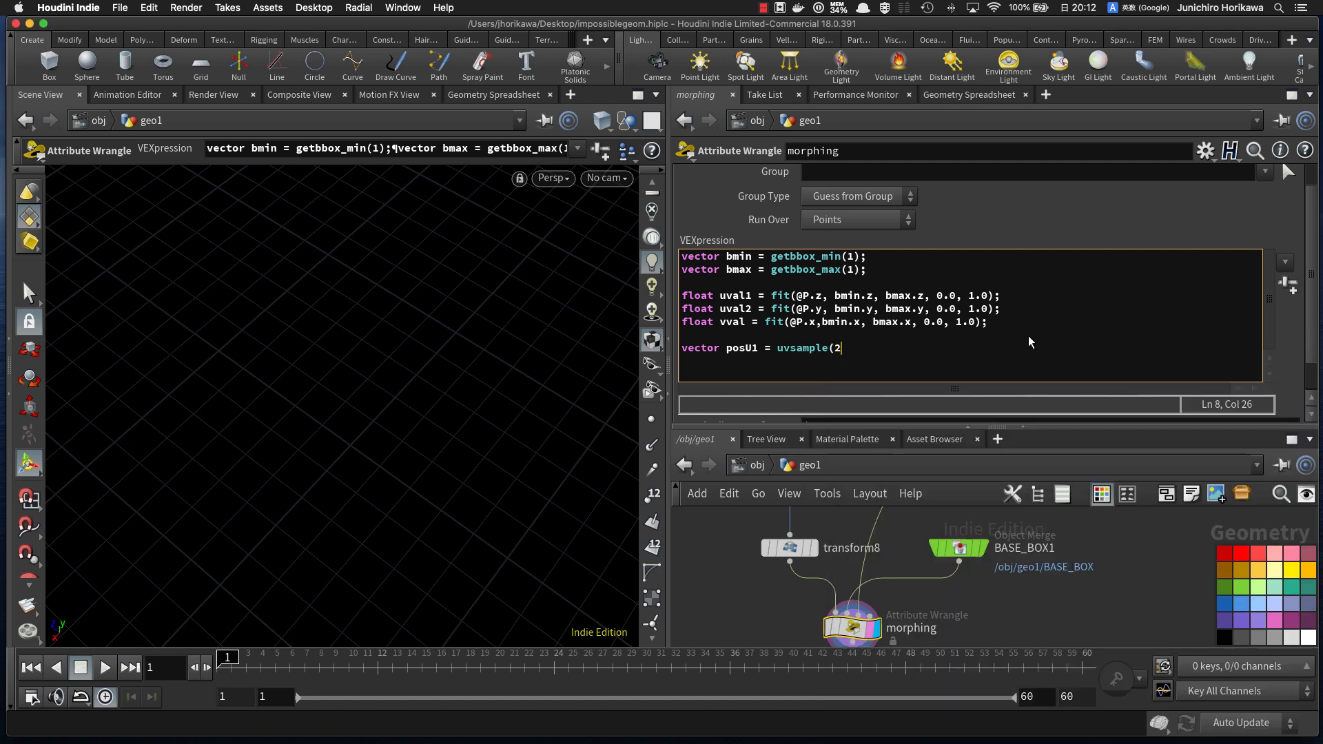
text(, "P", "uv", set()
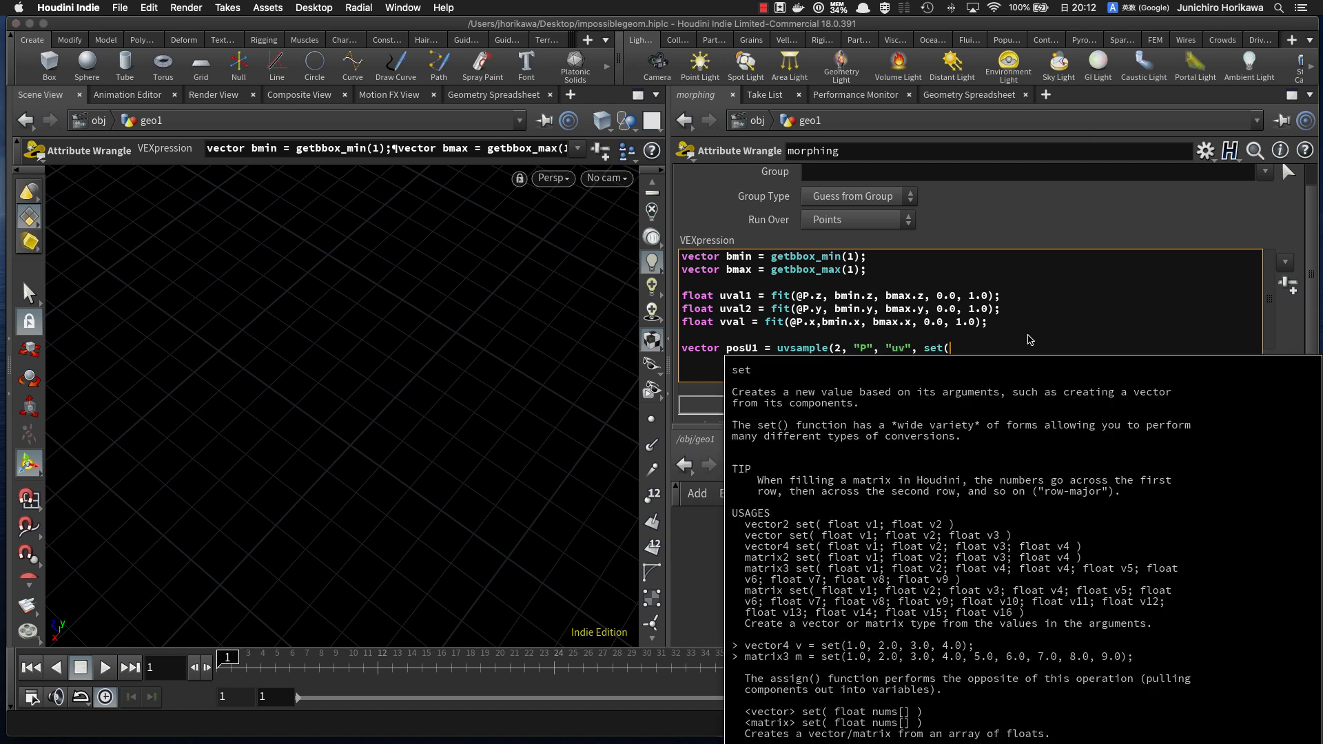
text(uval1, )
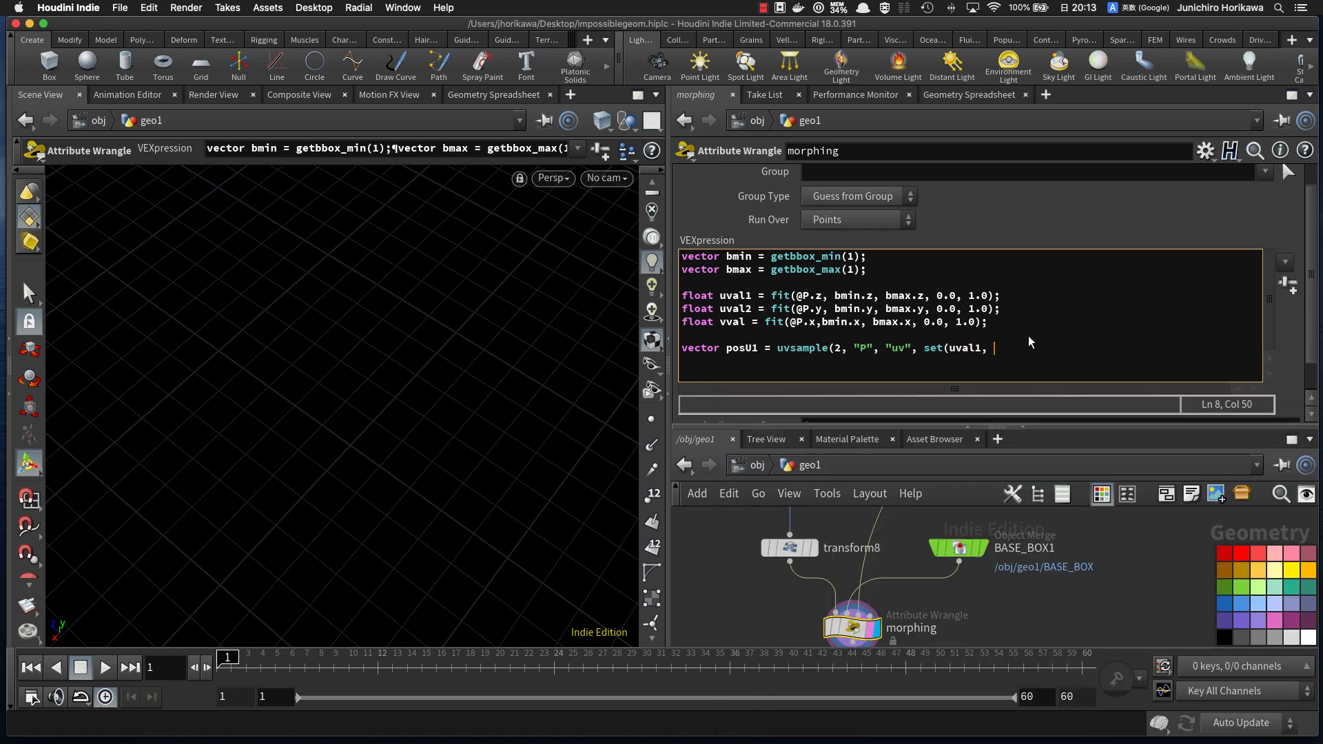
text(* 0.36)
key(BackSpace)
key(BackSpace)
text(25)
drag(1038, 347, 953, 346)
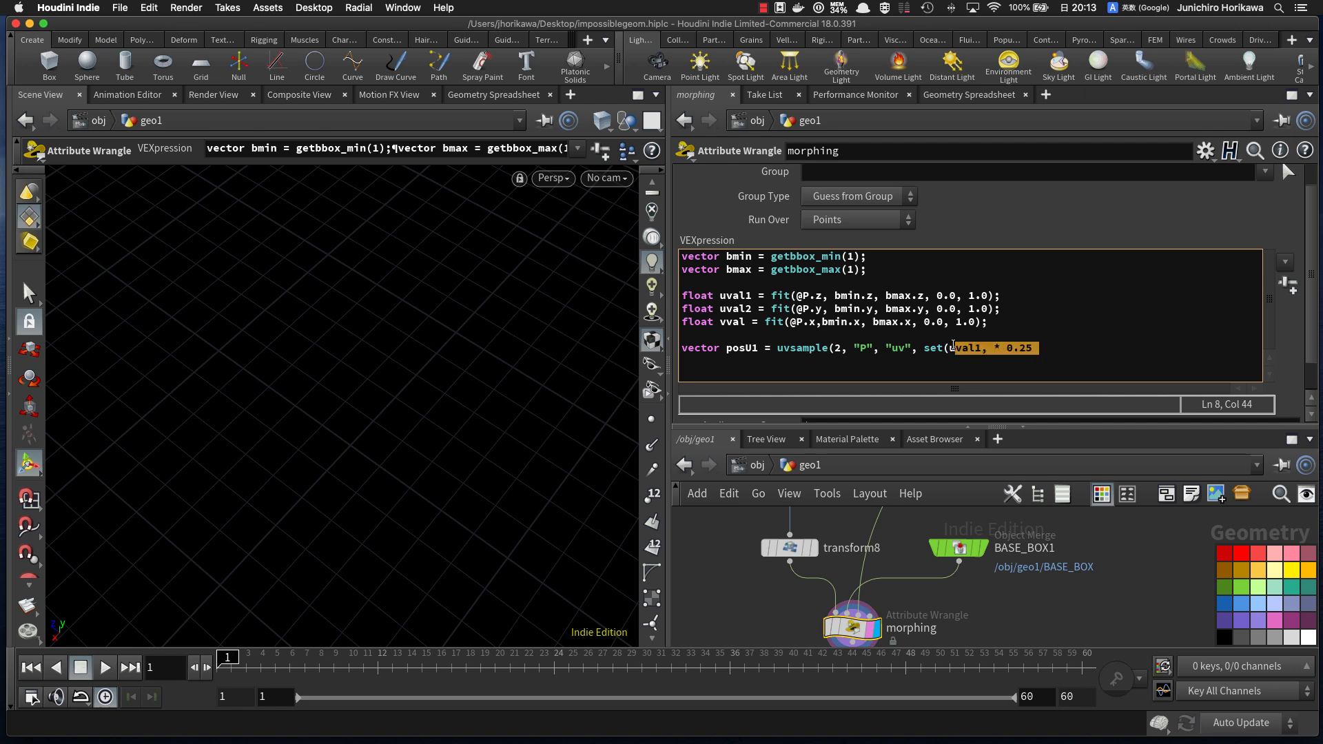
click(1044, 350)
text(, )
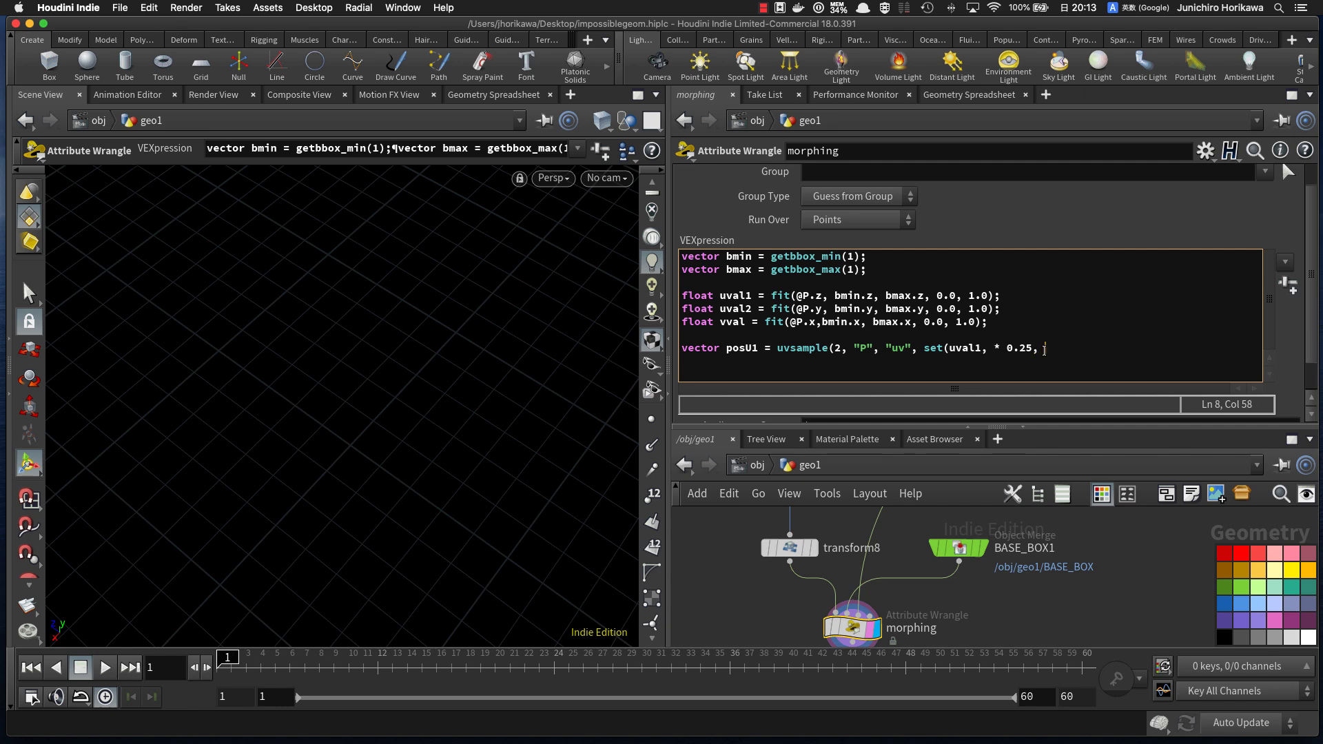
text(vval, 0.0));)
Step: Remove the stray comma after uval1 so the argument reads uval1 * 0.25, and apply the code
click(1117, 517)
click(1000, 348)
key(BackSpace)
key(BackSpace)
key(BackSpace)
text(*)
click(1119, 506)
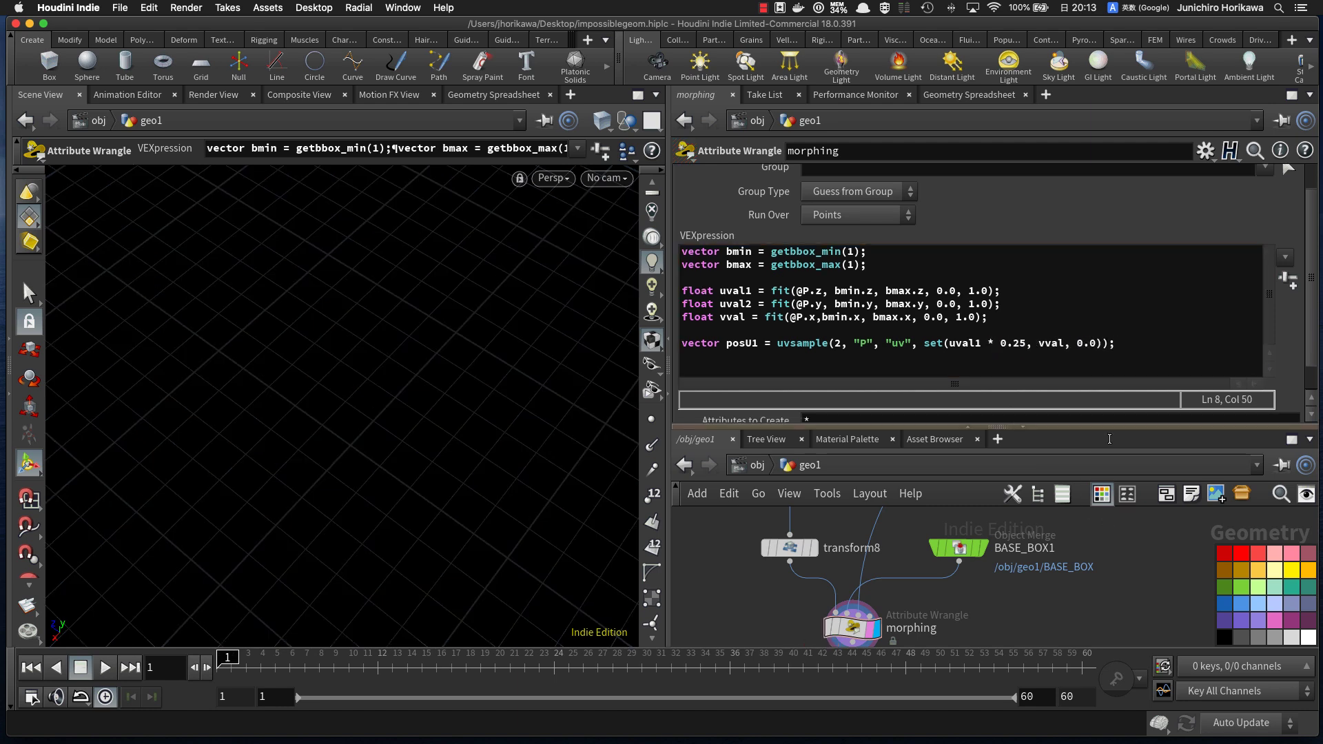
Step: Display the uvquickshade1 output and examine the curved box's shape from its end and side
drag(1125, 342, 675, 343)
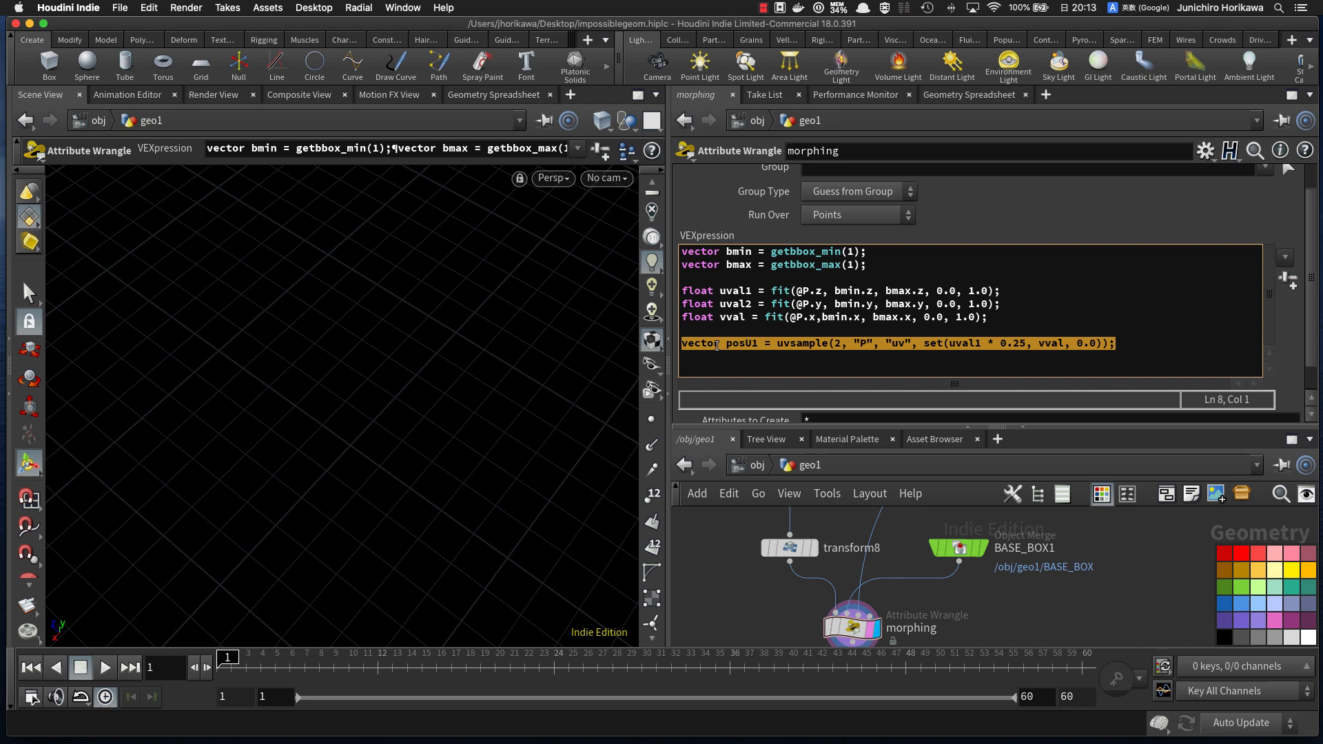
scroll(867, 568, down, 8)
middle_drag(963, 552, 948, 589)
scroll(966, 549, up, 6)
click(968, 563)
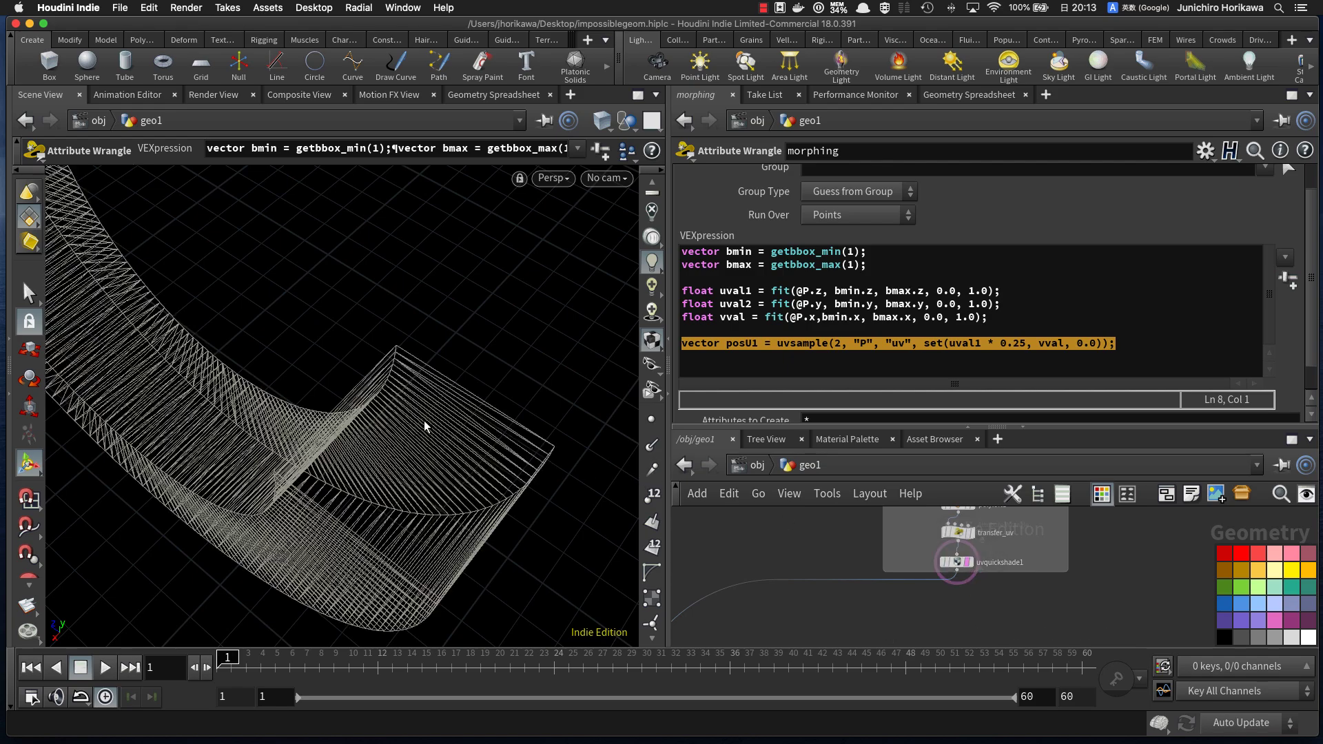
alt+right_drag(417, 431, 213, 475)
alt+drag(213, 475, 510, 429)
Step: Begin a vector variable named posU2 on a new line below posU1 in the morphing wrangle
click(1122, 343)
key(Return)
text(vectro )
text(or op)
key(BackSpace)
key(BackSpace)
text(pos)
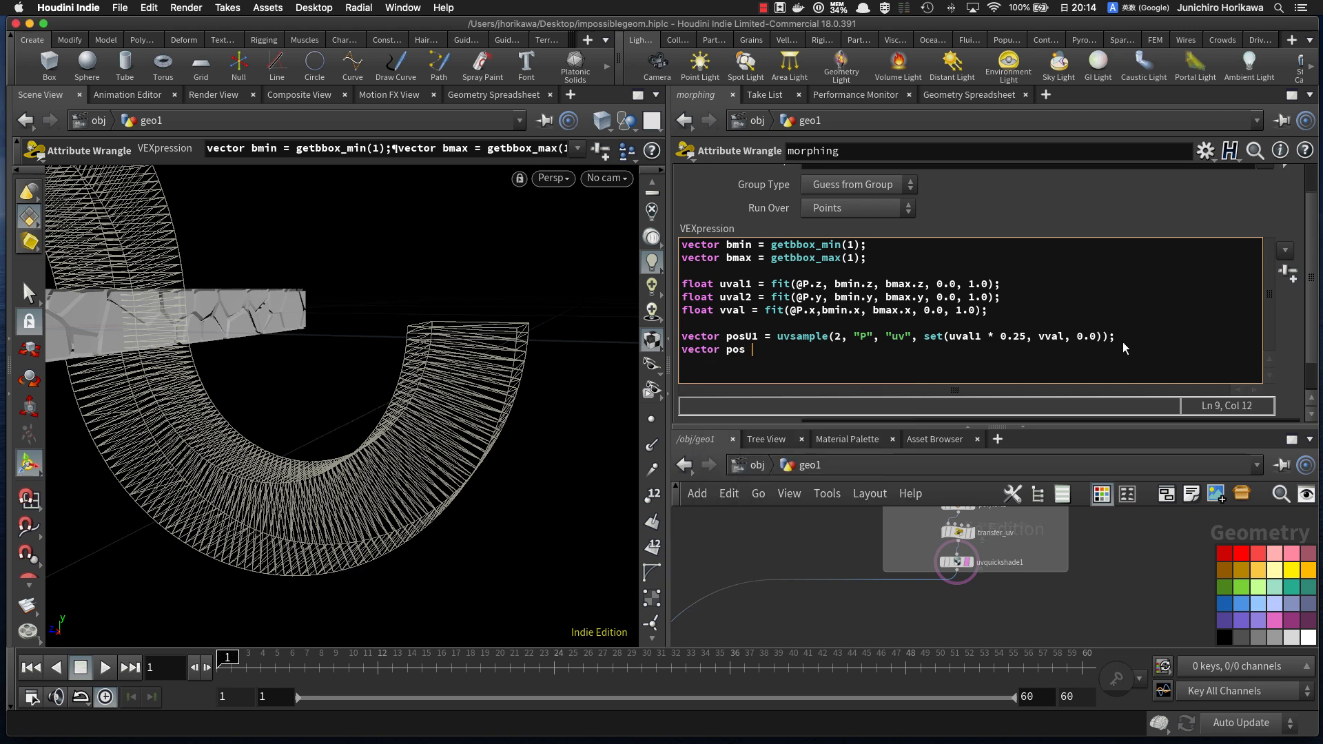
key(BackSpace)
text(U2)
key(BackSpace)
key(BackSpace)
key(BackSpace)
Step: Assign posU2 the expression uvsample(2, "P", "uv", set(0.75 - (uval1 * 0.25), vval, 0.0)); and apply the code
text(= uvsamp)
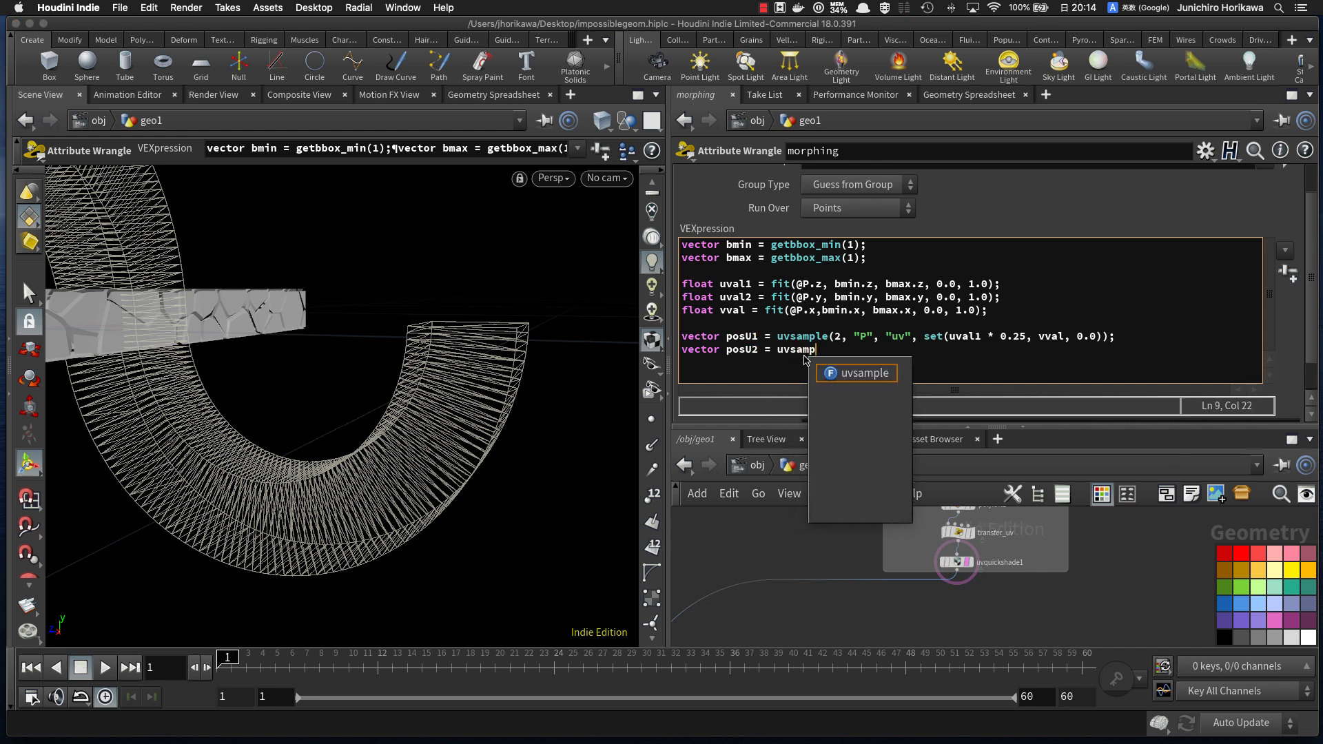
text(le(2, "P", "uv", )
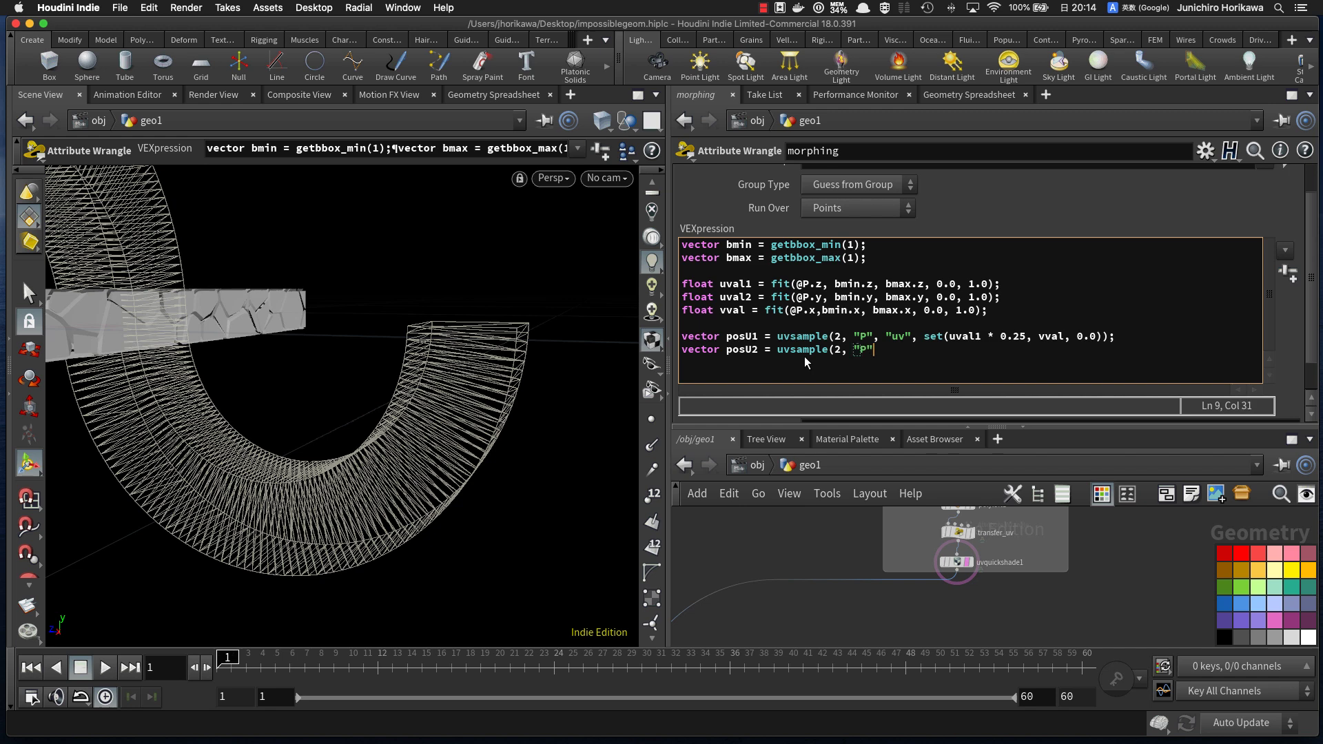
text(set(0)
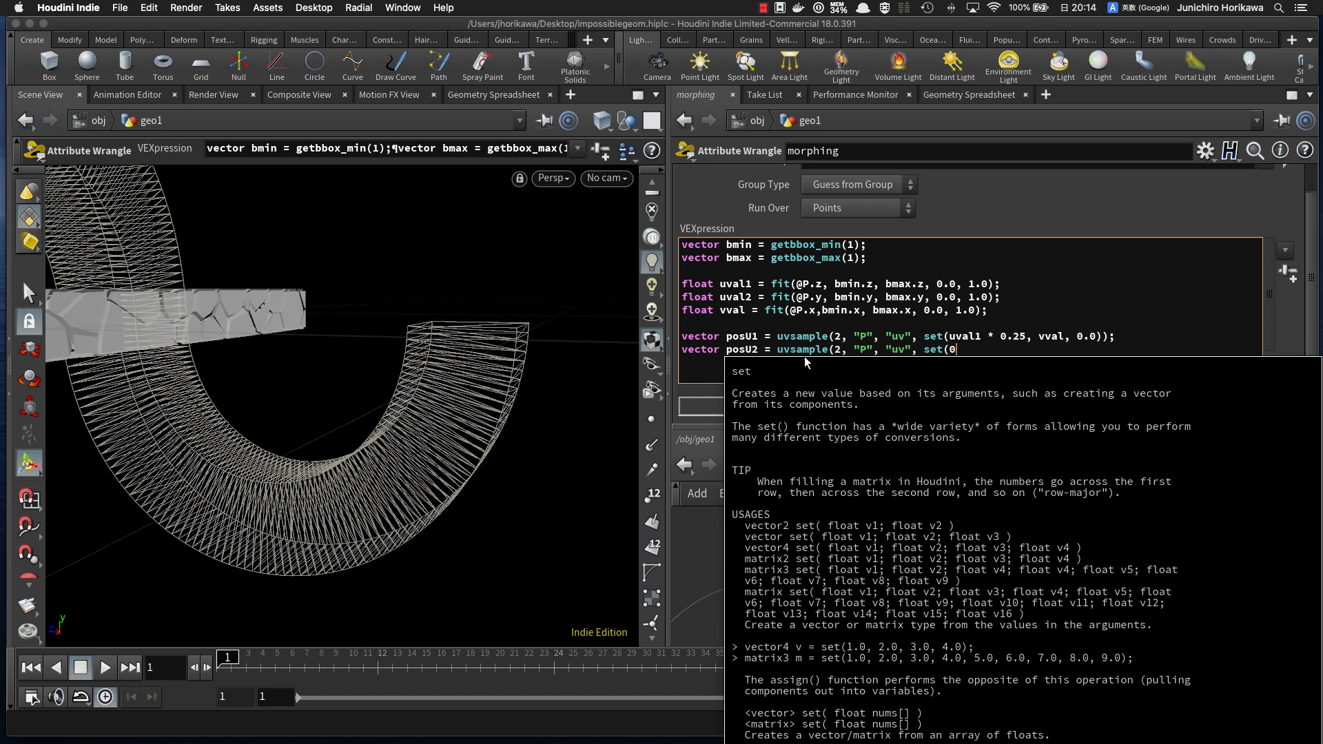
text(.75 --)
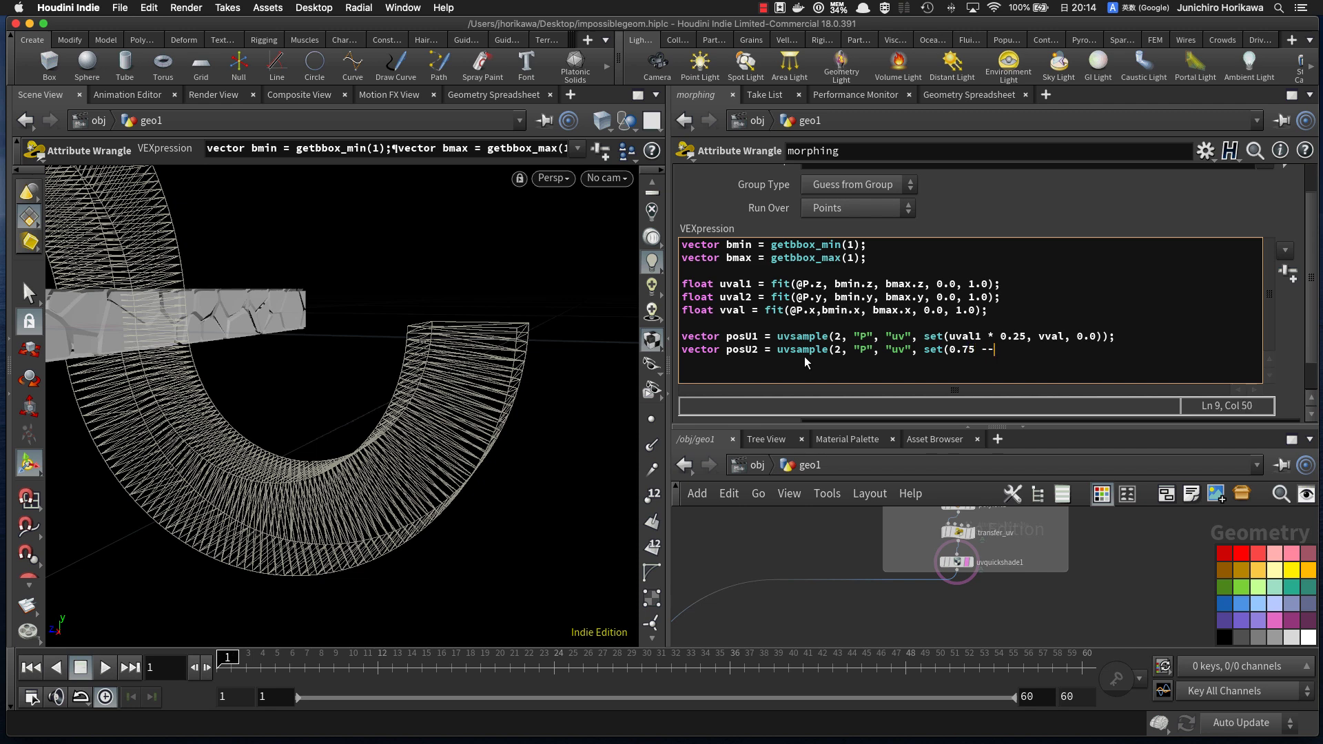
text((uval1 * 0.2)
text(vval, 0.0));)
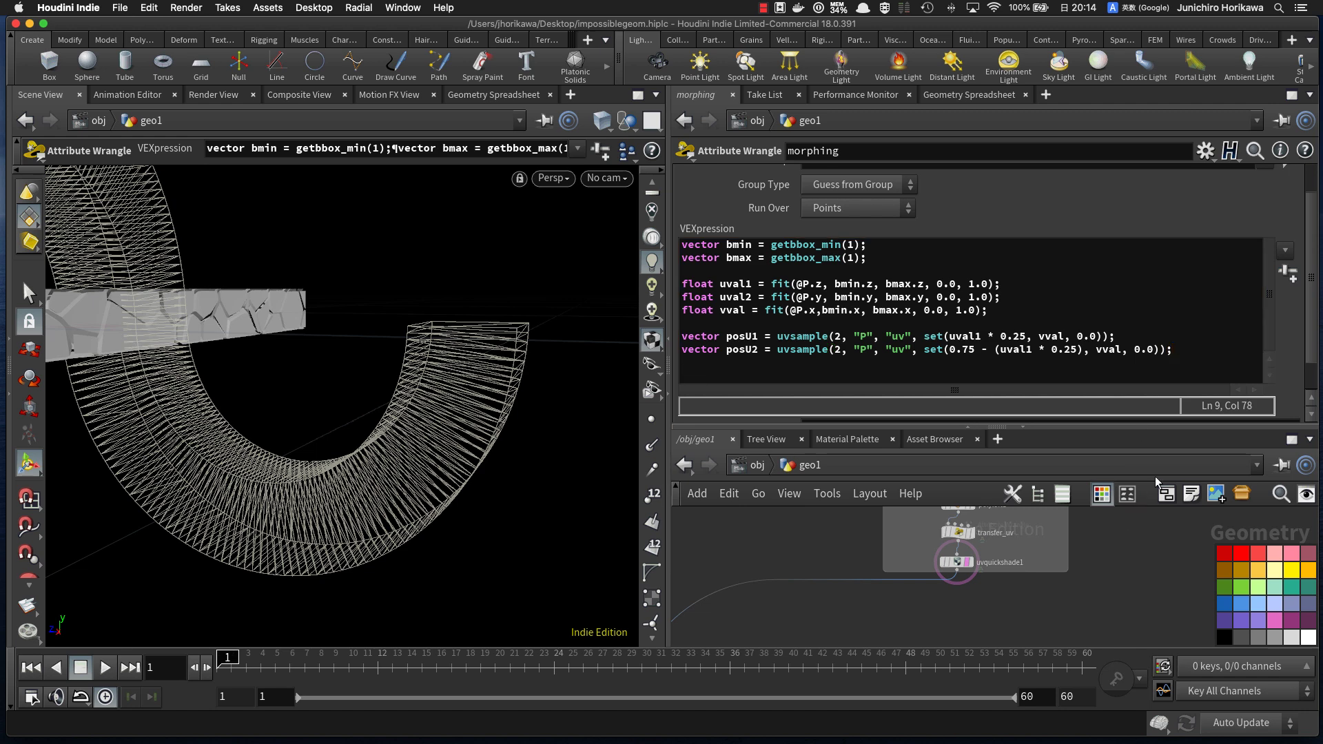
Step: Begin a vector variable named posU on the line directly below posU2
click(1194, 353)
key(Return)
key(Return)
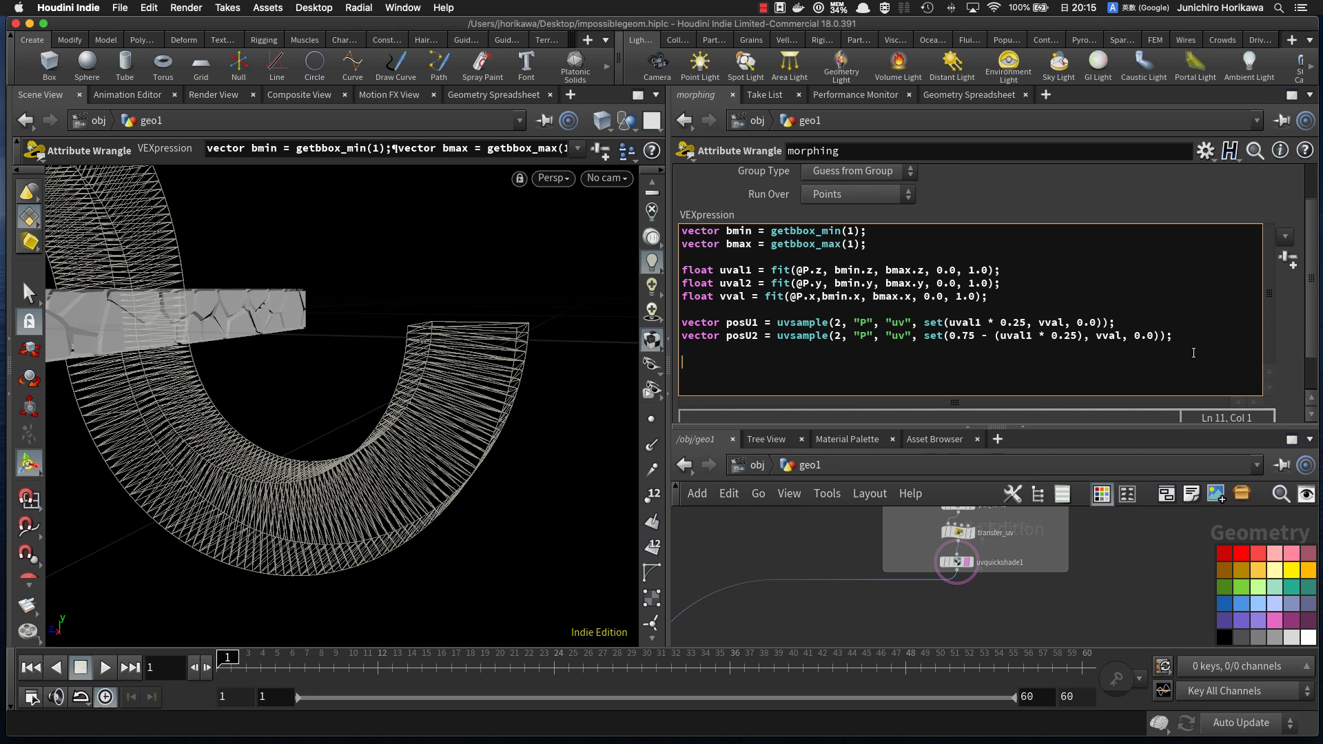
drag(727, 283, 987, 284)
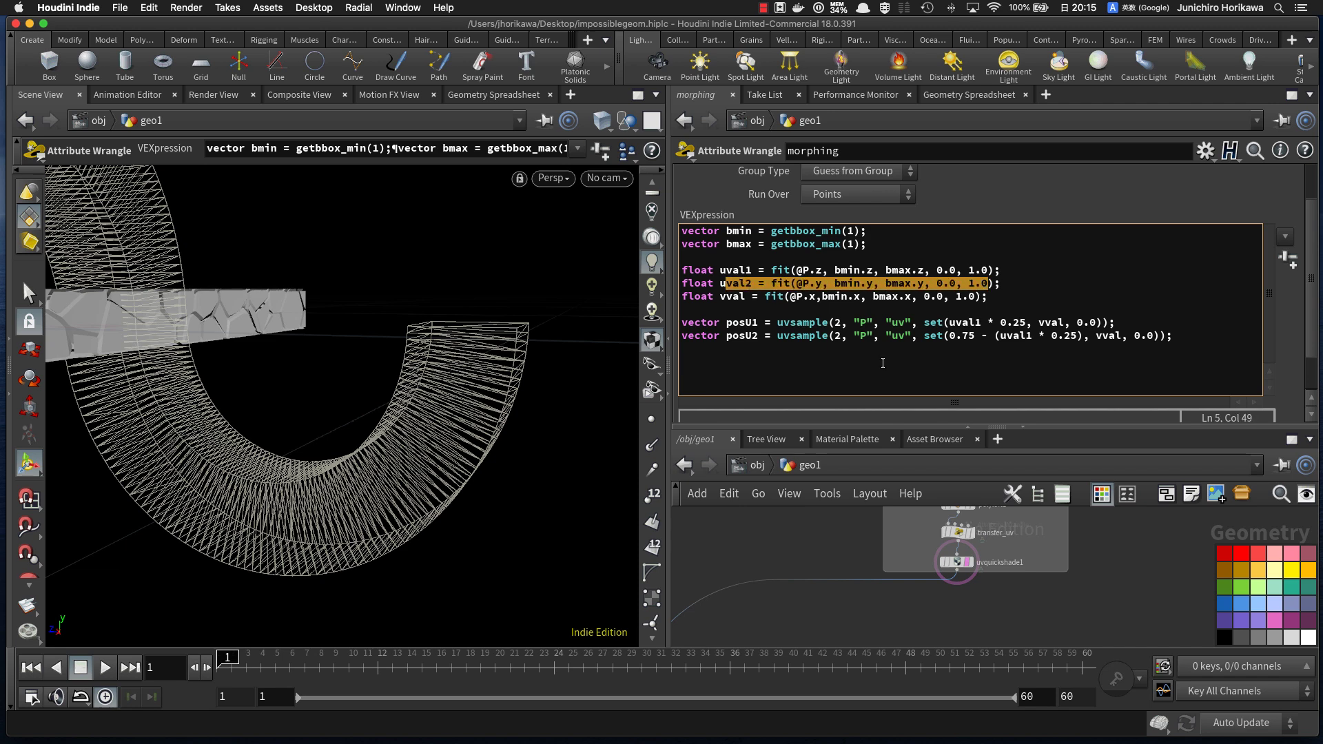
click(767, 346)
text(vec)
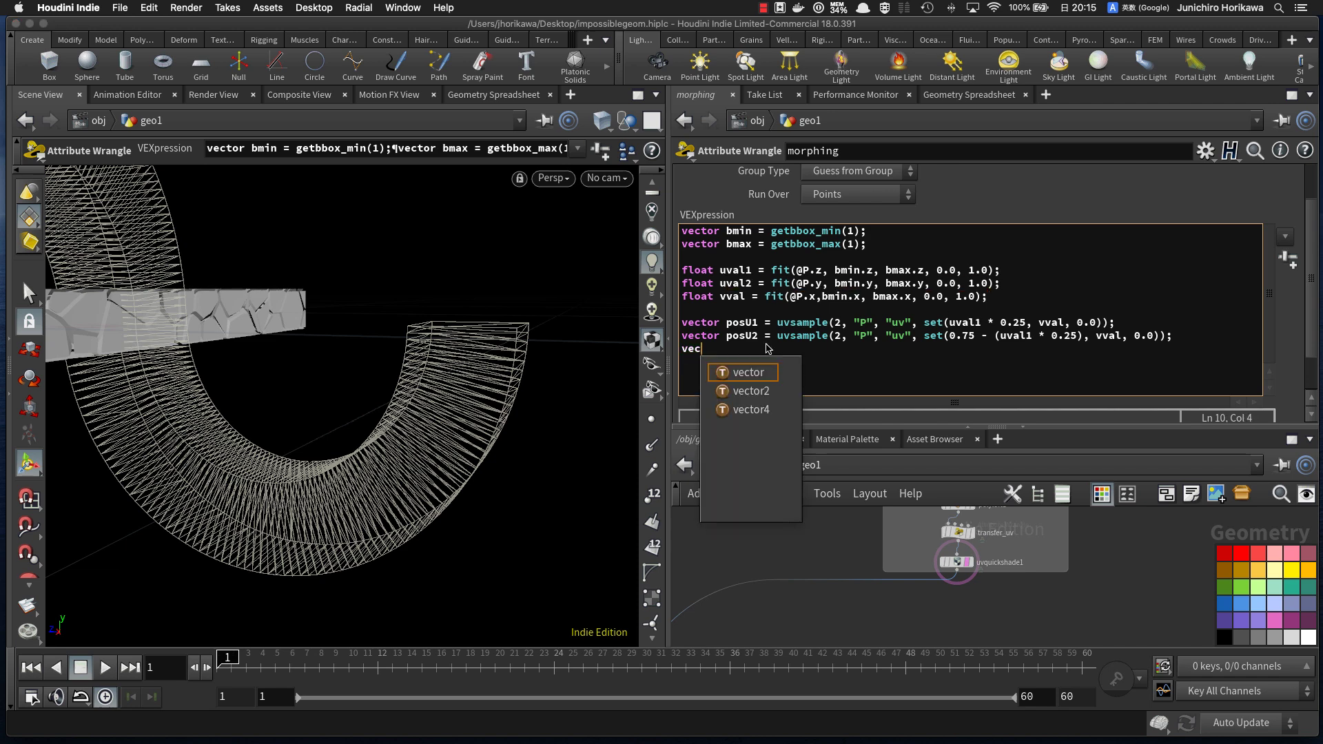
text(tro r posU +)
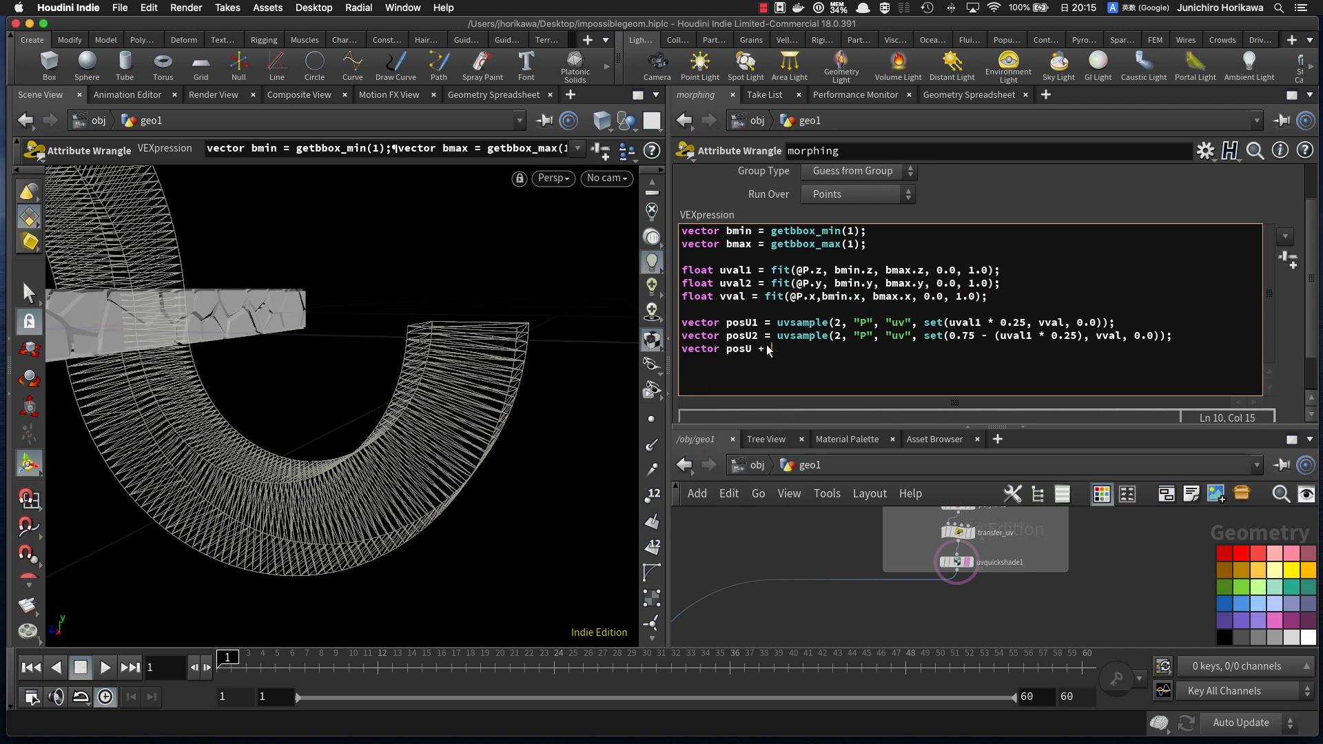
key(BackSpace)
key(BackSpace)
Step: Assign posU the expression lerp(posU2, posU1, uval2);
text(= lerp(posU2, posU1, uuval)
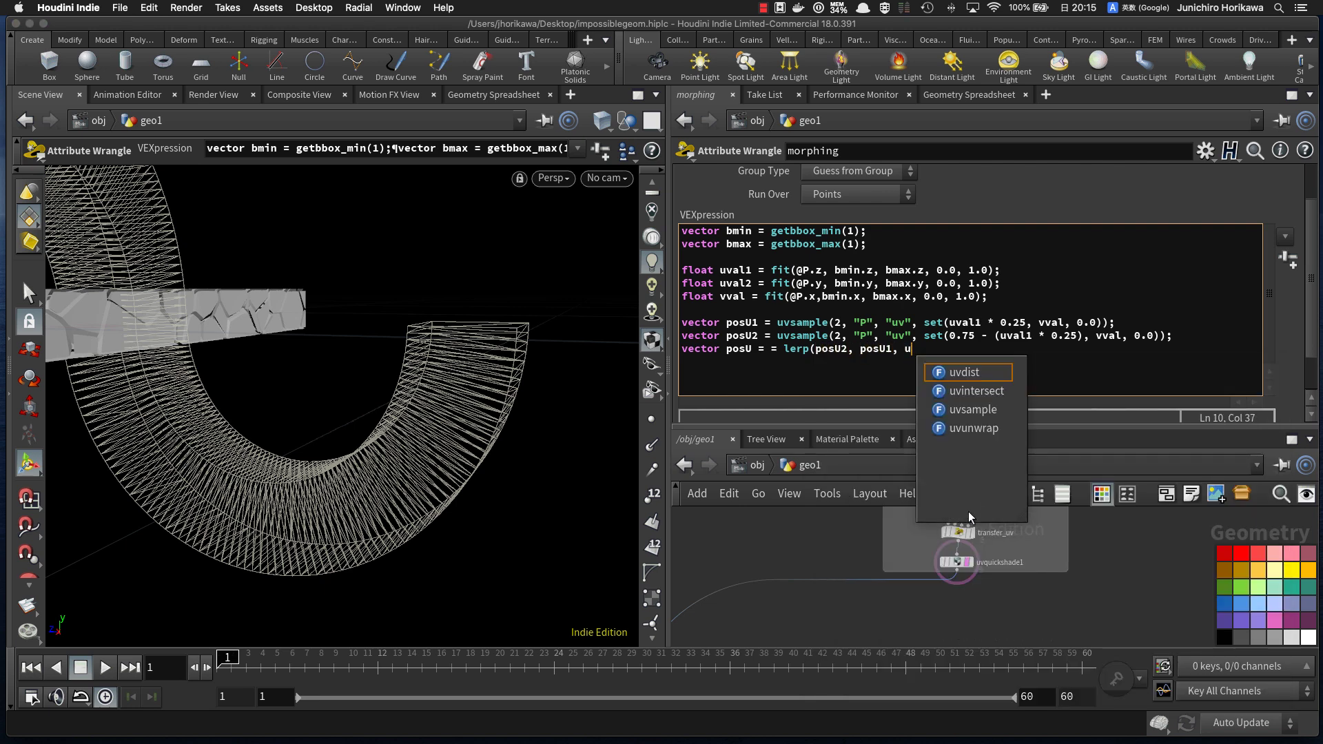
key(BackSpace)
key(BackSpace)
key(BackSpace)
key(BackSpace)
text(val2);)
Step: Add the line @P = posU; one blank line below the posU declaration and apply the code
key(Return)
key(Return)
text(@P )
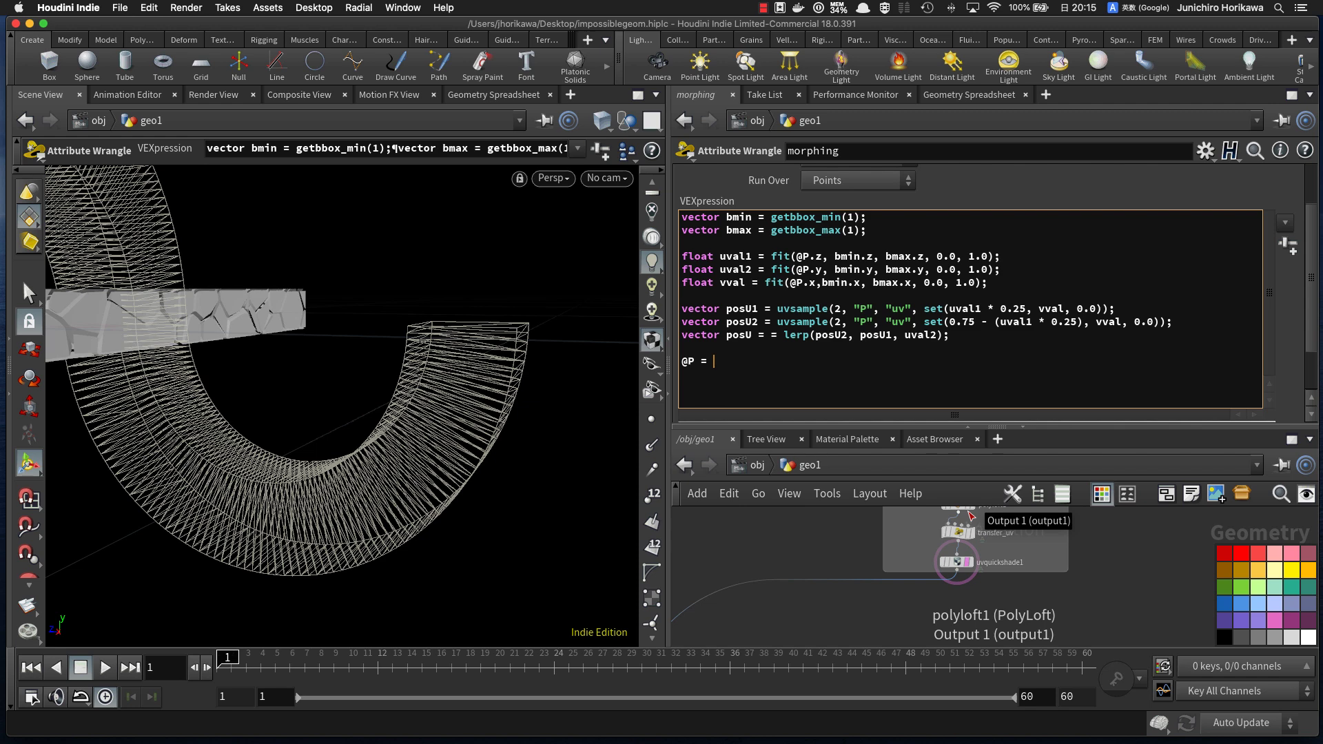
text(= posU;)
click(934, 628)
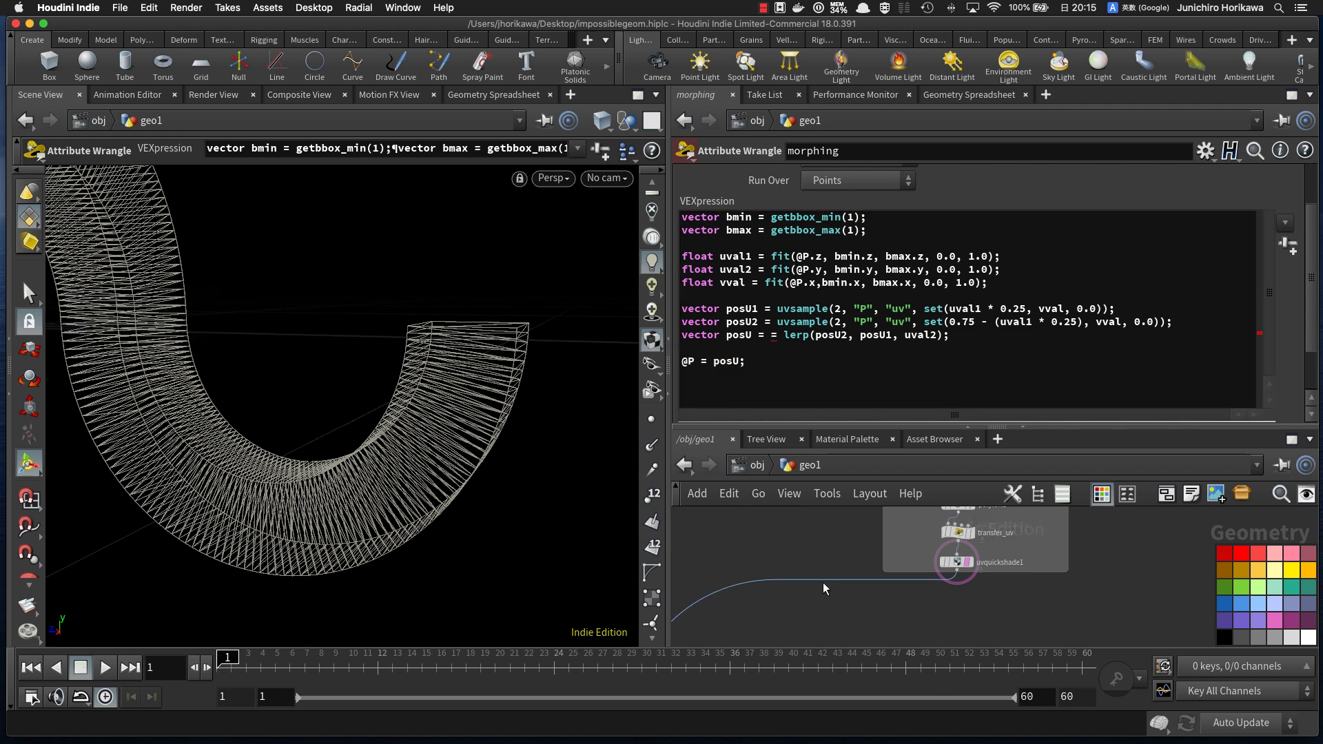
Step: Remove the duplicate equals sign from the posU line and apply the corrected code
middle_drag(825, 604, 928, 540)
middle_drag(778, 636, 883, 561)
scroll(835, 599, up, 5)
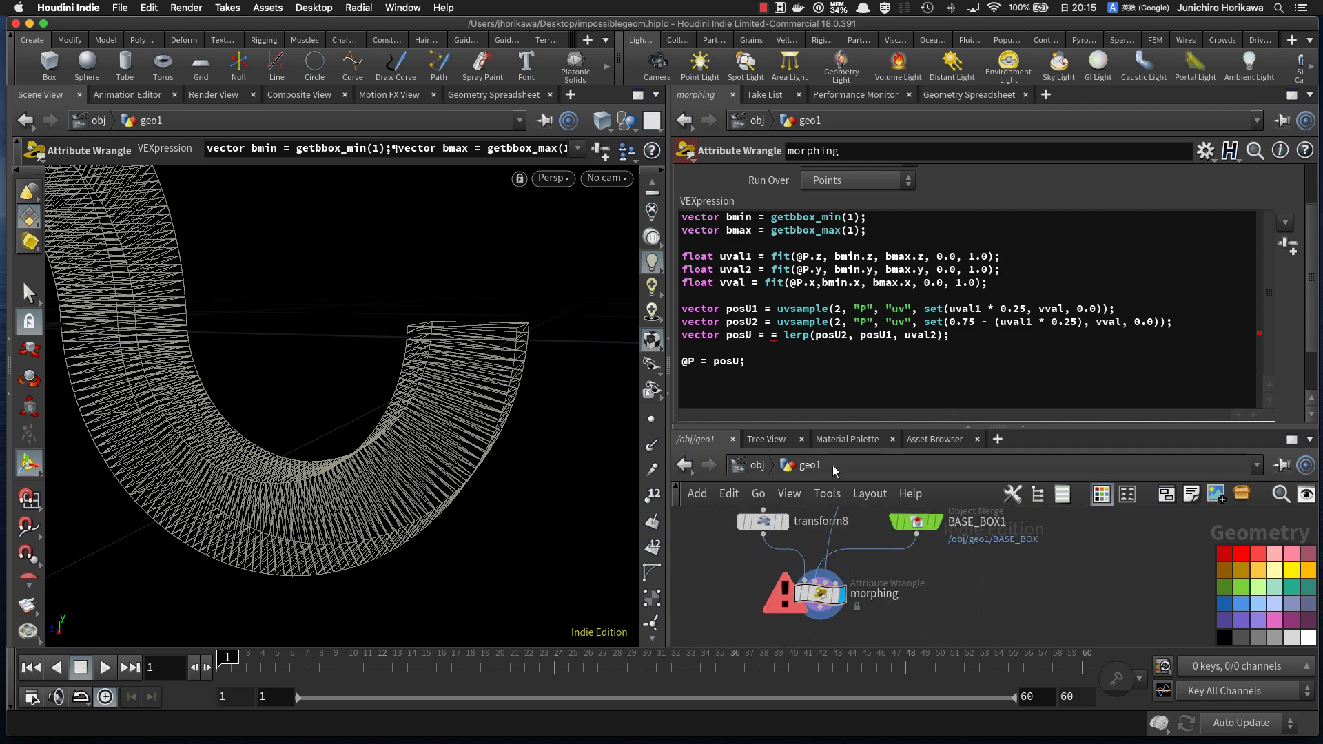
click(783, 337)
key(BackSpace)
key(BackSpace)
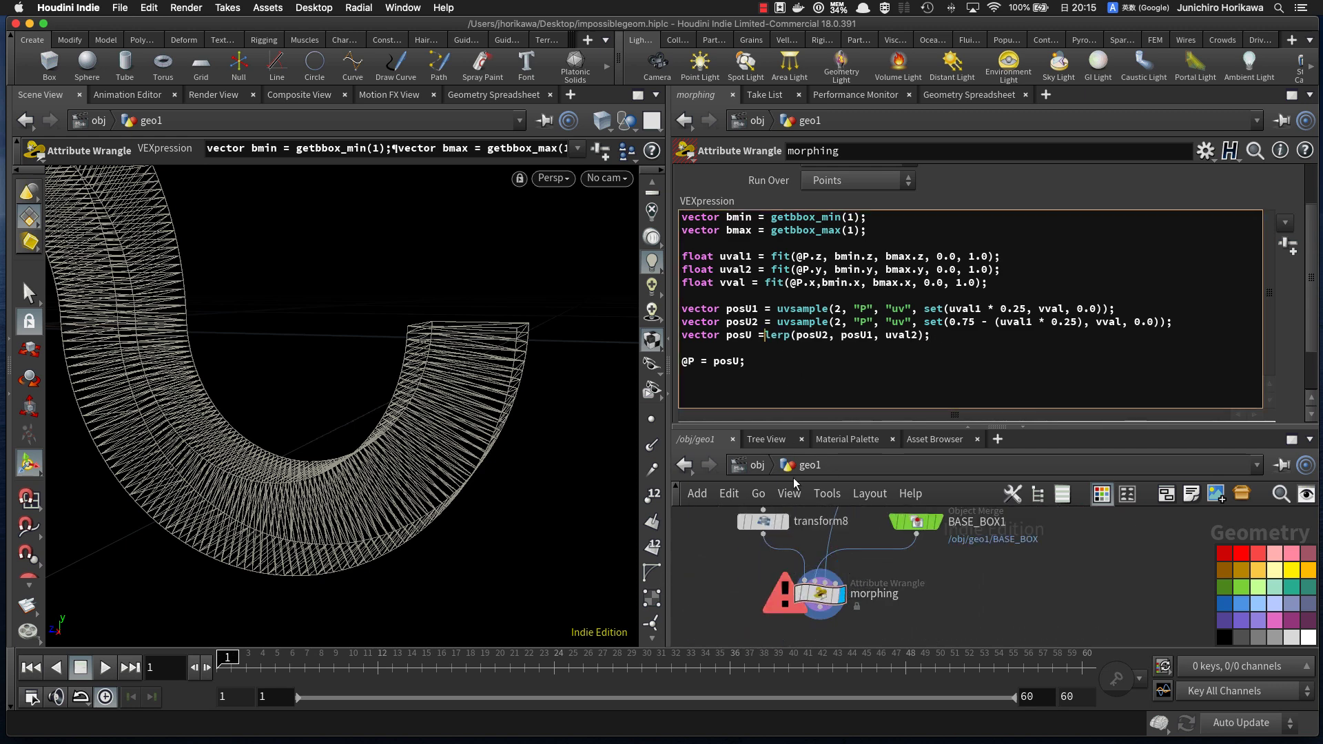
click(740, 597)
Step: Show only the morphing node's output and examine the curved cracked box from several angles and up close
mouse_move(487, 428)
alt+mouse_down()
mouse_move(381, 452)
mouse_move(409, 427)
mouse_move(414, 448)
mouse_move(316, 434)
mouse_move(433, 536)
mouse_move(405, 502)
mouse_move(385, 528)
mouse_move(454, 482)
mouse_move(459, 427)
mouse_move(472, 416)
alt+mouse_up()
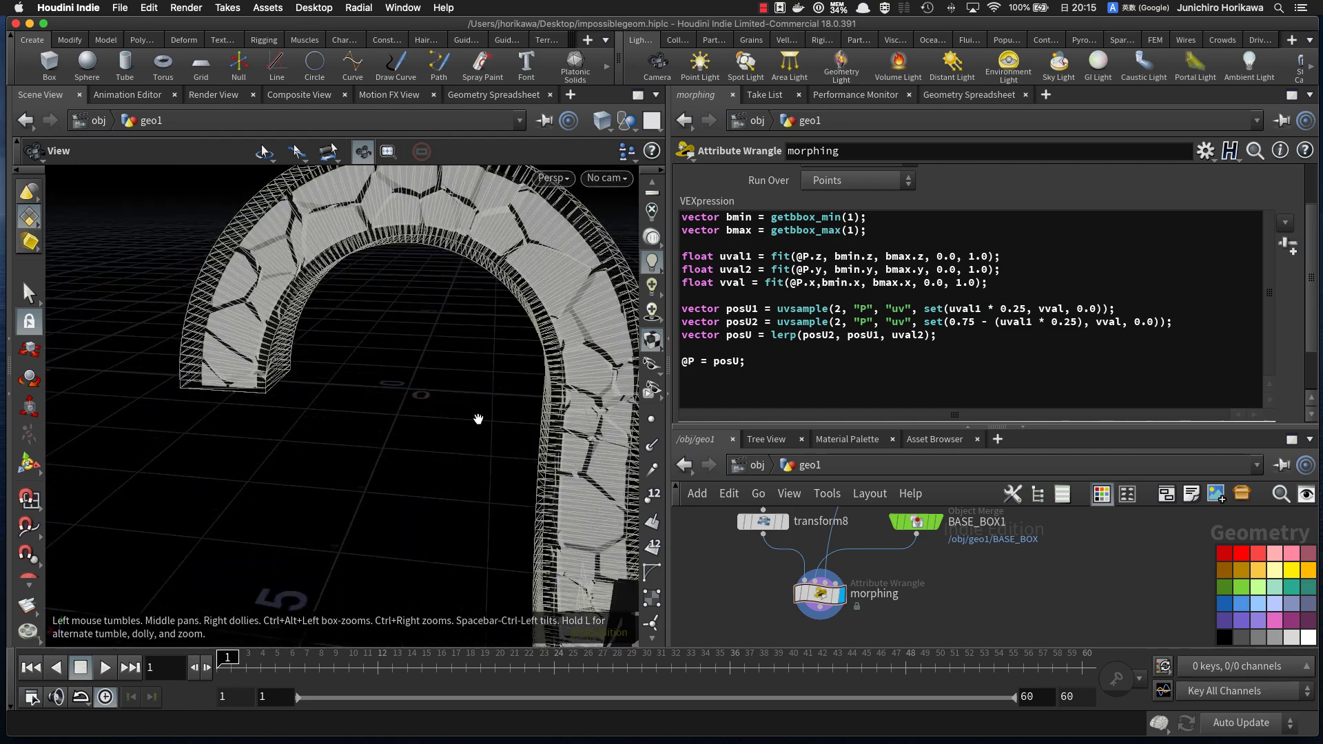
key(Return)
click(848, 622)
alt+right_drag(466, 448, 449, 457)
drag(449, 457, 497, 499)
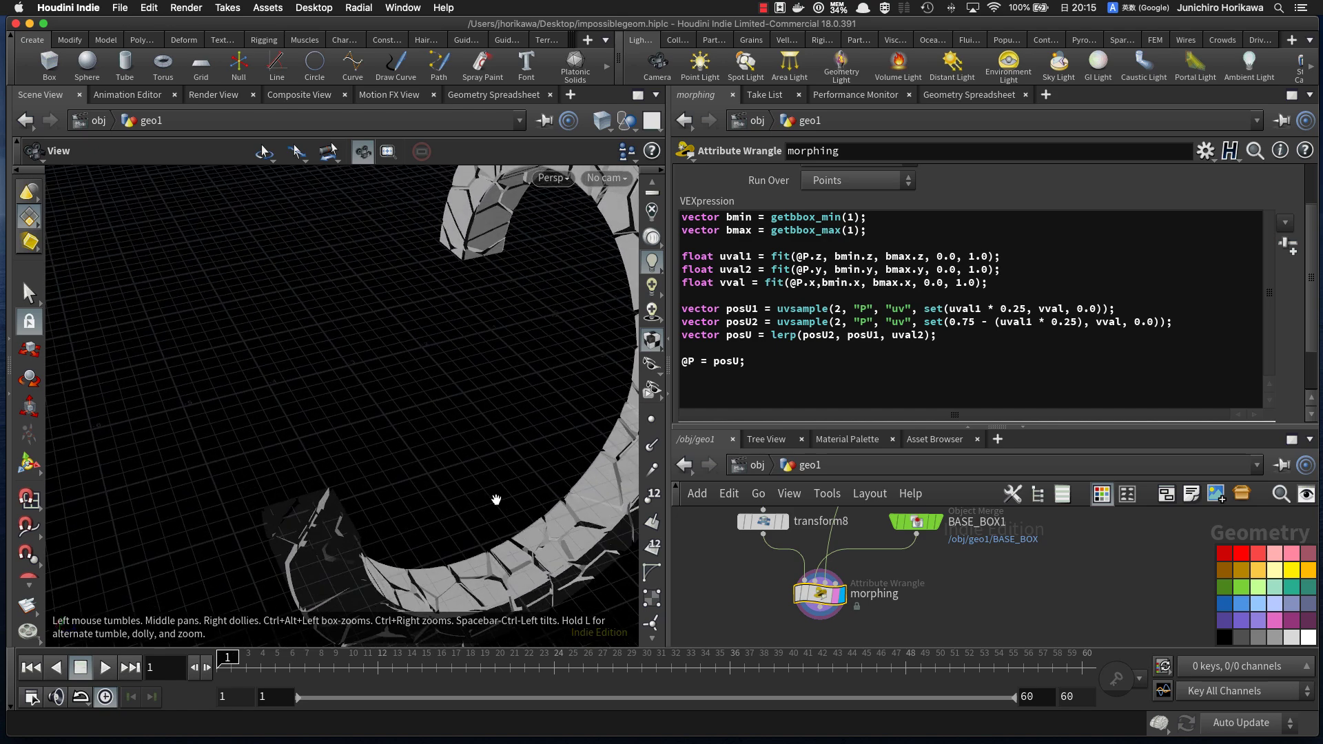
drag(502, 458, 334, 346)
alt+right_drag(334, 346, 448, 342)
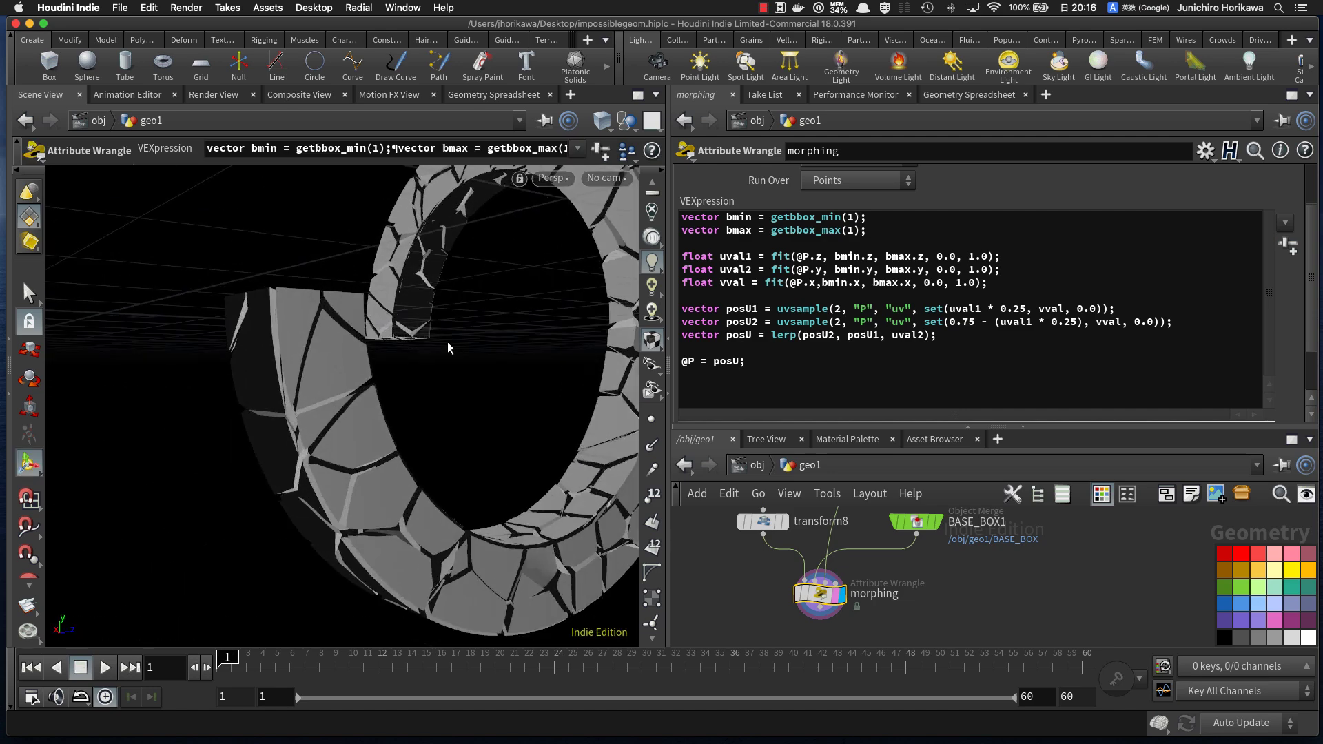
alt+middle_drag(463, 354, 365, 354)
drag(365, 354, 353, 438)
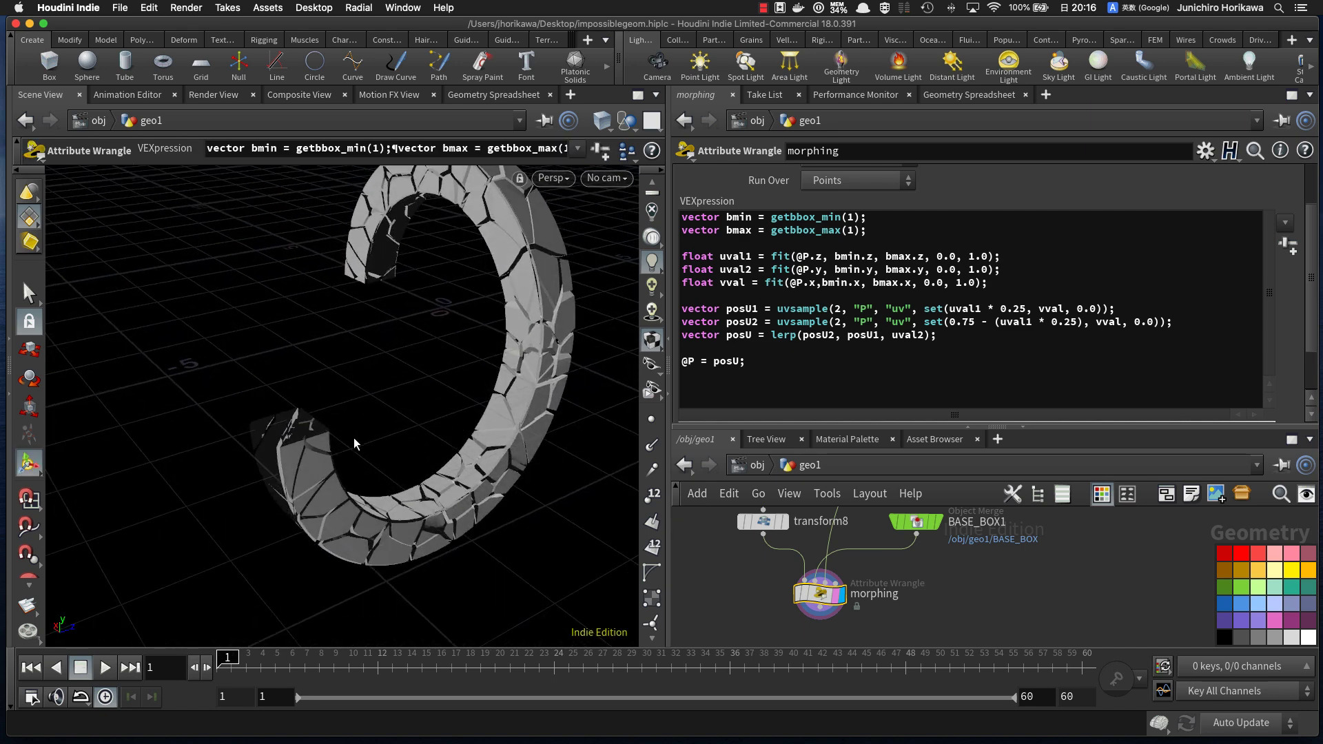
alt+right_drag(353, 438, 425, 435)
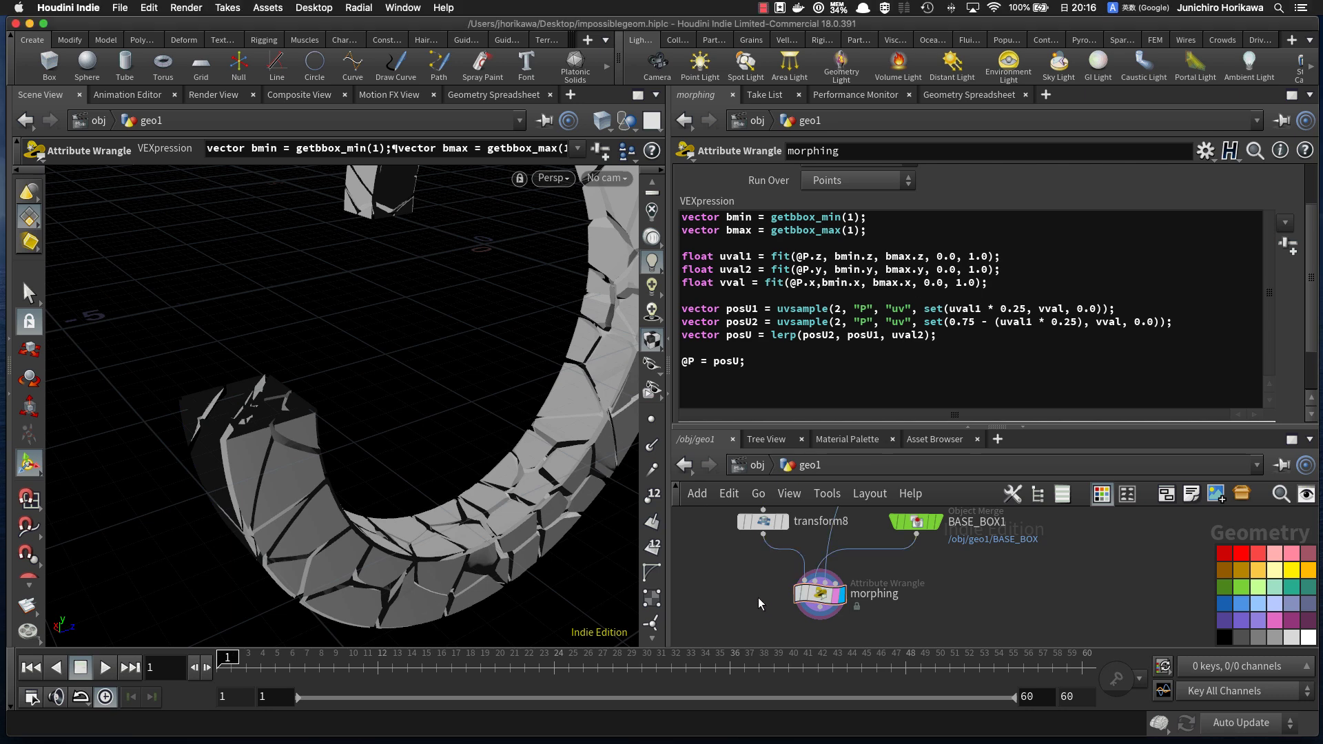
Step: Add a Normal node below the morphing wrangle
key(Tab)
text(normal)
key(Return)
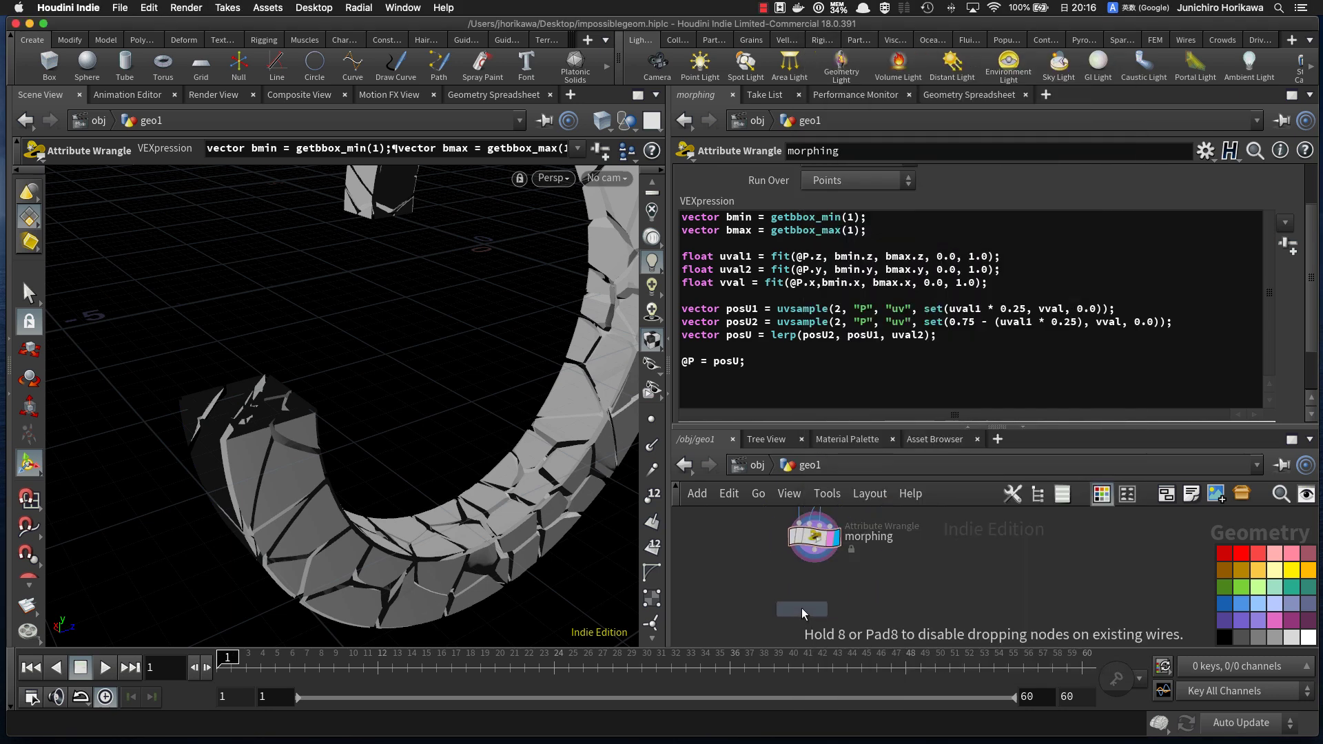
click(796, 606)
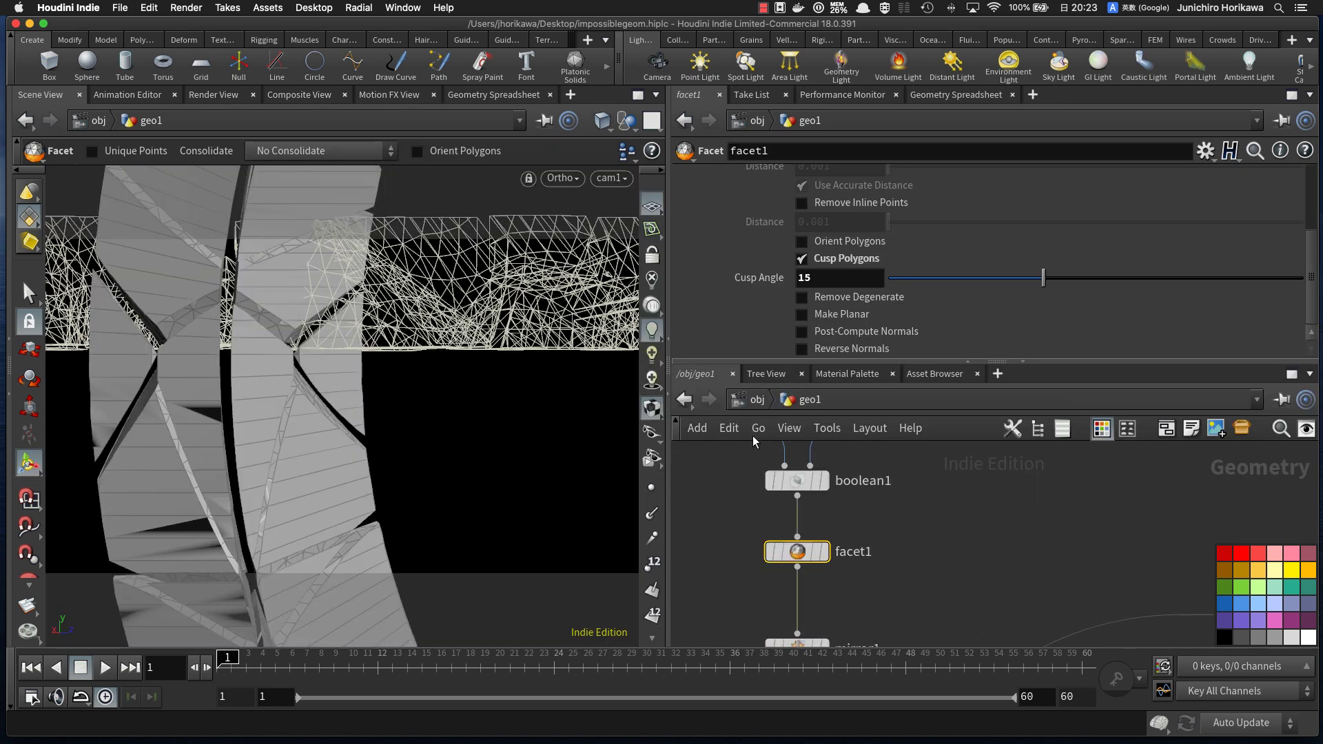
Step: Set the number of rows of tube1, which feeds boolean1, to 100
mouse_move(794, 547)
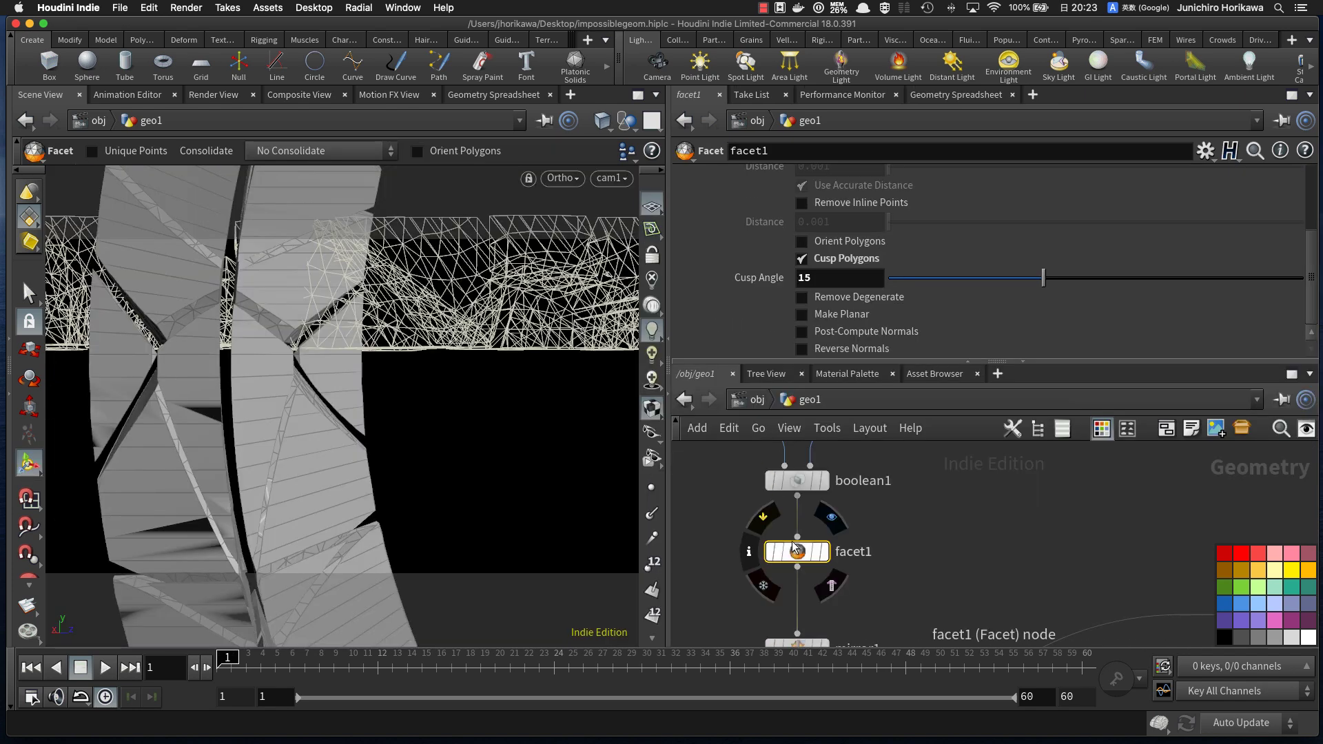
scroll(868, 498, down, 5)
scroll(889, 479, up, 2)
middle_drag(889, 477, 888, 548)
scroll(888, 547, up, 1)
click(863, 499)
drag(804, 335, 791, 337)
text(1)
key(Return)
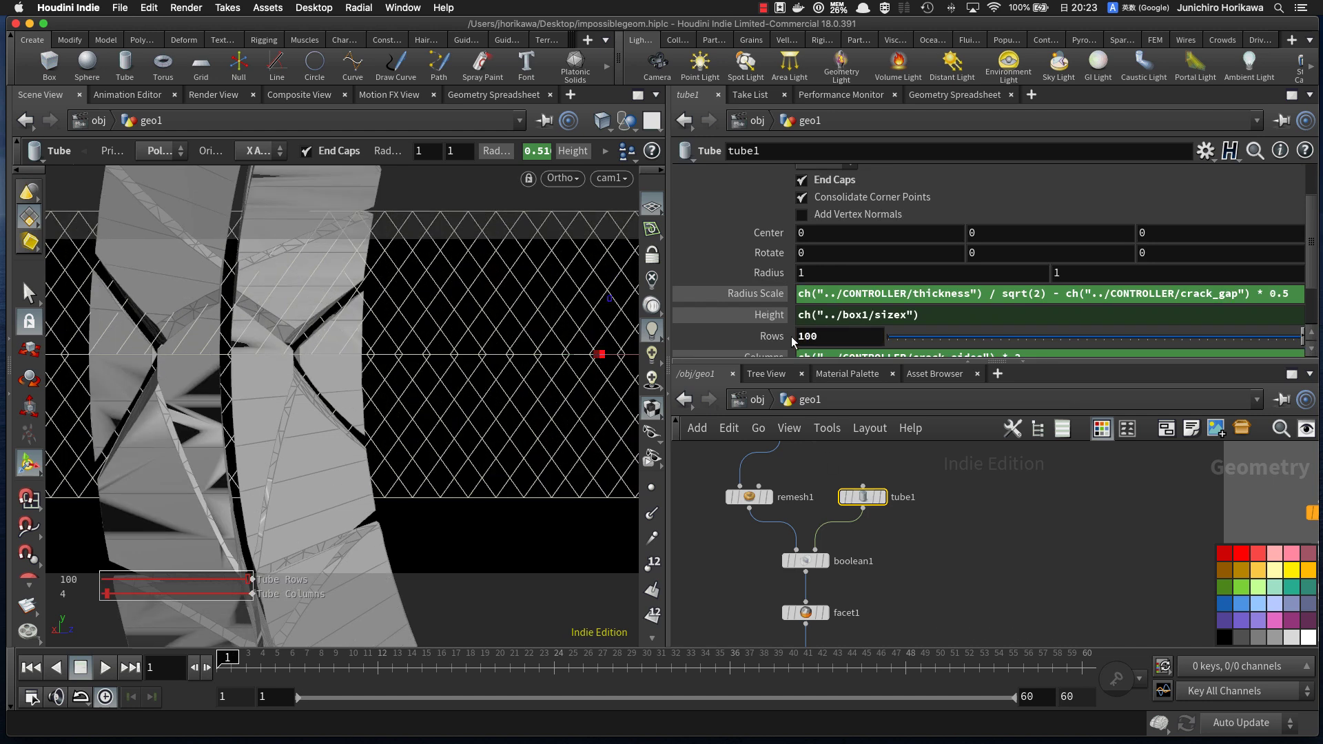
Step: Insert a Facet node between morphing and normal1, display it and enable Cusp Polygons on it
click(875, 552)
scroll(876, 568, down, 5)
middle_drag(881, 639, 900, 530)
scroll(878, 587, up, 3)
scroll(882, 590, up, 3)
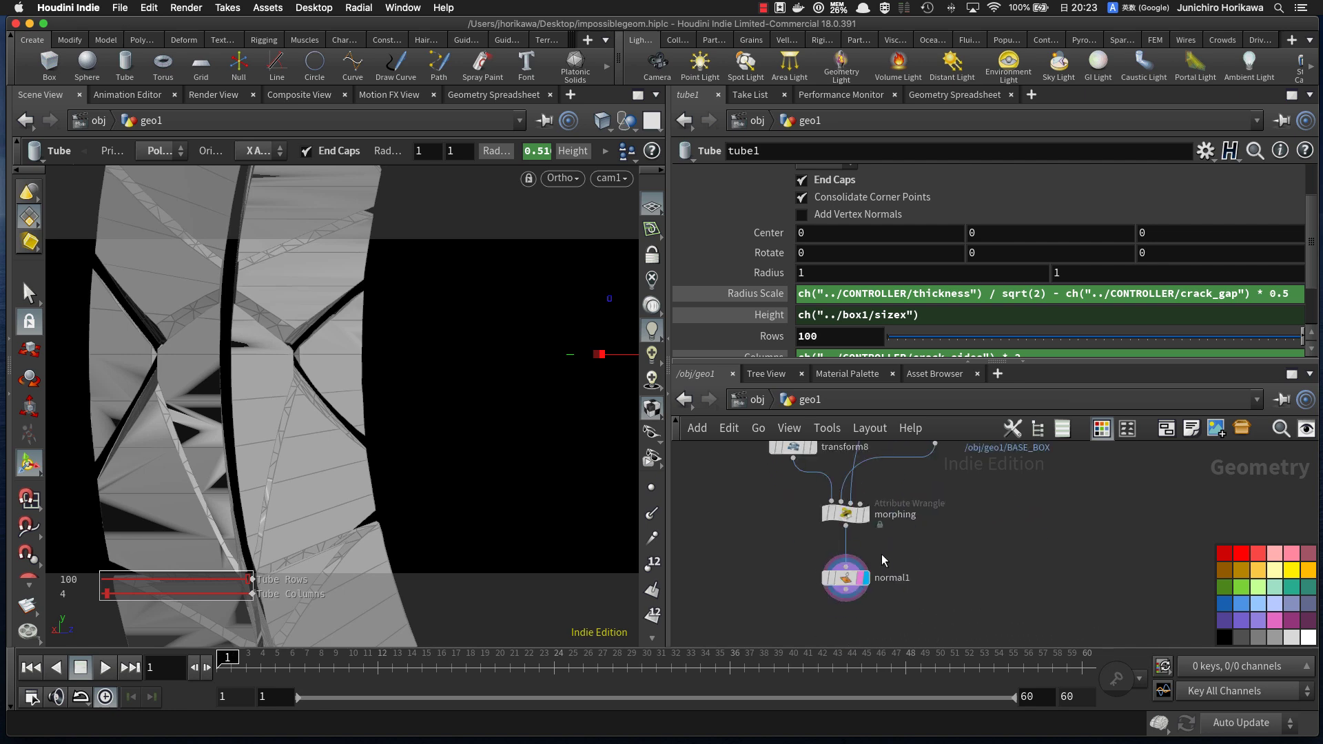
drag(849, 581, 849, 602)
key(Tab)
key(Escape)
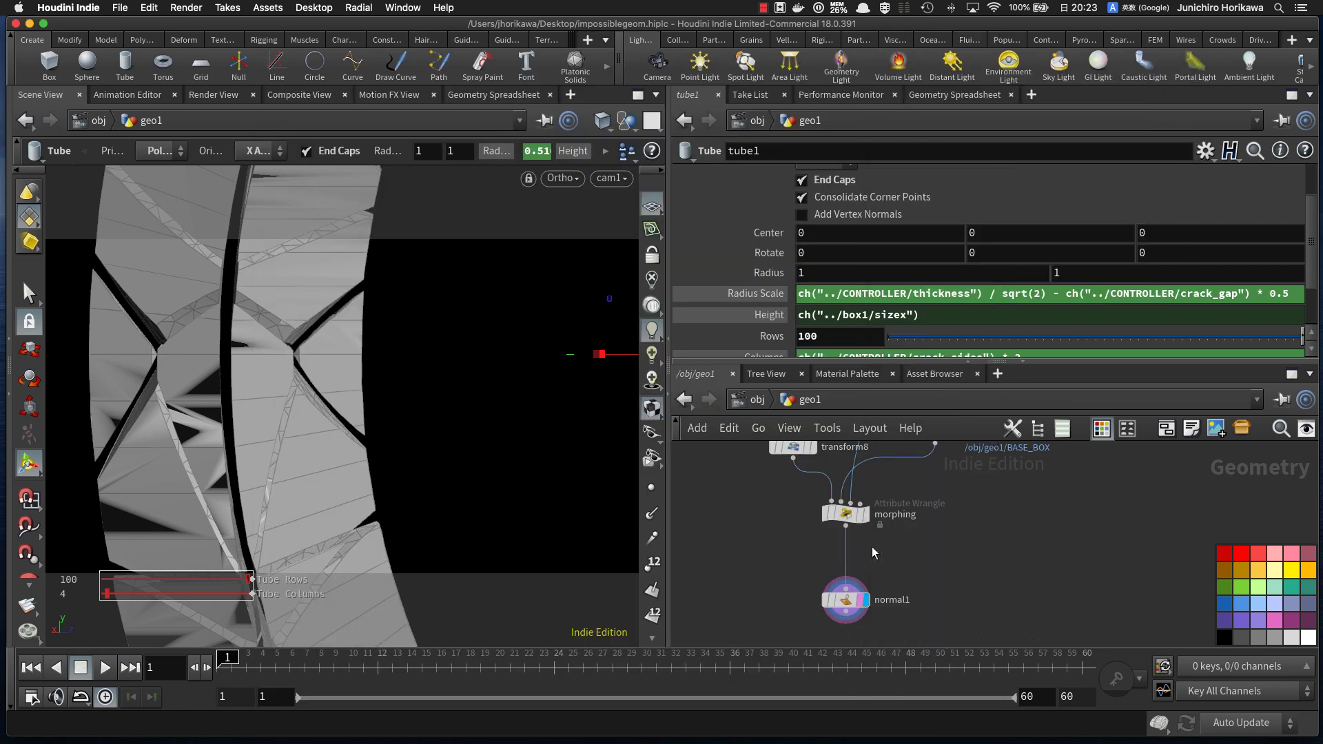
scroll(846, 558, up, 1)
click(847, 558)
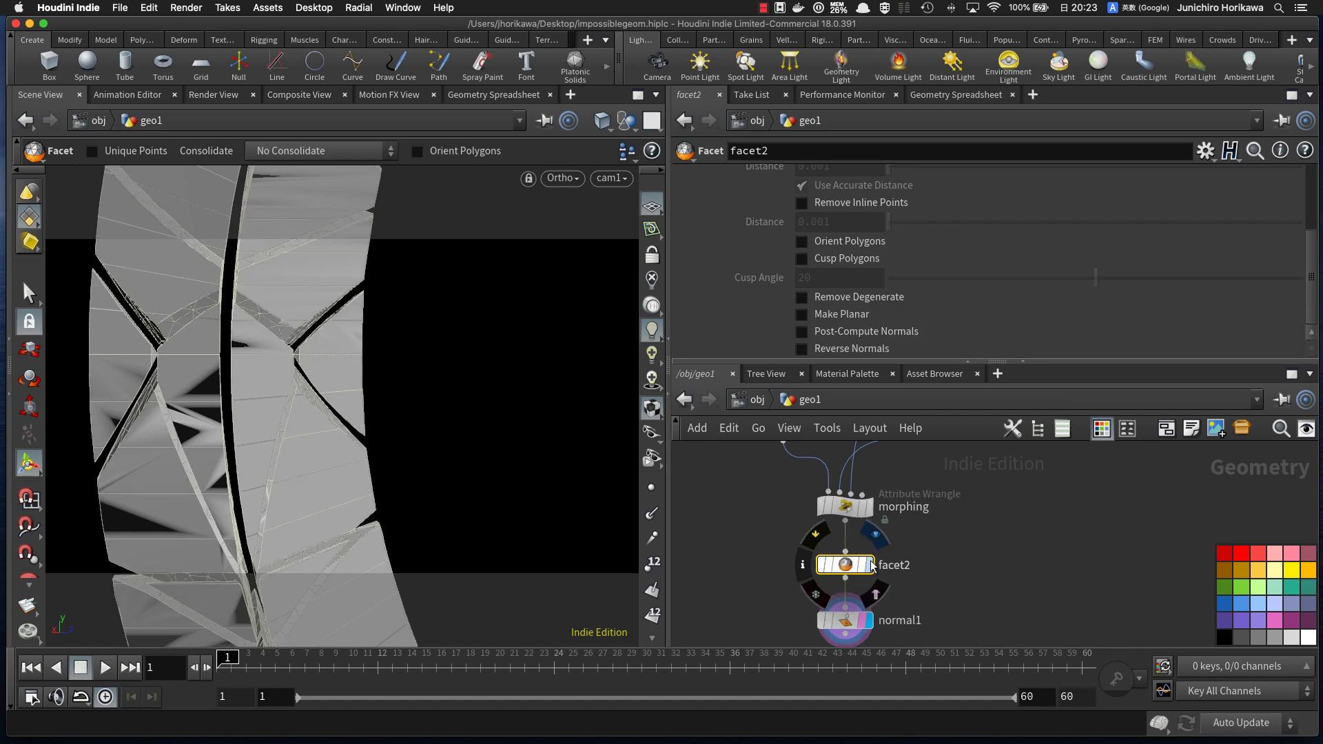
click(869, 565)
click(802, 258)
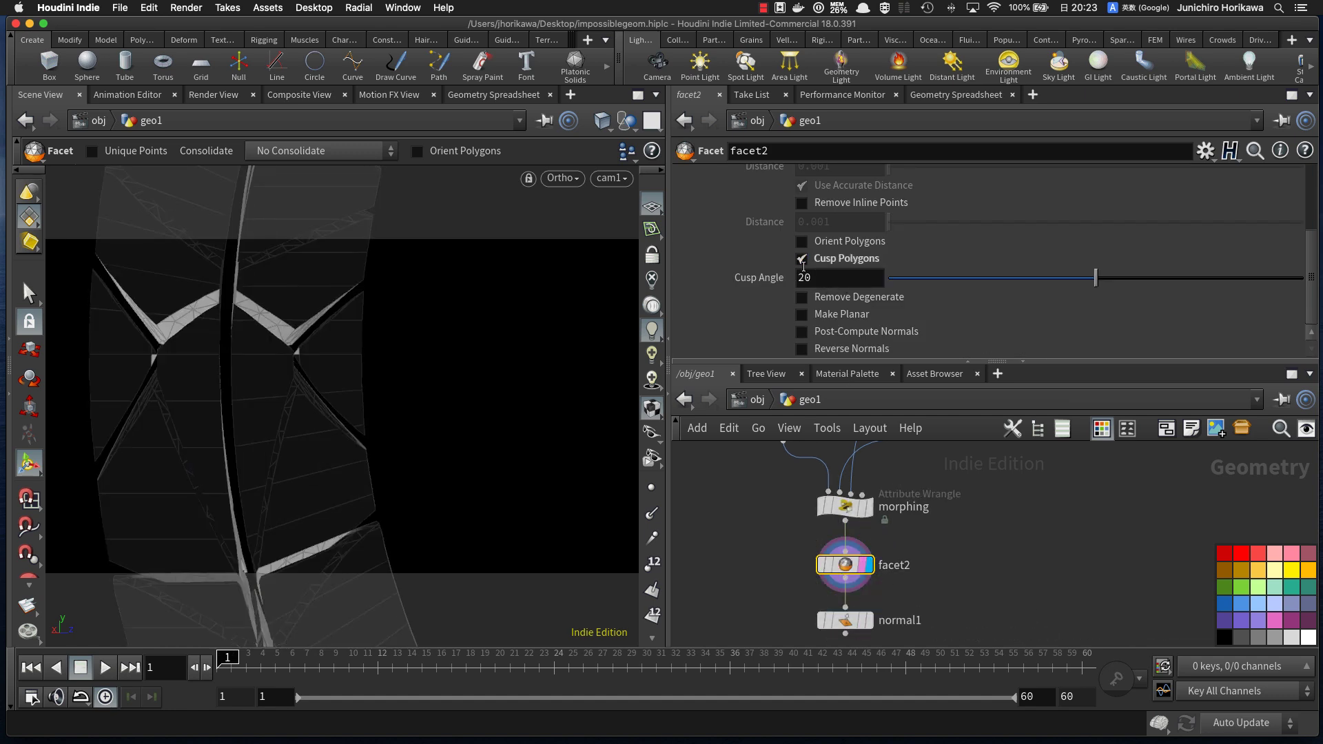
Step: Display normal1 and set it to add normals to Primitives
click(847, 621)
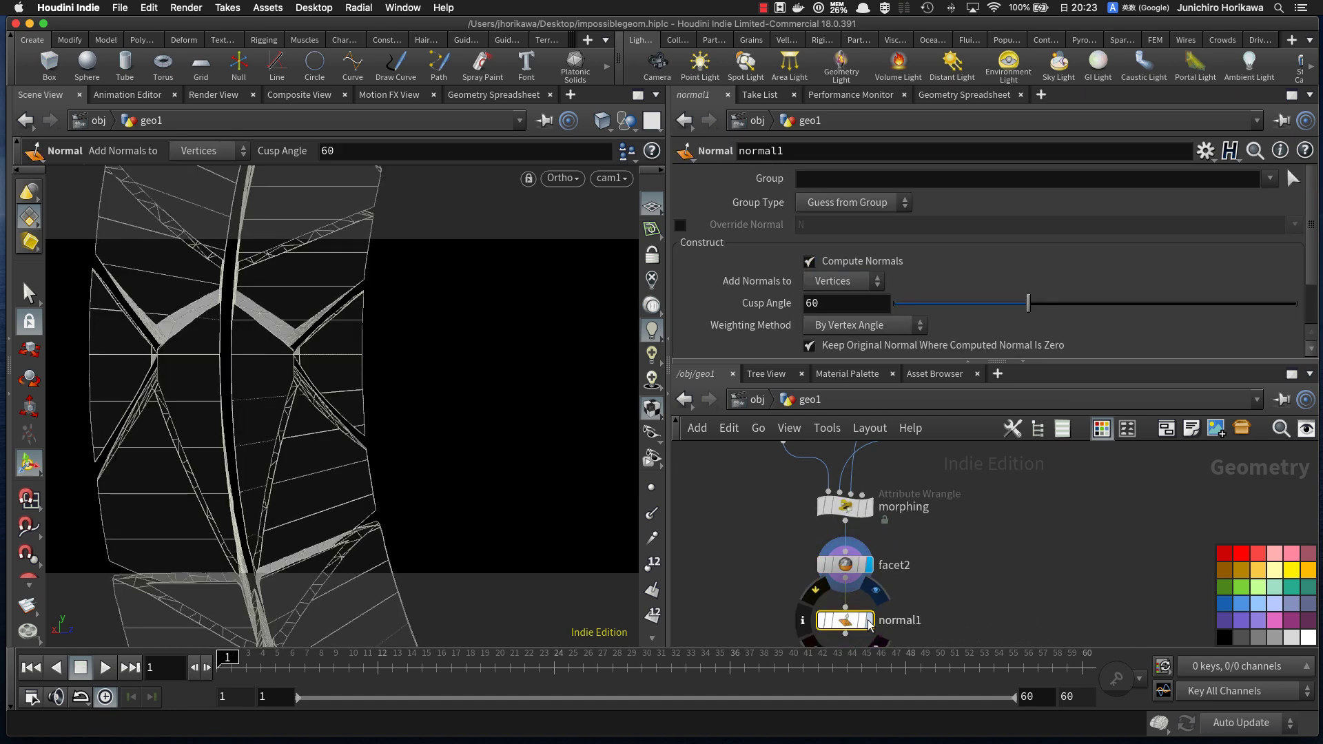
click(869, 620)
click(842, 281)
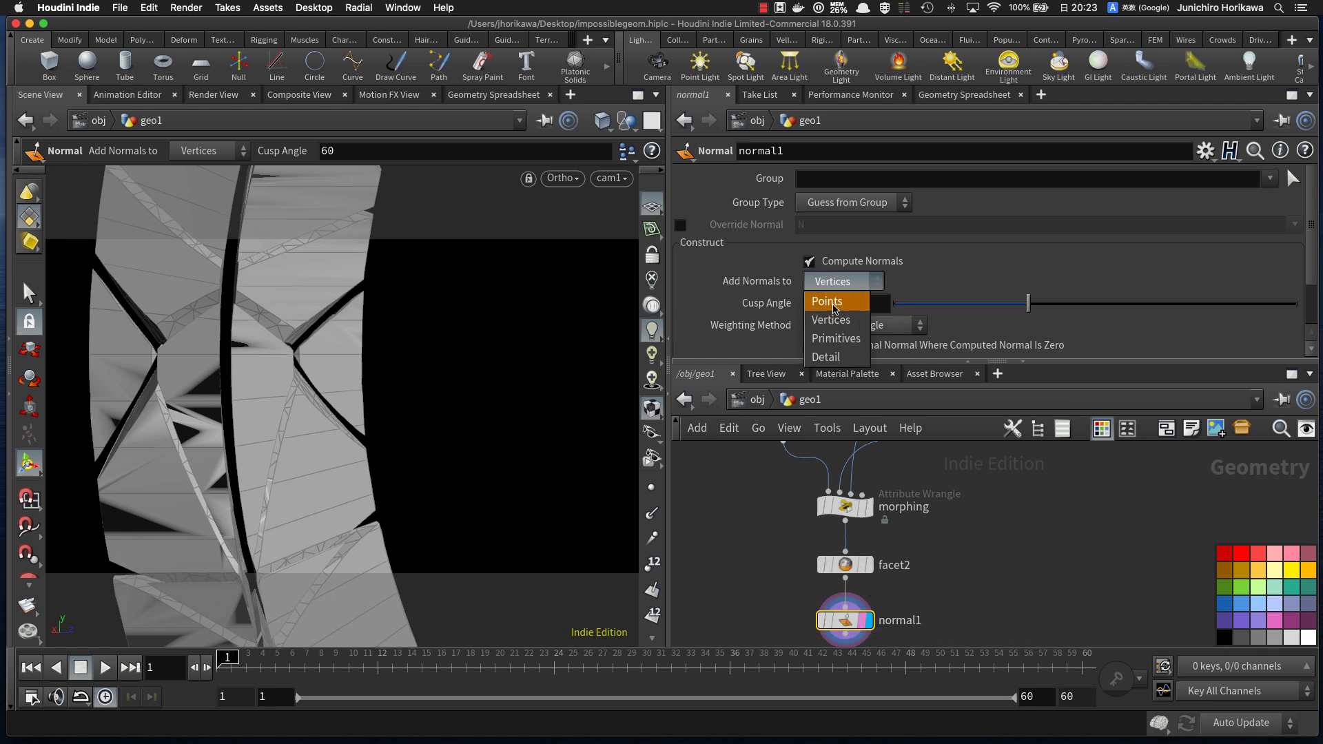
click(827, 336)
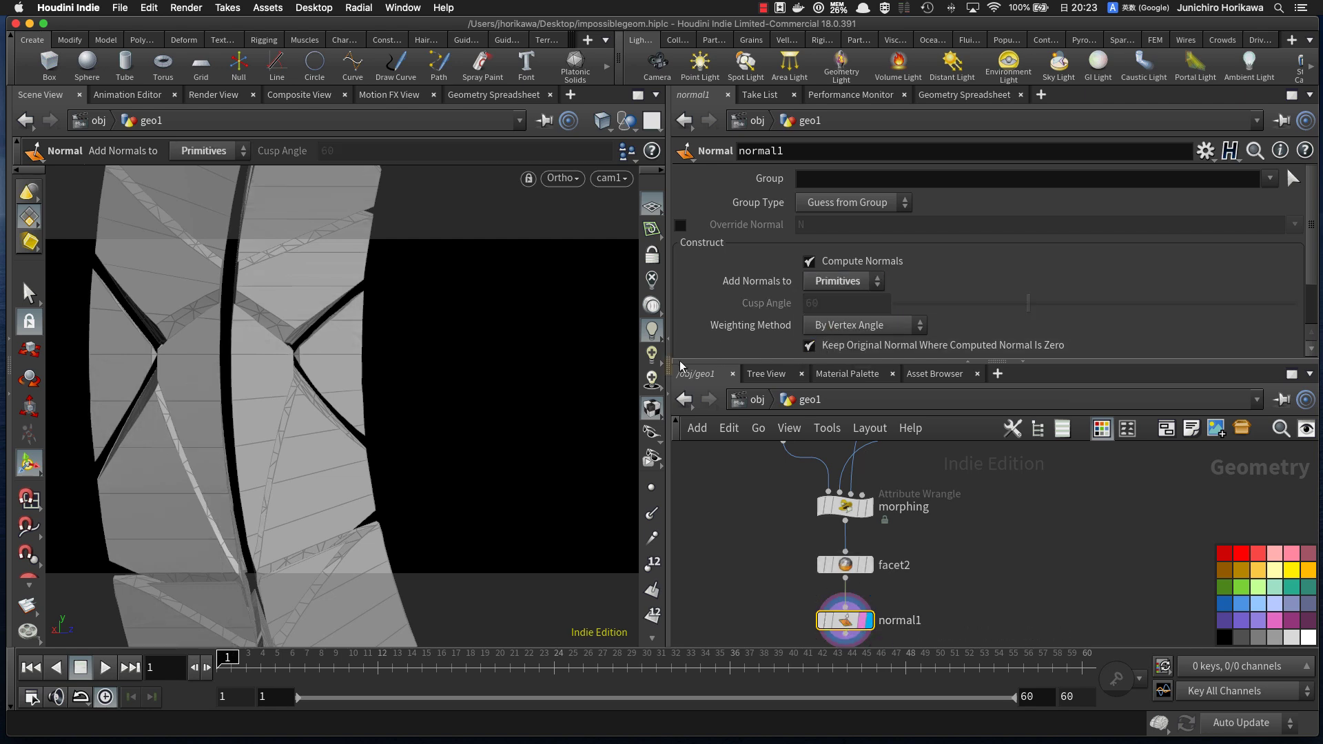
Step: Look through cam1 and reframe it at an angle so the whole cracked ring fits in the view
alt+drag(529, 366, 247, 423)
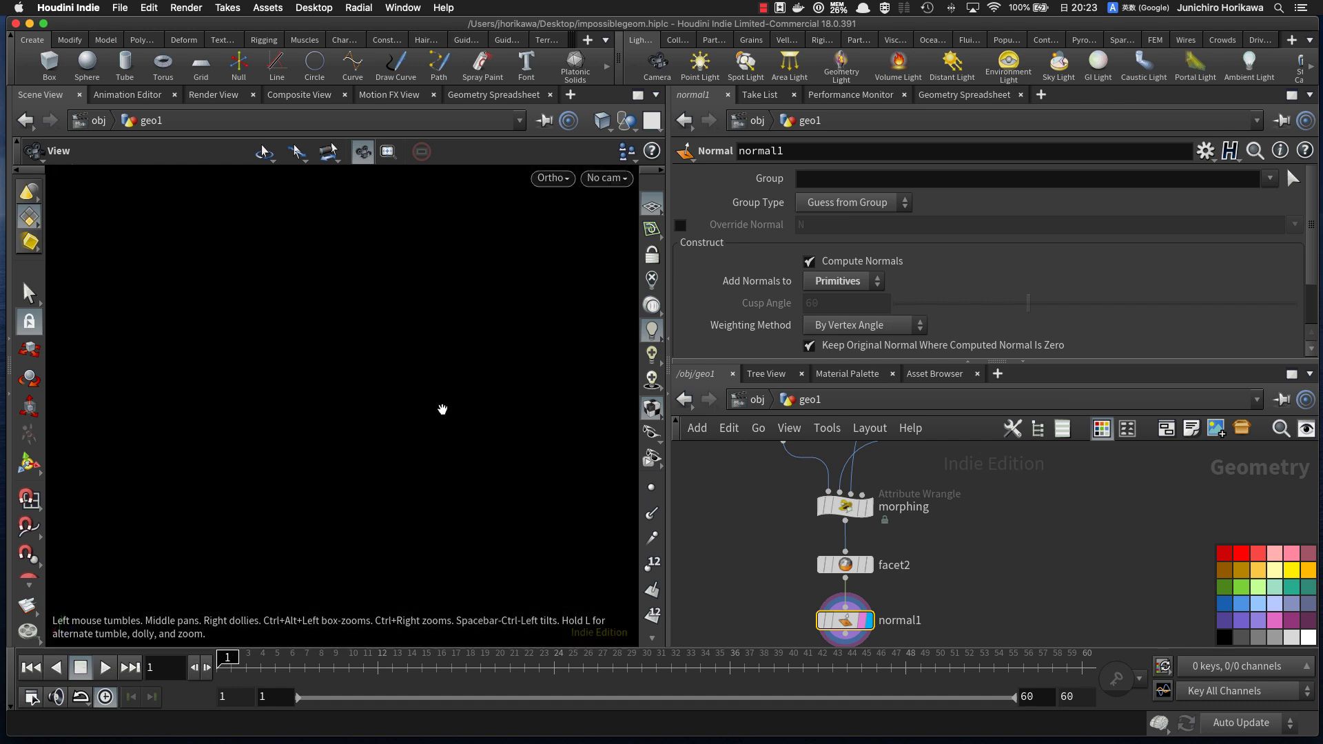
key(Return)
click(606, 178)
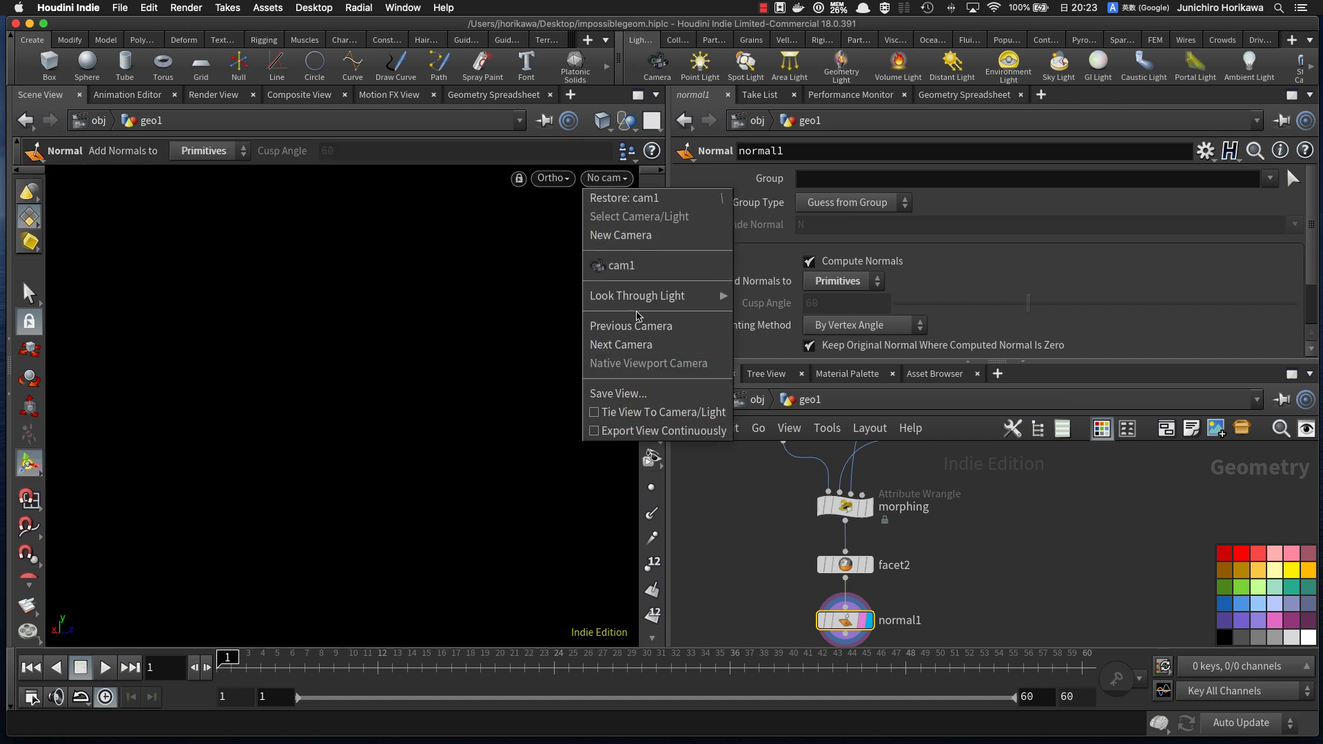
click(625, 266)
alt+right_drag(494, 372, 299, 448)
alt+middle_drag(414, 444, 280, 420)
alt+drag(281, 420, 345, 447)
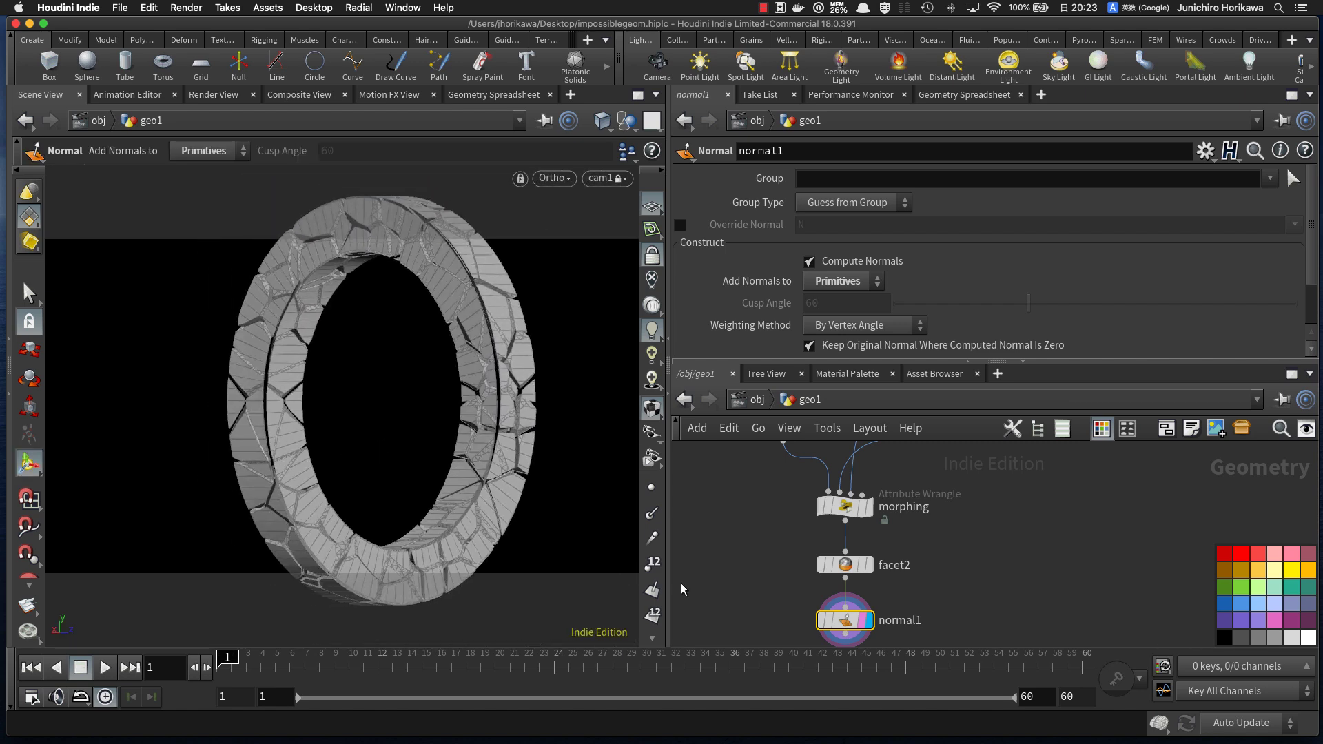
Step: Delete the facet2 node and move normal1 up directly beneath the morphing wrangle
click(852, 569)
key(Delete)
drag(845, 620, 844, 569)
mouse_move(845, 568)
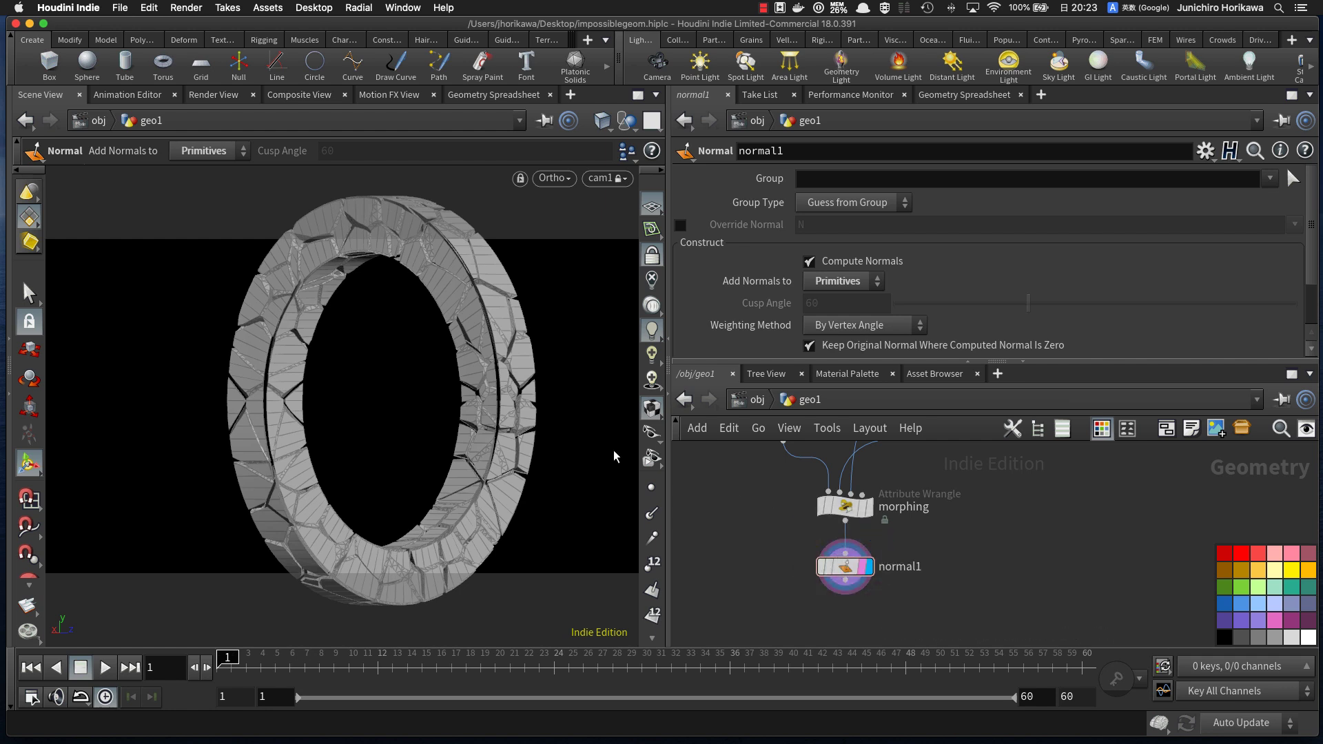
Step: Delete the node sitting between mirror2 and transform8 in the chain
scroll(799, 540, down, 2)
middle_drag(799, 540, 778, 593)
scroll(795, 536, up, 5)
click(775, 569)
key(Delete)
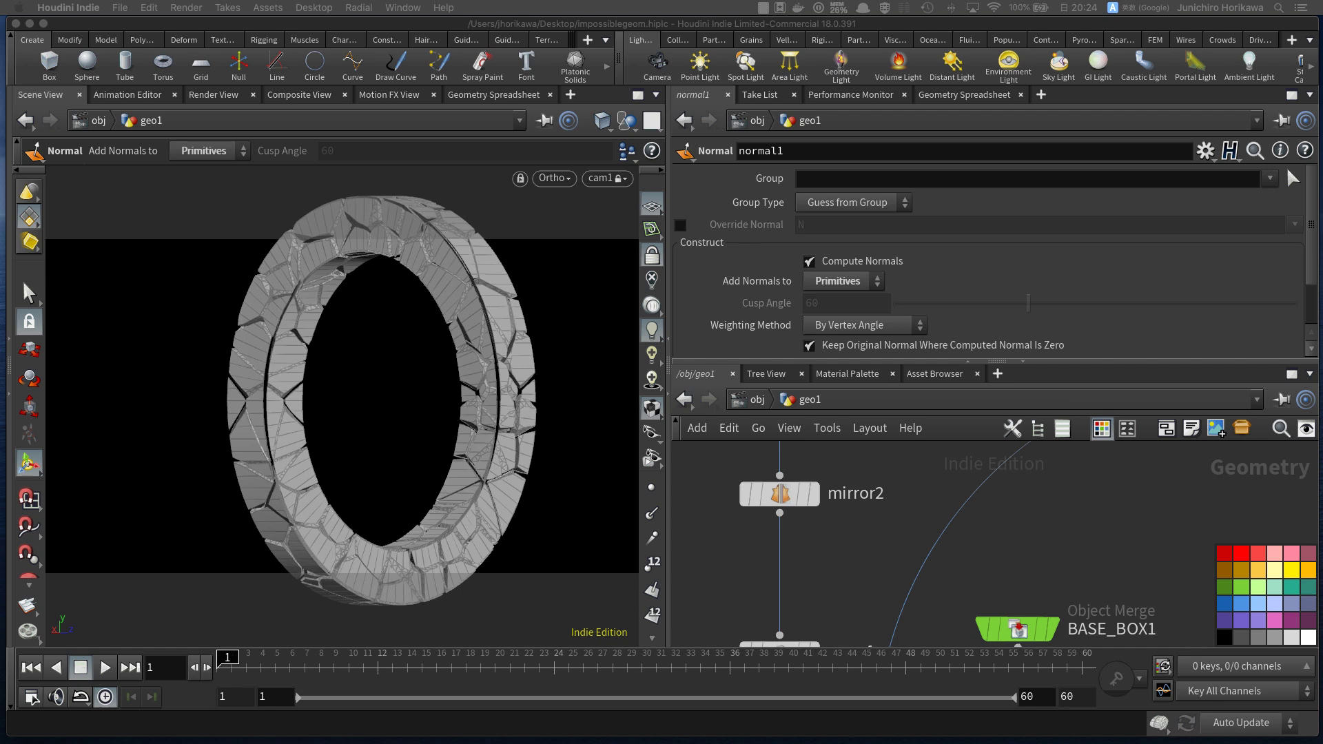
Step: Lock the transform8 node beneath mirror2 and unlock it again
click(827, 552)
scroll(825, 532, down, 5)
middle_drag(806, 601, 817, 554)
scroll(817, 554, up, 2)
scroll(817, 558, up, 4)
scroll(818, 546, down, 6)
scroll(818, 546, up, 3)
click(818, 535)
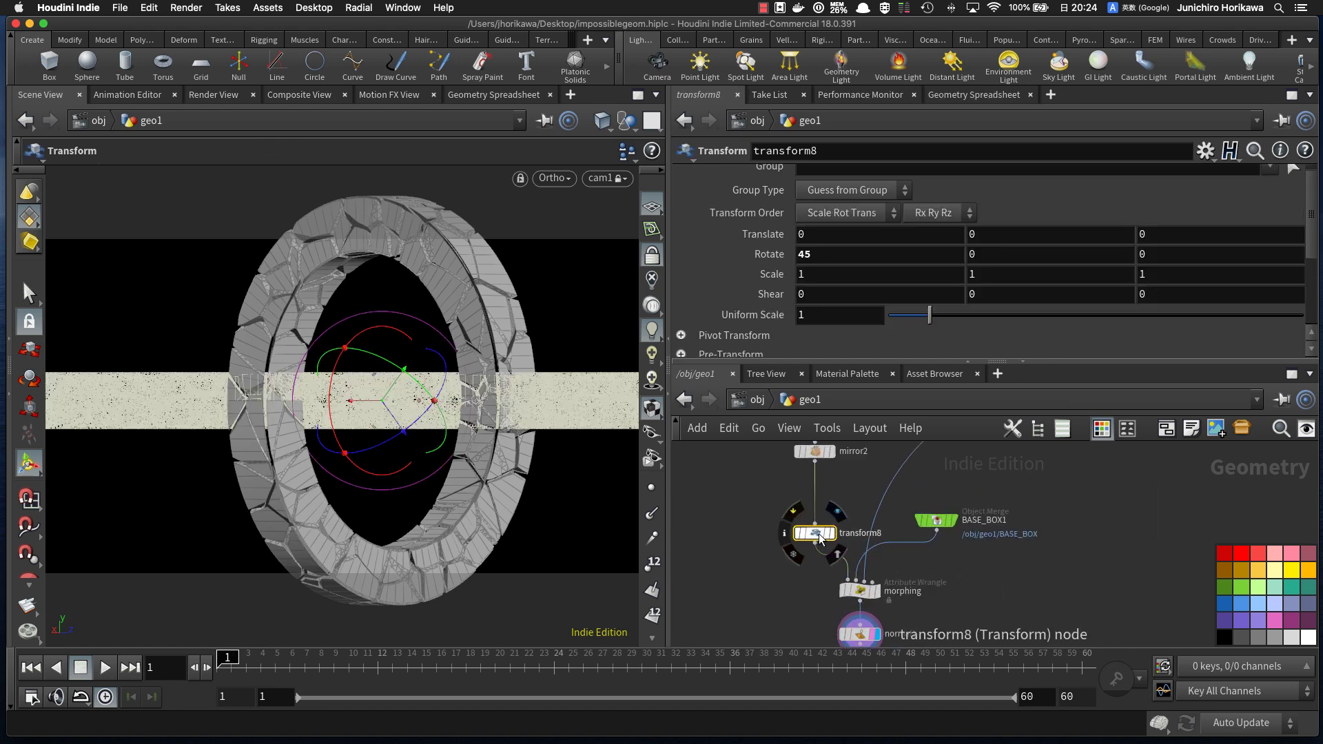
click(792, 558)
scroll(791, 554, up, 1)
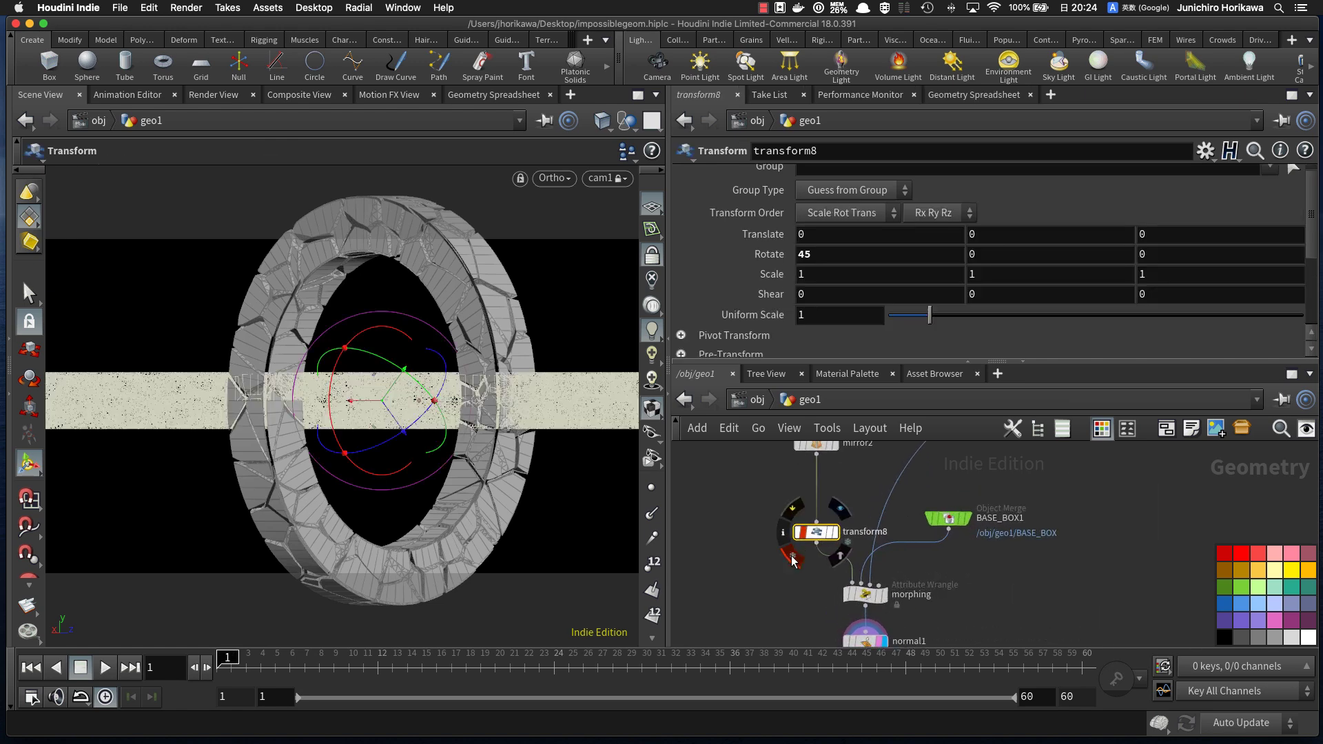
click(791, 557)
Step: Set the X rotation of transform8 to the expression 45 + $FF / $FEND * 180
click(602, 529)
scroll(779, 528, up, 3)
drag(830, 532, 826, 527)
click(819, 251)
click(774, 480)
click(824, 529)
click(835, 256)
text(+ )
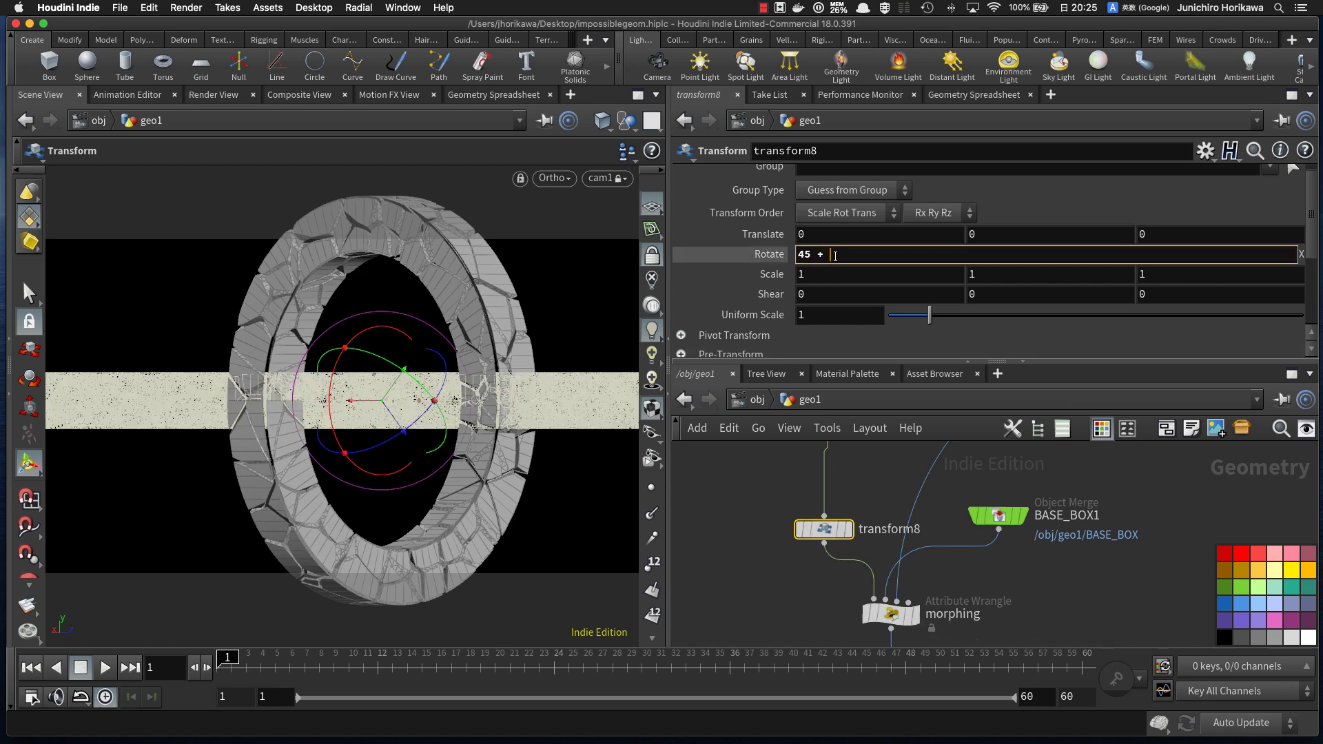
text($)
text(FF ?)
text( $FEND)
text(* 180)
key(Return)
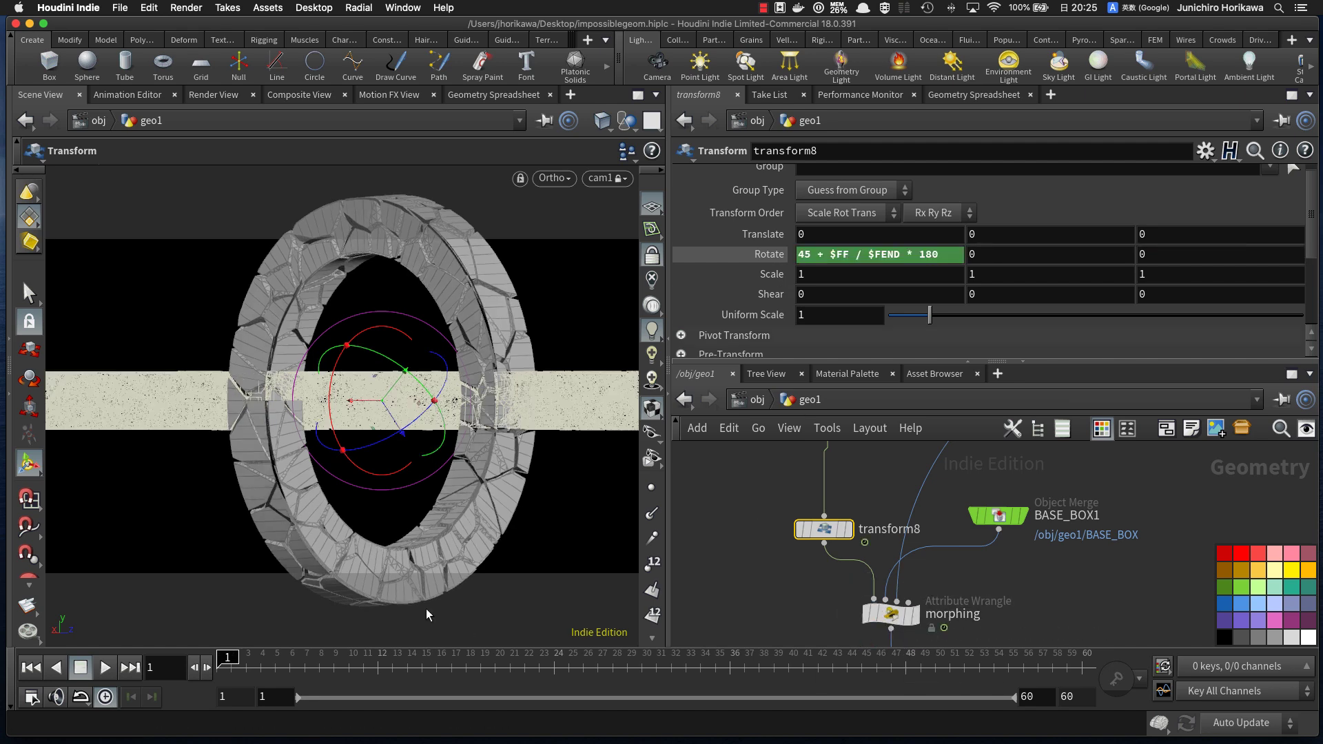
Step: Play the animation and display transform8 to examine how the straight cracked box rotates
click(105, 667)
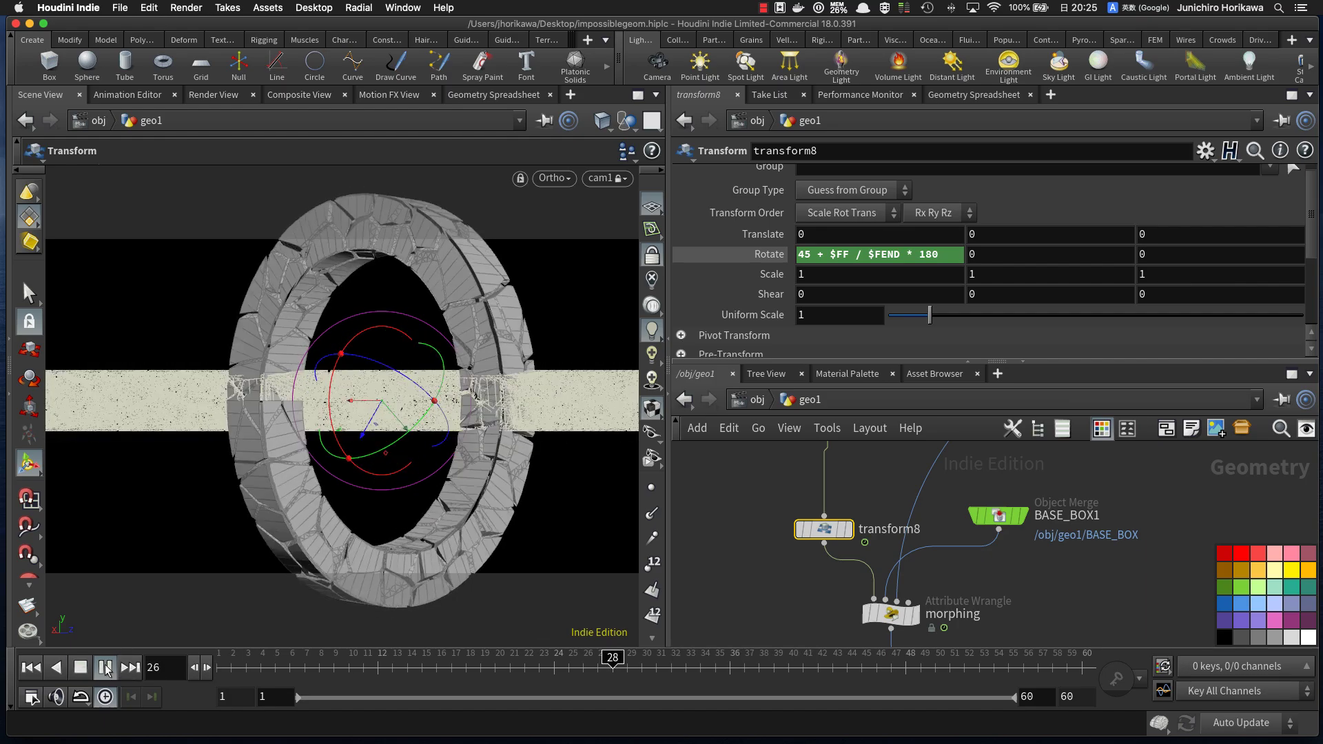
middle_drag(771, 631, 791, 522)
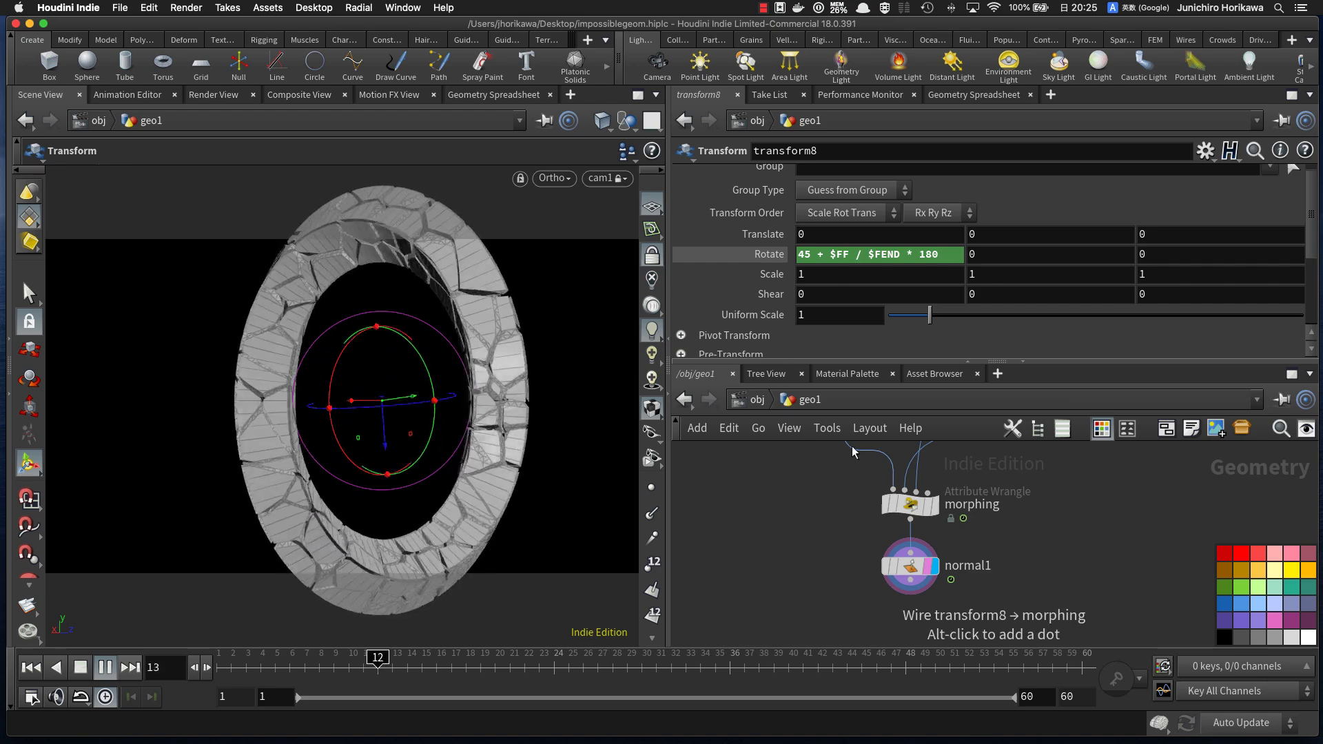
middle_drag(860, 503, 860, 586)
scroll(862, 516, up, 3)
click(870, 496)
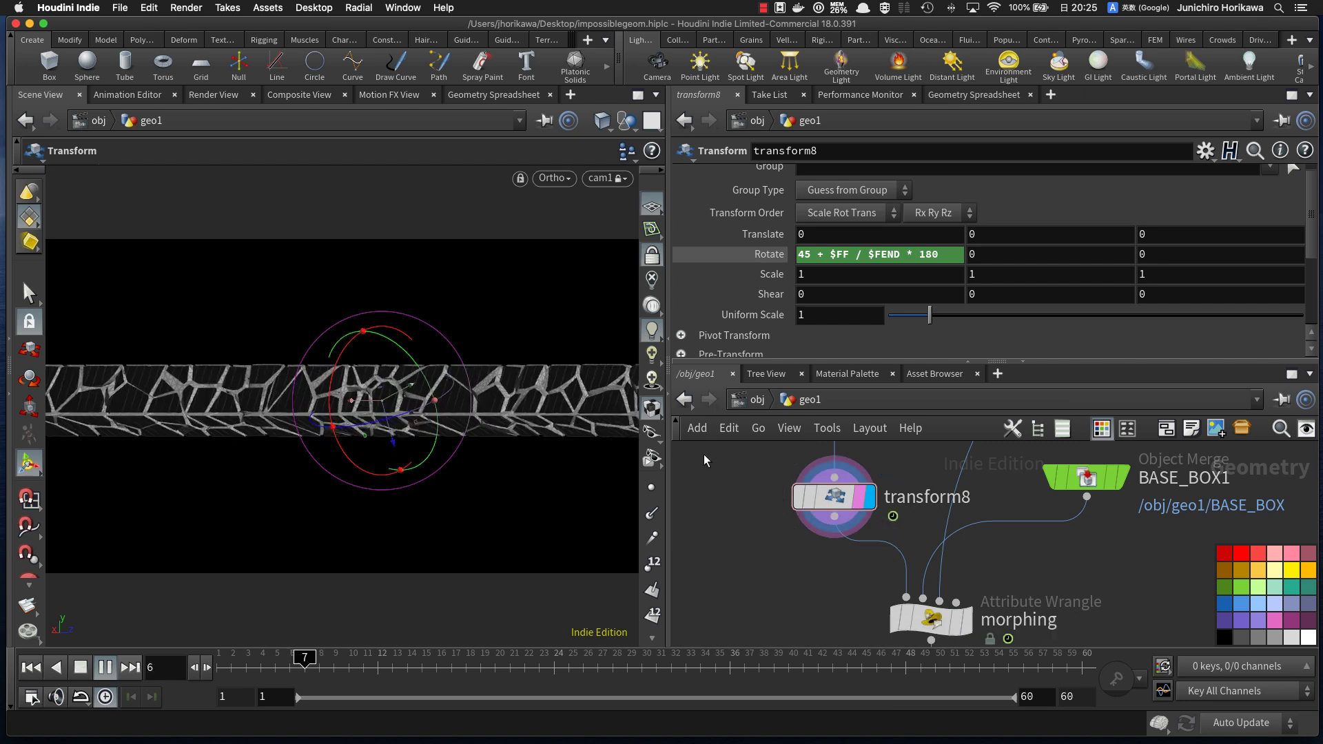
Step: Display and select normal1 again, stop the playback and return to frame 1
middle_drag(745, 550, 745, 507)
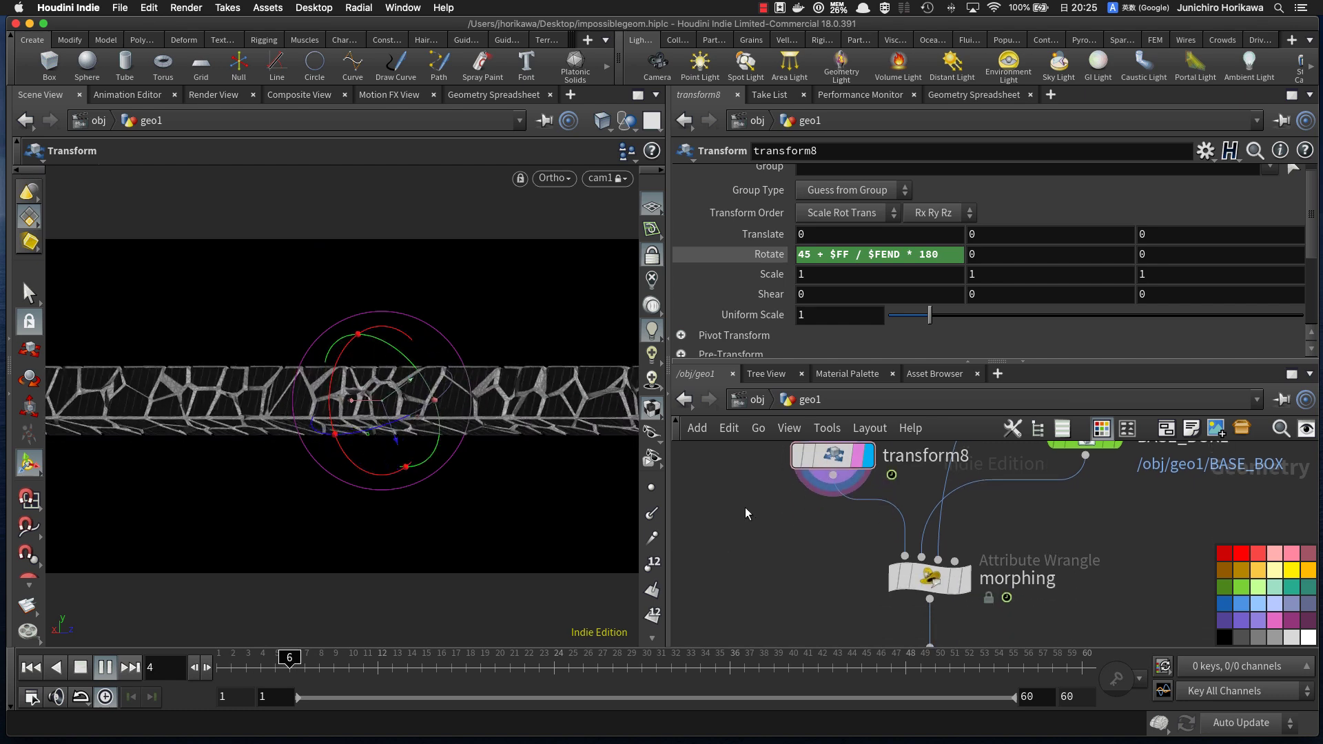
scroll(746, 507, down, 5)
scroll(765, 541, up, 1)
scroll(800, 577, up, 2)
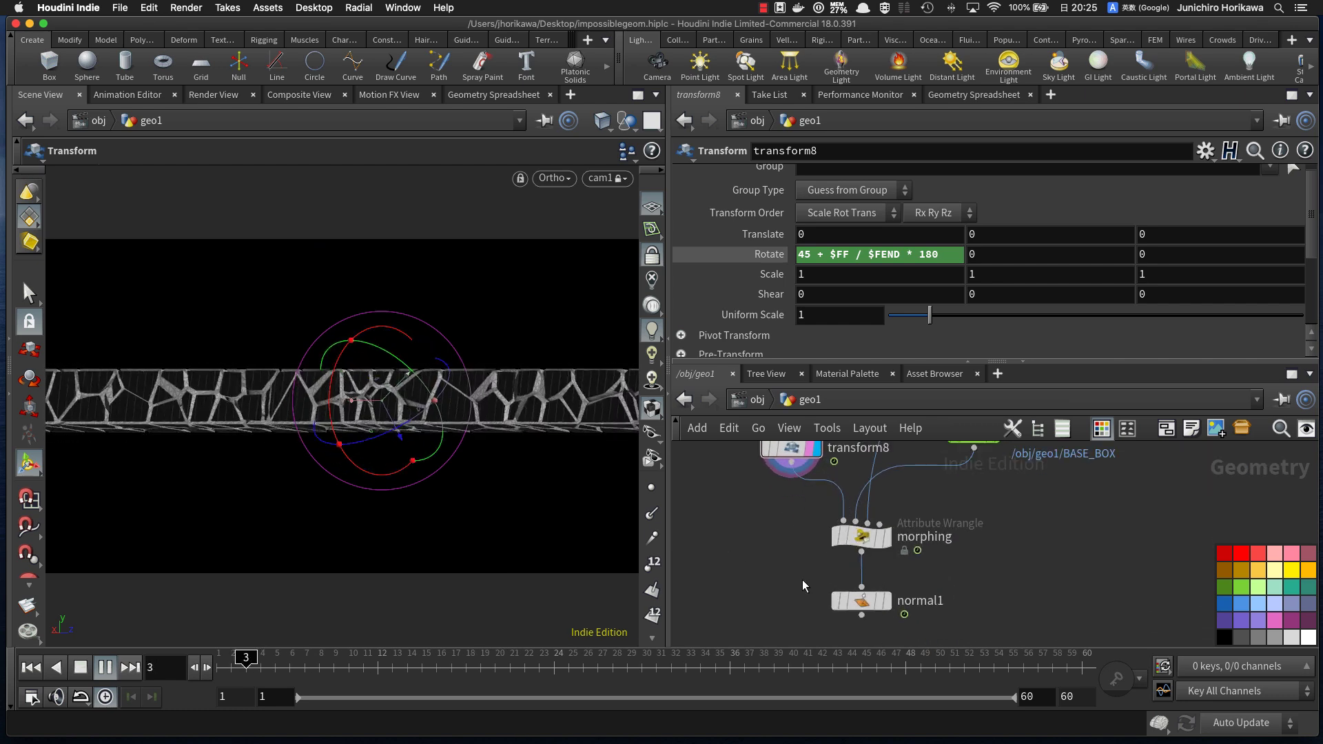
scroll(860, 599, up, 1)
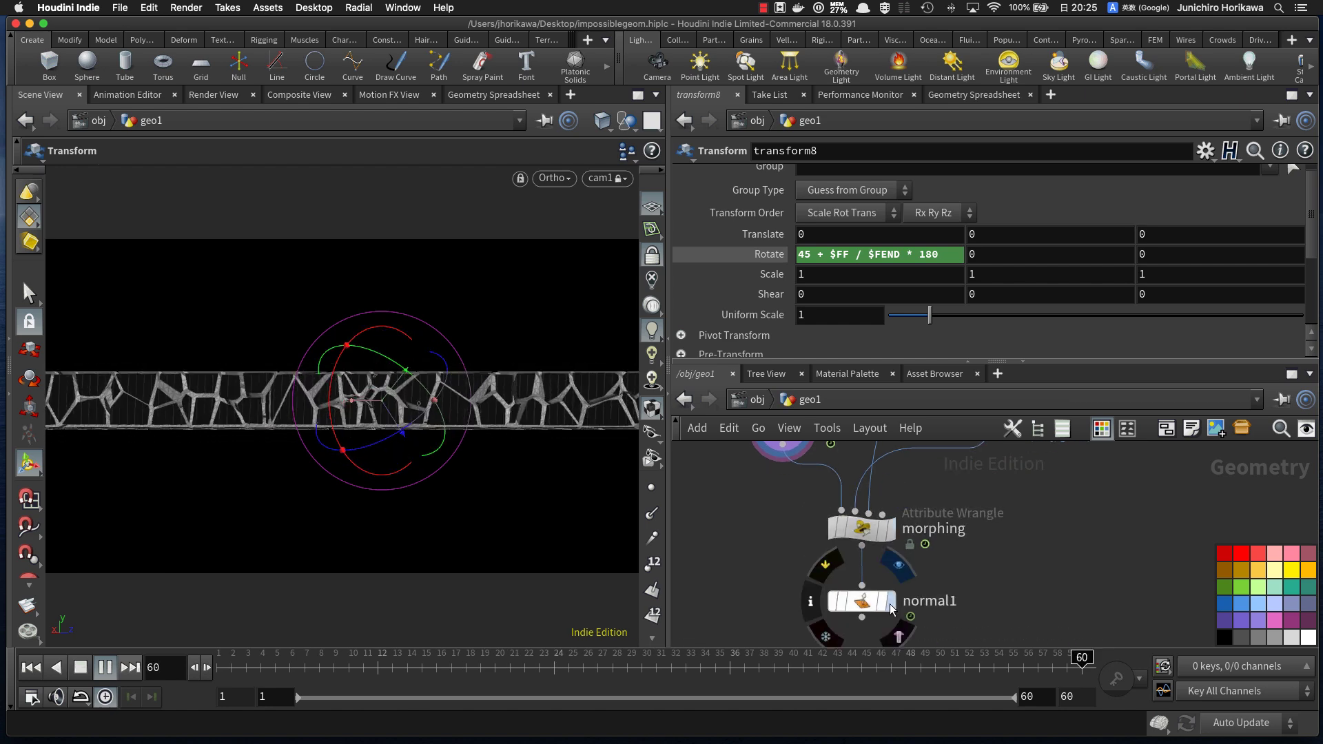
click(889, 602)
click(858, 604)
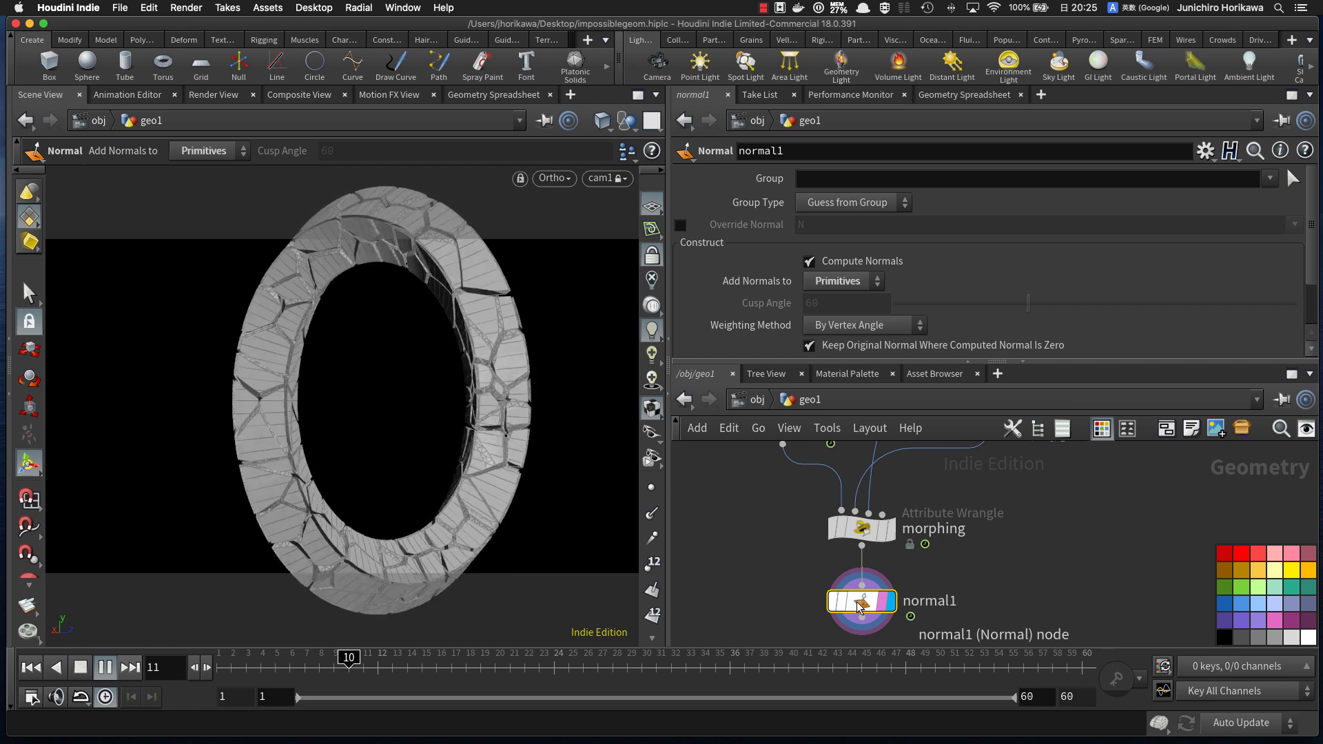
middle_drag(753, 496, 791, 586)
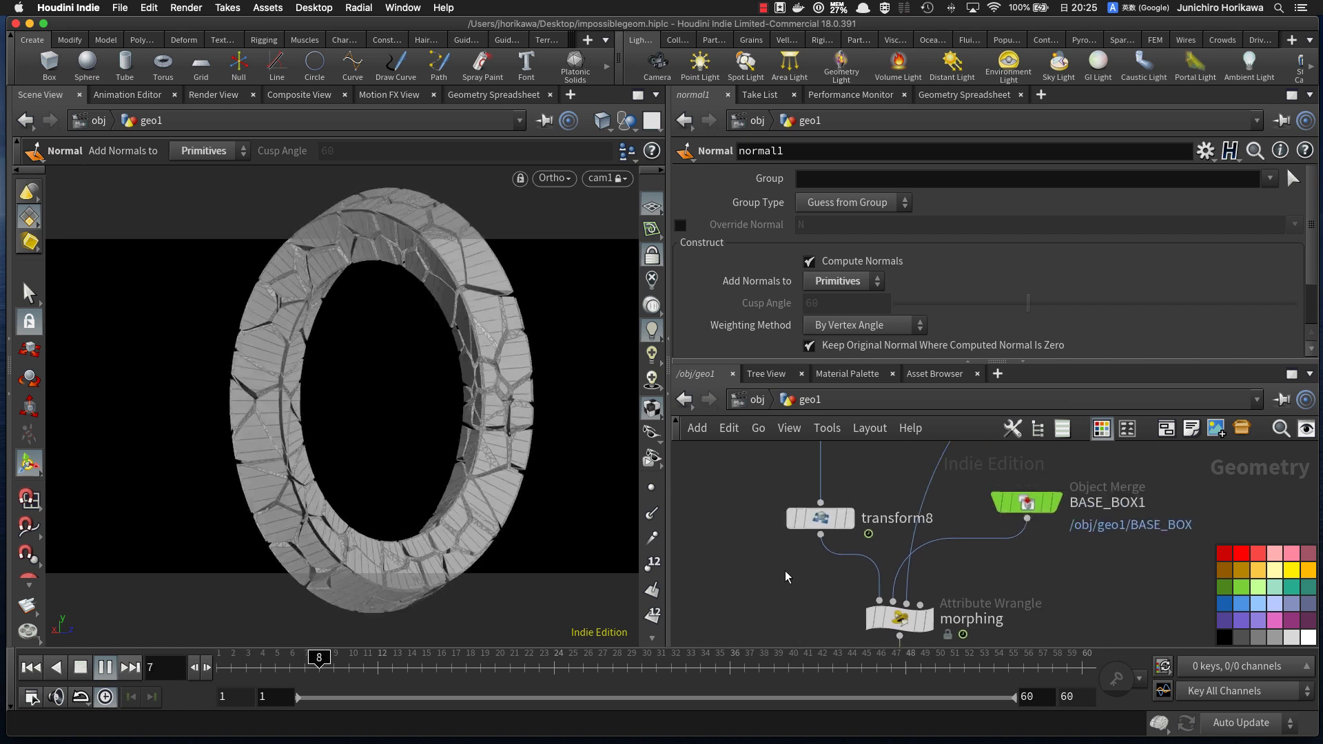
click(104, 667)
drag(289, 667, 127, 666)
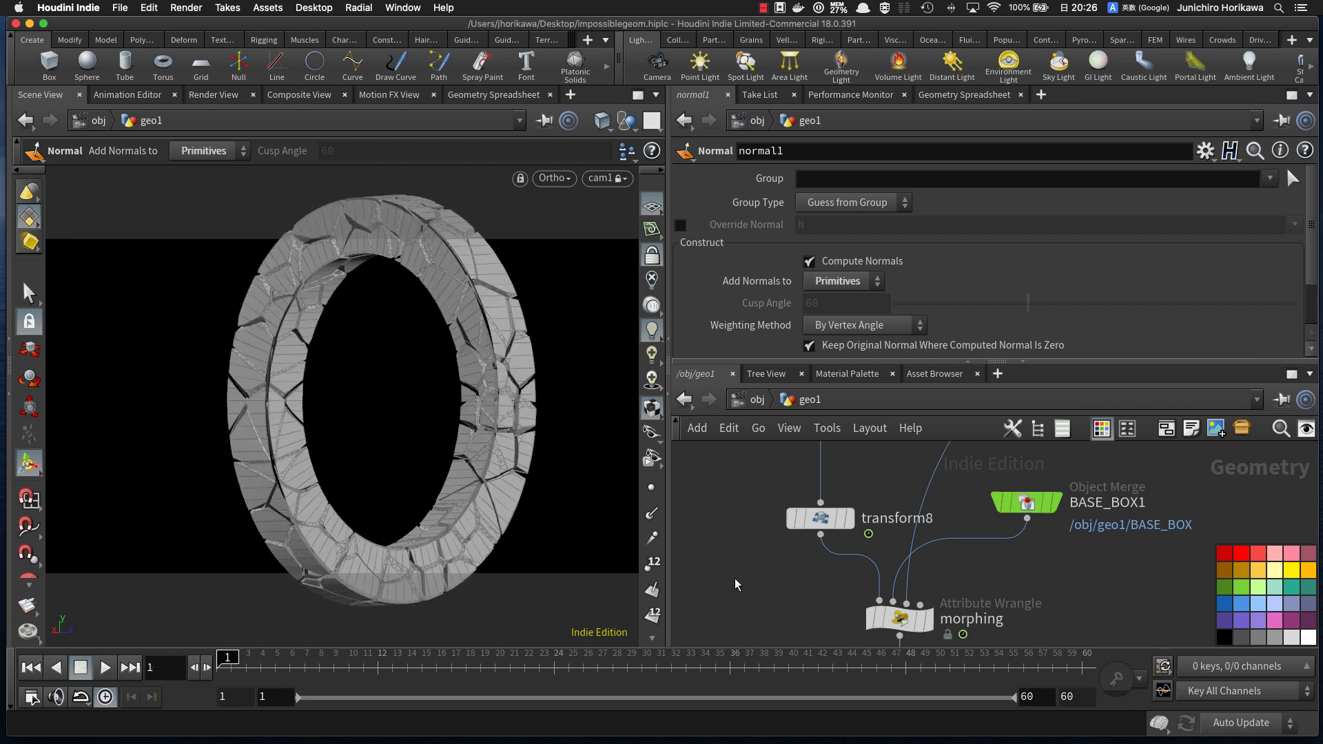
Step: Open the parameter interface editor of the CONTROLLER null and add an Integer parameter between crack sides and target res
scroll(771, 566, up, 2)
scroll(773, 494, down, 8)
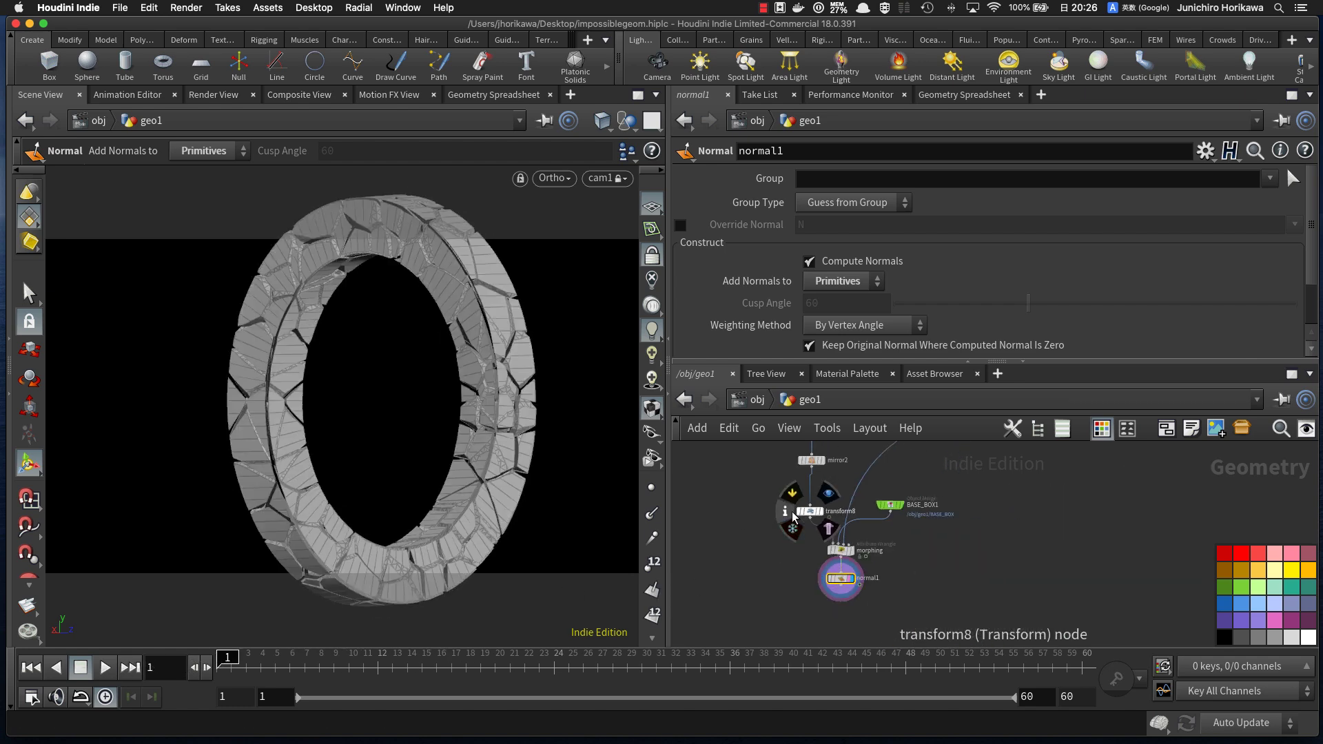
drag(714, 517, 737, 585)
scroll(749, 490, down, 5)
scroll(740, 589, up, 5)
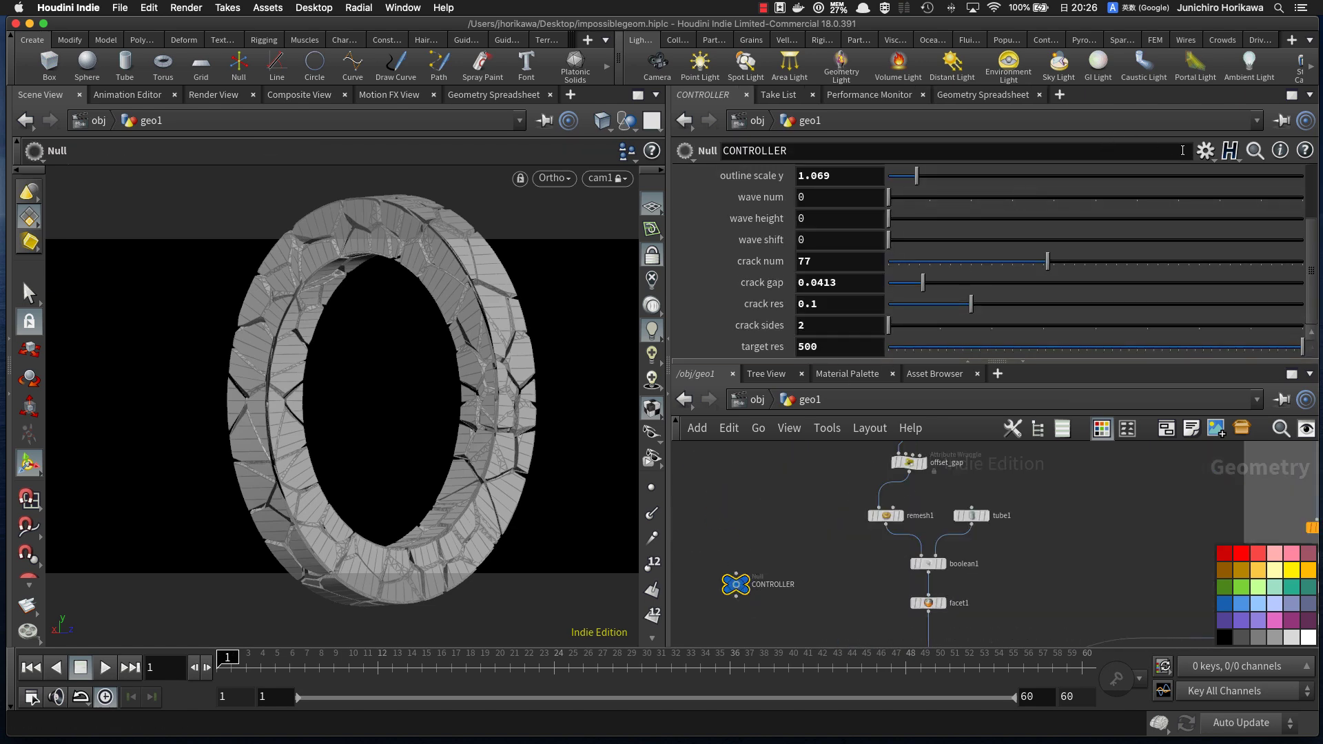
click(1205, 150)
click(1055, 175)
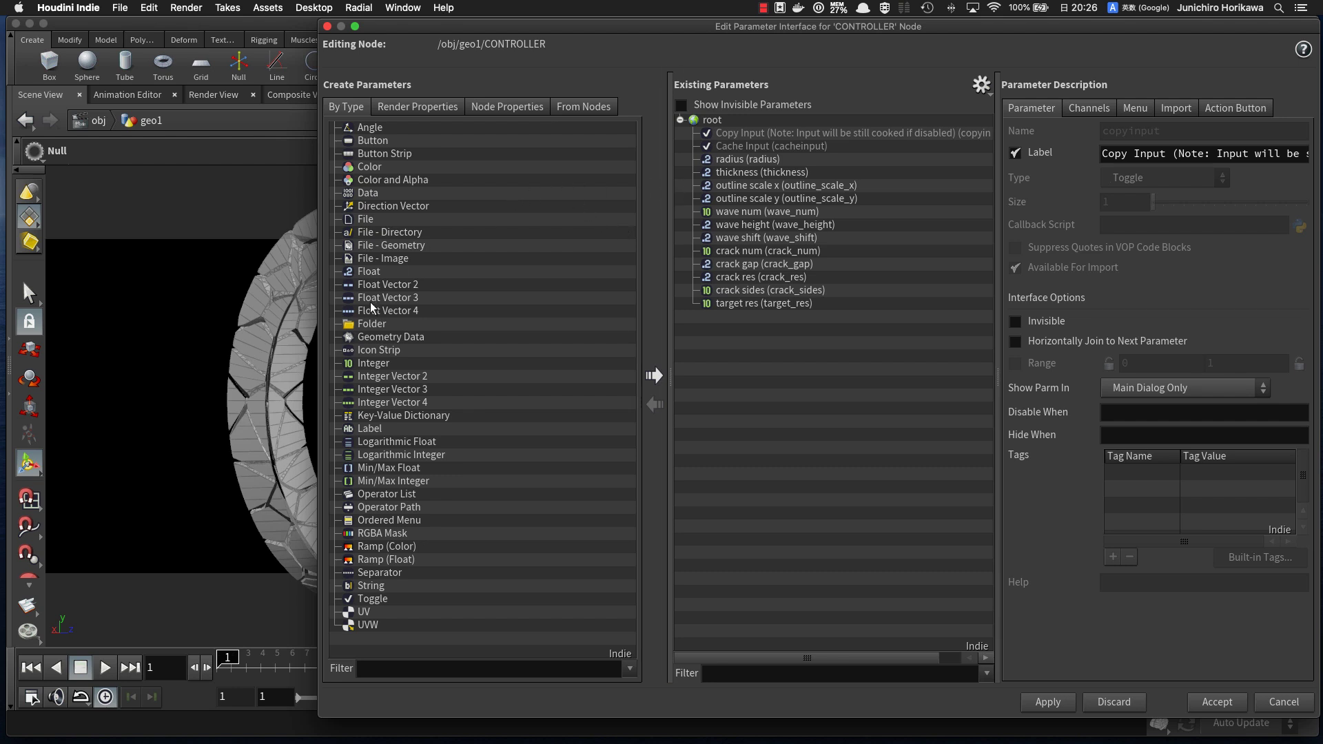
drag(372, 366, 800, 298)
Step: Name the new integer parameter cross_rot_speed and label it cross rot speed
double_click(1207, 130)
text(cros)
text(s_spee)
key(BackSpace)
key(BackSpace)
key(BackSpace)
key(BackSpace)
text(rot_speed)
key(Tab)
text(cross rot speed)
key(Return)
Step: Enable the range of cross_rot_speed, set it from -5 to 5 and accept the interface changes
click(1013, 393)
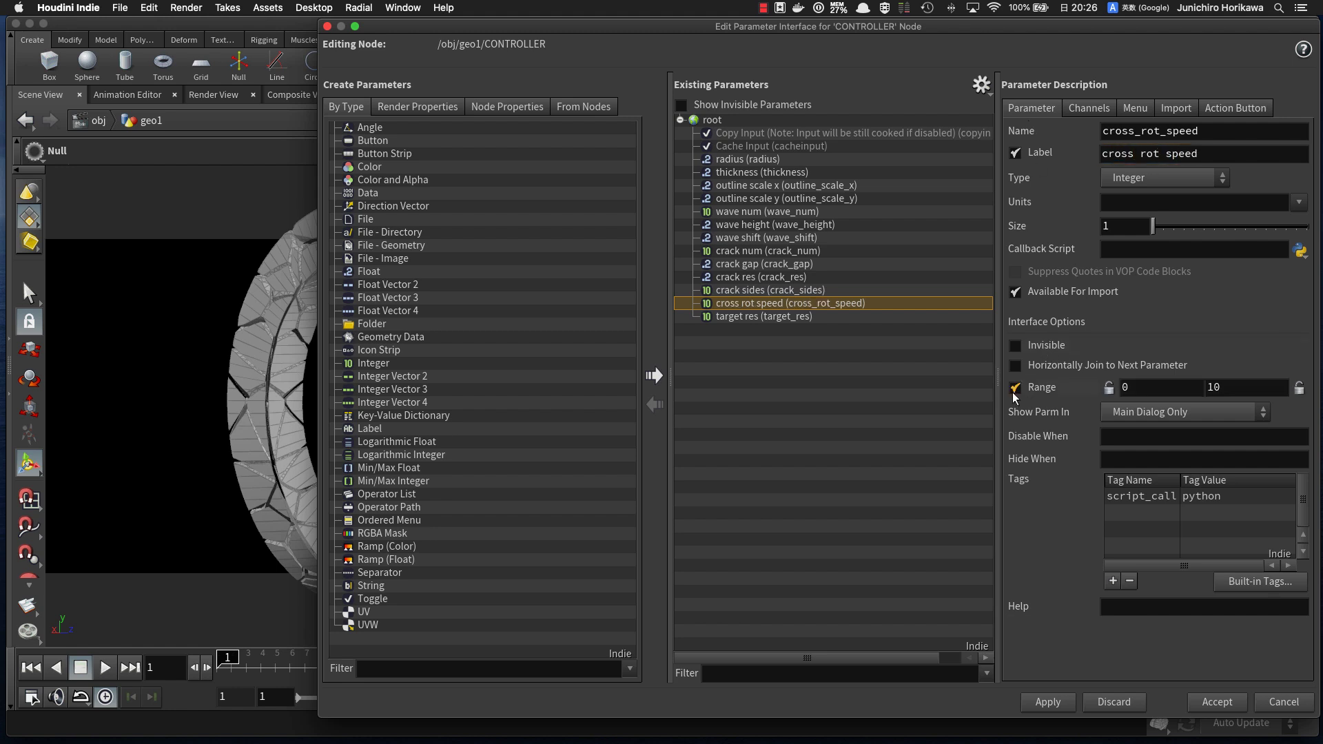
drag(1132, 389, 1103, 388)
text(-15)
key(Tab)
text(5)
click(1061, 701)
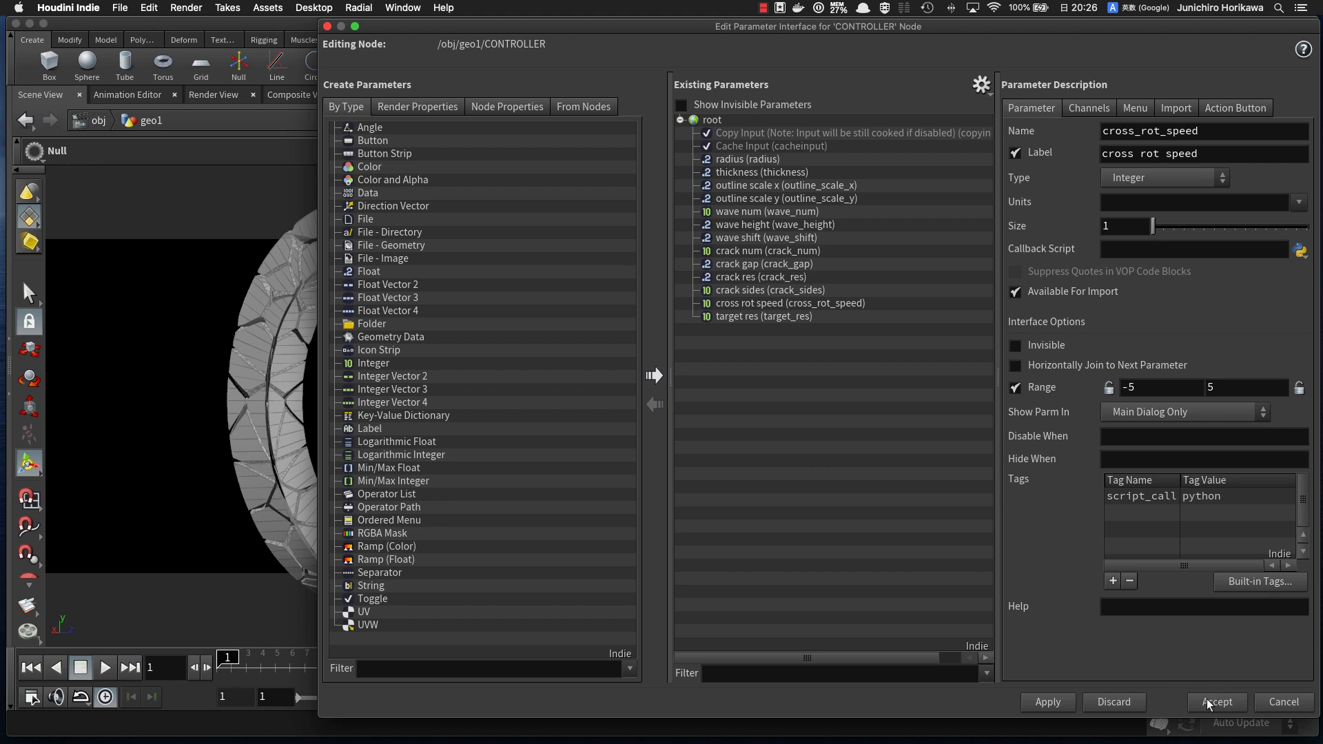
click(1207, 703)
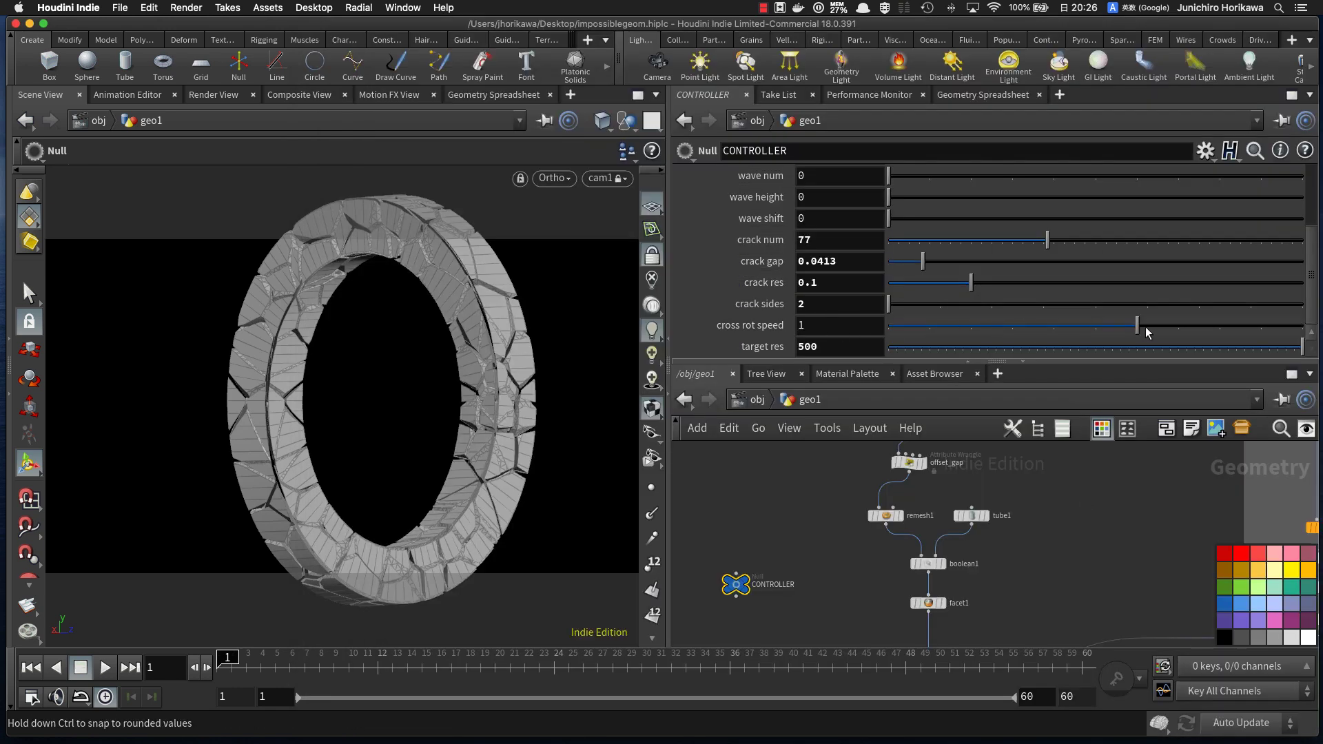
Step: With CONTROLLER's cross rot speed at 1, copy that parameter and multiply transform8's X rotation expression by a reference to it
right_click(860, 327)
click(886, 452)
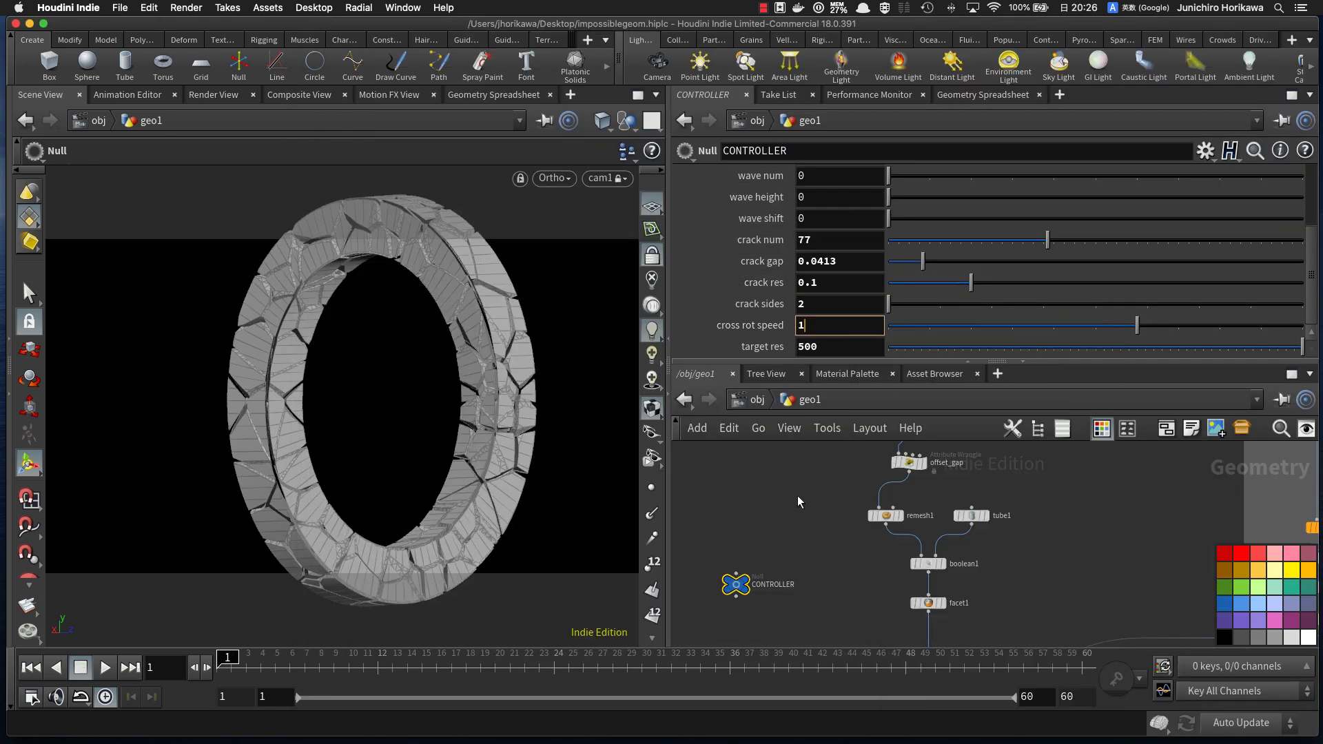
scroll(797, 499, down, 10)
scroll(827, 537, up, 12)
scroll(871, 506, down, 5)
middle_drag(829, 557, 829, 590)
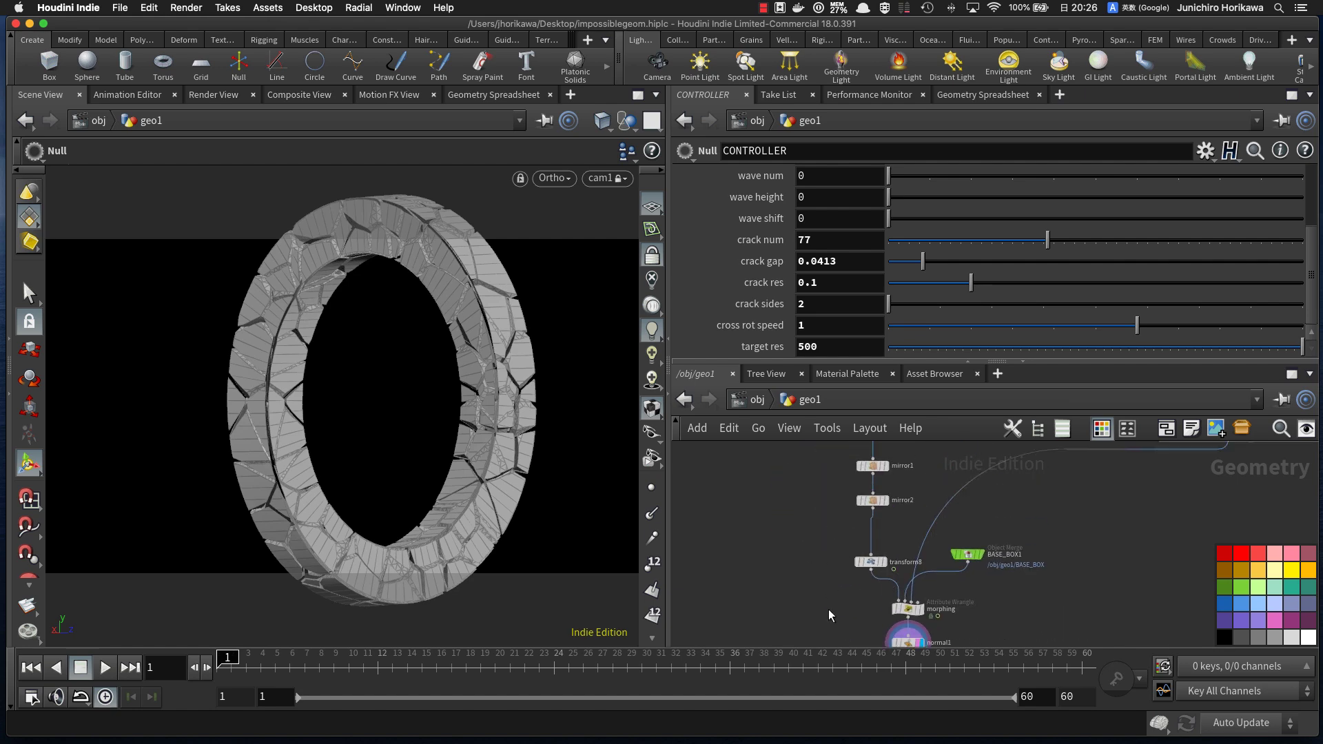
scroll(841, 565, up, 3)
click(881, 539)
click(950, 258)
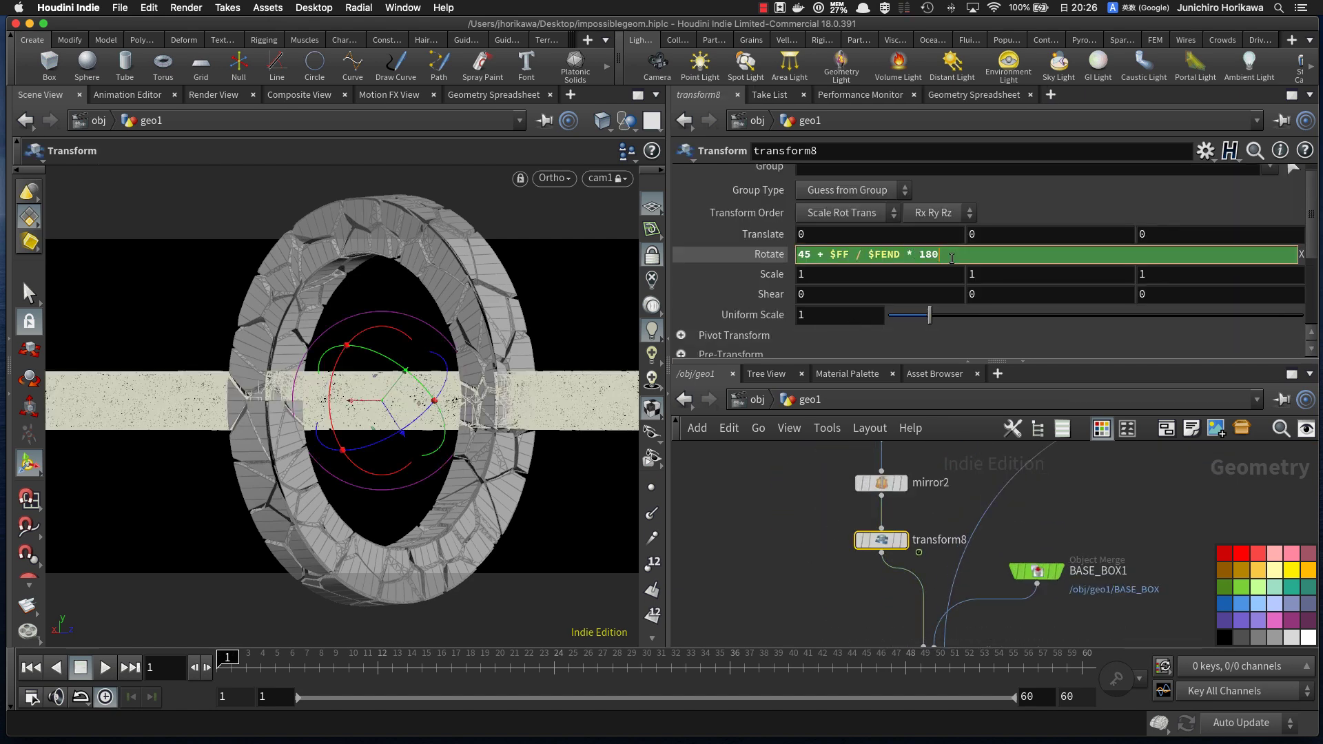
right_click(956, 253)
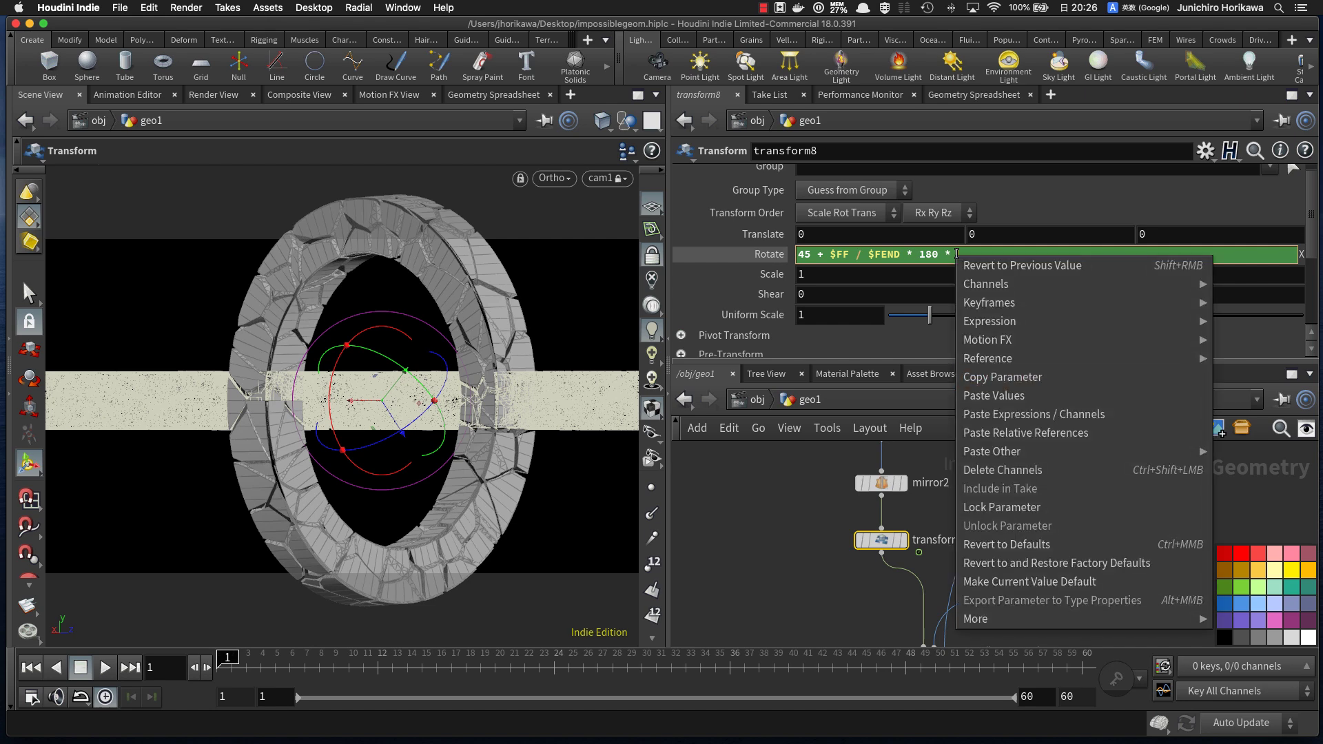
click(1020, 414)
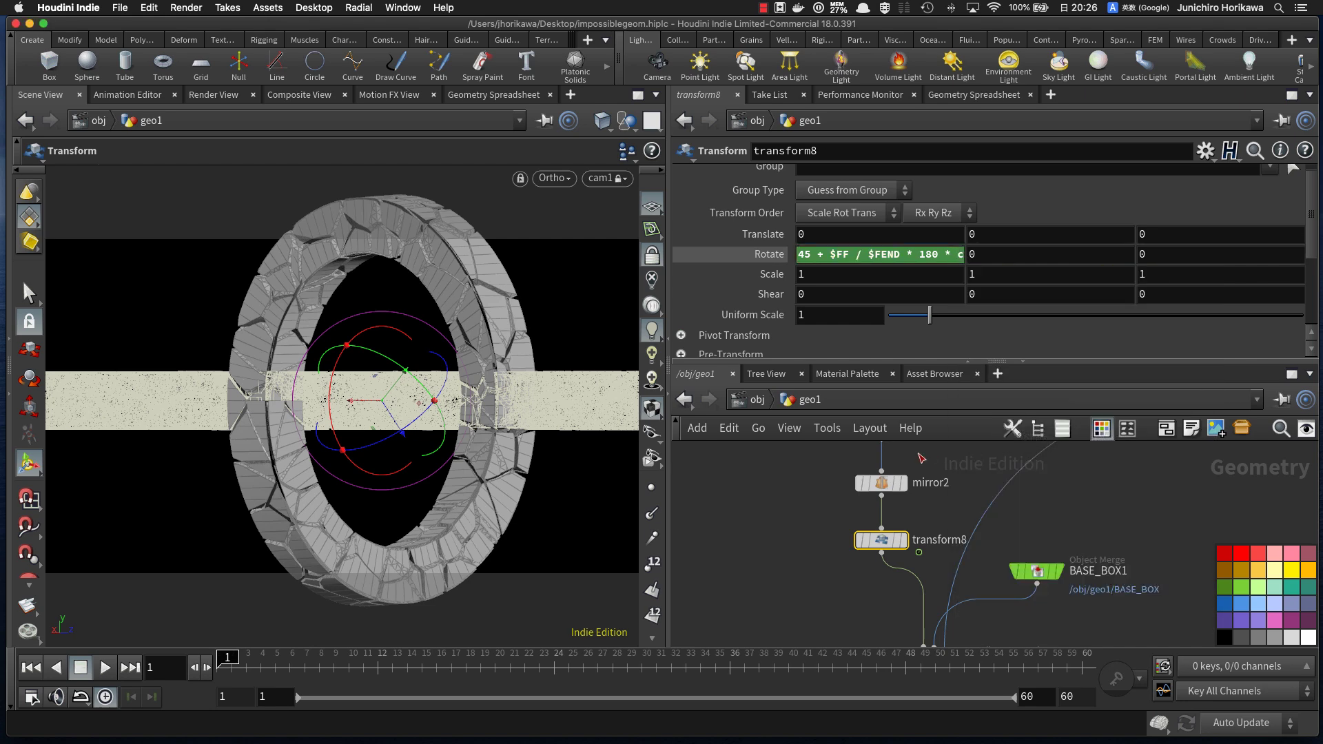
click(800, 514)
Step: Play the animation with the ring displayed and switch the viewport shading to Smooth Shaded
middle_drag(860, 602, 847, 490)
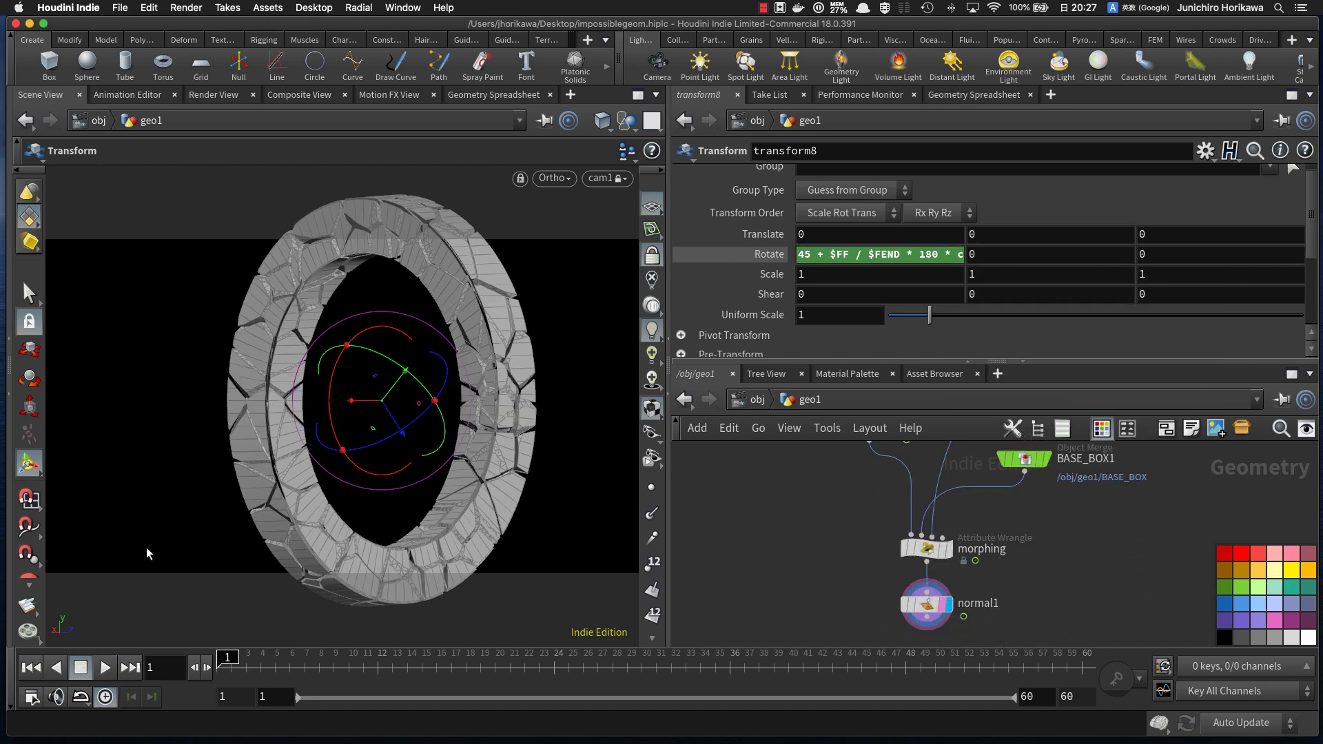
click(105, 667)
scroll(860, 539, down, 5)
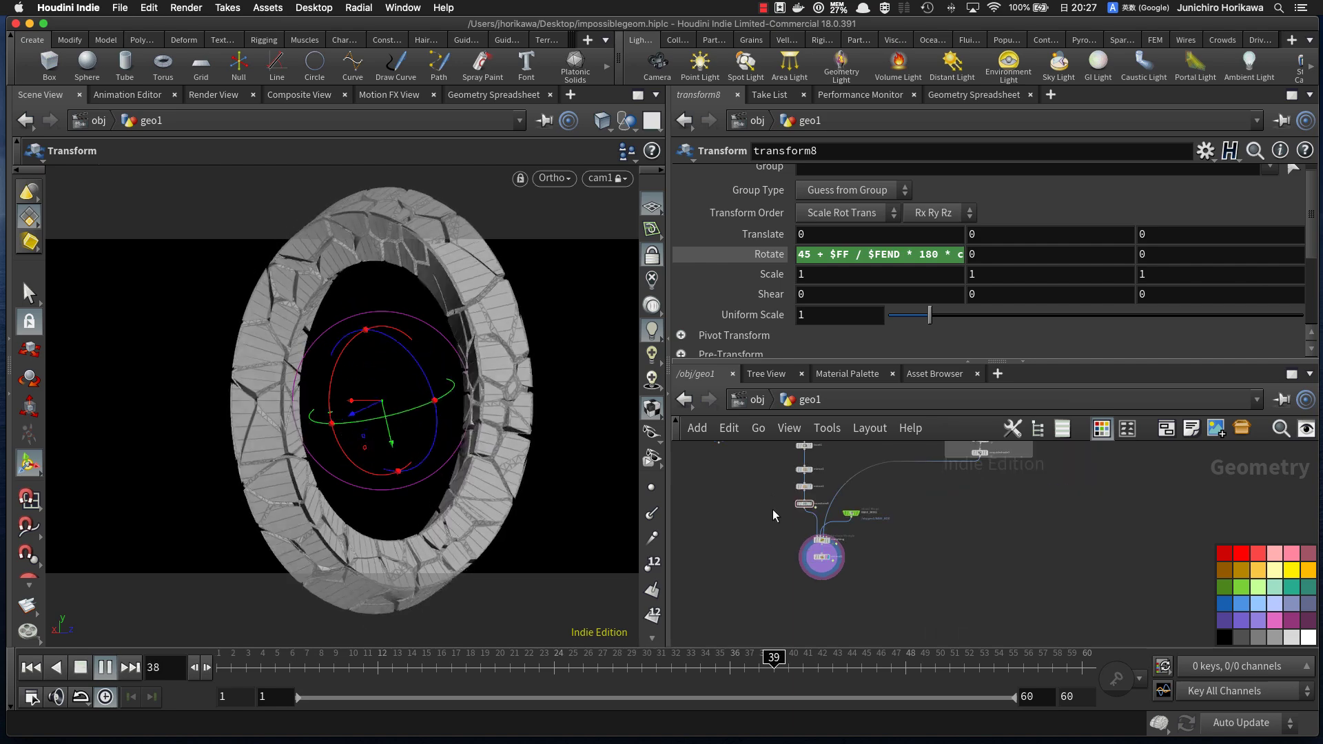
click(553, 178)
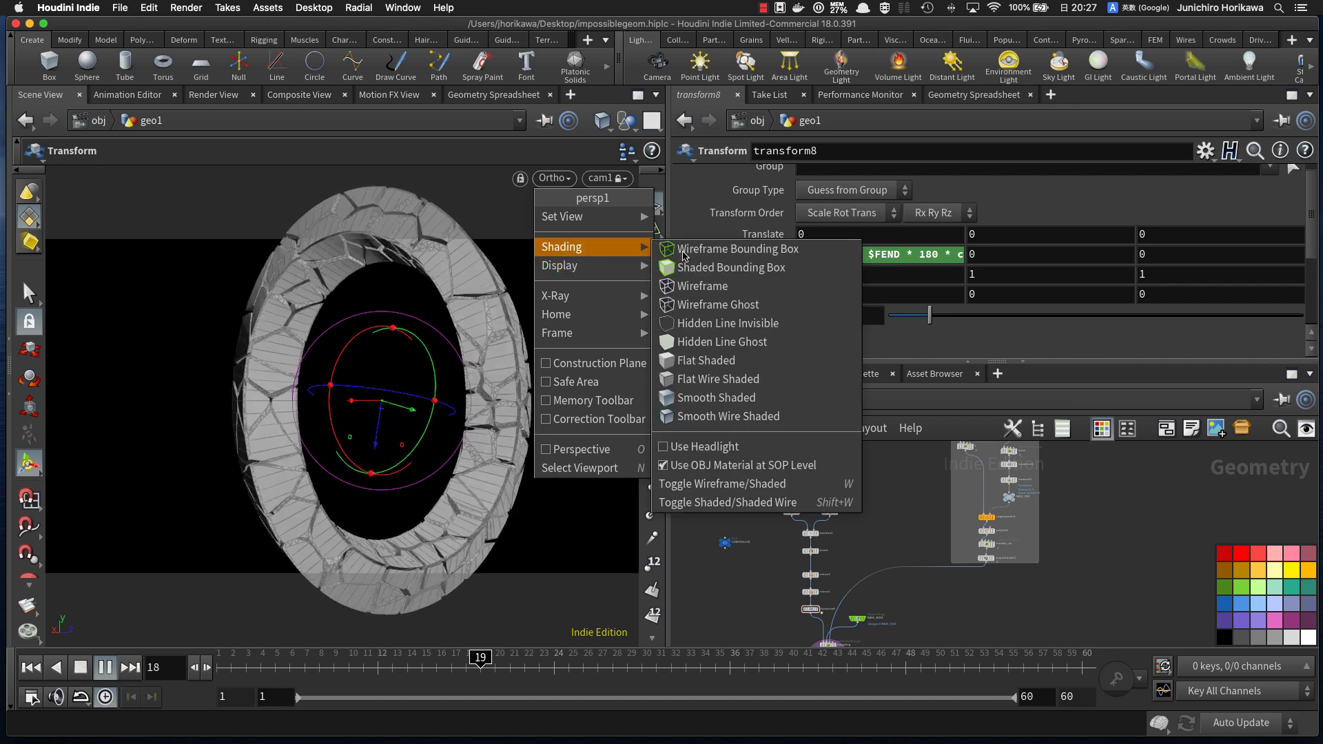
click(696, 398)
scroll(704, 539, up, 5)
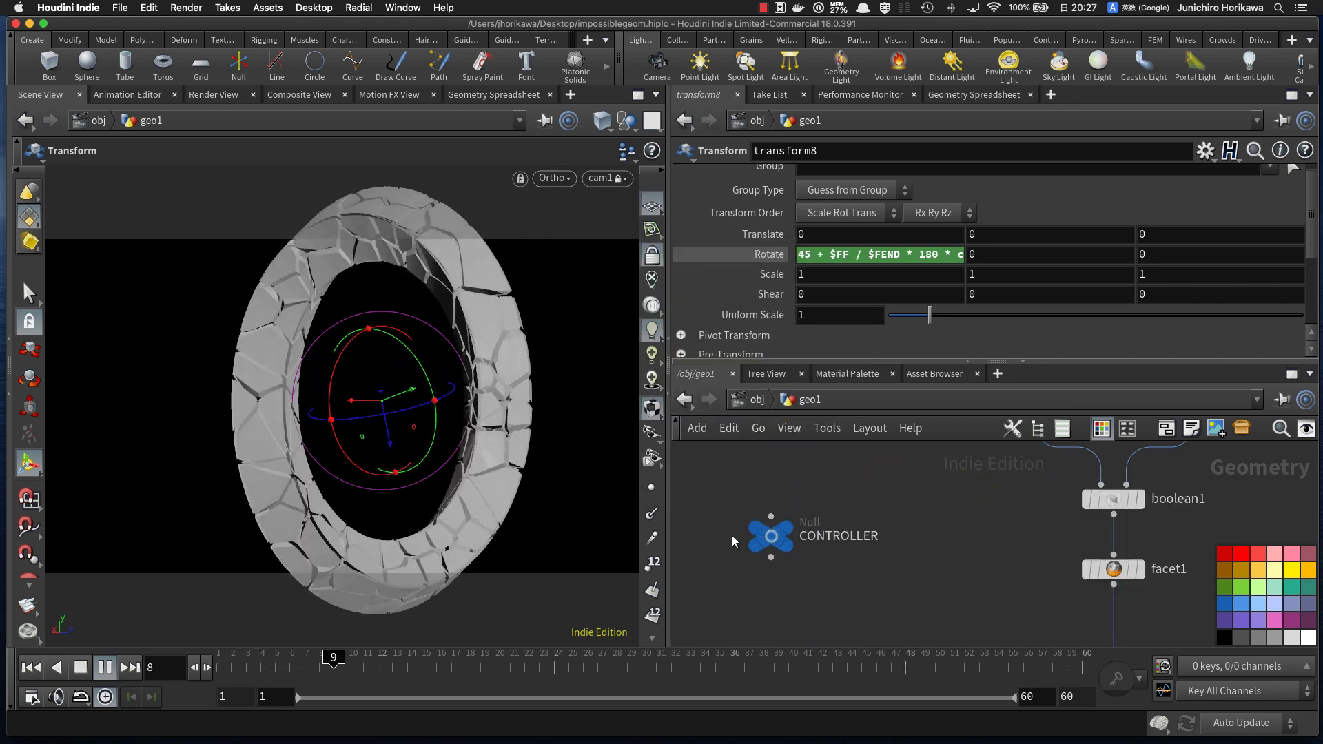
Step: Try CONTROLLER's cross rot speed at 3 during playback, return it to 1 and stop the animation
click(775, 536)
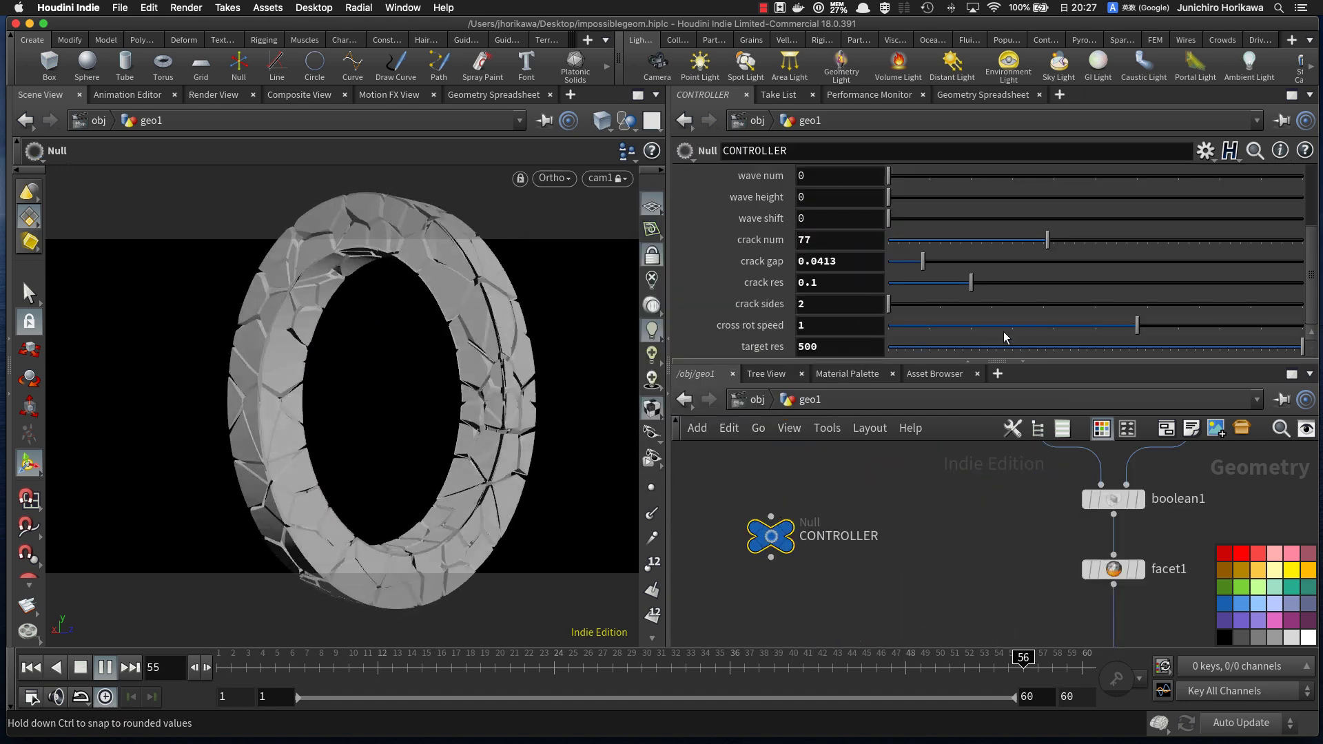
click(1176, 327)
drag(1176, 328, 1215, 331)
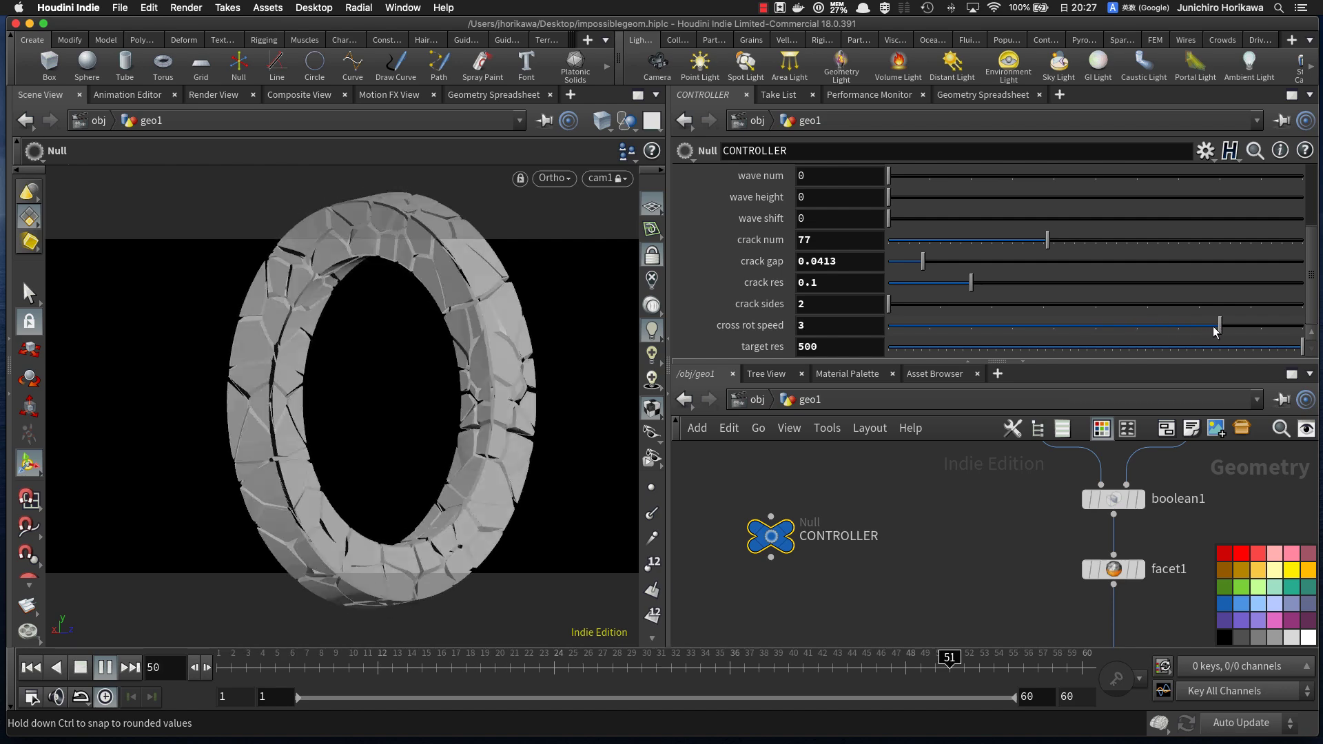
drag(1215, 331, 1120, 339)
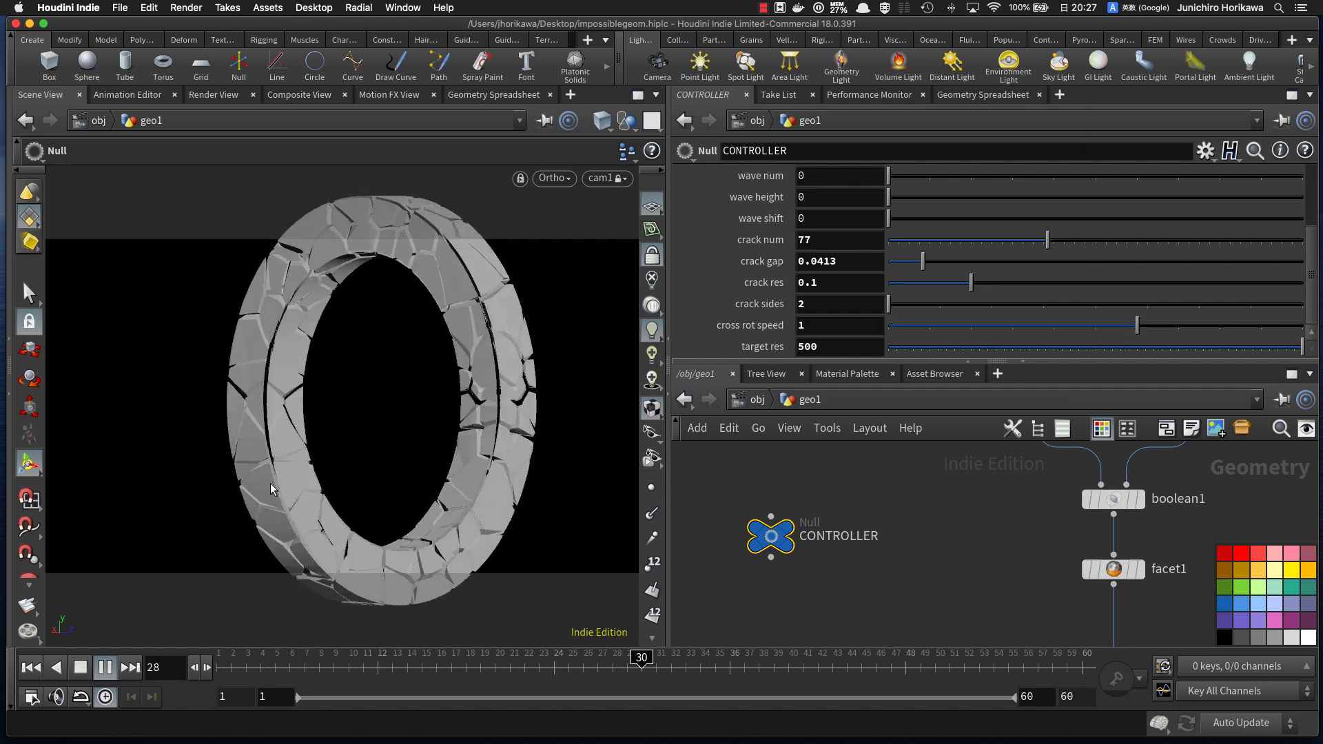
click(105, 668)
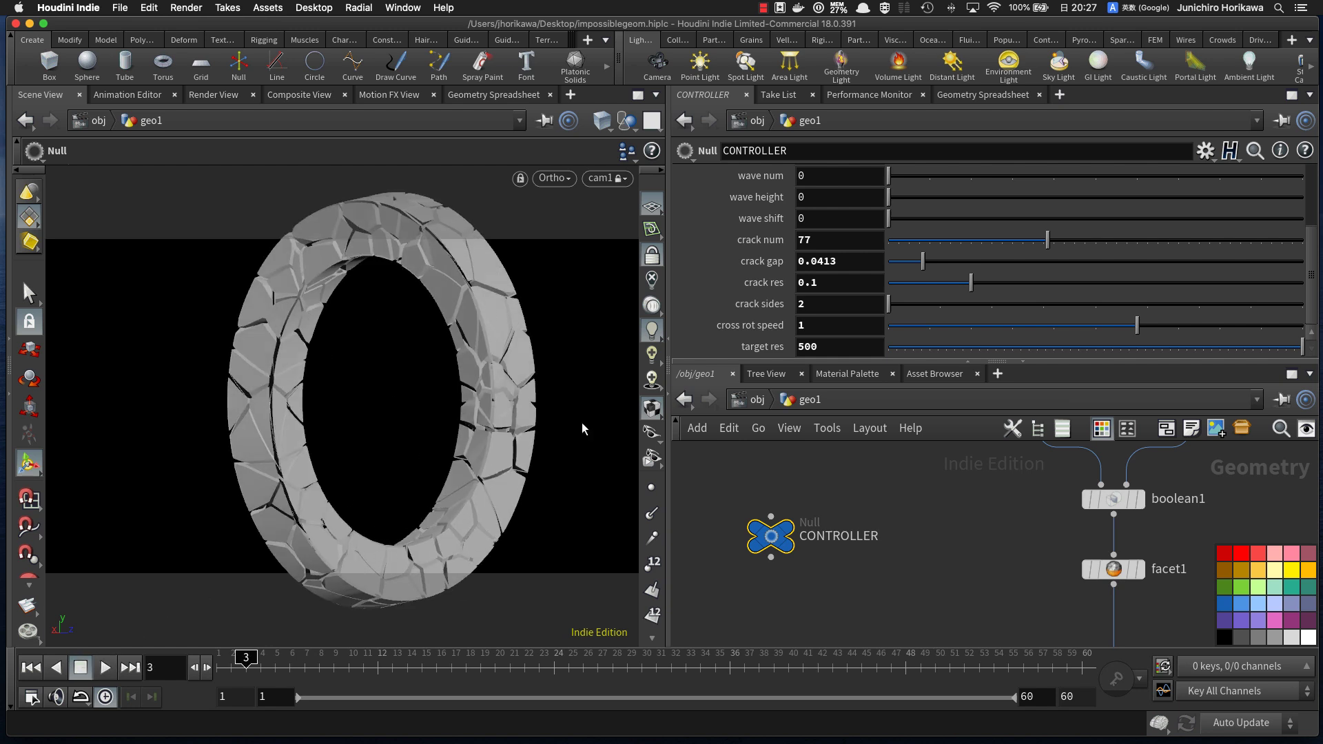
Step: Enlarge the network editor area and bring the nodes from facet1 down to transform8 into view
scroll(827, 596, down, 5)
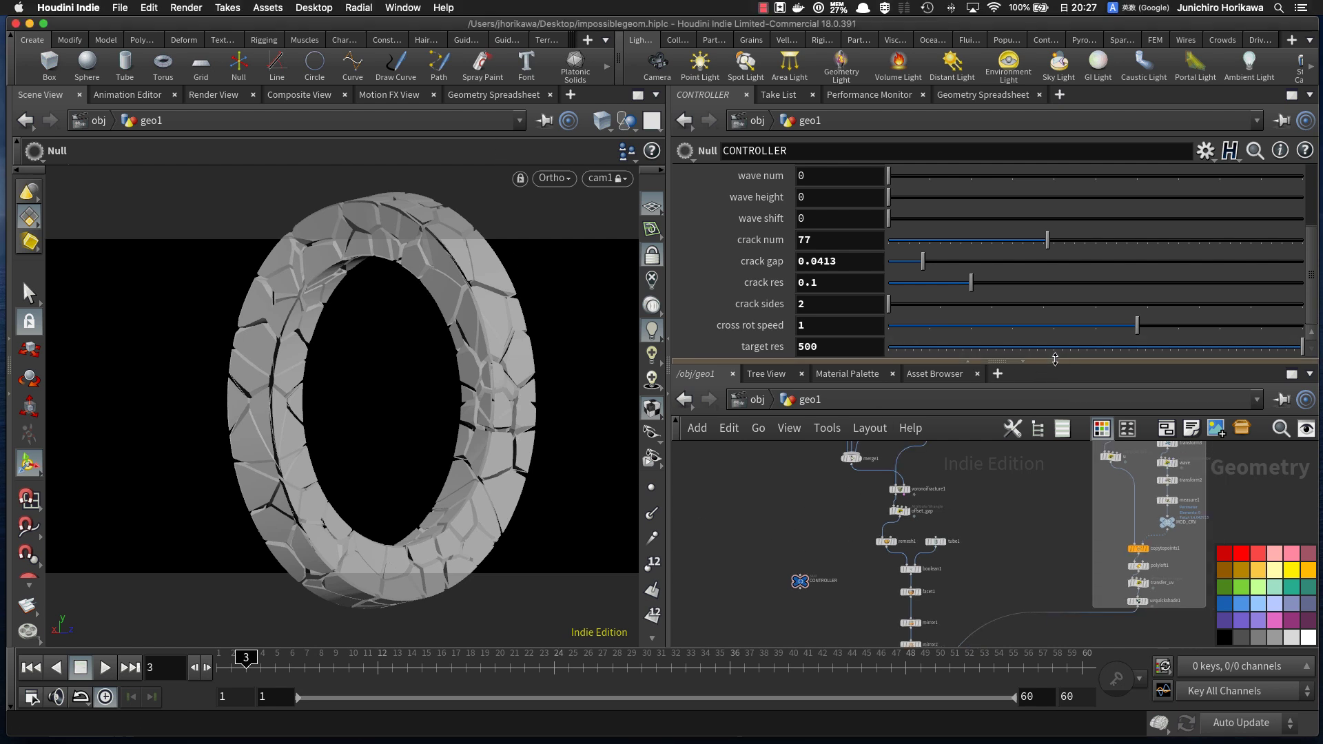
drag(1034, 360, 1033, 331)
middle_drag(982, 594, 1004, 493)
scroll(952, 544, up, 8)
middle_drag(920, 634, 922, 508)
scroll(877, 486, down, 4)
middle_drag(862, 471, 882, 584)
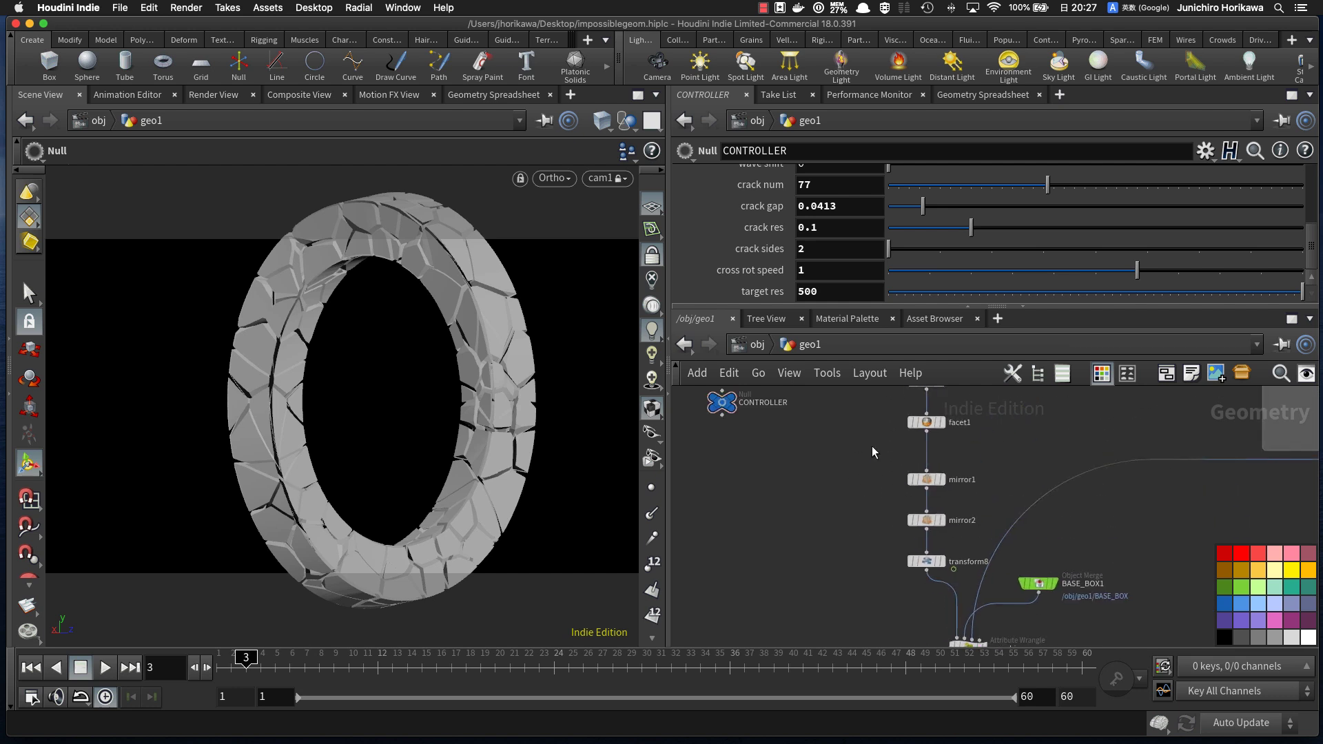
Step: Show BASE_BOX1 as template geometry and display the output of transform8
scroll(956, 512, down, 7)
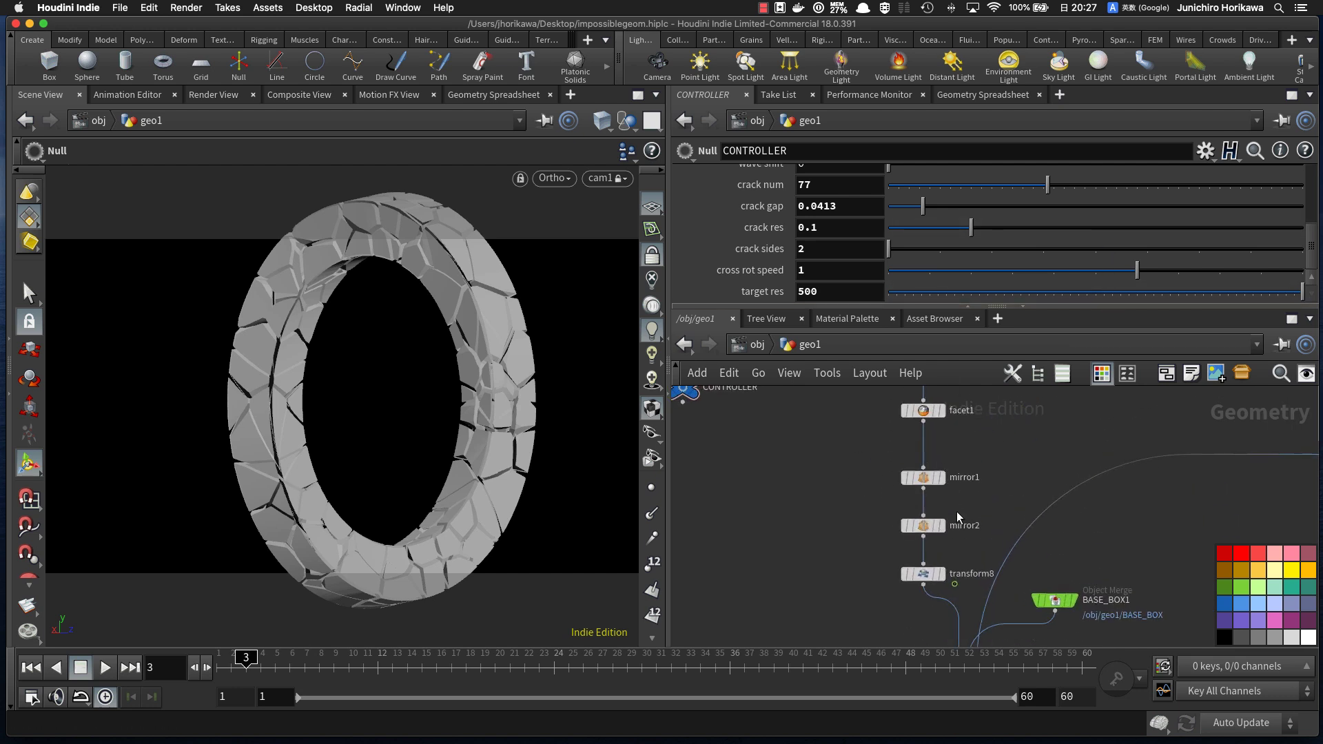
middle_drag(976, 478, 945, 543)
scroll(944, 543, up, 7)
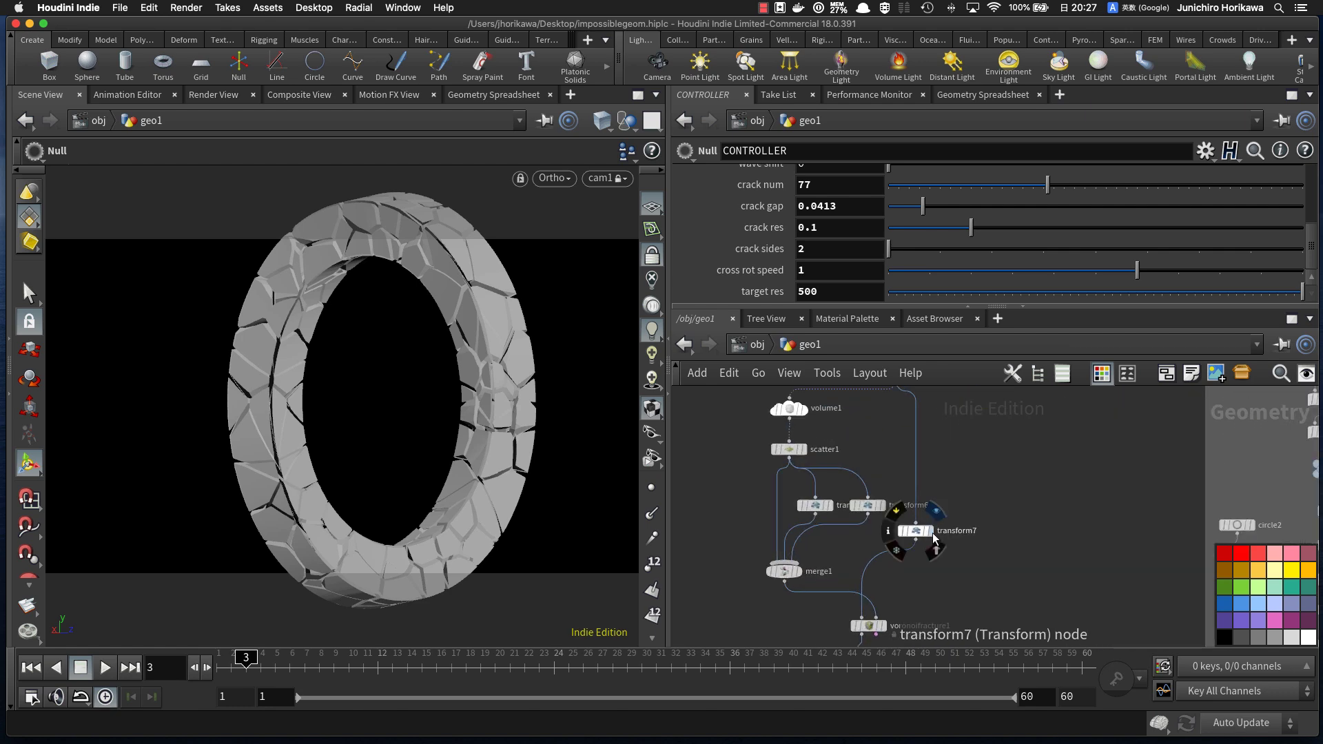
middle_drag(968, 487, 931, 561)
scroll(931, 562, up, 3)
click(987, 475)
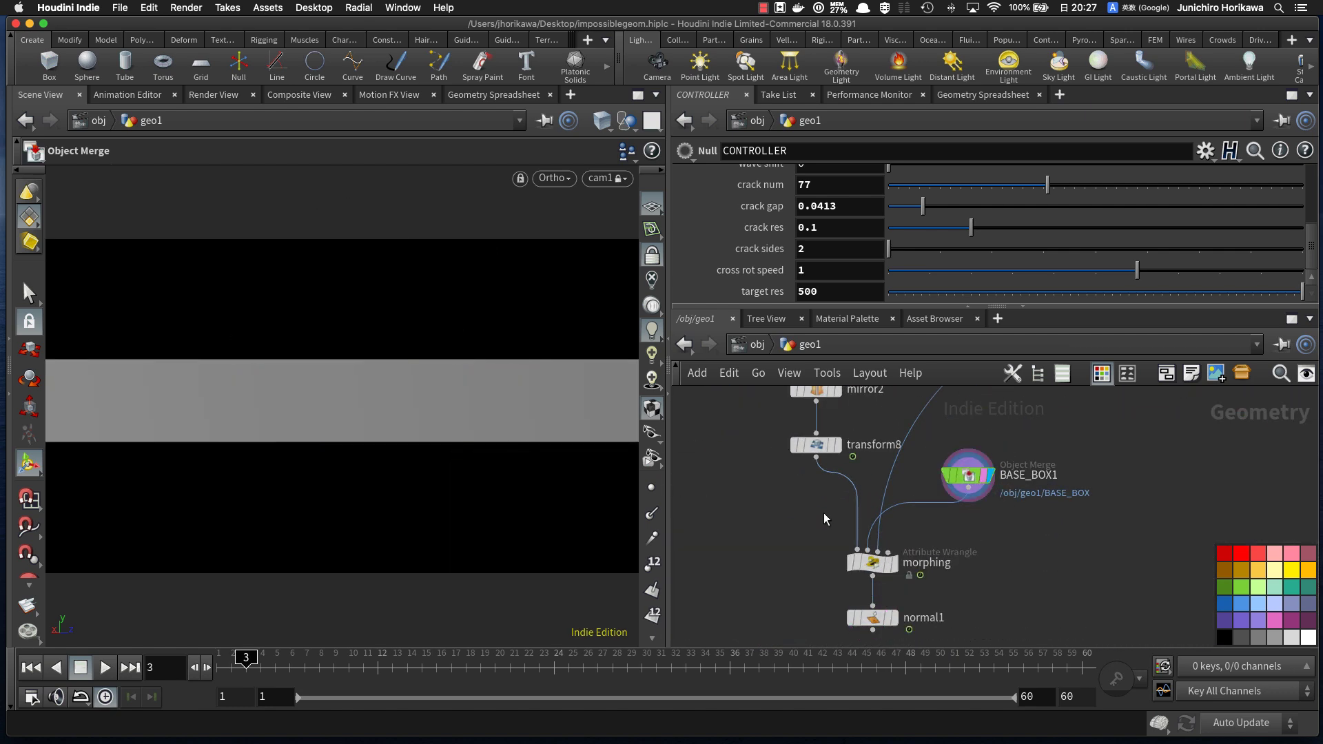
middle_drag(821, 490, 835, 565)
click(853, 520)
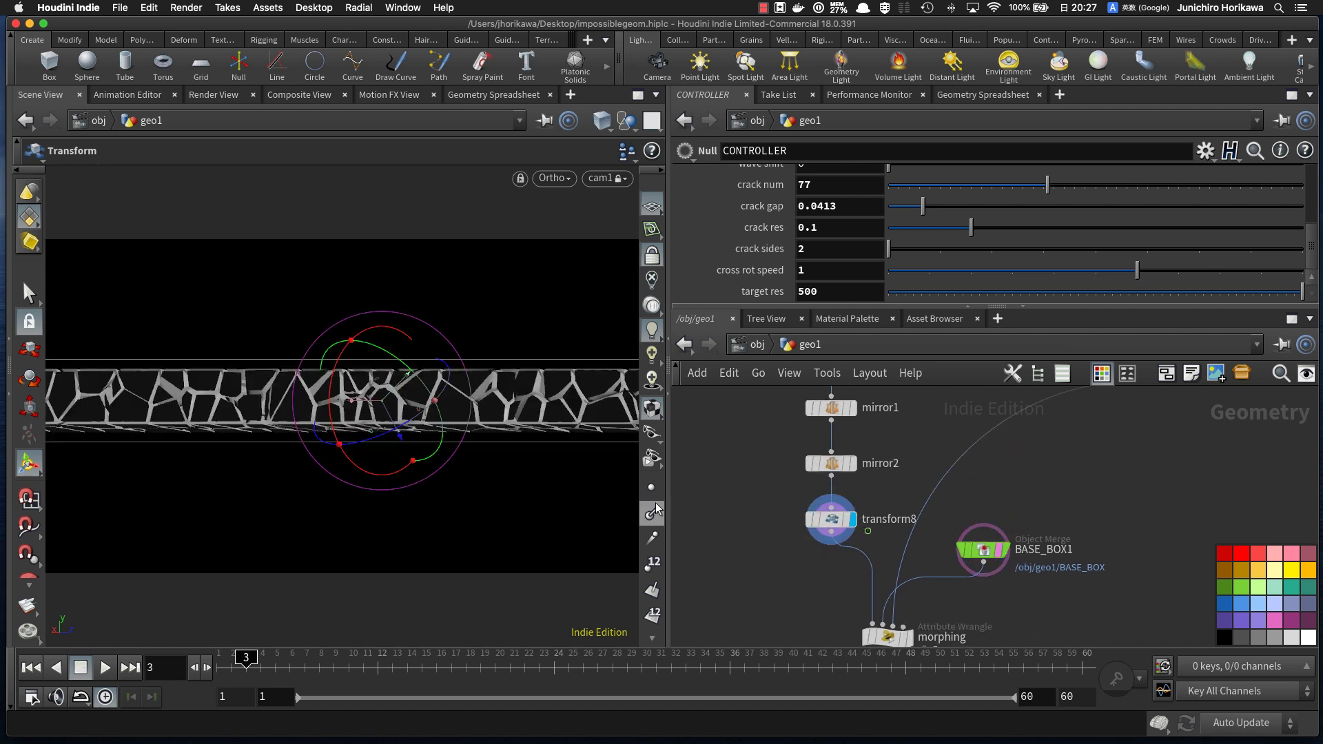
Step: Release the viewport from cam1 and switch its projection from orthographic to perspective
key(space)
scroll(507, 408, down, 3)
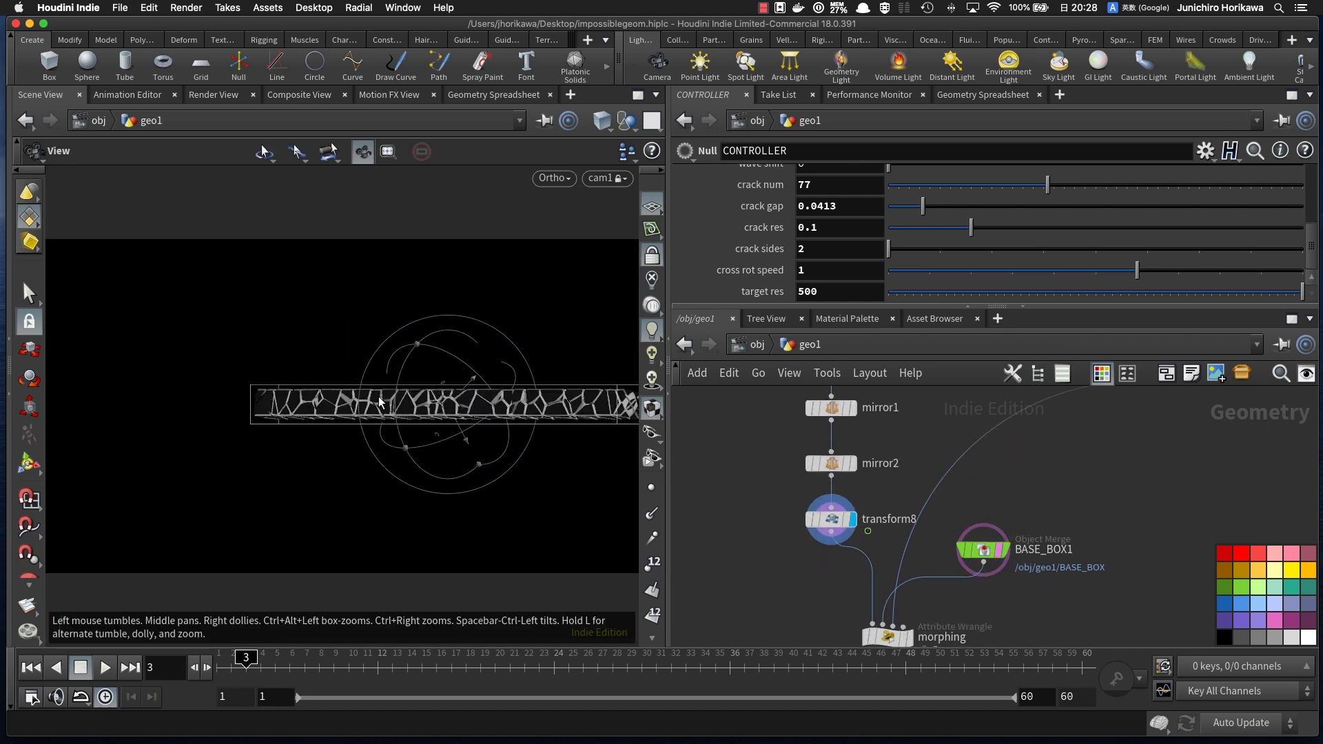
key(t)
click(611, 178)
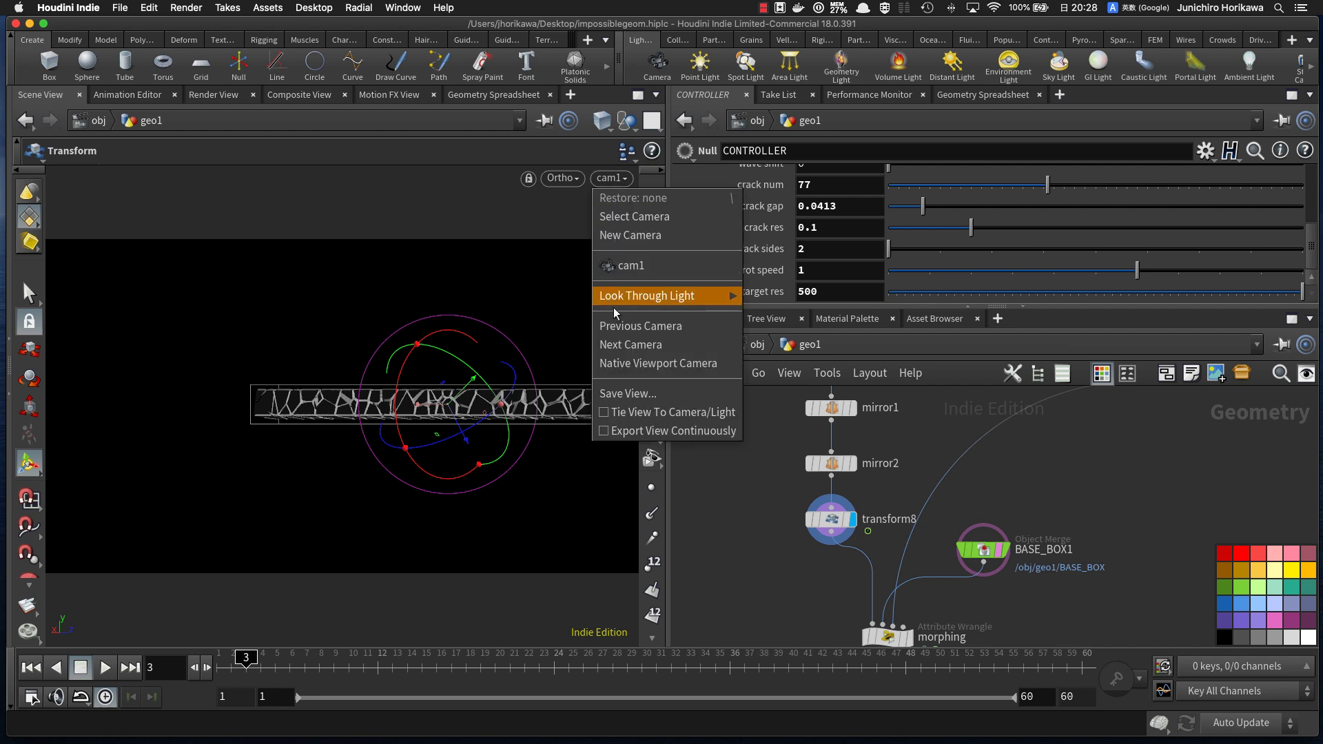
click(574, 179)
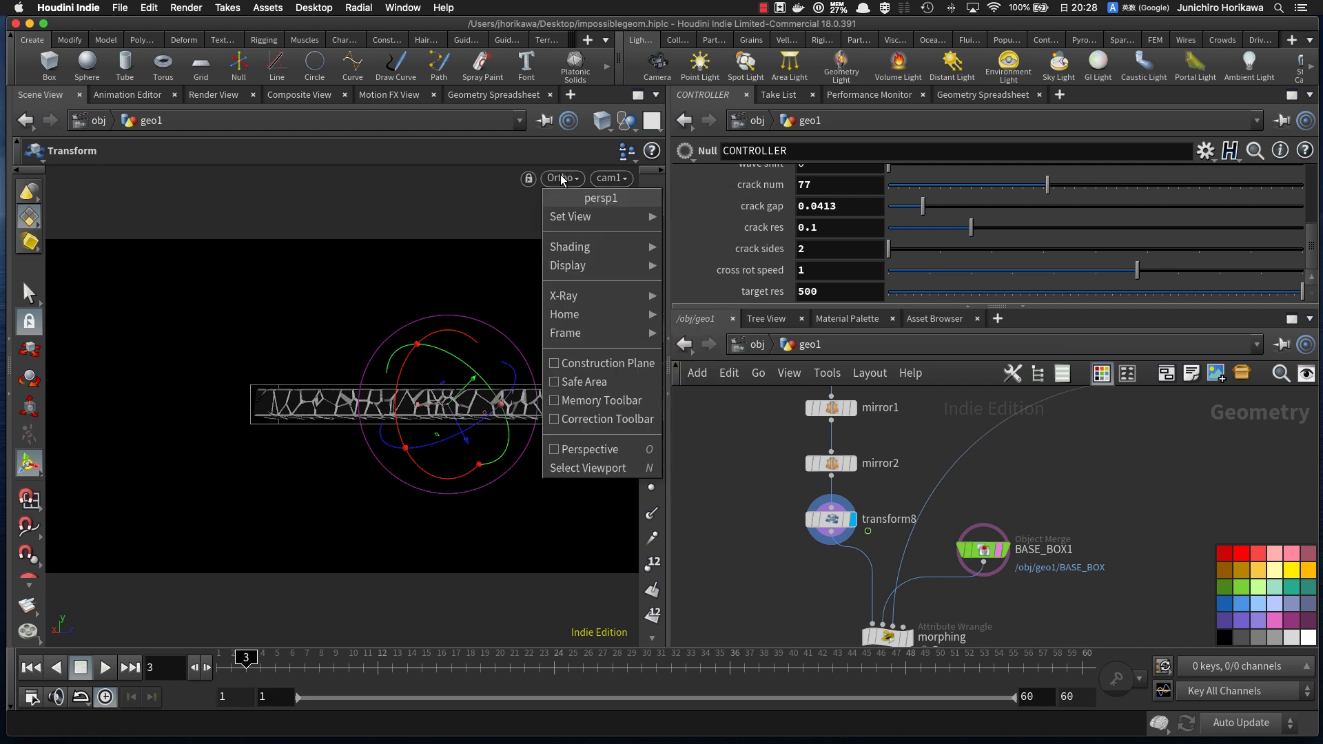
click(578, 449)
key(space)
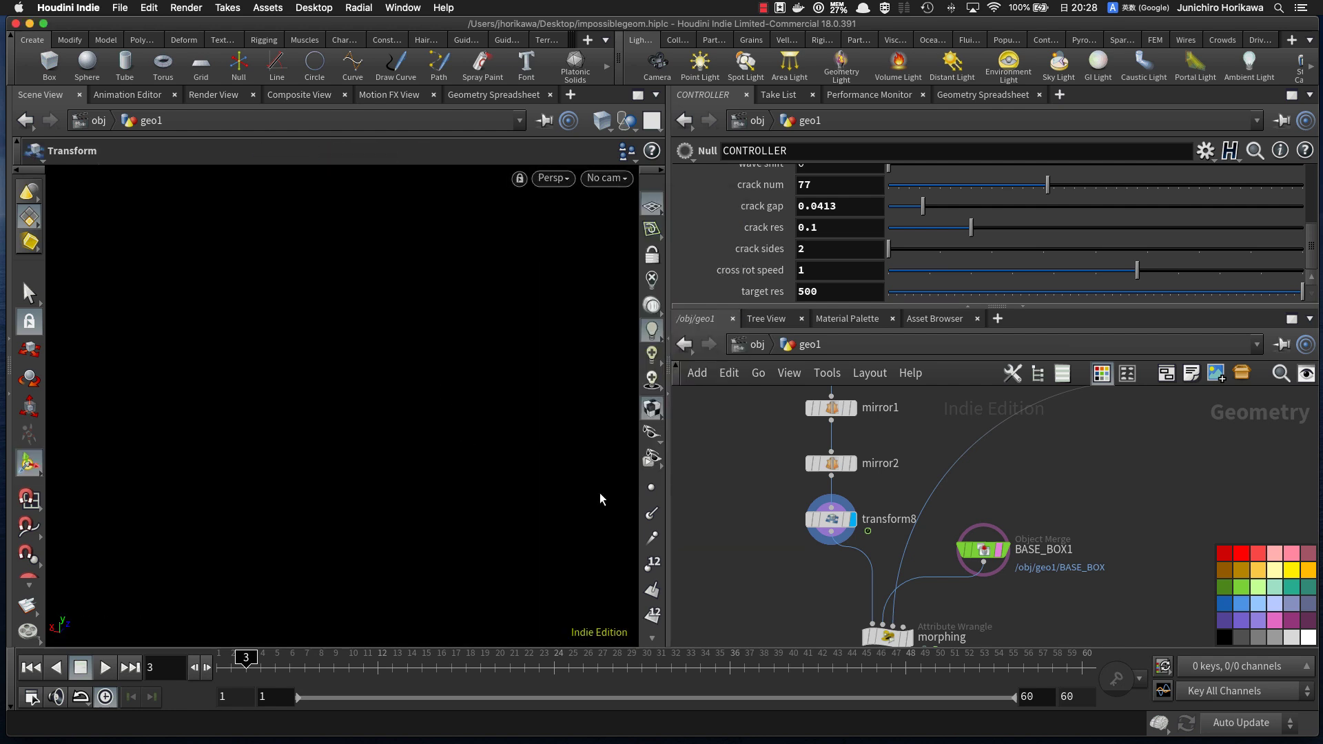
Step: Select transform8, frame its cracked bar in the viewport and orbit to an oblique view
click(832, 520)
key(space)
key(space+g)
drag(419, 461, 339, 525)
key(Return)
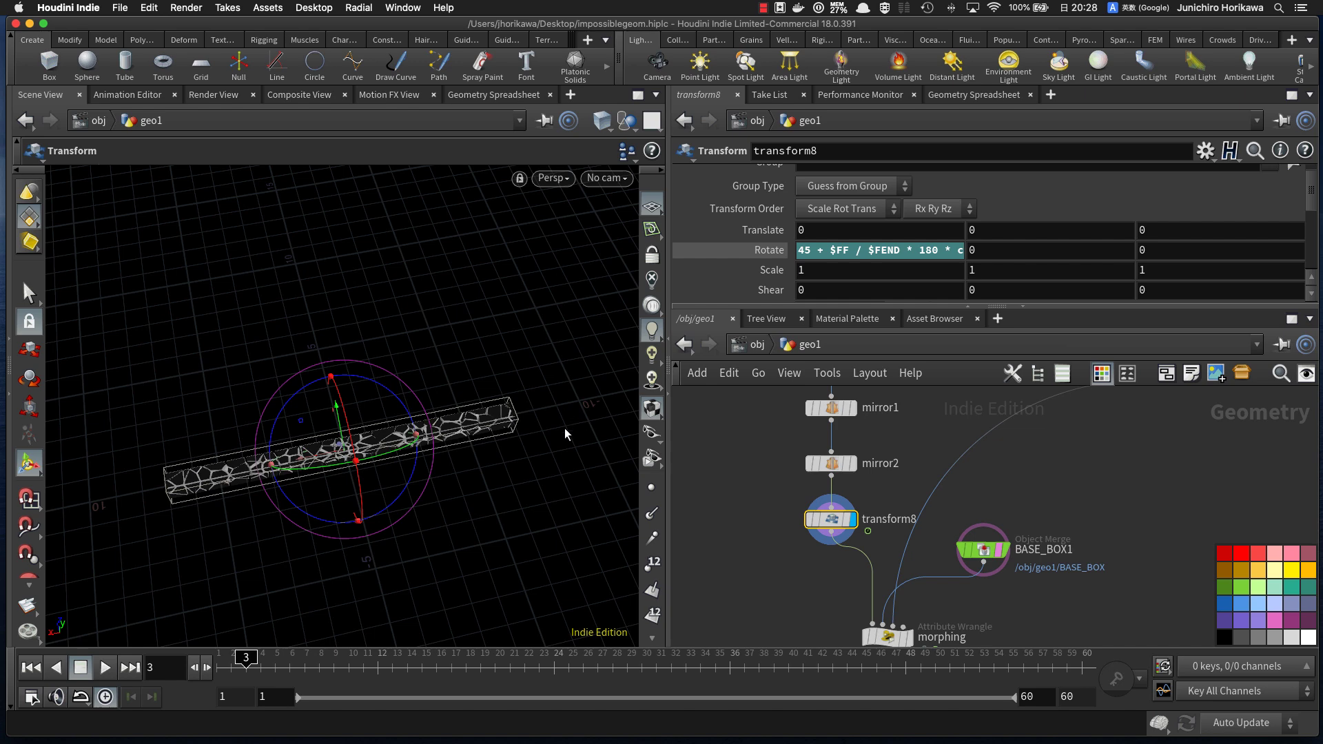
key(space)
middle_drag(263, 550, 274, 508)
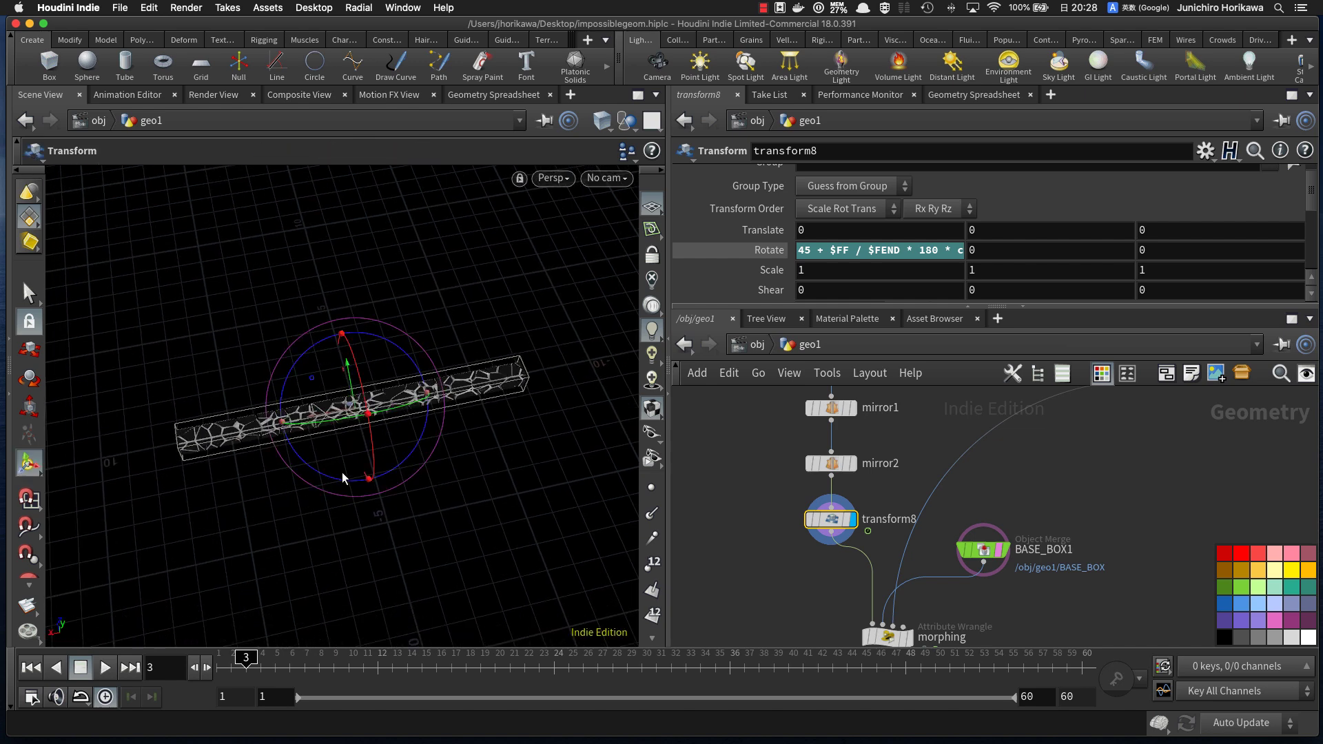
key(space)
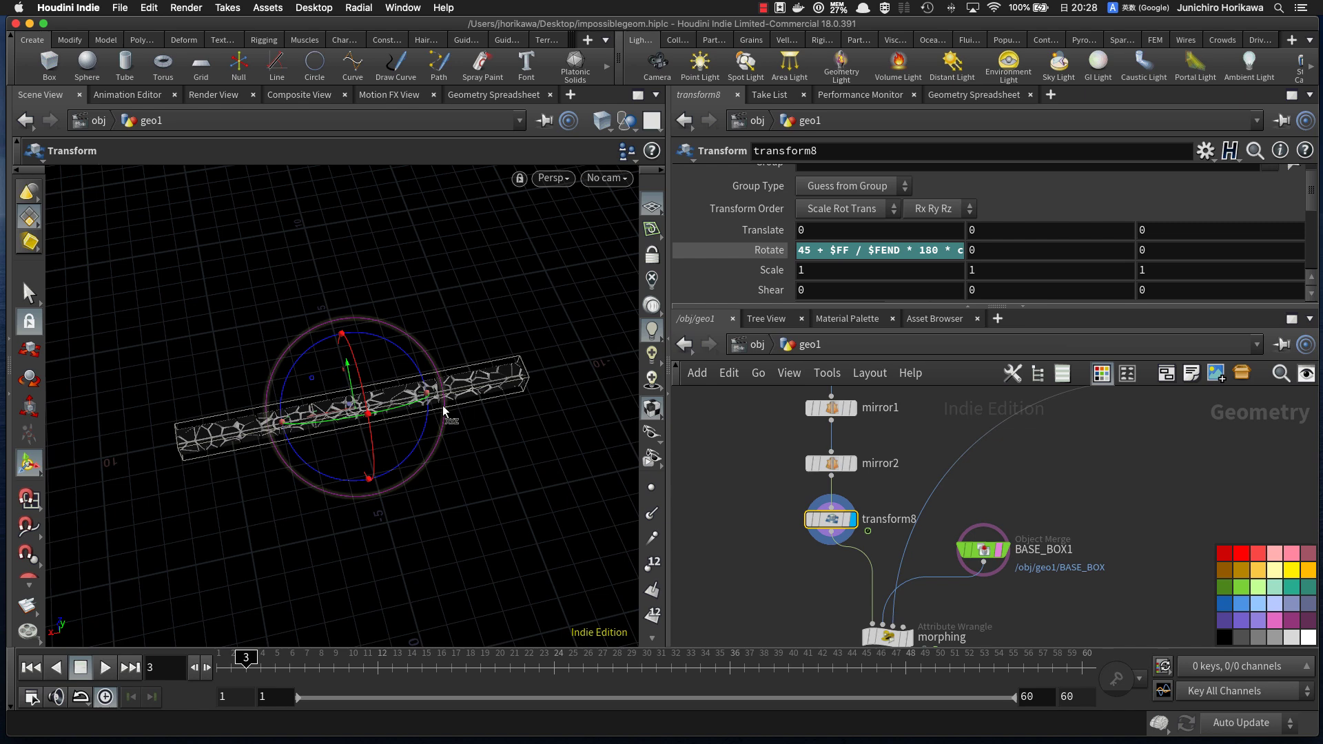
Step: Look over the node chain around morphing, normal1, transform8 and the two mirror nodes
scroll(765, 445, down, 5)
scroll(838, 544, up, 8)
click(790, 531)
scroll(790, 531, down, 3)
scroll(820, 571, up, 1)
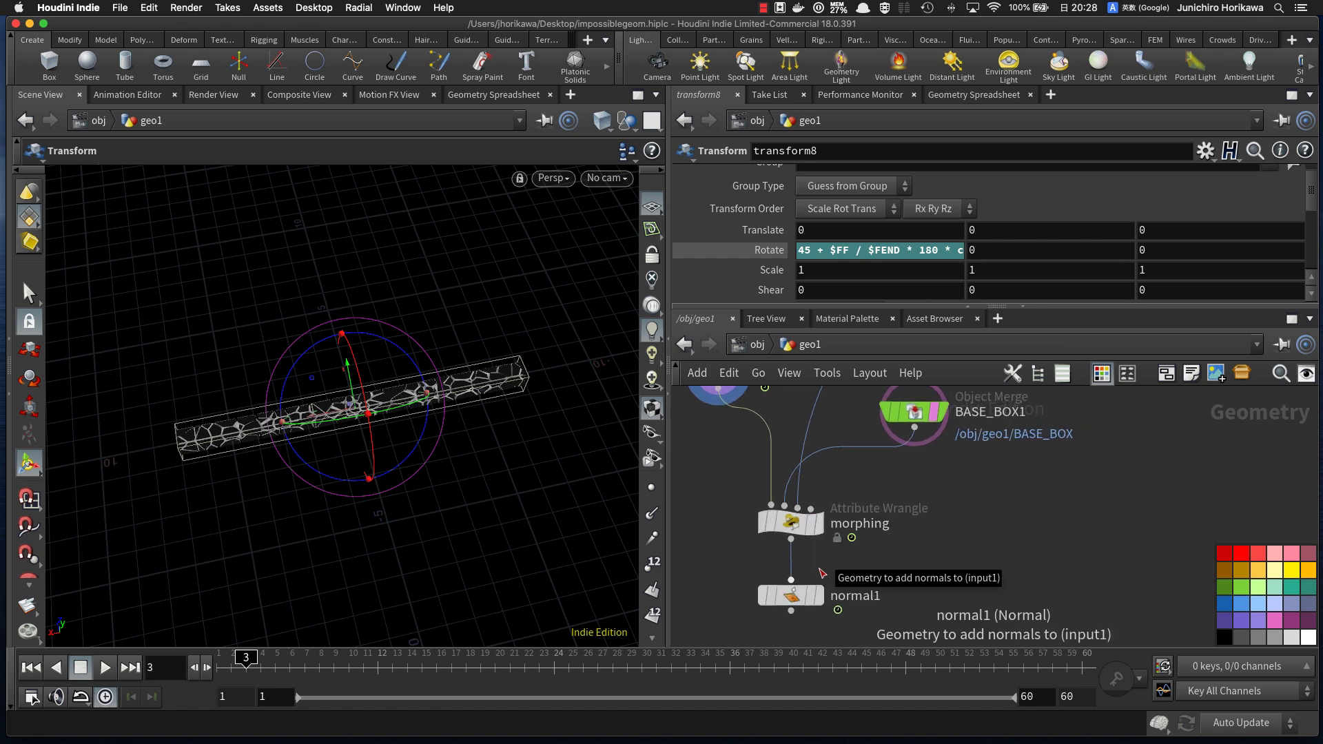
middle_drag(696, 441, 780, 576)
scroll(780, 576, down, 1)
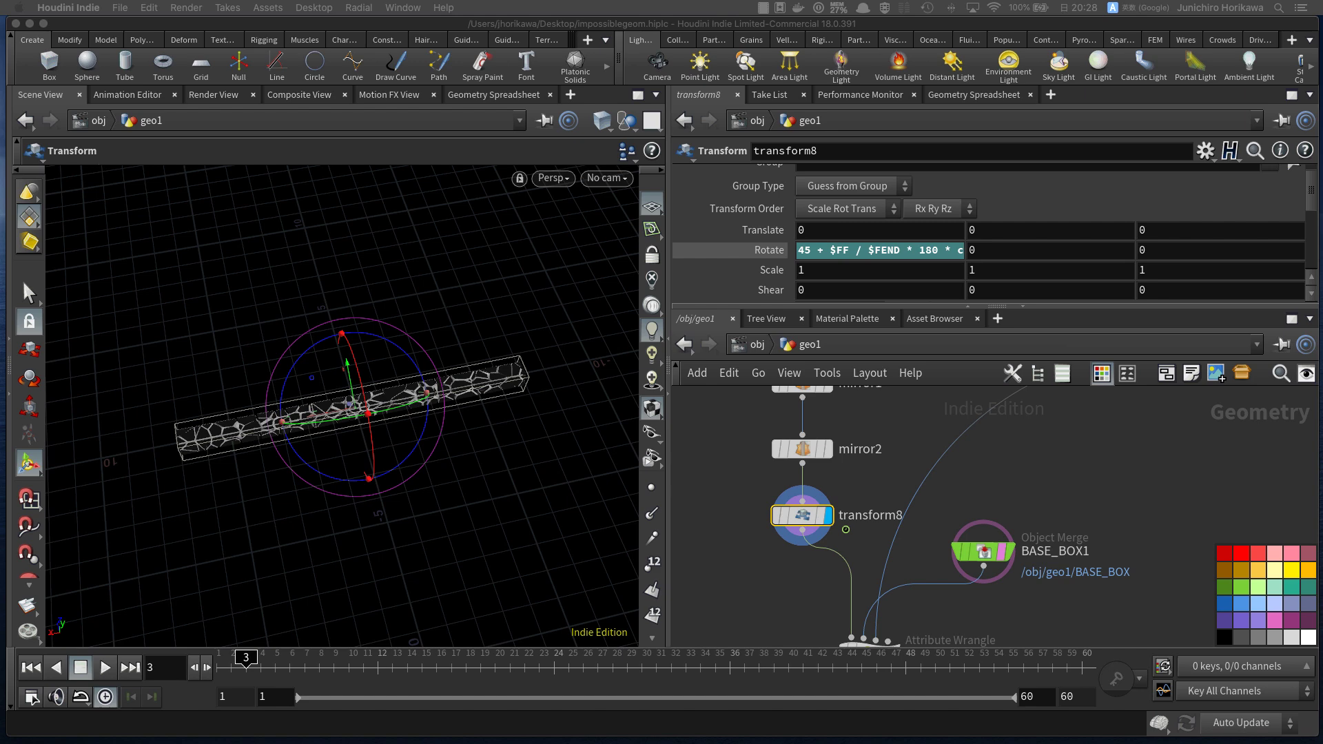
click(788, 562)
scroll(789, 568, down, 4)
middle_drag(790, 569, 791, 600)
scroll(791, 506, up, 1)
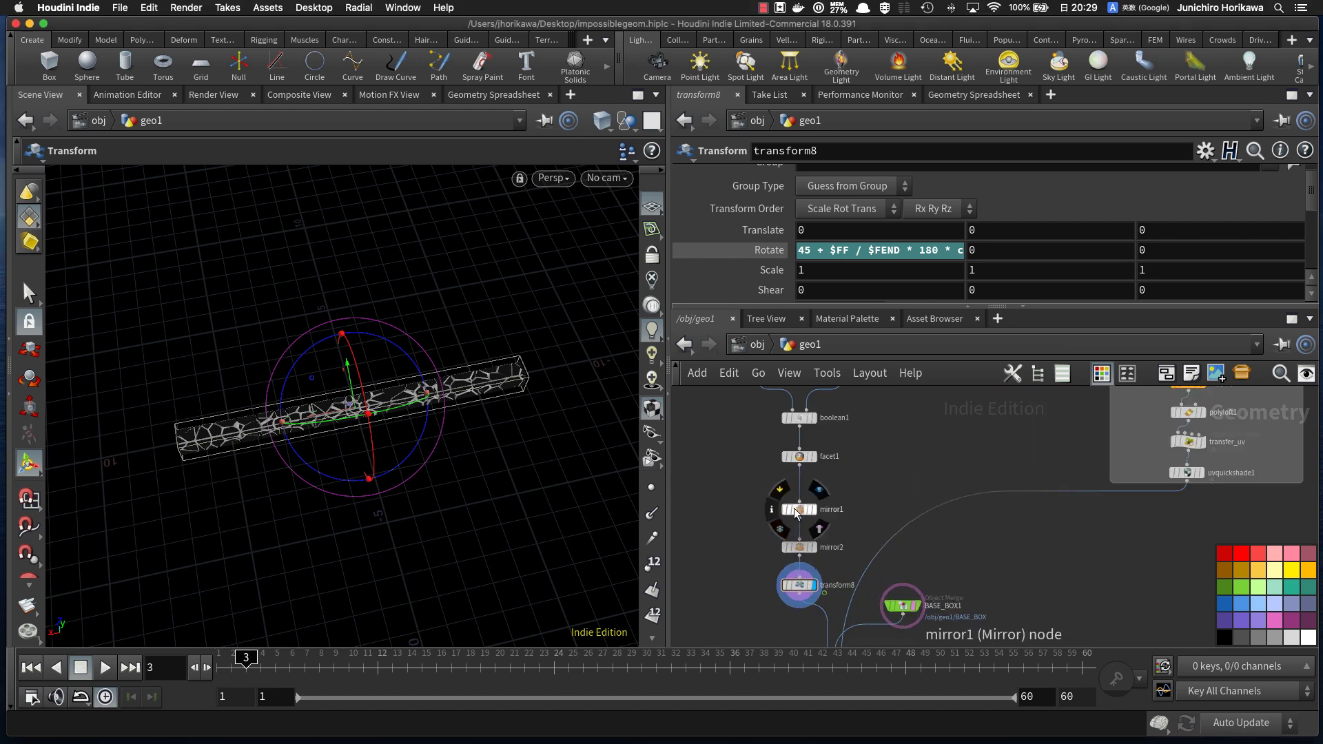
scroll(792, 513, up, 3)
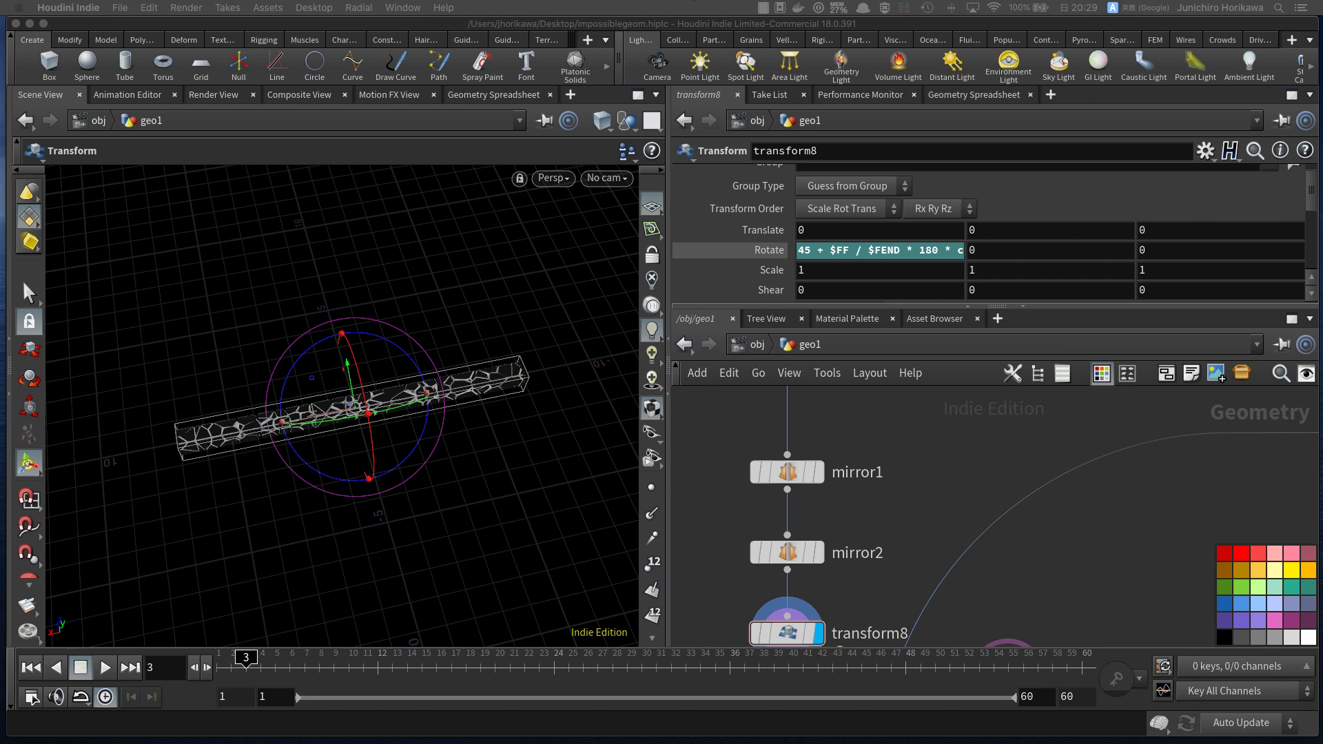
Step: Inspect the mirror1 and mirror2 pair and the boolean1 and facet1 pair by selecting each
click(955, 440)
drag(881, 441, 784, 559)
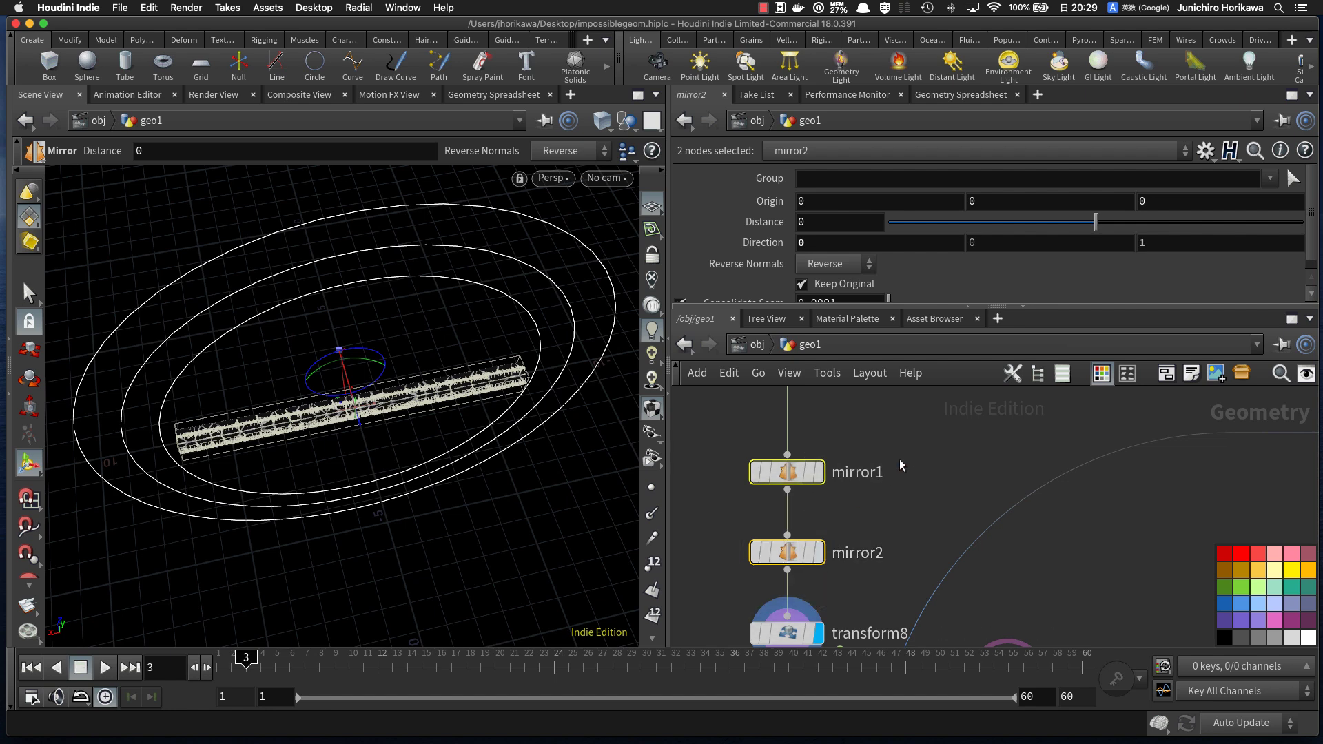
scroll(900, 460, down, 1)
middle_drag(899, 469, 924, 631)
drag(945, 443, 825, 518)
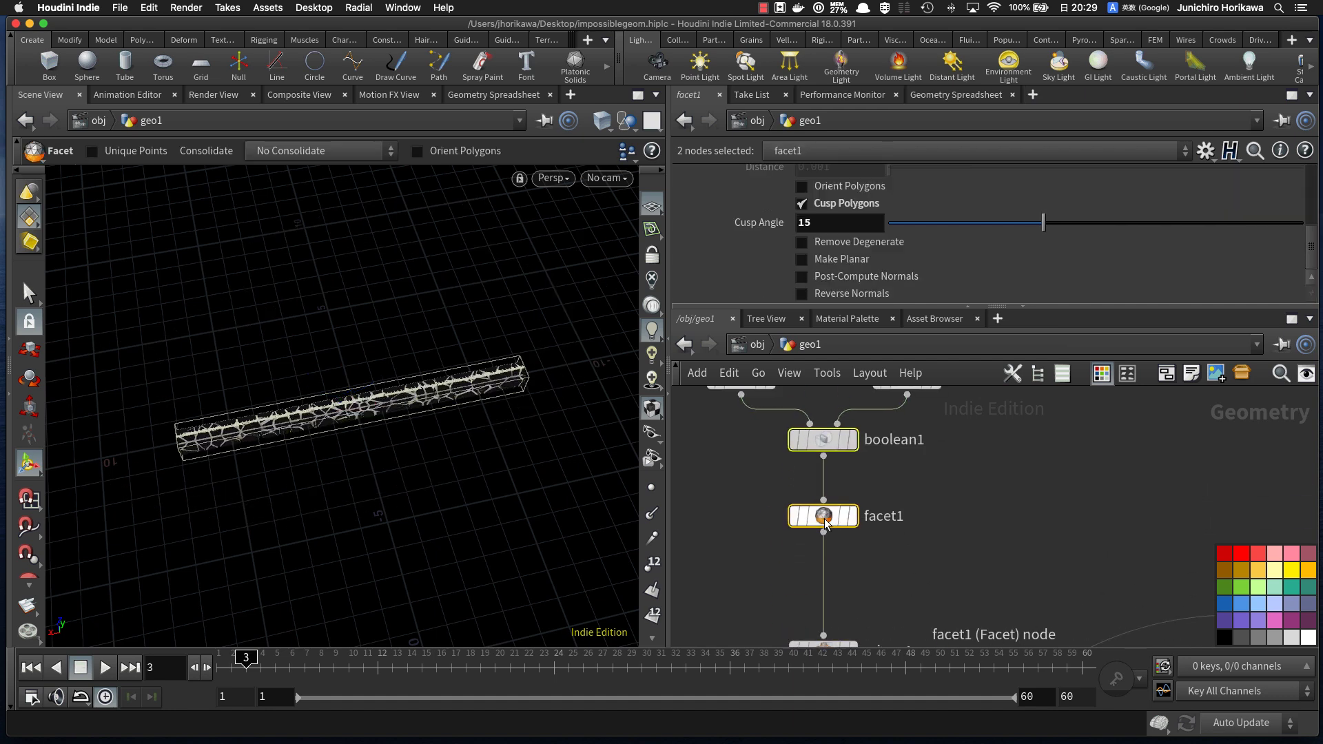
Step: Move the six nodes below facet1, from mirror1 to normal1 including BASE_BOX1, further down to open space in the chain
middle_drag(896, 577, 886, 452)
scroll(886, 452, down, 10)
drag(943, 443, 843, 603)
scroll(866, 496, up, 8)
drag(854, 439, 855, 561)
middle_drag(875, 461, 880, 614)
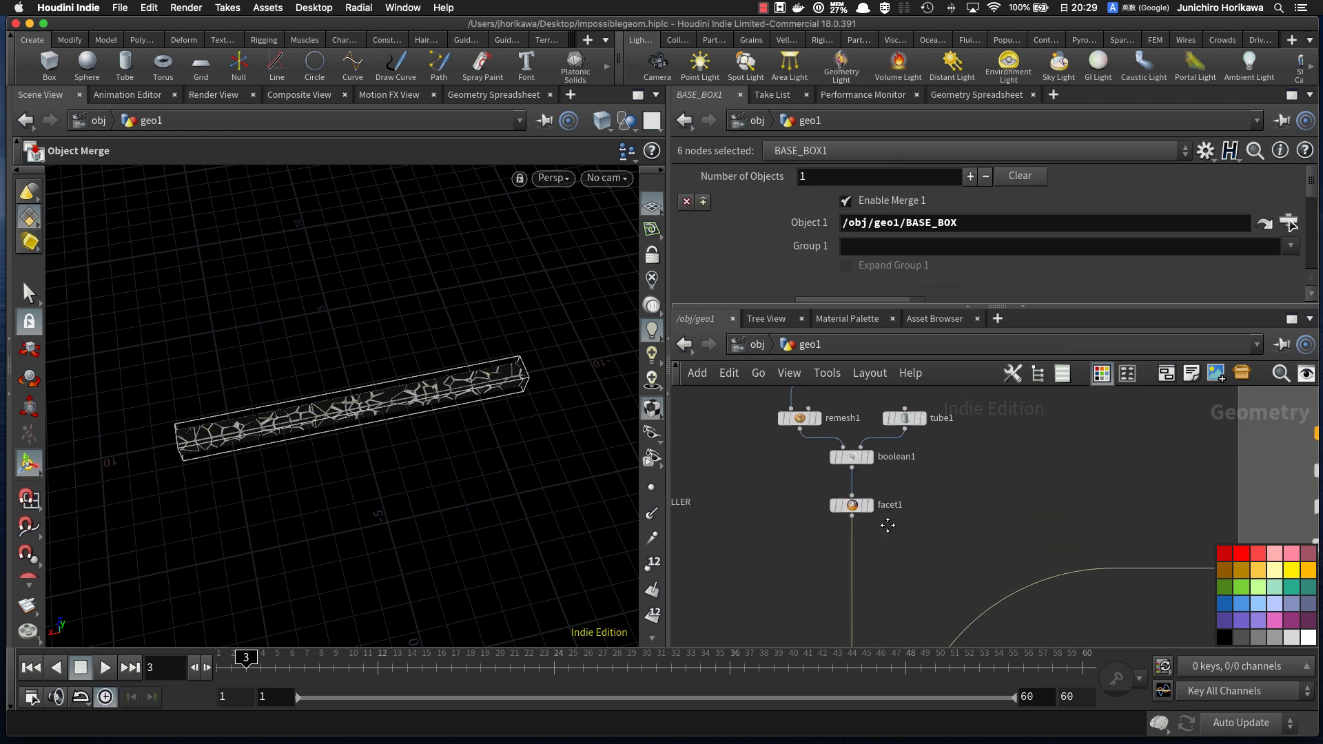
Step: Shift facet1 slightly closer to boolean1 in the network and clear the node selection
middle_drag(886, 525, 899, 579)
scroll(899, 578, up, 3)
drag(859, 554, 859, 546)
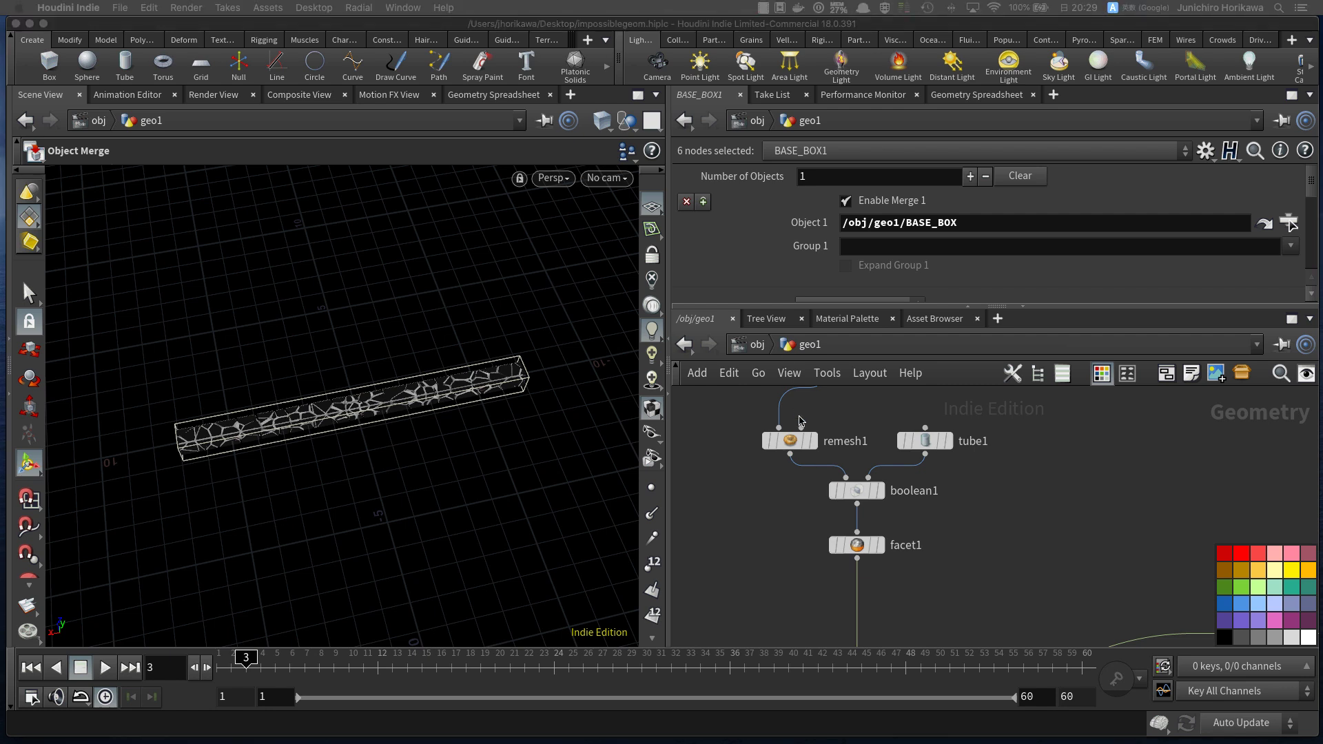
drag(857, 545, 857, 536)
middle_drag(903, 579, 877, 526)
click(874, 526)
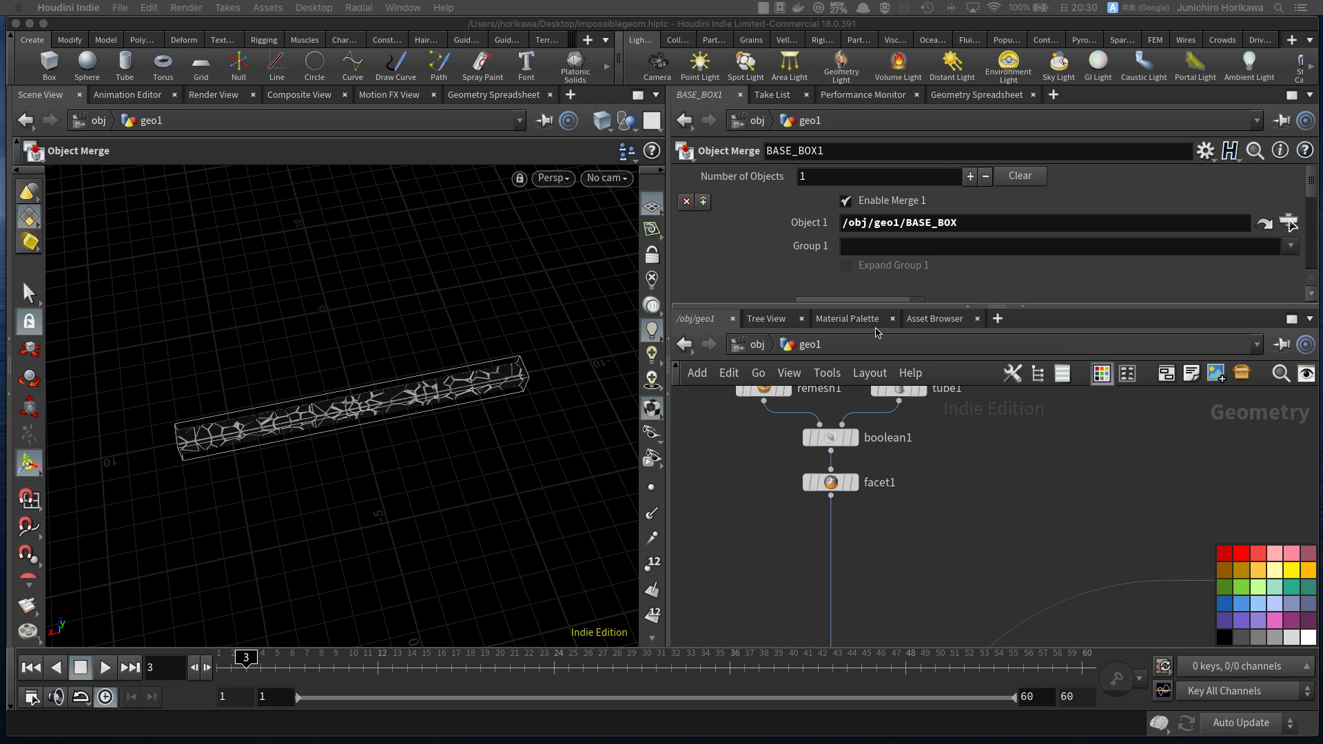
Step: Insert a Point Wrangle between facet1 and mirror1 and name it move
click(879, 513)
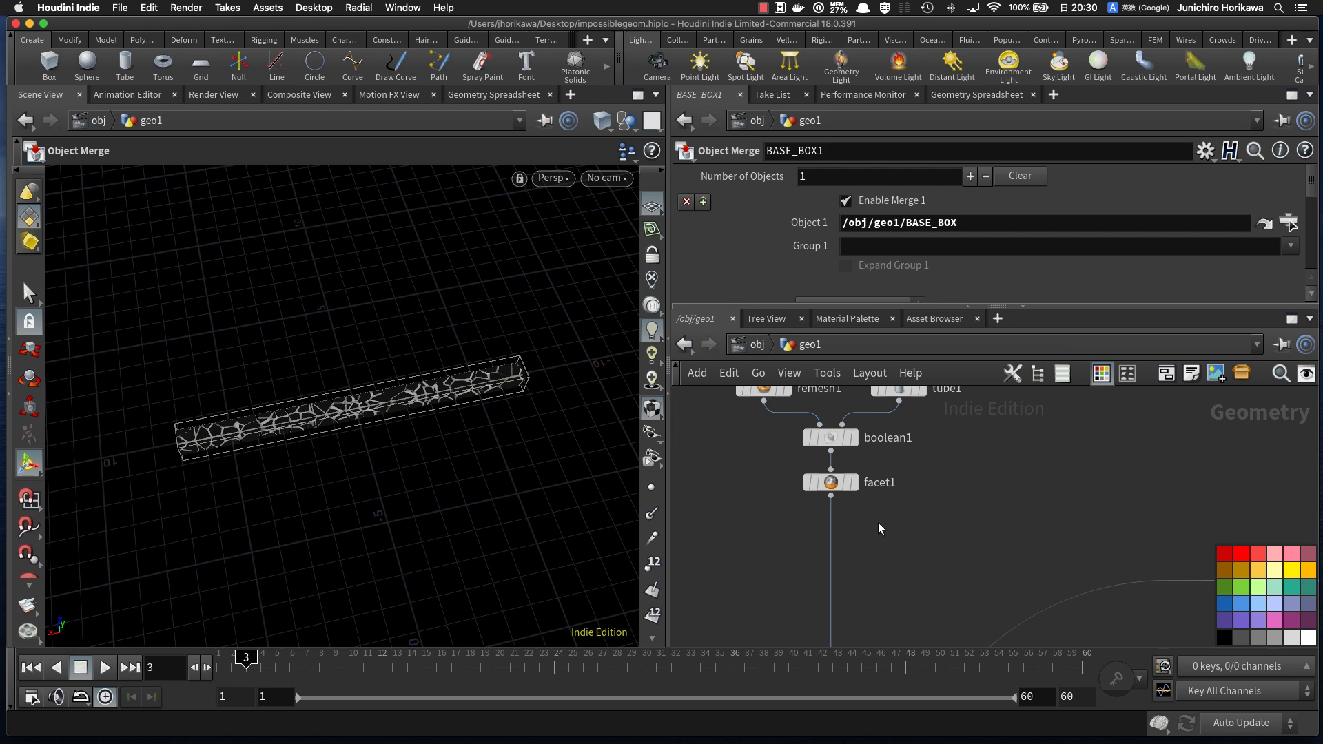
key(Tab)
text(poit)
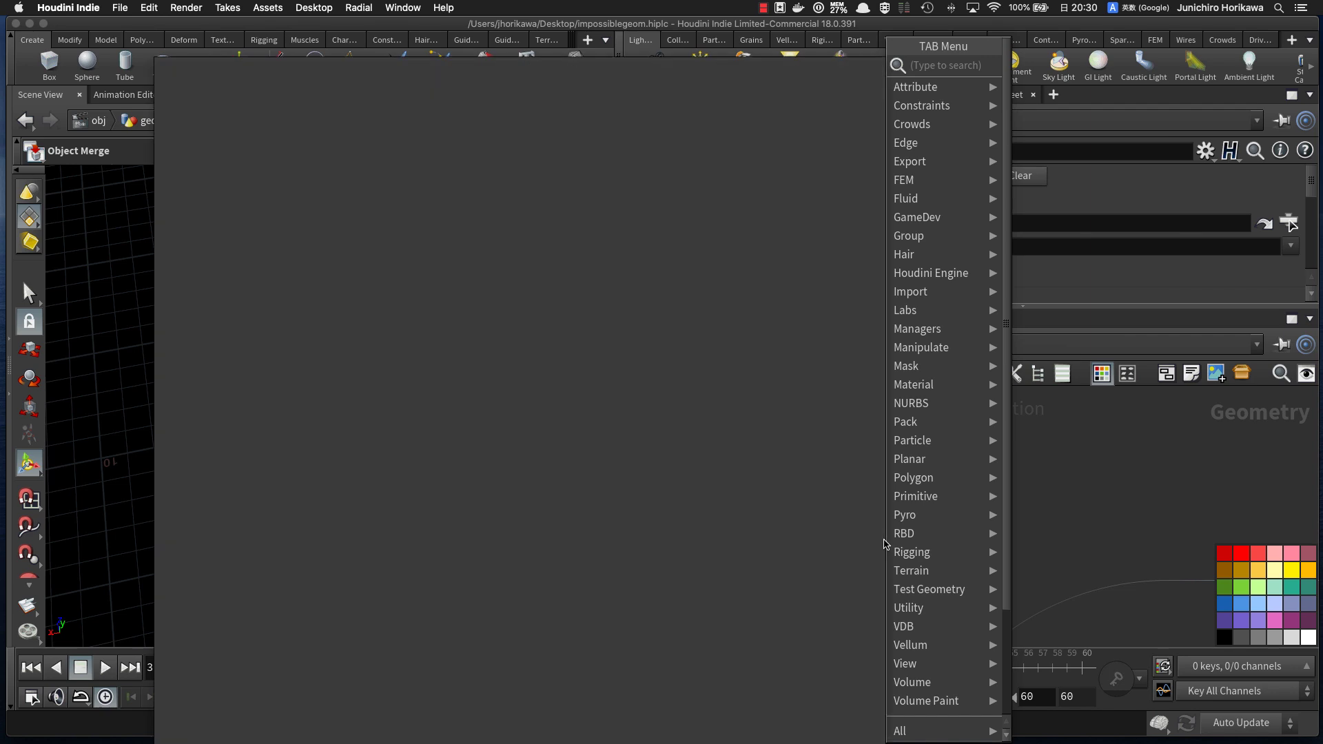
text( wra)
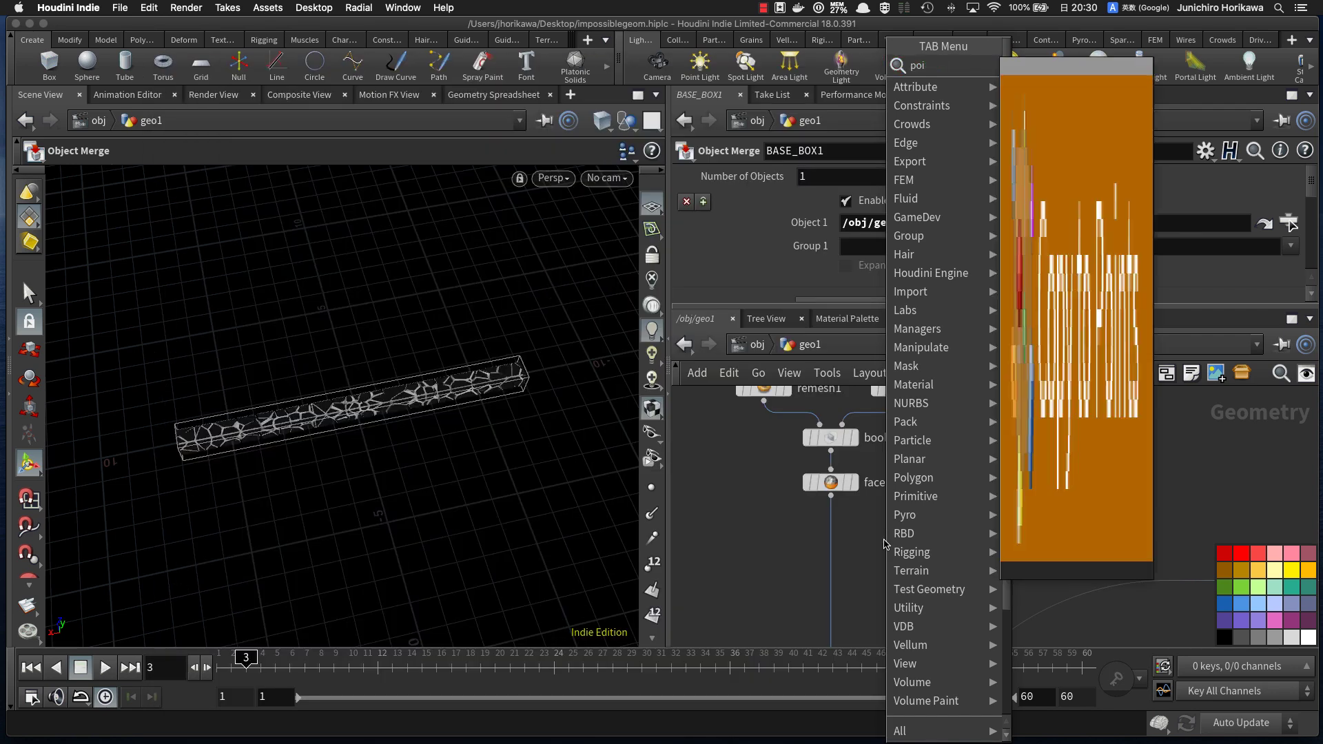
key(Return)
click(886, 546)
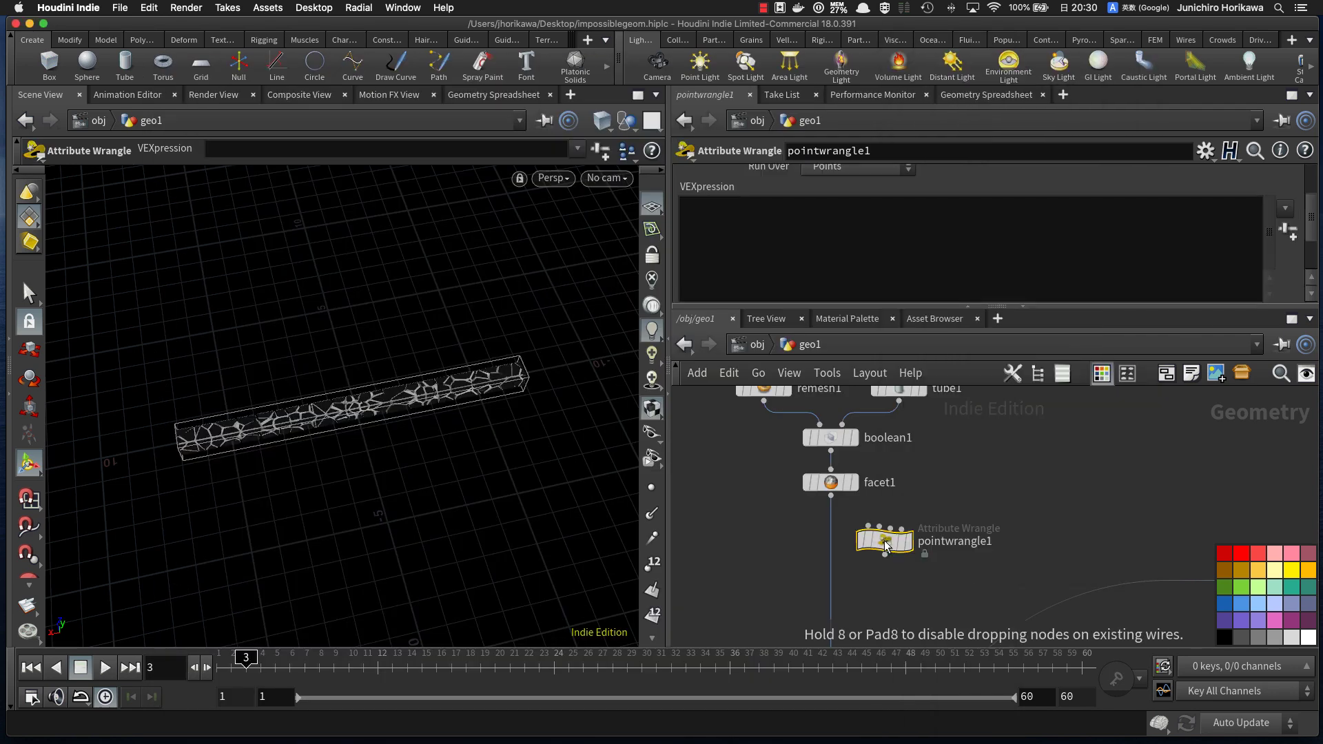
double_click(885, 545)
text(move)
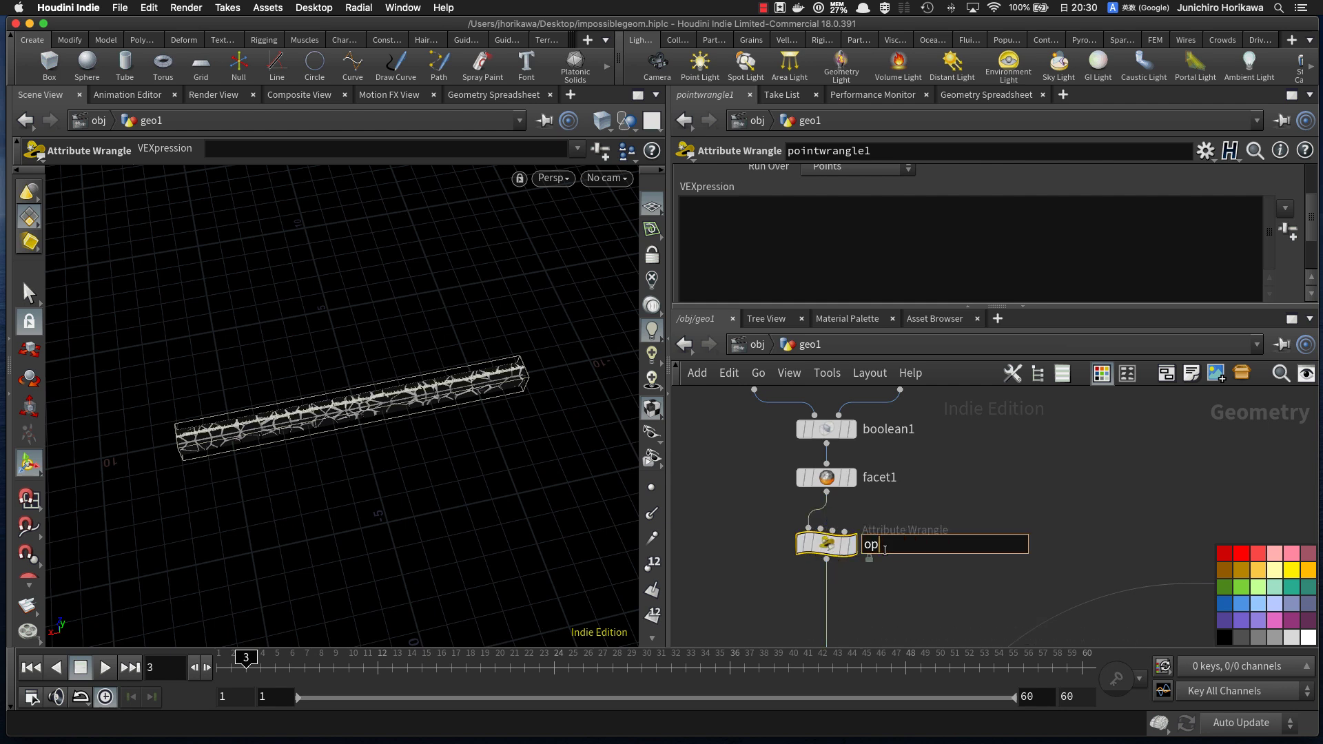
key(Return)
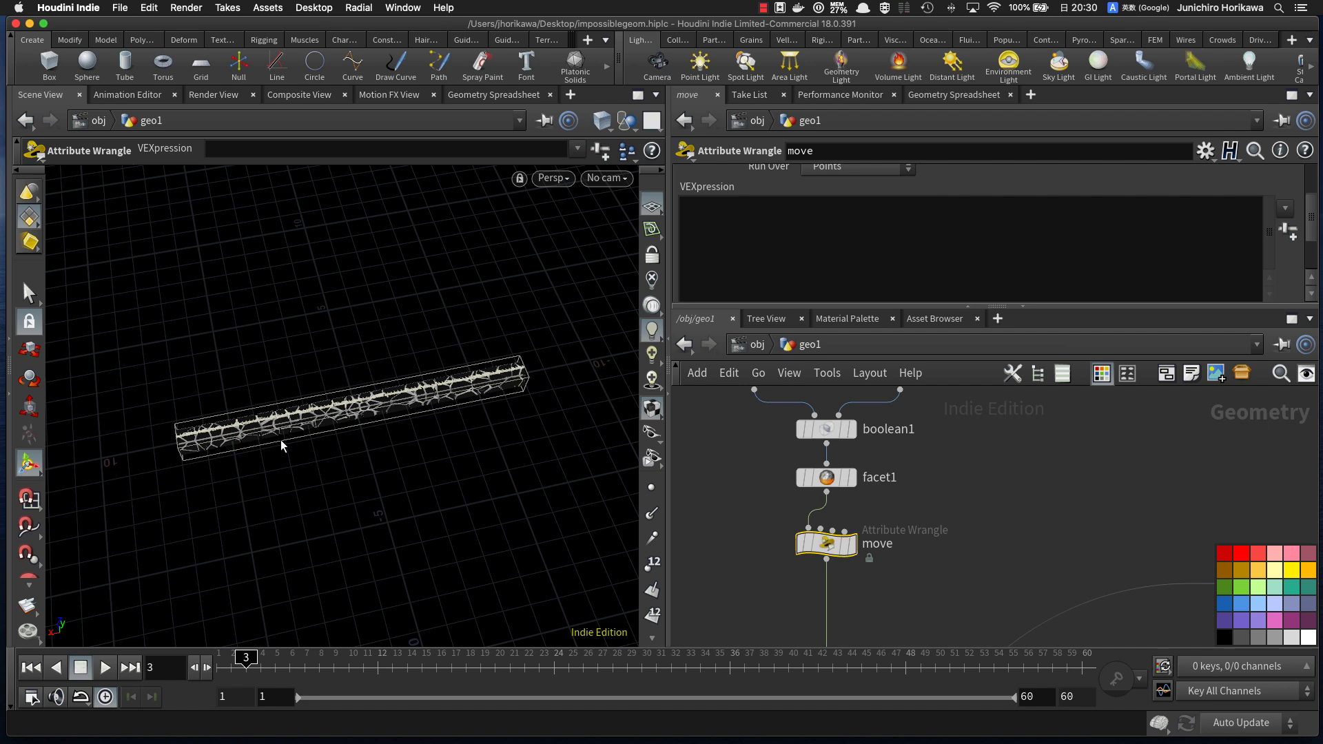
Step: Reposition BASE_BOX1 beside facet1 and connect its output to the second input of the move wrangle
click(754, 244)
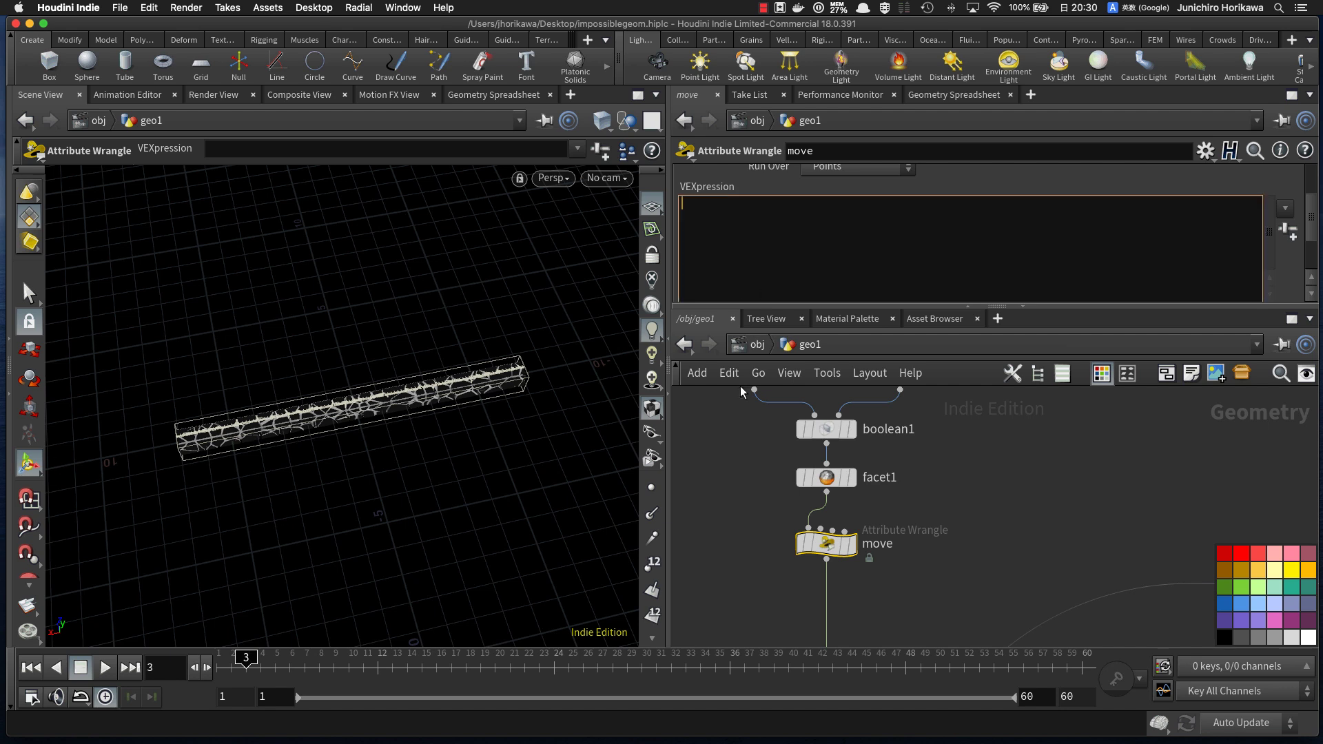
drag(855, 539, 880, 555)
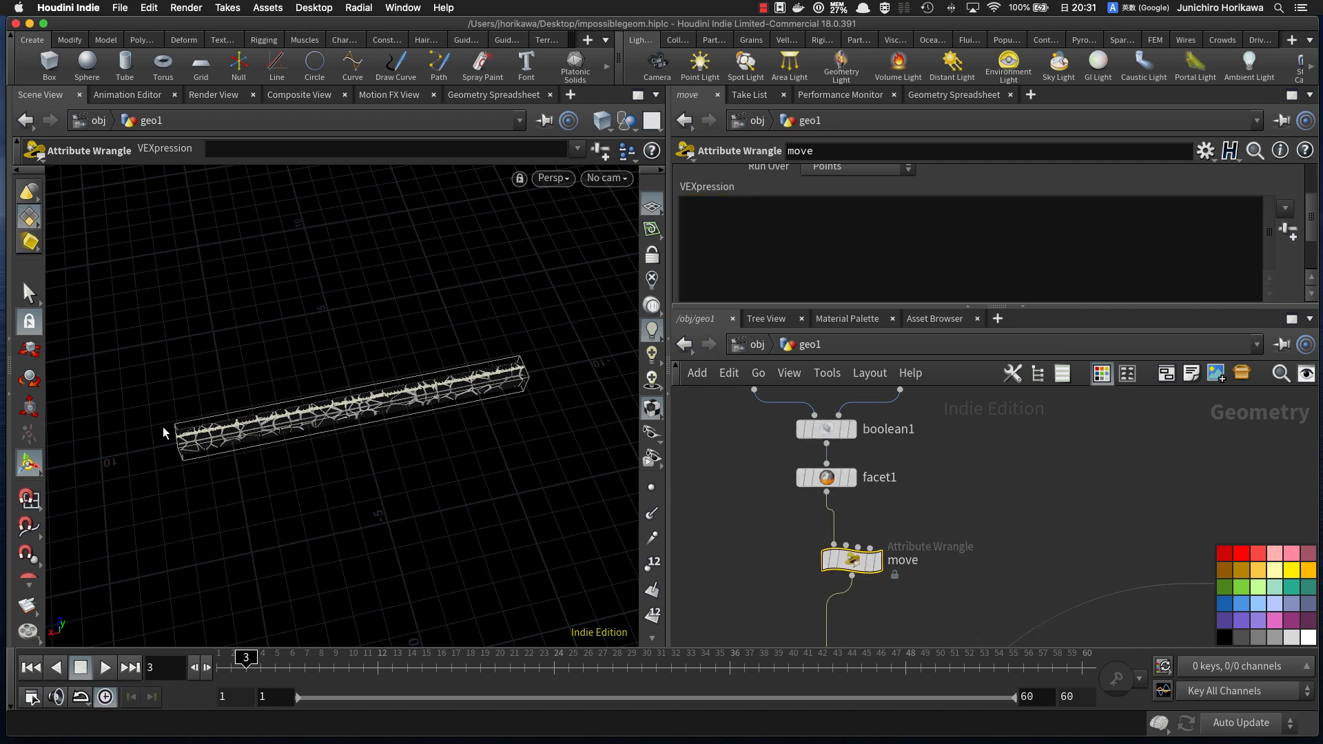
scroll(941, 470, down, 5)
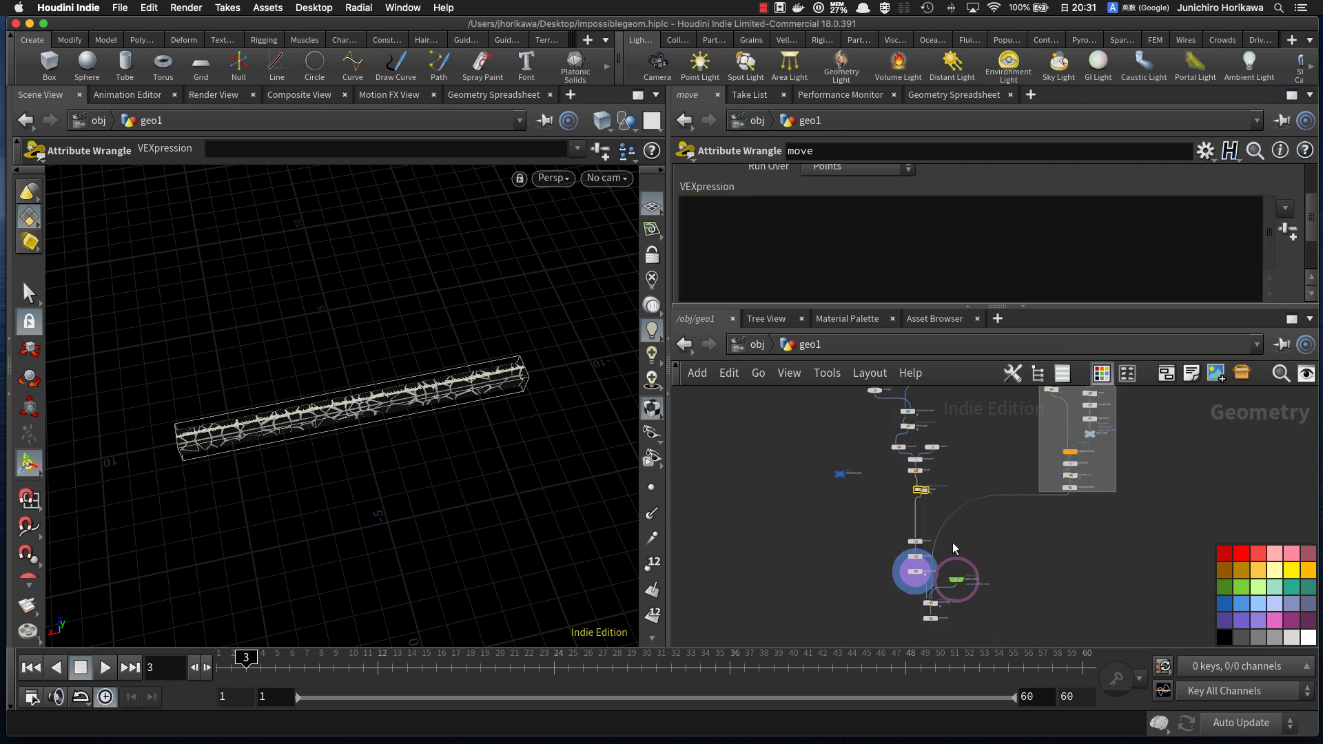
drag(955, 583, 964, 446)
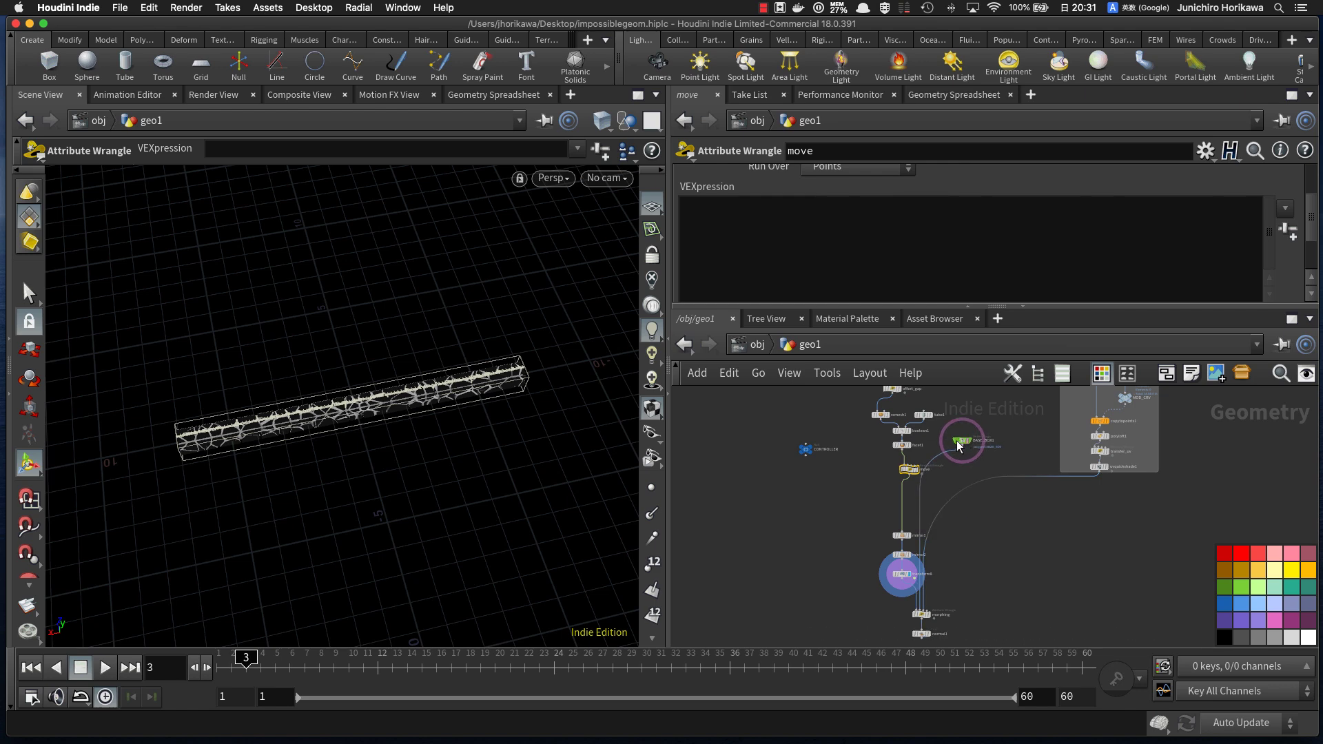
scroll(947, 450, up, 5)
drag(837, 514, 836, 536)
scroll(997, 435, up, 1)
drag(998, 434, 798, 530)
Step: Display the output of the move wrangle and select the node to show its parameters
scroll(820, 548, up, 1)
click(830, 555)
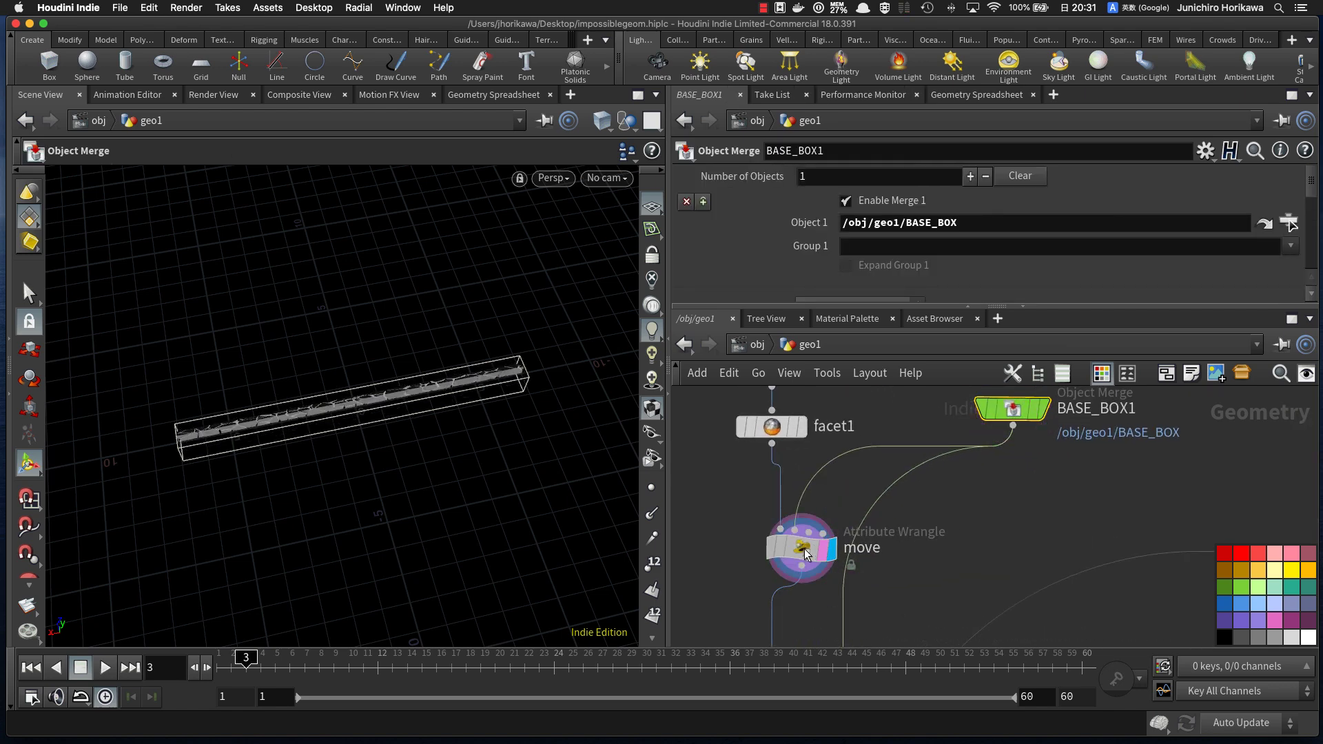
click(810, 547)
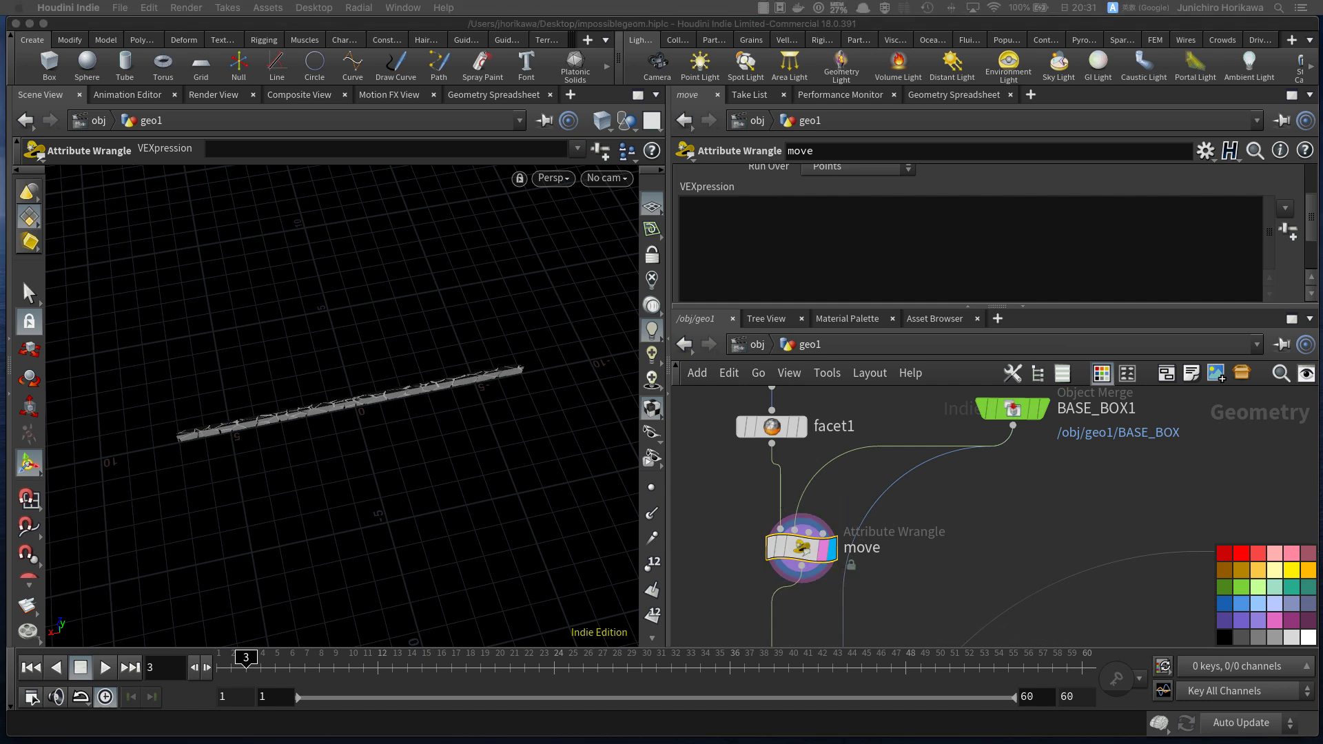
Step: Start the move wrangle's VEX code with the line vector size = getbbox_size(1);
click(771, 255)
text(ve)
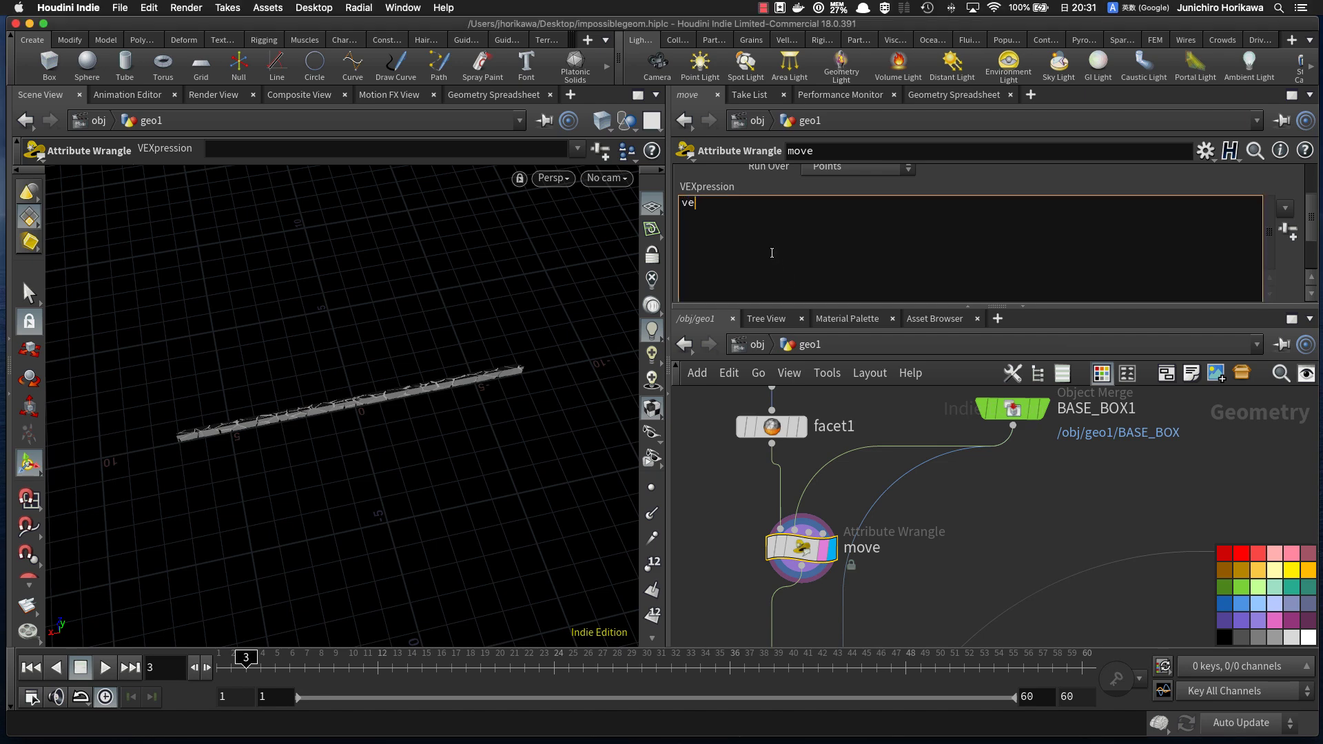
text(ctor size = get)
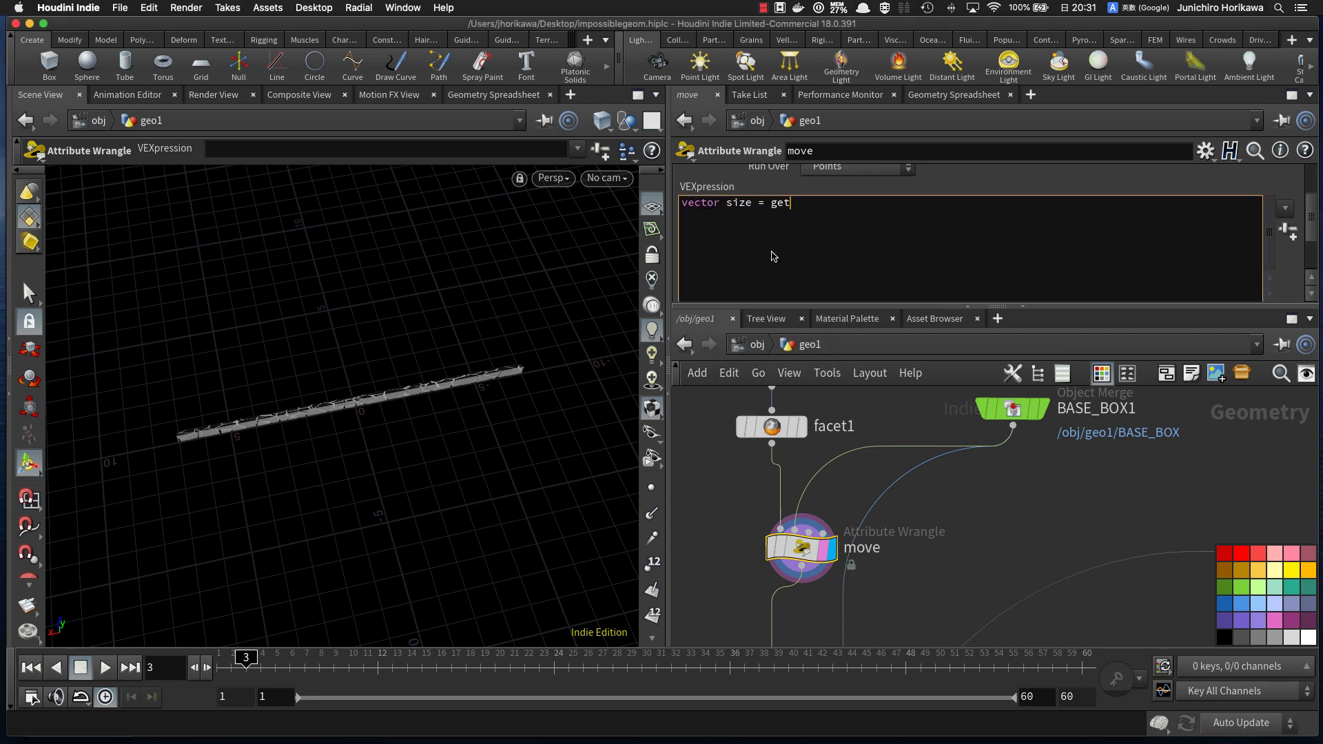
text(bbox_size(1);)
key(Return)
Step: Add the line float sizex = size.x; to the wrangle code
text(flaot ssiz)
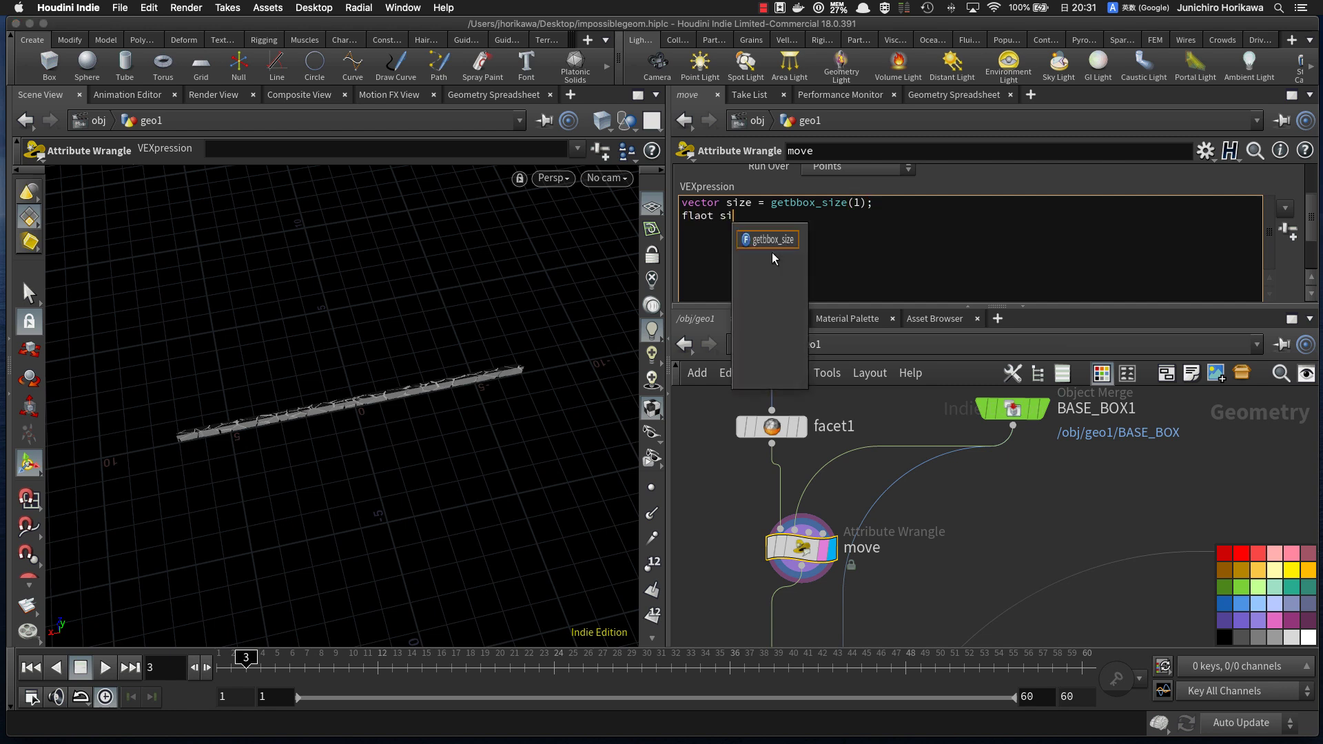
key(BackSpace)
key(BackSpace)
key(BackSpace)
key(BackSpace)
key(BackSpace)
key(BackSpace)
key(BackSpace)
key(BackSpace)
text(o)
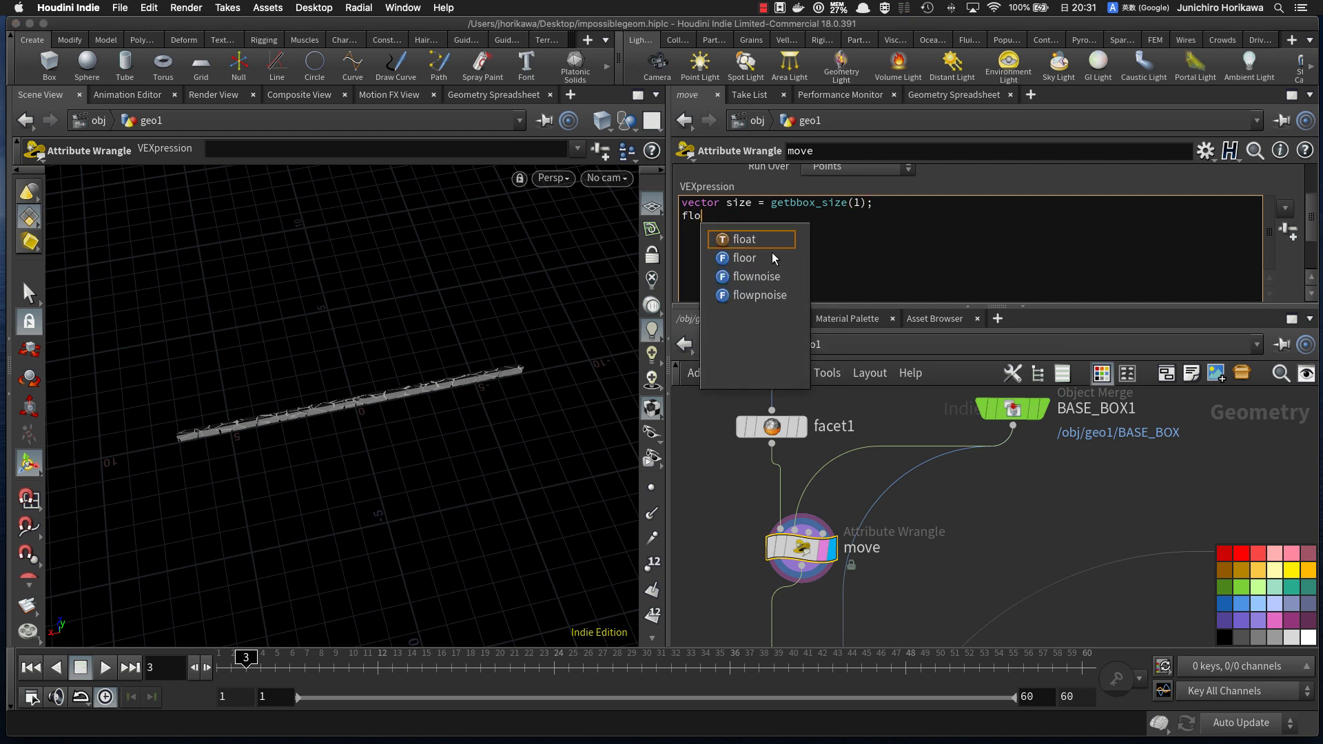
text(at sizex = size.x;)
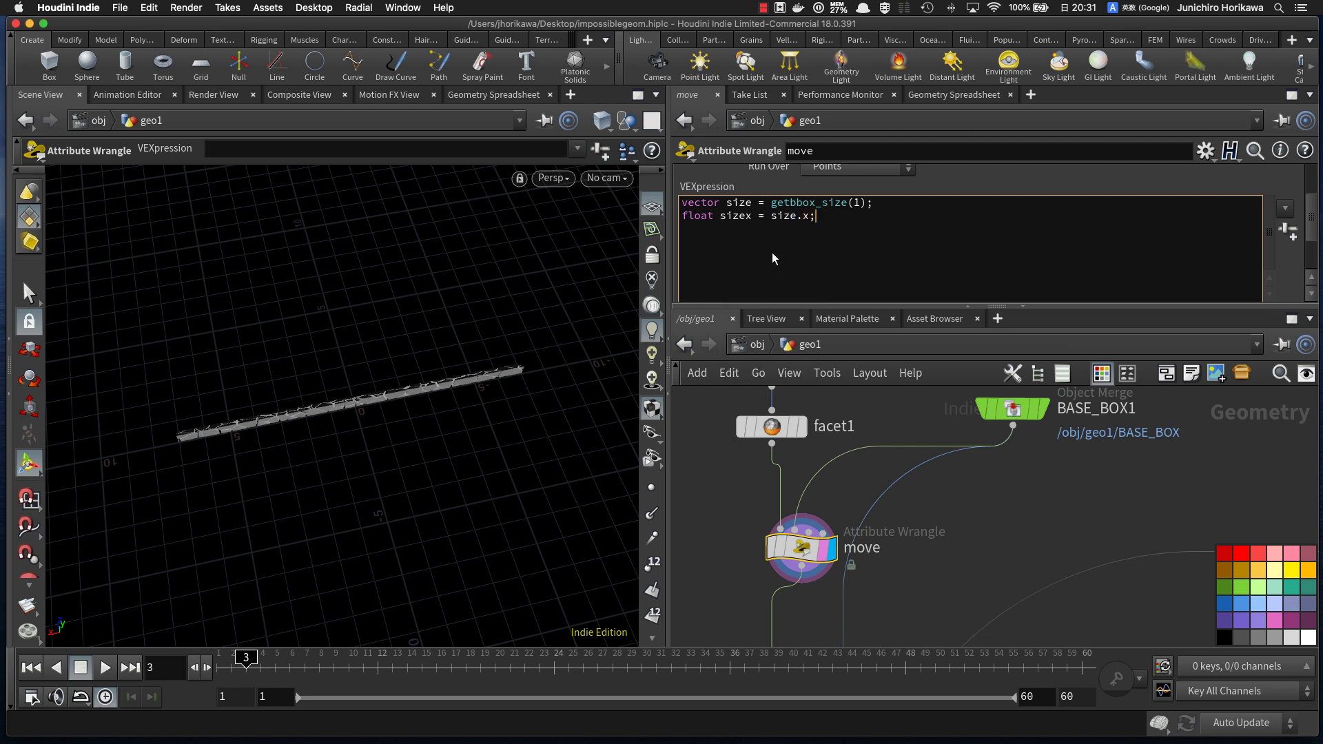
Step: Add the line float fend = chf("fend"); to the wrangle code and create its Fend parameter
key(Return)
text(float)
text(fend;= chf("fend");)
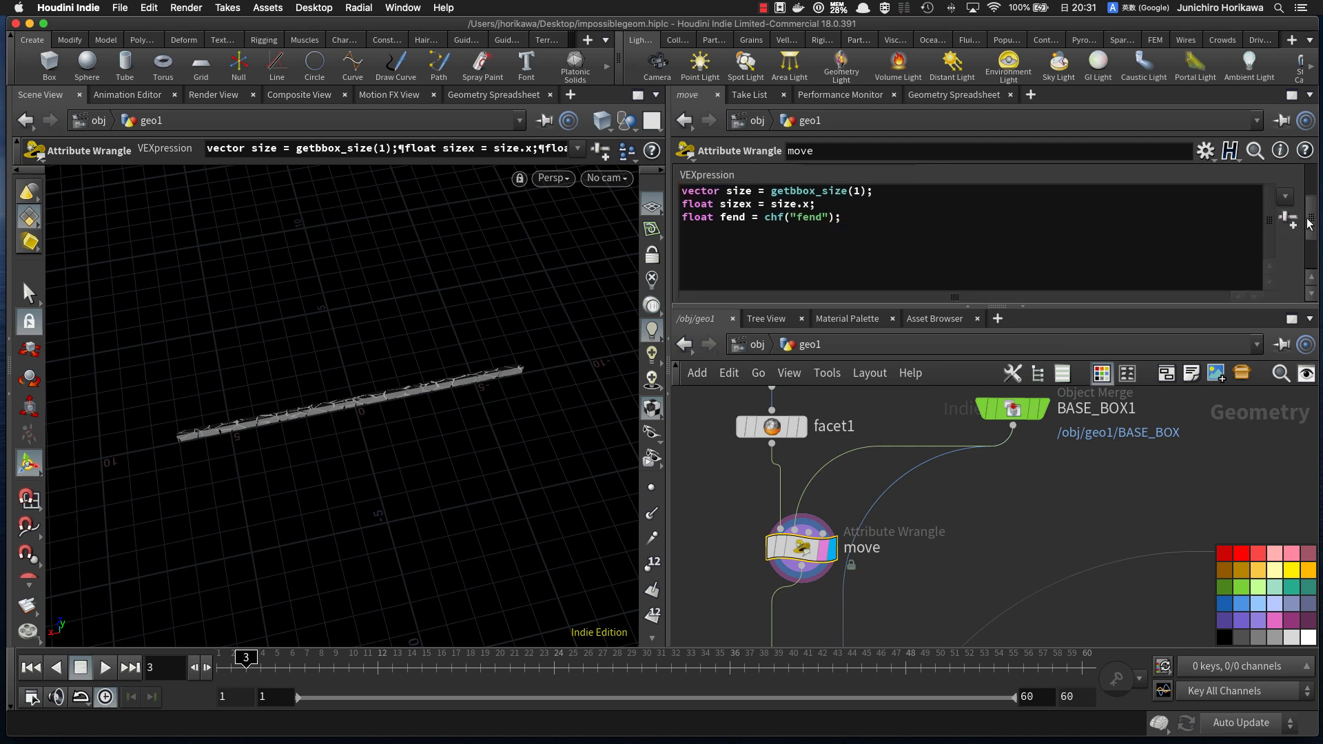
Step: Set the move wrangle's Fend parameter to $FEND
drag(1309, 223, 1309, 249)
click(808, 292)
text($FE)
key(Return)
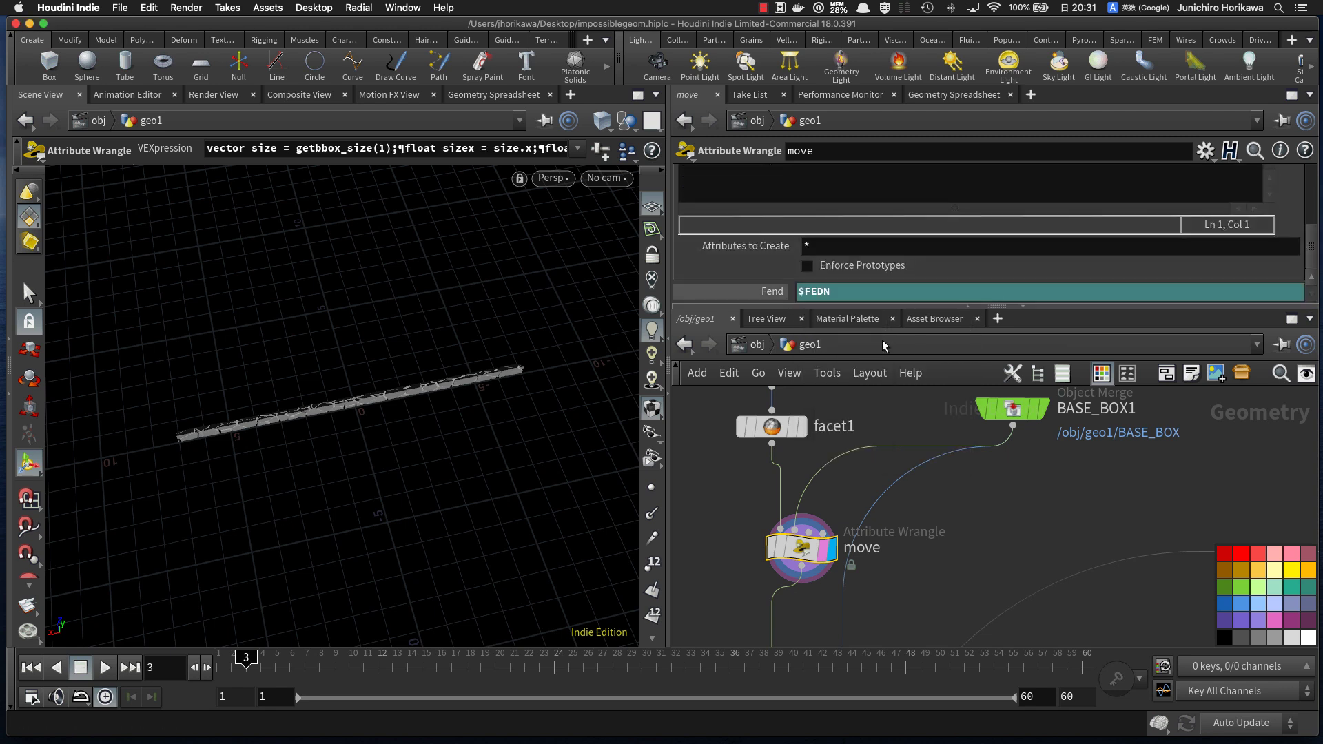
text($FEND)
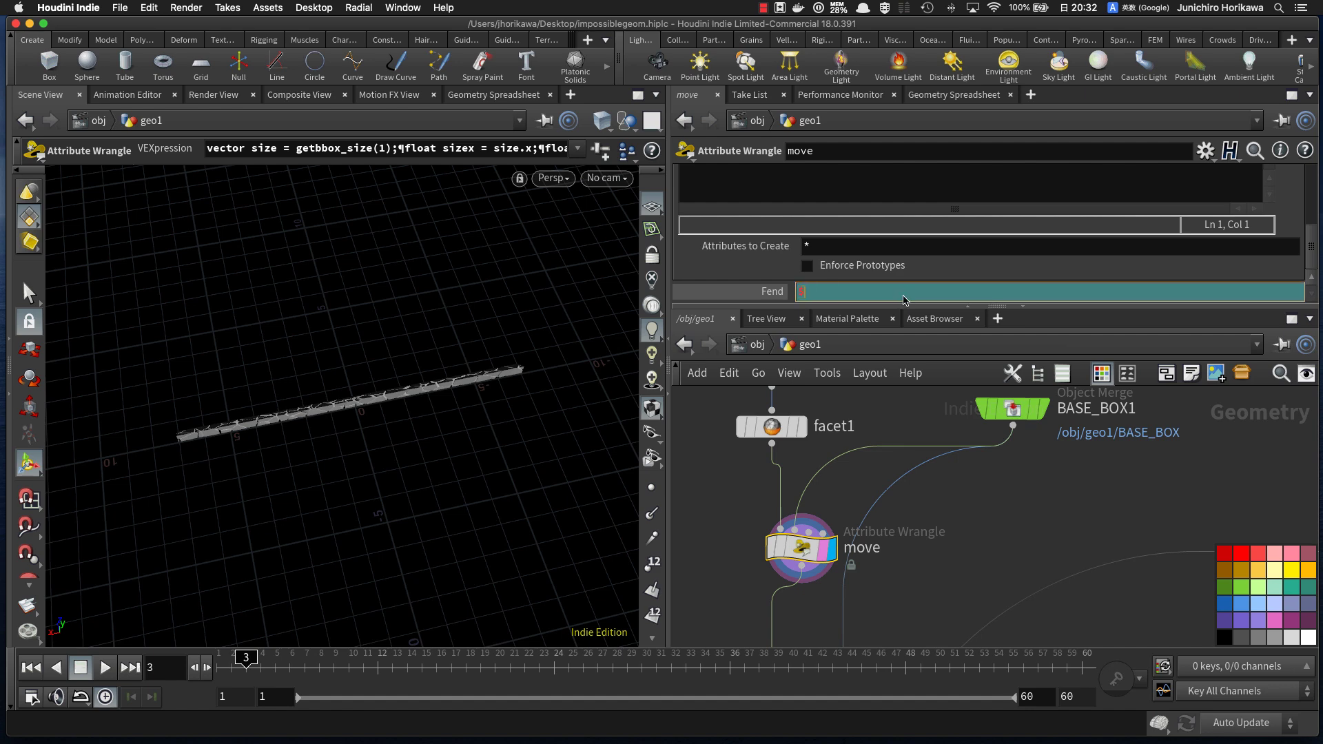
key(Return)
scroll(978, 277, up, 10)
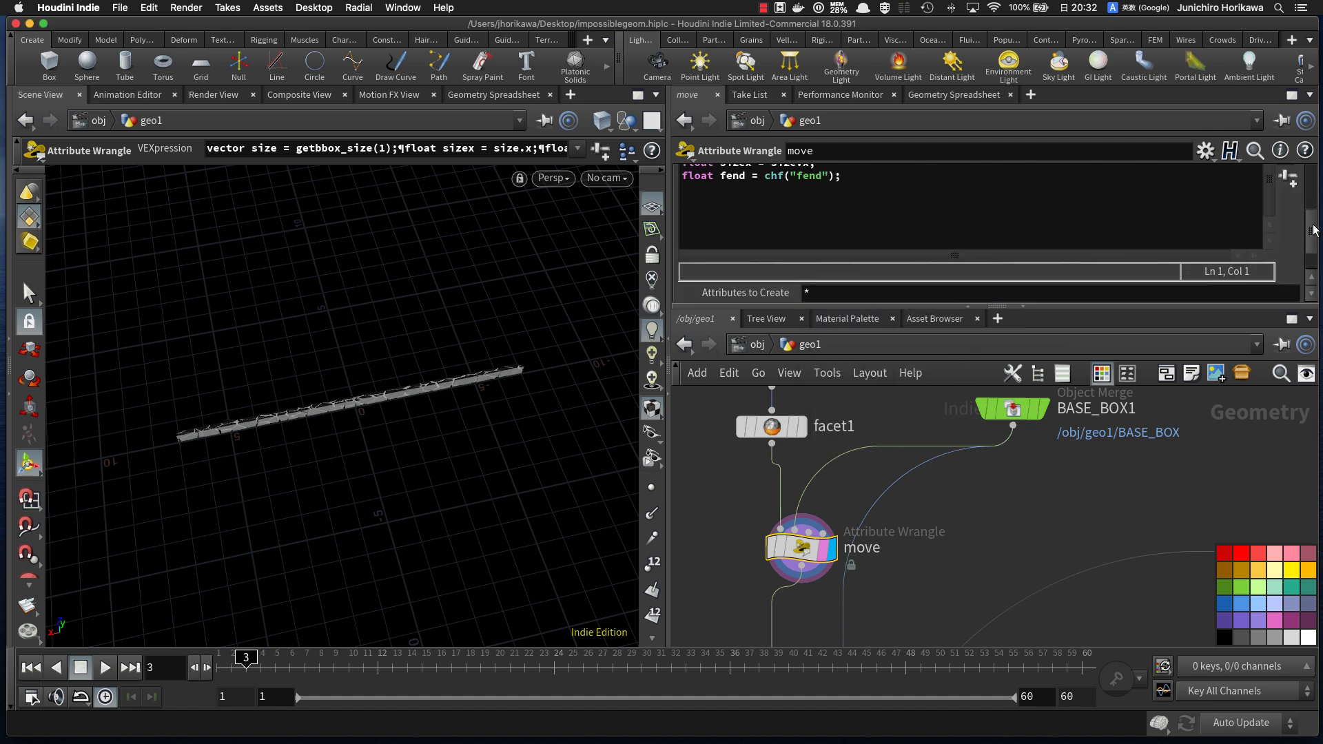
drag(1092, 305, 1093, 391)
click(1090, 329)
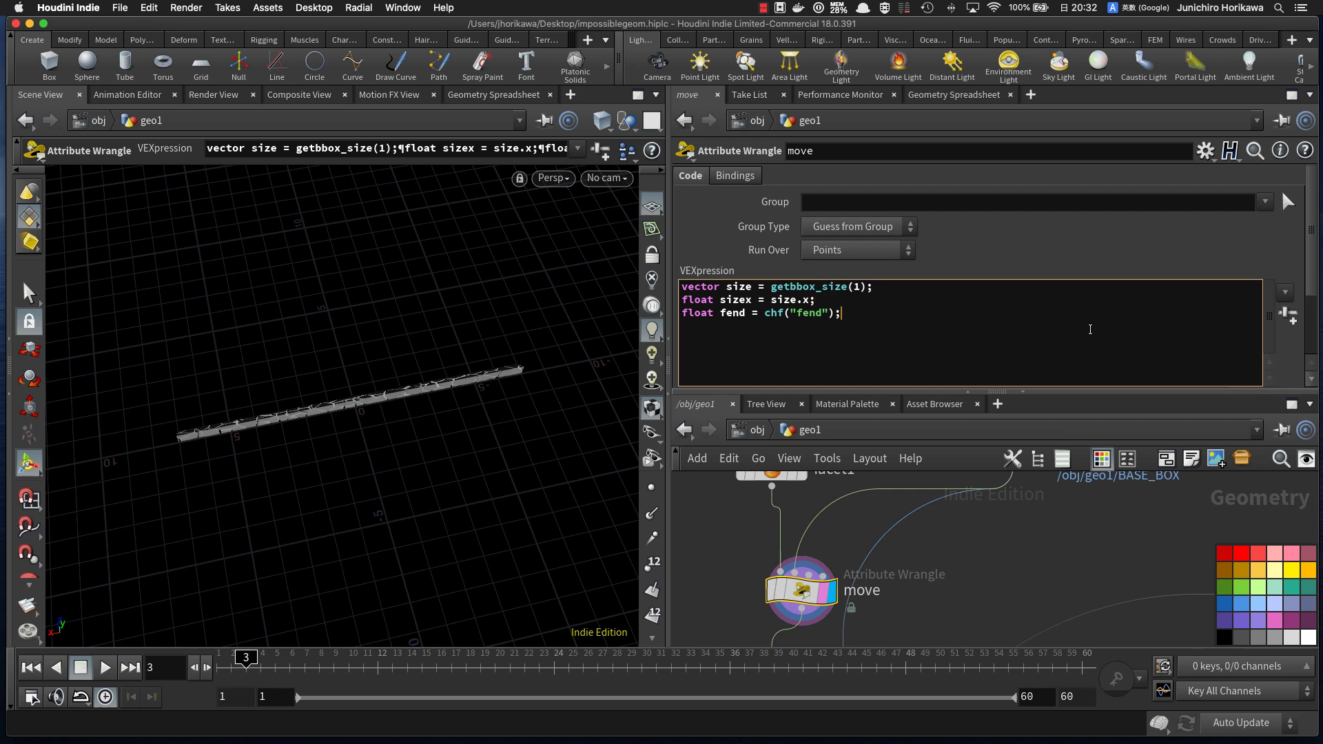
key(Return)
text(f)
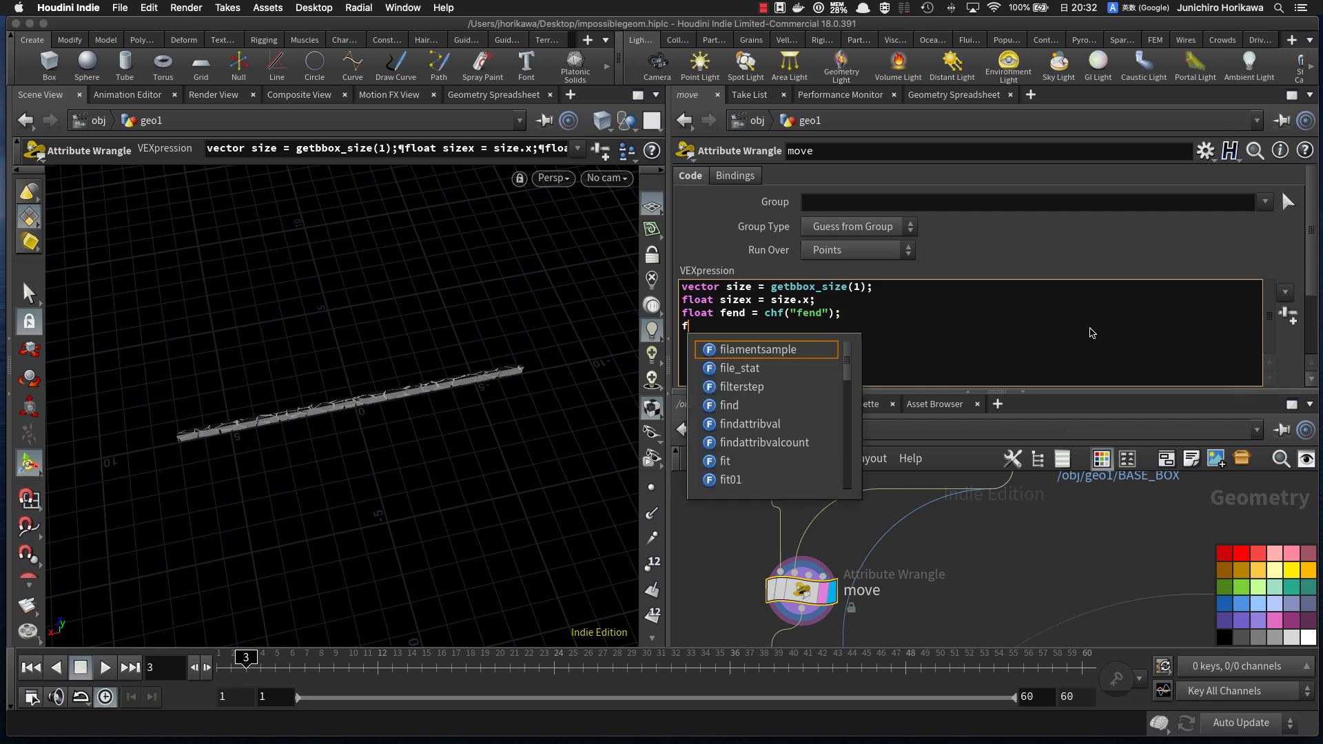
text(loat t = @)
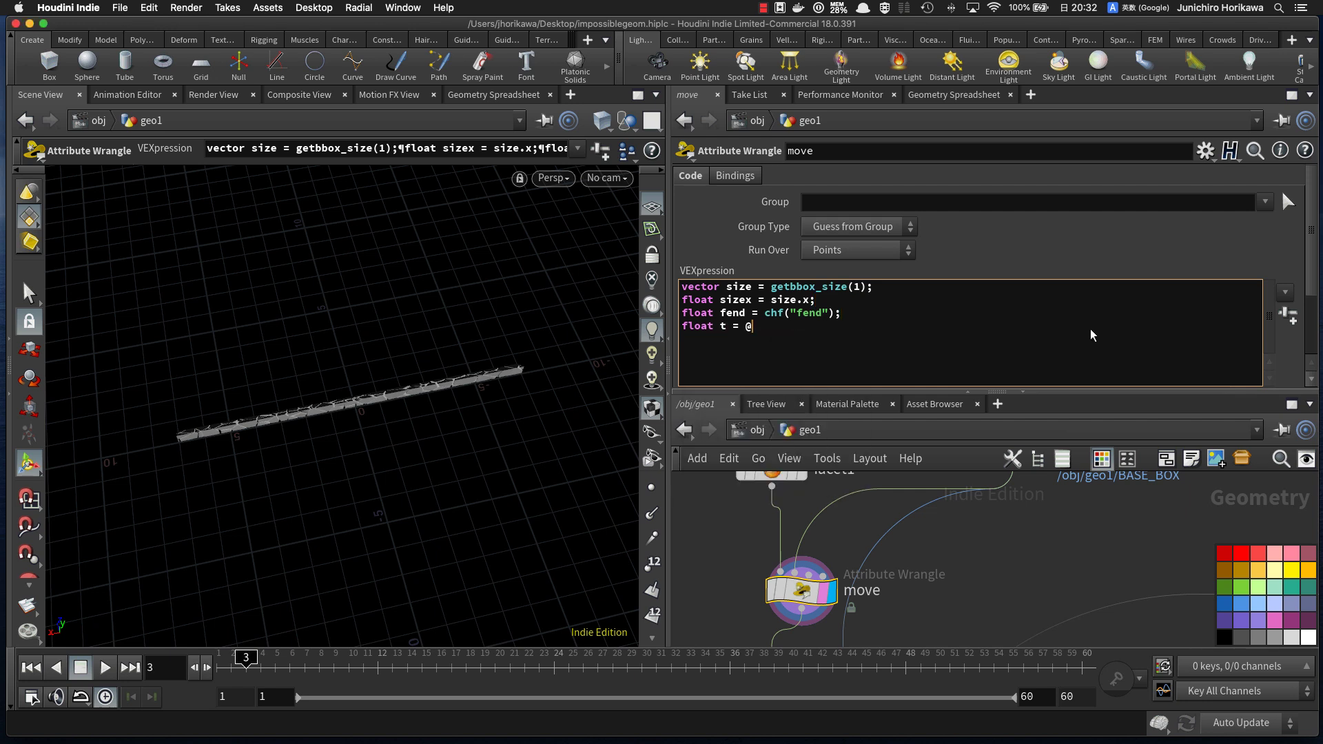
text(Frame / fend;)
key(Return)
key(Return)
Step: Add float offsetx = t * sizex * chi("speed"); to the wrangle code and create its Speed parameter with a value of 1
scroll(1280, 298, down, 3)
scroll(1280, 298, up, 1)
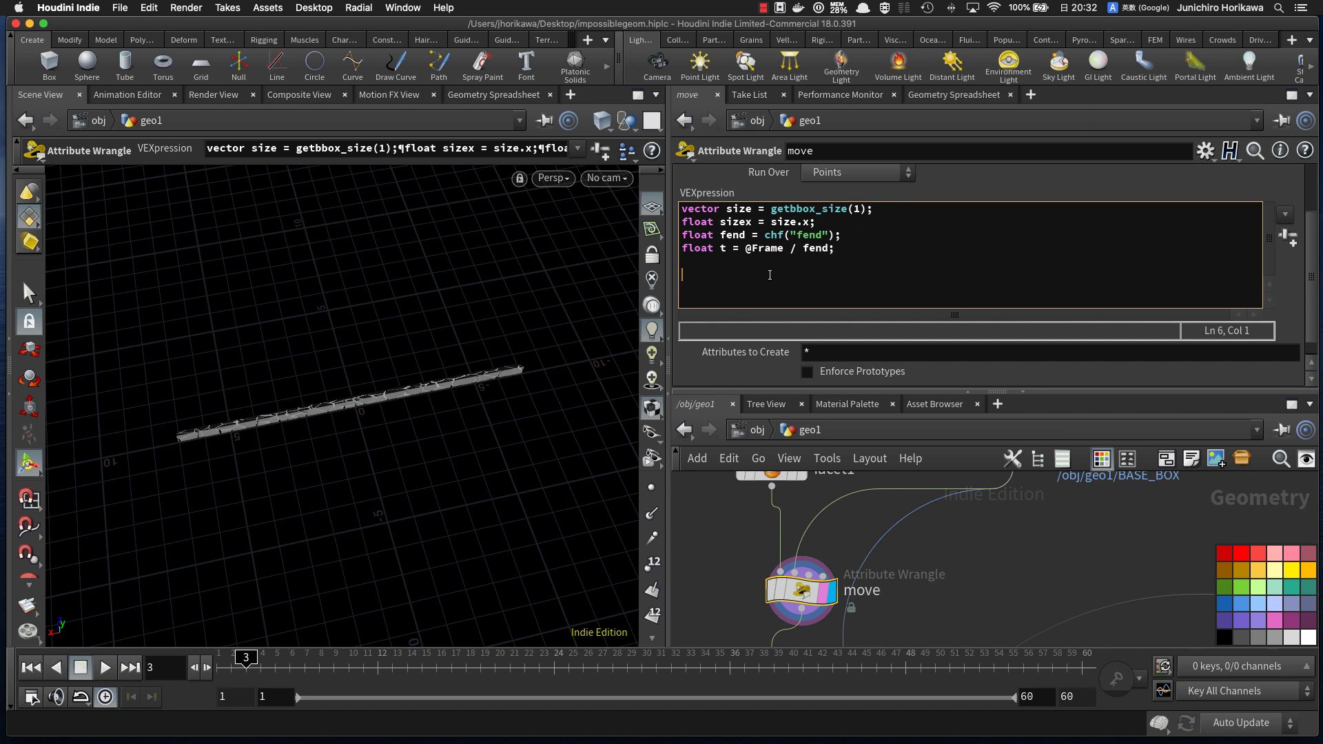
text(float of)
key(BackSpace)
key(BackSpace)
key(BackSpace)
key(BackSpace)
key(BackSpace)
text(at offsetx =)
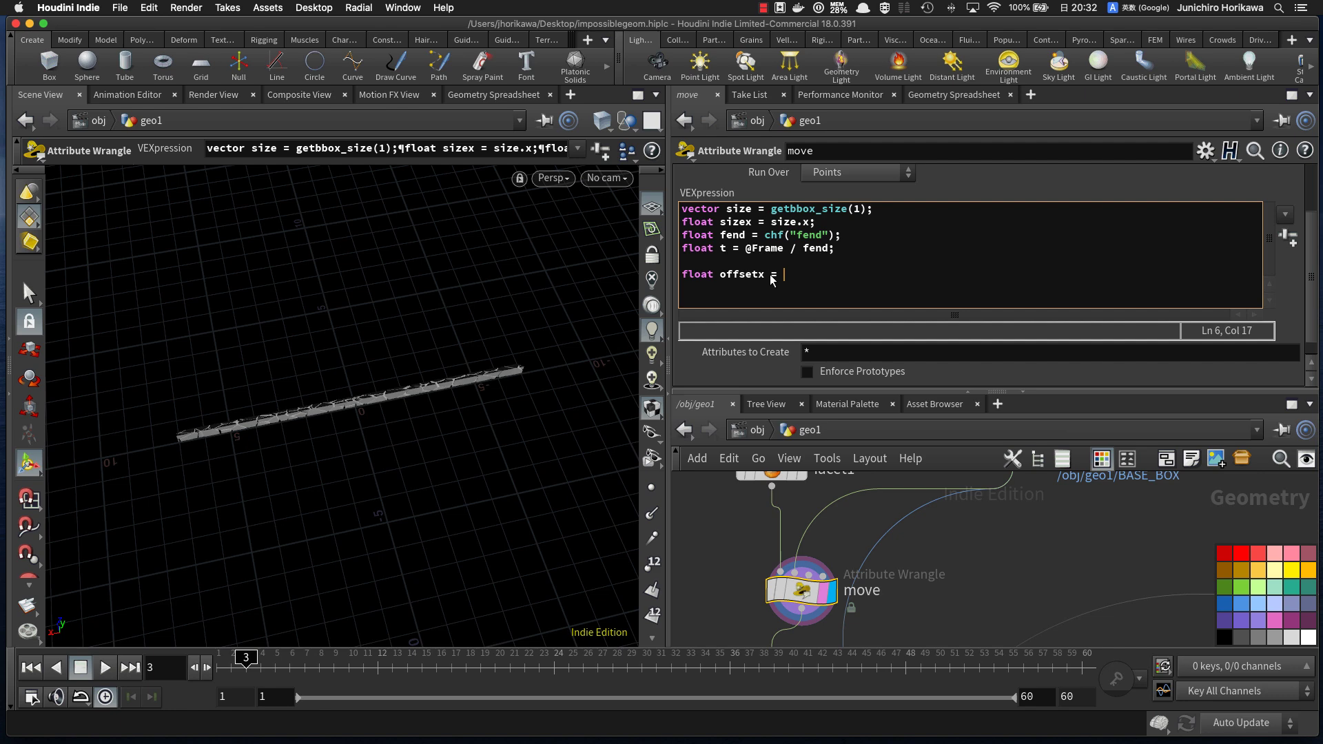
text( t * sizex * chi)
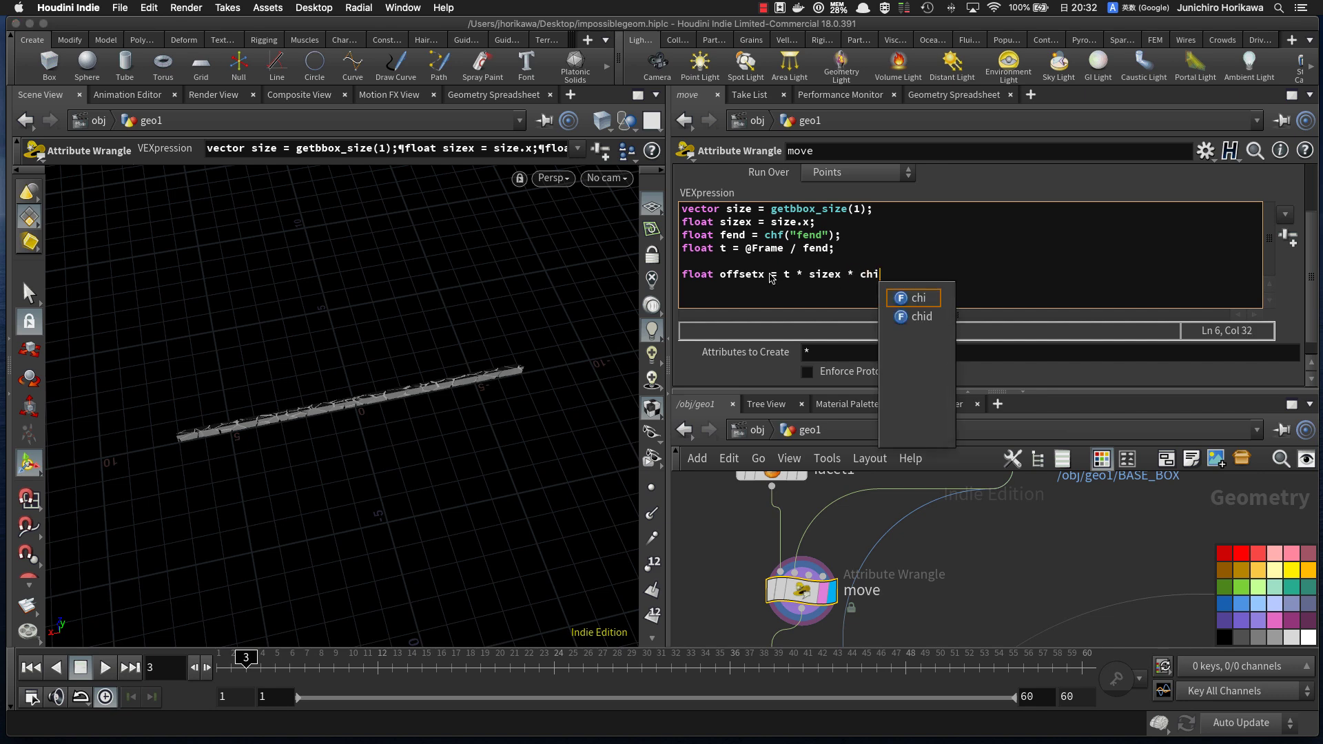
text(("speed");)
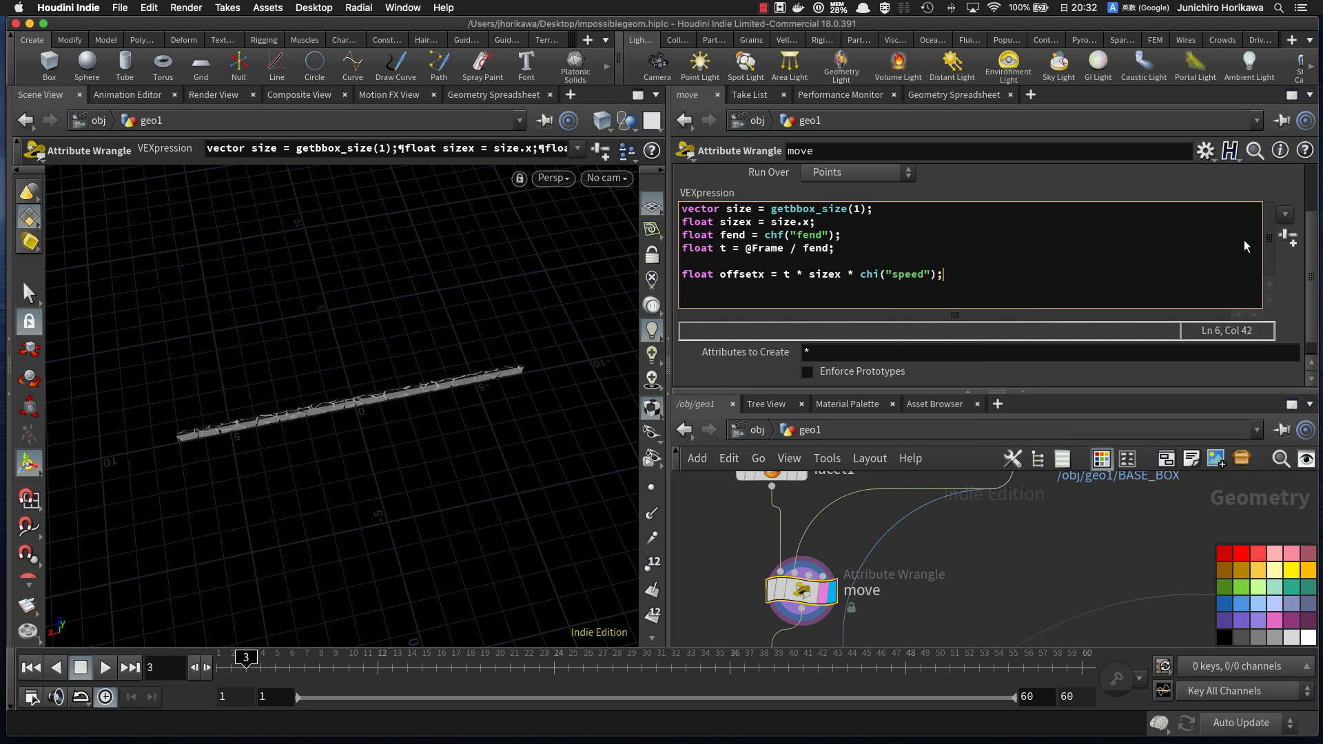
click(1289, 238)
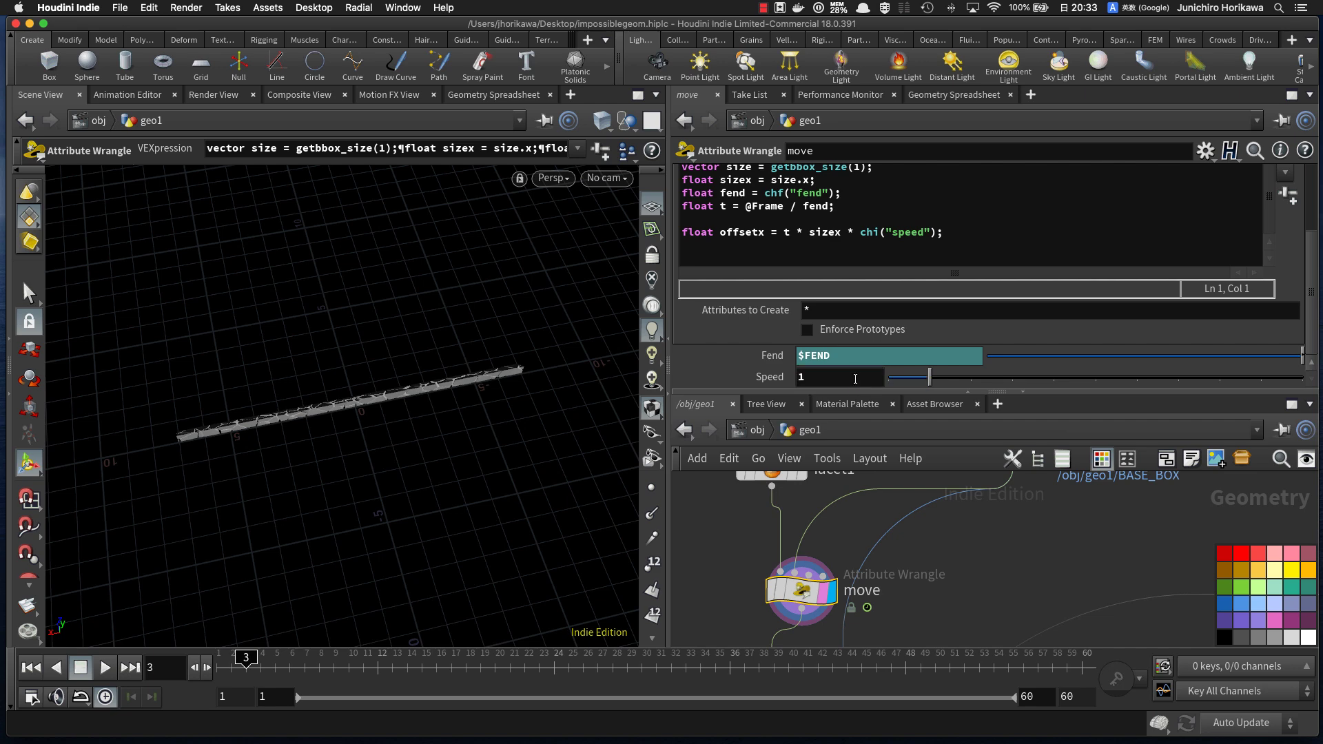
Step: Add a line below the offsetx declaration that reassigns it as offsetx = abs(offsetx) % sizex
scroll(1310, 310, up, 3)
click(988, 313)
key(Return)
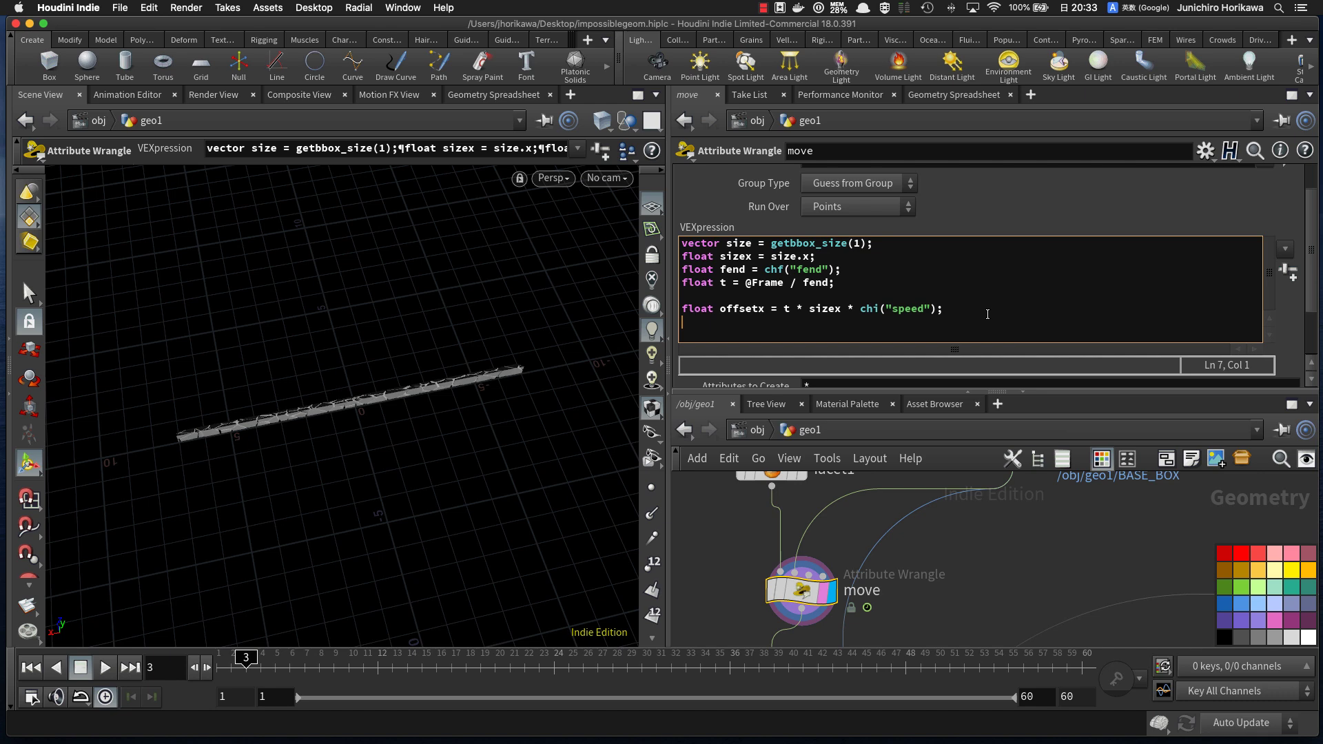
text(sp)
key(BackSpace)
key(BackSpace)
double_click(741, 257)
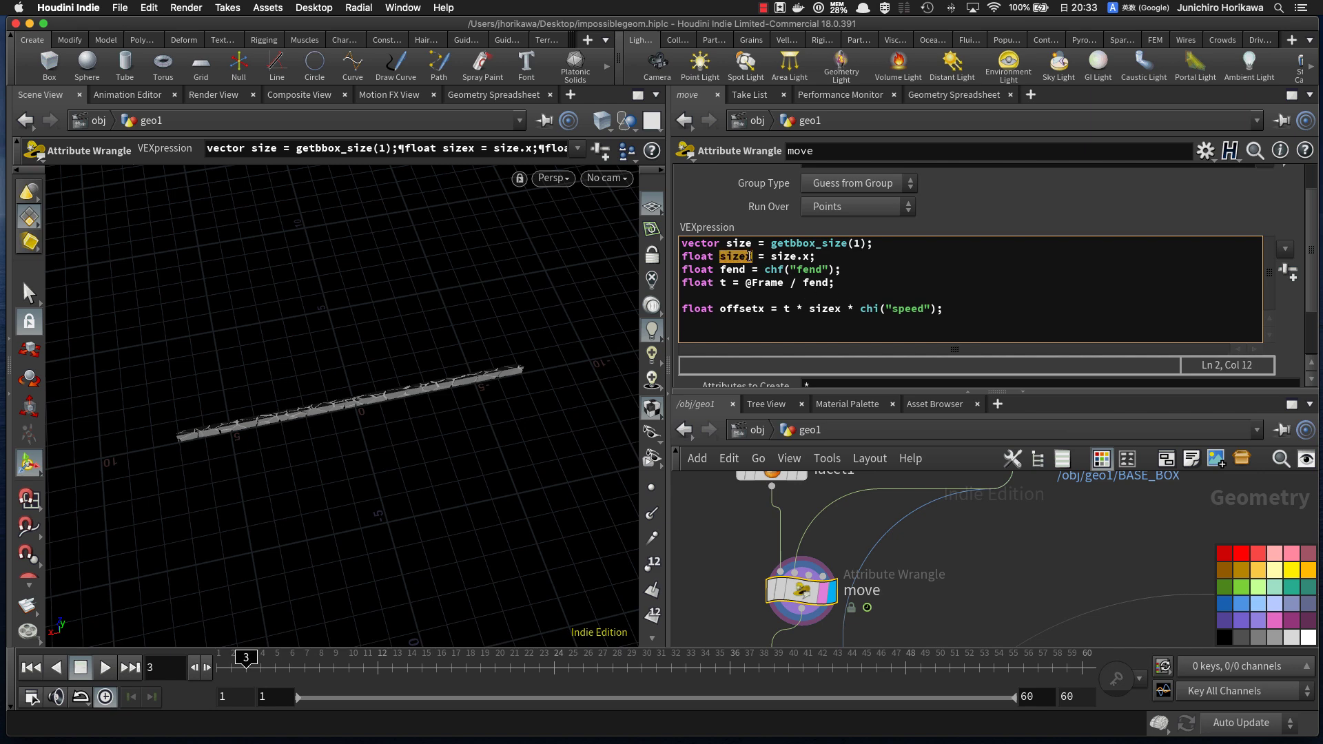
click(769, 324)
text(offsetx = abs)
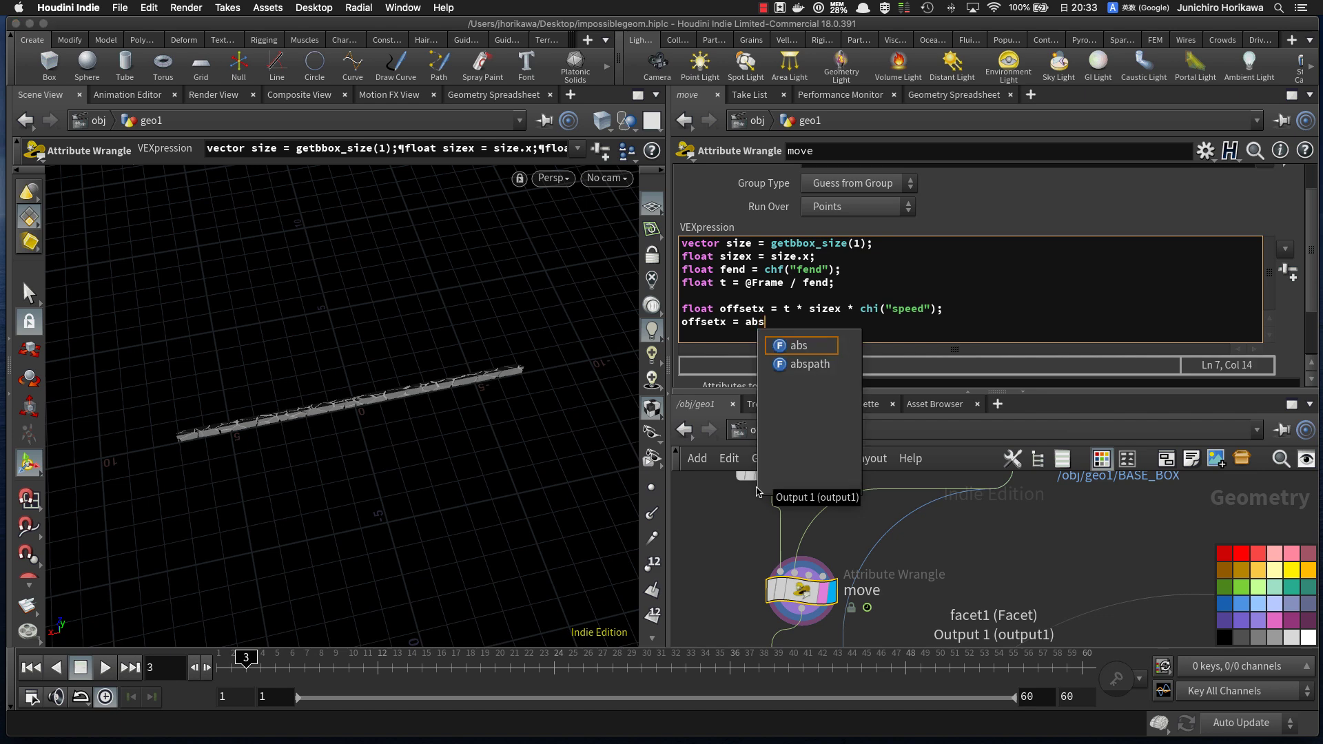
text((offsetx))
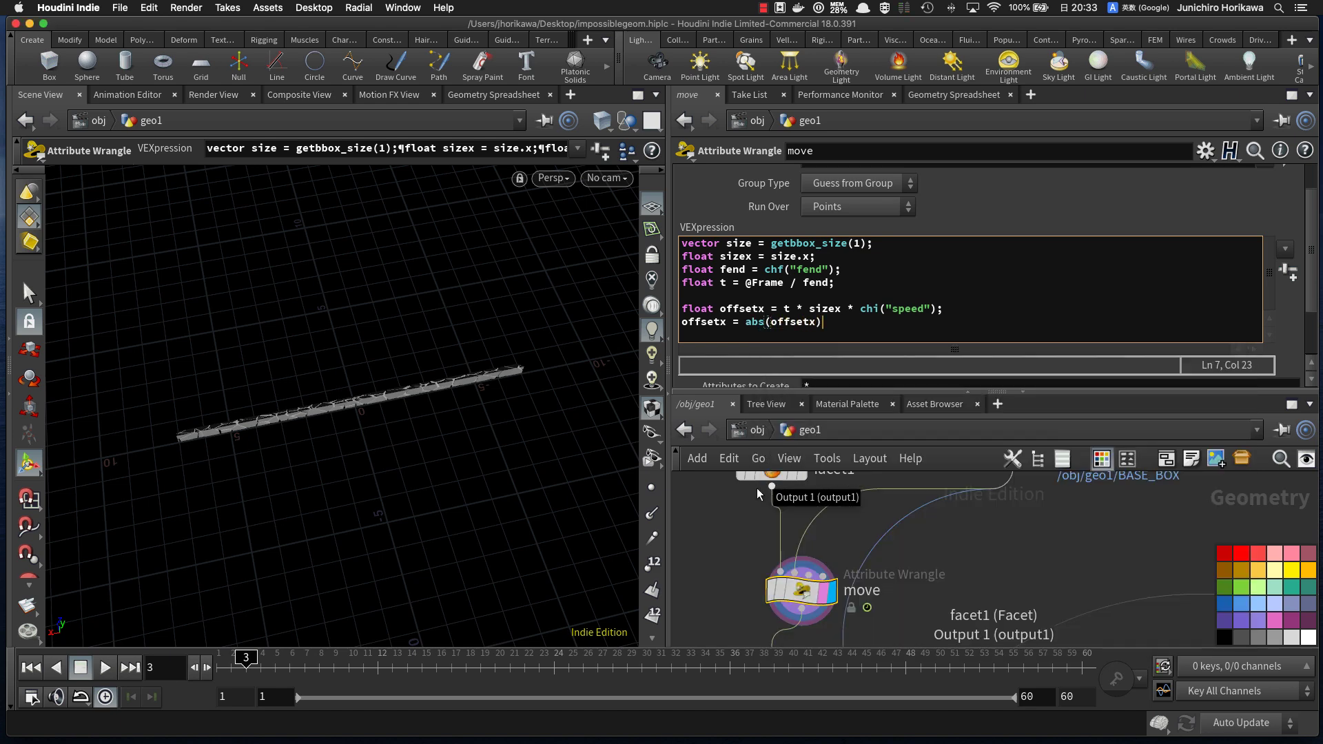
text( % )
text(bo)
key(BackSpace)
key(BackSpace)
text(sizex)
Step: Parenthesize the modulo expression, multiply it by (offsetx / abs(offsetx)), and end the statement with a semicolon
text(()
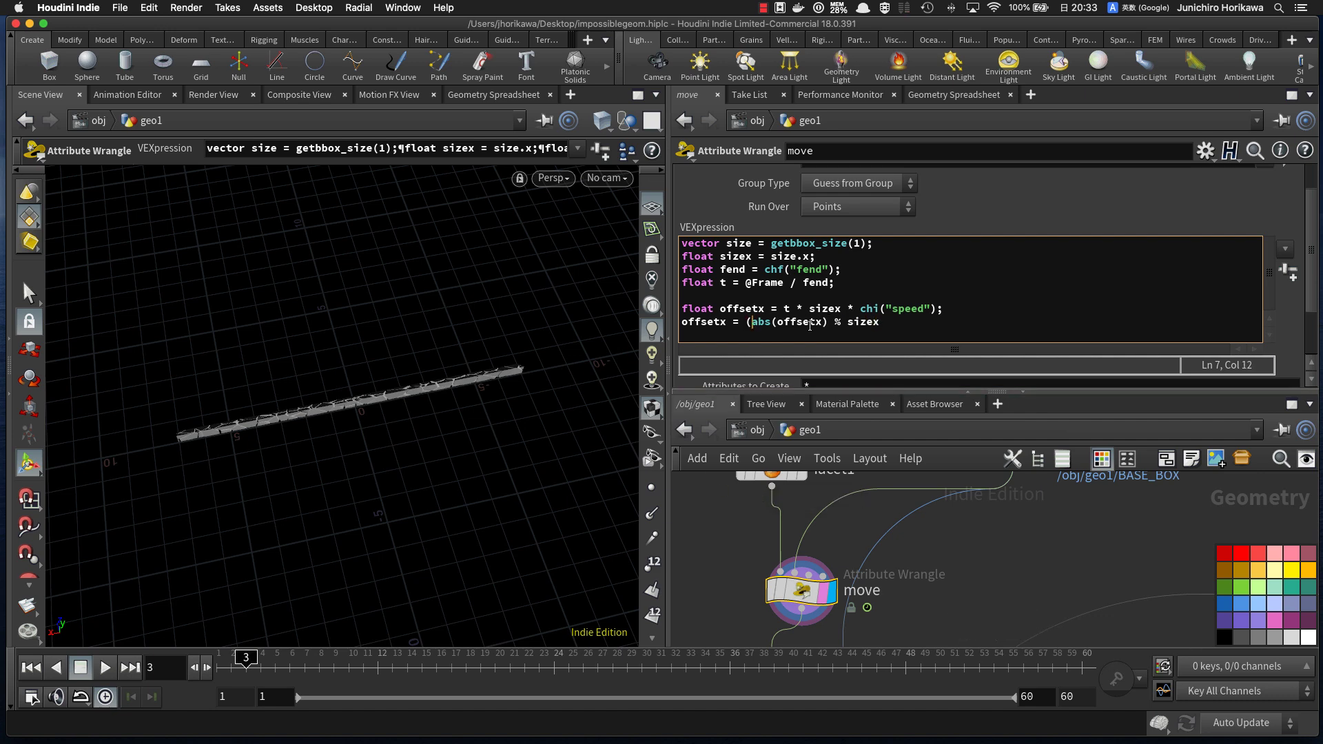
click(882, 326)
text() * (offsetx / abs(offsetx))
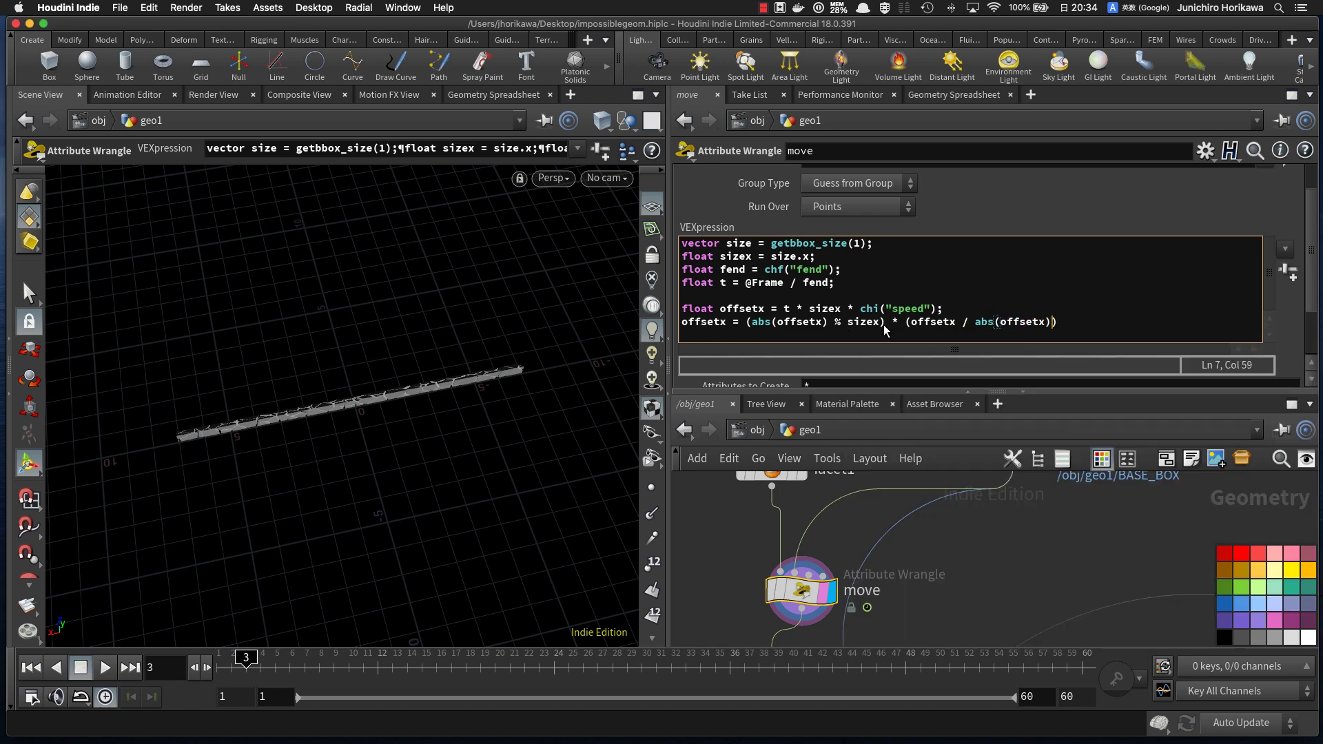
drag(907, 321, 1061, 321)
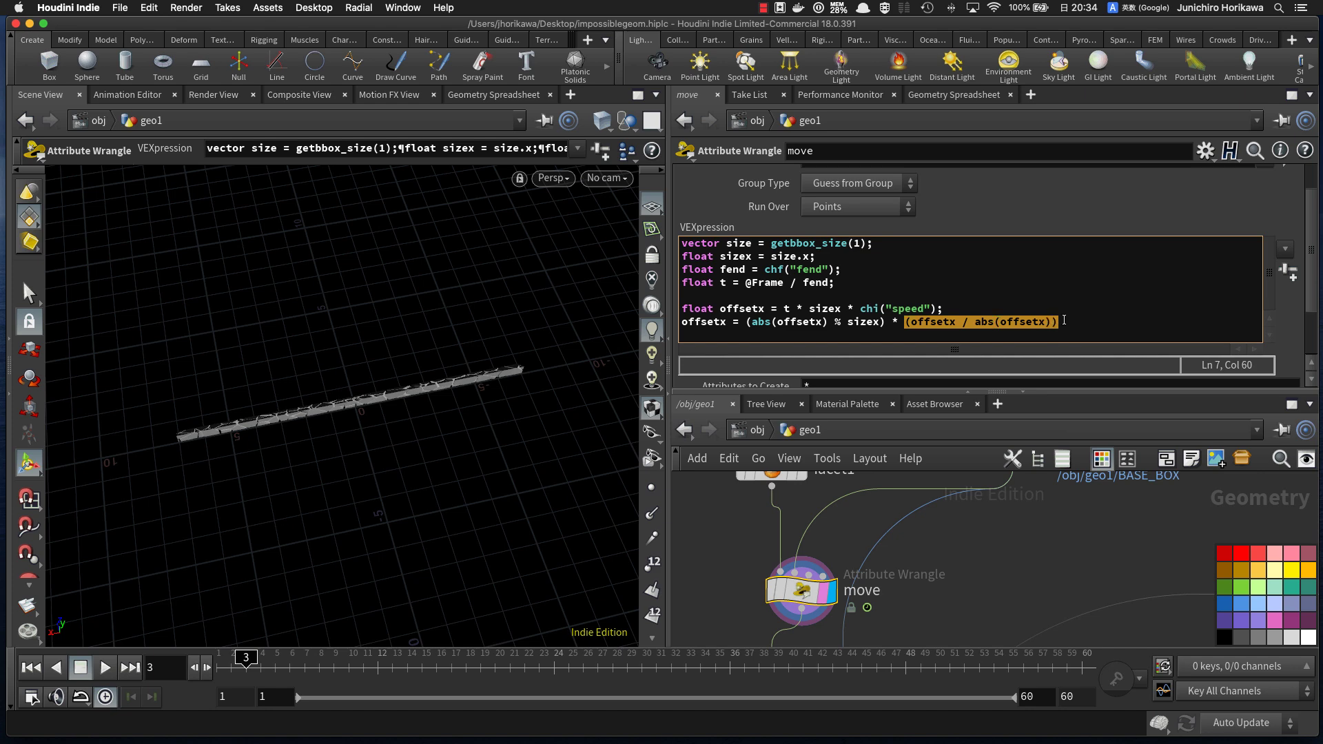
click(1061, 321)
text(;)
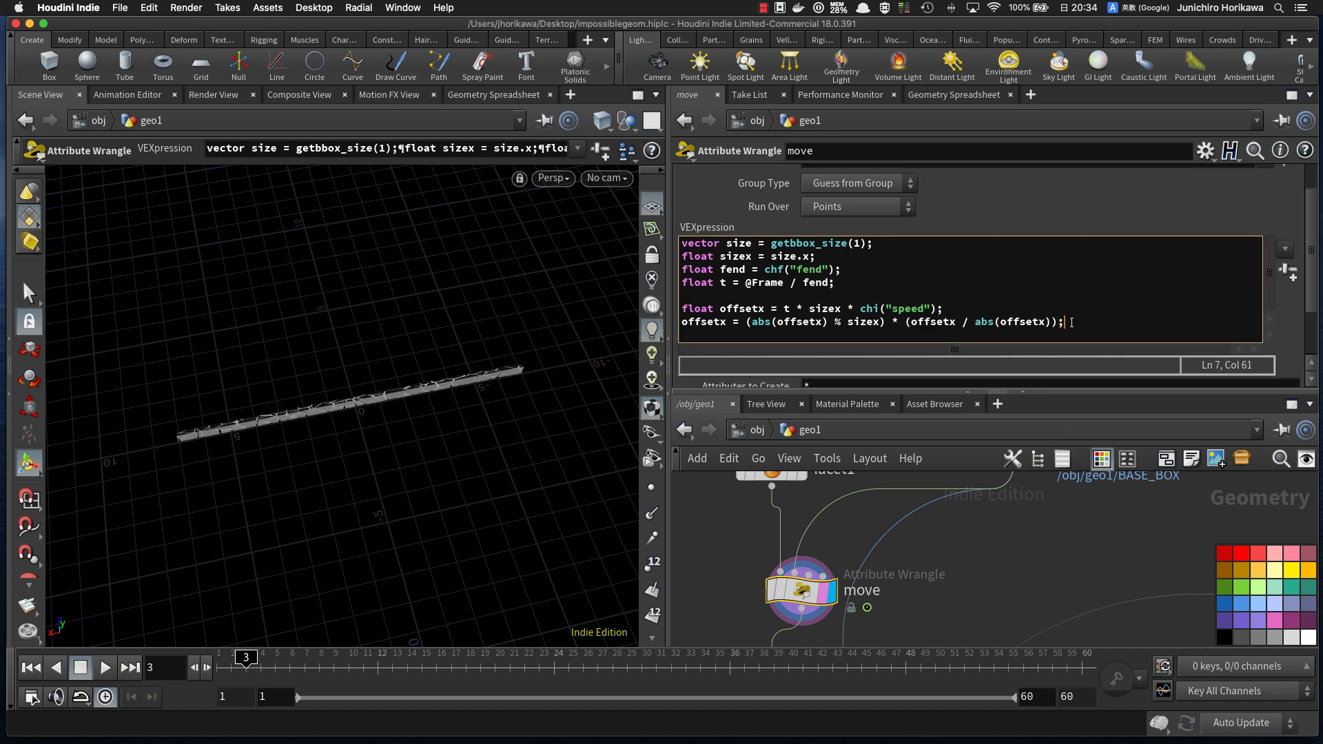
Step: Finish the wrangle code with the line @P.x += offsetx; separated by a blank line
key(Return)
key(Return)
text(@P.x =)
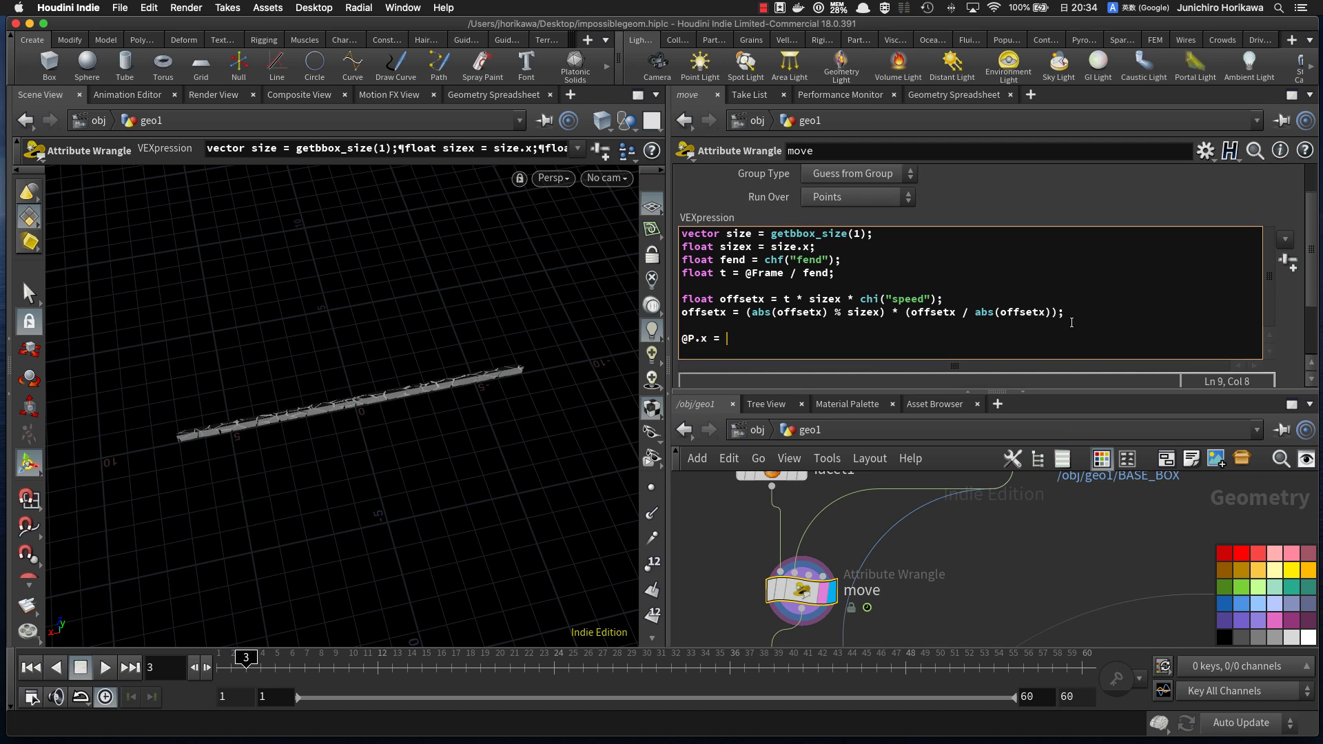
key(BackSpace)
key(BackSpace)
text(+= offsetx;)
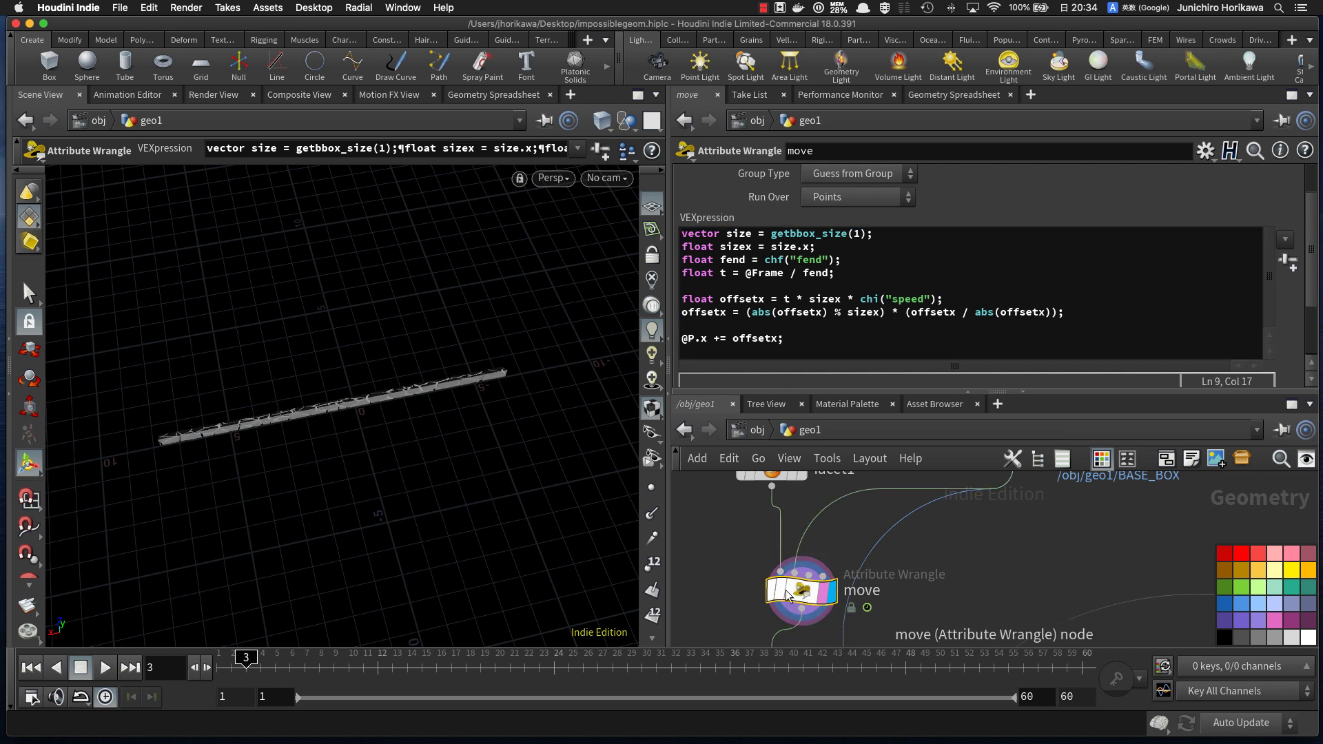
Step: Play the animation and try Speed values of 2 and 3 on the move wrangle
click(104, 667)
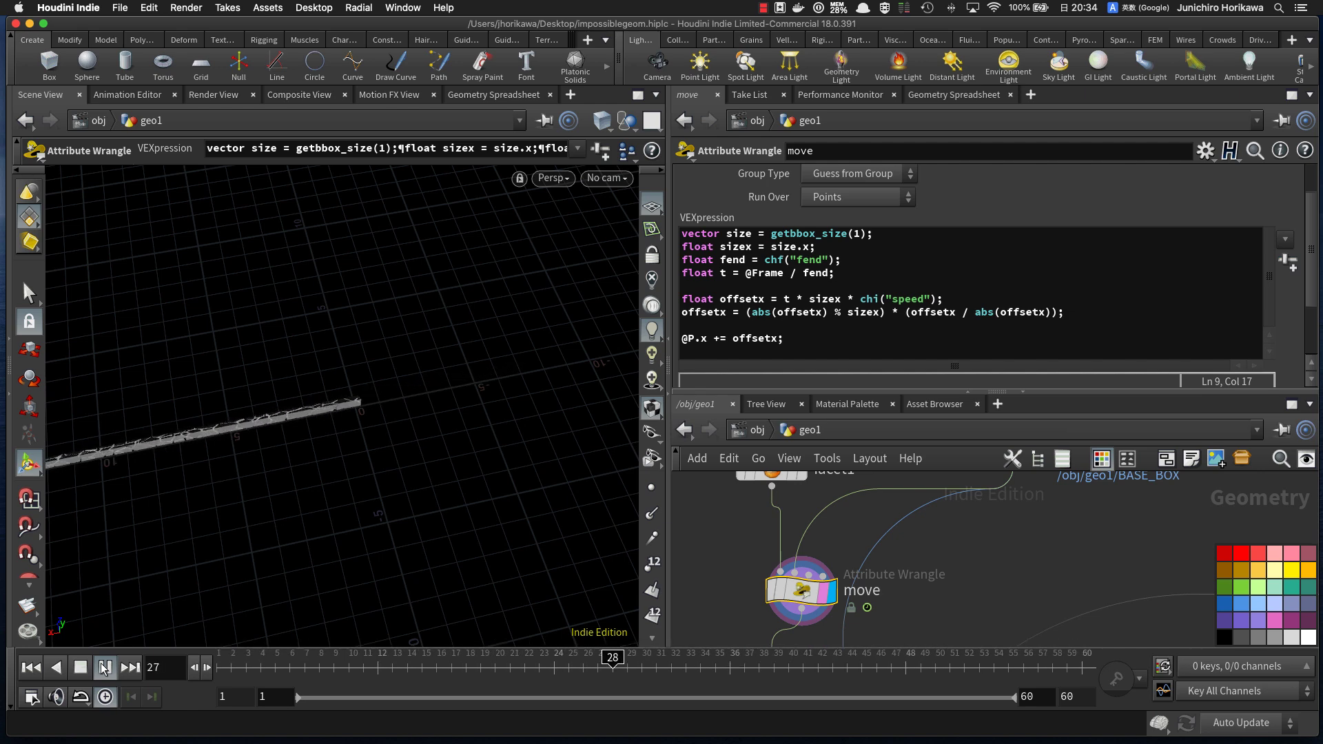
scroll(1292, 334, down, 3)
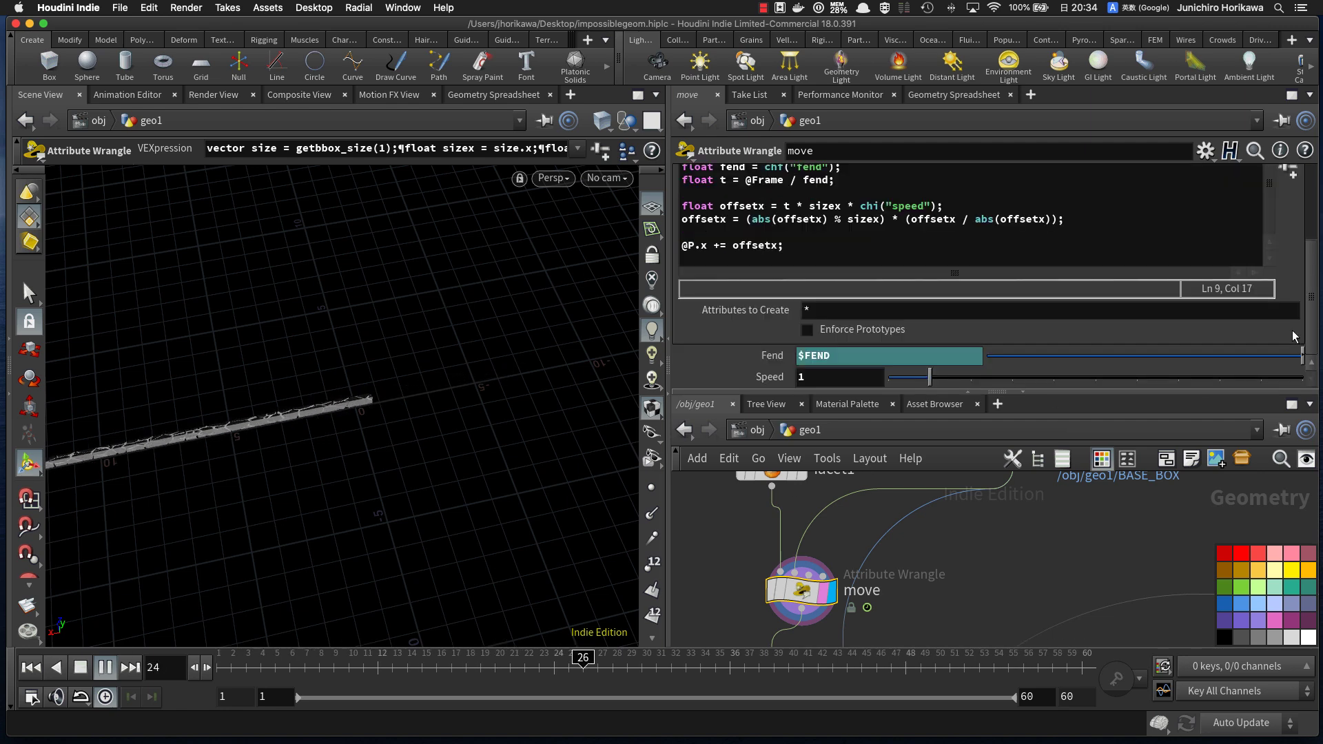
drag(808, 377, 764, 381)
text(2)
key(Return)
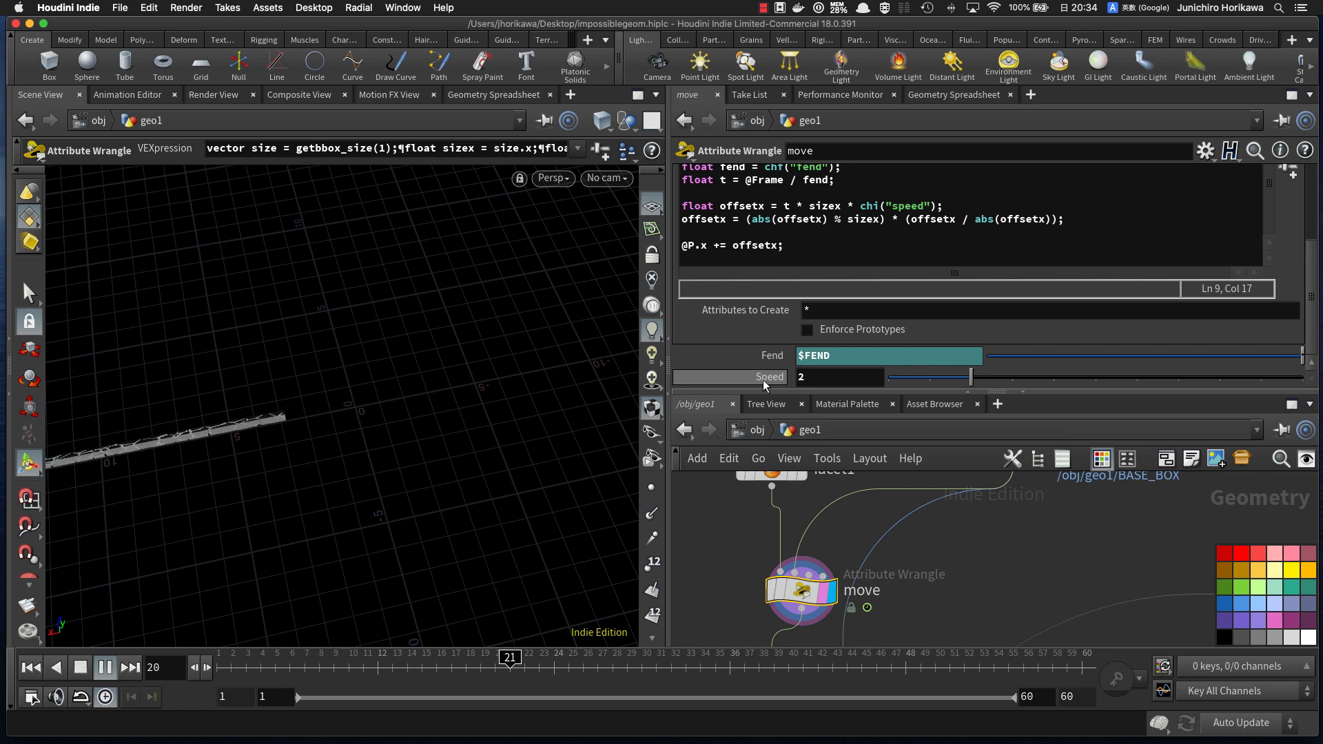
drag(809, 378, 746, 370)
text(3)
key(Return)
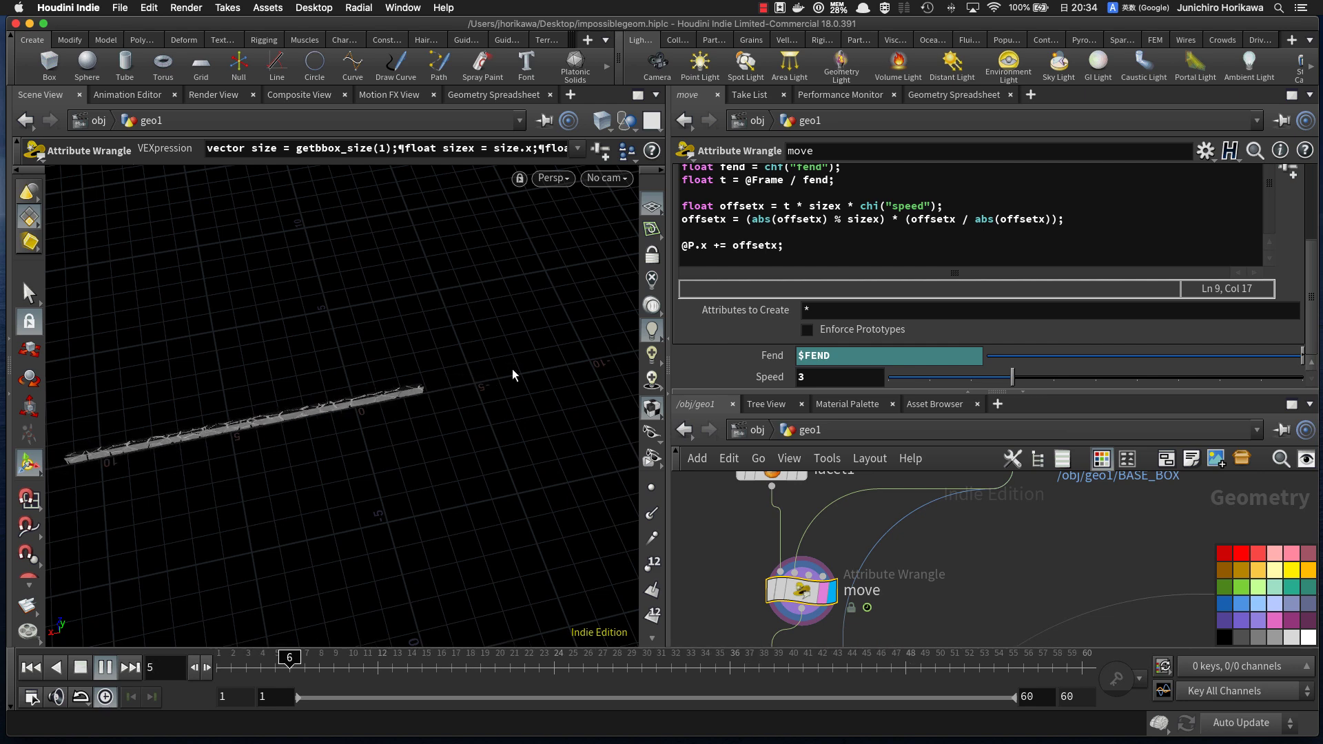
Step: Try a negative Speed of -2 on the move wrangle during playback
drag(810, 377, 775, 376)
text(=2)
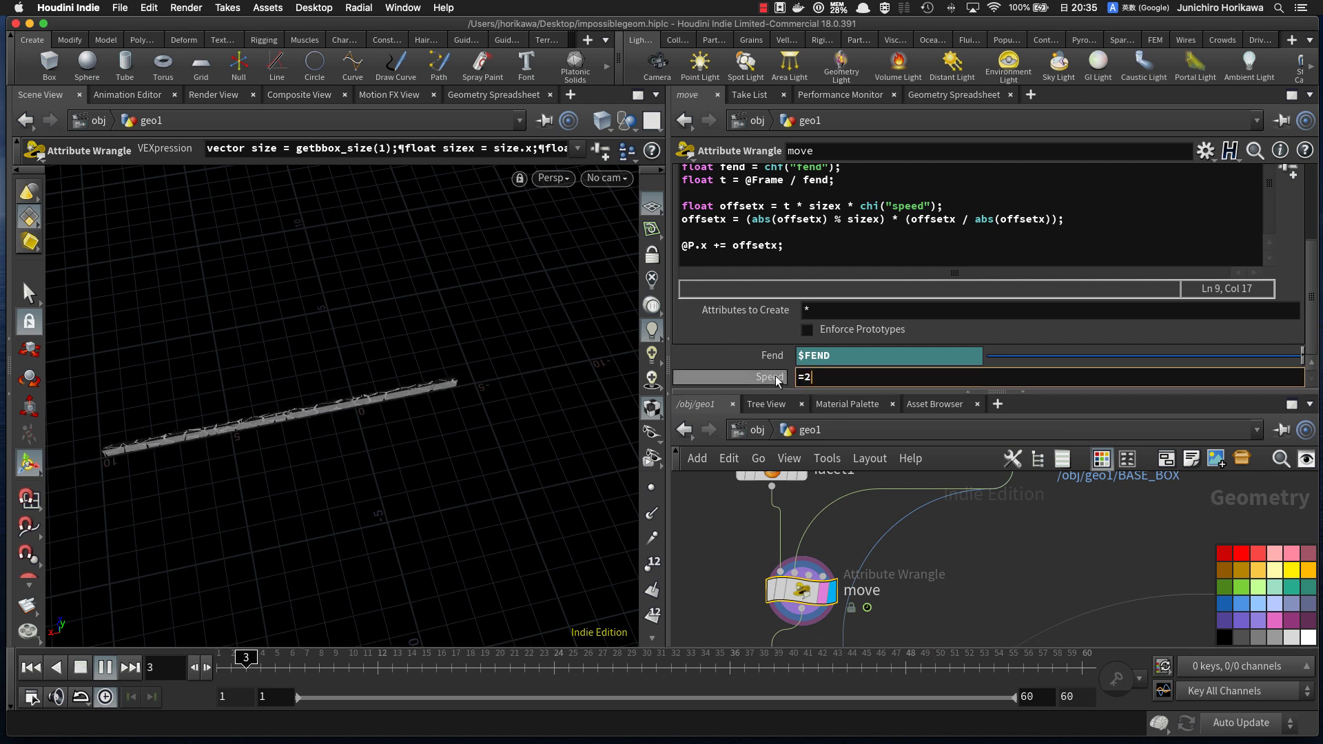
key(Return)
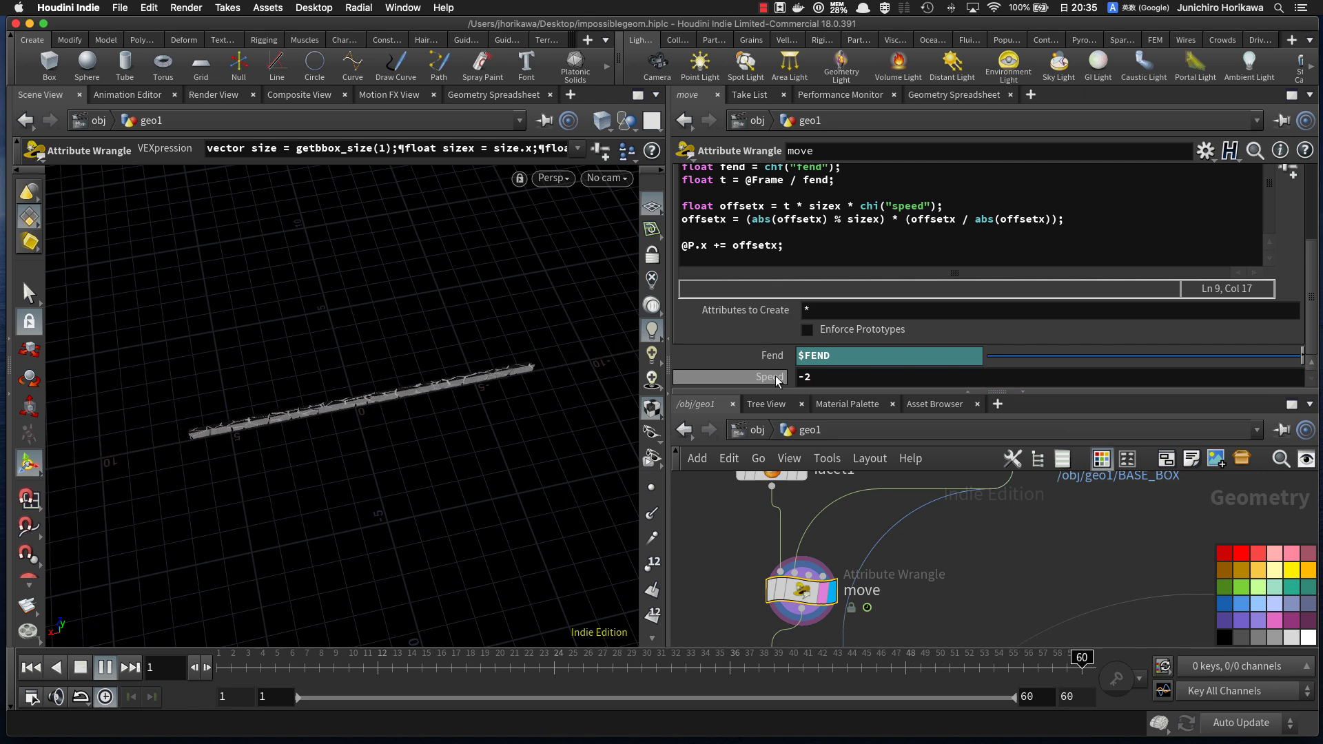
Step: Set the move wrangle's Speed to 1 and stop the playback
drag(811, 377, 759, 377)
text(1)
key(Return)
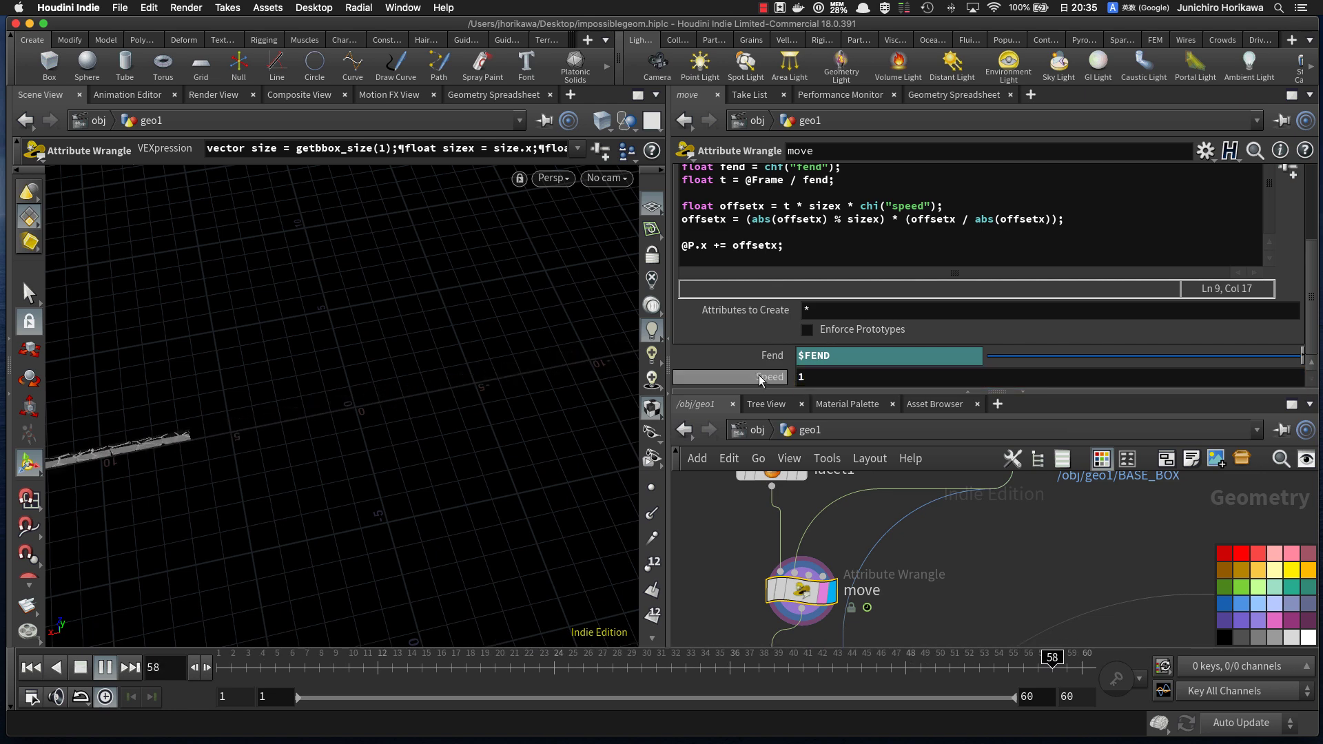
click(113, 669)
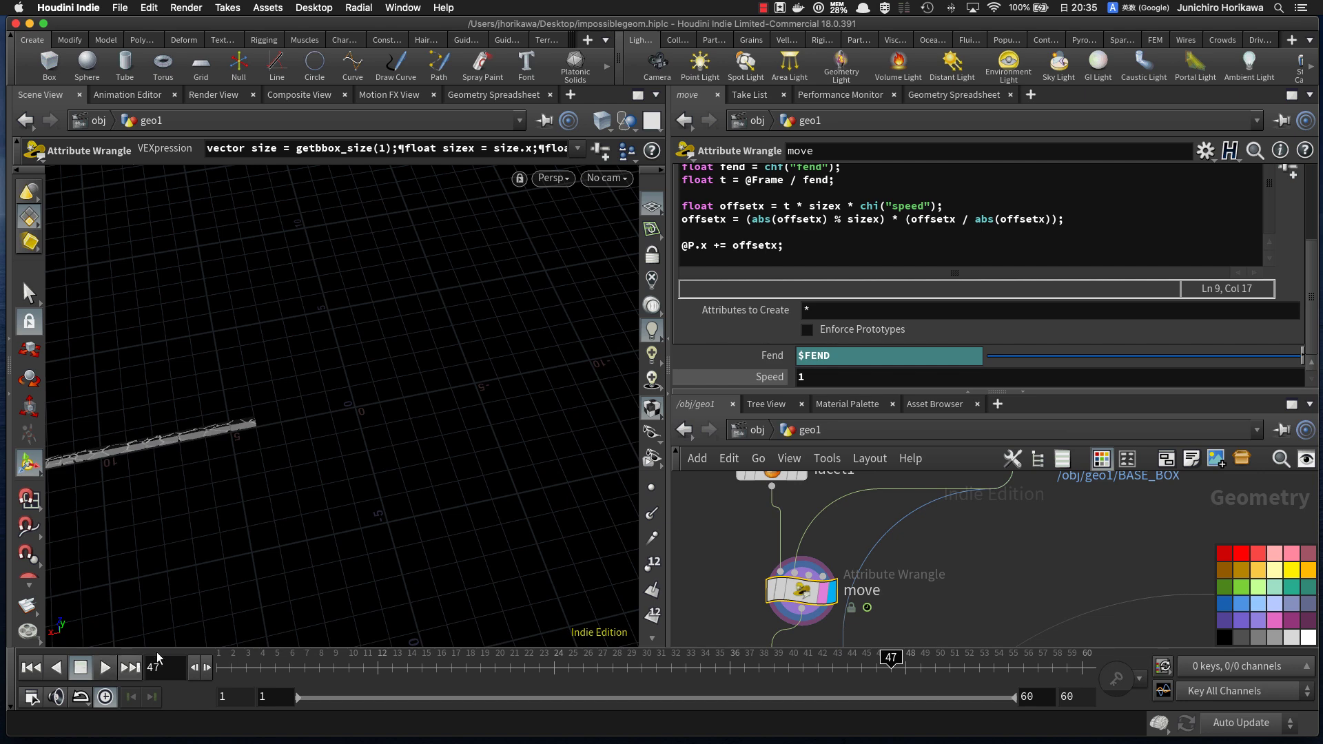
Step: Scrub the timeline to frame 20 to examine the offset of the moved geometry
drag(820, 356, 771, 357)
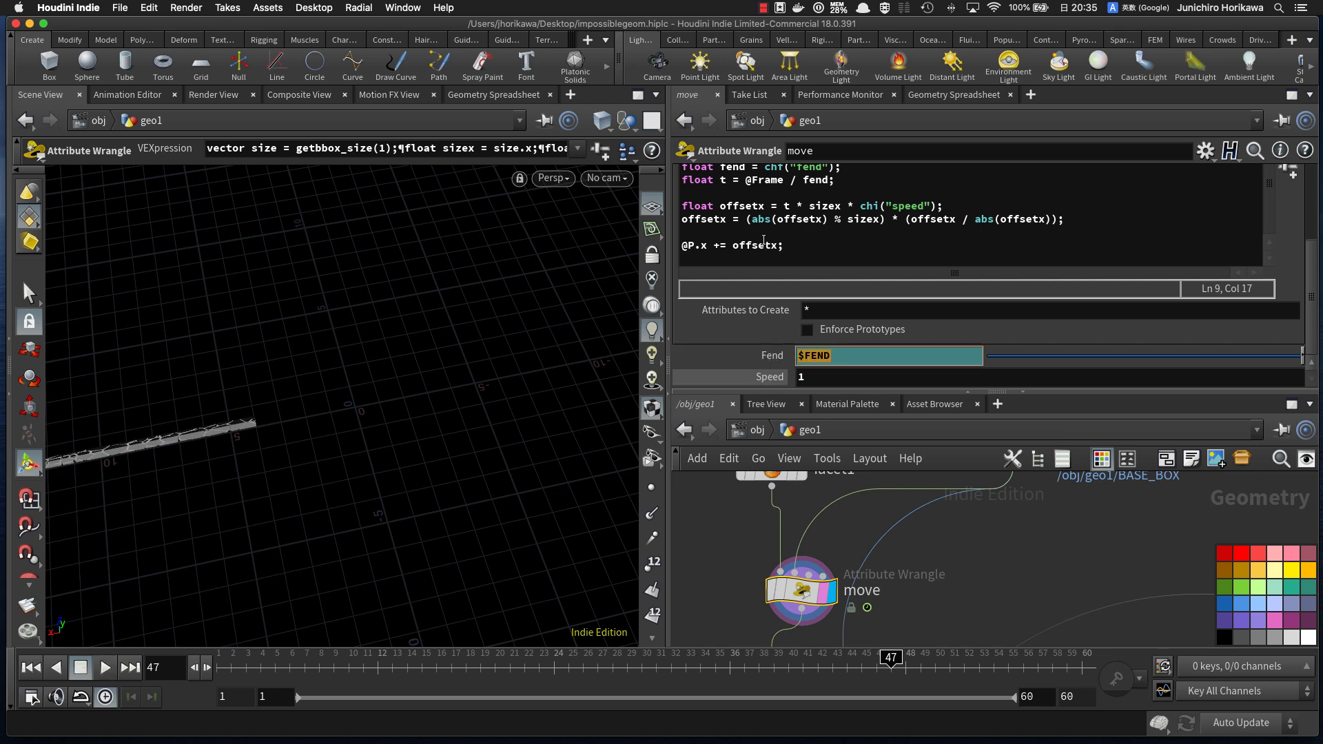
drag(746, 180, 832, 182)
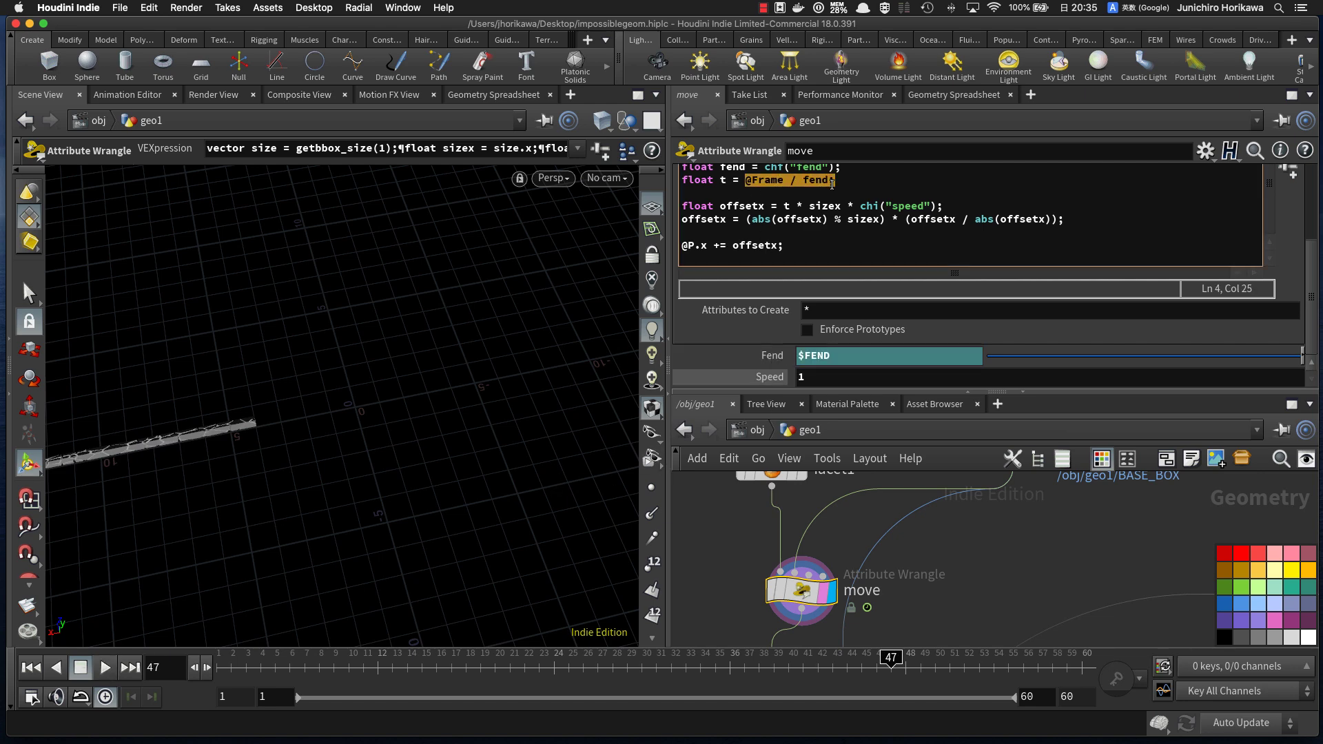
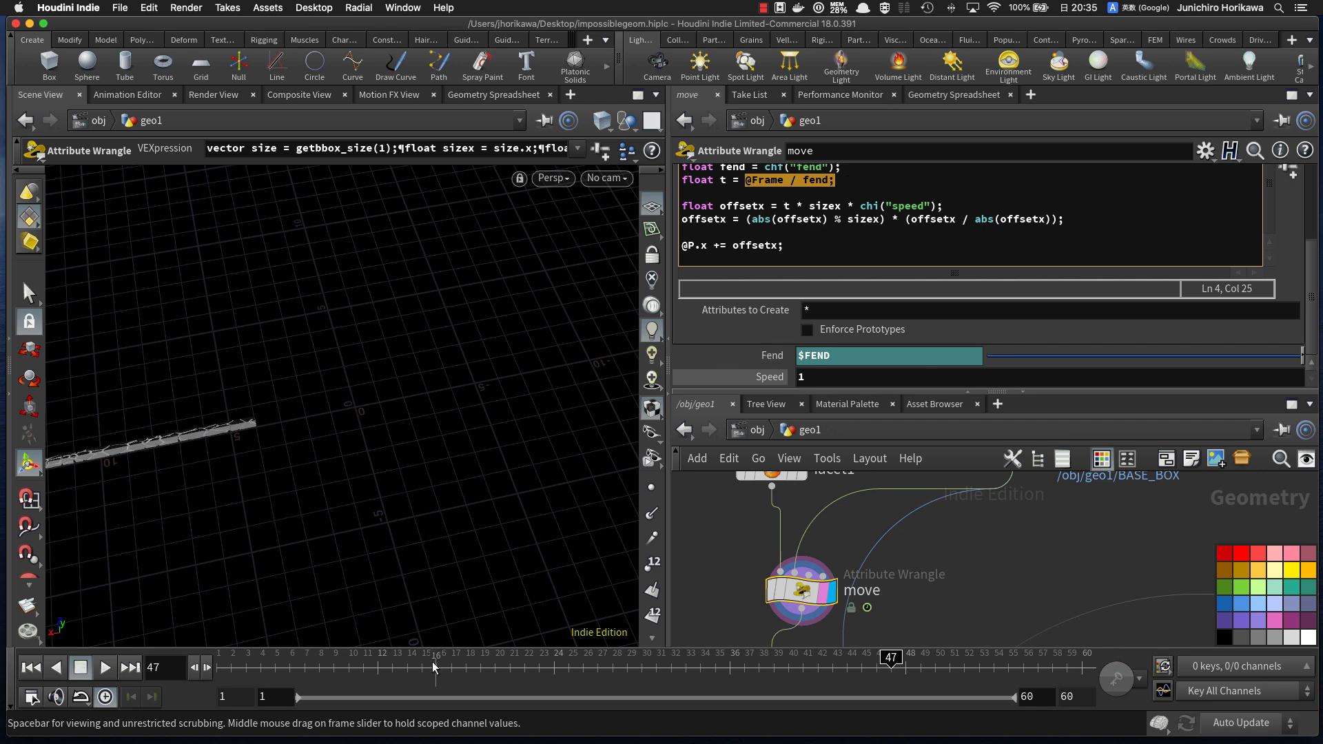
click(277, 660)
drag(279, 660, 494, 660)
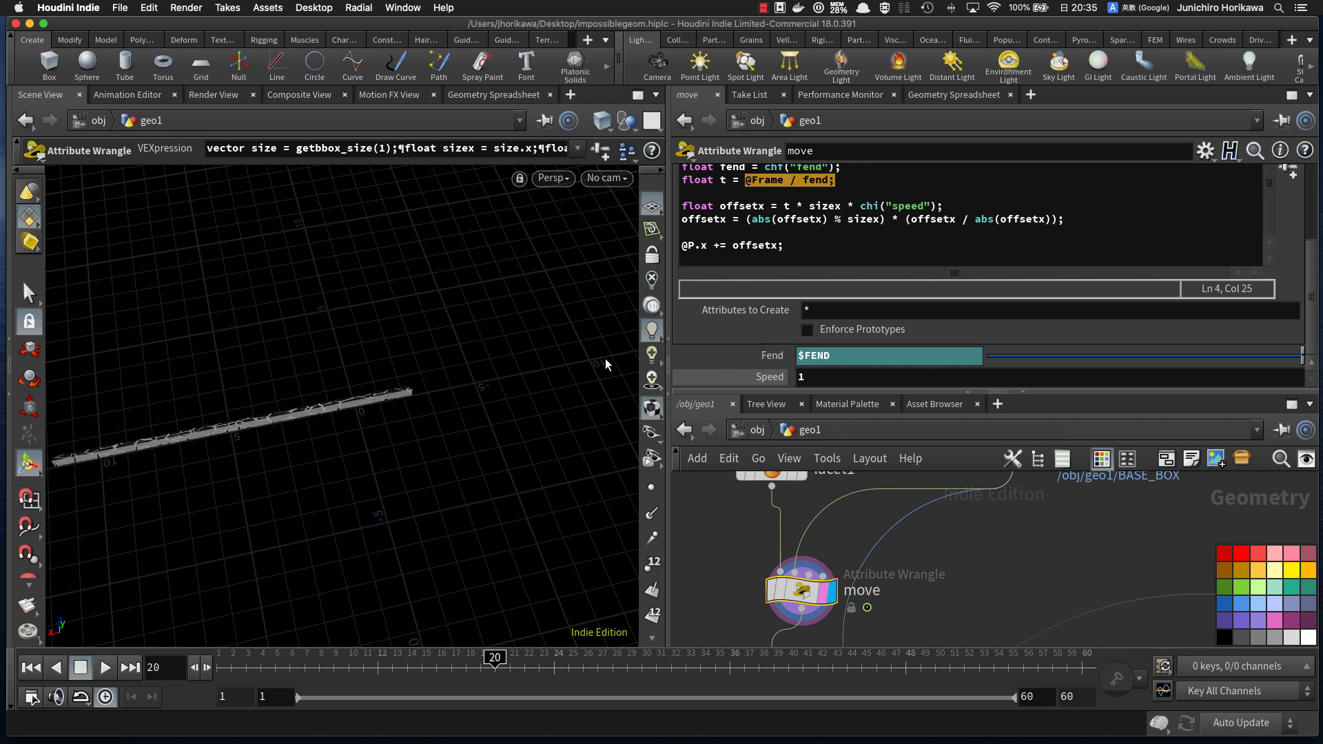
Step: Show BASE_BOX1 as a wireframe template instead of tube1 to compare it with the moved geometry
scroll(869, 599, down, 10)
scroll(882, 541, up, 8)
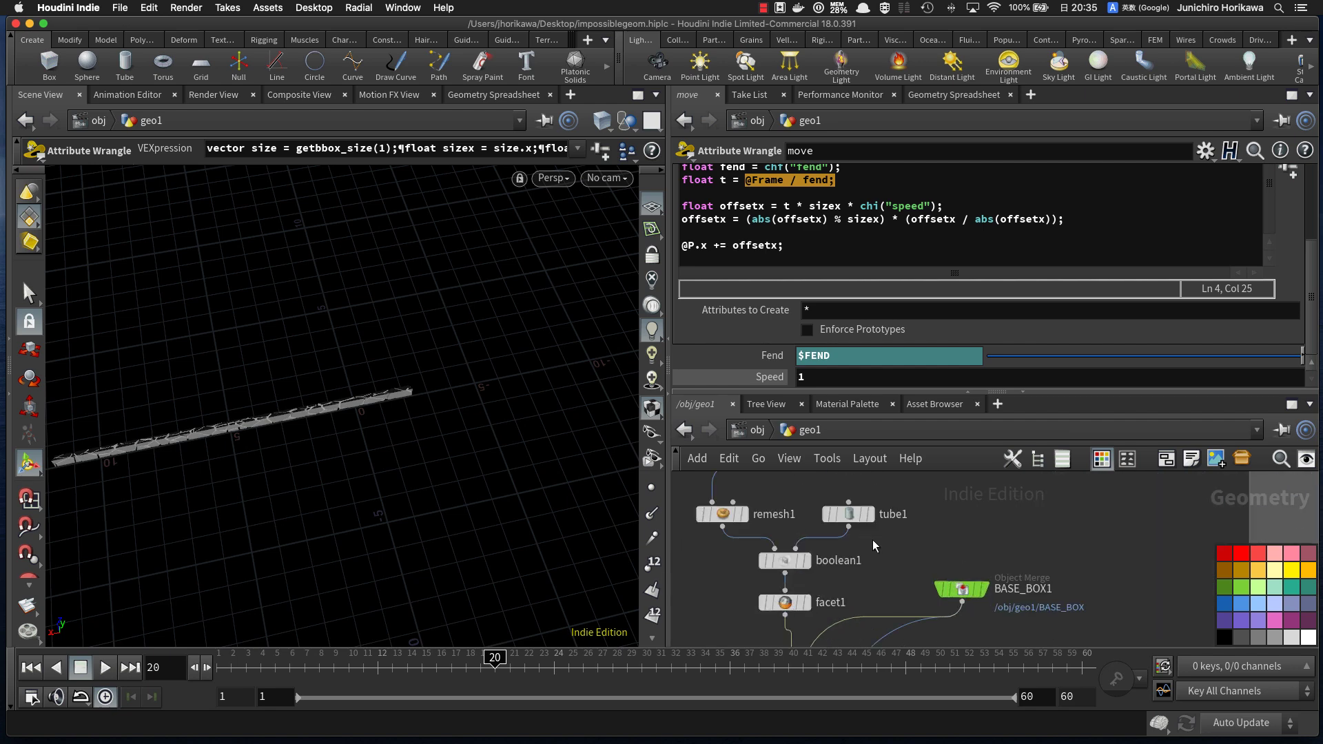
click(864, 514)
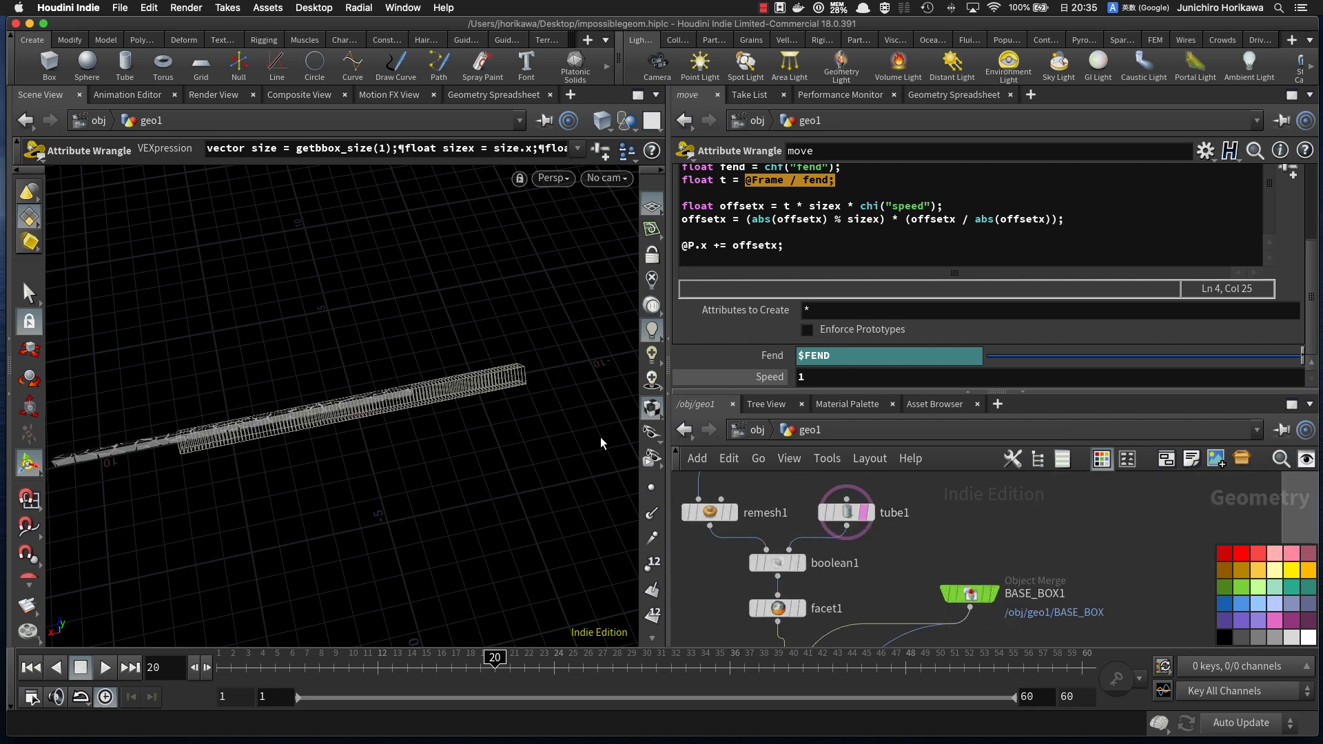
scroll(804, 541, down, 3)
scroll(908, 563, up, 3)
click(918, 574)
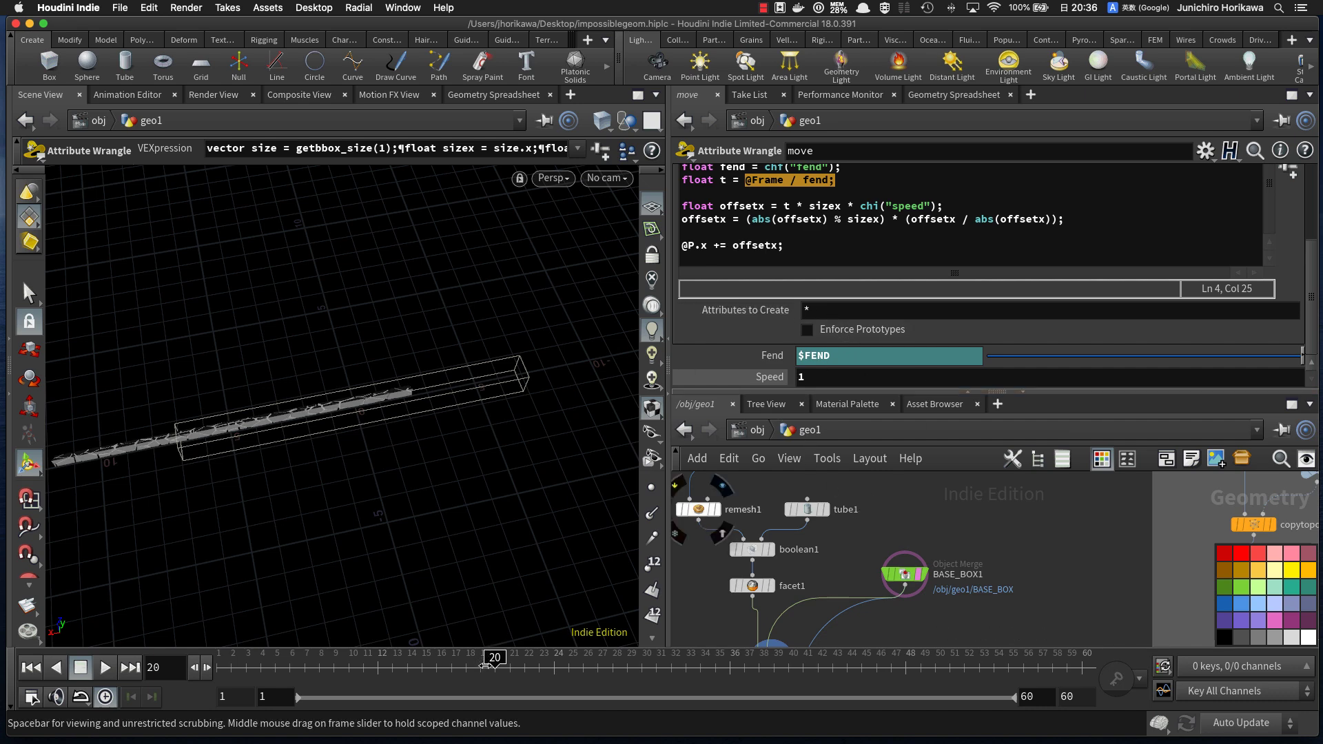
Step: Try a Speed of -1 on the move wrangle at frame 20 and restore it to 1
click(800, 377)
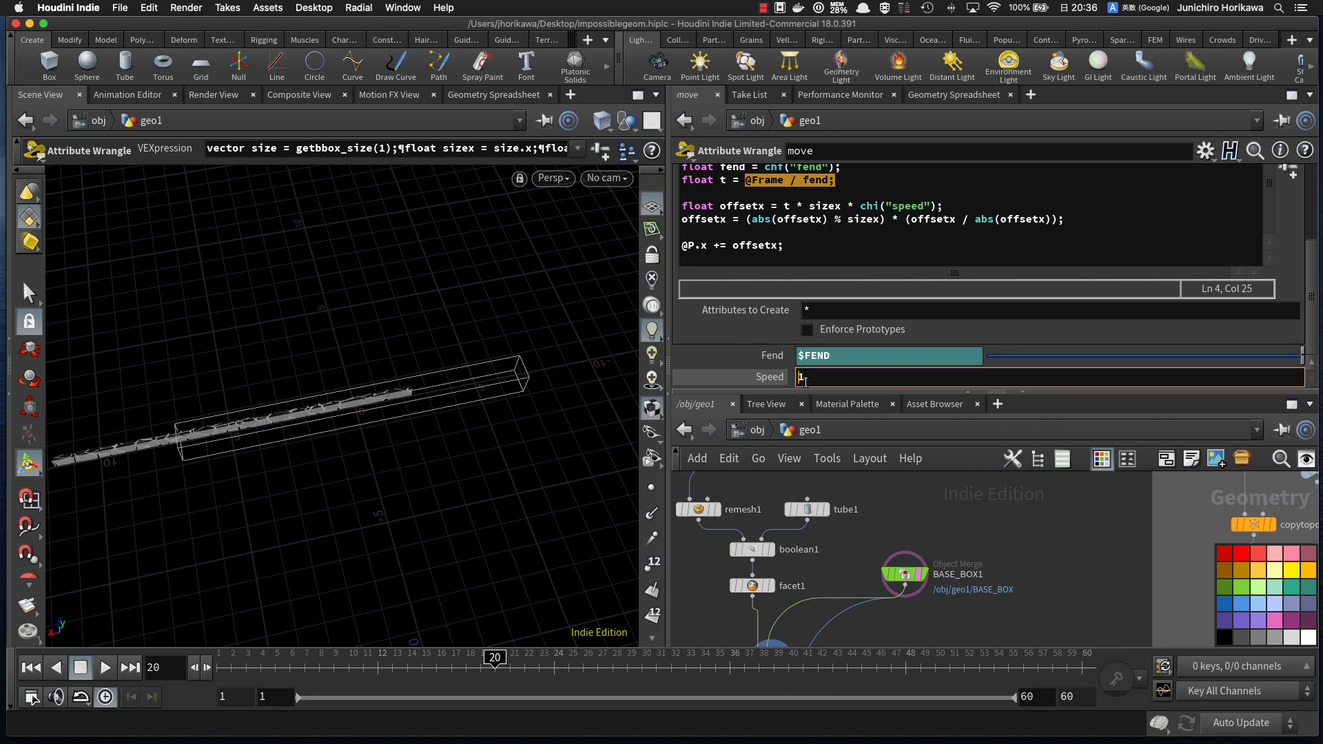
text(-)
key(Return)
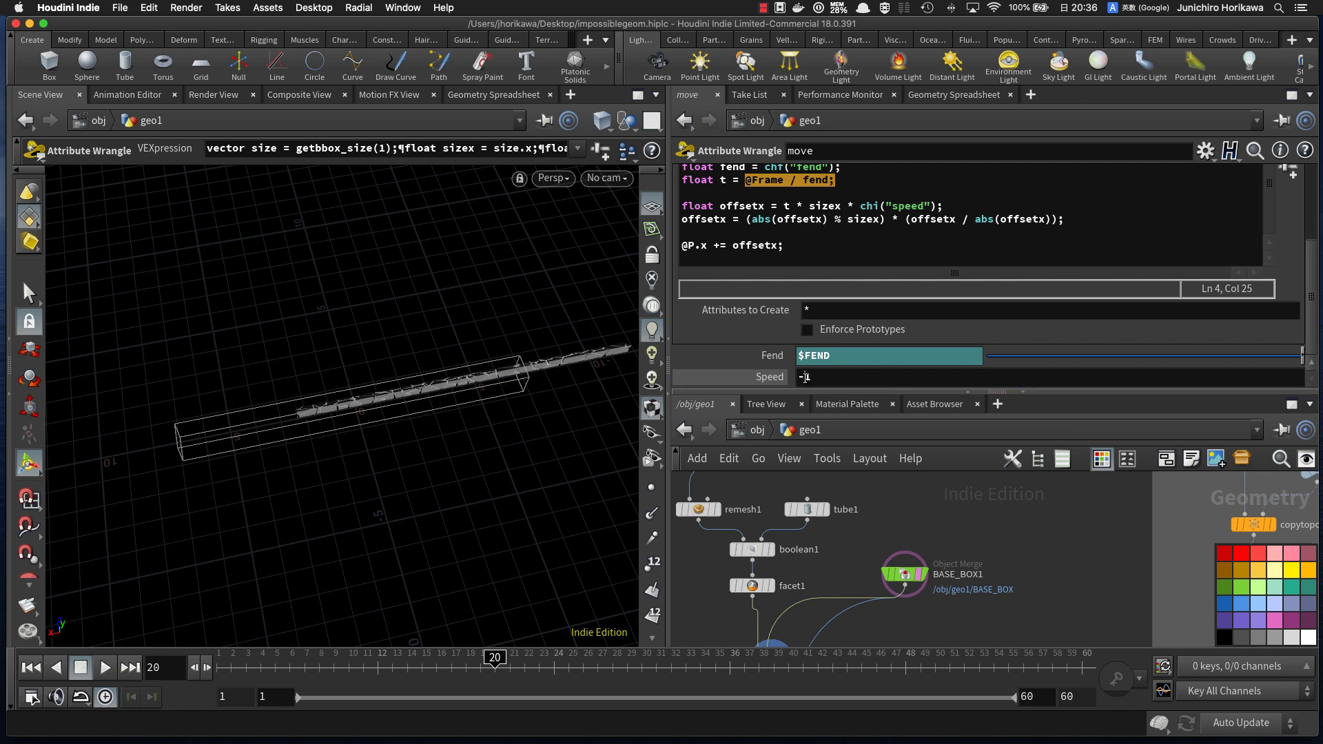
drag(806, 378, 758, 378)
key(BackSpace)
key(Return)
Step: Add the line float offsetval = 0; below the @P.x line in the move wrangle, separated by a blank line
click(860, 247)
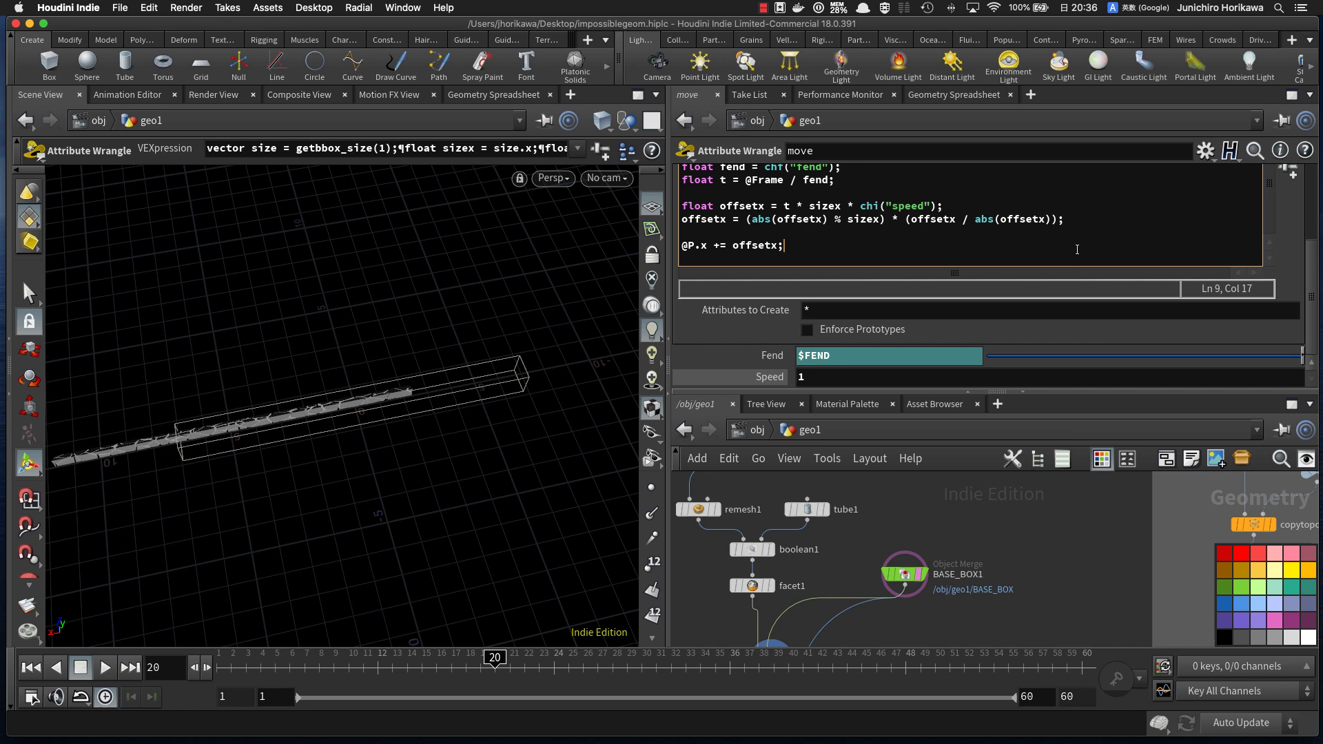
key(Return)
key(Return)
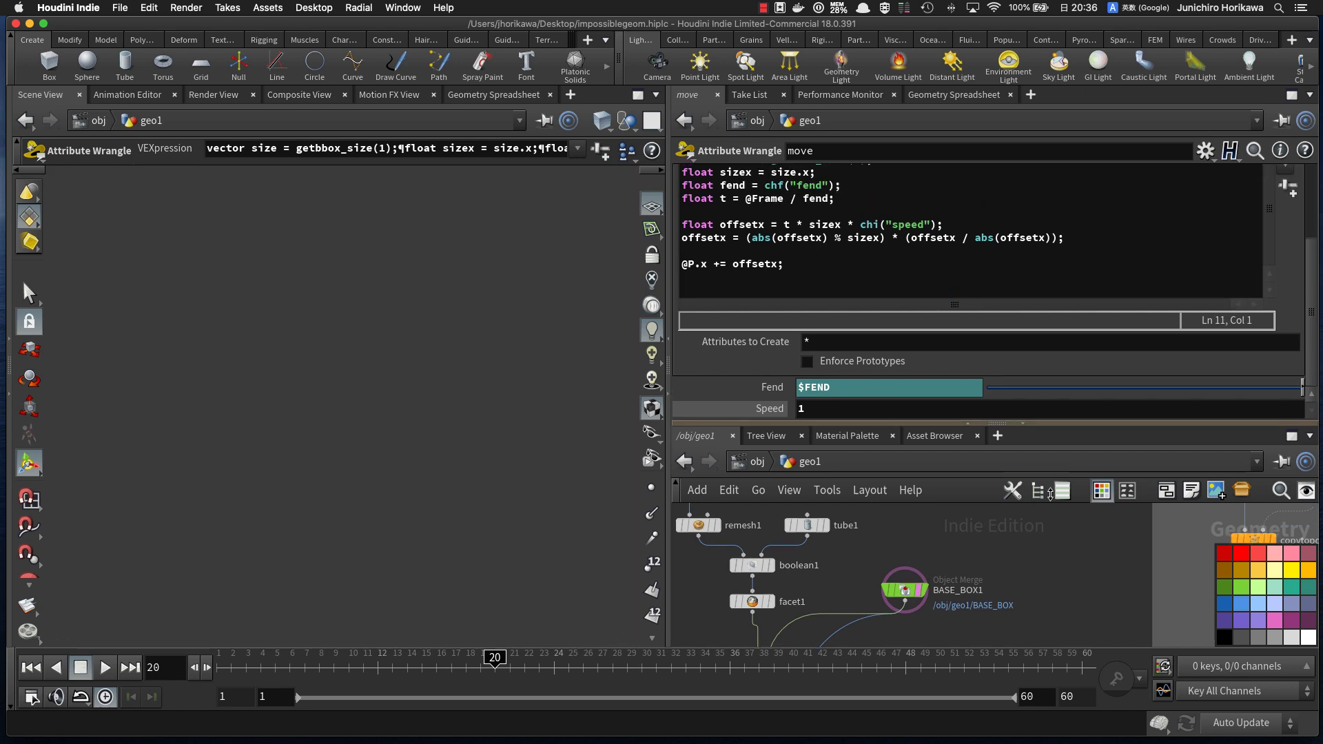
text(i)
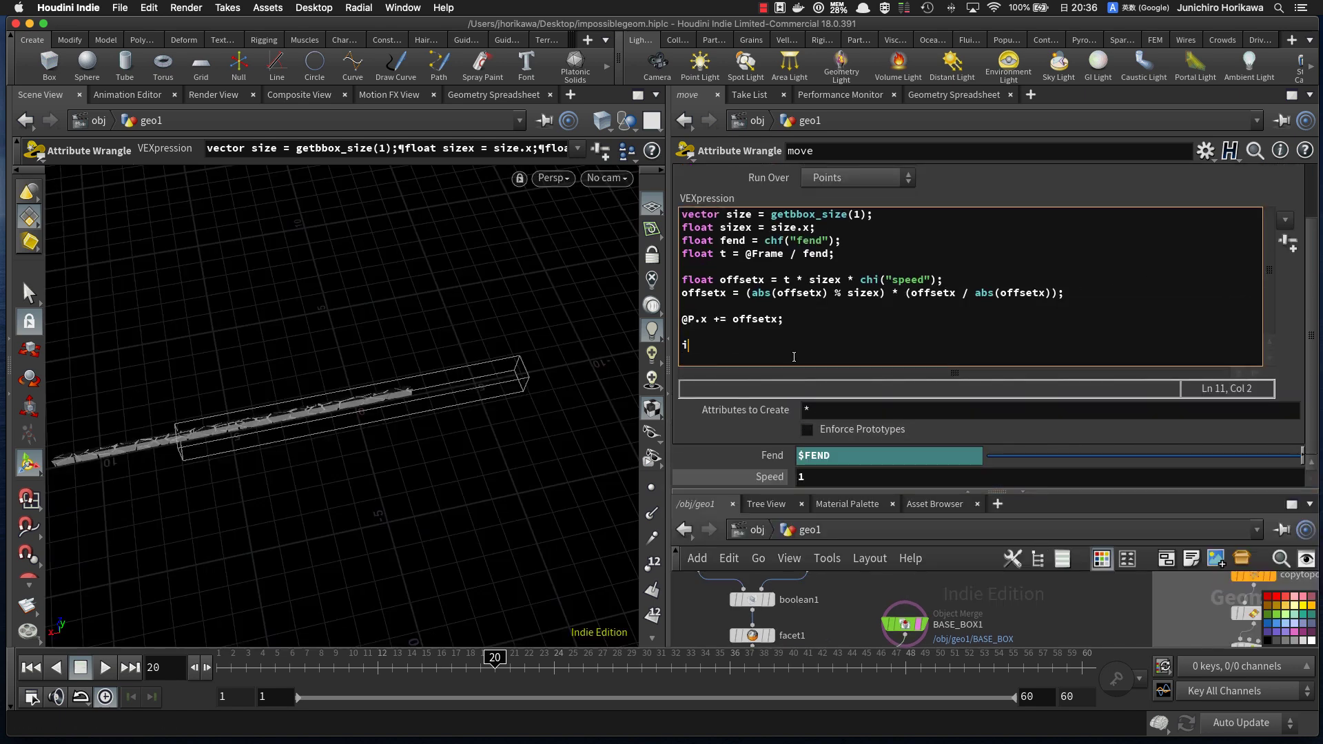
key(BackSpace)
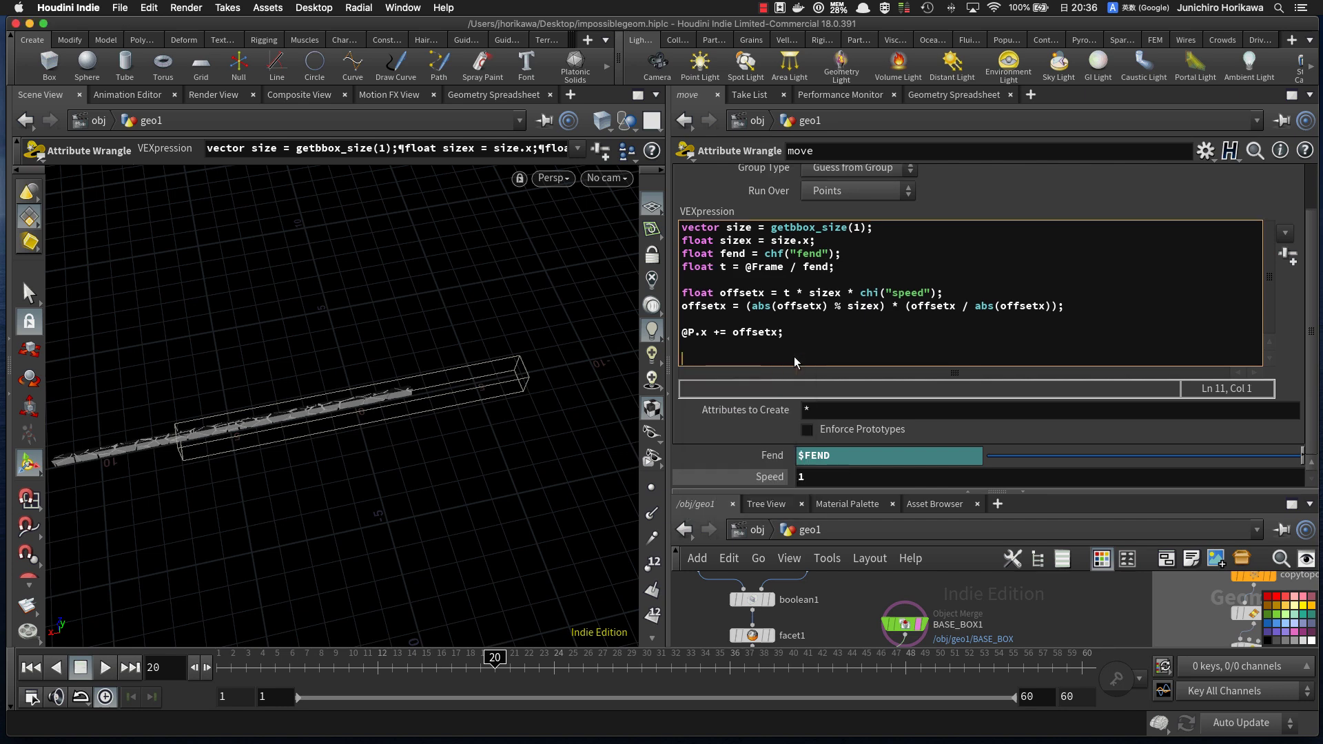
text(flaot off)
key(BackSpace)
key(BackSpace)
key(BackSpace)
key(BackSpace)
key(BackSpace)
key(BackSpace)
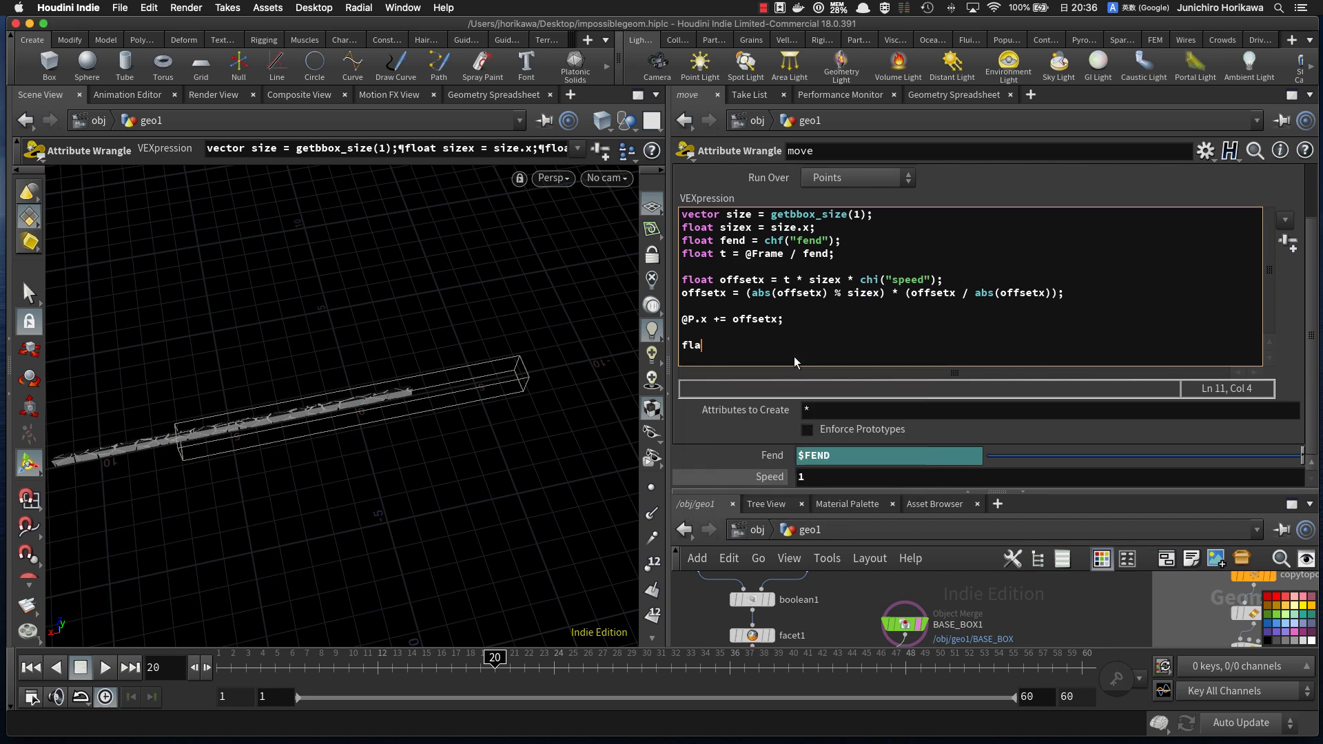
text(at offsetval)
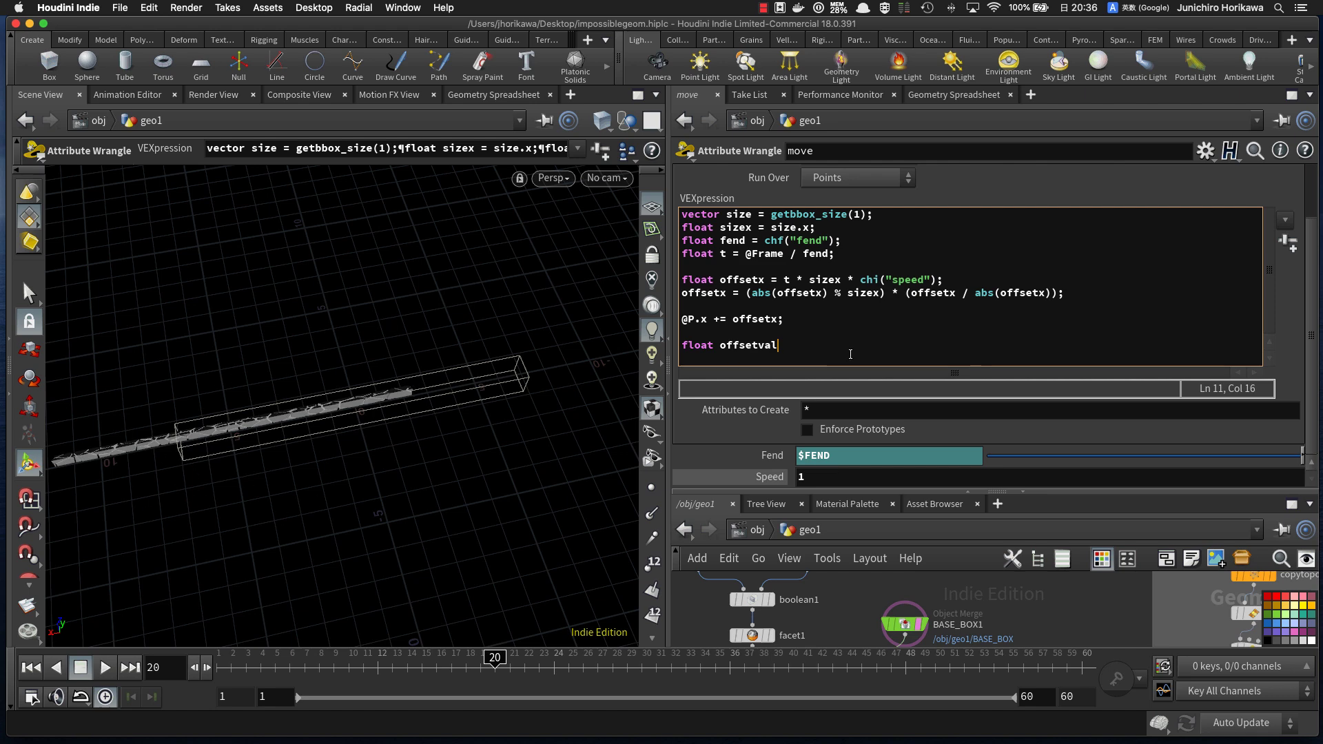
text(= 0;)
key(Return)
key(Return)
Step: Add an if(offsetx >= 0) block to the wrangle code containing offsetval = -sizex;
text(if(offsetx >)
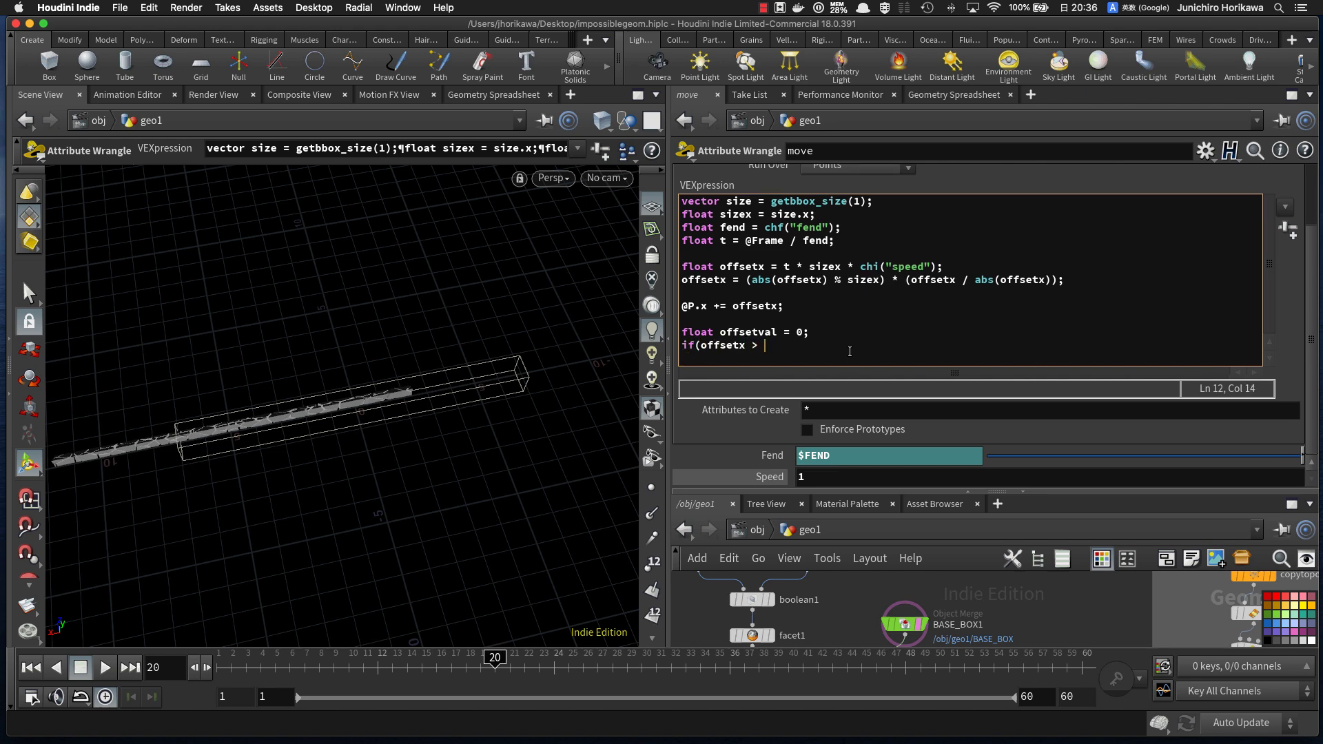
text(= 0){)
key(Return)
text(})
key(Left)
key(Return)
key(Up)
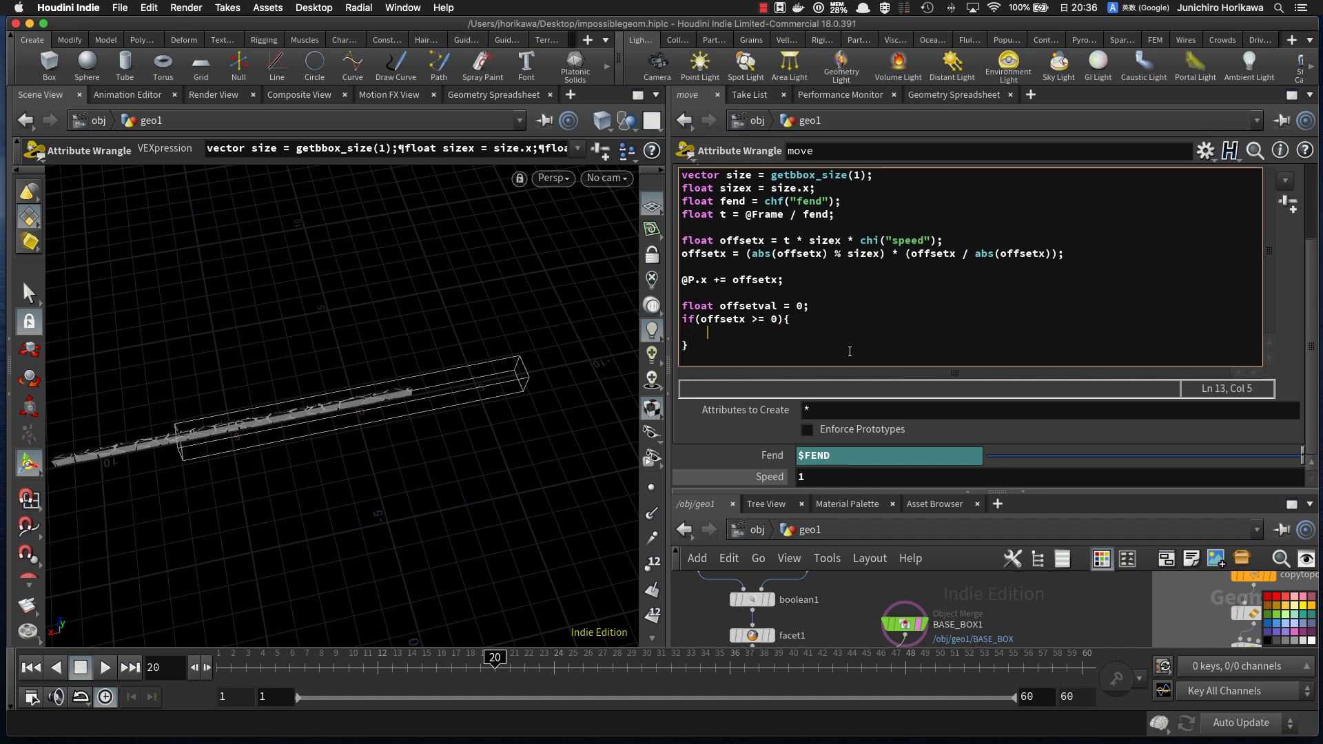
text(offsetval = -sizex;)
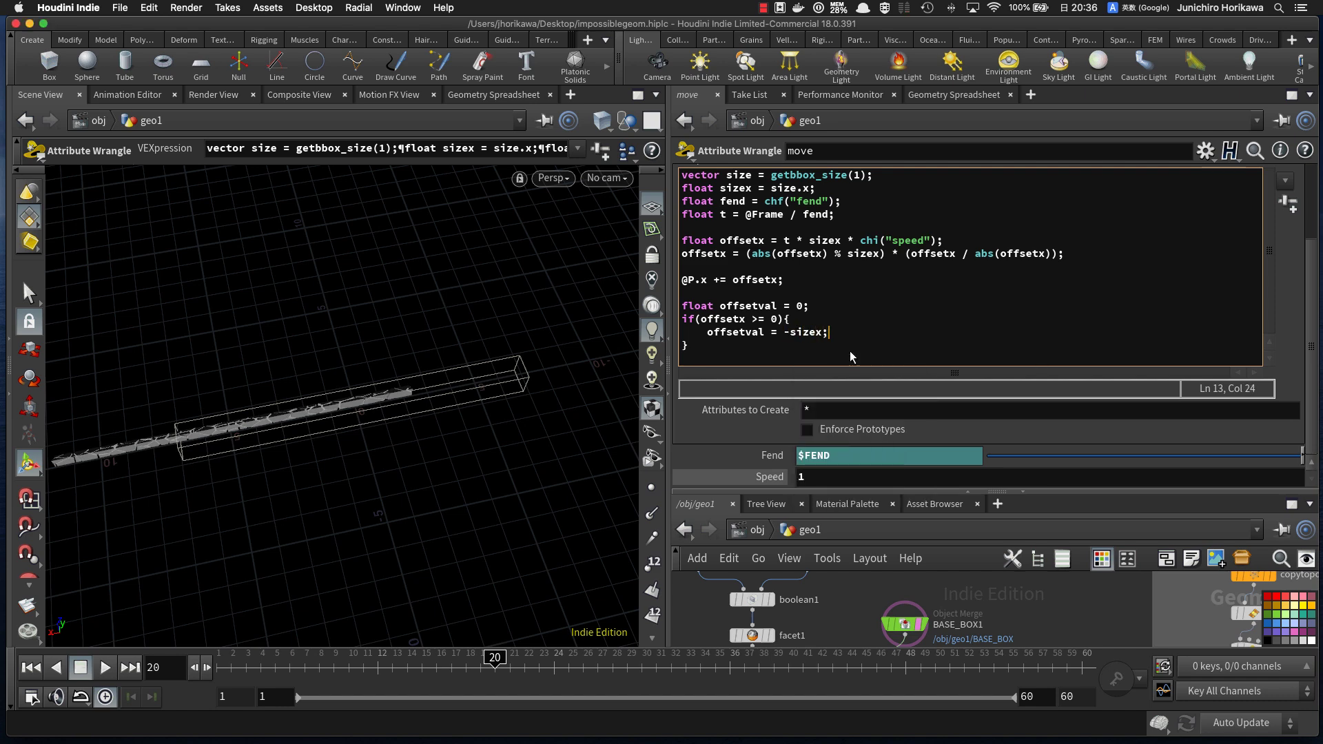
Step: Add an else block to the condition containing offsetval = sizex;
key(Down)
text(else{)
key(Return)
text(})
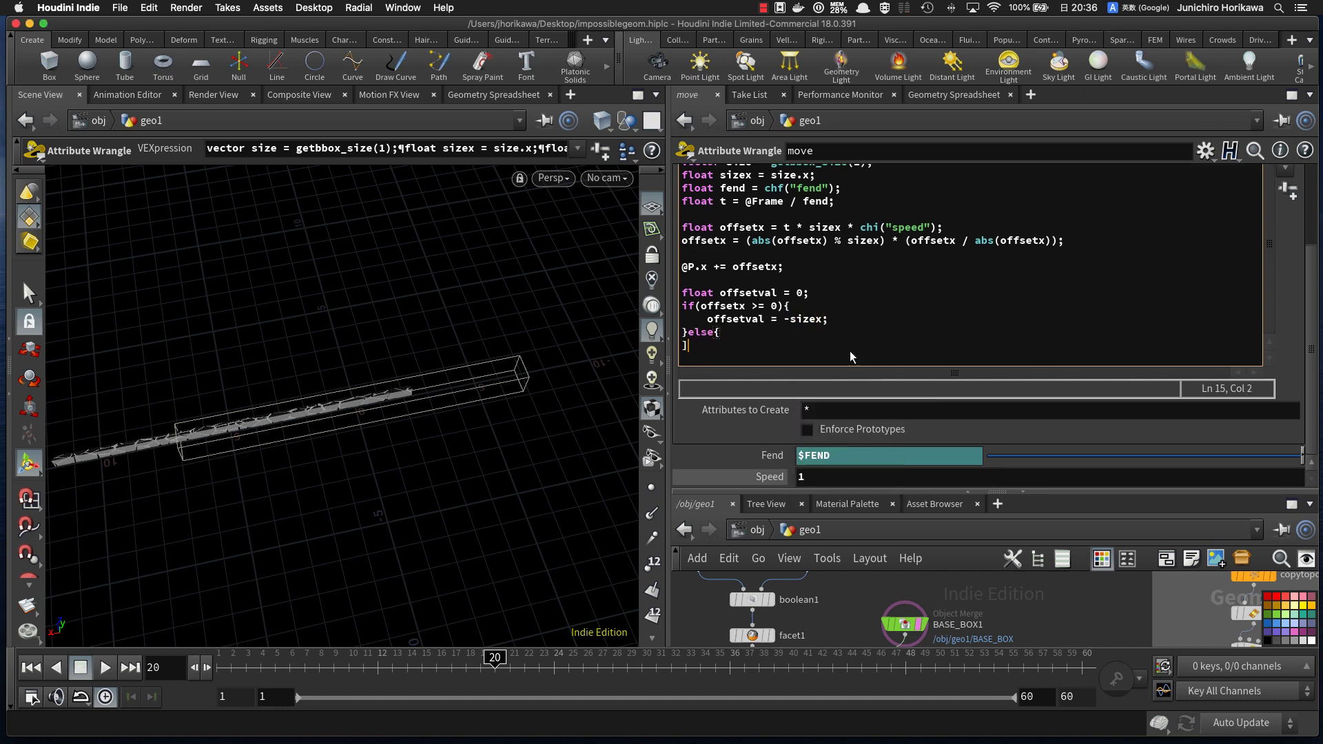
key(Left)
key(Return)
key(Up)
key(Tab)
text(offsetval = size)
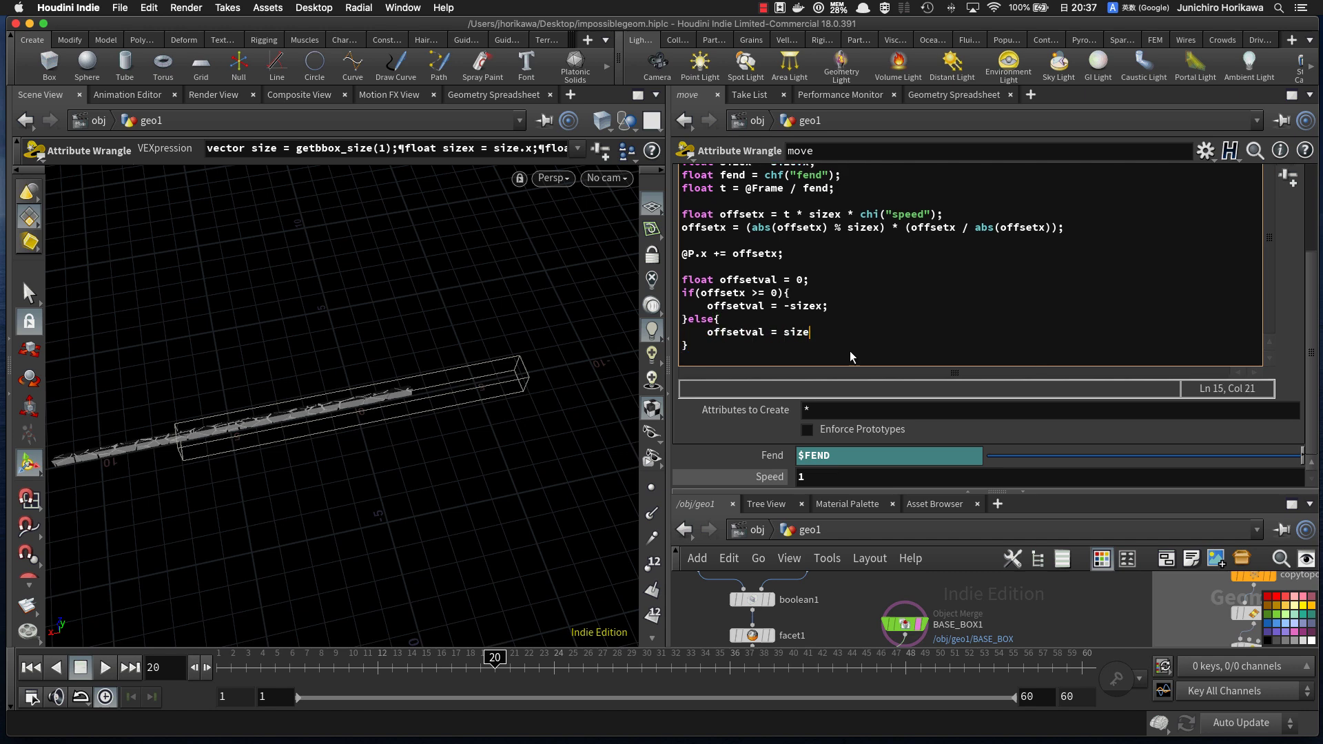
text(x;)
key(Down)
Step: Store the value as a detail attribute with setdetailattrib(0, "offsetval", offsetval); below the if/else block
key(Return)
key(Return)
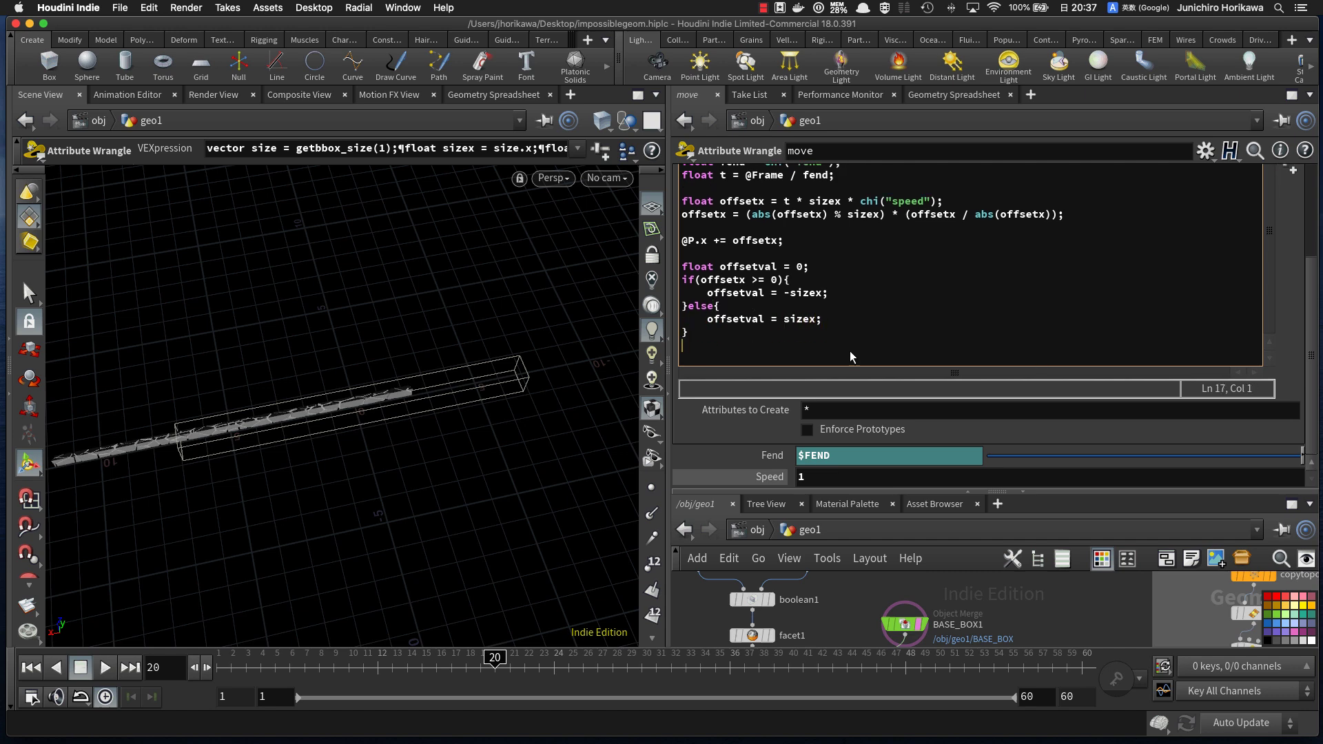
text(detail)
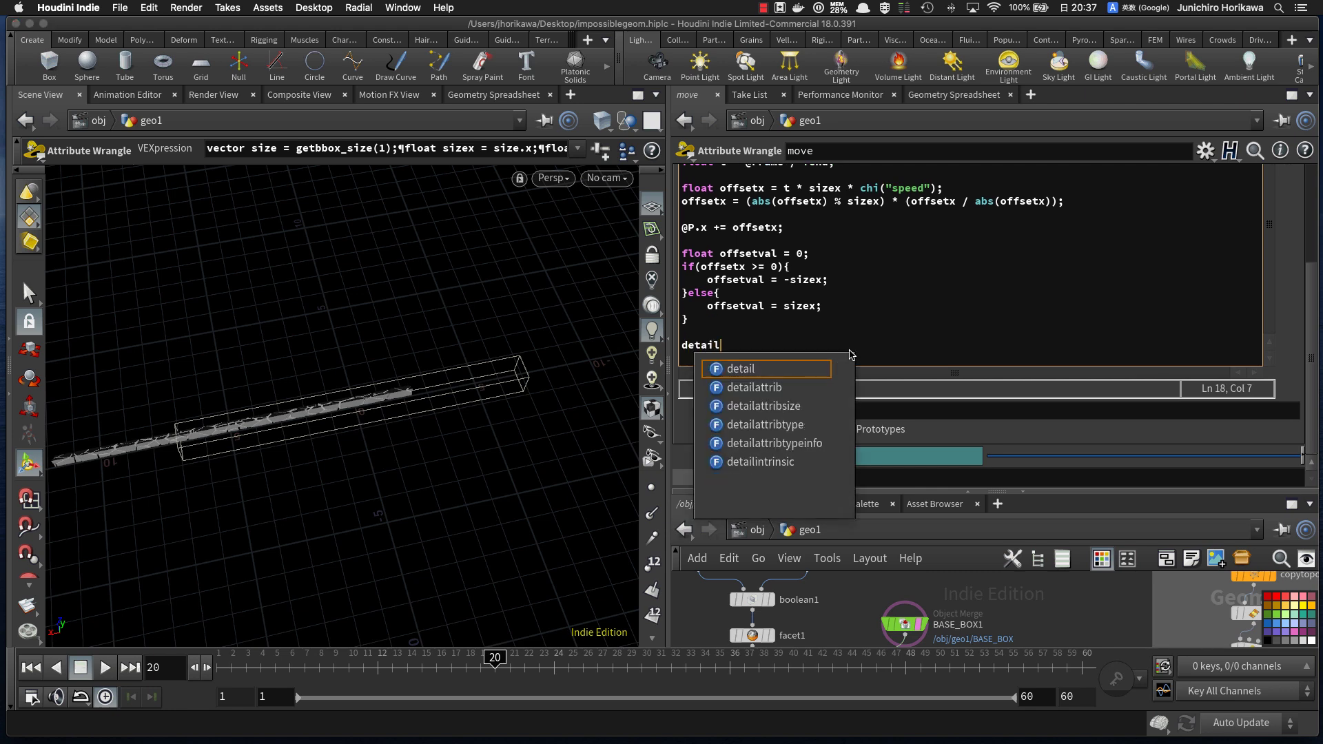
key(BackSpace)
key(BackSpace)
key(BackSpace)
key(BackSpace)
key(BackSpace)
key(BackSpace)
text(setdetailattrib(0, "offset)
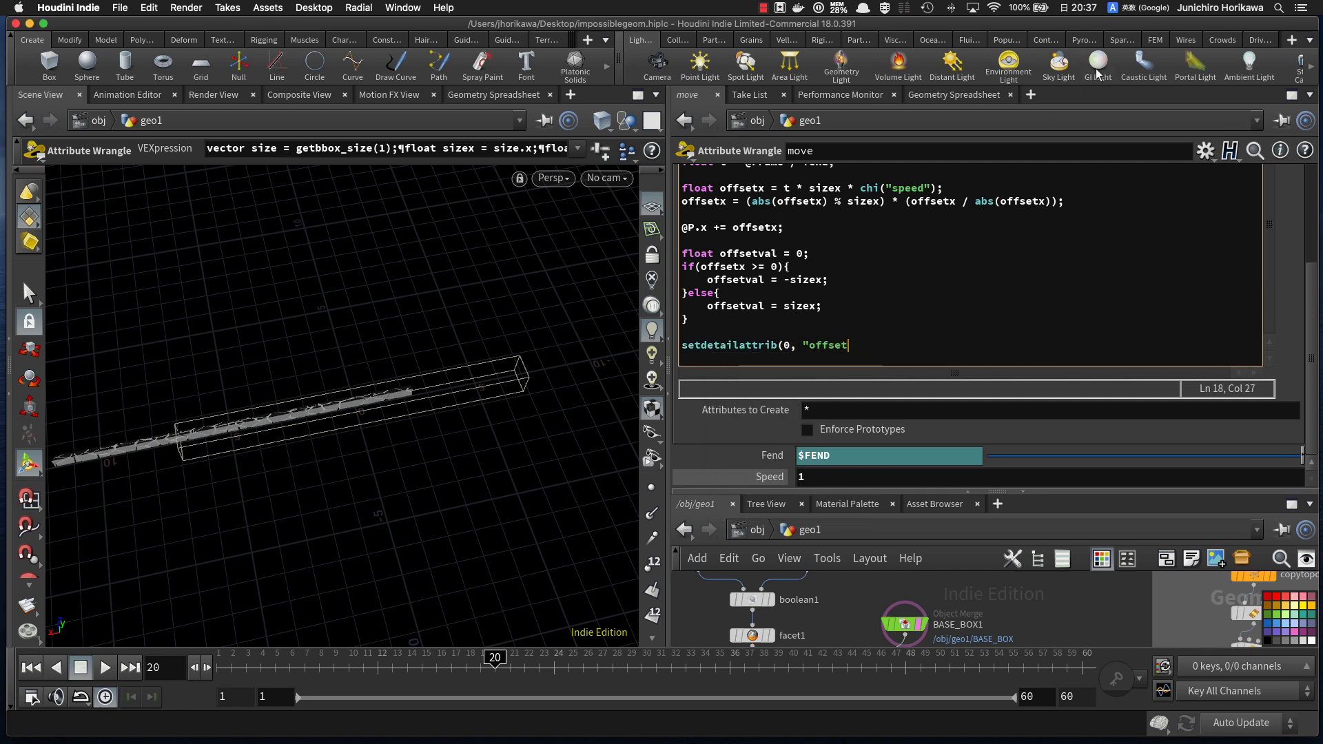
text(val", offsetval);)
key(Return)
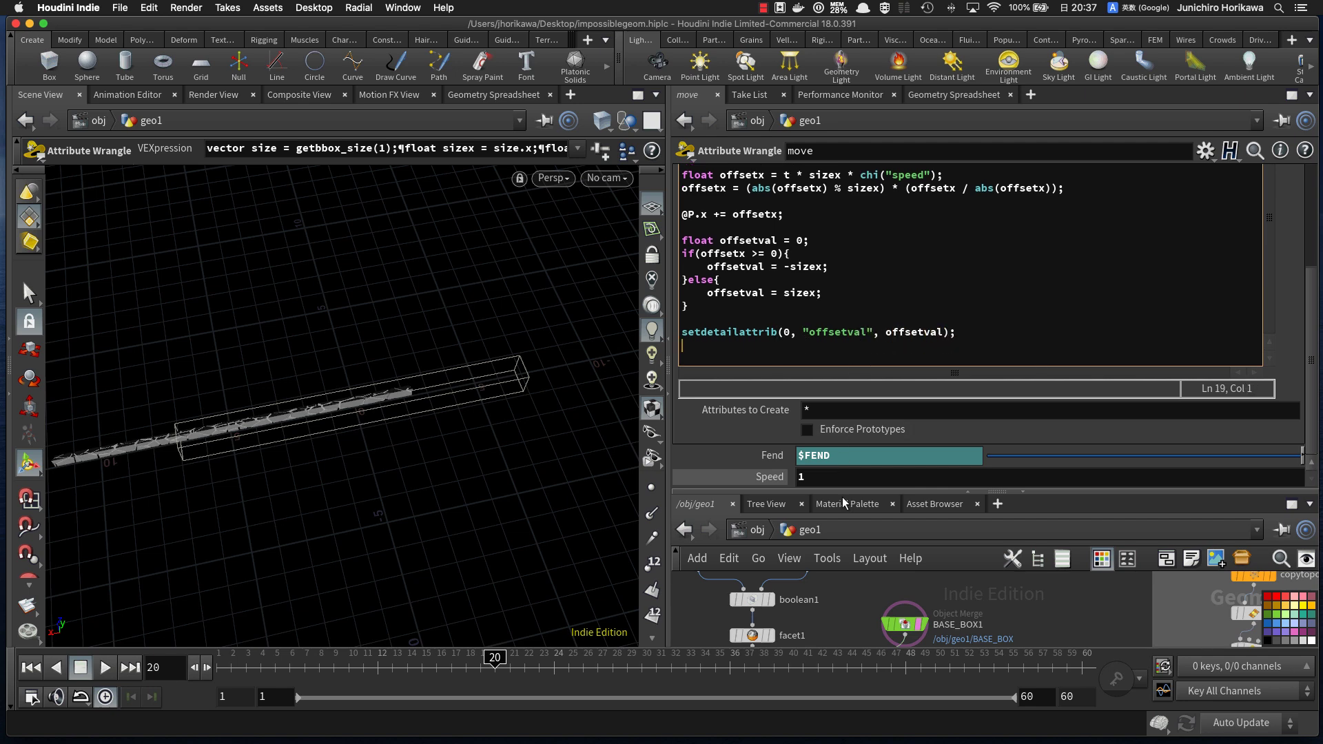
Step: Check the move wrangle's offsetval detail attribute in the Geometry Spreadsheet
drag(937, 491, 944, 401)
middle_drag(845, 538, 879, 447)
scroll(817, 579, up, 1)
drag(816, 581, 804, 581)
click(820, 601)
click(990, 96)
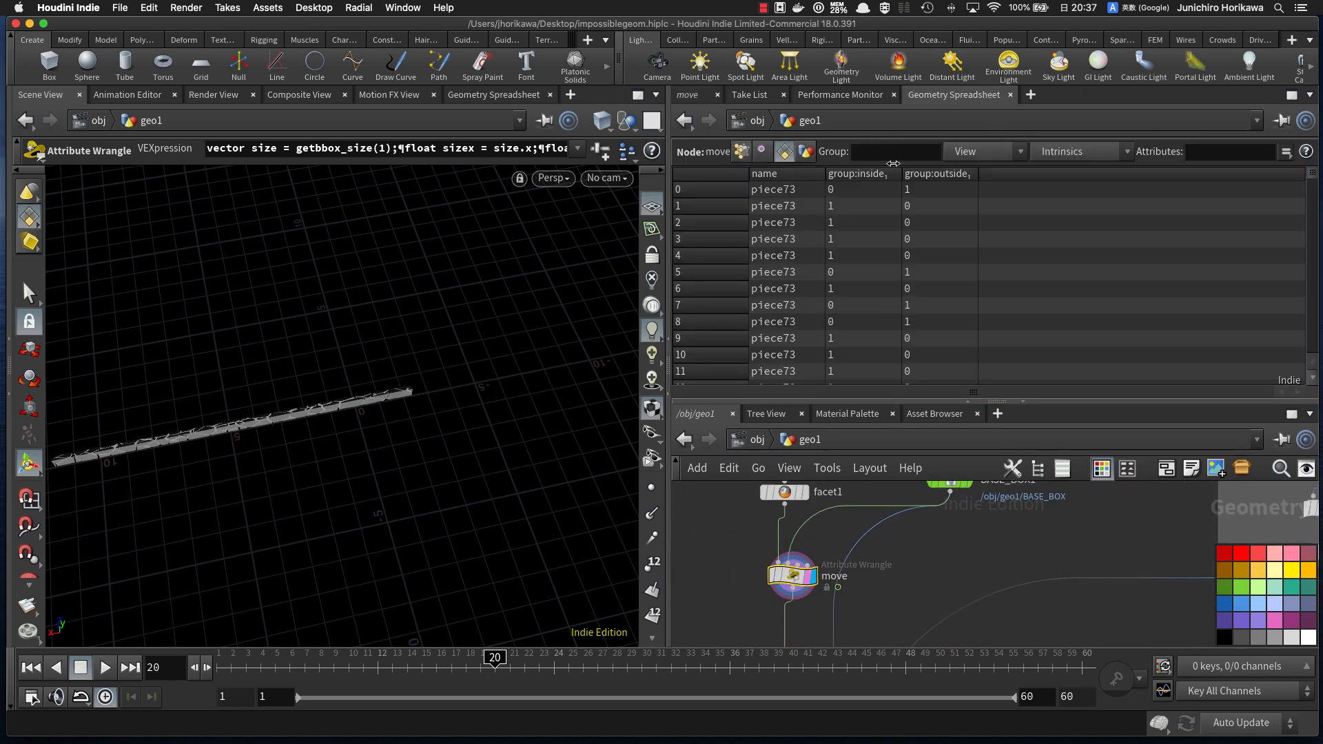
click(806, 151)
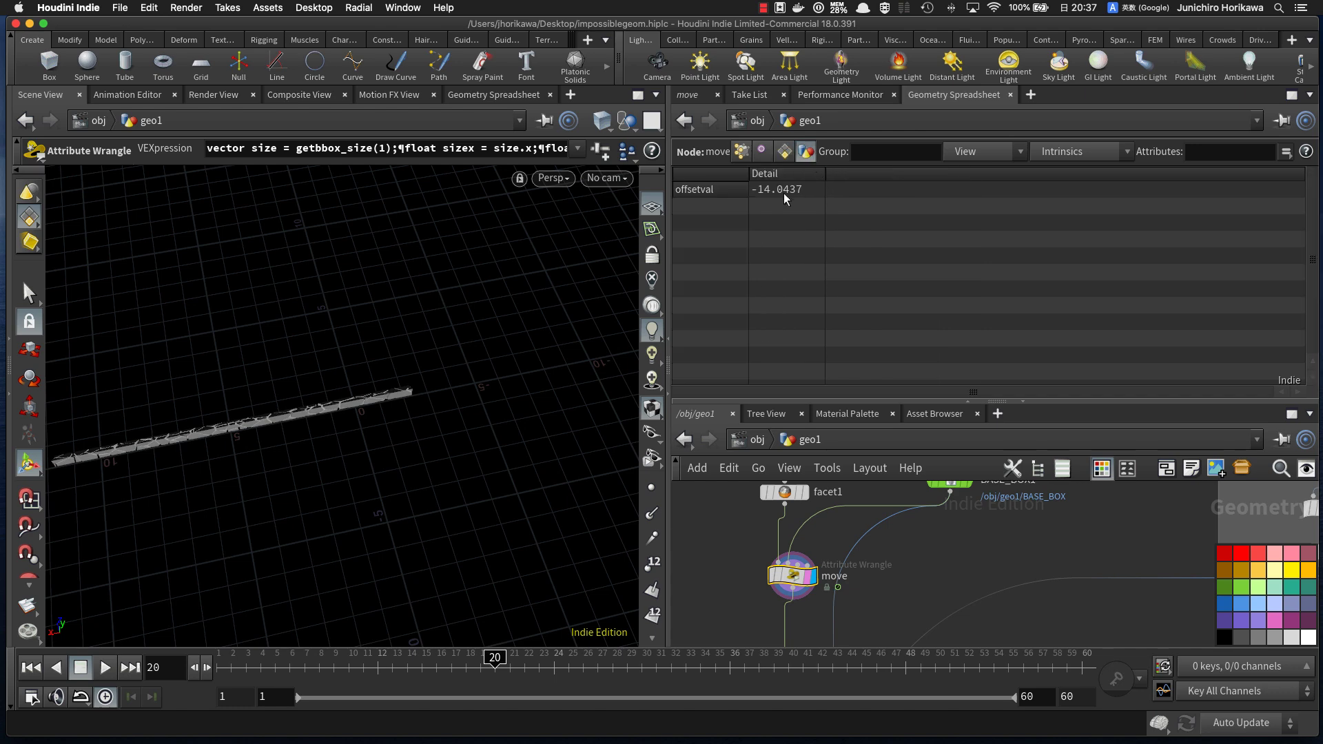
Step: Insert a Transform node directly after the move wrangle, align it beneath, and display its output
drag(795, 578, 759, 579)
middle_drag(858, 610, 877, 549)
key(Tab)
text(trans)
key(Return)
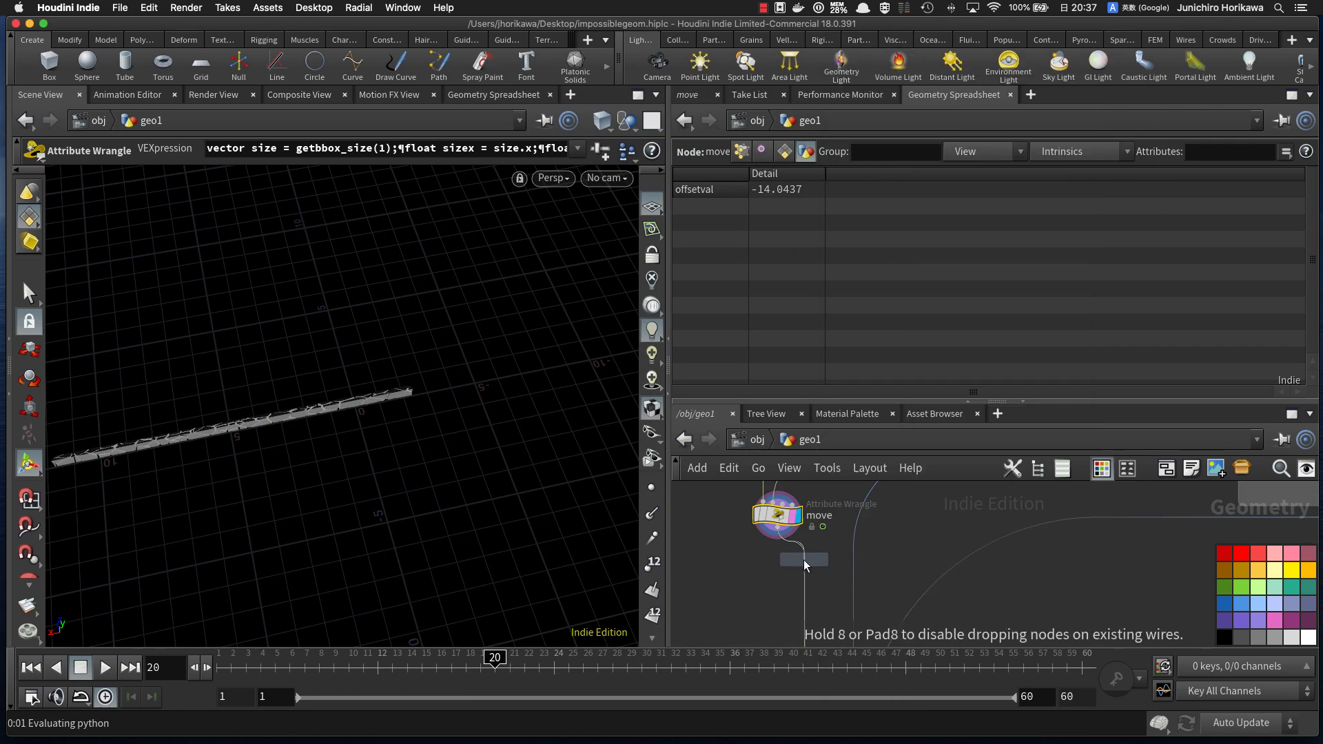
click(824, 564)
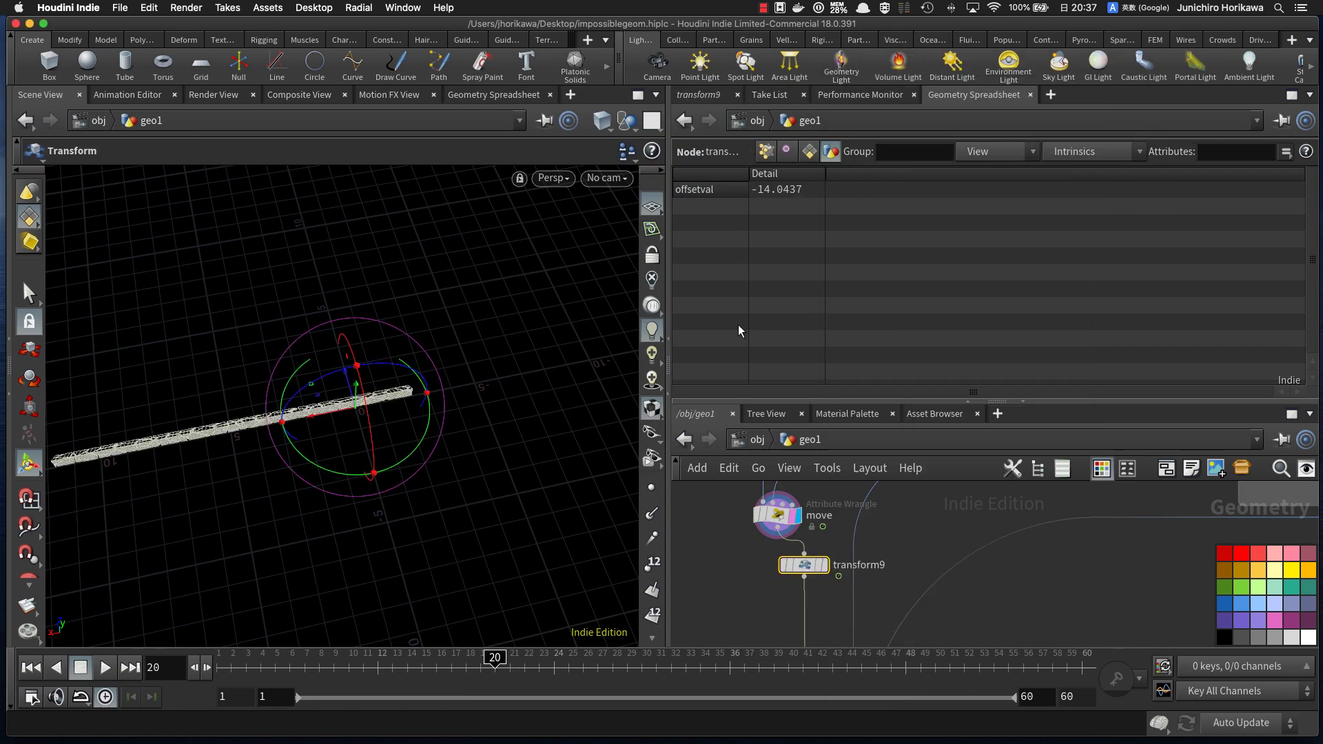
drag(807, 565, 779, 564)
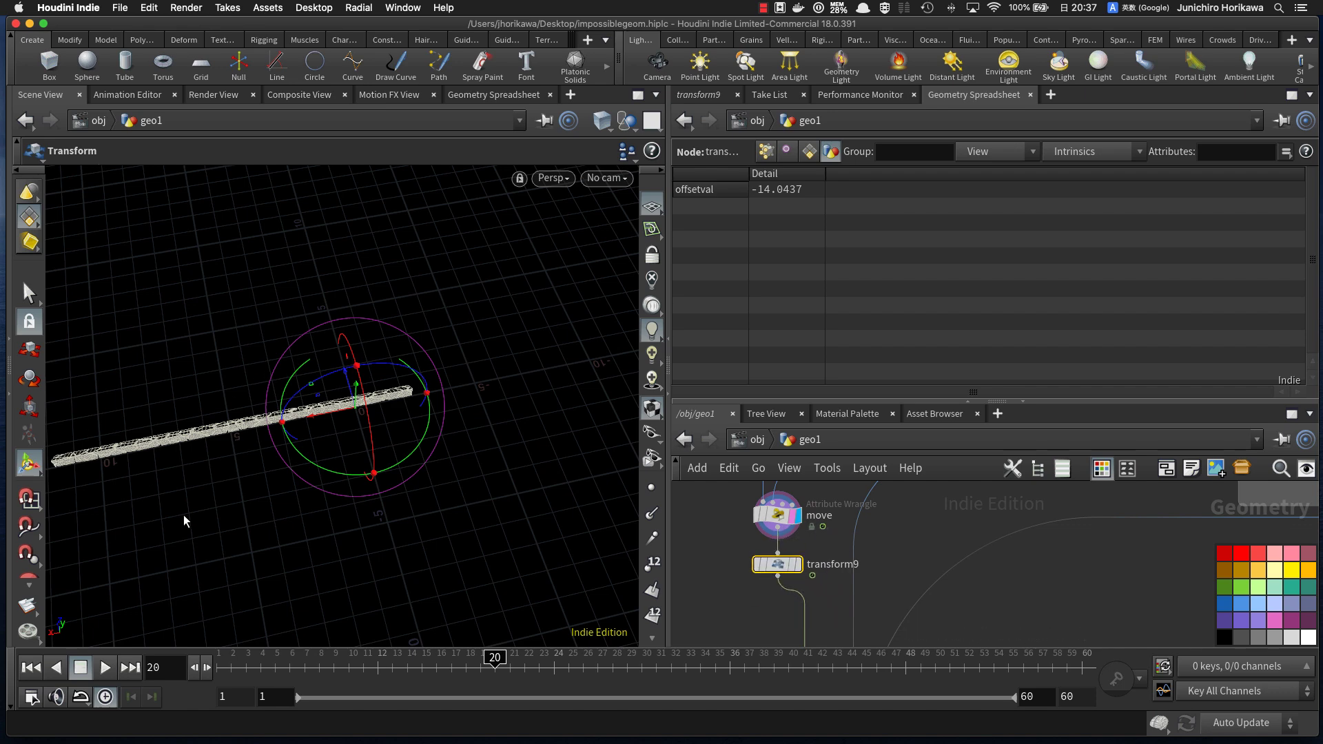
click(797, 564)
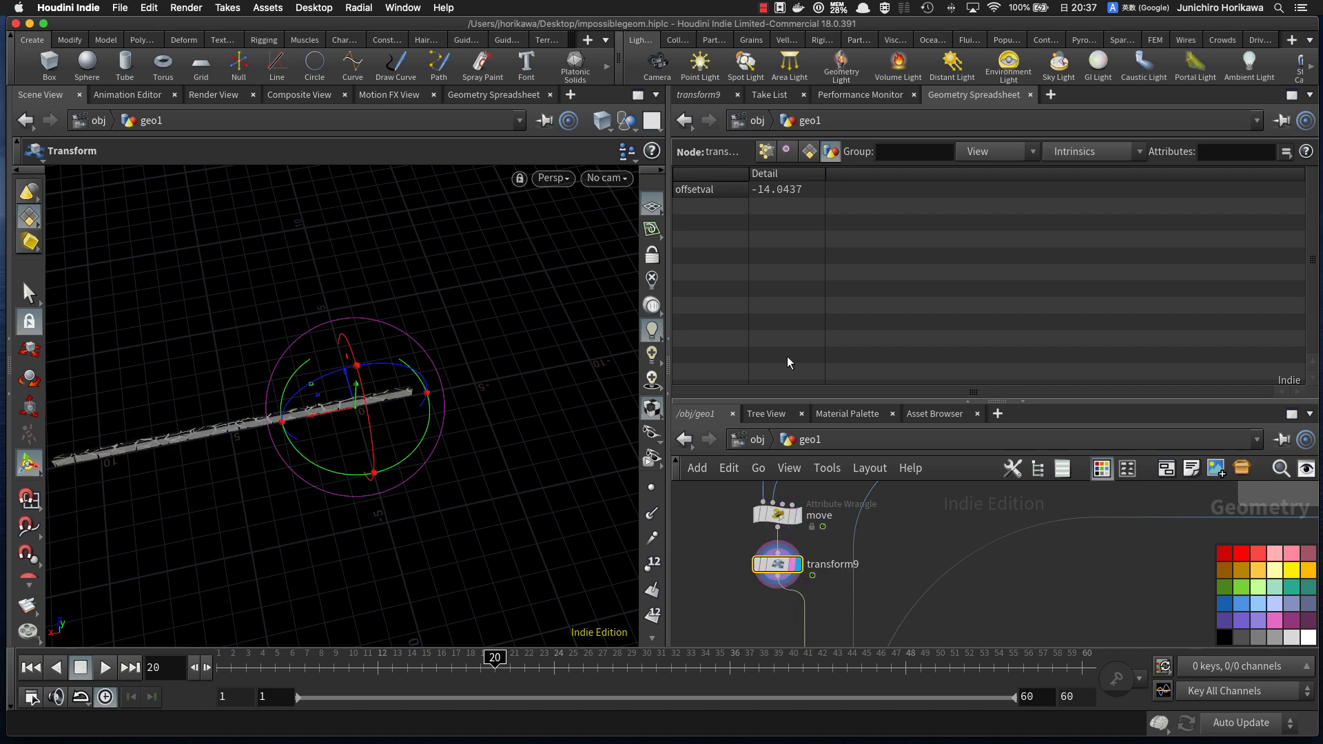
Step: Set transform9's X translation to the expression detail("../" + opinput(".", 0), "offsetval", 0) and show its evaluated value
click(716, 96)
drag(827, 239, 776, 240)
text(detail)
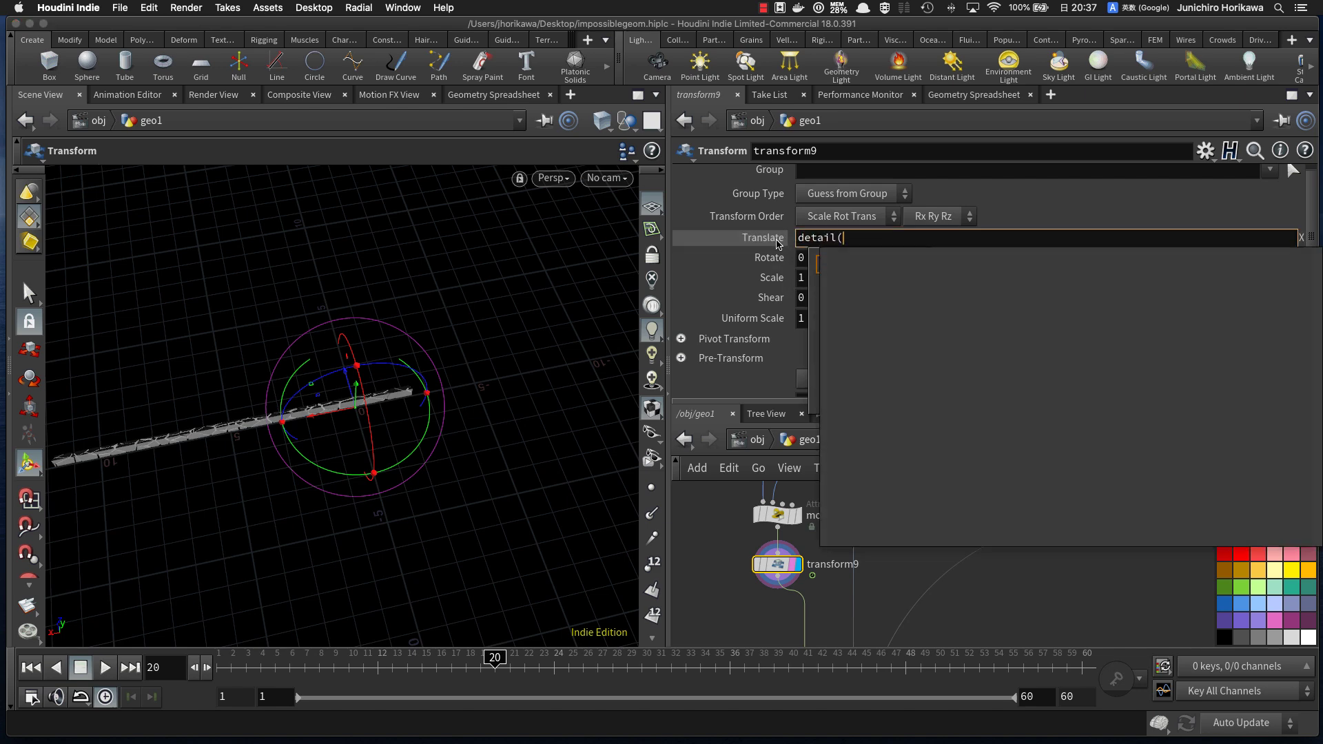
text(("../)
text(" + )
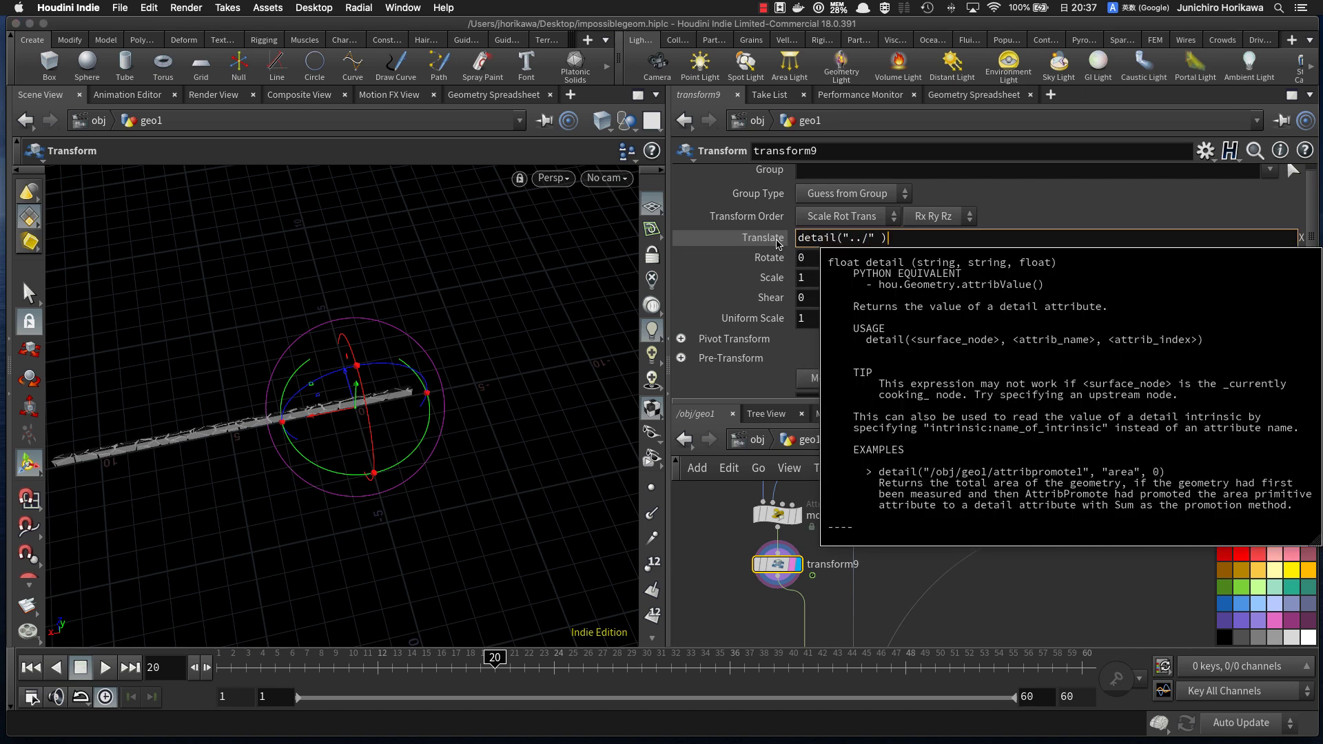
text(opinput(".:")
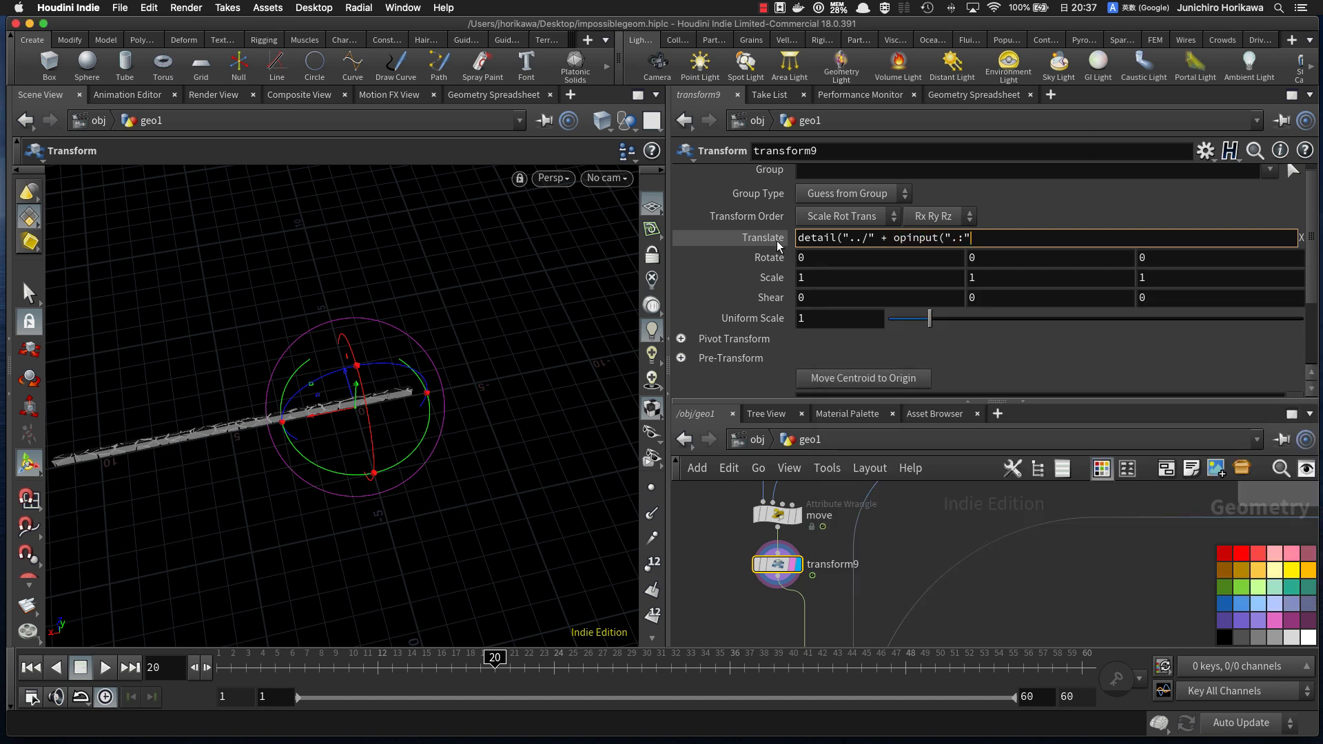
key(BackSpace)
key(BackSpace)
text(", )
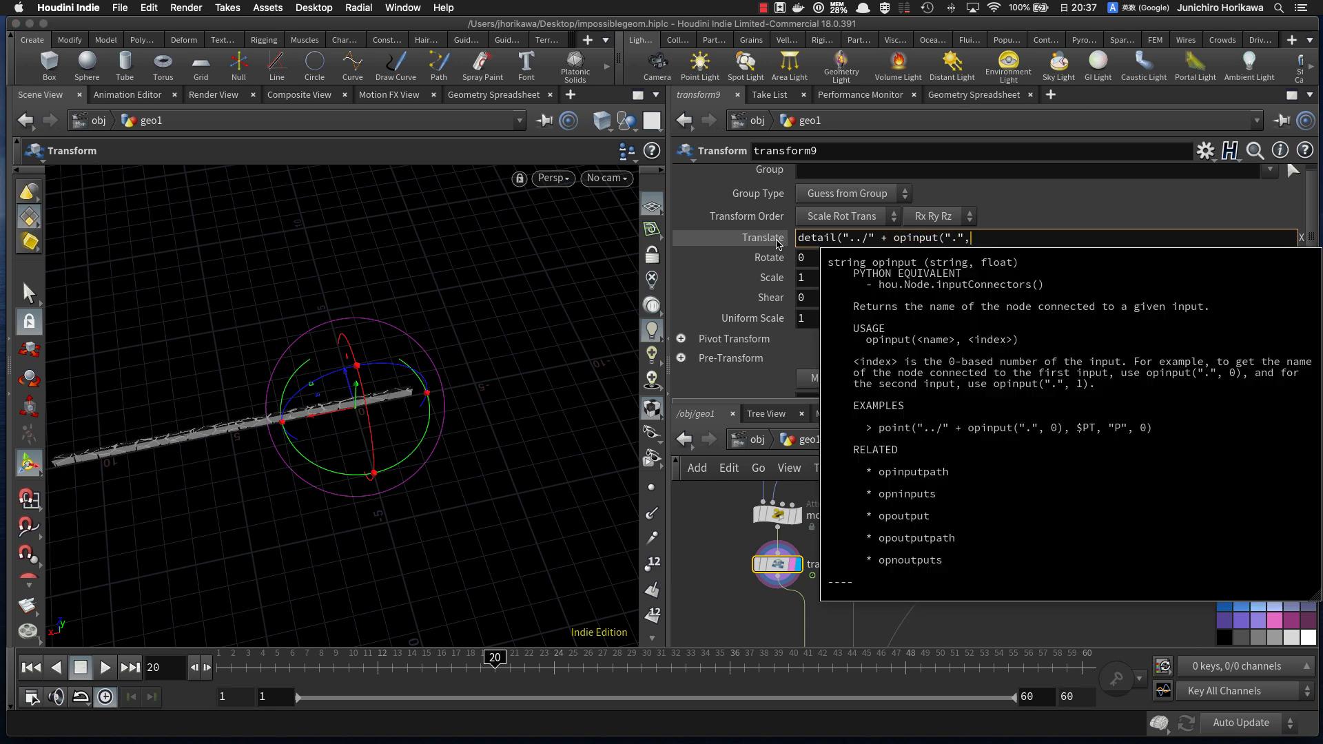
text(0),)
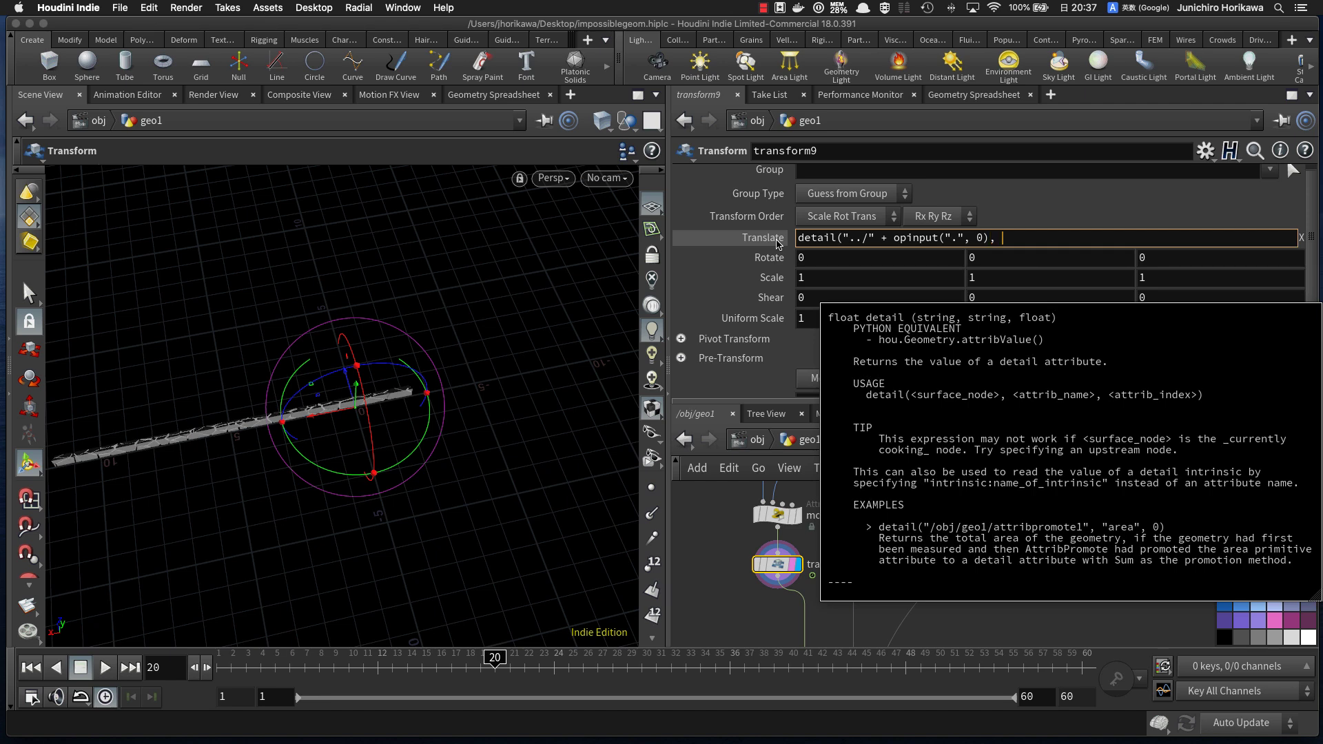
text( "offsetval", 0))
key(Return)
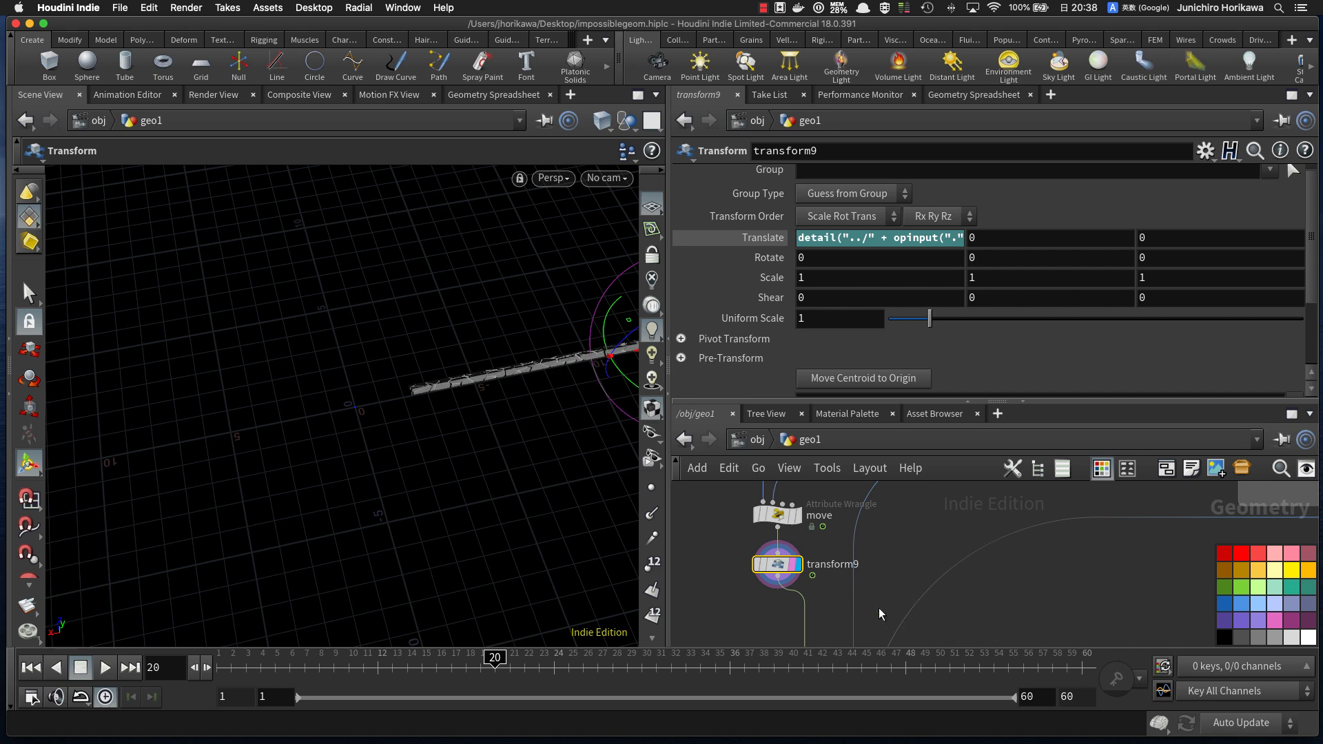
click(763, 238)
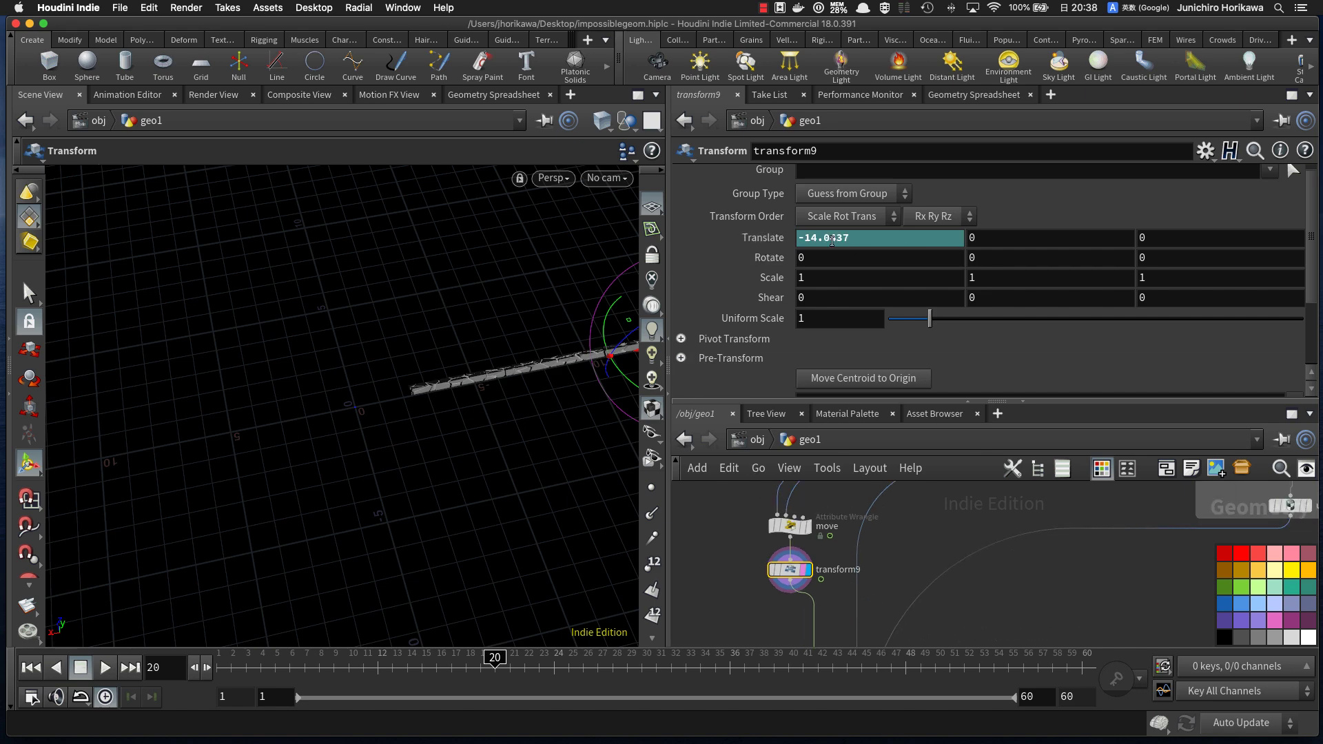
Step: Add a Merge node combining the move wrangle and transform9 outputs, place it beneath them, and display it
drag(1092, 403, 1090, 307)
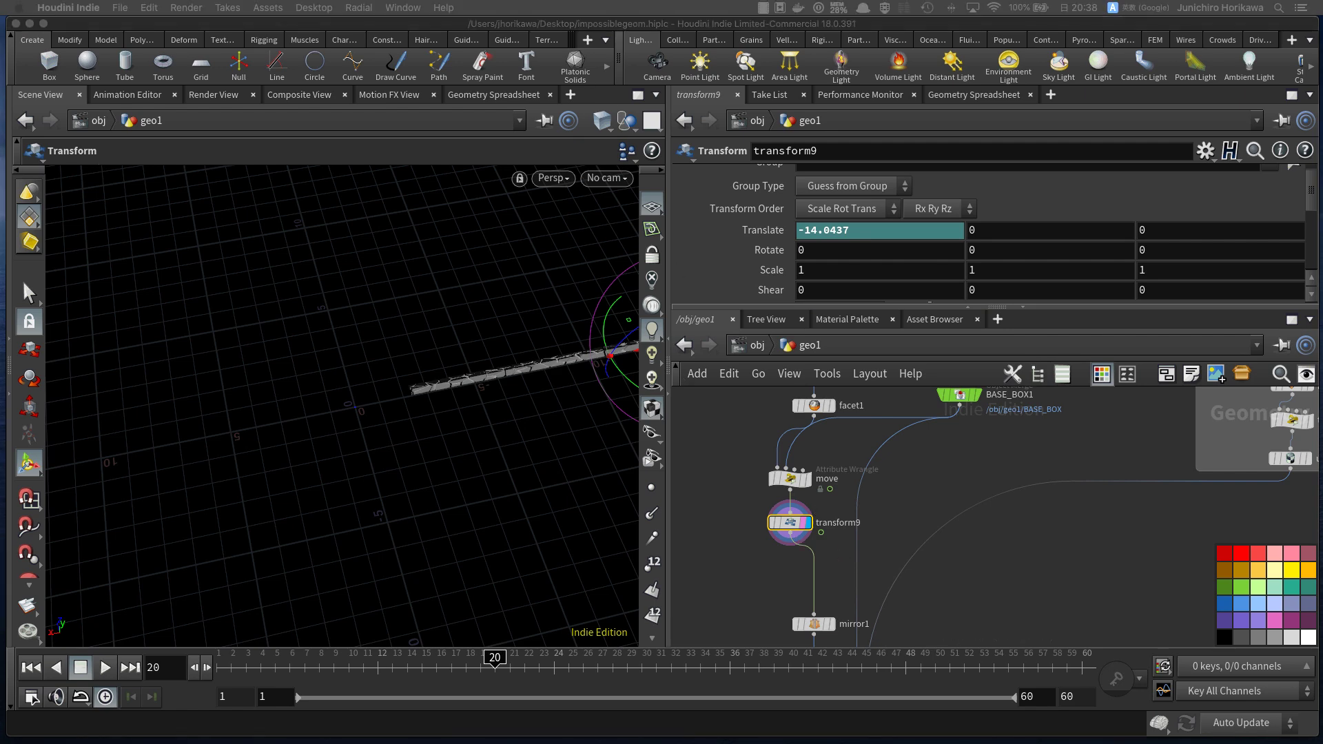
key(Tab)
text(merge)
key(Return)
click(740, 537)
scroll(746, 492, up, 4)
drag(729, 455, 736, 548)
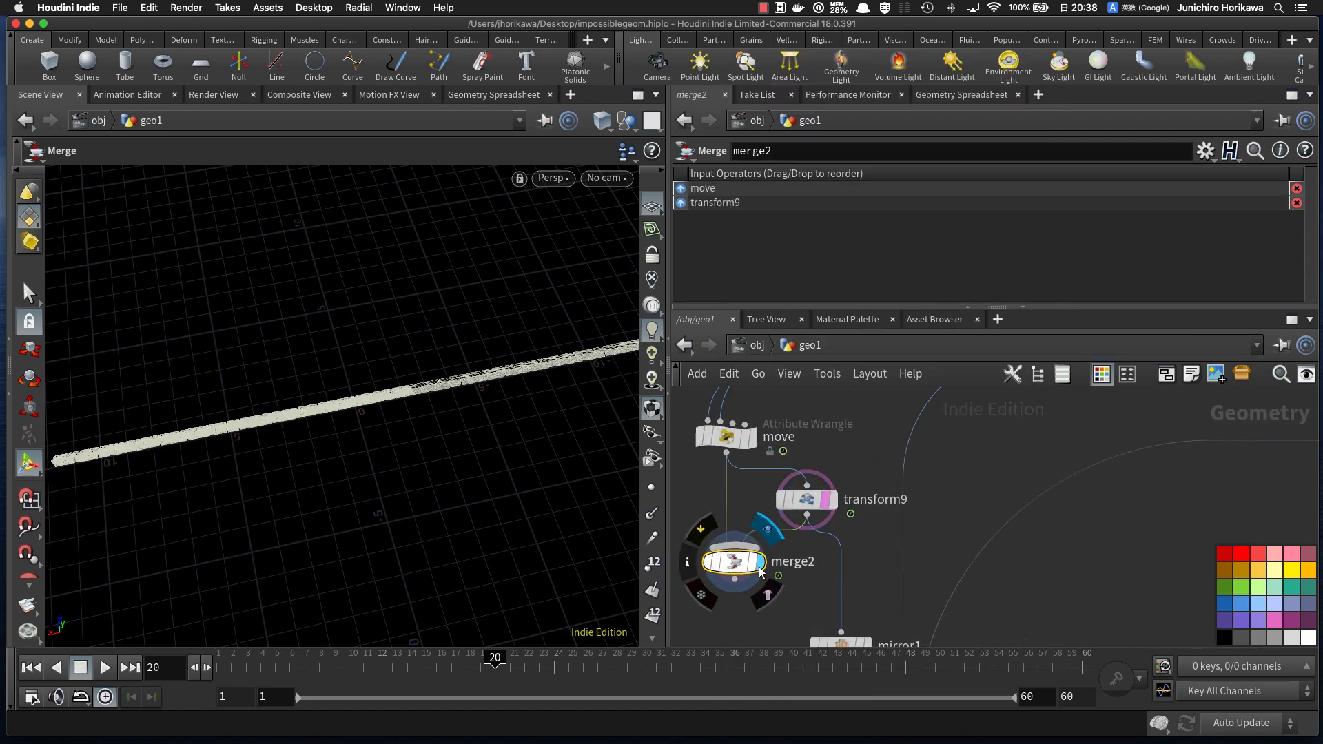
Step: Play the merged animation and overlay BASE_BOX1 as a template for reference
click(104, 667)
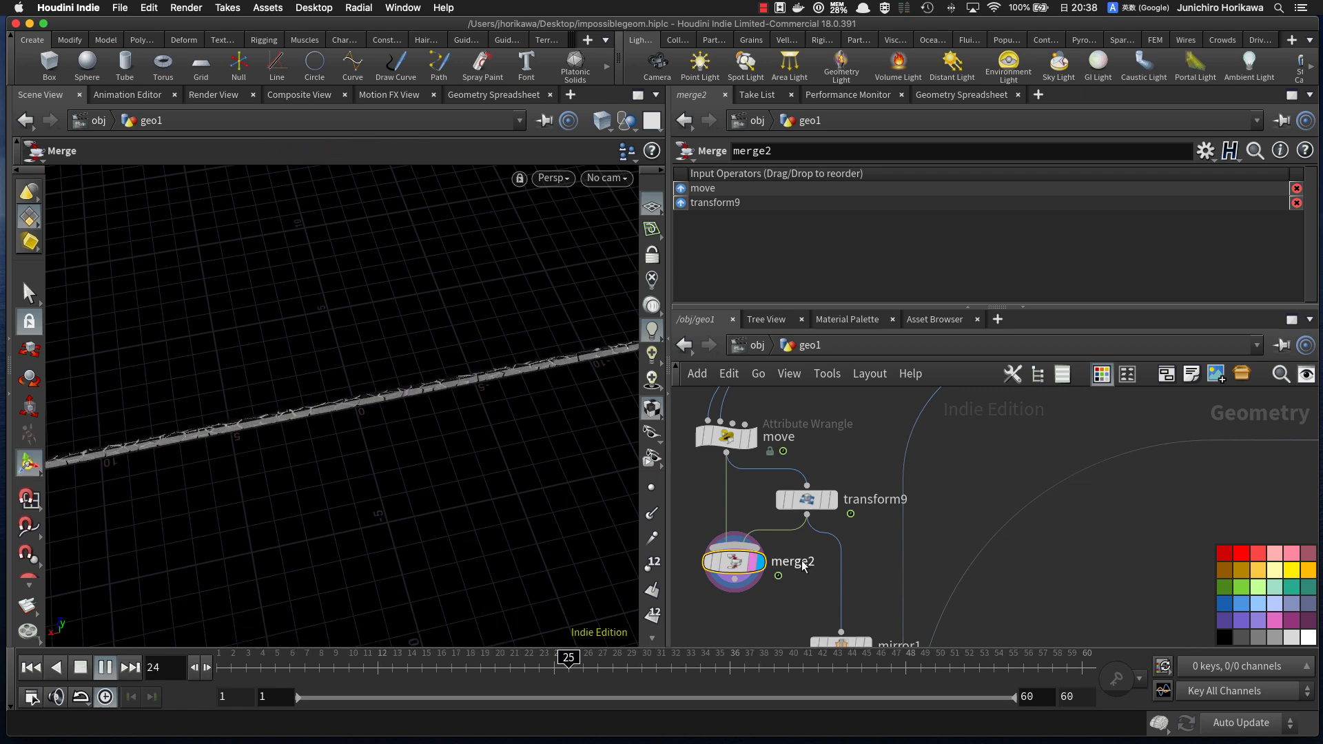
scroll(796, 502, down, 5)
scroll(840, 463, up, 3)
click(984, 450)
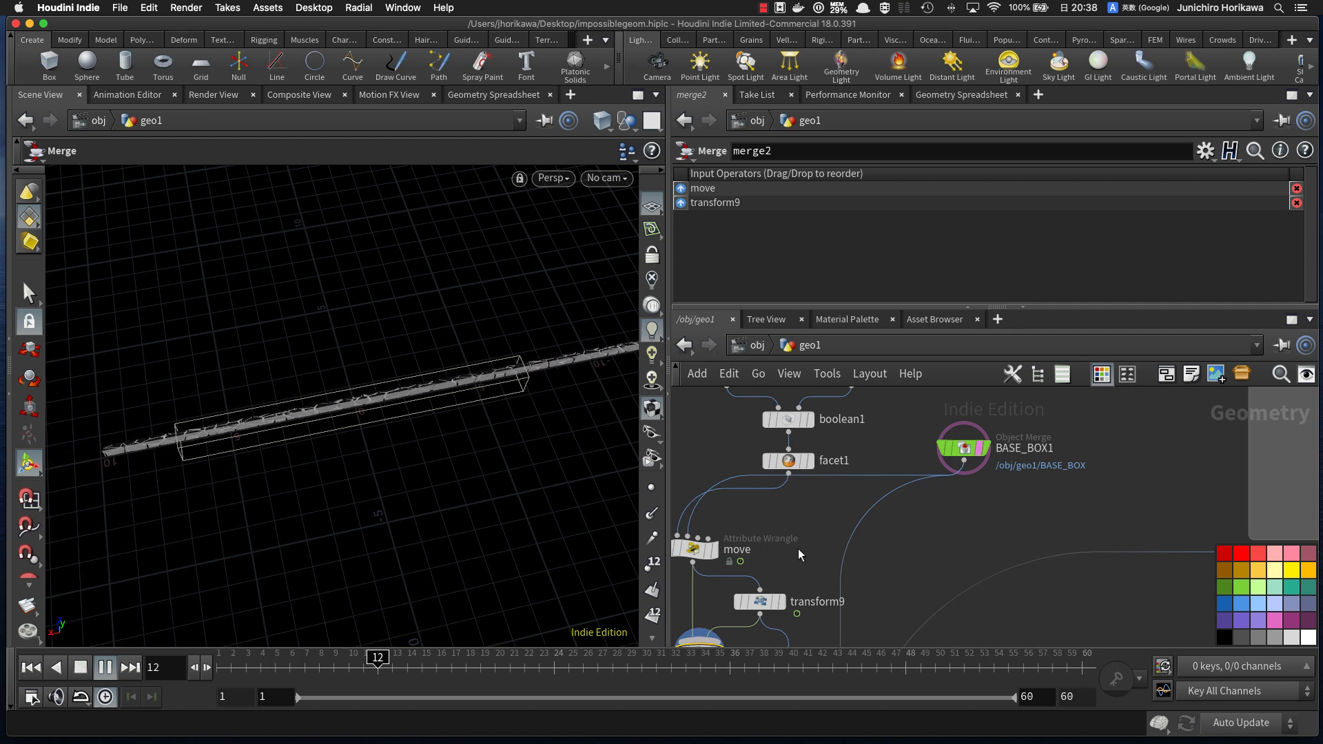
Step: Reposition the move wrangle closer above transform9, then stop playback and scrub the timeline to frame 60
middle_drag(766, 549, 827, 532)
scroll(757, 532, up, 1)
drag(752, 532, 809, 527)
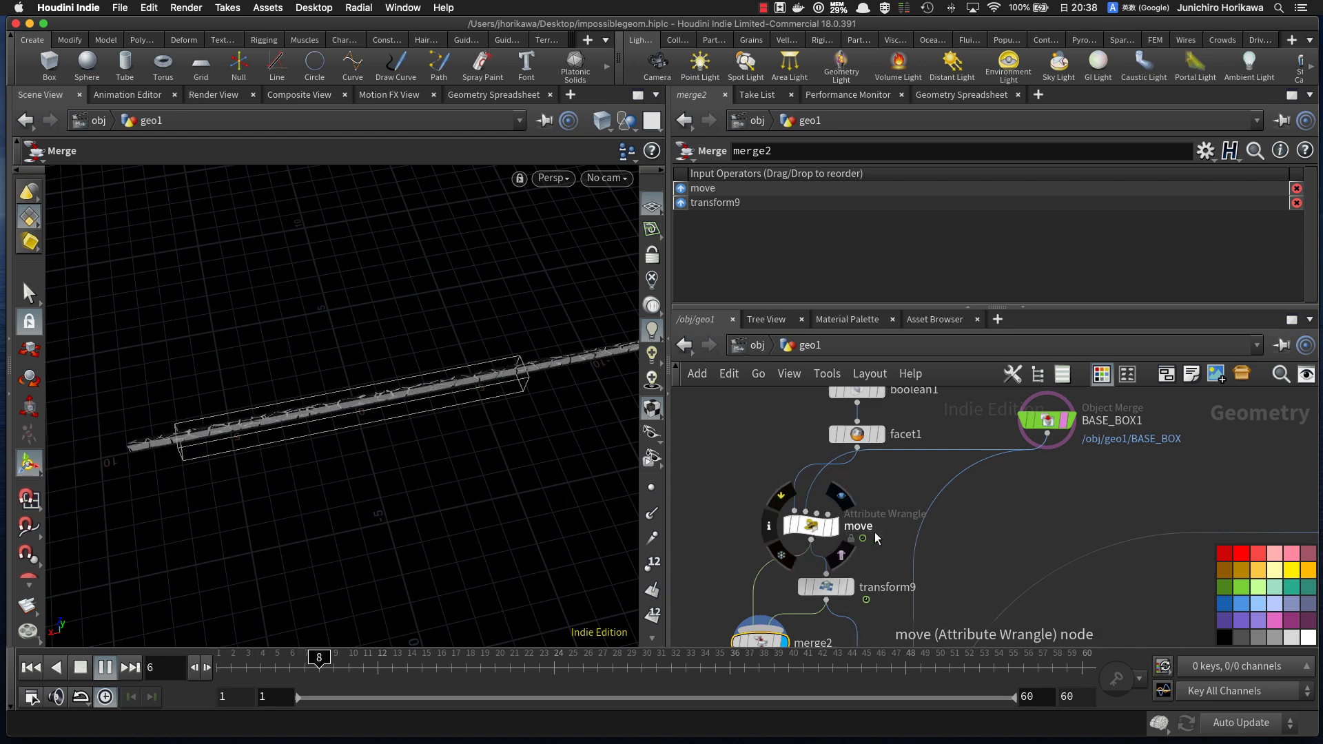
middle_drag(864, 550, 844, 493)
click(106, 668)
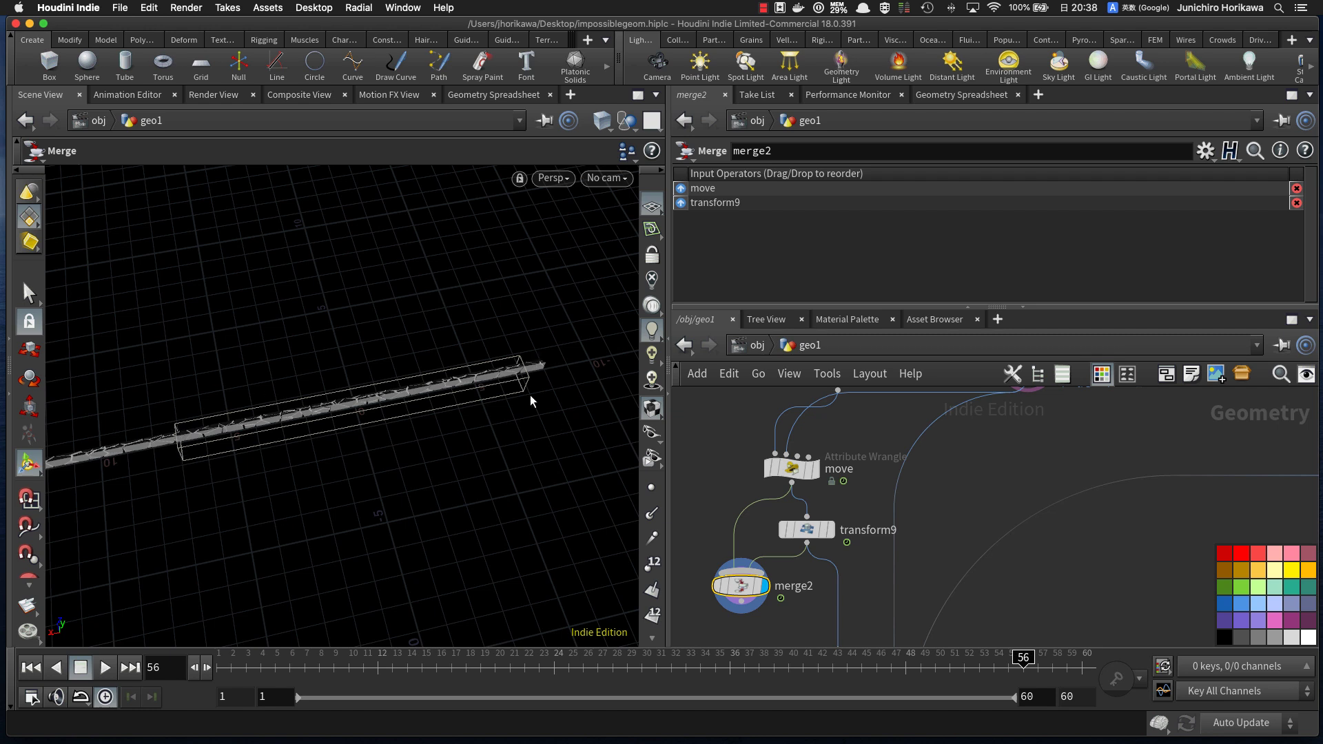
middle_drag(708, 492, 717, 381)
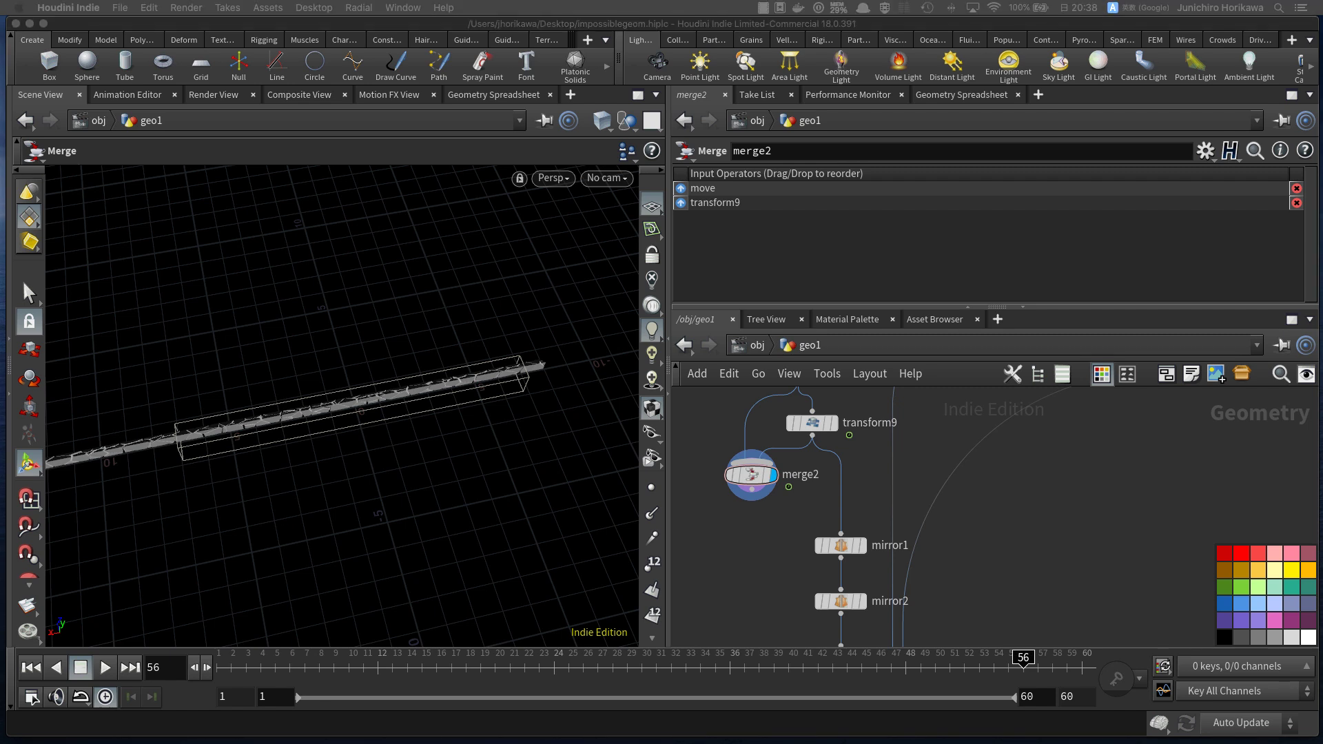
drag(232, 659, 1119, 639)
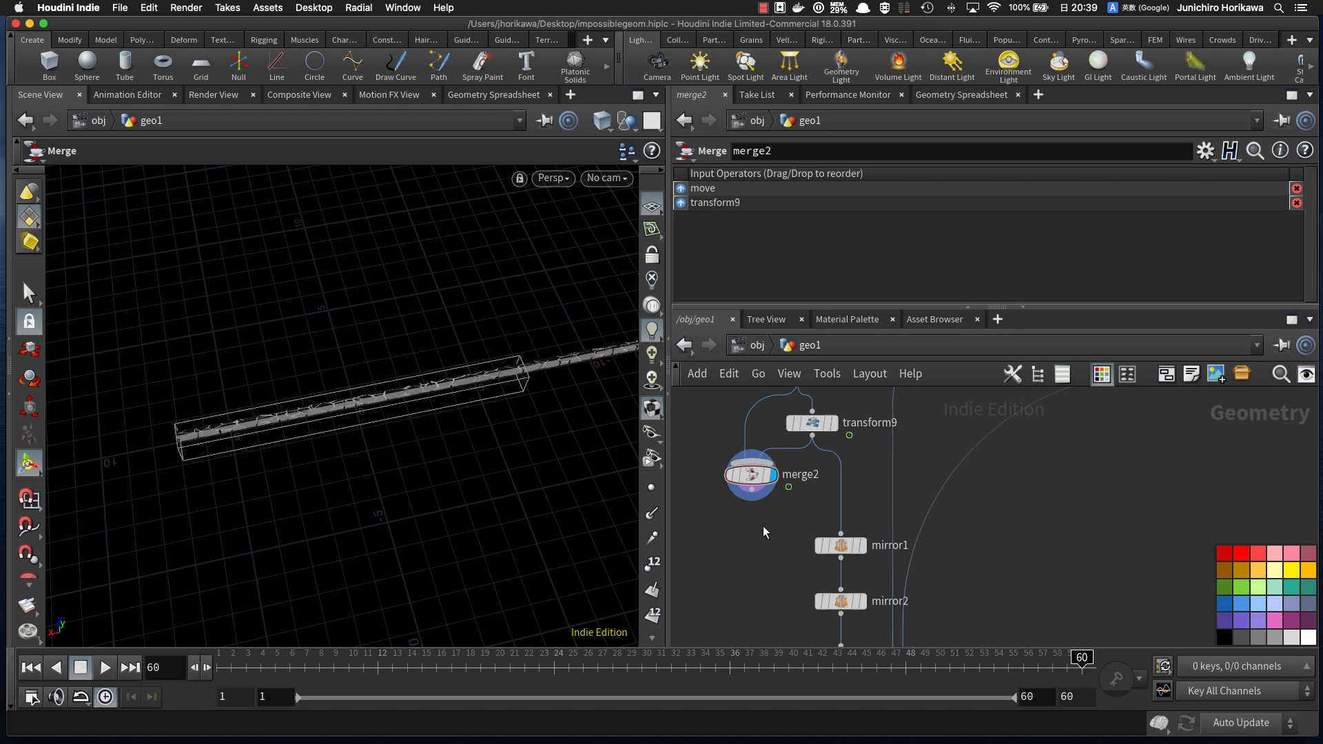
Step: Add a Clip node directly below merge2 and display its output
scroll(759, 529, up, 1)
key(Tab)
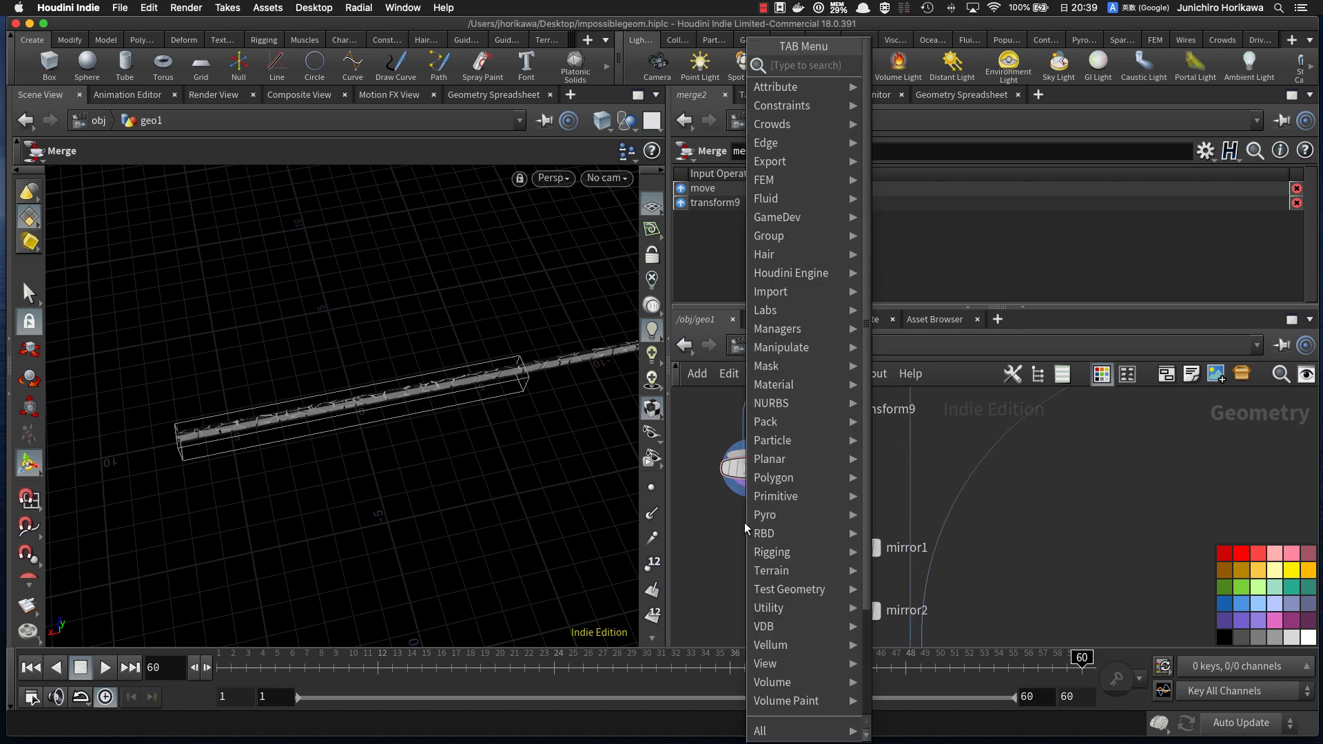
text(clip)
key(Return)
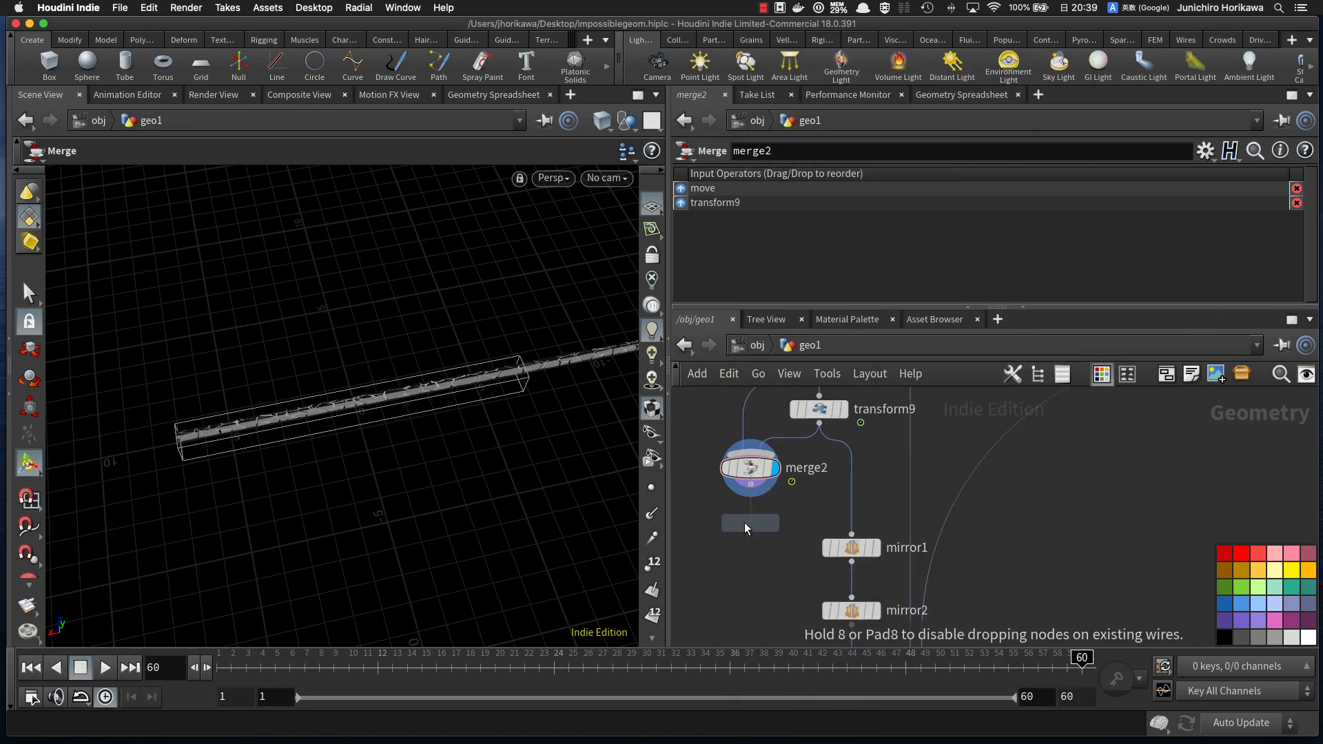
click(744, 523)
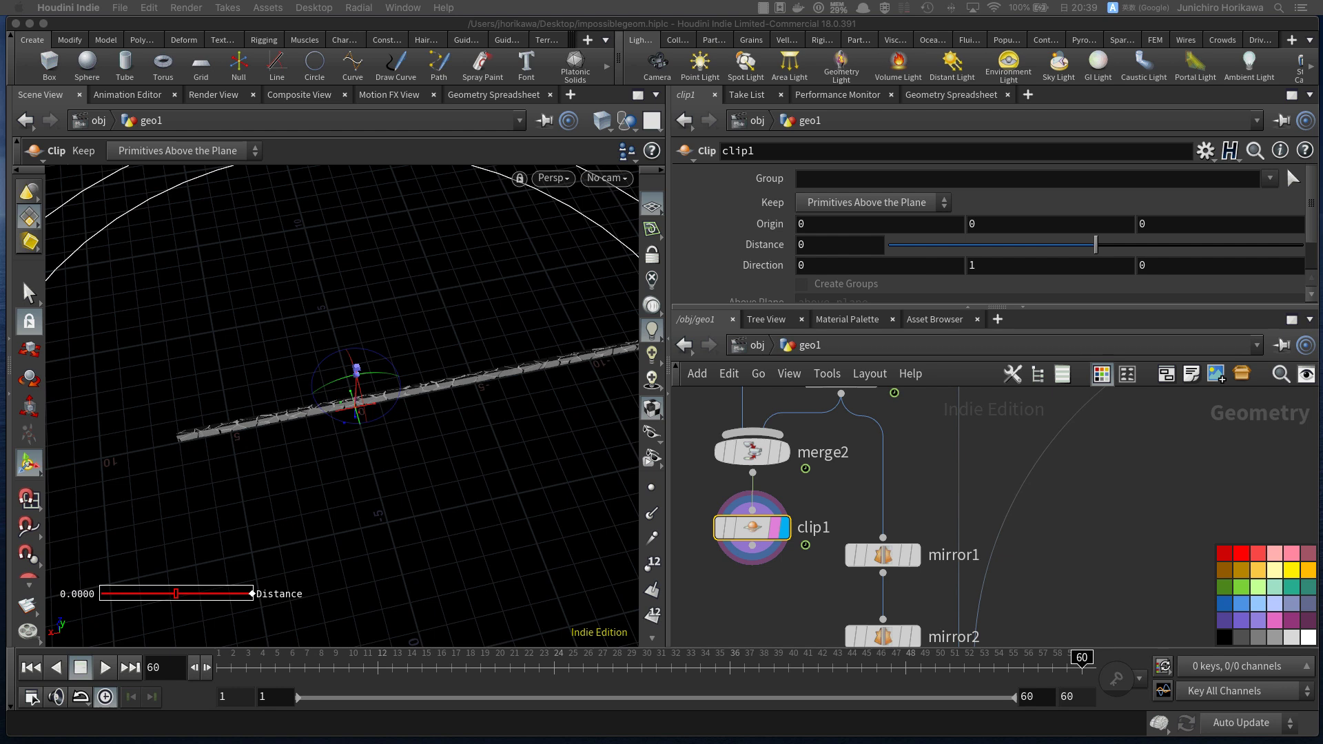
click(761, 525)
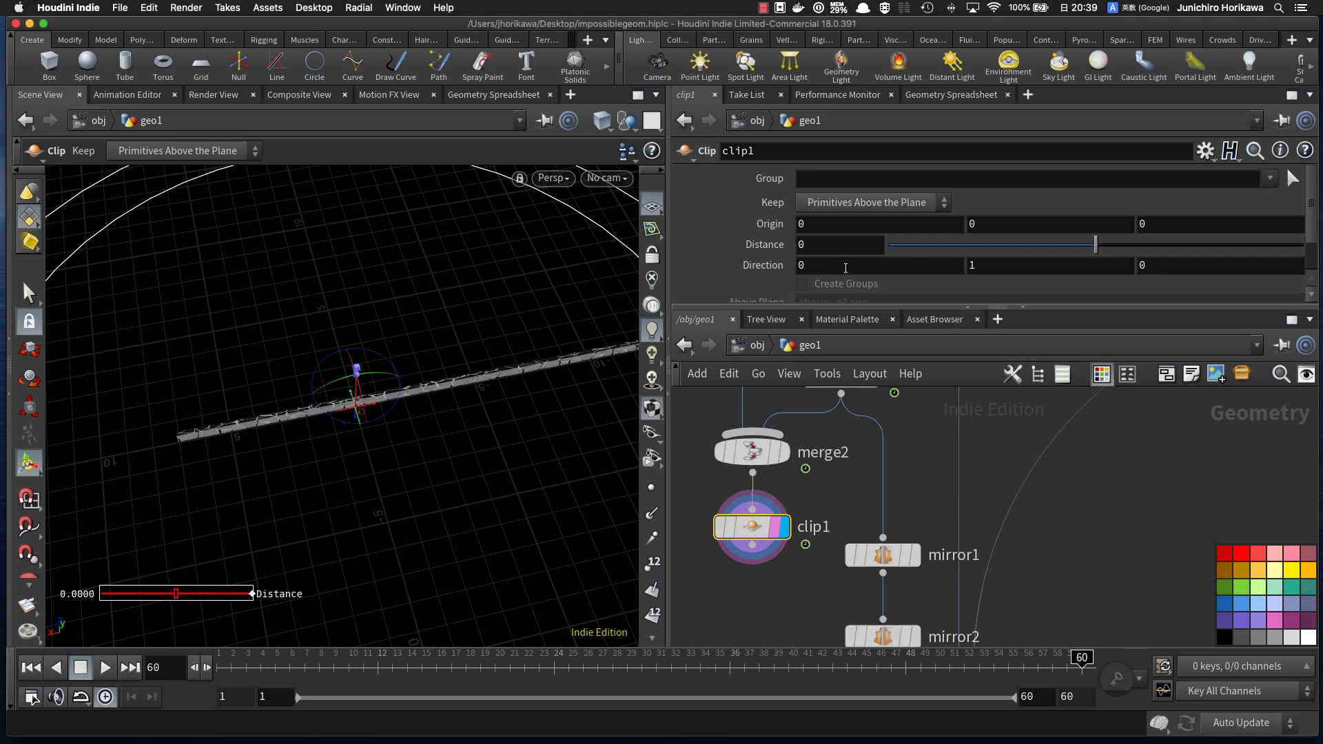
Step: Set the Clip node's direction to 1, 0, 0 so it cuts along the X axis
click(806, 265)
text(1)
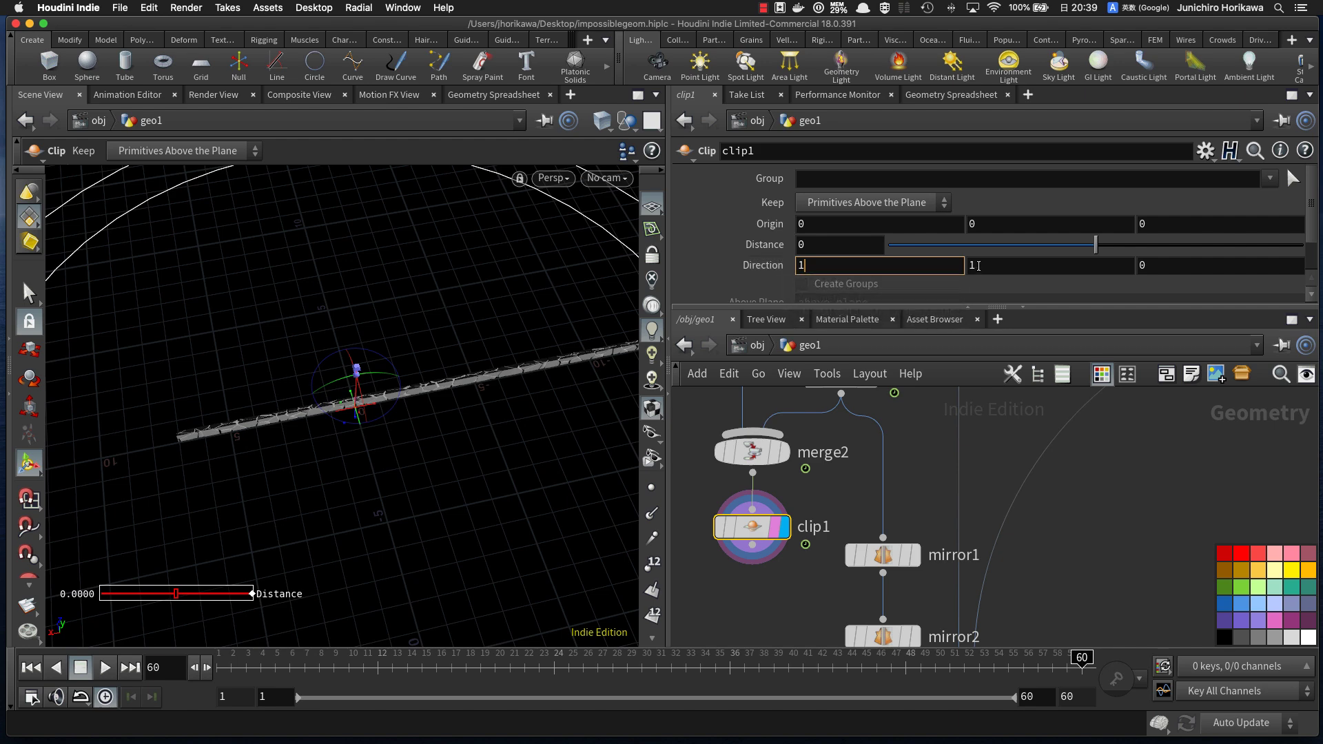
drag(981, 267, 871, 258)
text(0)
key(Return)
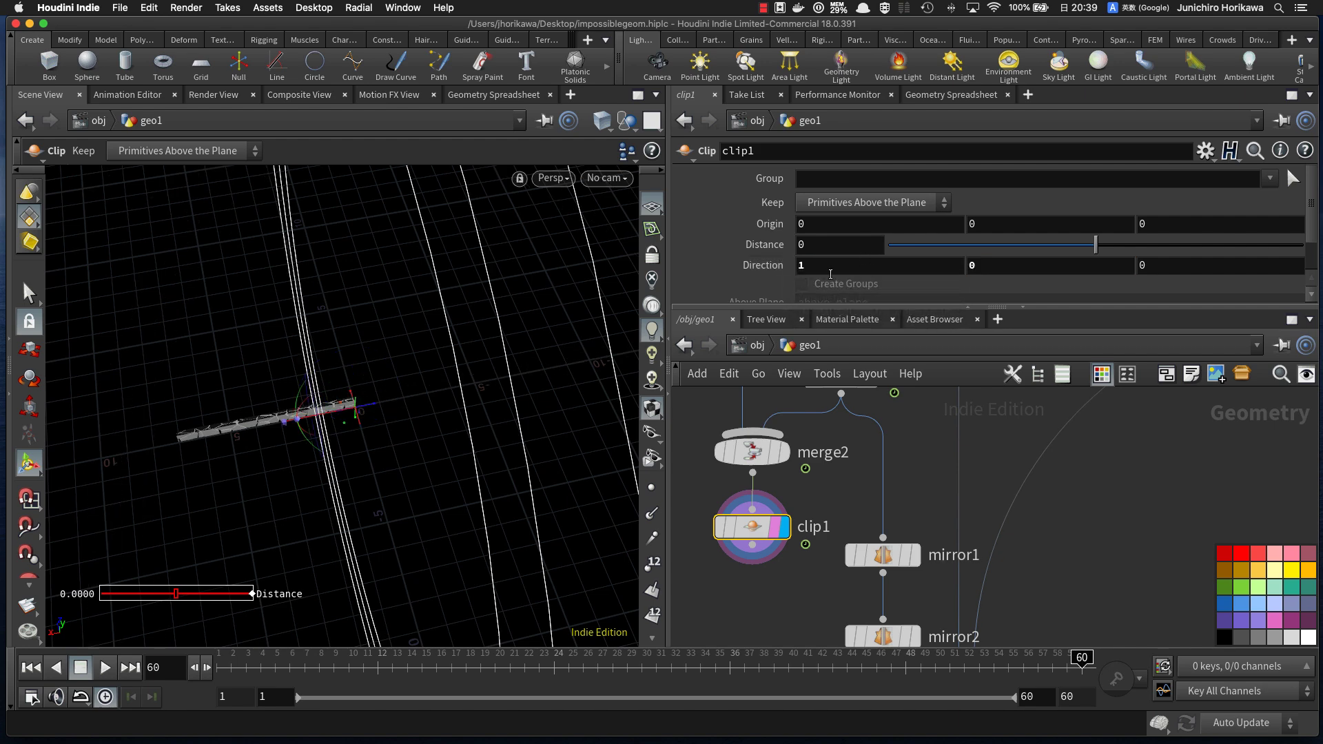
Step: Copy the X size parameter of the box1 node as the source for the clip distance
scroll(827, 593, down, 5)
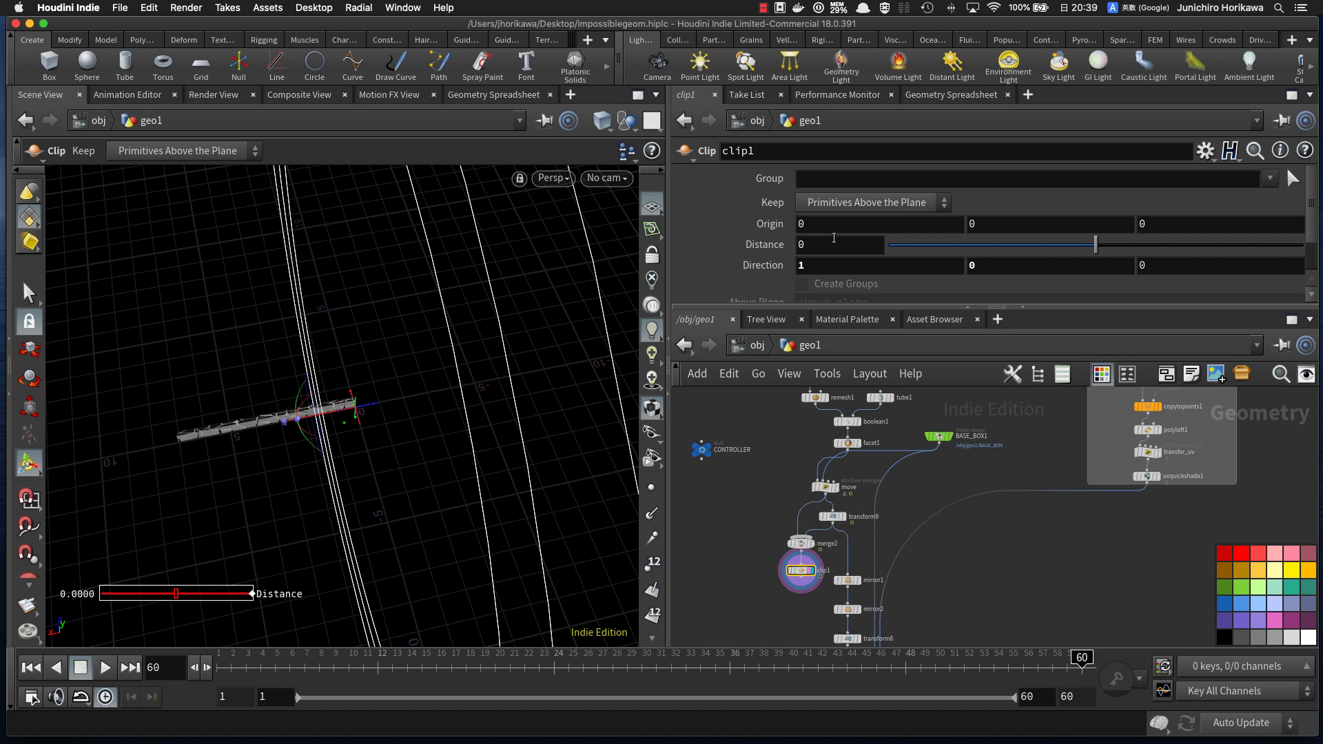
click(812, 244)
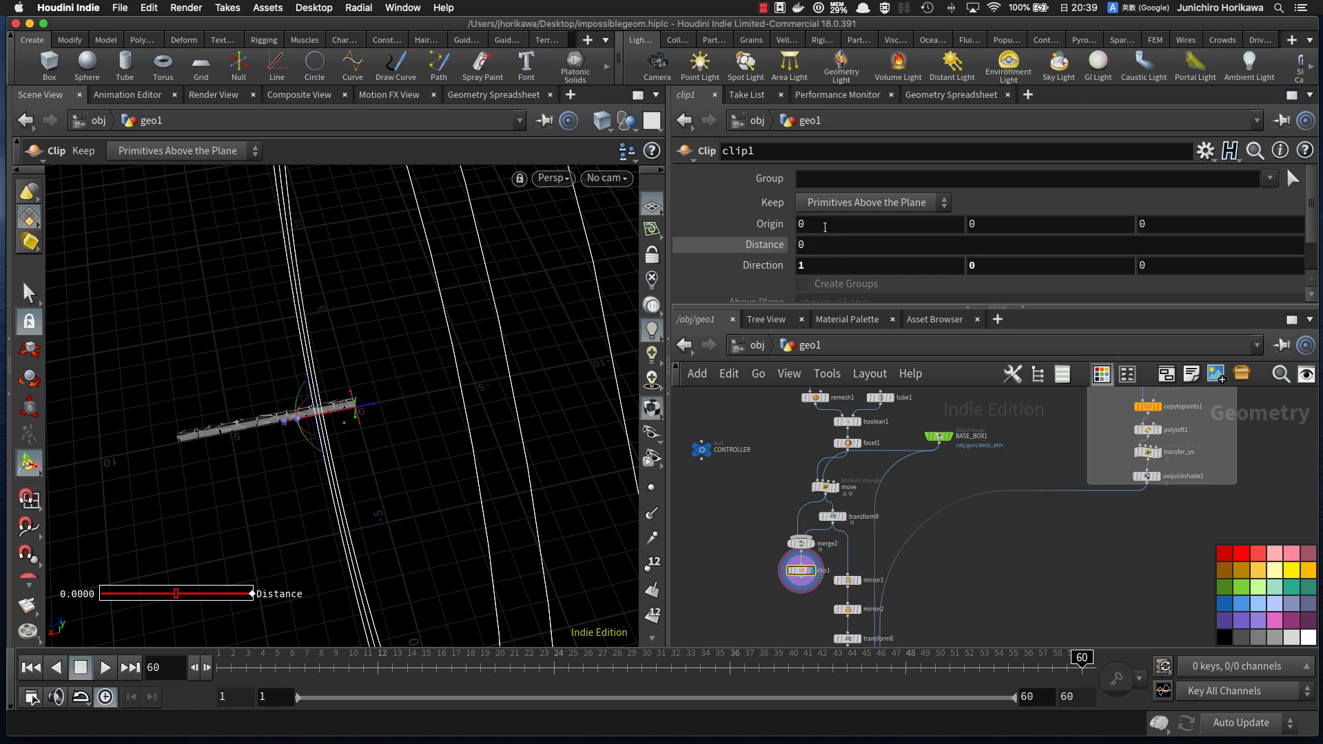
click(821, 246)
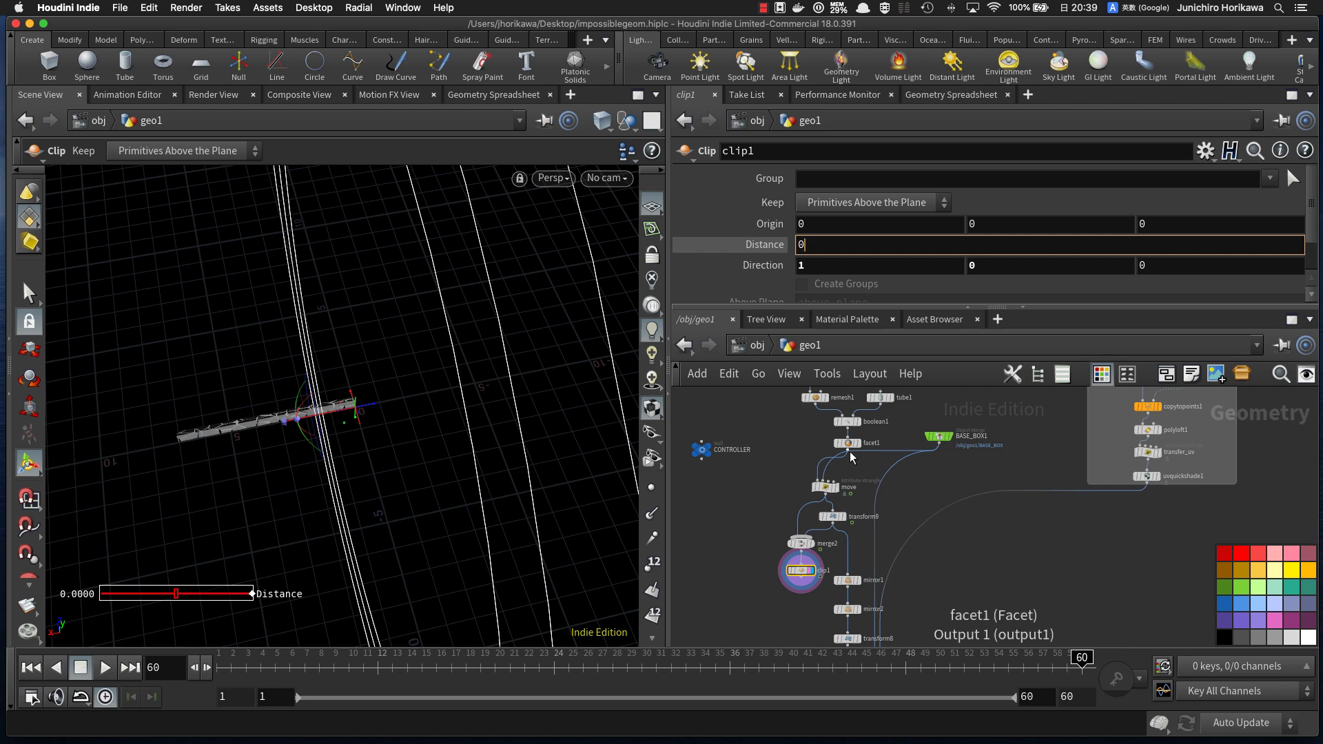
scroll(932, 521, down, 4)
middle_drag(968, 466, 954, 537)
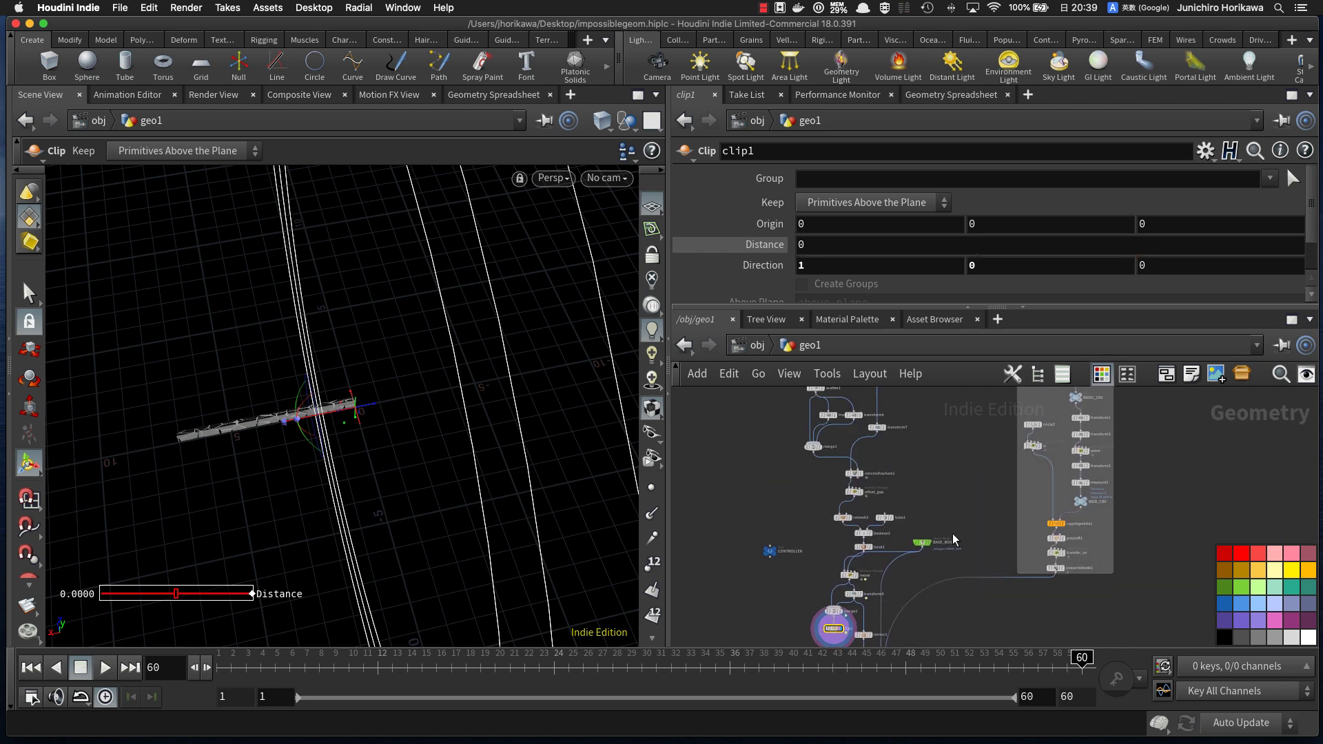
scroll(953, 540, up, 5)
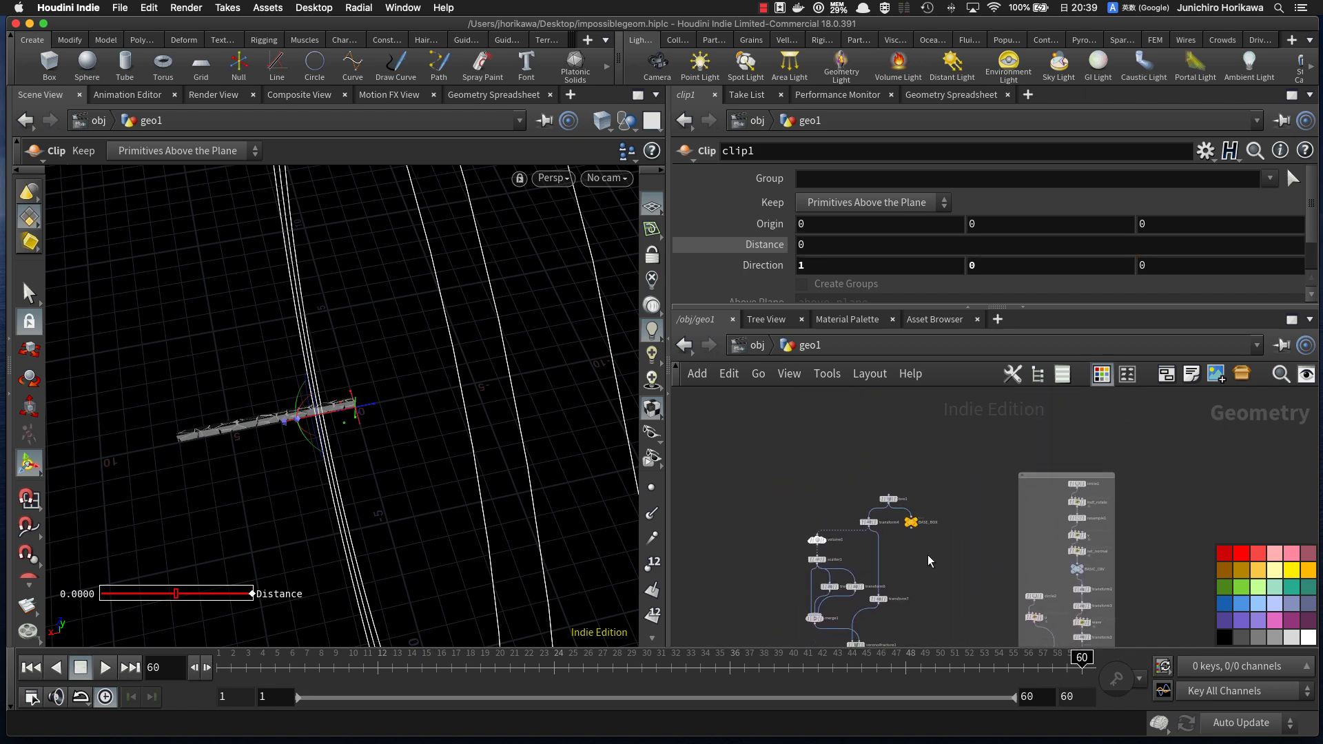
scroll(921, 548, up, 6)
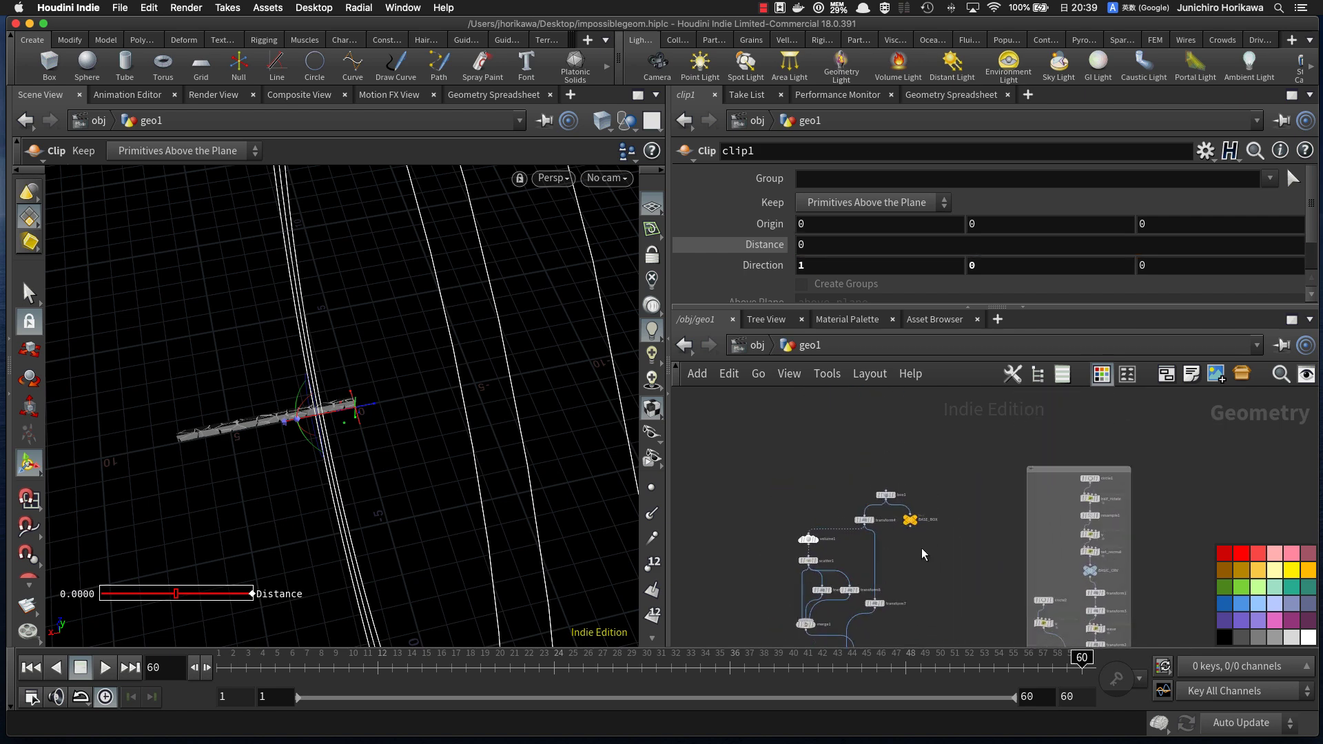
click(883, 505)
right_click(858, 237)
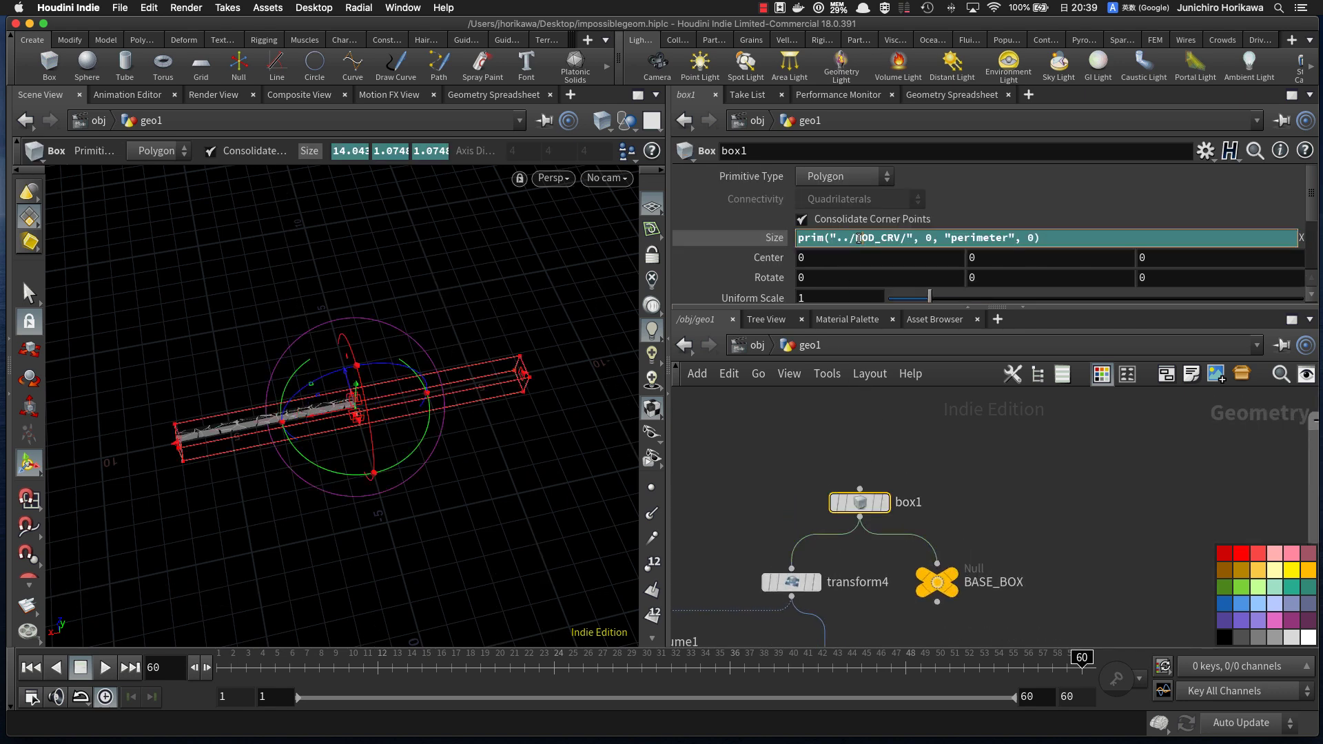
click(882, 362)
Step: Paste box1's X size as a relative reference into clip1's Distance, making it ch("../box1/sizex") * 0.5
scroll(879, 456, down, 10)
scroll(878, 525, up, 10)
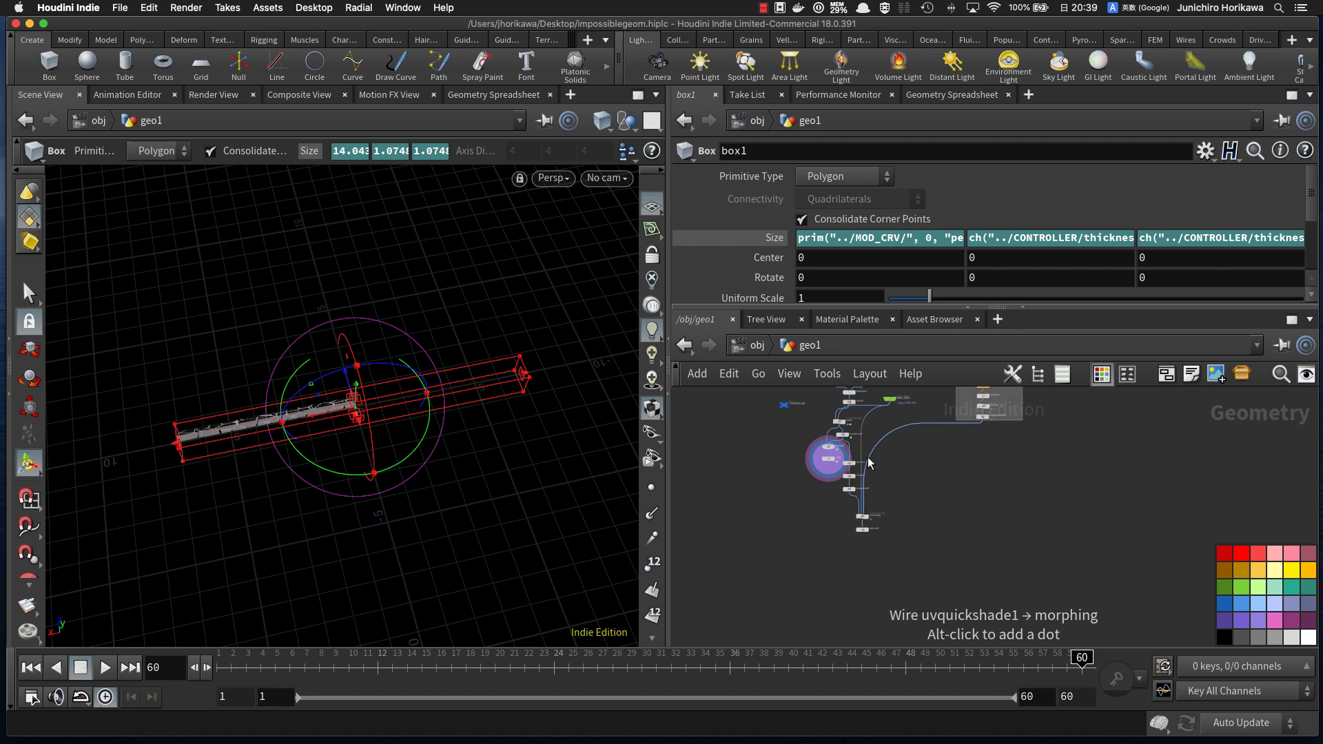
click(819, 559)
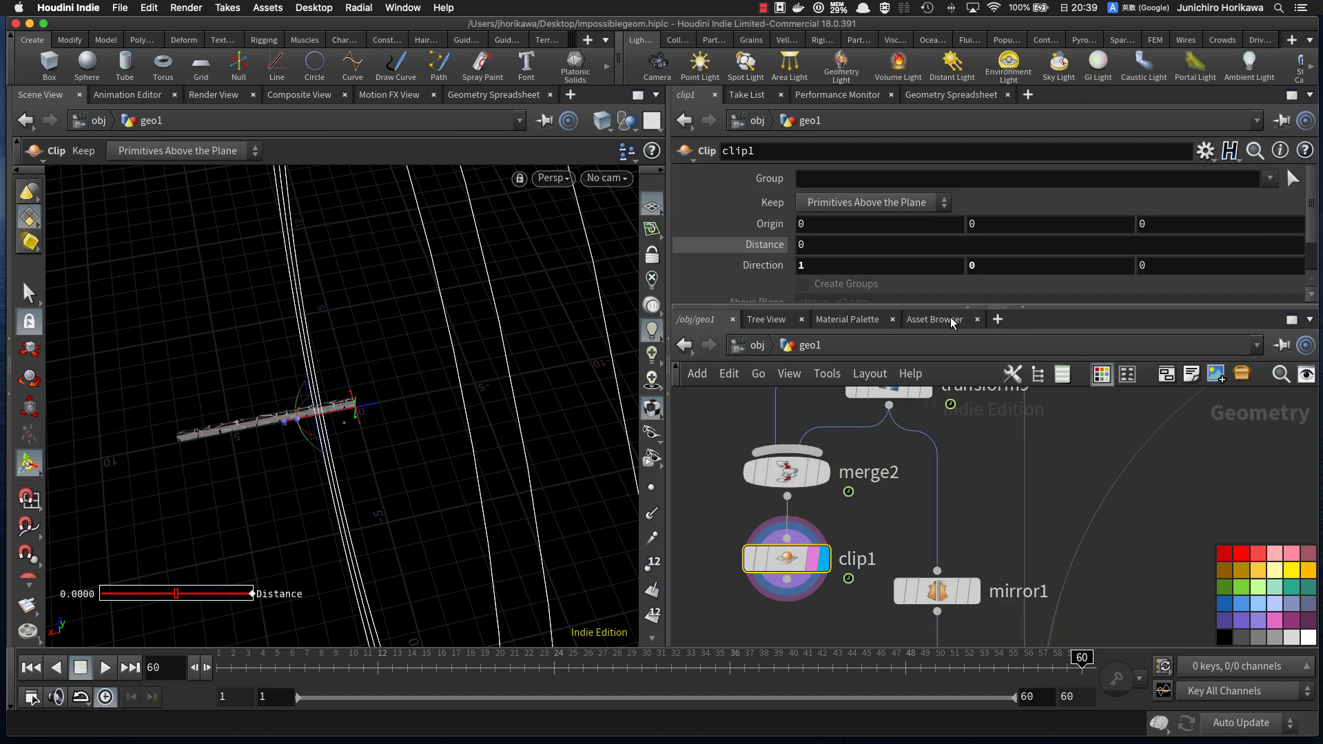
click(848, 244)
right_click(848, 245)
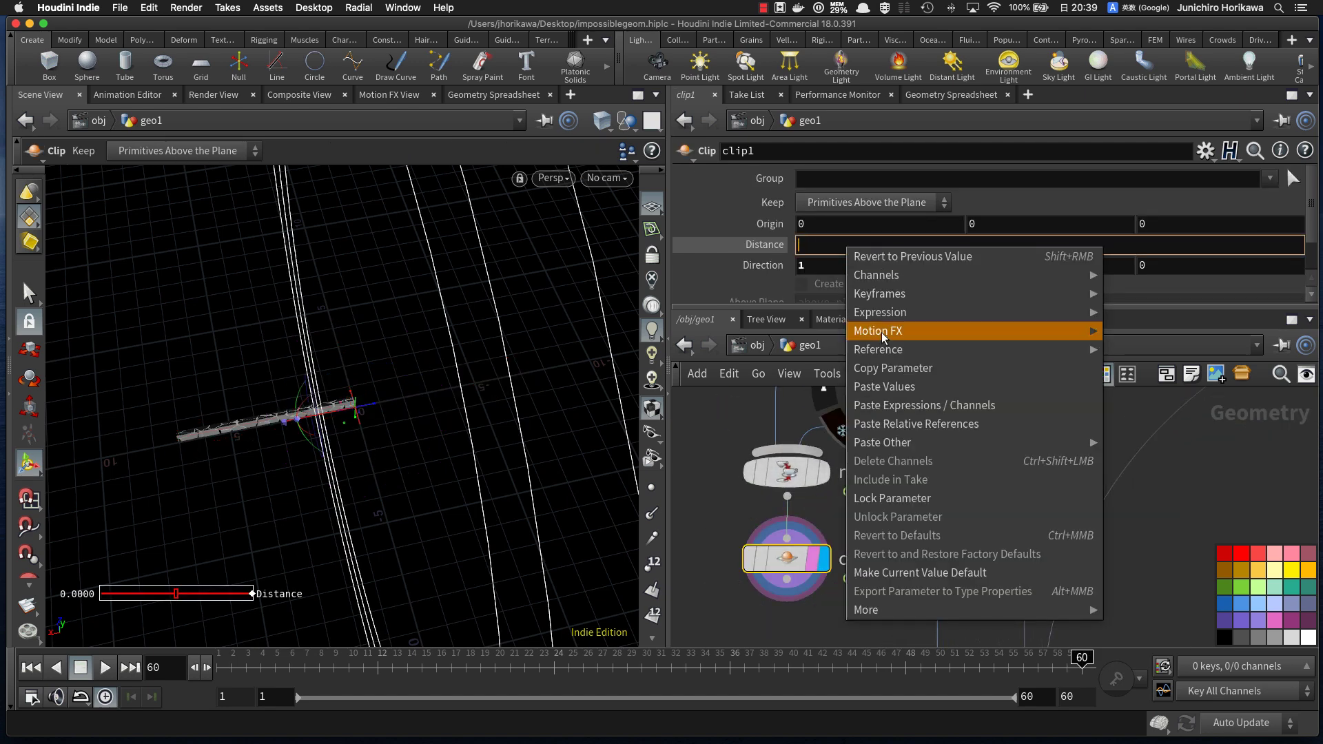
click(892, 422)
text(.5)
key(Return)
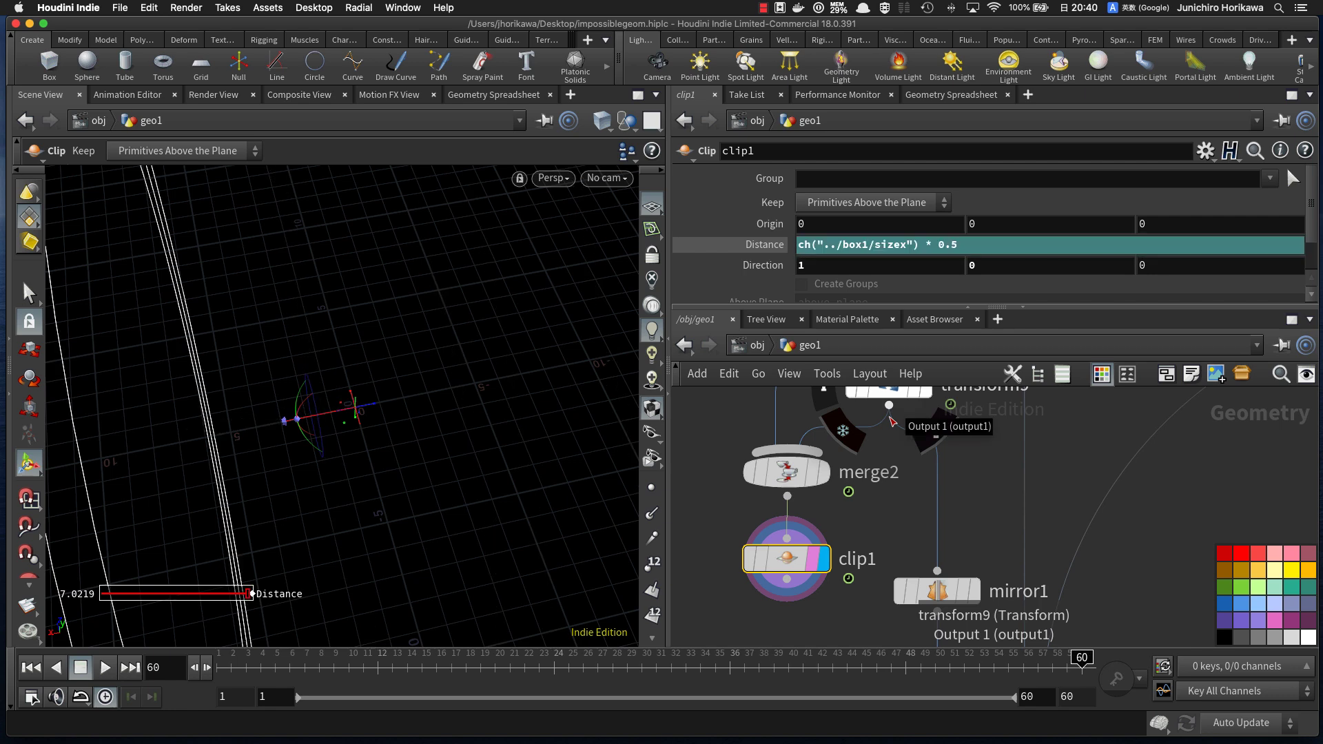
Step: Negate clip1's distance expression to -ch("../box1/sizex") * 0.5
click(797, 250)
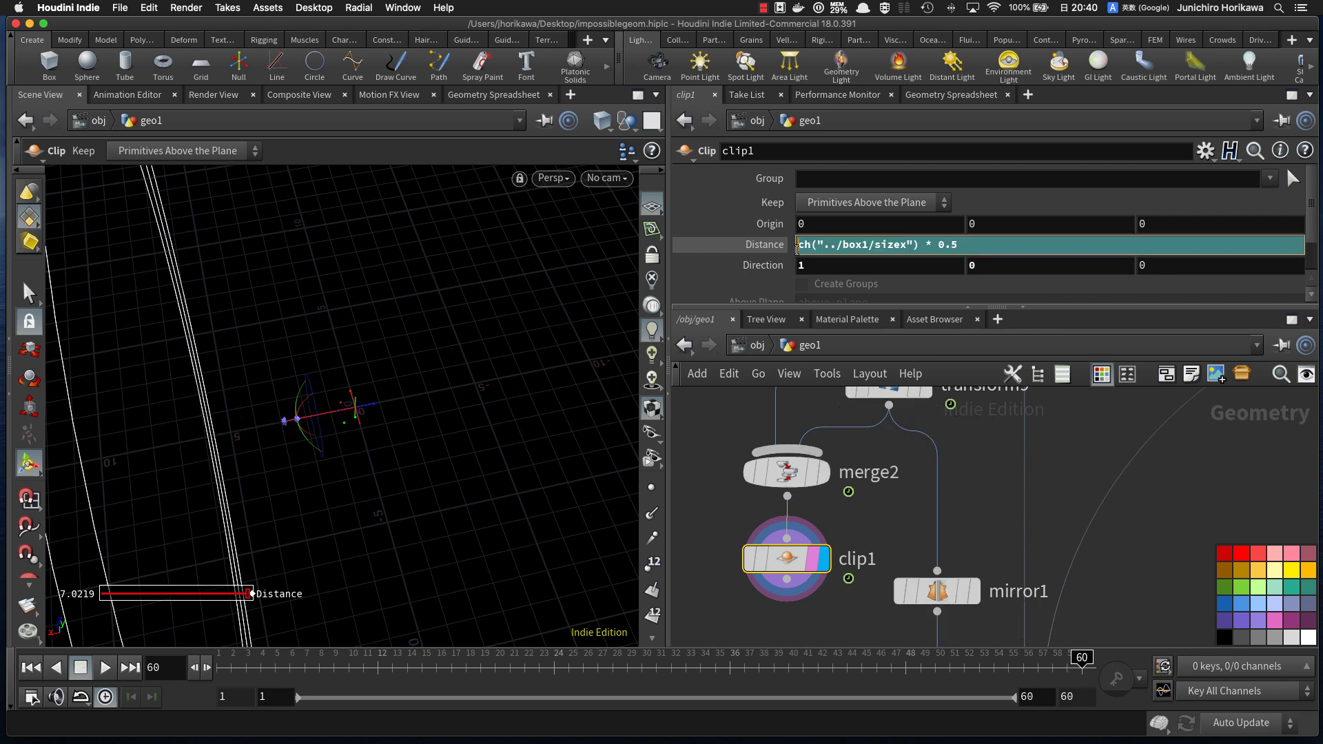
text(-)
key(Return)
Step: Compare the clipped bar against the BASE_BOX1 template outline at frame 30
scroll(790, 534, down, 5)
middle_drag(893, 430, 860, 499)
middle_drag(877, 454, 876, 467)
scroll(876, 467, down, 1)
middle_drag(958, 424, 935, 482)
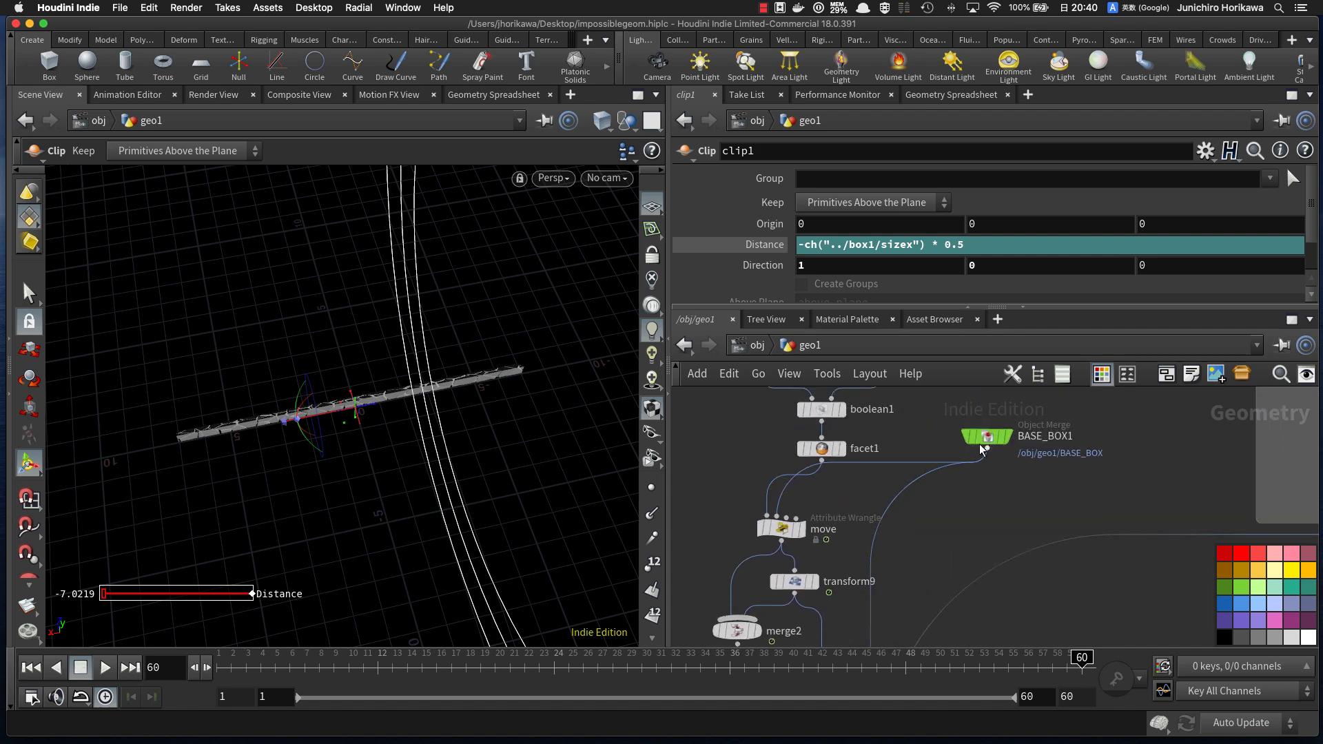
alt+drag(537, 410, 499, 474)
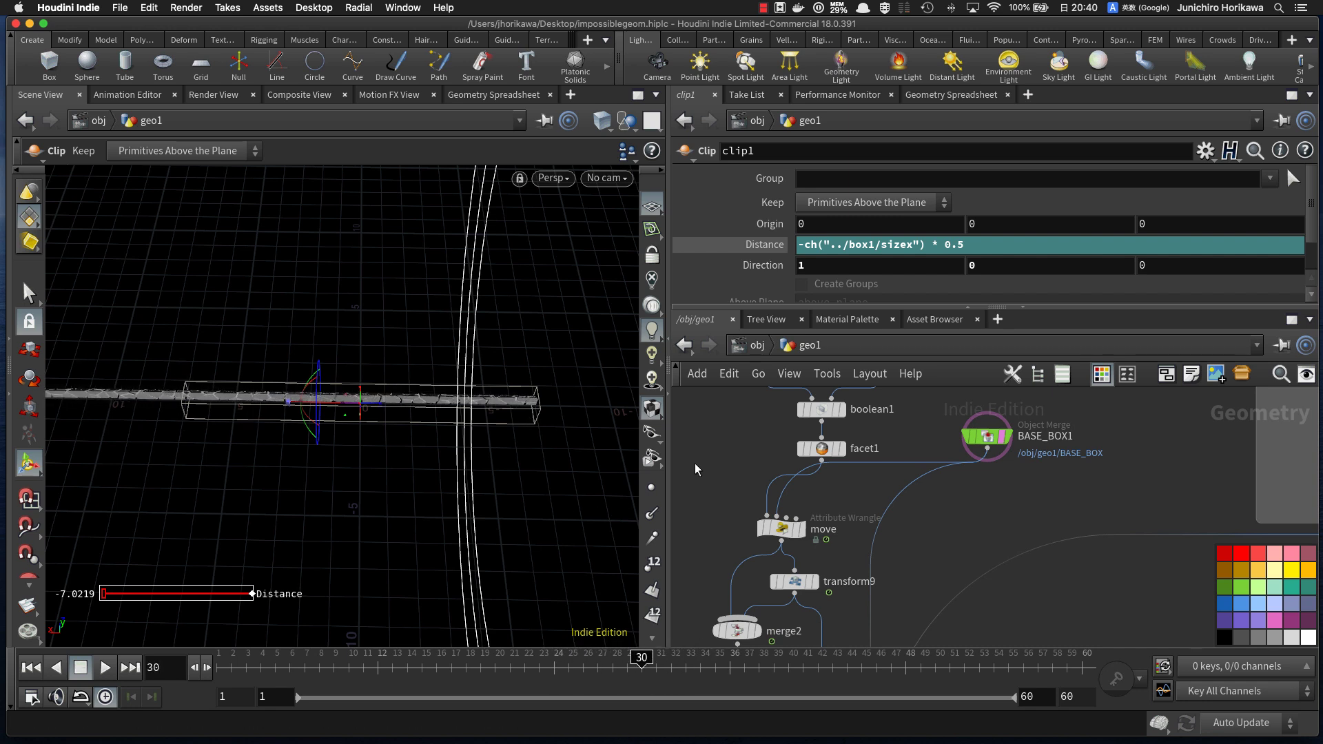
Step: Duplicate the clip1 node and insert the copy directly after it as the displayed node
middle_drag(723, 613, 745, 463)
scroll(759, 528, up, 3)
alt+drag(758, 529, 751, 595)
scroll(751, 595, up, 2)
drag(760, 542, 761, 595)
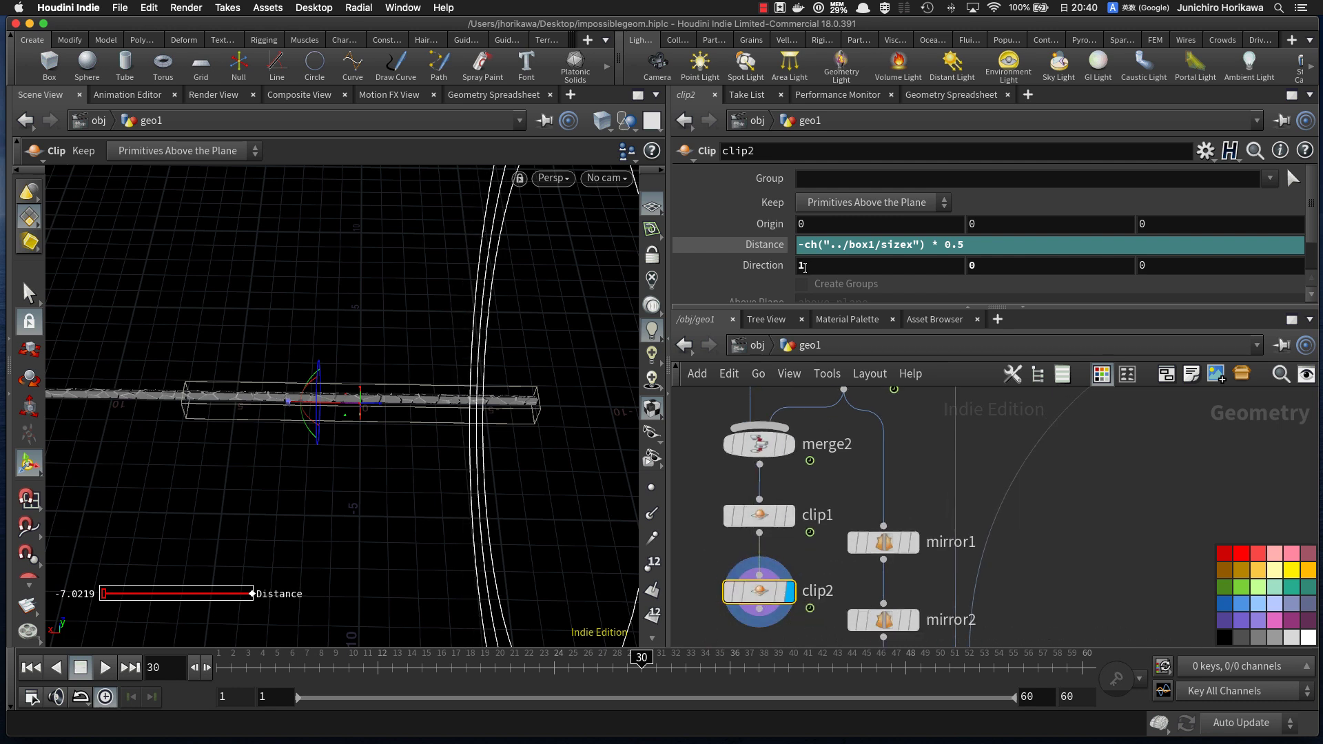
Step: Set clip2's distance to ch("../box1/sizex") * 0.5 and make it keep Primitives Below the Plane
click(800, 246)
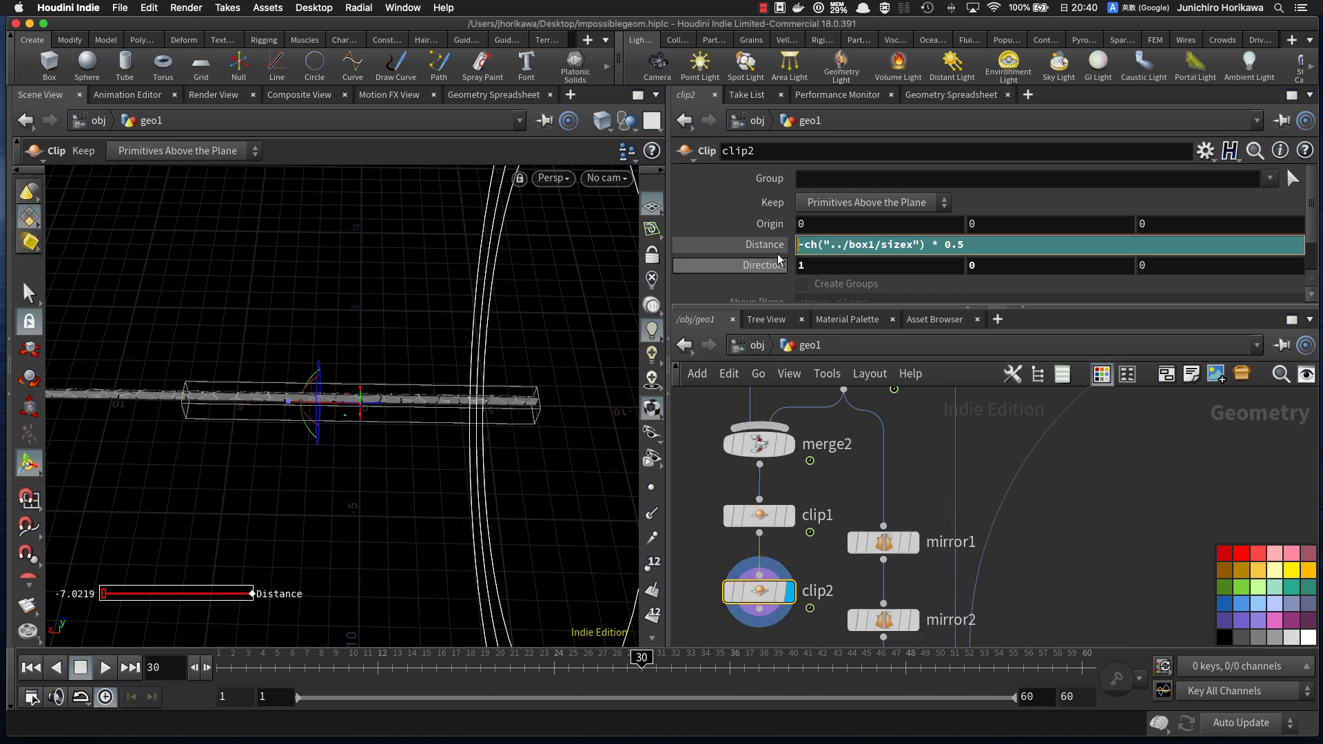
click(800, 269)
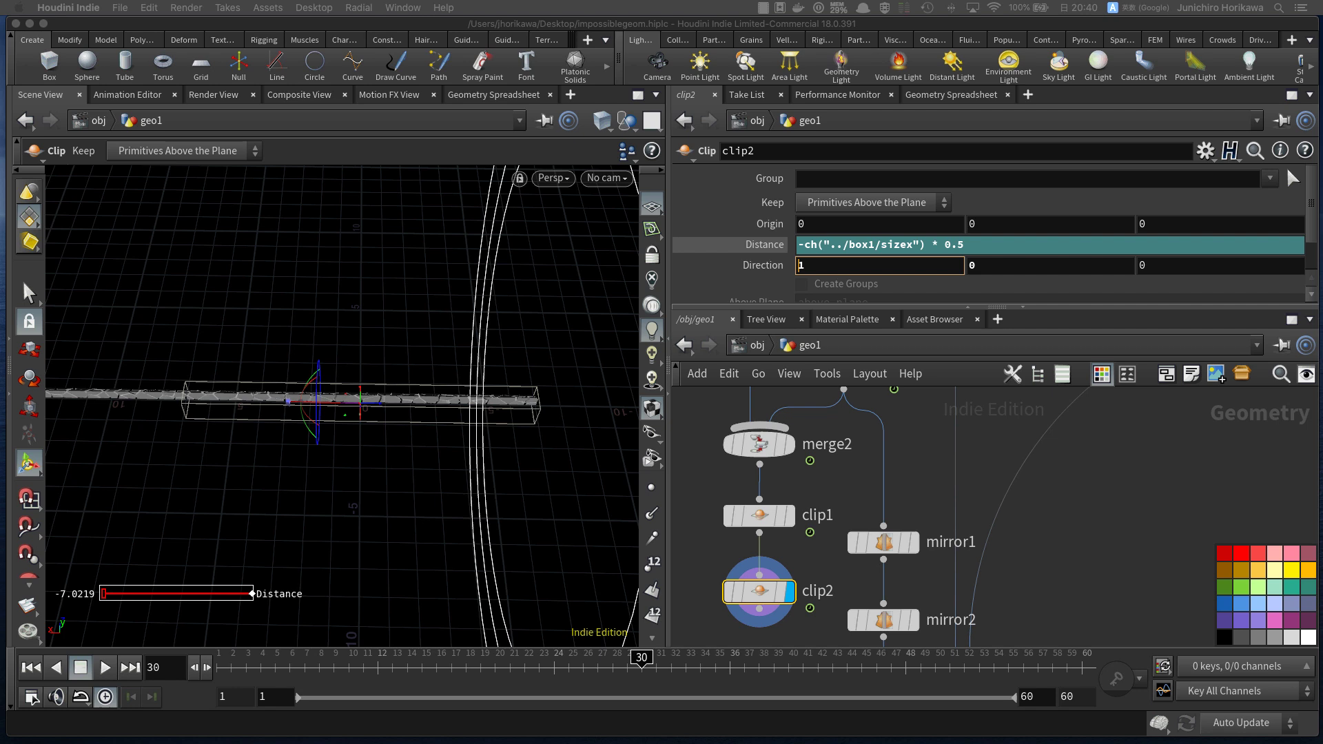
click(802, 264)
click(802, 248)
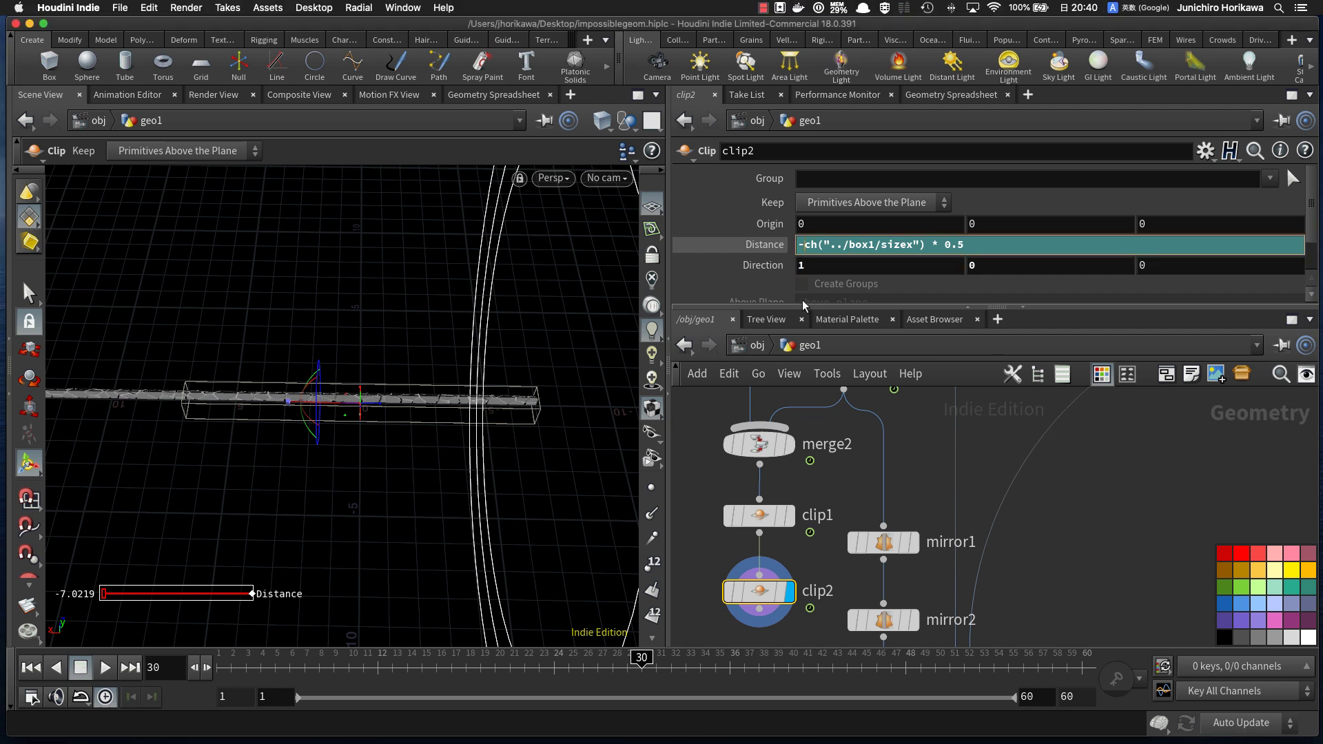
key(Return)
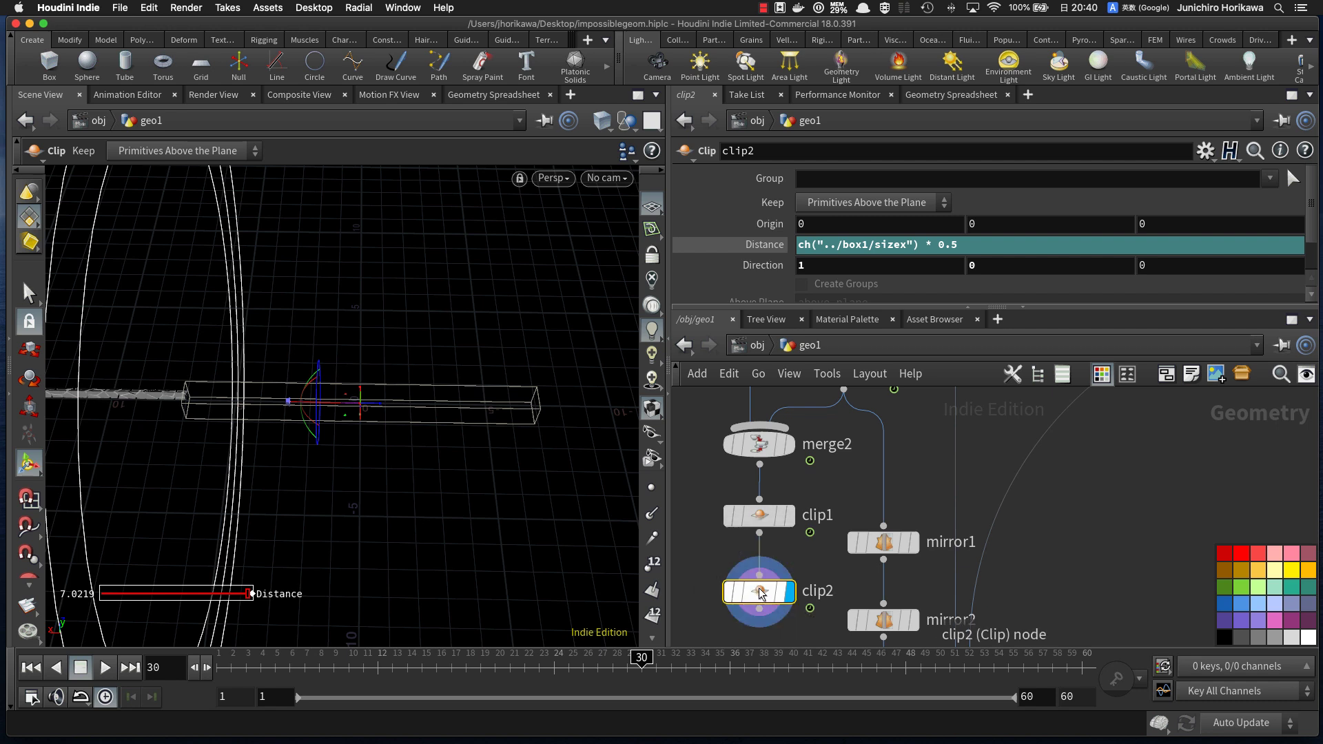
click(813, 204)
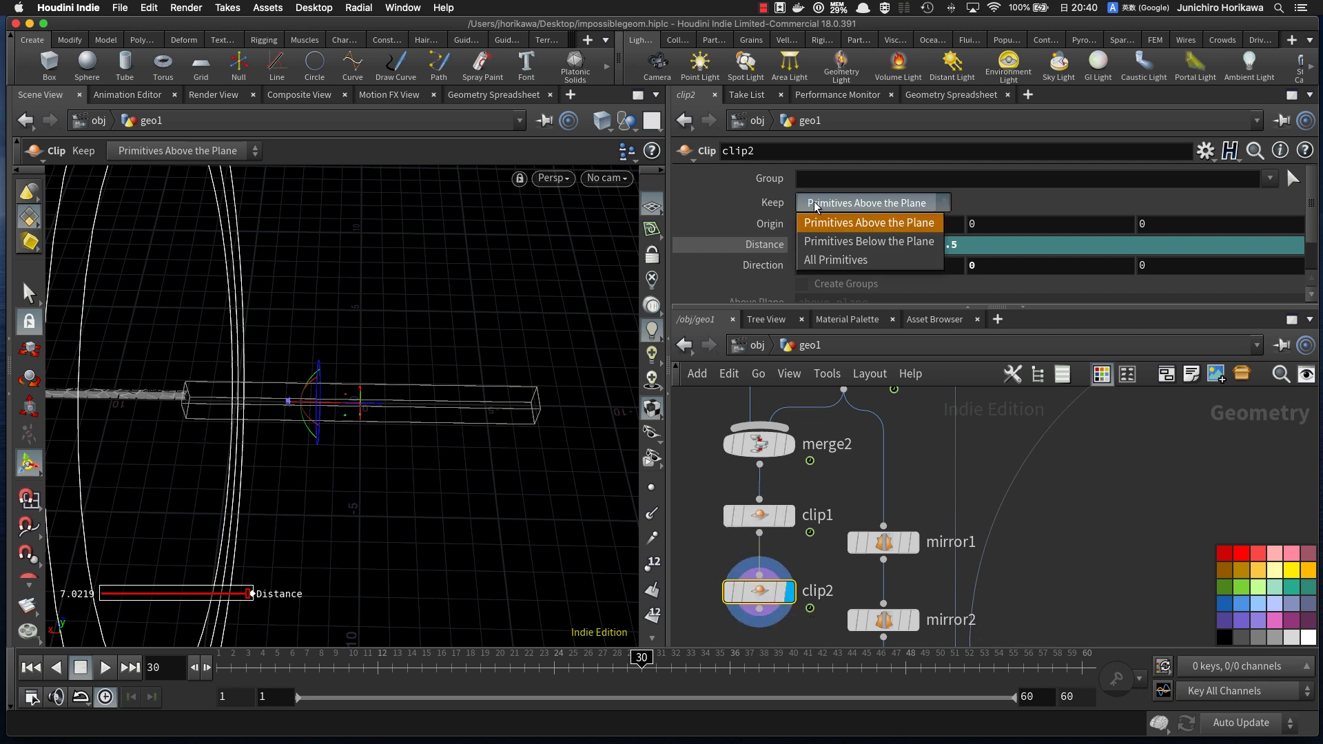
click(830, 241)
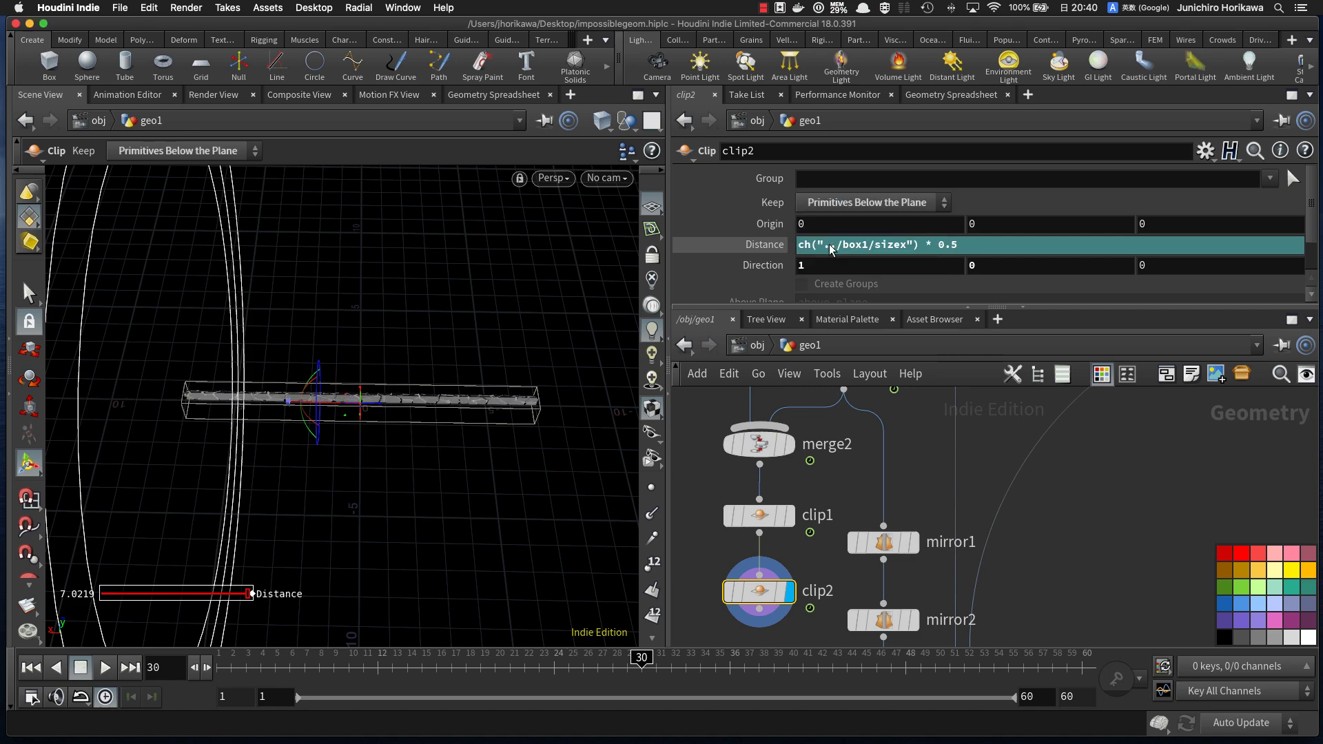
Step: Play the animation and check the clipped bar against the base box outline from another angle
alt+drag(449, 443, 408, 373)
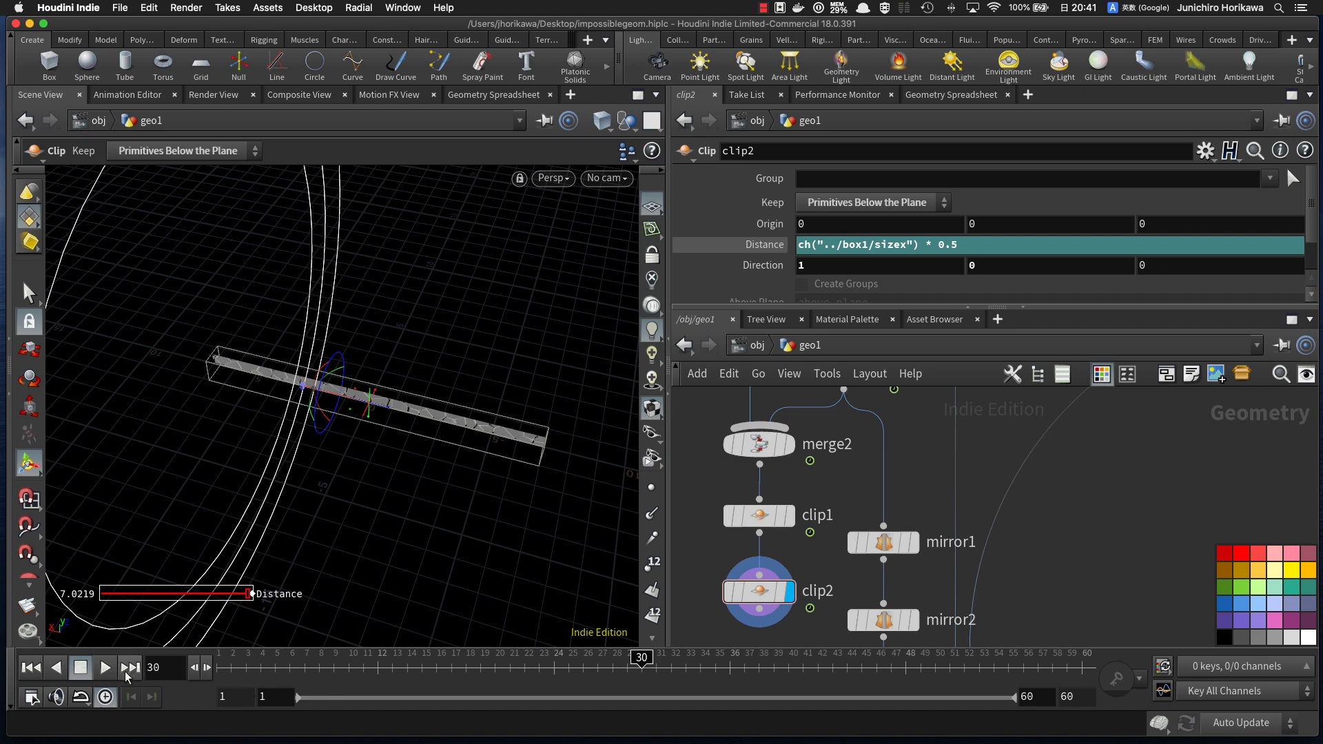
click(105, 667)
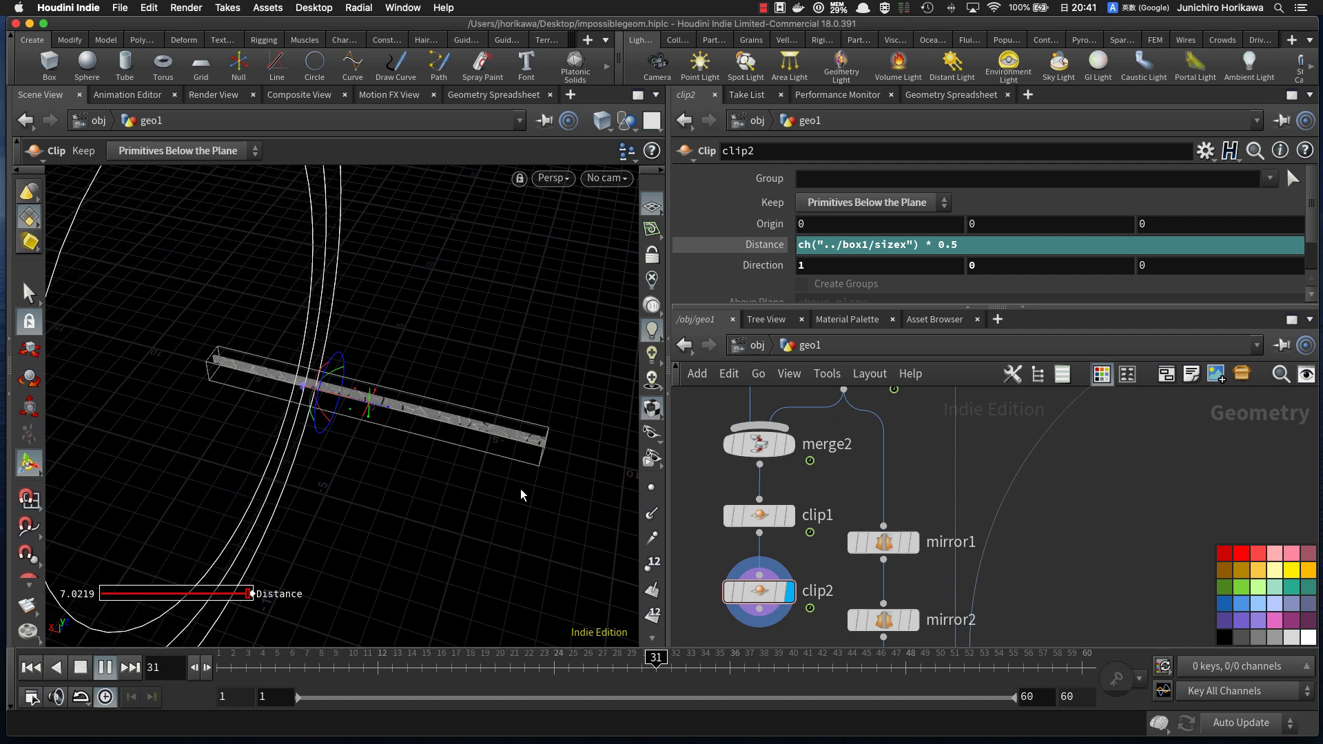
alt+drag(423, 501, 528, 521)
middle_drag(717, 504, 715, 410)
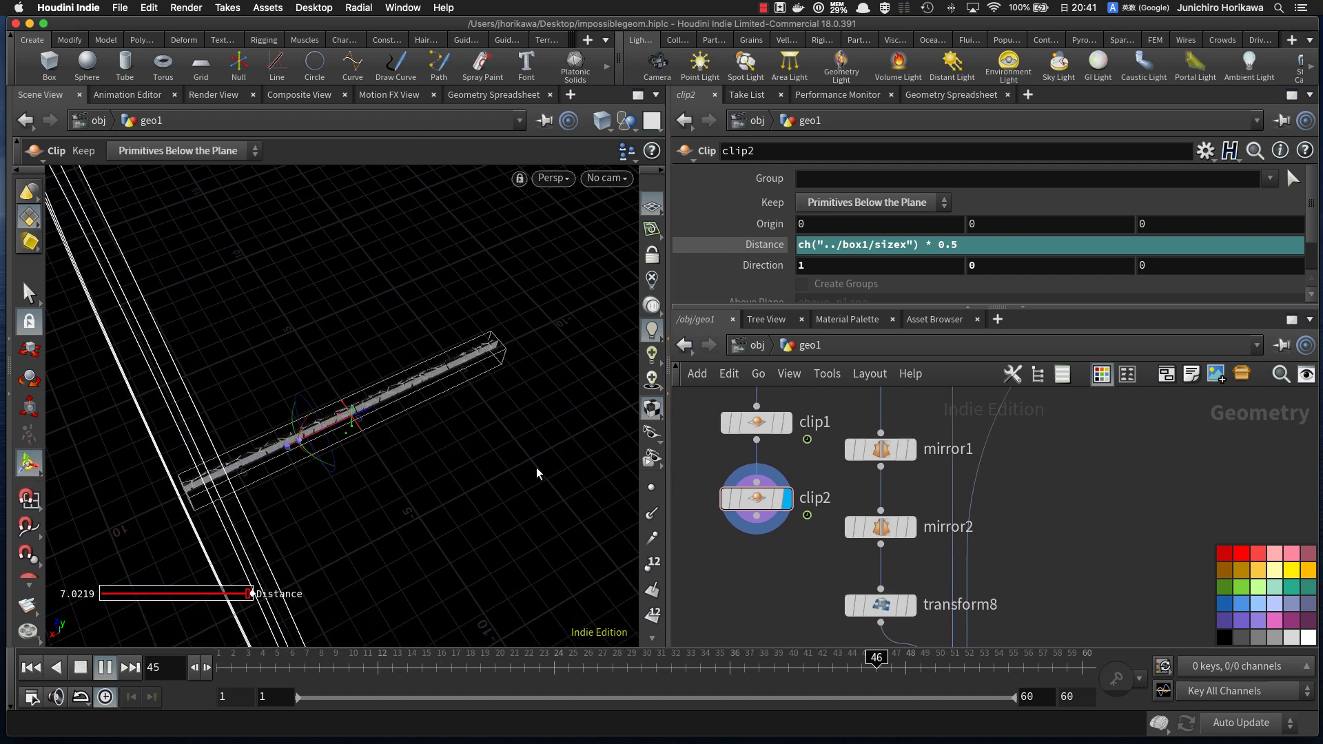
click(96, 668)
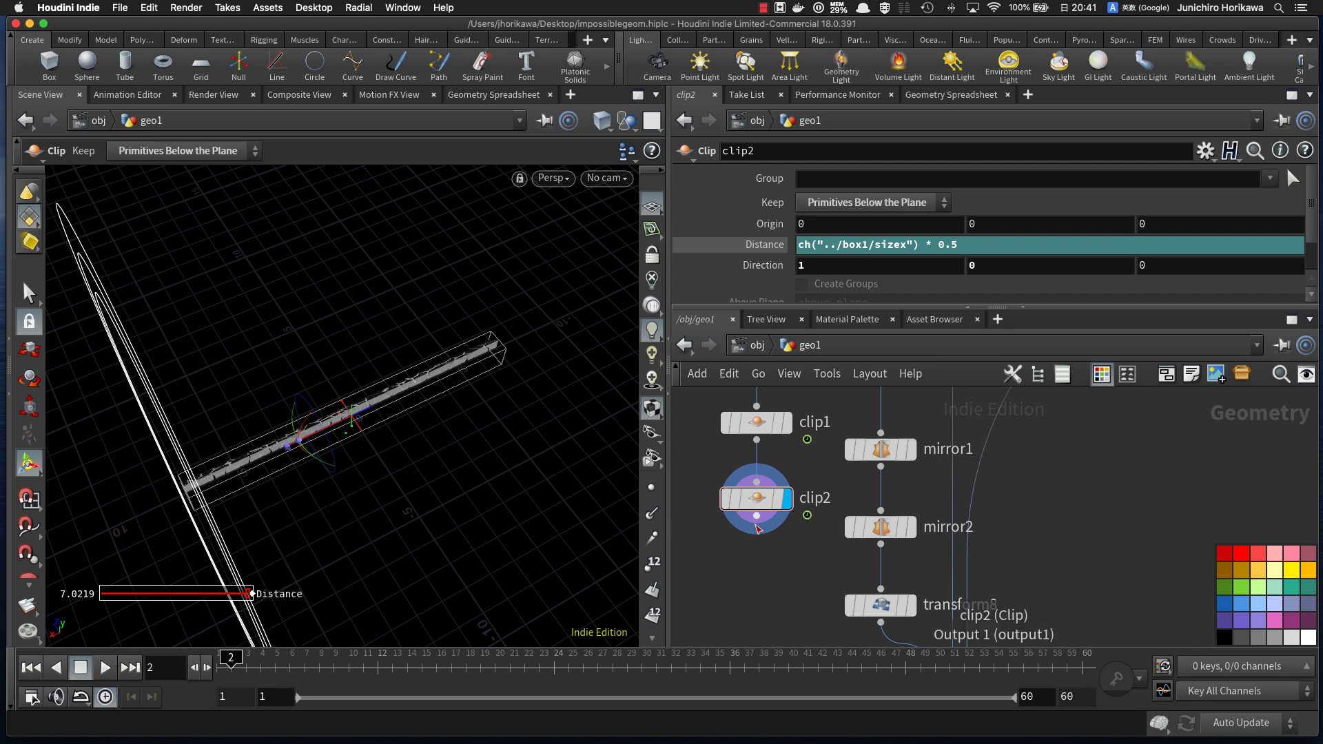
Step: Connect clip2's output to the mirror1 node's input and display the transform8 result
drag(863, 463, 868, 455)
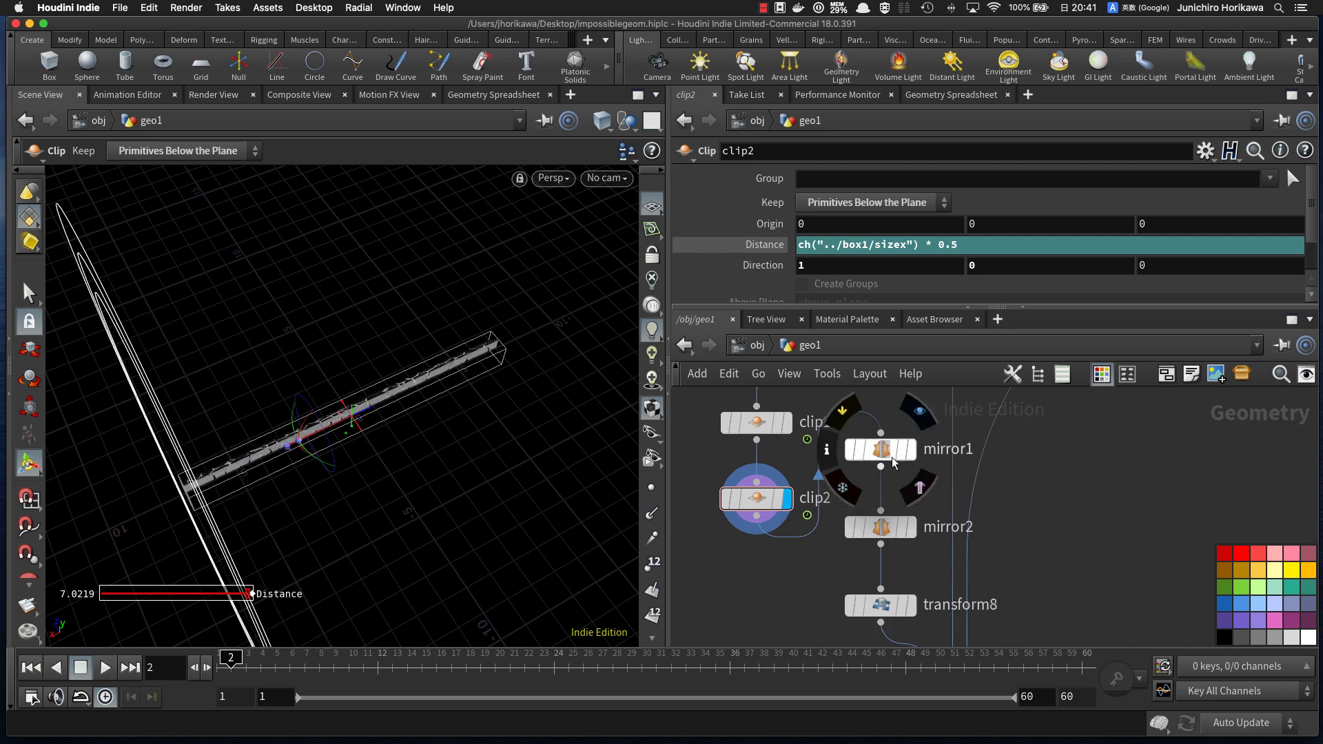
middle_drag(902, 609, 889, 527)
scroll(888, 529, up, 2)
click(898, 522)
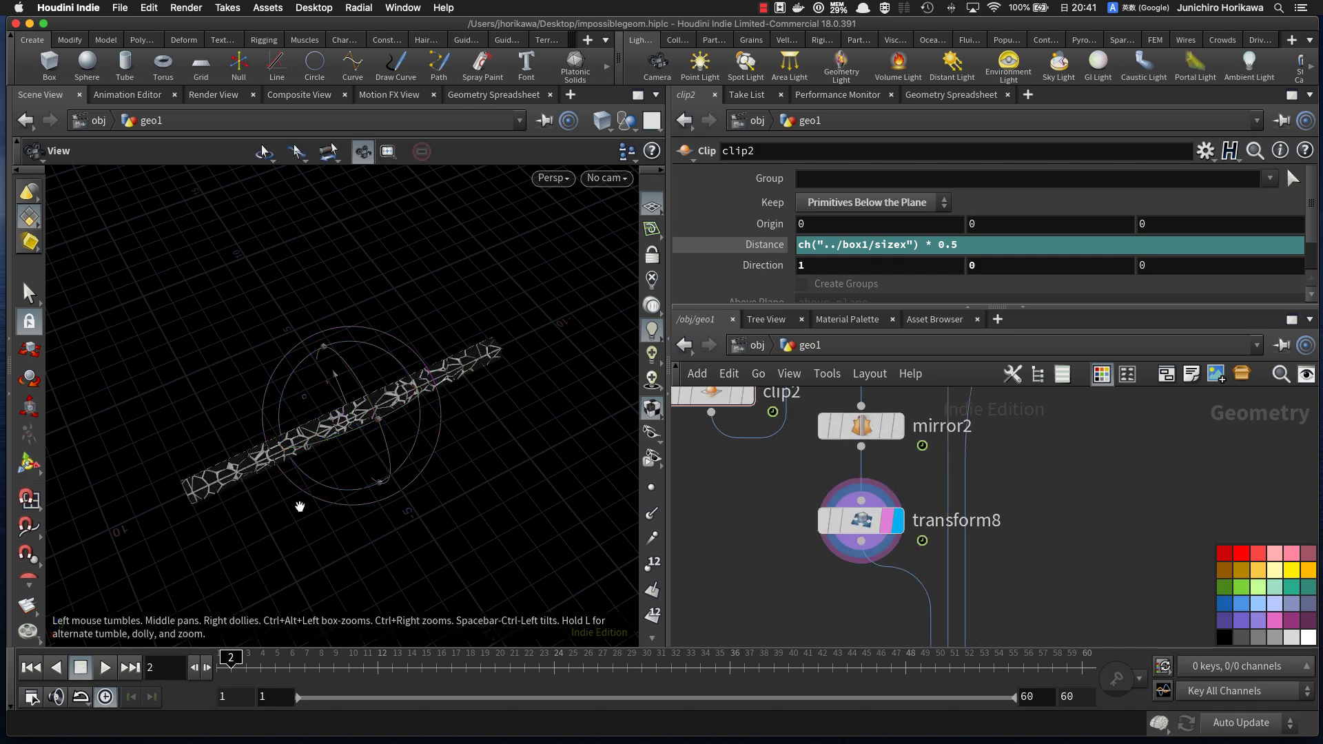
Step: Inspect the cracked bar at transform8 up close and during playback
alt+middle_drag(354, 505, 461, 452)
scroll(460, 452, up, 5)
alt+drag(461, 452, 405, 445)
scroll(796, 508, down, 5)
scroll(798, 531, up, 3)
middle_drag(842, 567, 799, 559)
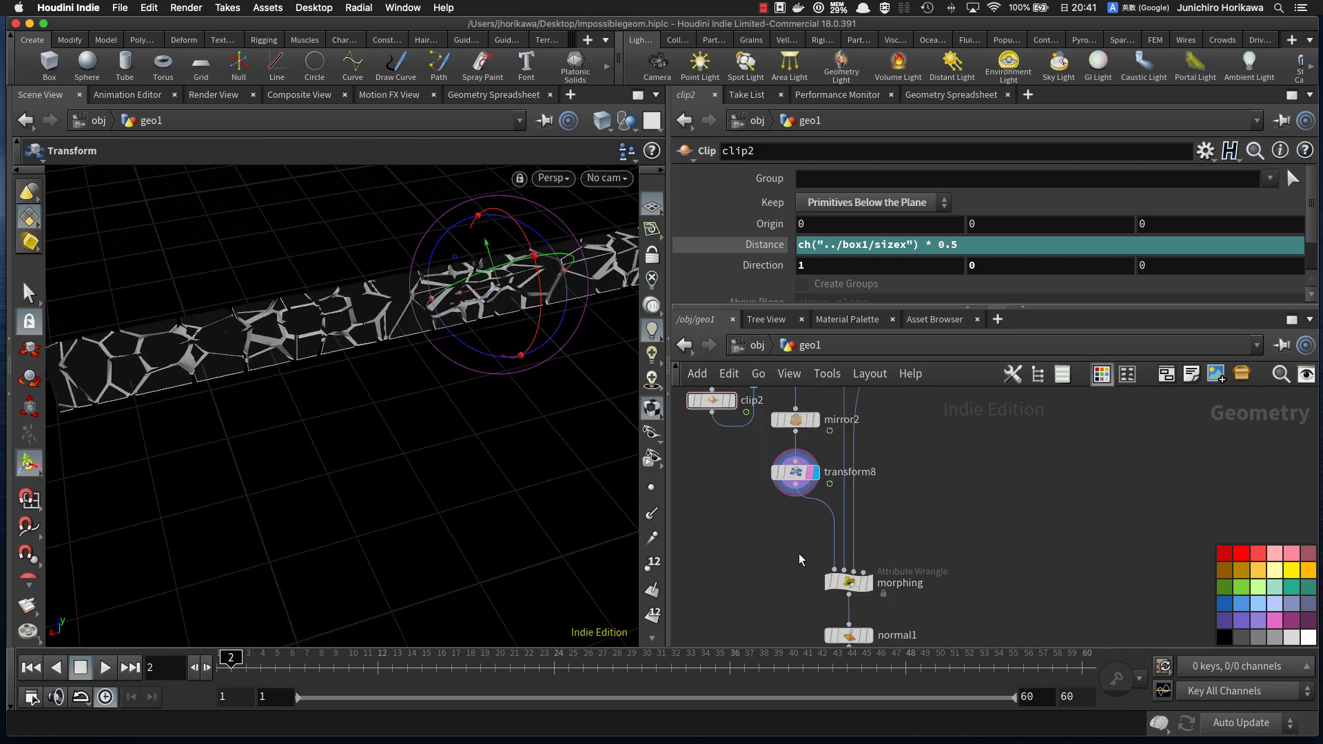
click(116, 673)
alt+drag(256, 428, 386, 527)
scroll(398, 531, down, 5)
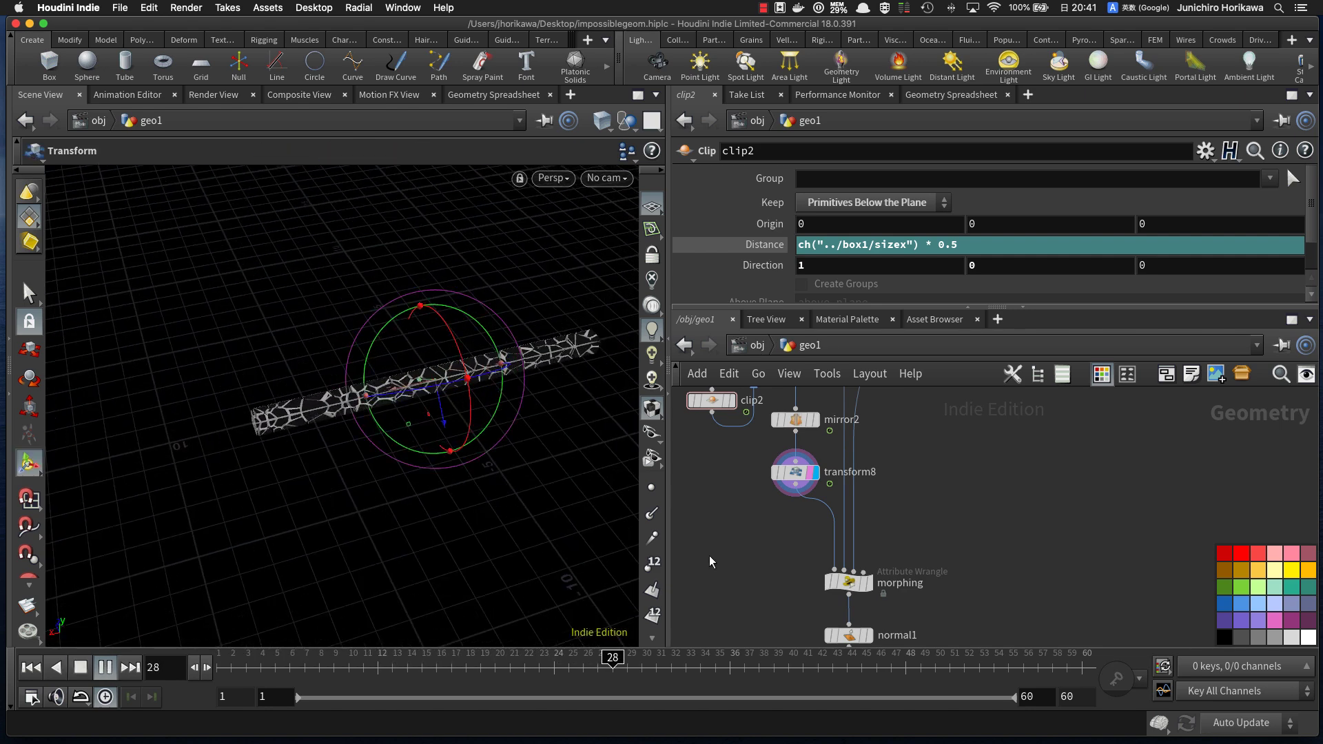
Step: Display the result of the morphing wrangle, followed by that of the normal1 node
middle_drag(794, 618, 738, 558)
scroll(761, 530, up, 2)
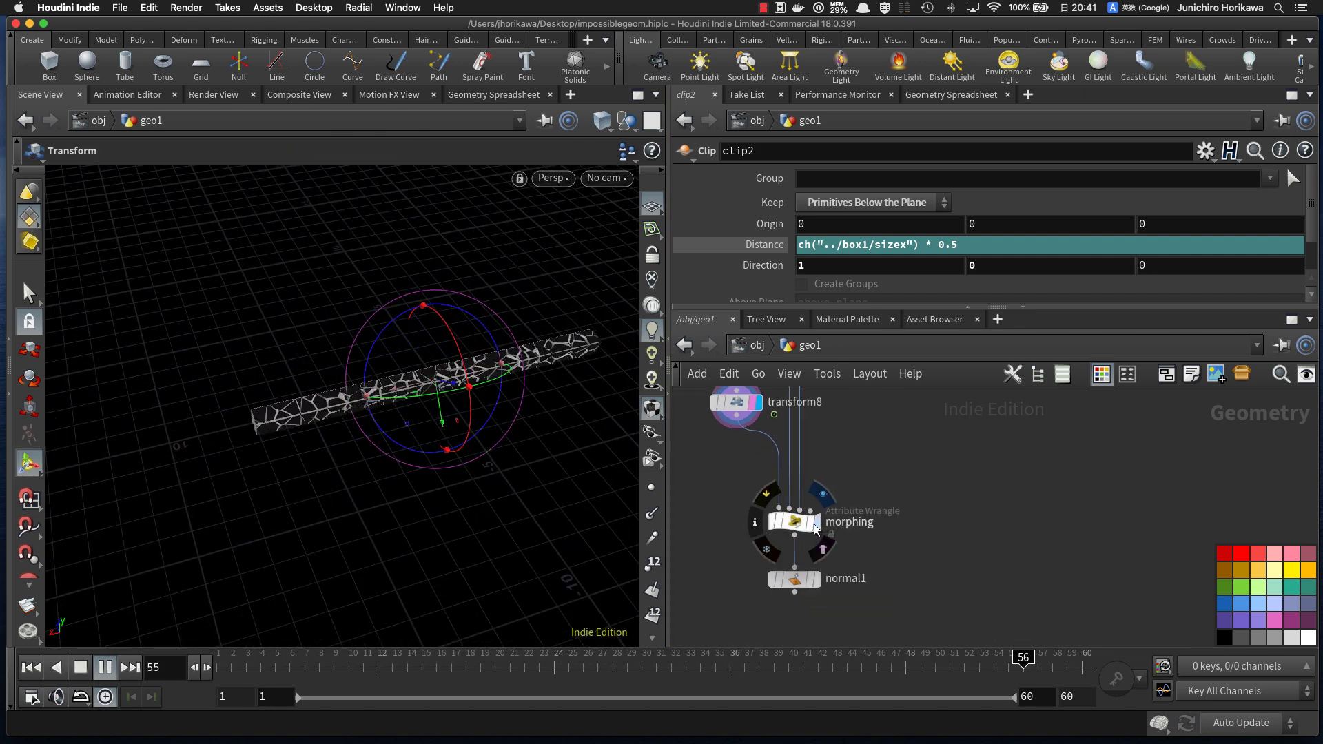
click(816, 528)
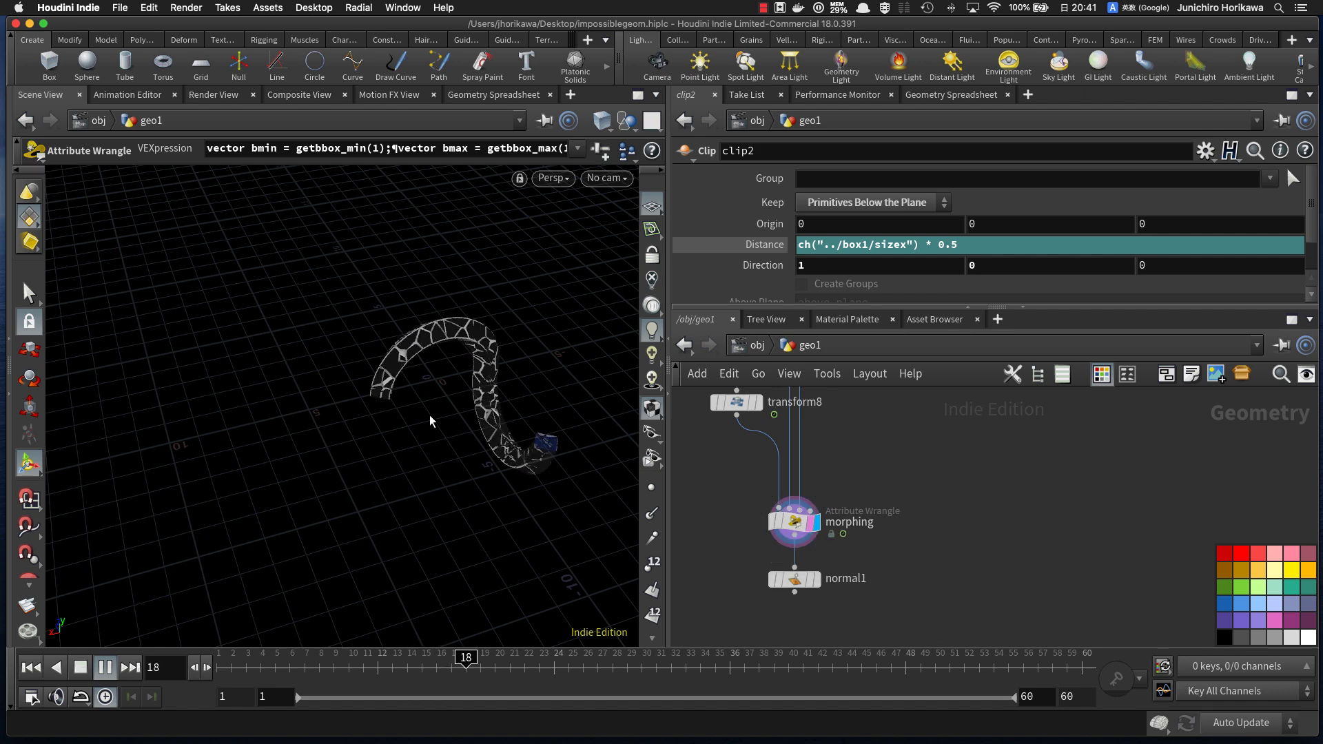
click(816, 579)
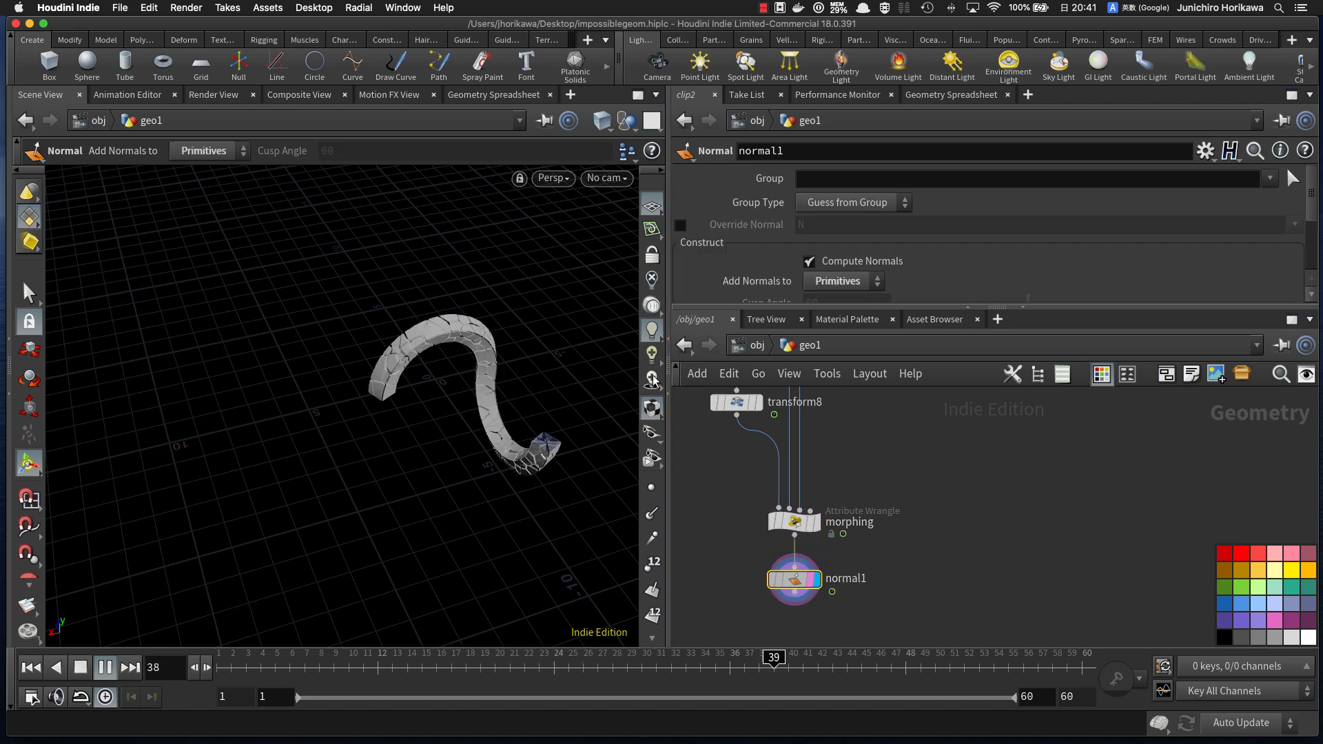
Step: Look through cam1 with the camera locked to the view and reframe the cracked ring
click(552, 177)
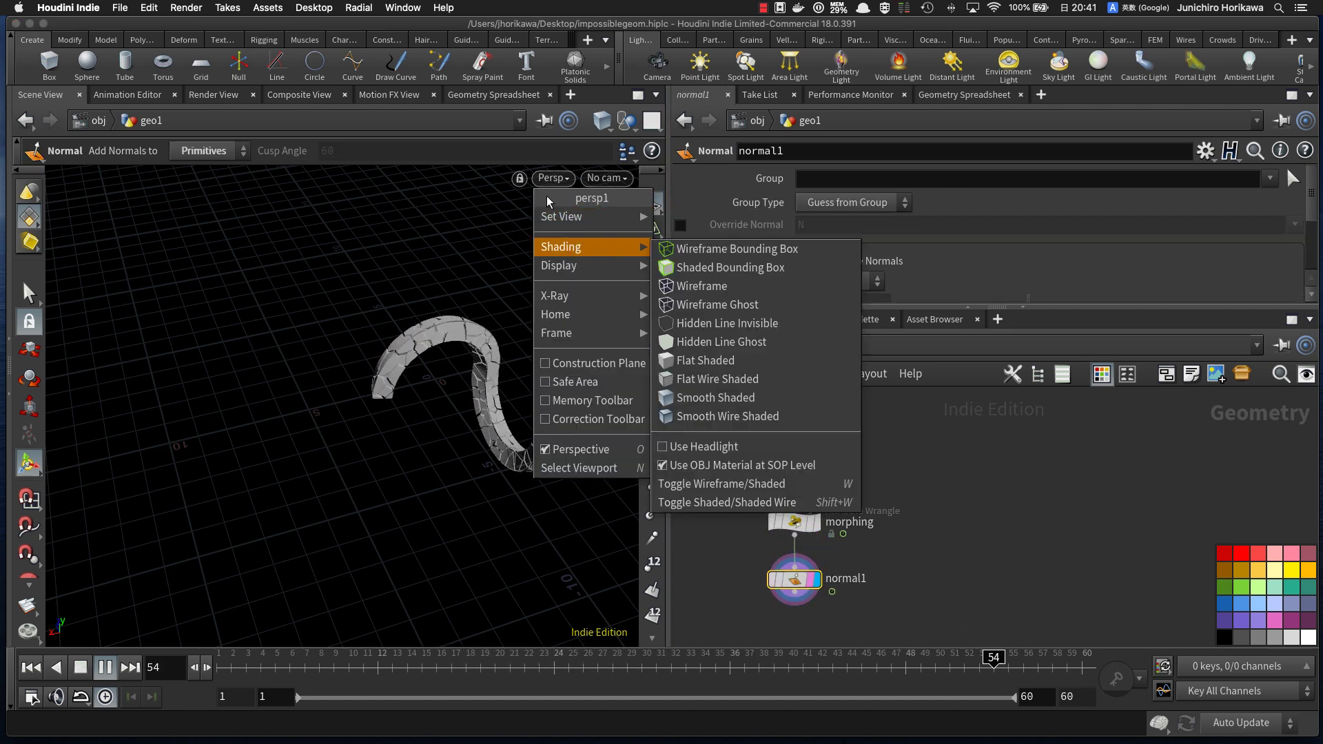
click(588, 181)
click(598, 181)
click(629, 270)
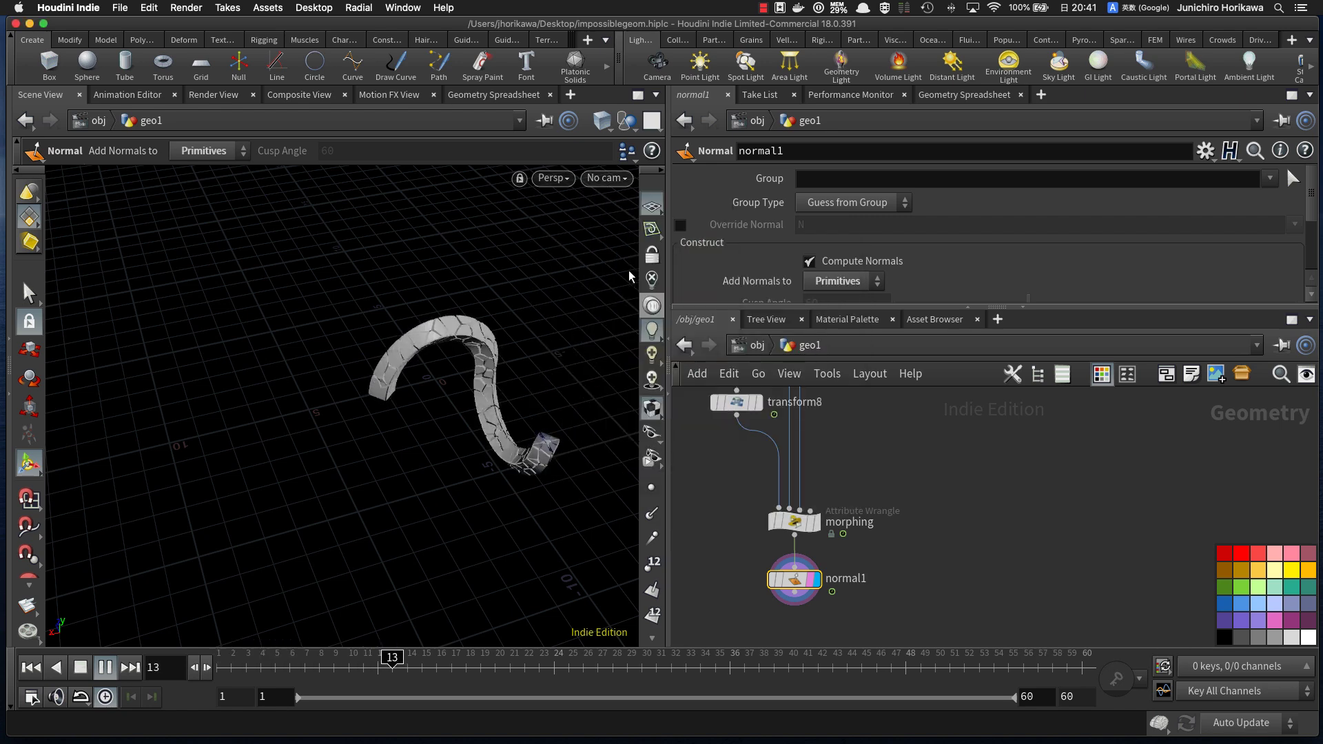
click(648, 259)
alt+right_drag(489, 390, 557, 391)
alt+middle_drag(557, 391, 499, 409)
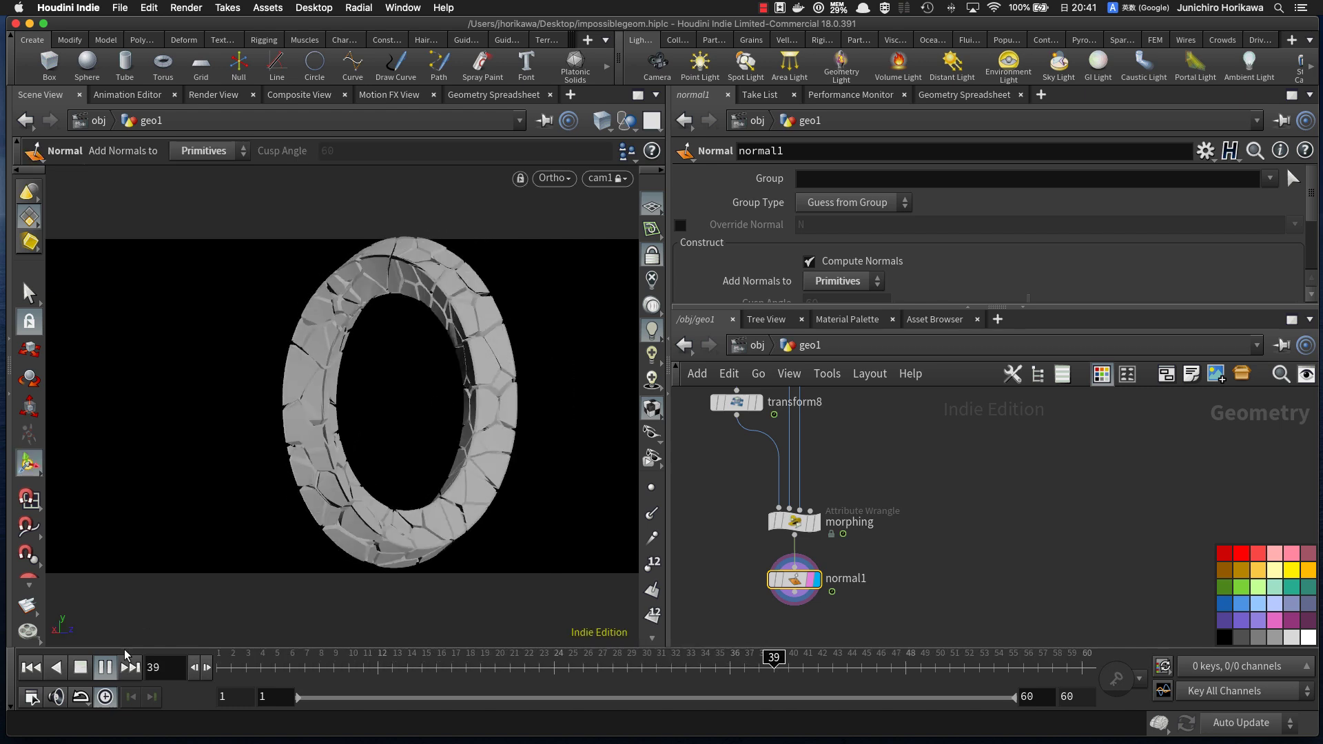
Step: Stop playback, scrub back to frame 1, and replay the ring animation to check the loop
click(105, 666)
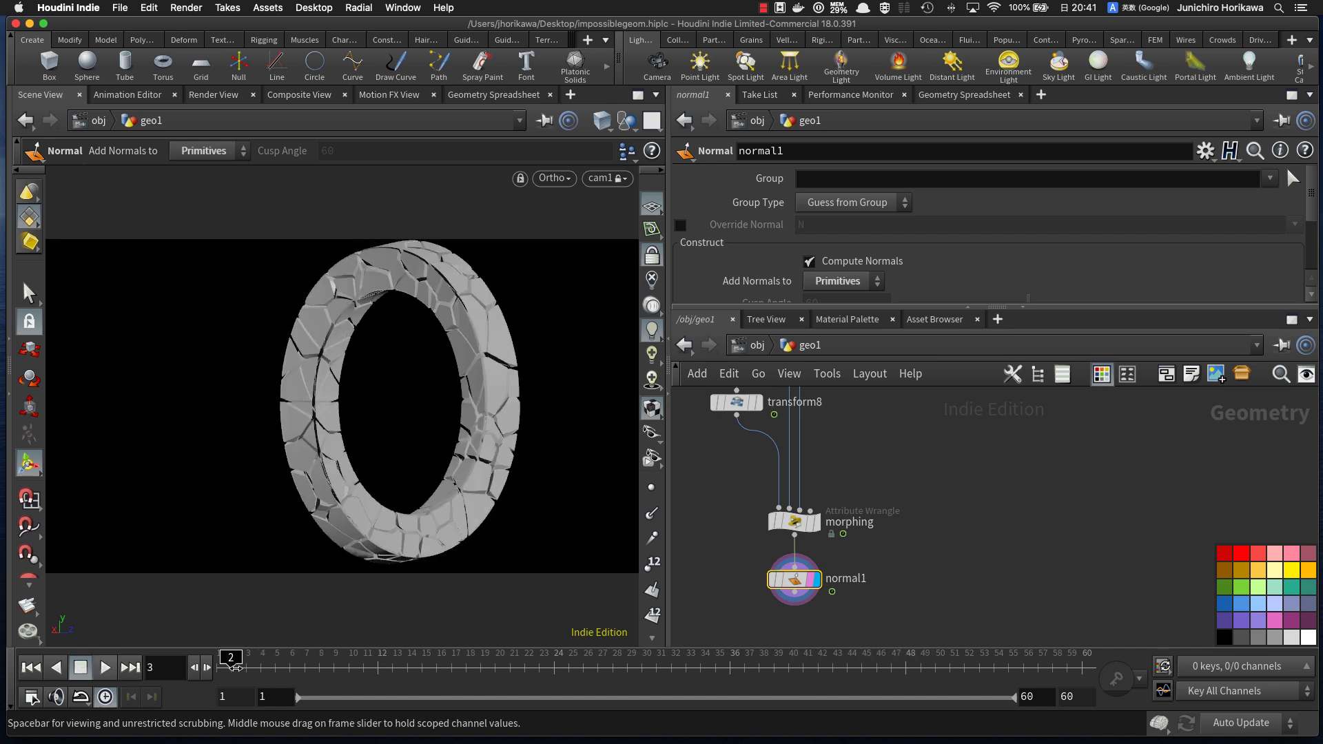
drag(314, 685, 222, 683)
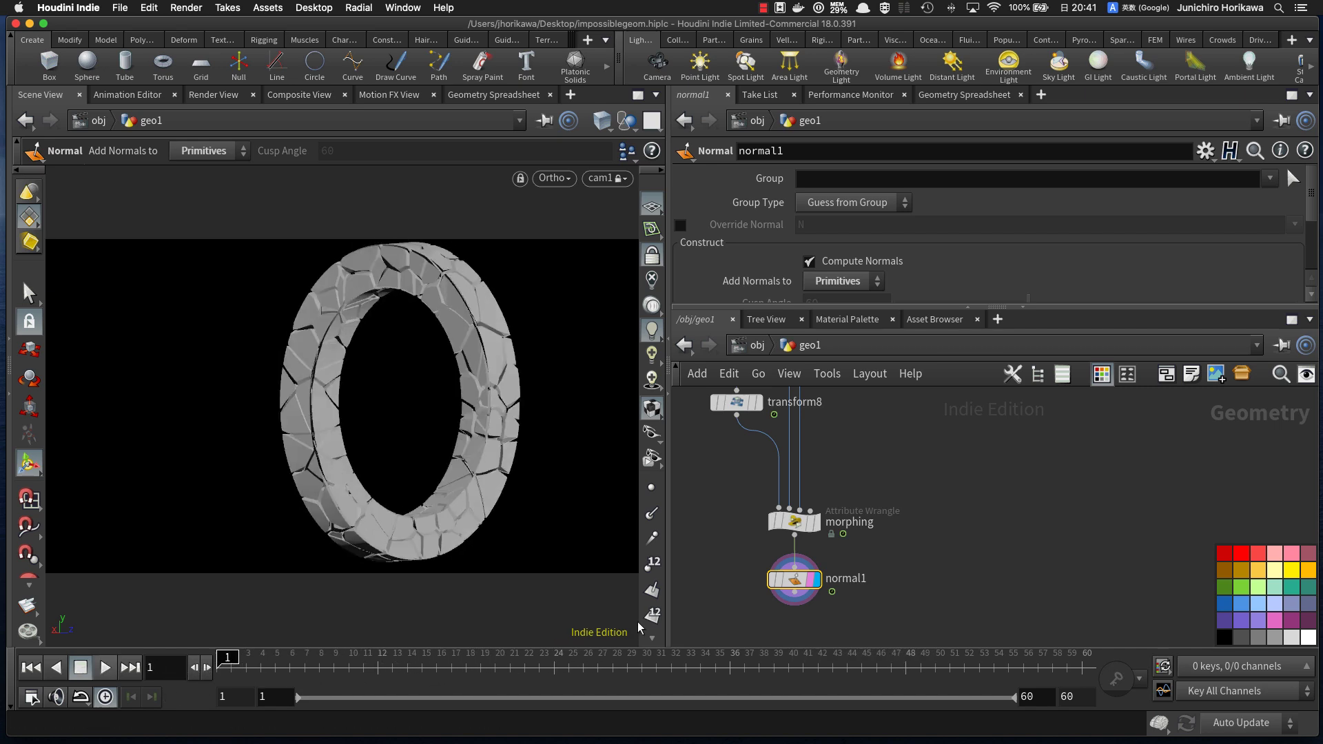
scroll(865, 556, down, 5)
click(107, 669)
Step: On the CONTROLLER node, set wave height to 1.46, wave shift to 1.15 and wave num to 3
scroll(900, 546, down, 6)
middle_drag(902, 499, 883, 598)
scroll(775, 531, up, 5)
scroll(775, 531, up, 3)
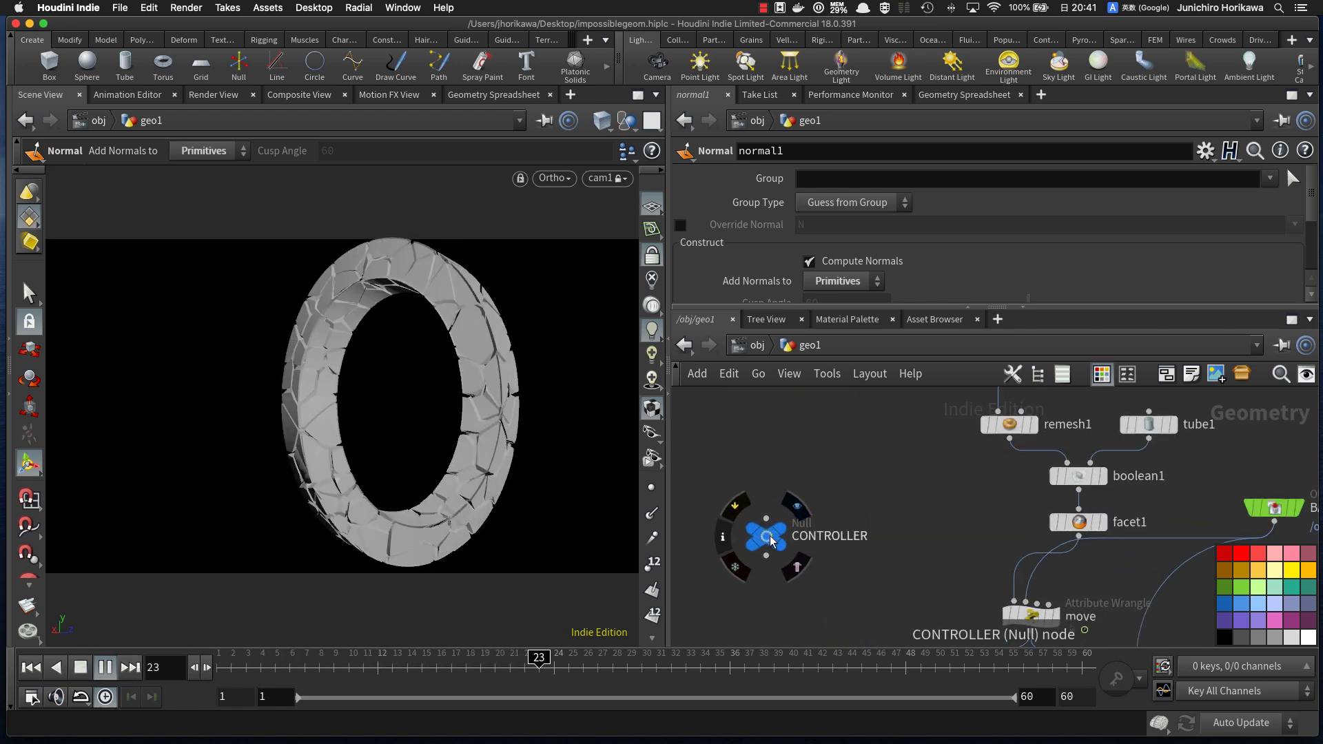
click(766, 536)
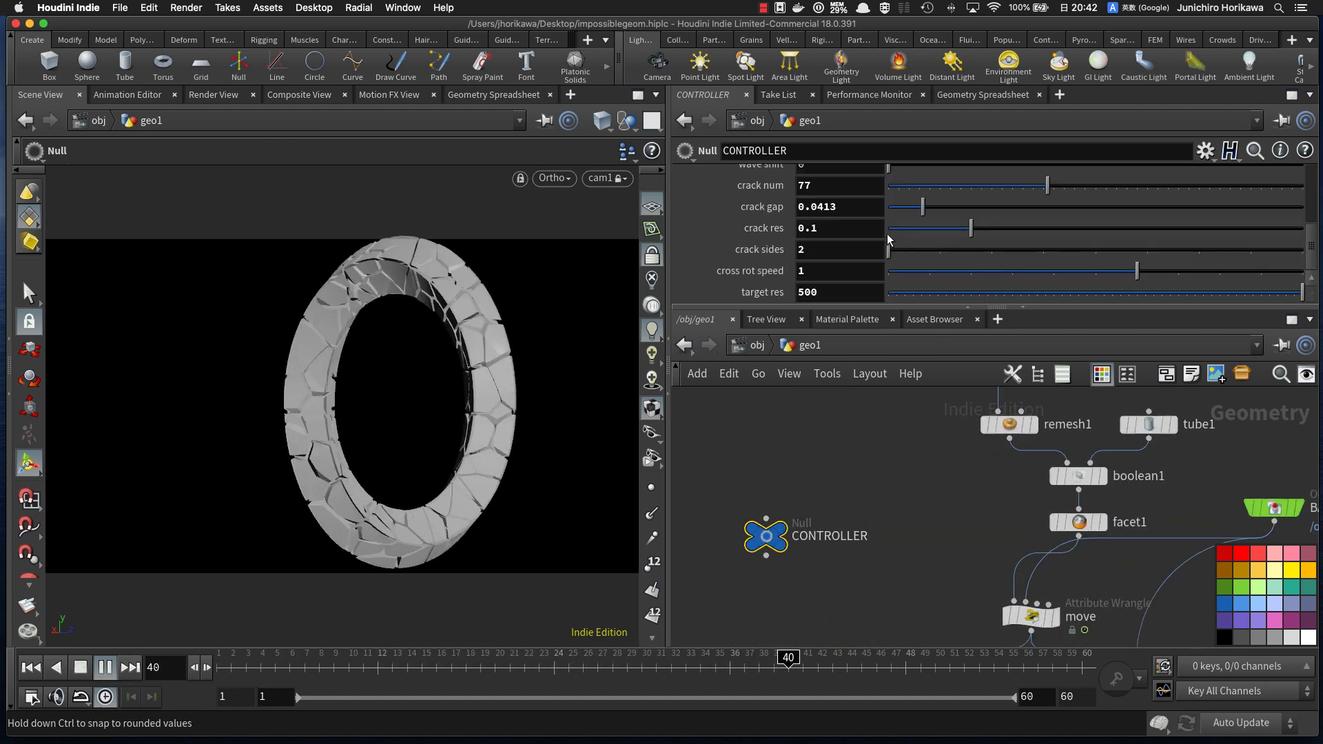
scroll(965, 221, up, 2)
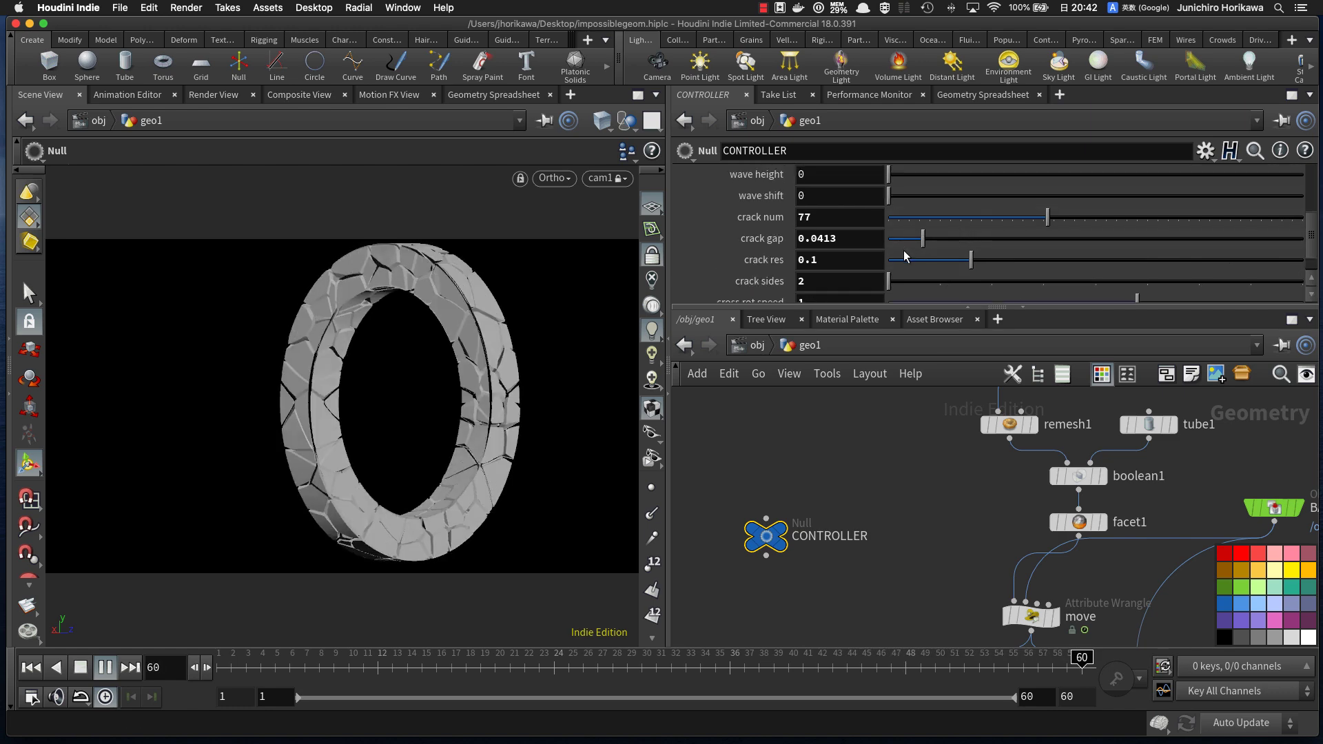
scroll(908, 208, up, 1)
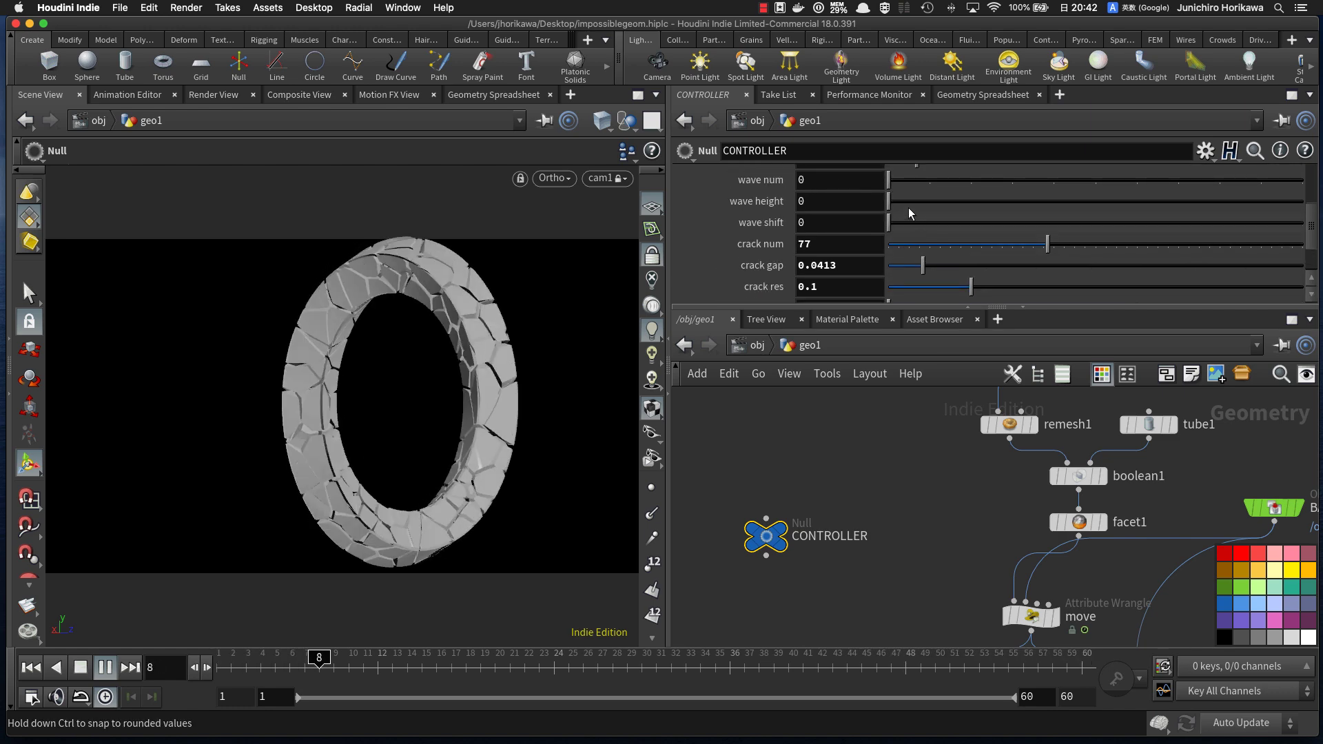
click(950, 202)
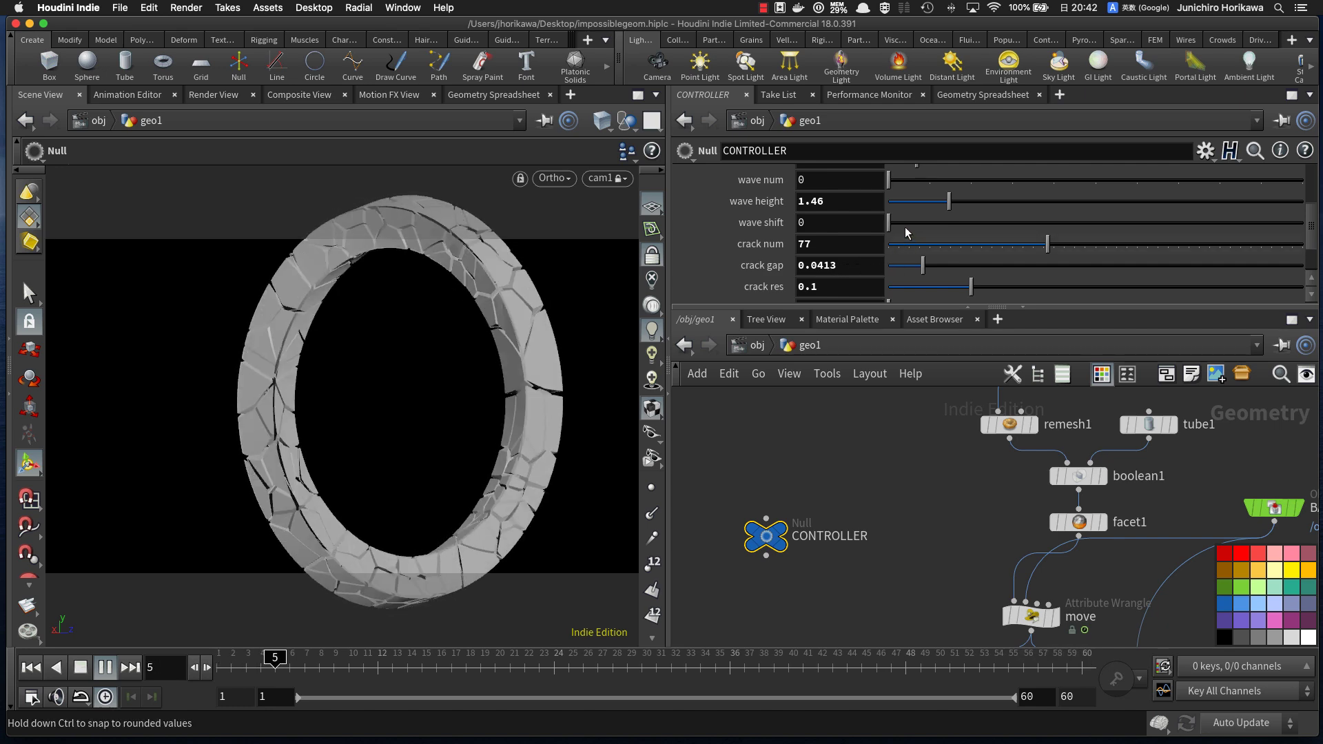
click(936, 222)
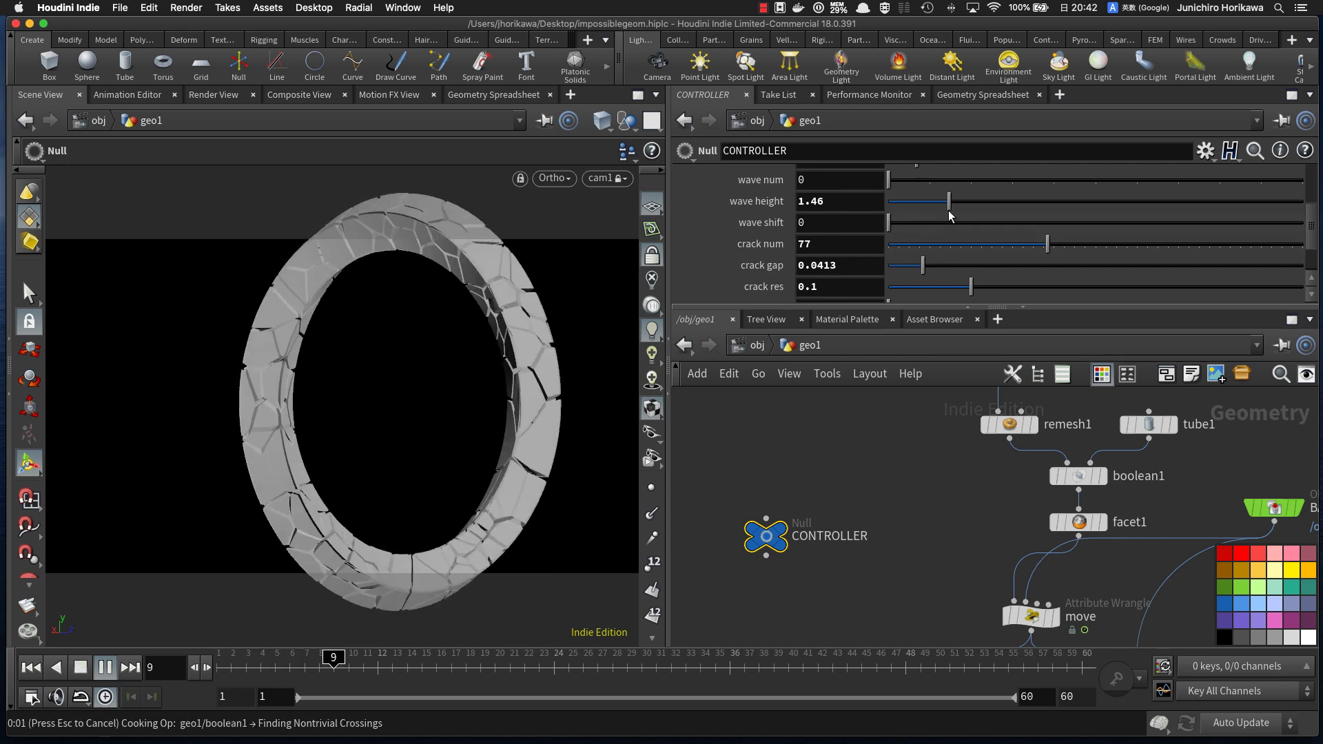
click(1012, 180)
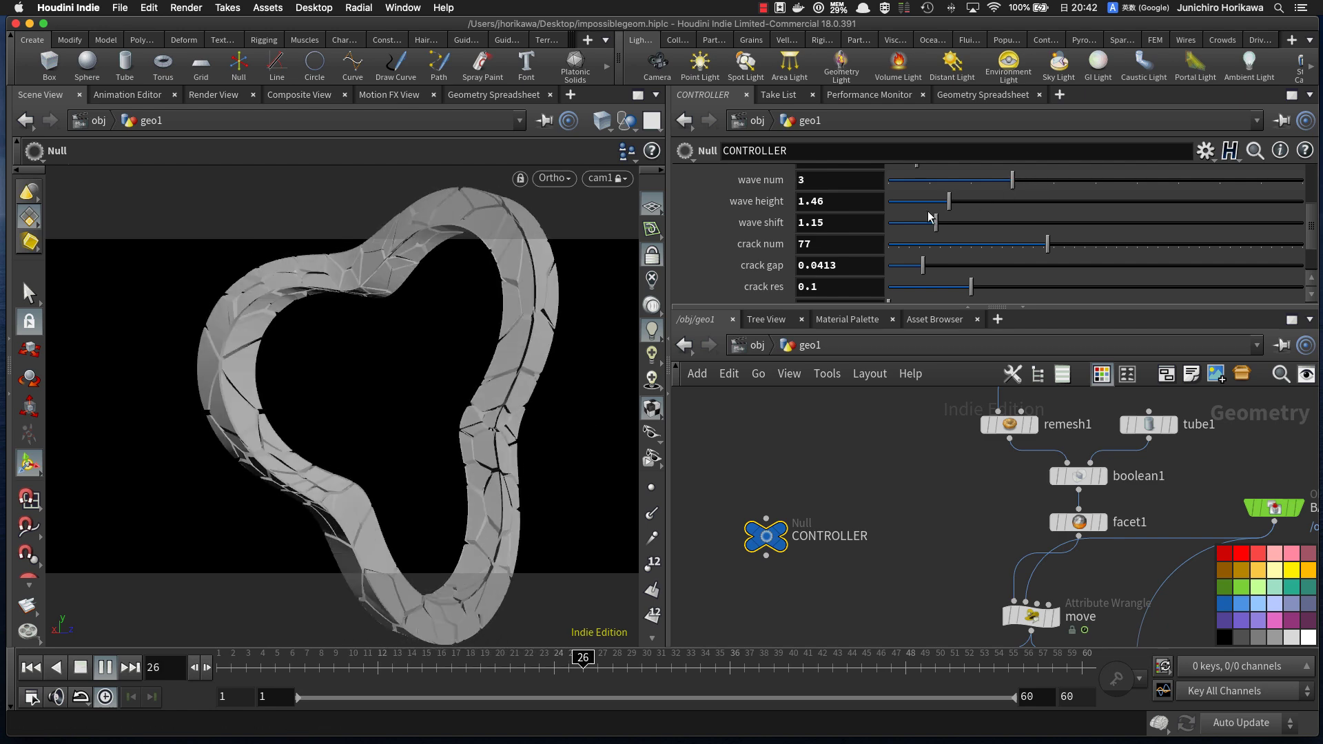
Step: Drive CONTROLLER's wave shift with the expression $FF/$FEND
drag(836, 223, 774, 228)
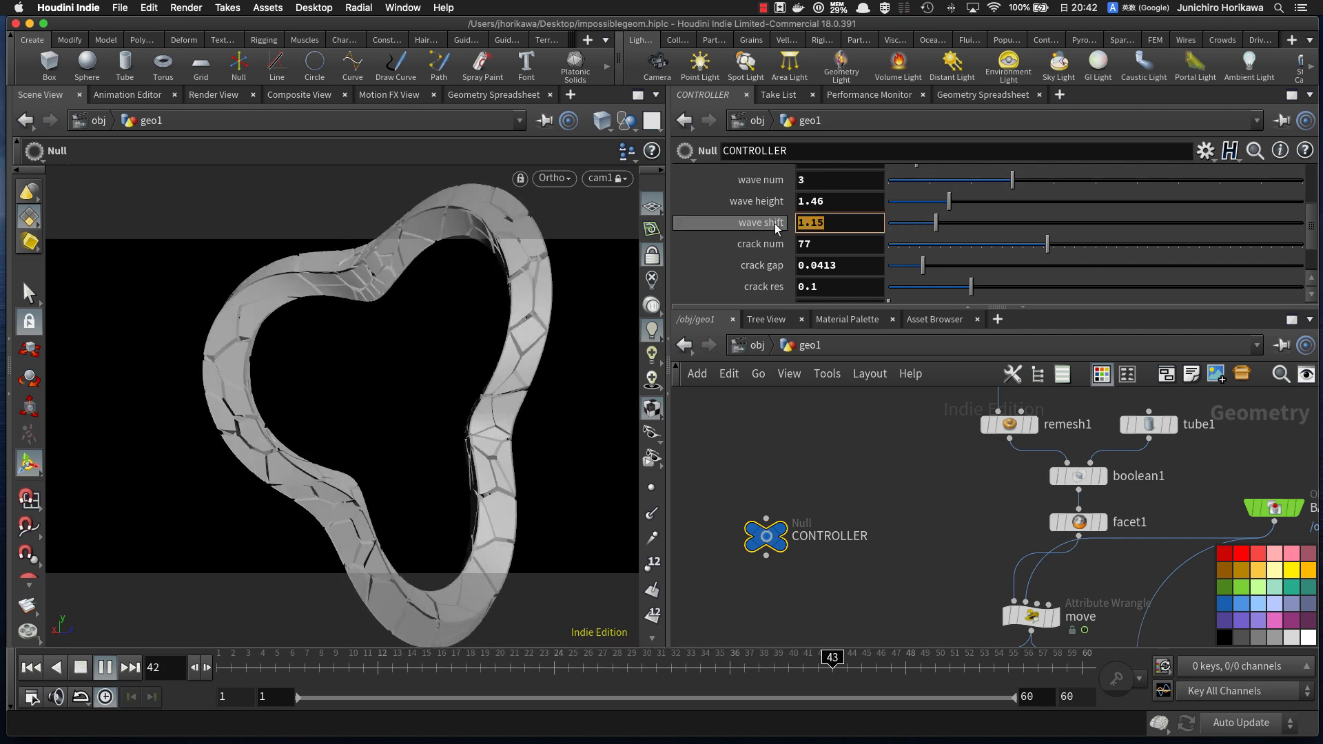
text(#$FF)
key(BackSpace)
key(BackSpace)
key(BackSpace)
key(BackSpace)
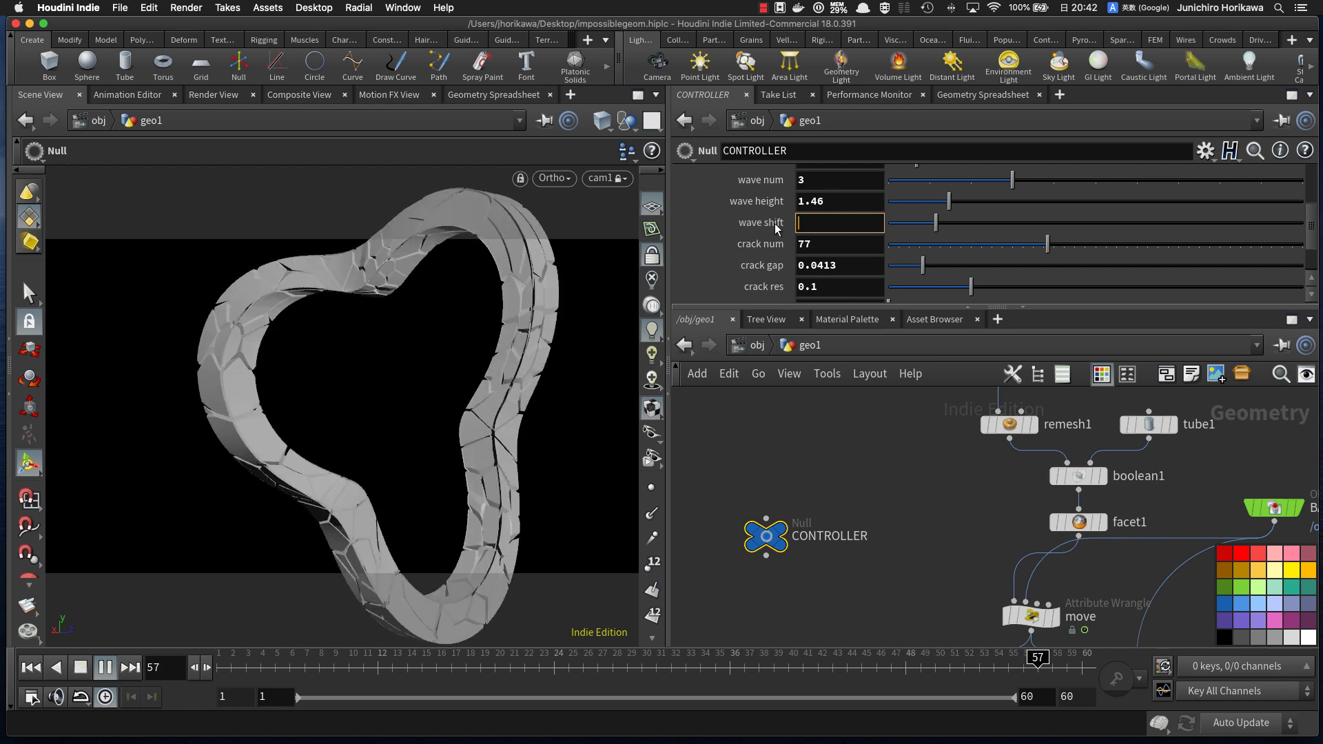
text($FF/)
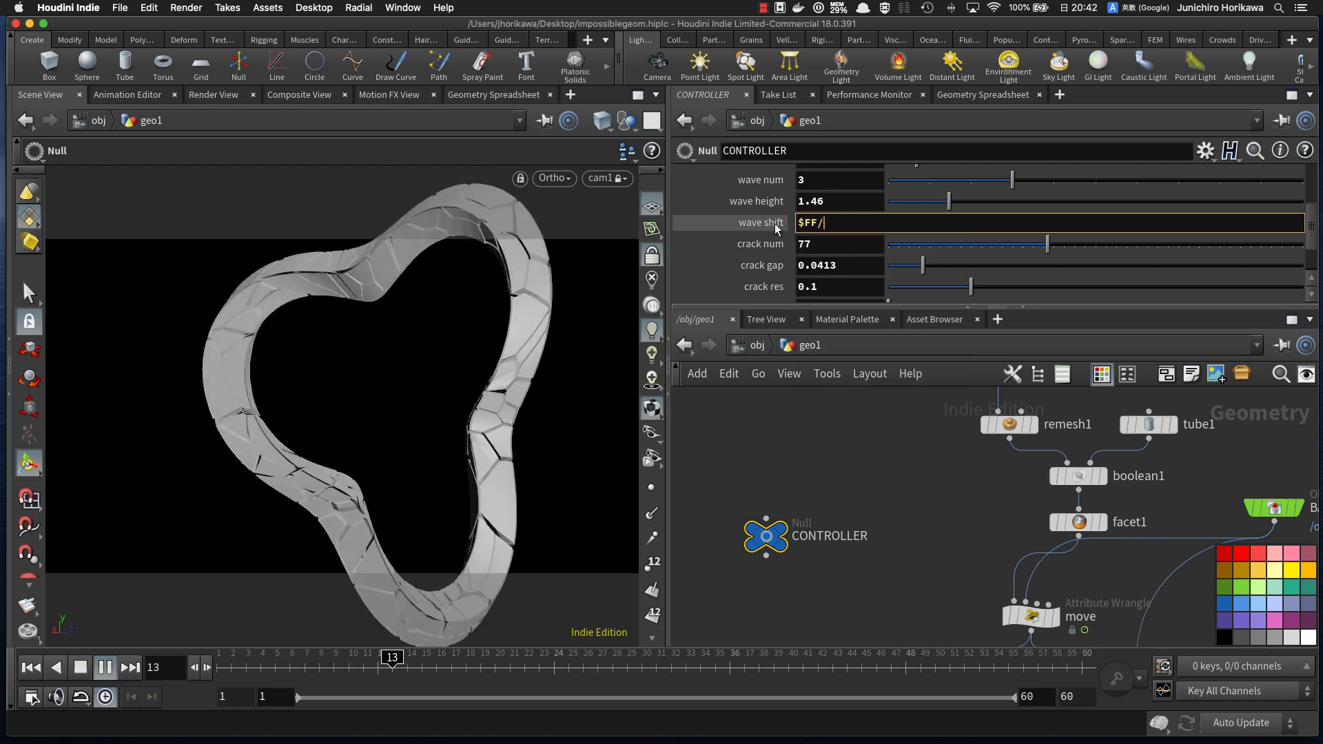
text($FEND)
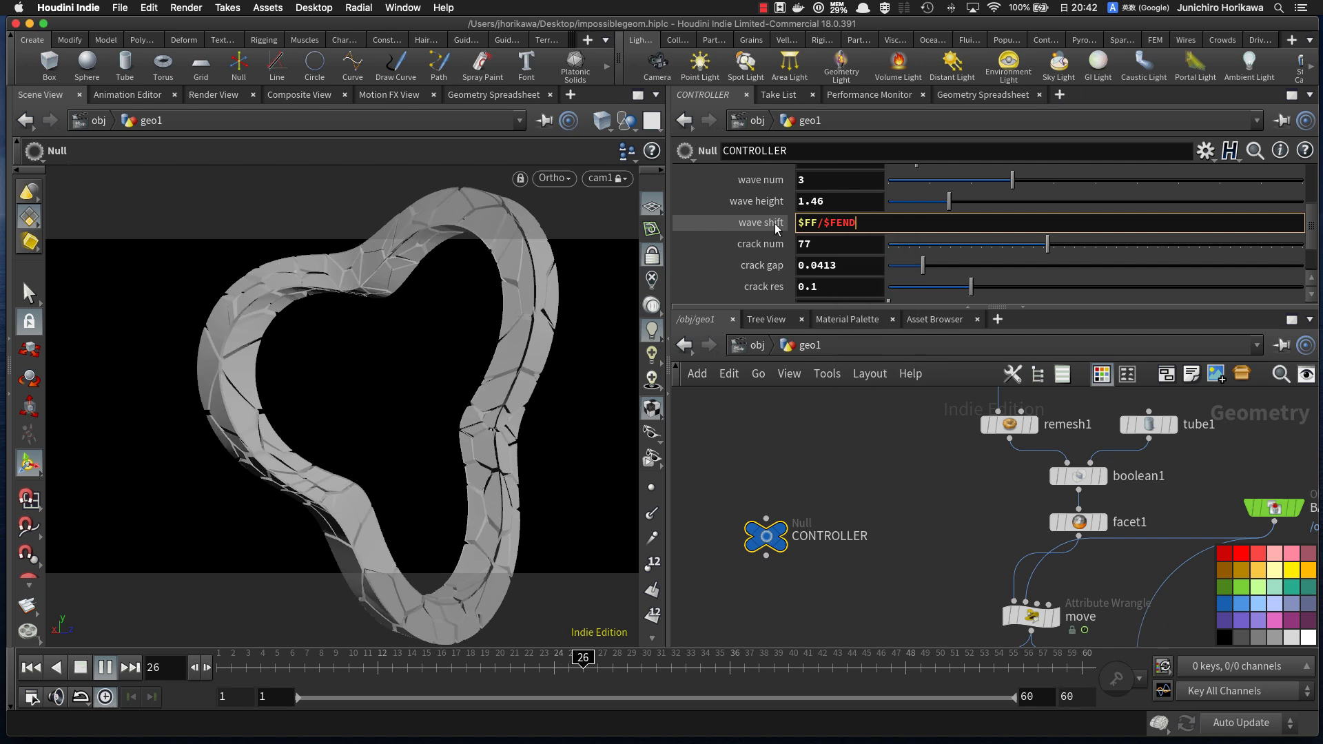
key(Return)
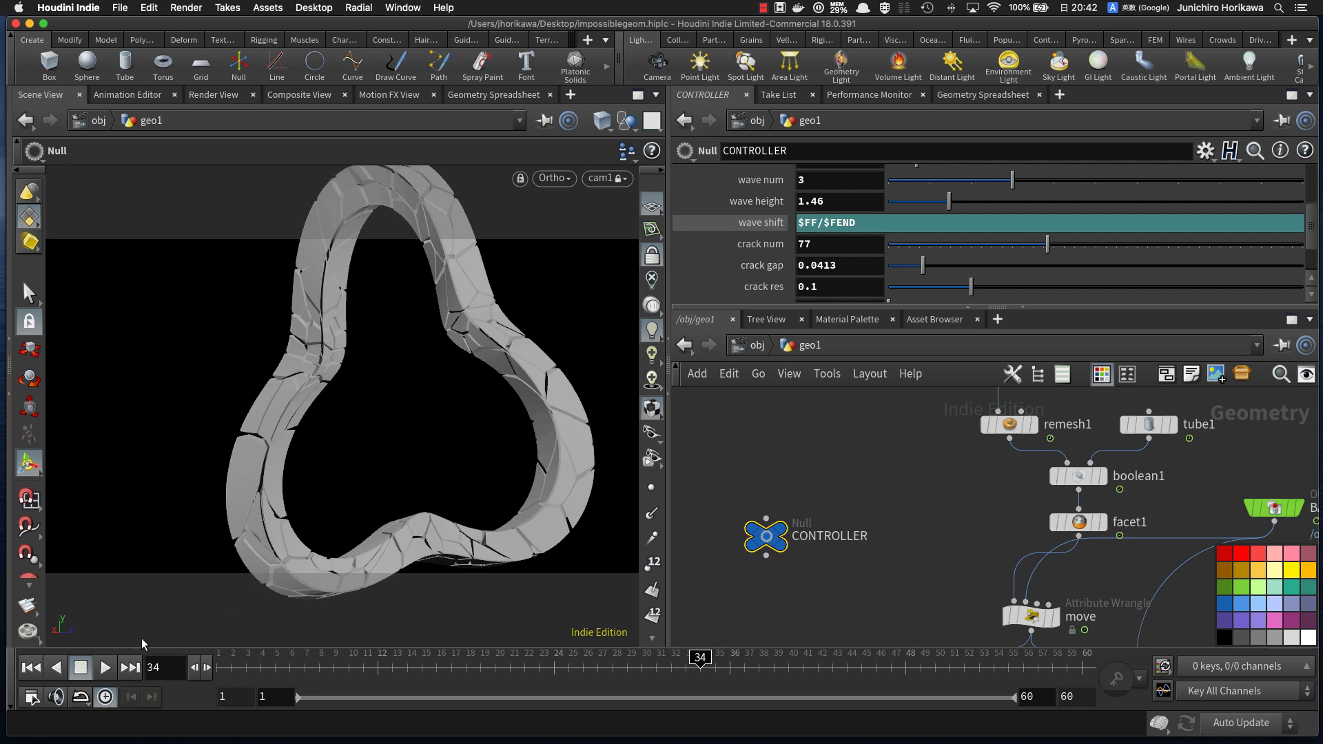
Step: Remove the expression from CONTROLLER's wave shift and set the value to 0
right_click(859, 219)
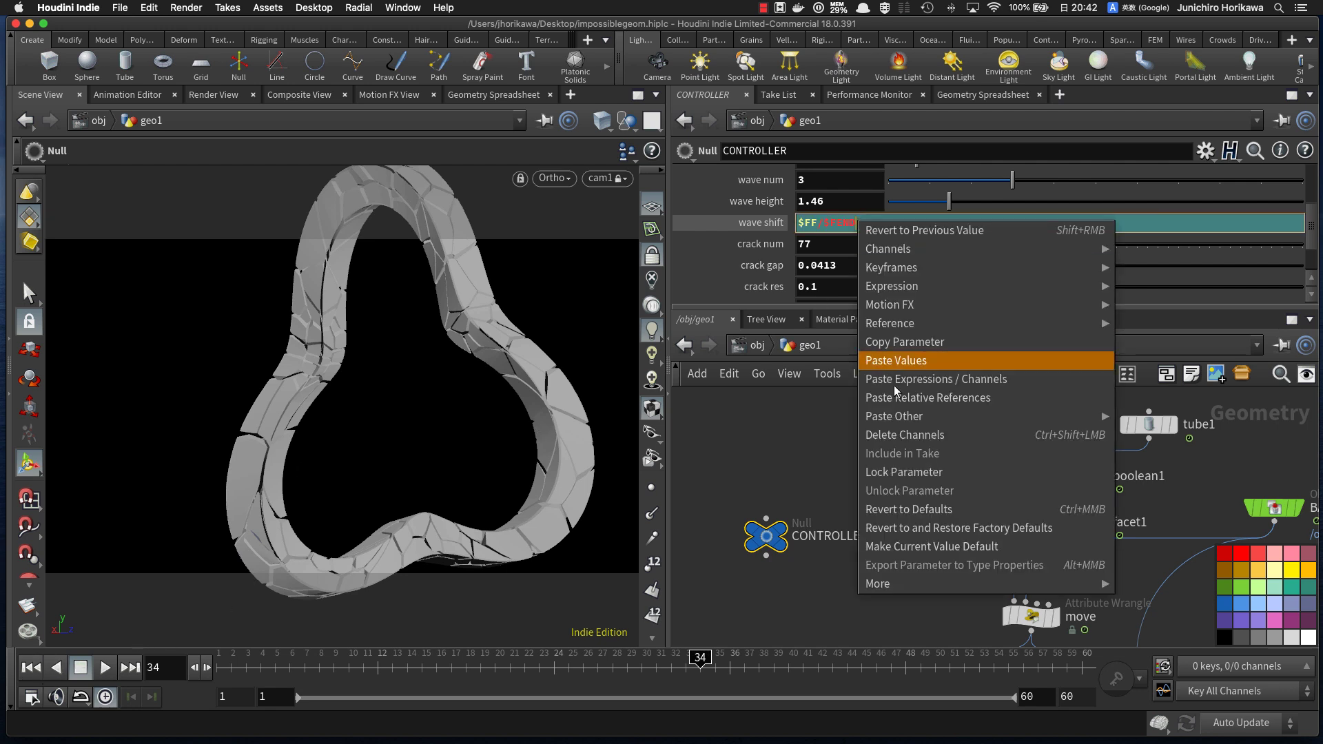
click(896, 433)
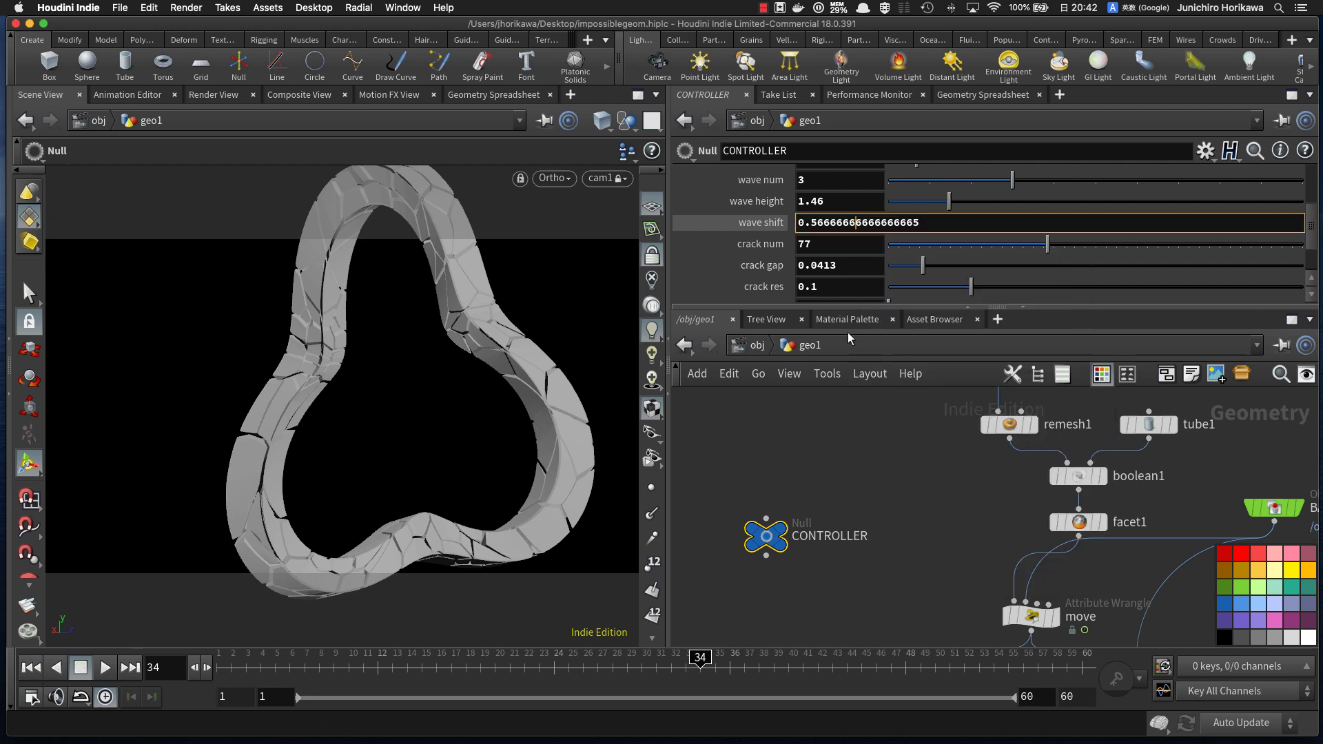
drag(922, 222, 757, 219)
text(0)
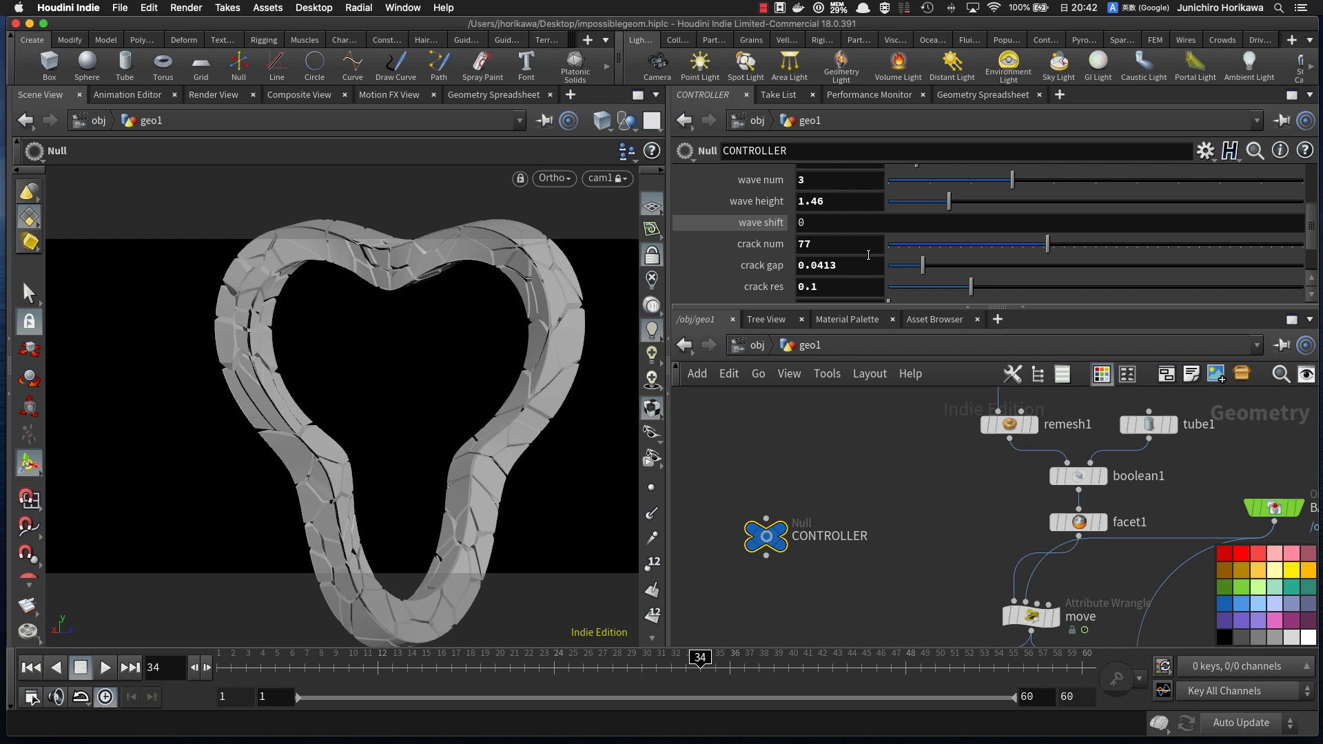
click(774, 223)
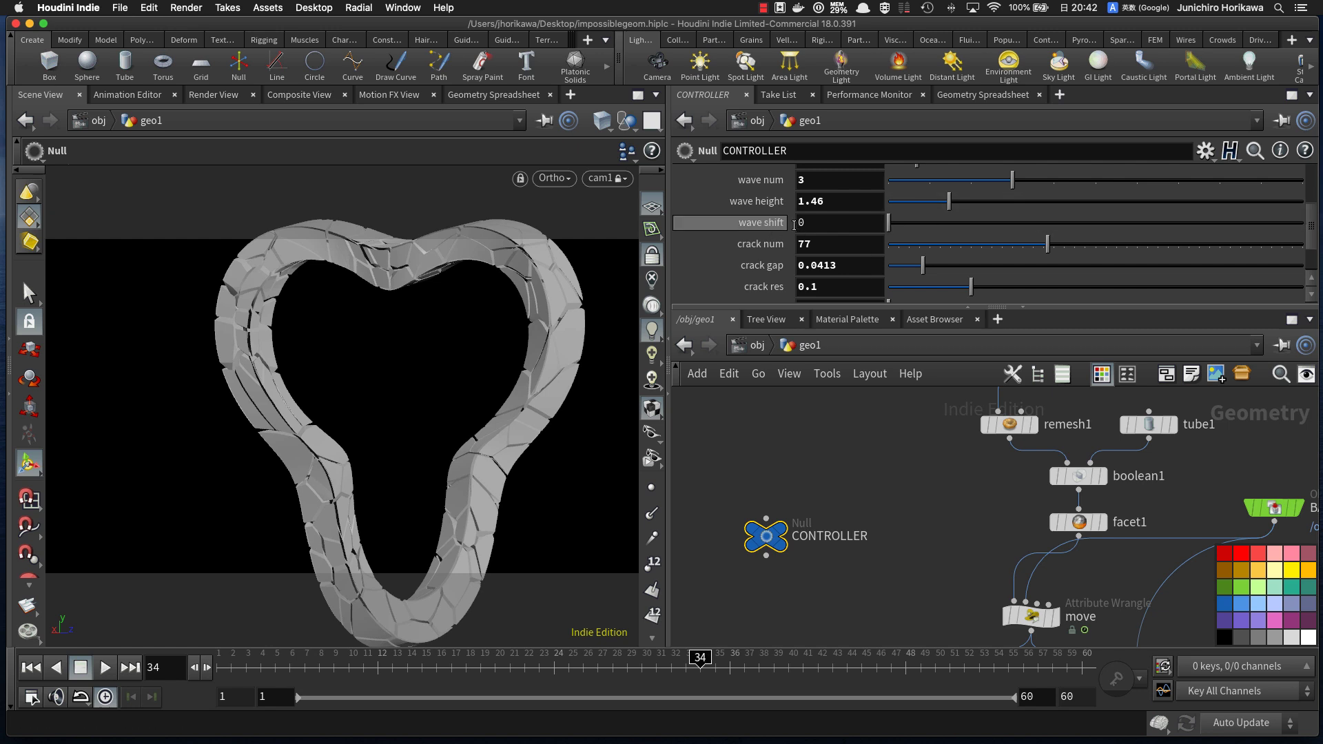
Step: Set CONTROLLER's wave height to 0.67 and wave num to 0
click(916, 204)
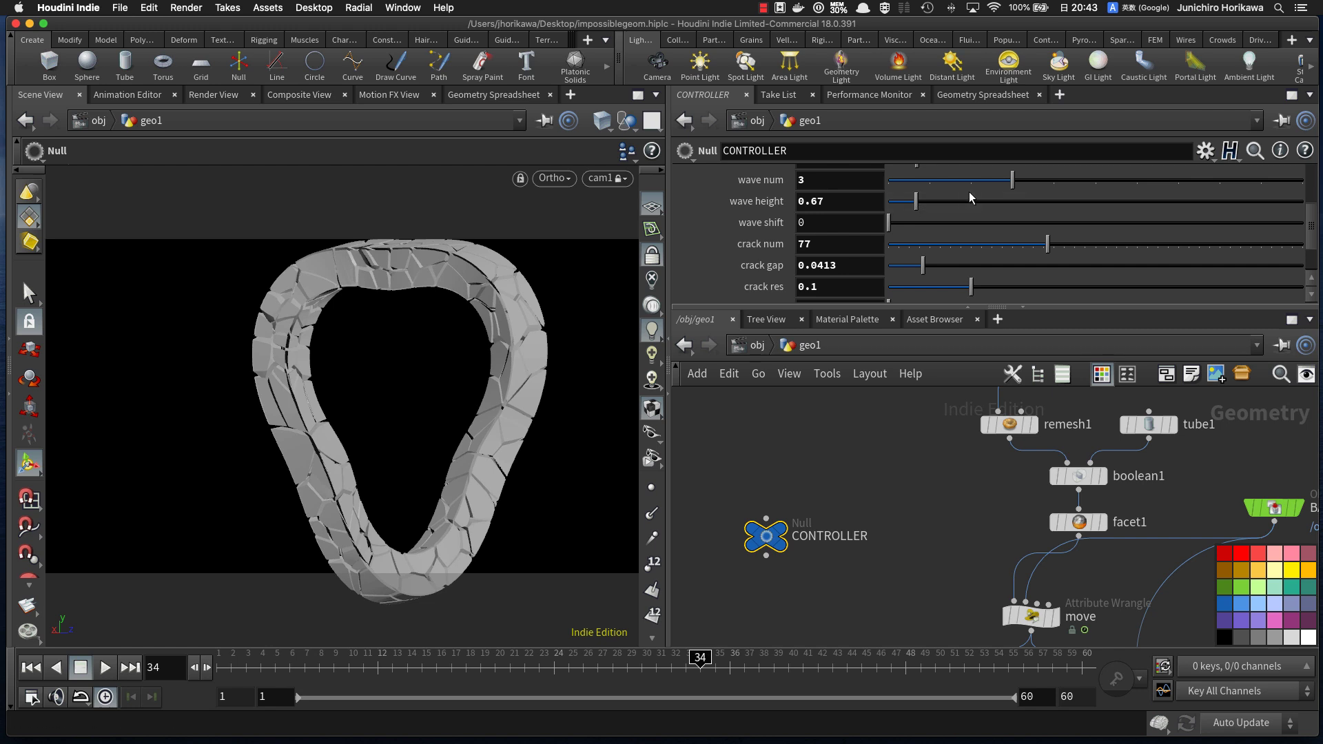
click(950, 183)
drag(891, 183, 887, 182)
Step: Set the ring's radius to 1.06 and thickness to 0.549, and frame the ring larger in the camera view
scroll(998, 201, up, 5)
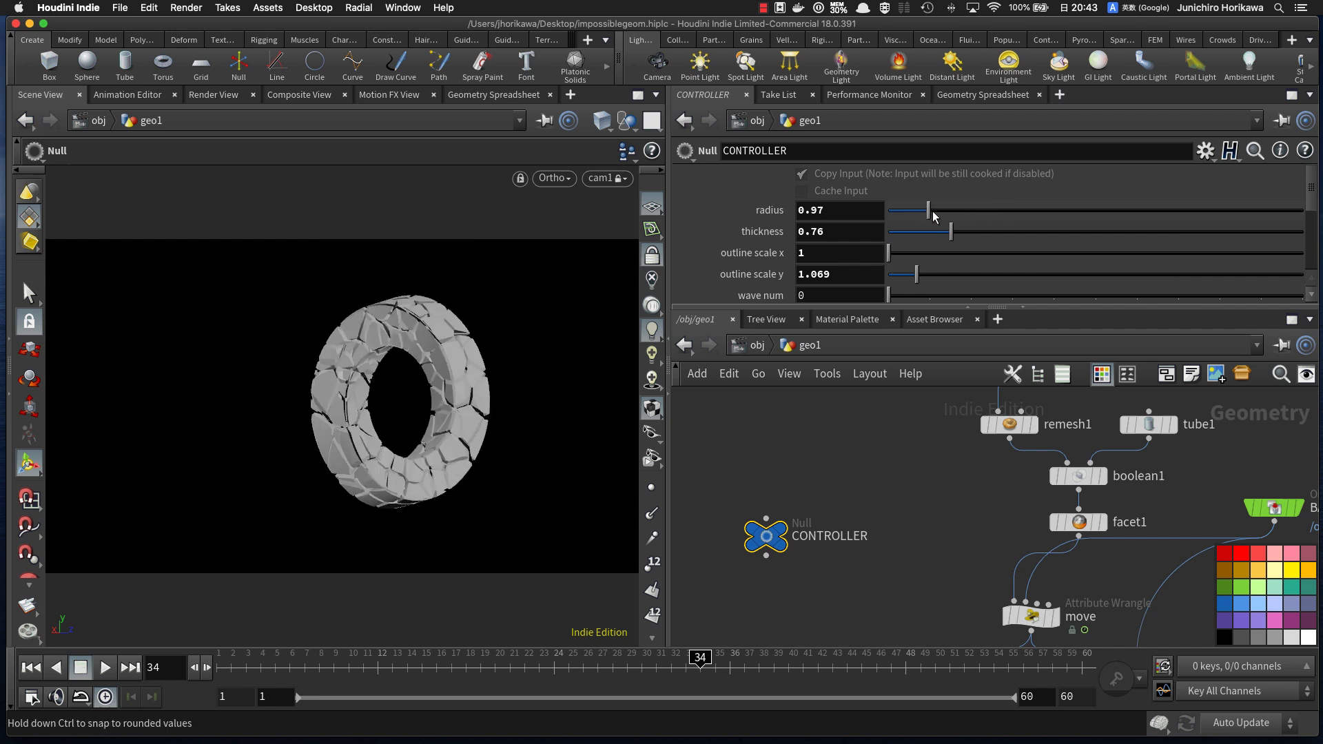
drag(940, 211, 940, 213)
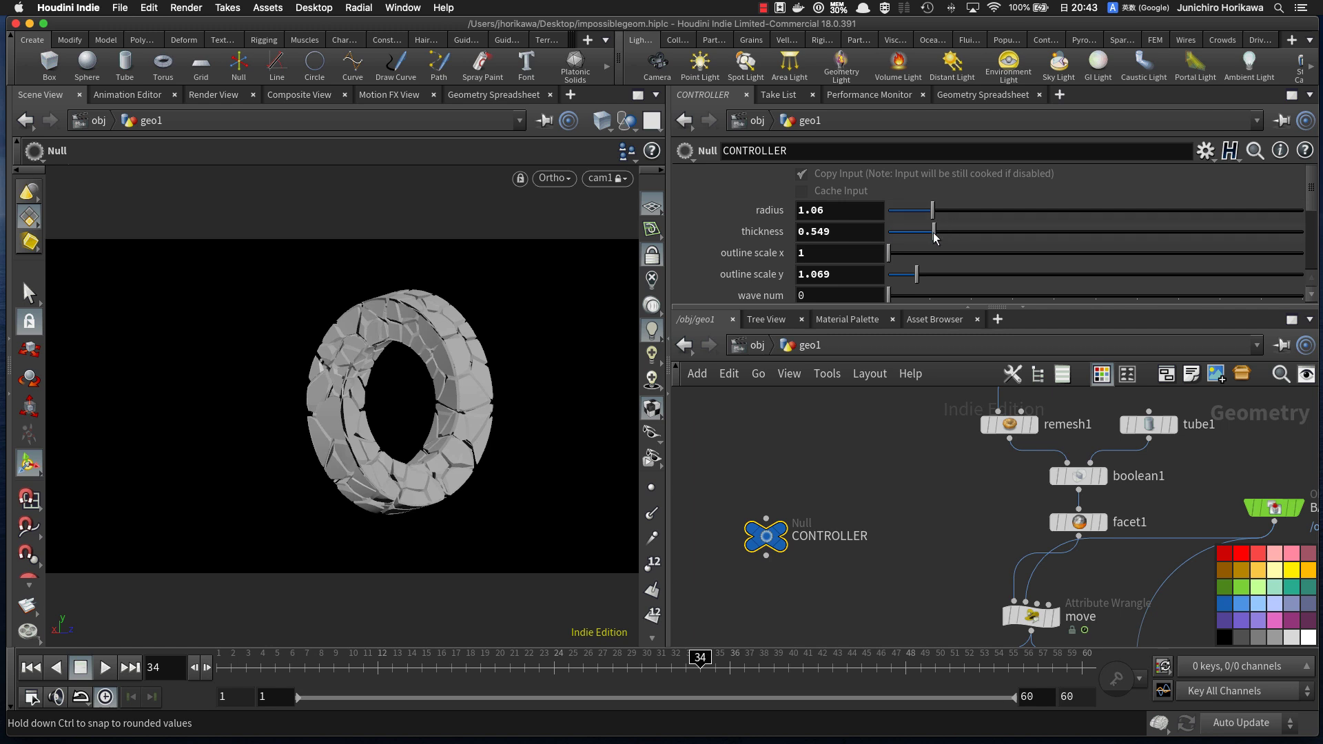
alt+right_drag(475, 358, 483, 386)
Step: Reduce CONTROLLER's crack gap to 0.0208 and start playing the animation
scroll(860, 252, down, 1)
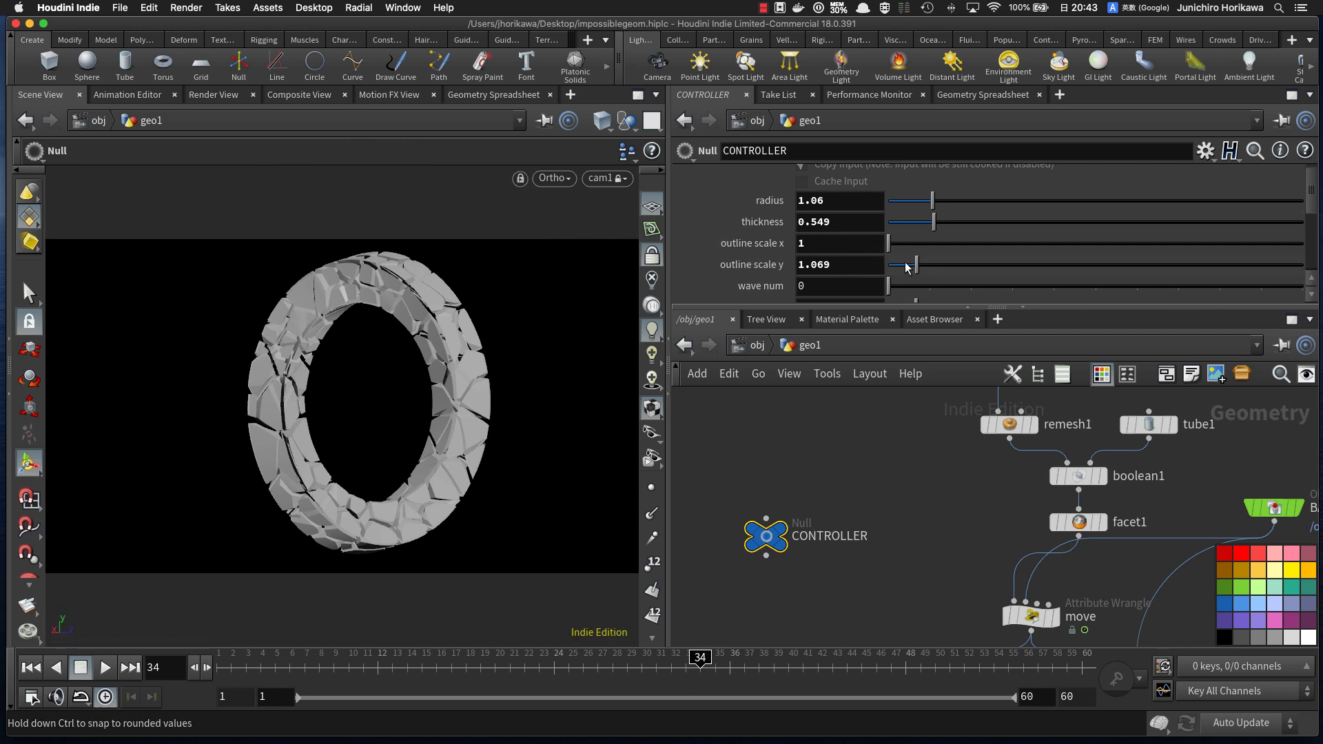
scroll(907, 269, down, 1)
scroll(910, 262, down, 1)
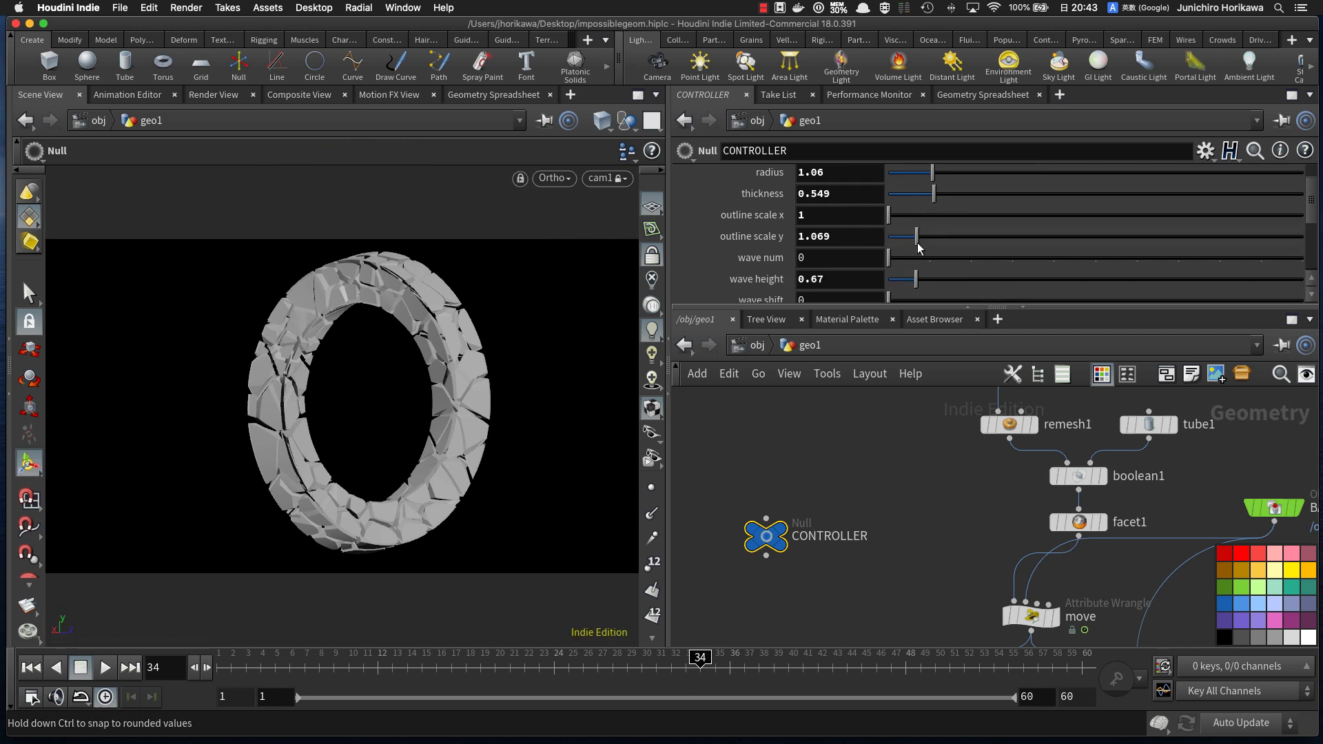
scroll(904, 276, down, 3)
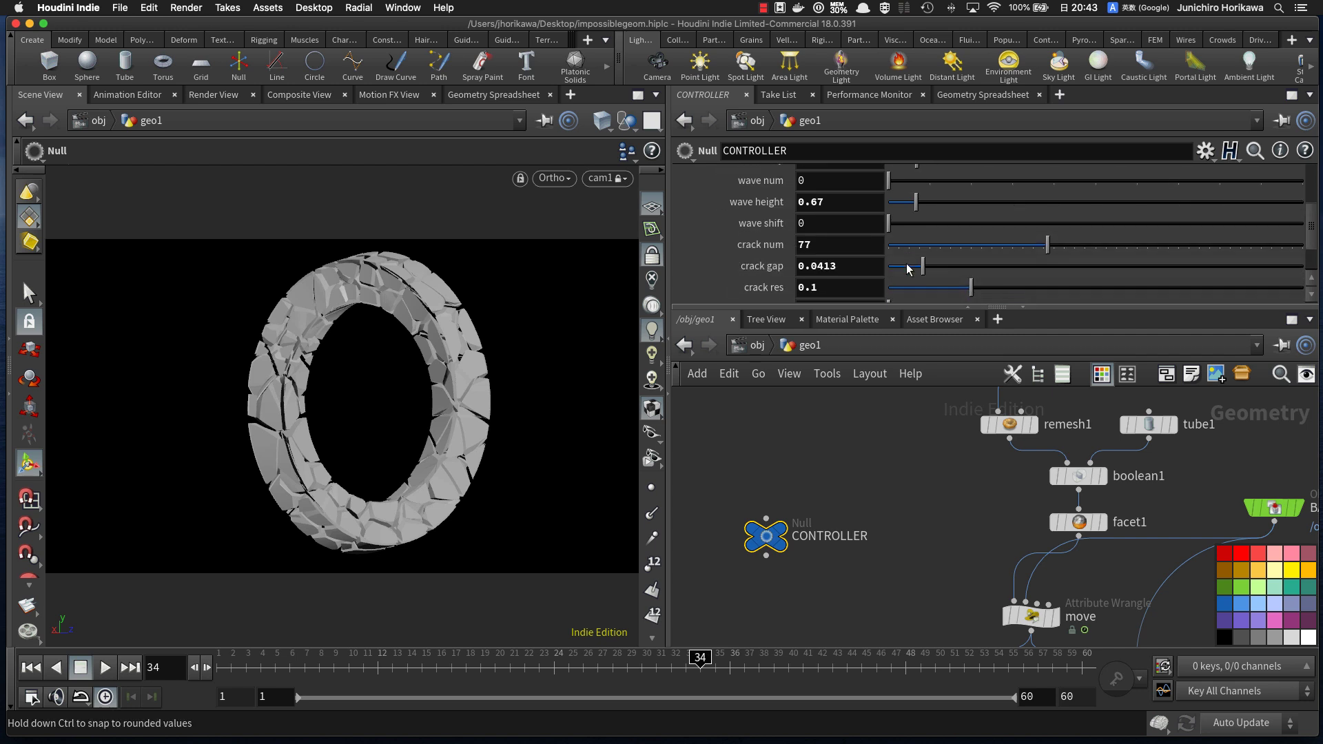
scroll(954, 253, down, 3)
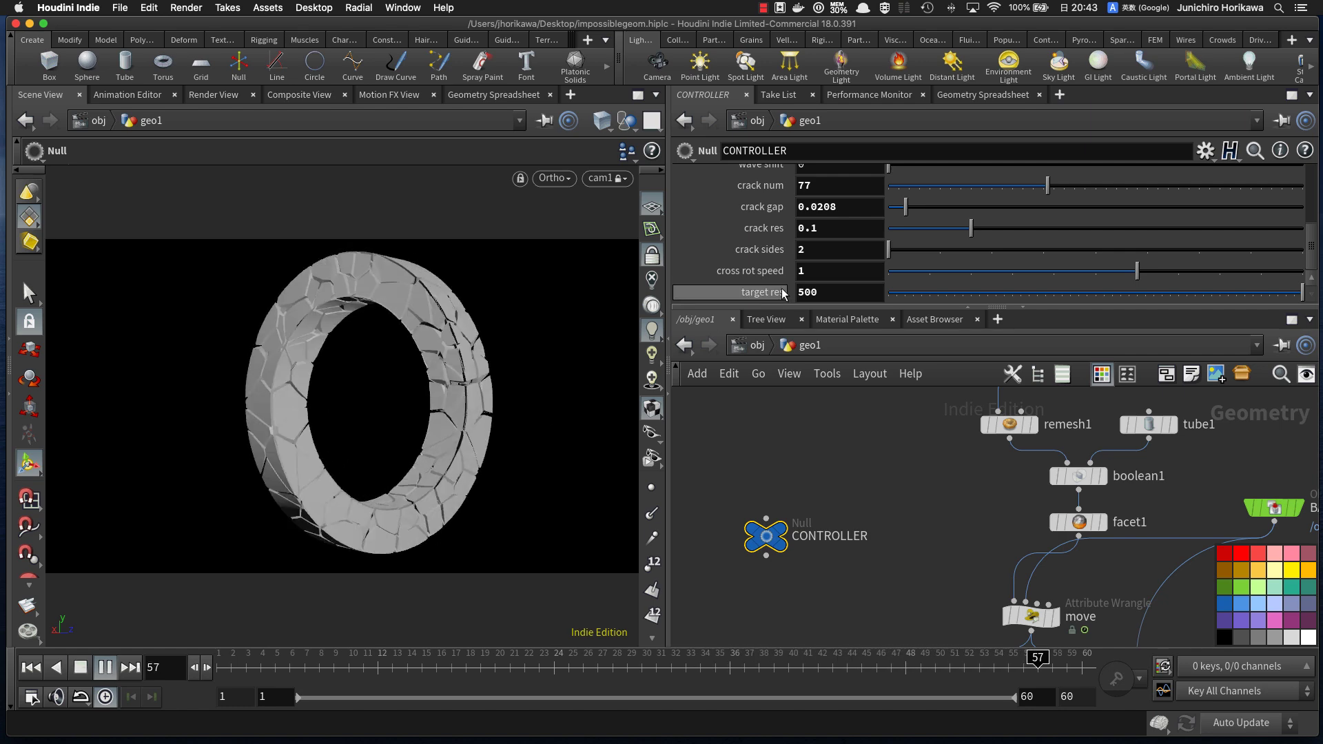
Step: Set CONTROLLER's wave num to 4 and wave height to 0.47 while the animation plays
scroll(925, 246, up, 2)
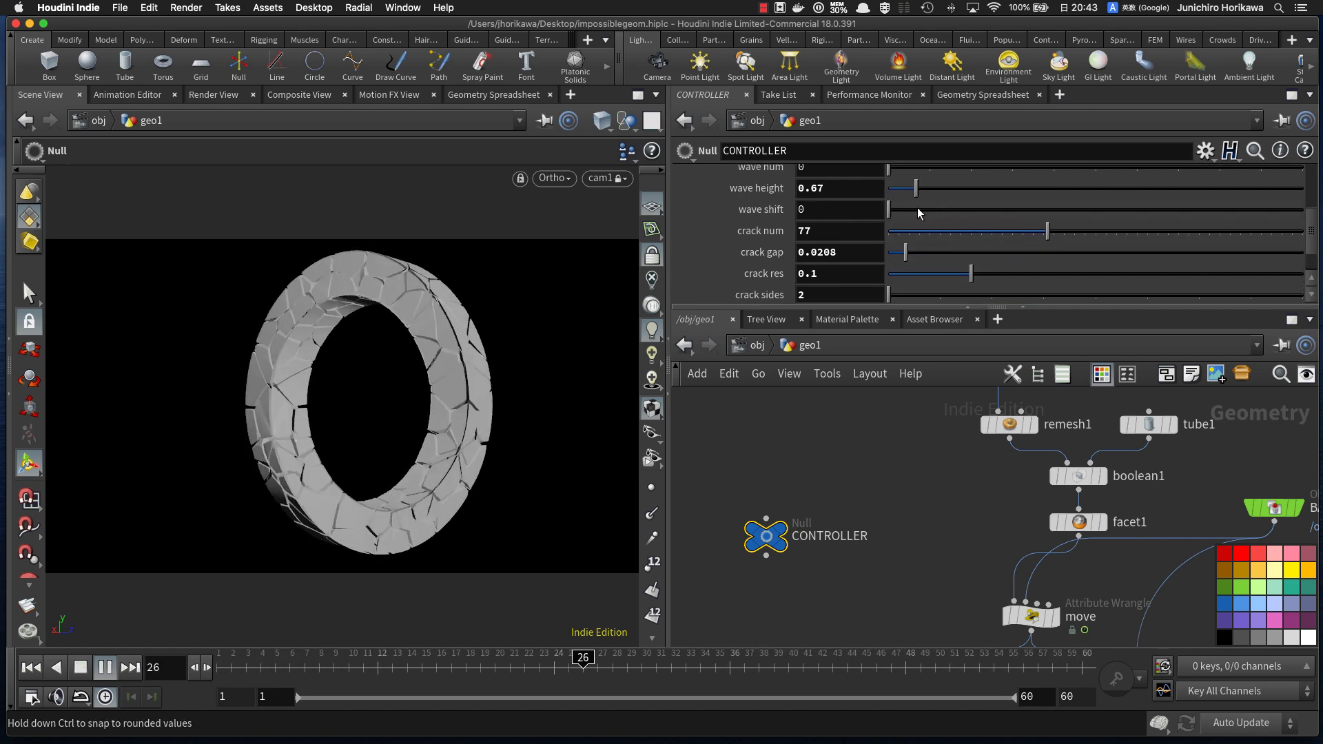
click(978, 168)
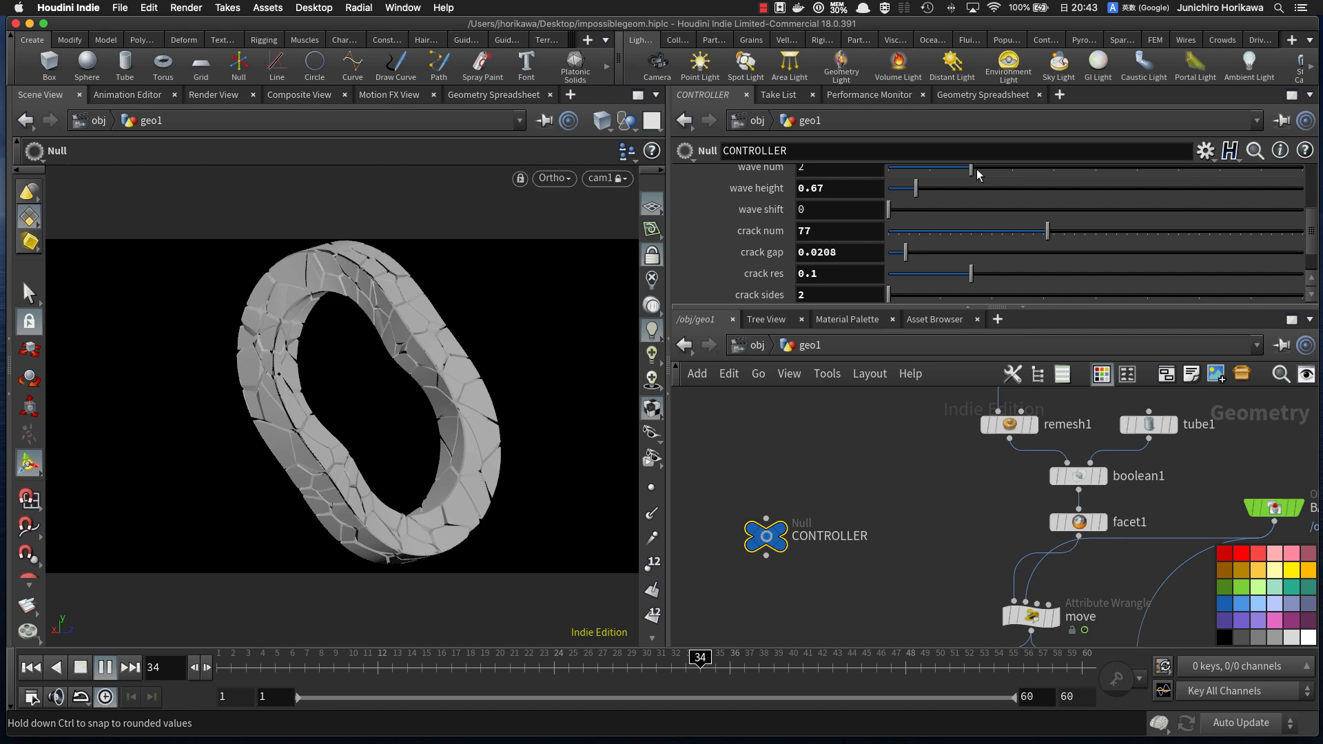
click(1035, 167)
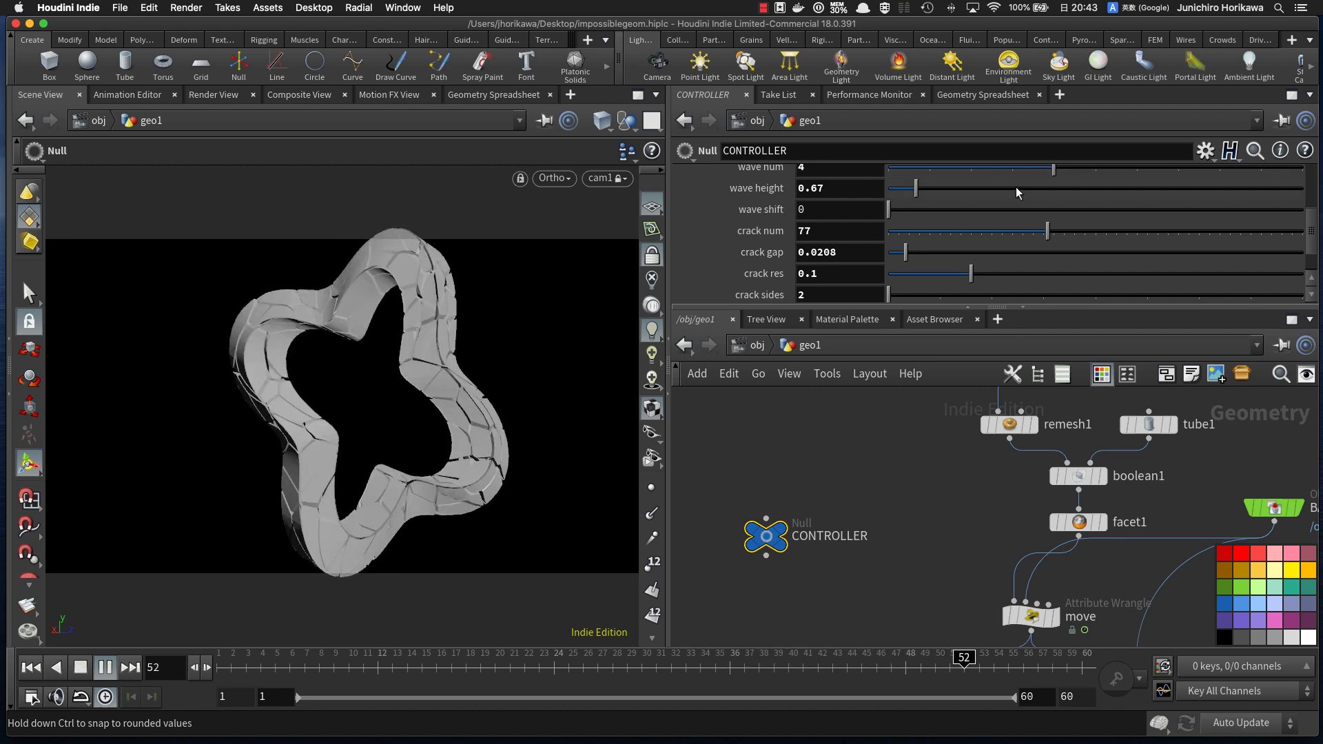
click(897, 188)
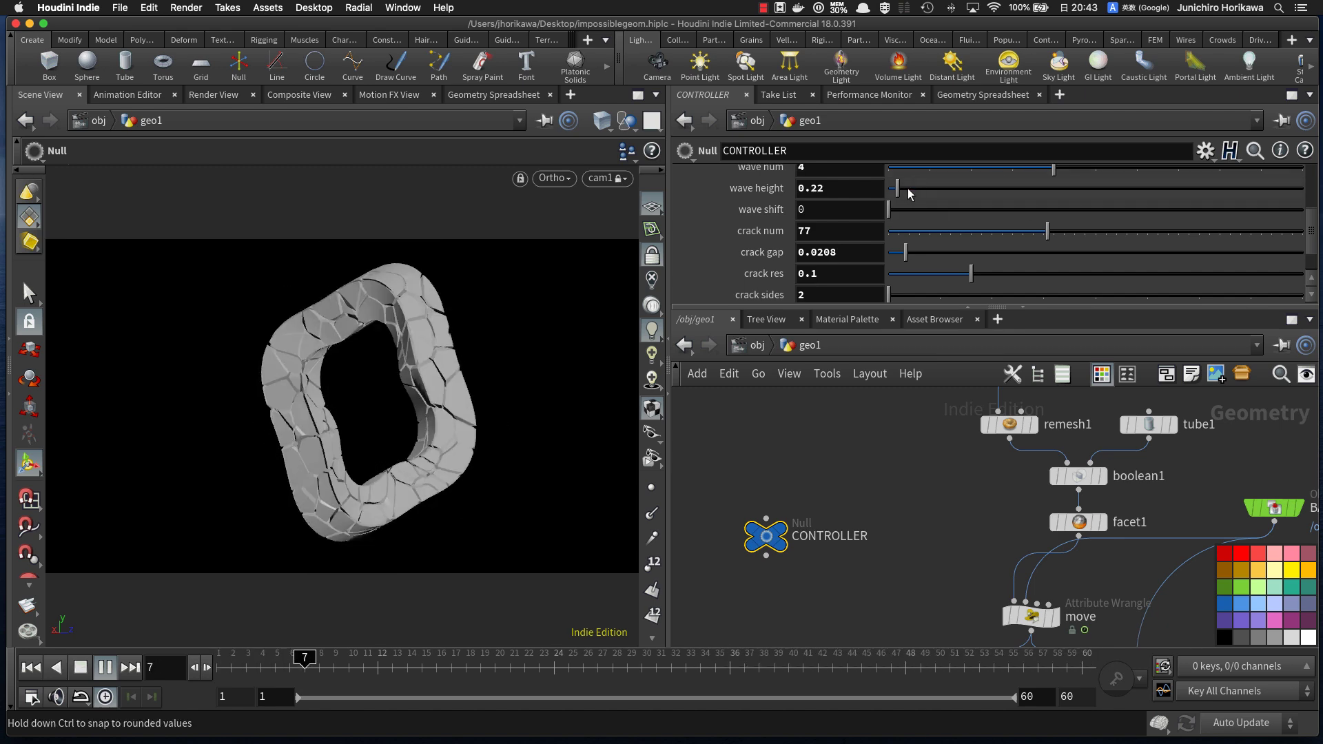
click(908, 188)
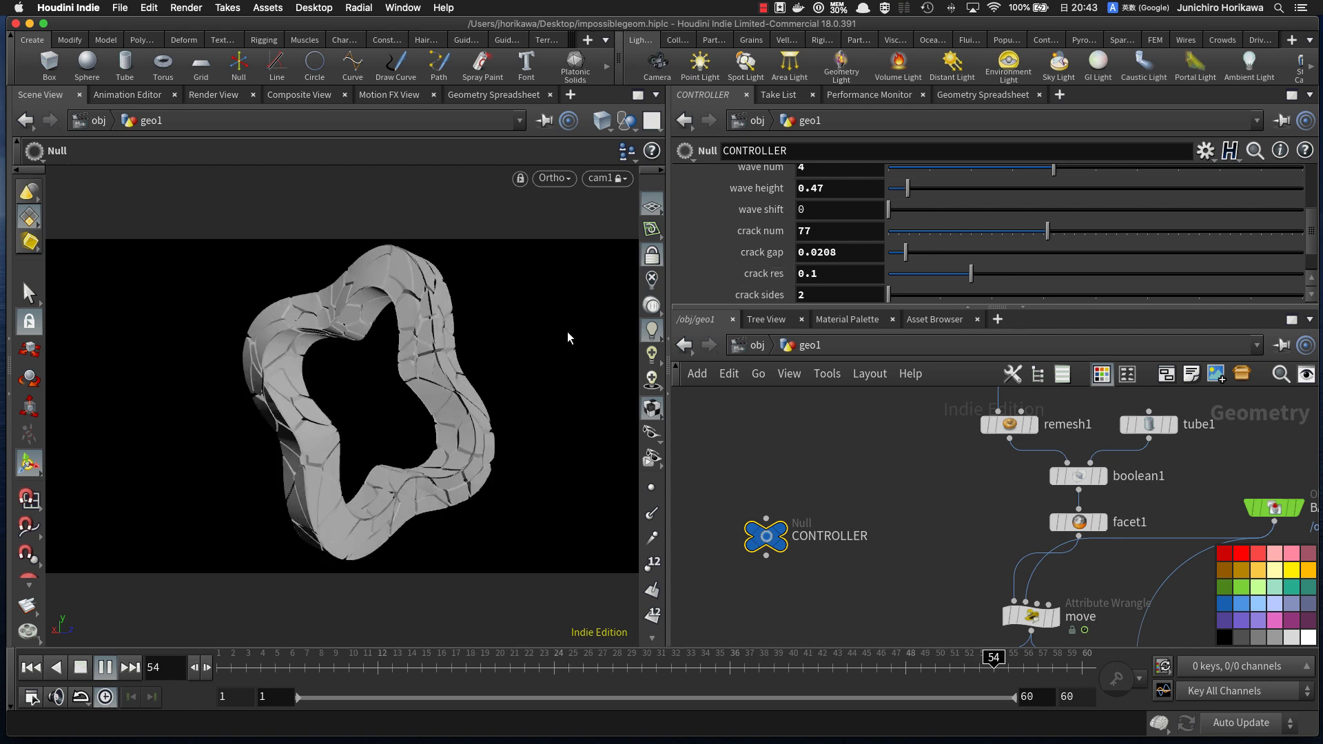
Step: Check the looping motion of the wavy cracked ring in the camera view, and stop playback at frame 24
key(Escape)
drag(563, 333, 610, 413)
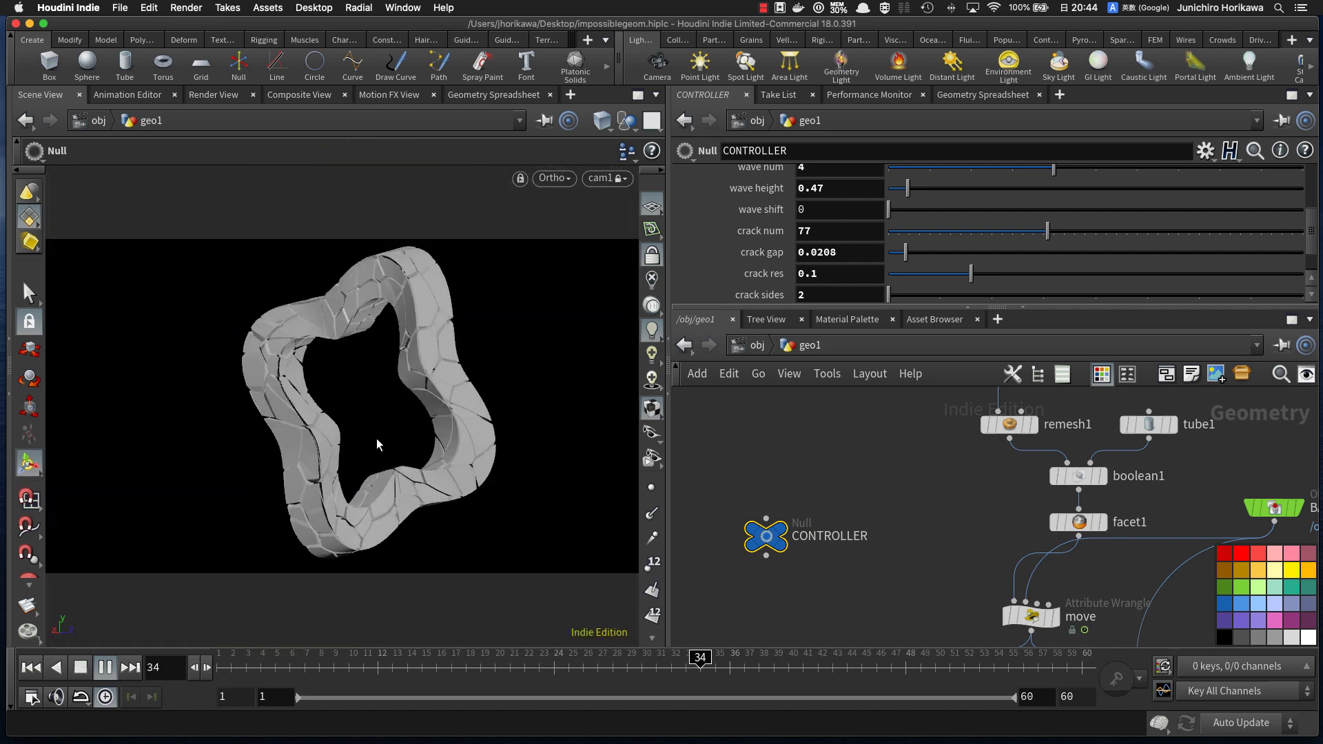
alt+drag(371, 432, 376, 451)
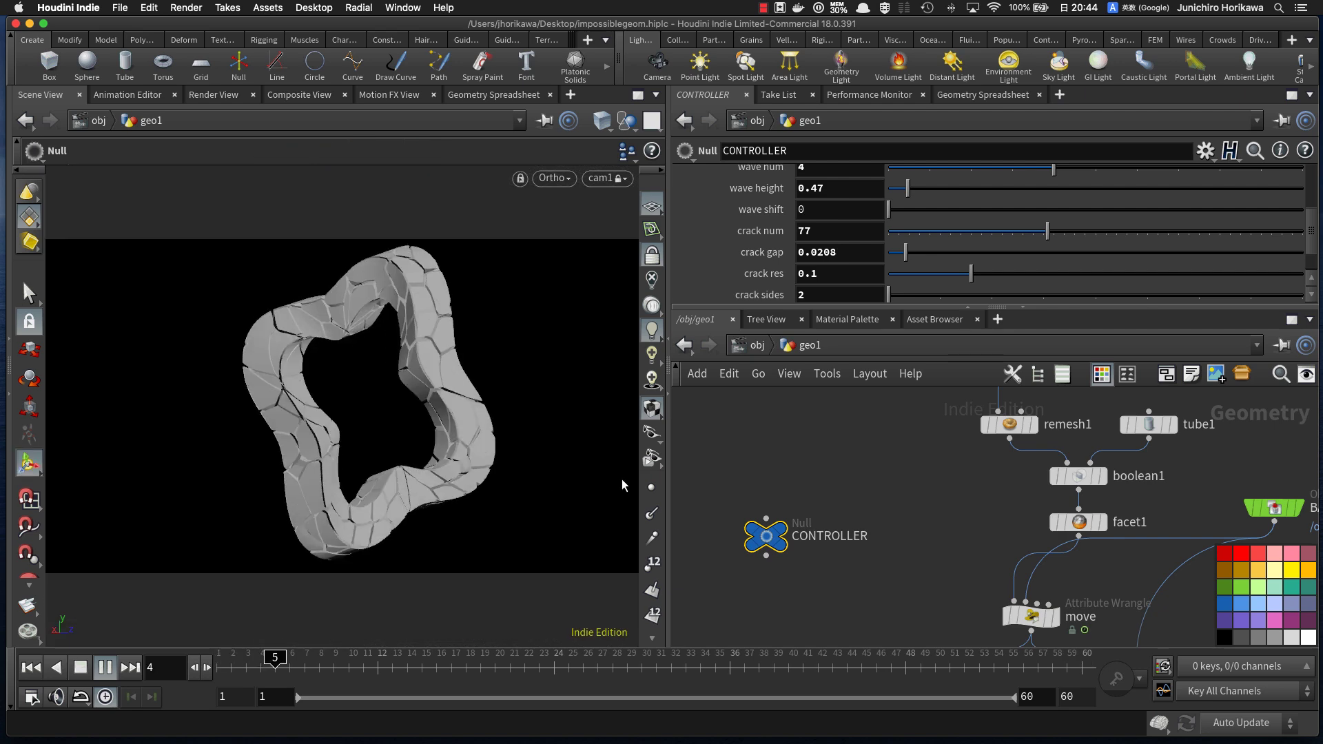
click(107, 667)
Step: Tidy the node network by lining up the clip, mirror and transform8 nodes in one column above morphing
scroll(903, 442, down, 10)
middle_drag(889, 514, 865, 470)
scroll(890, 502, up, 10)
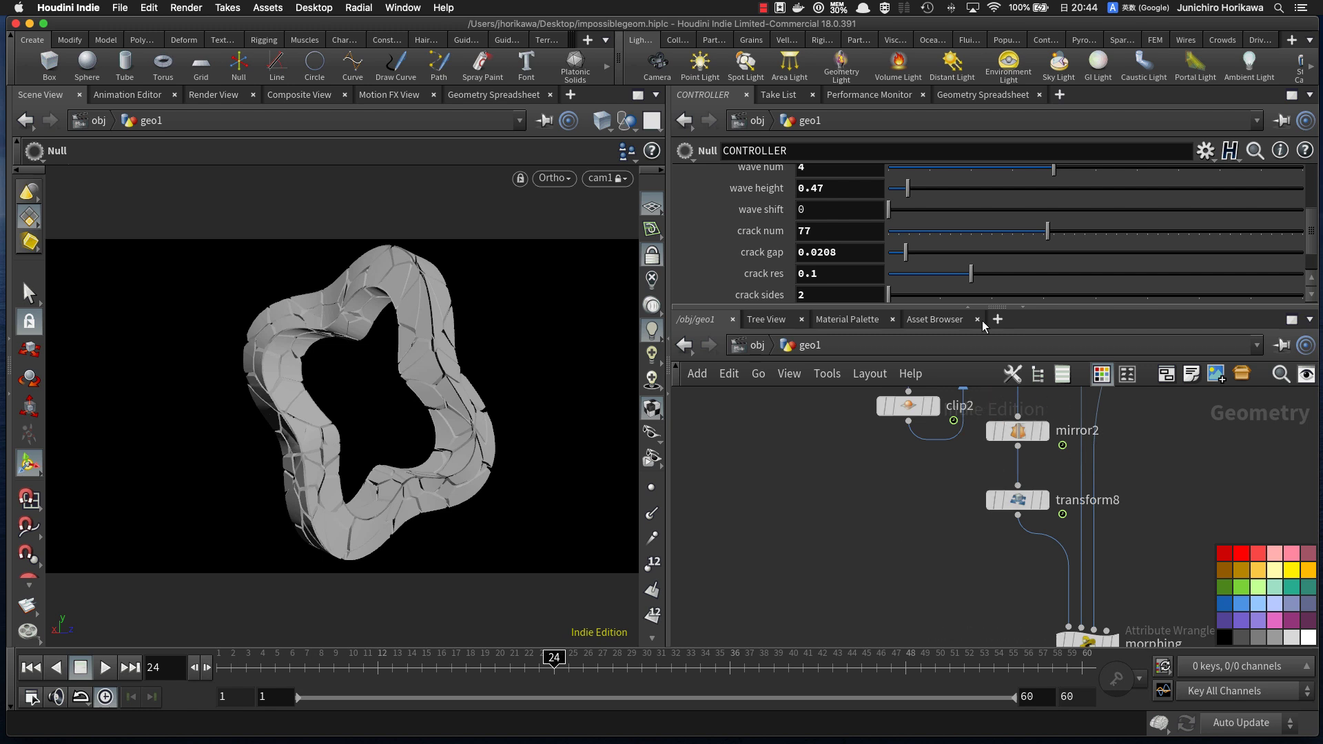
scroll(871, 482, down, 5)
scroll(939, 517, up, 2)
drag(936, 527, 923, 423)
drag(925, 428, 878, 476)
click(783, 549)
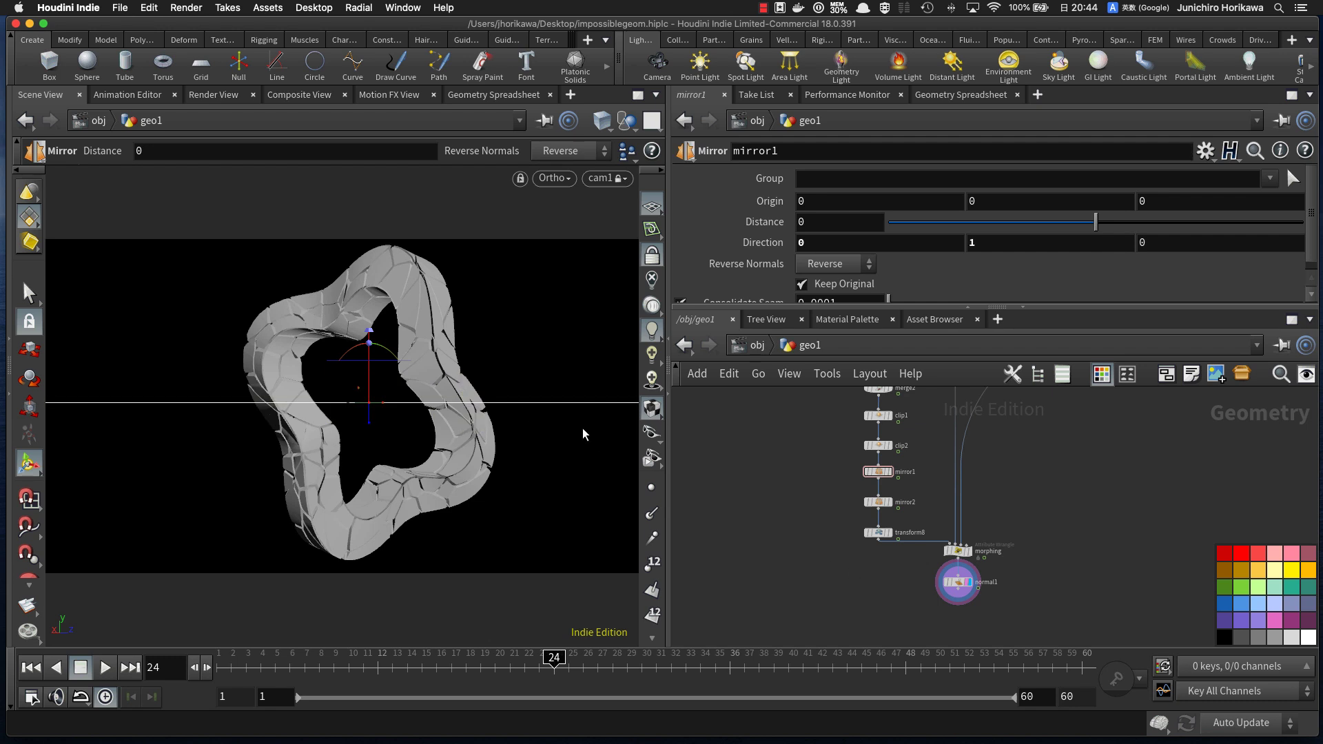
Step: Add a Point Wrangle below normal1, connect normal1 to its first input and display its result
middle_drag(893, 583, 856, 567)
scroll(931, 544, up, 4)
drag(909, 530, 909, 555)
middle_drag(1001, 567, 993, 451)
scroll(992, 450, up, 1)
scroll(887, 553, up, 2)
key(Tab)
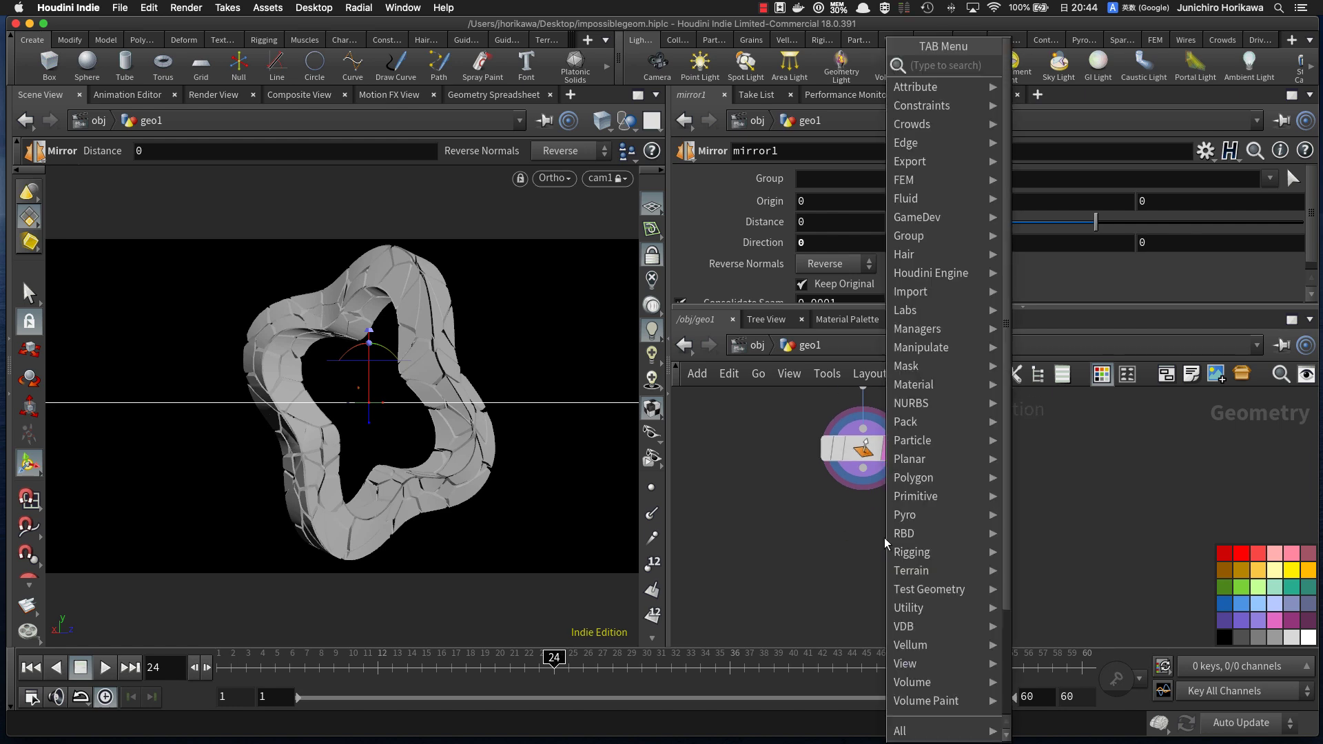
text(pointw)
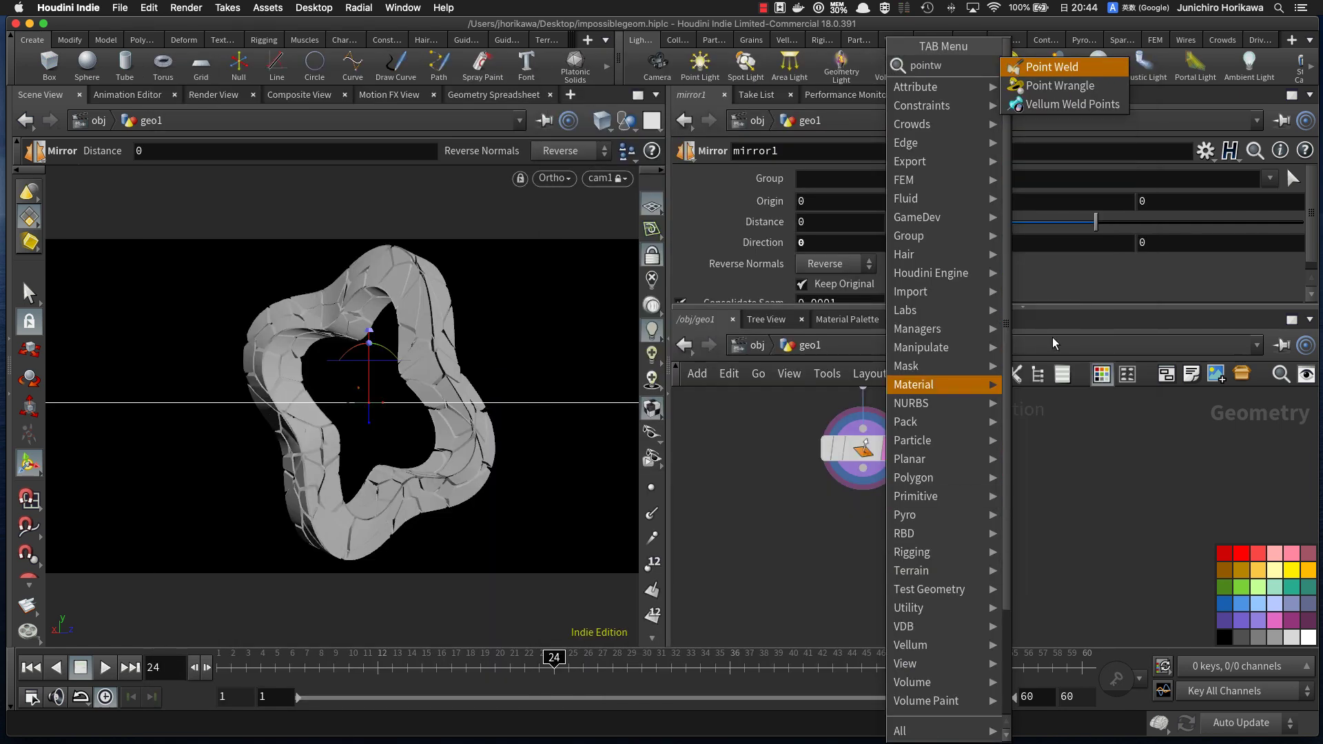
key(Return)
click(841, 545)
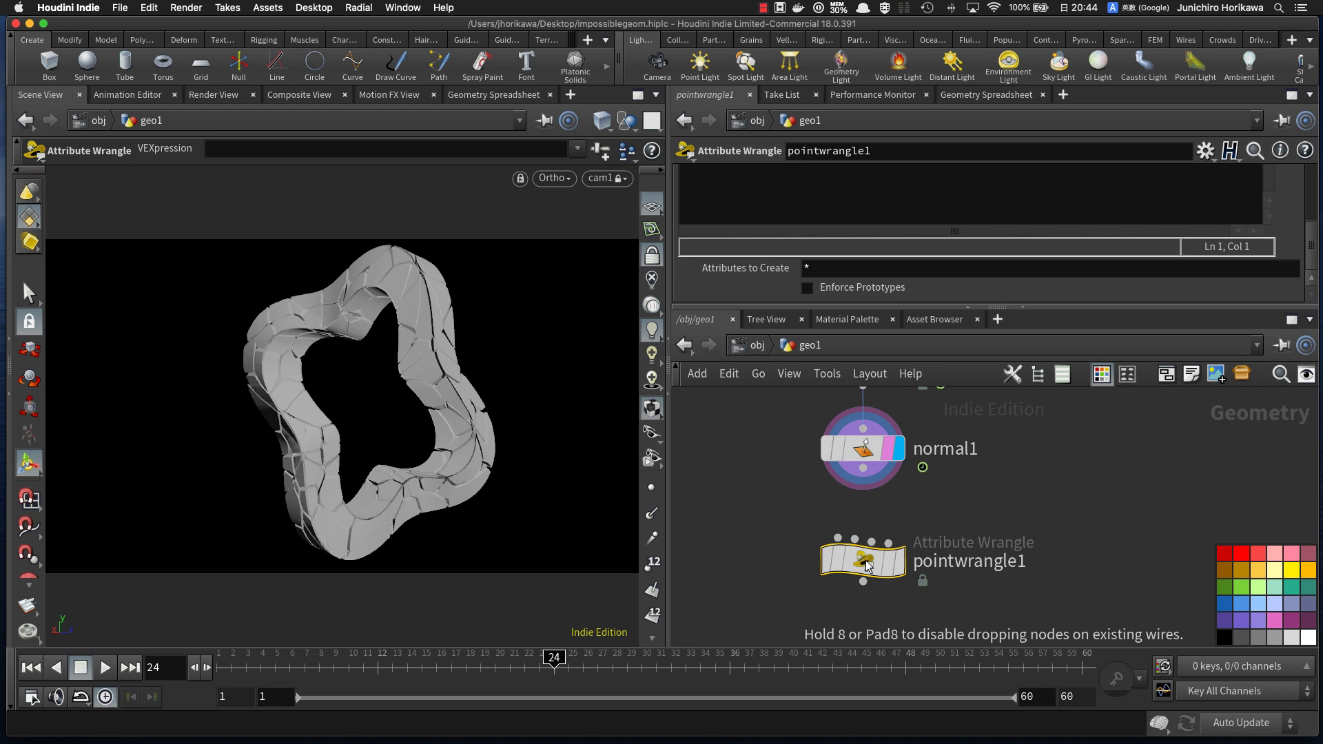
drag(864, 470, 871, 533)
scroll(893, 535, up, 1)
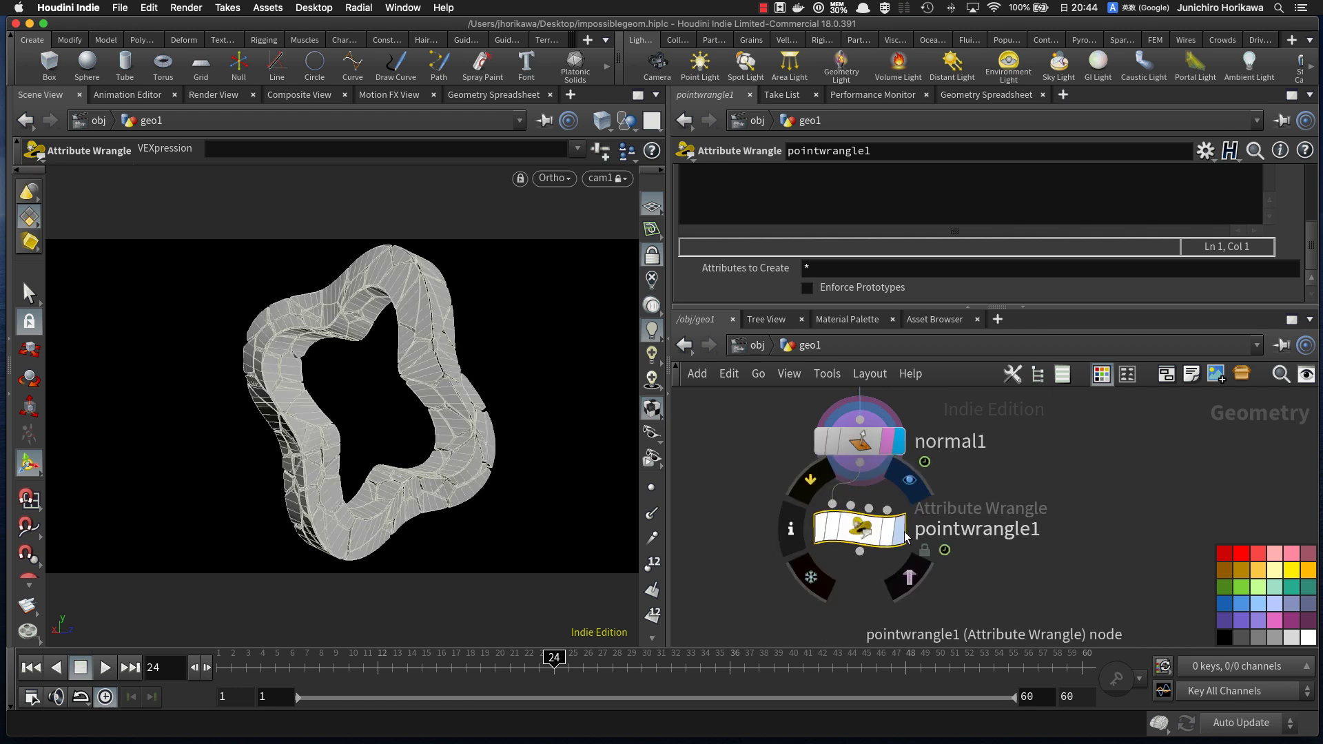
click(899, 532)
click(889, 535)
Step: Rename the new Point Wrangle node as col
double_click(971, 530)
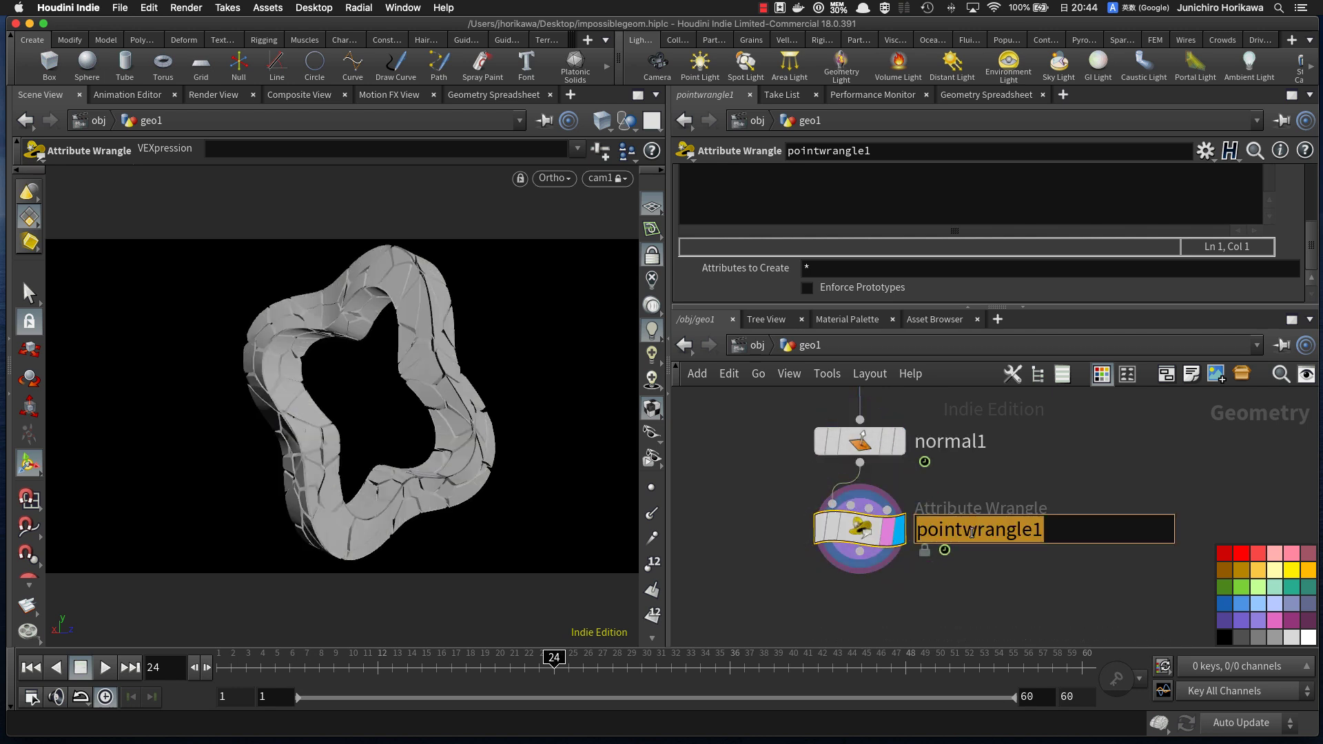
text(col)
key(Return)
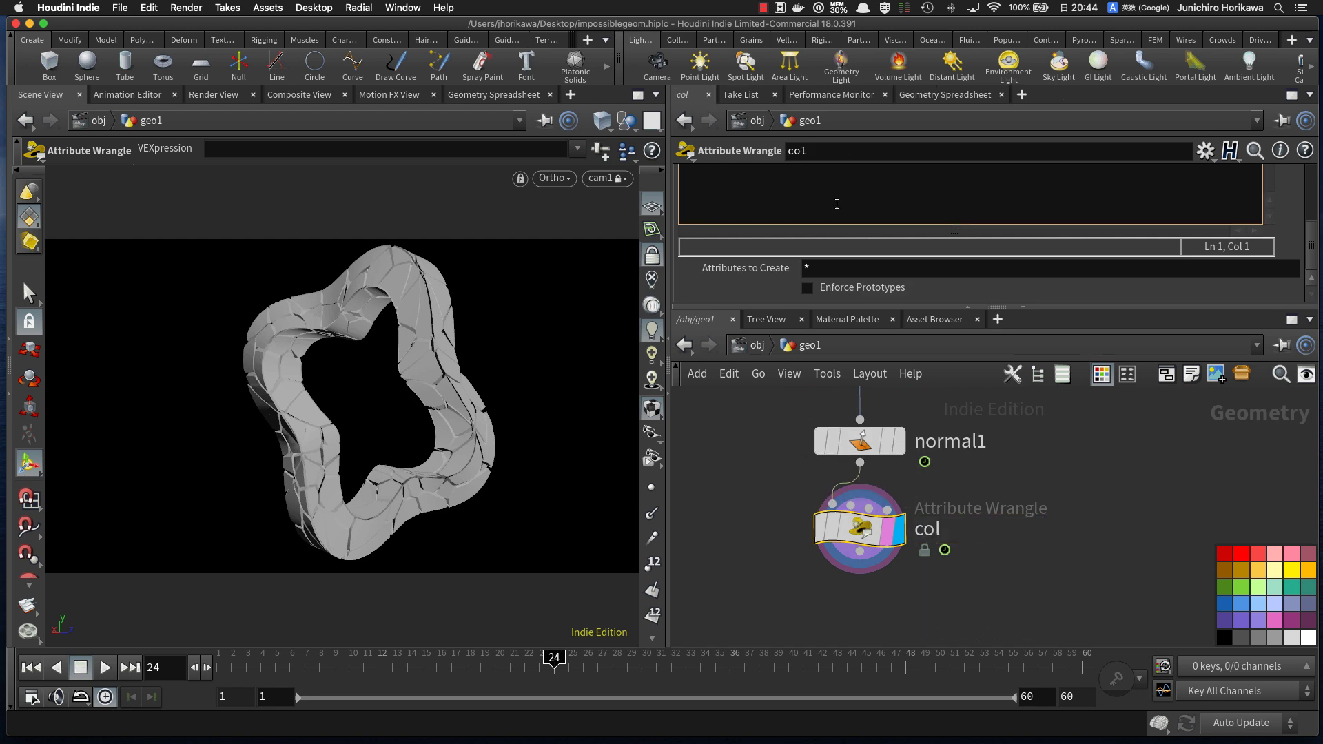
Step: In col's VEX snippet, declare float dotval = dot(@N, set(0, 1, 0)) using the expanded code editor
key(alt+e)
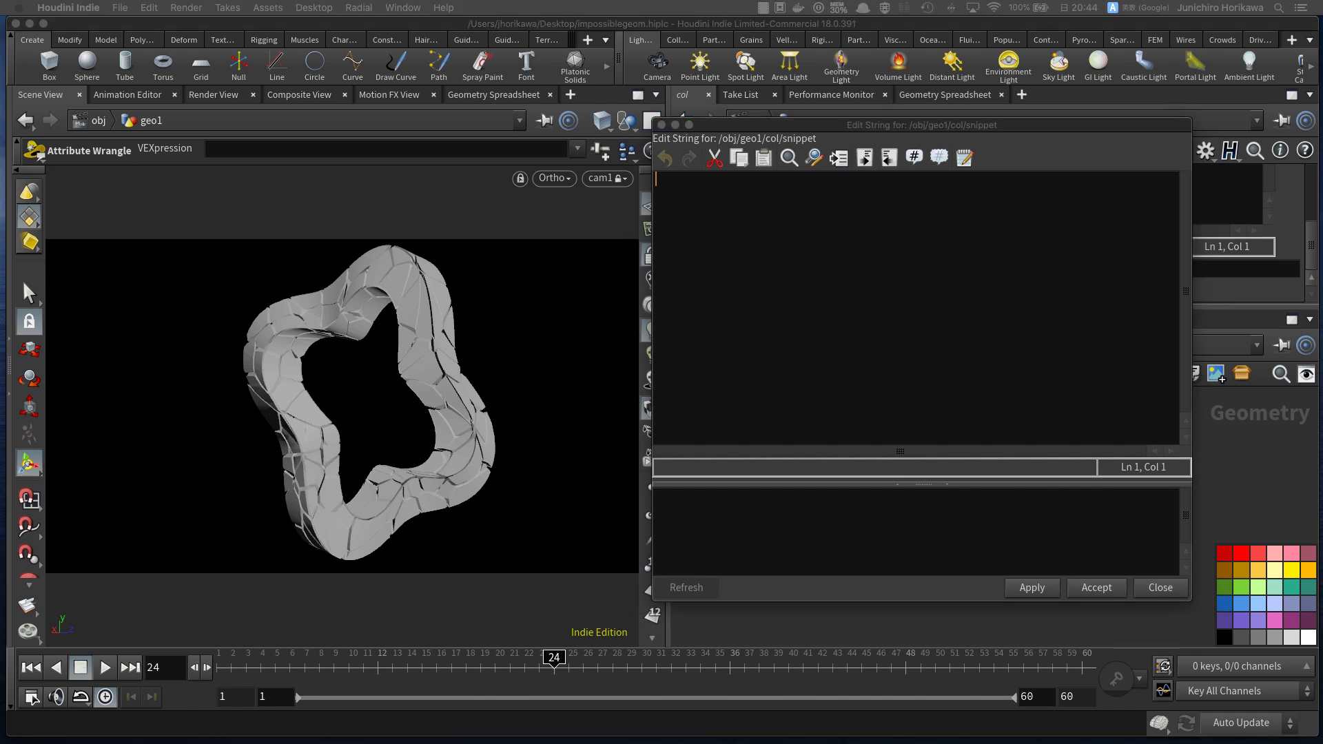
click(778, 283)
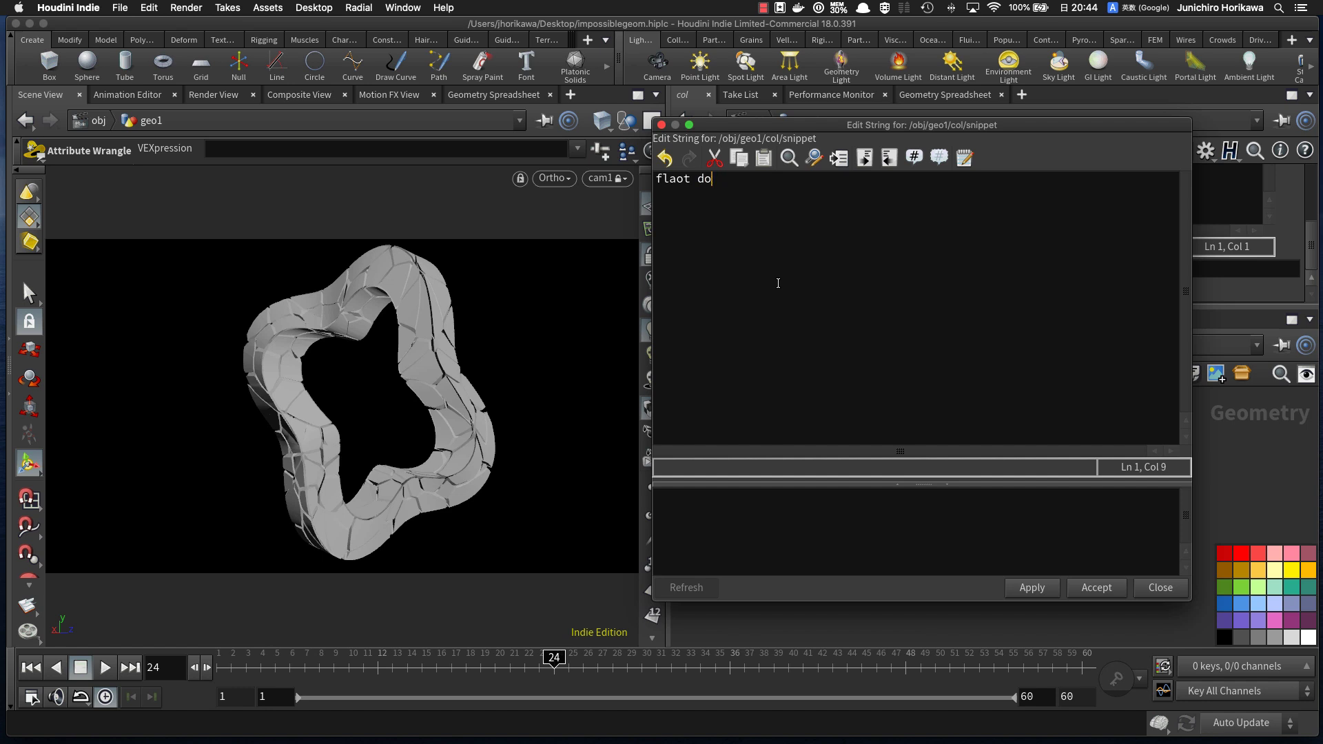
key(BackSpace)
key(BackSpace)
key(BackSpace)
key(BackSpace)
key(BackSpace)
key(BackSpace)
text(ot)
key(BackSpace)
key(BackSpace)
text(at dot)
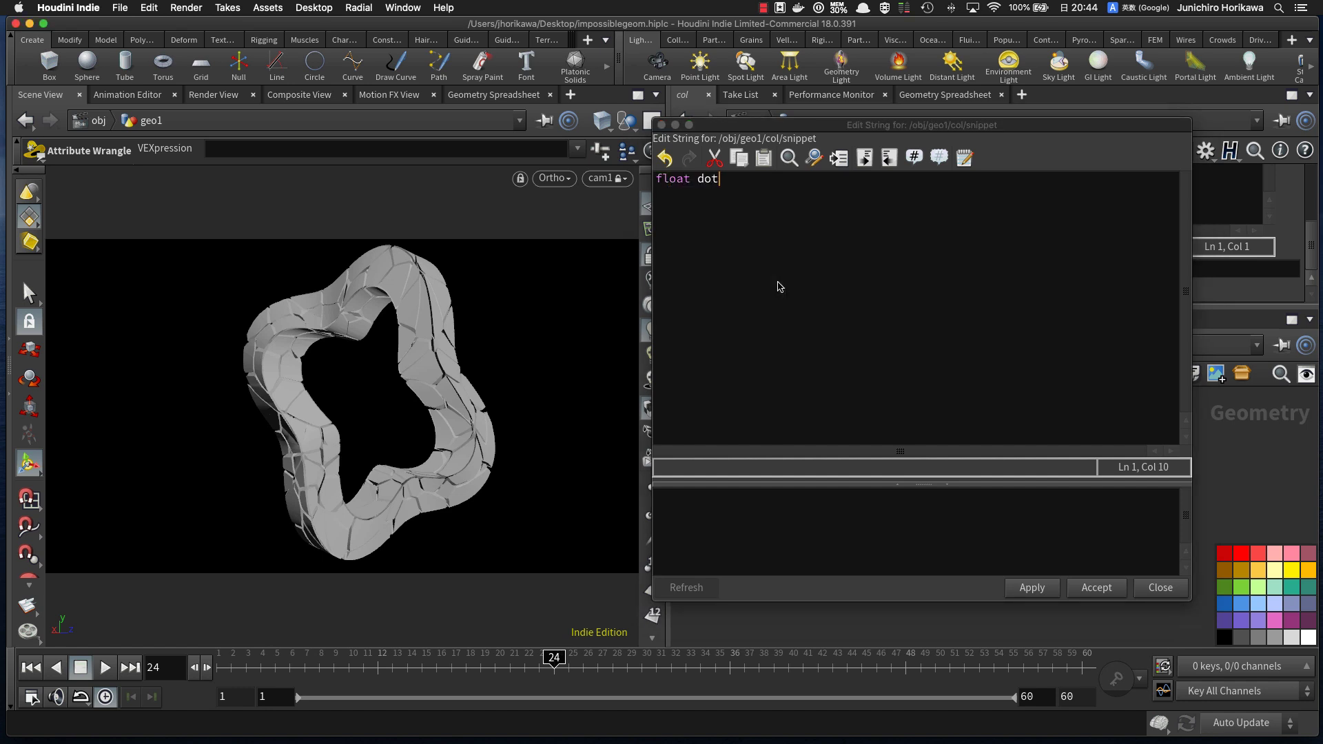
text(val = do)
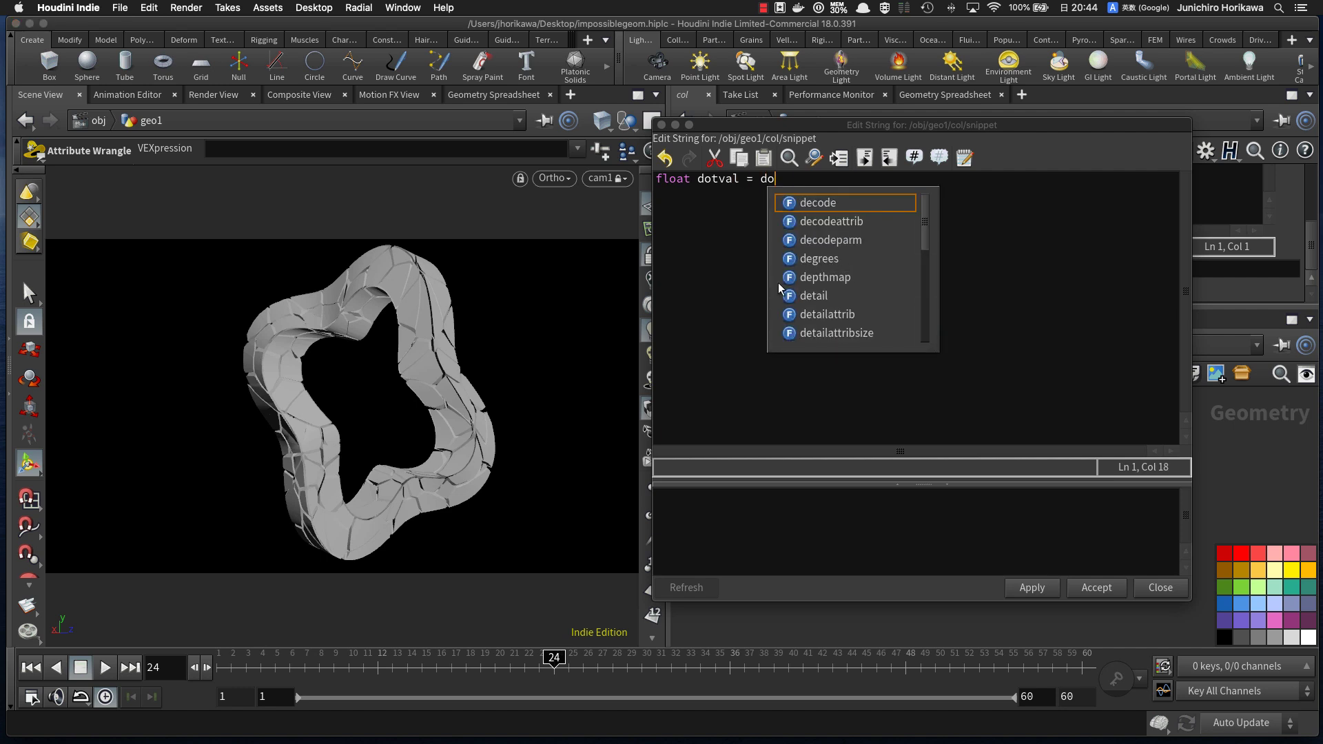
text(t(@N, )
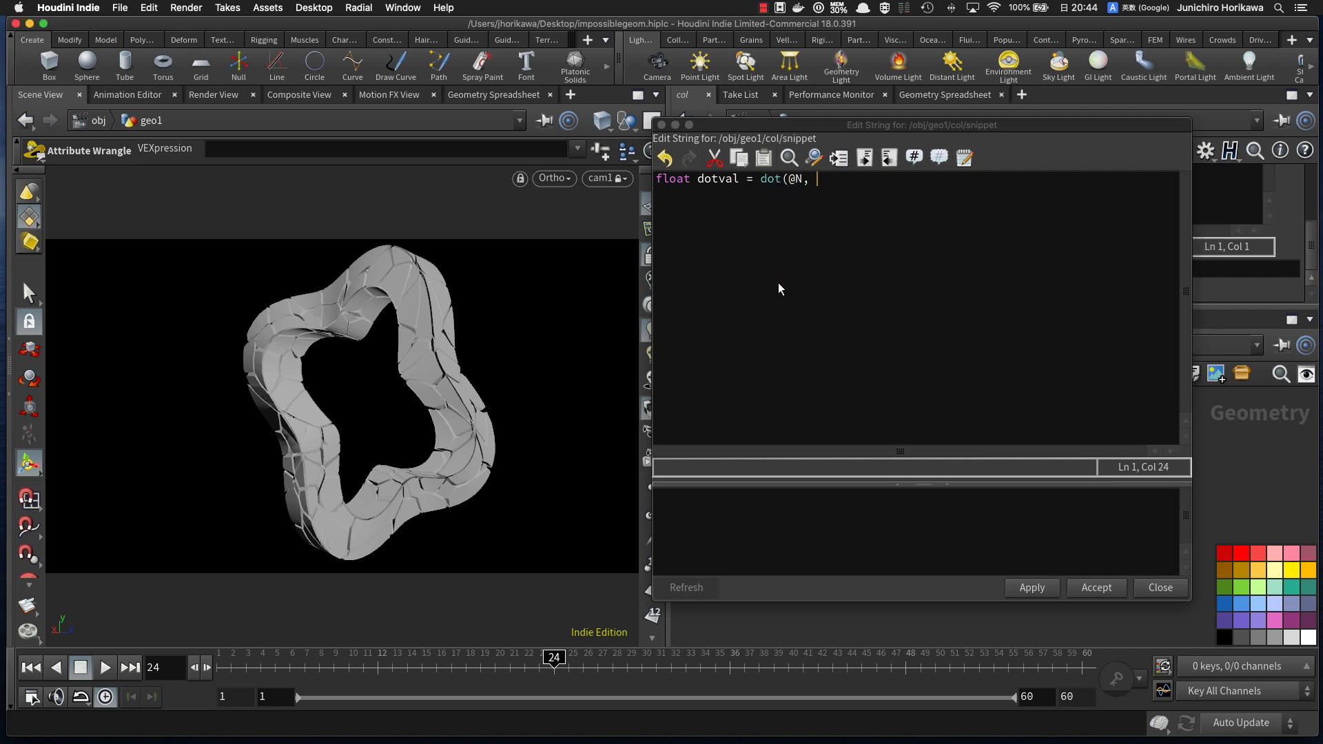
text(set(0, 10,)
key(BackSpace)
key(BackSpace)
key(BackSpace)
text(, )
text()))
key(BackSpace)
key(BackSpace)
text(0)))
Step: Wrap the dot product in fit() to remap it from the range -1 to 1 into 0.0 to 1.0
click(759, 182)
text(fit()
key(F1)
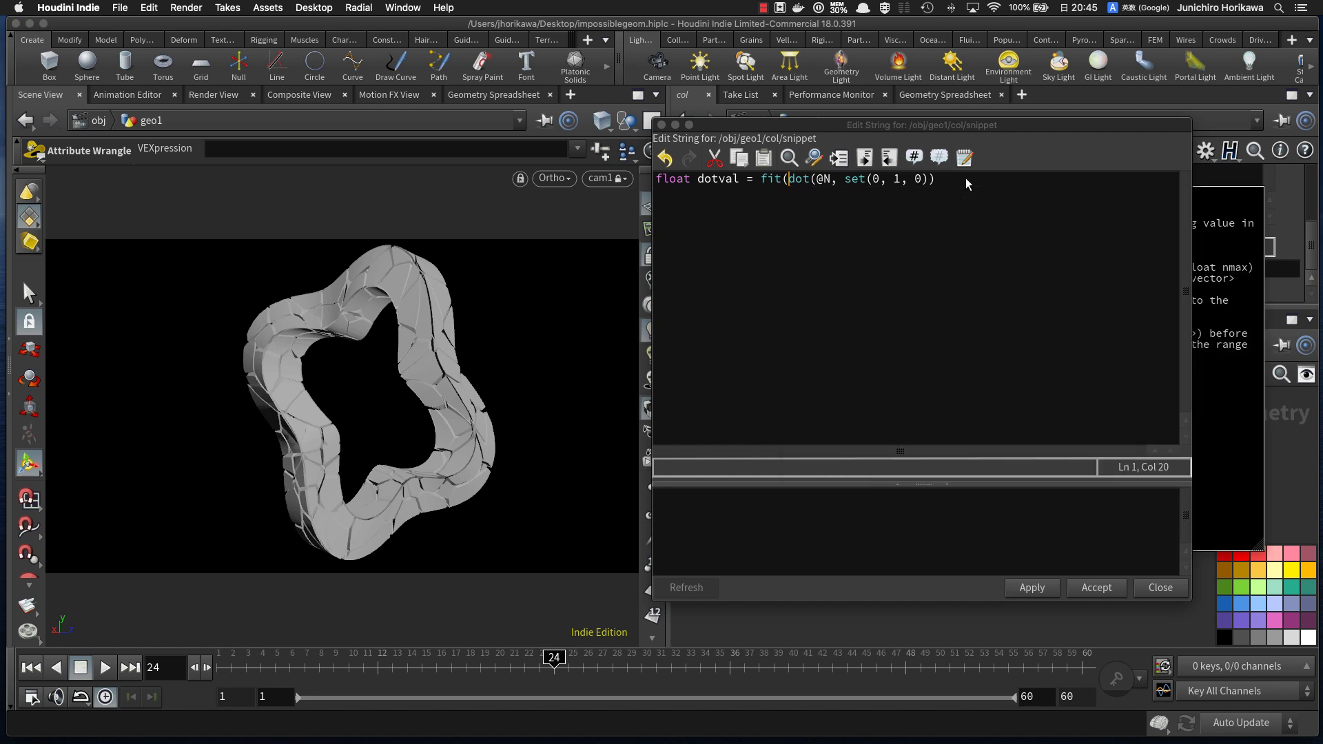
click(965, 179)
text(, -1, 0,)
key(BackSpace)
key(BackSpace)
text(1, 0)
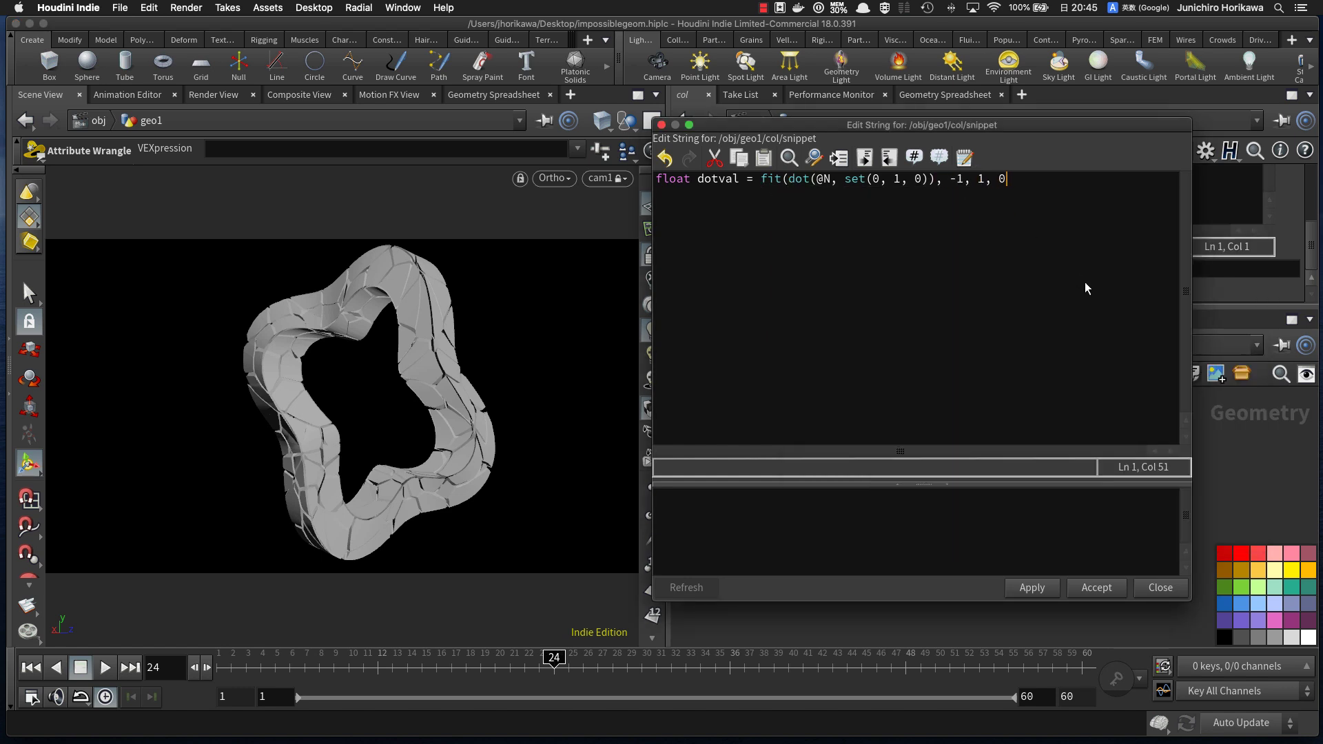
text(.0, 1.0);)
Step: Add a line assigning dotval to the float attribute f@col and accept the snippet
key(Return)
key(Return)
text(f@col = )
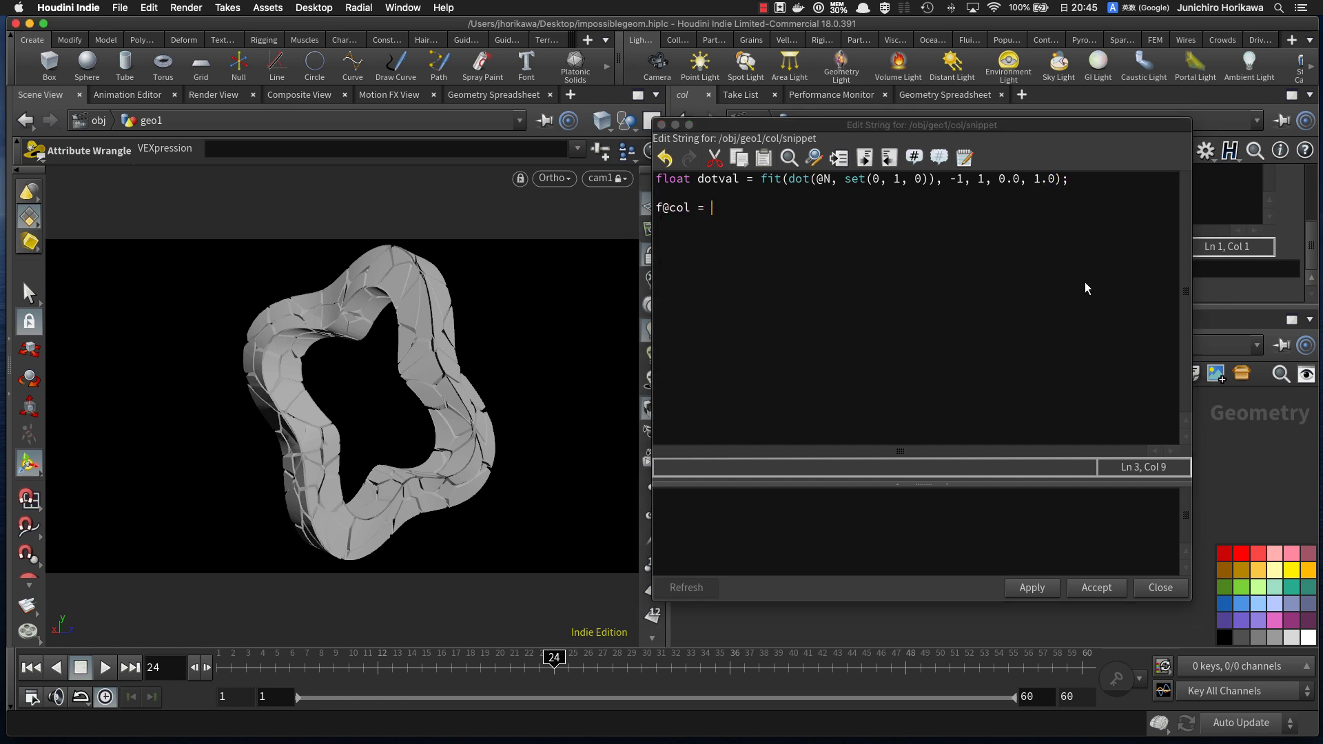
text(dova)
key(BackSpace)
text(t)
click(1085, 583)
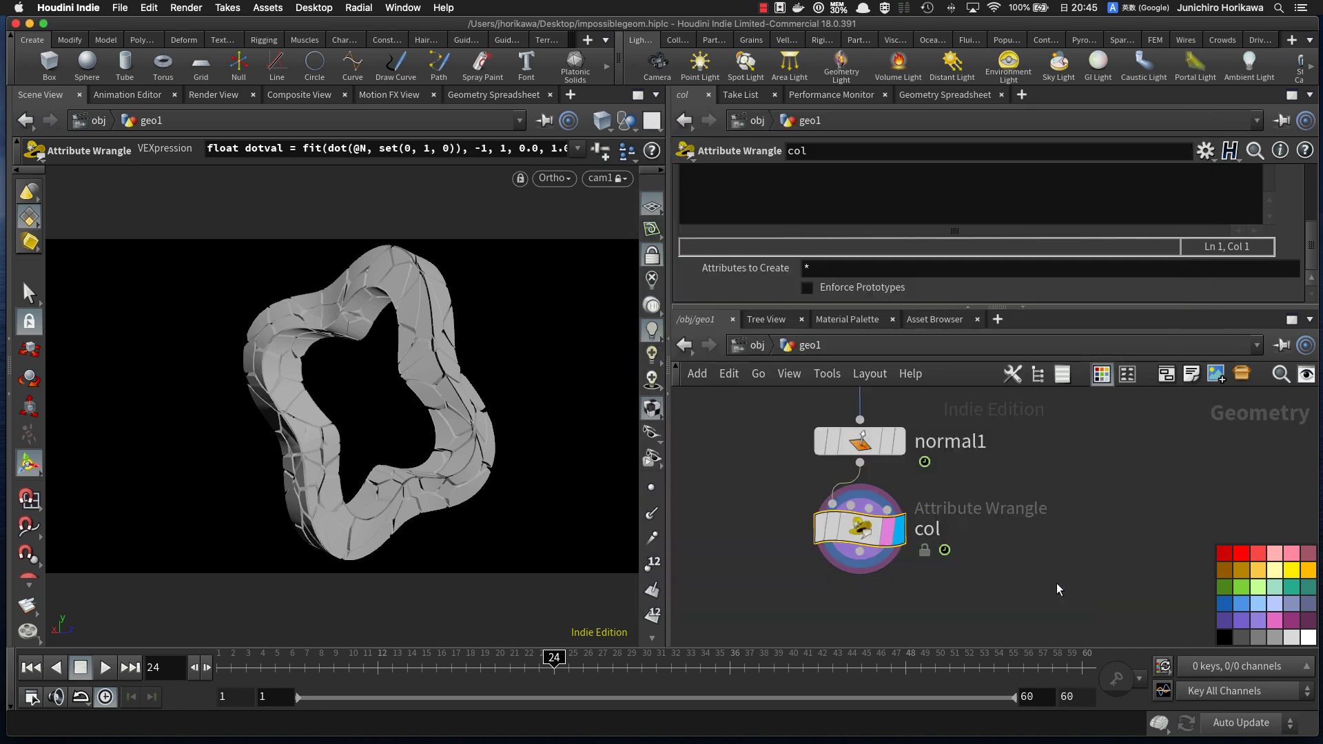
Step: Add a Color node below the col wrangle, connect it to col's output and display it
key(Tab)
text(color)
key(Return)
click(874, 577)
drag(860, 558, 855, 501)
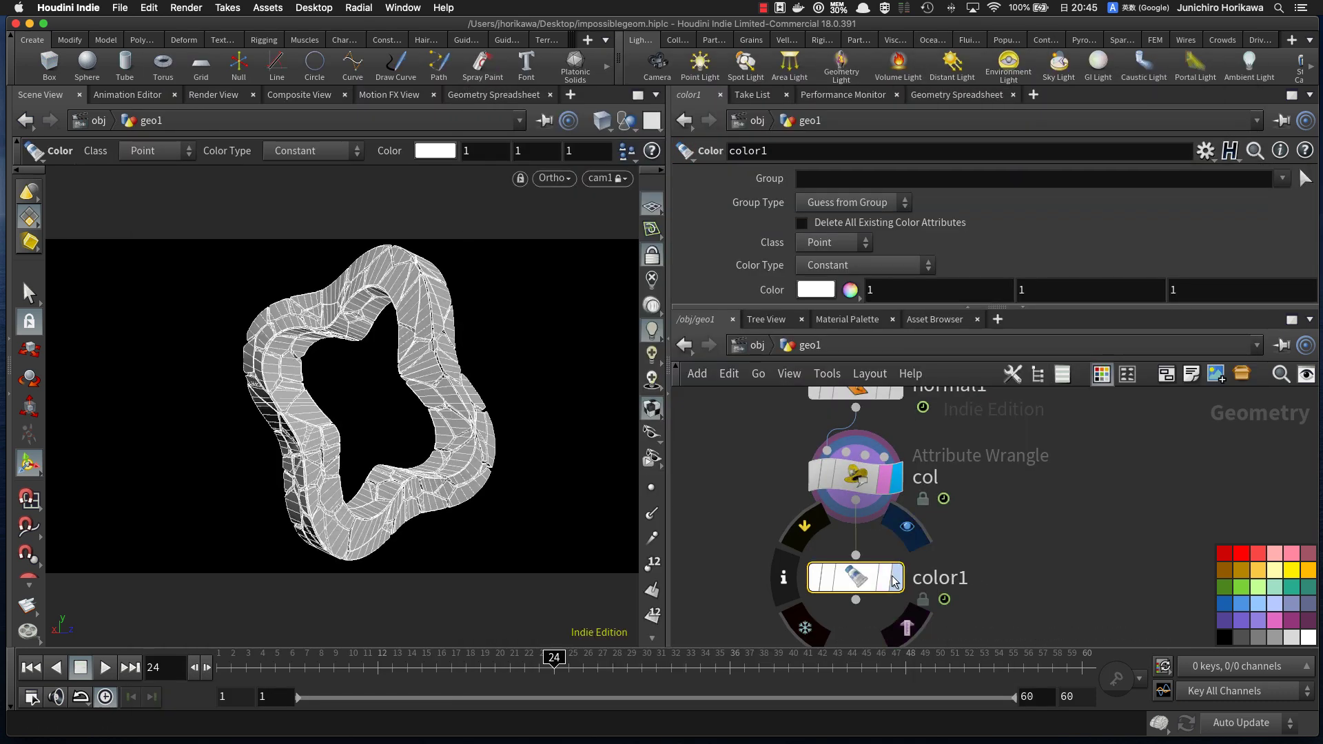
click(896, 578)
Step: Set the Color node's color type to Ramp from Attribute and its attribute to col
drag(980, 305, 902, 384)
click(829, 258)
click(848, 357)
click(842, 289)
text(col)
key(Return)
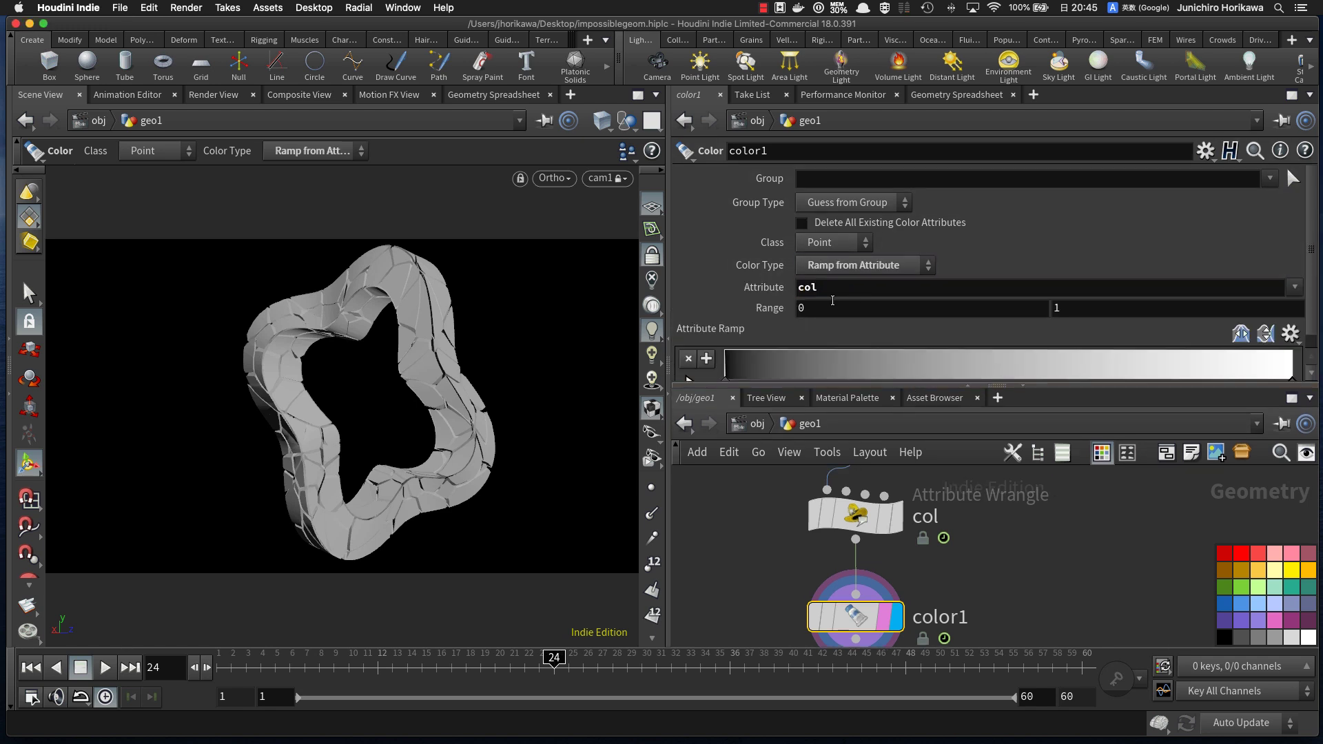
Step: Change the color at the start of the attribute ramp to pure red
middle_drag(959, 589, 956, 545)
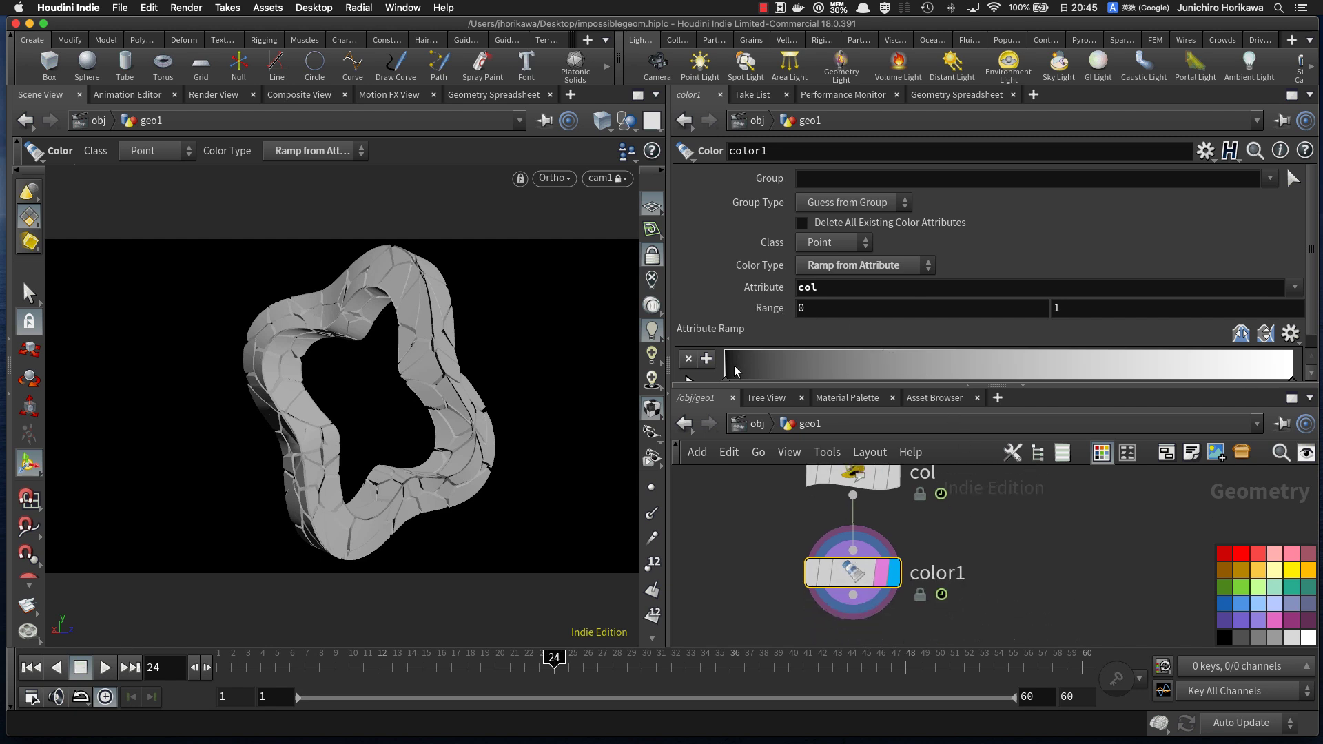
scroll(762, 347, down, 1)
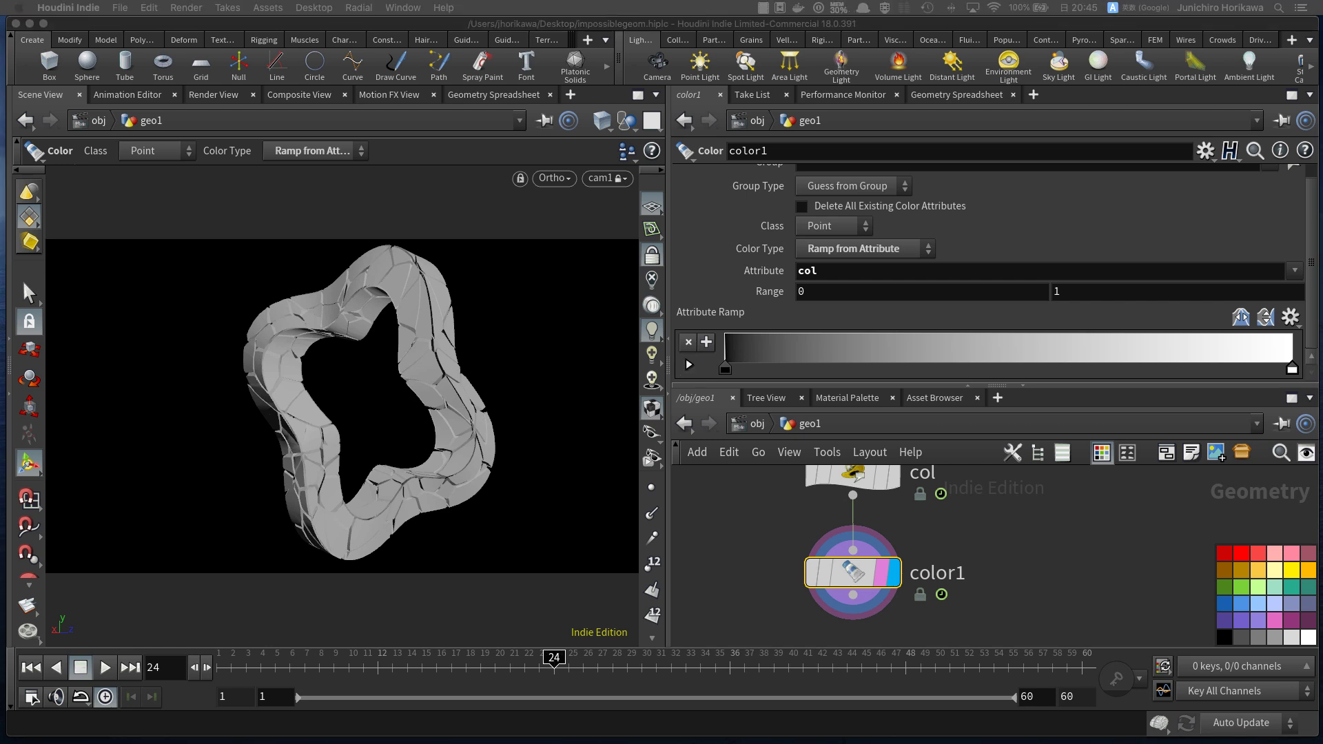
double_click(726, 372)
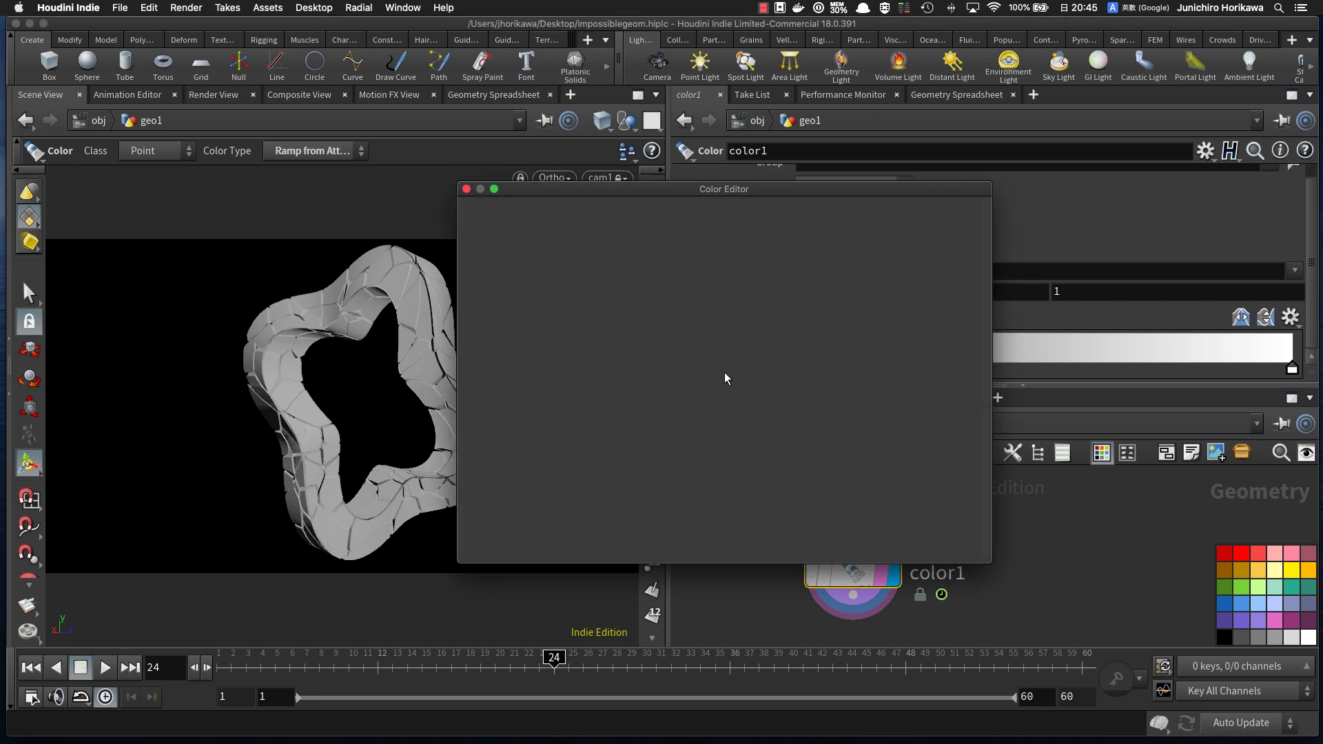
click(658, 247)
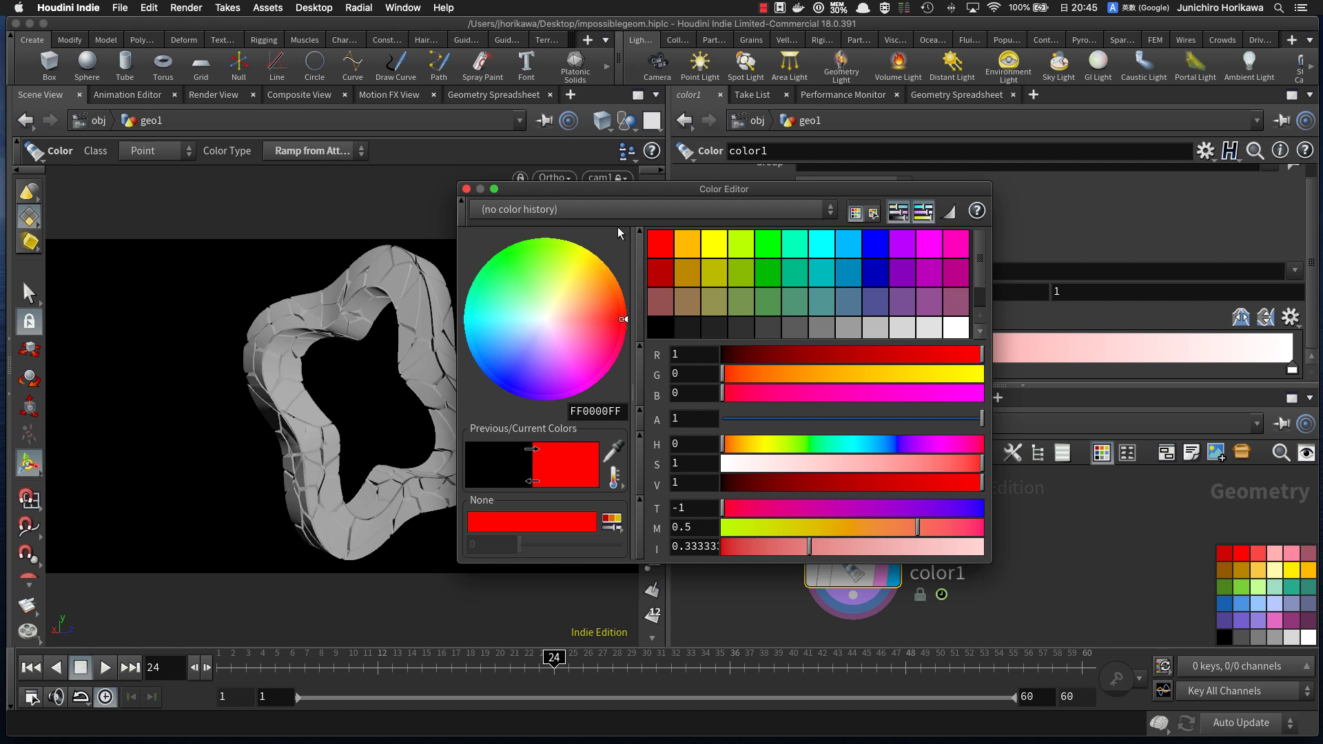
click(465, 190)
Step: Examine the point values of the col attribute and the resulting Cd color in the Geometry Spreadsheet for the col and color1 nodes
click(803, 594)
click(854, 475)
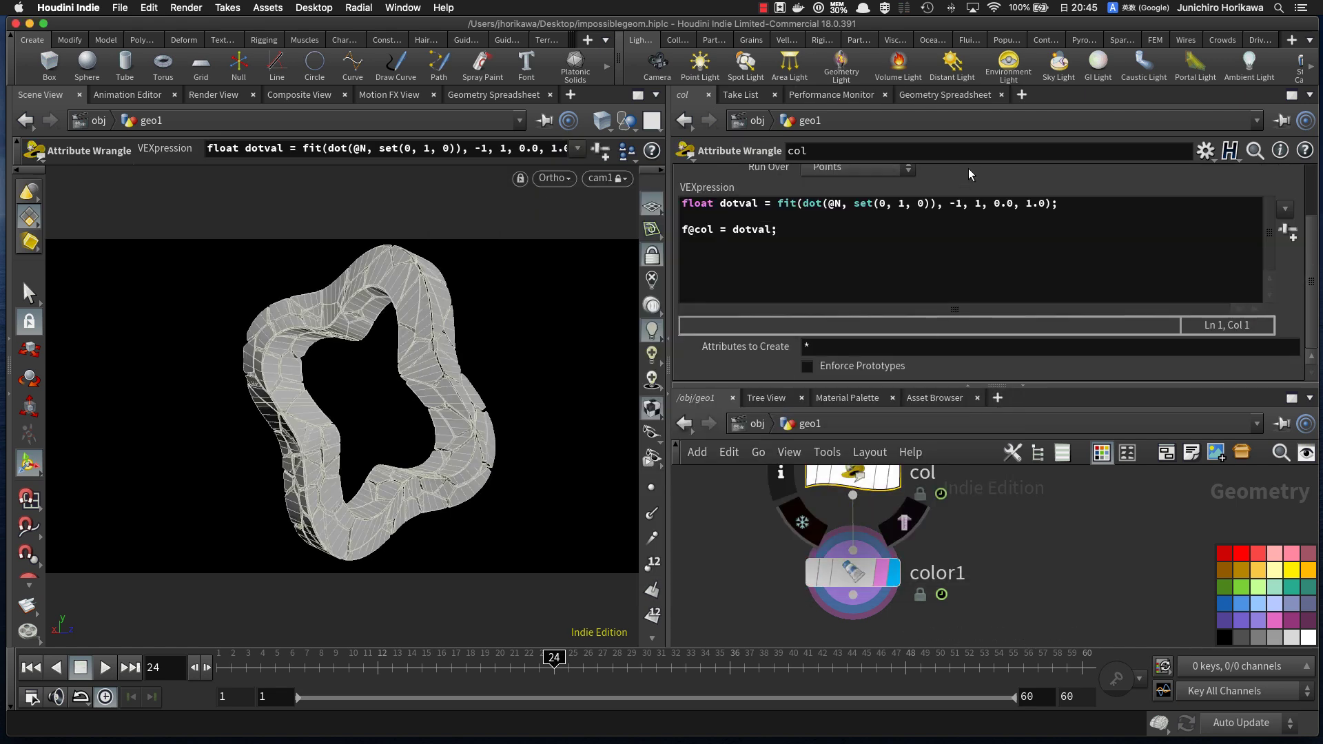
click(944, 95)
click(735, 151)
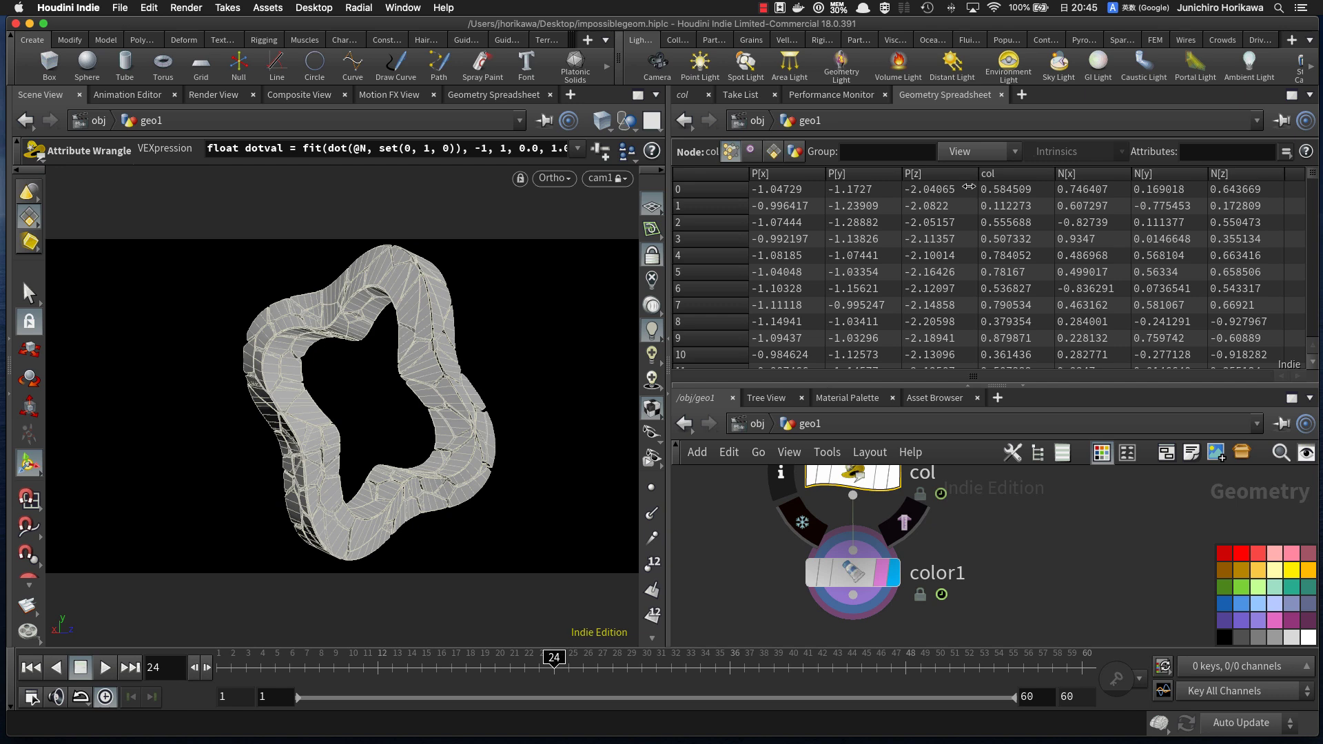
scroll(1202, 217, down, 1)
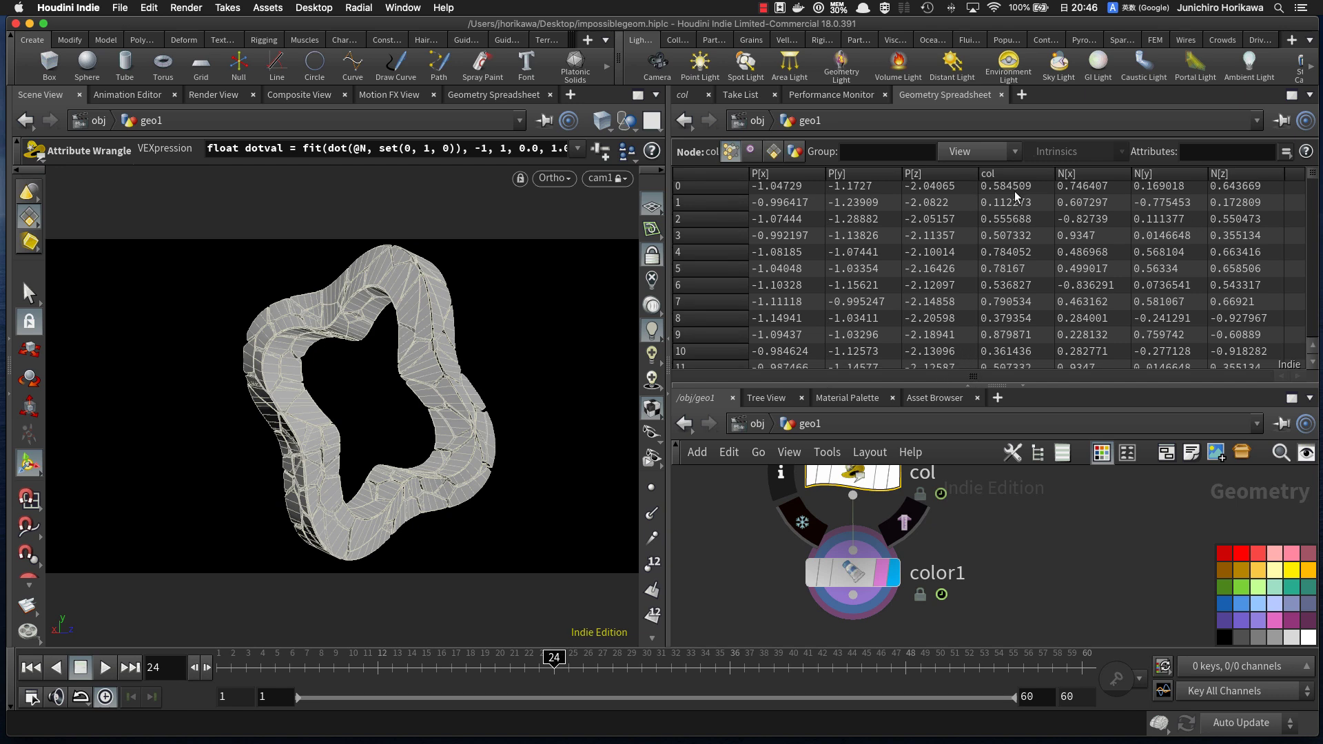
click(858, 578)
click(748, 423)
double_click(844, 510)
click(861, 581)
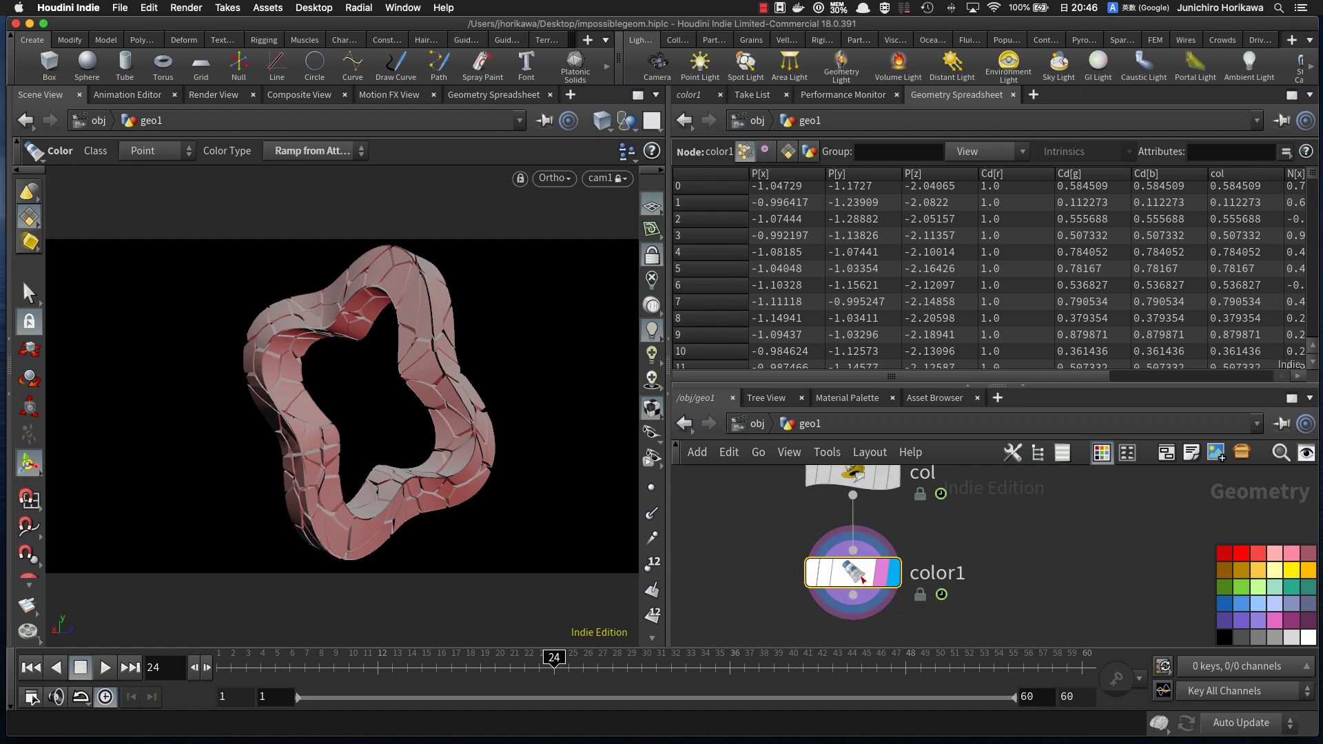
click(693, 98)
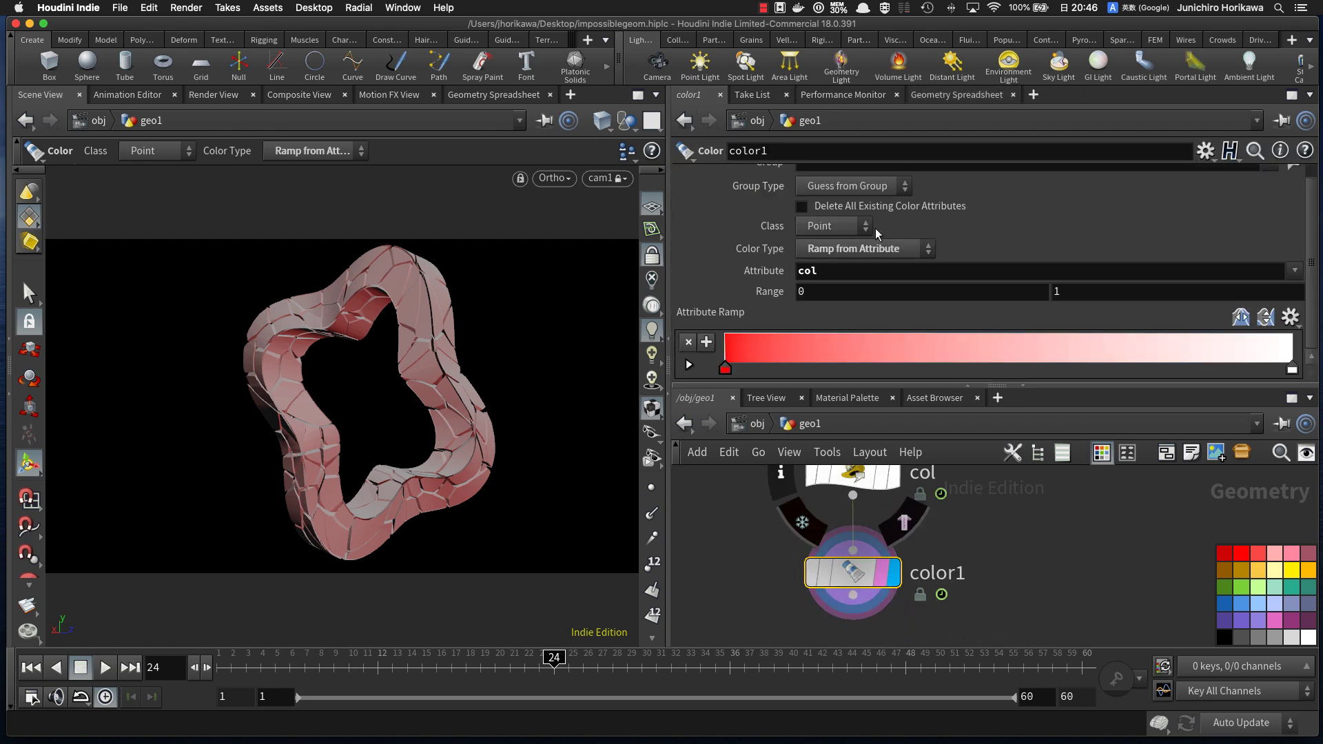
Step: Add a blue (0, 0.5, 1) point midway along the ramp and move the red point to about 0.24 and the white one to about 0.8
double_click(1292, 370)
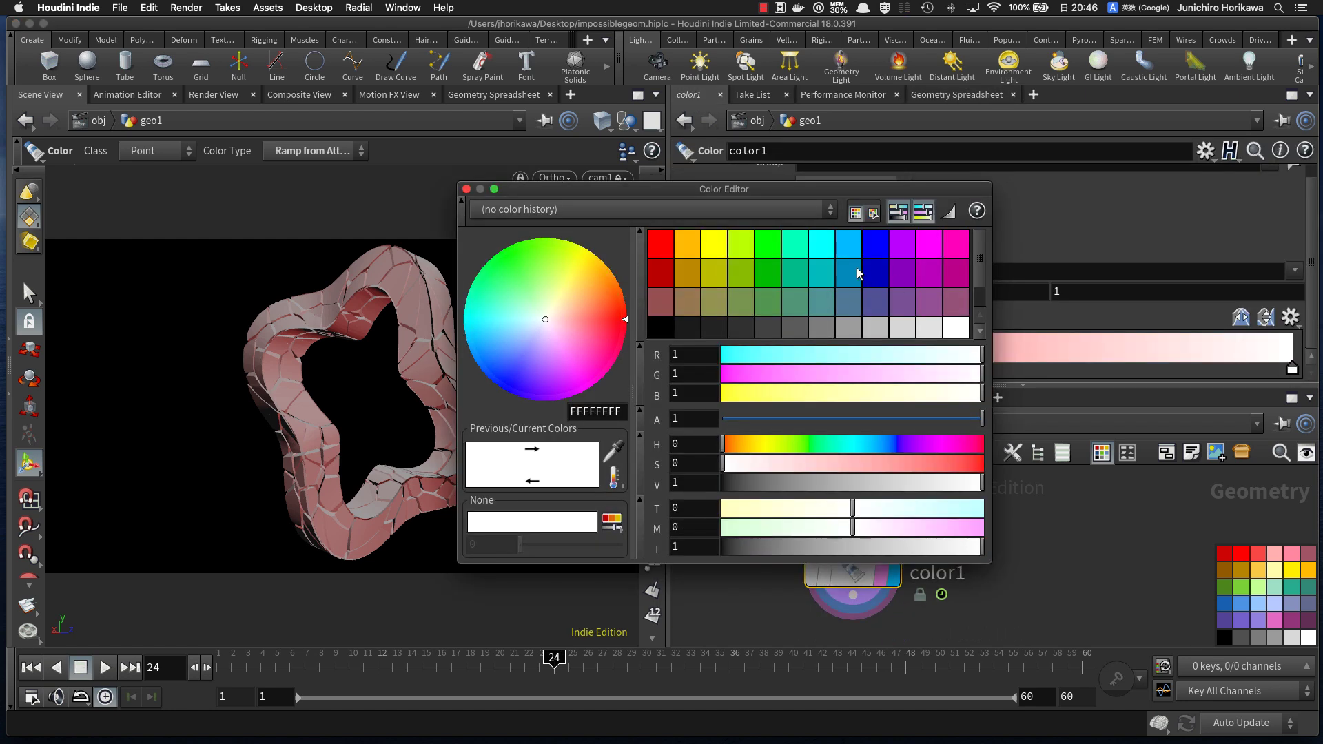
click(465, 189)
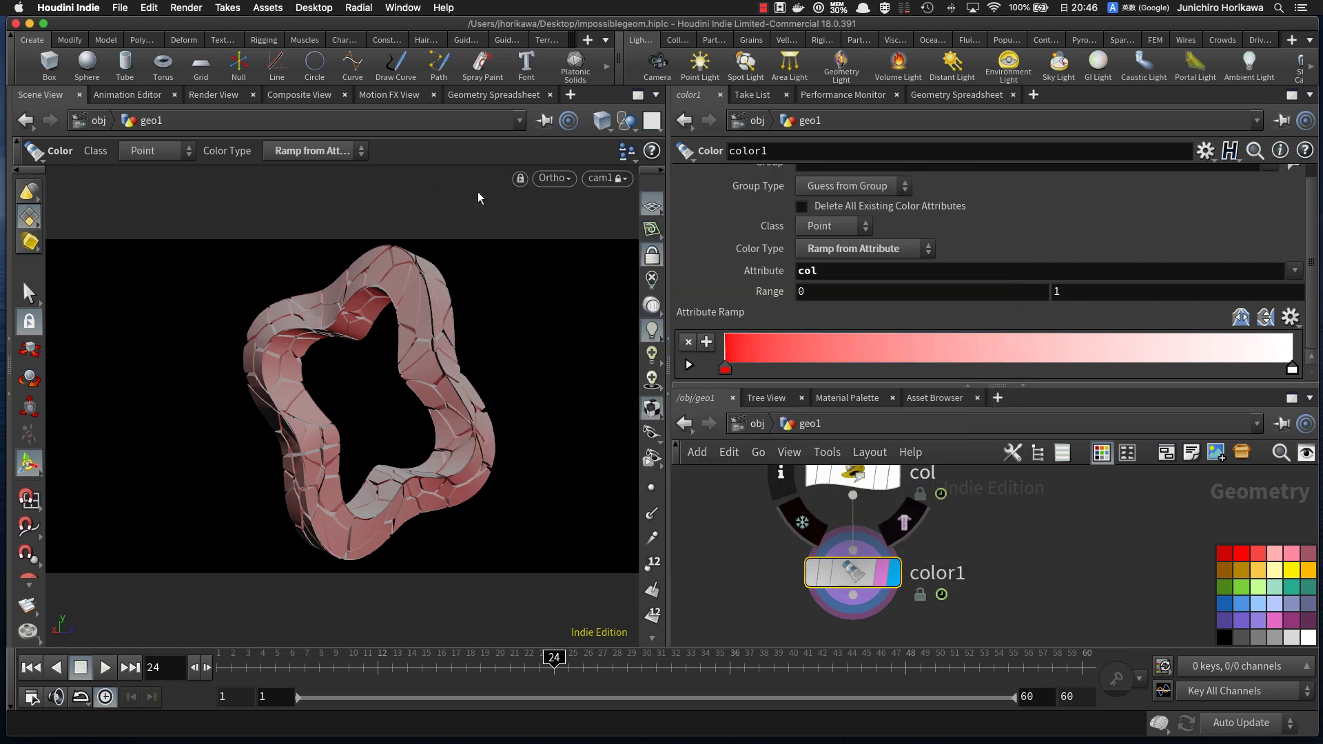
double_click(1011, 369)
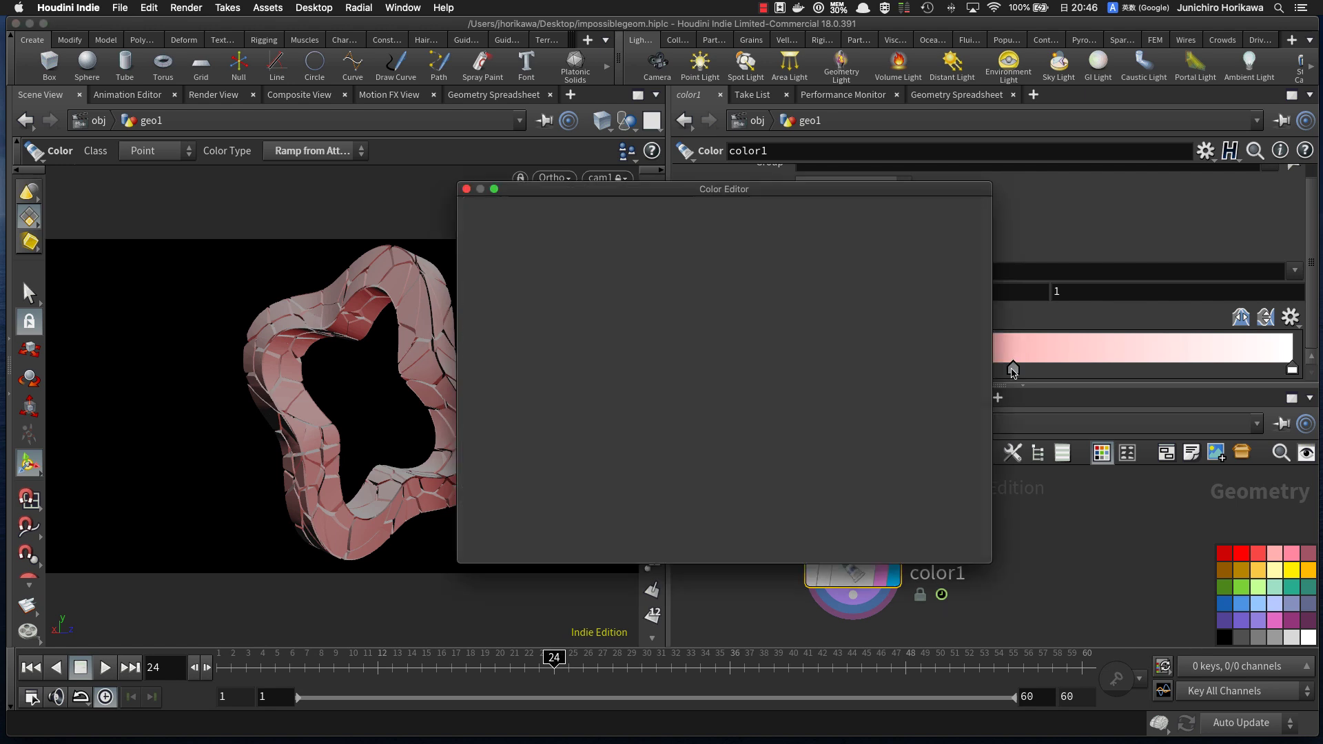
click(841, 256)
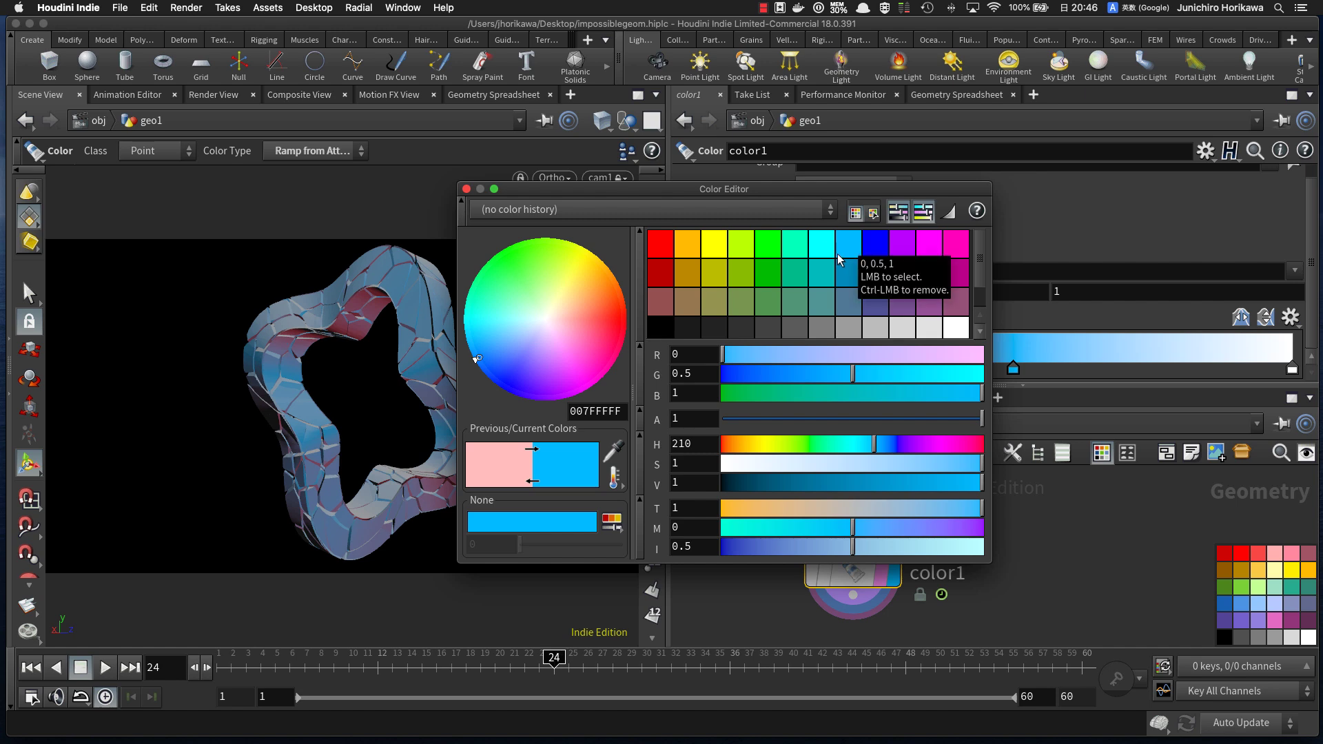
click(825, 249)
click(838, 244)
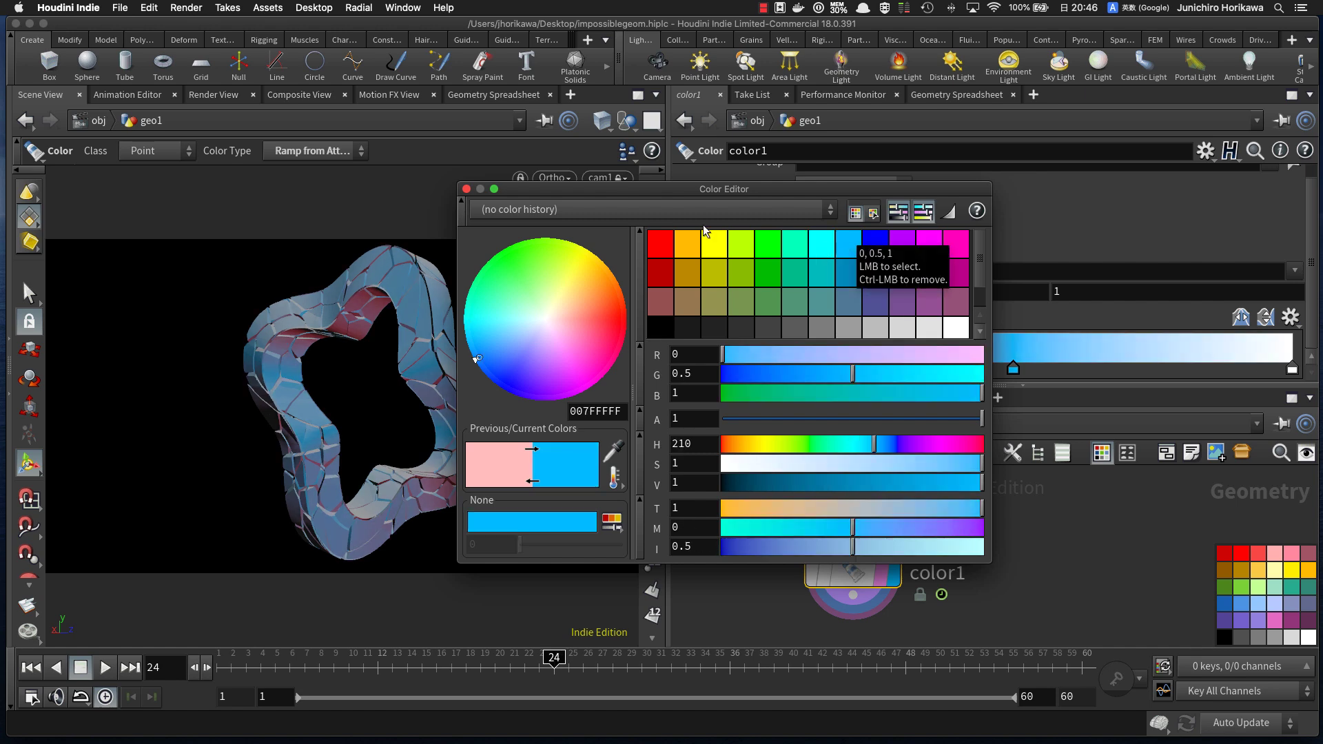
click(465, 189)
drag(726, 374, 863, 372)
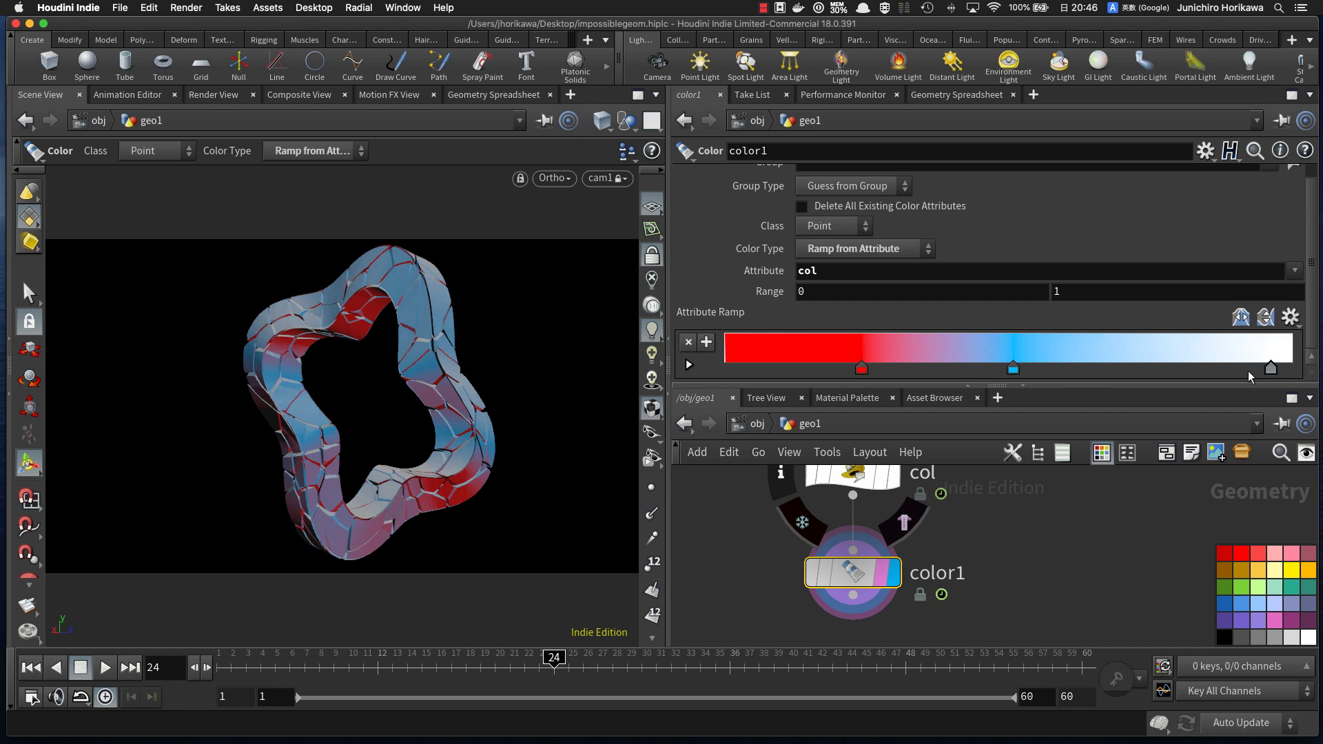
drag(1271, 370, 1186, 378)
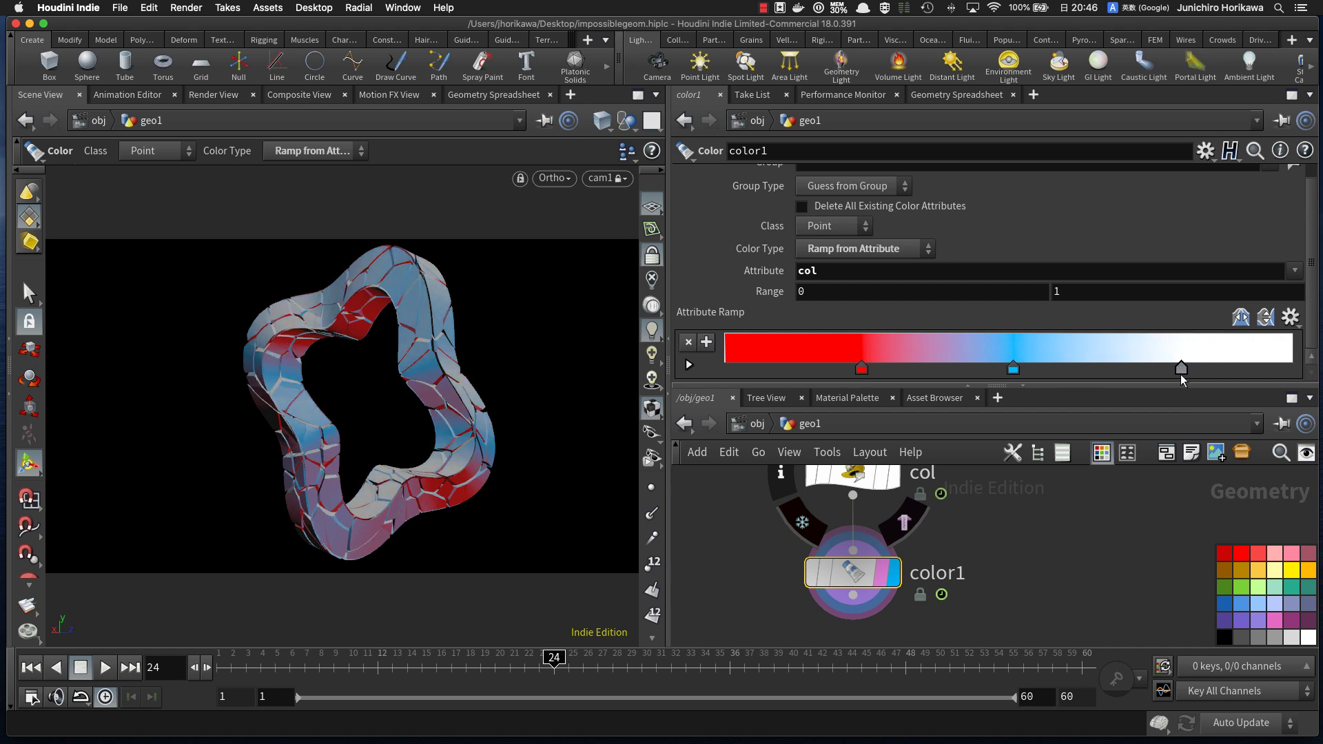
Step: Set the default material's diffuse color to white (FFFFFF) in the viewport display options
key(d)
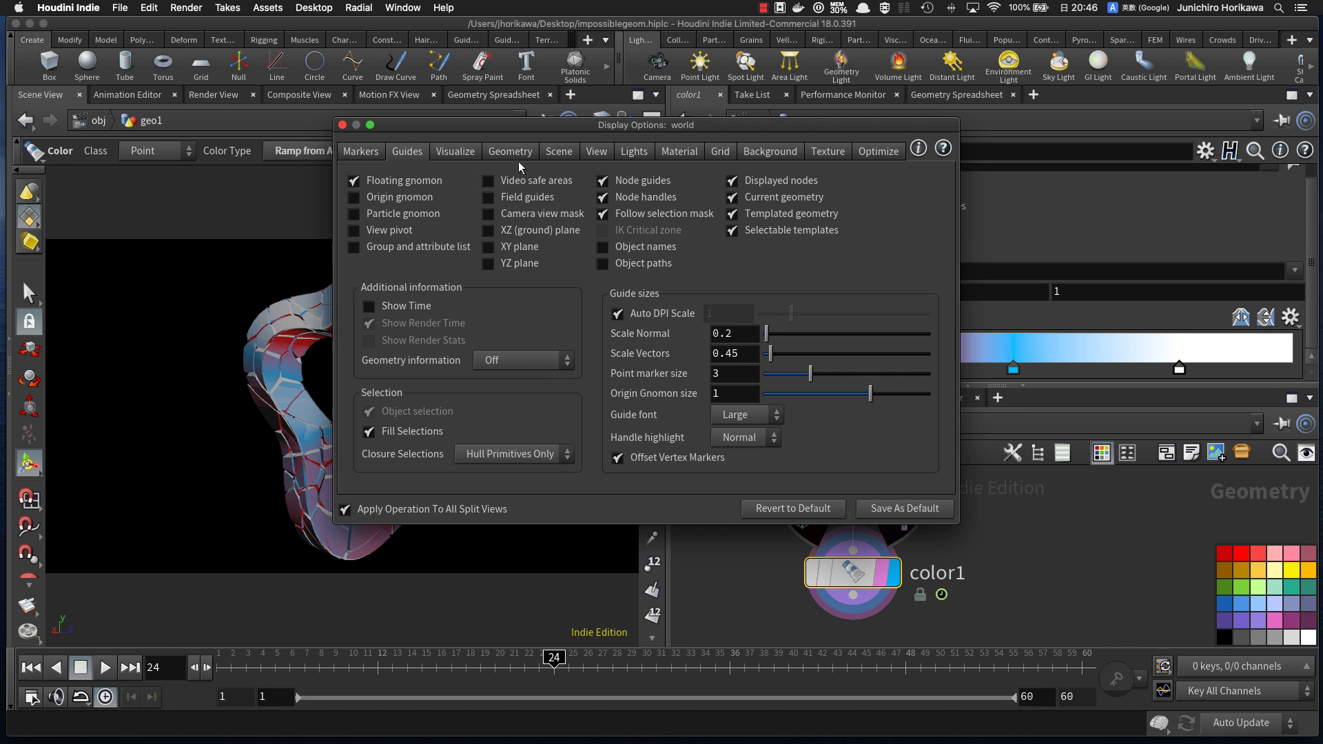
click(675, 152)
click(463, 313)
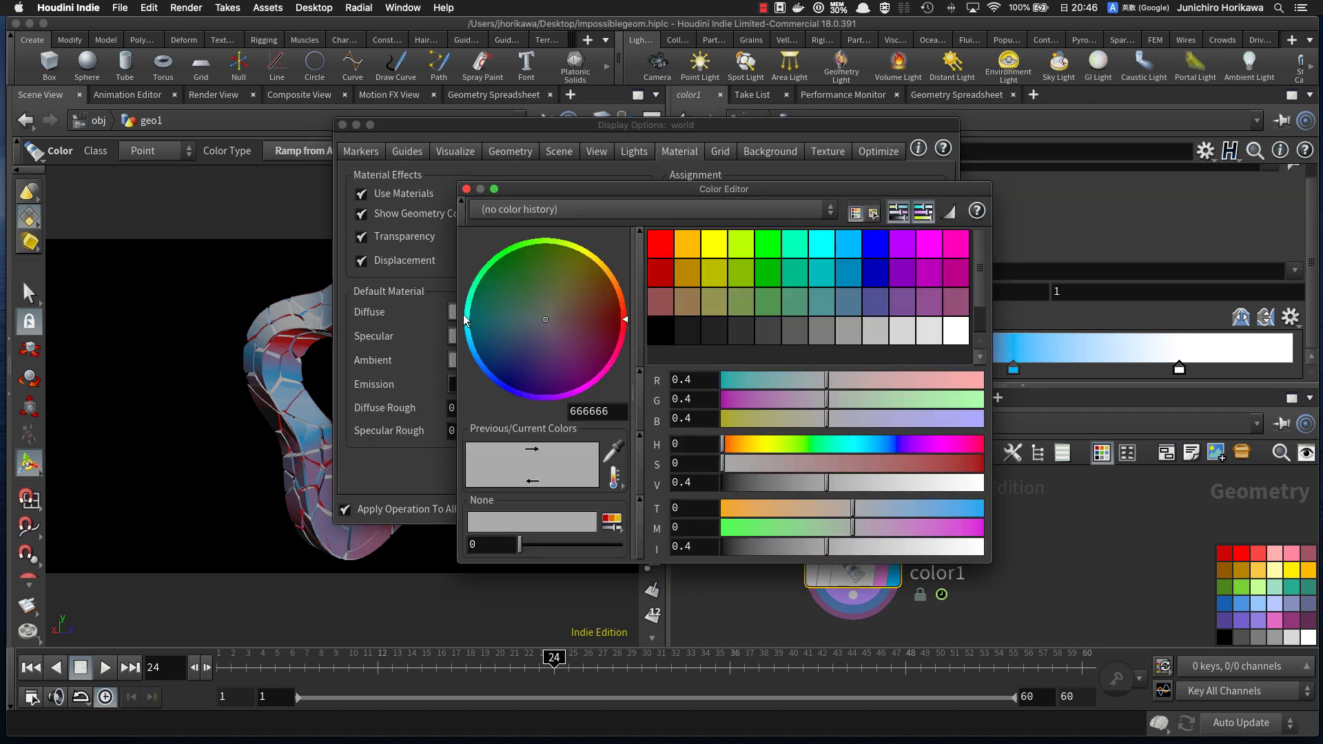
click(955, 329)
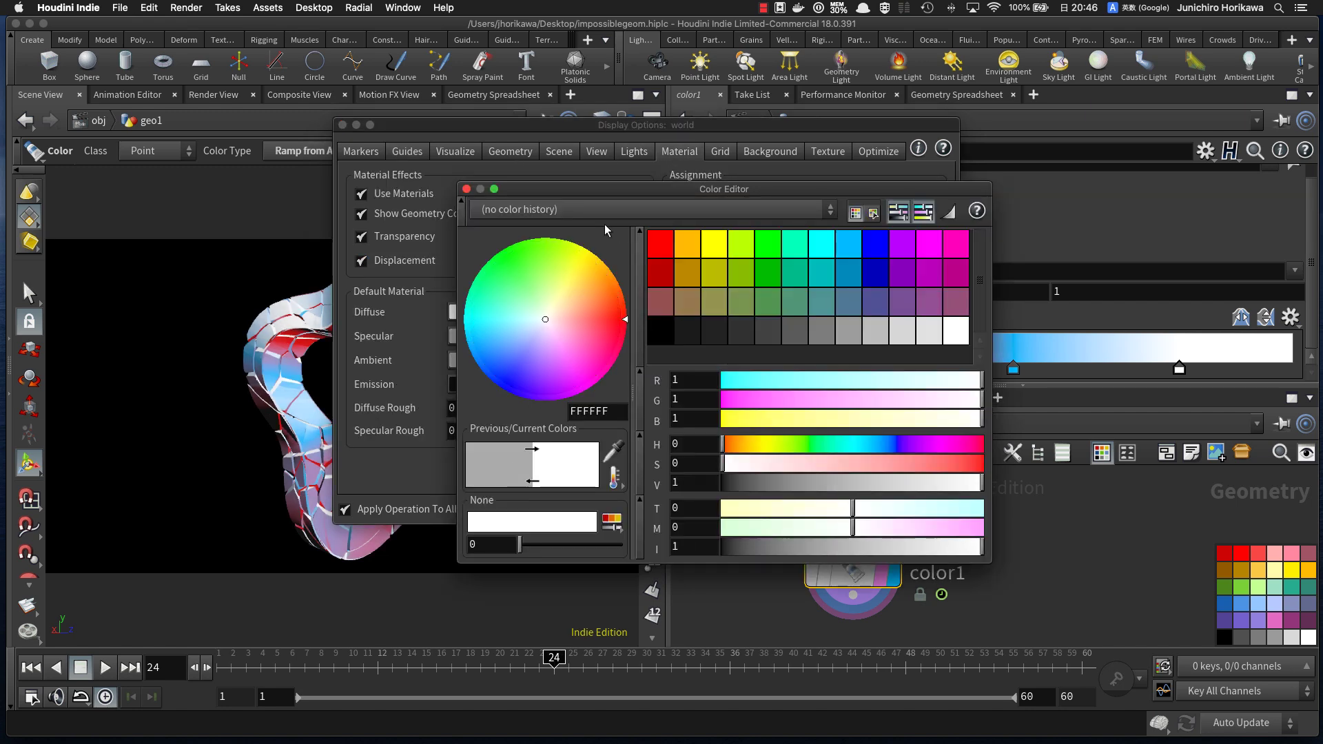
click(466, 189)
click(342, 125)
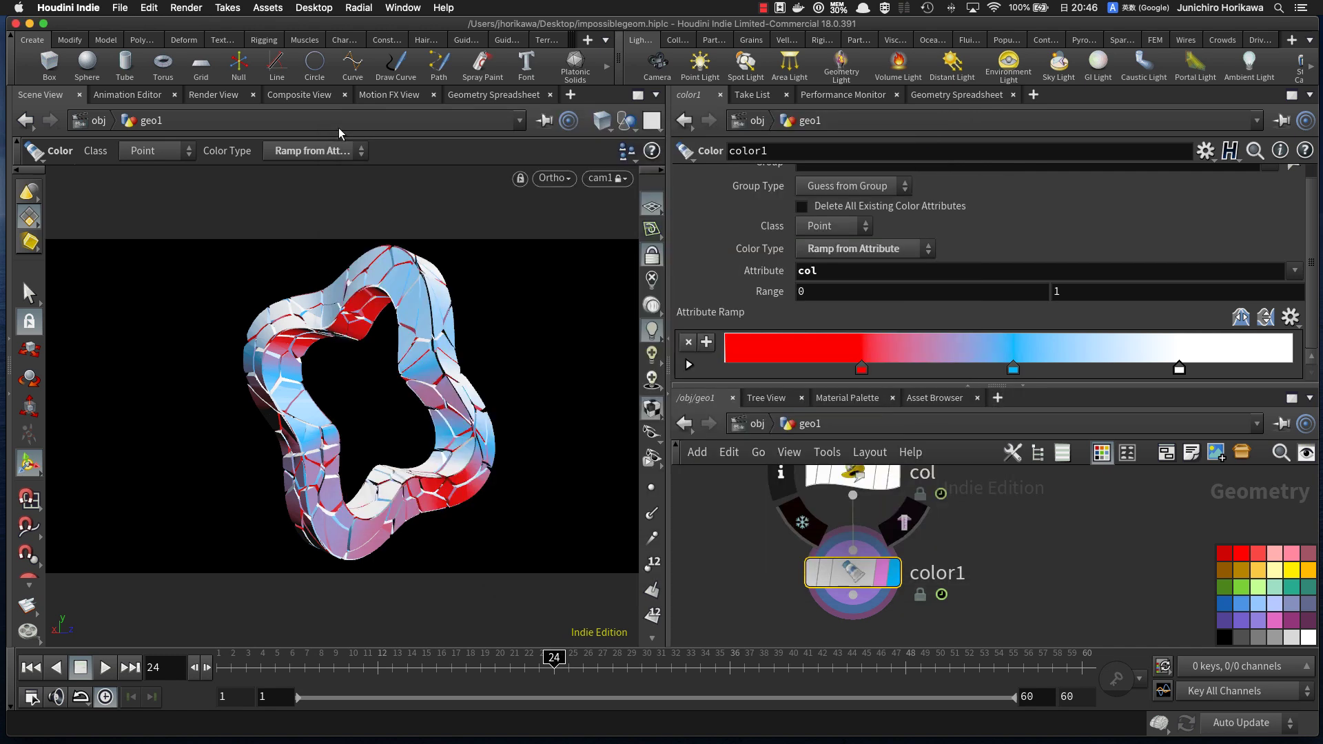
Step: Play the animation and select the CONTROLLER null to show its parameters
click(104, 668)
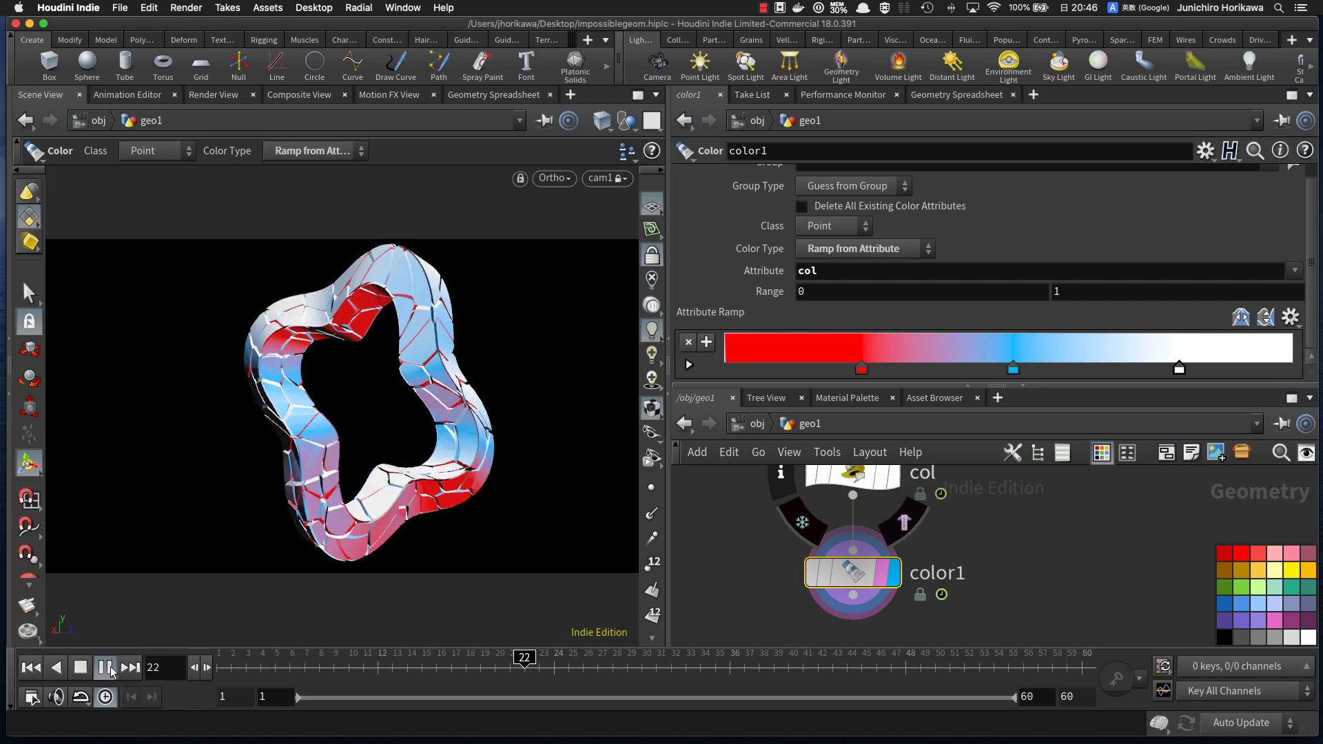
scroll(714, 542, down, 5)
middle_drag(689, 503, 753, 593)
scroll(753, 594, down, 5)
middle_drag(690, 506, 767, 577)
scroll(762, 530, up, 2)
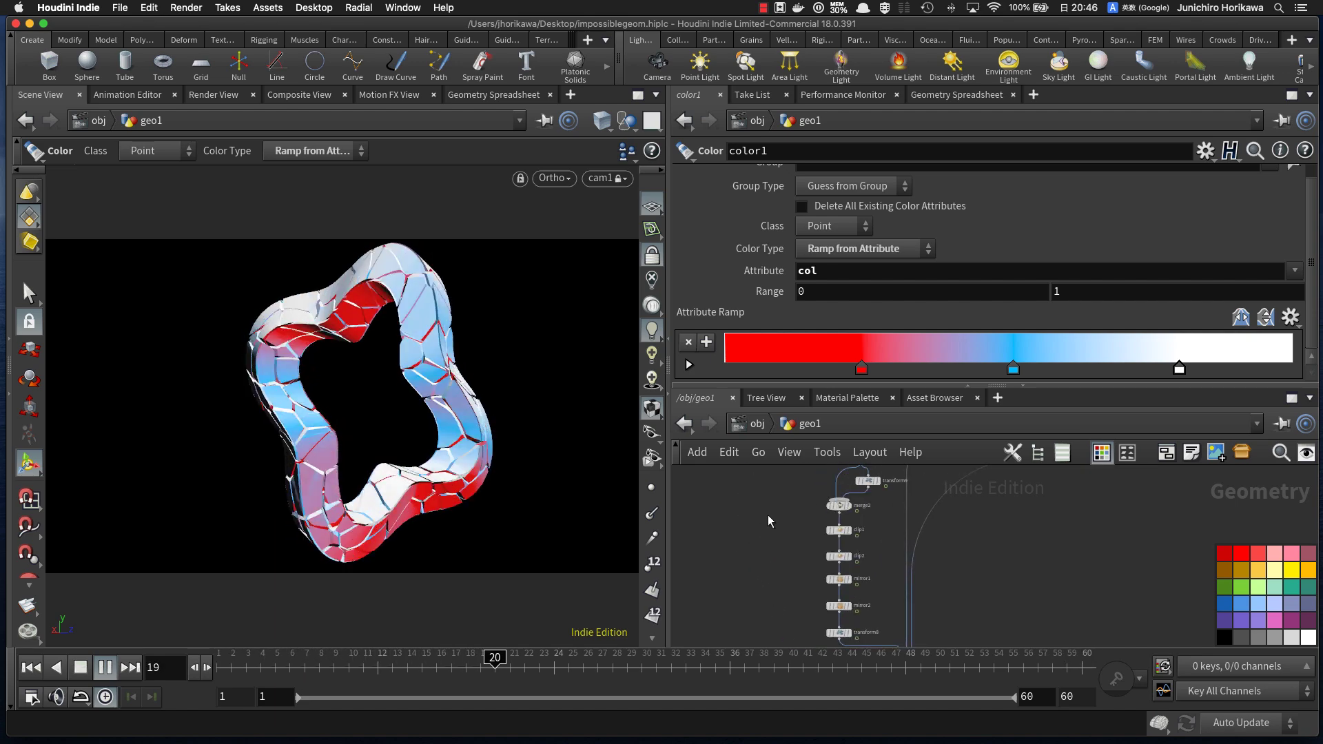
middle_drag(787, 475, 776, 555)
scroll(734, 514, up, 5)
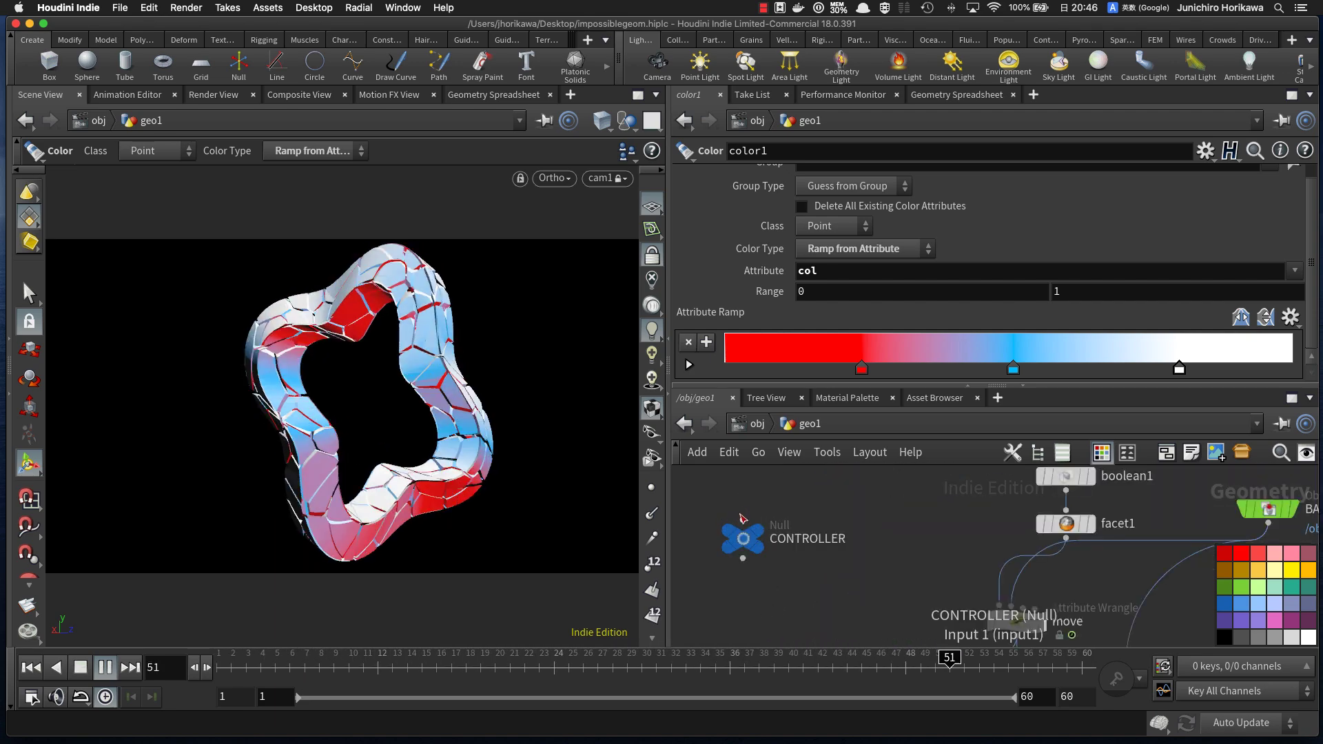
scroll(740, 517, up, 3)
mouse_move(751, 572)
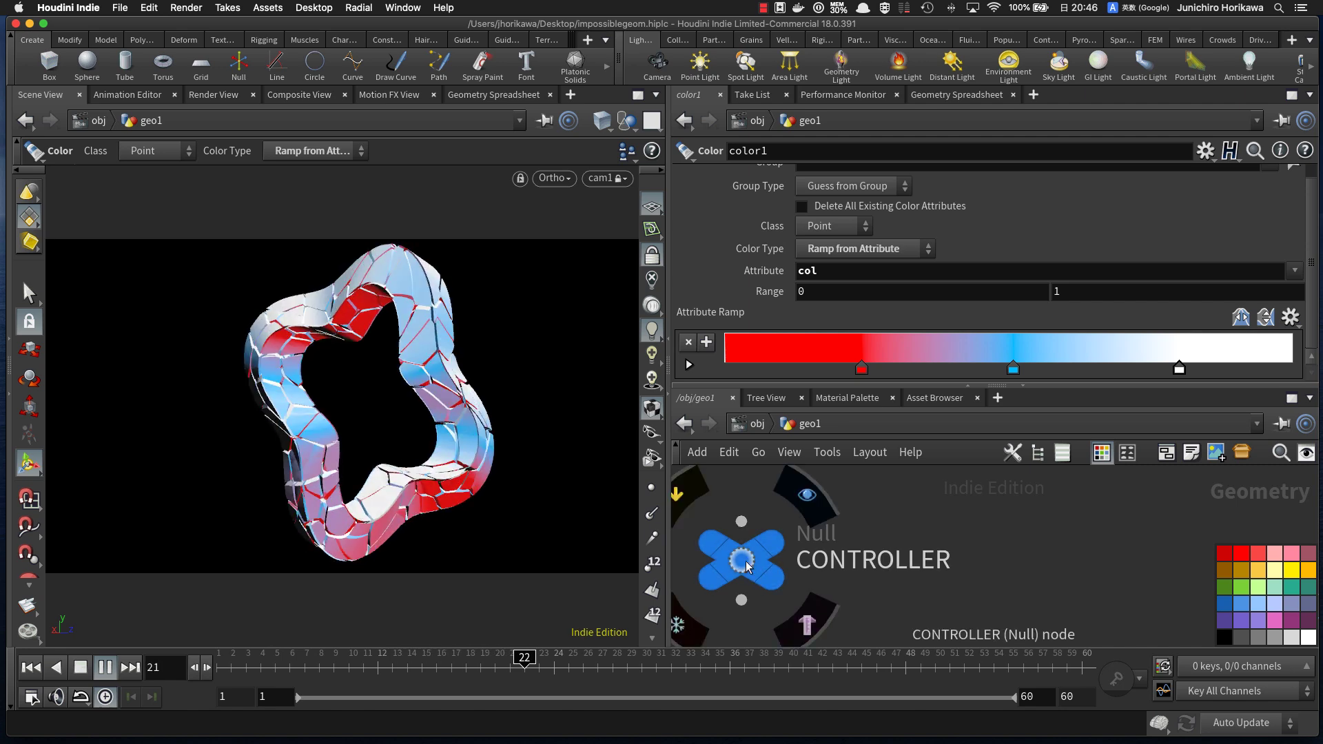
click(746, 567)
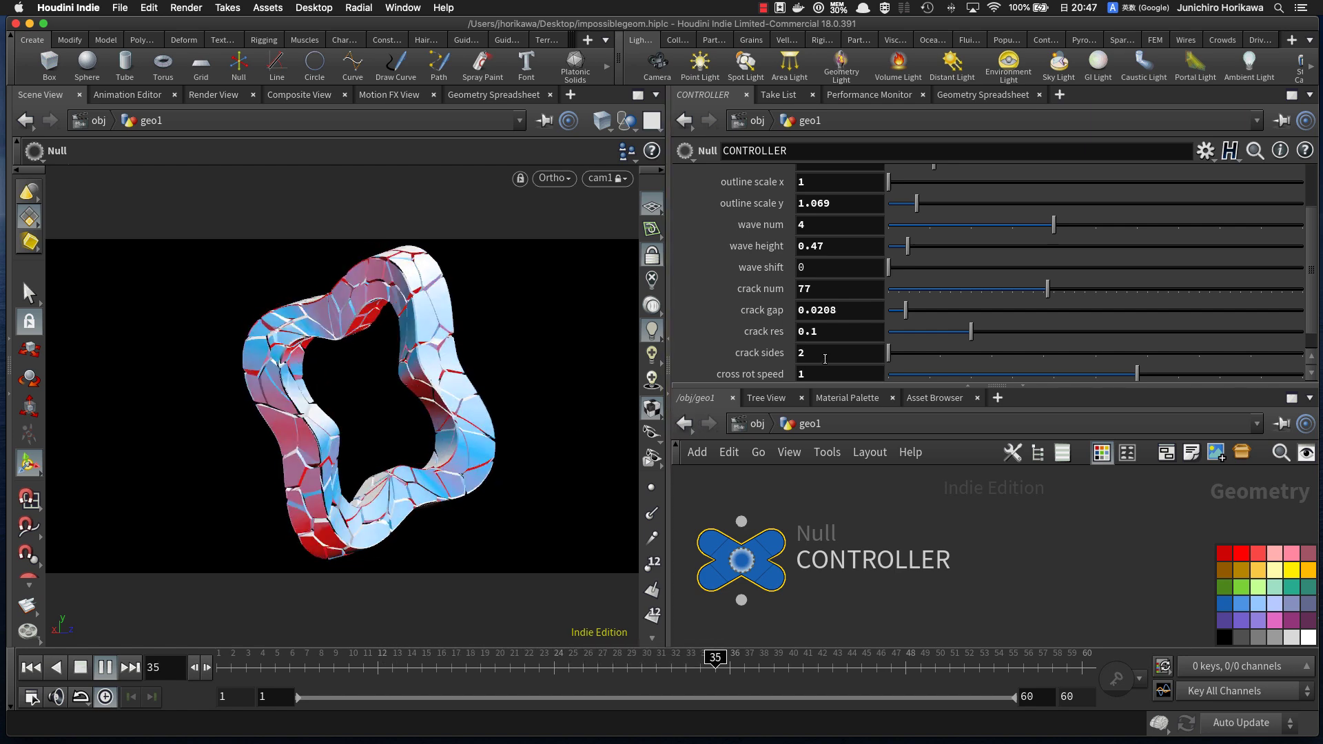
Step: Try wave shift values of 1.61 and 3.83 during playback, and return the parameter to 0
click(955, 267)
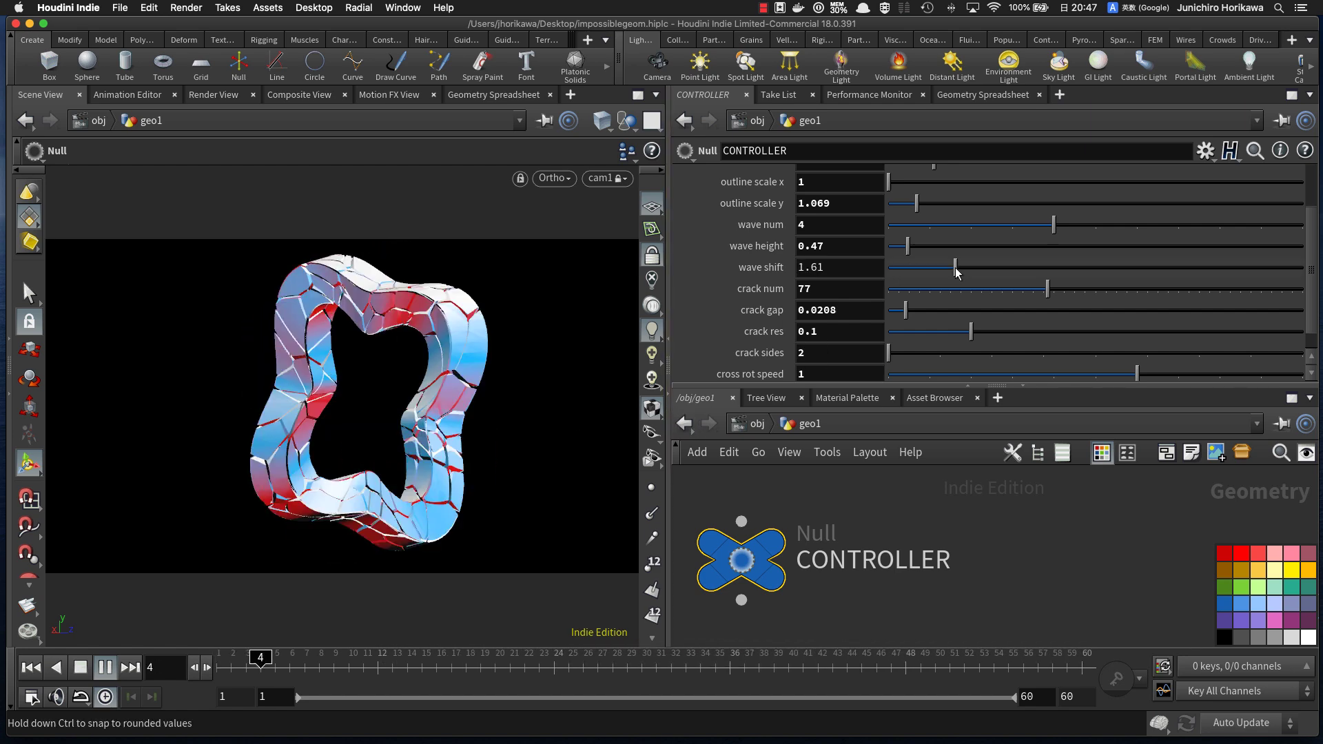
click(1046, 268)
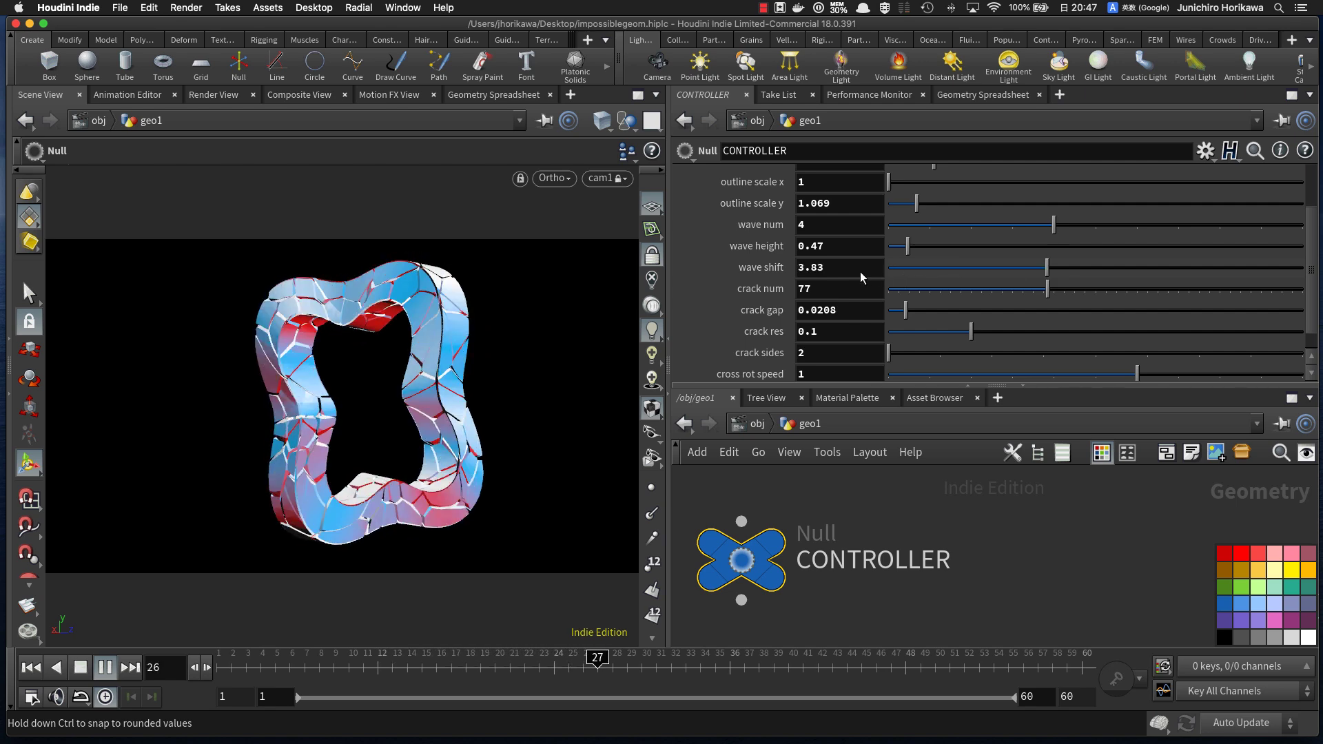
drag(1047, 267, 860, 272)
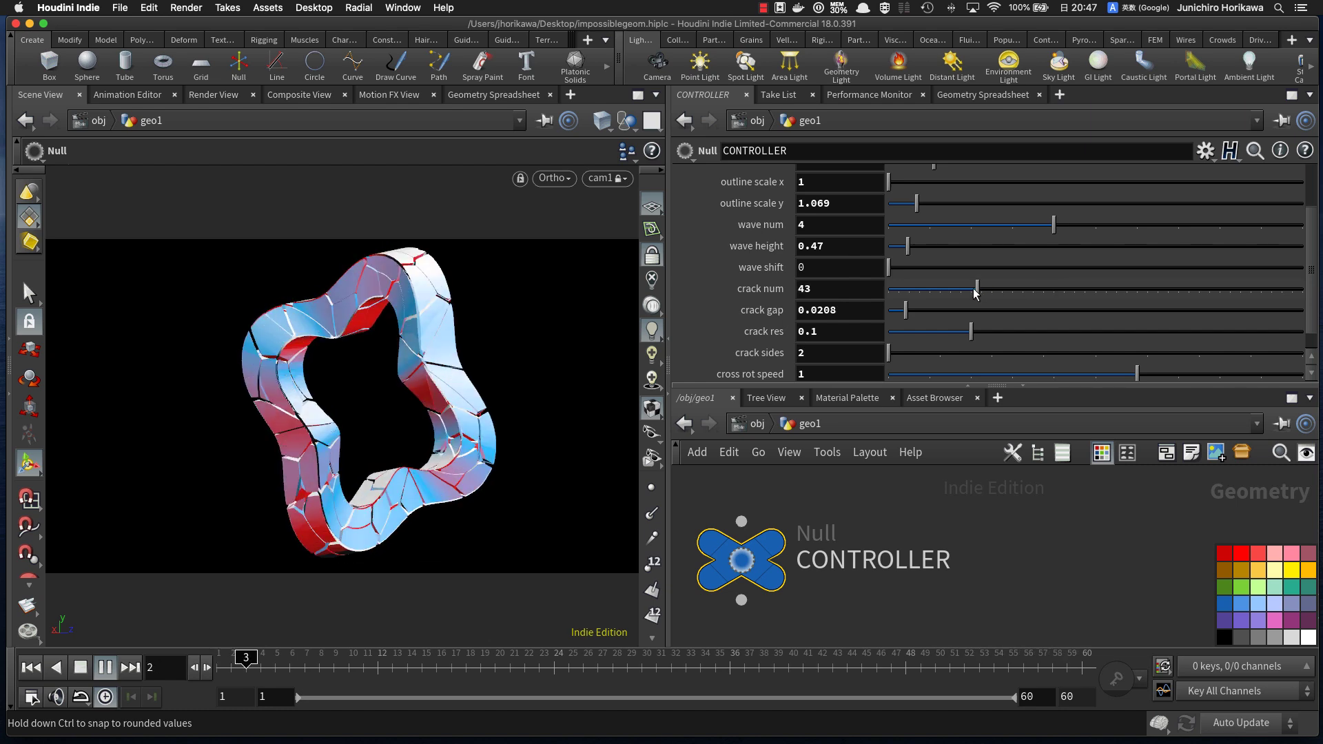
Step: Set CONTROLLER's crack num to 79 and crack sides to 6
drag(978, 289, 1053, 288)
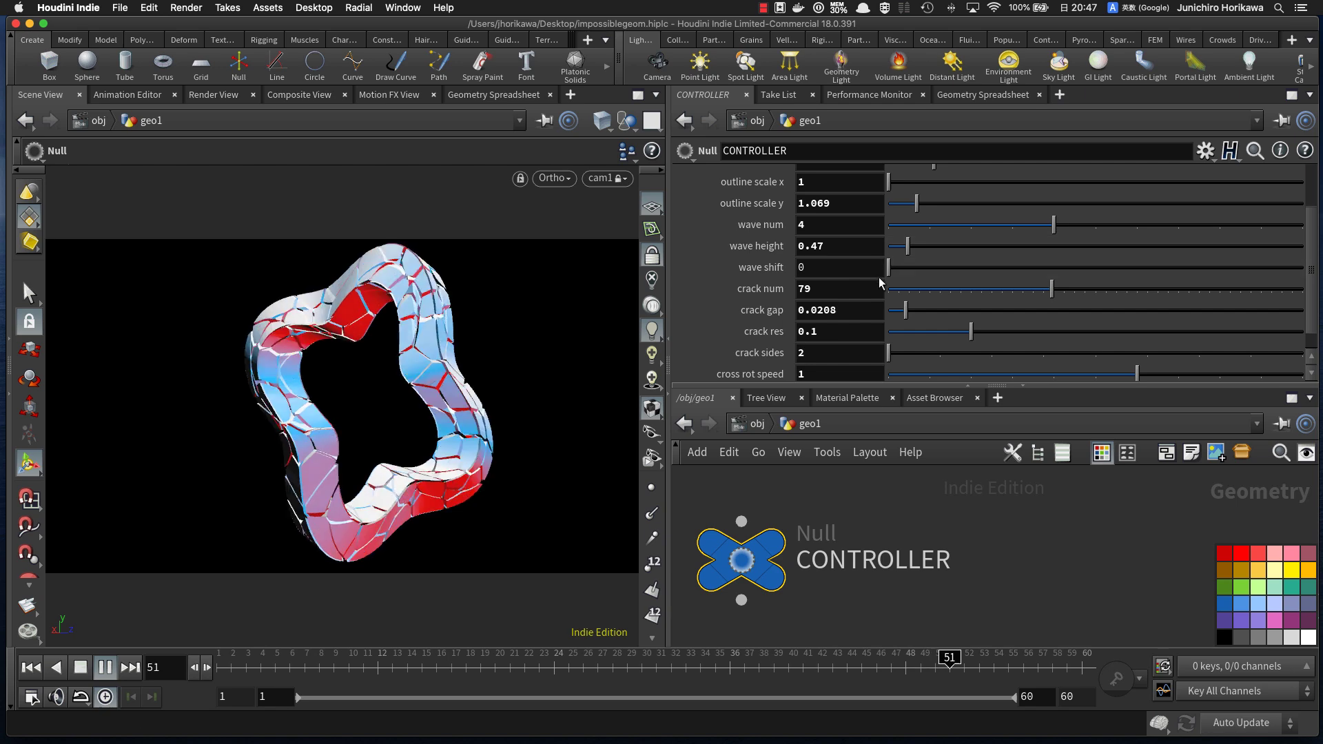
scroll(958, 332, down, 1)
drag(990, 340, 1110, 344)
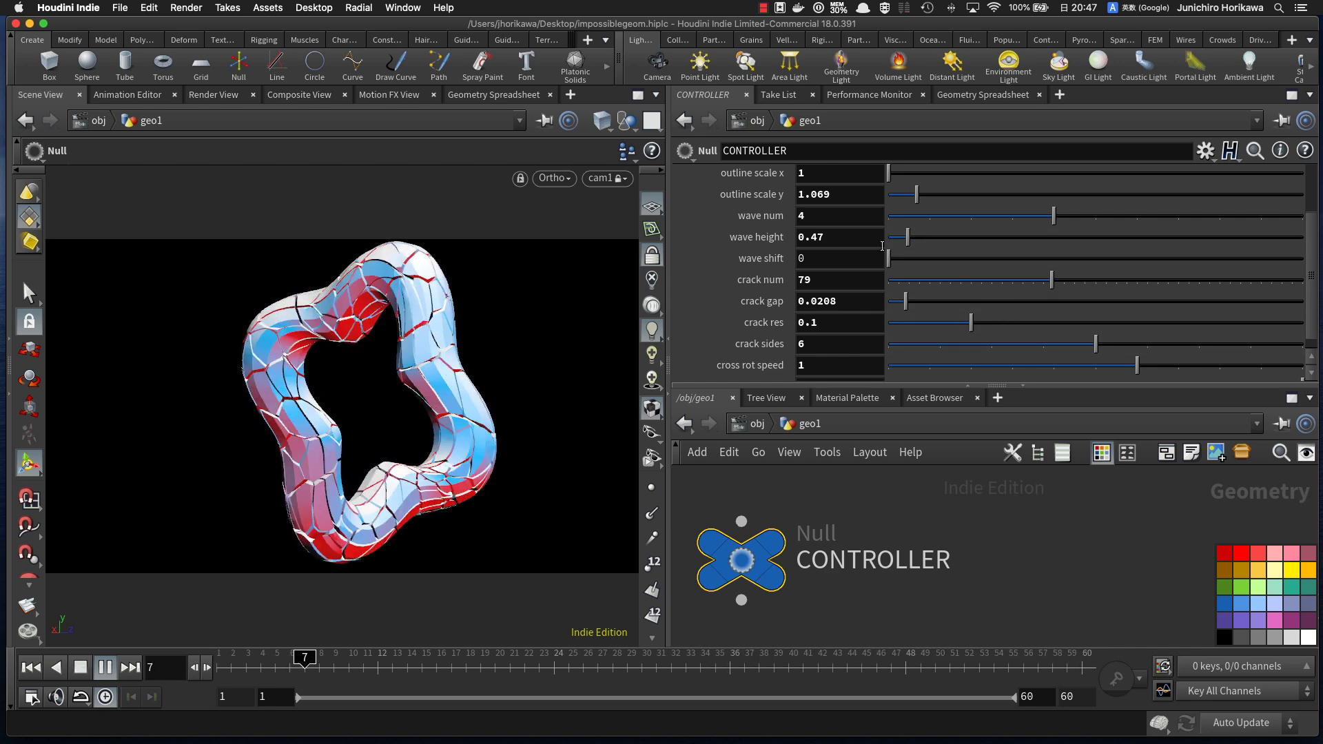
scroll(954, 310, down, 1)
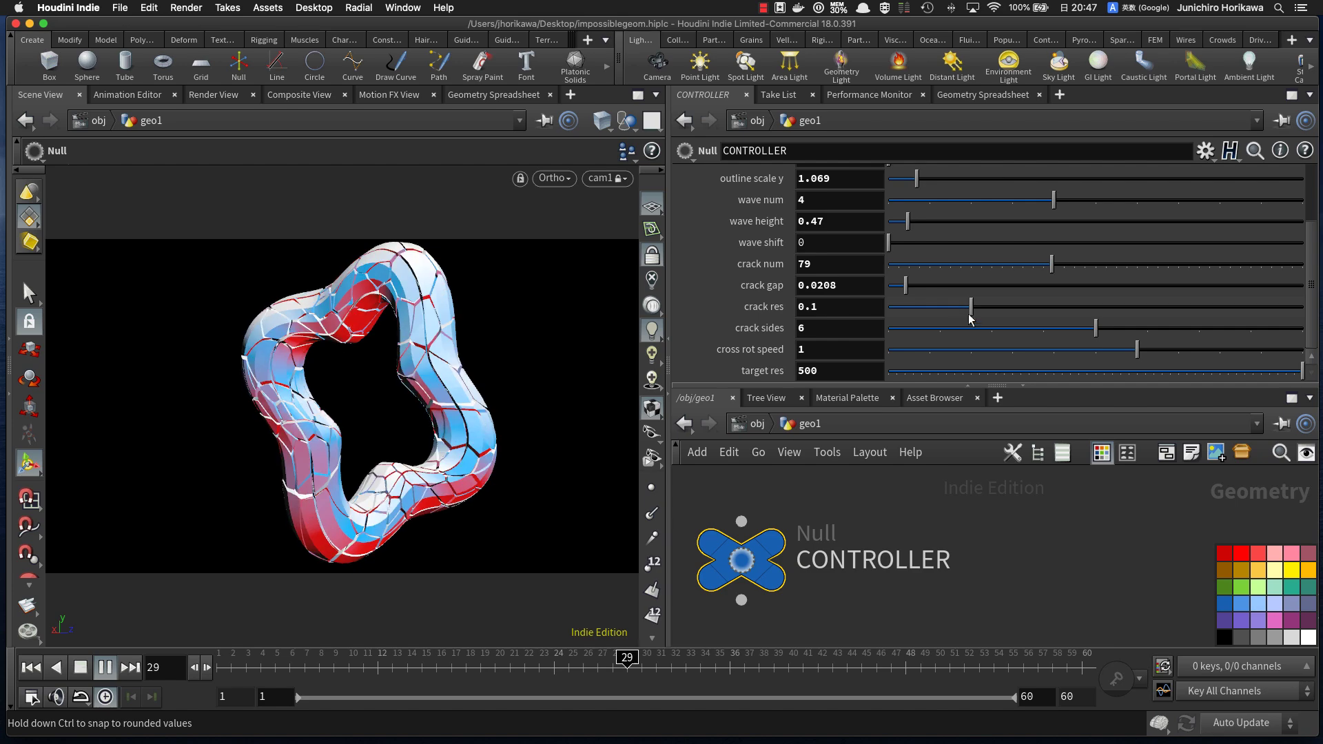
scroll(1039, 341, up, 1)
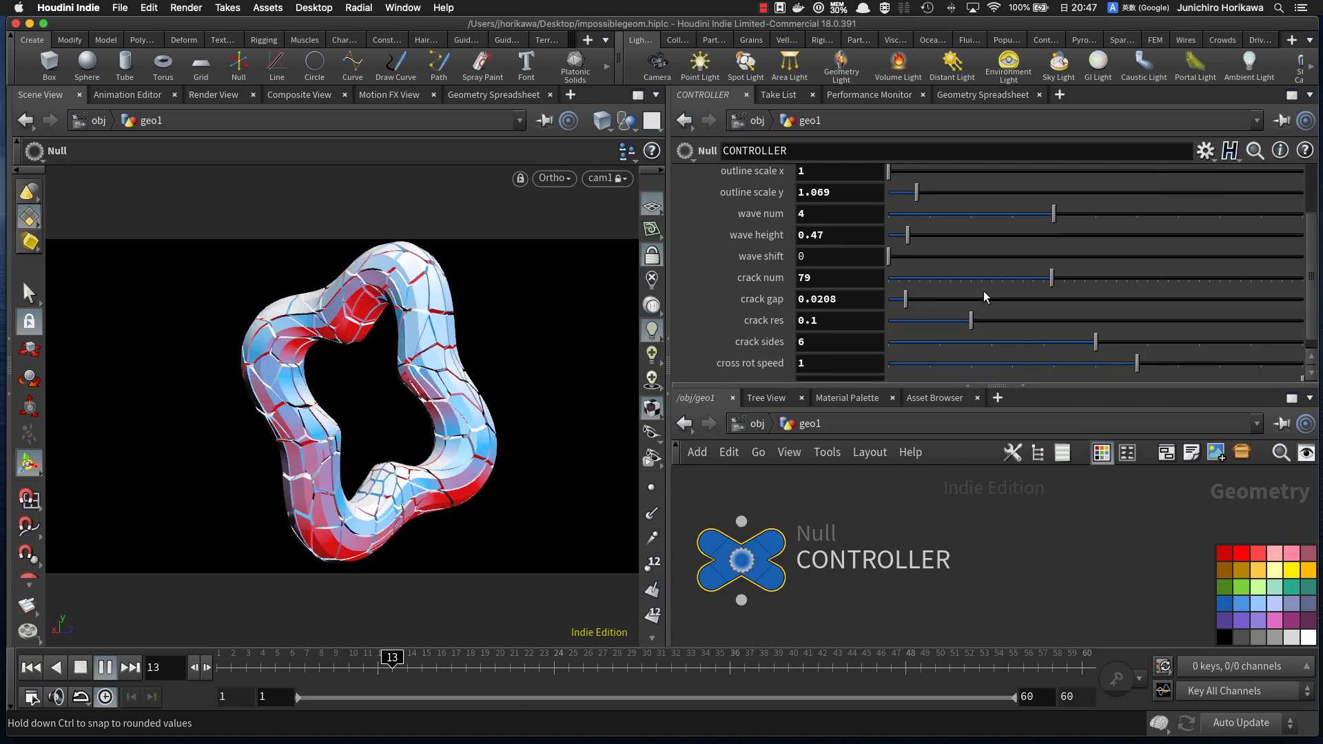
scroll(984, 295, down, 1)
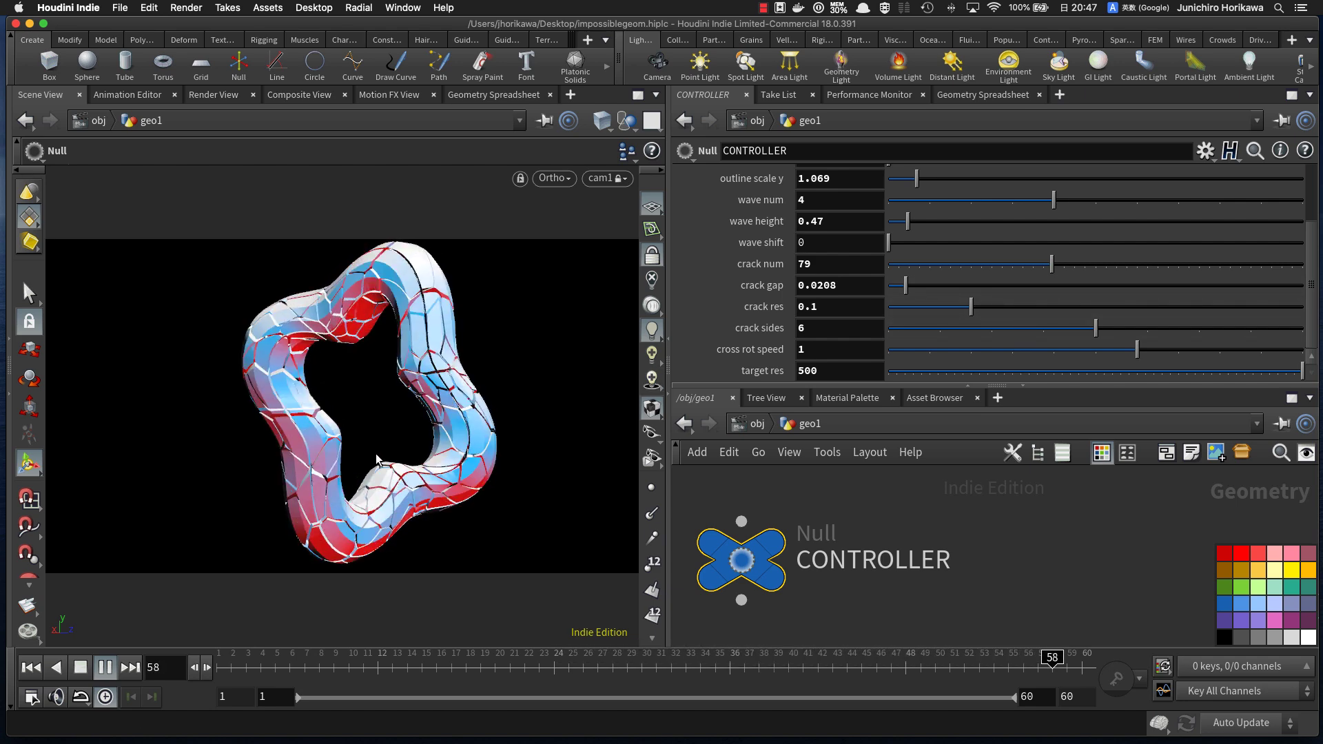
Step: Stop the animation playback and enlarge the network editor pane
click(105, 667)
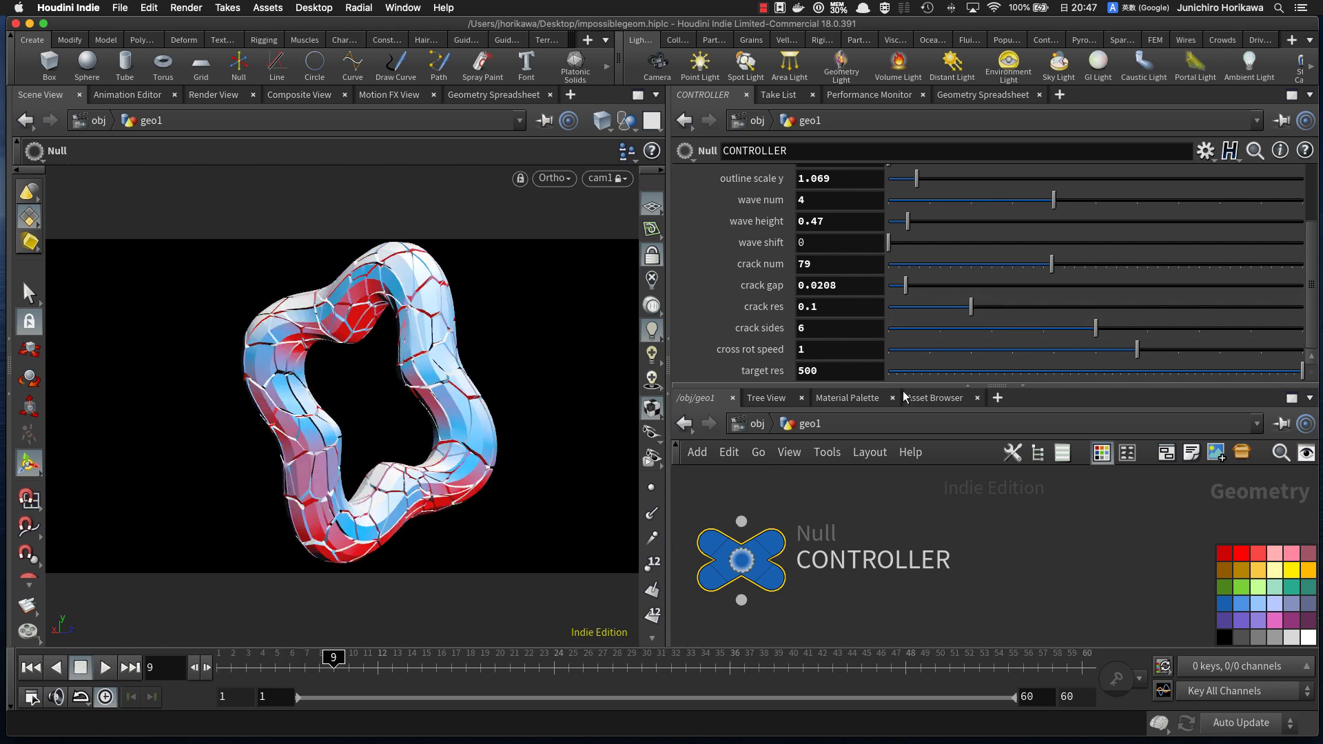
drag(939, 386, 936, 308)
scroll(908, 478, down, 5)
scroll(927, 551, up, 6)
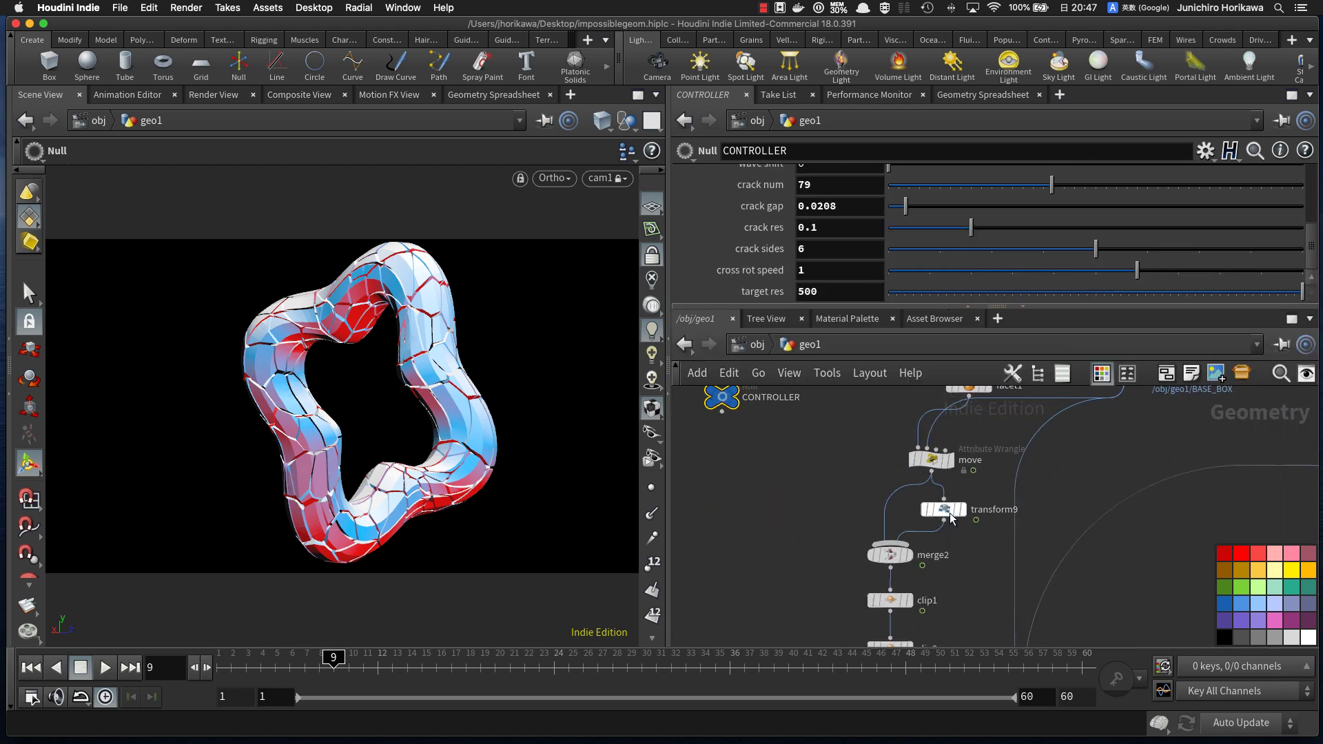
Step: Look through the transform nodes and the move Attribute Wrangle, and open the wrangle's Speed parameter
click(955, 515)
scroll(758, 296, down, 3)
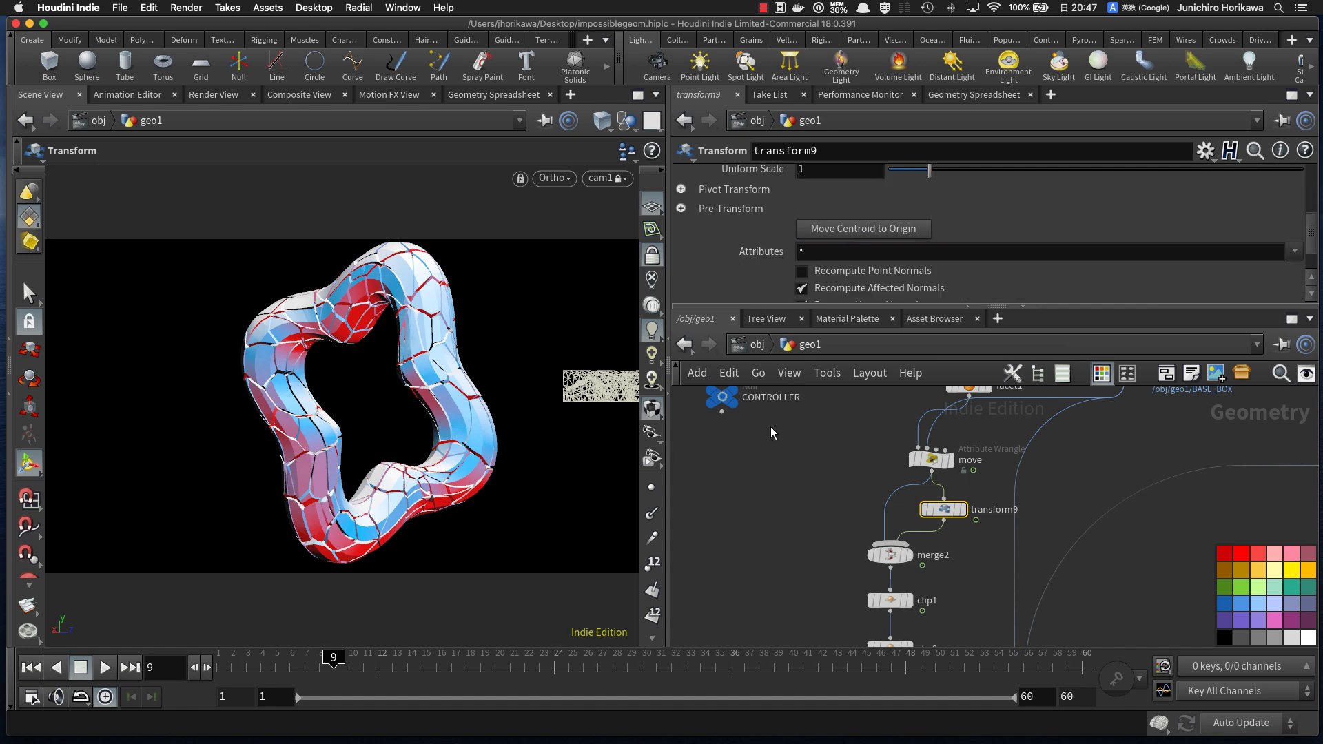
scroll(772, 483, down, 5)
scroll(776, 532, up, 4)
click(854, 562)
scroll(793, 507, down, 2)
middle_drag(858, 439, 860, 526)
scroll(857, 582, up, 4)
middle_drag(858, 605, 826, 426)
scroll(803, 528, up, 3)
middle_drag(803, 529, 749, 491)
middle_drag(831, 585, 820, 526)
middle_drag(787, 414, 838, 604)
middle_drag(835, 522, 866, 609)
middle_drag(868, 482, 873, 617)
scroll(850, 527, up, 2)
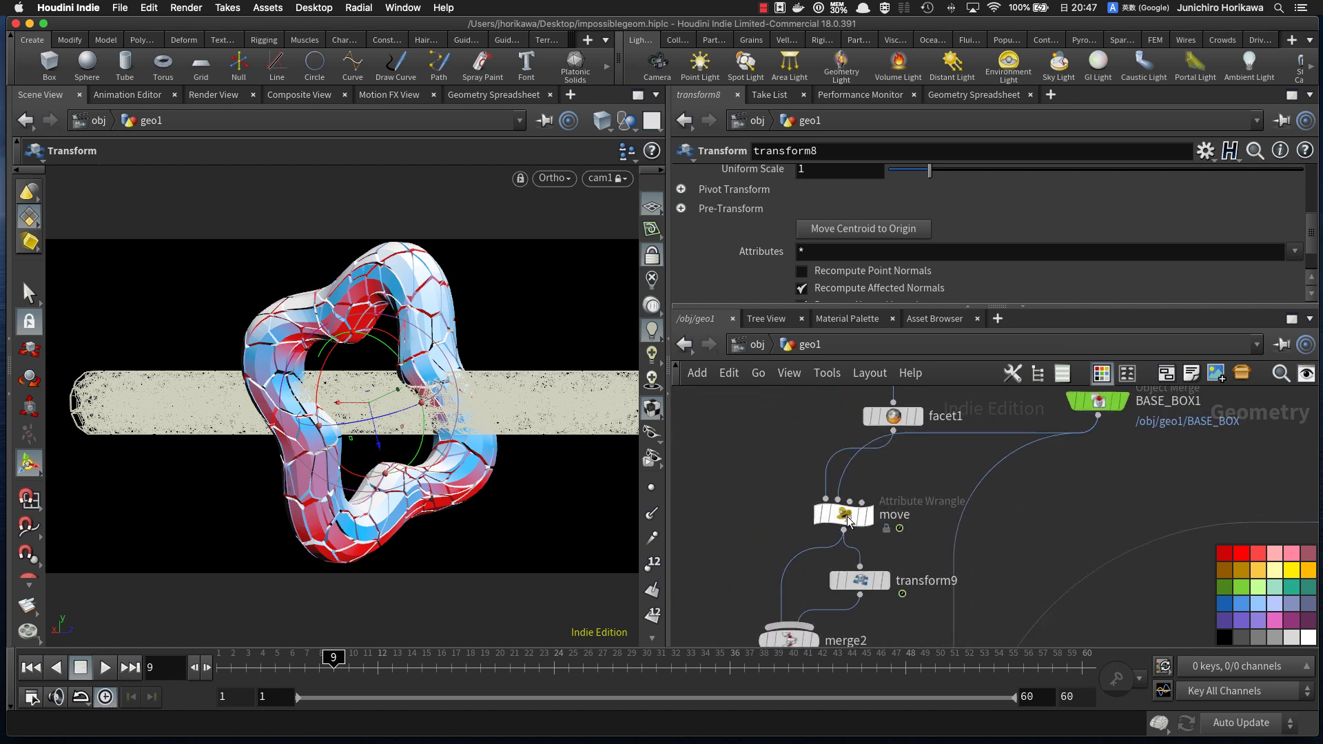
drag(851, 527, 823, 534)
click(816, 296)
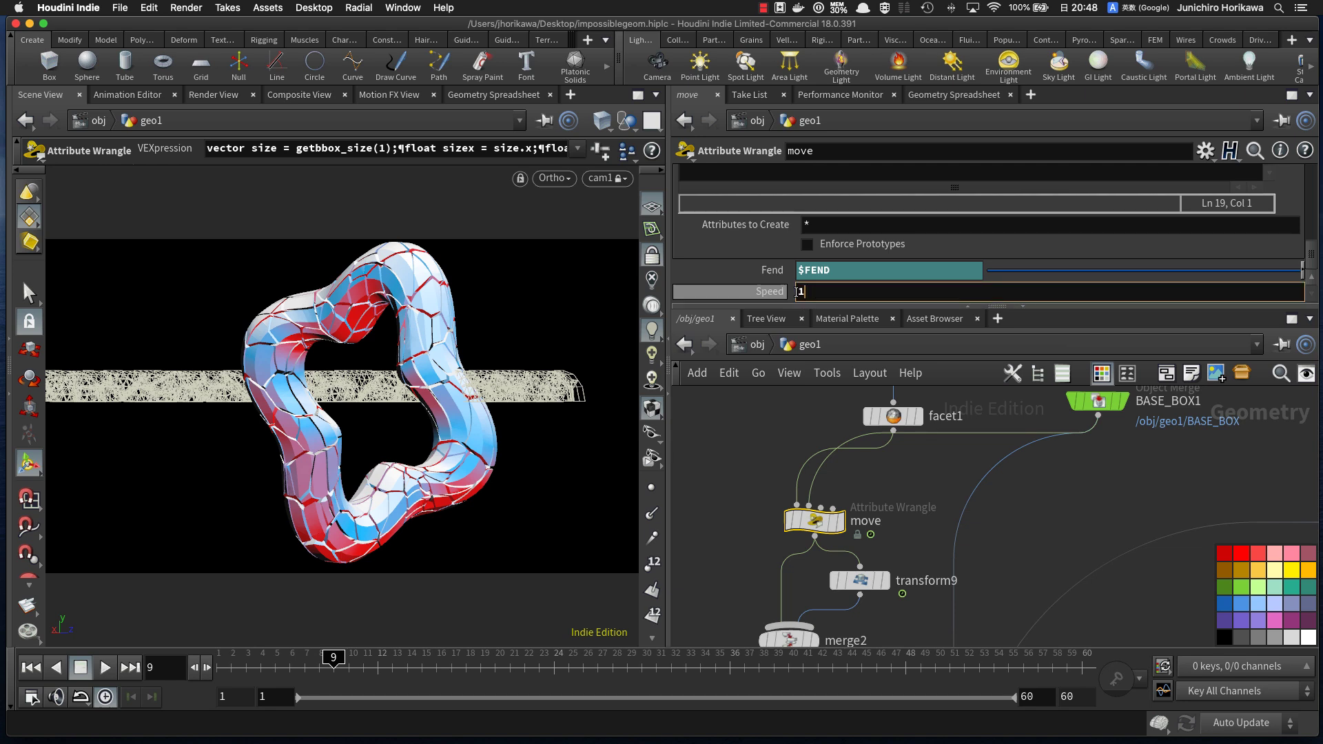
Step: Add an integer parameter outline_rot_speed labelled "outline rot speed" to CONTROLLER, directly below cross rot speed
scroll(767, 438, down, 2)
middle_drag(744, 438, 886, 504)
scroll(886, 504, up, 1)
click(763, 514)
click(1204, 150)
click(1198, 171)
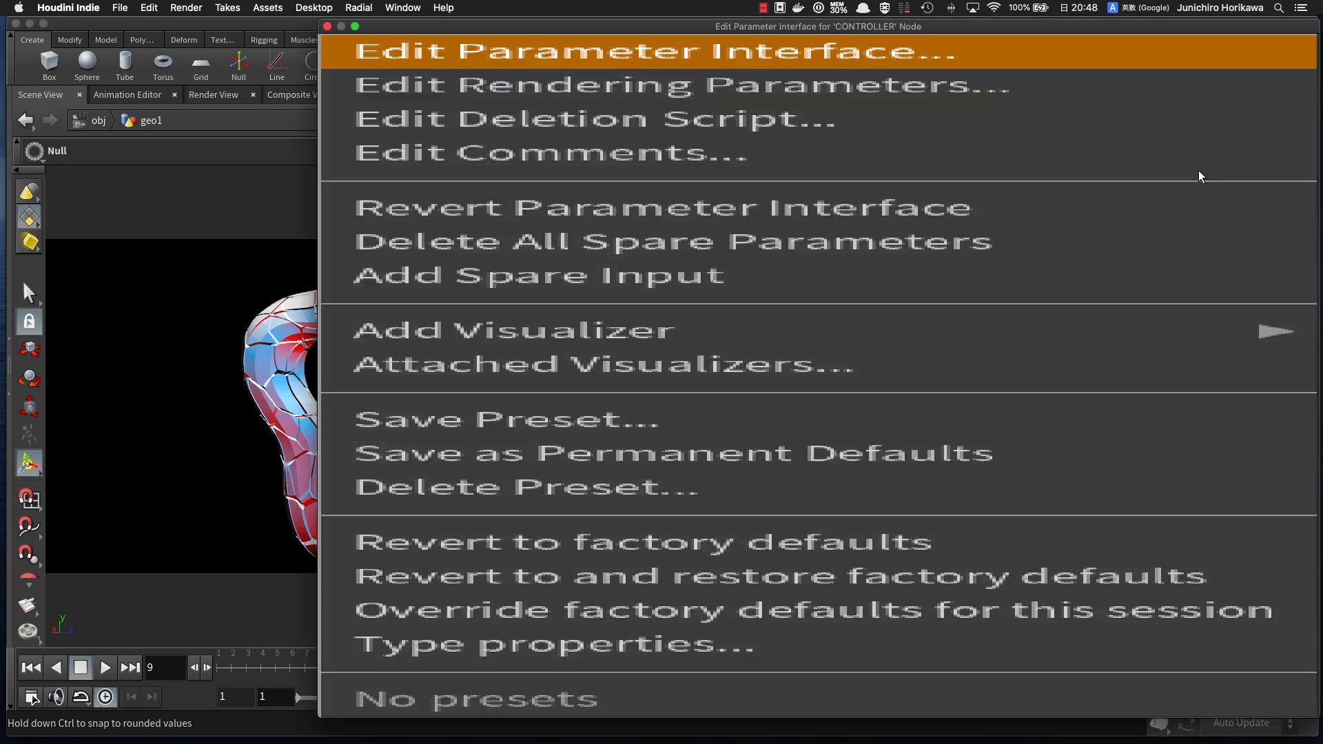
drag(508, 334, 757, 217)
drag(771, 310, 772, 311)
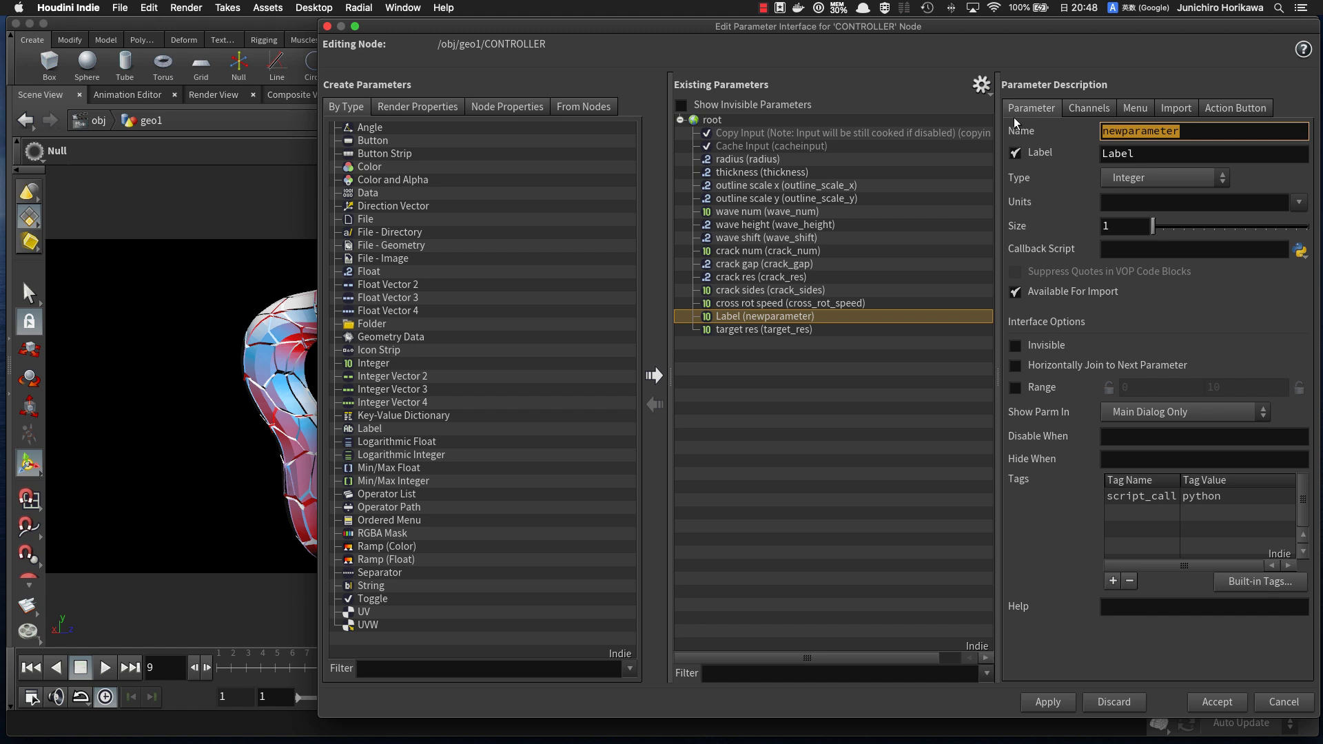
key(Tab)
text(out)
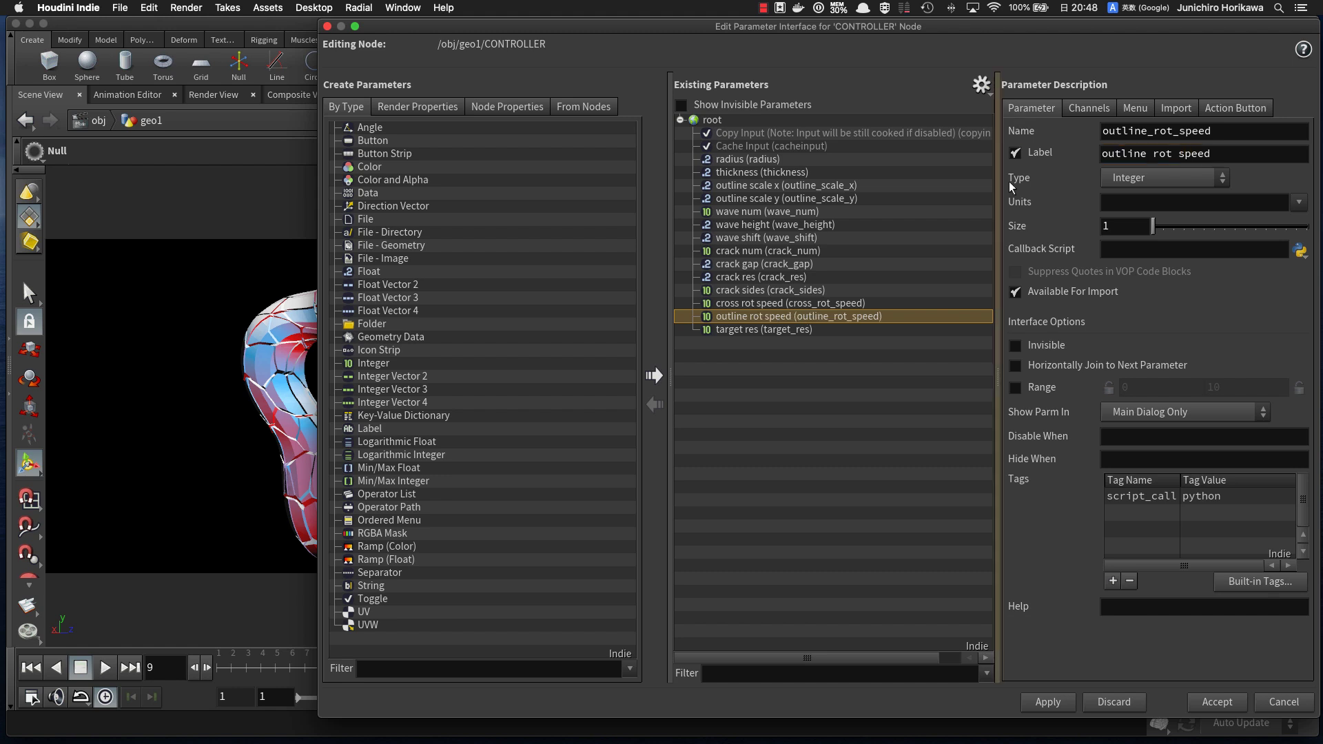
Step: Give the outline rot speed parameter a range of -5 to 5 and apply the interface changes
click(1015, 389)
drag(1130, 388, 1052, 399)
text(-5)
key(Return)
drag(1243, 387, 1143, 377)
text(5)
key(Return)
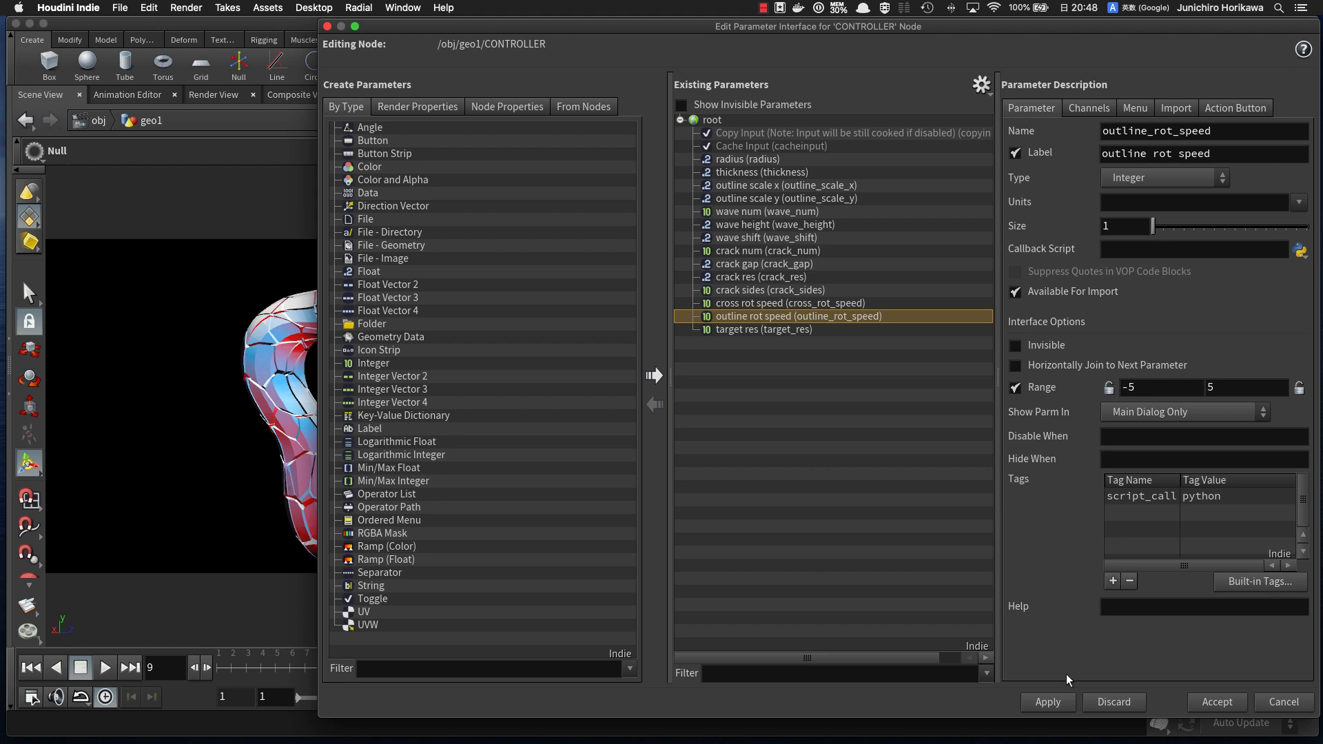
click(1054, 702)
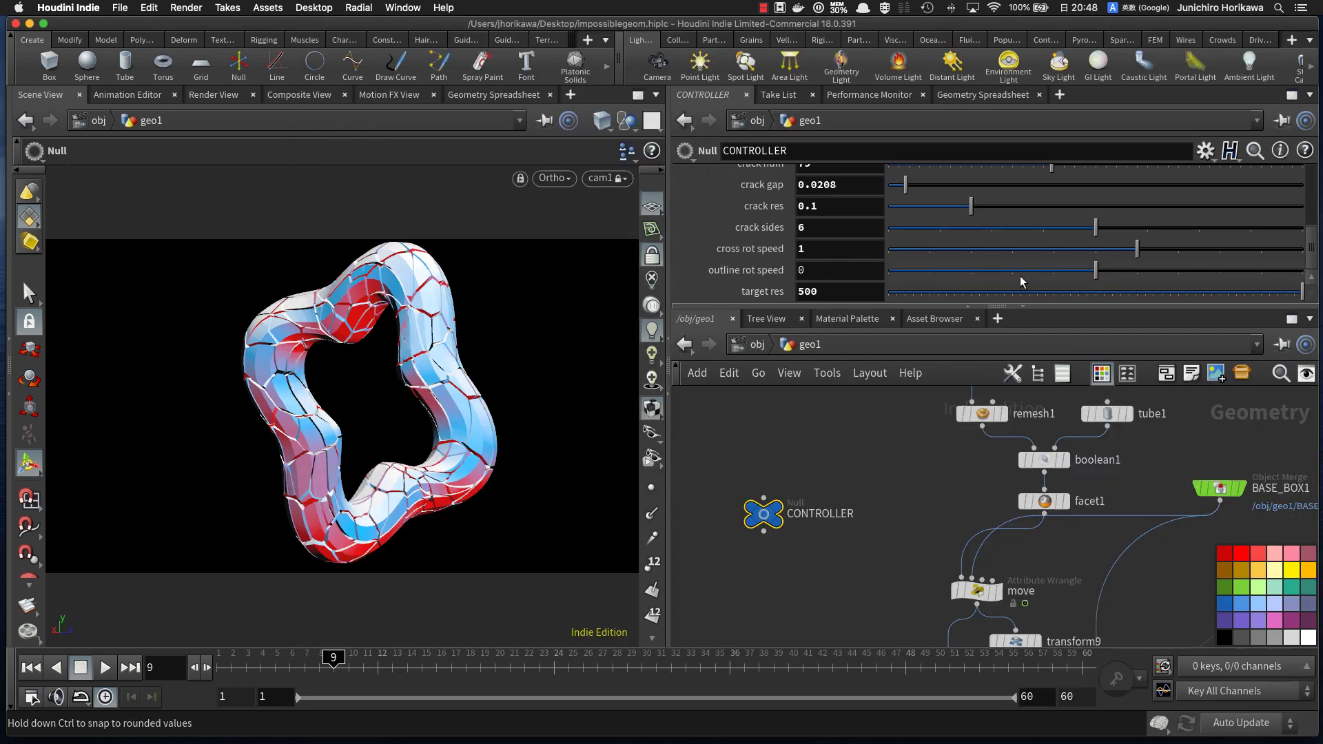
Step: Set CONTROLLER's outline rot speed to -2 and link the move wrangle's Speed to it as a relative reference
right_click(848, 270)
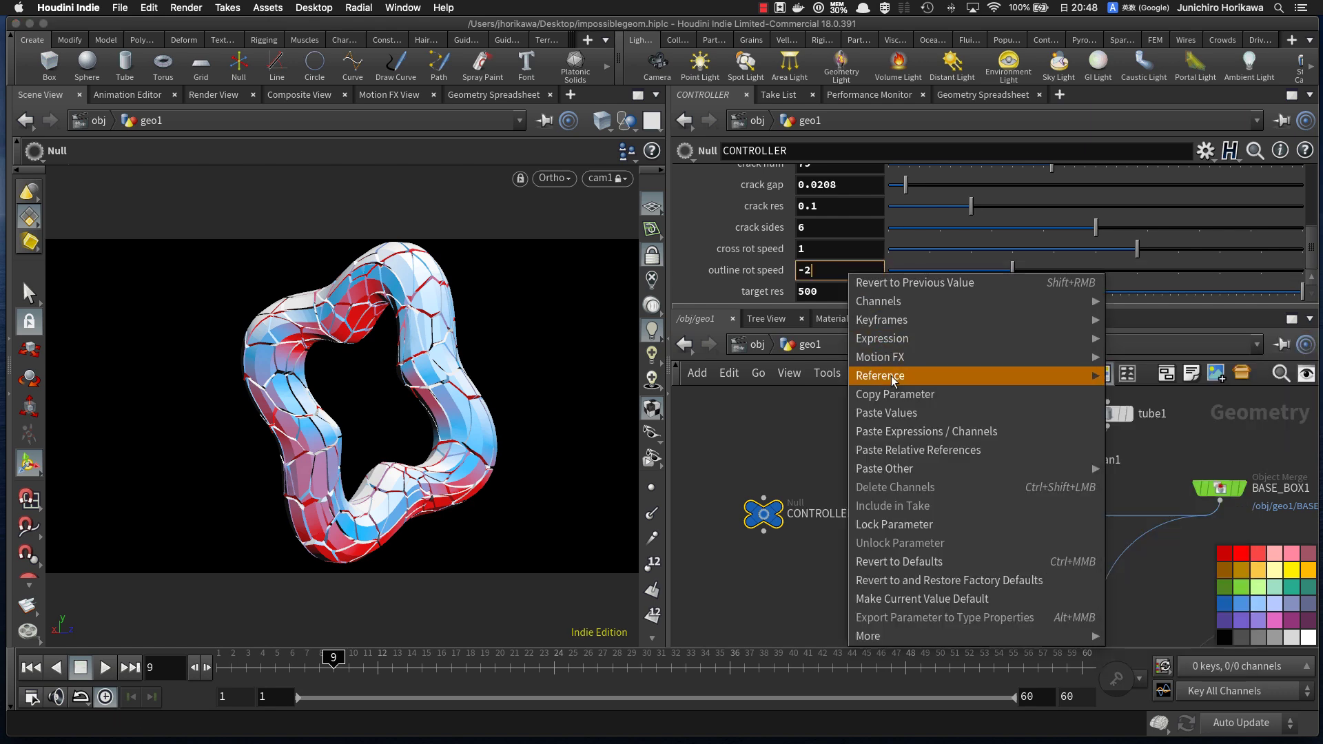
click(894, 393)
scroll(872, 489, down, 10)
scroll(885, 513, up, 10)
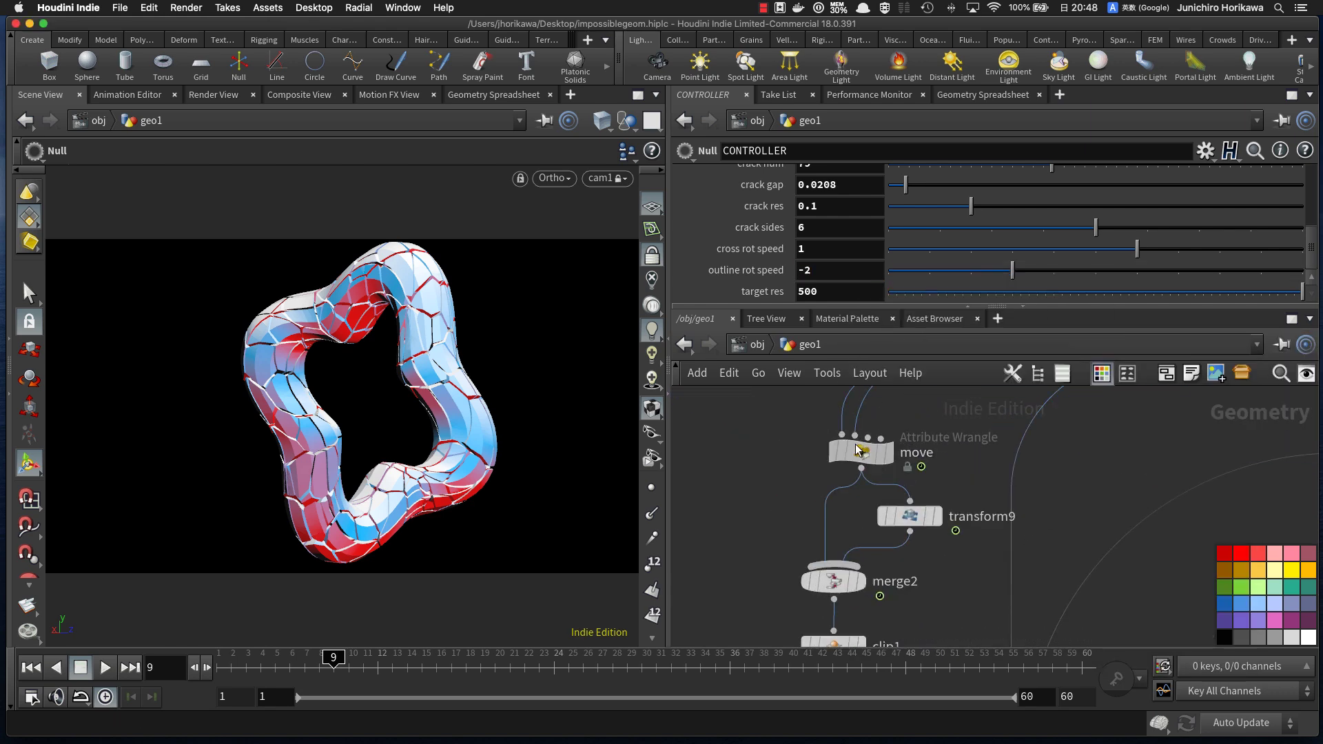
click(862, 453)
click(843, 297)
right_click(843, 292)
click(902, 469)
Step: Select the color1 node at the end of the network and play the animation
click(770, 505)
scroll(769, 505, down, 10)
middle_drag(808, 625, 824, 499)
scroll(857, 571, up, 6)
click(856, 579)
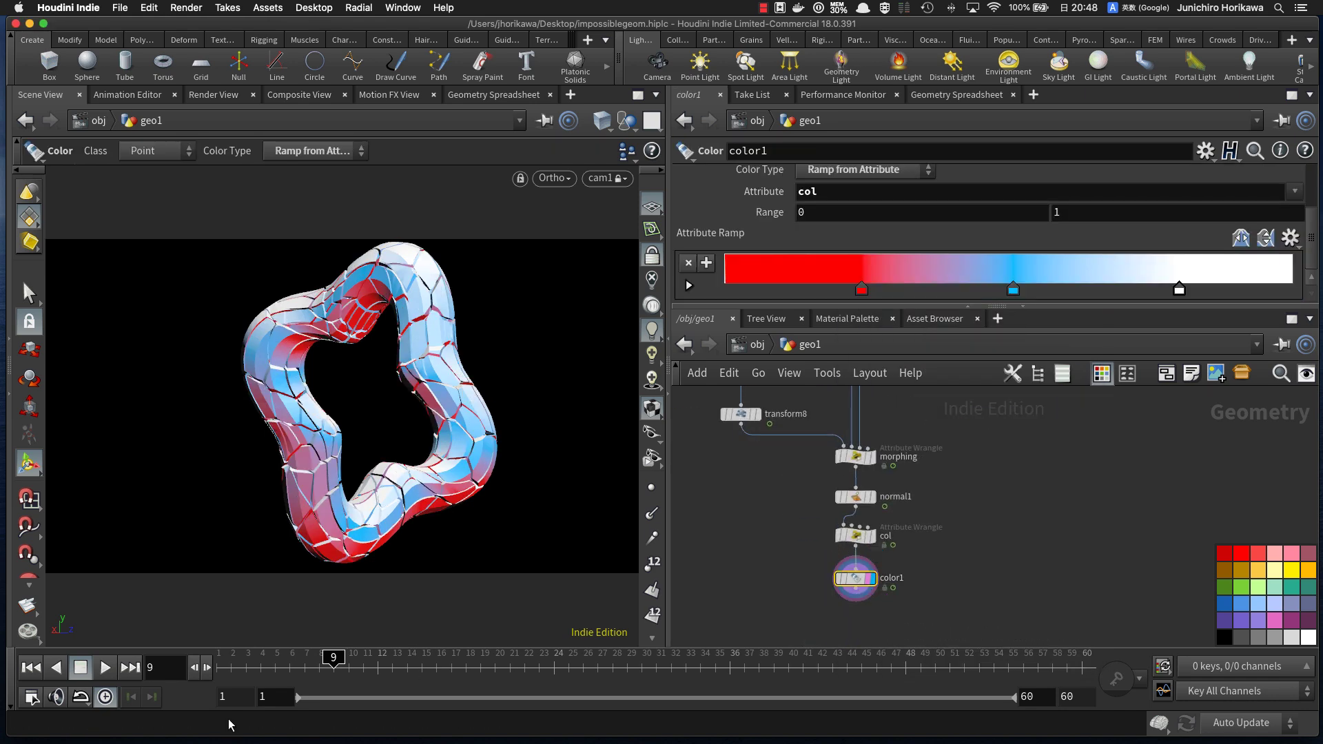
click(106, 668)
Step: Set CONTROLLER's wave height to 0 and outline rot speed to -1 during playback
middle_drag(701, 436, 762, 567)
middle_drag(744, 422, 765, 565)
mouse_move(759, 507)
middle_down()
mouse_move(830, 608)
mouse_move(862, 687)
middle_up()
scroll(789, 510, up, 2)
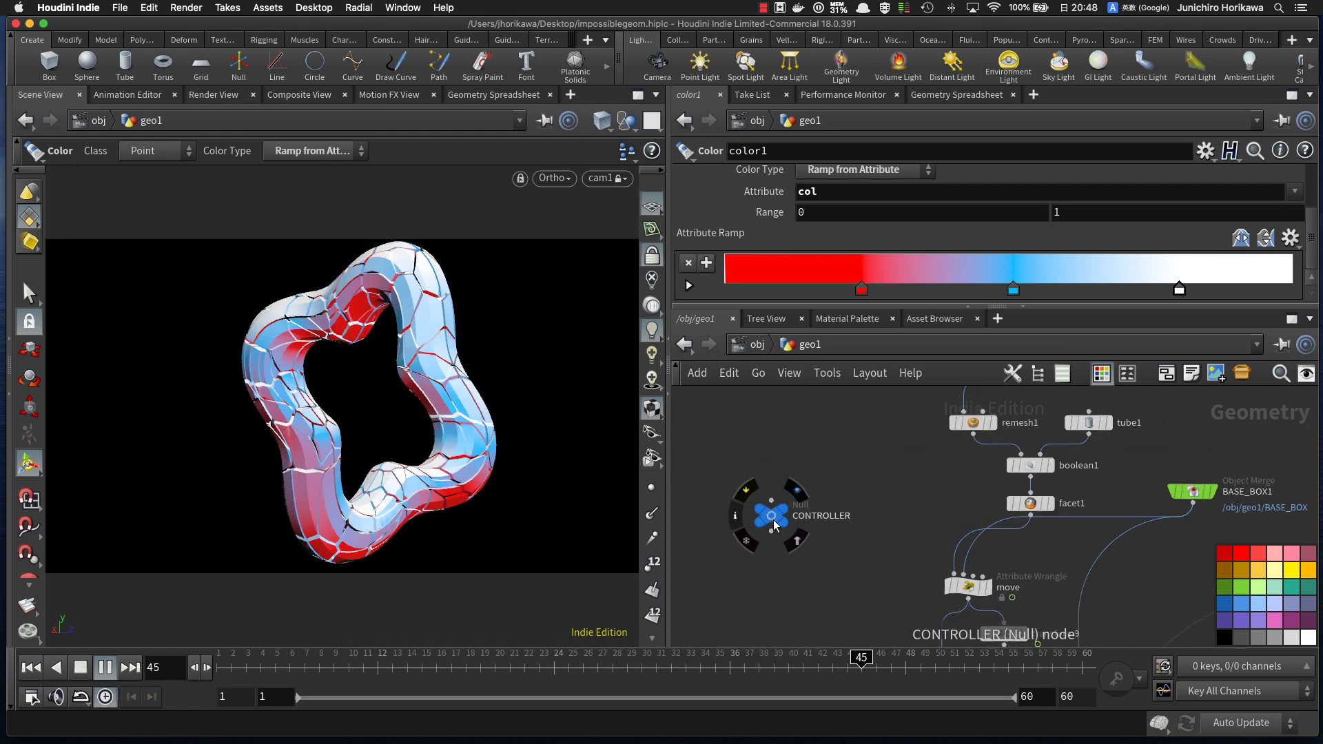
click(772, 515)
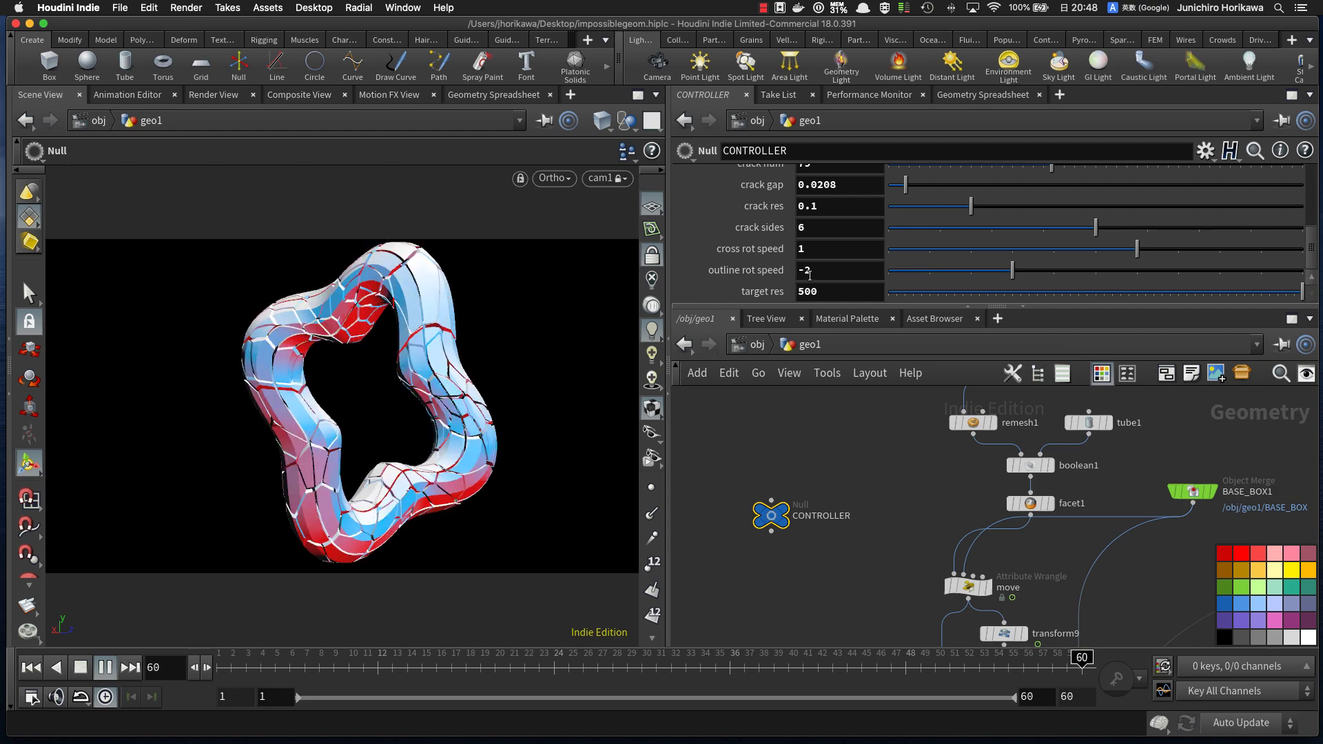
scroll(762, 217, up, 3)
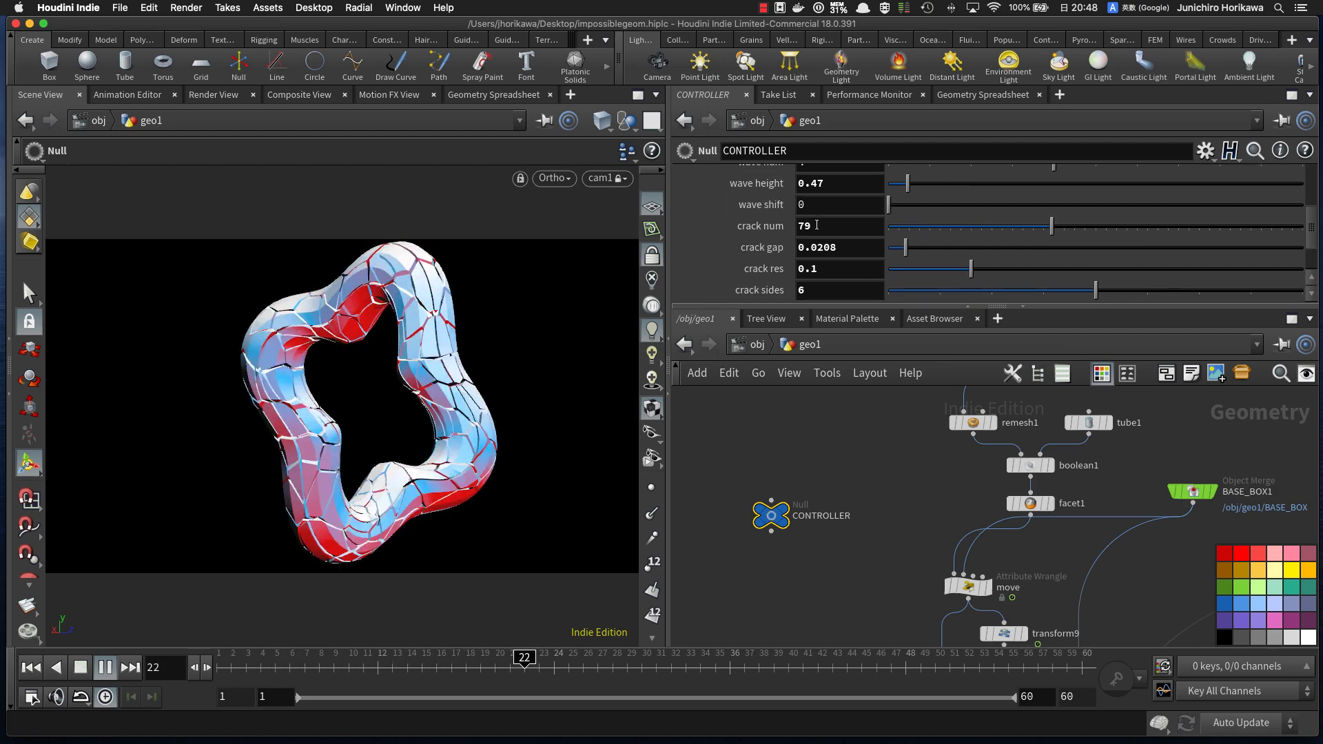
scroll(830, 211, up, 2)
drag(832, 220, 735, 229)
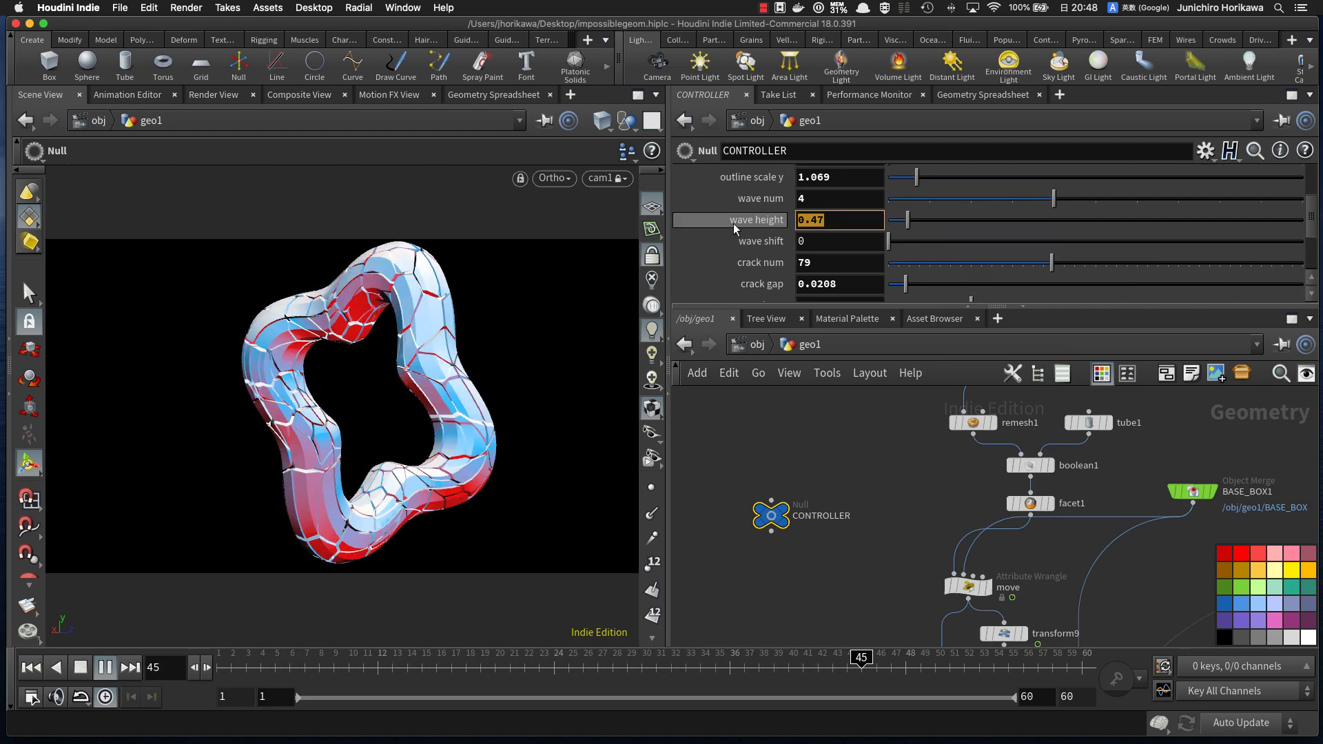
text(0)
key(Return)
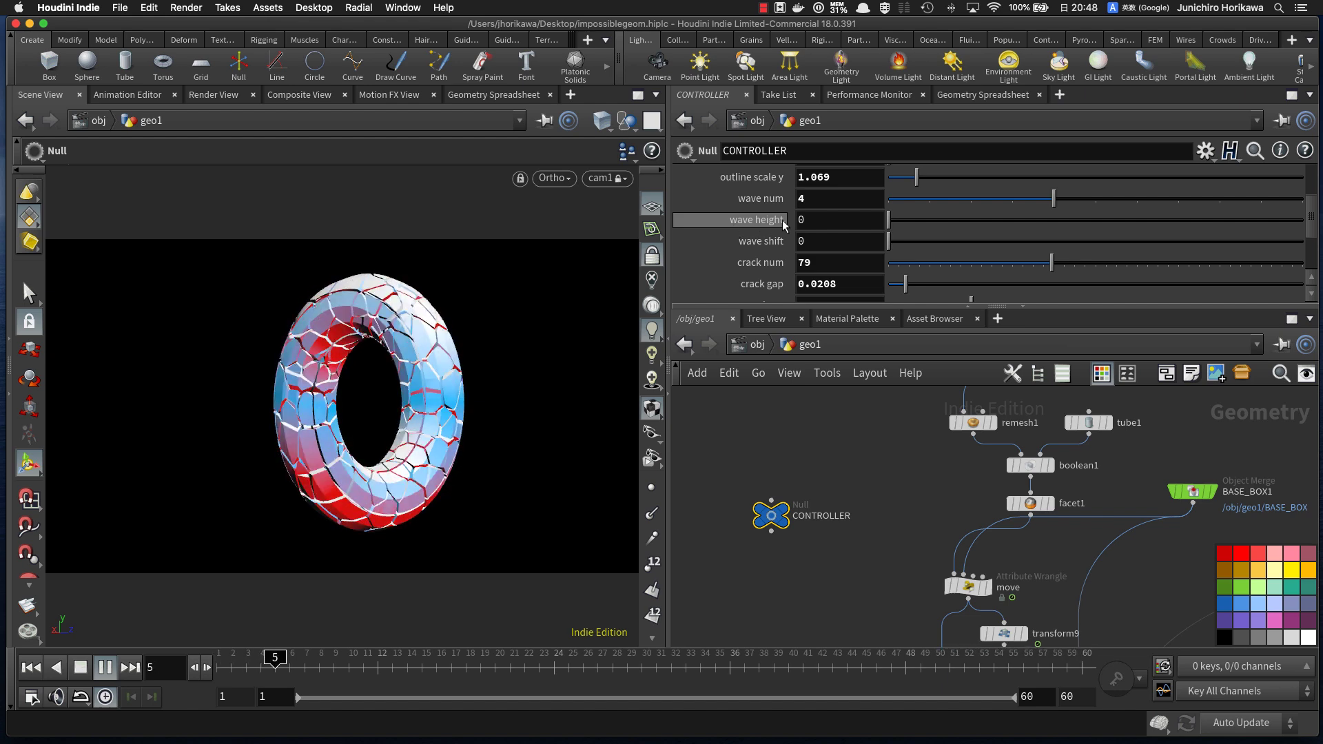
scroll(783, 222, down, 4)
click(827, 288)
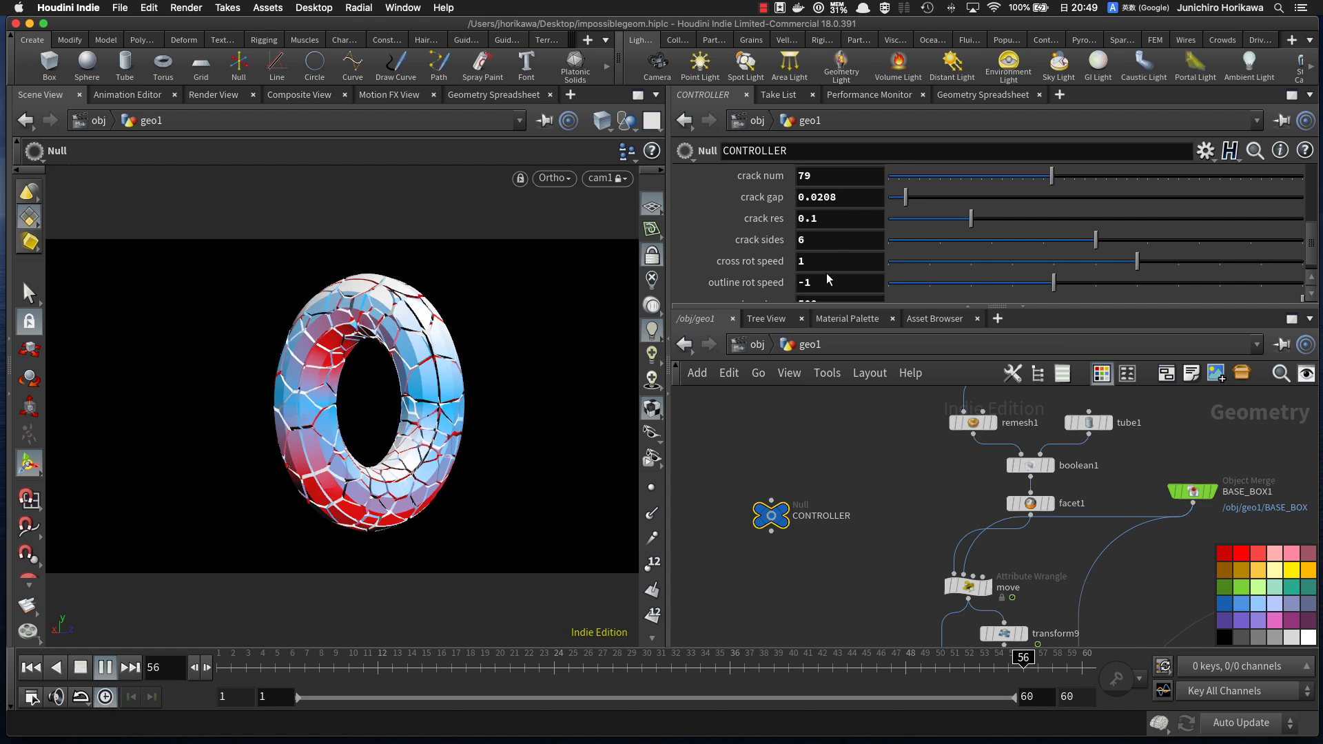
Step: Try 1 for CONTROLLER's crack sides, and set it to 2
scroll(825, 271, down, 1)
drag(827, 227, 784, 227)
text(2)
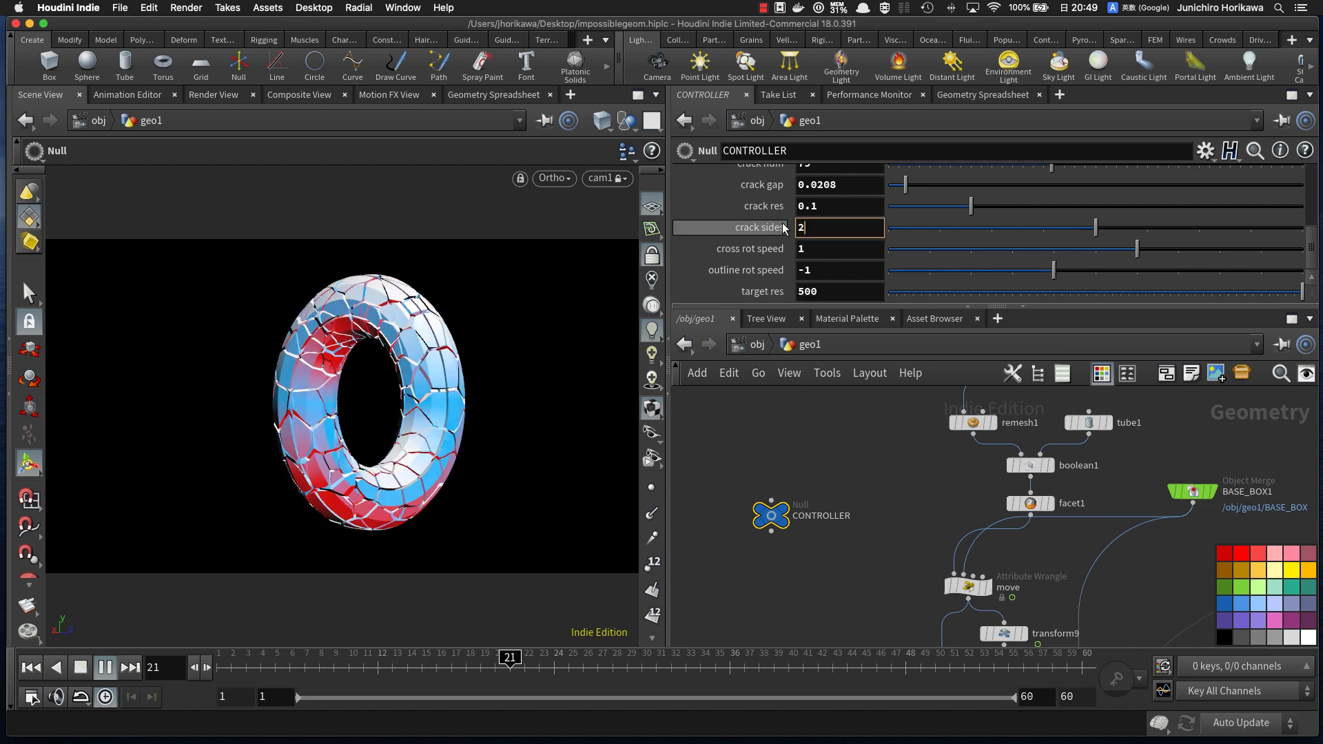
text(1)
key(Return)
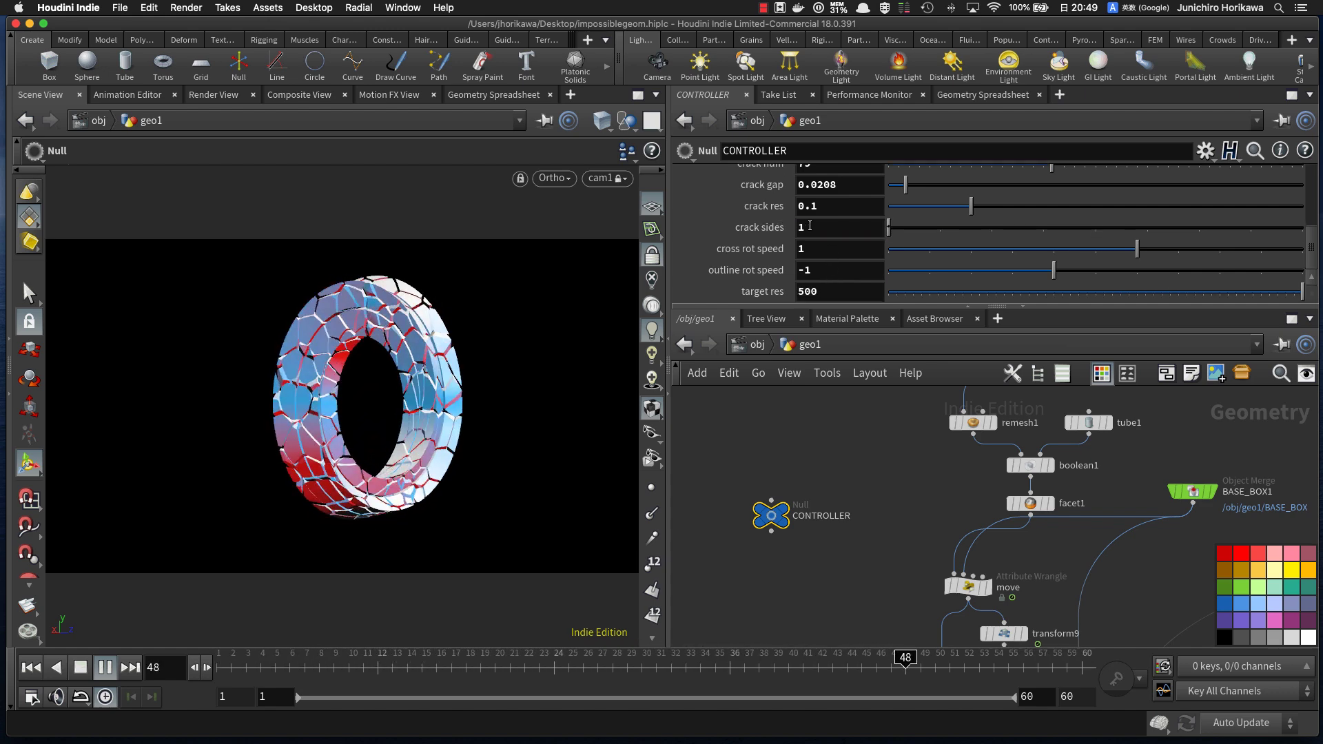
key(BackSpace)
text(2)
key(Return)
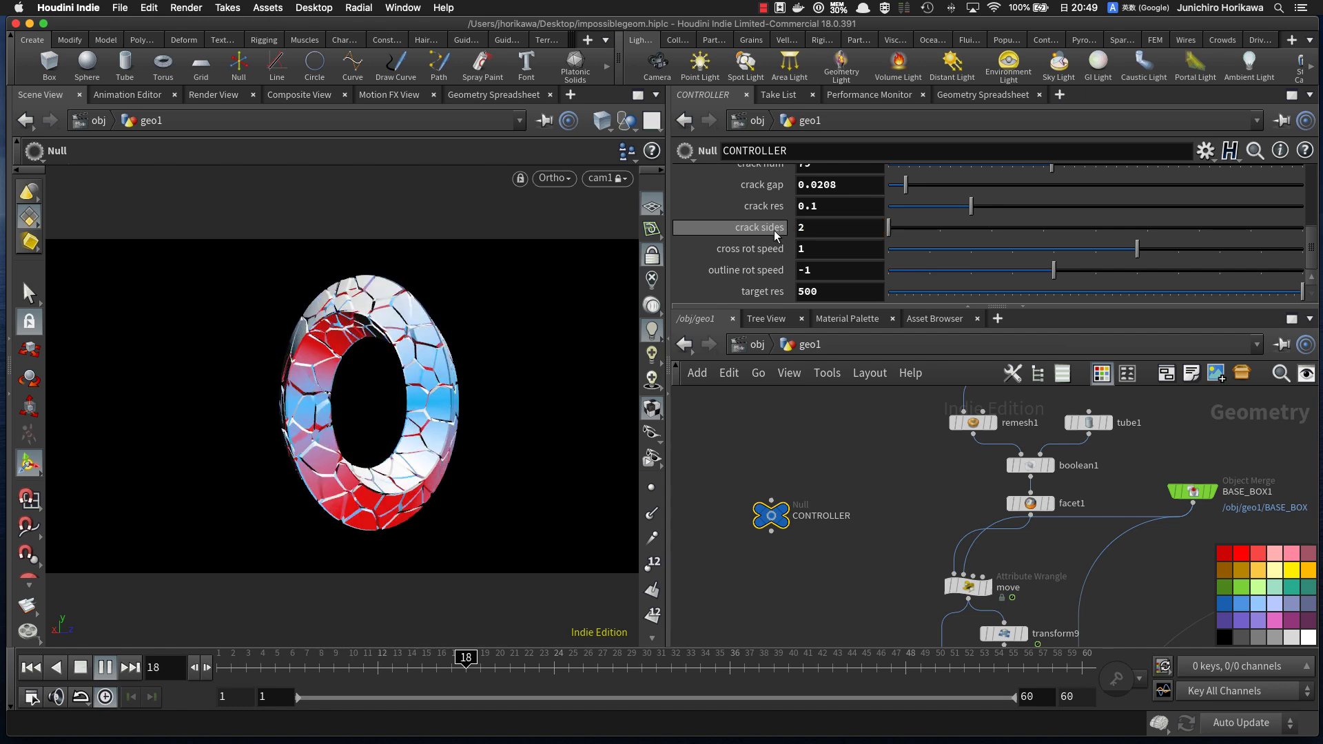
Step: Try a cross rot speed of 0 on CONTROLLER
scroll(792, 259, up, 1)
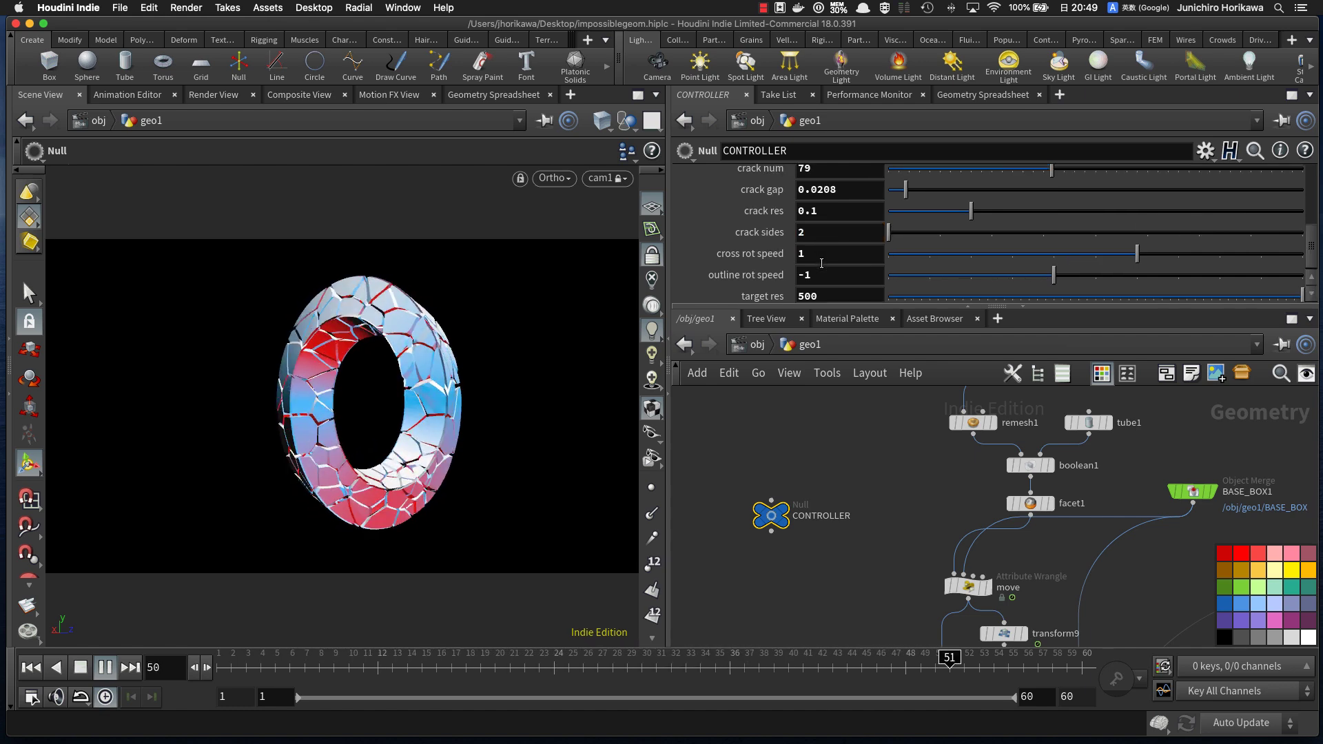
drag(805, 274, 771, 256)
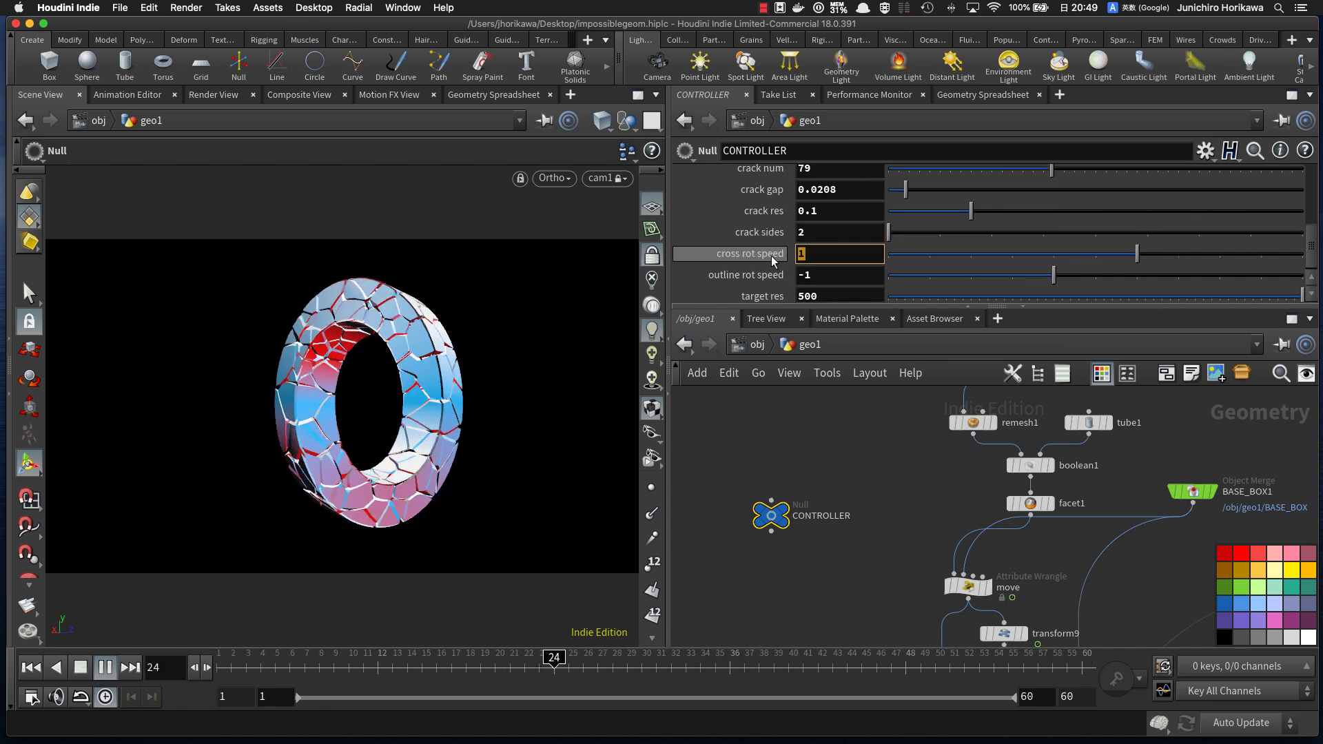
text(0)
key(Return)
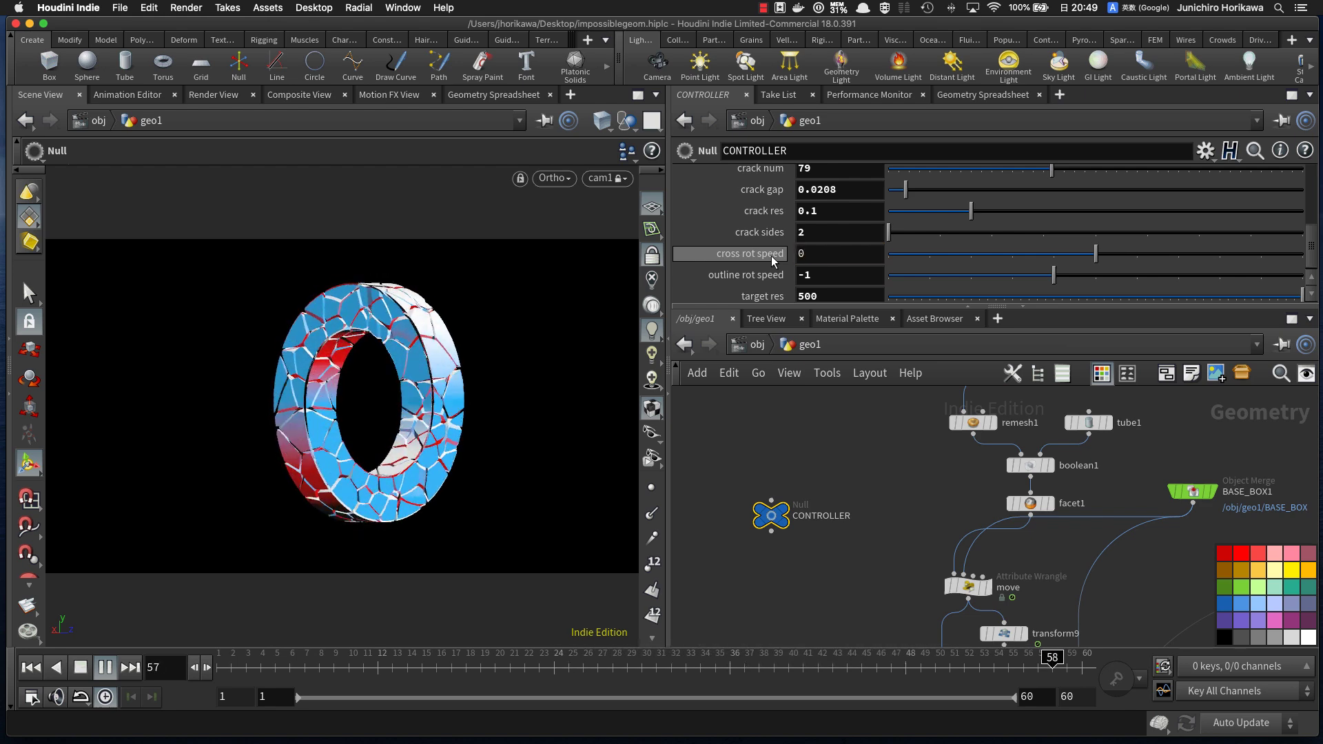
Step: Extend the timeline's end frame to 120
drag(1078, 696, 1021, 695)
text(120)
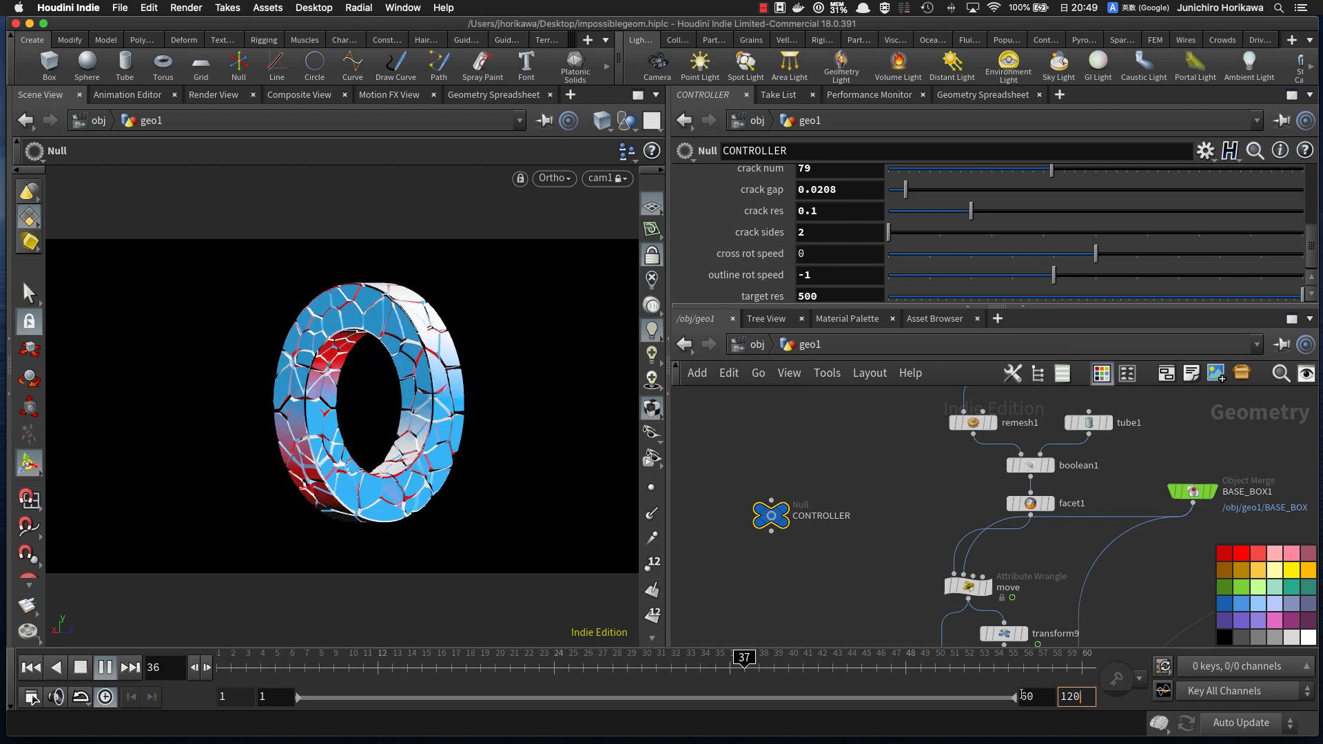
key(Return)
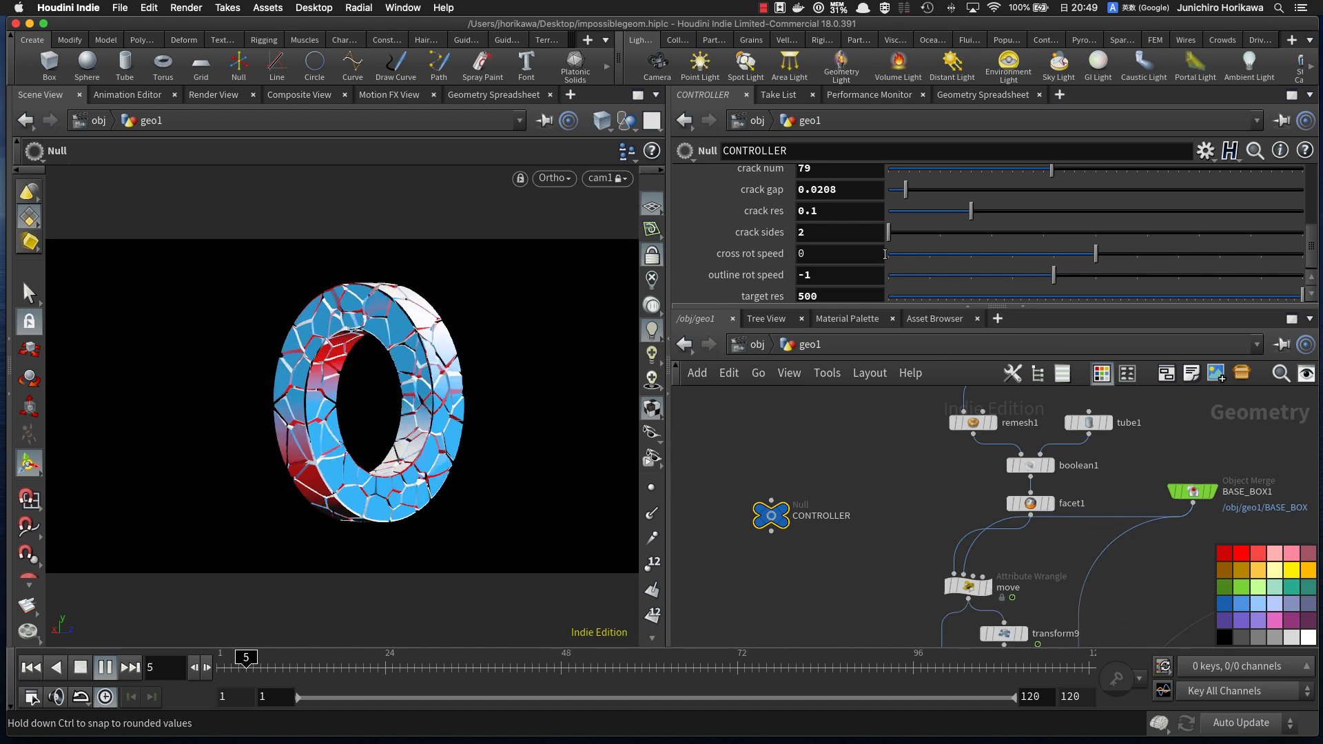
Step: Set CONTROLLER's outline rot speed to 1, and its cross rot speed to -2 after trying 2
drag(817, 276, 783, 260)
text(1)
key(Return)
text(2)
key(Return)
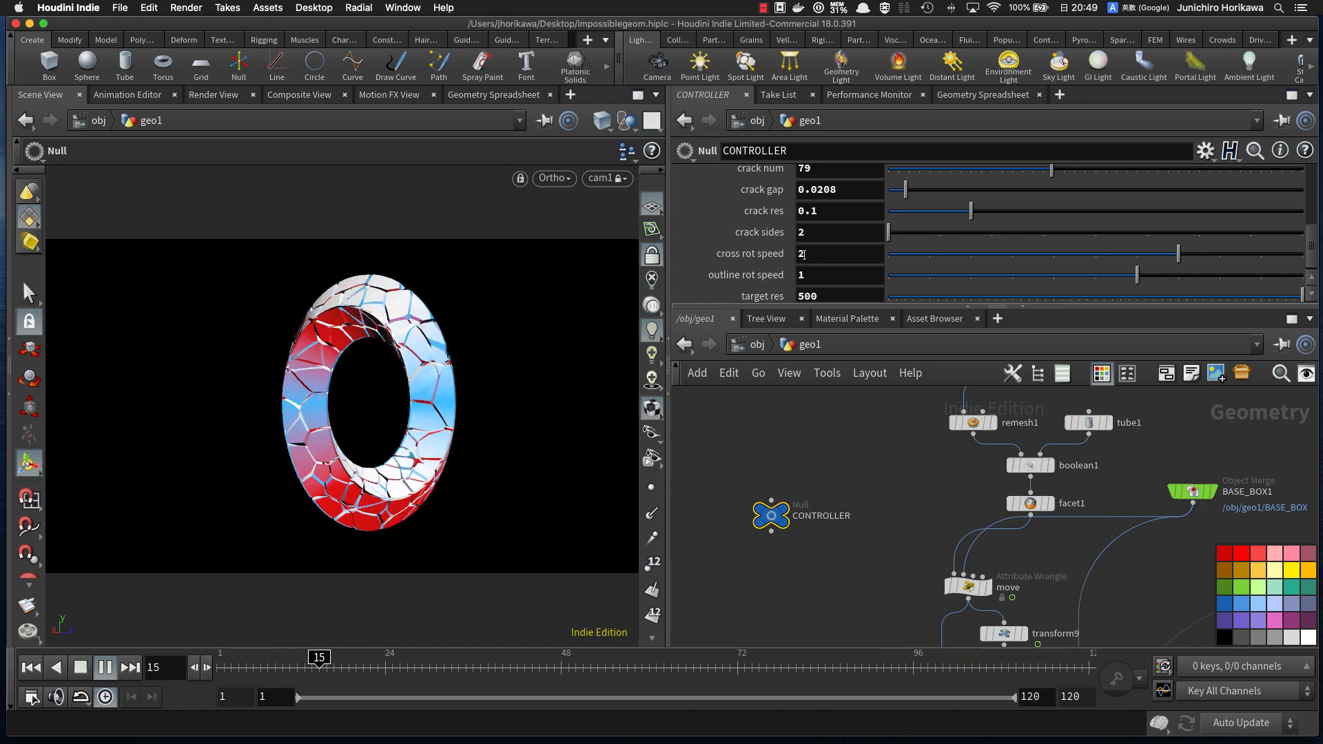
drag(813, 255, 767, 253)
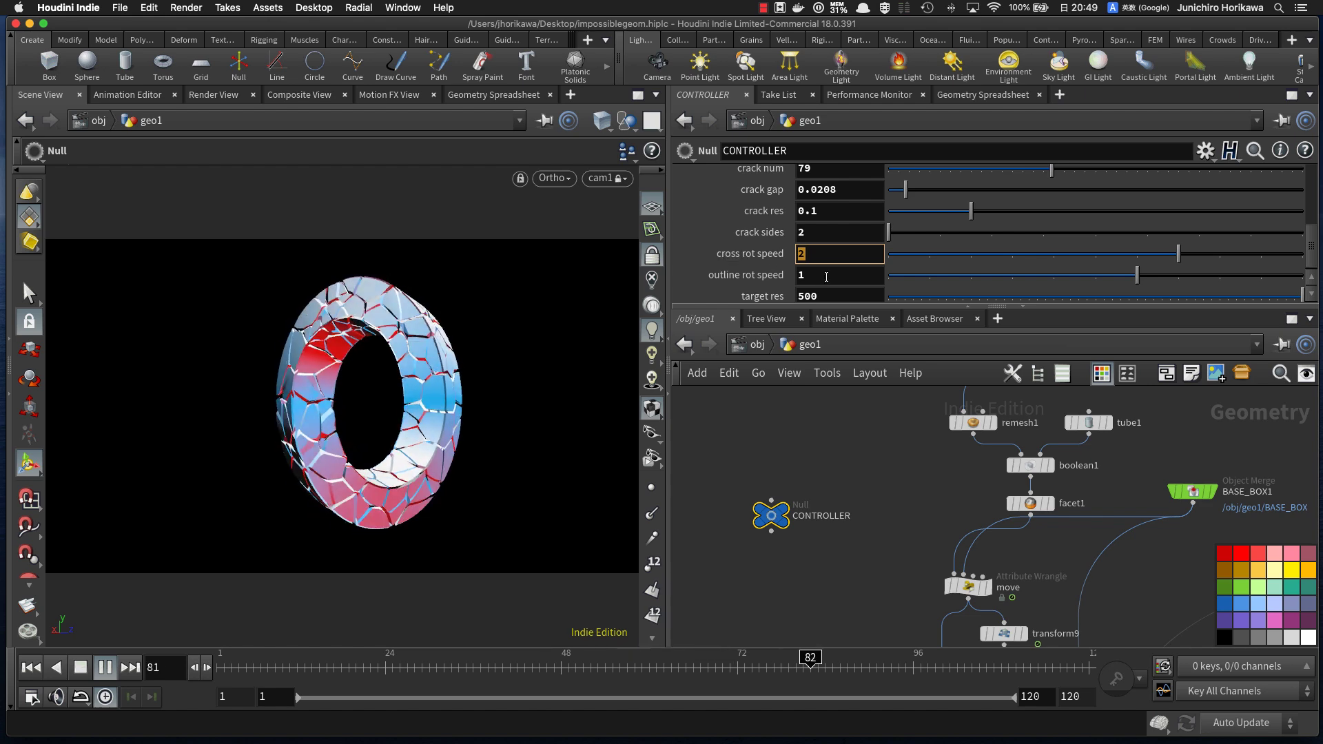
text(-2)
key(Return)
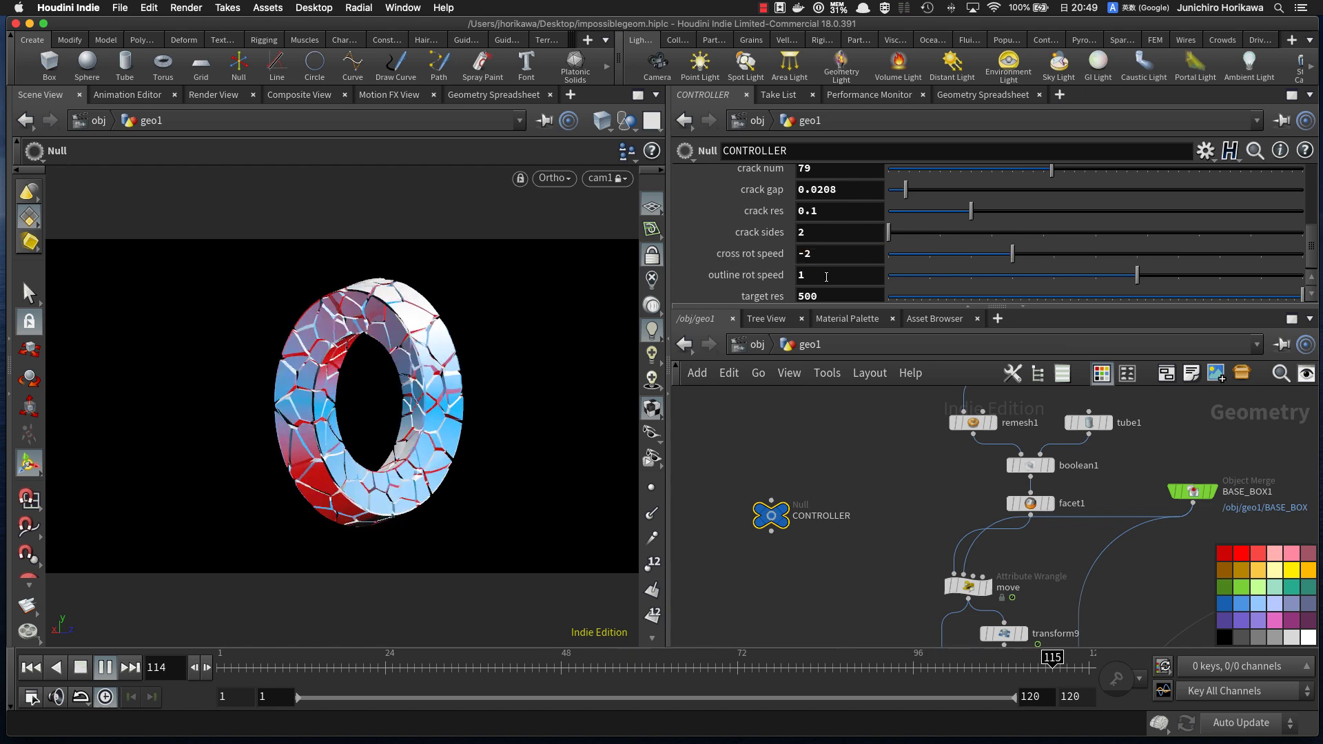
Step: Try a crack num of 0, and set crack num to 52 and crack gap to 0.0333
scroll(849, 246, up, 3)
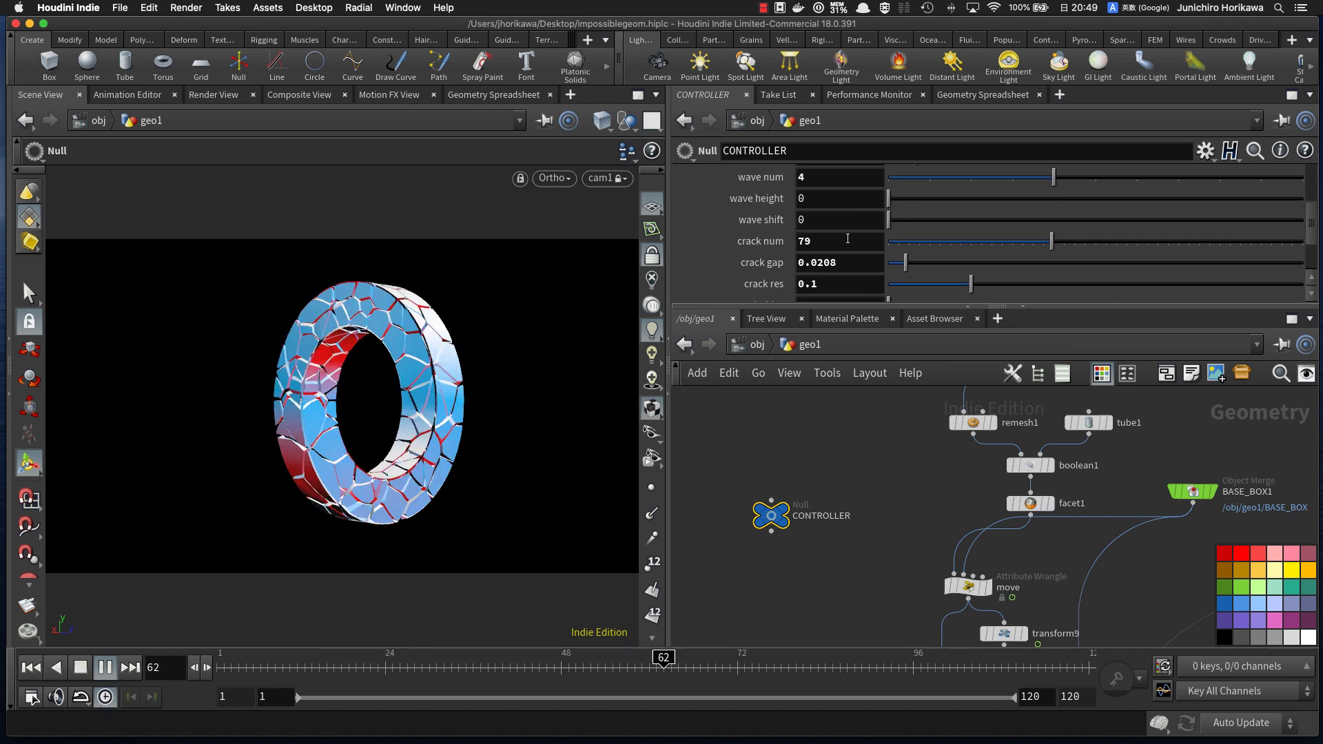
drag(913, 241, 836, 241)
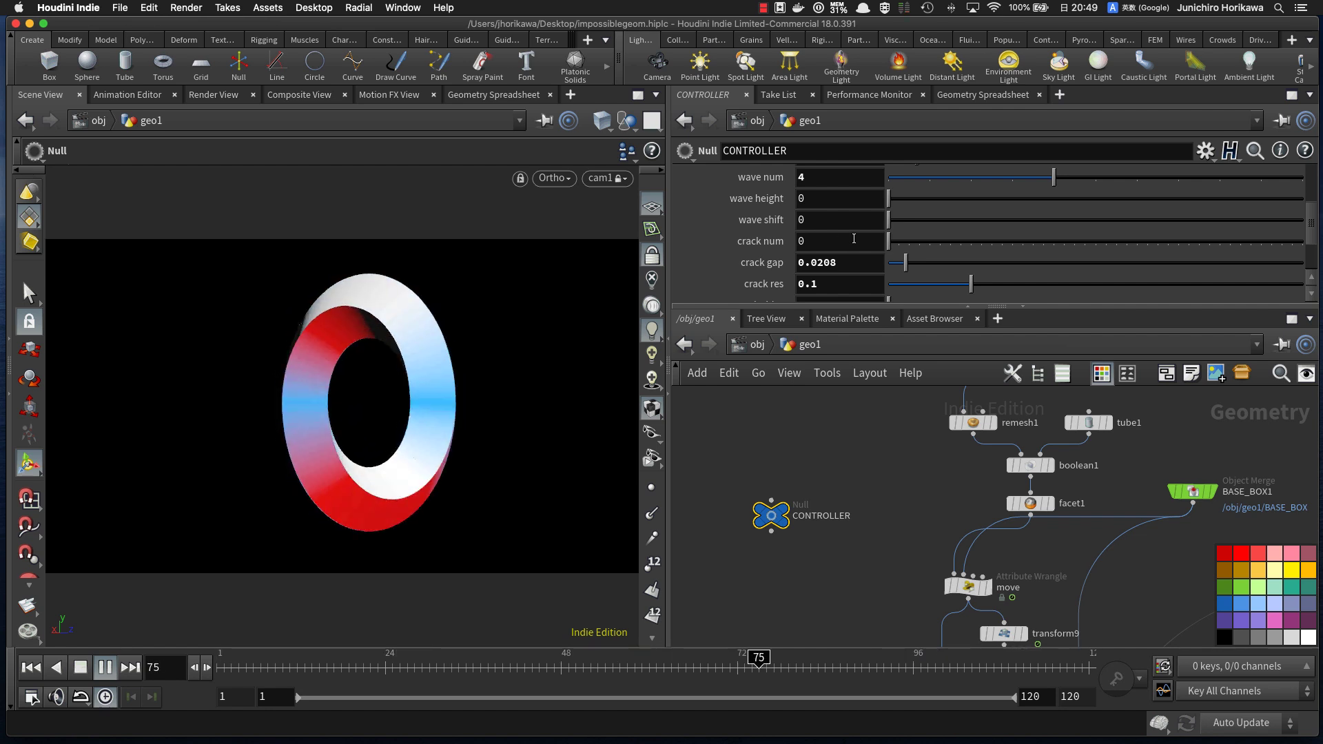
click(996, 242)
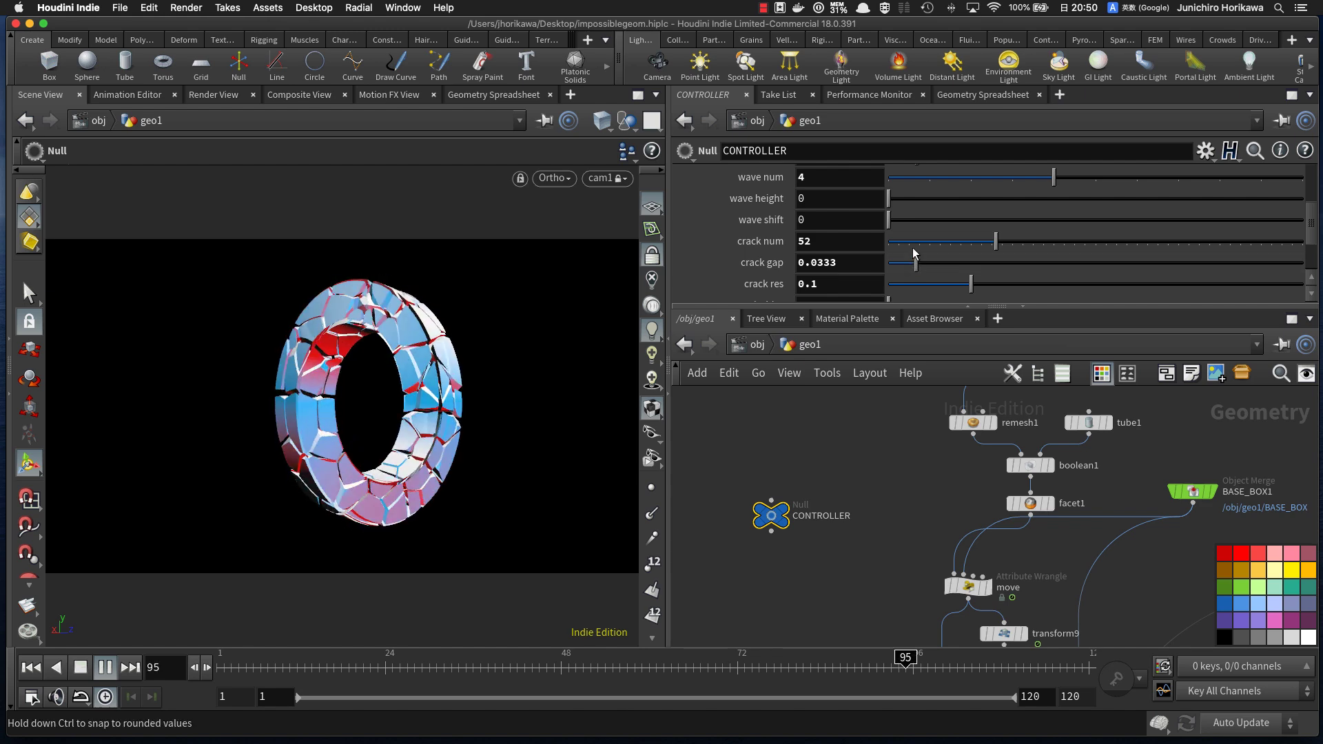
Step: Try a wave height of 1.51, and set it to 0.78
click(951, 199)
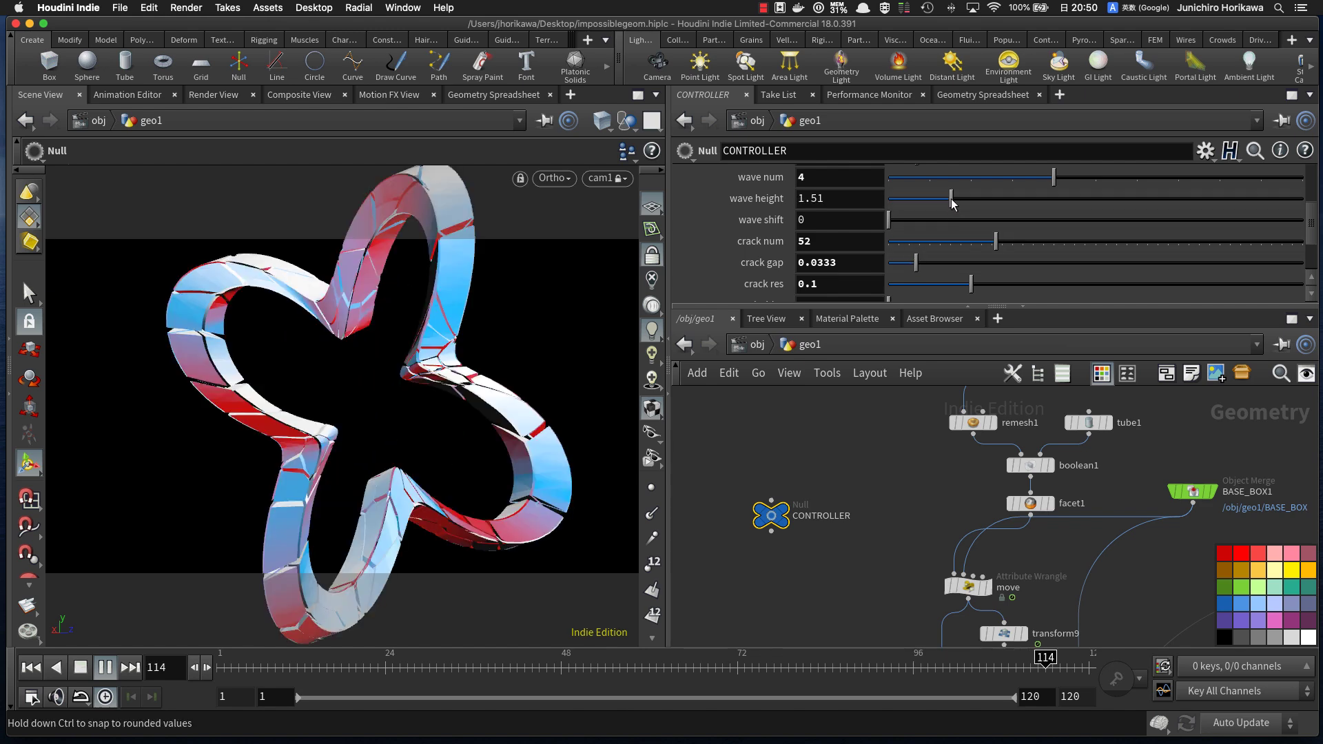
click(921, 199)
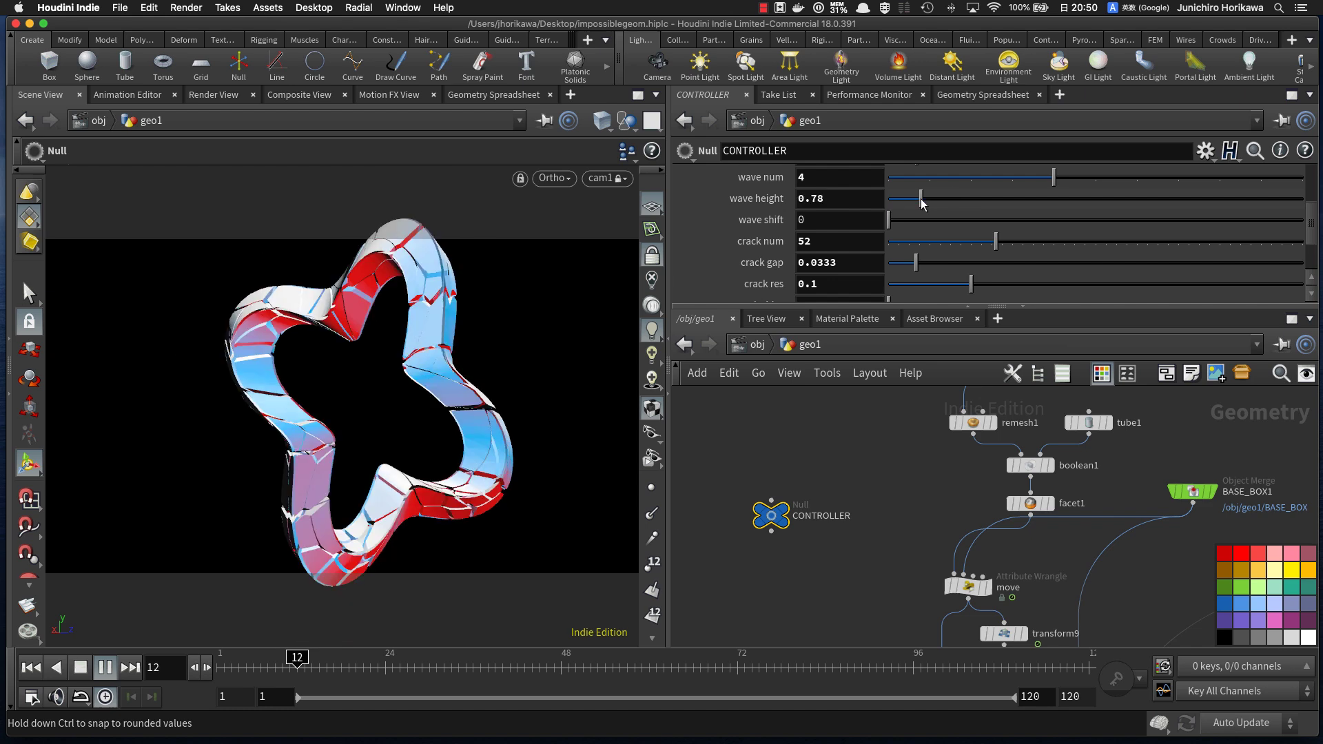
Step: Open CONTROLLER's crack res value for editing
scroll(796, 215, down, 3)
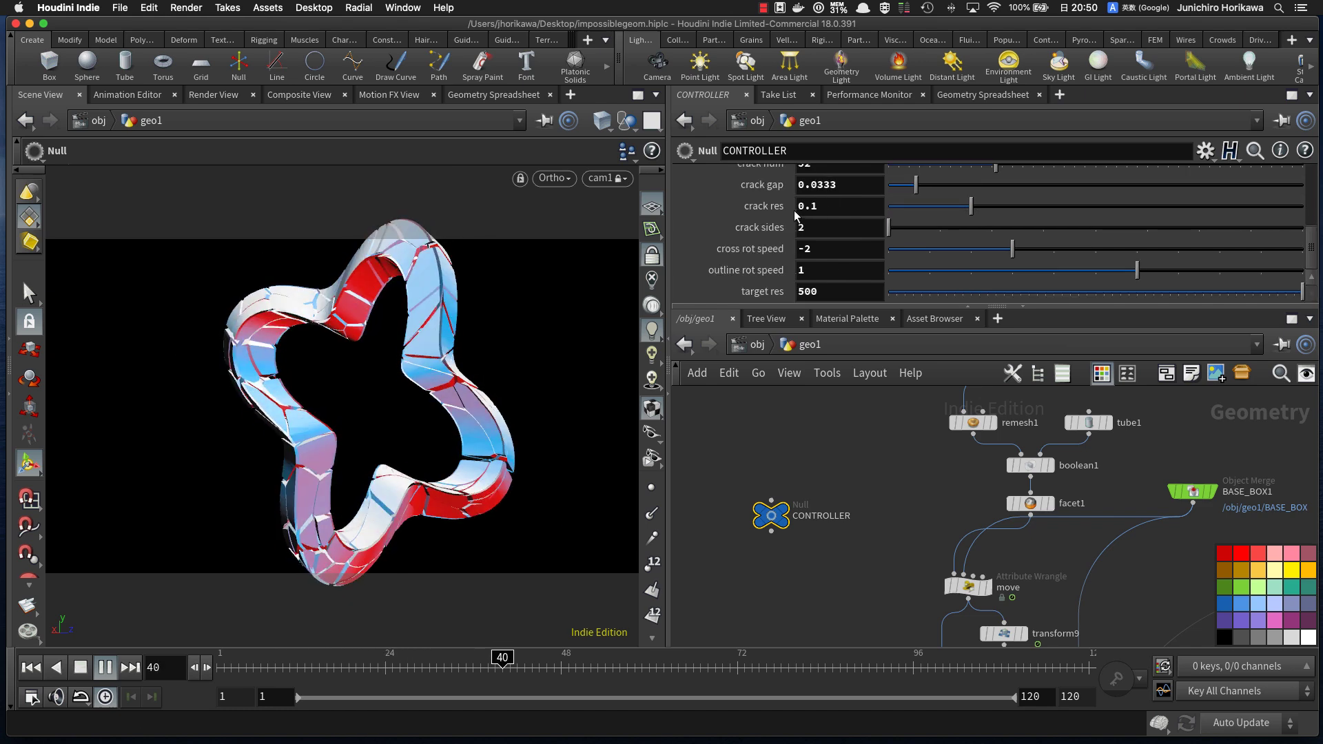
drag(829, 211, 788, 210)
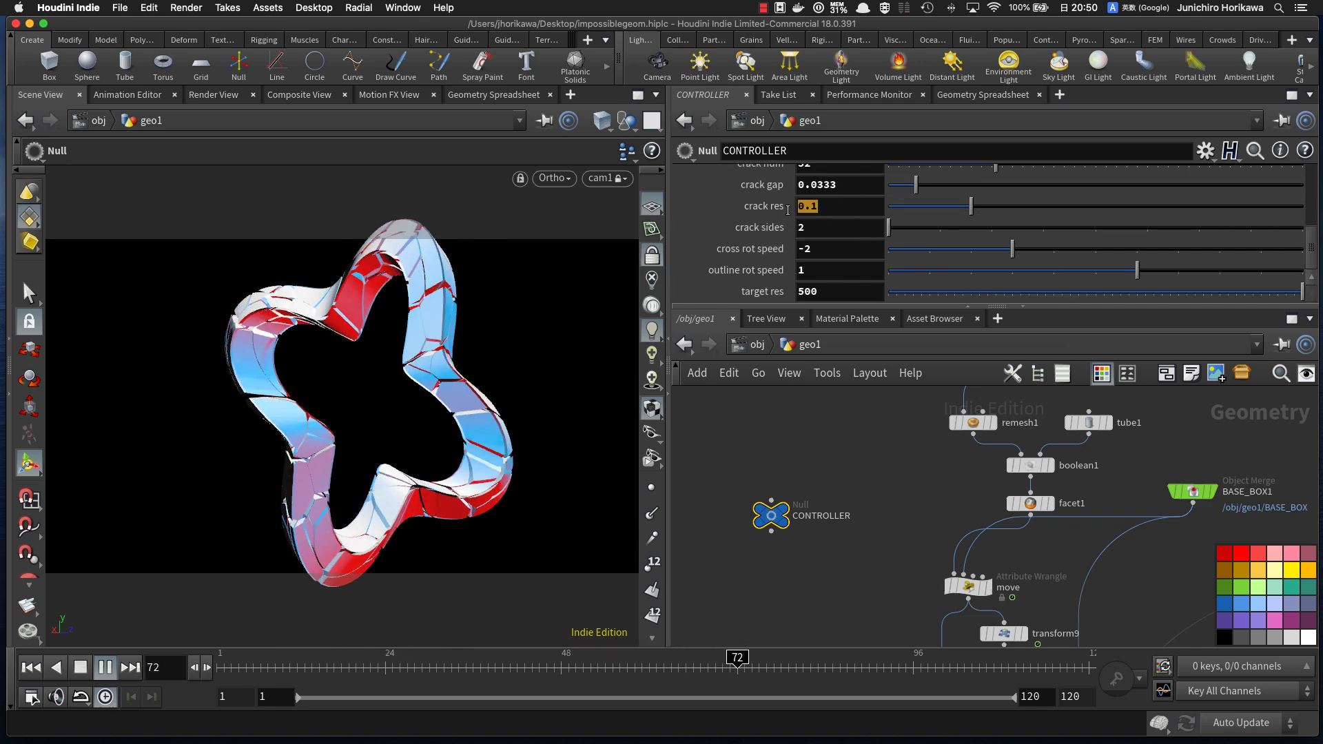
click(813, 206)
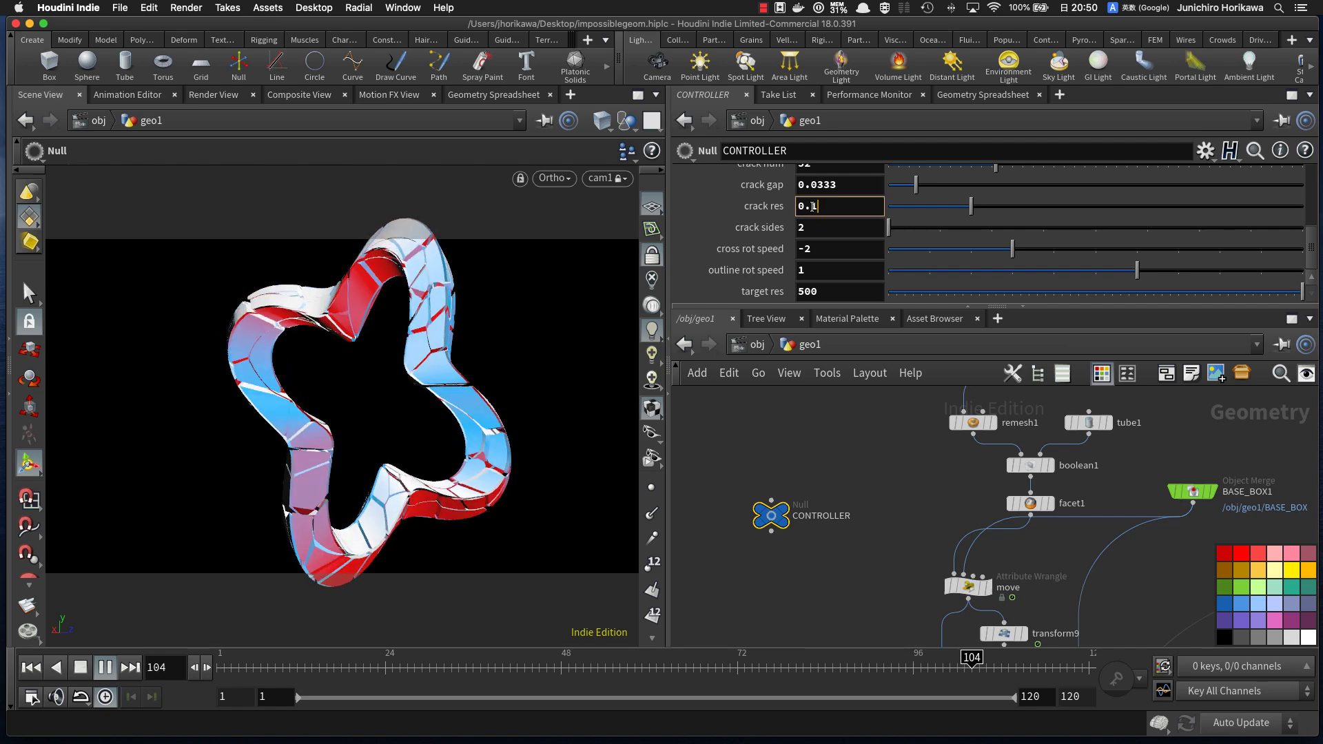